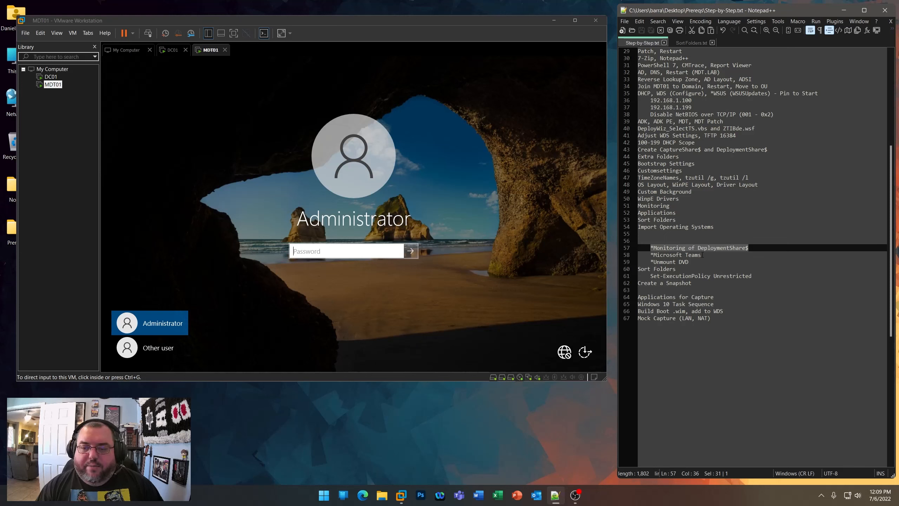
drag(703, 255, 651, 252)
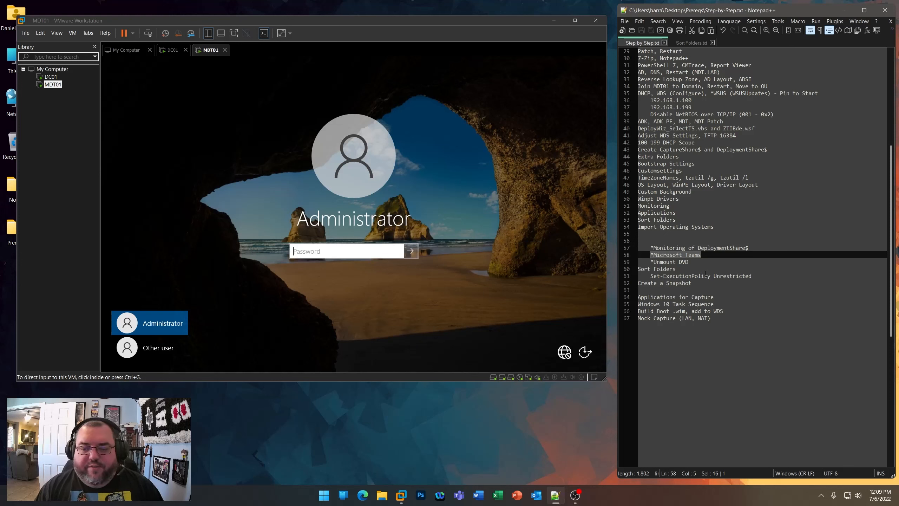
drag(691, 262, 651, 263)
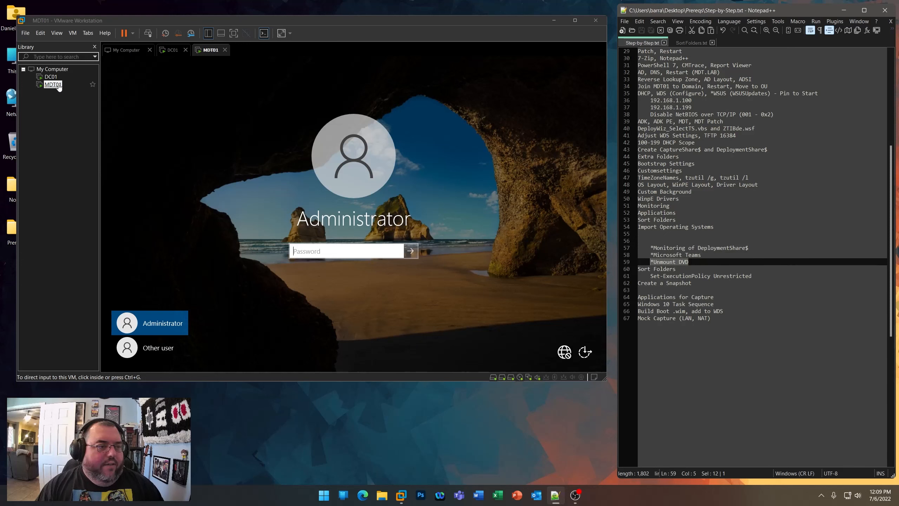
- Sign in to the MDT01 virtual machine as Administrator with the account password and launch Deployment Workbench
click(364, 252)
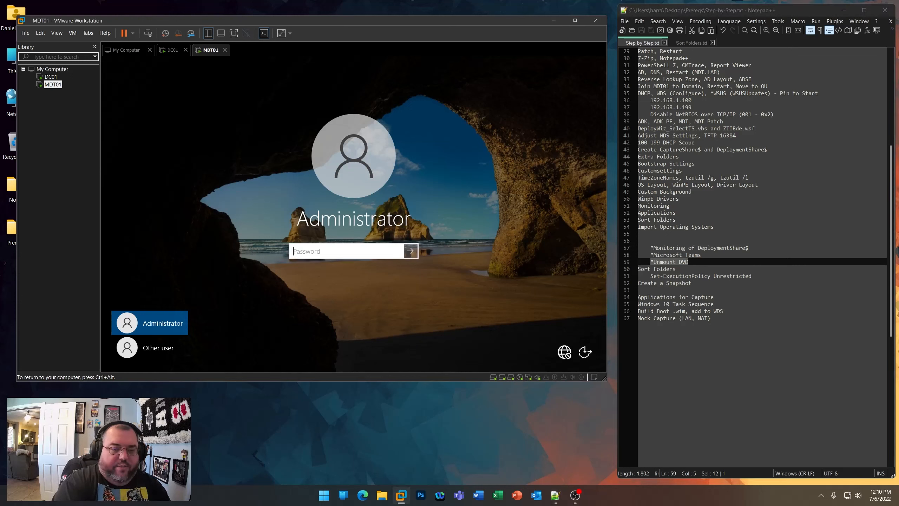
text(•••••••••)
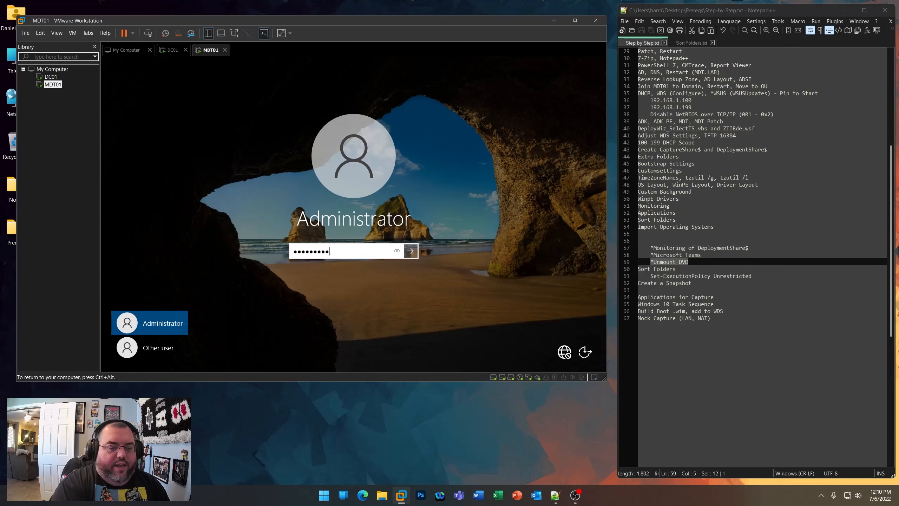
text(•••••••)
key(Return)
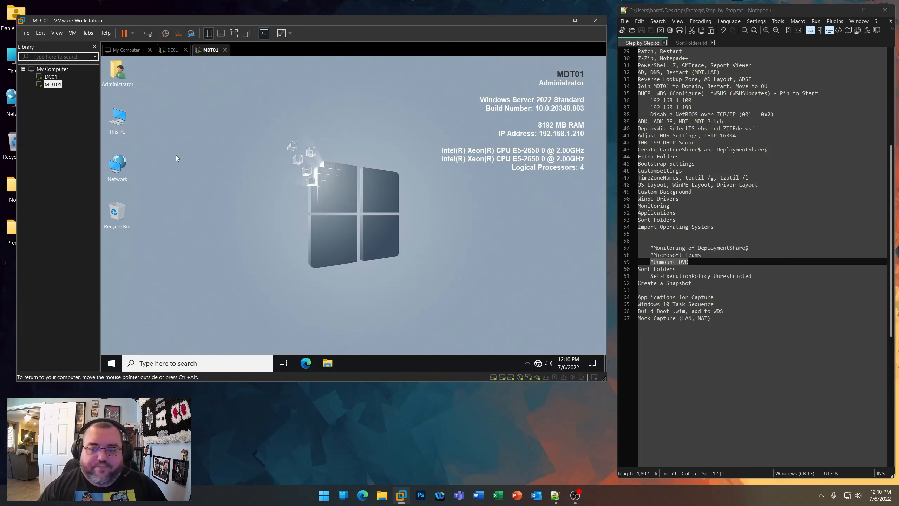
click(111, 363)
click(347, 283)
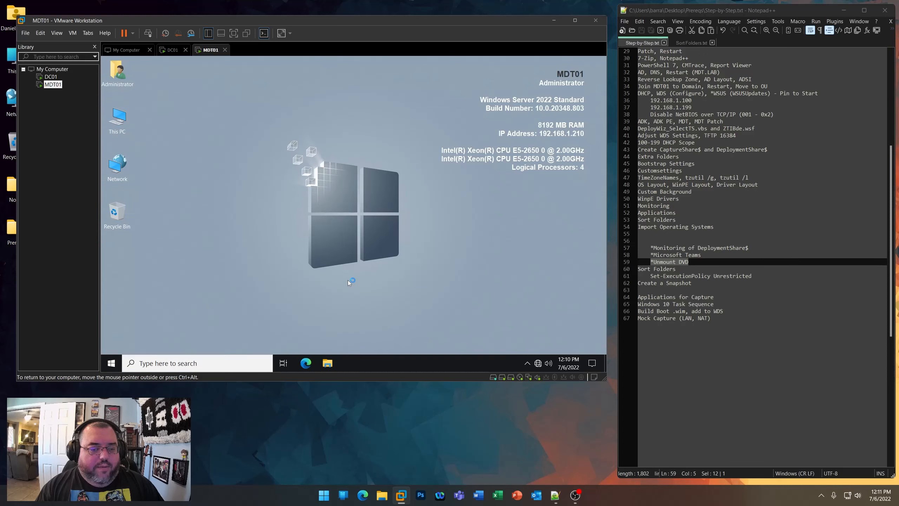
- Unmount the ISO from the MDT01 virtual machine by setting its CD/DVD (SATA) device to use a physical drive
right_click(54, 86)
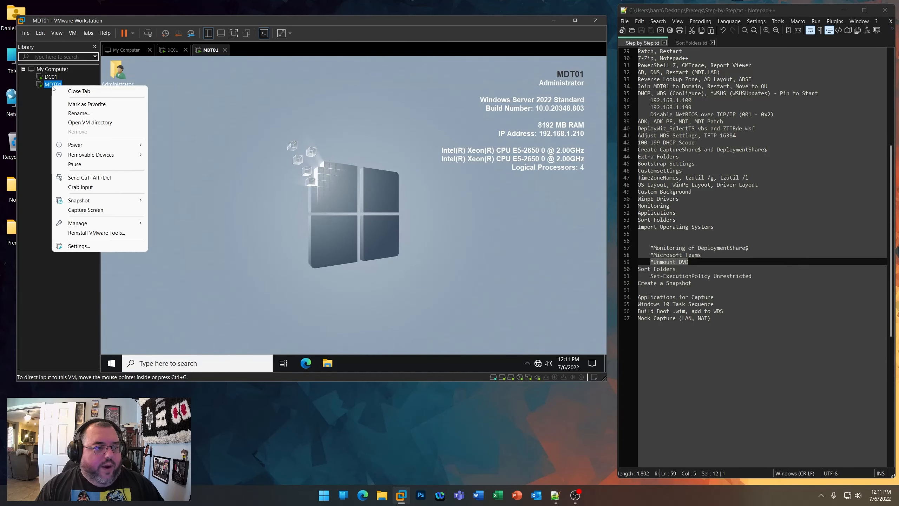
click(77, 246)
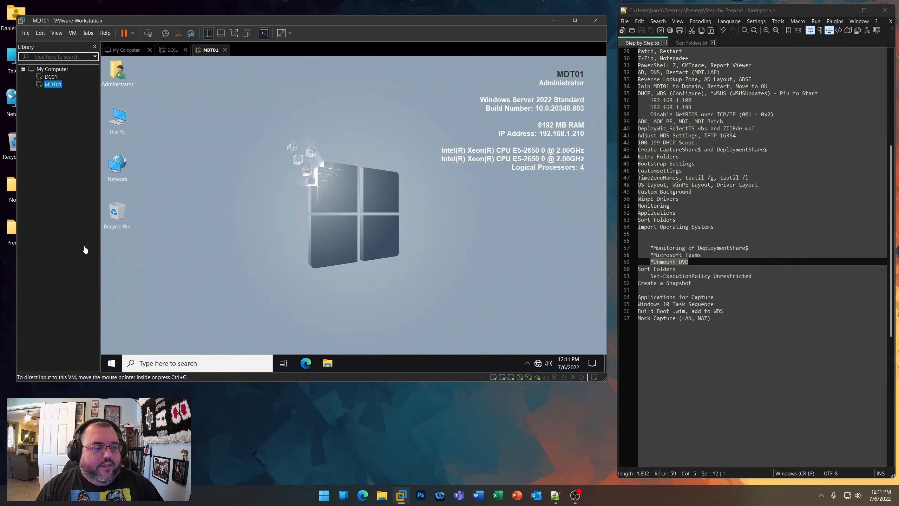
click(235, 117)
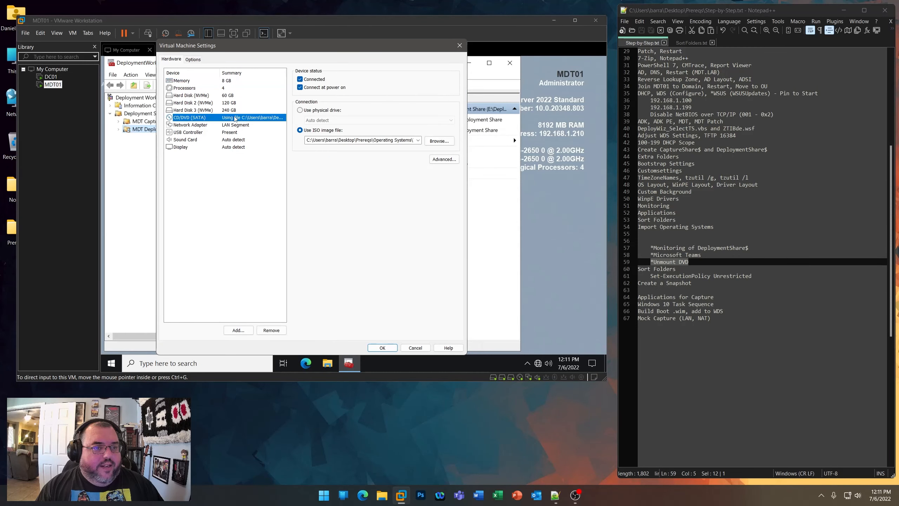
click(329, 112)
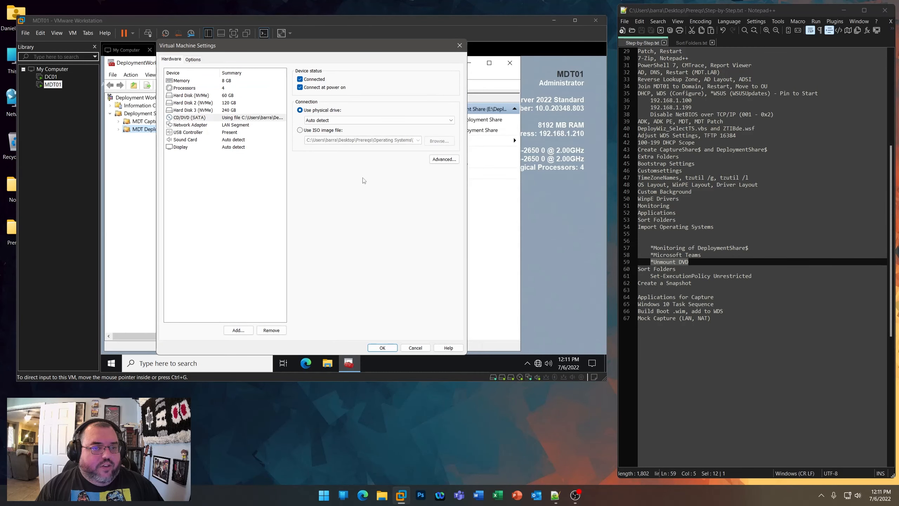
click(383, 347)
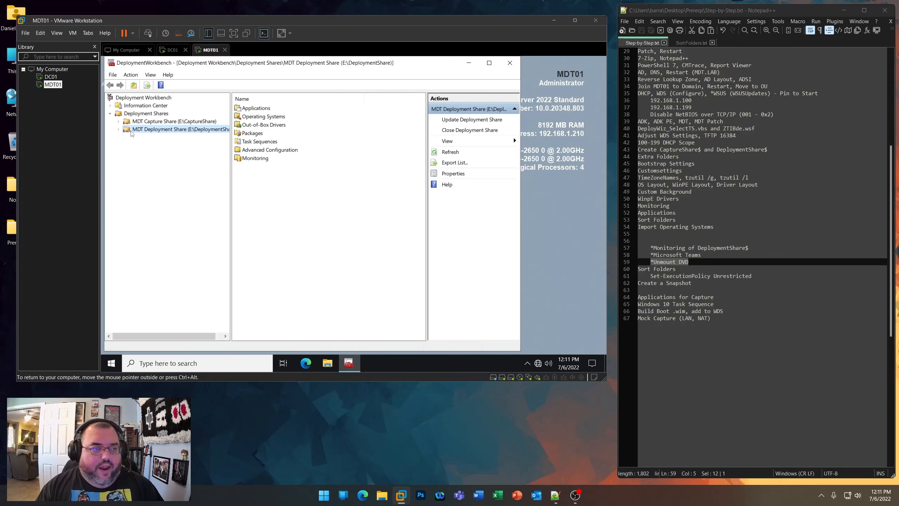
- Enable monitoring in the properties of the MDT Deployment Share (E:\DeploymentShare) and apply the change
right_click(174, 131)
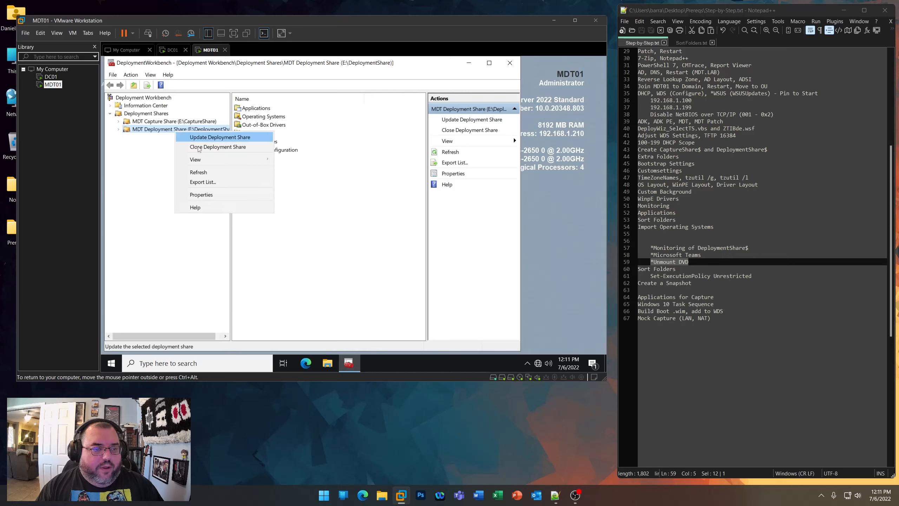
click(206, 194)
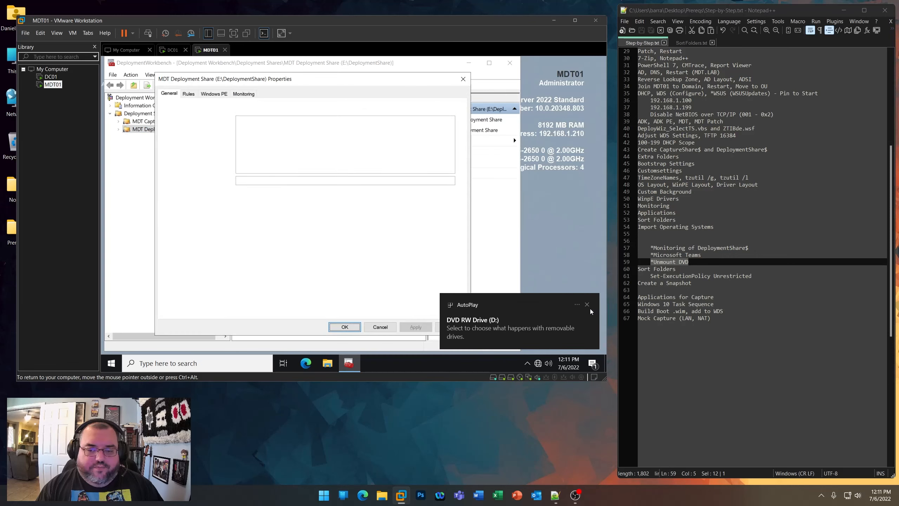
click(243, 93)
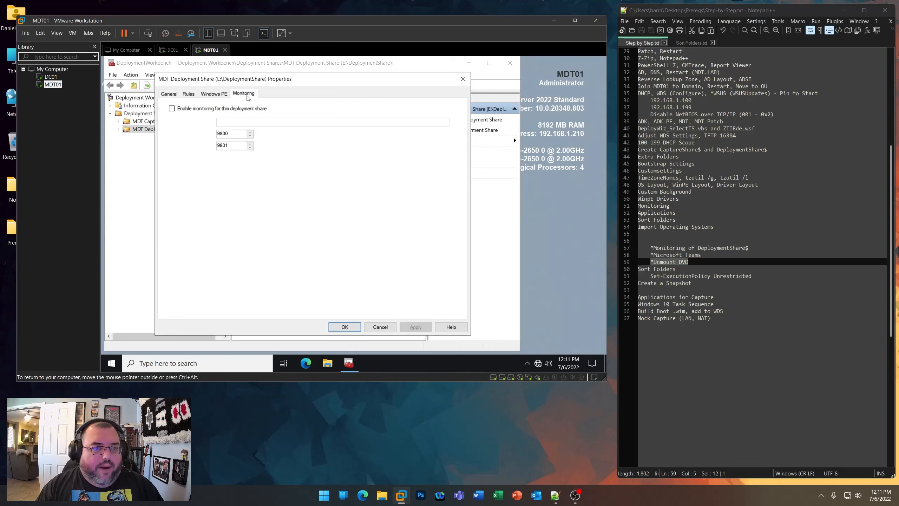
click(172, 108)
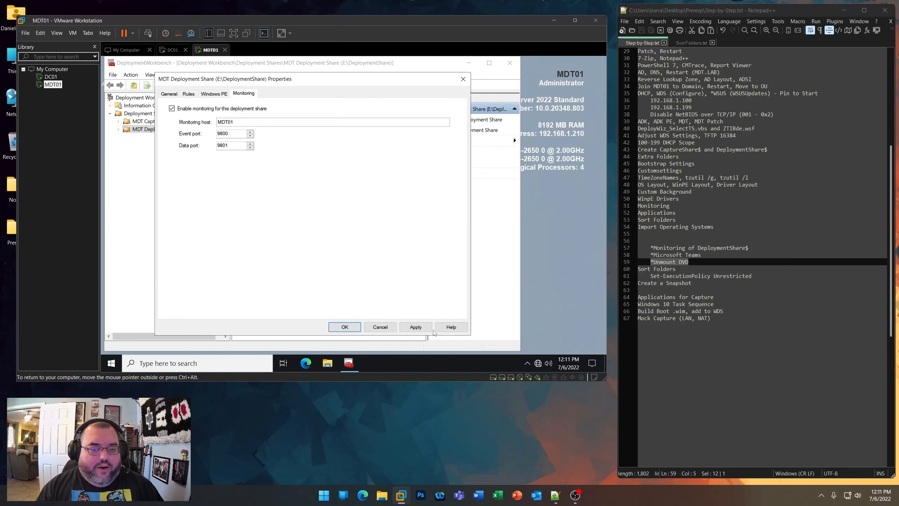
click(416, 327)
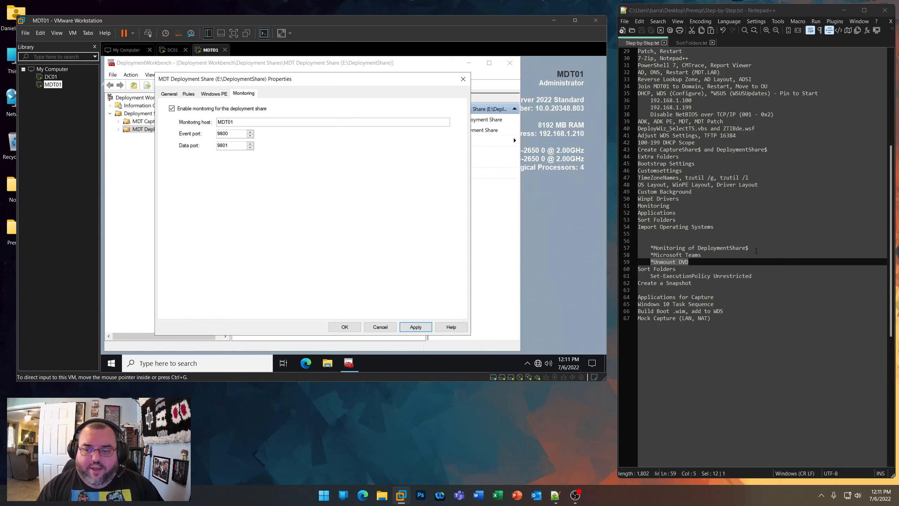
drag(756, 249, 651, 261)
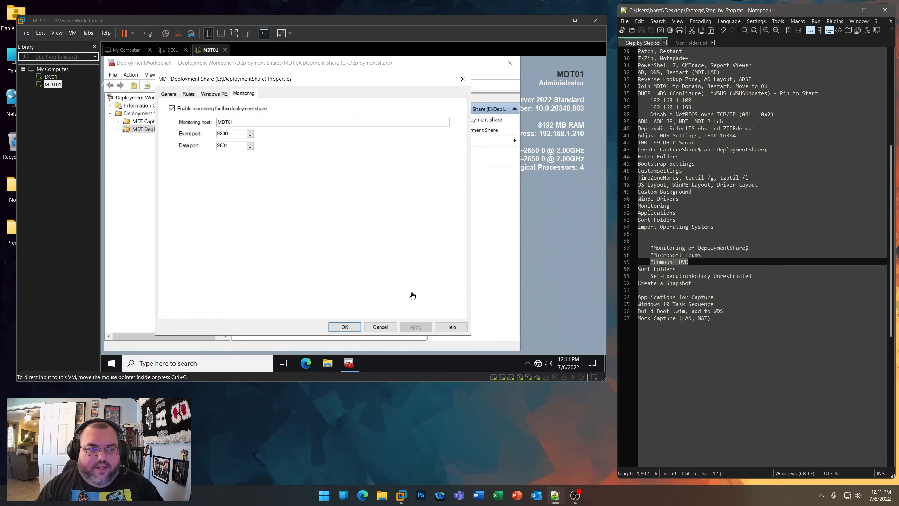
click(235, 285)
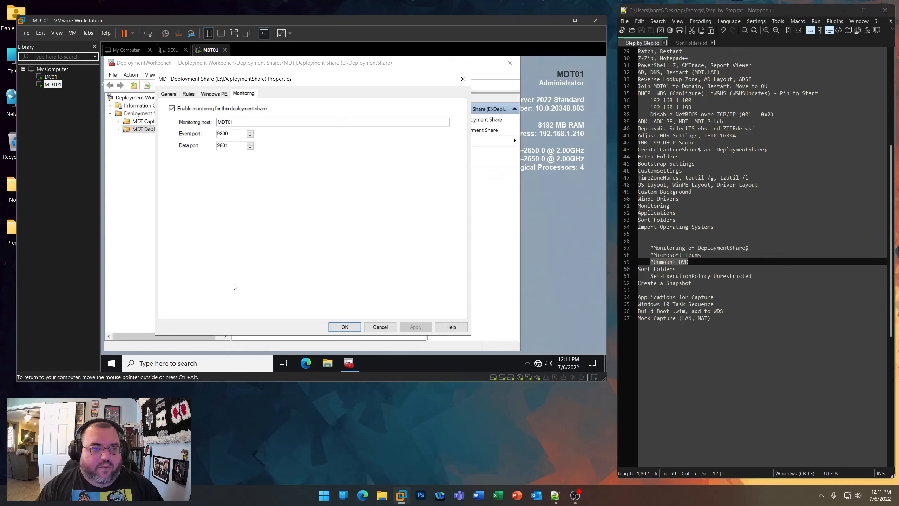
click(343, 329)
- Create a folder named Microsoft Teams under Applications in the MDT Deployment Share, select it, and close Deployment Workbench
click(119, 130)
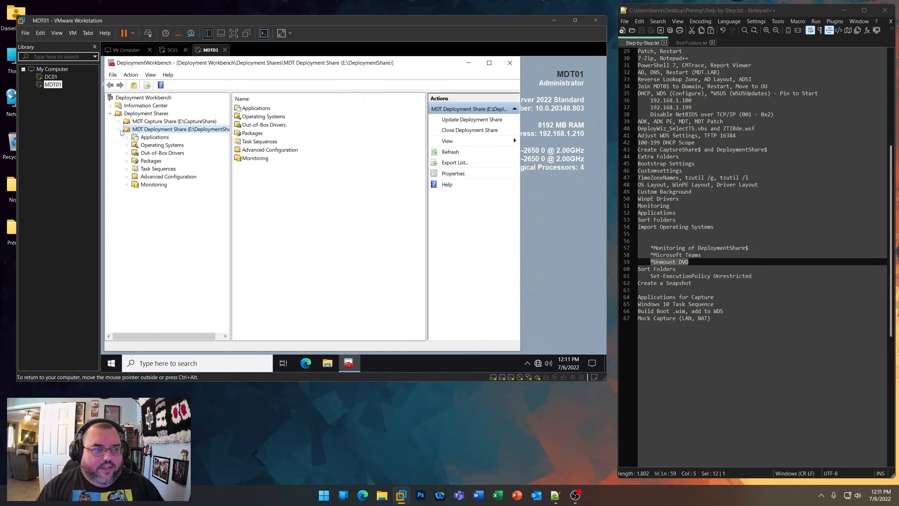
click(127, 137)
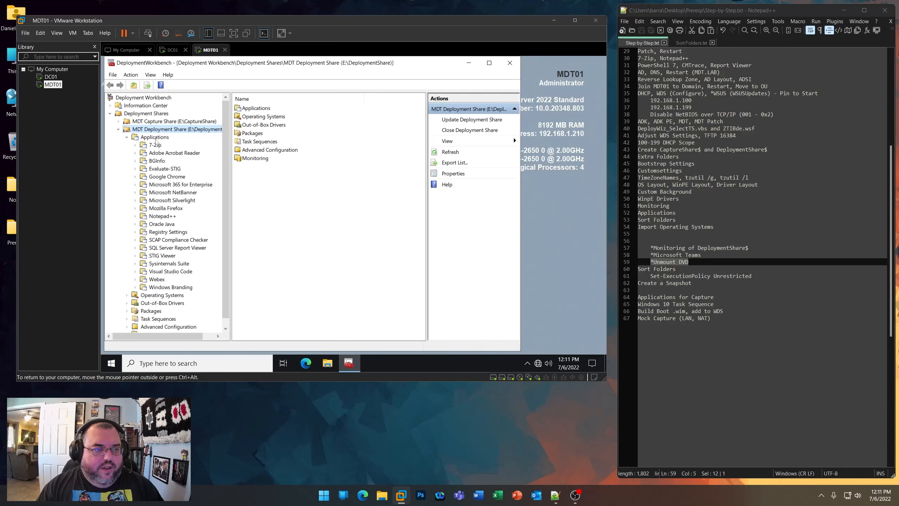
right_click(155, 138)
click(177, 154)
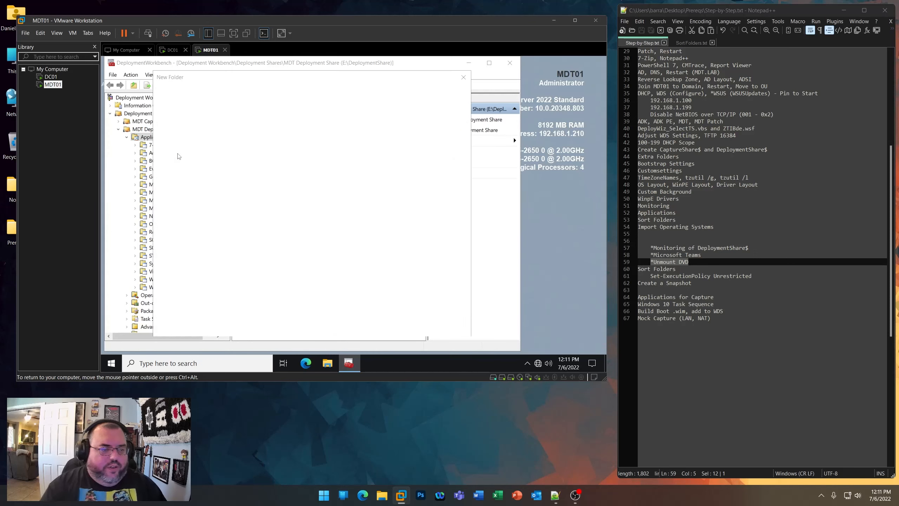
text(Micr)
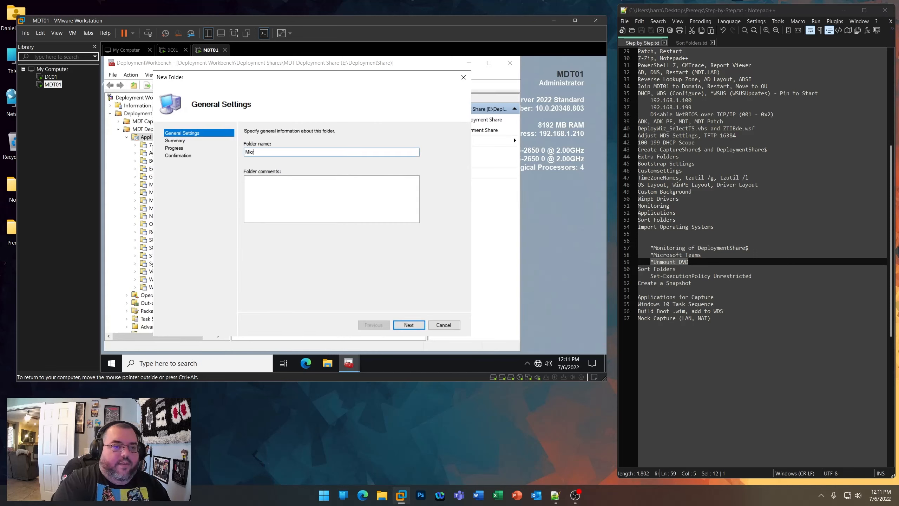
text(osoft Teams)
key(Return)
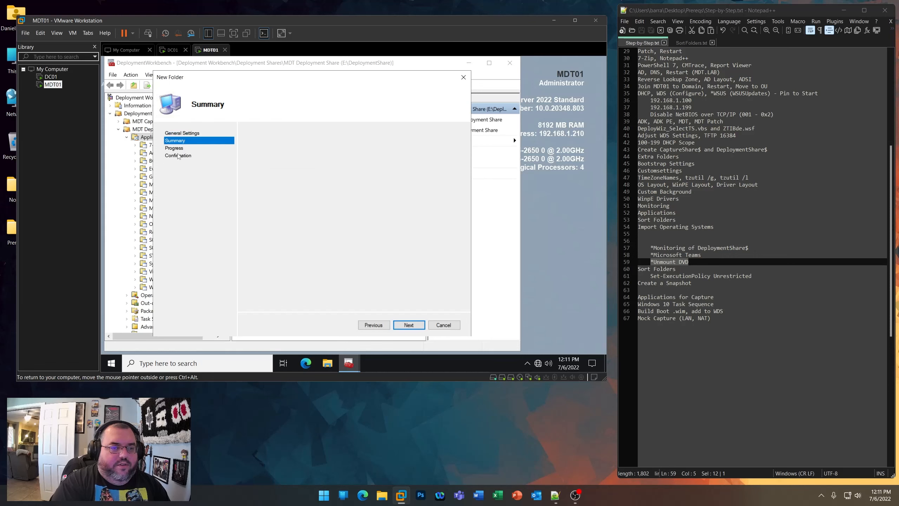
key(Return)
key(Return)
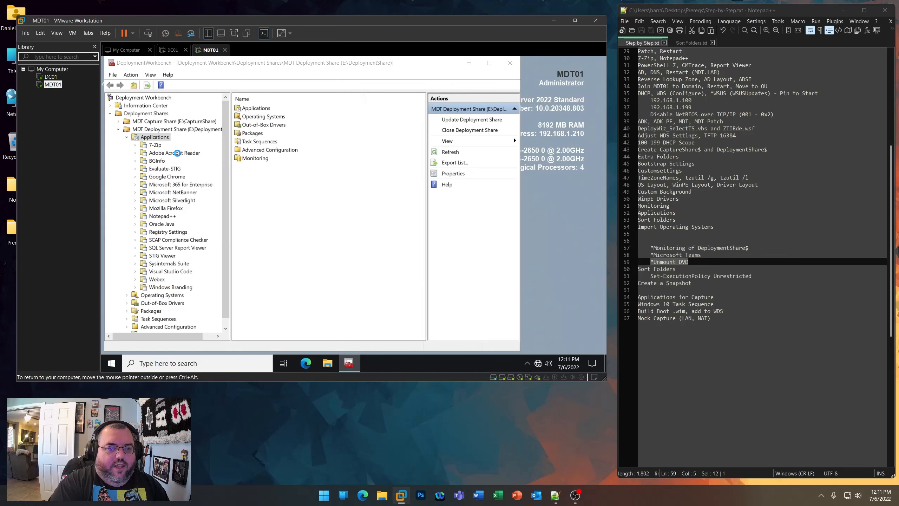
click(168, 294)
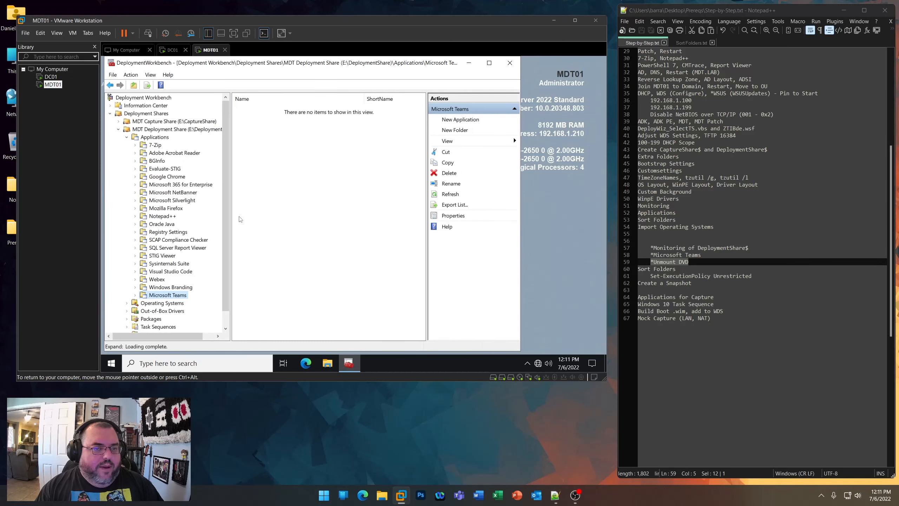
click(509, 63)
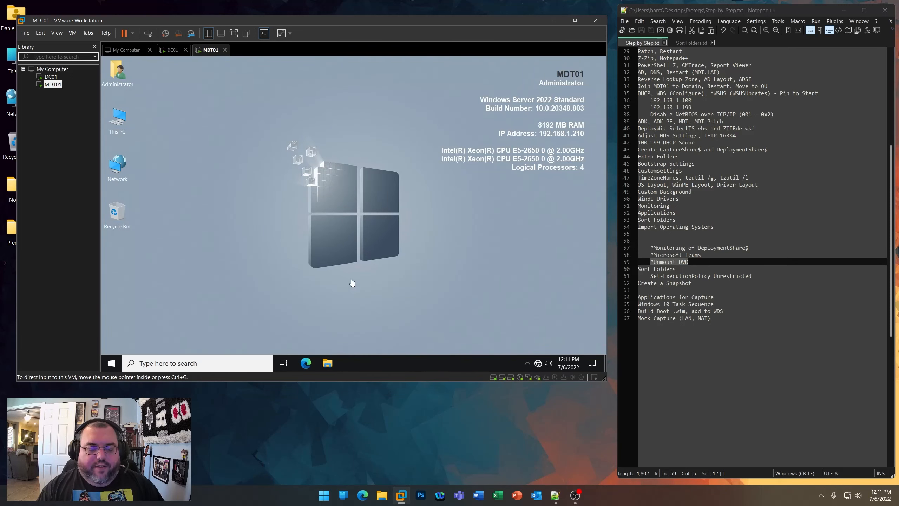
- On the host, open Sort Folders.txt from the Prereqs > MDT > Sort Folders directory
double_click(12, 232)
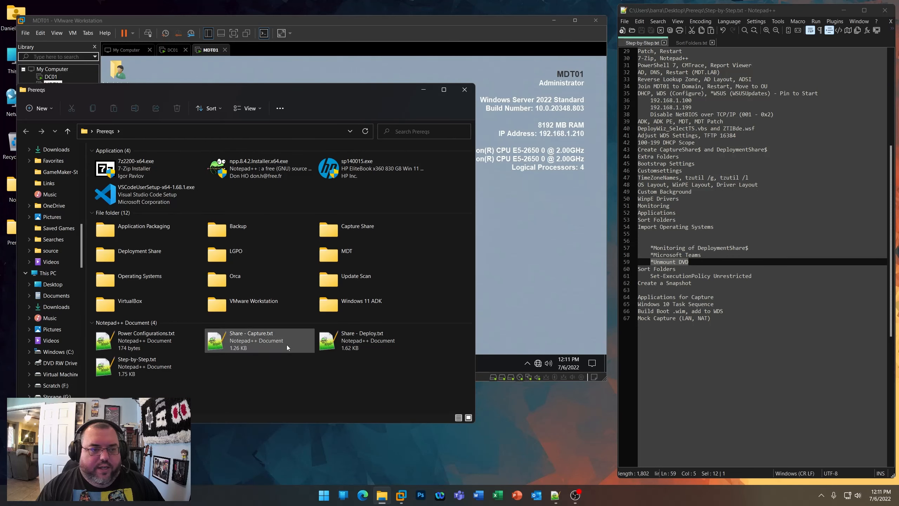
double_click(327, 254)
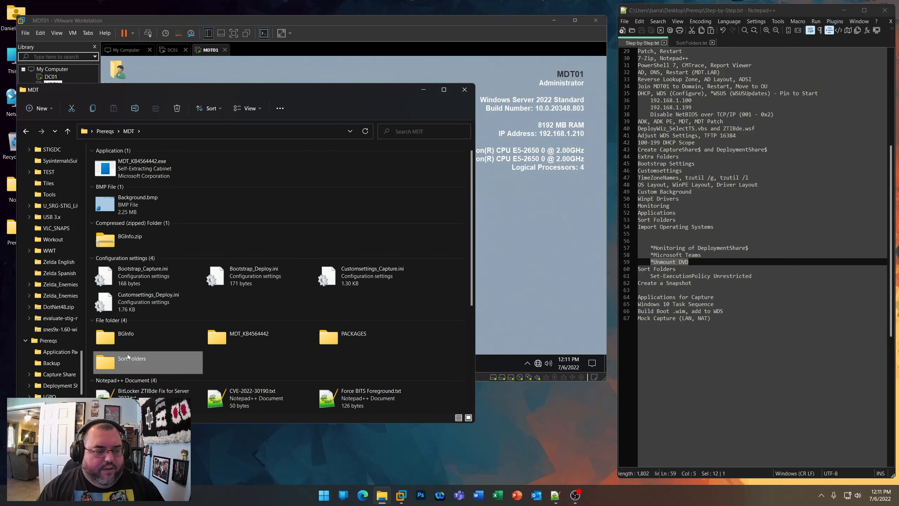
double_click(126, 362)
double_click(122, 167)
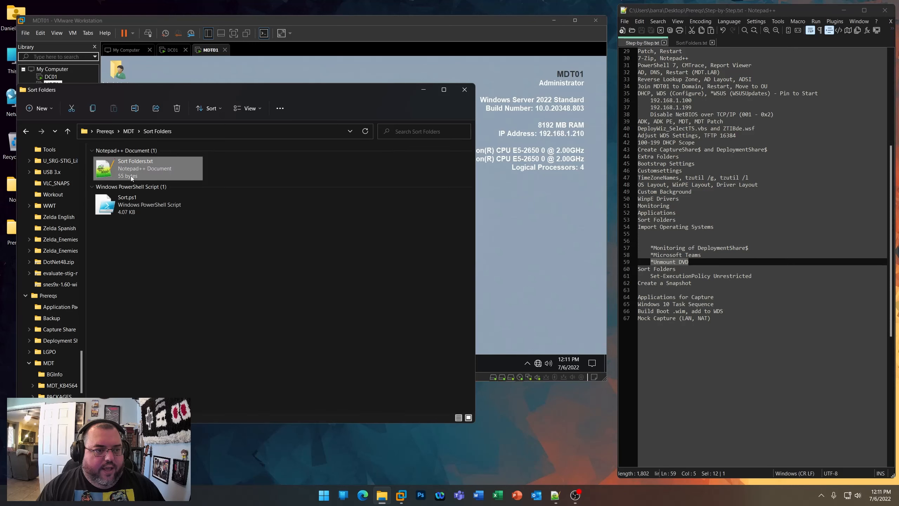
- Copy the Sort-MDT-Driver-Folders GitHub link from the text file and open it in Microsoft Edge
drag(805, 54, 638, 53)
right_click(672, 52)
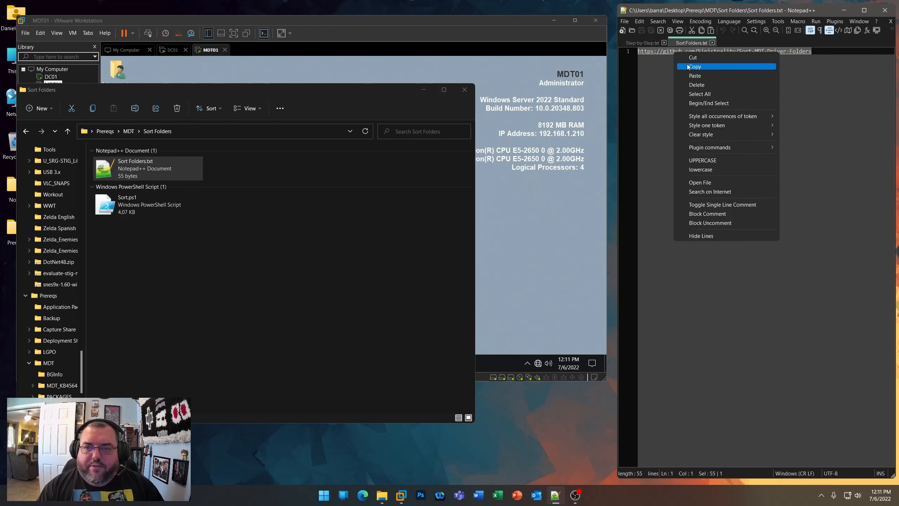
click(690, 67)
click(365, 492)
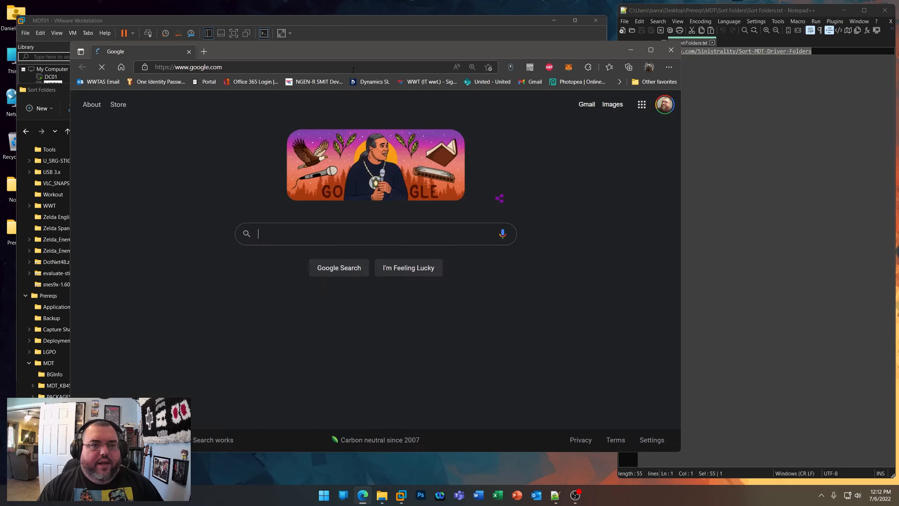
click(353, 68)
key(ctrl+v)
key(Return)
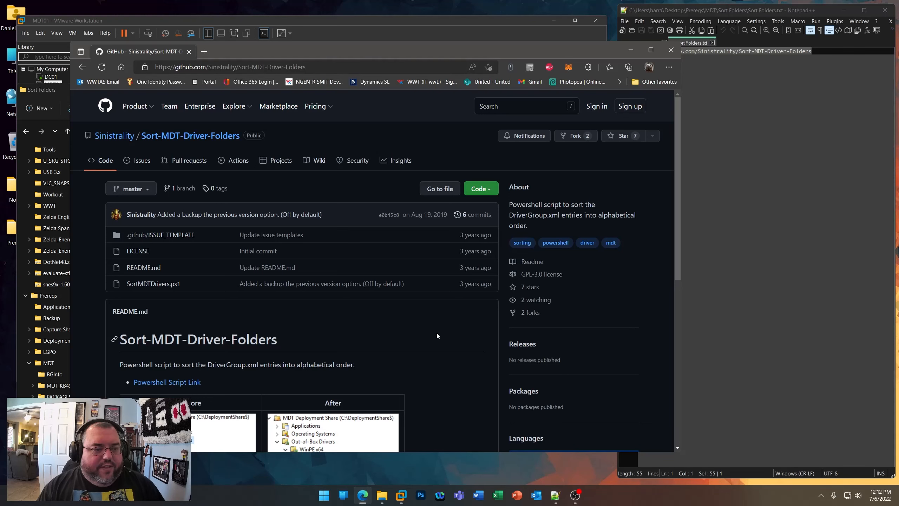
- Examine the README's before-and-after comparison of the sorted MDT driver folders
scroll(438, 336, down, 5)
scroll(436, 332, down, 3)
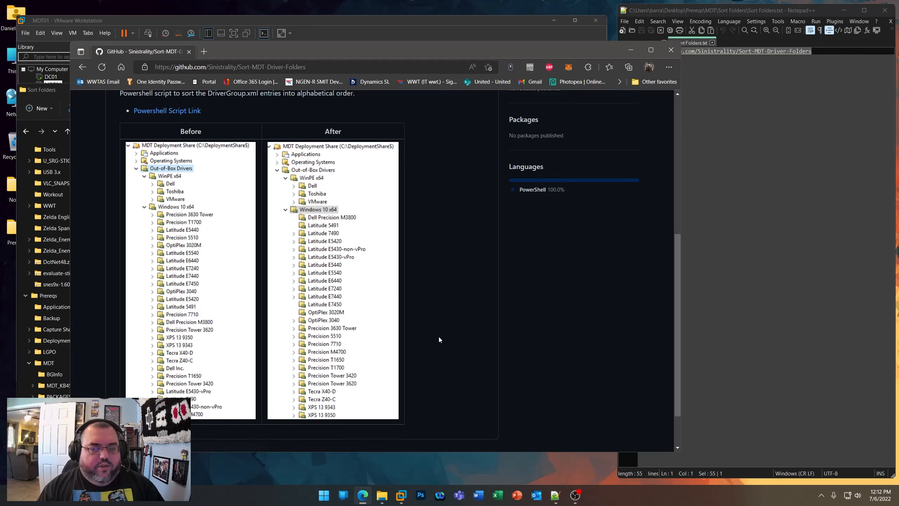
scroll(436, 327, down, 1)
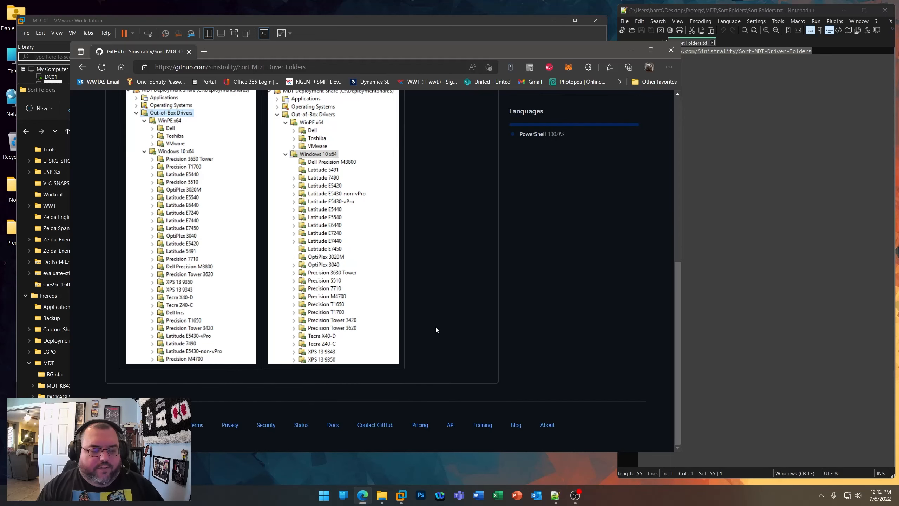
scroll(436, 327, up, 4)
scroll(436, 327, down, 3)
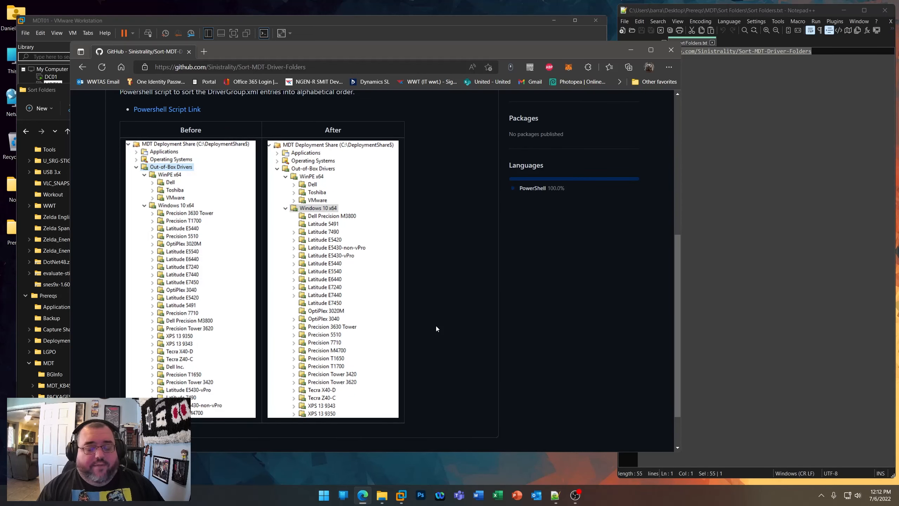
- Review the Sort-MDT-Driver-Folders repository page and its file list, and close the browser
scroll(434, 323, up, 5)
scroll(434, 323, down, 5)
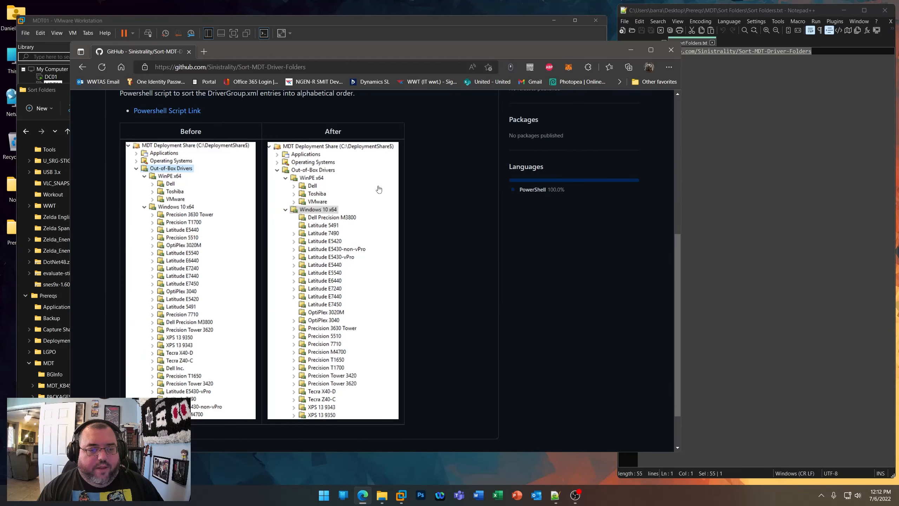
scroll(406, 300, up, 5)
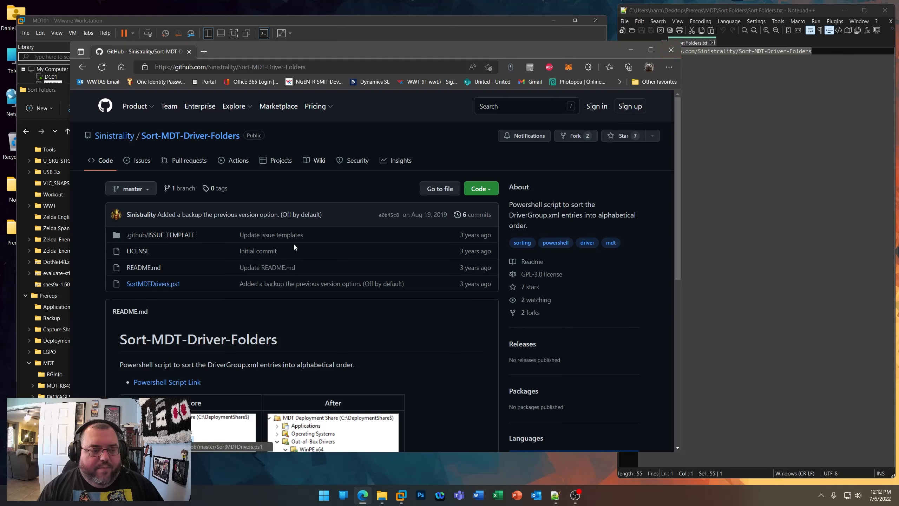
key(alt+F4)
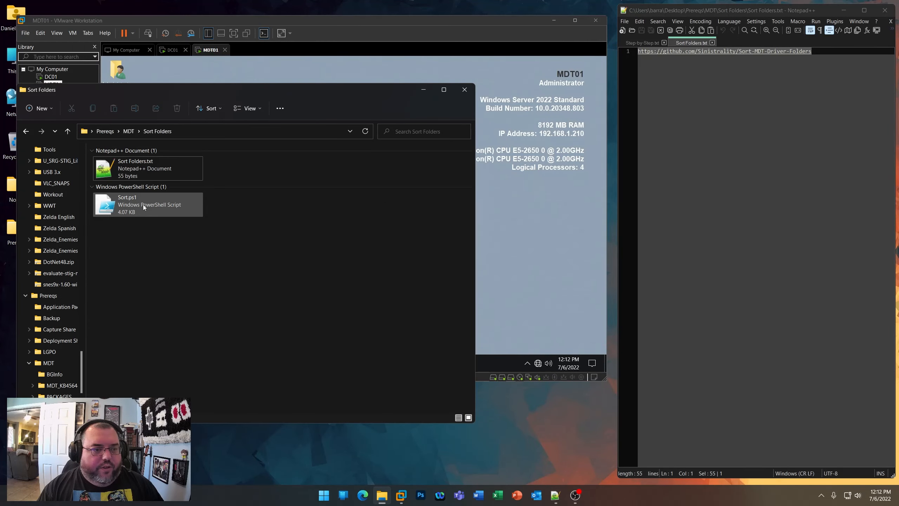
- Open the host's Sort.ps1 in Notepad++, widen the window, and examine its $FileToEdit and $exportPath values
right_click(143, 204)
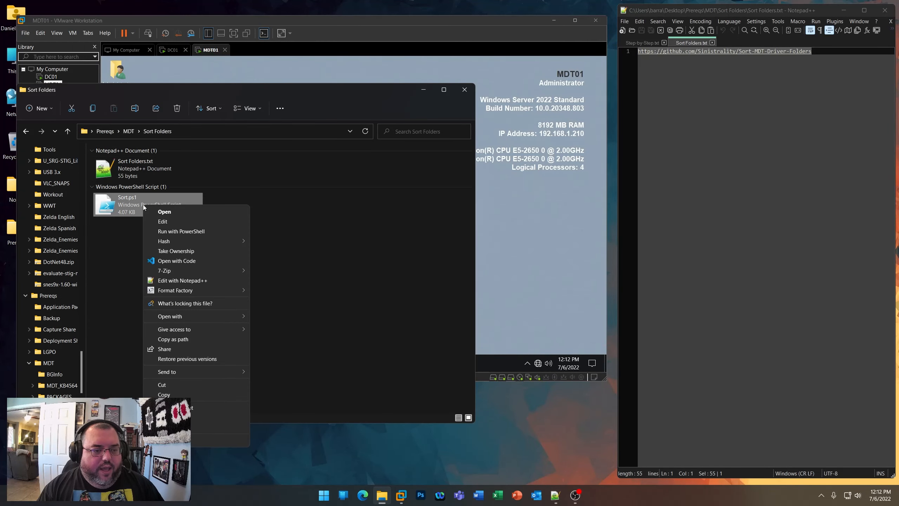
click(194, 281)
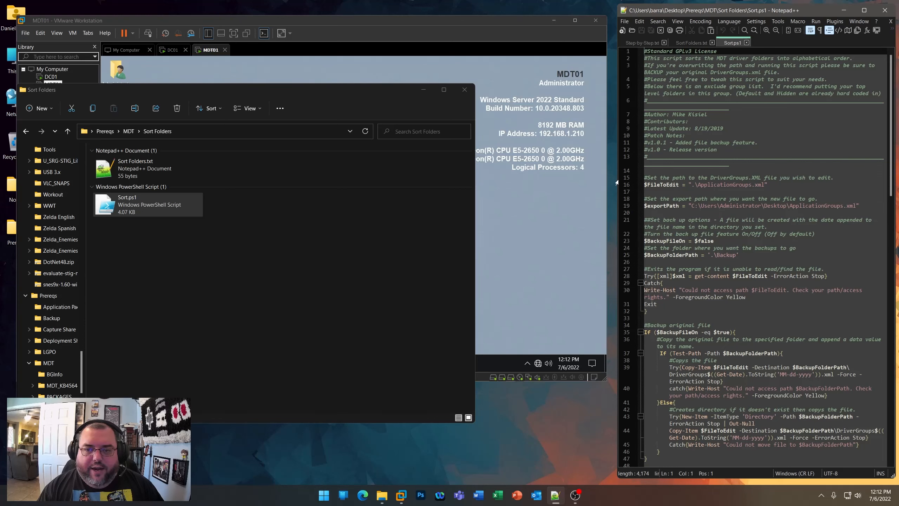
drag(618, 179, 329, 179)
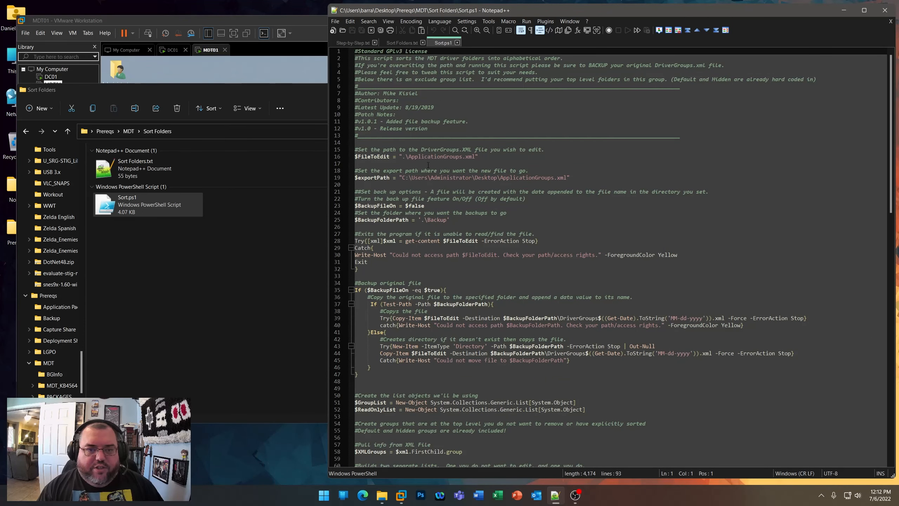
drag(403, 156, 475, 156)
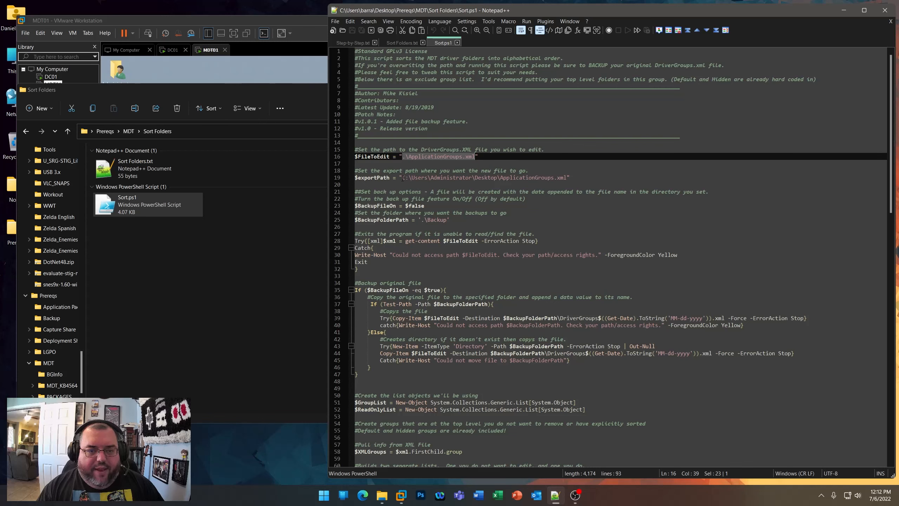
drag(403, 177, 567, 177)
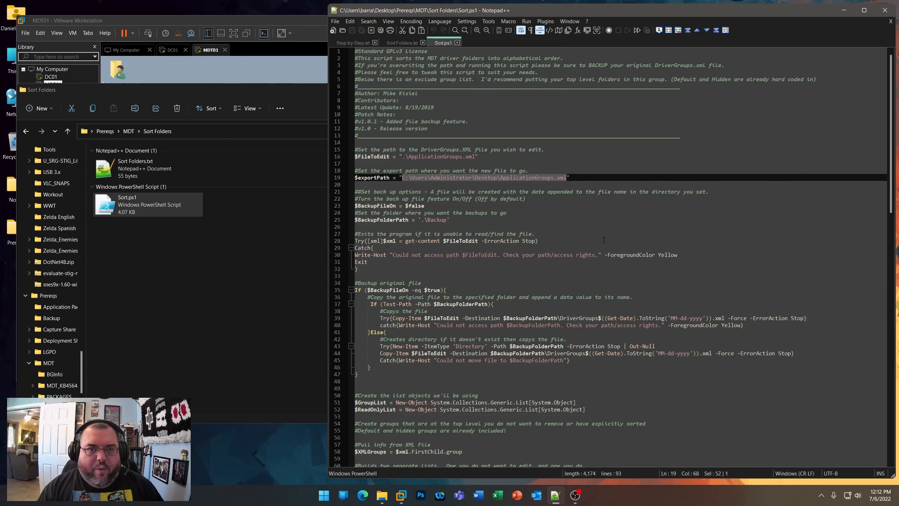
- Close Sort.ps1 and Sort Folders.txt, narrow the Notepad++ window, and close the host's Sort Folders window
click(456, 42)
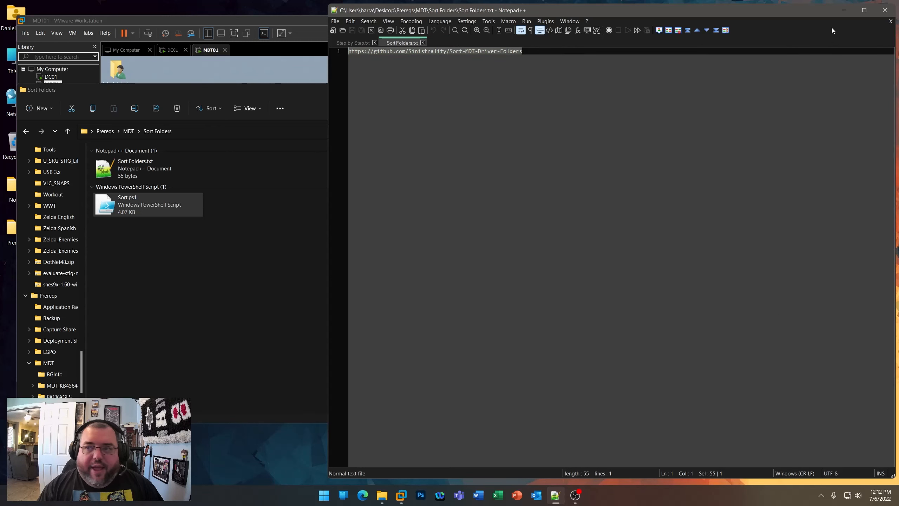
drag(329, 114, 667, 115)
click(761, 52)
click(200, 250)
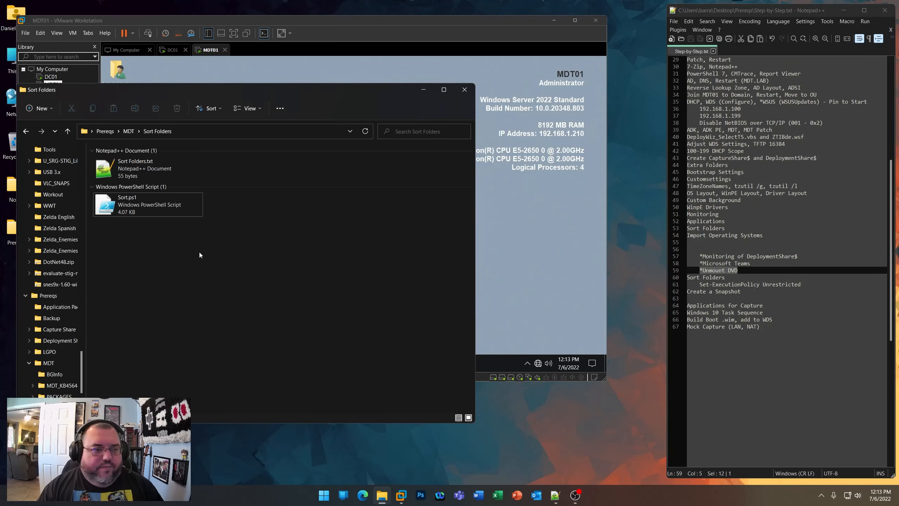
click(464, 90)
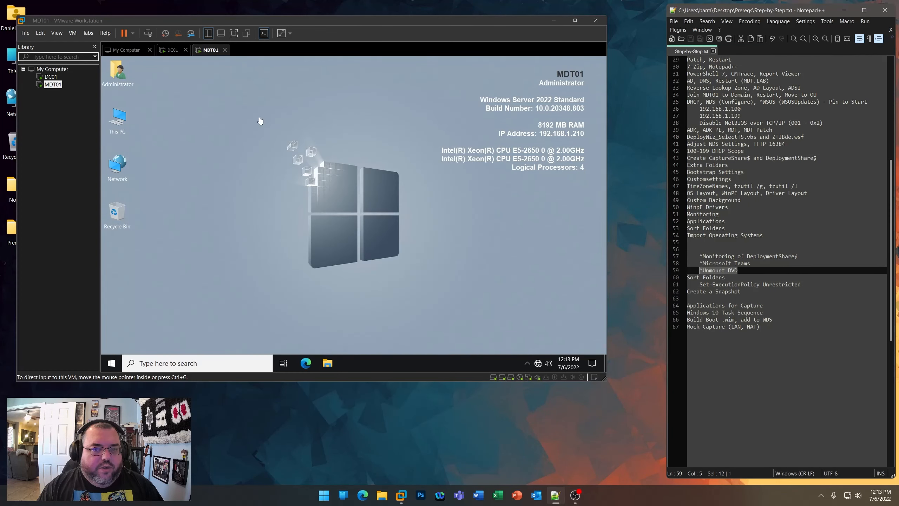
- In the MDT01 virtual machine, copy the Sort Folders folder from Prereqs > MDT on the Shared Folders (Z:) drive
double_click(119, 119)
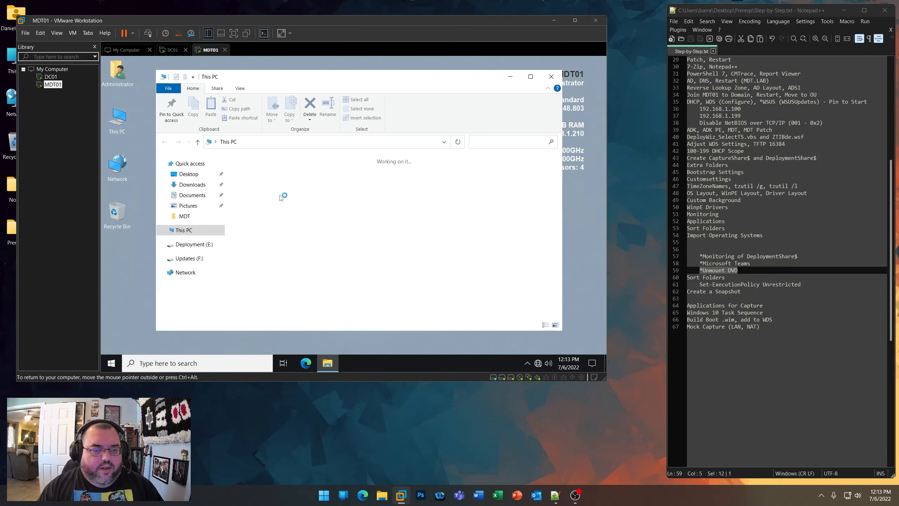
double_click(274, 311)
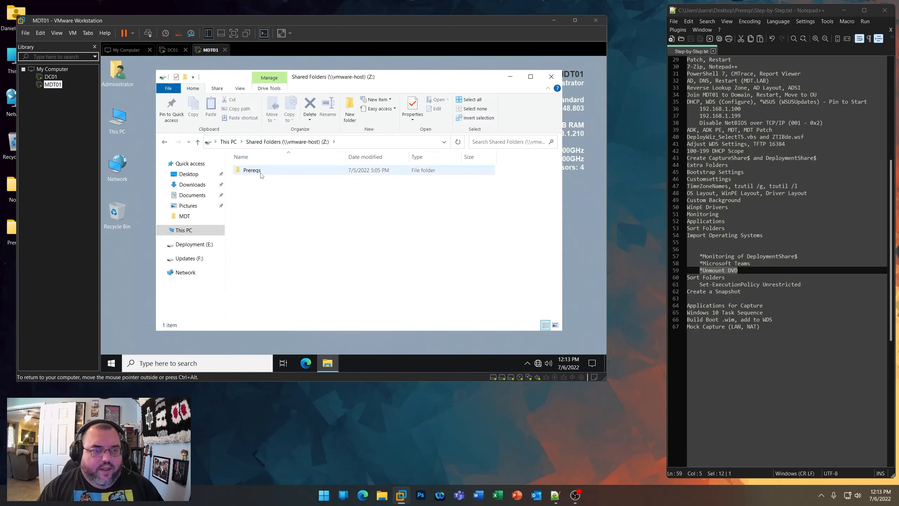
double_click(255, 170)
click(247, 218)
double_click(247, 218)
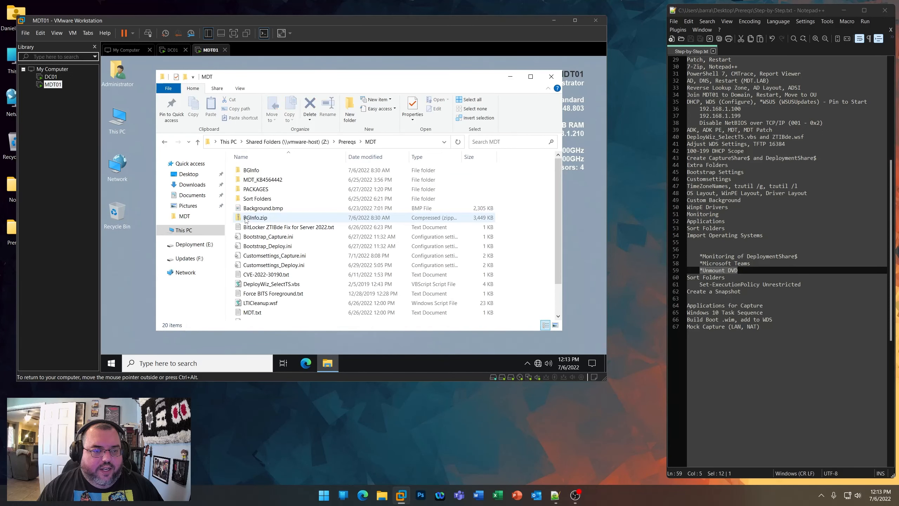
right_click(263, 200)
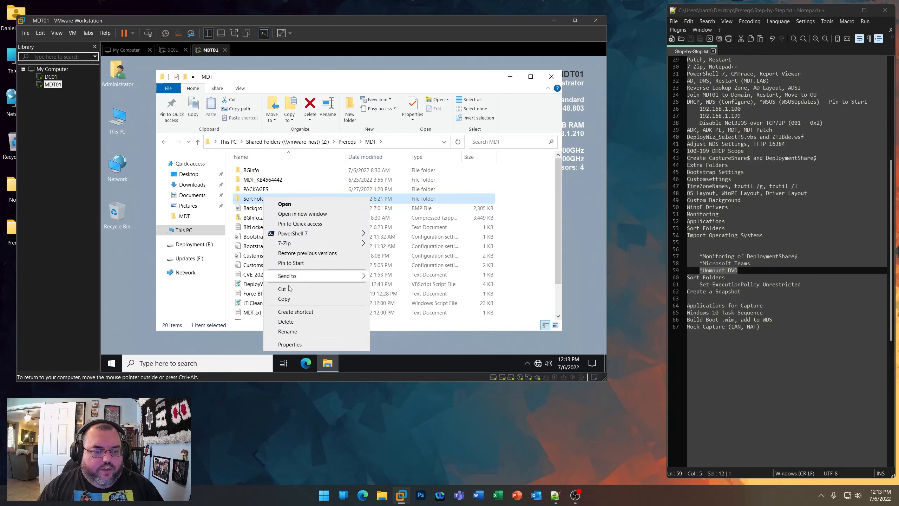
click(284, 298)
- Paste the copied Sort Folders folder into the root of the Deployment (E:) drive and minimize that window
click(120, 119)
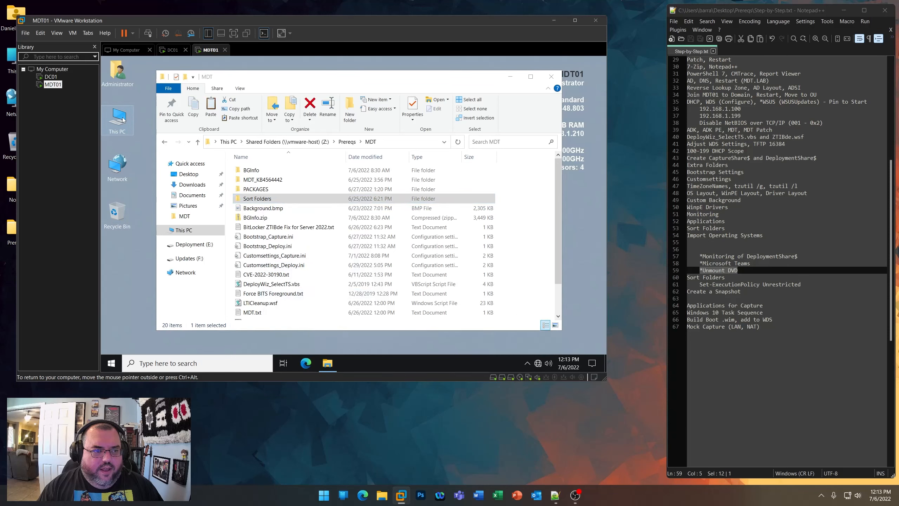
double_click(123, 120)
scroll(292, 256, down, 3)
double_click(292, 256)
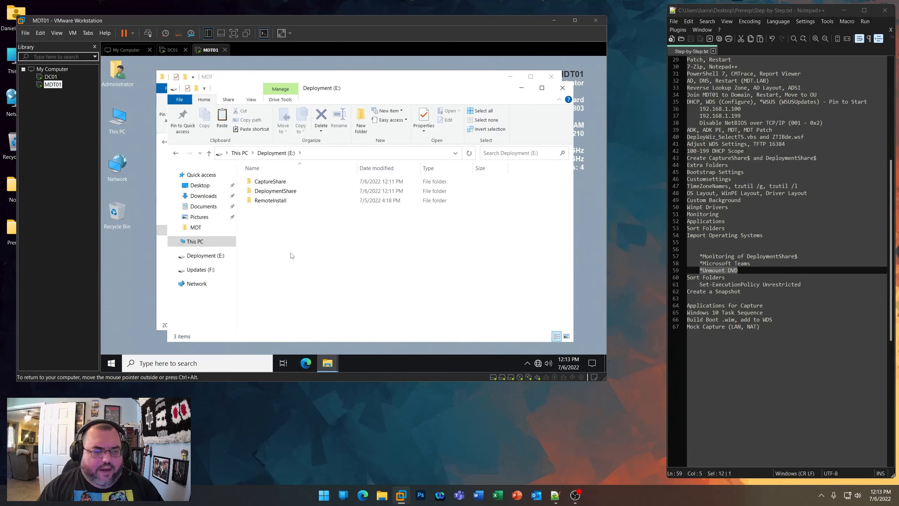
right_click(290, 240)
click(313, 175)
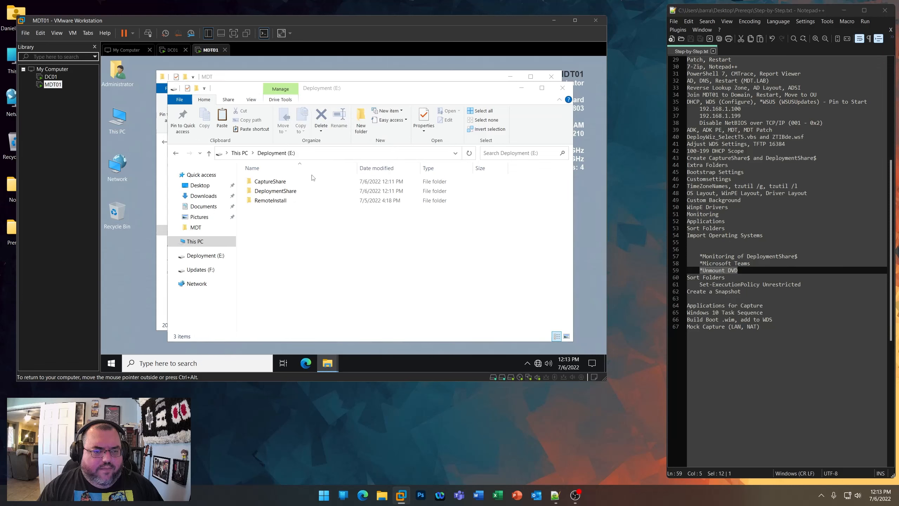
click(521, 88)
- Copy ApplicationGroups.xml from the DeploymentShare > Control folder on the Deployment (E:) drive
click(245, 142)
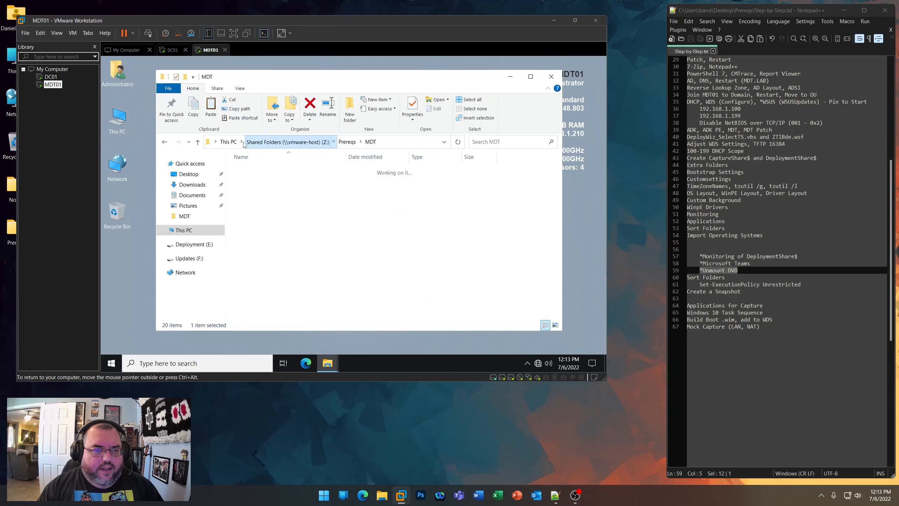
double_click(280, 273)
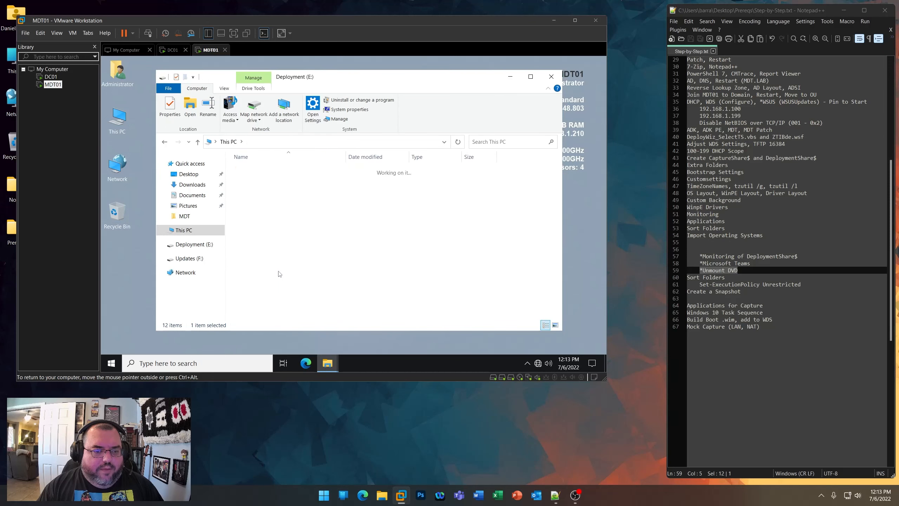
double_click(264, 180)
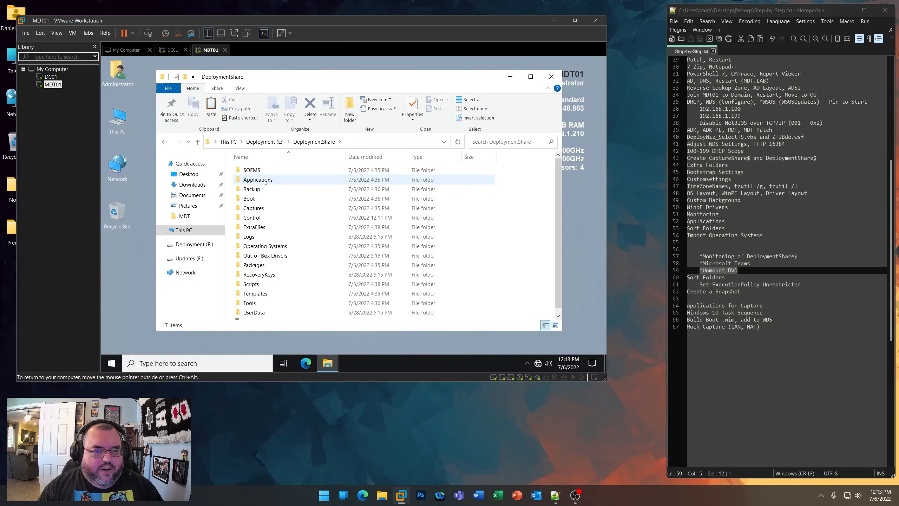
double_click(251, 217)
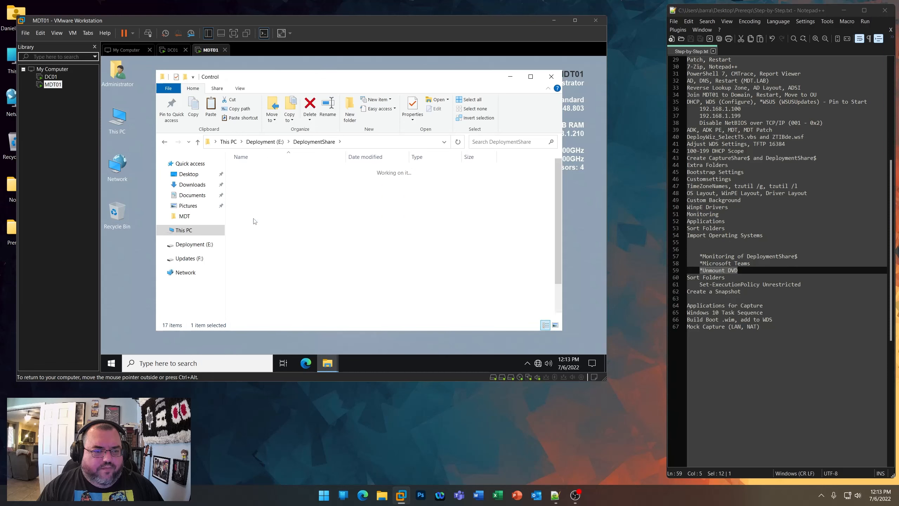
right_click(274, 172)
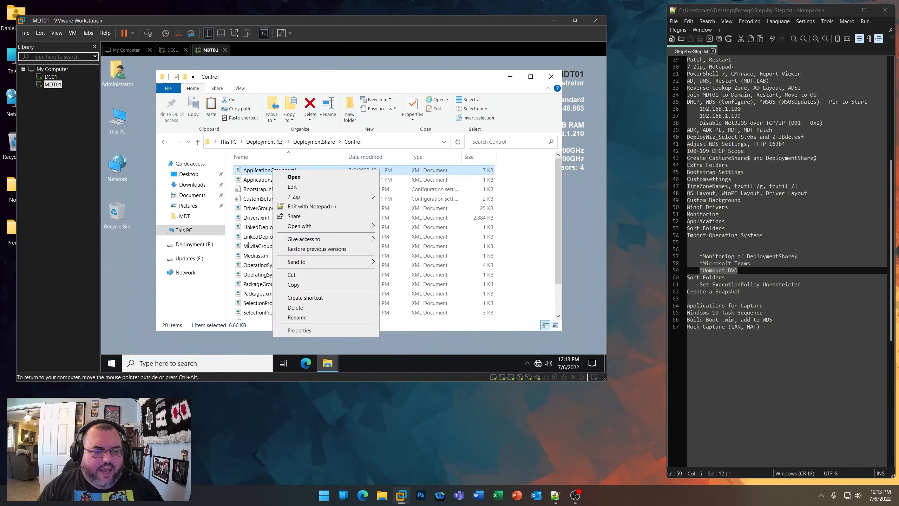
key(Escape)
- Paste ApplicationGroups.xml into the Sort Folders folder on the Deployment (E:) drive
click(194, 244)
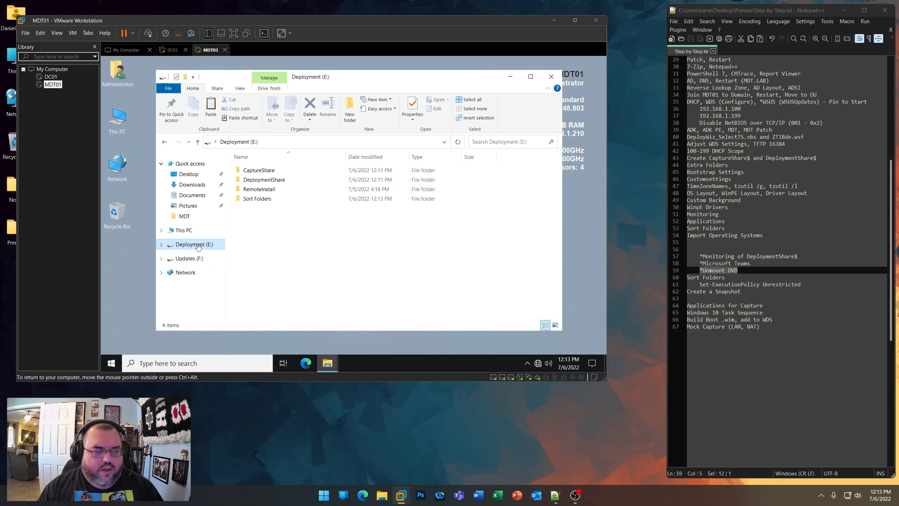
double_click(258, 200)
right_click(265, 201)
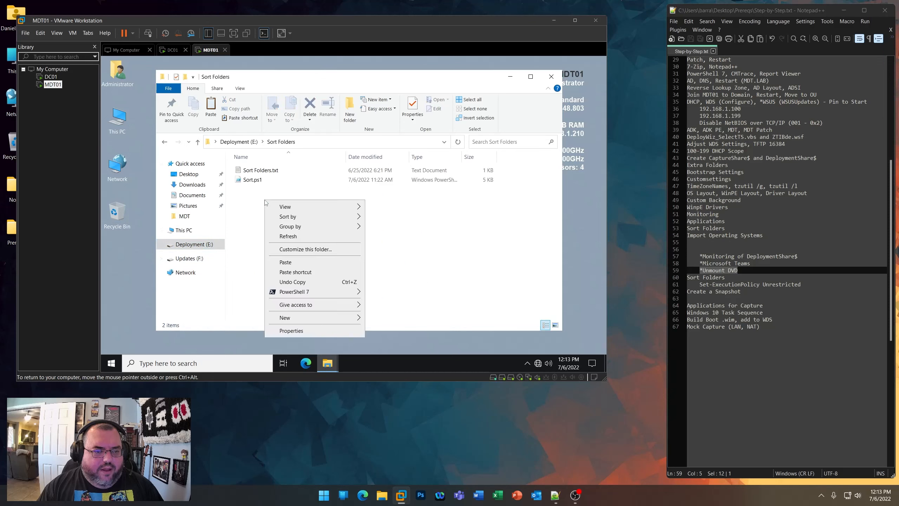
click(285, 262)
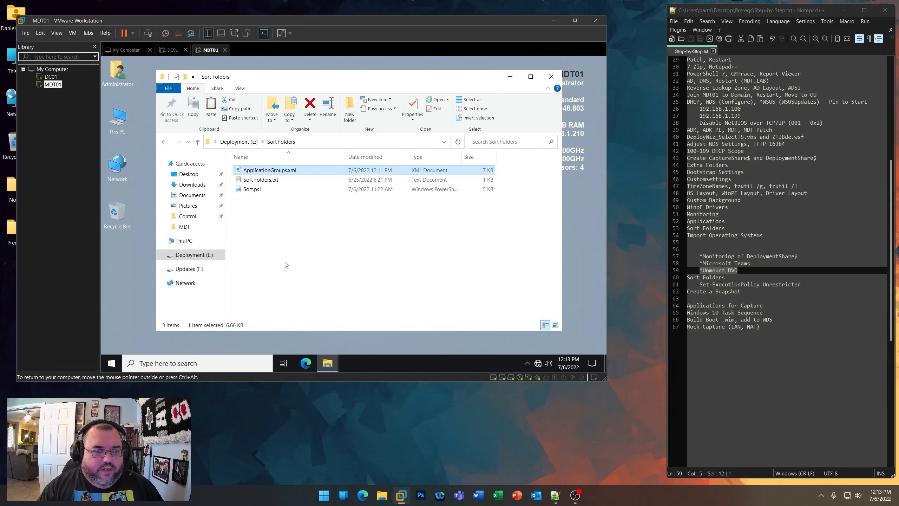
click(286, 264)
- Open PowerShell 7 as administrator in the E:\Sort Folders directory
right_click(110, 363)
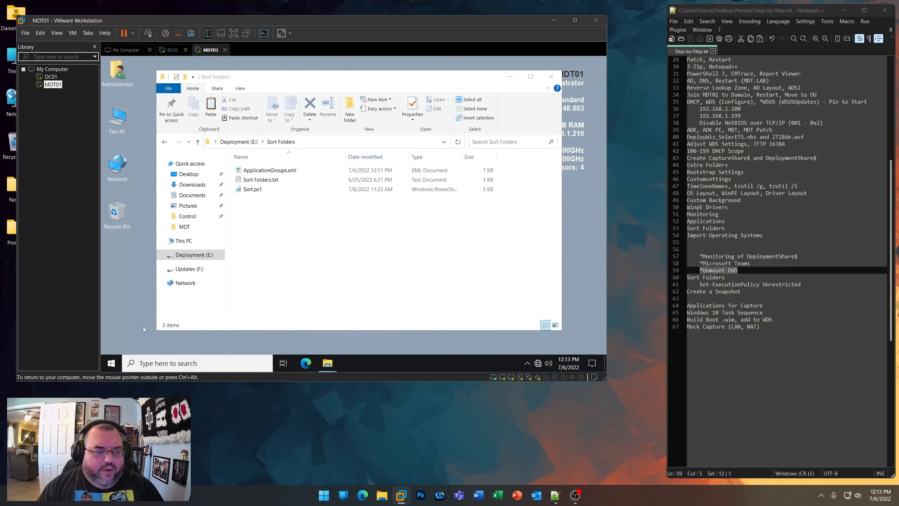
right_click(286, 238)
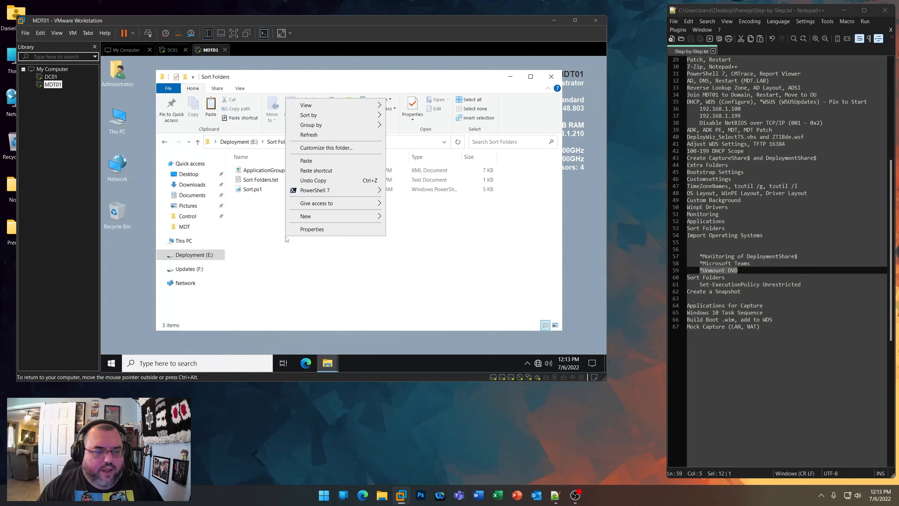
mouse_move(339, 190)
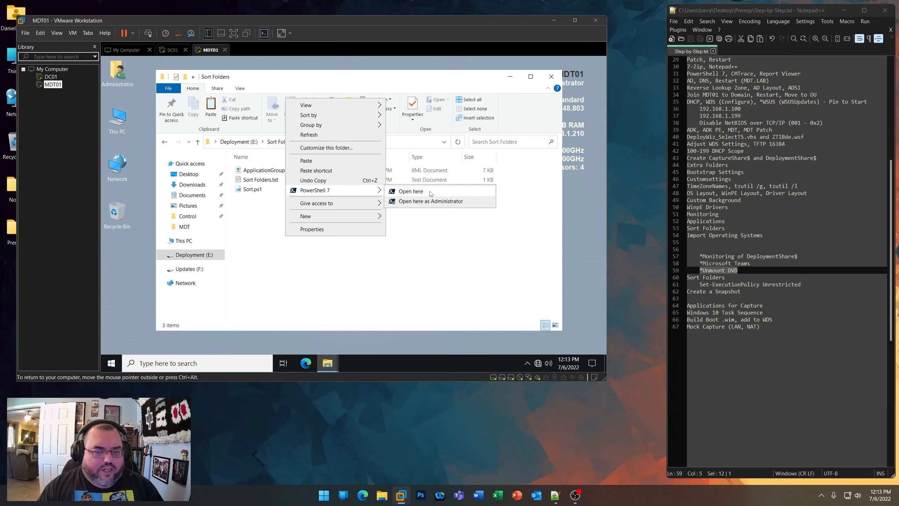
click(427, 202)
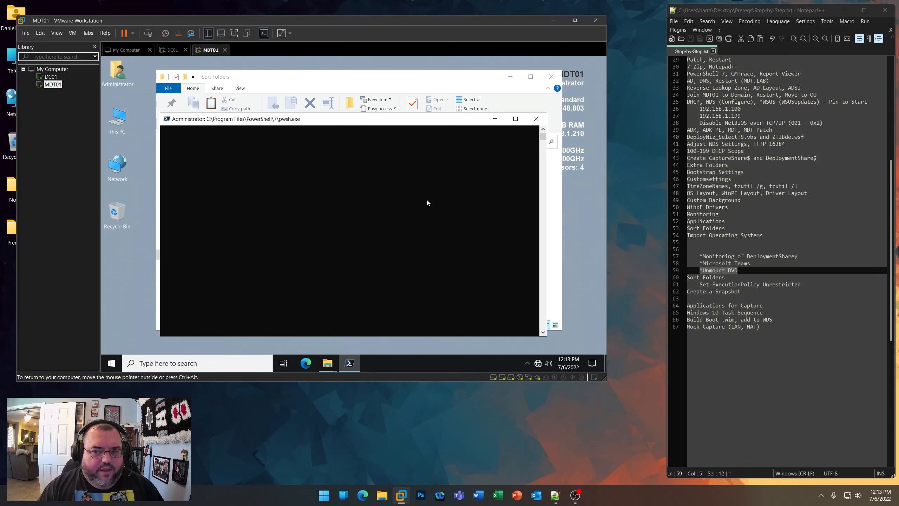
- Run Set-ExecutionPolicy Unrestricted in the PowerShell 7 window, following the line in the step-by-step notes
drag(801, 284, 700, 284)
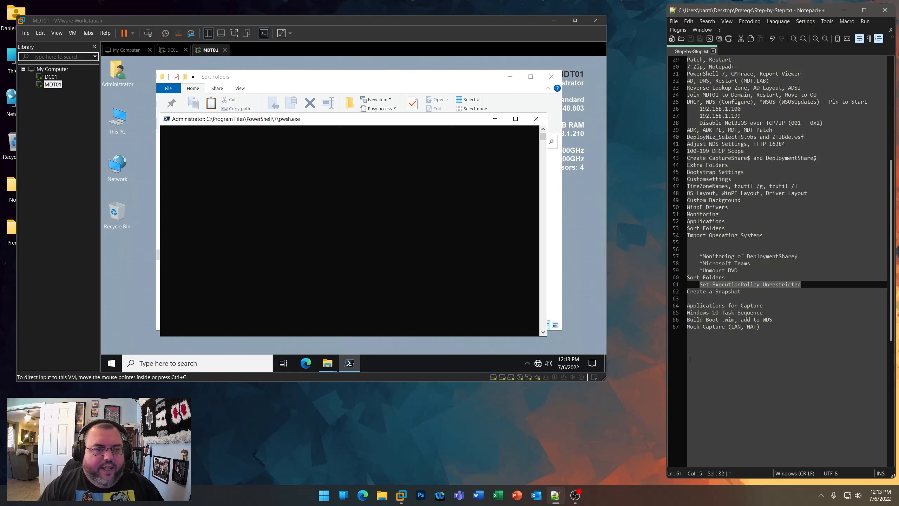
click(353, 124)
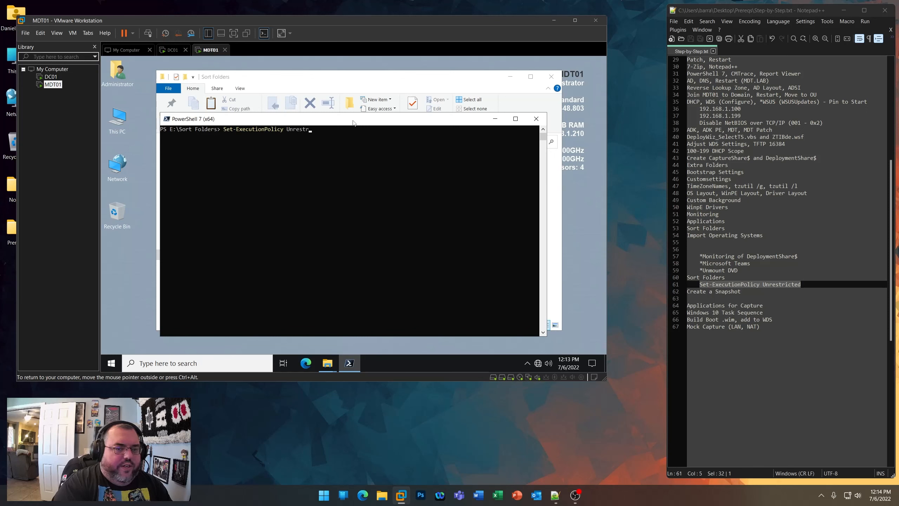
key(Return)
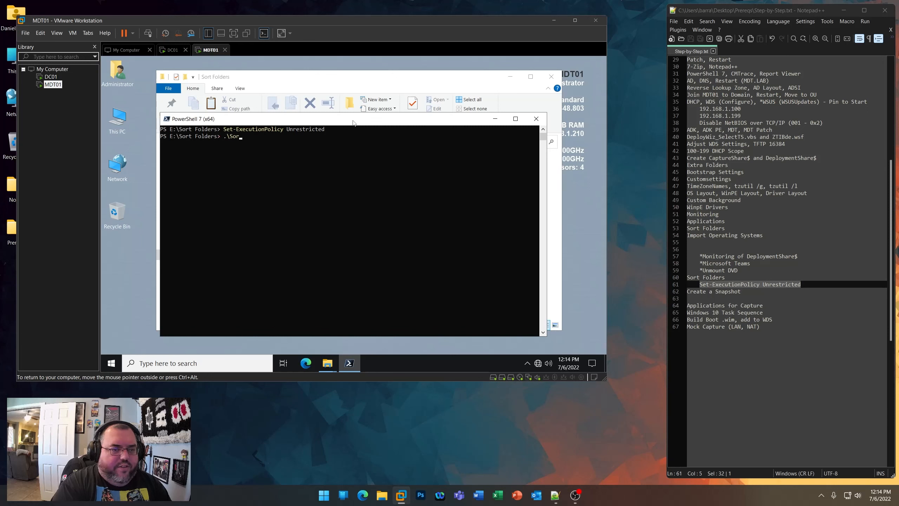
- Run the .\Sort.ps1 script from E:\Sort Folders in PowerShell 7 and close the PowerShell window
text(.\Sor)
key(Tab)
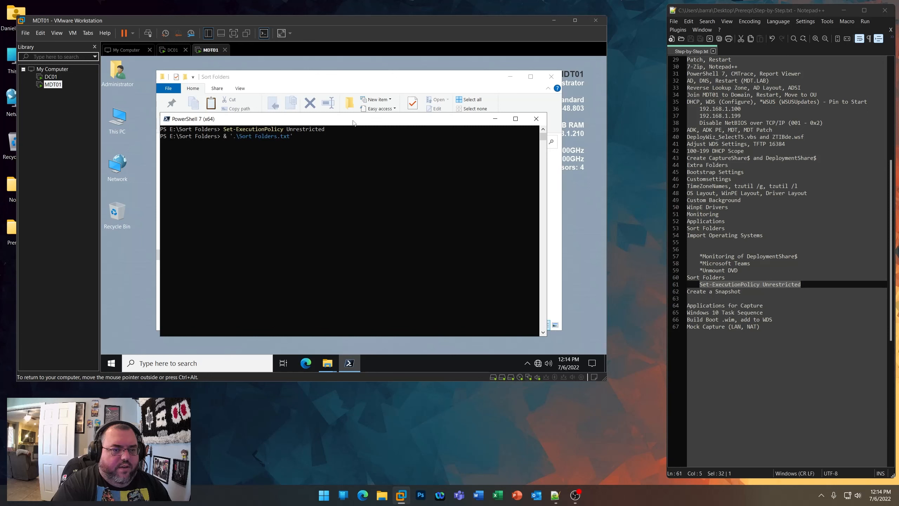
key(Tab)
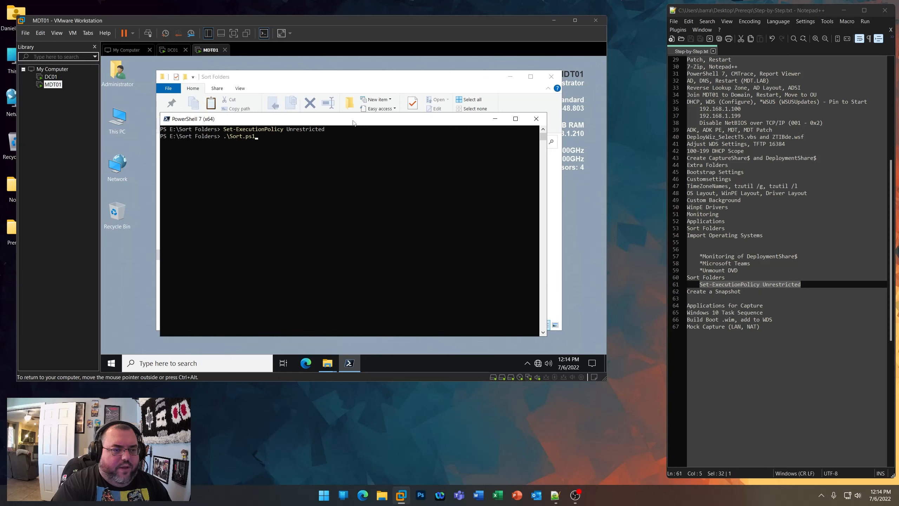
key(Return)
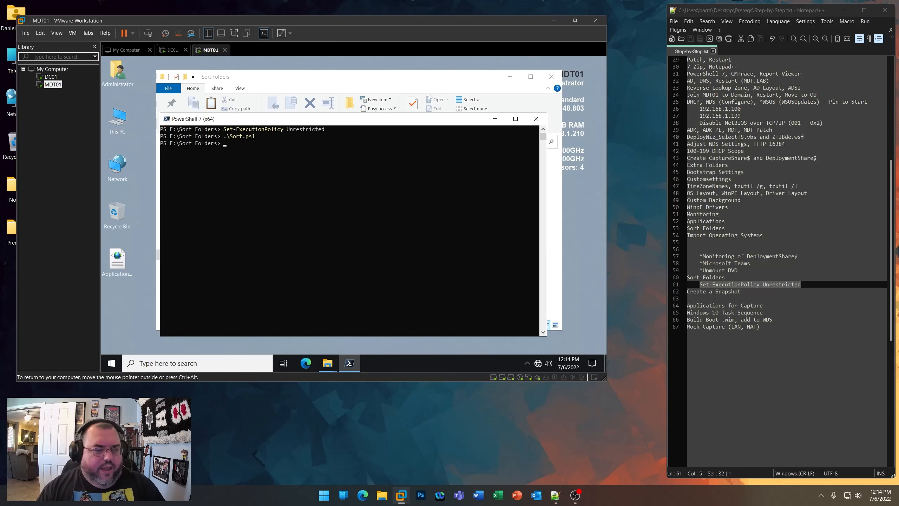
click(536, 119)
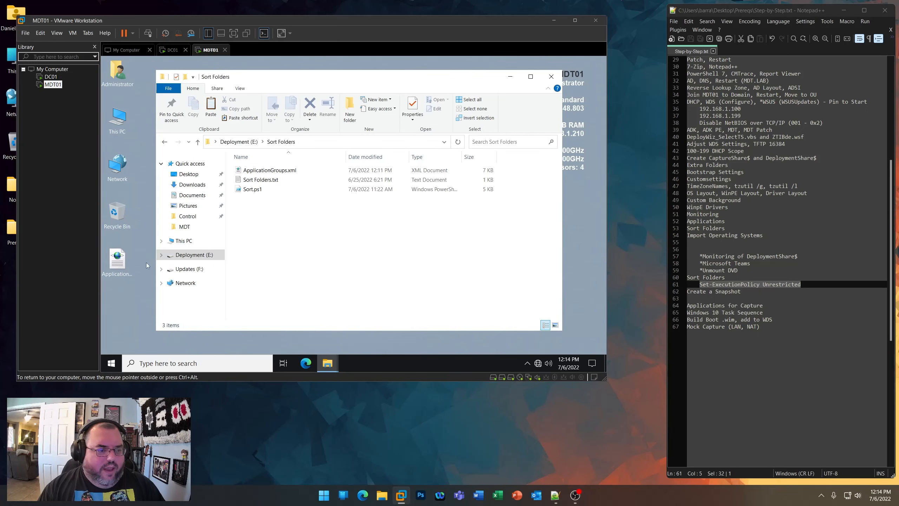
- Move the sorted ApplicationGroups.xml from the desktop into DeploymentShare > Control on the Deployment (E:) drive, replacing the existing file
right_click(121, 264)
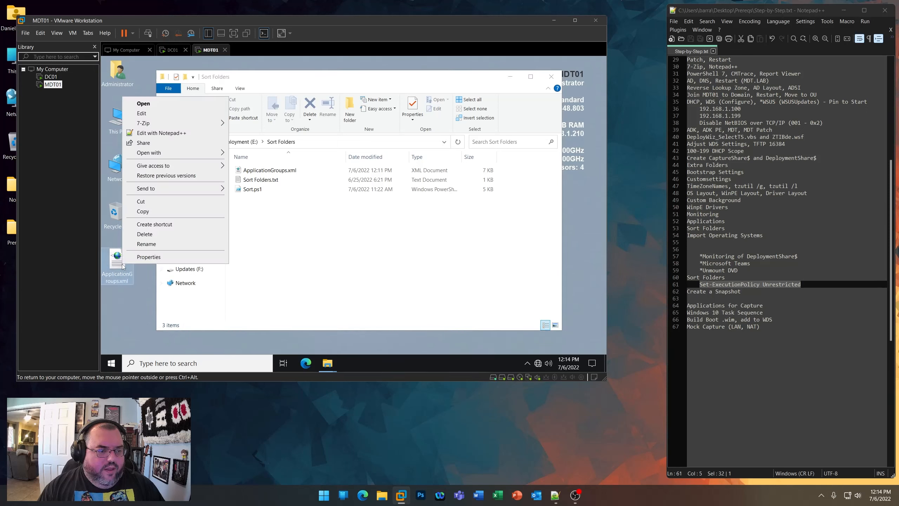
click(149, 204)
click(239, 142)
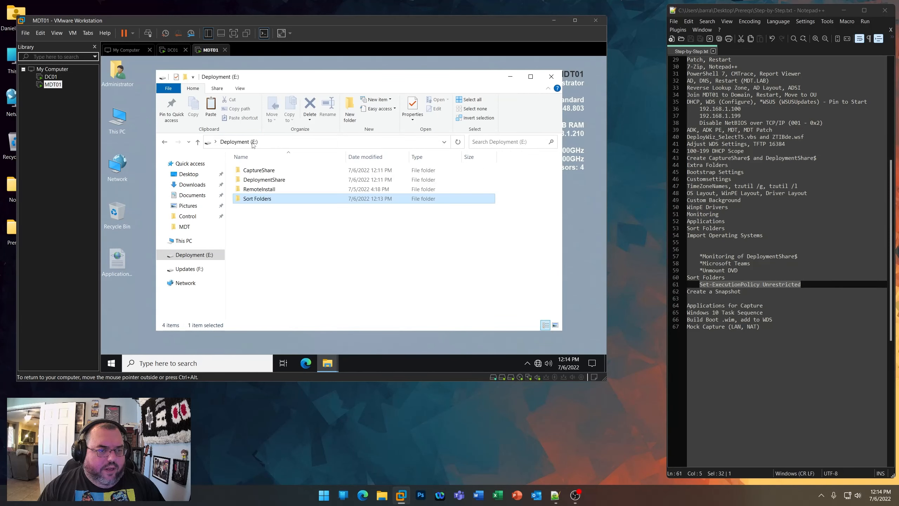
double_click(280, 181)
double_click(257, 219)
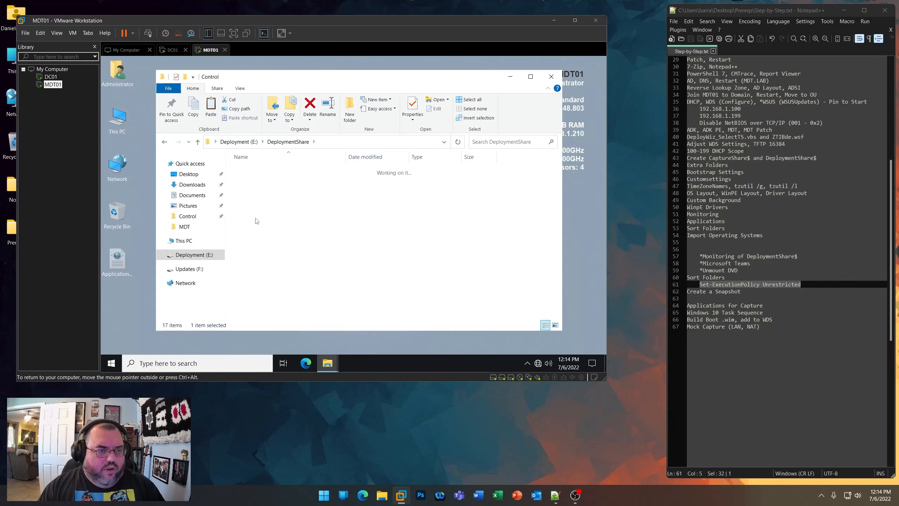
click(211, 107)
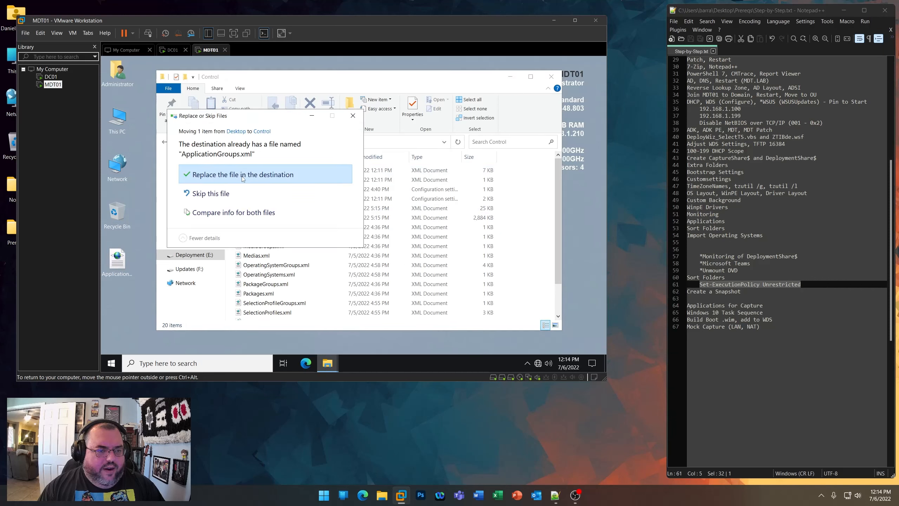
click(243, 176)
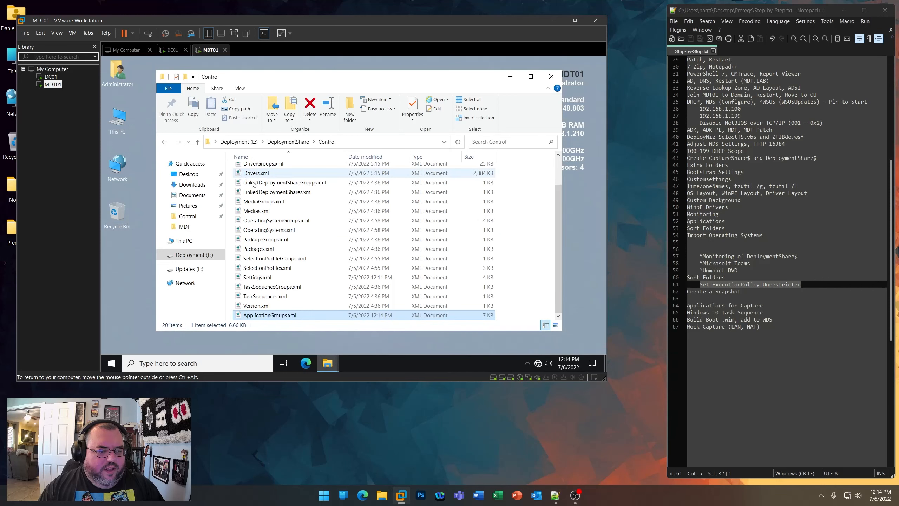
- Open Deployment Workbench and check the folder order under Applications, Operating Systems and Out-of-Box Drivers in the MDT Deployment Share
click(111, 363)
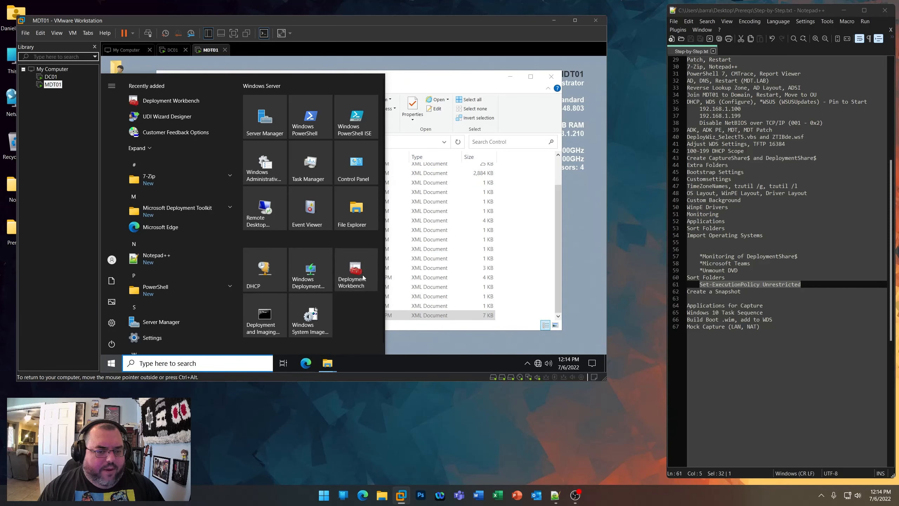
click(362, 278)
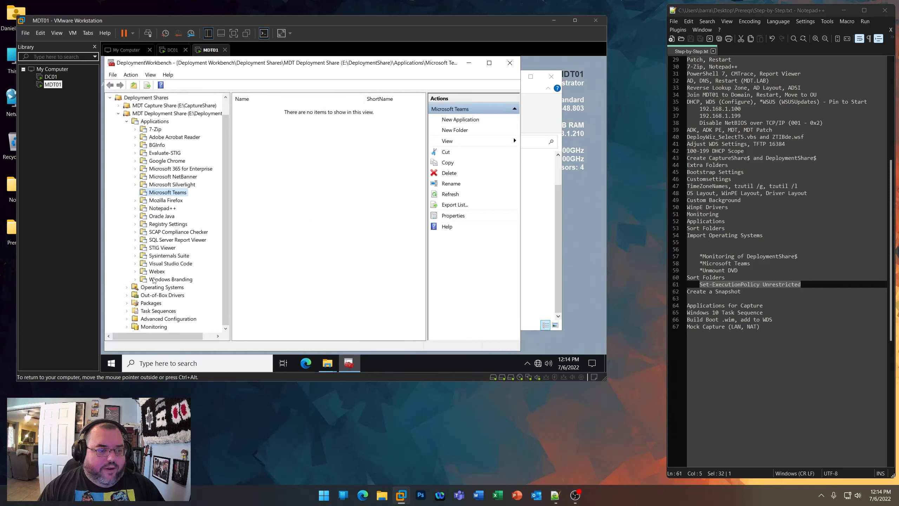
click(127, 288)
click(127, 295)
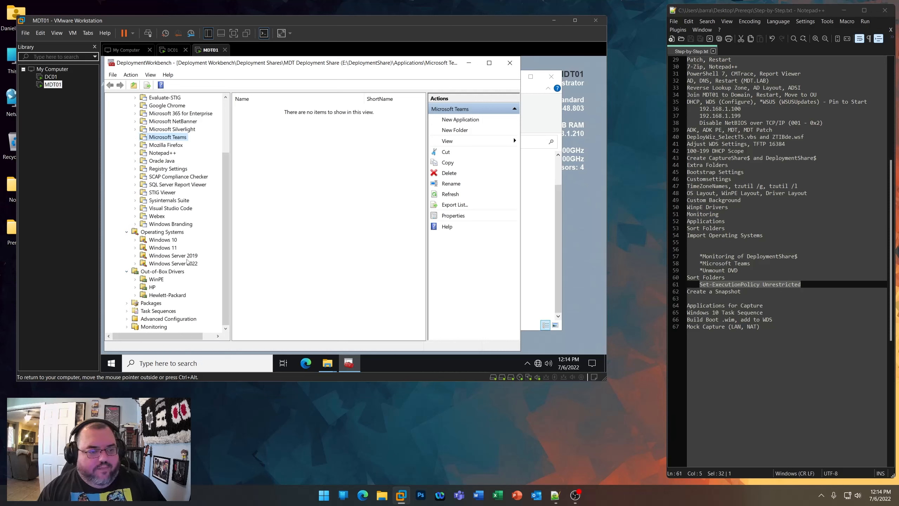
scroll(198, 259, up, 2)
scroll(199, 260, up, 1)
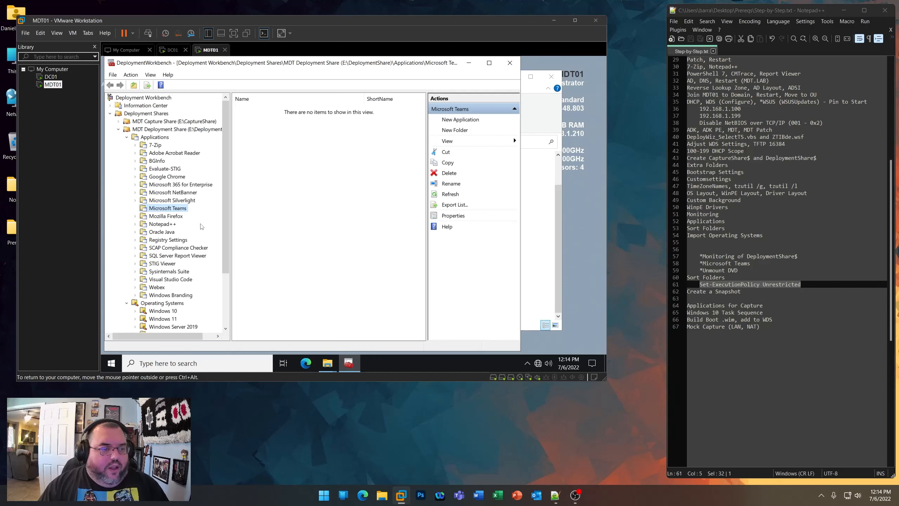
- Highlight the lines from Monitoring of DeploymentShare$ through Set-ExecutionPolicy Unrestricted in the step-by-step notes
click(799, 284)
drag(809, 285, 689, 249)
click(332, 173)
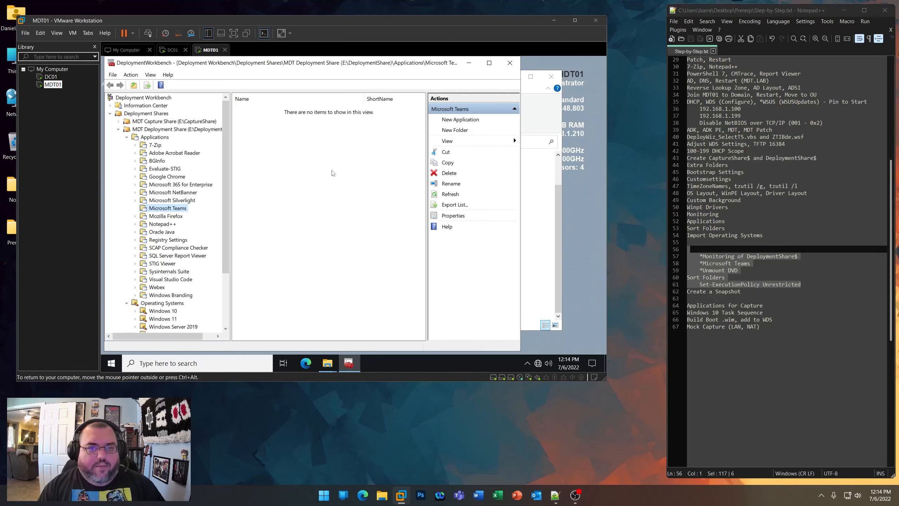
- Close Deployment Workbench and the Control folder window, and shut down MDT01 with the reason Other (Planned)
click(510, 63)
click(551, 77)
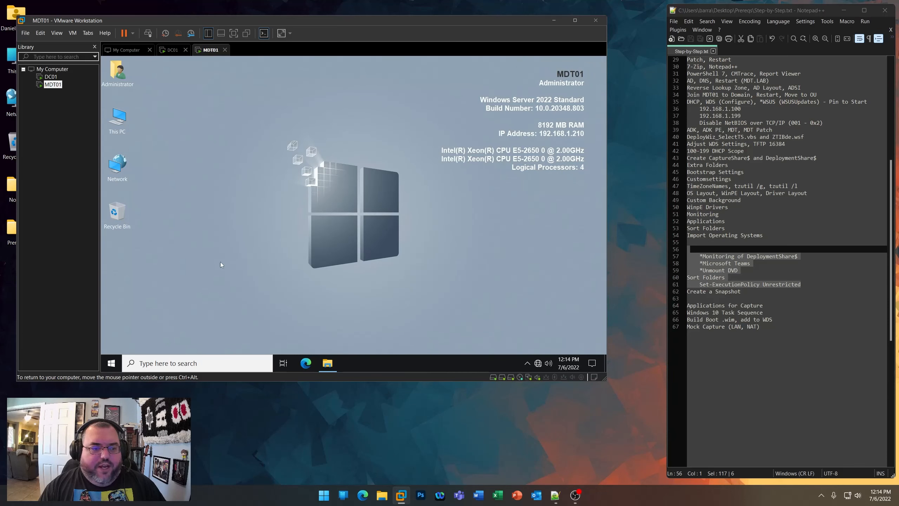
right_click(111, 363)
mouse_move(133, 338)
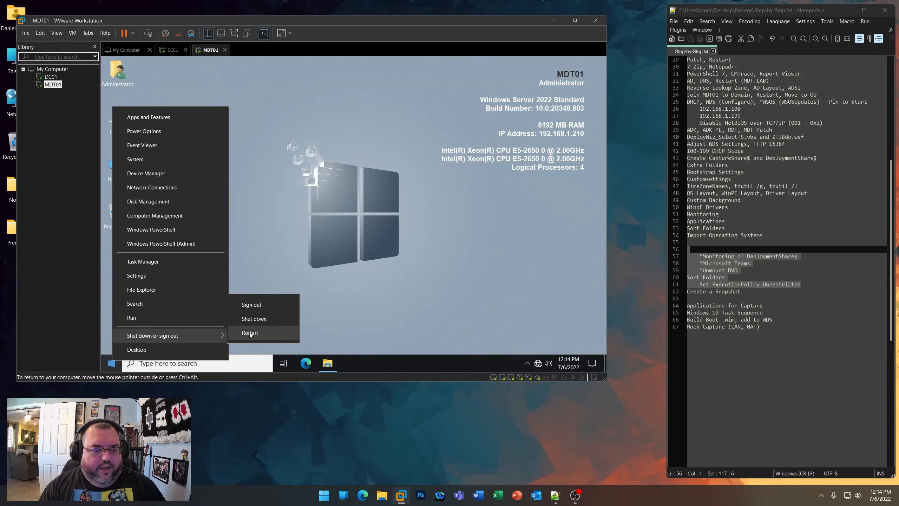
click(250, 320)
click(213, 324)
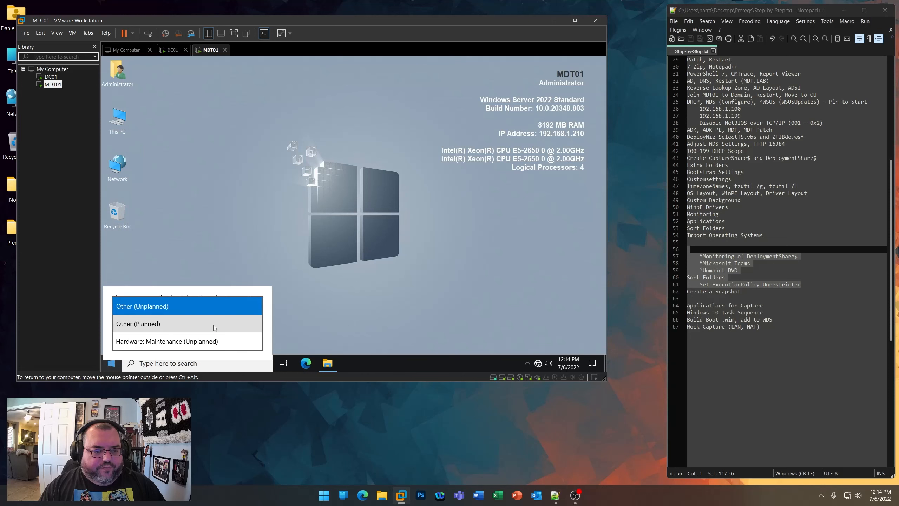
click(183, 323)
click(245, 342)
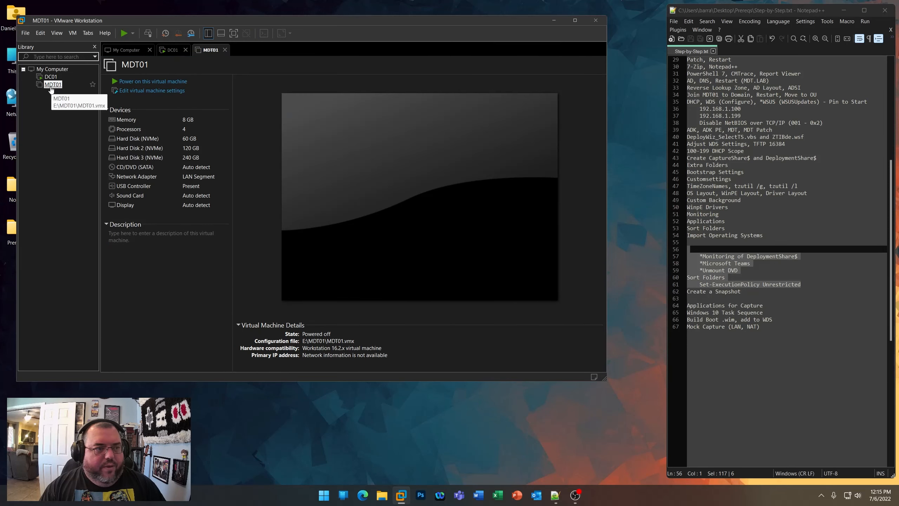
- Take a snapshot of the MDT01 virtual machine named Before Task Sequence
right_click(52, 88)
mouse_move(106, 201)
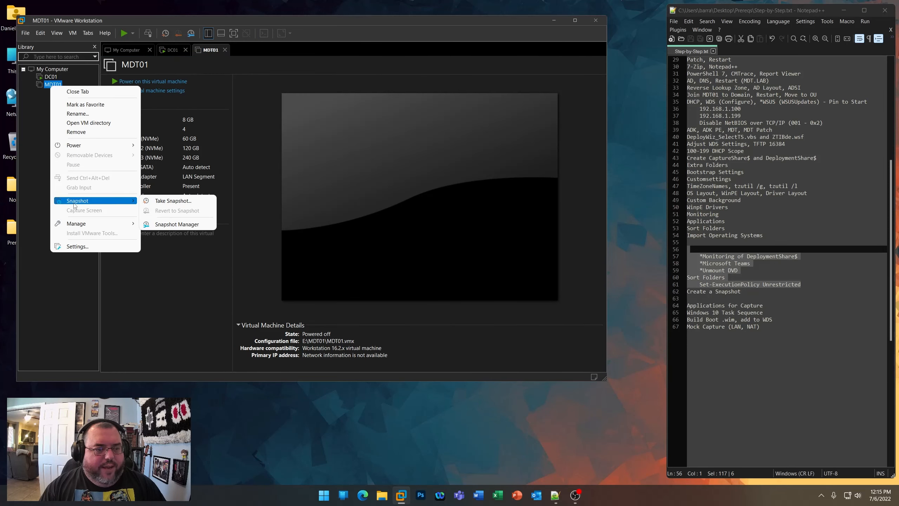
click(164, 205)
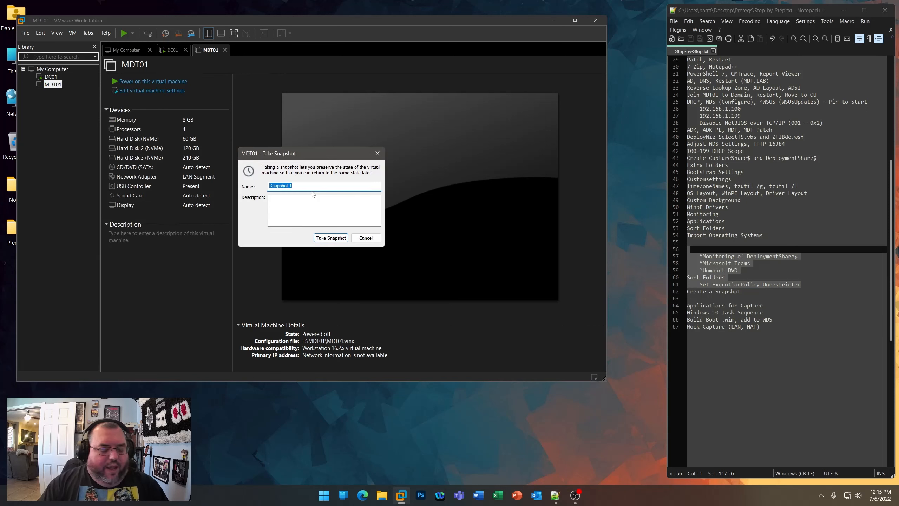
text(Before Task Sequence)
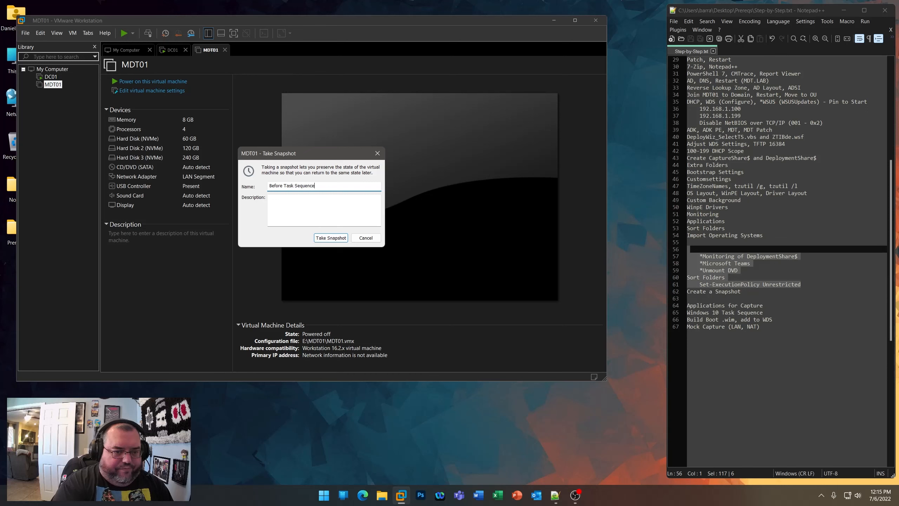
key(Return)
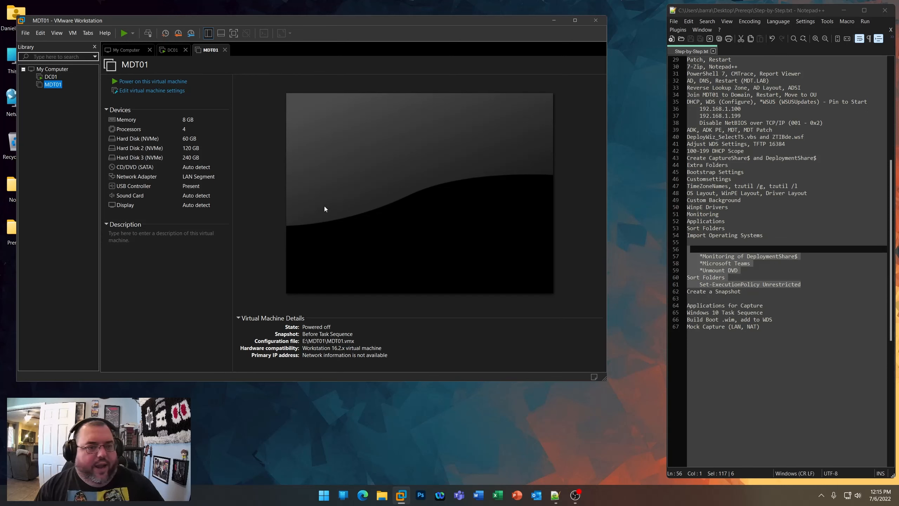
- Review the Before Task Sequence snapshot's details in MDT01's Snapshot Manager, leaving the manager closed
right_click(53, 85)
mouse_move(89, 198)
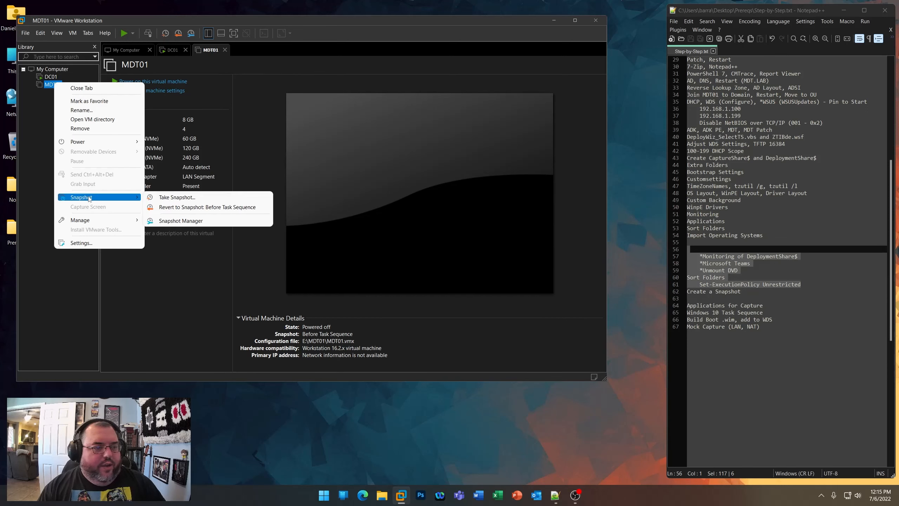
click(160, 221)
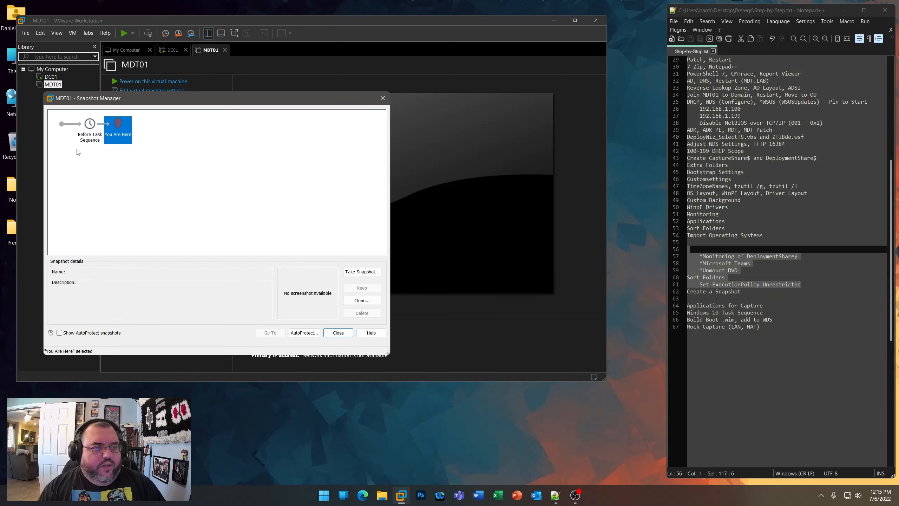
click(89, 130)
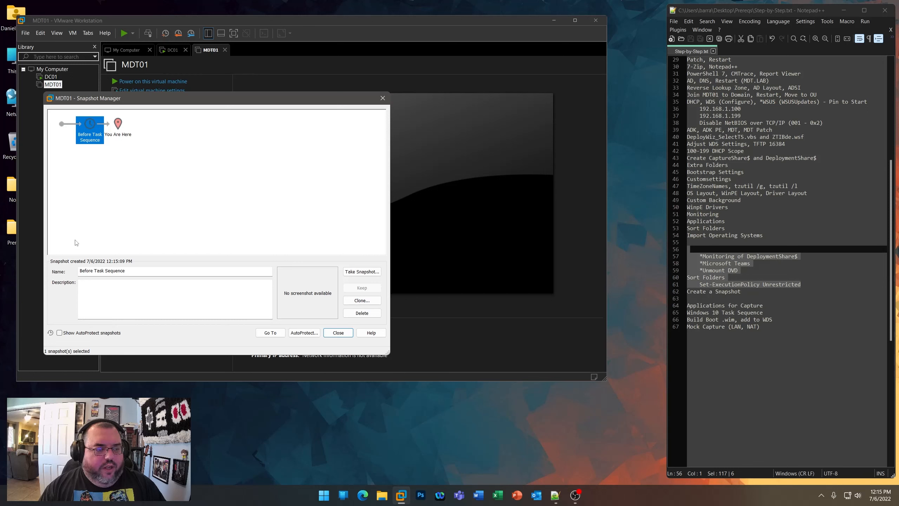
click(345, 335)
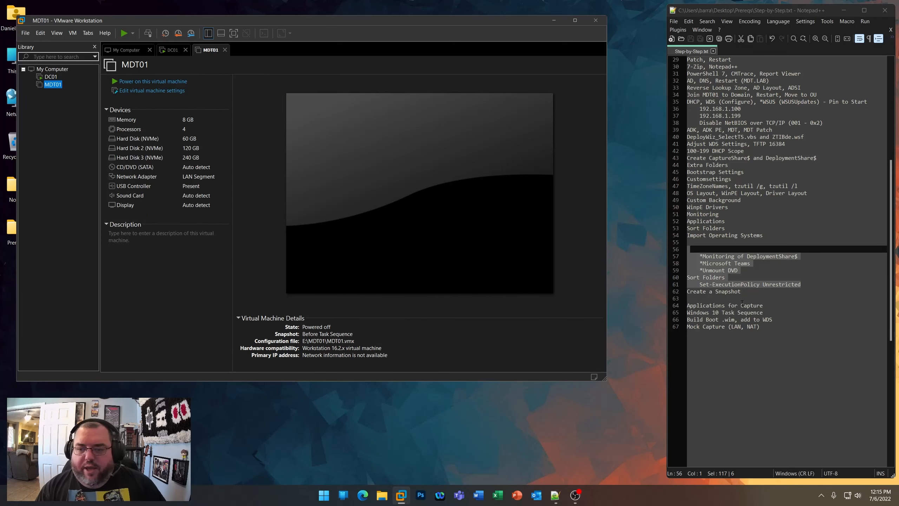
- Mark the place at the Create a Snapshot line in the notes and power on the MDT01 virtual machine
click(741, 291)
click(123, 34)
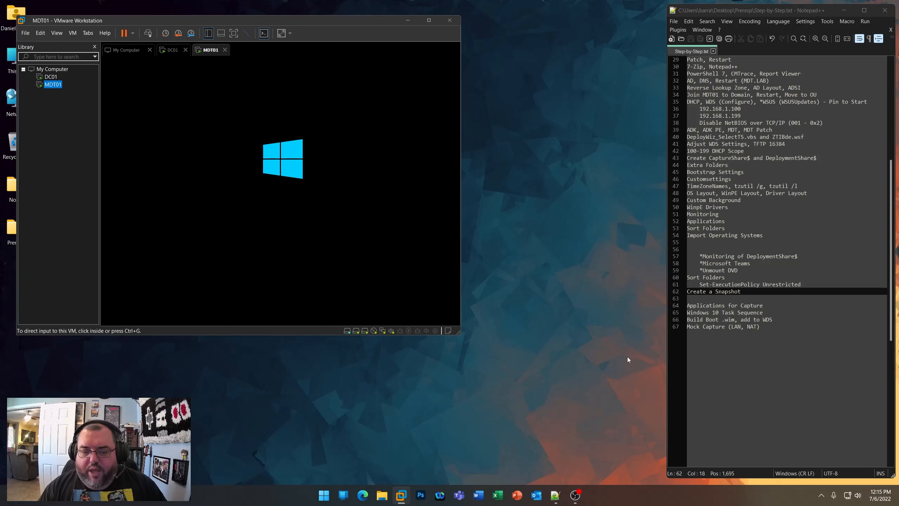
- Open the Prereqs > Capture Share > Applications folder from the host desktop
click(9, 225)
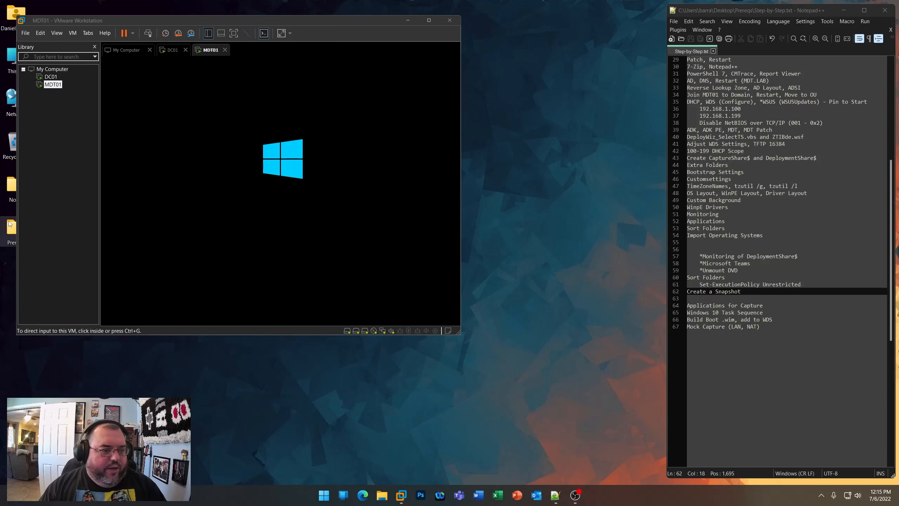
double_click(10, 223)
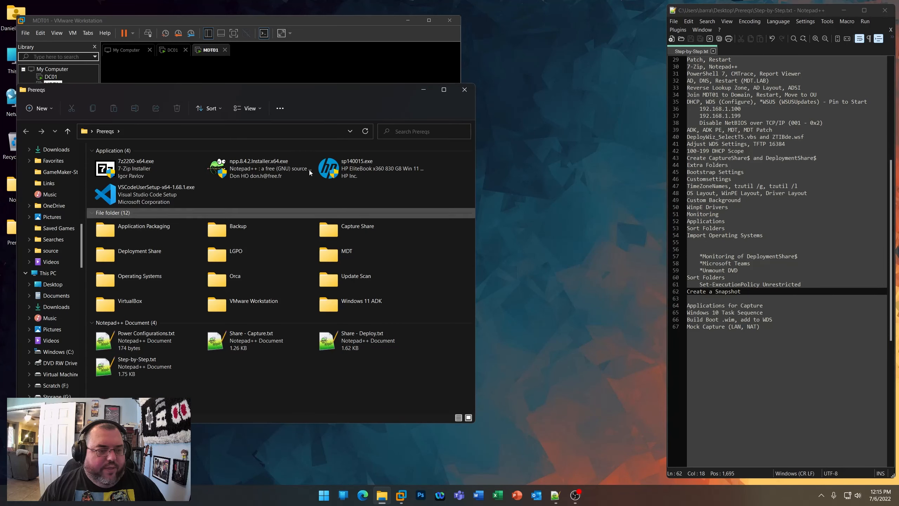
drag(305, 95, 383, 95)
double_click(424, 226)
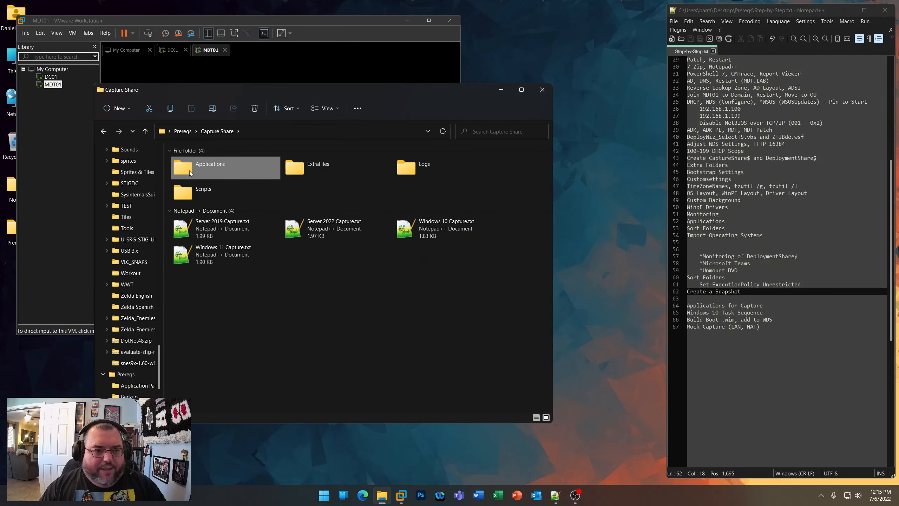
double_click(189, 170)
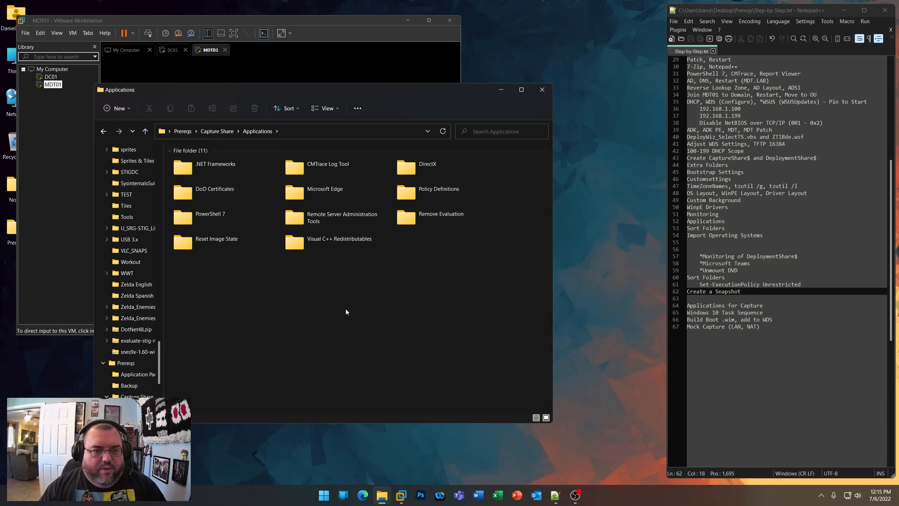
- Reposition and enlarge the Applications folder window, and select the .NET Frameworks folder
drag(431, 92, 408, 74)
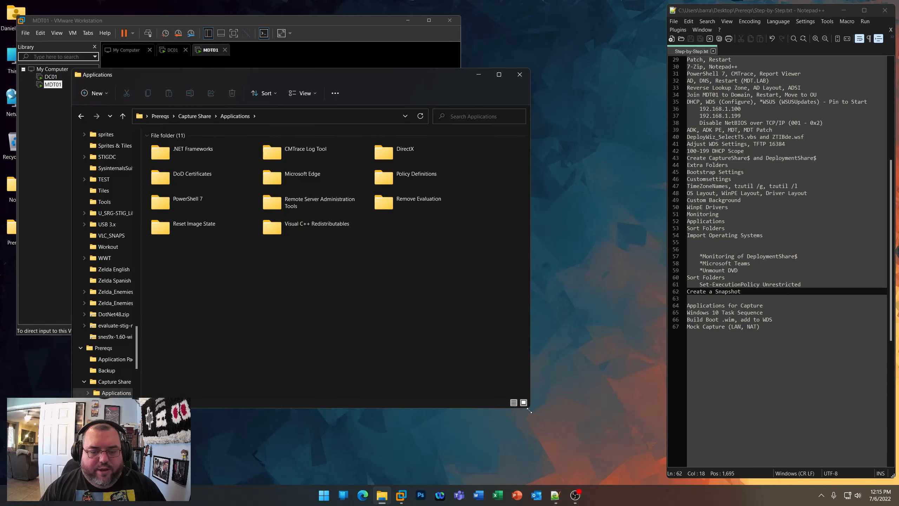
drag(530, 409, 634, 451)
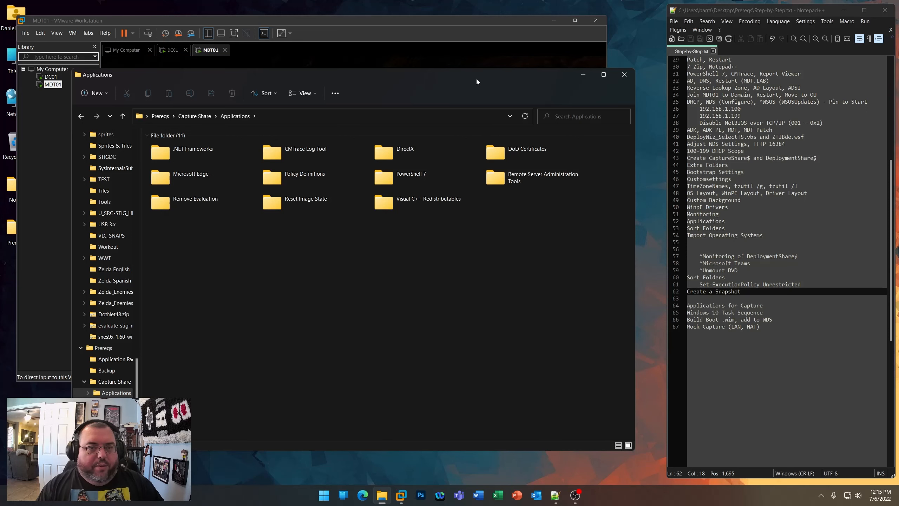
drag(476, 79, 475, 73)
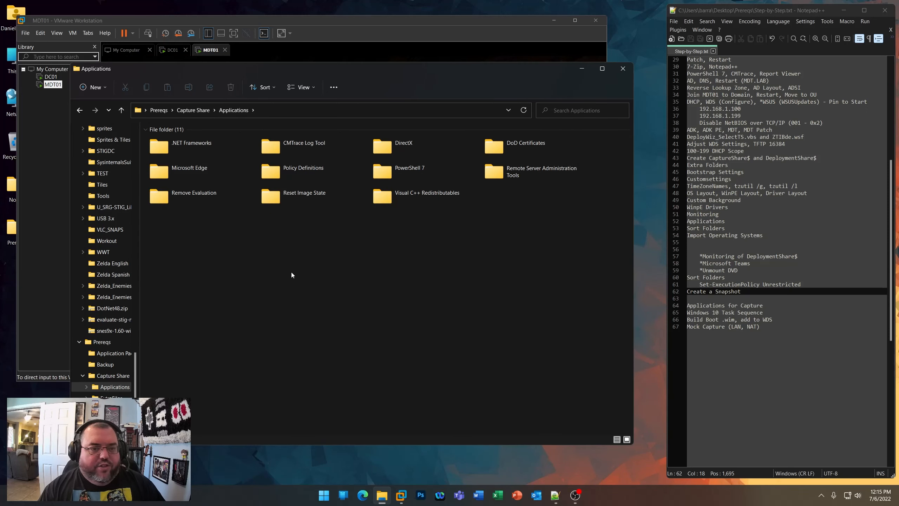
click(181, 148)
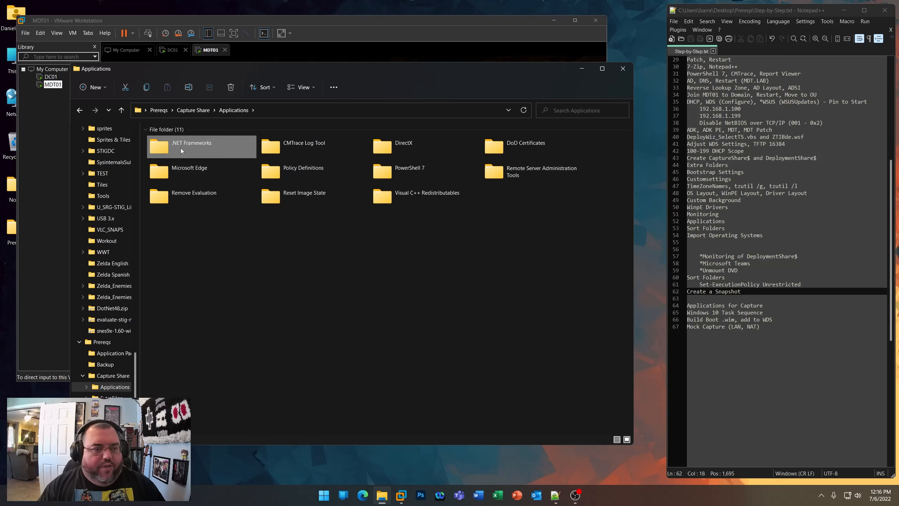
- Open notes.txt from the .NET Framework 4.8 > DNF48 folder and widen the text editor window
double_click(180, 148)
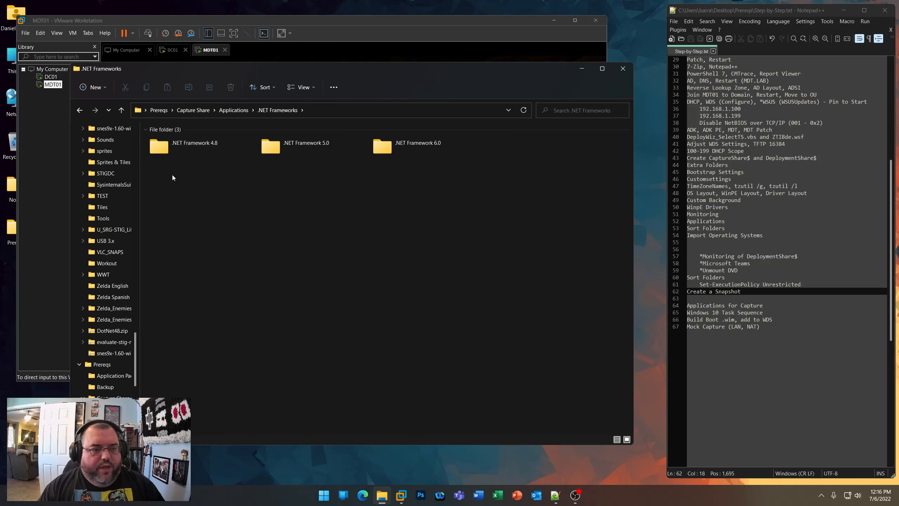
double_click(166, 150)
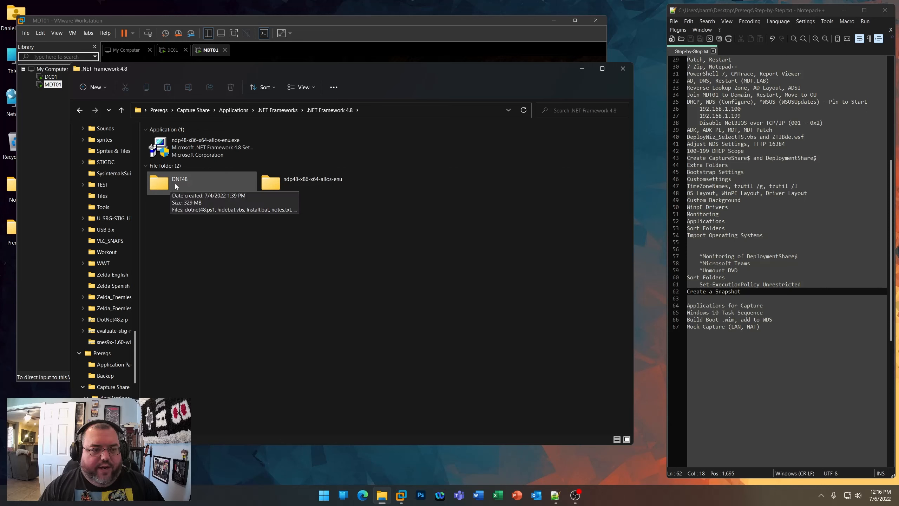
click(164, 186)
double_click(164, 187)
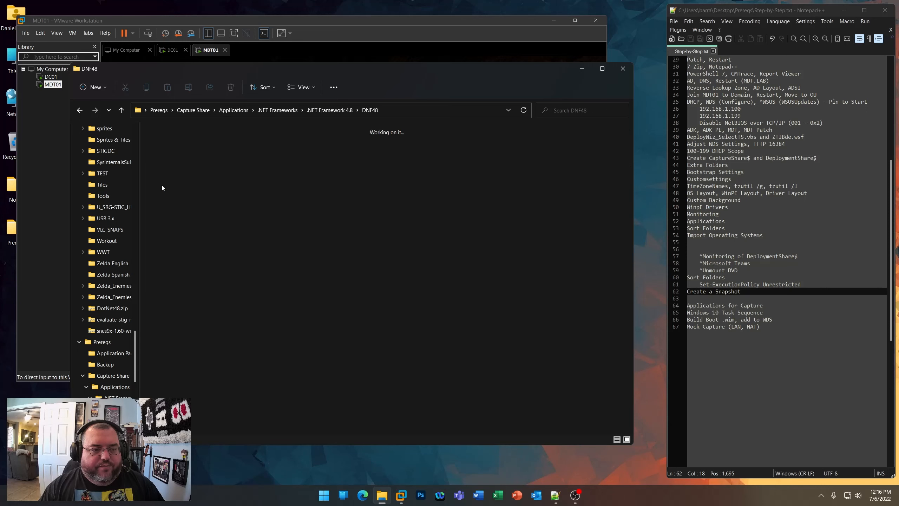
double_click(163, 187)
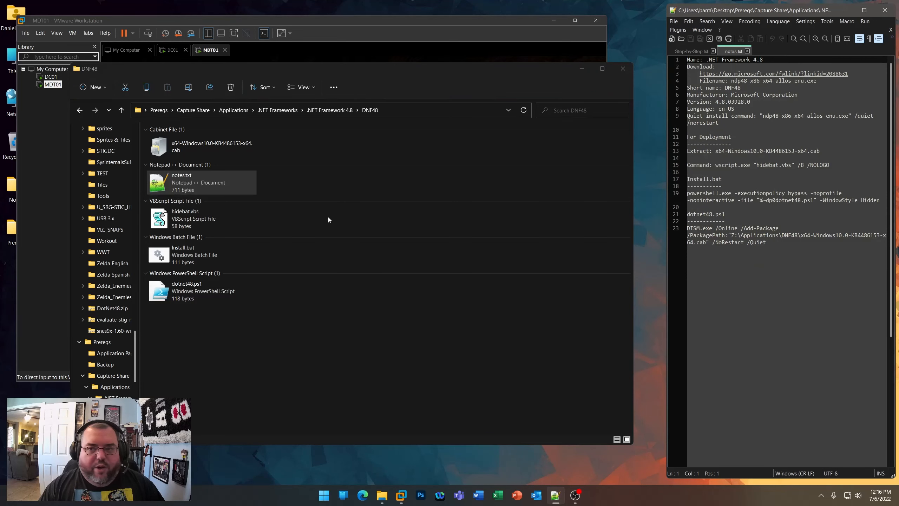
drag(664, 186, 574, 184)
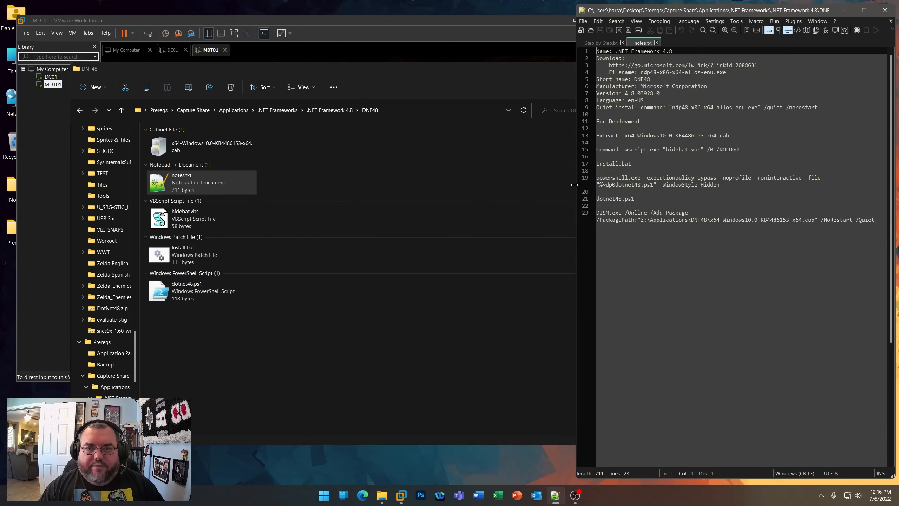
- Review the download link and the installer filename in the .NET Framework 4.8 notes
drag(761, 66, 609, 65)
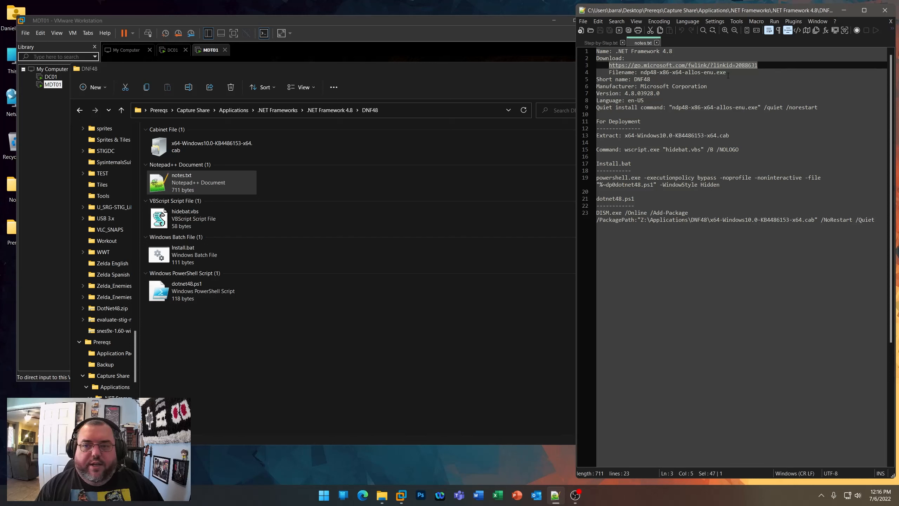
drag(726, 73, 641, 73)
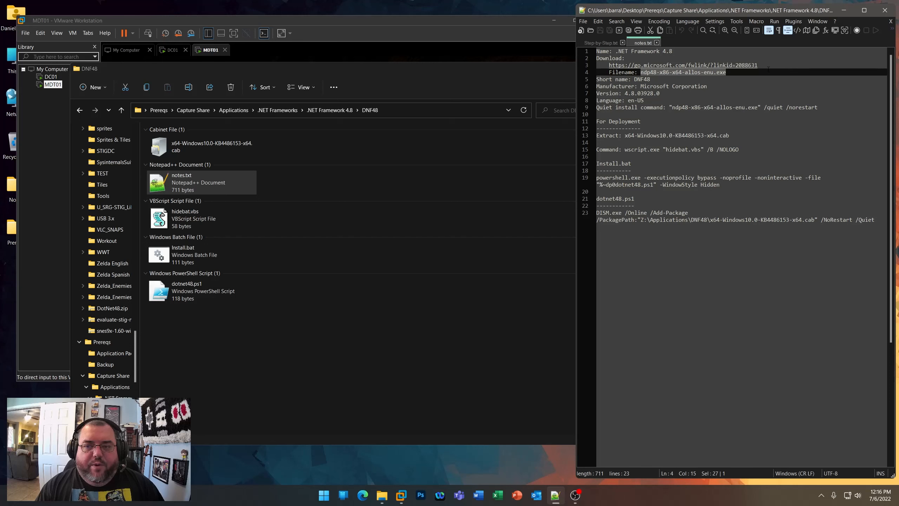
drag(768, 67, 609, 65)
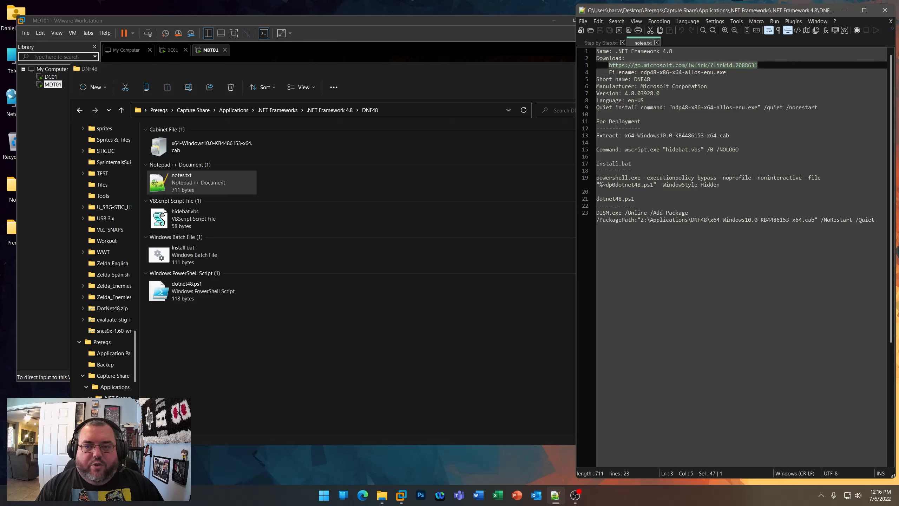
drag(727, 73, 641, 72)
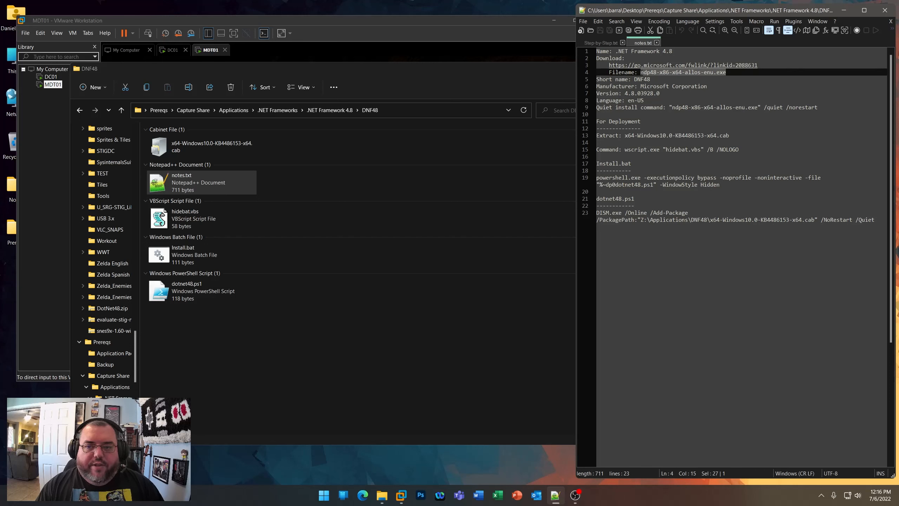
click(336, 413)
click(736, 79)
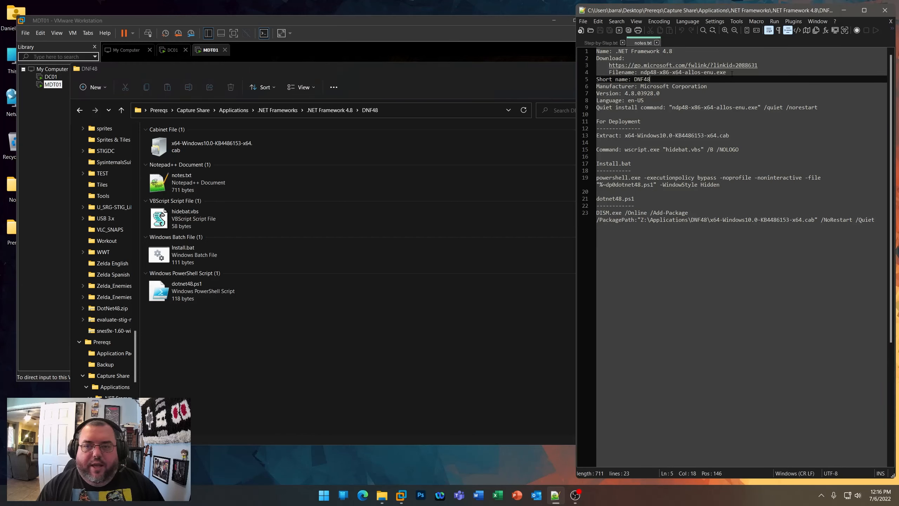
click(730, 73)
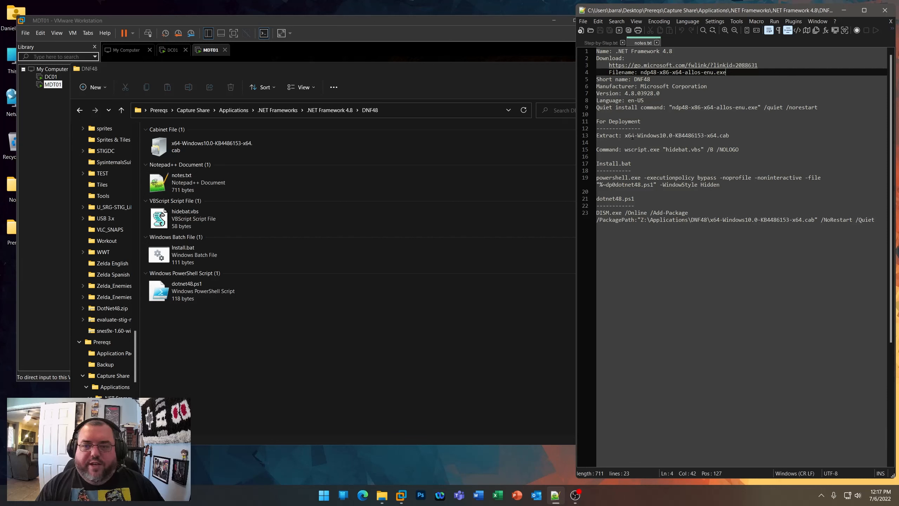
- Copy the update number KB4486153 from the Extract line of the notes
drag(625, 136, 730, 136)
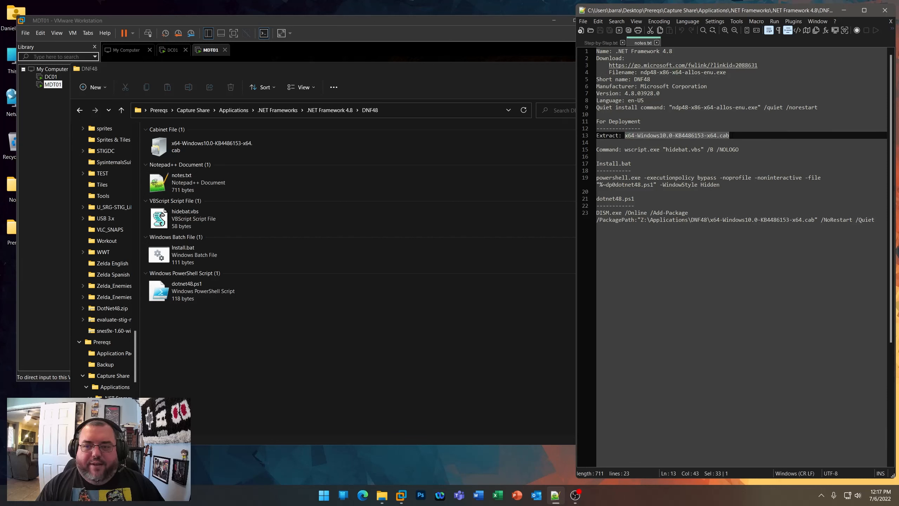
double_click(683, 136)
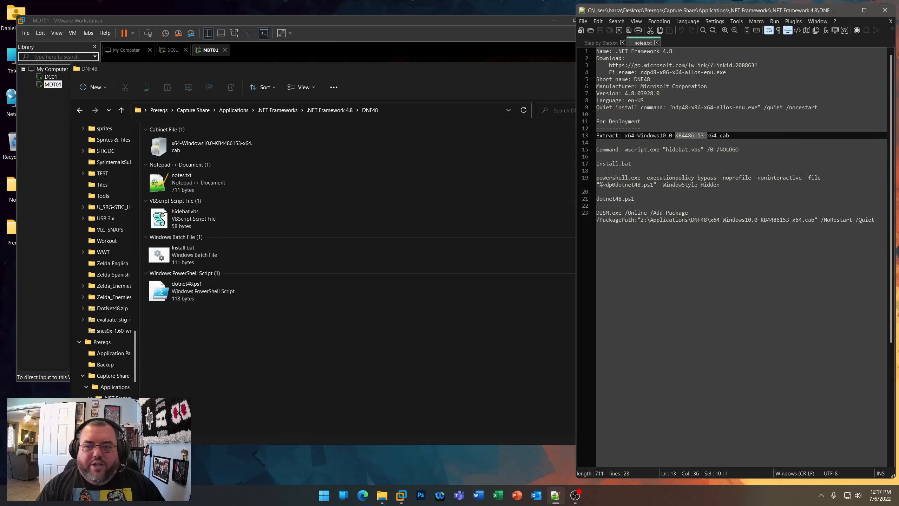
right_click(688, 136)
click(704, 152)
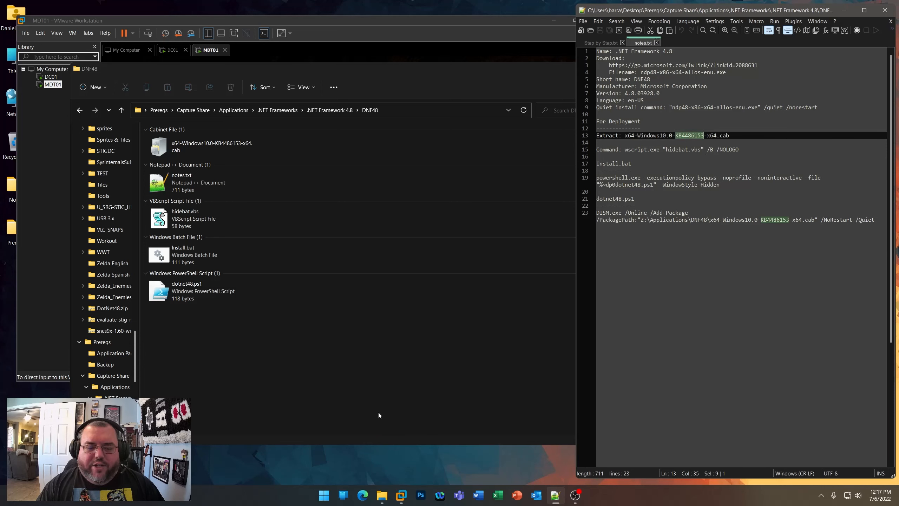
- Switch to Microsoft Edge, search catalog.update.microsoft.com for KB4486153, and check the Windows Server 2019 entry, leaving the browser minimized
click(364, 501)
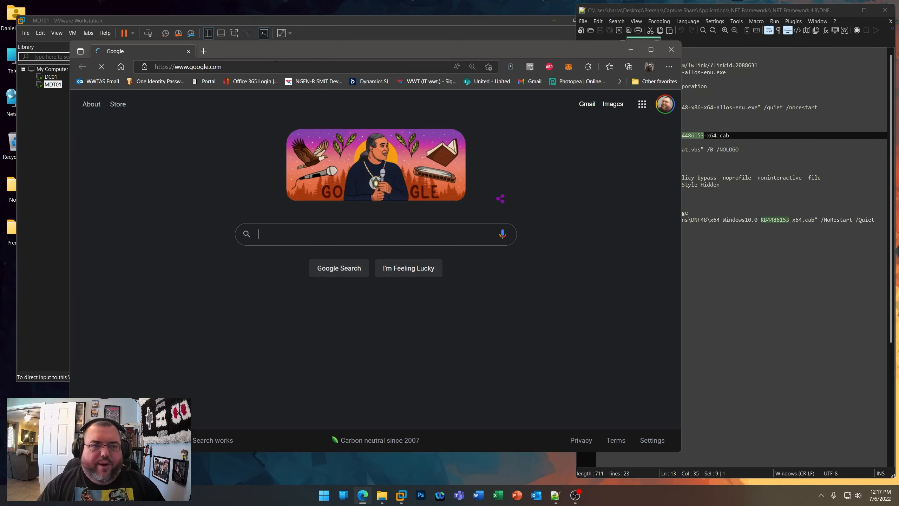
click(276, 64)
text(catalog.update.microsoft)
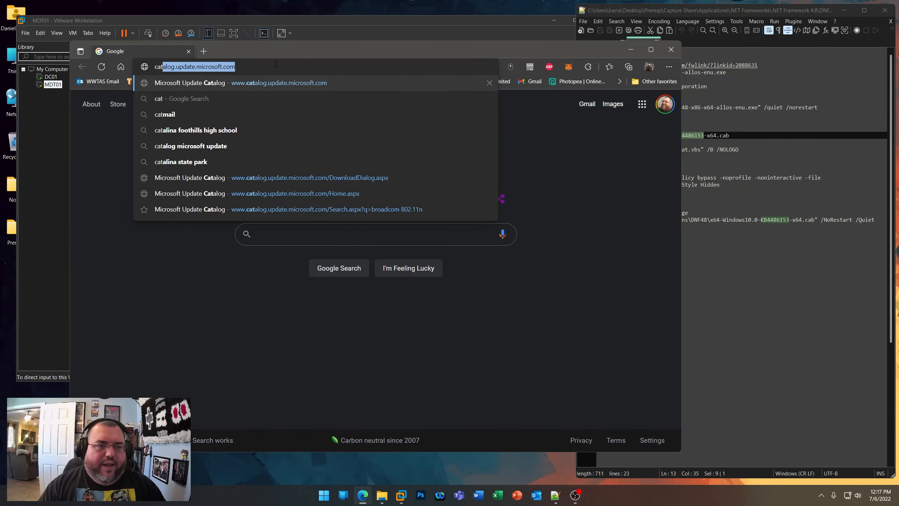
key(Return)
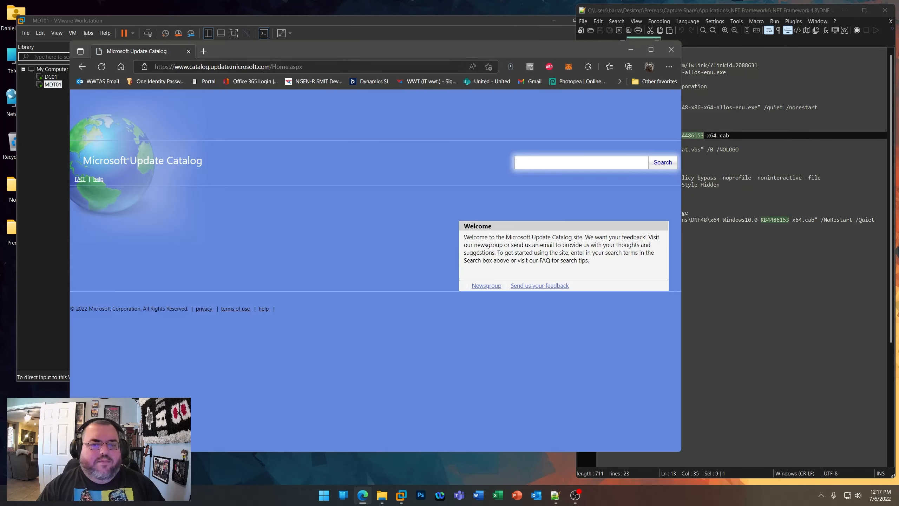
key(ctrl+v)
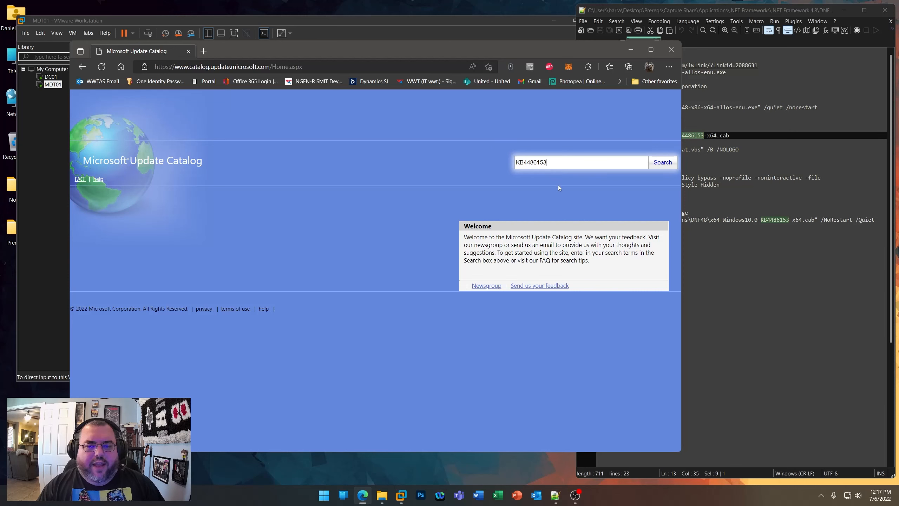
click(658, 164)
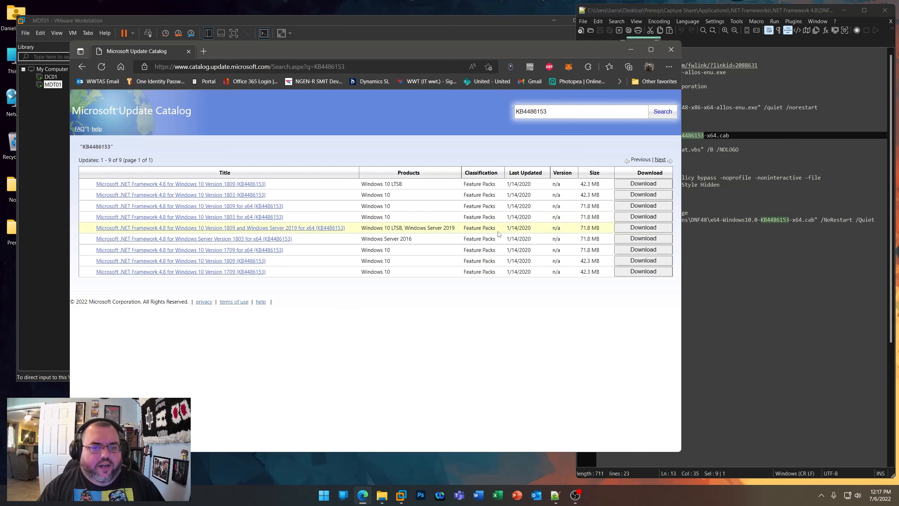
drag(456, 227, 406, 229)
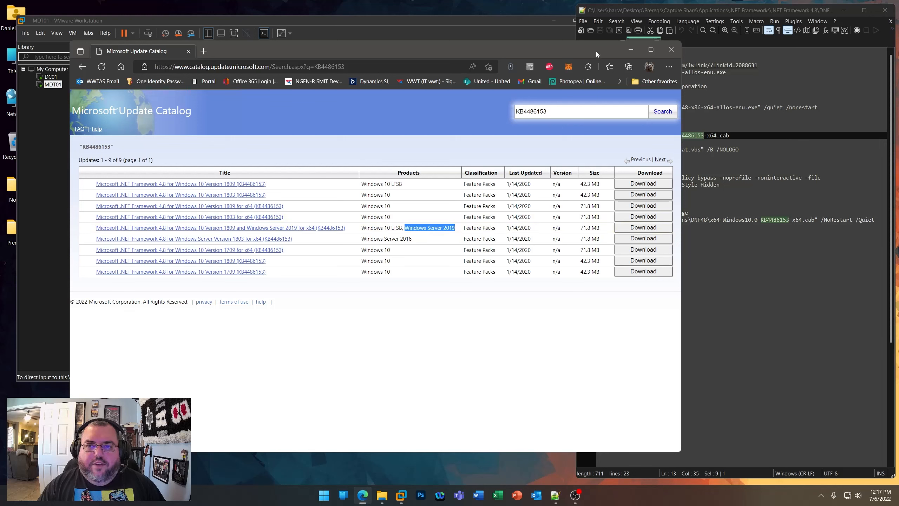
click(630, 49)
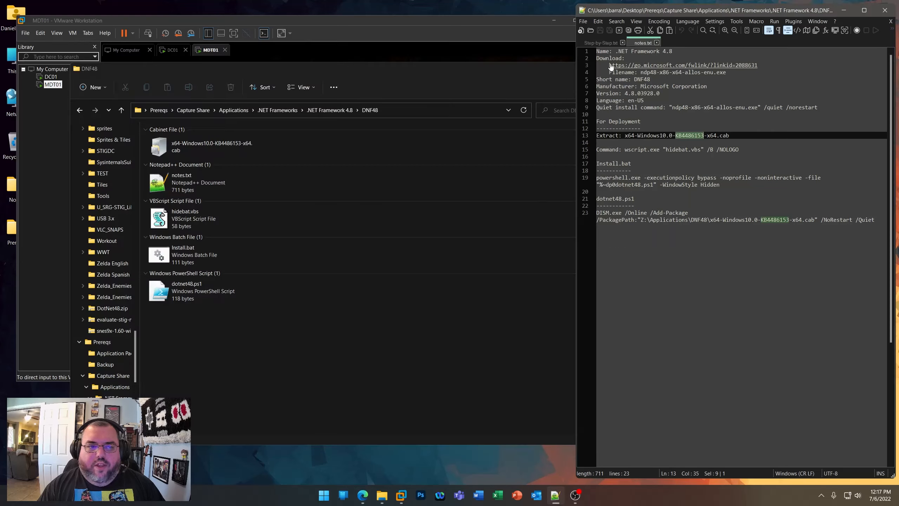
- Check the 7-Zip extraction options for ndp48-x86-x64-allos-enu.exe and locate x64-Windows10.0-KB4486153-x64.cab in the extracted ndp48-x86-x64-allos-enu folder
click(322, 111)
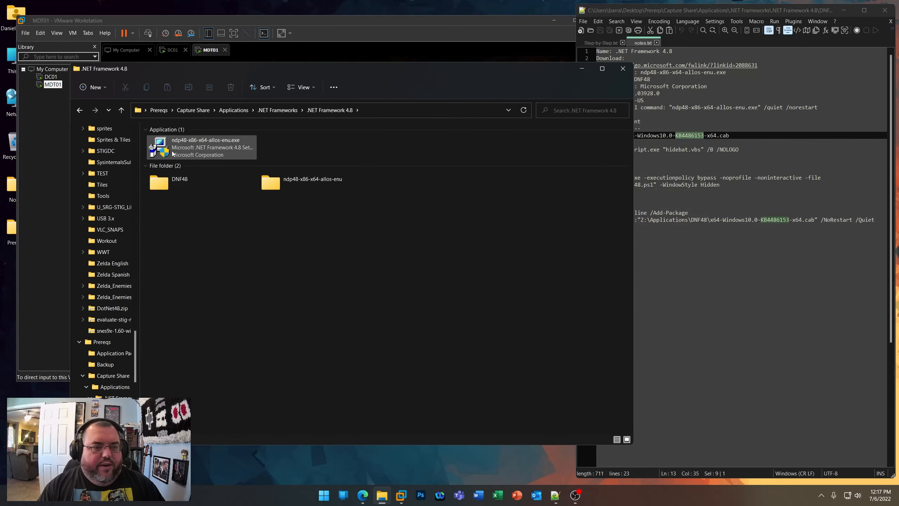
right_click(201, 149)
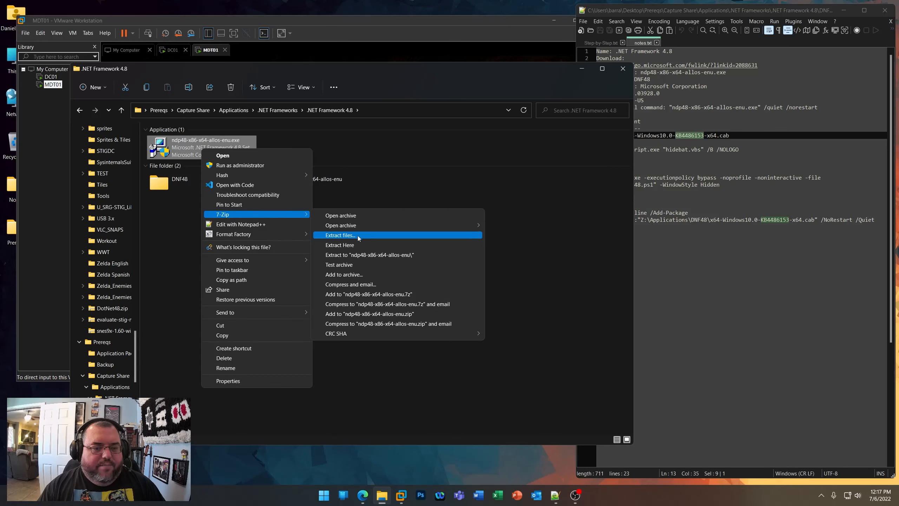
click(466, 188)
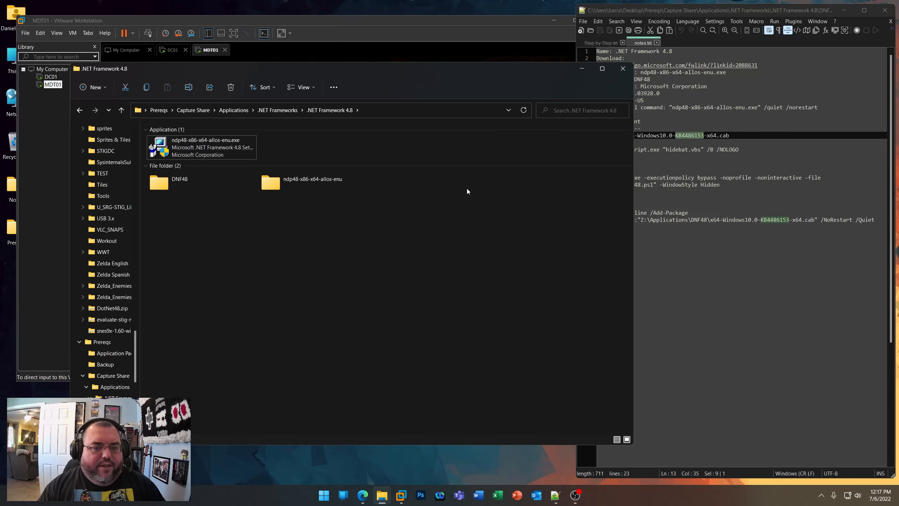
double_click(295, 184)
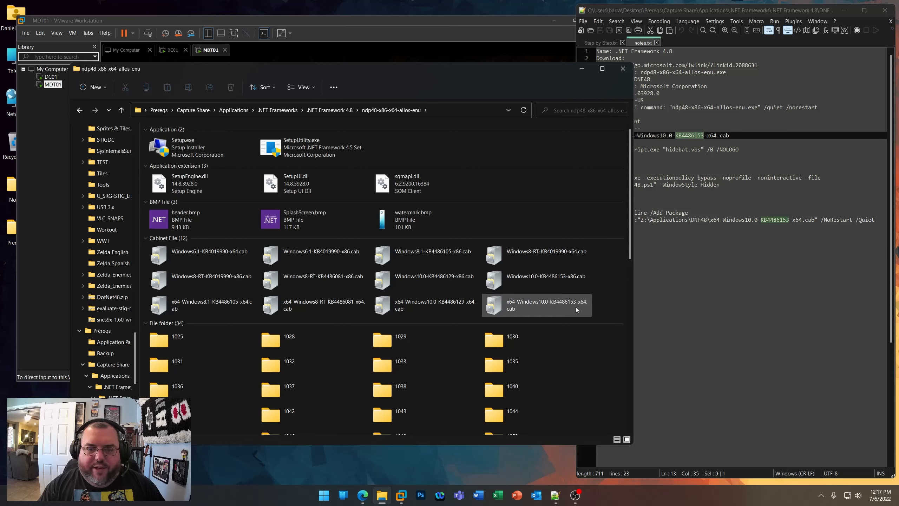
click(518, 309)
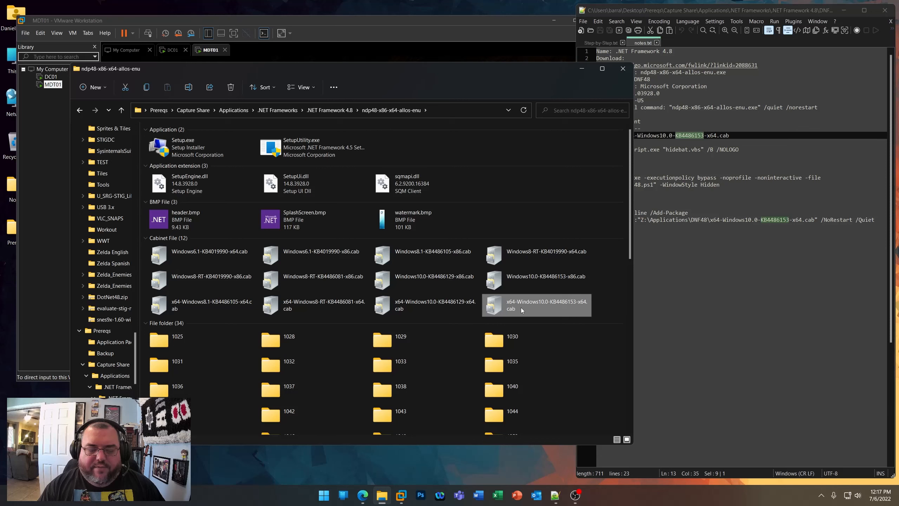
- Return to the DNF48 folder and look at its copy of the KB4486153 cabinet file
click(319, 110)
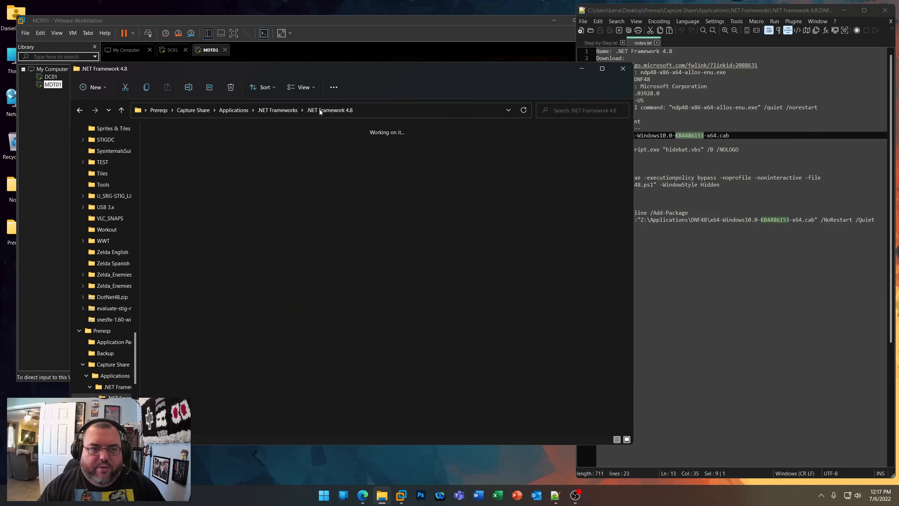
click(163, 185)
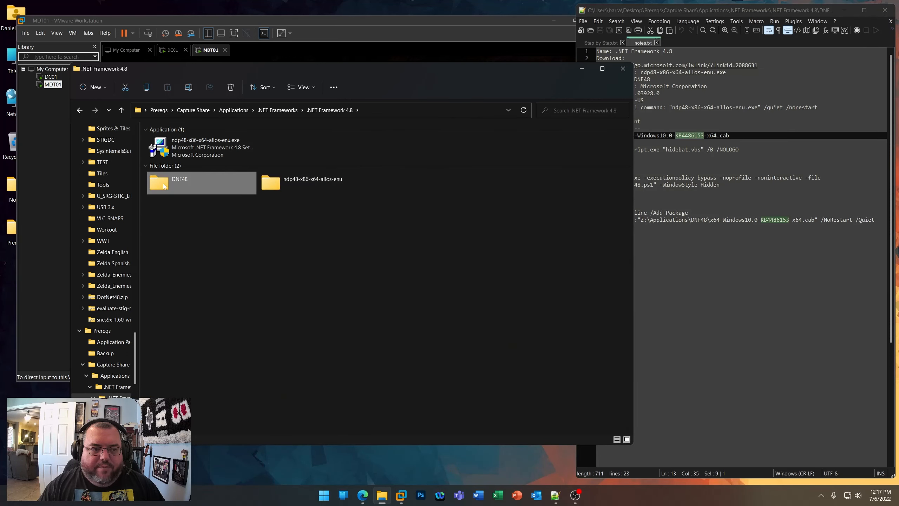
double_click(164, 185)
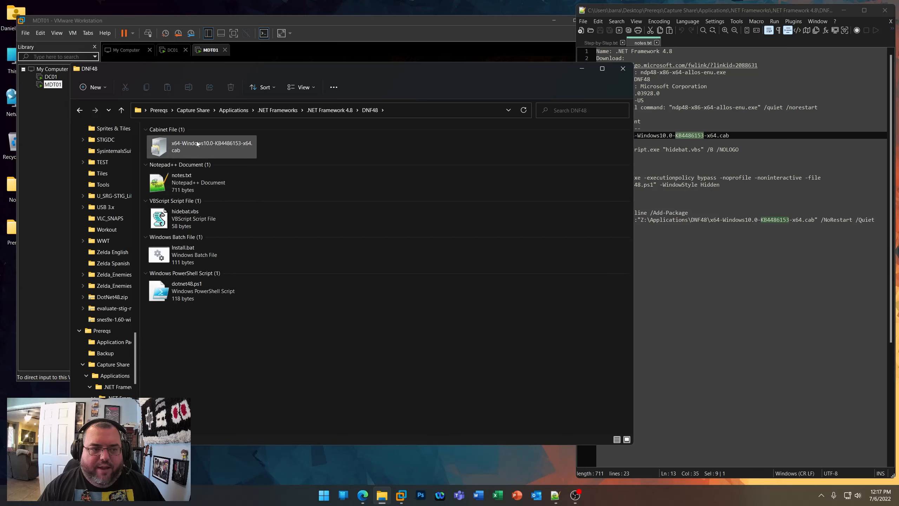
click(314, 376)
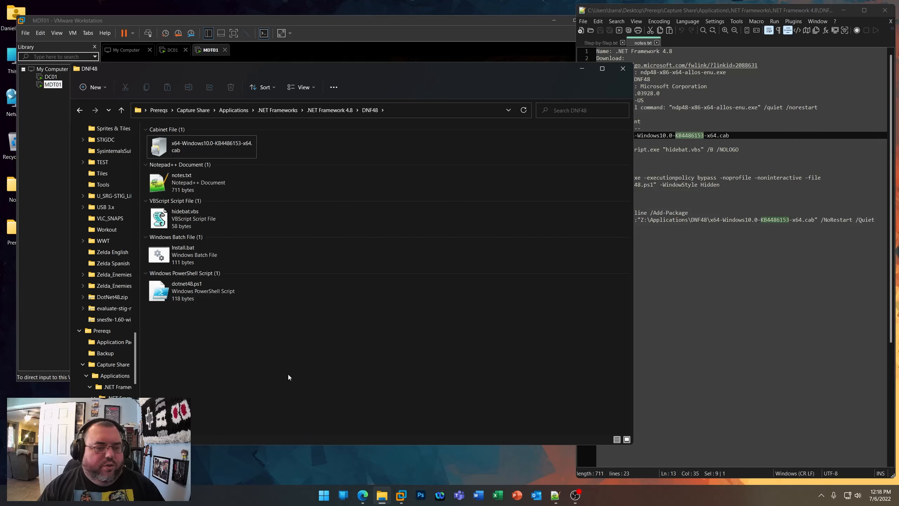
- Examine the quiet install command and the wscript.exe "hidebat.vbs" /B /NOLOGO deployment command in the notes
click(769, 278)
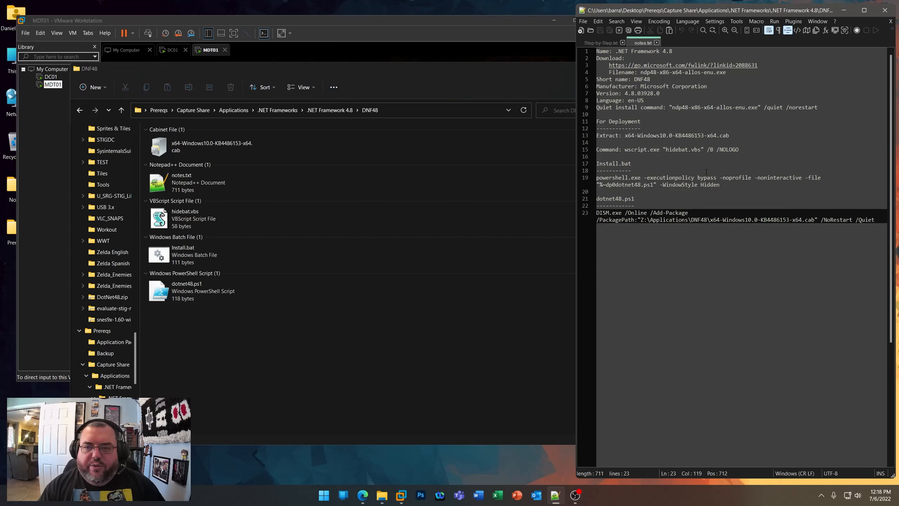
drag(818, 107, 668, 108)
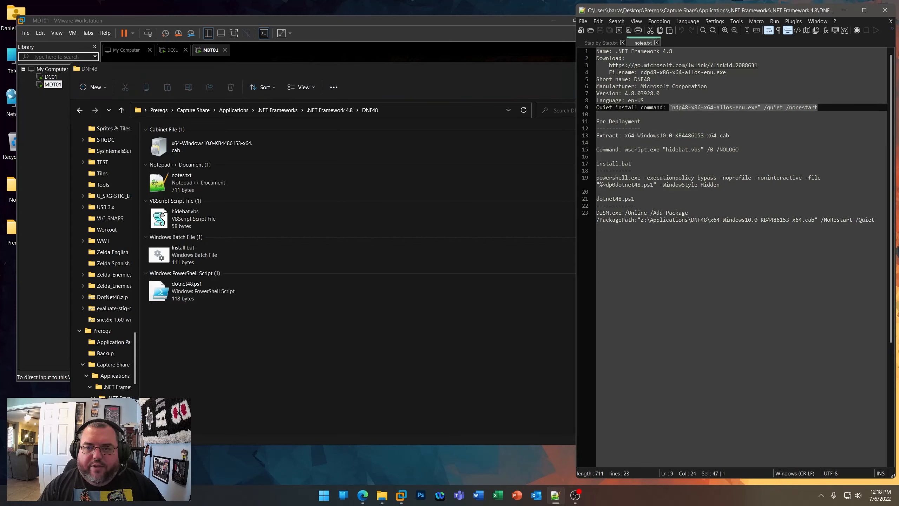
mouse_move(729, 135)
mouse_down()
mouse_move(622, 139)
mouse_move(740, 149)
mouse_up()
click(636, 152)
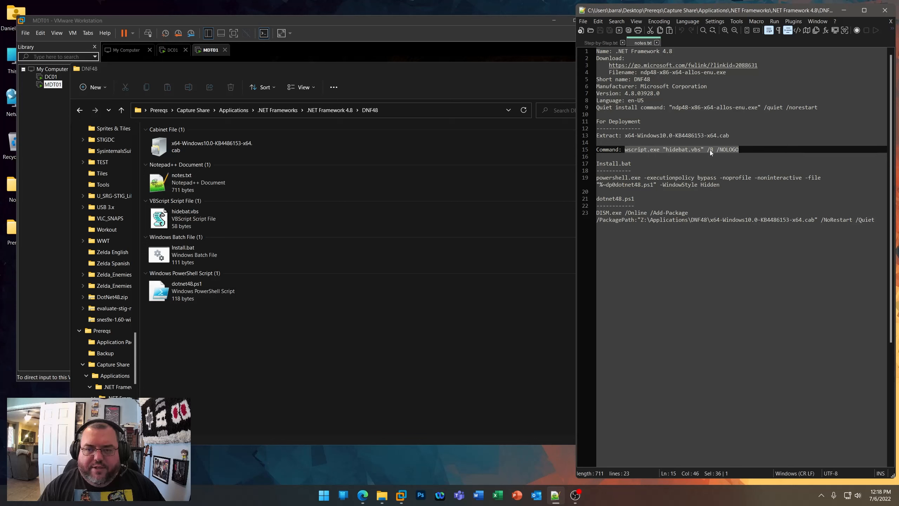
- Open hidebat.vbs from the DNF48 folder in Notepad++, examine the line that runs Install.bat, and close the file
click(405, 375)
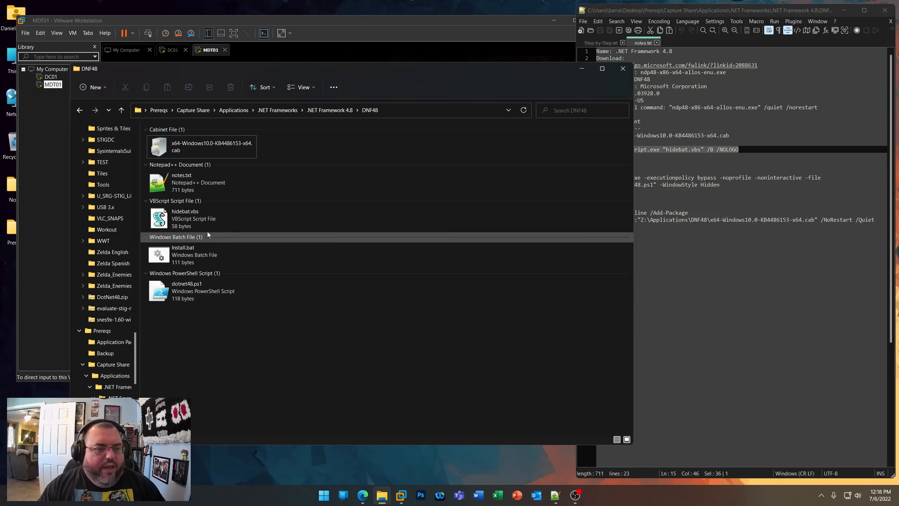
right_click(179, 223)
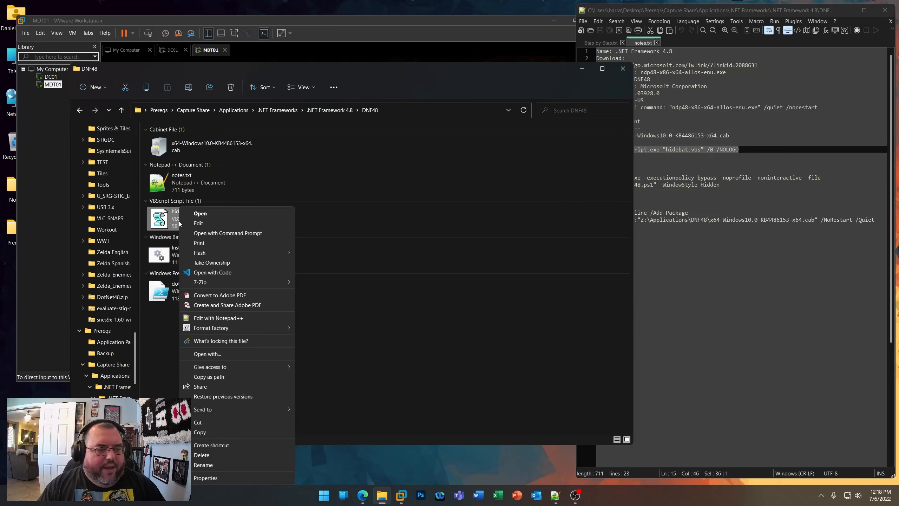
click(228, 317)
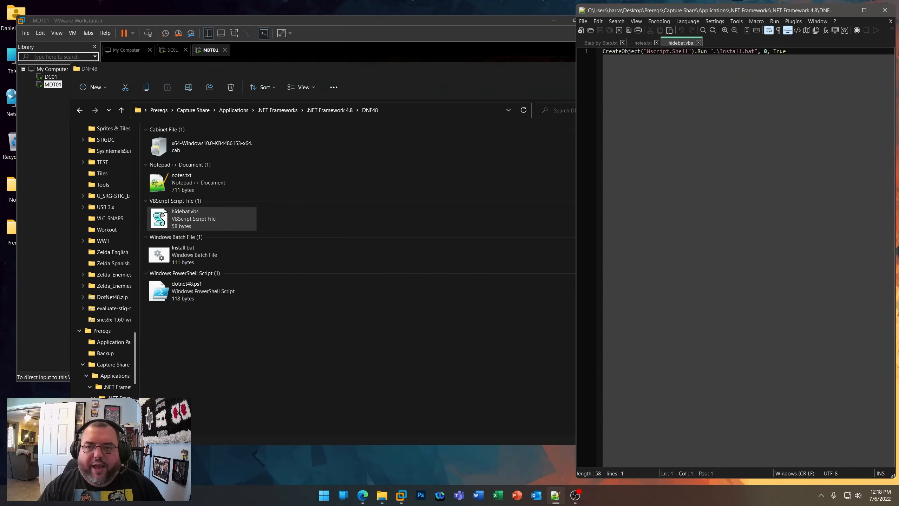
drag(786, 51, 603, 51)
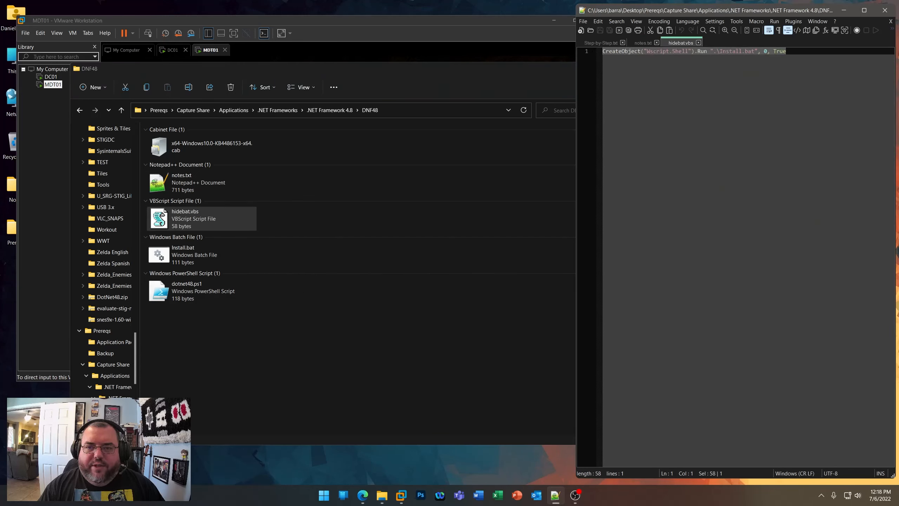
click(698, 43)
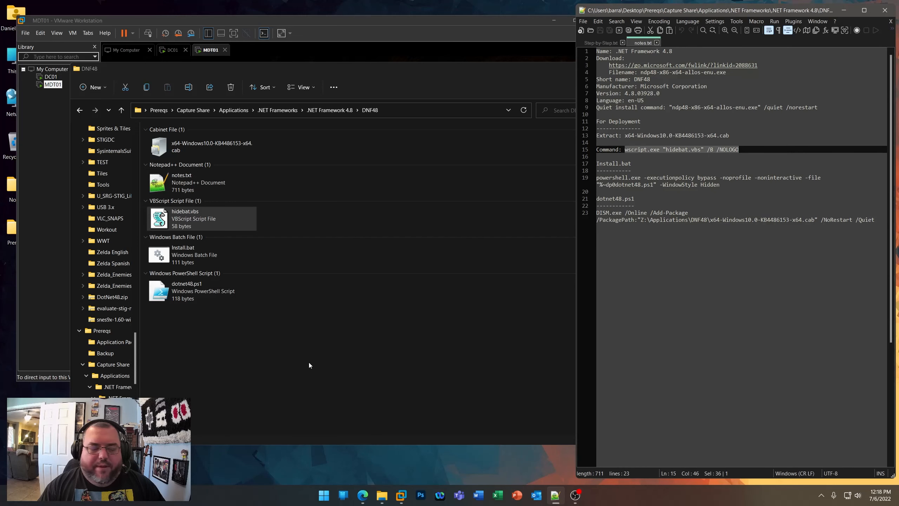
- Open Install.bat from the DNF48 folder in Notepad++, widen the editor window, and examine the PowerShell command's switches and its dotnet48.ps1 file reference
click(209, 257)
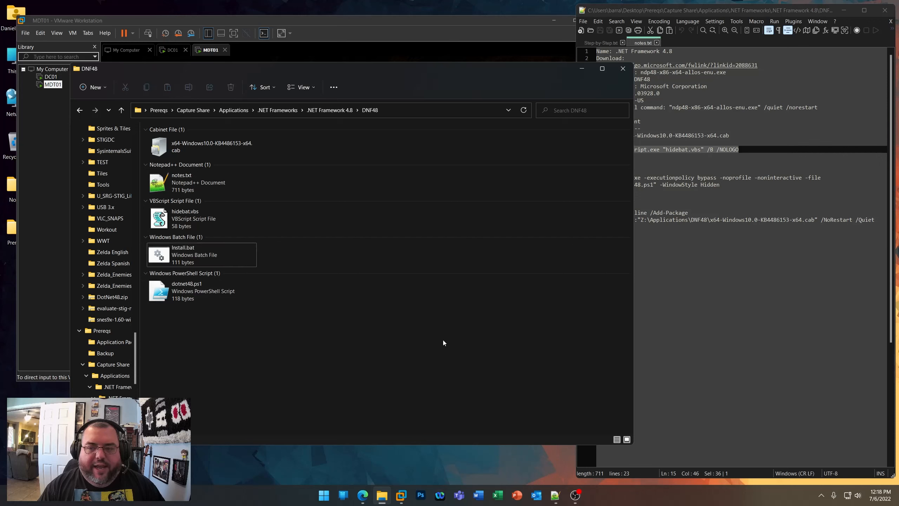
click(690, 163)
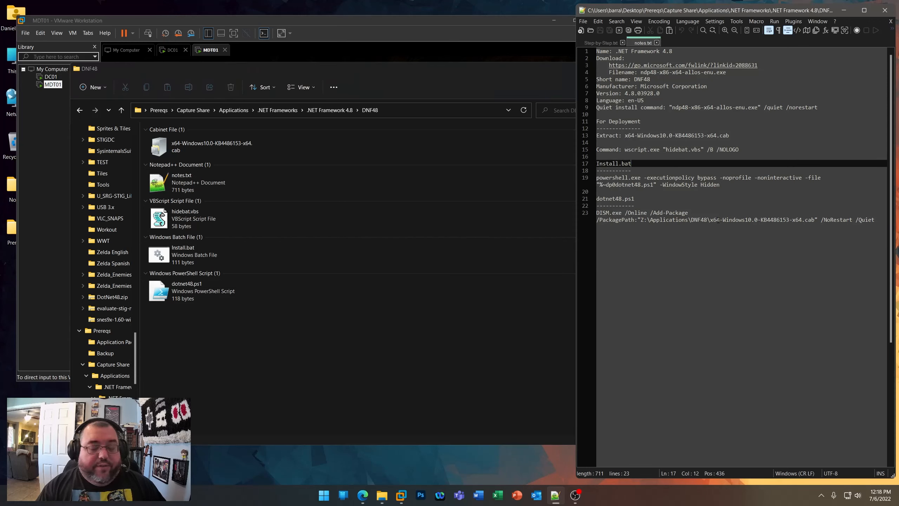
click(212, 254)
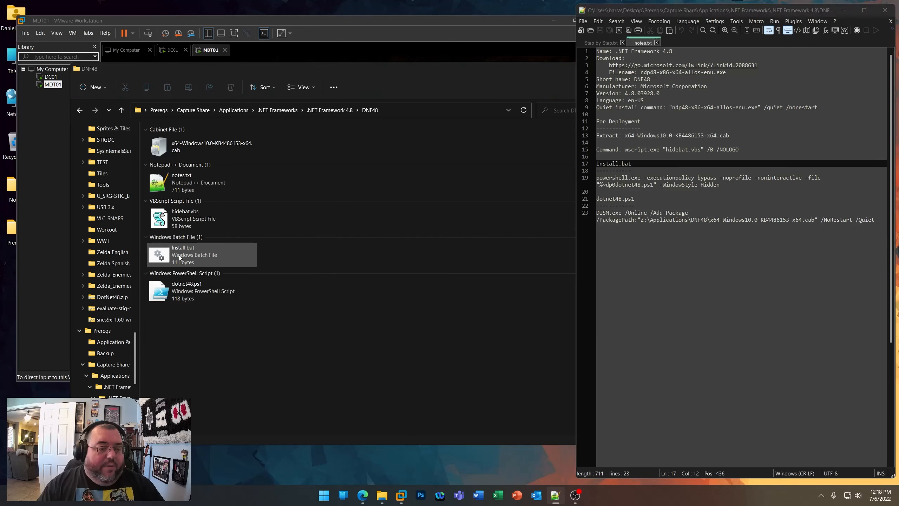
right_click(180, 255)
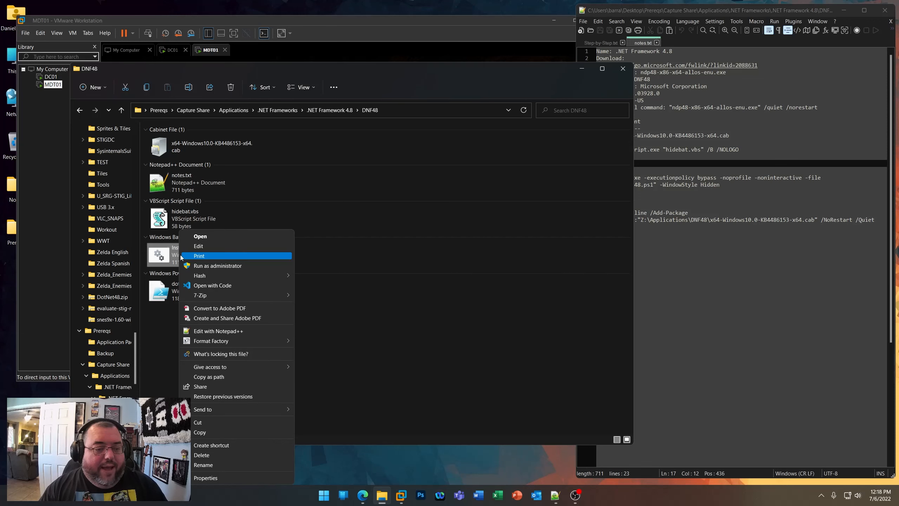
click(225, 330)
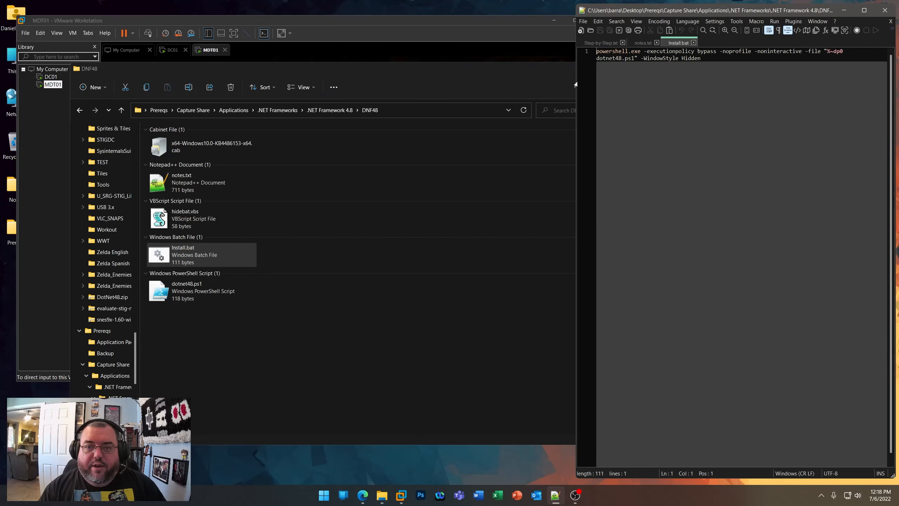
drag(576, 81, 327, 95)
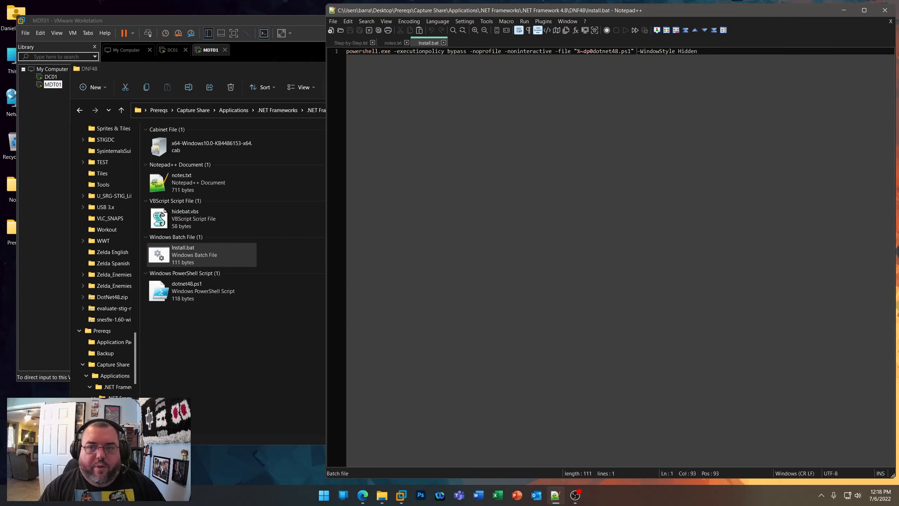
drag(636, 51, 715, 48)
click(573, 52)
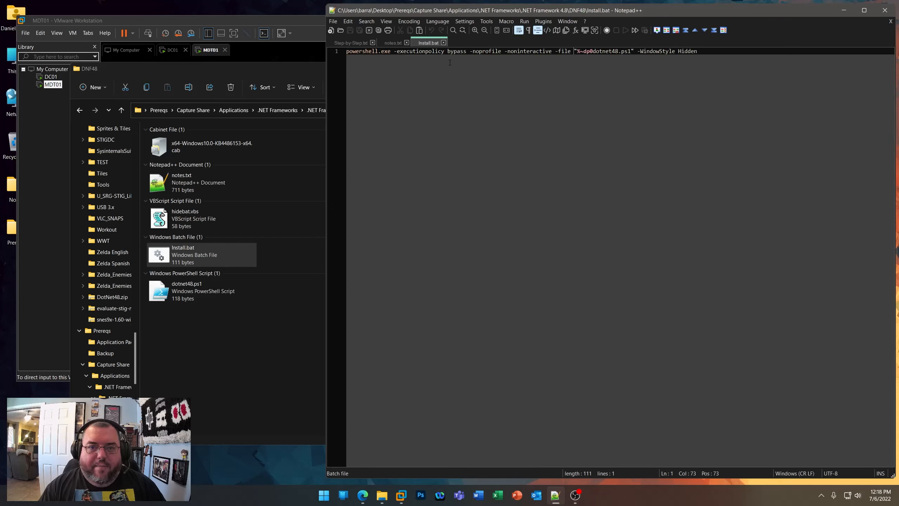
drag(396, 52, 552, 51)
click(601, 52)
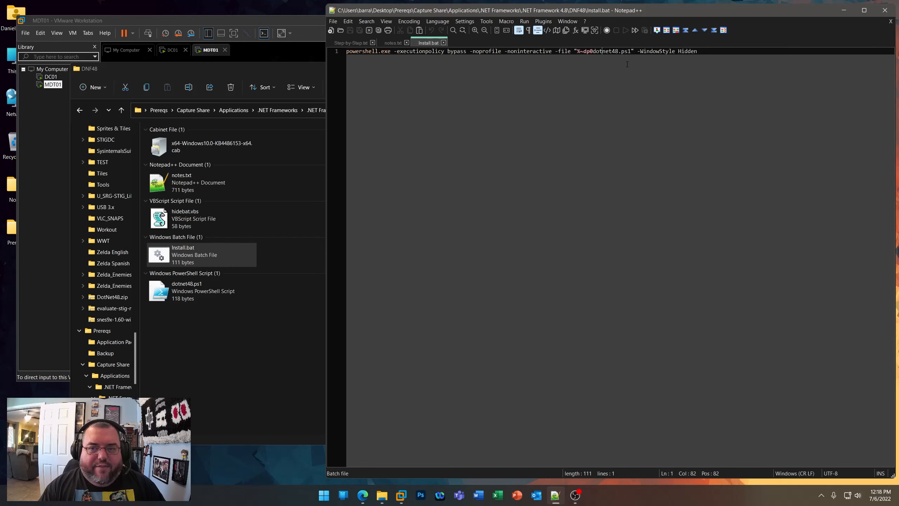
- Open dotnet48.ps1 in Notepad++, examine the DISM command's package path and switches, then close both scripts and narrow the editor window
right_click(186, 298)
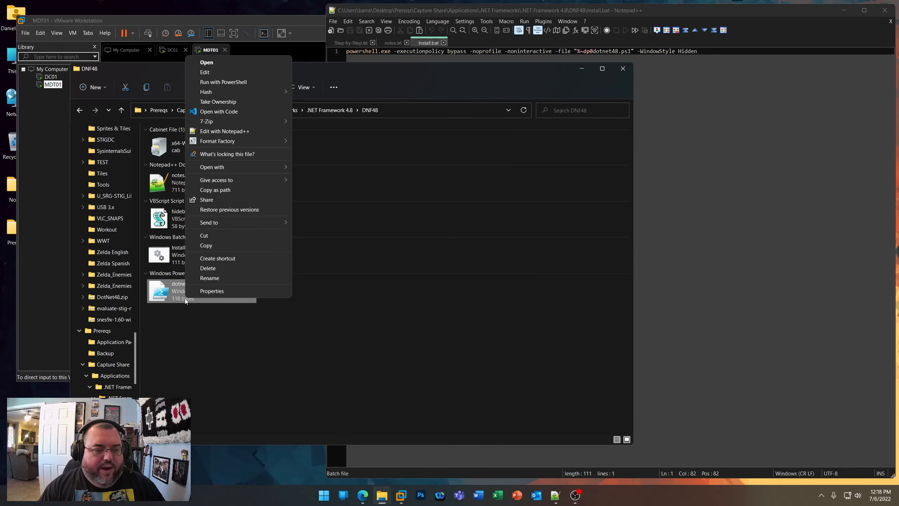
click(231, 132)
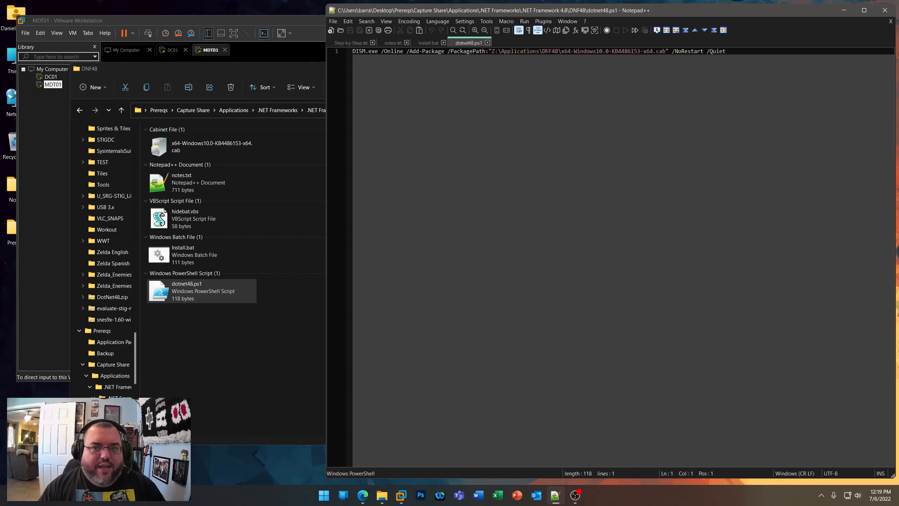
drag(542, 51, 558, 50)
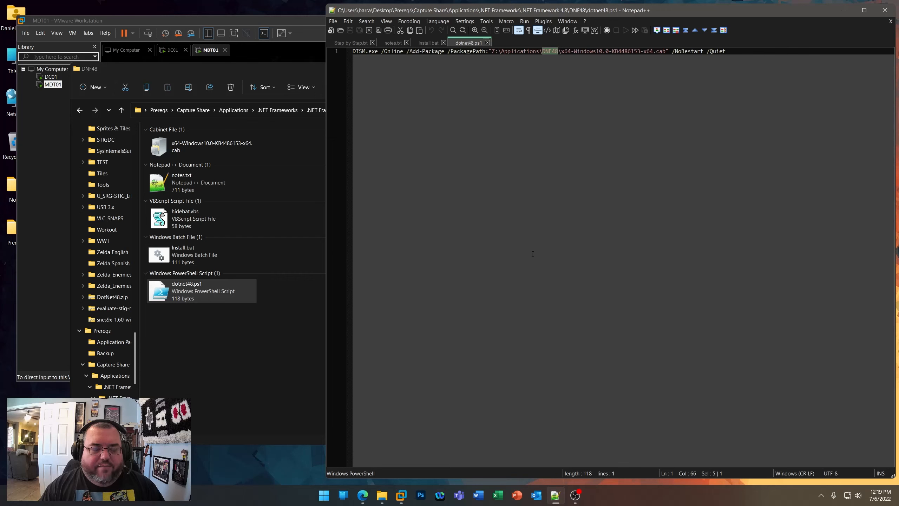
drag(561, 51, 736, 55)
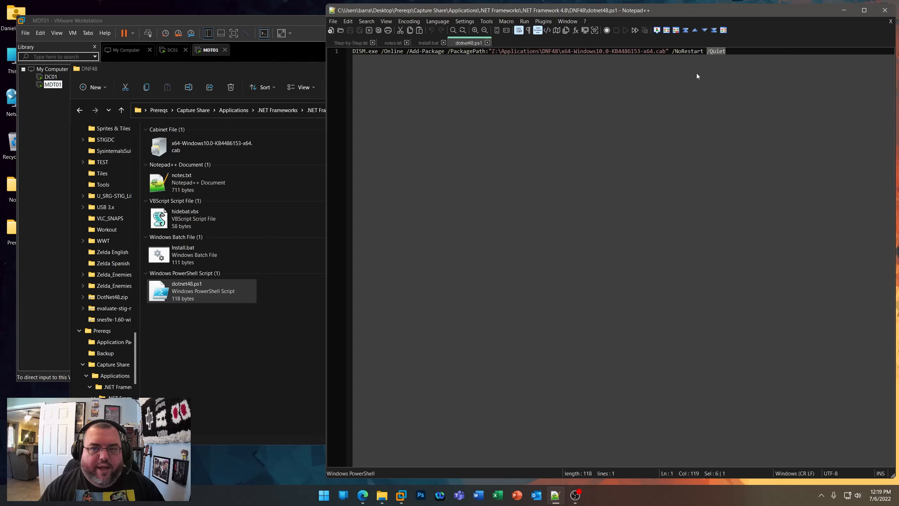
click(488, 43)
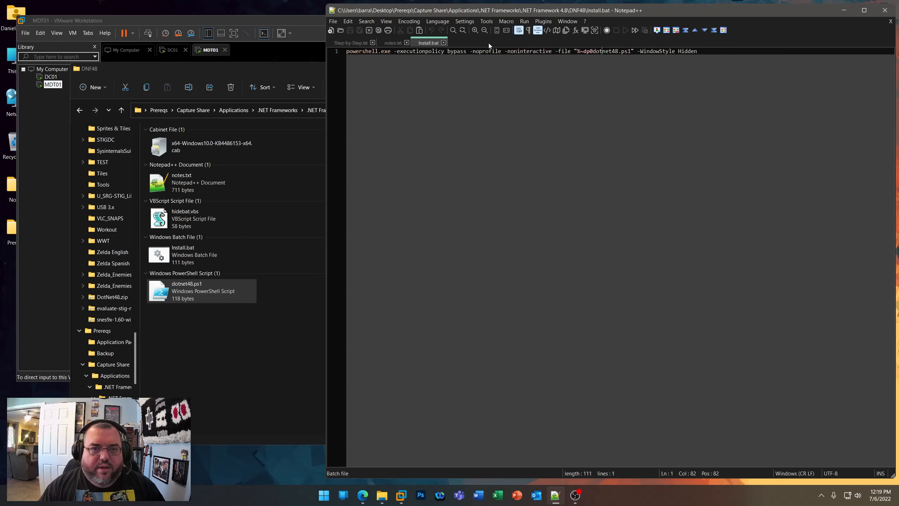
click(443, 43)
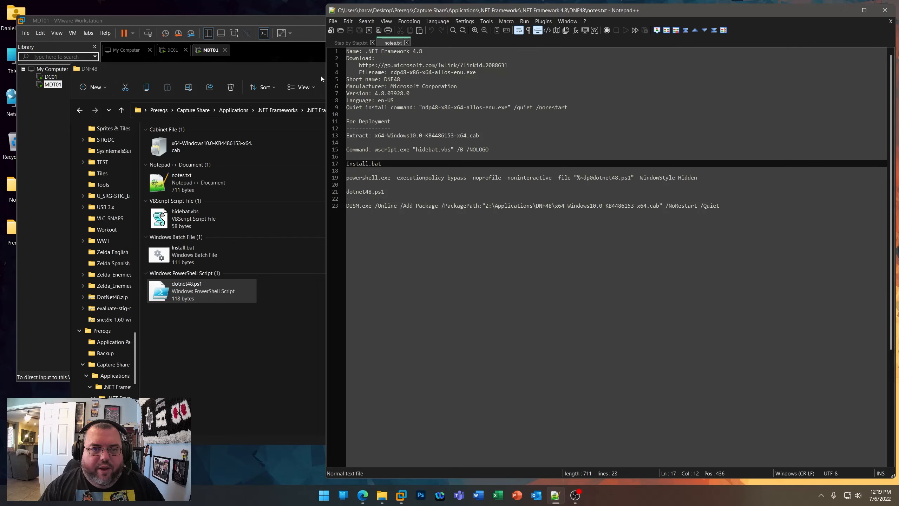
drag(327, 78, 592, 89)
- Go to the DNF50 folder under .NET Frameworks\.NET Framework 5.0 and open its notes.txt
click(239, 335)
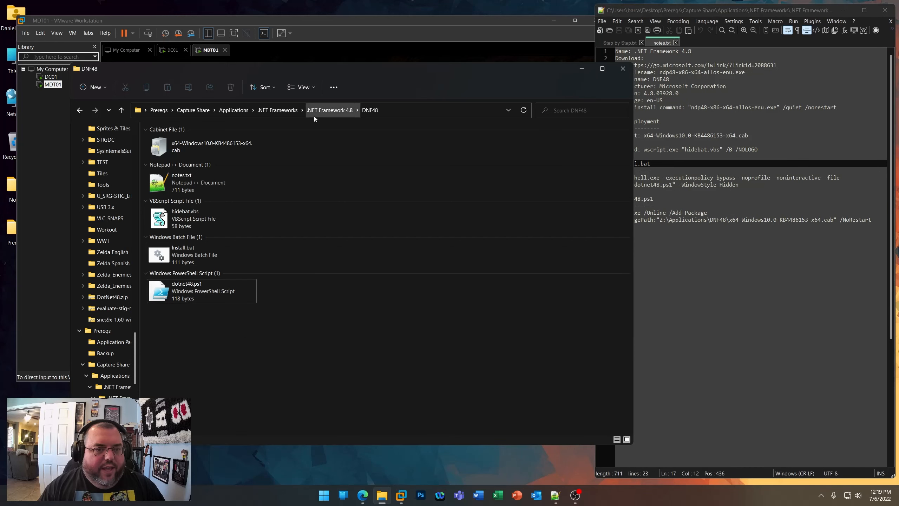
click(277, 110)
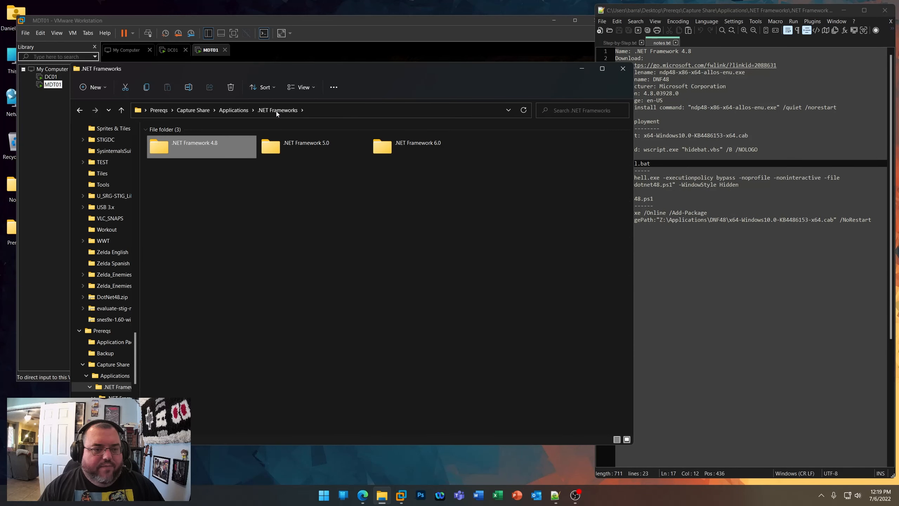
double_click(279, 149)
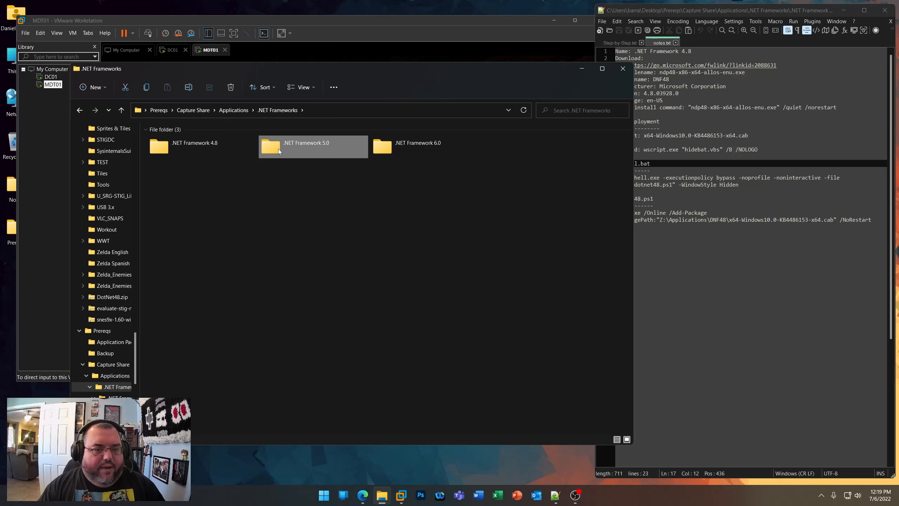
double_click(169, 151)
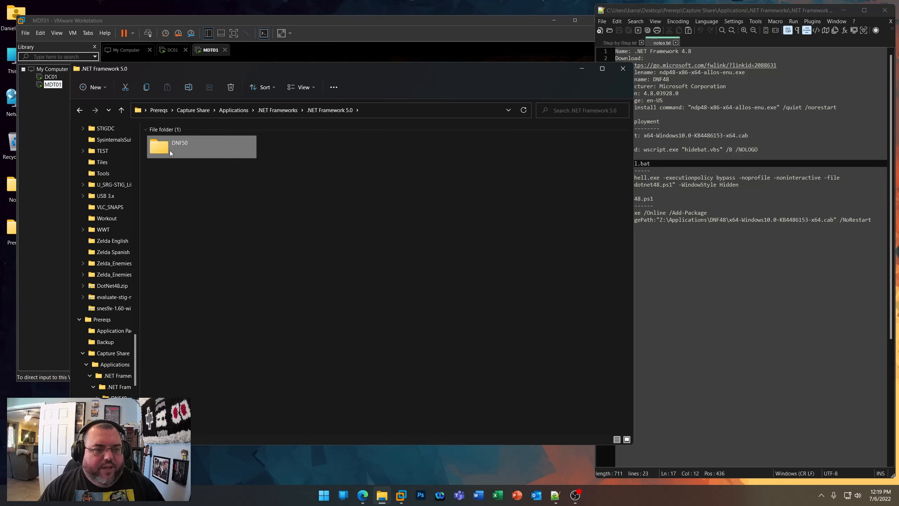
double_click(187, 177)
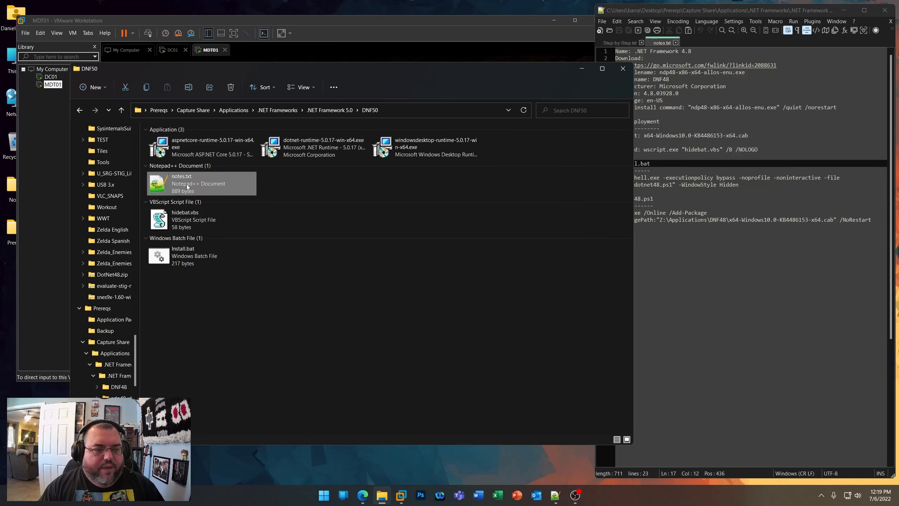
- Copy the .NET 5.0 download link from the notes and load it in Microsoft Edge
drag(800, 66, 633, 69)
right_click(633, 69)
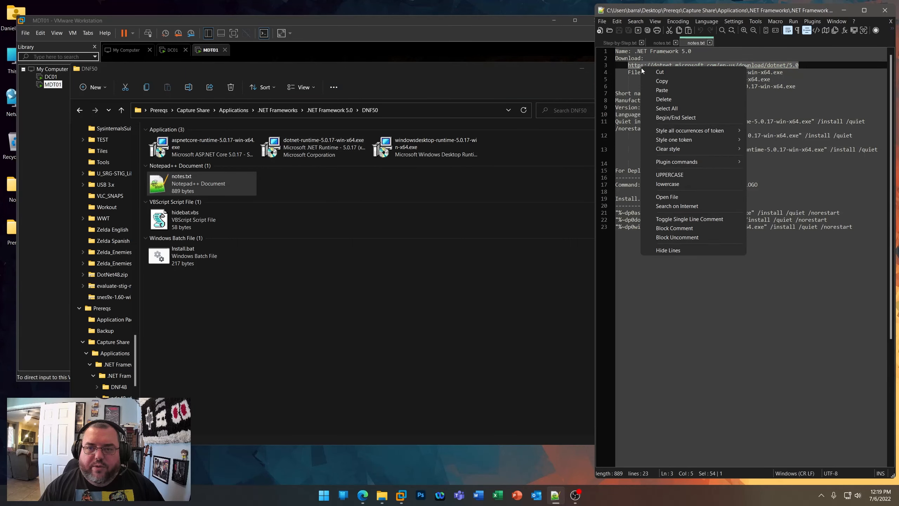
click(655, 81)
click(362, 495)
click(362, 67)
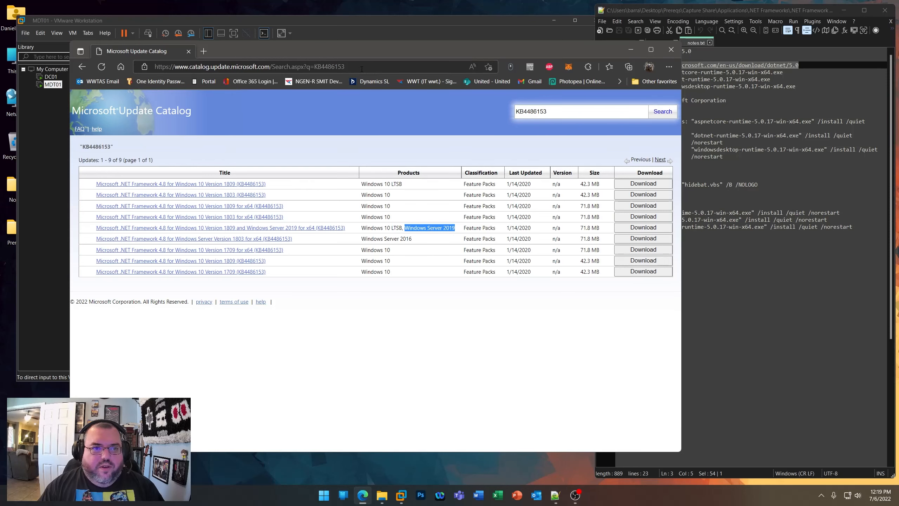
key(ctrl+v)
key(Return)
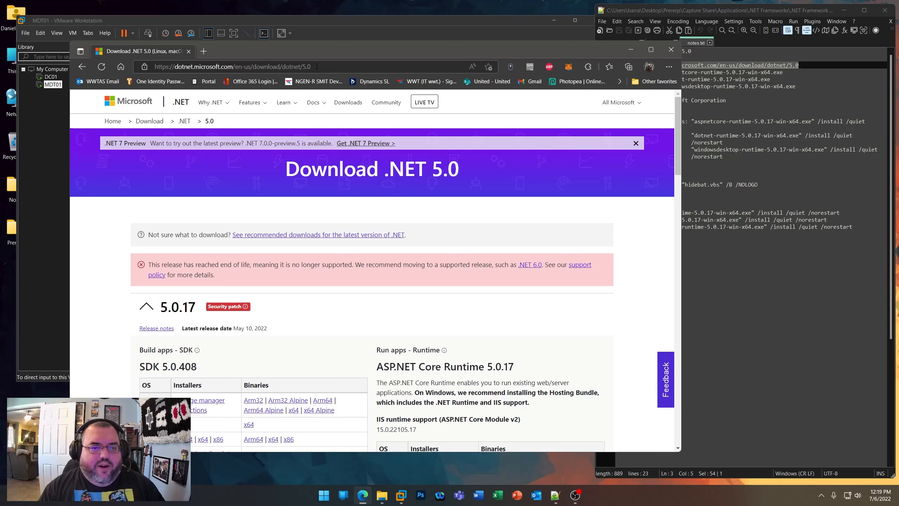
- Check the Windows x64 installers for the ASP.NET Core, .NET Desktop and .NET 5.0.17 runtimes, and return to the .NET Framework 5.0 notes
scroll(614, 255, down, 4)
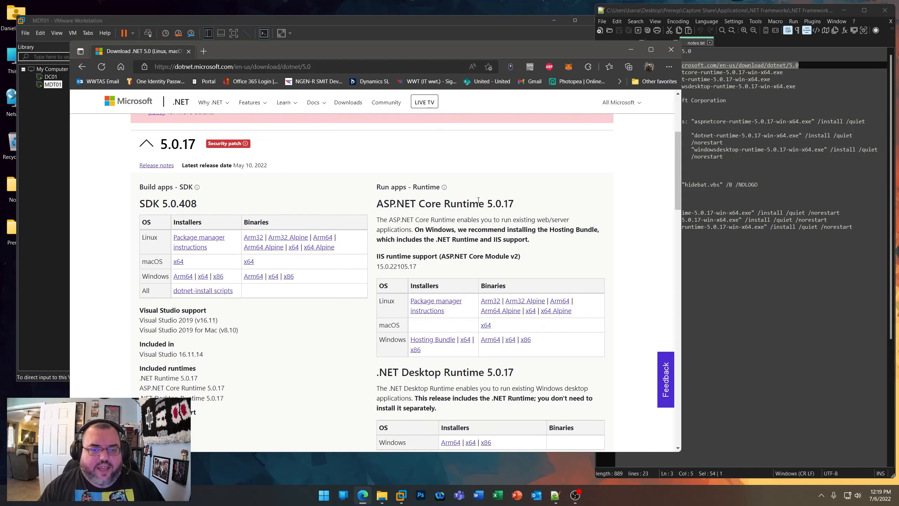
scroll(478, 200, down, 2)
scroll(368, 195, up, 1)
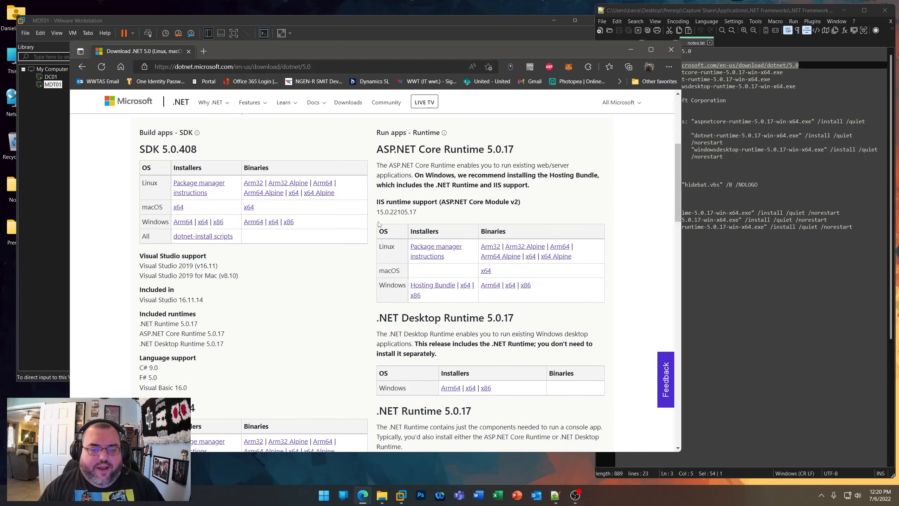
drag(377, 149, 534, 152)
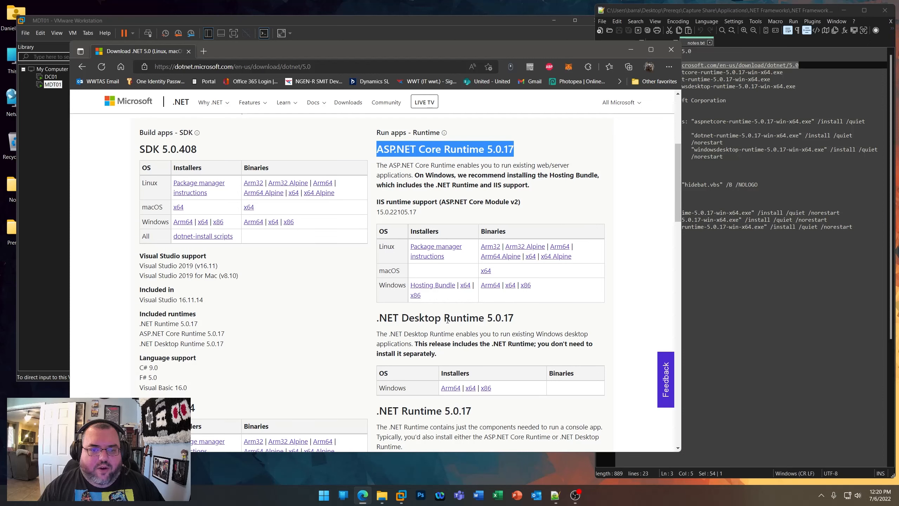
click(386, 284)
drag(387, 284, 411, 288)
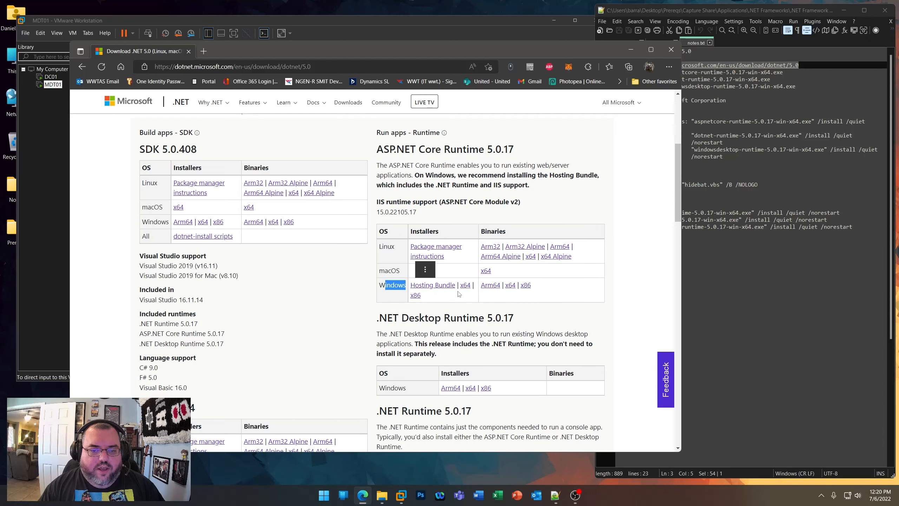
click(466, 309)
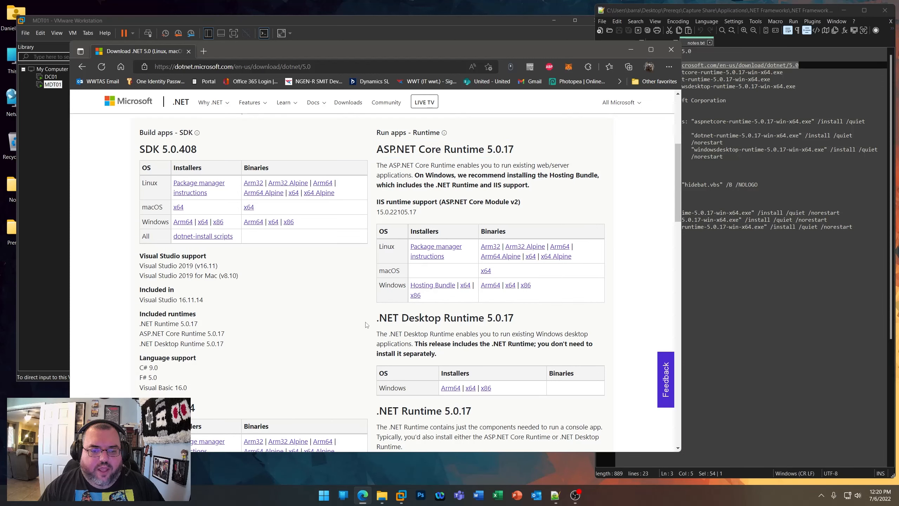
scroll(375, 315, down, 2)
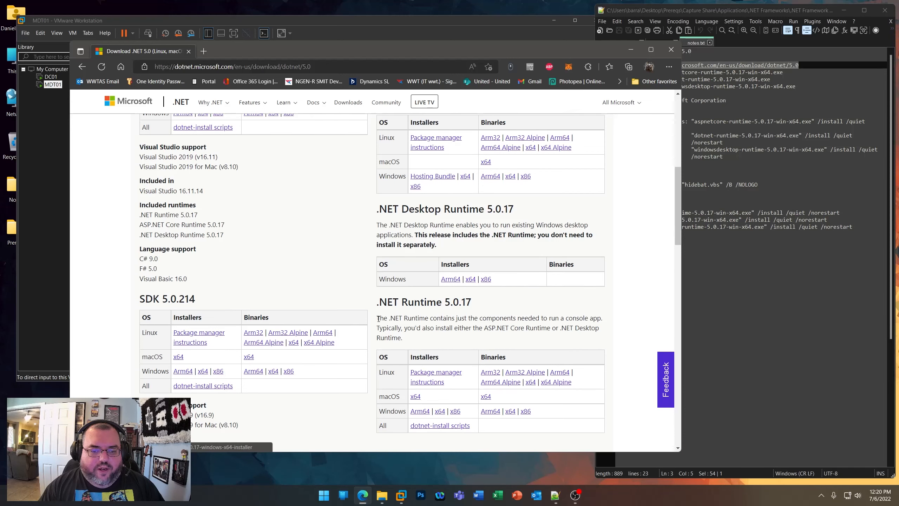
scroll(378, 284, down, 2)
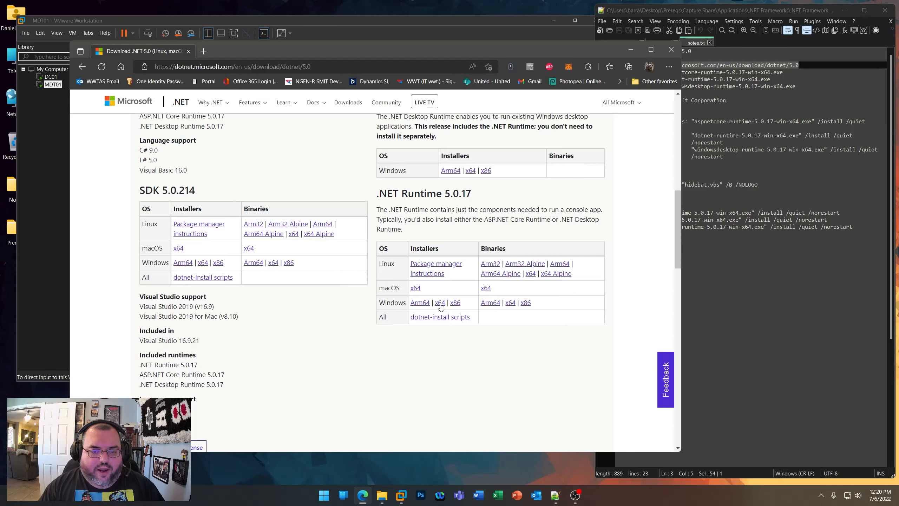
click(795, 94)
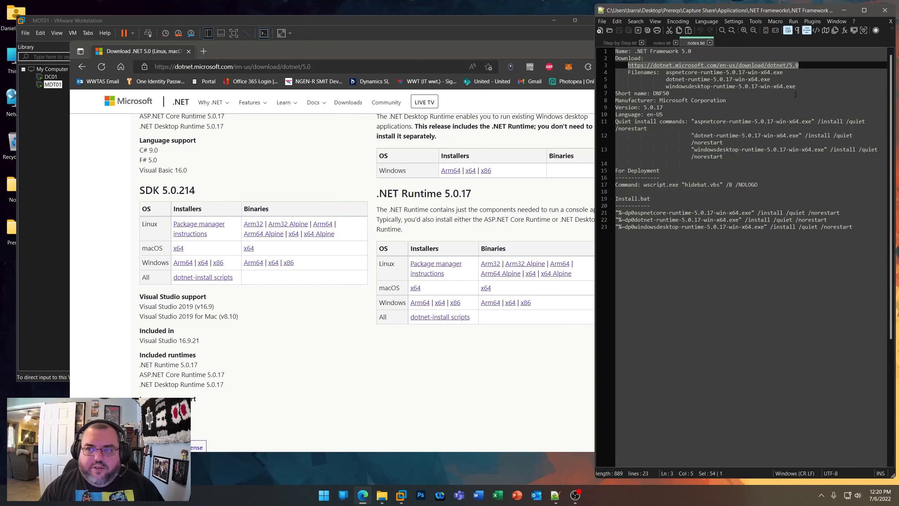
- Highlight the three 5.0.17 installer filenames in the .NET Framework 5.0 notes and minimize the browser to return to the DNF50 folder
drag(796, 87, 665, 73)
click(509, 55)
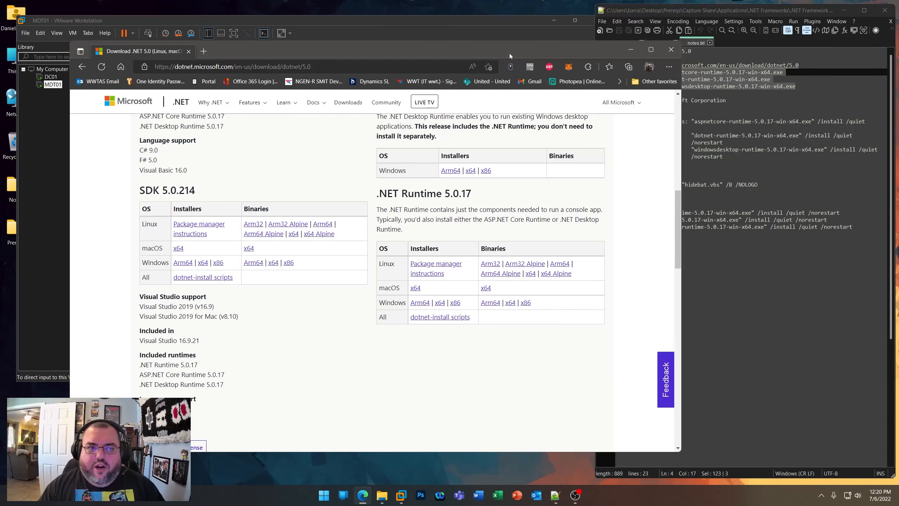
click(631, 49)
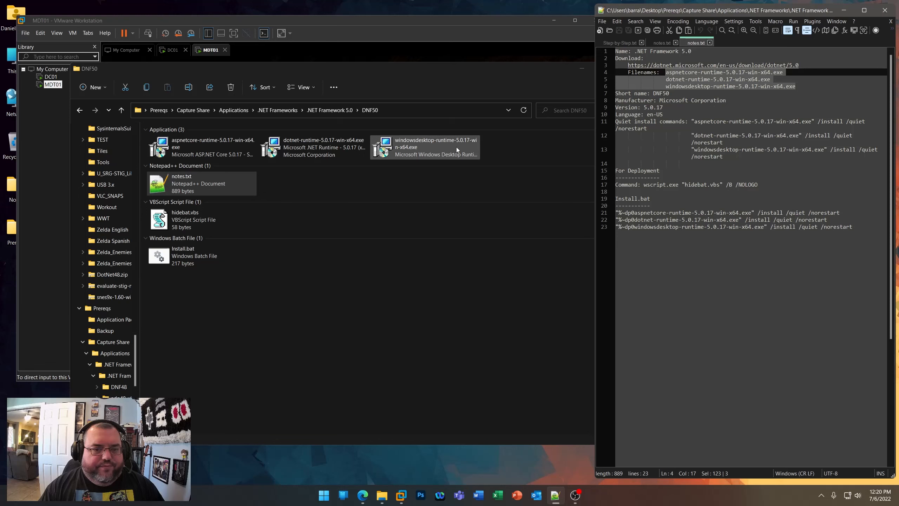
- Open DNF50's Install.bat in Notepad++ and examine the %~dp0 prefix on its first line
click(311, 326)
right_click(187, 263)
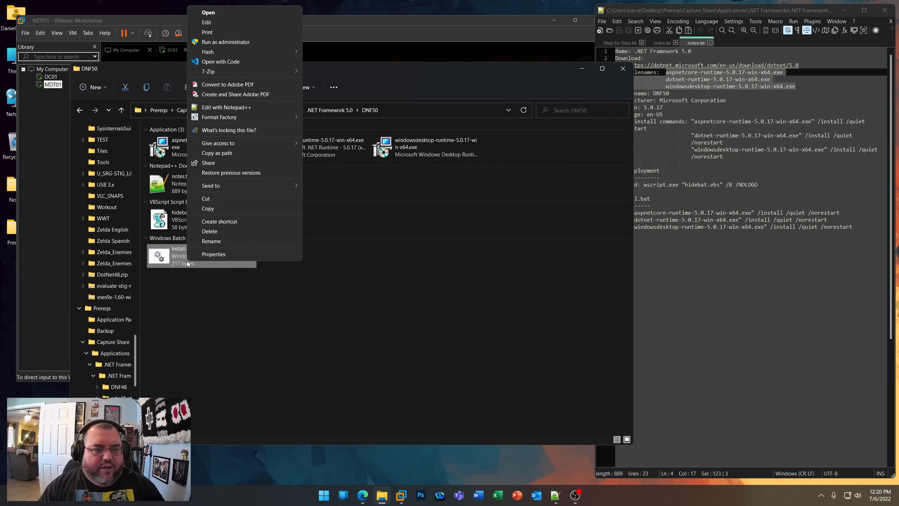
click(226, 107)
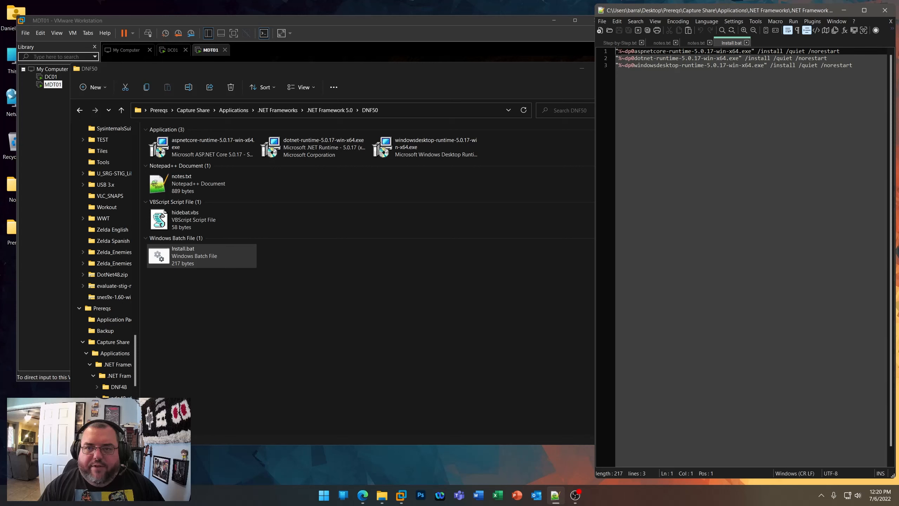
key(shift+Right)
key(shift+Right)
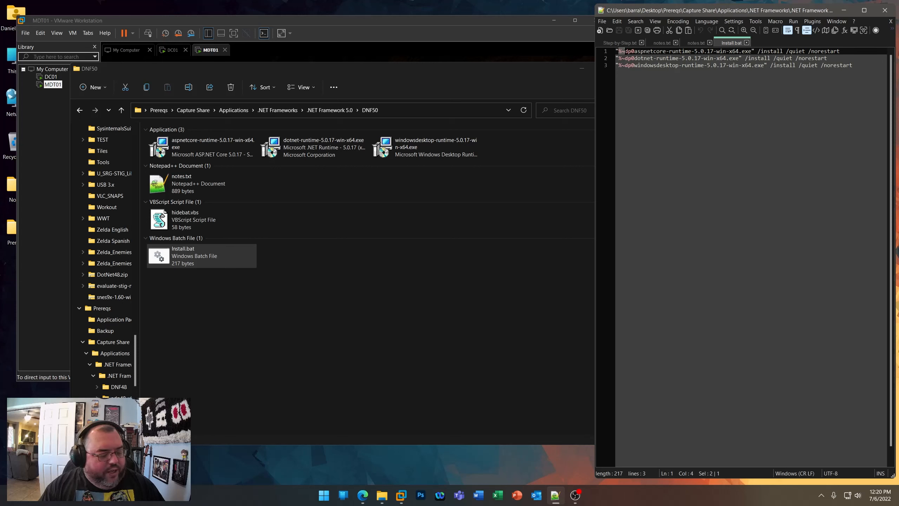
key(shift+Right)
key(shift+Right)
key(shift+Right)
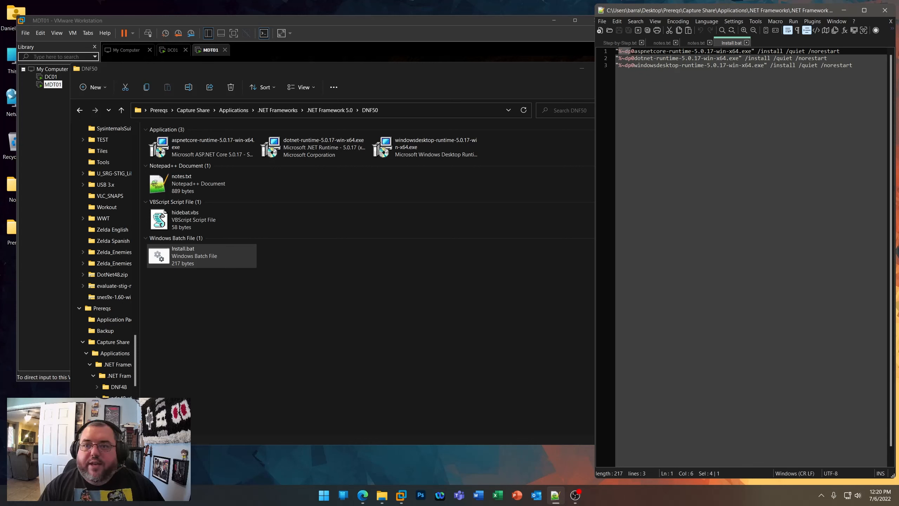
- Examine the three silent runtime install lines in Install.bat and close the file
click(660, 58)
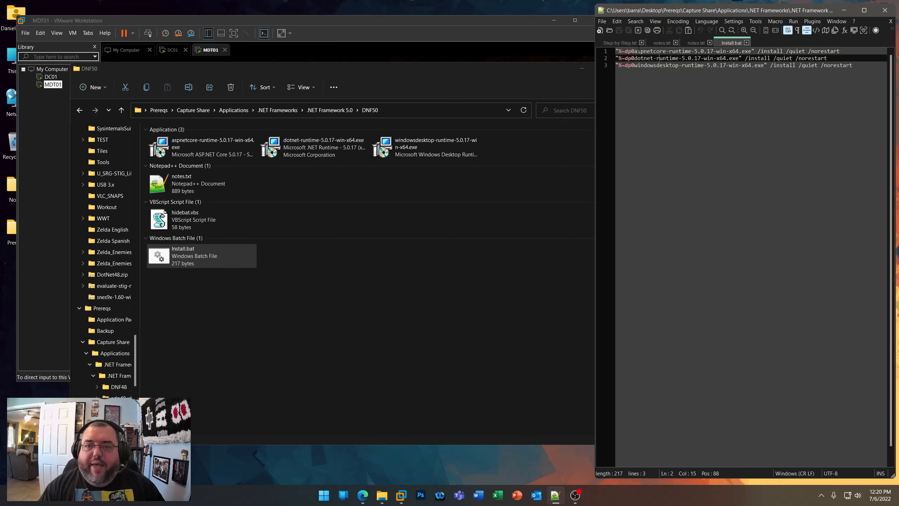
drag(634, 51, 751, 51)
click(616, 51)
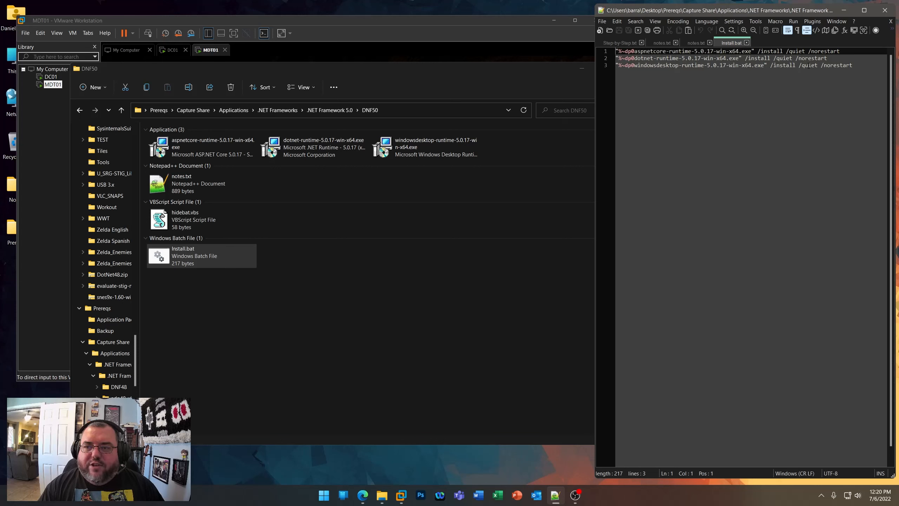
key(ctrl+a)
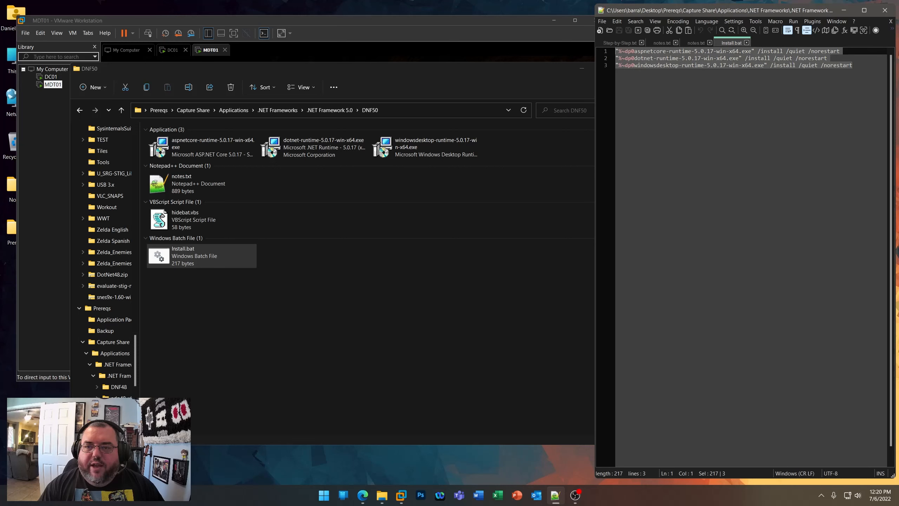
click(746, 43)
click(255, 283)
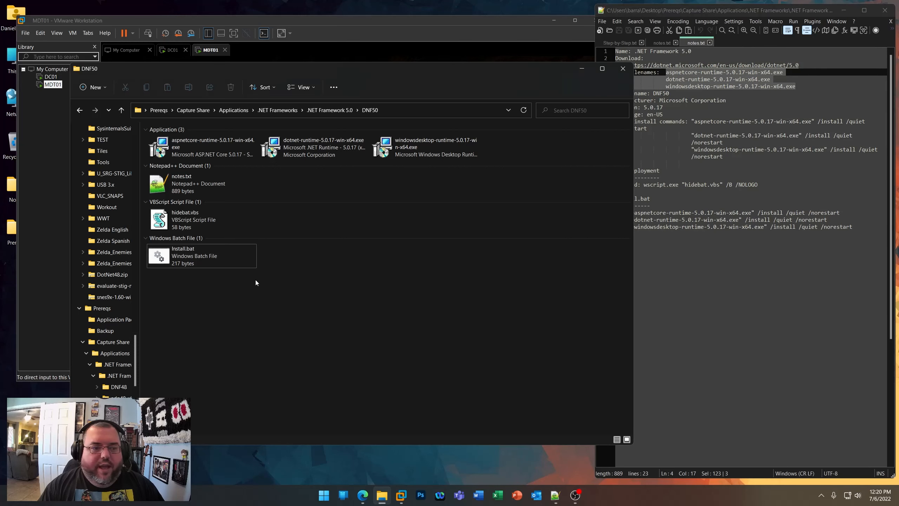
click(183, 229)
right_click(176, 227)
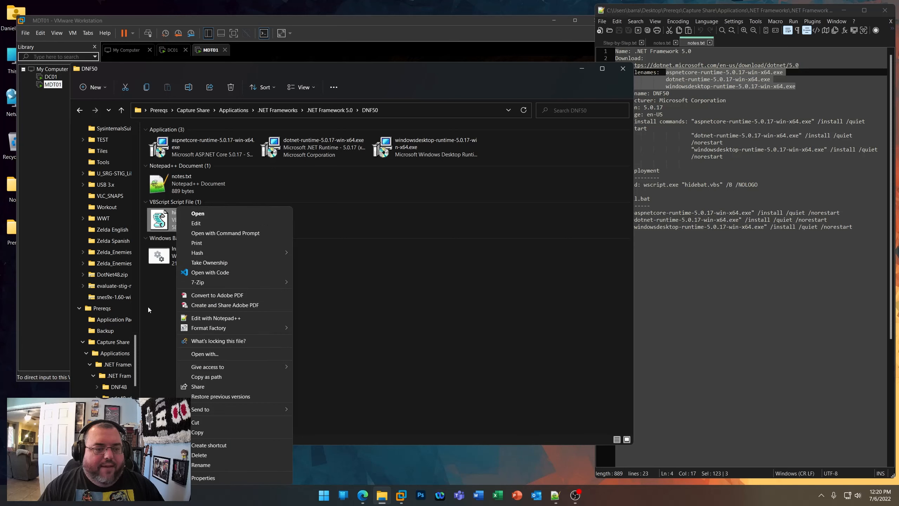
click(157, 306)
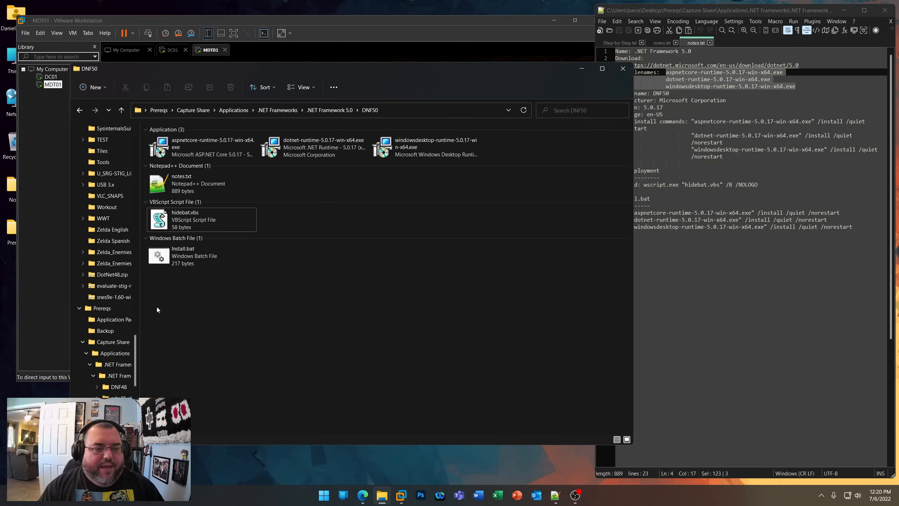
- Go up to the .NET Frameworks folder and open .NET Framework 6.0
click(316, 110)
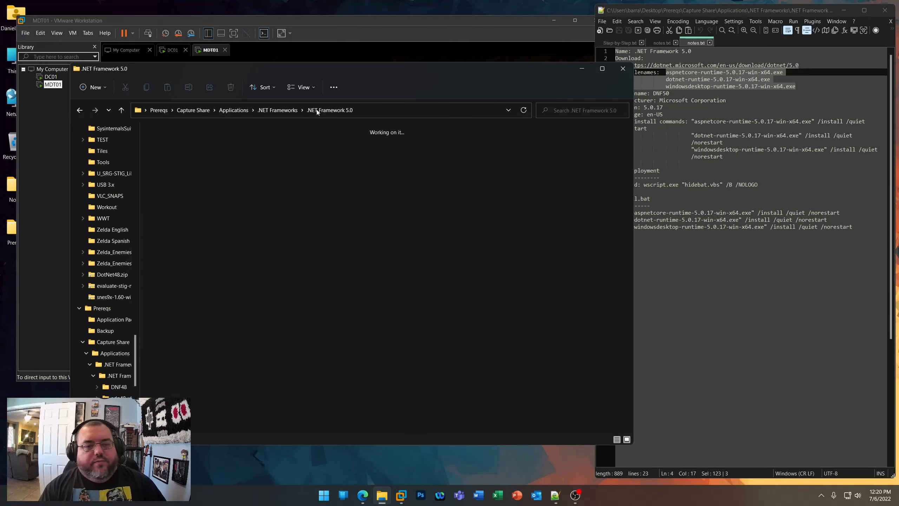
click(278, 111)
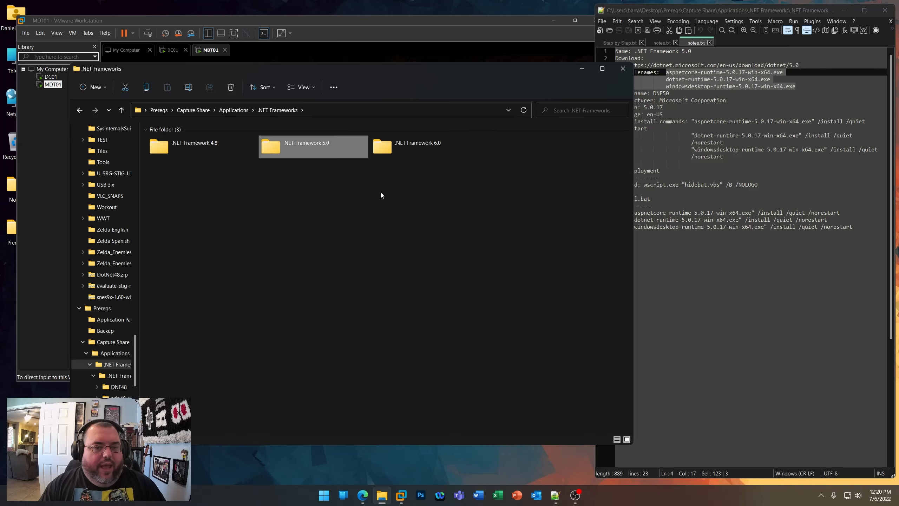
double_click(397, 147)
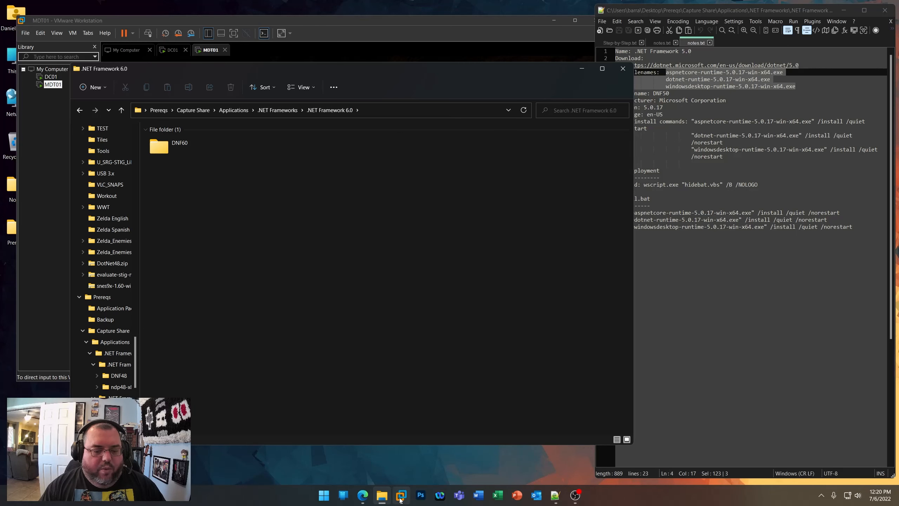
- Switch to Microsoft Edge and load the .NET 6.0 download page by changing the address's version to 6.0
click(362, 495)
double_click(306, 67)
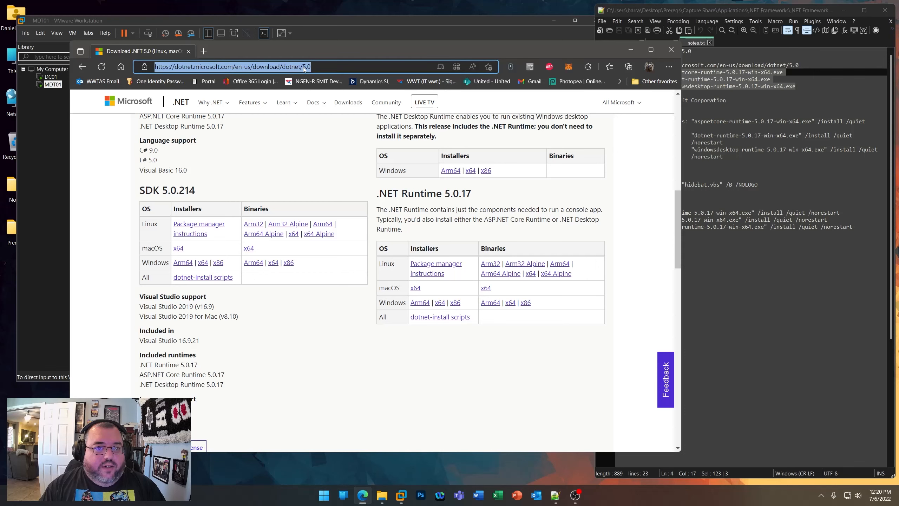
text(6)
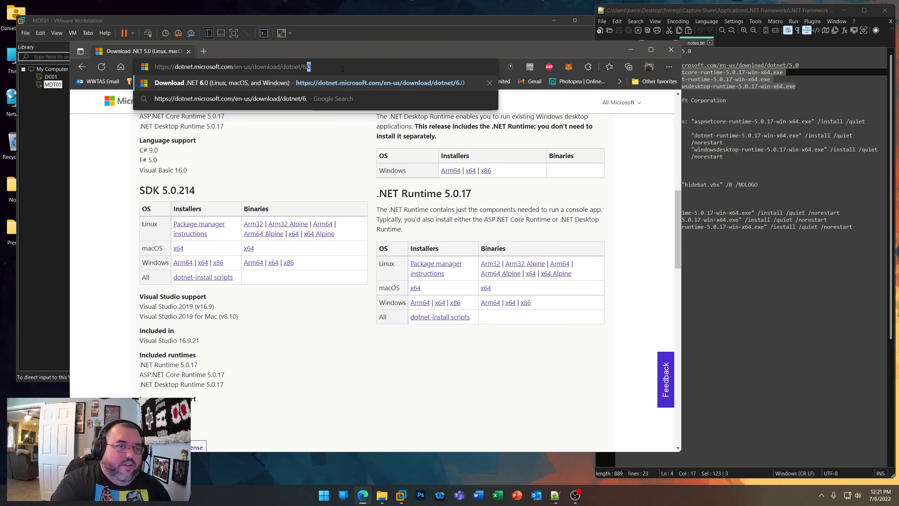
key(Return)
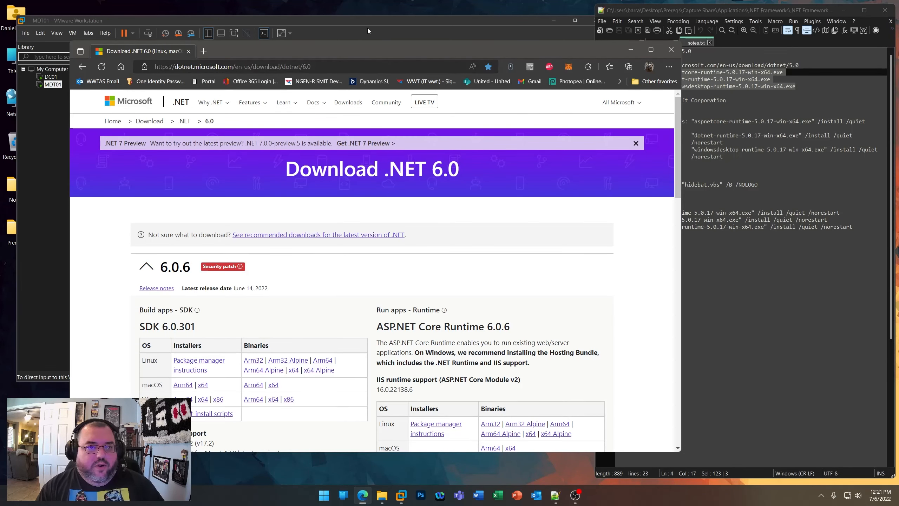
- Check the Windows x64 installers for the ASP.NET Core, .NET Desktop and .NET 6.0.6 runtimes, then minimize the browser
scroll(454, 322, down, 3)
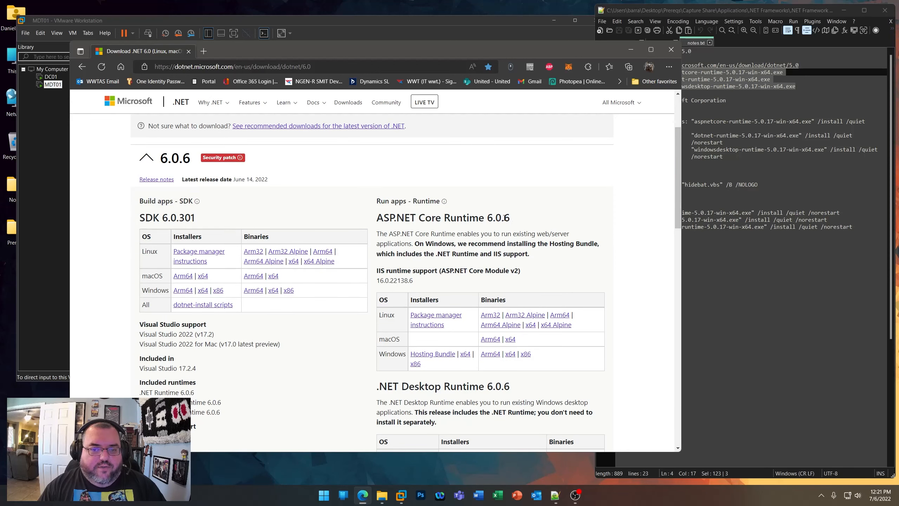
drag(511, 218, 488, 217)
scroll(352, 362, down, 2)
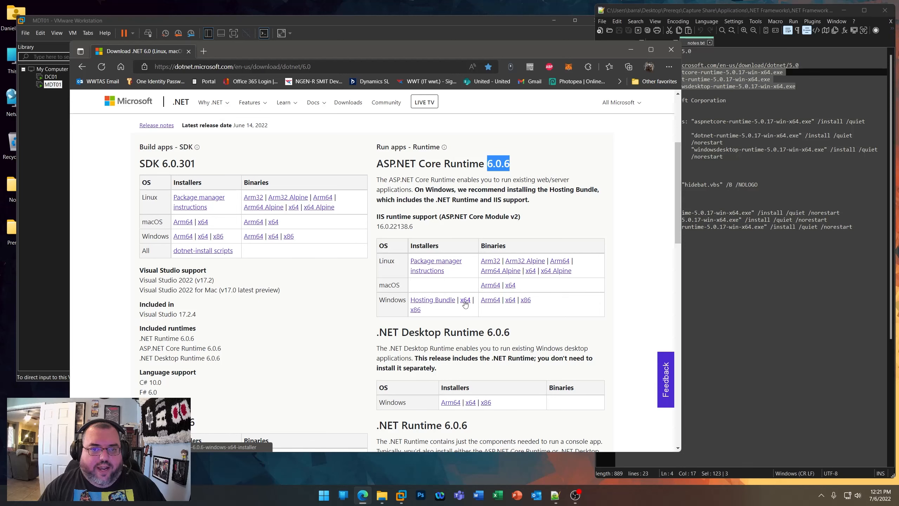
scroll(465, 303, down, 3)
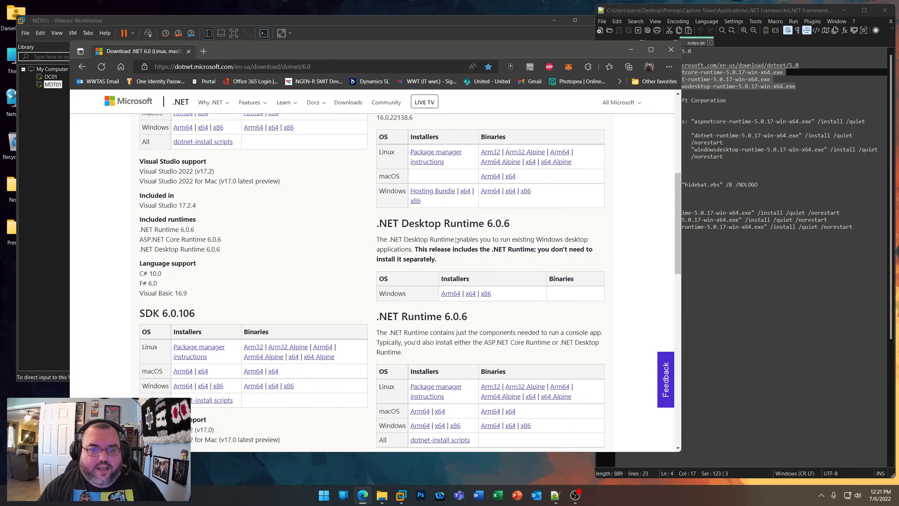
scroll(473, 326, down, 3)
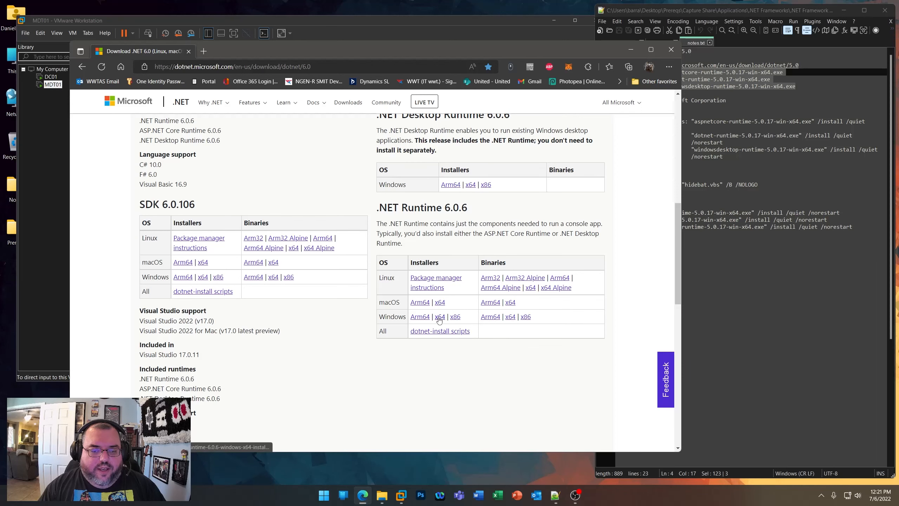
click(632, 53)
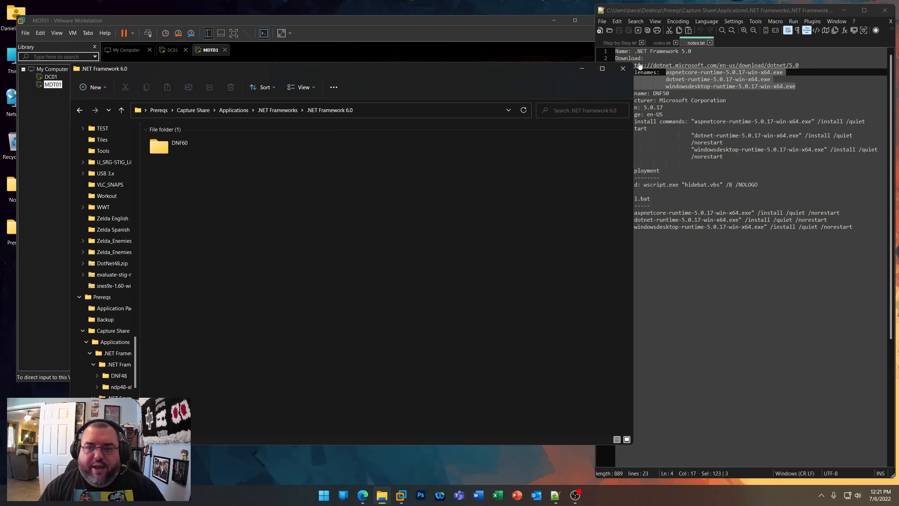
- Open notes.txt from the DNF60 folder and highlight its three 6.0.6 installer filenames
double_click(177, 151)
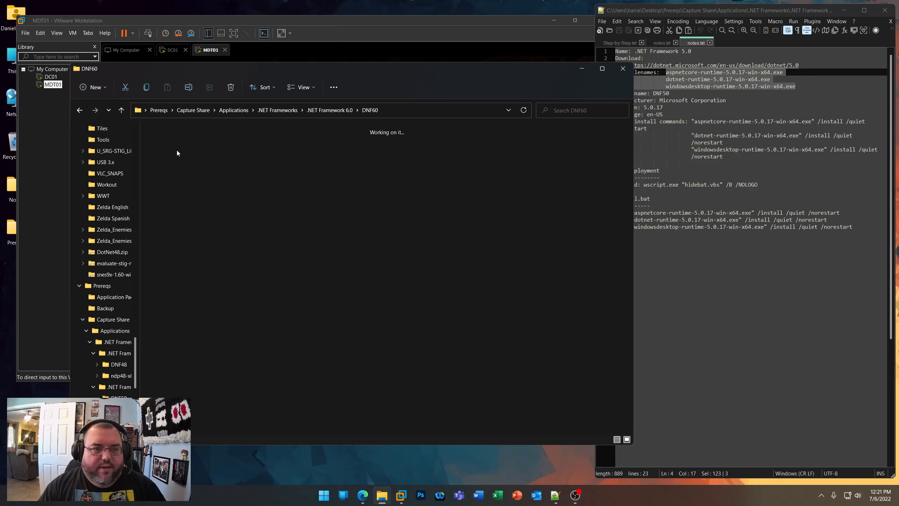
double_click(183, 176)
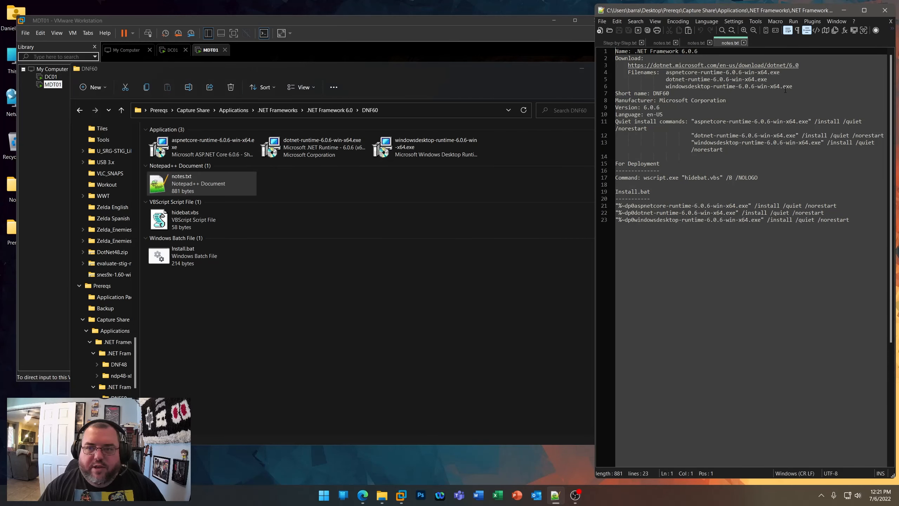
drag(800, 86, 667, 72)
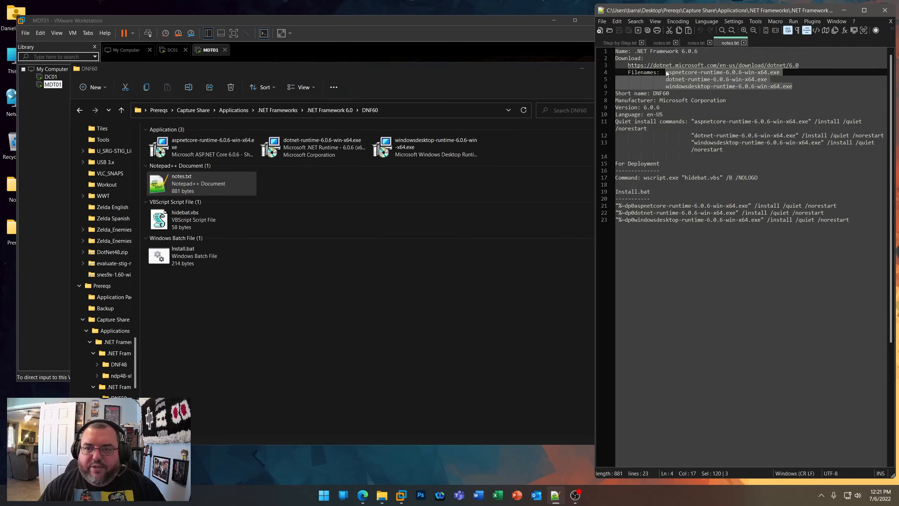
- Open DNF60's Install.bat in Notepad++, examine its silent install lines and close it
right_click(181, 259)
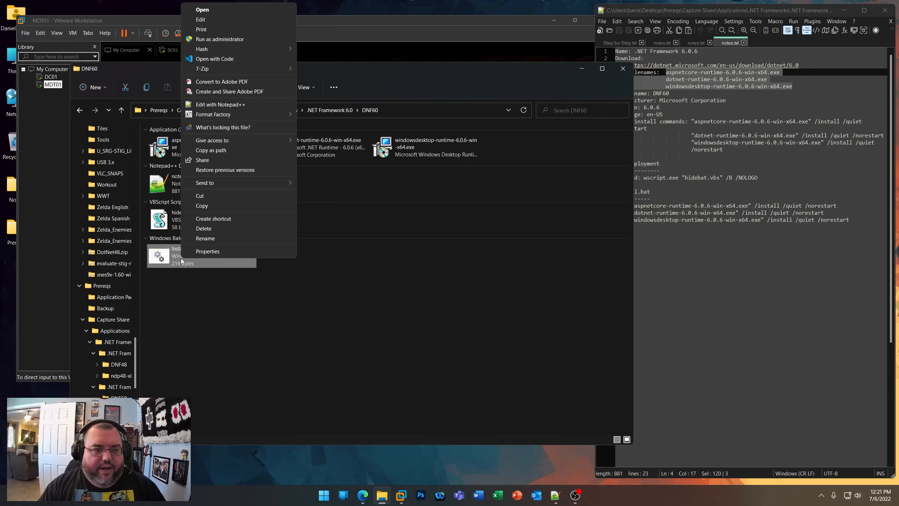
click(230, 106)
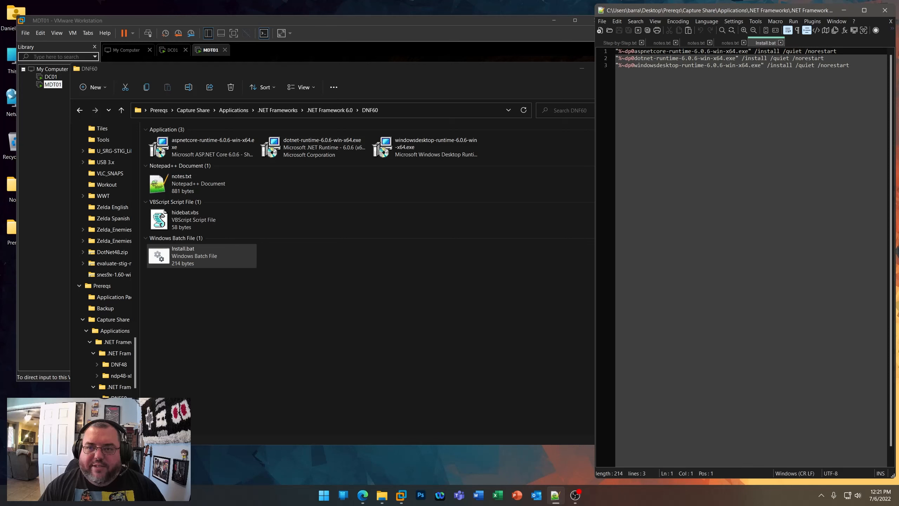
click(780, 42)
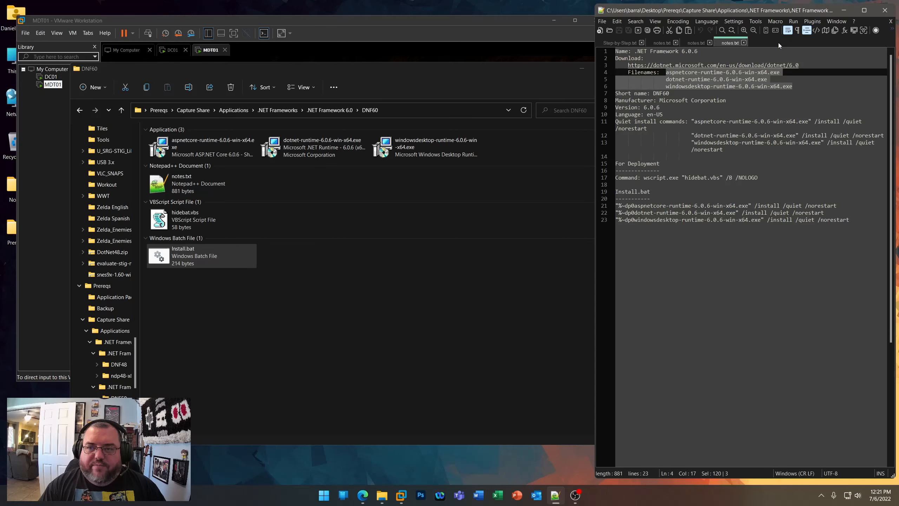
- Close the .NET 6.0, 5.0 and 4.8 notes, leaving only Step-by-Step.txt open
click(744, 42)
click(710, 42)
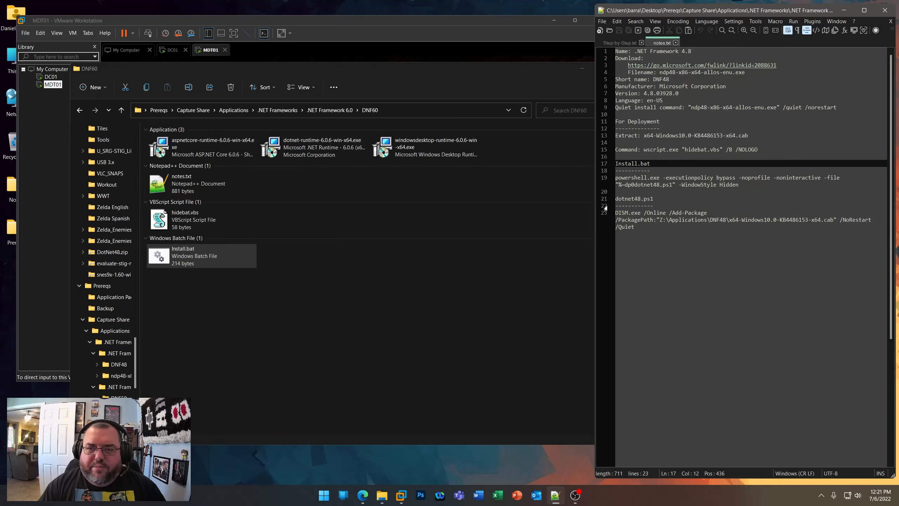
click(675, 42)
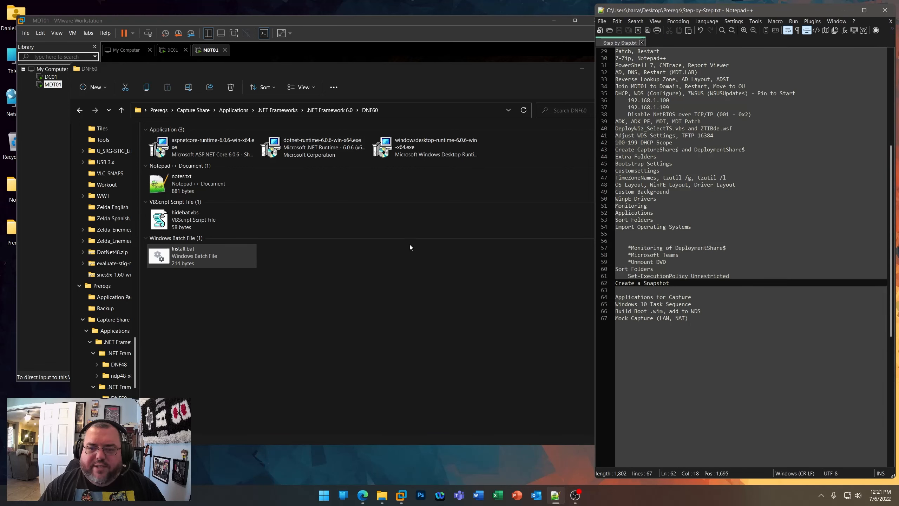
- Return to the Applications folder and open the CMTRACE folder inside CMTrace Log Tool
click(376, 300)
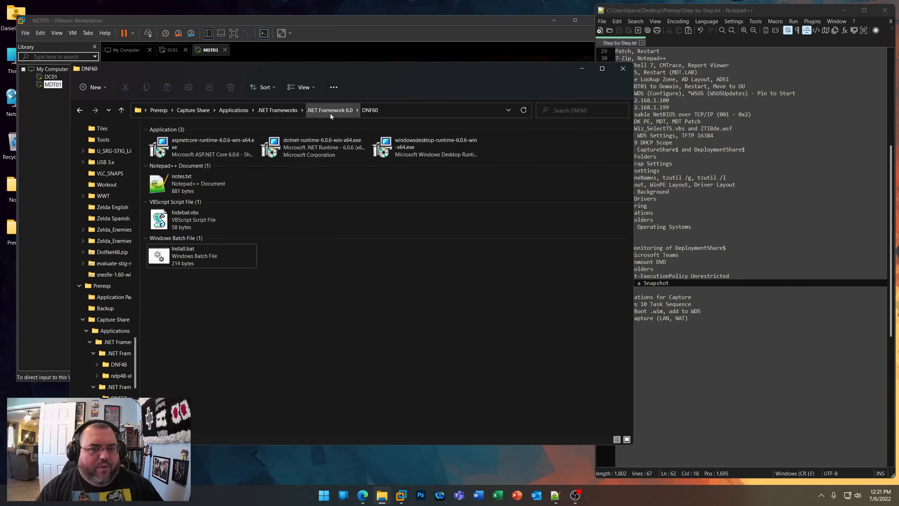
click(227, 111)
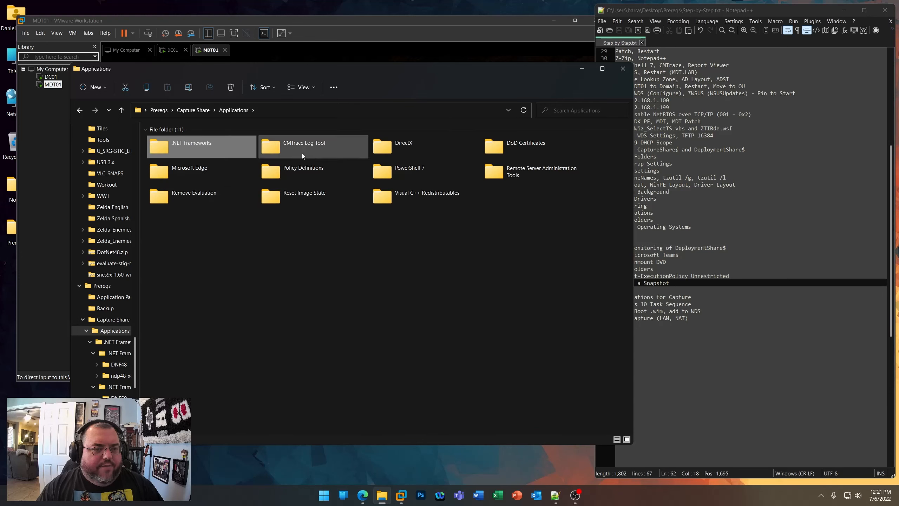
click(296, 152)
double_click(296, 153)
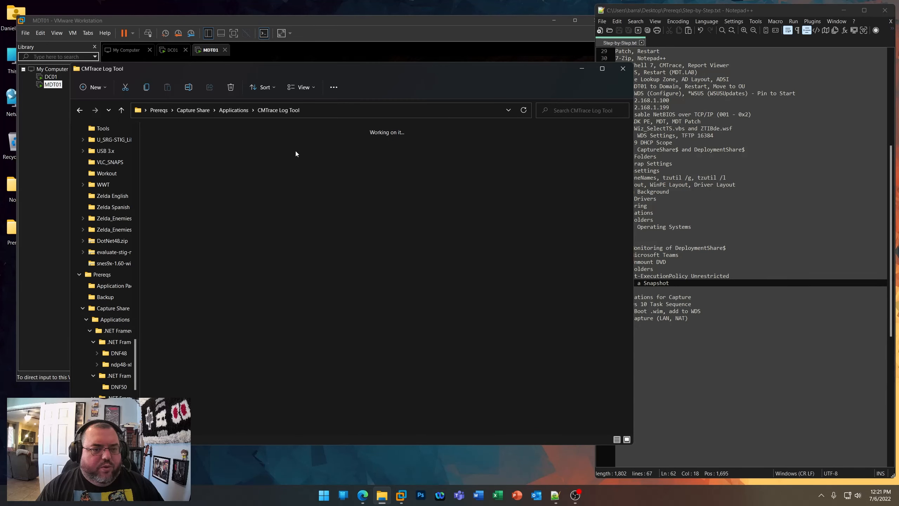
double_click(186, 153)
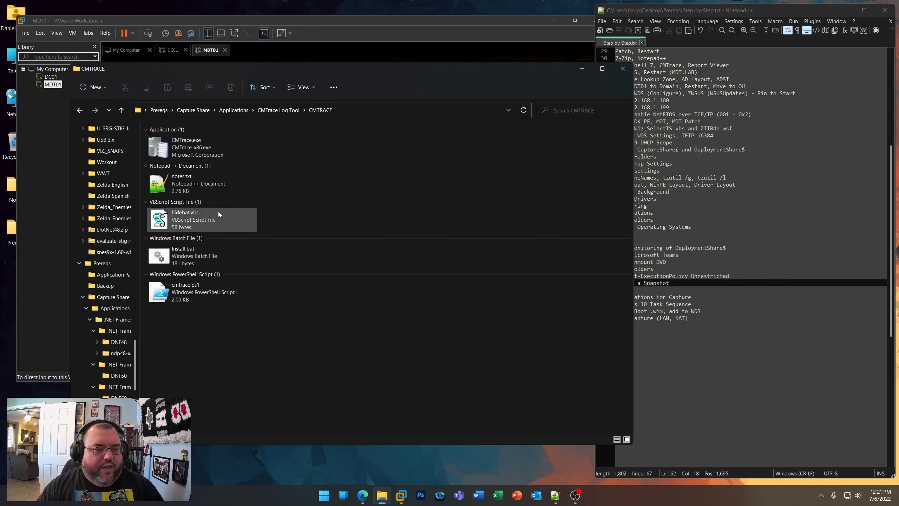
- Open CMTrace's notes.txt, highlight the ConfigMgrTools.msi filename and copy the ConfigMgr 2012 Toolkit R2\ClientTools folder path
double_click(191, 191)
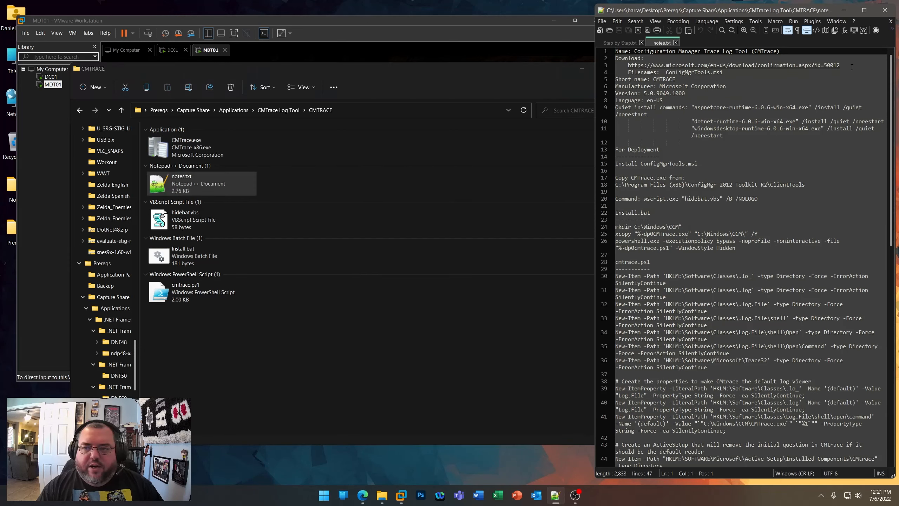
drag(848, 66, 722, 72)
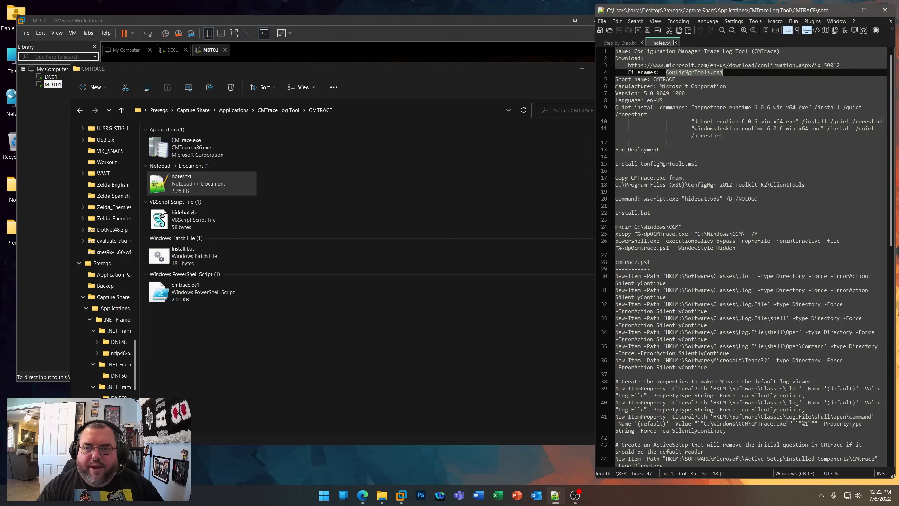
drag(804, 185, 615, 185)
right_click(636, 184)
click(644, 199)
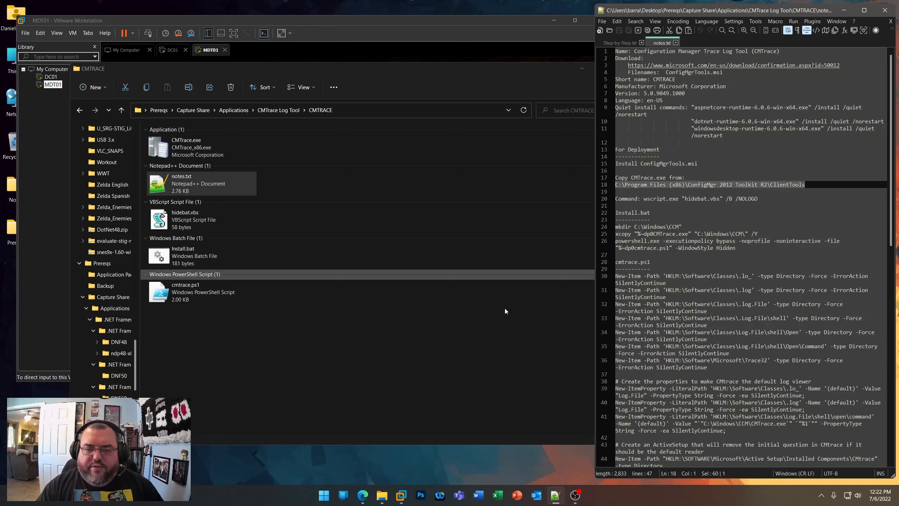
- Open the copied ClientTools path from the Run dialog, locate CMTrace.exe there and close that folder window
right_click(323, 495)
click(313, 447)
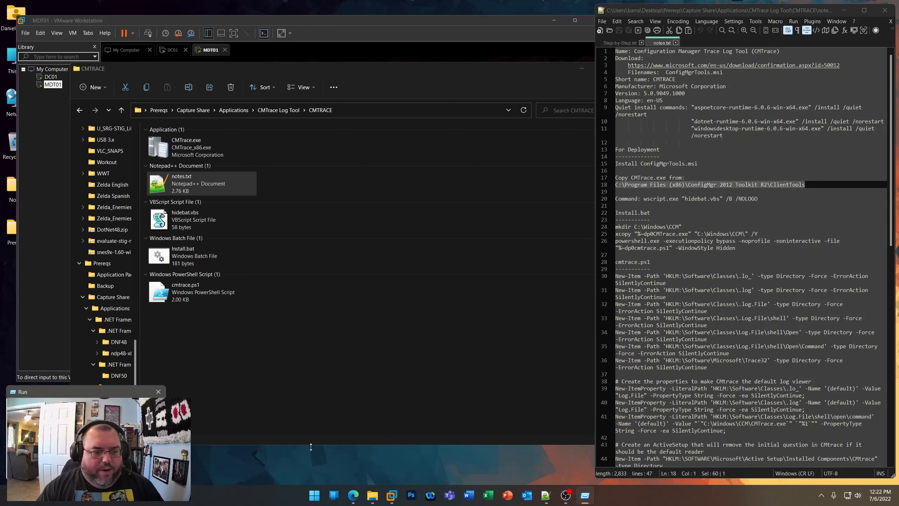
key(ctrl+v)
key(Return)
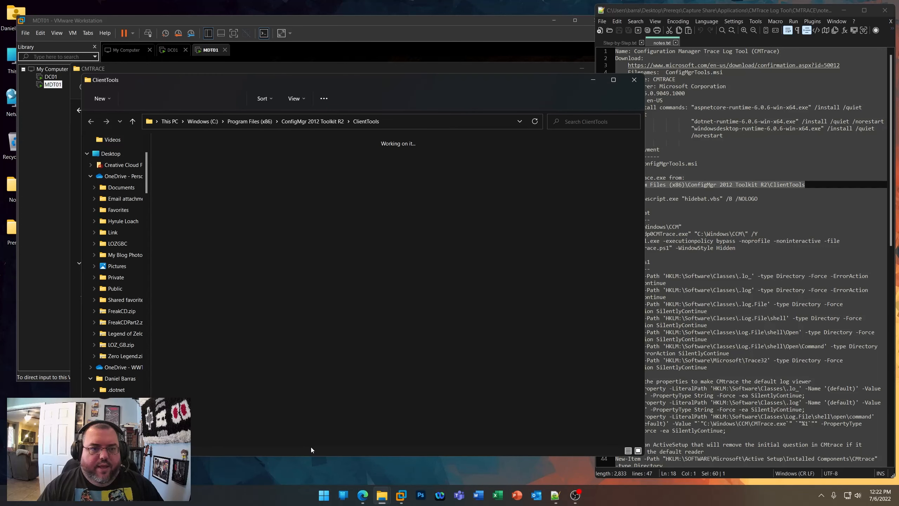
click(310, 166)
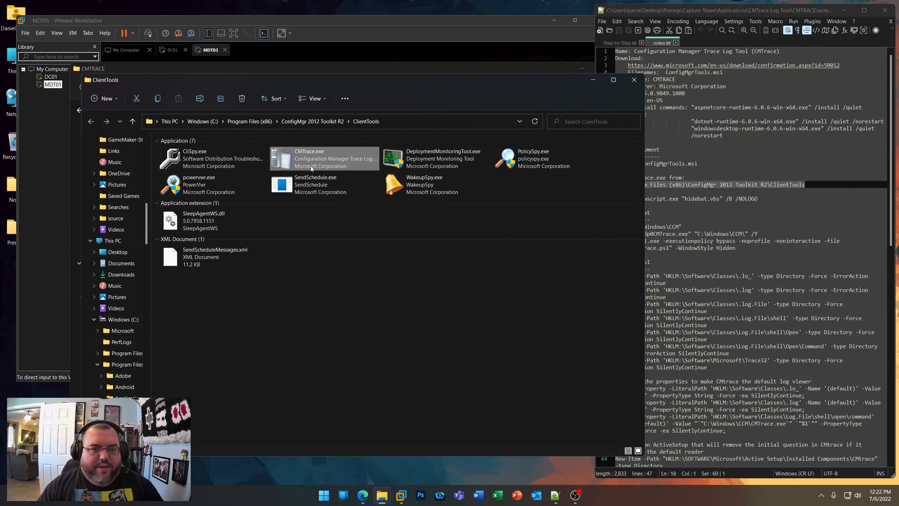
click(632, 84)
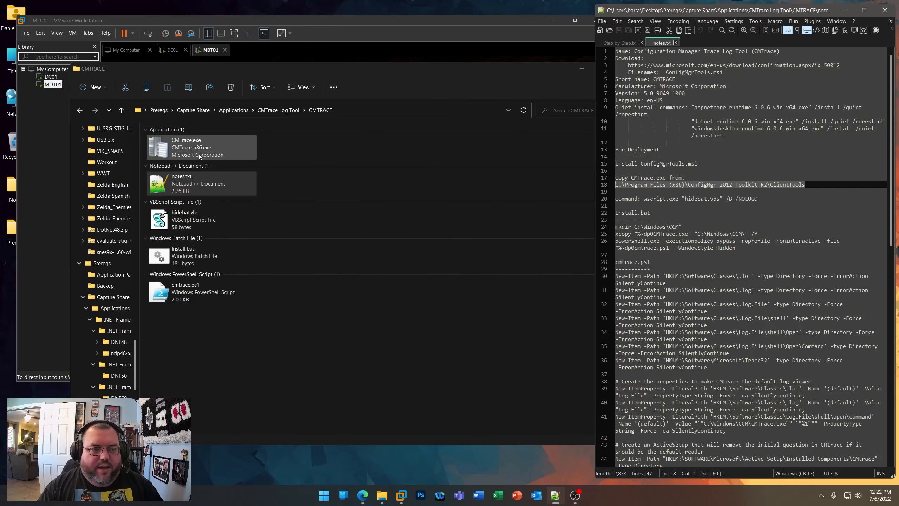
- Open CMTRACE's Install.bat in Notepad++ and examine its mkdir, xcopy and PowerShell lines, highlighting C:\Windows\CCM, /Y and %~dp0cmtrace.ps1
right_click(174, 260)
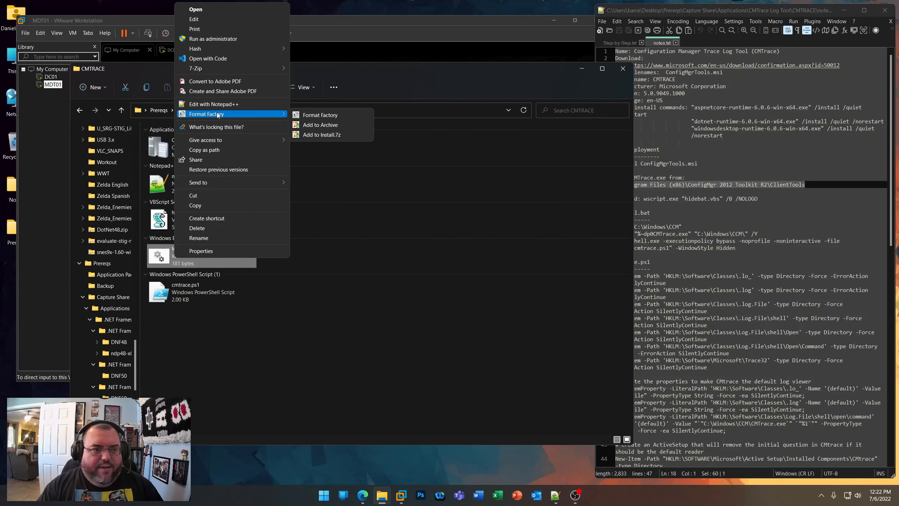
click(218, 107)
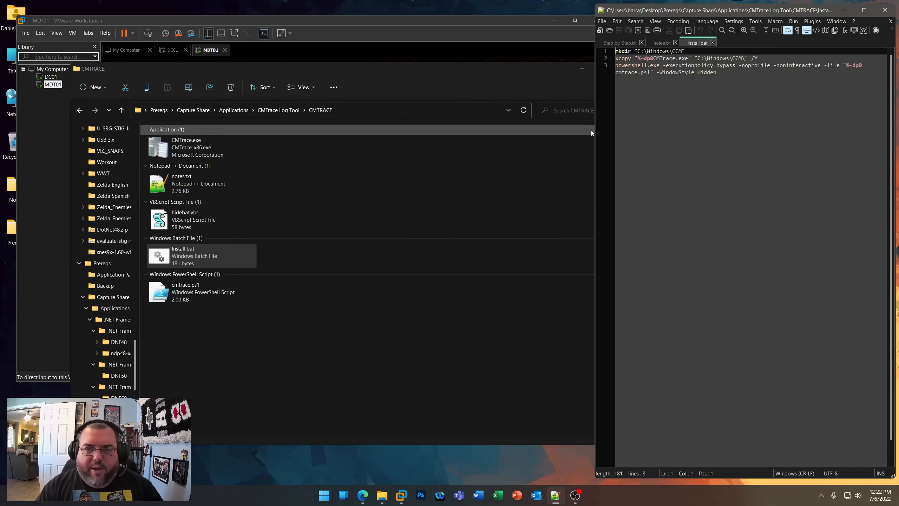
drag(592, 132, 417, 139)
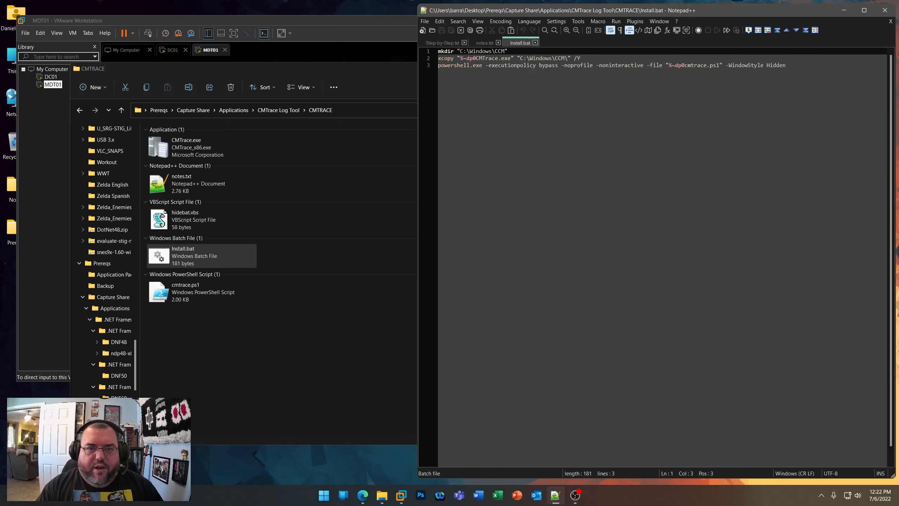
drag(460, 51, 503, 51)
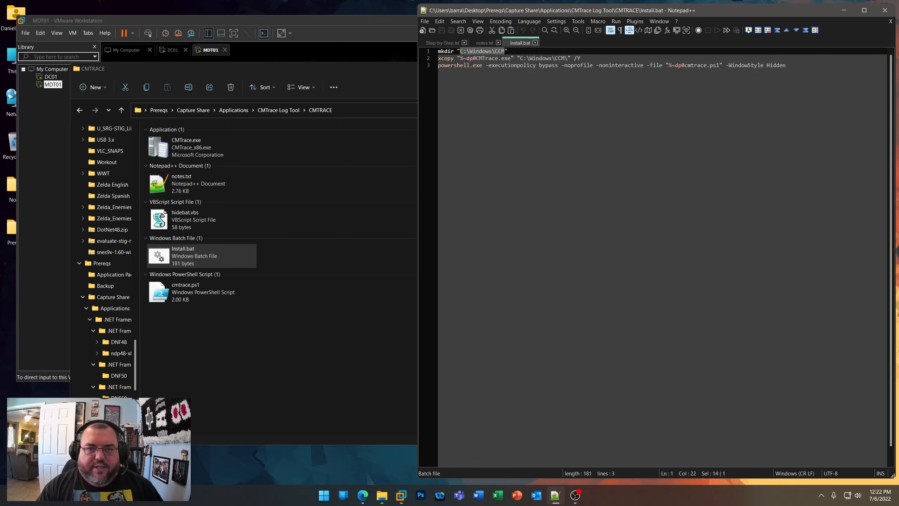
drag(442, 58, 575, 58)
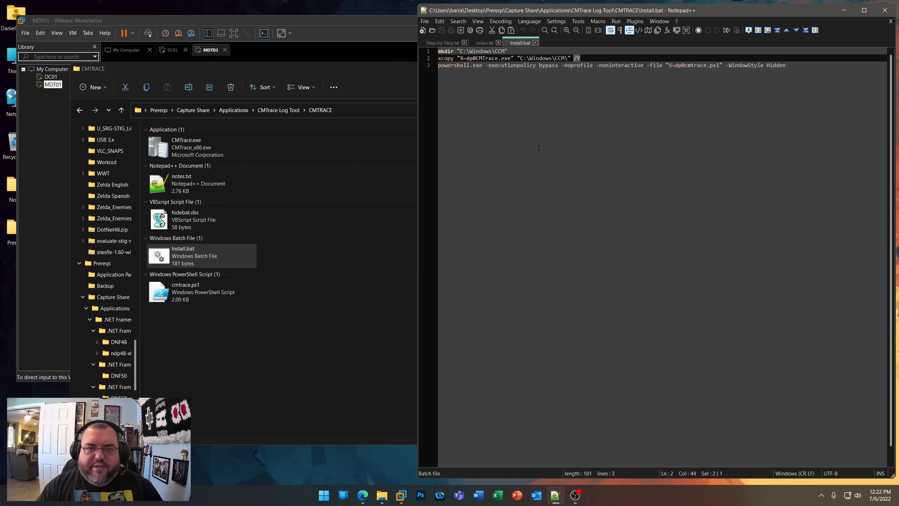
click(443, 65)
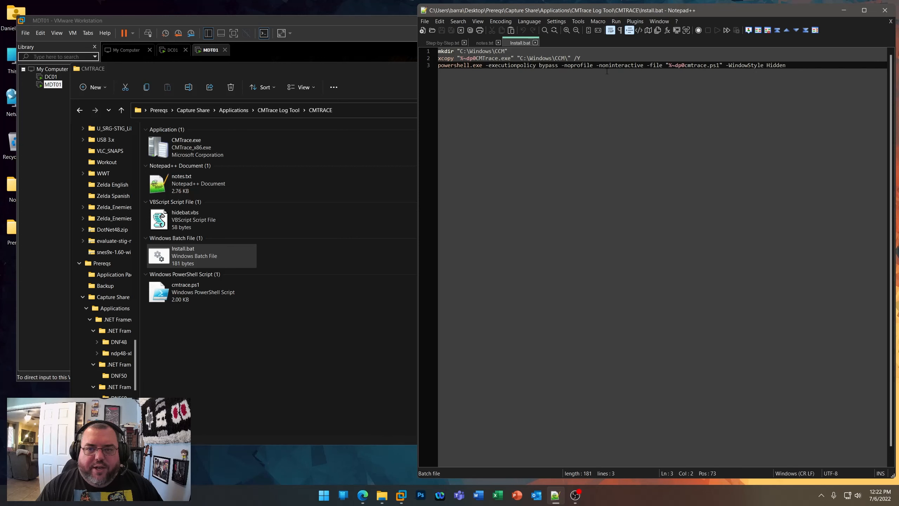
drag(668, 65, 719, 65)
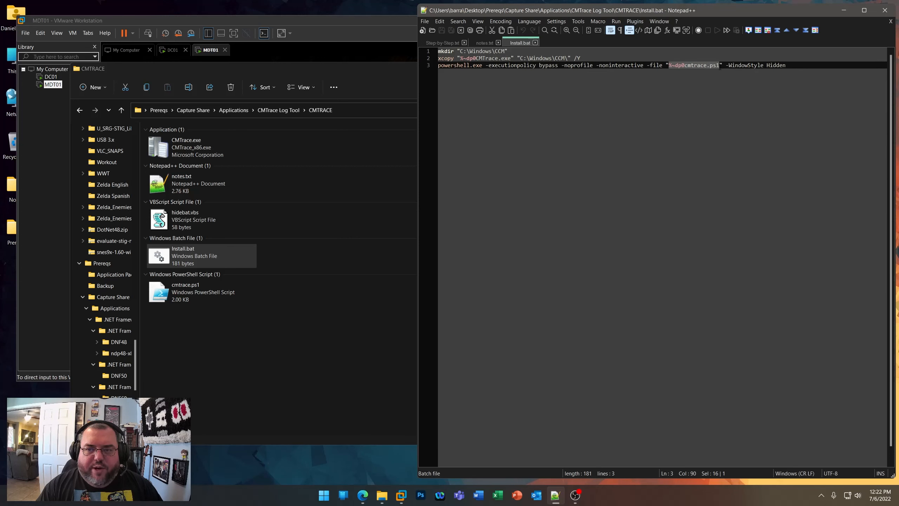
- Open cmtrace.ps1 in Notepad++, widen the window to examine its registry commands, highlight them and narrow the window again
click(230, 360)
right_click(183, 297)
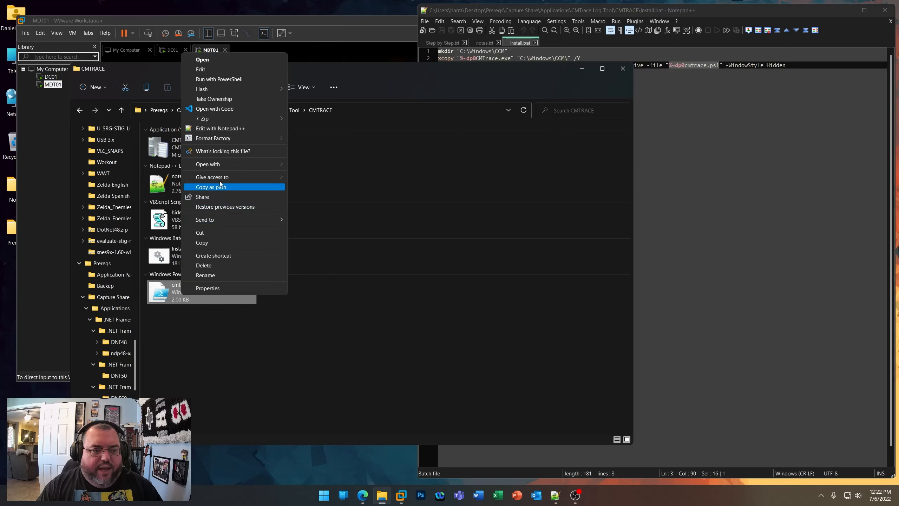
click(232, 127)
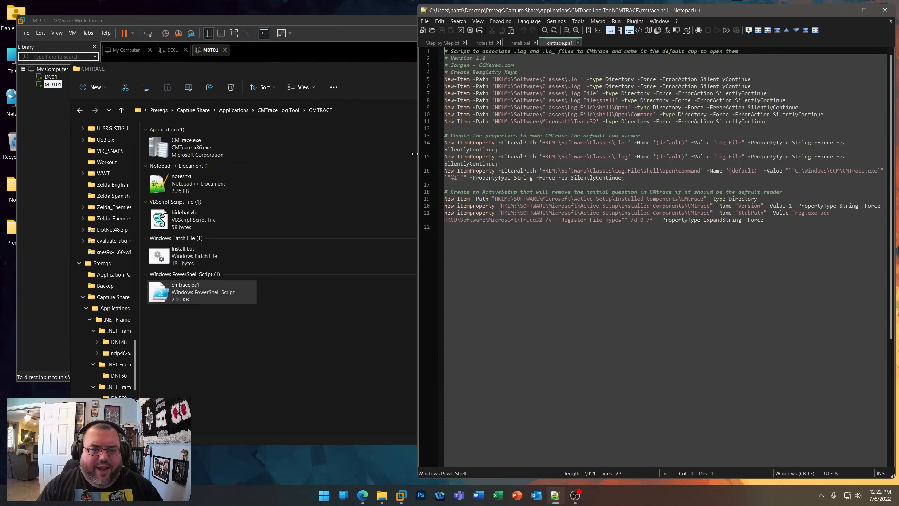
drag(418, 155, 181, 159)
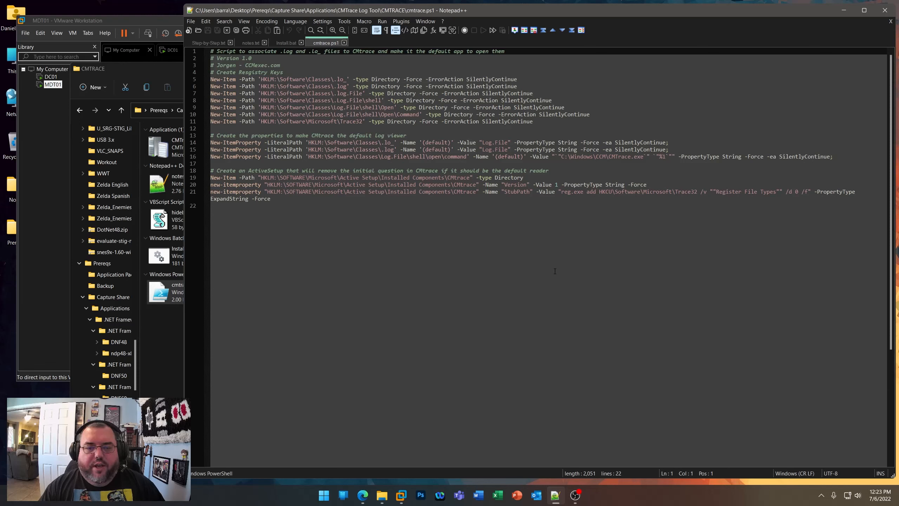
drag(860, 192, 187, 72)
drag(182, 66, 554, 107)
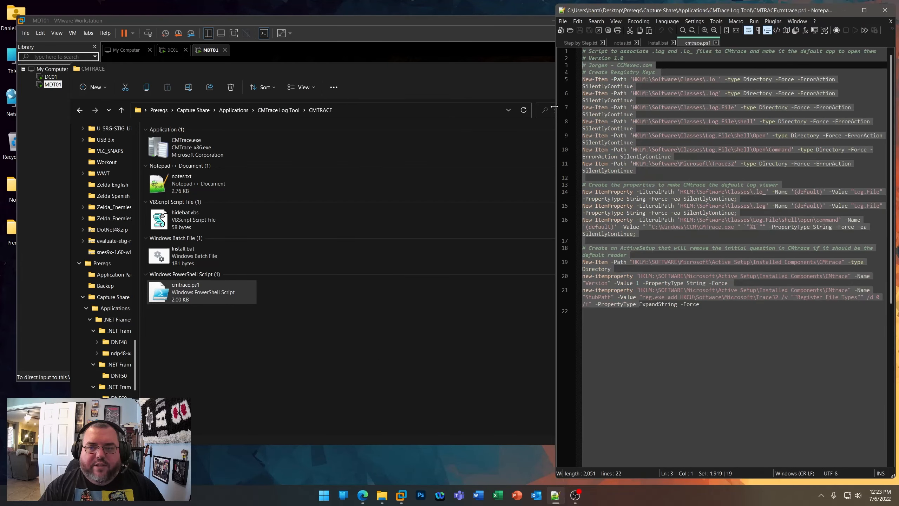
- Close cmtrace.ps1, Install.bat and the CMTrace notes, and return to the Applications folder
click(716, 43)
click(673, 42)
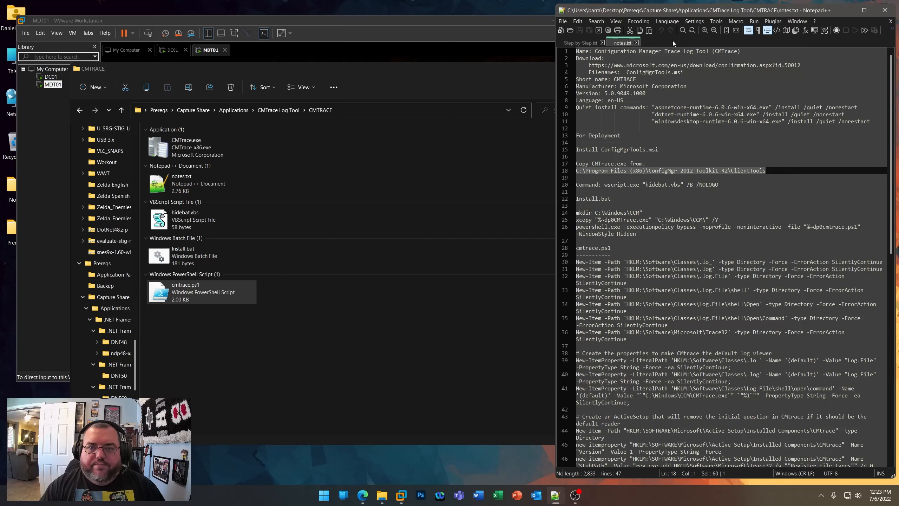
click(636, 42)
click(241, 112)
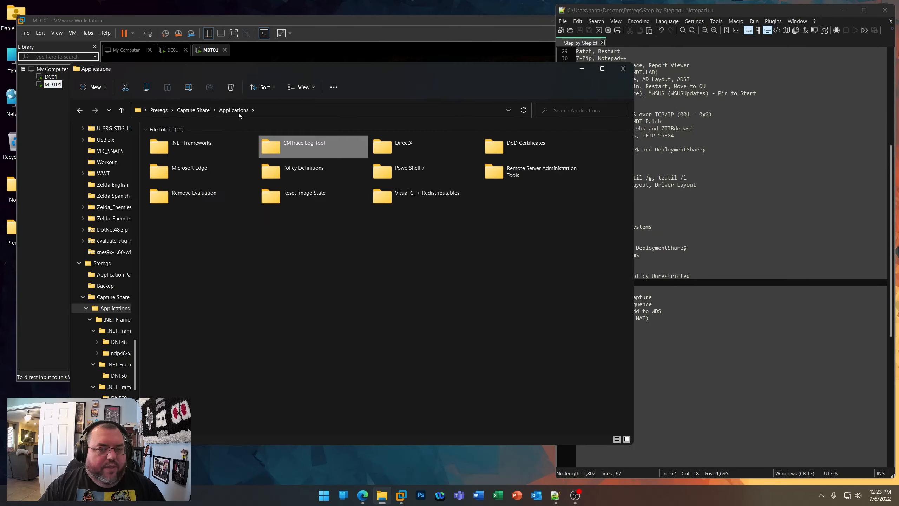
- Open notes.txt from the DirectX folder and copy its Microsoft download URL
double_click(391, 151)
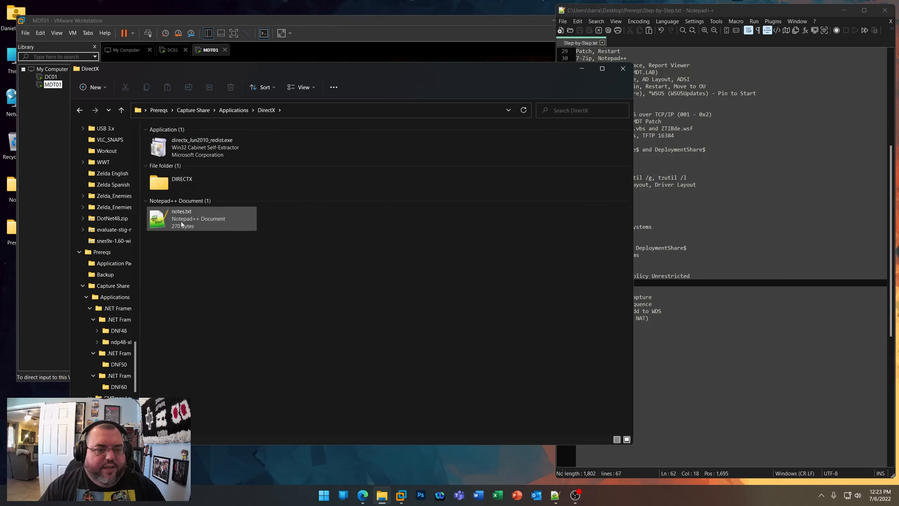
double_click(177, 228)
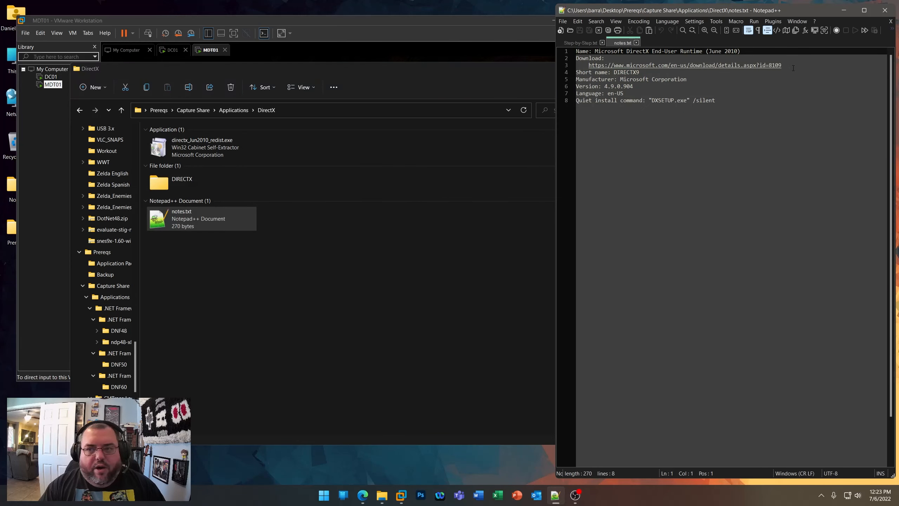
drag(781, 65, 588, 65)
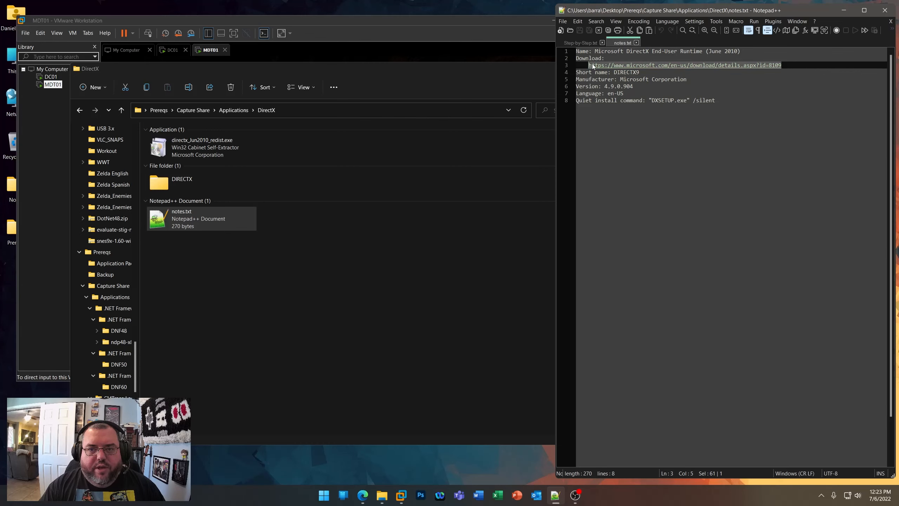
right_click(597, 65)
click(612, 80)
- Load the copied URL in Edge, examine the DirectX End-User Runtimes (June 2010) download page and minimize the browser
click(362, 494)
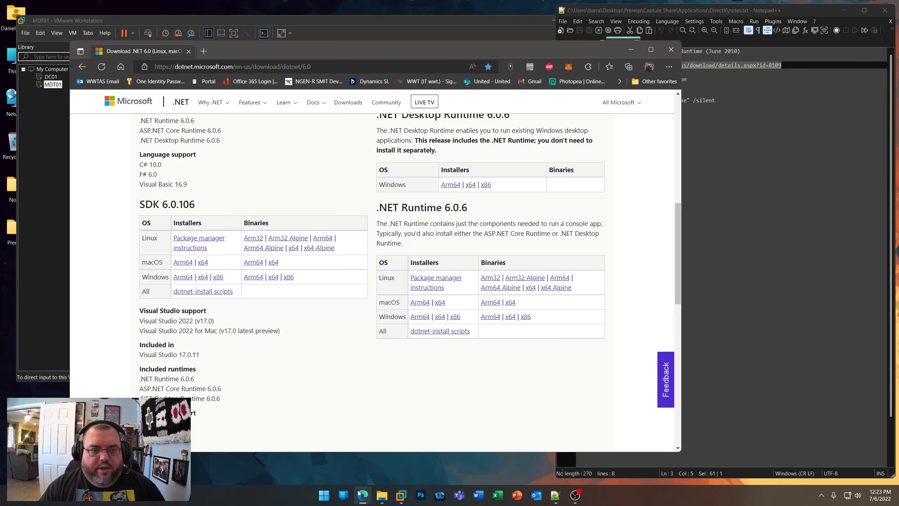
click(333, 66)
key(ctrl+v)
key(Return)
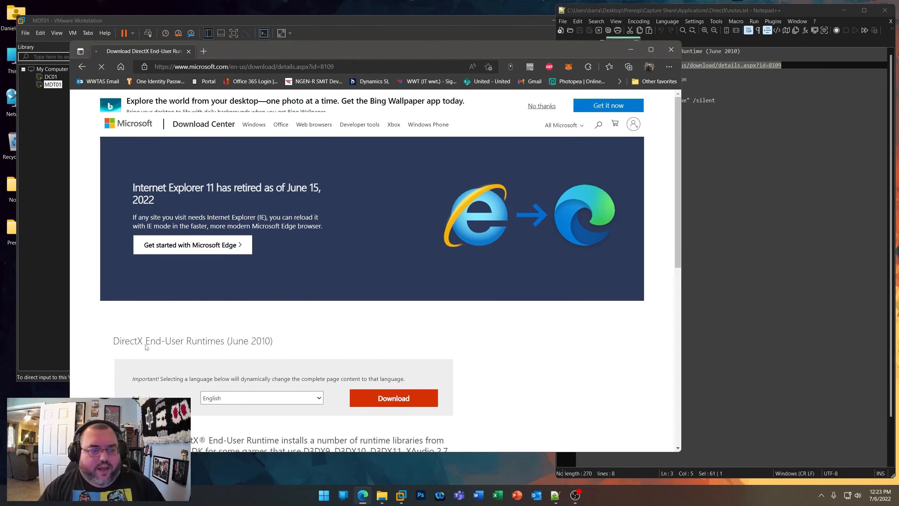
drag(114, 355, 274, 359)
scroll(502, 357, down, 5)
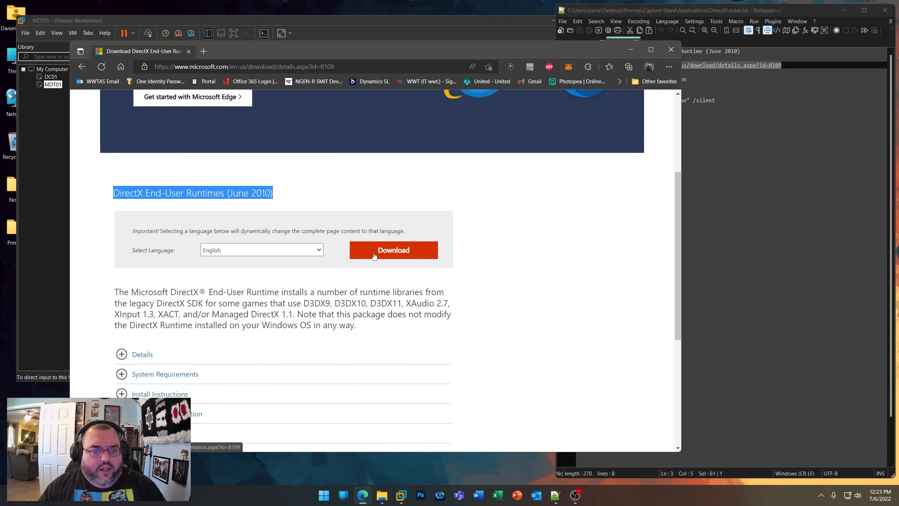
click(634, 50)
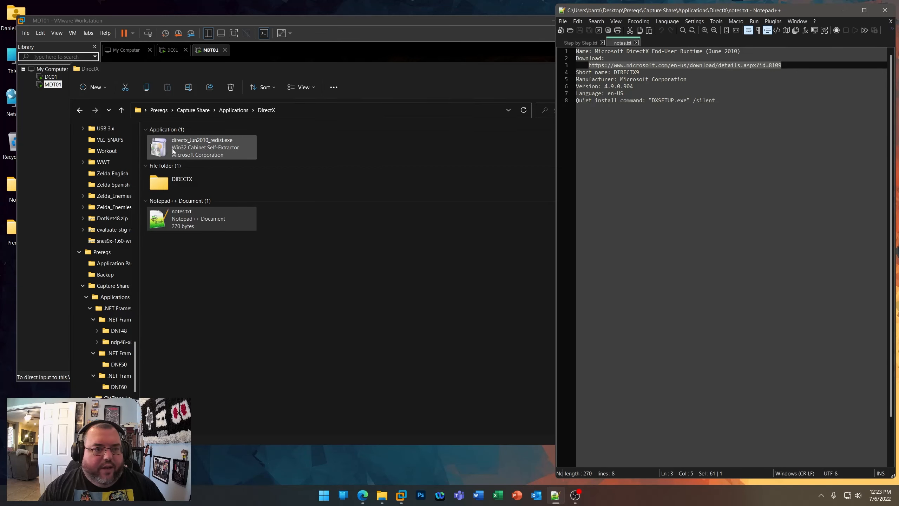
- Inspect the options for directx_Jun2010_redist.exe without running it, and open the DIRECTX subfolder to view the extracted files
click(217, 150)
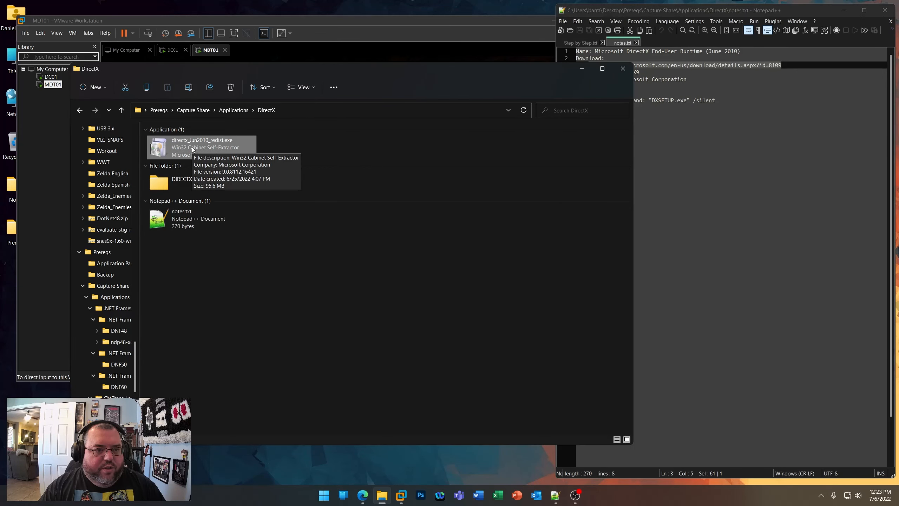
right_click(220, 147)
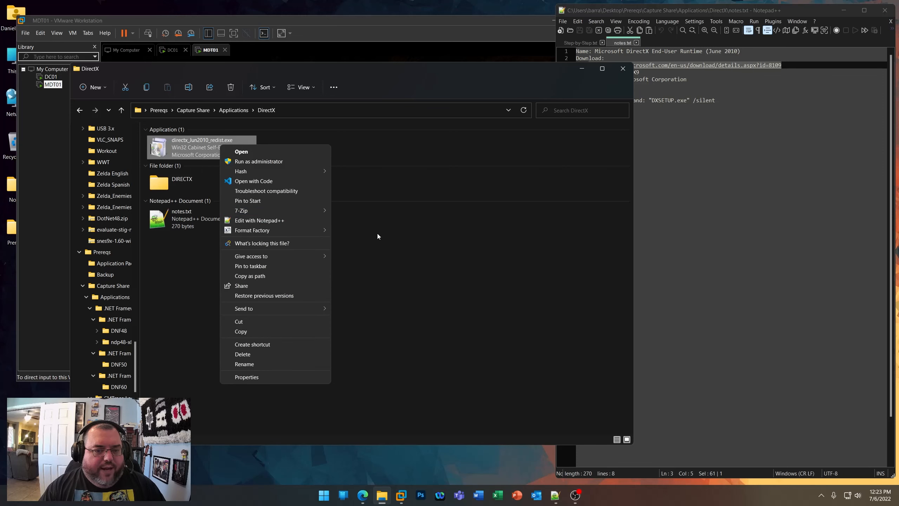
click(168, 191)
double_click(168, 189)
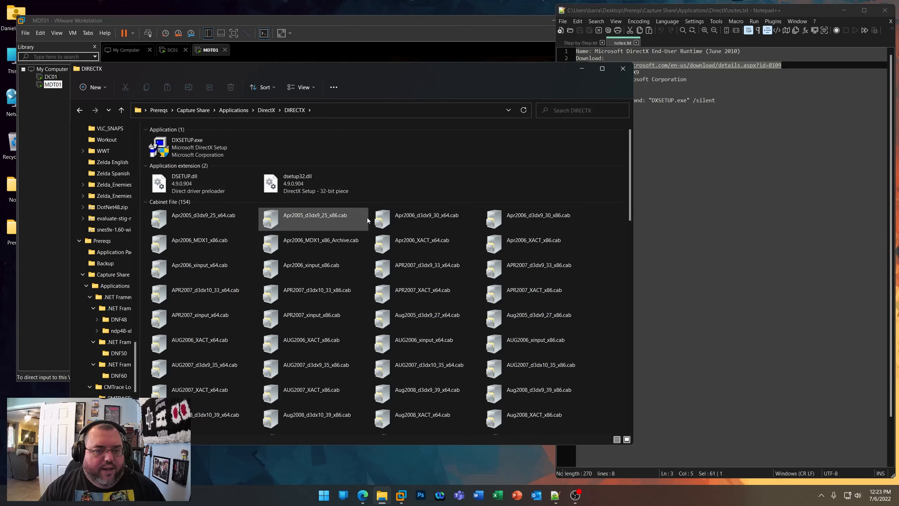
- Highlight DXSETUP.exe and its silent switch in the DirectX notes' quiet install command
click(751, 195)
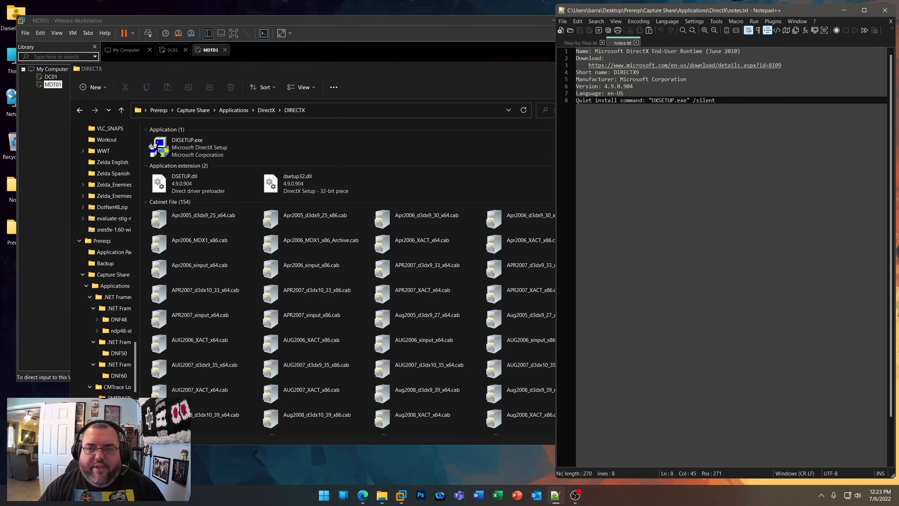
drag(651, 100, 684, 100)
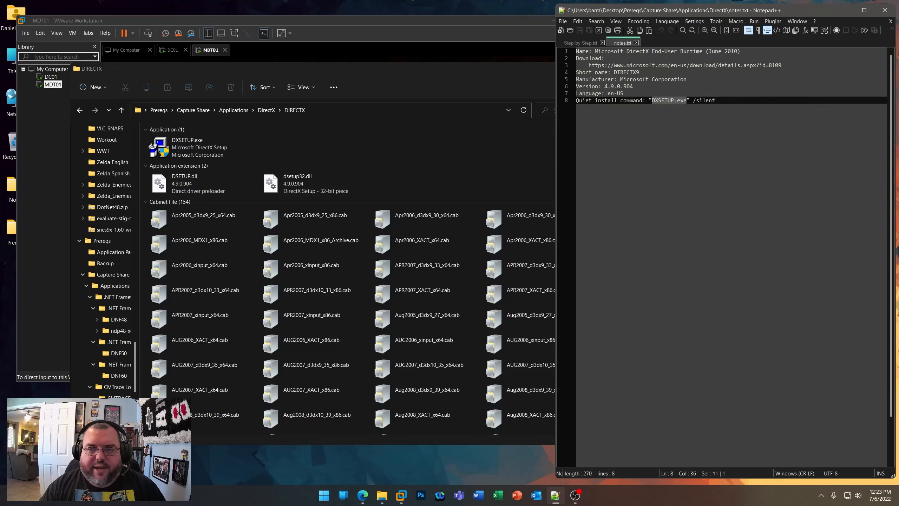
drag(696, 100, 726, 102)
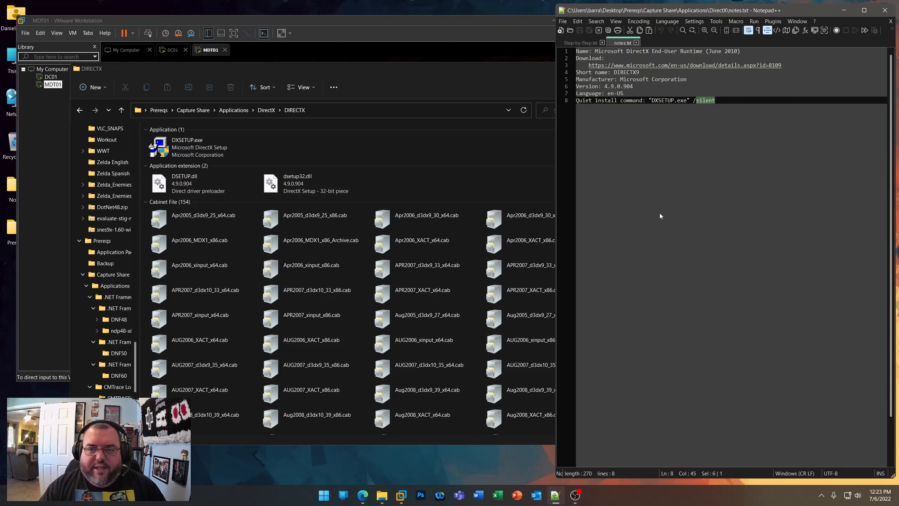
- Close the DirectX notes, open the DoD Certificates folder from Applications and select DODNIPRCERTS
click(636, 43)
click(244, 111)
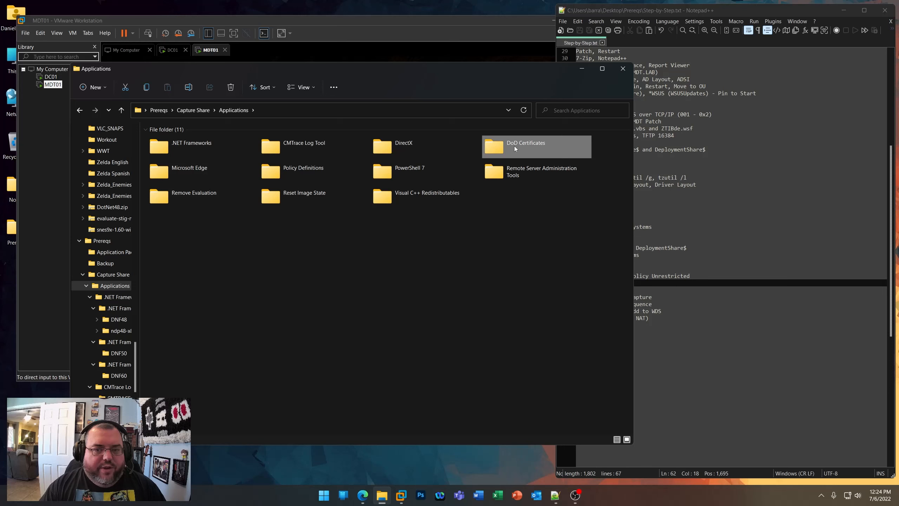
double_click(515, 147)
click(158, 153)
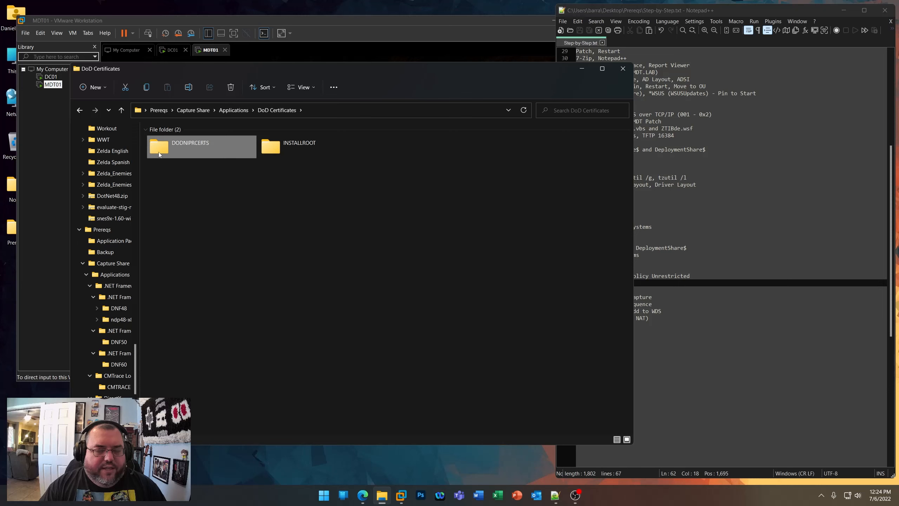
- Open the INSTALLROOT folder in DoD Certificates, and search the web for "installroot" in Edge
double_click(278, 151)
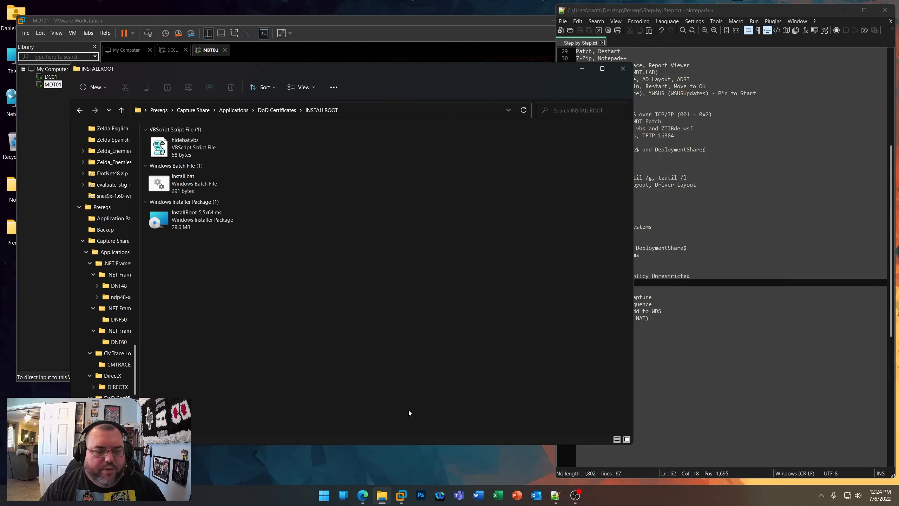
click(362, 494)
click(333, 67)
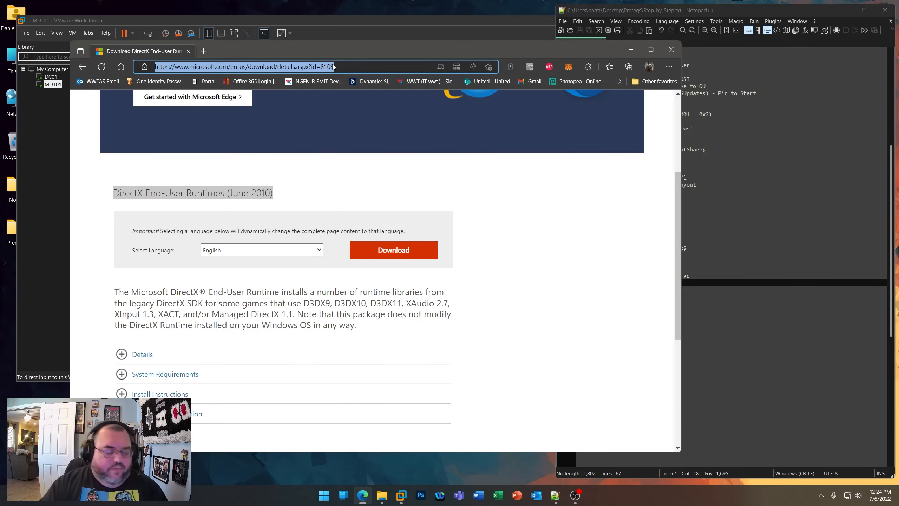
text(installroot)
key(Return)
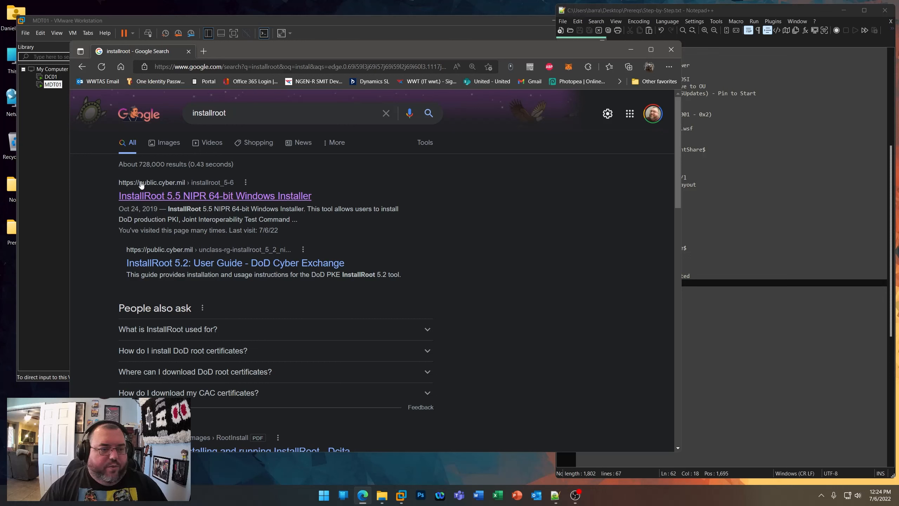
- Examine the InstallRoot 5.5 NIPR 64-bit Windows Installer page on public.cyber.mil, and minimize the browser
mouse_move(158, 196)
mouse_down()
mouse_move(176, 184)
mouse_move(144, 185)
mouse_move(157, 199)
mouse_up()
click(184, 198)
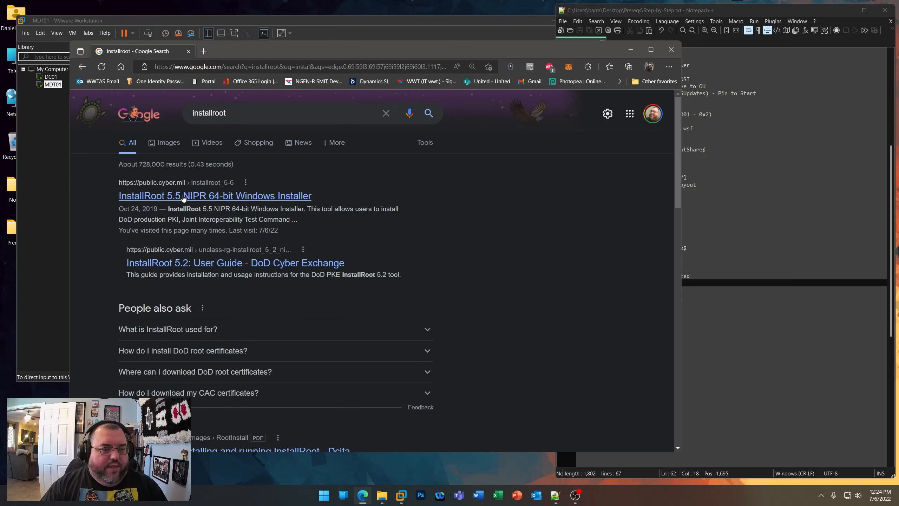
click(183, 198)
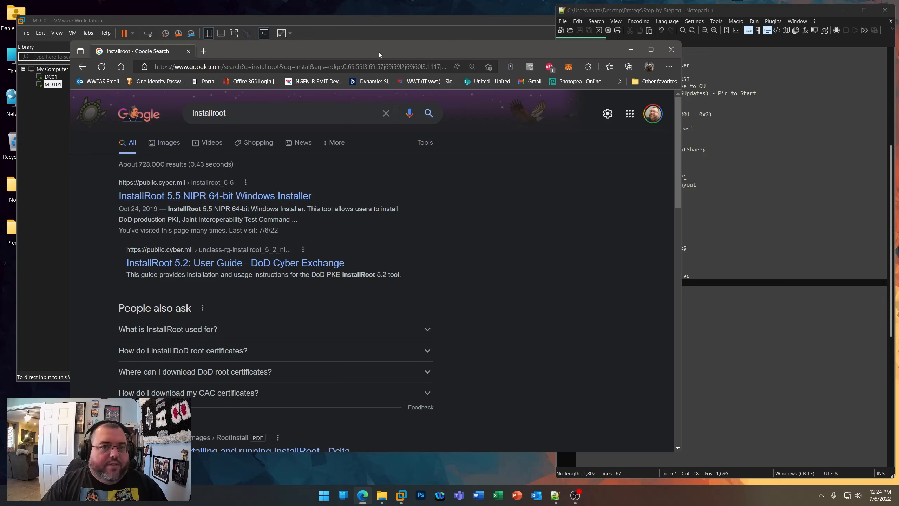
drag(379, 52, 531, 56)
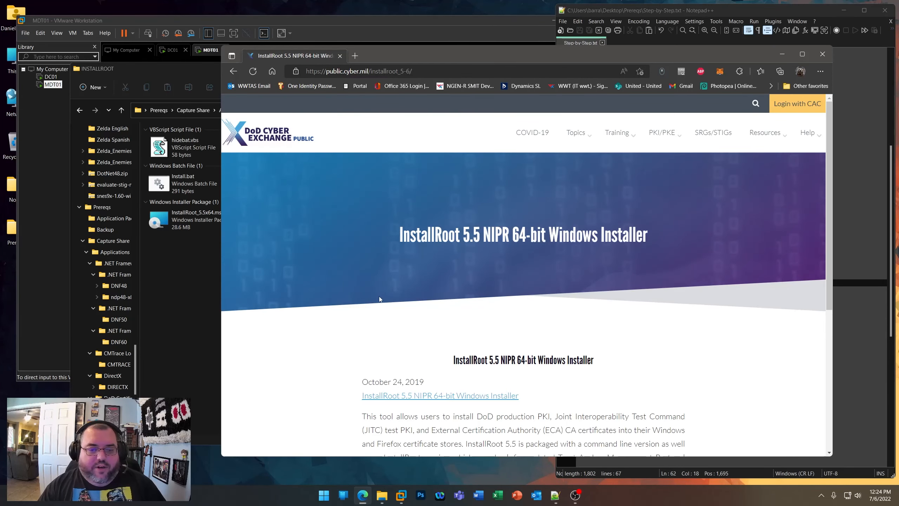
scroll(380, 297, down, 3)
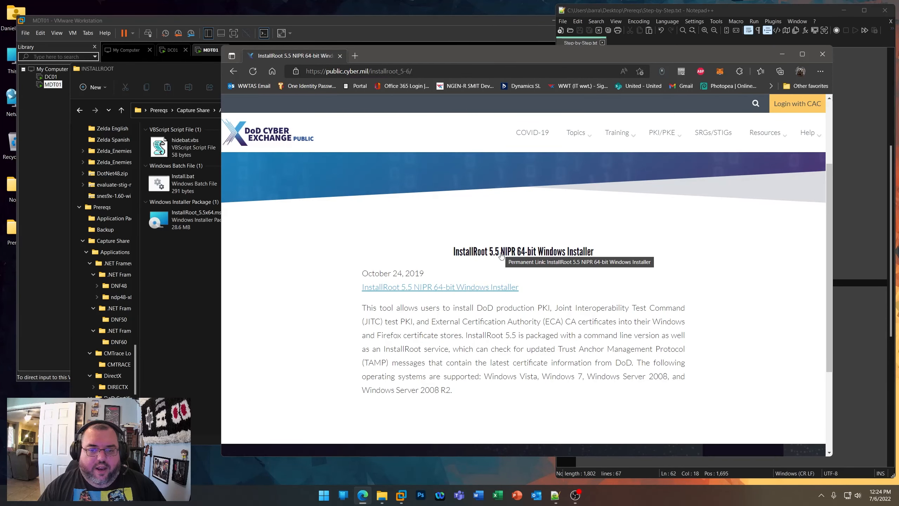
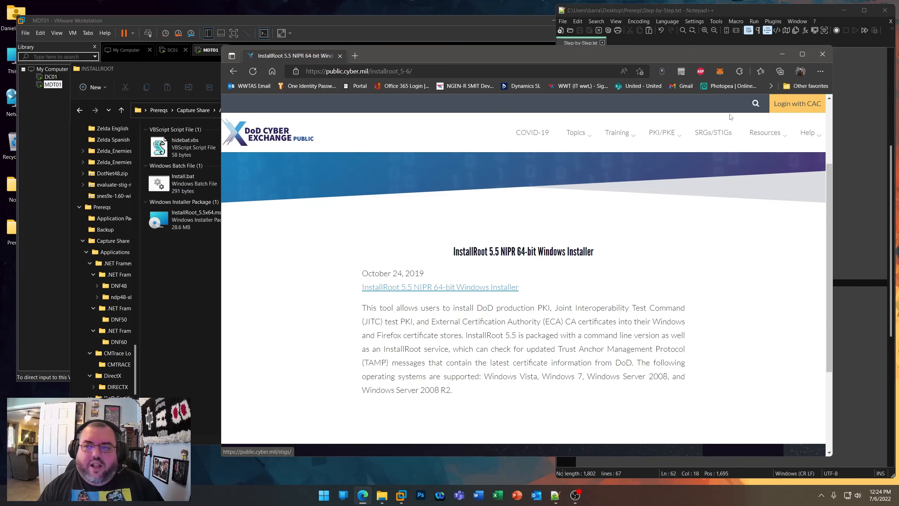
click(781, 54)
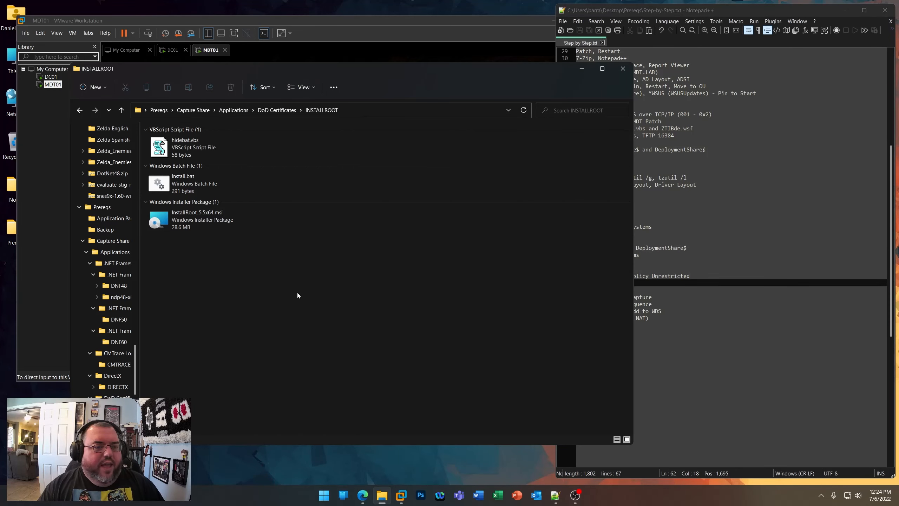
- Open Install.bat from the INSTALLROOT folder in Notepad++ and widen the editor window to show its full command lines
right_click(194, 179)
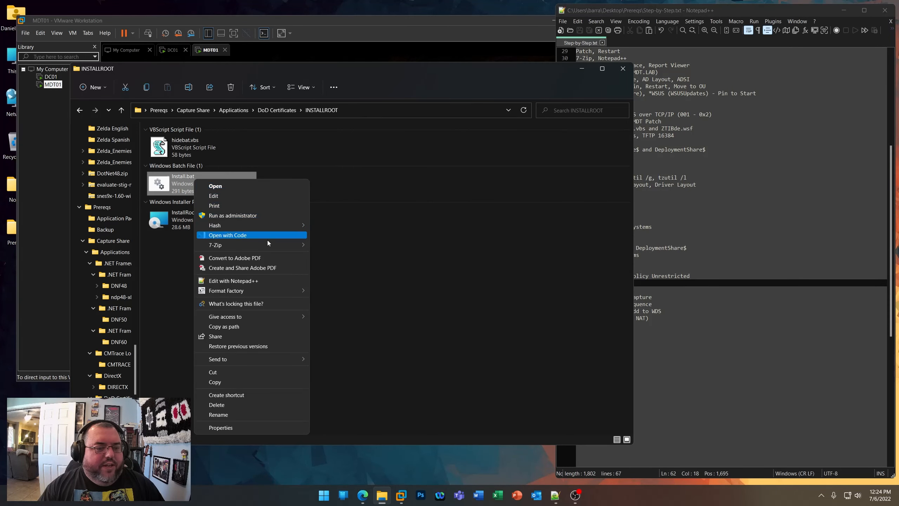
click(256, 281)
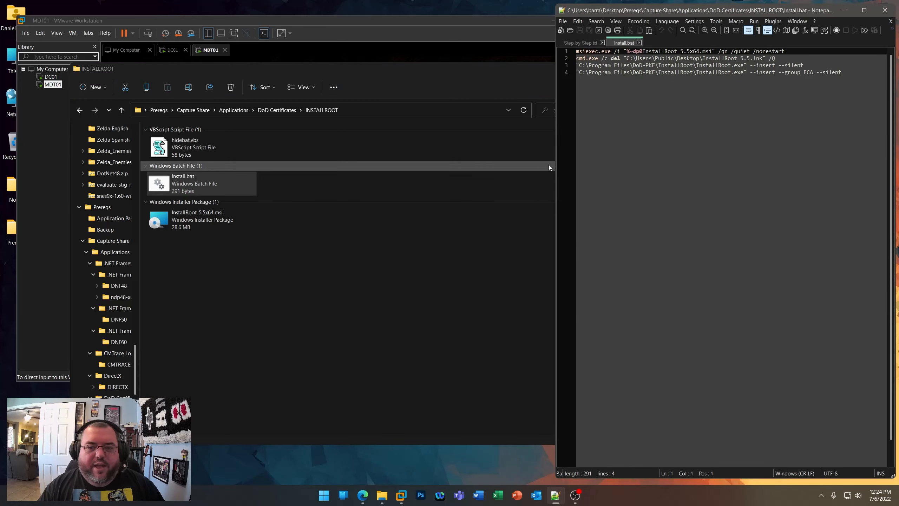
drag(554, 161, 343, 188)
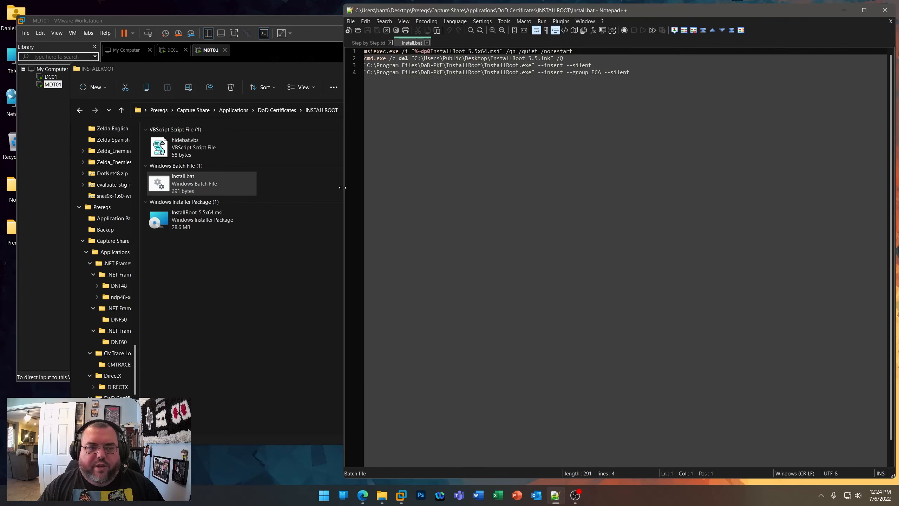
- Highlight each Install.bat line in turn: the quiet msiexec install, the desktop shortcut deletion, and the two silent InstallRoot.exe certificate inserts
drag(367, 51, 578, 49)
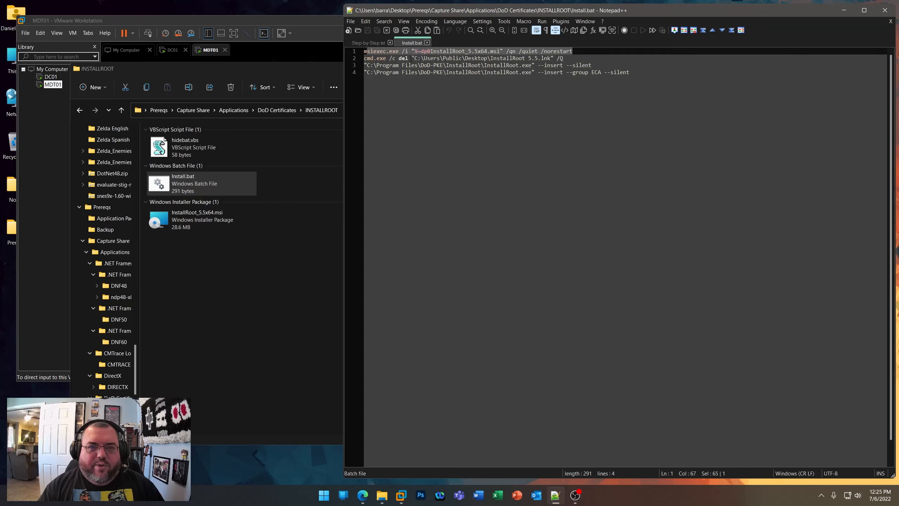
click(411, 58)
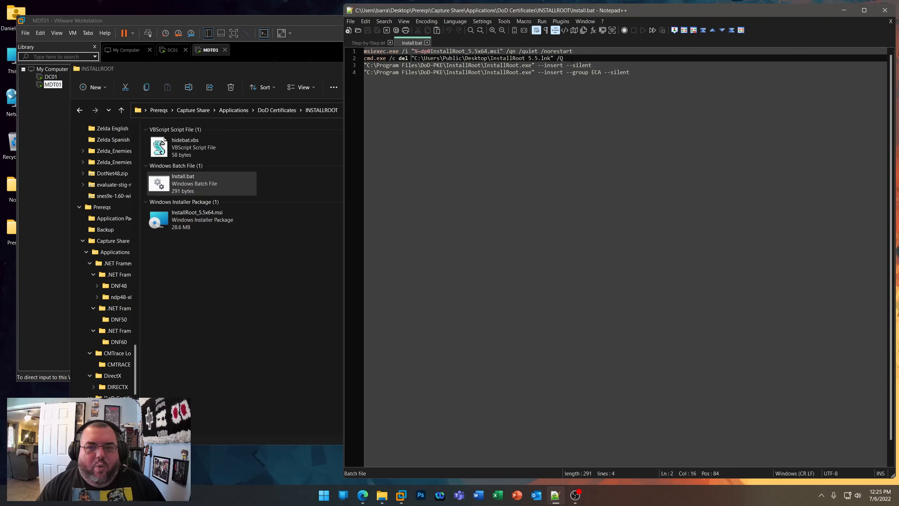
drag(571, 58, 358, 62)
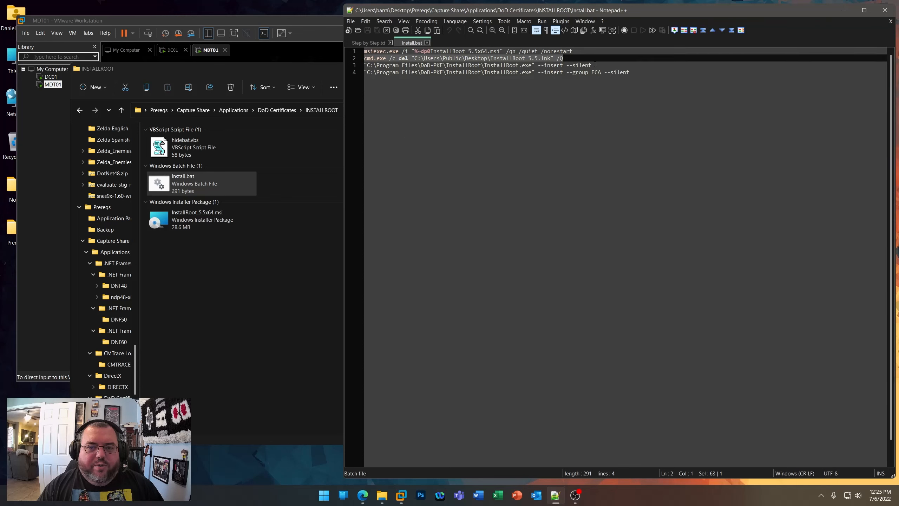
drag(595, 65, 361, 66)
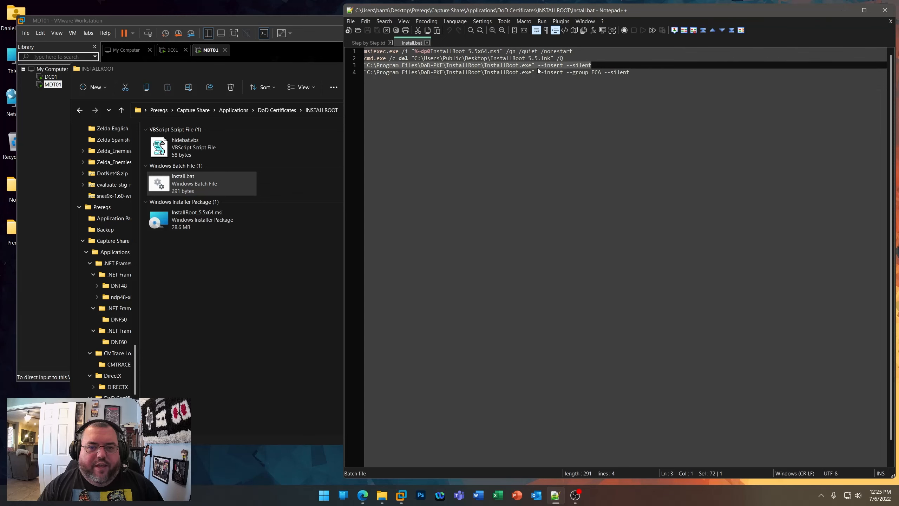
click(635, 73)
key(shift+Home)
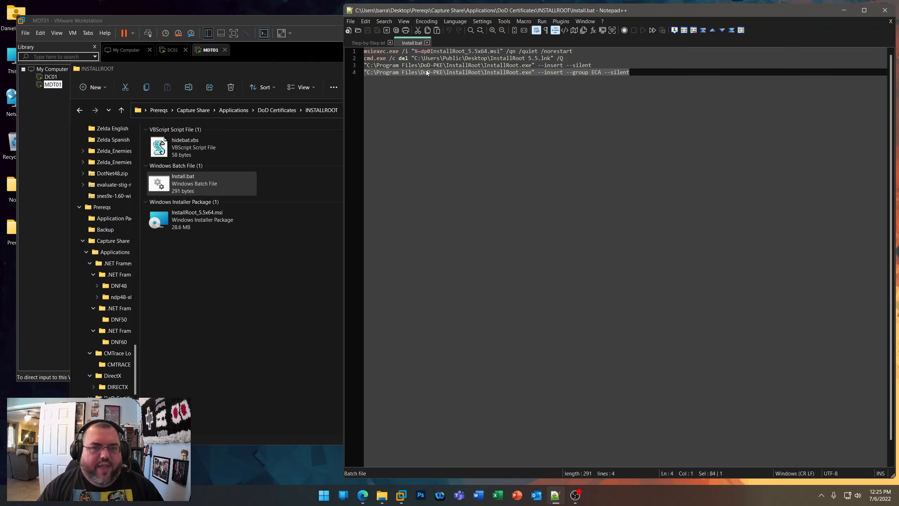
- Close Install.bat, narrow the Notepad++ window, and open the Microsoft Edge folder from Applications
click(426, 42)
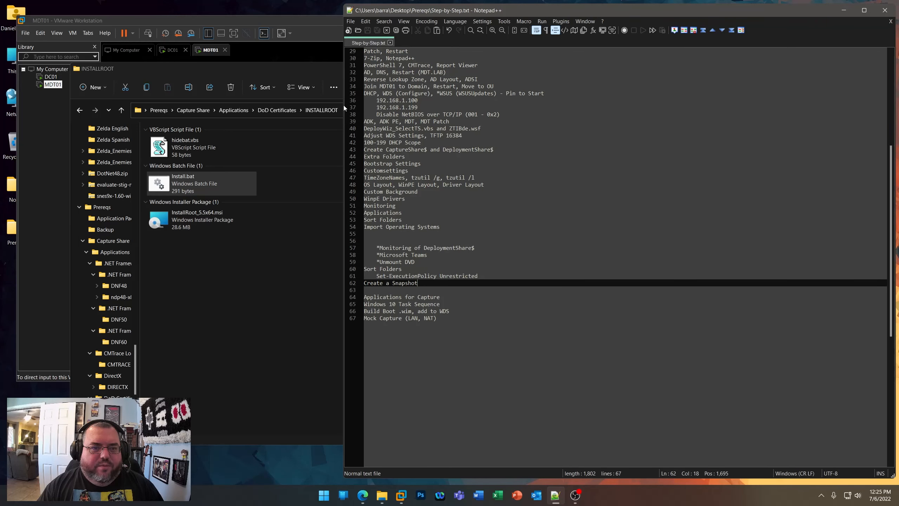
drag(343, 105, 644, 105)
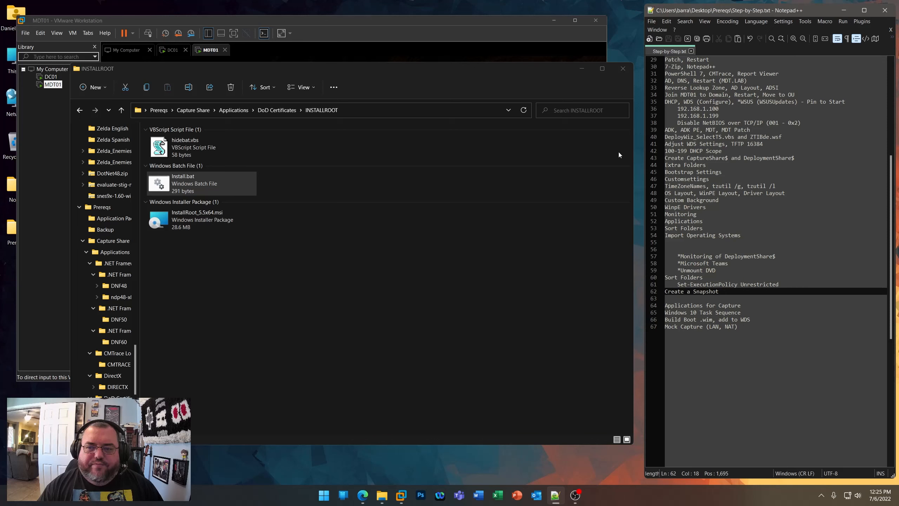
click(228, 112)
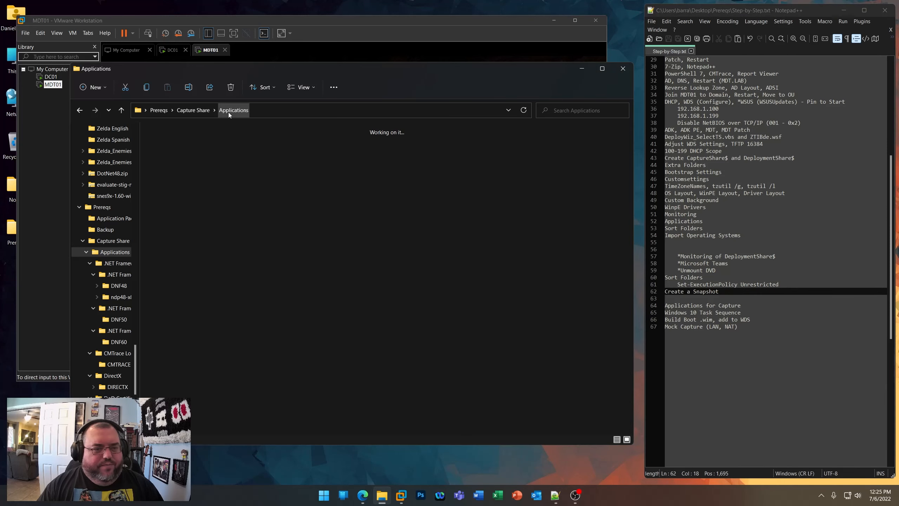
double_click(158, 176)
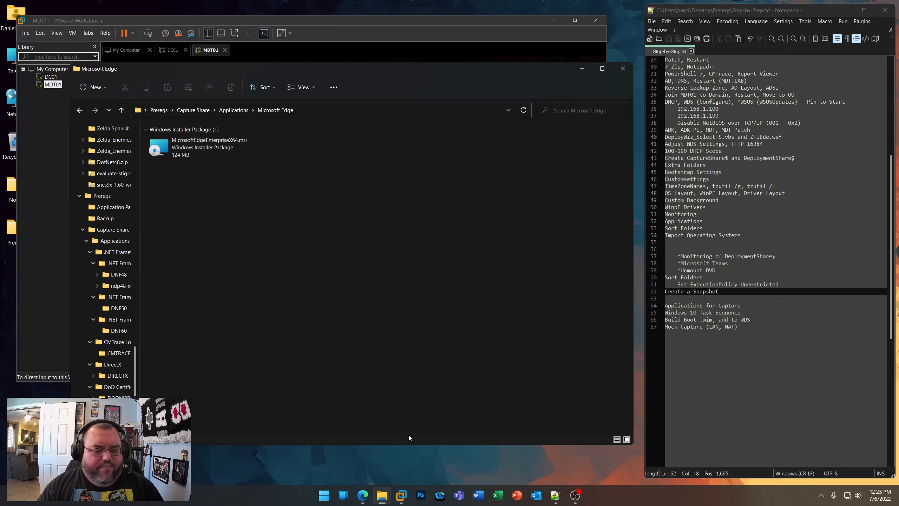
- Search the web for "edge for business" in Edge
click(362, 495)
click(427, 72)
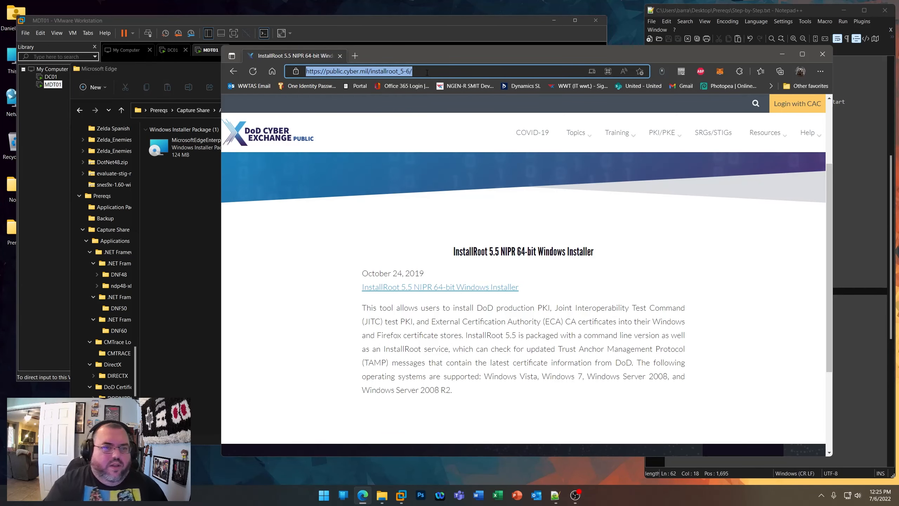
text(edge for )
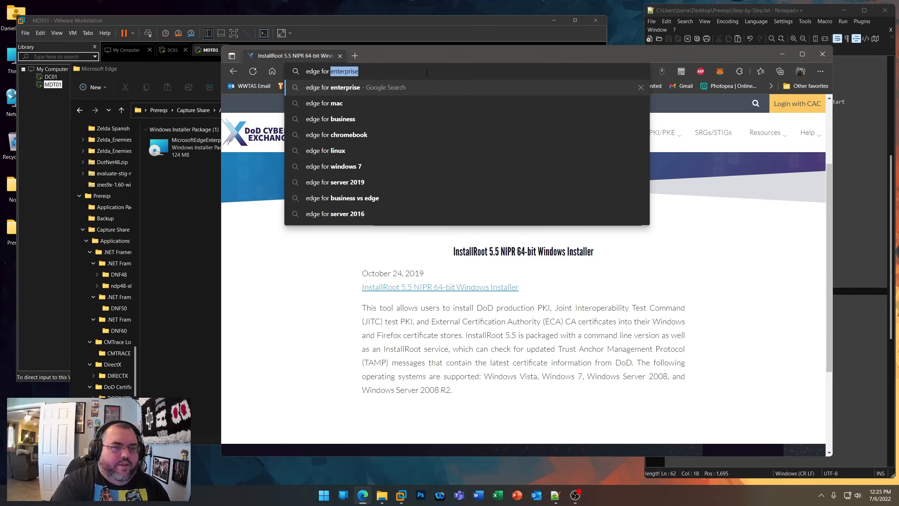
text(b)
key(Return)
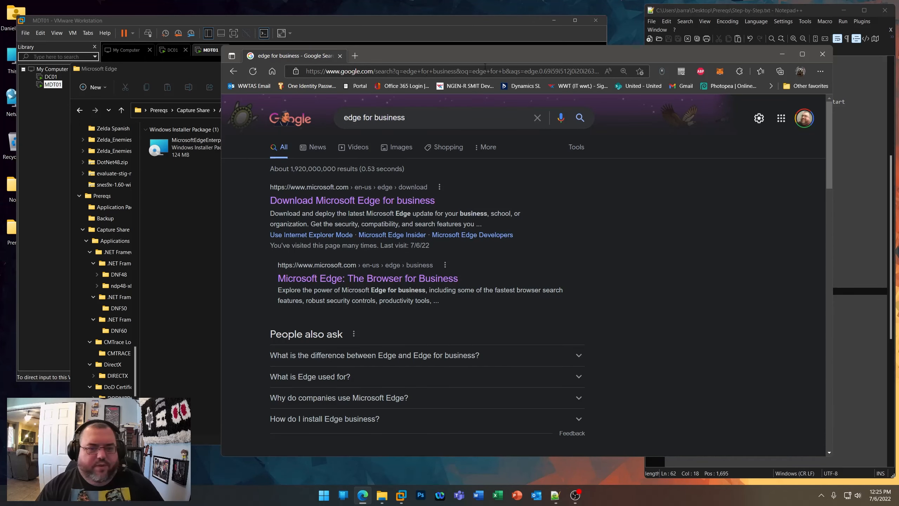
- Open the Download Microsoft Edge for business page and examine its latest build downloads beside the Microsoft Edge folder
click(347, 202)
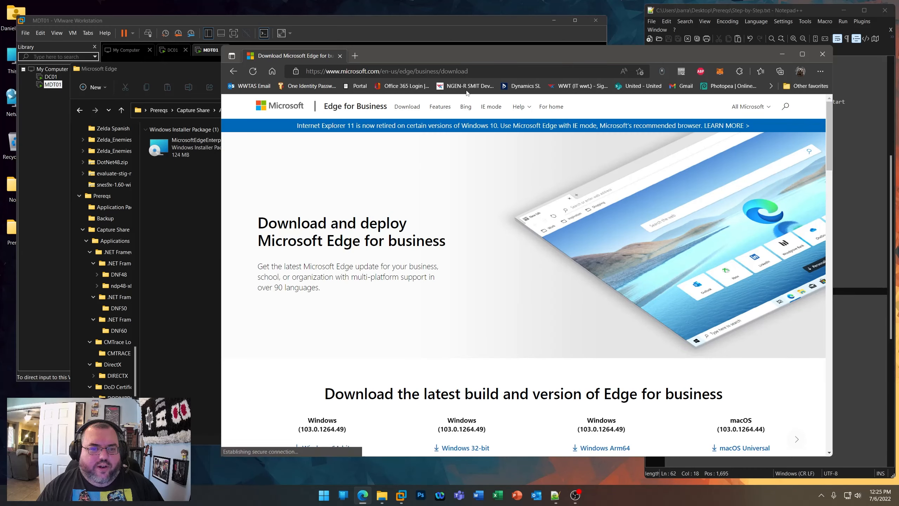
drag(489, 51, 536, 26)
scroll(456, 266, down, 4)
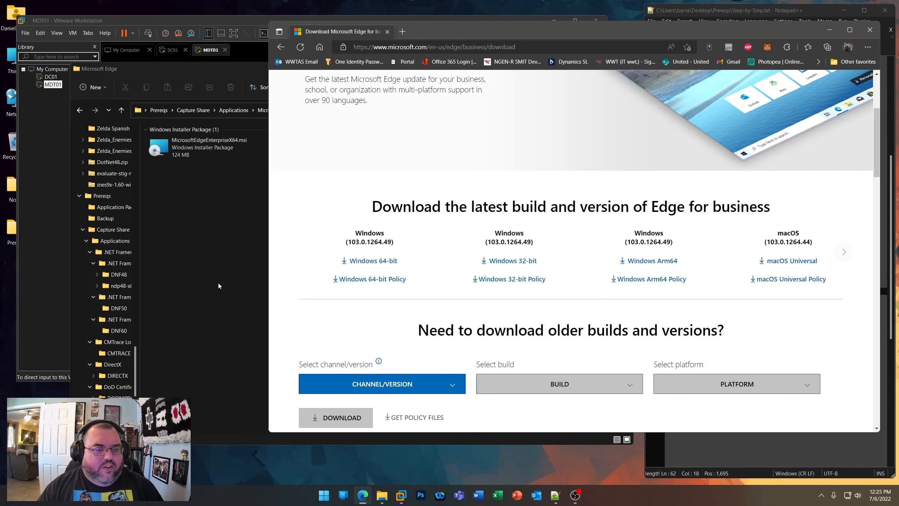
- Open the Policy Definitions folder from Applications, and check the policy downloads on the Edge for business page
click(242, 244)
click(233, 113)
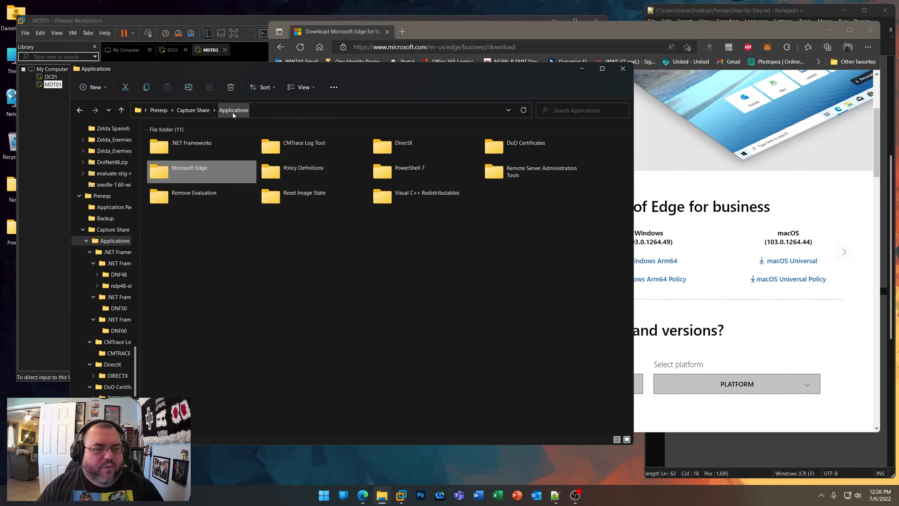
double_click(280, 179)
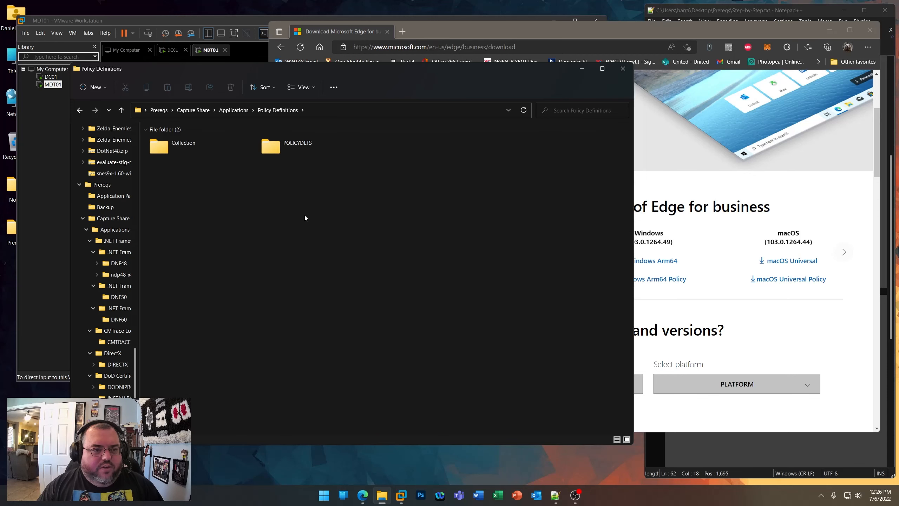
click(696, 25)
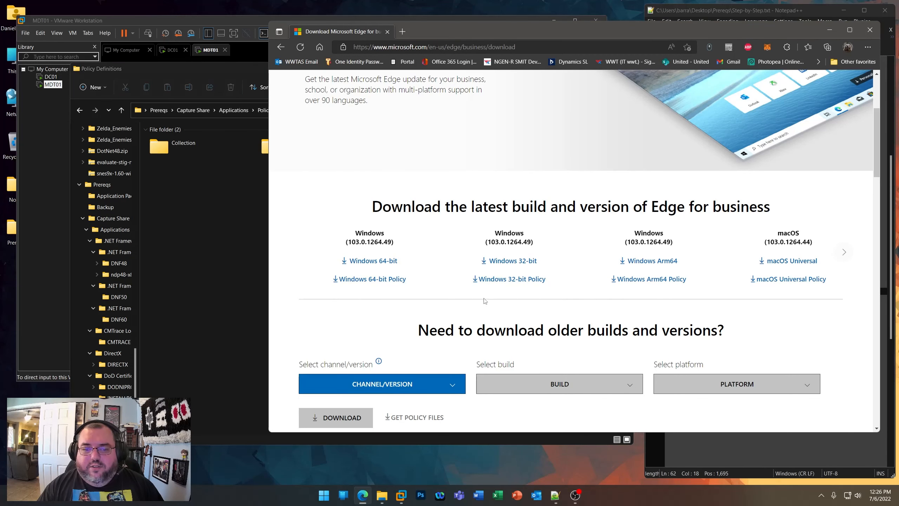
click(192, 277)
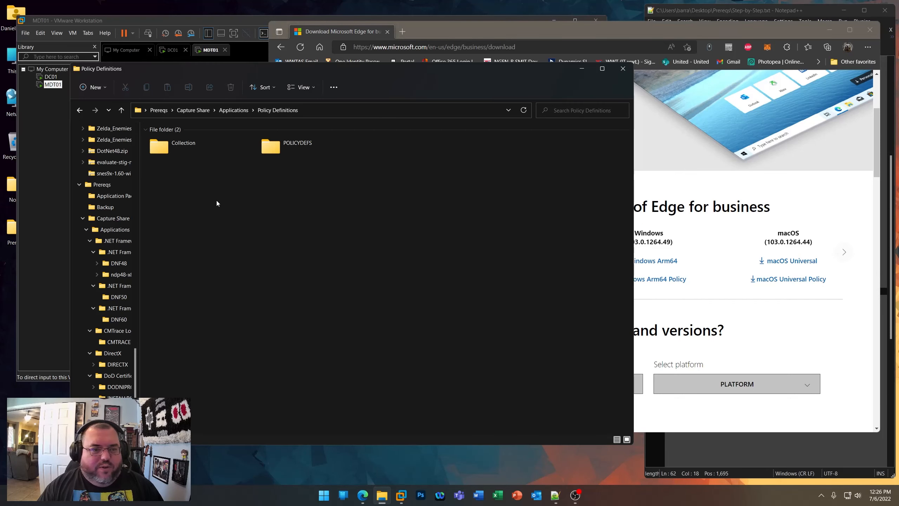
- Open Policies.txt from the Collection folder in Notepad++, and arrange the editor and folder windows to view both
double_click(161, 146)
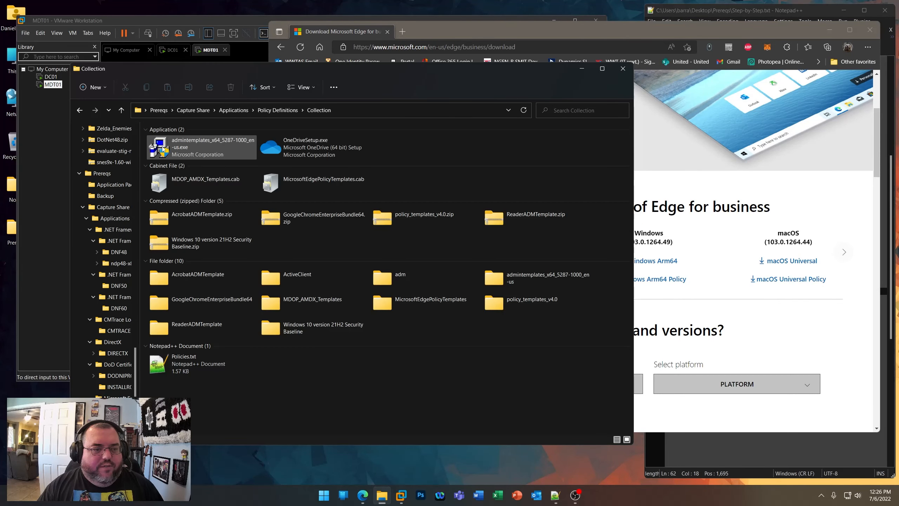
click(187, 367)
double_click(188, 367)
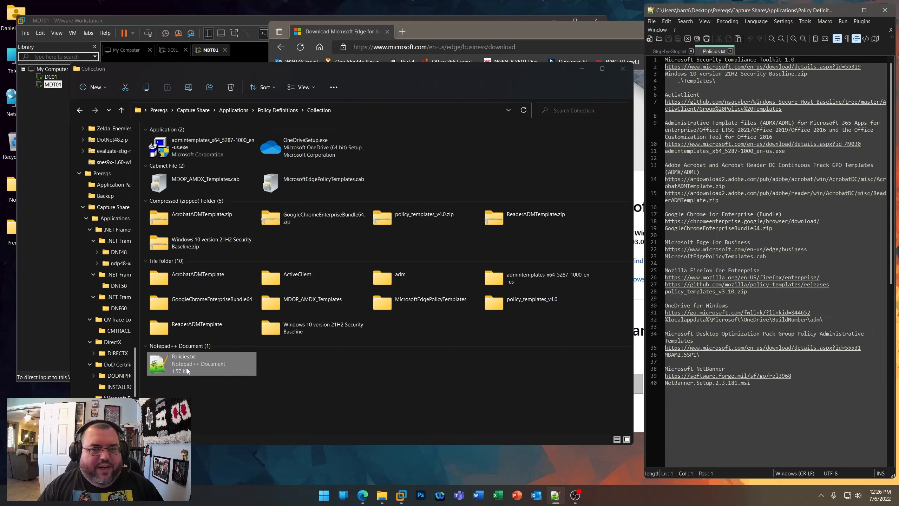
drag(642, 118, 453, 118)
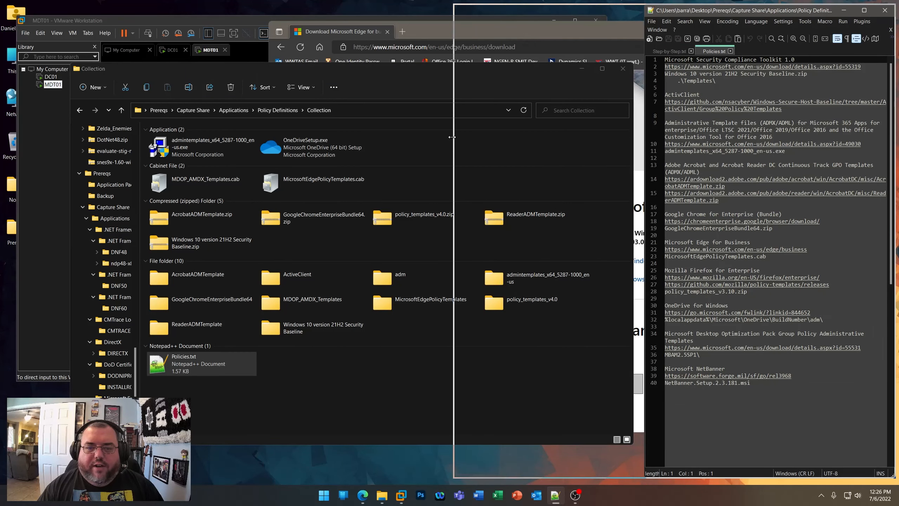
click(410, 81)
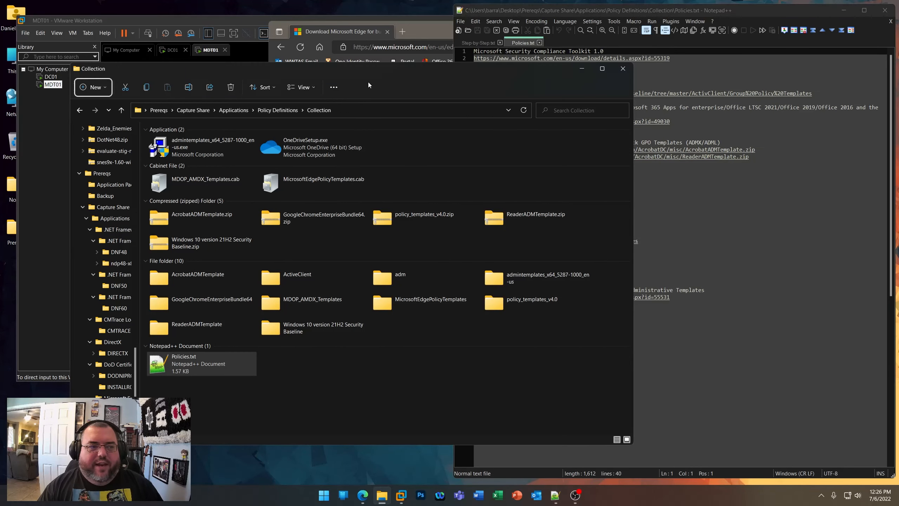
drag(394, 73, 334, 87)
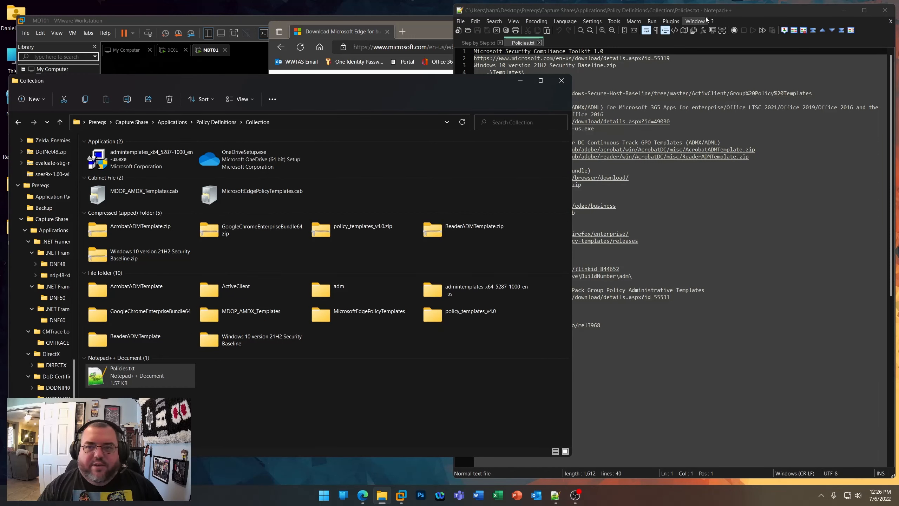
- Copy the Microsoft Security Compliance Toolkit 1.0 link from Policies.txt and open it in Edge
click(753, 13)
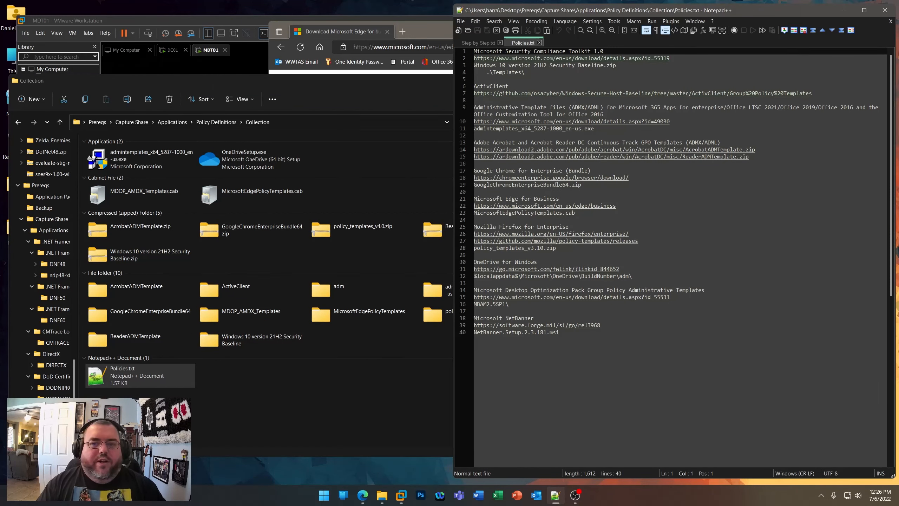
drag(606, 52, 473, 53)
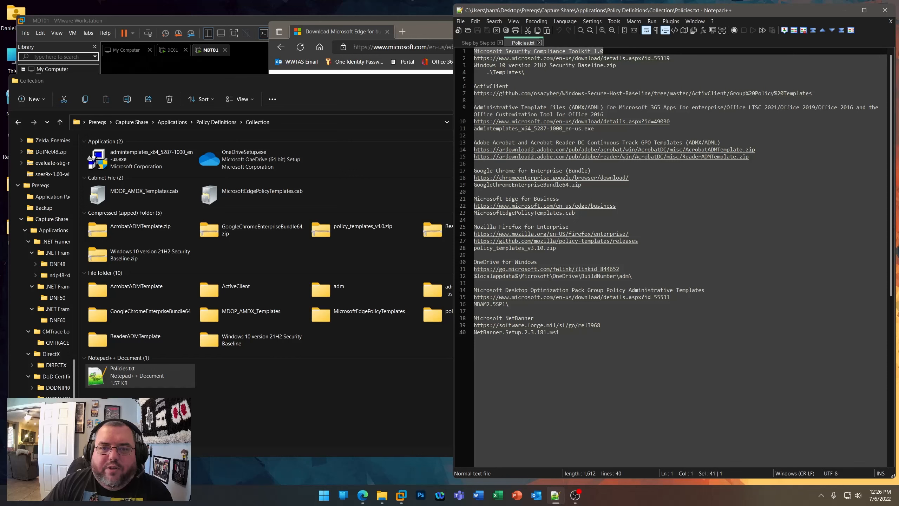
drag(670, 58, 478, 59)
right_click(501, 56)
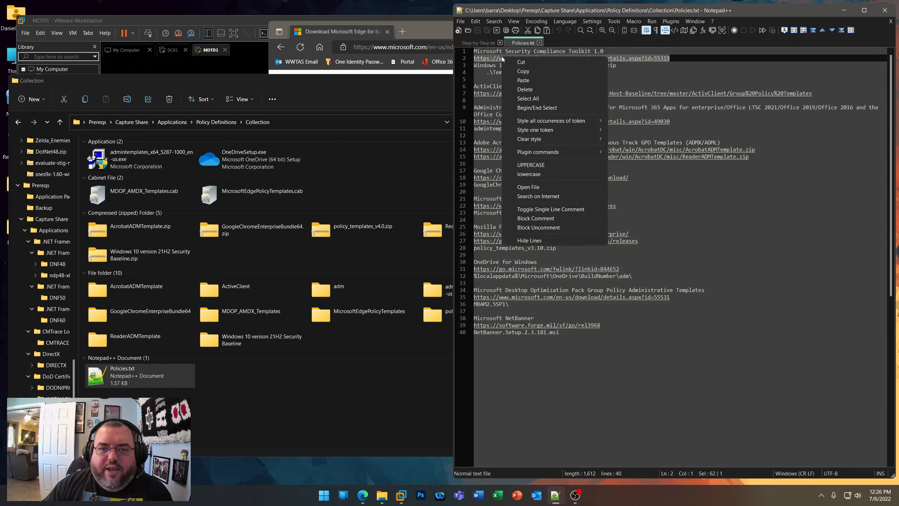
click(521, 71)
click(362, 495)
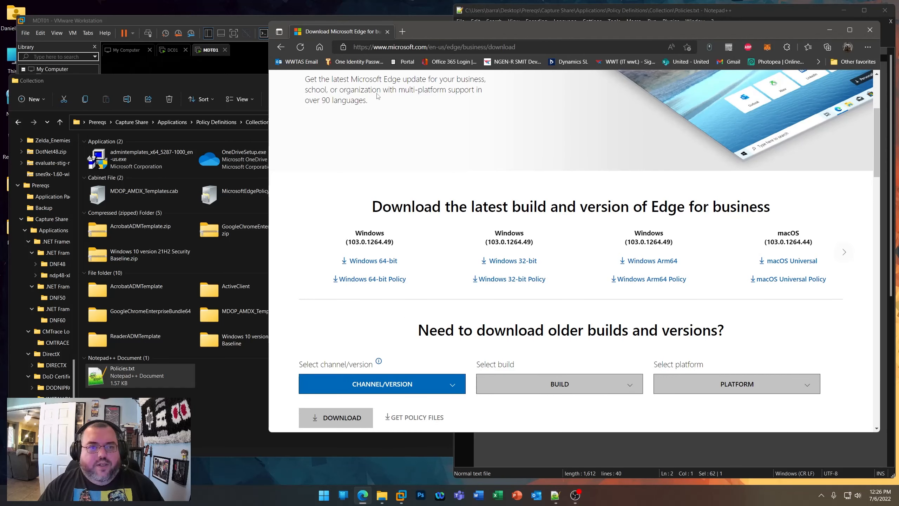
click(469, 49)
key(ctrl+v)
key(Return)
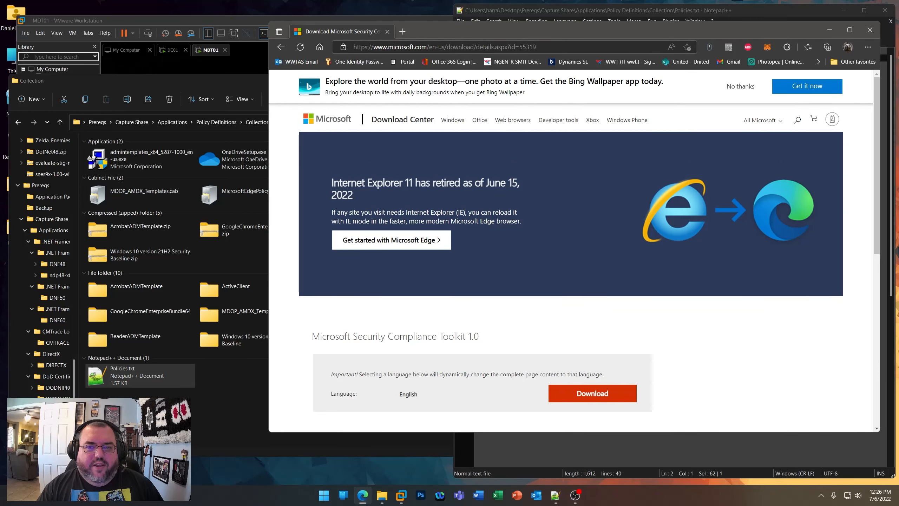
- Review the toolkit's download page, and locate Windows 10 version 21H2 Security Baseline.zip in Policies.txt and in the Collection folder
drag(520, 46, 540, 46)
scroll(549, 311, down, 3)
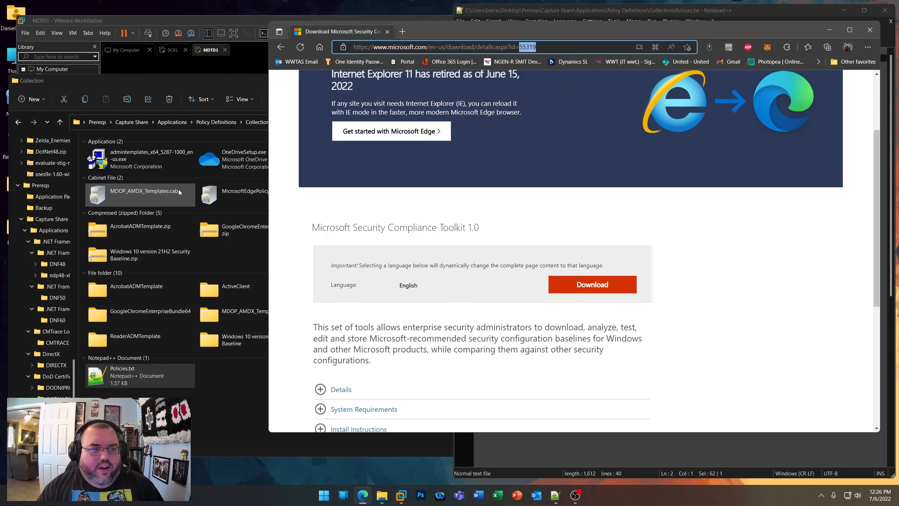
click(237, 81)
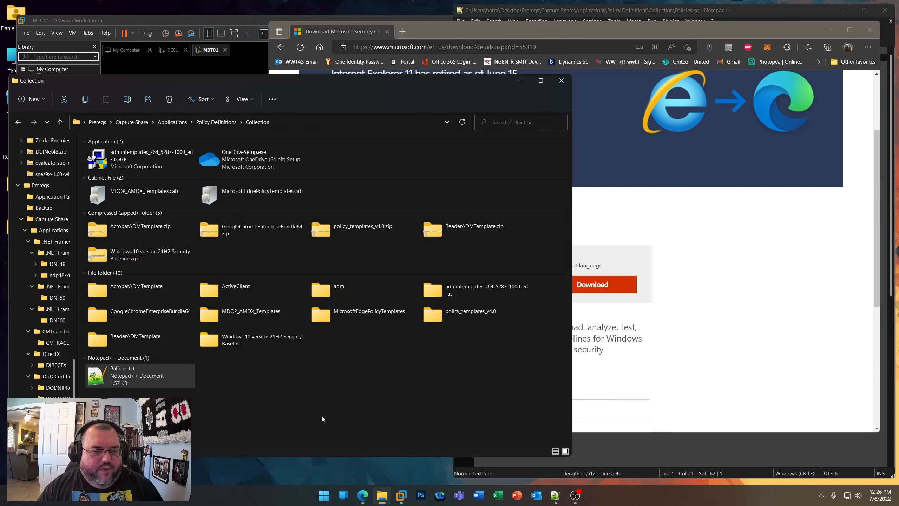
click(721, 322)
click(829, 30)
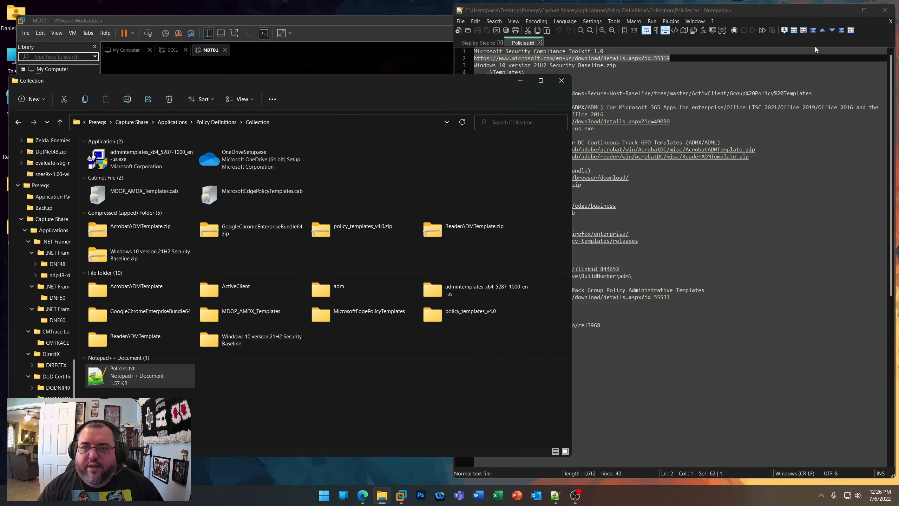
drag(668, 68, 473, 66)
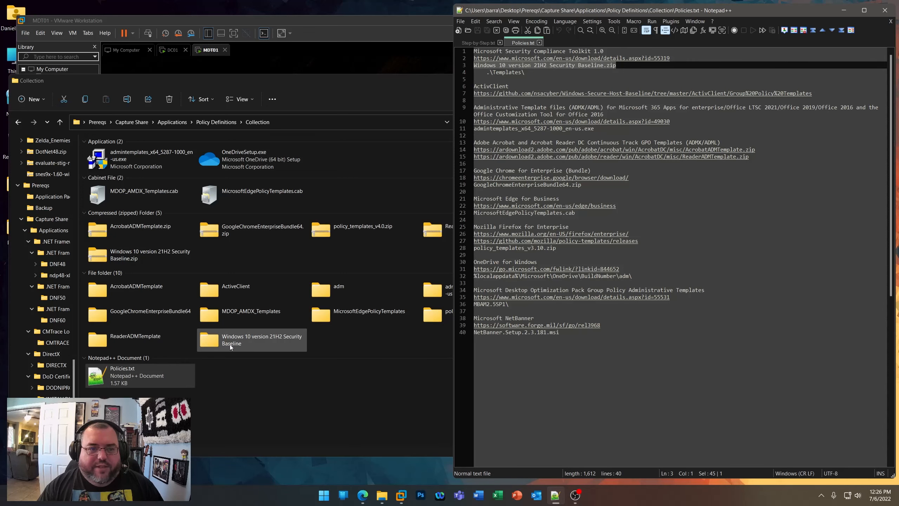
click(132, 262)
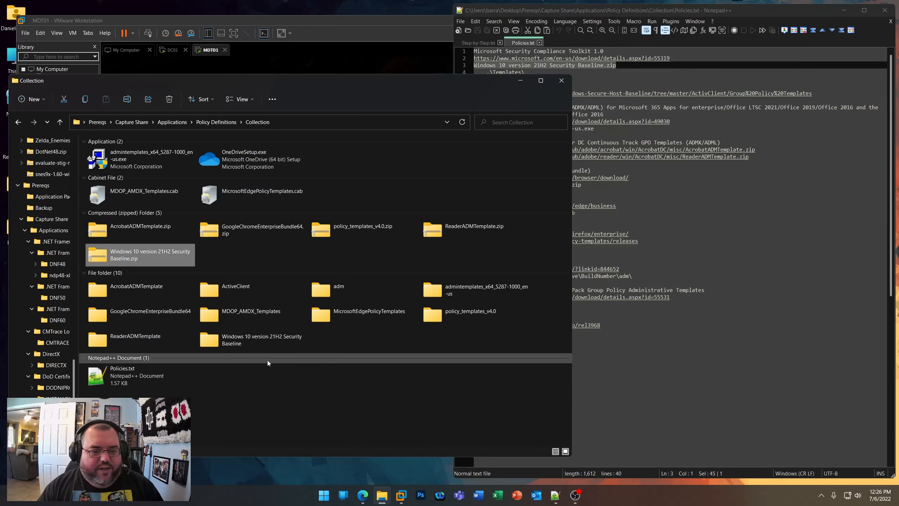
- Examine the Templates folder and its en-US subfolder inside the extracted Windows 10 version 21H2 Security Baseline, and return to the baseline's main folder
double_click(256, 346)
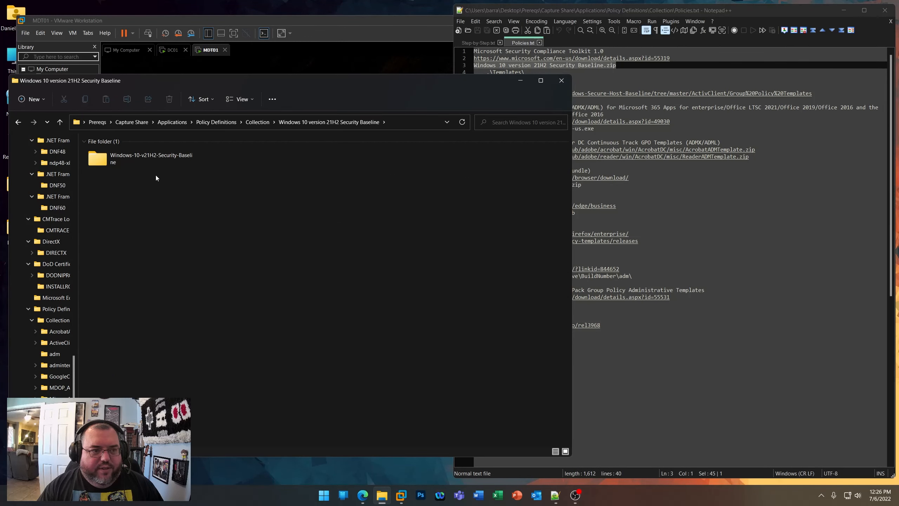
double_click(146, 166)
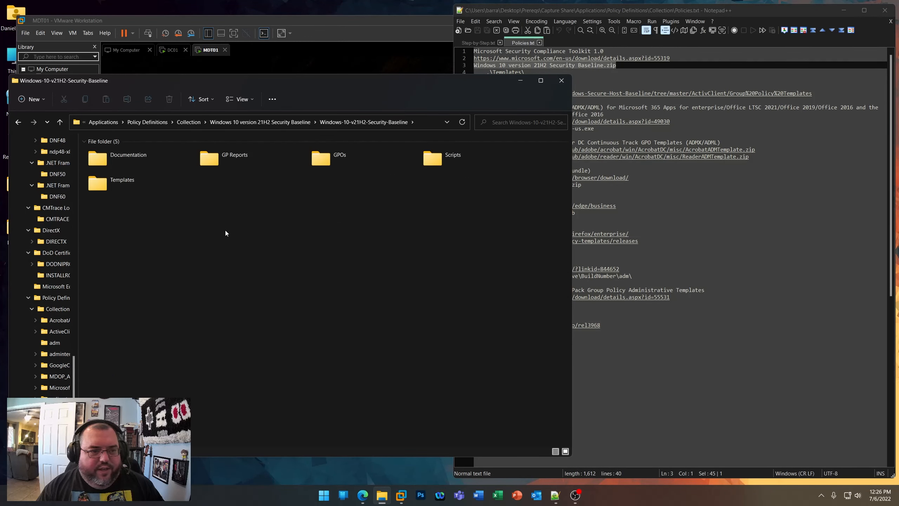
double_click(126, 188)
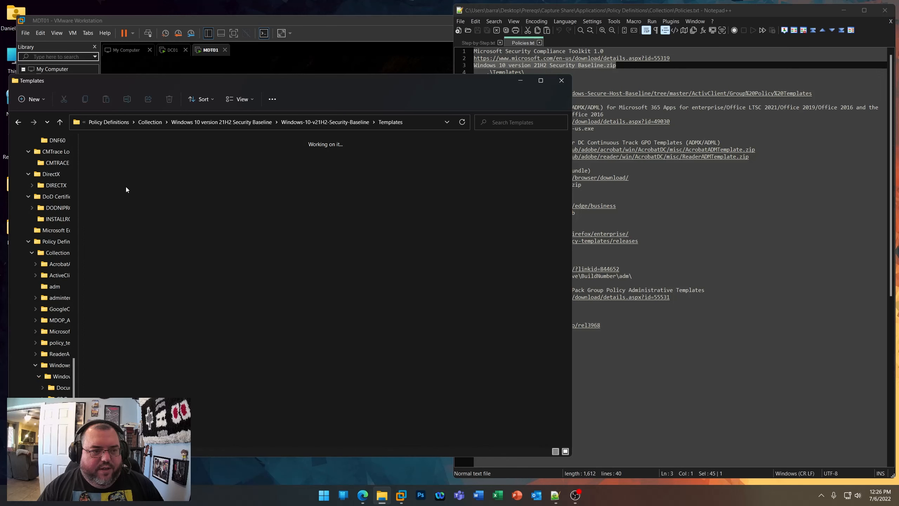
drag(87, 231, 379, 154)
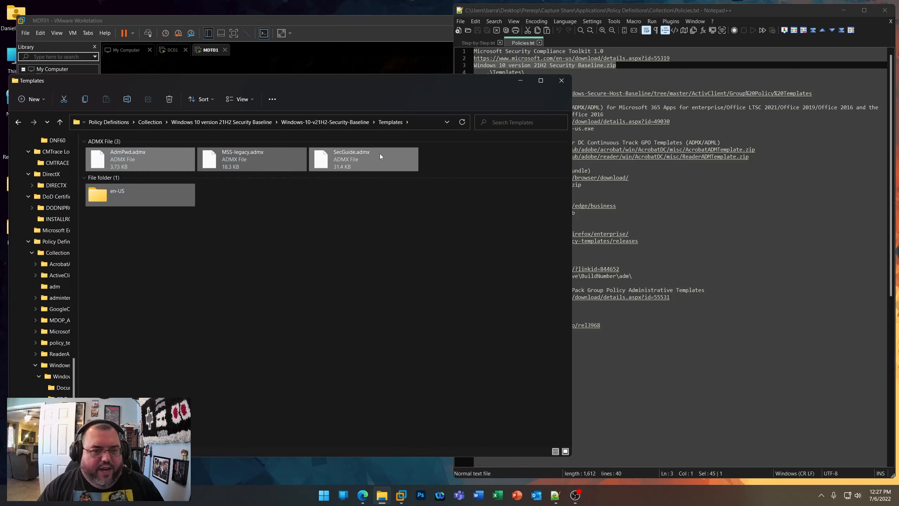
click(103, 199)
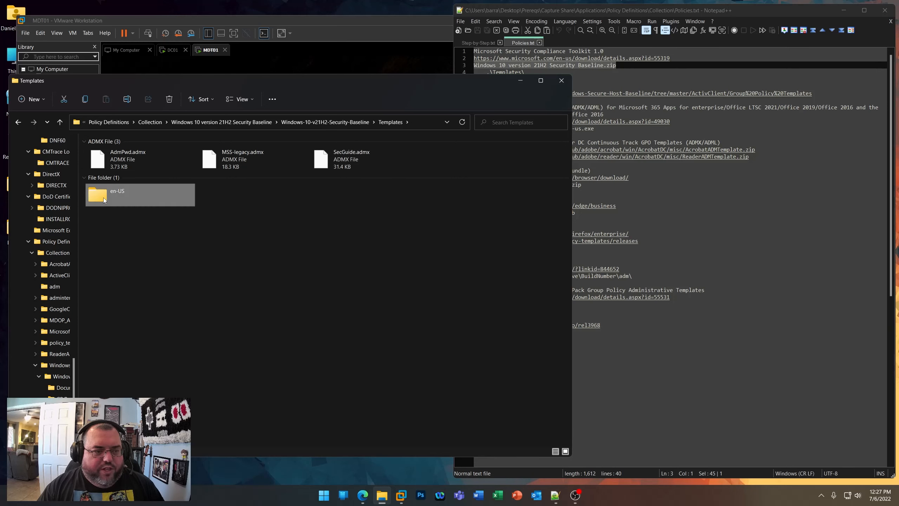
double_click(103, 198)
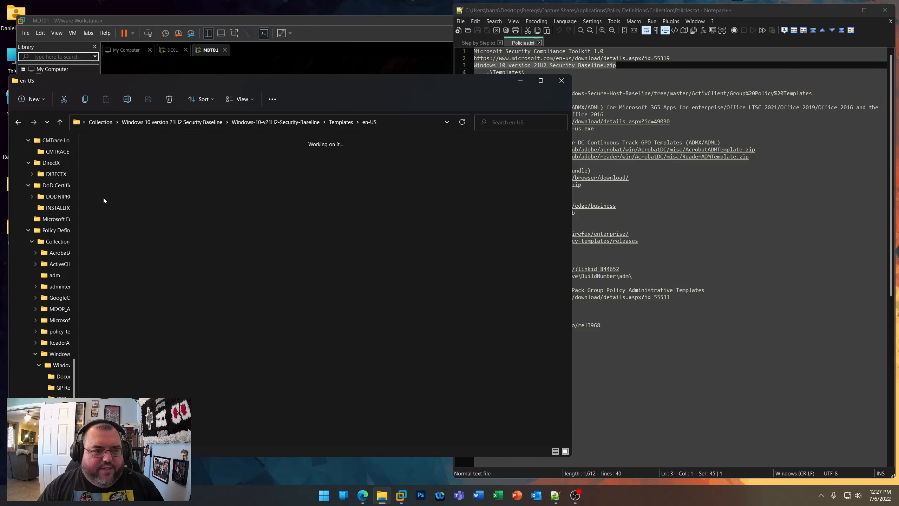
click(17, 122)
click(17, 123)
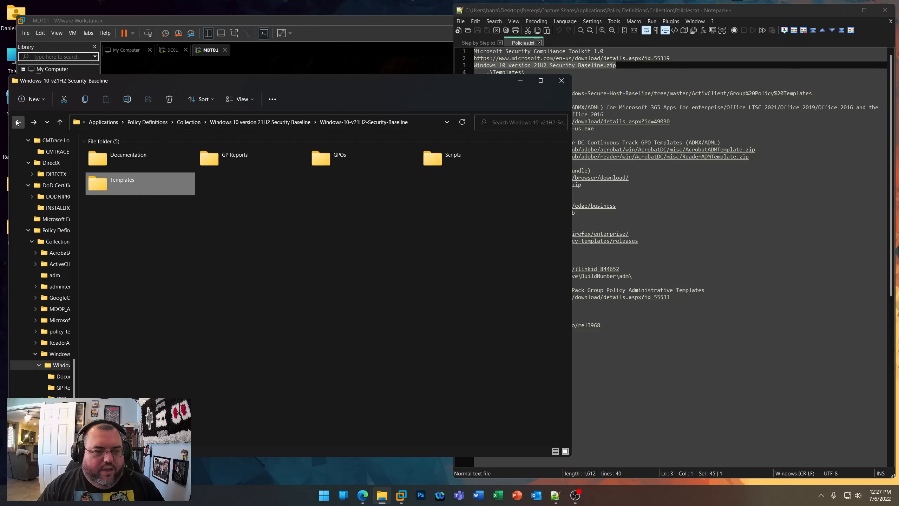
click(260, 122)
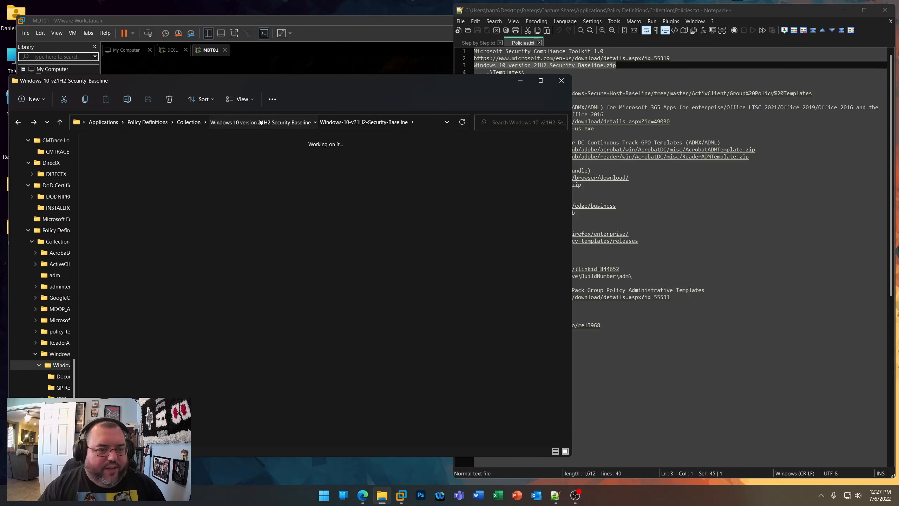
- Copy the ActivClient GitHub link from Policies.txt, open it in Edge, and move the browser window to free the notes
click(796, 165)
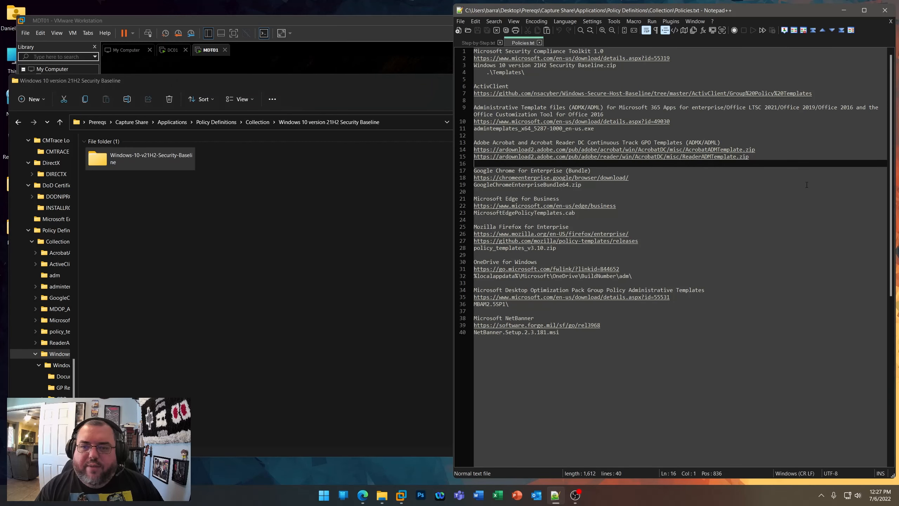
drag(824, 92, 474, 93)
right_click(495, 97)
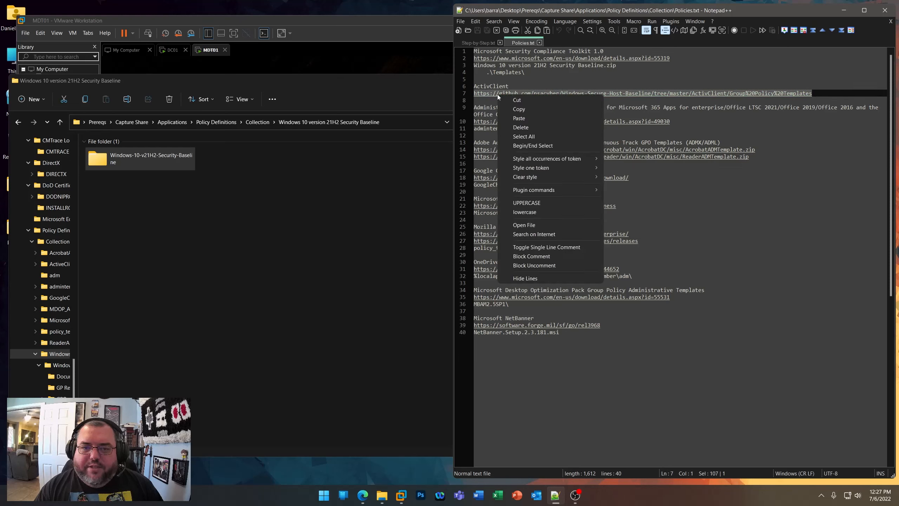
click(545, 109)
click(365, 494)
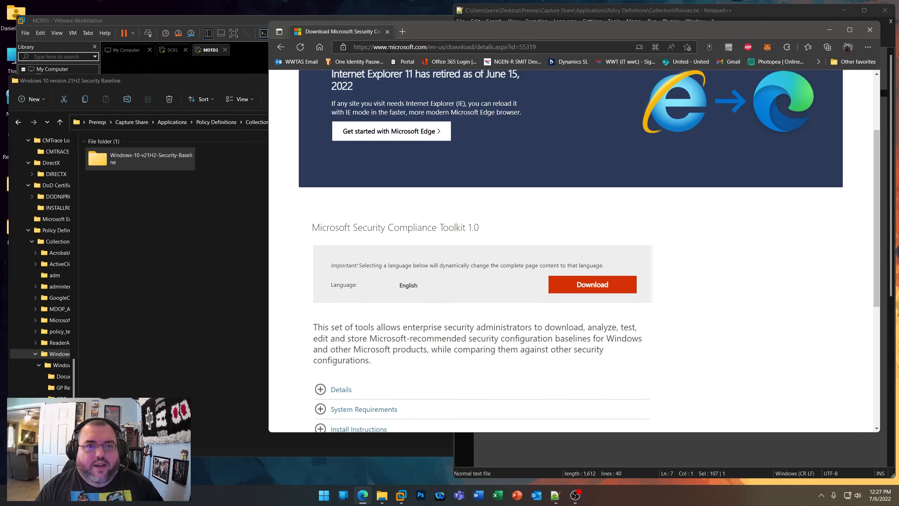
click(368, 47)
key(ctrl+v)
key(Return)
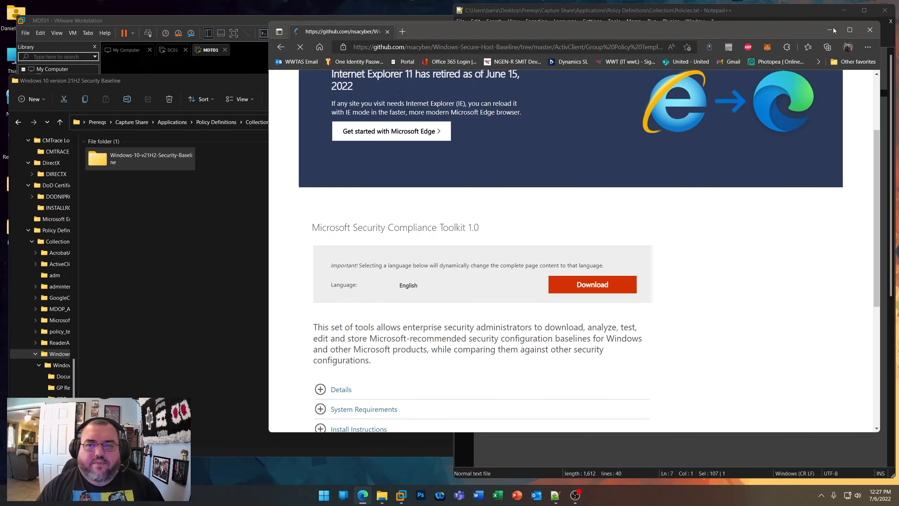
drag(778, 31, 599, 65)
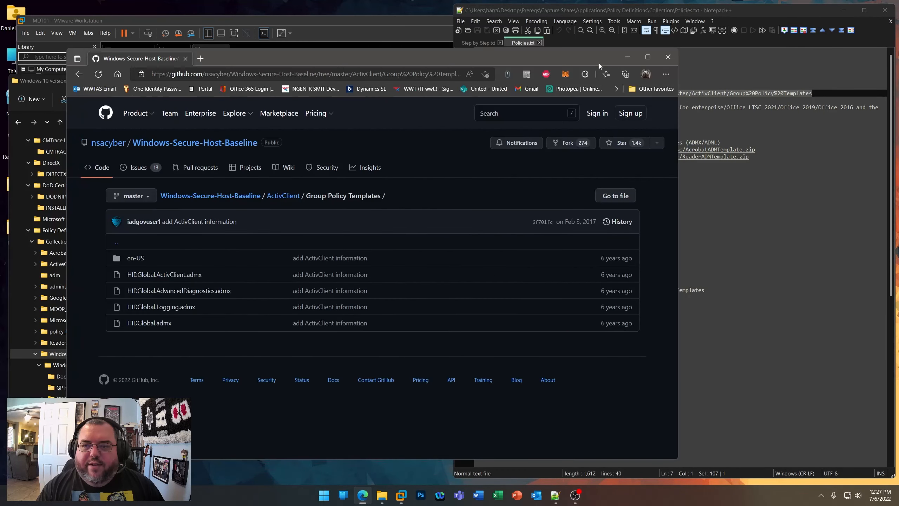
- Open the root of the Windows-Secure-Host-Baseline repository from the ActivClient templates page and show its code download options
click(808, 14)
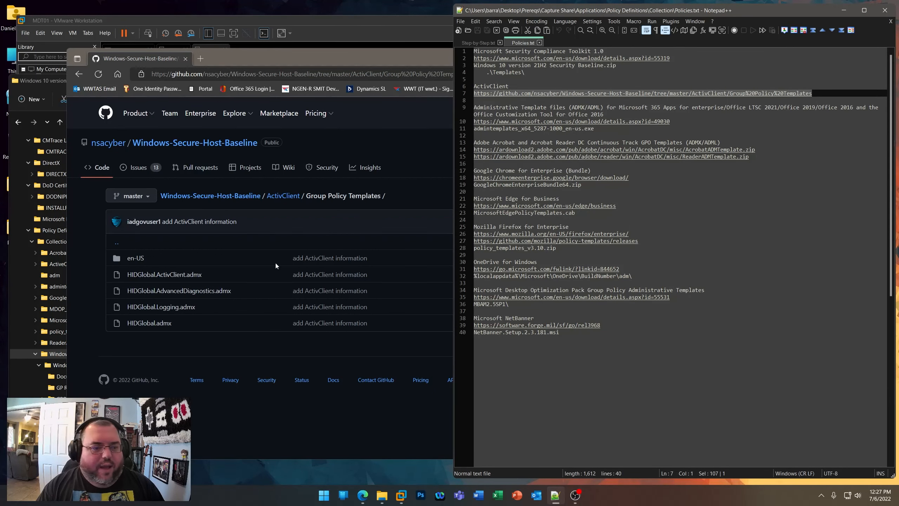
click(406, 190)
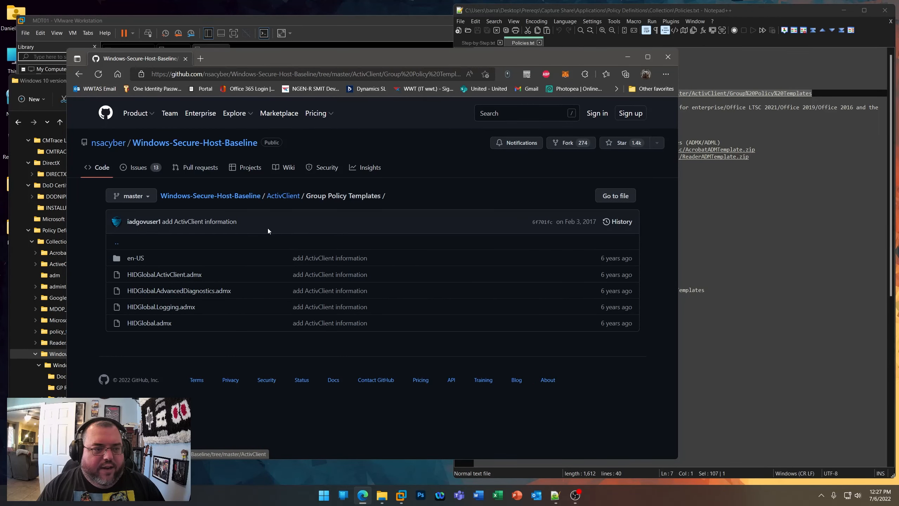
click(223, 196)
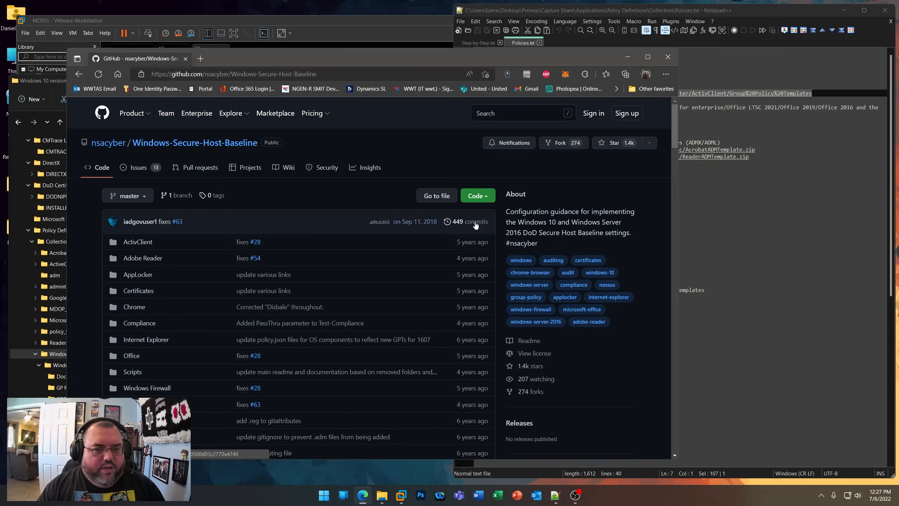
click(478, 196)
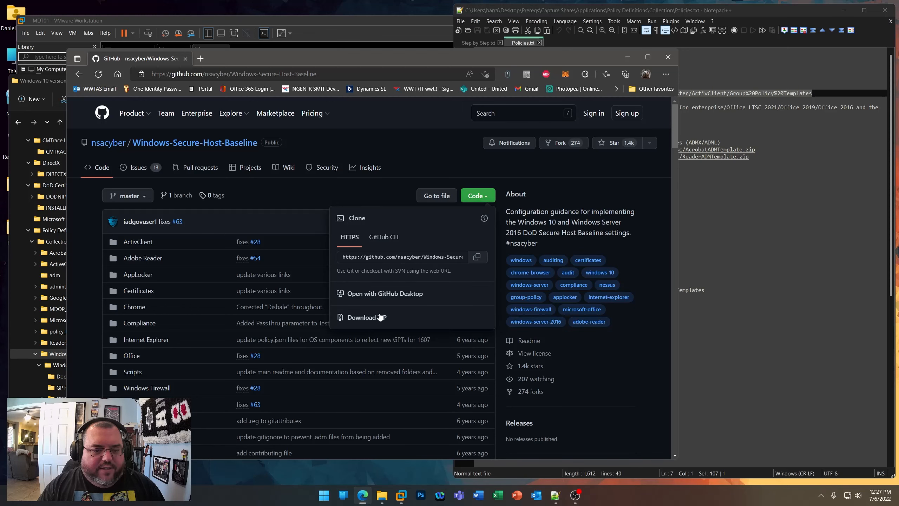
- Minimize the browser and return to the Collection folder in File Explorer to view the gathered policy files
click(626, 57)
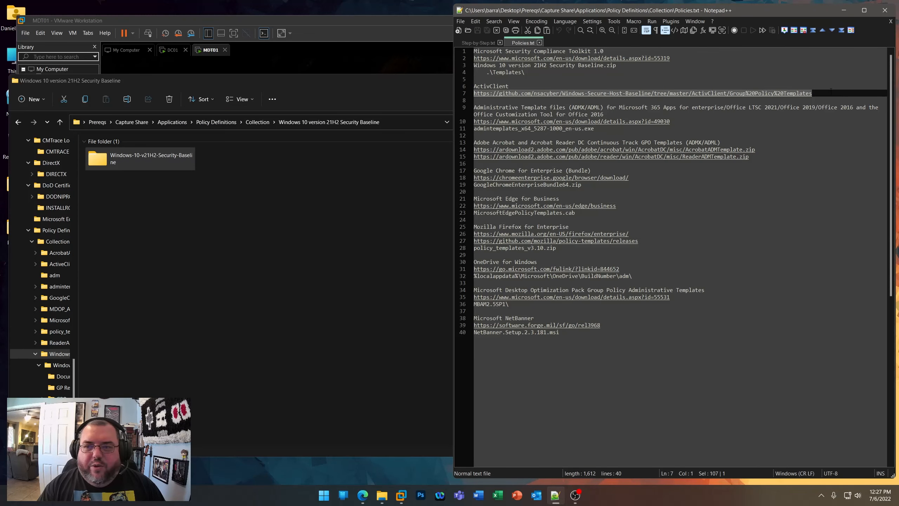
click(513, 86)
click(210, 219)
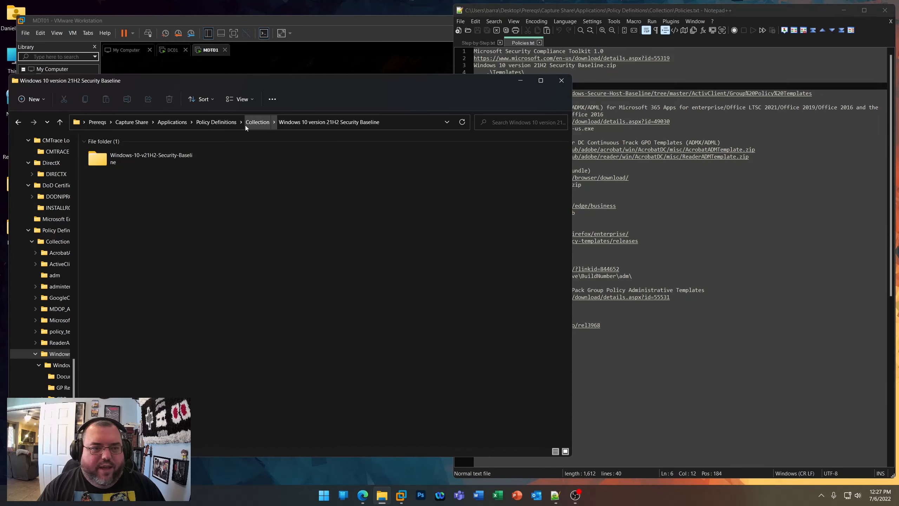
click(258, 122)
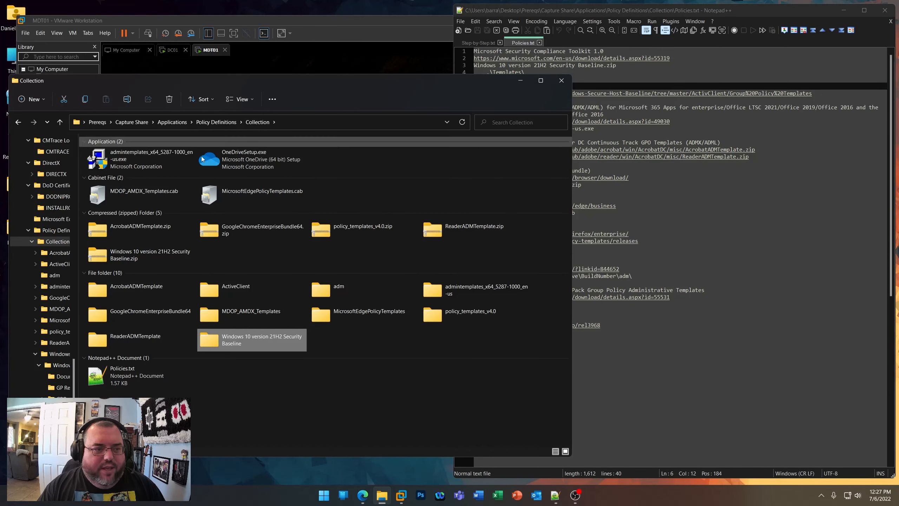
click(268, 408)
- Copy the Microsoft 365 Apps and Office Administrative Template files link from Policies.txt and open it in Edge
click(764, 252)
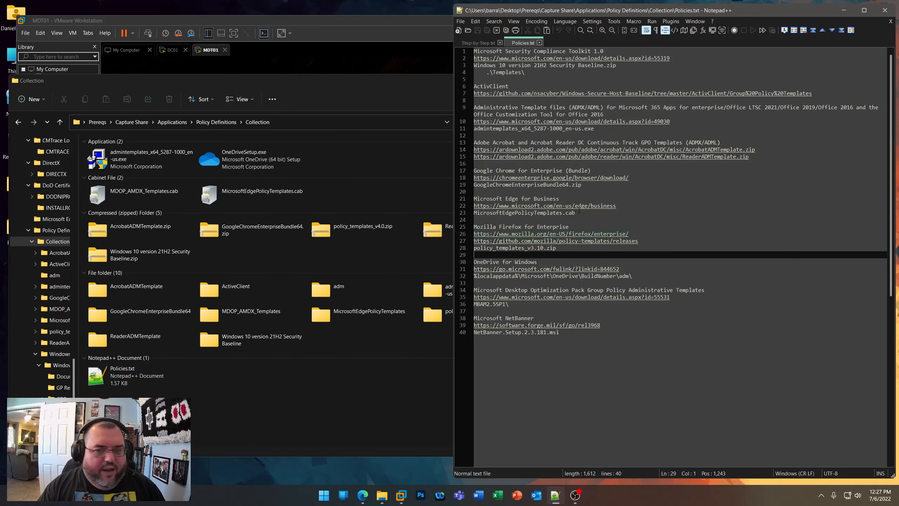
click(684, 123)
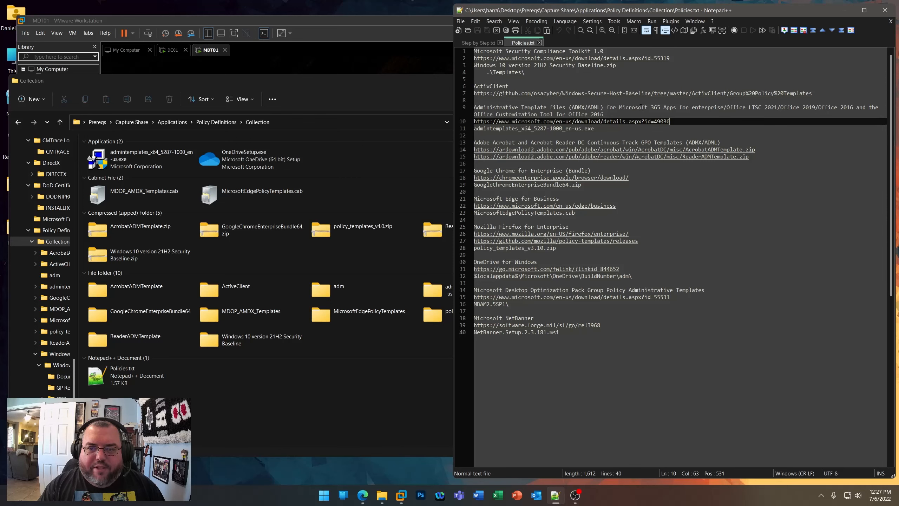
drag(682, 120, 483, 122)
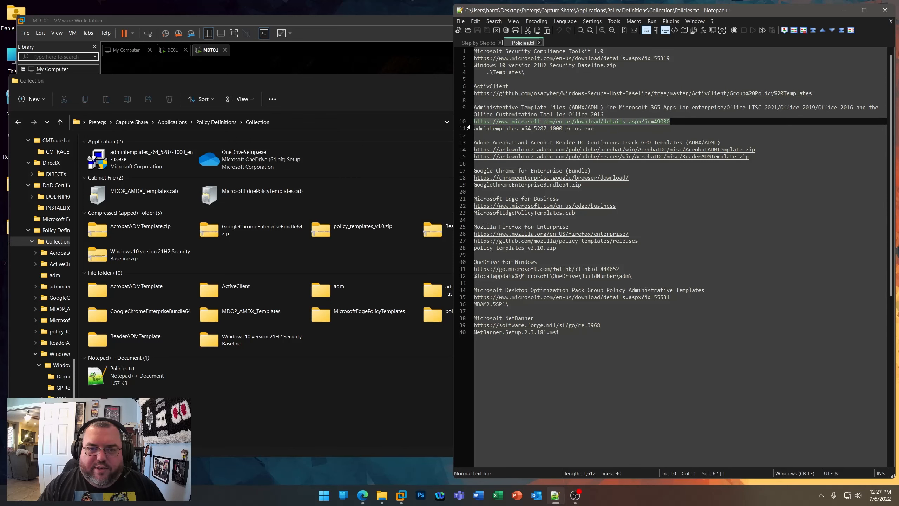
right_click(499, 120)
click(566, 134)
click(363, 495)
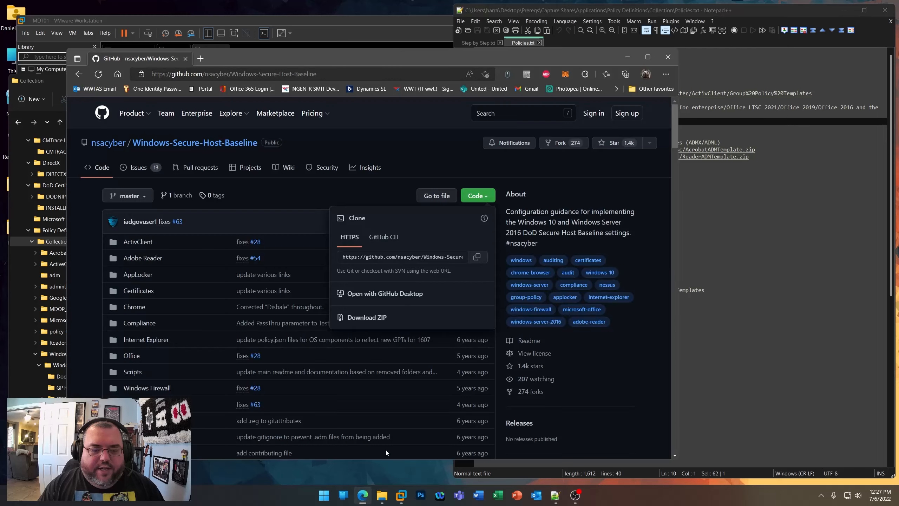
click(353, 73)
key(ctrl+v)
key(Return)
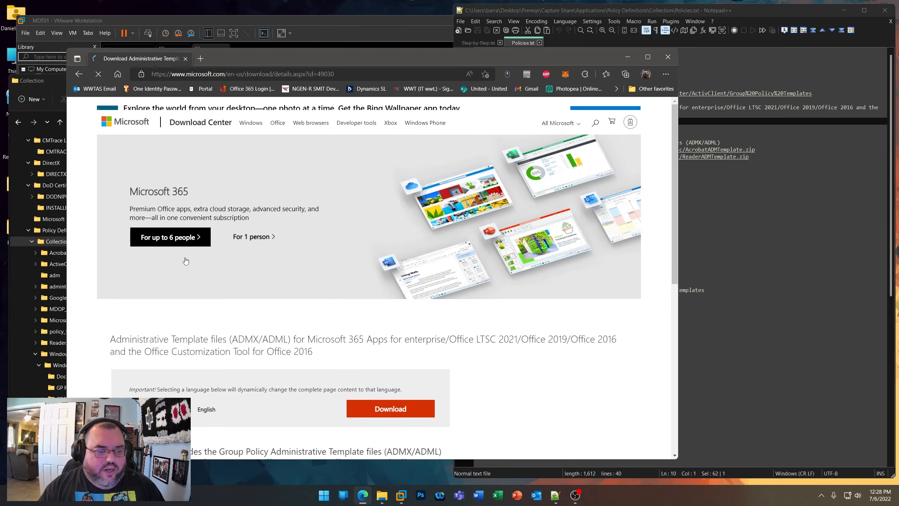
- Minimize the browser, open the admx folder in admintemplates_x64_5287-1000_en-us, and select all its ADMX files plus the en-us folder
scroll(186, 261, down, 2)
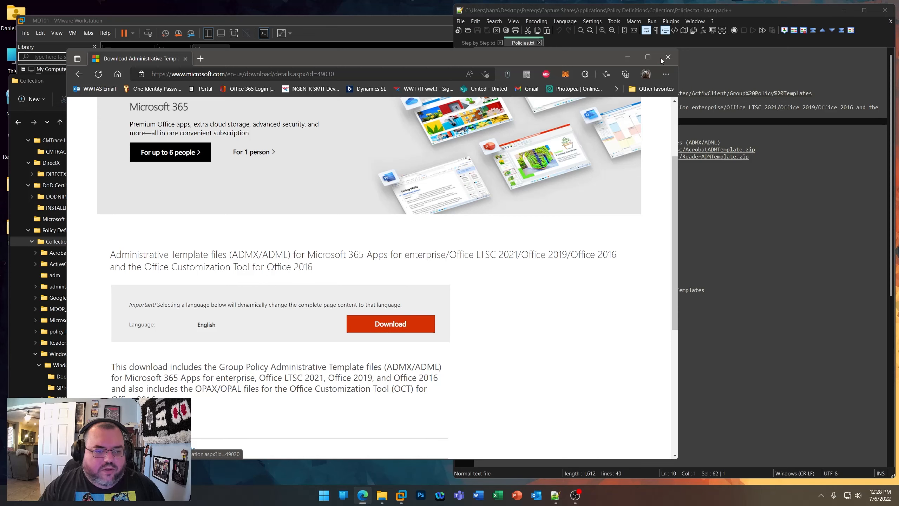
click(627, 57)
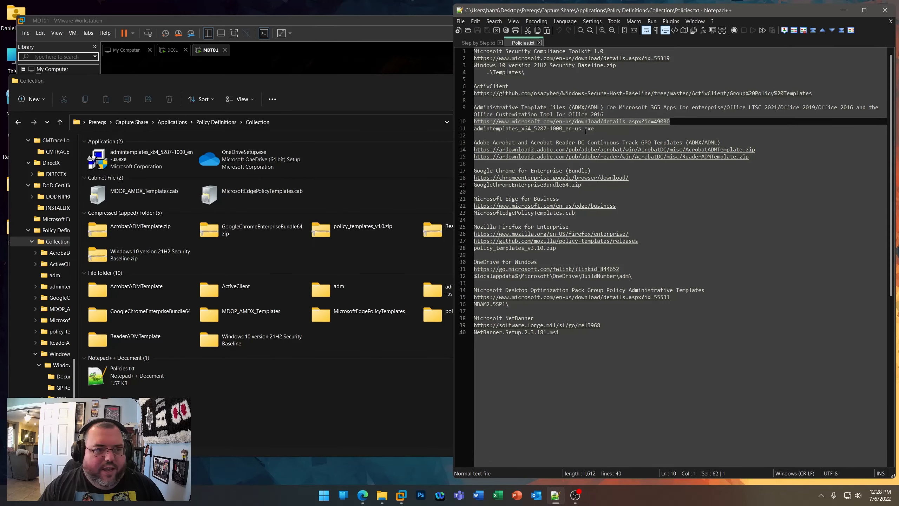
click(125, 168)
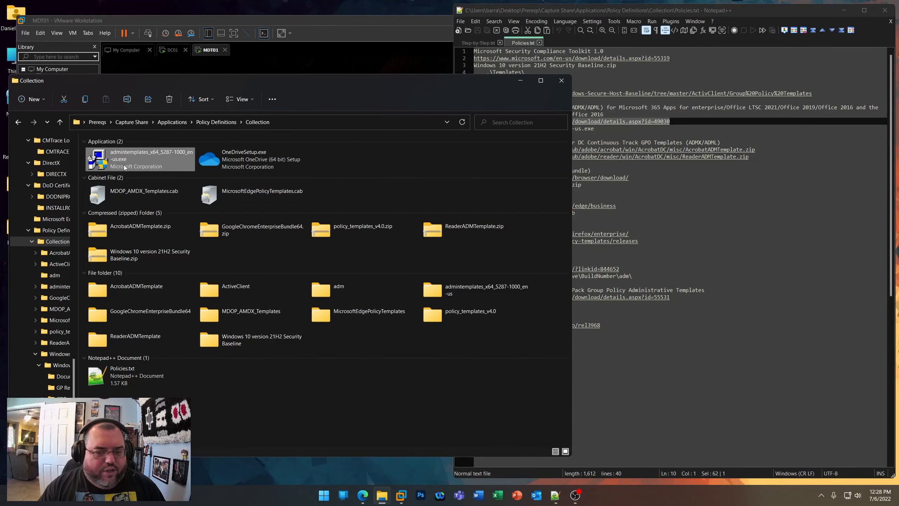
double_click(442, 289)
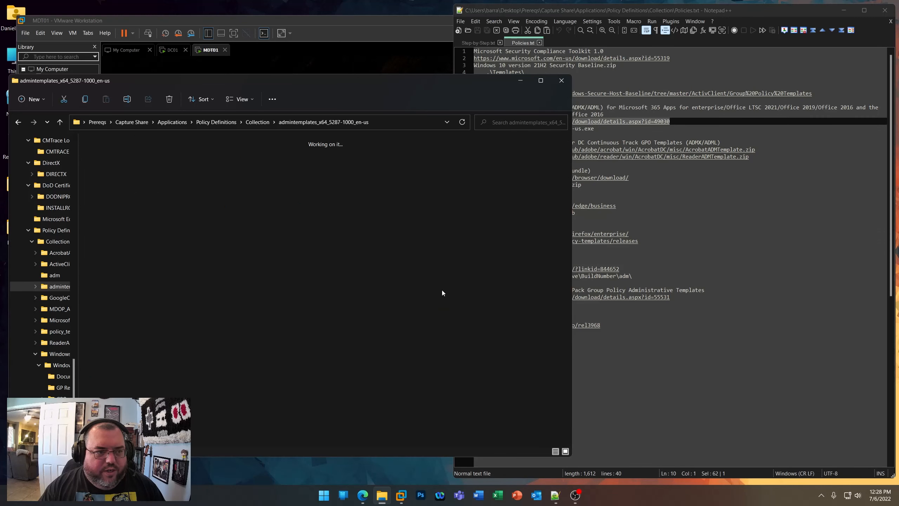
double_click(217, 154)
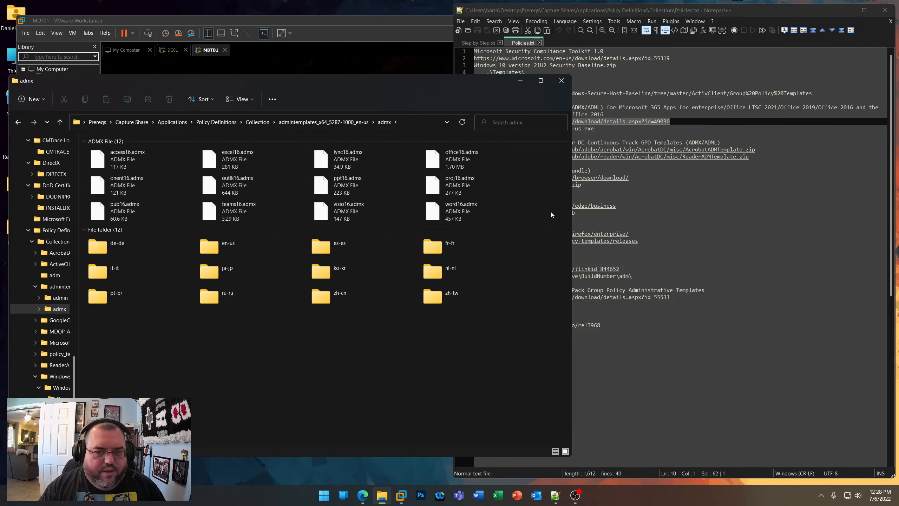
drag(552, 212, 176, 159)
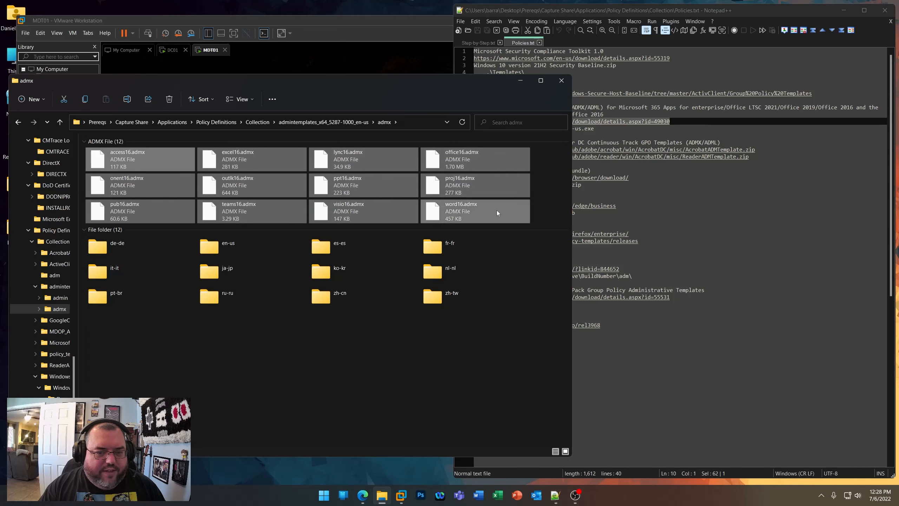
ctrl+click(228, 253)
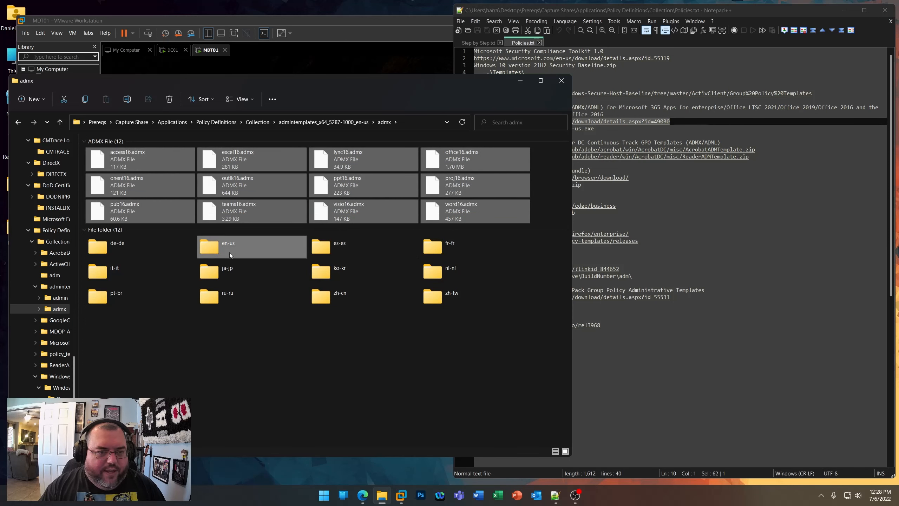
- Open PolicyDefinitions inside POLICYDEFS to view the gathered ADMX files, and return to the Collection folder
click(216, 123)
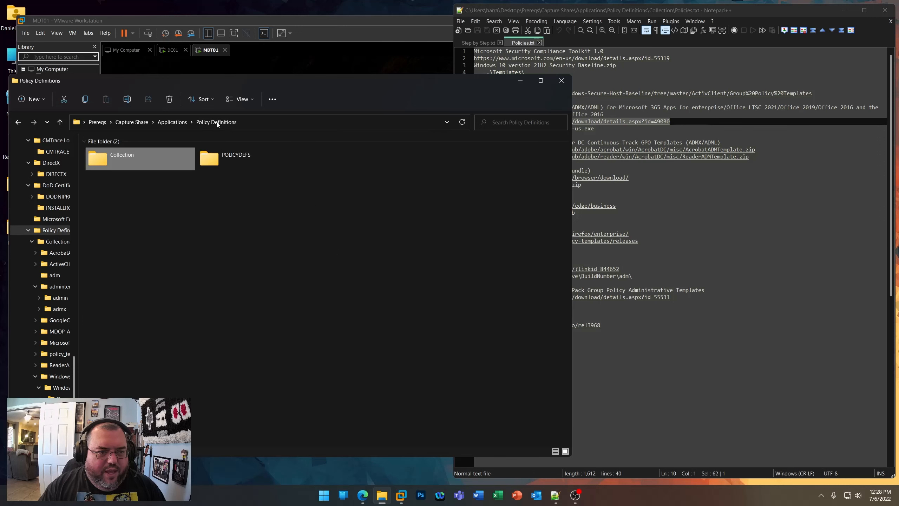
click(222, 165)
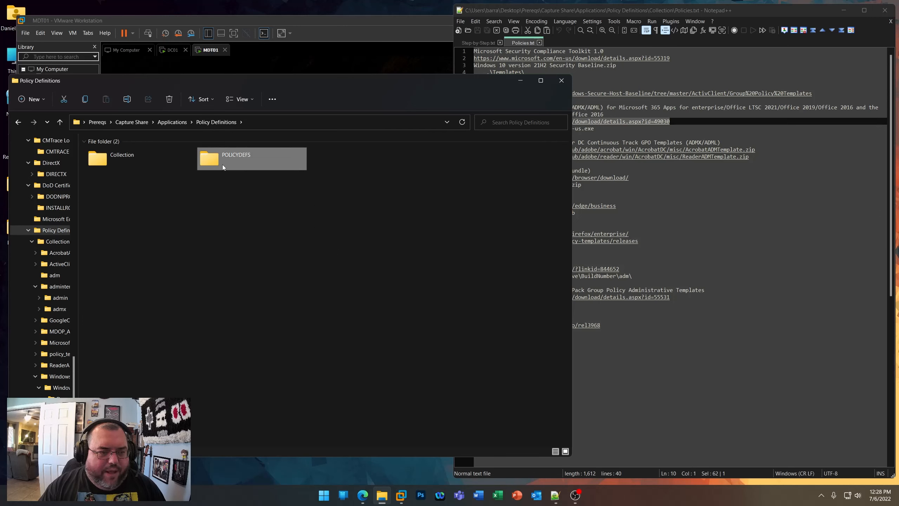
double_click(222, 164)
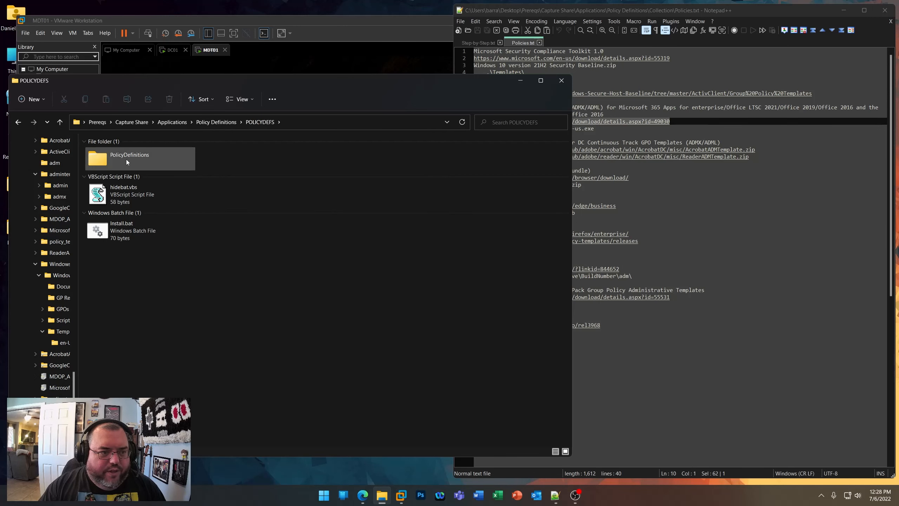
click(126, 159)
double_click(127, 159)
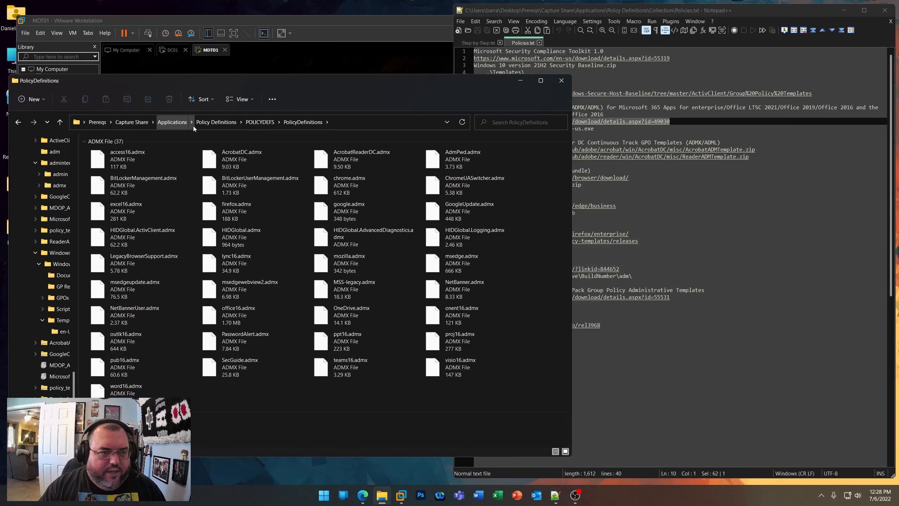
click(214, 124)
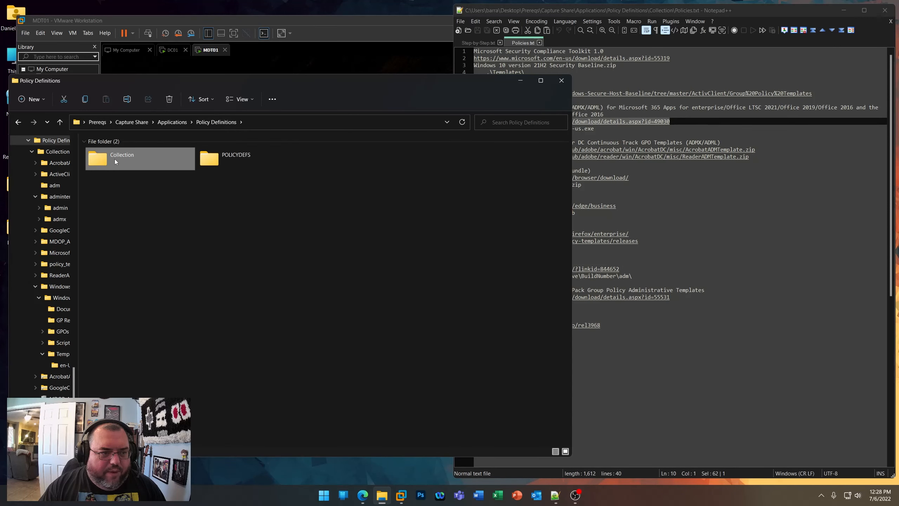
double_click(115, 159)
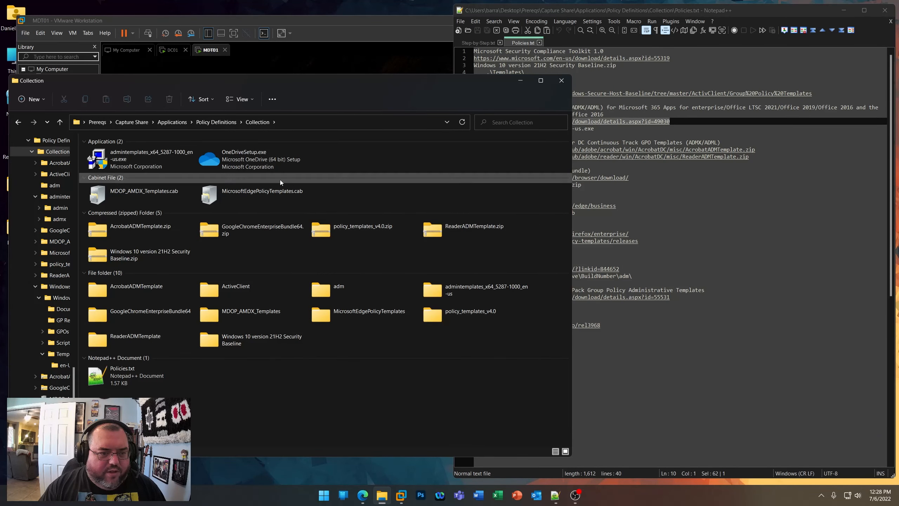
- Highlight the ReaderADMTemplate.zip and AcrobatADMTemplate.zip download links in Policies.txt to review the Adobe template sources
click(763, 232)
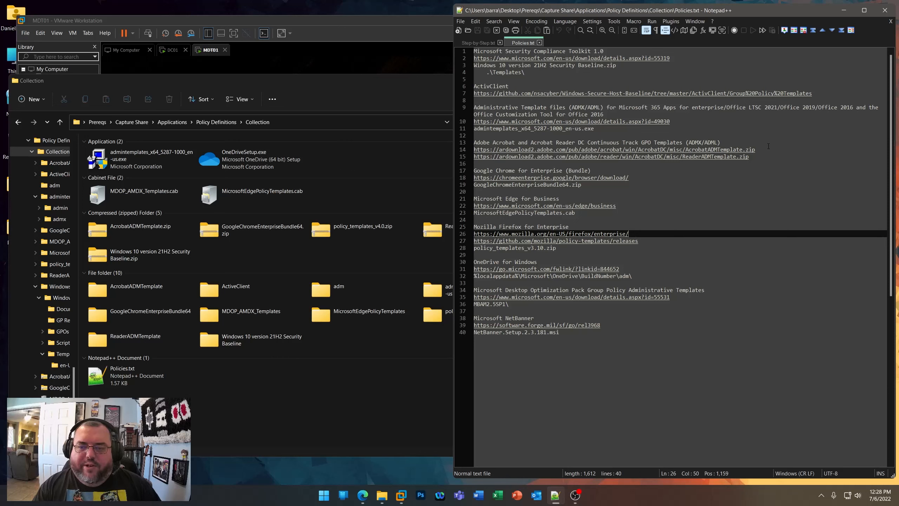
drag(759, 158, 474, 157)
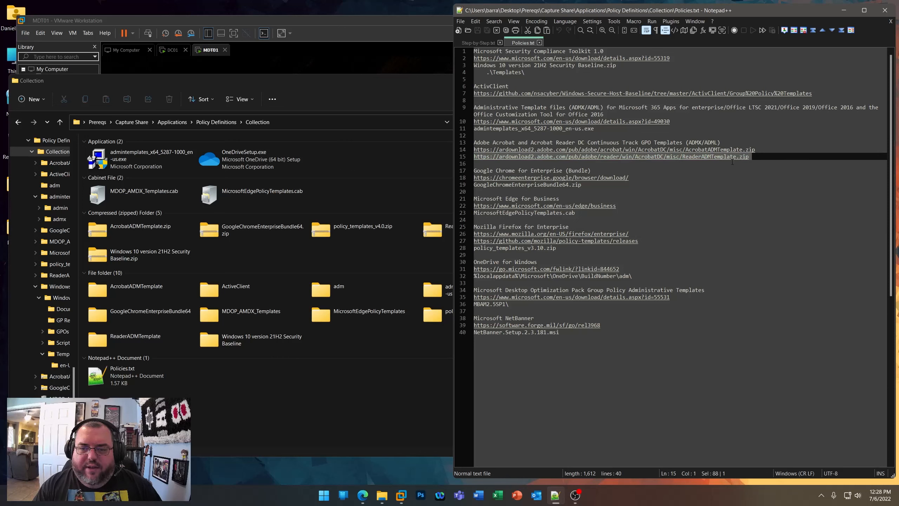
drag(767, 150, 474, 149)
click(677, 178)
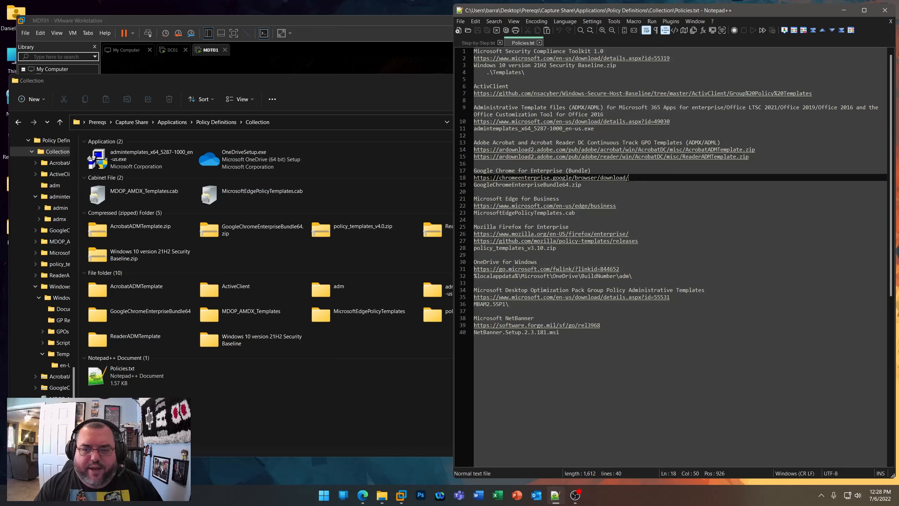
- Copy the Google Chrome for Enterprise download link from Policies.txt and open it in Edge
drag(639, 179, 473, 178)
right_click(496, 176)
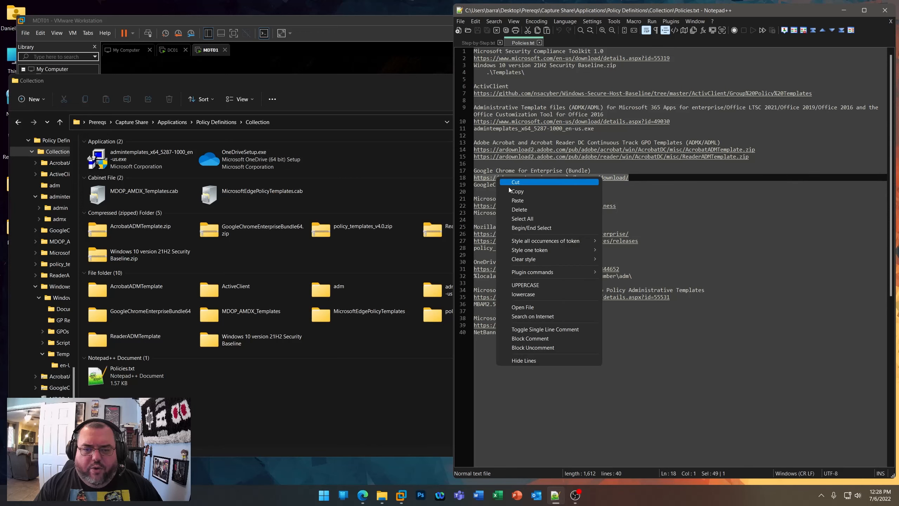
click(511, 191)
click(362, 495)
click(385, 74)
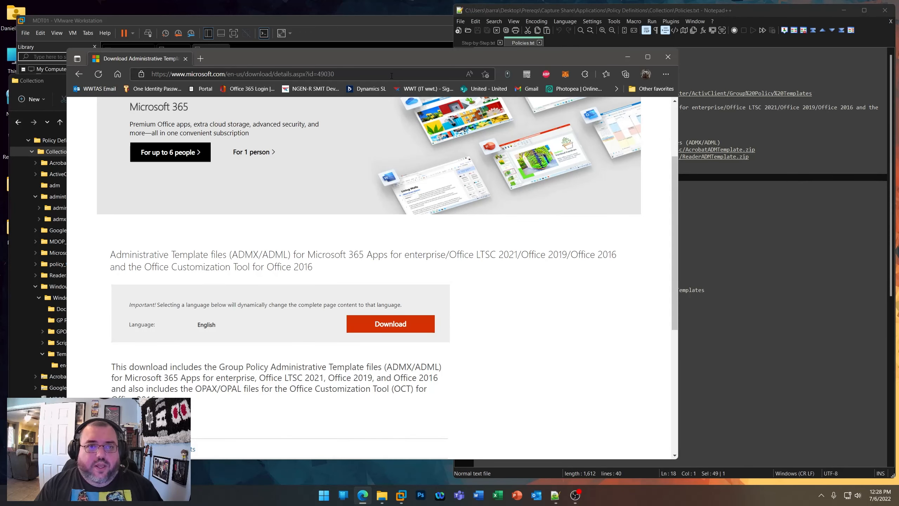
key(ctrl+v)
key(Return)
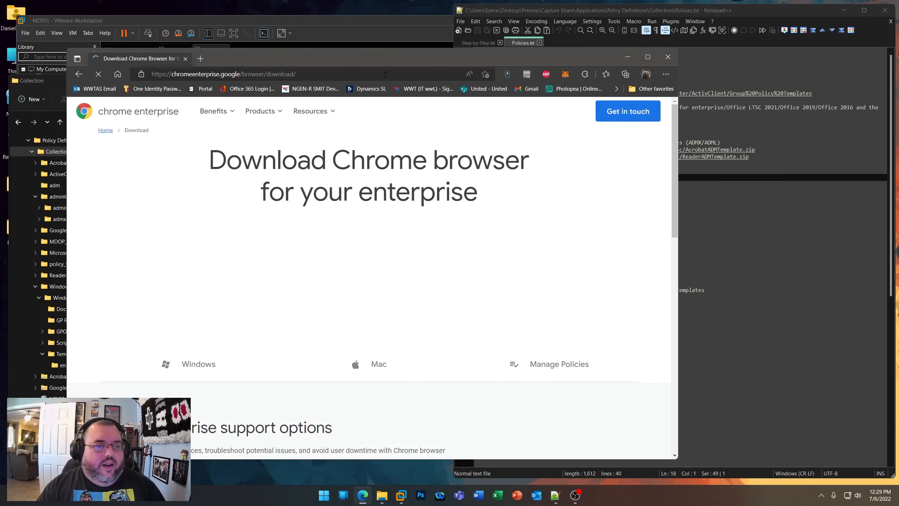
- Review the Windows file type options on the Chrome Enterprise download page, keep Bundle, and return to File Explorer
scroll(270, 228, down, 6)
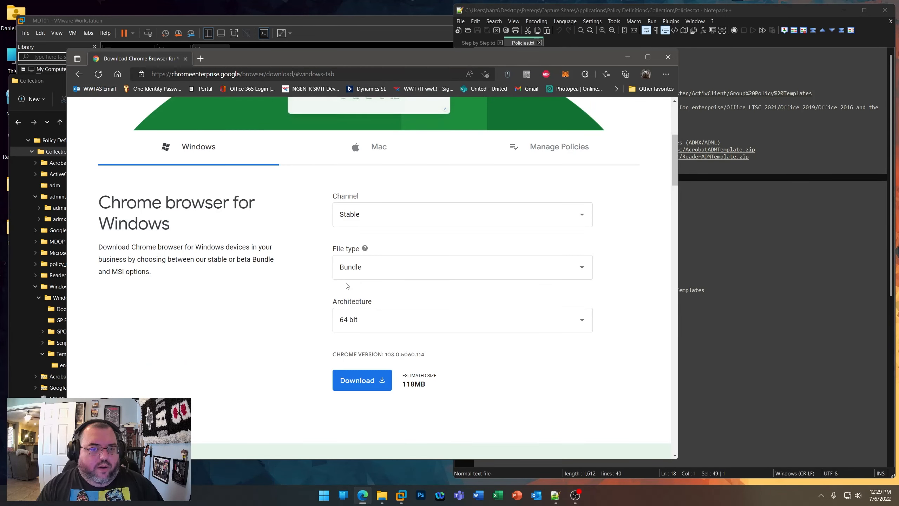
click(364, 272)
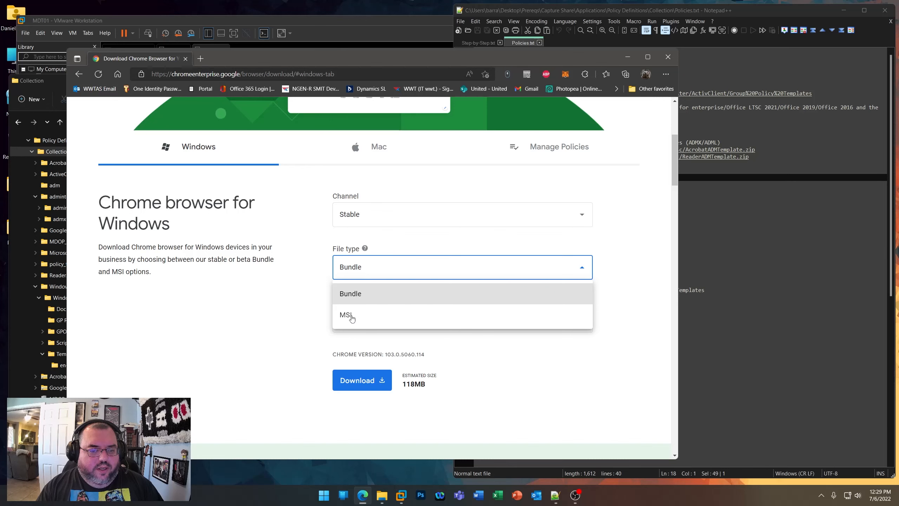
click(280, 325)
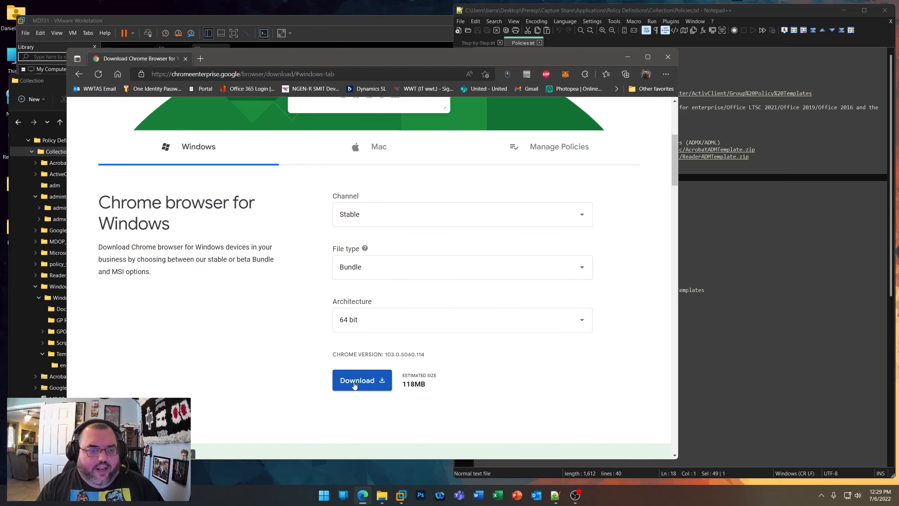
click(627, 57)
click(319, 398)
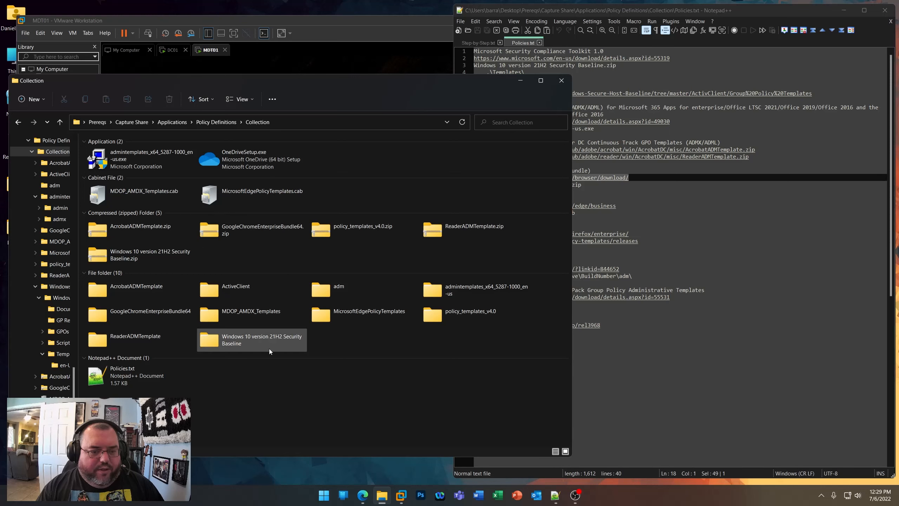
- View the Installers folder of GoogleChromeEnterpriseBundle64, pick out the standalone Chrome MSI, and return to the bundle's main folder
click(147, 311)
double_click(146, 310)
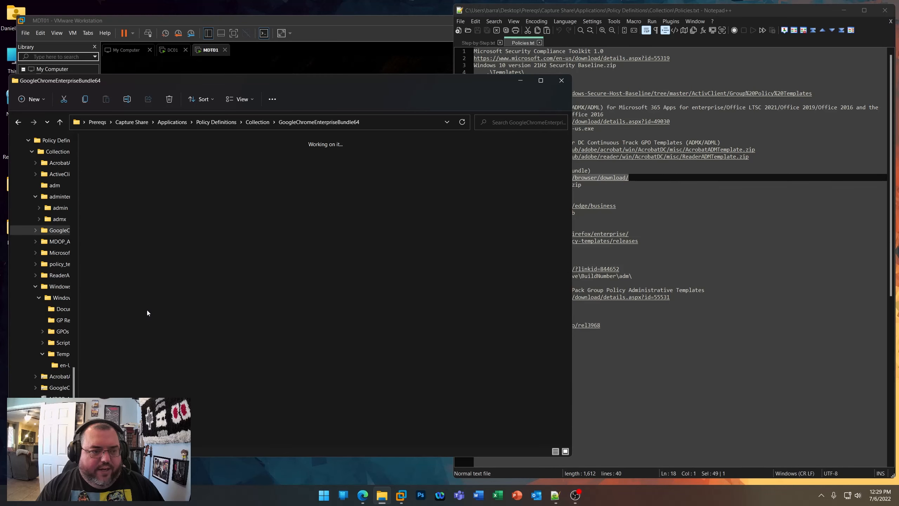
double_click(325, 195)
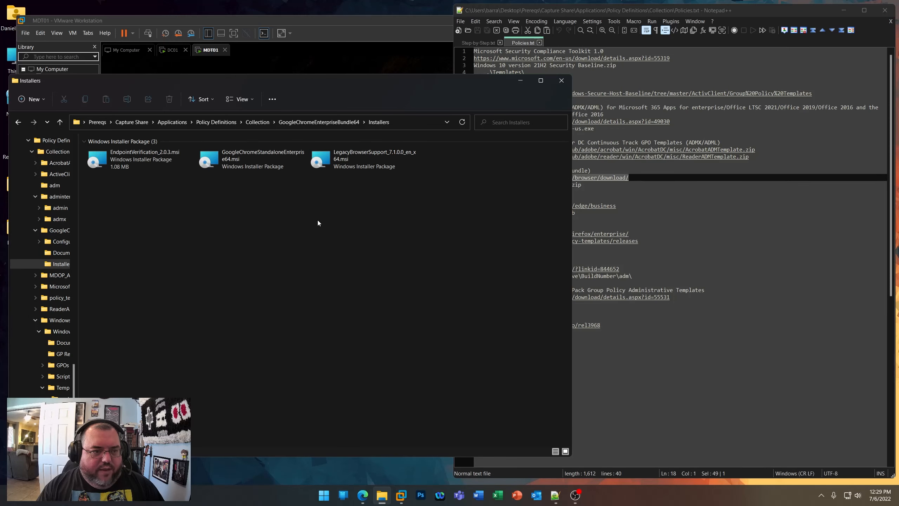
click(249, 162)
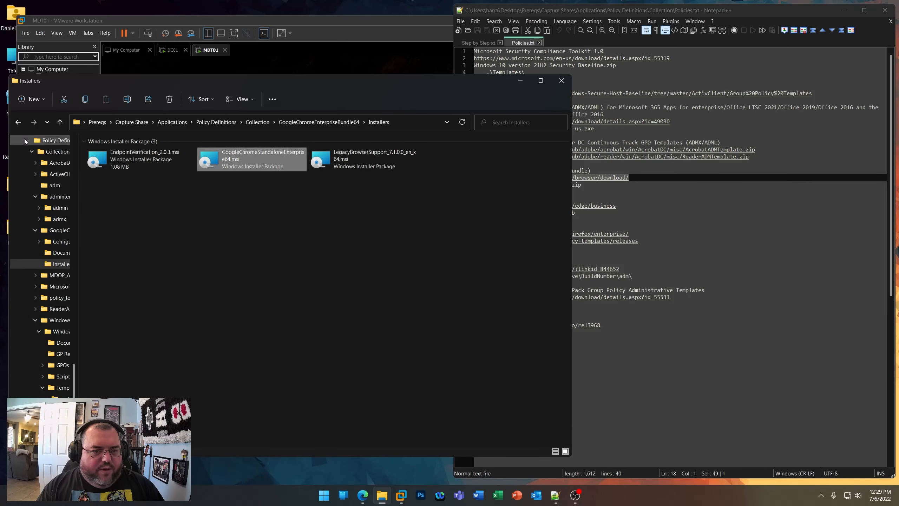
click(18, 122)
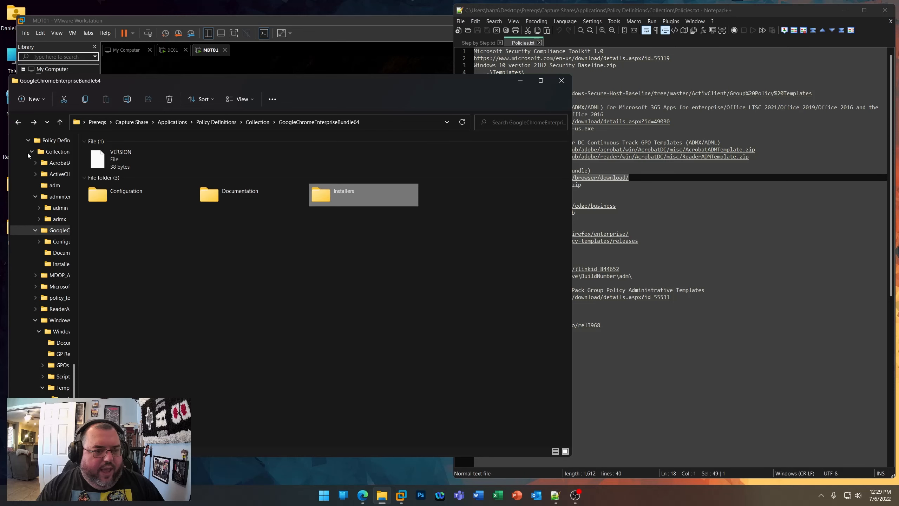
- Open the admx folder under the Chrome bundle's Configuration folder and select its ADMX files together with the en-US folder
double_click(105, 192)
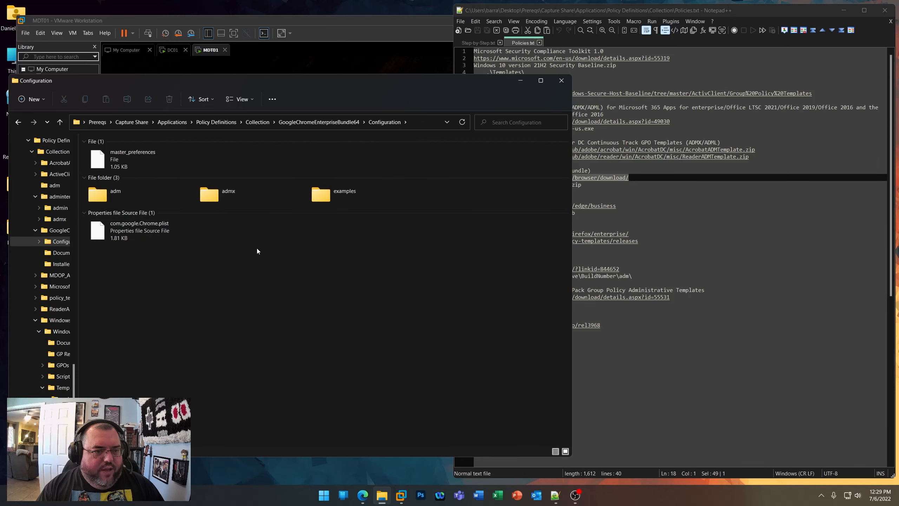
double_click(231, 200)
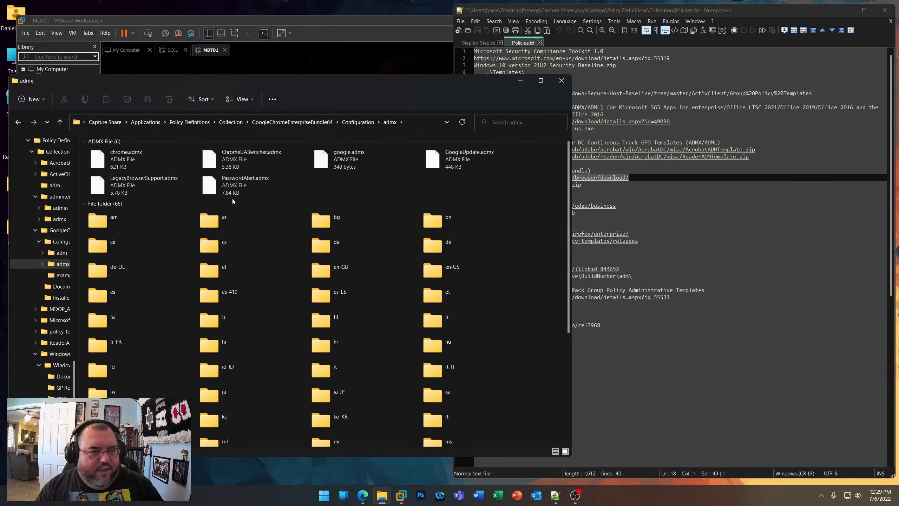
drag(546, 182, 129, 155)
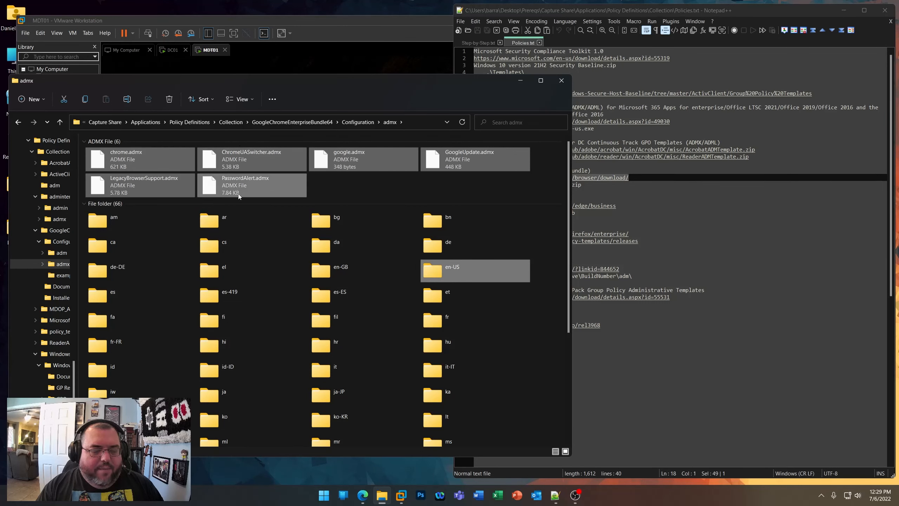
- Highlight the Microsoft Edge for Business entry and its link in Policies.txt for review
click(652, 207)
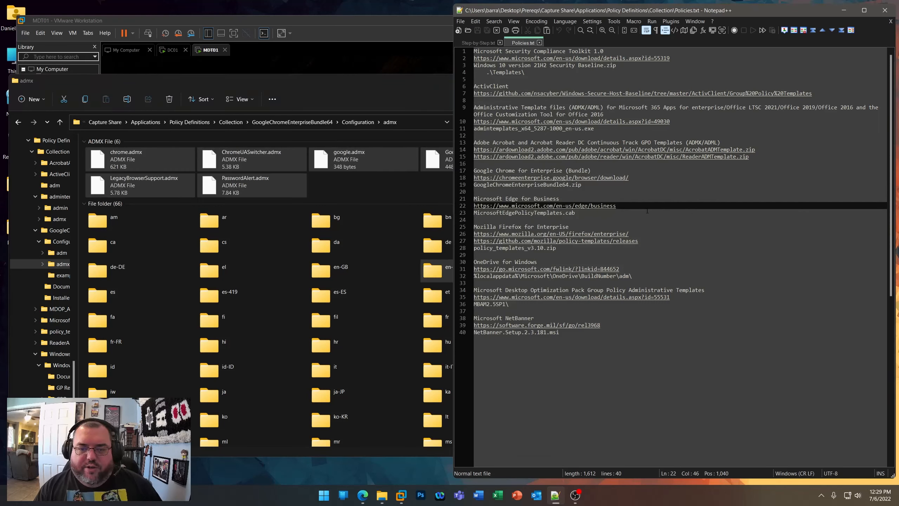
drag(567, 200, 476, 192)
drag(633, 207, 475, 199)
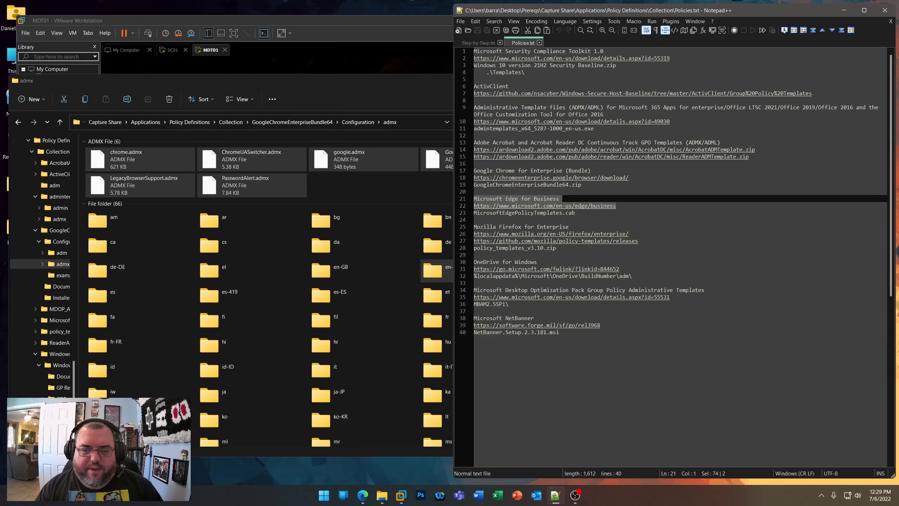
- In the Collection folder, open the Windows admx folder of MicrosoftEdgePolicyTemplates and select its three ADMX files together with the en-US folder
click(226, 125)
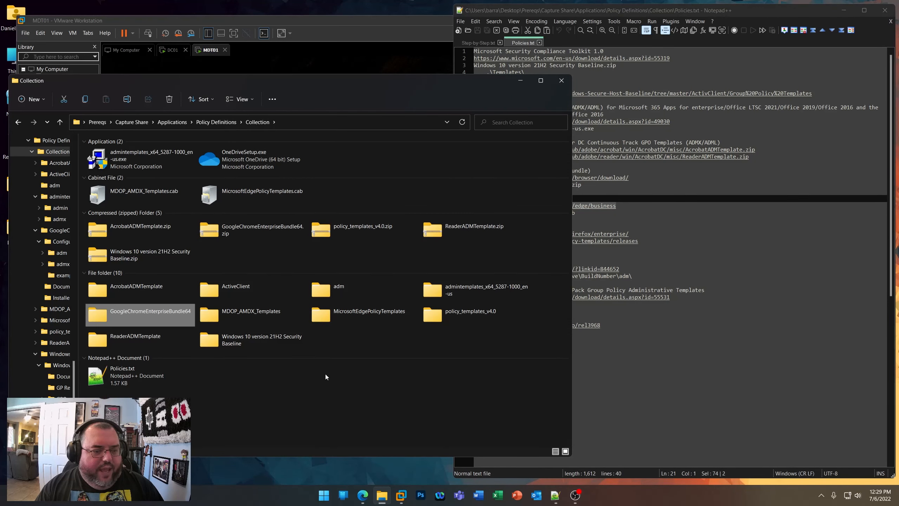
click(364, 313)
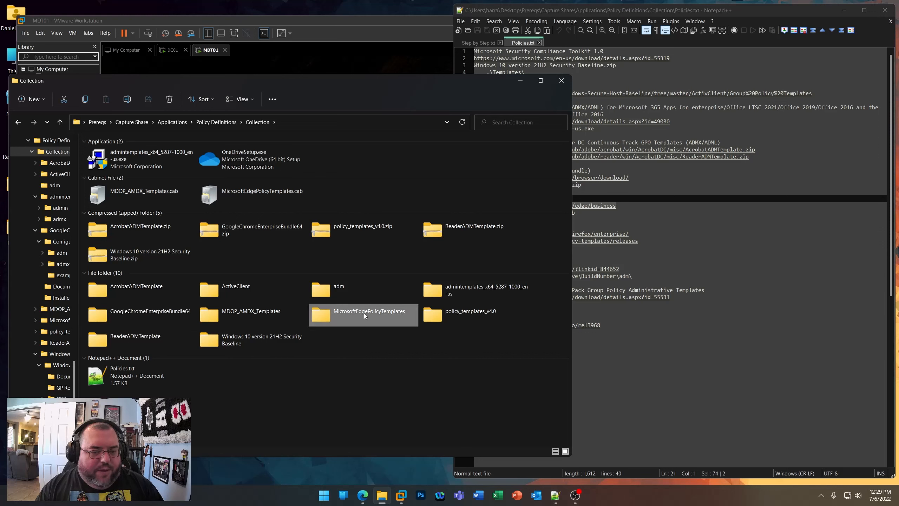
double_click(363, 313)
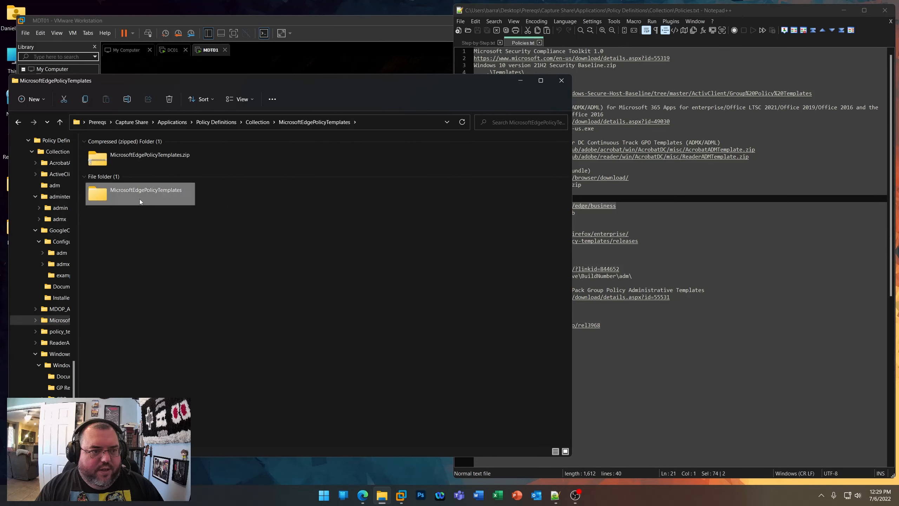
double_click(139, 199)
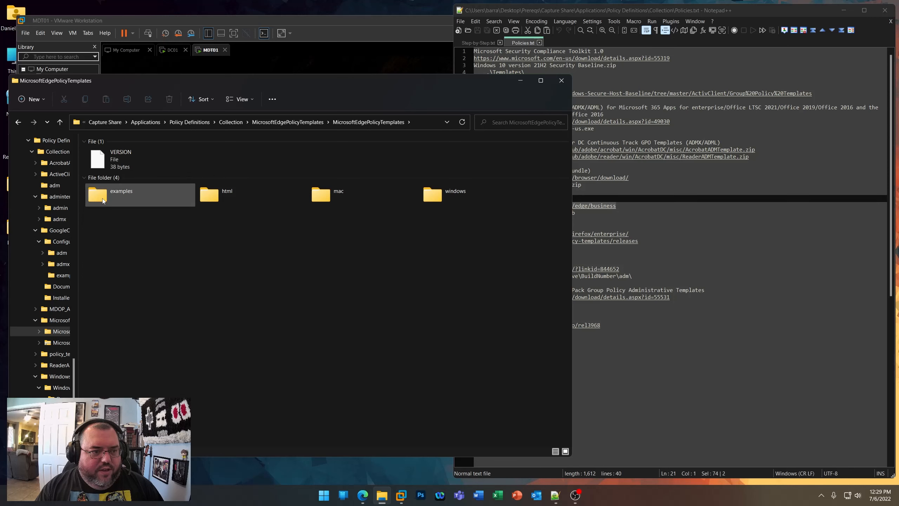
double_click(456, 208)
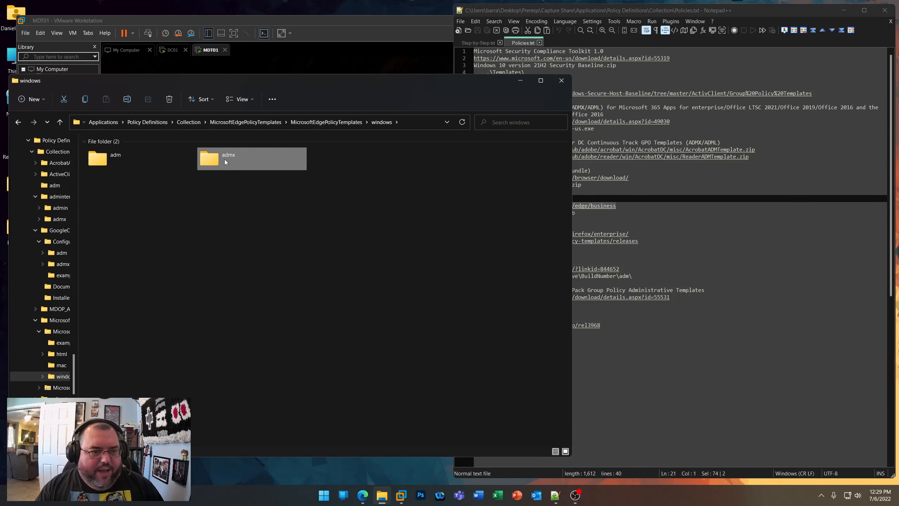
double_click(224, 158)
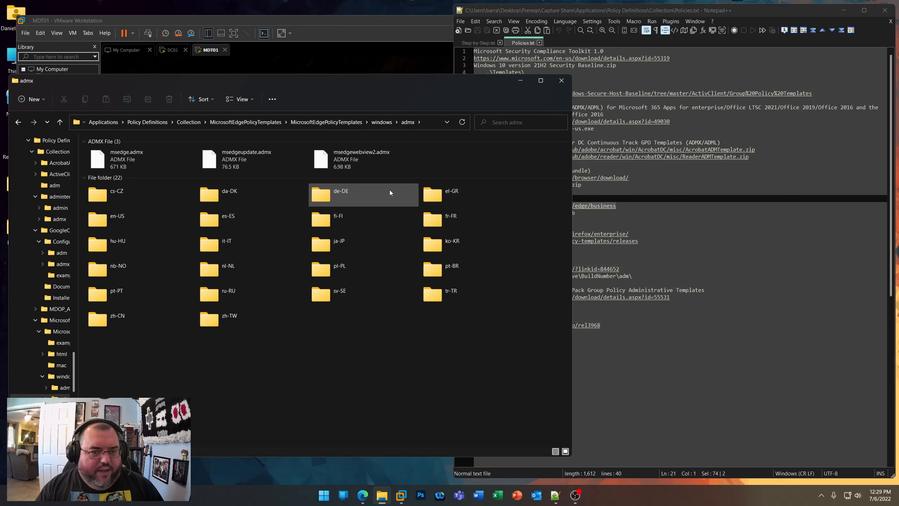
click(108, 224)
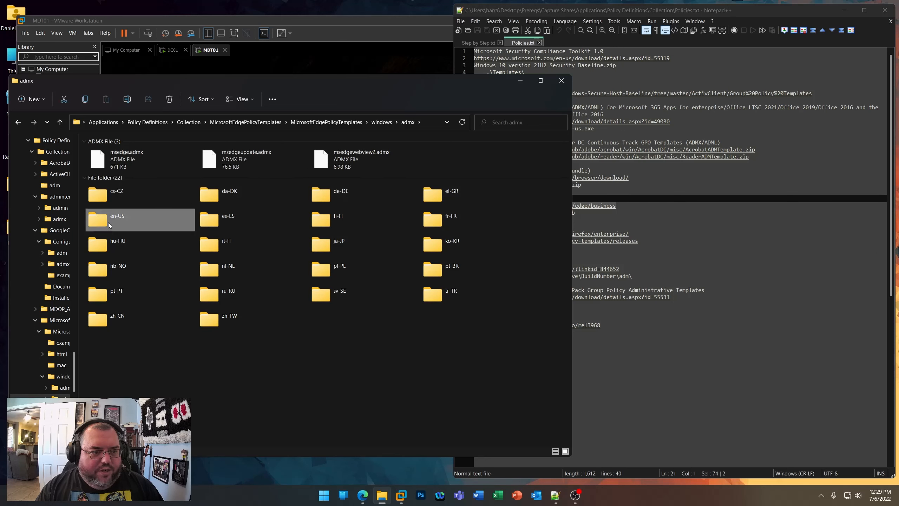
drag(445, 174, 88, 148)
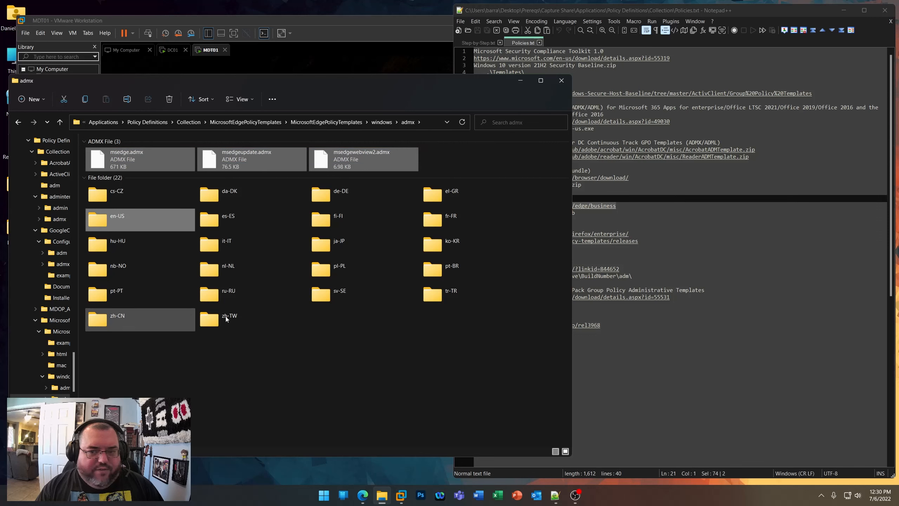
- Copy the Mozilla policy-templates releases link on GitHub from the Mozilla Firefox for Enterprise entry in Policies.txt
click(701, 223)
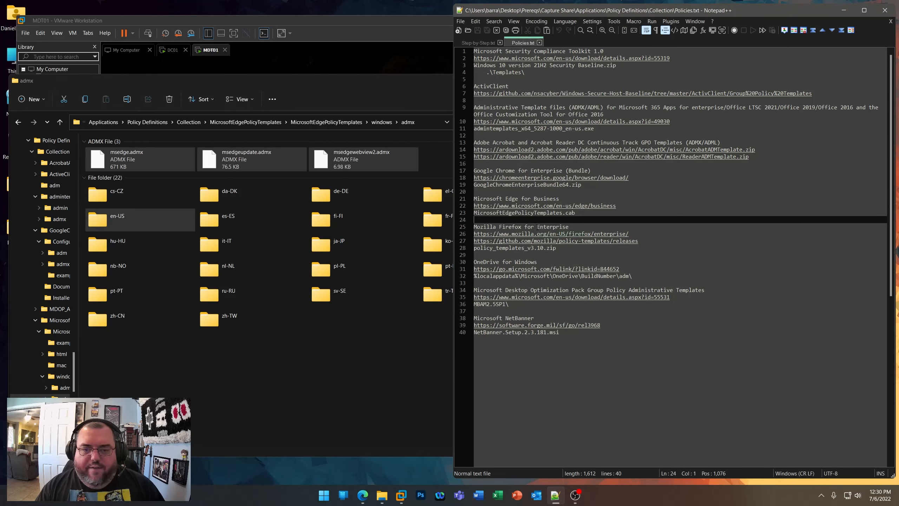
drag(647, 240, 480, 244)
right_click(508, 243)
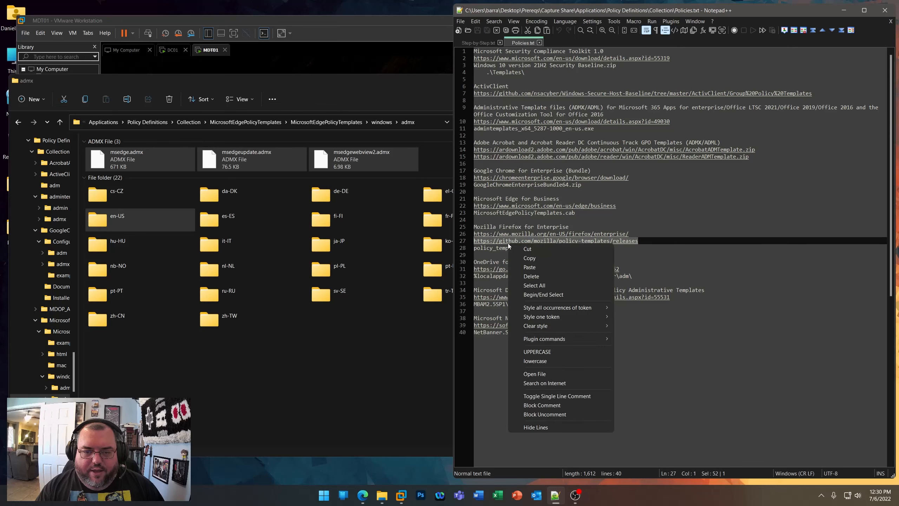
click(529, 258)
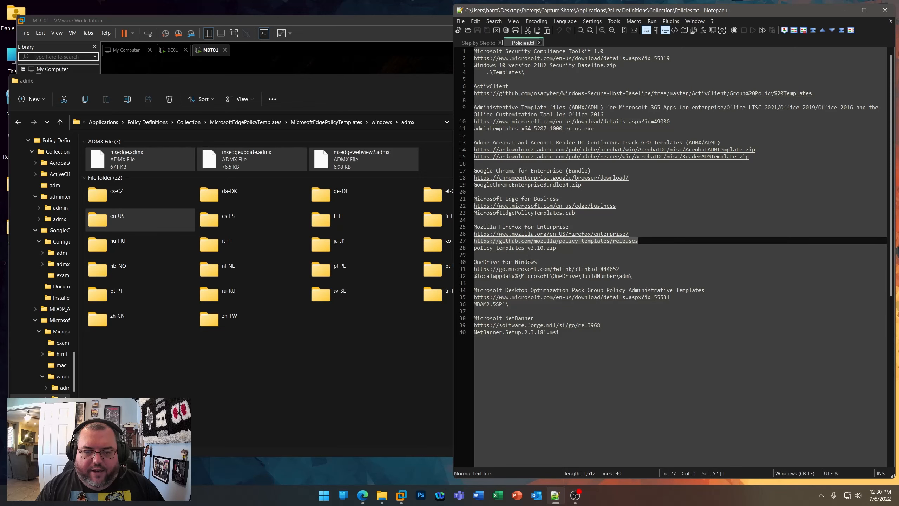
click(362, 495)
click(351, 74)
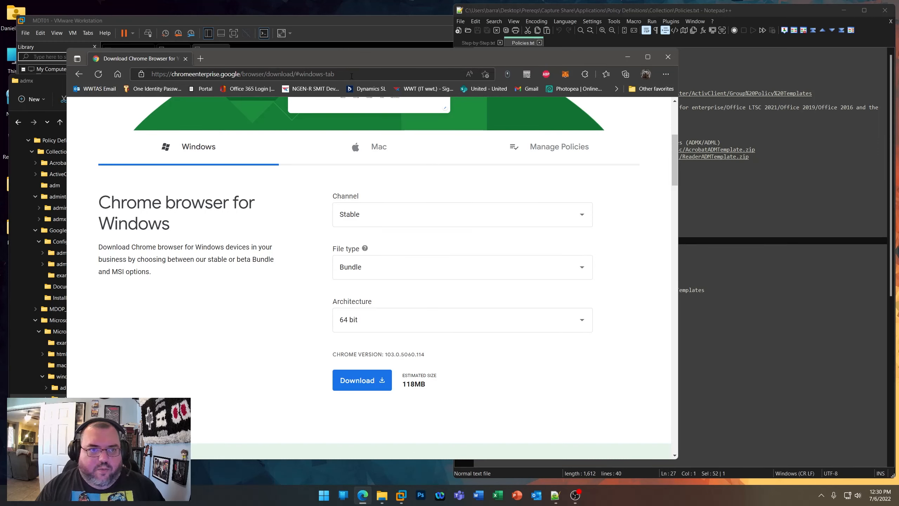
key(ctrl+v)
key(Return)
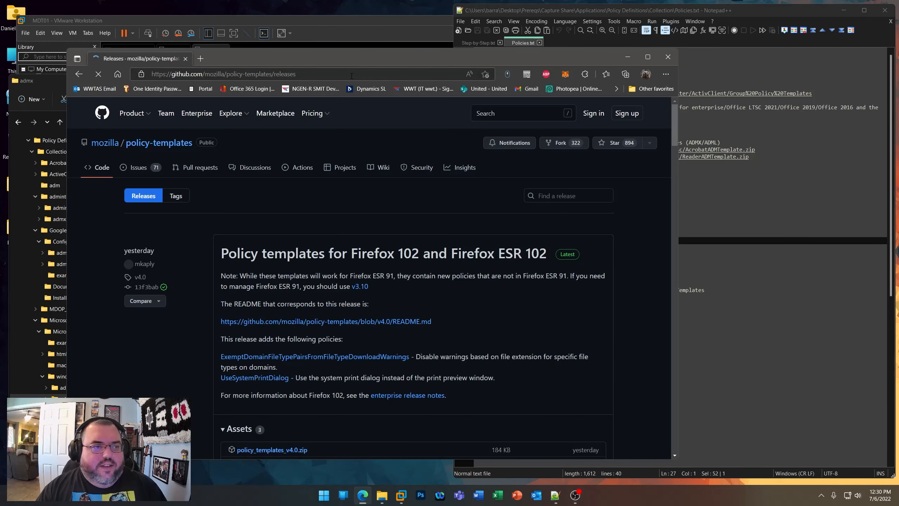
scroll(401, 352, down, 5)
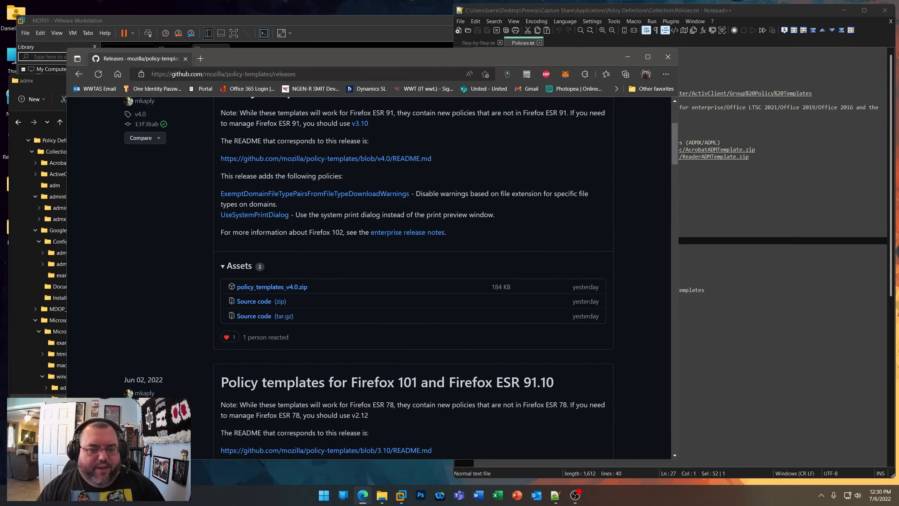
drag(603, 289, 571, 287)
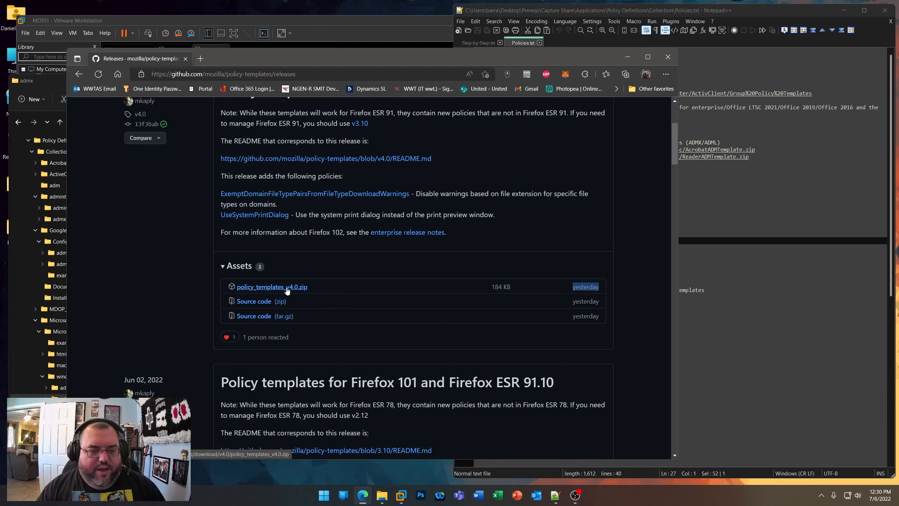
click(627, 56)
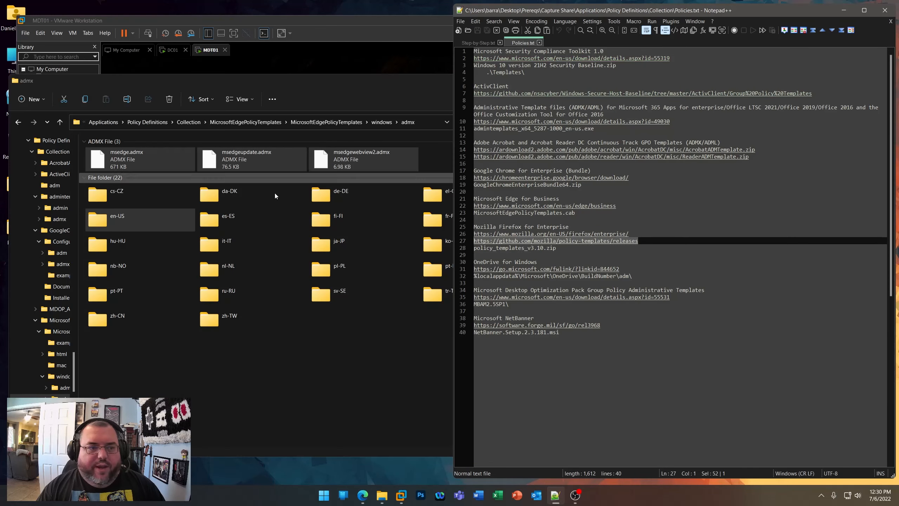
- In File Explorer, locate policy_templates_v4.0 in the Collection folder, open its windows subfolder, and select firefox.admx and mozilla.admx
click(223, 405)
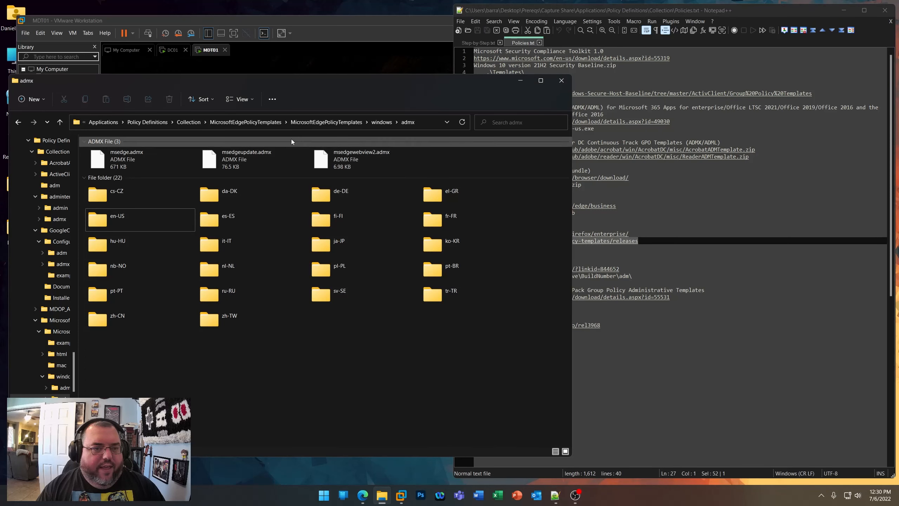
click(191, 123)
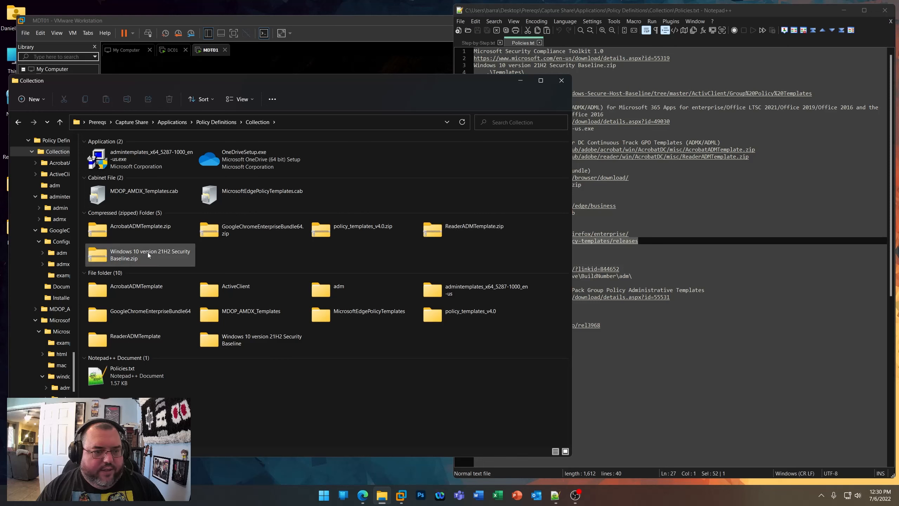
click(370, 229)
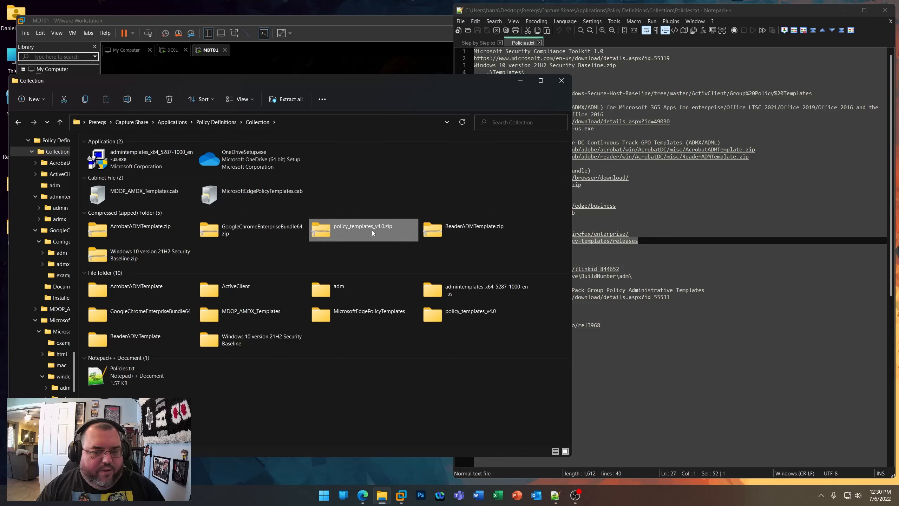
double_click(446, 323)
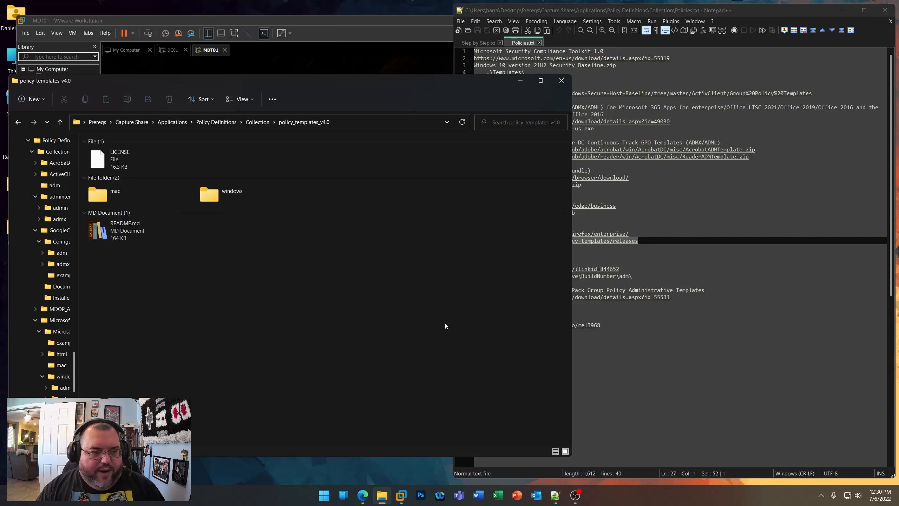
double_click(237, 200)
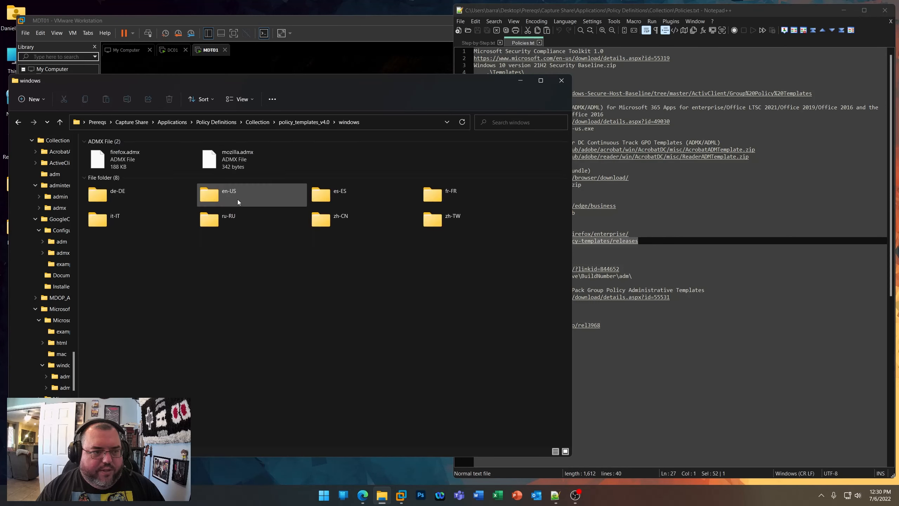
drag(157, 178, 255, 155)
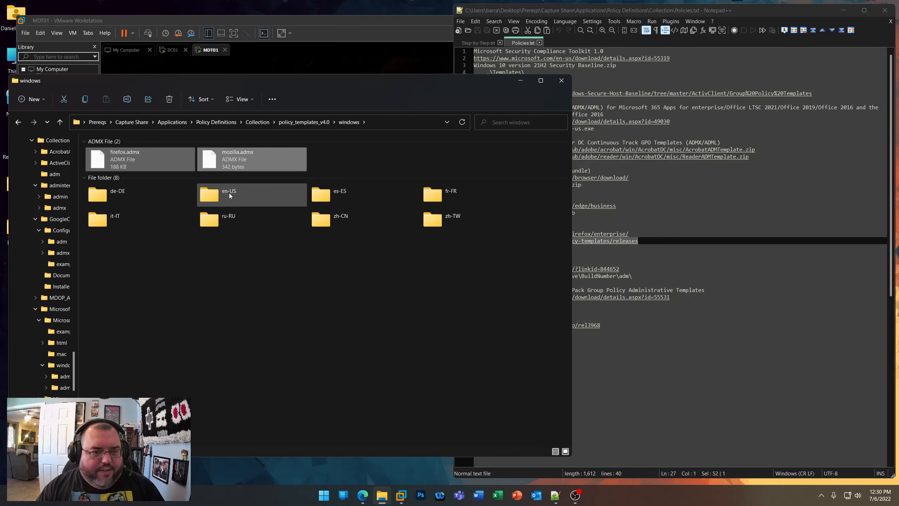
- In the Notepad++ notes, change the Mozilla Firefox template file name to policy_templates_v4.0.zip and save Policies.txt
click(729, 350)
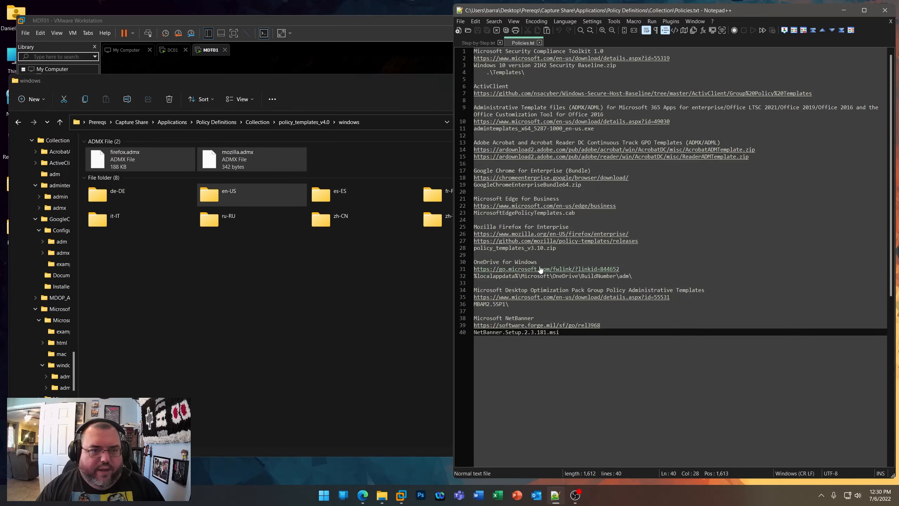
drag(531, 249, 544, 248)
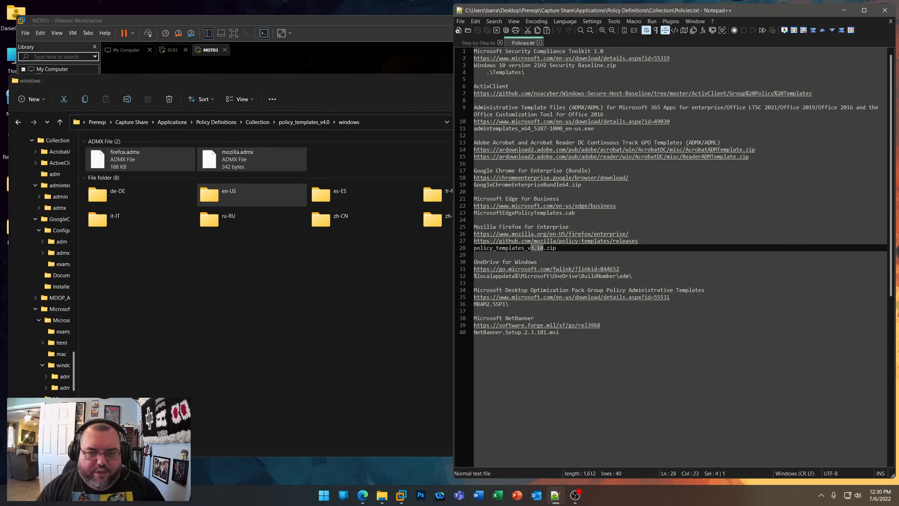
text(4.0)
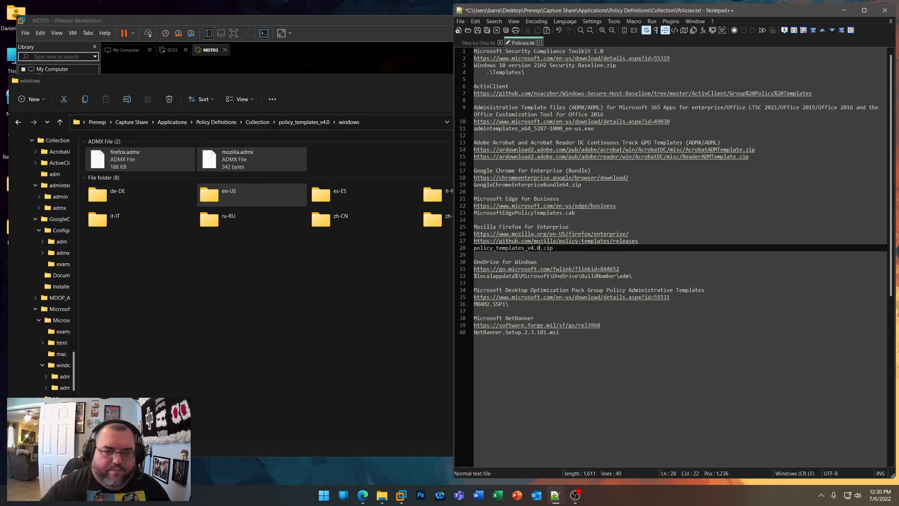
click(478, 31)
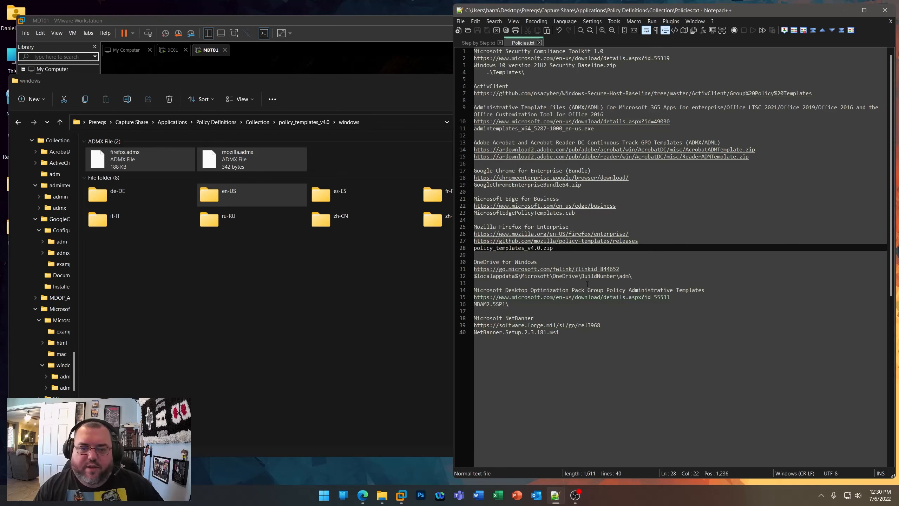
- Review the OneDrive for Windows download link and its local adm folder path in Policies.txt
drag(626, 268, 473, 269)
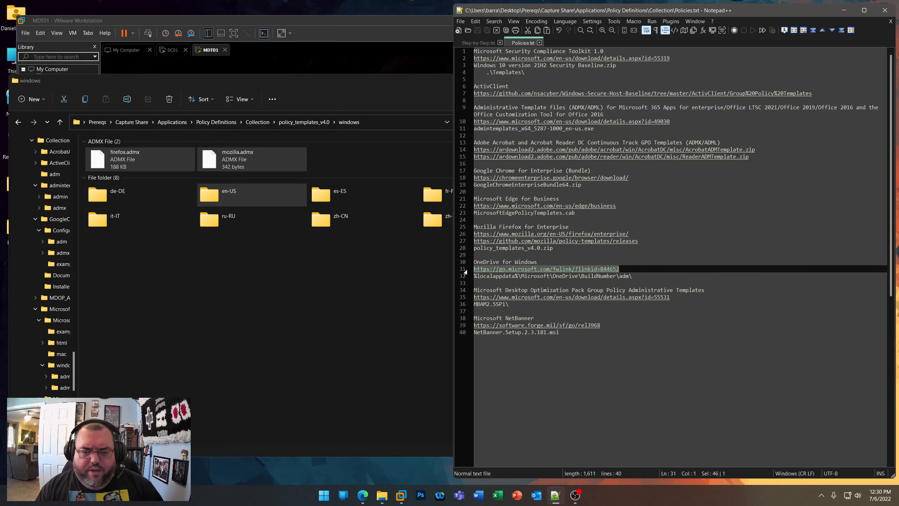
drag(638, 276, 473, 276)
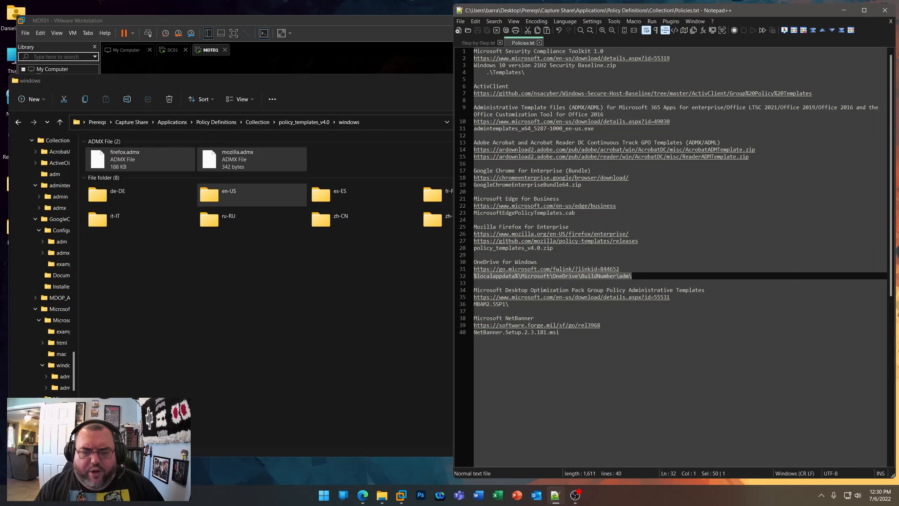
click(521, 276)
drag(581, 277, 616, 276)
click(638, 278)
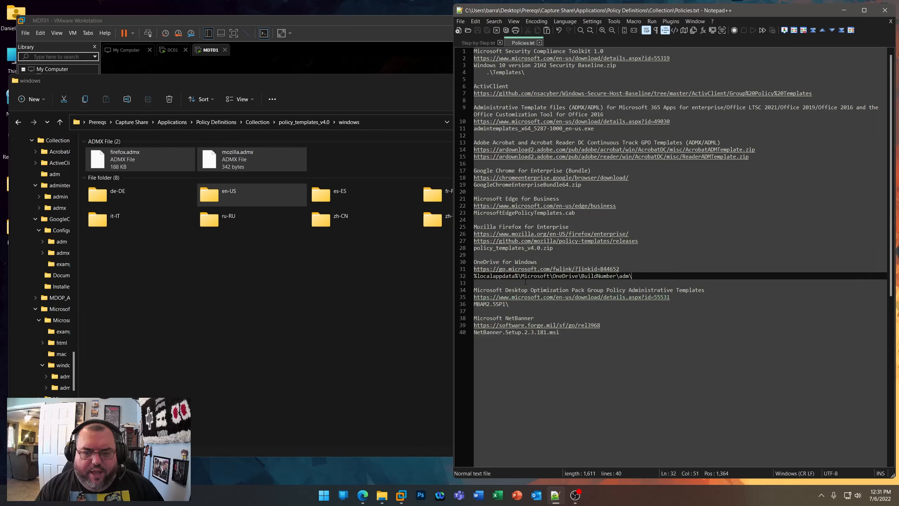
- Copy the Microsoft Desktop Optimization Pack template download link from Policies.txt
drag(686, 298, 473, 299)
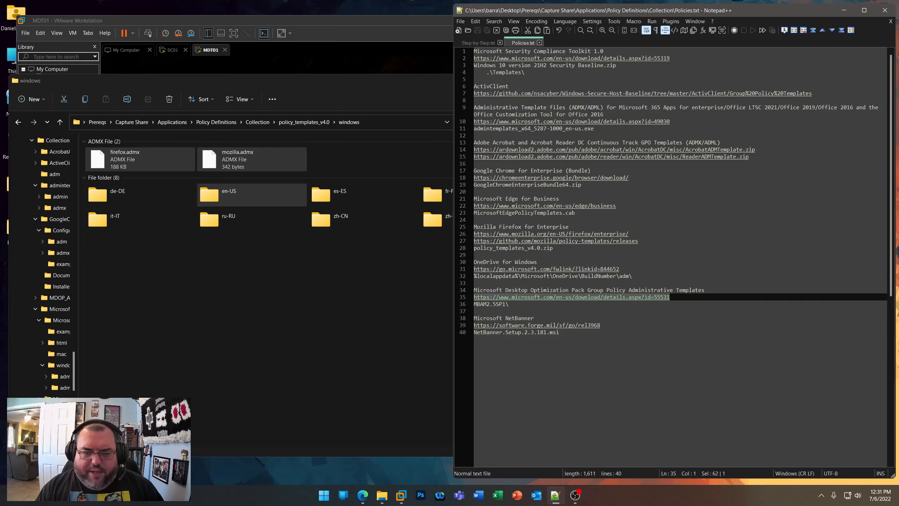
right_click(520, 298)
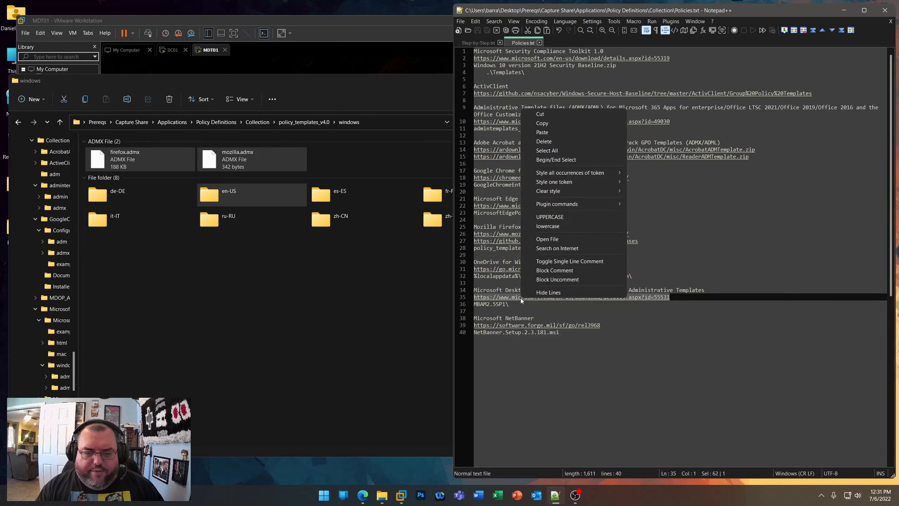
click(552, 124)
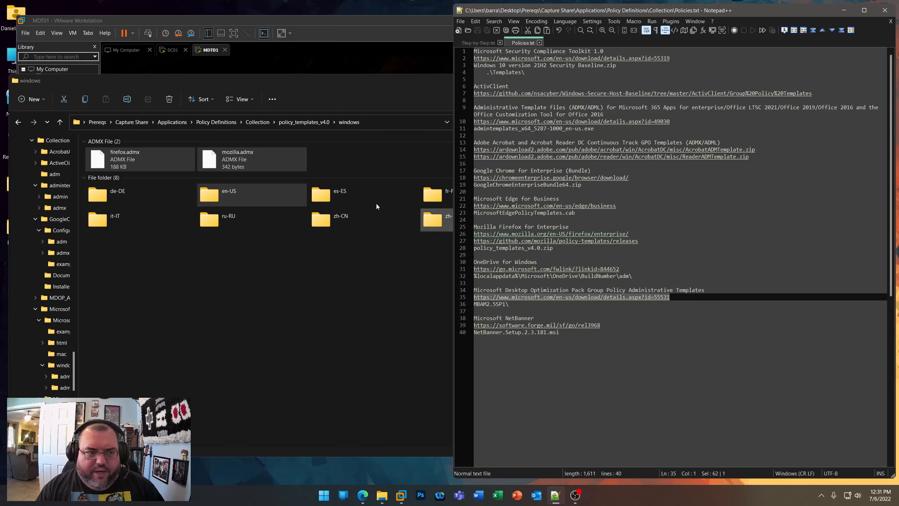
- In File Explorer, return to Collection, view the 7-Zip extraction options for MDOP_AMDX_Templates.cab, and open the MDOP_AMDX_Templates folder
click(253, 122)
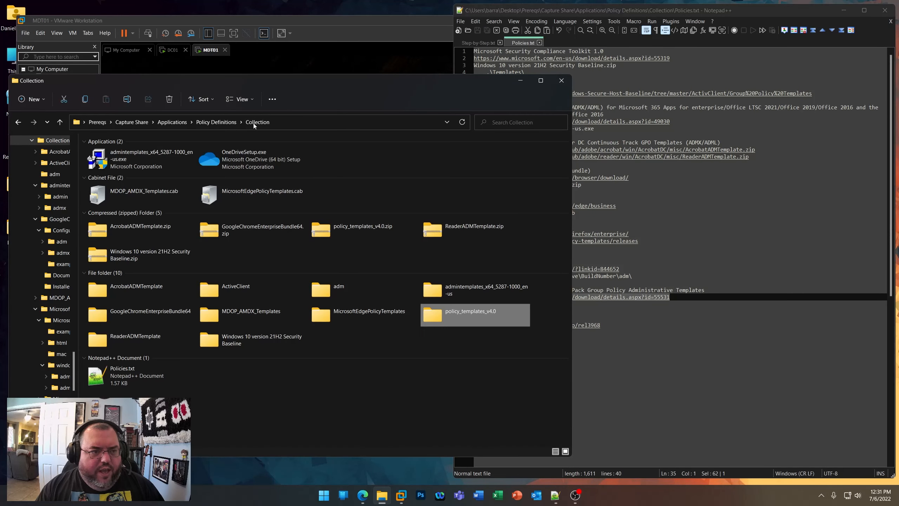
right_click(142, 192)
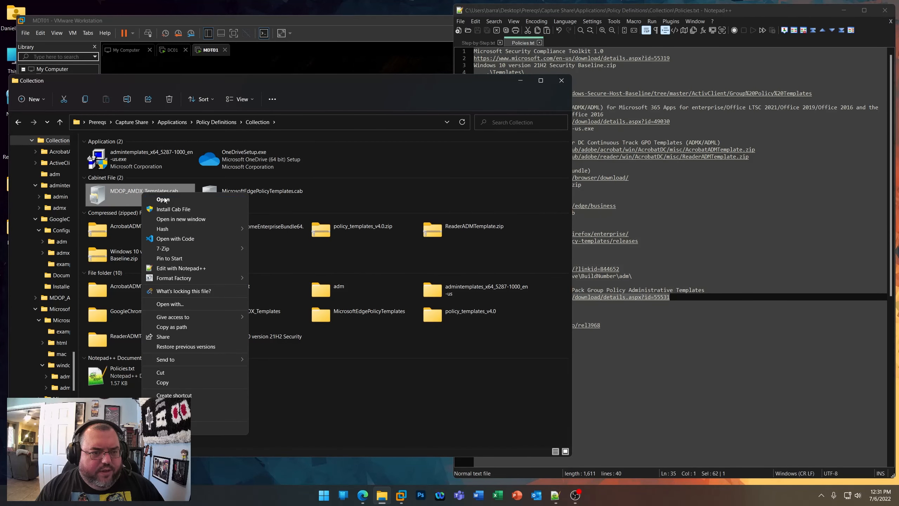
mouse_move(190, 248)
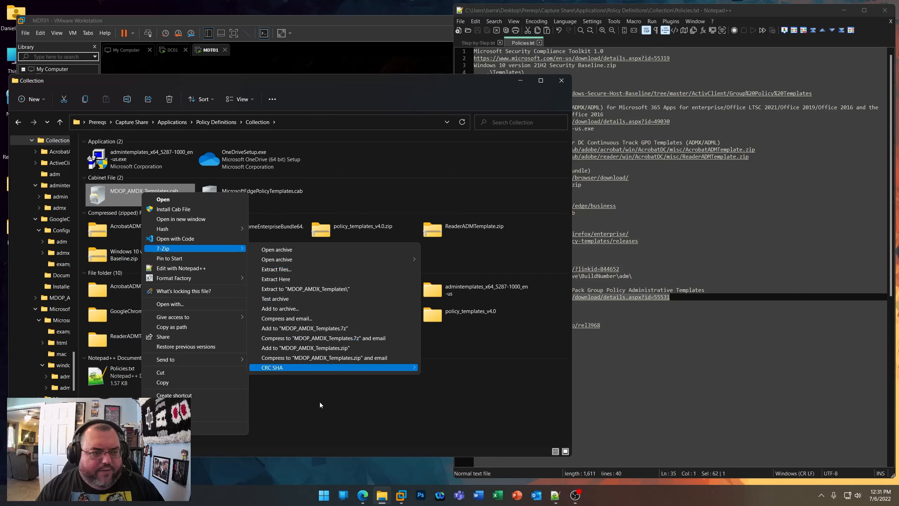
click(379, 423)
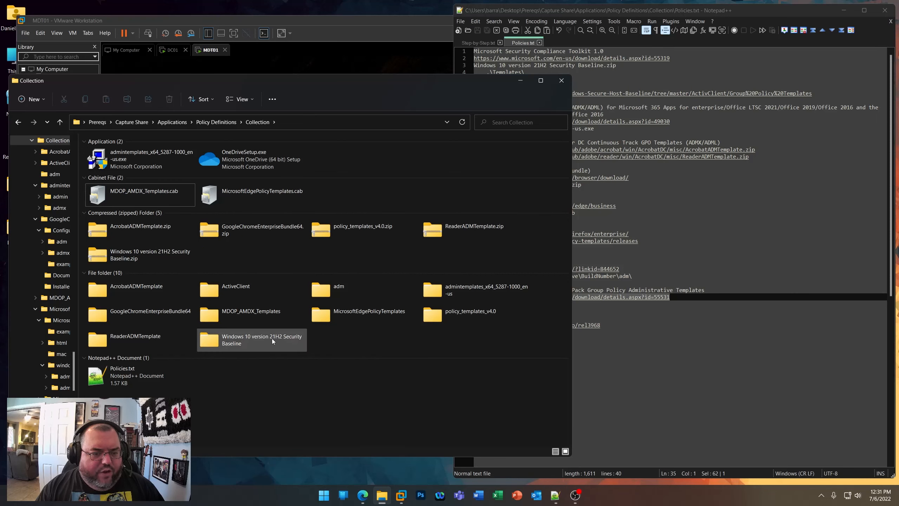
click(225, 315)
double_click(225, 314)
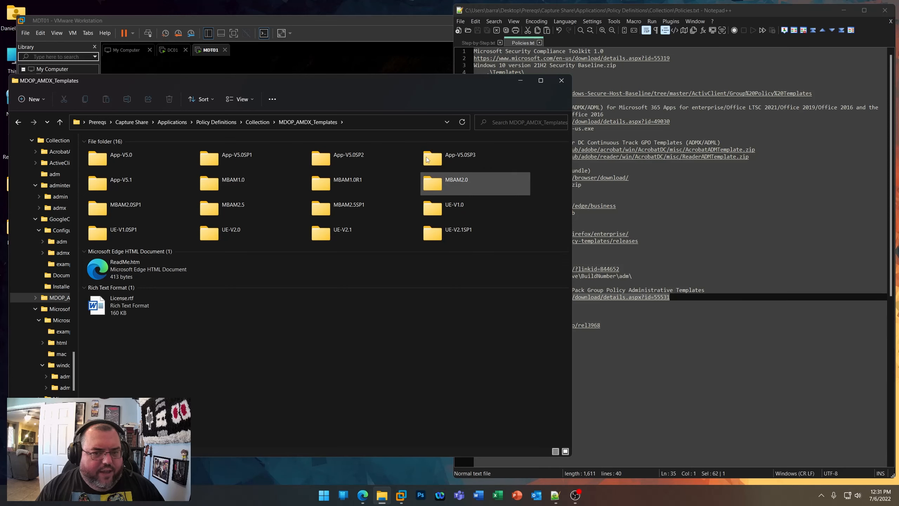
- Find the MBAM2.5SP1 entry in the notes, open that folder in File Explorer, and select the BitLocker ADMX files and en-us folder
click(659, 313)
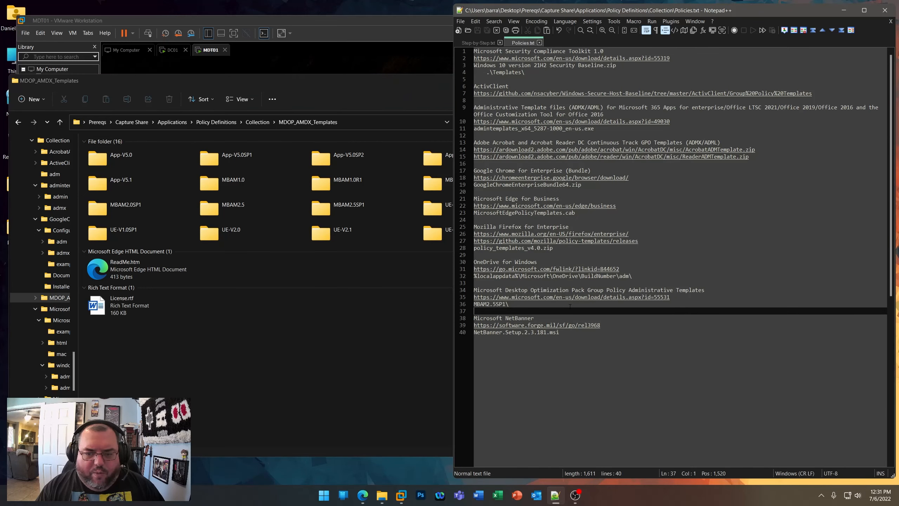
drag(510, 305, 473, 304)
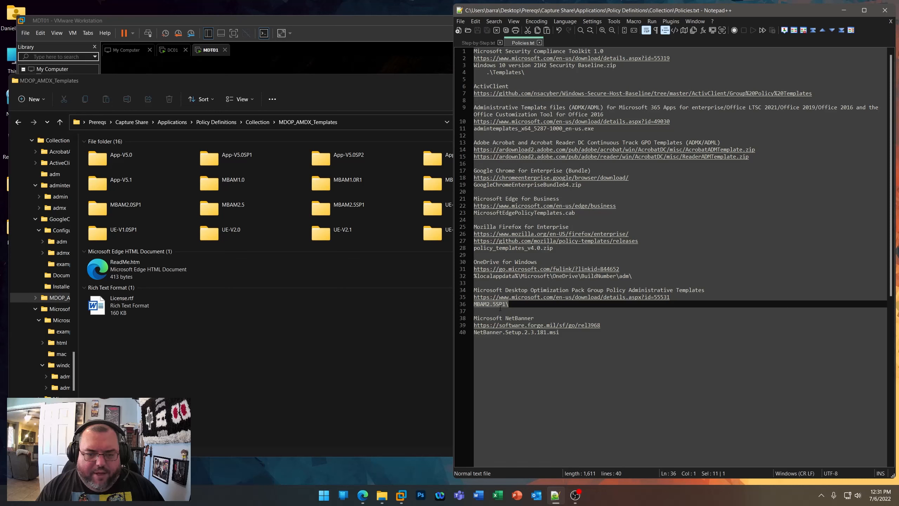
click(336, 210)
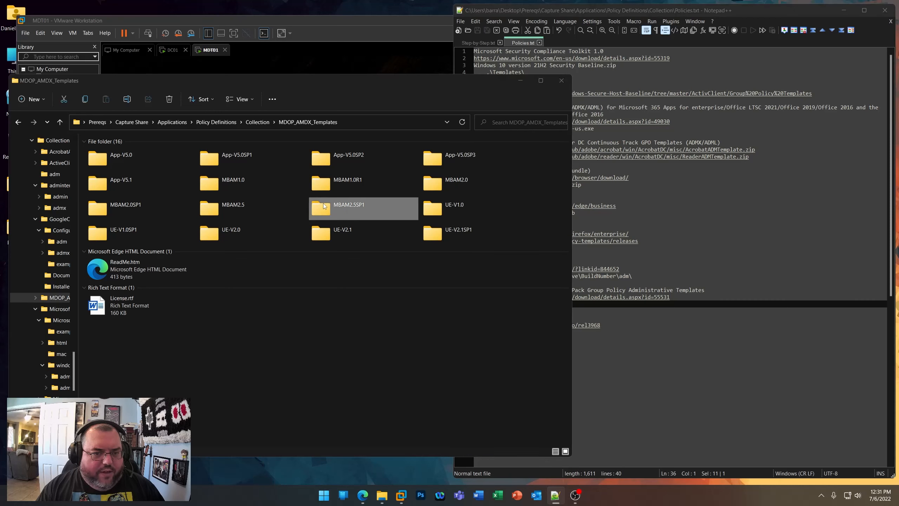
double_click(323, 206)
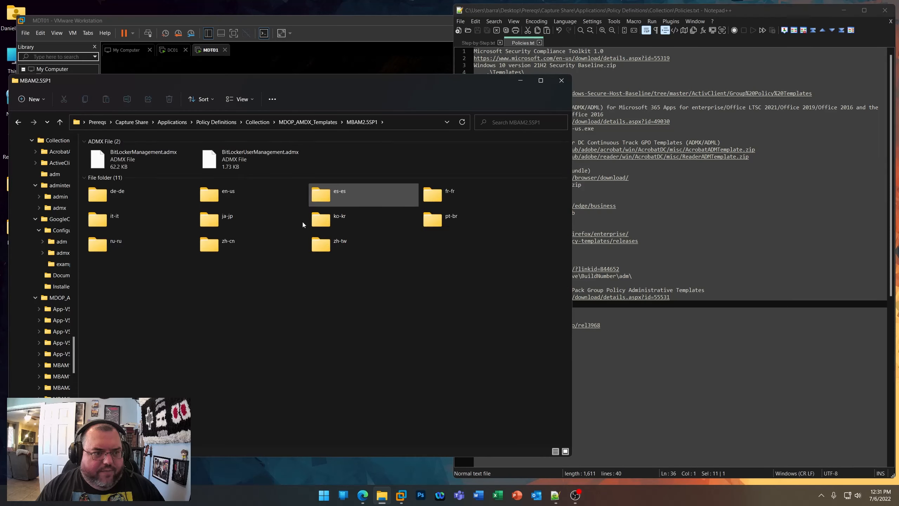
drag(404, 162, 127, 150)
click(236, 202)
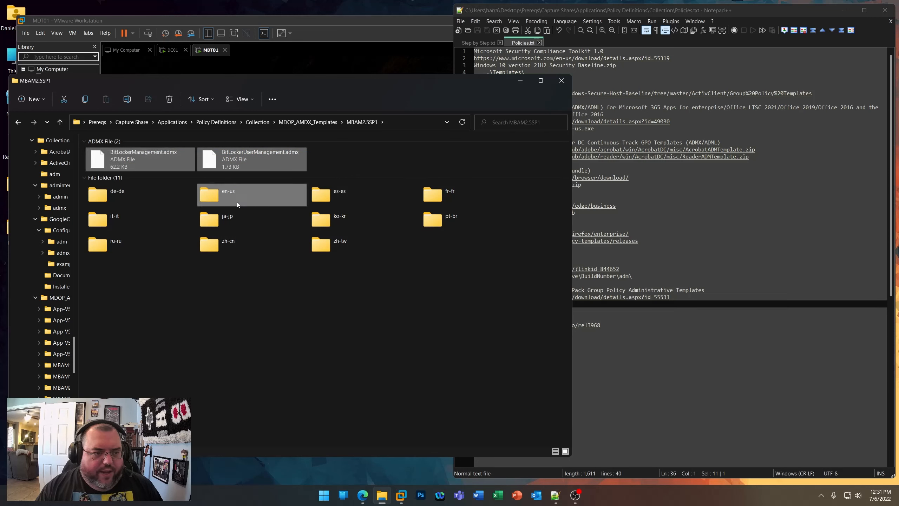
- Copy the Microsoft NetBanner download link from Policies.txt and paste it into the Edge address bar without loading the page
click(610, 350)
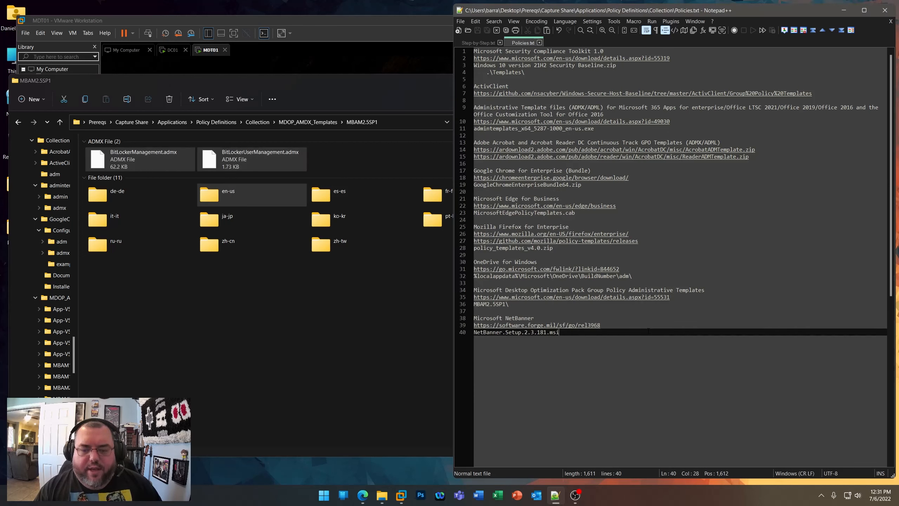
drag(606, 325, 474, 325)
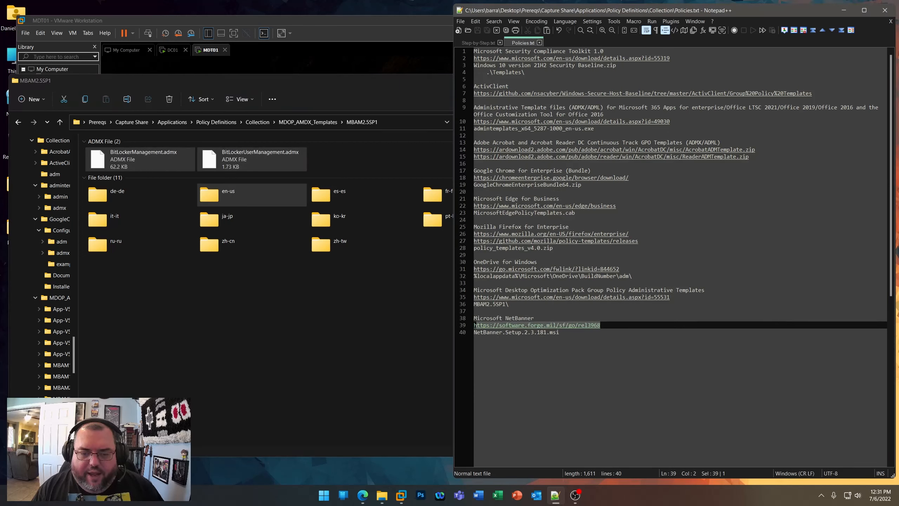
right_click(498, 325)
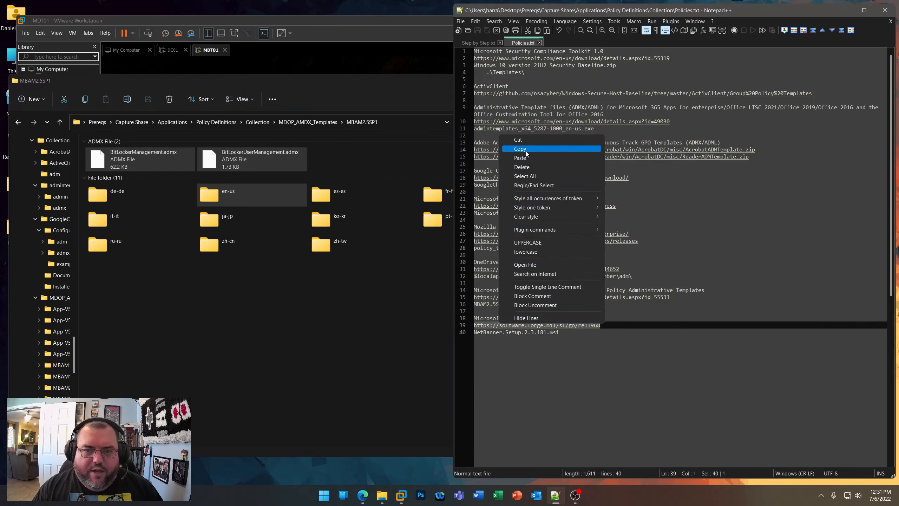
click(520, 149)
click(360, 501)
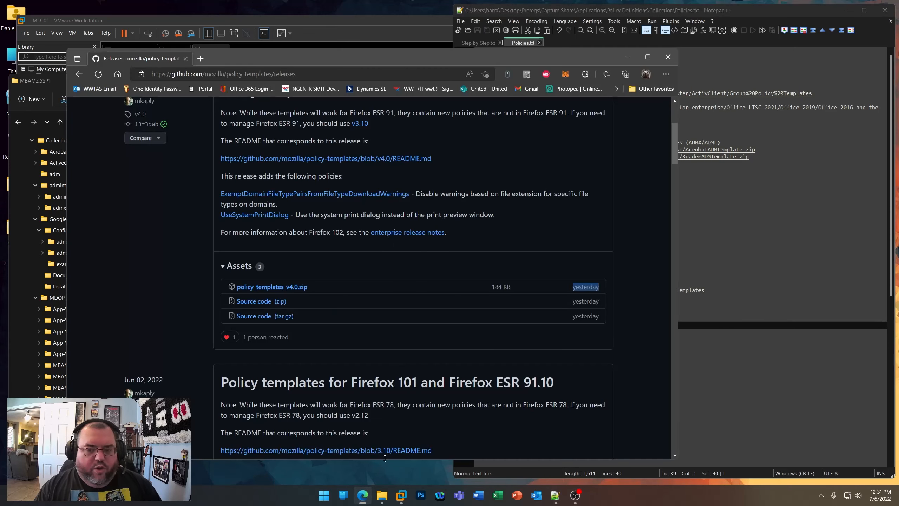
click(290, 70)
key(ctrl+v)
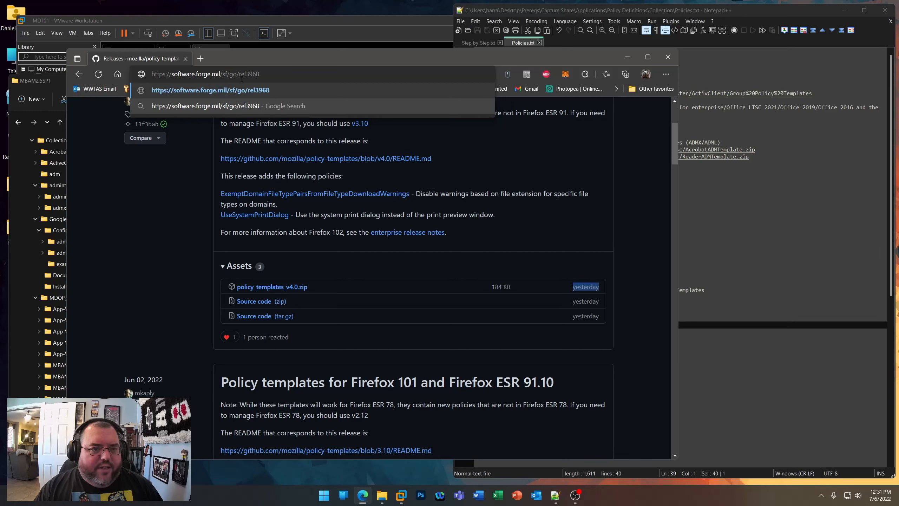
click(627, 57)
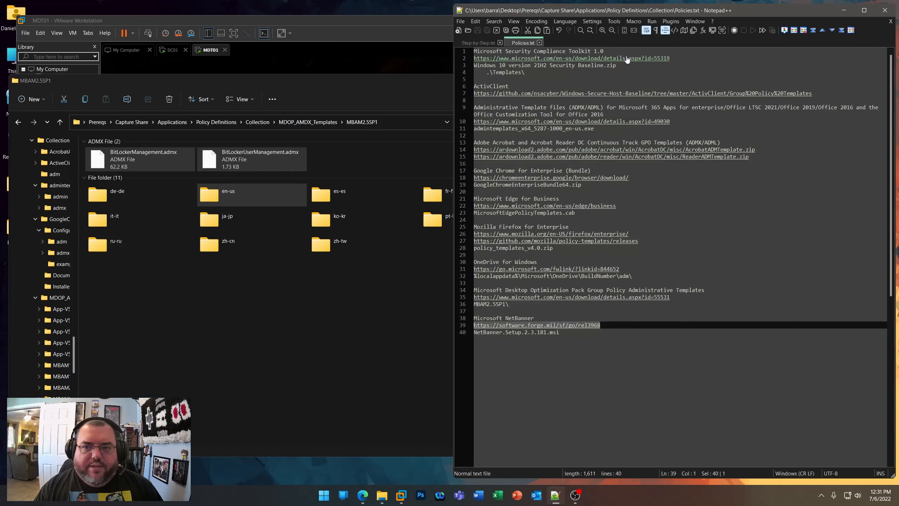
- Review the Microsoft NetBanner download link and its NetBanner.Setup.2.3.181.msi installer entry in Policies.txt
click(619, 360)
drag(601, 325, 474, 324)
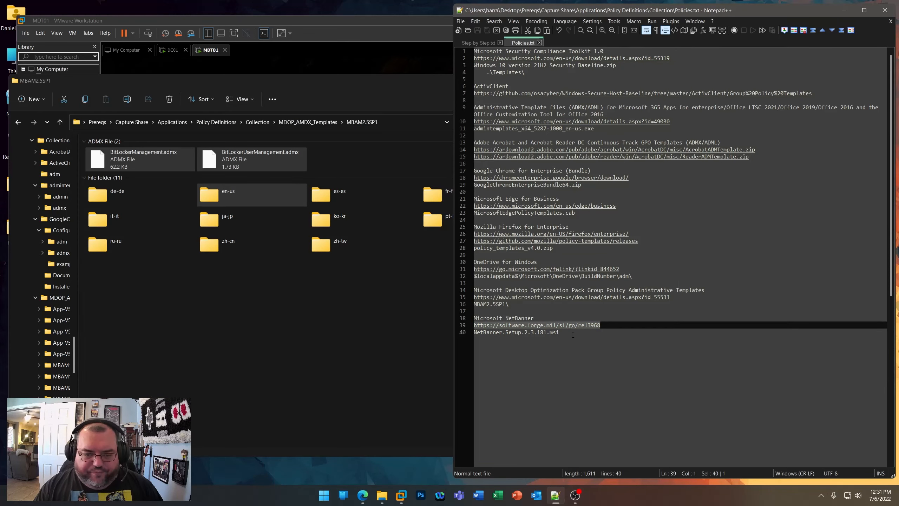
drag(572, 335, 474, 332)
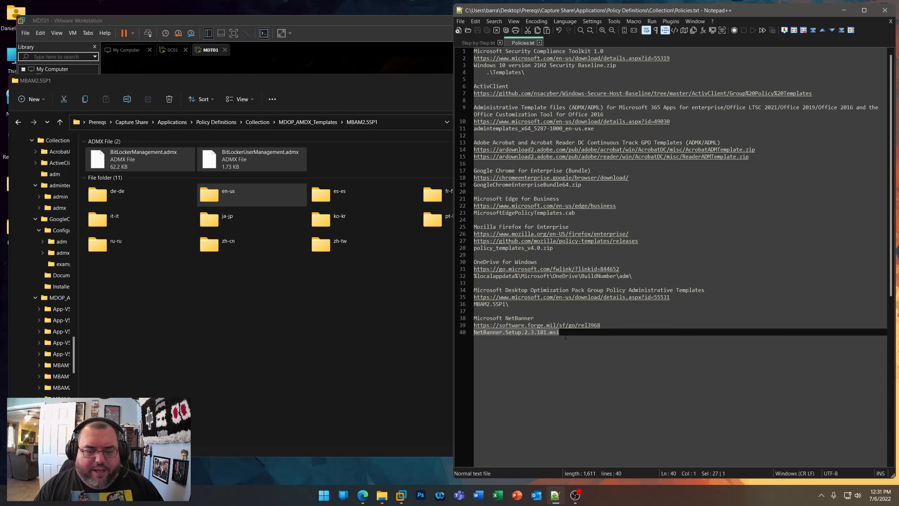
- In File Explorer, go back to Policy Definitions and open the PolicyDefinitions folder inside POLICYDEFS
click(274, 261)
click(221, 122)
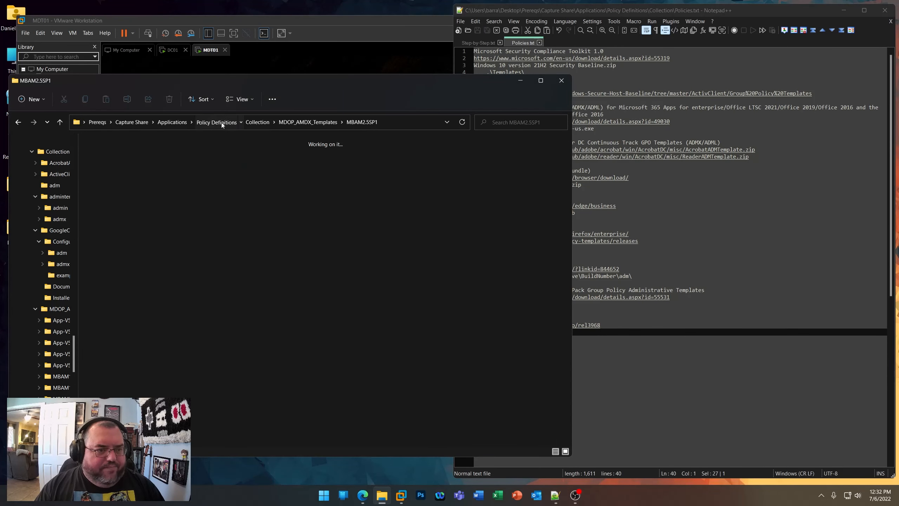
double_click(219, 164)
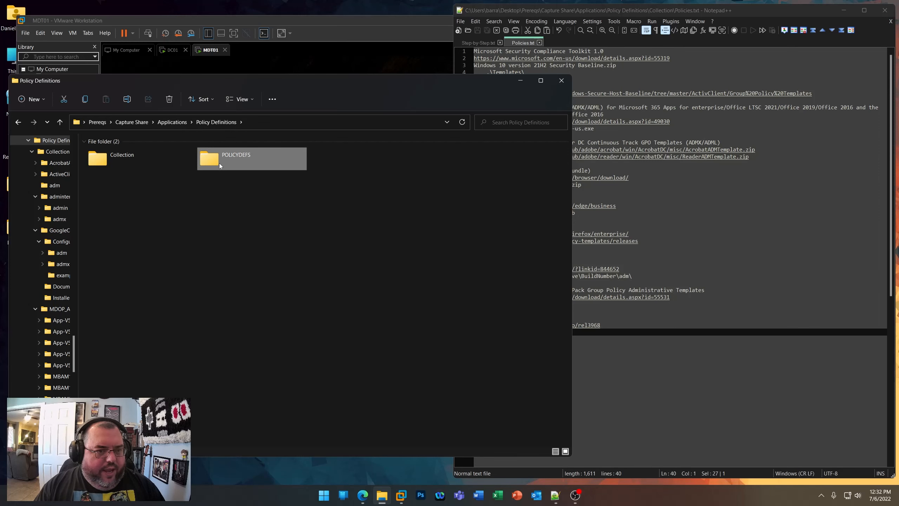
double_click(148, 161)
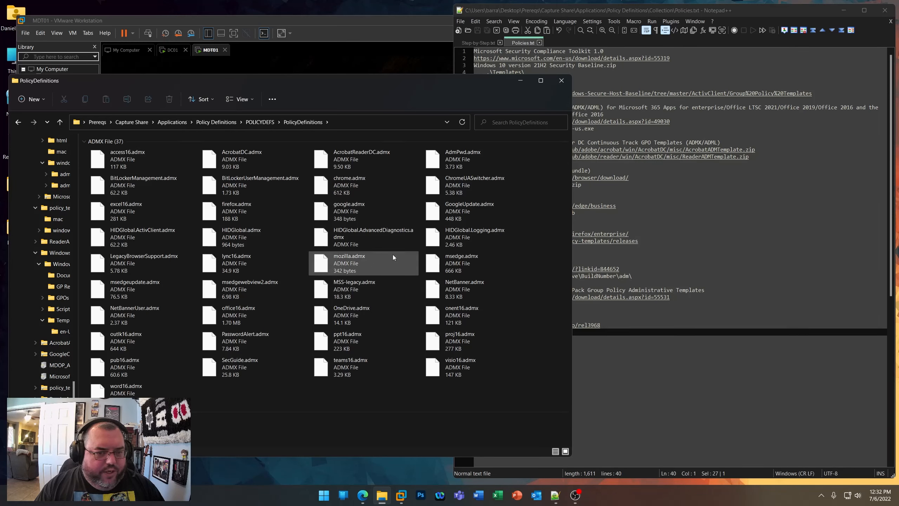
- Examine the collected Edge, HID Global, Chrome, Google and Firefox ADMX files, and view the matching ADML files in the en-US folder
click(109, 165)
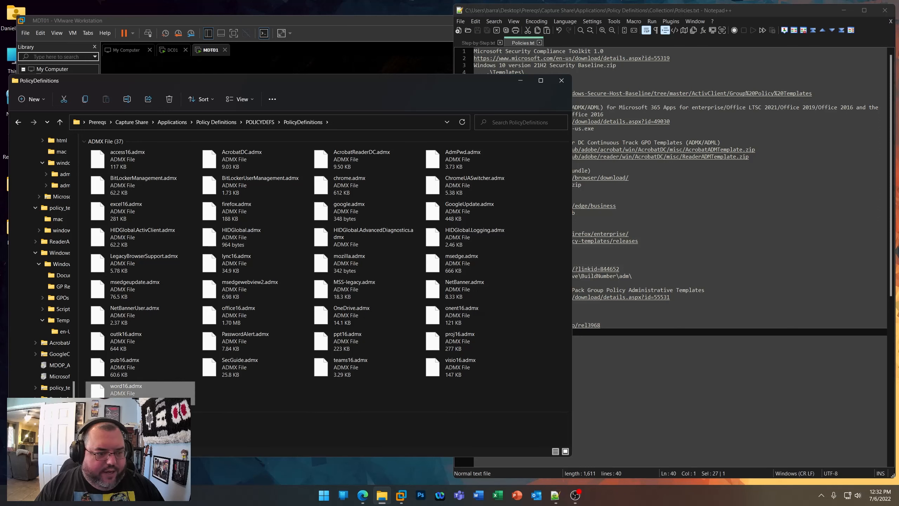
click(467, 286)
click(448, 257)
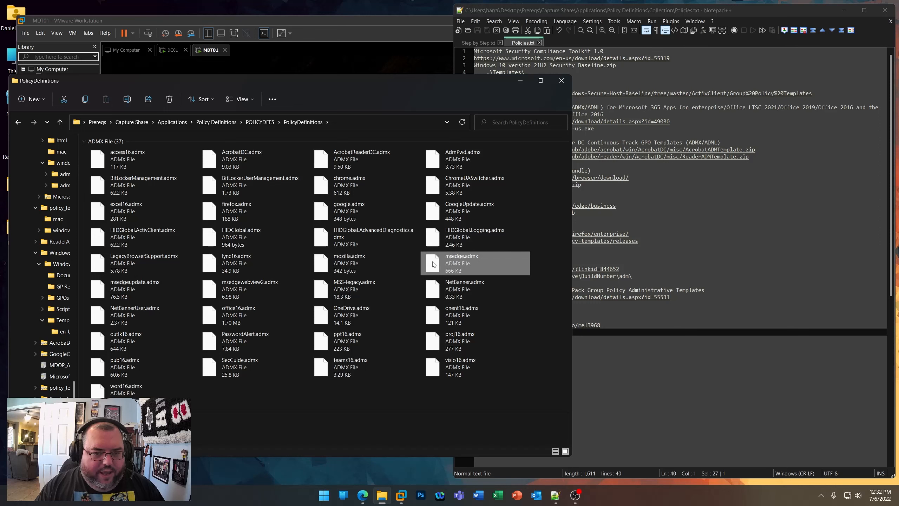
click(340, 233)
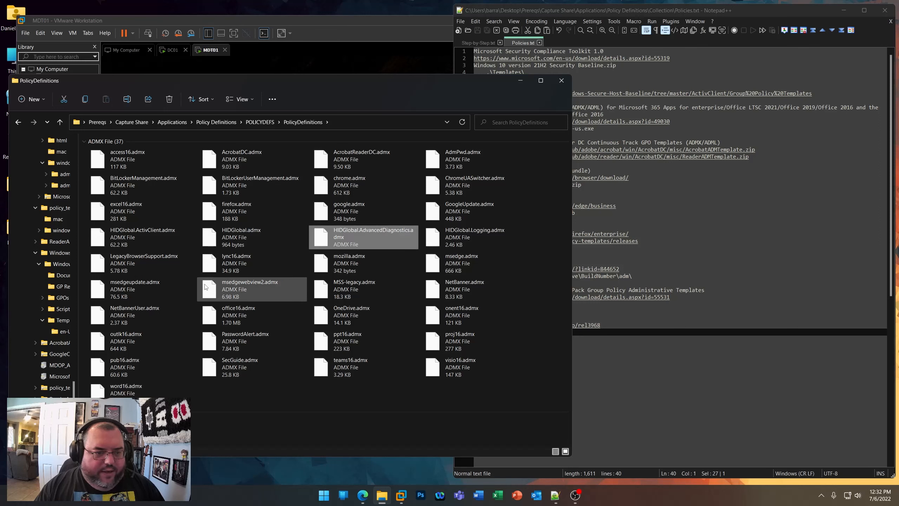
click(350, 185)
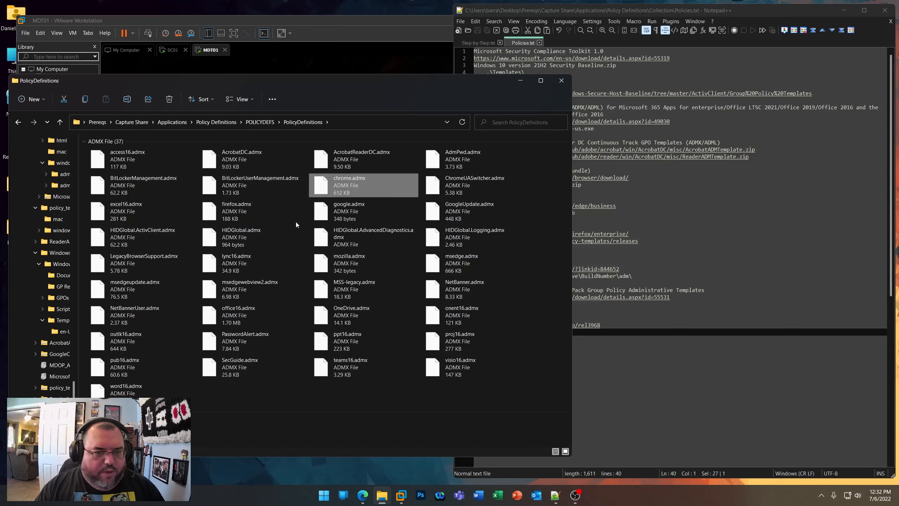
click(345, 212)
click(241, 211)
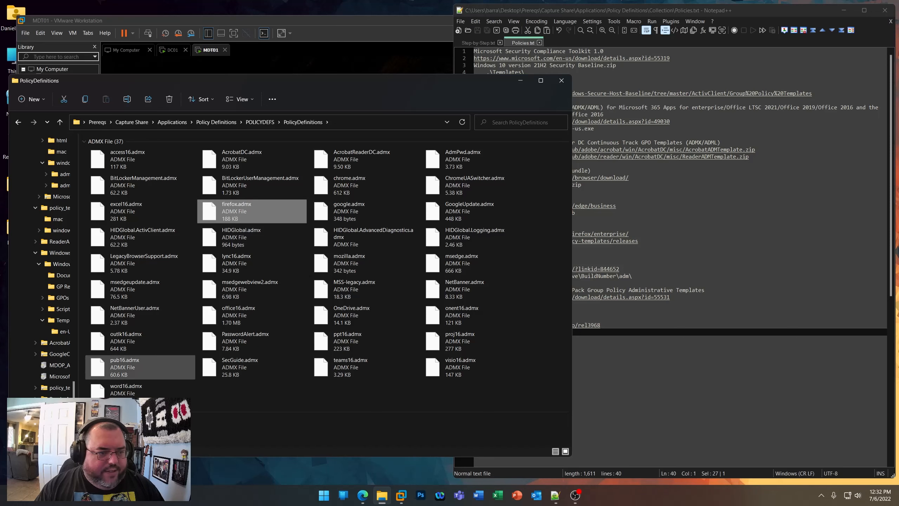
click(222, 428)
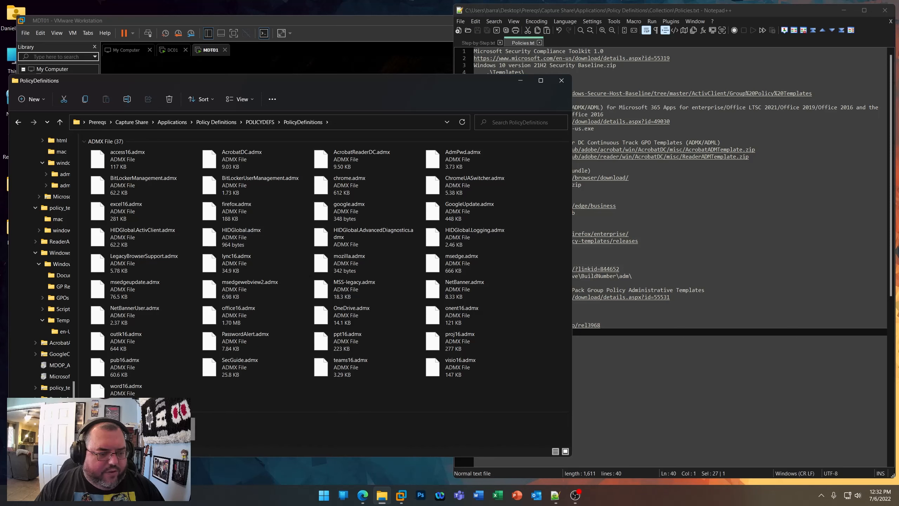
key(alt+Left)
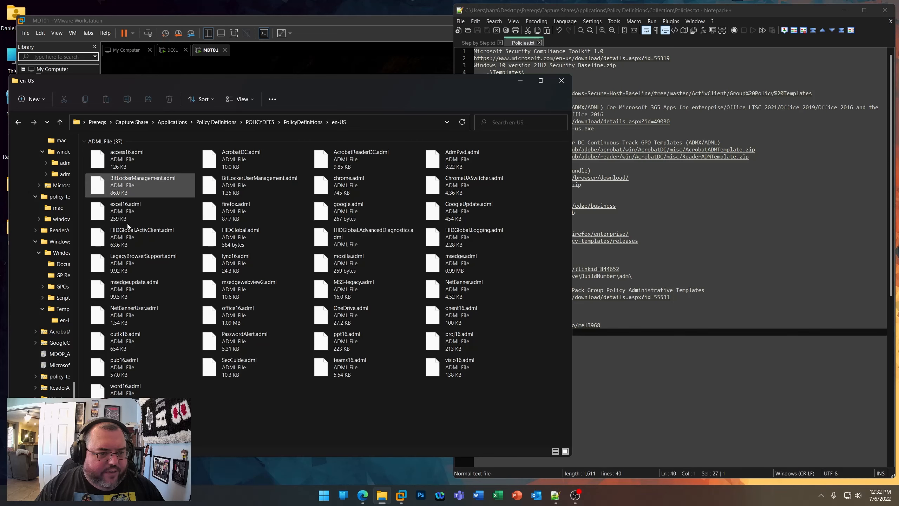
- Review the XCOPY destination path in the POLICYDEFS Install.bat using Notepad++, and close both it and Policies.txt
click(256, 122)
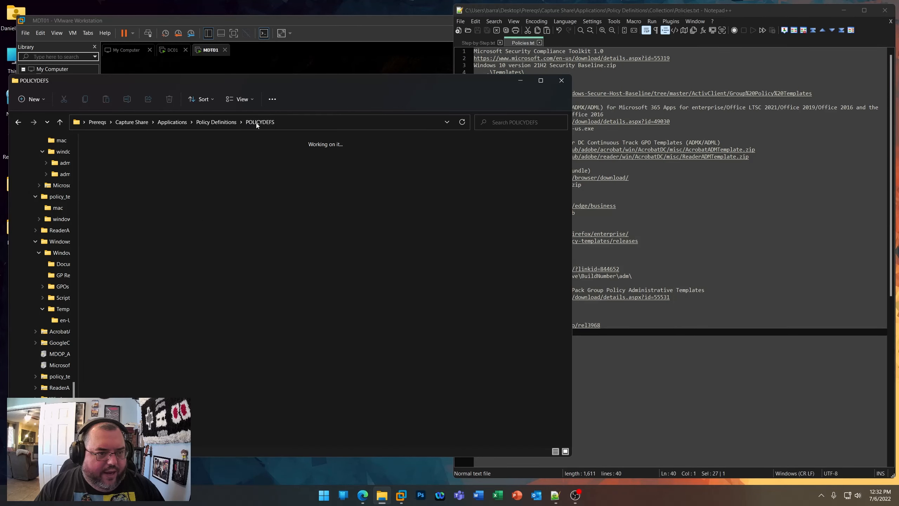
right_click(124, 231)
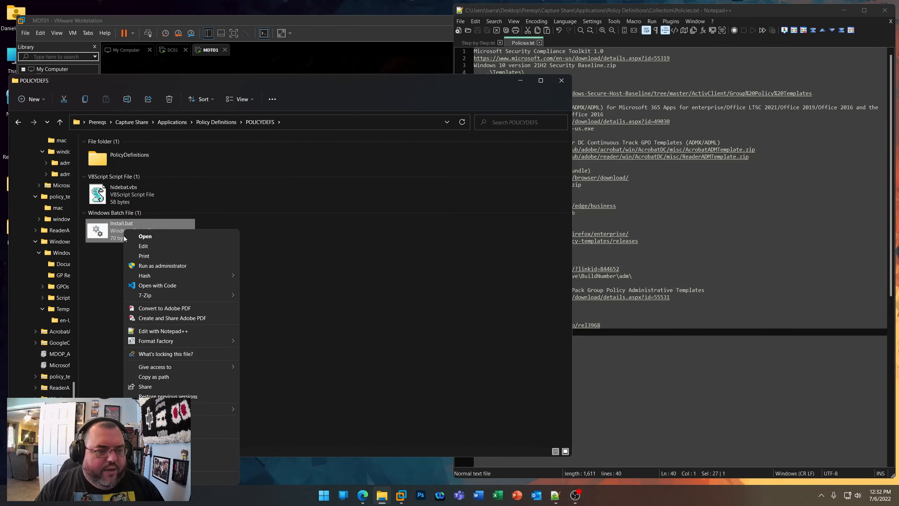
click(186, 331)
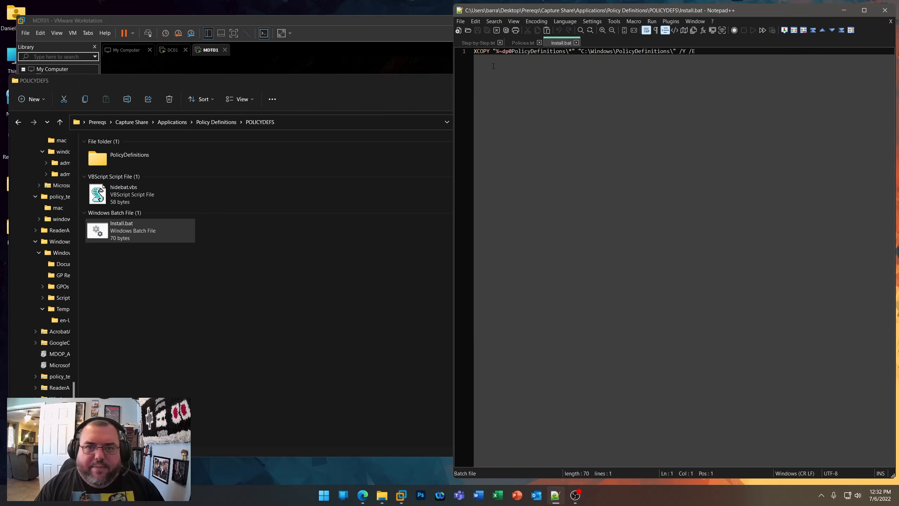
key(End)
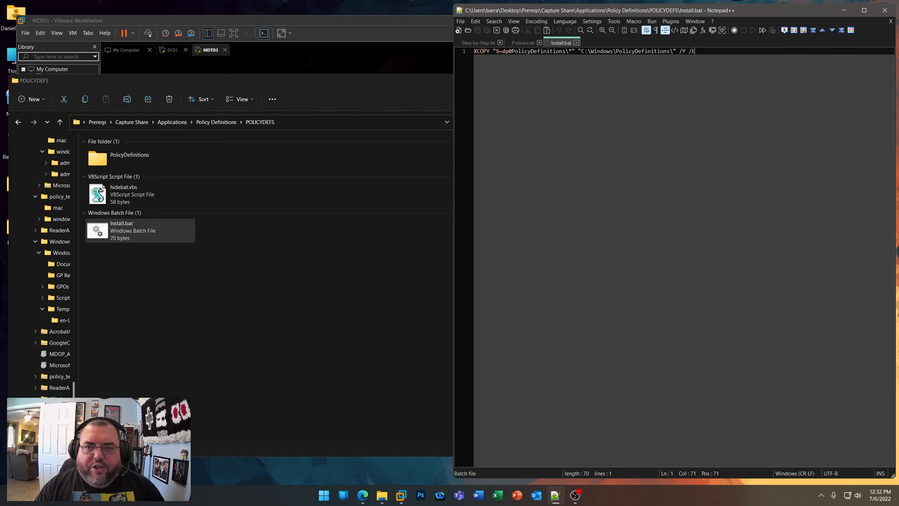
drag(581, 51, 676, 51)
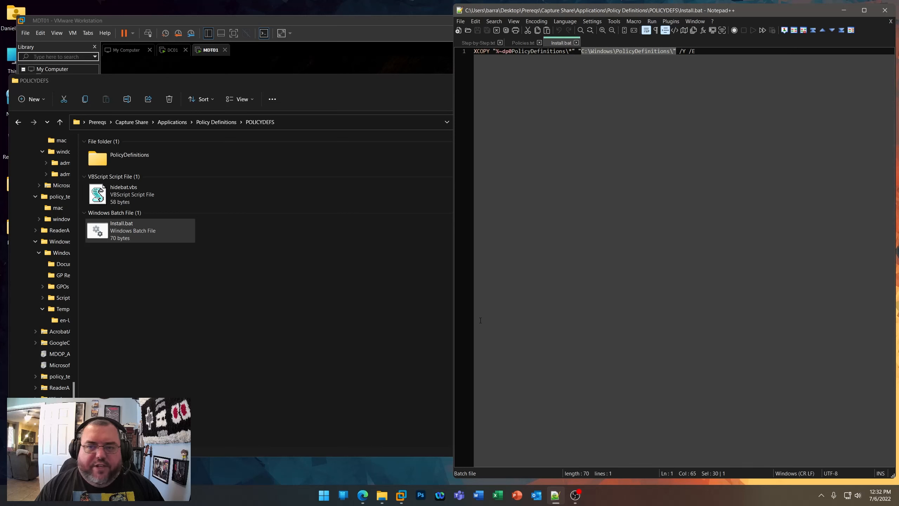
click(576, 42)
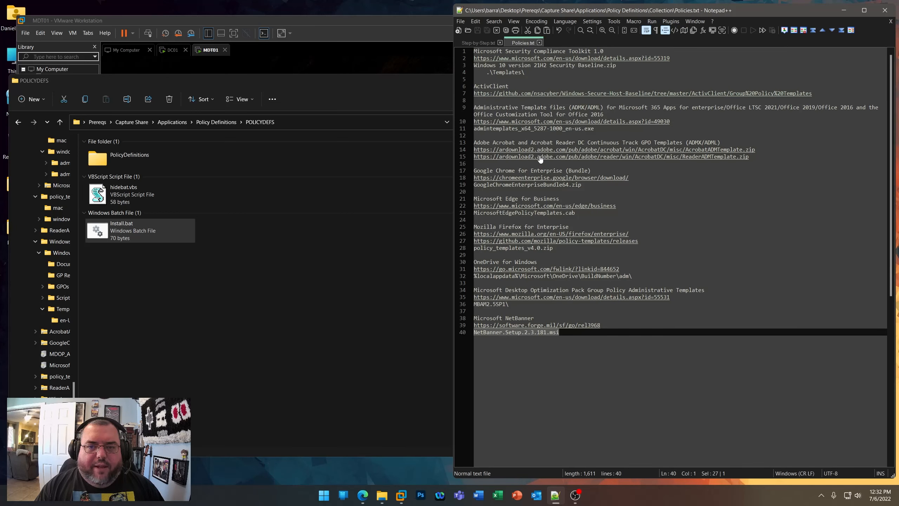
click(539, 43)
- In File Explorer, return to Applications and open the POWERSHELL7 folder inside PowerShell 7
click(361, 93)
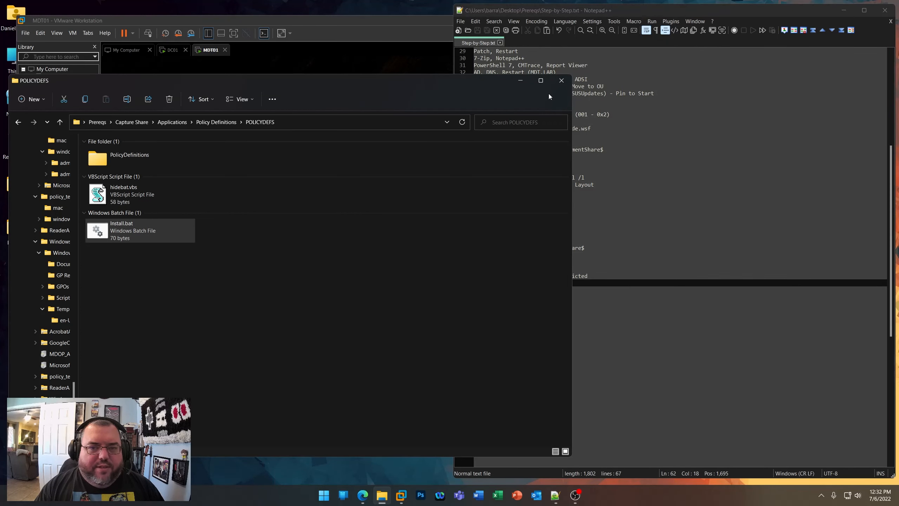
click(172, 122)
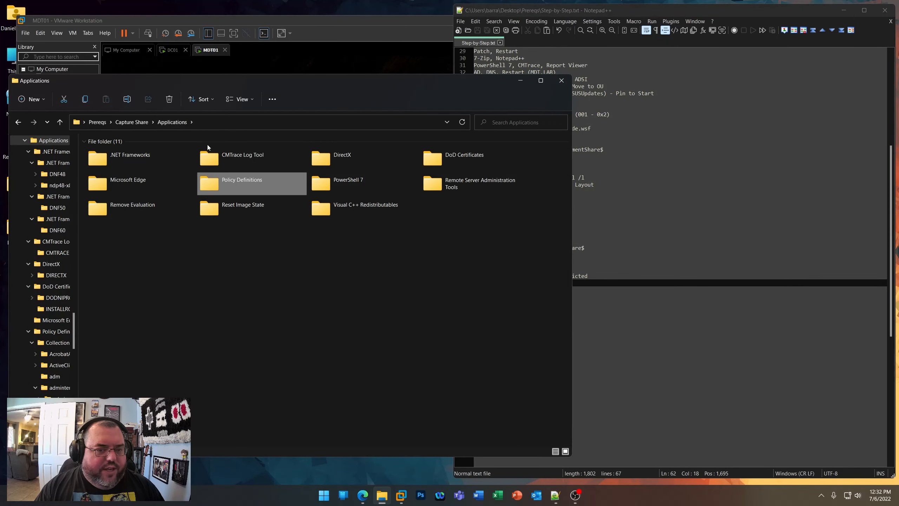
double_click(323, 186)
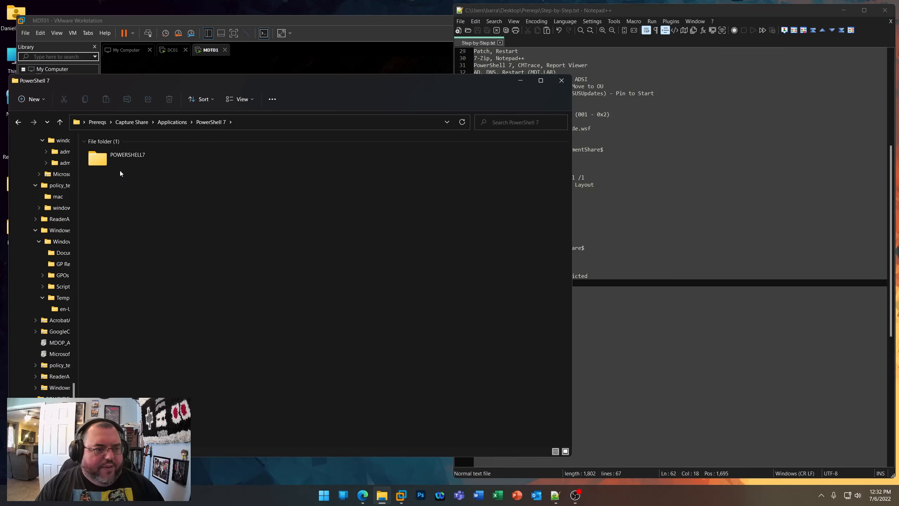
double_click(119, 160)
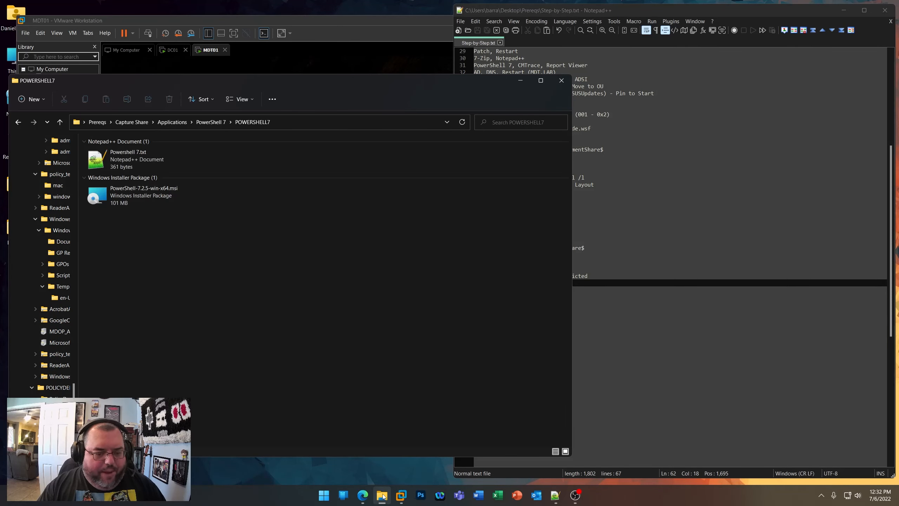
click(361, 497)
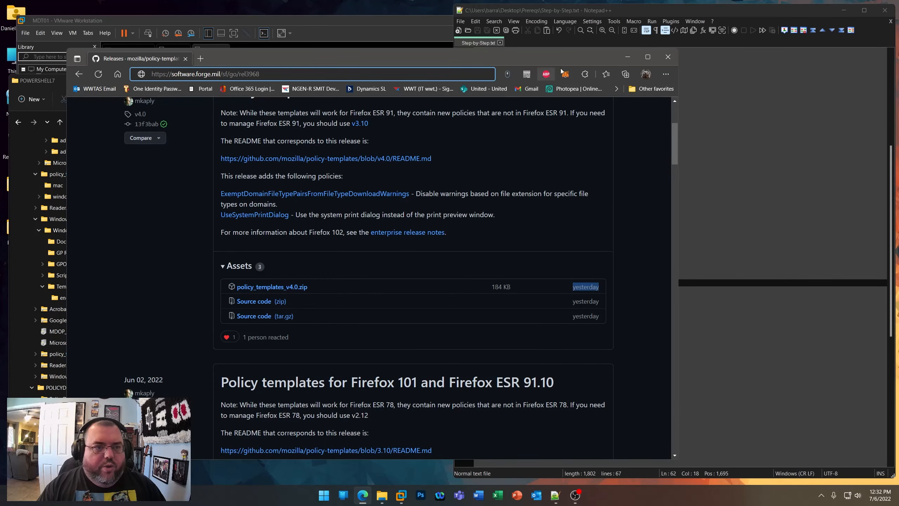
click(627, 56)
- Open Powershell 7.txt in Notepad++ and copy the Microsoft Docs link for installing PowerShell on Windows
double_click(149, 157)
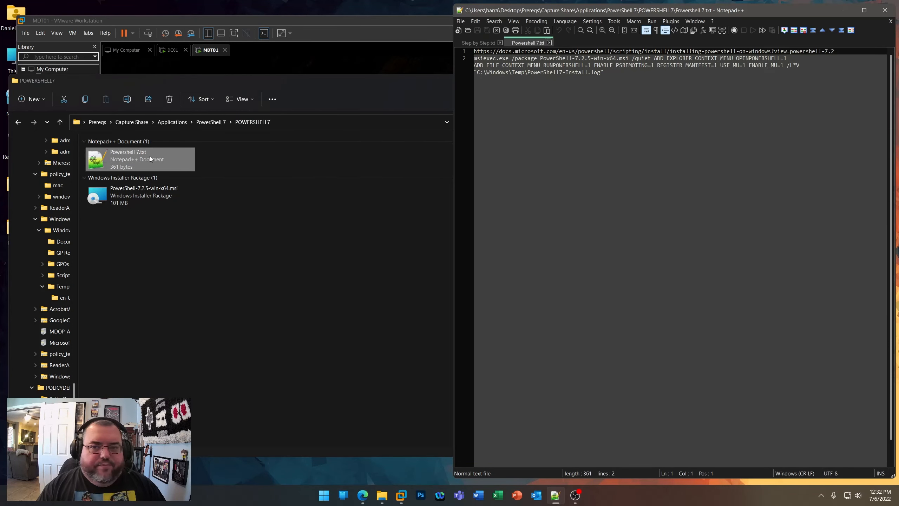
drag(843, 52, 474, 52)
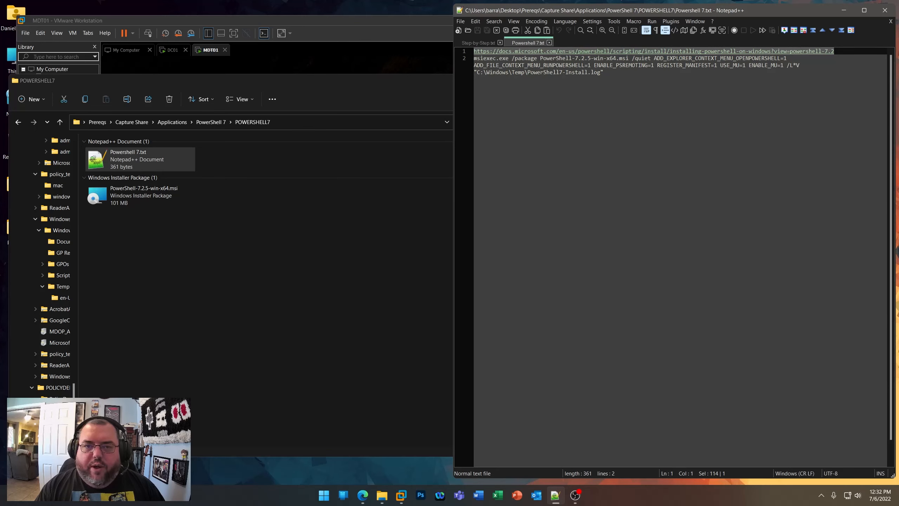
right_click(503, 51)
click(521, 66)
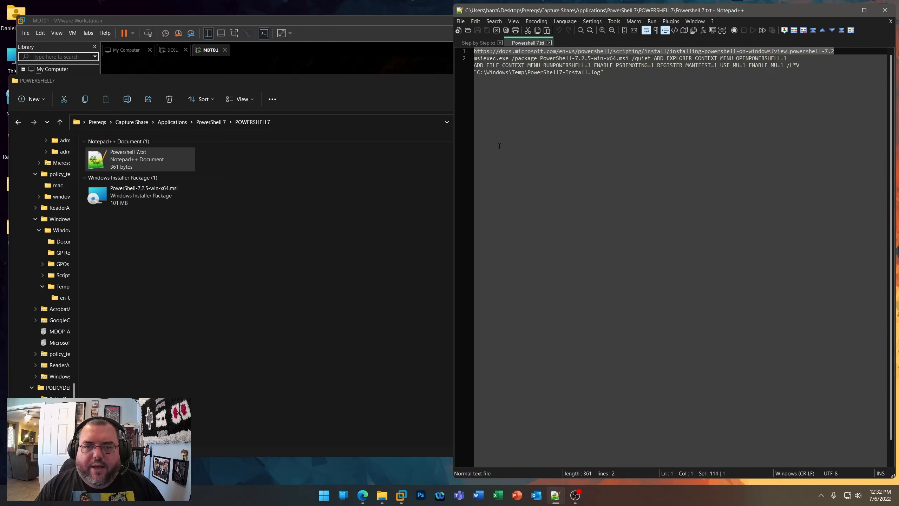
- Switch to Edge, load the copied Microsoft Docs PowerShell 7.2 installation link, and view the release links on that page
click(362, 495)
key(ctrl+v)
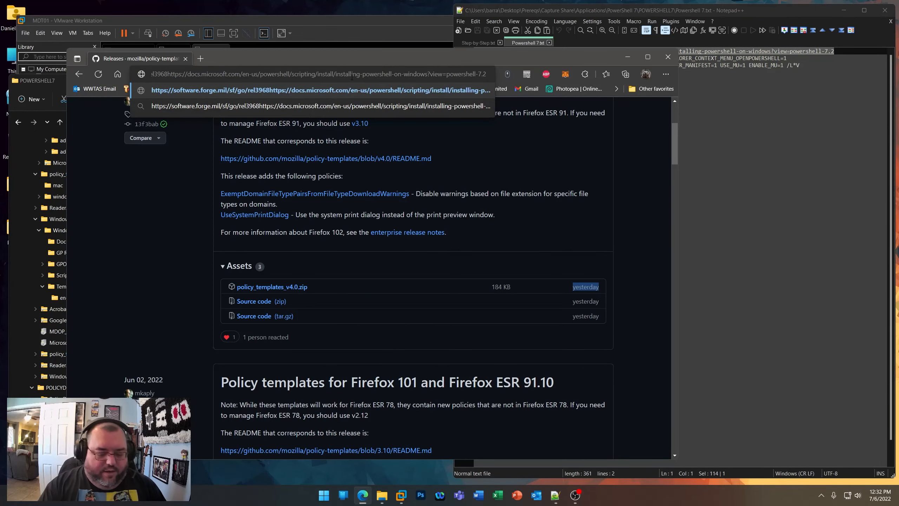
key(ctrl+a)
key(ctrl+v)
key(Return)
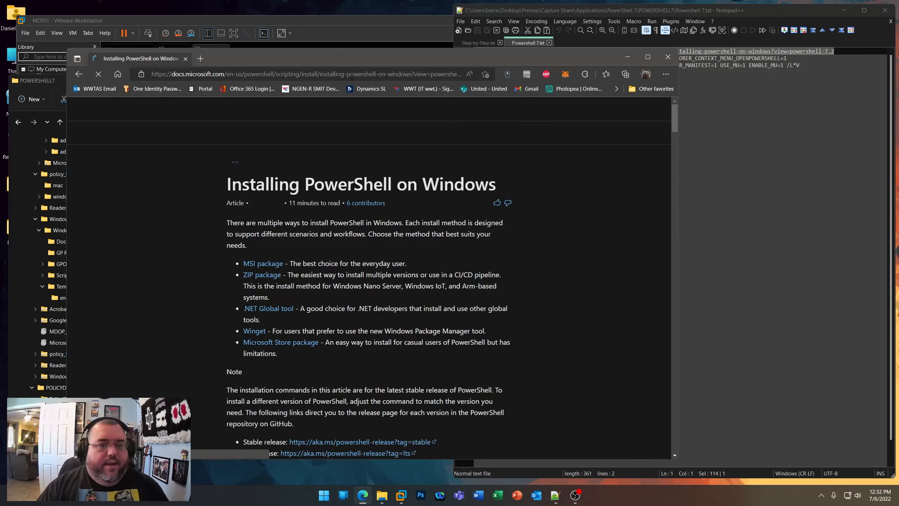
scroll(406, 225, down, 3)
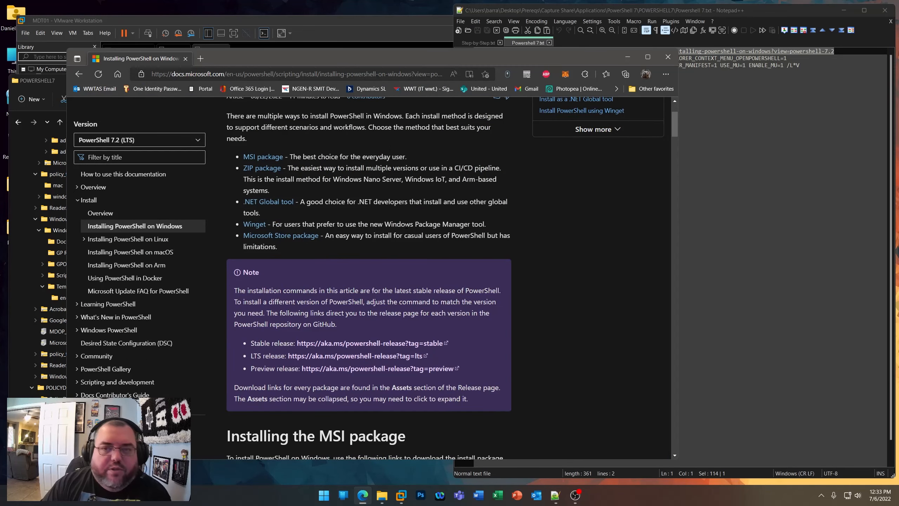
- Examine the MSI command-line properties and the full silent-install msiexec example in the Microsoft Docs PowerShell 7.2 article
scroll(415, 236, down, 5)
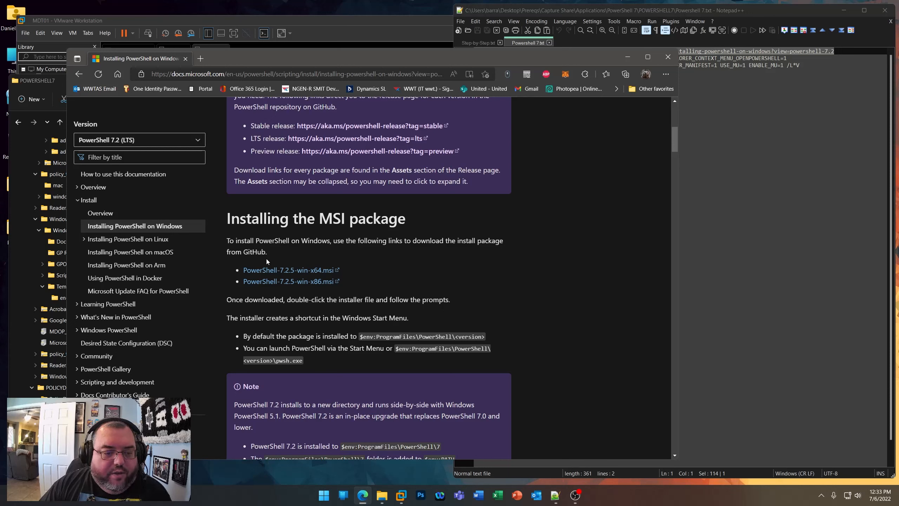
scroll(497, 284, down, 15)
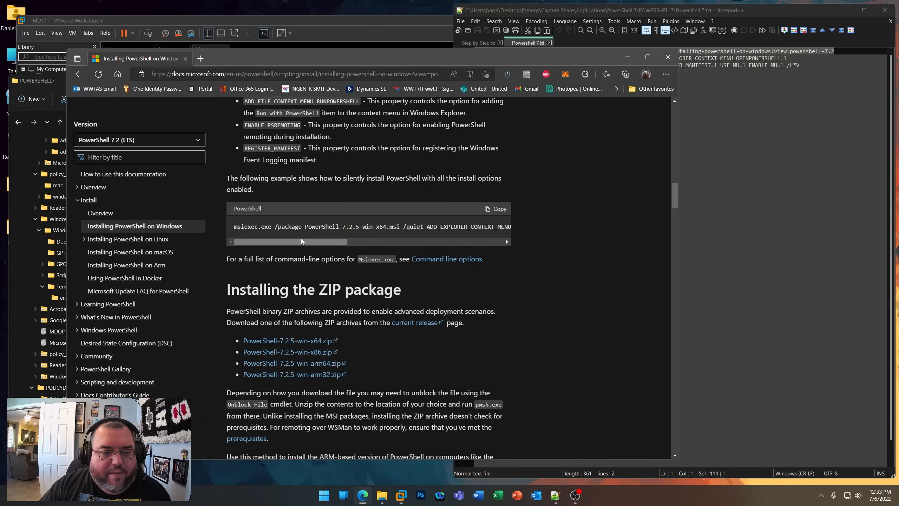
scroll(285, 217, up, 3)
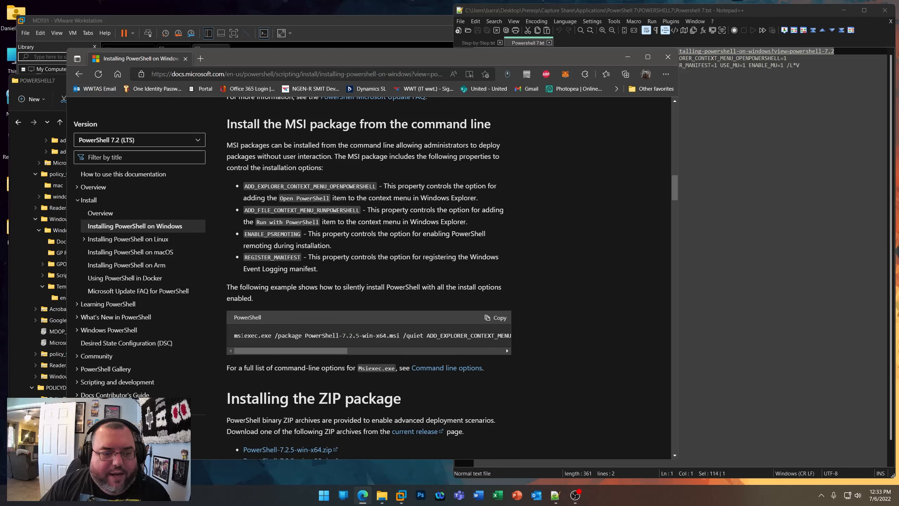
drag(244, 185, 376, 187)
drag(244, 210, 375, 210)
click(287, 234)
drag(244, 234, 303, 234)
drag(244, 256, 303, 257)
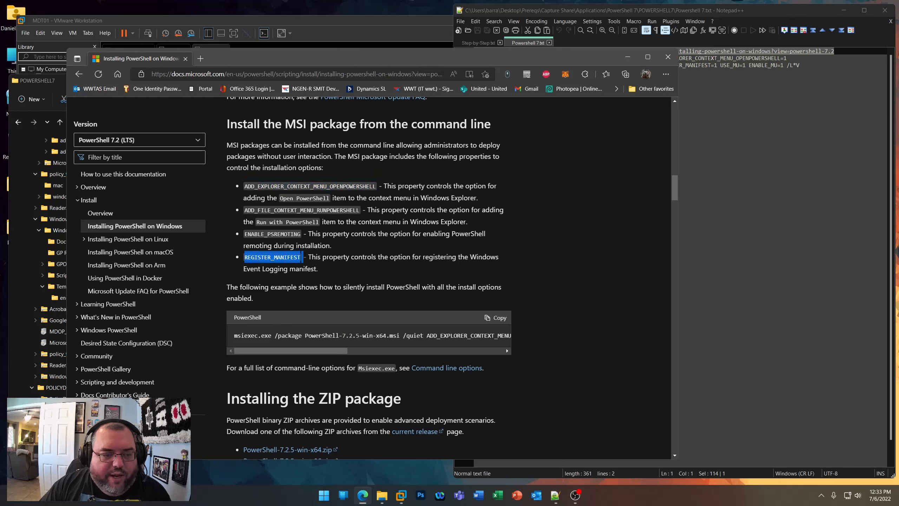
click(320, 298)
drag(285, 351, 440, 348)
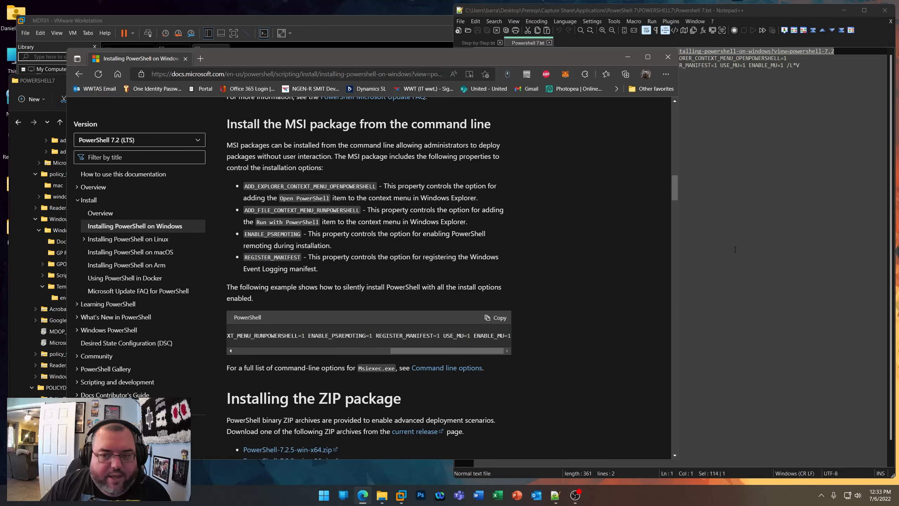
- In Notepad++, remove the /L*V logging switch and log path from the msiexec command in Powershell 7.txt, save the file, and close it
click(711, 229)
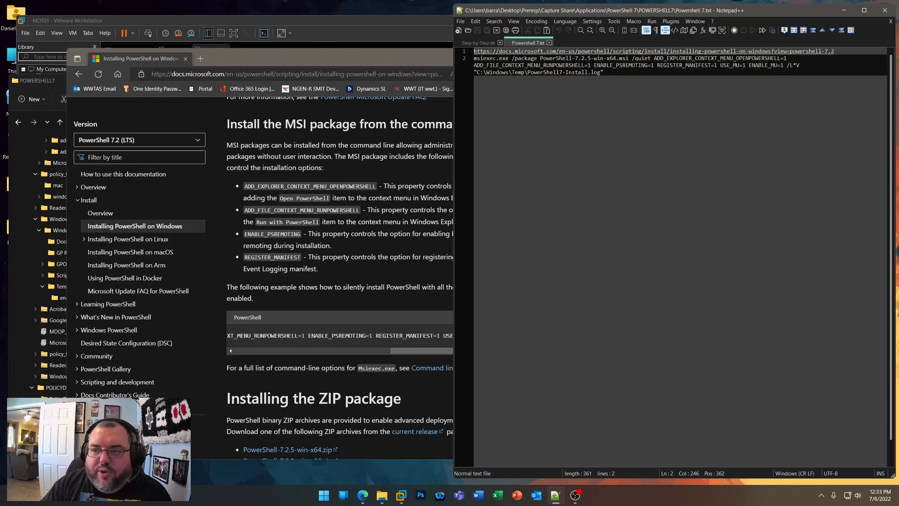
drag(786, 65, 800, 73)
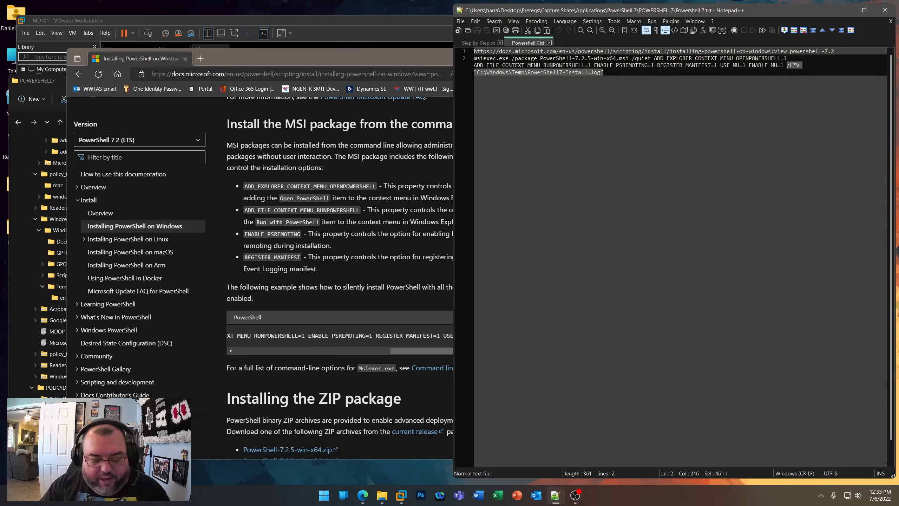
key(BackSpace)
key(BackSpace)
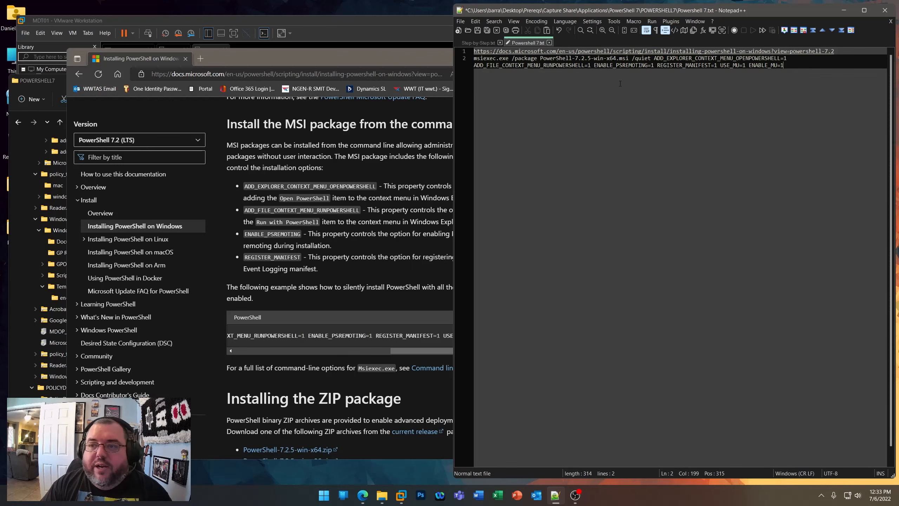
click(477, 30)
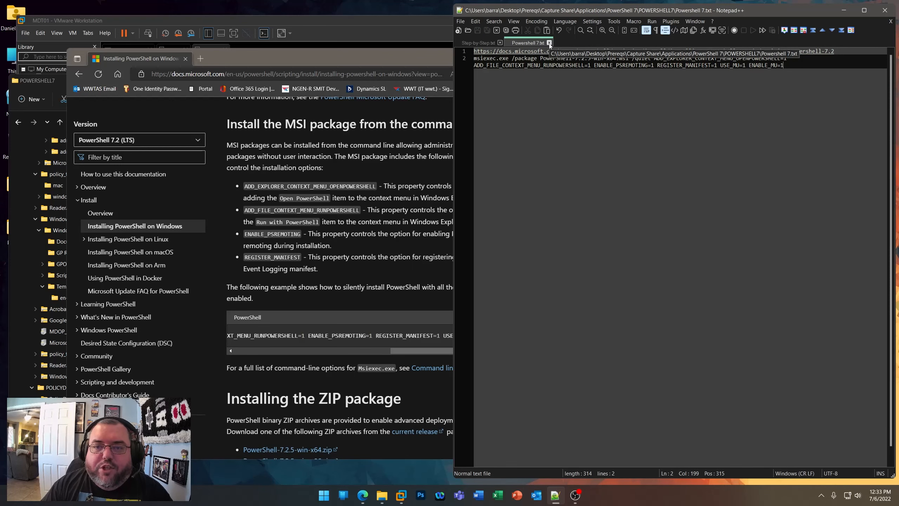
click(548, 43)
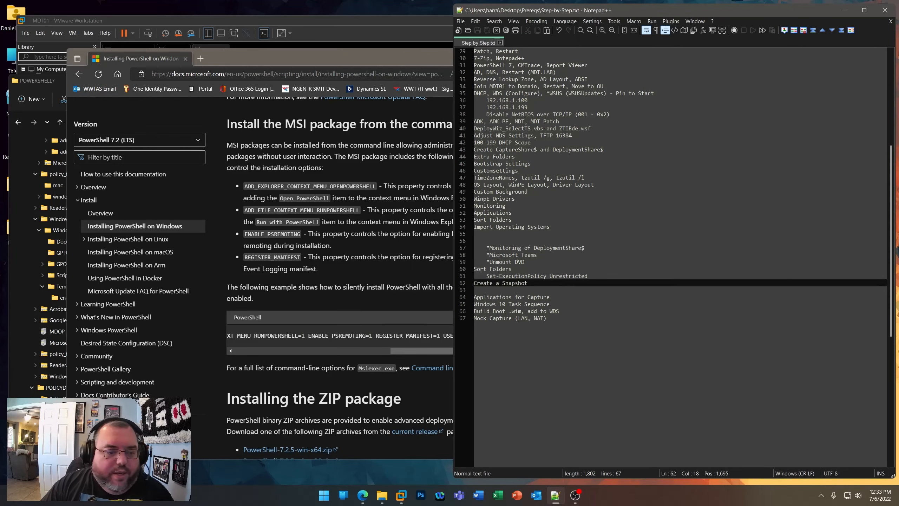
- In File Explorer, return to Applications, go into Remote Server Administration Tools, and open its notes.txt in Notepad++
click(411, 21)
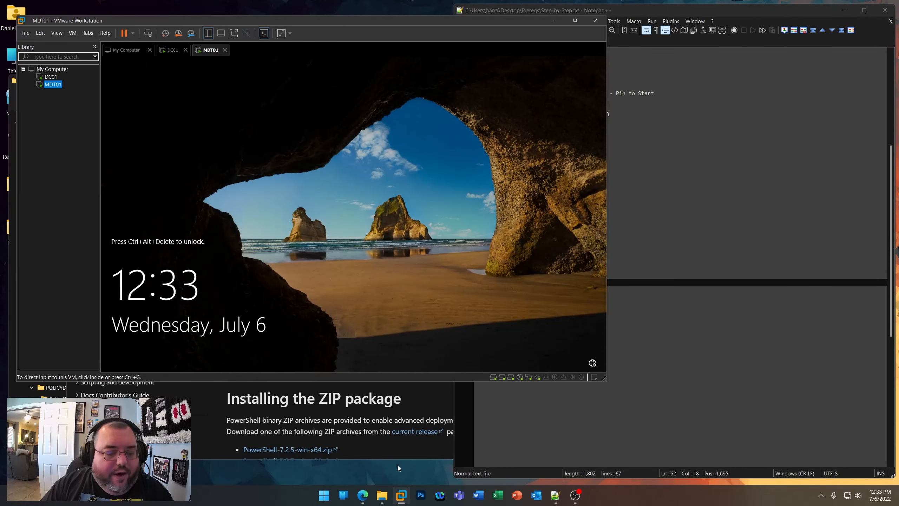
click(381, 495)
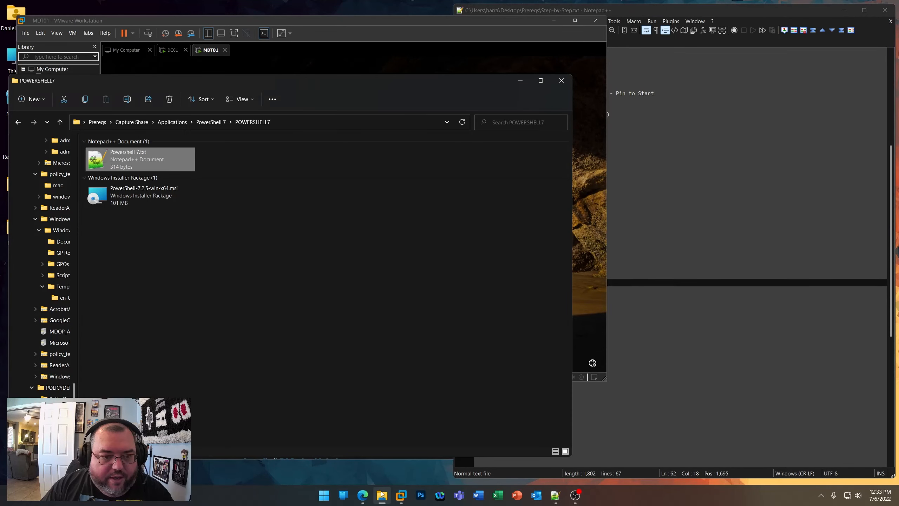
click(118, 201)
click(210, 127)
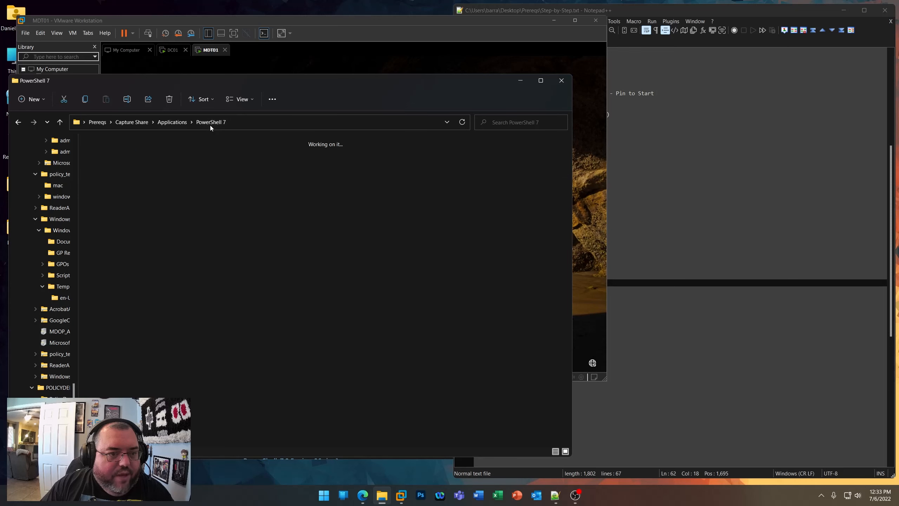
click(179, 123)
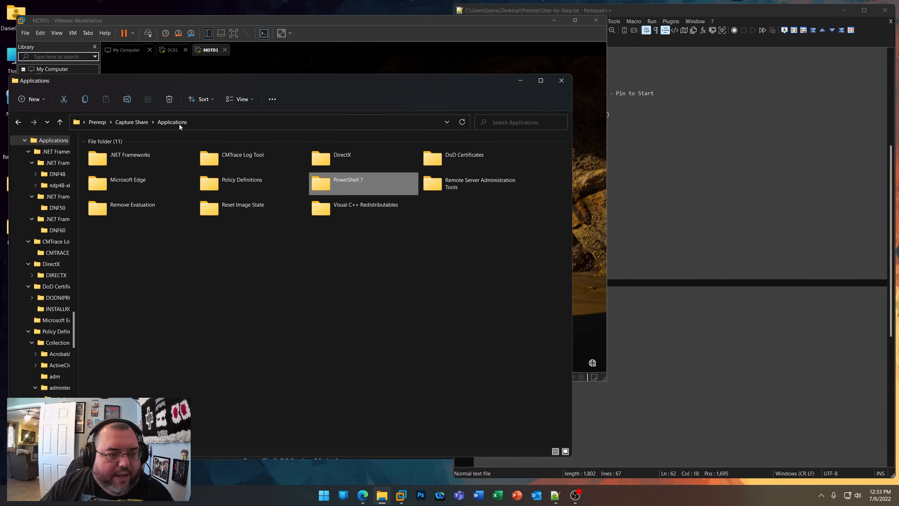
double_click(450, 182)
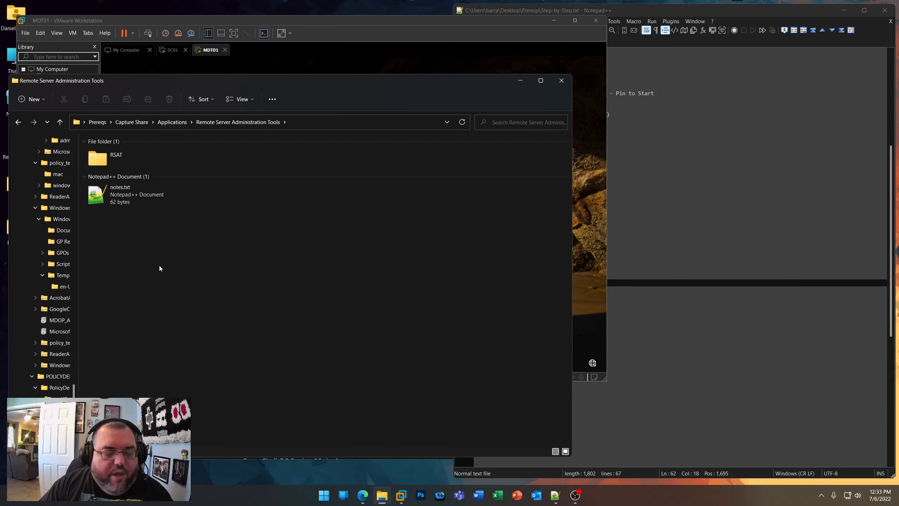
click(119, 209)
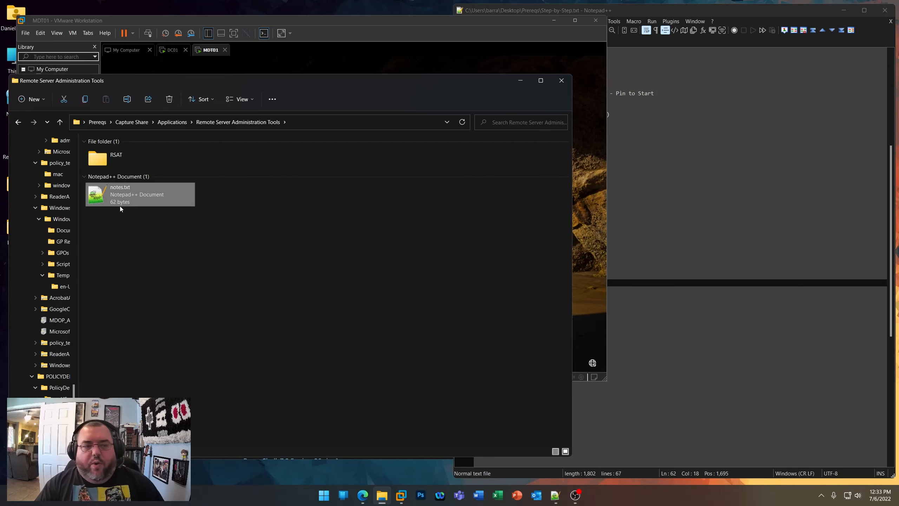
double_click(120, 206)
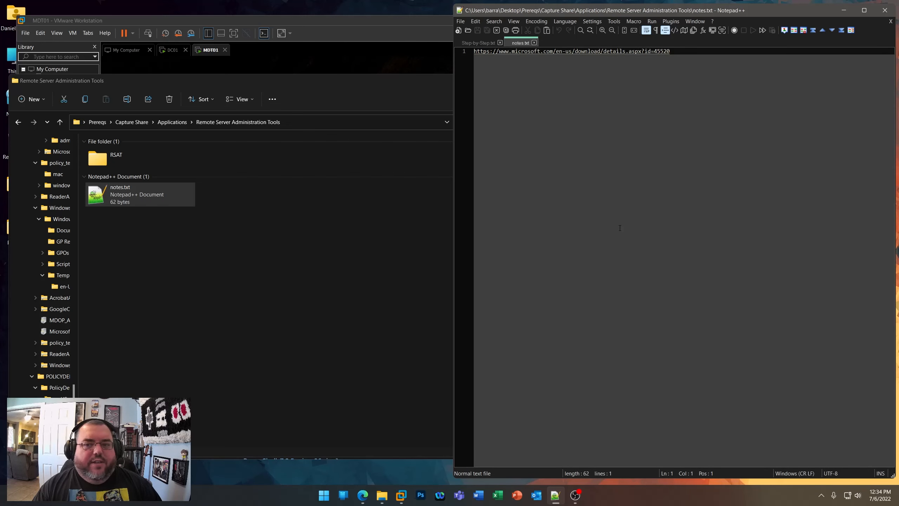
- Open the RSAT folder, look into its Packages subfolder, and return to the RSAT folder
click(106, 159)
double_click(107, 159)
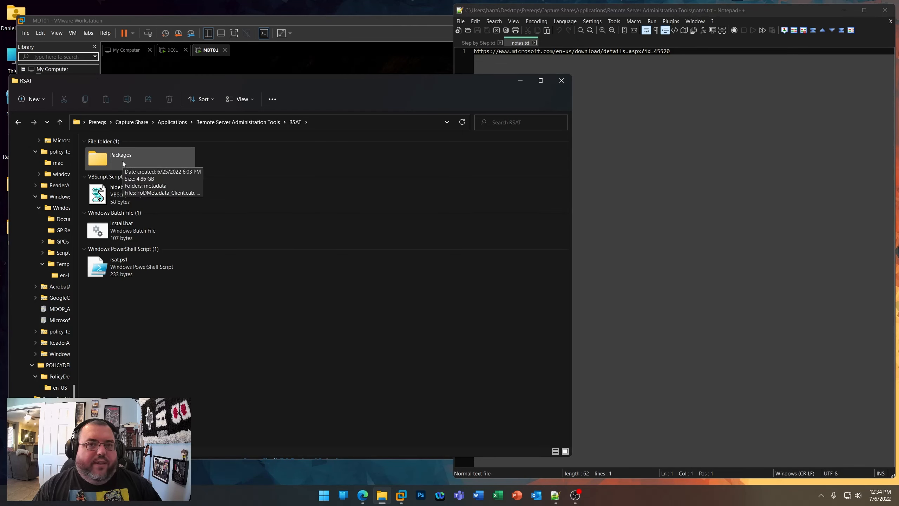
double_click(122, 163)
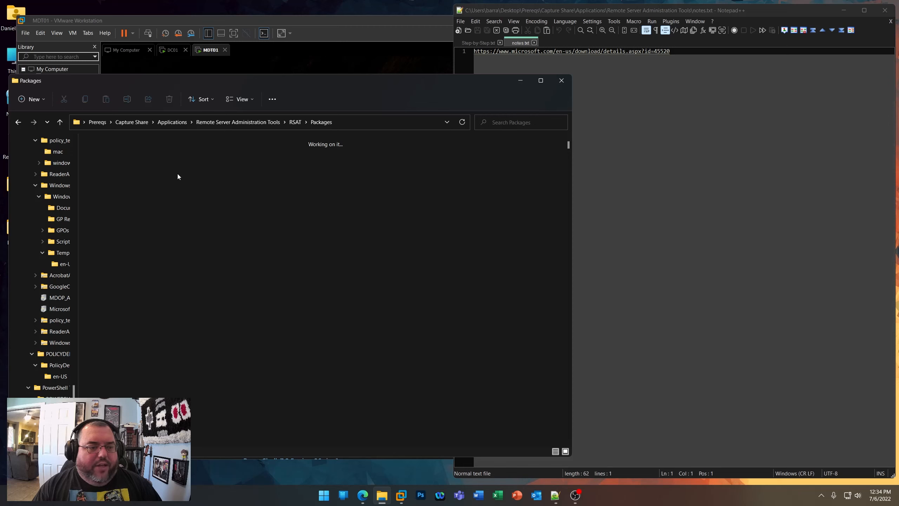
click(18, 122)
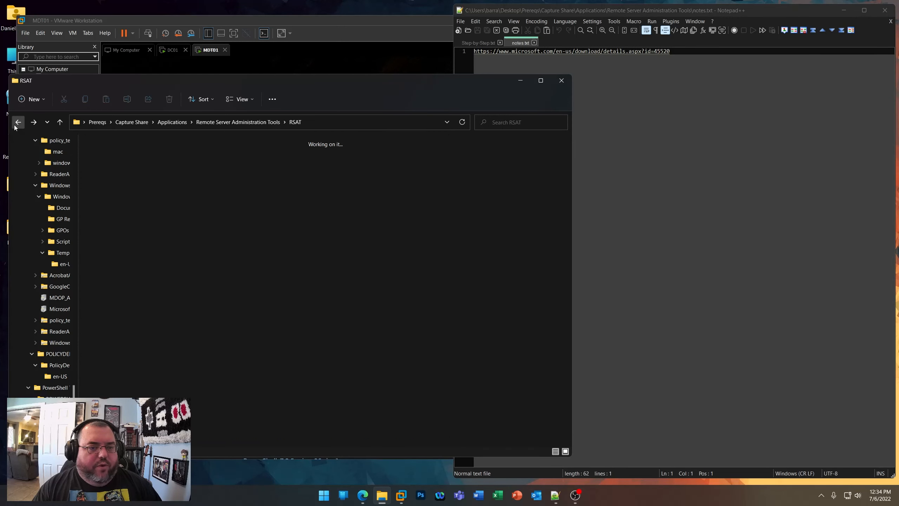
click(261, 123)
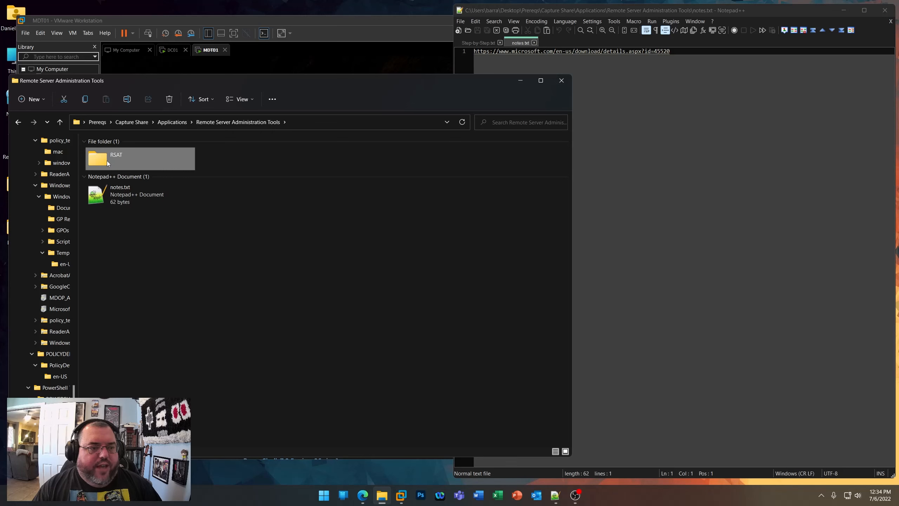
double_click(106, 160)
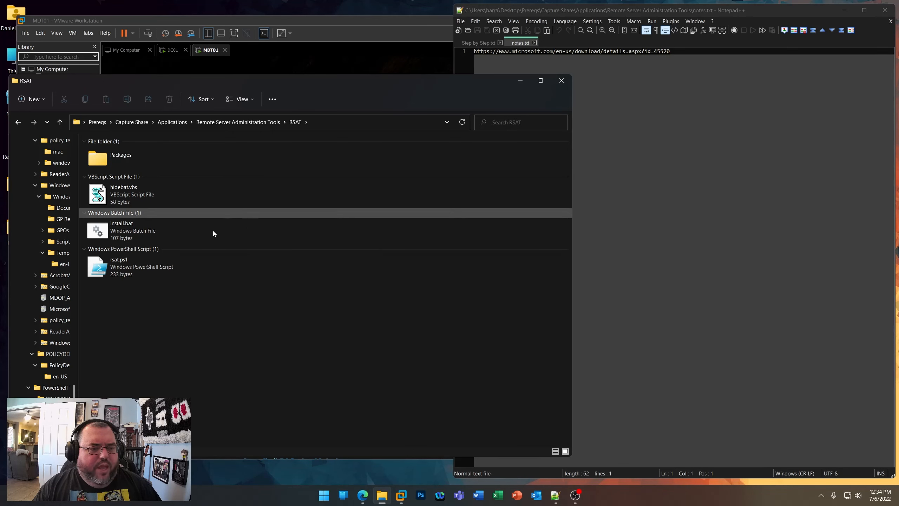
- Open the RSAT Install.bat in Notepad++, review the rsat.ps1 file reference in its PowerShell command, and close it
right_click(117, 233)
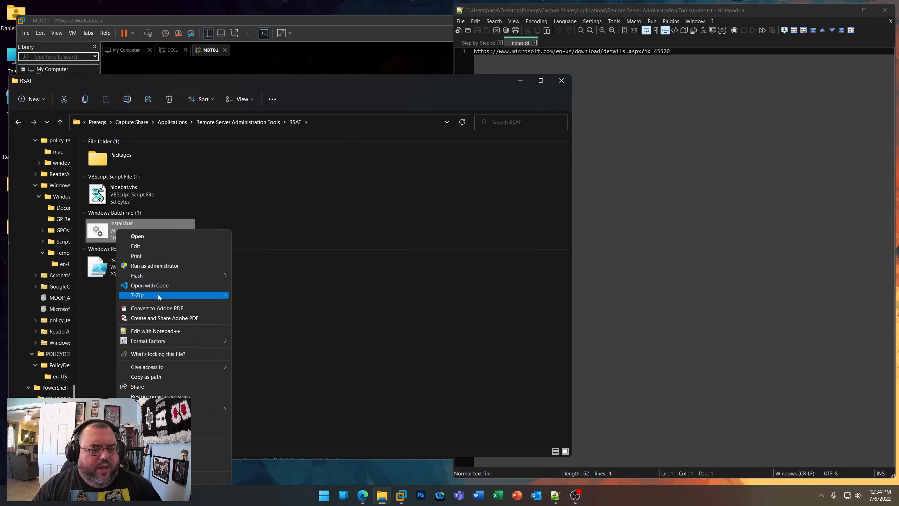
click(170, 330)
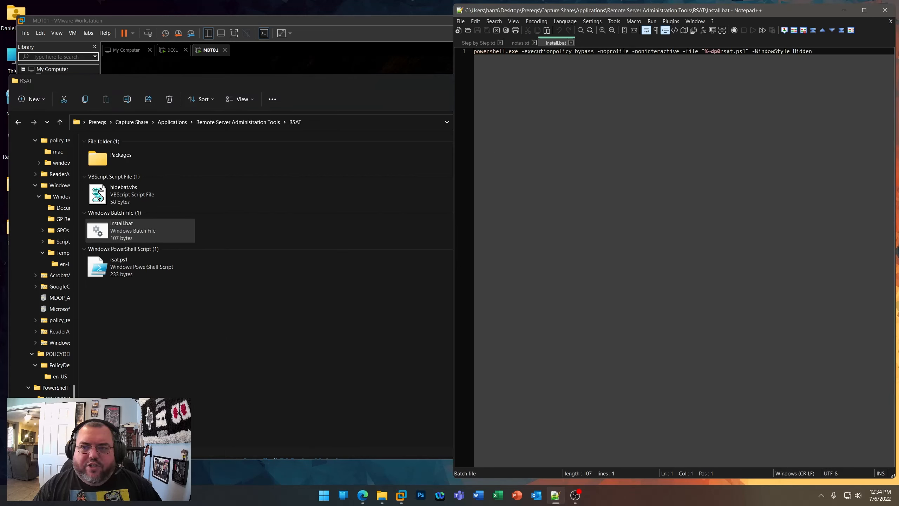
drag(702, 51, 745, 51)
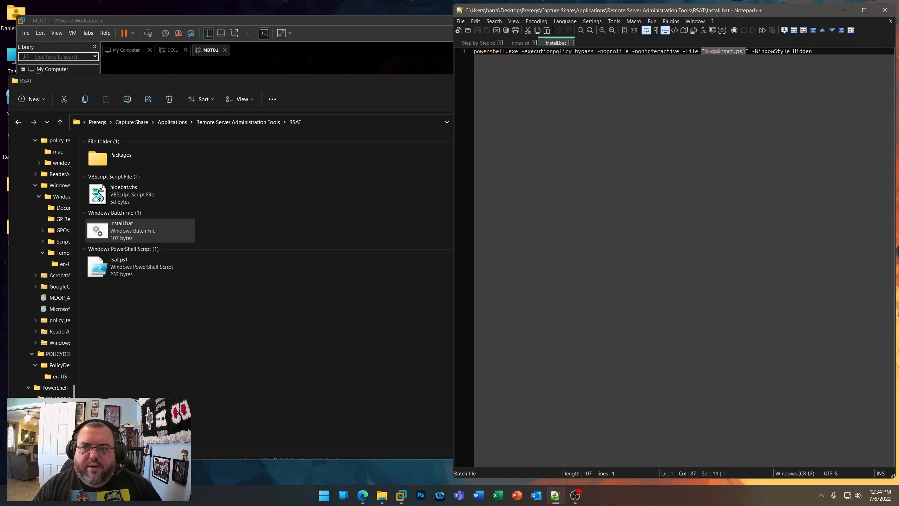
click(571, 43)
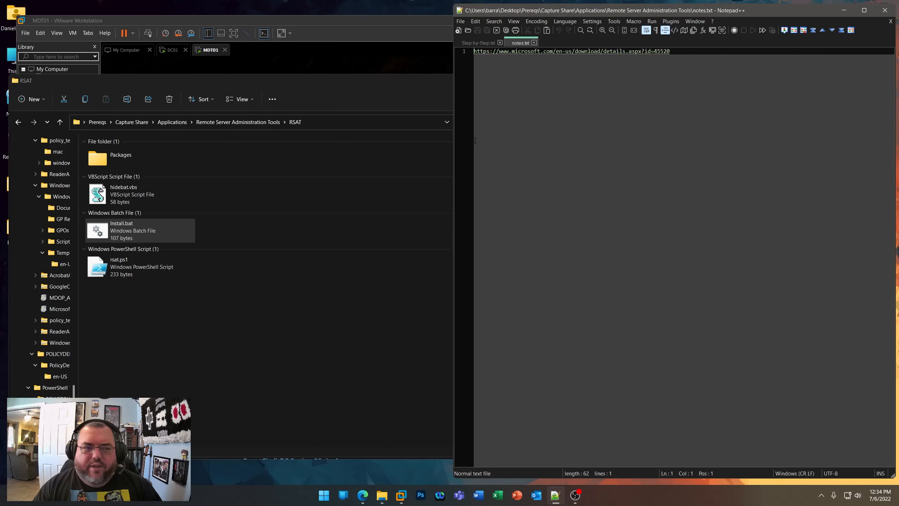
- Open rsat.ps1 in Notepad++, review the RSAT* and OpenSSH* capability commands with their Packages source path, and close the script
click(133, 274)
right_click(120, 271)
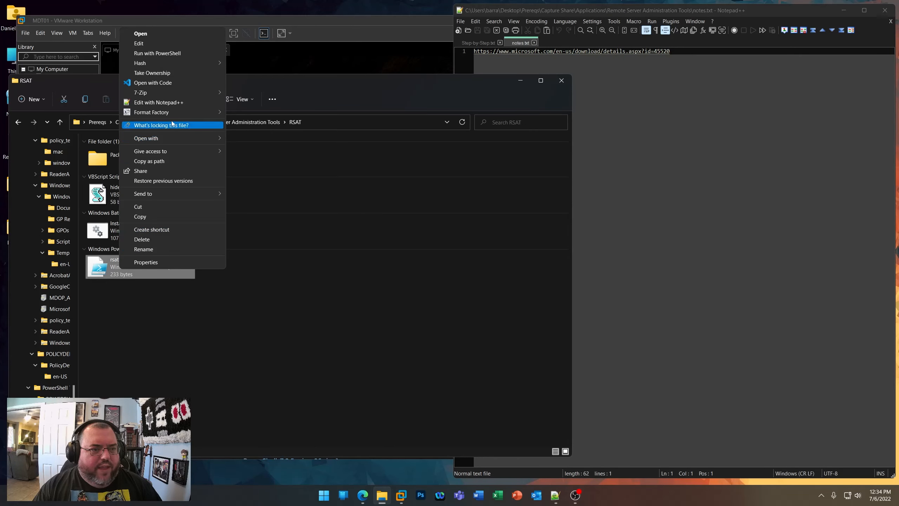
click(176, 101)
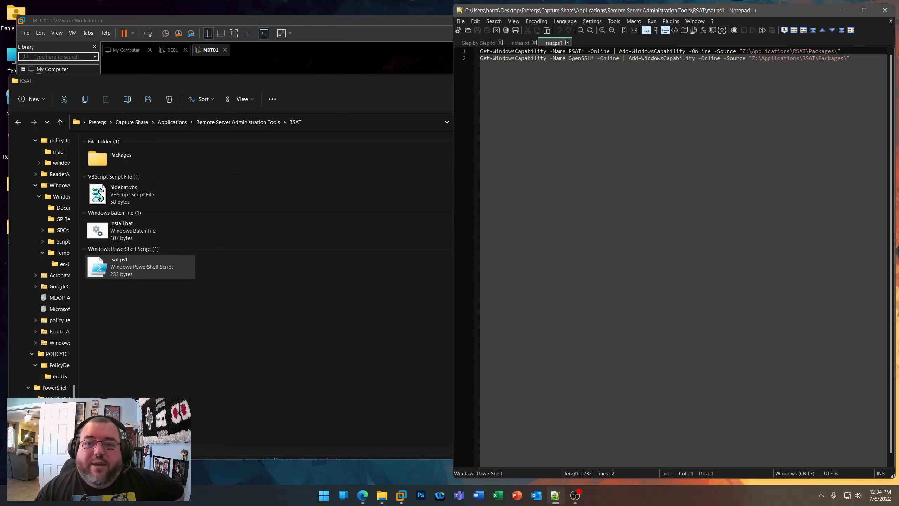
drag(585, 51, 581, 51)
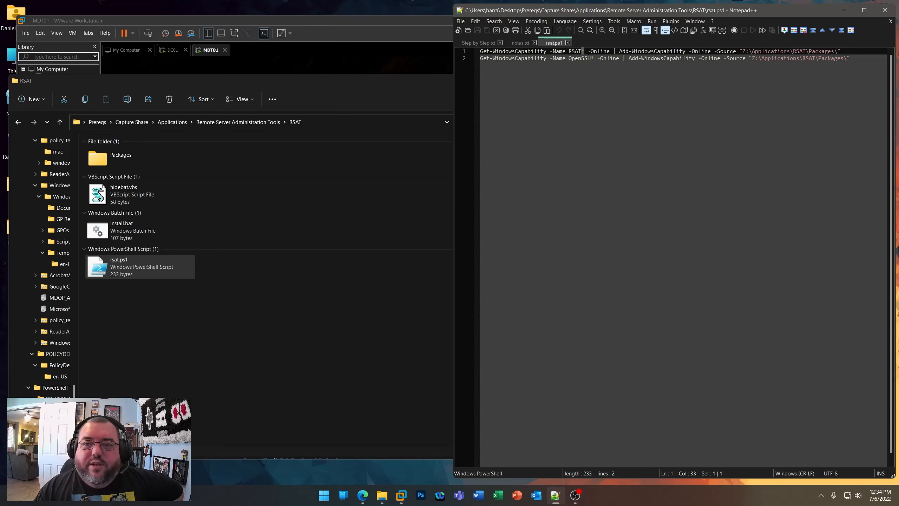
click(614, 51)
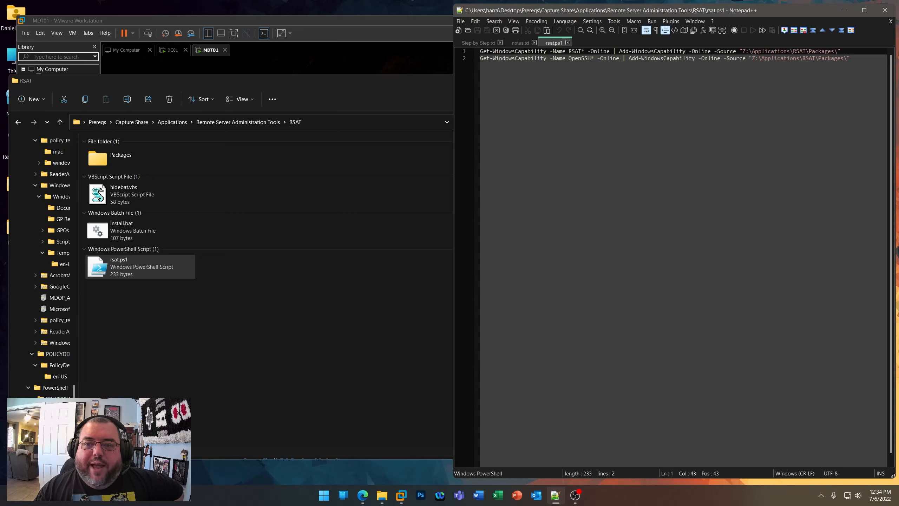
drag(619, 51, 736, 51)
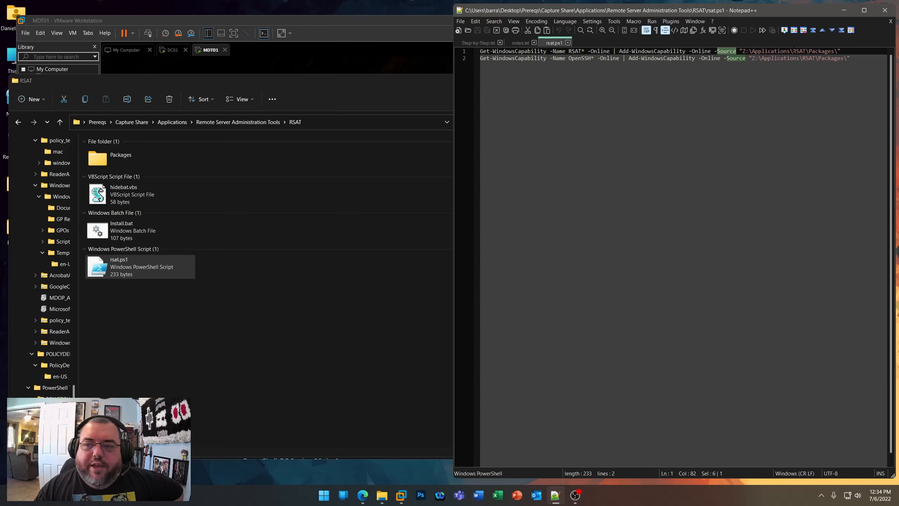
drag(793, 51, 838, 50)
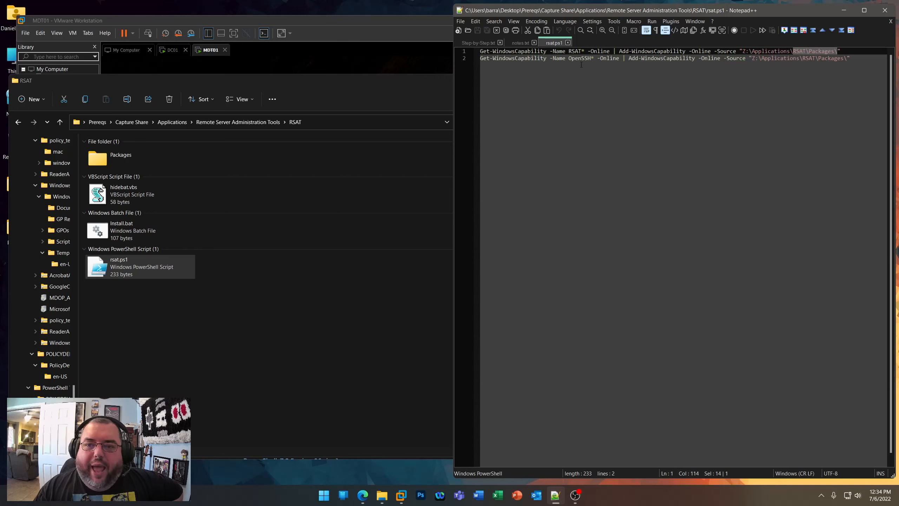
drag(567, 58, 594, 58)
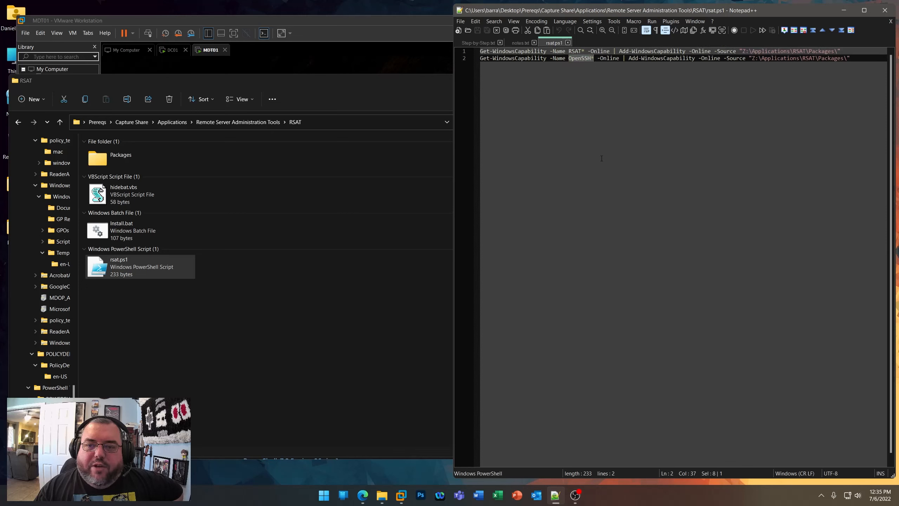
drag(848, 64, 474, 44)
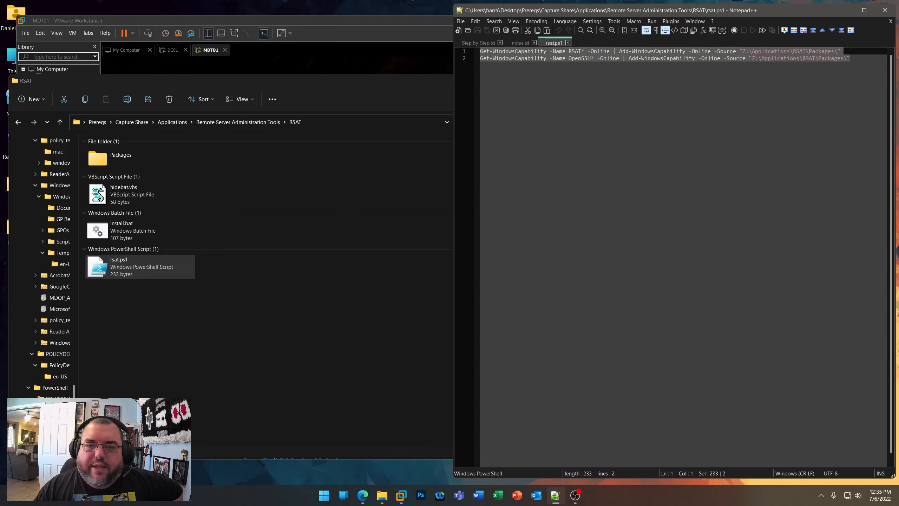
click(568, 43)
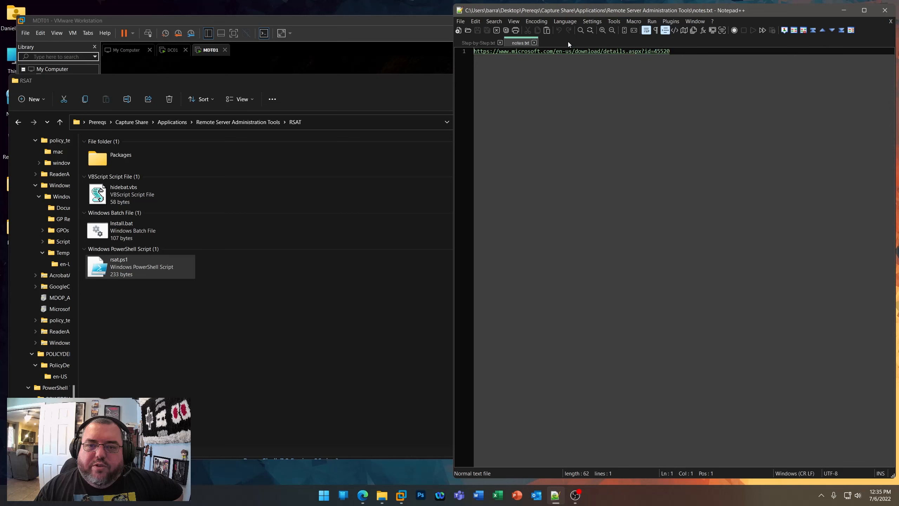
- Close the RSAT notes.txt, return to the Applications folder in File Explorer, and open the Remove Evaluation folder
click(533, 42)
click(321, 365)
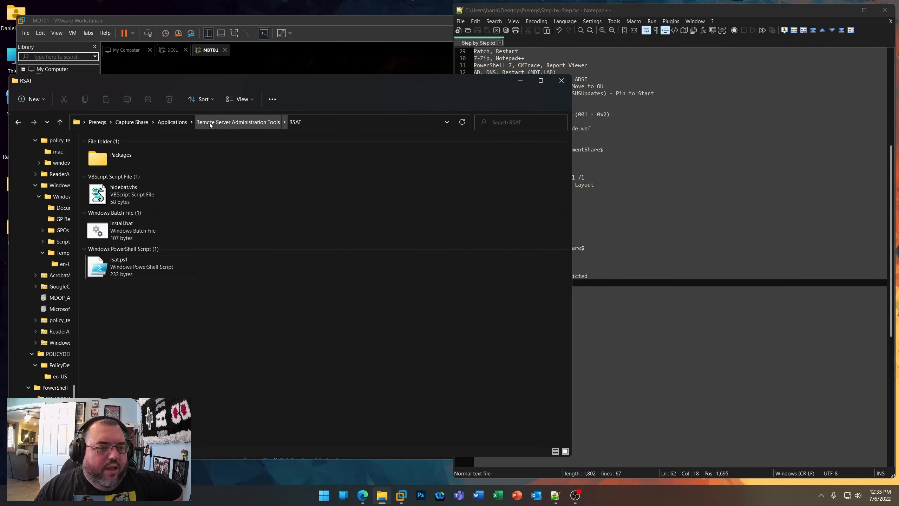
click(180, 122)
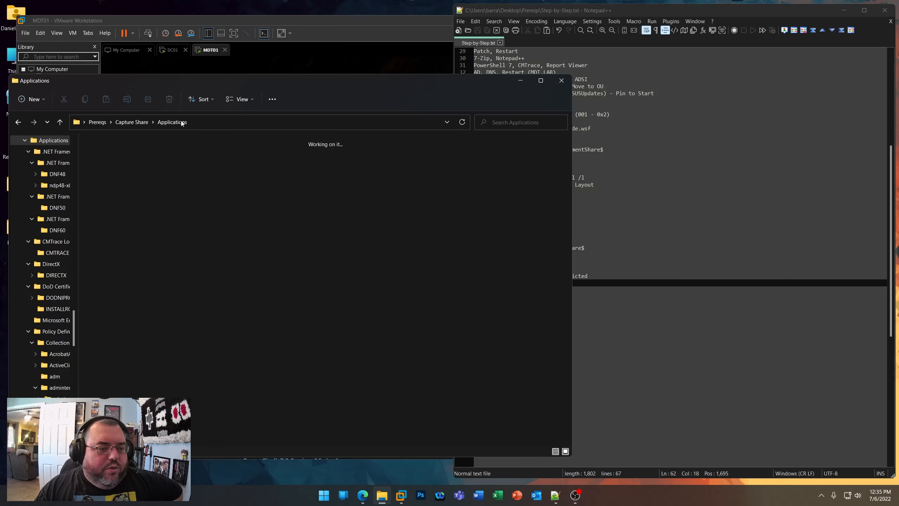
double_click(138, 208)
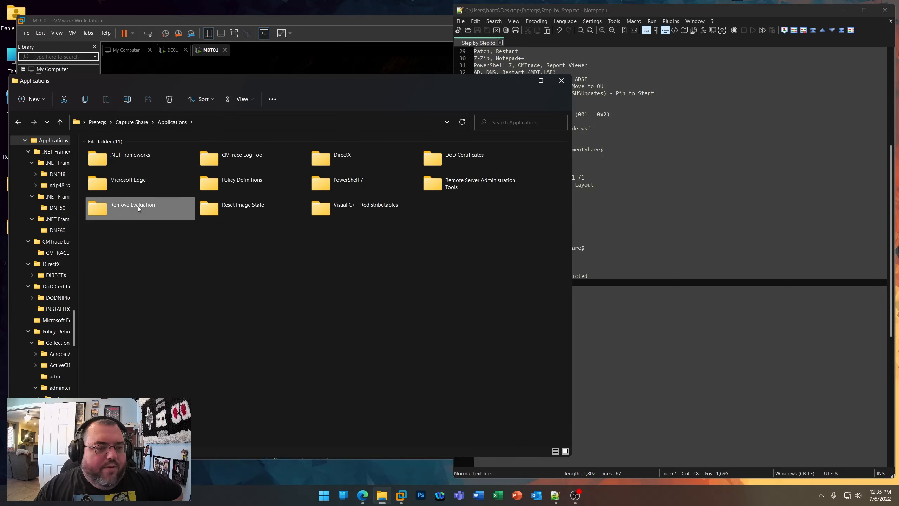
- Open Server Evaluation Fix.txt, review its Server 2022 ServerDatacenter DISM command, go into the REMOVEEVAL folder, and close the text file
double_click(134, 201)
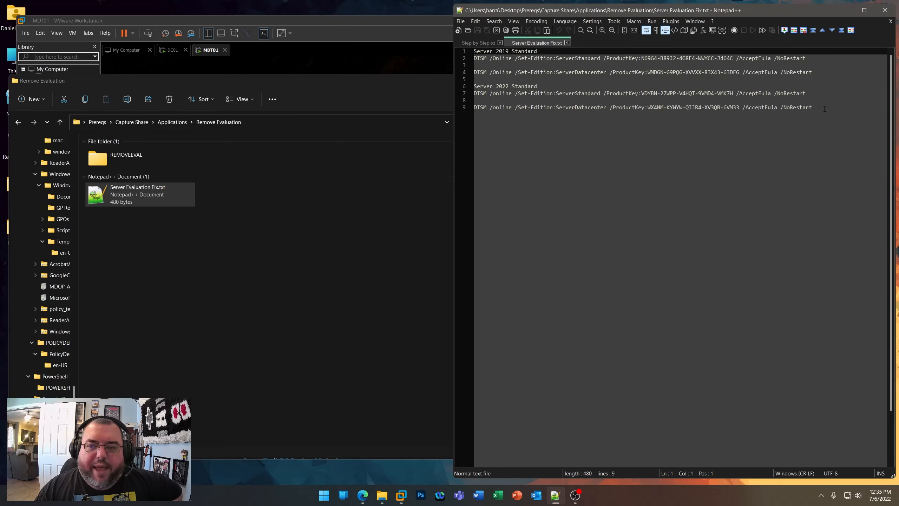
drag(824, 109, 474, 108)
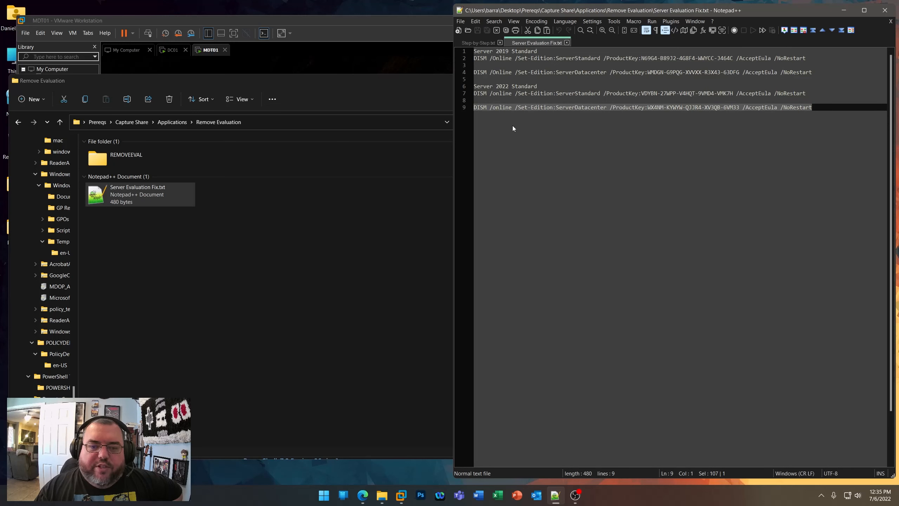
click(239, 247)
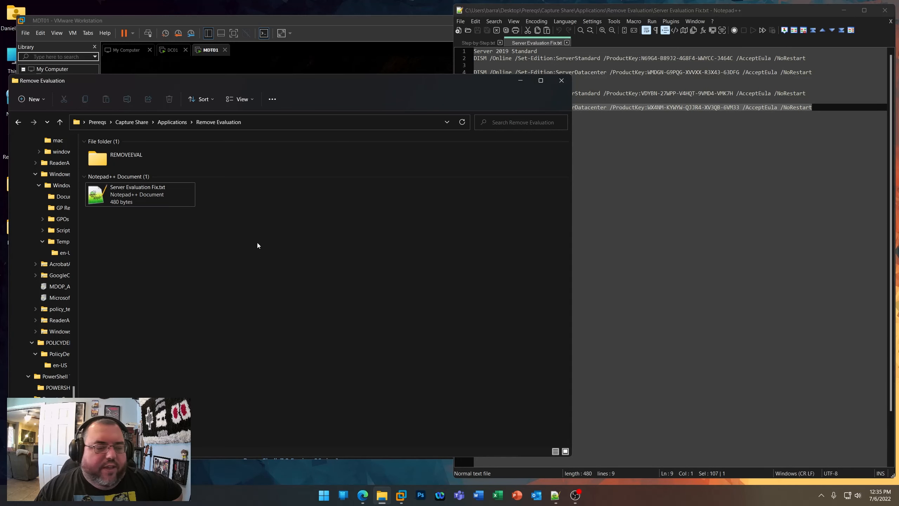
double_click(117, 163)
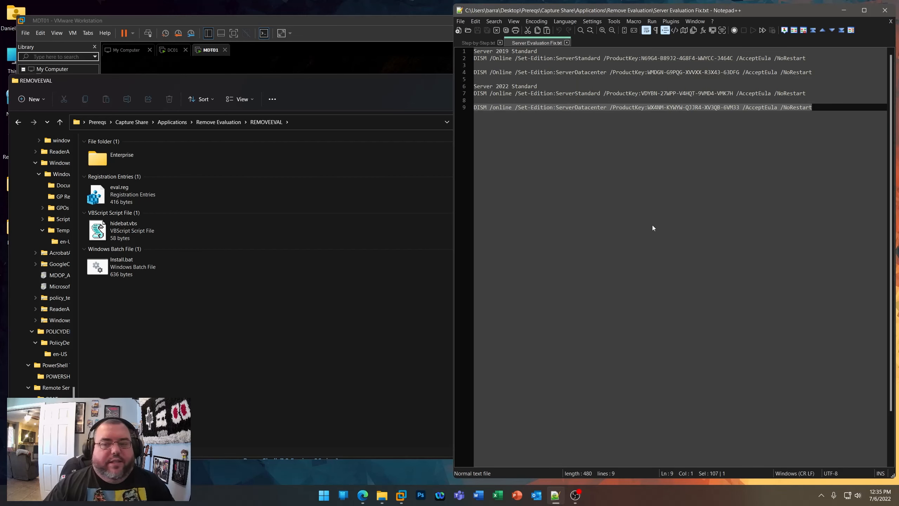
click(652, 225)
click(566, 42)
click(266, 305)
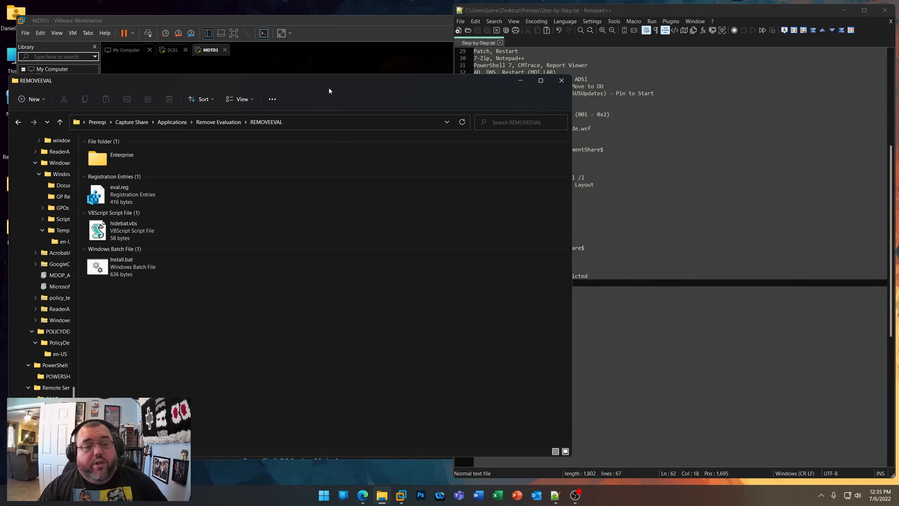
- Move the REMOVEEVAL folder window clear of the desktop's edge and open its Install.bat in Notepad++
drag(422, 98, 433, 100)
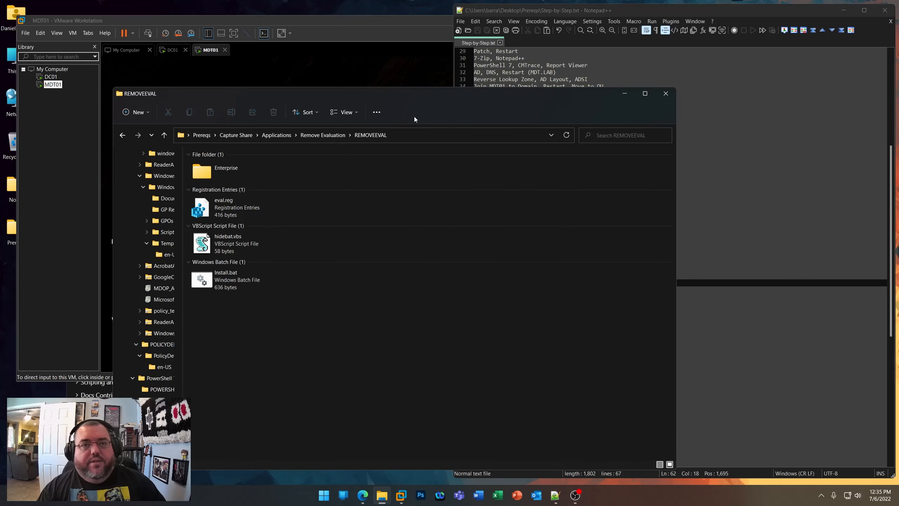
drag(404, 97, 410, 97)
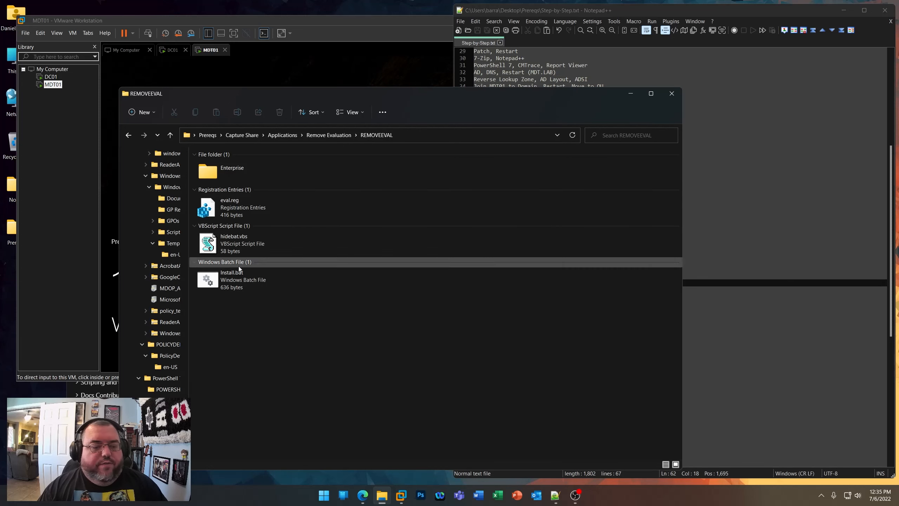
click(239, 277)
right_click(239, 277)
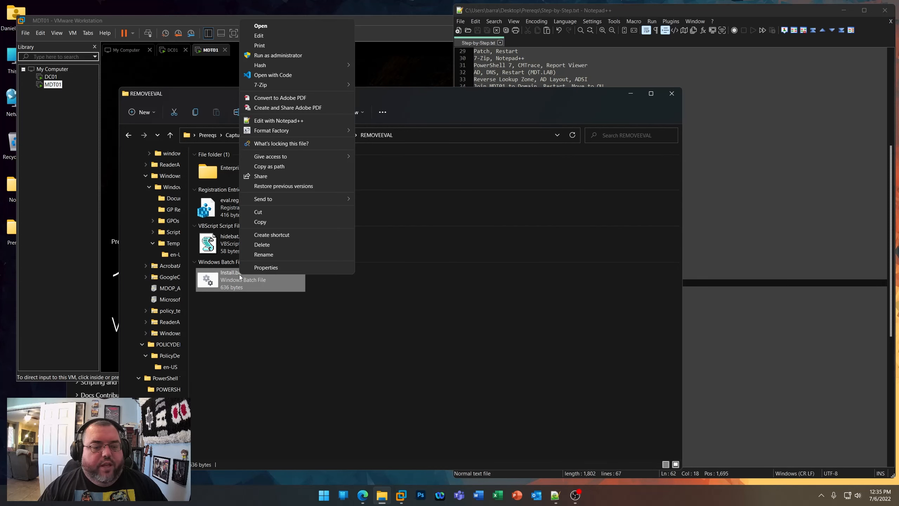
click(293, 124)
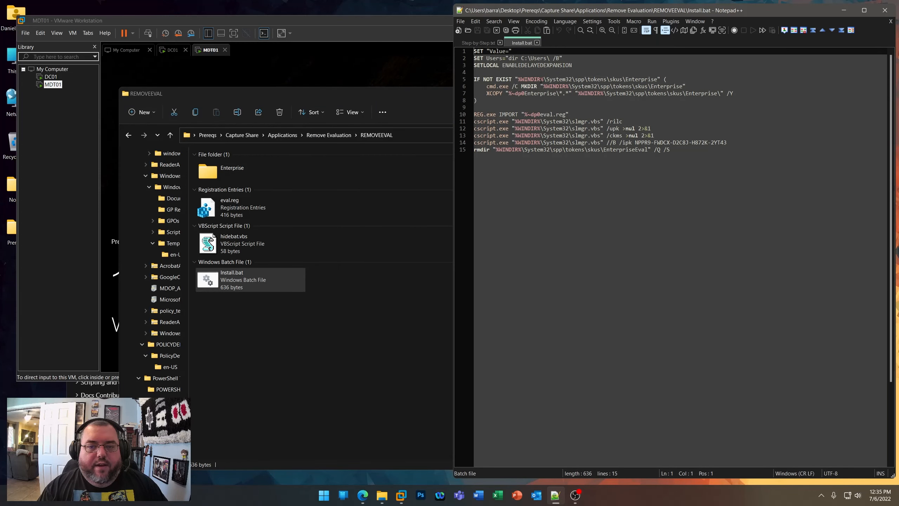
- Compare the Enterprise folder with the skus\Enterprise and EnterpriseEval paths referenced in Install.bat
click(227, 176)
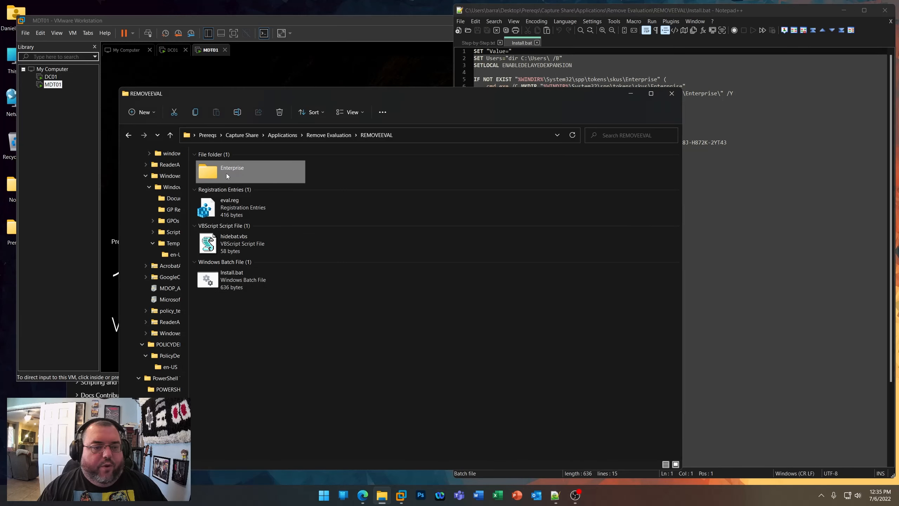
click(818, 235)
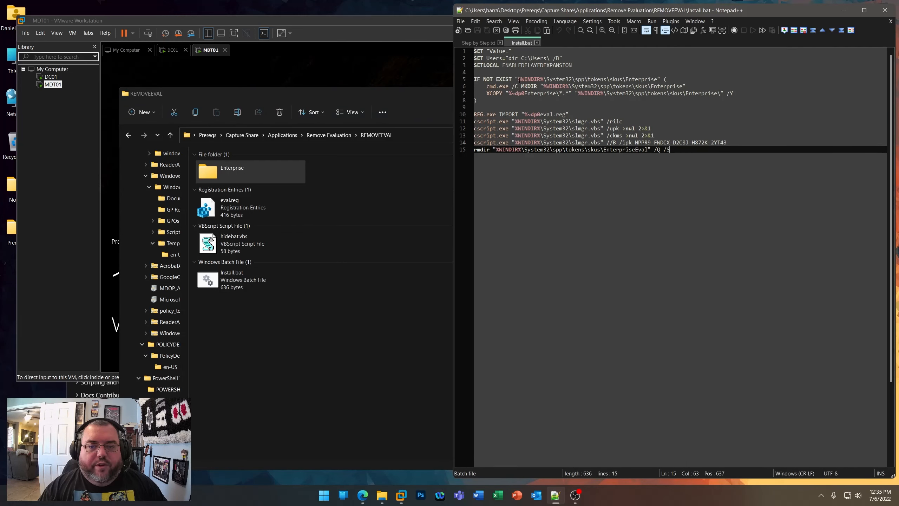
drag(518, 80, 657, 79)
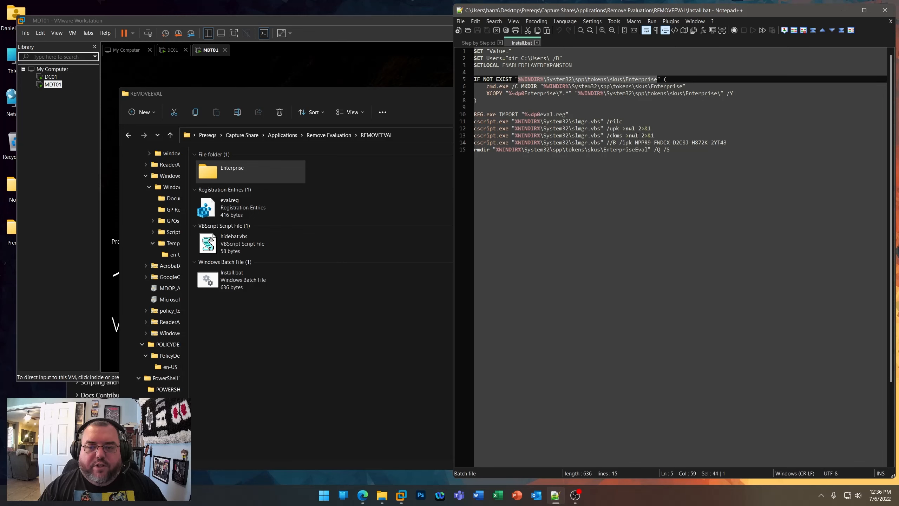
drag(604, 150, 648, 150)
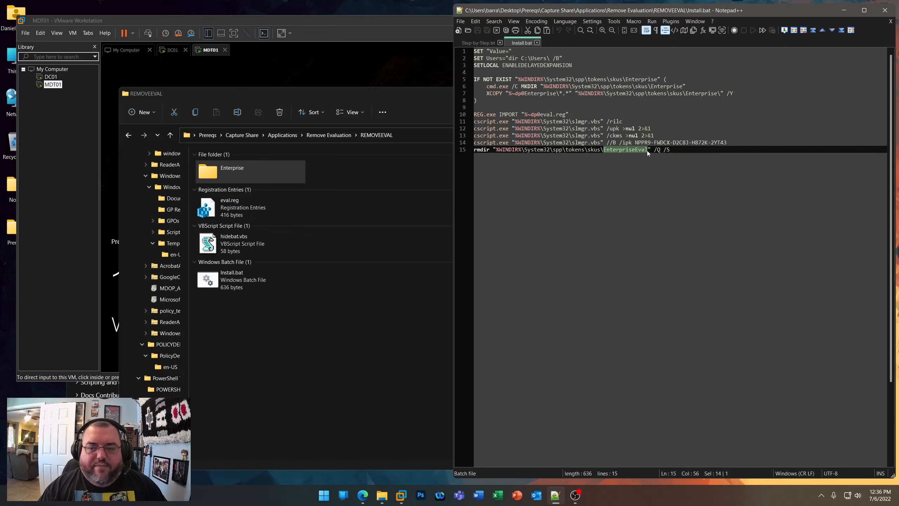
click(220, 180)
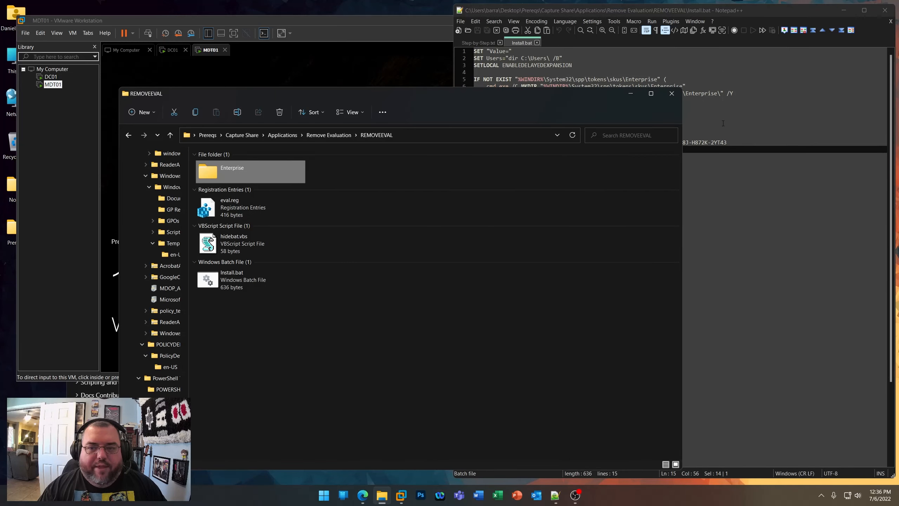
click(723, 123)
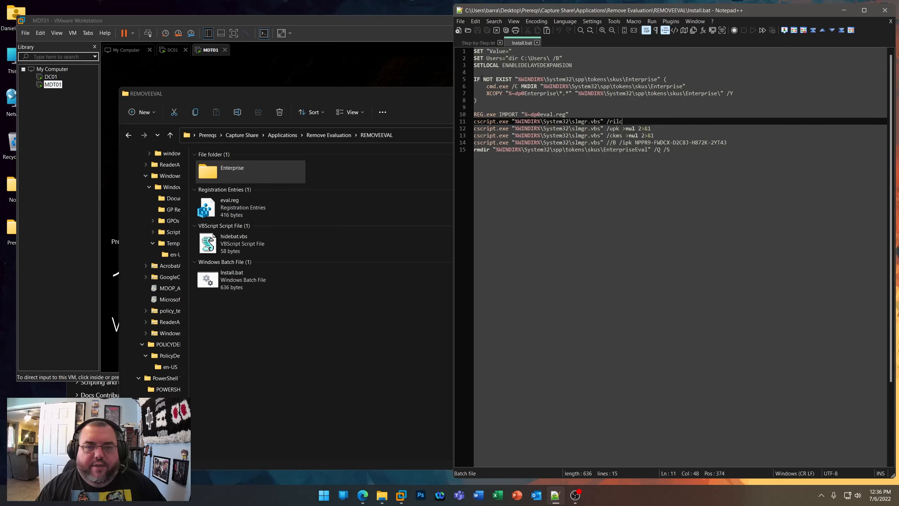
- Review the IF NOT EXIST, MKDIR, XCOPY and REG.exe IMPORT commands in the REMOVEEVAL Install.bat
drag(514, 79, 667, 80)
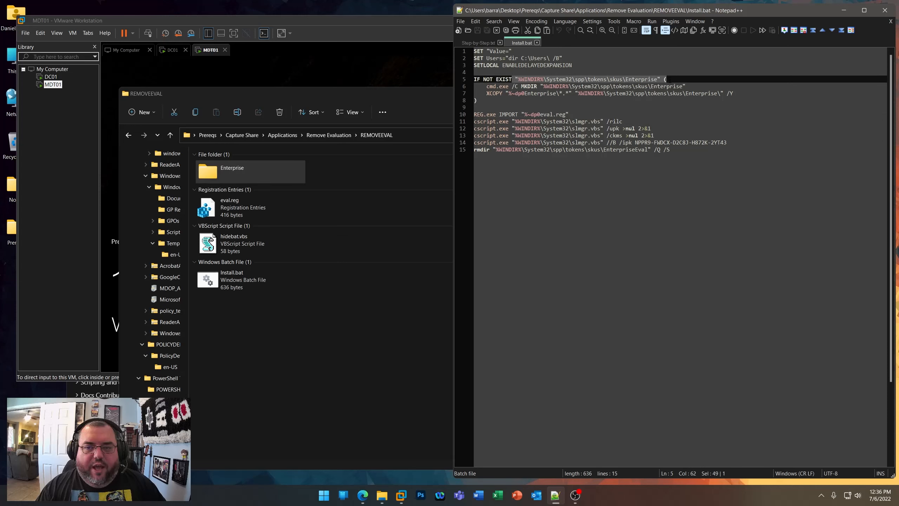
drag(489, 86, 699, 87)
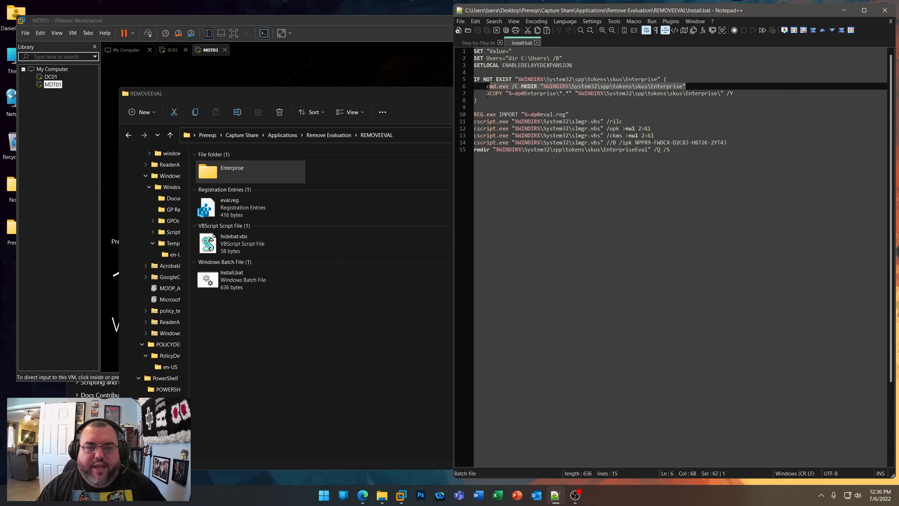
drag(487, 93, 746, 93)
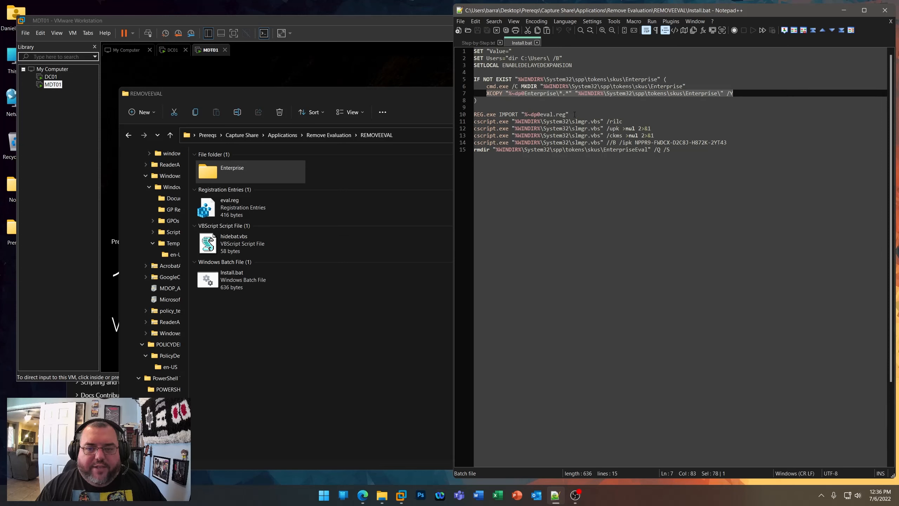
drag(574, 114, 474, 114)
- Open eval.reg in Notepad++, review its CompositionEditionID, EditionID and ProductName entries, and close it
click(228, 209)
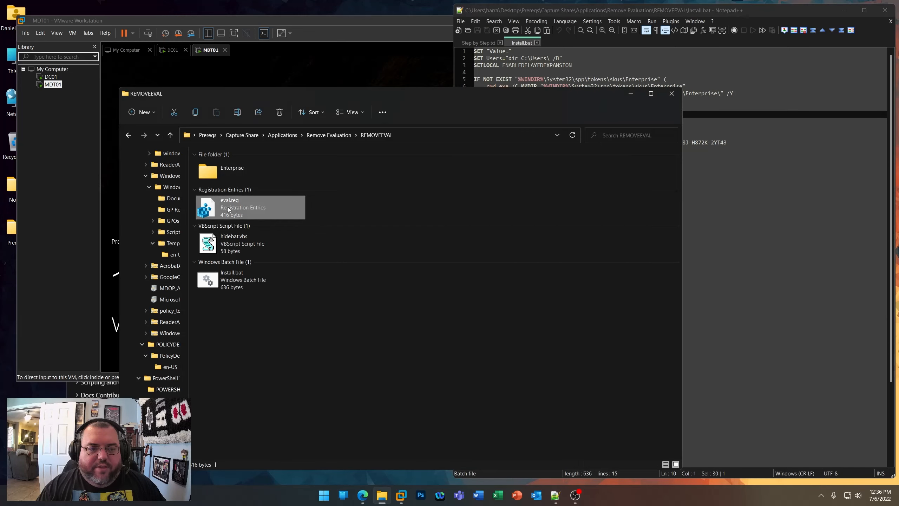
right_click(229, 209)
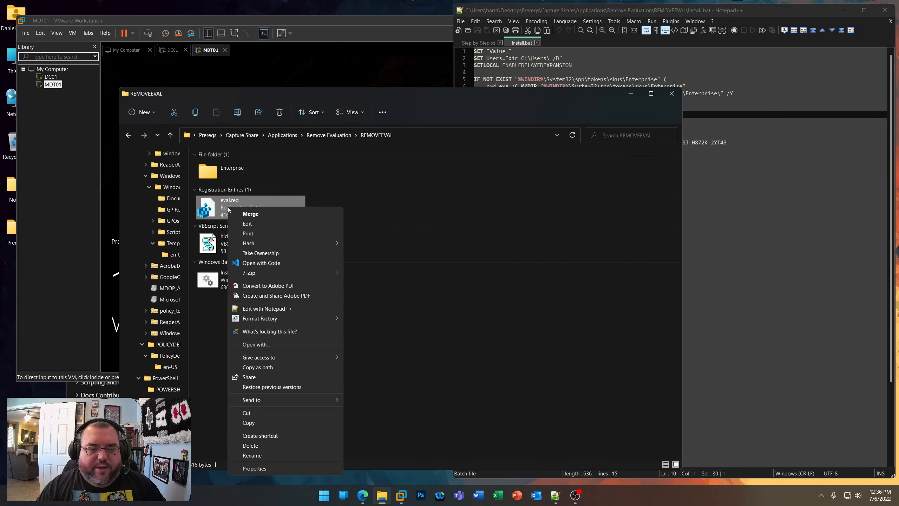
click(273, 307)
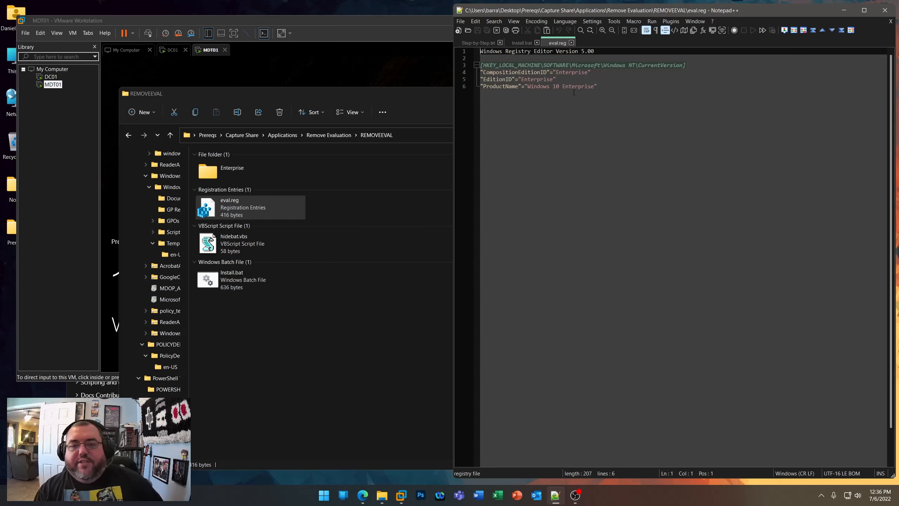
drag(531, 87, 591, 86)
click(607, 82)
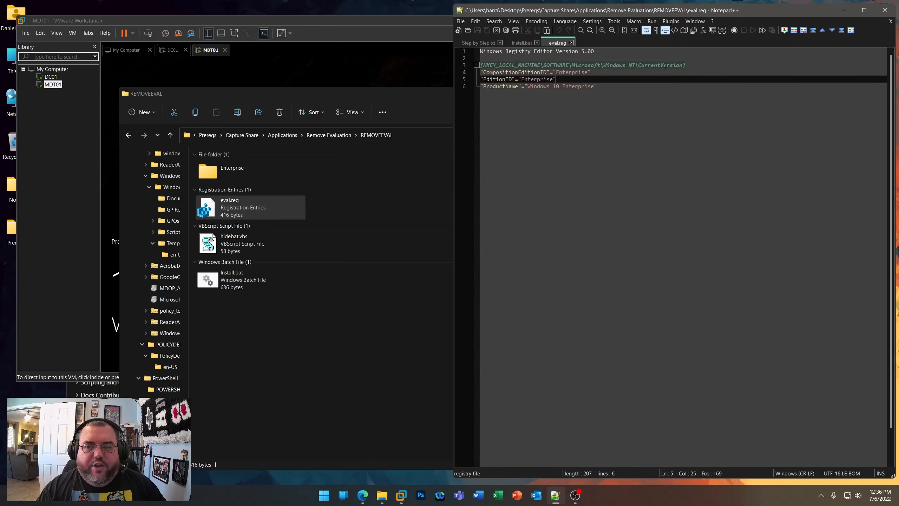
click(509, 72)
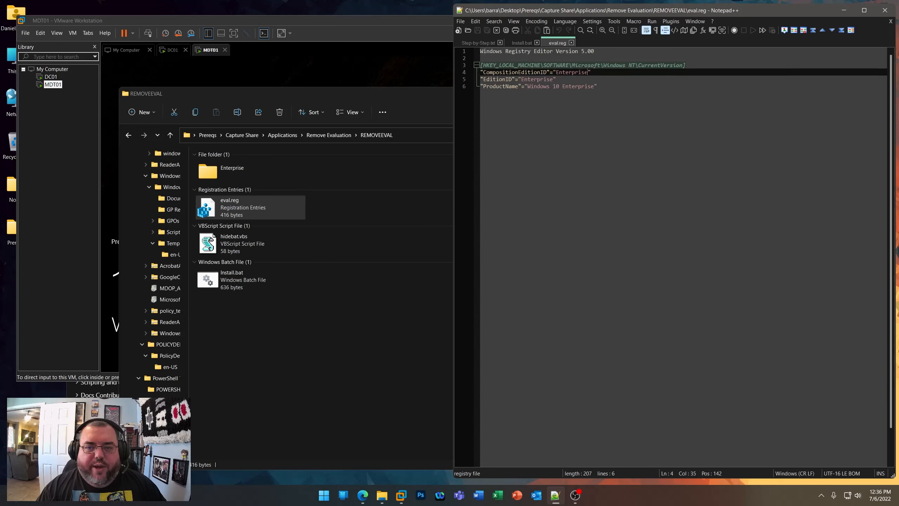
mouse_move(588, 73)
mouse_down()
mouse_move(515, 80)
mouse_move(595, 89)
mouse_up()
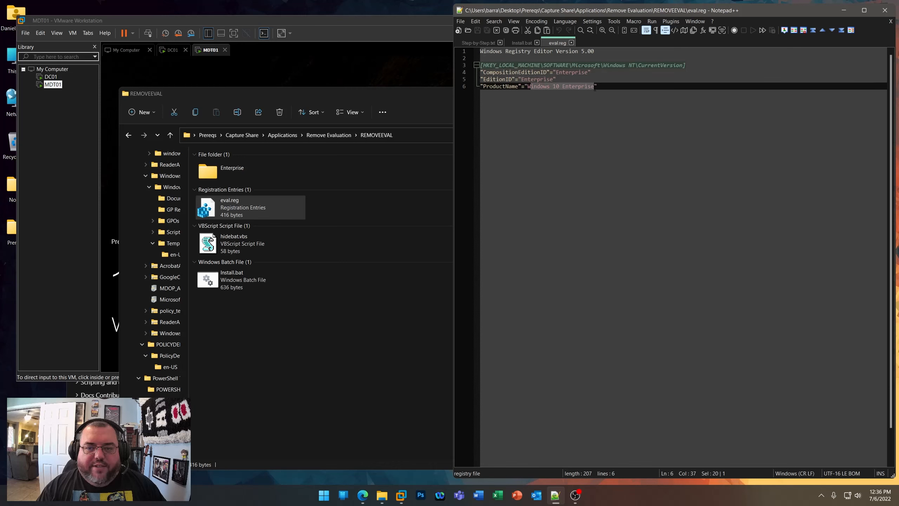
key(End)
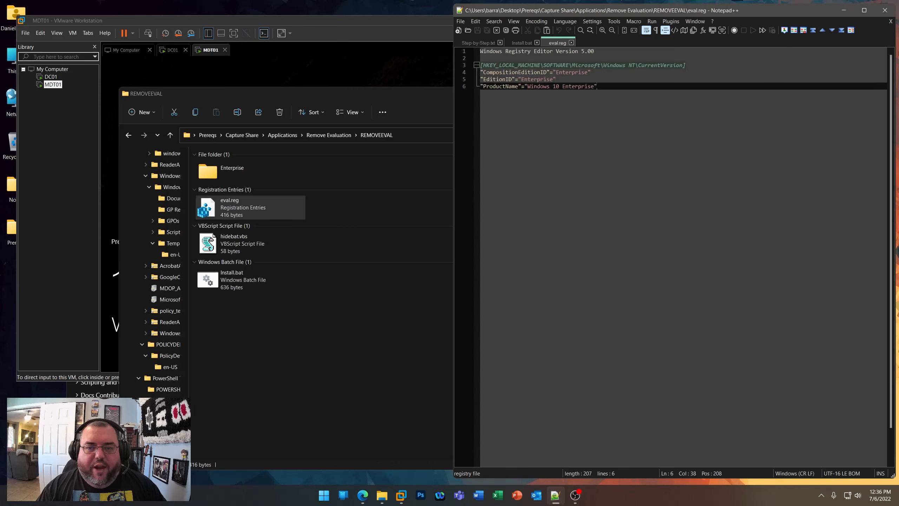
click(571, 43)
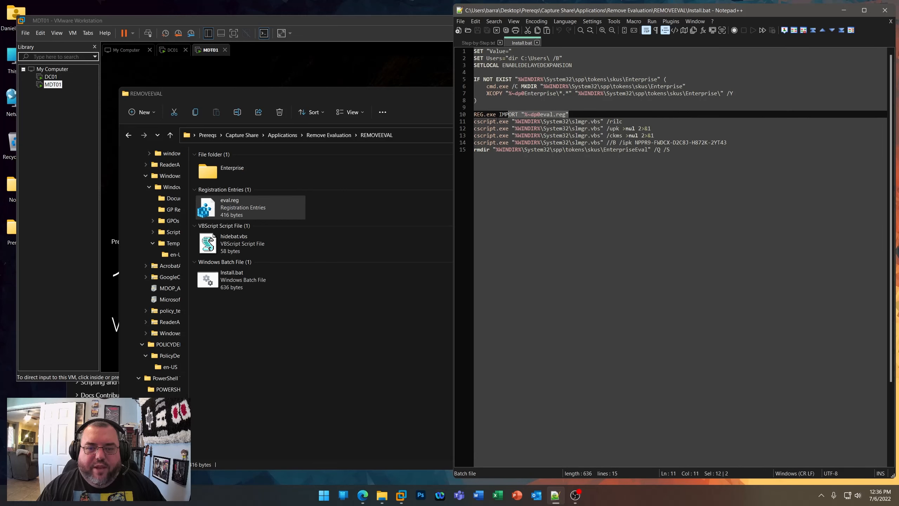
- Review the slmgr.vbs licensing commands, product key argument and EnterpriseEval rmdir line in Install.bat, and close the file
click(527, 122)
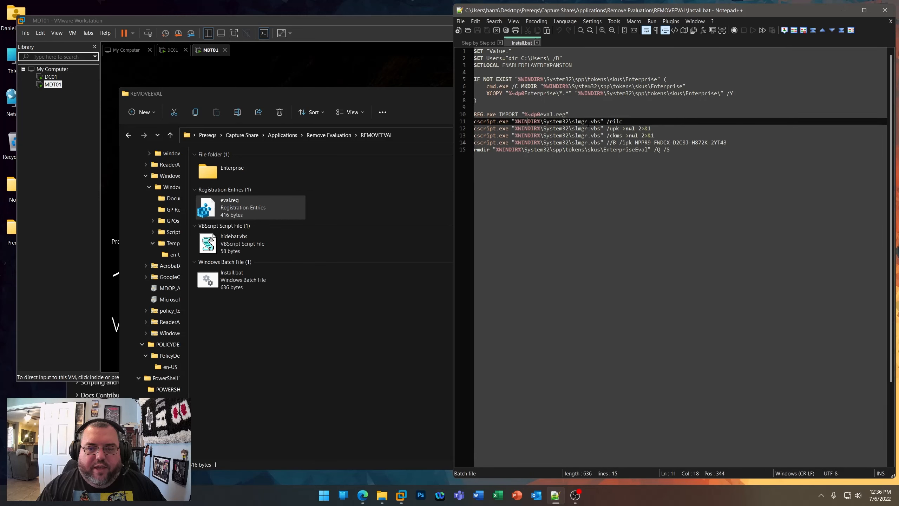
drag(572, 121, 726, 142)
click(593, 121)
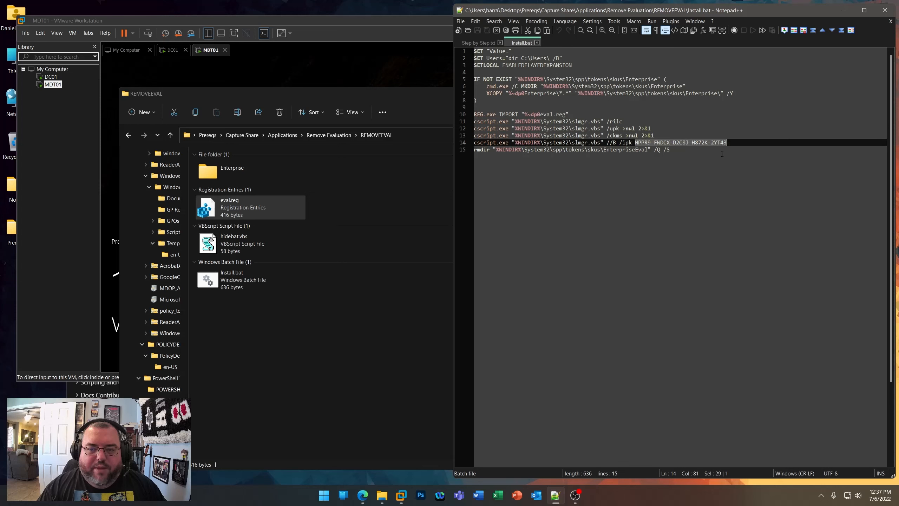
click(727, 143)
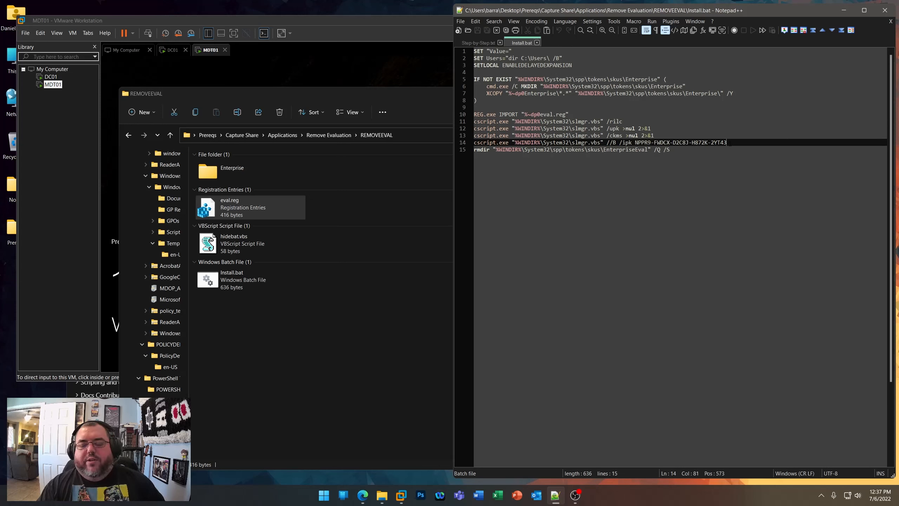
drag(726, 142, 634, 143)
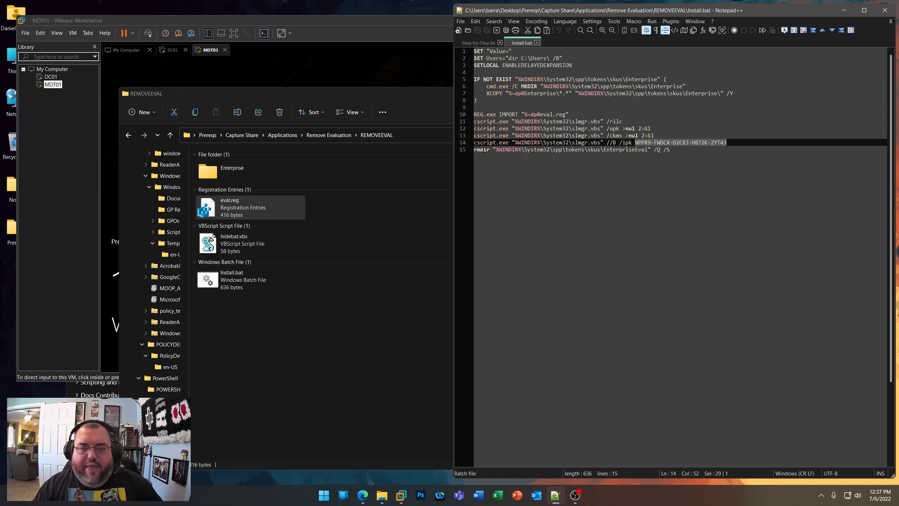
drag(483, 150, 664, 152)
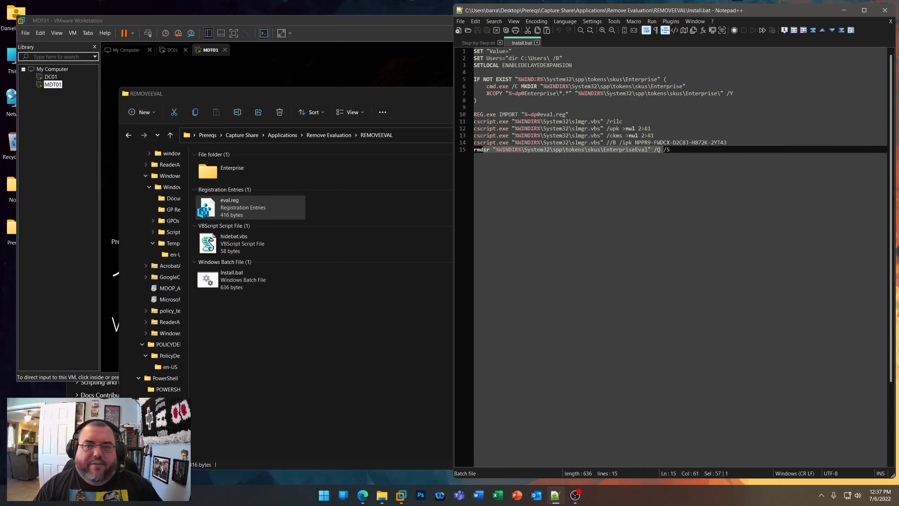
click(537, 43)
click(401, 360)
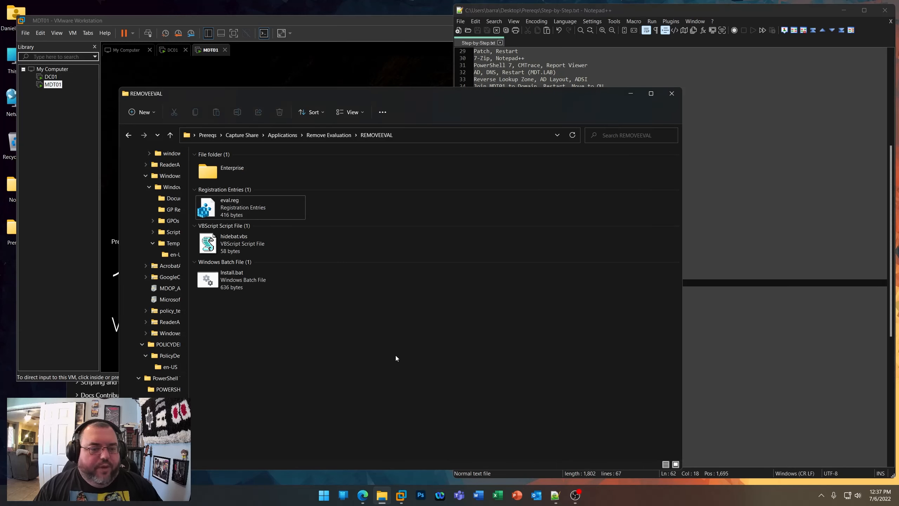
- Go back to the Applications folder and open the IMAGESTATERESET folder inside Reset Image State
click(324, 135)
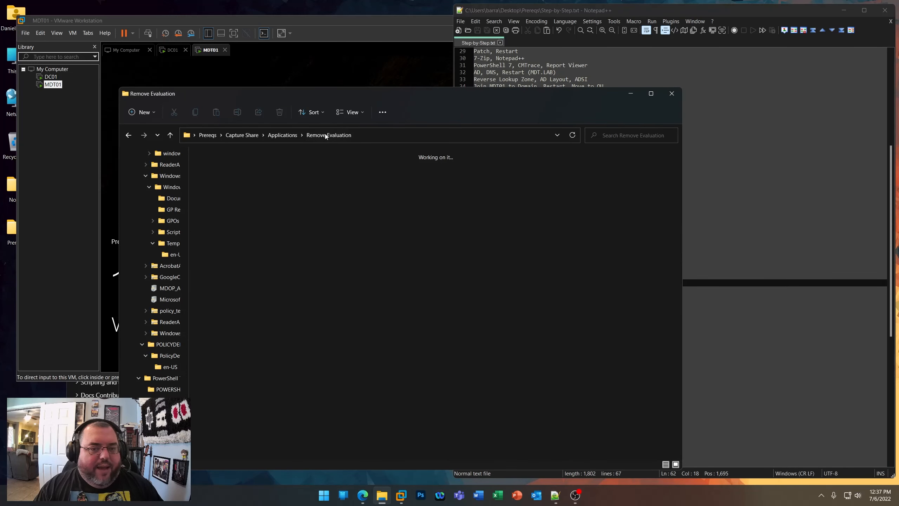
click(286, 135)
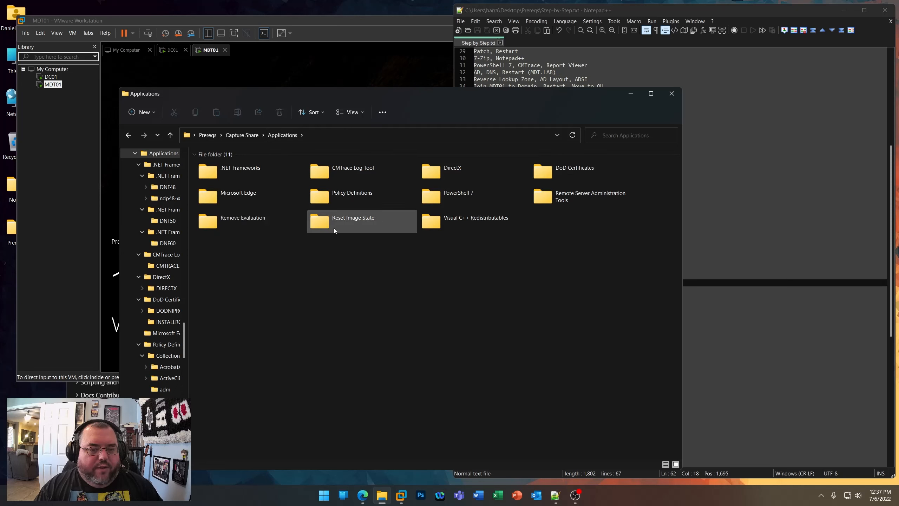
double_click(334, 229)
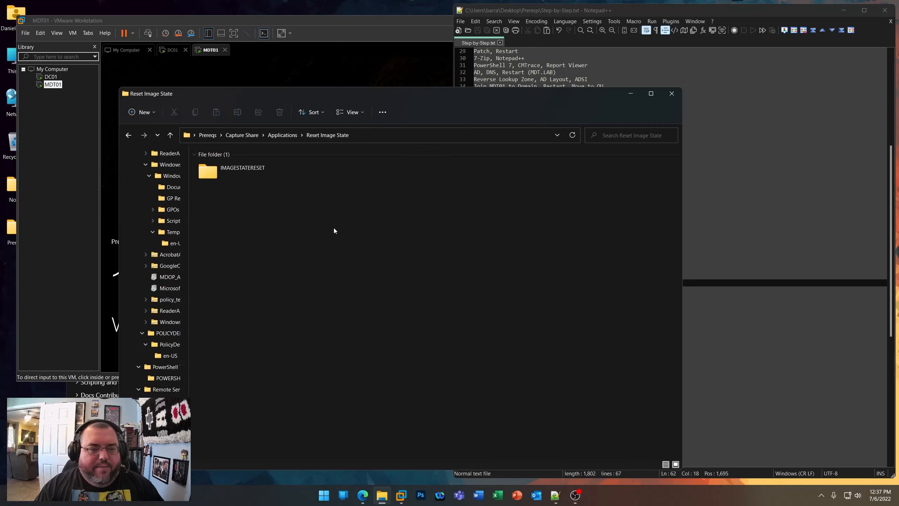
double_click(229, 171)
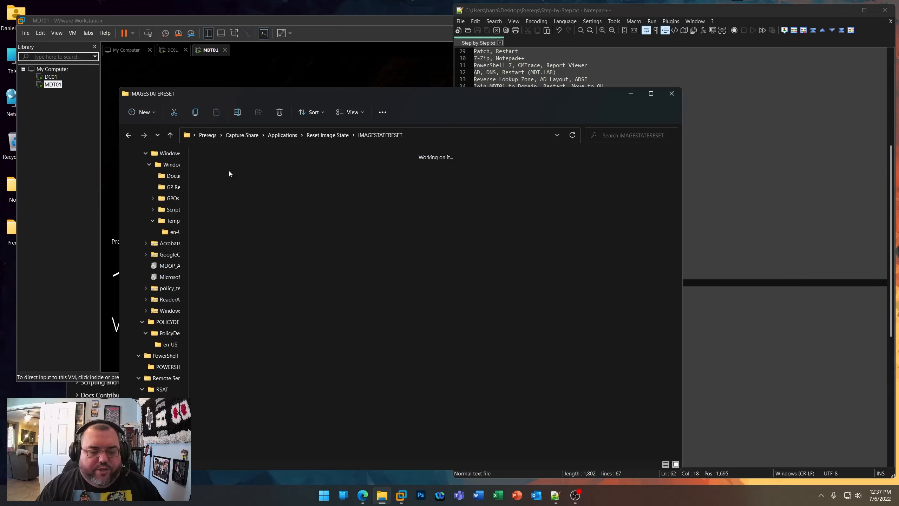
- Switch to Edge, go to deploymentresearch.com and open the article on building a Windows 11 21H2 reference image using MDT
click(363, 495)
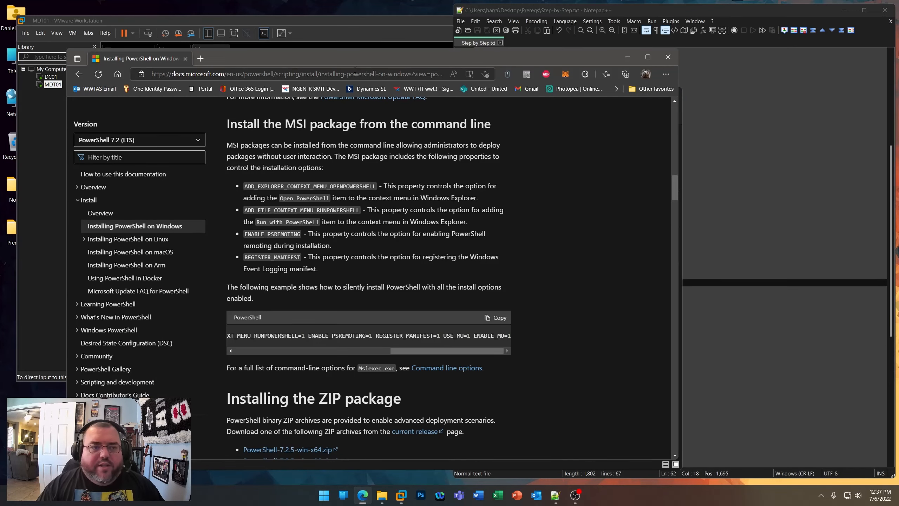
drag(359, 61, 563, 65)
click(488, 74)
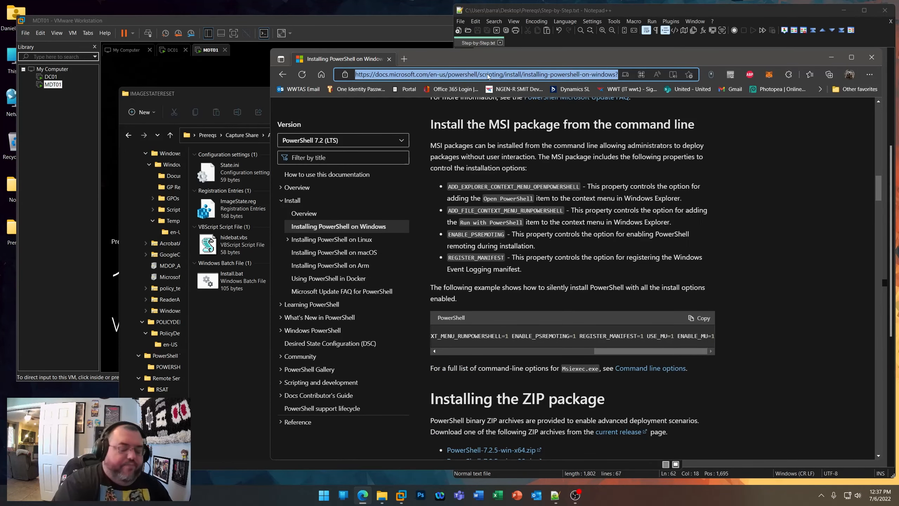
text(de)
key(Return)
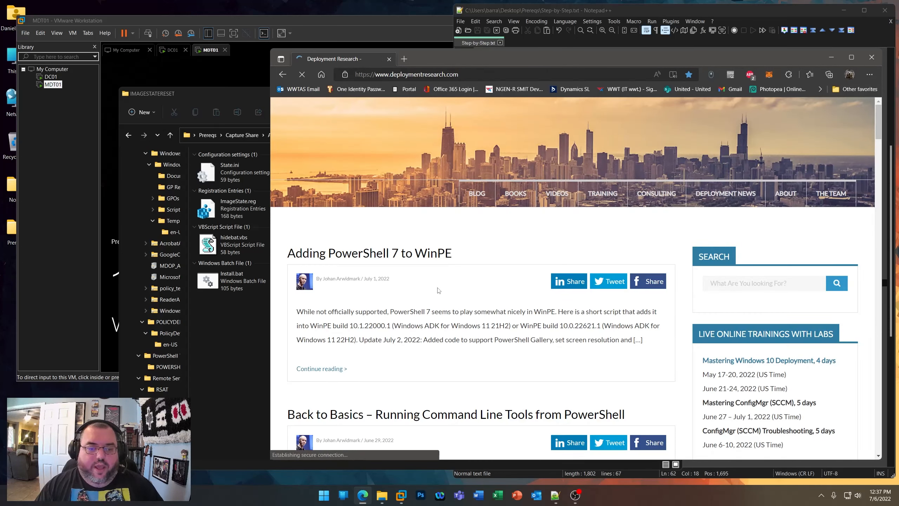
scroll(439, 290, down, 8)
scroll(439, 290, down, 20)
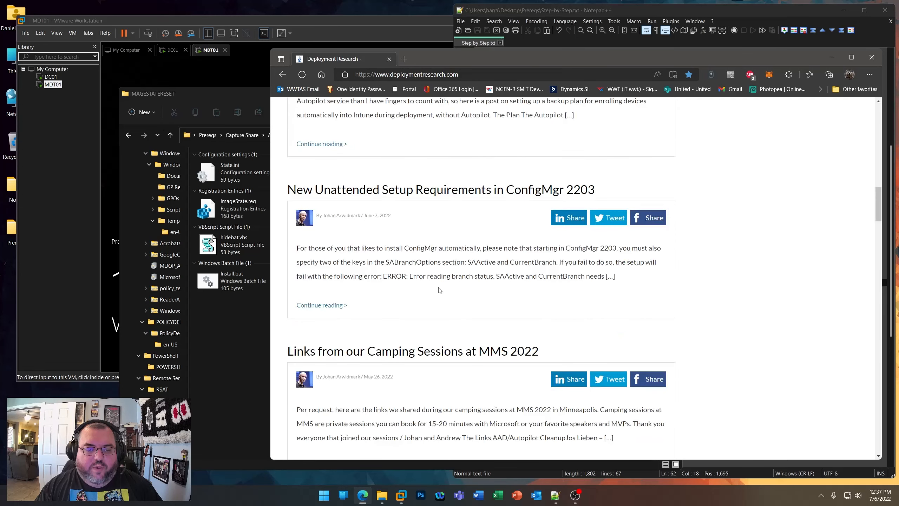
scroll(439, 290, down, 1)
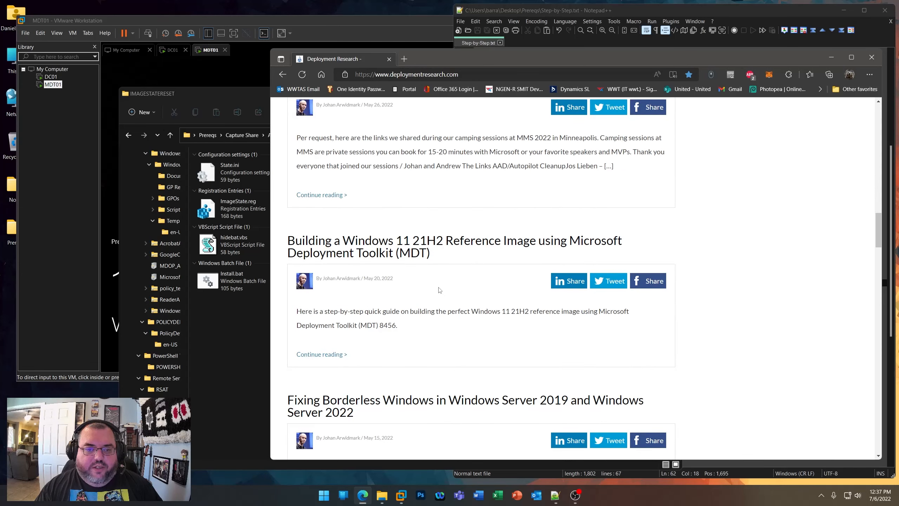
click(405, 249)
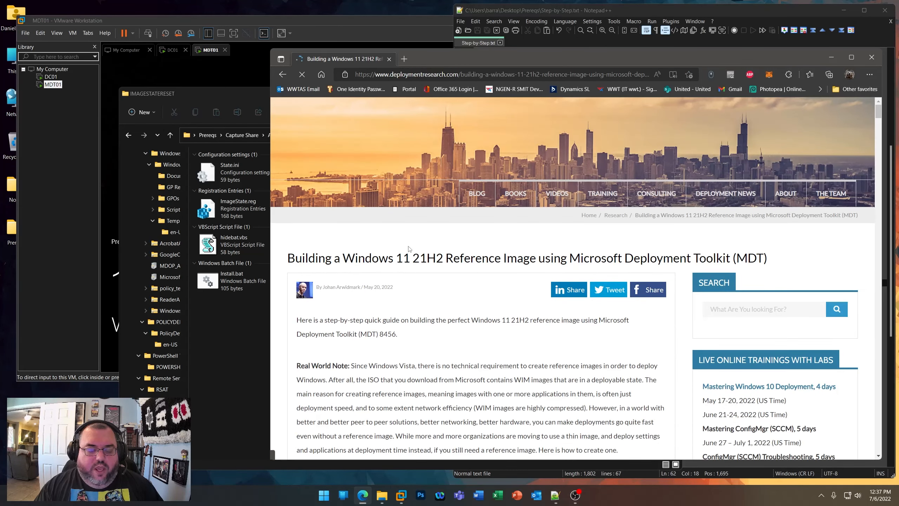
- Read the Block Internet Access section and its tip about the ImageState registry key and the State.ini file
scroll(429, 296, down, 4)
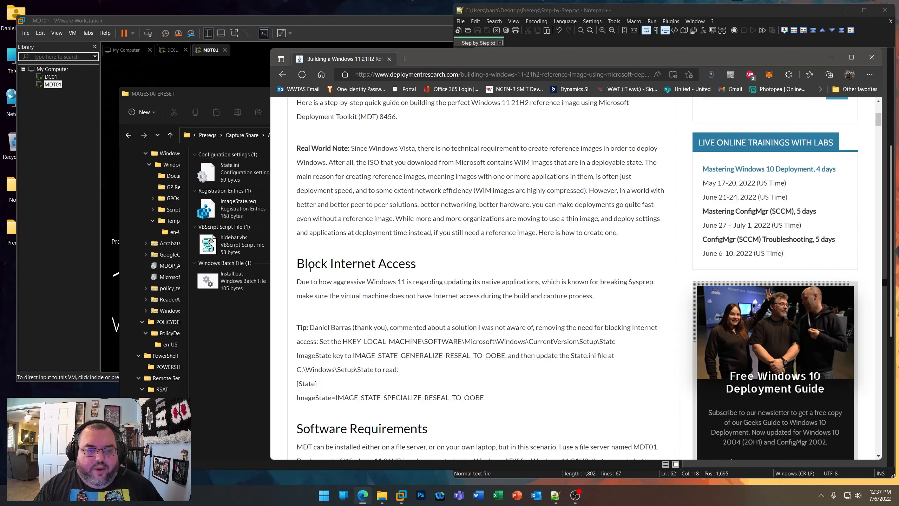
drag(297, 263, 416, 264)
scroll(425, 349, down, 2)
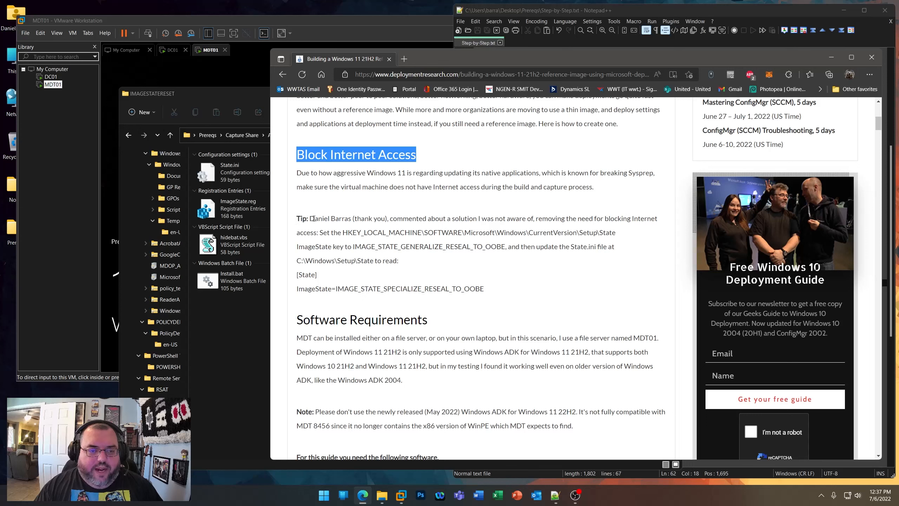
drag(310, 218, 667, 225)
click(390, 219)
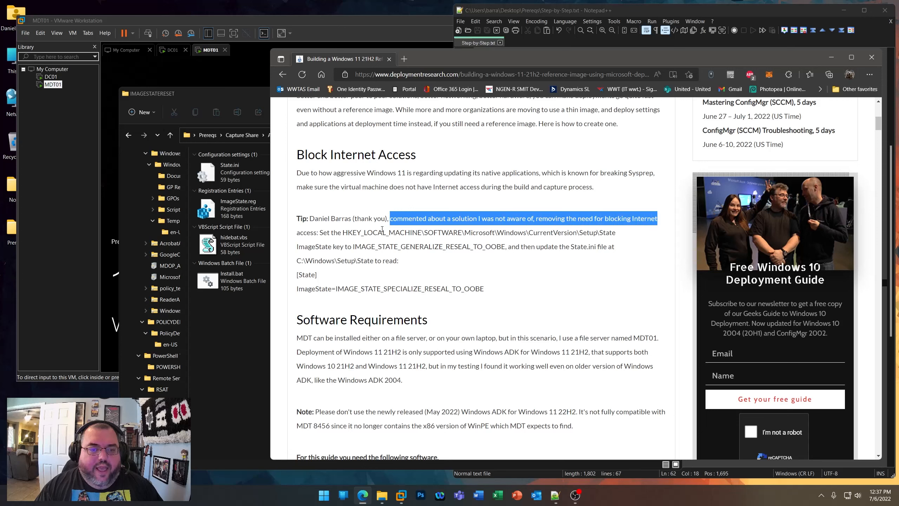
click(343, 233)
drag(318, 233, 412, 261)
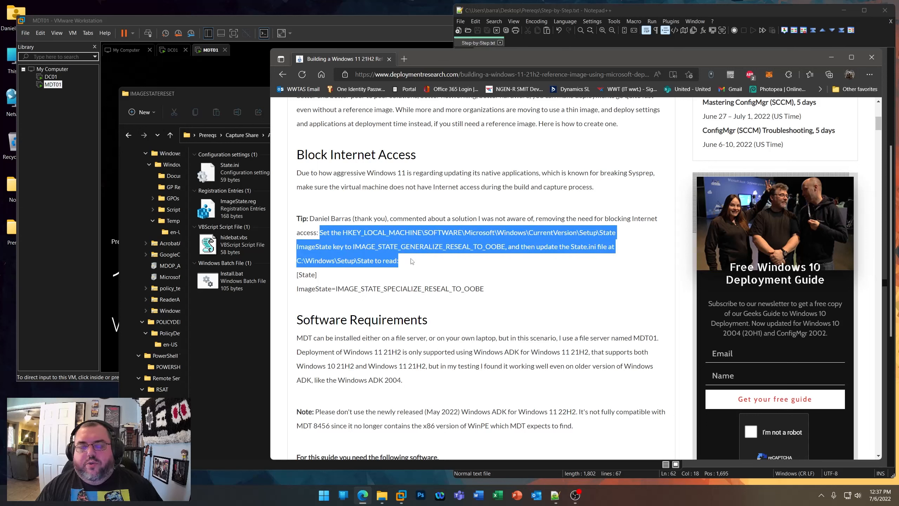
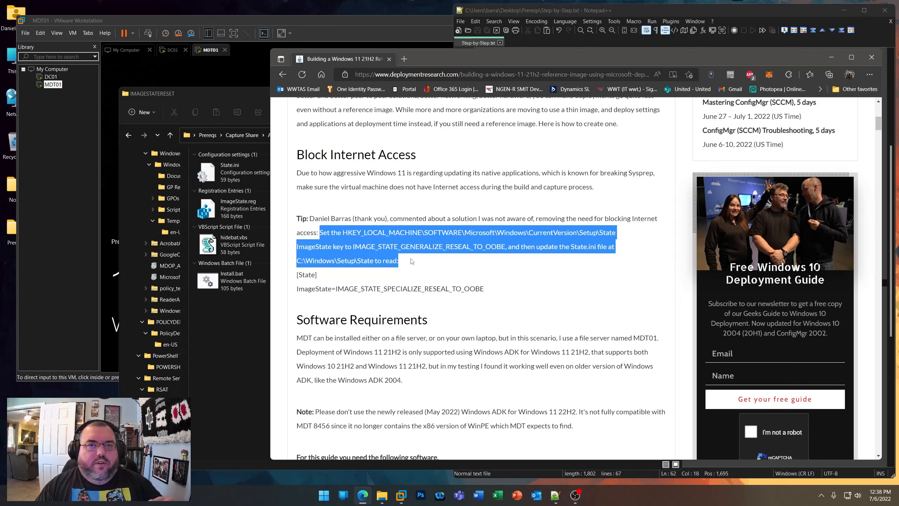
click(414, 248)
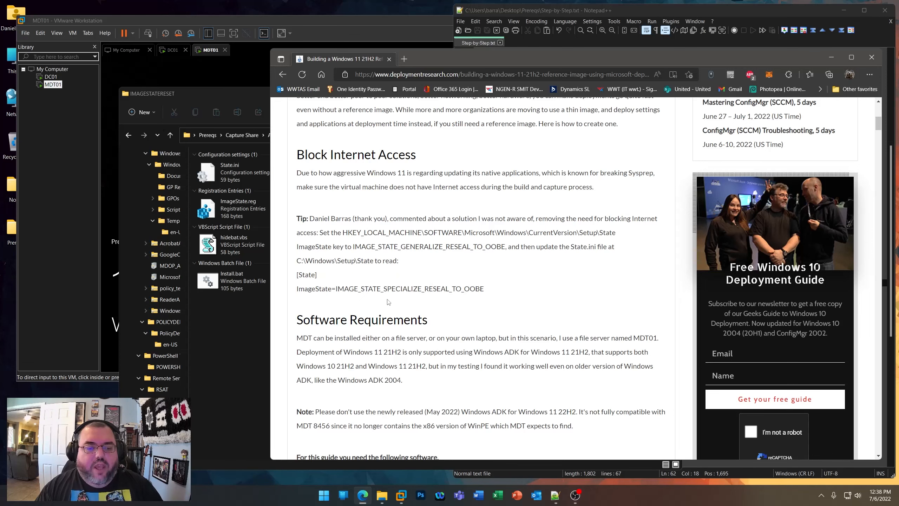
- Find the reader comment about the ImageState registry key, State.ini and Custom Tasks, review it, and minimize the browser
scroll(397, 312, down, 4)
scroll(397, 315, down, 15)
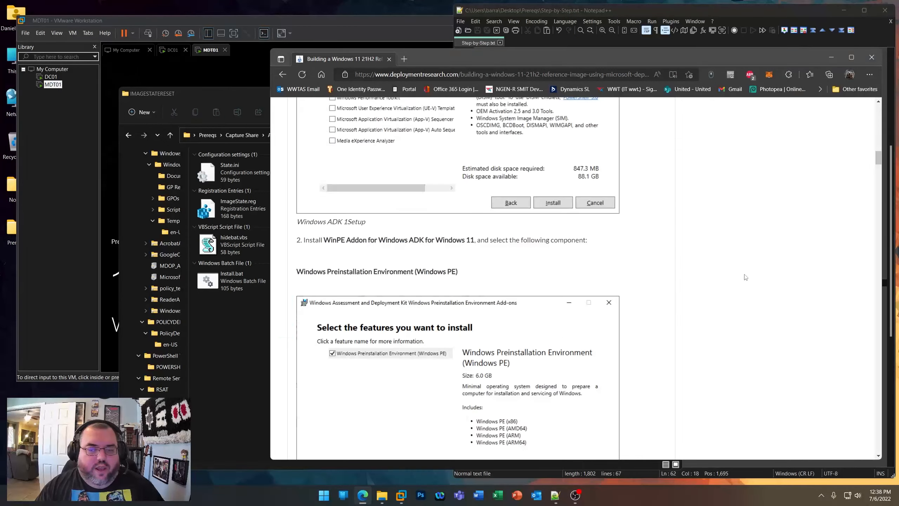
scroll(880, 197, down, 8)
drag(881, 197, 885, 417)
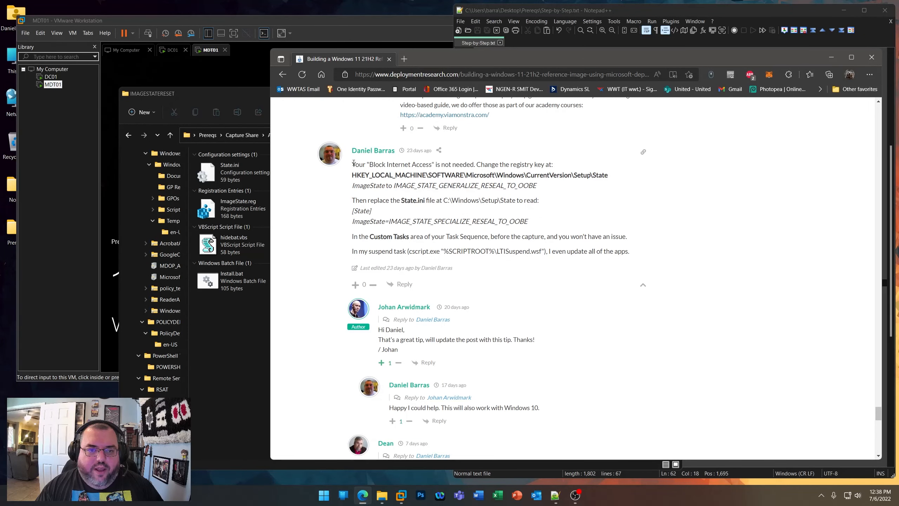
drag(350, 176, 618, 188)
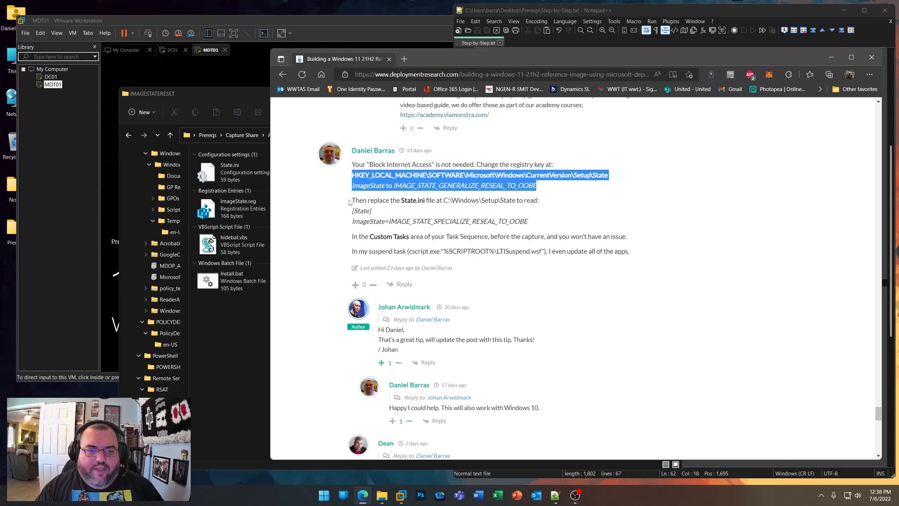
drag(351, 201, 446, 238)
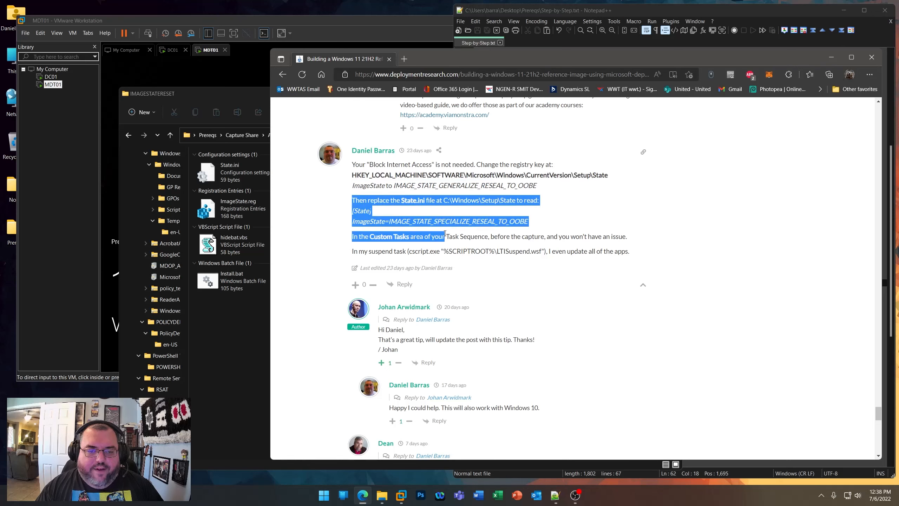
click(461, 217)
drag(637, 256, 349, 247)
click(330, 263)
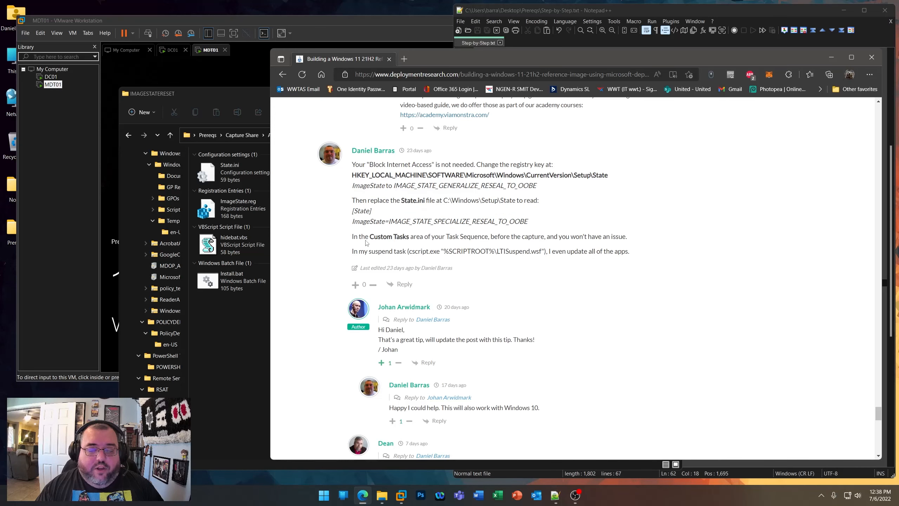
click(831, 57)
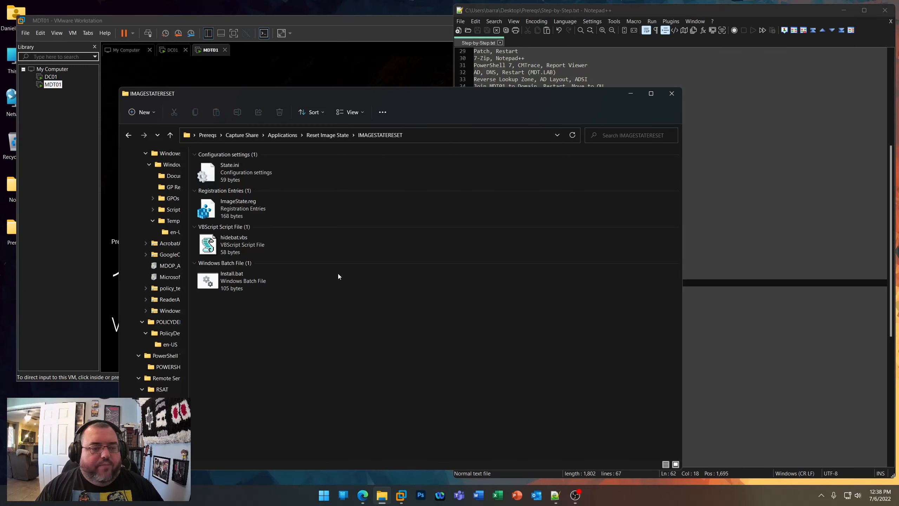
- Open State.ini from the IMAGESTATERESET folder in Notepad, review its ImageState line, and close it
click(240, 175)
right_click(240, 175)
key(Escape)
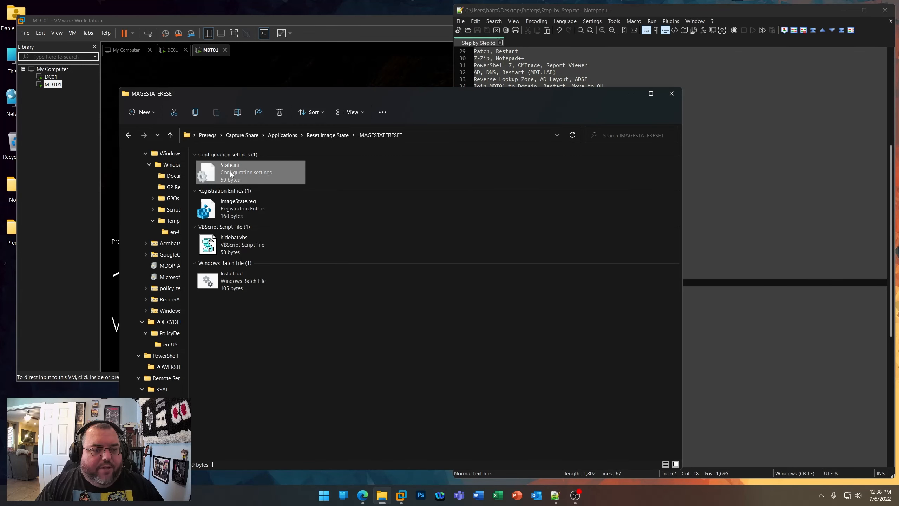
double_click(230, 173)
drag(126, 150, 458, 149)
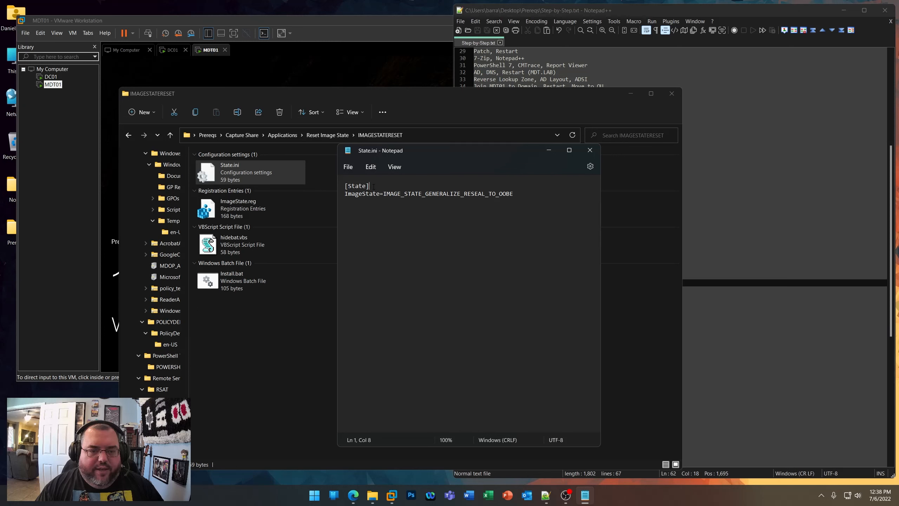
drag(373, 186, 518, 199)
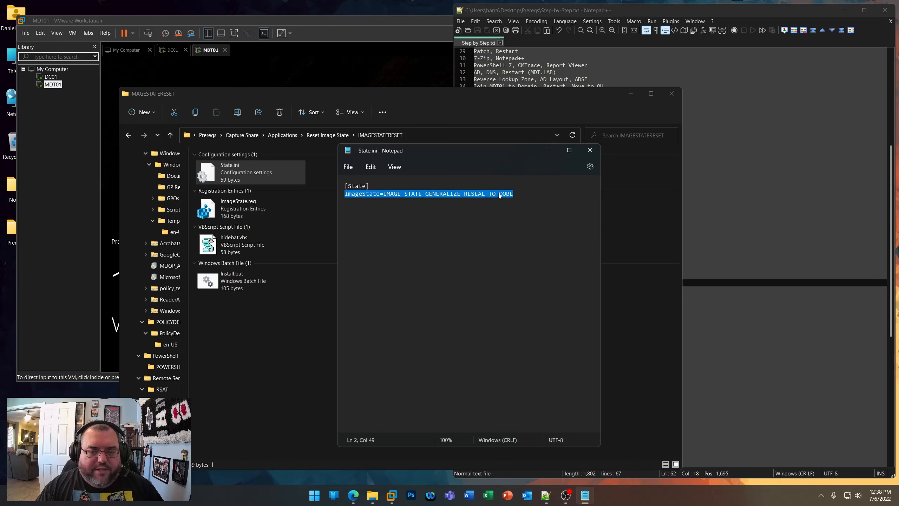
click(589, 149)
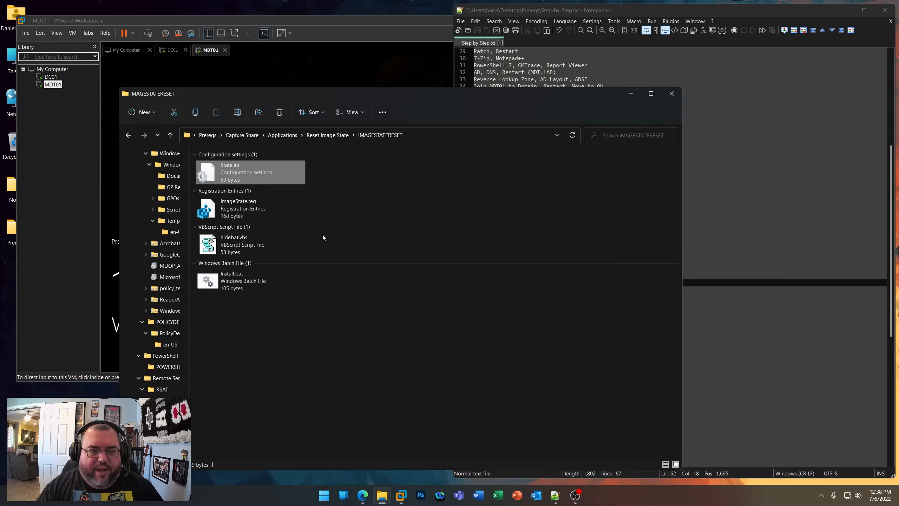
- Open ImageState.reg in Notepad++, review its Setup\State key and ImageState entry, and close it
right_click(241, 210)
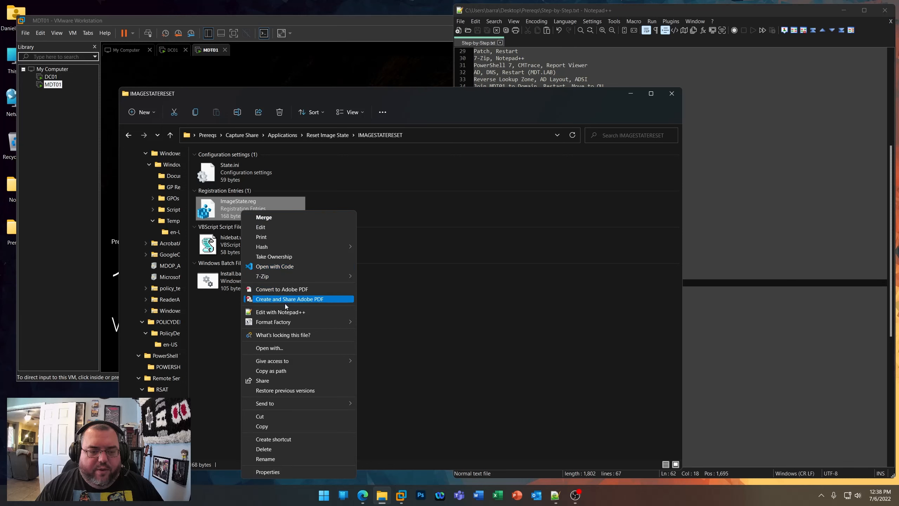
click(285, 313)
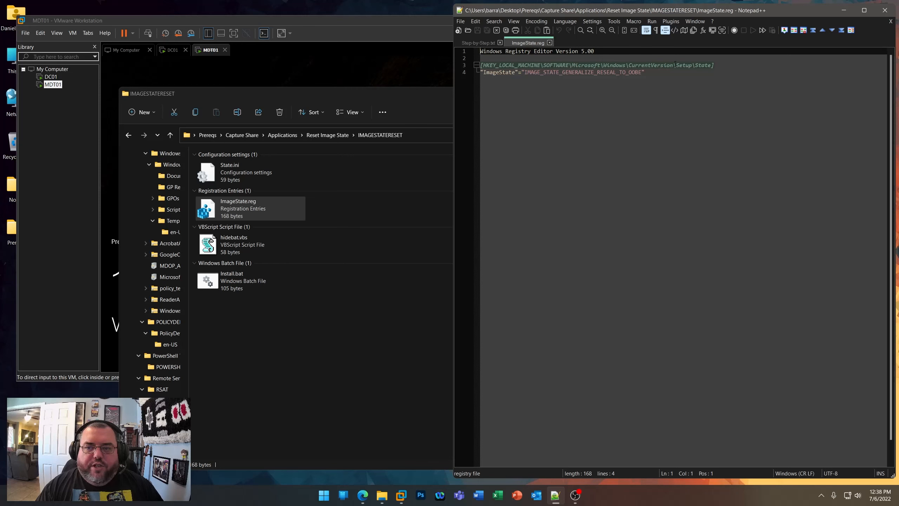
drag(686, 78, 480, 72)
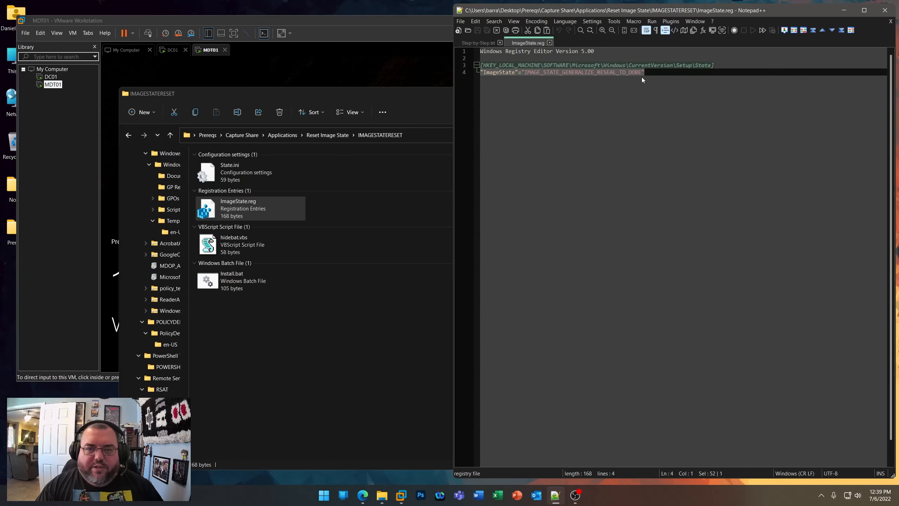
click(549, 43)
click(315, 341)
- Open the IMAGESTATERESET Install.bat in Notepad++, review its REG Import and xcopy commands, and close it
right_click(217, 284)
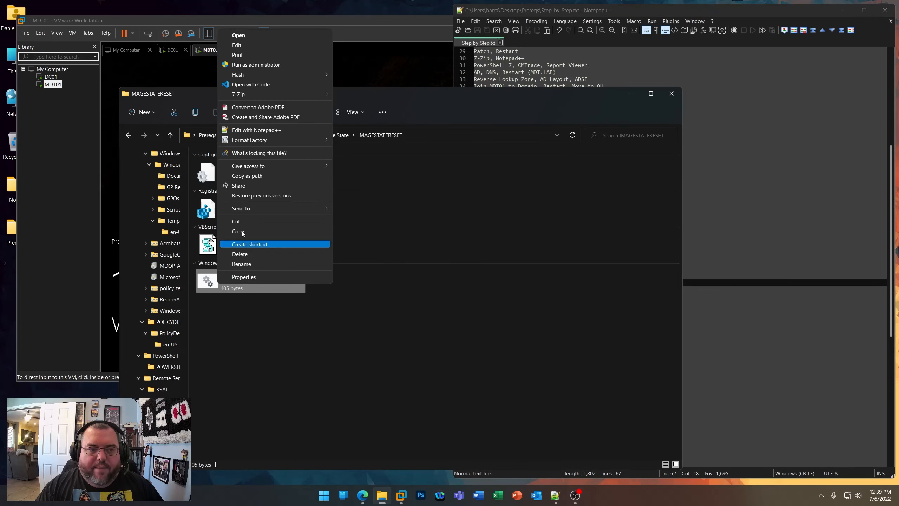
click(271, 130)
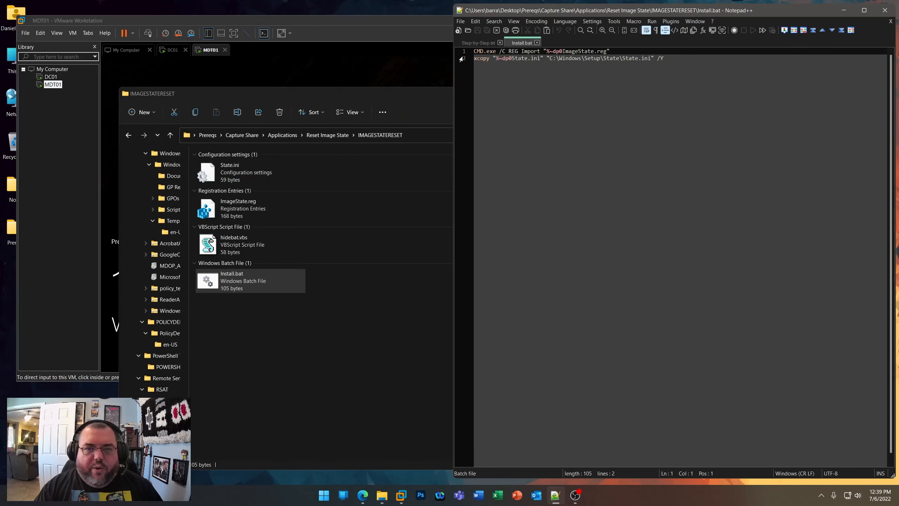
drag(509, 51, 610, 51)
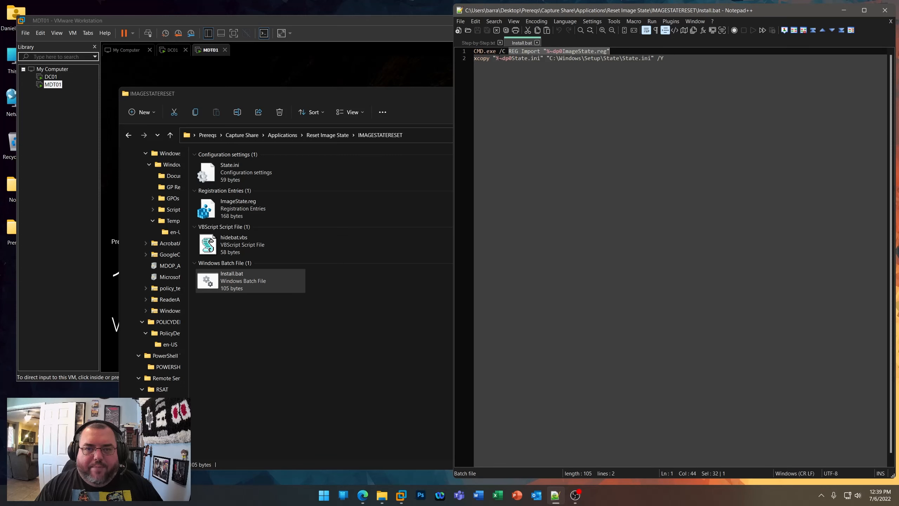
drag(499, 58, 623, 58)
click(568, 58)
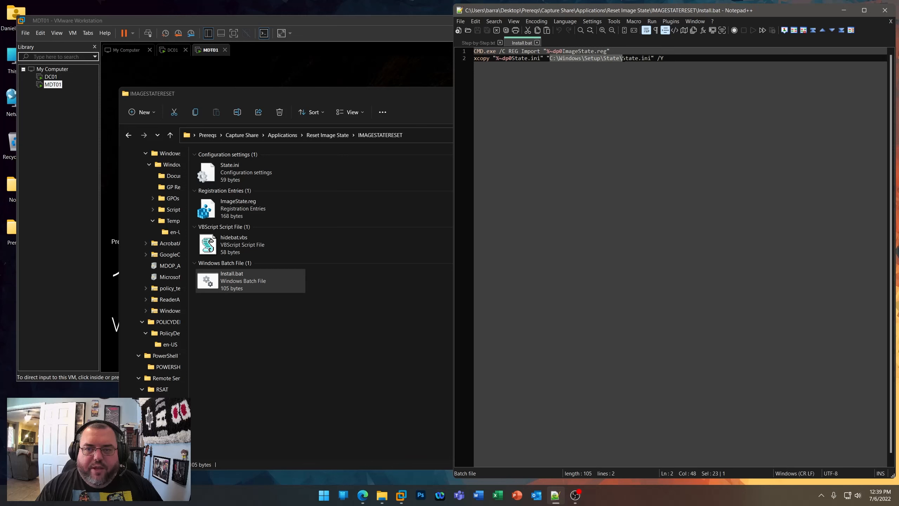
click(536, 42)
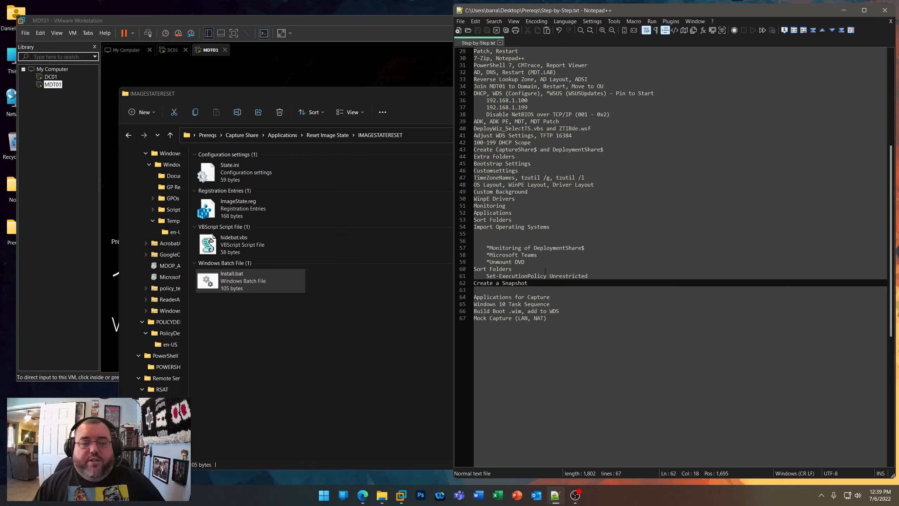
click(368, 300)
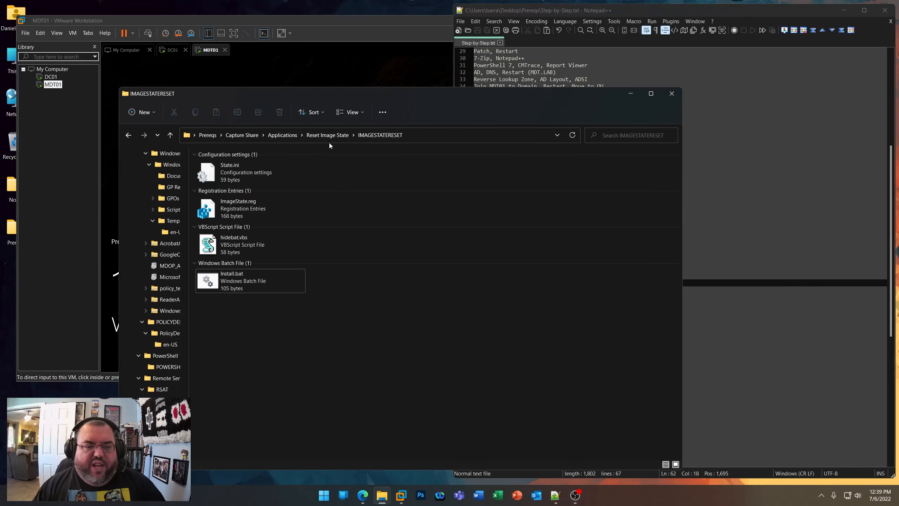
- Open the VCPPRT folder under Visual C++ Redistributables and look over its installers and scripts
click(283, 135)
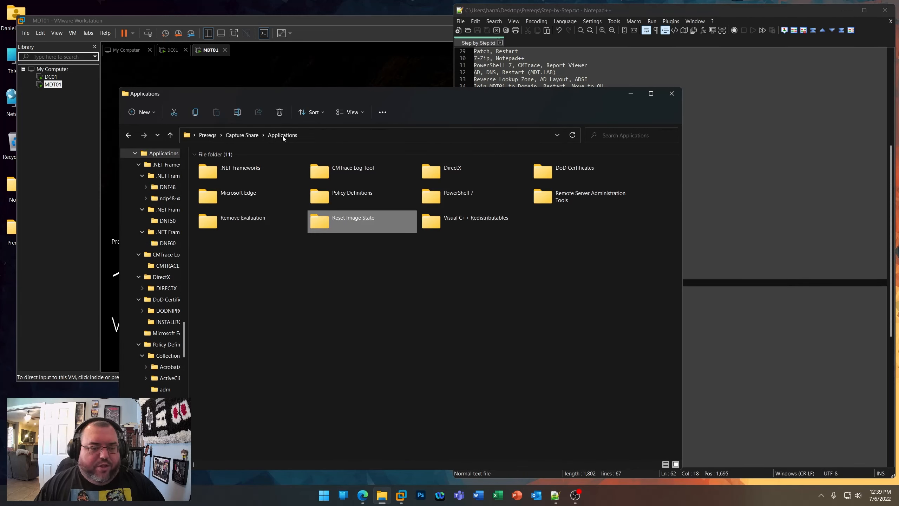
click(406, 296)
click(443, 219)
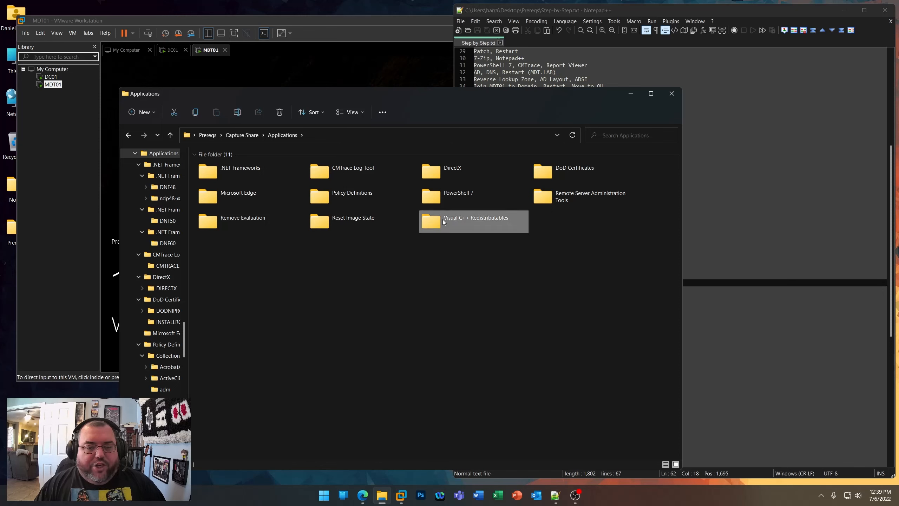
double_click(442, 219)
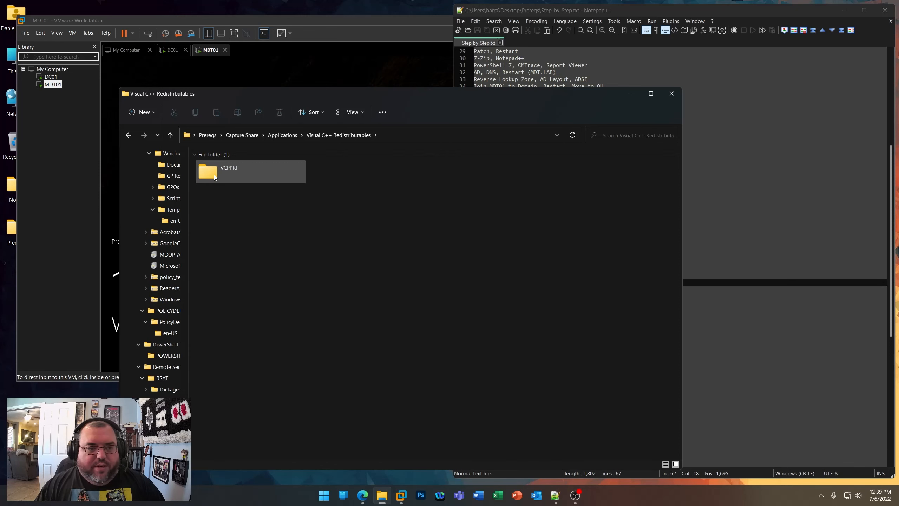
double_click(213, 174)
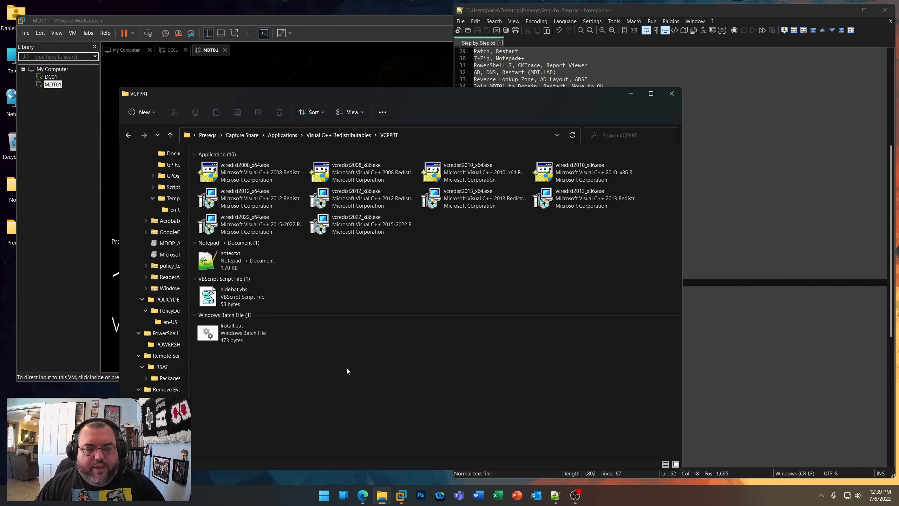
right_click(231, 297)
click(329, 372)
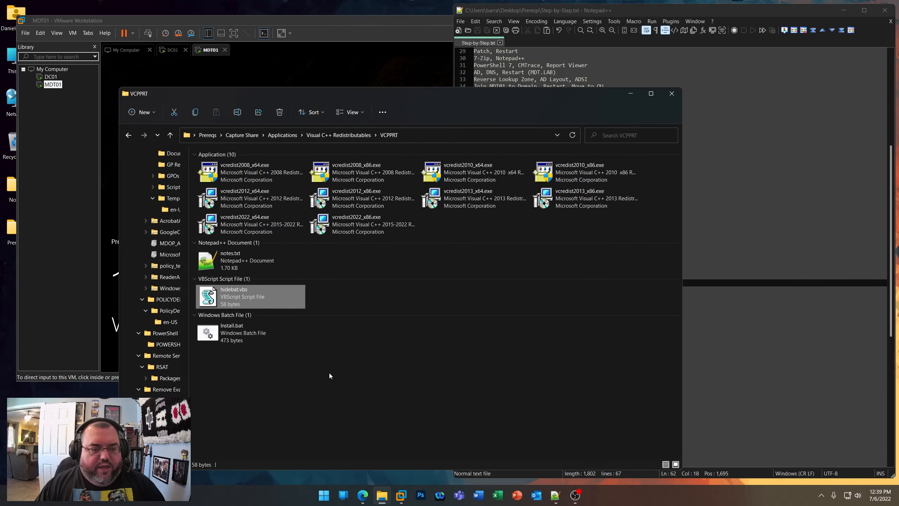
- Open notes.txt from the VCPPRT folder in Notepad++, review its redistributable silent-install commands, and close it
double_click(237, 261)
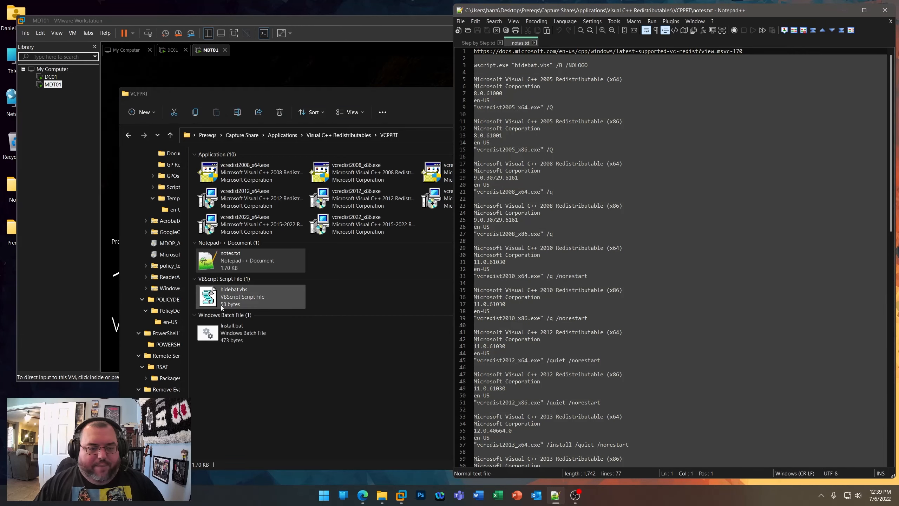
click(534, 43)
click(395, 355)
- Return to the Applications folder, then close the File Explorer window and Notepad++ with Step-by-Step.txt
click(282, 134)
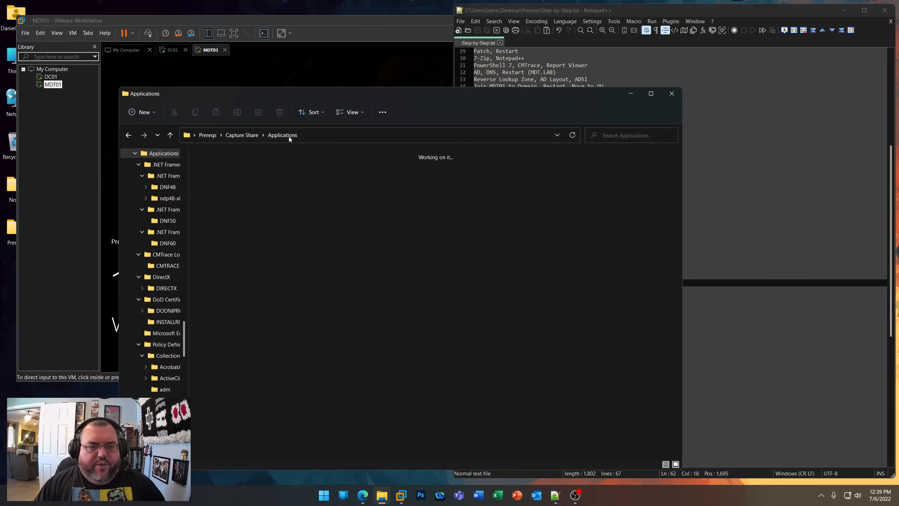
click(672, 94)
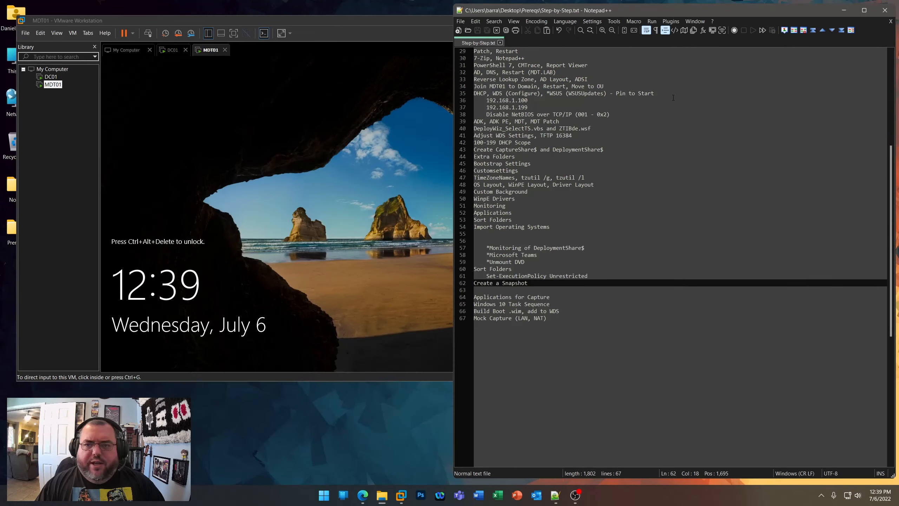
click(885, 11)
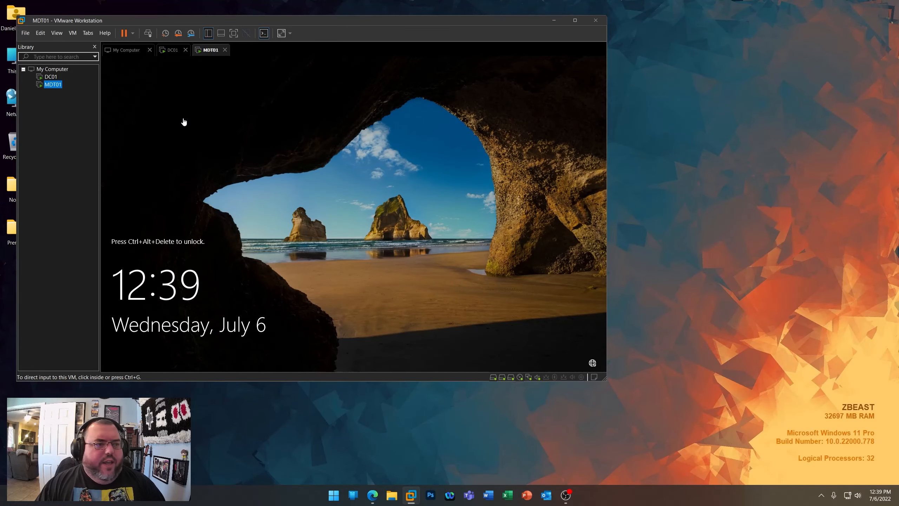
- Sign in to the MDT01 virtual machine as Administrator by entering the account password
right_click(53, 85)
click(348, 195)
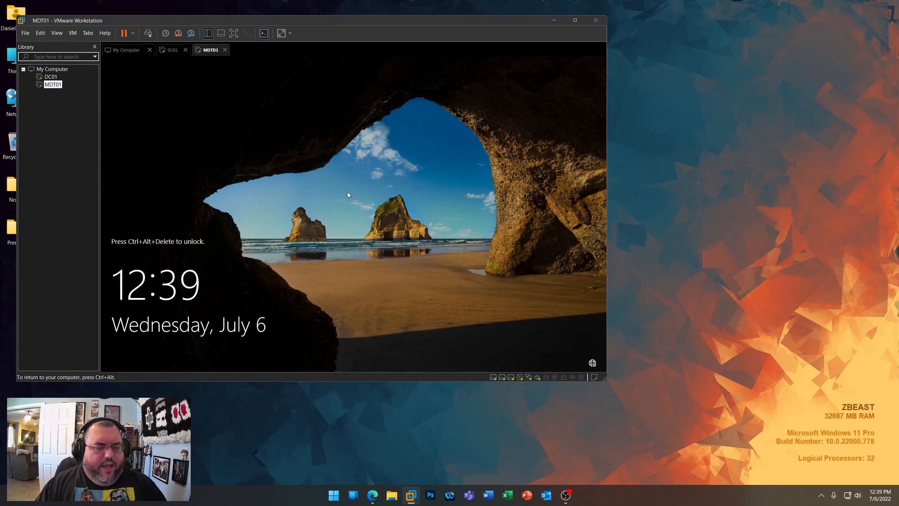
key(ctrl+alt+Insert)
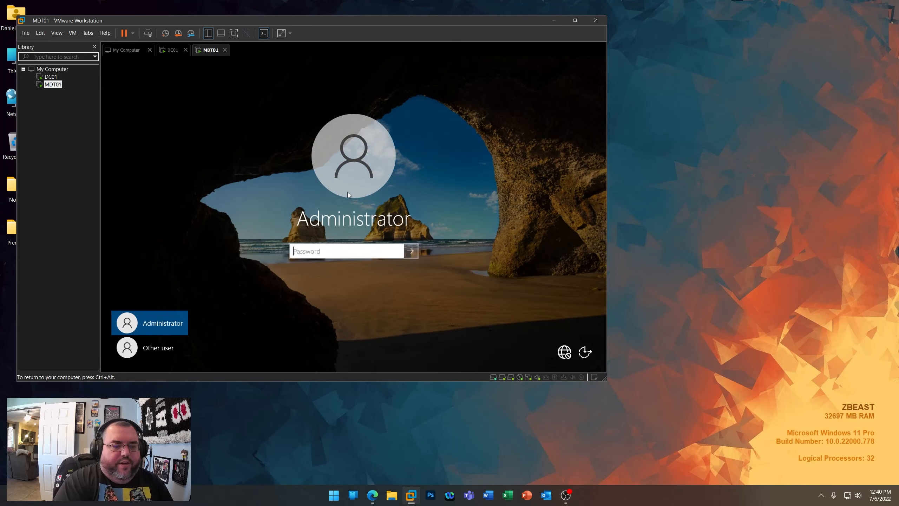
text(•••••••••••)
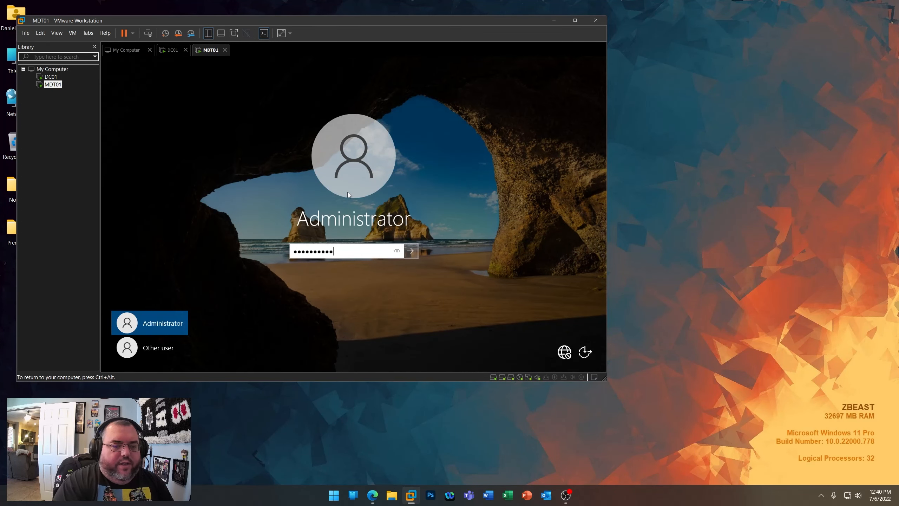
text(•••••••)
key(Return)
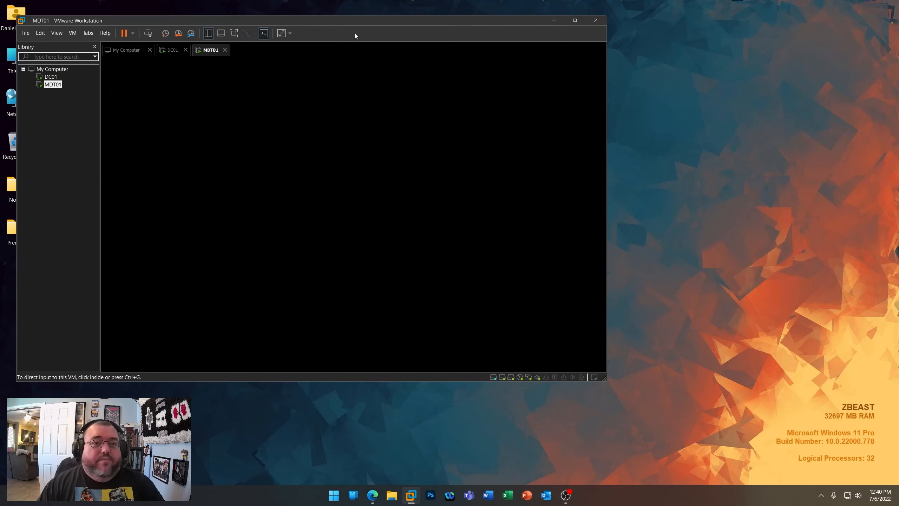
- Move the VMware Workstation window clear of the host's desktop icons and launch Deployment Workbench on MDT01
drag(354, 22, 479, 17)
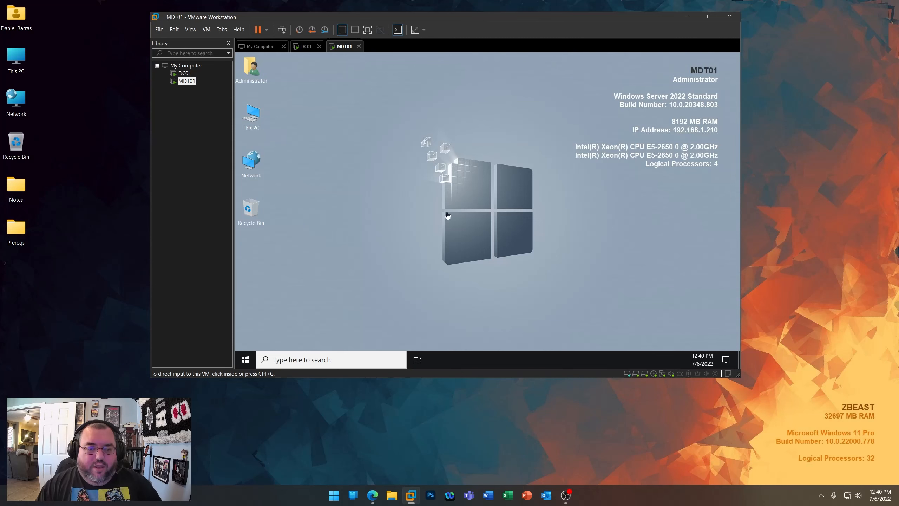
click(248, 359)
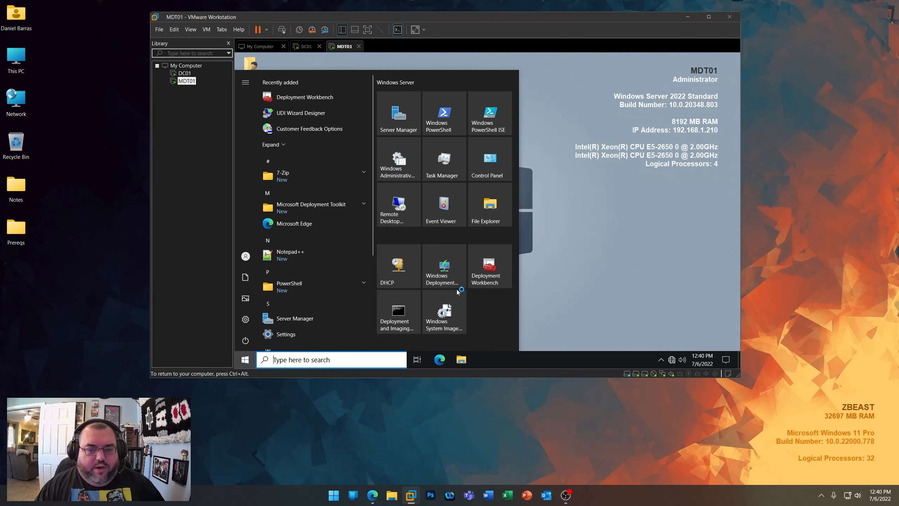
click(481, 278)
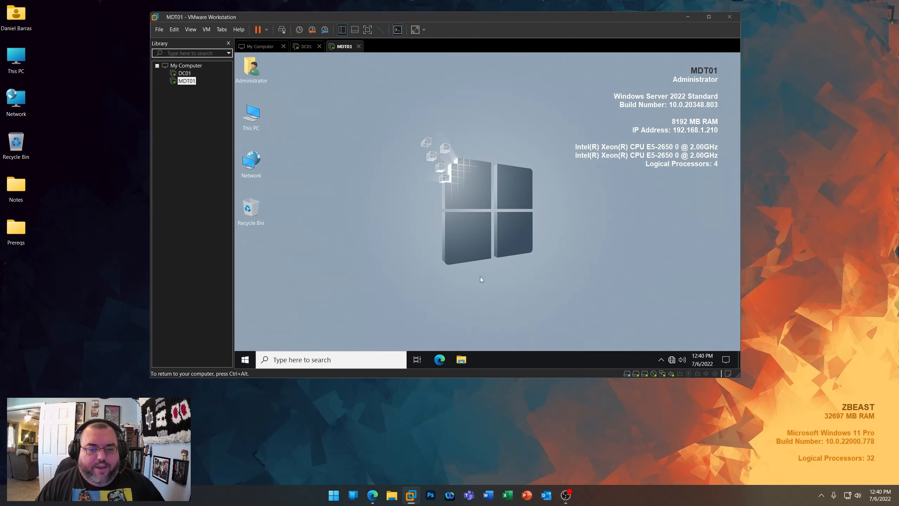
- Minimize Deployment Workbench and open Prereqs\Capture Share\Applications from the Z: shared folders drive on MDT01
double_click(250, 118)
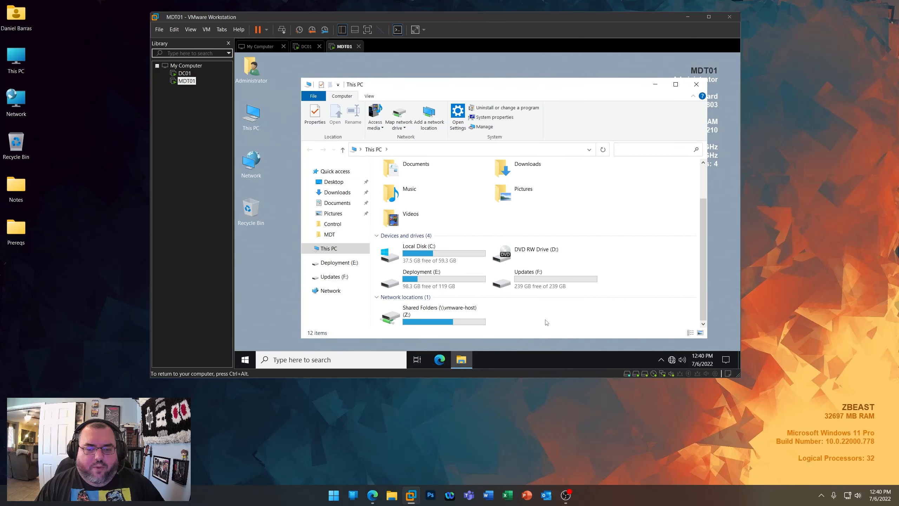
double_click(433, 315)
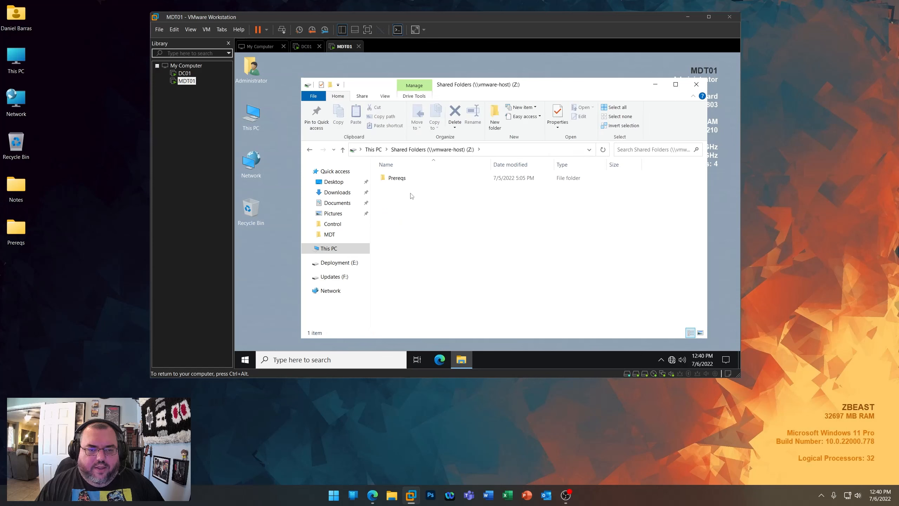
double_click(398, 177)
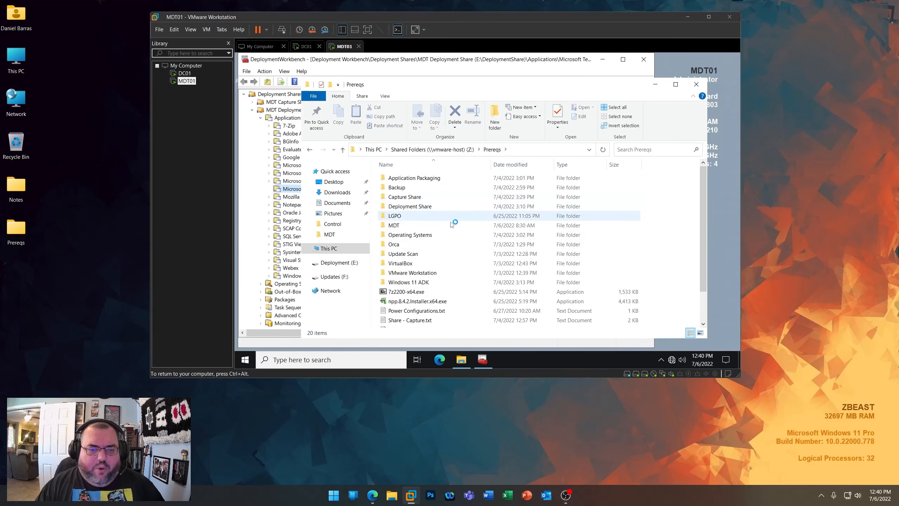
click(605, 61)
drag(518, 86, 522, 71)
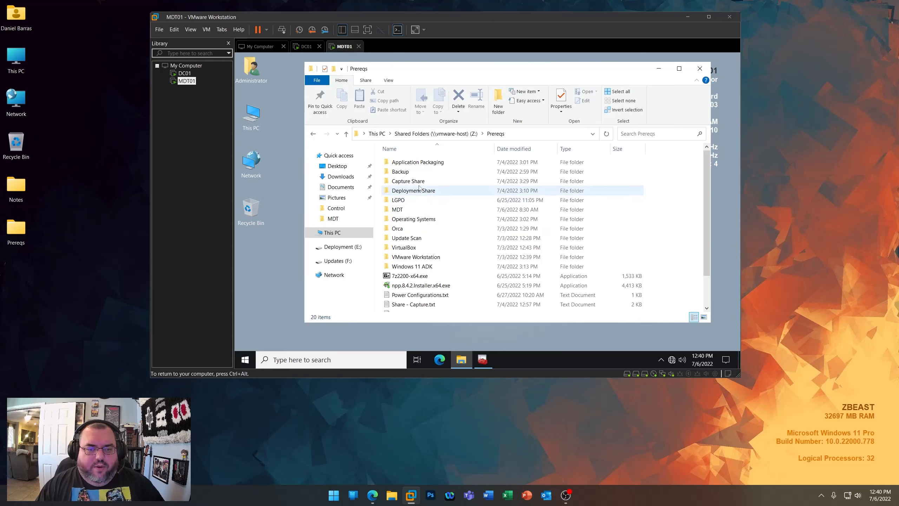
double_click(408, 180)
double_click(409, 163)
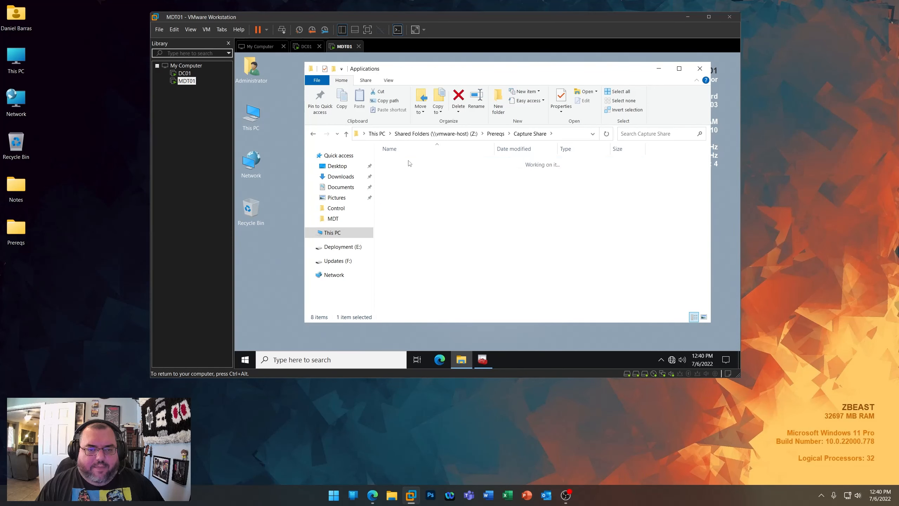
- Copy the .NET Frameworks folder from the Capture Share Applications folder to the MDT01 desktop
right_click(408, 162)
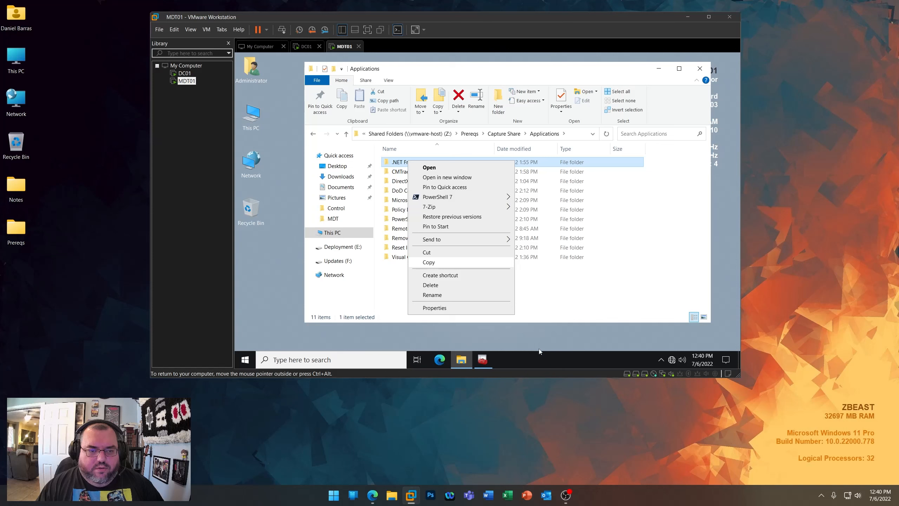
click(282, 205)
right_click(421, 164)
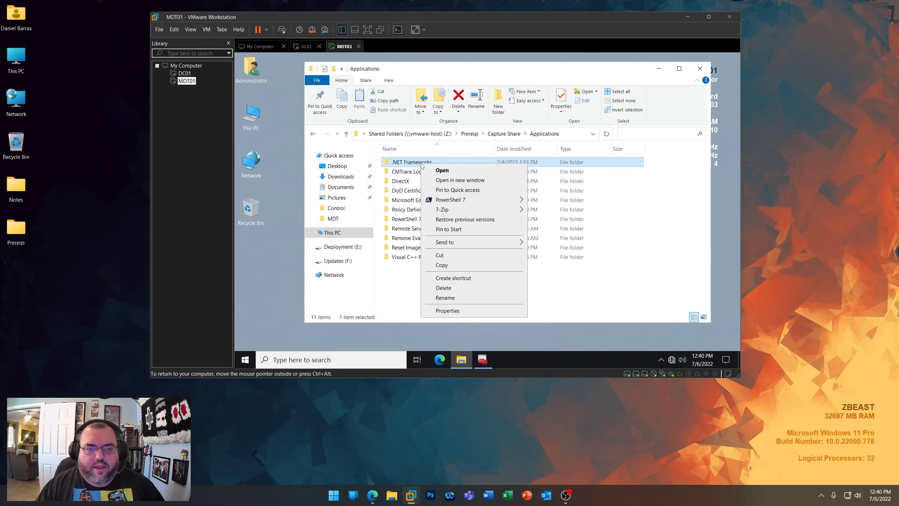
click(444, 266)
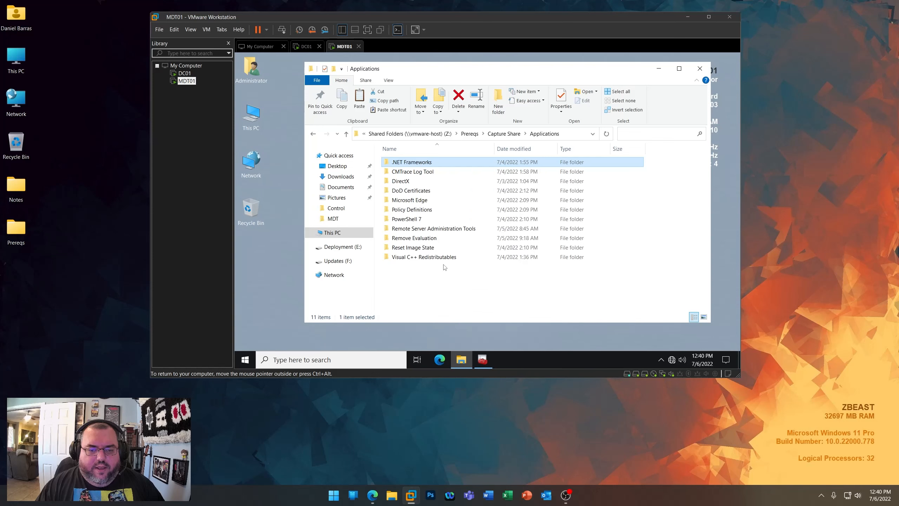
right_click(257, 272)
click(280, 209)
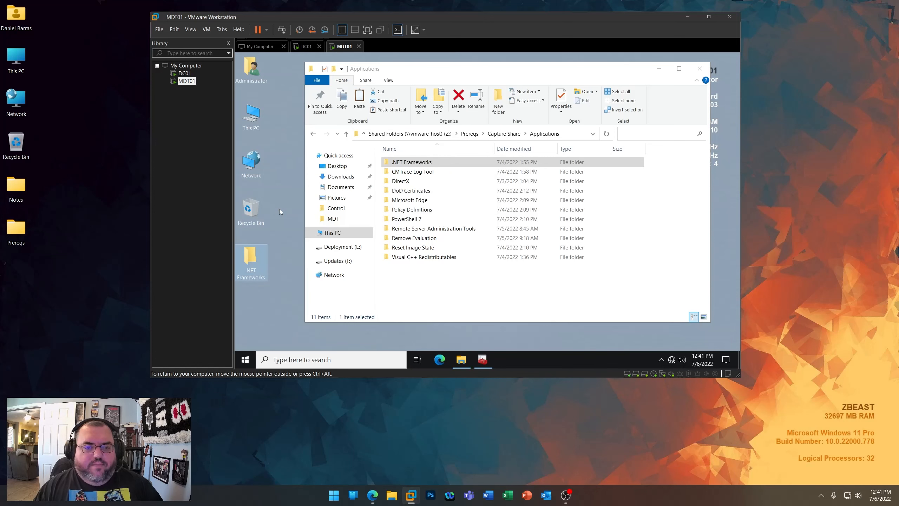
- Restore Deployment Workbench, expand Applications under MDT Capture Share (E:\CaptureShare), and select the .NET Frameworks folder
click(483, 360)
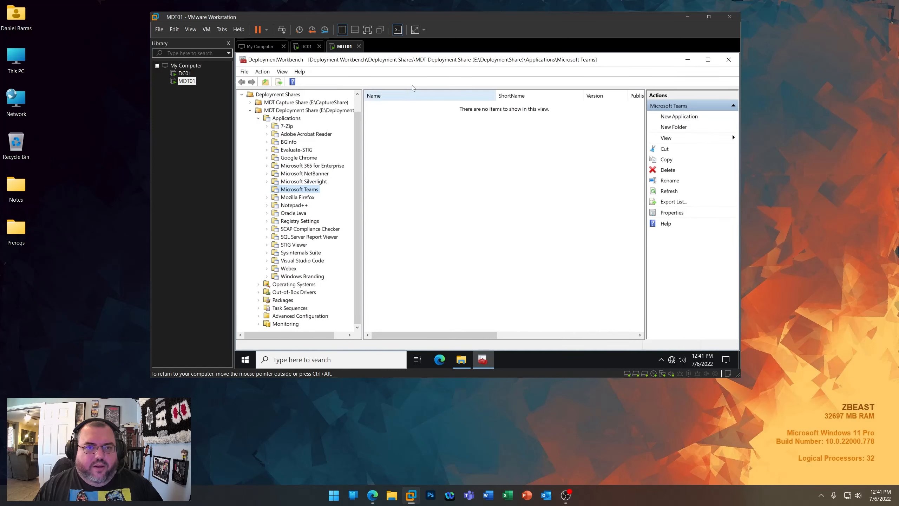
drag(405, 60, 457, 73)
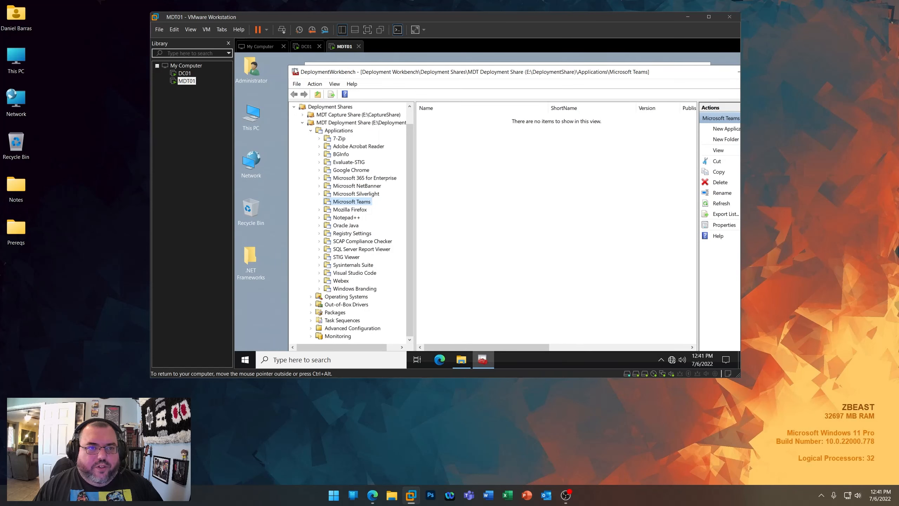
mouse_move(347, 73)
mouse_down()
mouse_move(456, 94)
mouse_move(346, 70)
mouse_up()
click(301, 120)
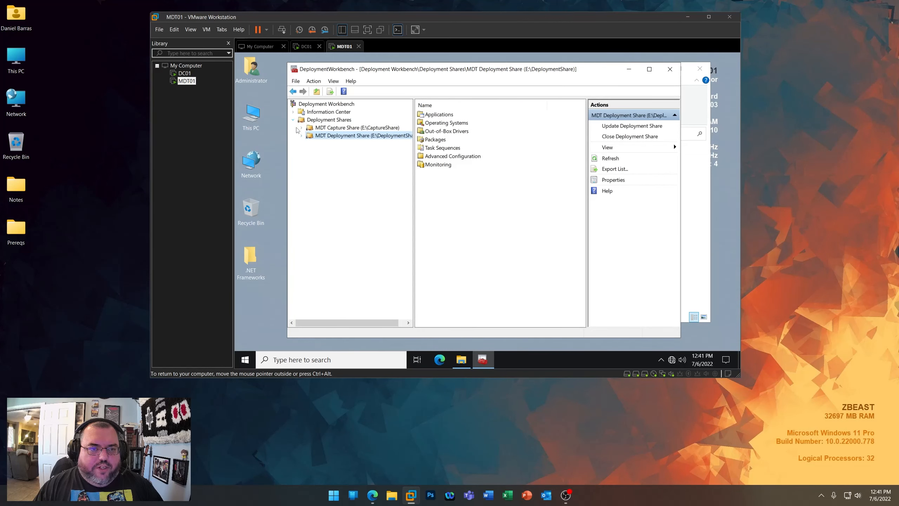
click(302, 128)
click(310, 136)
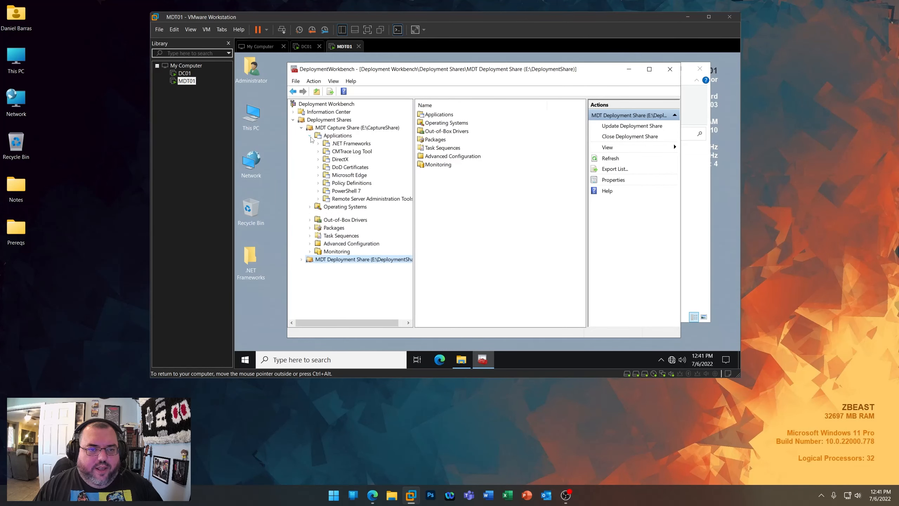
click(339, 143)
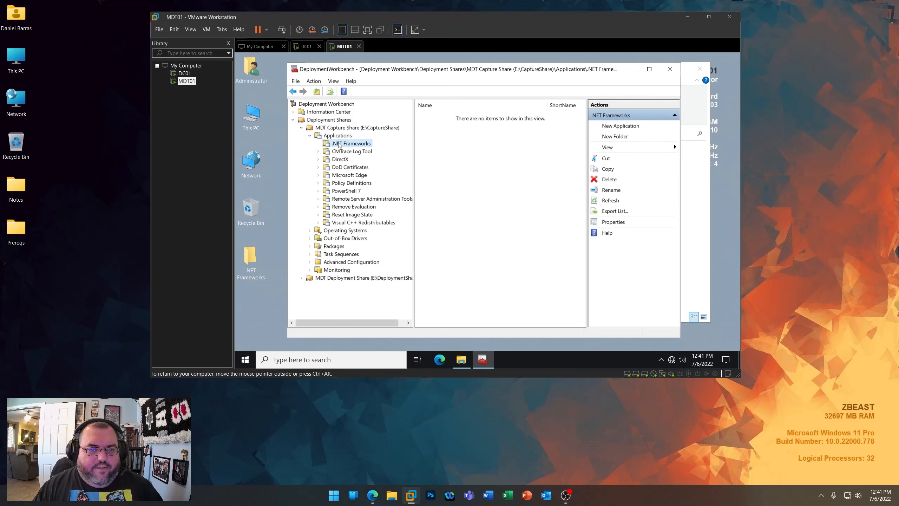
- Open the desktop's .NET Frameworks folder, move it aside, and start a new application with source files under .NET Frameworks up to its details
double_click(247, 258)
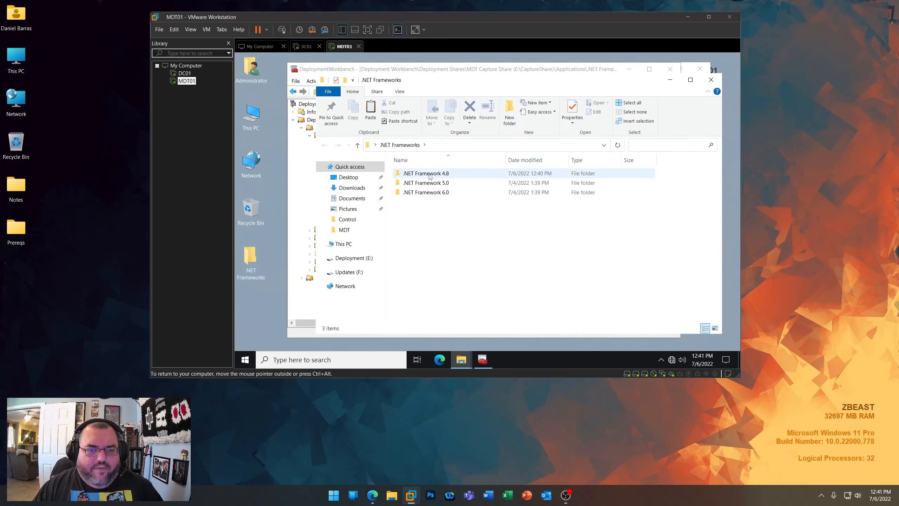
drag(449, 82, 624, 114)
right_click(351, 148)
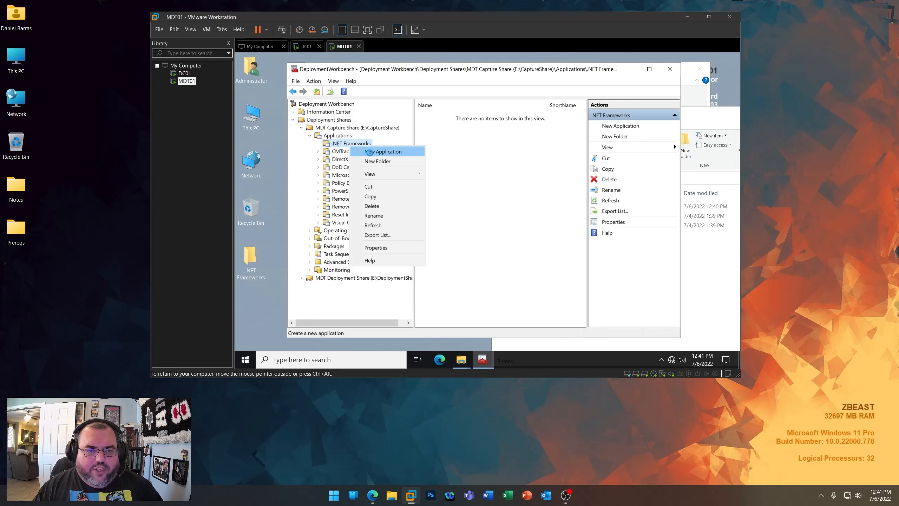
click(371, 156)
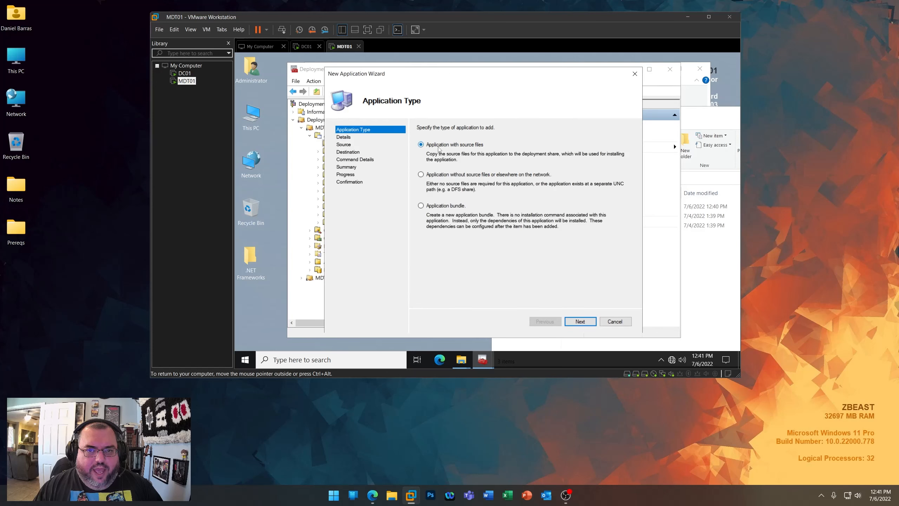
click(580, 322)
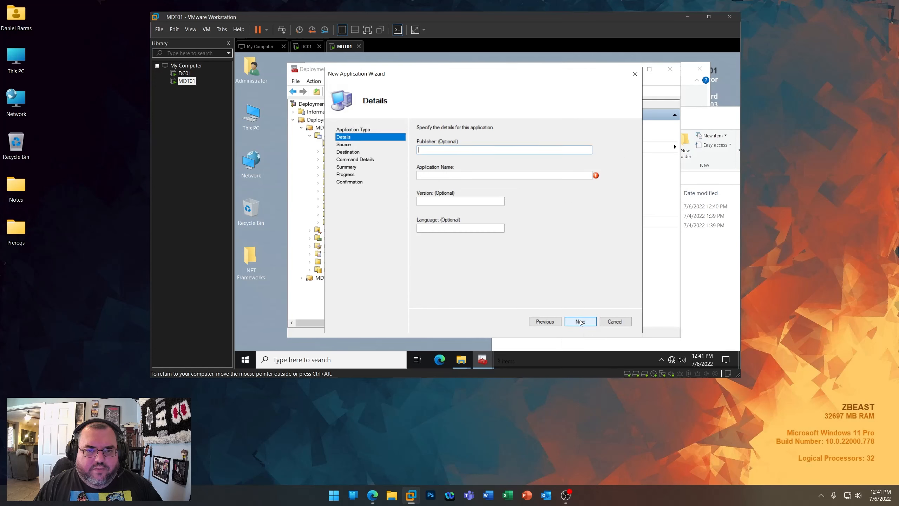
drag(537, 76, 497, 74)
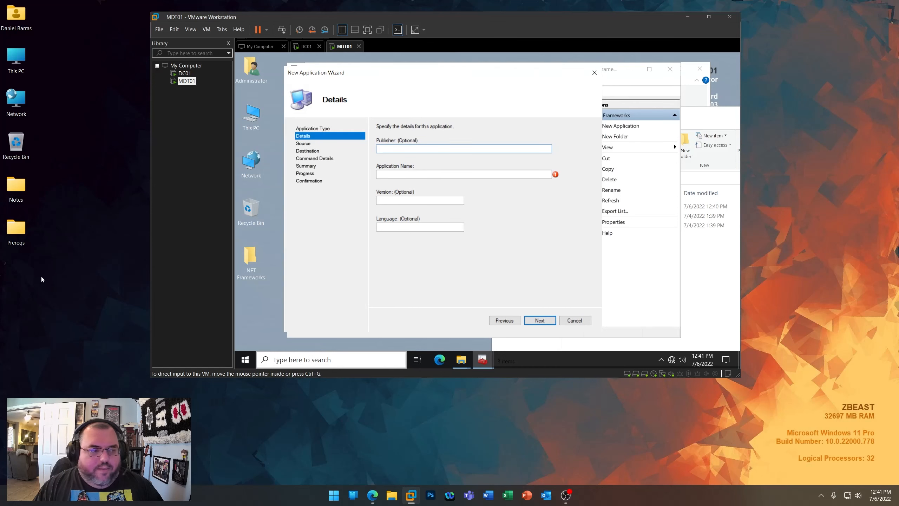
- Open Software Information.txt from the host's Prereqs\Application Packaging folder in Notepad++ and close the folder window
double_click(16, 228)
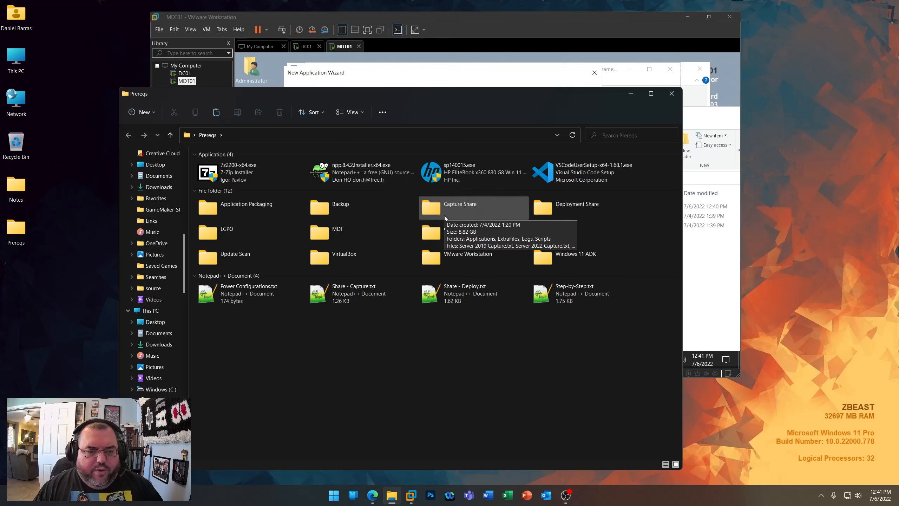
double_click(444, 214)
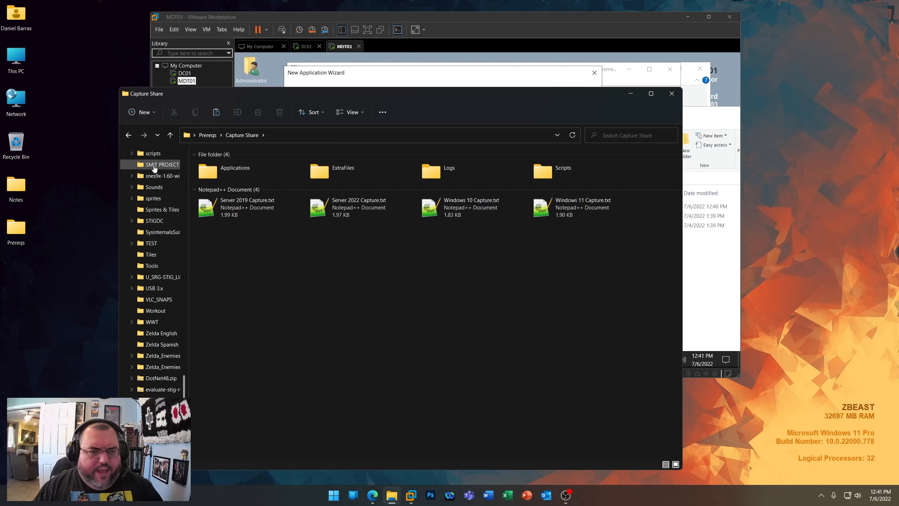
click(128, 136)
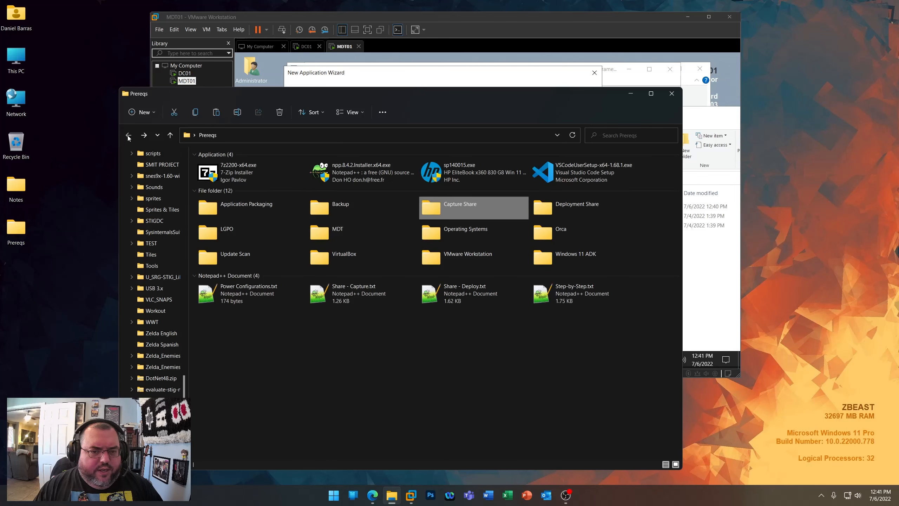
click(401, 366)
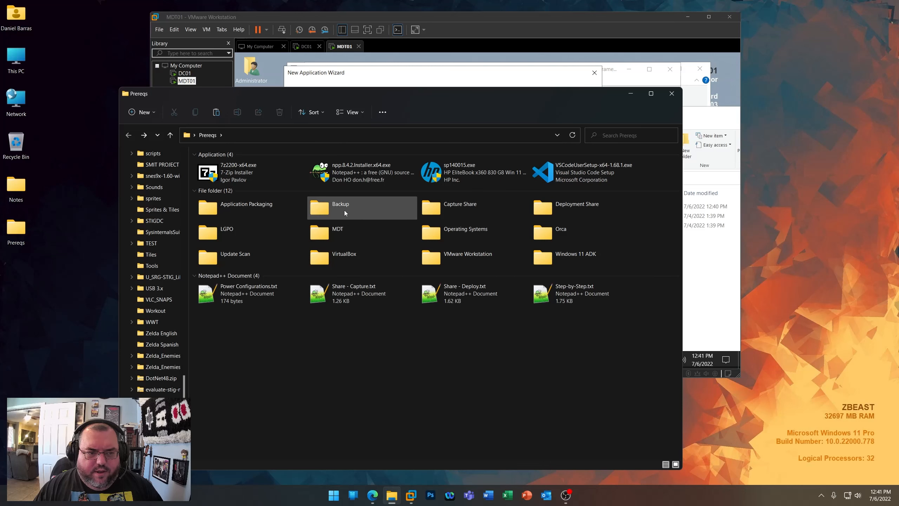
click(251, 204)
double_click(250, 205)
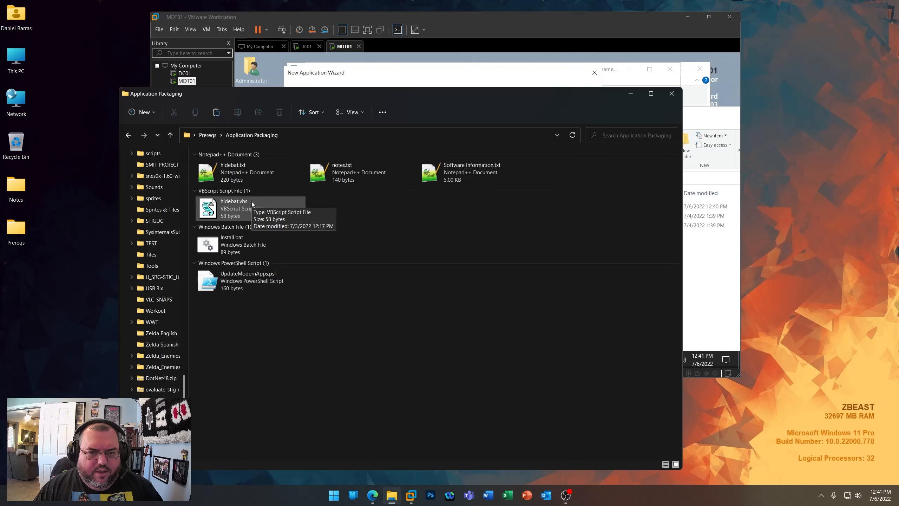
click(444, 169)
double_click(444, 169)
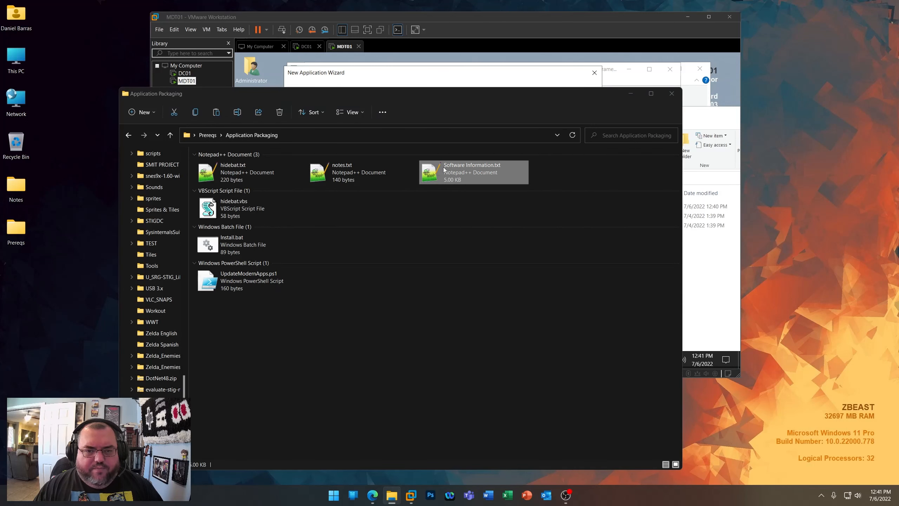
click(411, 96)
click(672, 94)
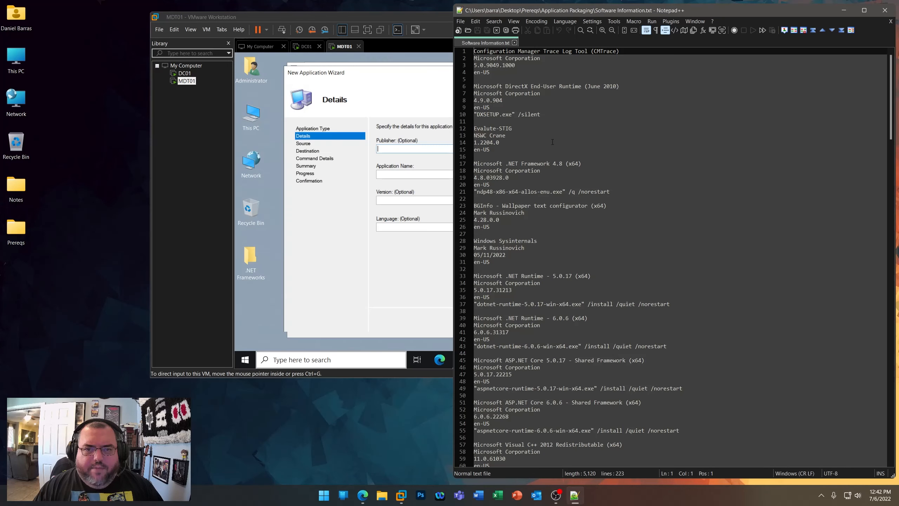
- Arrange Notepad++ and VMware Workstation side by side and highlight the Microsoft .NET Framework 4.8 (x64) entry in Software Information.txt
drag(453, 153, 642, 153)
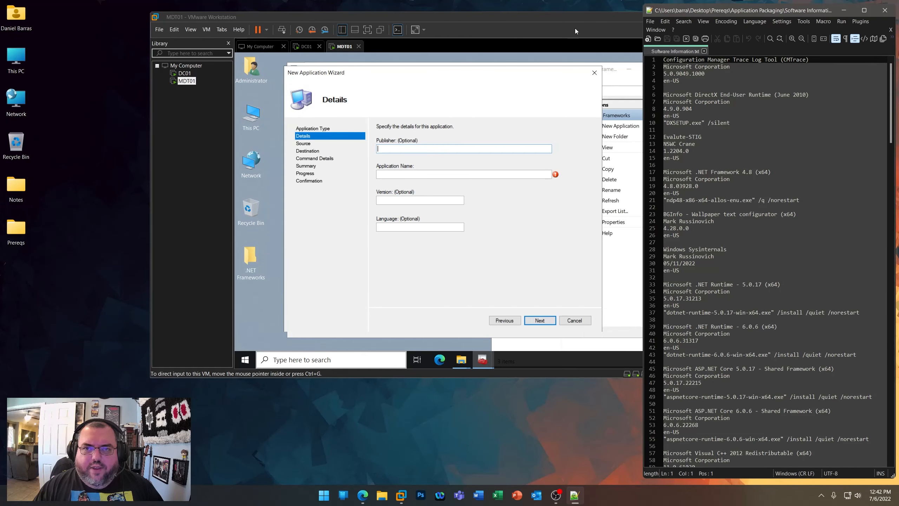
drag(575, 28, 389, 10)
click(720, 94)
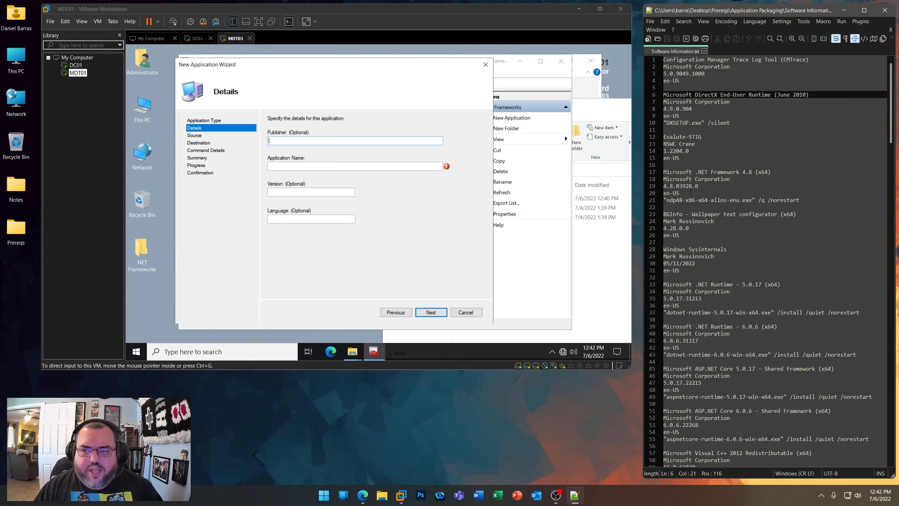
scroll(743, 240, down, 2)
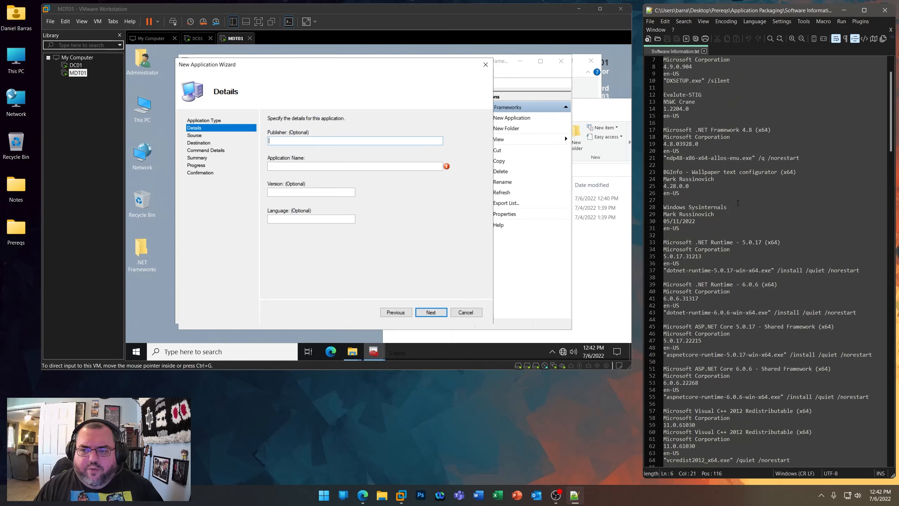
drag(804, 160, 664, 123)
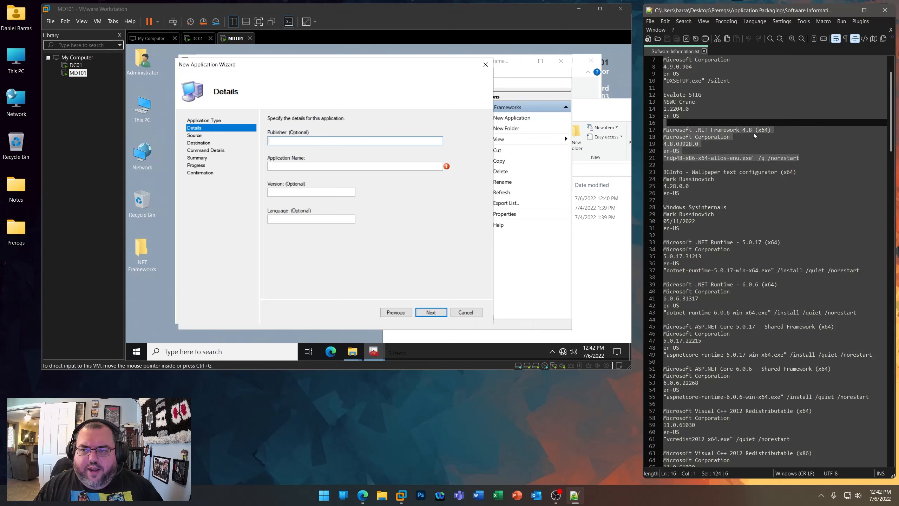
- Copy the deployment command wscript.exe "hidebat.vbs" /B /NOLOGO from notes.txt in .NET Framework 4.8\DNF48 on MDT01, then close the file and folder
click(597, 266)
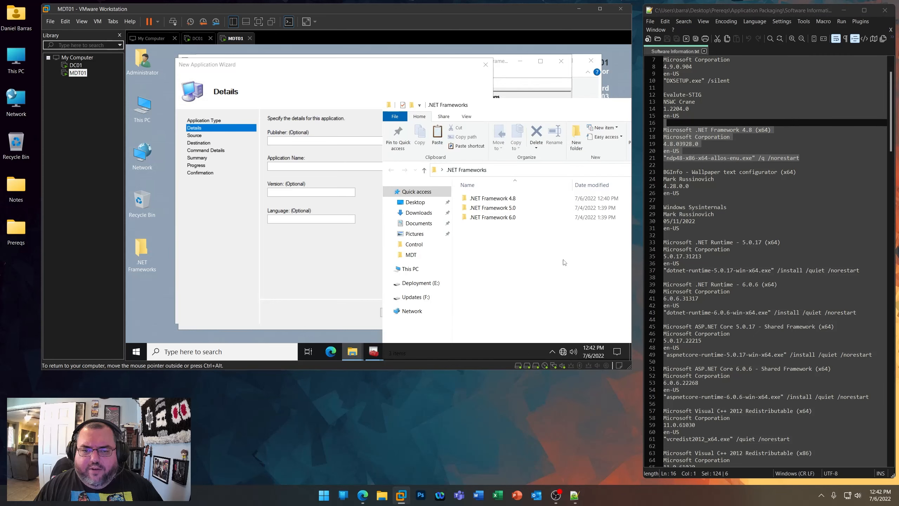
double_click(480, 199)
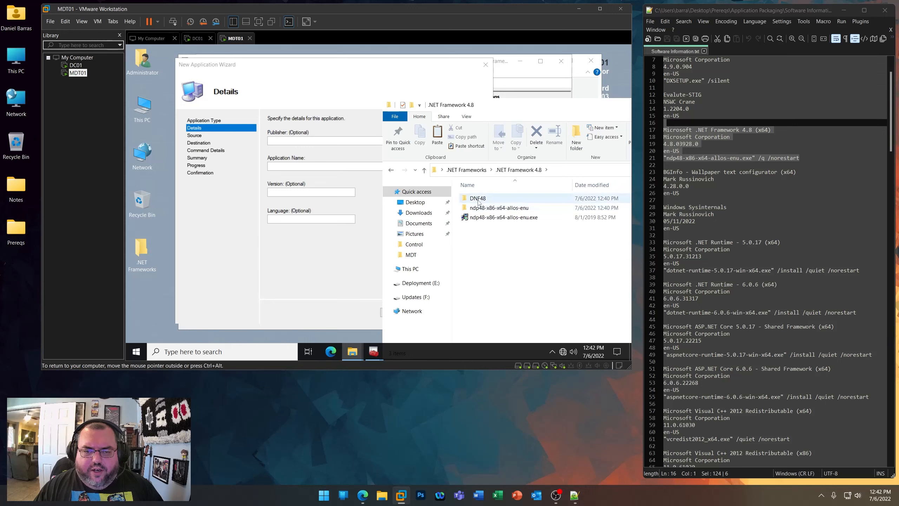
double_click(479, 199)
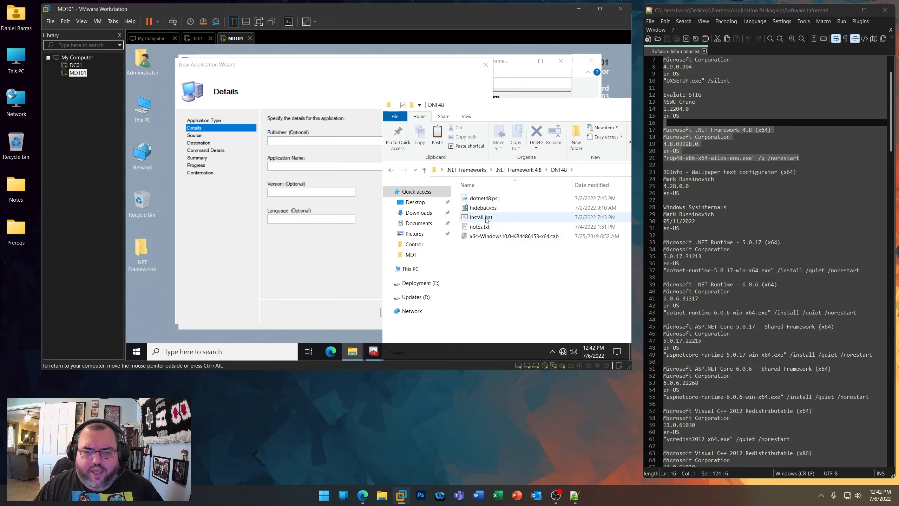
double_click(484, 227)
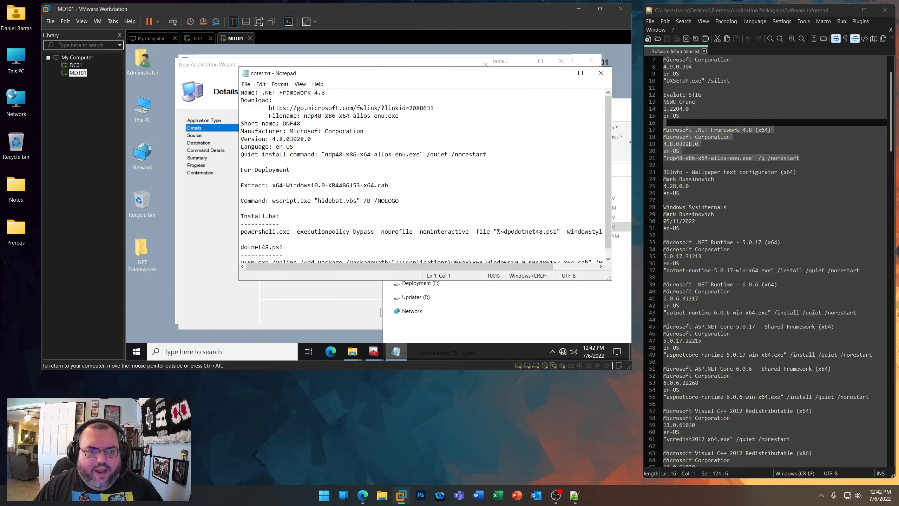
drag(399, 200, 272, 200)
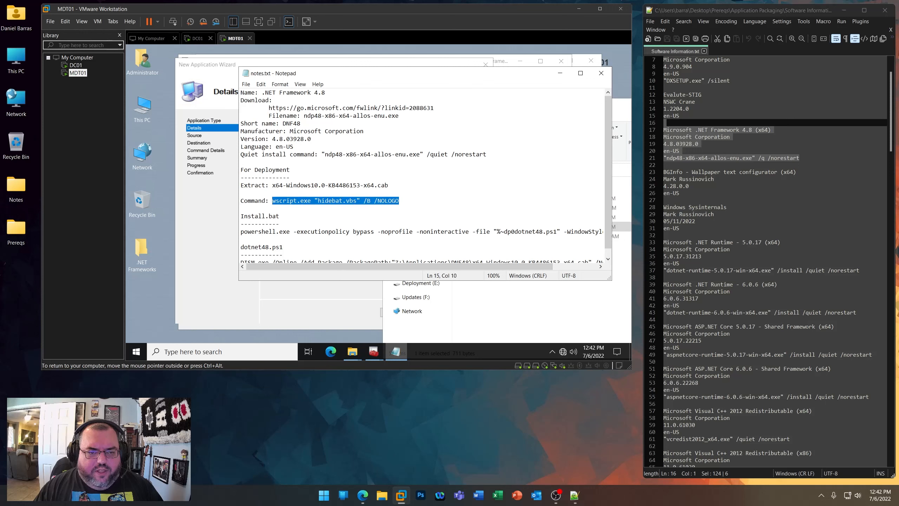
right_click(327, 201)
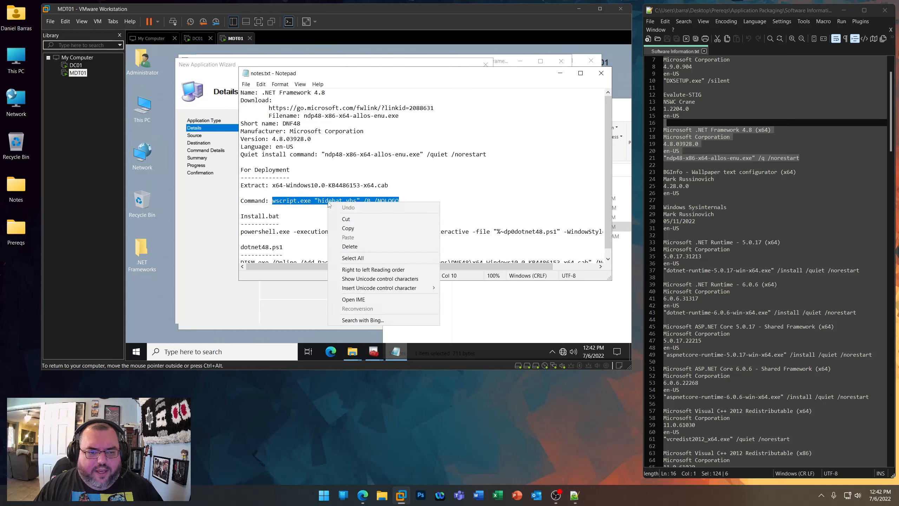
click(345, 226)
click(601, 73)
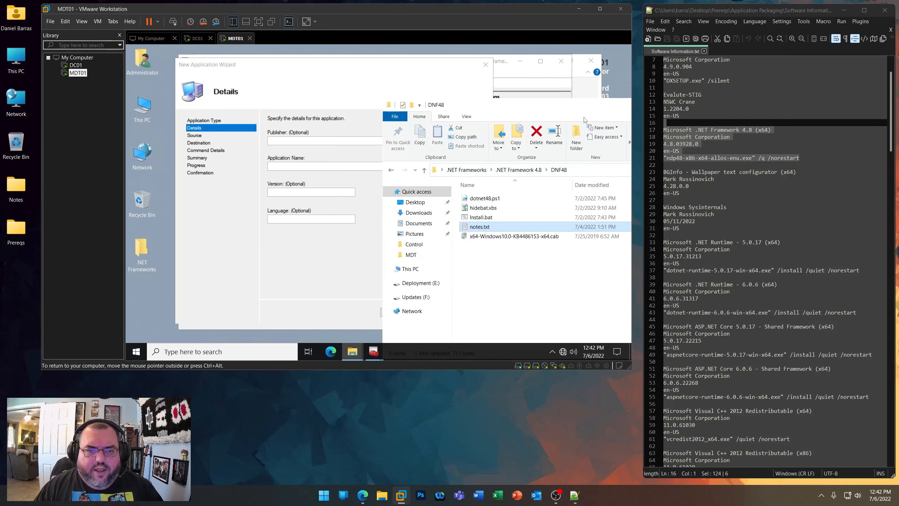
drag(598, 110, 391, 103)
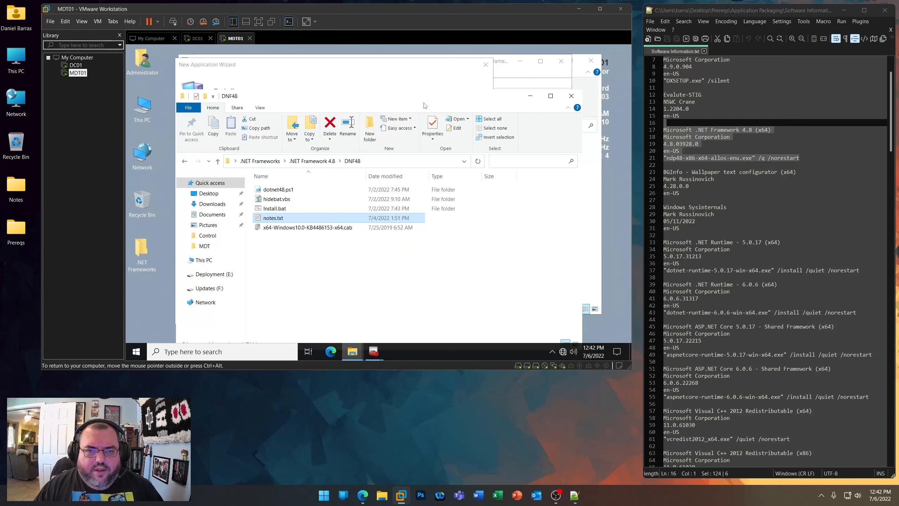
click(571, 95)
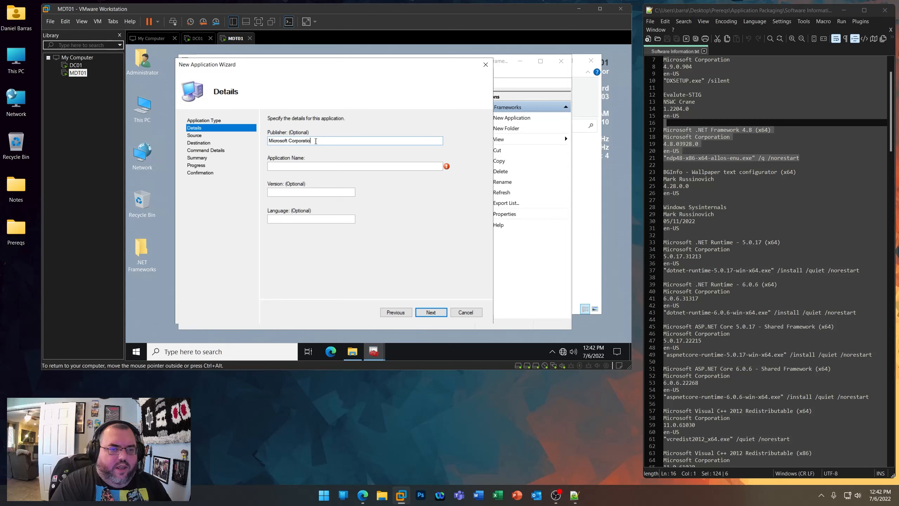
- Fill in the application details: publisher Microsoft Corporation, name Microsoft .NET Framework 4.8 (x64), version 4.8.03928.0, language en-US
key(Tab)
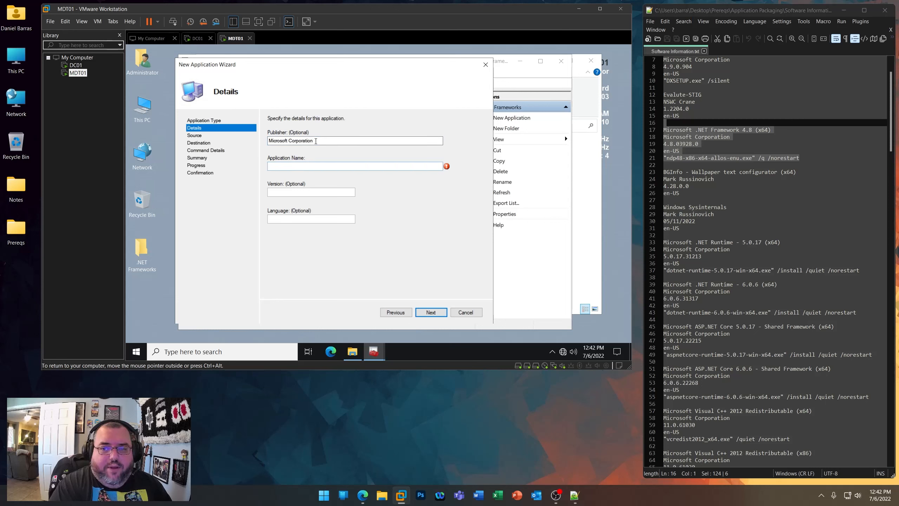
text(Microsoft .NET Framework 4.8 (x64)
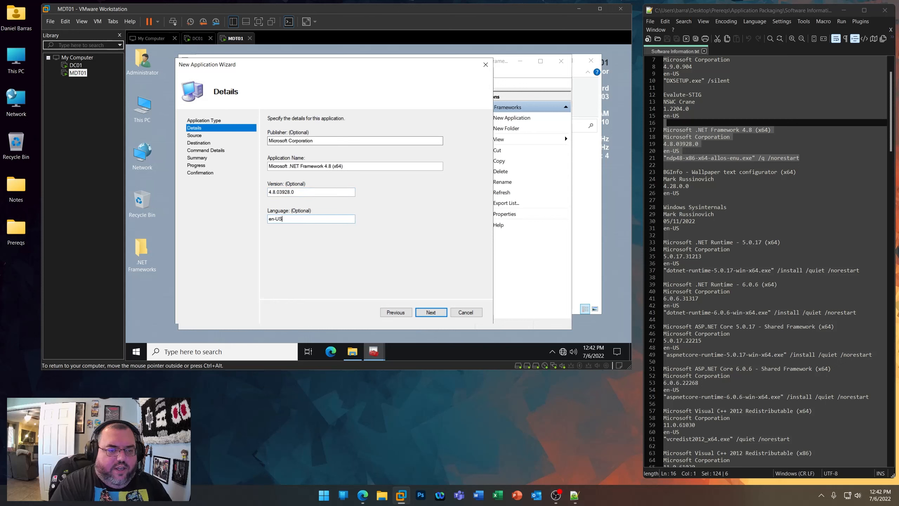
key(Return)
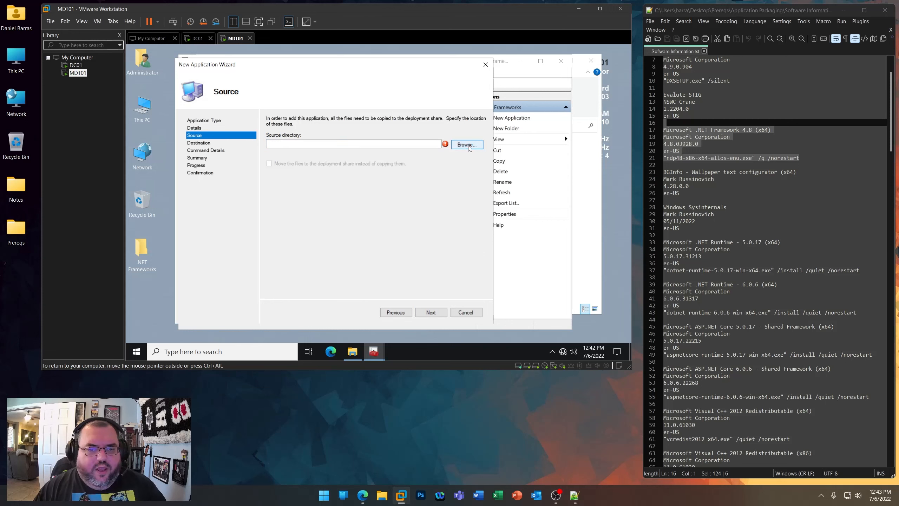
- Set the application's source directory to the DNF48 folder inside .NET Frameworks\.NET Framework 4.8 on the MDT01 desktop
click(467, 145)
click(319, 233)
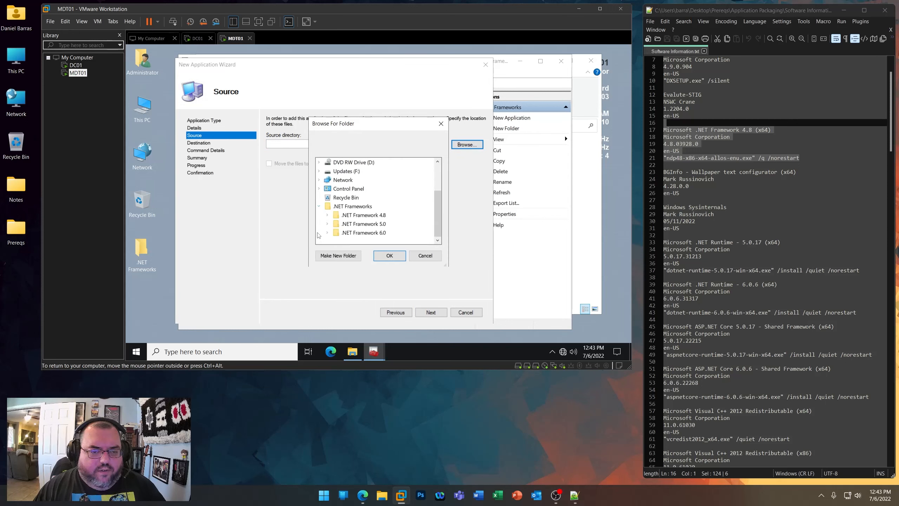
click(327, 215)
click(356, 223)
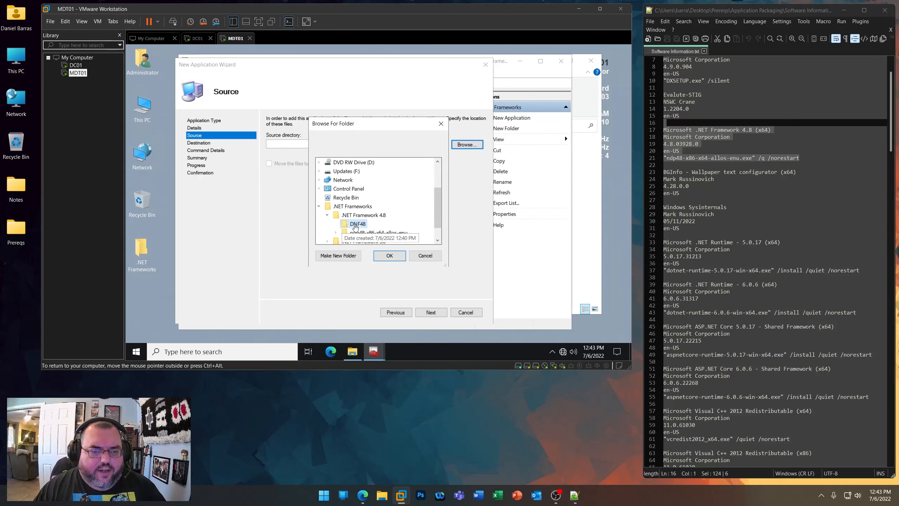
click(395, 255)
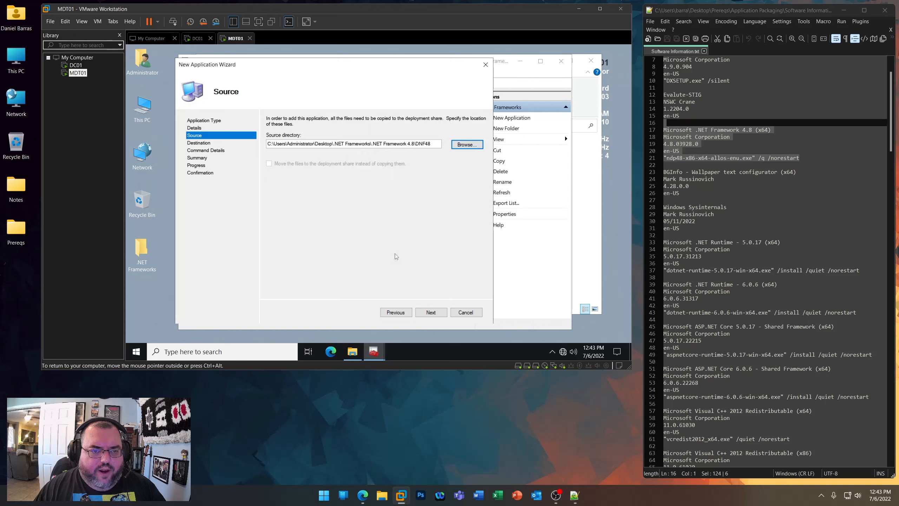
click(429, 311)
- Name the destination directory DNF48 and set the install command line to wscript.exe "hidebat.vbs" /B /NOLOGO, proceeding to the summary
text(DNF4)
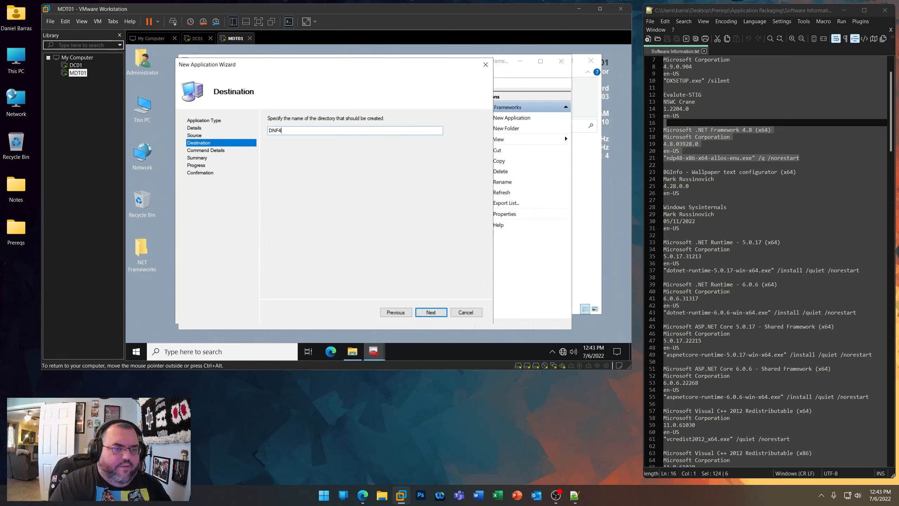
text(8)
key(Return)
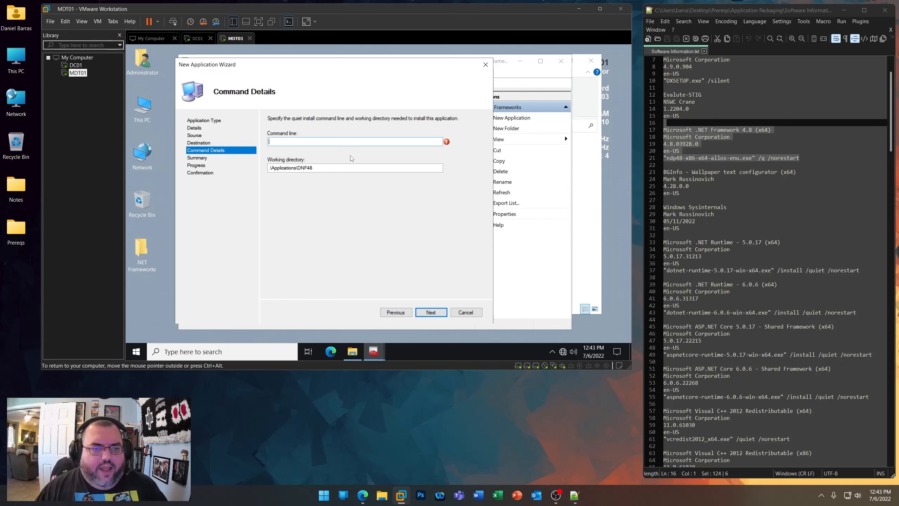
key(ctrl+v)
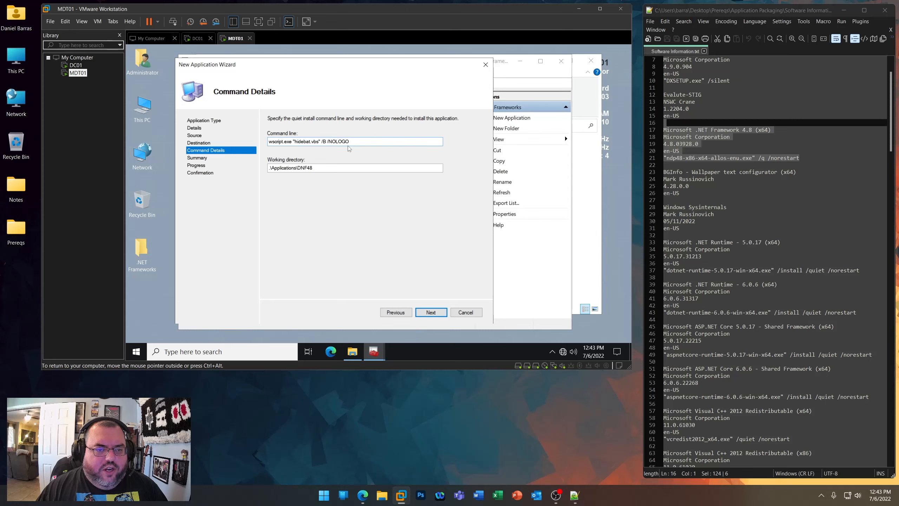
click(438, 313)
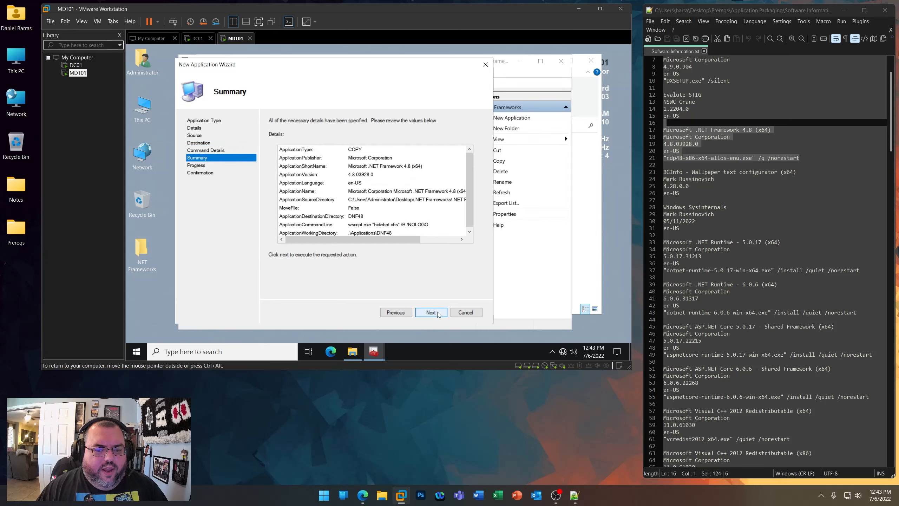
- Run the import of Microsoft .NET Framework 4.8 (x64) into the capture share and finish the wizard
click(431, 312)
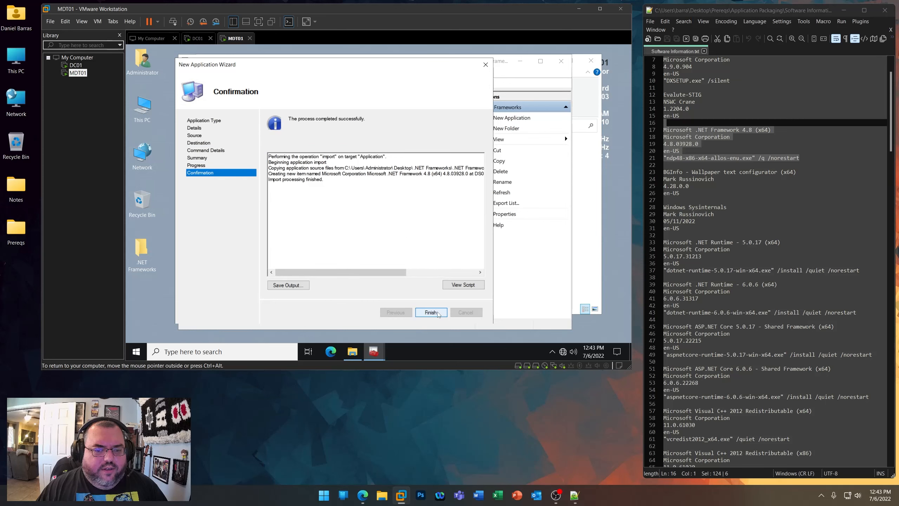
click(431, 312)
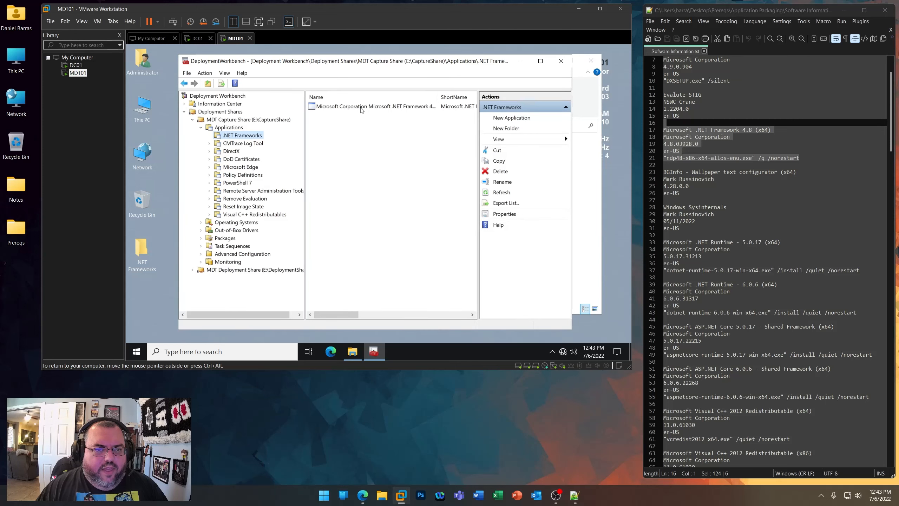
- In the imported application's properties, shorten the name to Microsoft .NET Framework 4.8 (x64), removing the leading publisher and trailing version
right_click(361, 110)
click(400, 158)
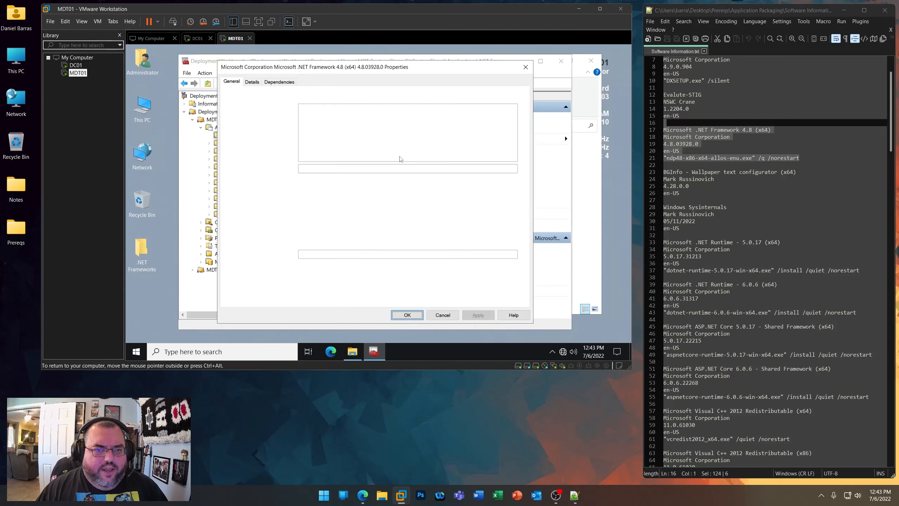
key(Home)
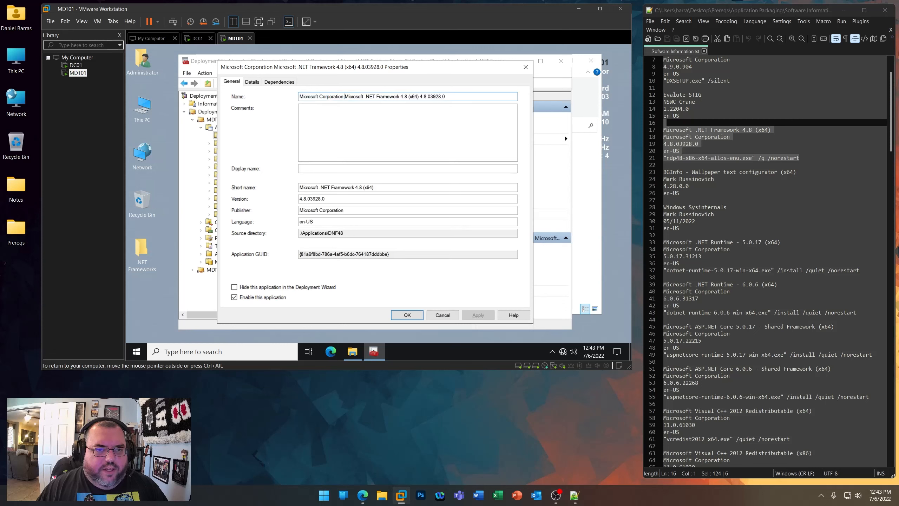
key(ctrl+shift+Right)
key(ctrl+shift+Right)
key(Delete)
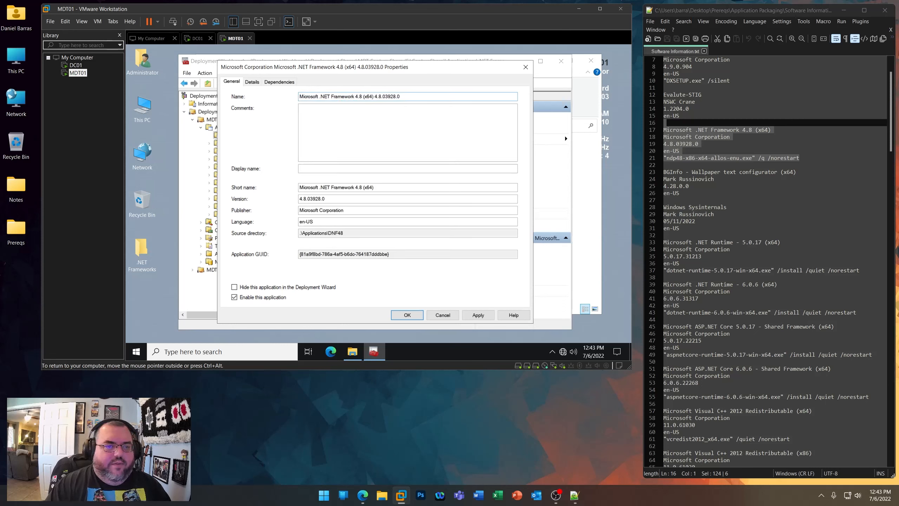
key(BackSpace)
key(BackSpace)
key(BackSpace)
key(BackSpace)
key(BackSpace)
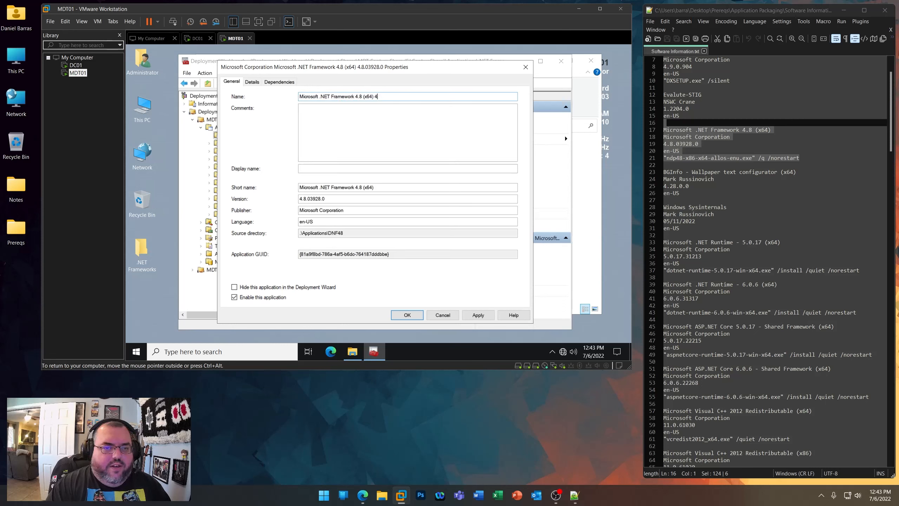
- Set the application's short name to DNF48 and save its properties
click(390, 188)
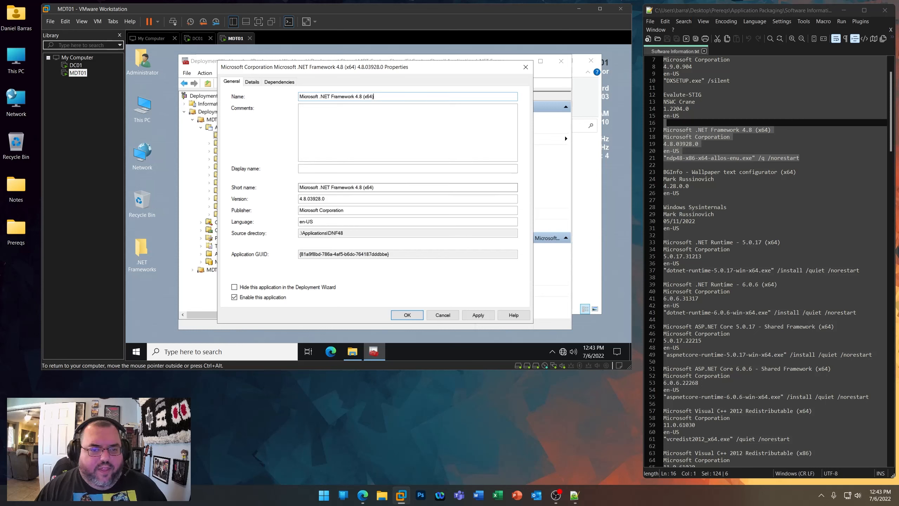
key(ctrl+a)
text(DMN)
key(BackSpace)
key(BackSpace)
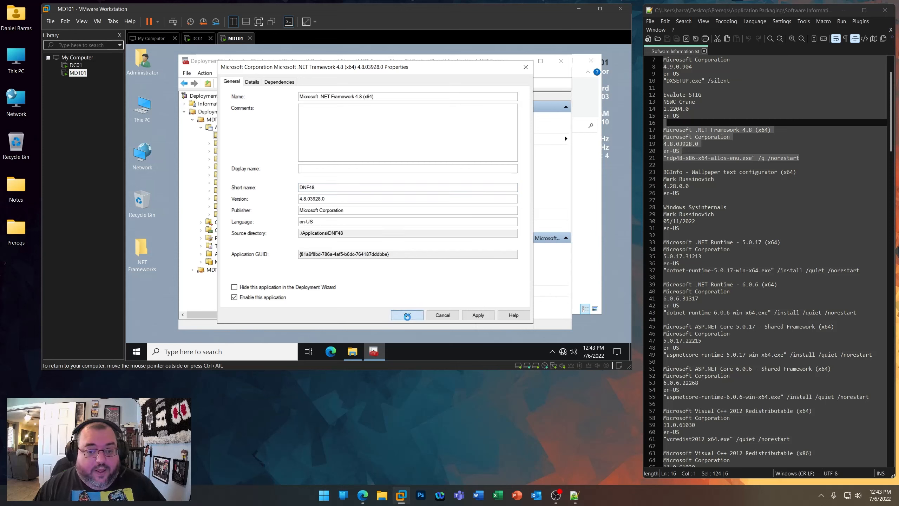
click(407, 314)
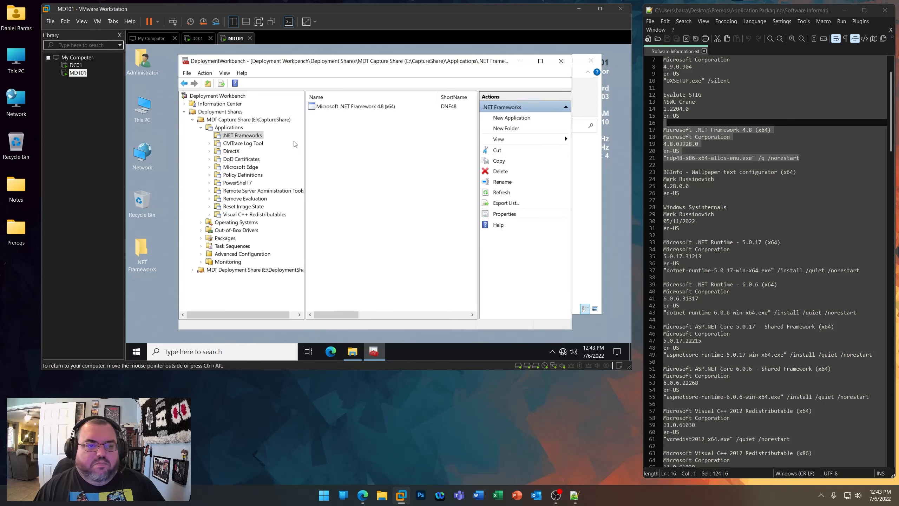
- Copy the deployment command wscript.exe "hidebat.vbs" /B /NOLOGO from notes.txt in .NET Framework 5.0\DNF50 on MDT01, then close the file and folder
right_click(233, 137)
double_click(142, 250)
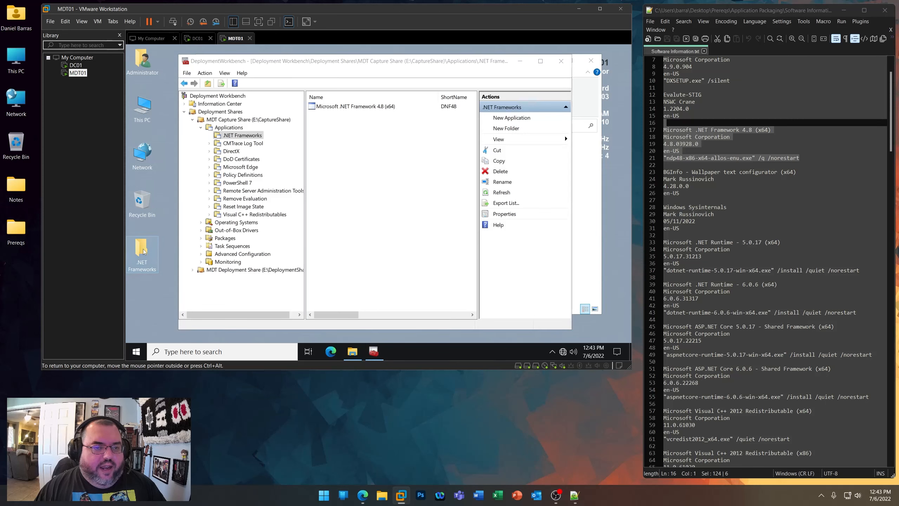
double_click(304, 189)
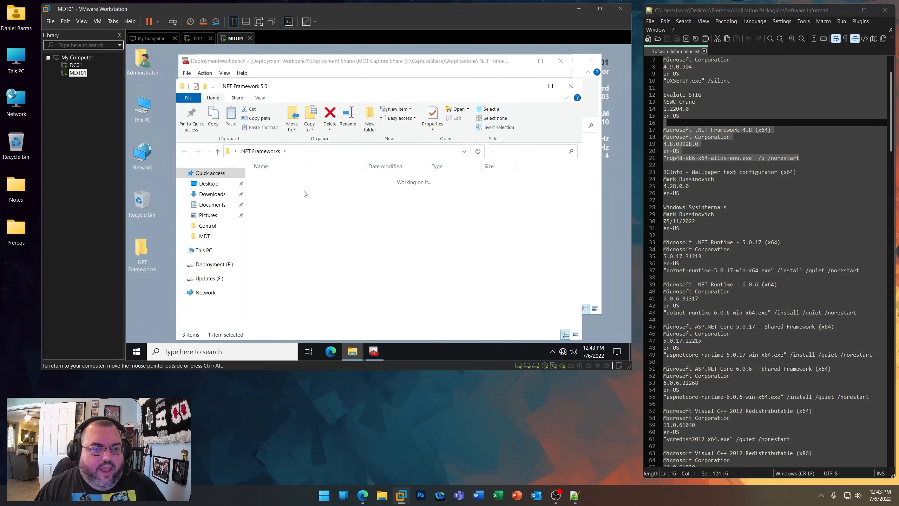
double_click(279, 180)
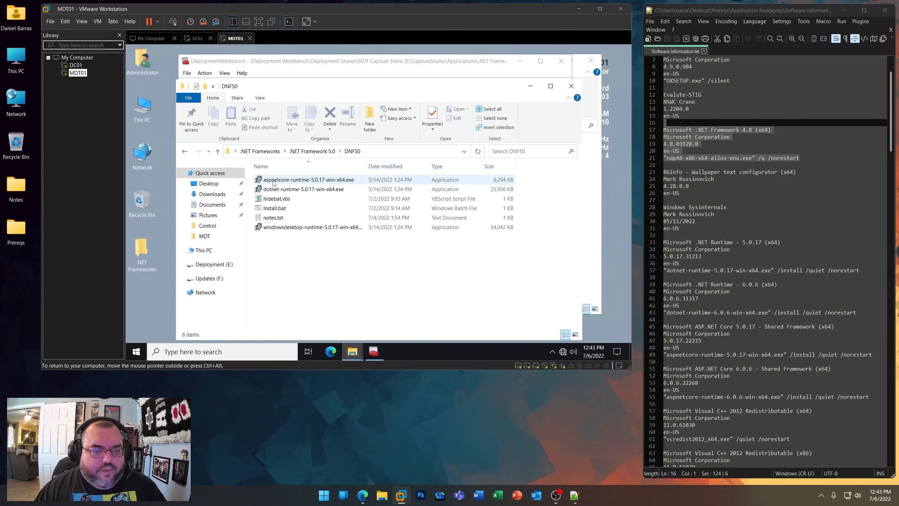
double_click(280, 217)
scroll(423, 175, down, 1)
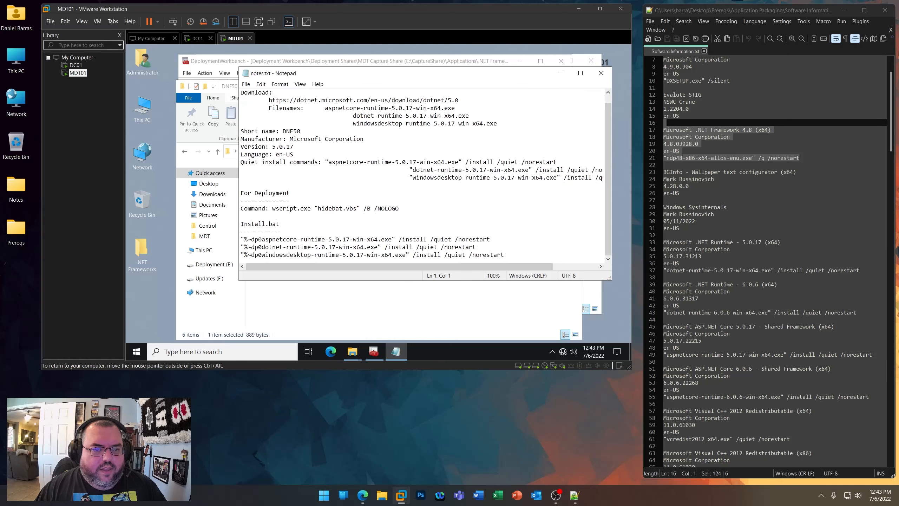
drag(398, 208, 272, 208)
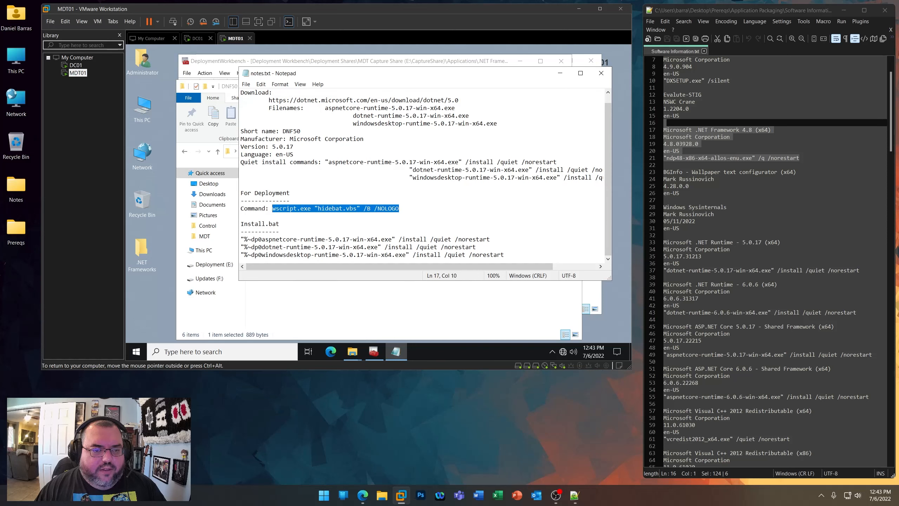
right_click(301, 209)
click(313, 234)
click(601, 73)
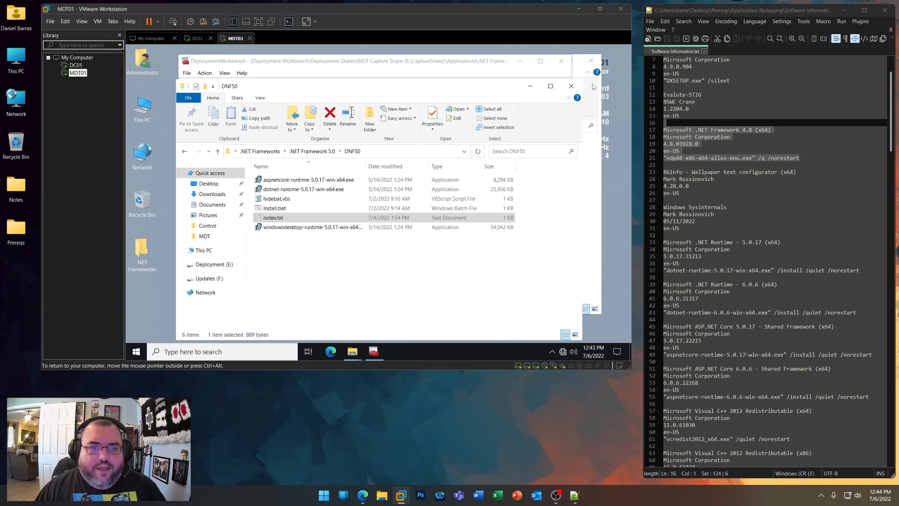
click(571, 86)
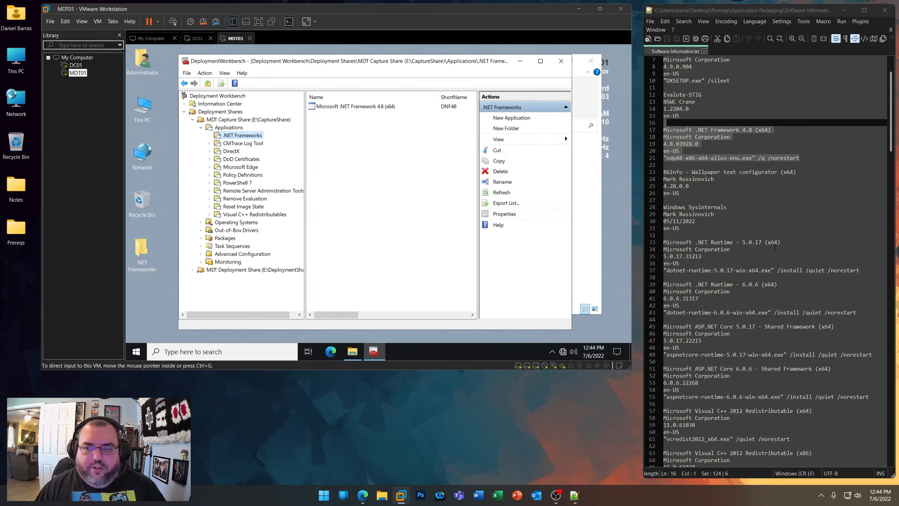
- Highlight the Microsoft .NET Runtime - 5.0.17 (x64) entry in the software information file and start a new application with source files under .NET Frameworks
scroll(768, 258, down, 3)
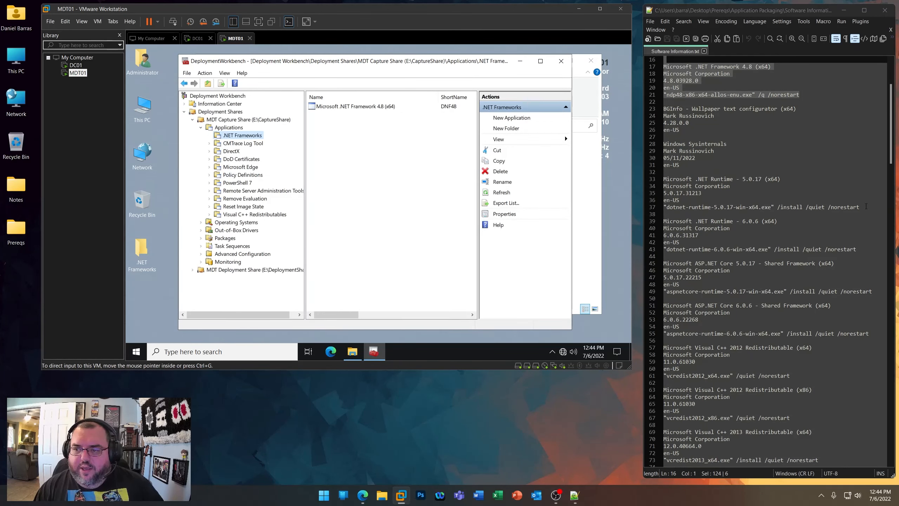
drag(859, 207, 663, 179)
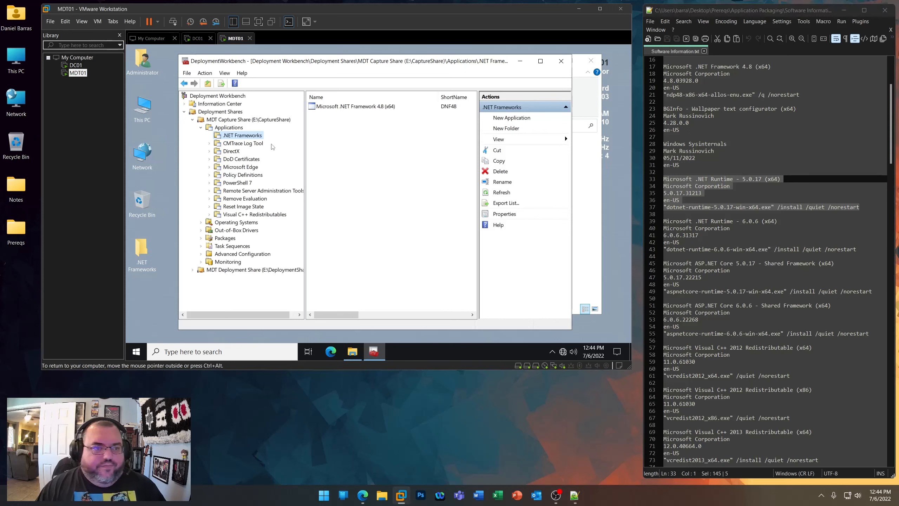
right_click(251, 136)
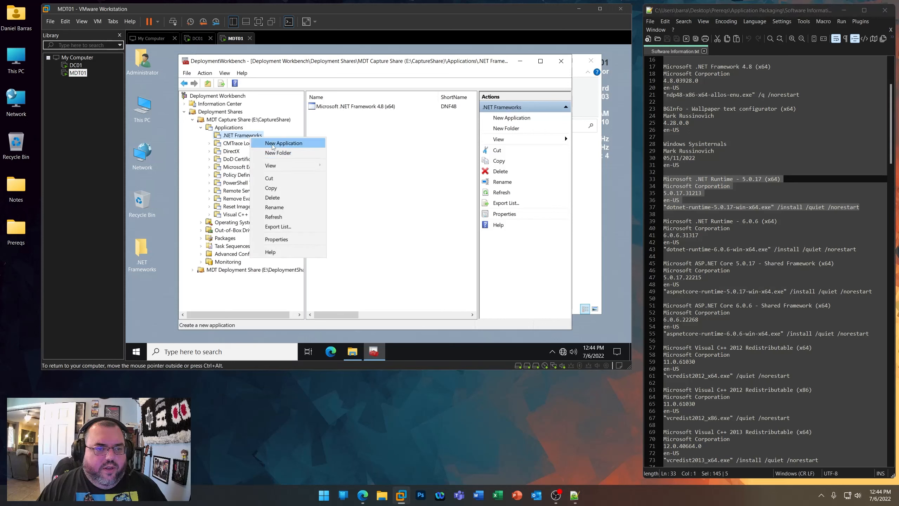
click(273, 145)
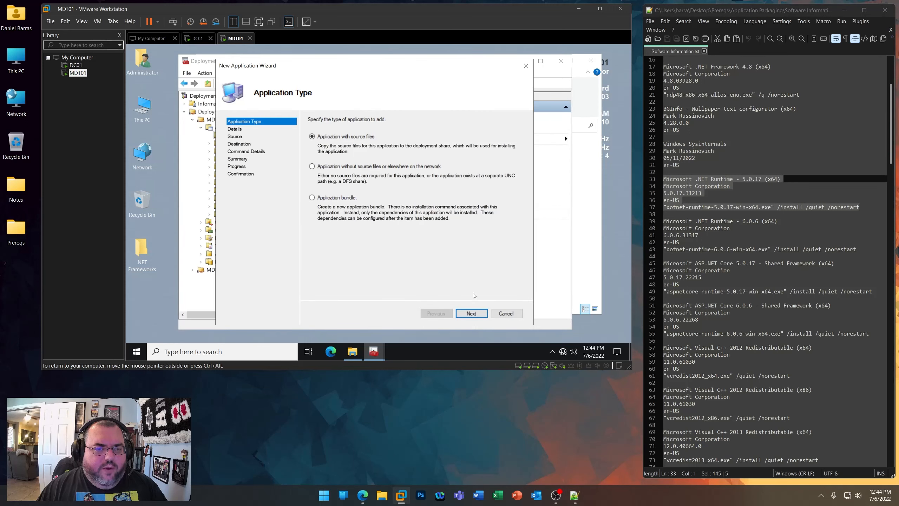
click(471, 313)
- Enter Microsoft Corporation as the new application's publisher
text(Mio)
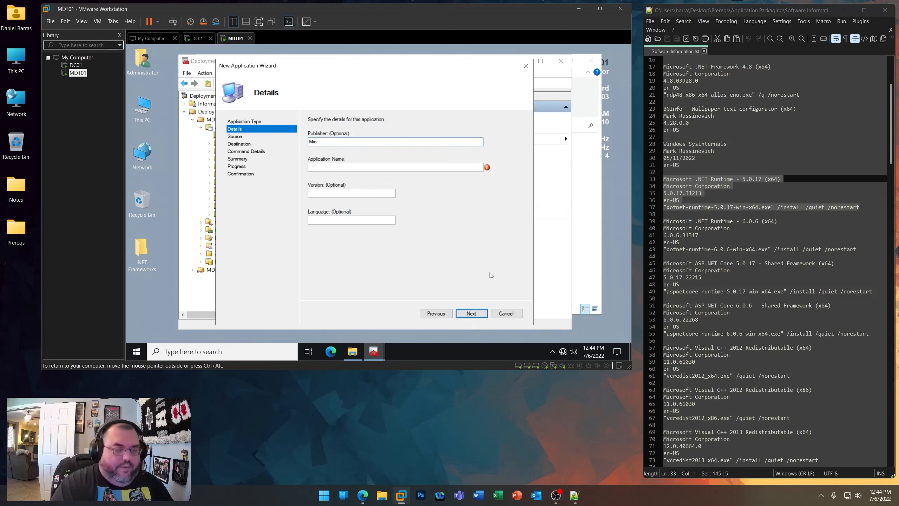
key(BackSpace)
key(BackSpace)
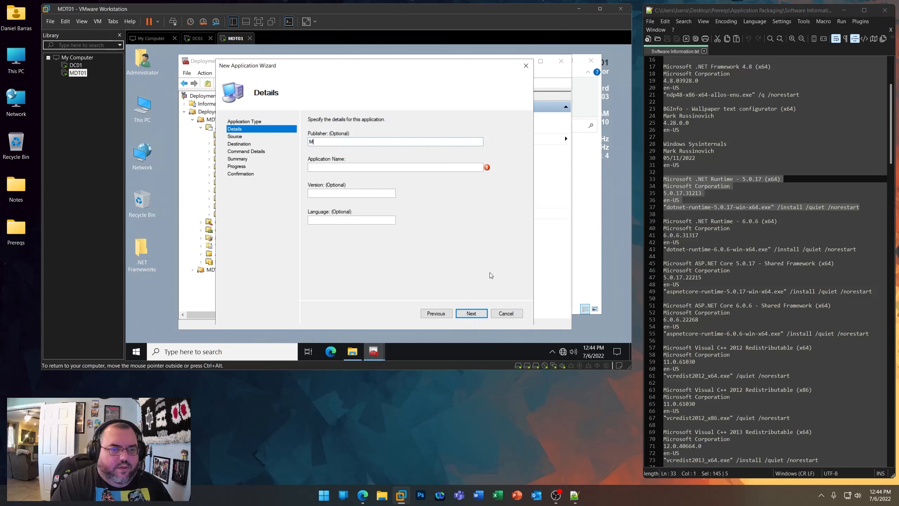
text(crosoft Corp)
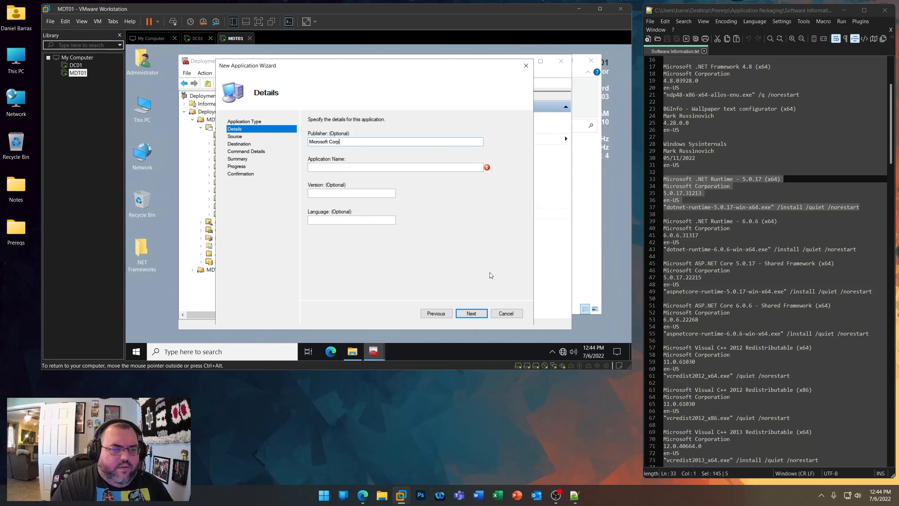
text(oration)
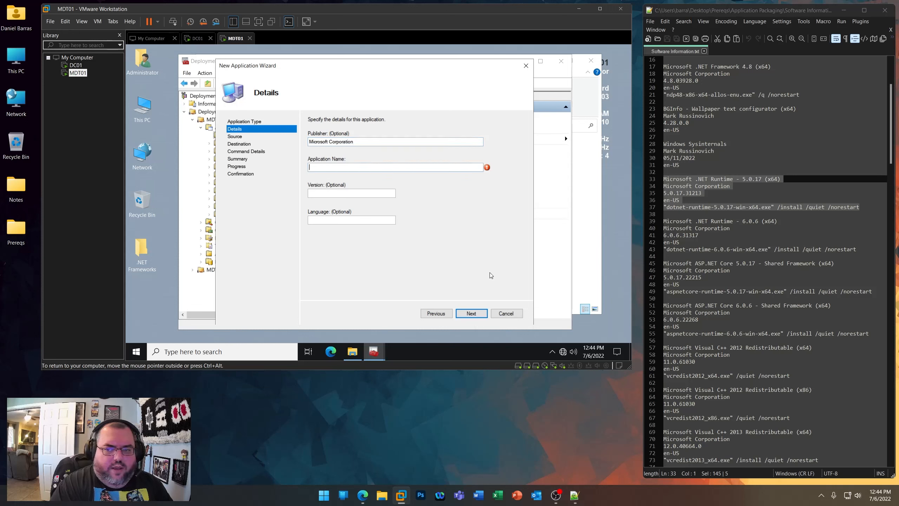
text(>N)
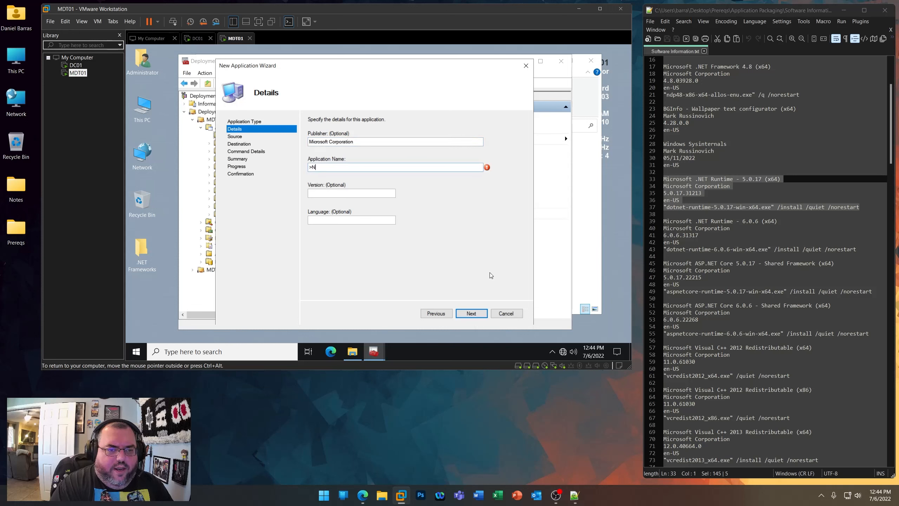
key(BackSpace)
key(BackSpace)
text(.NET Fra)
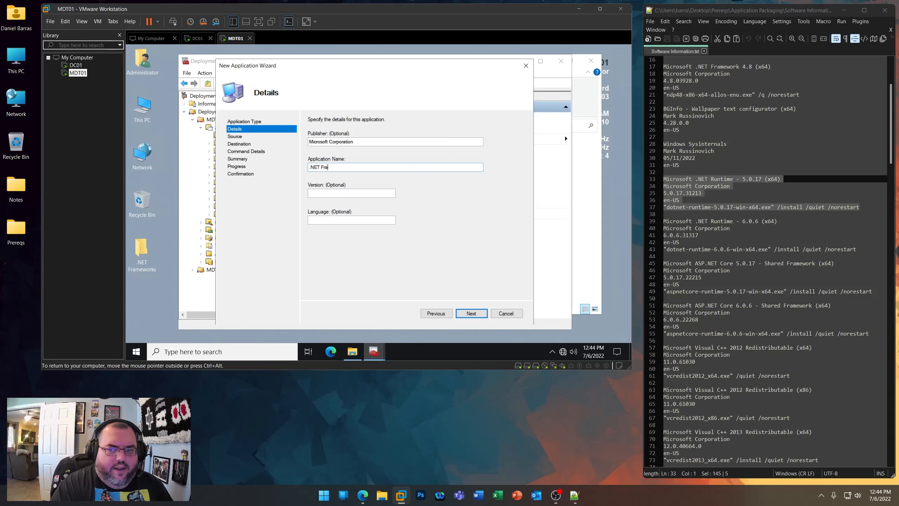
text(mework)
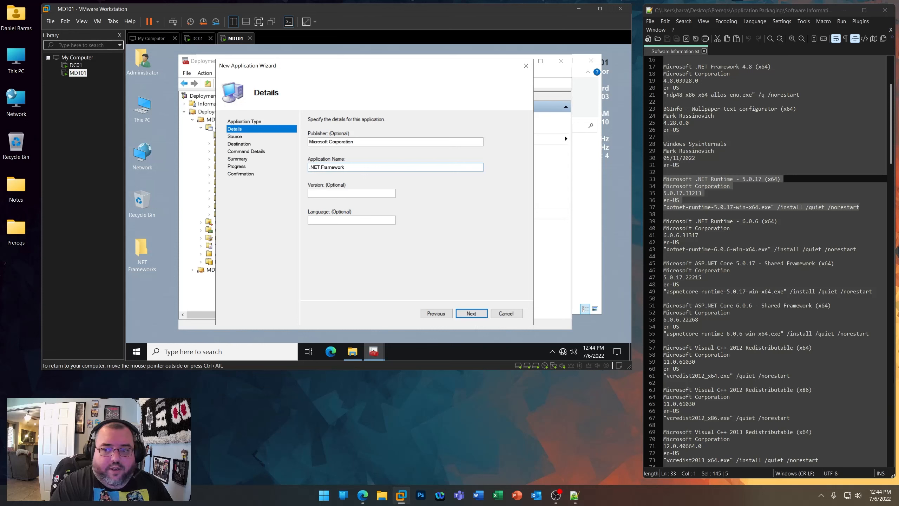
key(BackSpace)
key(BackSpace)
key(BackSpace)
key(BackSpace)
key(BackSpace)
key(BackSpace)
key(BackSpace)
key(BackSpace)
key(BackSpace)
key(BackSpace)
key(BackSpace)
key(BackSpace)
key(BackSpace)
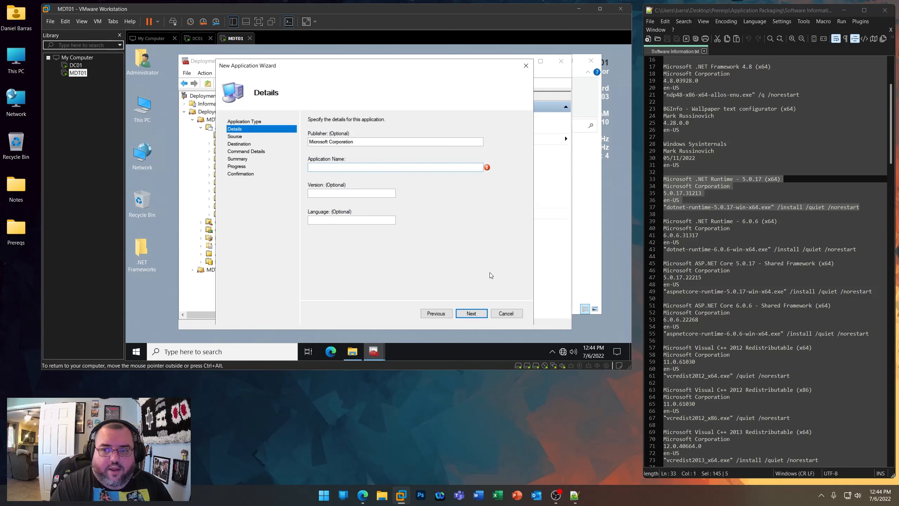
- Name the application Microsoft .NET Runtime - 5.0.17 (x64) with version 5.0.17.31213 and language en-US, proceeding to the source settings
text(Micro)
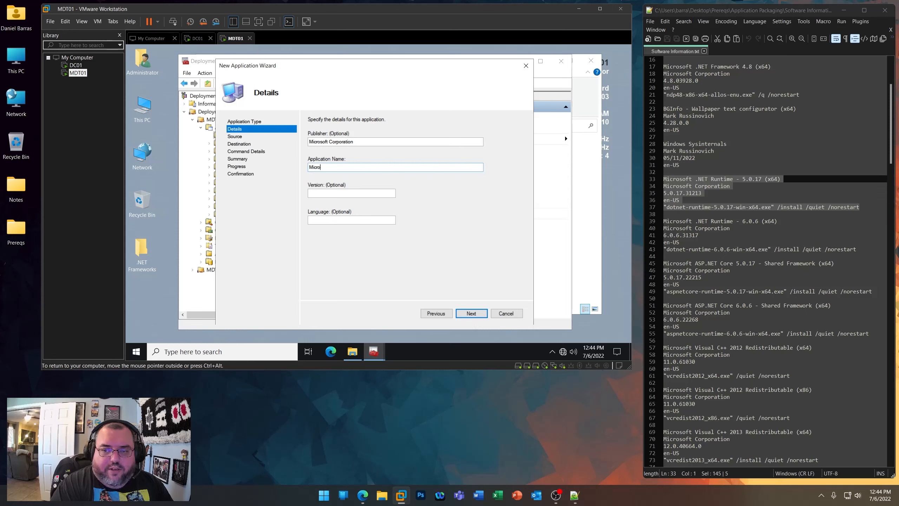
text(soft .NET )
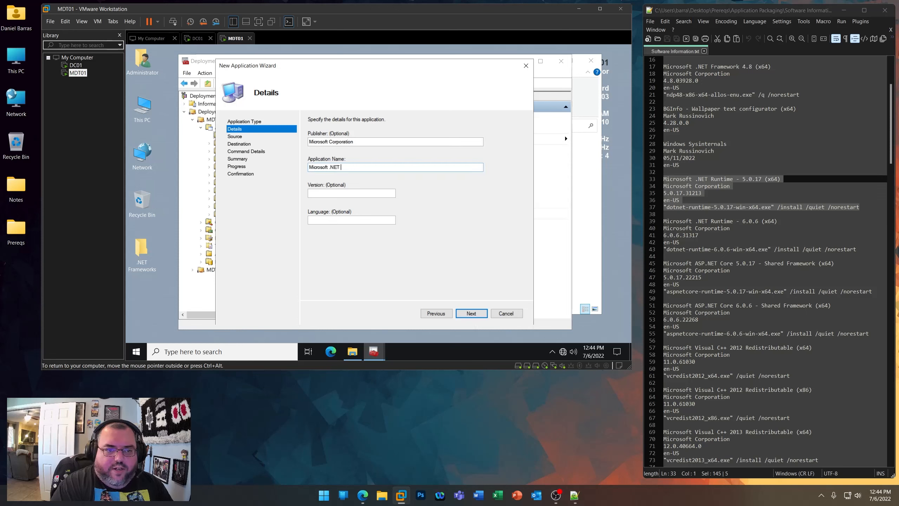
text(Runtime - 5.0.17 (x64)
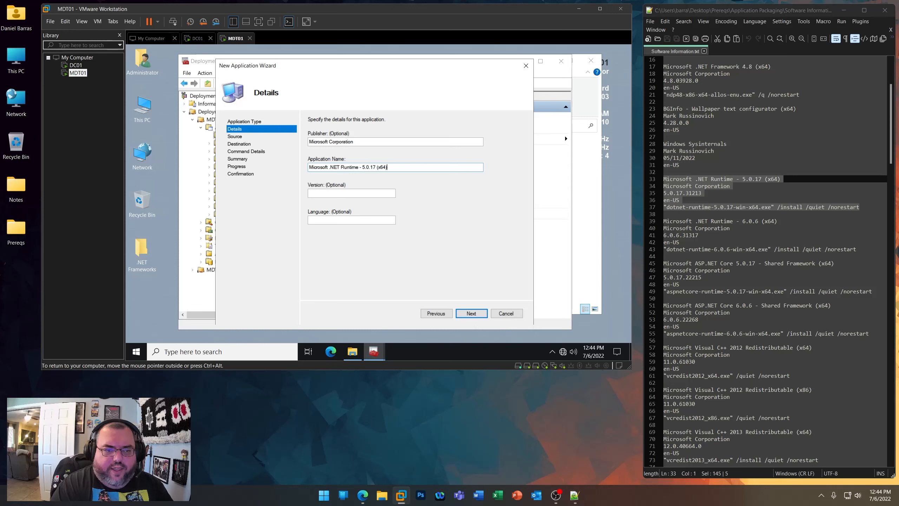
text(5.0)
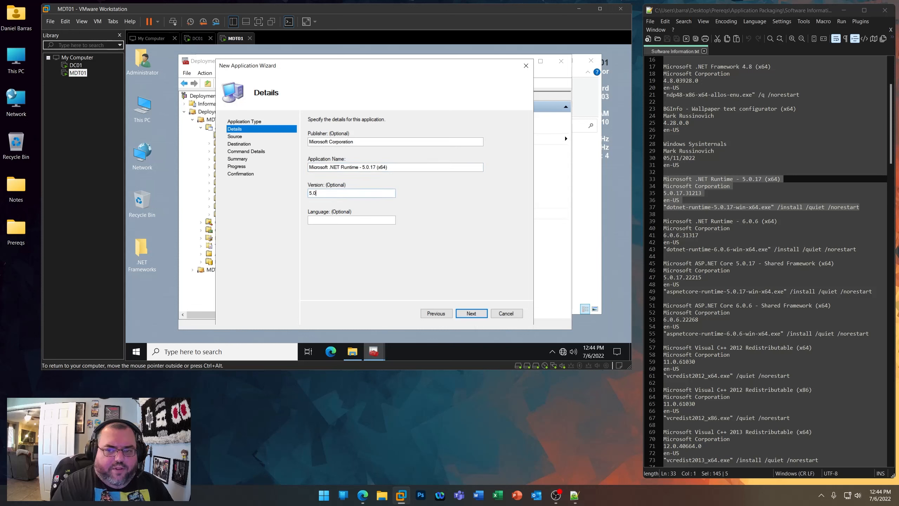
text(.17.3121)
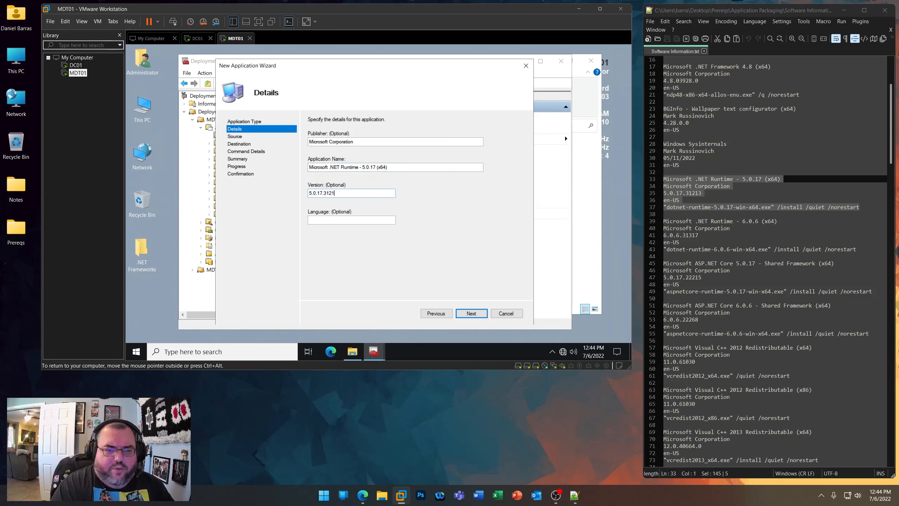
text(3)
key(Tab)
text(en-U)
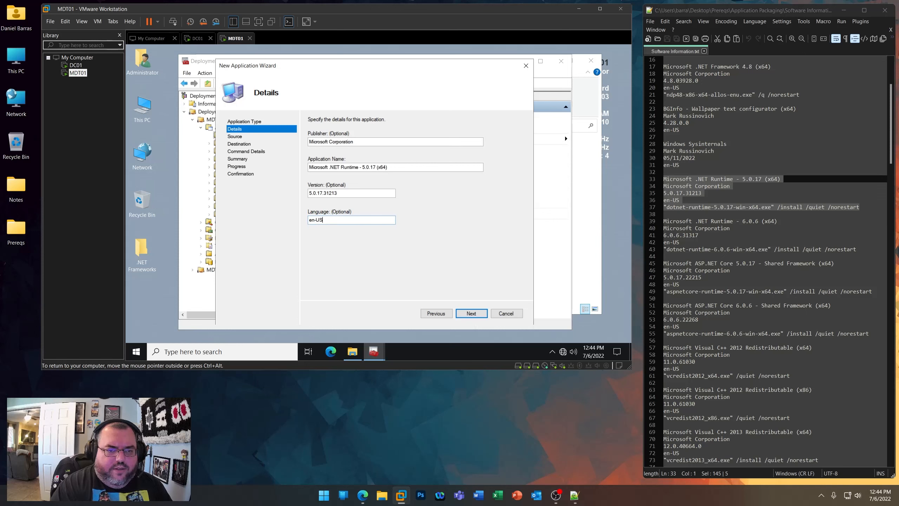
key(Return)
- Choose the DNF50 folder inside .NET Frameworks\.NET Framework 5.0 as the application's source and set the destination directory name to DNF50
click(510, 146)
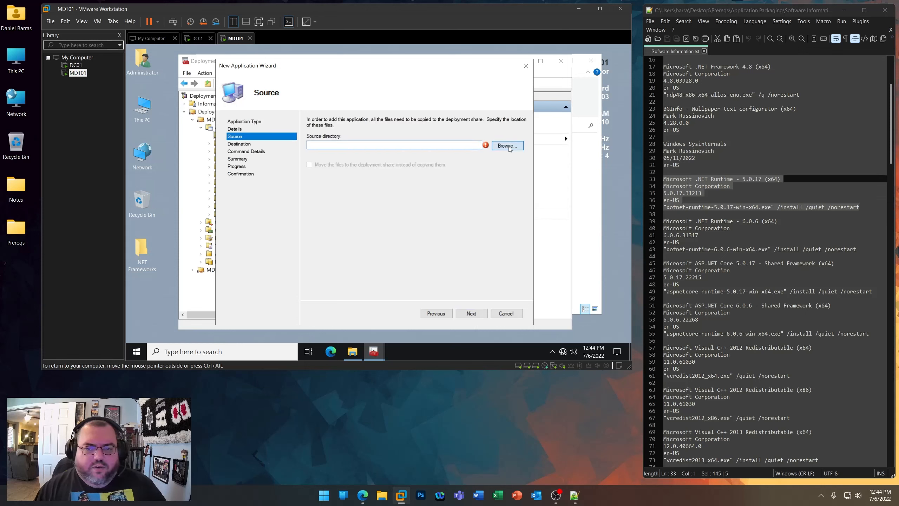
scroll(354, 213, down, 2)
click(319, 233)
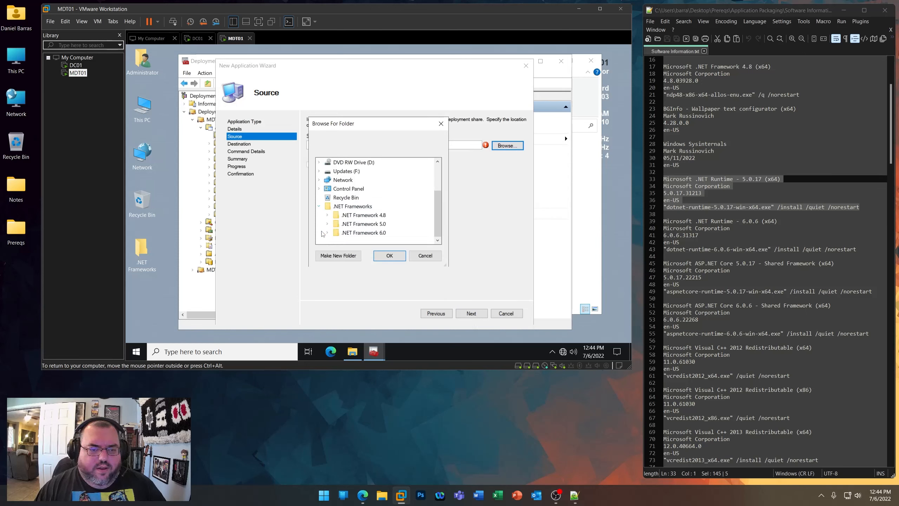
click(327, 223)
click(358, 233)
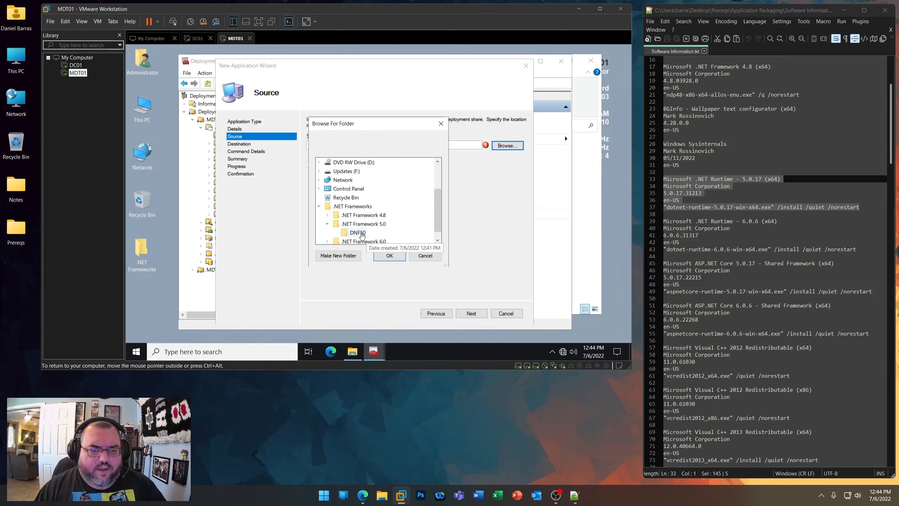
click(396, 261)
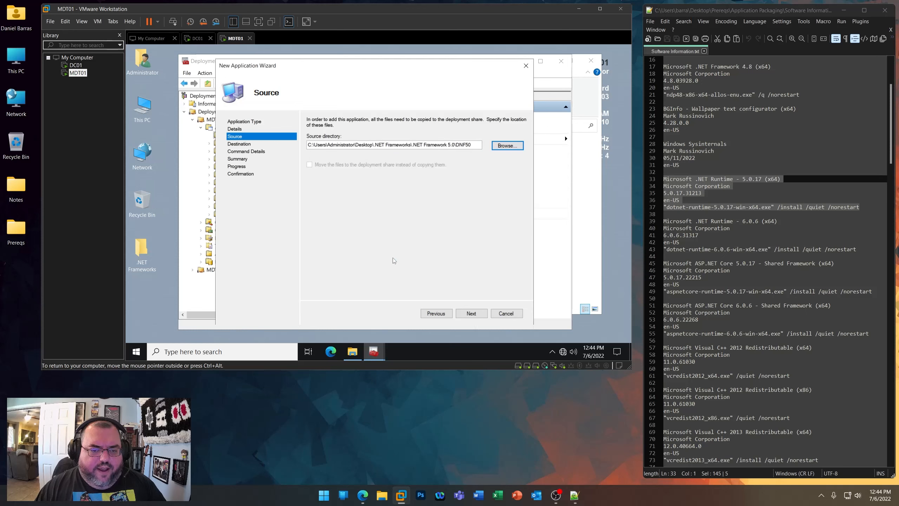
click(473, 314)
text(DNF)
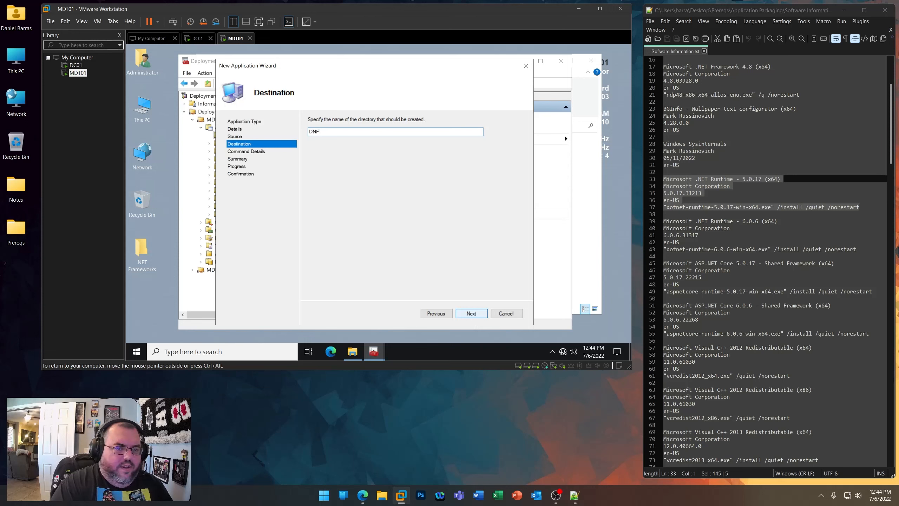
click(475, 313)
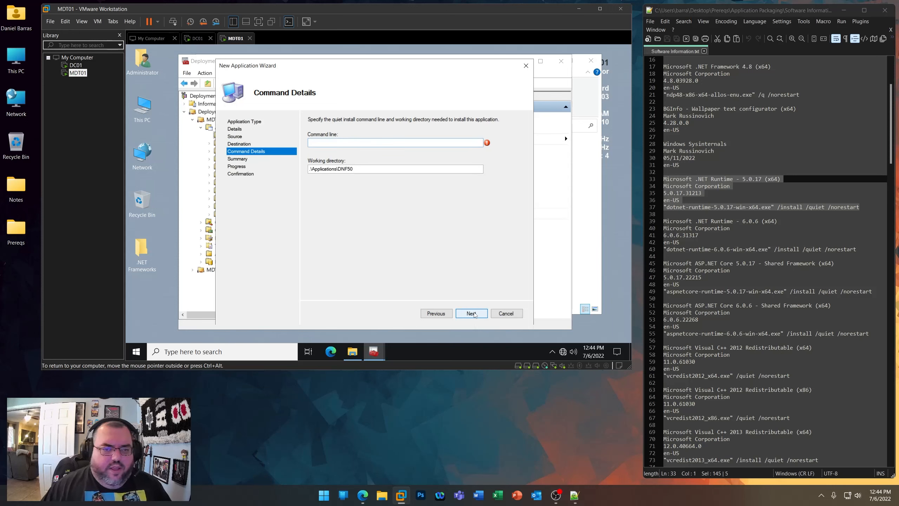
- Set the install command line to wscript.exe "hidebat.vbs" /B /NOLOGO and complete the application import
text(wscript.exe "hidebat.vbs" /B /NOLOGO)
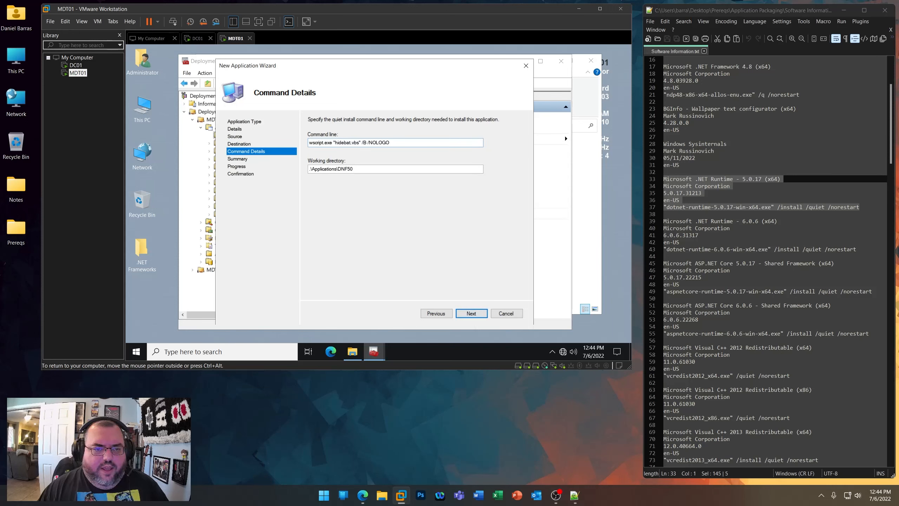
click(474, 314)
click(479, 314)
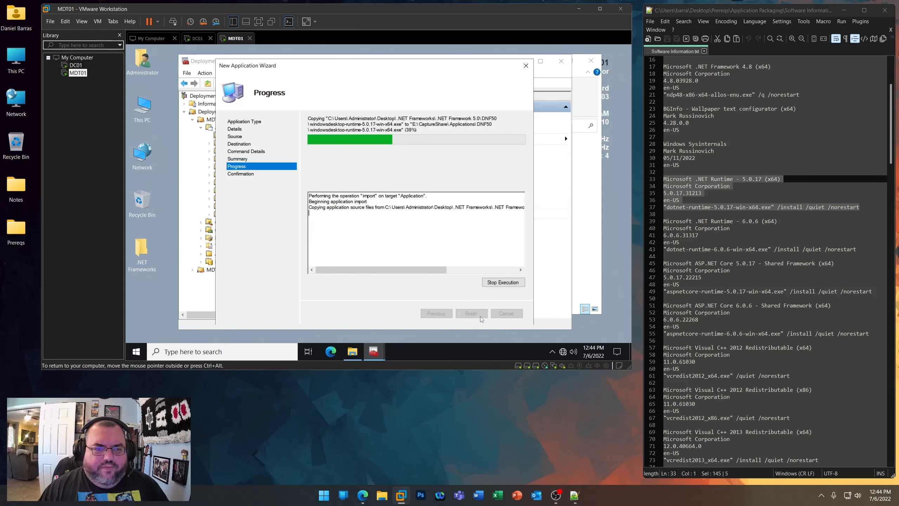
click(475, 314)
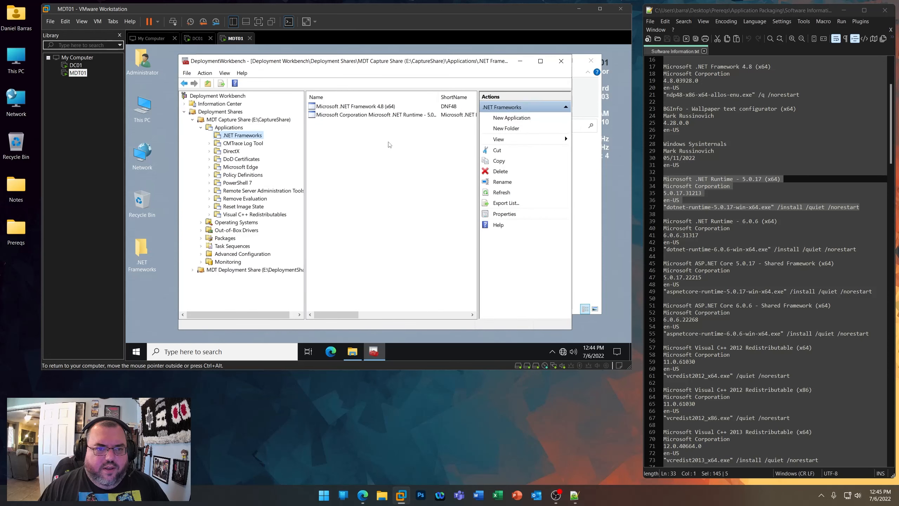
- In the imported .NET Runtime 5.0.17 application's properties, shorten the name to Microsoft .NET Runtime - 5.0.17 (x64)
right_click(366, 114)
click(392, 160)
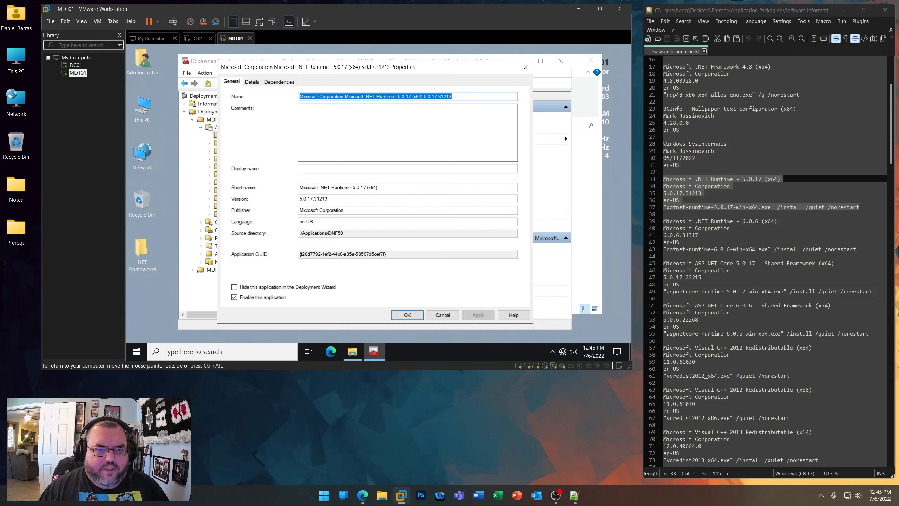
click(345, 96)
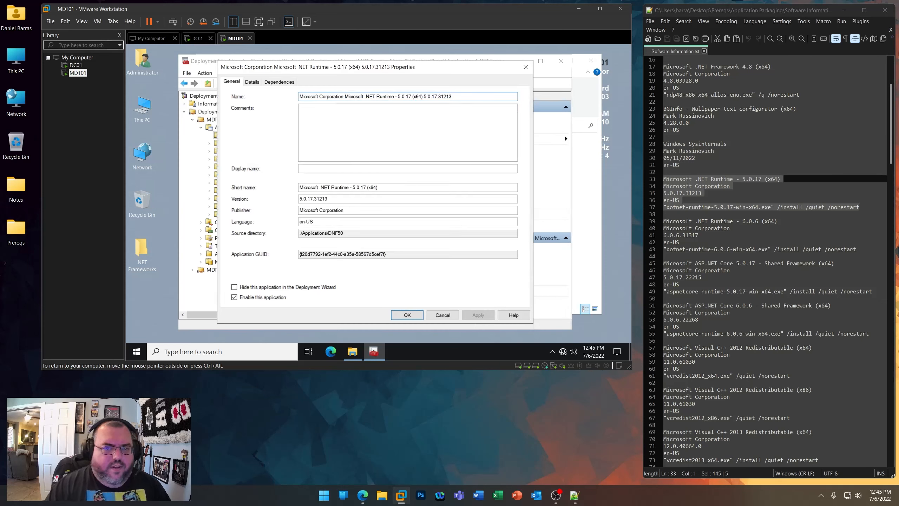
key(shift+Home)
key(BackSpace)
key(End)
key(BackSpace)
key(BackSpace)
key(BackSpace)
key(BackSpace)
key(BackSpace)
key(BackSpace)
key(BackSpace)
key(BackSpace)
key(BackSpace)
key(BackSpace)
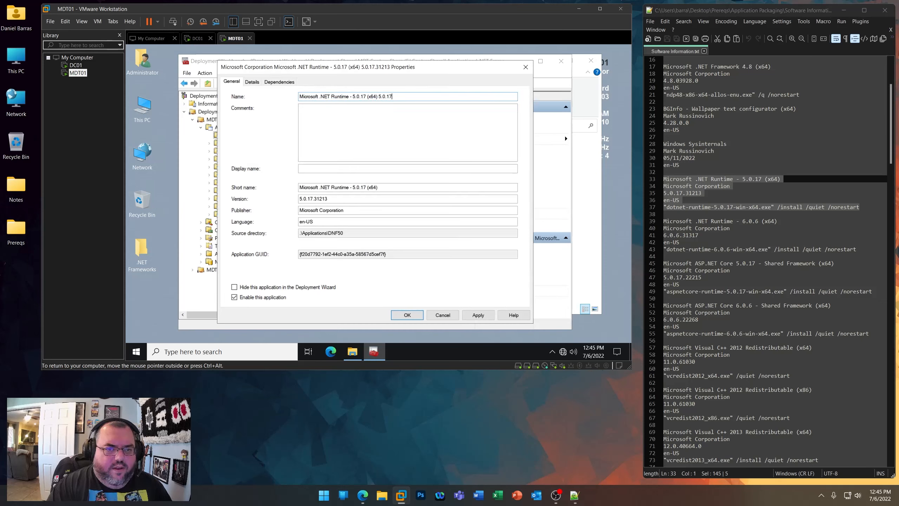
- Set the .NET Runtime 5.0.17 application's short name to DNF50 and save its properties
key(Tab)
key(Tab)
key(Tab)
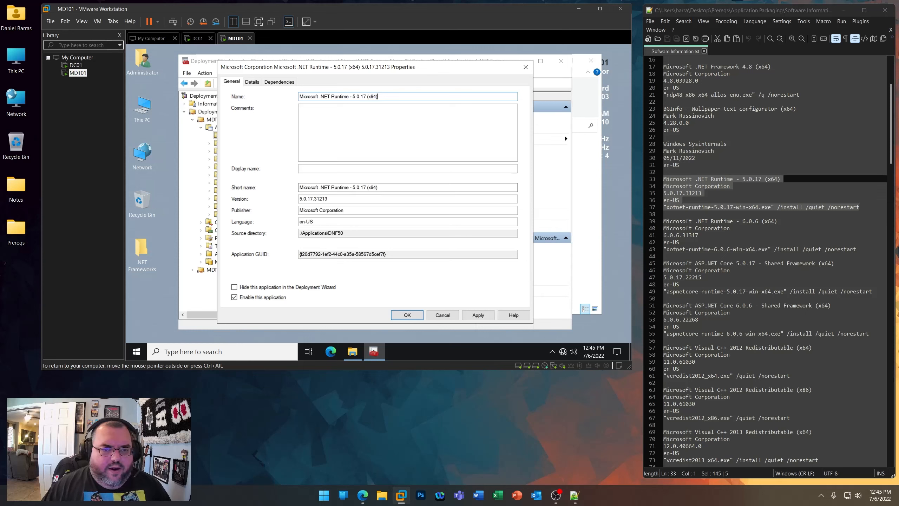
text(DNF50)
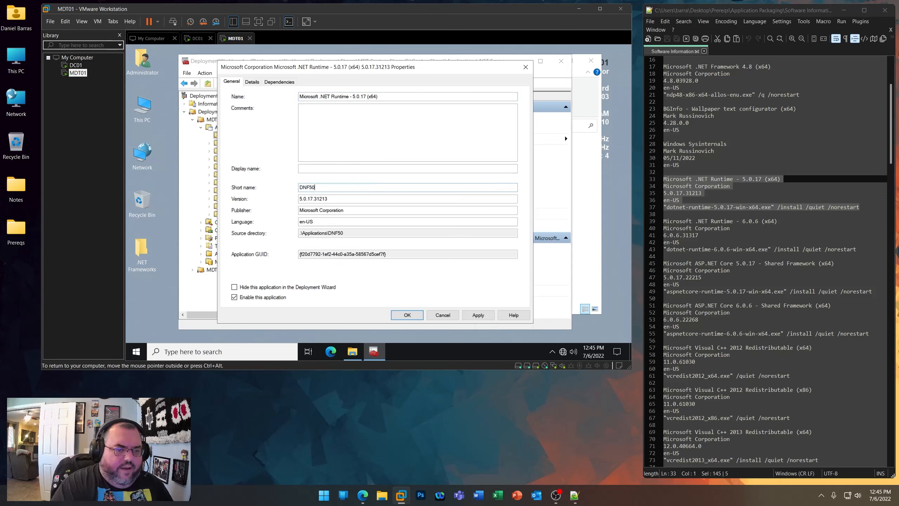
click(403, 316)
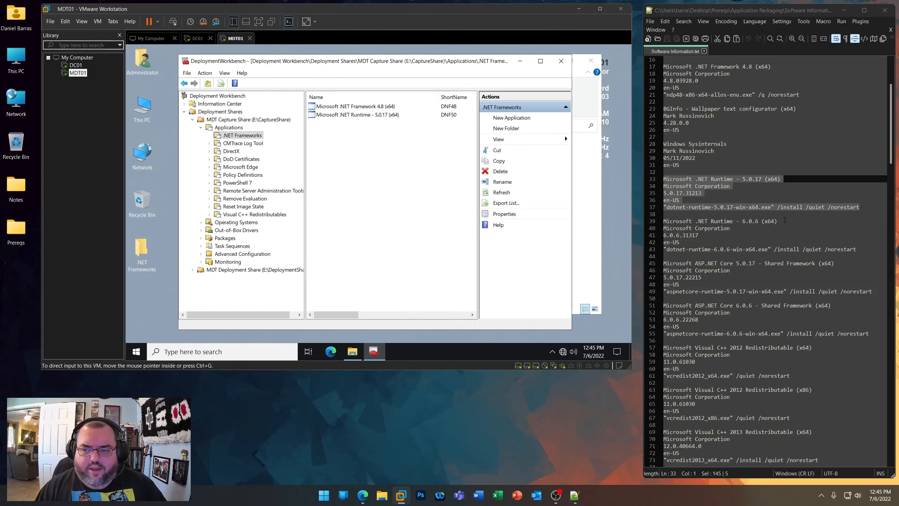
- Highlight the Microsoft .NET Runtime - 6.0.6 (x64) name in the software information file and start a new application with source files under .NET Frameworks
drag(776, 220, 663, 221)
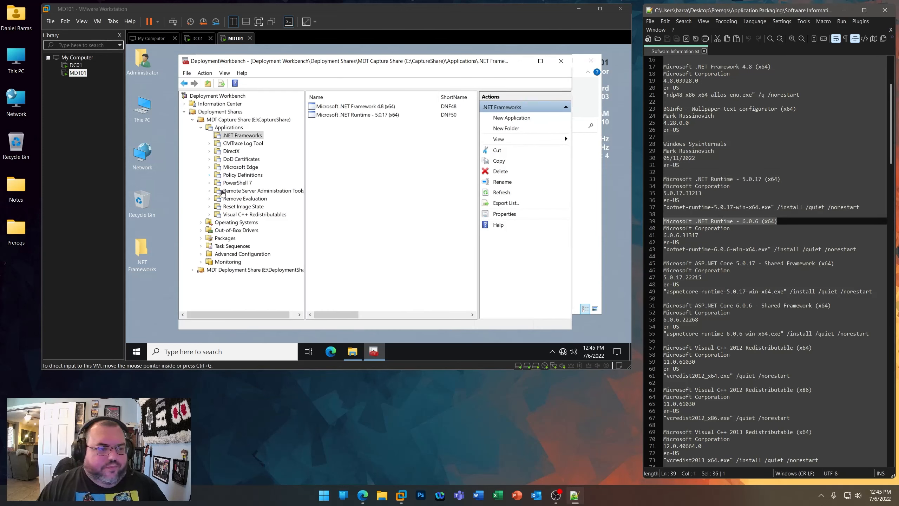
right_click(242, 136)
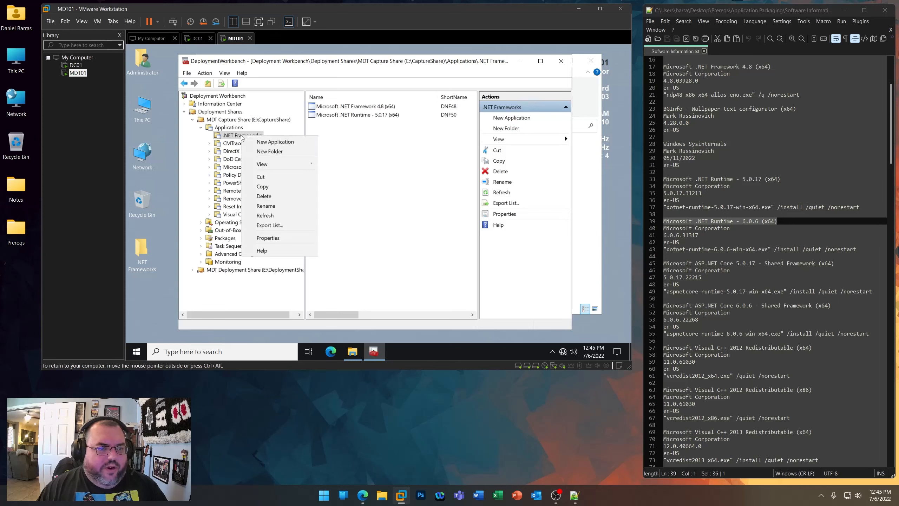
click(264, 141)
click(478, 313)
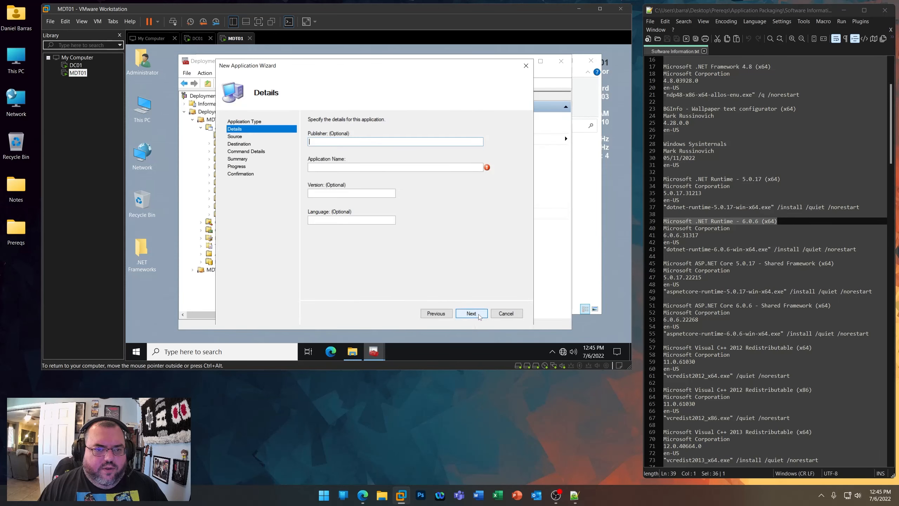
- Fill in the application details: publisher Microsoft Corporation, name Microsoft .NET Runtime - 6.0.6 (x64), version 6.0.6.31317 and language en-US
text(Microso)
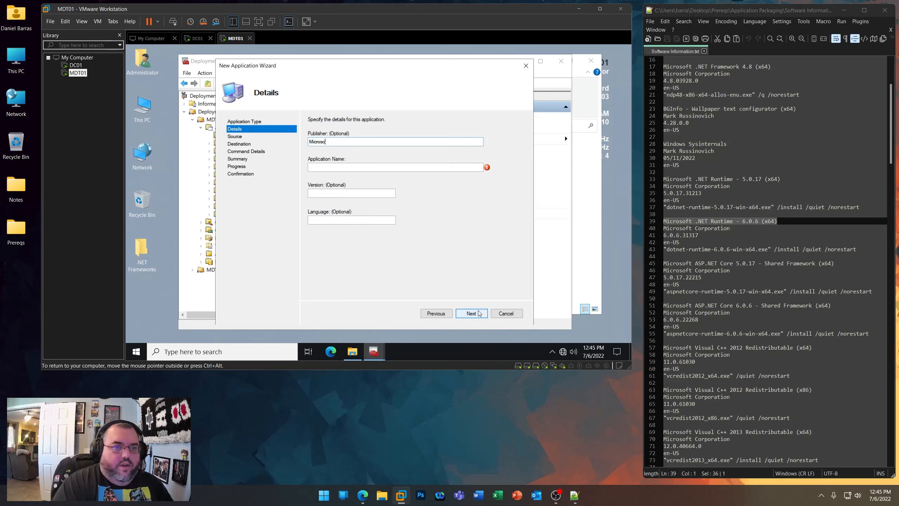
text(ft Corpo)
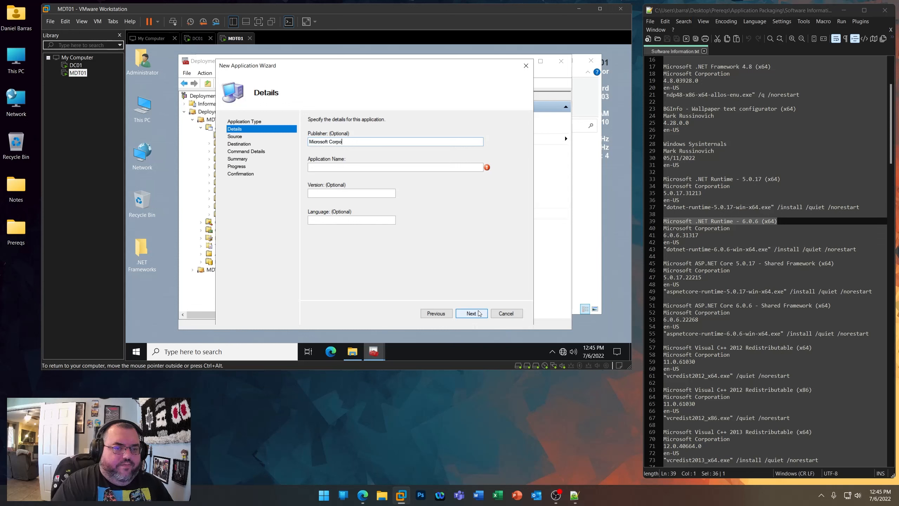
text(ration)
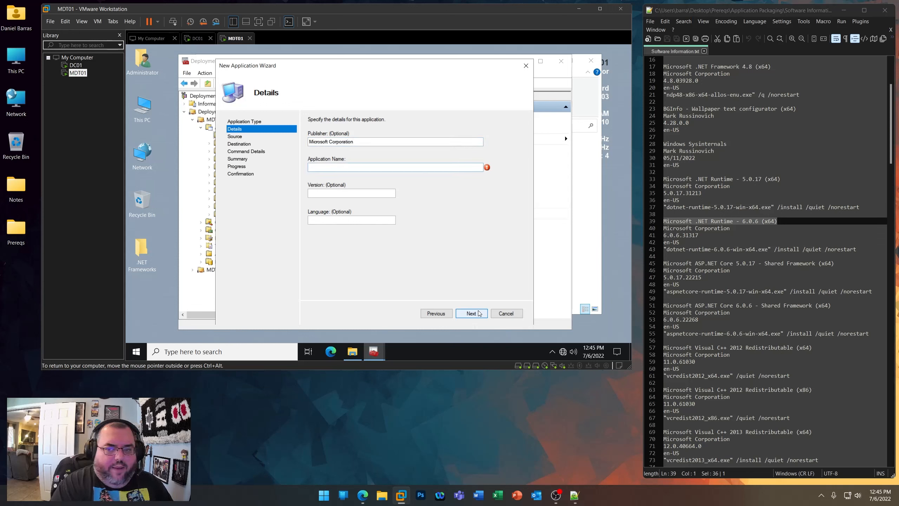
text(Mic)
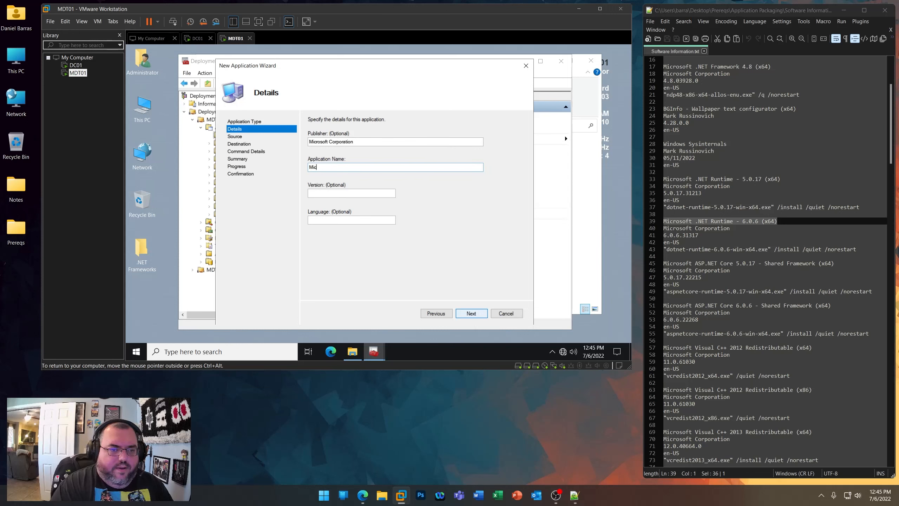
text(rosoft .NET Runtime)
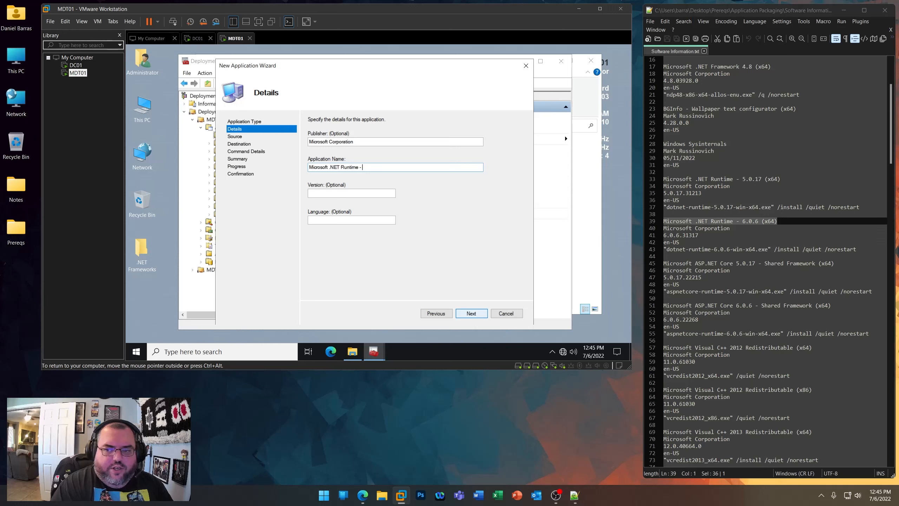
text( - 6.0.6 ()
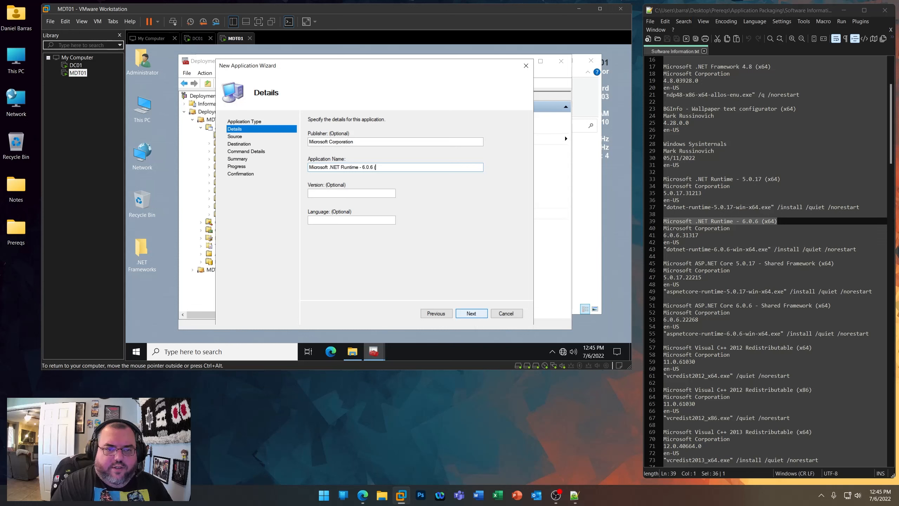
text(x64)
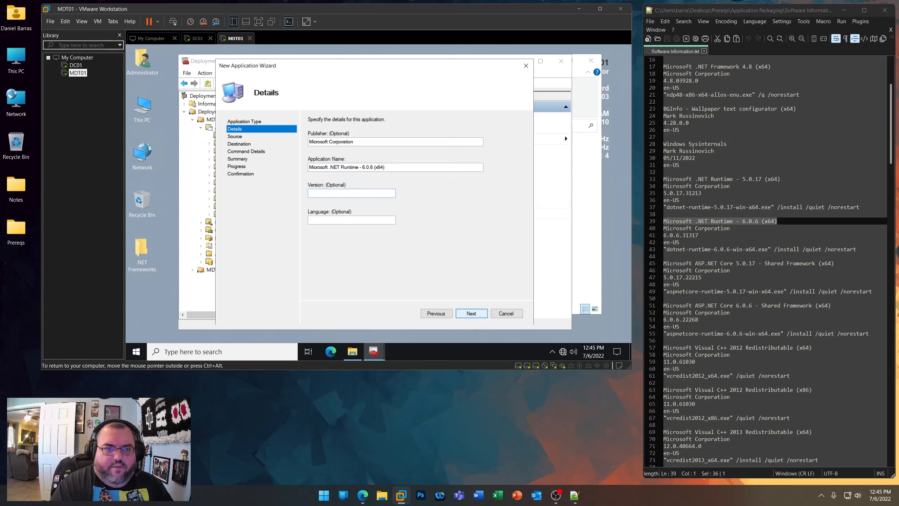
text(6.0.6.)
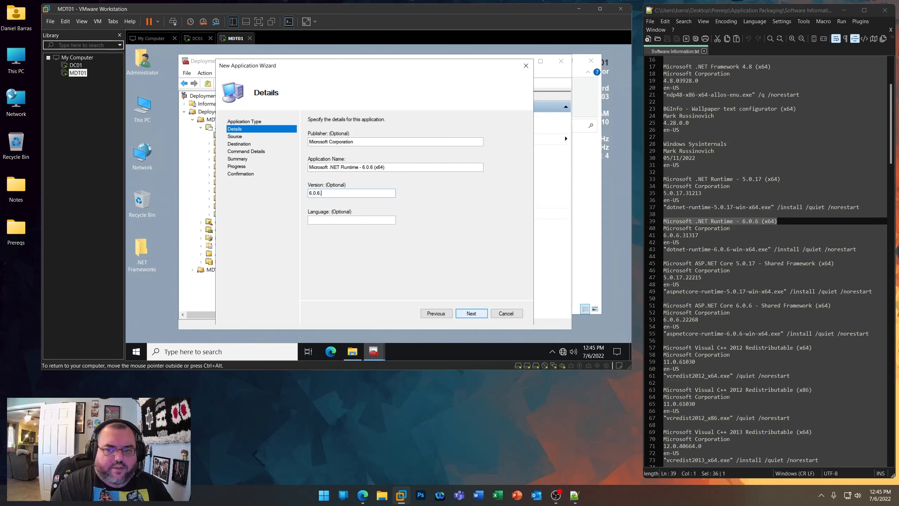
text(en-US)
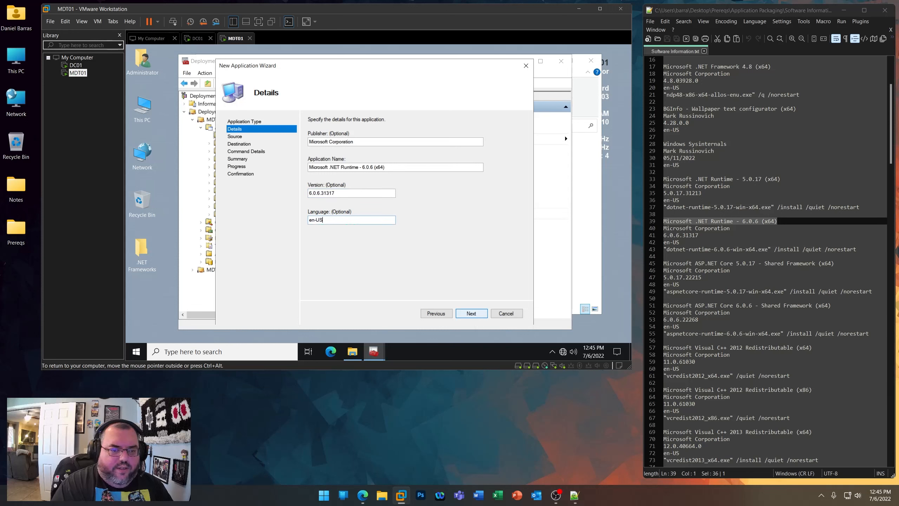
key(Return)
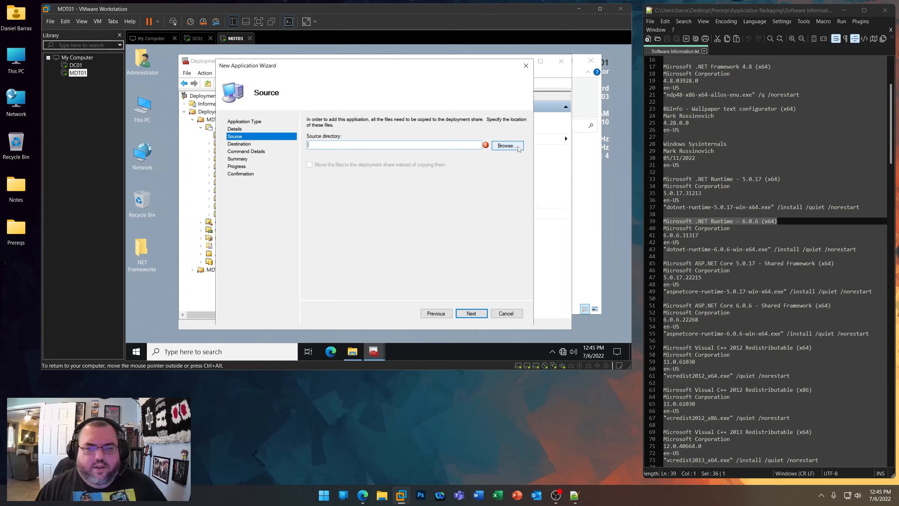
- Choose the DNF60 folder inside .NET Frameworks\.NET Framework 6.0 as the source and set the destination directory name to DNF60
click(507, 145)
scroll(383, 234, down, 2)
click(320, 233)
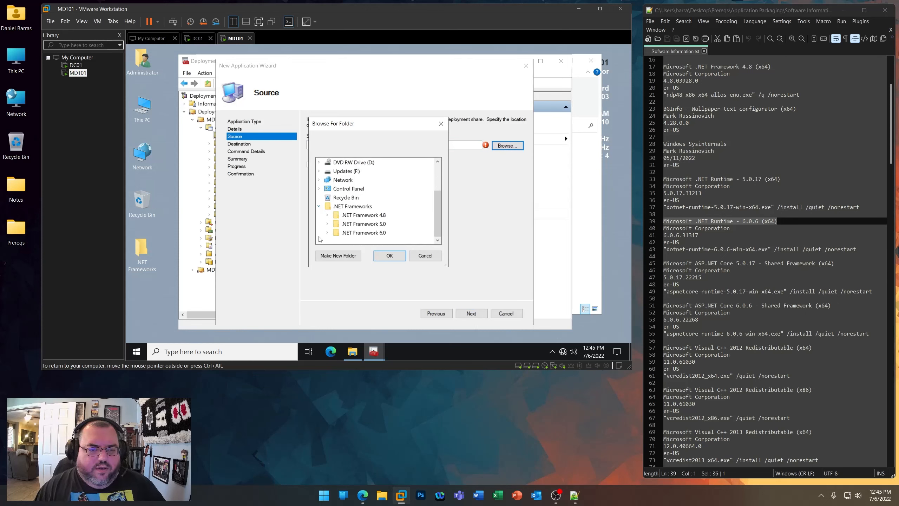
double_click(351, 234)
click(354, 232)
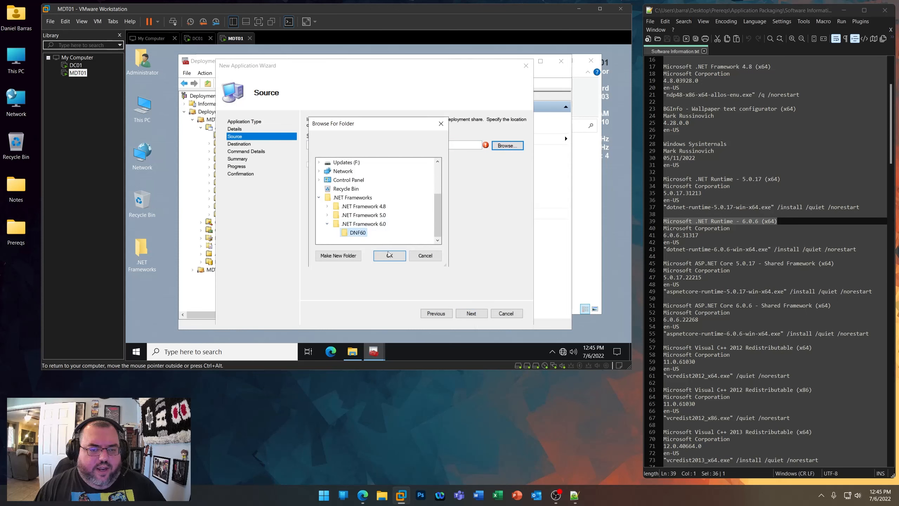
click(389, 255)
click(476, 313)
text(DN)
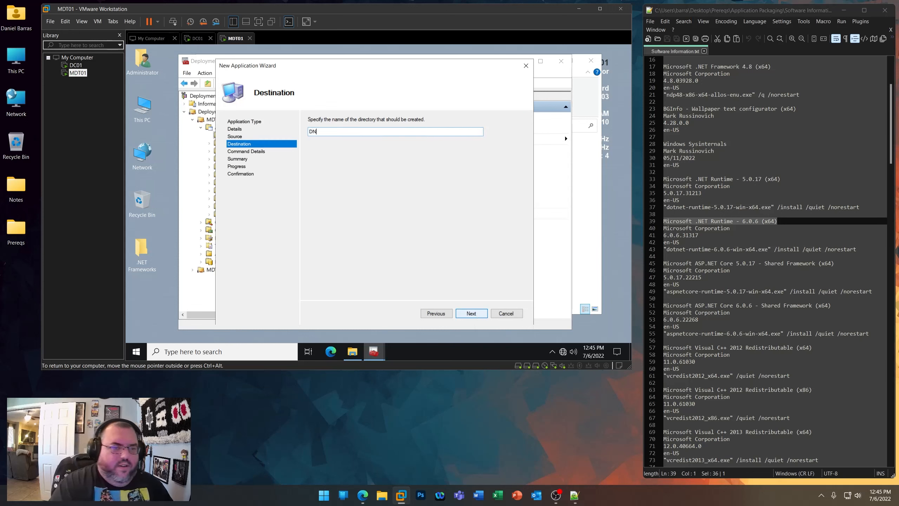
text(F60)
click(478, 315)
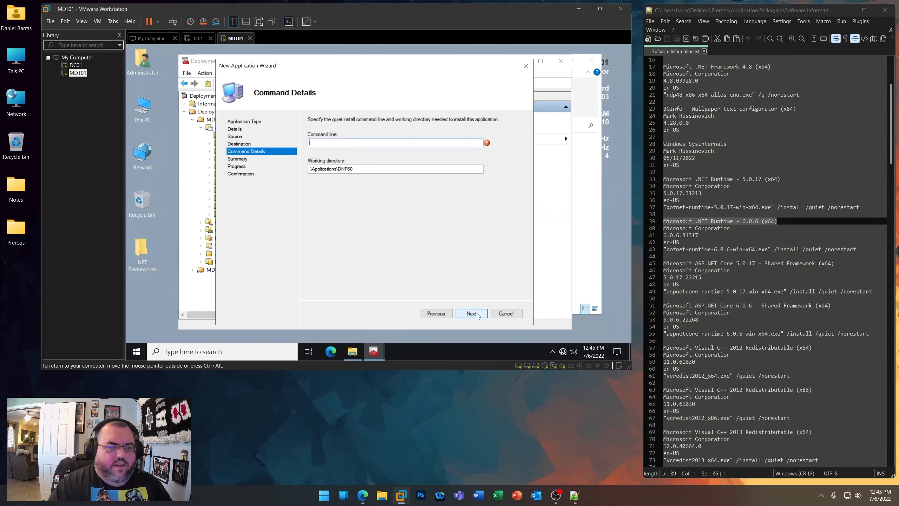
- Enter wscript.exe "hidebat.vbs" /B /NOLOGO as the .NET Runtime 6.0.6 install command and run the import
text(wscript.exe "hidebat.vbs" /B /NOLOGO)
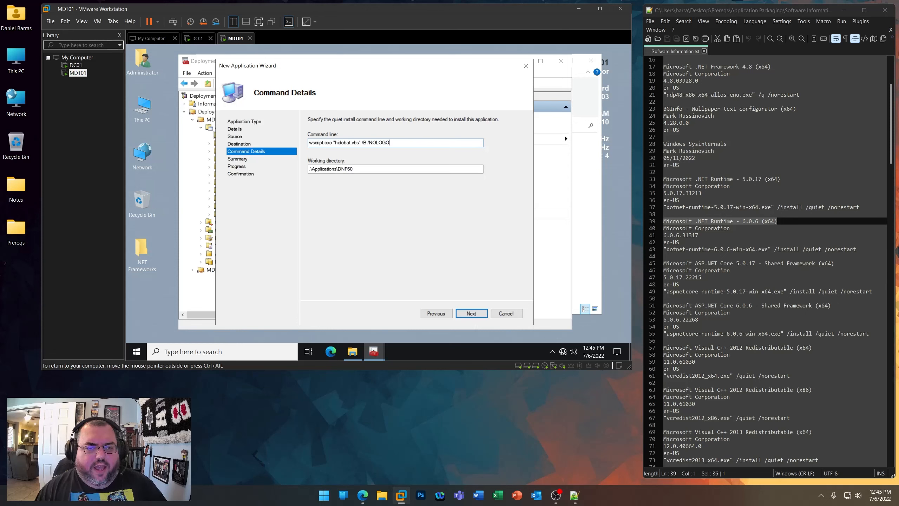
click(476, 314)
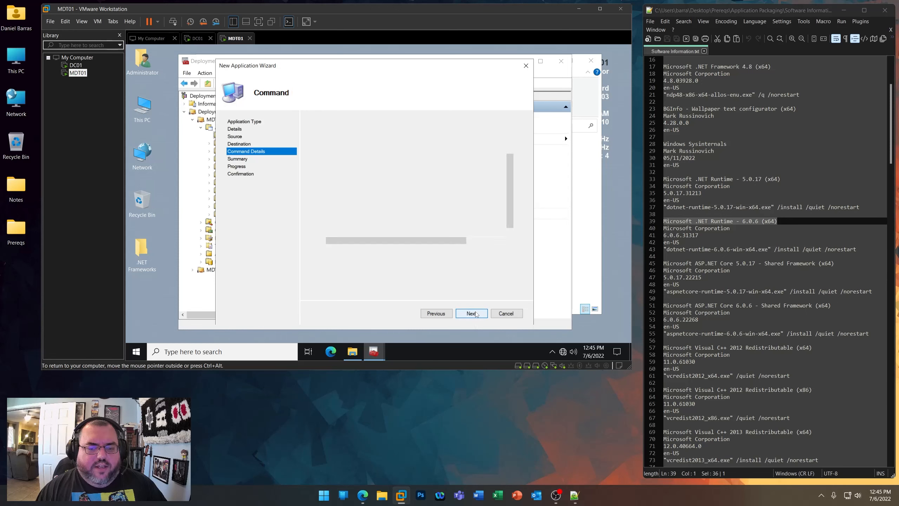
click(476, 313)
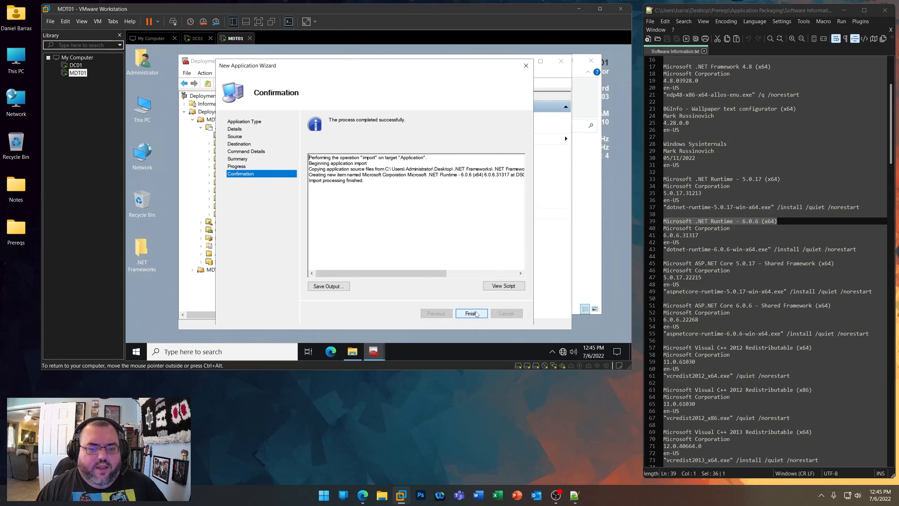
- Finish the import and rename the new application to Microsoft .NET Runtime - 6.0.6 (x64) in its properties
click(471, 314)
right_click(374, 124)
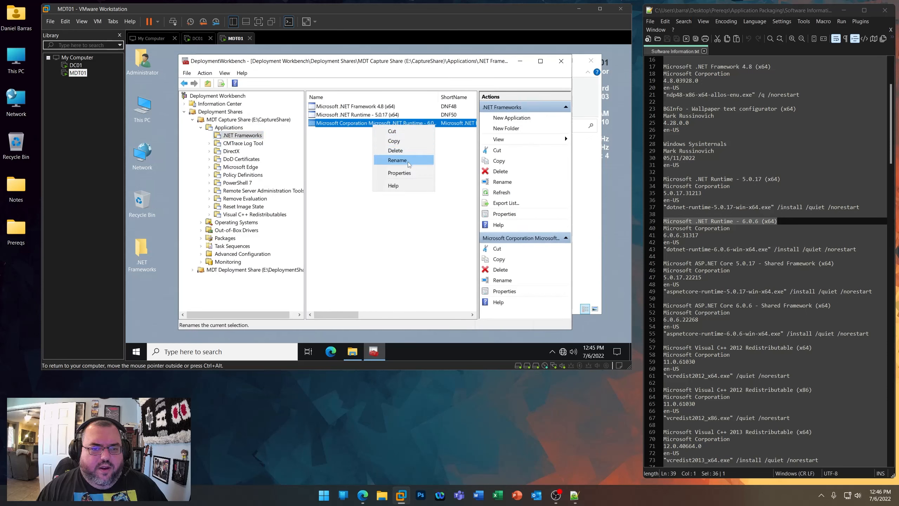
click(405, 174)
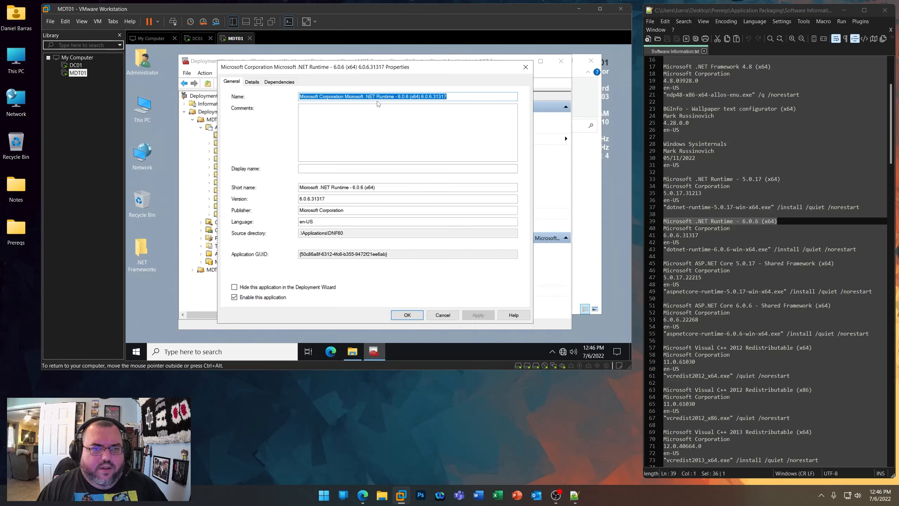
click(343, 96)
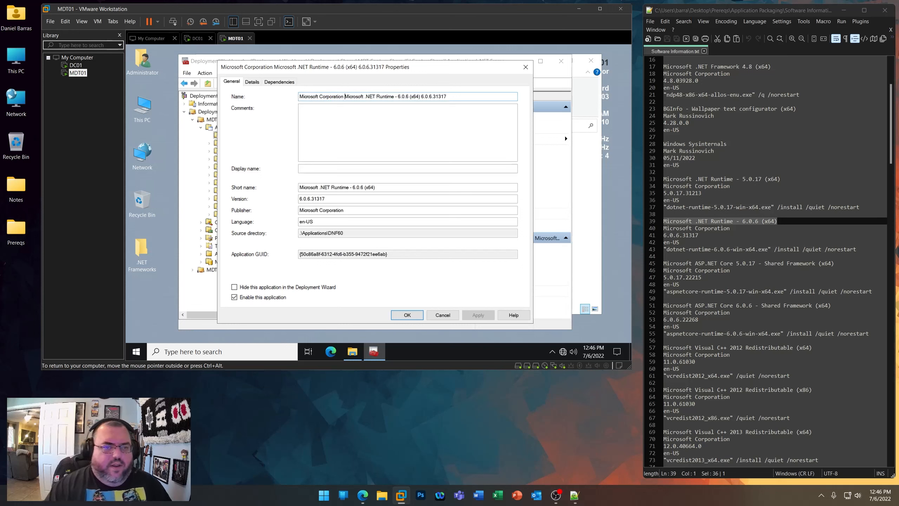
key(shift+Home)
key(BackSpace)
key(BackSpace)
key(BackSpace)
key(BackSpace)
key(BackSpace)
key(BackSpace)
key(BackSpace)
key(BackSpace)
key(BackSpace)
key(BackSpace)
key(BackSpace)
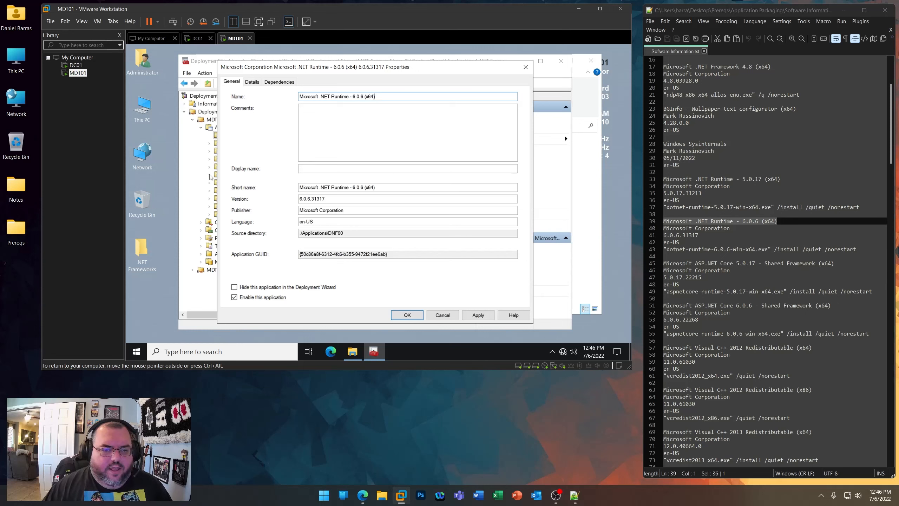
- Set the .NET Runtime 6.0.6 application's short name to DNF60 and save its properties
drag(380, 188, 229, 176)
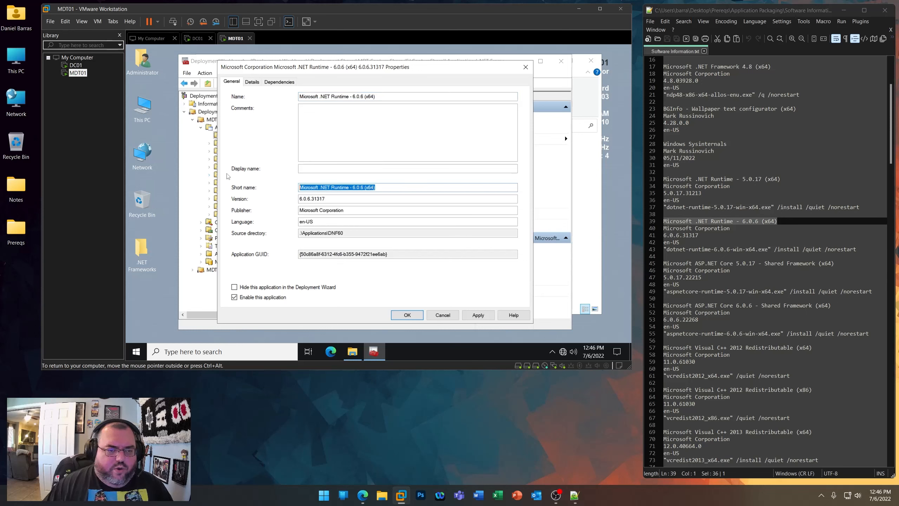
text(DNF60)
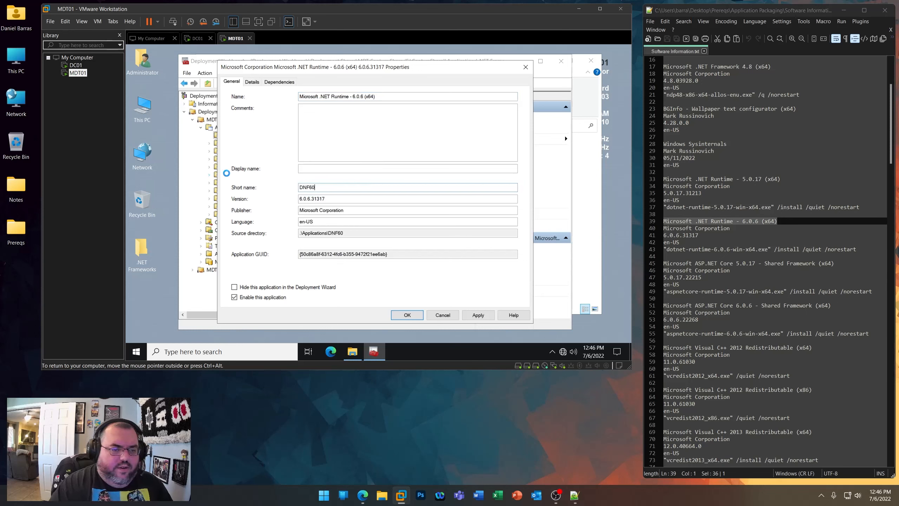
key(Return)
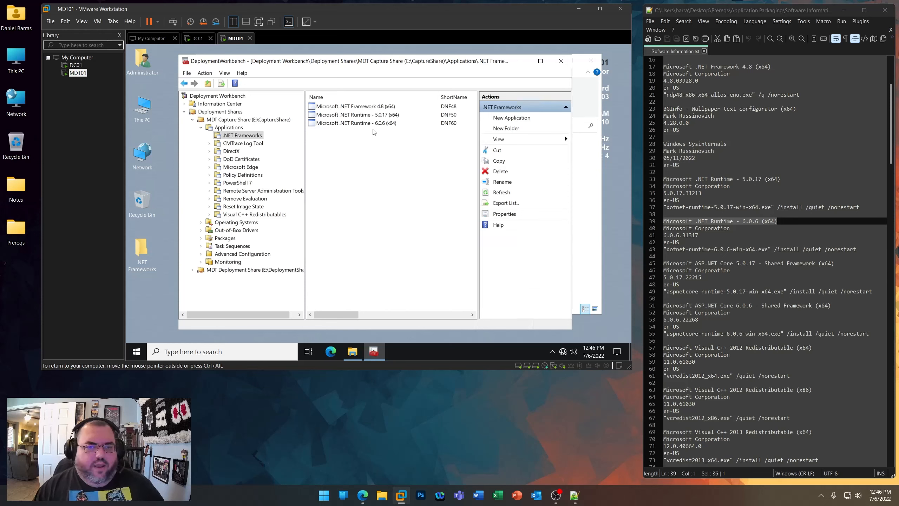
- Delete the .NET Frameworks folder from the MDT01 desktop and empty the Recycle Bin
right_click(142, 251)
click(143, 202)
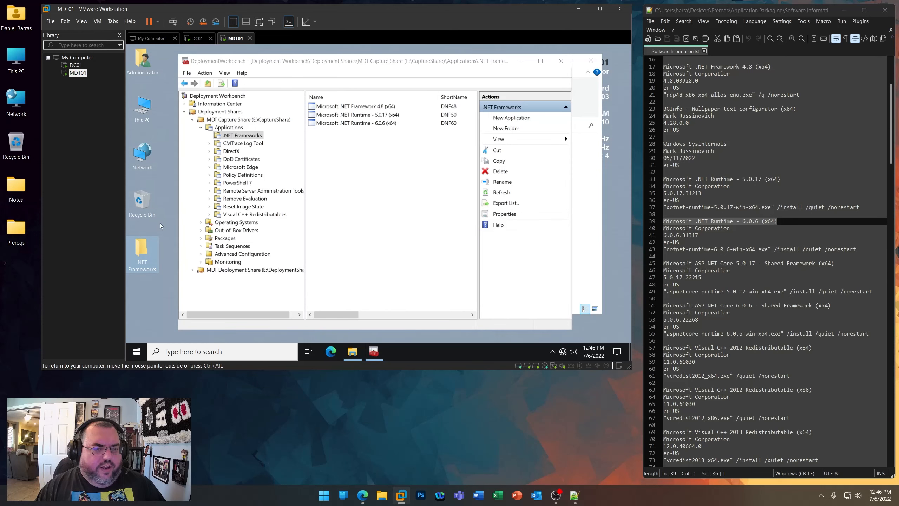
right_click(143, 202)
click(177, 217)
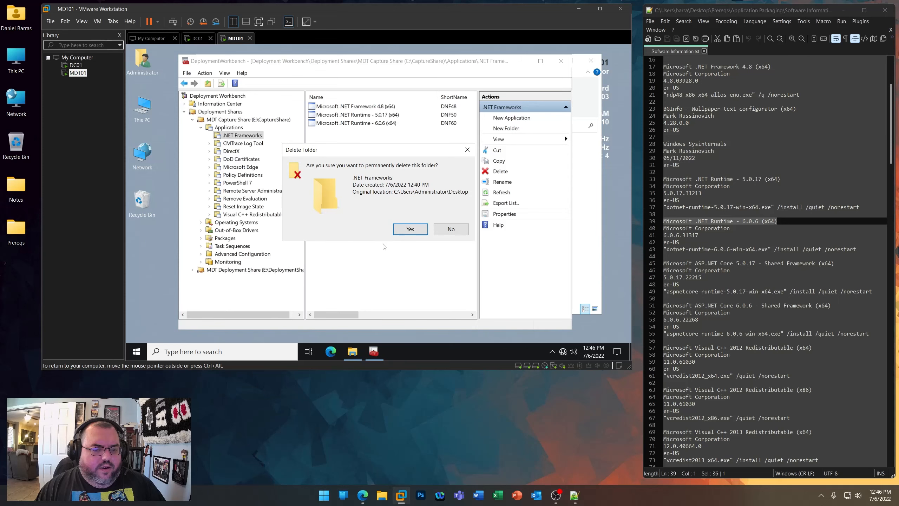
click(406, 231)
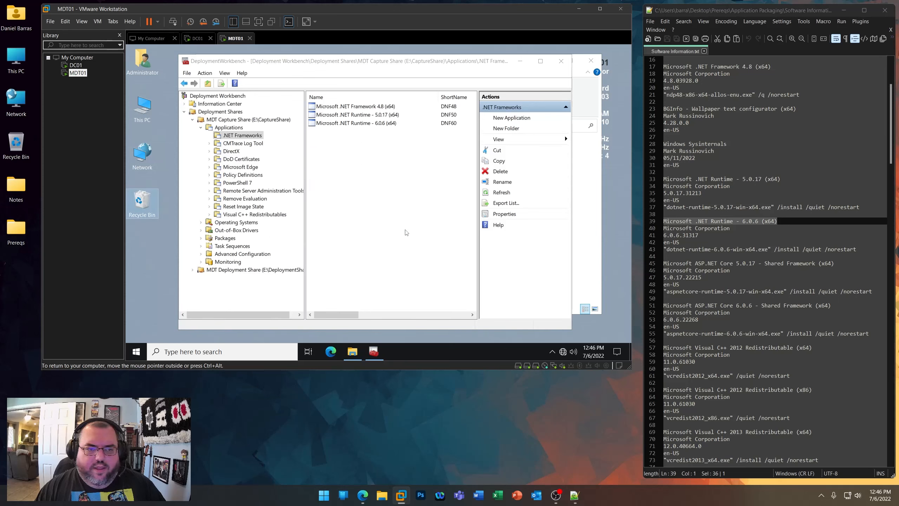
- Copy the CMTrace Log Tool folder from Prereqs\Capture Share\Applications to the MDT01 desktop and close the file window
click(358, 355)
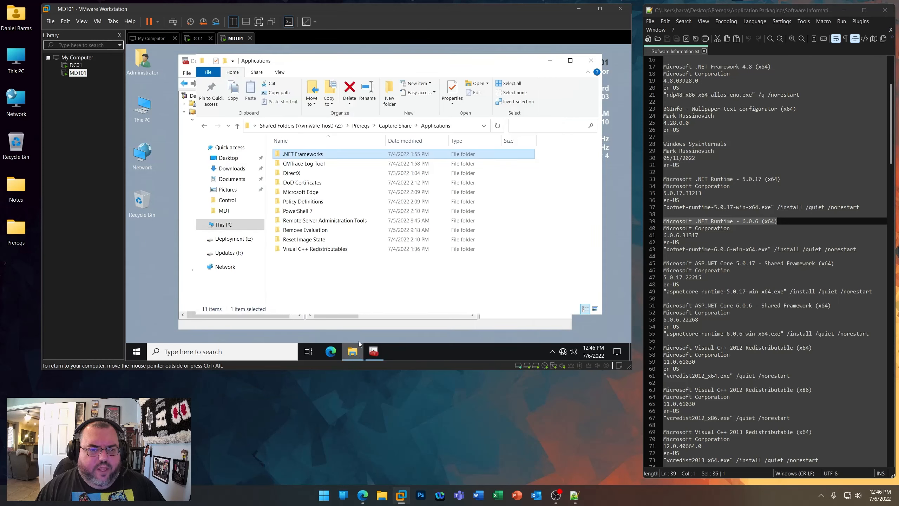
double_click(316, 167)
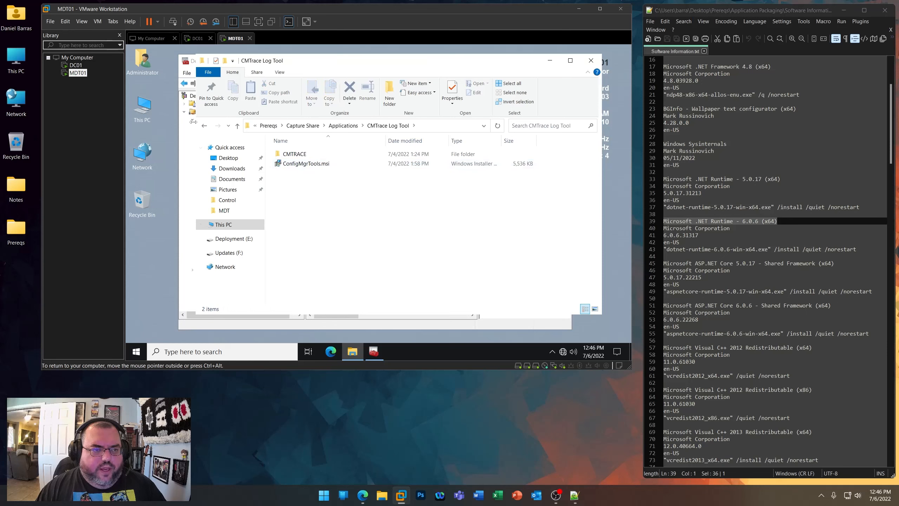
click(204, 126)
right_click(310, 168)
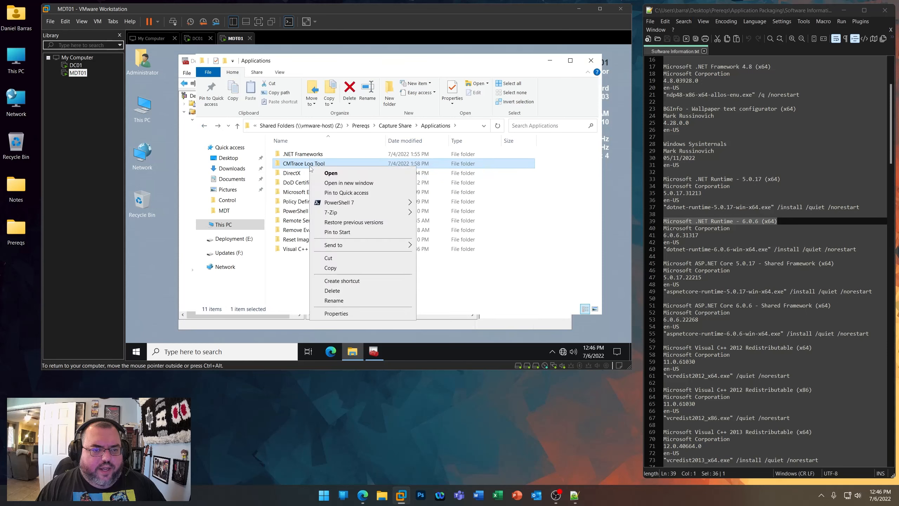
click(340, 273)
right_click(145, 253)
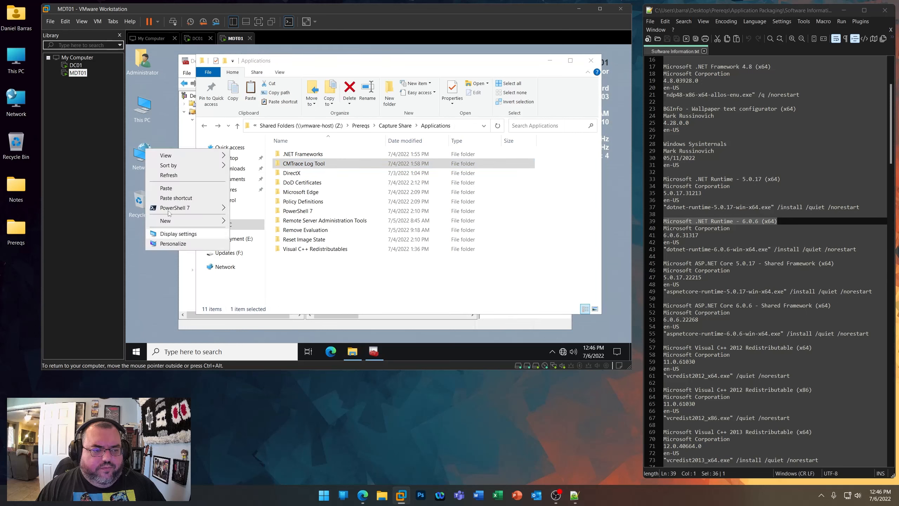
click(161, 189)
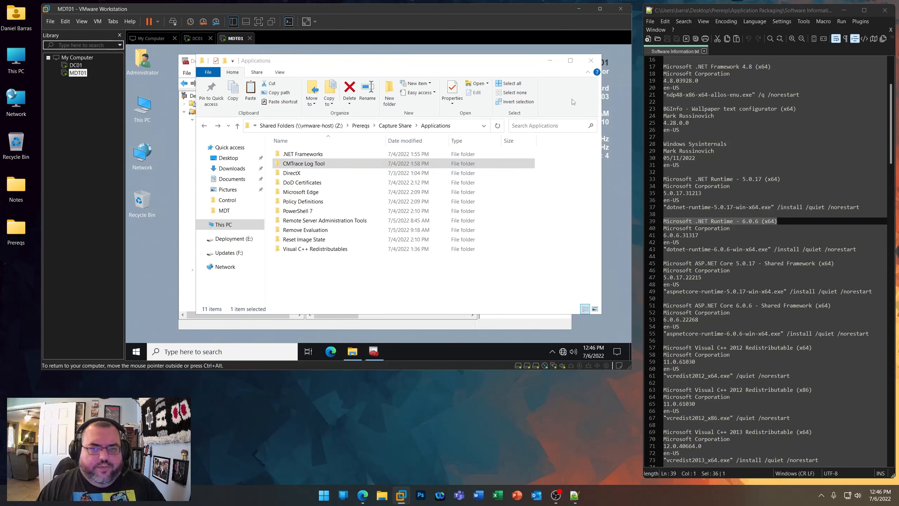
click(590, 60)
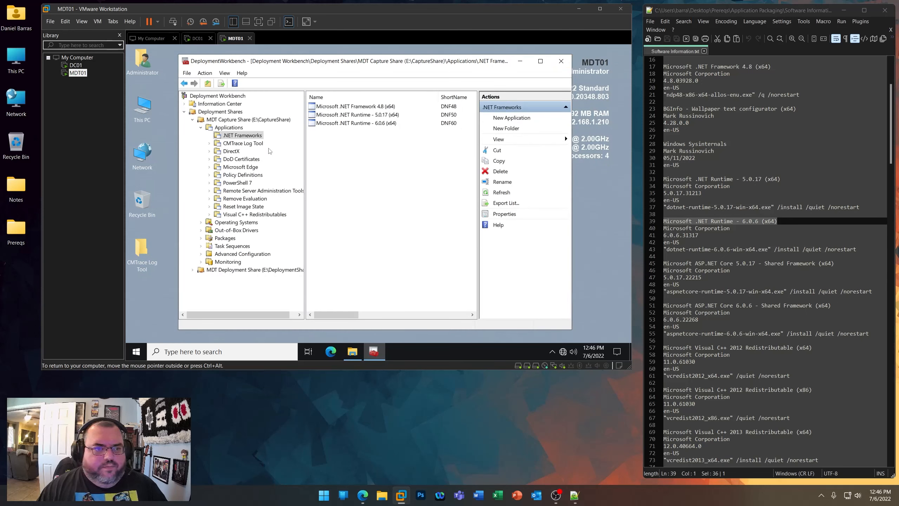
- Highlight the CMTrace entry in the software information file and start a new application with source files under CMTrace Log Tool
click(248, 143)
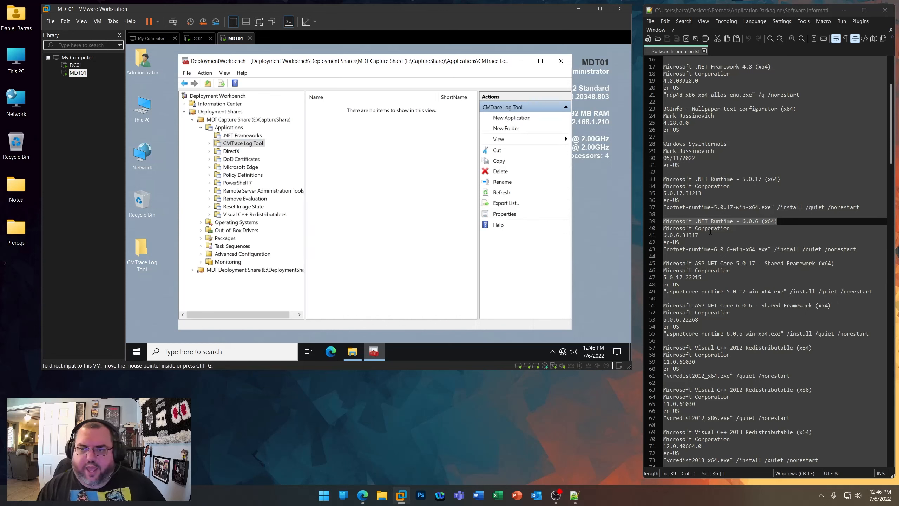
scroll(711, 232, up, 5)
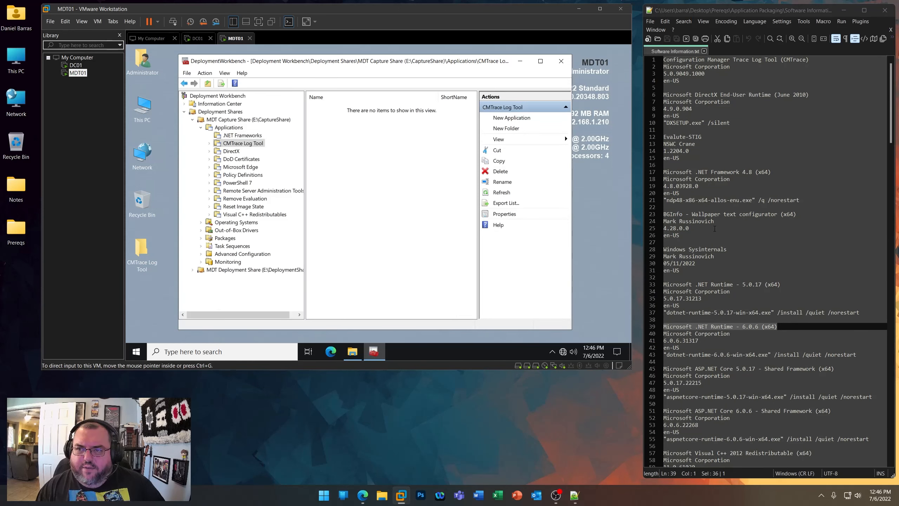
drag(714, 82, 663, 59)
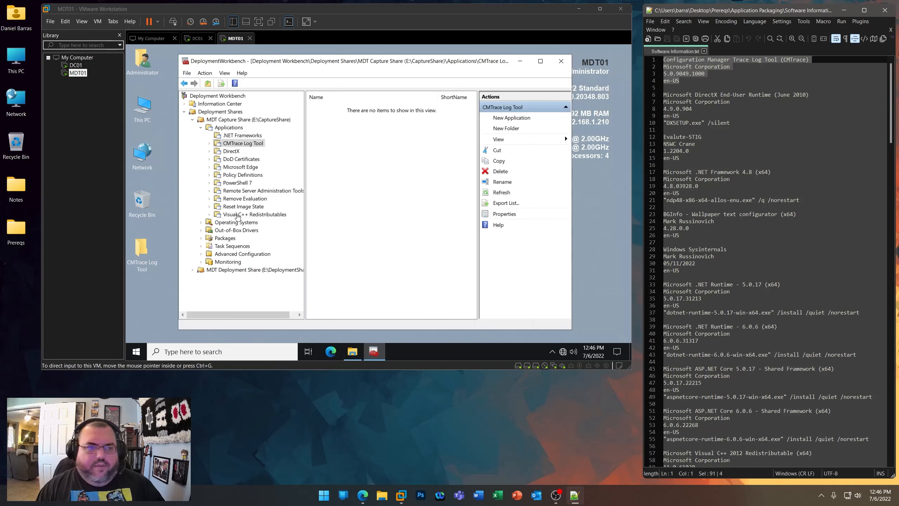
right_click(243, 145)
click(269, 151)
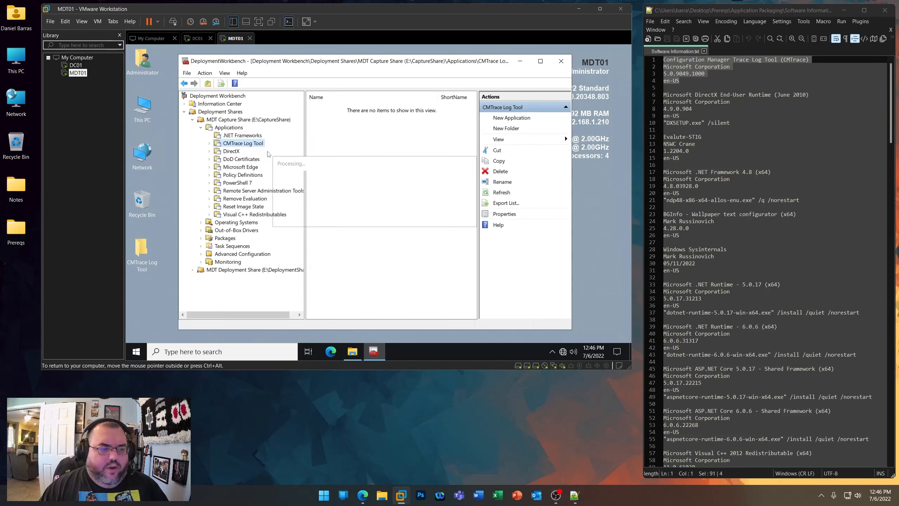
click(473, 313)
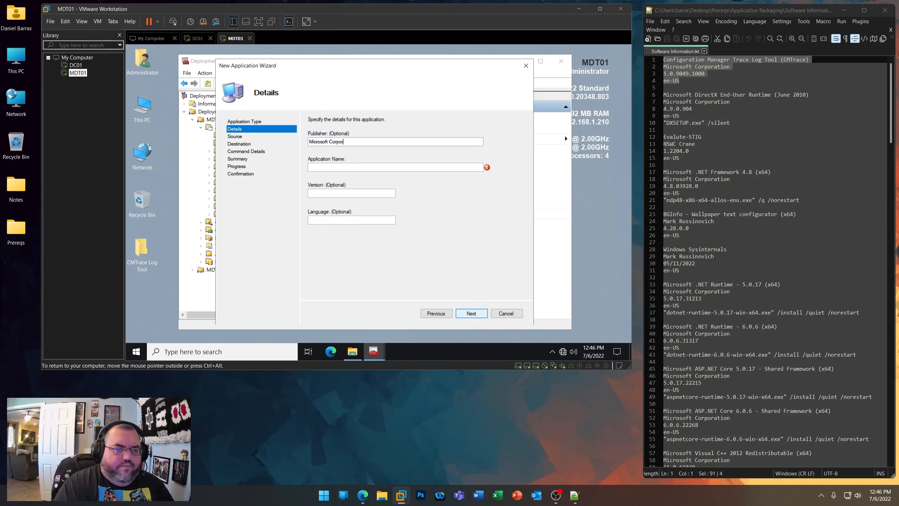
- Fill in the application details: publisher Microsoft Corporation, name Configuration Manager Trace Log Tool (CMTrace), version 5.0.9049.1000 and language en-US
text(Con)
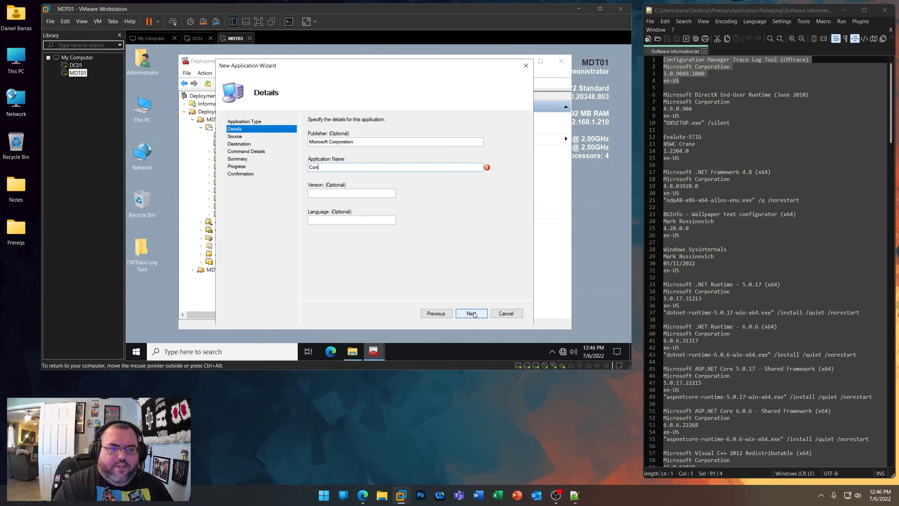
text(figuration Manager Trace Log Tool (CMTrace)
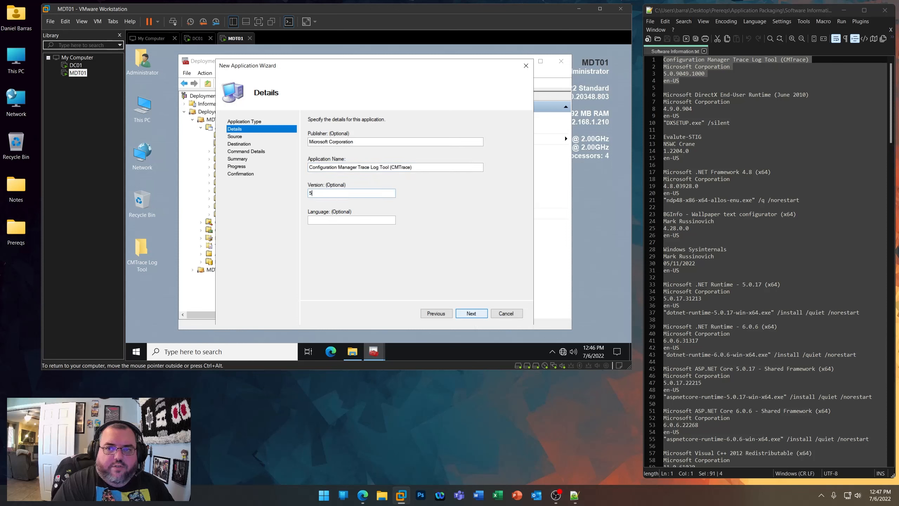
text(.0.9049.1)
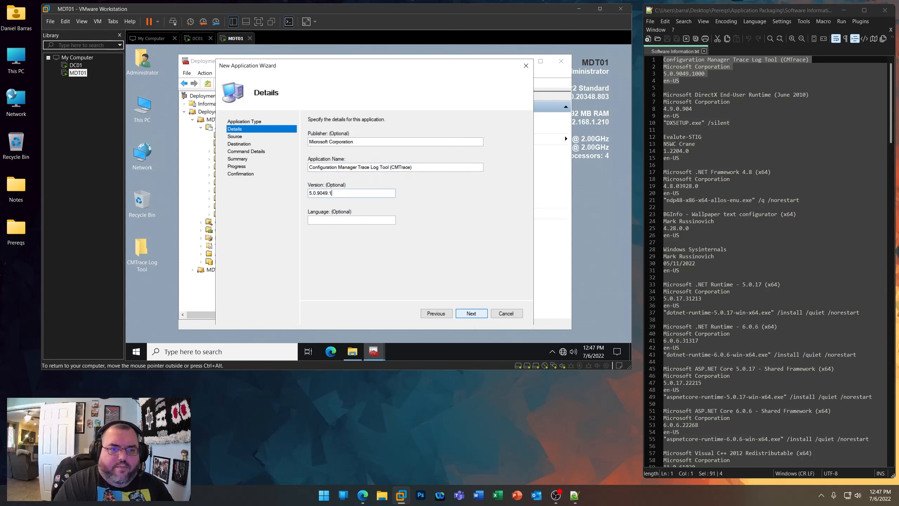
text(000)
text(en-US)
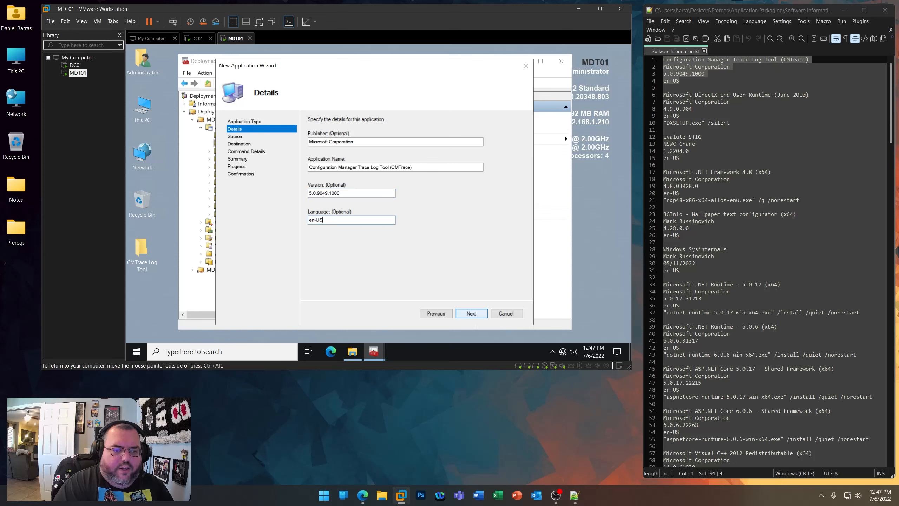
click(473, 313)
- Choose the CMTRACE folder inside the desktop's CMTrace Log Tool folder as the source and set the destination directory name to CMTRACE
double_click(142, 248)
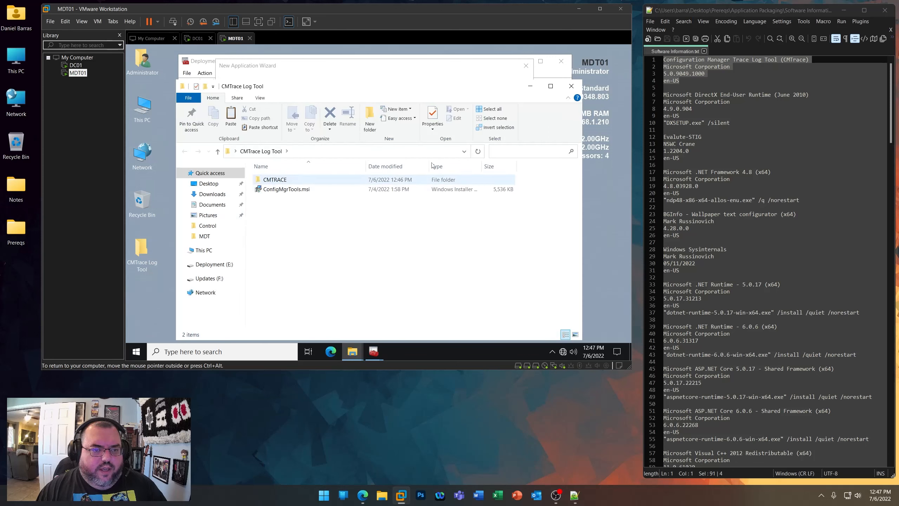
click(571, 86)
click(514, 146)
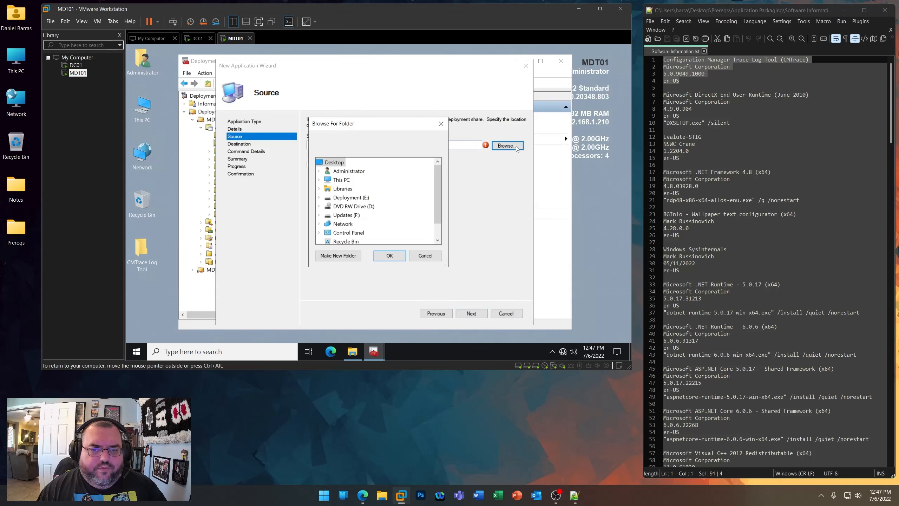
double_click(342, 230)
click(354, 234)
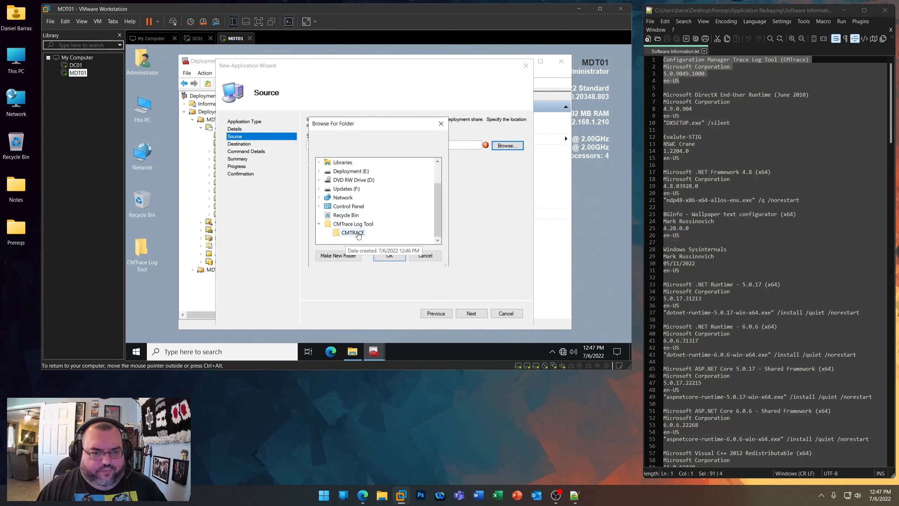
click(389, 255)
click(475, 313)
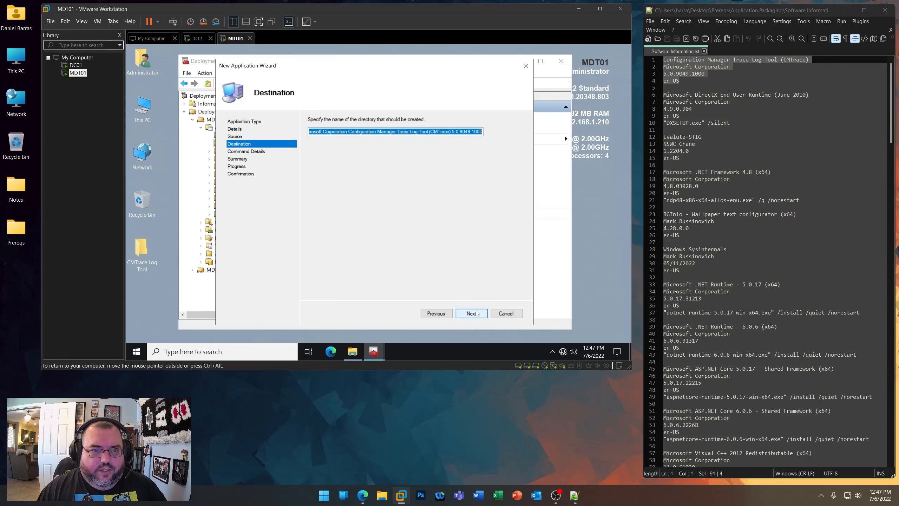
text(CMTR)
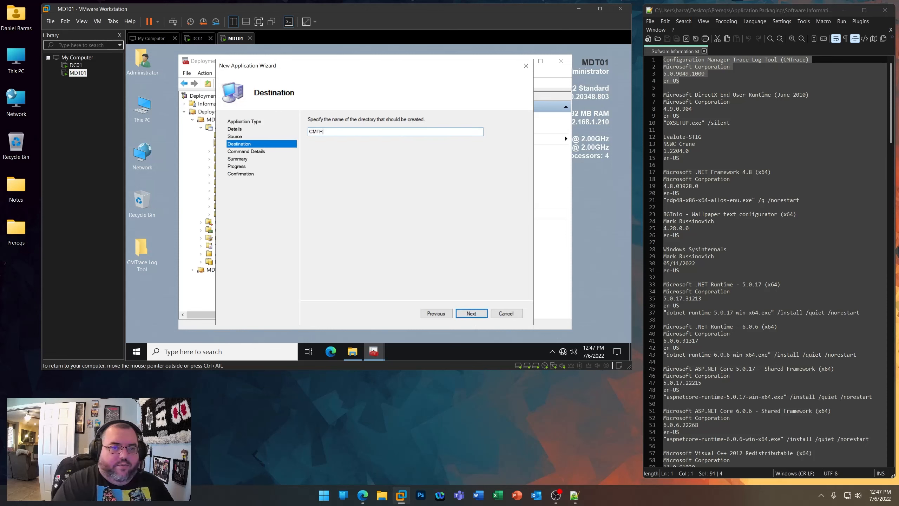
text(ACE)
key(Return)
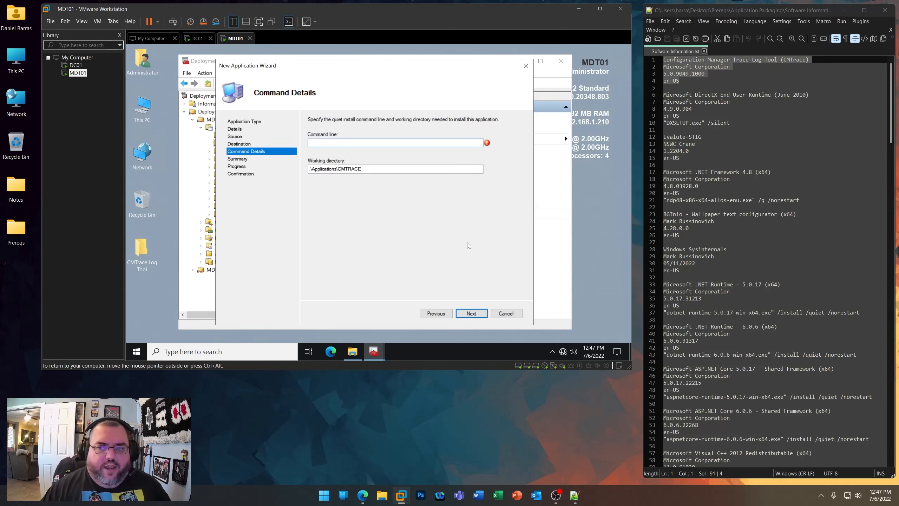
double_click(143, 248)
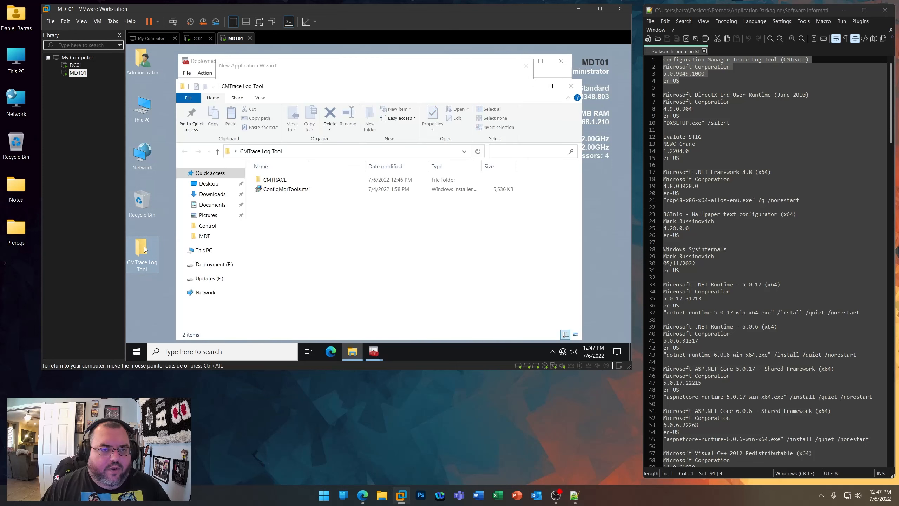
double_click(281, 181)
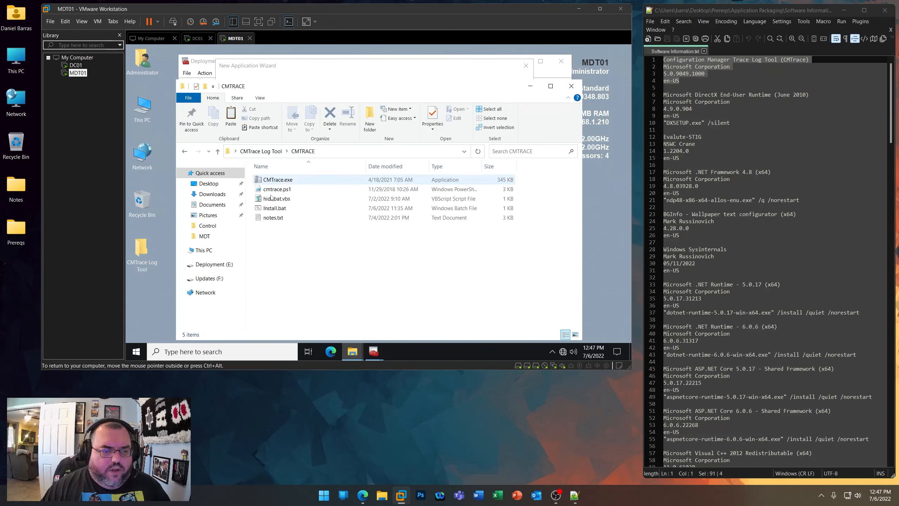
click(571, 86)
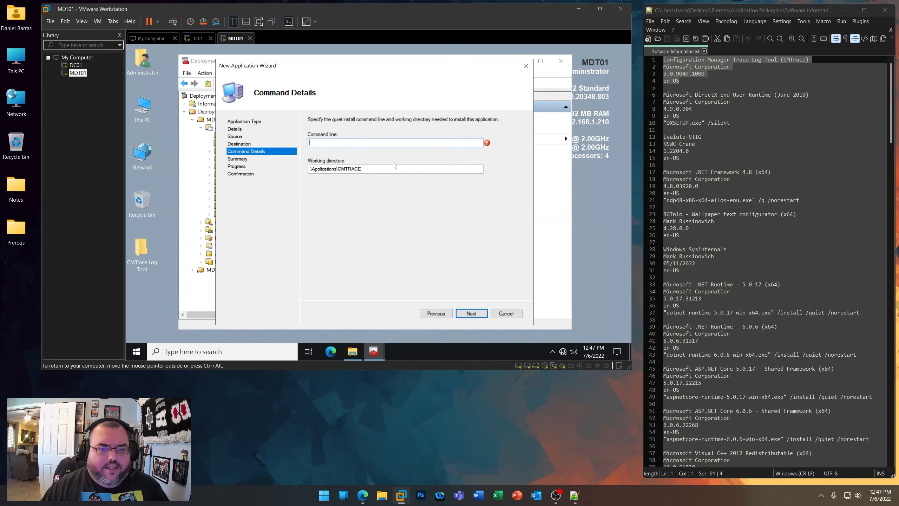
- Copy the command wscript.exe "hidebat.vbs" /B /NOLOGO from notes.txt in the desktop's CMTrace Log Tool\CMTRACE folder and close both windows
double_click(140, 253)
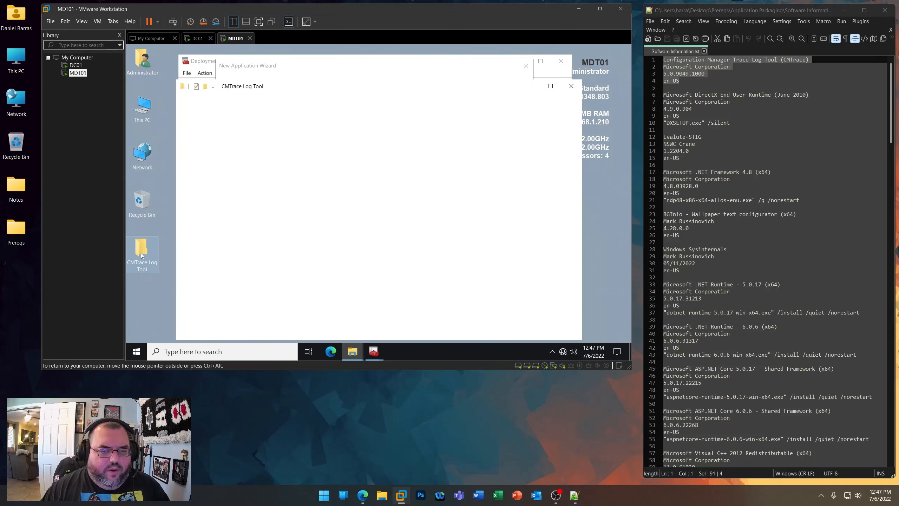
double_click(282, 181)
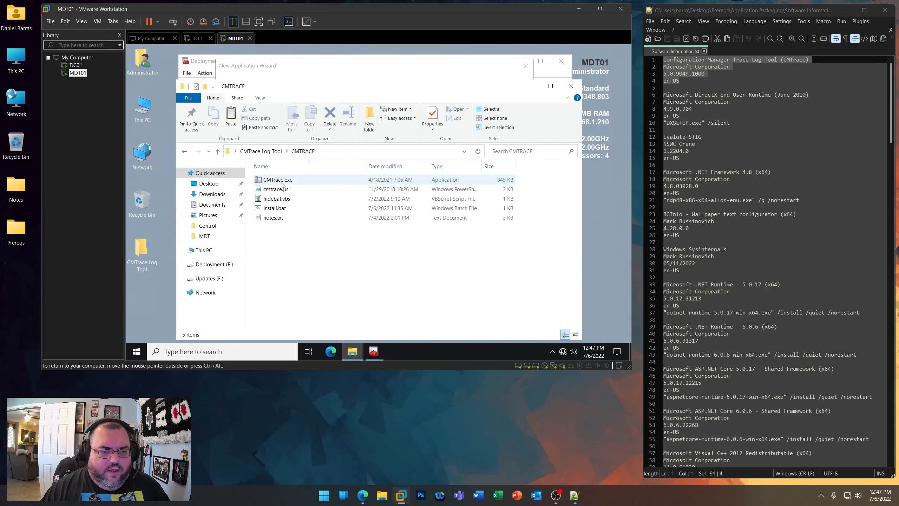
double_click(276, 216)
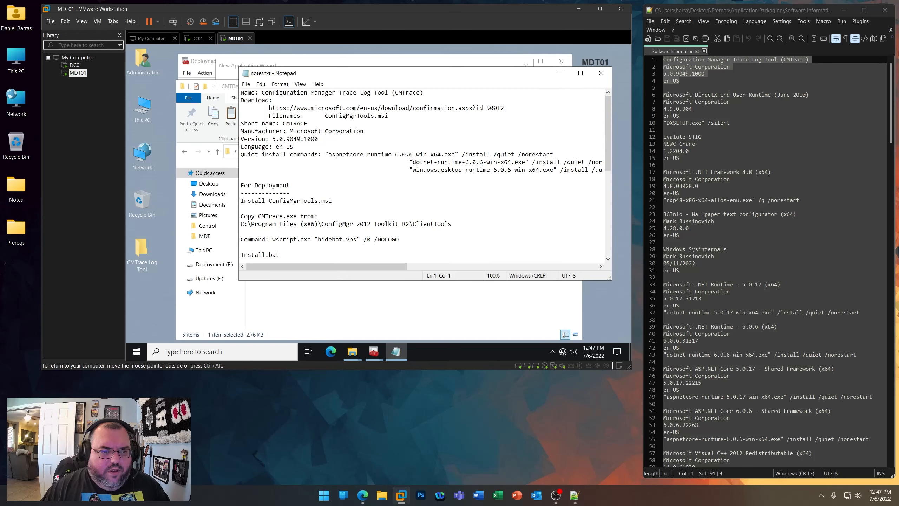
scroll(425, 175, down, 1)
drag(399, 216, 276, 216)
right_click(288, 216)
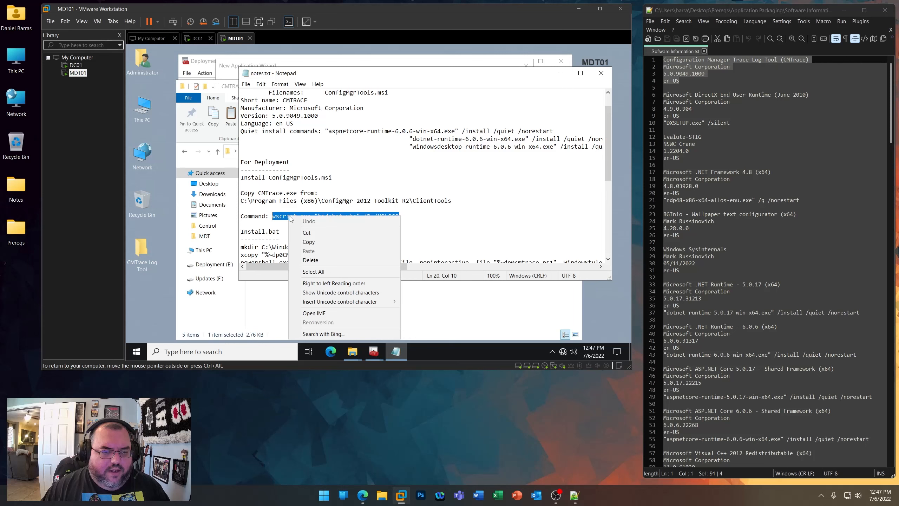
click(305, 243)
click(601, 73)
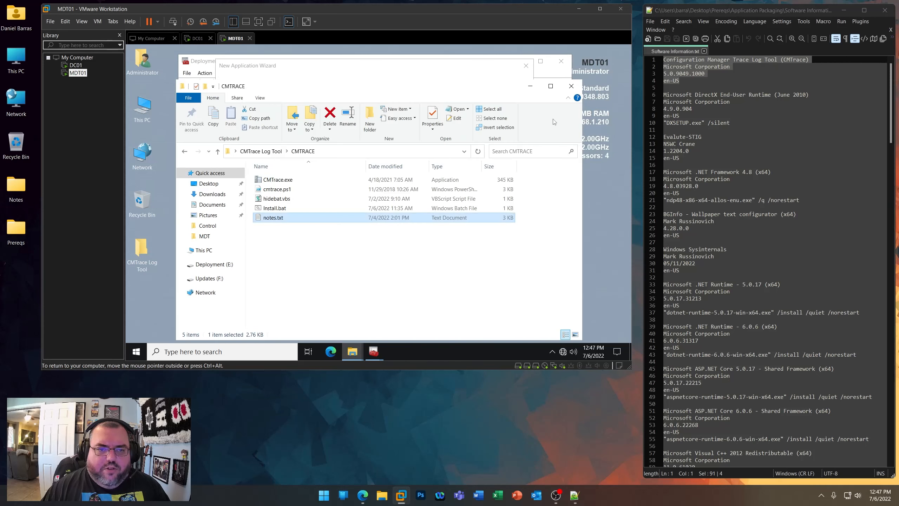
click(572, 87)
- Set the quiet install command line to wscript.exe "hidebat.vbs" /B /NOLOGO and complete the application import
key(ctrl+v)
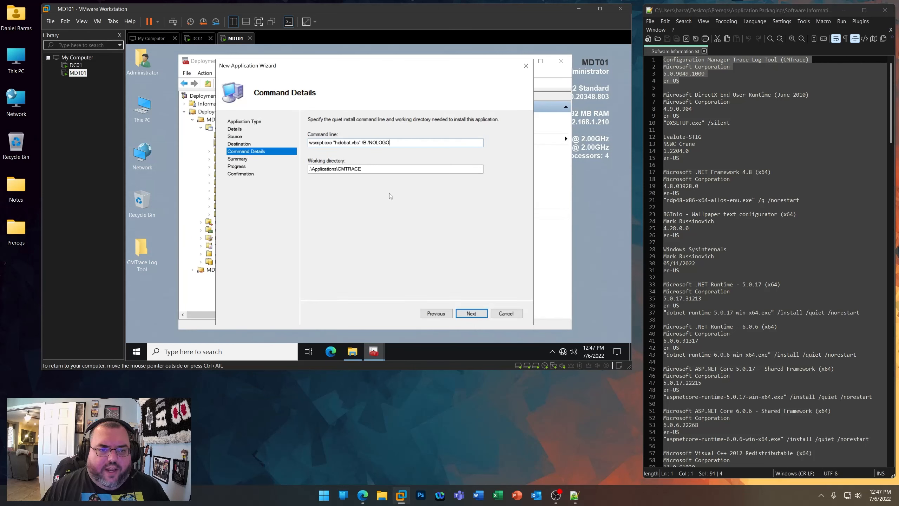
click(471, 313)
click(471, 313)
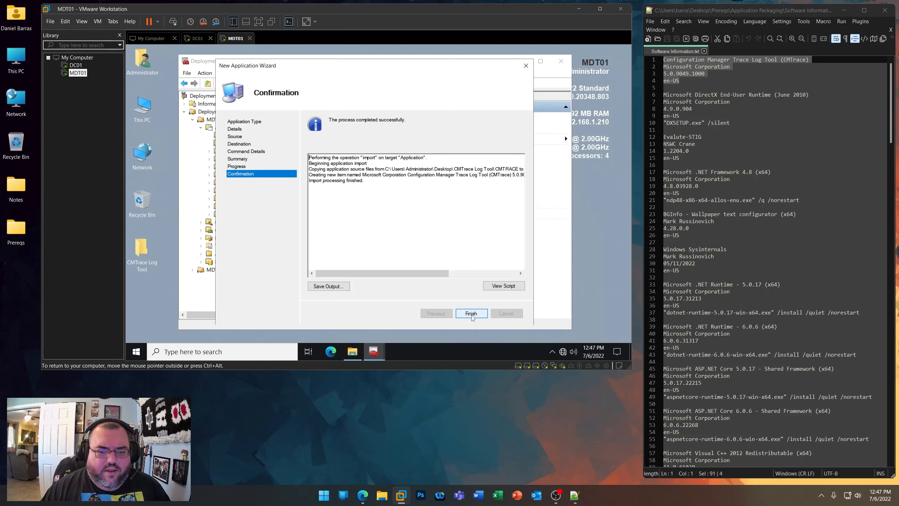
click(471, 313)
- In the imported CMTrace application's properties, shorten the name to Configuration Manager Trace Log Tool (CMTrace)
right_click(389, 106)
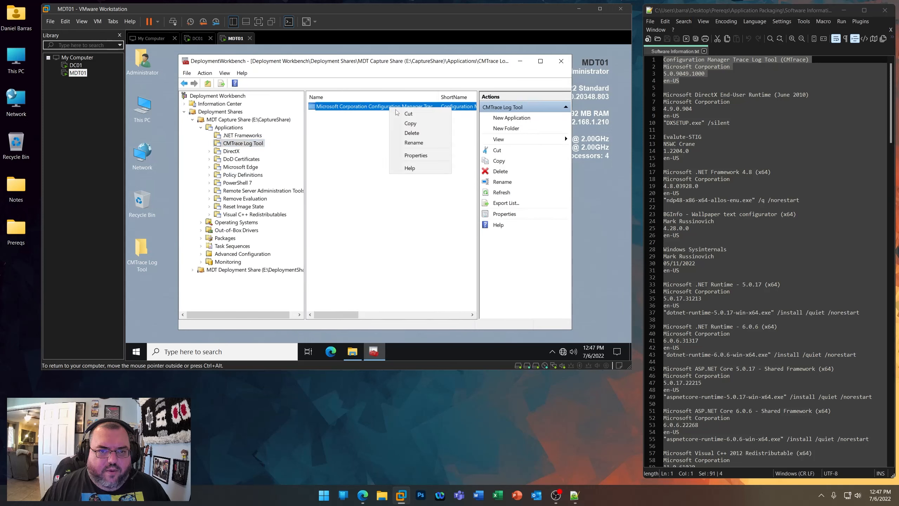
click(403, 154)
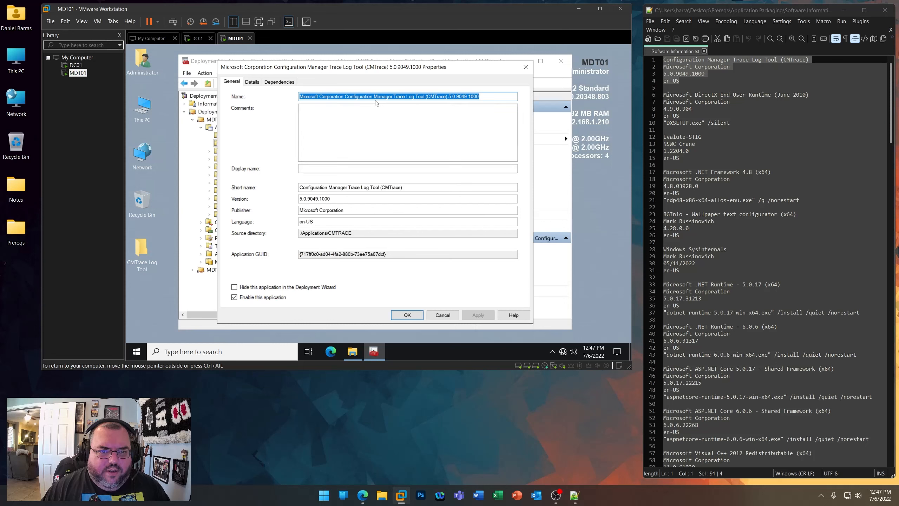
key(Home)
key(ctrl+shift+Right)
key(ctrl+shift+Right)
key(Delete)
key(End)
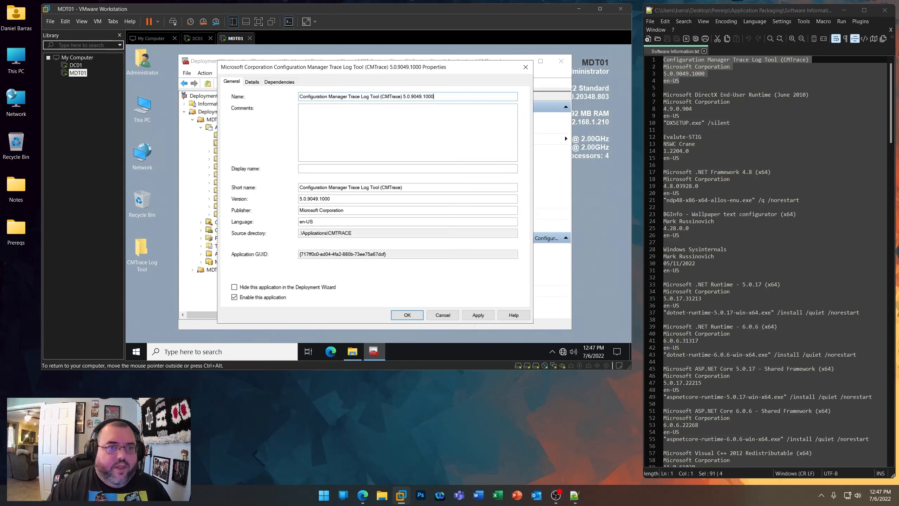
key(BackSpace)
key(BackSpace)
key(BackSpace)
key(BackSpace)
key(BackSpace)
key(BackSpace)
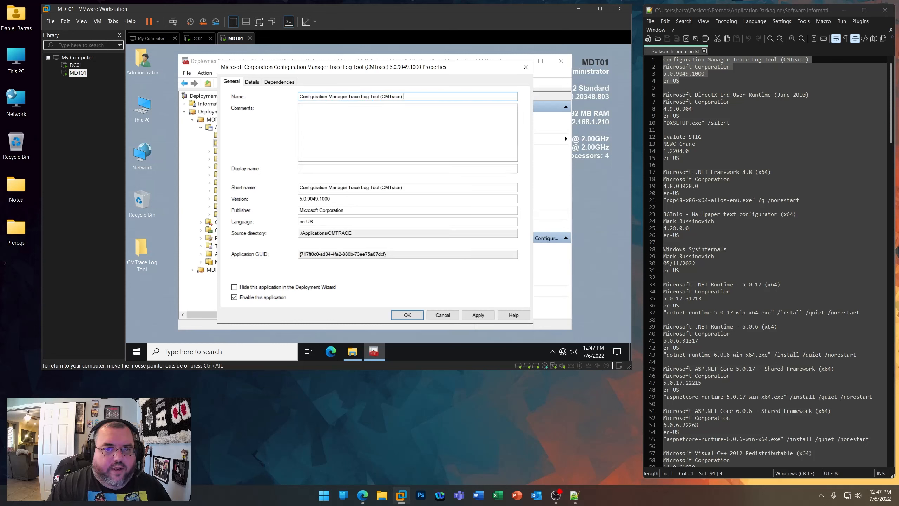
- Set the application's short name to CMTRACE and save the properties
drag(407, 188, 248, 187)
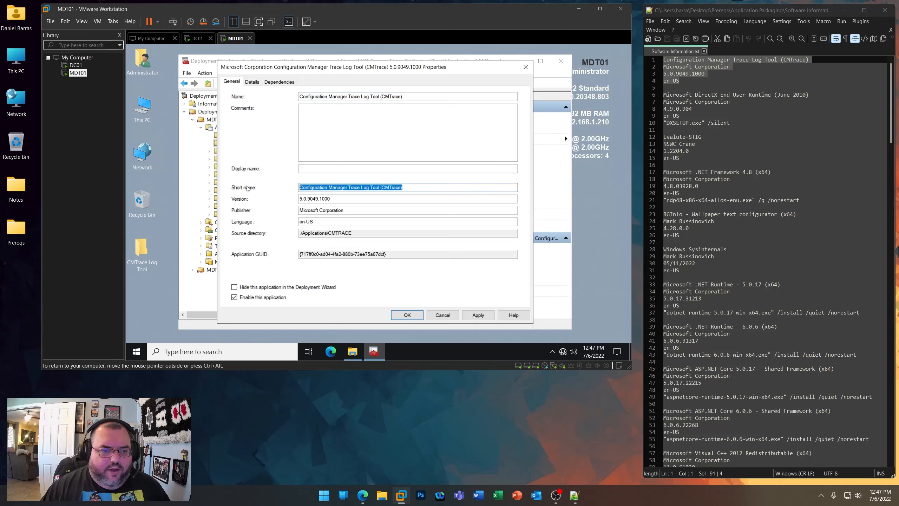
text(CMTRACE)
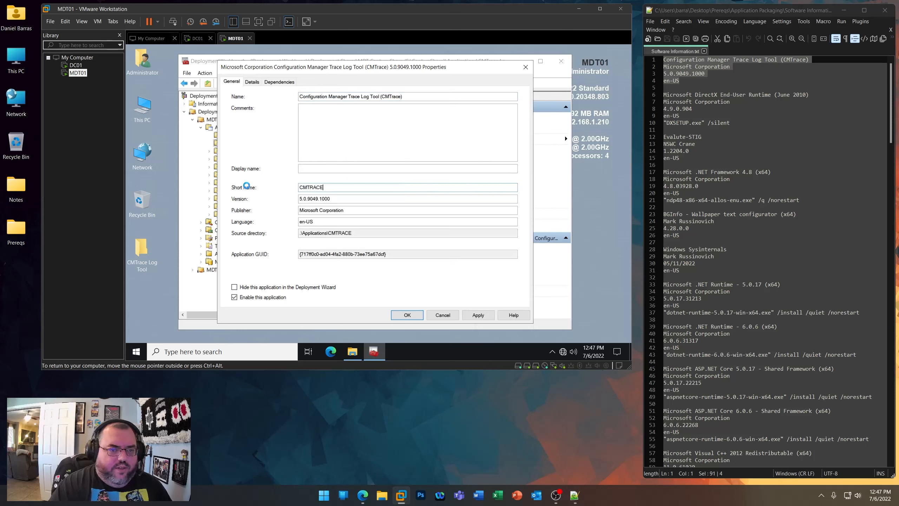
key(Return)
- Delete the CMTrace Log Tool folder from the MDT01 desktop and empty the Recycle Bin
right_click(146, 253)
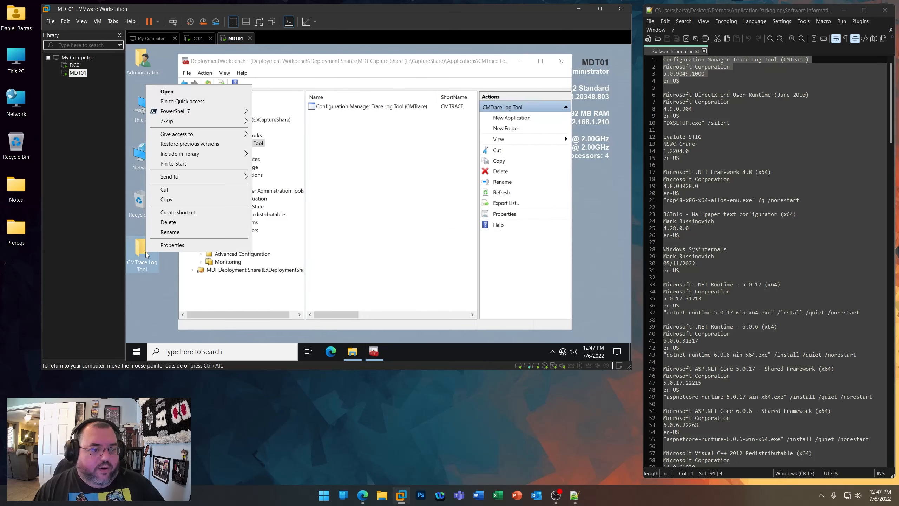
click(168, 222)
right_click(151, 200)
click(164, 214)
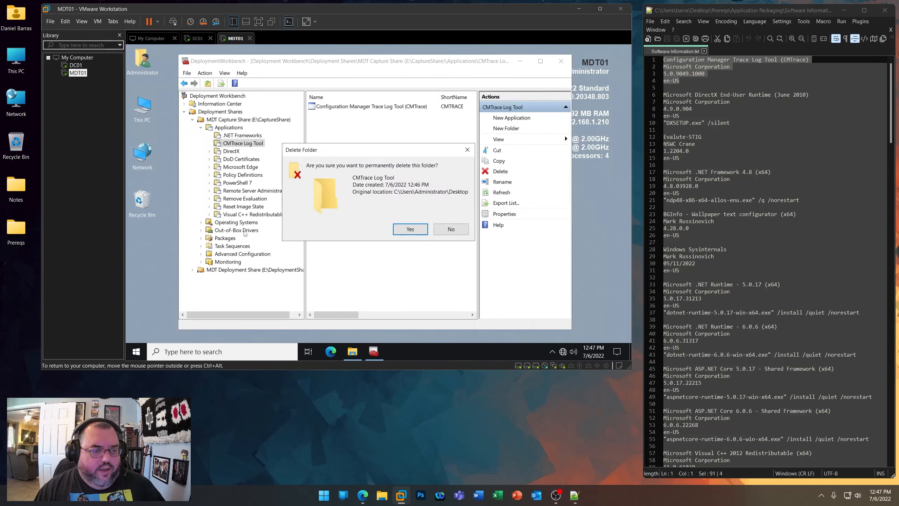
- Confirm permanently deleting the desktop's CMTrace Log Tool folder, and copy the DIRECTX folder from Capture Share's DirectX applications folder to the desktop
click(408, 228)
click(353, 351)
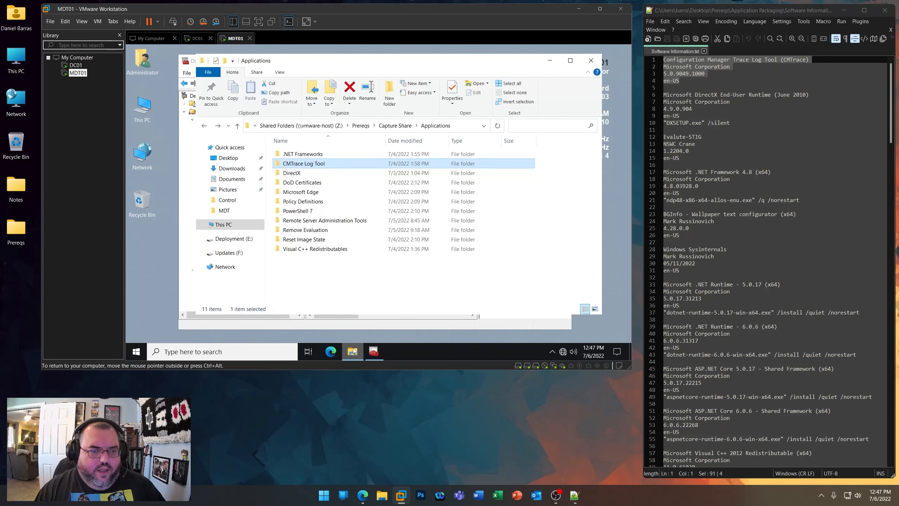
double_click(291, 173)
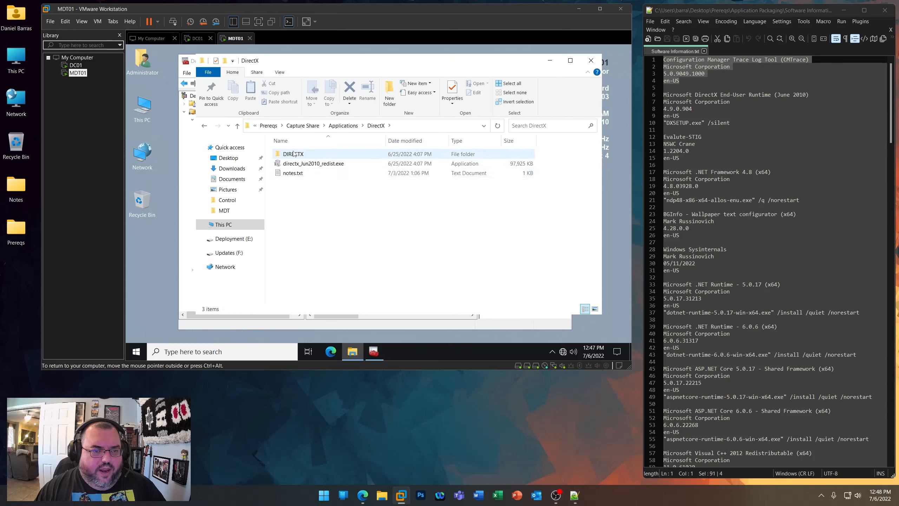
right_click(294, 154)
click(317, 253)
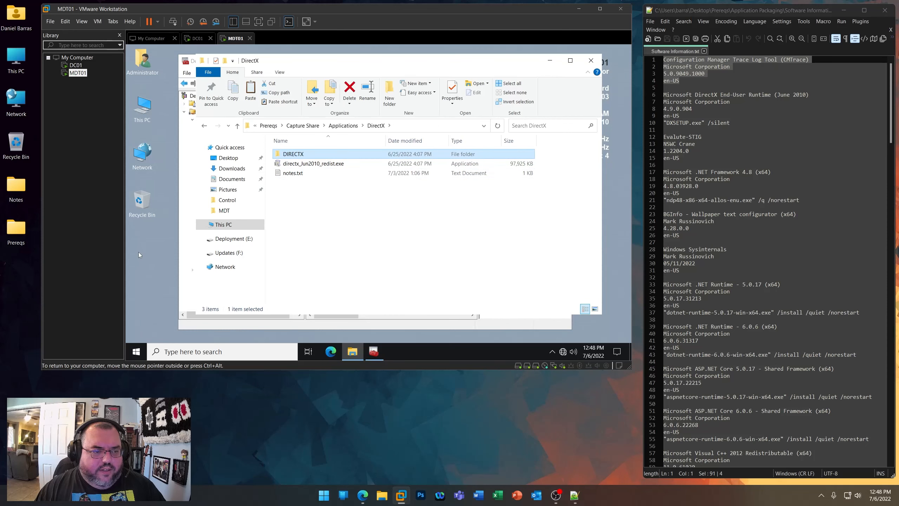
right_click(141, 153)
click(155, 191)
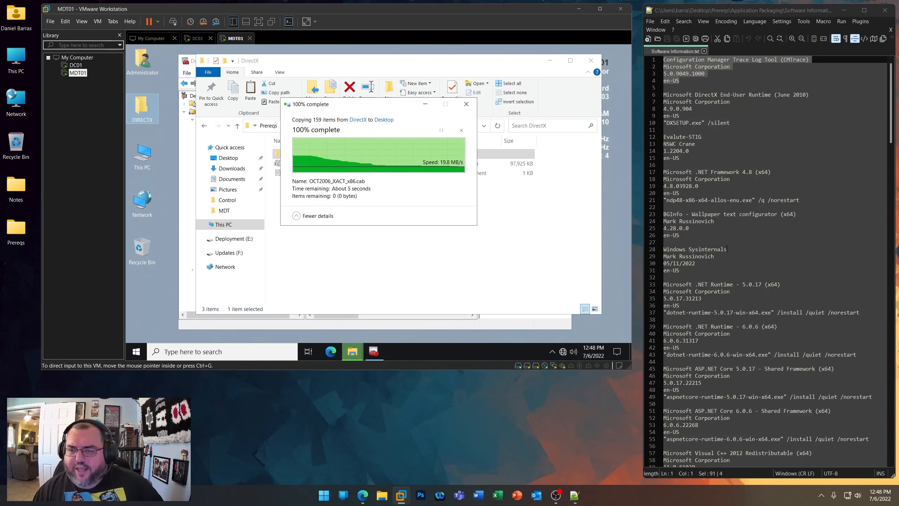
- Highlight the DirectX entry in the software notes and start a new application with source files in the capture share's DirectX folder
drag(745, 122, 663, 94)
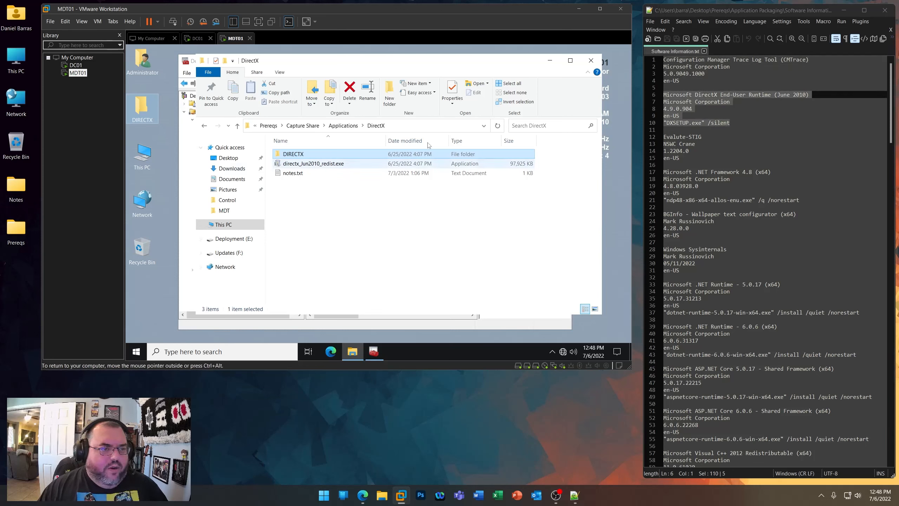
click(590, 60)
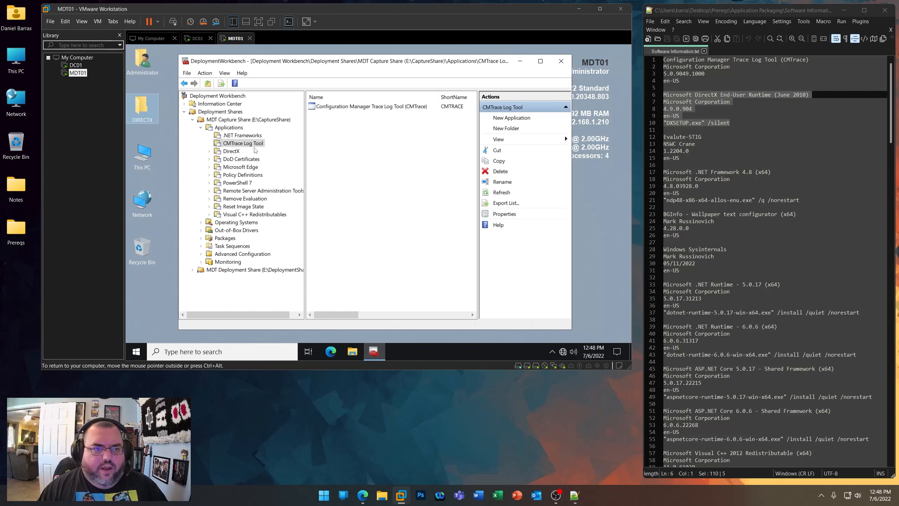
click(236, 150)
right_click(231, 151)
click(249, 158)
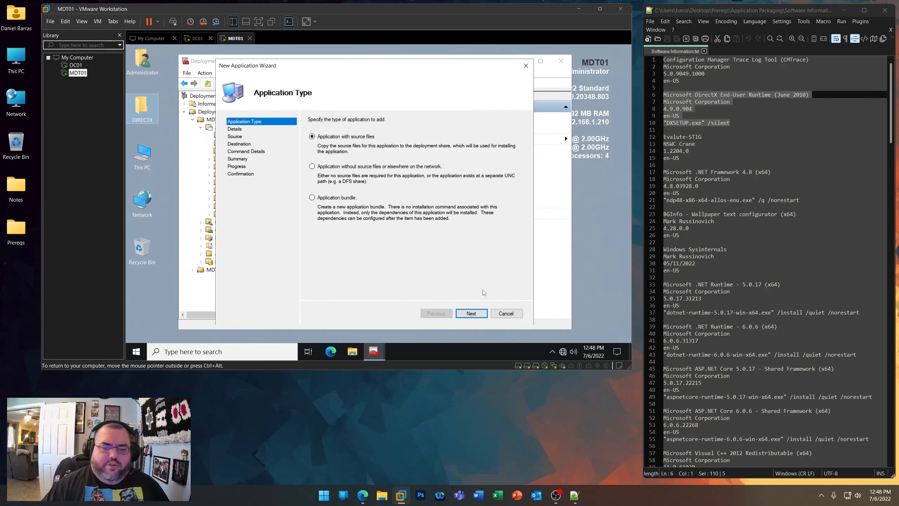
click(470, 313)
- Enter publisher Microsoft Corporation, application name Microsoft DirectX End-User Runtime (June 2010), version 4.9.0.904 and language en-US
text(Mi)
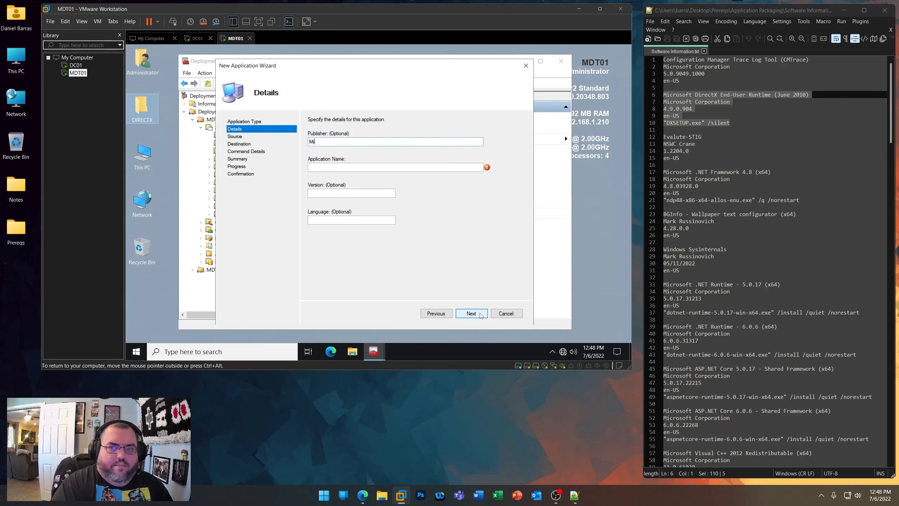
text(crosoft Co)
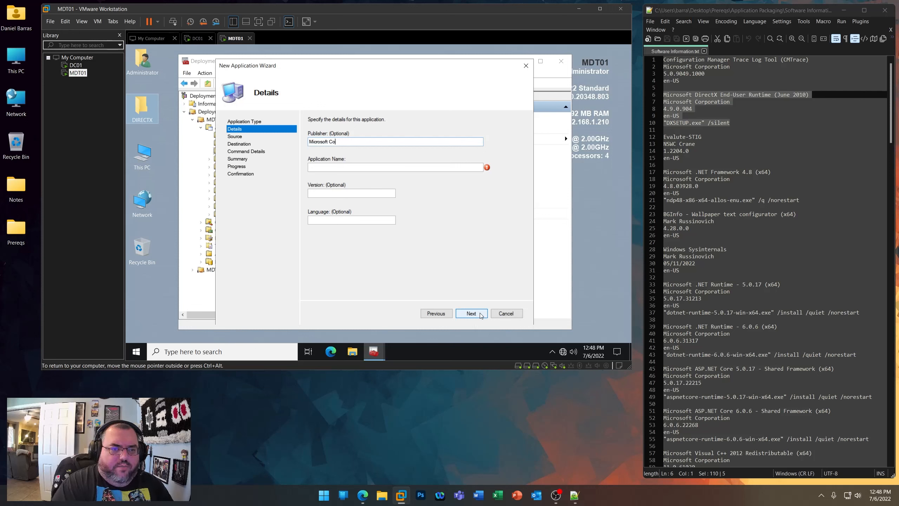
text(rporation)
key(Tab)
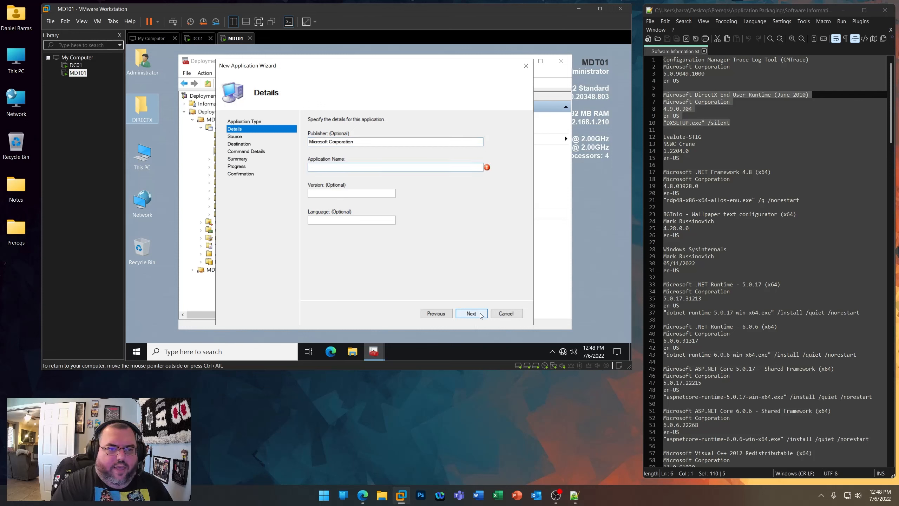
text(M)
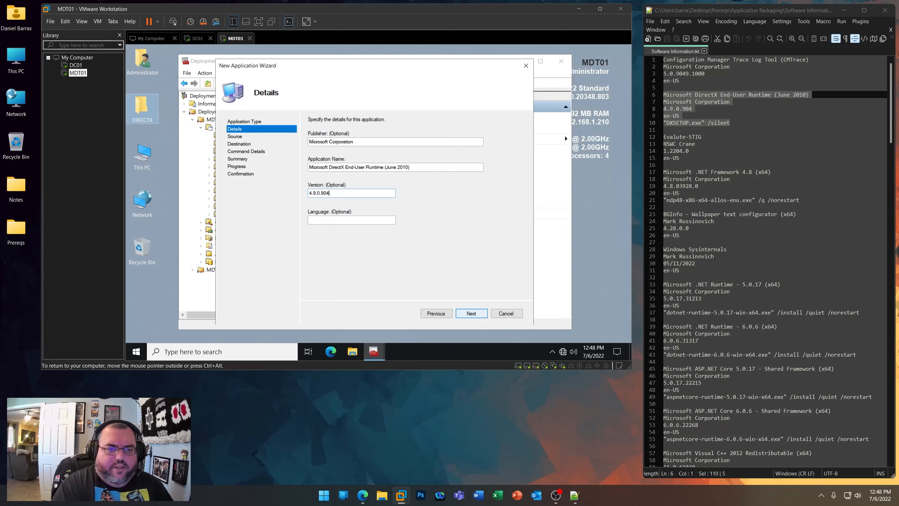
key(Return)
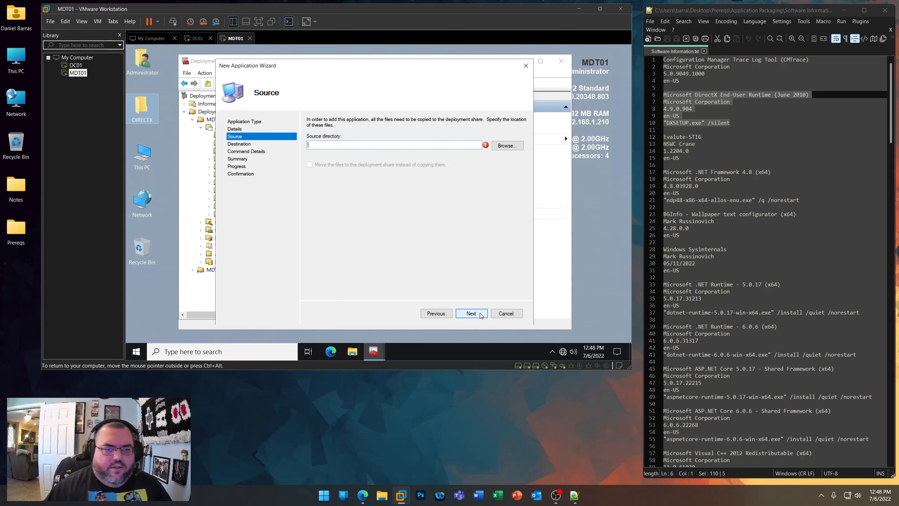
- Set the source directory to the desktop's DIRECTX folder and name the destination directory DIRECTX
click(497, 146)
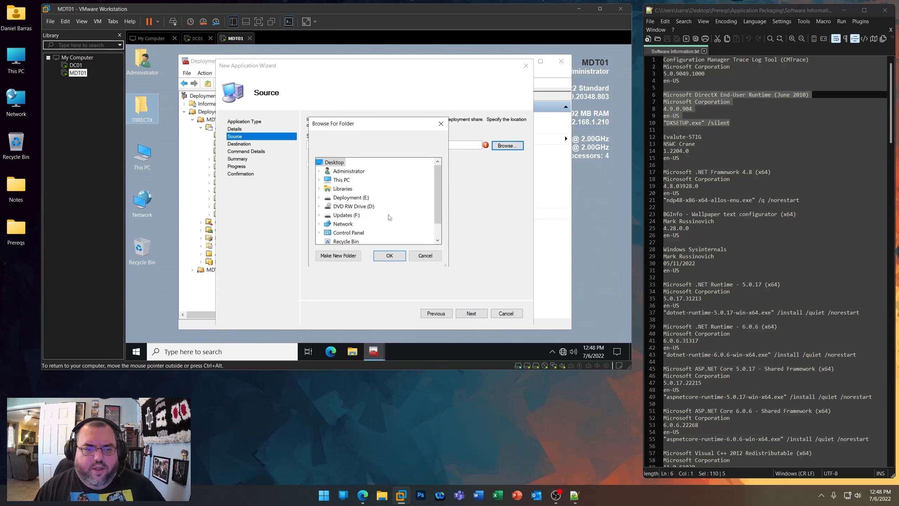
scroll(389, 217, down, 3)
click(345, 234)
click(396, 257)
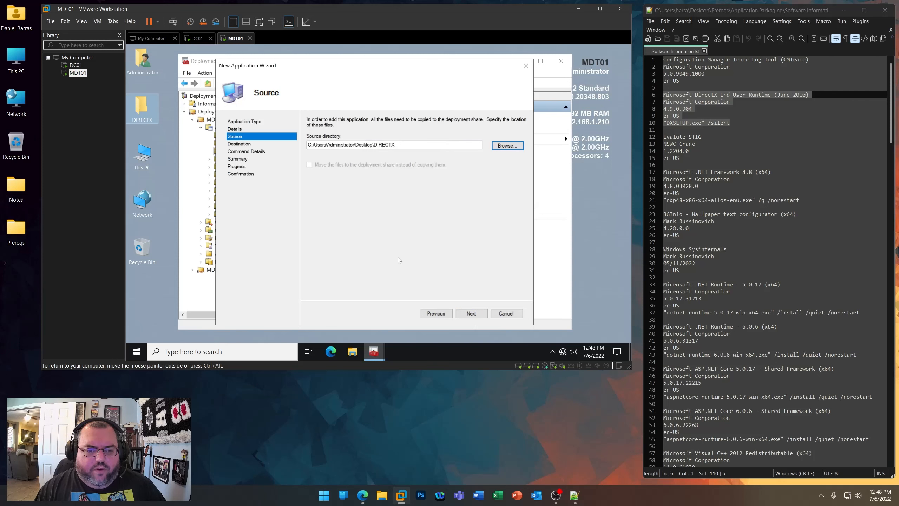
click(471, 312)
text(DIRECTX)
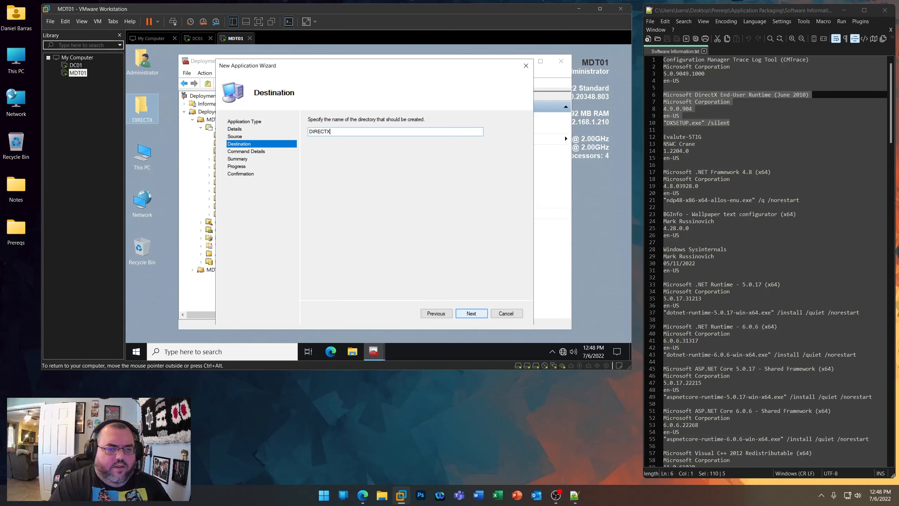
- Copy the install command "DXSETUP.exe" /silent from the software notes into the command line and complete the application import
click(470, 314)
drag(730, 122, 663, 123)
right_click(676, 124)
click(685, 136)
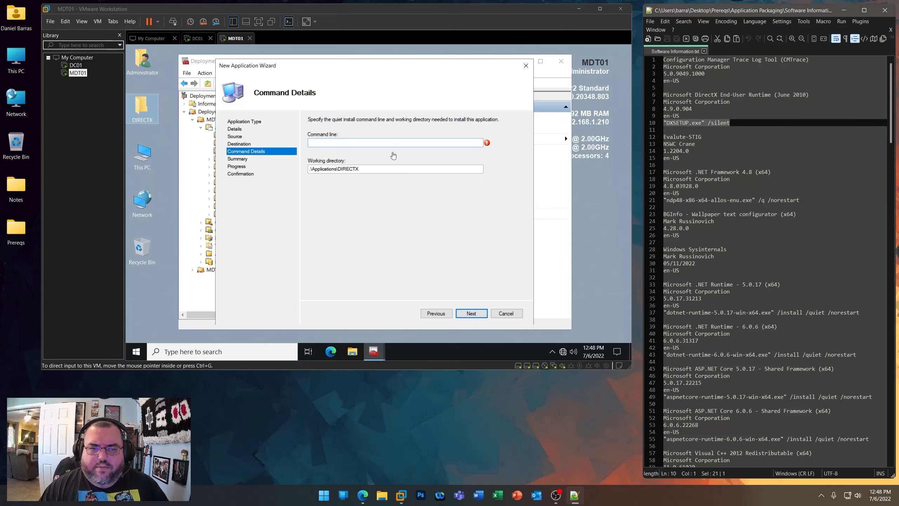
click(388, 143)
key(ctrl+v)
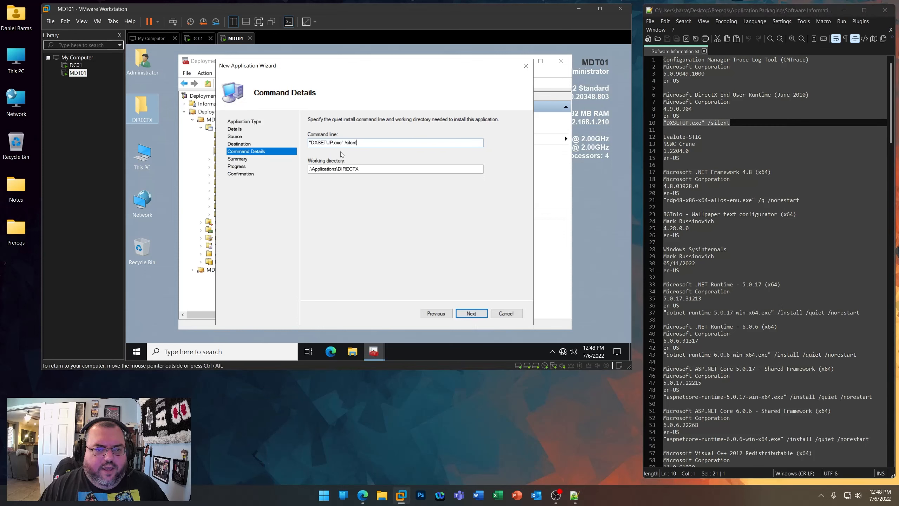
click(471, 313)
click(473, 313)
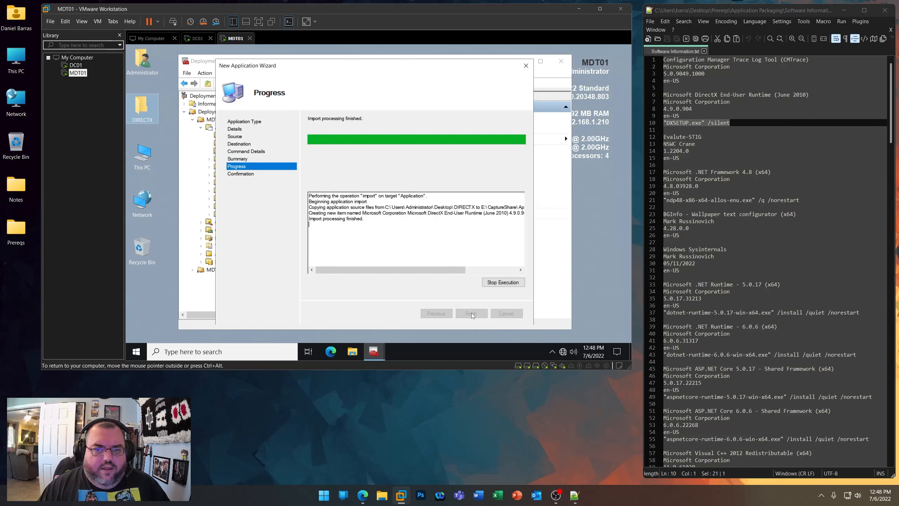
click(471, 313)
- Rename the imported application to Microsoft DirectX End-User Runtime (June 2010) and set its short name to DIRECTX
right_click(365, 109)
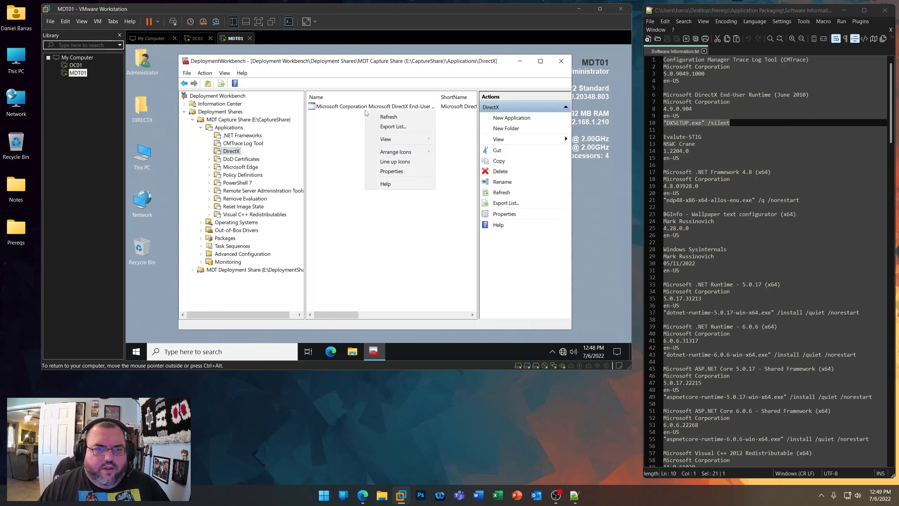
click(391, 155)
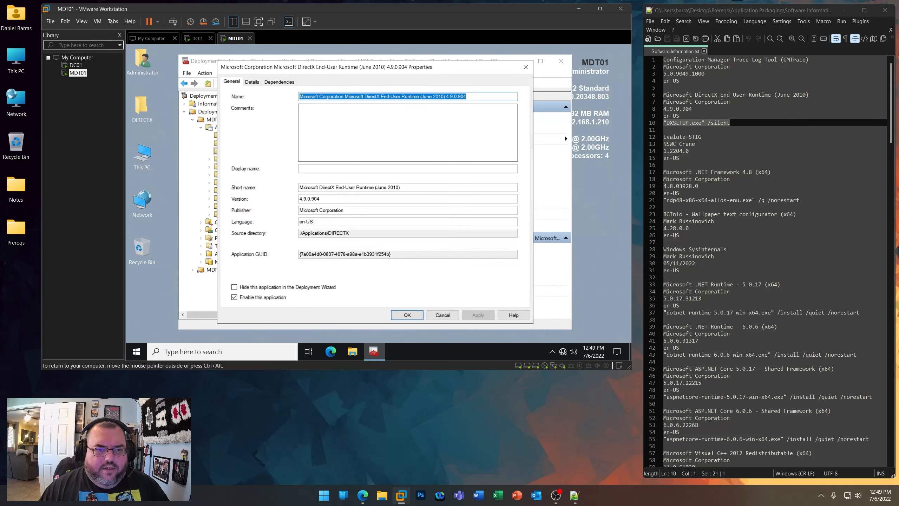
click(344, 96)
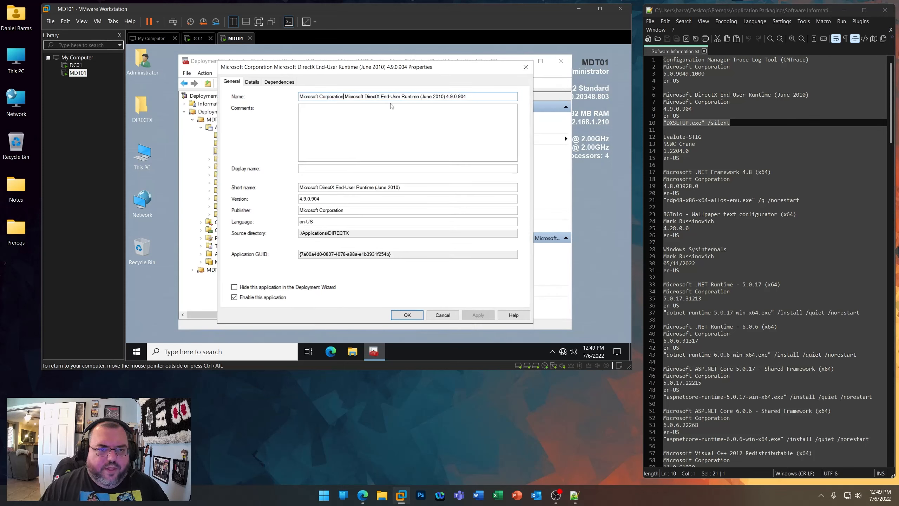
key(shift+Home)
key(BackSpace)
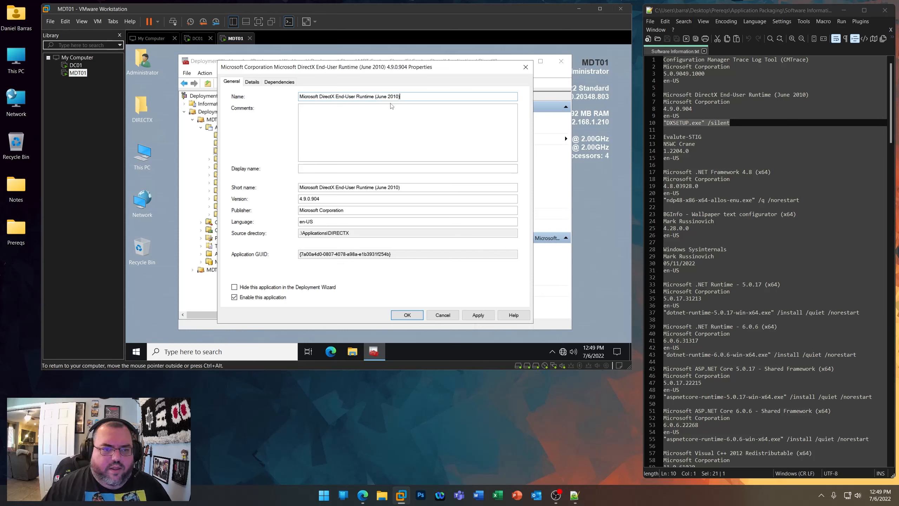
drag(400, 187, 277, 190)
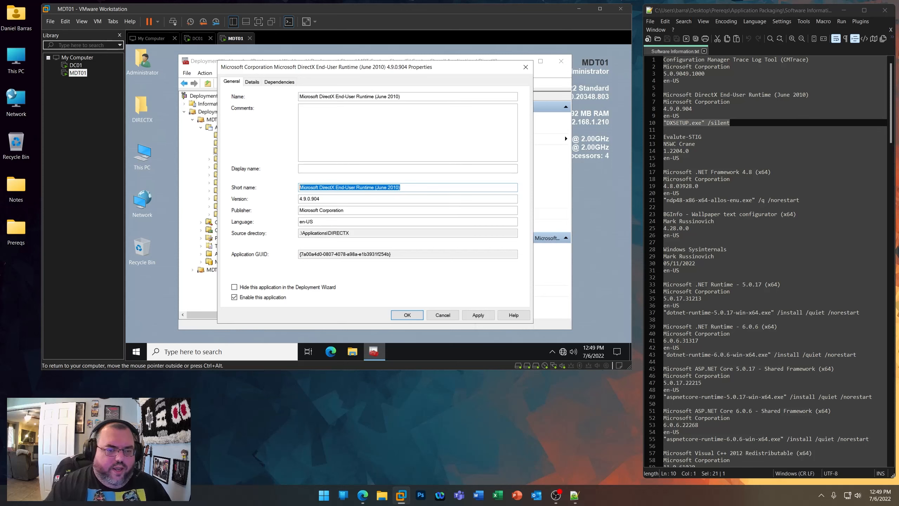
text(DIRECTX)
key(Return)
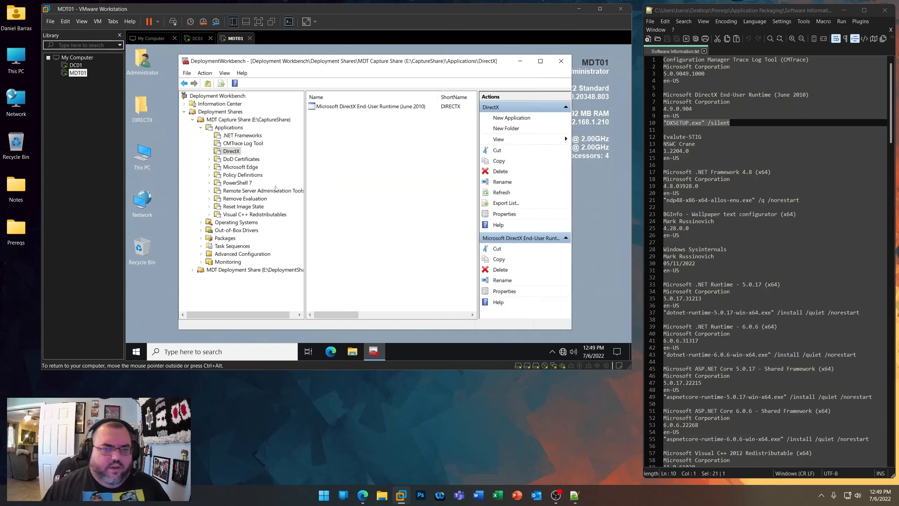
- Delete the DIRECTX folder from the desktop permanently
drag(145, 108, 142, 247)
right_click(143, 205)
click(186, 222)
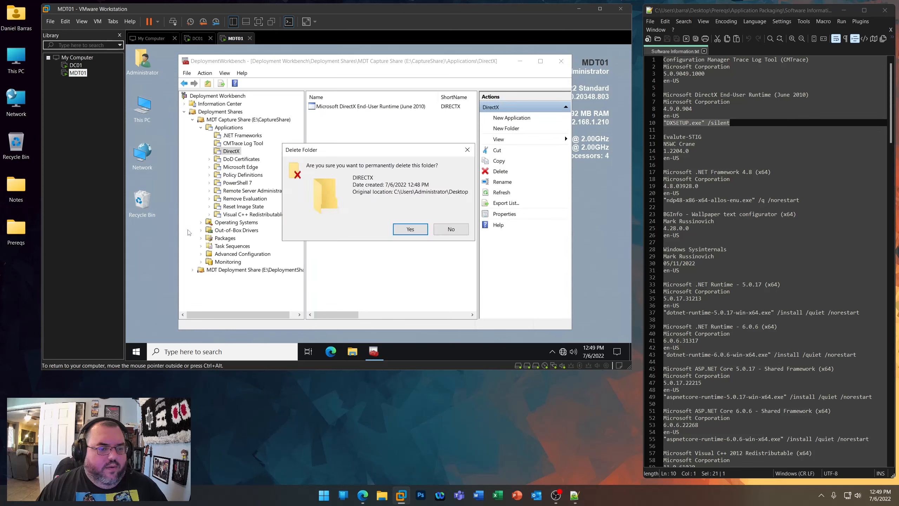
click(410, 230)
- Open the Applications folder under Prereqs, Capture Share on the shared Z: drive in File Explorer
click(352, 351)
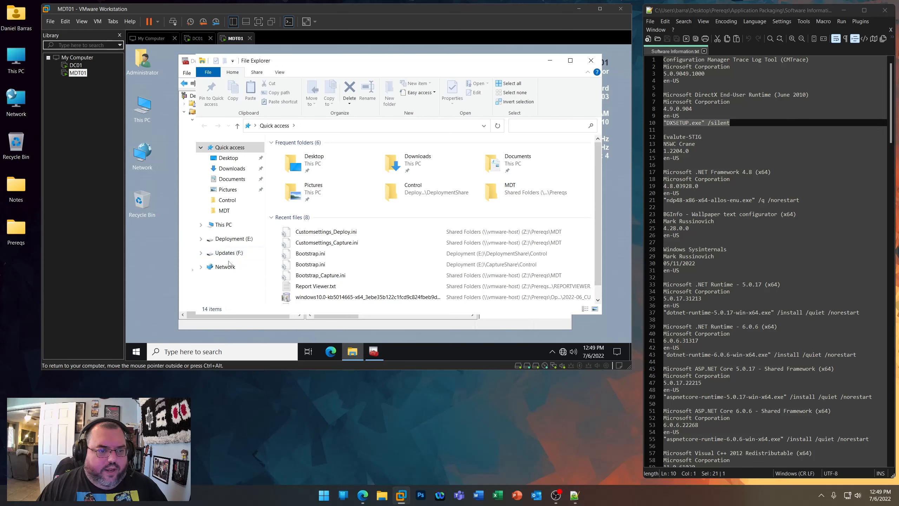
click(223, 227)
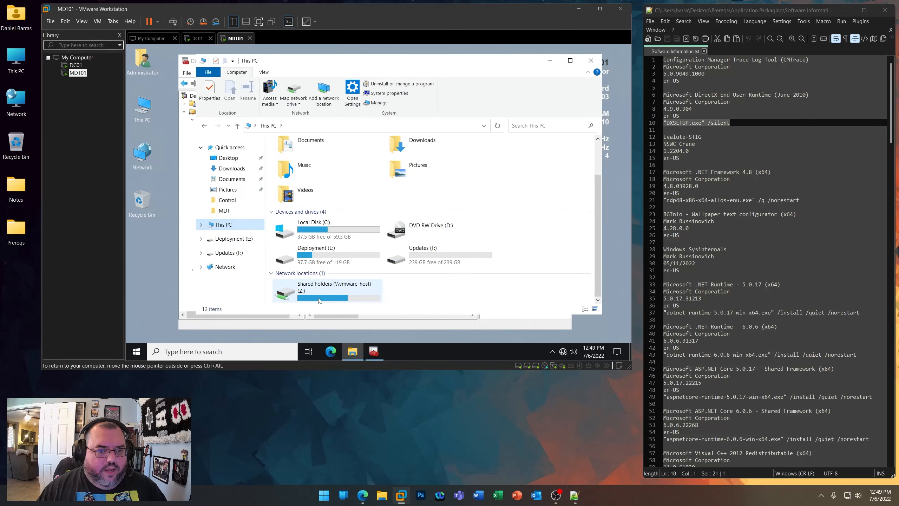
double_click(301, 291)
double_click(298, 154)
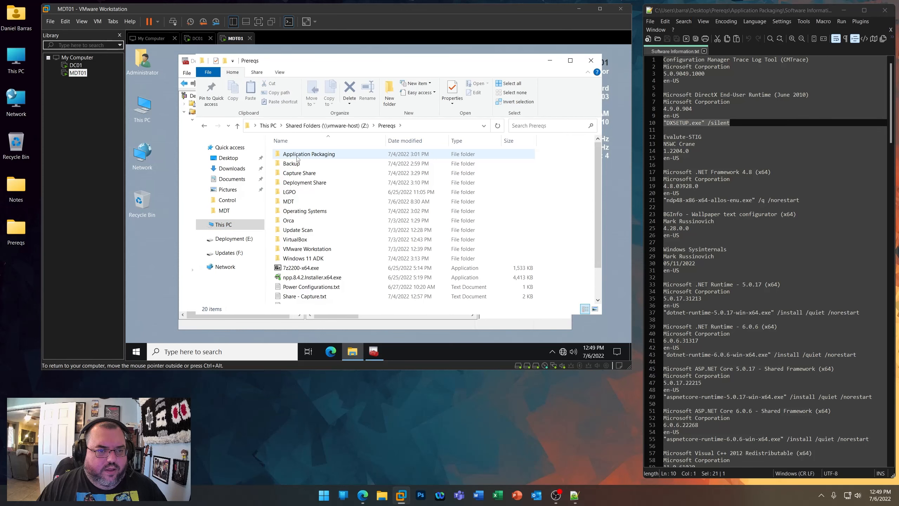
double_click(304, 174)
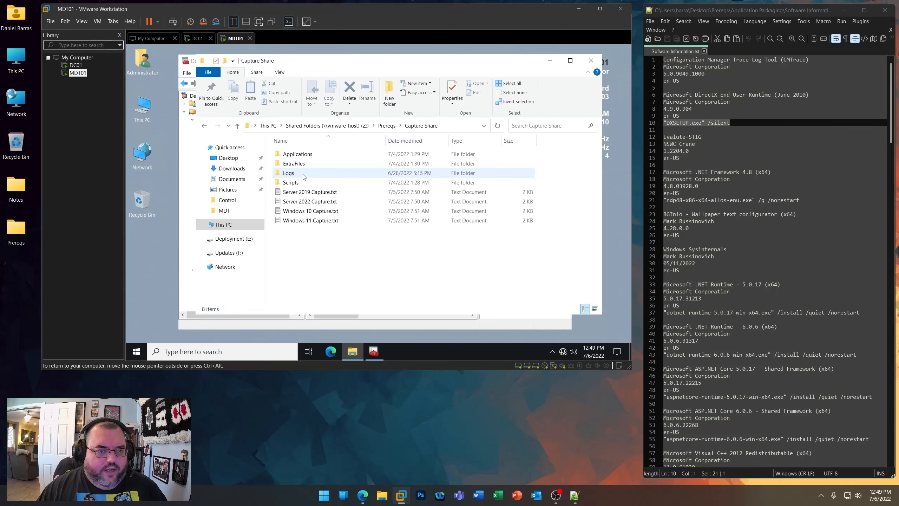
double_click(302, 156)
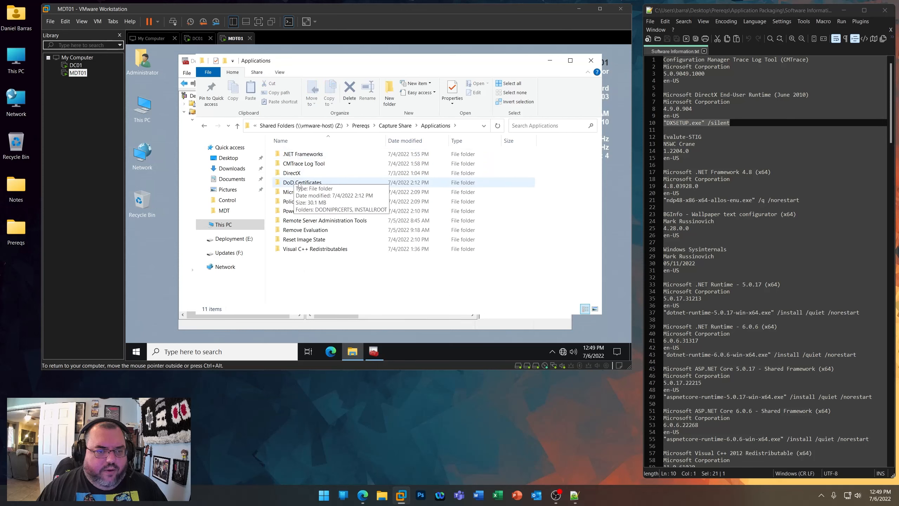
- Copy the INSTALLROOT folder from DoD Certificates to the desktop and minimize File Explorer
double_click(299, 183)
right_click(300, 164)
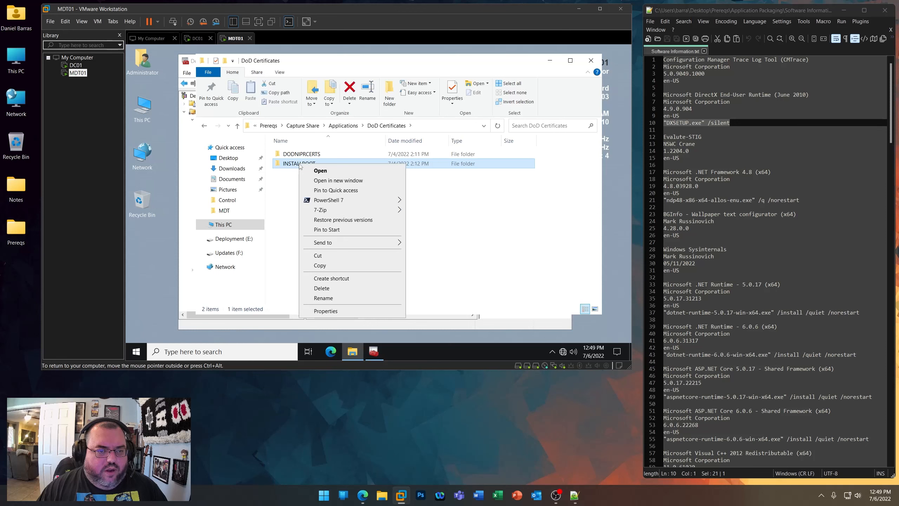
click(320, 265)
right_click(142, 266)
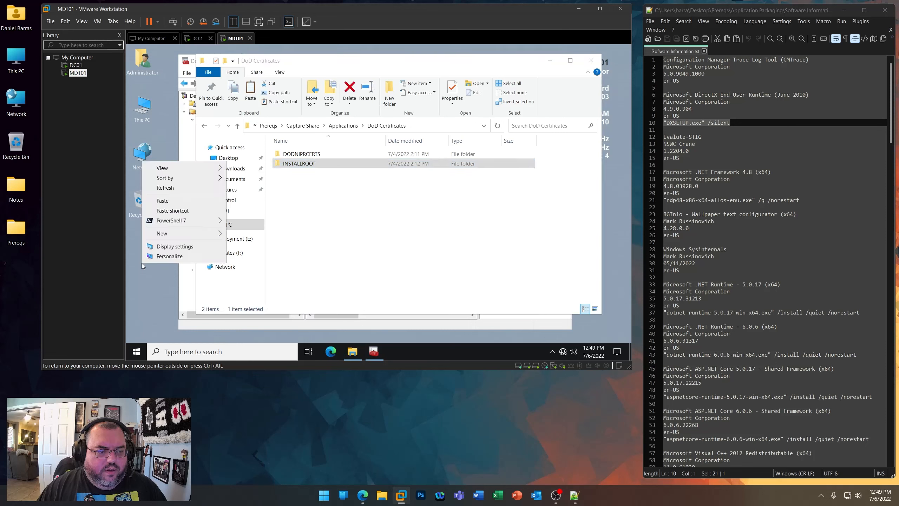
click(166, 200)
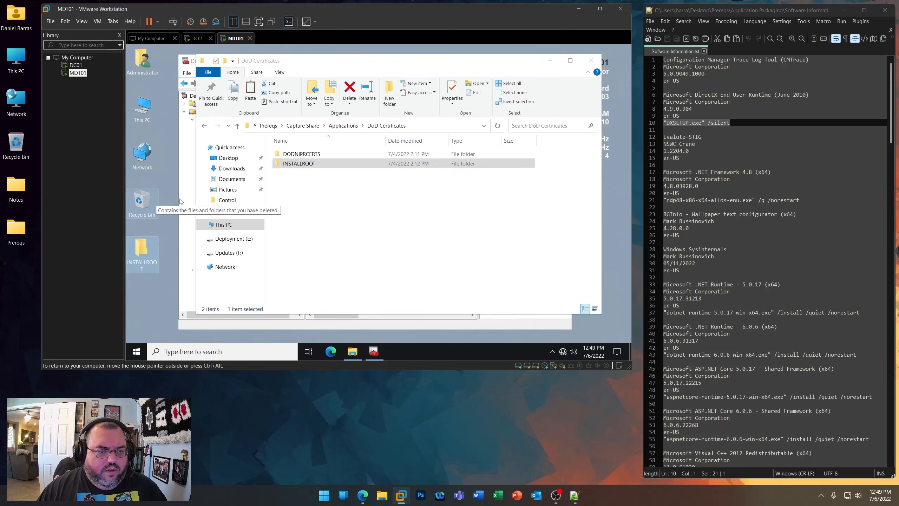
click(550, 60)
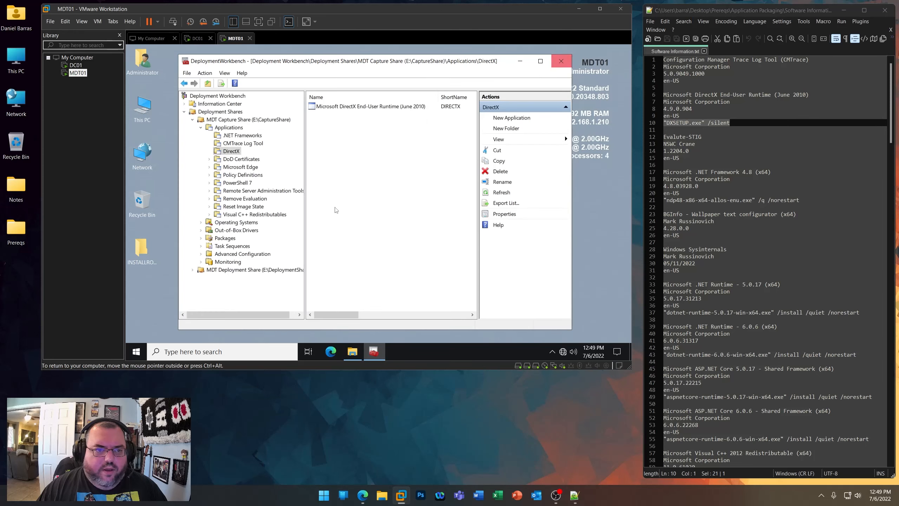
- Start a new application with source files in the DoD Certificates folder of the MDT Capture Share
click(238, 160)
right_click(238, 160)
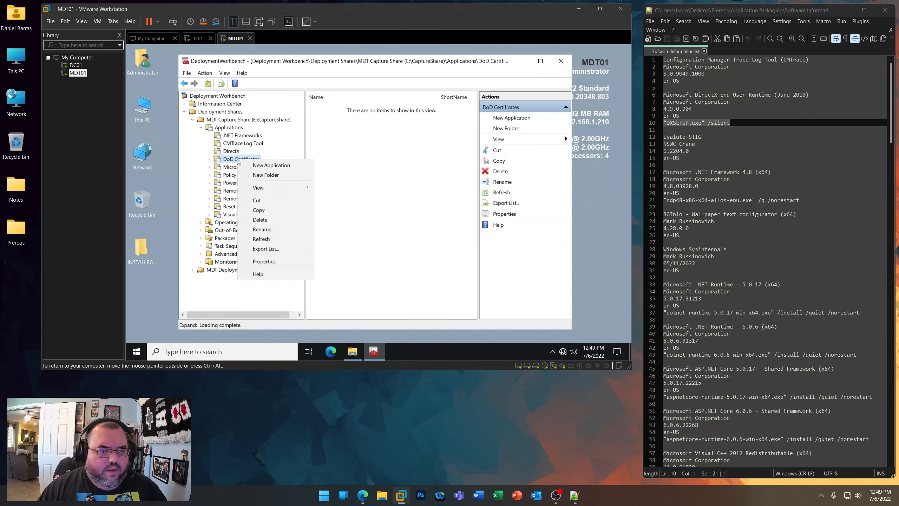
click(272, 168)
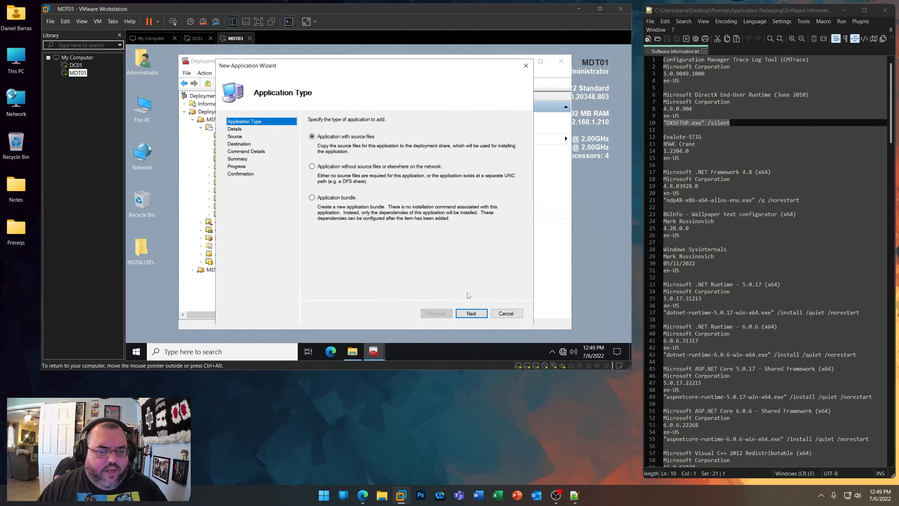
click(471, 312)
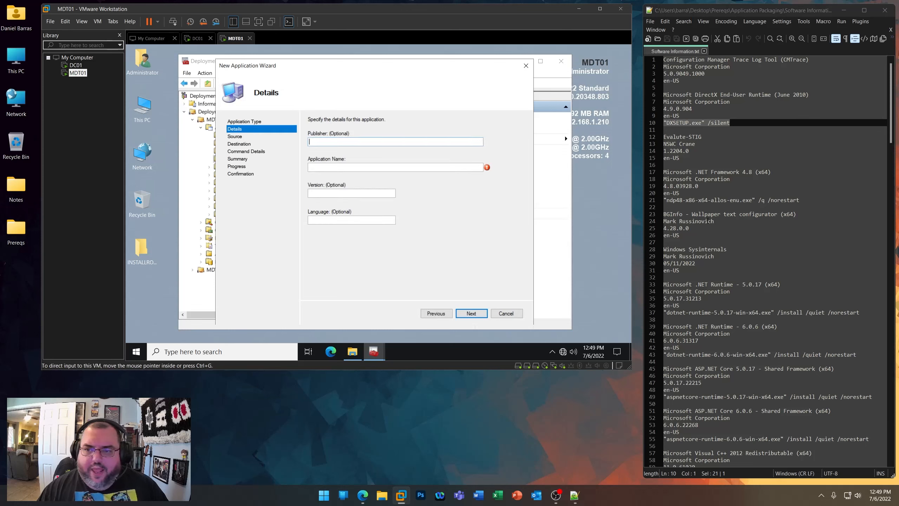
- Find the InstallRoot entry in Software Information.txt and highlight its lines from the name through the install command
scroll(707, 221, down, 7)
scroll(711, 273, down, 17)
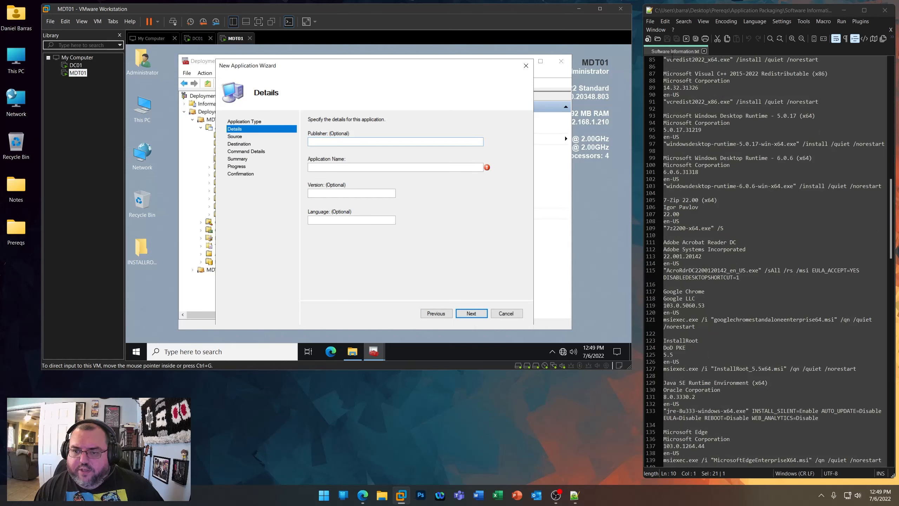
click(683, 23)
click(684, 33)
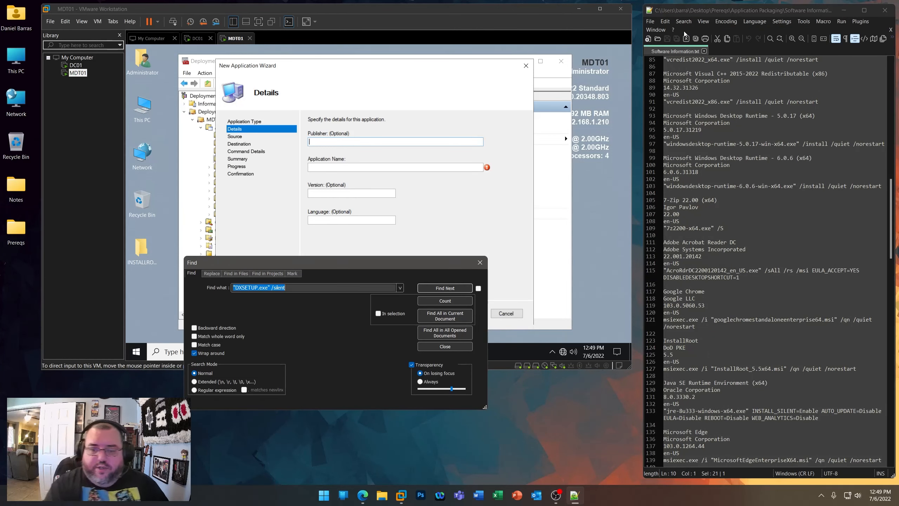
text(Insta)
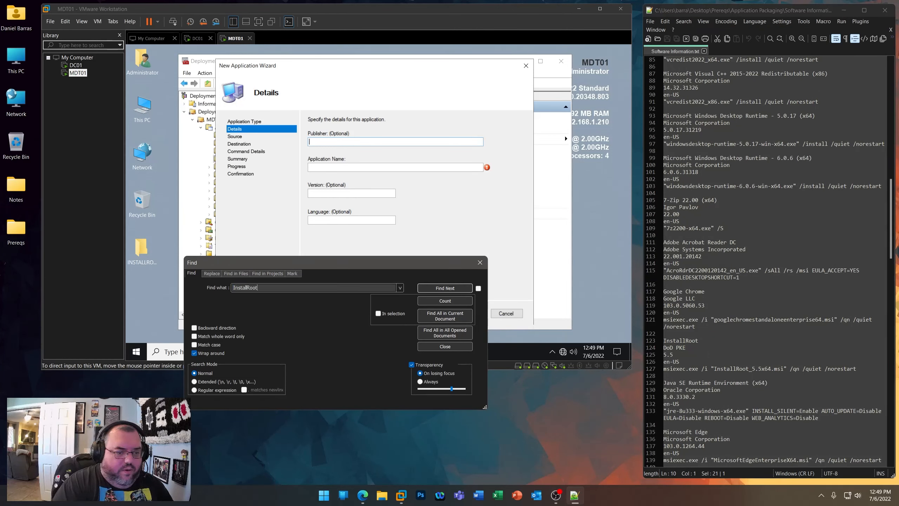
text(llRoot)
key(Return)
click(452, 349)
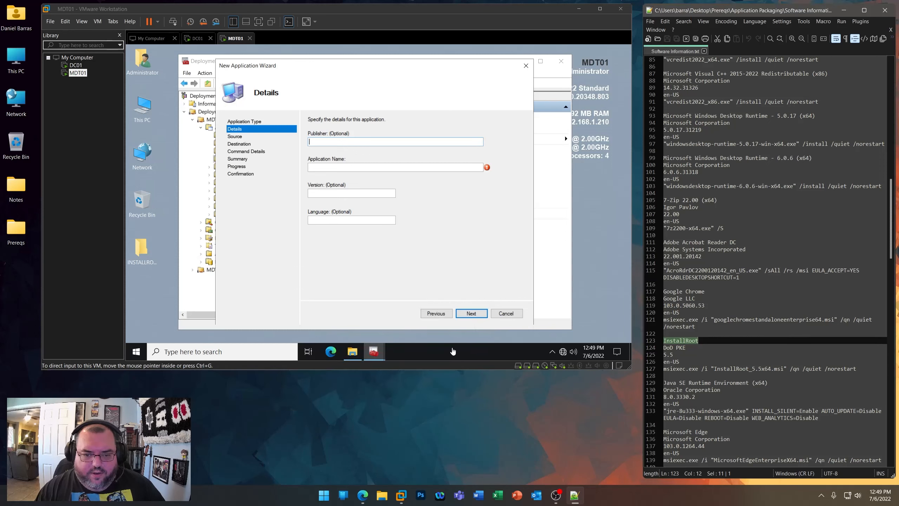
scroll(760, 284, down, 3)
drag(856, 305, 664, 277)
- Examine the install files inside the INSTALLROOT folder on the virtual machine's desktop
click(142, 247)
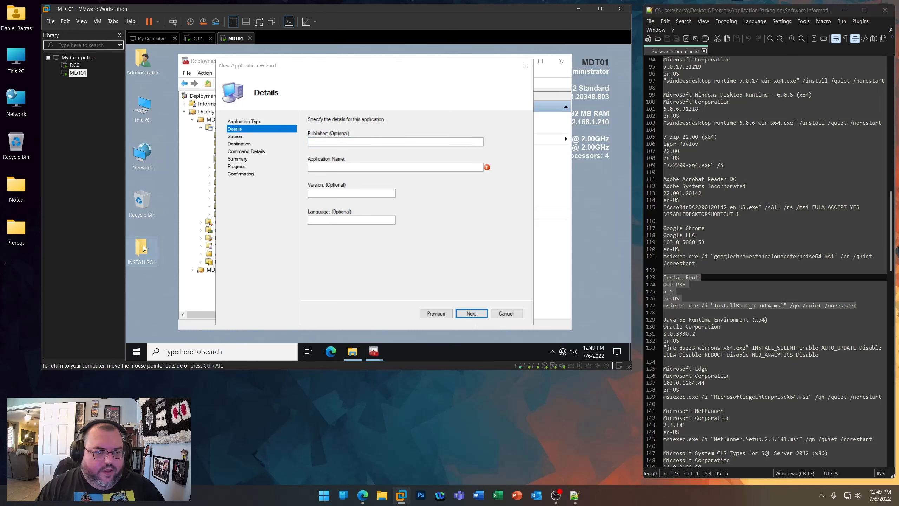
double_click(143, 246)
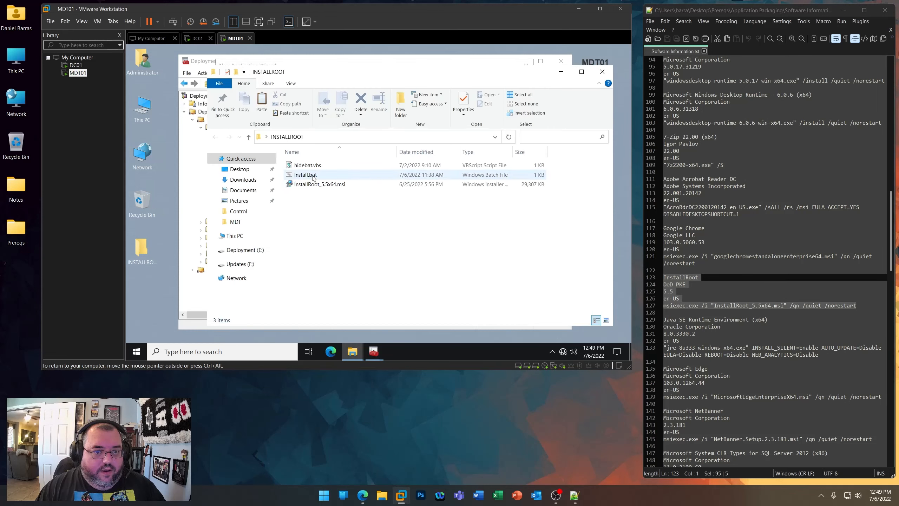
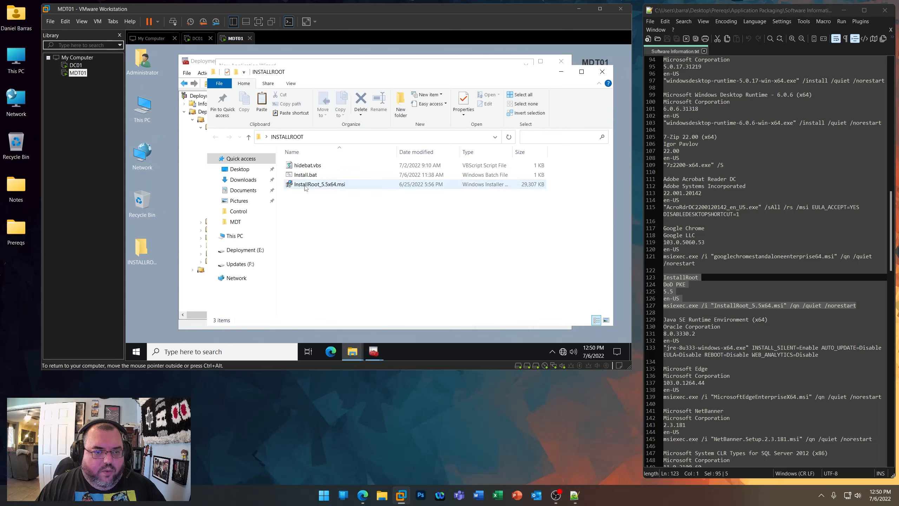
click(561, 73)
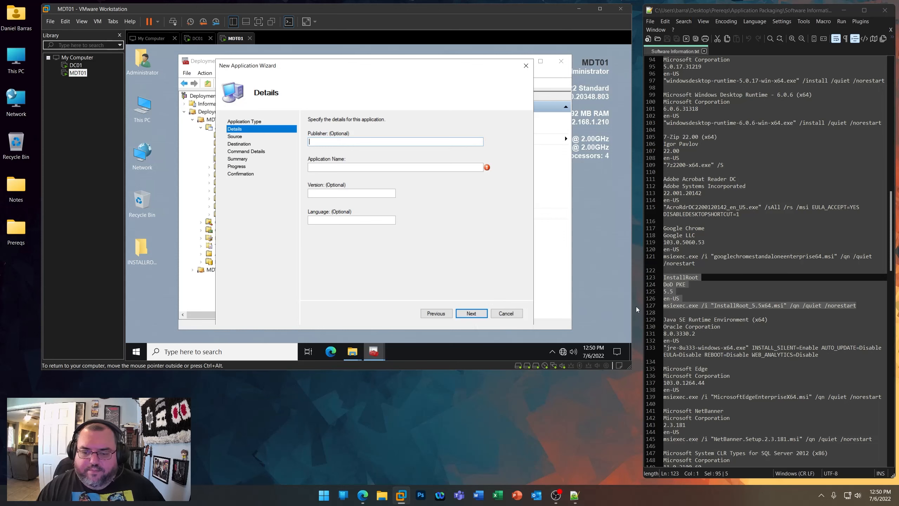
- Enter the application details: publisher DoD PKE, name InstallRoot, version 5.5 and language en-US
scroll(757, 305, up, 7)
scroll(757, 306, up, 20)
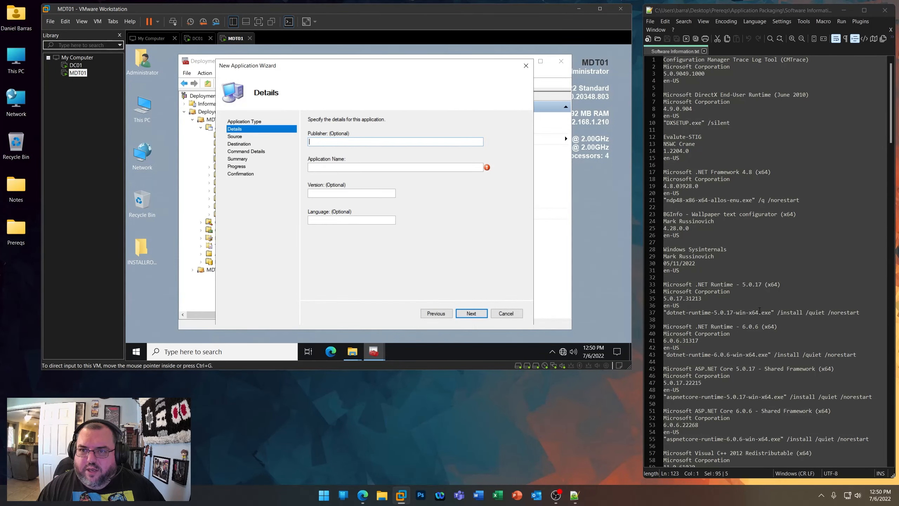
scroll(759, 310, down, 20)
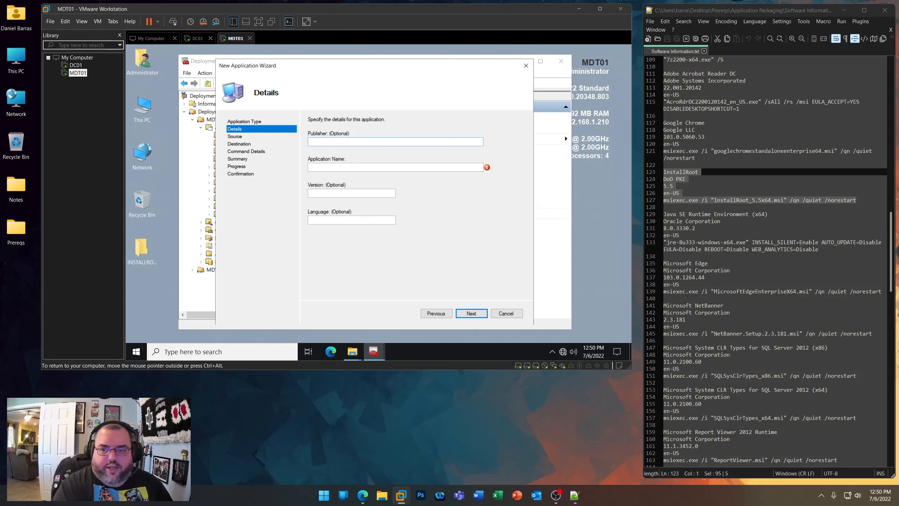
text(DoD PKE)
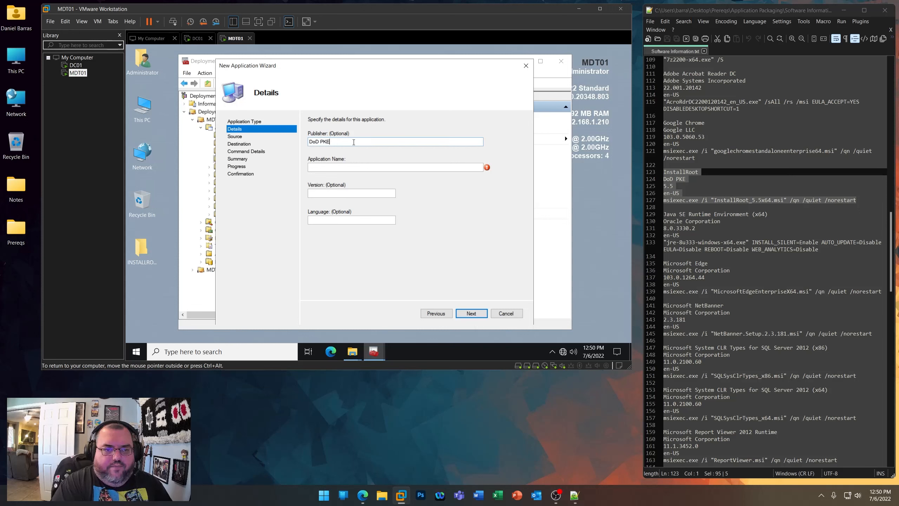
key(Tab)
text(Ins)
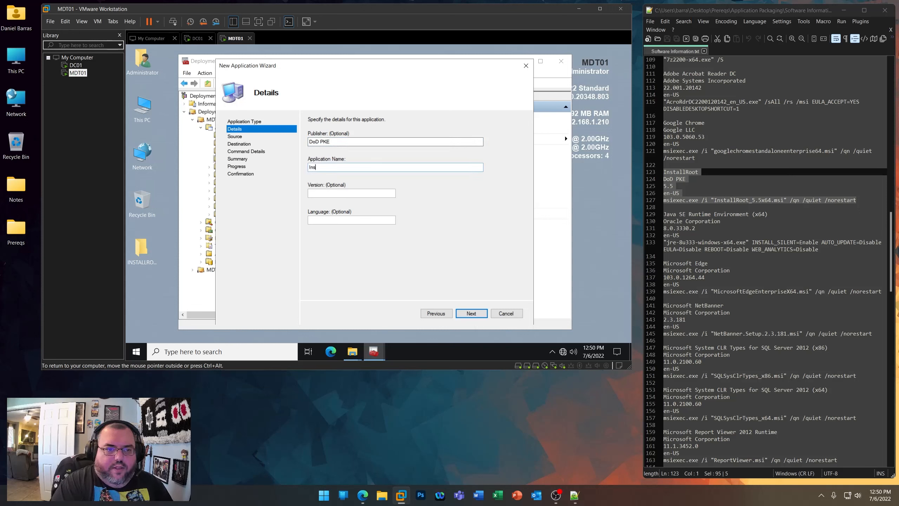
text(tallRoot)
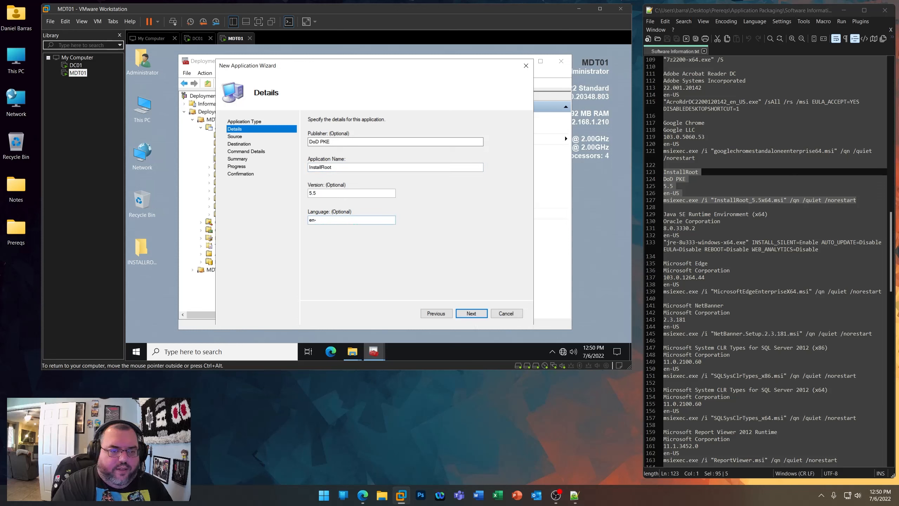
key(Return)
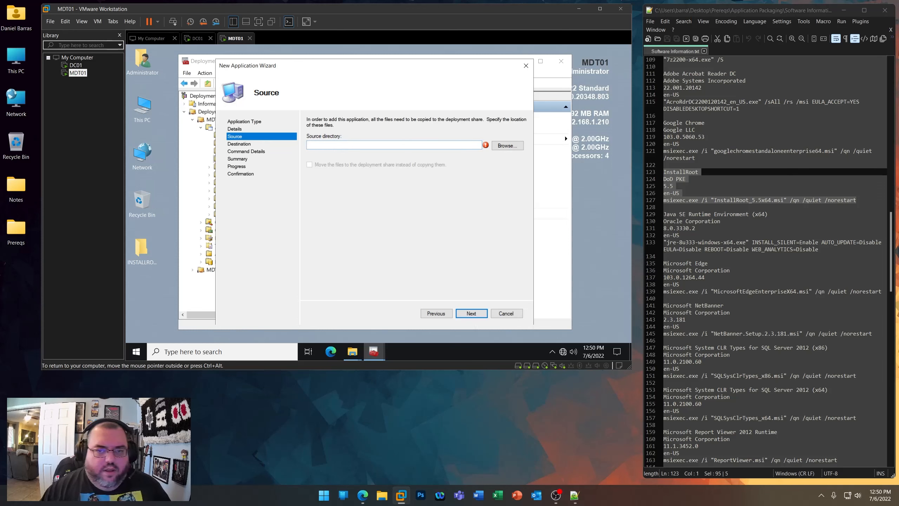
- Set the desktop's INSTALLROOT folder as the source directory and name the destination directory INSTALLROOT
click(507, 145)
scroll(354, 213, down, 1)
click(333, 234)
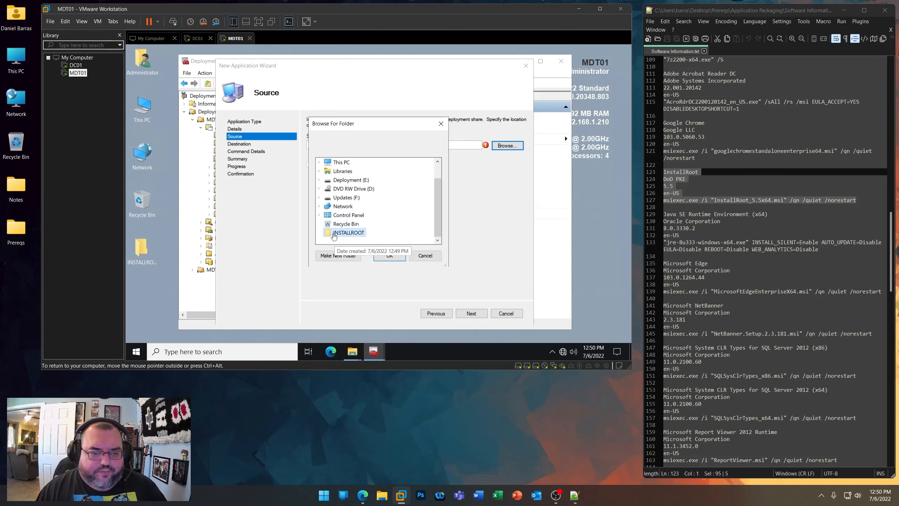
click(389, 255)
click(471, 313)
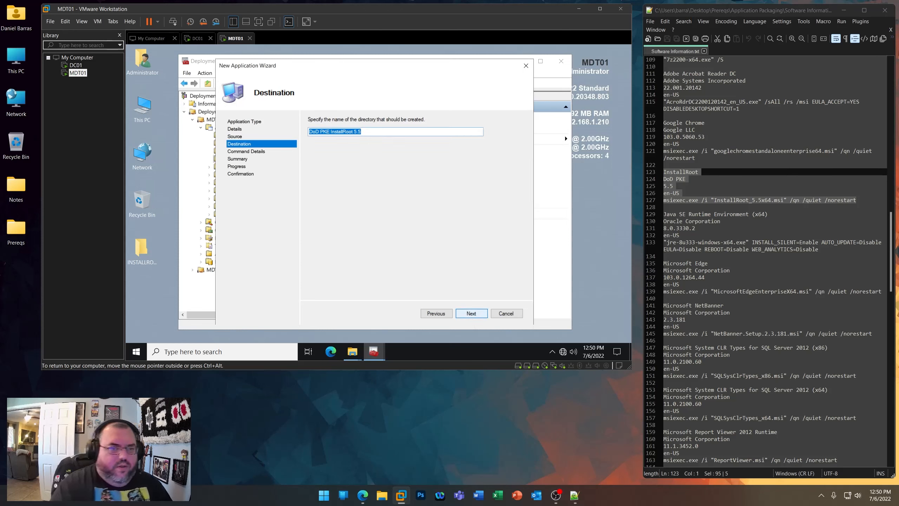
text(INSTALLROOT)
click(470, 314)
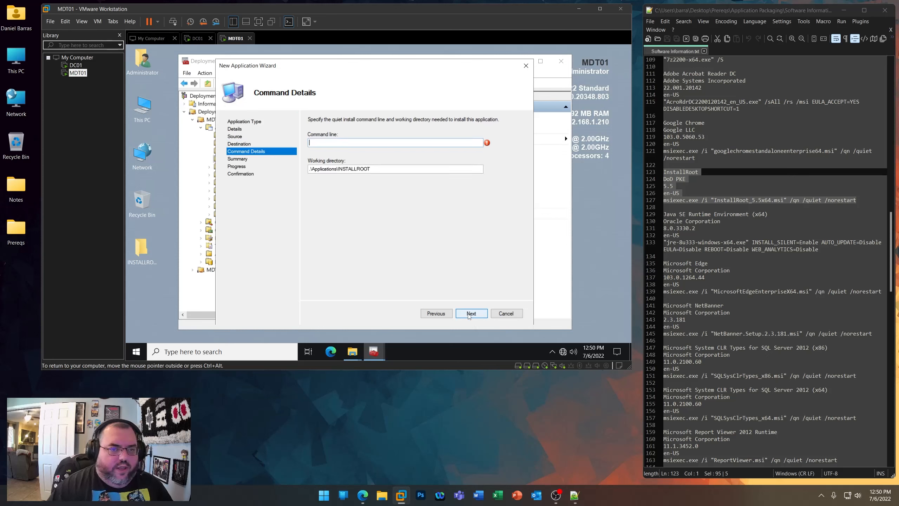
- Check the script's file name in INSTALLROOT, set the command line to wscript.exe "hidebat.vbs" /B /NOLOGO and complete the import
double_click(145, 260)
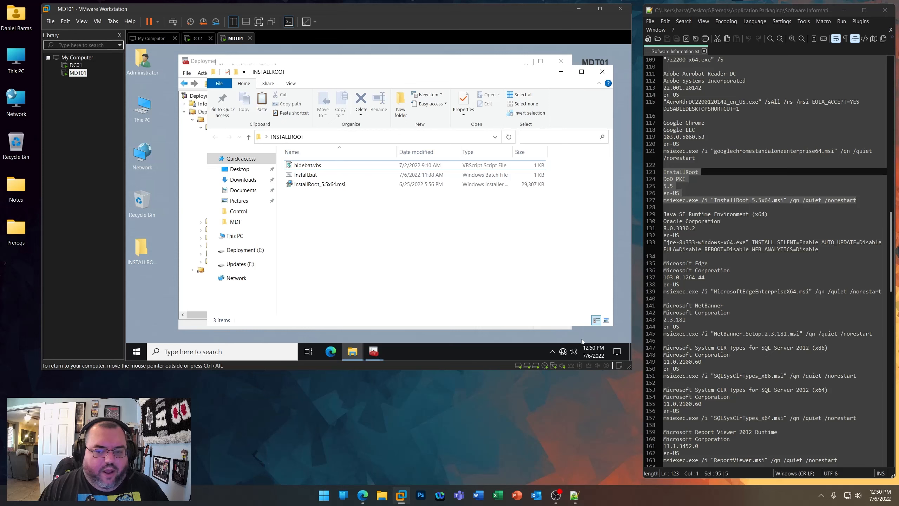
click(601, 72)
click(390, 141)
text(wscript.exe)
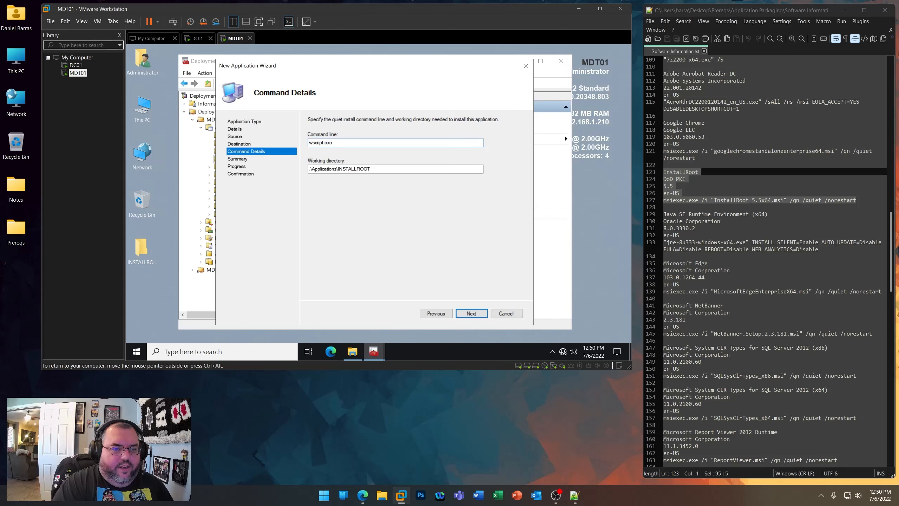
text( "hidebat.vbs" /)
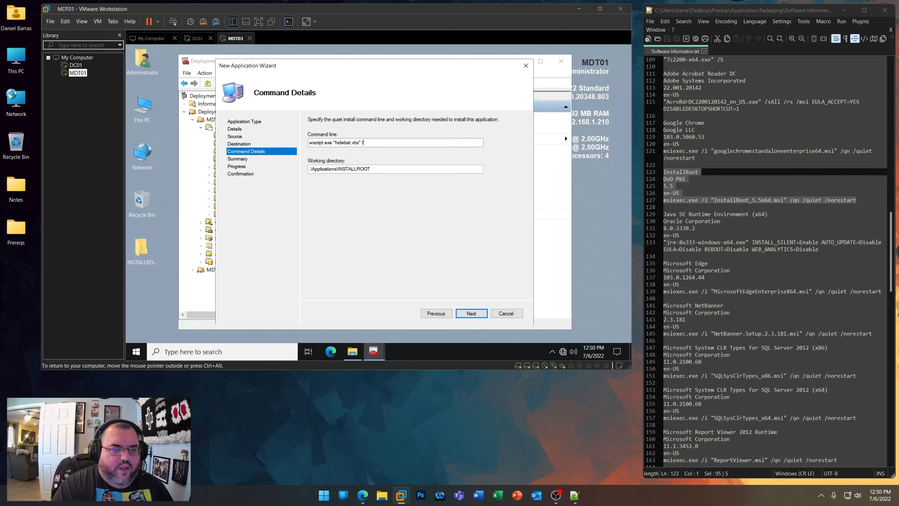
text(B /NOLOGO)
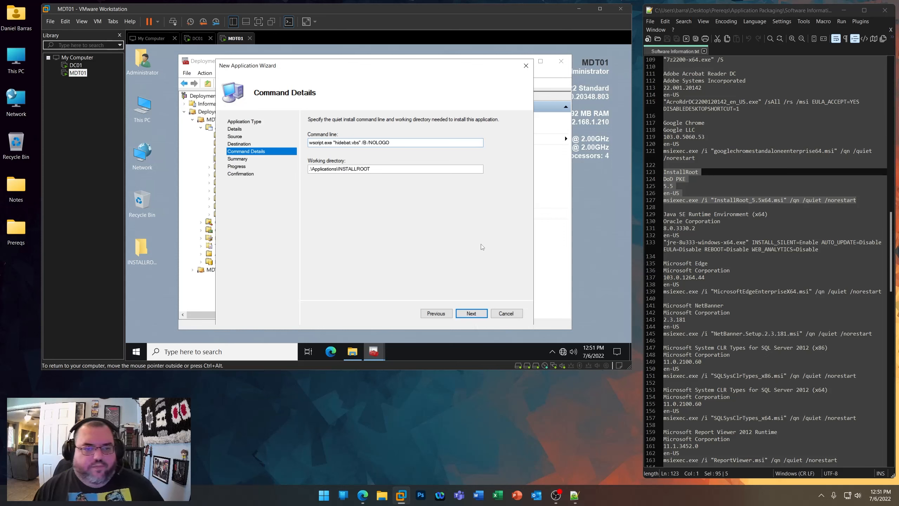
click(471, 313)
click(471, 314)
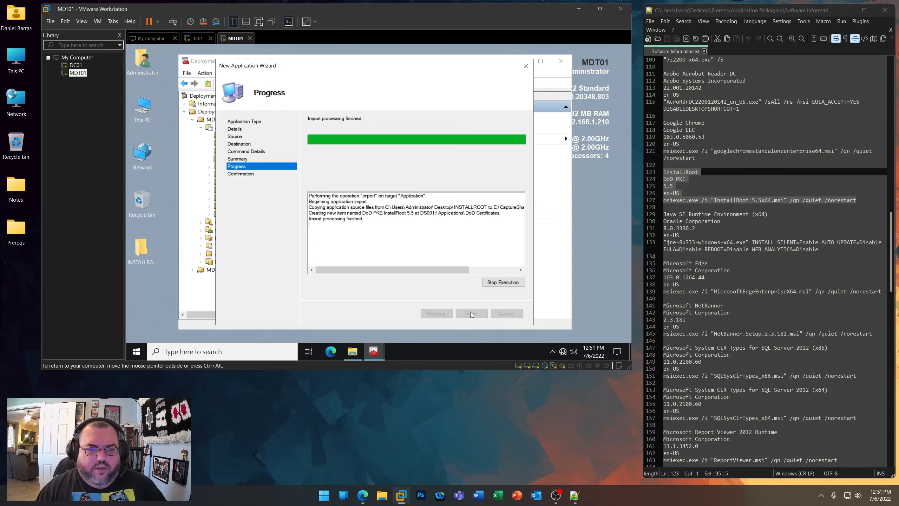
click(471, 314)
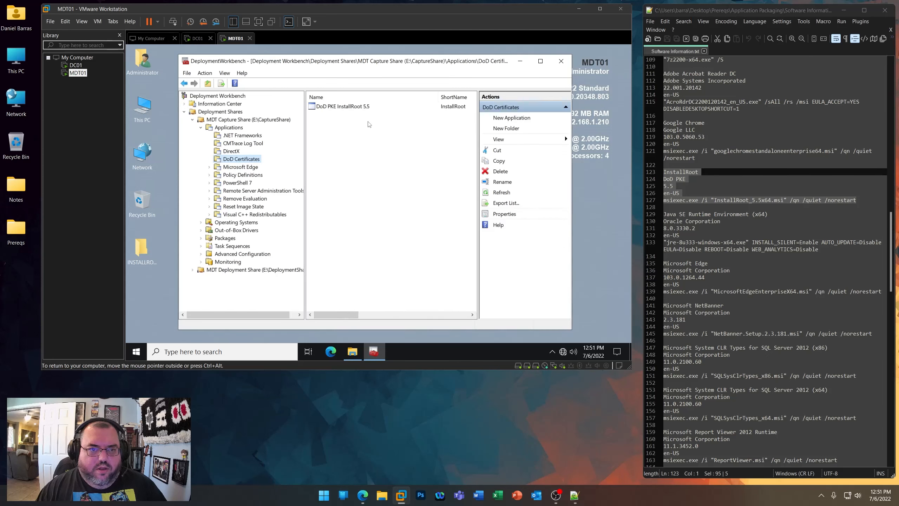
- Rename the imported DoD PKE application to InstallRoot and set its short name to INSTALLROOT
right_click(358, 111)
click(389, 156)
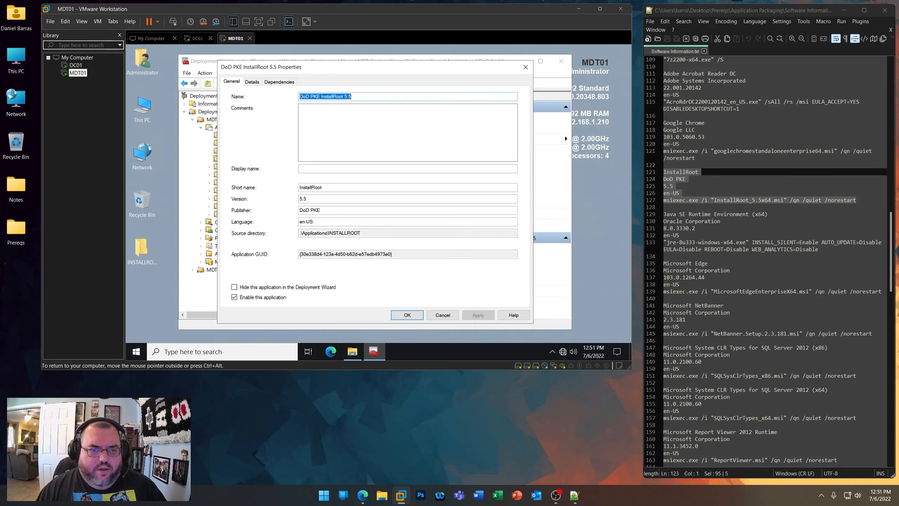
key(Home)
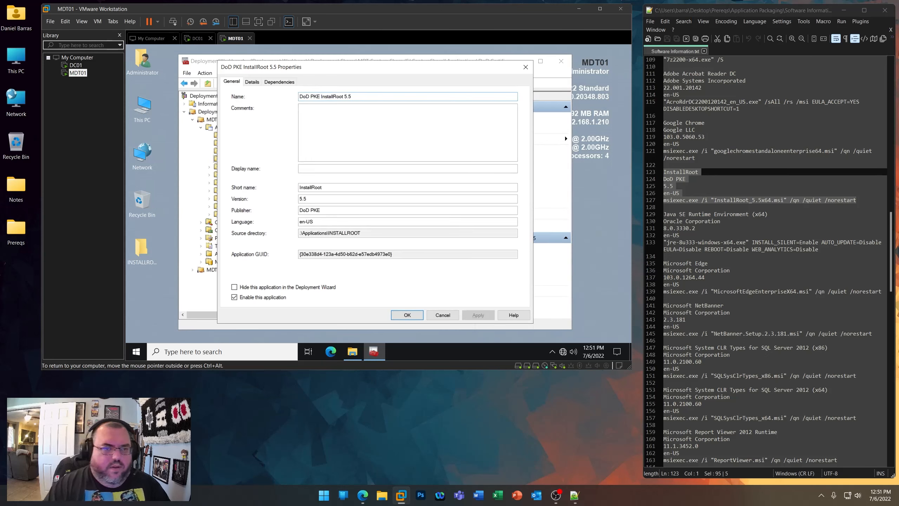
key(ctrl+shift+Right)
key(ctrl+shift+Right)
key(Delete)
key(End)
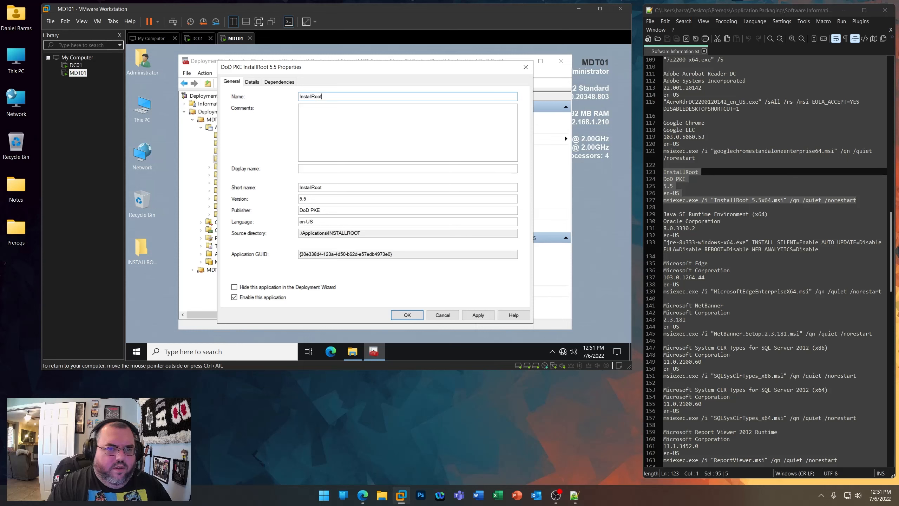
key(Tab)
key(Tab)
key(Tab)
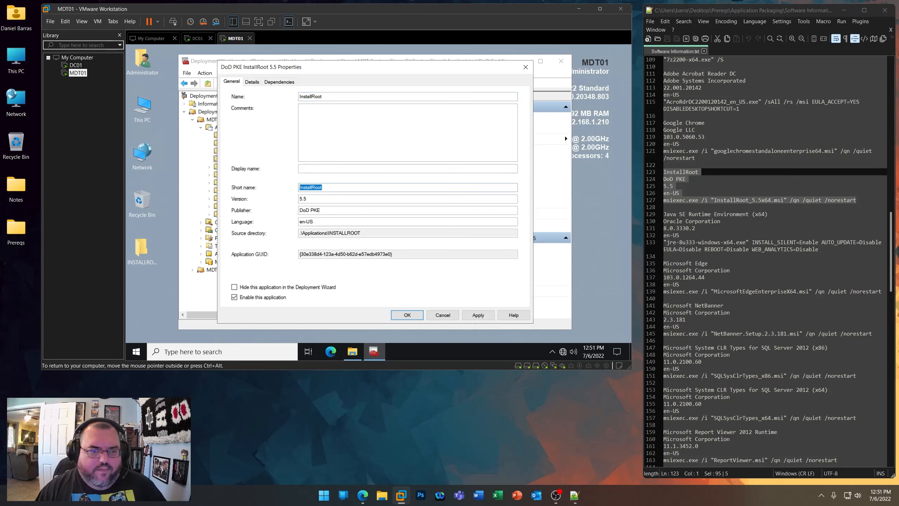
text(INSTALLROO)
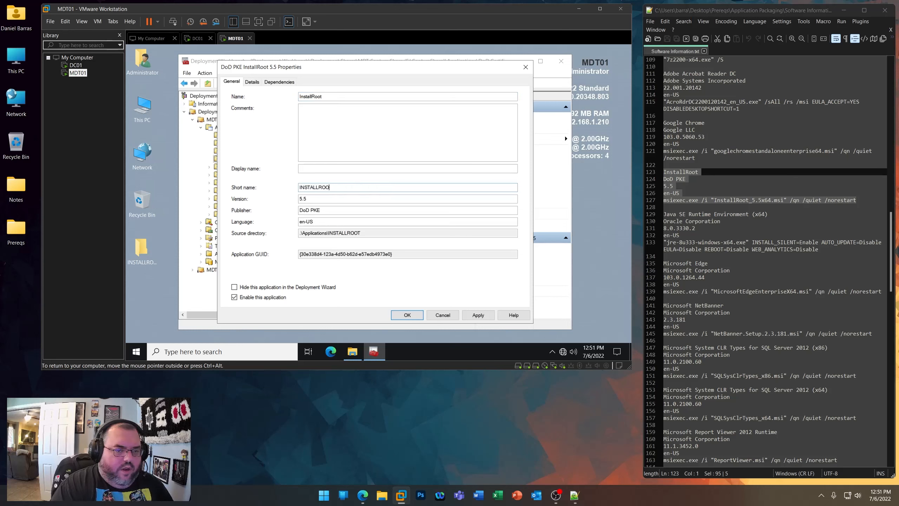
text(T)
key(Return)
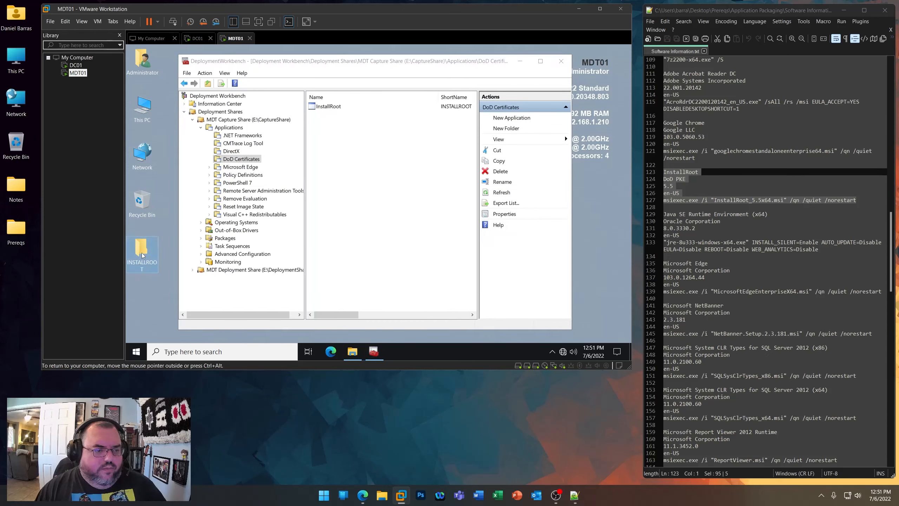
- Delete the INSTALLROOT folder from the virtual machine's desktop and empty the Recycle Bin
right_click(143, 255)
click(167, 232)
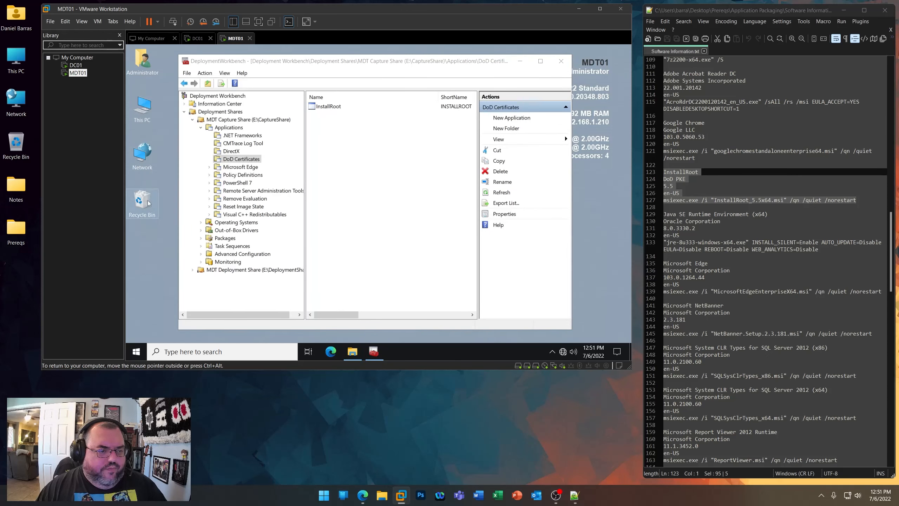
right_click(148, 203)
click(170, 216)
click(412, 228)
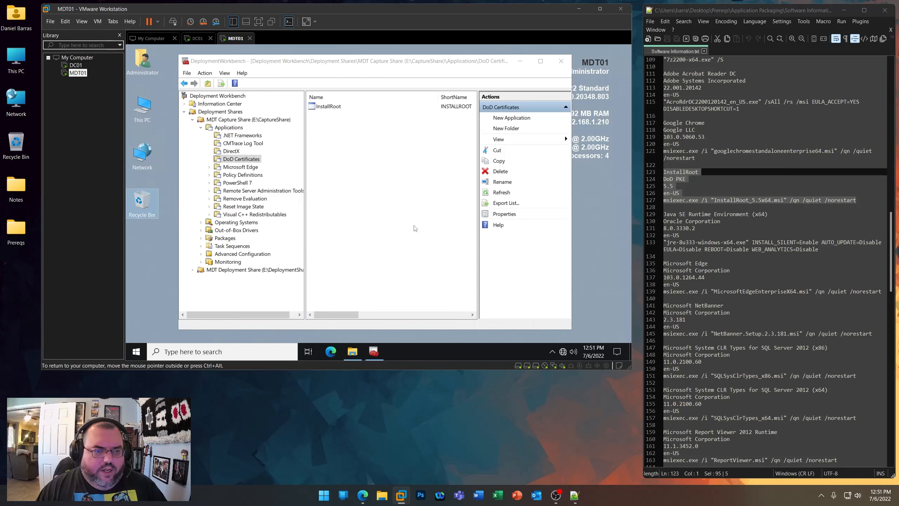
- Open the Microsoft Edge folder under Prereqs\Capture Share\Applications to check its installer file
click(352, 351)
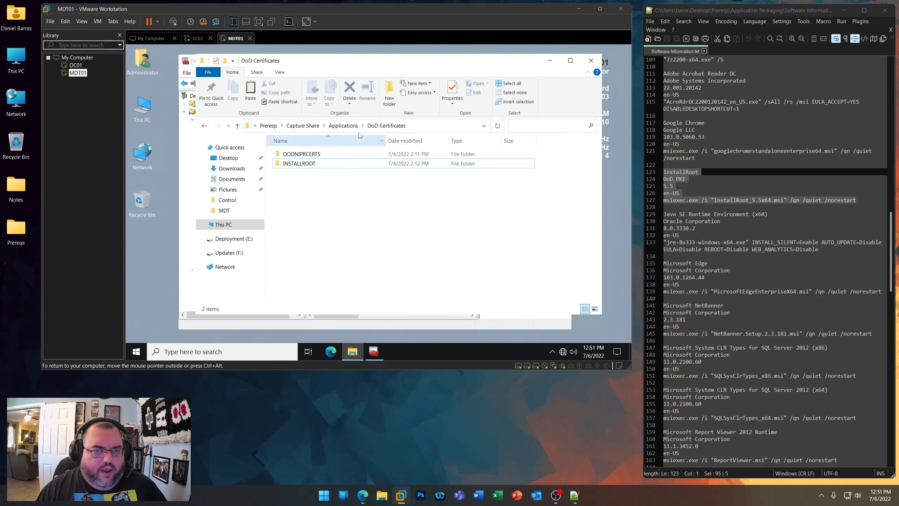
click(343, 125)
double_click(312, 194)
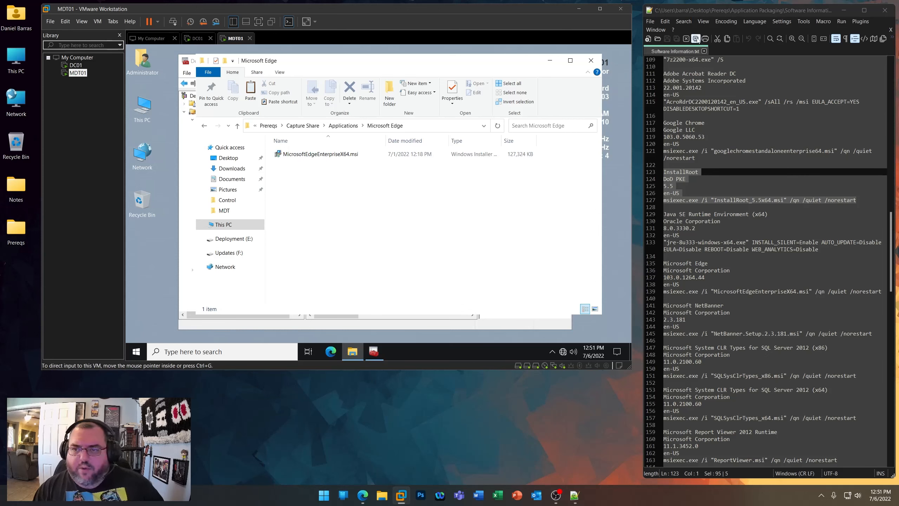
- Find "Edge" in Software Information.txt, highlight the Microsoft Edge entry's details and install command, and close the Microsoft Edge folder window
click(682, 22)
click(686, 29)
text(Edge)
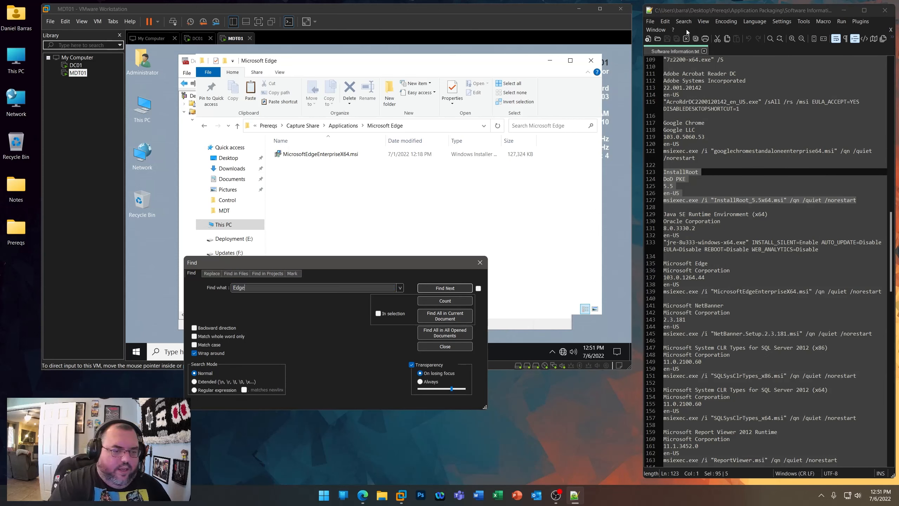
key(Return)
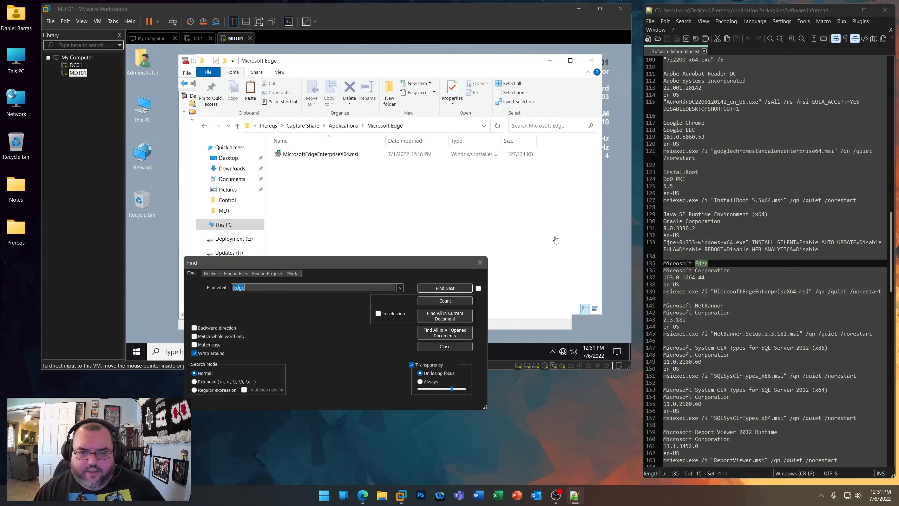
click(480, 262)
drag(641, 276, 569, 277)
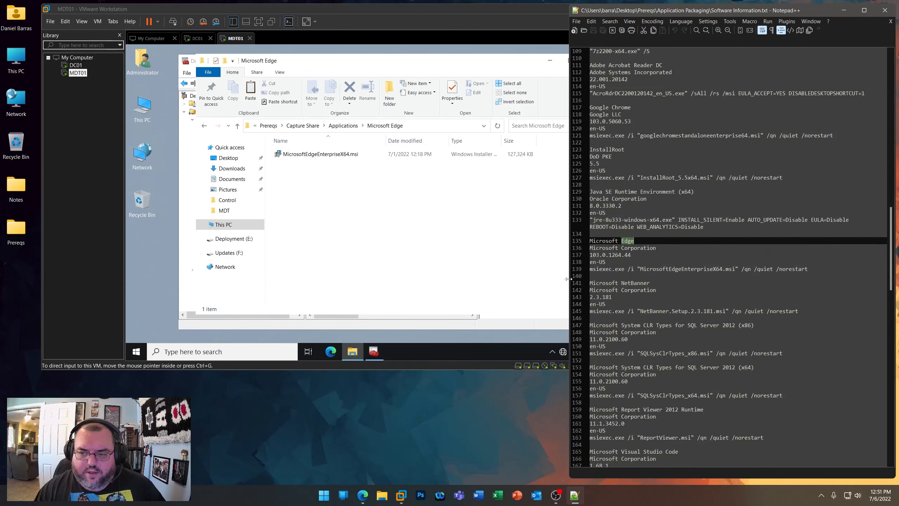
drag(809, 269, 568, 242)
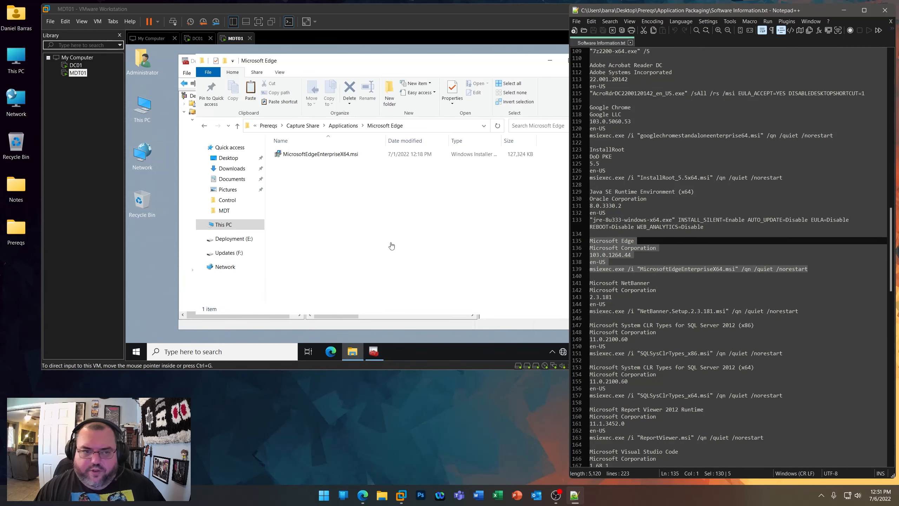
drag(714, 13, 762, 14)
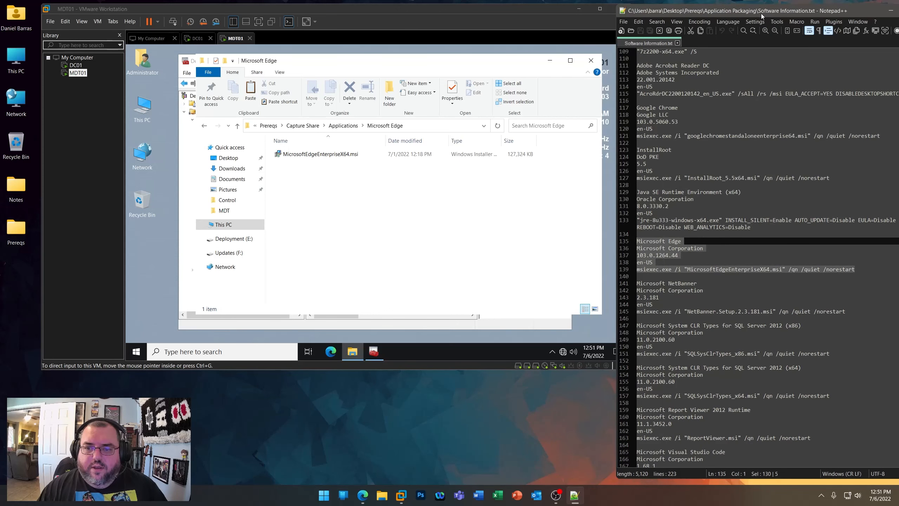
click(446, 191)
click(591, 61)
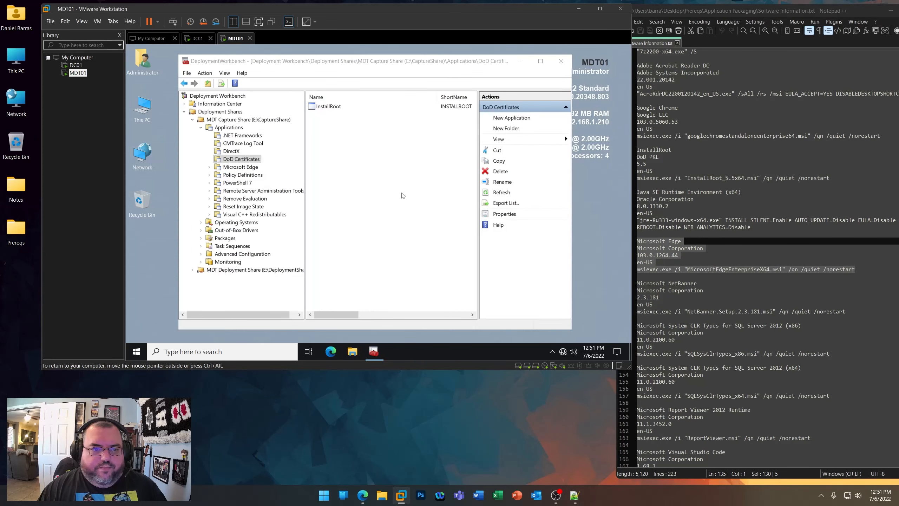
- Start a new application with source files under Microsoft Edge: publisher Microsoft Corporation, name Microsoft Edge, version 103.0.1264.44, language en-US
click(243, 168)
right_click(244, 169)
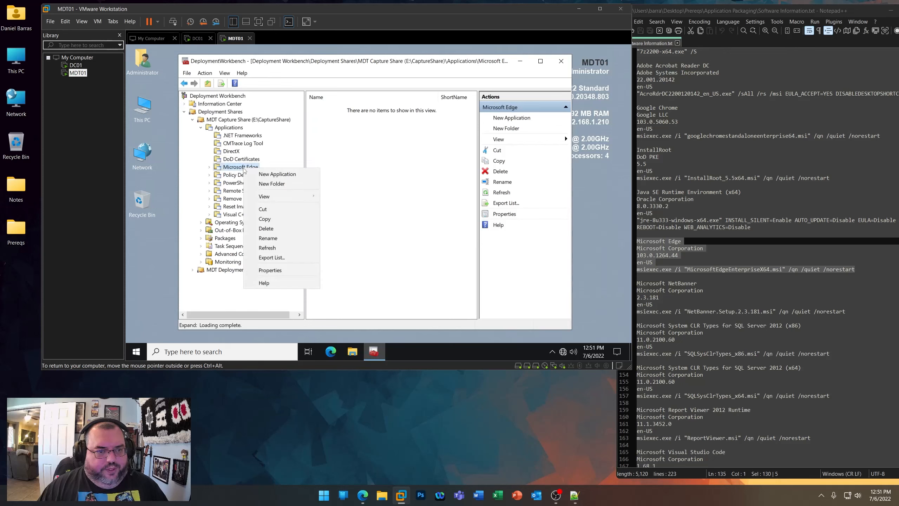
click(263, 175)
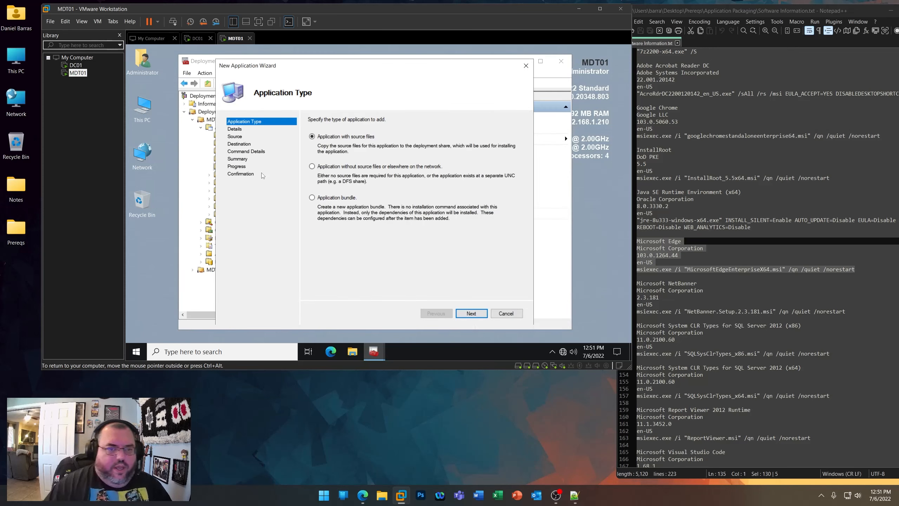
click(470, 313)
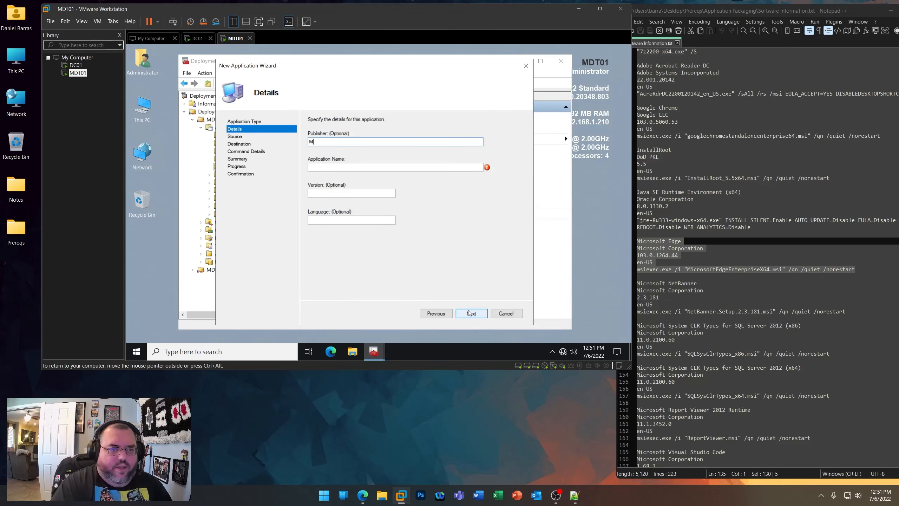
text(Microsoft Corpo)
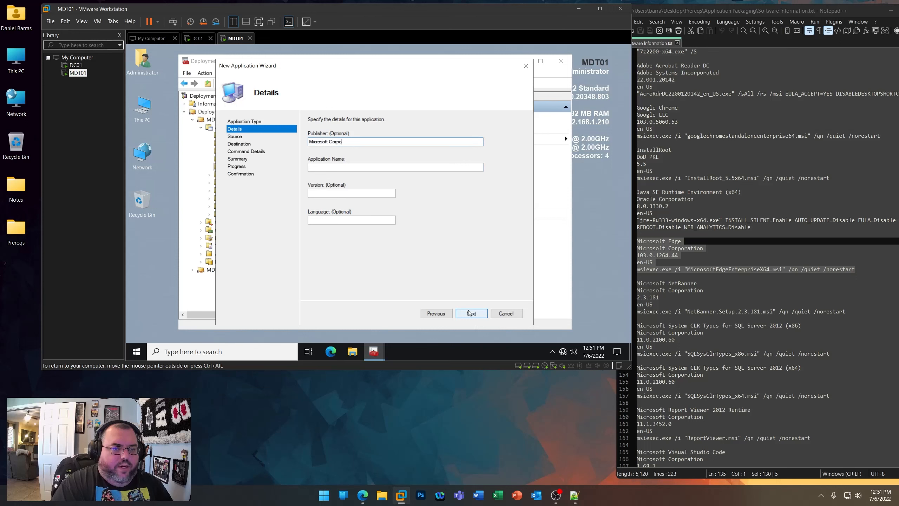
text(ration)
key(Tab)
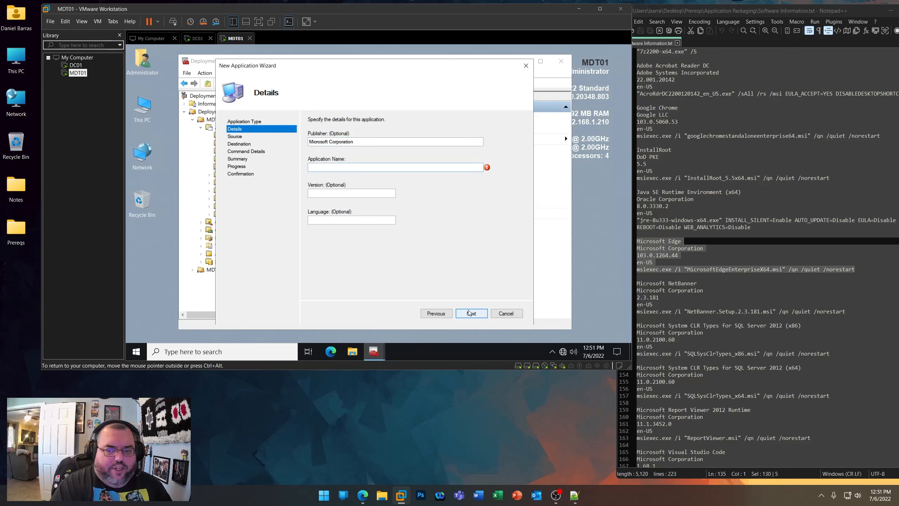
text(Microsoft Edge)
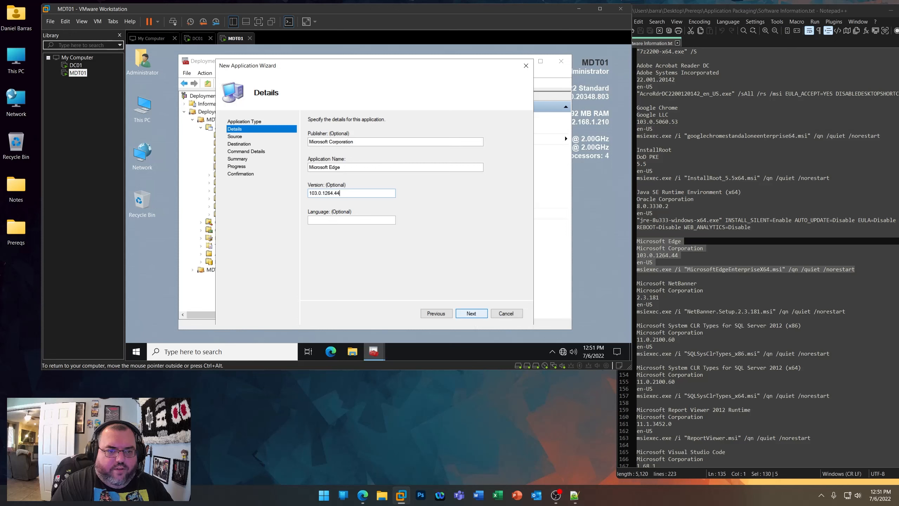
text(US)
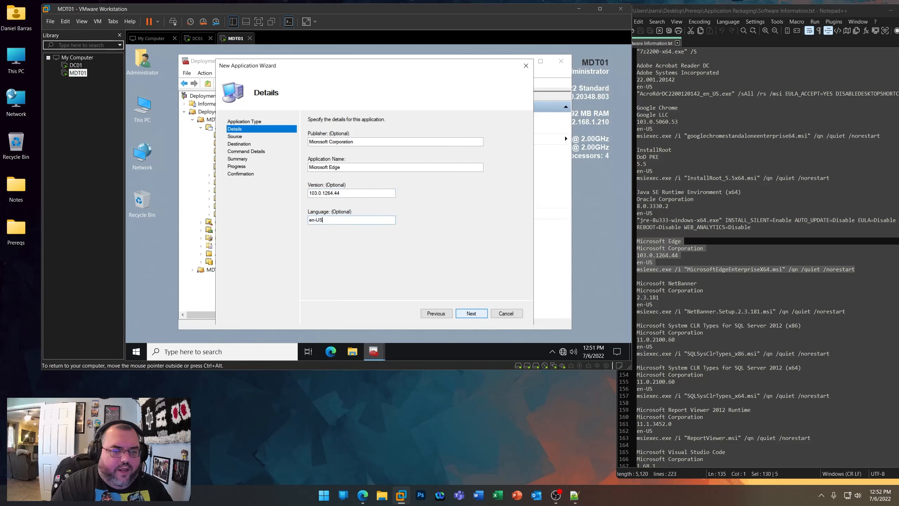
key(Return)
- Copy the Microsoft Edge folder from the shared Prereqs\Capture Share\Applications directory to the virtual machine's desktop for use as the source
click(508, 148)
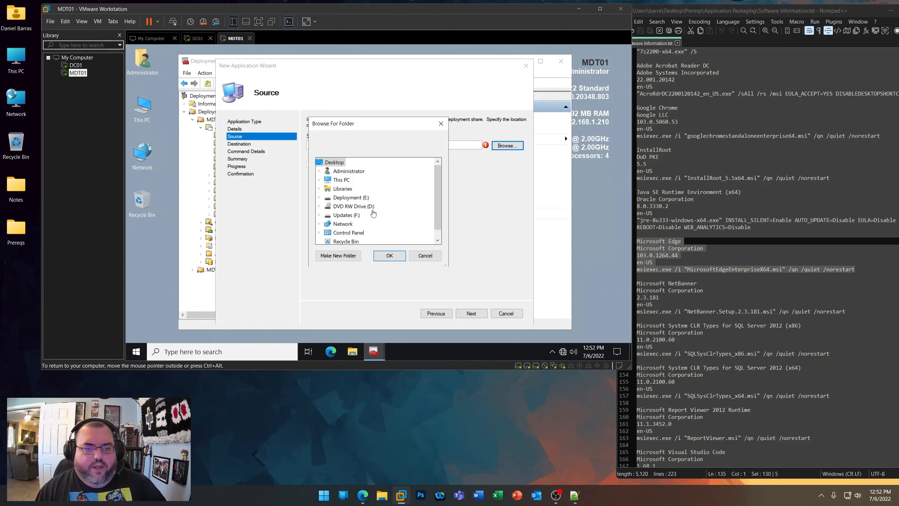
scroll(373, 213, down, 1)
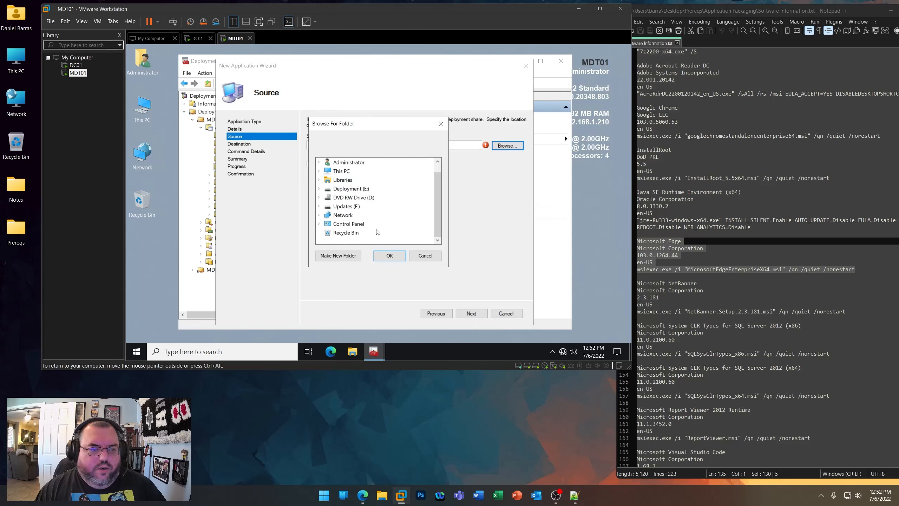
click(353, 355)
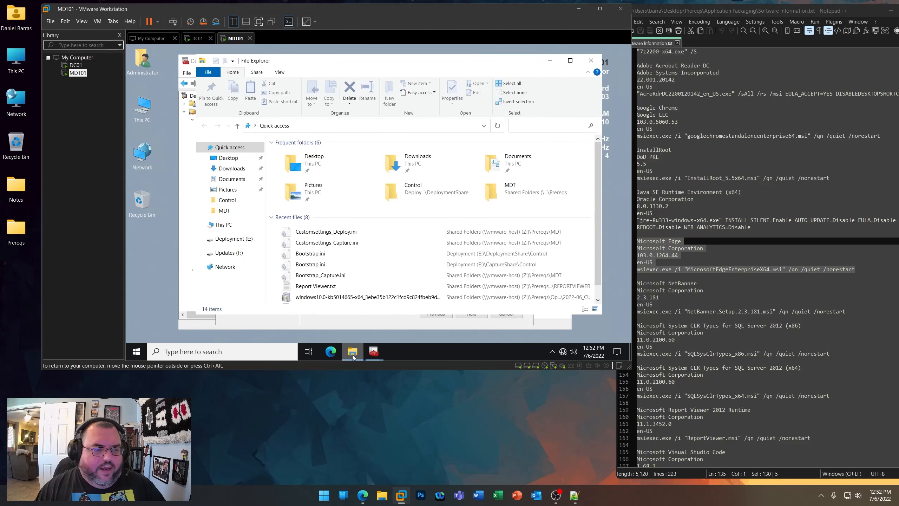
click(224, 227)
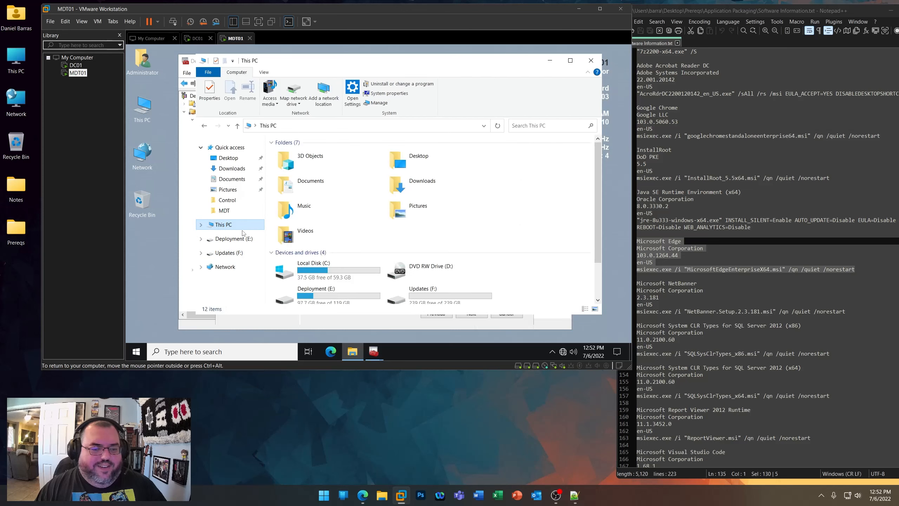
double_click(312, 286)
double_click(301, 154)
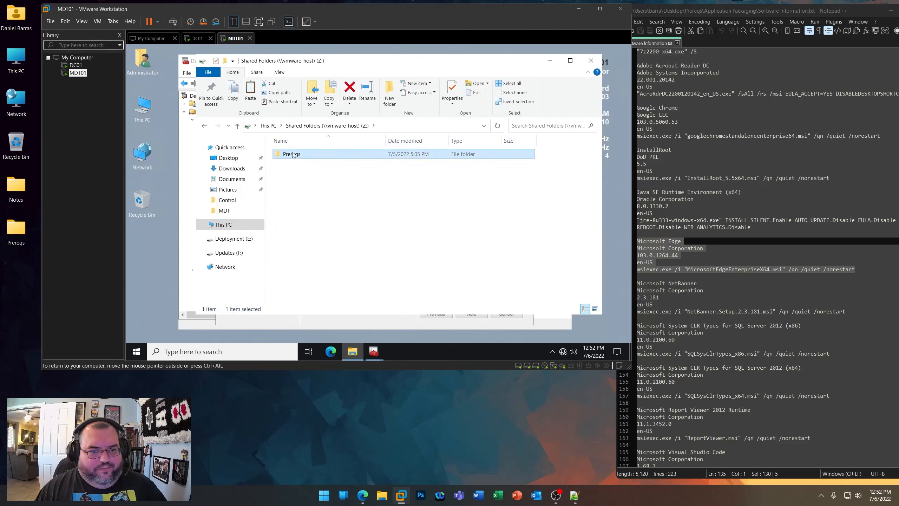
double_click(304, 173)
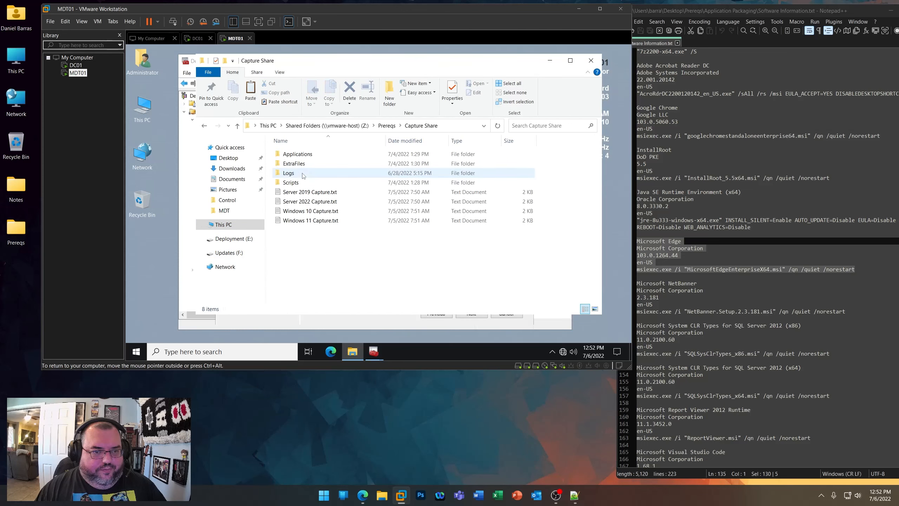
double_click(299, 154)
double_click(300, 192)
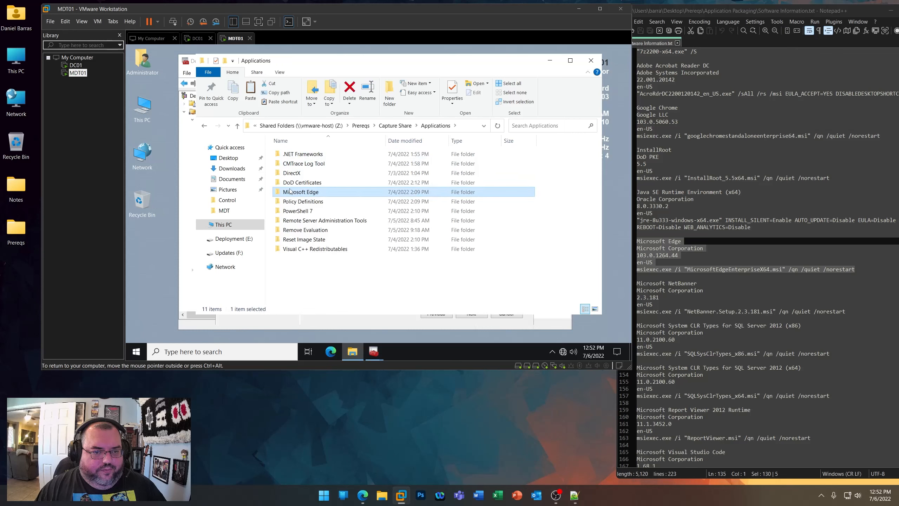
click(205, 125)
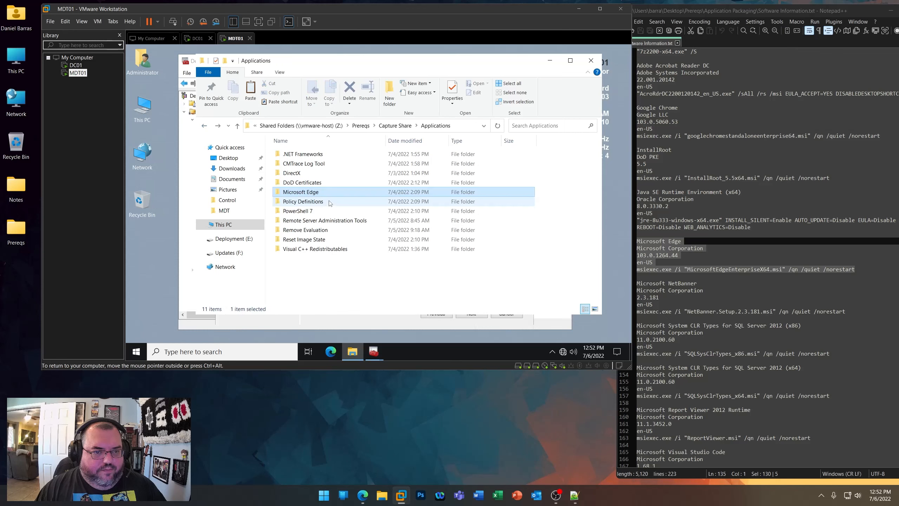
right_click(314, 192)
click(345, 280)
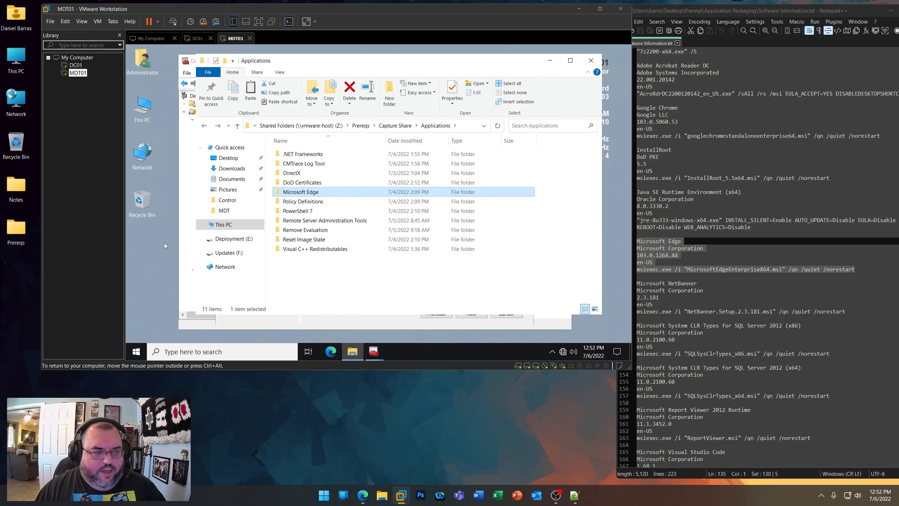
right_click(138, 246)
click(166, 193)
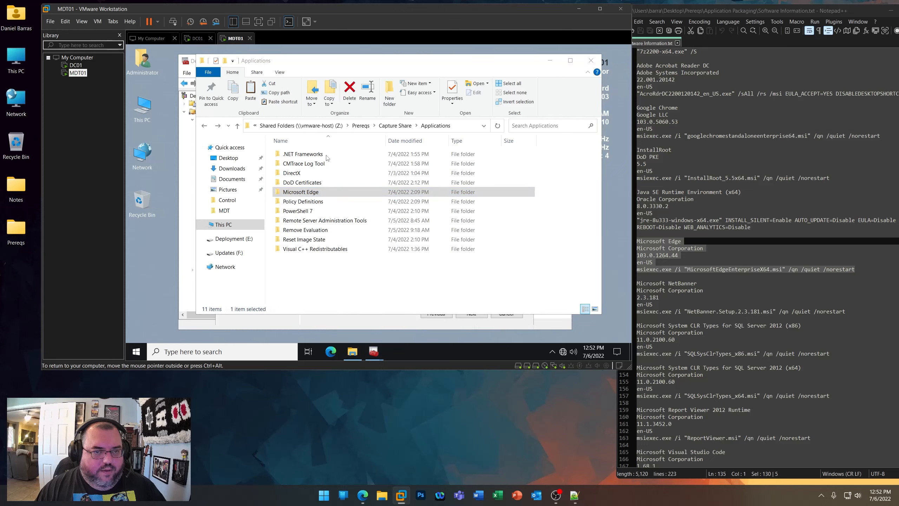
click(549, 61)
- Set the desktop's Microsoft Edge folder as the source directory and name the destination directory EDGE
click(352, 241)
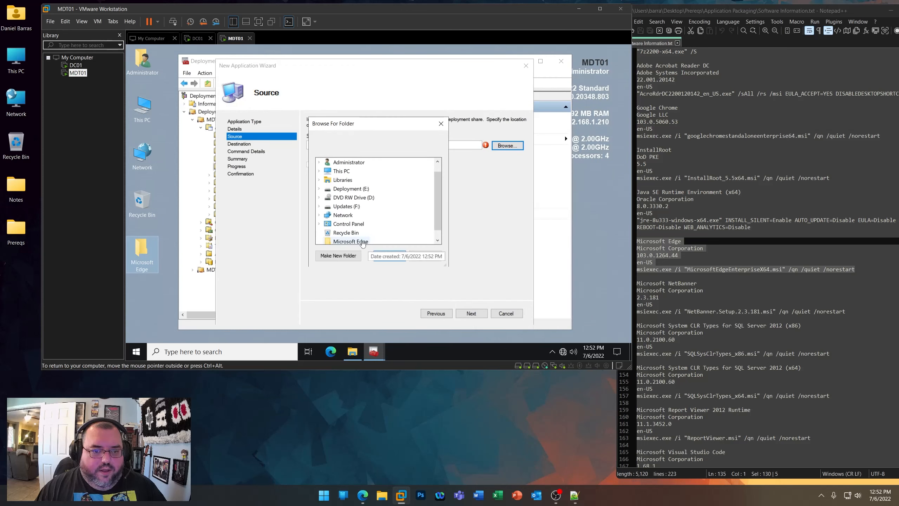
click(389, 255)
click(471, 313)
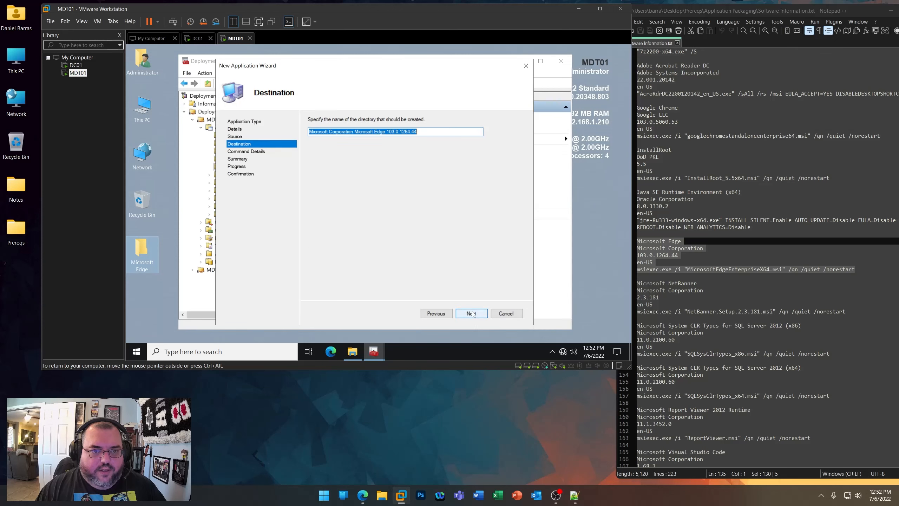
text(EDGE)
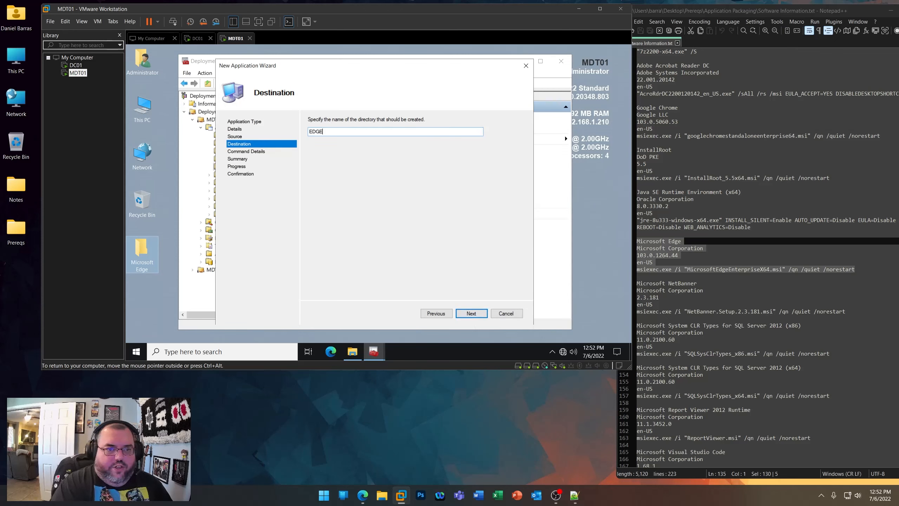
key(Return)
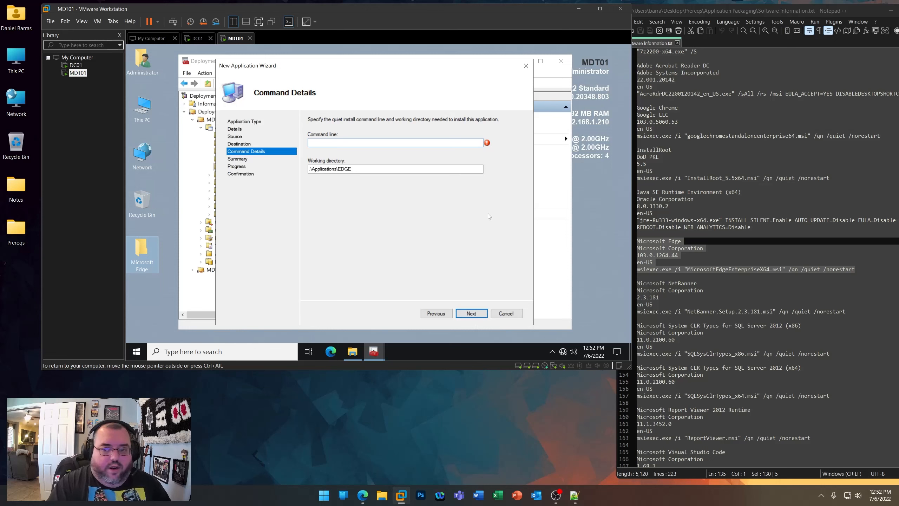
- Copy the command line msiexec.exe /i "MicrosoftEdgeEnterpriseX64.msi" /qn /quiet /norestart from the notes into the wizard and complete the import
drag(855, 269, 637, 269)
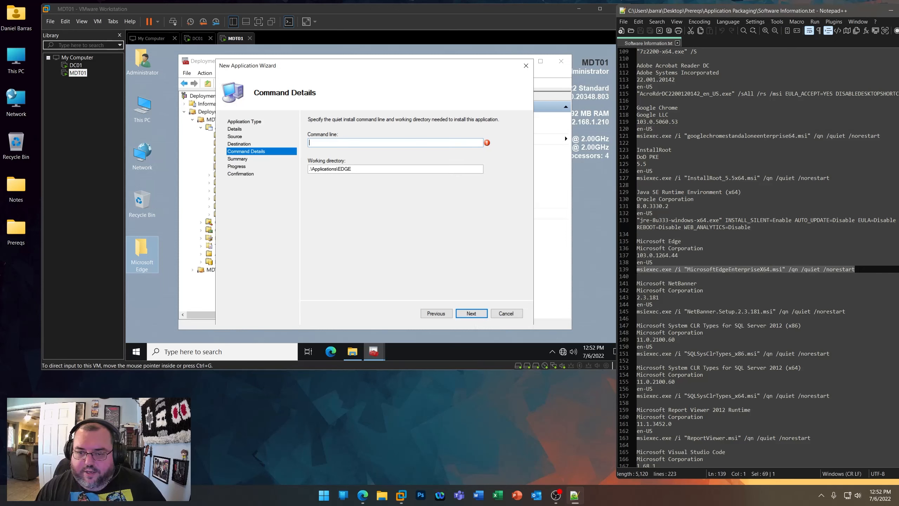
right_click(660, 270)
click(672, 286)
click(343, 145)
key(ctrl+v)
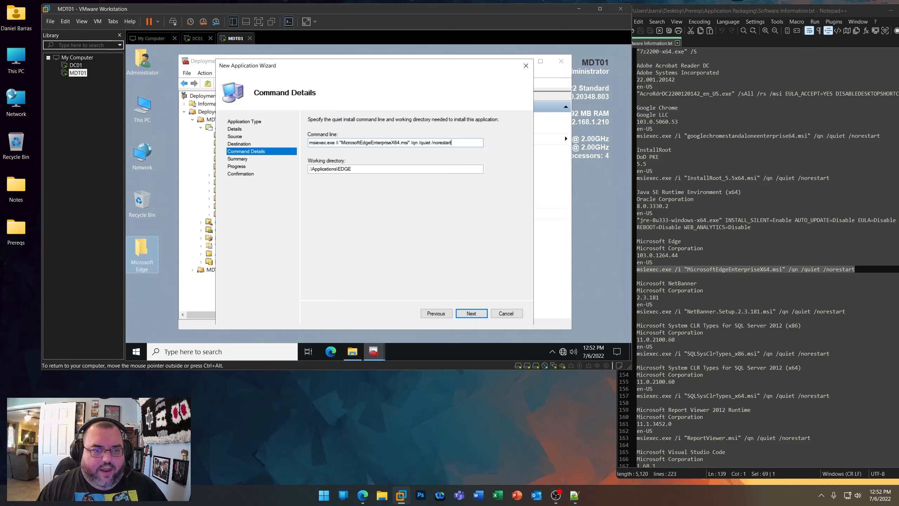
drag(340, 142, 407, 142)
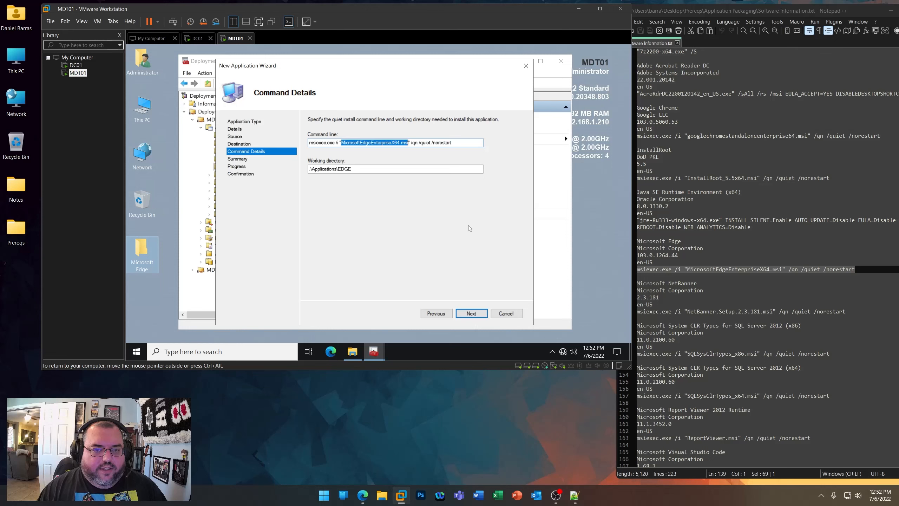
click(473, 313)
click(475, 312)
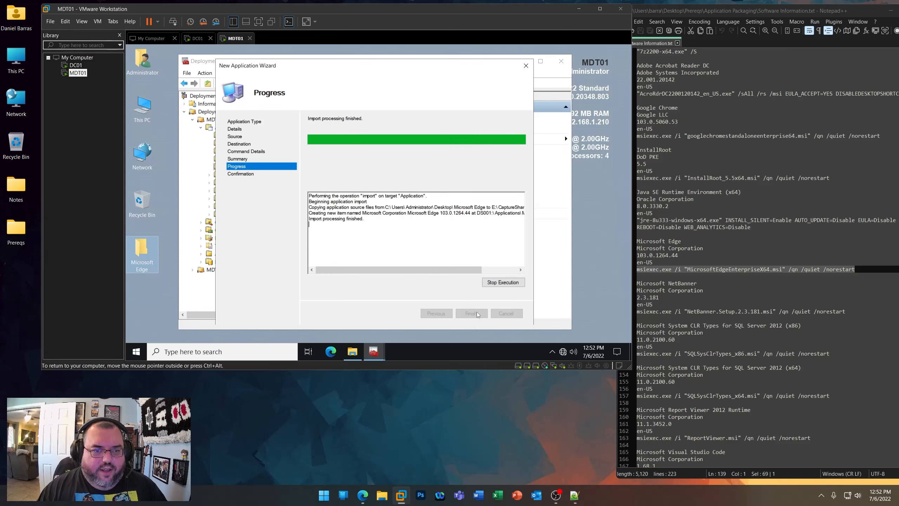
click(476, 313)
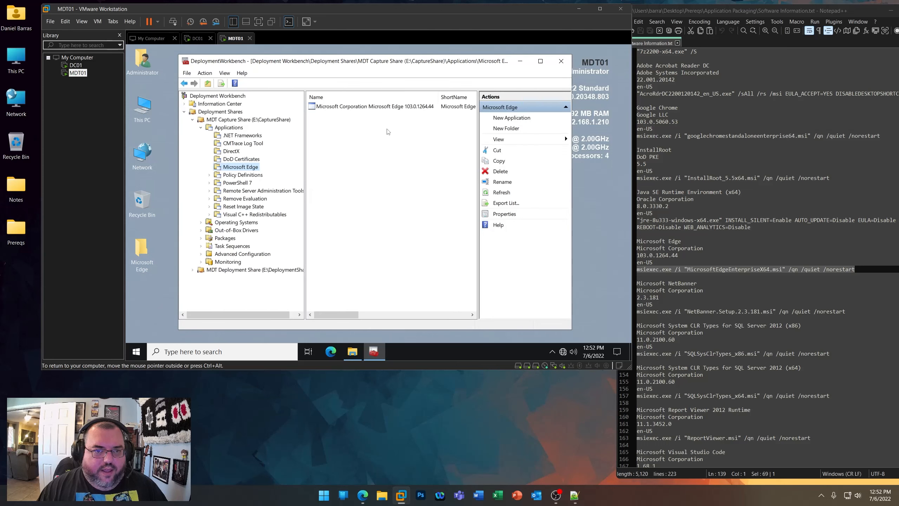
- Change the imported Edge application's name to Microsoft Edge and its short name to EDGE in its properties
right_click(386, 108)
click(423, 155)
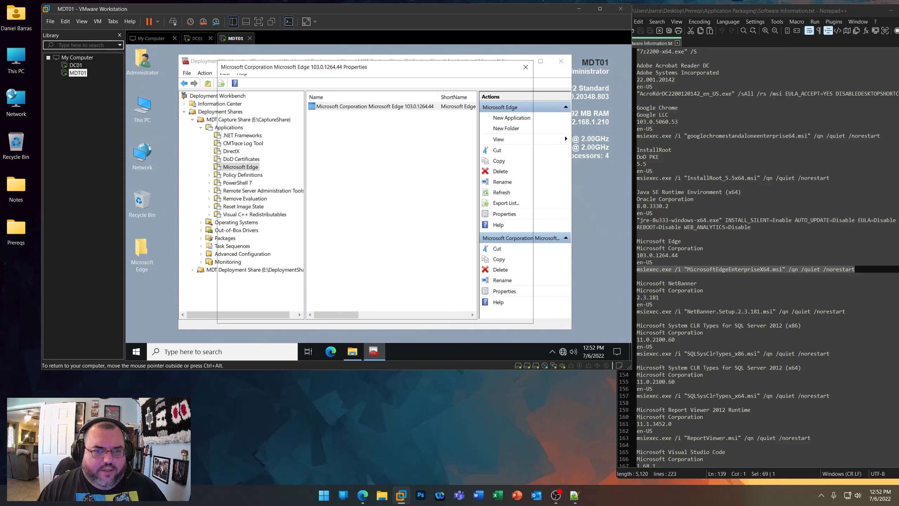
click(345, 96)
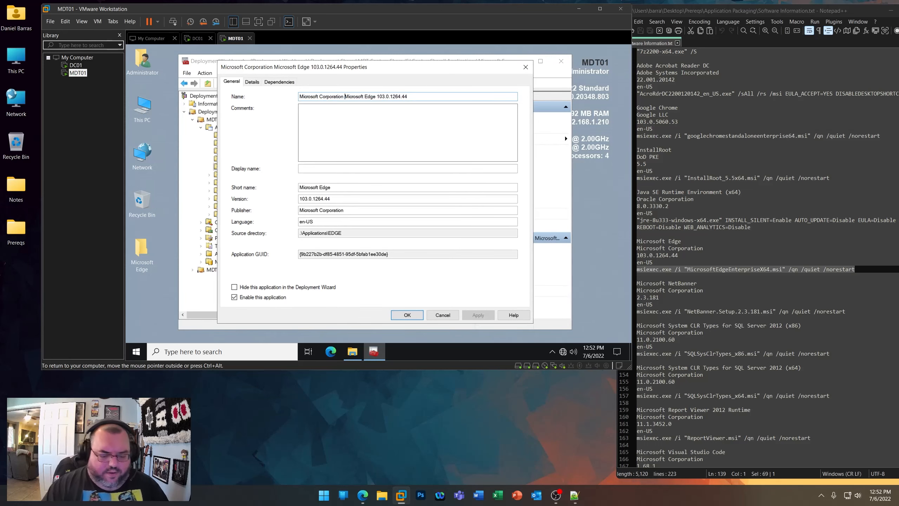
key(shift+Home)
key(BackSpace)
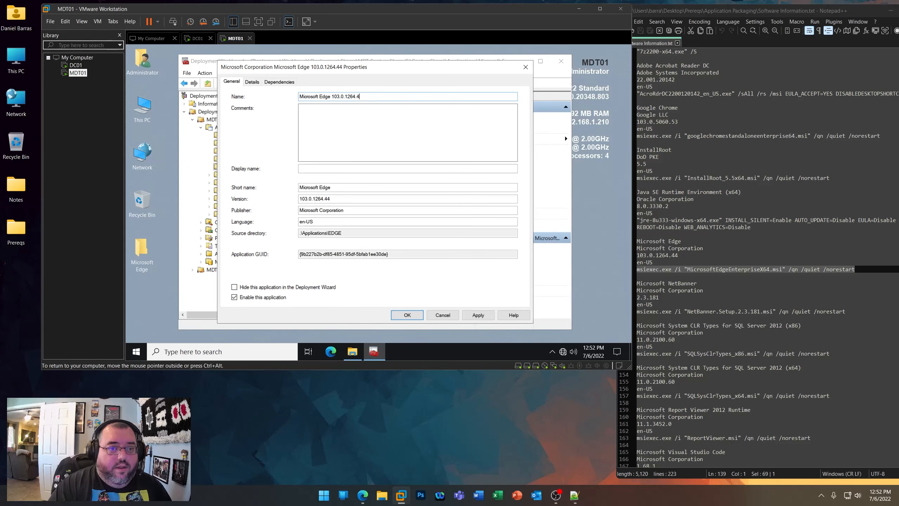
key(BackSpace)
key(BackSpace)
key(BackSpace)
key(BackSpace)
key(BackSpace)
key(BackSpace)
key(BackSpace)
key(BackSpace)
key(BackSpace)
key(BackSpace)
key(BackSpace)
key(BackSpace)
key(BackSpace)
key(Tab)
key(Tab)
key(Tab)
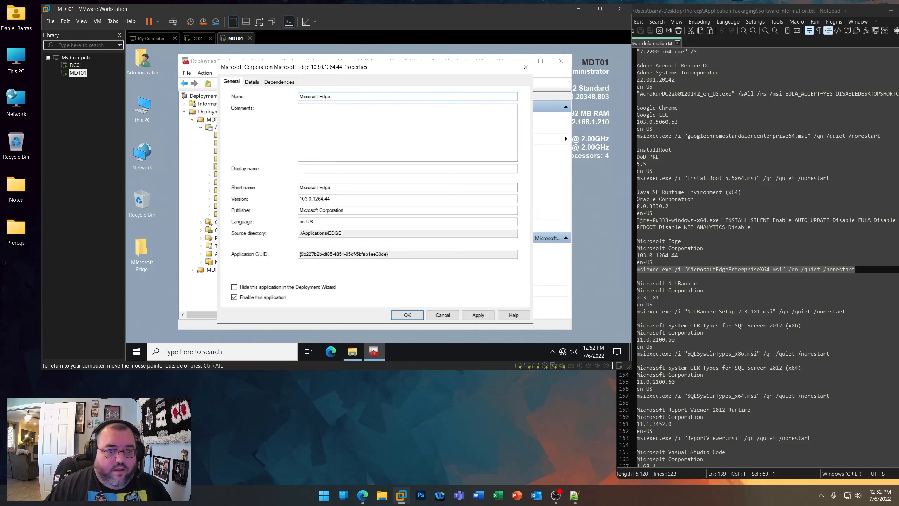
text(EDGE)
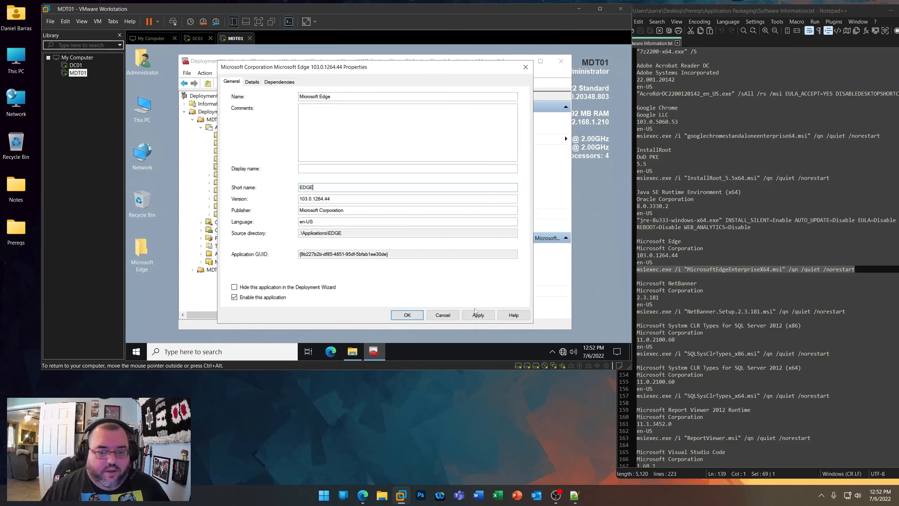
click(407, 315)
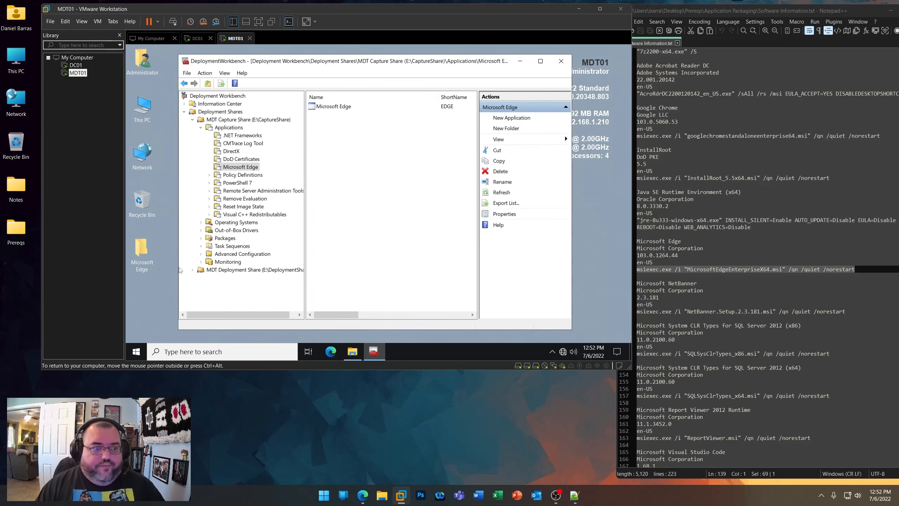
- Delete the Microsoft Edge folder from the virtual machine's desktop and copy POLICYDEFS there from the shared Applications\Policy Definitions folder
right_click(142, 252)
click(162, 226)
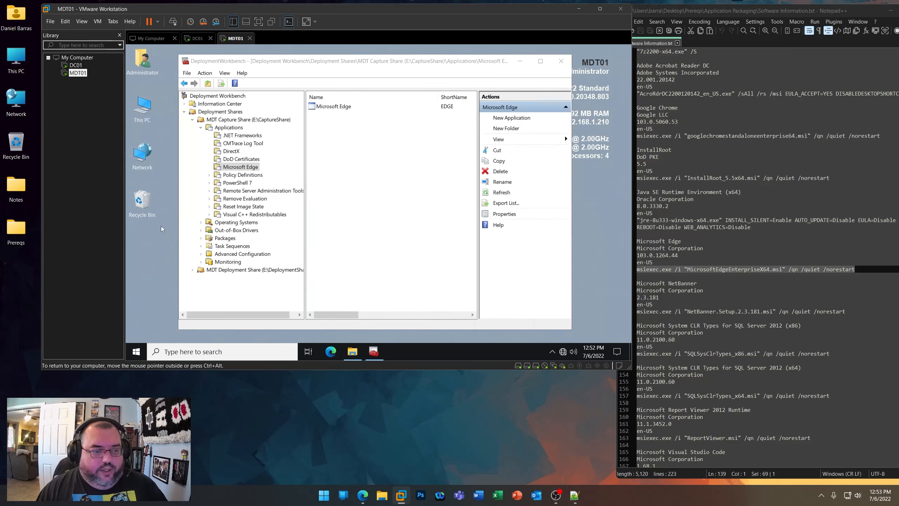
click(350, 350)
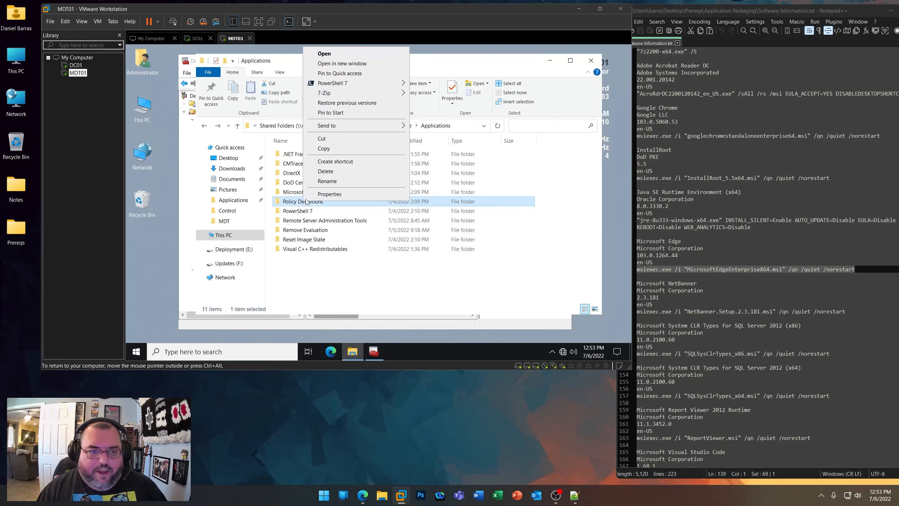
click(285, 199)
double_click(286, 199)
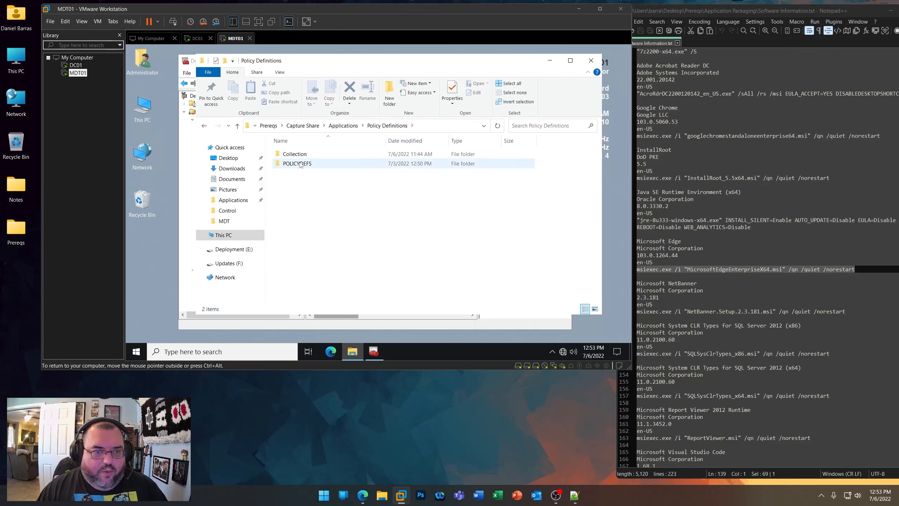
right_click(300, 165)
click(321, 264)
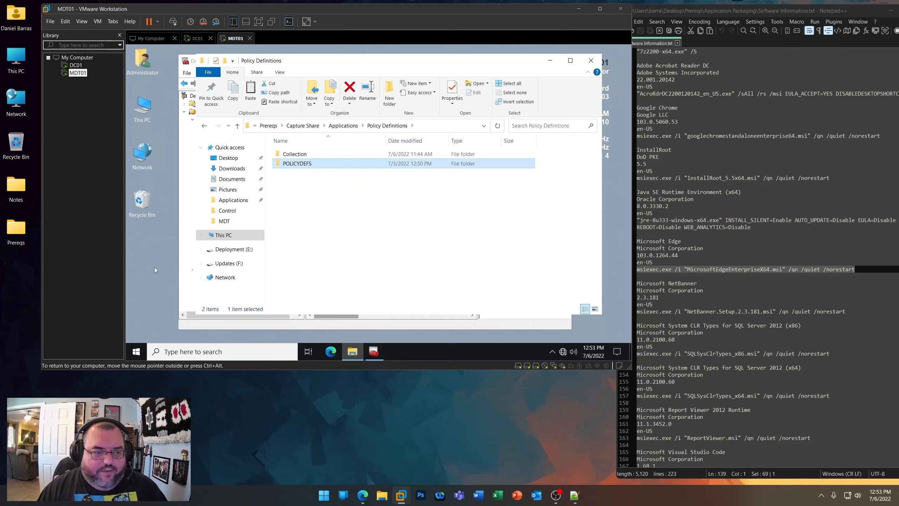
right_click(145, 155)
click(171, 196)
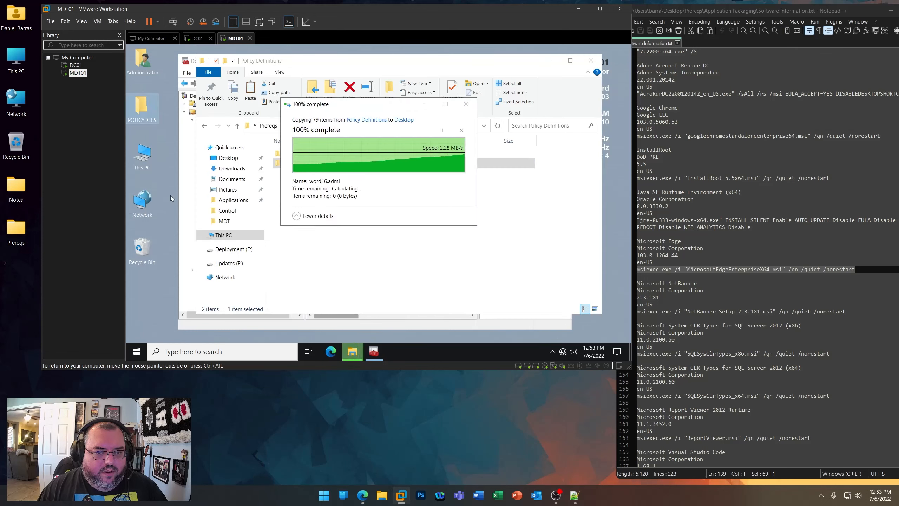
- Look inside the desktop's POLICYDEFS folder, empty the Recycle Bin and close the open folder windows
double_click(144, 111)
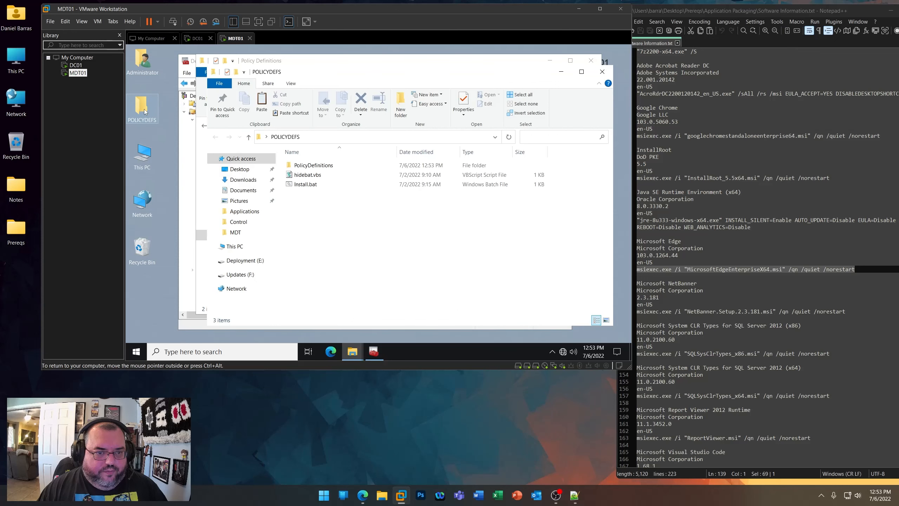
right_click(142, 253)
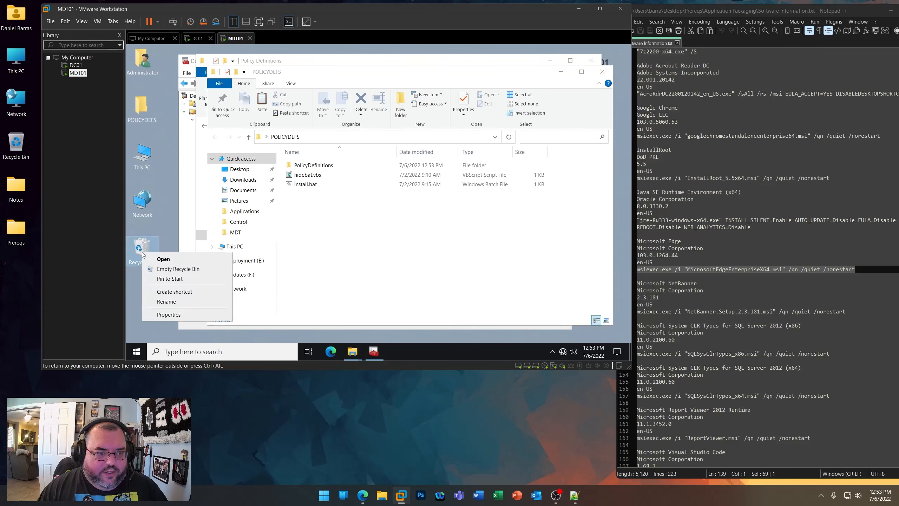
click(164, 269)
click(406, 228)
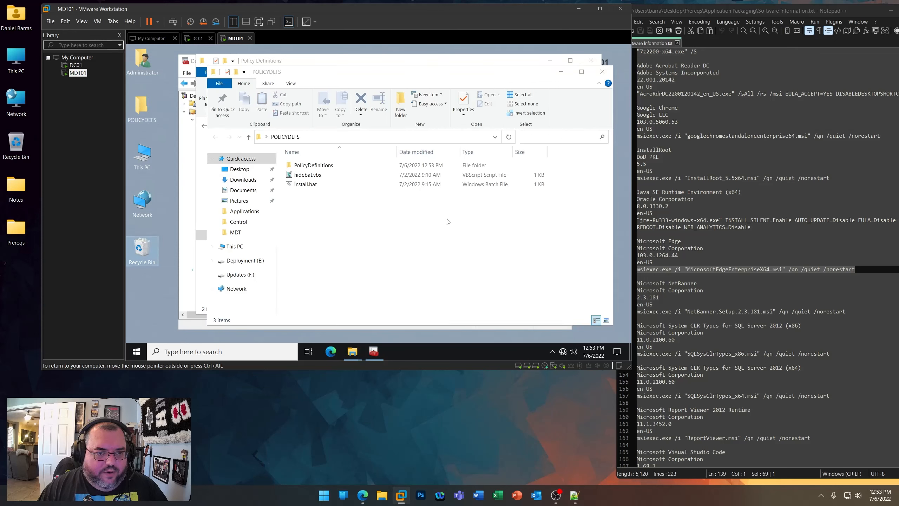
click(601, 72)
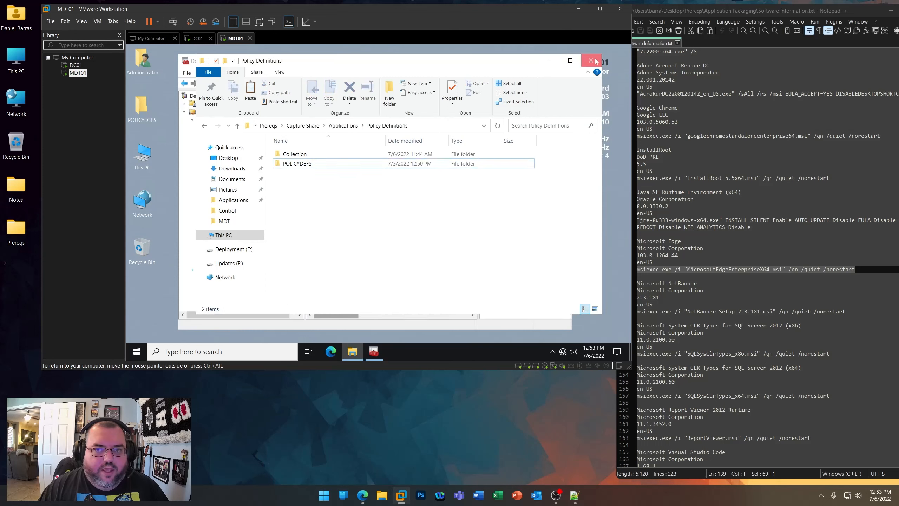
click(594, 61)
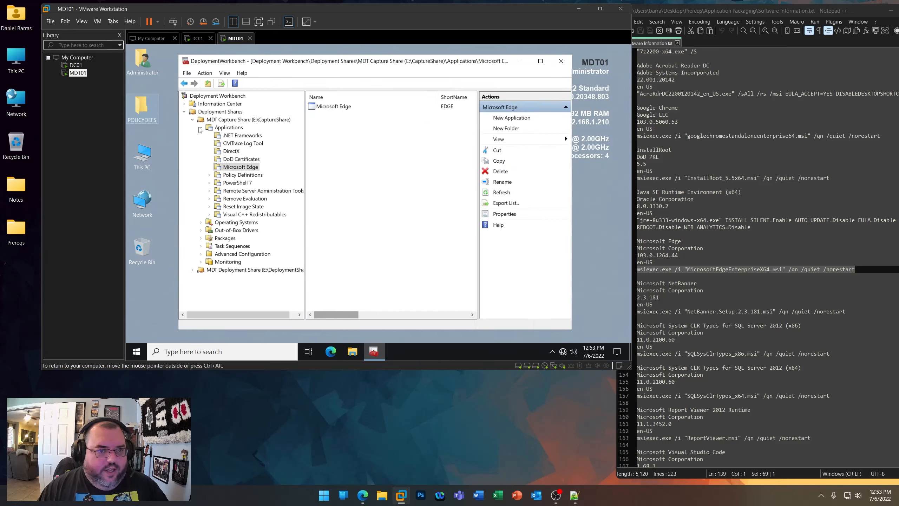
- Start a new application with source files under Policy Definitions: publisher Various, name Policy Definitions (admx), language en-US
click(244, 175)
right_click(246, 175)
click(269, 179)
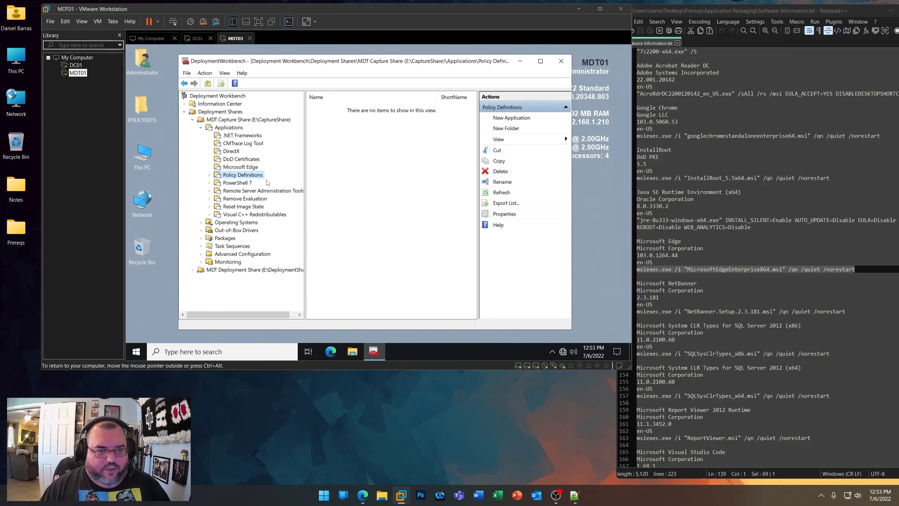
click(485, 314)
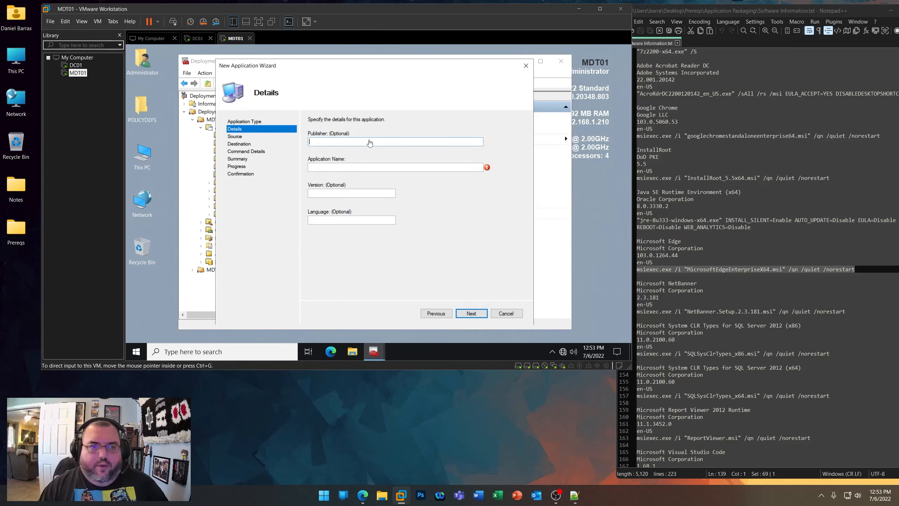
click(370, 144)
key(Tab)
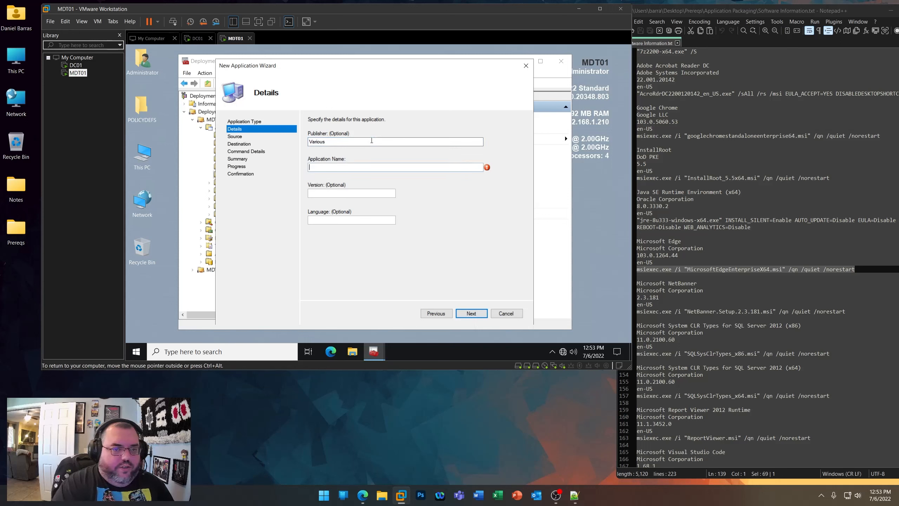
text(Policy Definitions (admx)
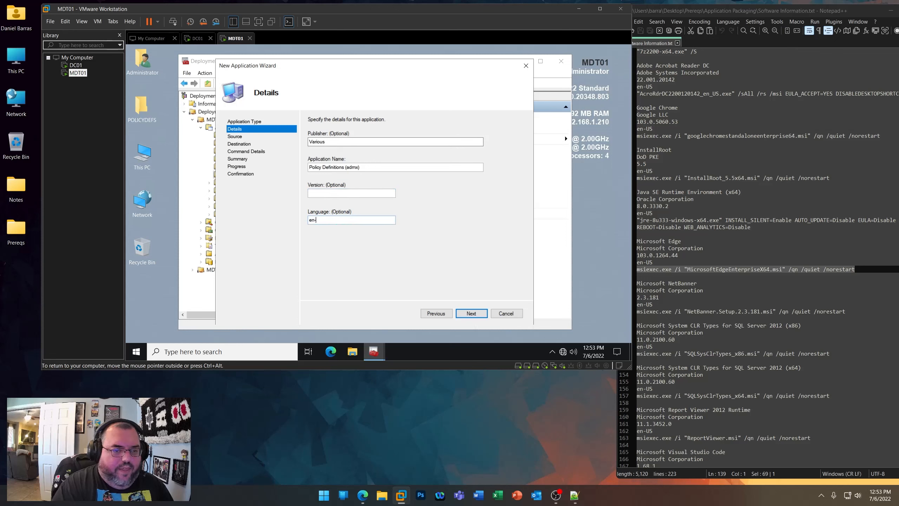
text(US)
key(Return)
- Set the desktop's POLICYDEFS folder as the source directory and name the destination directory ADMX
click(503, 148)
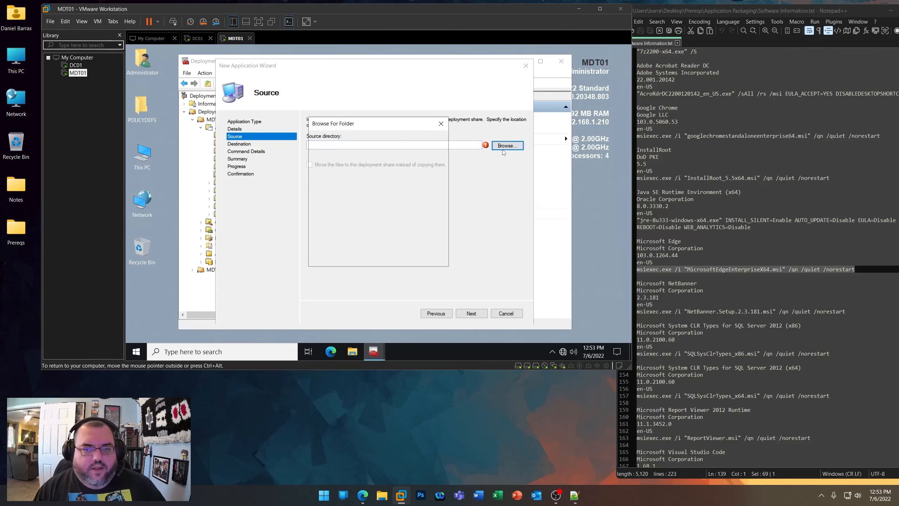
click(345, 236)
click(391, 257)
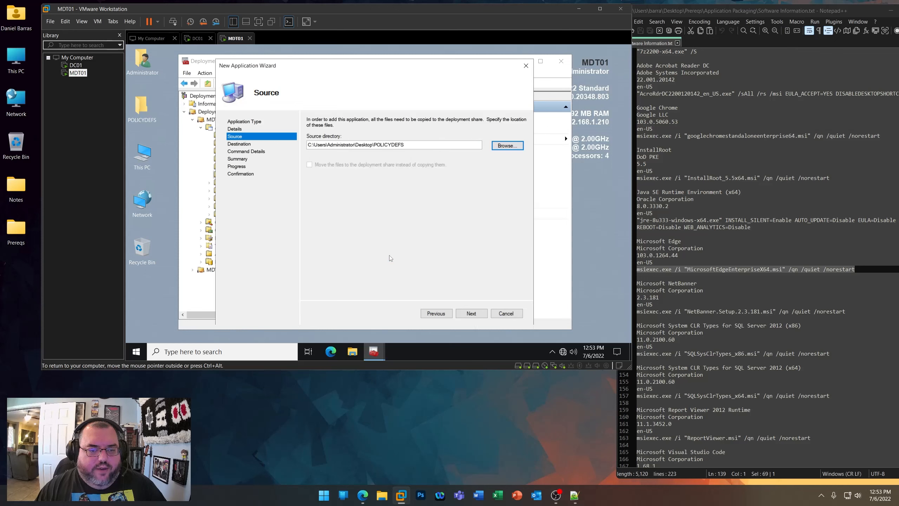
click(477, 313)
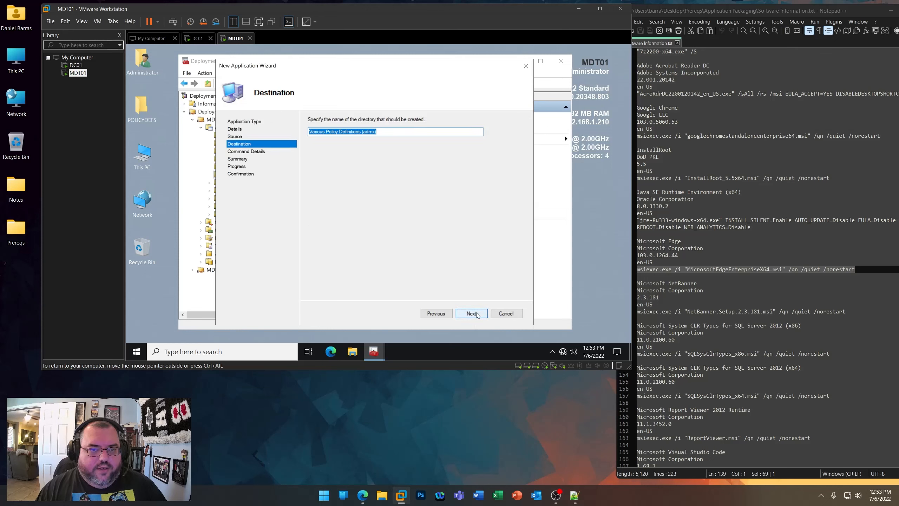
text(ADMX)
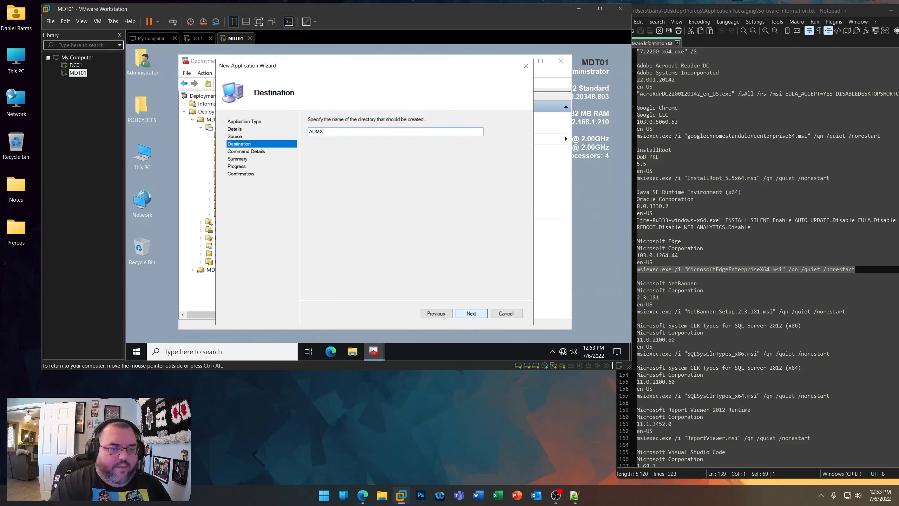
key(Return)
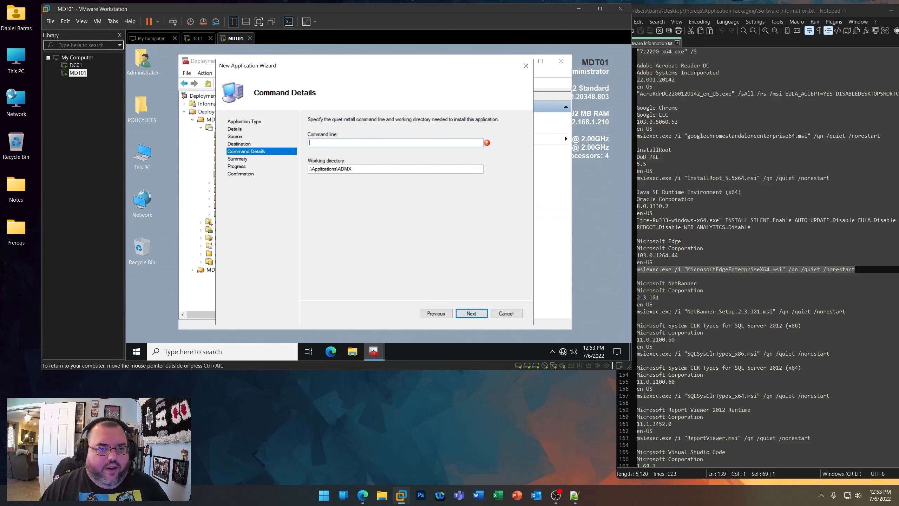
- Enter the command line wscript.exe "hidebat.vbs" /B /NOLOGO and complete the Policy Definitions import
text(wscript.exe "hidebat.vbs" /B /NO)
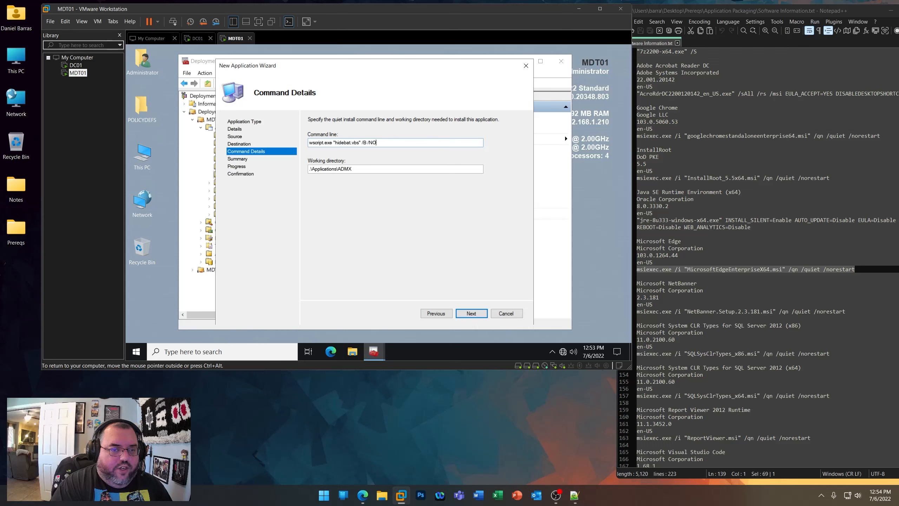
key(Return)
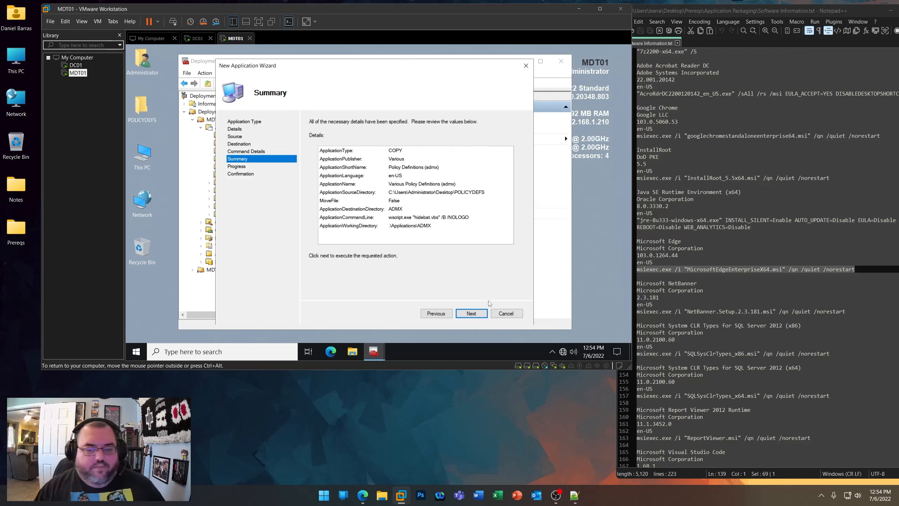
click(471, 313)
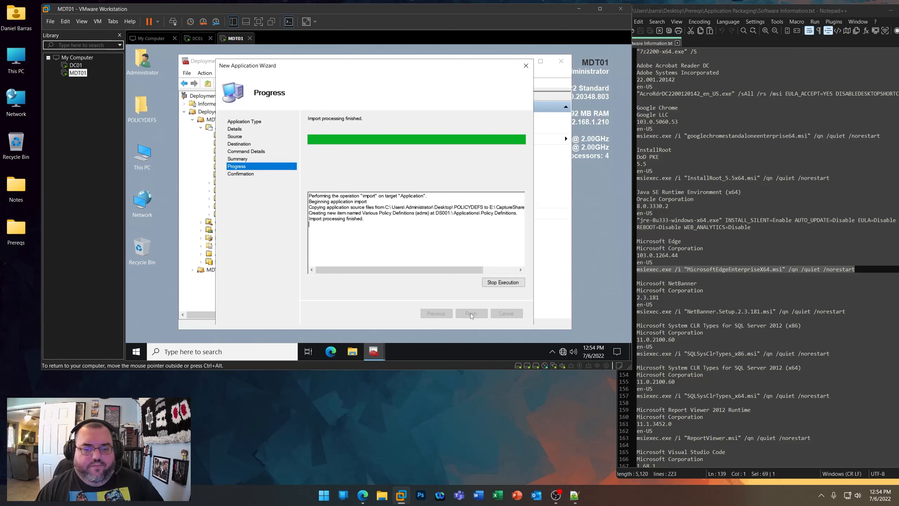
click(470, 313)
- Remove the publisher prefix so the application's name is Policy Definitions (admx), and set its short name to ADMX
right_click(340, 110)
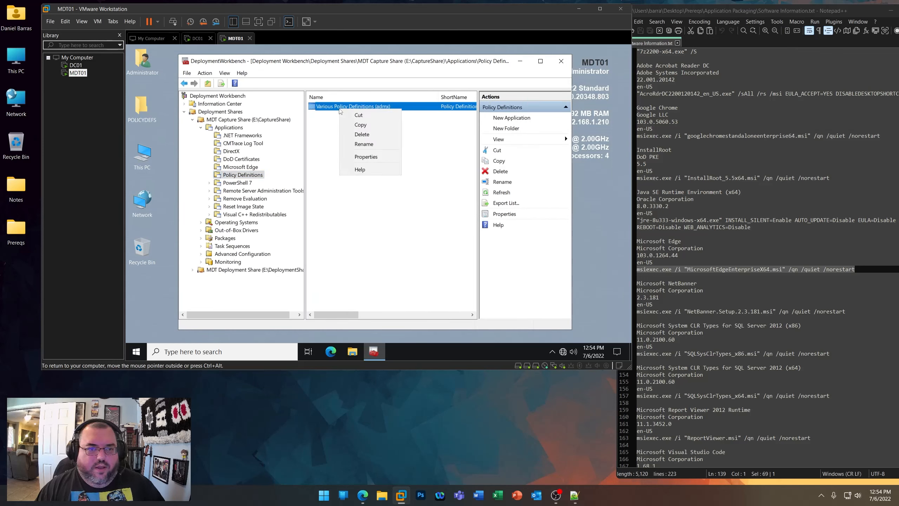
click(366, 156)
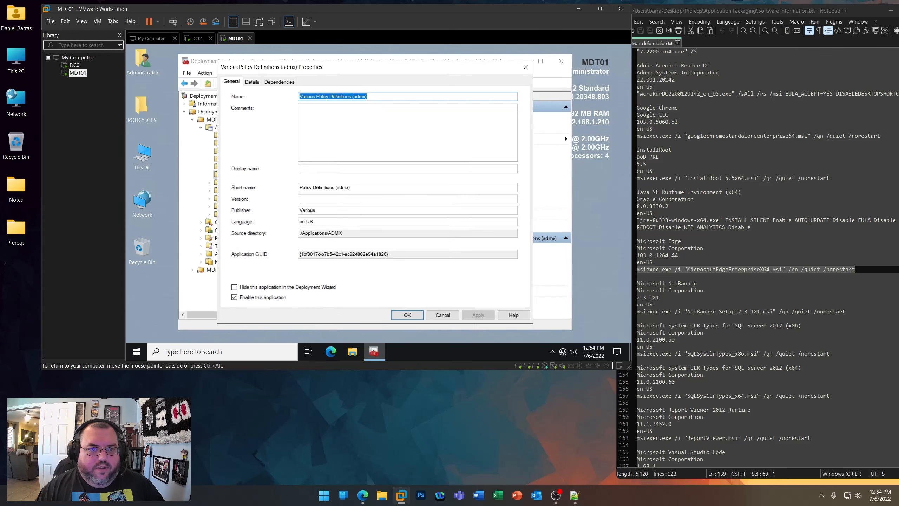
click(316, 97)
key(shift+Home)
key(Delete)
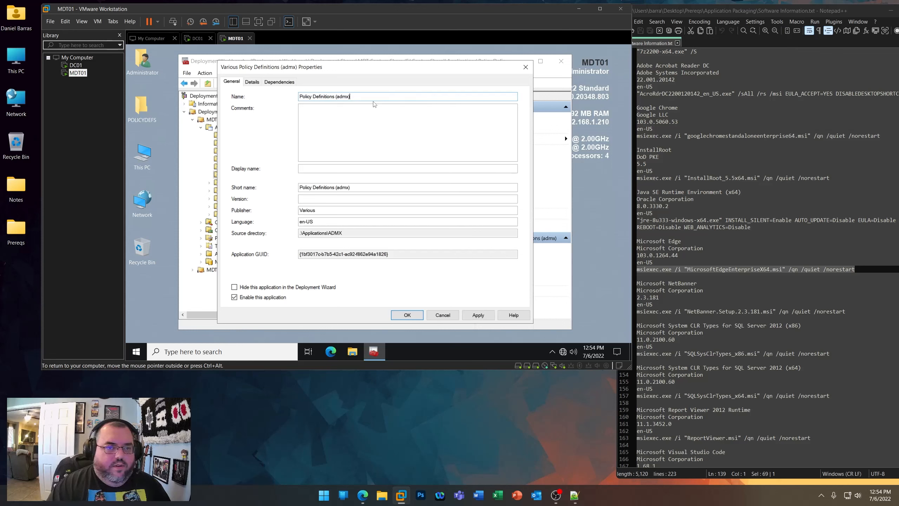
key(Tab)
key(Tab)
key(Tab)
text(AD)
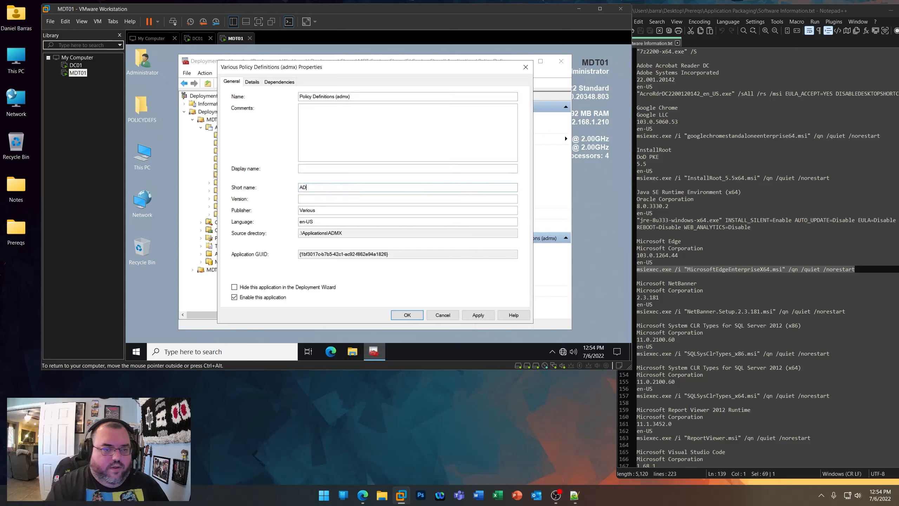
text(MX)
key(Return)
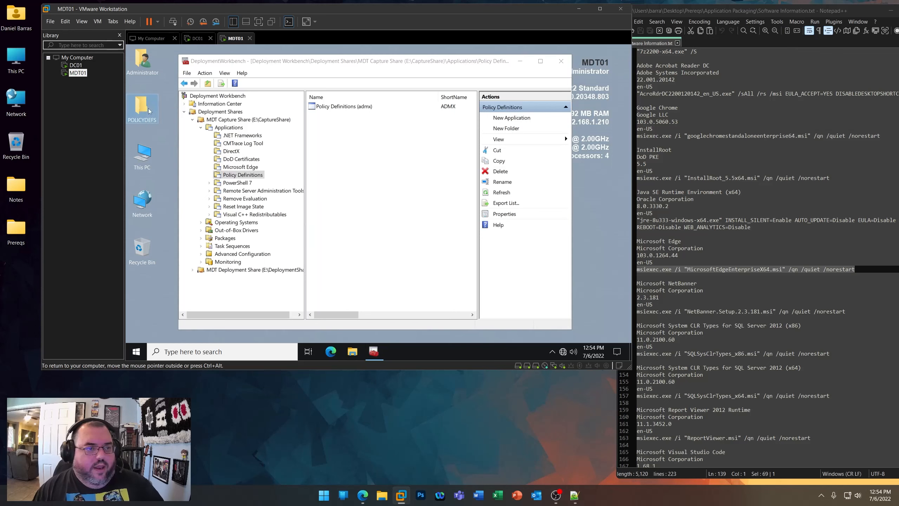
- Delete the POLICYDEFS folder from the virtual machine's desktop and empty the Recycle Bin
right_click(148, 111)
click(181, 255)
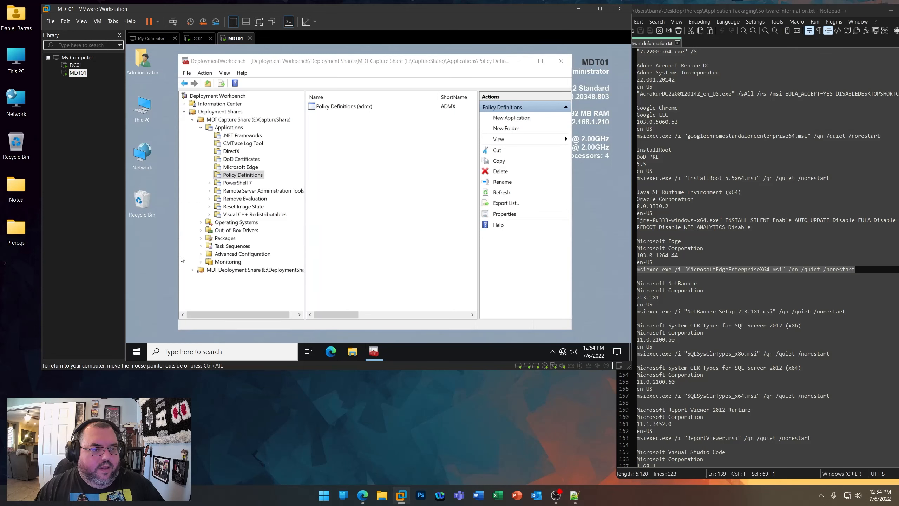
right_click(146, 206)
click(166, 216)
click(411, 229)
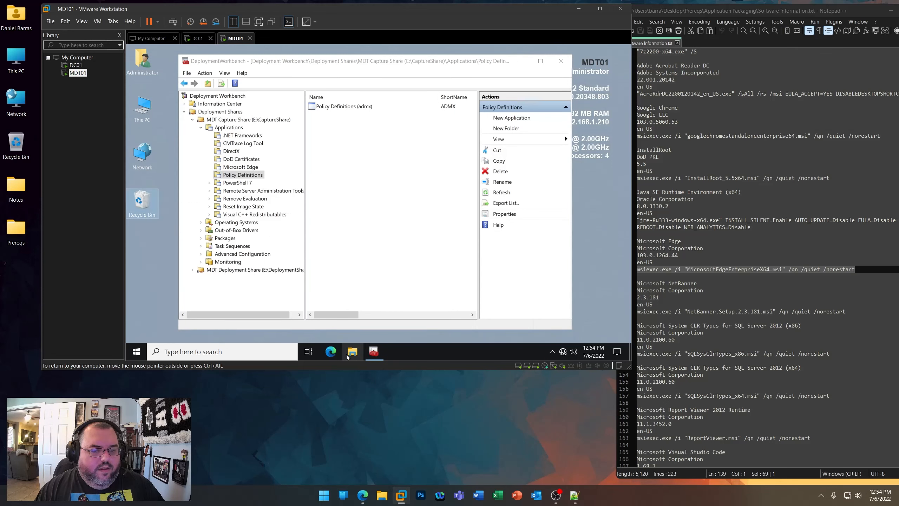
- Copy the PowerShell 7 folder from Prereqs\Capture Share\Applications on the Z: shared drive to the virtual machine's desktop
click(349, 353)
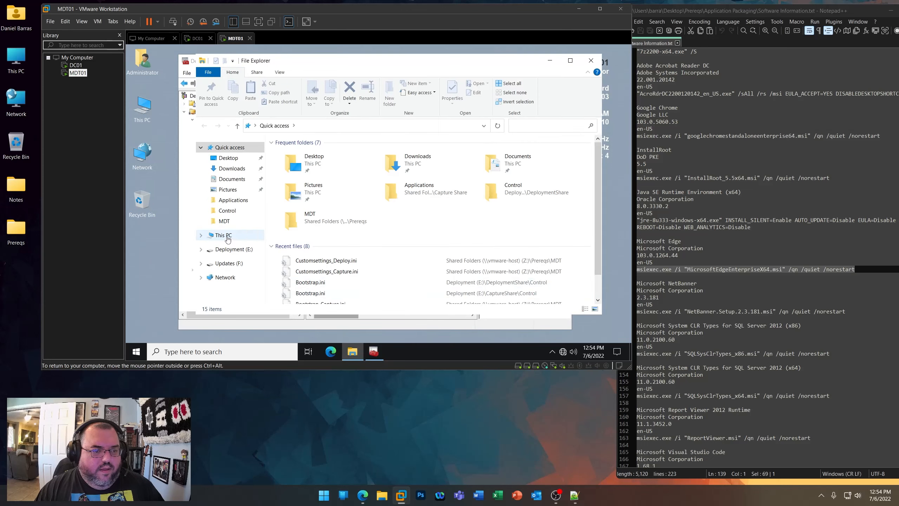
click(227, 236)
double_click(312, 288)
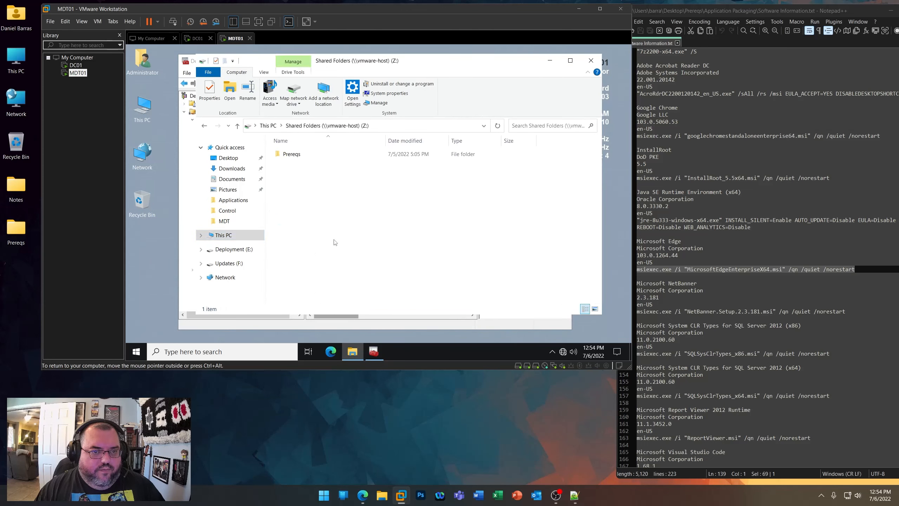
double_click(291, 155)
click(302, 174)
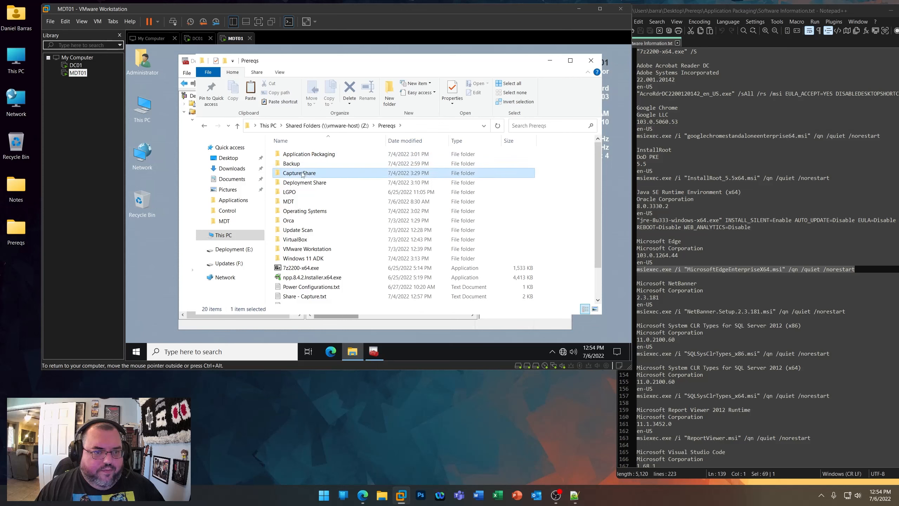
double_click(302, 173)
double_click(301, 156)
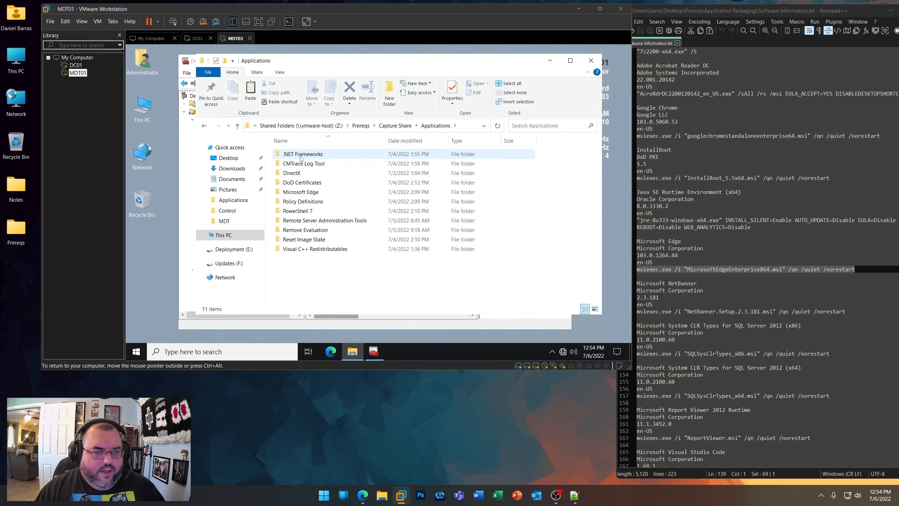
right_click(303, 211)
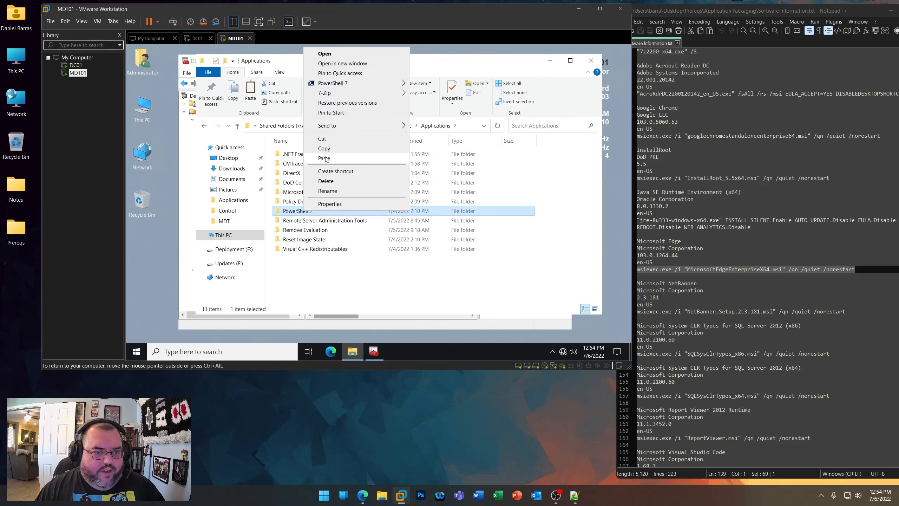
click(324, 158)
right_click(144, 261)
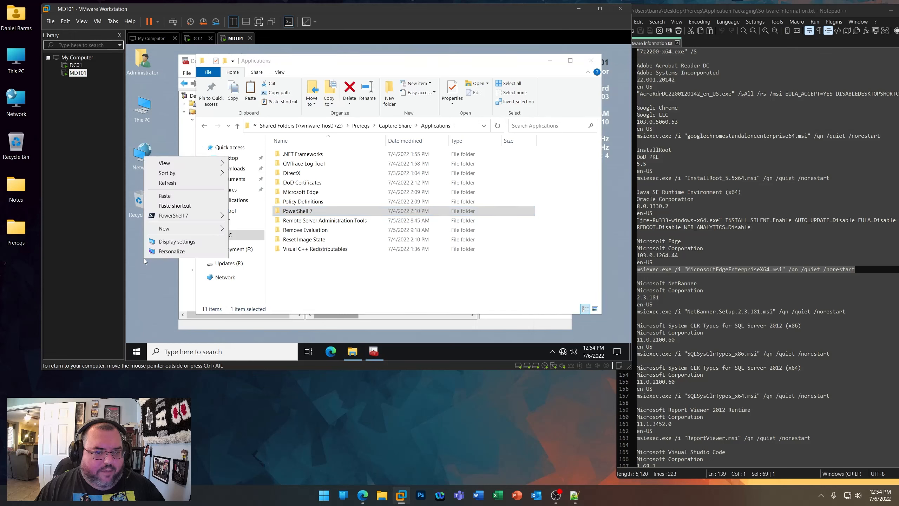
click(160, 199)
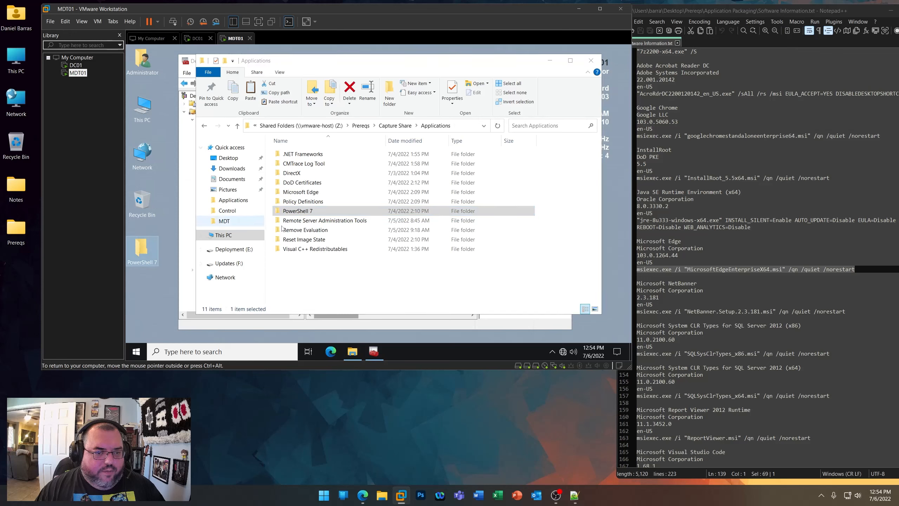
- Copy the Remote Server Administration Tools folder from the shared Applications folder to the virtual machine's desktop
right_click(322, 223)
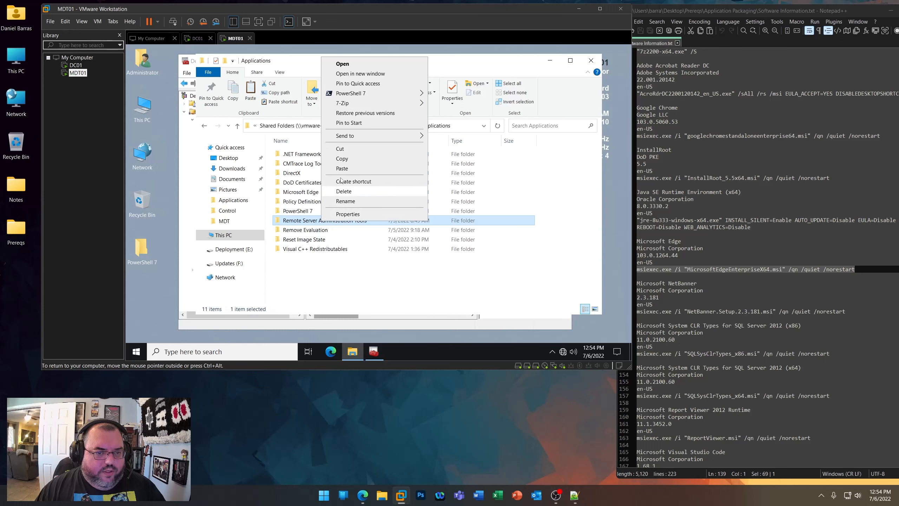
click(338, 163)
right_click(138, 297)
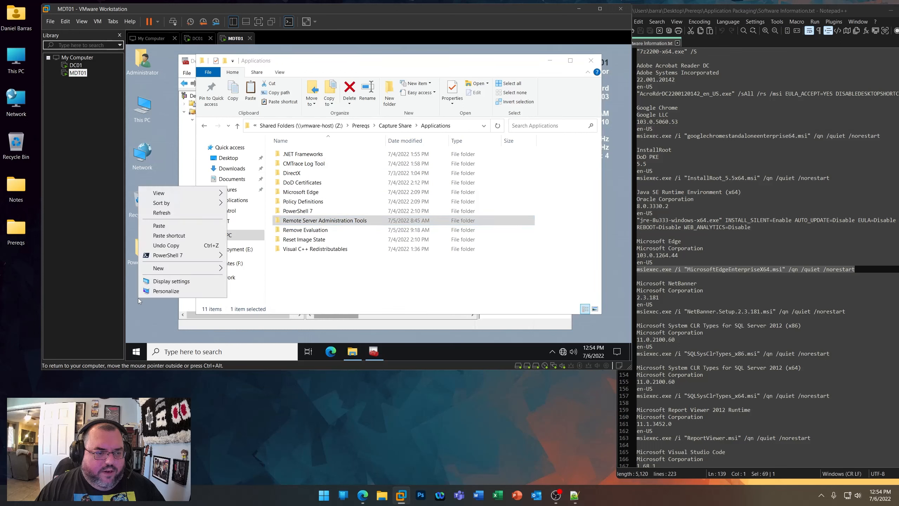
click(161, 224)
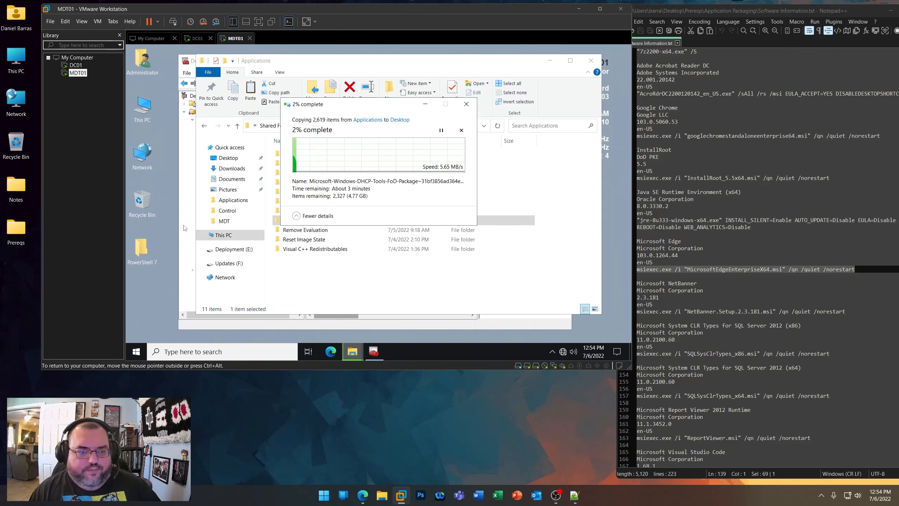
- Search Software Information.txt for powershell and highlight the whole PowerShell 7 (x64) entry for reference
click(657, 22)
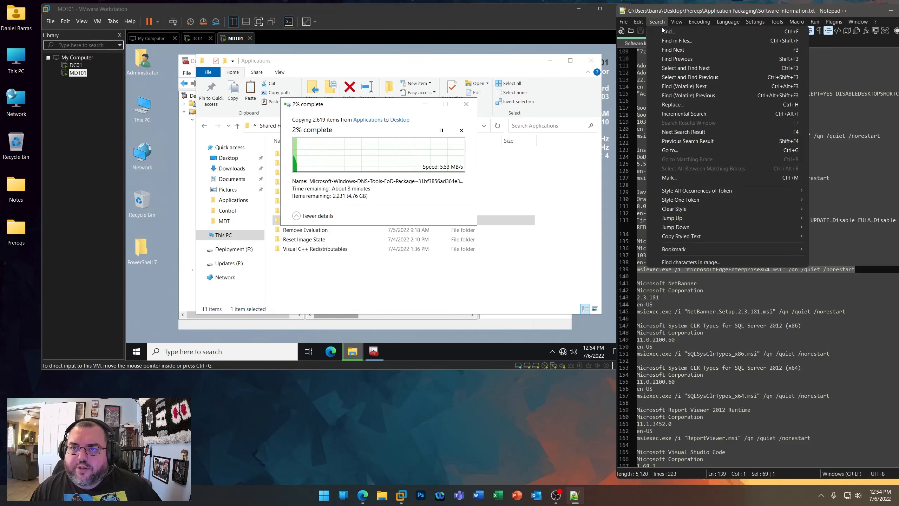
click(668, 32)
text(powershell)
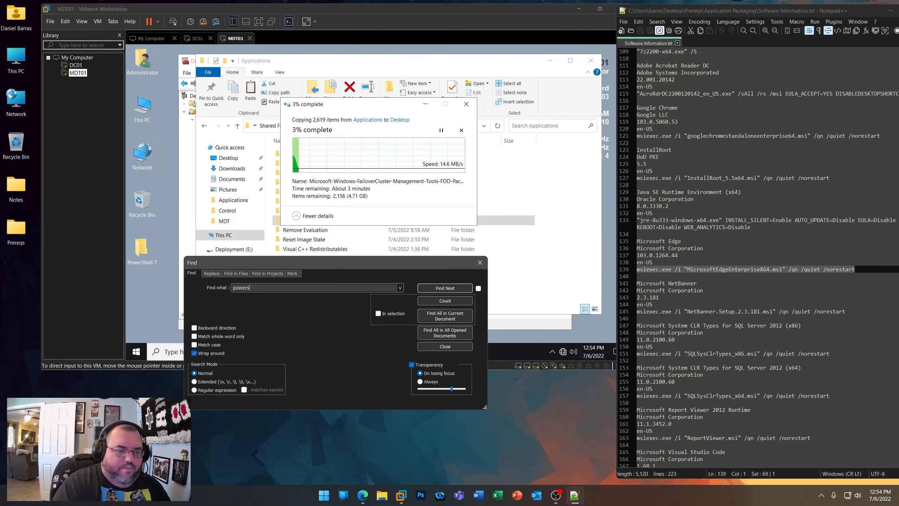
key(Return)
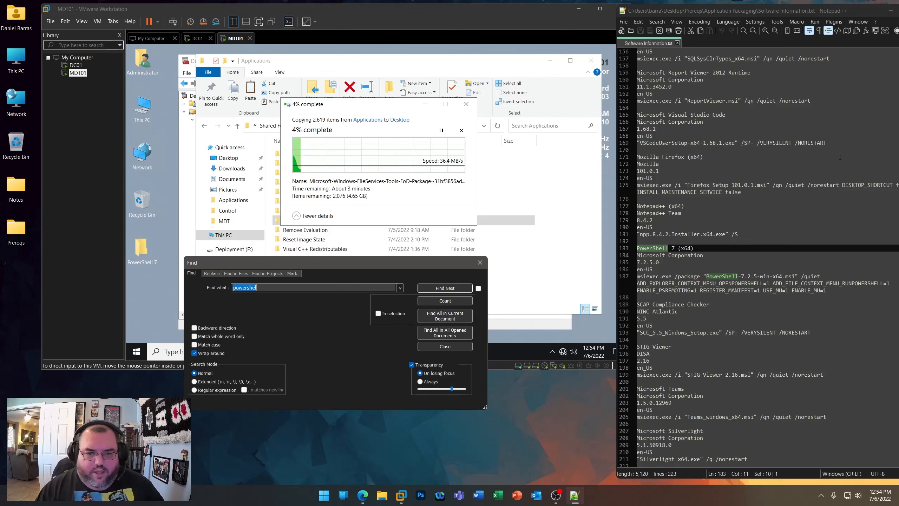
key(Escape)
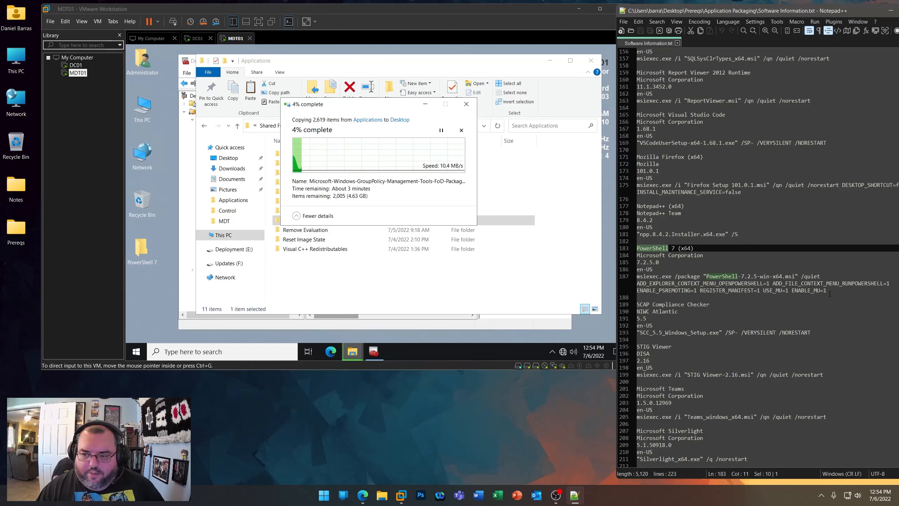
drag(827, 291, 637, 248)
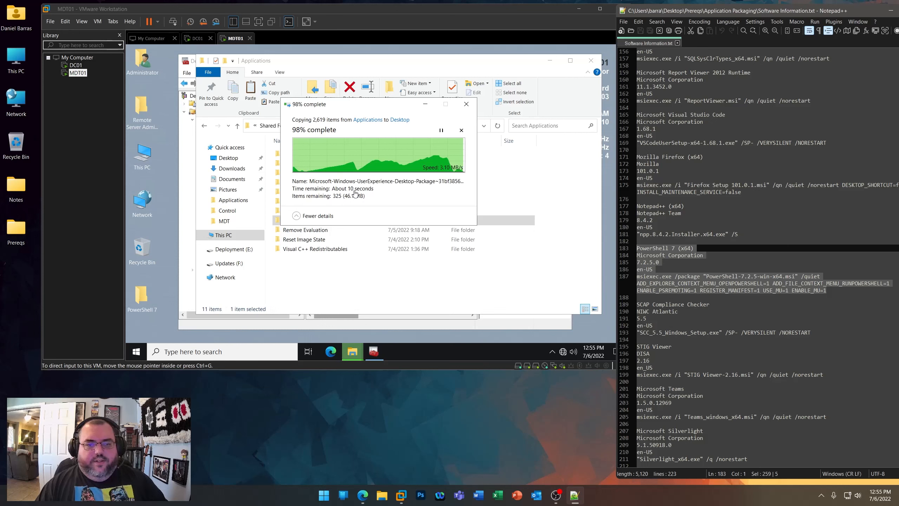
- Copy the Remove Evaluation, Reset Image State and Visual C++ Redistributables folders from the shared Applications folder to the virtual machine's desktop
click(369, 284)
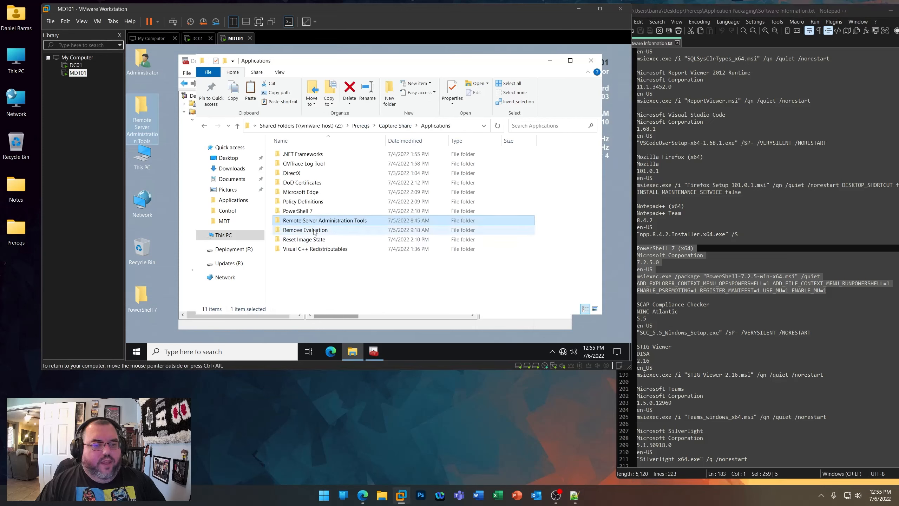
click(313, 230)
shift+click(311, 248)
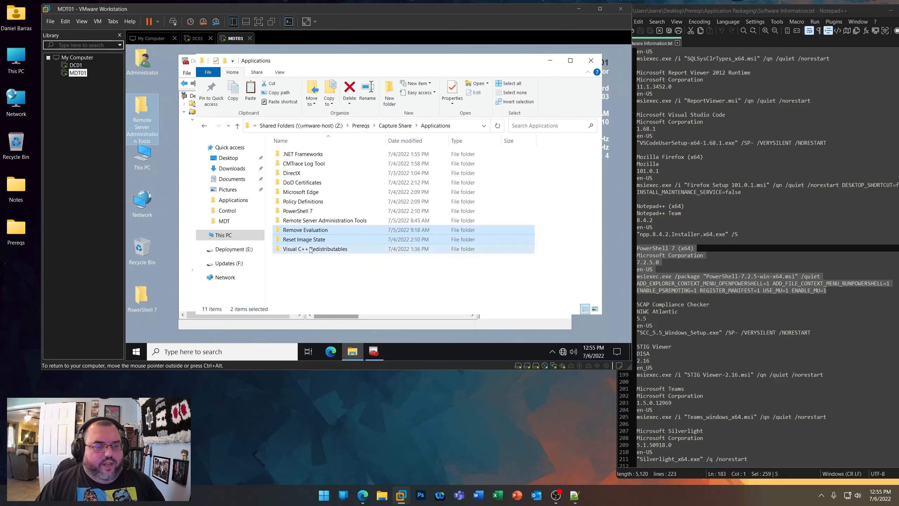
right_click(311, 249)
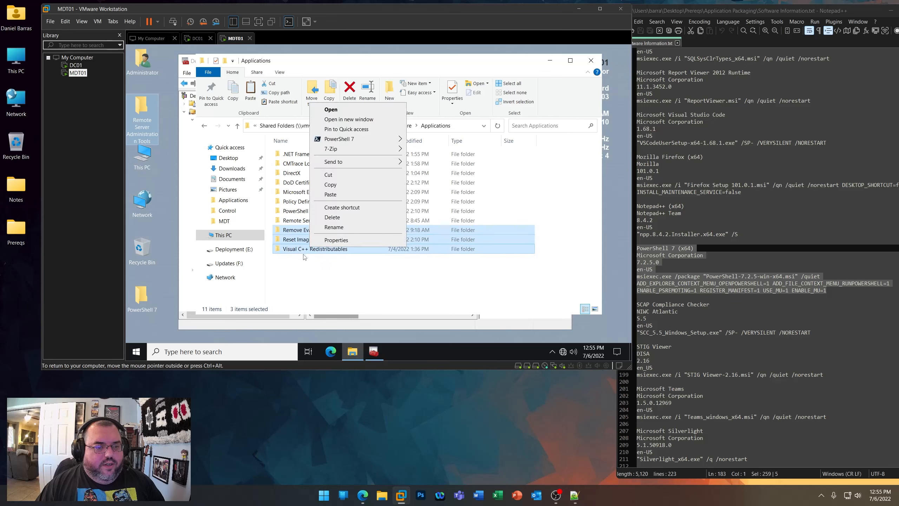
click(330, 184)
drag(299, 62, 437, 66)
drag(253, 65, 374, 64)
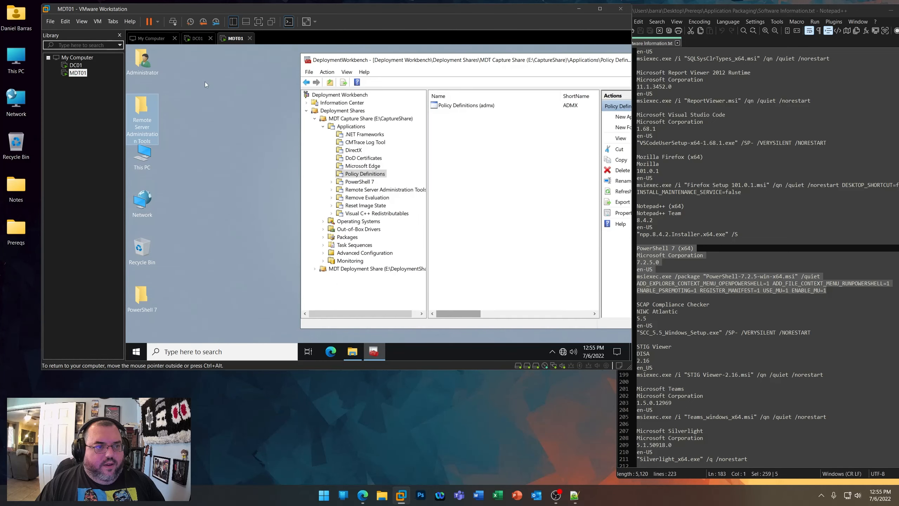
right_click(165, 73)
click(188, 112)
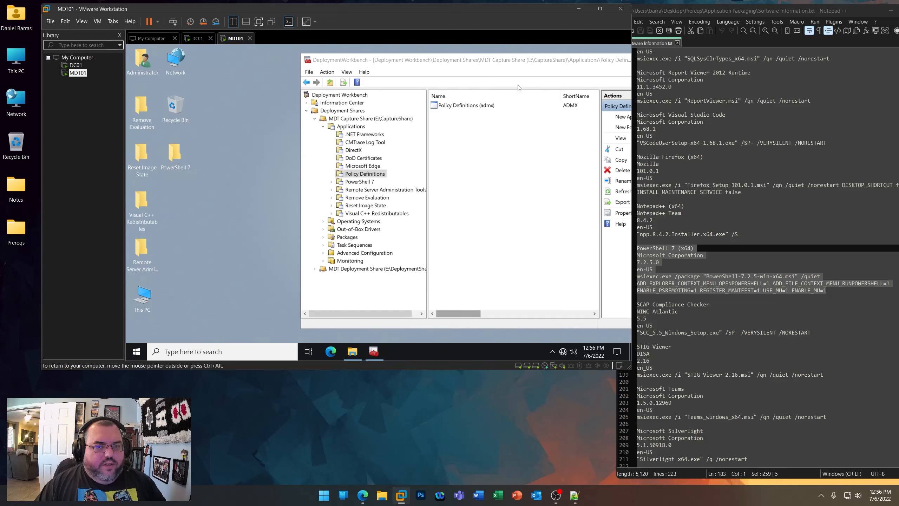
- Minimize the shared Applications folder window and place Deployment Workbench beside the copied desktop folders so both are accessible
drag(539, 61, 395, 58)
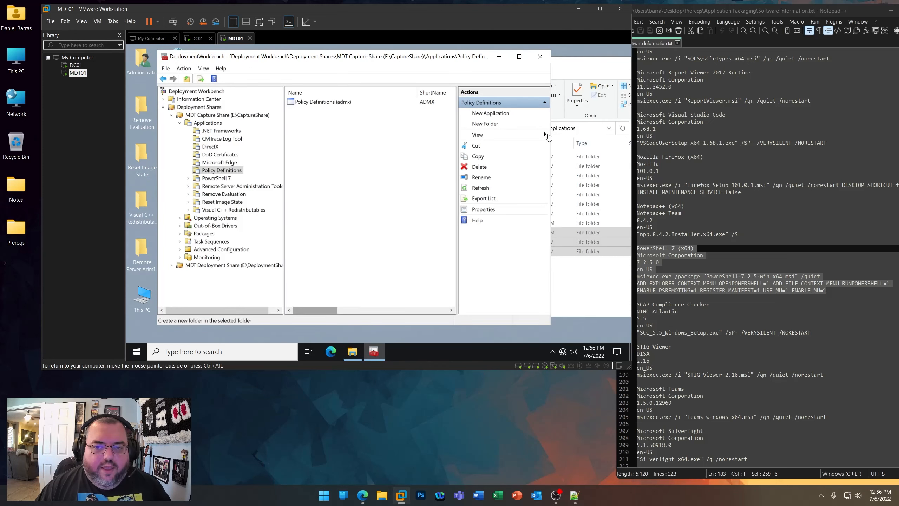
click(584, 70)
drag(583, 70, 439, 70)
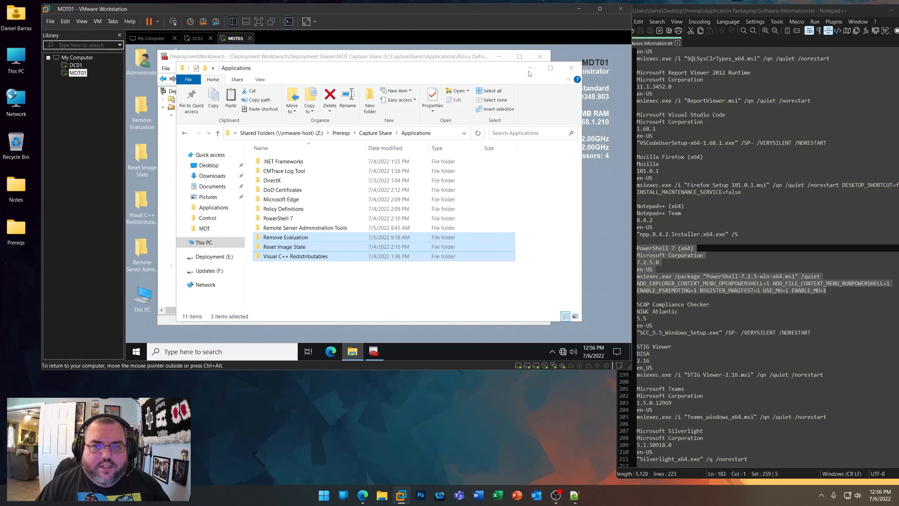
click(529, 68)
drag(320, 58, 374, 56)
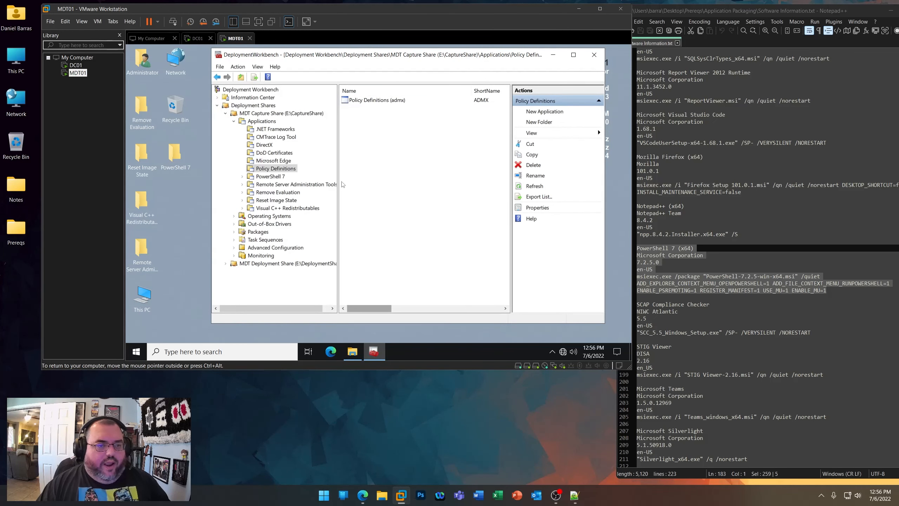
click(191, 220)
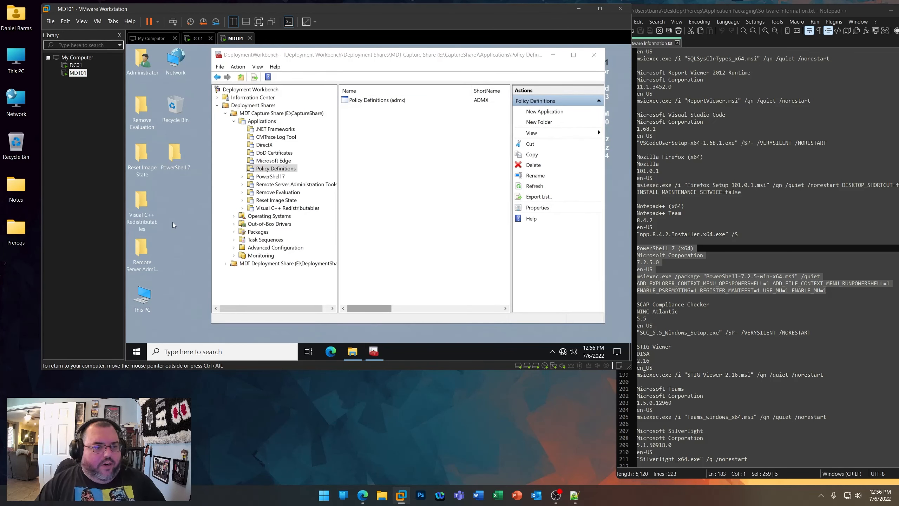
- Copy the msiexec install command line from Powershell 7.txt in the desktop's PowerShell 7\POWERSHELL7 folder, and close the file and folder
double_click(180, 161)
double_click(292, 173)
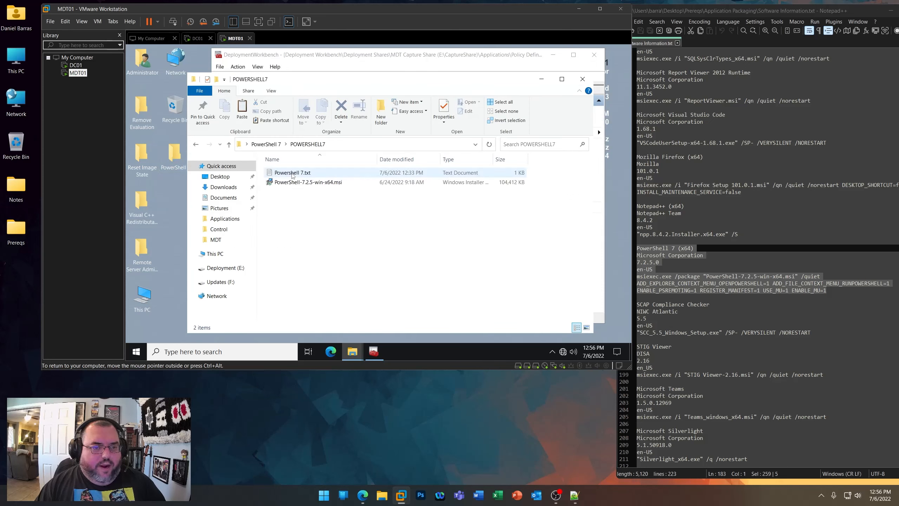
double_click(294, 173)
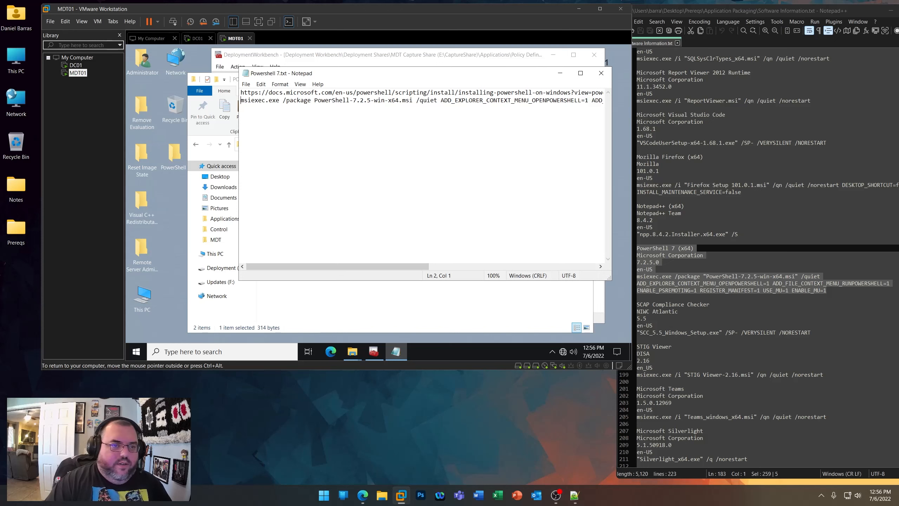
key(shift+End)
key(ctrl+c)
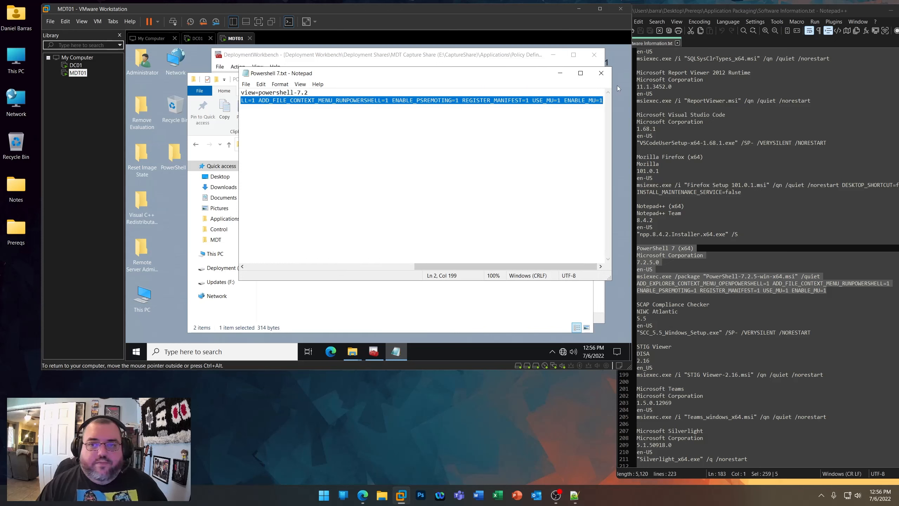
click(601, 74)
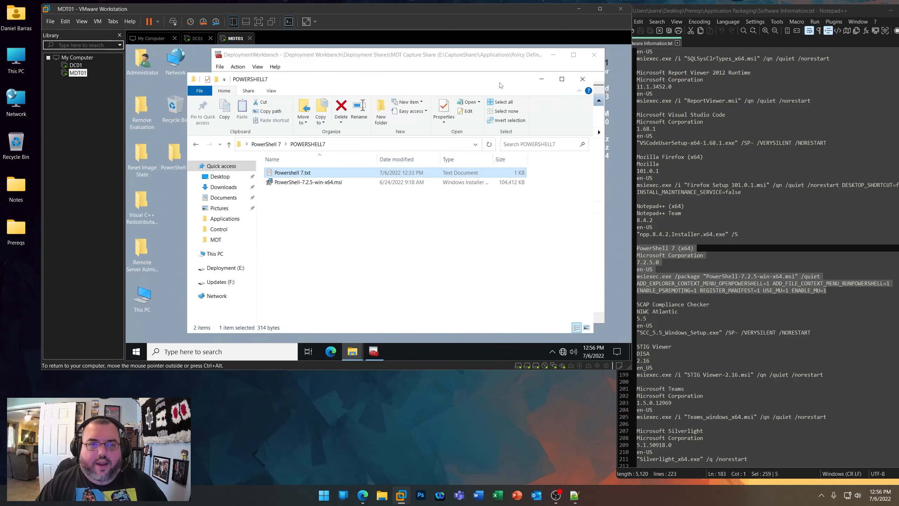
click(574, 82)
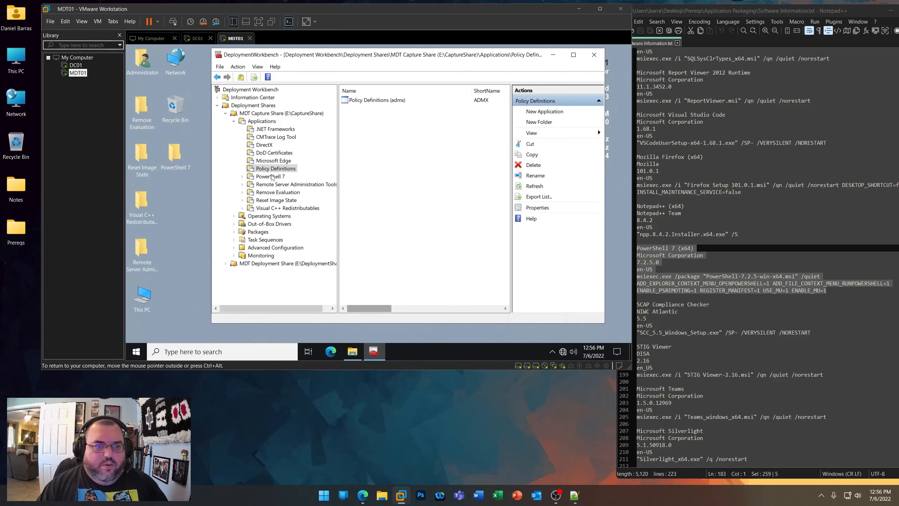
- Start a new application with source files in the PowerShell 7 folder: publisher Microsoft Corporation, name PowerShell 7 (x64), version 7.2.5.0, language en-US
right_click(271, 176)
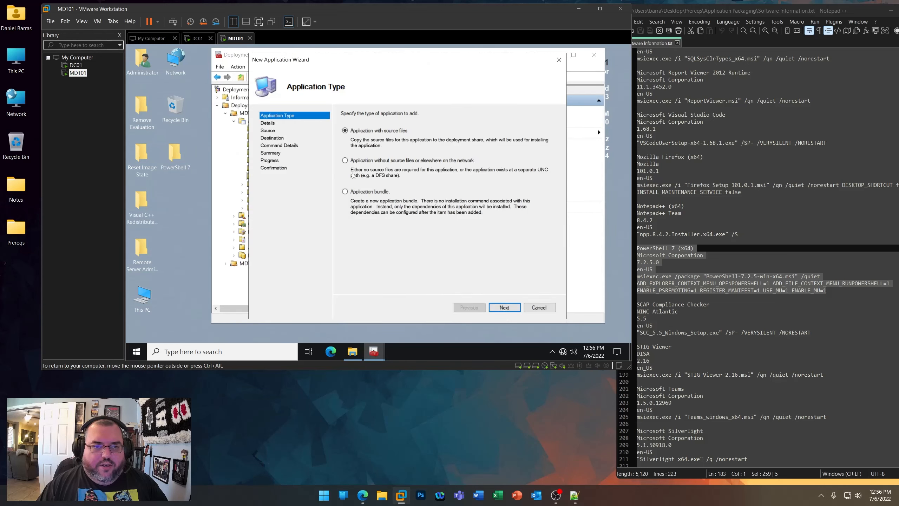
click(511, 307)
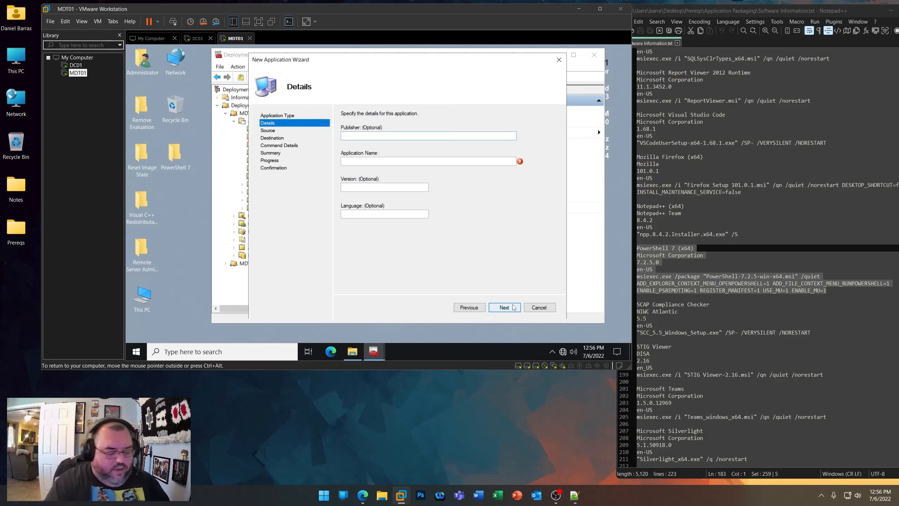
text(Microsoft Corp)
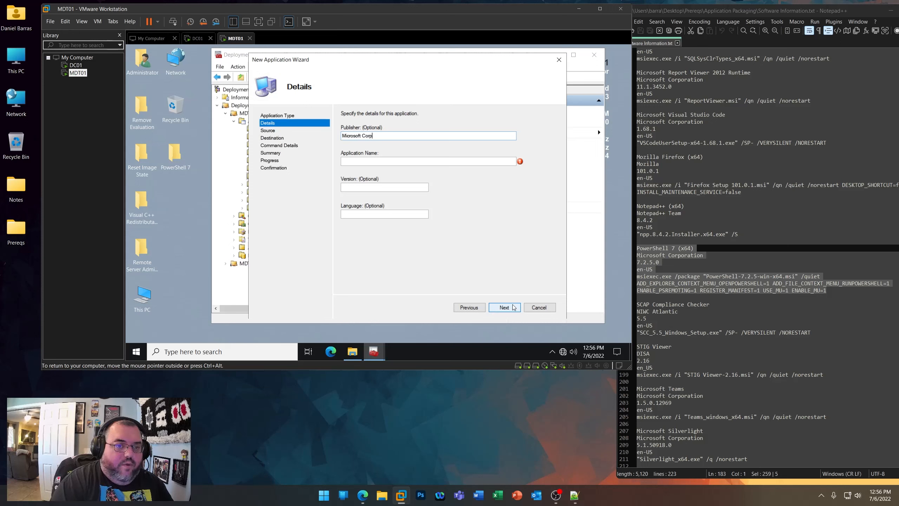
text(orationPOwer)
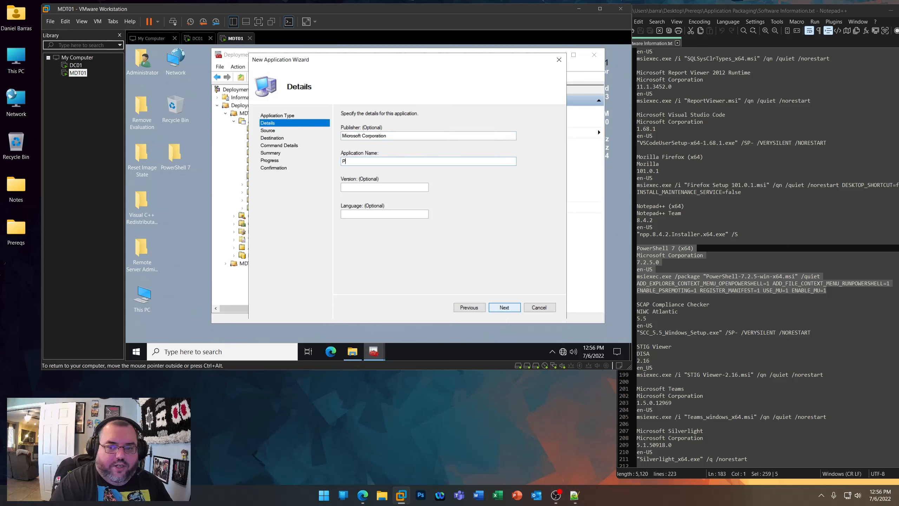
key(BackSpace)
key(BackSpace)
key(BackSpace)
text(ower)
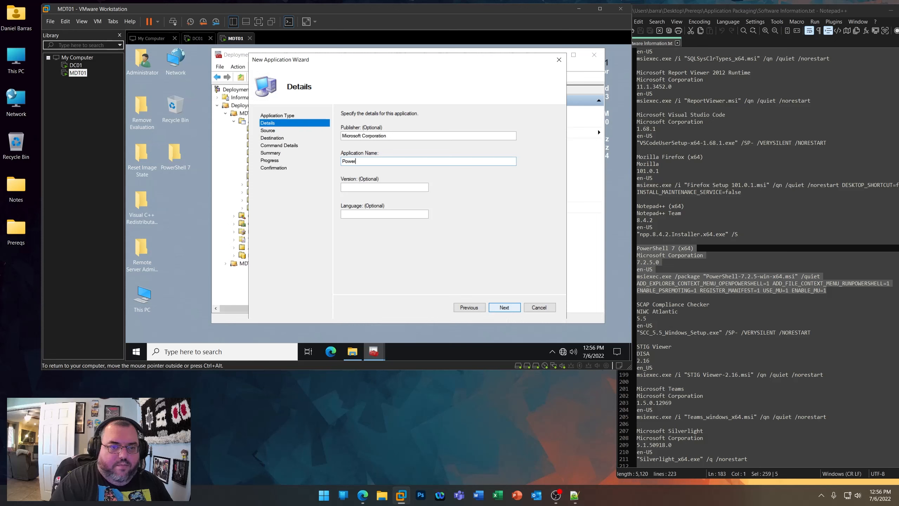
text(Shell 7 (x6)
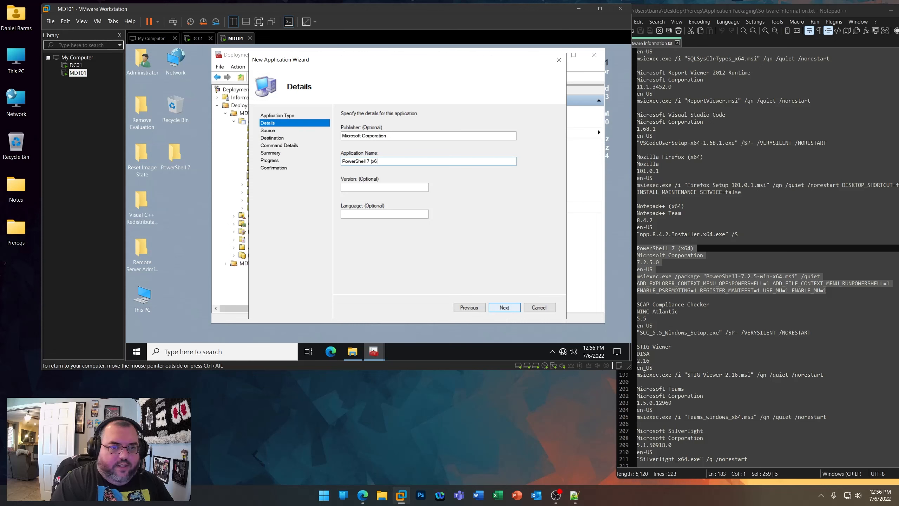
text(7)
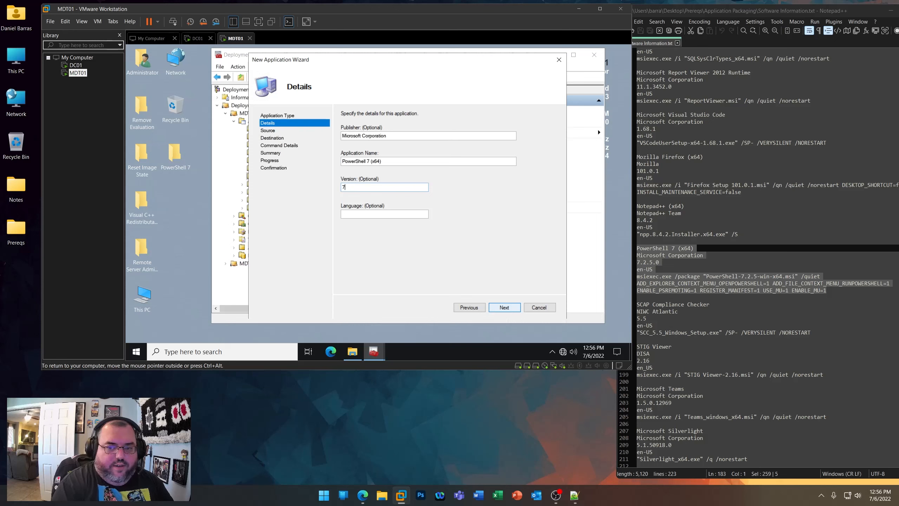
text(.2.5.0)
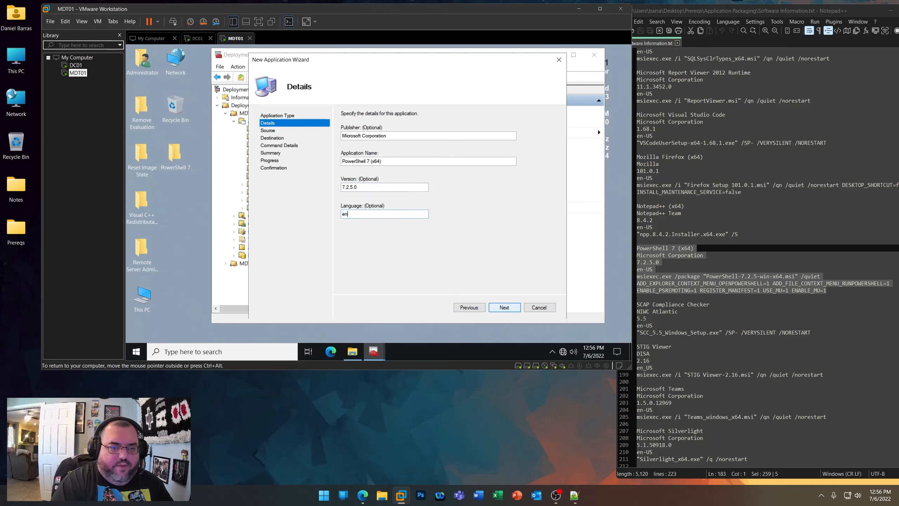
text(en-US)
click(512, 305)
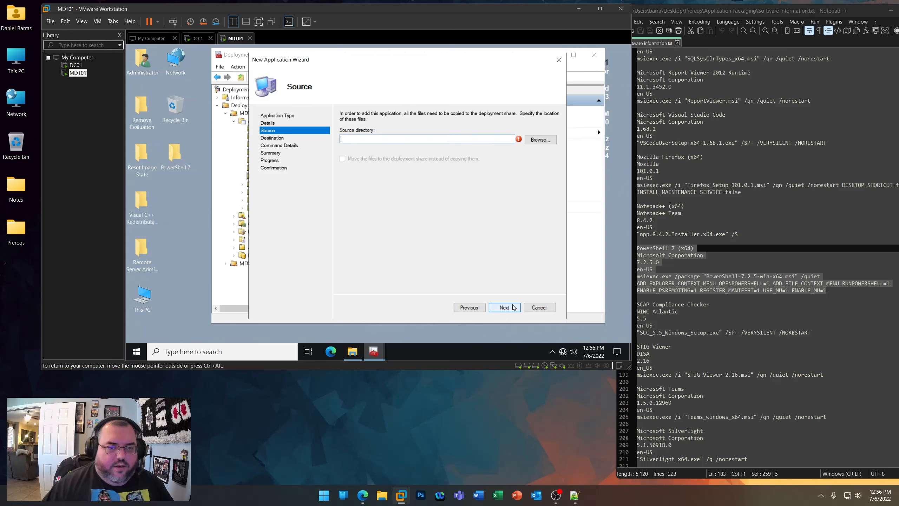
- Set the source directory to the desktop's PowerShell 7\POWERSHELL7 folder and name the destination directory POWERSHELL7
click(548, 142)
scroll(407, 200, down, 2)
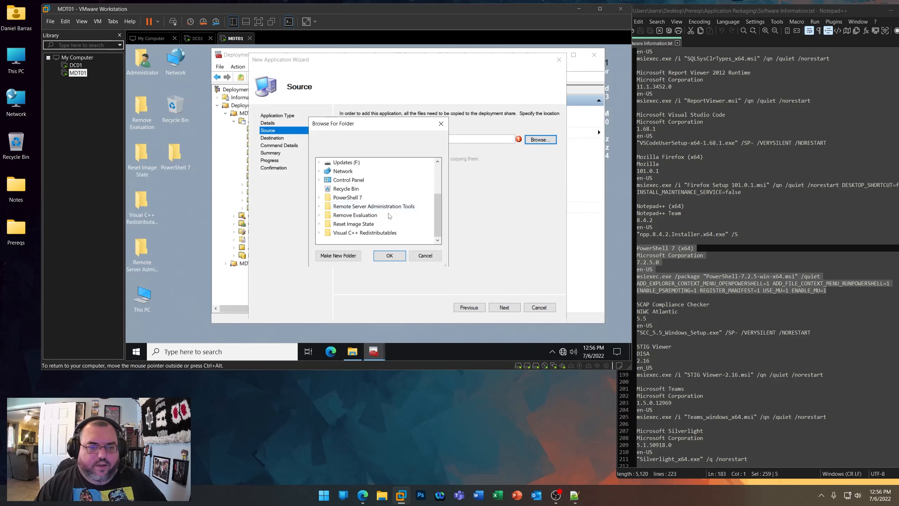
click(319, 197)
click(357, 206)
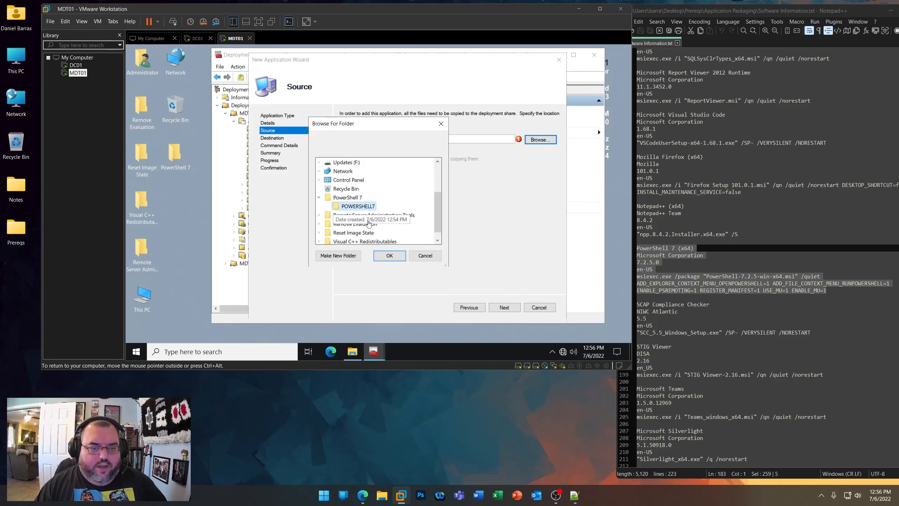
click(389, 255)
click(502, 308)
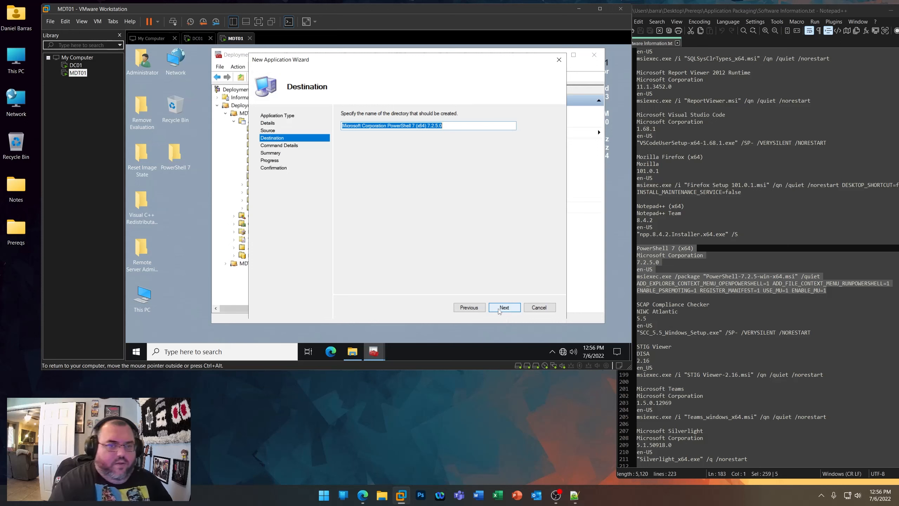
text(POWERSHELL)
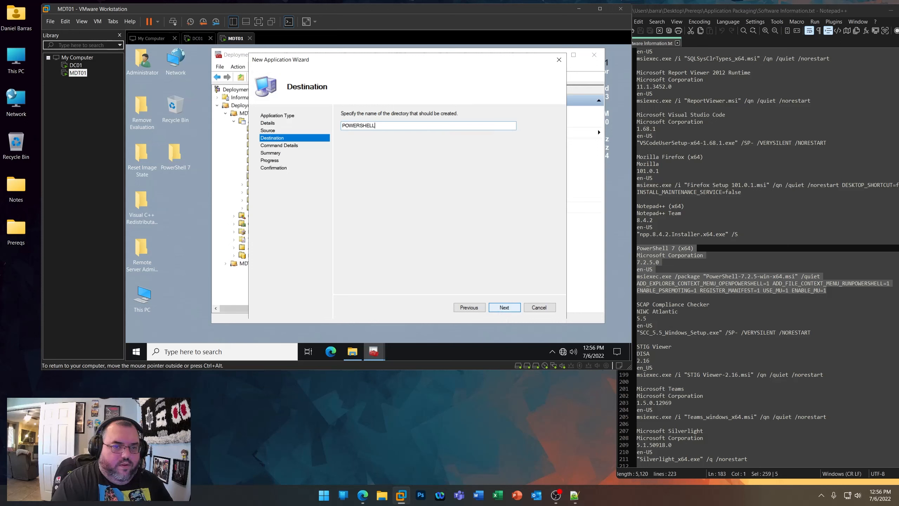
text(7)
click(499, 310)
- Paste the copied msiexec install command as the application's quiet install command line and complete the import
key(ctrl+v)
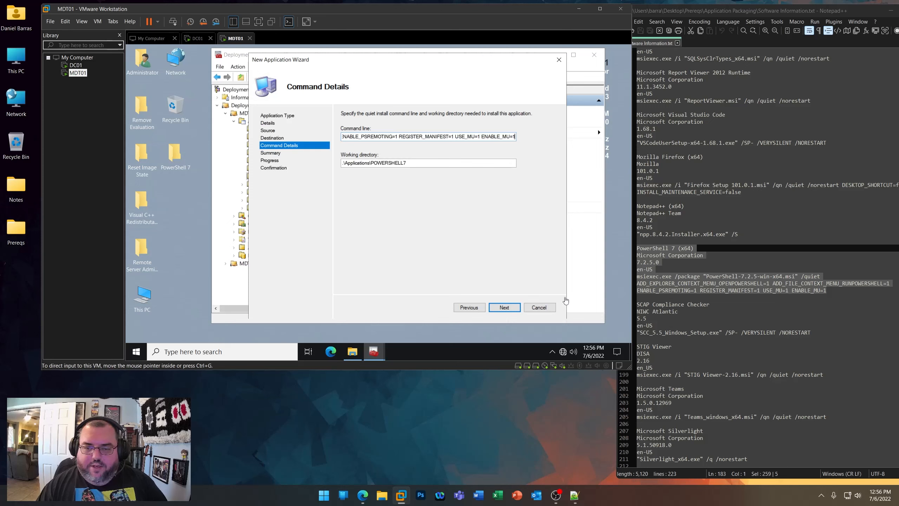
click(502, 308)
click(503, 308)
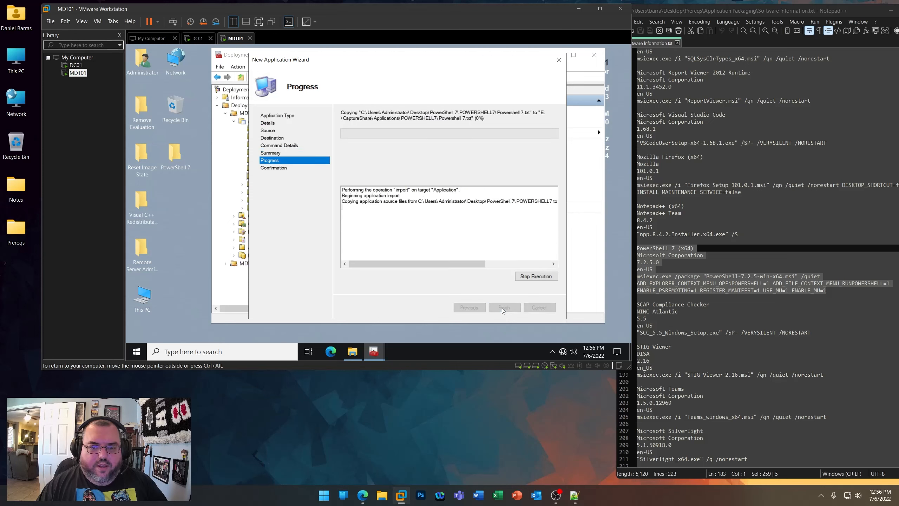
click(503, 308)
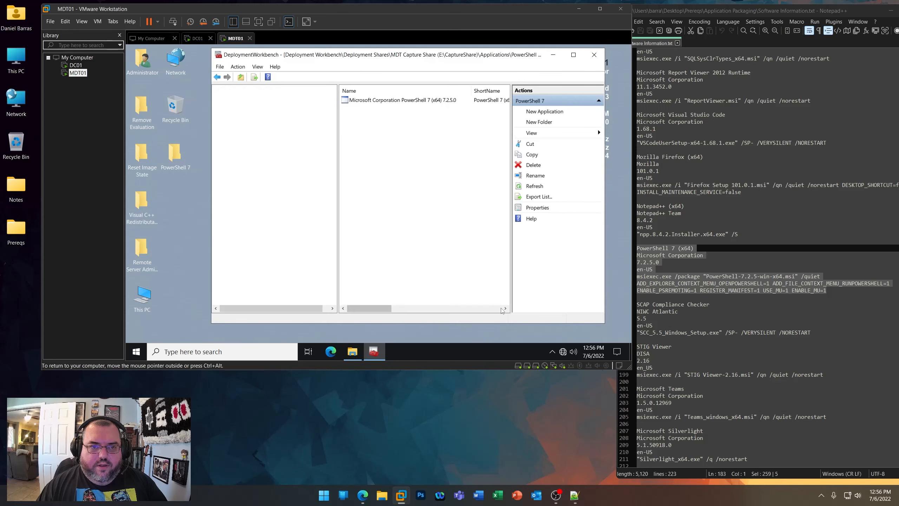
- In the imported PowerShell application's properties, set the name to PowerShell 7 (x64) and the short name to POWERSHELL7
right_click(398, 100)
click(424, 149)
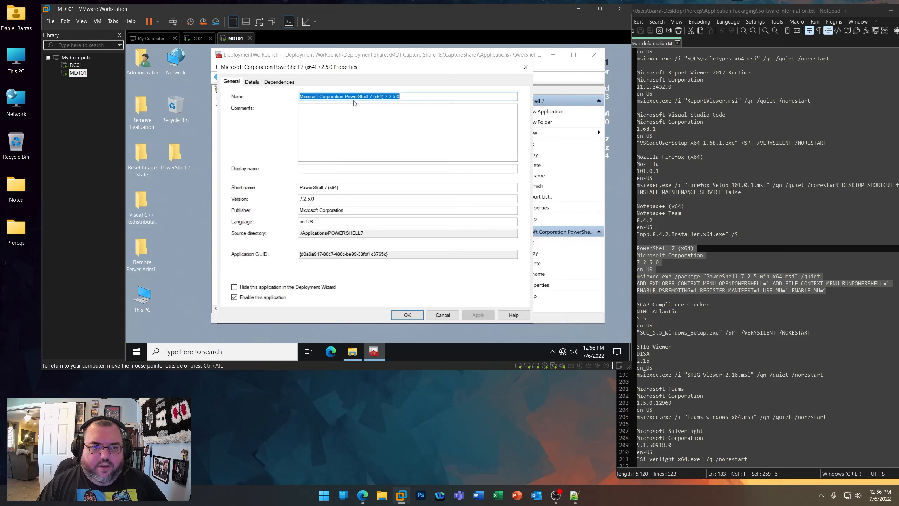
key(Home)
key(ctrl+shift+Right)
key(ctrl+shift+Right)
key(BackSpace)
key(End)
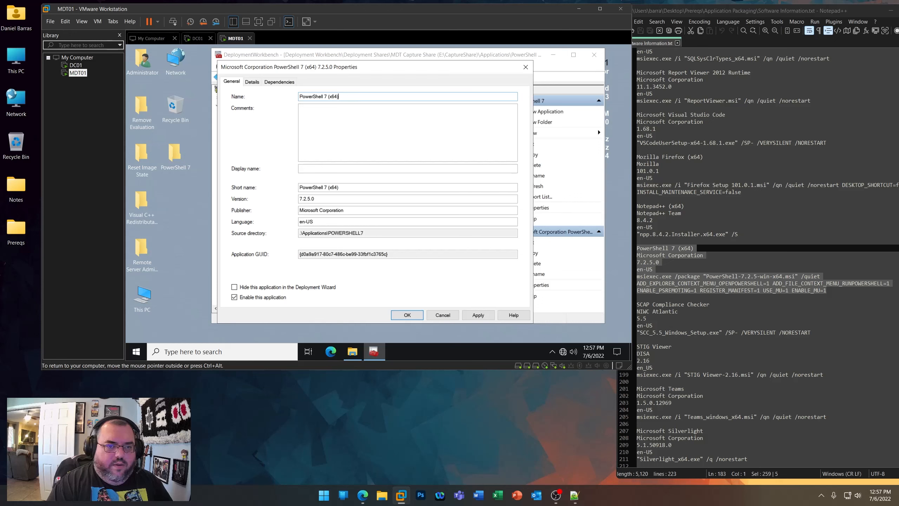
key(Tab)
key(Tab)
key(Tab)
text(P)
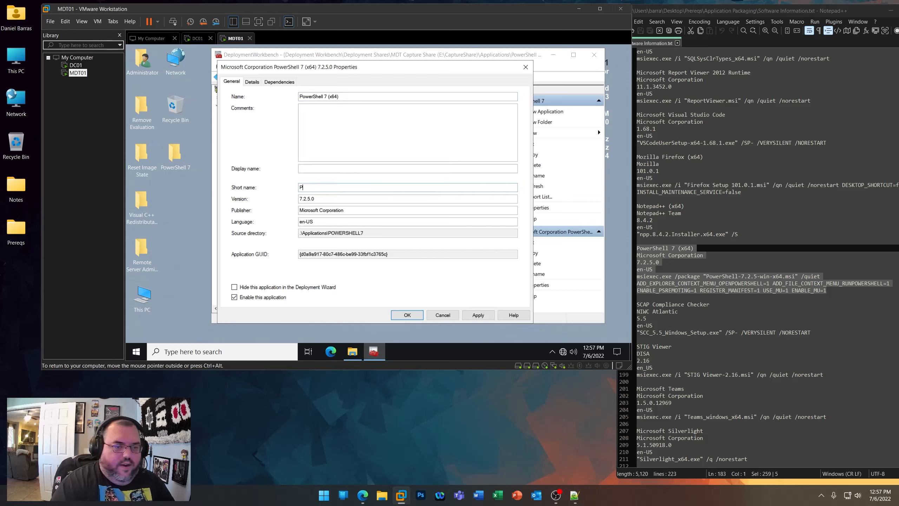
text(OWERSHELL7)
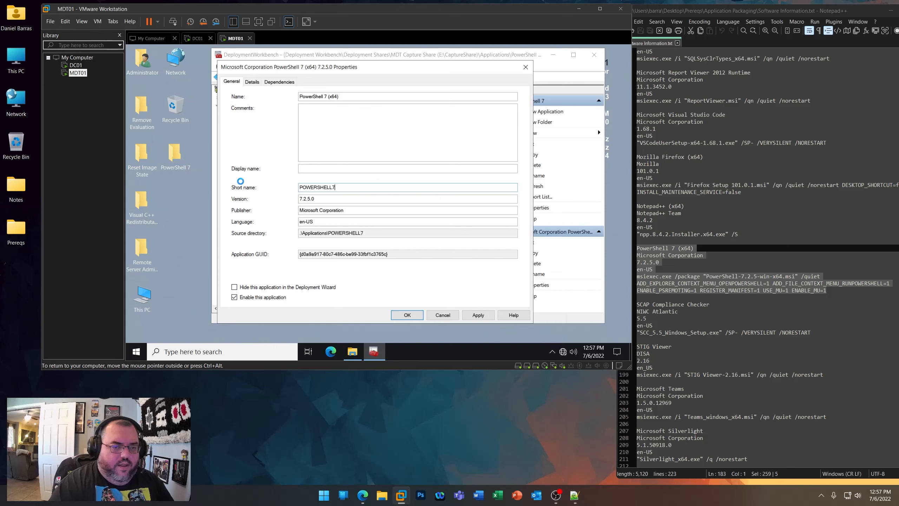
key(Return)
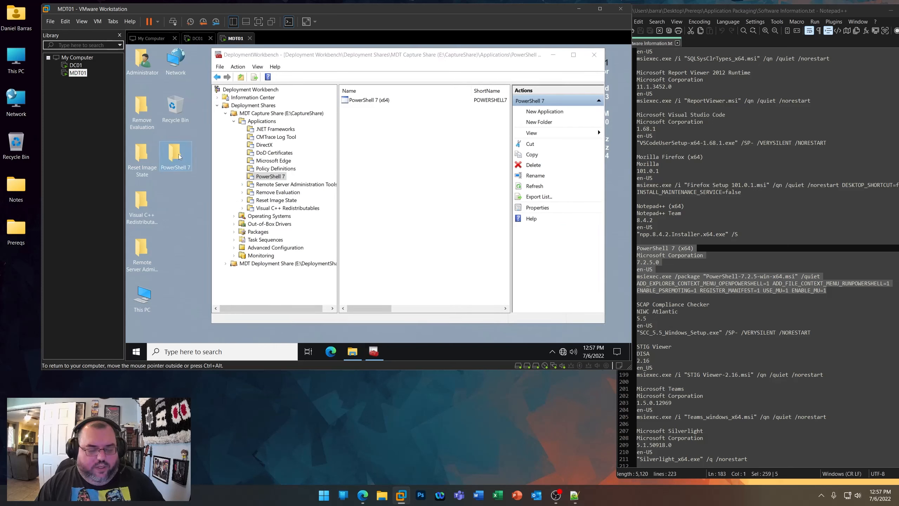
- Examine notes.txt and the RSAT subfolder's contents in the desktop's Remote Server Administration Tools folder, and close the window
click(271, 186)
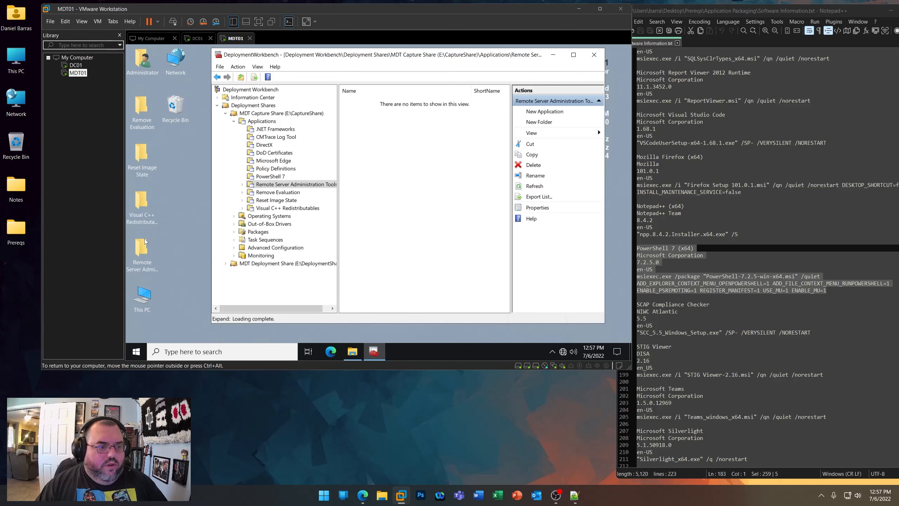
double_click(144, 243)
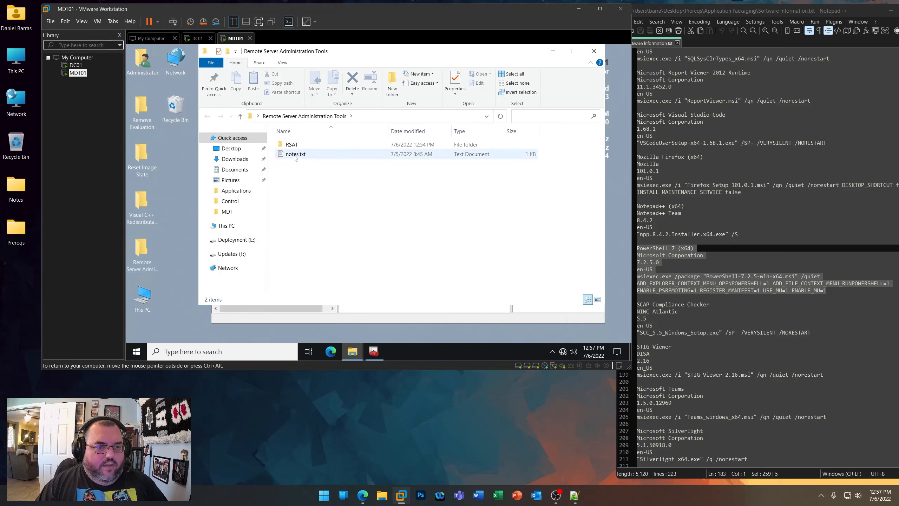
double_click(295, 154)
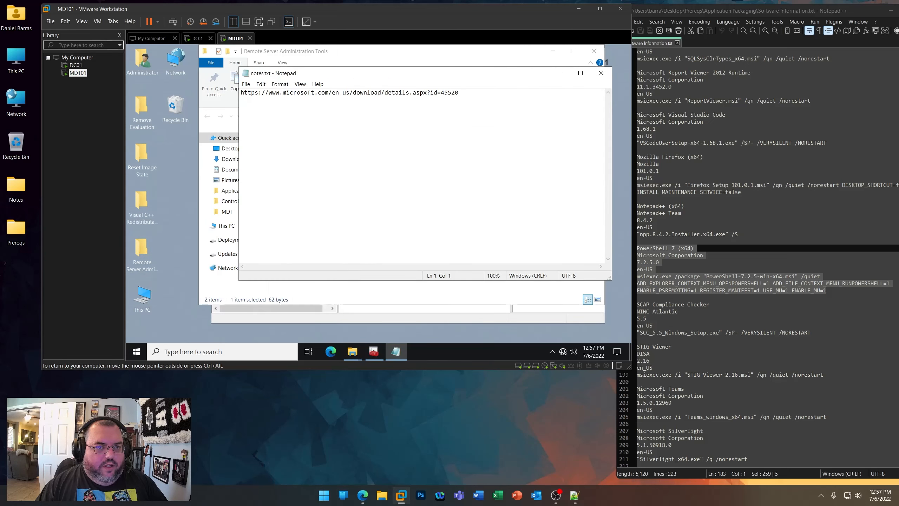
click(601, 73)
double_click(296, 144)
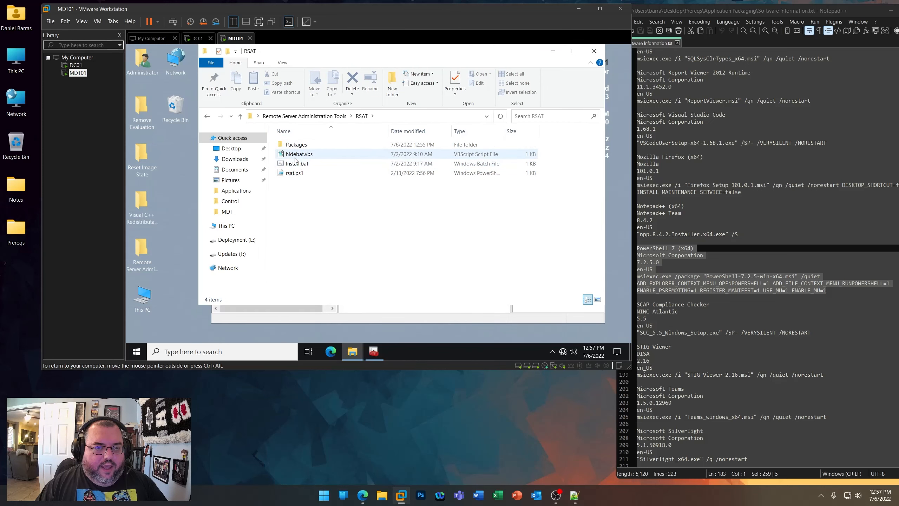
click(593, 52)
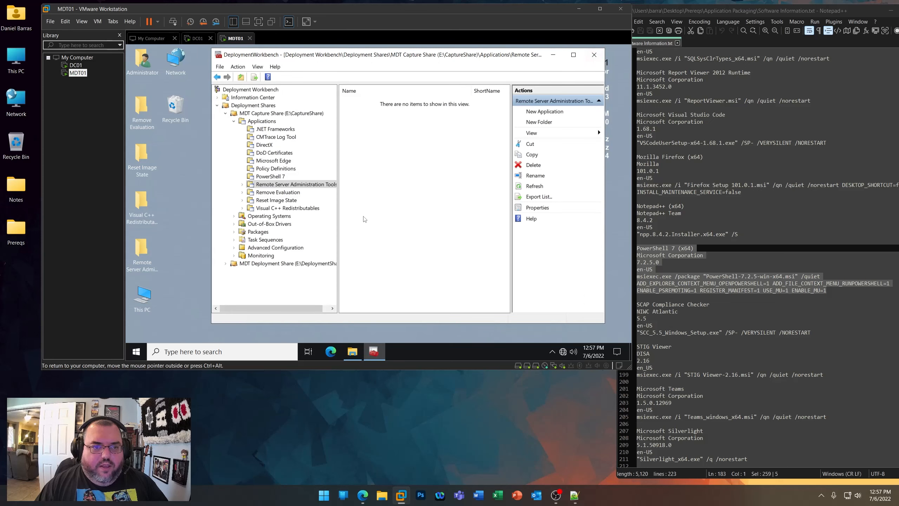
- Start a new application with source files in the Remote Server Administration Tools folder: publisher Microsoft Corporation, name Remote Server Administration Tools, language en-US
right_click(289, 184)
click(301, 188)
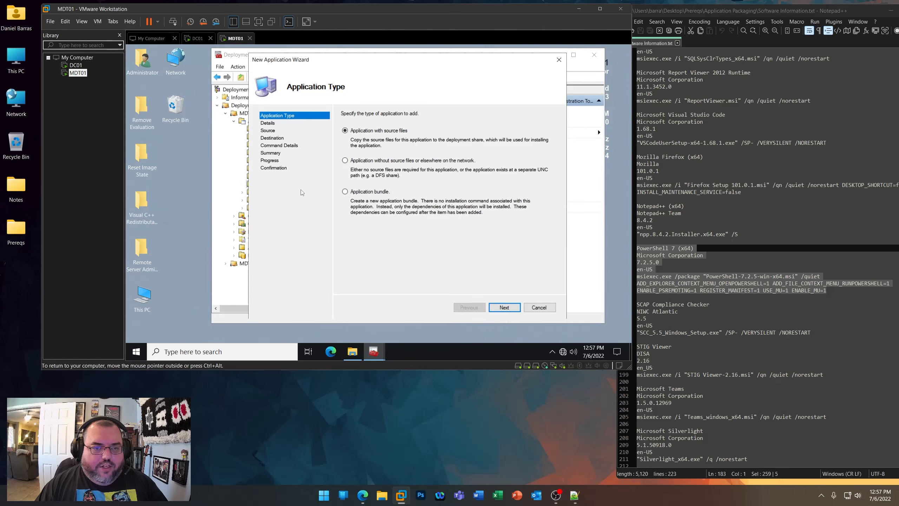
click(505, 307)
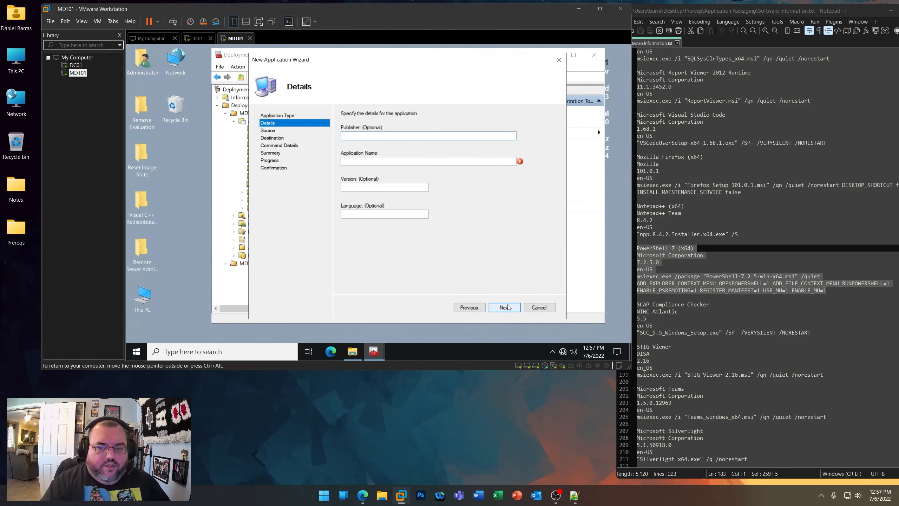
text(Microso)
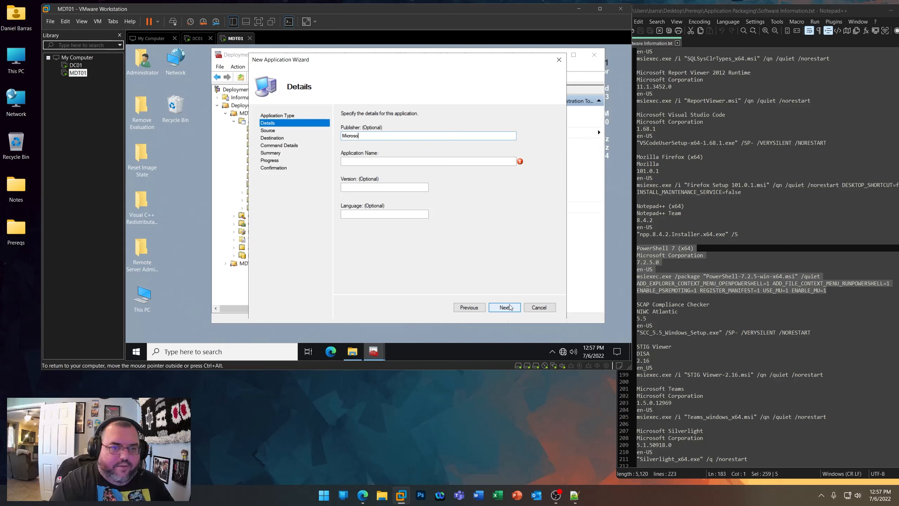
text(ft Corpora)
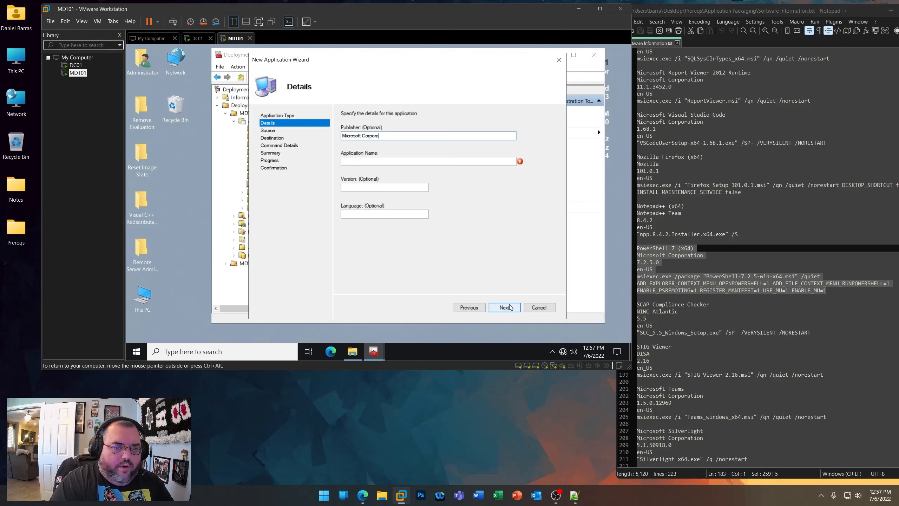
text(tionRemo)
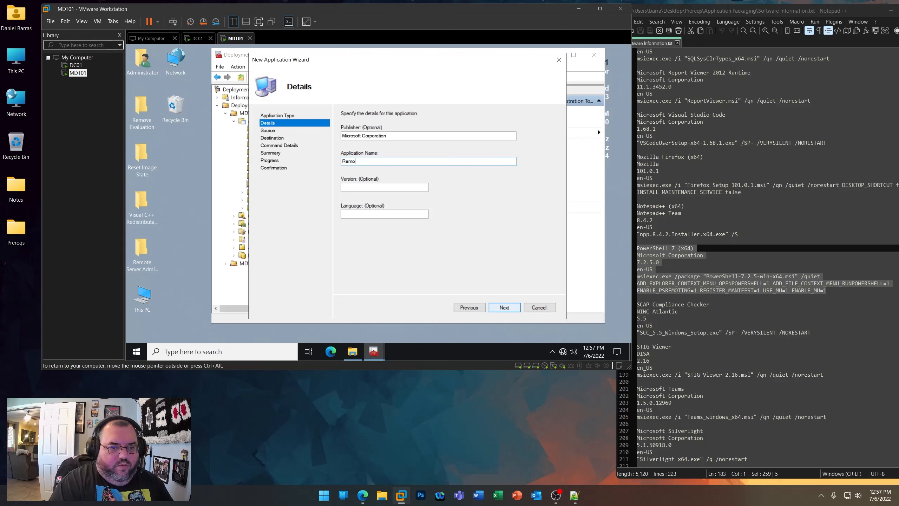
text(te Server Admini)
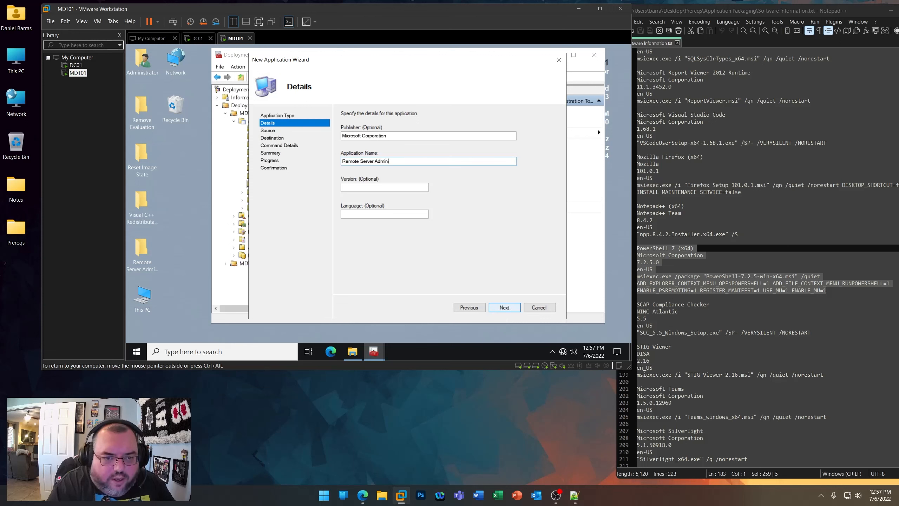
text(ntrat)
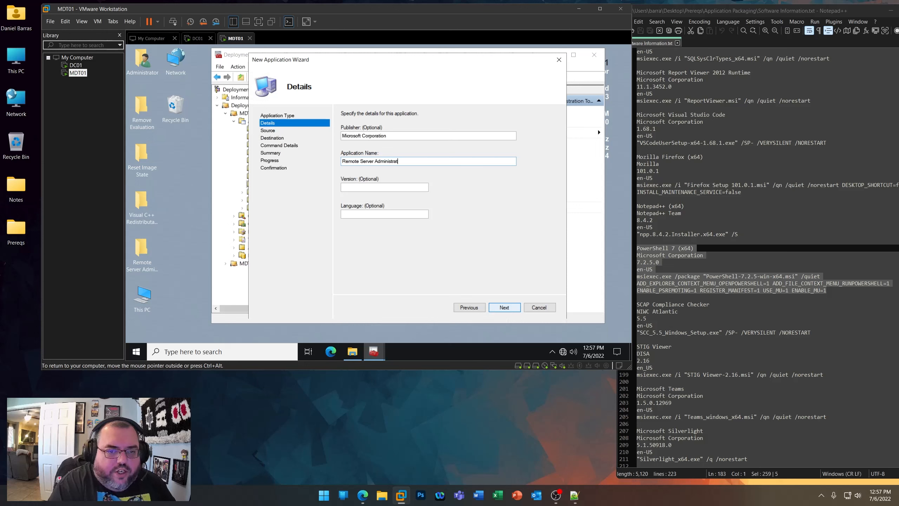
text(ion Tools)
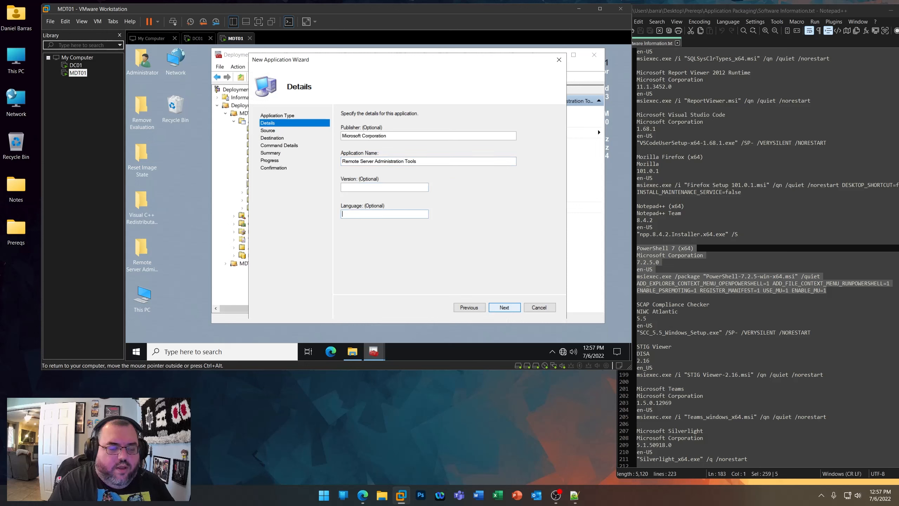
text(en-US)
key(Return)
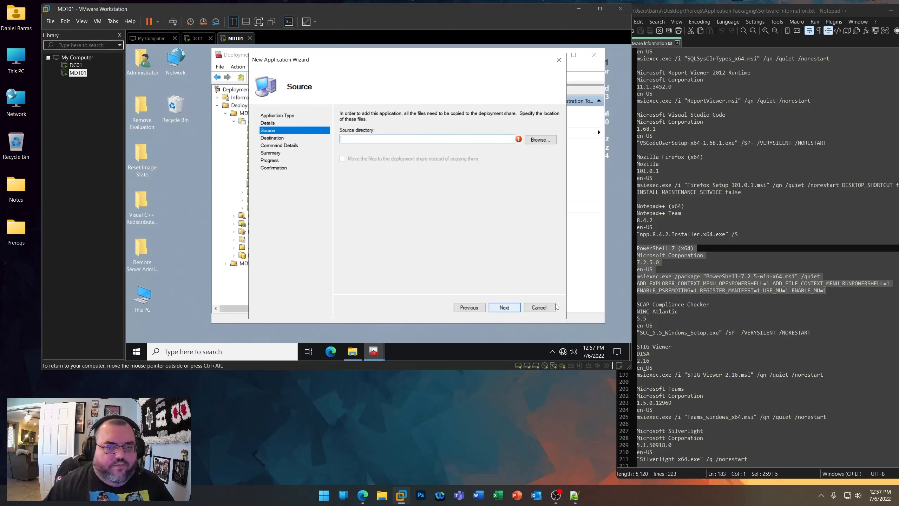
- Use the RSAT subfolder of the desktop's Remote Server Administration Tools folder as the source directory and name the destination directory RSAT
click(540, 140)
scroll(334, 212, down, 3)
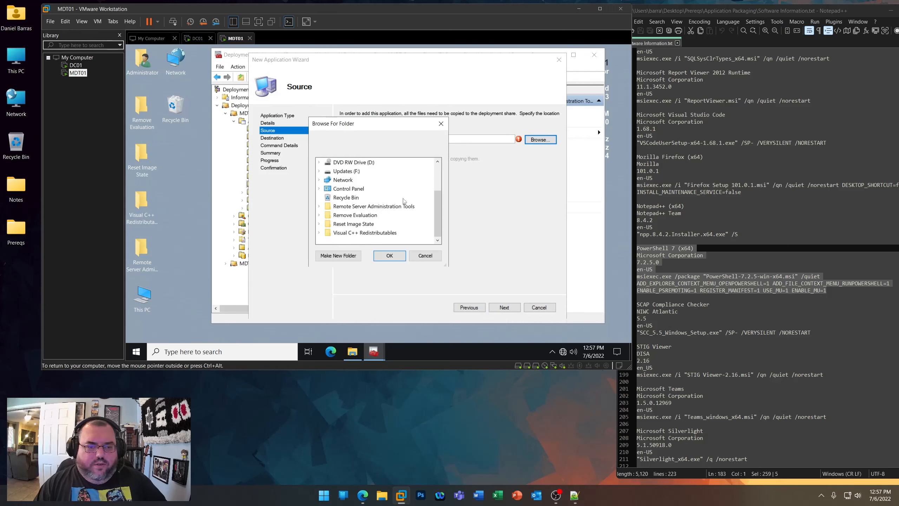
click(319, 206)
double_click(346, 215)
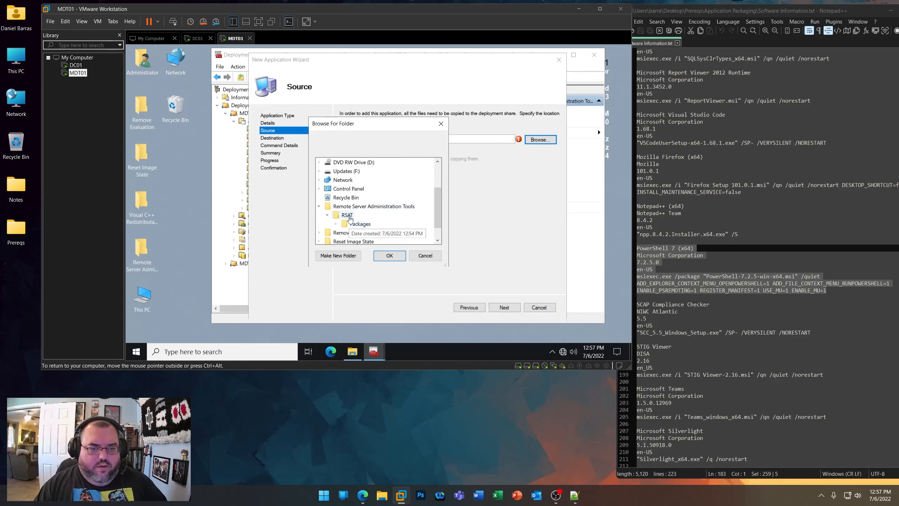
click(389, 255)
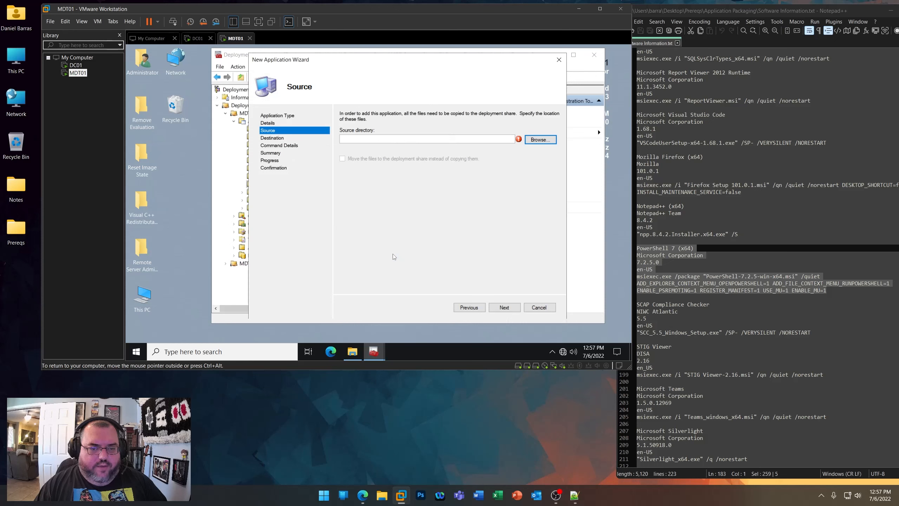
click(504, 307)
text(RSAT)
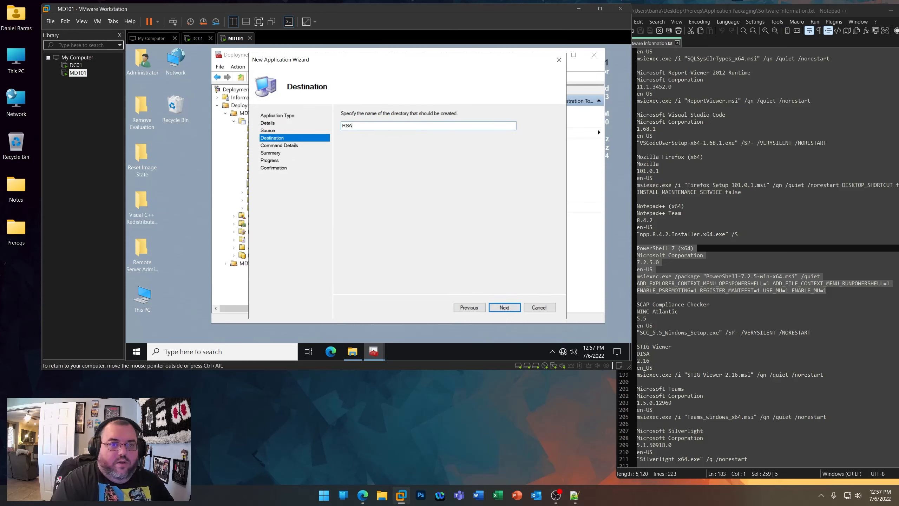
key(Return)
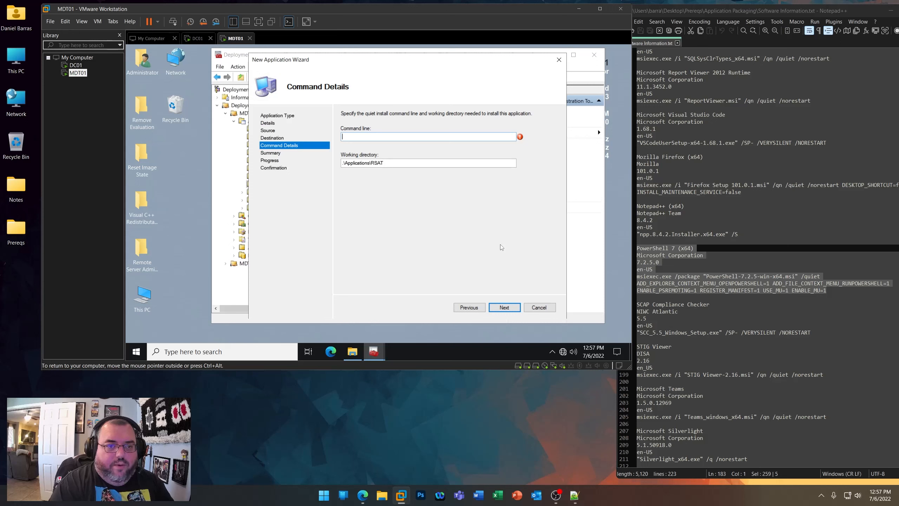
- Set the quiet install command line to wscript.exe "hidebat.vbs" /B /NOLOGO and start the import
text(wsc)
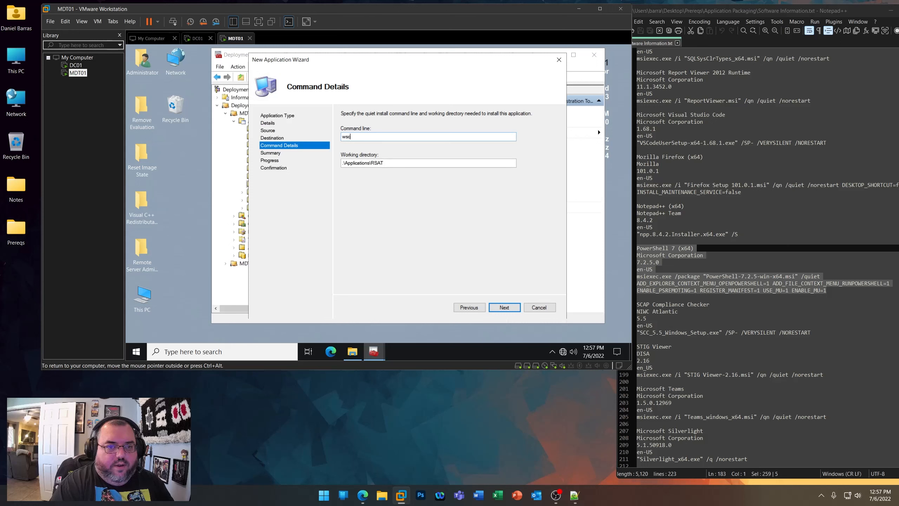
text(ript.exe ")
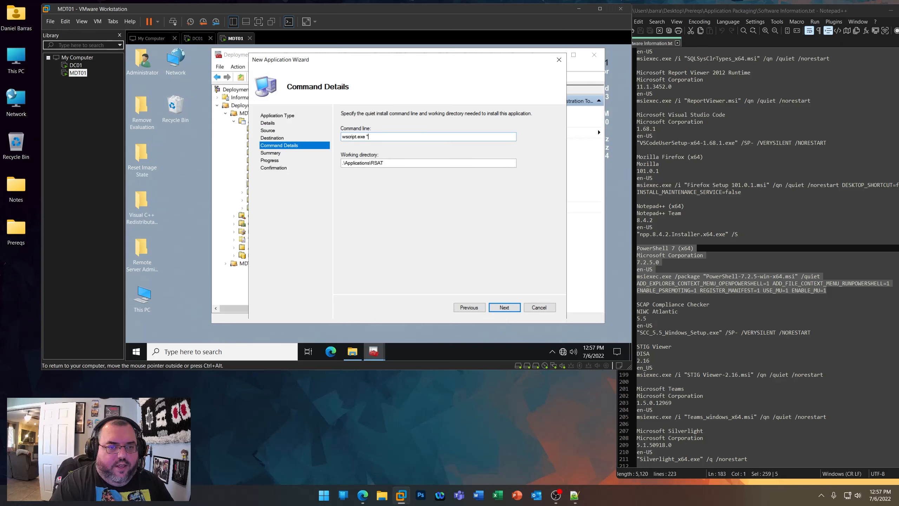
text(hidebat.vbs")
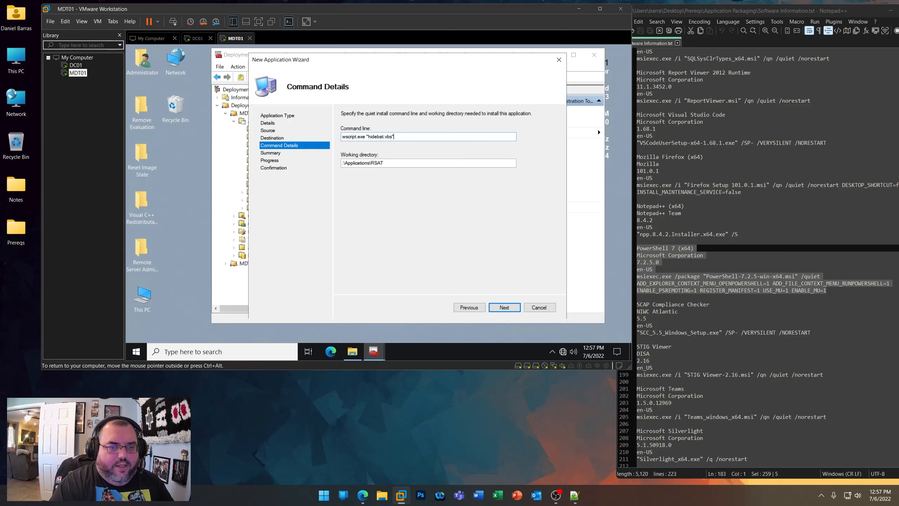
text( /B /N)
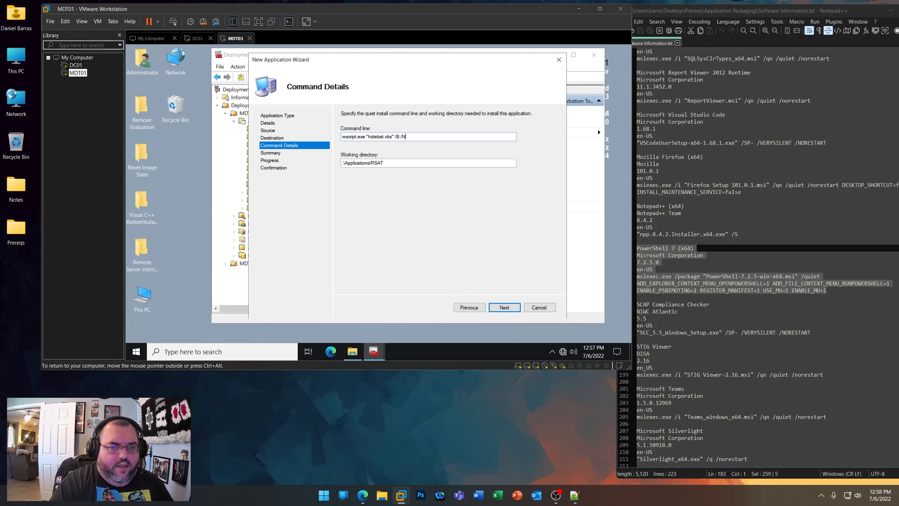
text(OLOGO)
key(Return)
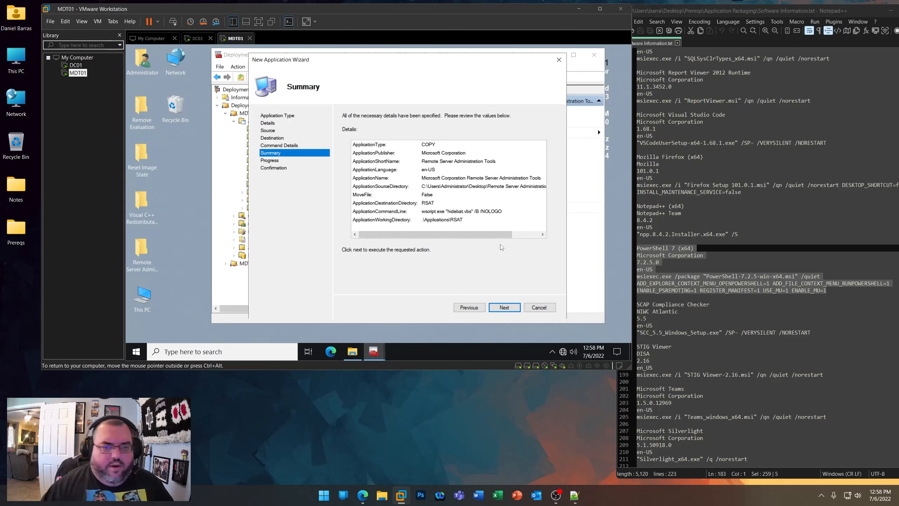
click(506, 305)
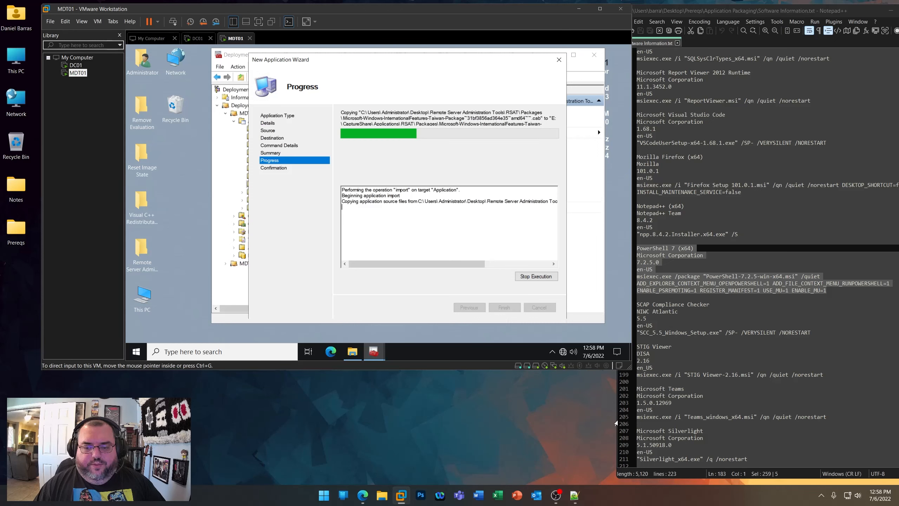
- Narrow the Software Information.txt window, review its application entries while the source files copy, and finish the import wizard
drag(616, 423, 641, 423)
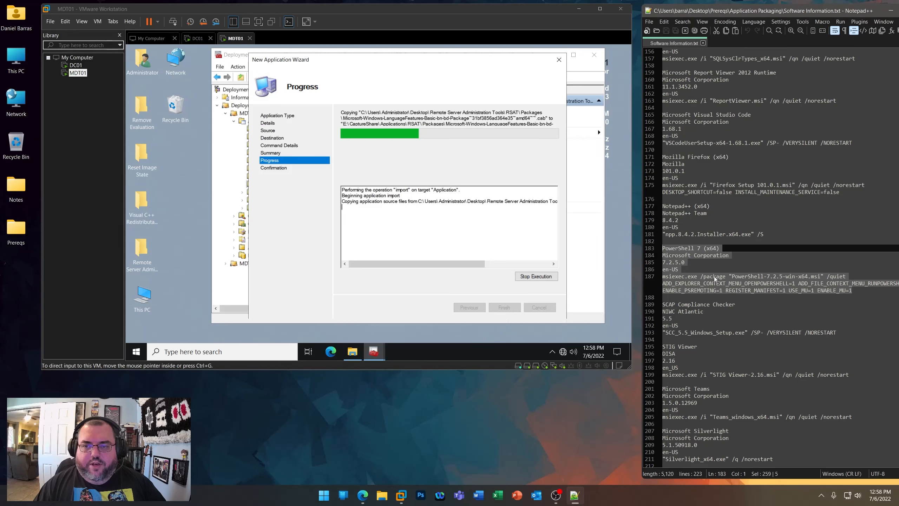
scroll(713, 276, down, 6)
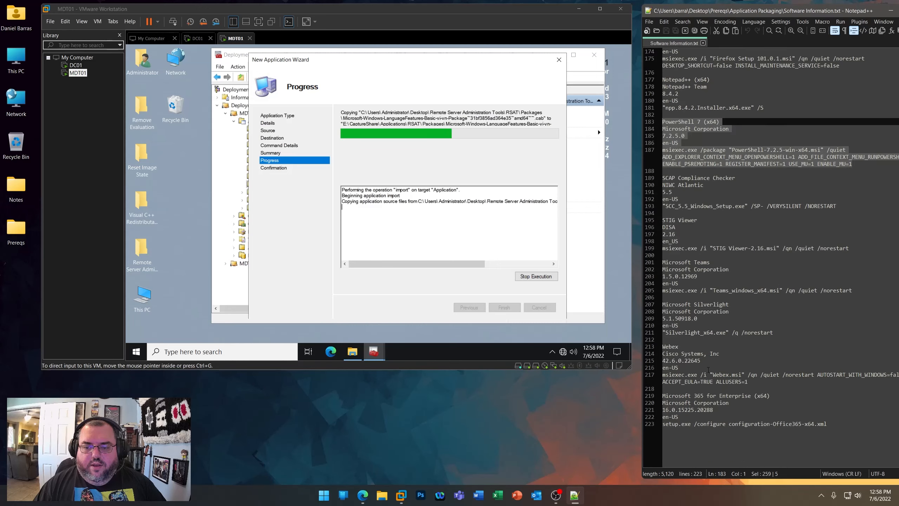
scroll(708, 369, up, 20)
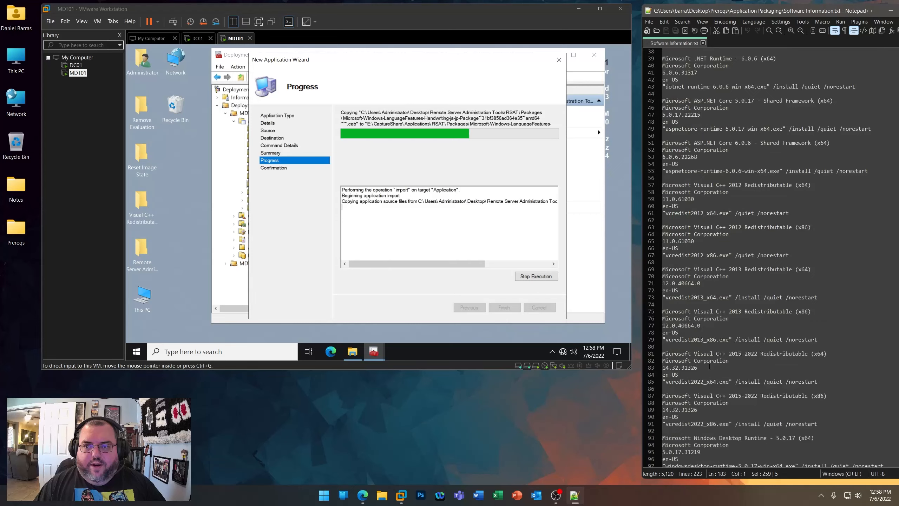
scroll(709, 366, down, 17)
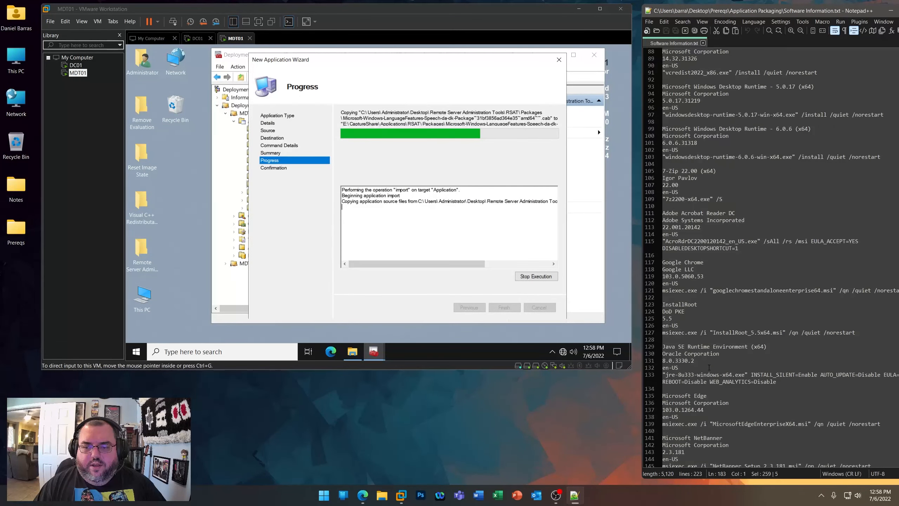
scroll(709, 367, down, 20)
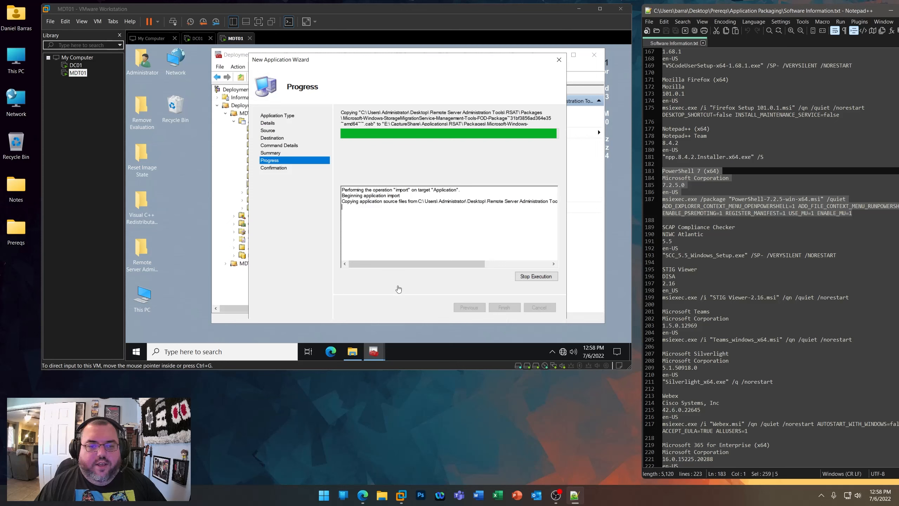
click(504, 307)
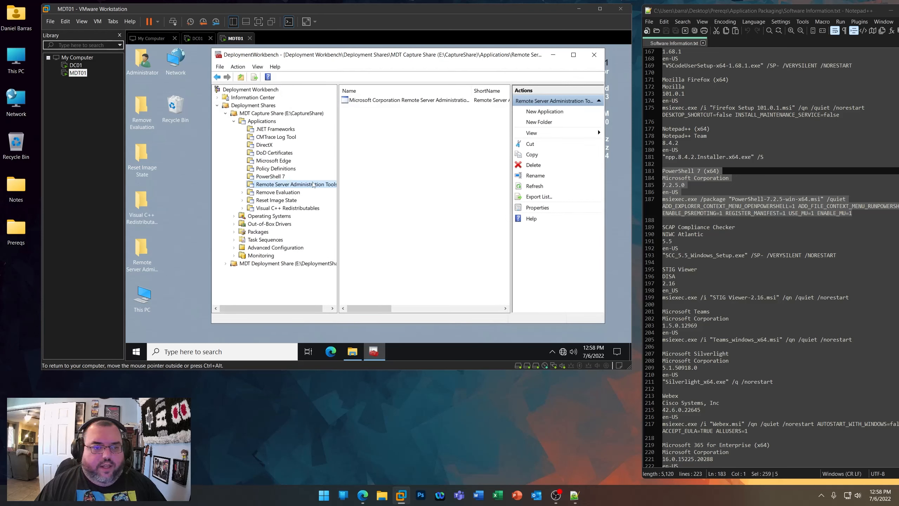
right_click(312, 184)
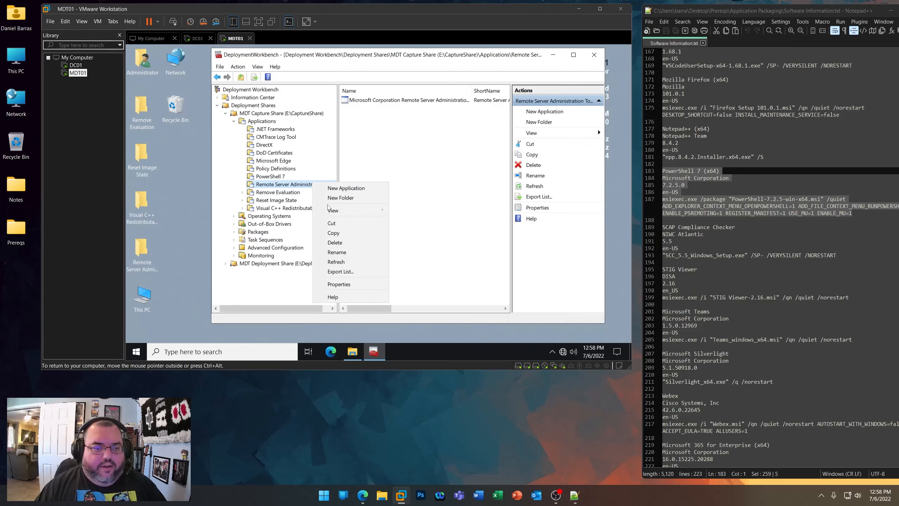
click(350, 285)
click(455, 316)
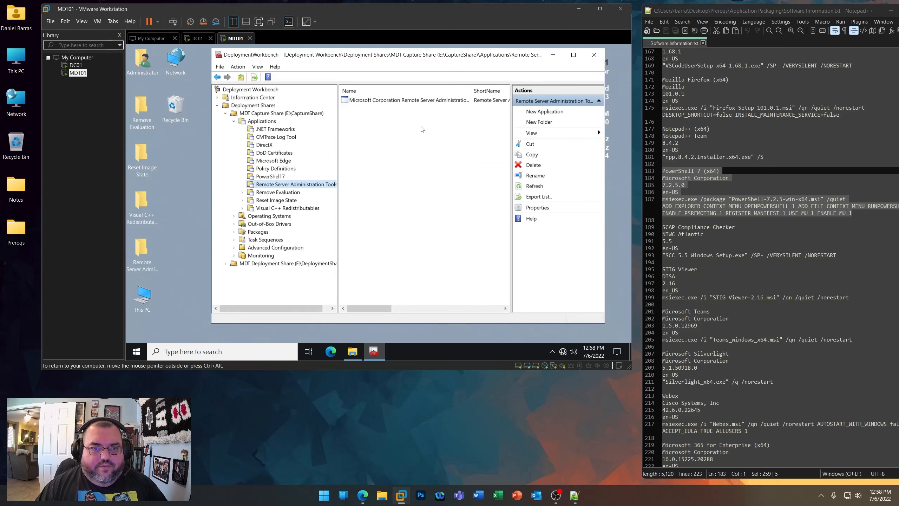
- In the imported RSAT application's properties, set the name to Remote Server Administration Tools and the short name to RSAT
right_click(405, 103)
click(430, 148)
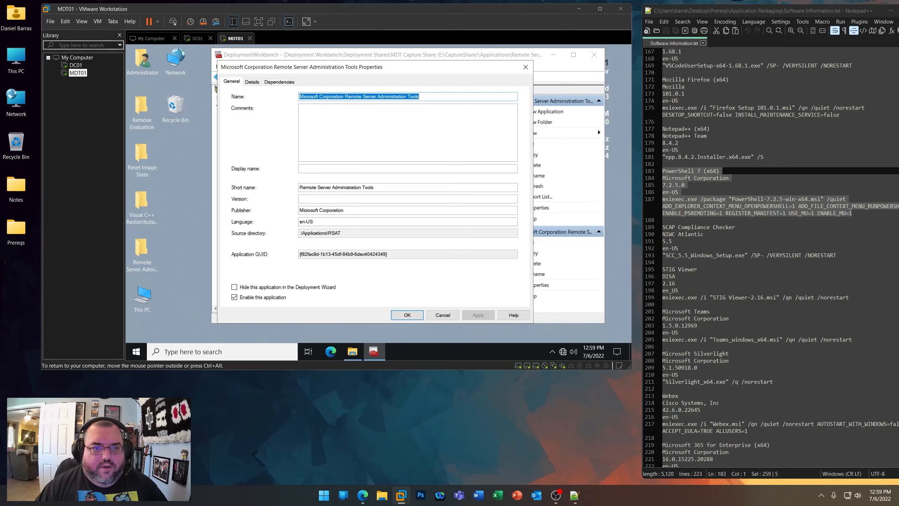
key(Home)
key(ctrl+shift+Right)
key(ctrl+shift+Right)
key(Delete)
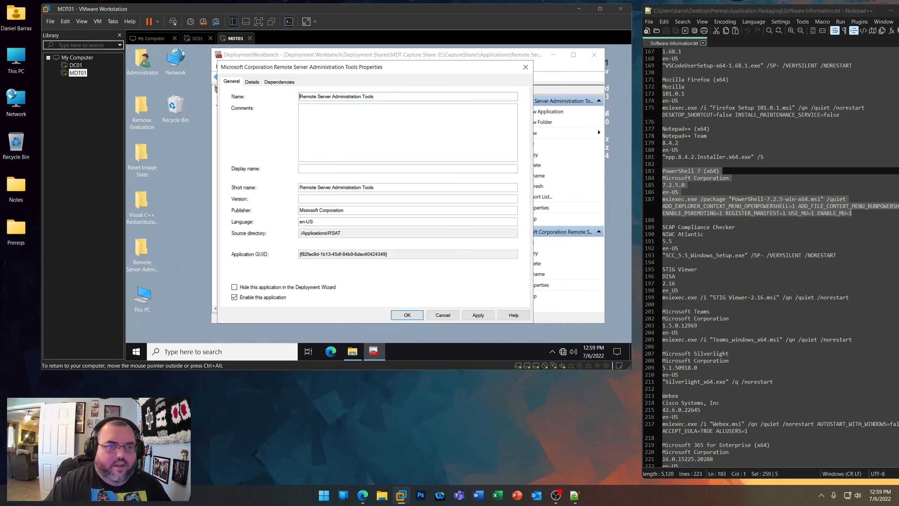
triple_click(369, 187)
text(RSAT)
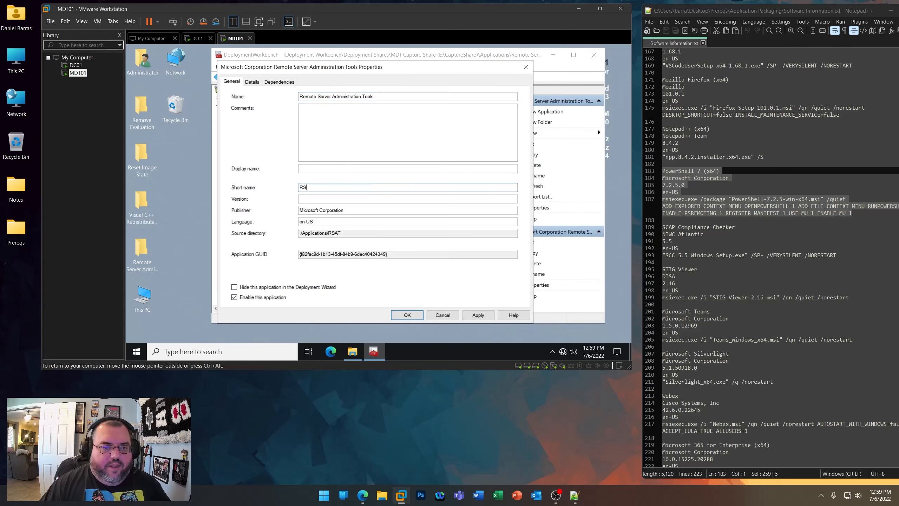
click(407, 314)
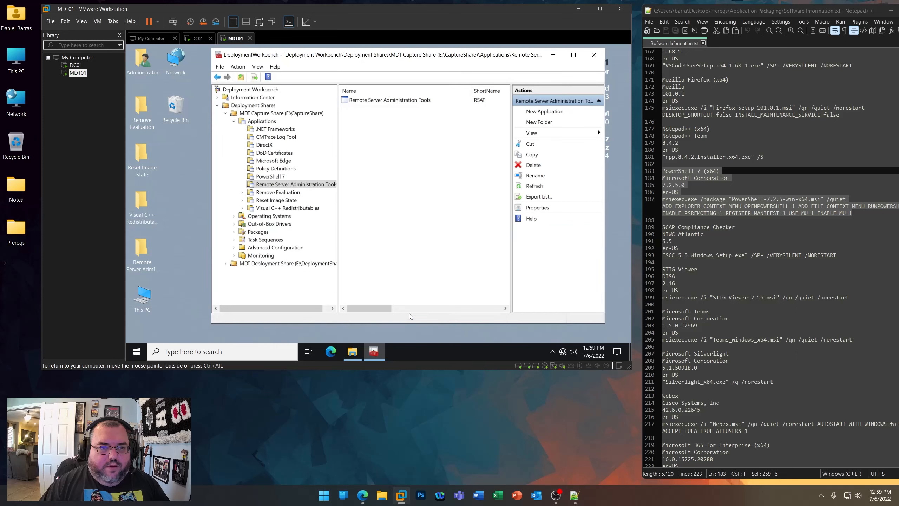
- Delete the Remote Server Administration Tools folder from the virtual machine's desktop
right_click(150, 254)
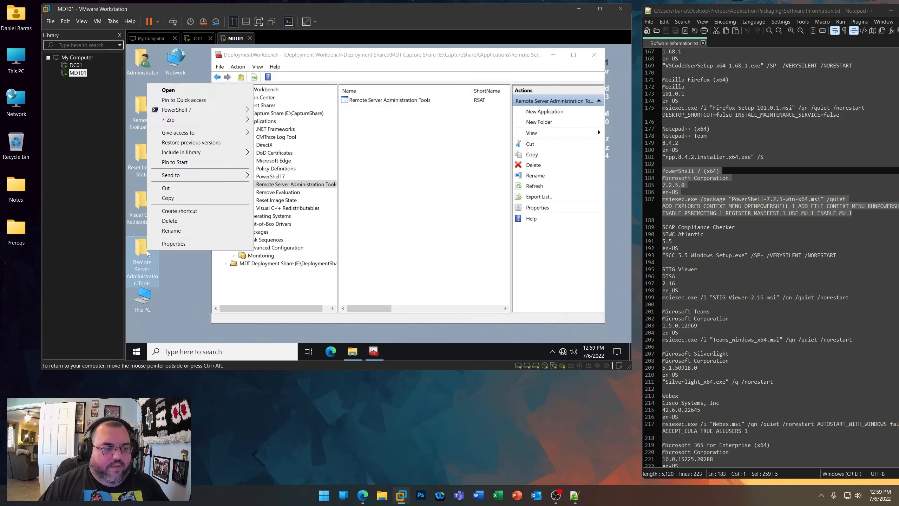
key(Escape)
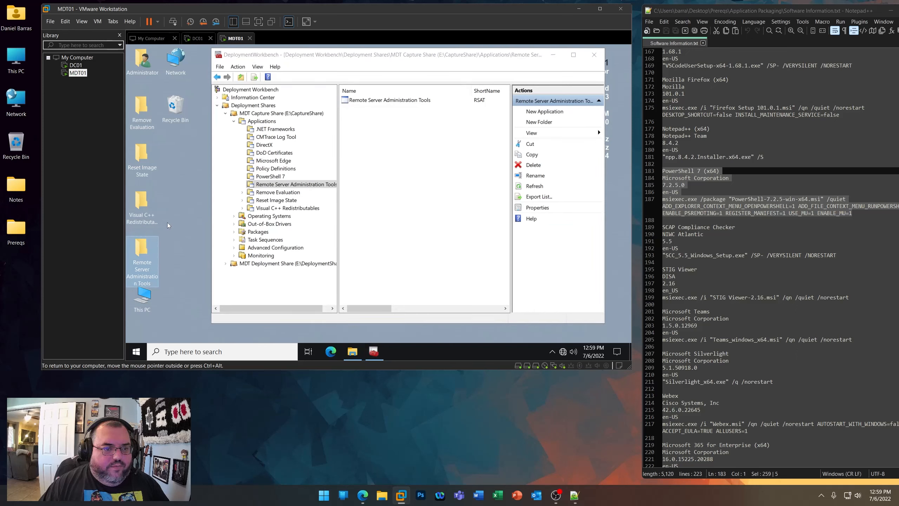
key(Delete)
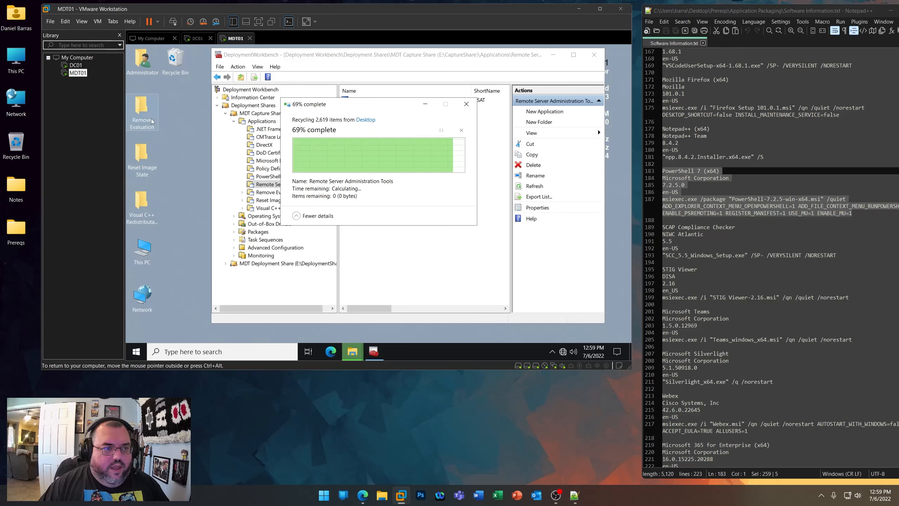
- Examine the contents of the REMOVEEVAL subfolder in the desktop's Remove Evaluation folder, and close the window
double_click(145, 111)
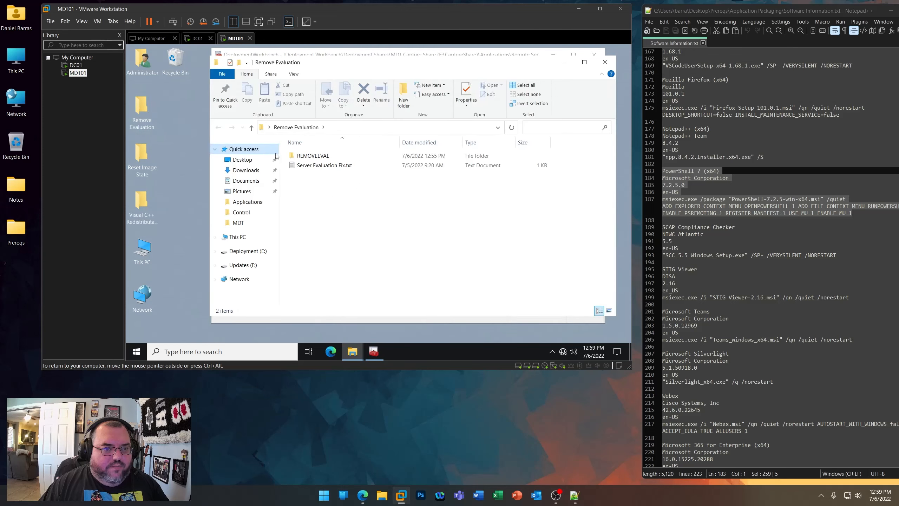
double_click(307, 155)
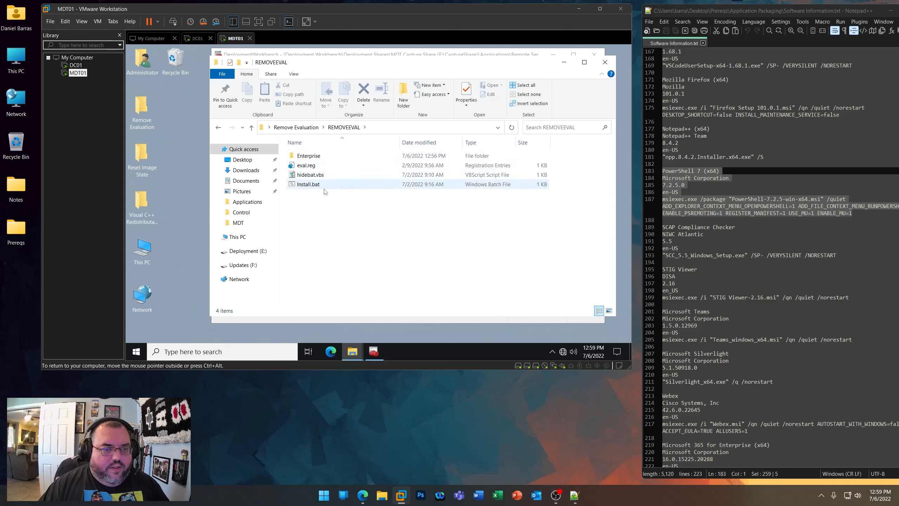
click(604, 61)
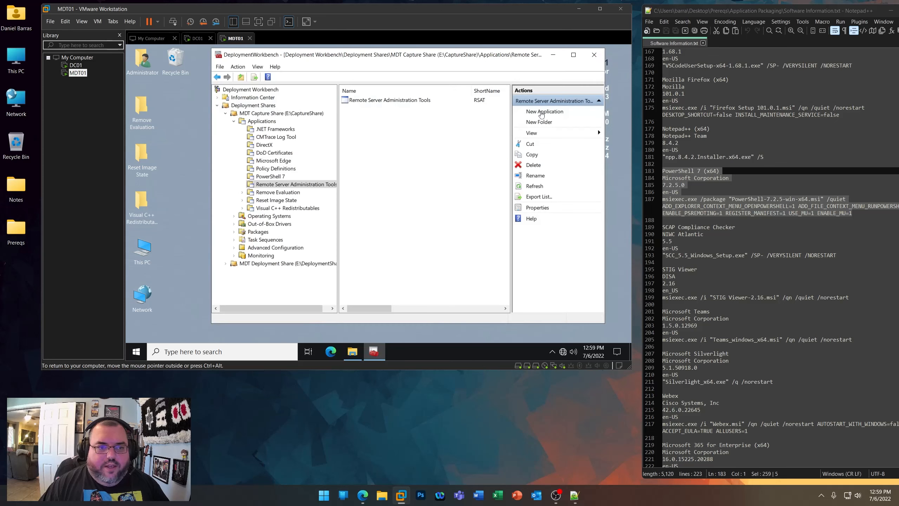
- Start a new application with source files in the Remove Evaluation applications folder, with name Remove Evaluation and language en-US
click(283, 193)
right_click(283, 193)
click(303, 198)
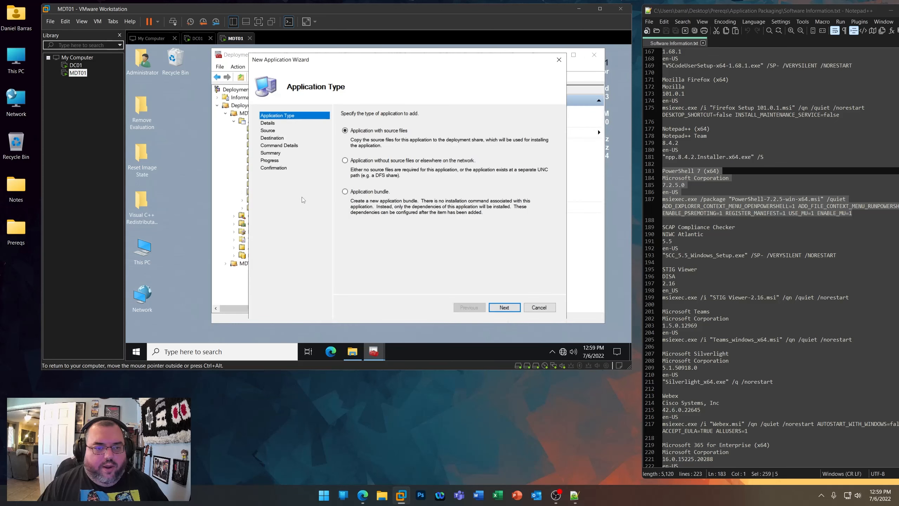
click(509, 309)
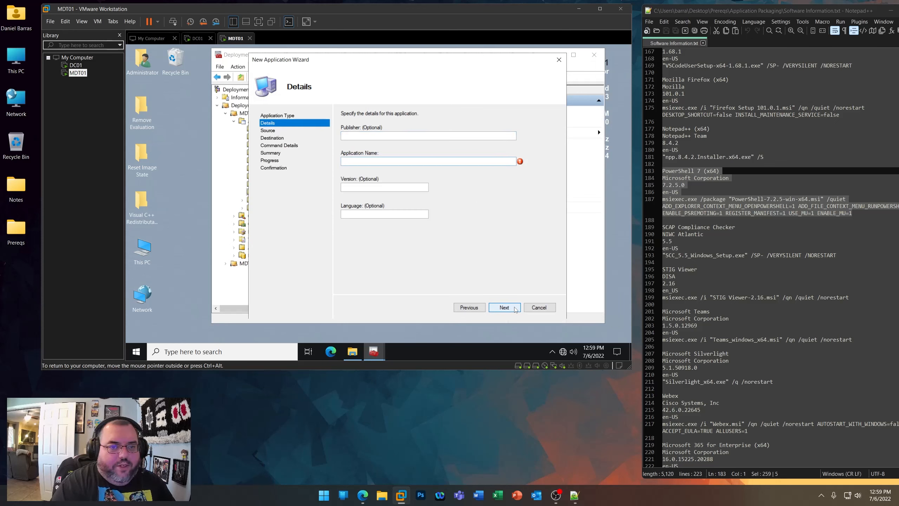
text(Remove Evalua)
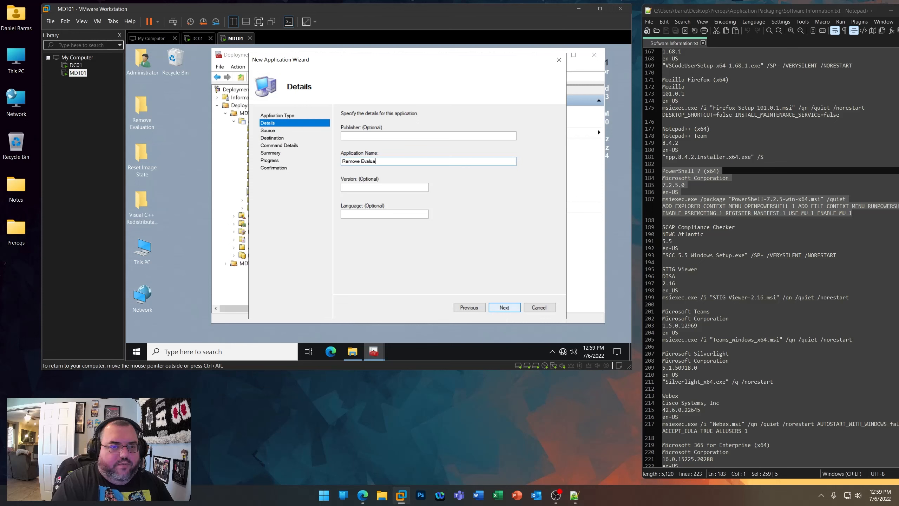
text(en-US)
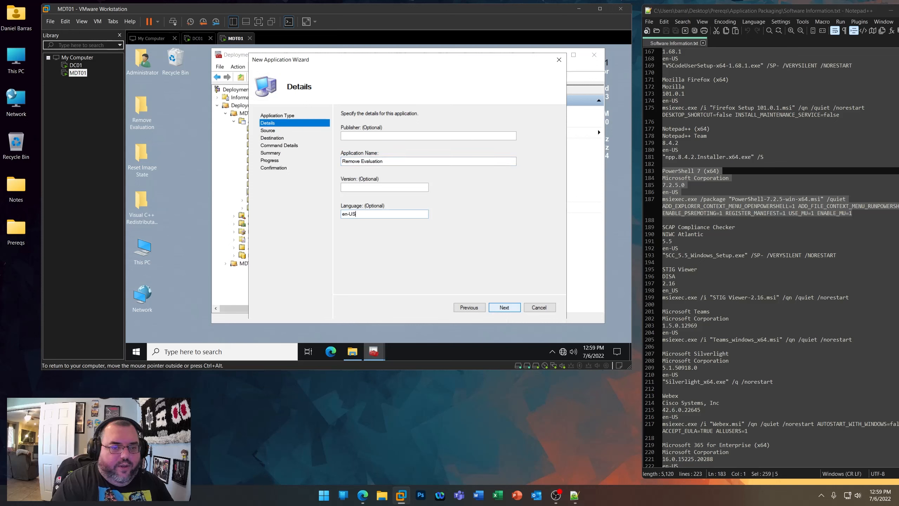
key(Return)
- Choose the REMOVEEVAL subfolder of the desktop's Remove Evaluation folder as source directory and name the destination directory REMOVEEVAL
click(534, 140)
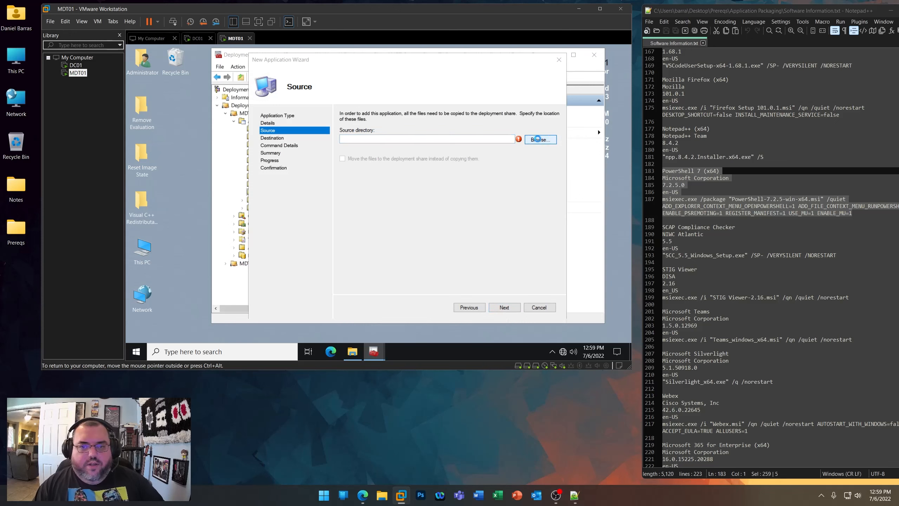
scroll(322, 213, down, 2)
click(319, 215)
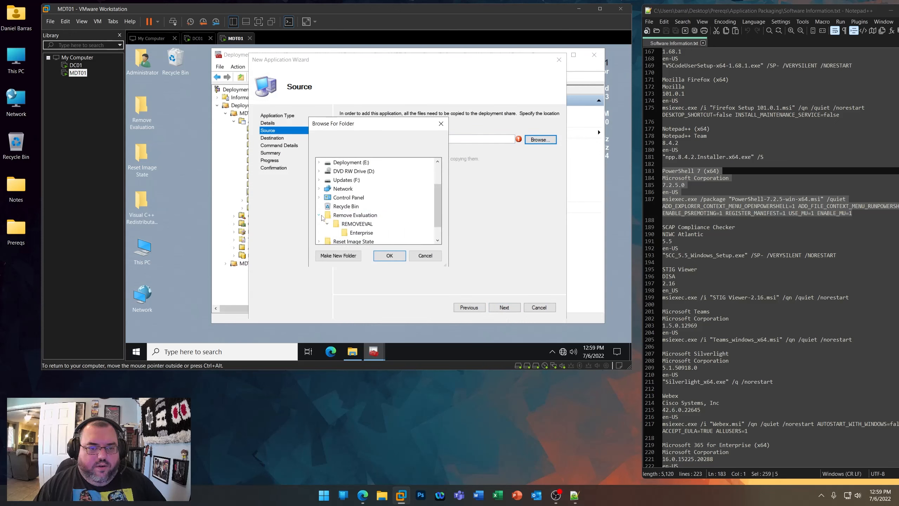
click(351, 224)
click(395, 256)
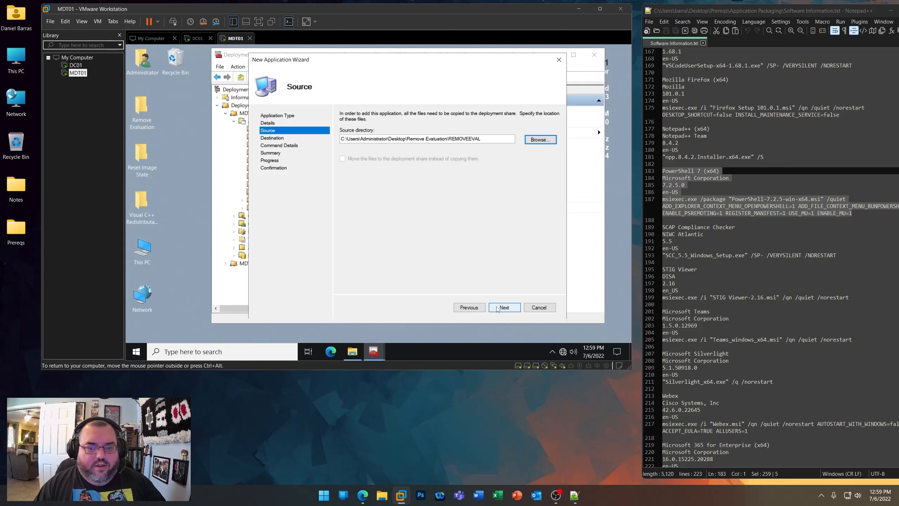
click(497, 308)
text(REMOVEEVAL)
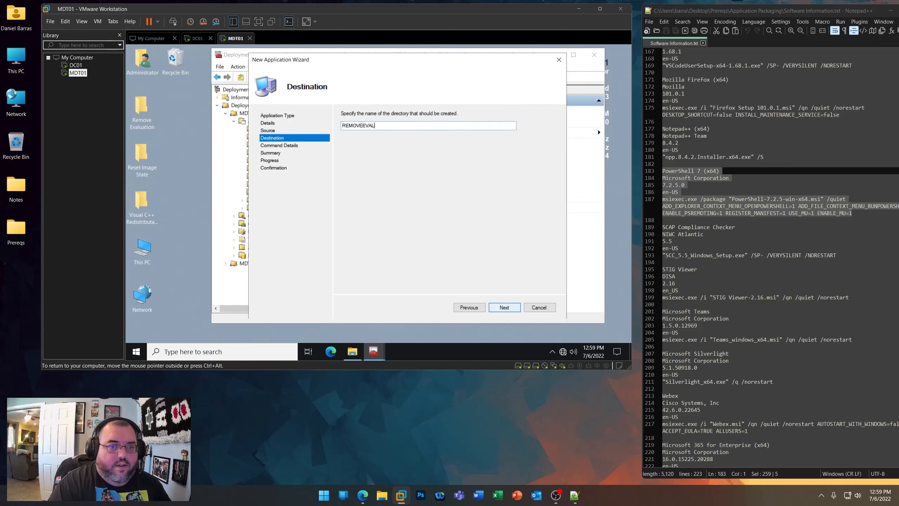
click(498, 308)
- Set the quiet install command to wscript.exe "hidebat.vbs" /B /NOLOGO and complete the Remove Evaluation import
text(w)
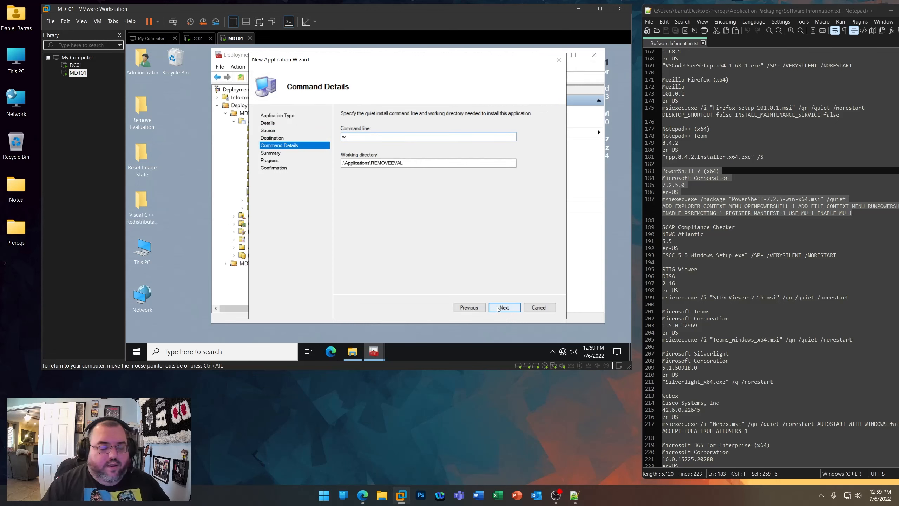
text(script.exe "hidebat.vbs" /B)
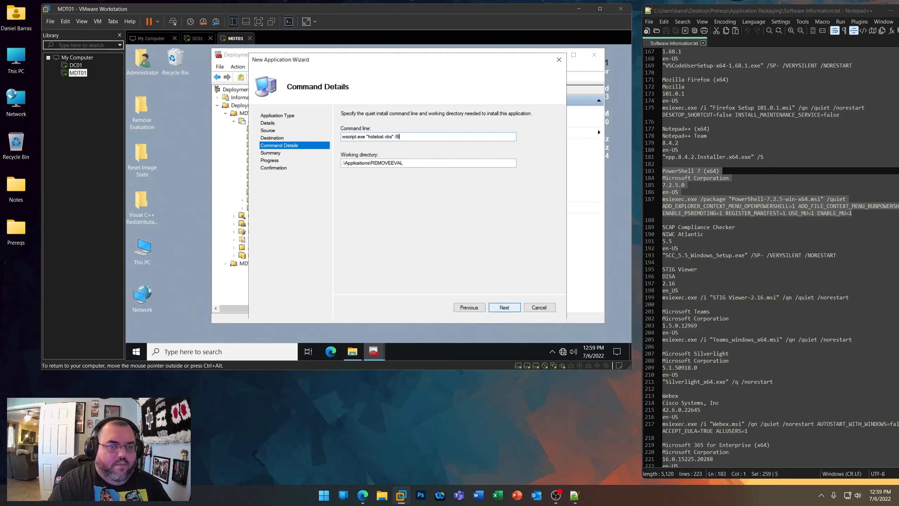
text(GO)
key(Return)
click(504, 307)
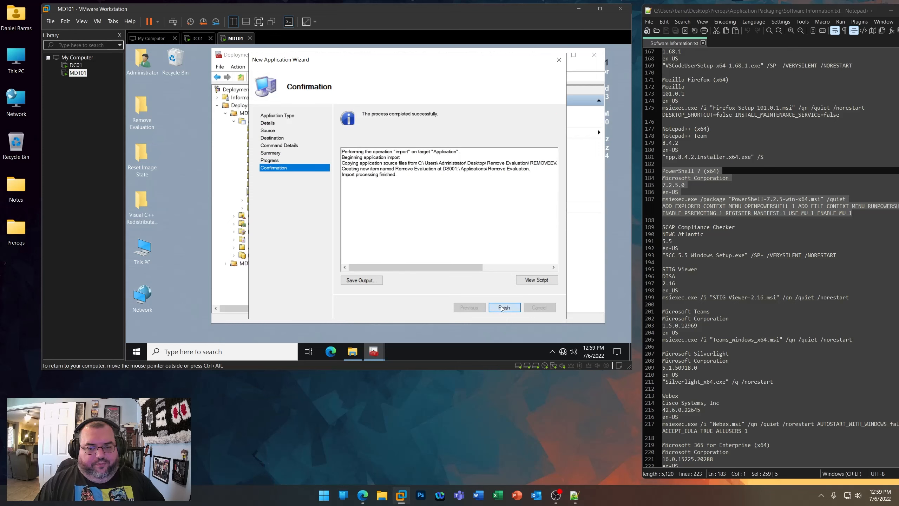
click(501, 306)
- Check the quiet install command in the properties of Microsoft .NET Framework 4.8 (x64), and close them
click(275, 129)
double_click(361, 100)
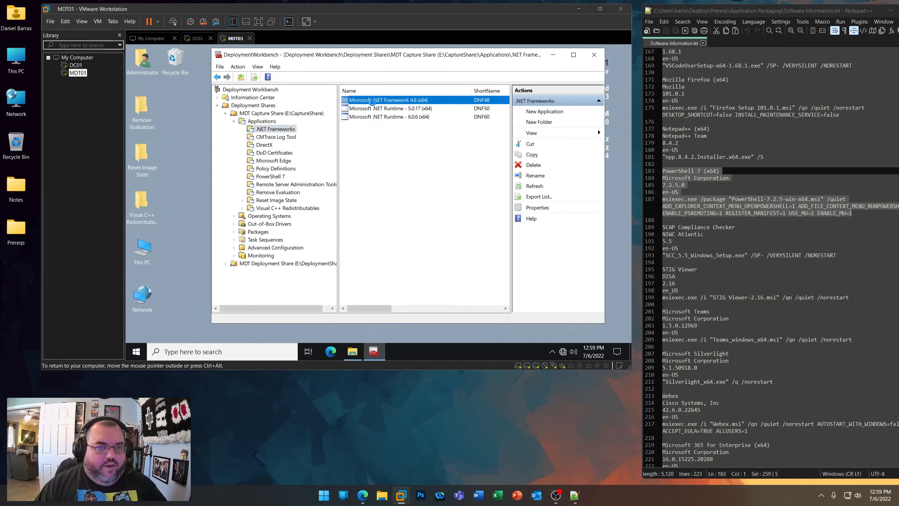
click(253, 82)
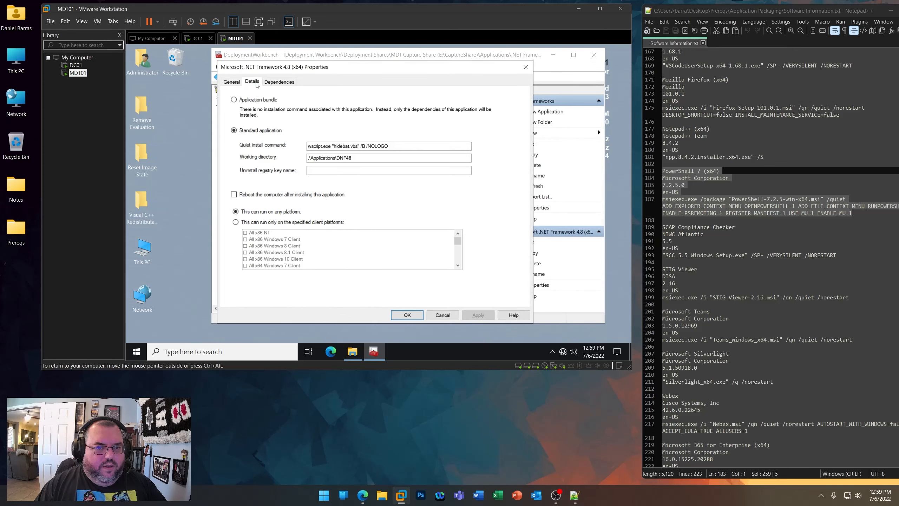
click(407, 315)
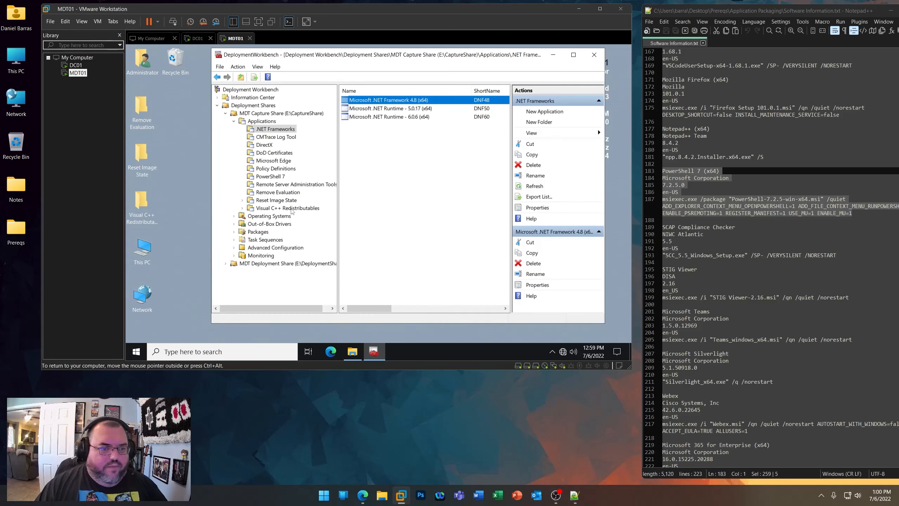
- Set the short name of the imported Remove Evaluation application to REMOVEEVAL in its properties
click(291, 208)
click(288, 193)
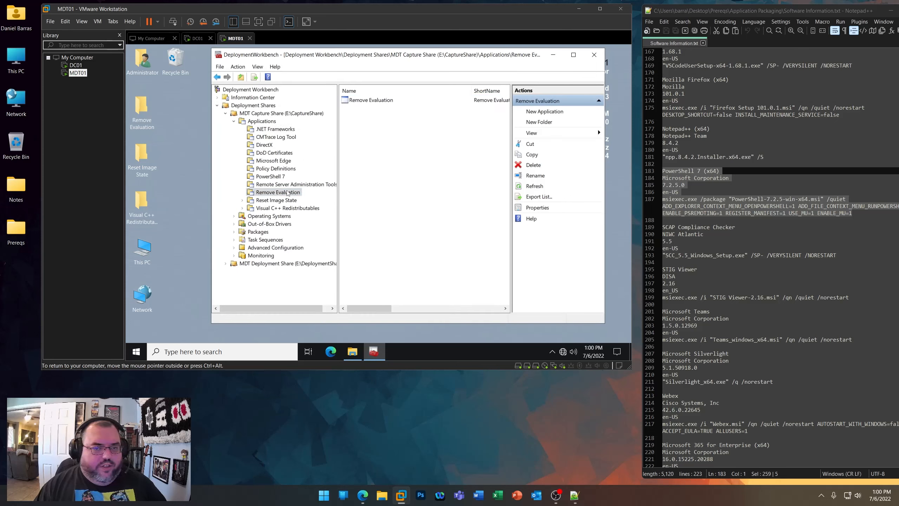
right_click(371, 100)
click(393, 148)
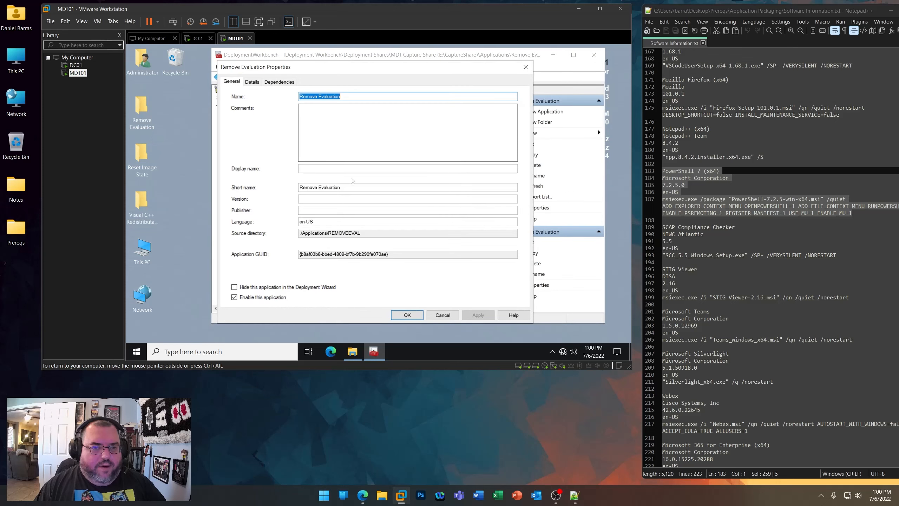
triple_click(352, 187)
text(REMOVEE)
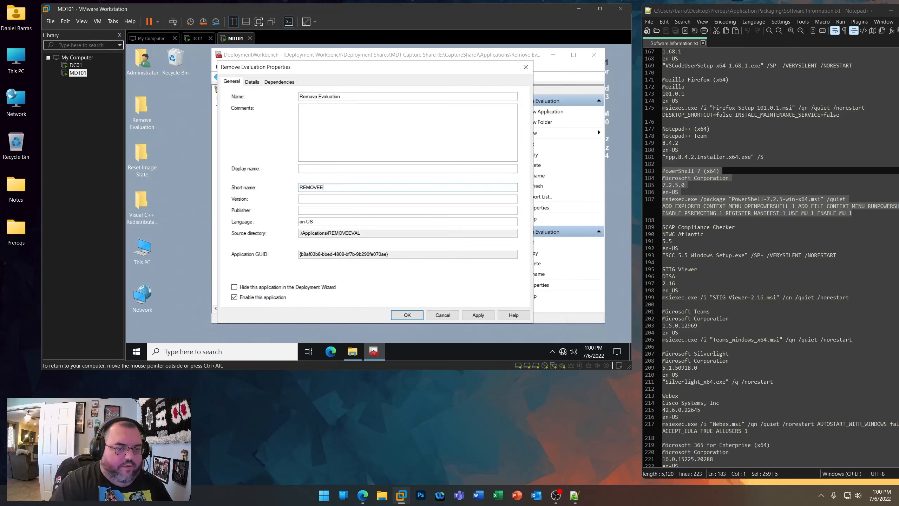
text(VAL)
key(Return)
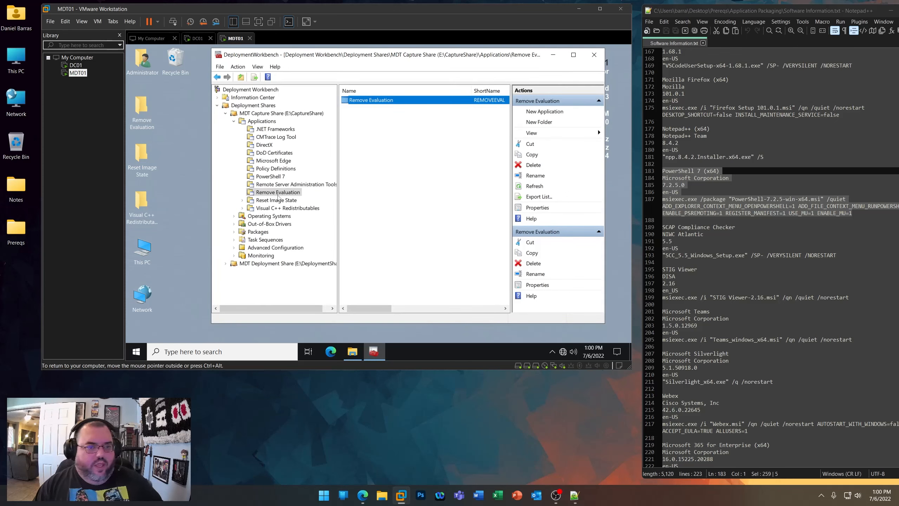
- Examine the contents of the IMAGESTATERESET subfolder in the desktop's Reset Image State folder, and close the window
click(277, 200)
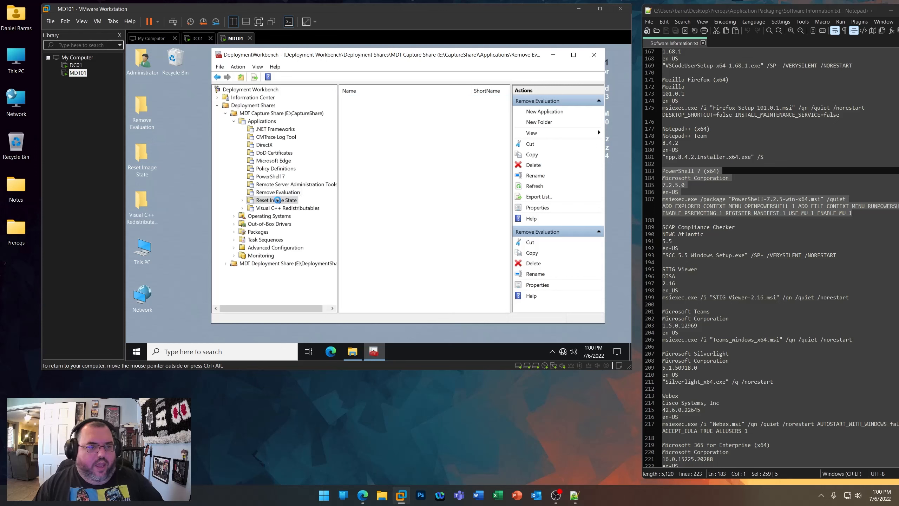
double_click(142, 156)
double_click(322, 168)
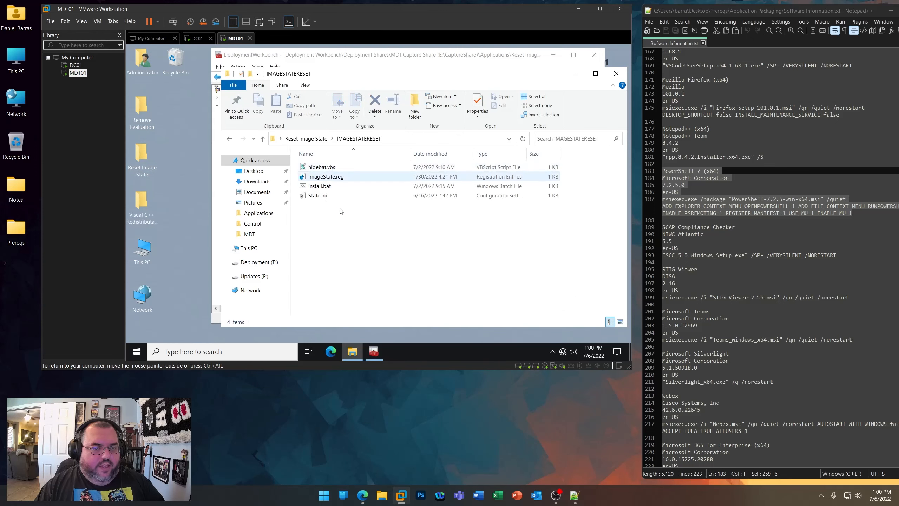
click(618, 74)
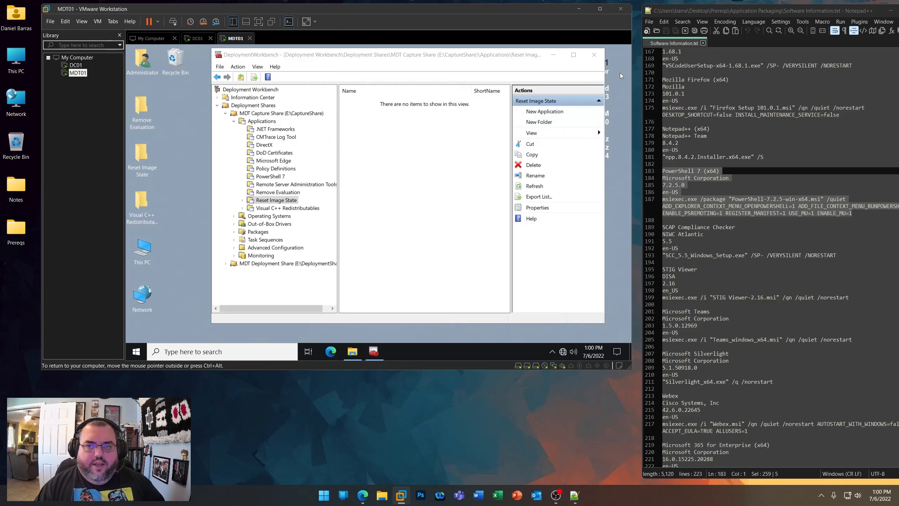
- Start a new application with source files in the Reset Image State applications folder, with name Reset Image State and language en-US
right_click(279, 200)
click(296, 205)
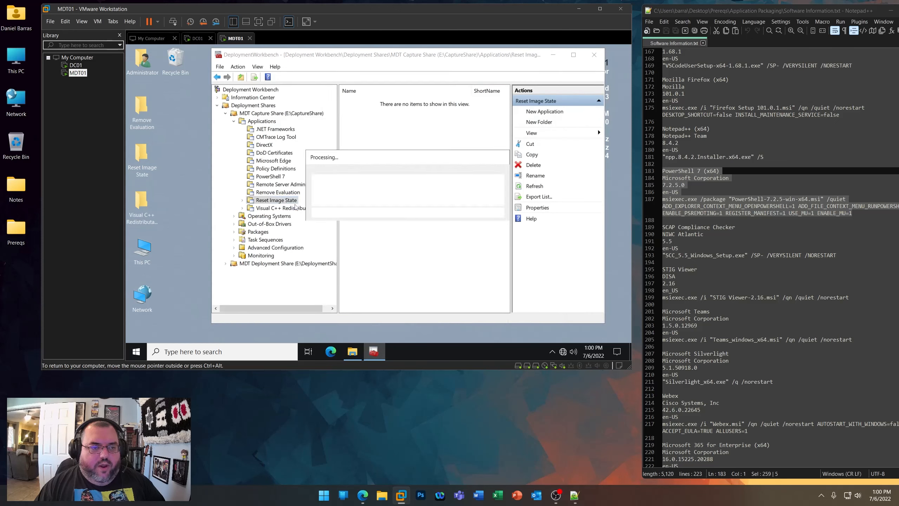
click(515, 312)
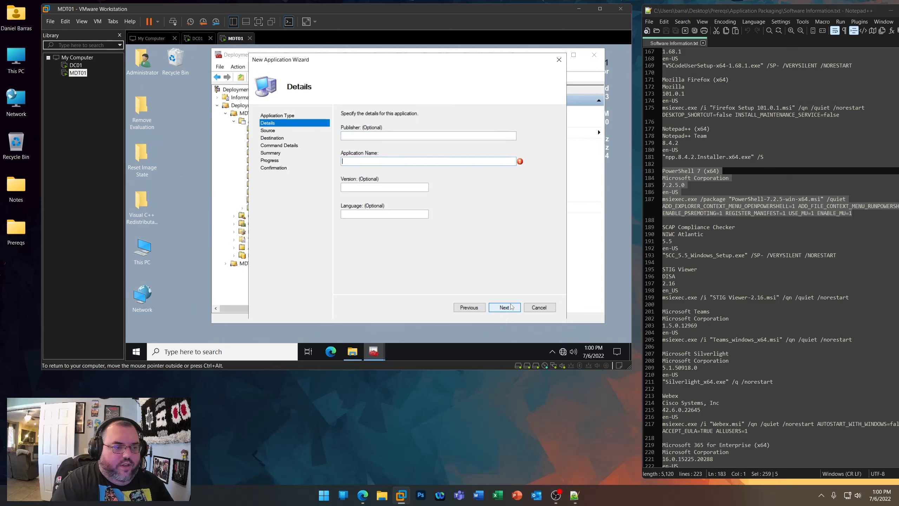
text(Reset Image)
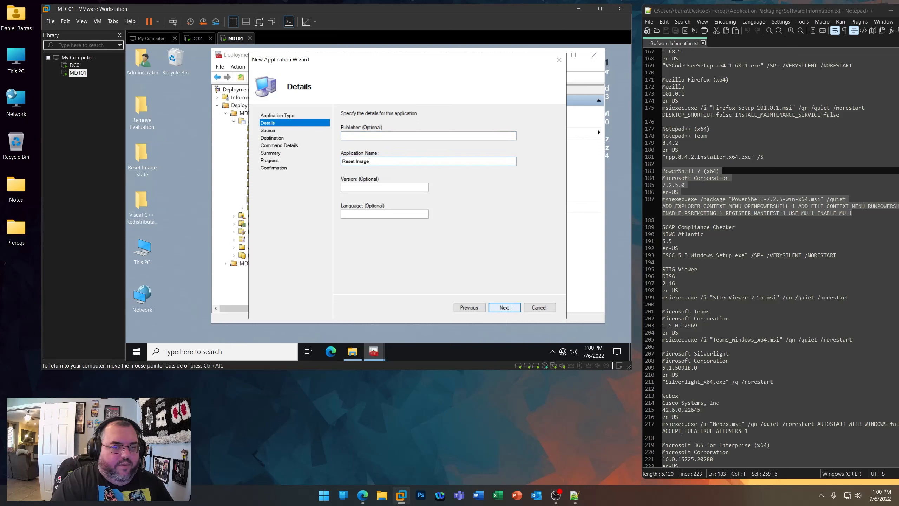
text(en-=)
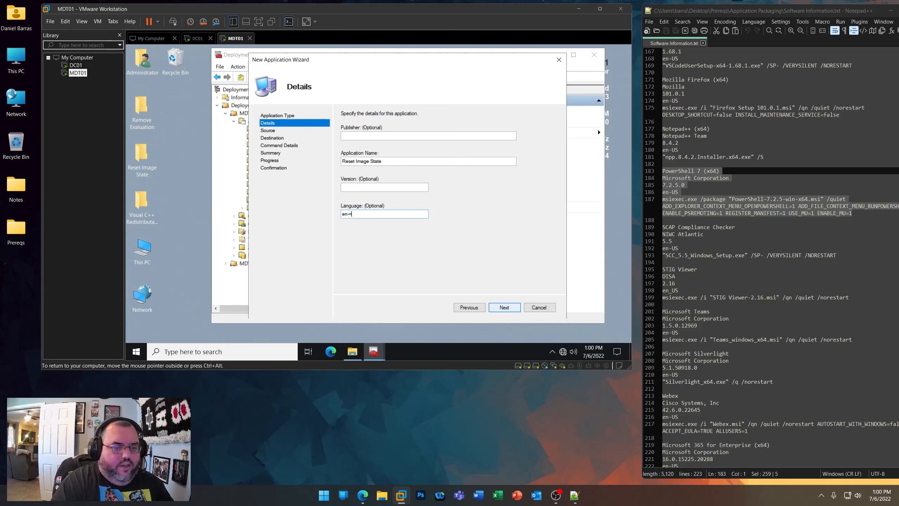
text(US)
key(BackSpace)
key(BackSpace)
key(BackSpace)
text(US)
click(510, 305)
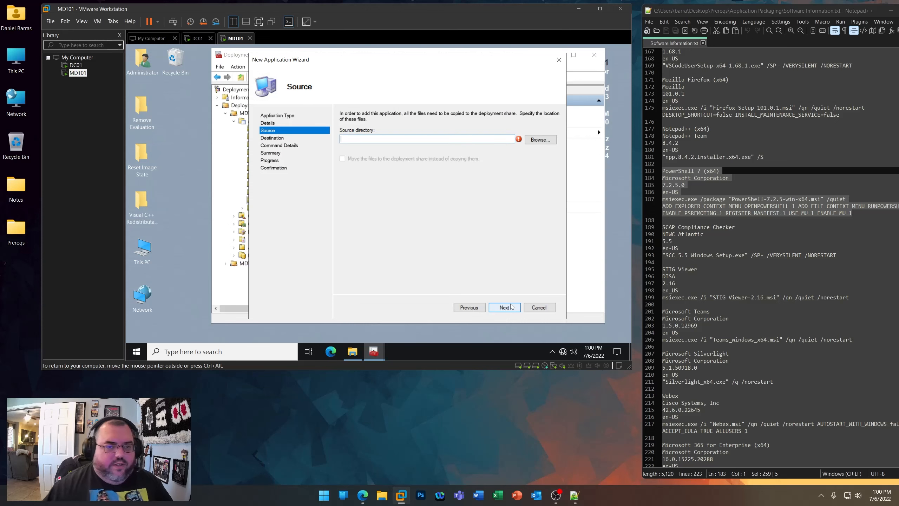
- Choose the IMAGESTATERESET subfolder of the desktop's Reset Image State folder as source directory and name the destination directory IMAGESTATERESET
click(538, 140)
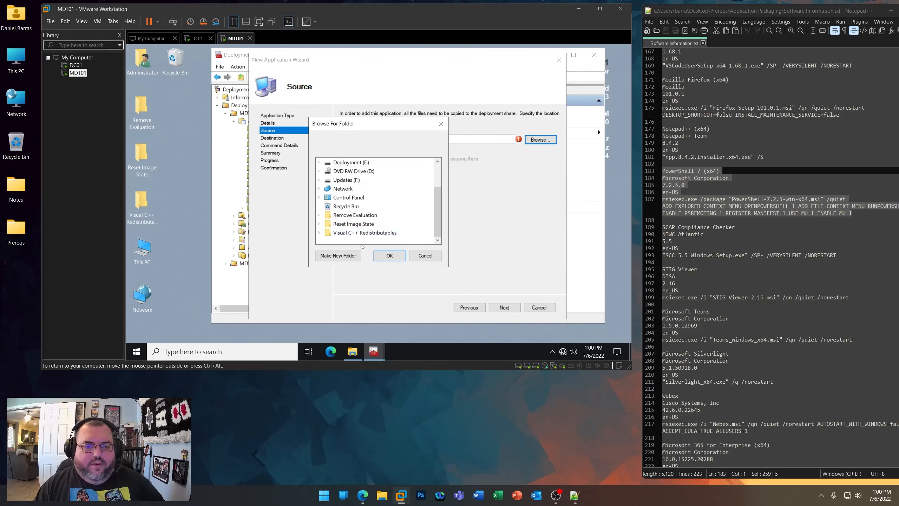
click(319, 223)
click(361, 232)
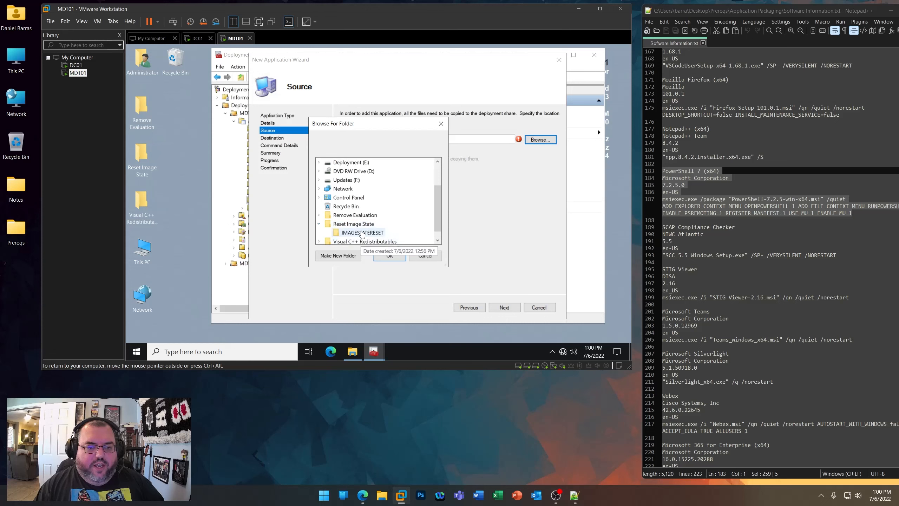
click(389, 255)
click(504, 307)
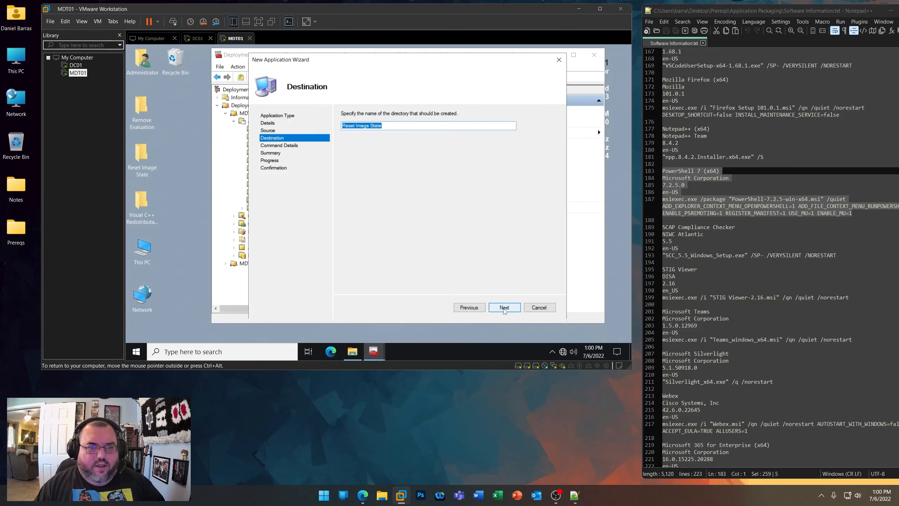
text(IMAGESTATERESET)
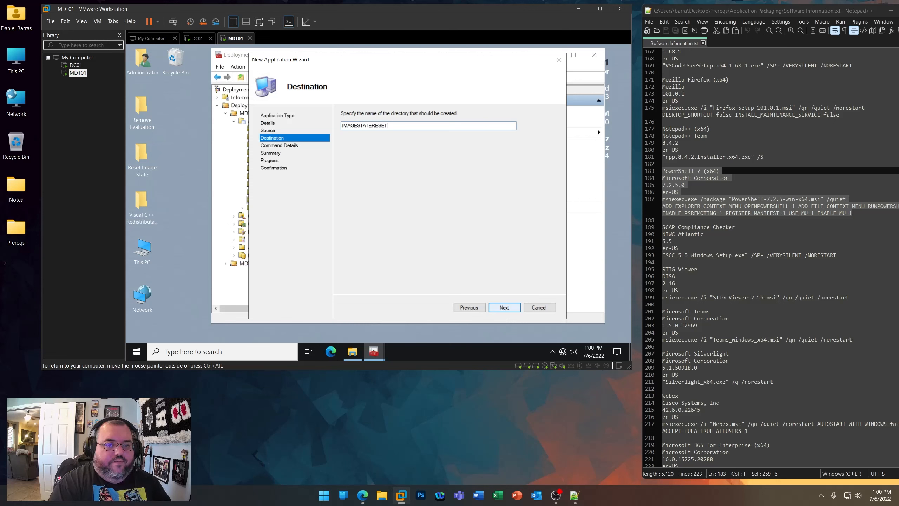
key(Return)
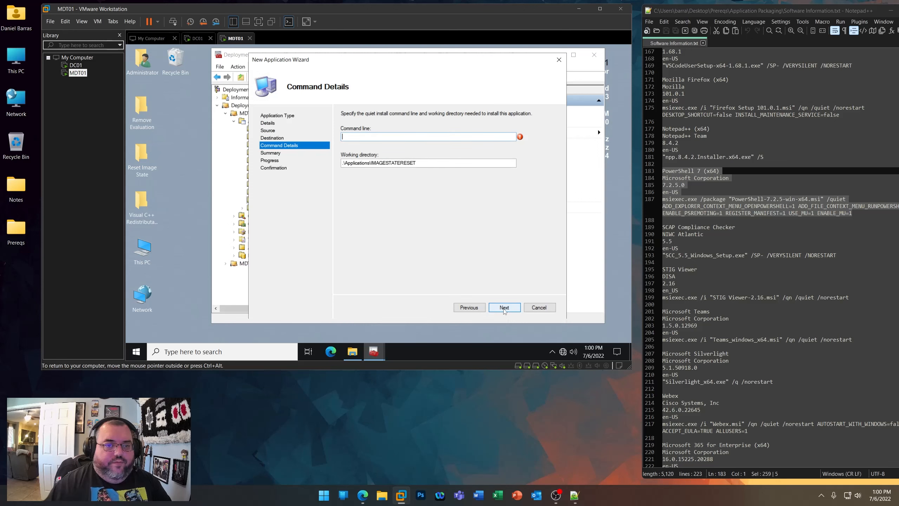
- Set the quiet install command to wscript.exe "hidebat.vbs" /B /NOLOGO and complete the Reset Image State import
text(wscript)
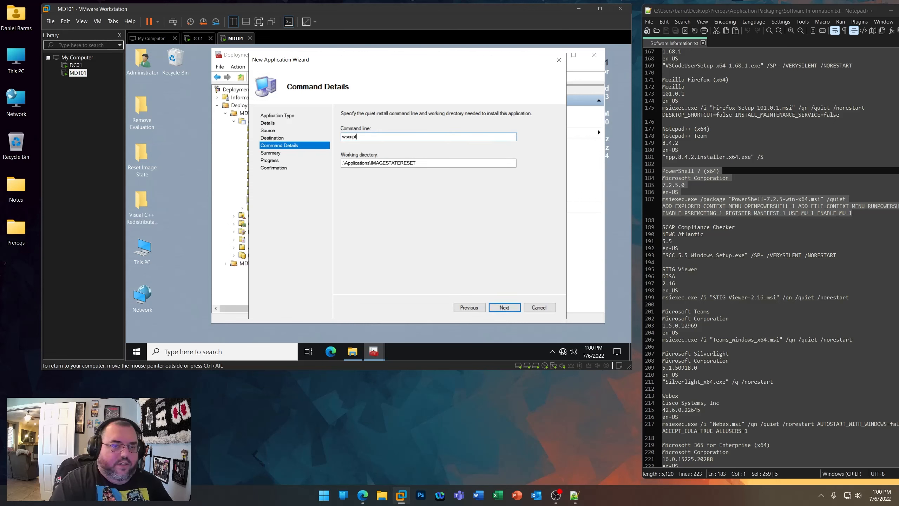
text(.exe "hidebat.vbs" /B /NOLOGO)
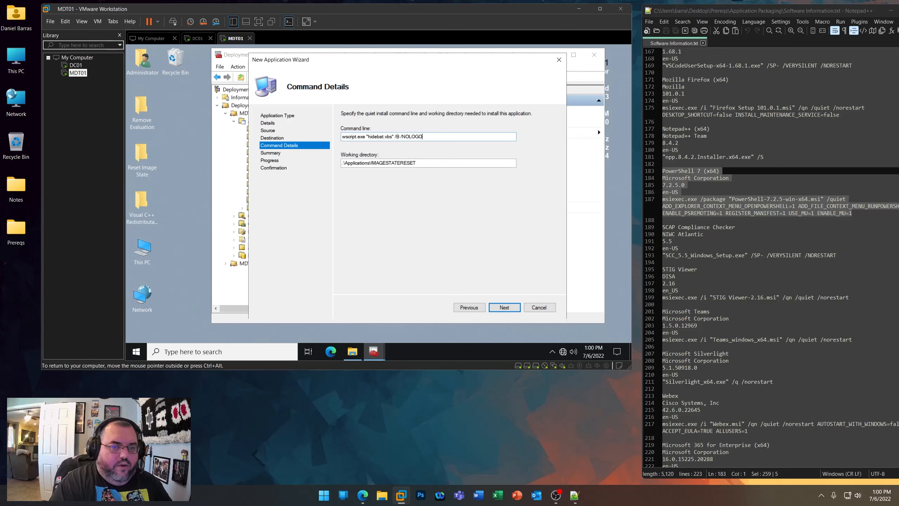
key(Return)
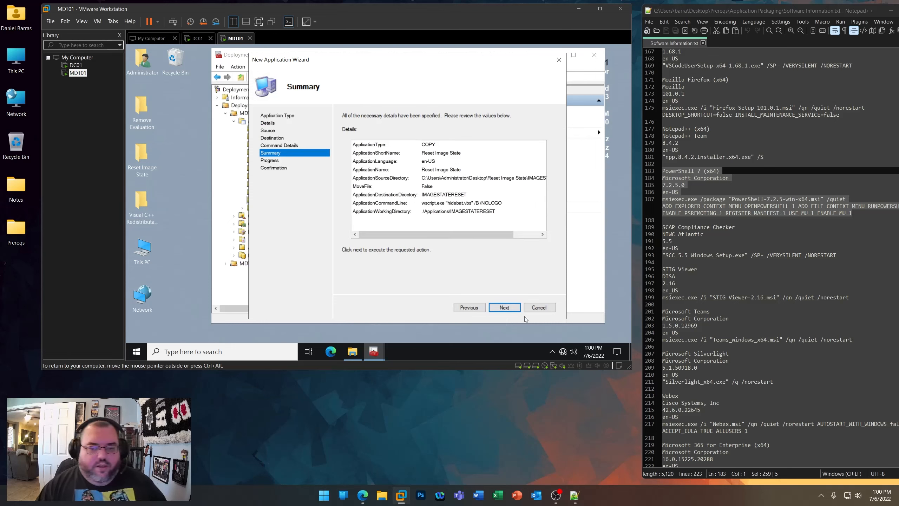
click(517, 306)
click(516, 306)
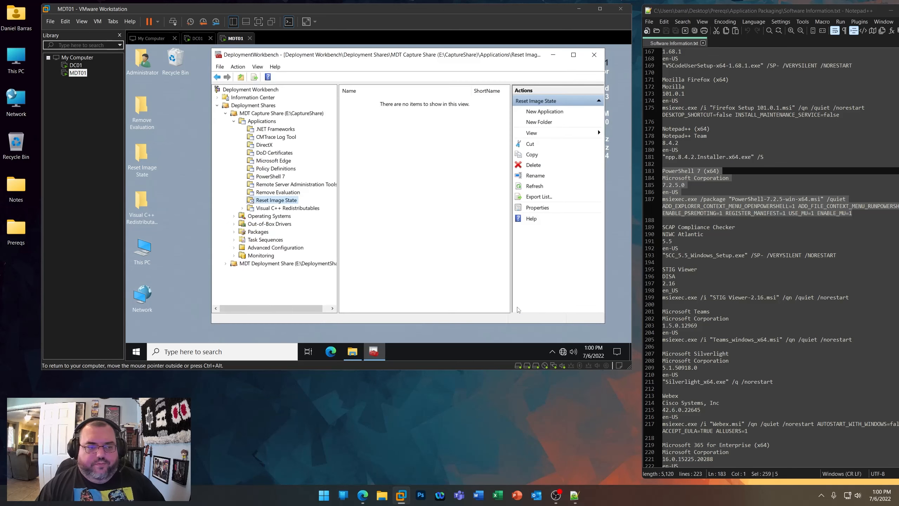
- Set the short name of the Reset Image State application to IMAGESTATERESET, copied from its source directory, and save its properties
right_click(384, 102)
click(409, 150)
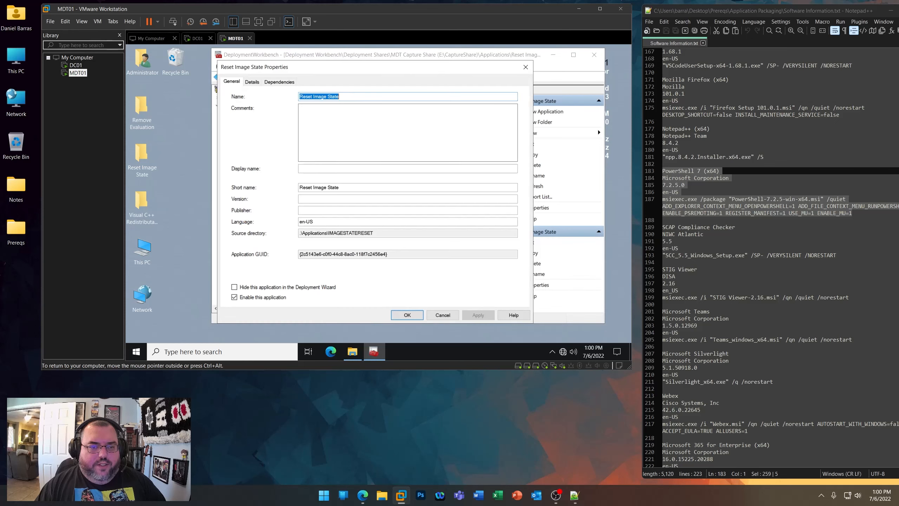
drag(378, 233, 333, 232)
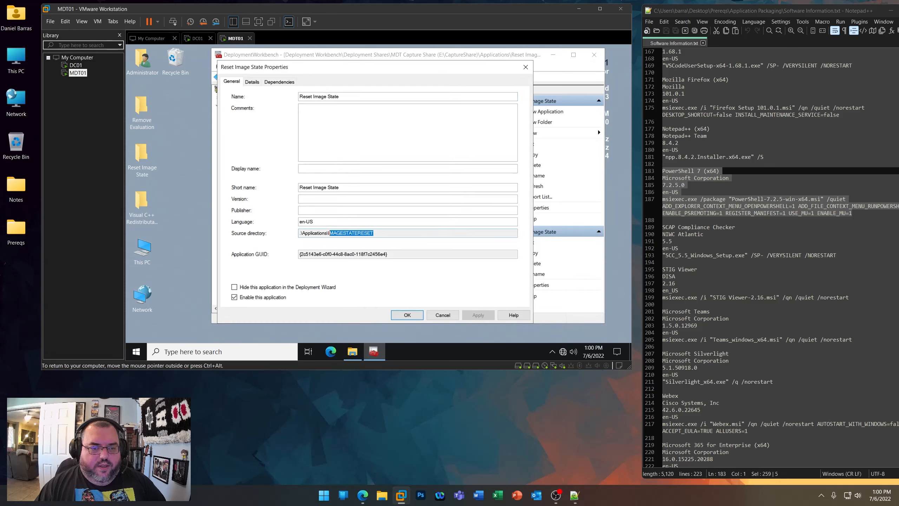
right_click(337, 234)
click(359, 263)
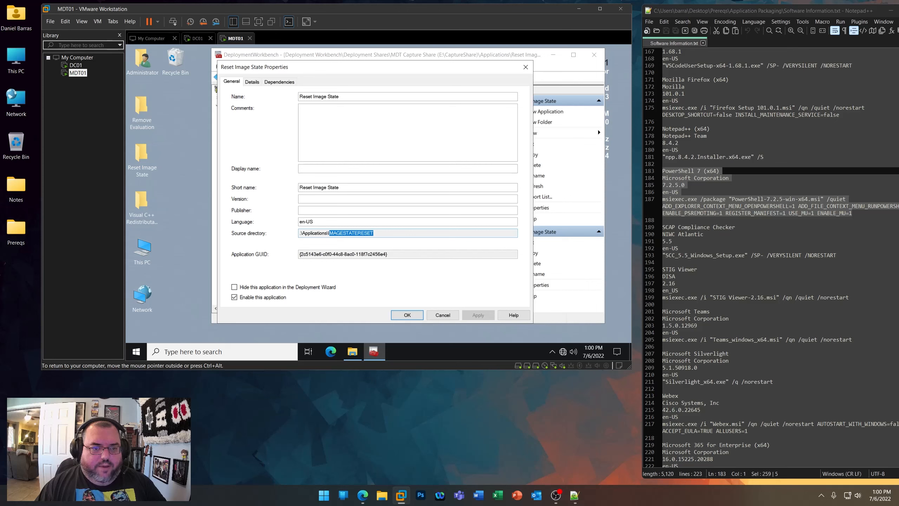
drag(349, 187, 270, 186)
key(ctrl+v)
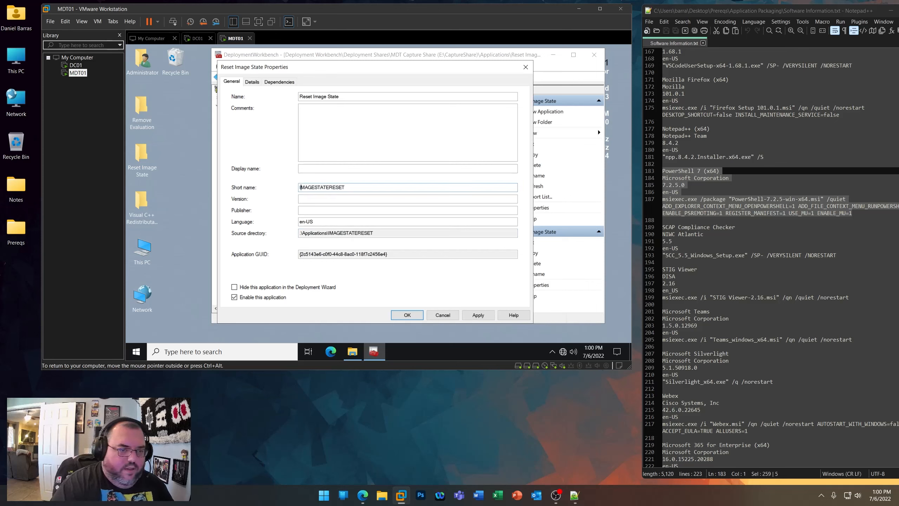
click(411, 316)
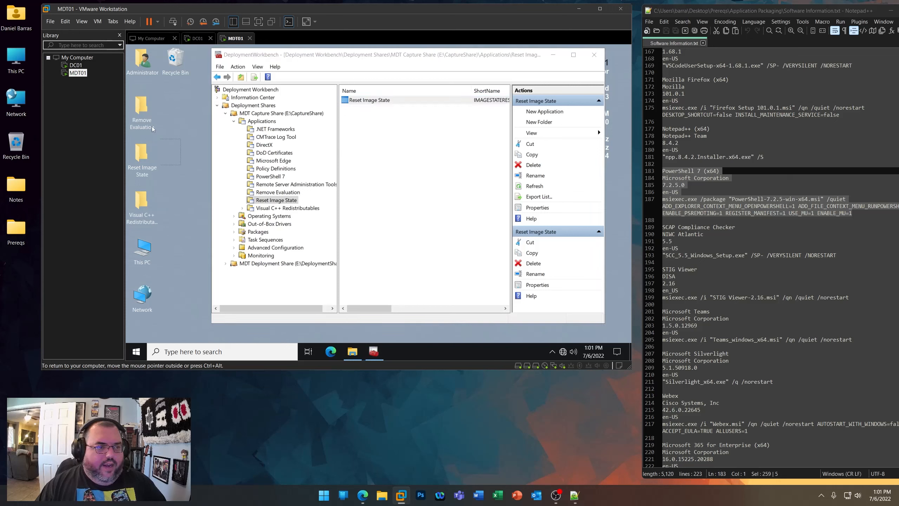
- Delete the Remove Evaluation and Reset Image State folders from the virtual machine's desktop
drag(156, 178, 139, 106)
right_click(139, 107)
click(167, 213)
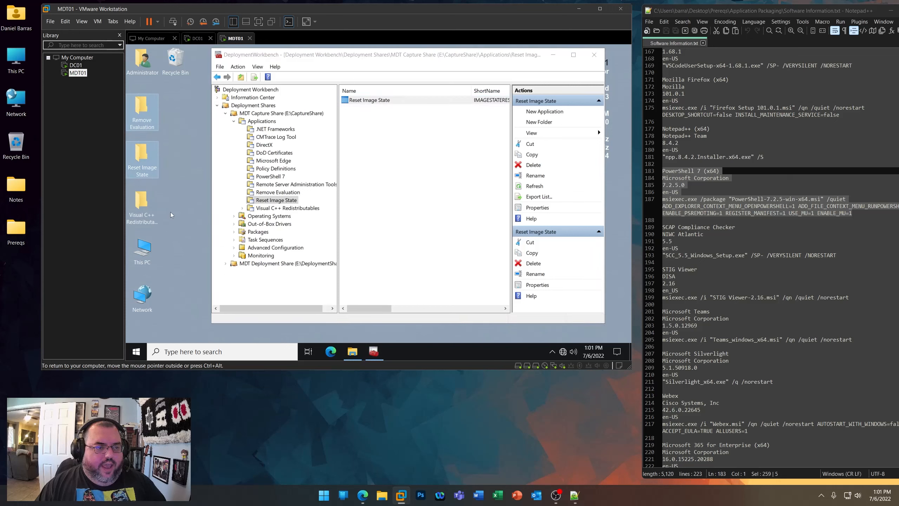
- Copy the folder name VCPPRT from the path of the desktop's Visual C++ Redistributables subfolder, and close the window
double_click(153, 119)
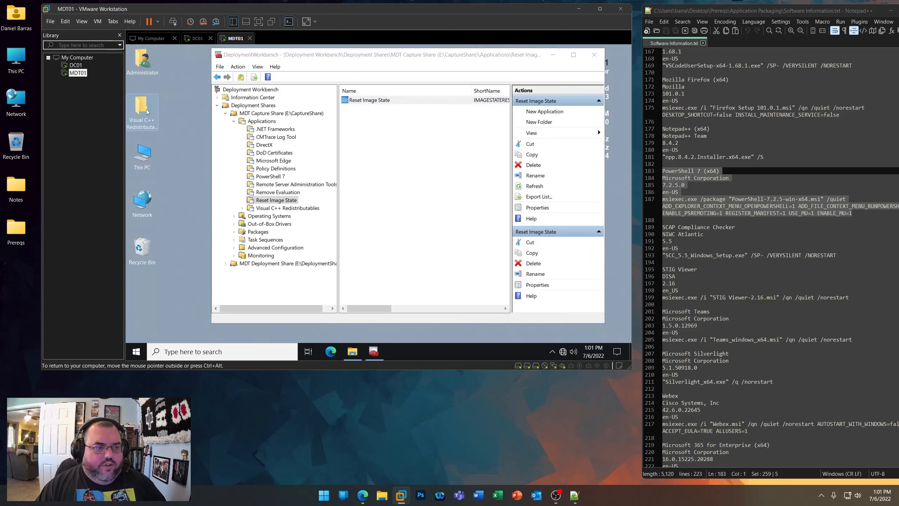
double_click(223, 145)
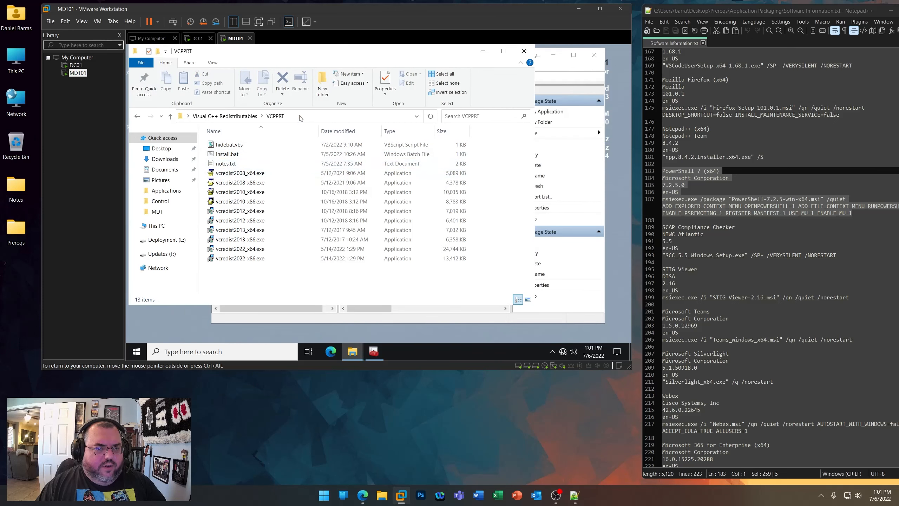
click(336, 120)
key(End)
key(ctrl+shift+Left)
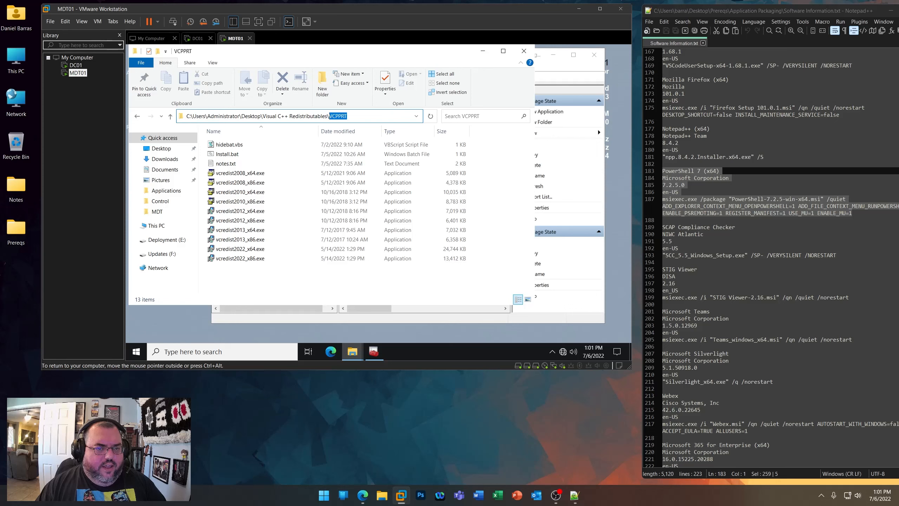
right_click(340, 120)
click(358, 143)
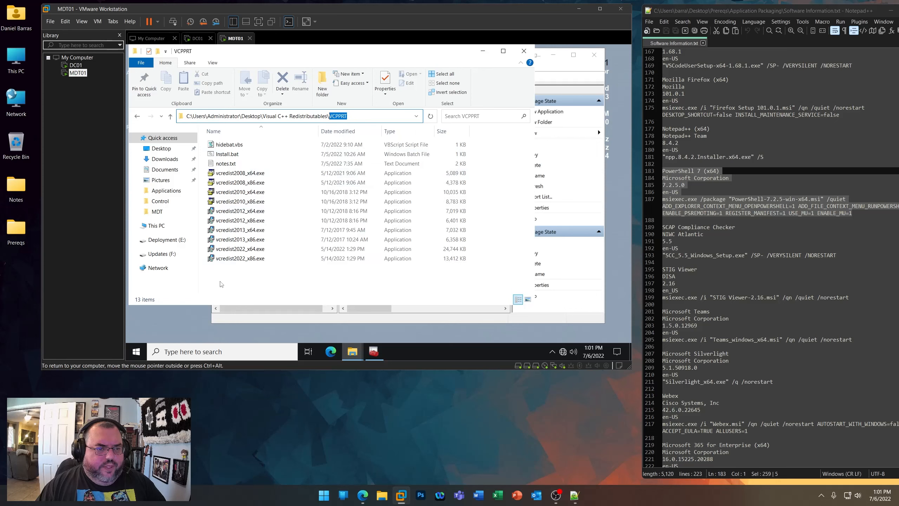
click(524, 51)
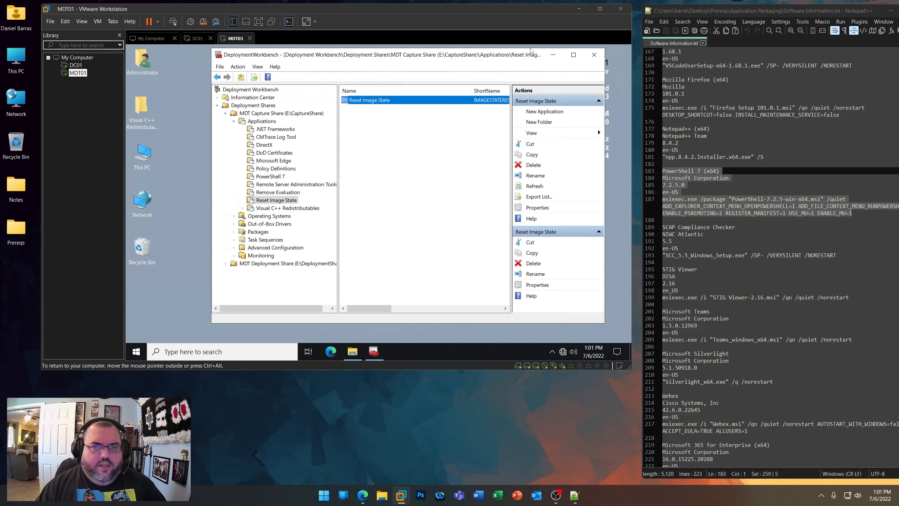
- Start a new application with source files in the Visual C++ Redistributables applications folder, consulting the Visual C++ 2012 (x64) entry in the software notes
click(292, 209)
right_click(292, 210)
click(307, 215)
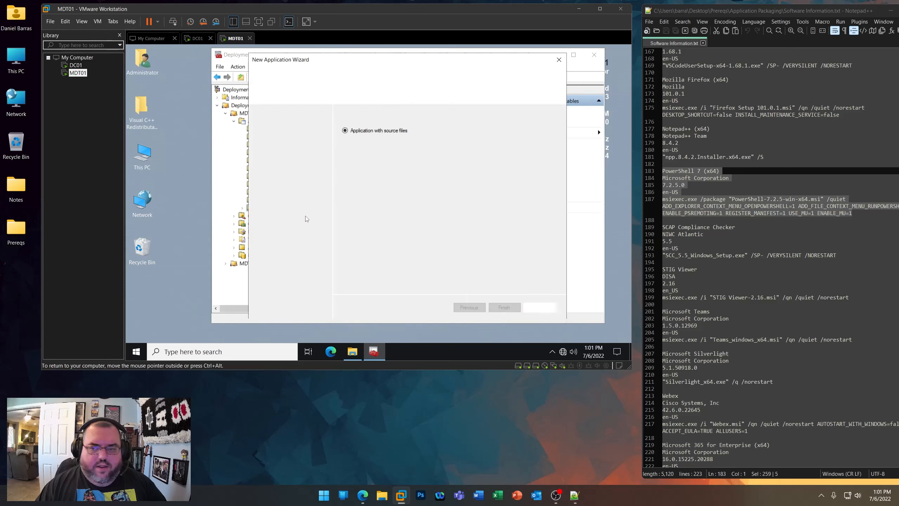
scroll(762, 185, up, 20)
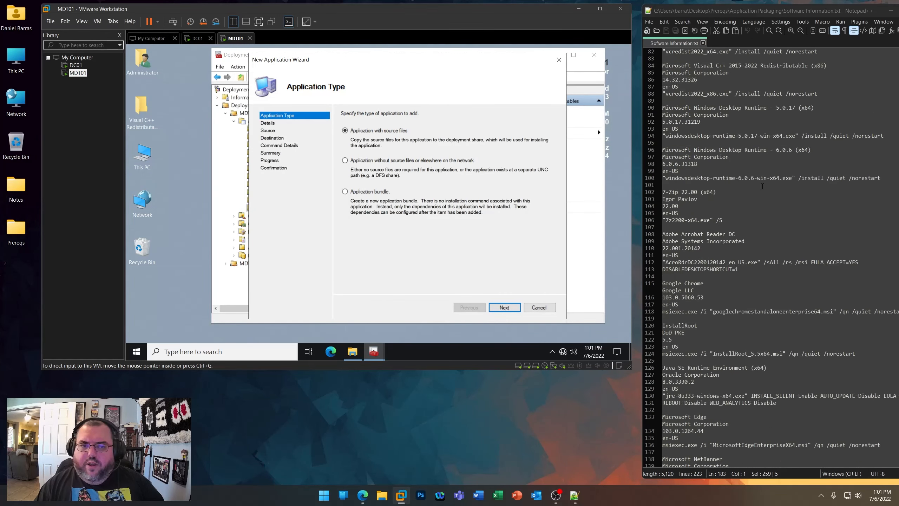
scroll(762, 185, up, 6)
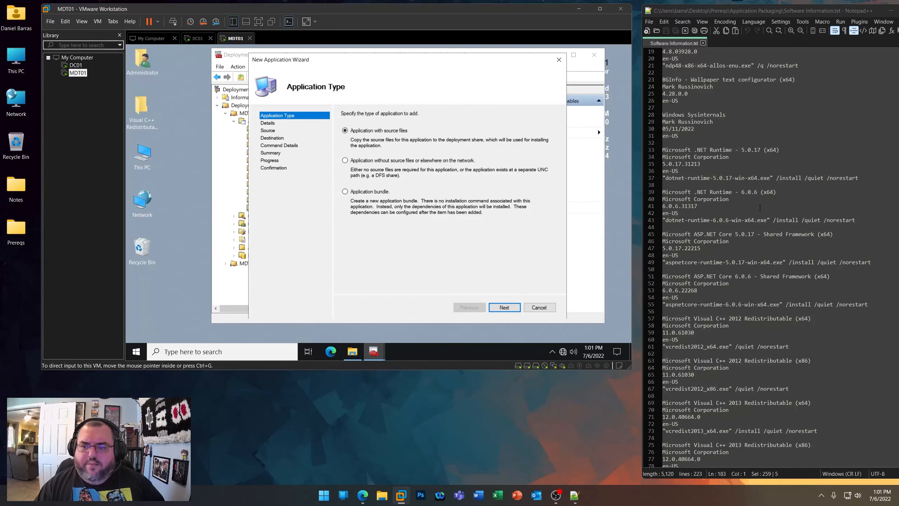
drag(811, 234, 648, 236)
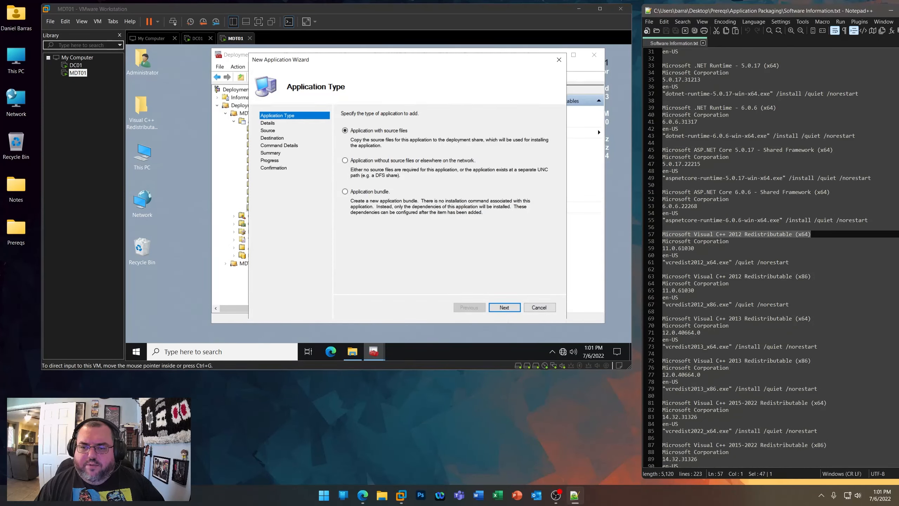
click(504, 307)
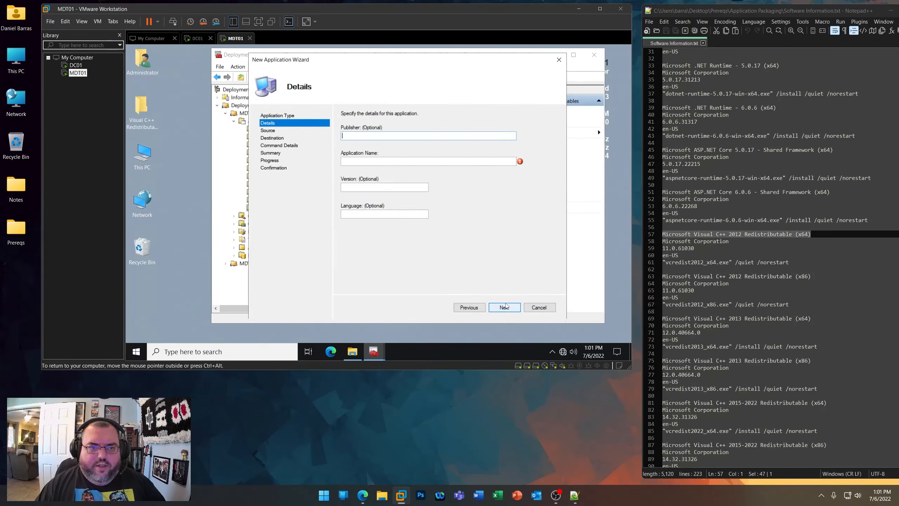
- Enter publisher Microsoft Corporation, application name Microsoft Visual C++ Redistributables (x86 and x64), version 2008-2022 and language en-US
text(Microsoft)
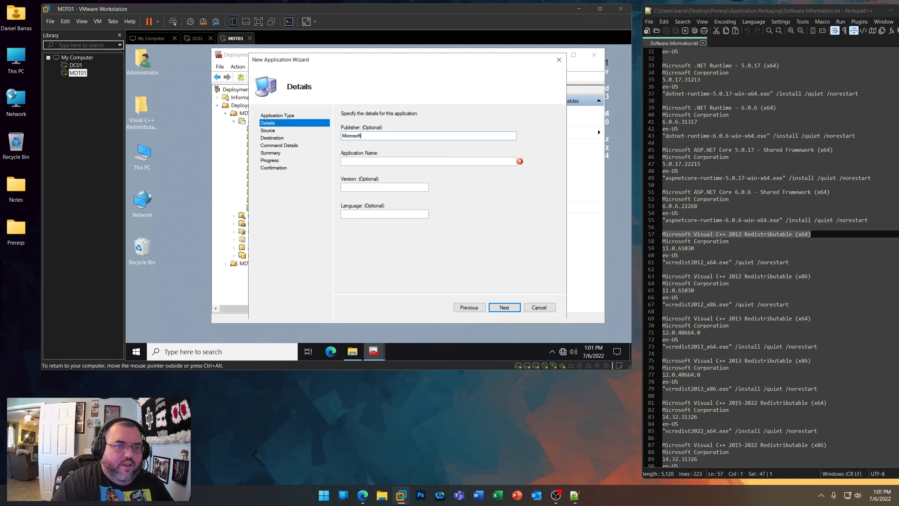
text( Corporation)
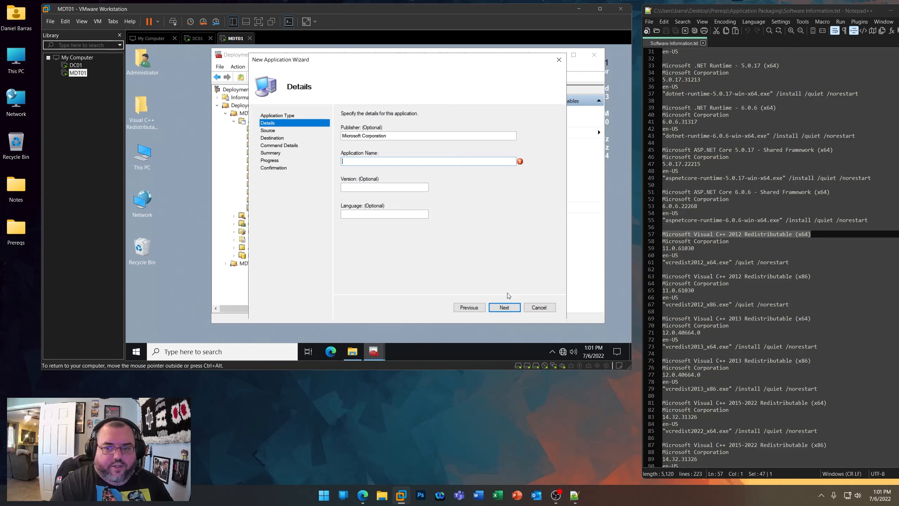
text(Microsoft )
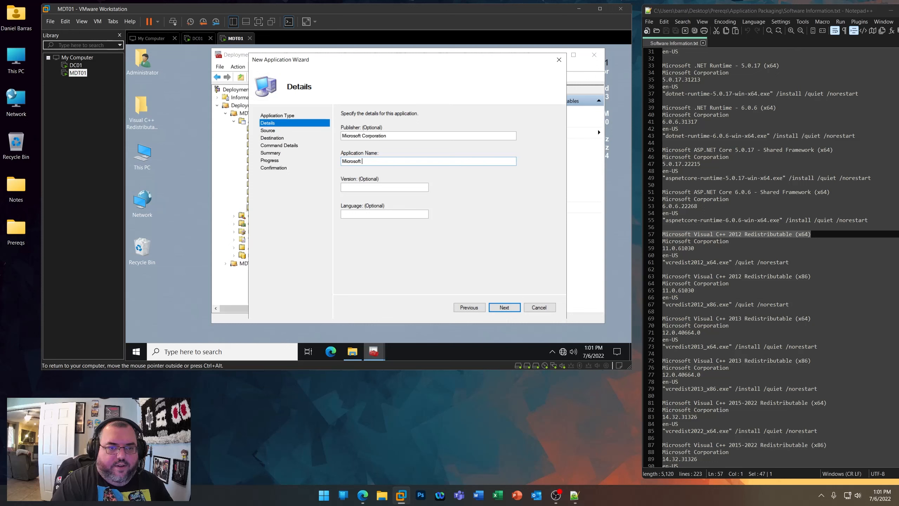
text(Visual C++)
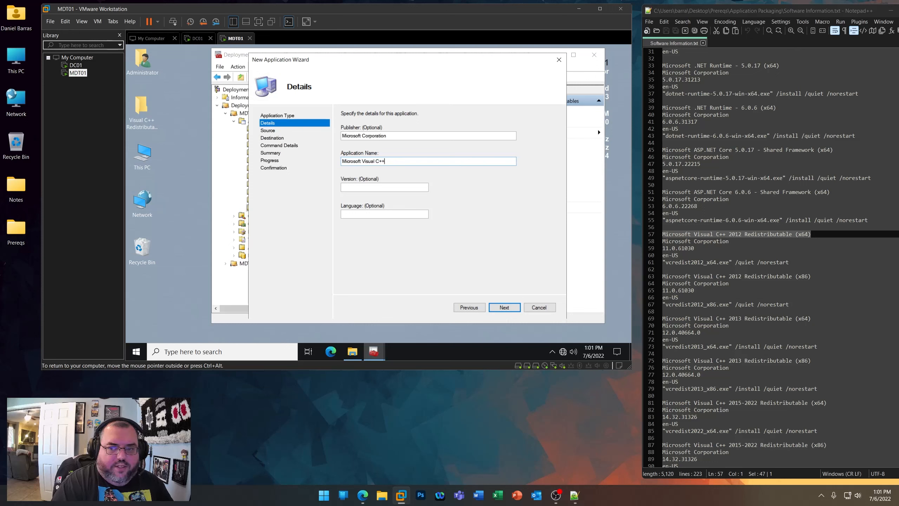
text( Redistribut)
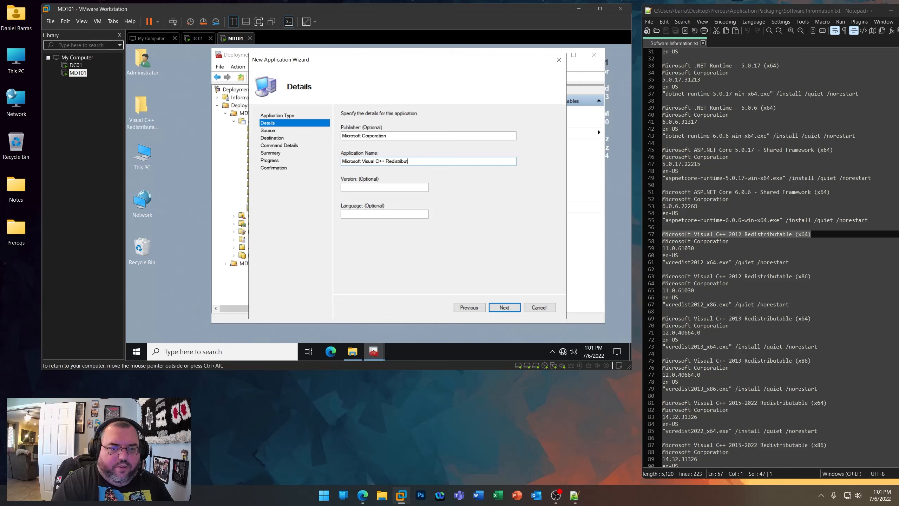
text(ables)
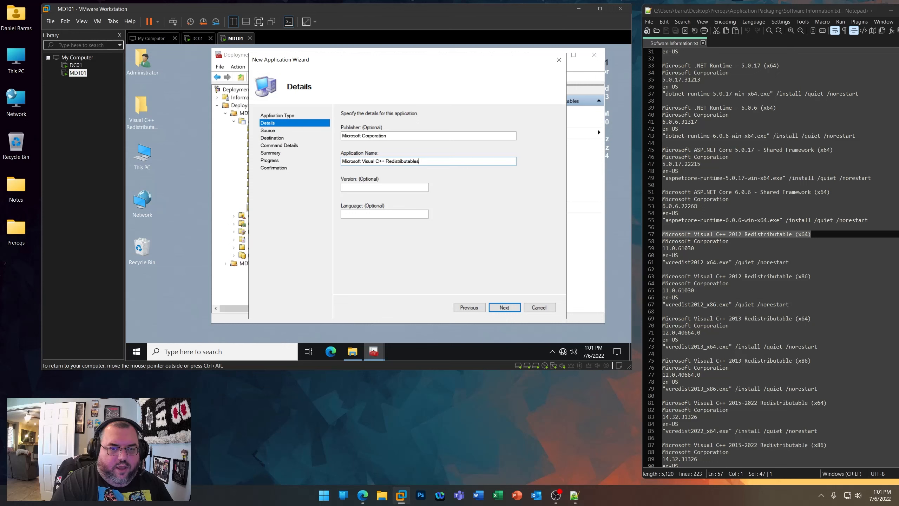
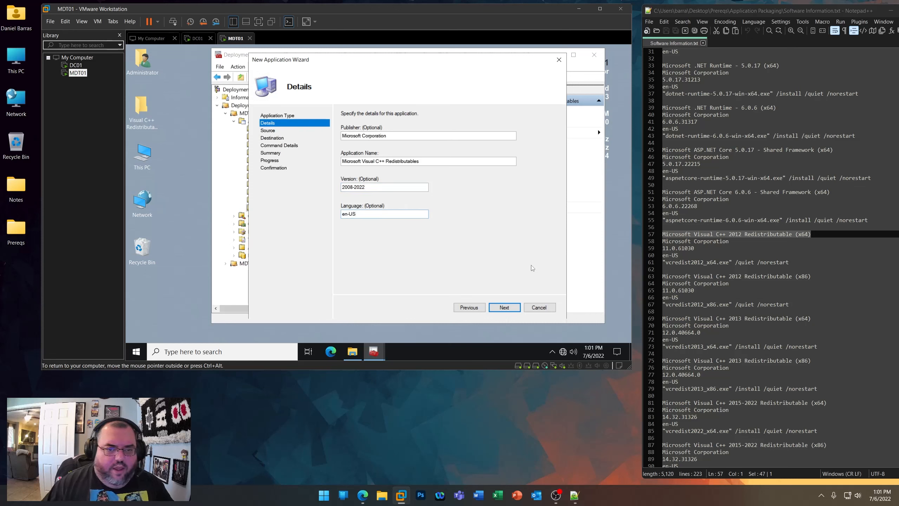
click(435, 162)
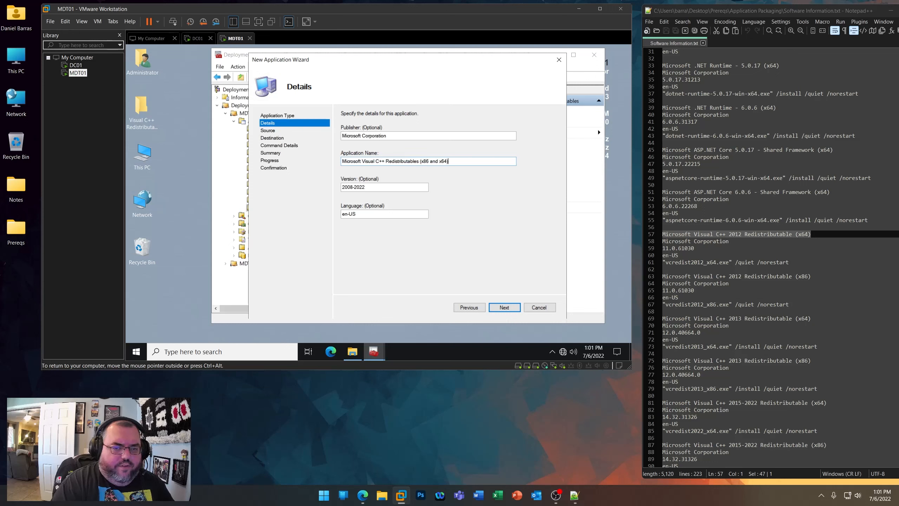
click(512, 308)
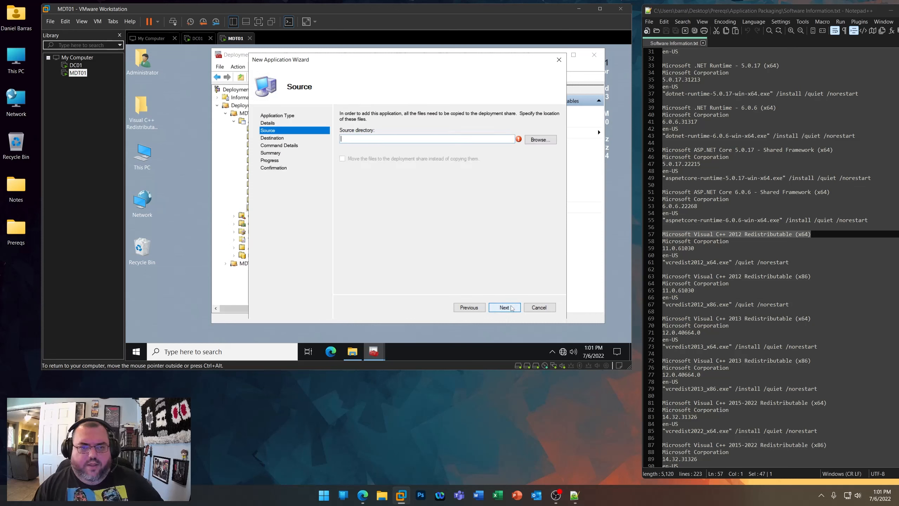
- Choose the VCPPRT subfolder of the desktop's Visual C++ Redistributables folder as source directory and name the destination directory VCPPRT
click(540, 139)
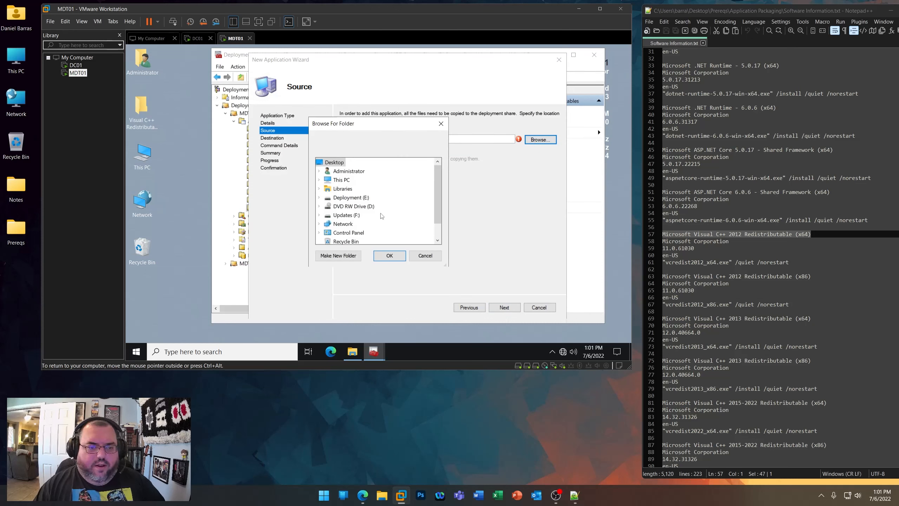
scroll(382, 216, down, 2)
click(350, 232)
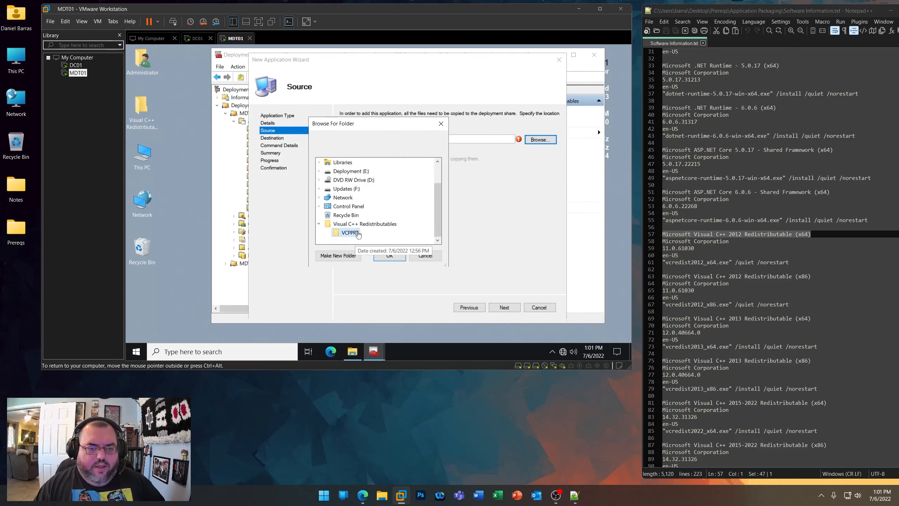
click(389, 255)
click(515, 307)
text(VCPPRT)
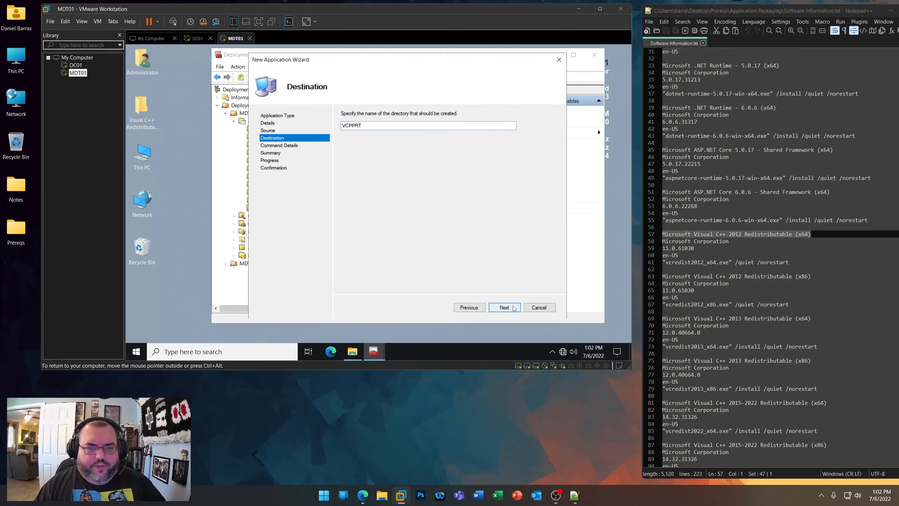
click(514, 307)
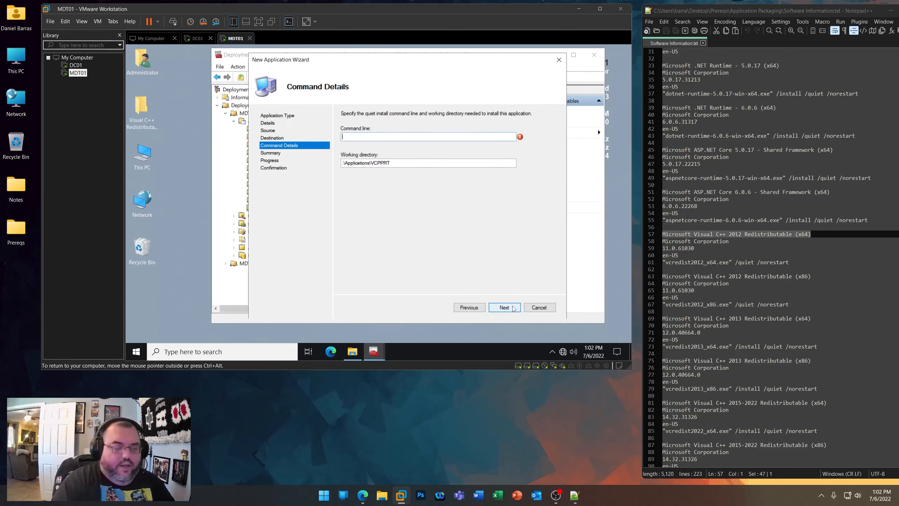
- Set the quiet install command to wscript.exe "hidebat.vbs" /B /NOLOGO and complete the Visual C++ Redistributables import
text(wscript.exe)
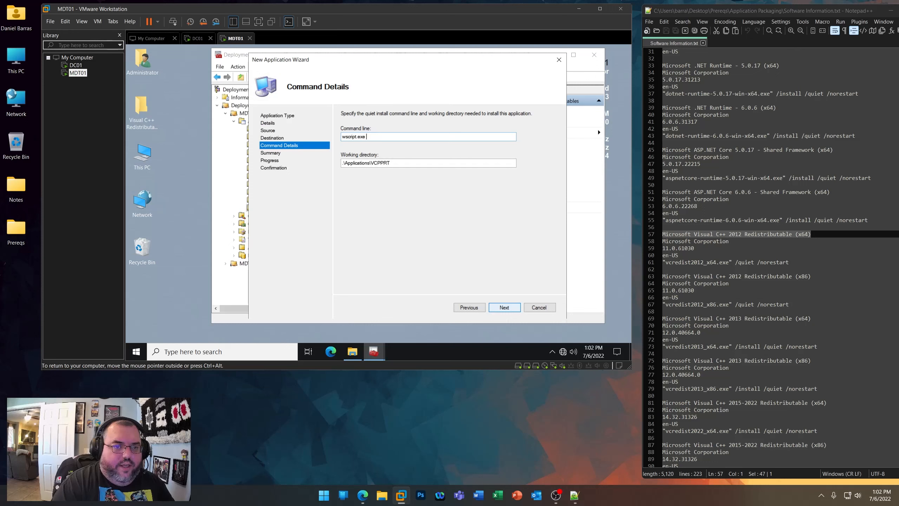
text( "hidebat.)
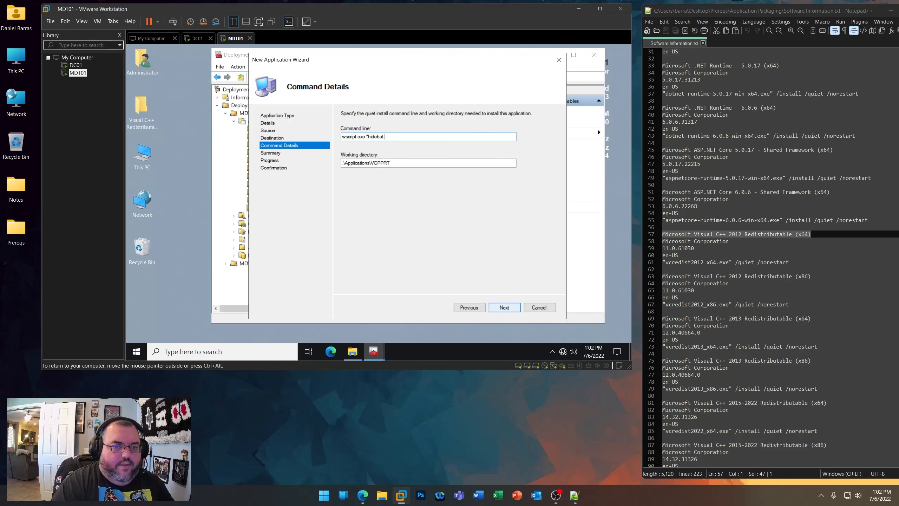
text(vbs" /B /)
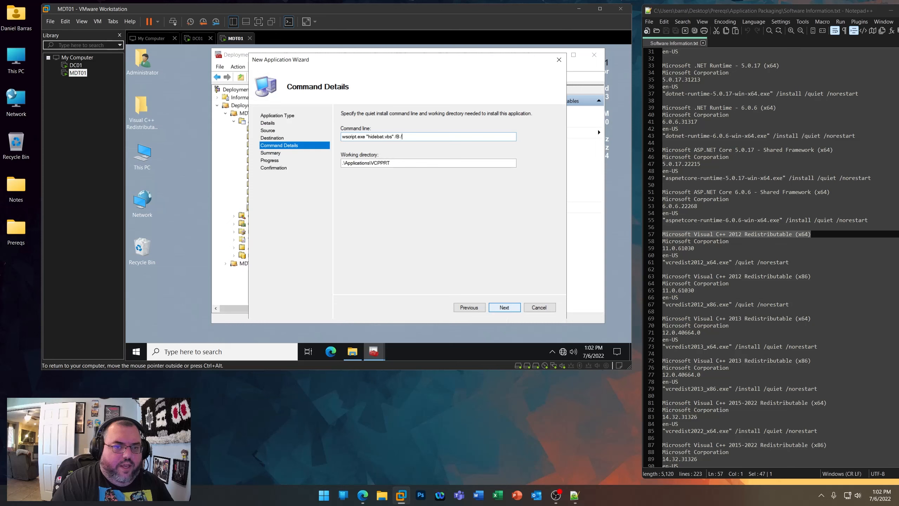
text(NOLOG)
key(Return)
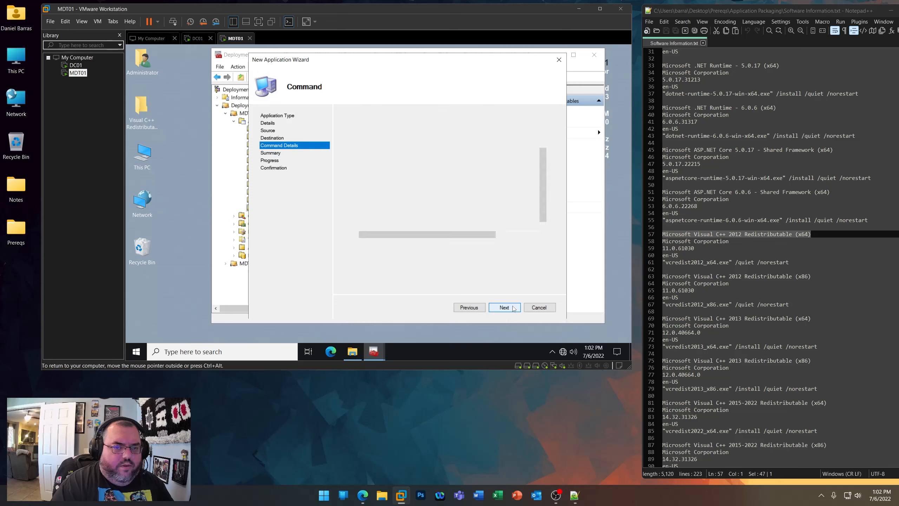
click(499, 307)
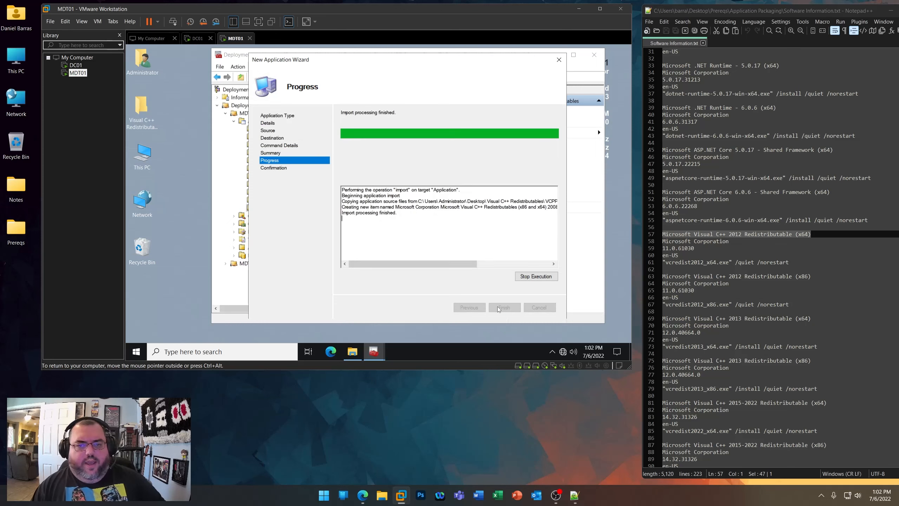
click(502, 307)
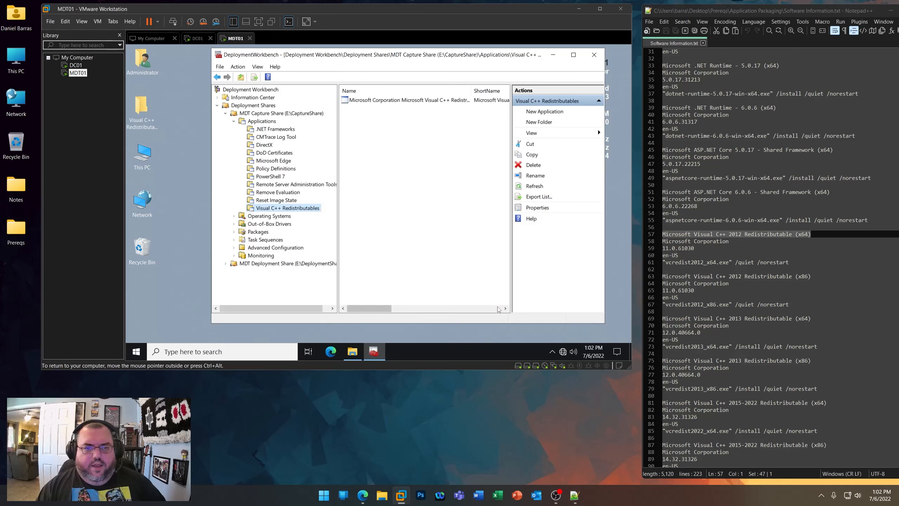
- In the imported Visual C++ application's properties, shorten the name to Microsoft Visual C++ Redistributables (x86 and x64)
right_click(399, 100)
click(434, 147)
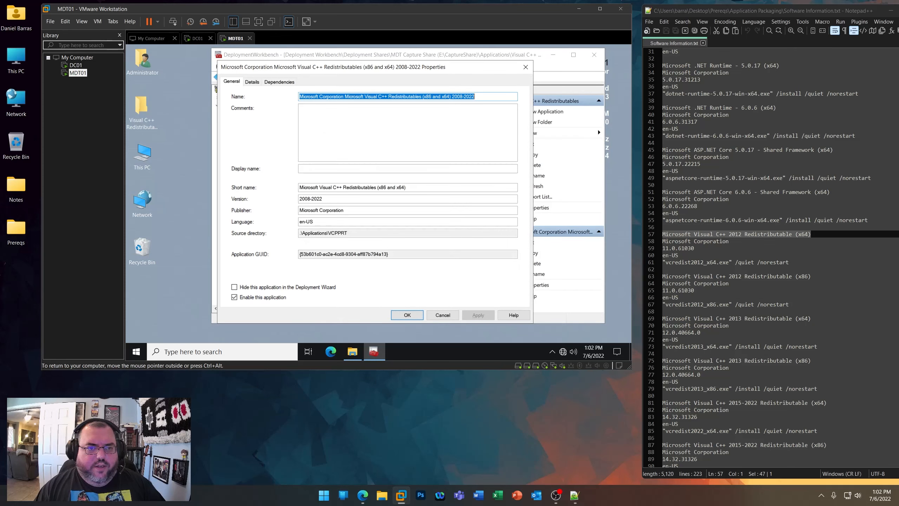
click(344, 96)
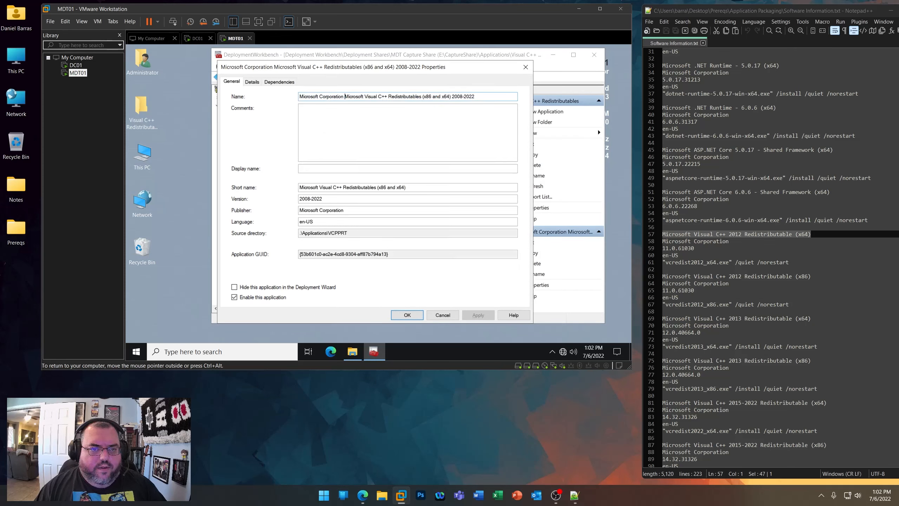
key(shift+Home)
key(BackSpace)
key(End)
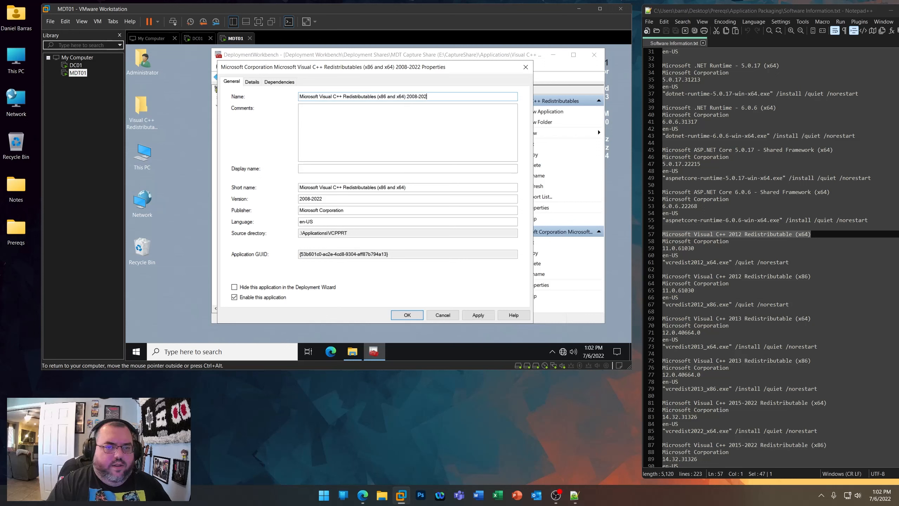
key(BackSpace)
key(BackSpace)
key(BackSpace)
key(BackSpace)
key(BackSpace)
key(BackSpace)
key(BackSpace)
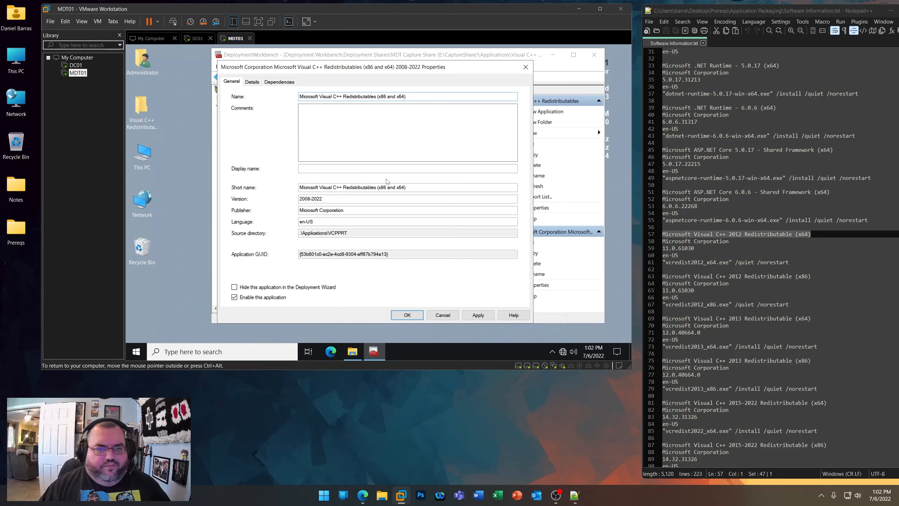
- Set the application's short name to VCPPRT, copied from its source directory, and save the properties
drag(300, 187, 407, 187)
text(VC)
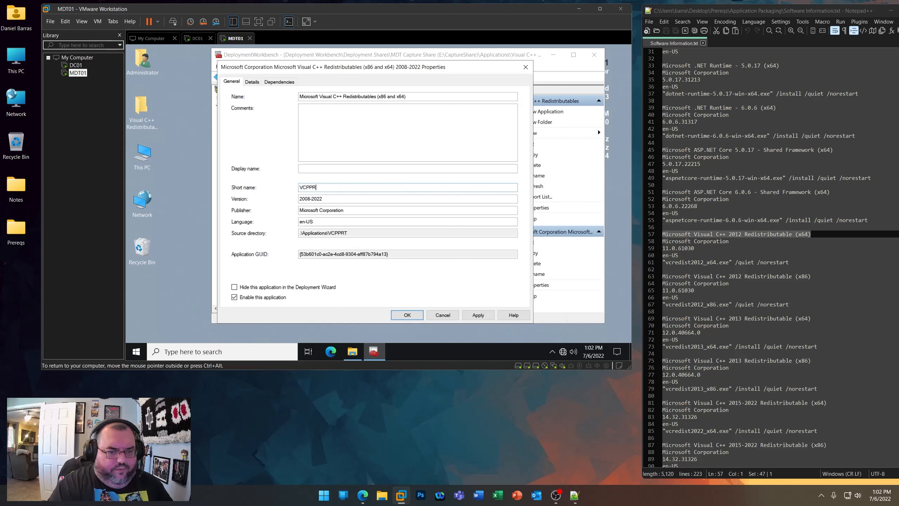
text(PPR)
key(BackSpace)
key(BackSpace)
key(BackSpace)
key(BackSpace)
key(BackSpace)
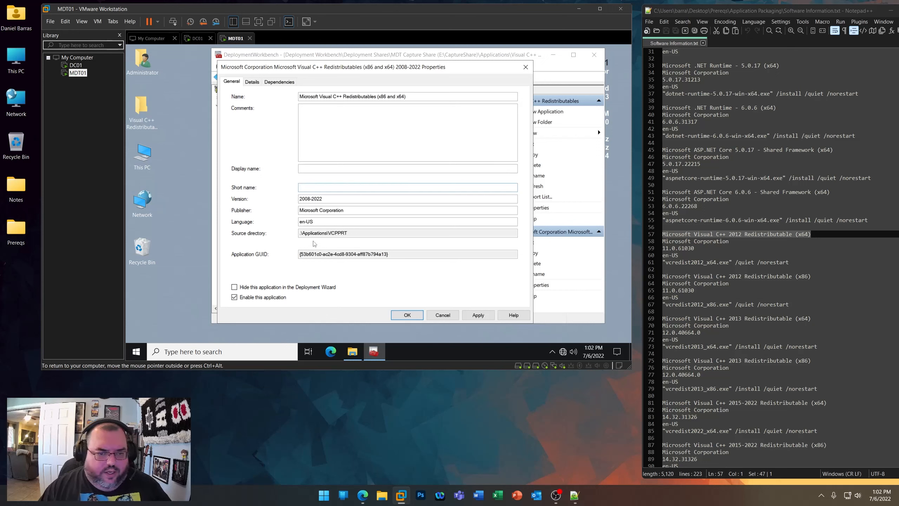
double_click(337, 233)
key(ctrl+c)
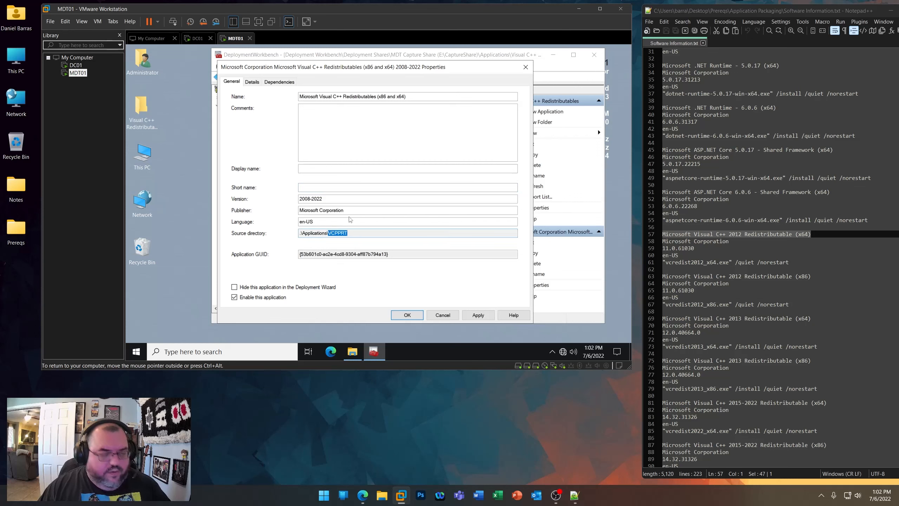
click(329, 187)
key(ctrl+v)
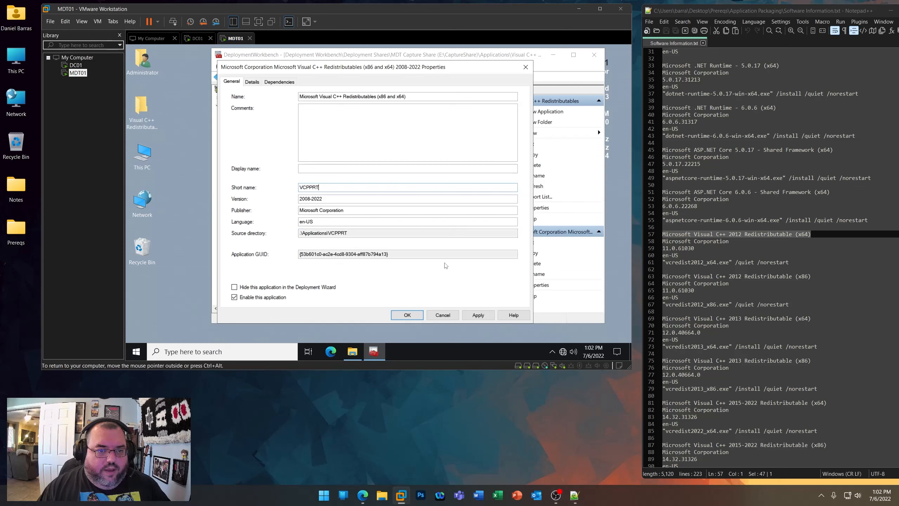
click(475, 315)
click(407, 315)
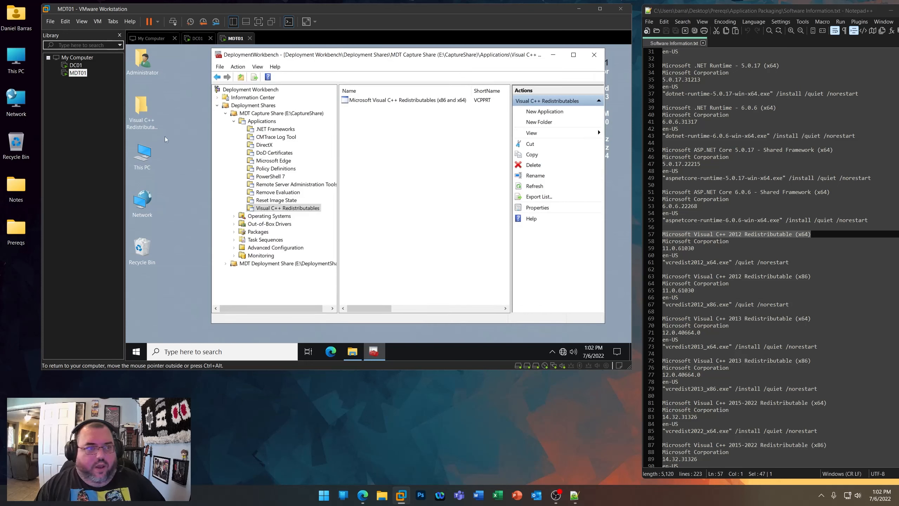
- Delete the Visual C++ Redistributables folder from the virtual machine's desktop and empty its Recycle Bin
right_click(138, 101)
click(159, 237)
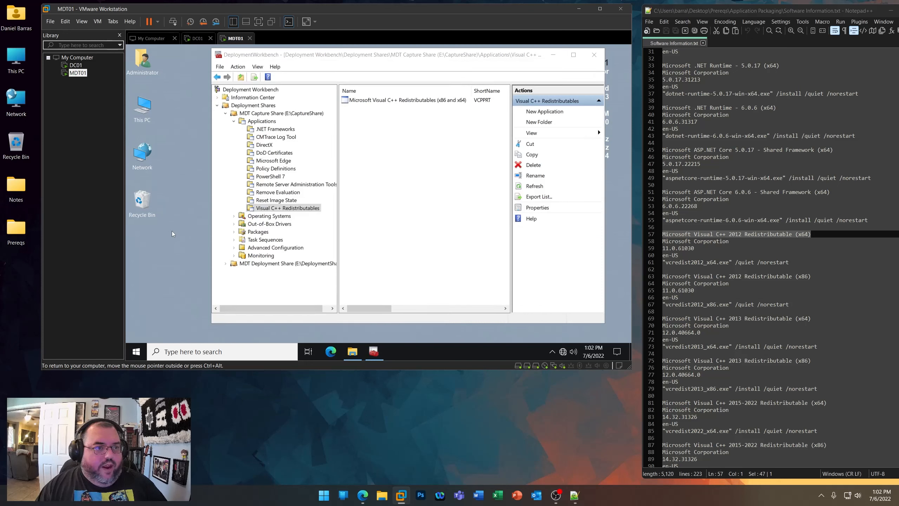
right_click(146, 203)
click(170, 222)
click(412, 211)
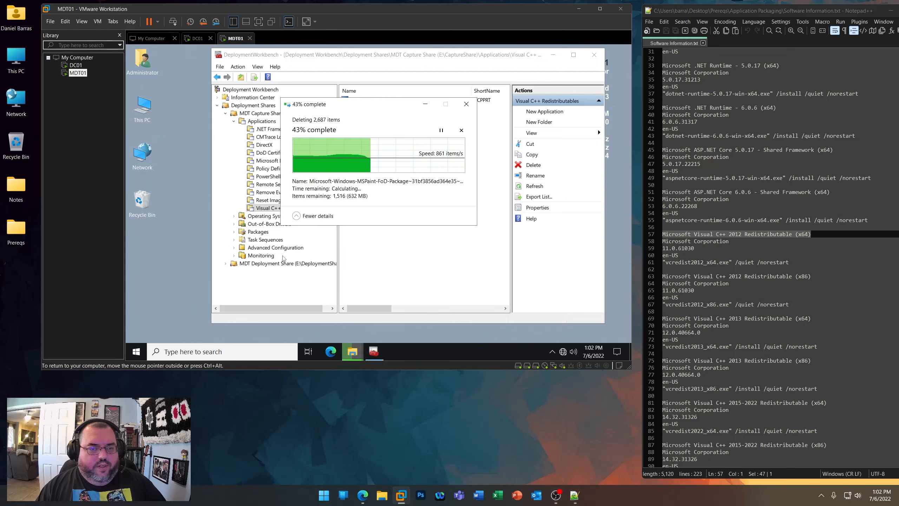
- Close the software notes in Notepad++ and open Windows 10 Capture.txt from the Capture Share folder inside the host's Prereqs folder
click(647, 22)
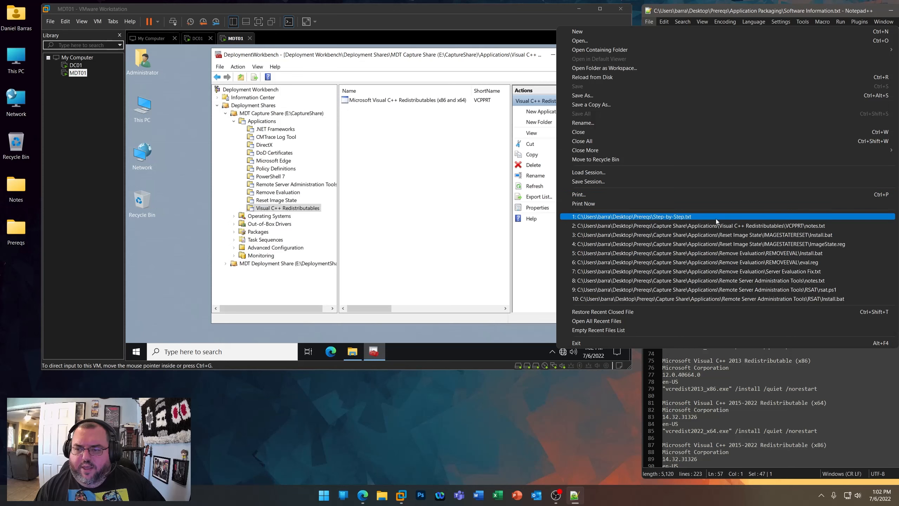
drag(792, 12, 574, 14)
click(714, 12)
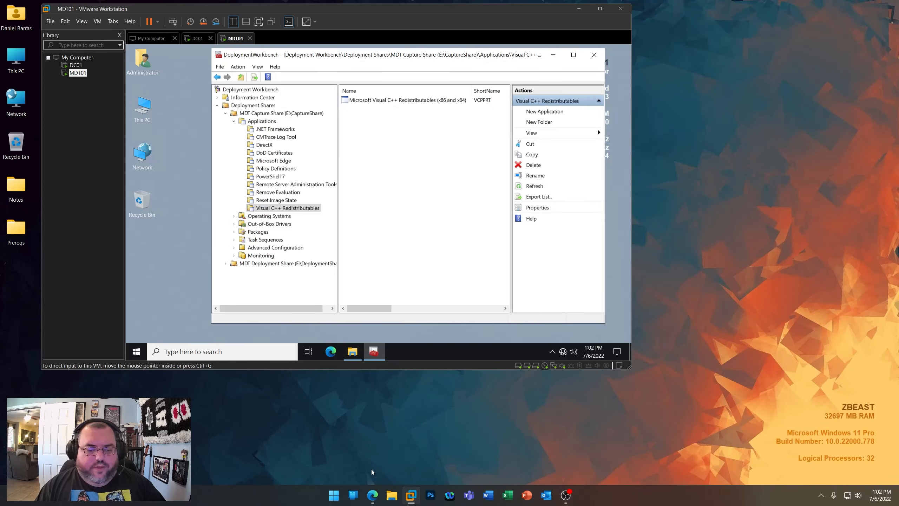
double_click(18, 232)
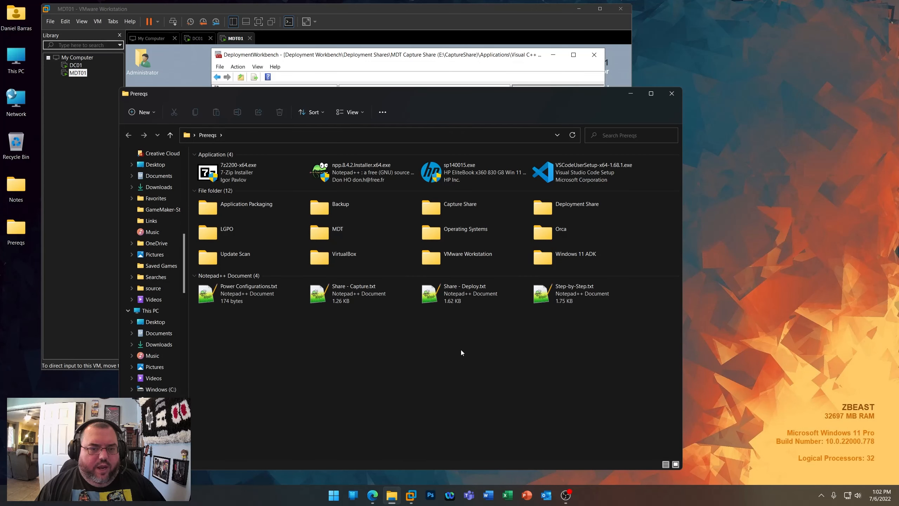
double_click(452, 210)
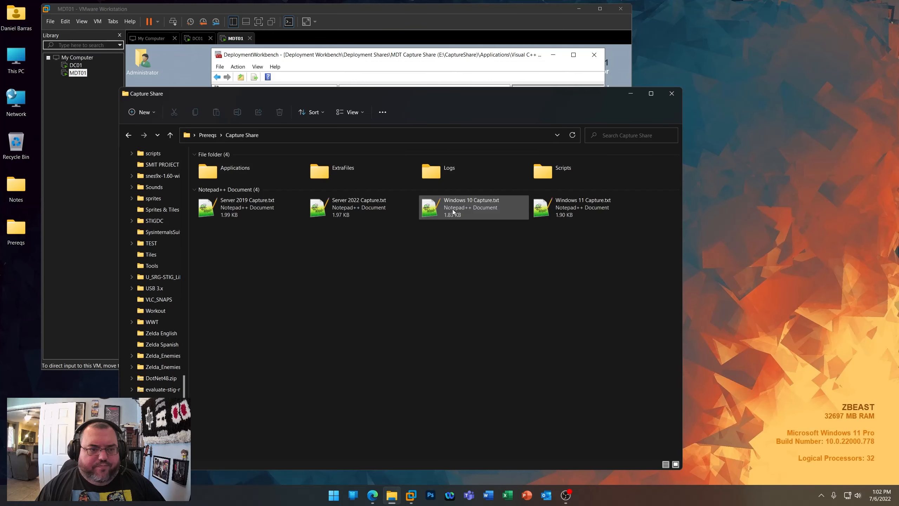
double_click(476, 206)
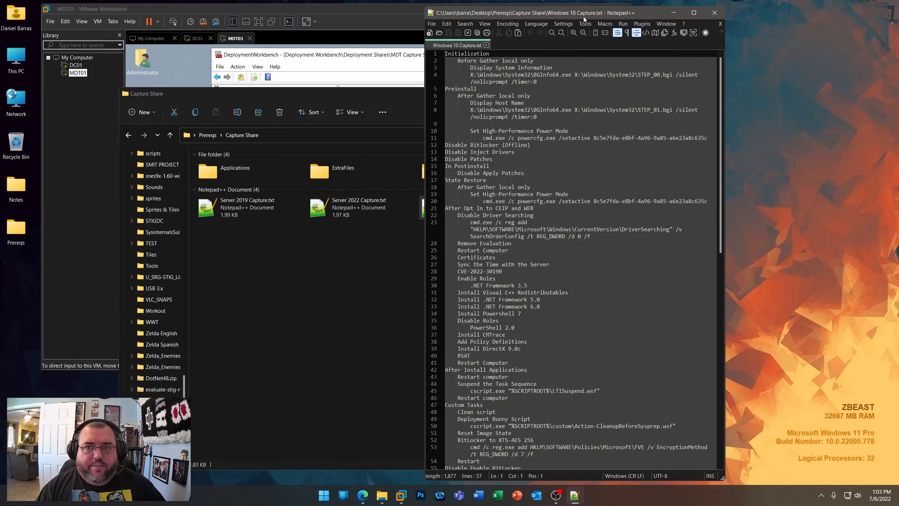
- Open the Windows 11, Server 2019 and Server 2022 capture notes as well, close the folder and return to Windows 10 Capture.txt
drag(714, 14, 866, 7)
double_click(558, 213)
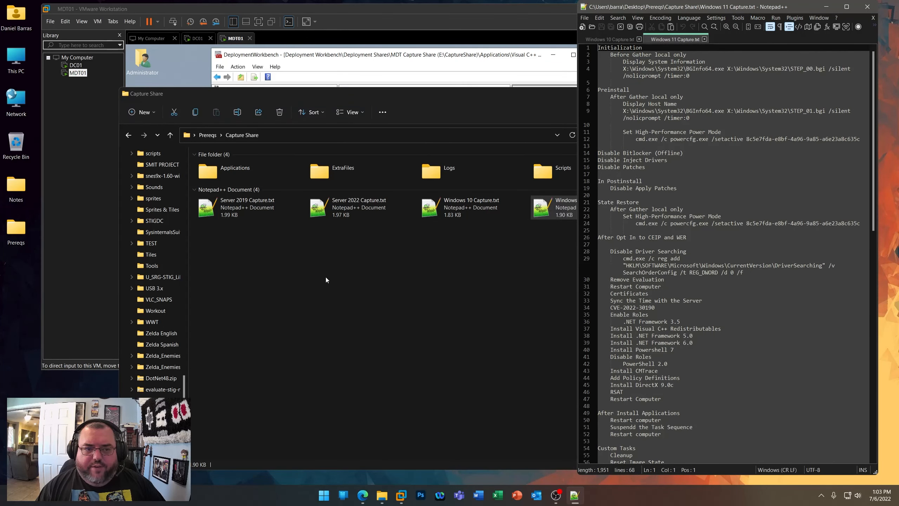
double_click(251, 209)
double_click(348, 214)
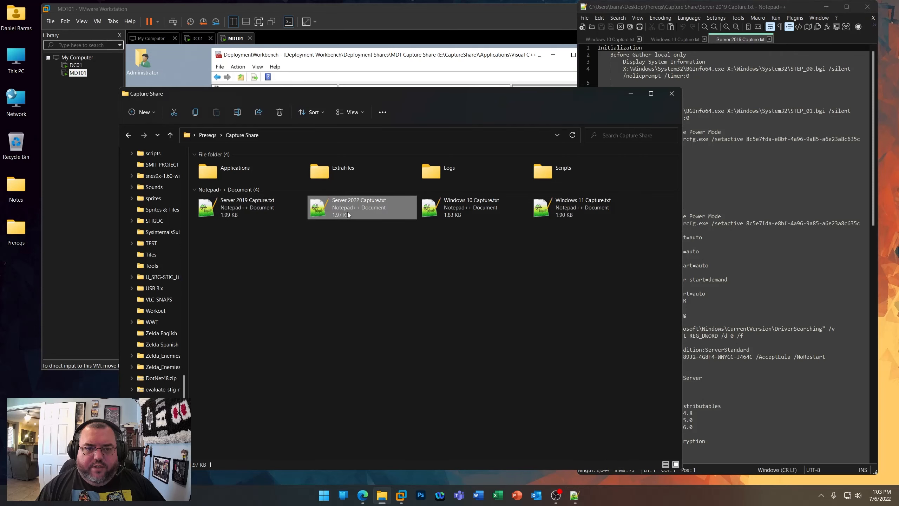
click(671, 94)
click(610, 36)
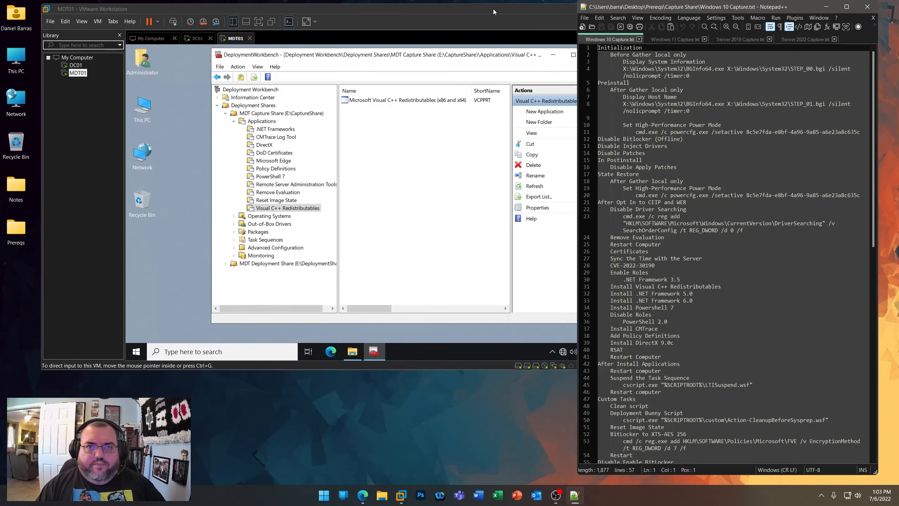
- Arrange the virtual machine and notes windows side by side and reposition Deployment Workbench inside the virtual machine
drag(495, 9, 463, 33)
drag(713, 8, 726, 9)
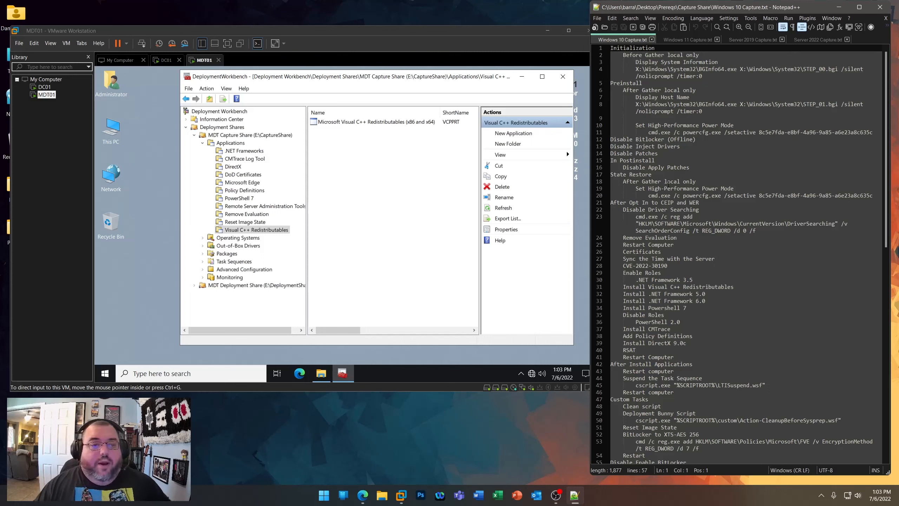
click(401, 75)
drag(401, 78, 366, 83)
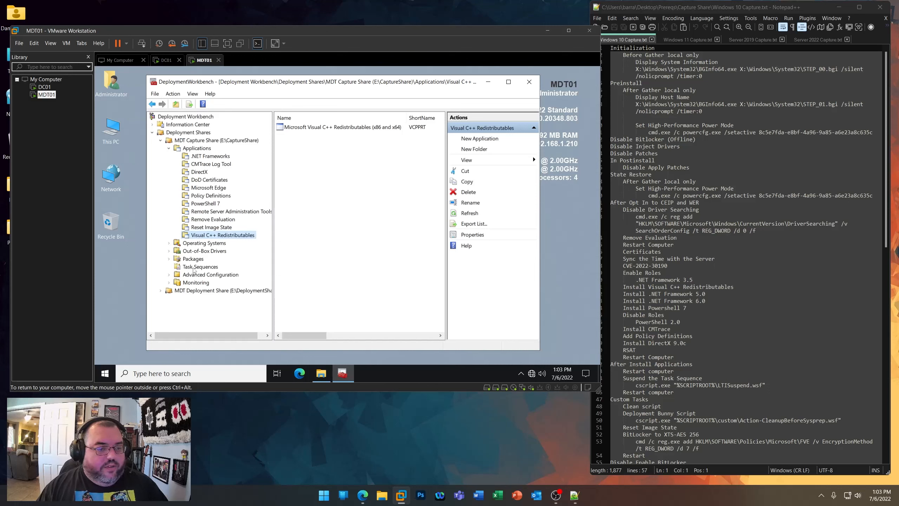
- Create a folder named Clients under Task Sequences in the MDT Capture Share
click(199, 268)
right_click(199, 268)
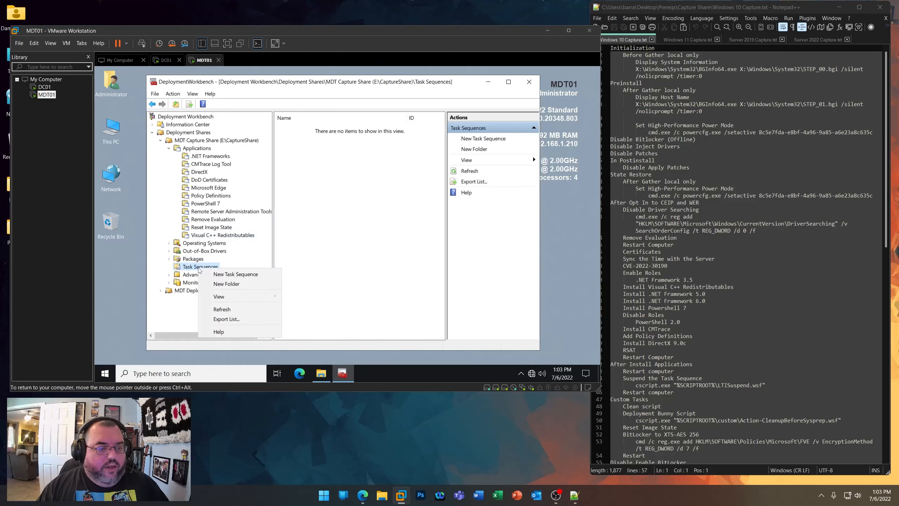
click(226, 284)
text(C)
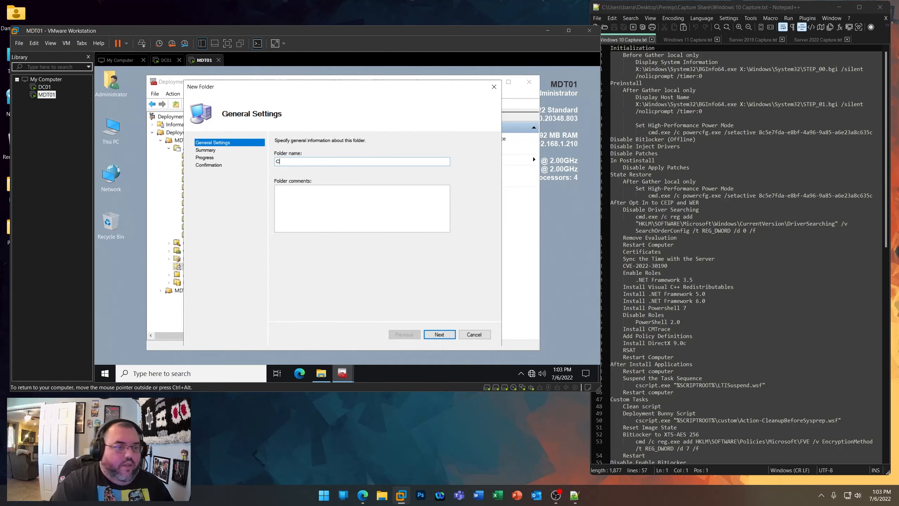
text(lients)
key(Return)
key(Return)
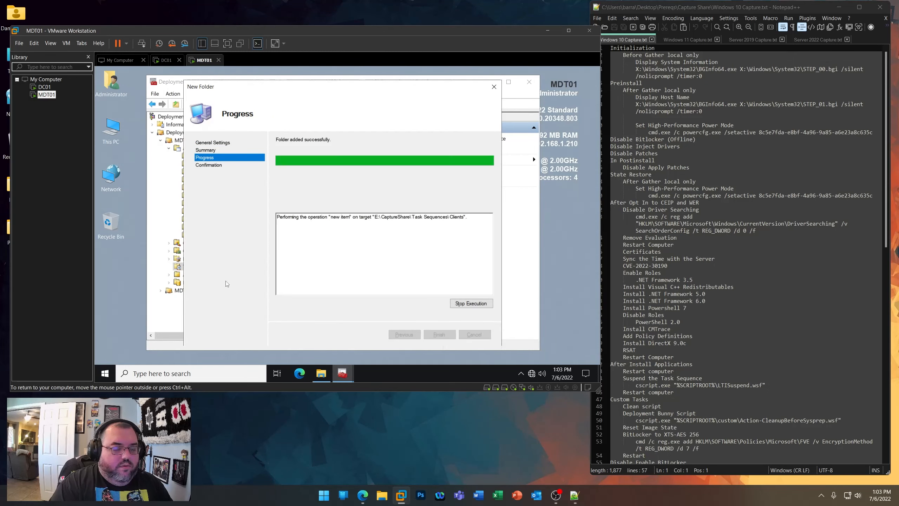
key(Return)
- Create a folder named Servers under the MDT Capture Share's Task Sequences
right_click(214, 270)
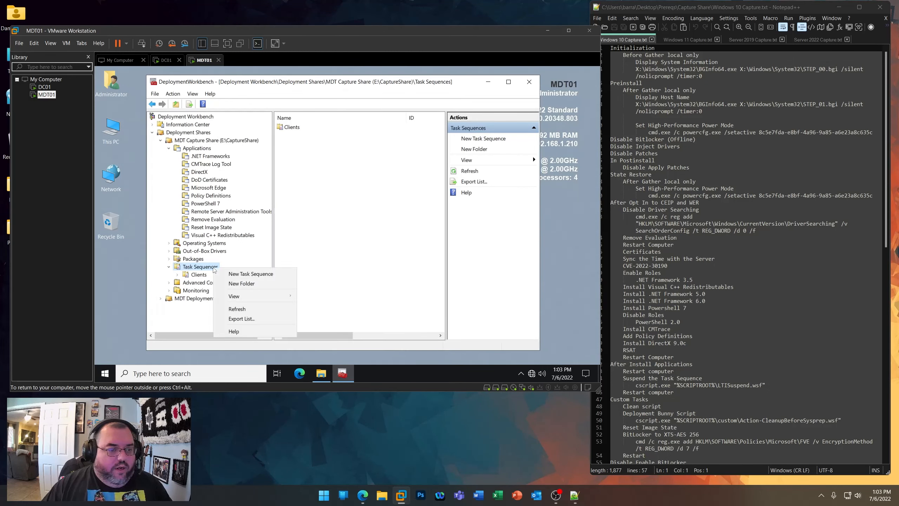
click(238, 283)
text(Ser)
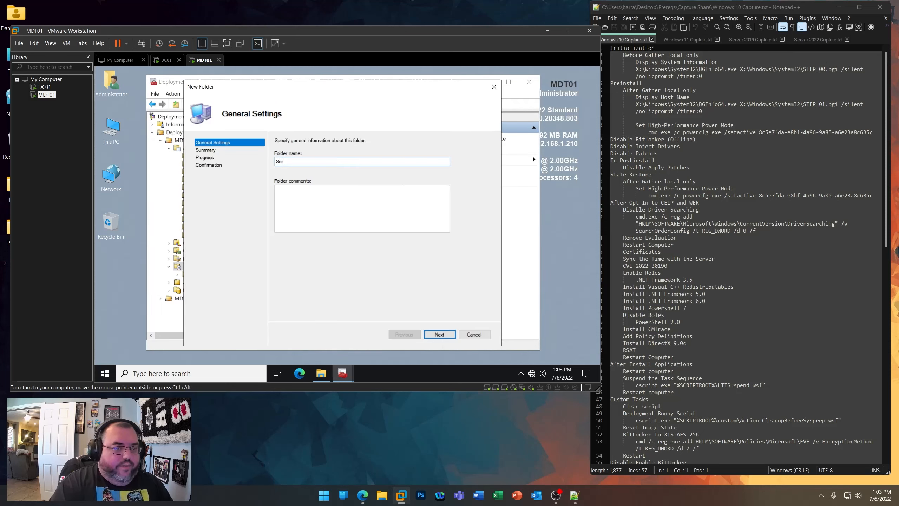
text(vers)
key(Return)
key(Return)
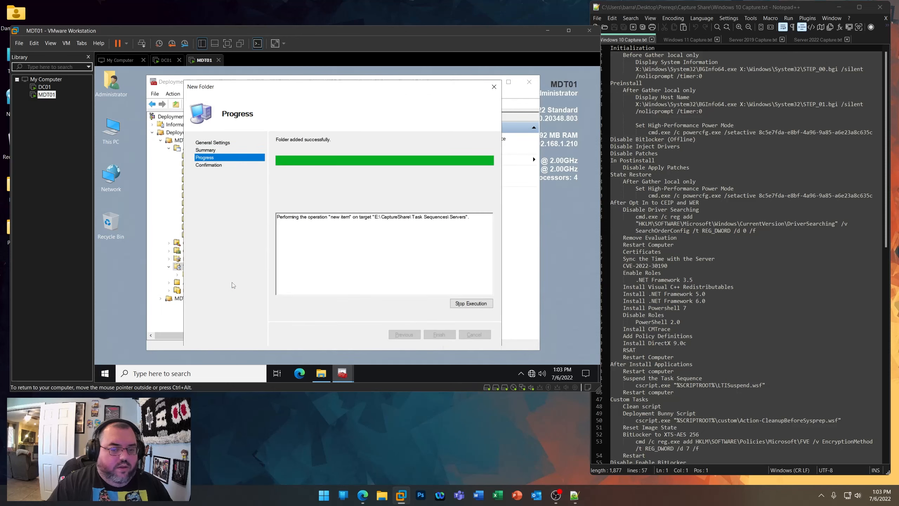
key(Return)
- Copy the Clients and Servers folders into Task Sequences of the MDT Deployment Share, then collapse that share
drag(315, 174, 288, 127)
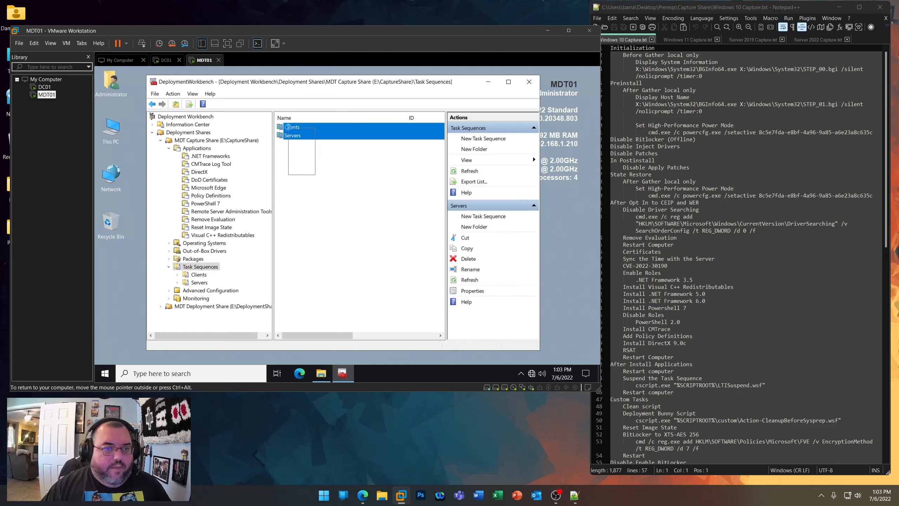
right_click(288, 127)
click(300, 144)
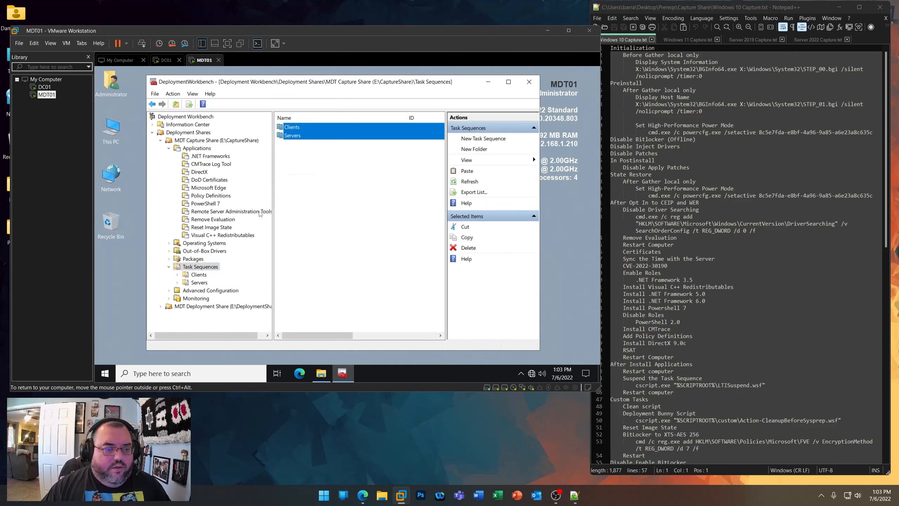
click(160, 307)
click(200, 305)
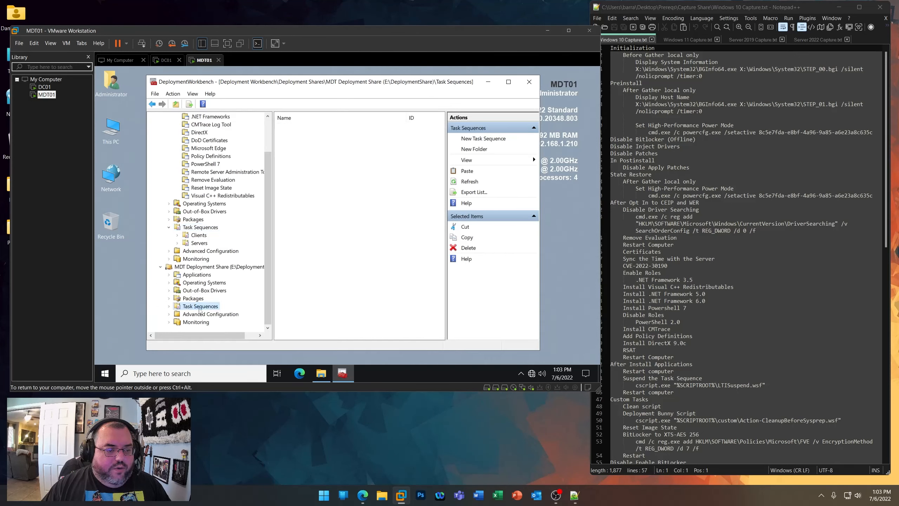
right_click(344, 222)
click(354, 226)
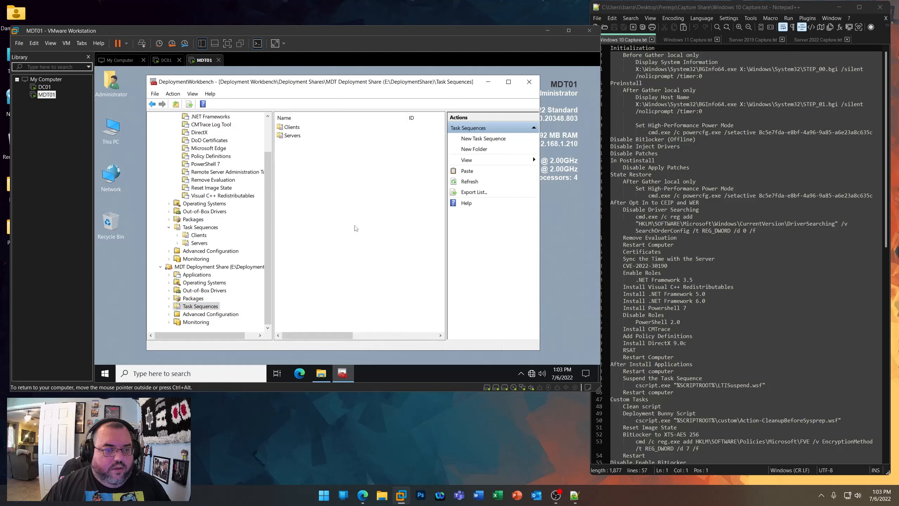
click(160, 267)
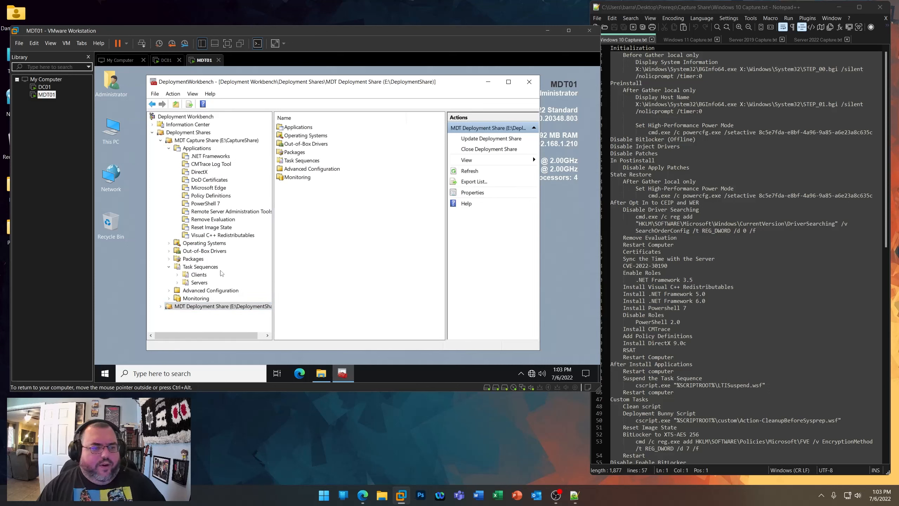
- Review the deployment rules in the MDT Capture Share's properties, including the computer name, application and capture settings
click(199, 275)
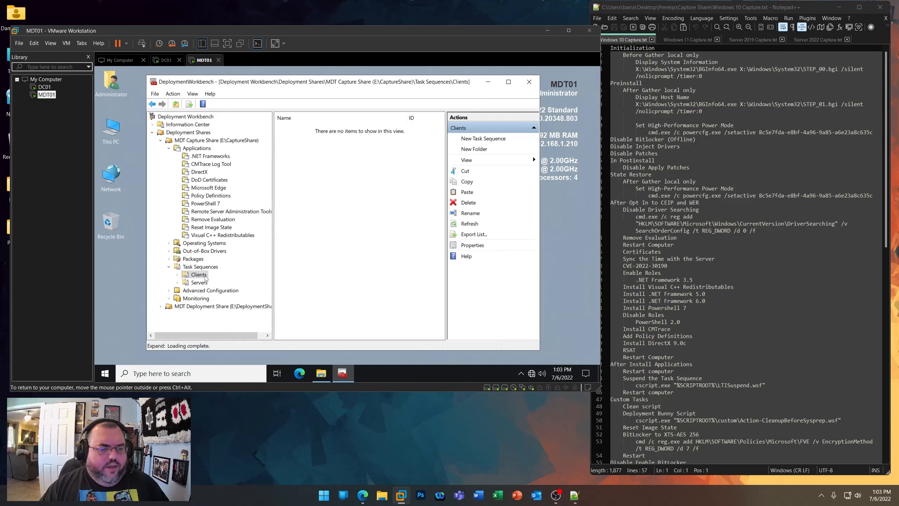
right_click(205, 278)
right_click(196, 149)
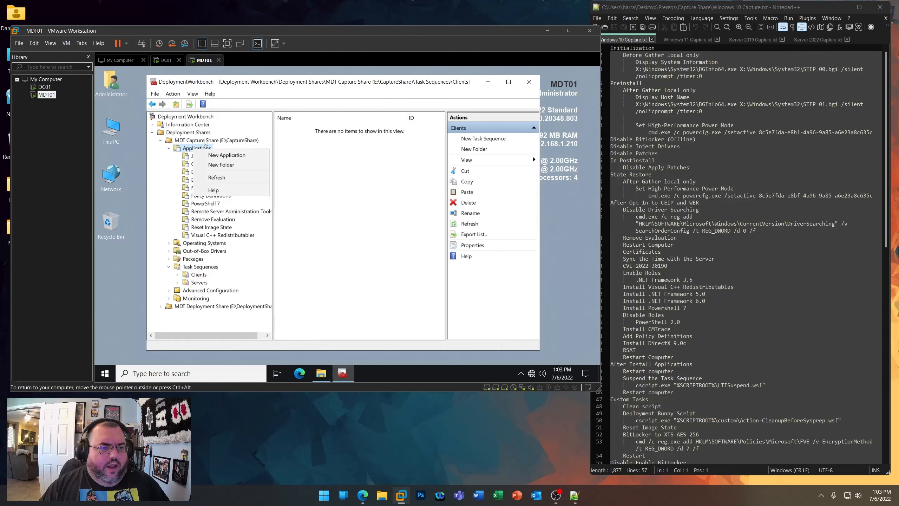
right_click(206, 141)
click(245, 182)
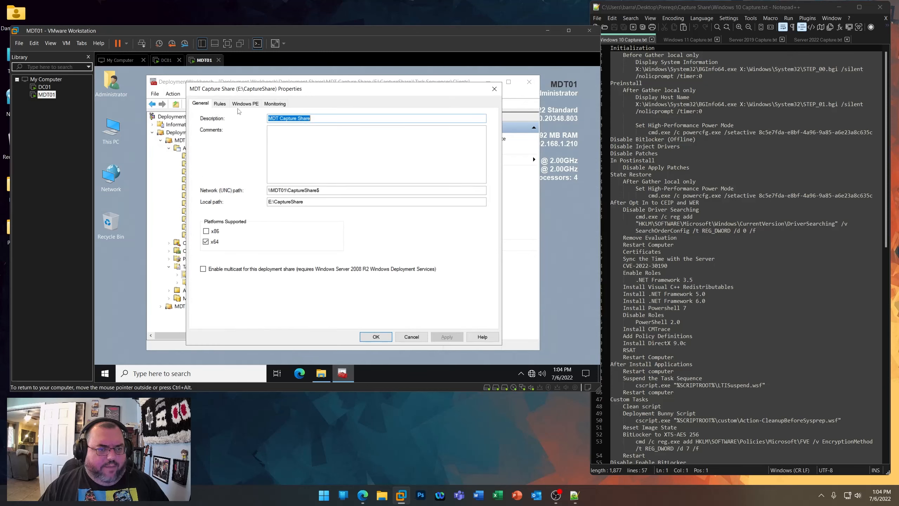
click(219, 103)
click(258, 214)
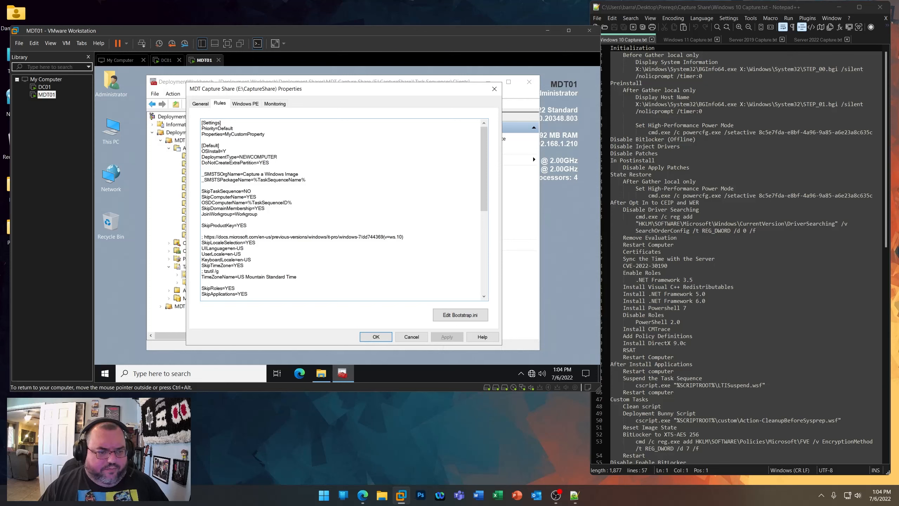
scroll(343, 209, down, 4)
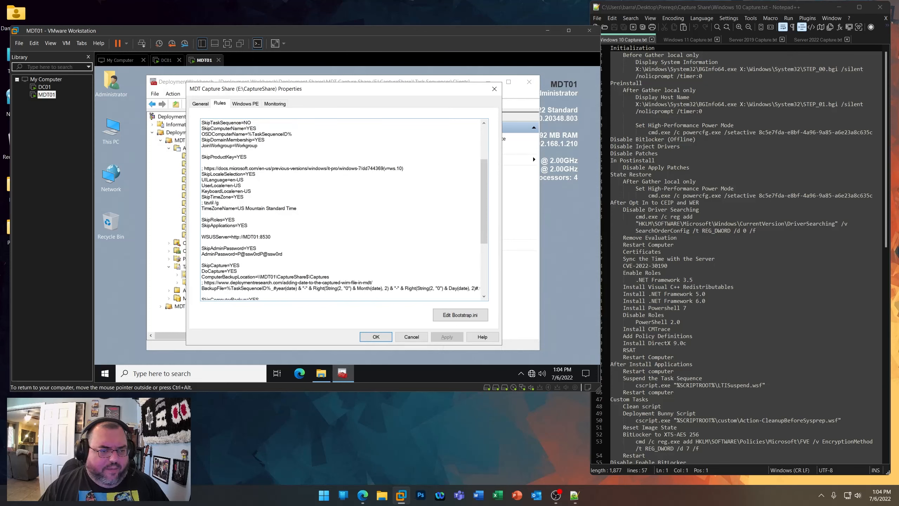
drag(248, 225, 201, 226)
click(382, 337)
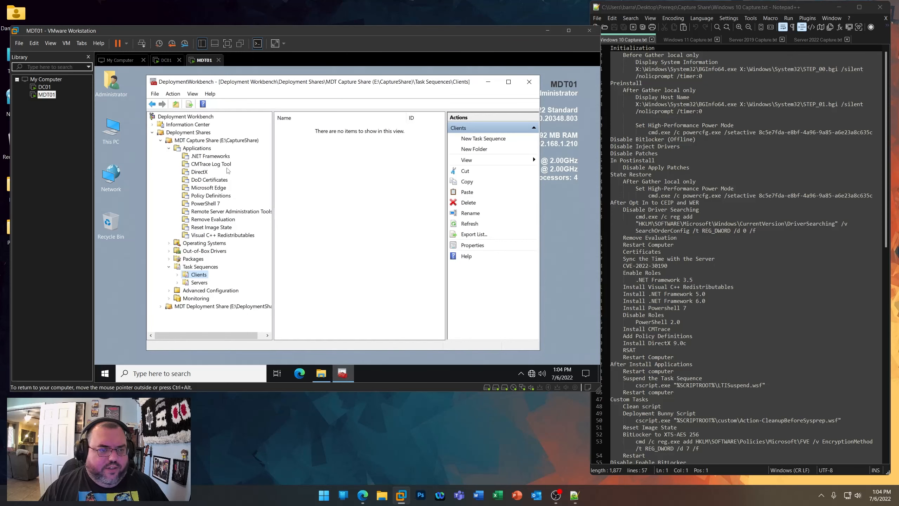
- Start a new task sequence in the Capture Share's Clients folder with ID WIN10ENTX64 and name Windows 10 Enterprise (x64)
scroll(235, 258, right, 2)
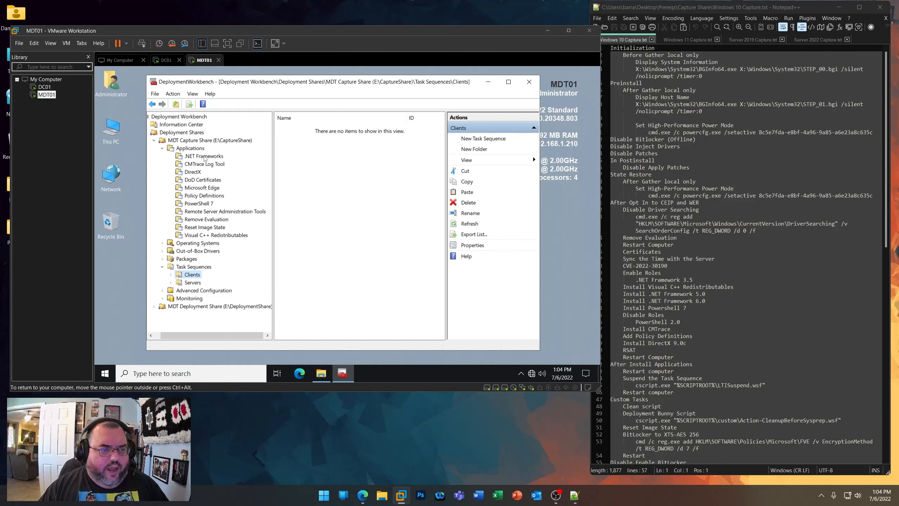
right_click(198, 276)
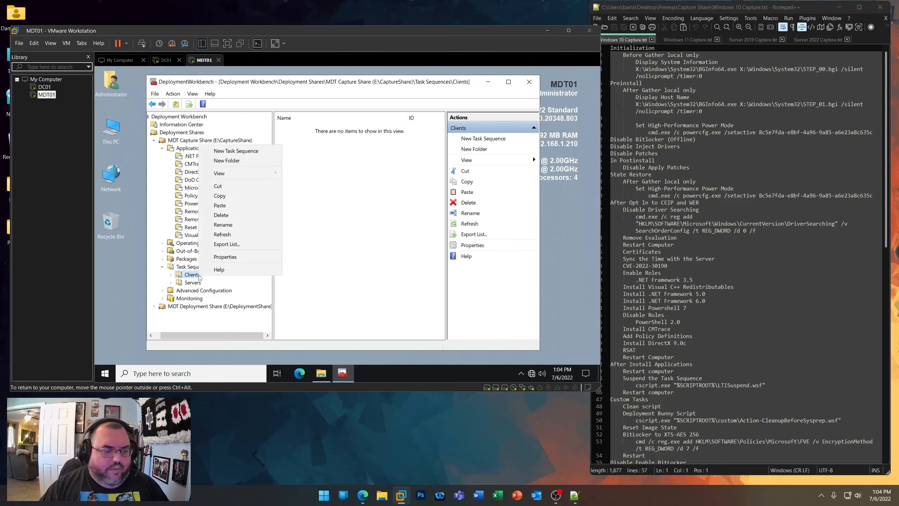
click(241, 152)
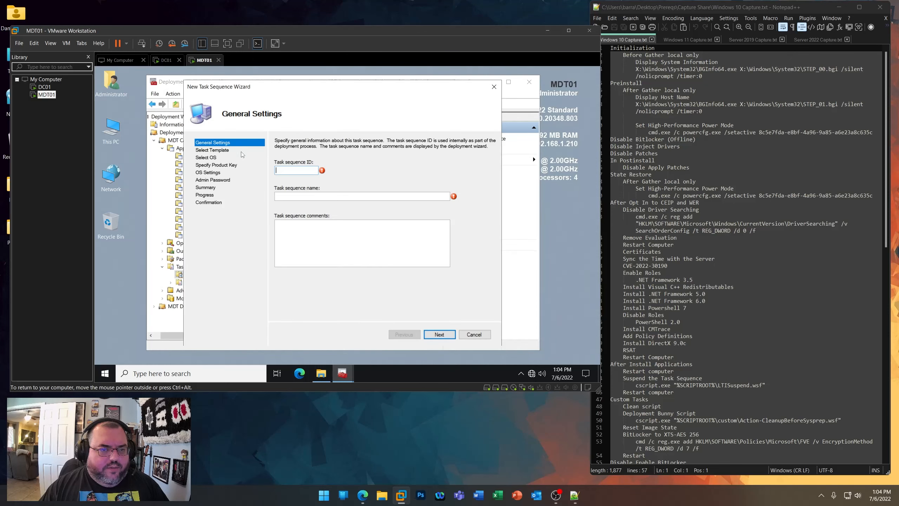
text(W)
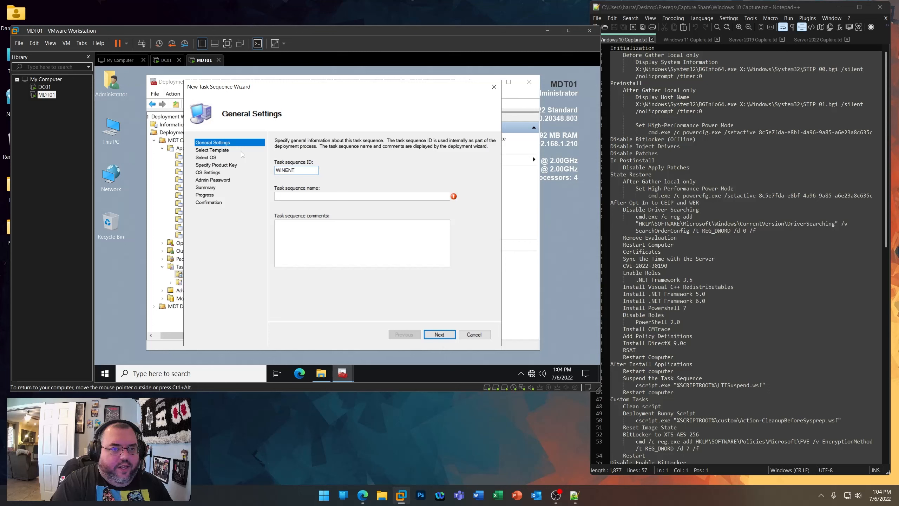
text(IN)
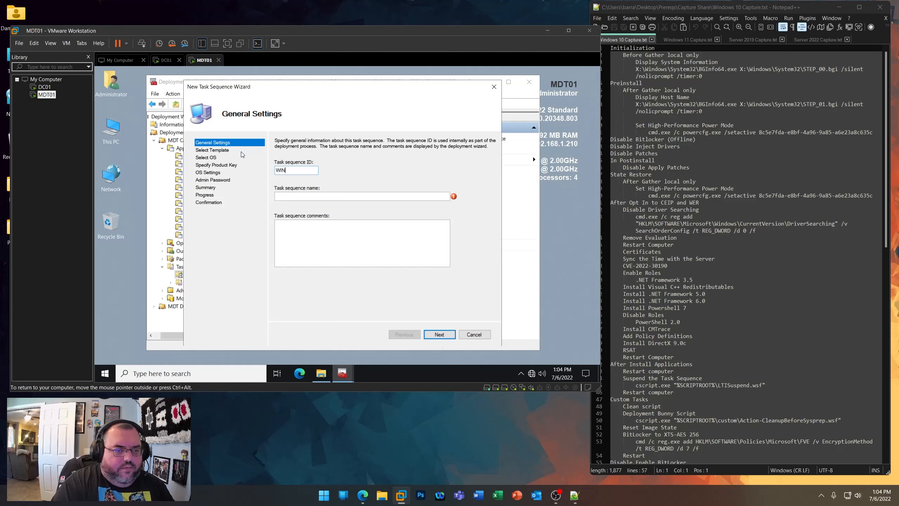
text(10ENTX6)
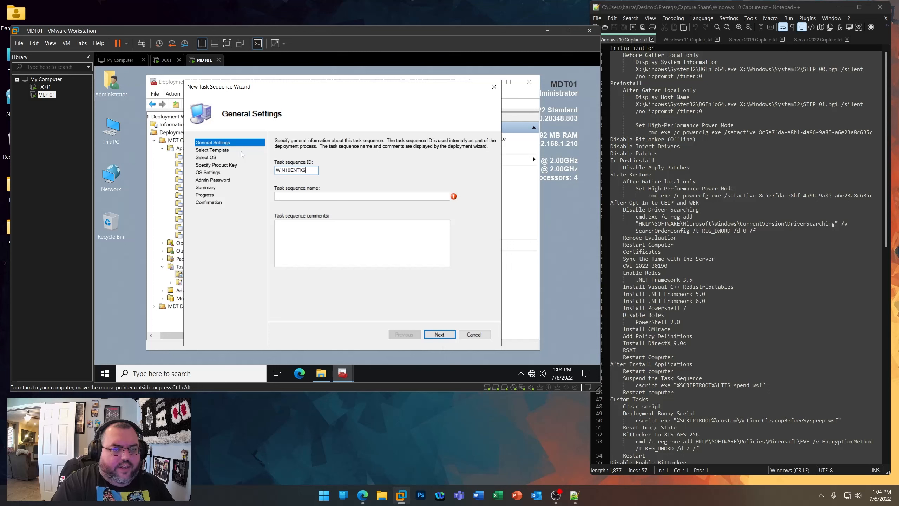
text(4)
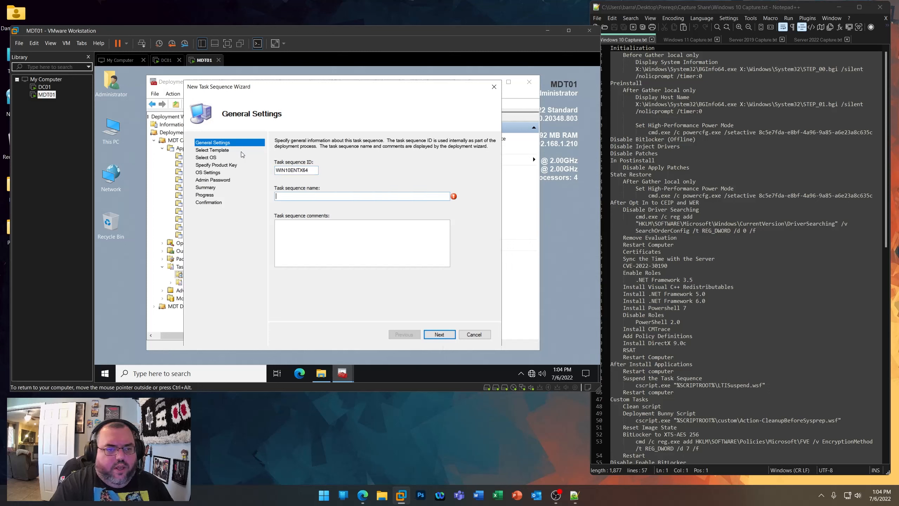
key(Tab)
text(Wind)
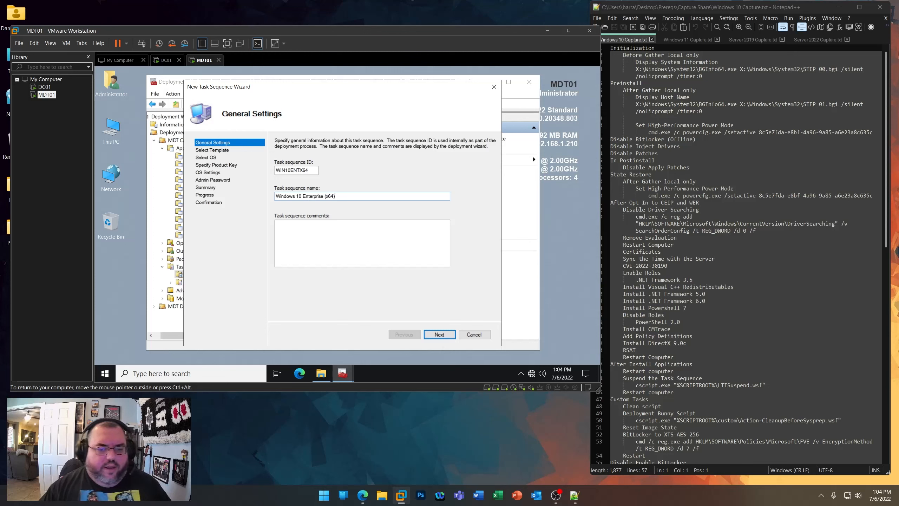
click(439, 334)
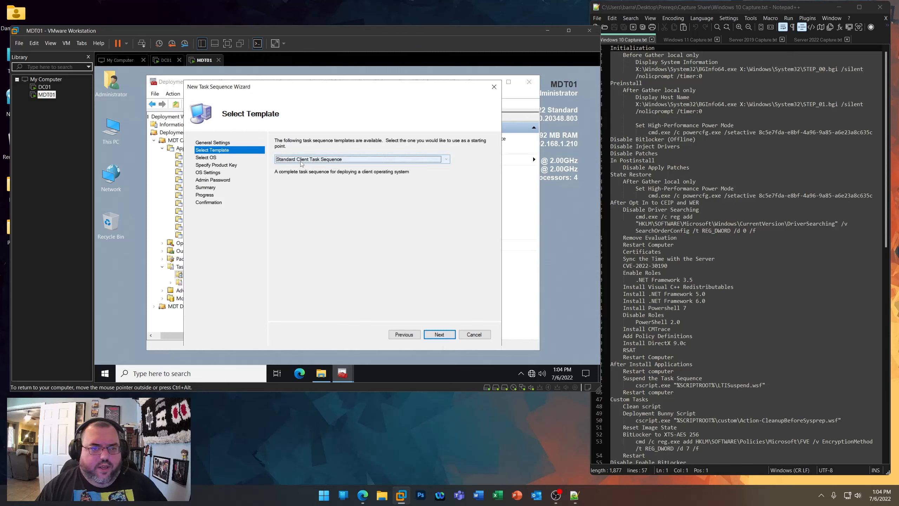
- Use the Standard Client Task Sequence template with the Windows 10 Enterprise x64 install.wim image, keeping the default product key option
click(439, 334)
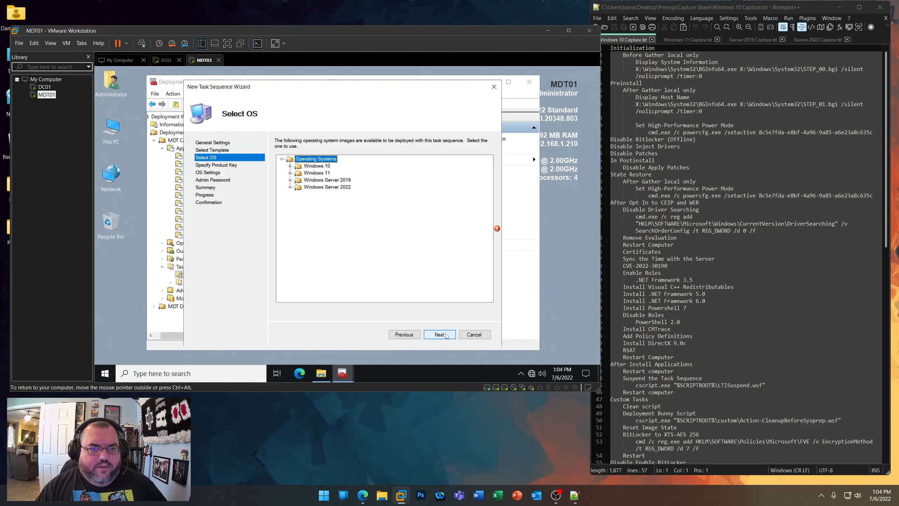
click(290, 165)
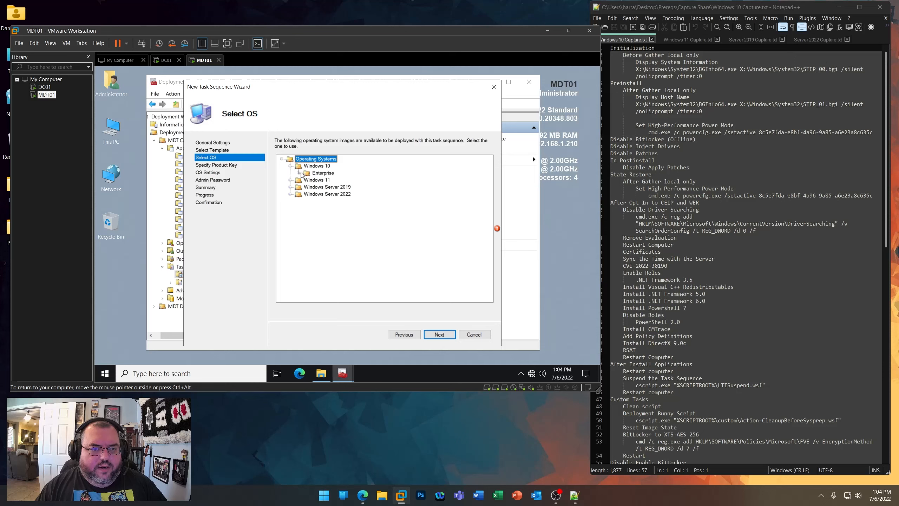
click(298, 173)
click(352, 180)
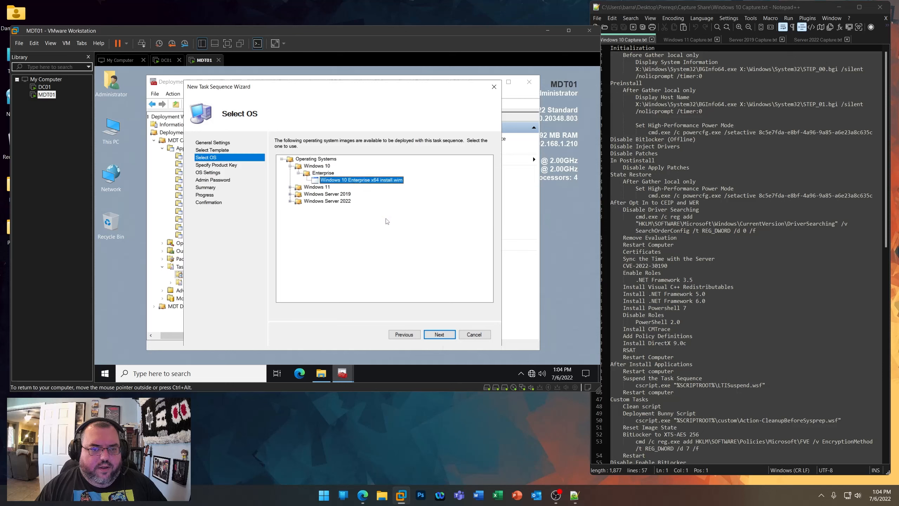
click(439, 334)
click(443, 336)
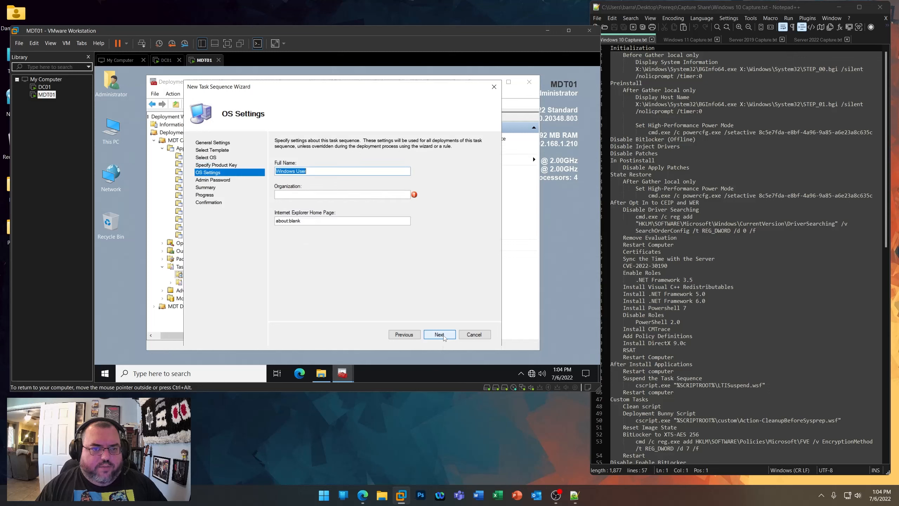
- Set the task sequence's full name to User, fill in the organization, and choose not to specify an Administrator password
text(User)
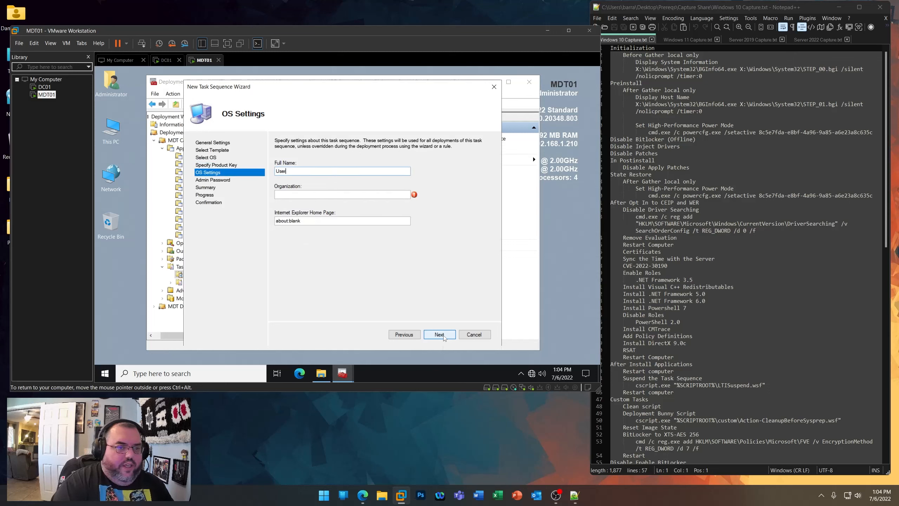
key(Tab)
click(439, 334)
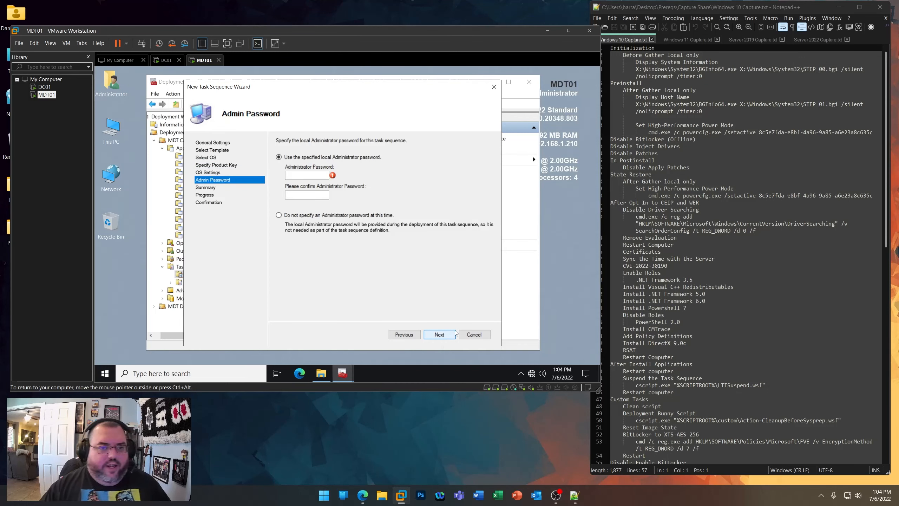
click(335, 218)
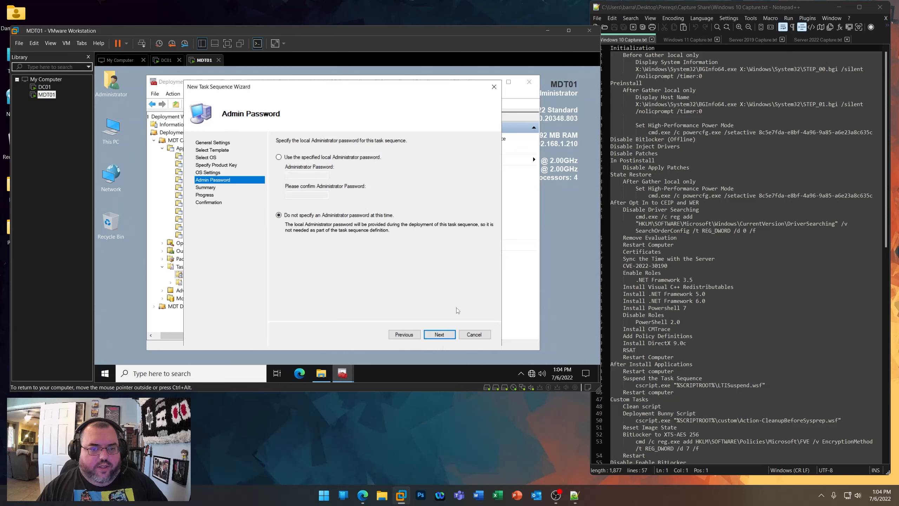
- Finish creating the Windows 10 Enterprise (x64) task sequence without specifying an Administrator password
click(439, 334)
click(445, 335)
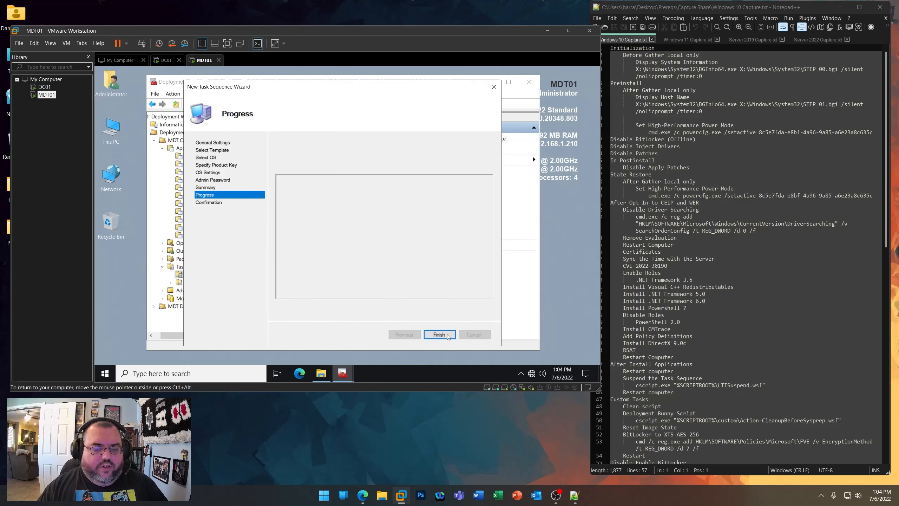
click(448, 335)
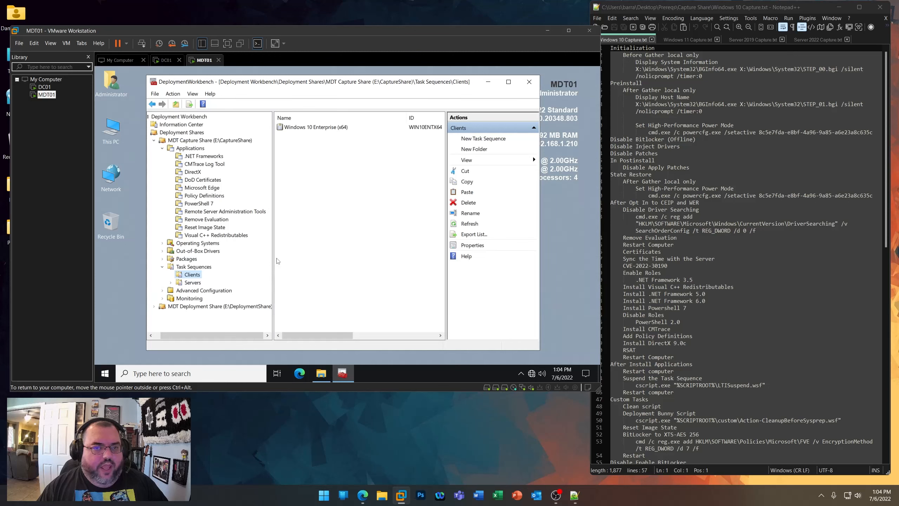
- Start a new task sequence in the Clients folder with ID WIN11ENTX64 and name "Windows 11 Enterprise (x64)"
right_click(192, 274)
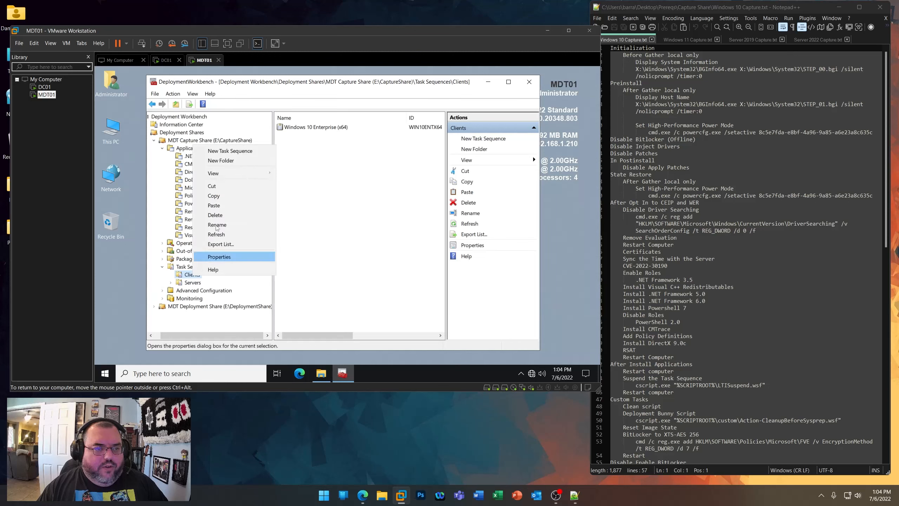
click(233, 151)
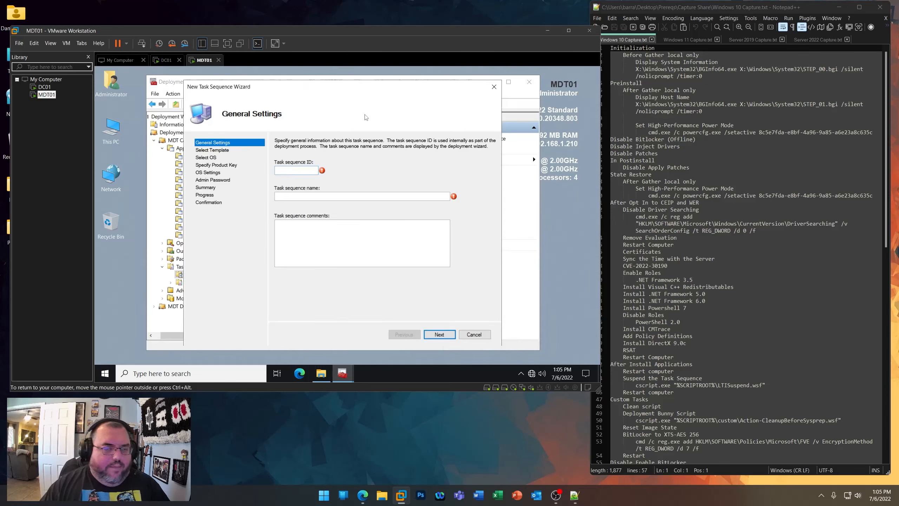
text(WIN)
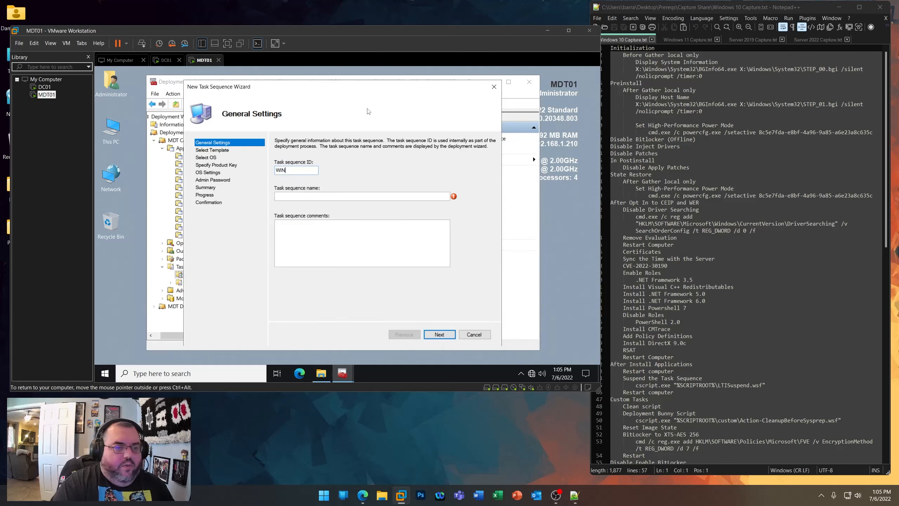
text(11ENTX64)
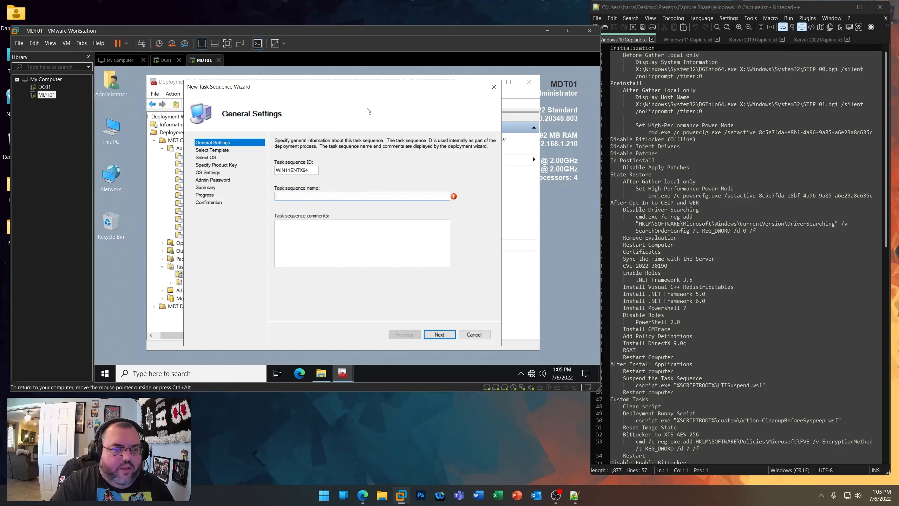
text(Windows 11 Enterprise)
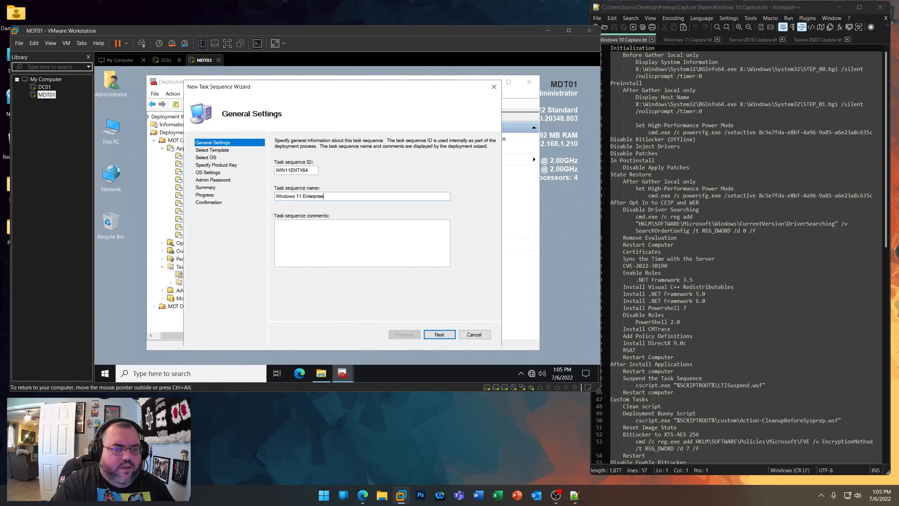
text( (x64)
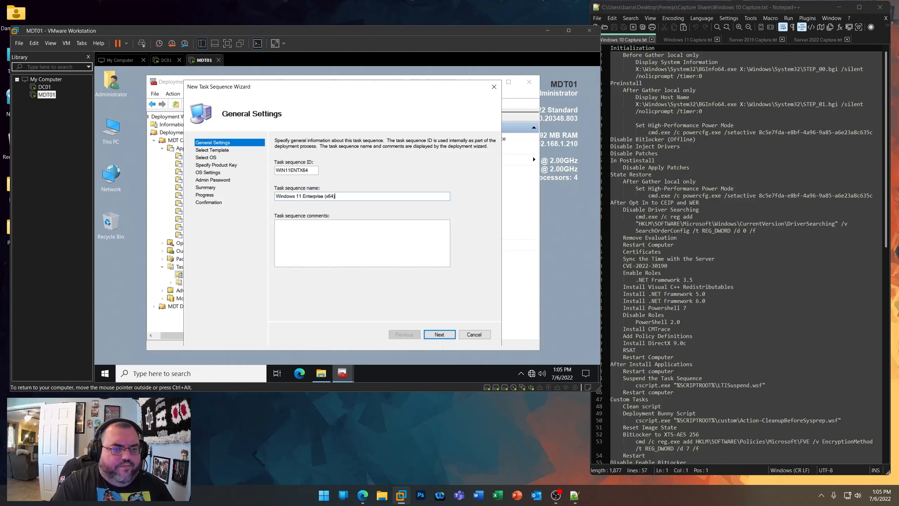
key(Return)
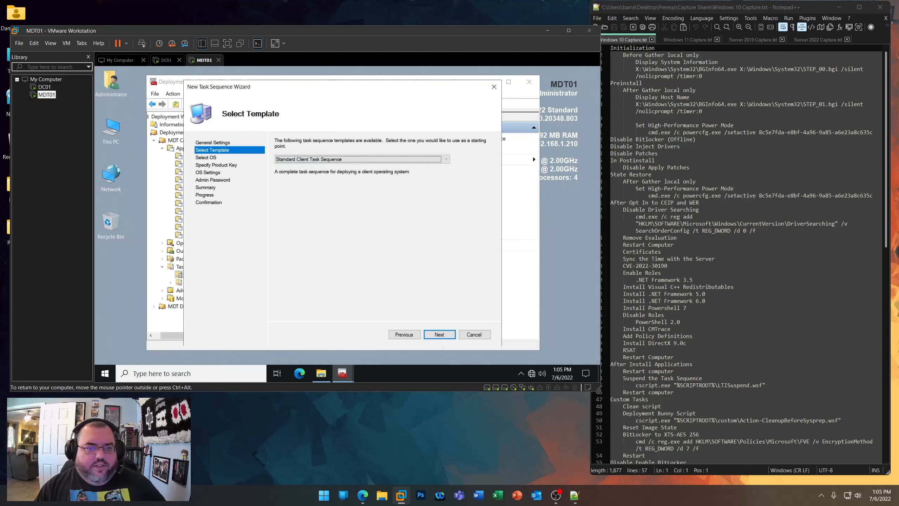
- Use the Standard Client Task Sequence template with the Windows 11 Enterprise x64 install.wim image and keep the default product key option
click(445, 337)
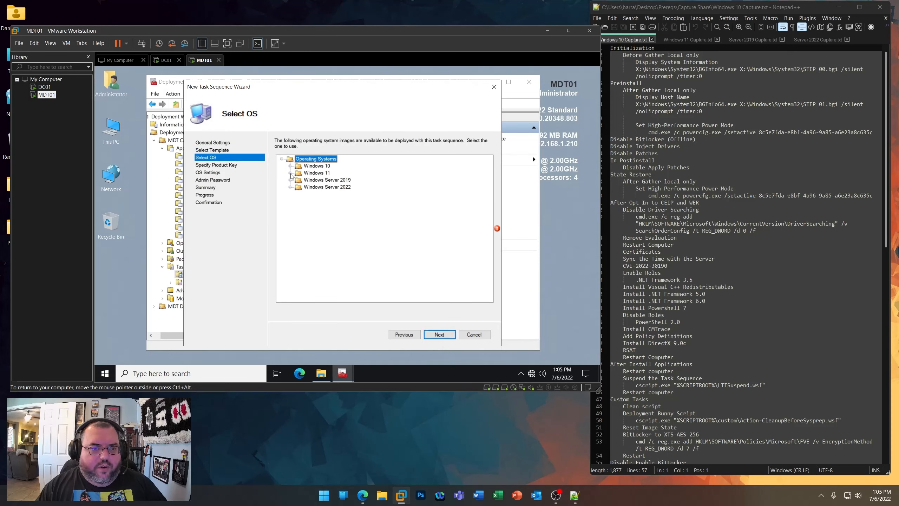
click(290, 173)
click(298, 179)
click(361, 187)
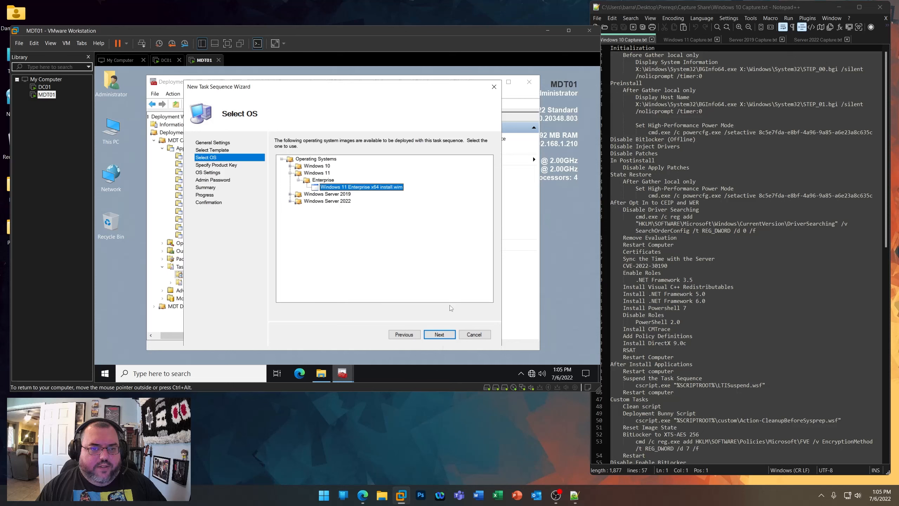
click(439, 334)
click(440, 334)
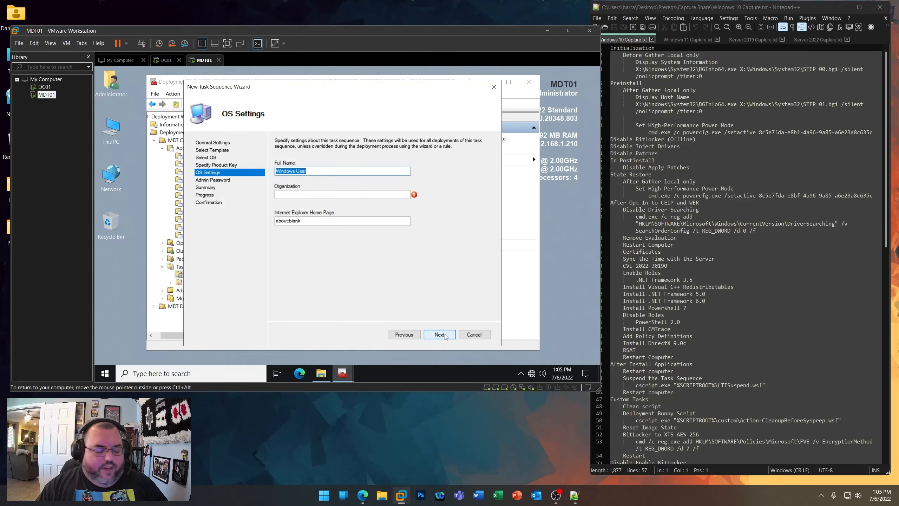
- Set the full name to User, fill in the organization, specify no Administrator password, and finish creating the task sequence
text(User)
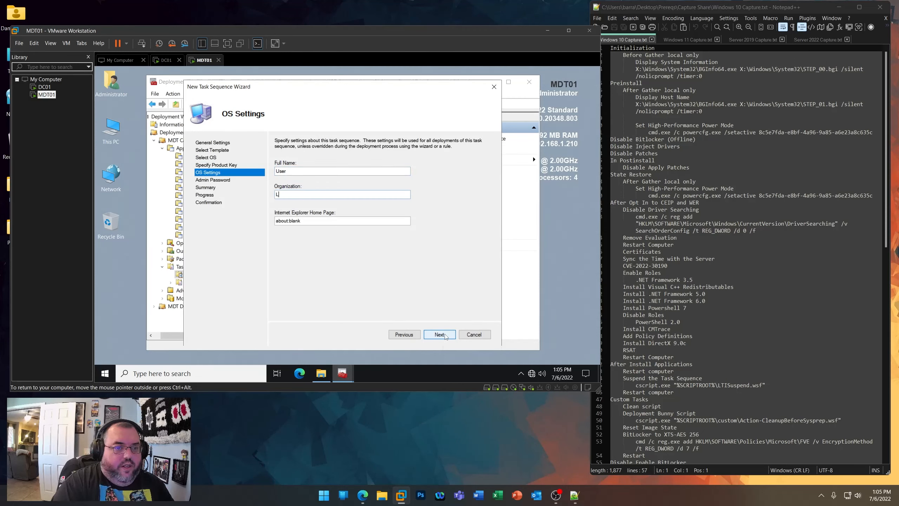
click(445, 334)
click(350, 215)
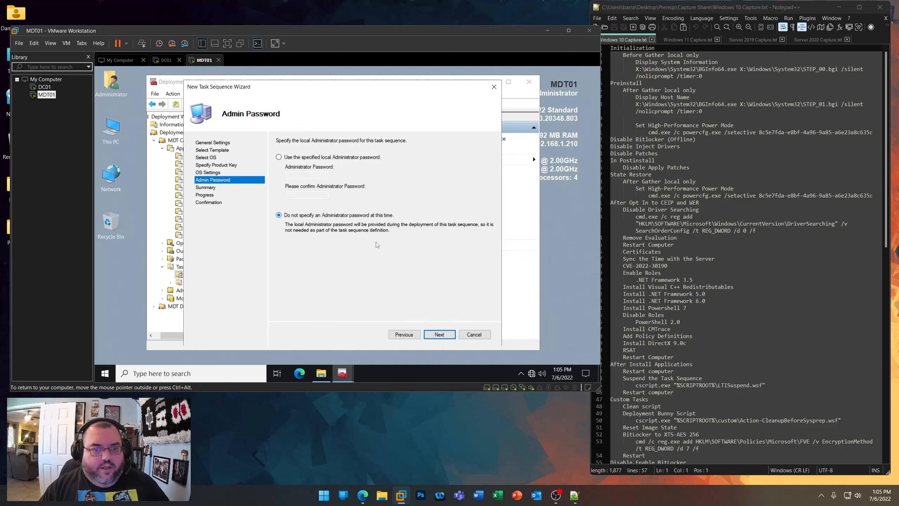
click(440, 334)
click(442, 335)
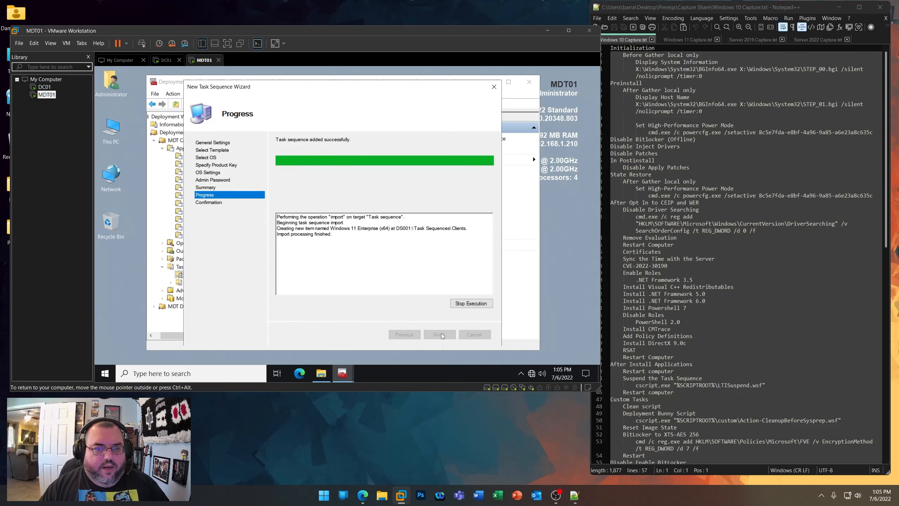
click(441, 335)
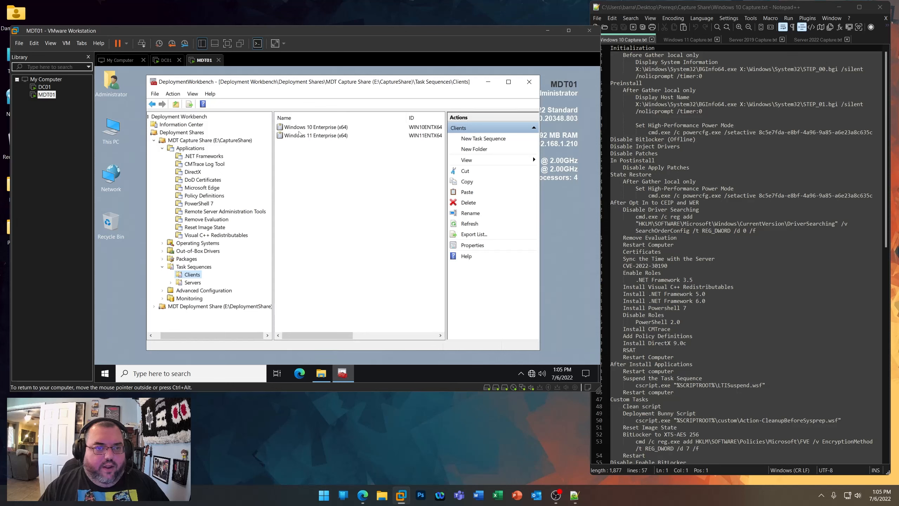
- Open the Windows 10 Enterprise (x64) properties at the task sequence editor, with the Deployment Workbench window minimized
double_click(314, 127)
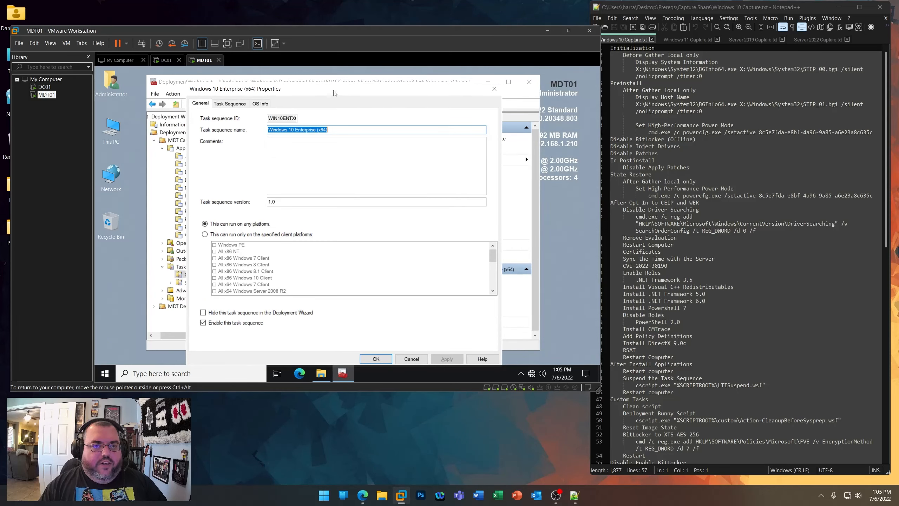
drag(334, 93, 416, 83)
click(255, 83)
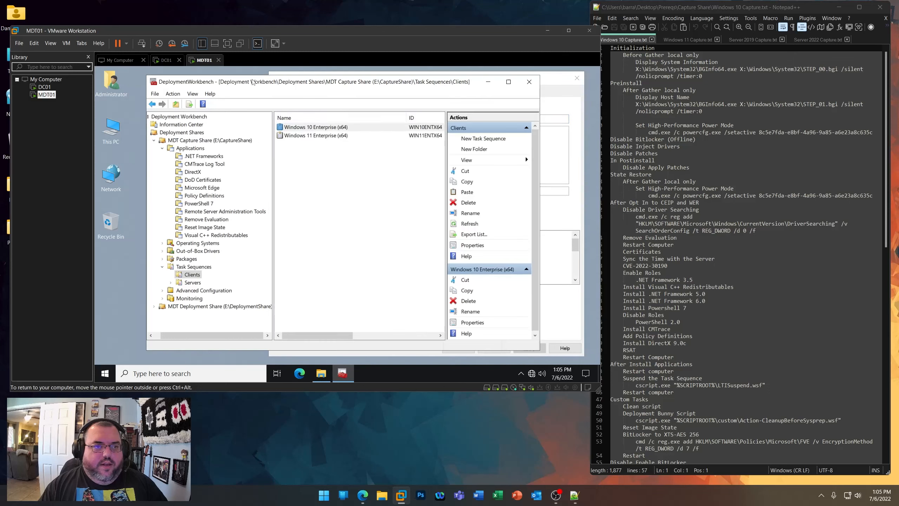
click(487, 83)
click(308, 94)
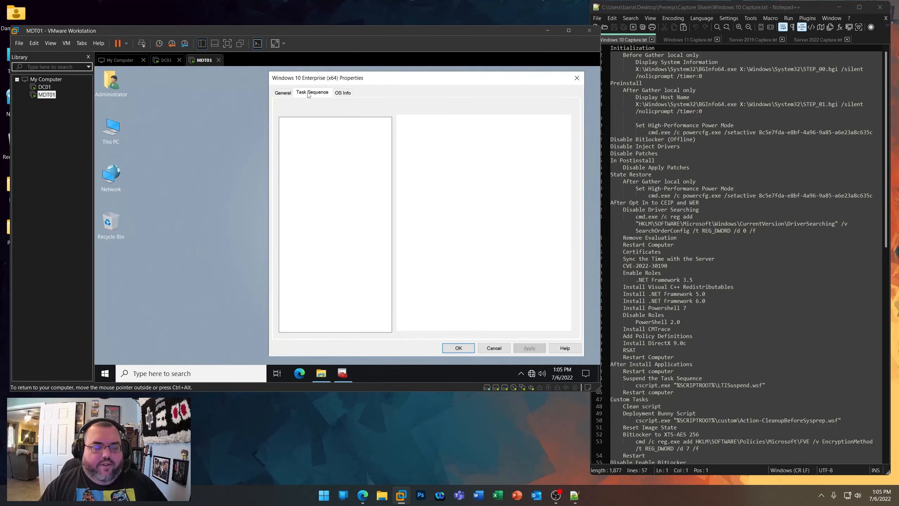
- Expand the Initialization, Preinstall, Install and Postinstall groups of the Windows 10 task sequence
drag(436, 80, 390, 79)
click(240, 120)
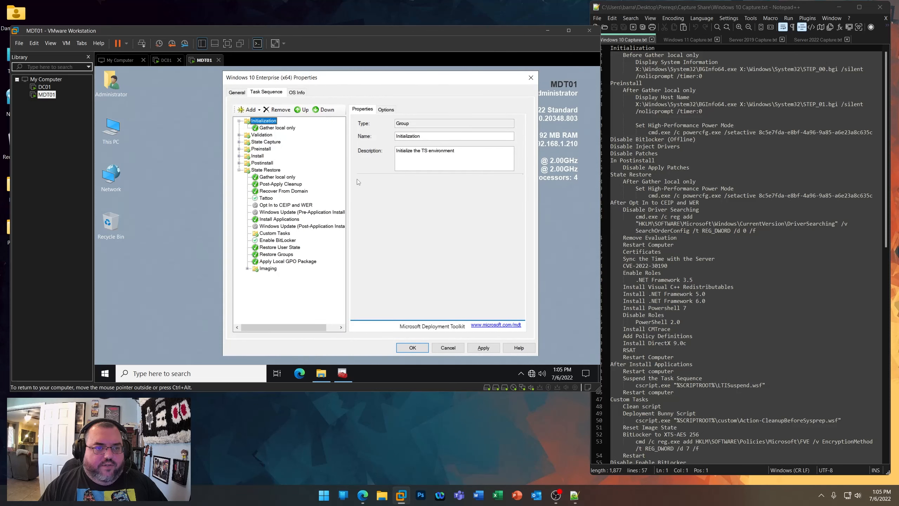
click(239, 148)
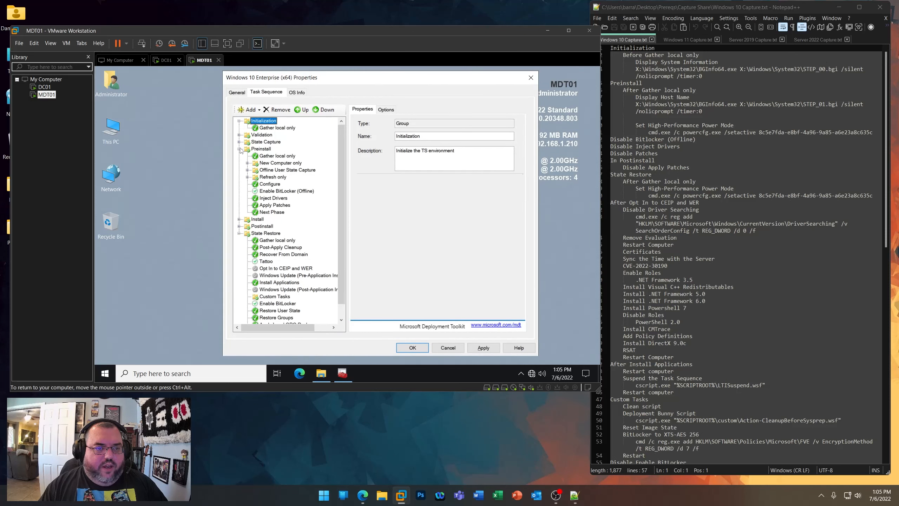
click(239, 219)
click(239, 240)
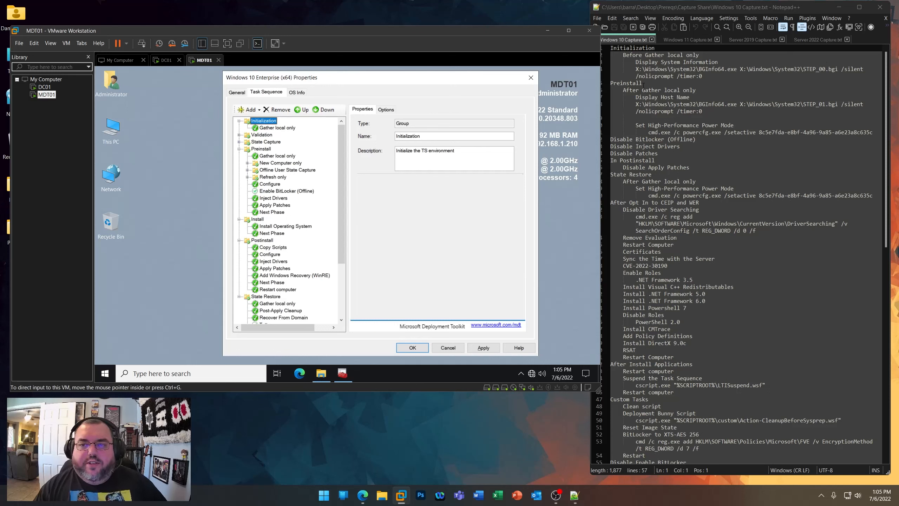
- Highlight the STEP_00 BGInfo command line in the capture notes and open the Prereqs folder on the Shared Folders (Z:) drive
drag(635, 69, 714, 73)
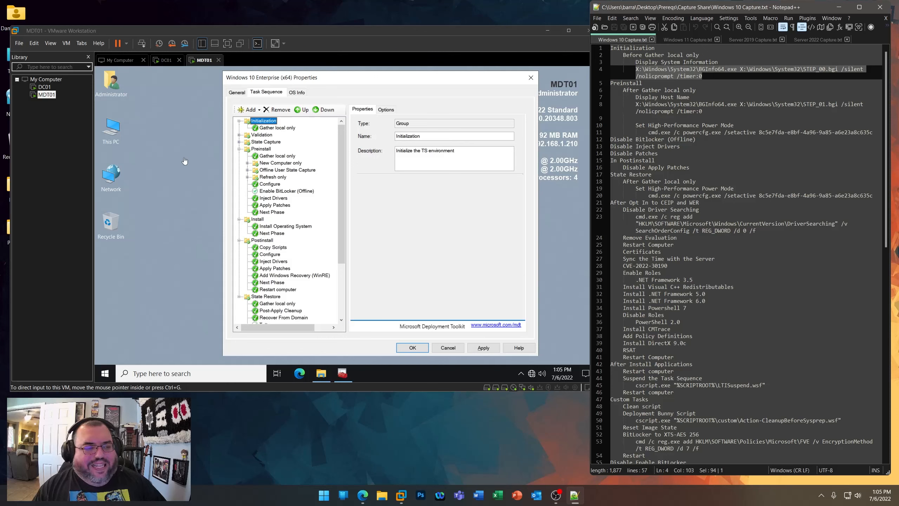
double_click(121, 129)
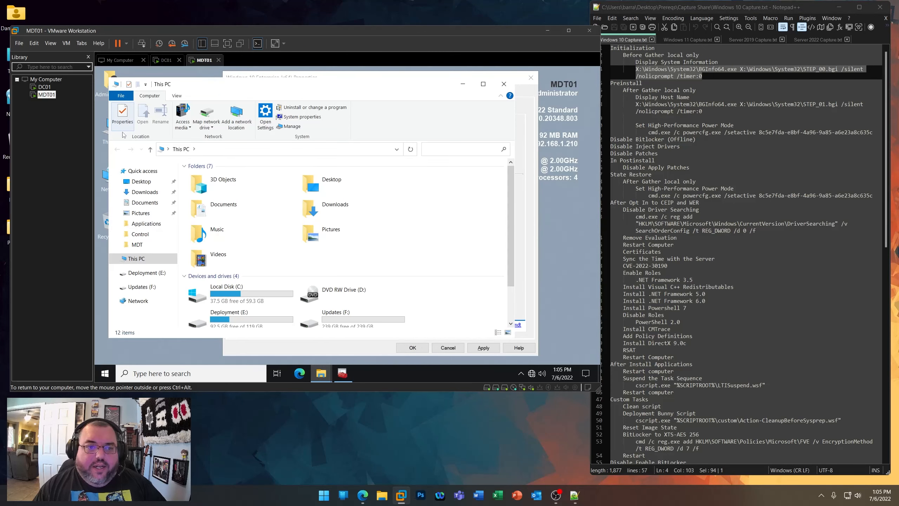
scroll(393, 303, down, 3)
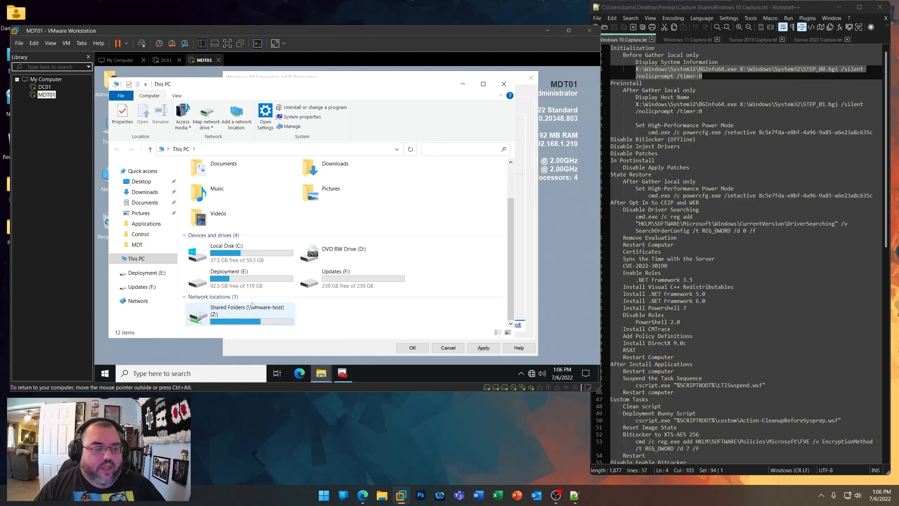
double_click(229, 313)
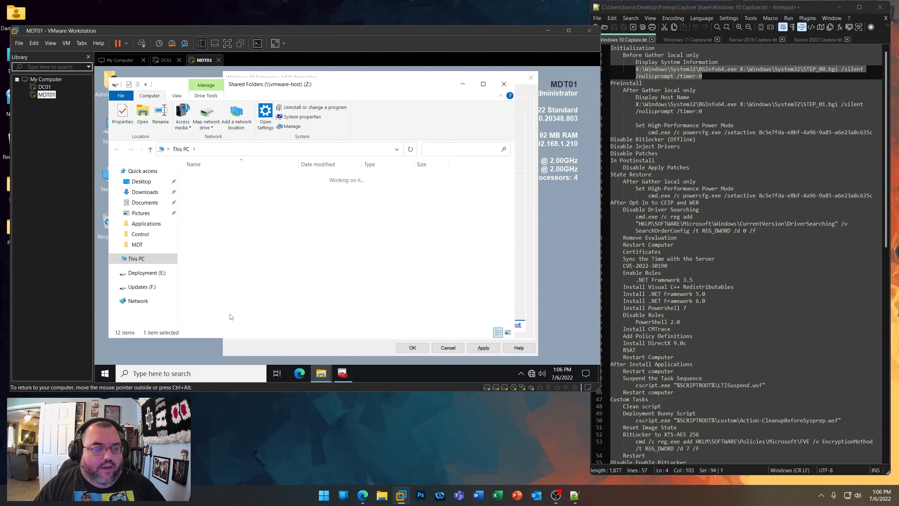
double_click(209, 177)
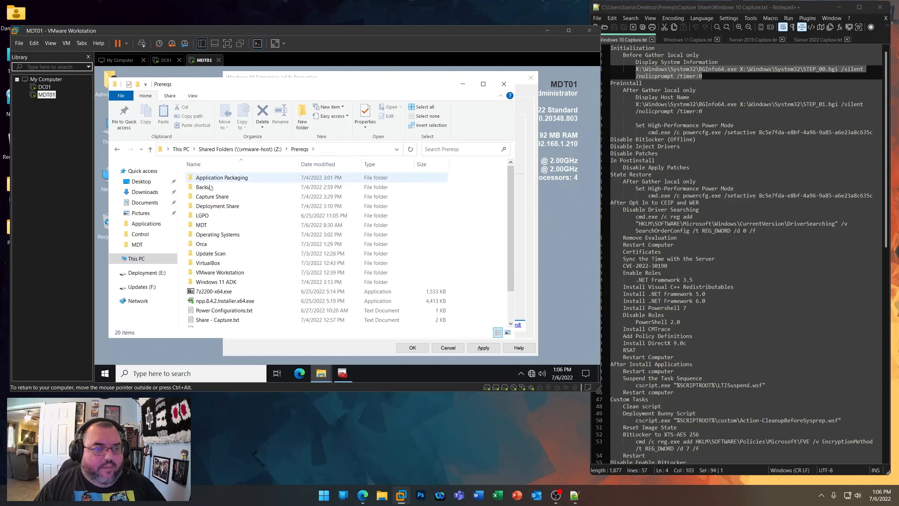
- Browse within Prereqs to the Capture Share\ExtraFiles\Windows\System32 folder
double_click(203, 225)
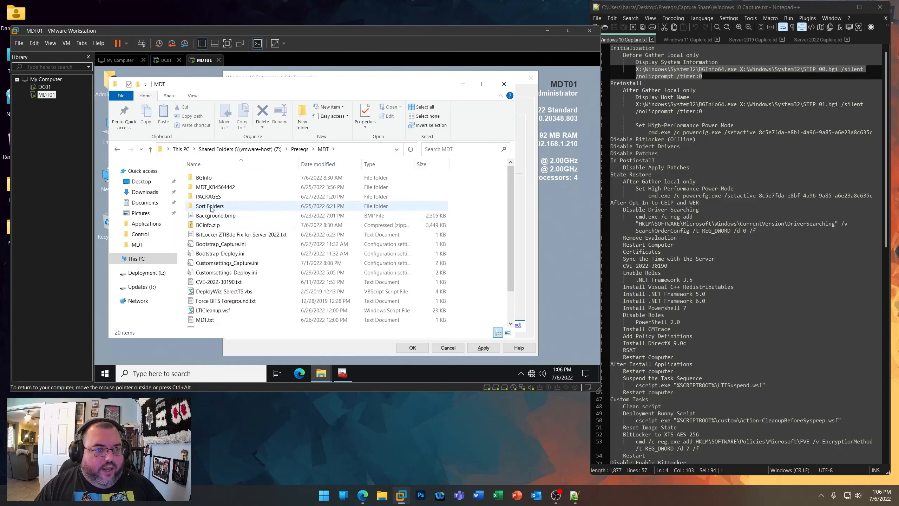
click(300, 148)
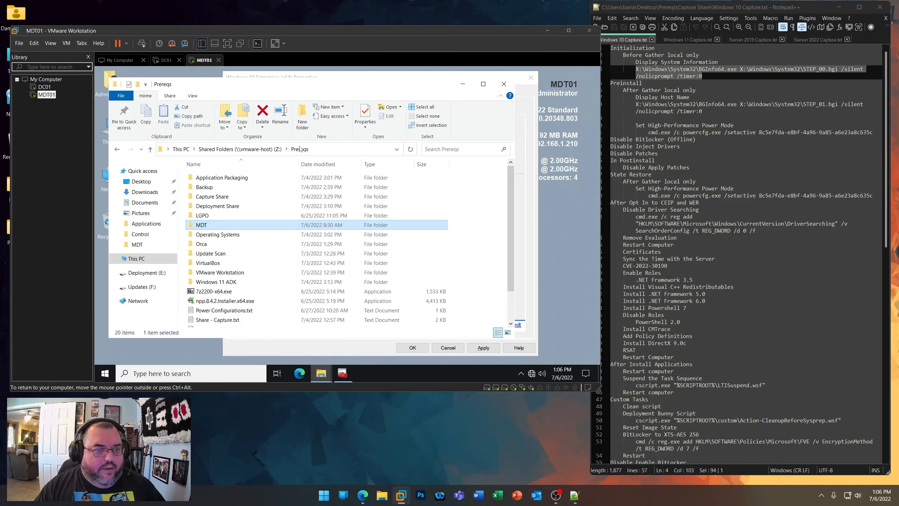
double_click(227, 197)
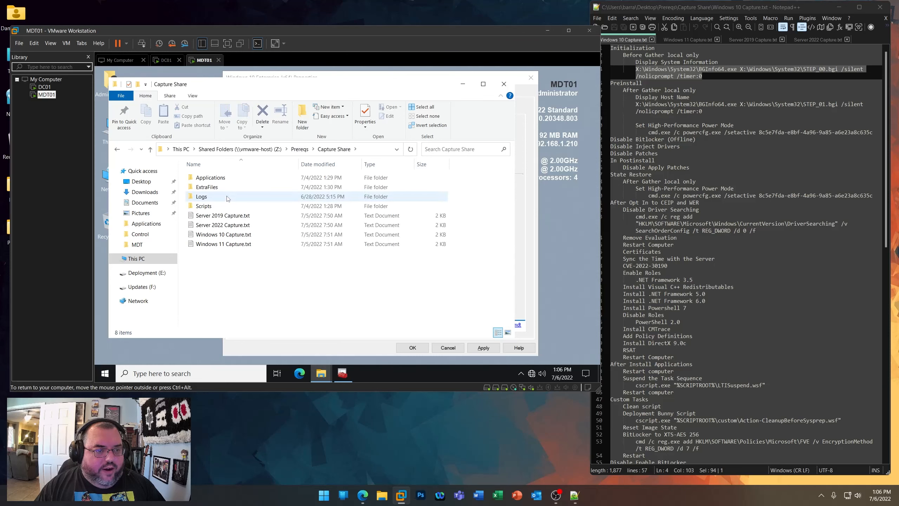
double_click(217, 188)
click(213, 179)
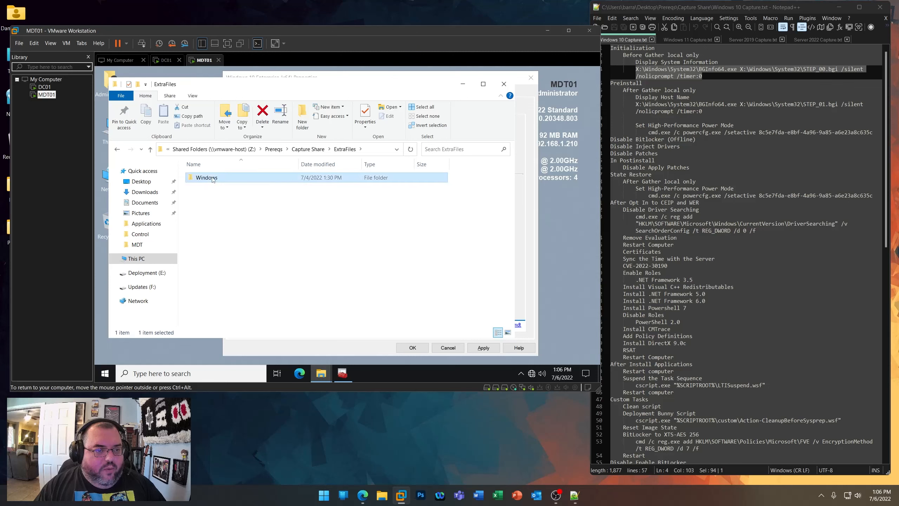
double_click(213, 178)
double_click(212, 177)
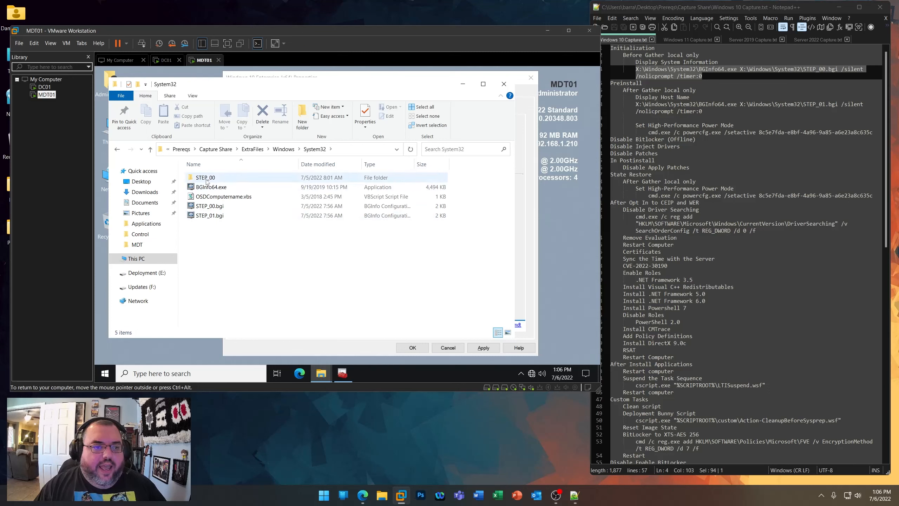
- Compare the STEP_00 BGInfo command in the notes with the System32 files and select BGInfo64.exe
click(693, 76)
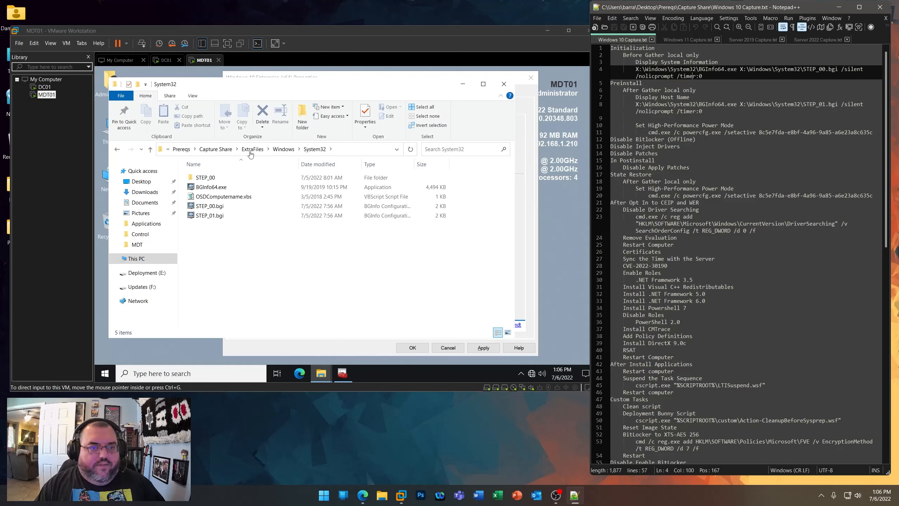
click(245, 232)
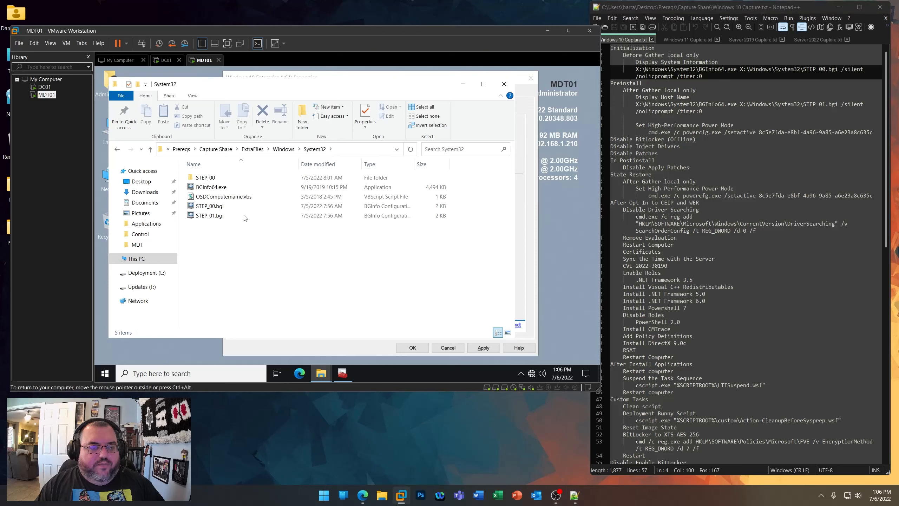
click(205, 187)
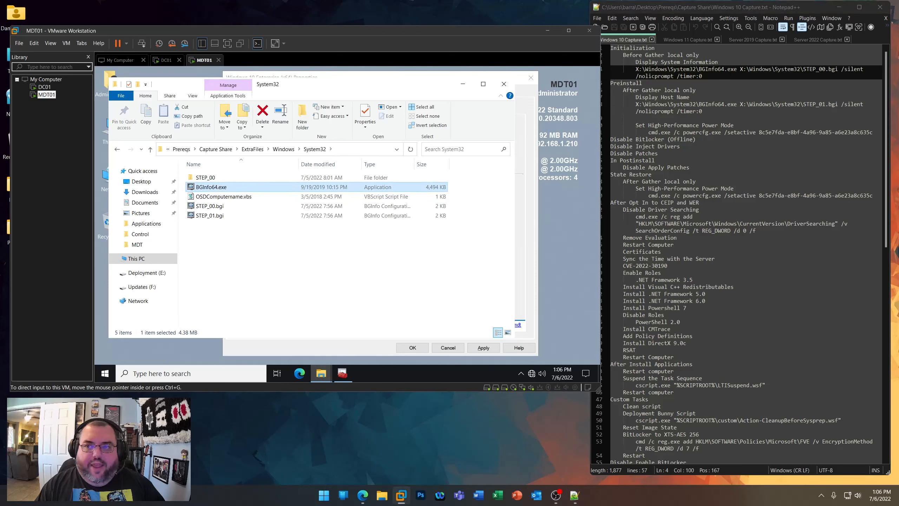
- Check STEP_00.bgi in the System32 folder against the BGInfo command path in the capture notes and close the folder window
click(219, 209)
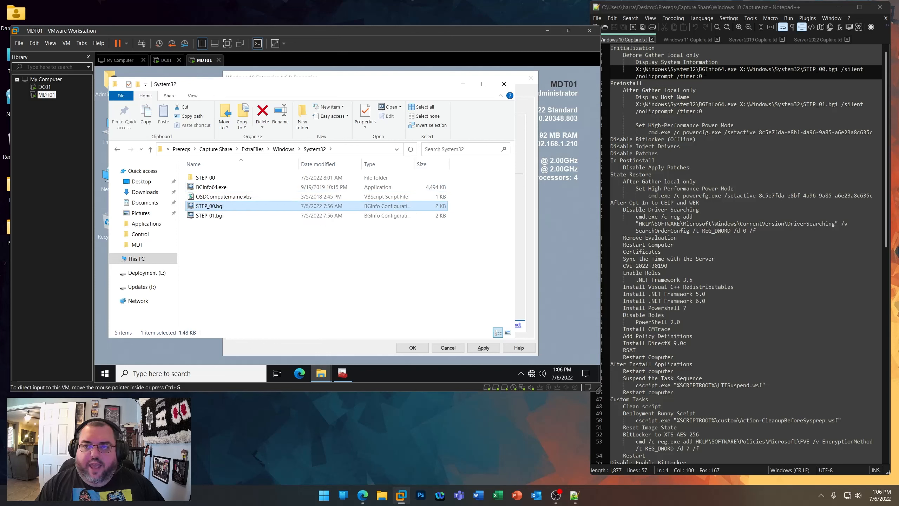
drag(710, 78, 640, 69)
click(637, 69)
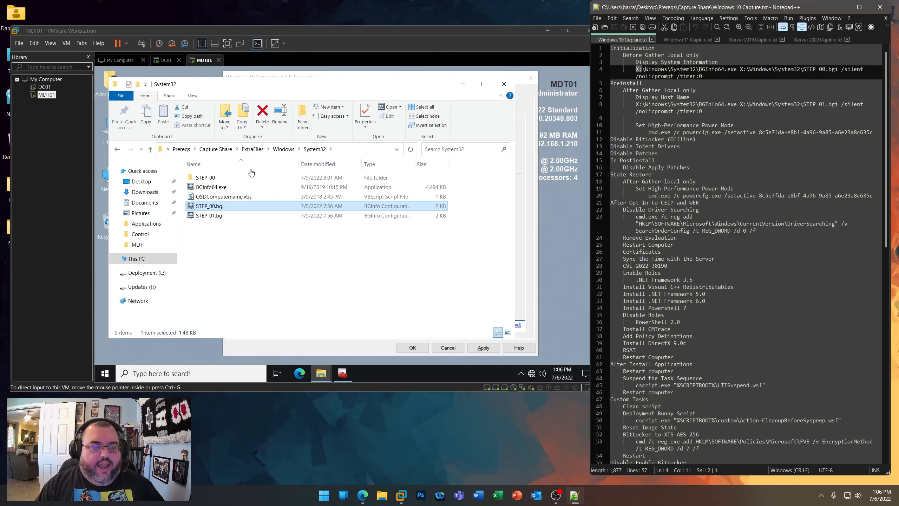
click(428, 95)
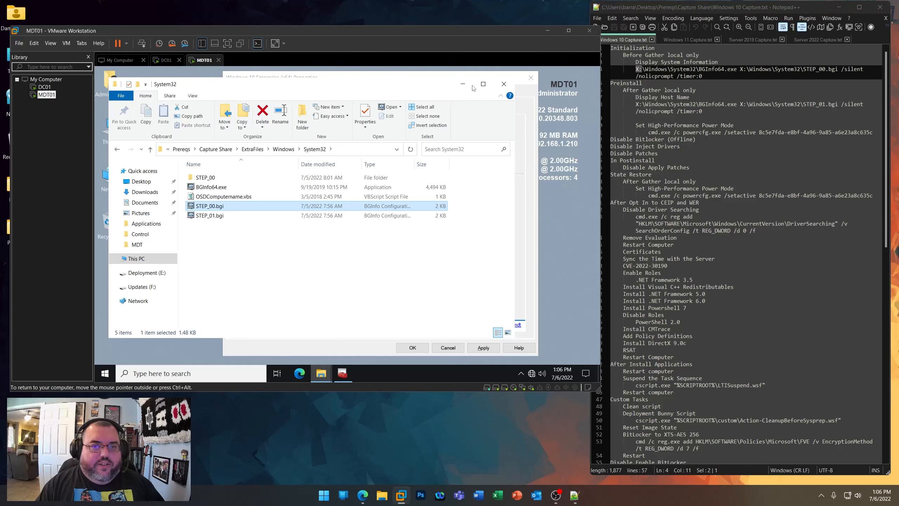
click(503, 84)
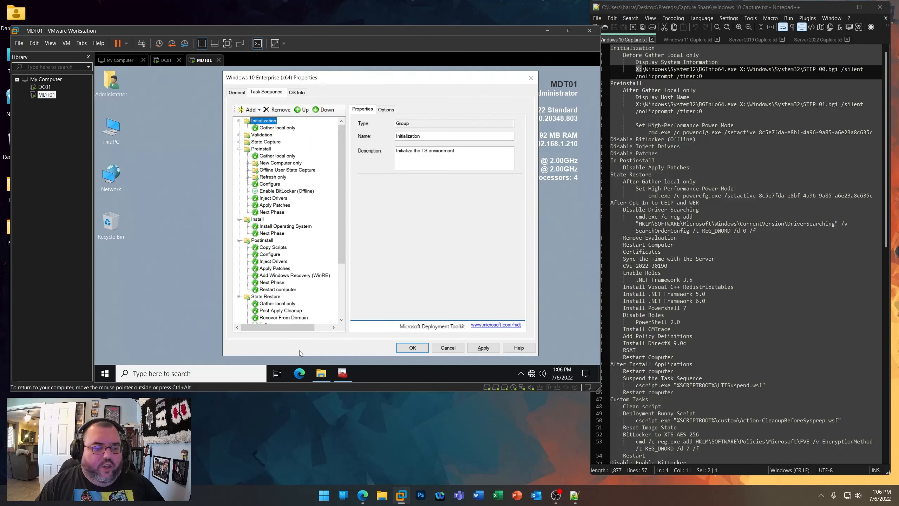
- Review the extra directory setting for the x64 Windows PE platform in the MDT Capture Share properties, then return to the task sequence
click(342, 374)
right_click(213, 140)
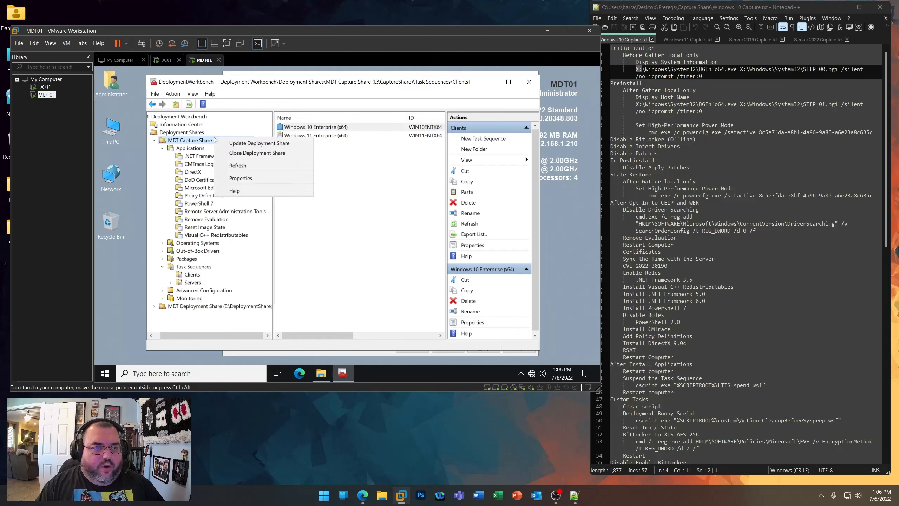
click(249, 177)
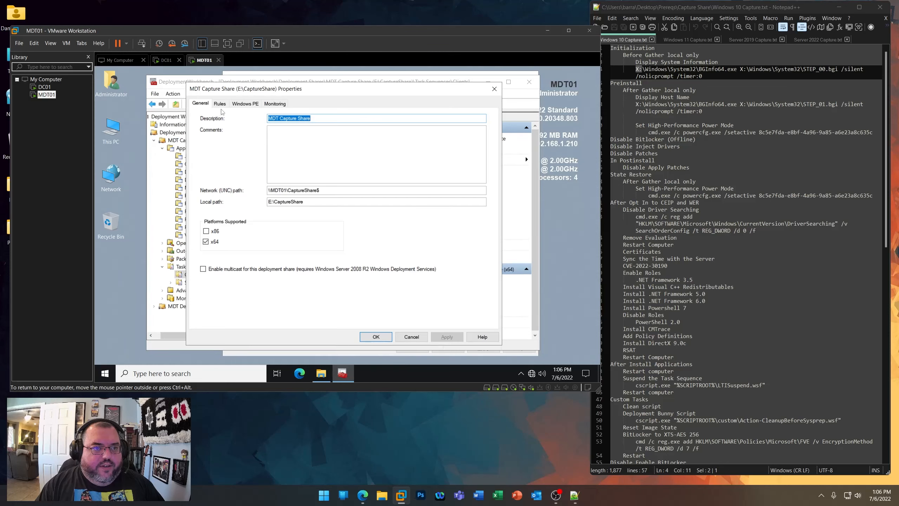
click(235, 106)
click(241, 115)
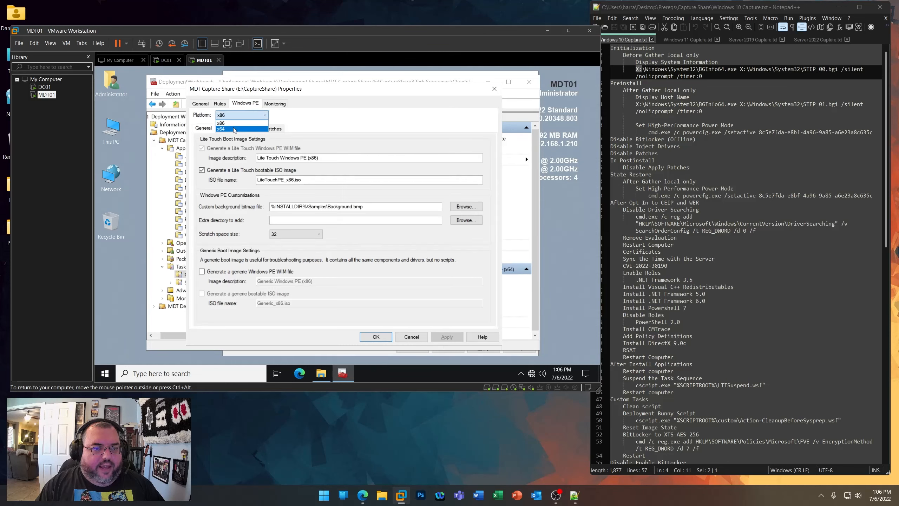
click(235, 129)
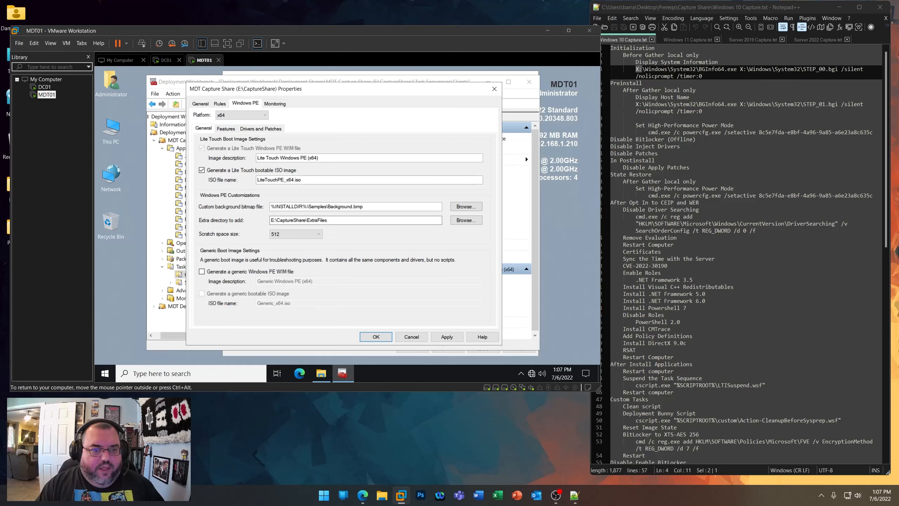
click(329, 221)
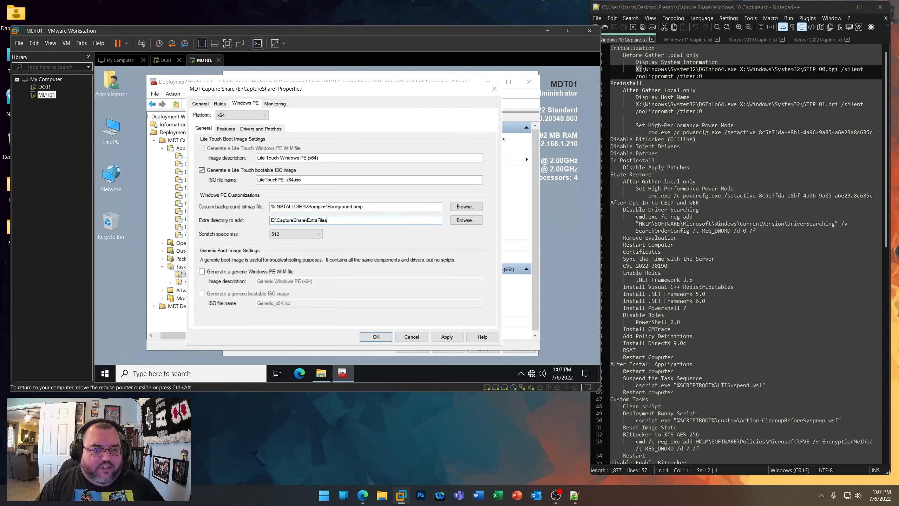
click(418, 339)
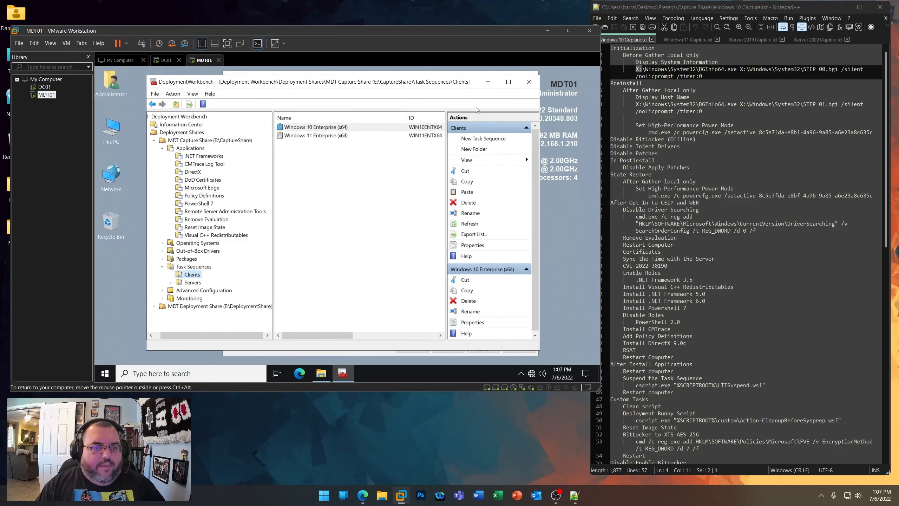
click(489, 82)
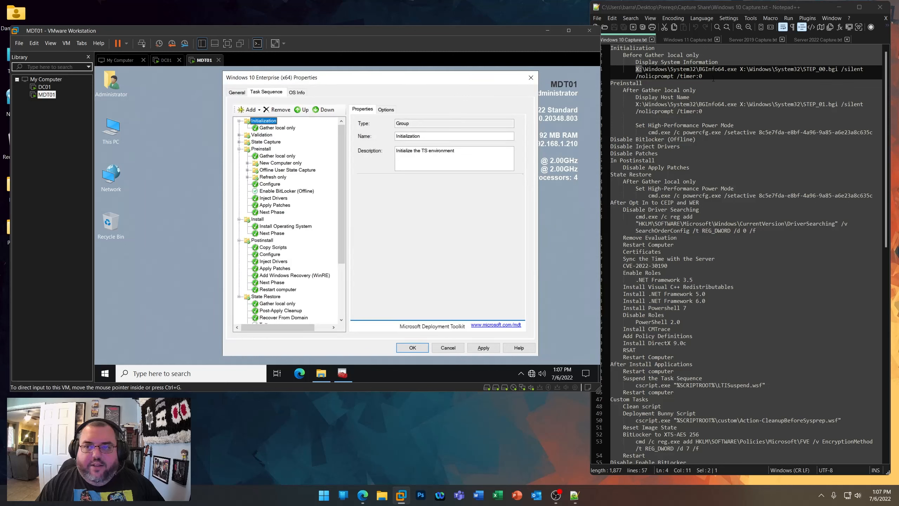
- Add a Run Command Line step named "Display System Information" after Gather local only in the Initialization group
drag(713, 76, 633, 62)
key(ctrl+c)
right_click(657, 64)
click(676, 76)
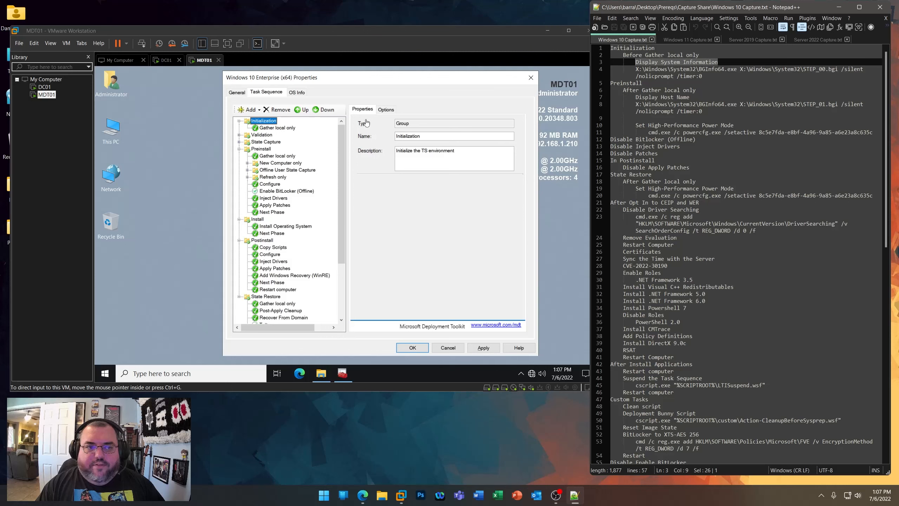
click(273, 129)
click(250, 110)
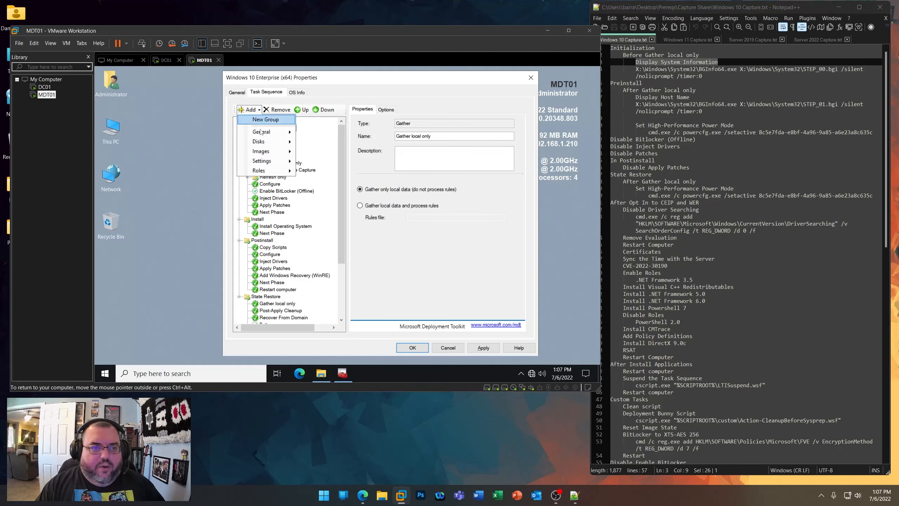
mouse_move(286, 134)
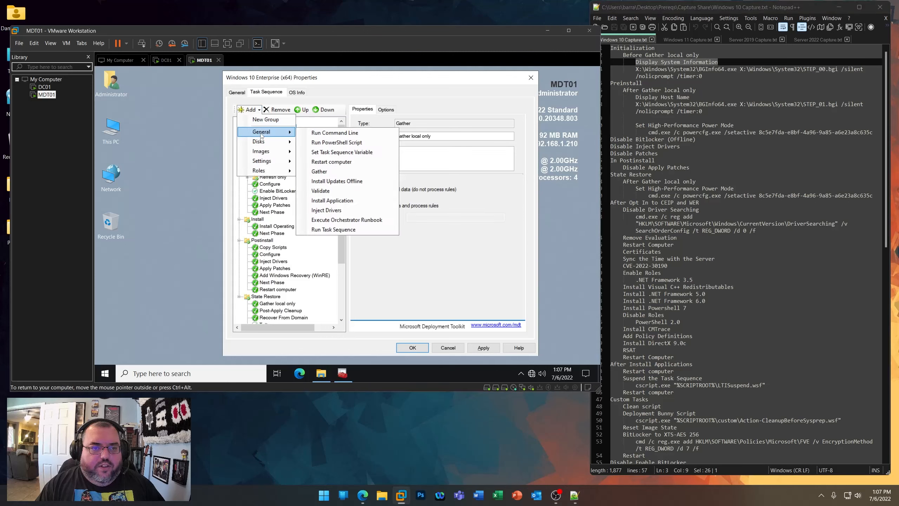
click(323, 134)
drag(447, 137, 338, 133)
key(ctrl+v)
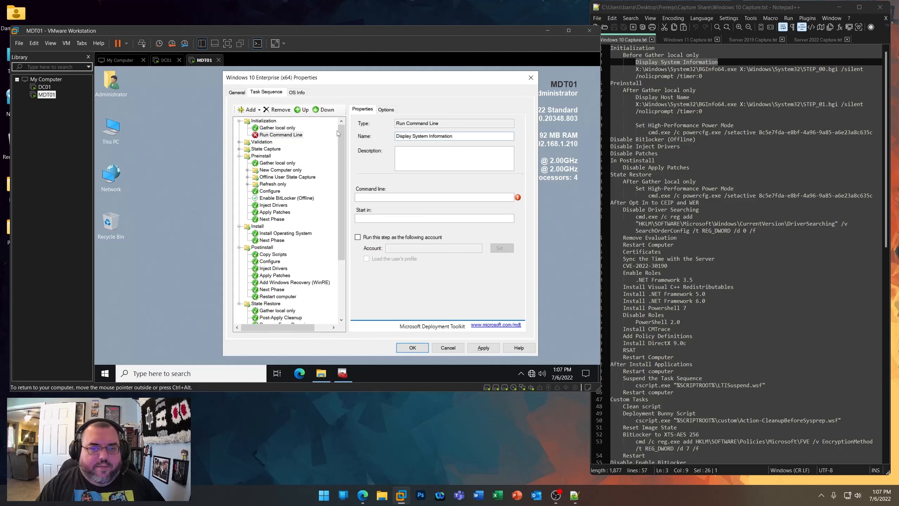
- Set the Display System Information command line to "X:\Windows\System32\BGInfo64.exe X:\Windows\System32\STEP_00.bgi /silent /nolicprompt /timer:0"
drag(702, 76, 636, 69)
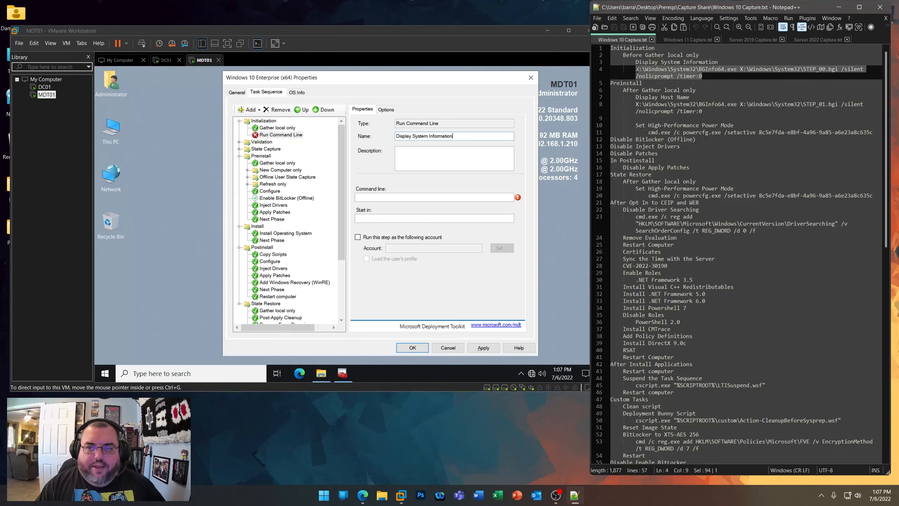
right_click(658, 76)
click(693, 91)
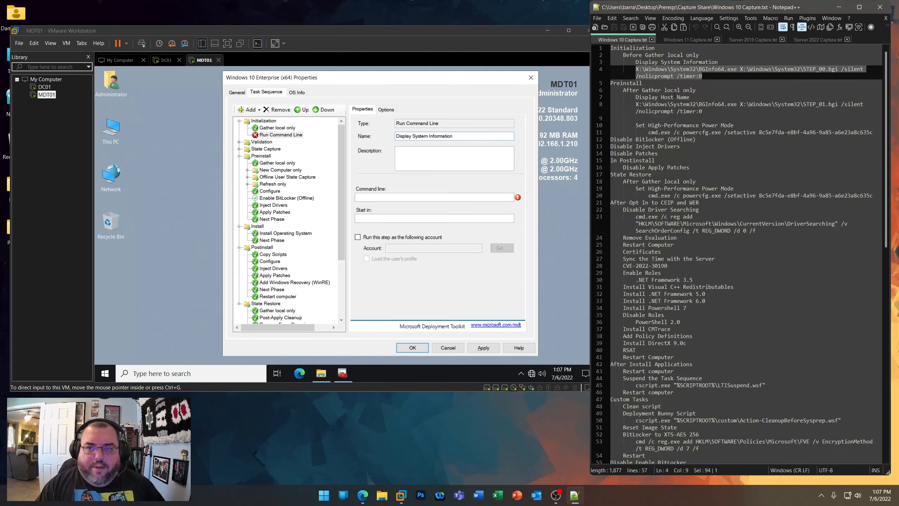
click(413, 197)
key(ctrl+v)
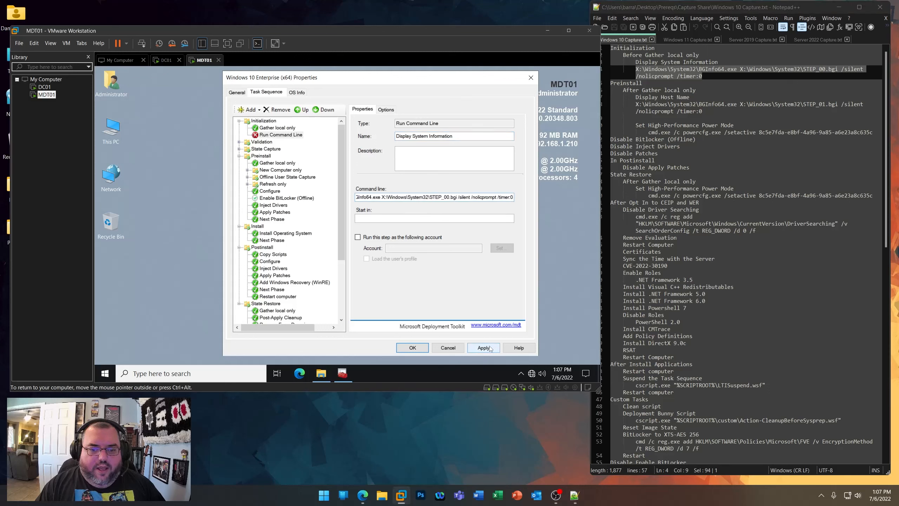
- Enable Continue on error for Display System Information, apply it, and move the step above Gather local only
click(386, 109)
click(385, 157)
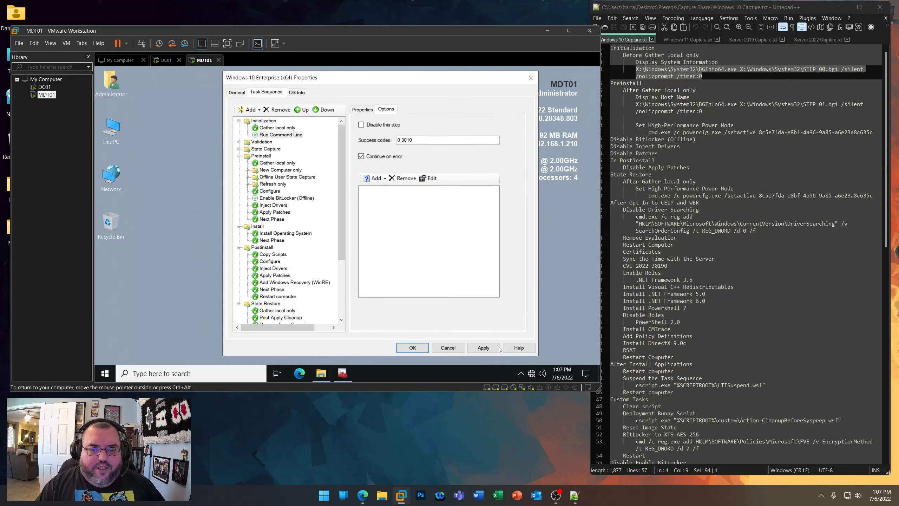
click(483, 346)
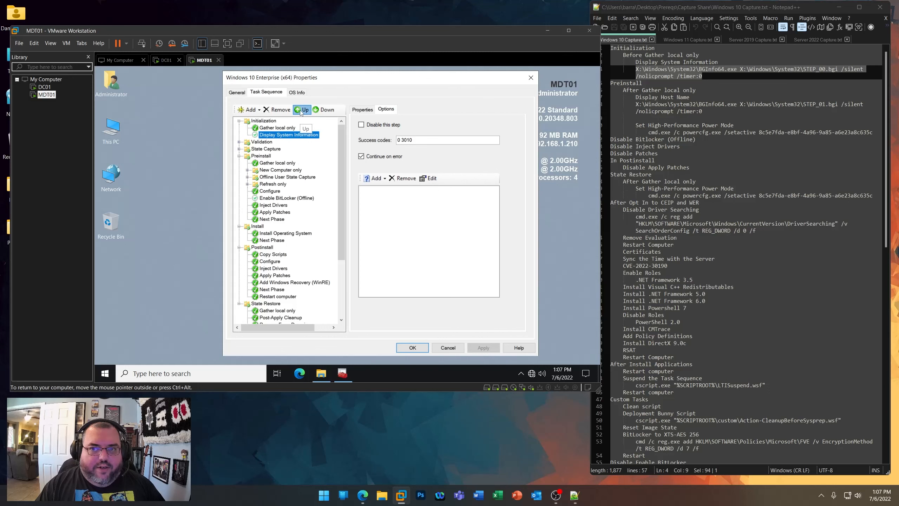
click(302, 110)
- Add a Run Command Line step named "Display Host Name" after Initialization's Gather local only, with Continue on error enabled
click(283, 137)
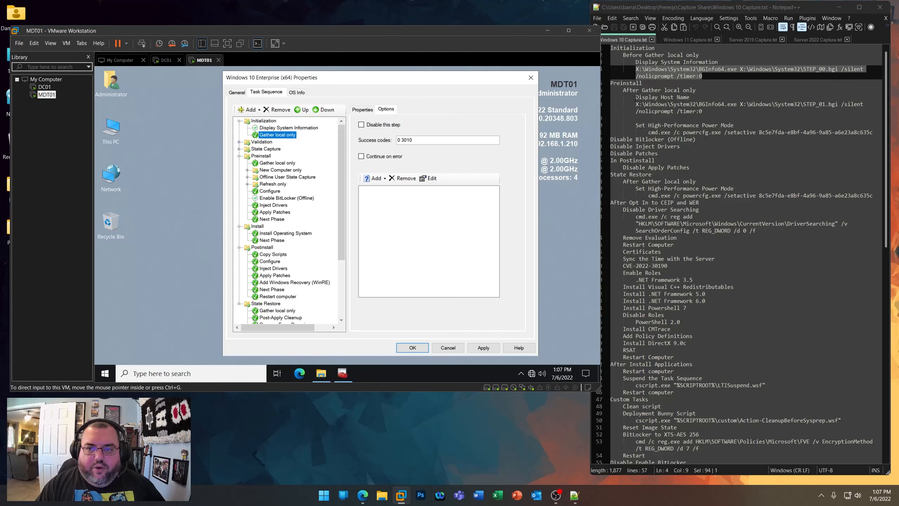
drag(635, 98, 689, 97)
right_click(668, 97)
click(685, 111)
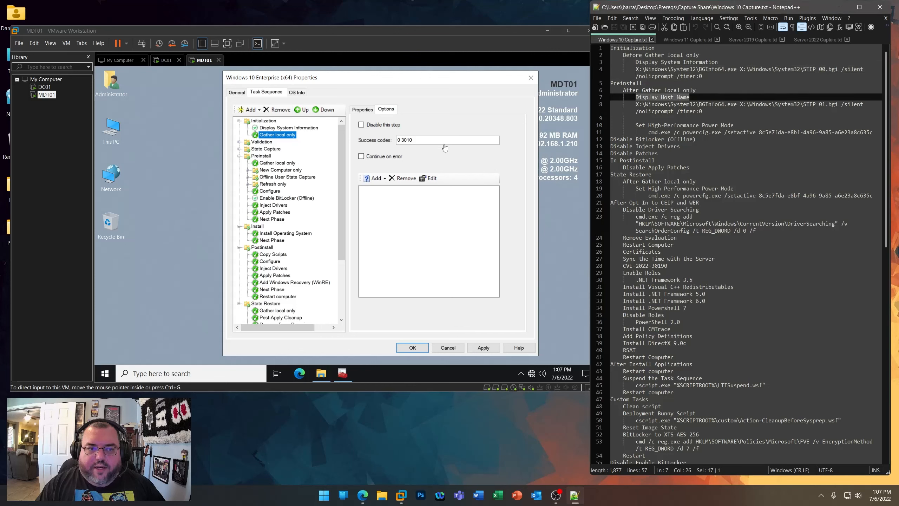
click(250, 109)
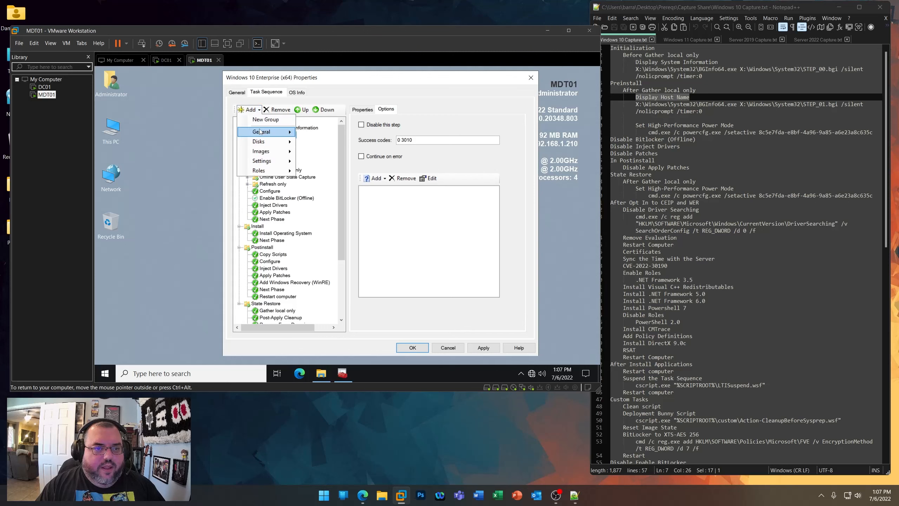
mouse_move(260, 132)
click(325, 134)
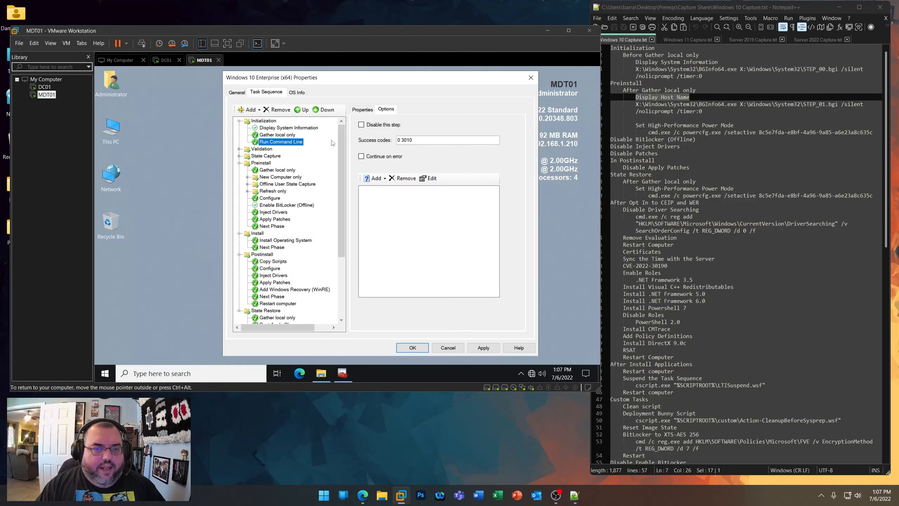
click(391, 159)
click(363, 110)
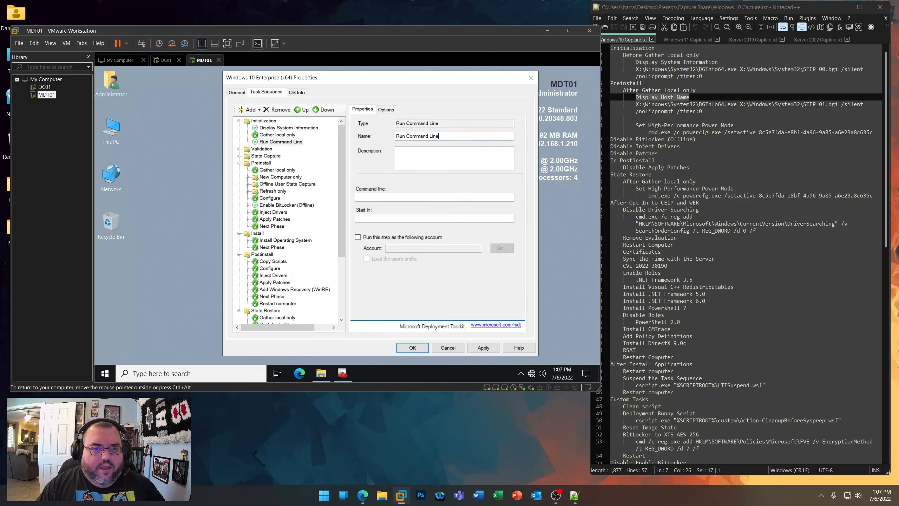
key(ctrl+a)
key(ctrl+v)
- Set the Display Host Name command line to "X:\Windows\System32\BGInfo64.exe X:\Windows\System32\STEP_01.bgi /silent /nolicprompt /timer:0" and apply it
drag(702, 111, 636, 103)
right_click(650, 108)
click(672, 123)
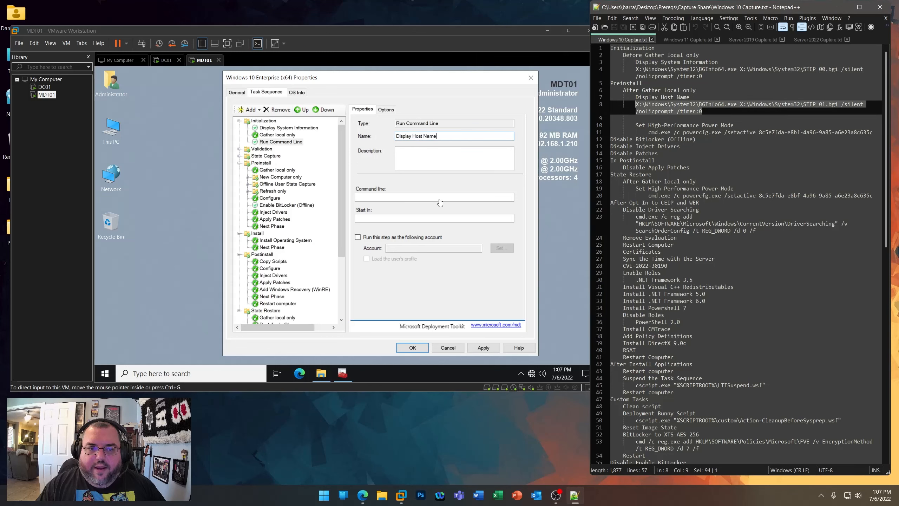
click(440, 198)
key(ctrl+v)
click(487, 348)
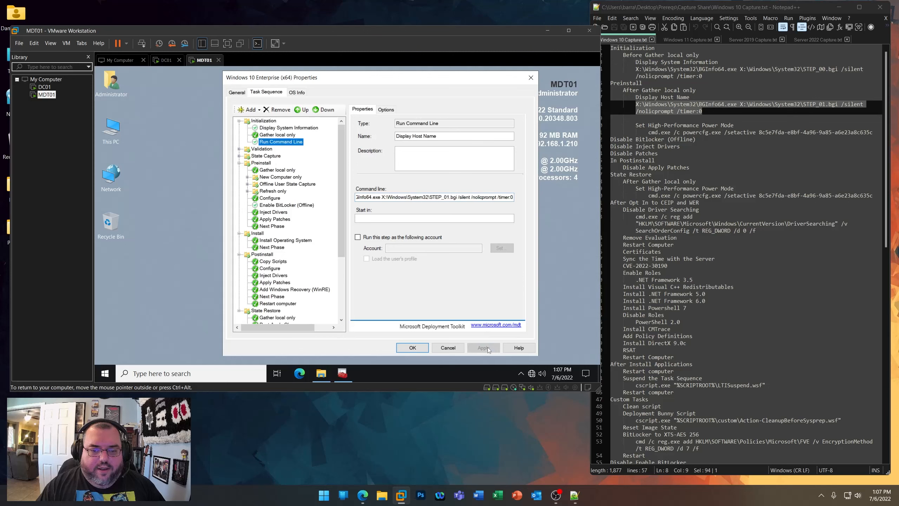
click(269, 135)
click(267, 142)
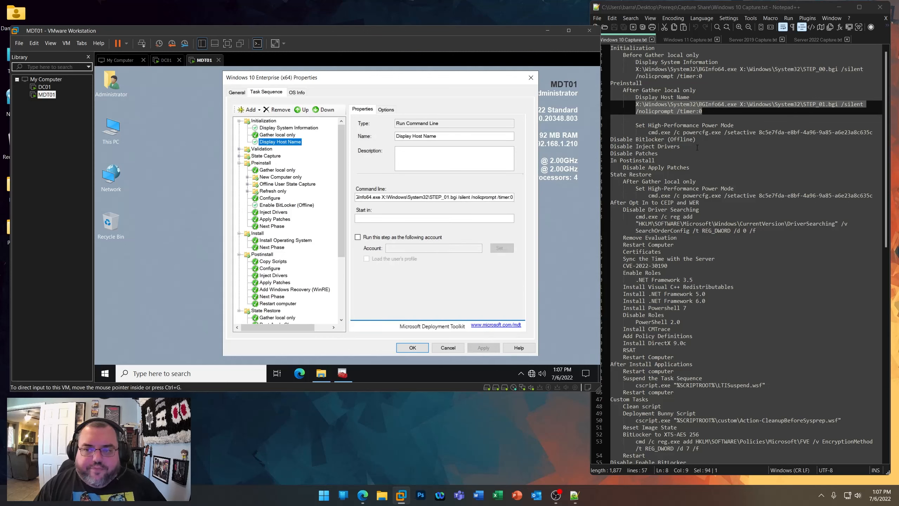
- Add a Run Command Line step named "Set High-Performance Power Mode" after Display Host Name in the Initialization group
drag(636, 125, 733, 125)
right_click(706, 124)
click(728, 138)
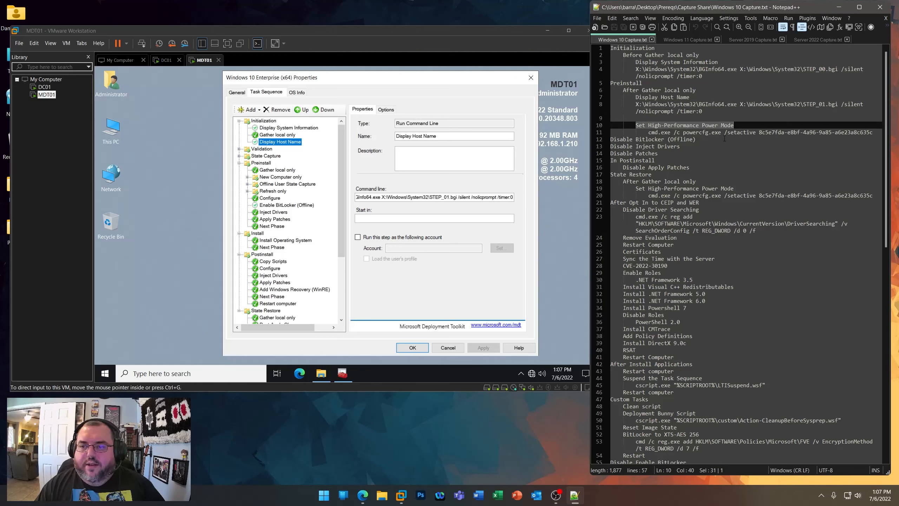
click(281, 149)
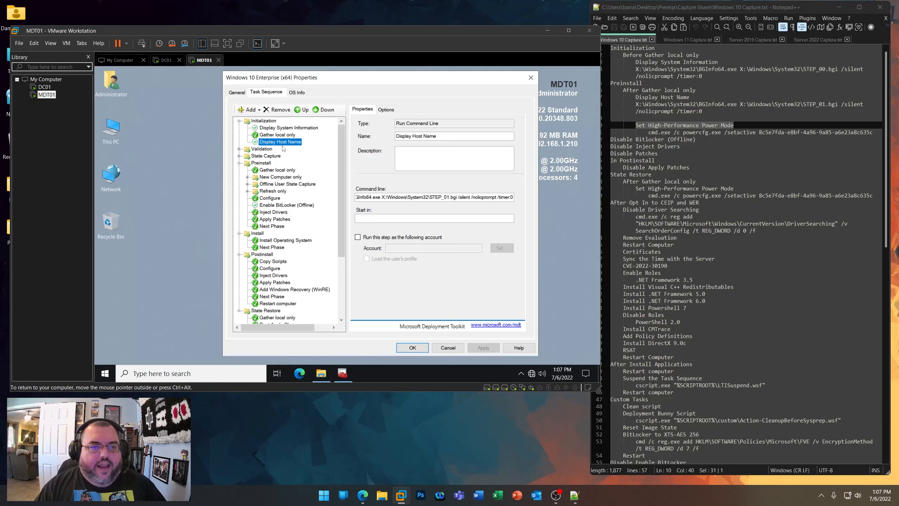
click(249, 112)
mouse_move(280, 131)
click(319, 134)
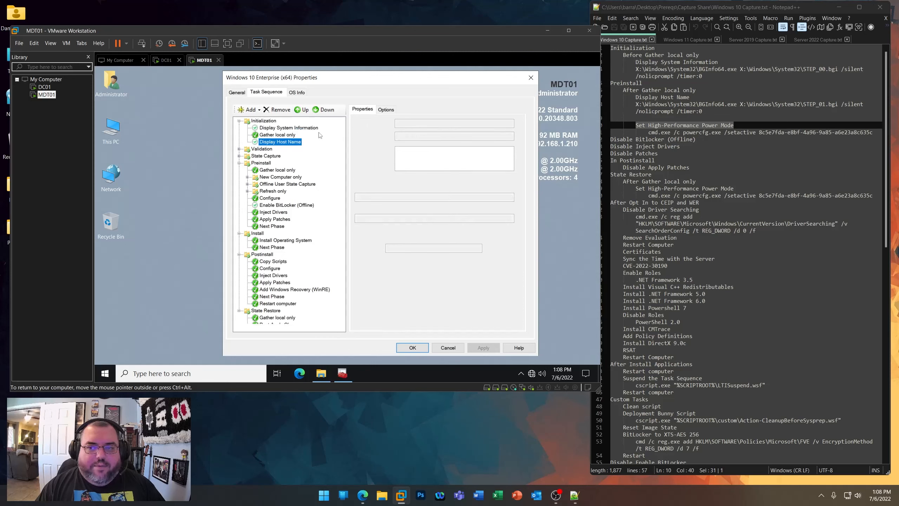
drag(442, 137, 338, 136)
key(ctrl+v)
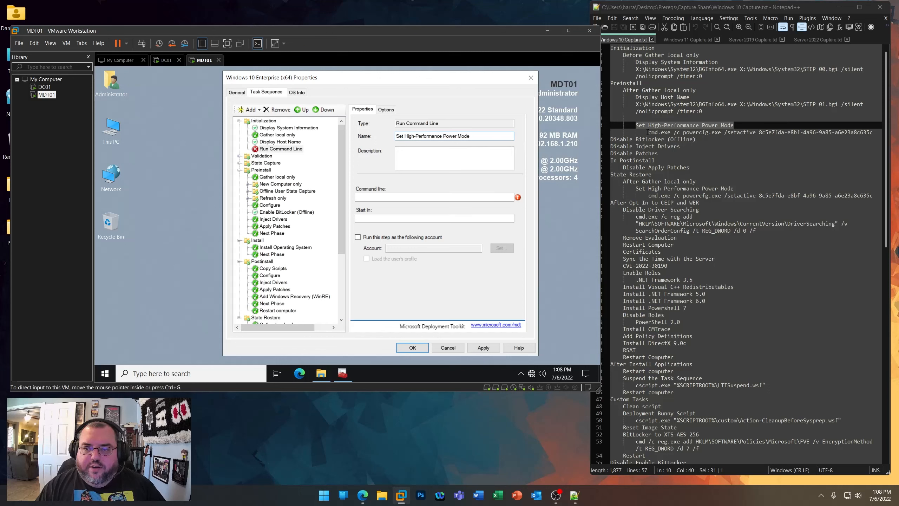
- Set the Set High-Performance Power Mode command line to "cmd.exe /c powercfg.exe /setactive 8c5e7fda-e8bf-4a96-9a85-a6e23a8c635c"
drag(648, 132, 869, 129)
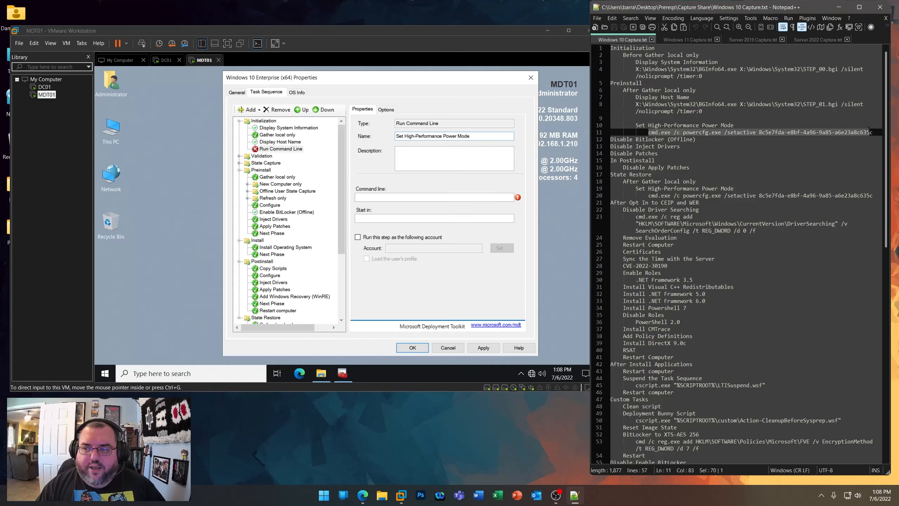
right_click(794, 135)
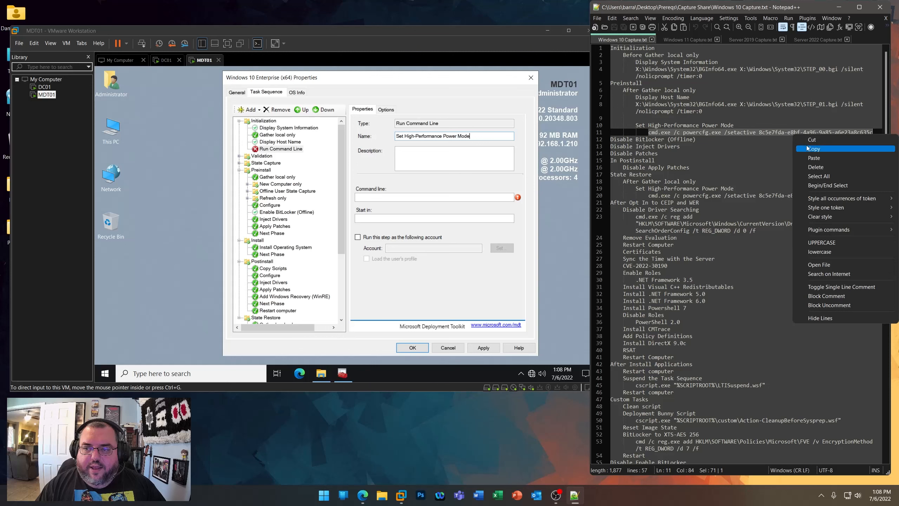
click(839, 148)
key(ctrl+v)
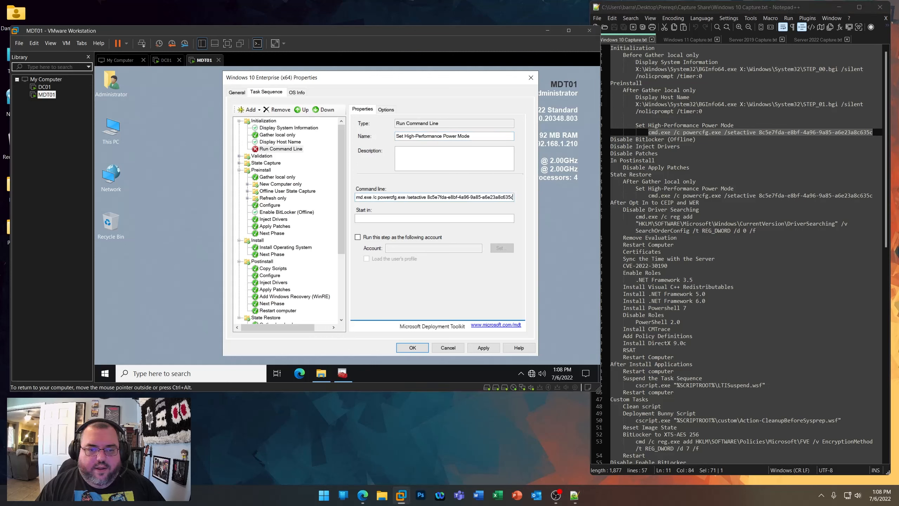
- Enable Continue on error for the Set High-Performance Power Mode step in Initialization and apply the change
click(386, 109)
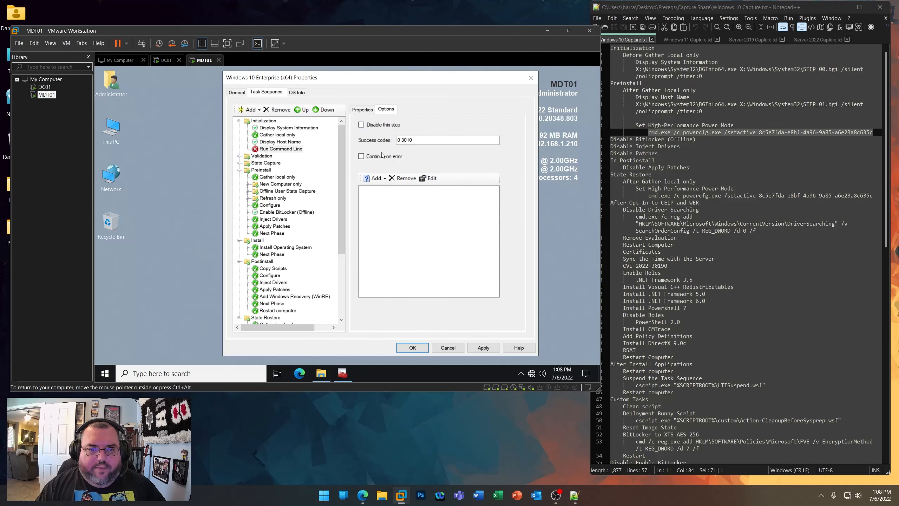
click(383, 156)
click(484, 348)
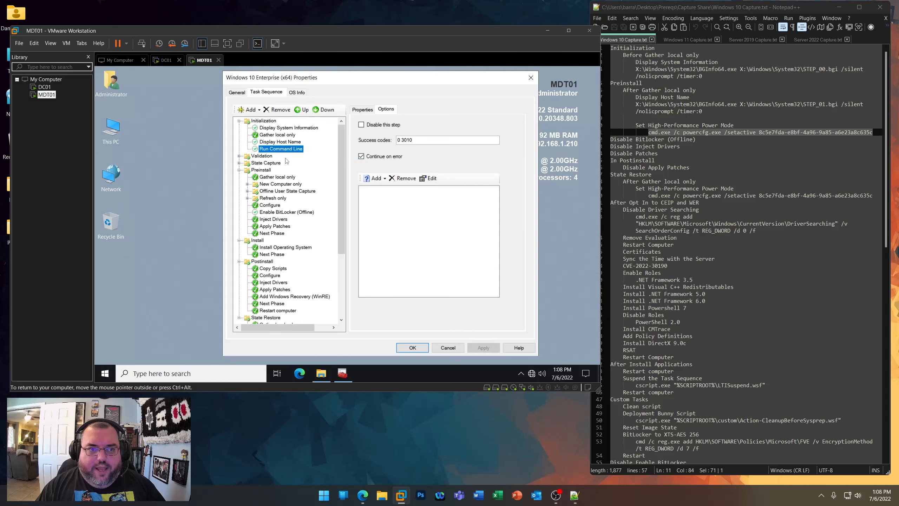
click(362, 109)
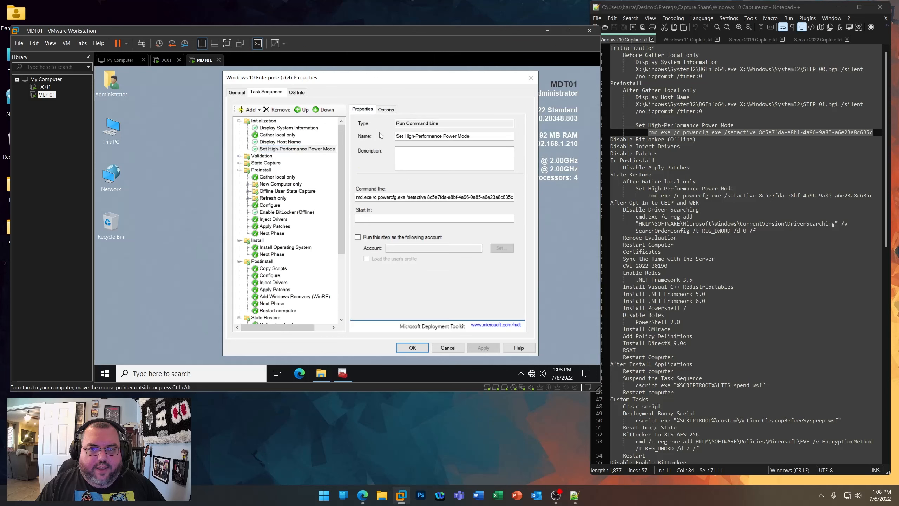
click(731, 133)
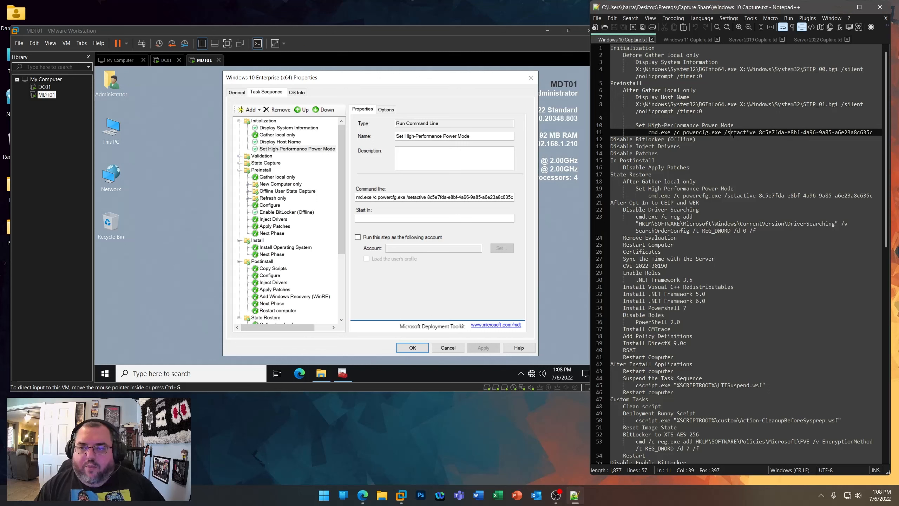
drag(759, 132, 878, 135)
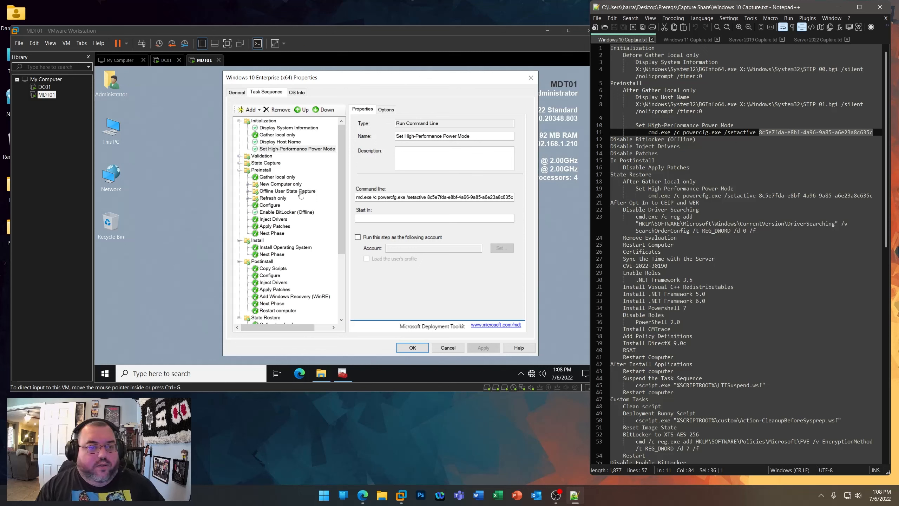
click(317, 180)
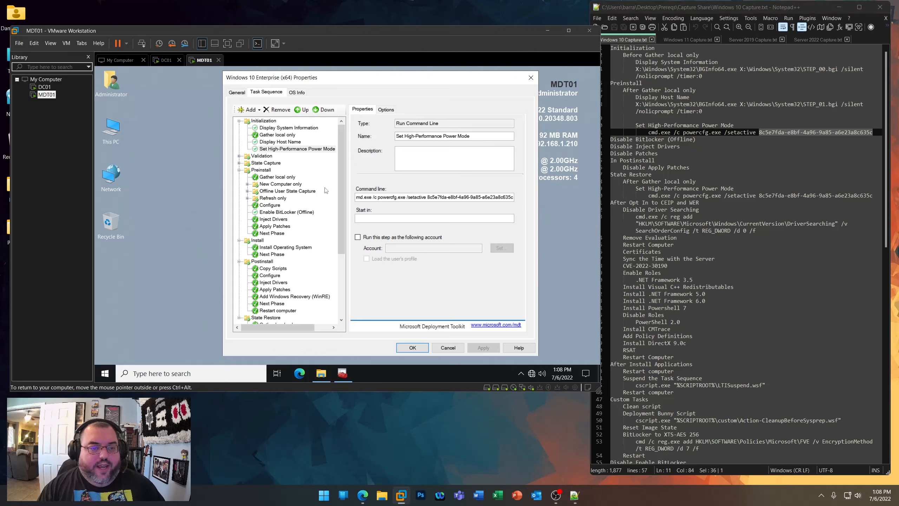
- Disable the Enable BitLocker (Offline) step in the Preinstall group
click(279, 212)
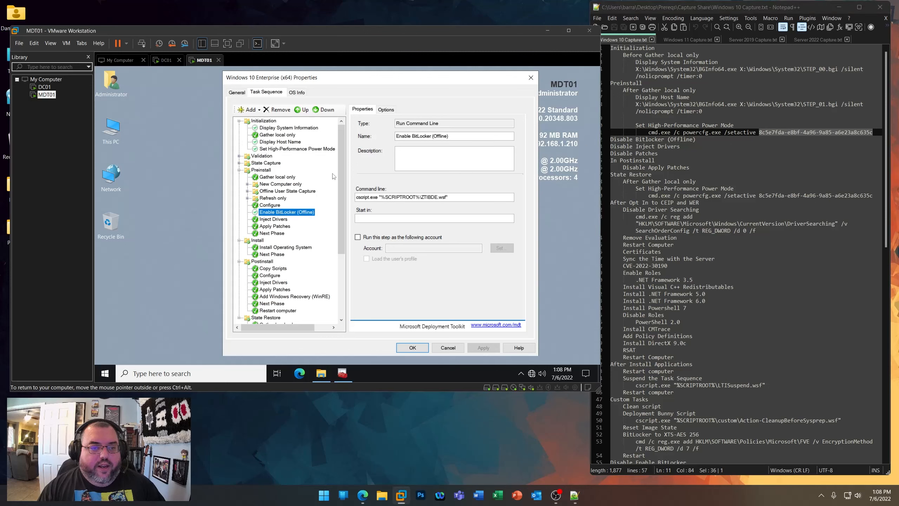
click(387, 110)
click(386, 126)
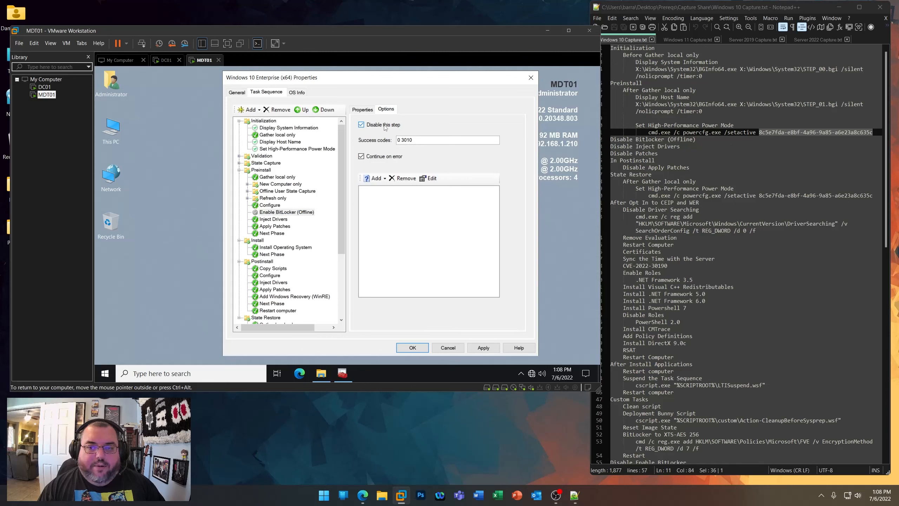
- Set the selection profile of the Preinstall group's Inject Drivers and Apply Patches steps to Nothing
click(279, 220)
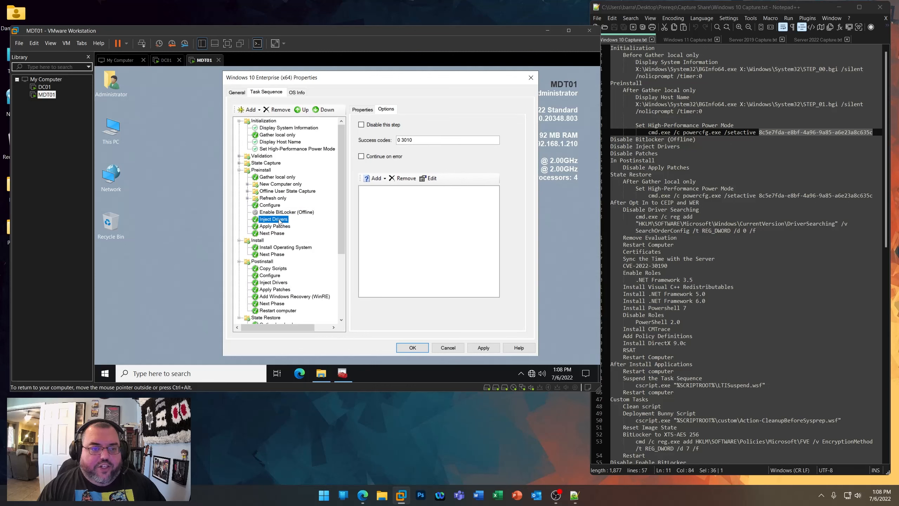
click(363, 111)
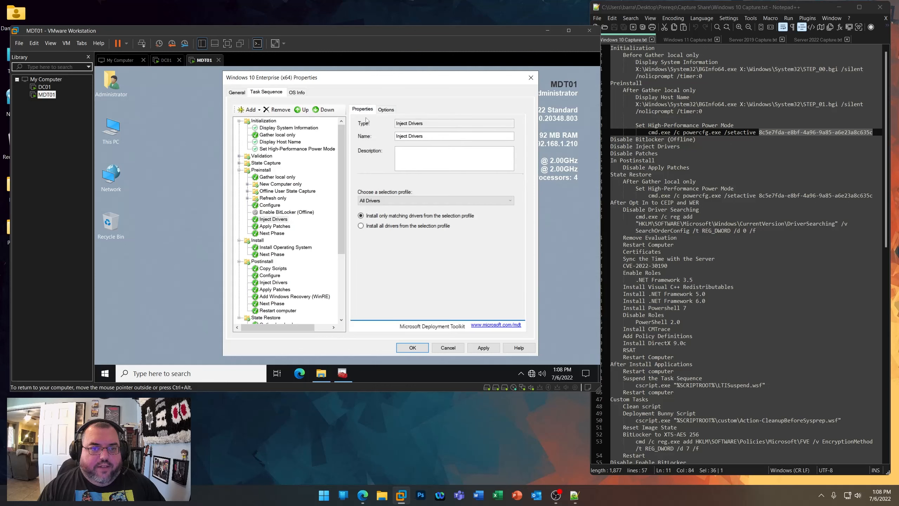
click(375, 201)
click(370, 233)
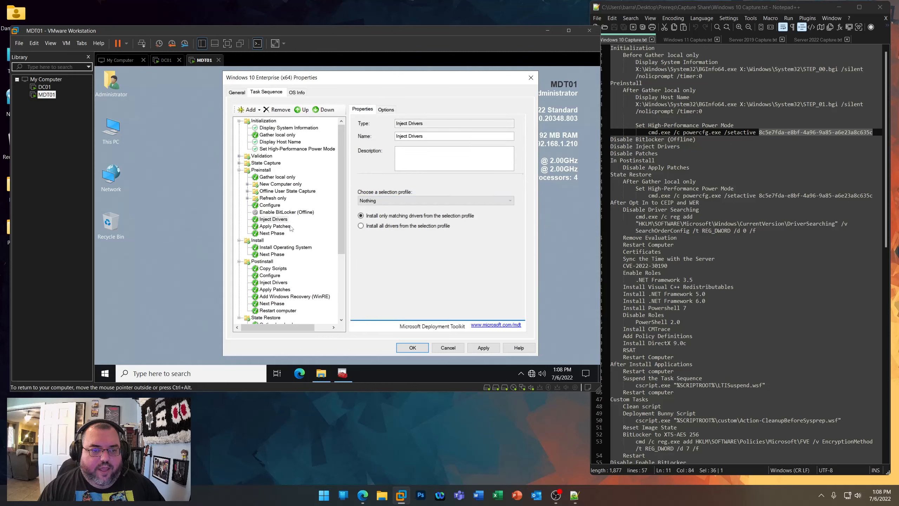
click(285, 226)
click(437, 214)
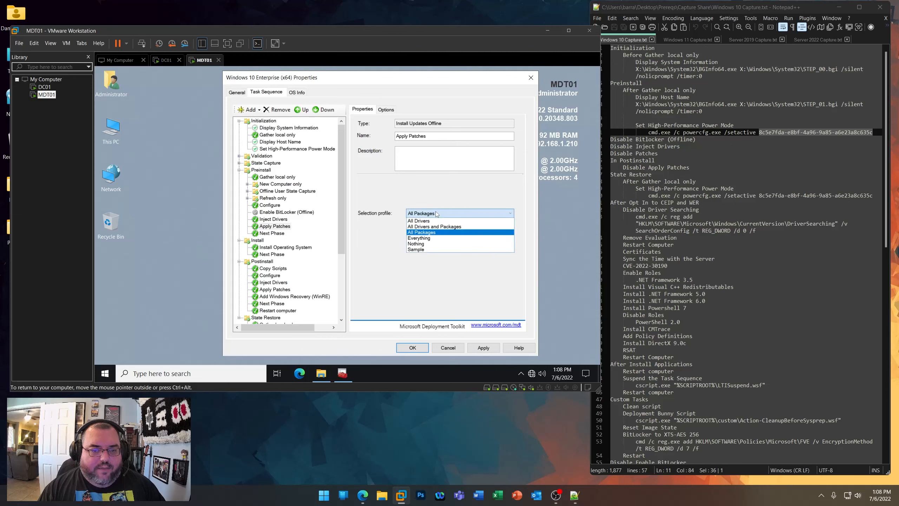
click(421, 244)
click(276, 219)
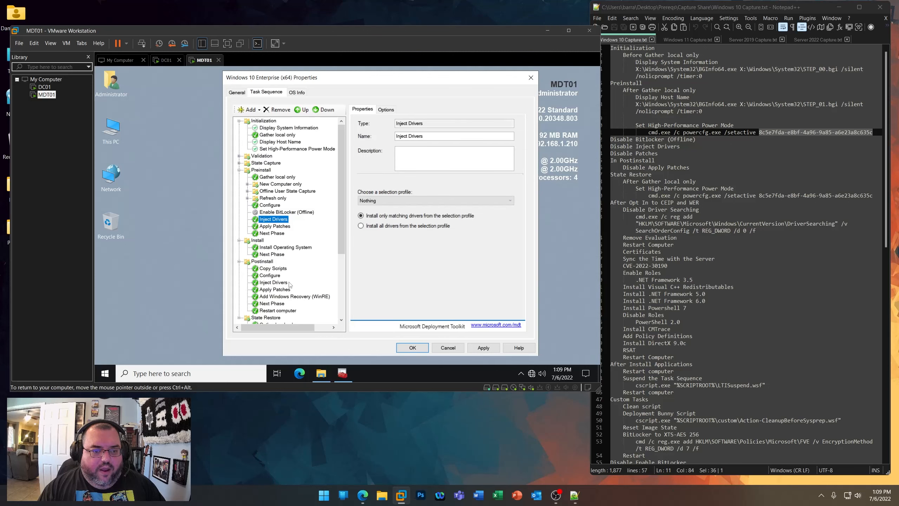
- Set the selection profile of the Postinstall group's Apply Patches step to Nothing and apply the changes
click(270, 290)
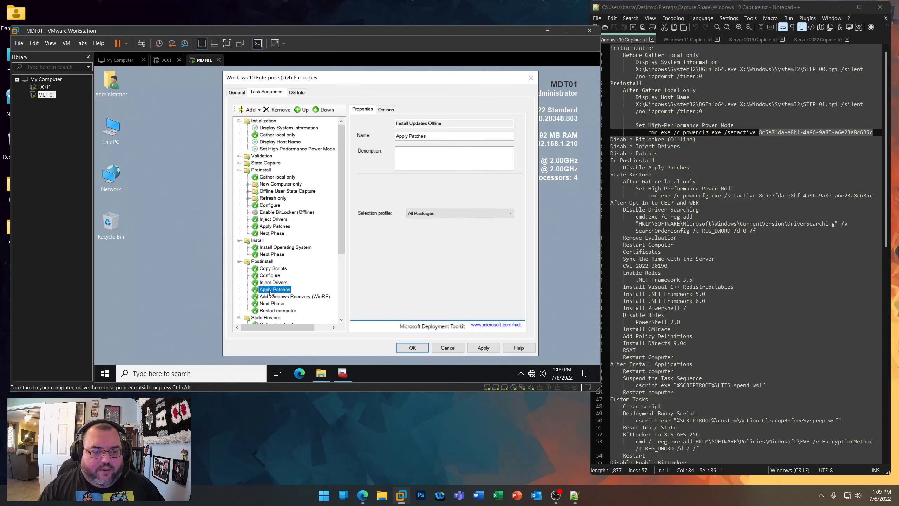
click(424, 213)
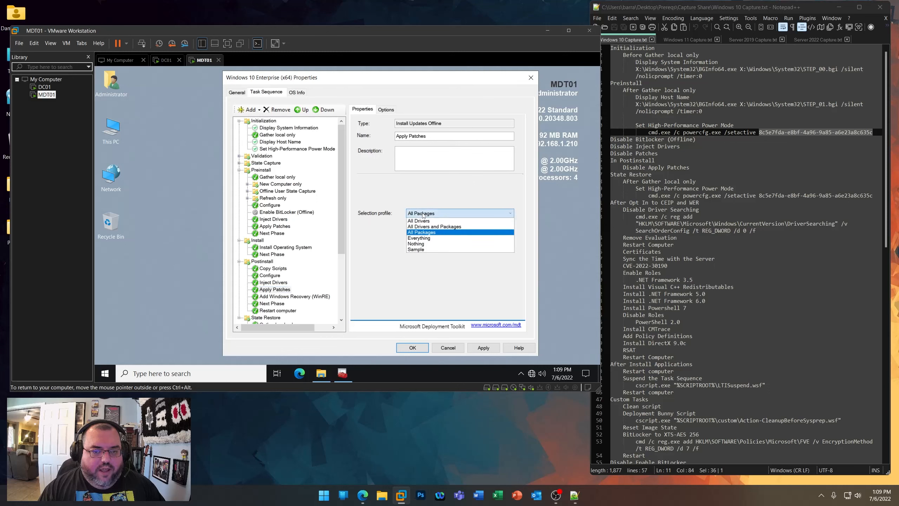
click(420, 244)
click(483, 348)
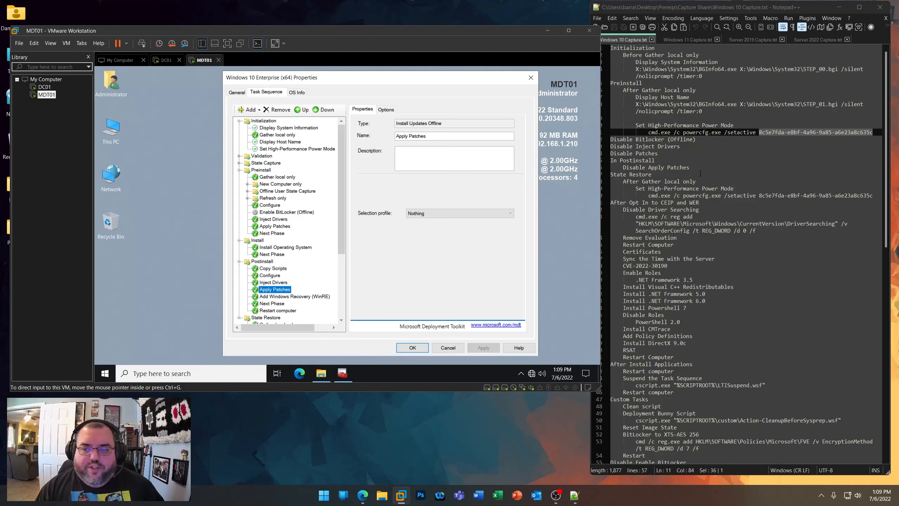
drag(700, 173, 610, 139)
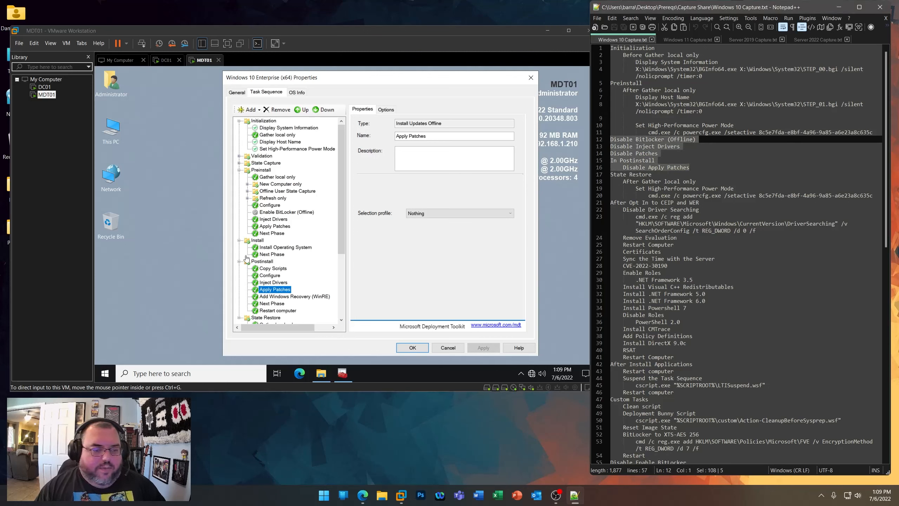
- Copy the Set High-Performance Power Mode step from Initialization and paste it after Gather local only in the State Restore group
click(341, 231)
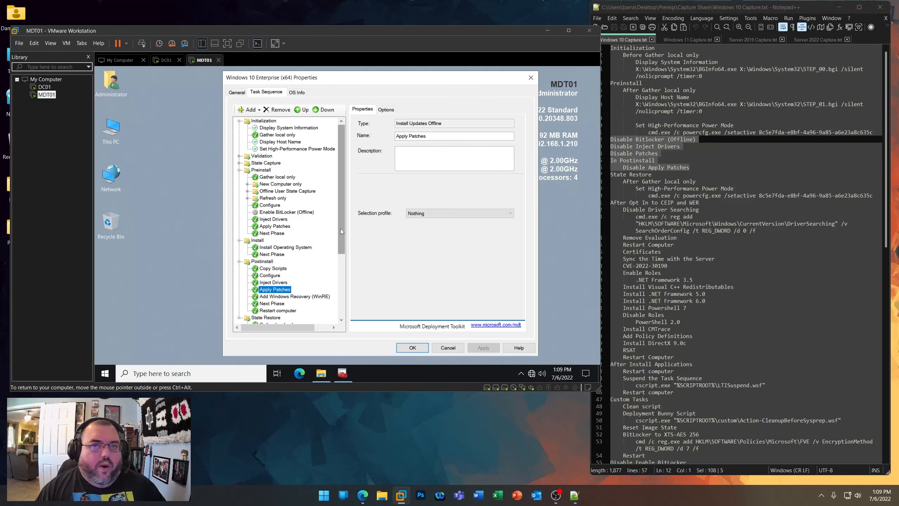
drag(340, 230, 341, 298)
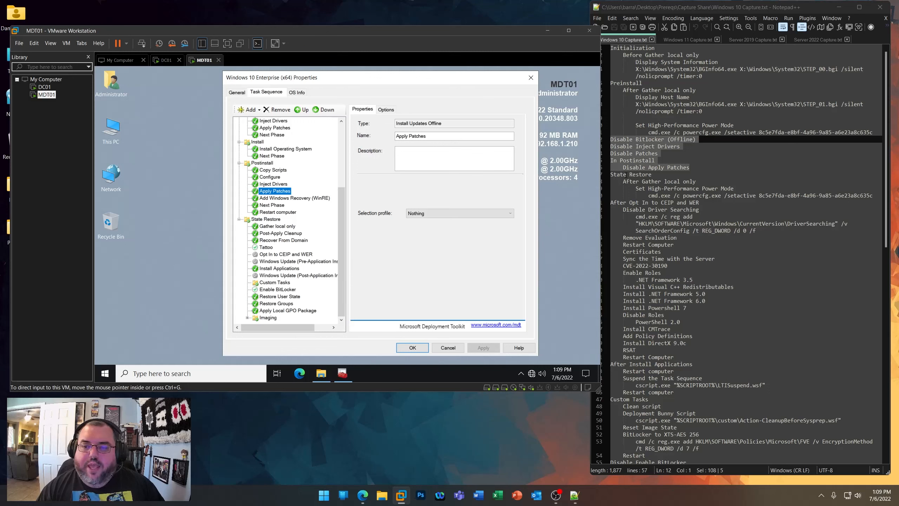
drag(655, 174, 614, 175)
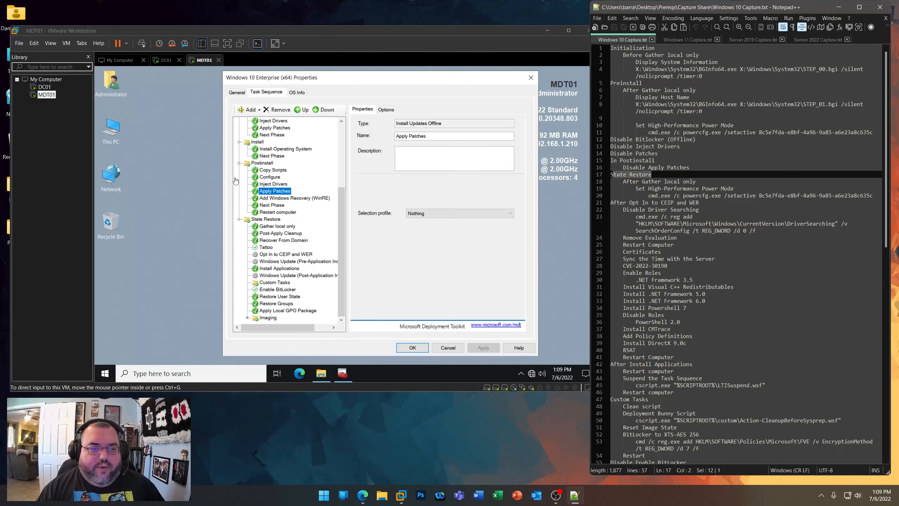
click(265, 219)
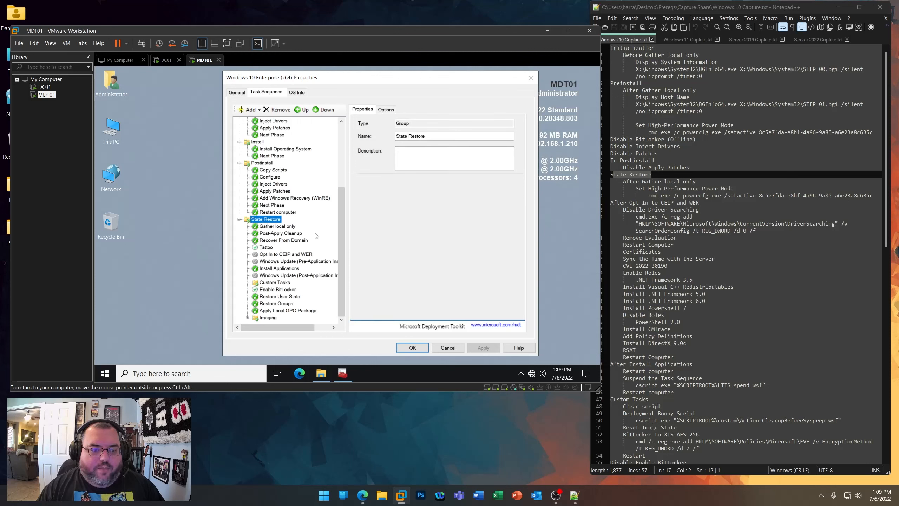
scroll(316, 236, up, 5)
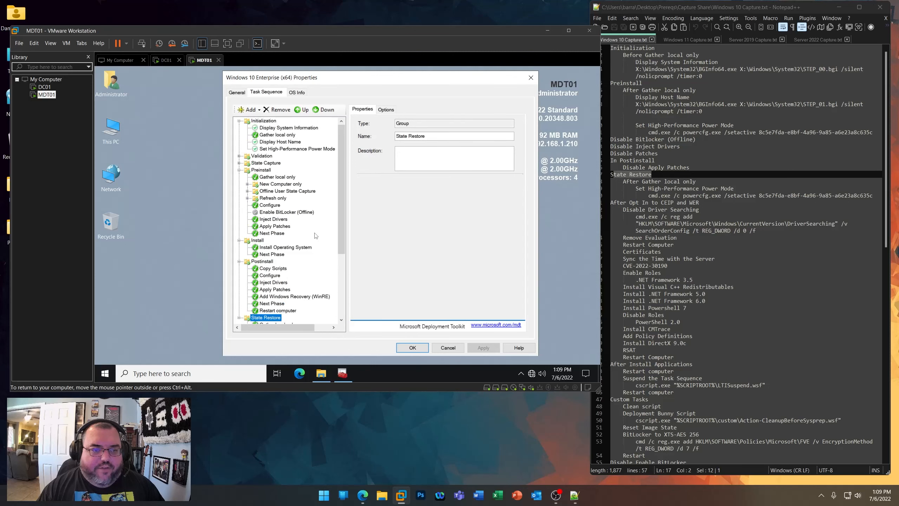
click(289, 150)
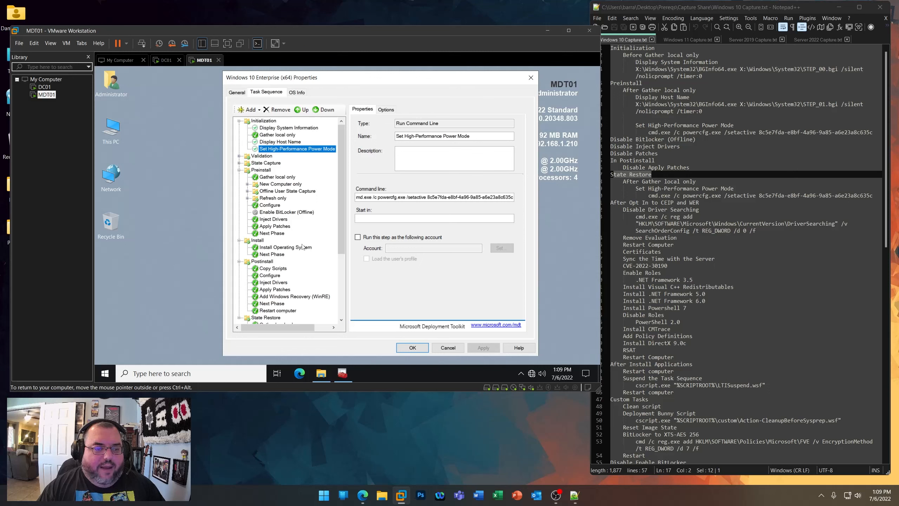
scroll(302, 247, down, 5)
click(277, 227)
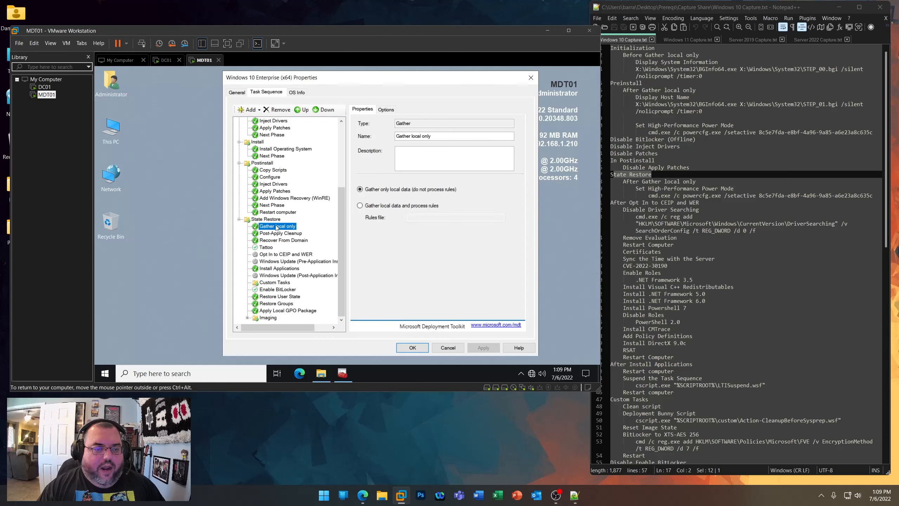
right_click(276, 227)
click(297, 241)
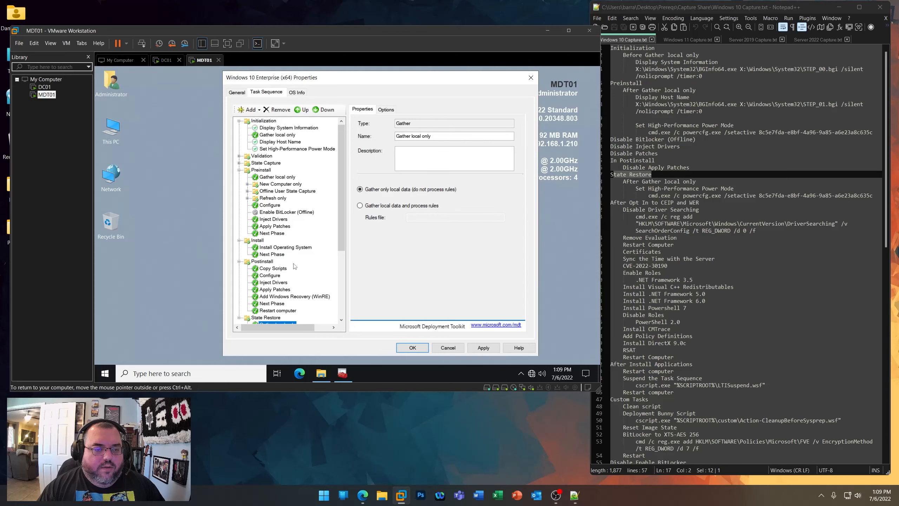
click(275, 227)
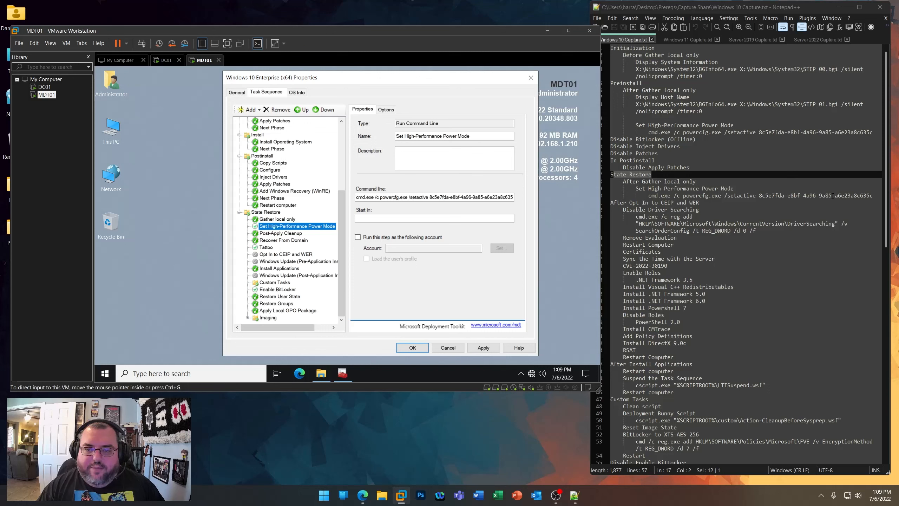
- Add a Run Command Line step named "Disable Driver Searching" after Opt In to CEIP and WER in State Restore
drag(622, 210, 699, 210)
right_click(666, 214)
click(680, 227)
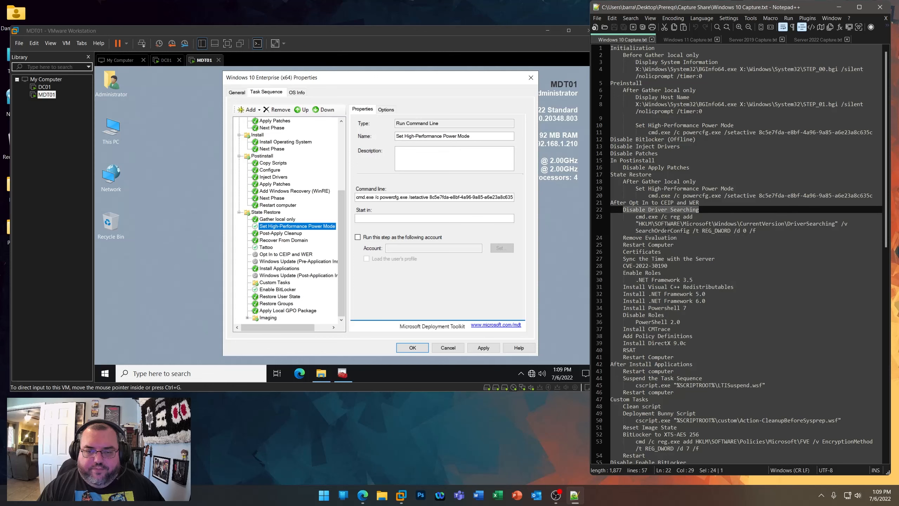
click(294, 248)
click(266, 255)
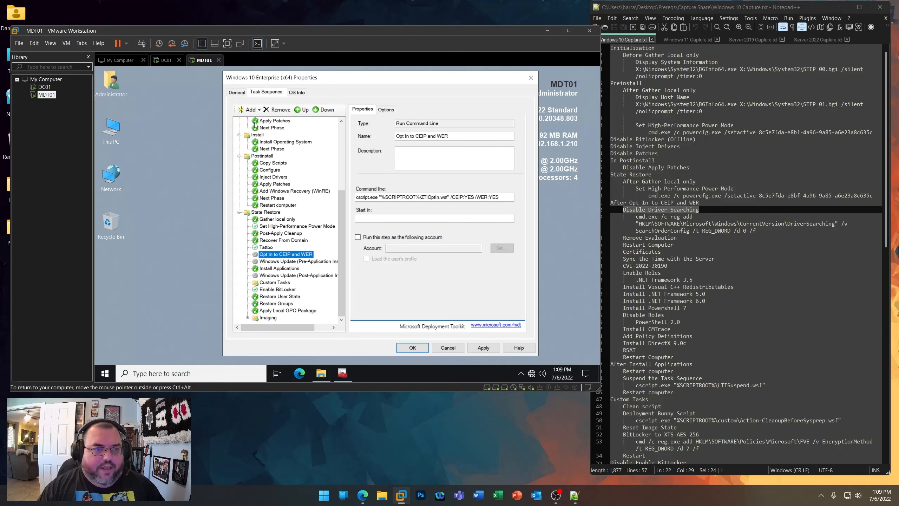
click(248, 110)
mouse_move(280, 132)
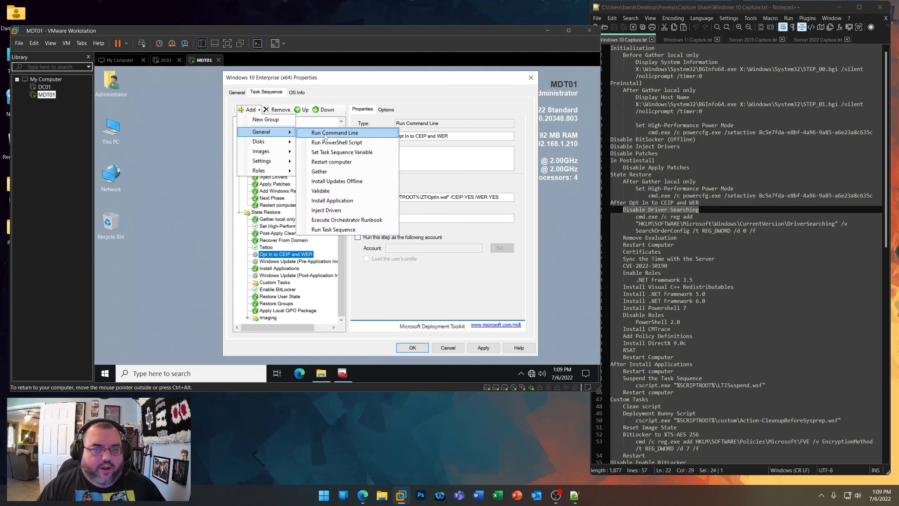
click(325, 133)
key(Tab)
key(ctrl+v)
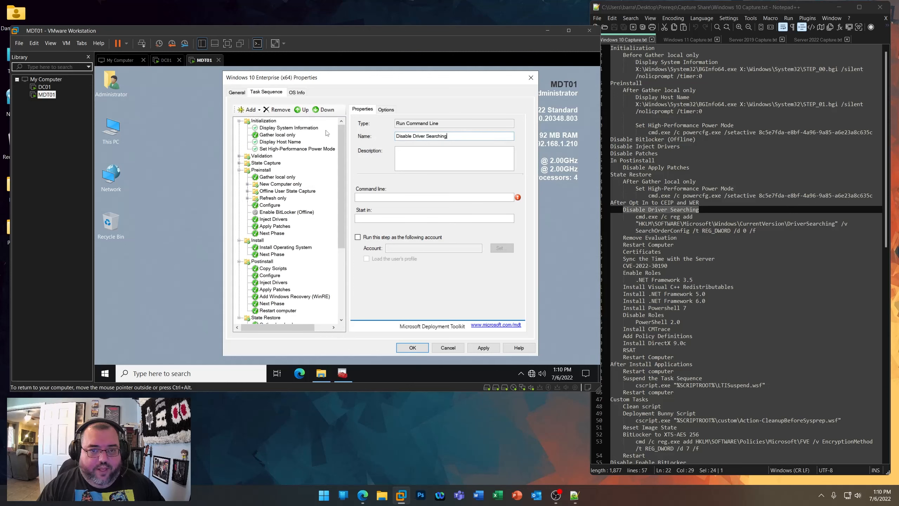
- Set the Disable Driver Searching command line to cmd.exe /c reg add "HKLM\SOFTWARE\Microsoft\Windows\CurrentVersion\DriverSearching" /v SearchOrderConfig /t REG_DWORD /d 0 /f and apply it
key(ctrl+alt)
drag(761, 230, 636, 218)
right_click(650, 226)
click(666, 238)
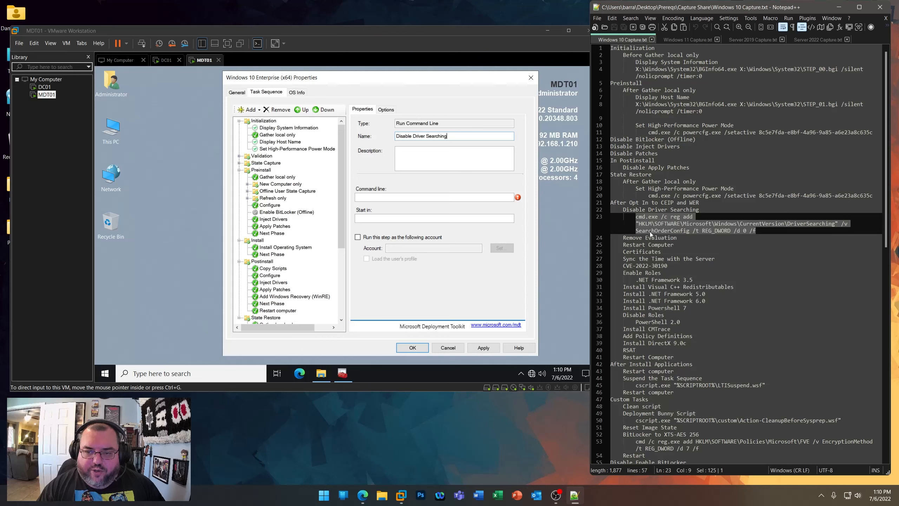
click(412, 197)
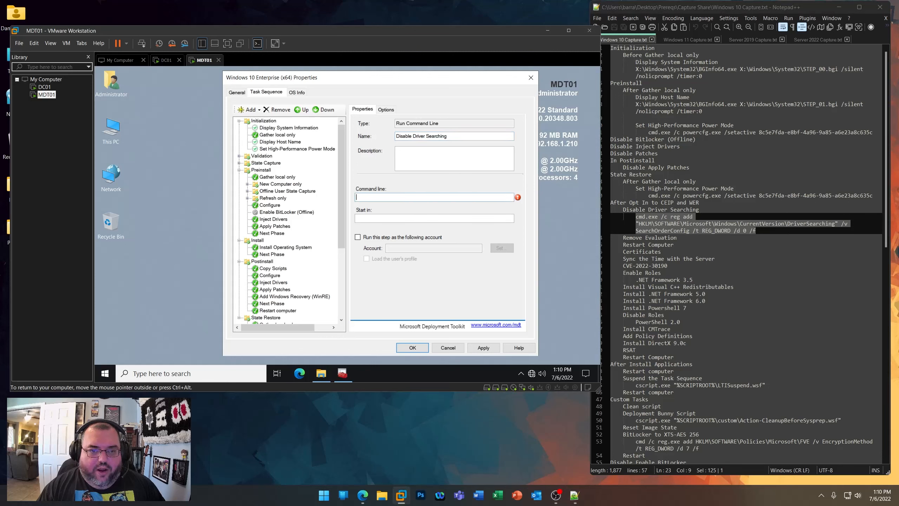
key(ctrl+v)
click(486, 348)
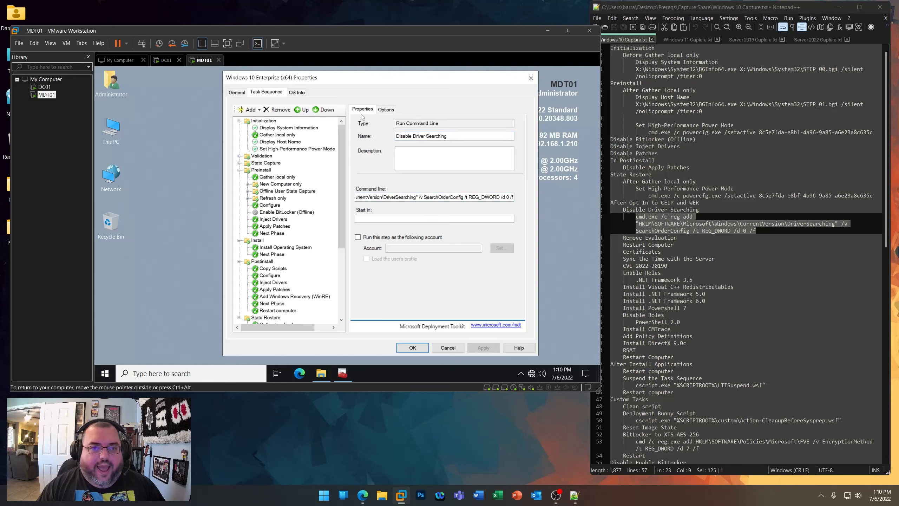
- Enable Continue on error for the Disable Driver Searching step and apply the change
click(385, 110)
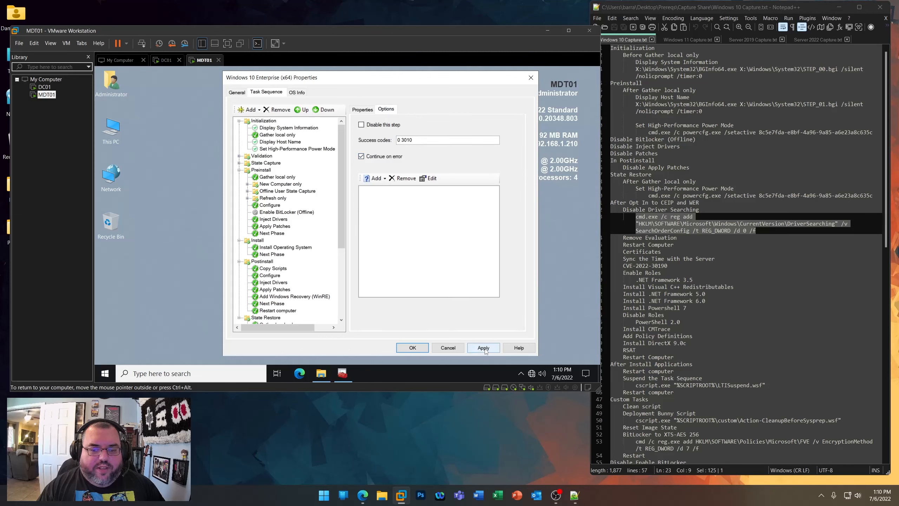
scroll(289, 276, down, 5)
click(286, 247)
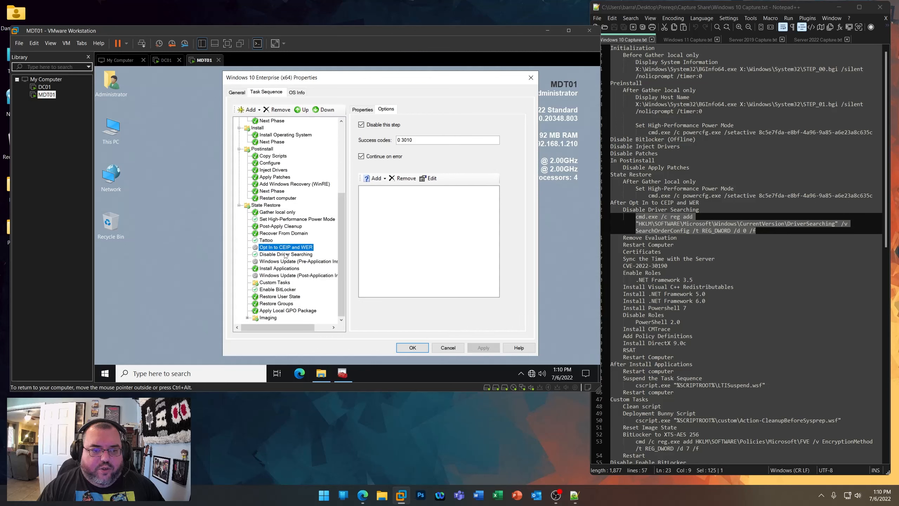
- Add an Install Application step after Disable Driver Searching in State Restore, set to install the single application Remove Evaluation, and apply it
click(262, 255)
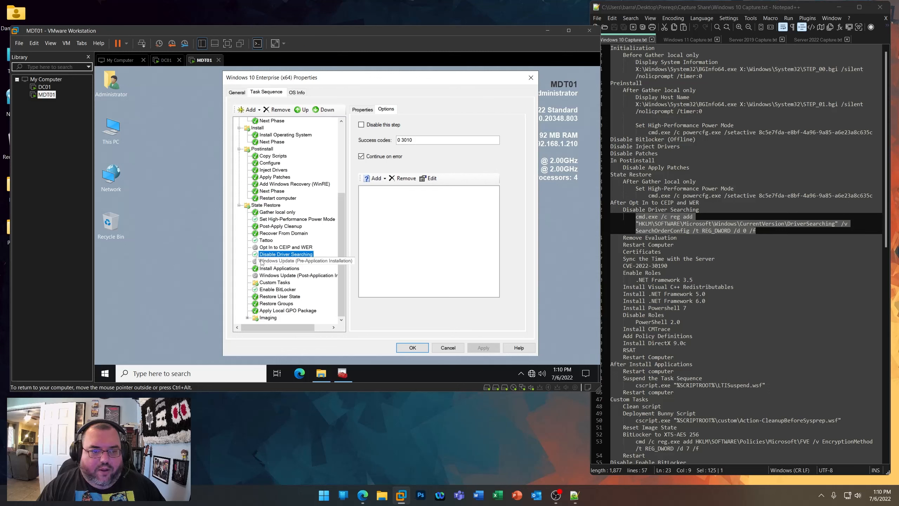
click(249, 109)
mouse_move(263, 134)
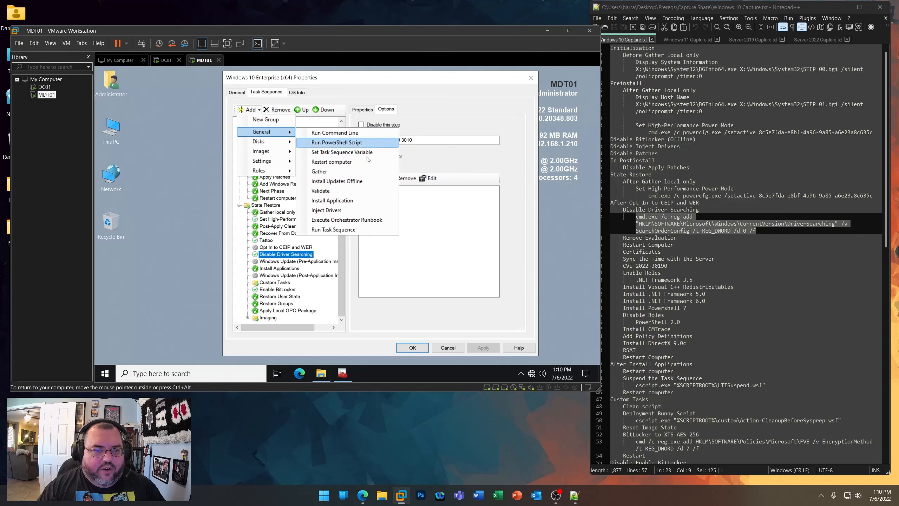
click(345, 201)
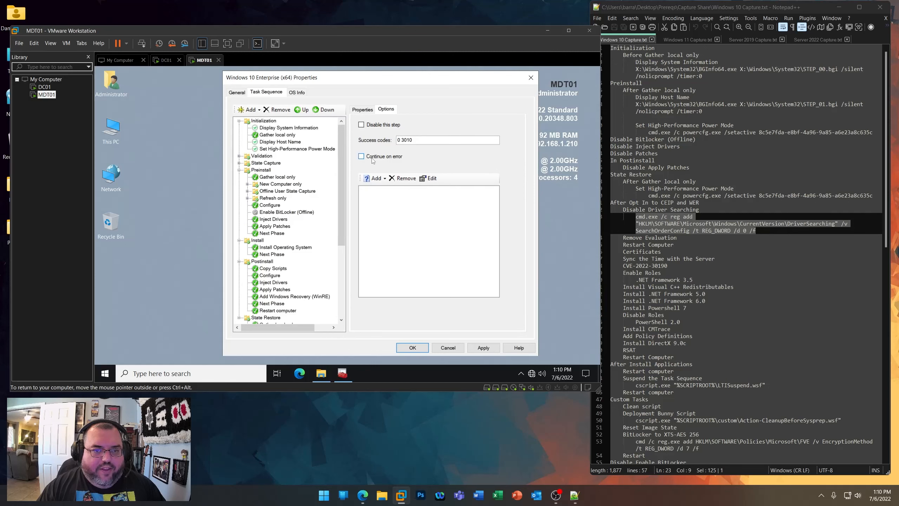
click(362, 110)
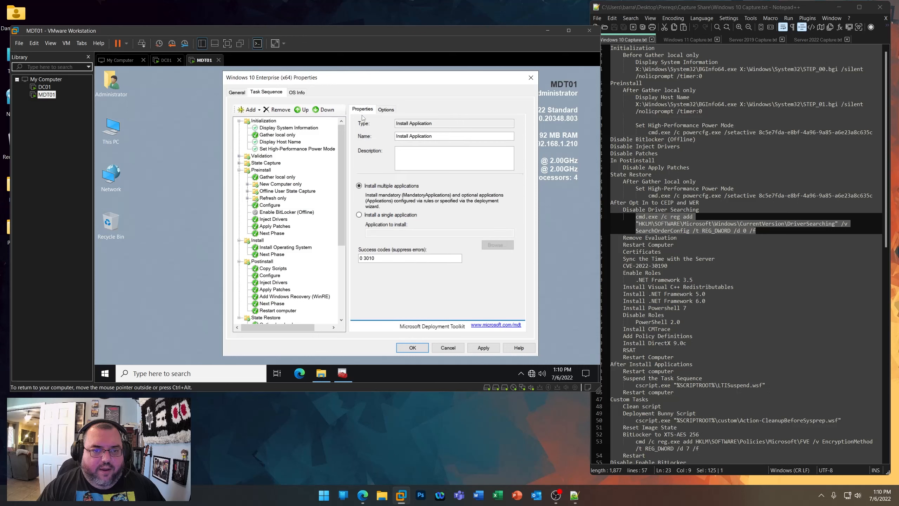
click(370, 216)
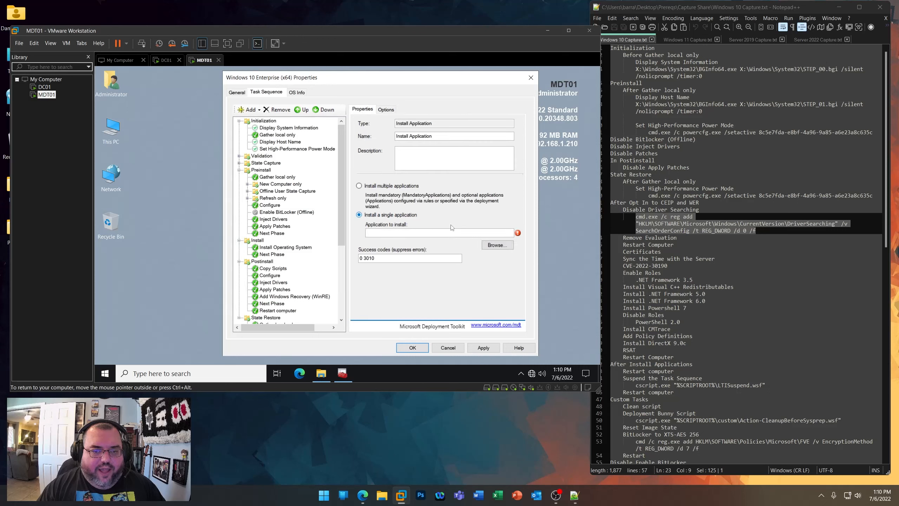
click(503, 246)
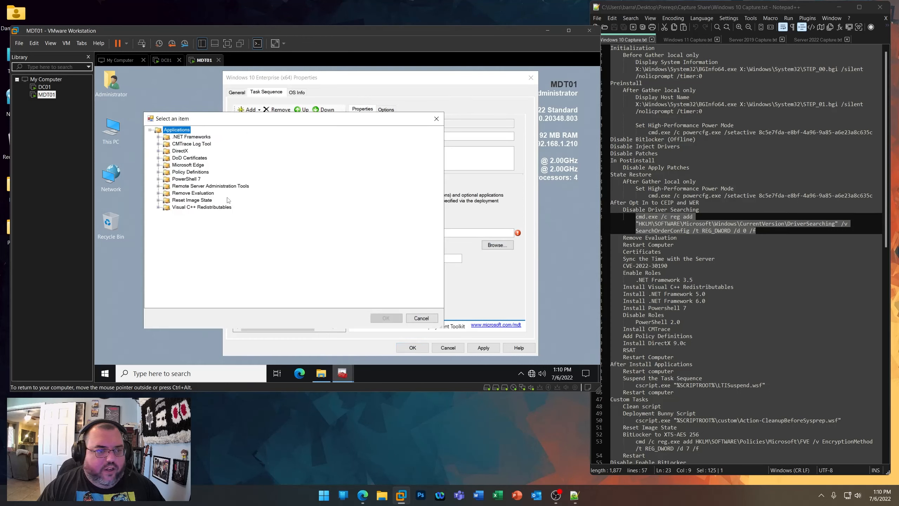
click(158, 193)
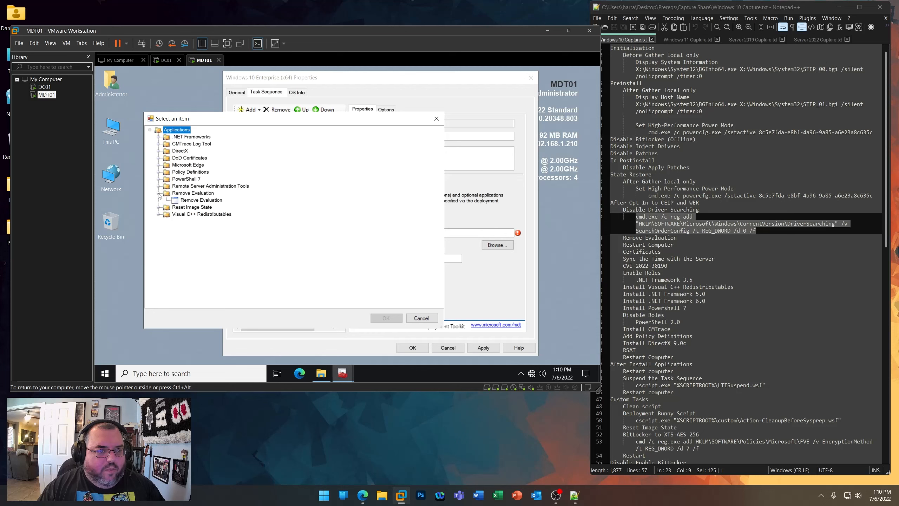
click(197, 200)
click(391, 318)
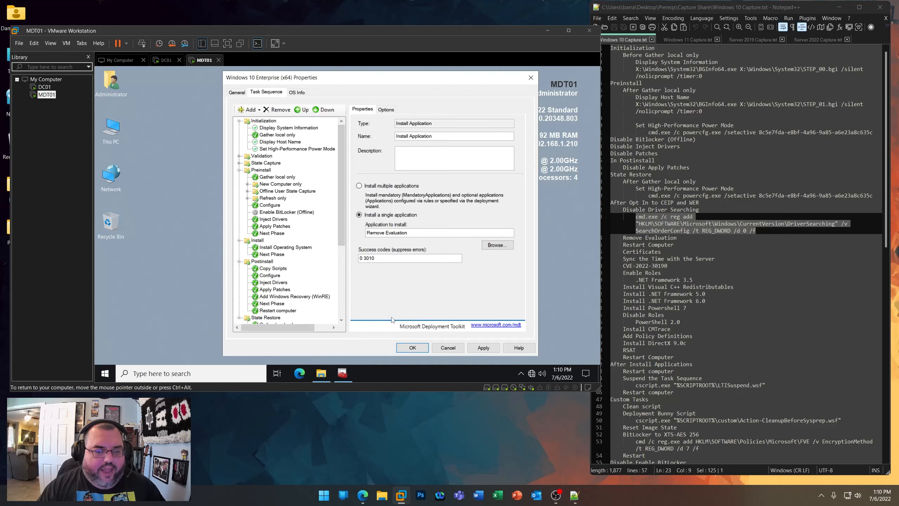
click(484, 349)
- Rename the new Install Application step to "Remove Evaluation" and apply the change, refreshing its name in the State Restore group
triple_click(414, 136)
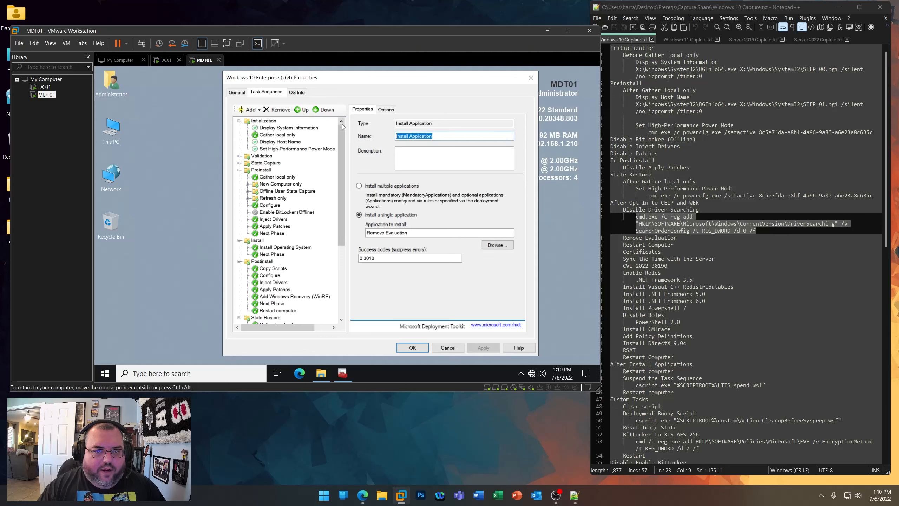
text(Remove Ev)
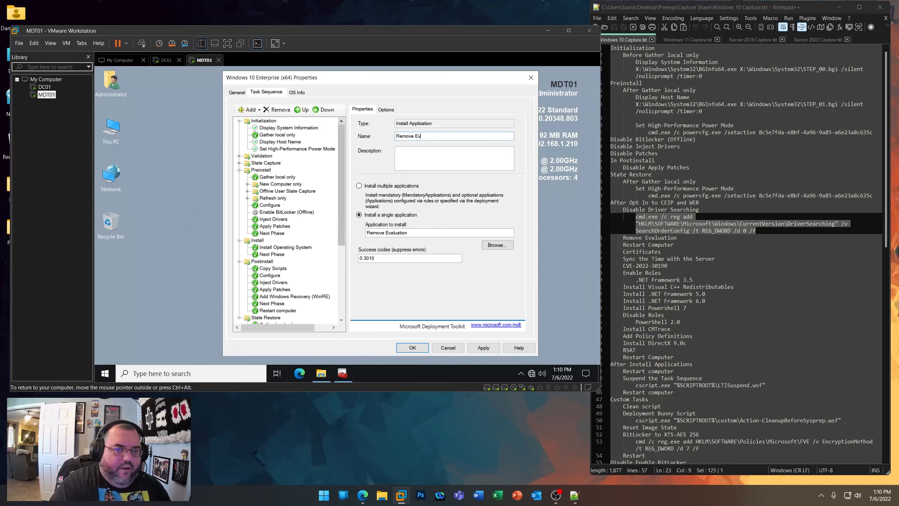
text(aluation)
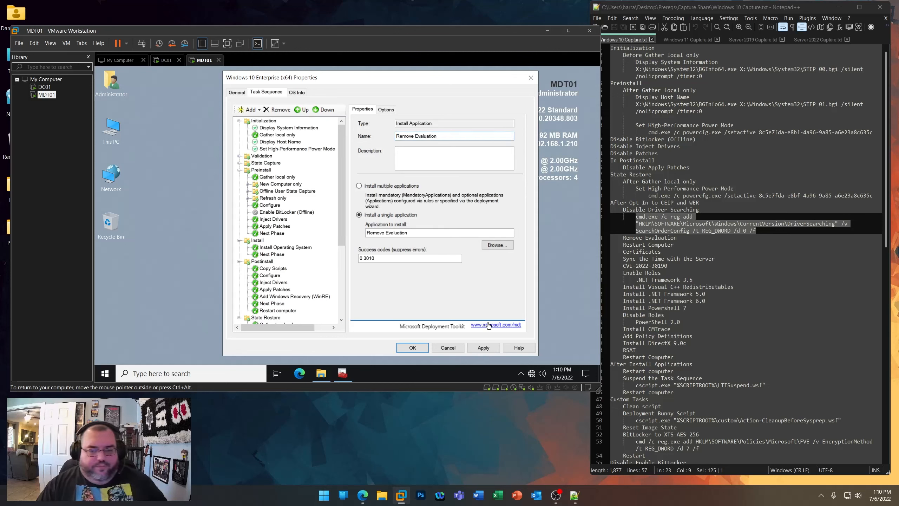
click(483, 347)
scroll(290, 255, down, 5)
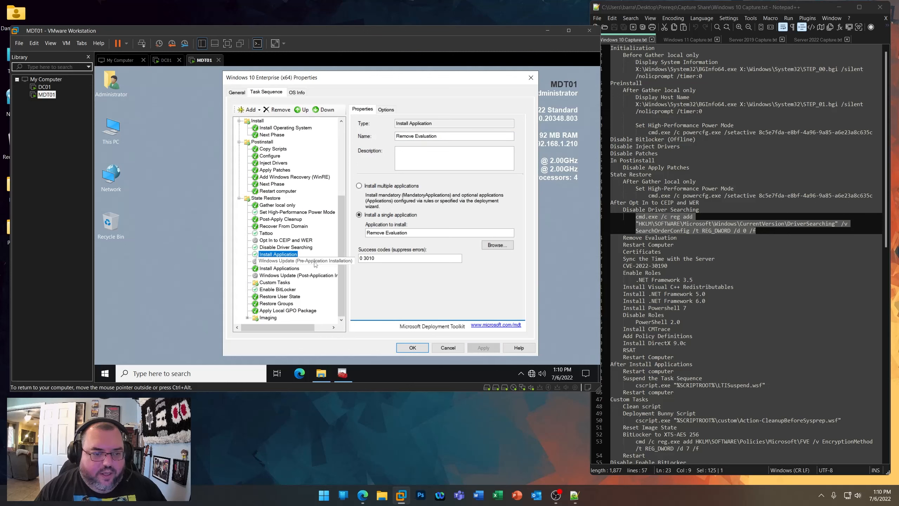
click(271, 248)
click(272, 255)
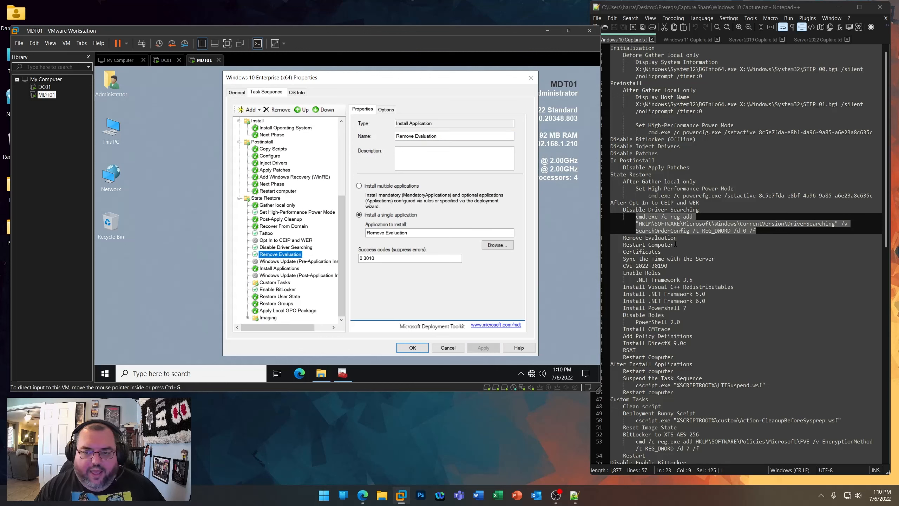
- Add a Restart computer step after Remove Evaluation in the State Restore group, as listed in the capture notes
drag(674, 245, 623, 245)
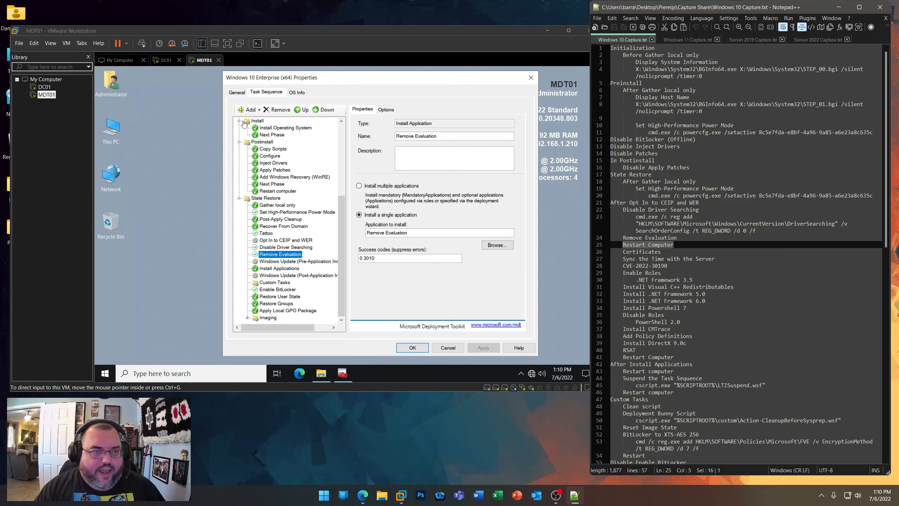
click(251, 110)
mouse_move(262, 132)
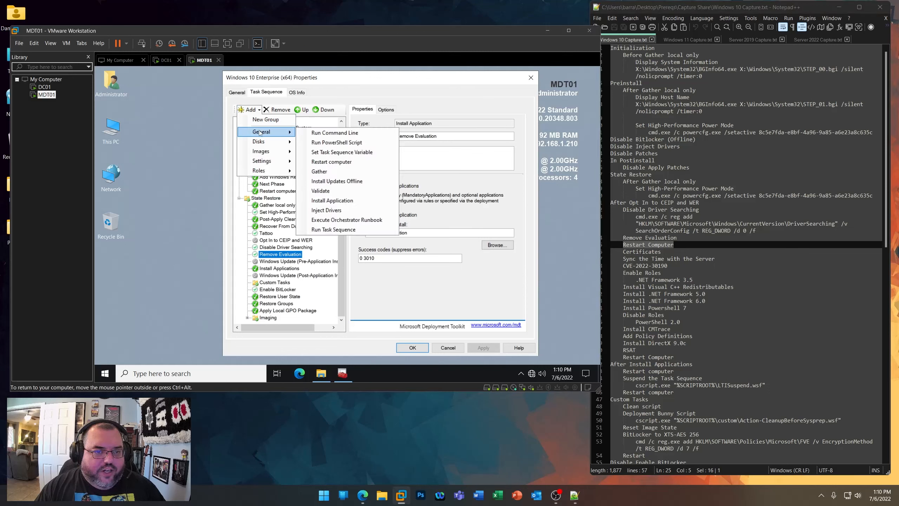
click(327, 163)
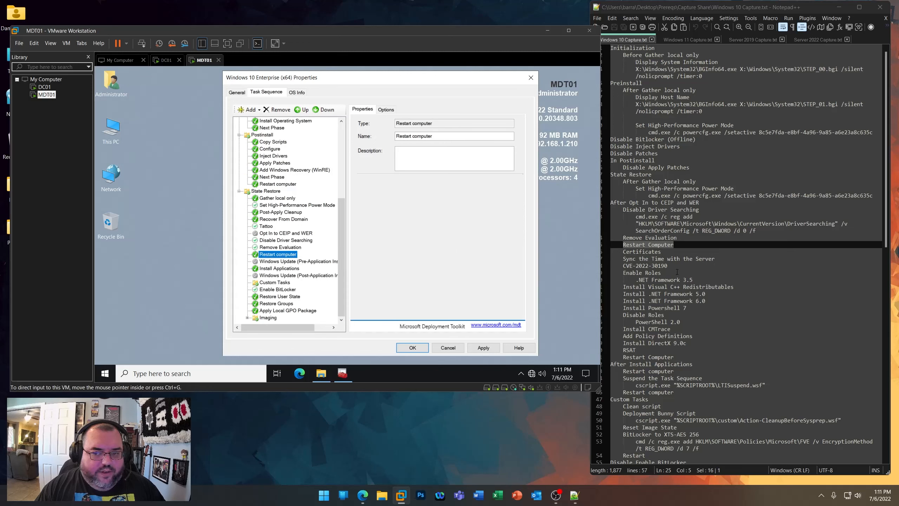
- Add an Install Application step after the new Restart computer step, set to install the single application InstallRoot from DoD Certificates
click(250, 110)
mouse_move(259, 133)
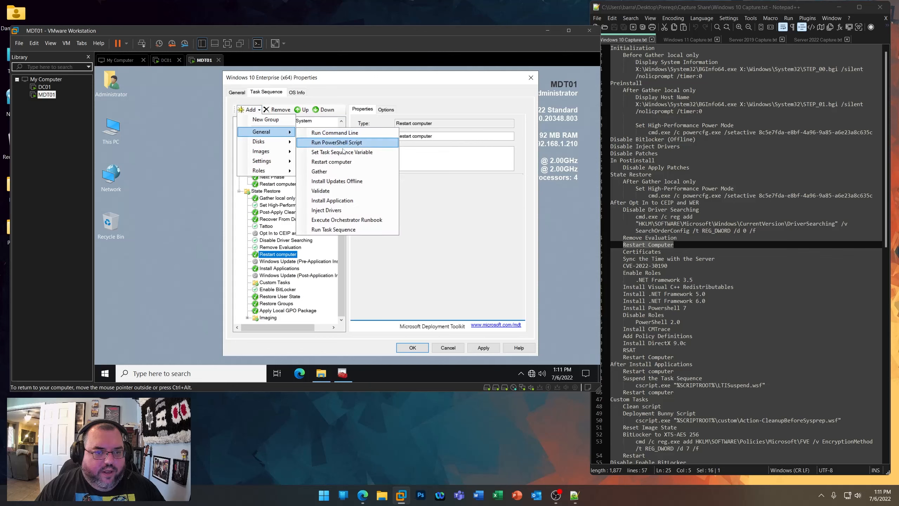
click(331, 201)
click(385, 215)
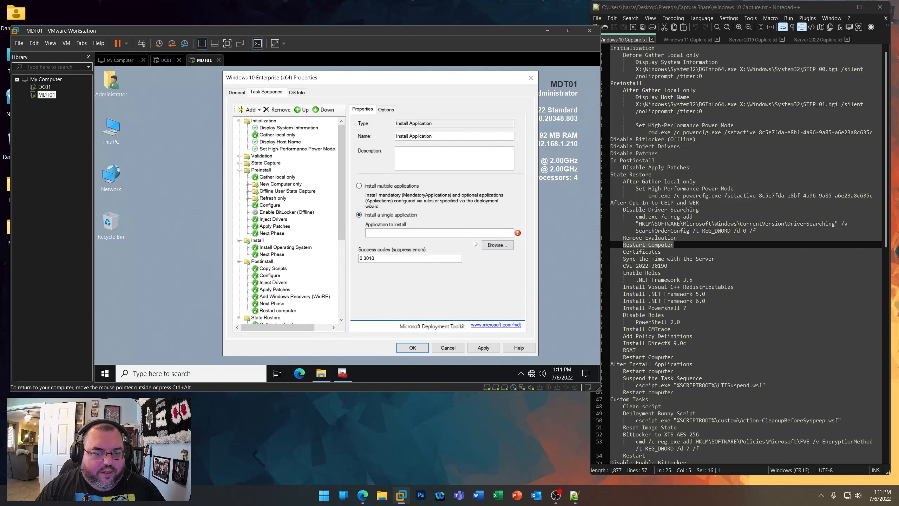
click(505, 246)
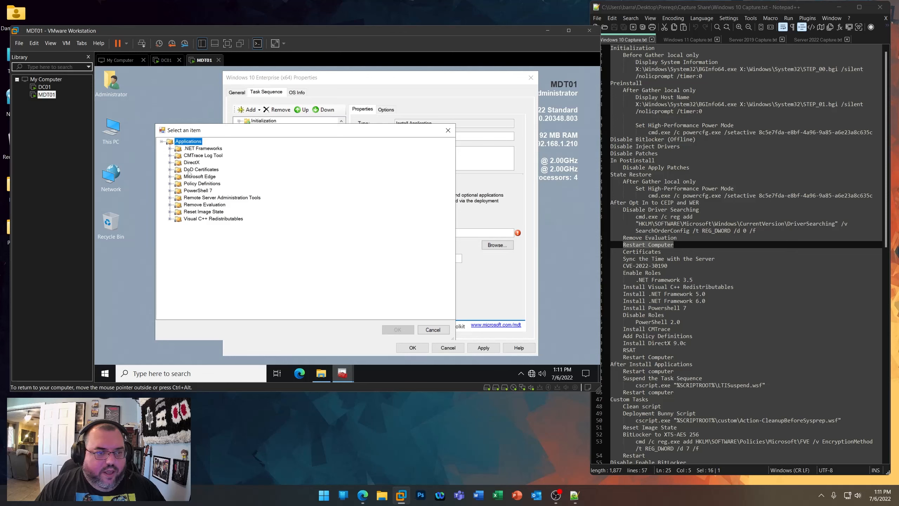
click(170, 169)
click(194, 177)
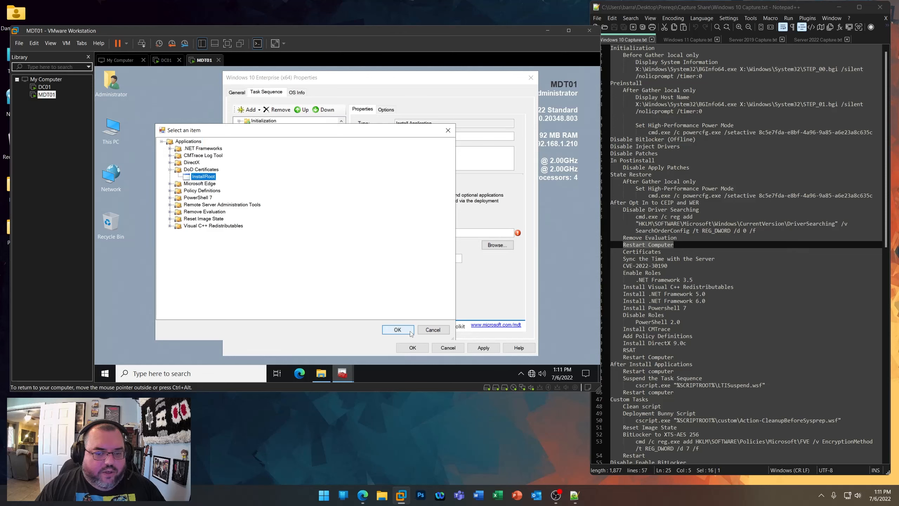
click(403, 330)
- Name the InstallRoot step "Install Certificates", enable Continue on error for it, and apply the changes
drag(437, 137, 394, 137)
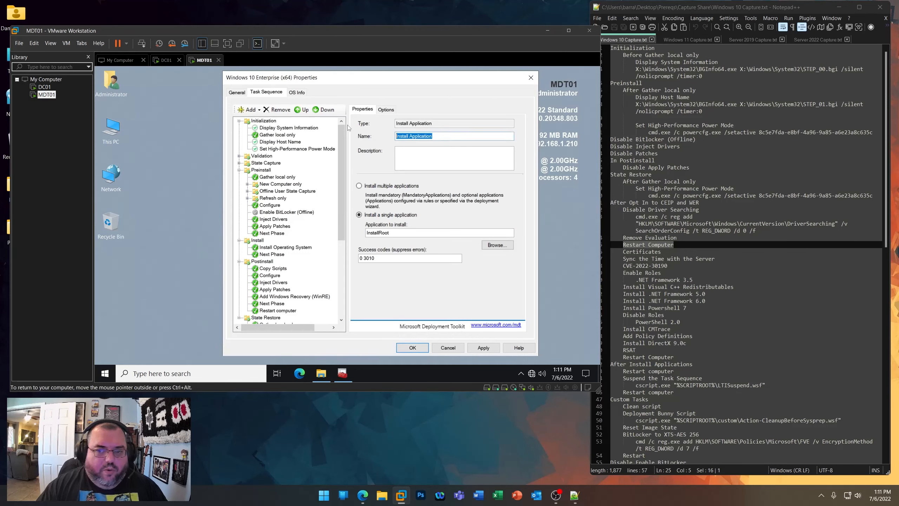
text(Instal)
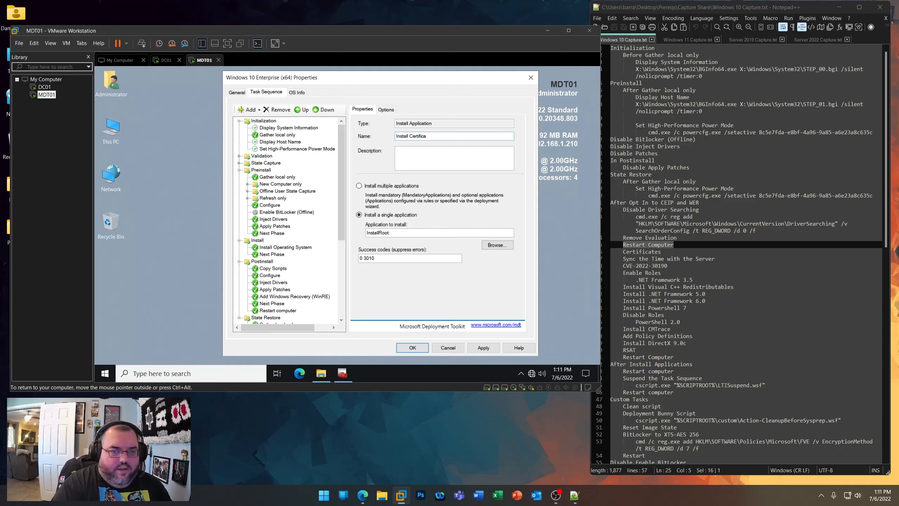
click(483, 347)
click(389, 109)
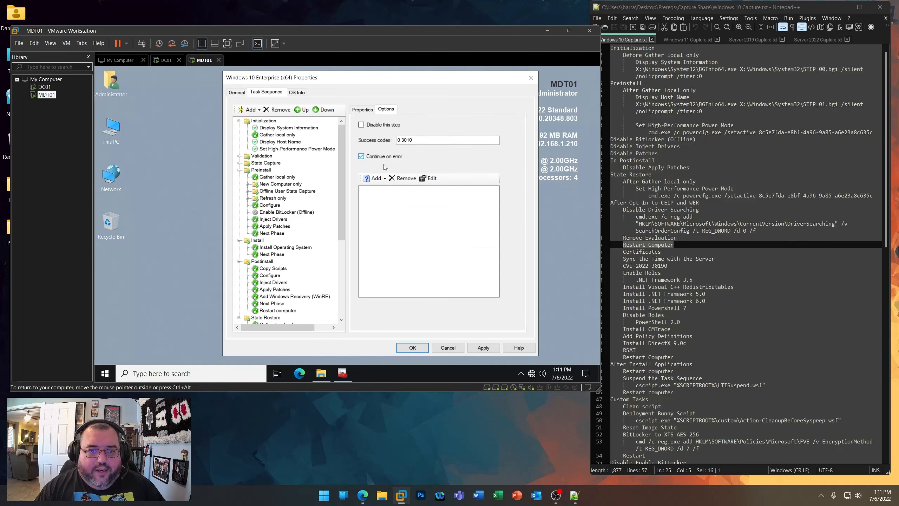
scroll(296, 293, down, 6)
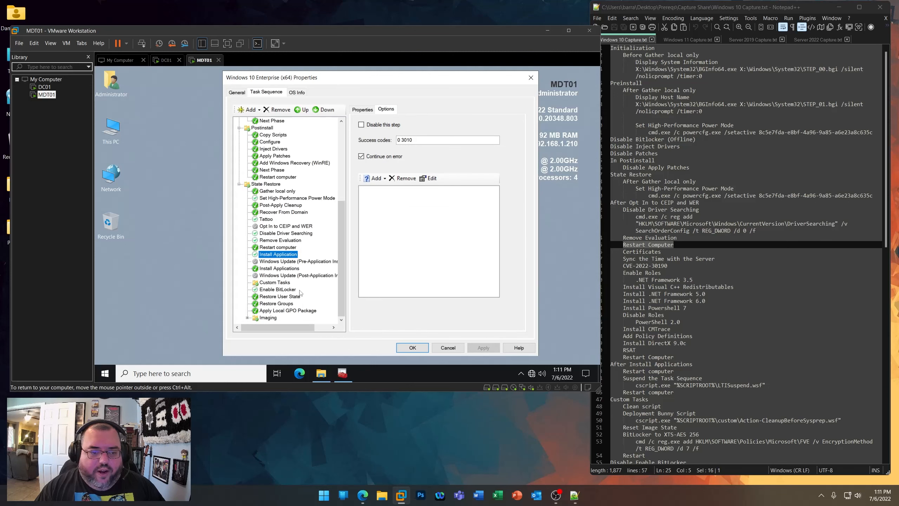
click(279, 248)
click(280, 254)
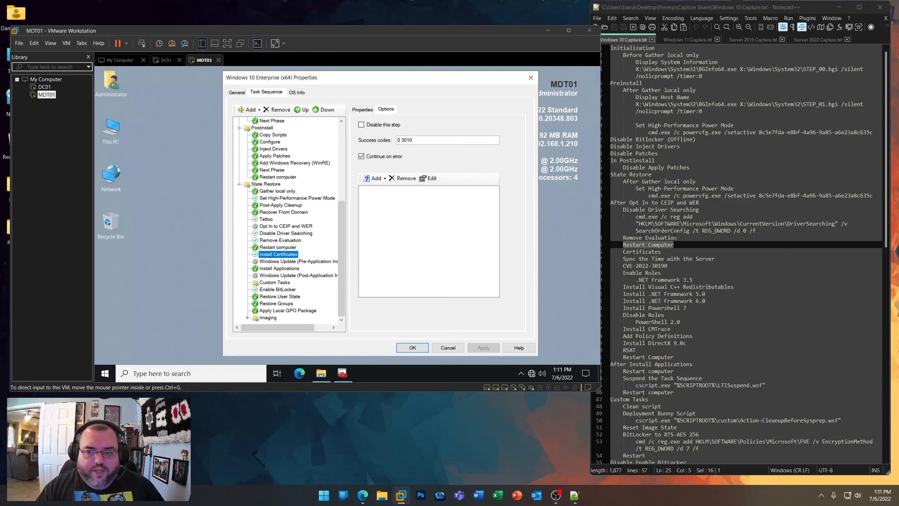
- Open time.bat from the Prereqs\MDT folder on the shared Z: drive in Notepad++ for the time sync step
drag(715, 259, 622, 258)
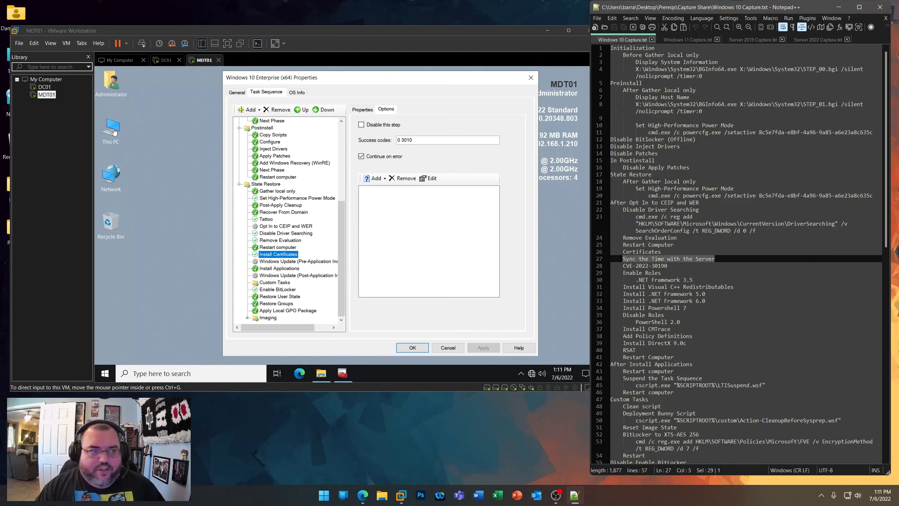
double_click(112, 129)
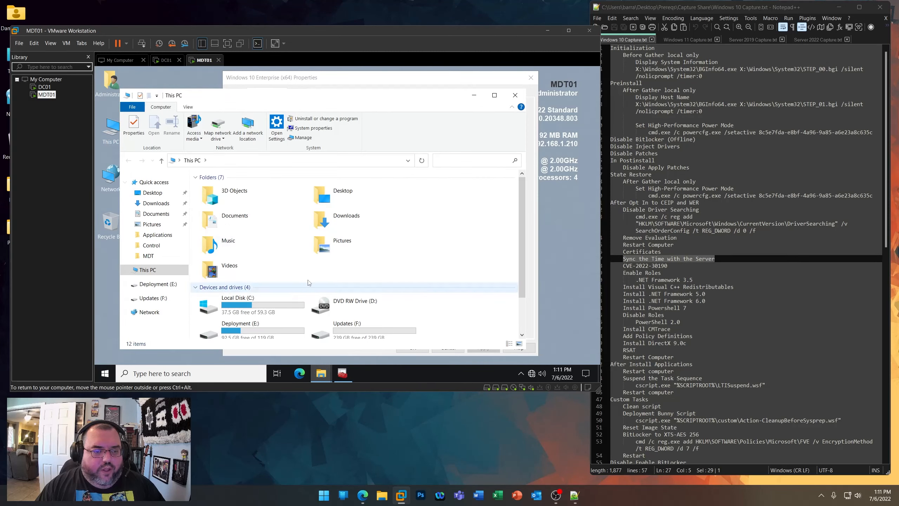
scroll(309, 283, down, 3)
double_click(263, 320)
double_click(213, 193)
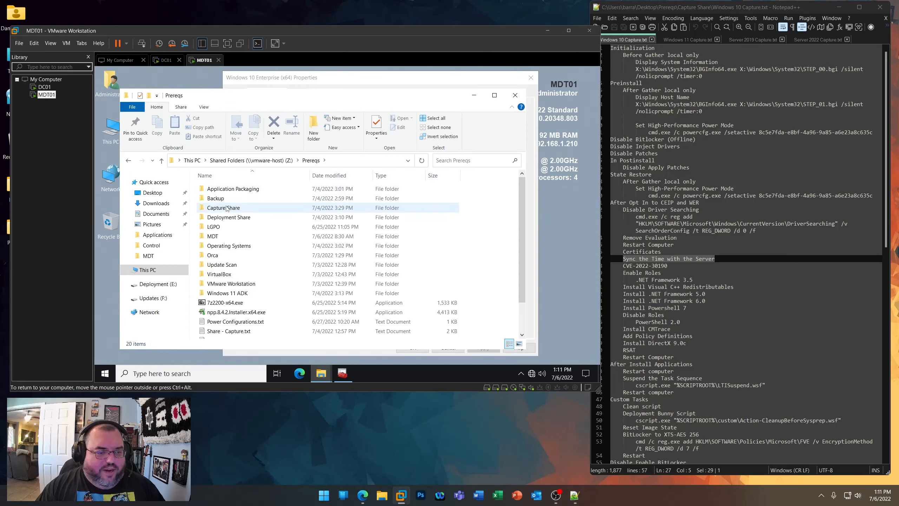
double_click(213, 236)
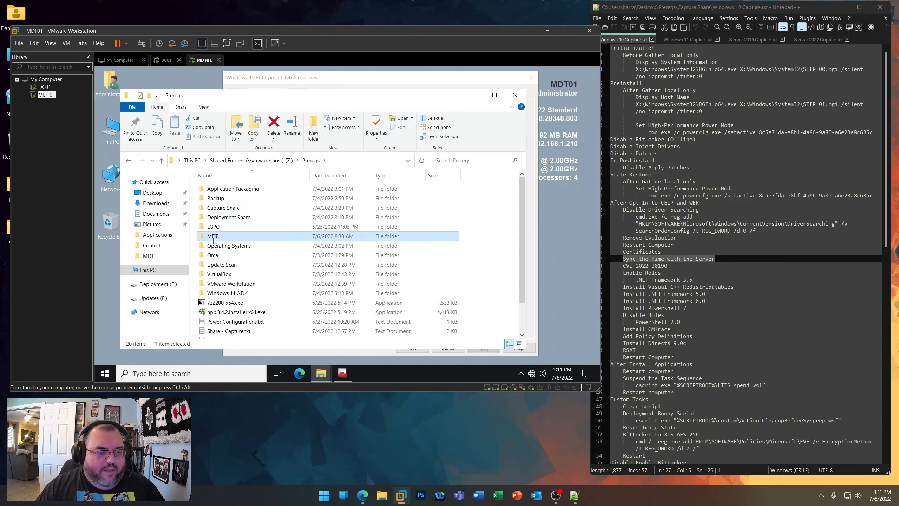
scroll(258, 290, down, 3)
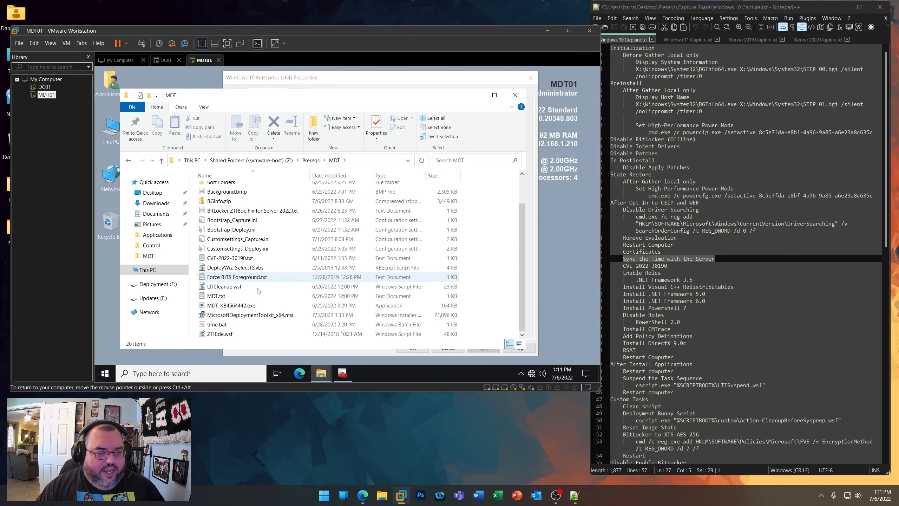
right_click(221, 324)
click(260, 215)
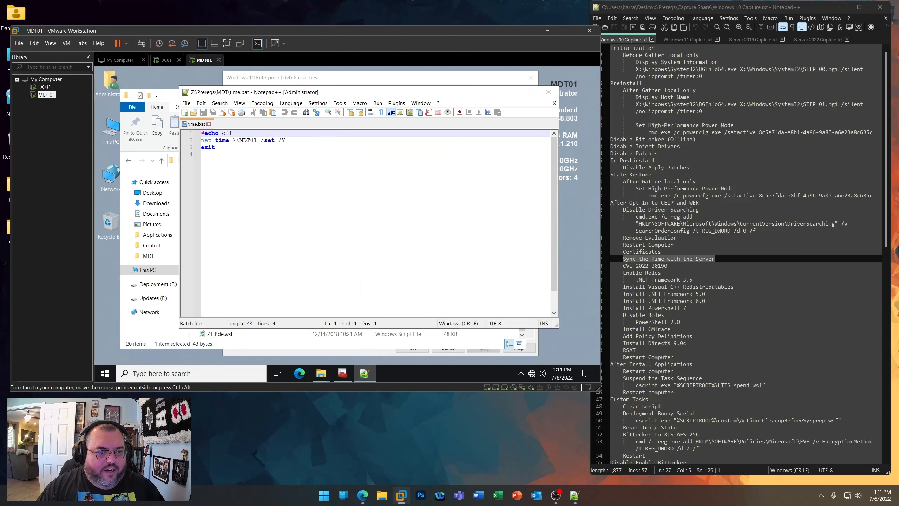
- Copy the command net time \\MDT01 /set /Y from time.bat, then close the file and the folder window
drag(287, 140, 201, 140)
right_click(230, 140)
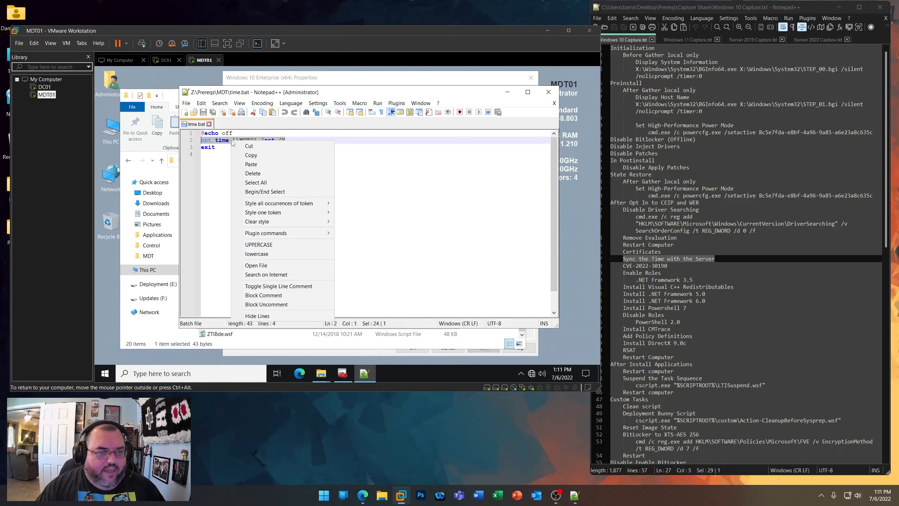
click(249, 155)
click(548, 92)
click(515, 98)
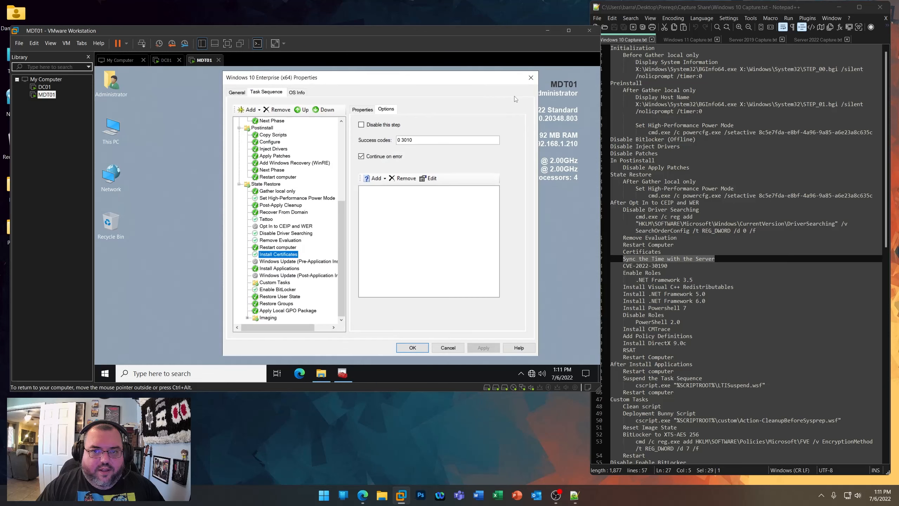
- Add a Run Command Line step after Install Certificates in the State Restore group
click(255, 110)
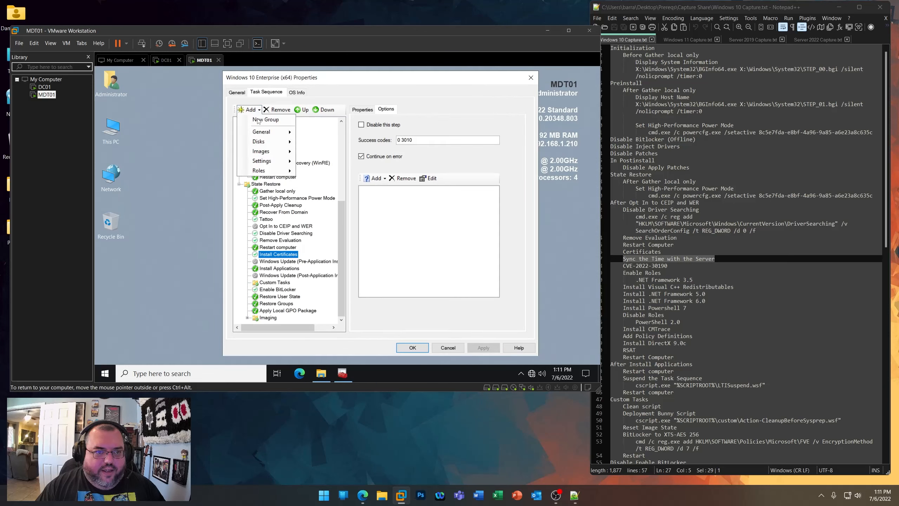
mouse_move(261, 131)
click(327, 133)
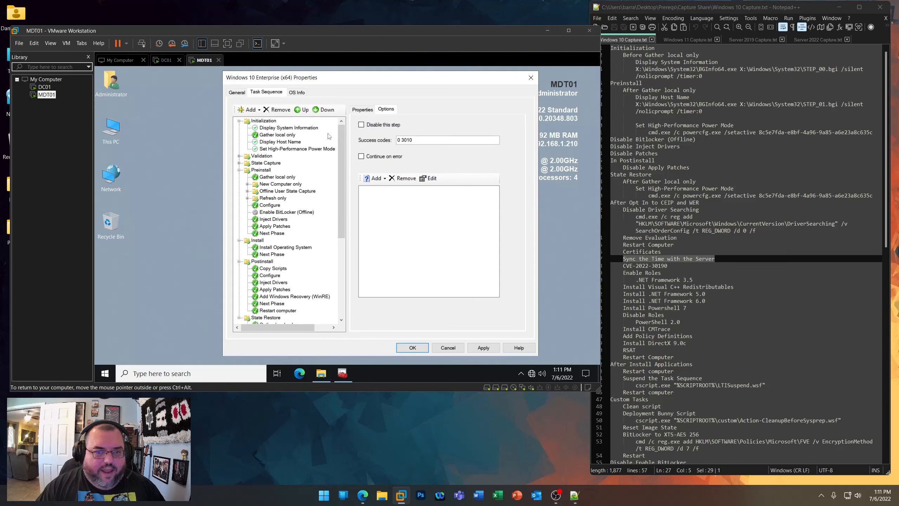
- Name the new command line step "Sync the Time with the Server" and set its command line to cmd.exe /c net time \\MDT01 /set /Y
click(362, 109)
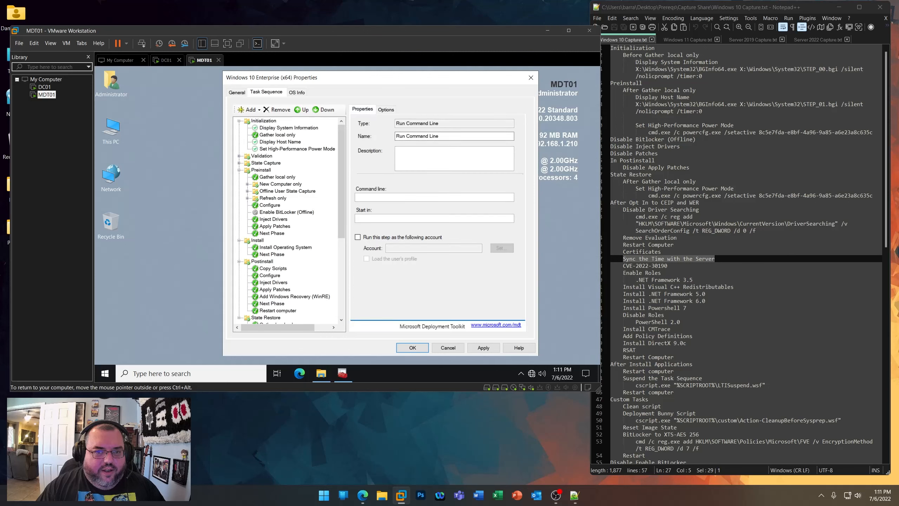
triple_click(417, 136)
text(Sync the Time with the Server)
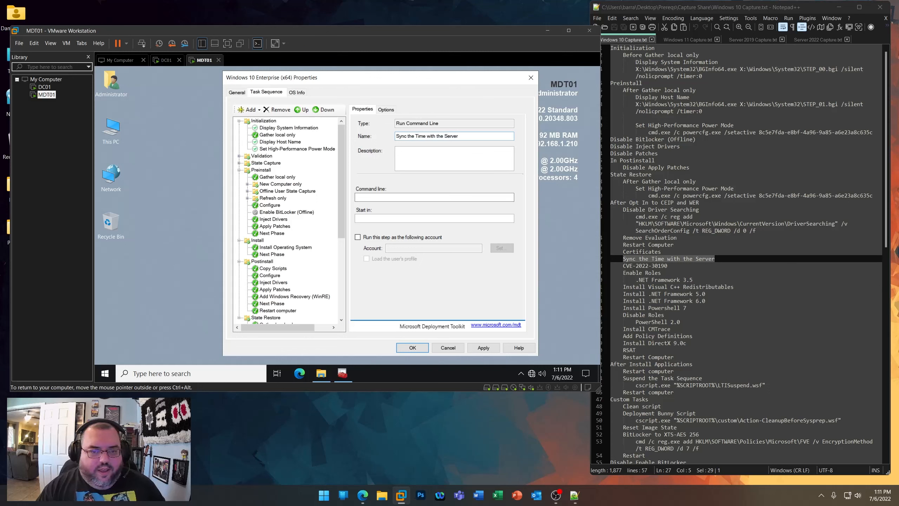
click(417, 197)
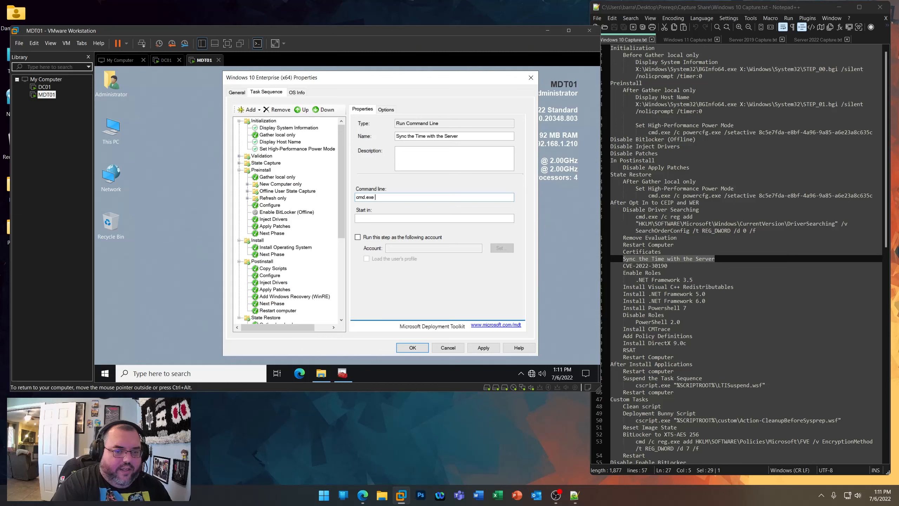
text(cmd.exe /c net time \\MDT01 /set /Y)
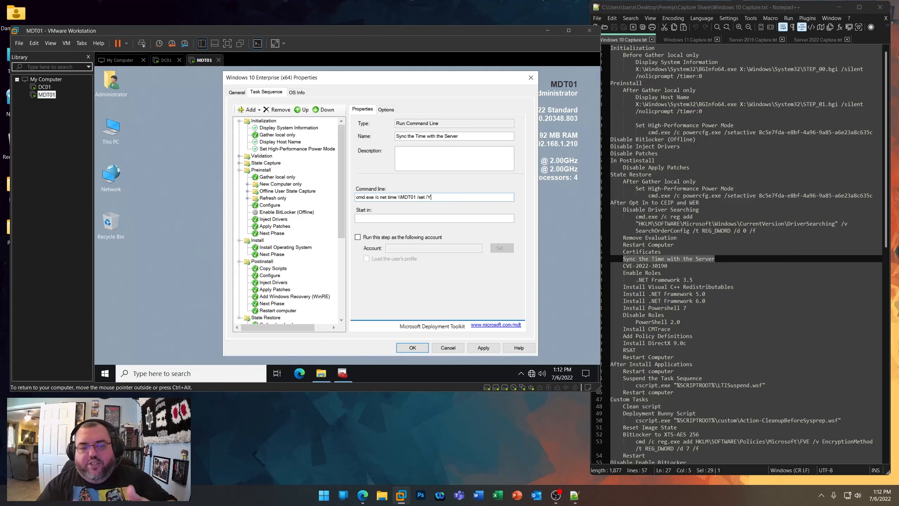
- Enable Continue on error for the time sync step, apply the changes, and reselect the step in the State Restore group
click(483, 347)
click(386, 110)
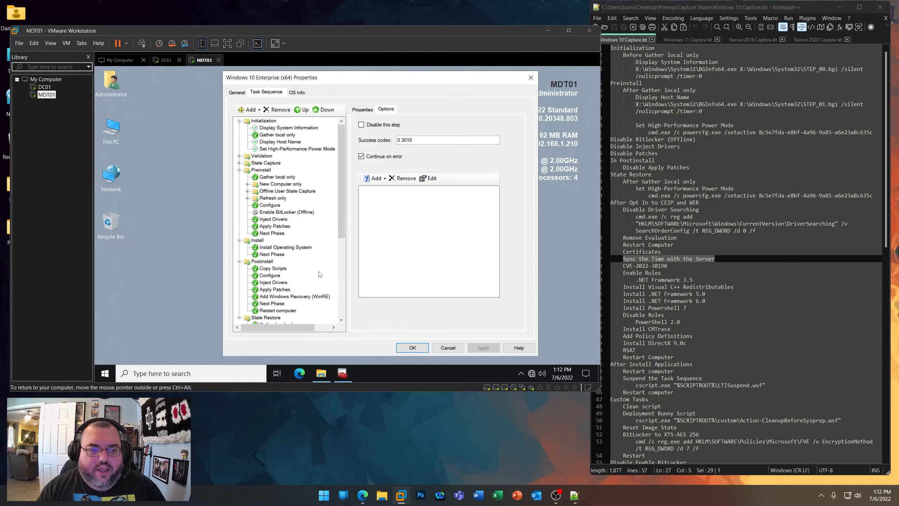
scroll(319, 273, down, 7)
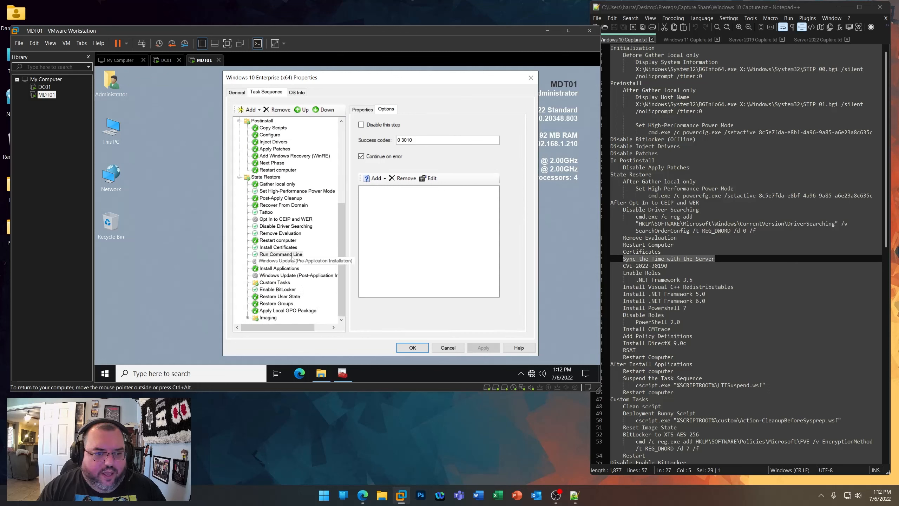
click(287, 268)
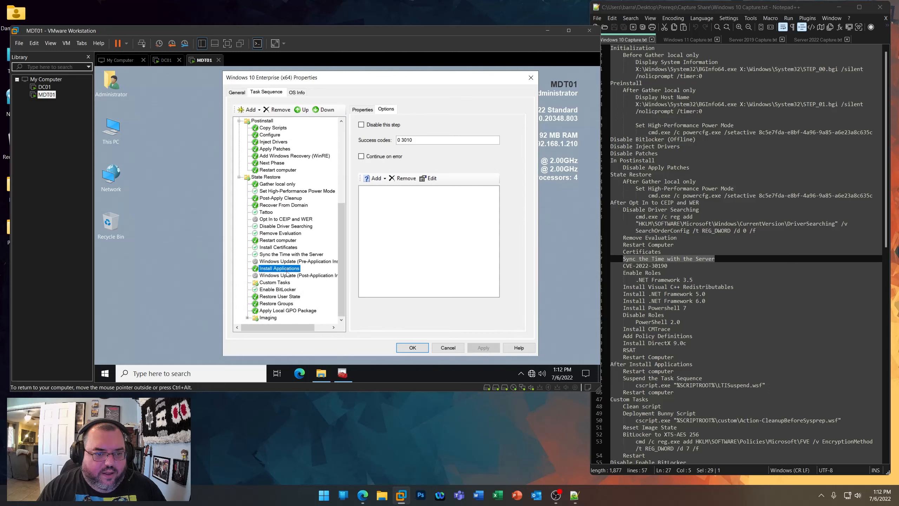
click(270, 254)
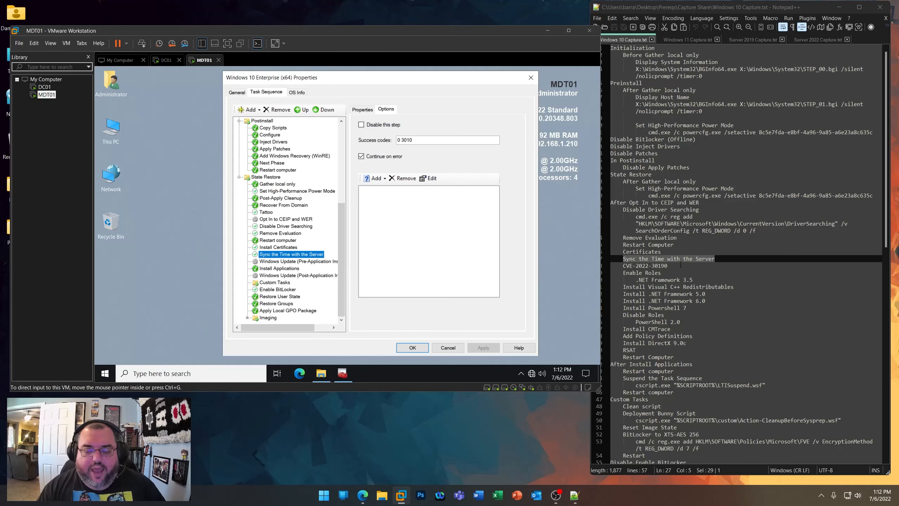
- Copy CVE-2022-30190 from the capture notes, look it up on Google in Microsoft Edge, and put the browser away
drag(668, 265, 624, 265)
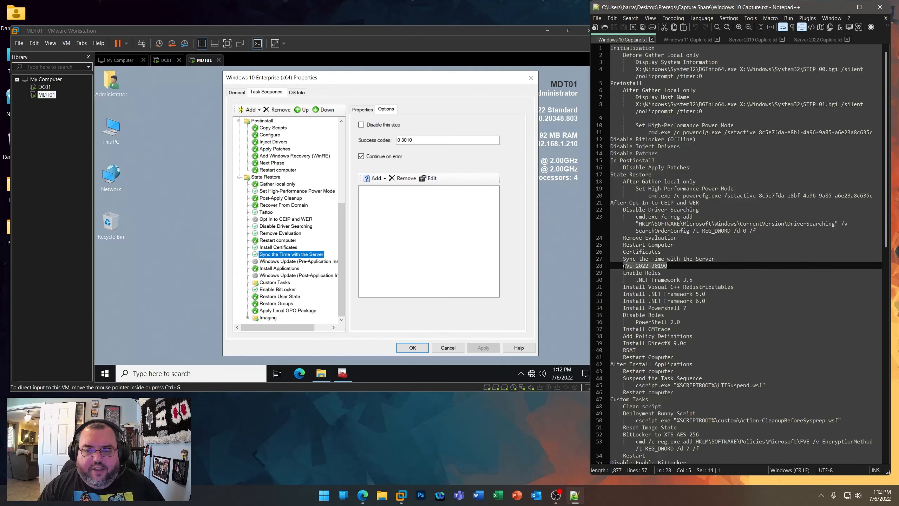
right_click(623, 266)
click(646, 284)
click(362, 495)
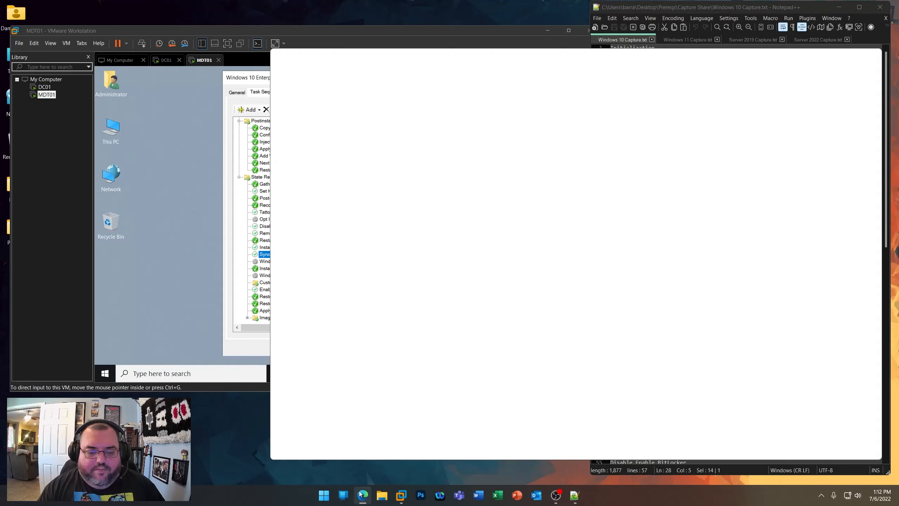
click(395, 75)
key(ctrl+v)
key(Return)
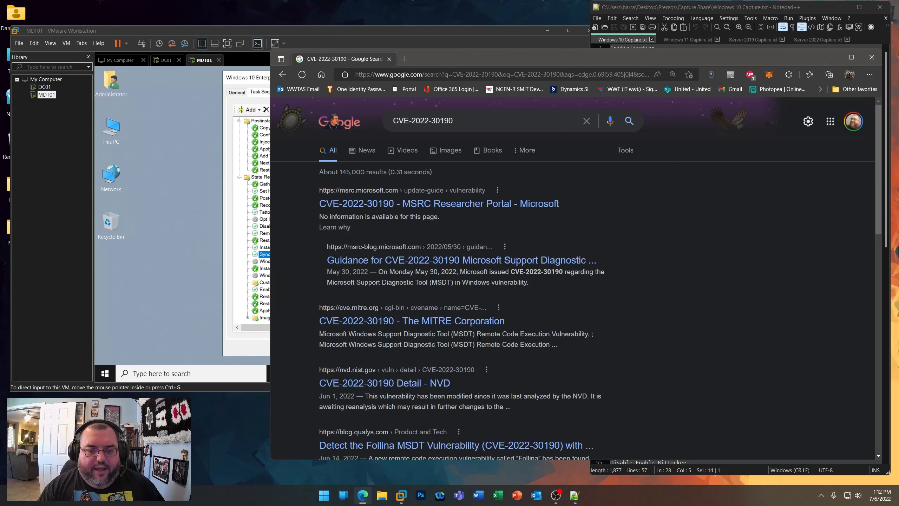
drag(476, 334, 559, 333)
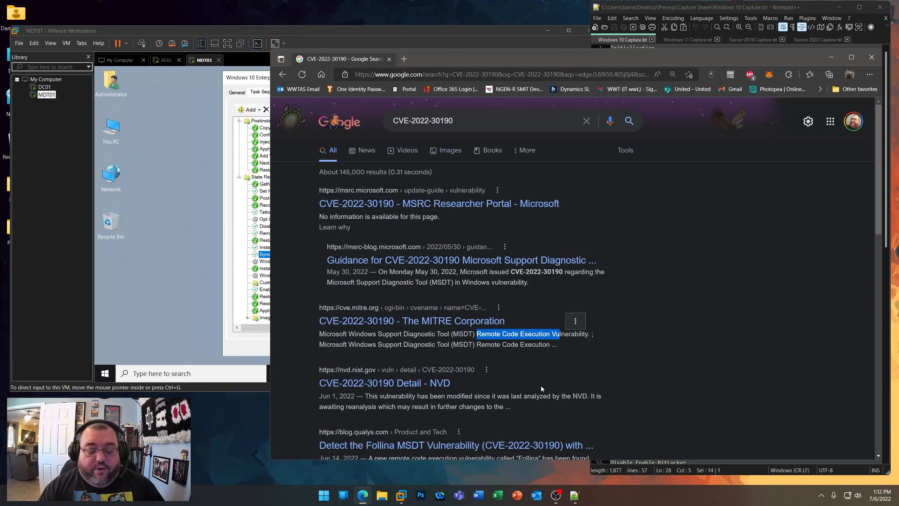
click(829, 59)
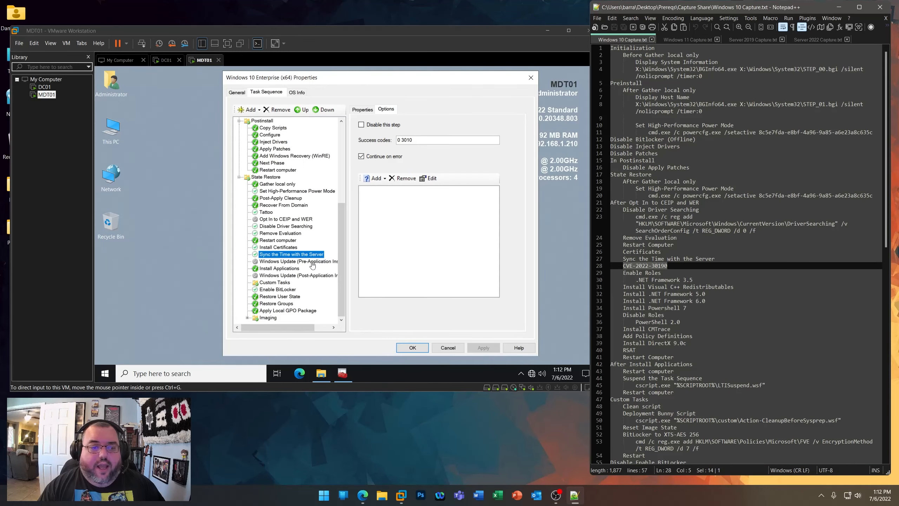
- Open CVE-2022-30190.txt from the Prereqs\MDT folder on the shared Z: drive in the MDT01 virtual machine
click(204, 247)
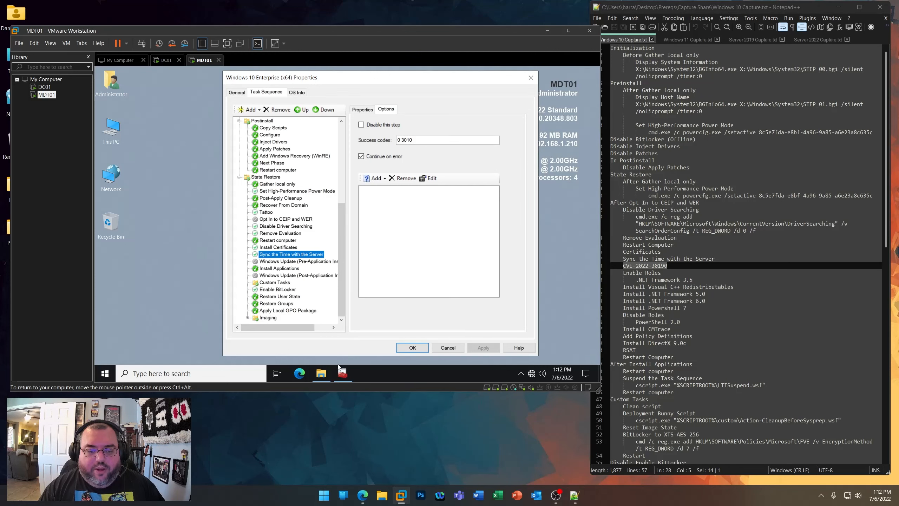
click(321, 373)
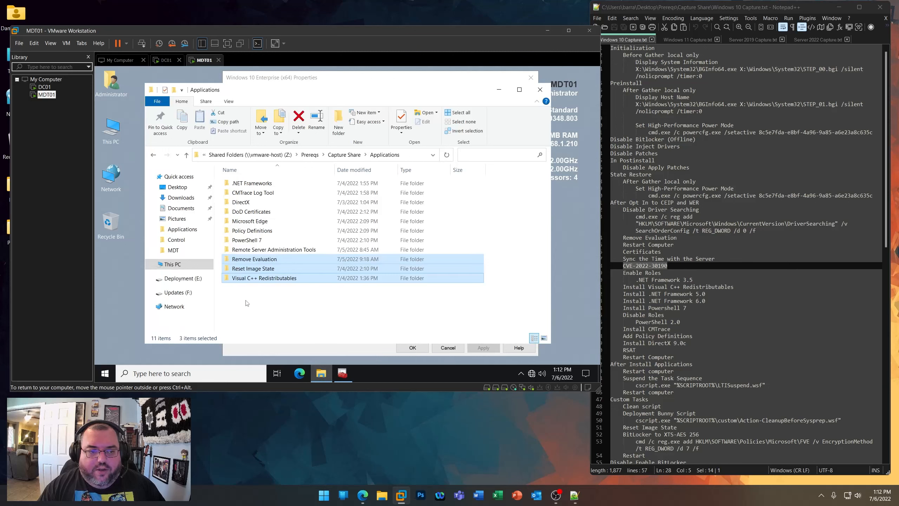
click(316, 156)
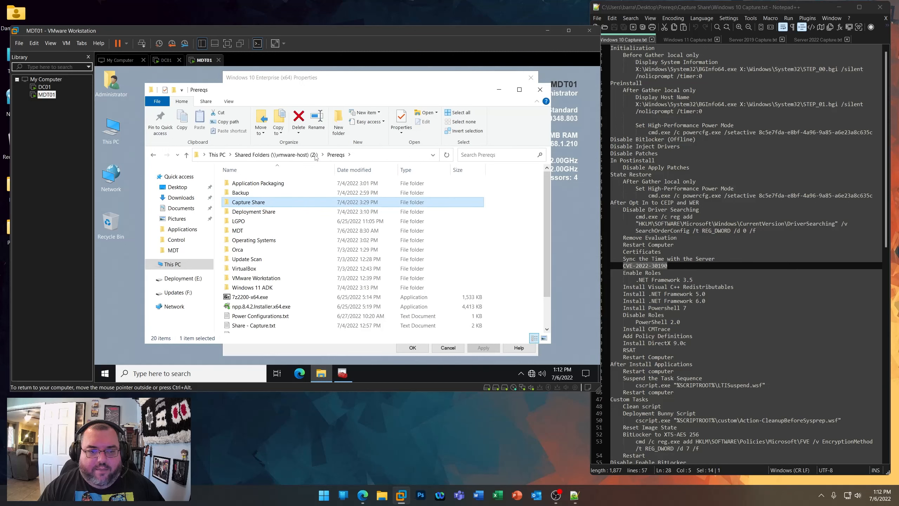
double_click(238, 230)
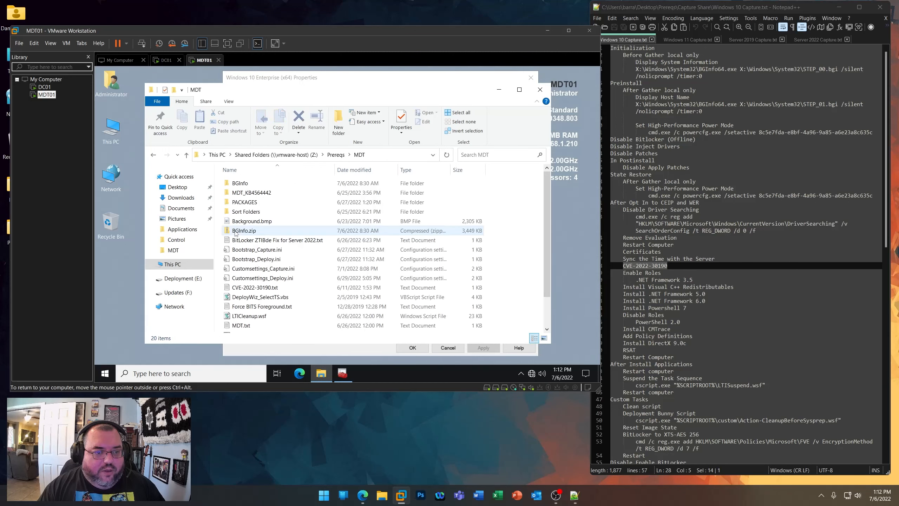
click(267, 288)
double_click(267, 288)
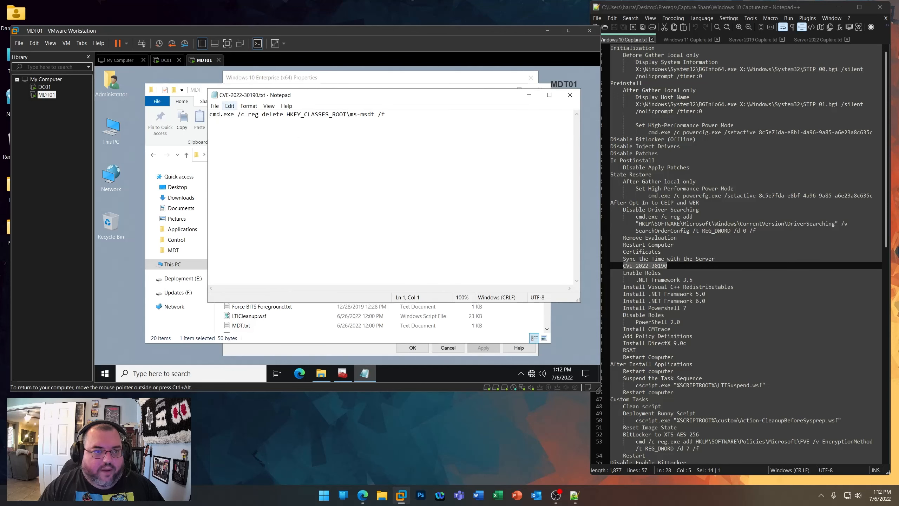
- Copy the command cmd.exe /c reg delete HKEY_CLASSES_ROOT\ms-msdt /f from CVE-2022-30190.txt
drag(386, 115, 194, 117)
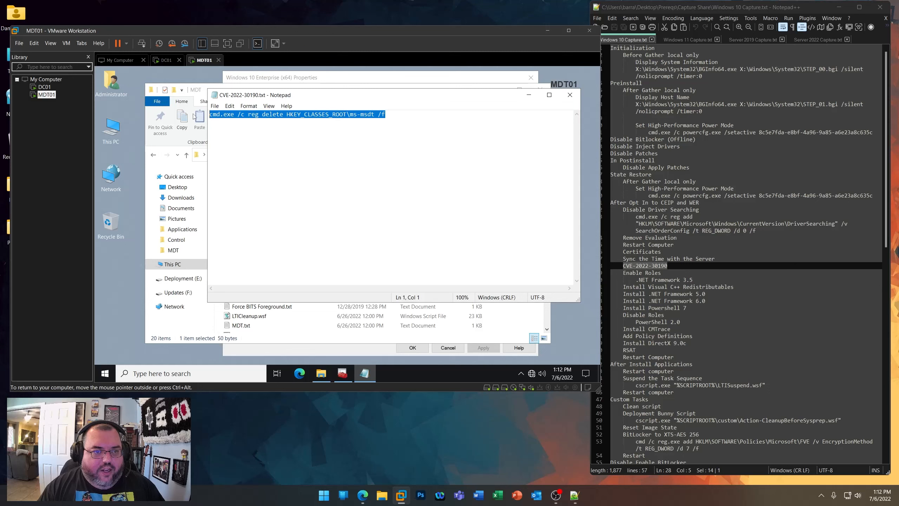
right_click(352, 117)
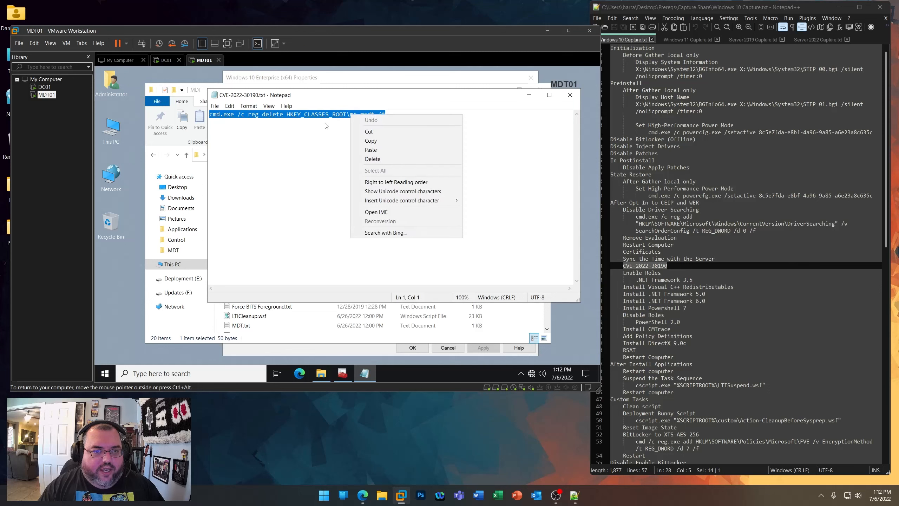
click(363, 141)
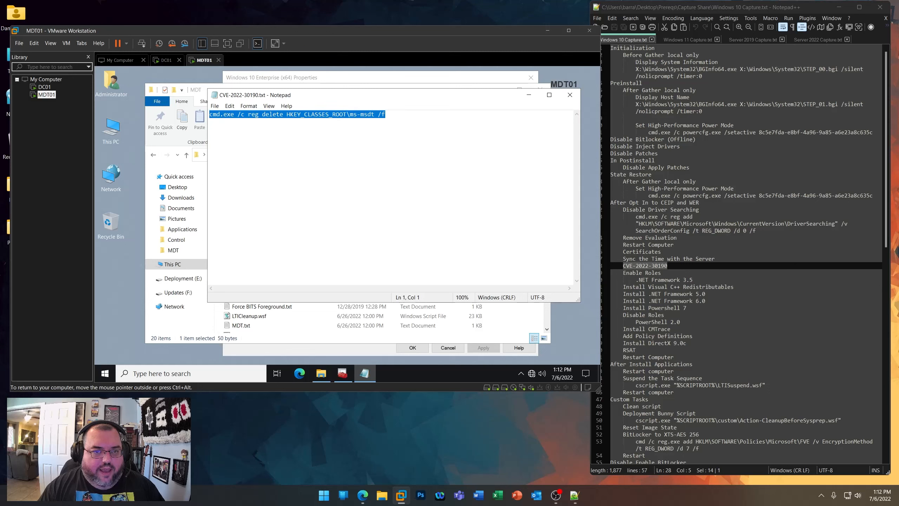
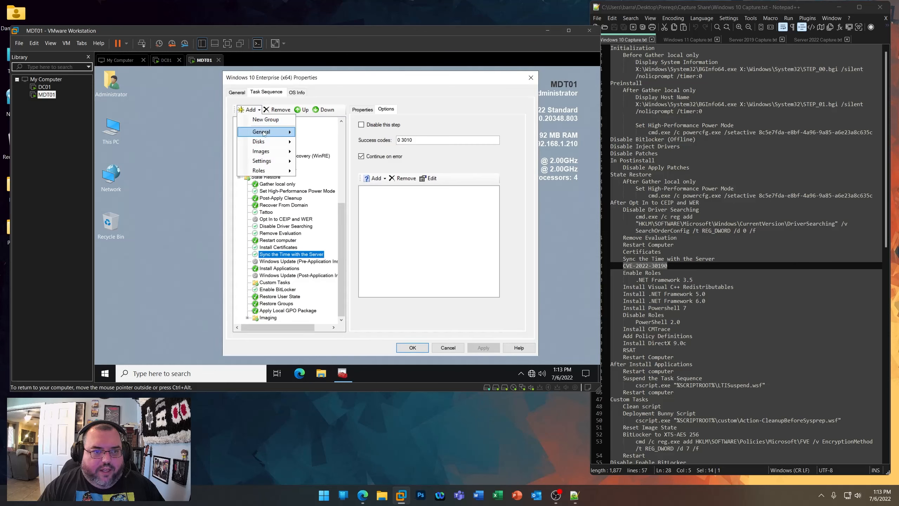
- Add a Run Command Line step after Sync the Time with the Server and name it CVE-2022-30190
mouse_move(262, 132)
click(332, 133)
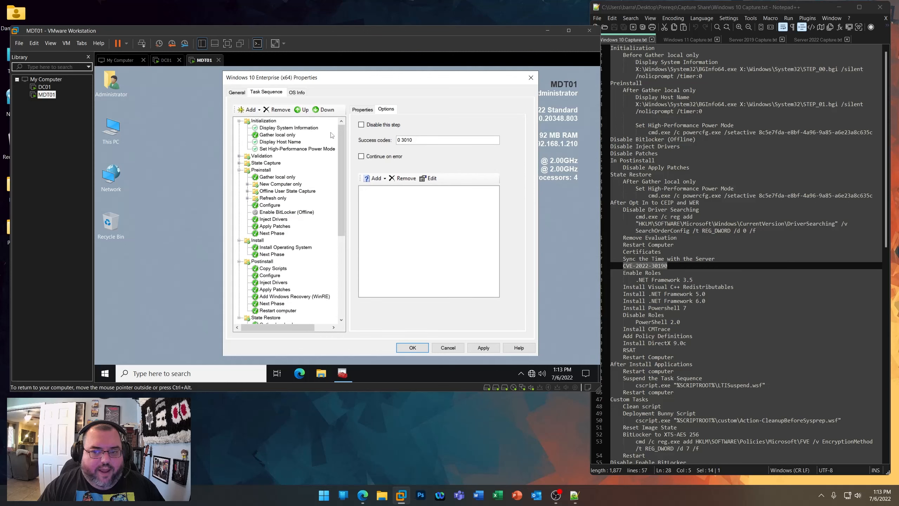
click(361, 109)
text(CVE-2022-30190)
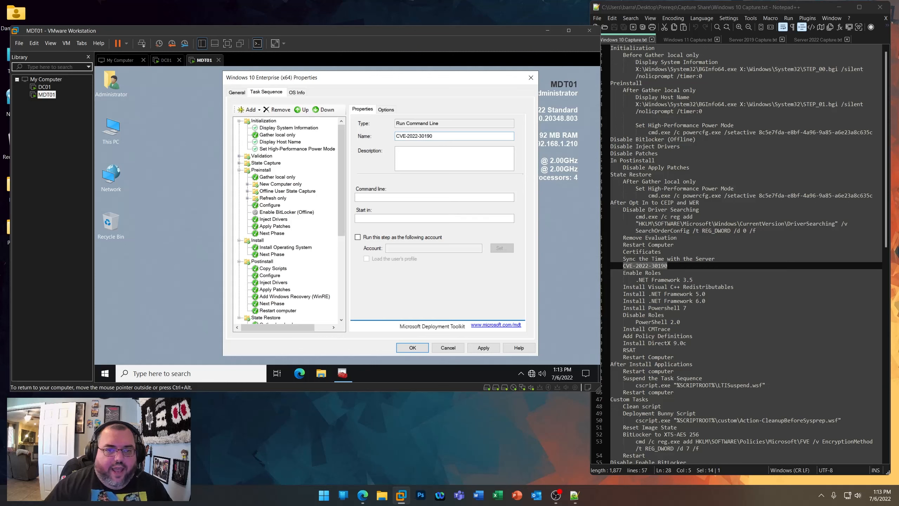
- Set the CVE-2022-30190 step's command line to cmd.exe /c reg delete HKEY_CLASSES_ROOT\ms-msdt /f, apply the changes, and reselect the step
click(365, 196)
text(cmd.exe /c reg delete HKEY_CLASSES_ROOT\ms-msdt /f)
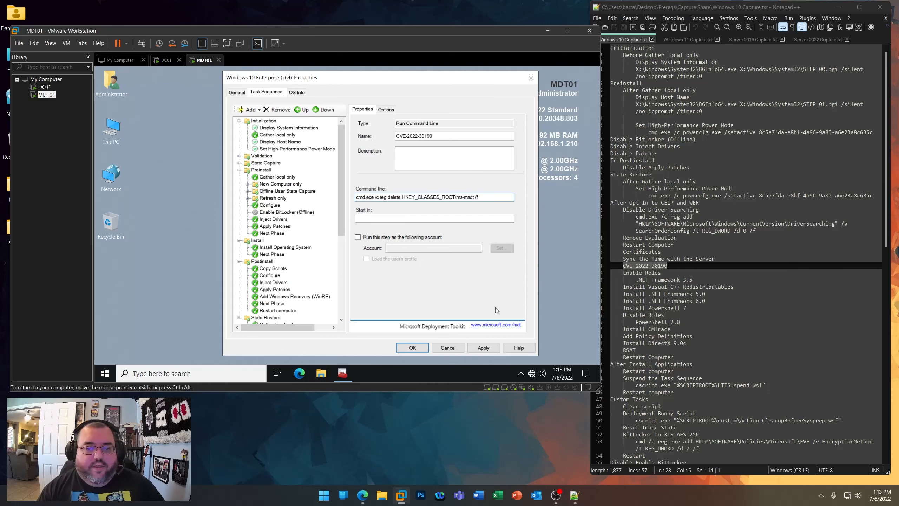
click(494, 349)
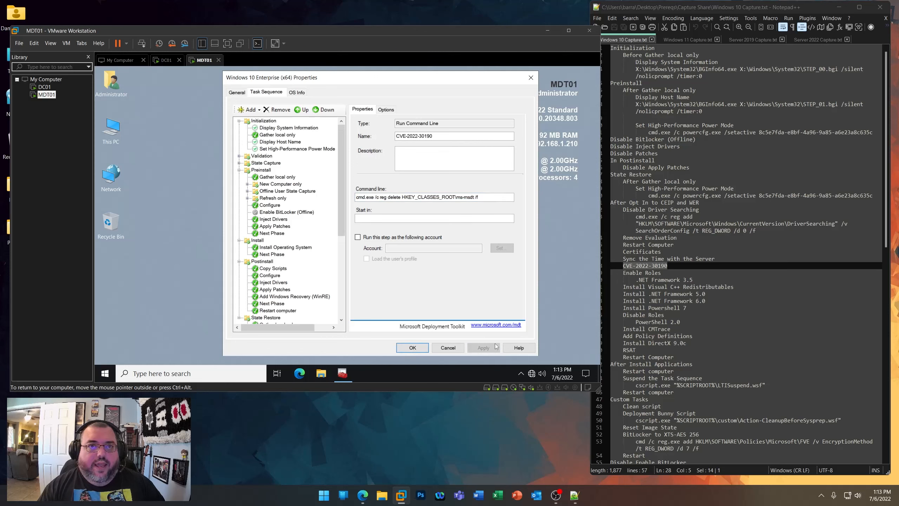
scroll(281, 264, down, 7)
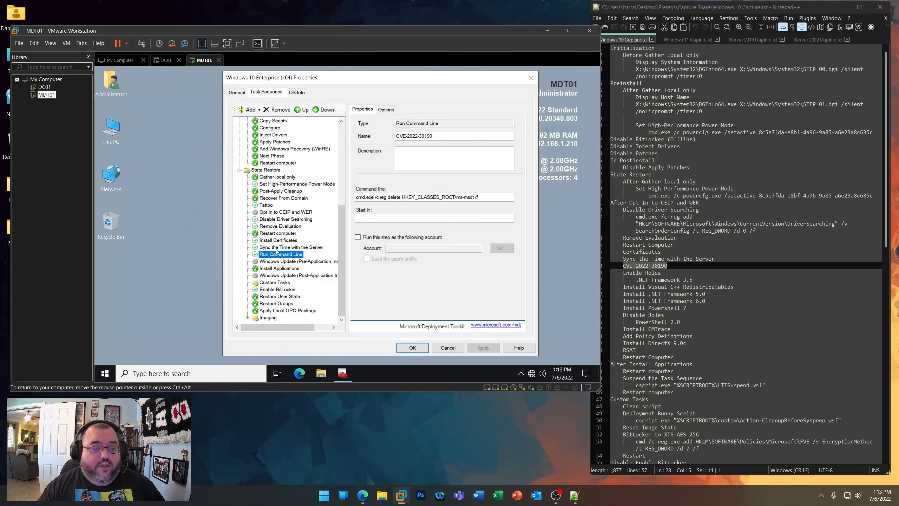
click(278, 247)
click(278, 254)
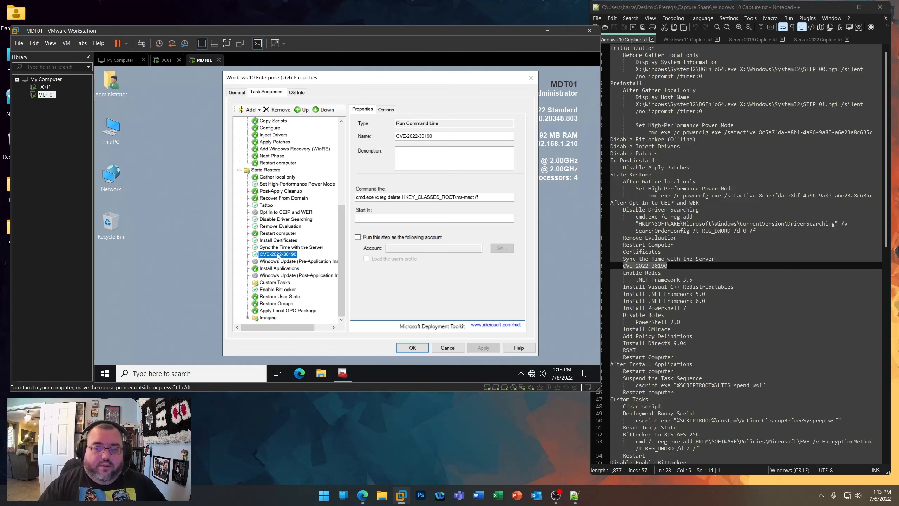
drag(495, 197, 346, 199)
click(279, 254)
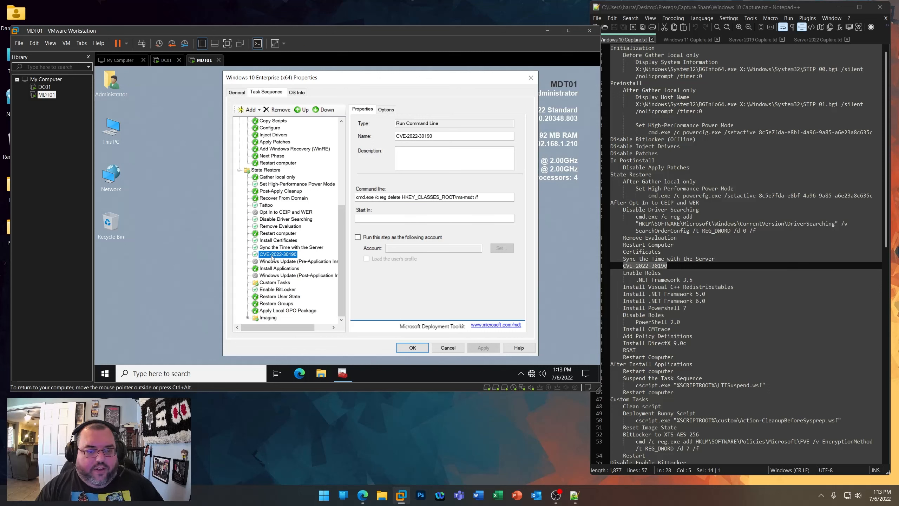
- Add an Install Roles and Features step after CVE-2022-30190 for the Enable Roles entry in the capture notes
click(662, 273)
drag(697, 279, 625, 272)
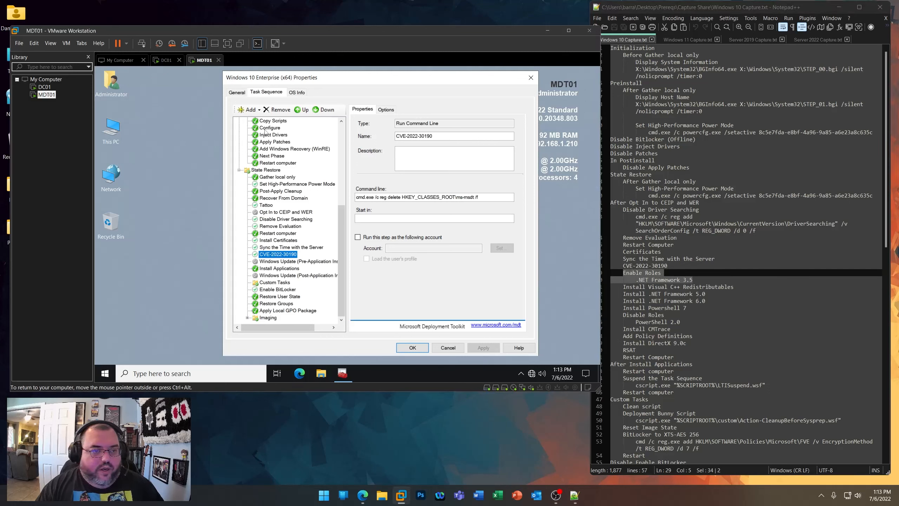
click(250, 109)
mouse_move(259, 135)
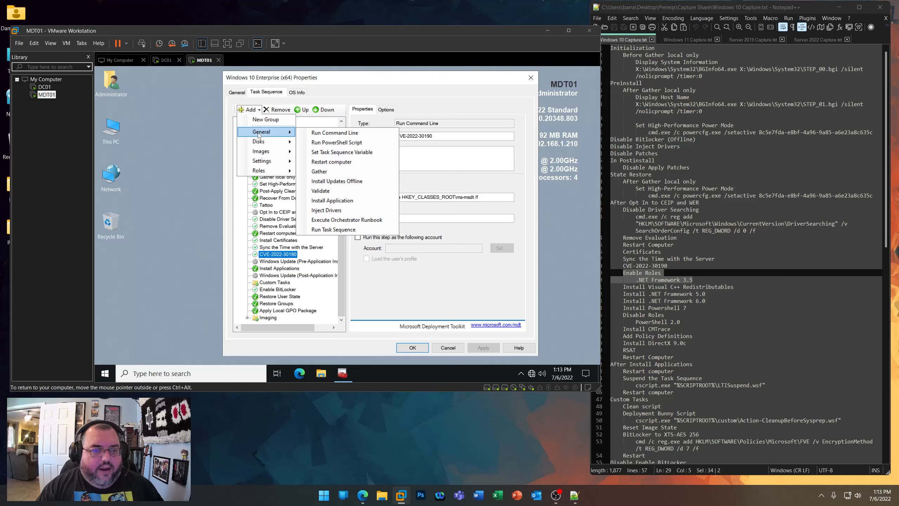
mouse_move(260, 174)
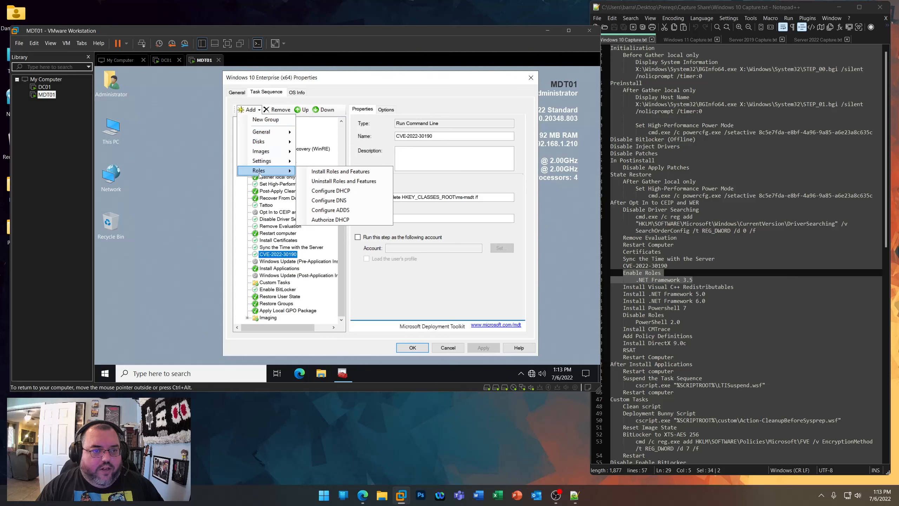
click(340, 171)
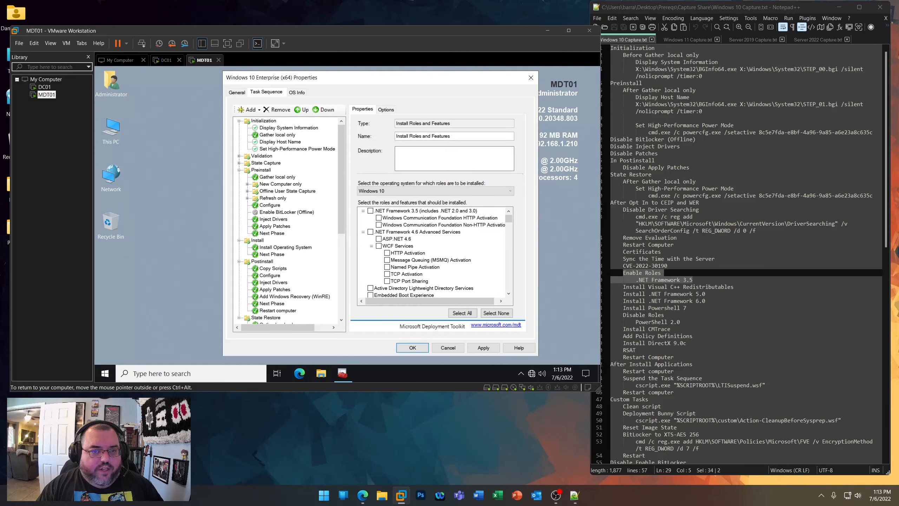
- Name the roles step "Enable .NET Framework 3.5" and select the .NET Framework 3.5 (includes .NET 2.0 and 3.0) feature for Windows 10
drag(447, 136, 337, 126)
text(Enable .NET Framework 3.5)
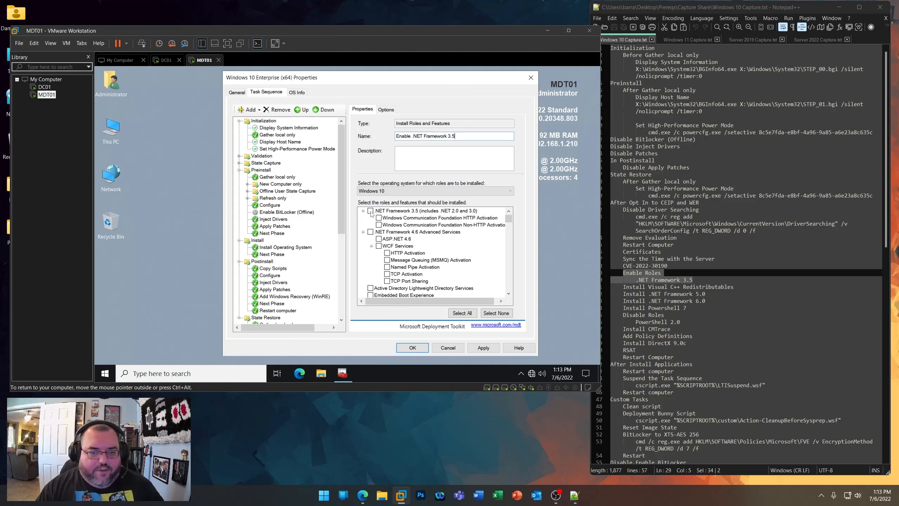
click(388, 192)
click(388, 199)
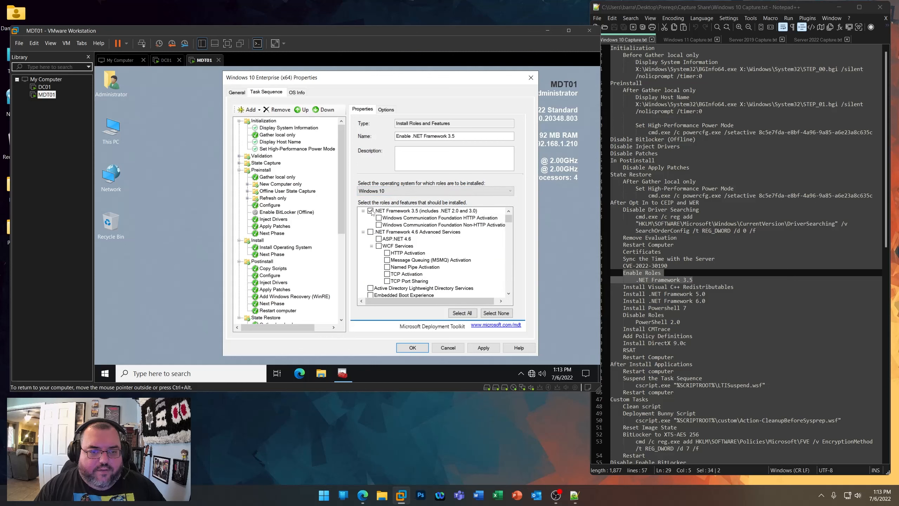
- Set the Enable .NET Framework 3.5 step to continue on error, apply the changes, and reselect the step
click(487, 350)
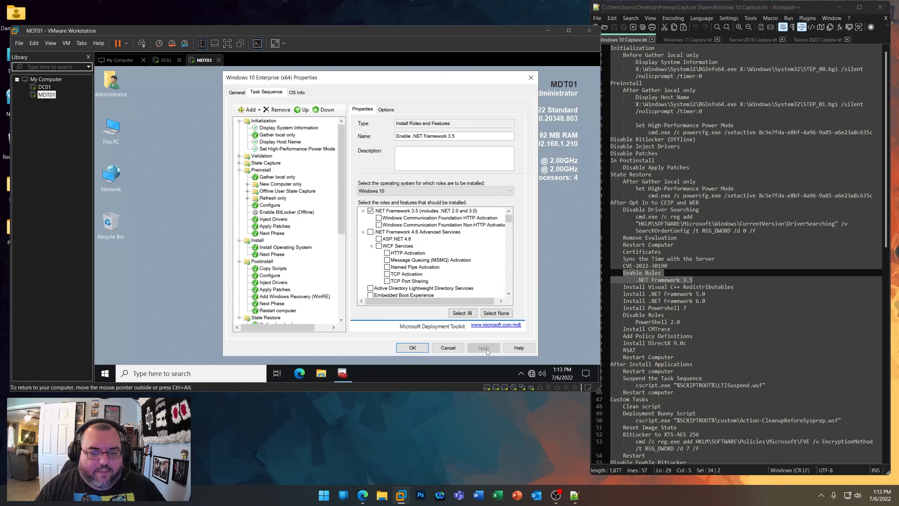
click(385, 110)
click(387, 157)
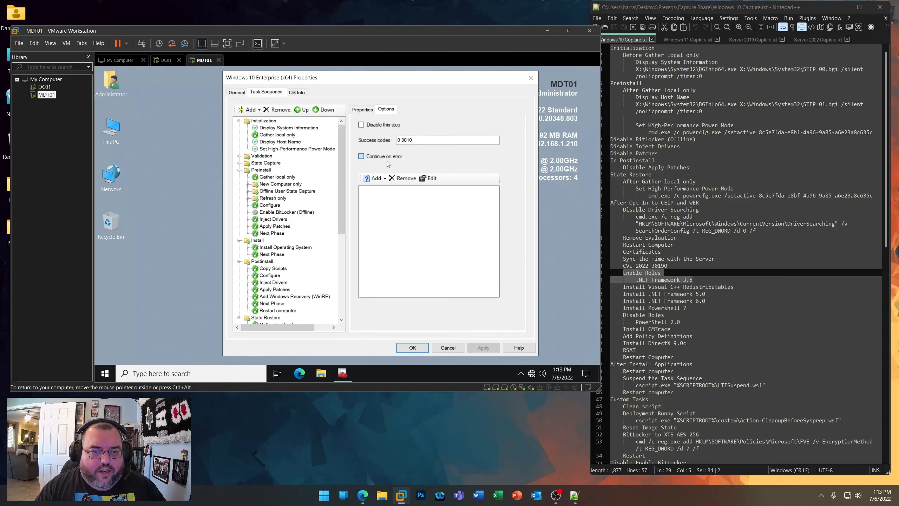
click(488, 347)
click(364, 110)
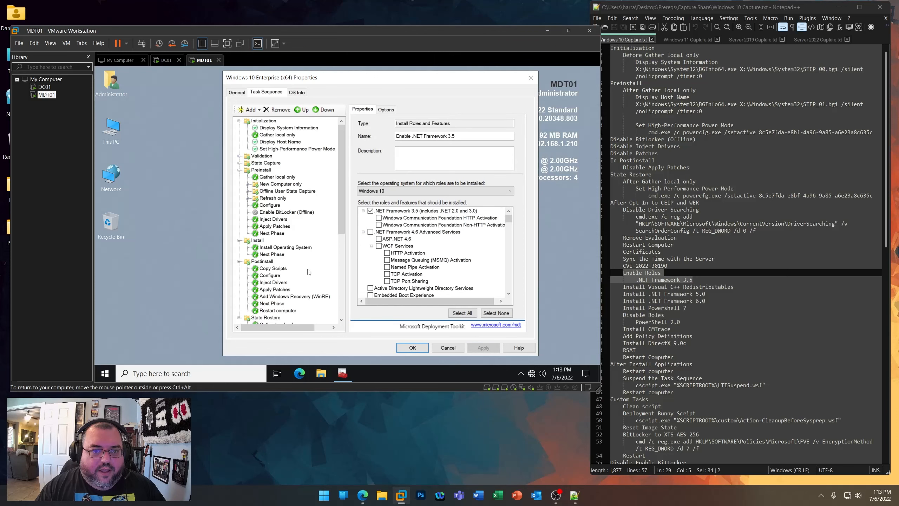
click(342, 259)
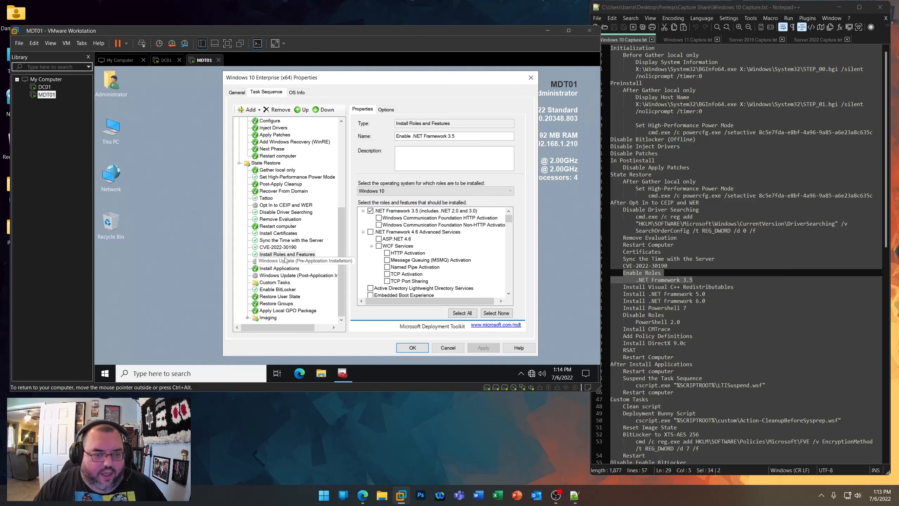
click(303, 261)
click(291, 247)
click(296, 254)
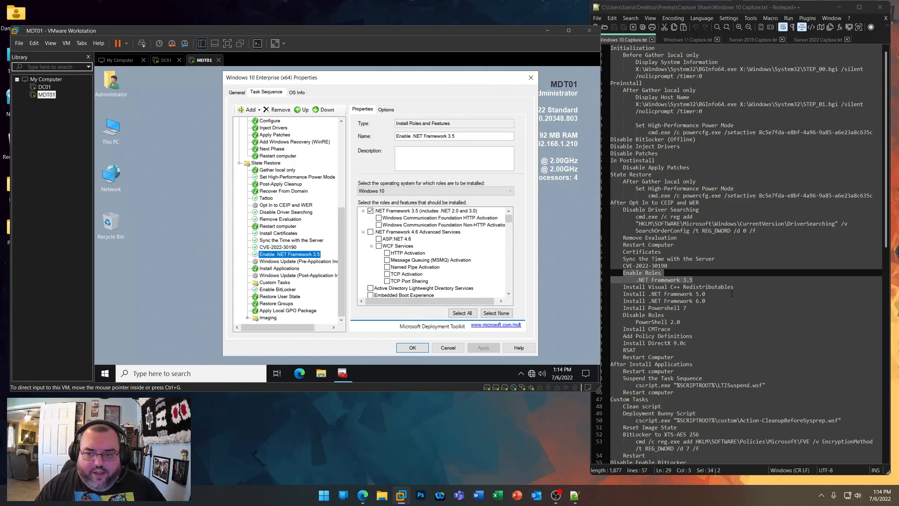
- Add an Install Application step after Enable .NET Framework 3.5 and name it Install Visual C++ Redistributables
drag(733, 287, 623, 288)
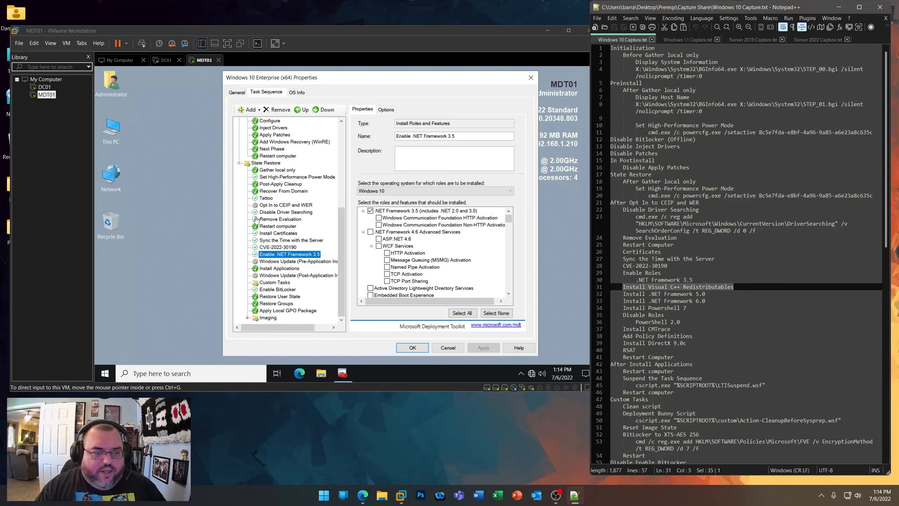
click(256, 111)
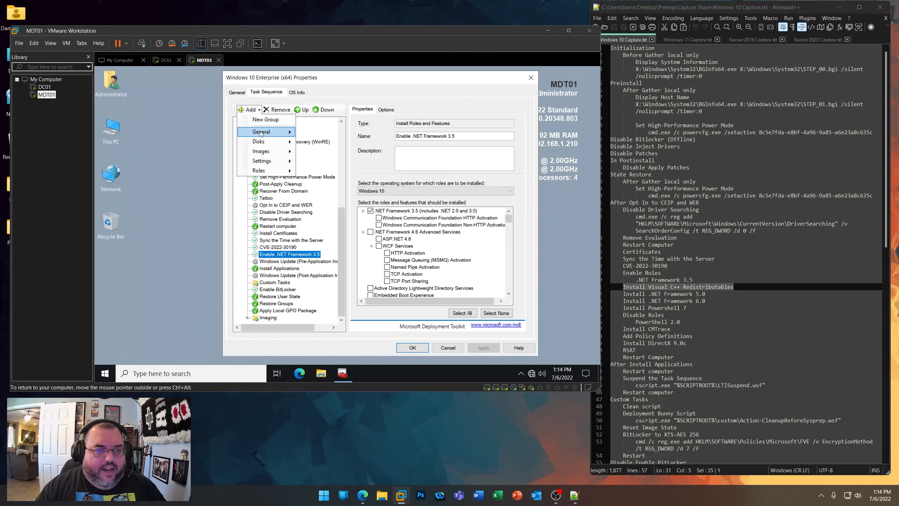
mouse_move(269, 132)
click(345, 202)
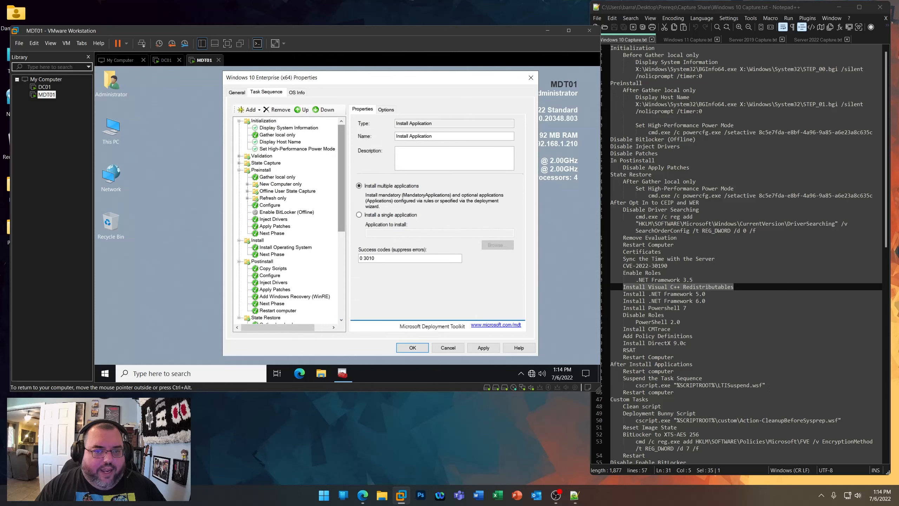
text(Install Visual C+)
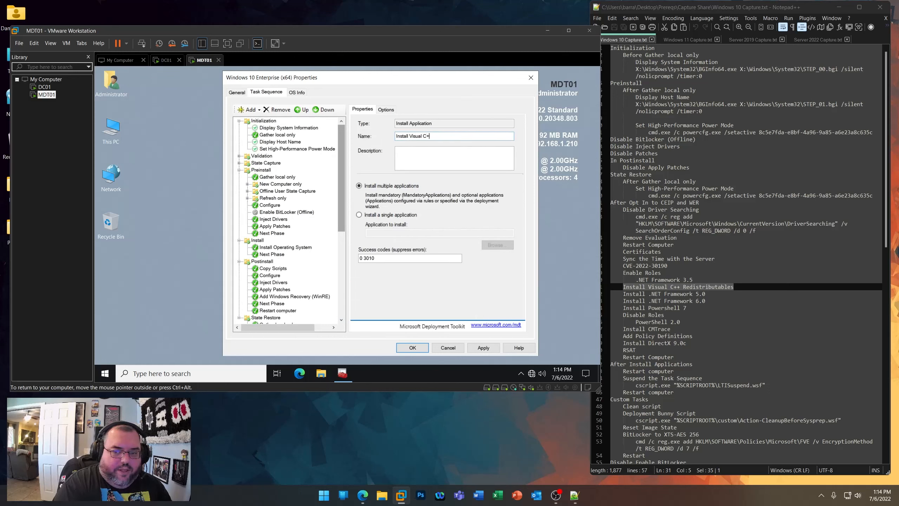
text(+ Redistr)
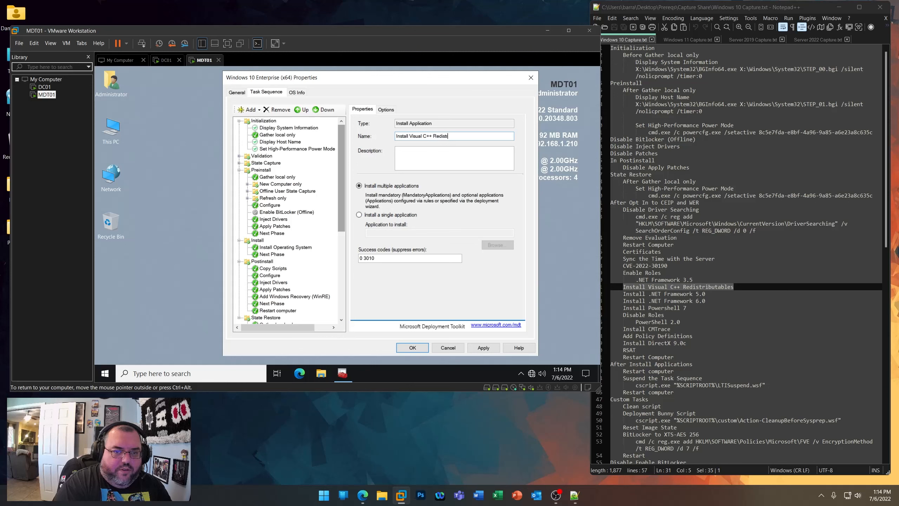
text(ibutables)
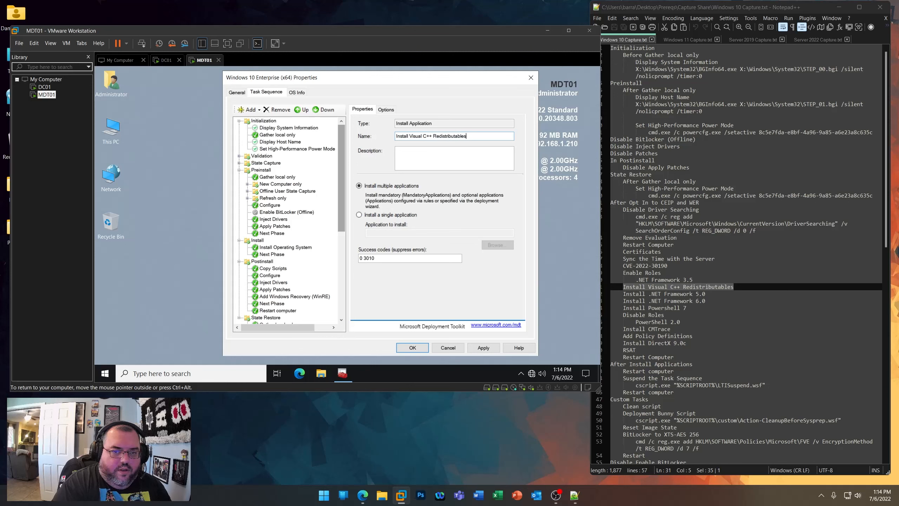
- Make the step install the single application Microsoft Visual C++ Redistributables (x86 and x64) and apply the change
click(359, 214)
click(502, 247)
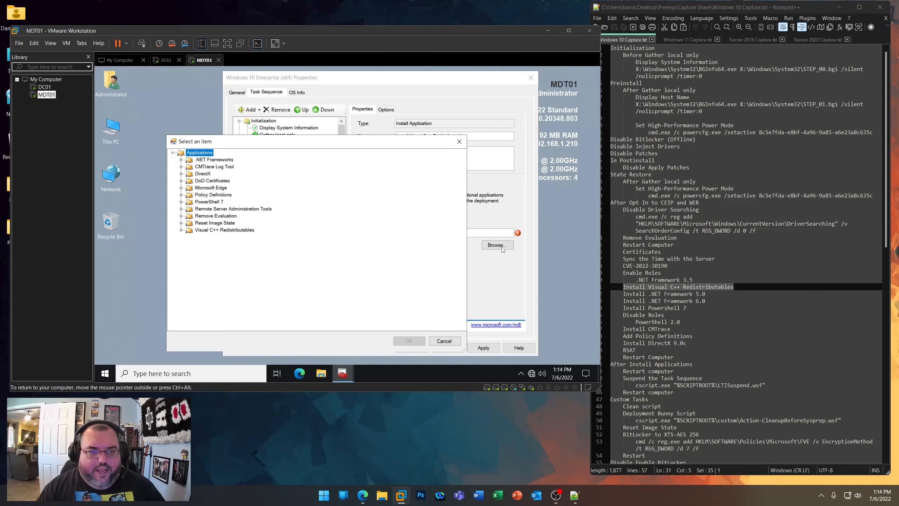
click(181, 230)
click(224, 237)
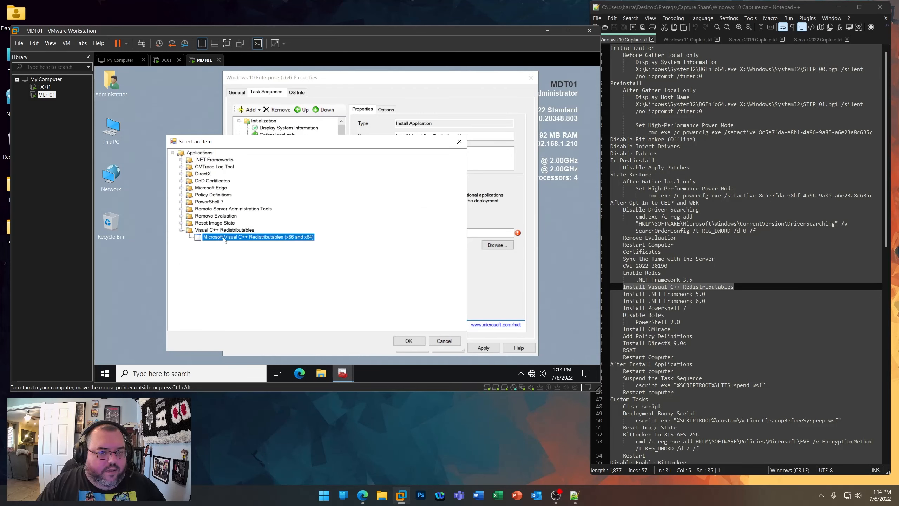
click(408, 340)
click(485, 348)
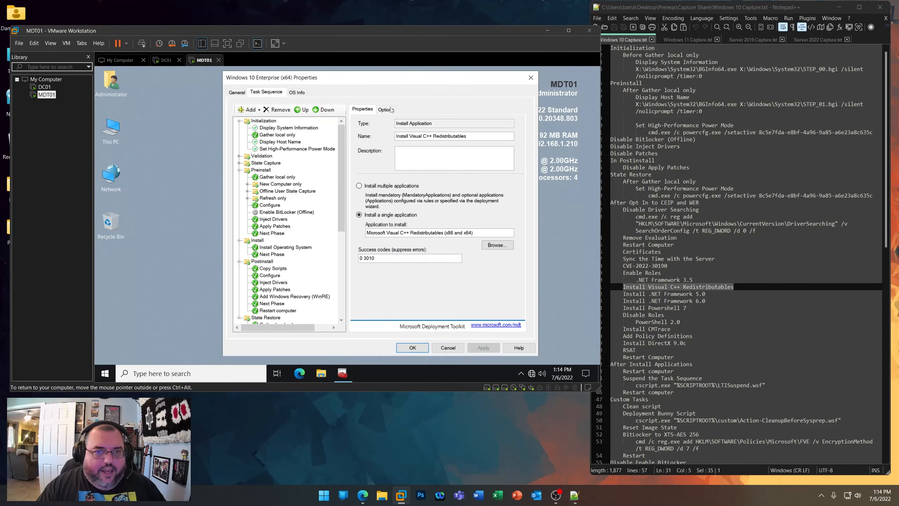
- Set the Visual C++ Redistributables step to continue on error, apply the change, and reselect the step
click(385, 110)
click(379, 156)
click(482, 348)
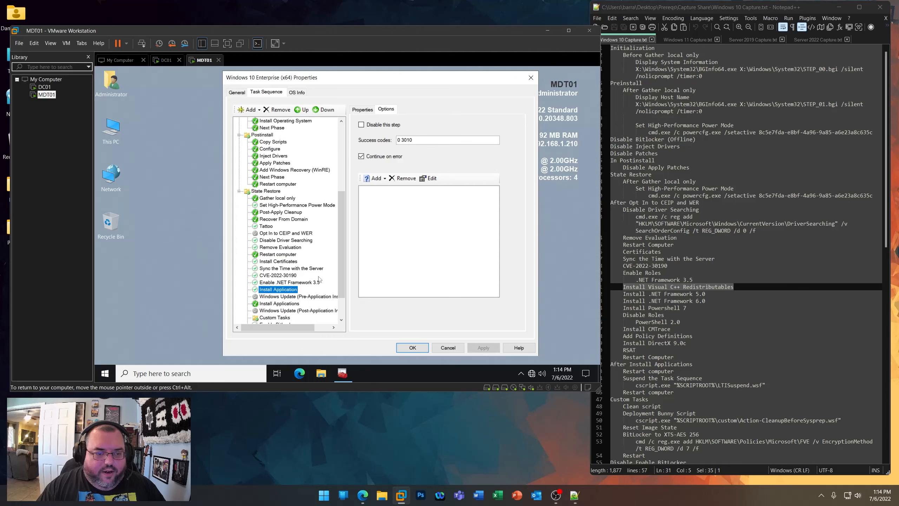
scroll(319, 279, down, 2)
click(280, 247)
click(280, 254)
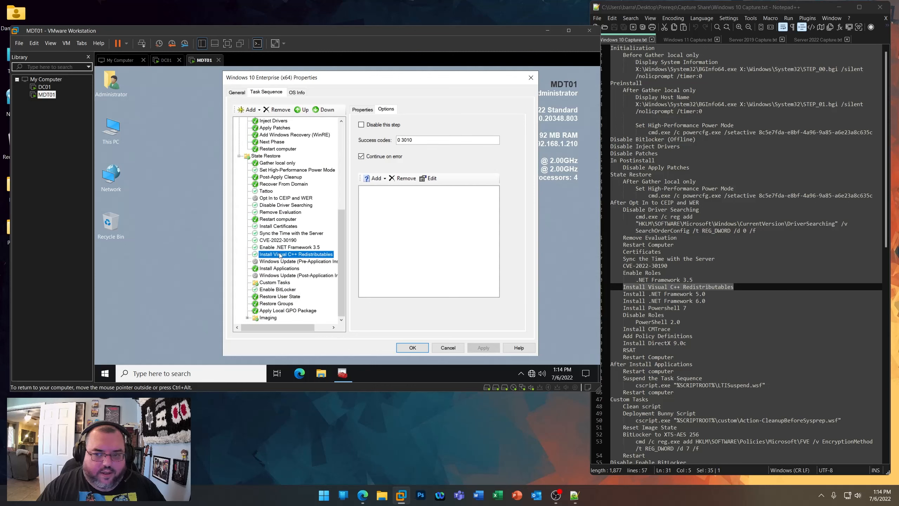
- Add an Install Application step after Install Visual C++ Redistributables for the .NET Framework 5.0 entry and show its properties
drag(709, 295, 623, 294)
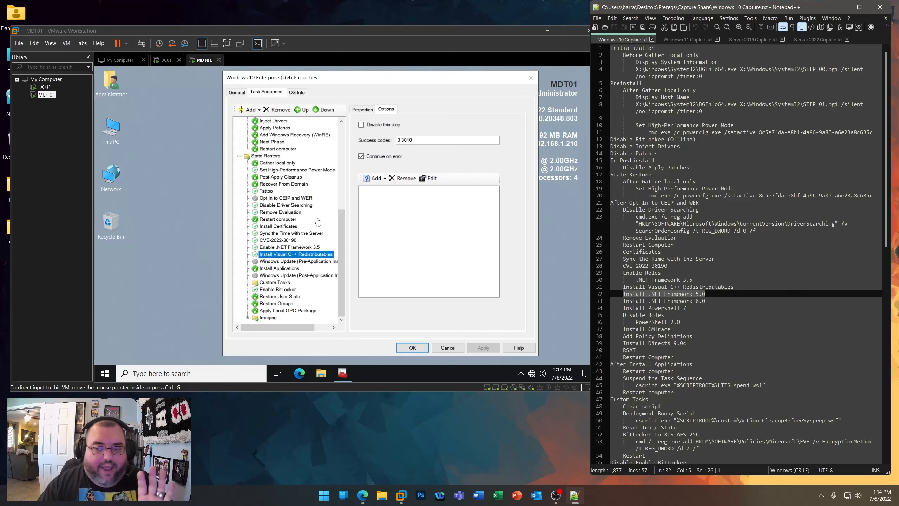
click(250, 110)
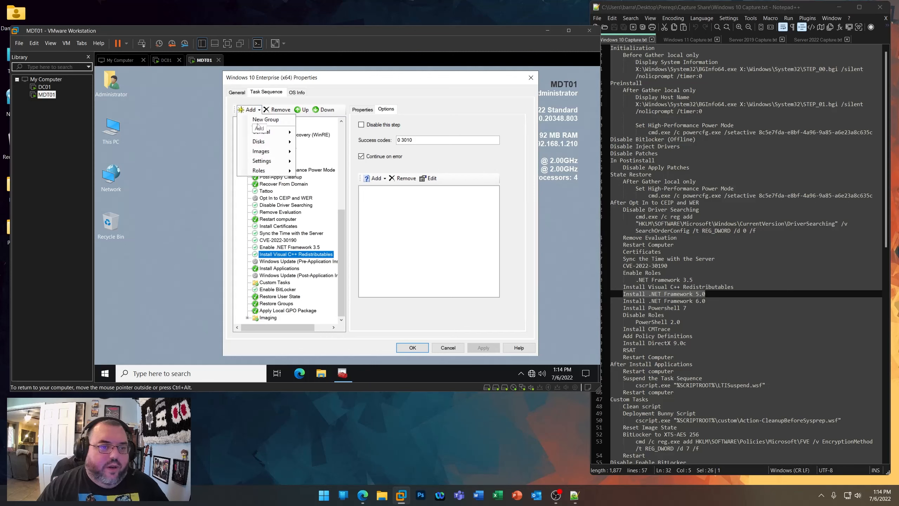
mouse_move(262, 131)
click(349, 198)
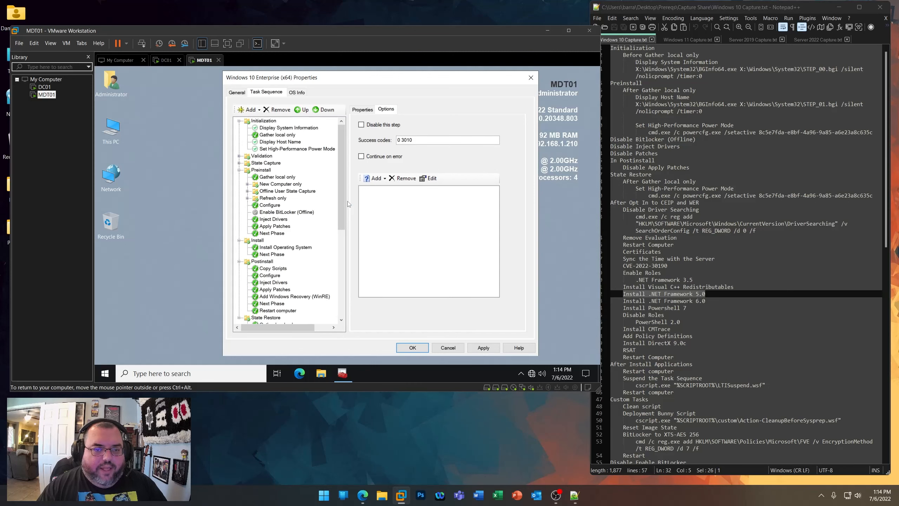
click(367, 110)
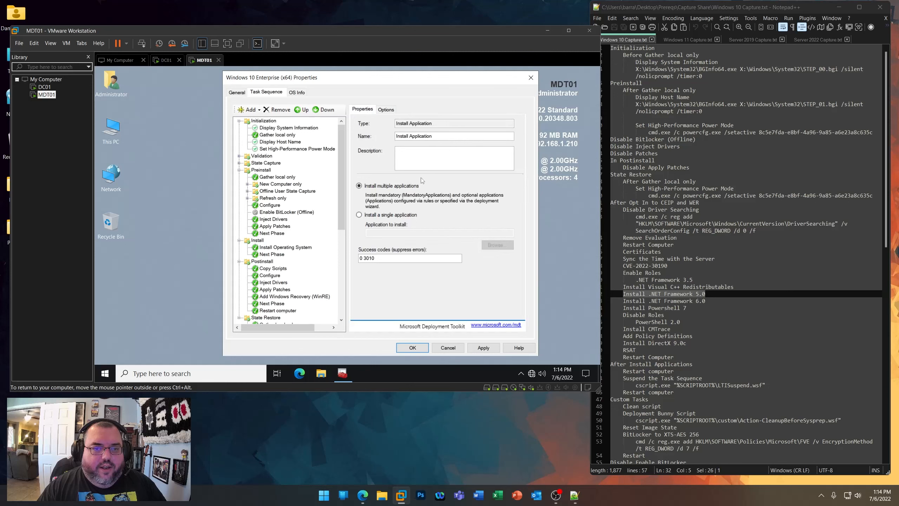
- Make the new step install the single application Microsoft .NET Runtime - 5.0.17 (x64)
click(390, 214)
click(500, 246)
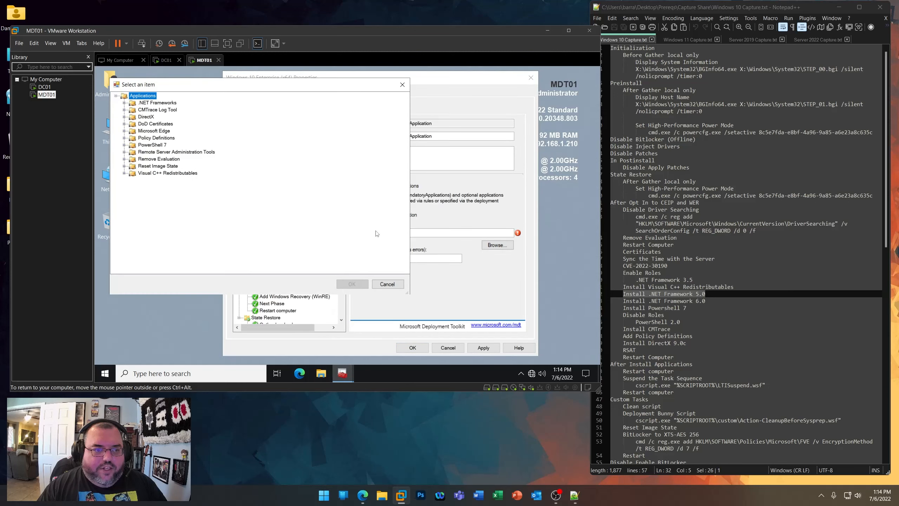
click(124, 103)
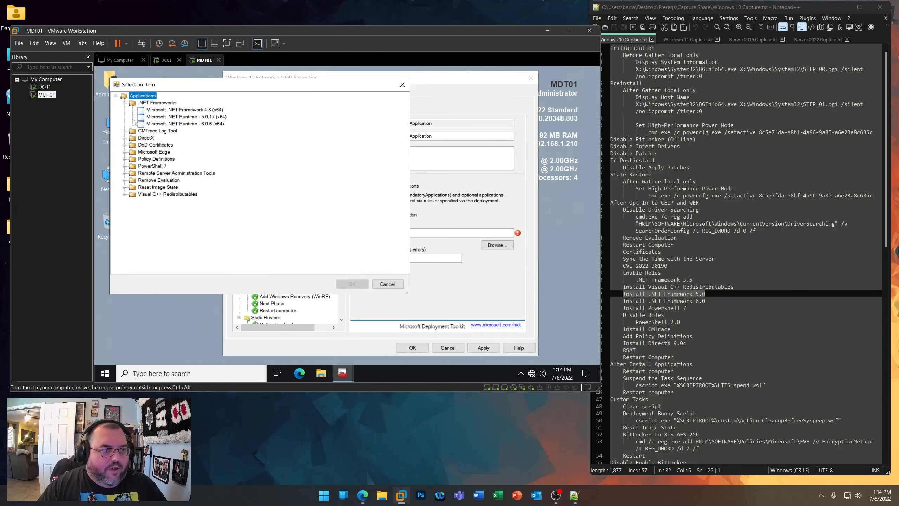
click(186, 117)
click(352, 284)
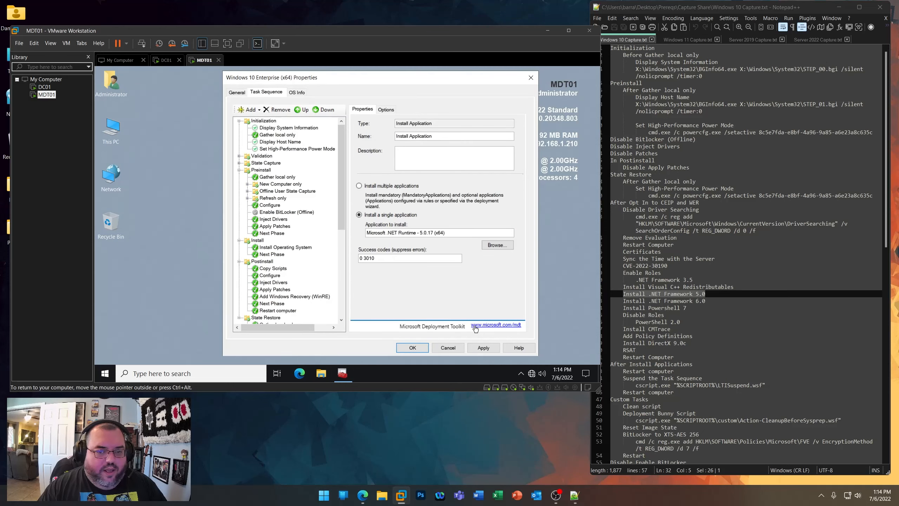
click(484, 348)
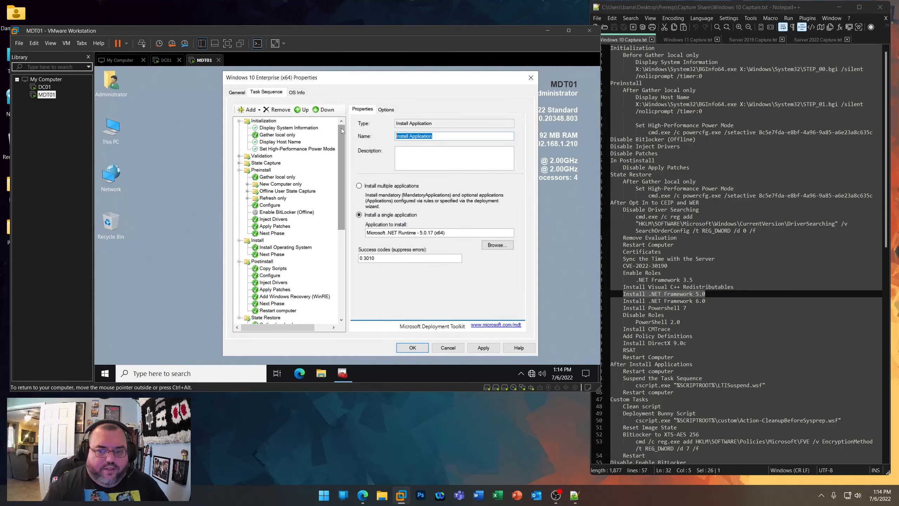
- Name the .NET Runtime step Install .NET Framework 5.0, apply the change, and reselect the step
text(Install .NET Framework 5.0)
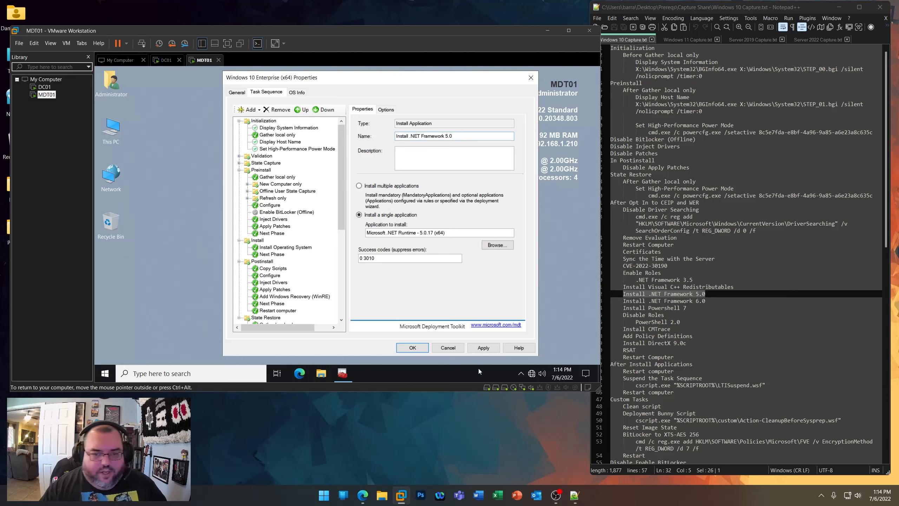
click(489, 347)
scroll(306, 261, down, 7)
scroll(305, 262, down, 1)
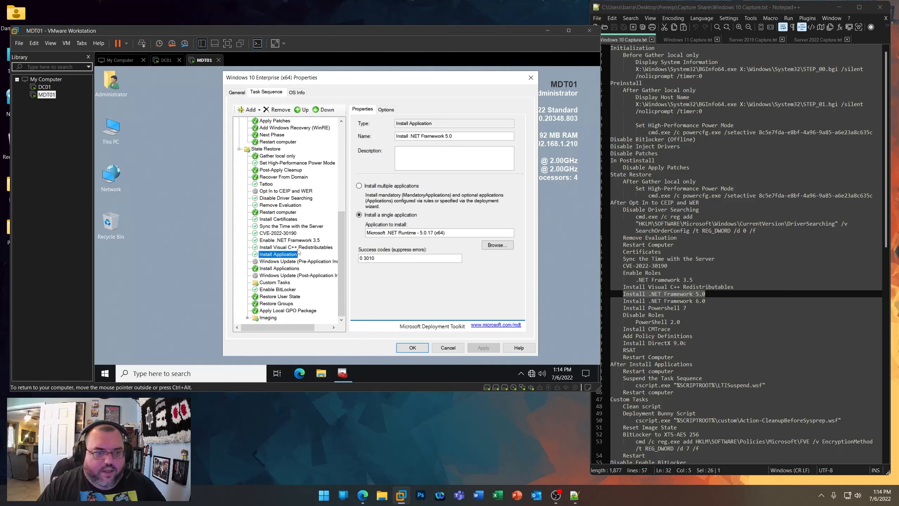
click(298, 248)
click(291, 254)
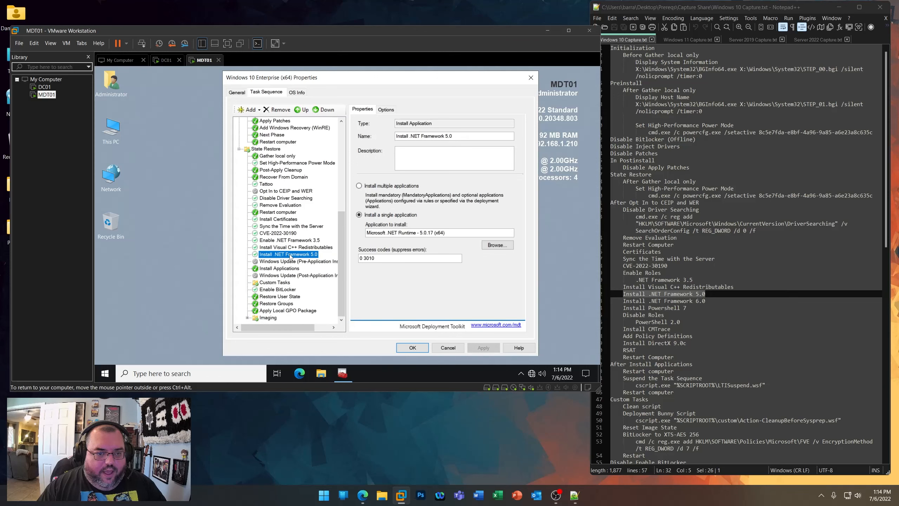
- Duplicate the Install .NET Framework 5.0 step directly below itself and select the second copy
right_click(289, 254)
click(296, 259)
right_click(296, 253)
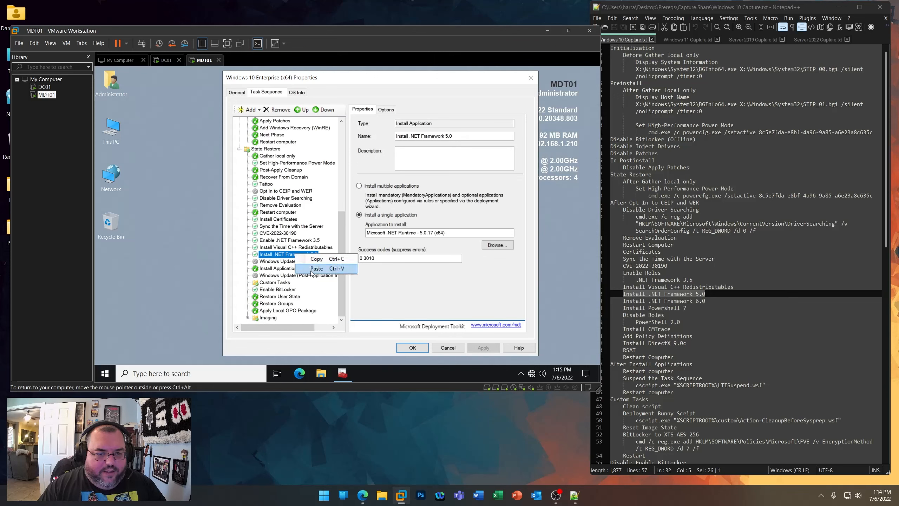
click(310, 269)
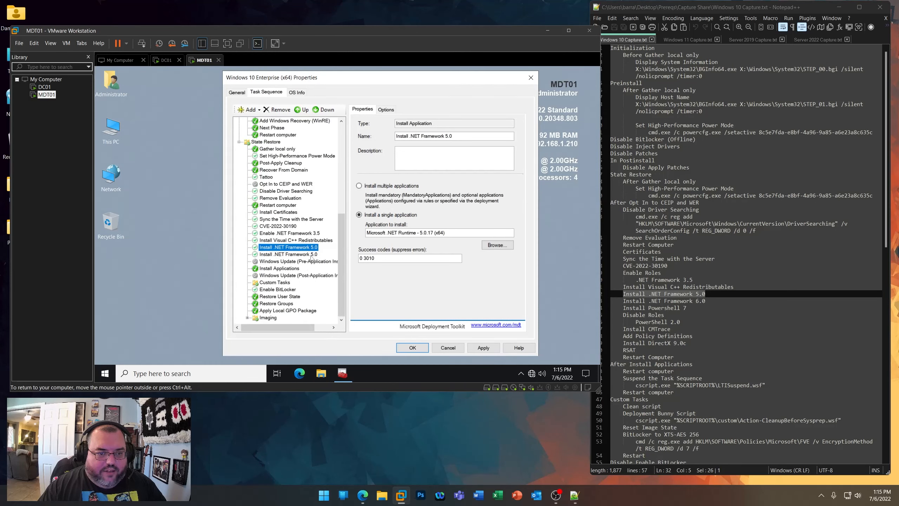
click(310, 255)
- Rename the copied step Install .NET Framework 6.0, change its application to Microsoft .NET Runtime - 6.0.6 (x64), apply, and reselect it
click(447, 136)
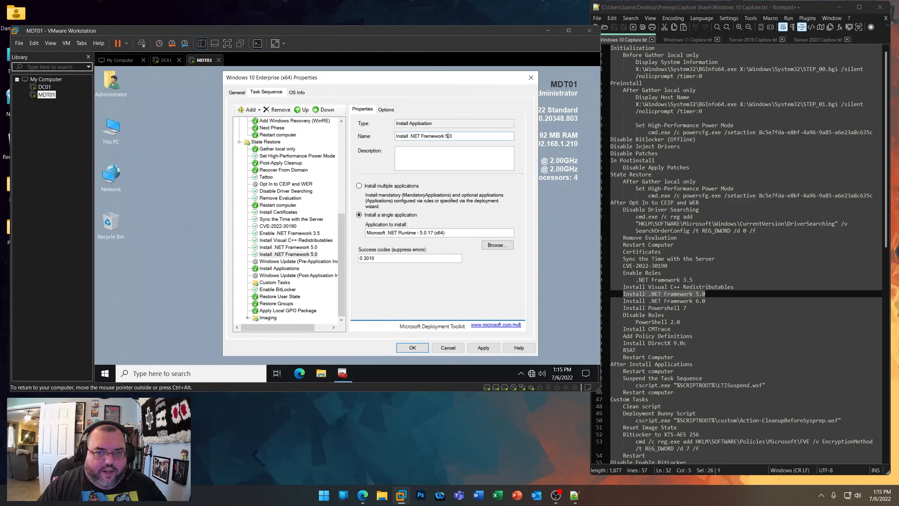
text(6)
click(497, 245)
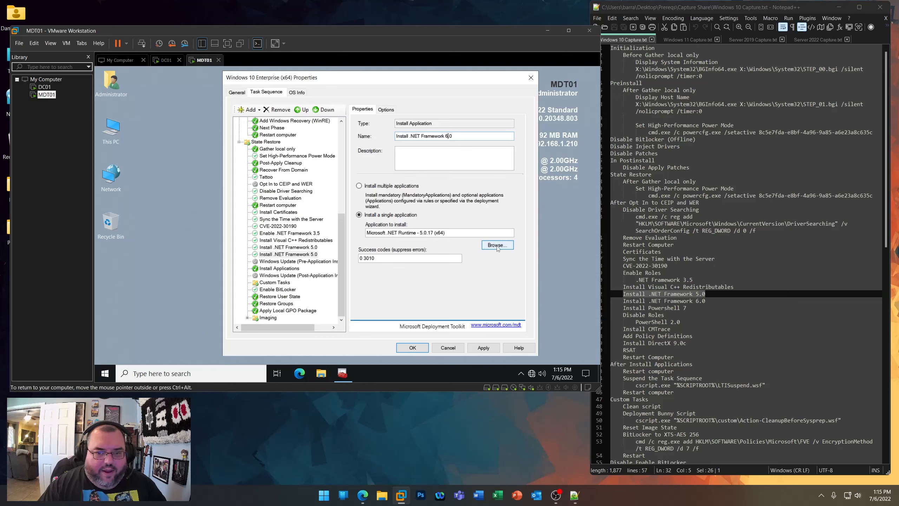
click(136, 113)
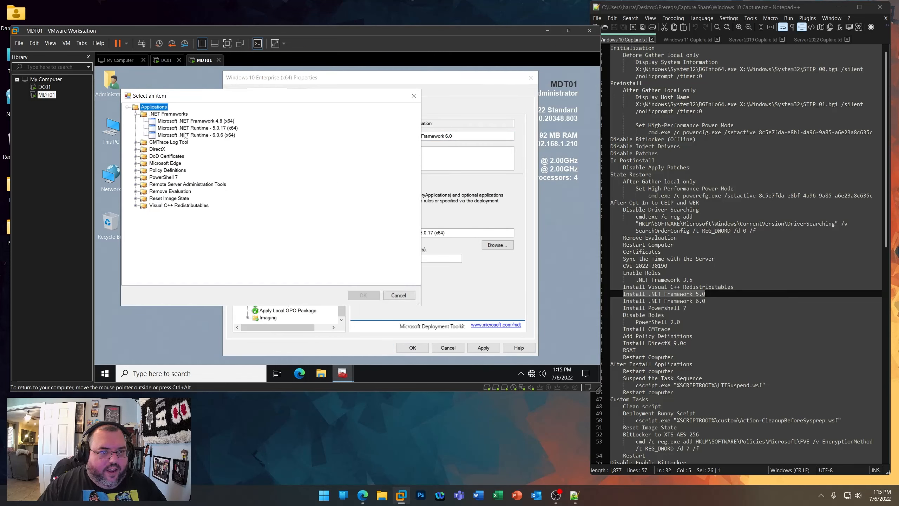
click(185, 135)
click(362, 295)
click(473, 346)
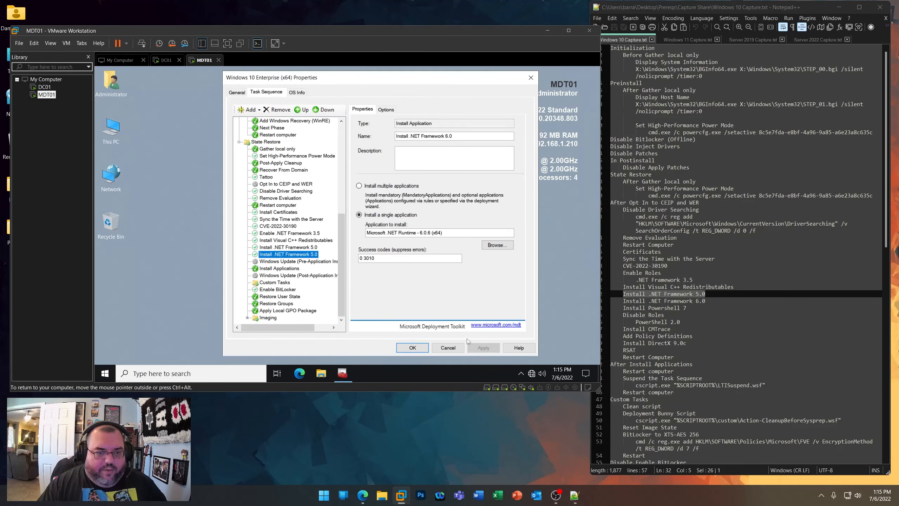
click(305, 247)
click(305, 255)
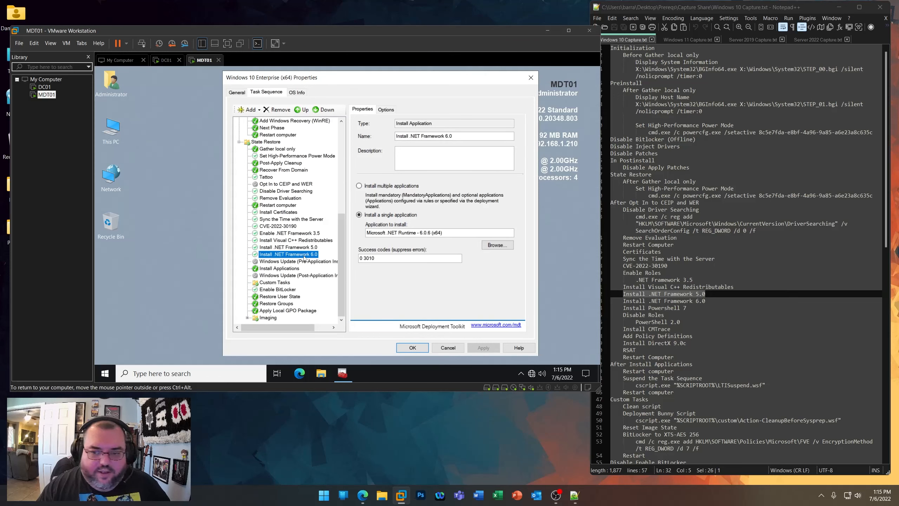
- Add an Install Application step below Install .NET Framework 6.0 that installs the single application PowerShell 7 (x64), and apply
drag(686, 307, 623, 308)
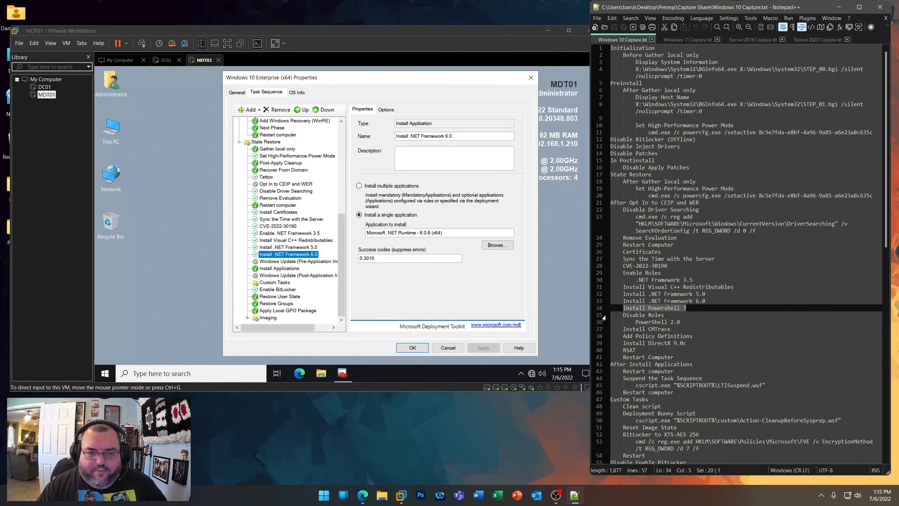
click(252, 112)
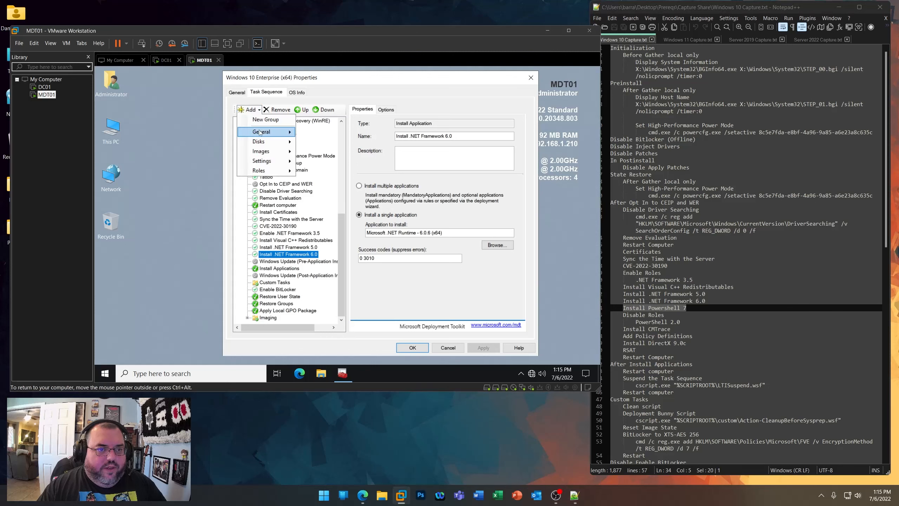
mouse_move(261, 132)
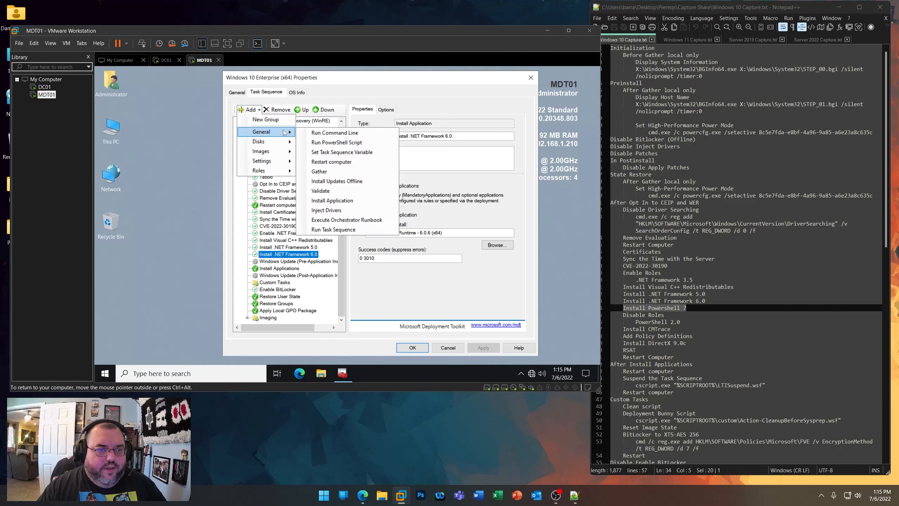
click(332, 200)
click(385, 214)
click(497, 244)
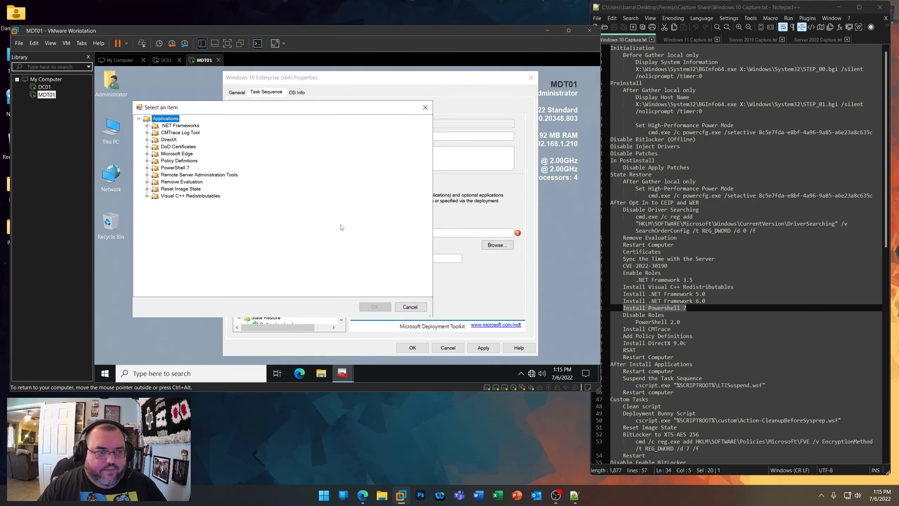
click(147, 167)
click(181, 175)
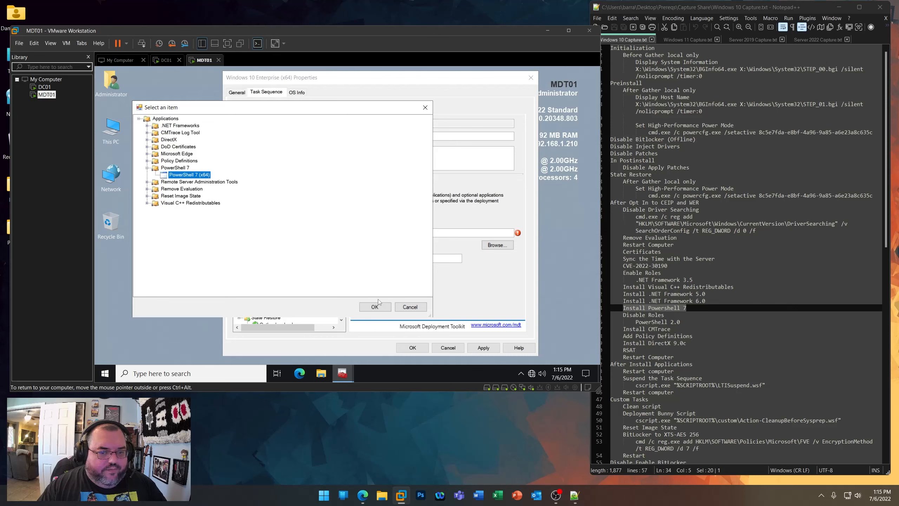
click(375, 307)
click(484, 347)
- Set the new application step to continue on error, rename it Install PowerShell 7, and apply the changes
click(386, 110)
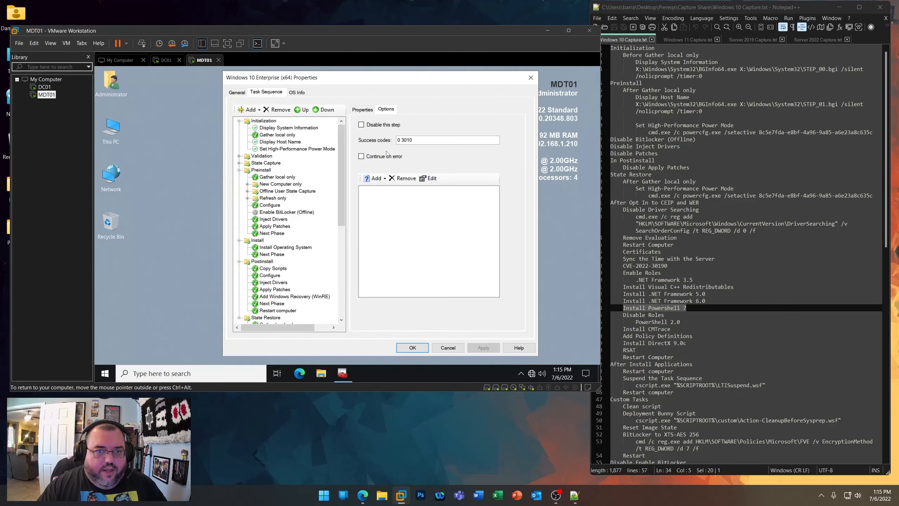
click(386, 156)
click(342, 278)
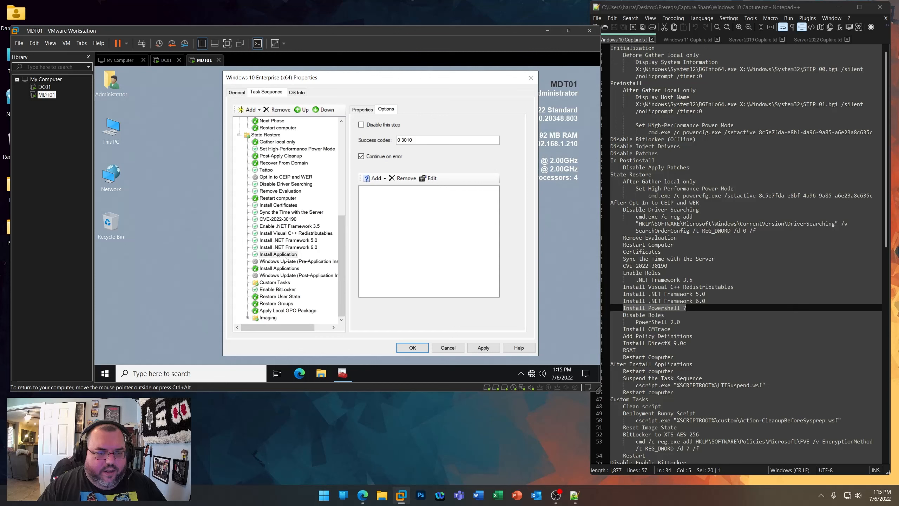
click(286, 255)
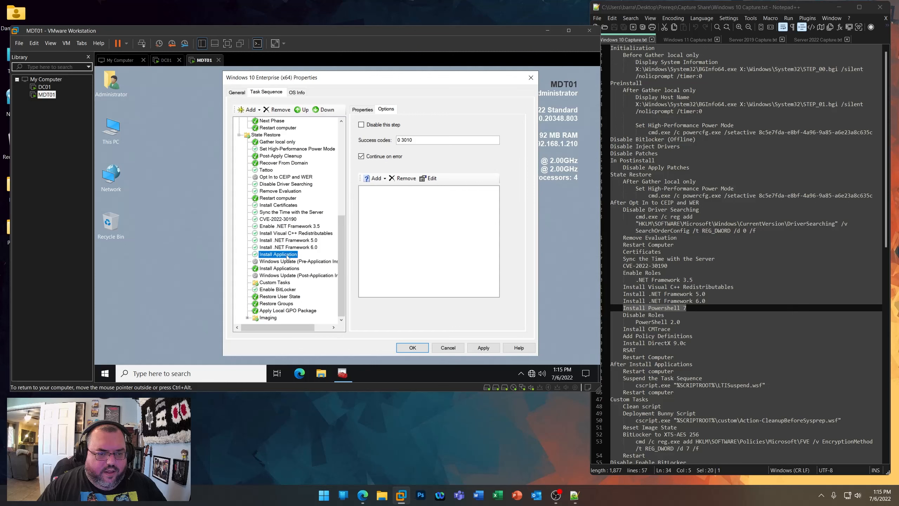
click(368, 110)
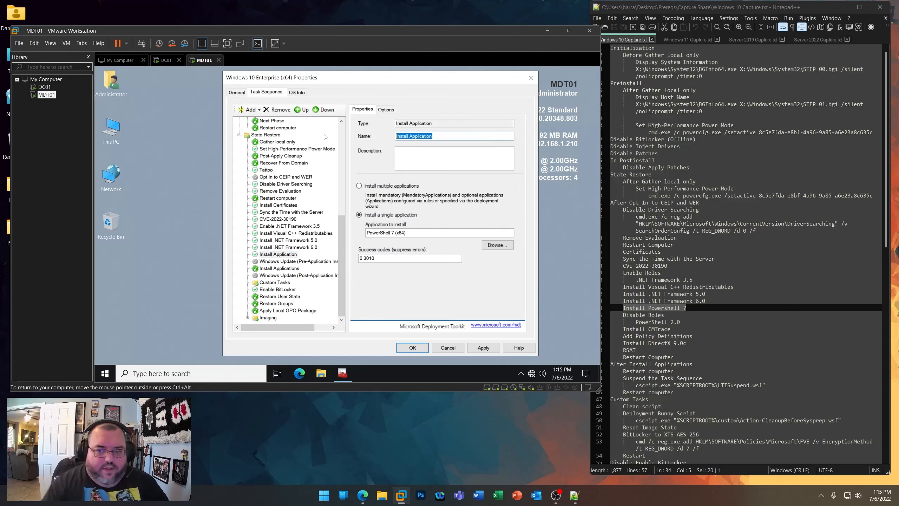
text(Instal)
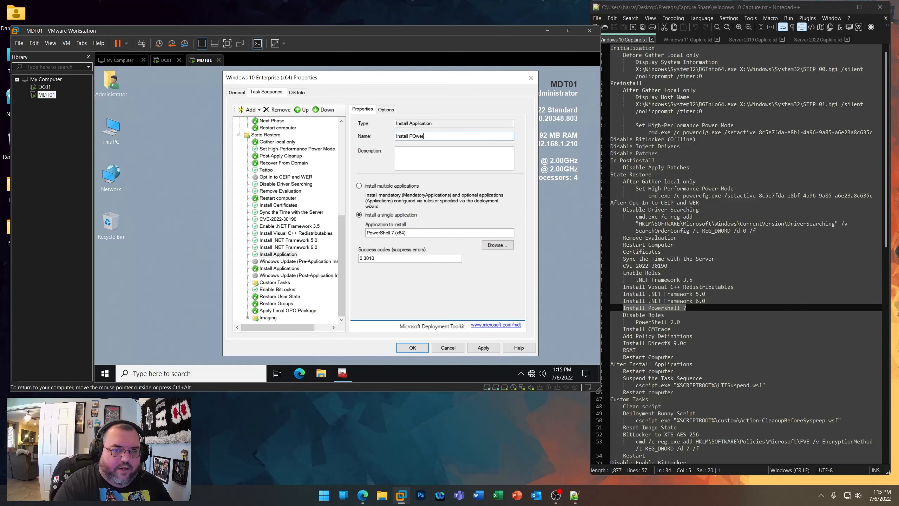
text(l PowerShell 7)
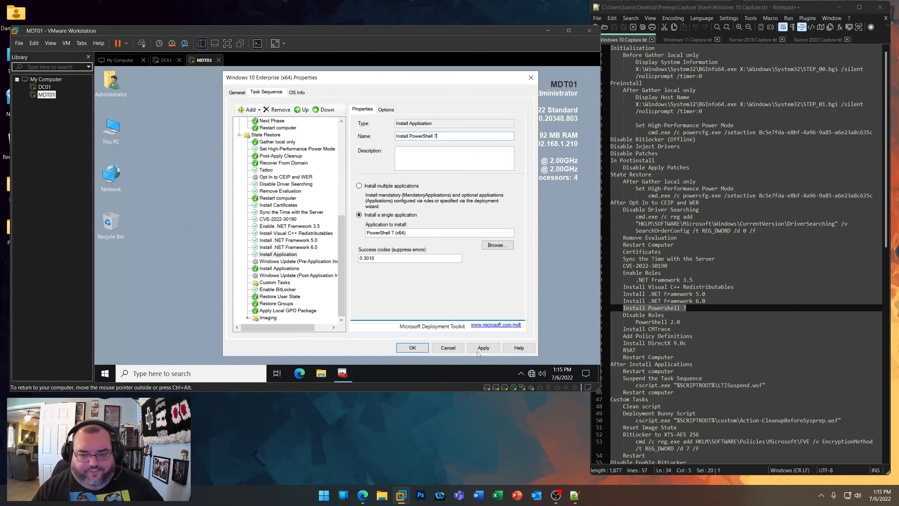
click(489, 349)
- Correct the capitalization in the capture notes to Install PowerShell 7 and save the file
click(664, 308)
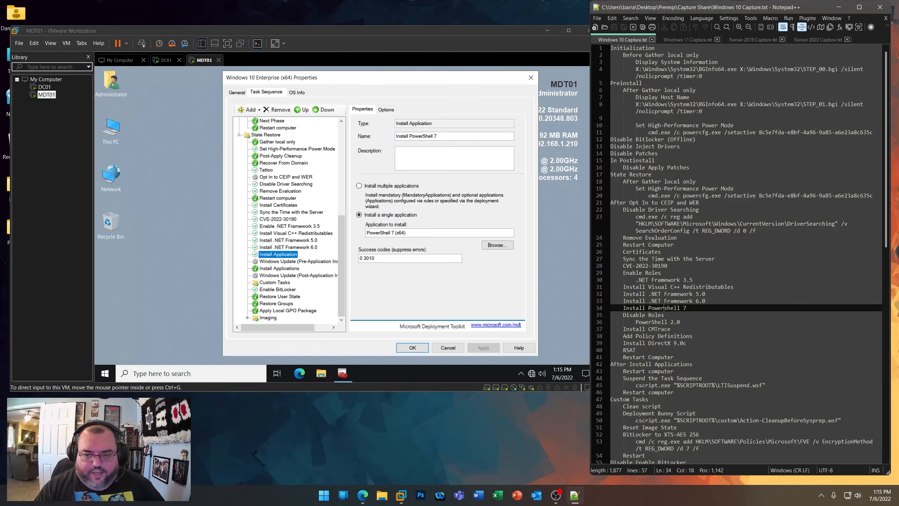
key(Delete)
text(S)
click(615, 28)
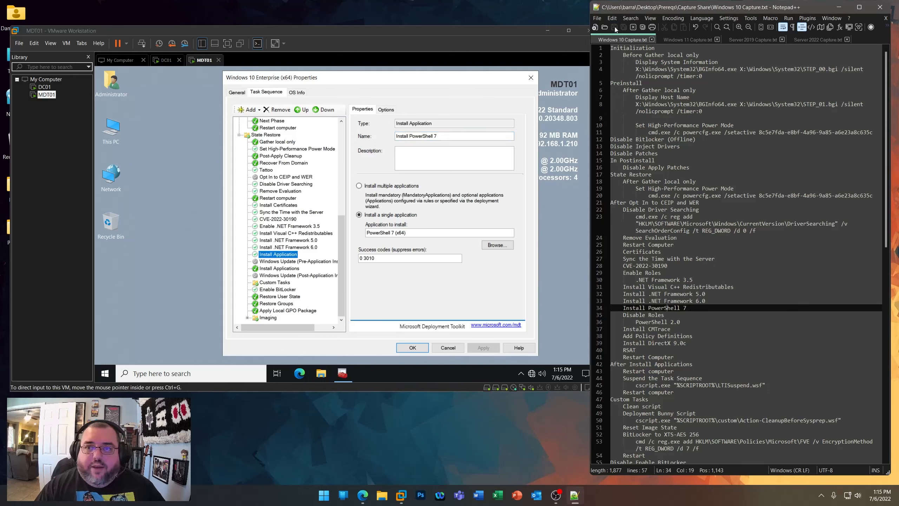
- Add an Uninstall Roles and Features step below the PowerShell 7 step and name it Disable PowerShell 2.0
click(275, 257)
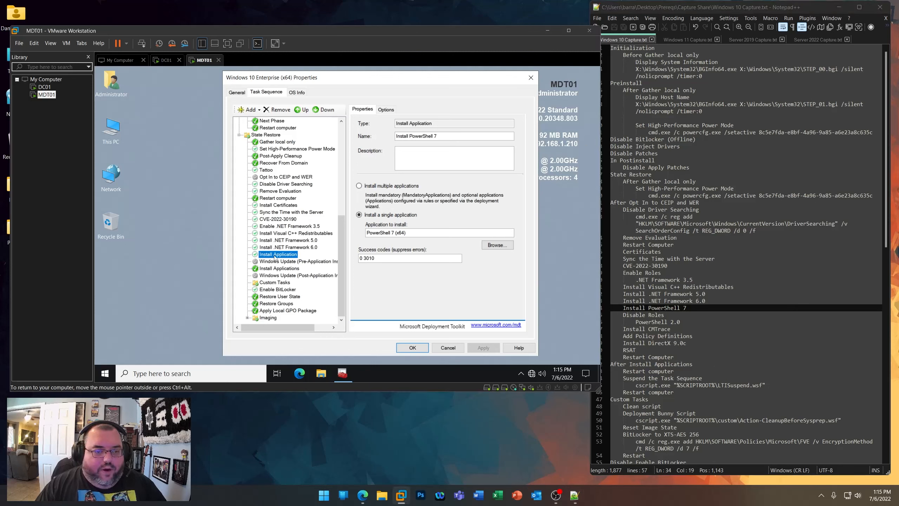
click(255, 110)
mouse_move(263, 132)
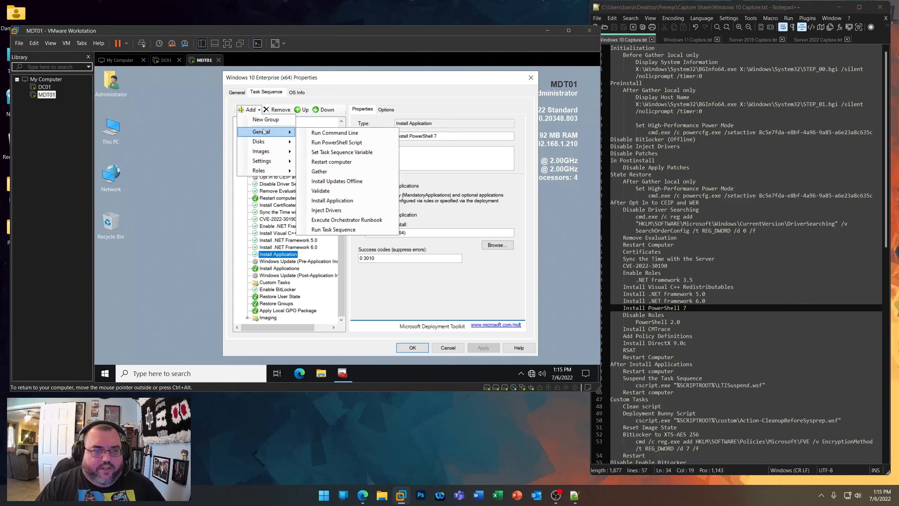
mouse_move(260, 171)
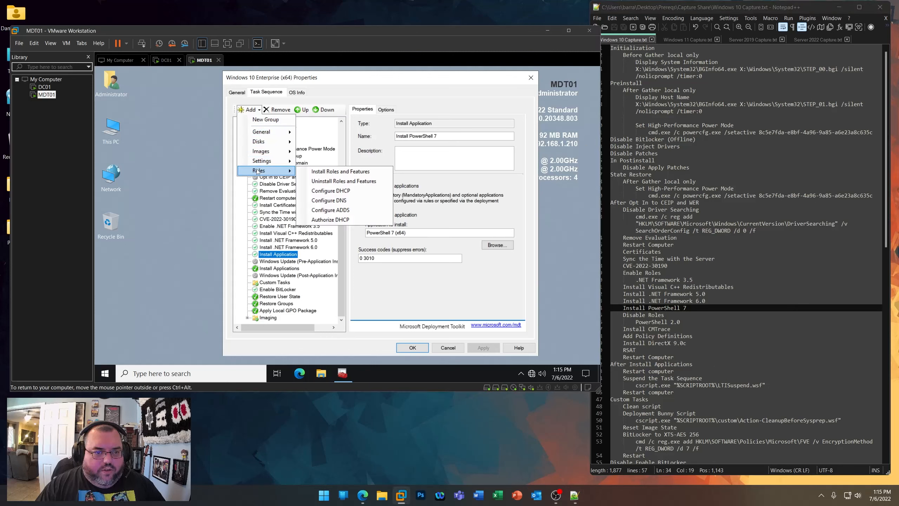
click(326, 182)
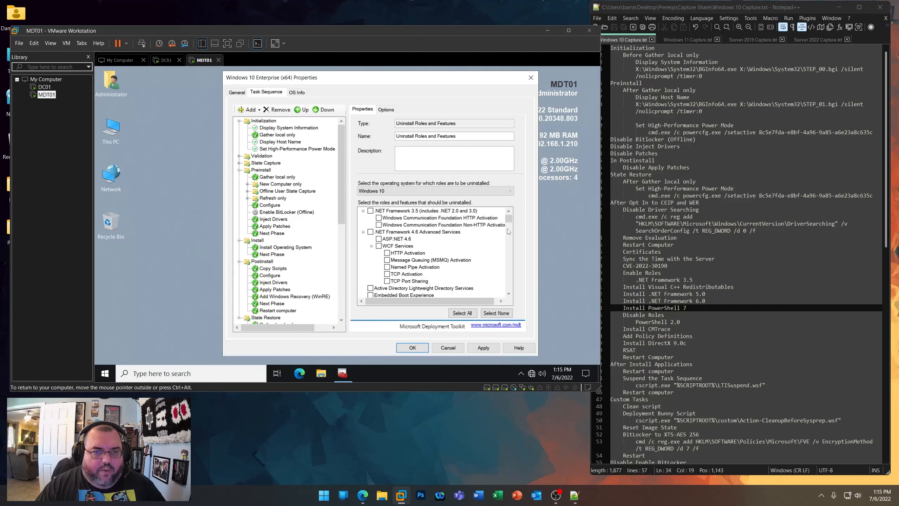
drag(463, 139, 357, 126)
text(Disable PowerShell 2.0)
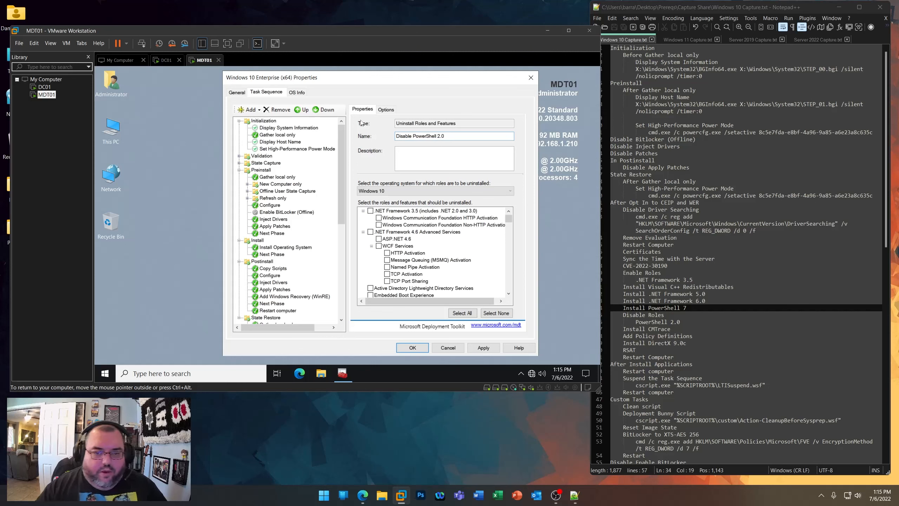
- Mark Windows PowerShell 2.0 and Windows PowerShell 2.0 Engine for uninstallation on Windows 10, and apply
drag(509, 218, 514, 286)
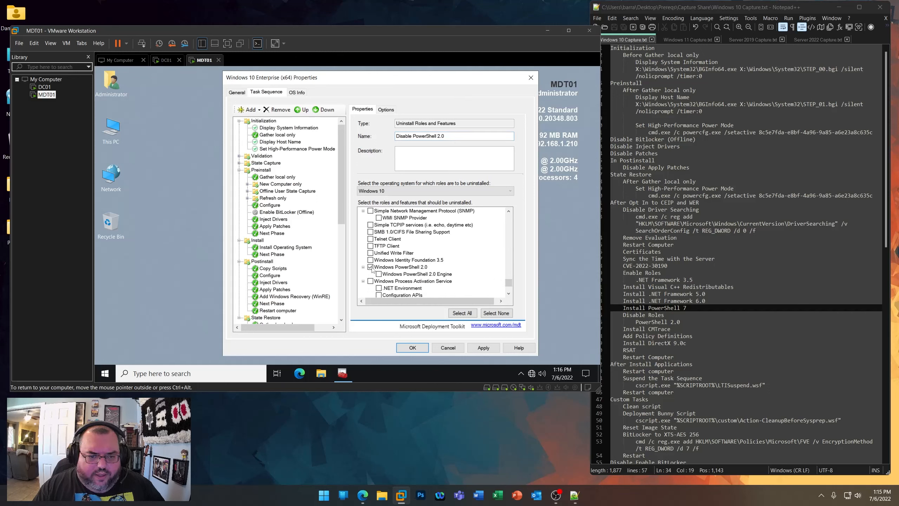
click(378, 275)
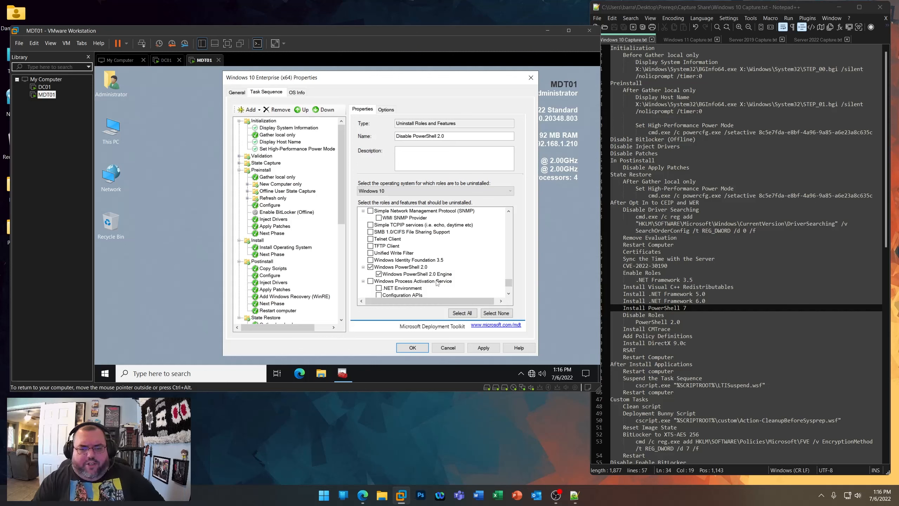
click(483, 348)
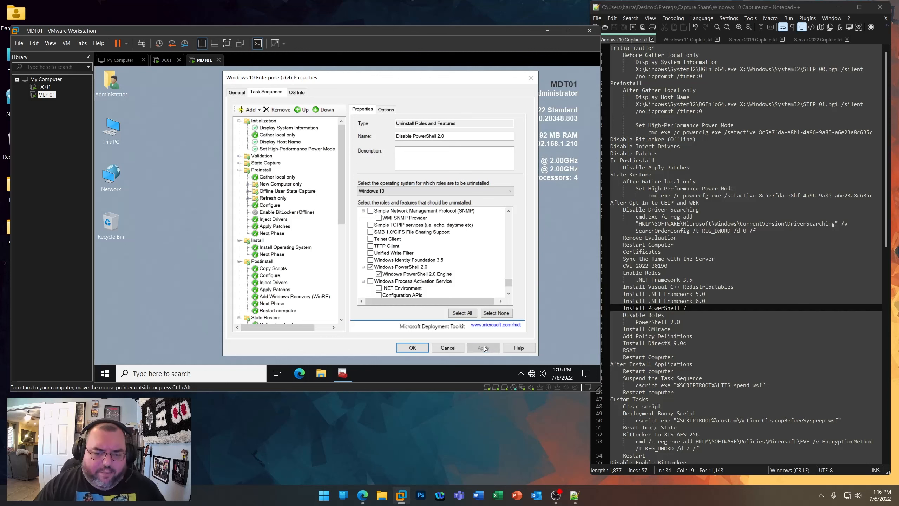
- Set the Disable PowerShell 2.0 step to continue on error, apply the change, and reselect the step
click(386, 110)
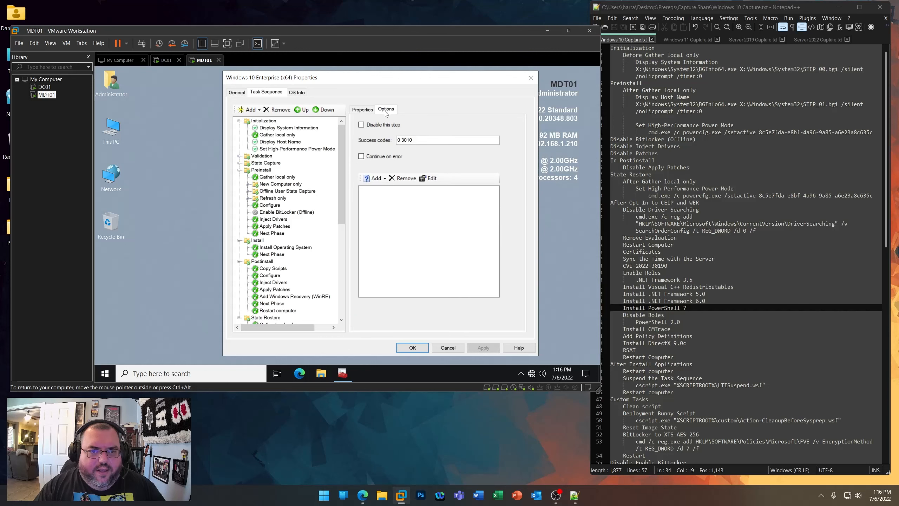
click(379, 160)
click(483, 348)
scroll(286, 262, down, 9)
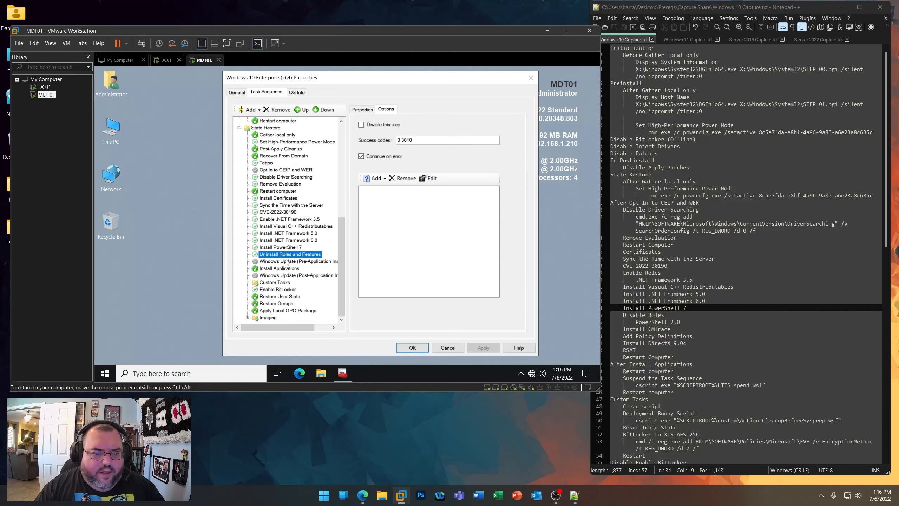
click(287, 248)
click(286, 254)
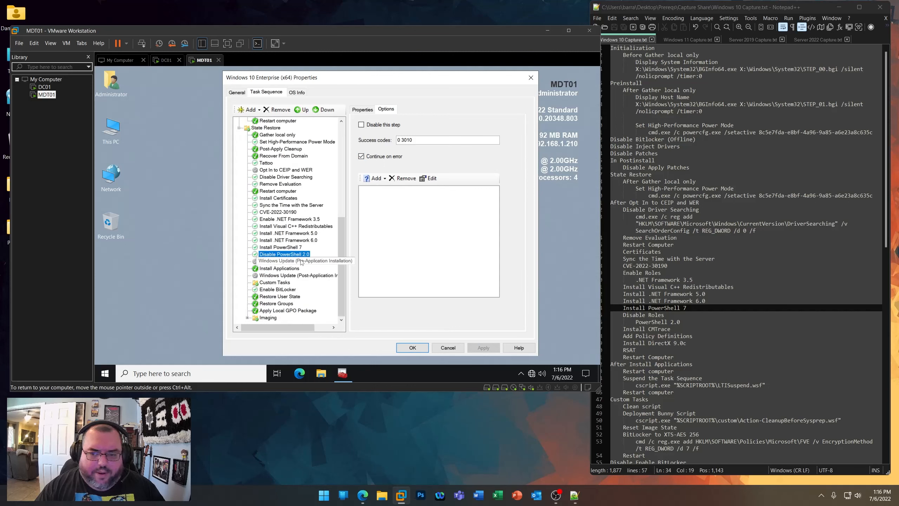
- Add an Install Application step below Disable PowerShell 2.0 for the single application Configuration Manager Trace Log Tool (CMTrace)
drag(670, 329, 623, 329)
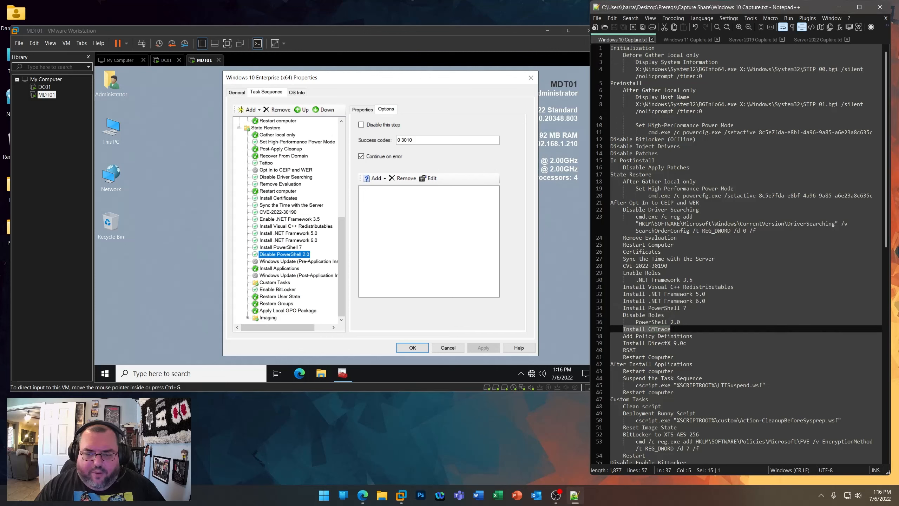
click(250, 109)
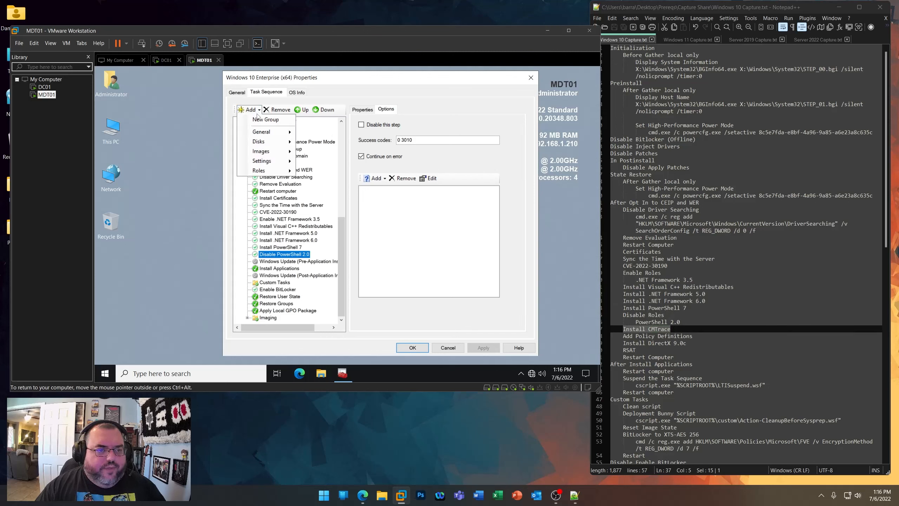
mouse_move(265, 132)
click(321, 190)
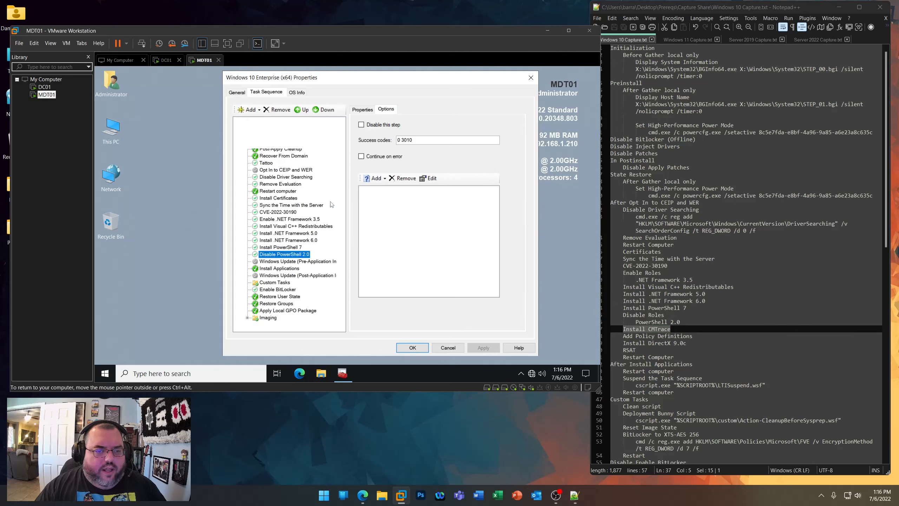
click(364, 110)
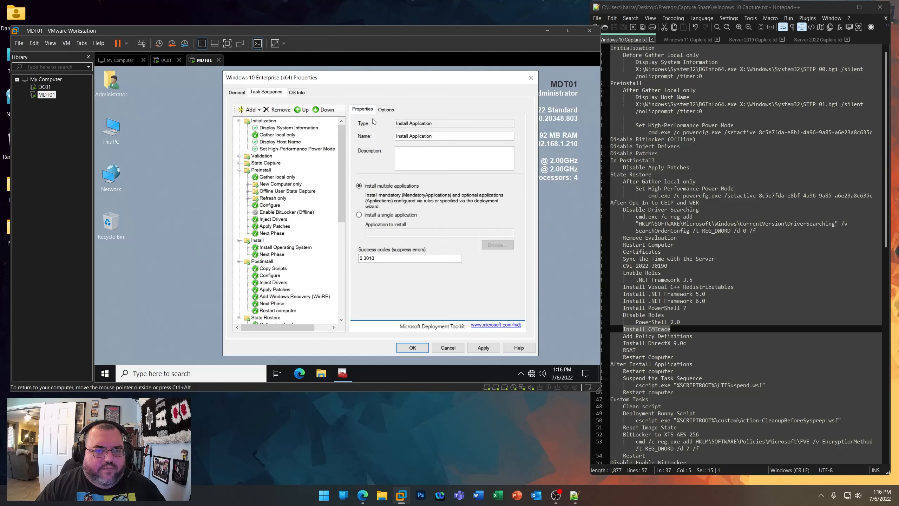
click(497, 245)
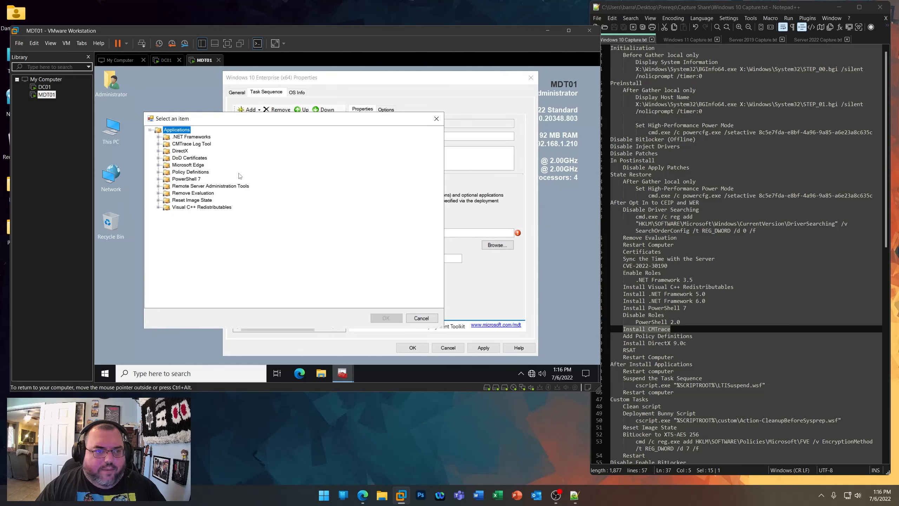
click(159, 144)
click(198, 152)
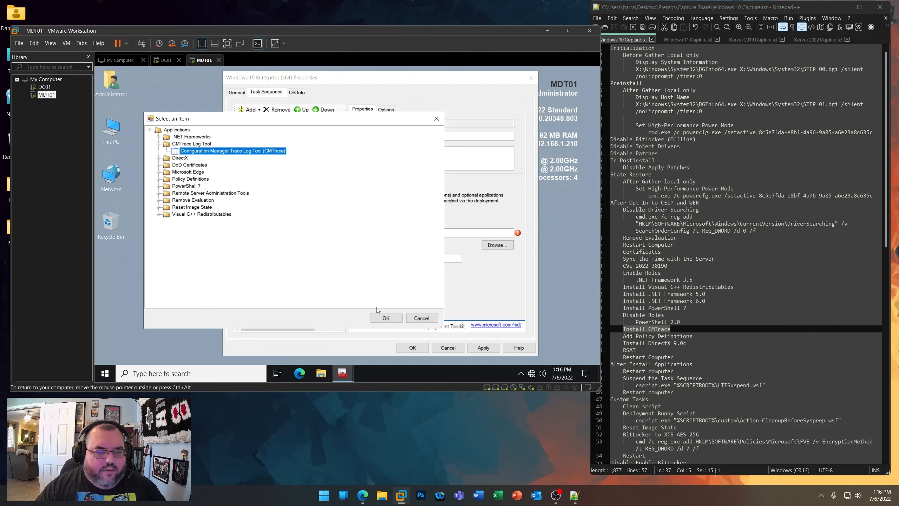
click(386, 318)
- Name the new application step Install CMTrace, apply the change, and reselect it
key(ctrl+a)
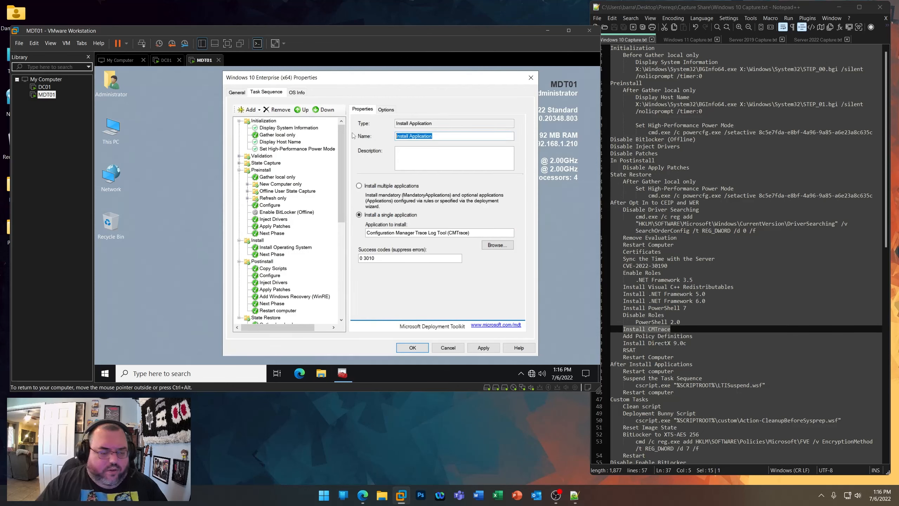
text(Install CMTrace)
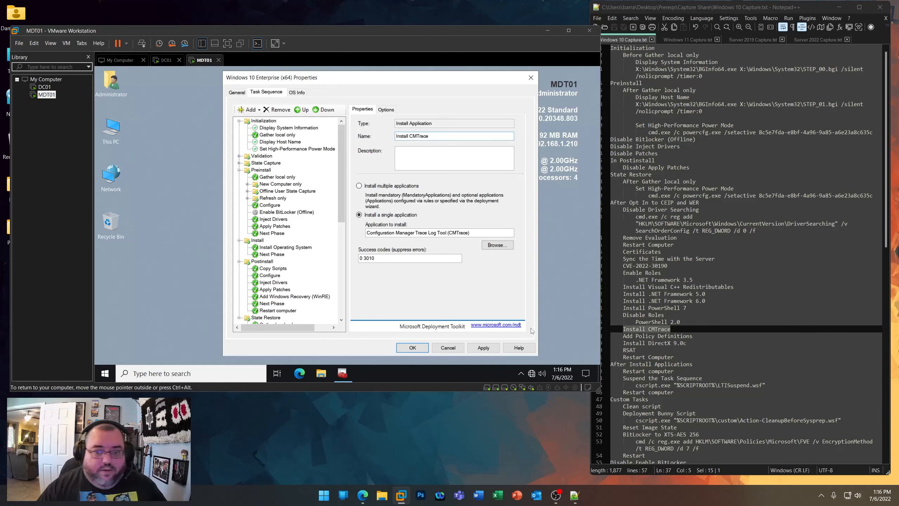
click(483, 347)
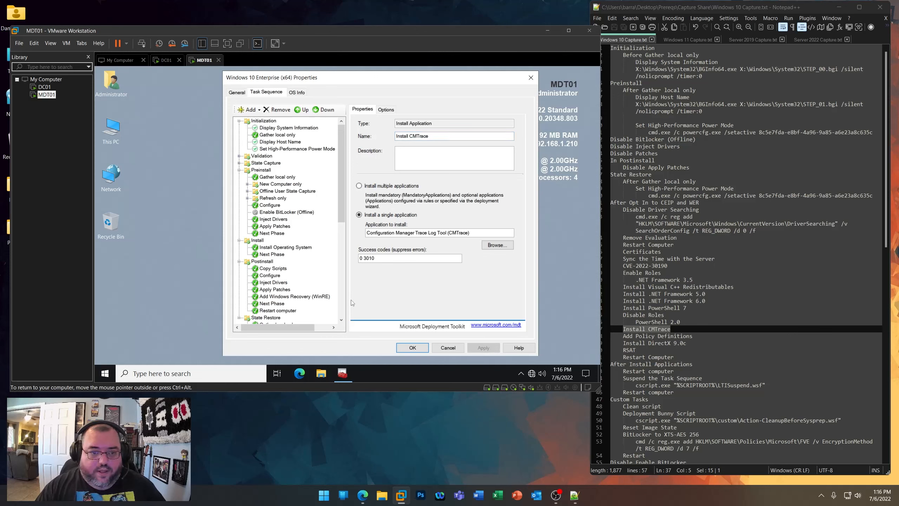
click(286, 248)
click(276, 254)
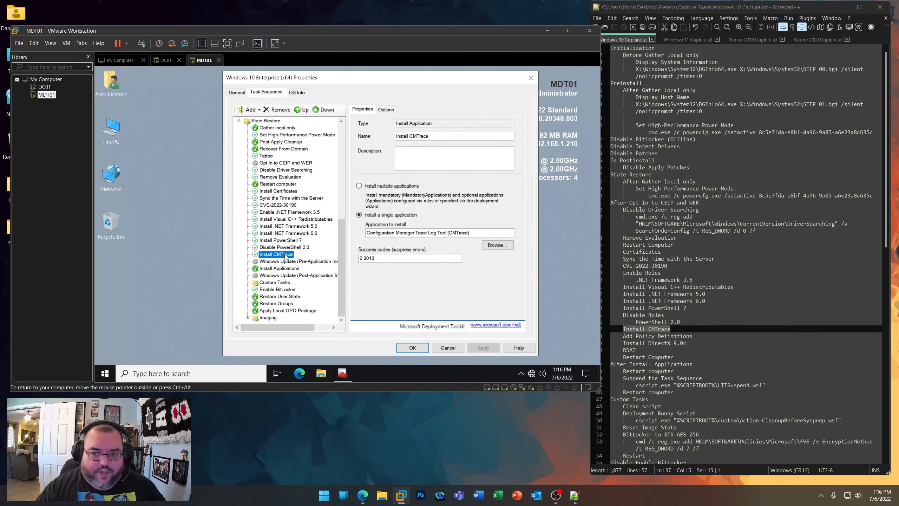
- Add an Install Application step below Install CMTrace for the single application Policy Definitions (admx)
drag(693, 337, 622, 337)
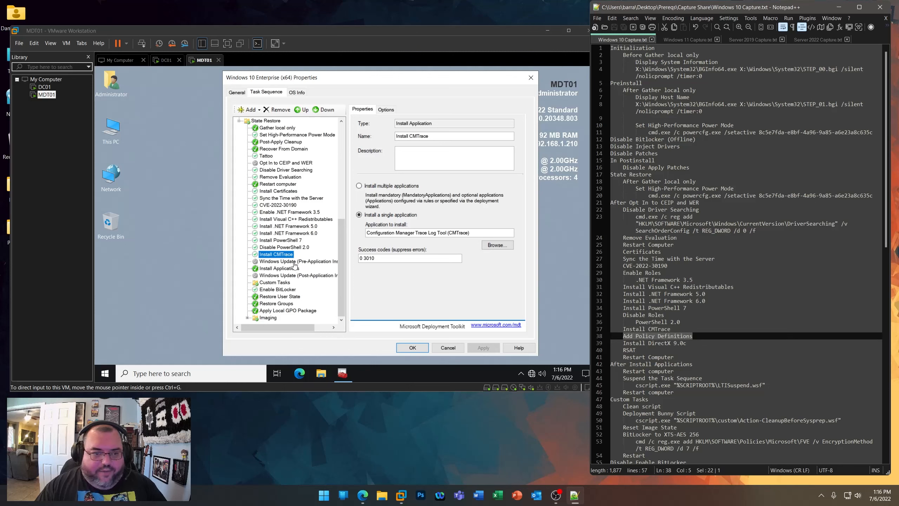
click(249, 109)
mouse_move(261, 132)
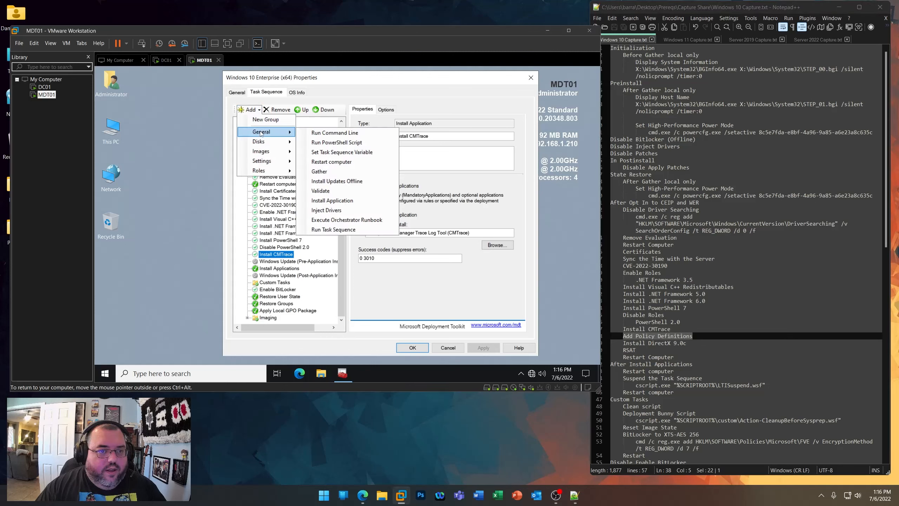
click(333, 200)
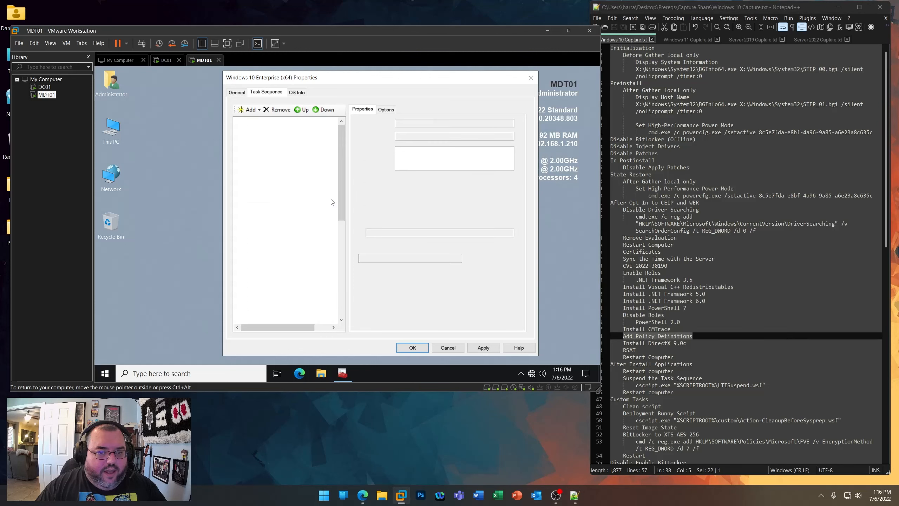
click(371, 215)
click(489, 245)
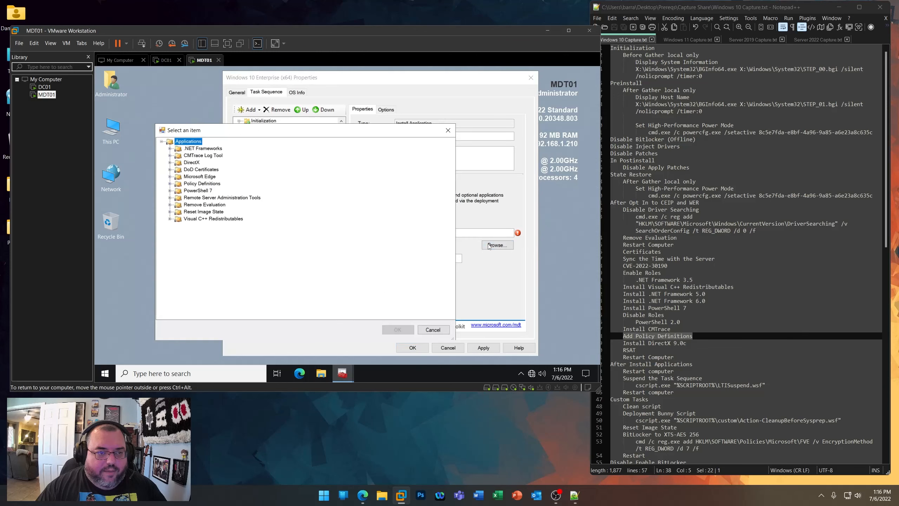
click(170, 183)
click(203, 191)
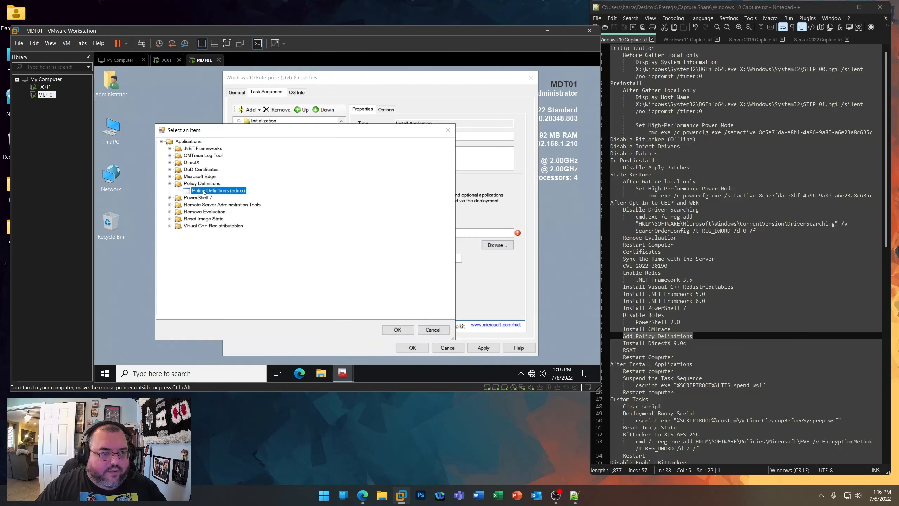
click(397, 330)
- Name the new application step Install Policy Definitions, set it to continue on error, apply the changes, and reselect it
drag(434, 136, 412, 137)
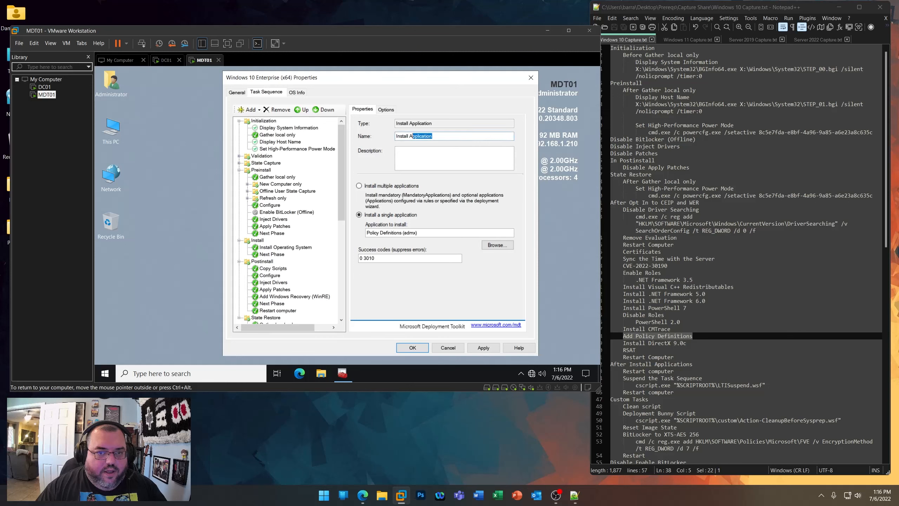
text(Po)
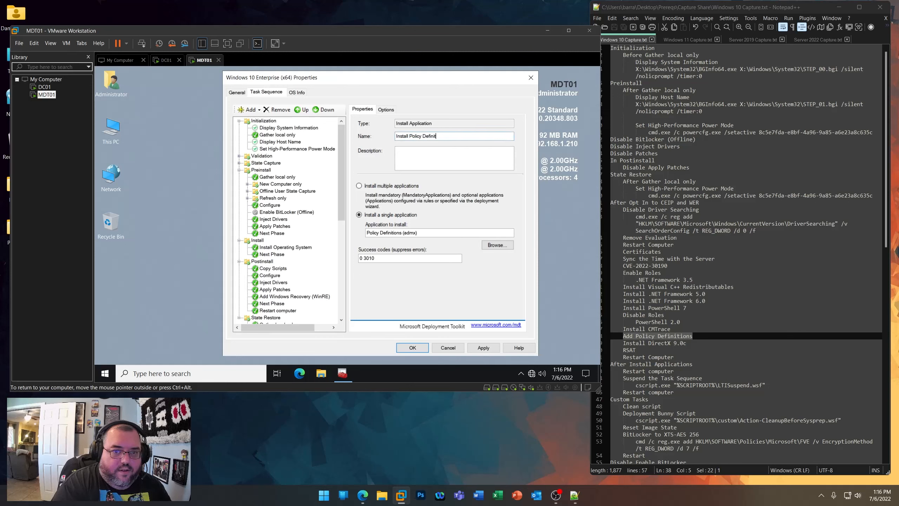
click(386, 110)
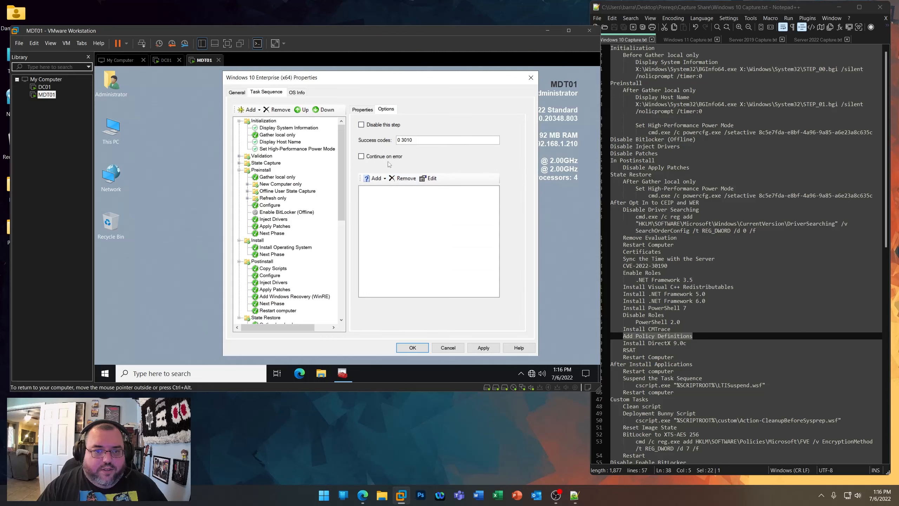
click(483, 347)
scroll(283, 248, down, 10)
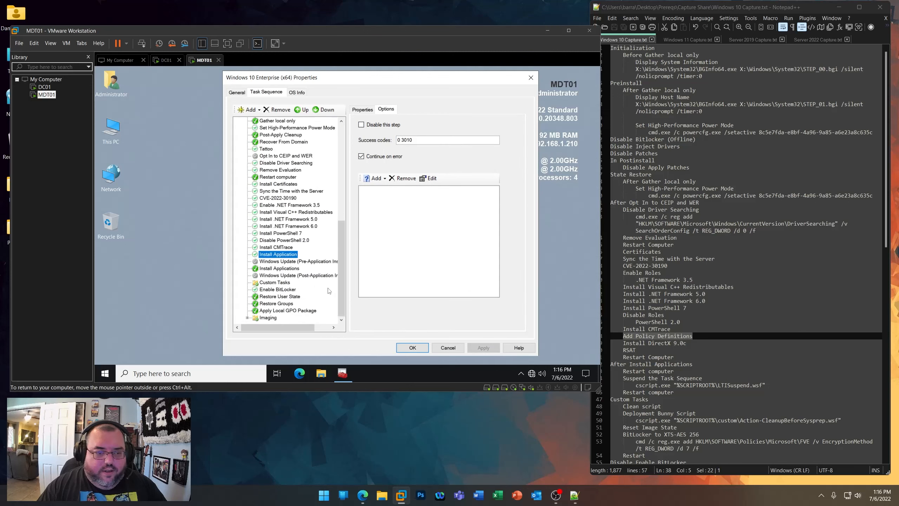
click(276, 246)
click(283, 254)
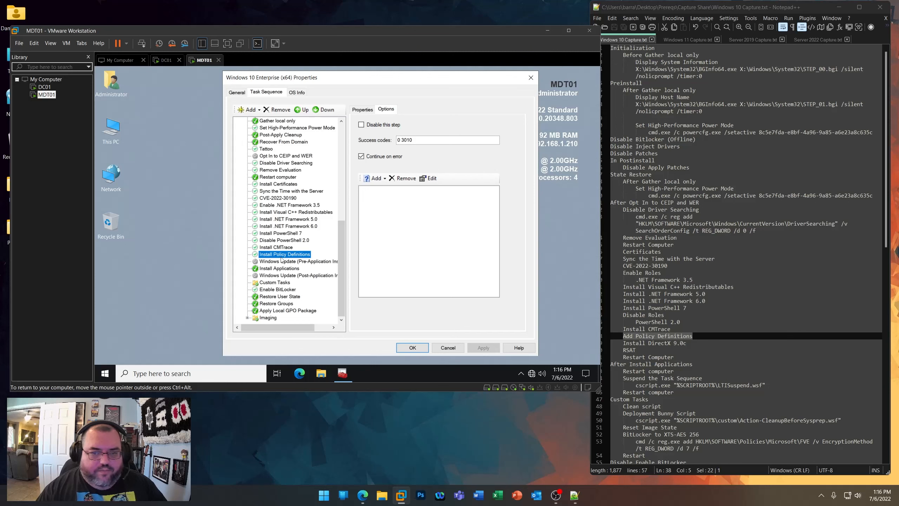
- Add an Install Application step below Install Policy Definitions for the single application Microsoft DirectX End-User Runtime (June 2010)
drag(700, 343, 623, 343)
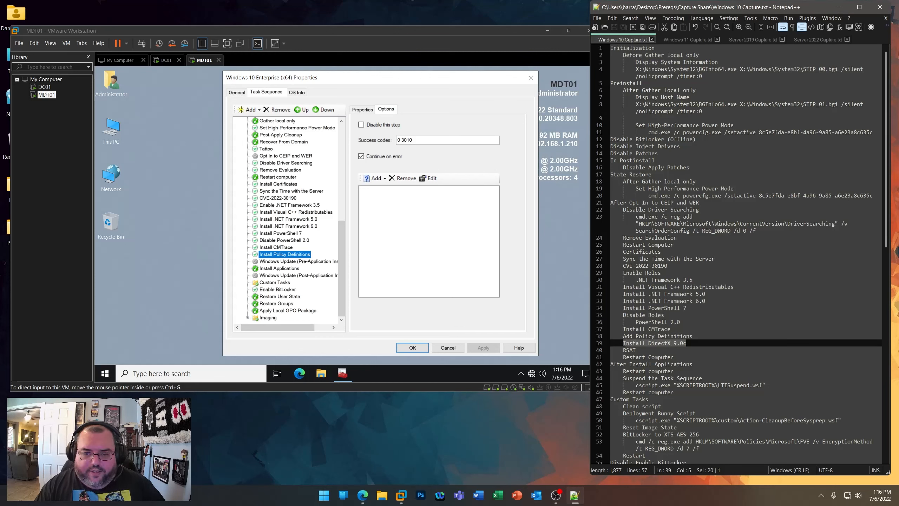
click(250, 109)
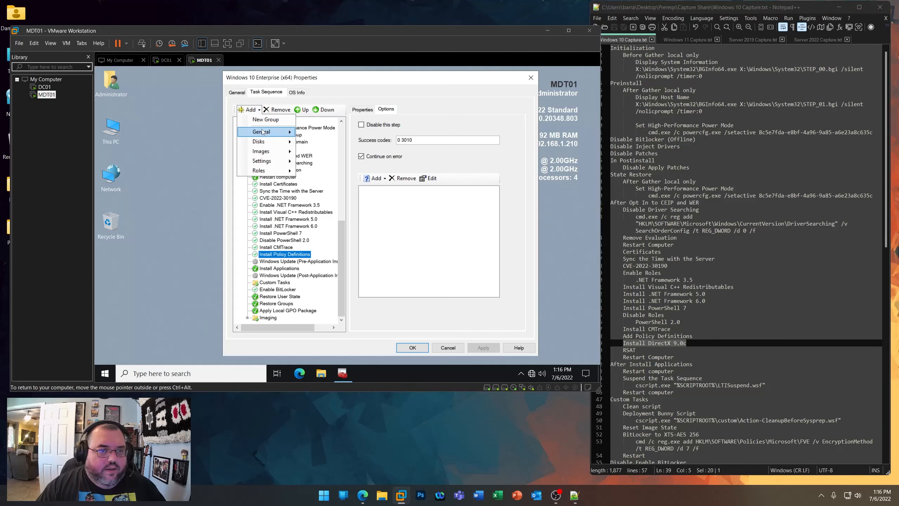
mouse_move(269, 132)
click(337, 201)
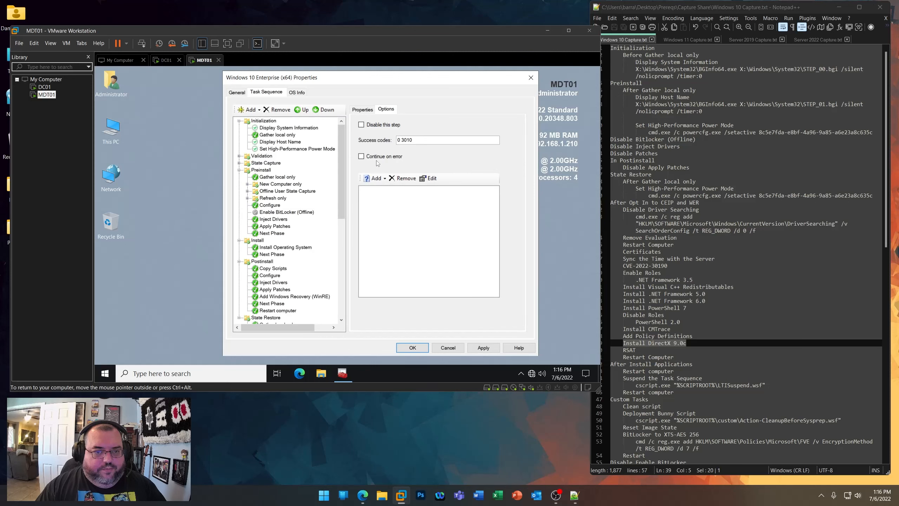
click(363, 110)
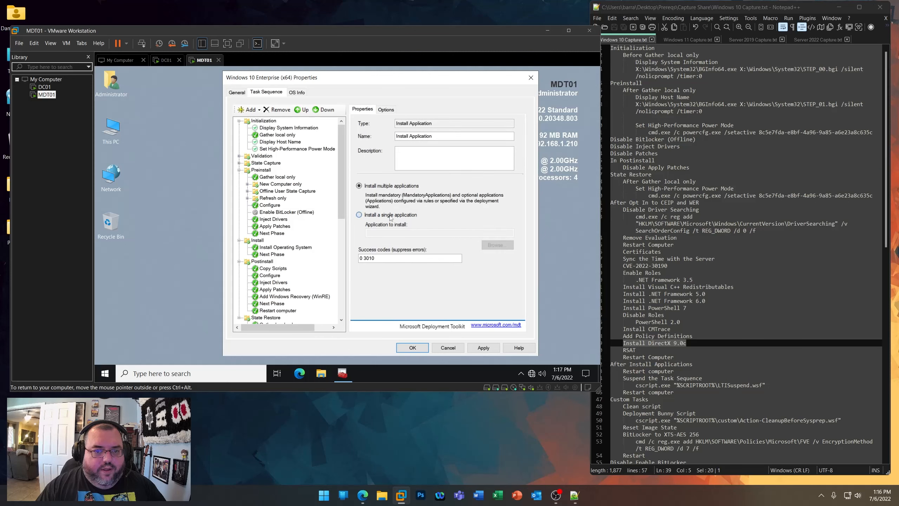
click(391, 216)
click(498, 245)
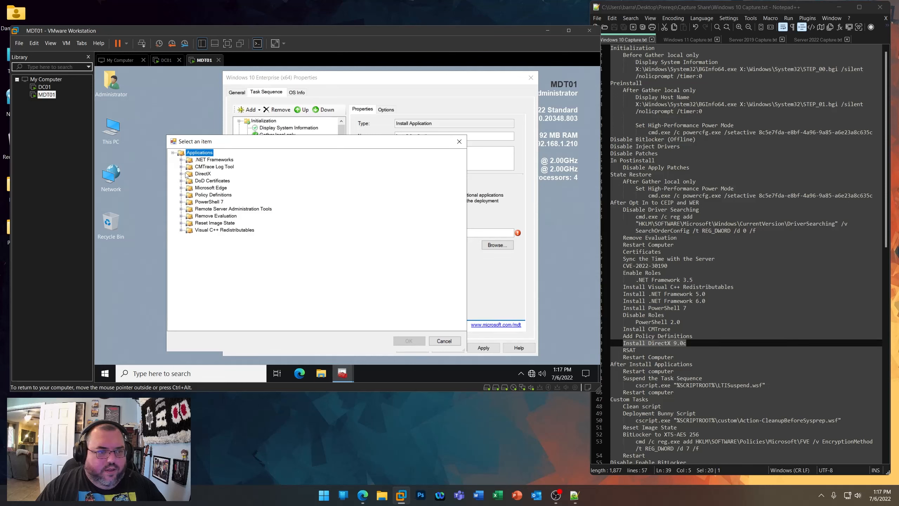
click(181, 173)
click(255, 181)
click(409, 341)
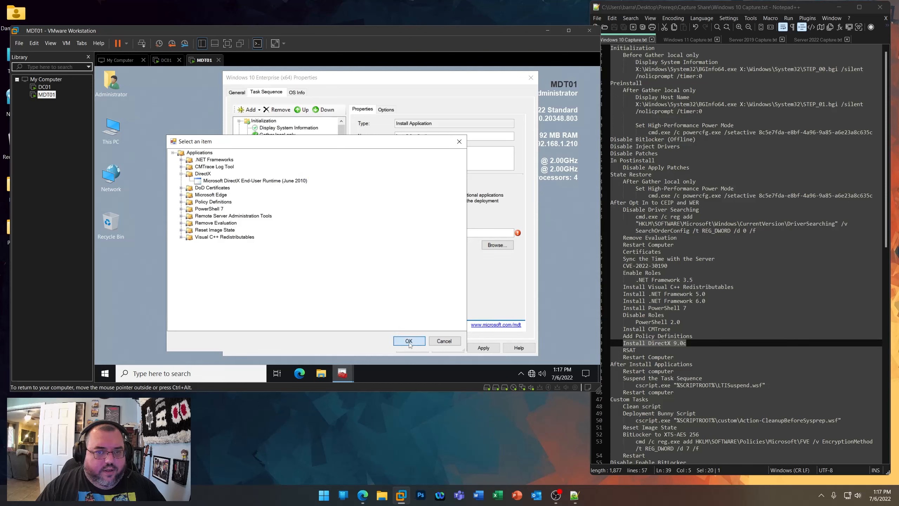
- Name the new DirectX application step Install DirectX 9.0c and apply the change
drag(457, 136, 413, 136)
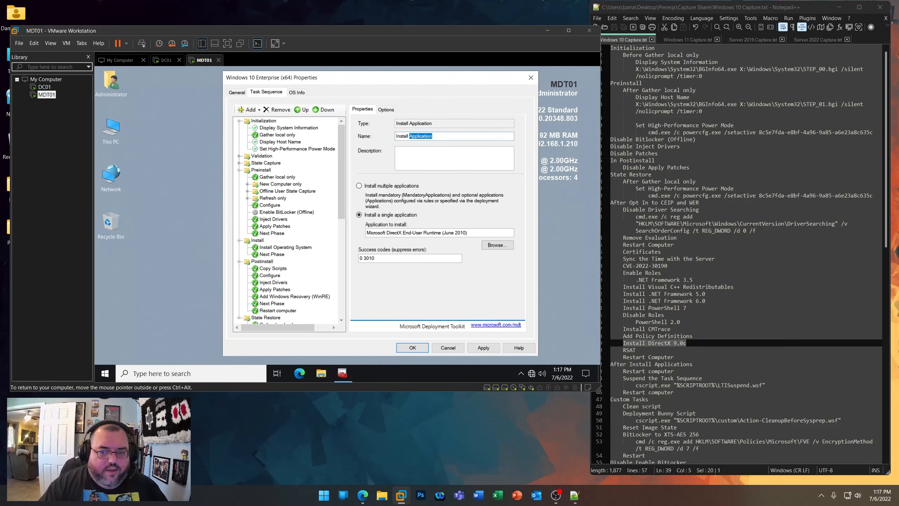
text(DirectX 9.0c)
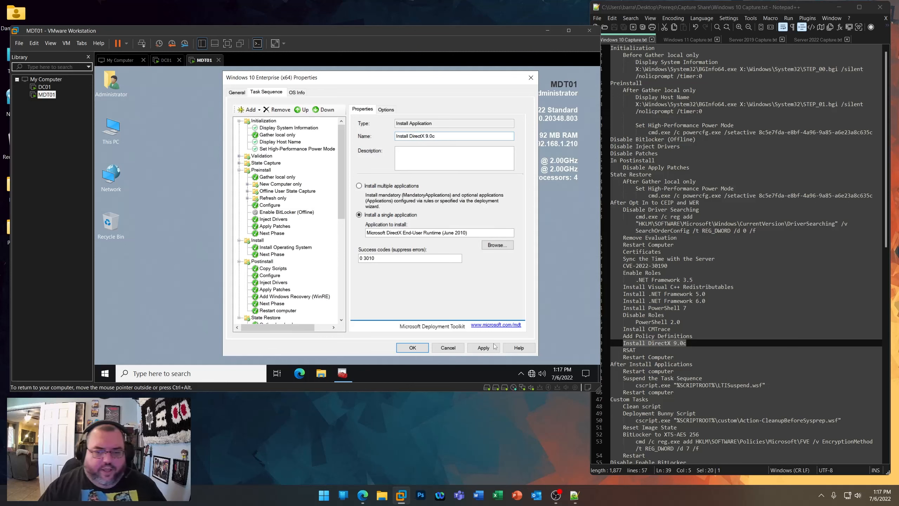
click(483, 347)
scroll(310, 287, down, 10)
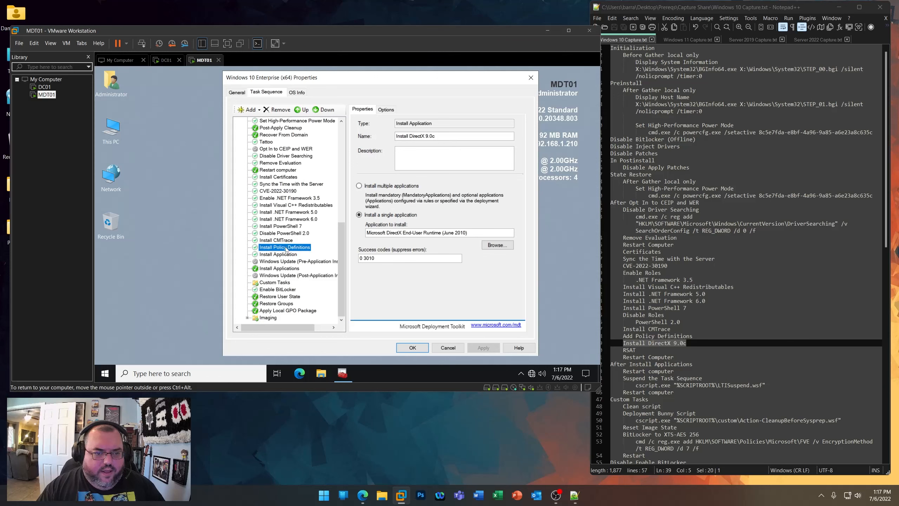
- Add an Install Application step below Install DirectX 9.0c for the single application Remote Server Administration Tools, and apply
double_click(624, 349)
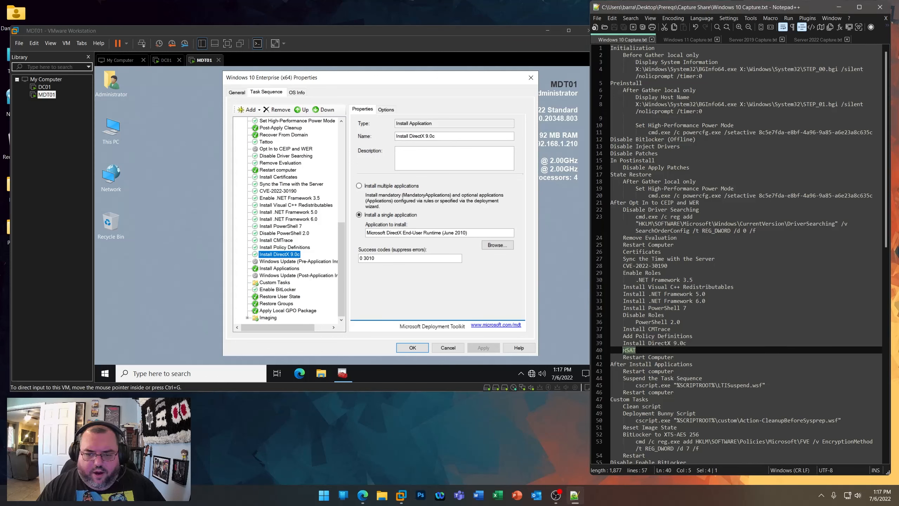
click(262, 258)
click(250, 110)
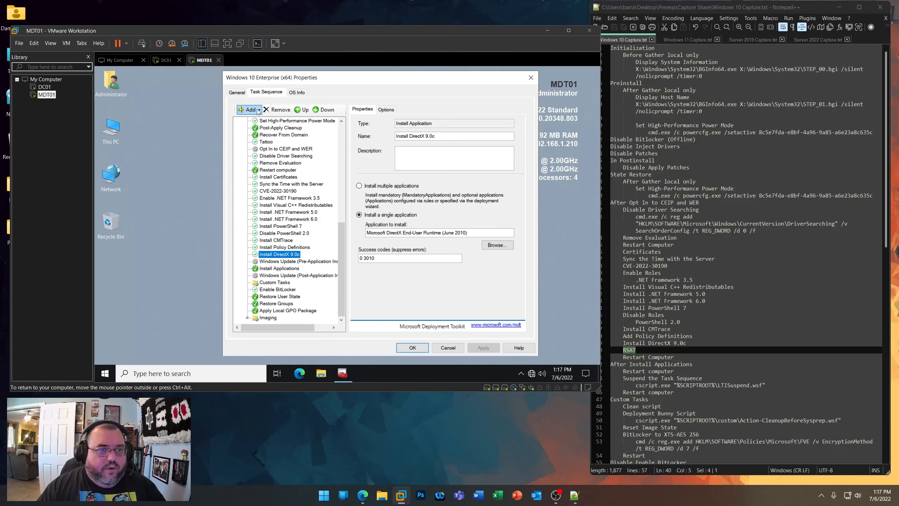
mouse_move(262, 132)
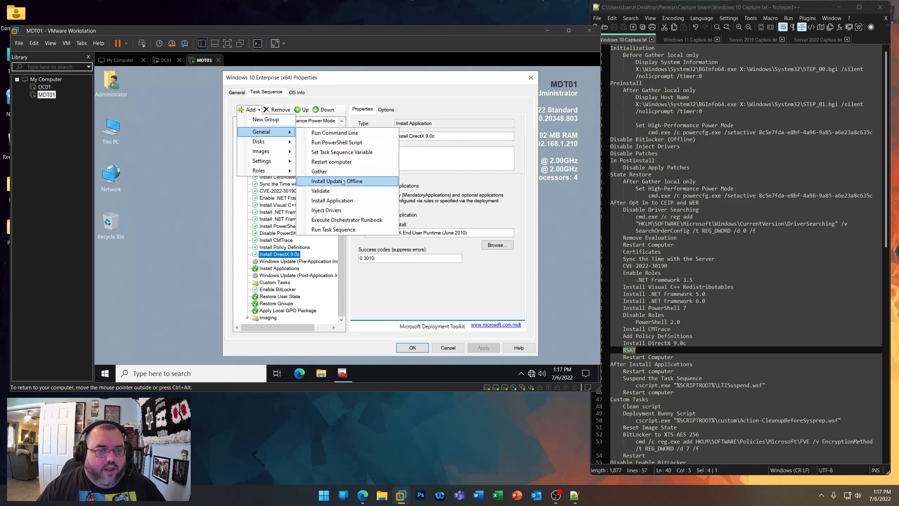
click(333, 201)
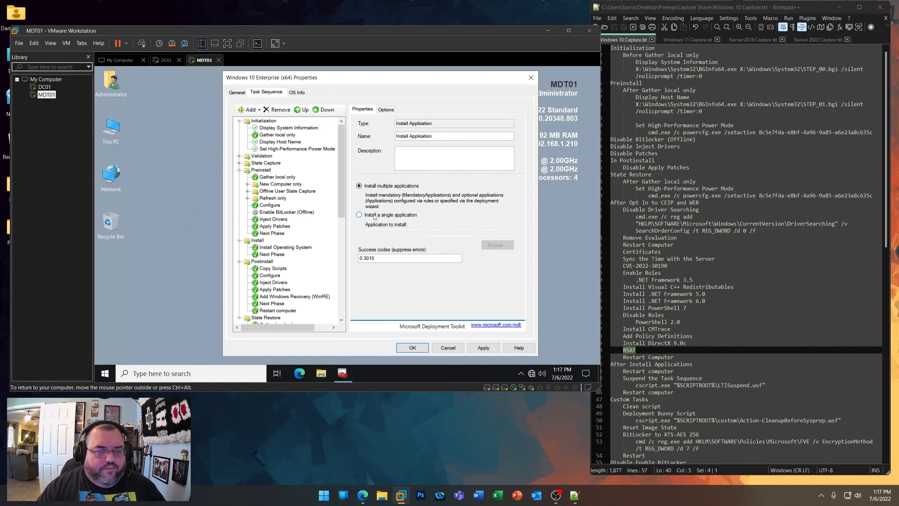
click(497, 245)
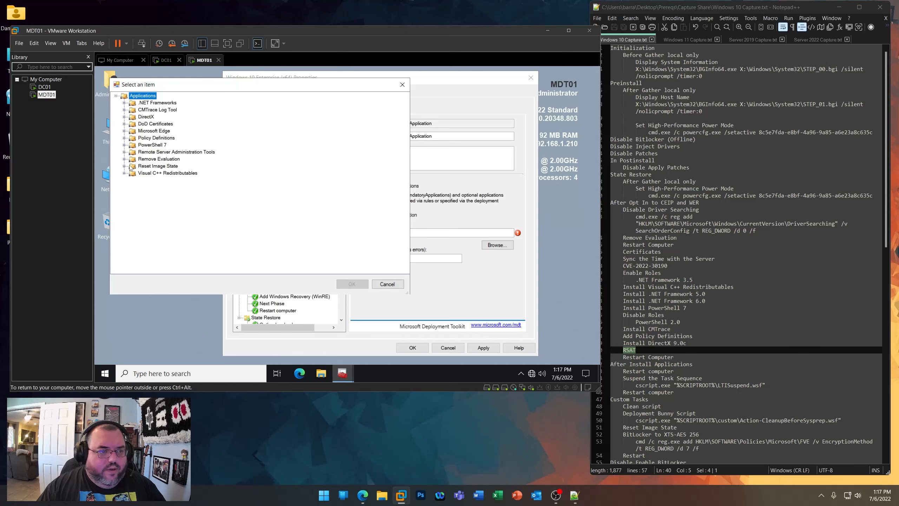
click(125, 152)
click(184, 159)
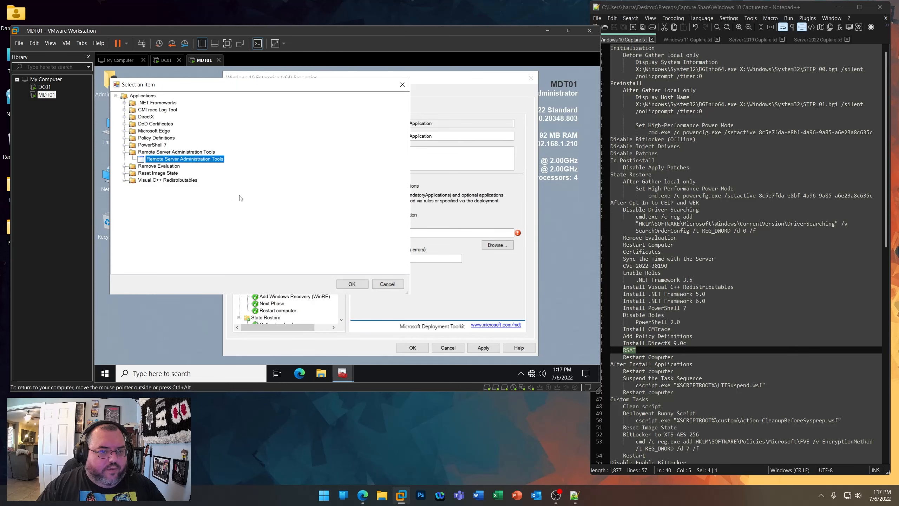
click(355, 284)
click(488, 350)
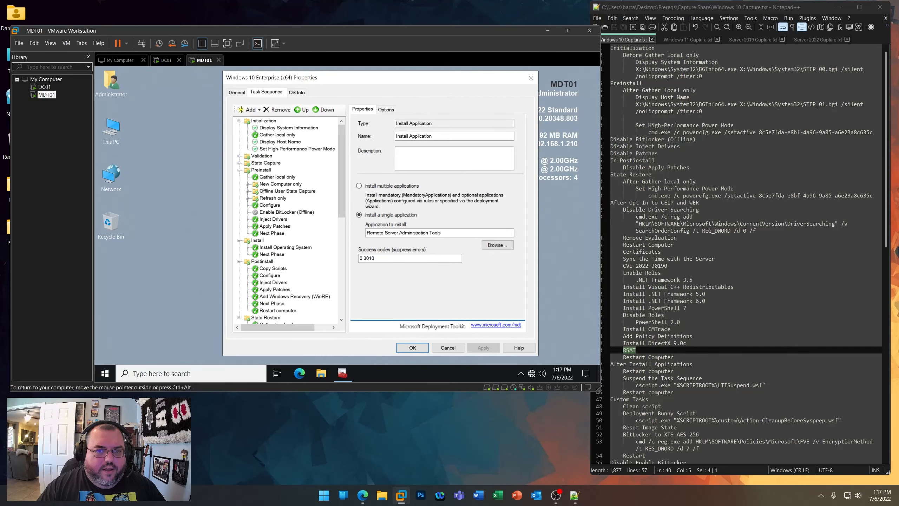
- Name the new application step Install RSAT, set it to continue on error, and apply the changes
drag(436, 136, 393, 137)
text(Install RSAT)
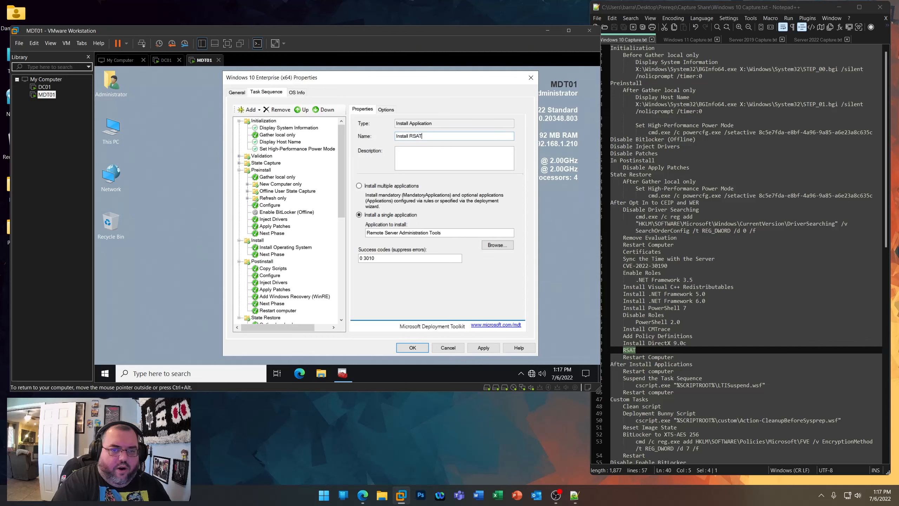
click(386, 109)
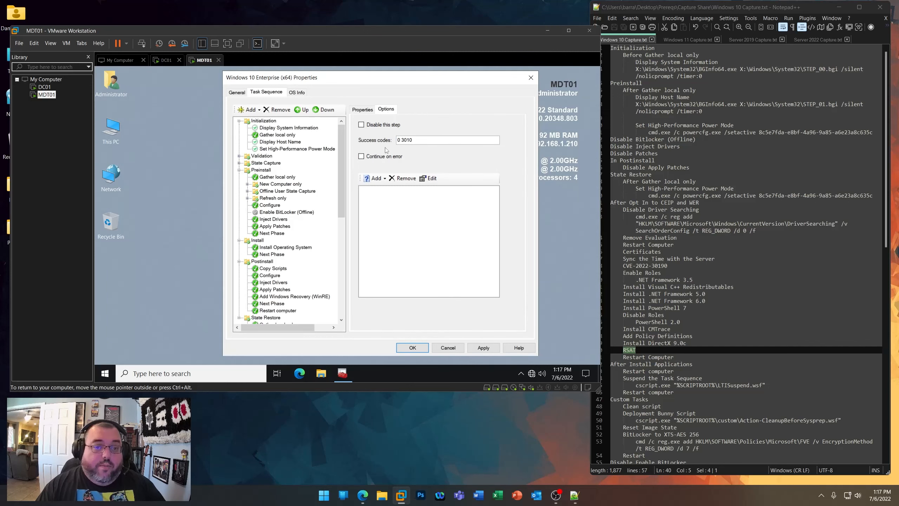
click(498, 349)
scroll(333, 299, down, 10)
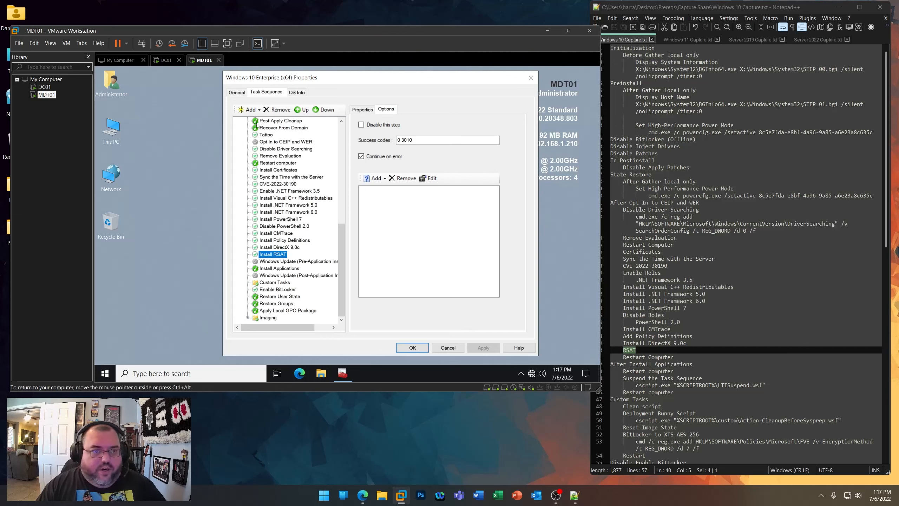
- Add a Restart computer step directly below Install RSAT in the State Restore group
click(249, 110)
mouse_move(259, 132)
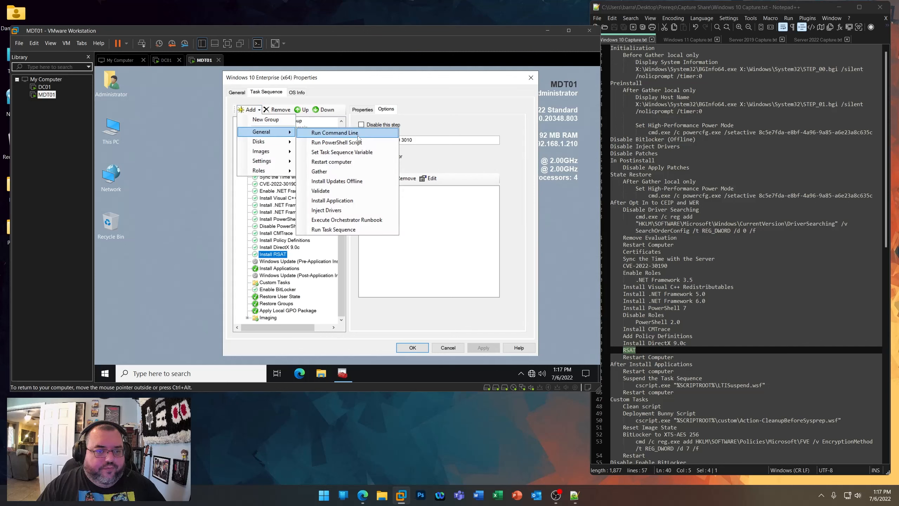
click(340, 165)
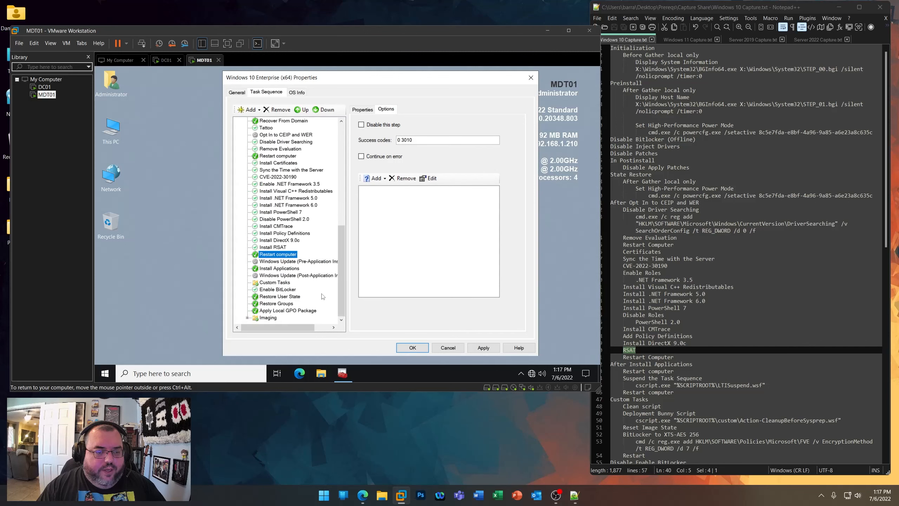
click(276, 247)
click(276, 256)
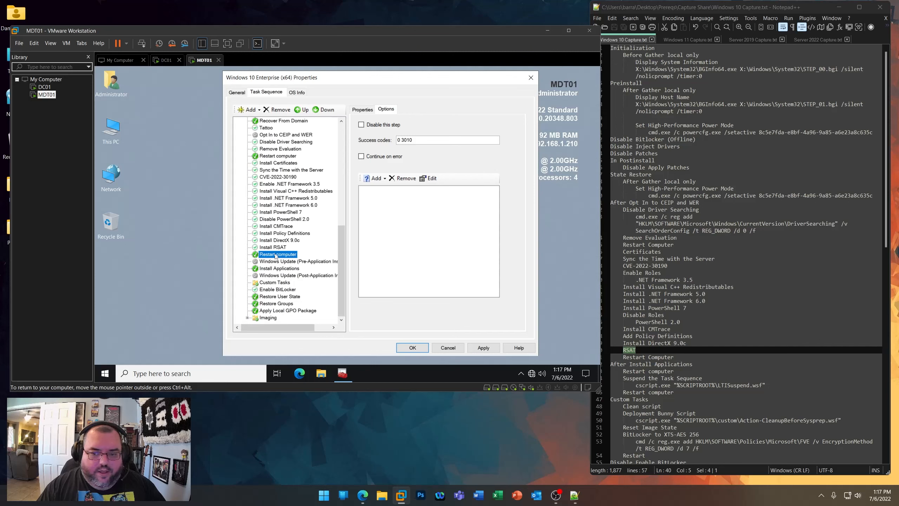
- Add a Restart computer step directly below Install Applications in the Windows 10 Enterprise task sequence
drag(692, 364, 611, 364)
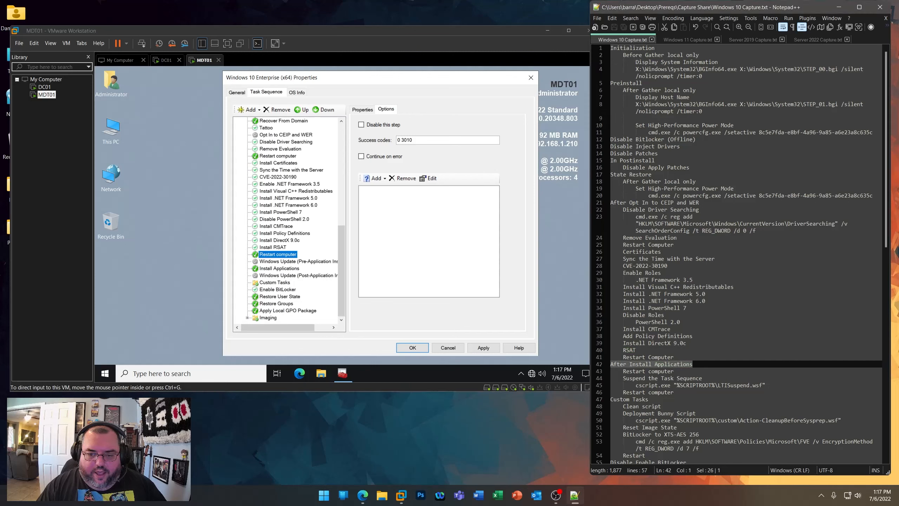
click(280, 271)
click(282, 262)
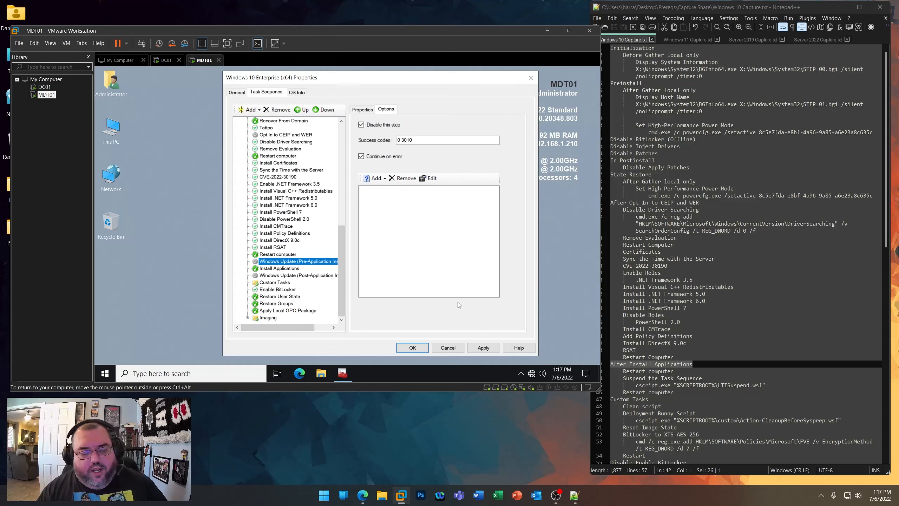
click(278, 269)
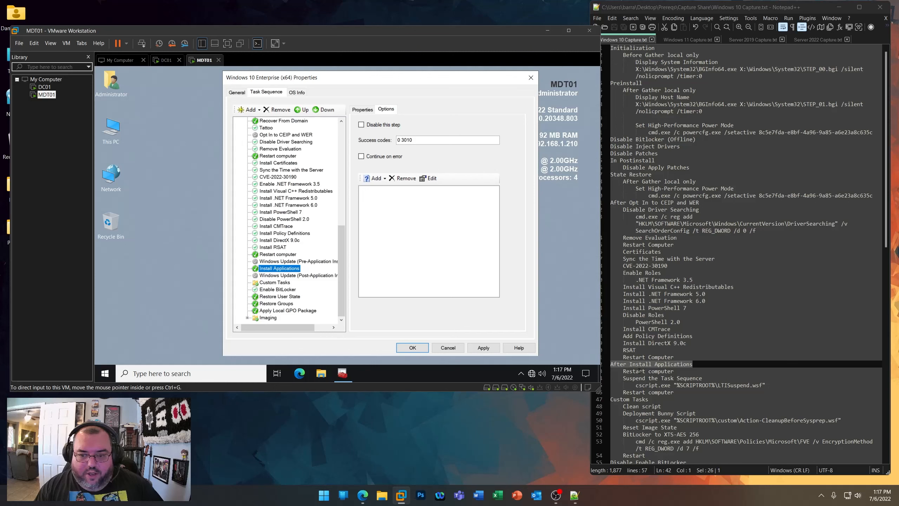
click(250, 110)
mouse_move(260, 133)
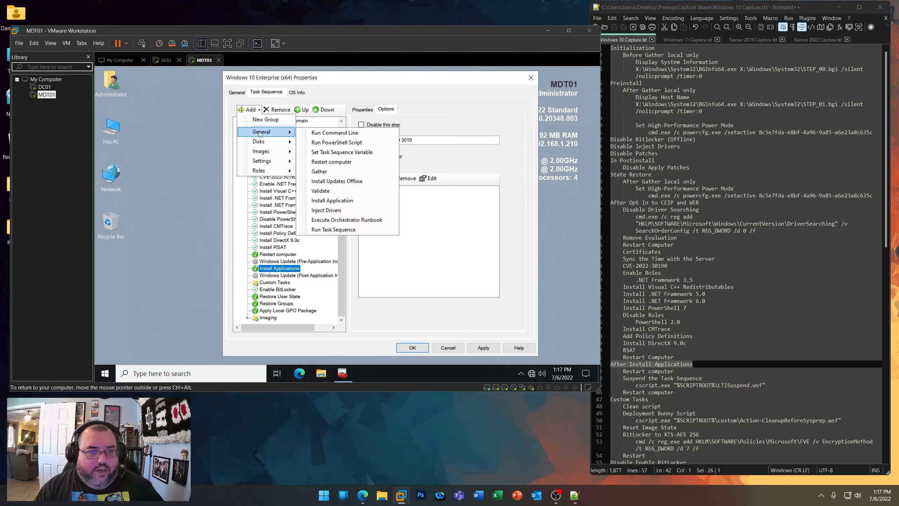
click(332, 162)
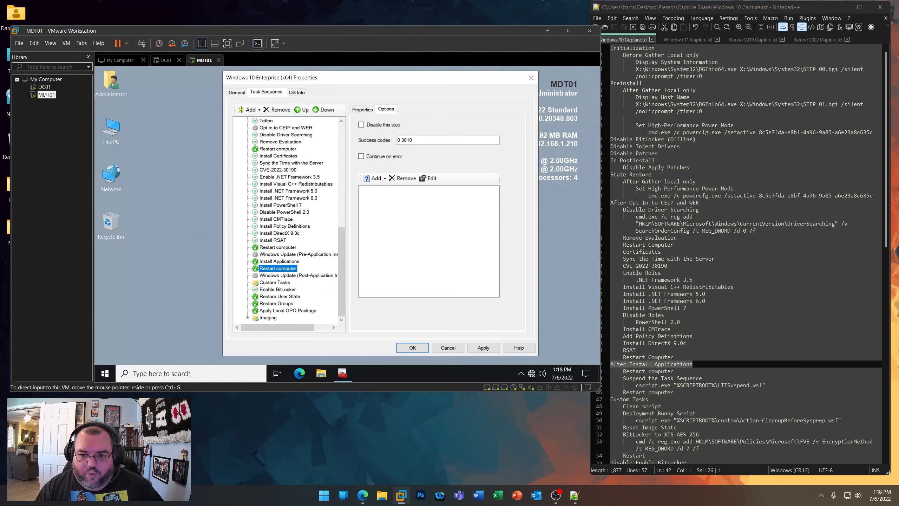
- Add a Run Command Line step below the restart that follows Install Applications, set it to continue on error, and disable it
drag(624, 378, 739, 386)
click(282, 292)
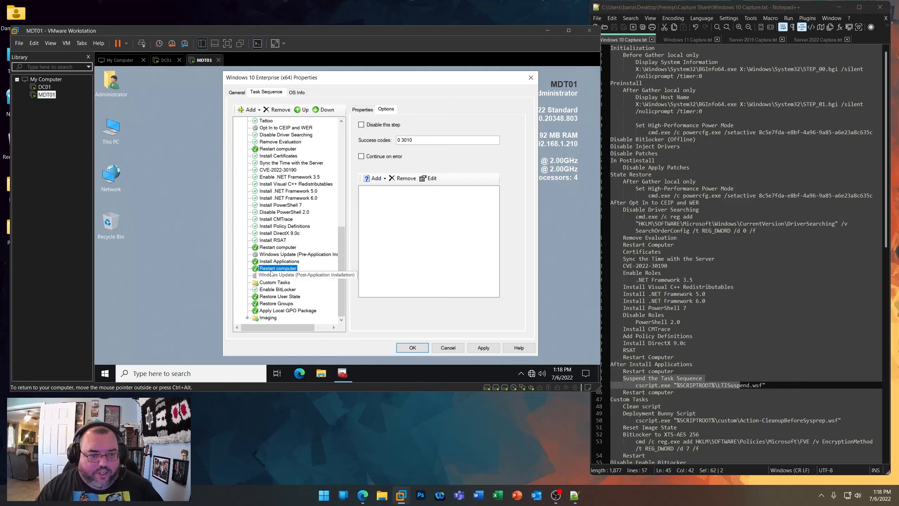
click(250, 109)
mouse_move(258, 132)
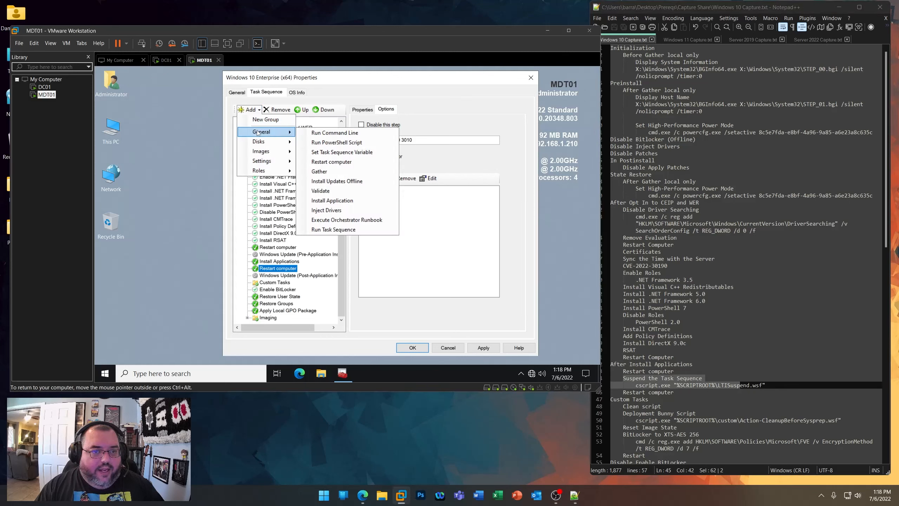
click(312, 133)
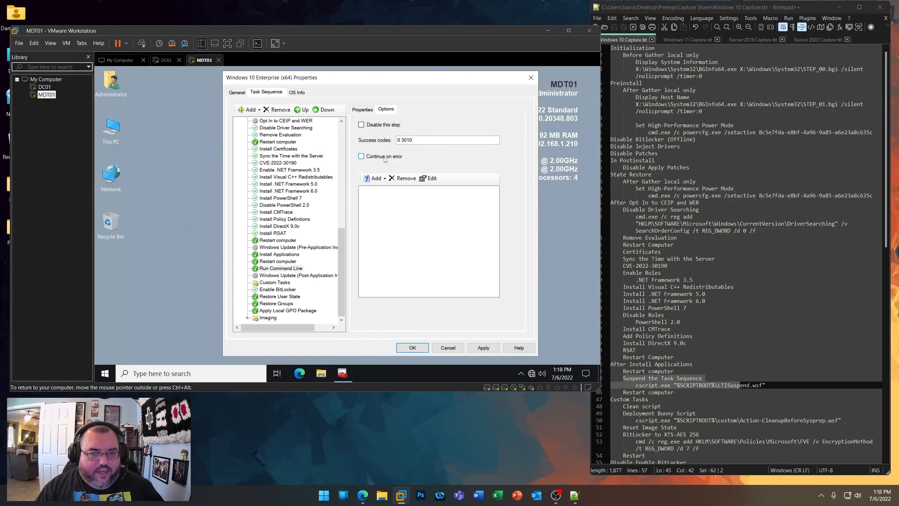
click(361, 156)
click(361, 125)
click(363, 110)
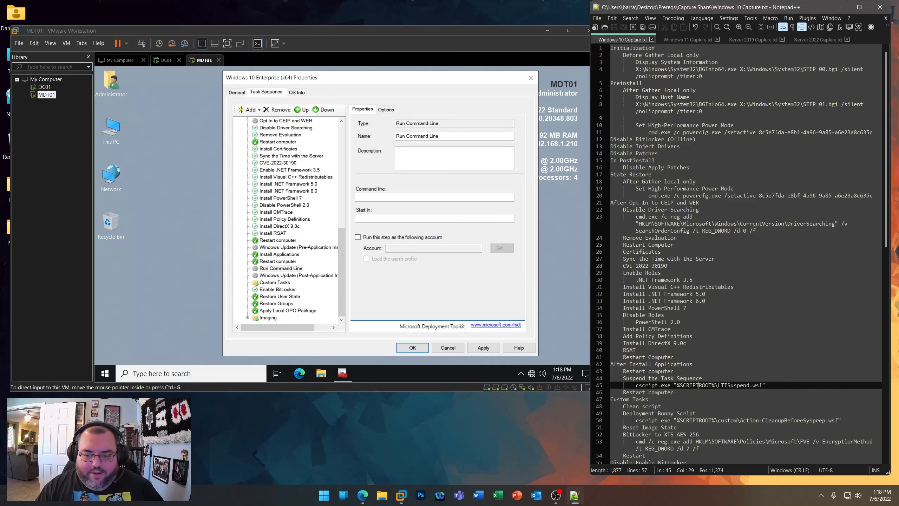
- Name the new command line step Suspend the Task Sequence, copying the title from the capture notes
drag(702, 378, 624, 378)
right_click(636, 378)
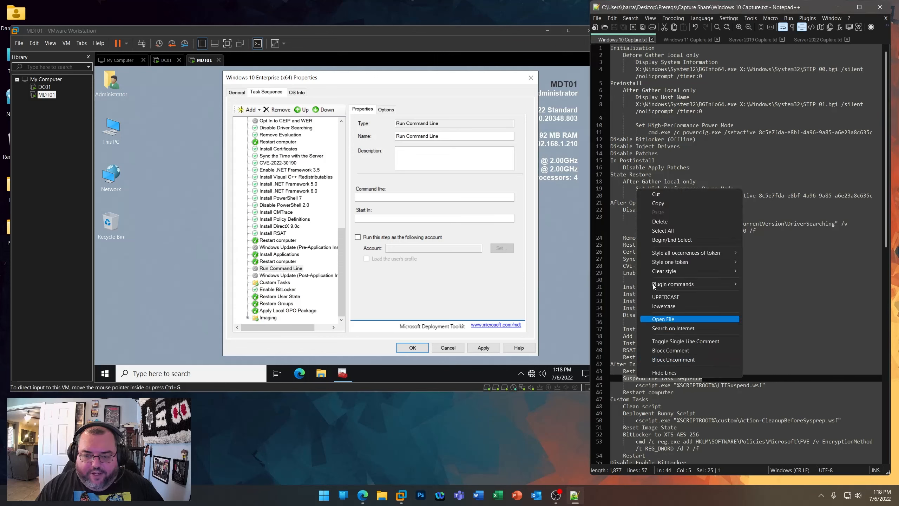
click(653, 203)
click(444, 136)
key(ctrl+a)
key(ctrl+v)
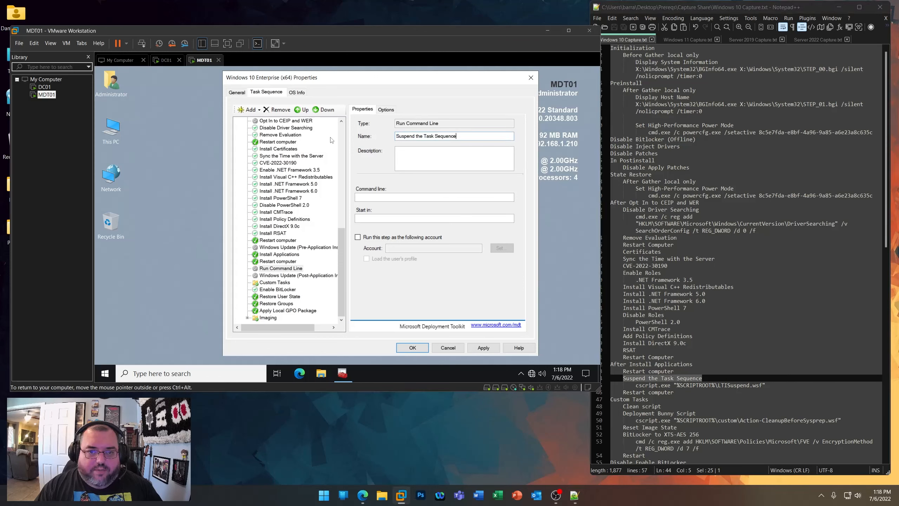
- Set the suspend step's command line to cscript.exe "%SCRIPTROOT%\LTISuspend.wsf" from the notes and apply the change
drag(773, 387, 636, 385)
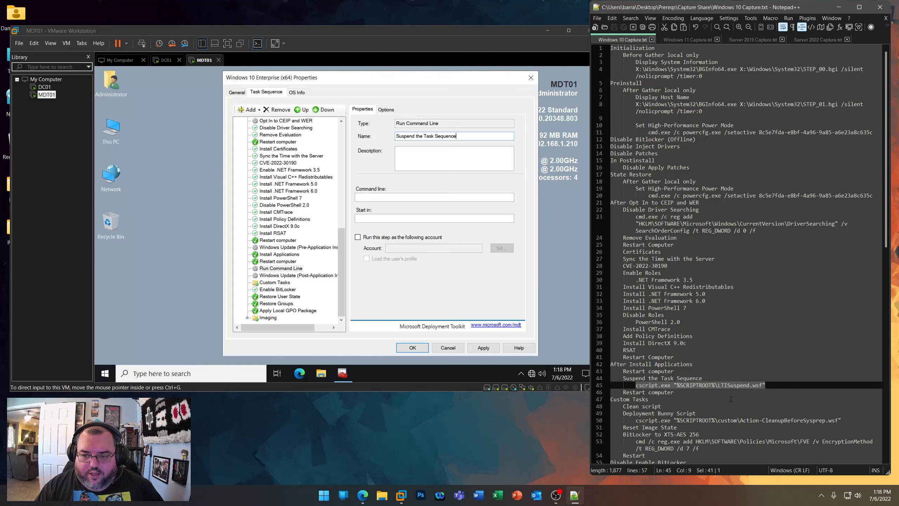
right_click(711, 384)
click(729, 210)
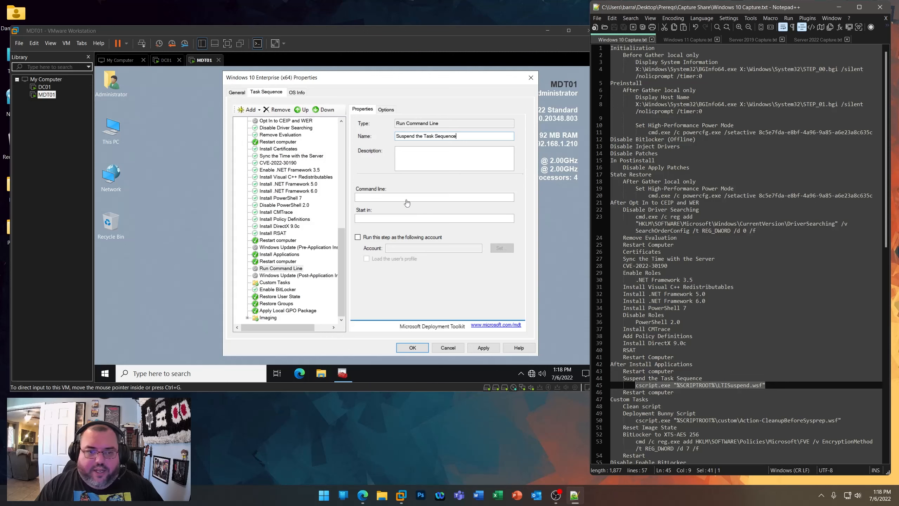
click(407, 199)
key(ctrl+v)
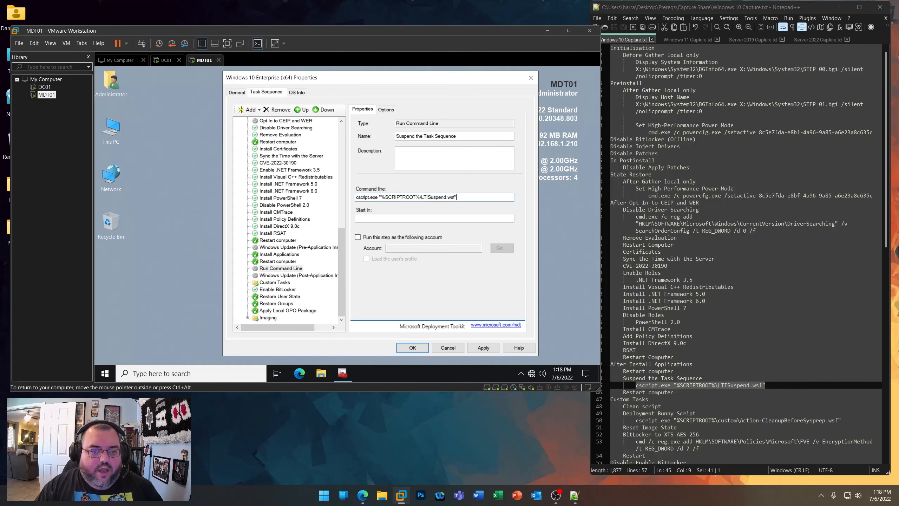
click(490, 351)
- Add a Restart computer step directly below Suspend the Task Sequence
click(282, 261)
click(279, 269)
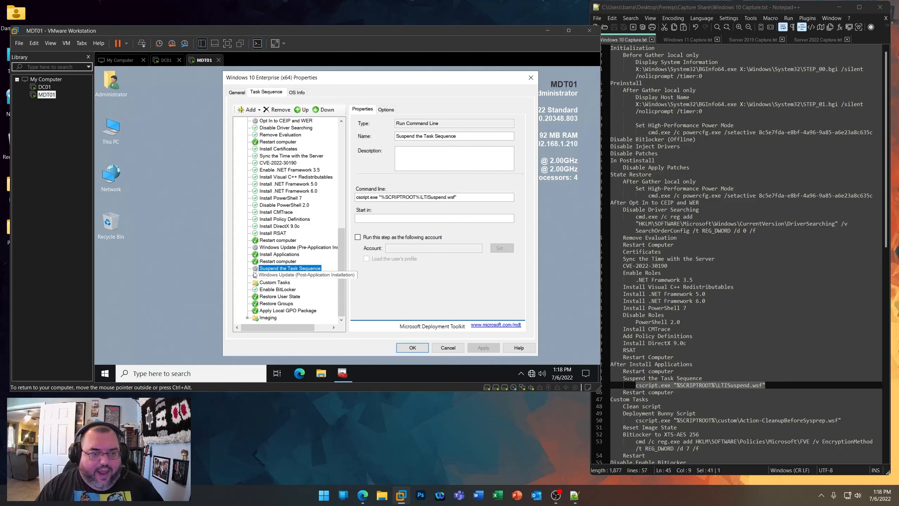
click(250, 110)
mouse_move(261, 132)
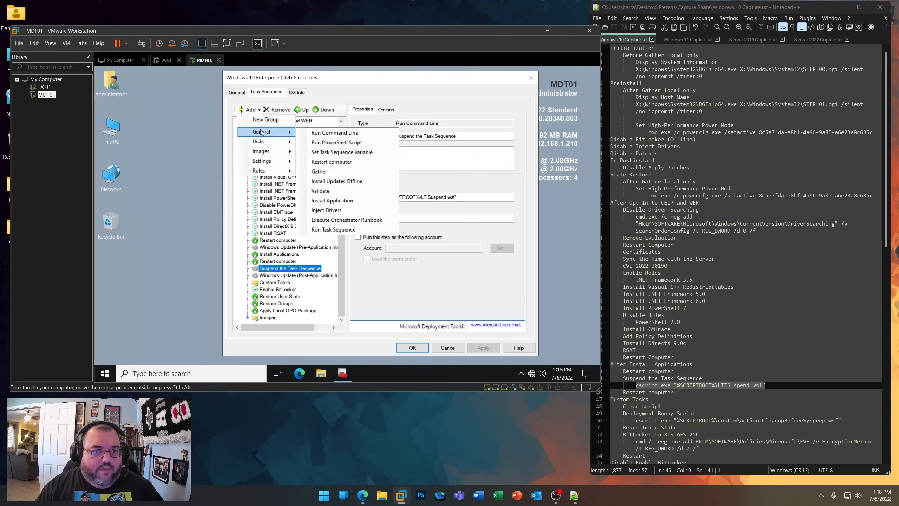
click(331, 162)
scroll(312, 268, down, 10)
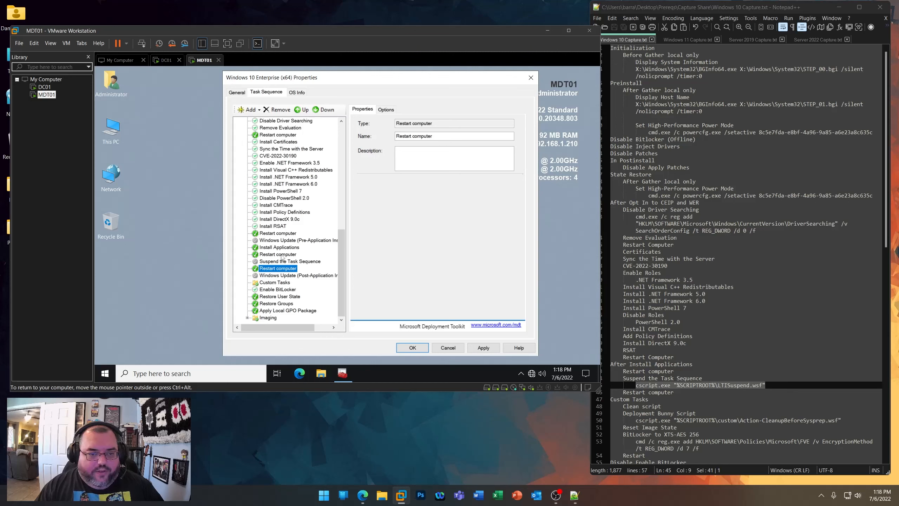
click(270, 262)
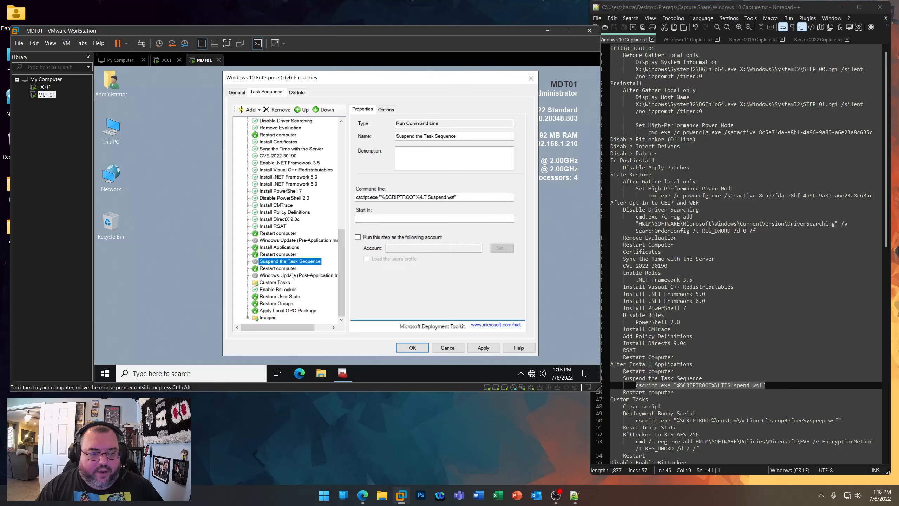
click(271, 269)
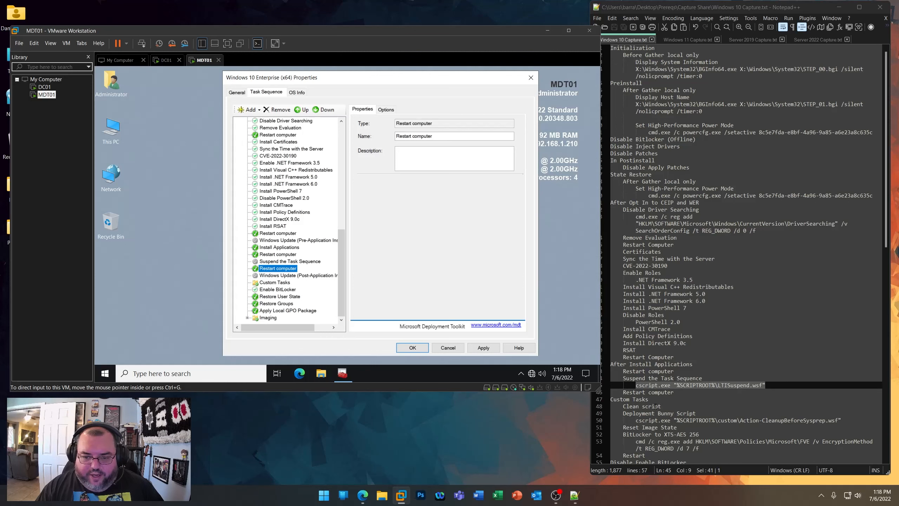
- Find the Clean script entry in the capture notes and open the CaptureShare\Scripts\custom folder on the Deployment (E:) drive
scroll(656, 406, down, 5)
click(661, 300)
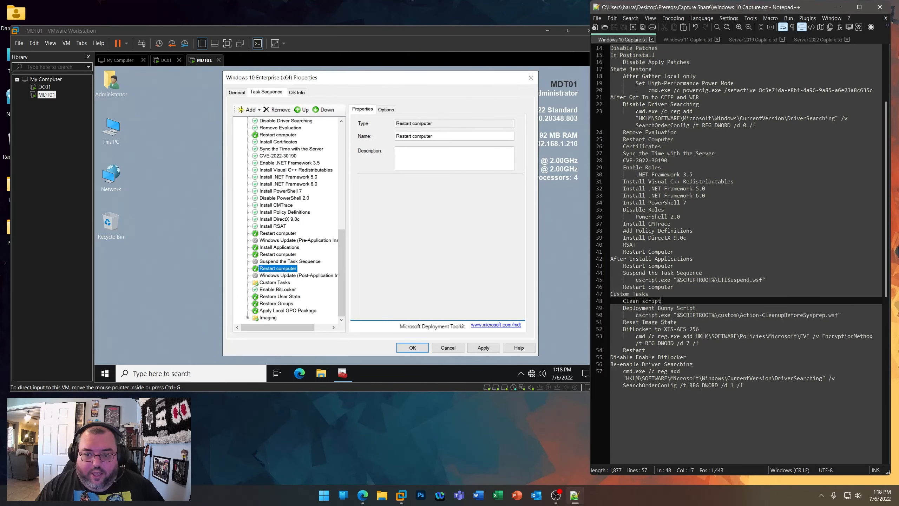
click(114, 127)
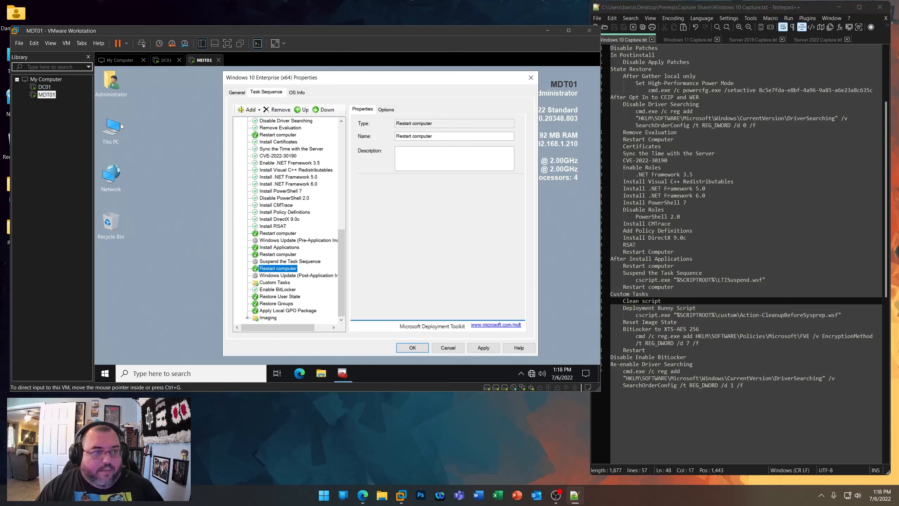
double_click(114, 127)
scroll(269, 276, down, 3)
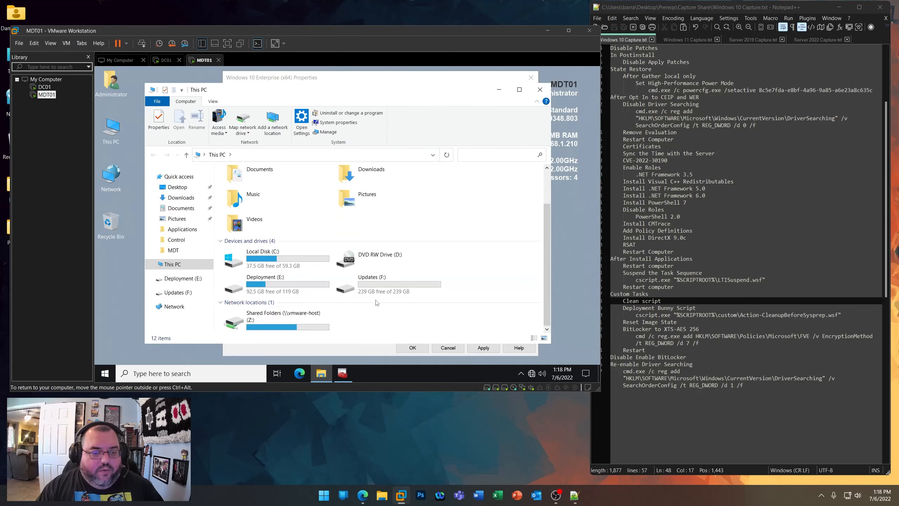
click(269, 289)
double_click(269, 290)
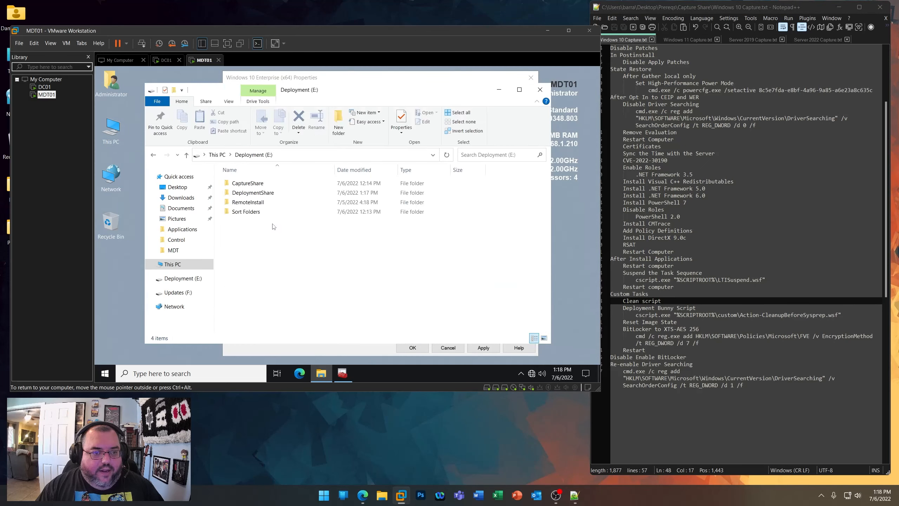
double_click(256, 183)
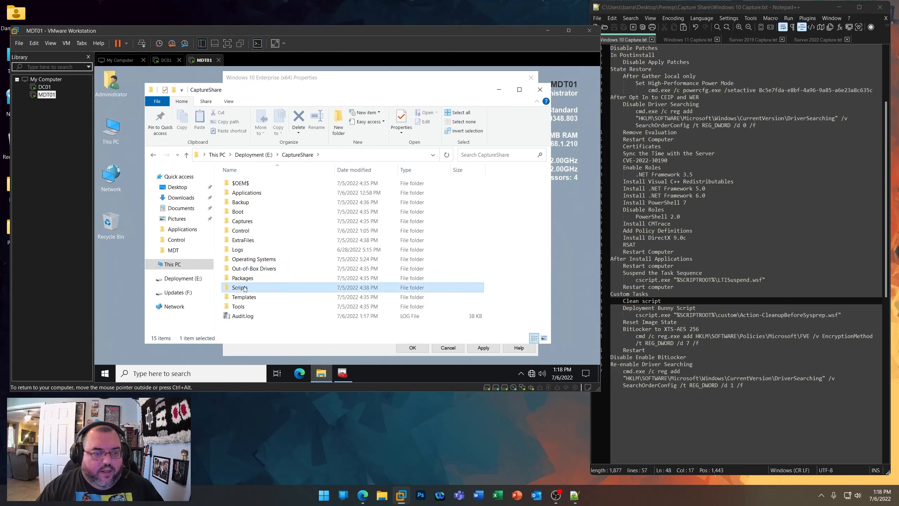
double_click(244, 287)
double_click(244, 183)
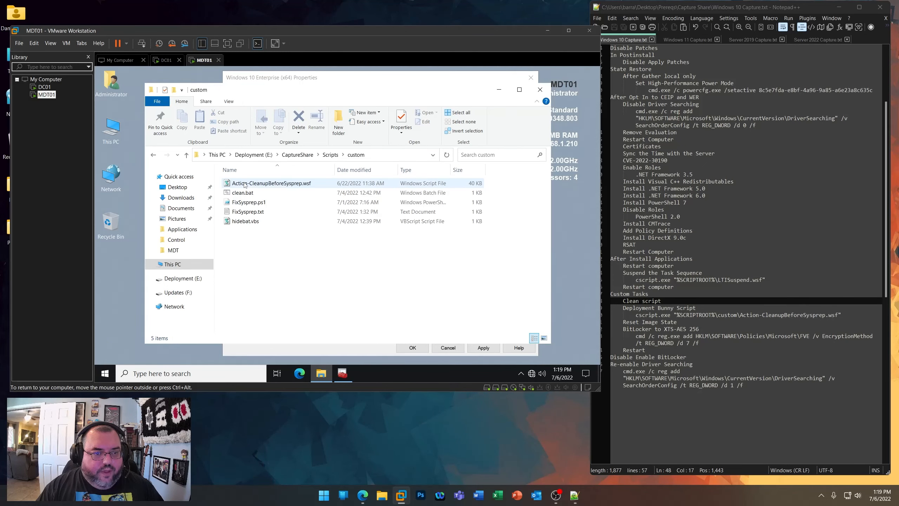
- Review the commands in clean.bat in Notepad++, locate Action-CleanupBeforeSysprep.wsf in the same folder, and put the folder window away
right_click(242, 196)
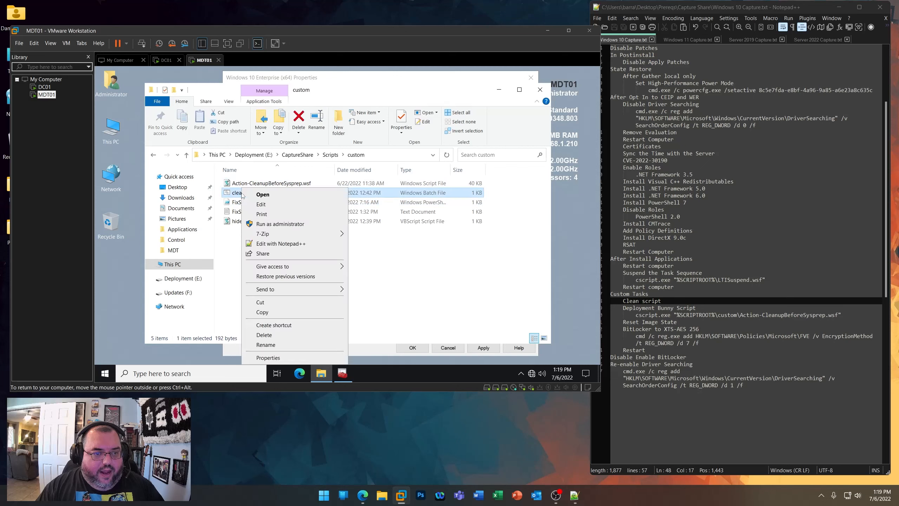
click(287, 249)
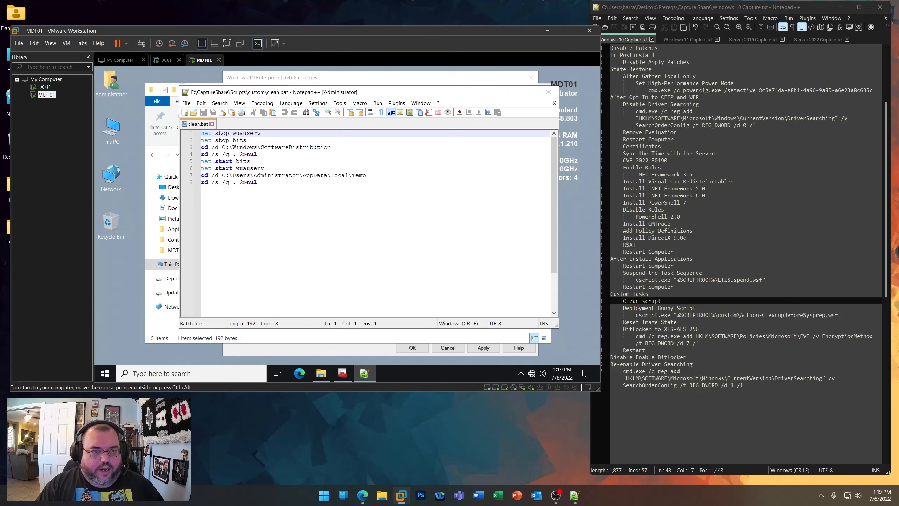
drag(261, 133, 232, 140)
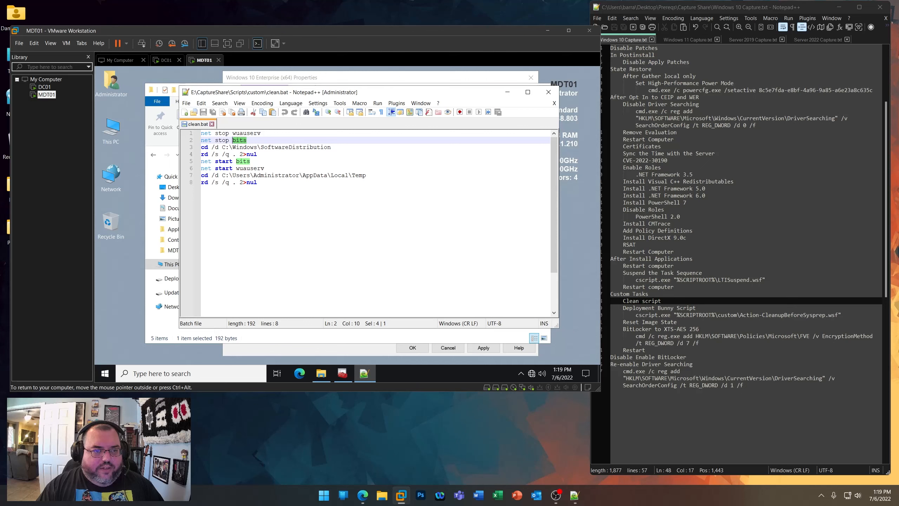
drag(331, 147, 200, 147)
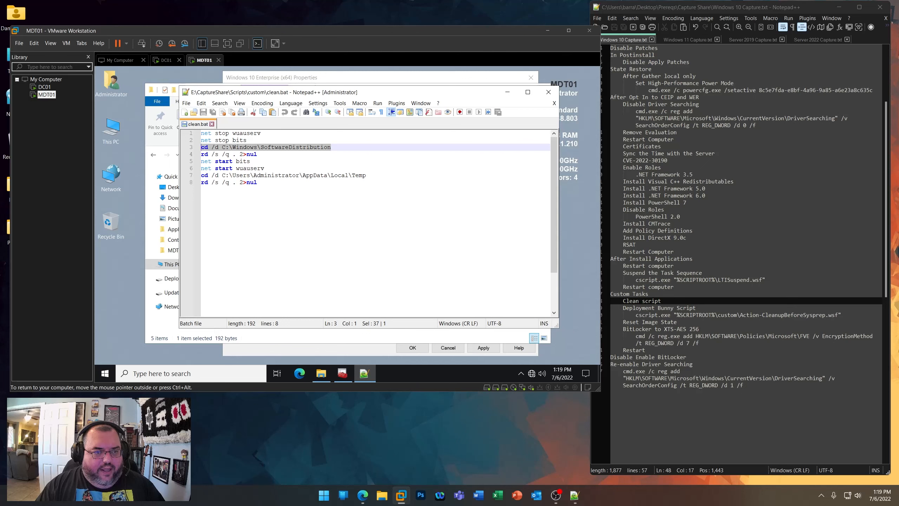
drag(264, 168, 204, 161)
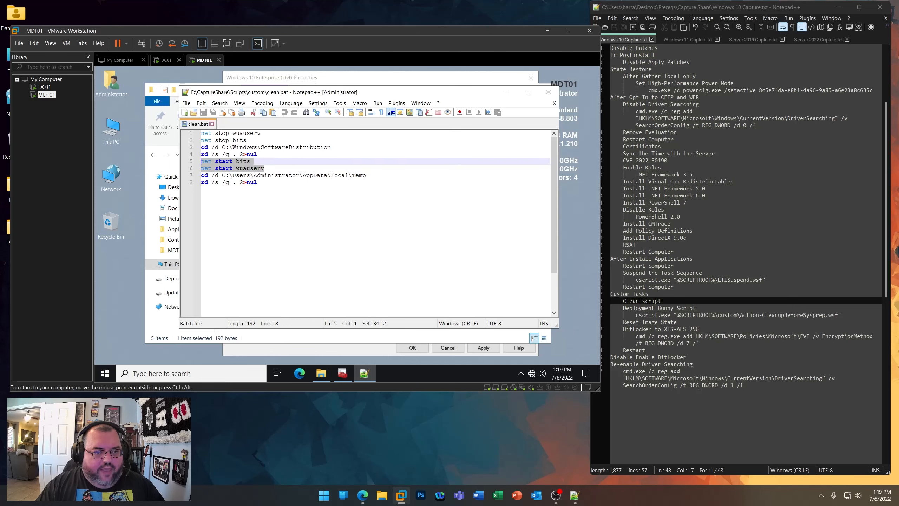
drag(365, 175, 201, 175)
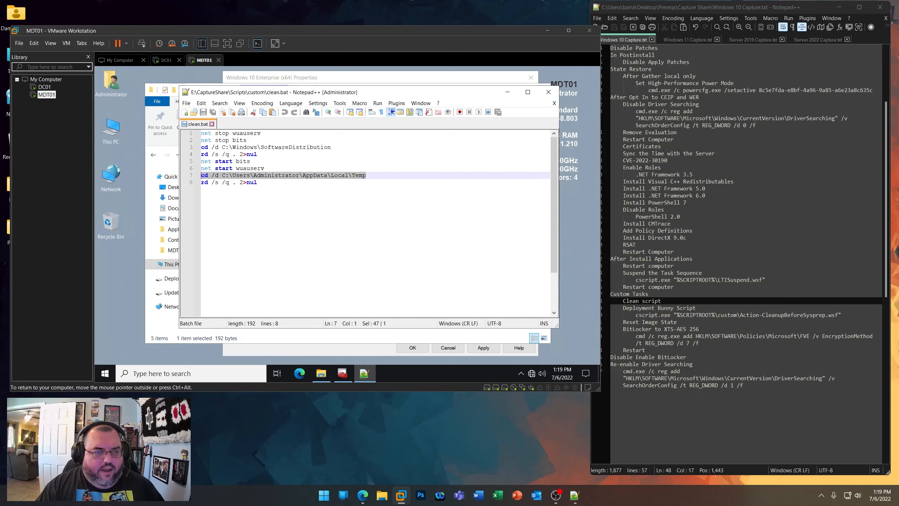
click(548, 93)
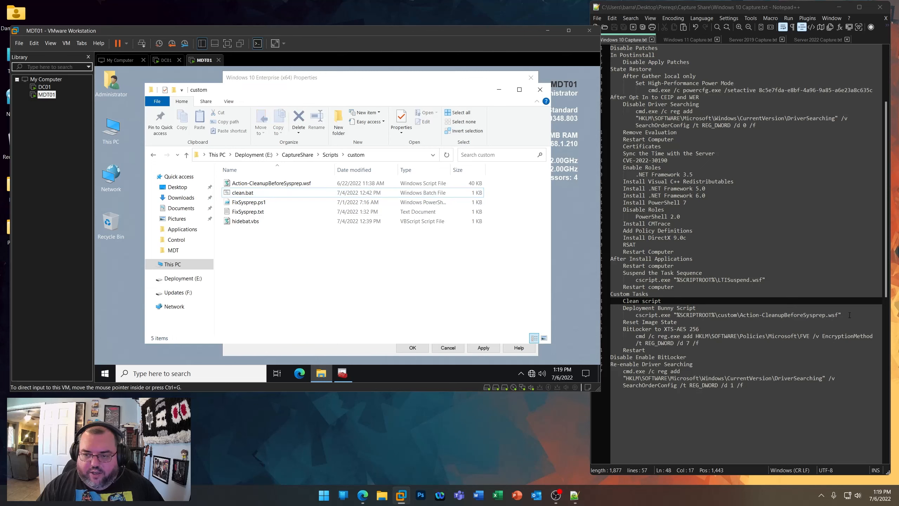
click(250, 184)
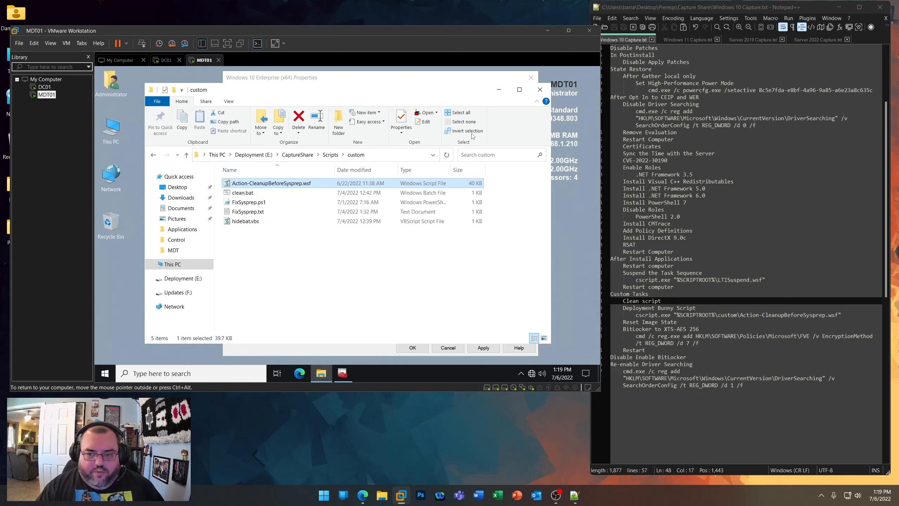
click(499, 89)
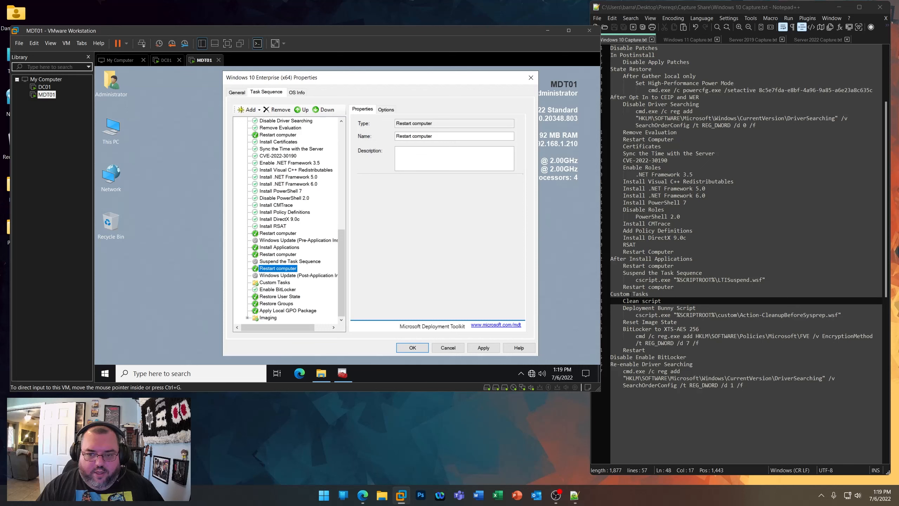
- Add a Run Command Line step to the Custom Tasks group and name it Cleanup
click(271, 283)
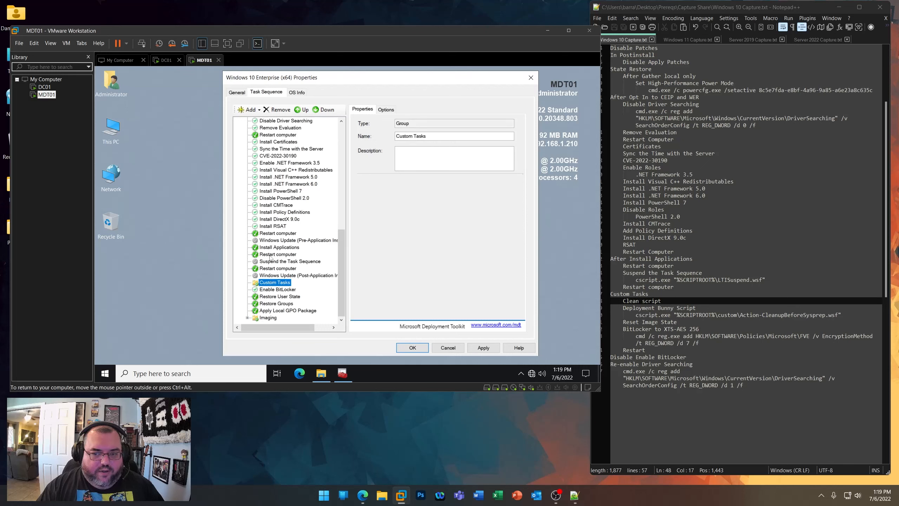
click(250, 110)
mouse_move(260, 133)
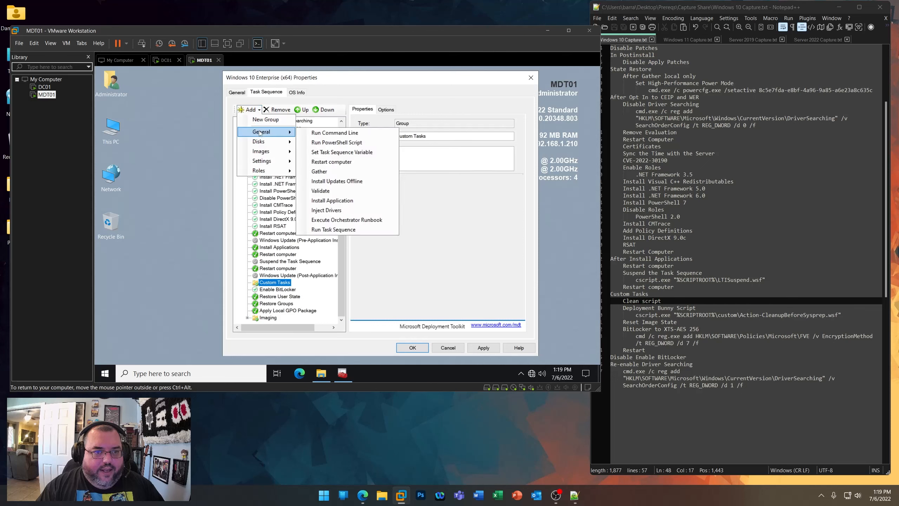
click(328, 133)
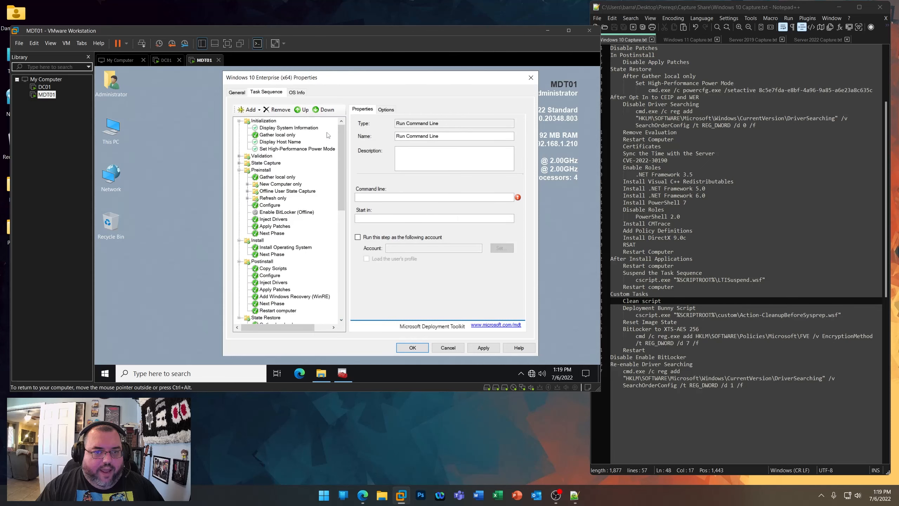
key(ctrl+a)
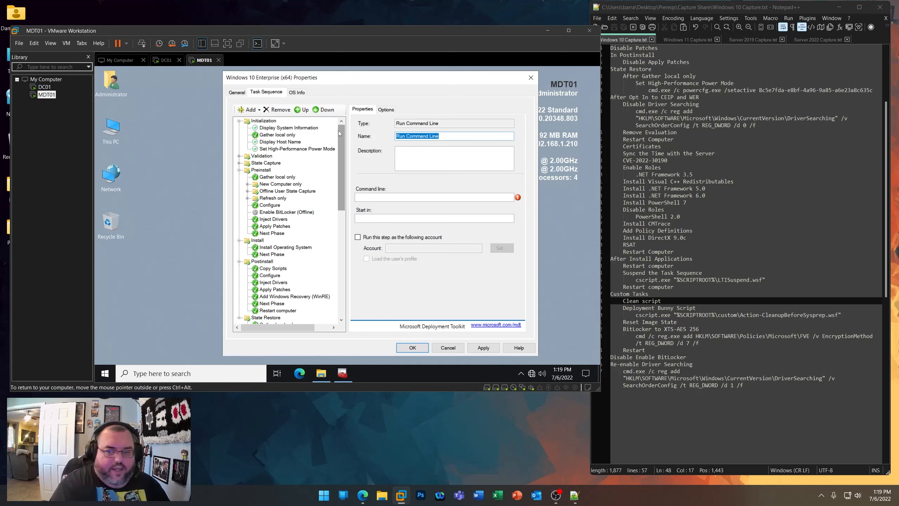
text(Cleanup)
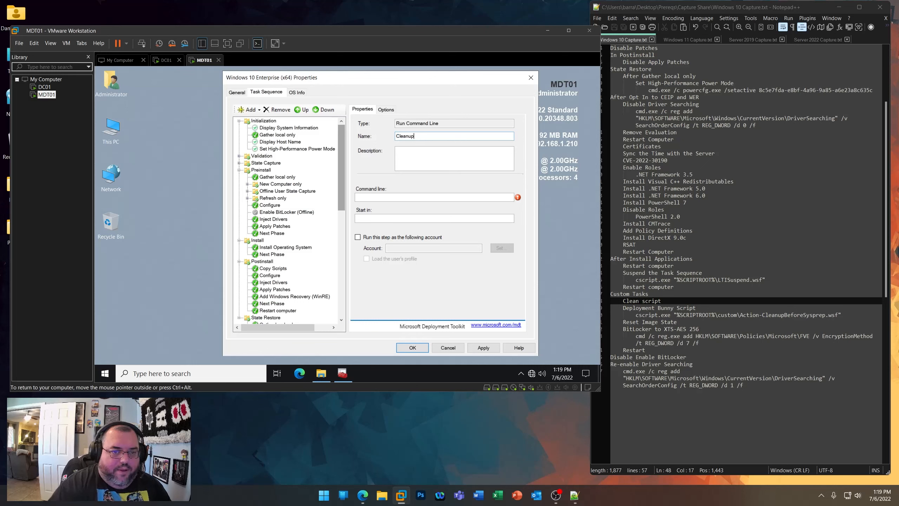
- Set the Cleanup step's command line to wscript.exe "%SCRIPTROOT%\custom\hidebat.vbs" /B /NOLOGO
click(432, 197)
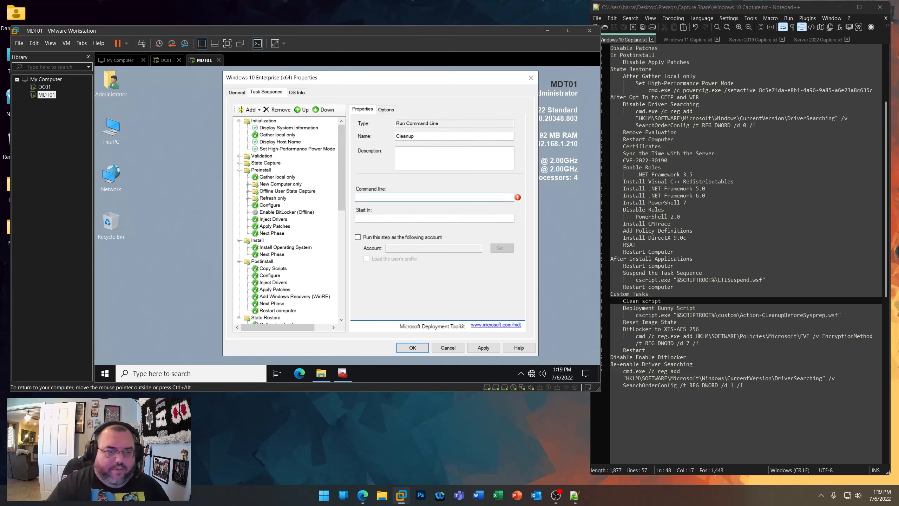
text(wscript.e)
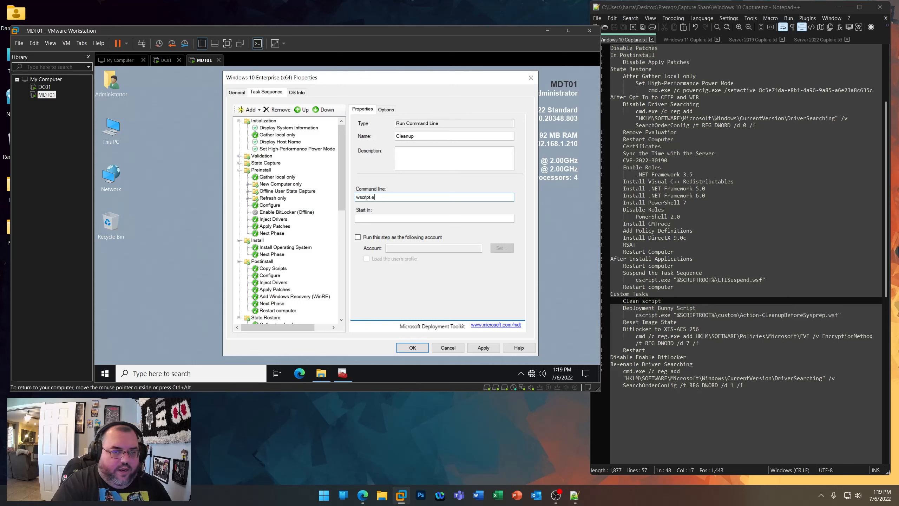
text(xe "%)
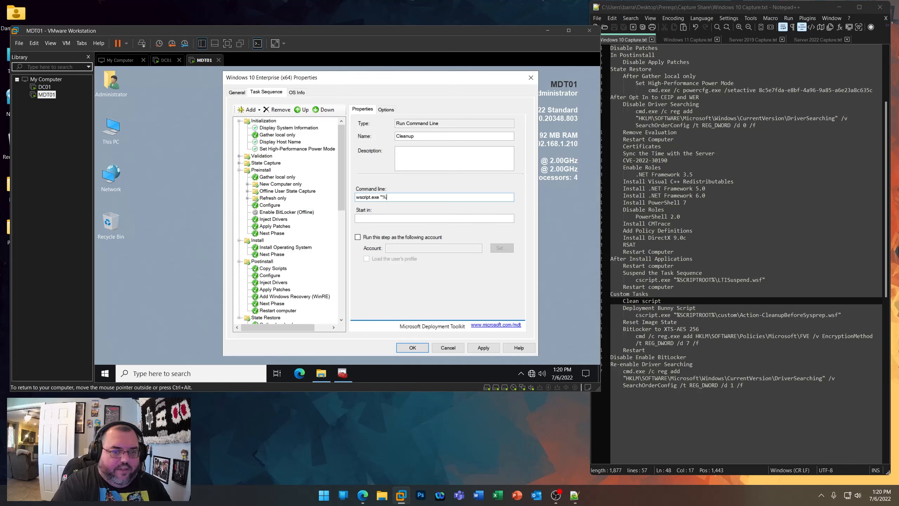
text(SCRIPTROOT)
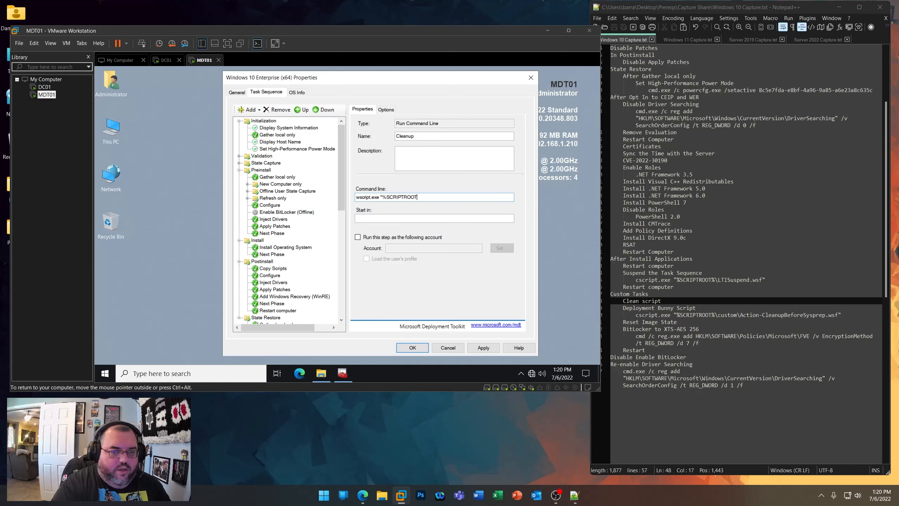
text(%\custom)
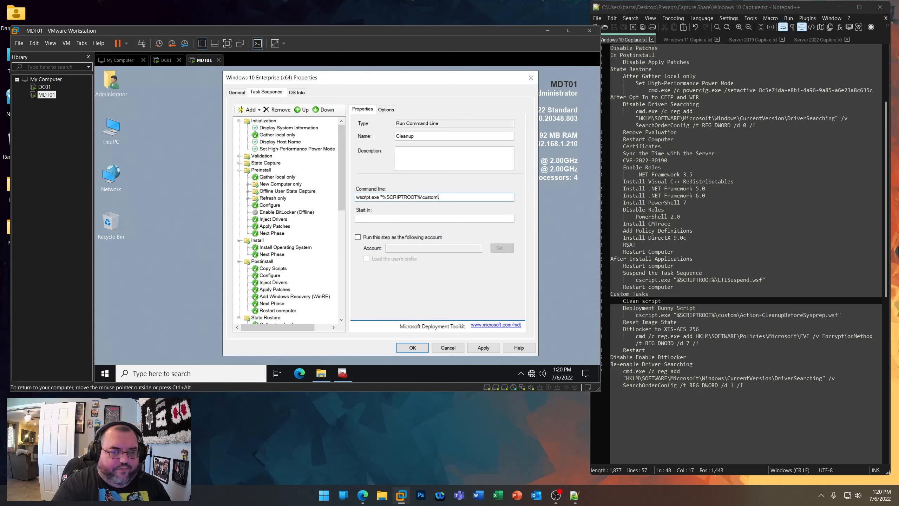
text(\clean.bat)
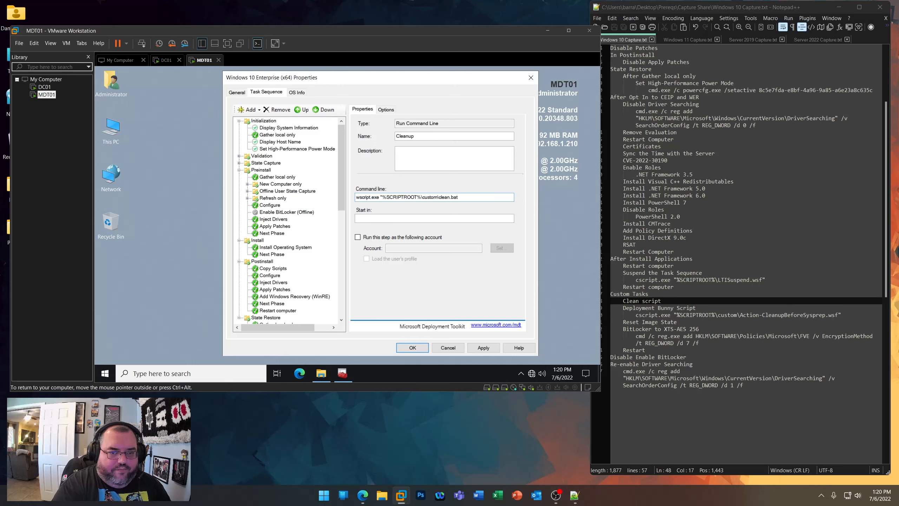
key(BackSpace)
key(BackSpace)
key(BackSpace)
key(BackSpace)
key(BackSpace)
key(BackSpace)
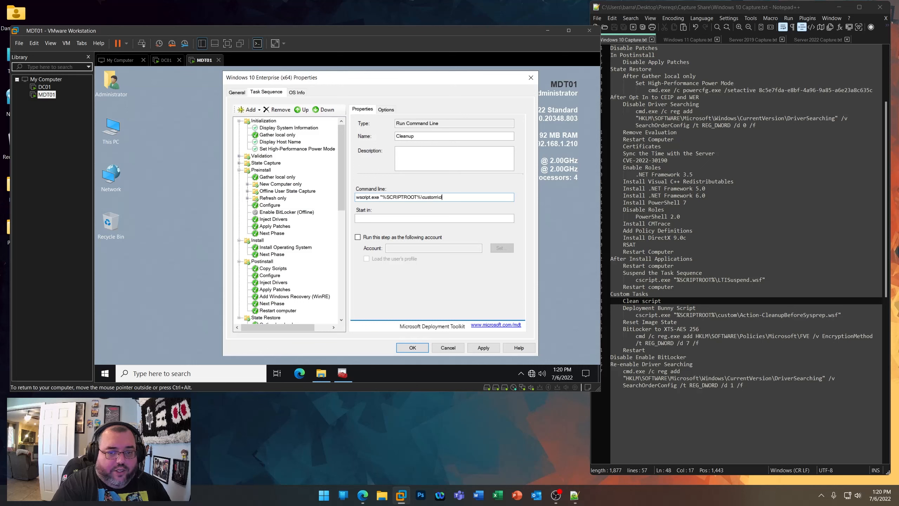
text(.bat)
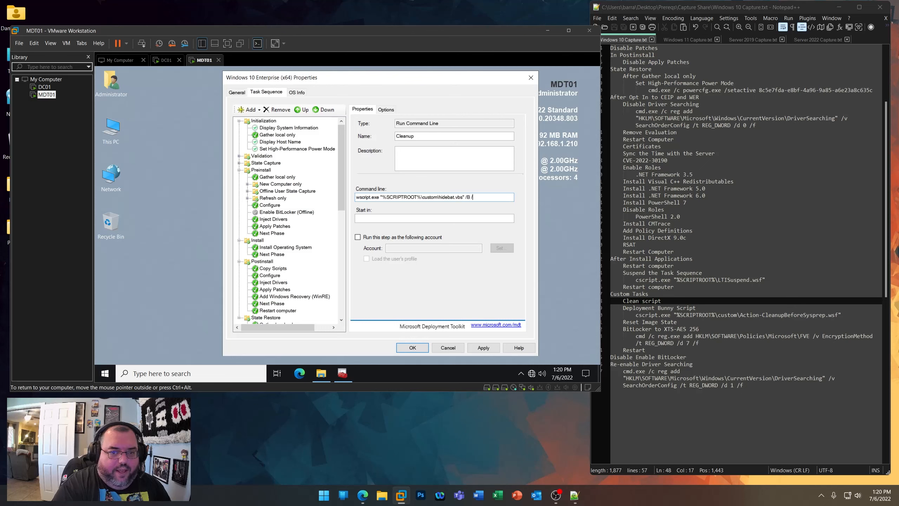
text(NOLOGO)
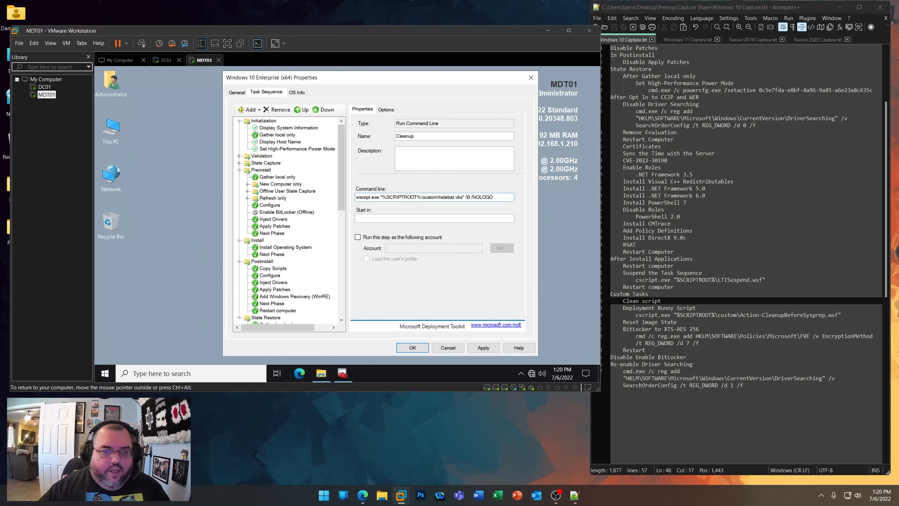
- Set the Cleanup step to continue on error, apply the change, and check its placement under Custom Tasks
click(386, 110)
click(378, 157)
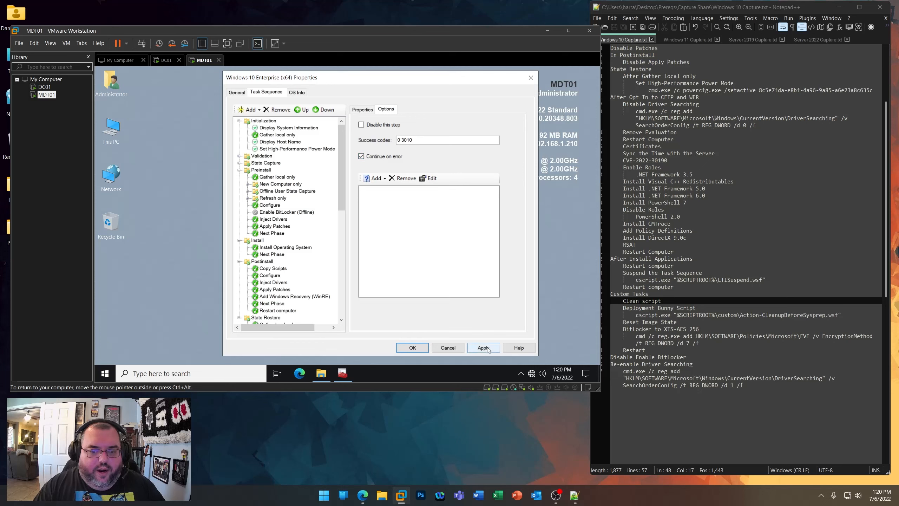
scroll(286, 266, down, 12)
click(276, 282)
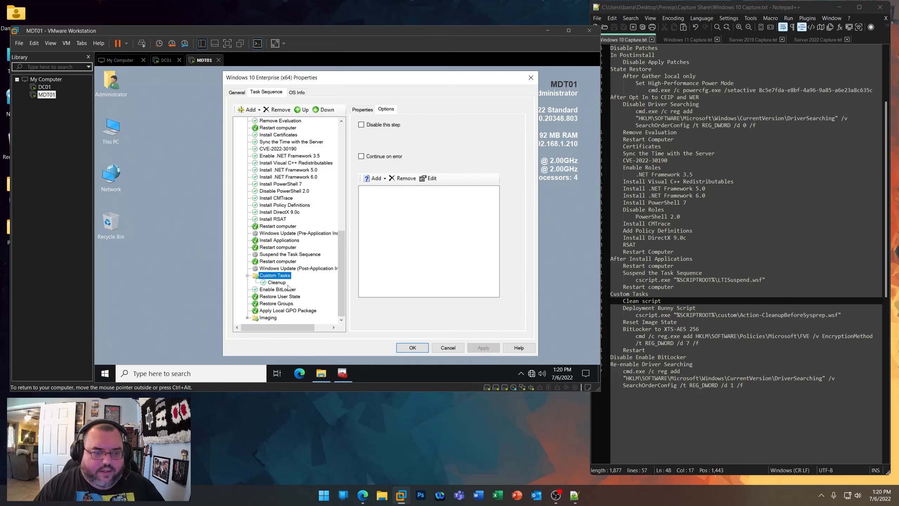
click(282, 276)
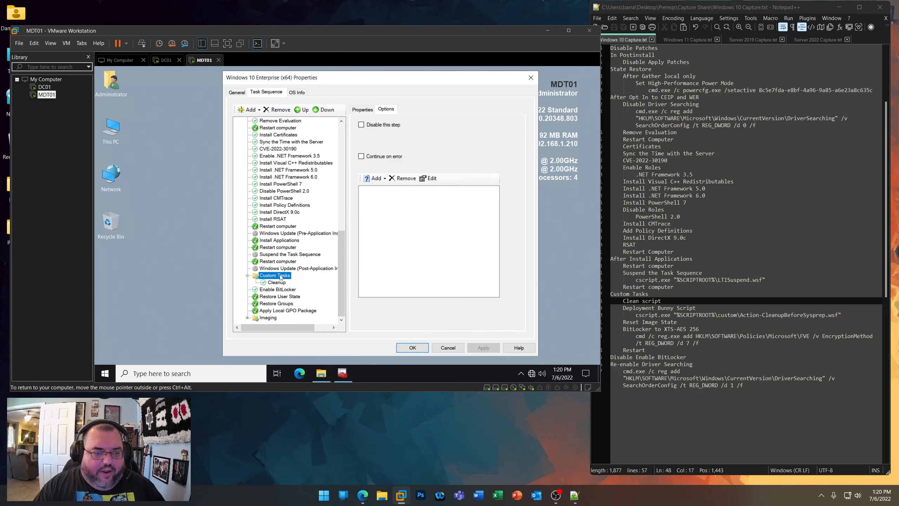
- Add another Run Command Line step directly below Cleanup in the Custom Tasks group
click(273, 283)
click(249, 110)
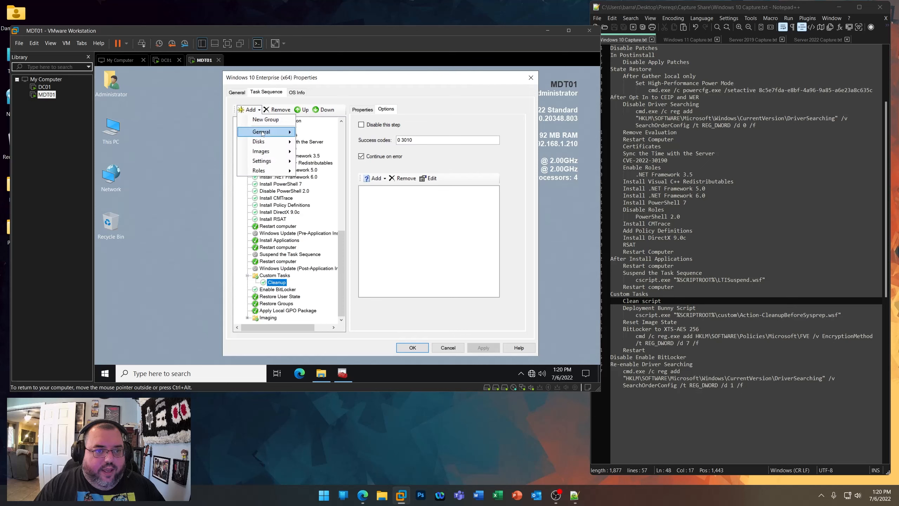
mouse_move(262, 134)
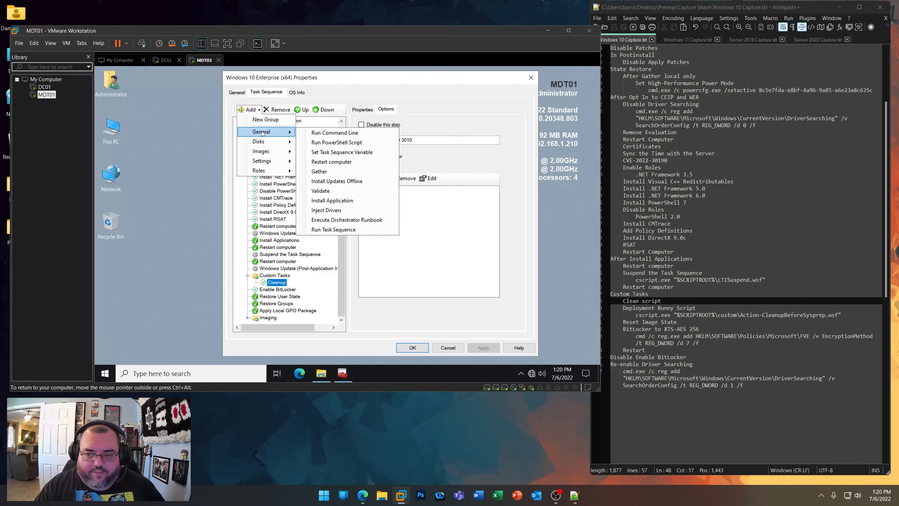
click(327, 133)
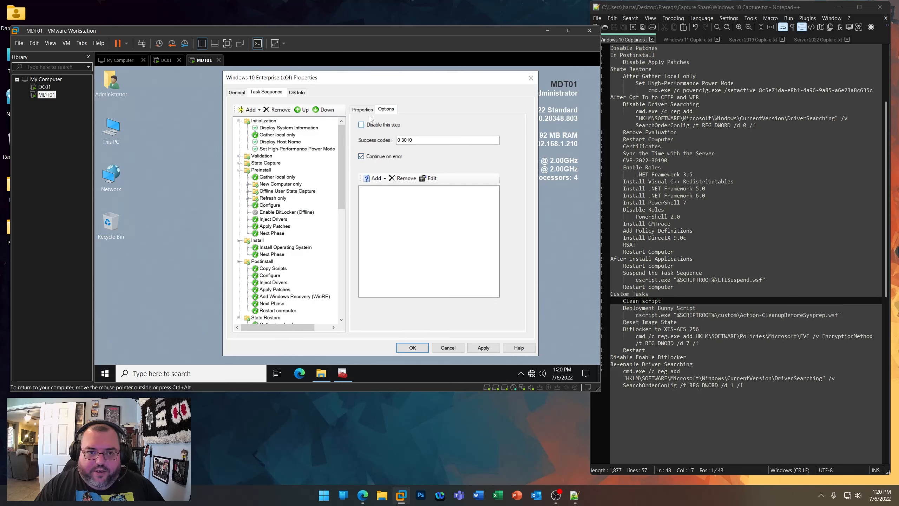
- Set the new step's command line to cscript.exe "%SCRIPTROOT%\custom\Action-CleanupBeforeSysprep.wsf", copied from the capture notes
click(362, 110)
drag(841, 315, 636, 314)
right_click(651, 315)
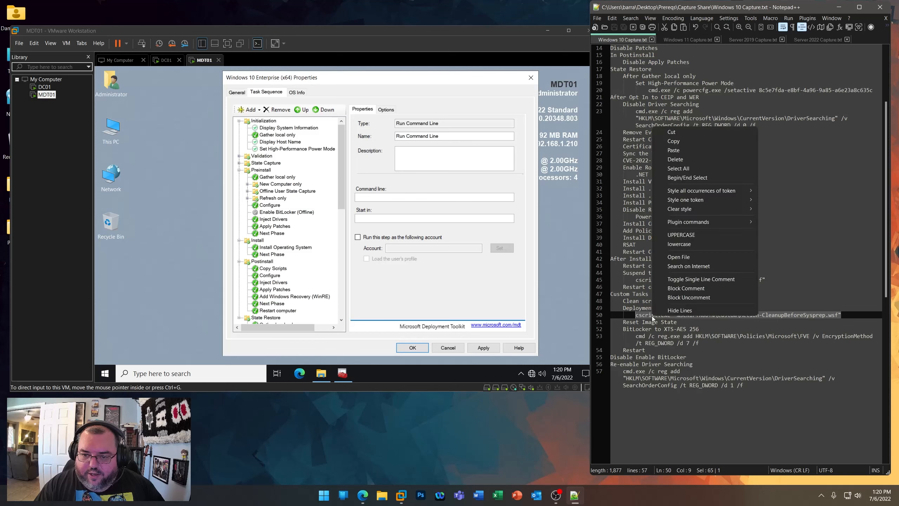
click(673, 141)
click(434, 197)
key(ctrl+v)
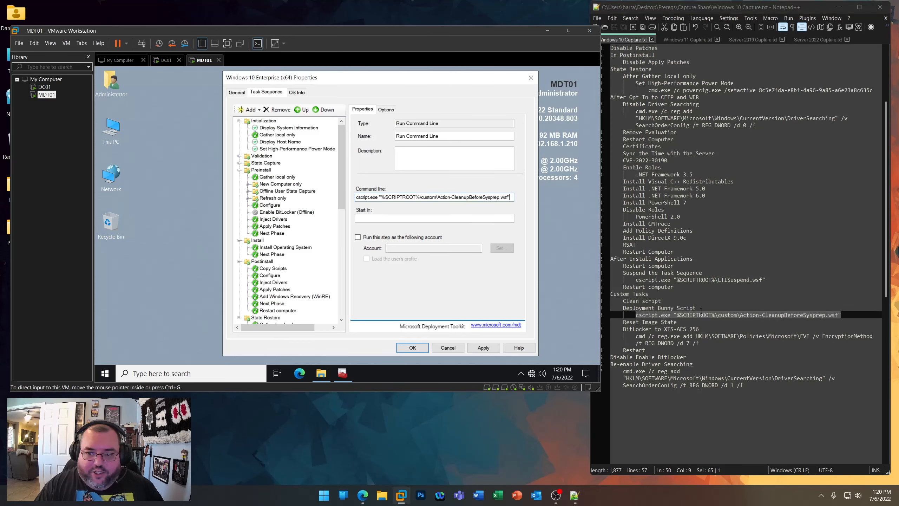
- Name the new command line step Deployment Bunny Script, as in the capture notes, and apply the change
drag(696, 308, 623, 308)
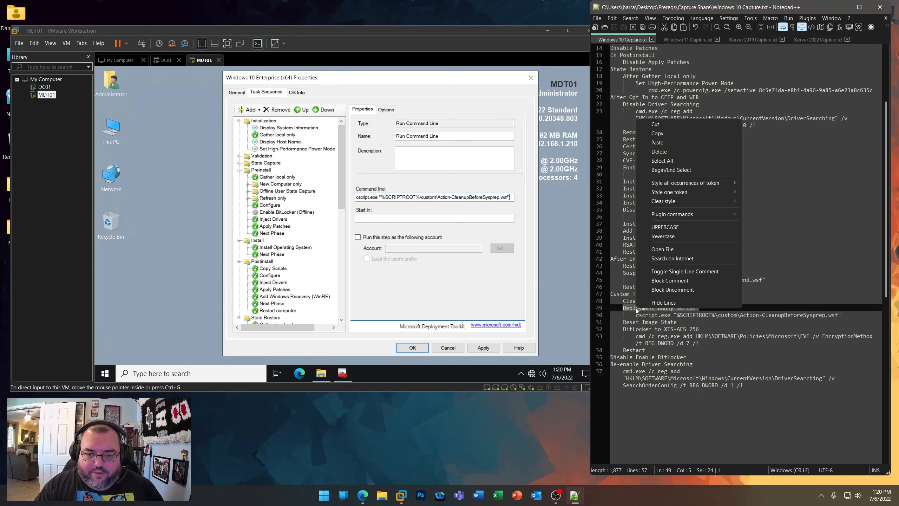
right_click(635, 308)
click(657, 133)
click(457, 135)
drag(457, 136, 352, 138)
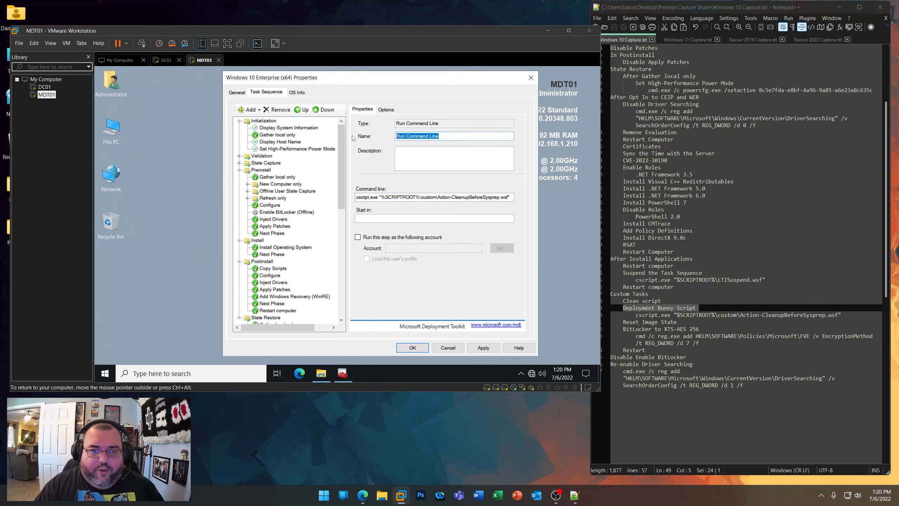
key(ctrl+v)
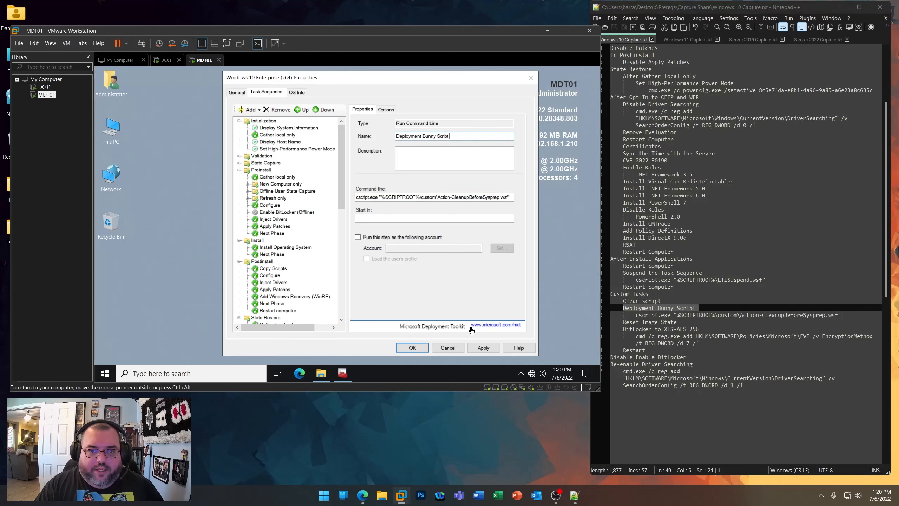
click(491, 348)
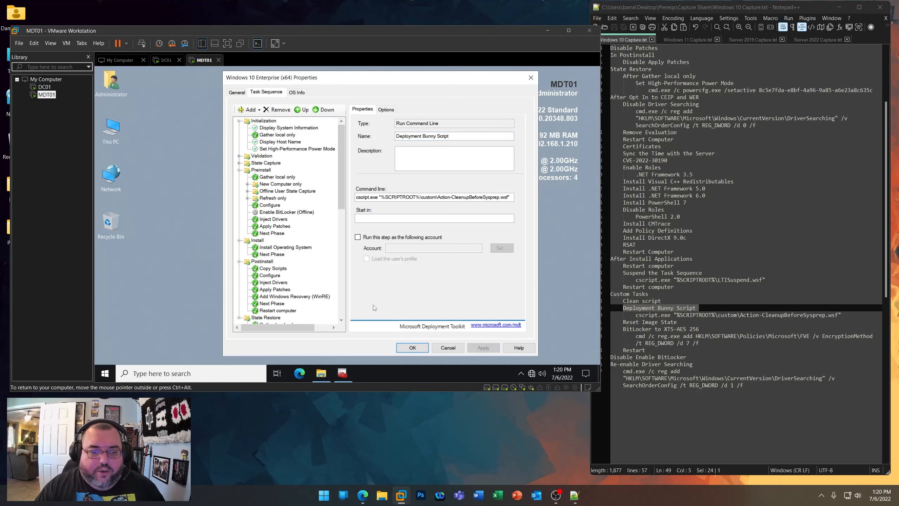
- Add an Install Application step directly below Deployment Bunny Script and set it to install a single application
scroll(306, 278, down, 10)
click(278, 276)
click(281, 283)
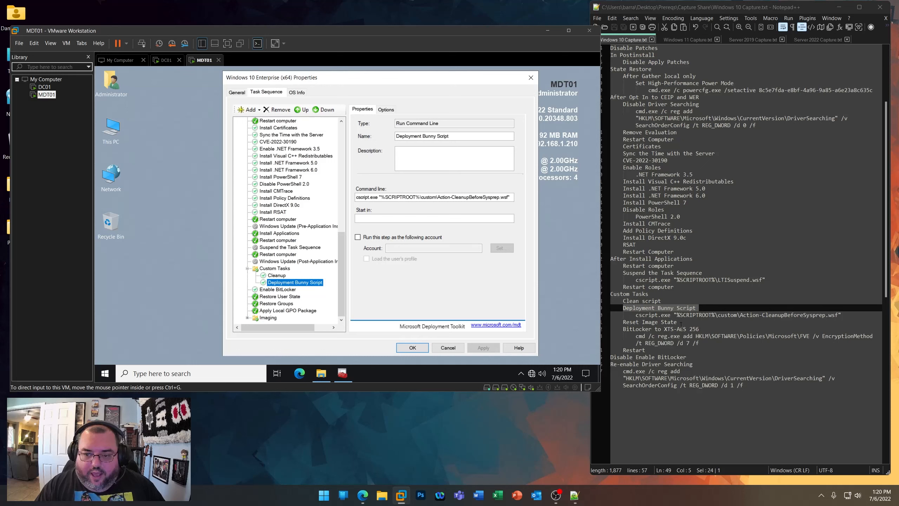
click(255, 111)
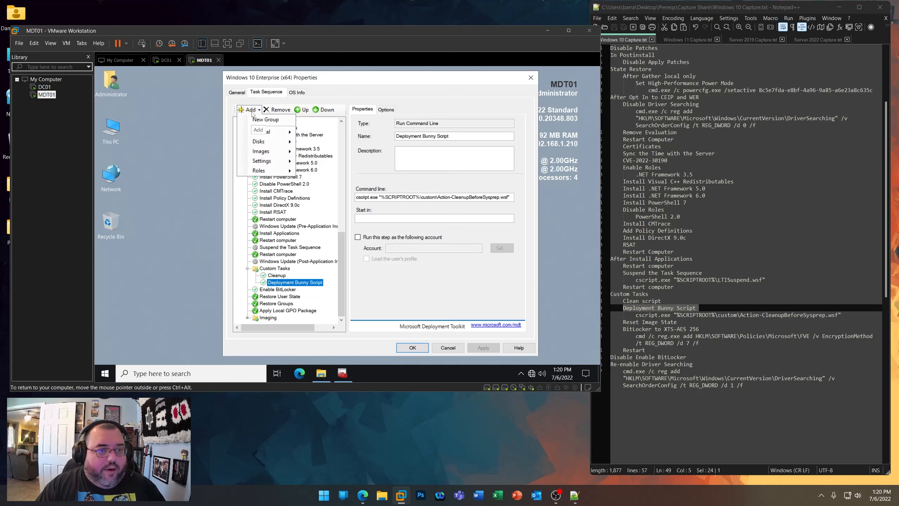
mouse_move(258, 133)
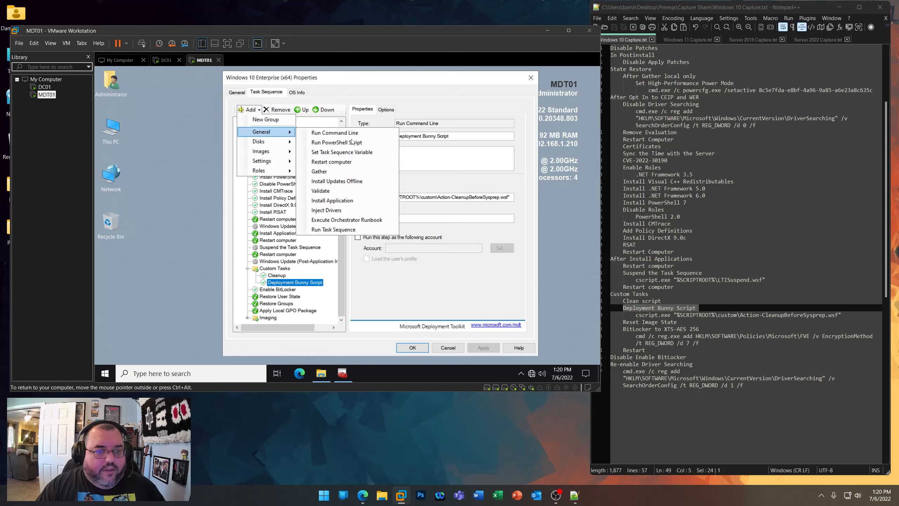
click(338, 202)
click(383, 215)
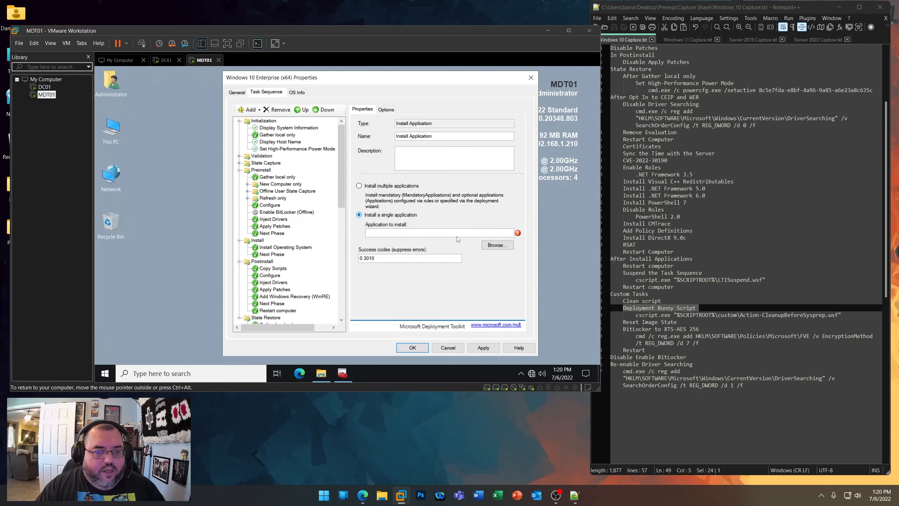
- Choose Reset Image State as the application to install and apply the change
click(497, 244)
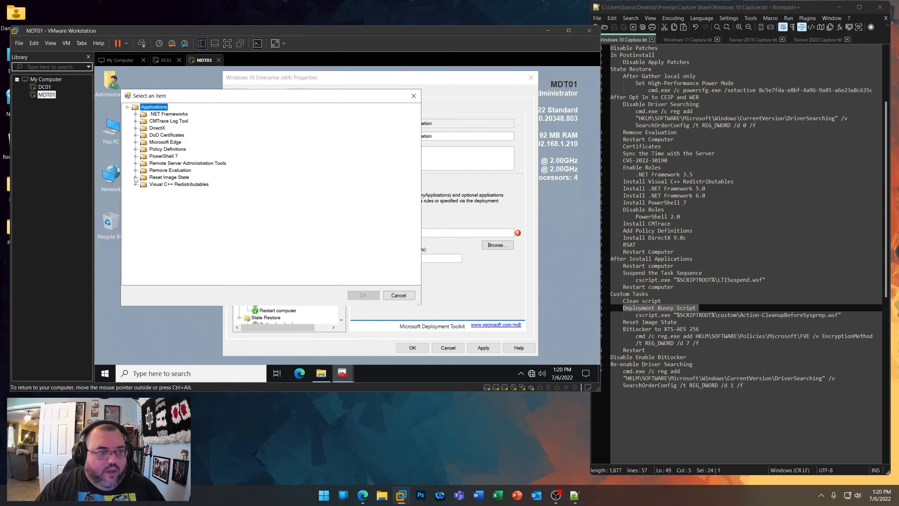
click(136, 177)
click(176, 184)
click(367, 295)
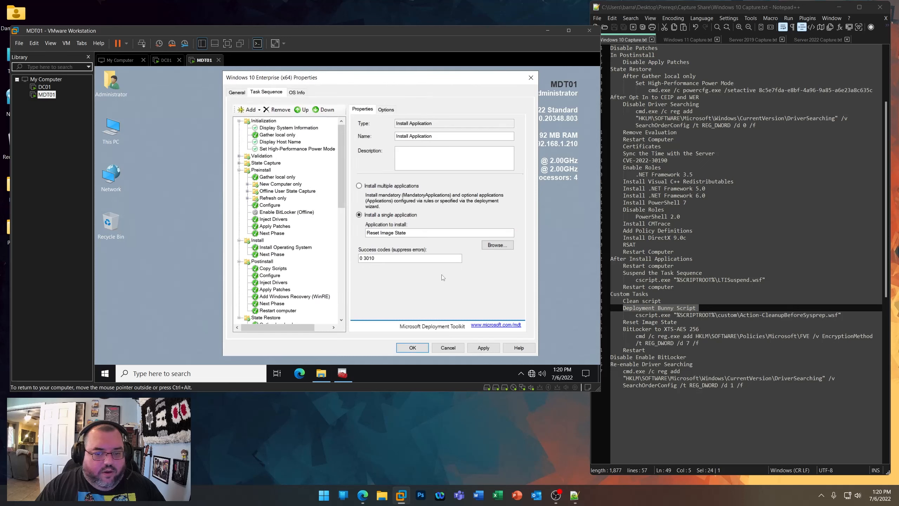
click(384, 110)
click(364, 110)
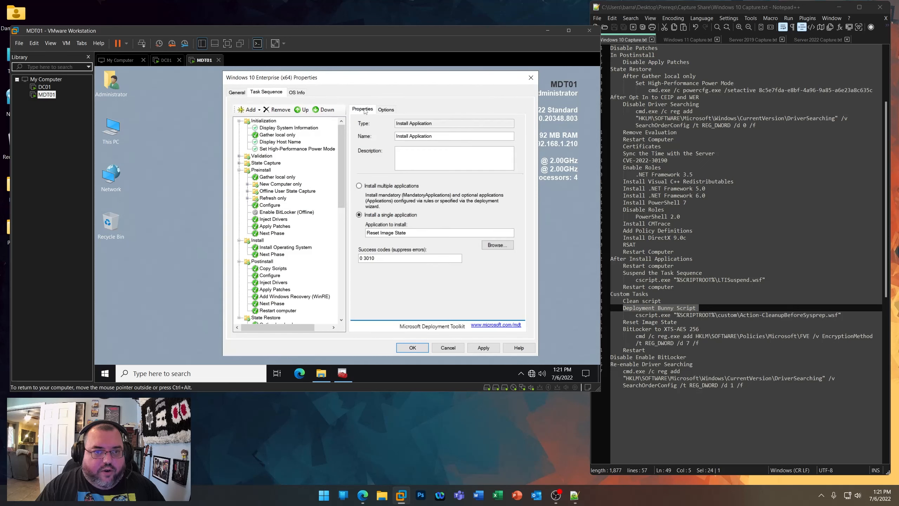
click(483, 347)
- Rename the new Install Application step under Custom Tasks to Reset Image State and apply the change
scroll(283, 247, down, 10)
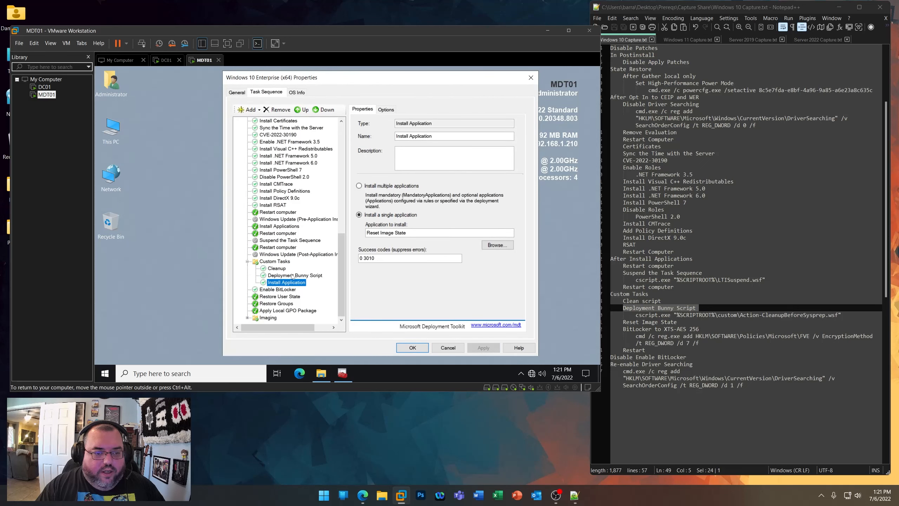
click(278, 277)
click(284, 289)
click(290, 282)
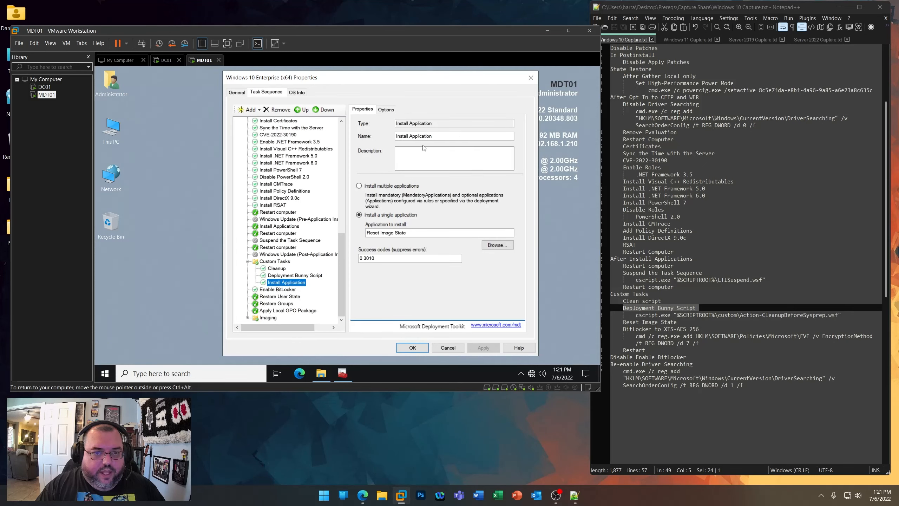
triple_click(414, 136)
text(R)
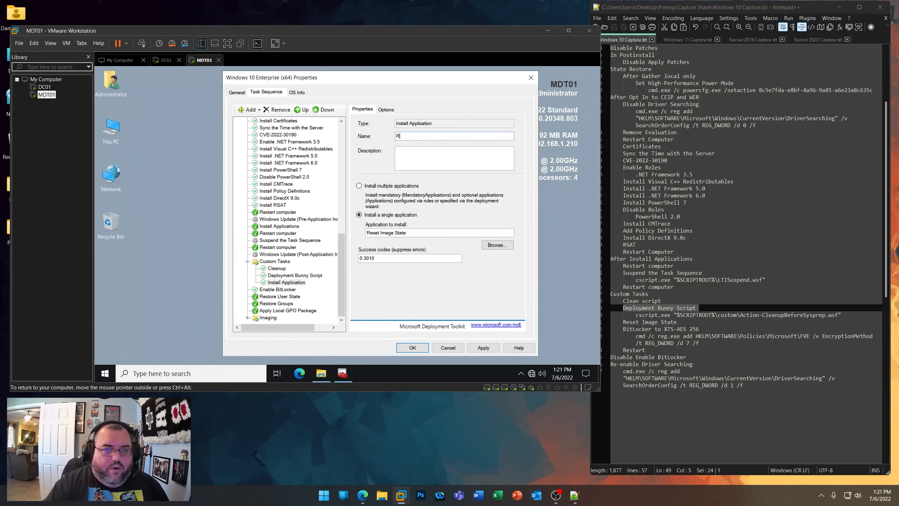
text(eset Image State)
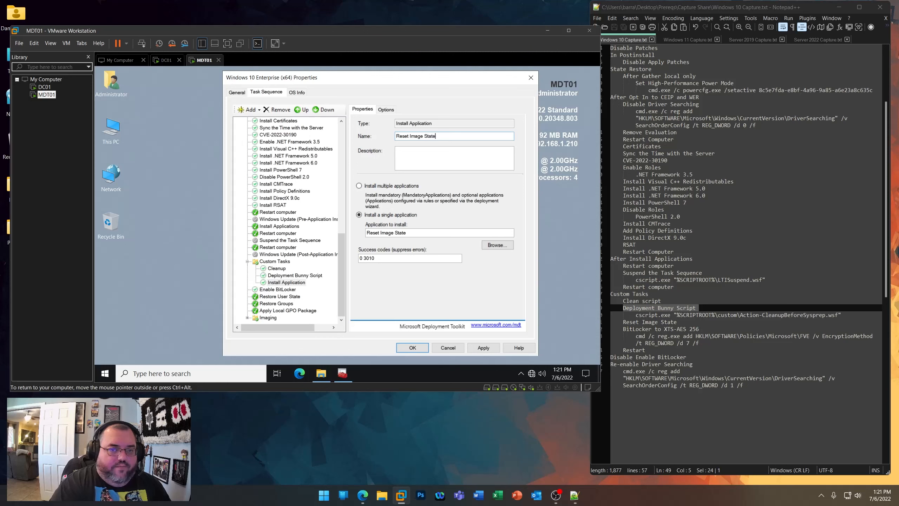
click(490, 348)
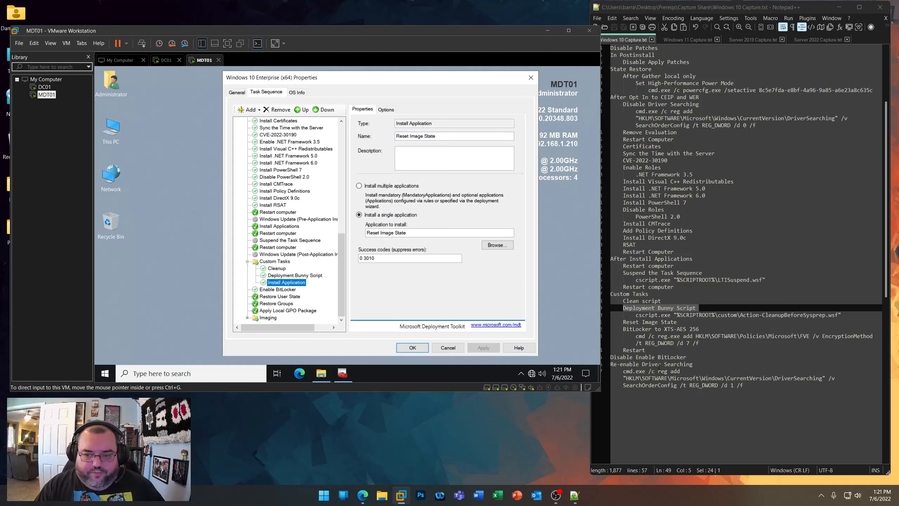
- Select the title BitLocker to XTS-AES 256 under Custom Tasks in the Windows 10 capture notes
click(627, 328)
click(285, 276)
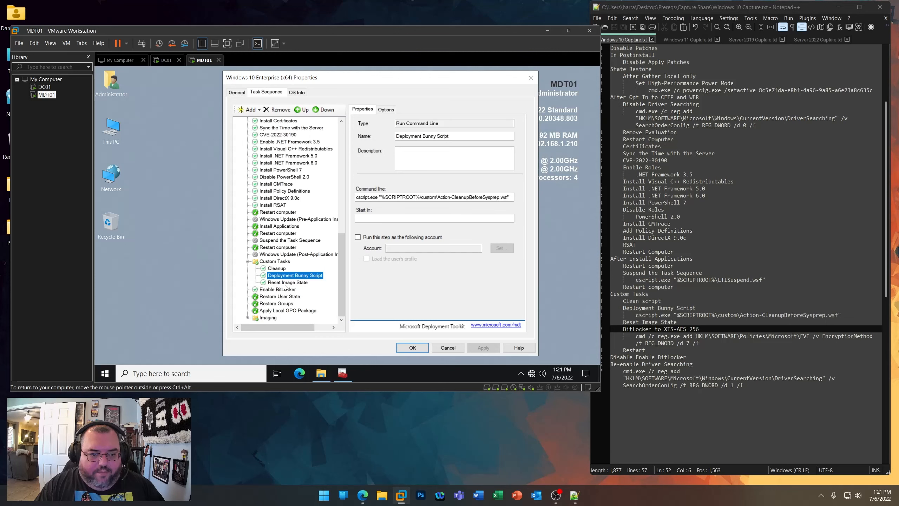
click(286, 283)
click(673, 336)
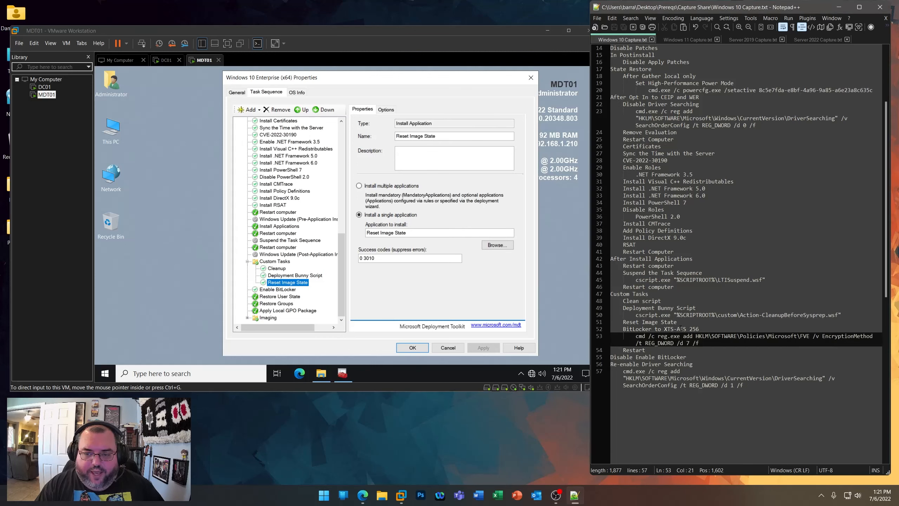
drag(681, 328, 699, 329)
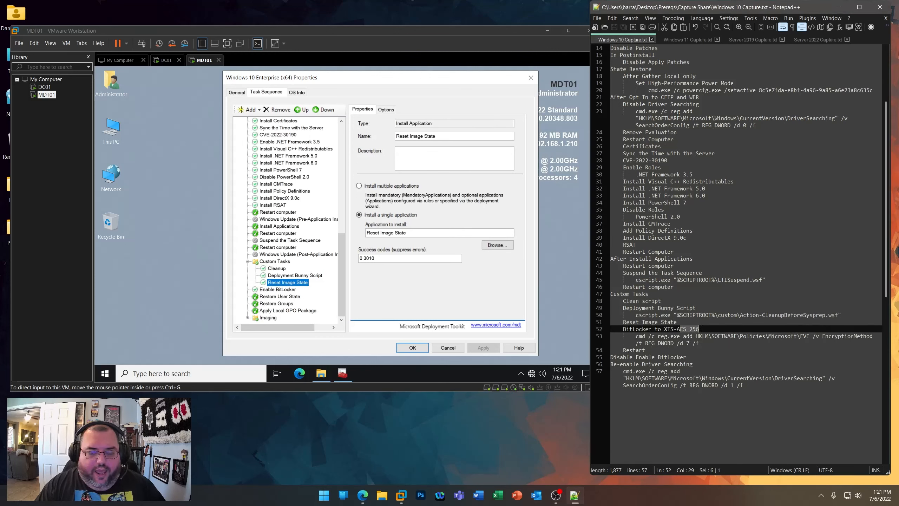
drag(699, 329, 623, 329)
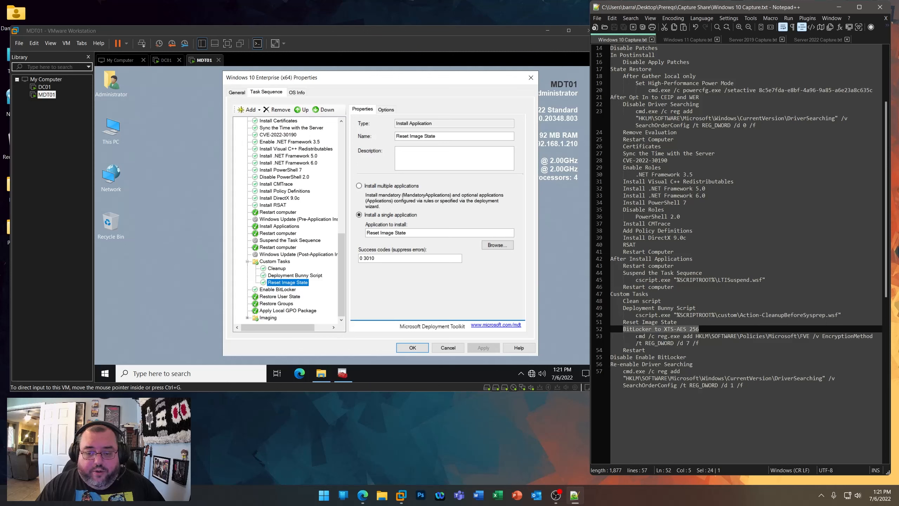
- Add a Run Command Line step directly below Reset Image State in the Custom Tasks group
click(278, 284)
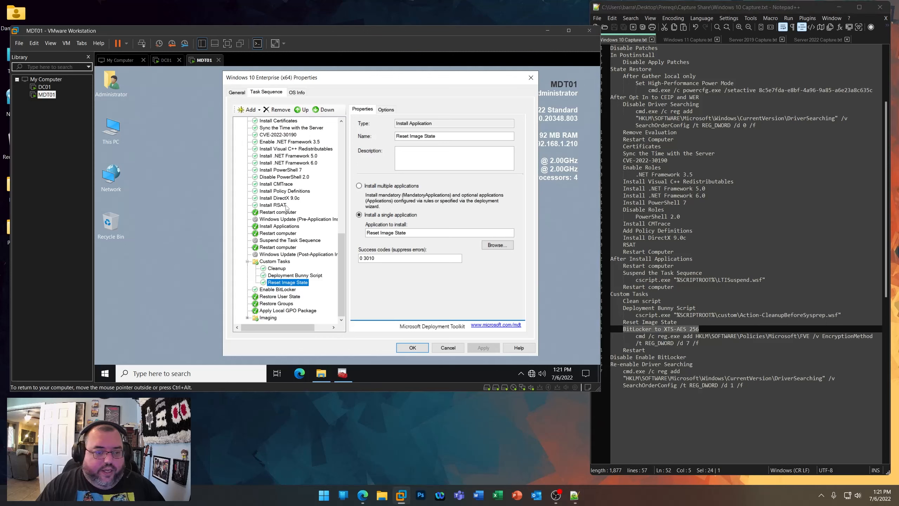
click(258, 112)
mouse_move(269, 132)
click(311, 135)
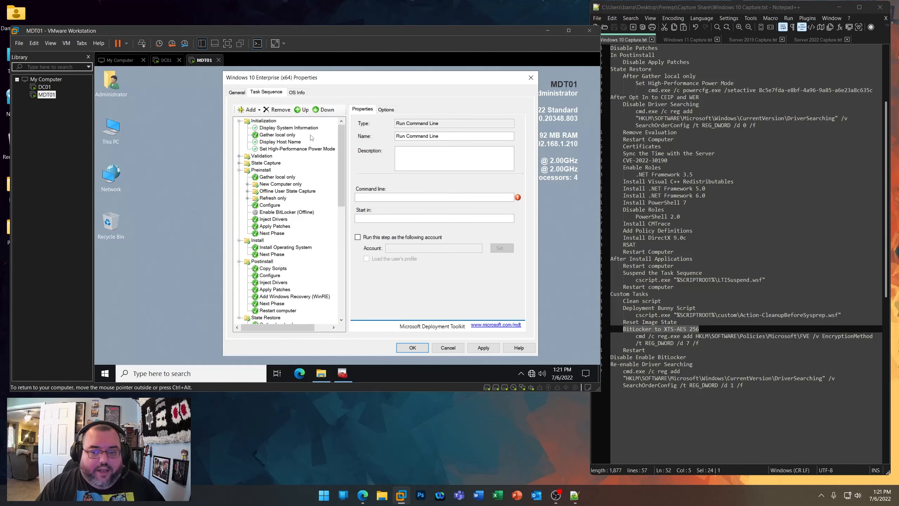
- Name the command step "BitLocker to XTS-AES 256" with command line: cmd /c reg.exe add HKLM\SOFTWARE\Policies\Microsoft\FVE /v EncryptionMethod /t REG_DWORD /d 7 /f
drag(447, 137, 335, 130)
text(BitLocker to XTS-AES 256)
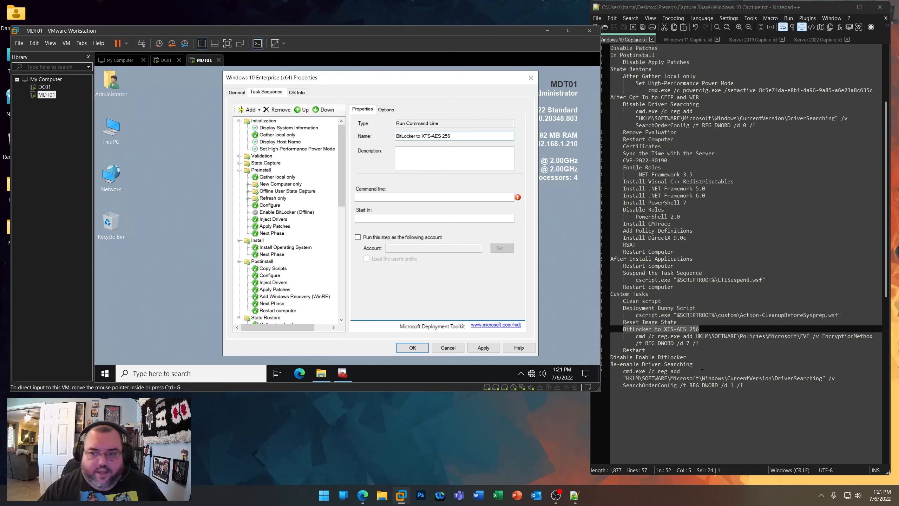
drag(702, 343, 636, 337)
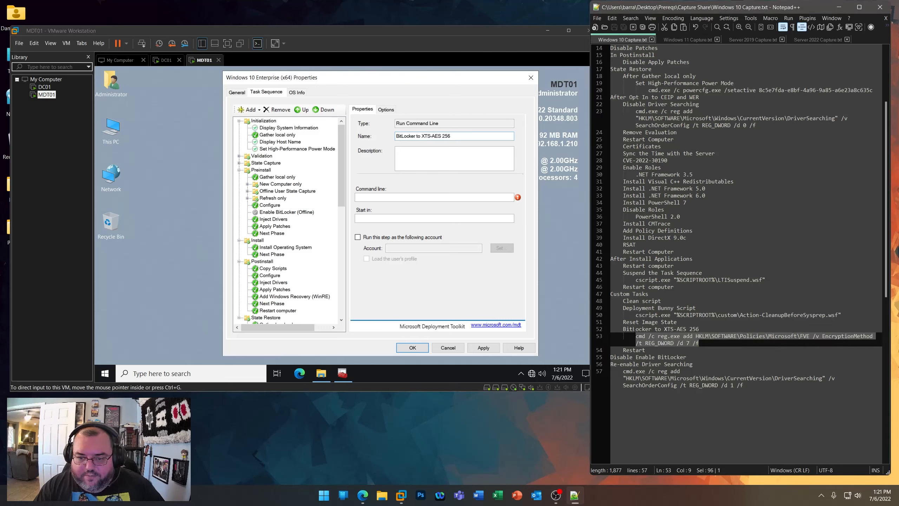
right_click(655, 335)
click(672, 161)
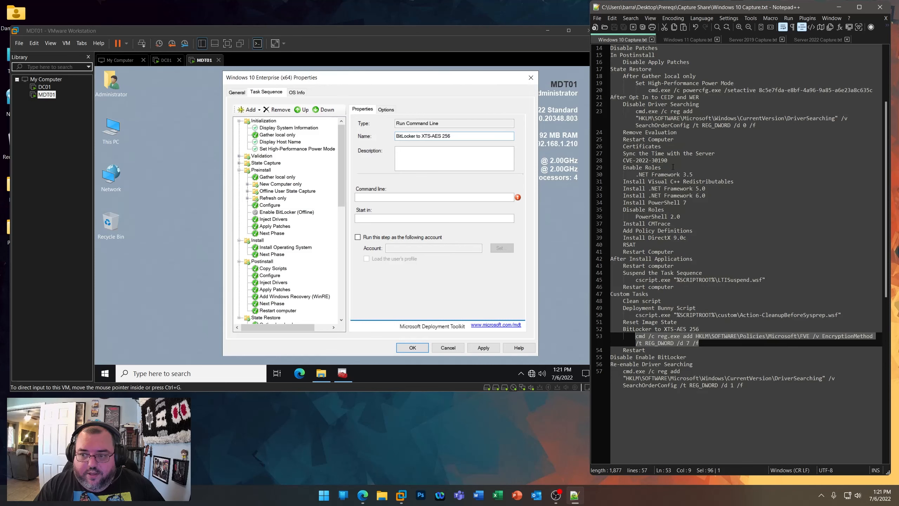
click(409, 197)
key(ctrl+v)
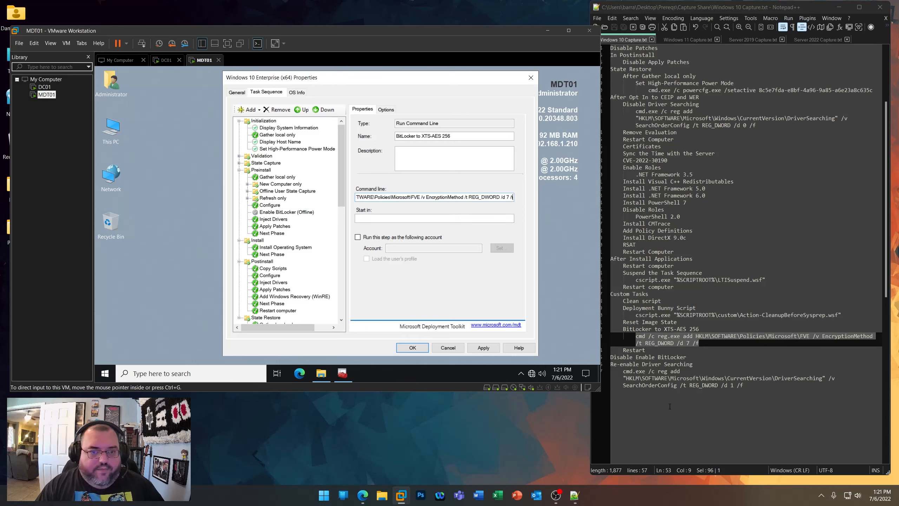
- Let the BitLocker to XTS-AES 256 step continue on error and apply the task sequence changes
click(386, 110)
click(387, 157)
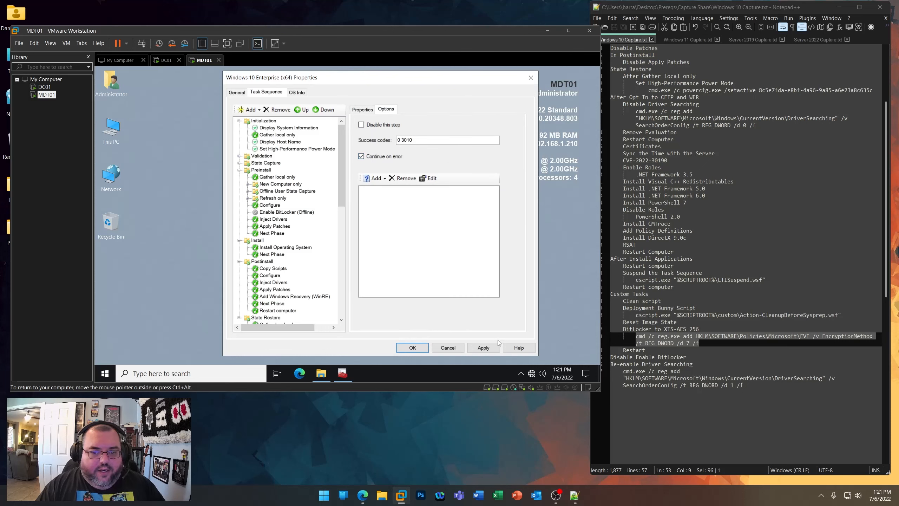
click(483, 347)
- Add a Restart computer step after BitLocker to XTS-AES 256 in the Custom Tasks group
scroll(294, 286, down, 12)
click(284, 276)
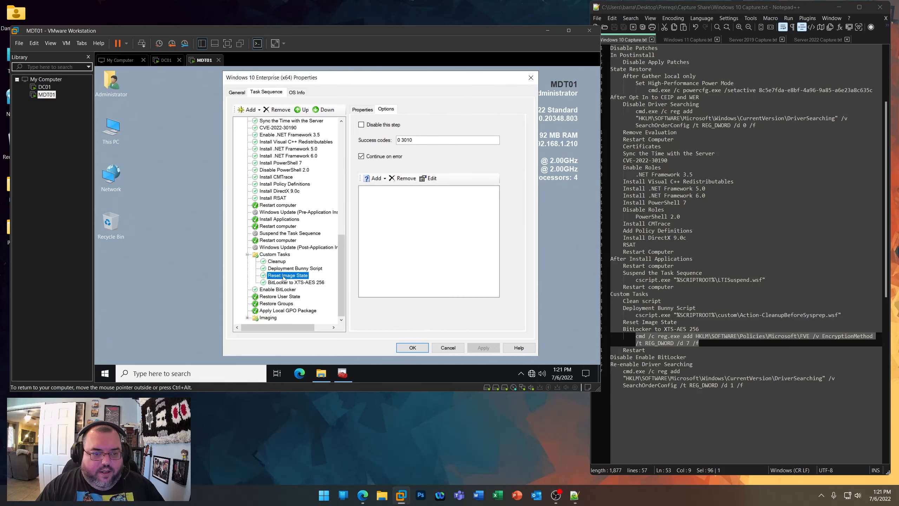
click(283, 283)
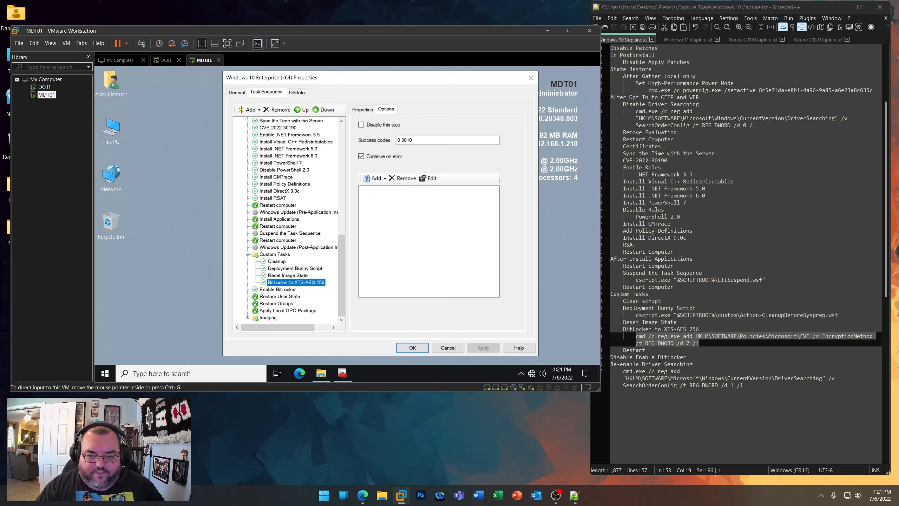
click(249, 110)
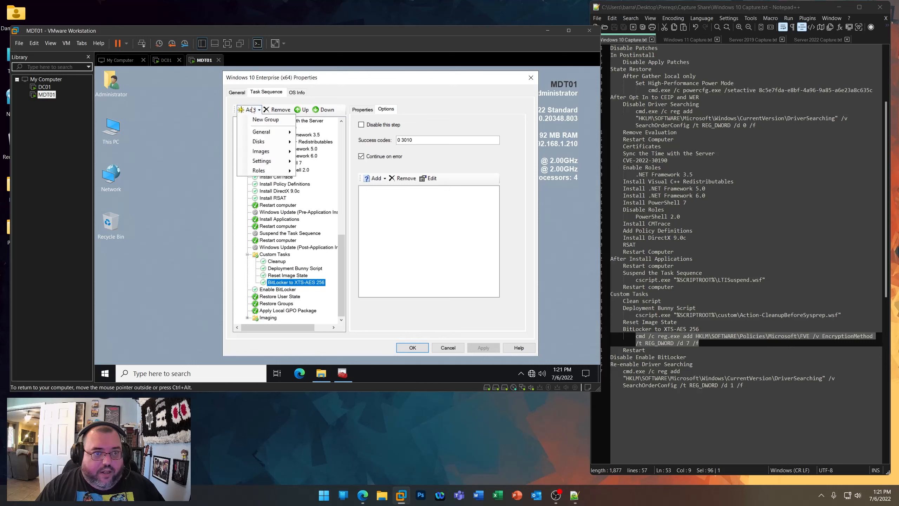
mouse_move(260, 132)
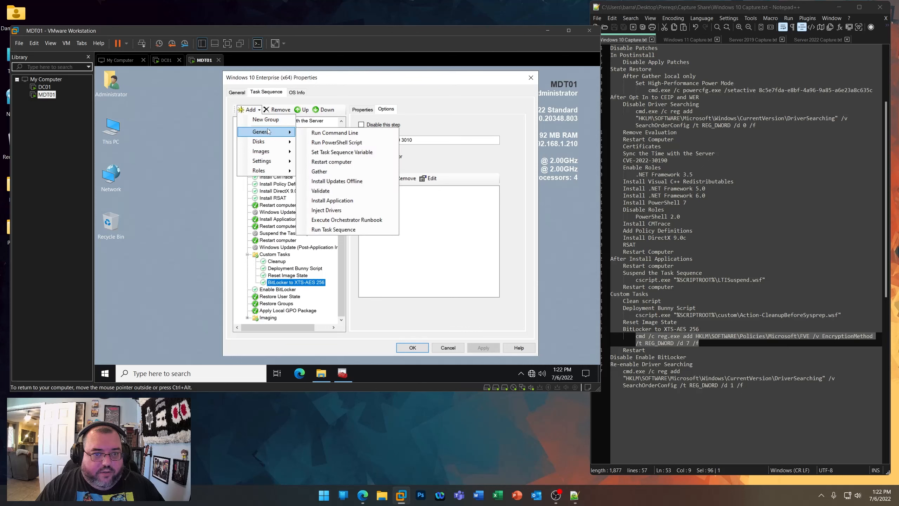
click(331, 162)
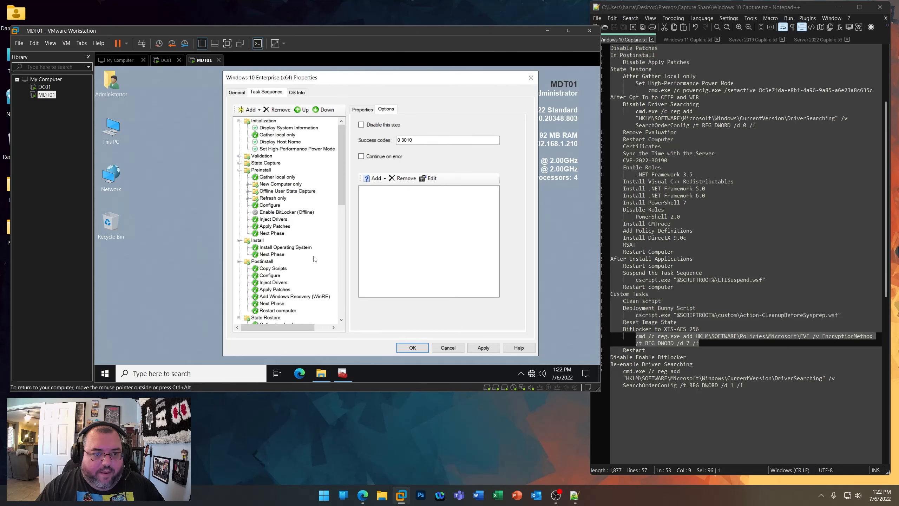
scroll(314, 258, down, 10)
click(283, 277)
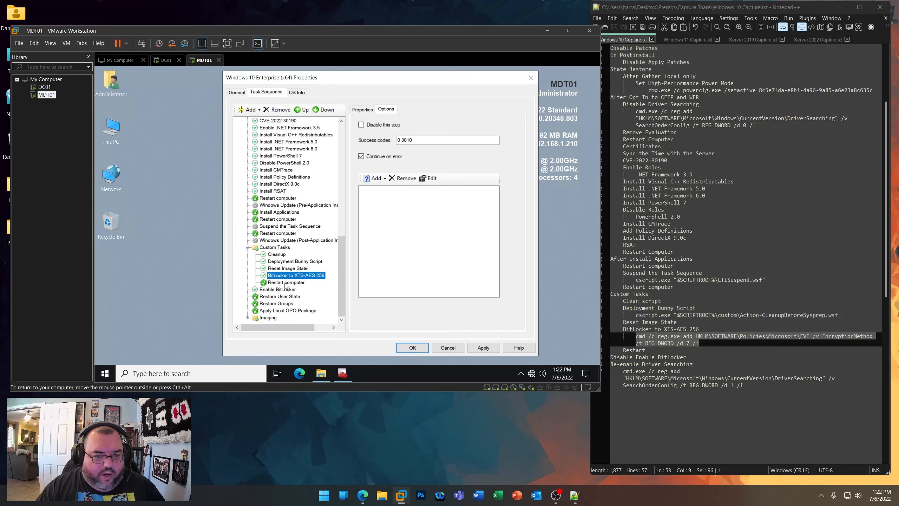
- Move the Restart computer step above Windows Update (Post-Application Installation) down so that it follows that update step
key(Tab)
key(space)
click(278, 233)
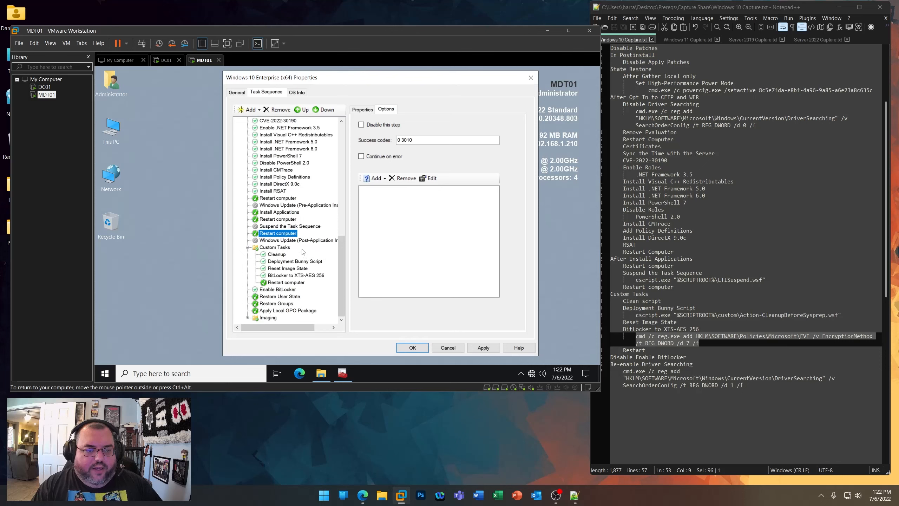
click(322, 109)
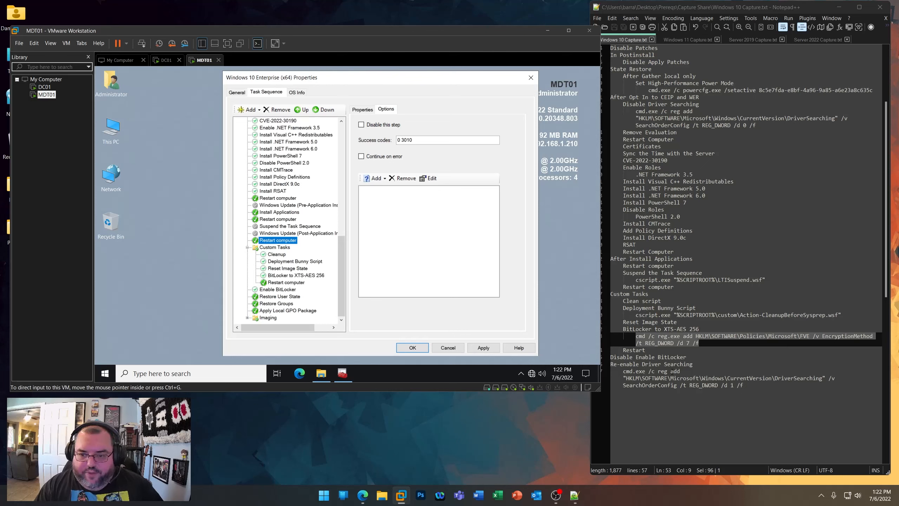
- Disable the Enable BitLocker step after the Custom Tasks group, as listed in the notes, and apply the change
drag(693, 358, 609, 357)
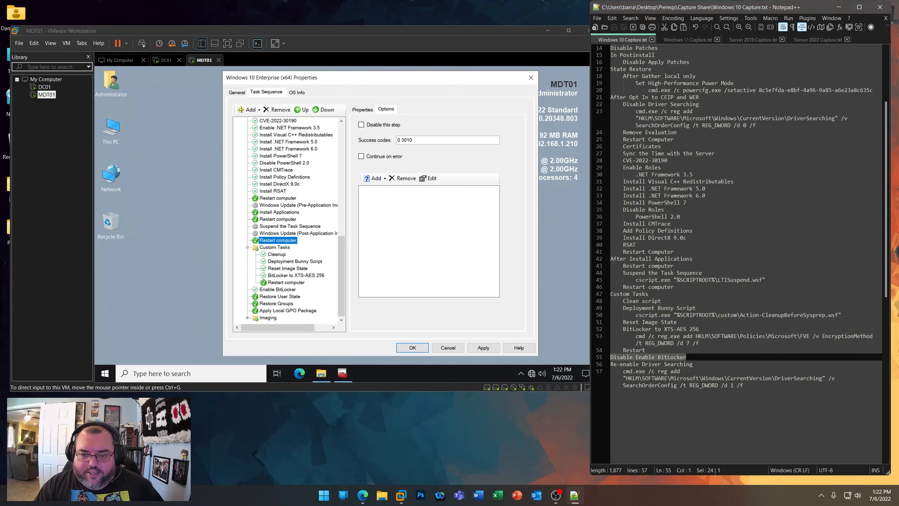
click(283, 291)
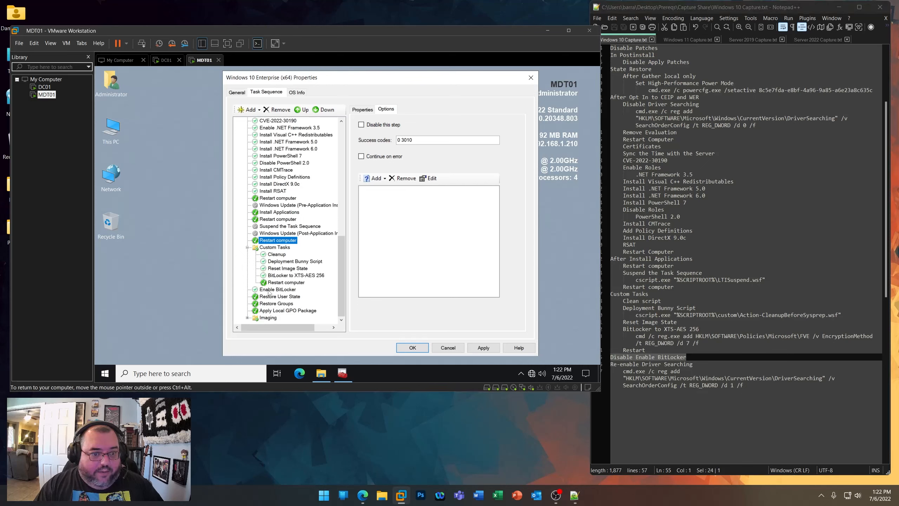
click(269, 290)
click(376, 126)
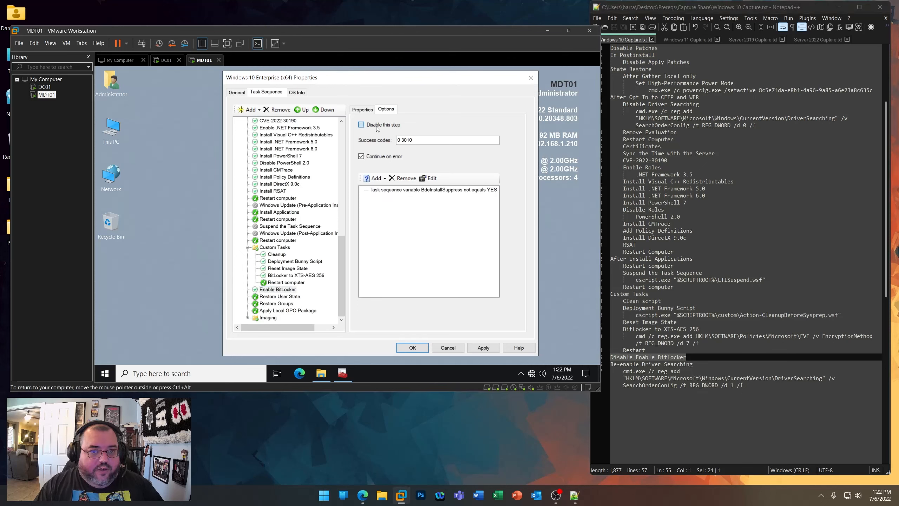
click(492, 348)
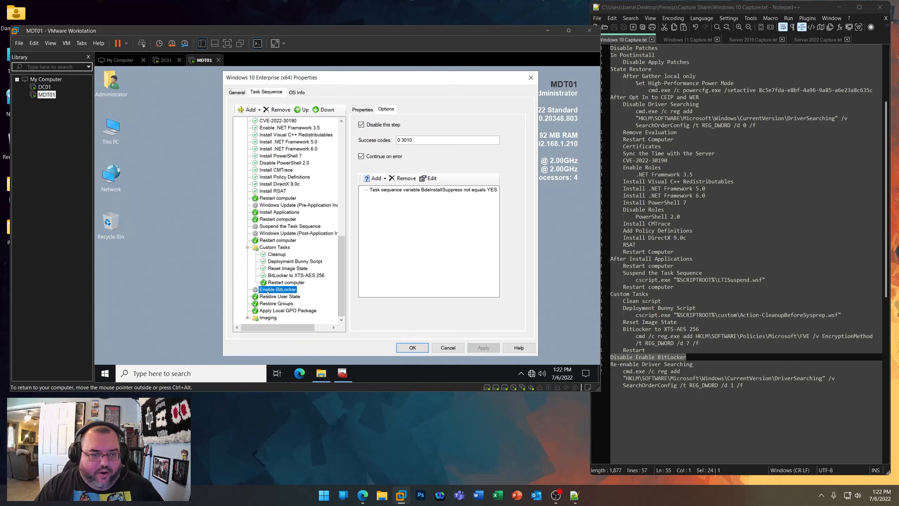
- Add a Run Command Line step directly after the disabled Enable BitLocker step
click(249, 110)
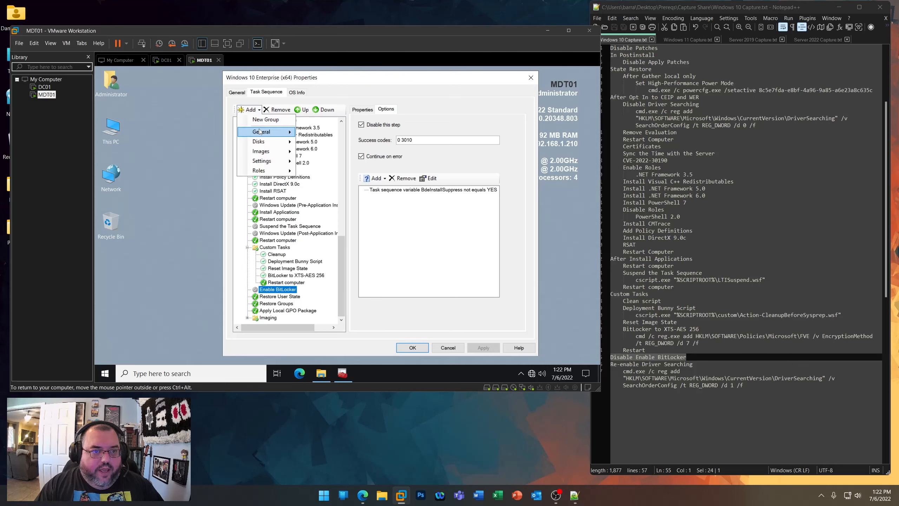
mouse_move(271, 121)
click(317, 183)
scroll(317, 230, down, 15)
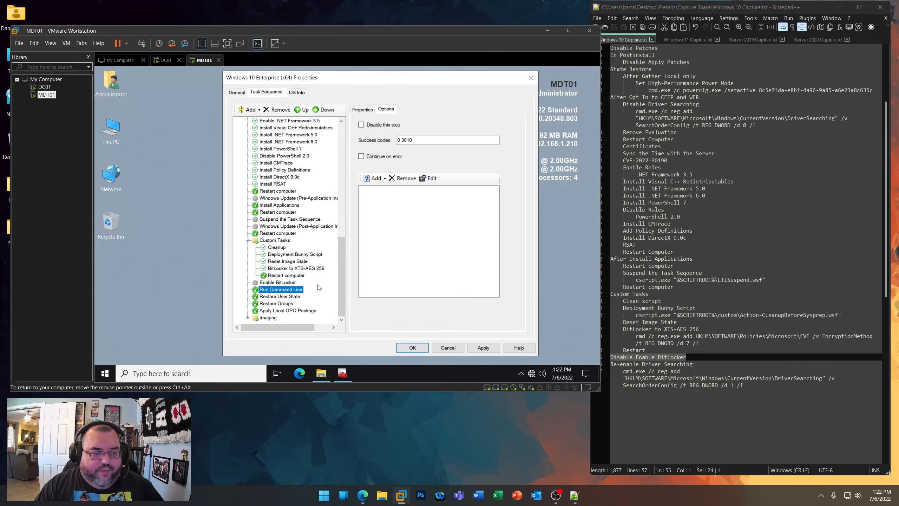
- Let the new command step continue on error and name it "Re-enable Driver Searching", copied from the notes
right_click(661, 357)
click(629, 364)
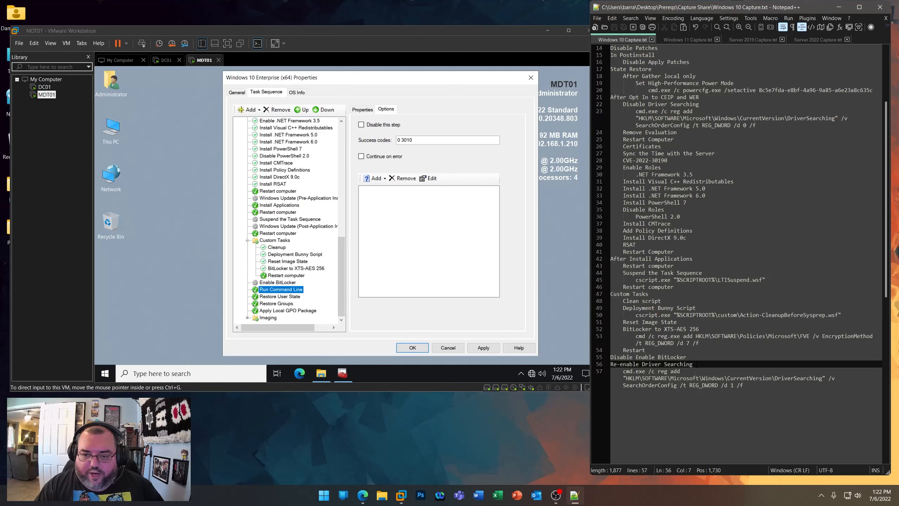
drag(694, 364, 610, 365)
right_click(639, 365)
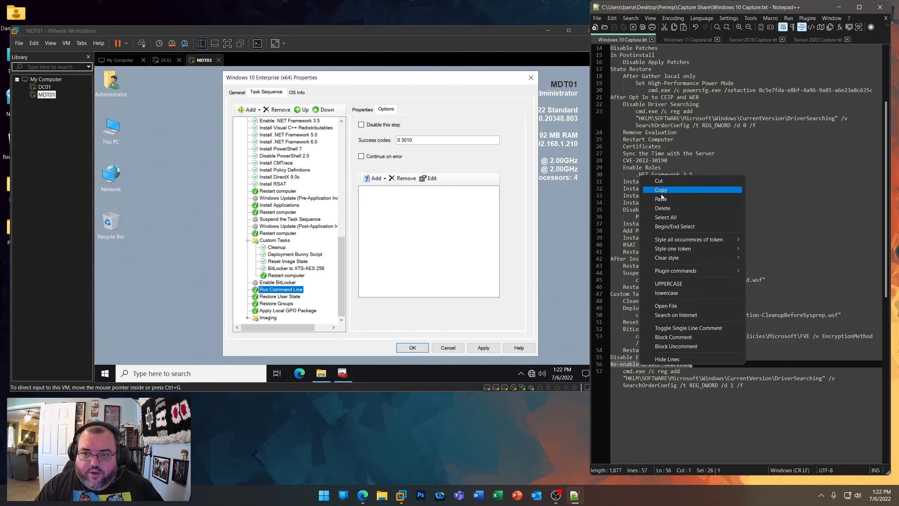
click(653, 187)
click(378, 155)
click(366, 111)
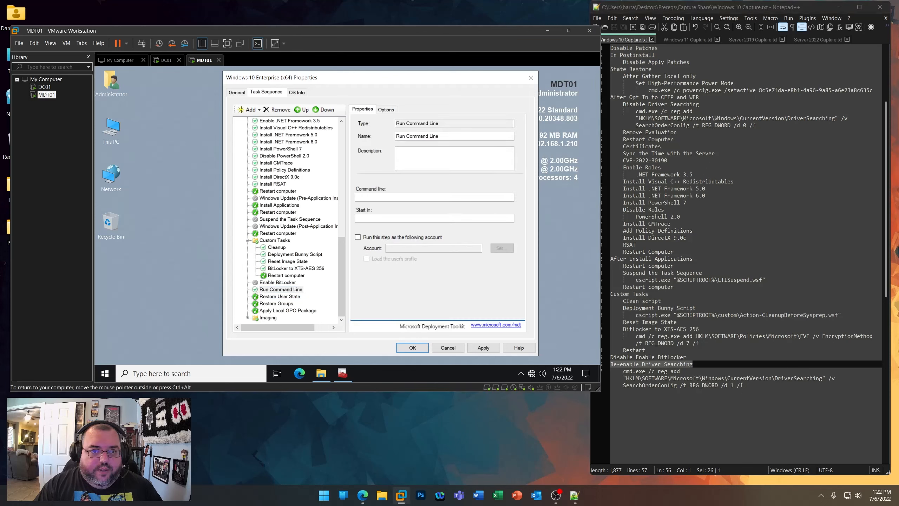
drag(441, 136, 343, 136)
key(ctrl+v)
- Set the command line to cmd.exe /c reg add "HKLM\SOFTWARE\Microsoft\Windows\CurrentVersion\DriverSearching" /v SearchOrderConfig /t REG_DWORD /d 1 /f and save the task sequence
drag(743, 385, 623, 371)
right_click(652, 378)
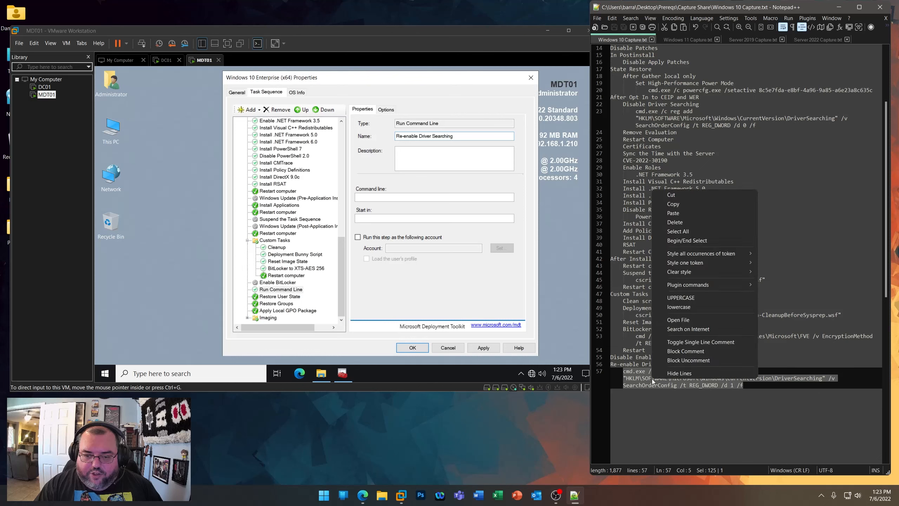
click(397, 198)
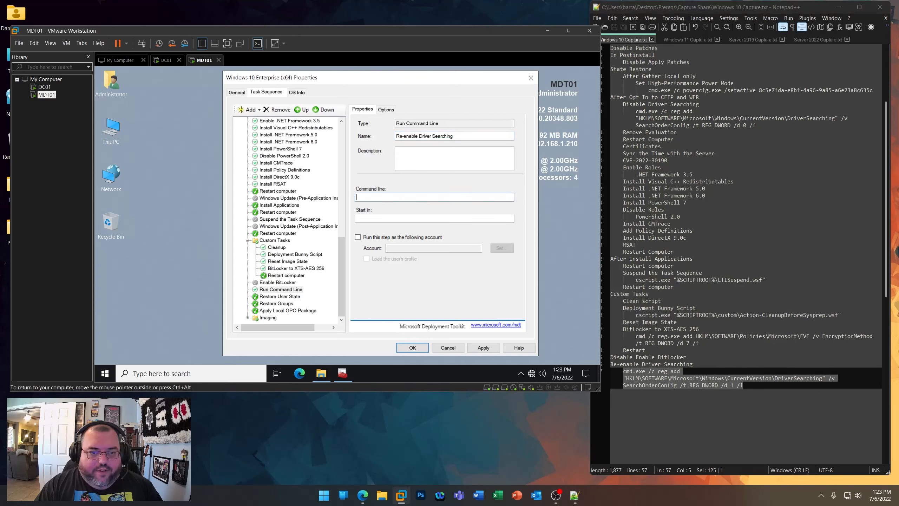
key(ctrl+v)
click(484, 348)
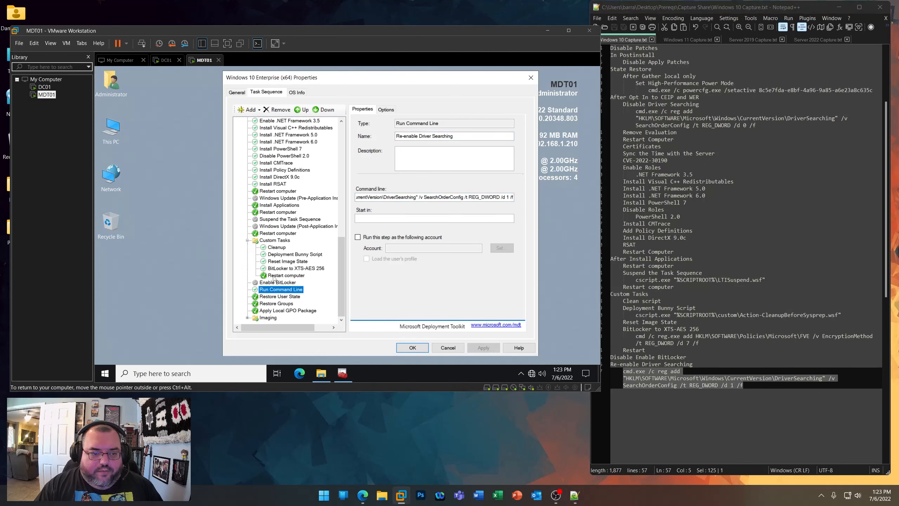
click(283, 282)
click(279, 289)
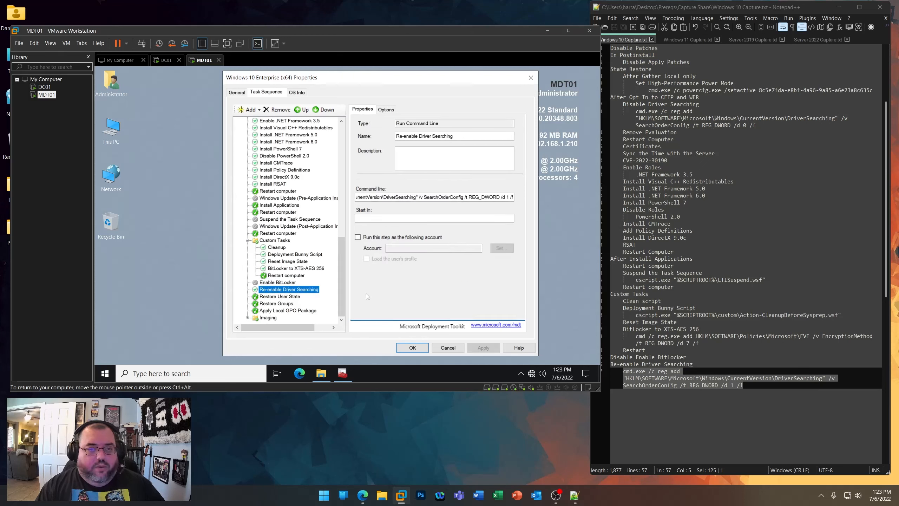
click(412, 348)
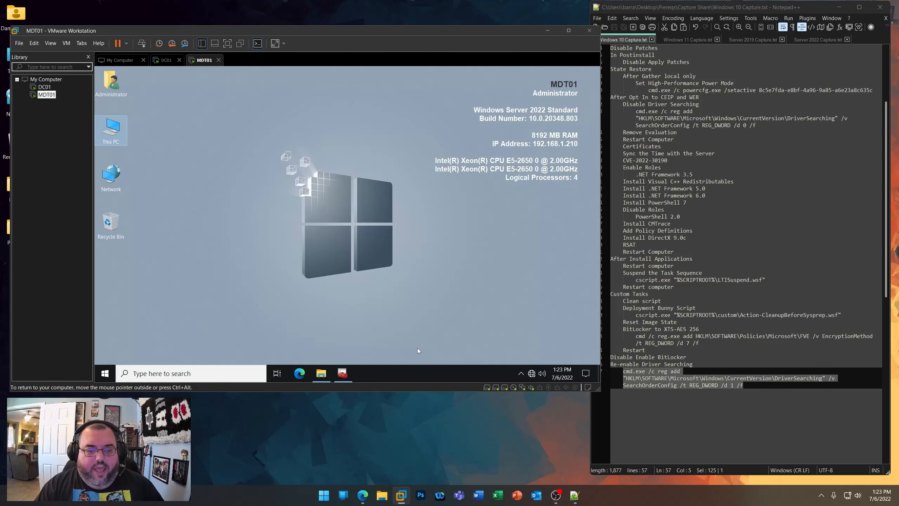
- Close the custom scripts folder window and open the Deployment (E:) drive from This PC
click(321, 373)
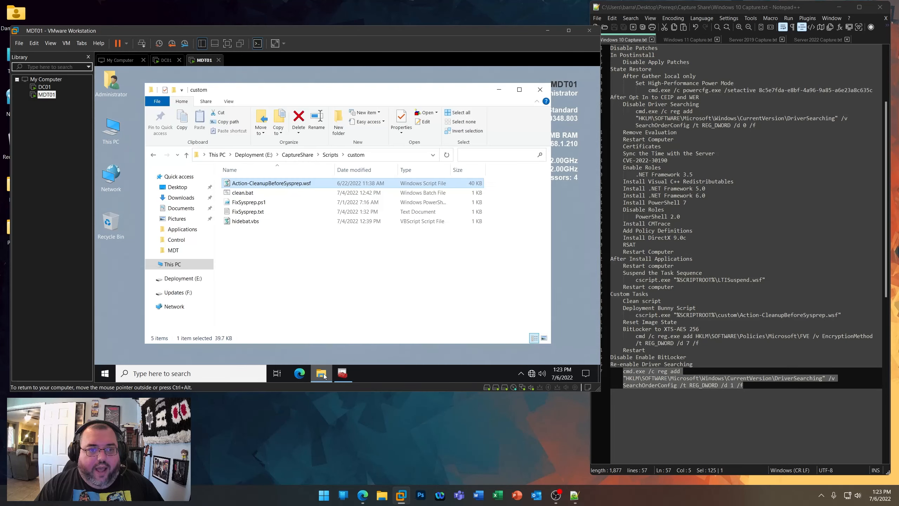
click(540, 89)
double_click(120, 124)
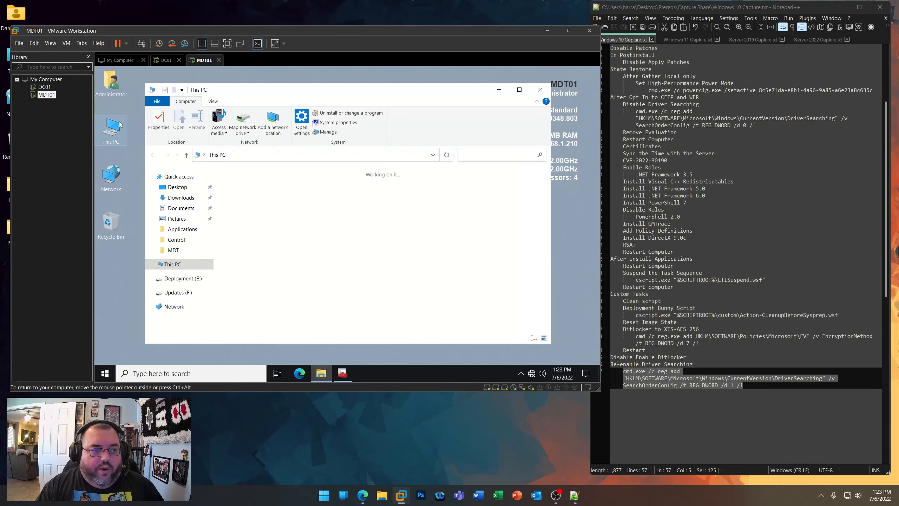
click(376, 293)
click(273, 290)
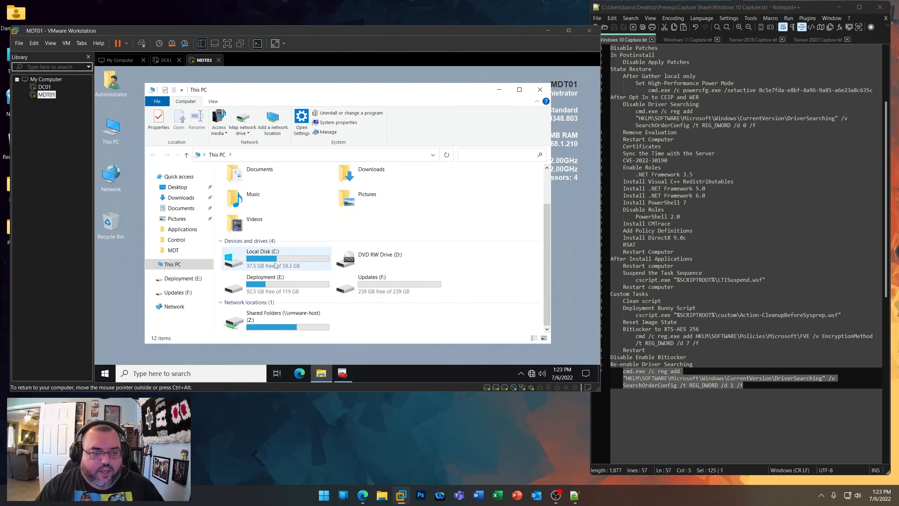
double_click(268, 286)
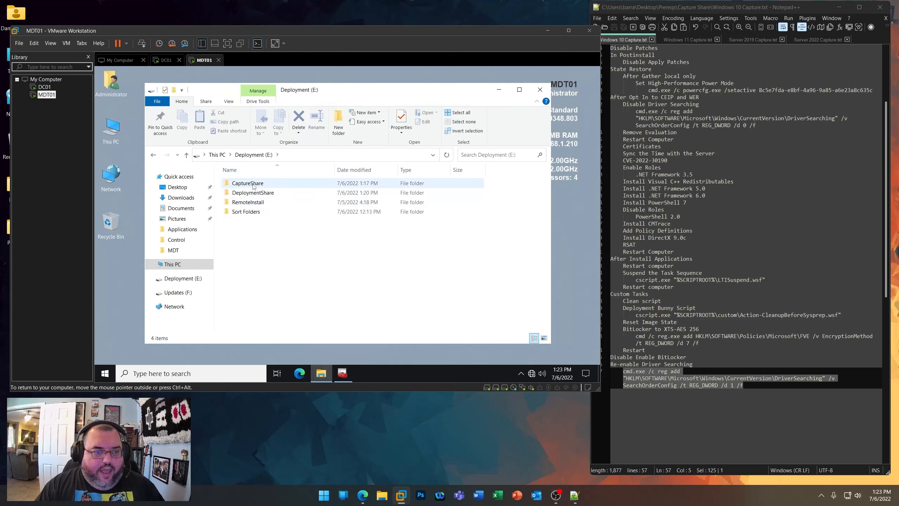
- Bring up the Windows 11 Capture.txt notes and open the Control folder inside CaptureShare
click(688, 40)
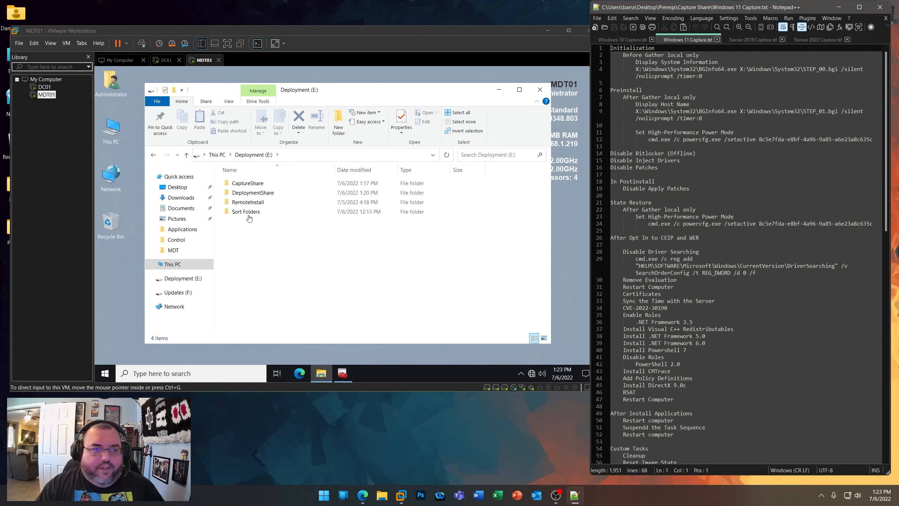
click(261, 231)
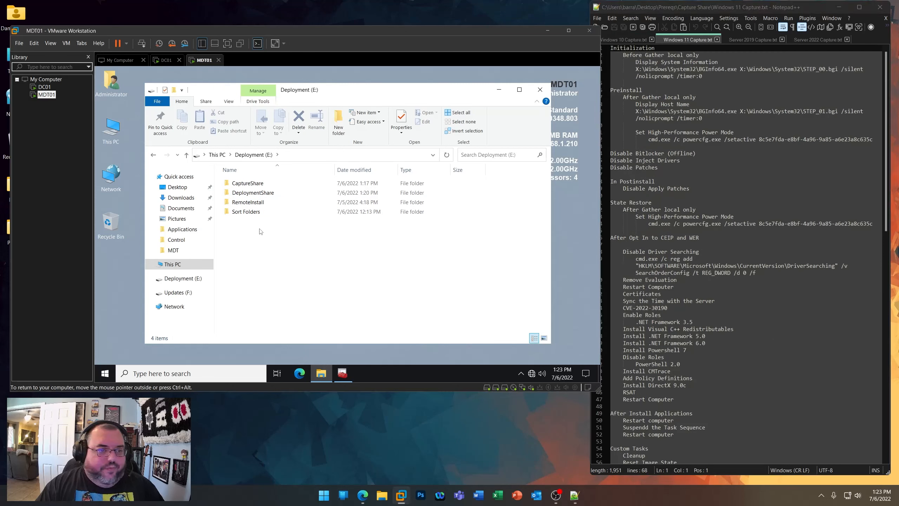
double_click(249, 184)
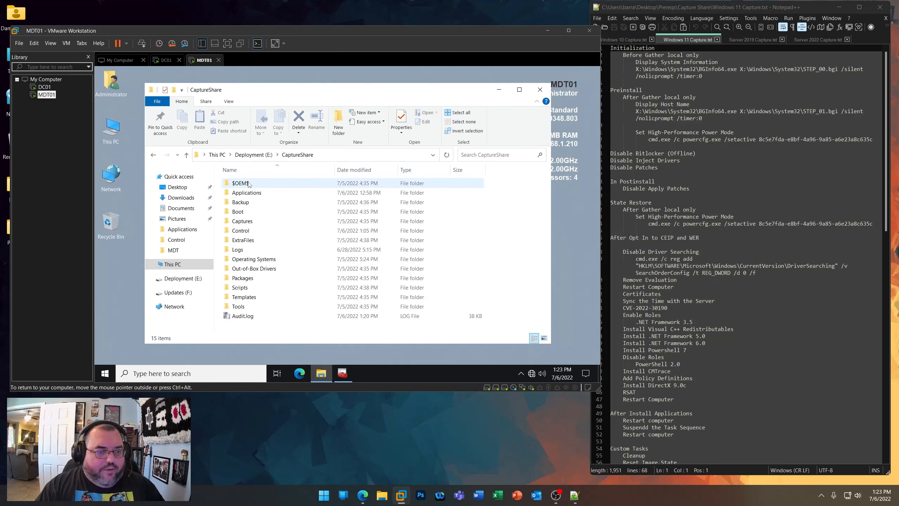
double_click(243, 230)
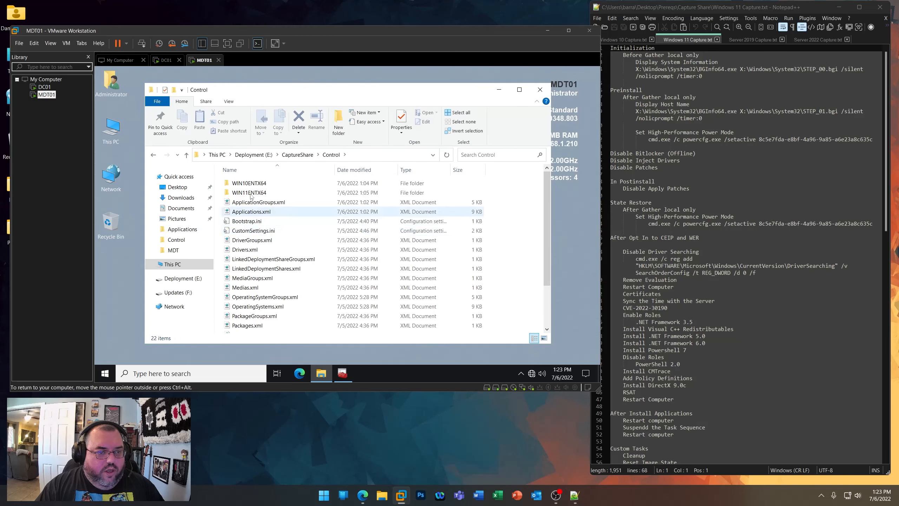
- Copy ts.xml and Unattend.xml from the WIN10ENTX64 folder into WIN11ENTX64, replacing the existing files
double_click(248, 183)
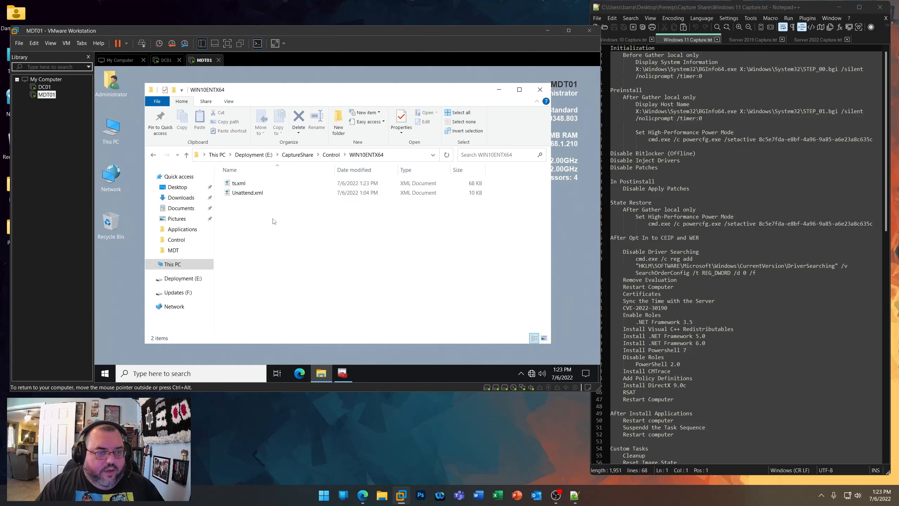
drag(276, 221, 242, 184)
right_click(242, 184)
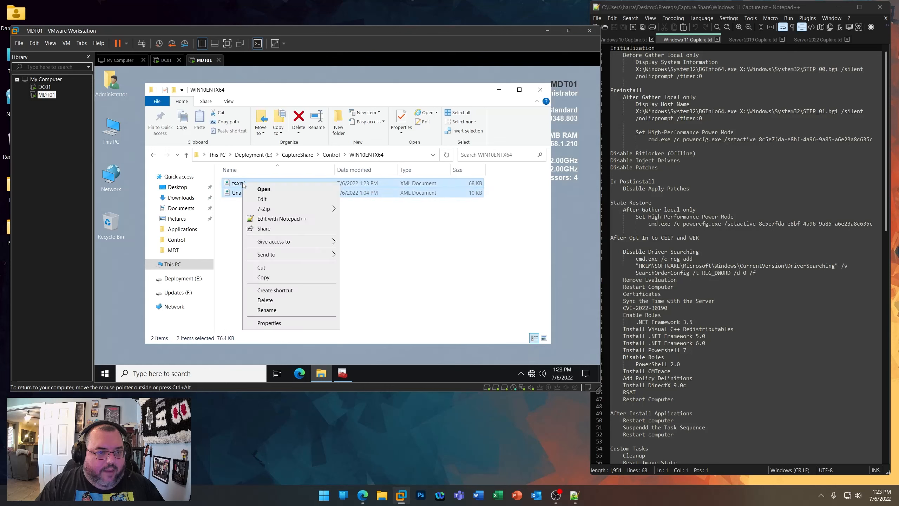
click(263, 278)
click(331, 155)
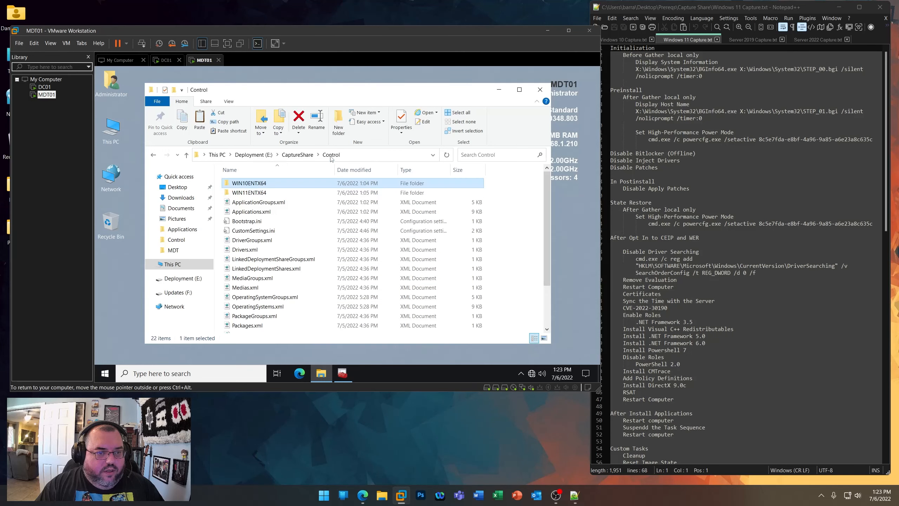
double_click(244, 193)
right_click(260, 226)
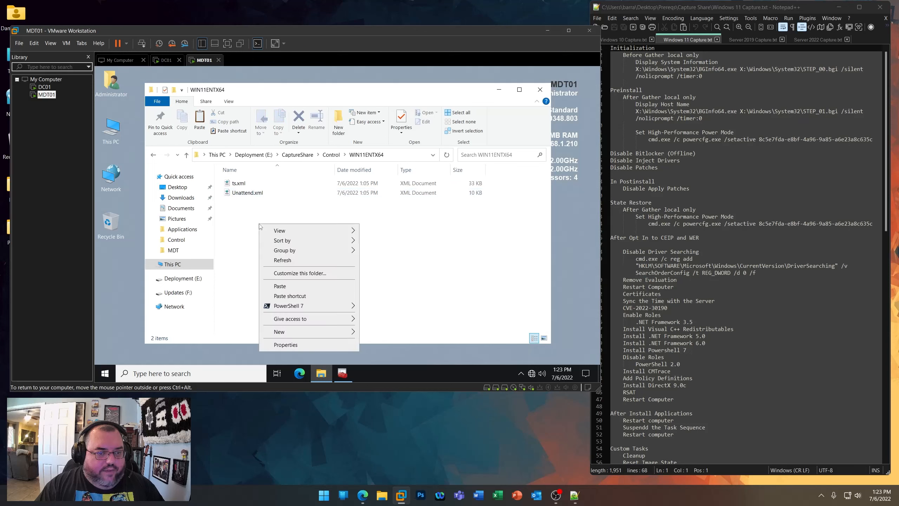
click(279, 287)
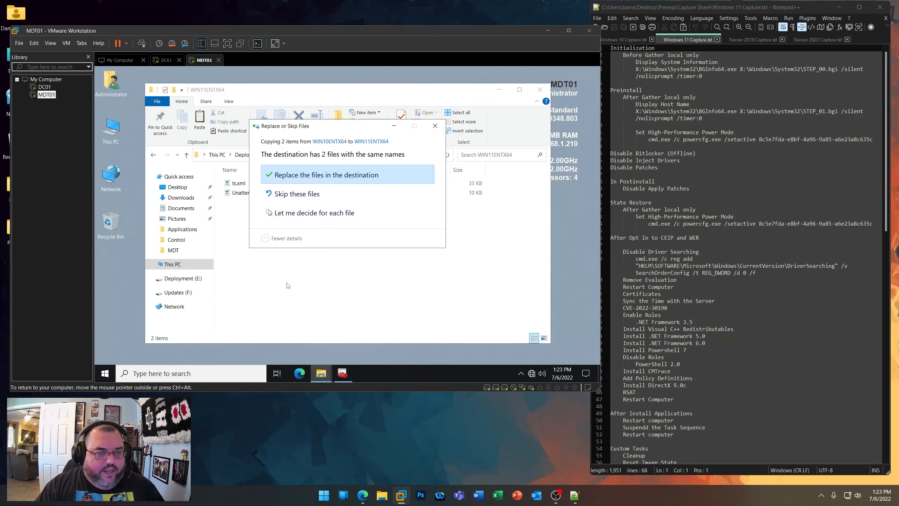
click(324, 175)
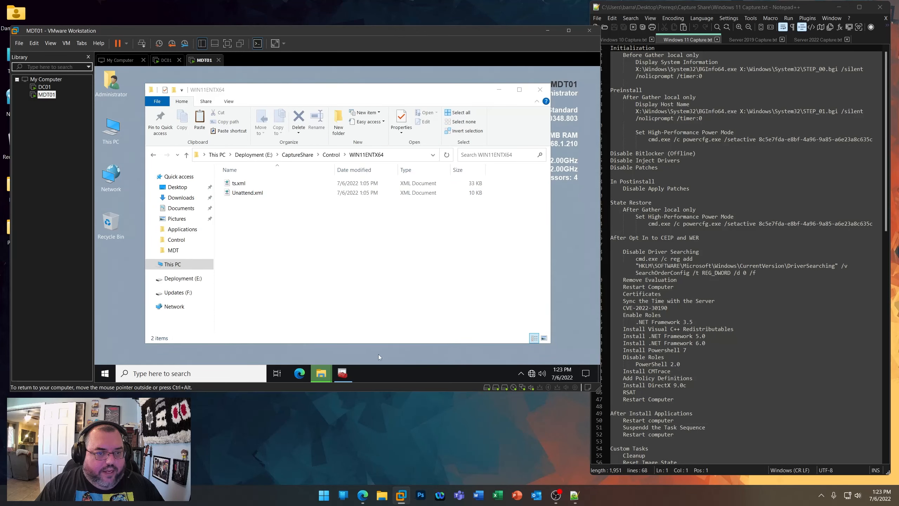
- Close Deployment Workbench and start it again
click(343, 373)
click(529, 82)
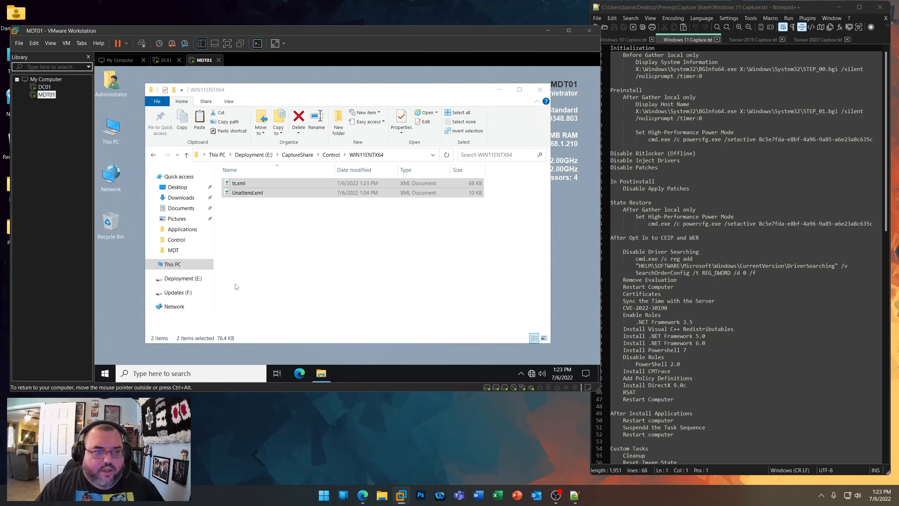
click(106, 373)
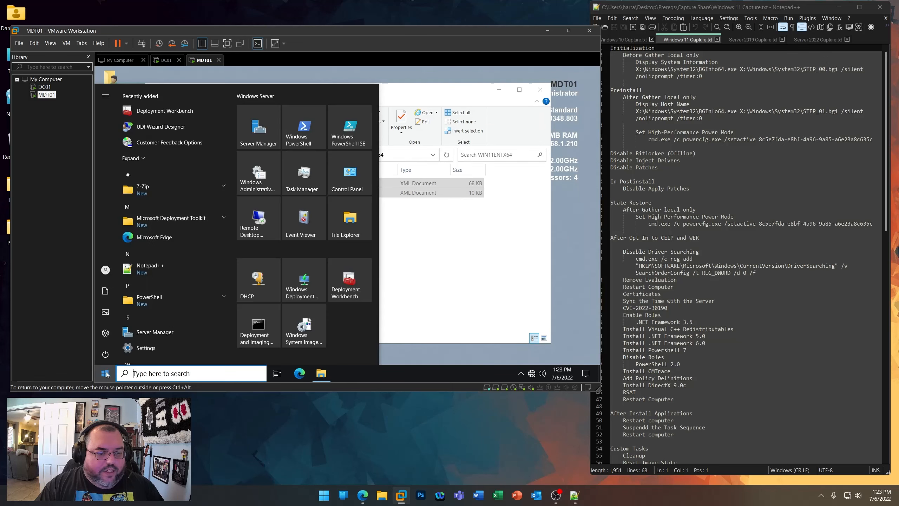
click(347, 287)
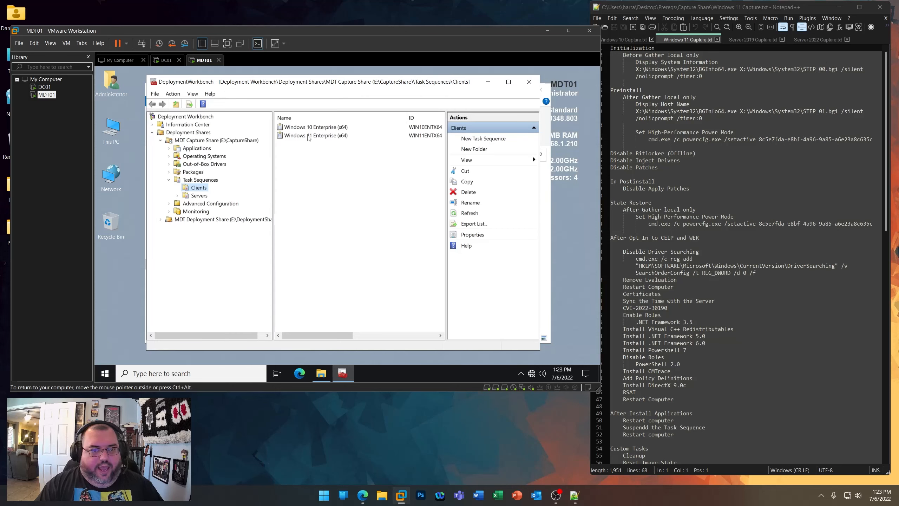
- Open the Windows 11 Enterprise (x64) task sequence and display its list of steps
double_click(308, 136)
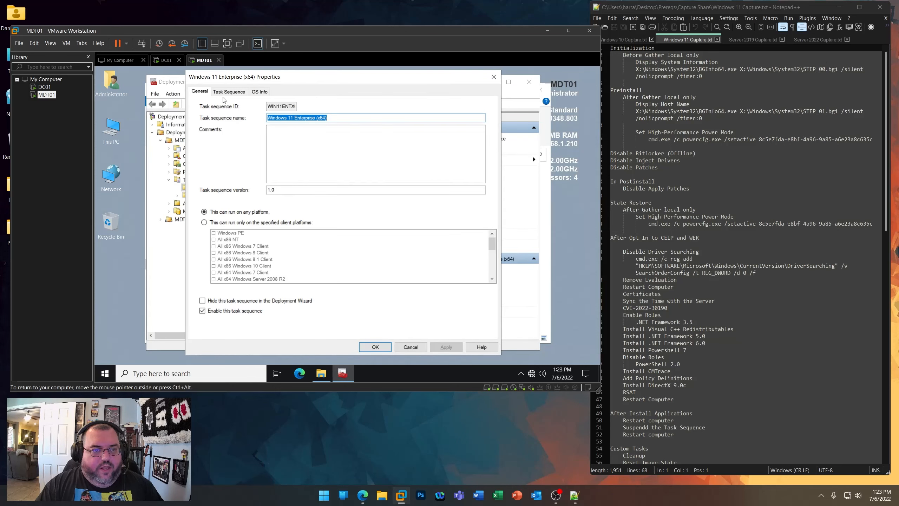
click(225, 91)
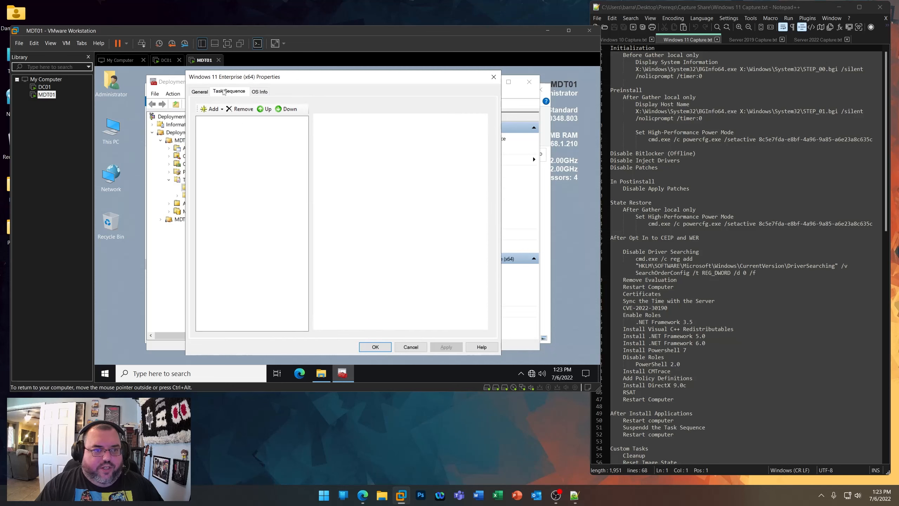
drag(304, 191, 311, 290)
scroll(255, 242, up, 7)
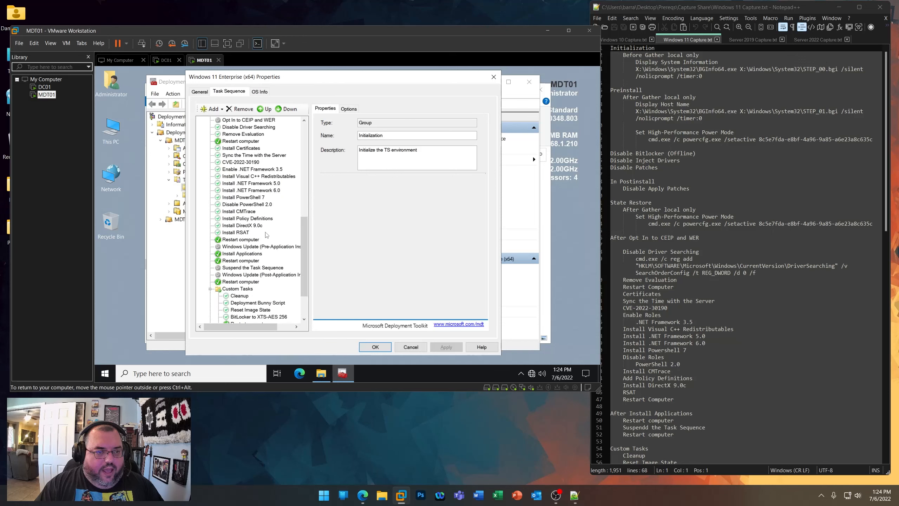
scroll(264, 235, up, 3)
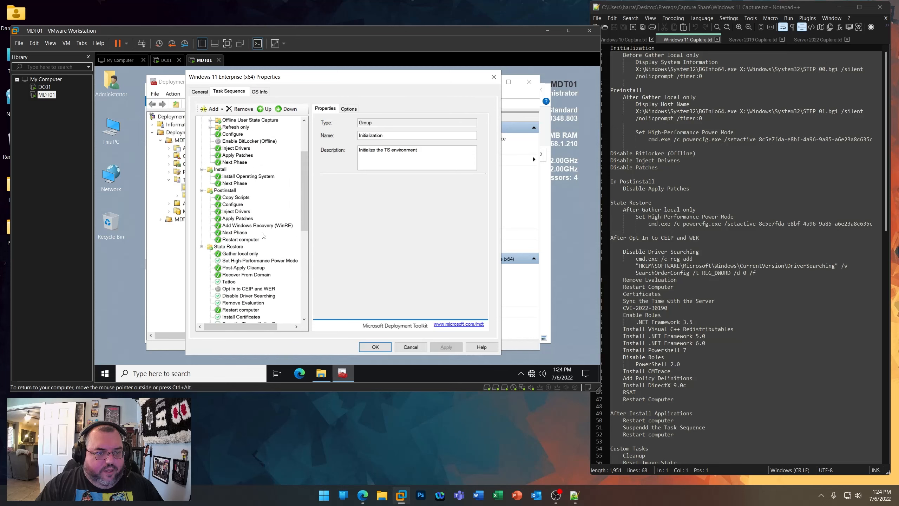
- Set the Install Operating System step to use Windows 11 Enterprise x64 install.wim and apply the change
click(240, 200)
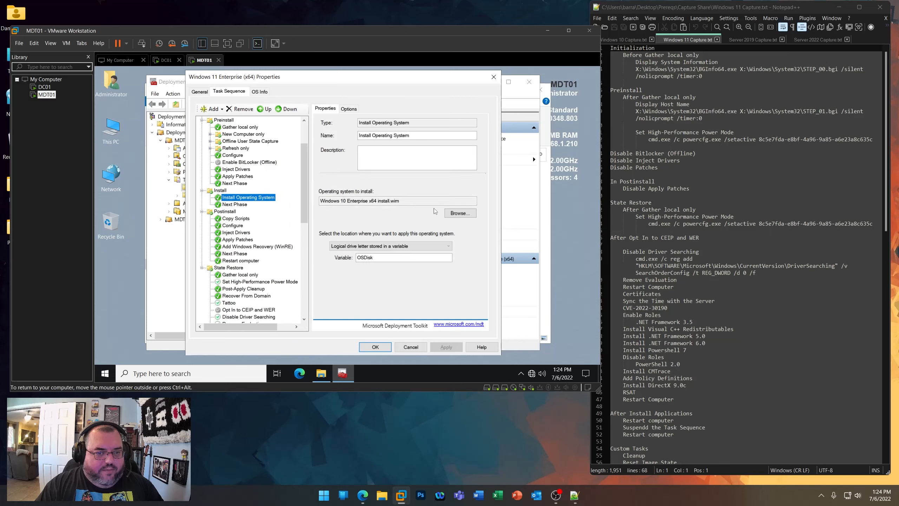
click(457, 214)
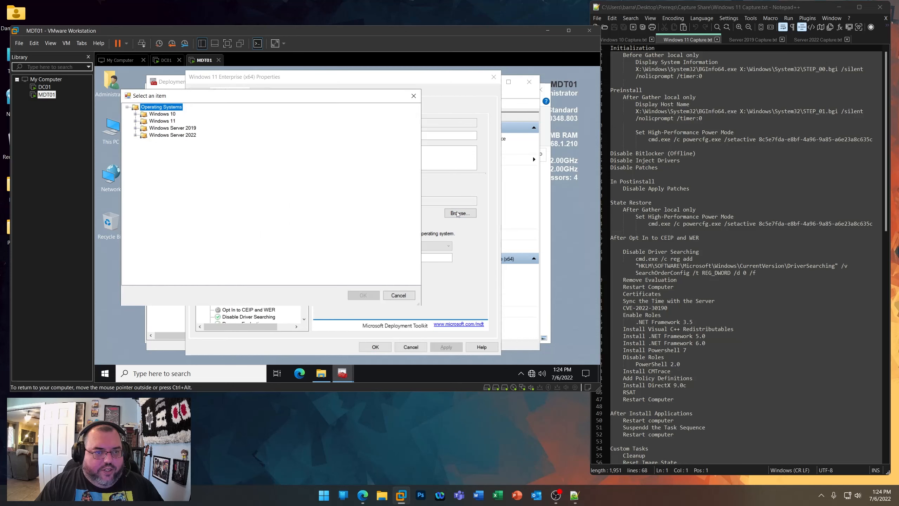
click(135, 121)
click(144, 128)
click(189, 135)
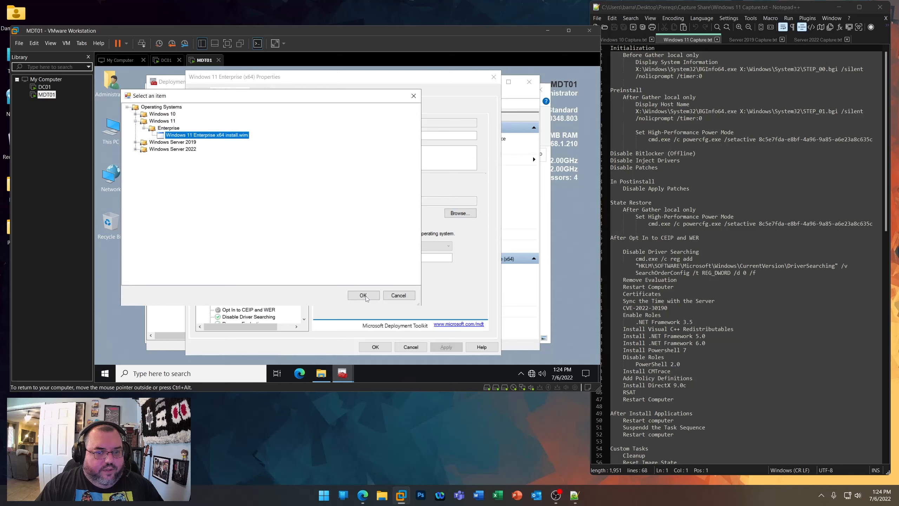
click(363, 295)
click(448, 347)
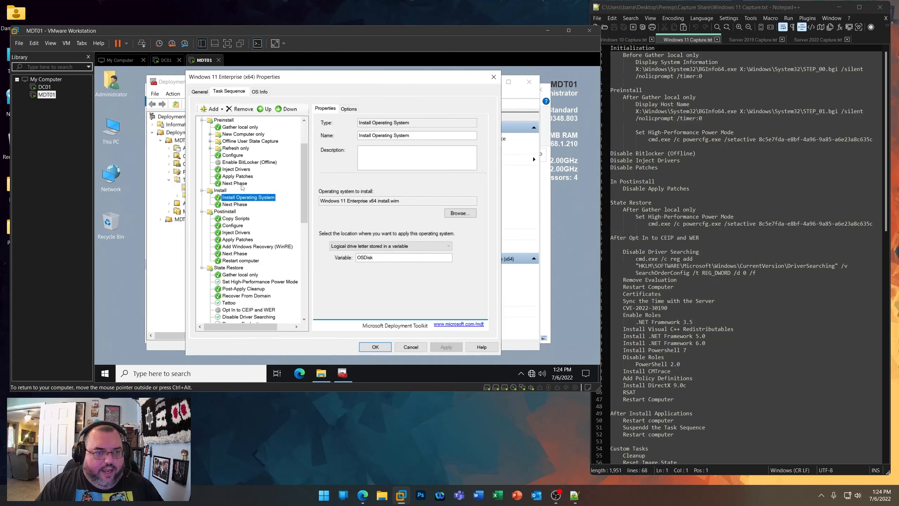
- Examine the Sysprep Only entries under Imaging in the Windows 11 capture notes
click(240, 183)
click(244, 198)
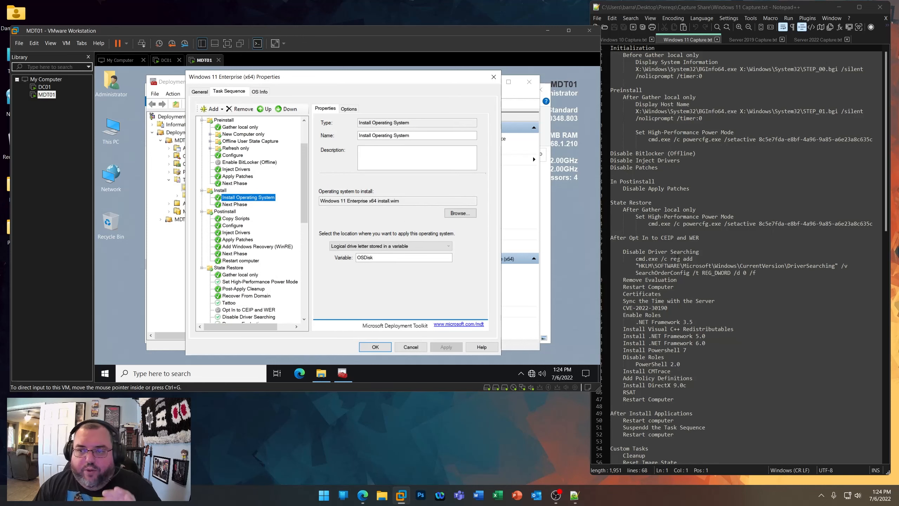
scroll(677, 258, down, 12)
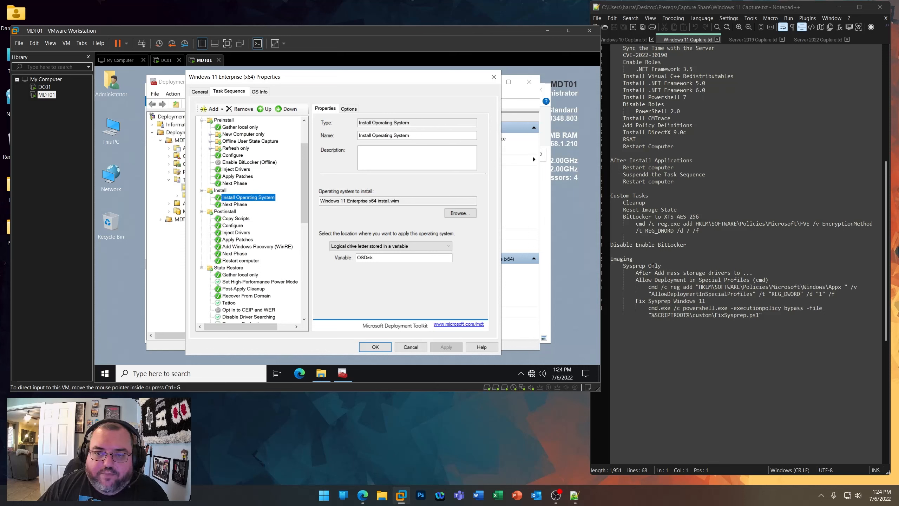
scroll(272, 255, down, 10)
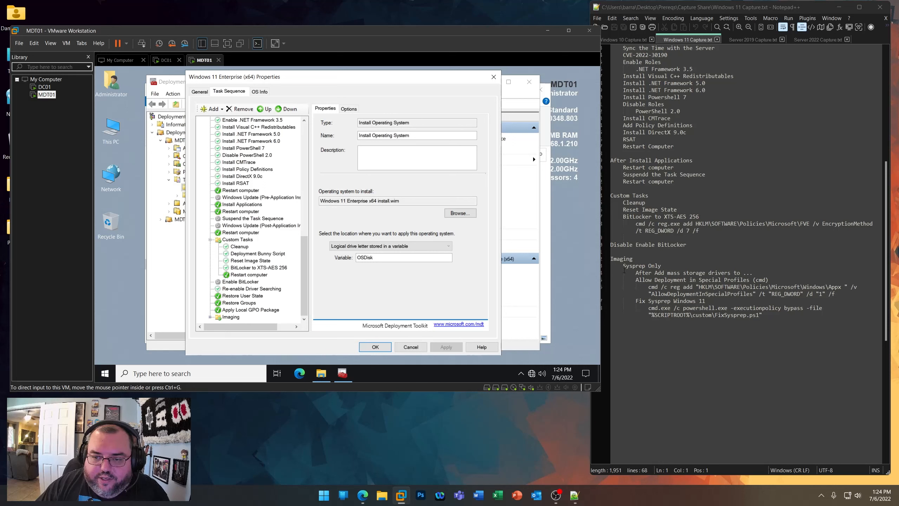
drag(623, 266, 660, 266)
click(673, 286)
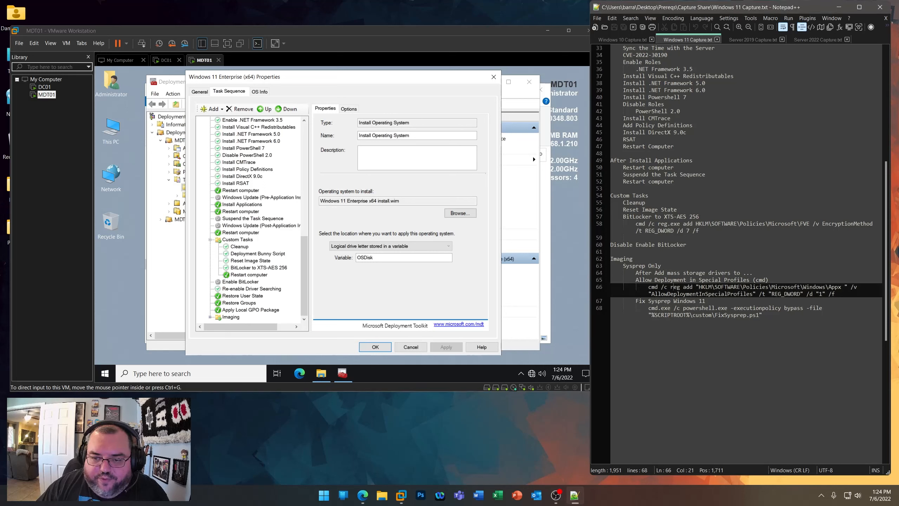
- Expand the Imaging group and its Sysprep Only group and select the step that adds mass storage drivers
click(209, 319)
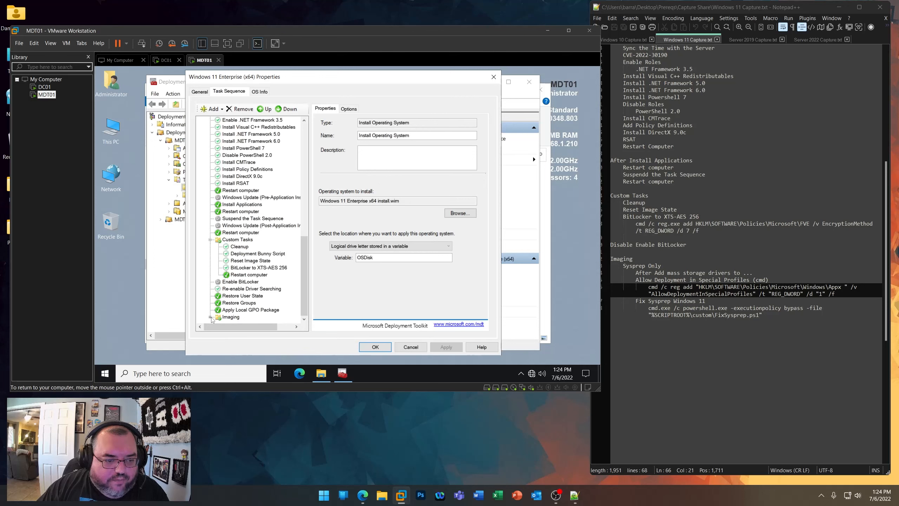
click(210, 317)
click(218, 310)
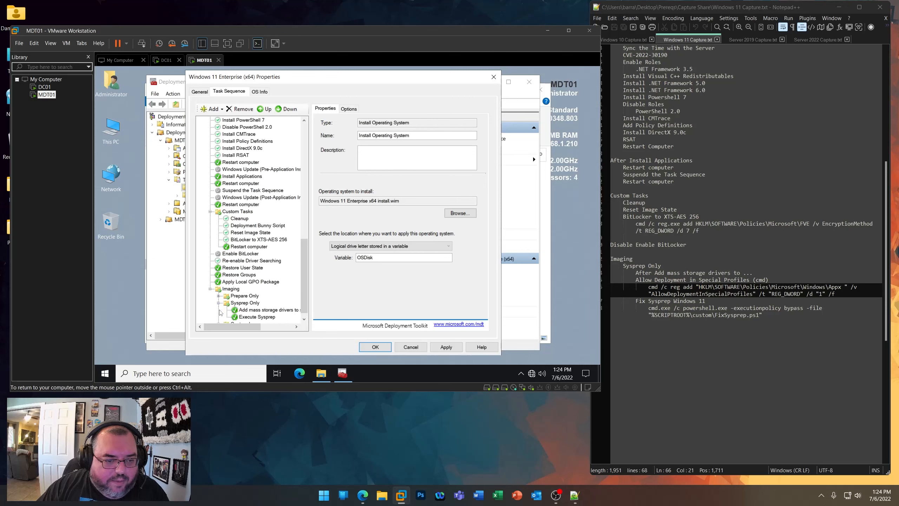
click(263, 303)
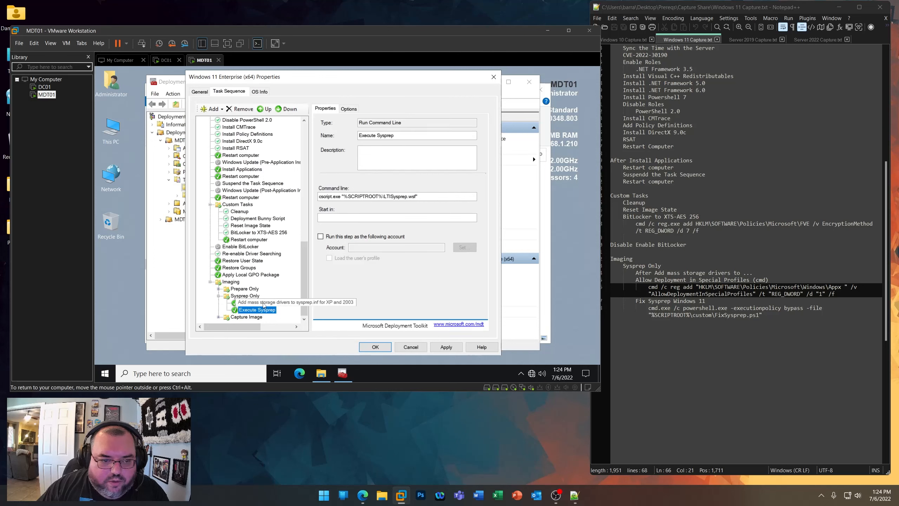
drag(635, 273, 752, 273)
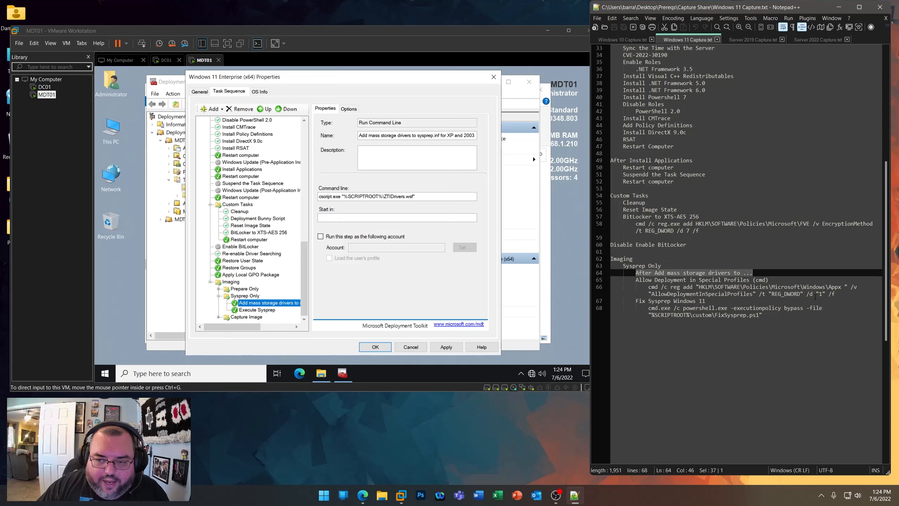
- Add a Run Command Line step after the mass storage drivers step, named "Allow Deployment in Special Profiles (cmd)" from the notes
drag(635, 280, 768, 280)
right_click(753, 284)
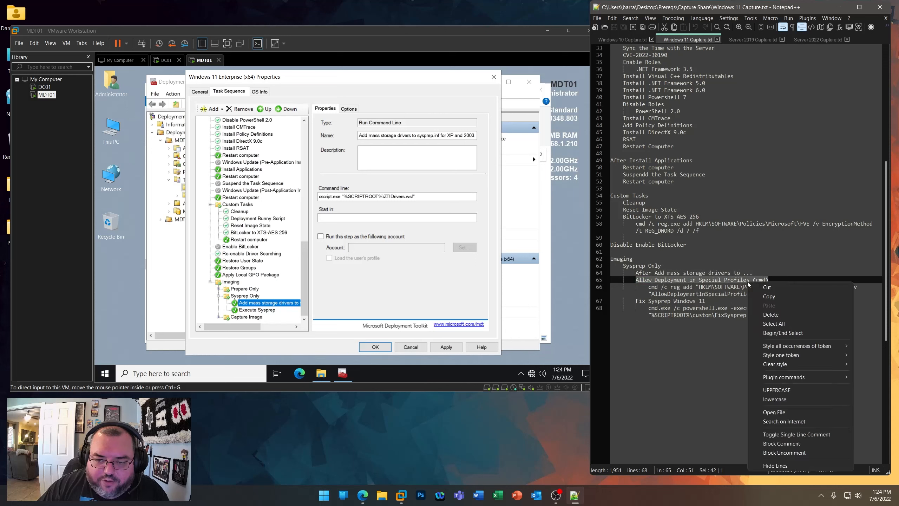
click(767, 291)
click(260, 302)
click(261, 303)
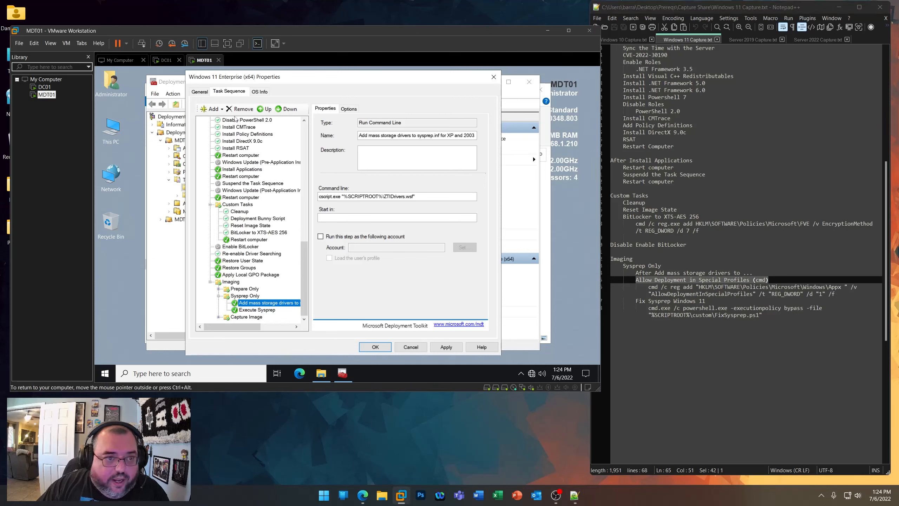
click(212, 109)
mouse_move(226, 137)
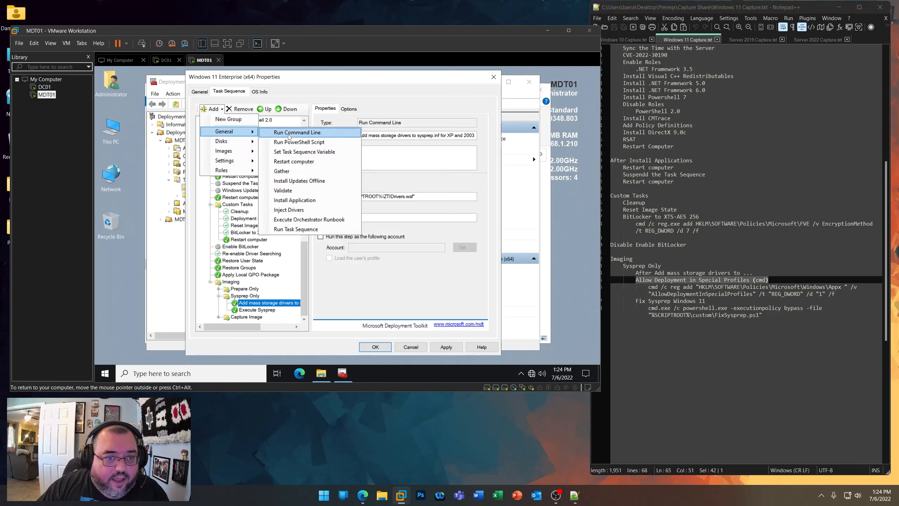
click(297, 132)
click(339, 196)
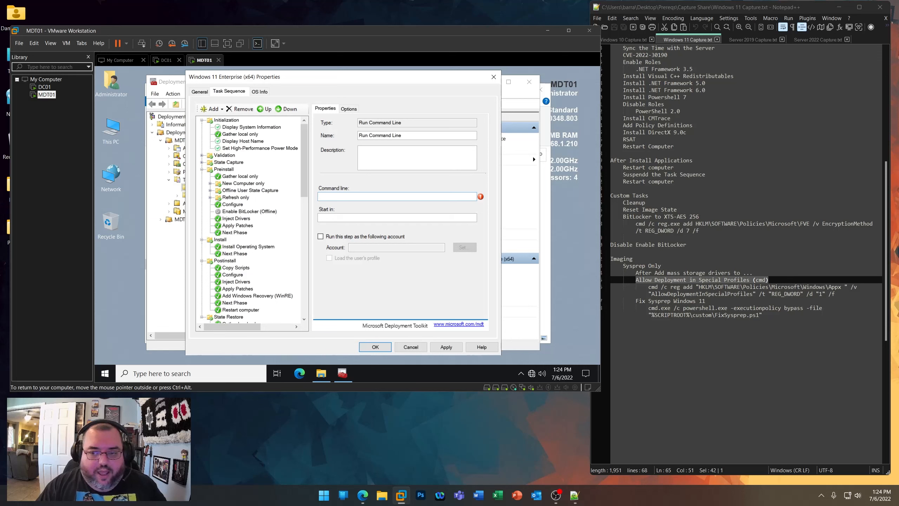
key(shift+Tab)
key(shift+Tab)
key(ctrl+v)
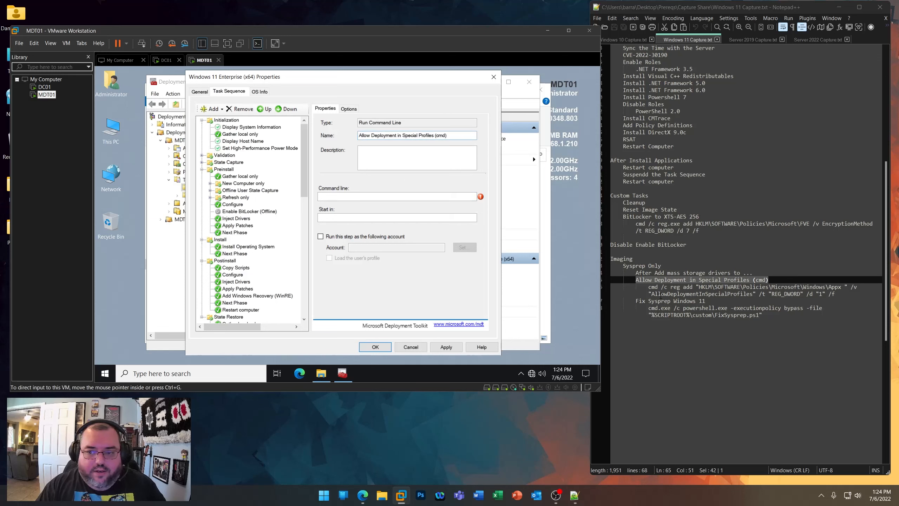
- Set the command line to cmd /c reg add "HKLM\SOFTWARE\Policies\Microsoft\Windows\Appx " /v "AllowDeploymentInSpecialProfiles" /t "REG_DWORD" /d "1" /f and apply it
drag(648, 287, 835, 294)
right_click(760, 293)
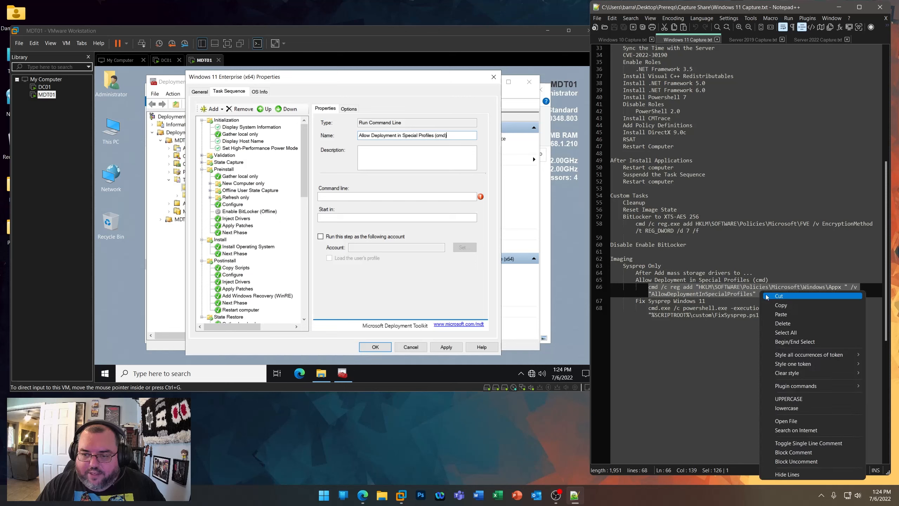
click(775, 304)
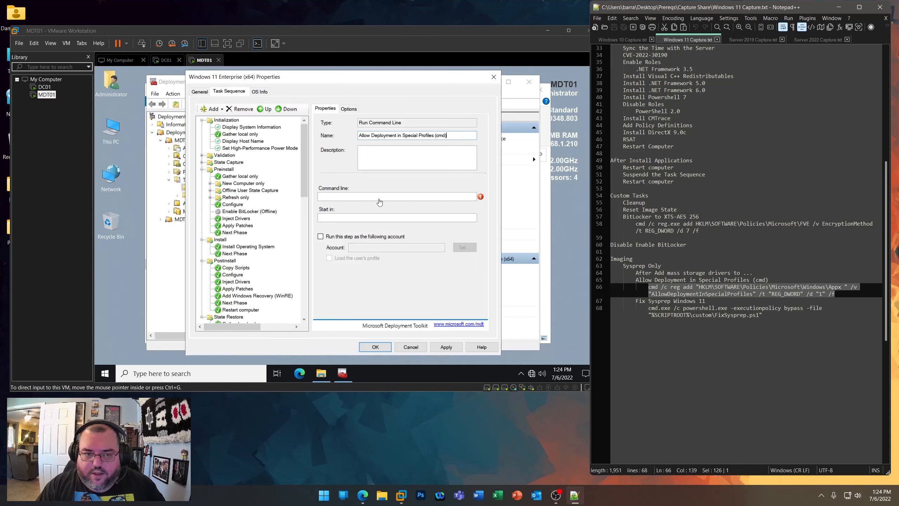
click(377, 197)
key(ctrl+v)
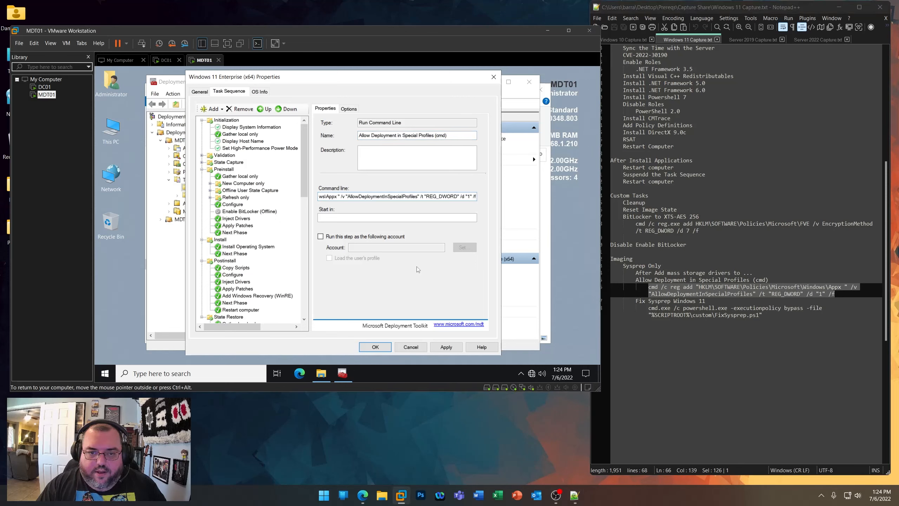
click(446, 346)
- Let the new command step continue on error, apply the change and return to that step under Sysprep Only
click(349, 110)
click(350, 158)
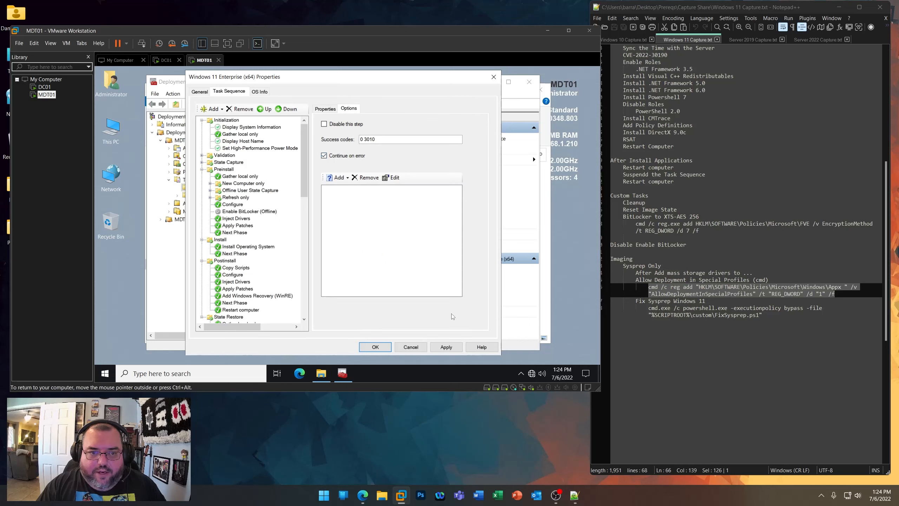
scroll(248, 277, down, 10)
scroll(259, 279, down, 4)
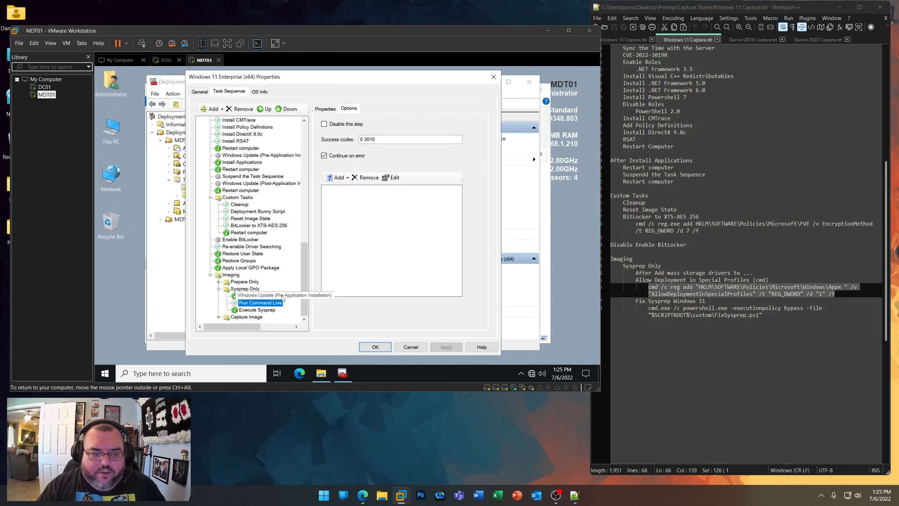
- Browse to the custom scripts folder at Deployment (E:) > CaptureShare > Scripts > custom
click(260, 296)
click(260, 302)
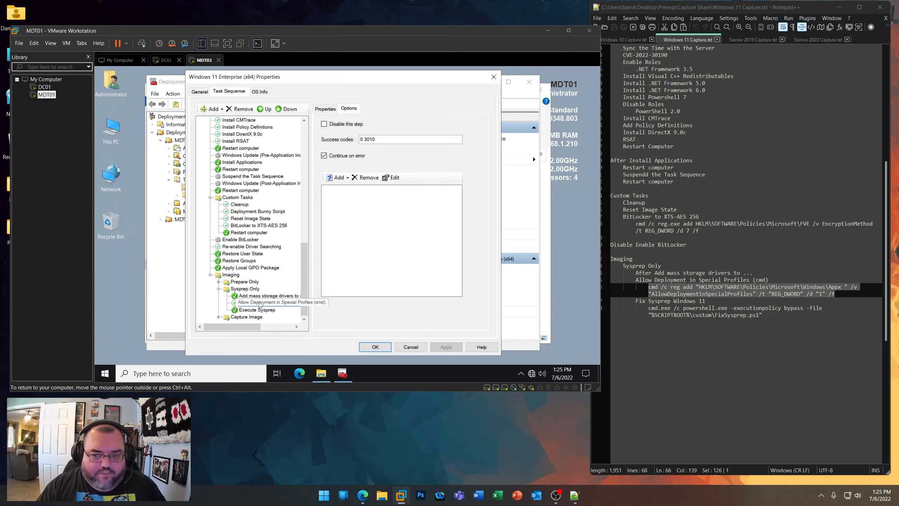
click(110, 127)
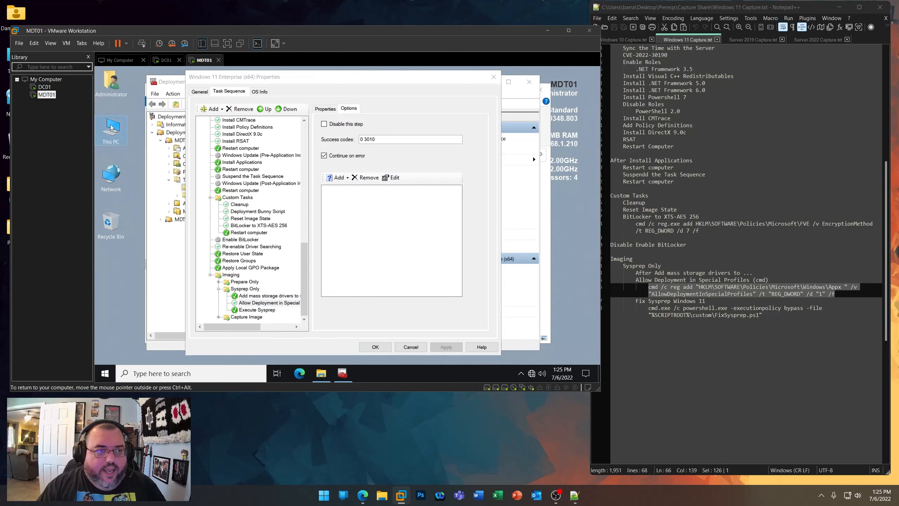
double_click(110, 127)
scroll(452, 290, down, 1)
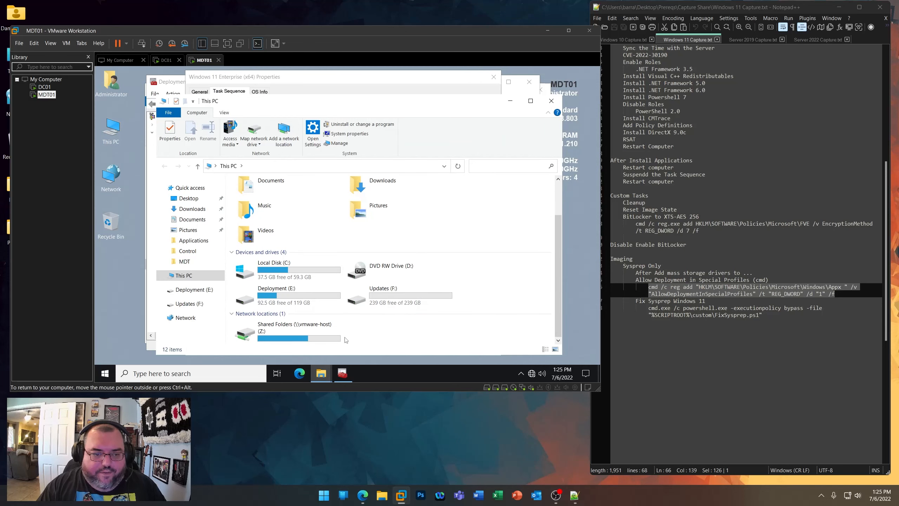
double_click(269, 296)
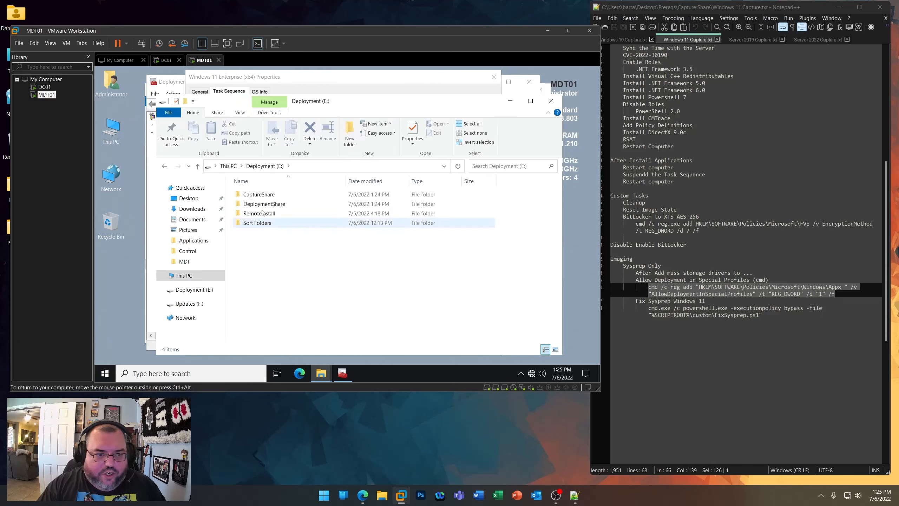
double_click(263, 195)
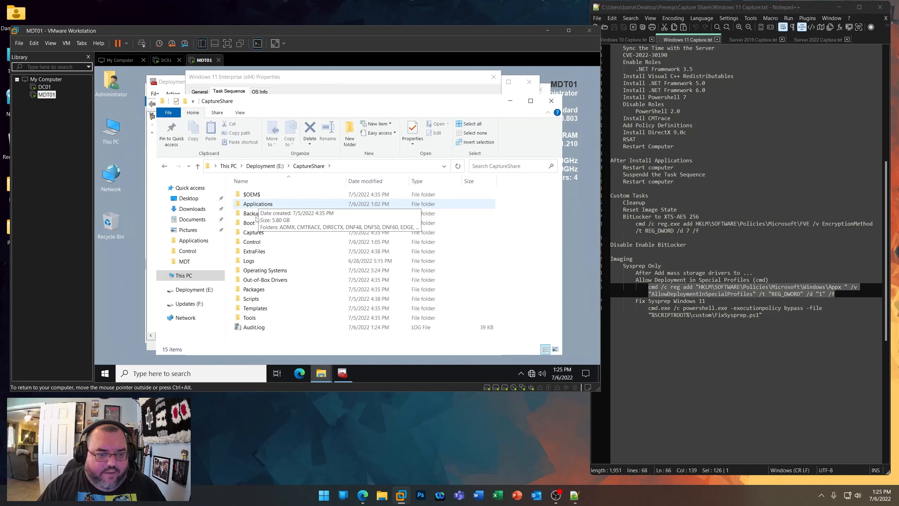
double_click(252, 298)
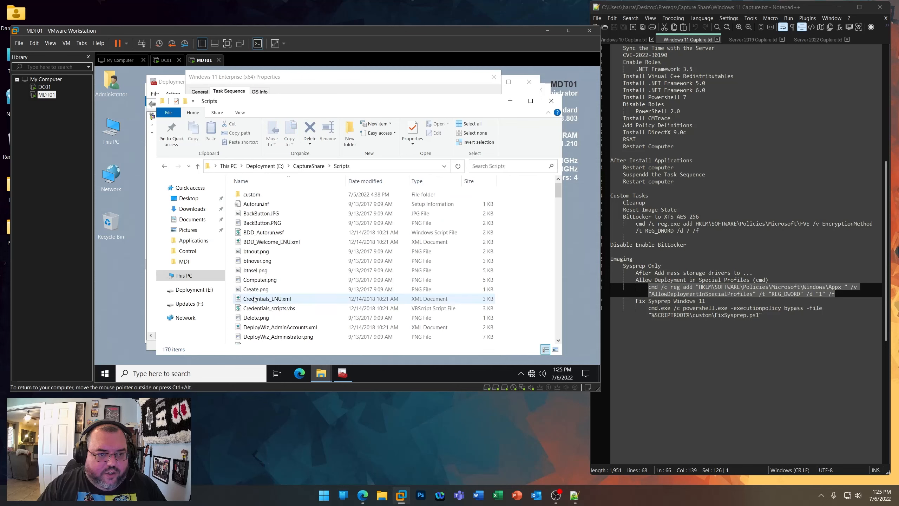
double_click(256, 195)
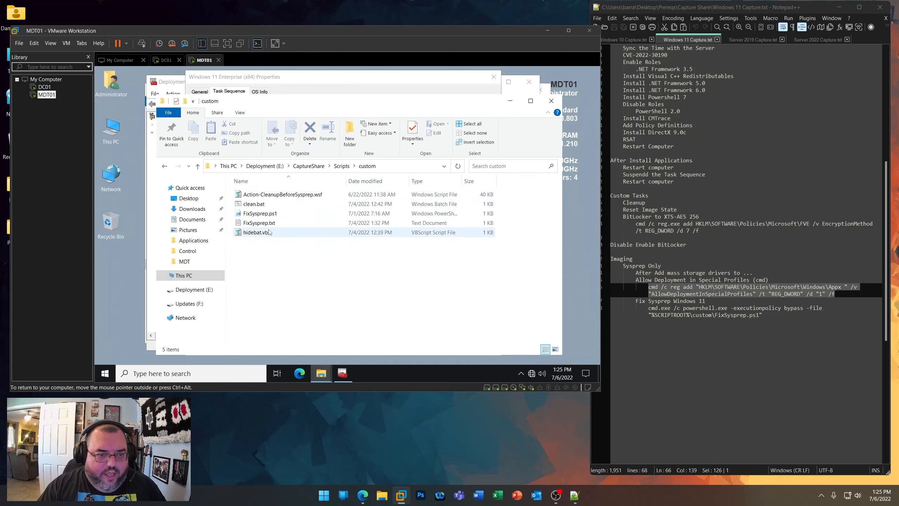
- Open FixSysprep.ps1 in Notepad++, read through the whole script including its author notes, and close it
click(266, 214)
right_click(268, 213)
click(307, 234)
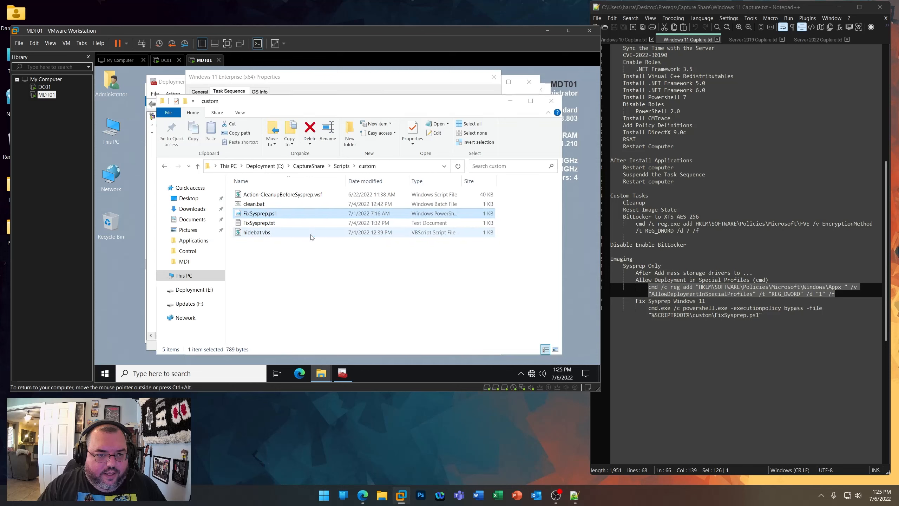
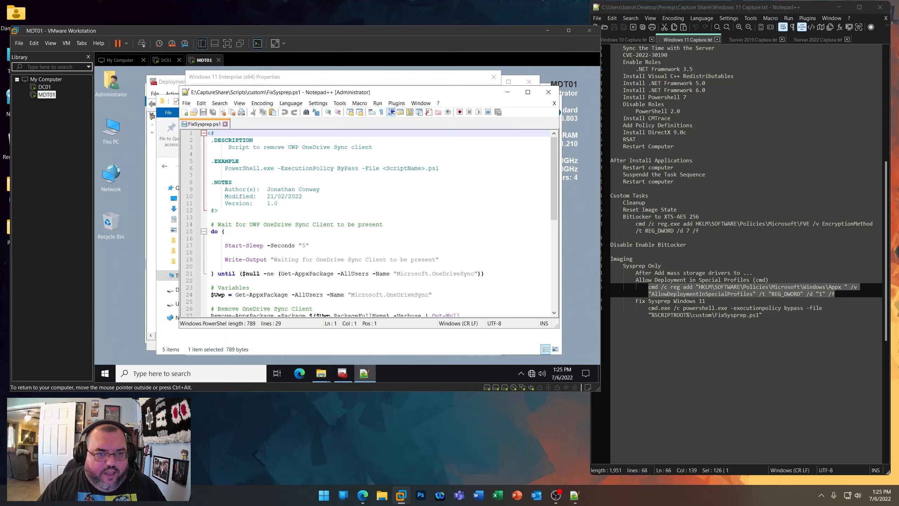
scroll(552, 209, down, 4)
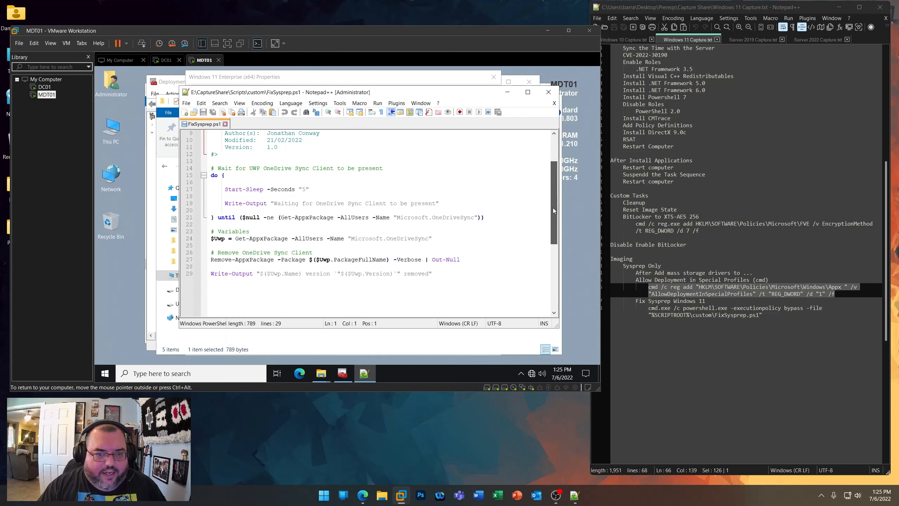
drag(551, 219, 549, 165)
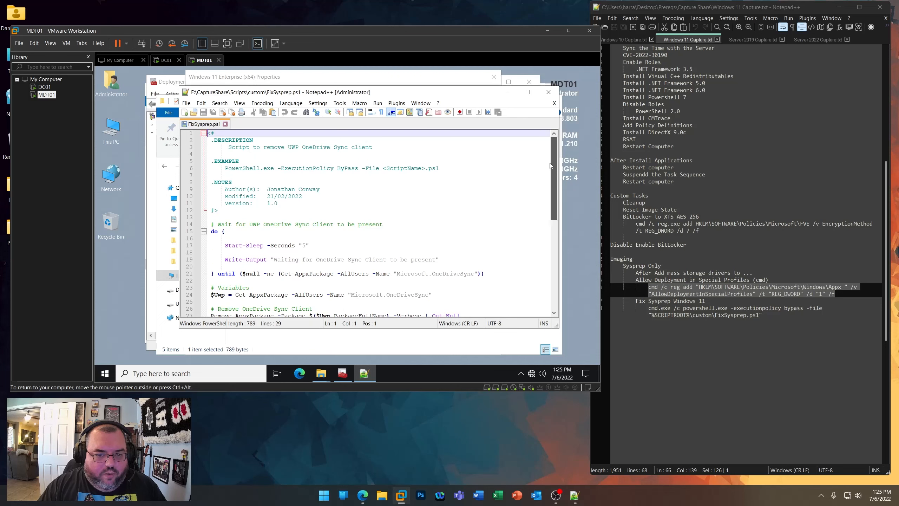
scroll(551, 166, down, 4)
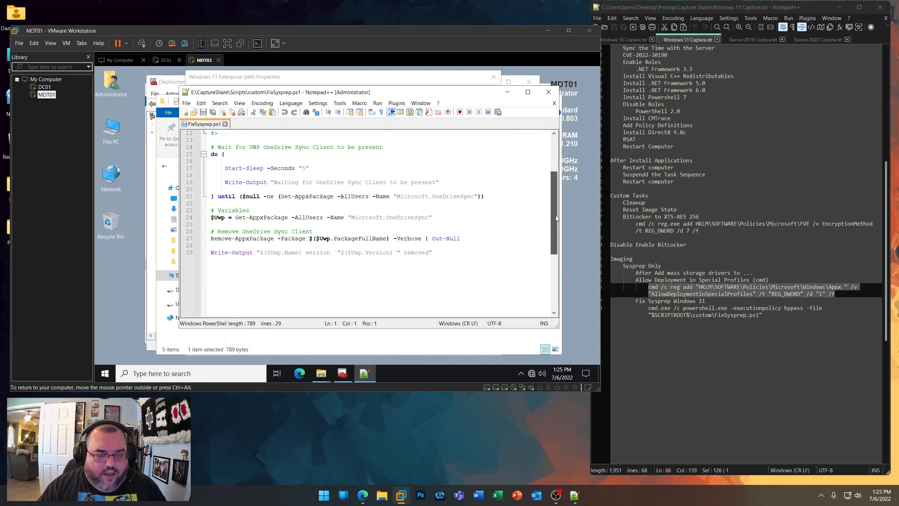
scroll(556, 219, up, 4)
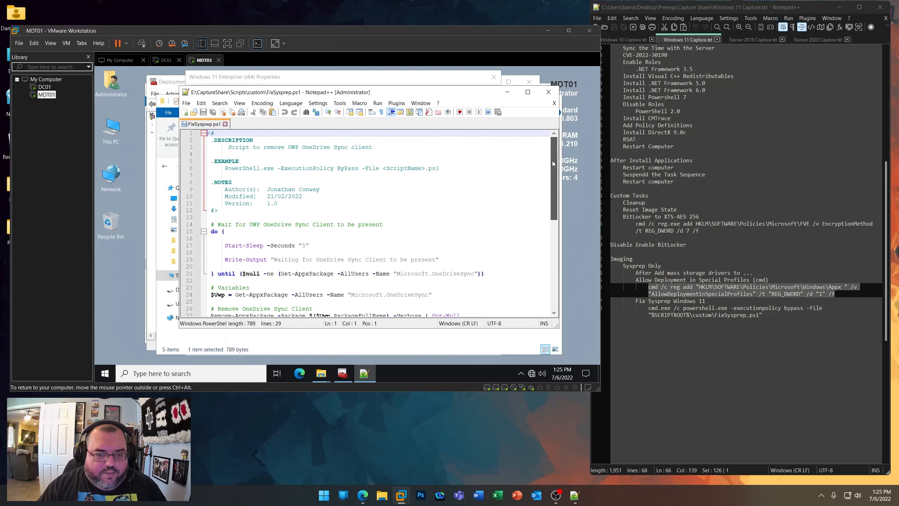
drag(320, 189, 267, 189)
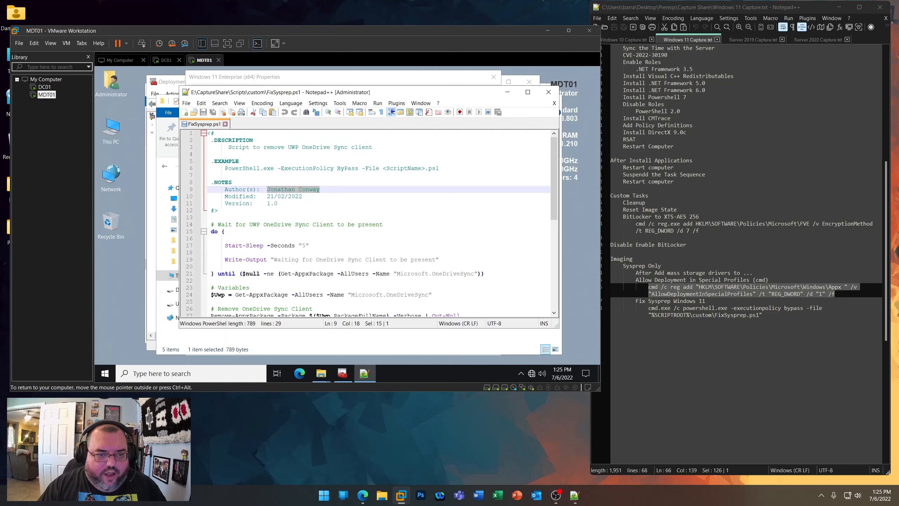
click(548, 92)
click(283, 271)
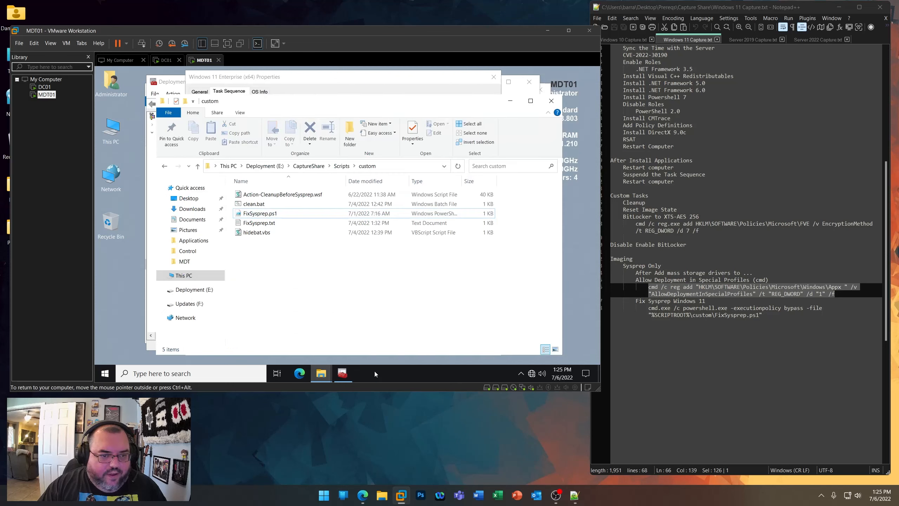
- Switch to Edge, open the bookmarked thread "Capturing Windows 11 with MDT - how I did it" and read to the fixsysprep.ps1 explanation
click(362, 494)
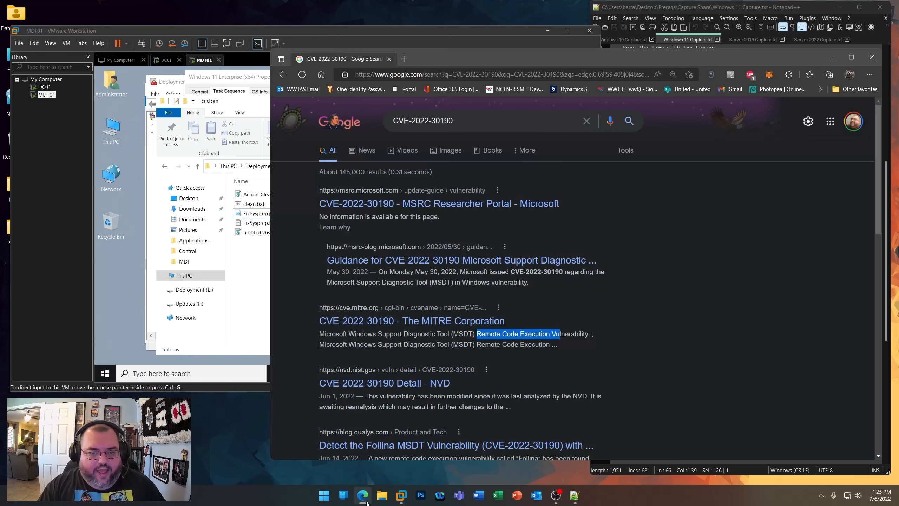
click(820, 89)
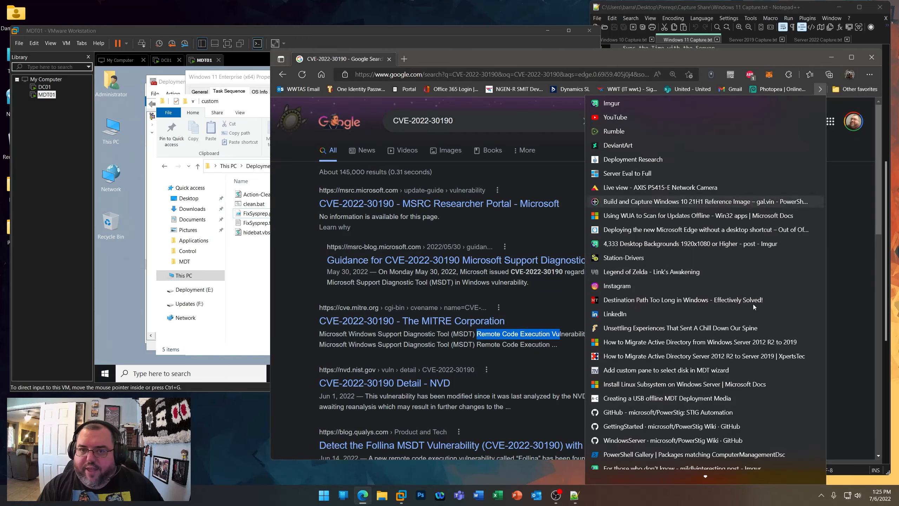
scroll(712, 417, down, 15)
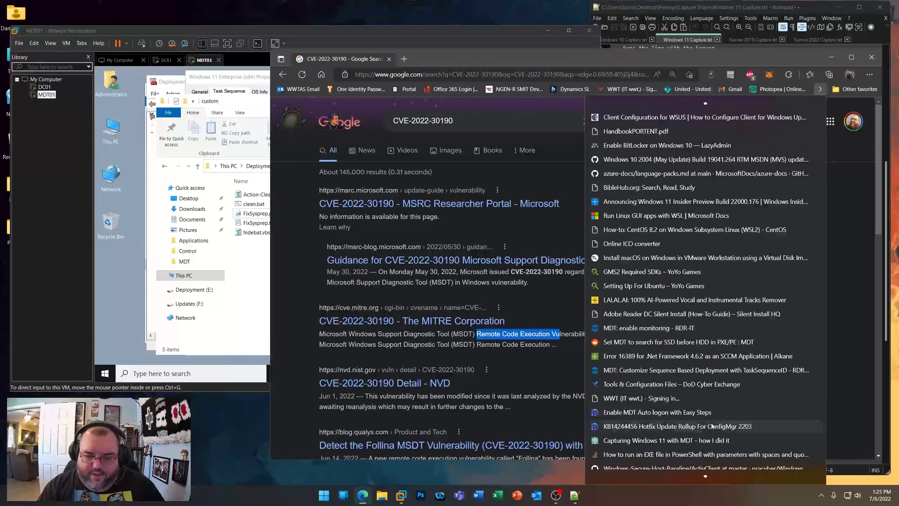
scroll(712, 426, down, 1)
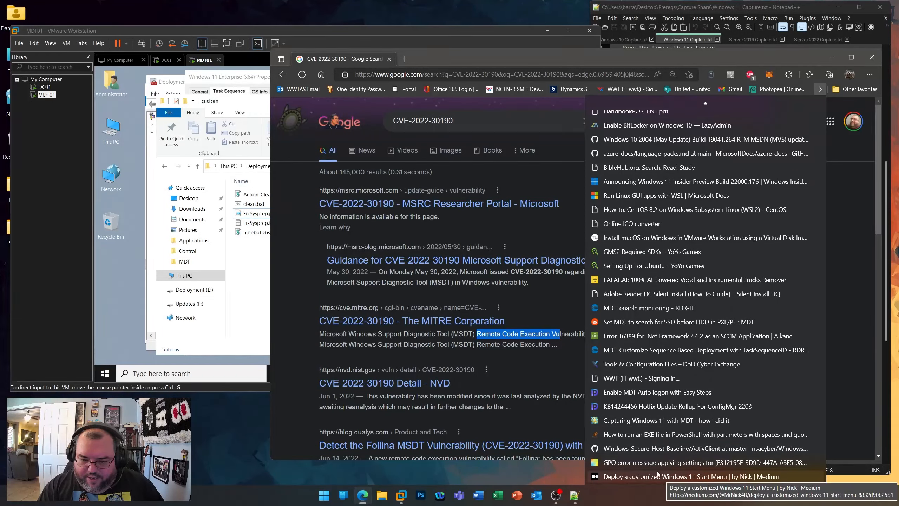
click(649, 421)
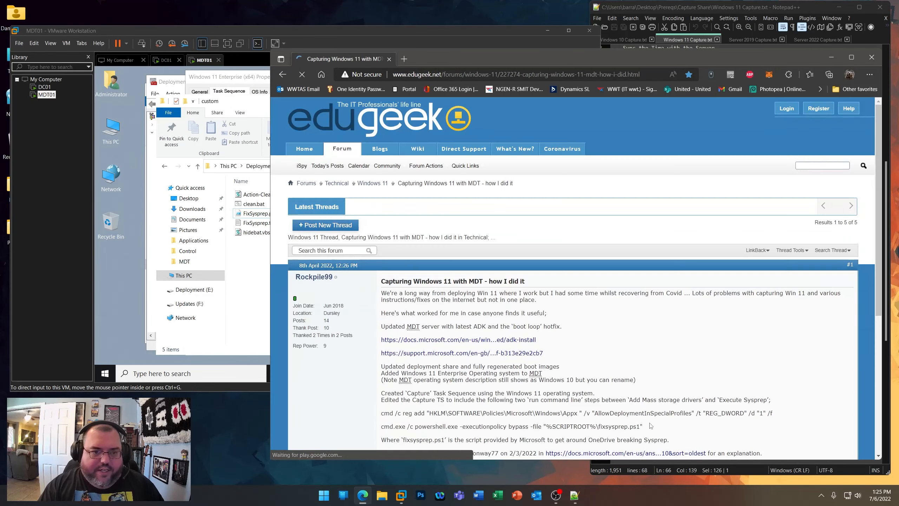
scroll(547, 360, down, 3)
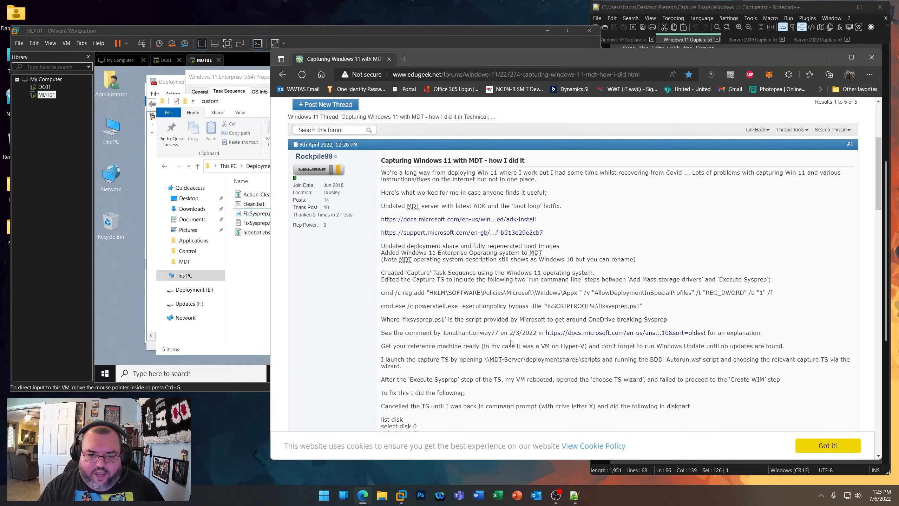
- Follow the thread's Microsoft Docs link and find the answer containing the OneDrive Sync removal script, highlighting its author
click(586, 334)
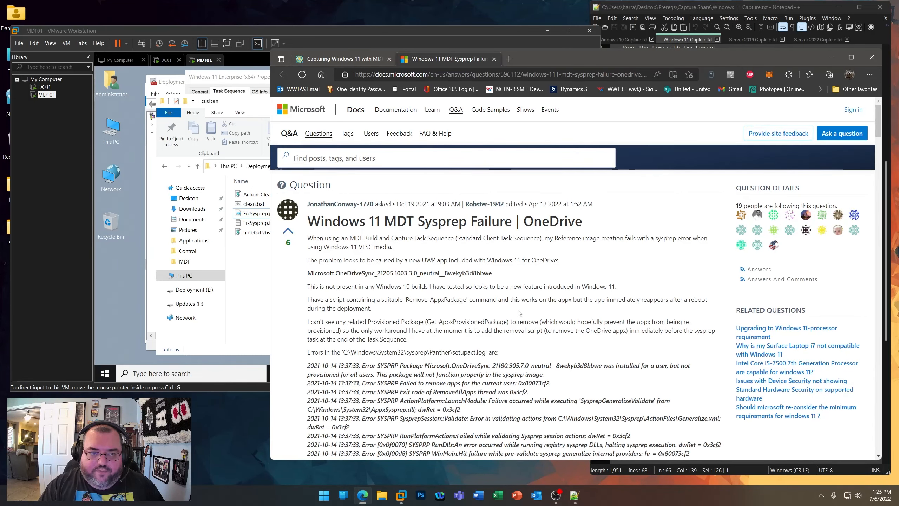
scroll(519, 312, down, 20)
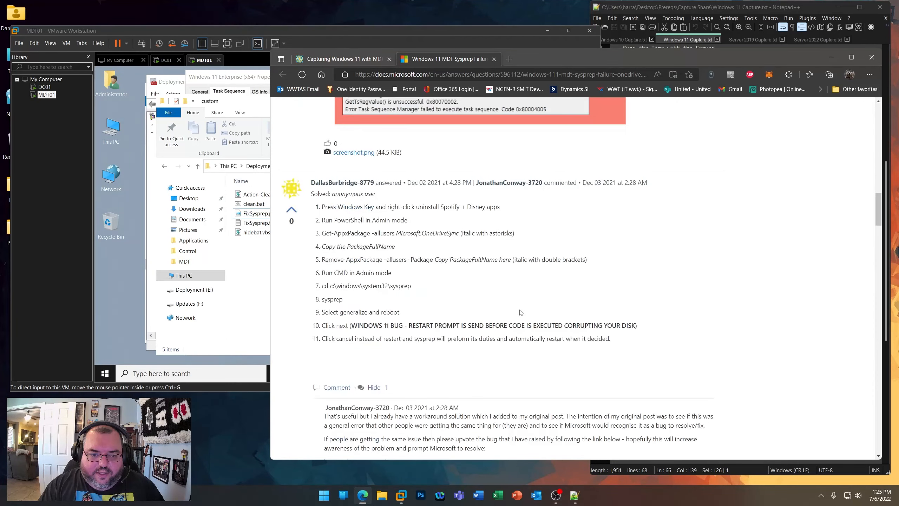
scroll(520, 312, down, 2)
scroll(520, 313, up, 1)
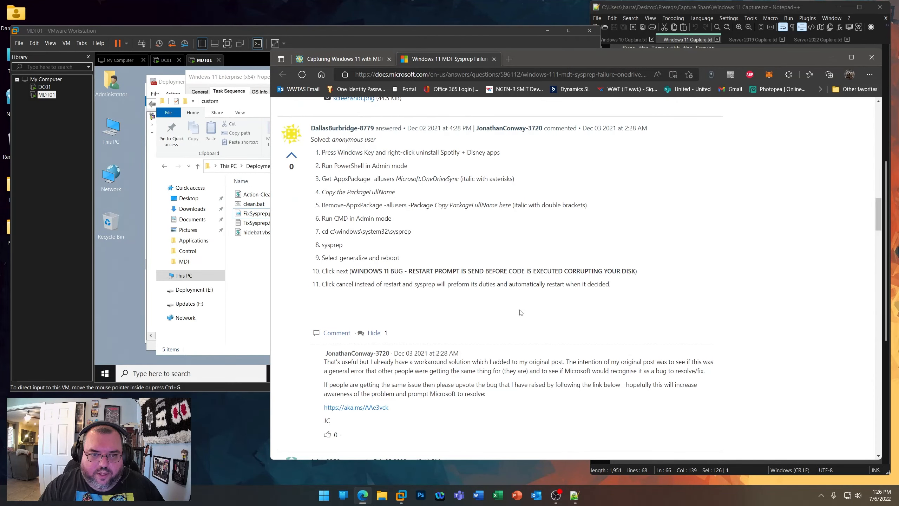
scroll(520, 313, down, 6)
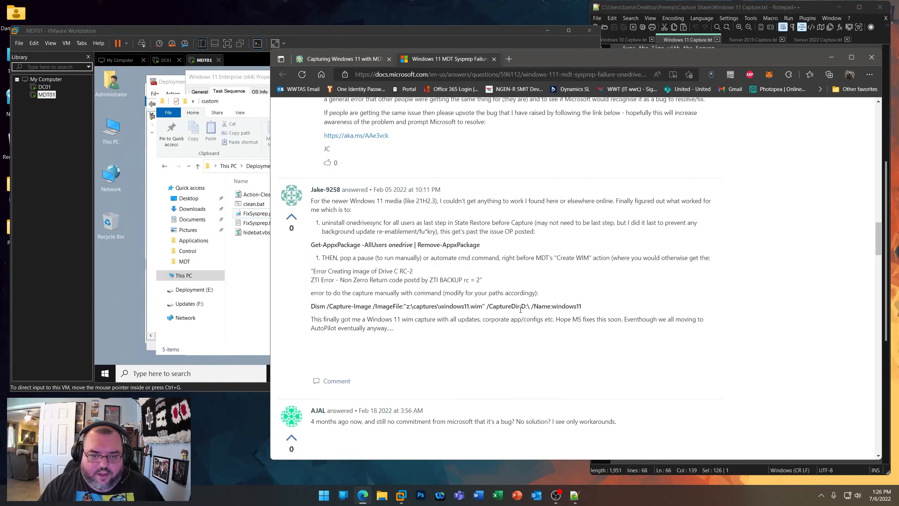
scroll(520, 310, down, 7)
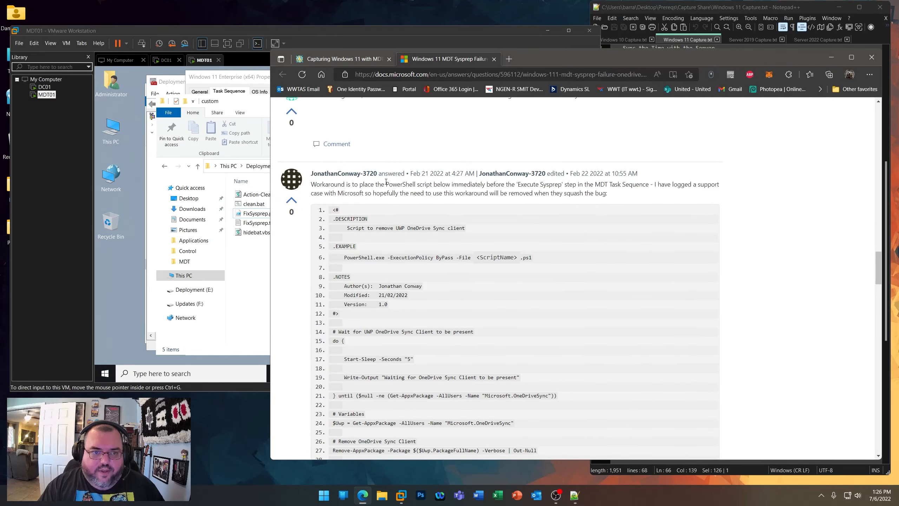
drag(312, 174, 378, 175)
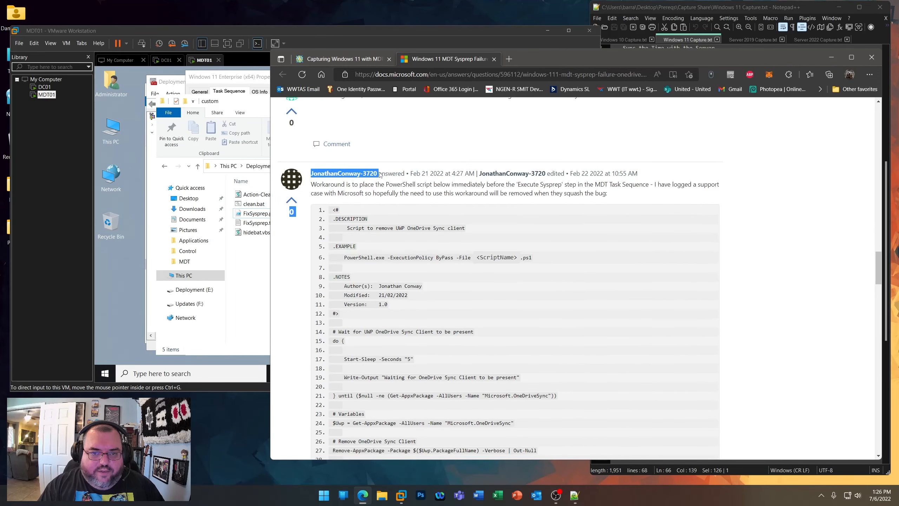
- Check the end of the page's address, review the workaround PowerShell script in the answer and select its full text
click(421, 75)
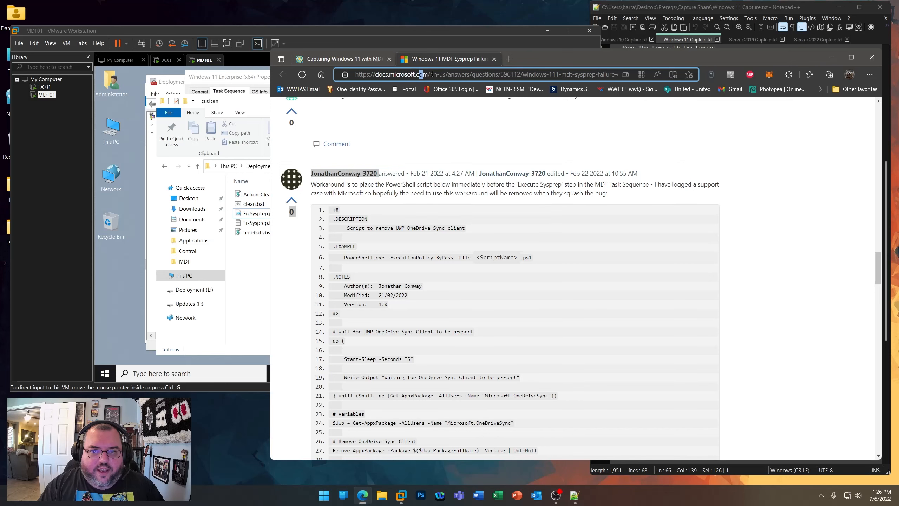
key(End)
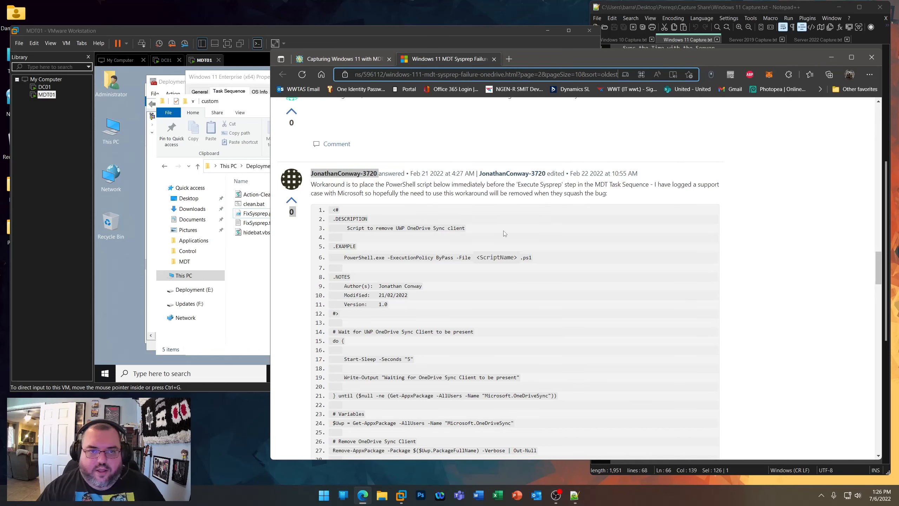
scroll(513, 312, down, 3)
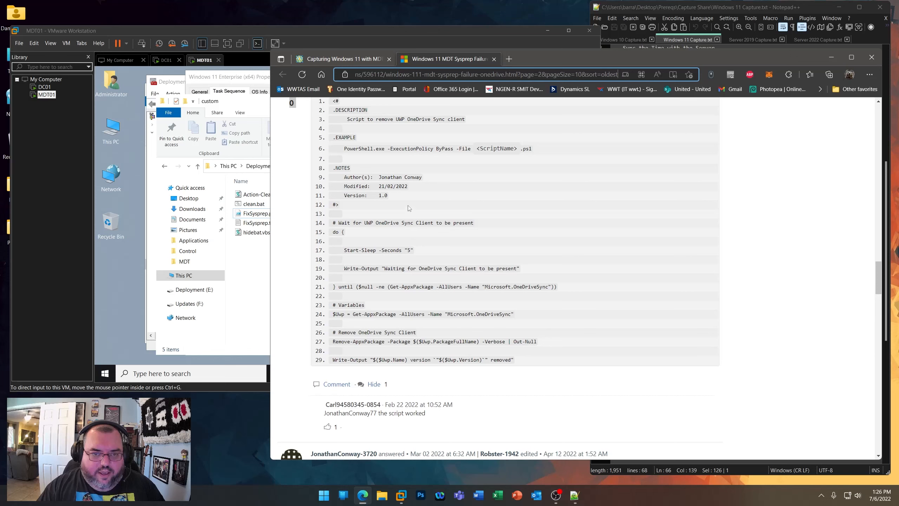
scroll(535, 183, up, 2)
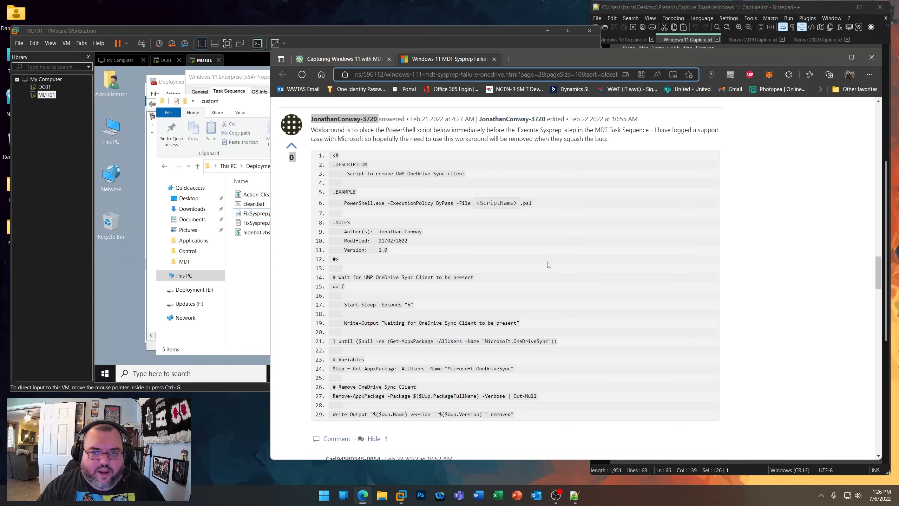
scroll(547, 262, down, 2)
scroll(429, 213, up, 2)
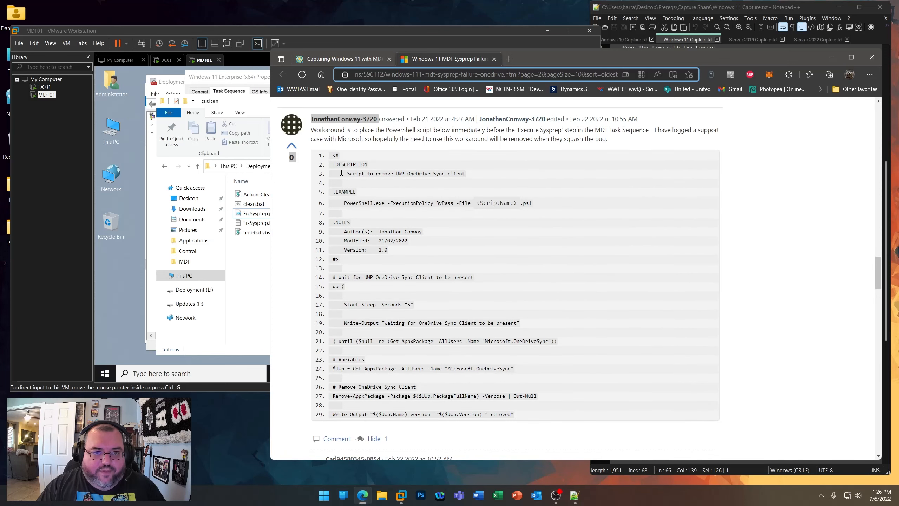
click(332, 163)
drag(371, 195, 538, 424)
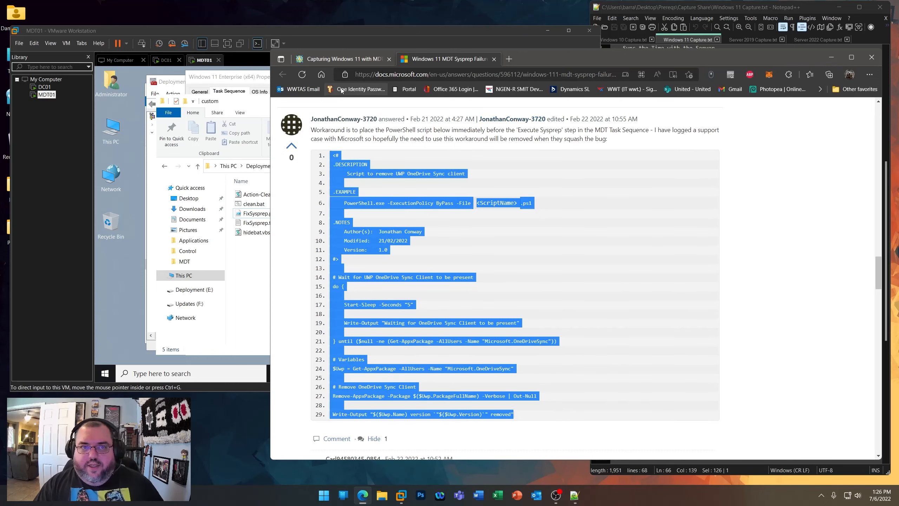
- Return to the MDT01 virtual machine and reopen FixSysprep.ps1 from the custom folder in Notepad++
click(232, 264)
click(259, 213)
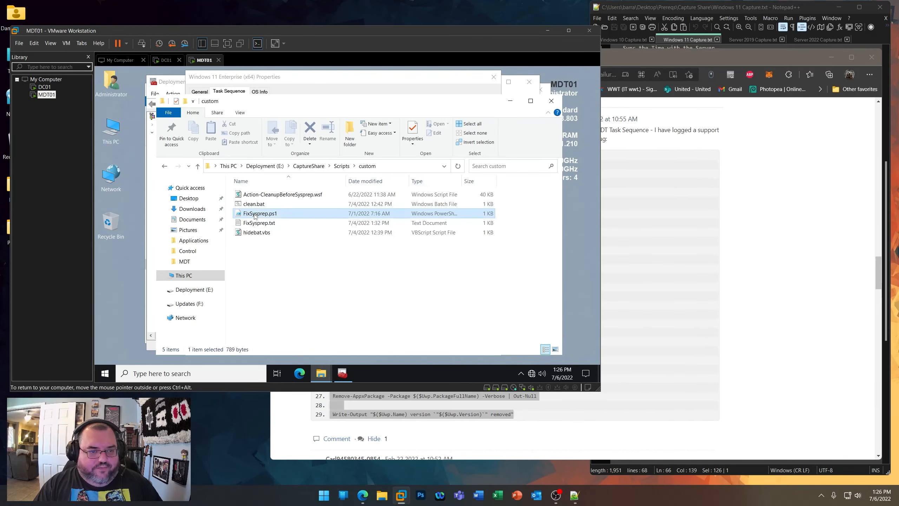
right_click(255, 214)
click(293, 233)
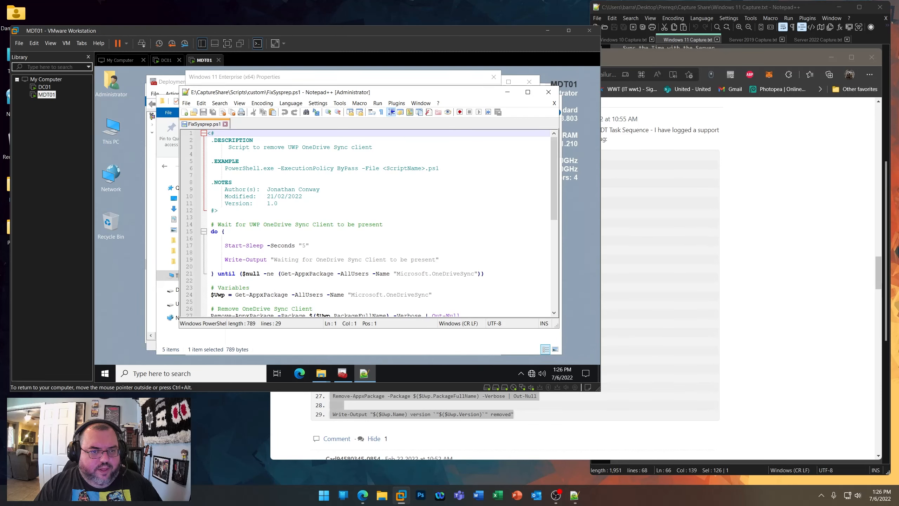
- Close the FixSysprep script in Notepad++ and the browser window to return to the Windows 11 task sequence and capture notes
click(549, 93)
click(550, 101)
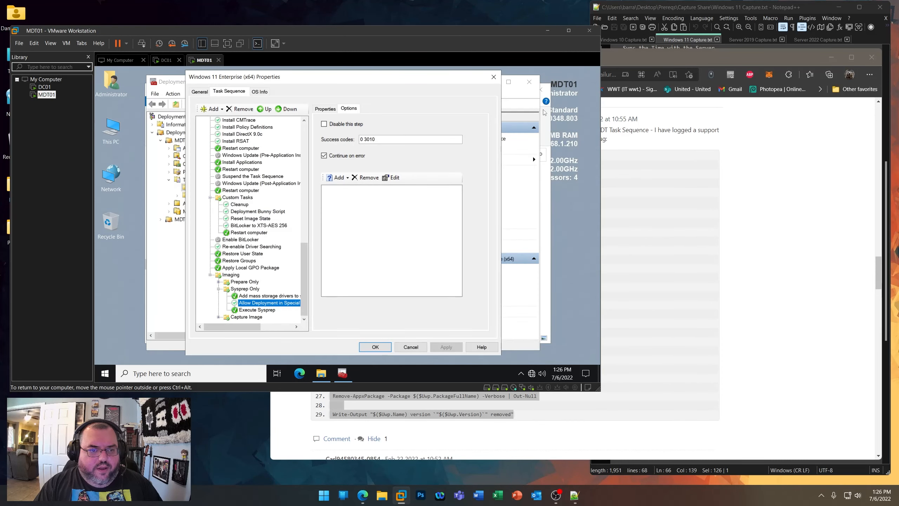
click(871, 58)
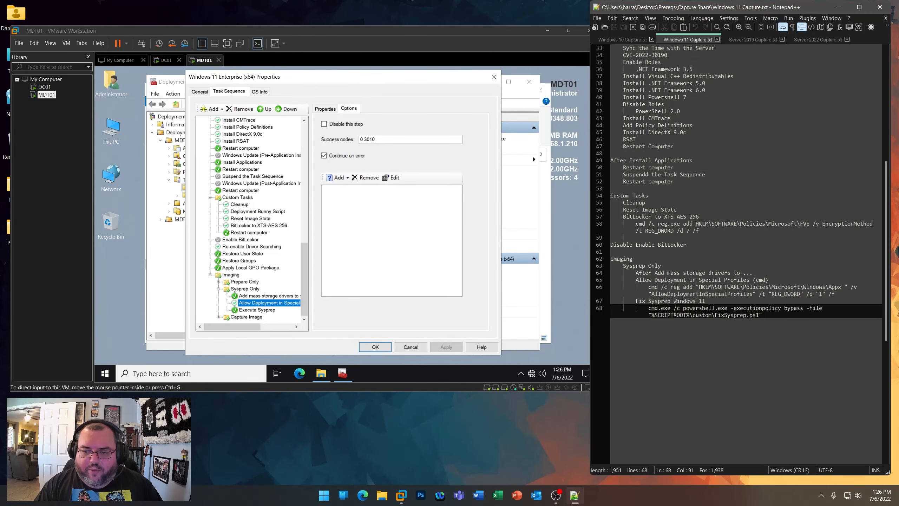
- Add a Run Command Line step after Allow Deployment in Special Profiles, set to continue on error and named "Fix Sysprep Windows 11" from the notes
click(213, 108)
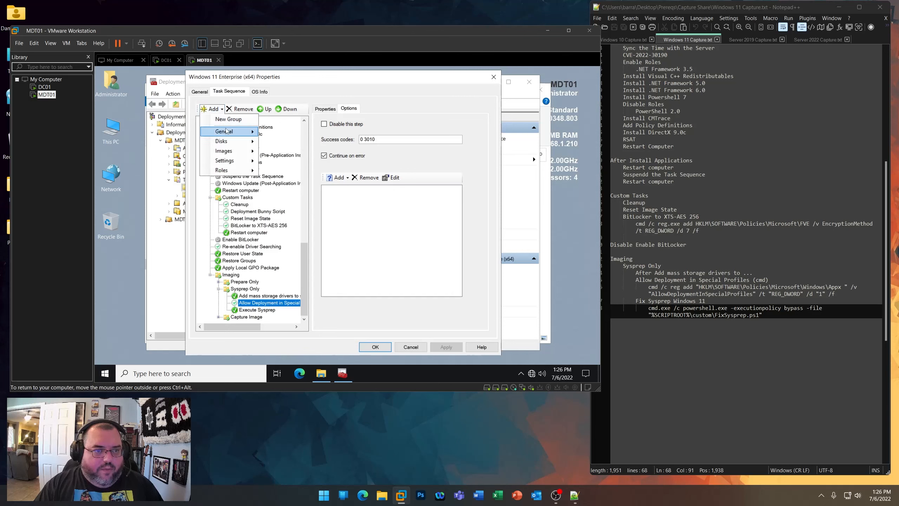
mouse_move(226, 131)
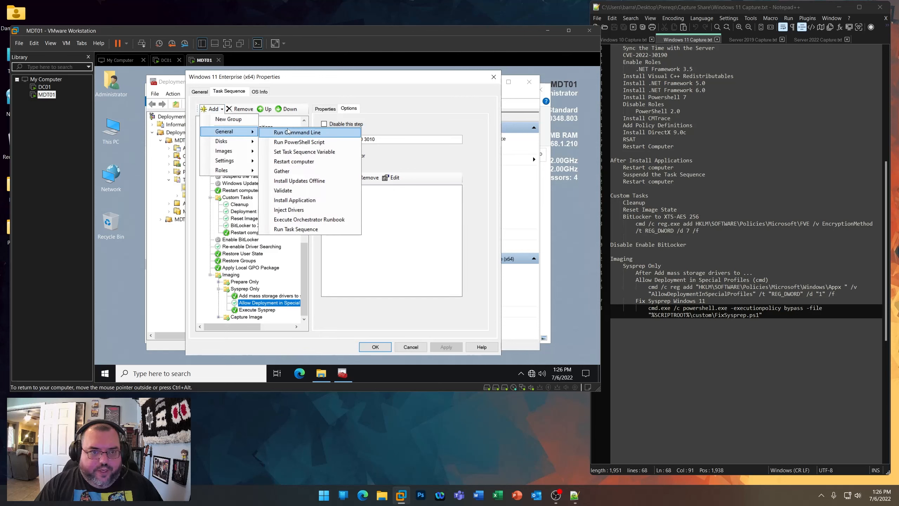
click(297, 132)
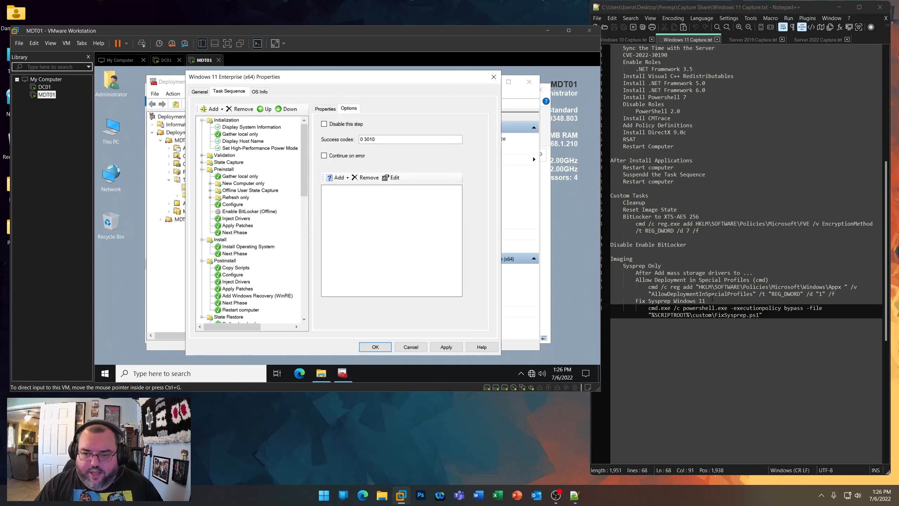
drag(705, 301, 635, 300)
right_click(657, 301)
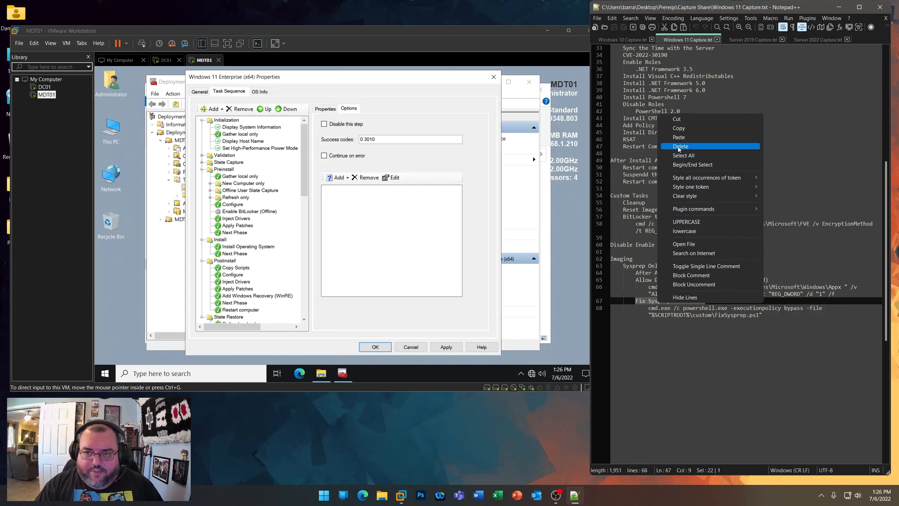
click(678, 128)
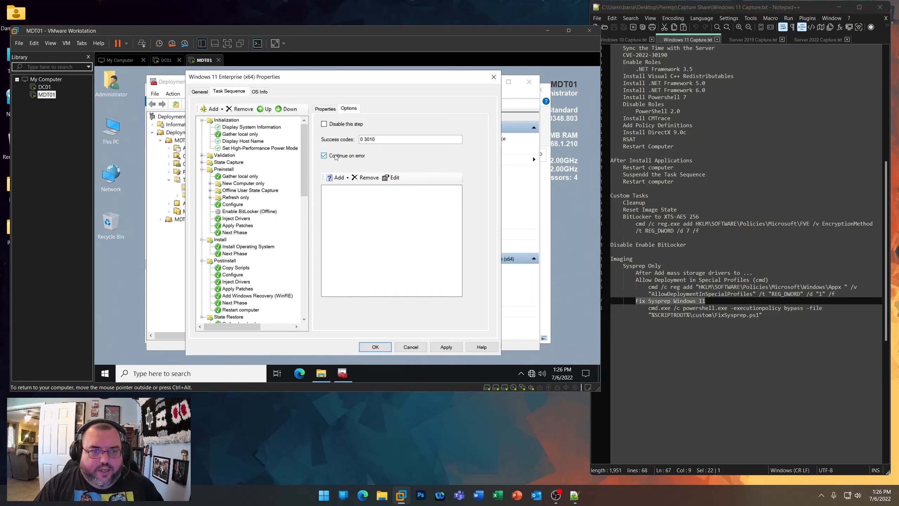
click(325, 109)
key(ctrl+v)
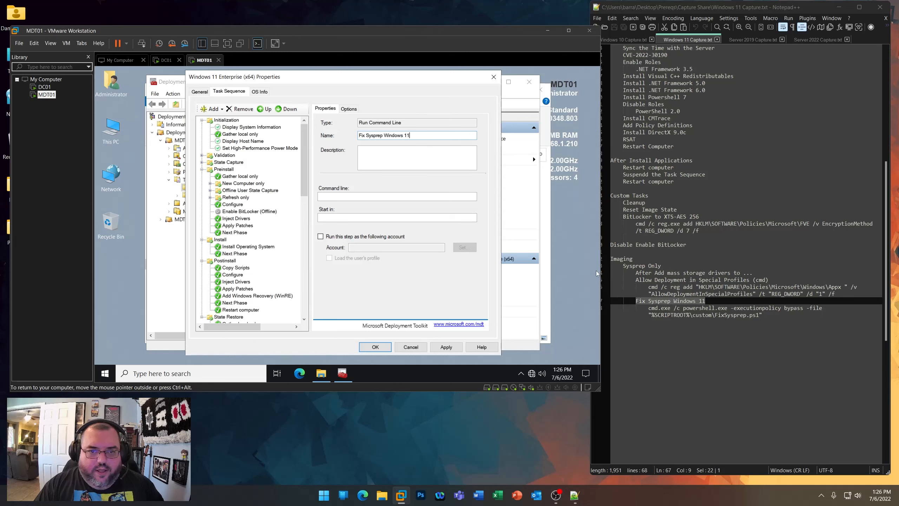
- Set the new step's command line to cmd.exe /c powershell.exe -executionpolicy bypass -file "%SCRIPTROOT%\custom\FixSysprep.ps1", check its order under Sysprep Only and save the task sequence
drag(648, 308, 765, 316)
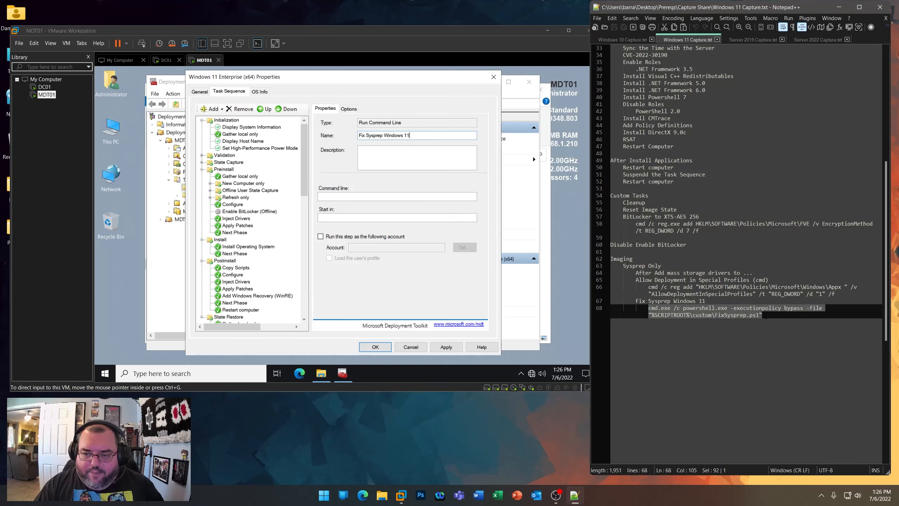
right_click(698, 314)
click(718, 138)
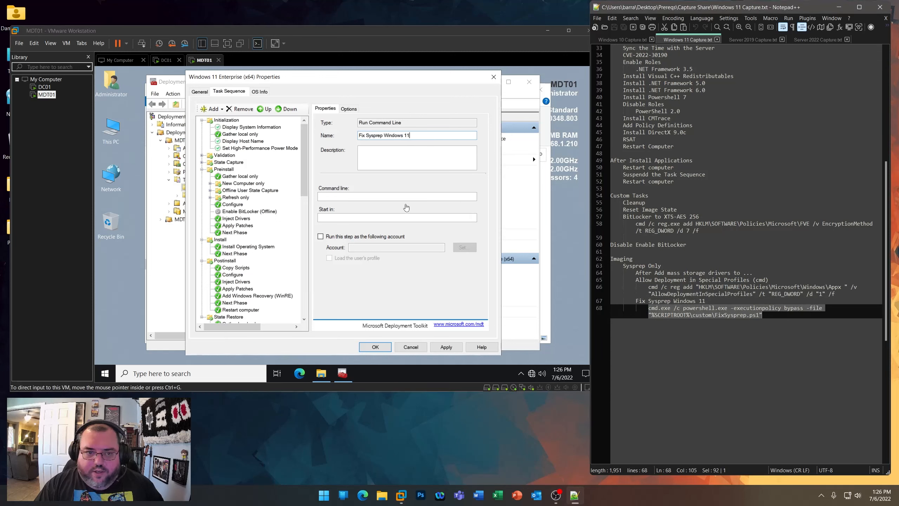
click(403, 197)
key(ctrl+v)
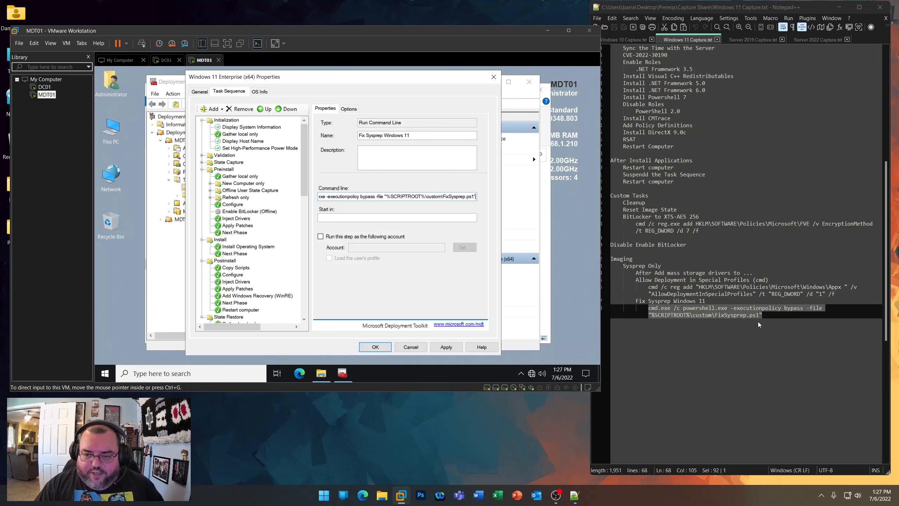
click(446, 346)
scroll(255, 294, down, 10)
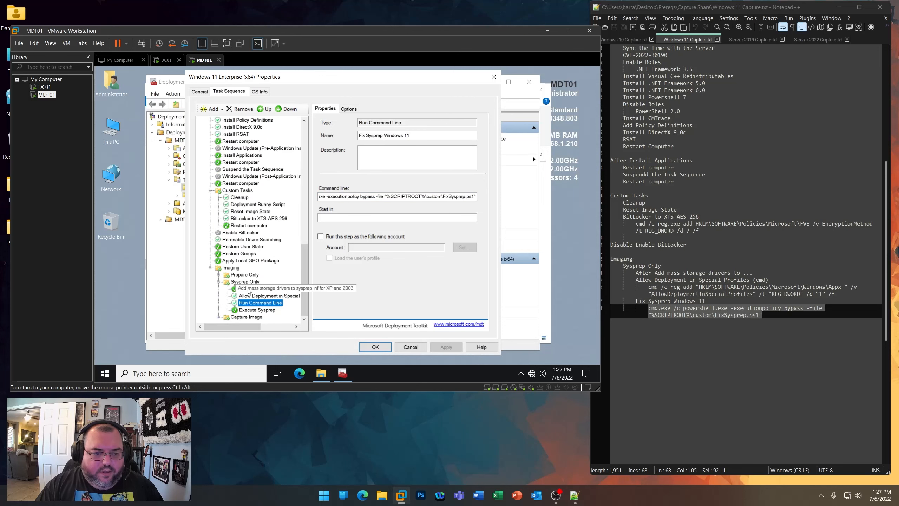
click(253, 296)
click(255, 303)
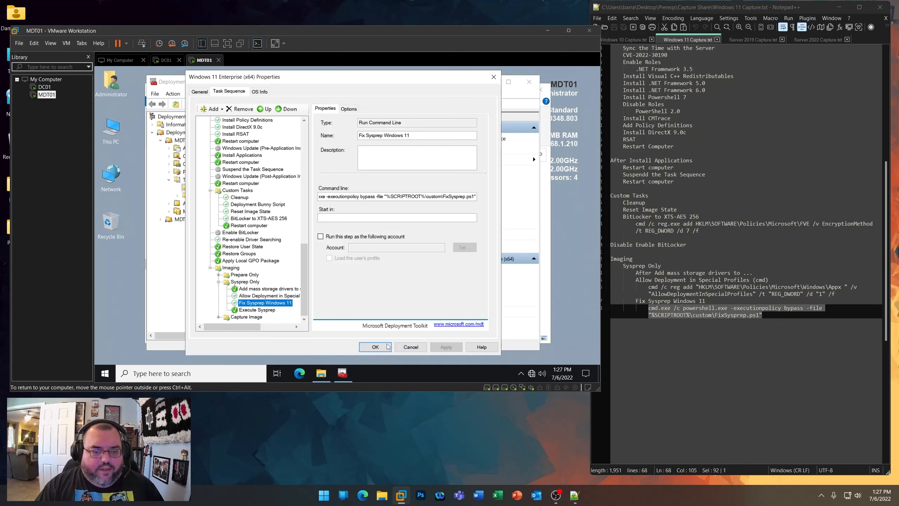
click(375, 347)
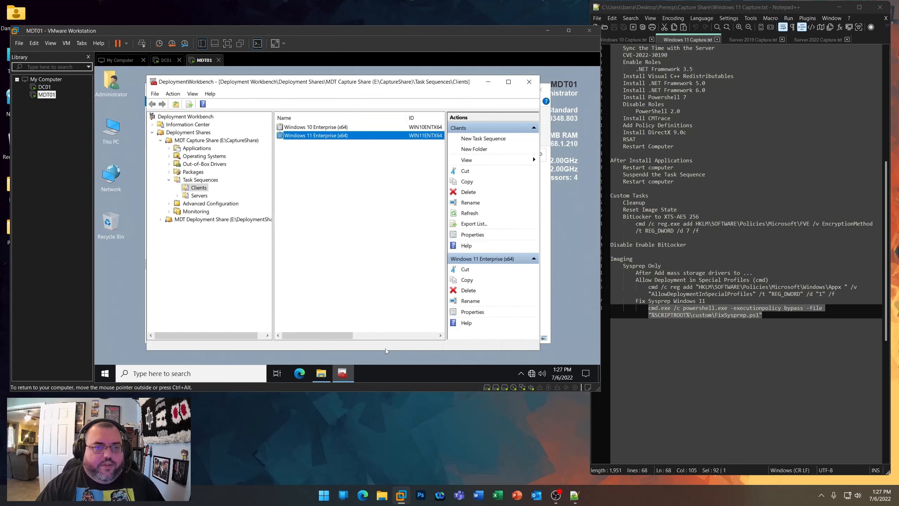
- Close the Windows 11 Capture and Windows 10 Capture notes, keeping only the two server notes open
click(718, 42)
click(717, 40)
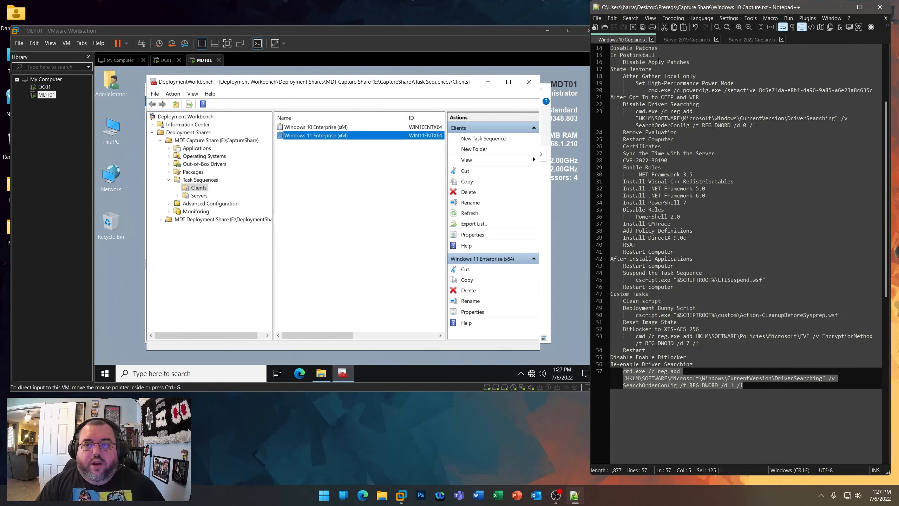
click(651, 39)
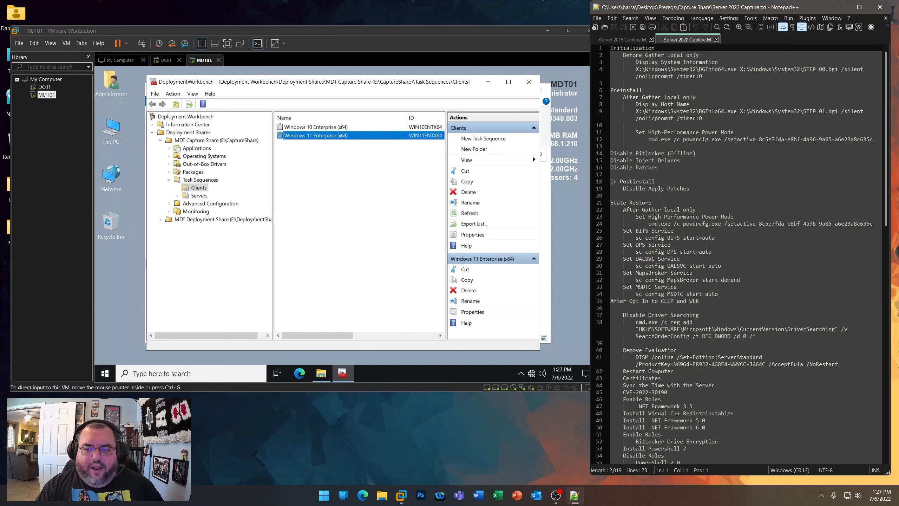
- Open the Servers folder under the capture share's task sequences and close the leftover File Explorer window behind the workbench
click(214, 250)
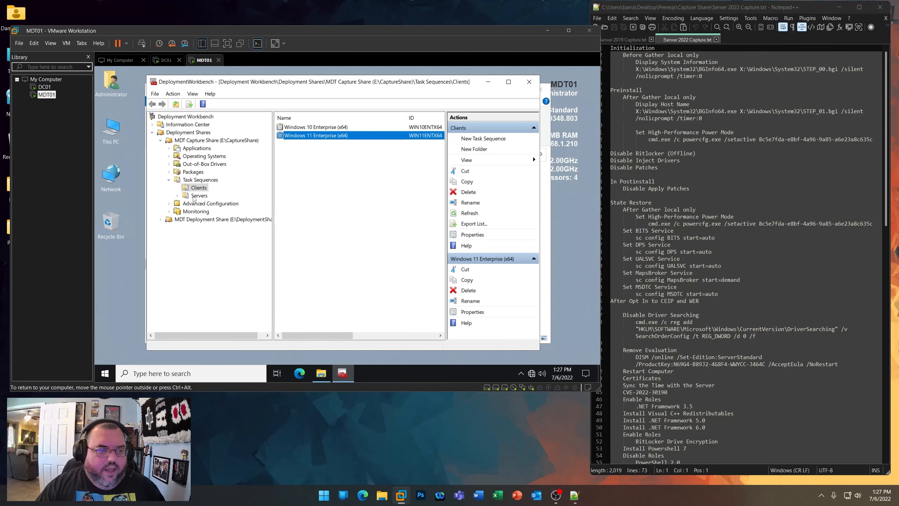
click(194, 197)
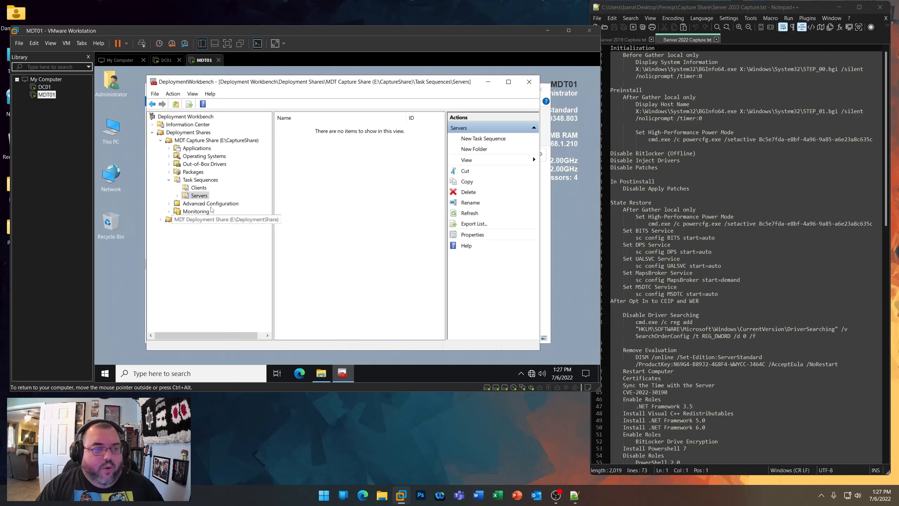
drag(272, 81, 243, 119)
click(539, 89)
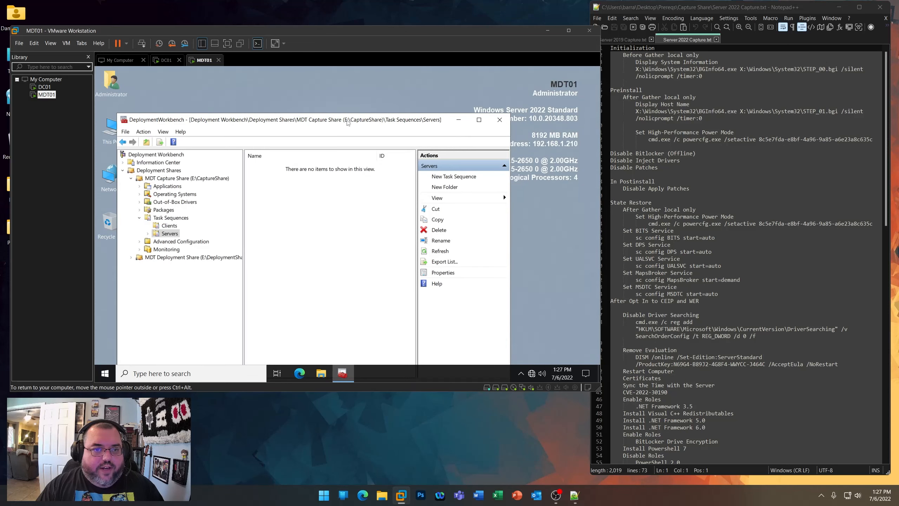
drag(348, 122, 385, 79)
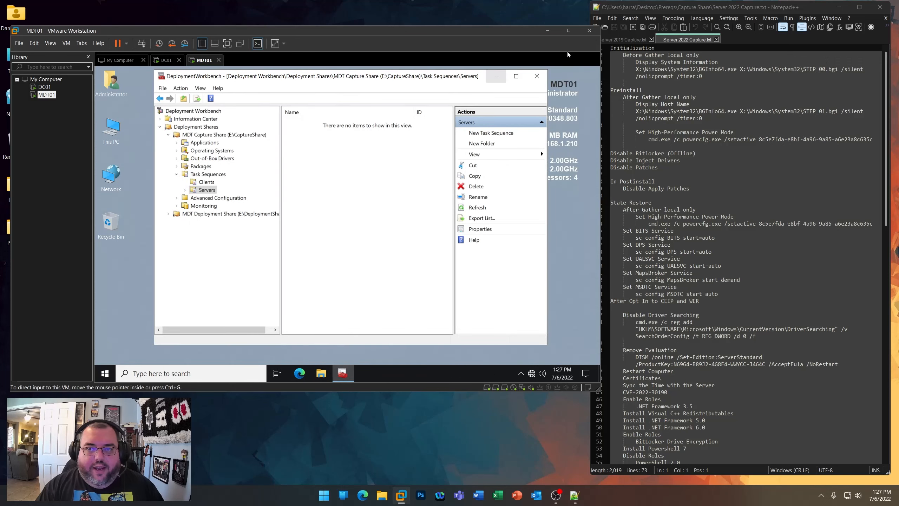
- Bring up the Server 2019 Capture notes and start a new task sequence in the Servers folder
click(626, 43)
click(219, 197)
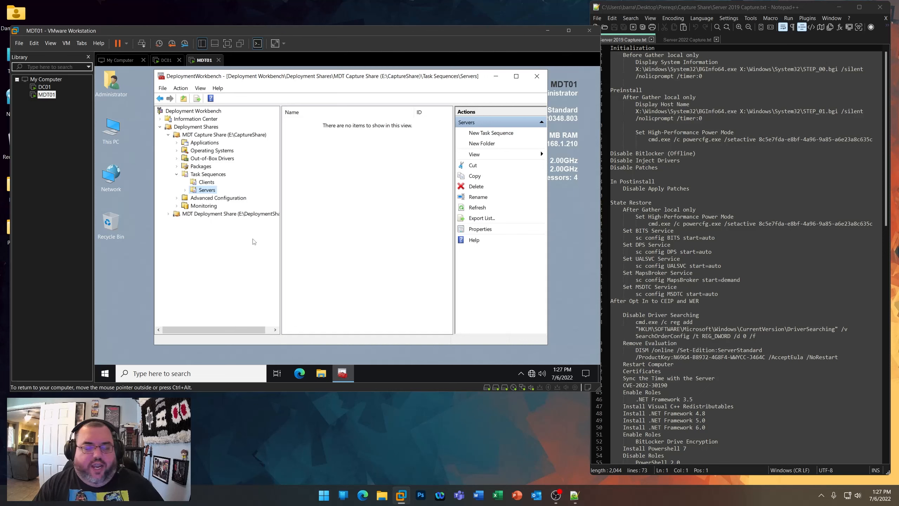
right_click(207, 191)
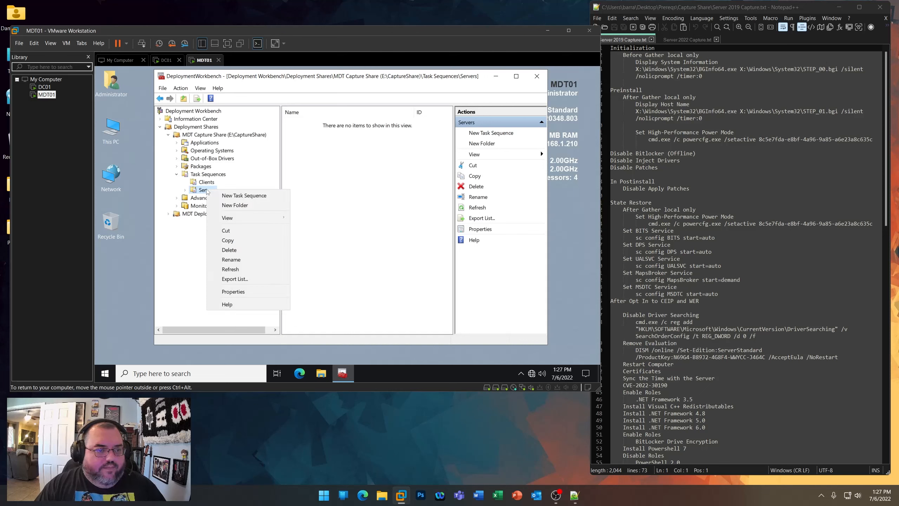
click(244, 195)
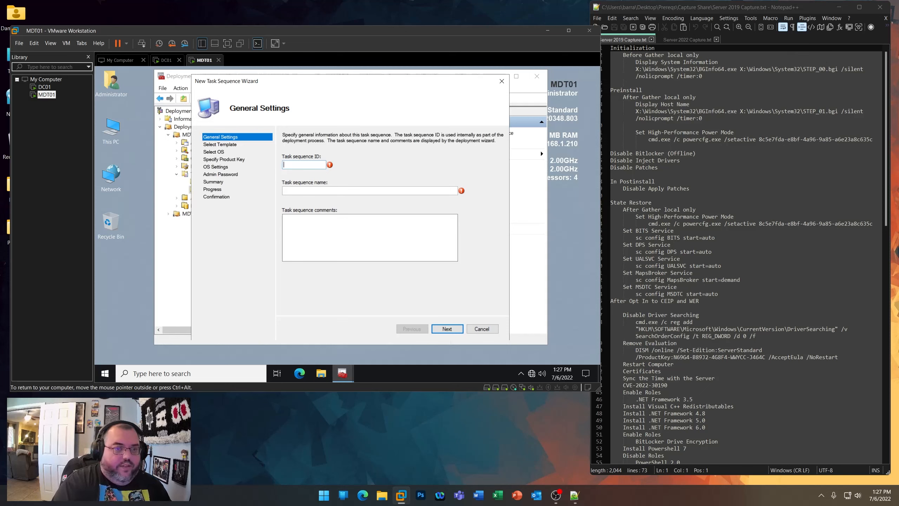
- Browse the VMware shared folder Z: to Prereqs\MDT to find the deployment settings files, looking into Deployment Share and Bootstrap_Deploy.ini on the way
double_click(119, 135)
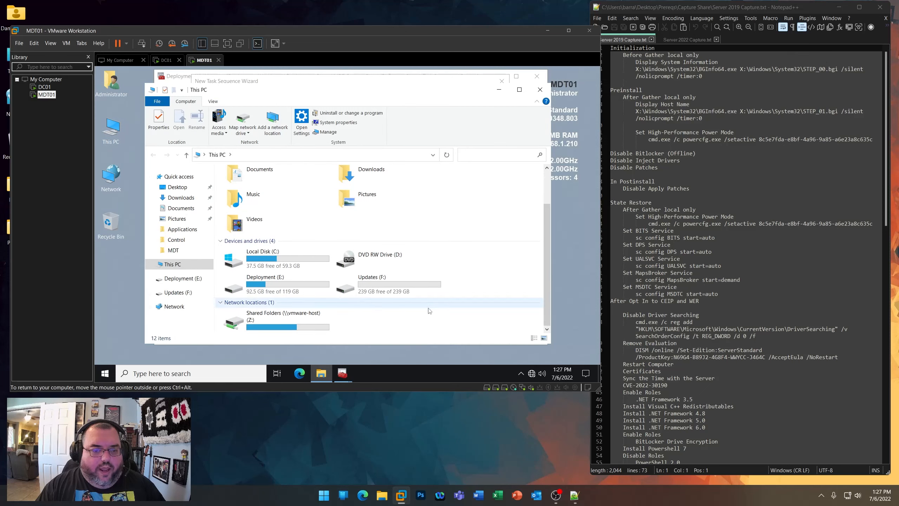
double_click(283, 320)
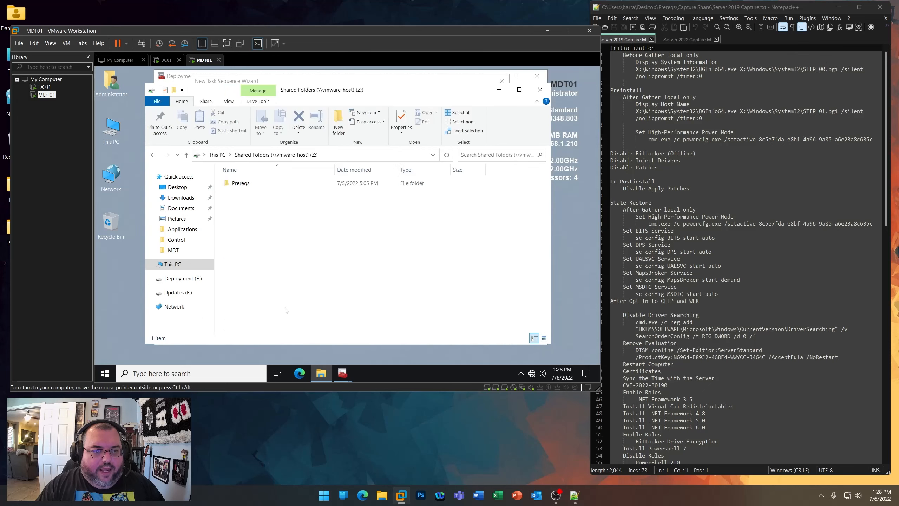
double_click(240, 183)
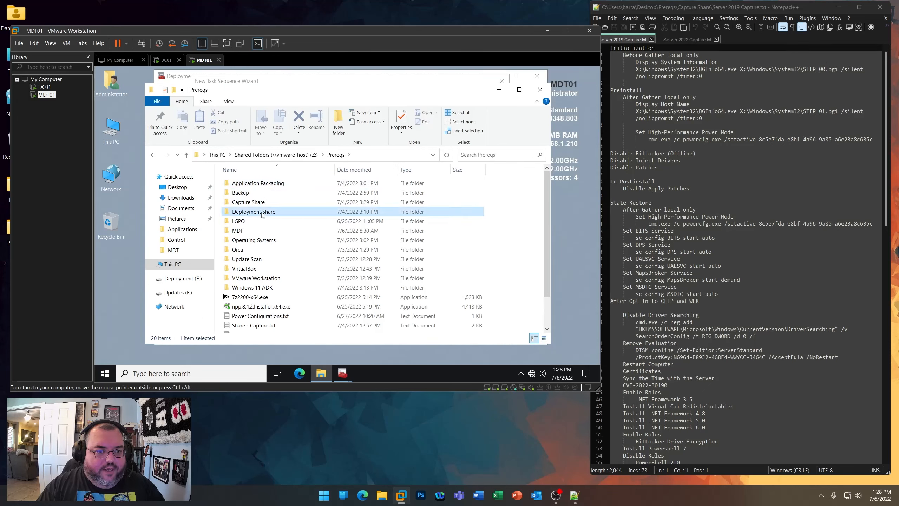
double_click(263, 212)
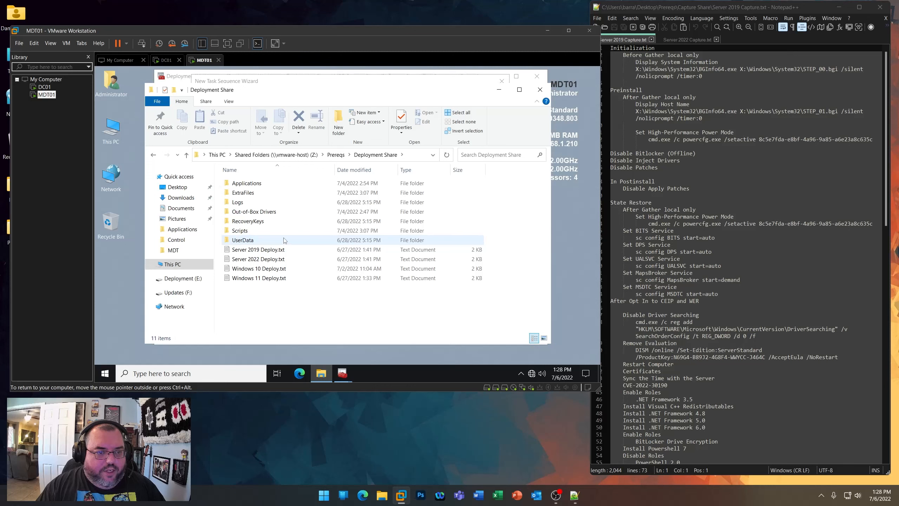
click(153, 155)
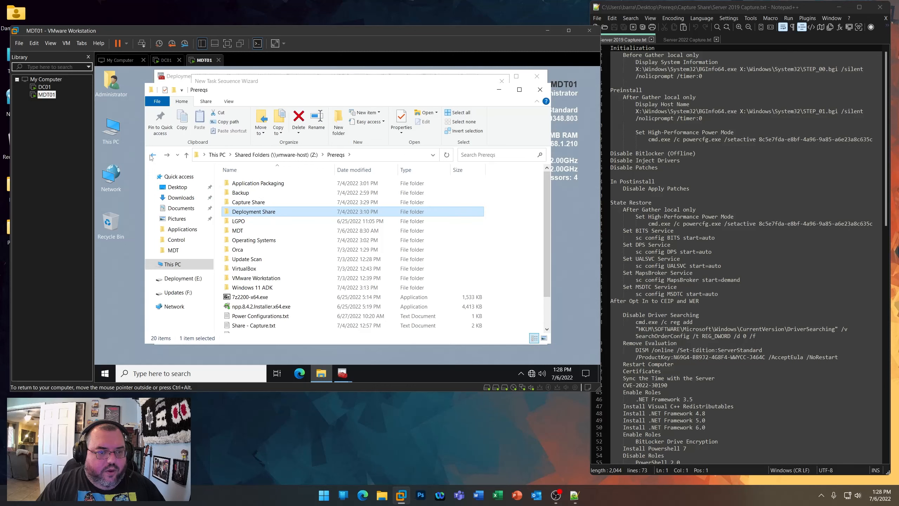
double_click(261, 230)
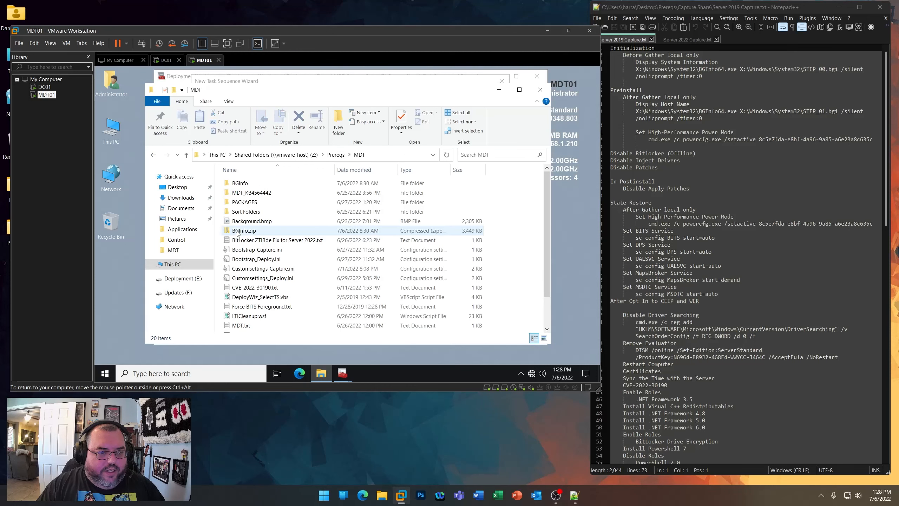
double_click(259, 259)
click(570, 94)
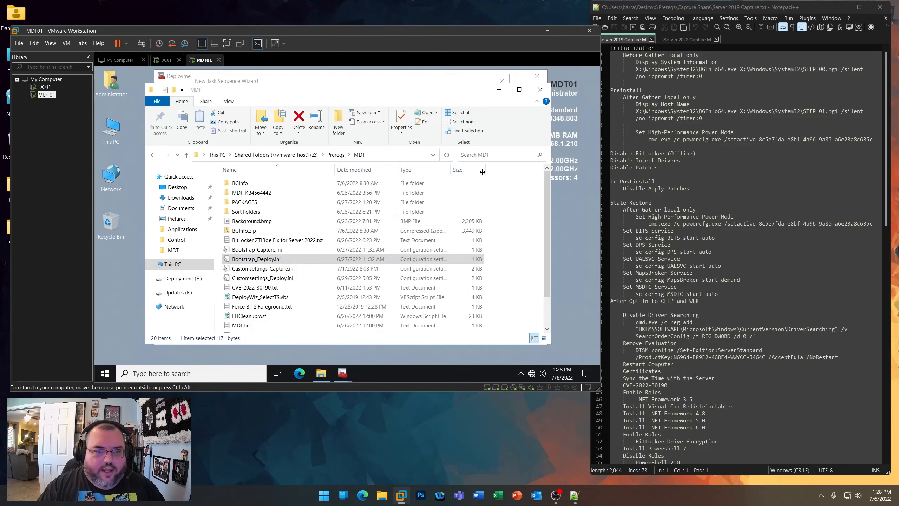
- Copy the section name WINSRV2019STD from Customsettings_Deploy.ini, then close the file and its folder to return to the New Task Sequence Wizard
double_click(285, 279)
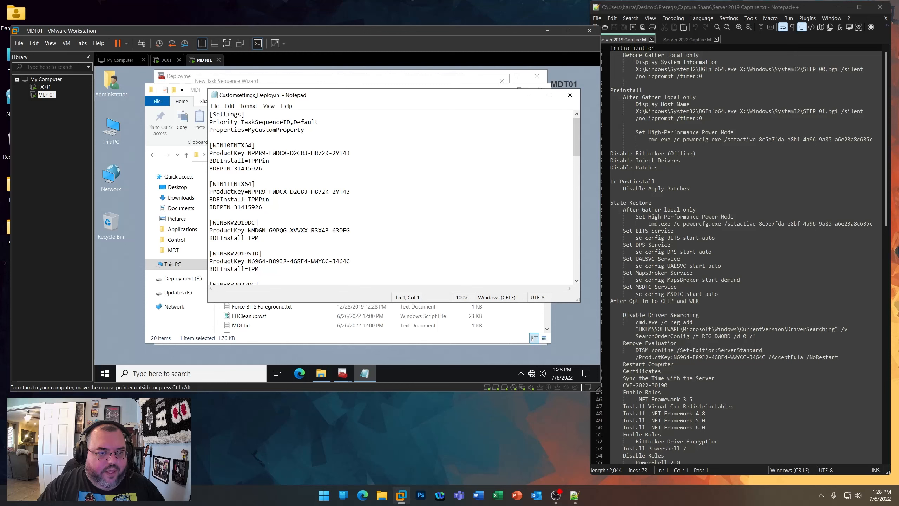
scroll(389, 198, down, 4)
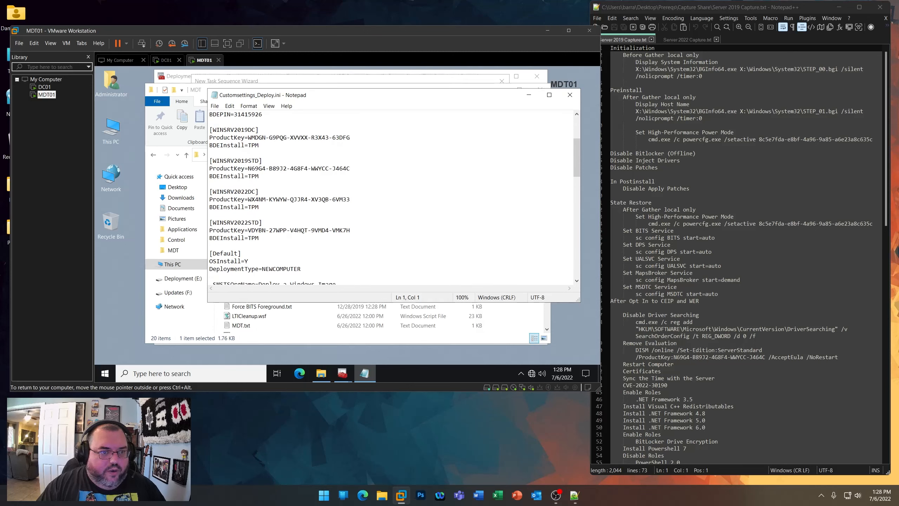
drag(213, 160, 260, 160)
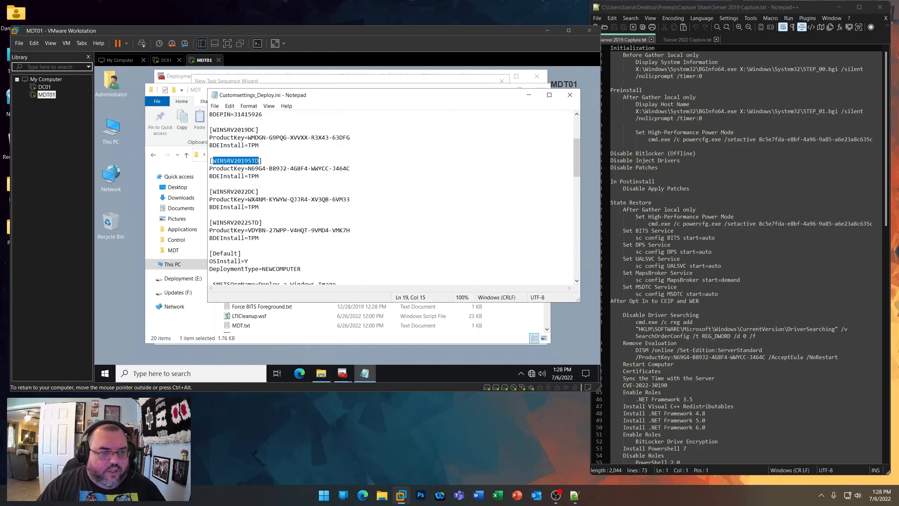
right_click(247, 162)
click(266, 188)
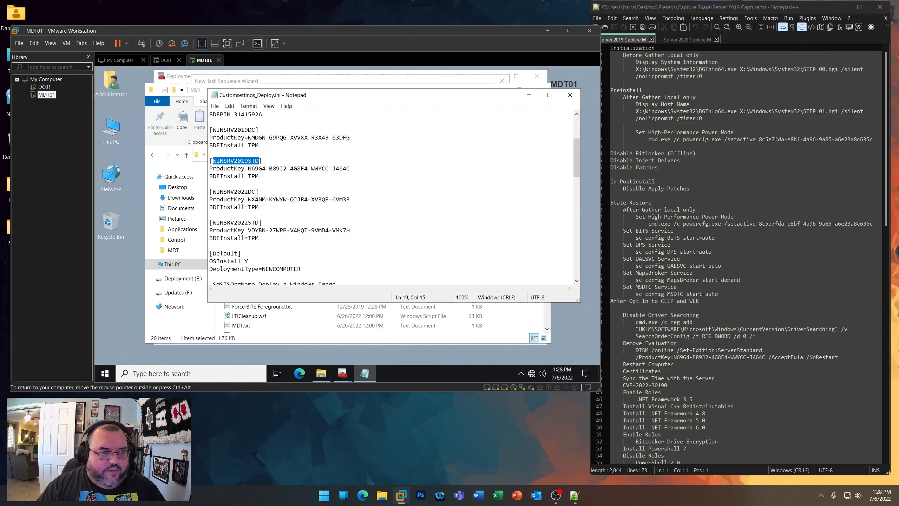
click(569, 95)
click(539, 93)
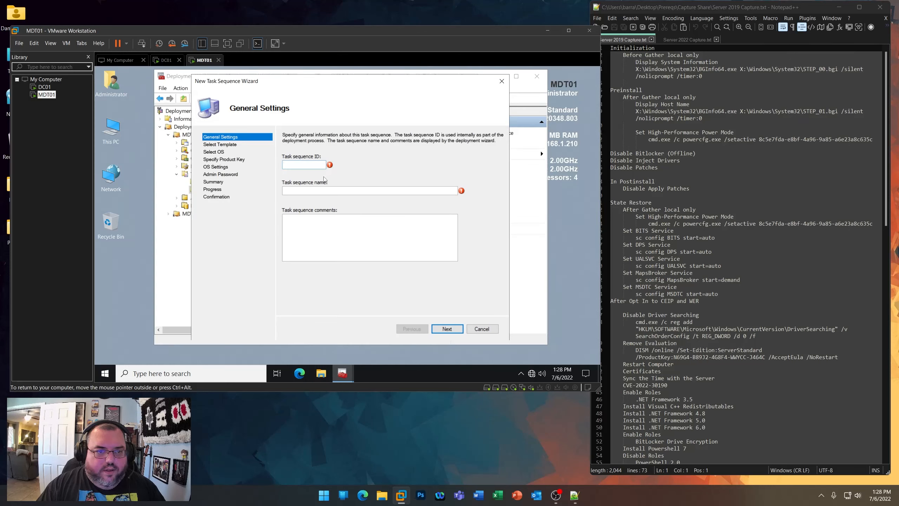
- Give the new task sequence the ID WINSRV2019STD and the name Windows Server 2019 Standard
key(ctrl+v)
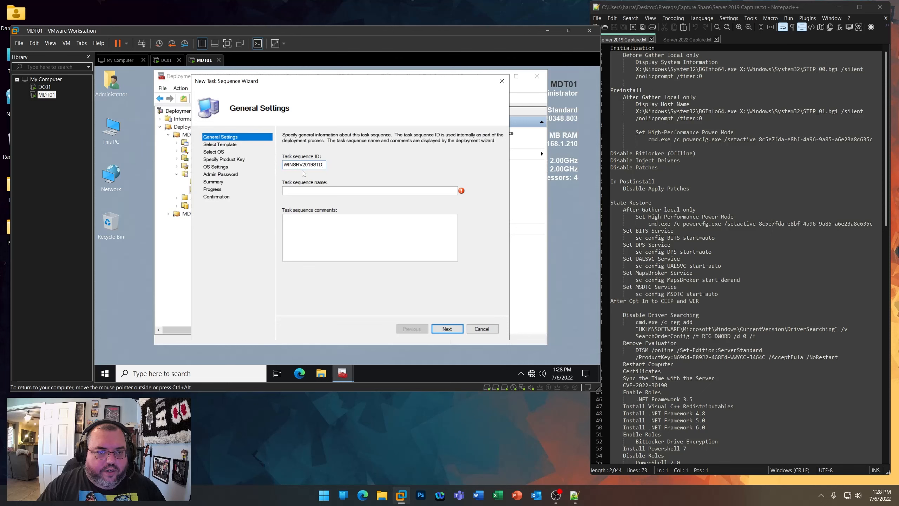
key(Tab)
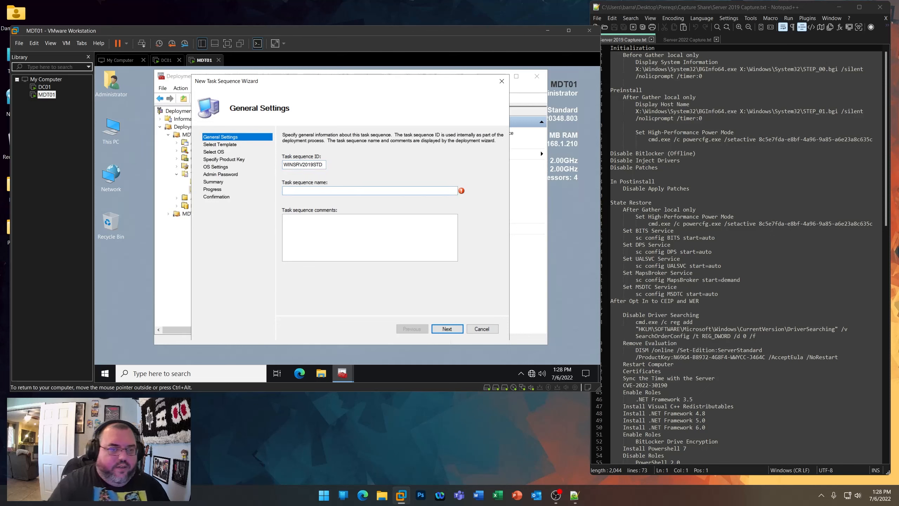
text(Windows Ser)
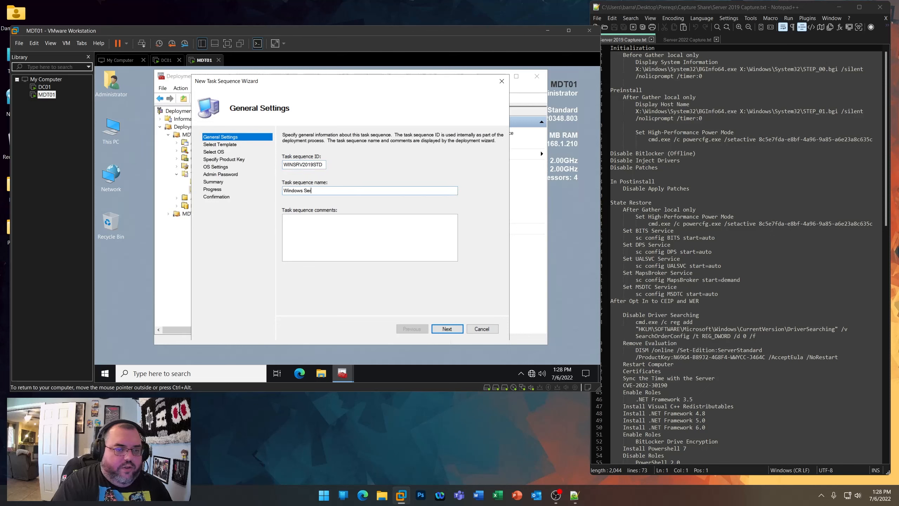
text(ver 2019 Sta)
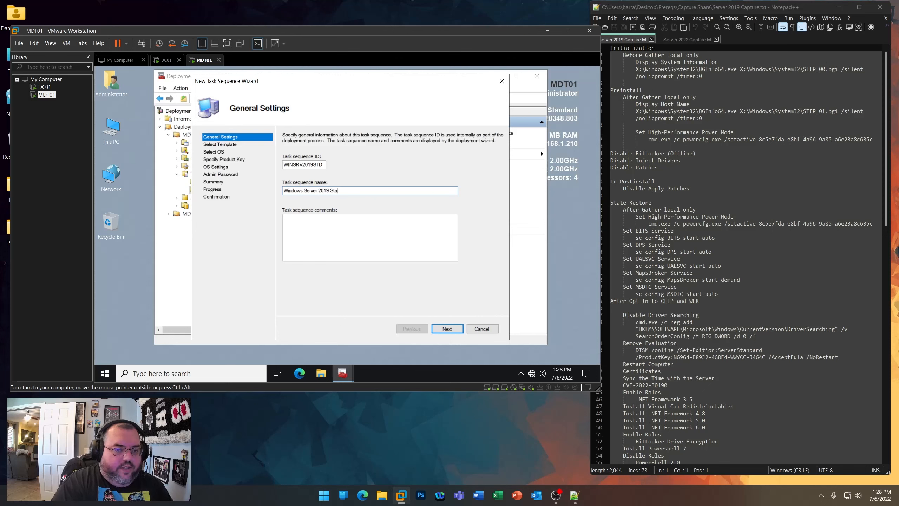
text(ndard)
key(Return)
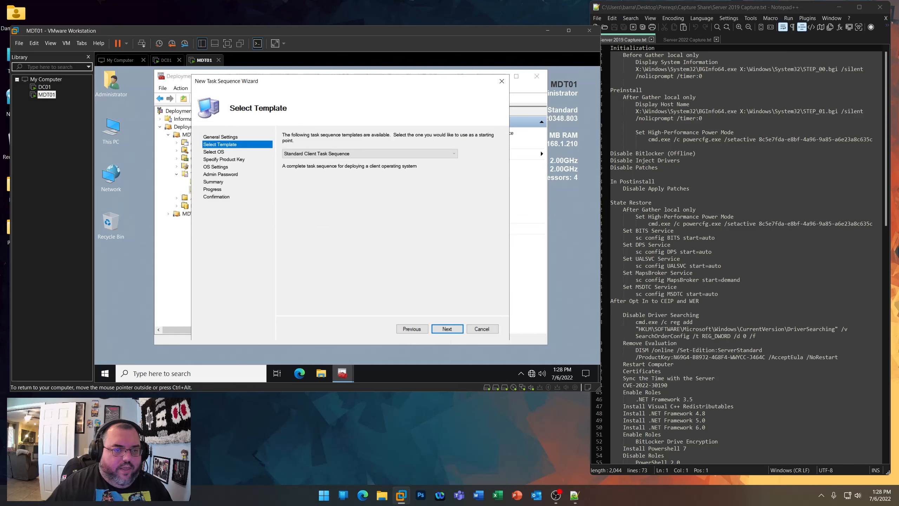
- Base the sequence on the Standard Server Task Sequence template and the Windows Server 2019 SERVERSTANDARD x64 install.wim image
click(316, 153)
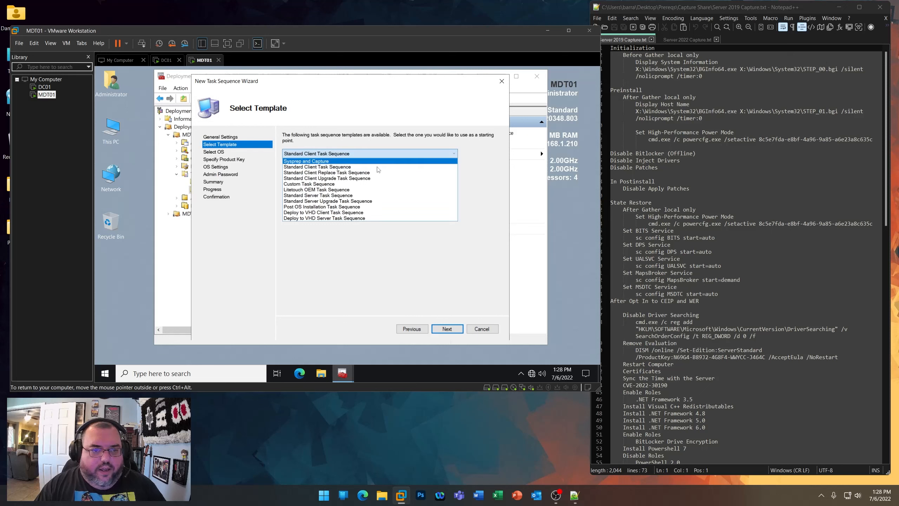
click(315, 196)
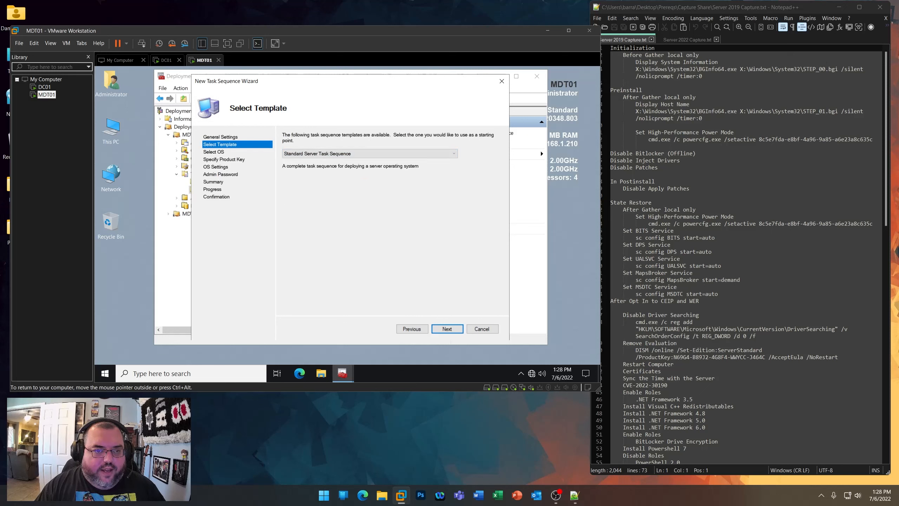
click(455, 330)
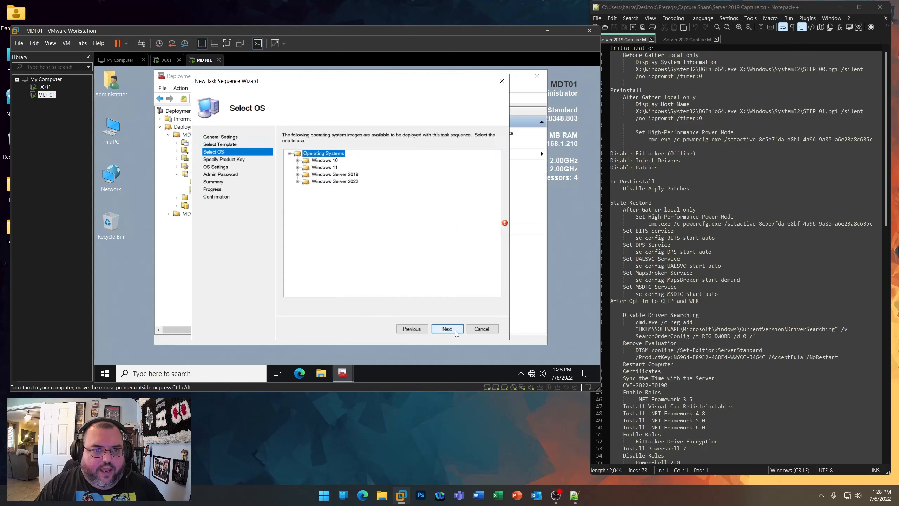
click(298, 174)
click(306, 188)
click(344, 195)
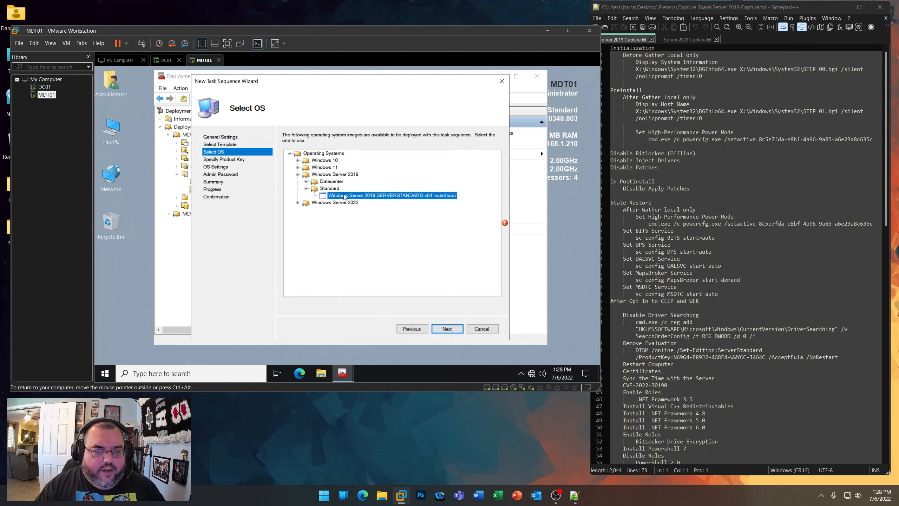
click(448, 329)
- Complete the Server 2019 sequence with full name User and organization Lab, specifying no product key or administrator password
click(448, 329)
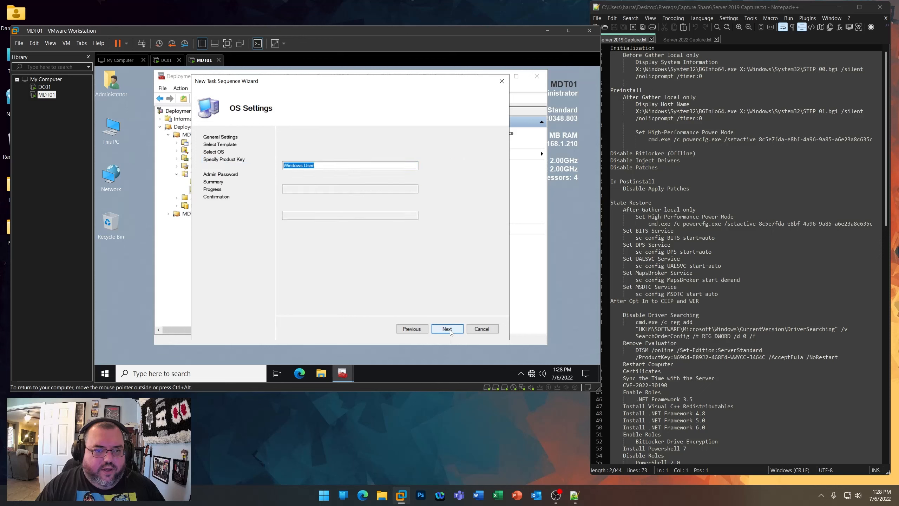
key(Tab)
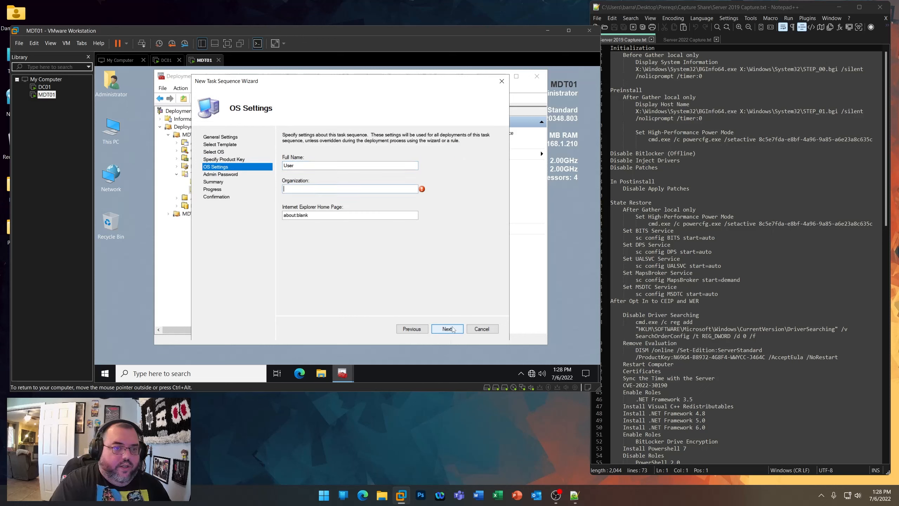
text(Lab)
click(447, 329)
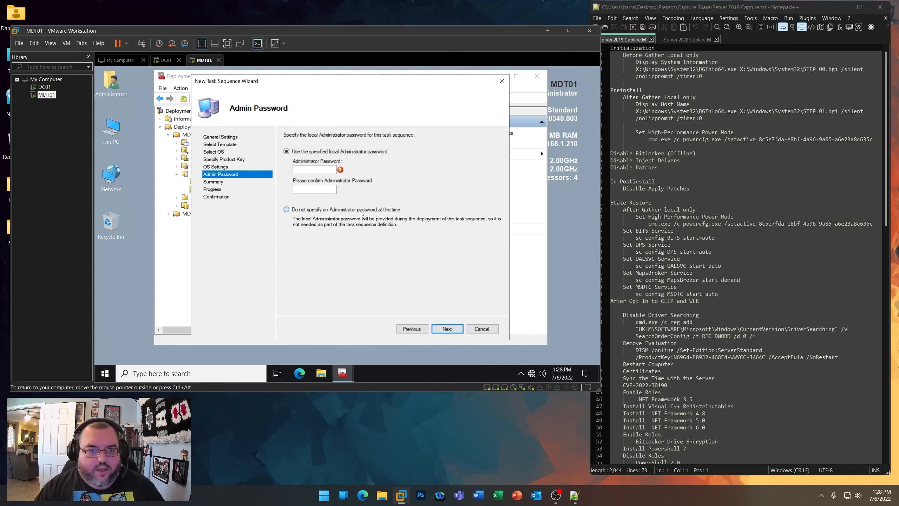
click(286, 209)
click(453, 331)
click(453, 332)
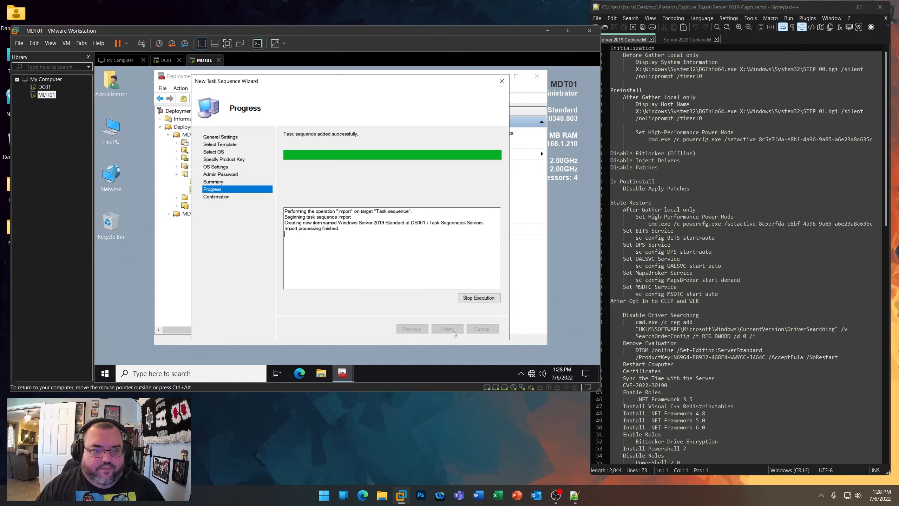
click(453, 331)
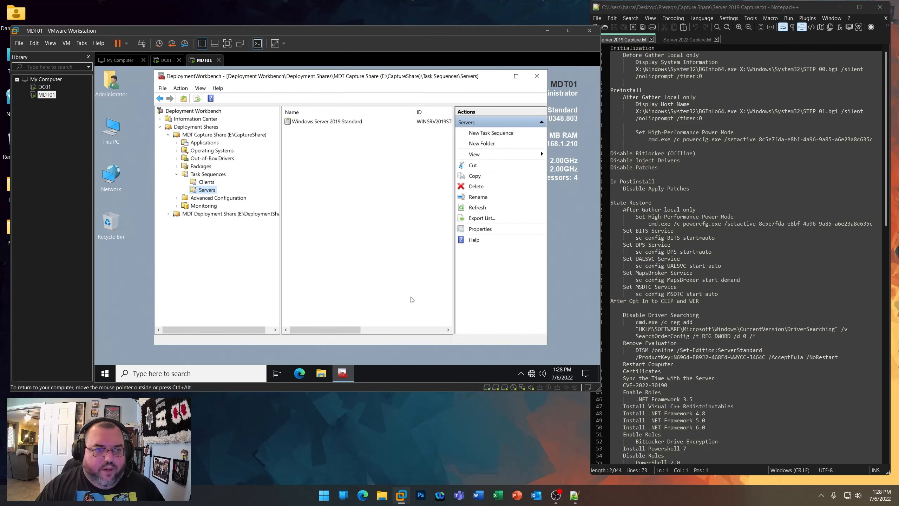
- Start another task sequence in the Servers folder with ID WINSRV2022STD and name Windows Server 2022 Standard
right_click(206, 193)
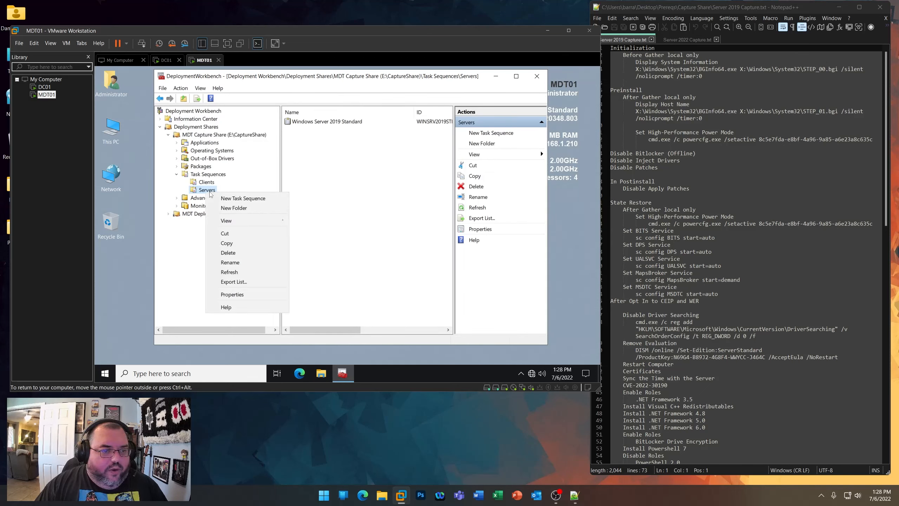
click(225, 198)
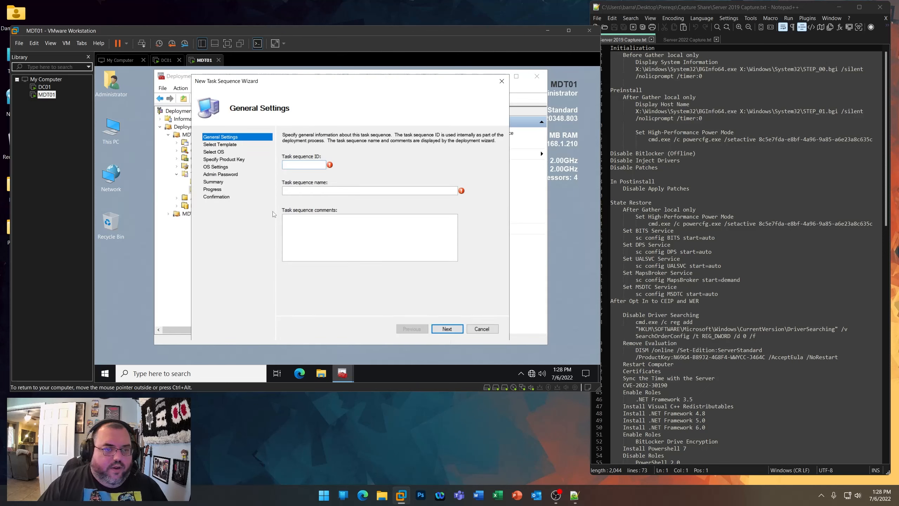
key(ctrl+v)
key(Left)
key(Left)
key(Left)
key(BackSpace)
key(BackSpace)
text(22)
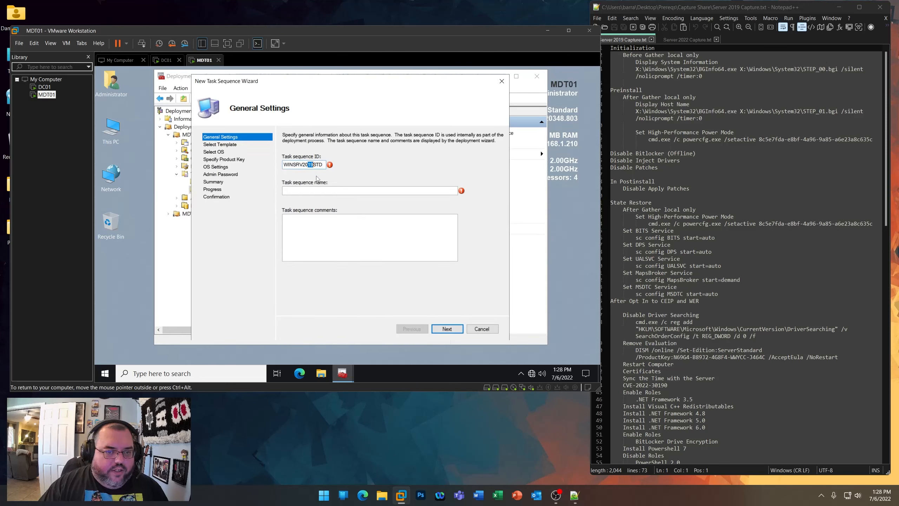
key(Tab)
text(W)
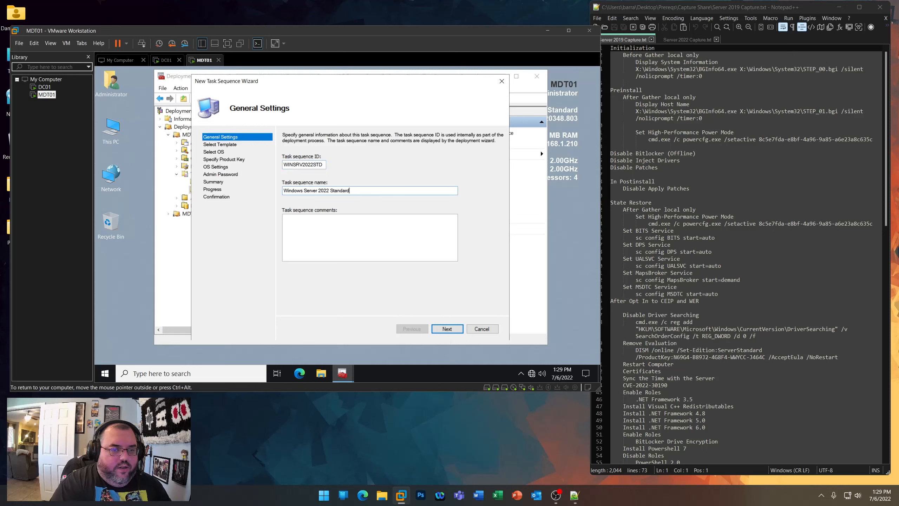
key(Return)
- Choose the Standard Server Task Sequence template and the Standard image under Windows Server 2022 for the new sequence
click(311, 154)
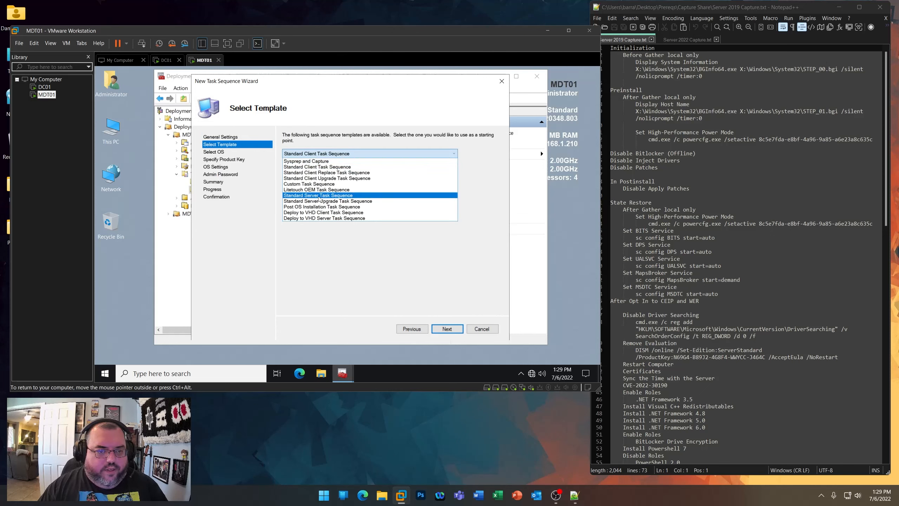
click(318, 196)
click(447, 328)
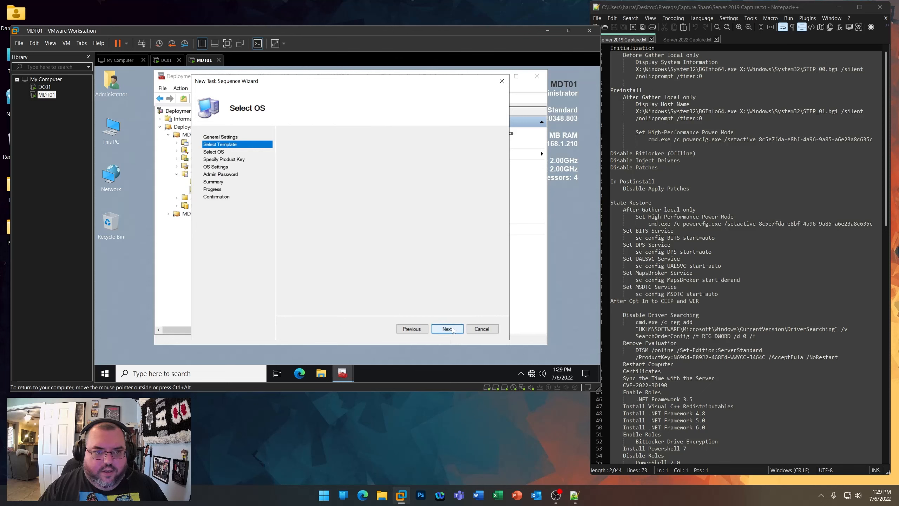
click(297, 174)
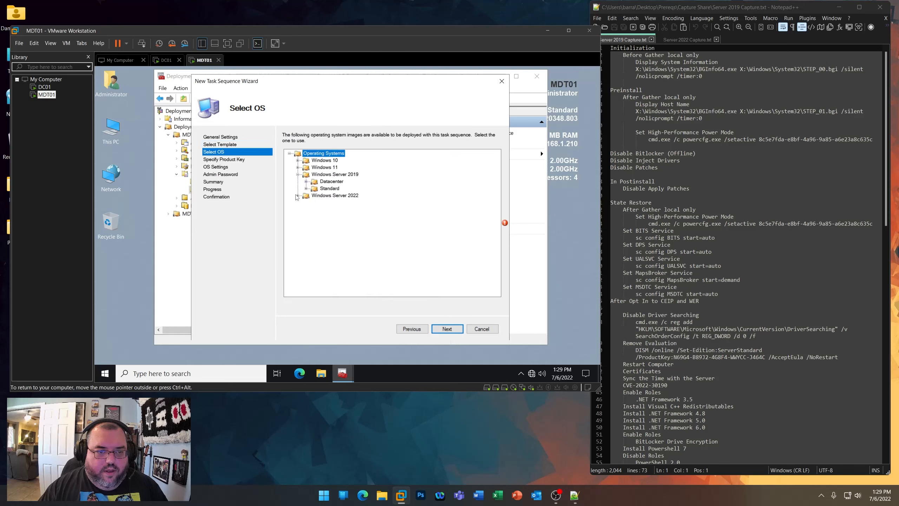
click(298, 195)
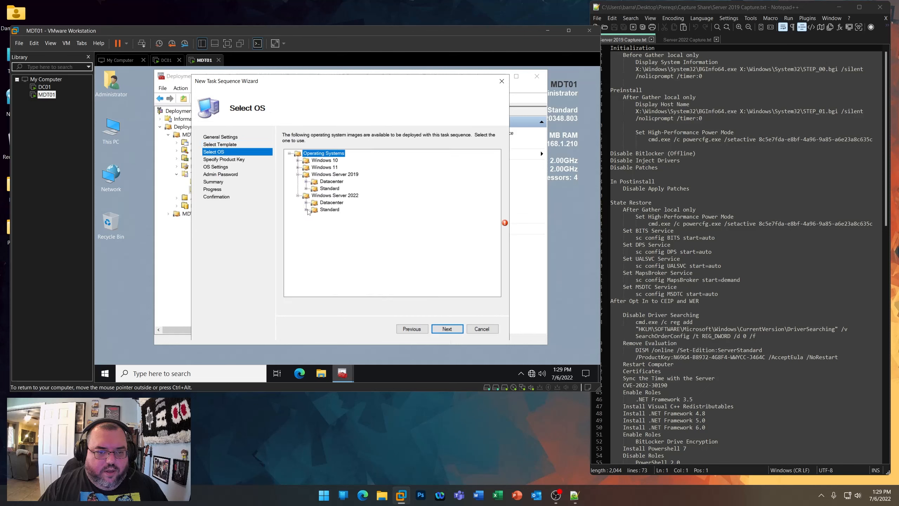
click(307, 210)
click(390, 216)
click(459, 329)
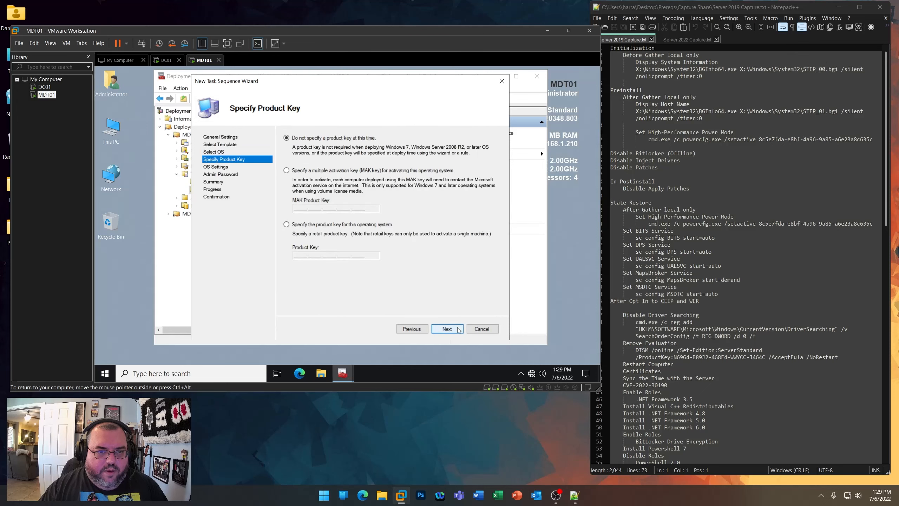
- Complete the Server 2022 sequence without a product key or administrator password, using full name User and organization Lab
click(447, 328)
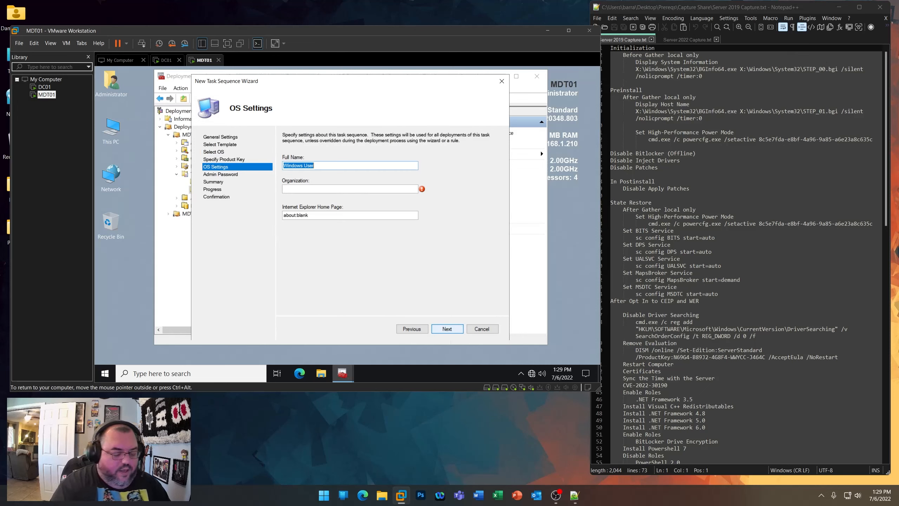
text(User)
key(Tab)
text(Lab)
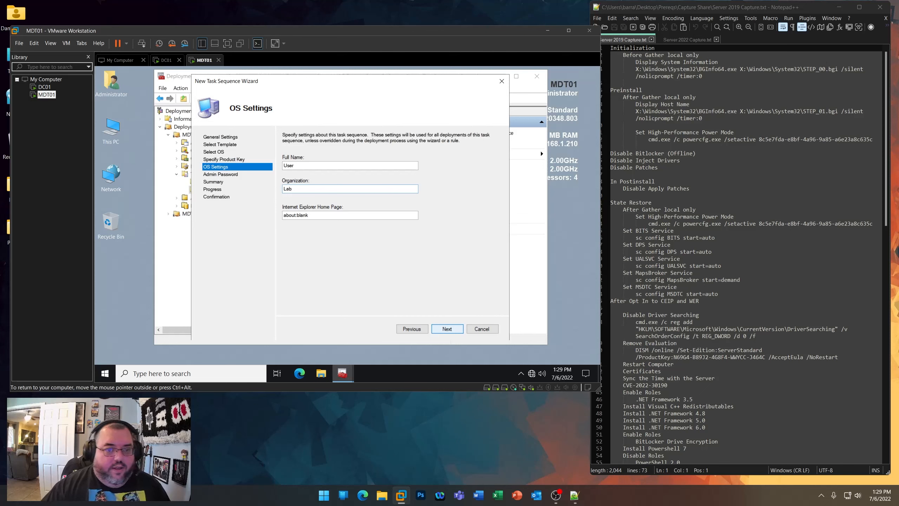
key(Return)
click(286, 209)
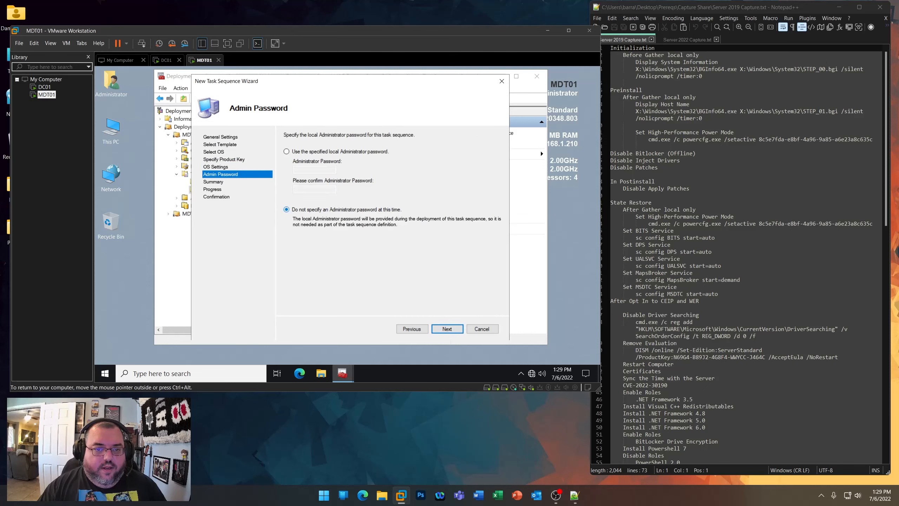
click(447, 328)
click(447, 330)
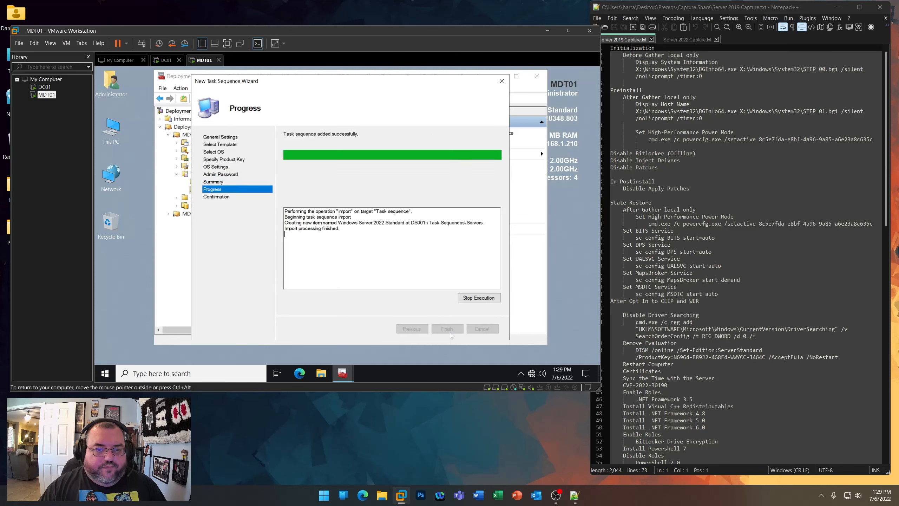
click(448, 329)
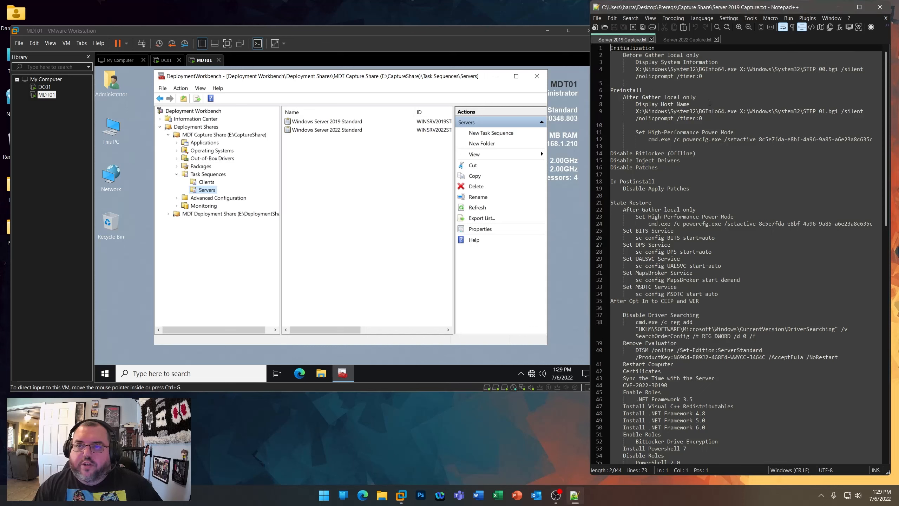
- Open the Windows 10 Enterprise (x64) sequence from the Clients folder at its list of steps and move its window aside for reference
click(209, 182)
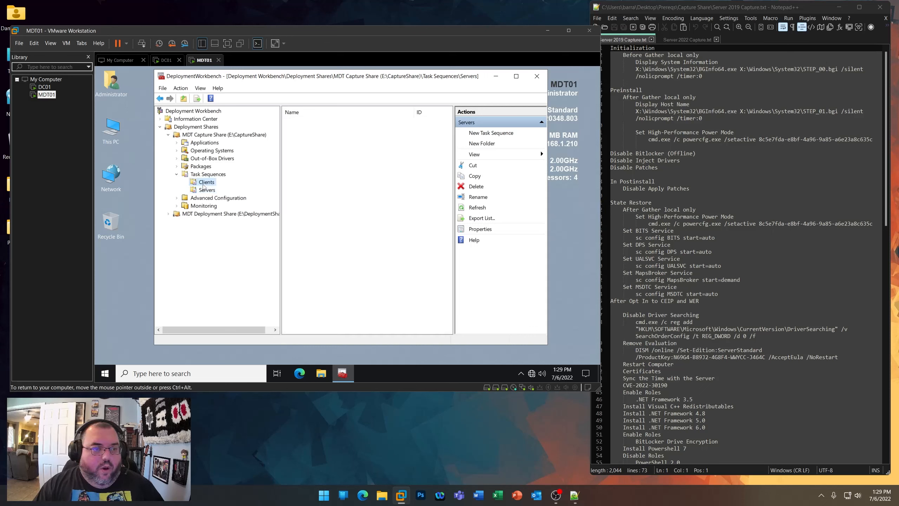
double_click(327, 124)
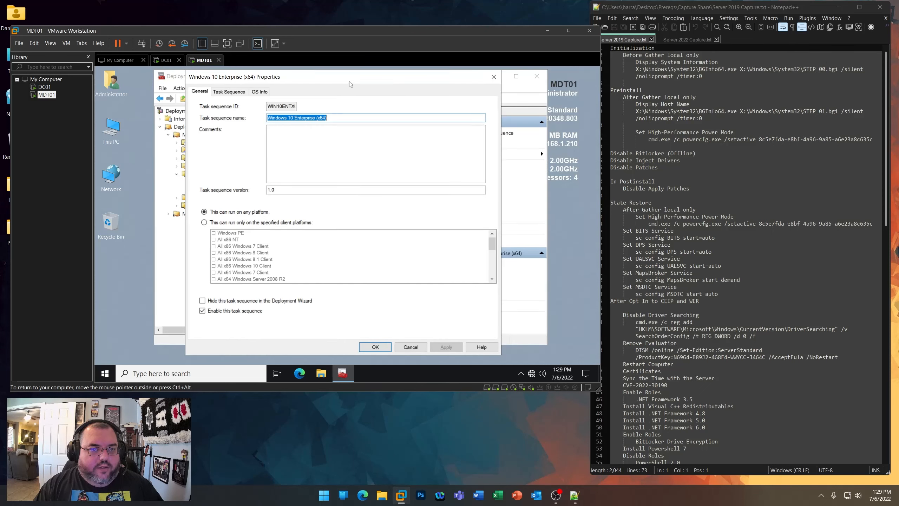
drag(287, 77, 163, 79)
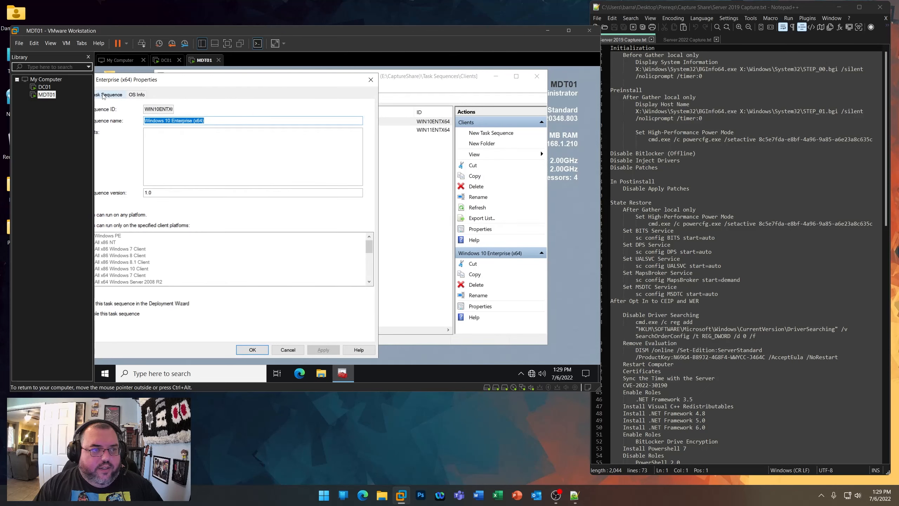
click(107, 95)
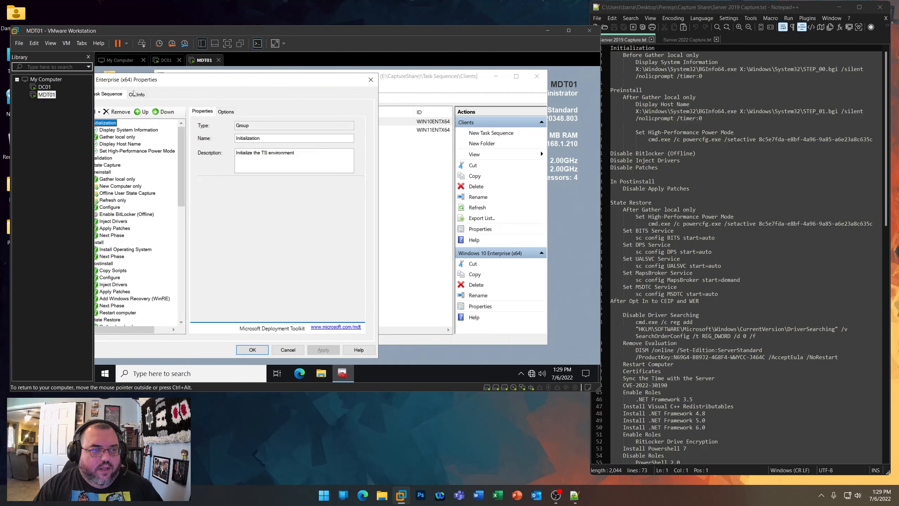
drag(173, 79, 190, 80)
- Return to the Servers folder, open the Windows Server 2019 Standard sequence's properties and place them beside the Windows 10 ones
click(399, 89)
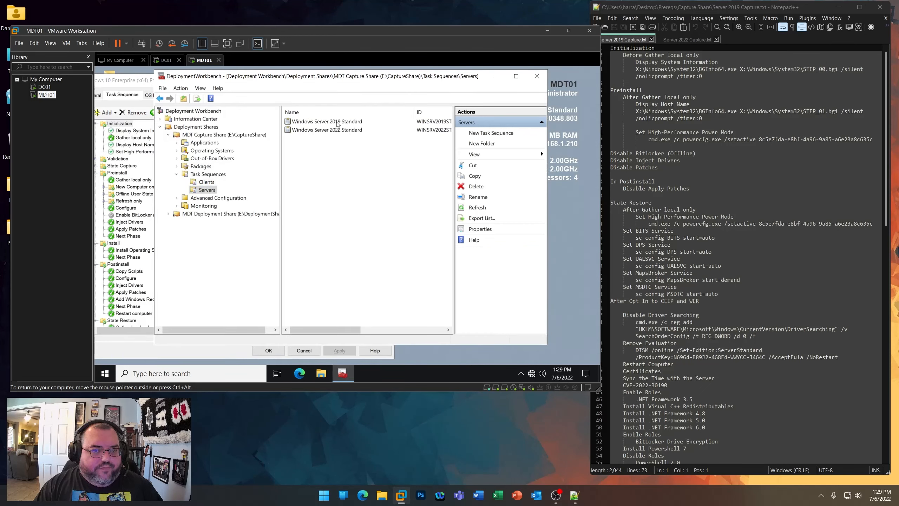
double_click(318, 121)
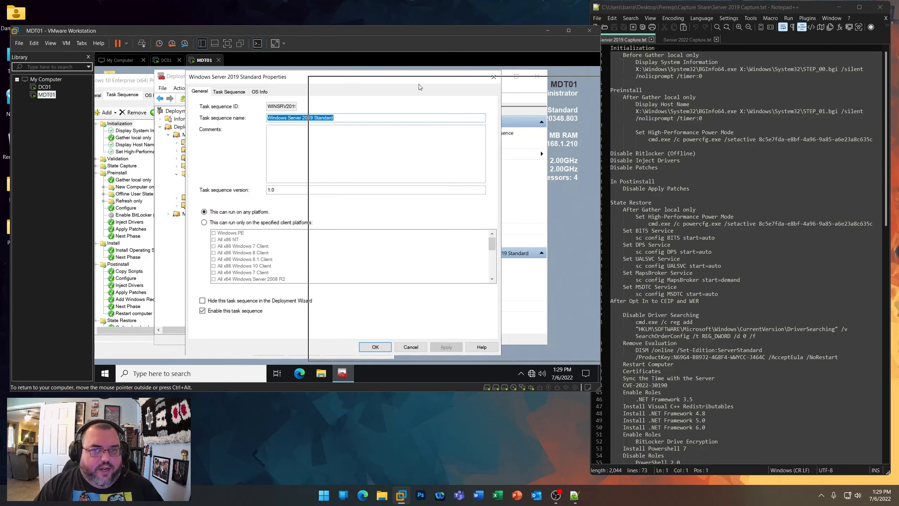
drag(298, 82, 441, 83)
click(301, 82)
click(496, 76)
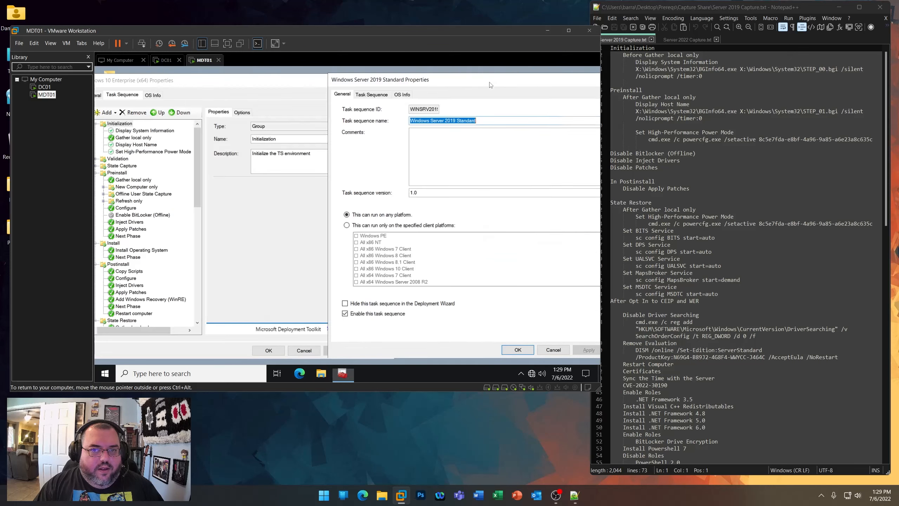
- Show the Windows Server 2019 Standard task sequence and expand its Initialization, Preinstall, Install and Postinstall groups
click(376, 94)
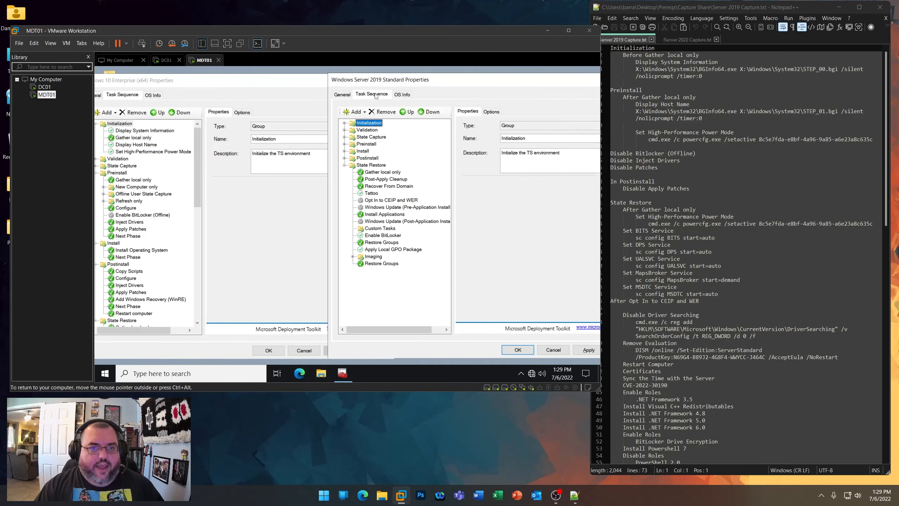
click(344, 123)
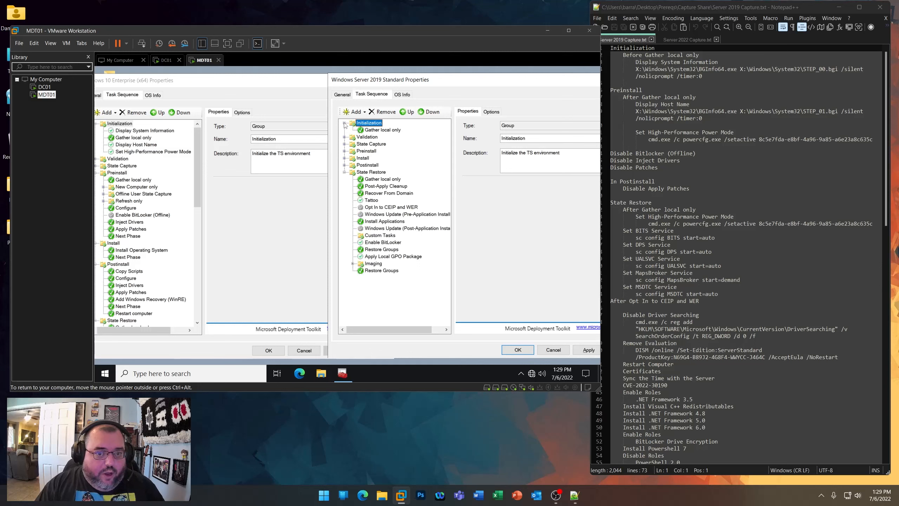
click(344, 152)
click(345, 214)
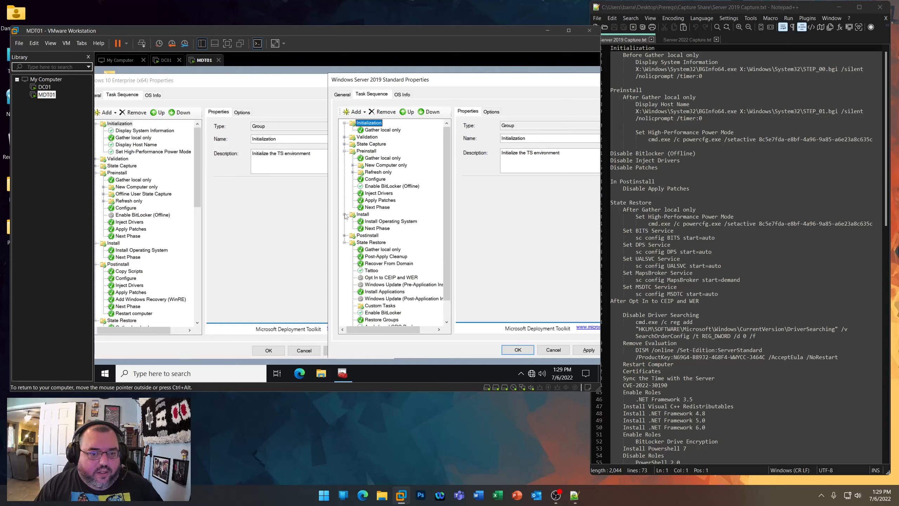
click(344, 235)
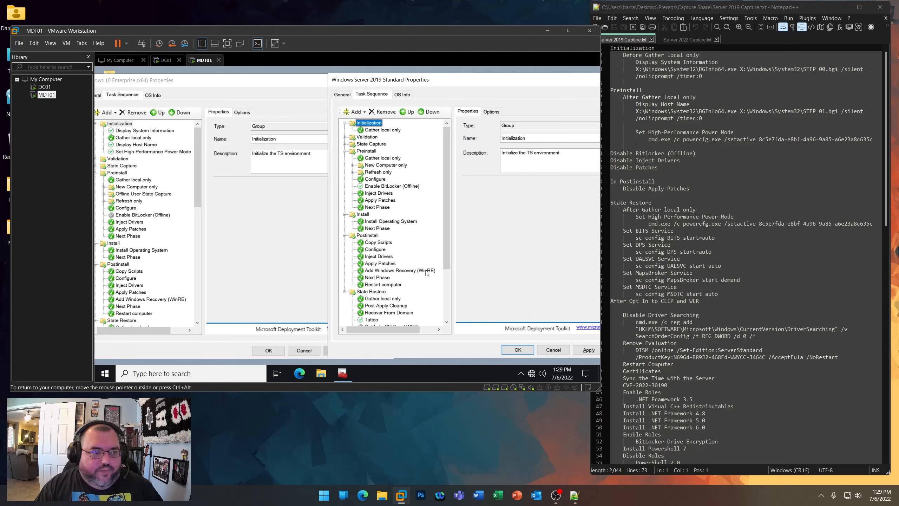
- Copy Display System Information from the Windows 10 sequence into the Server 2019 Initialization group and place it before Gather local only
click(144, 131)
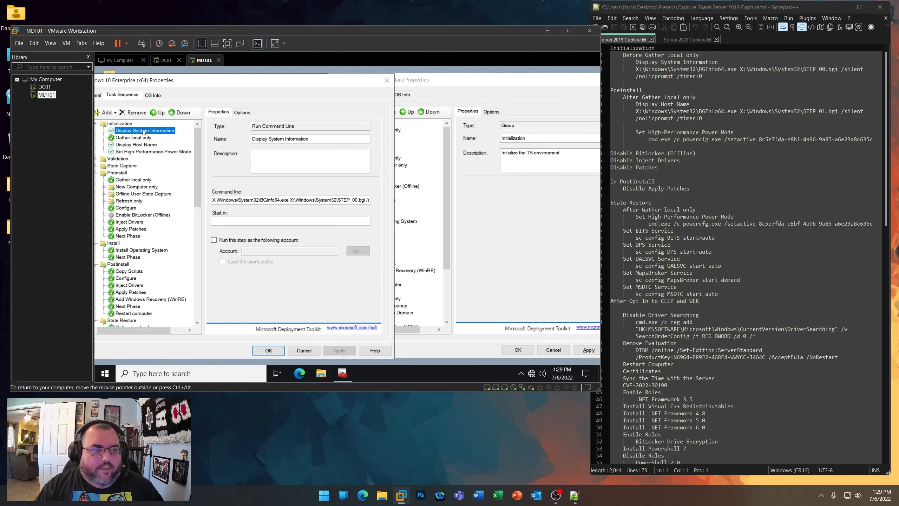
right_click(377, 130)
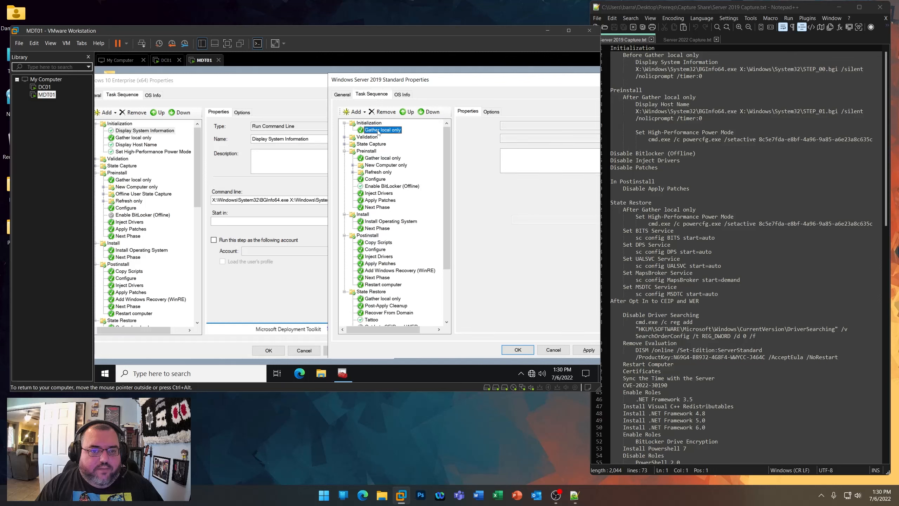
click(395, 144)
click(387, 137)
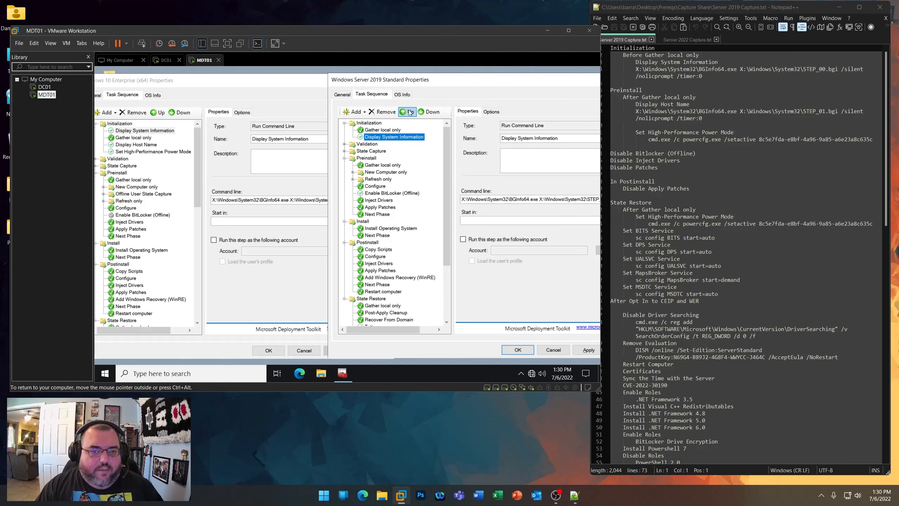
click(407, 112)
- Copy Display Host Name from the Windows 10 sequence to directly after Gather local only in the Server 2019 Initialization group
click(139, 145)
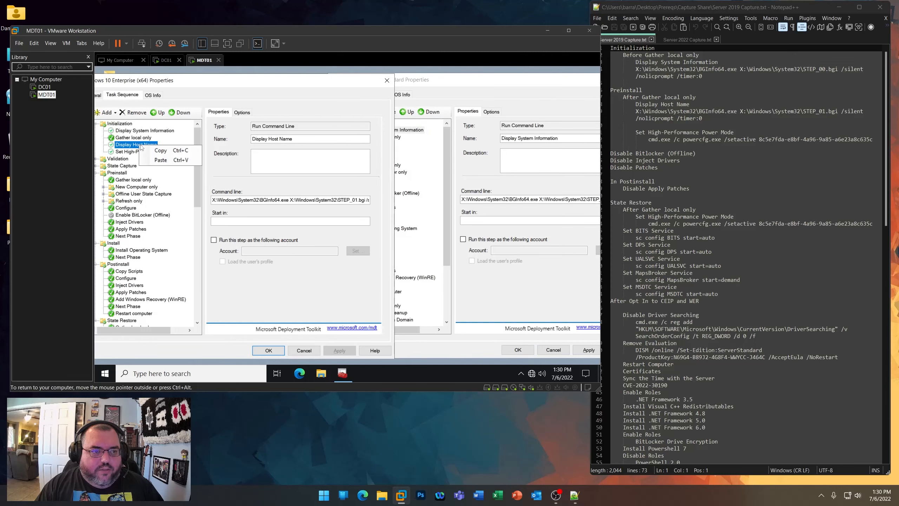
click(468, 186)
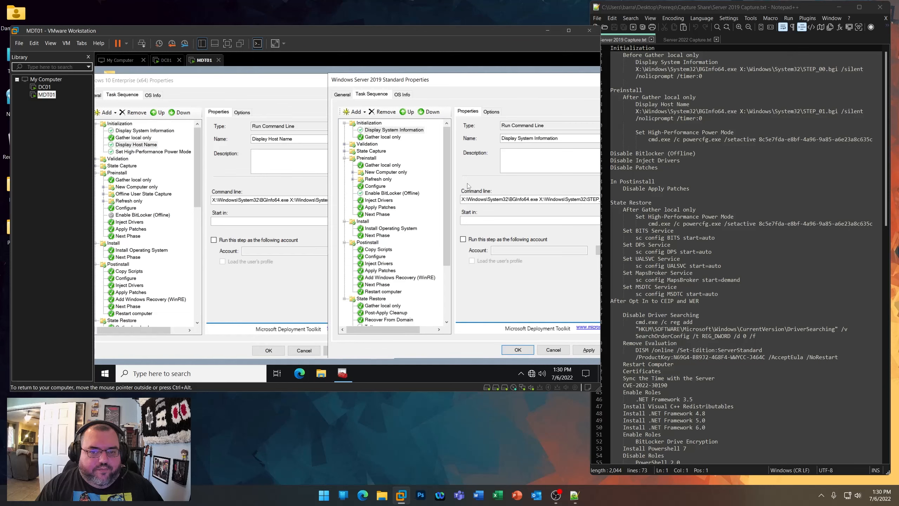
click(383, 138)
right_click(383, 138)
click(392, 154)
- Copy Set High-Performance Power Mode from the Windows 10 sequence to directly after Display Host Name in the Server 2019 Initialization group
click(184, 152)
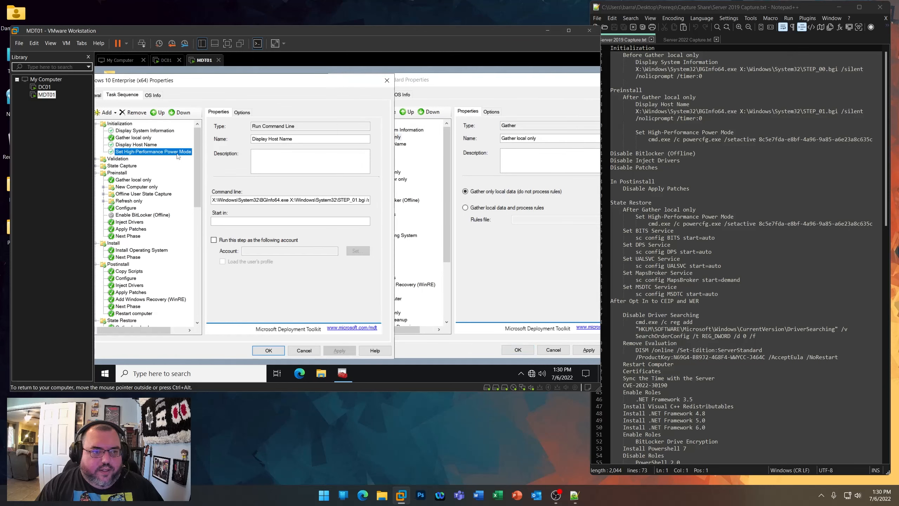
right_click(177, 152)
click(217, 162)
click(453, 185)
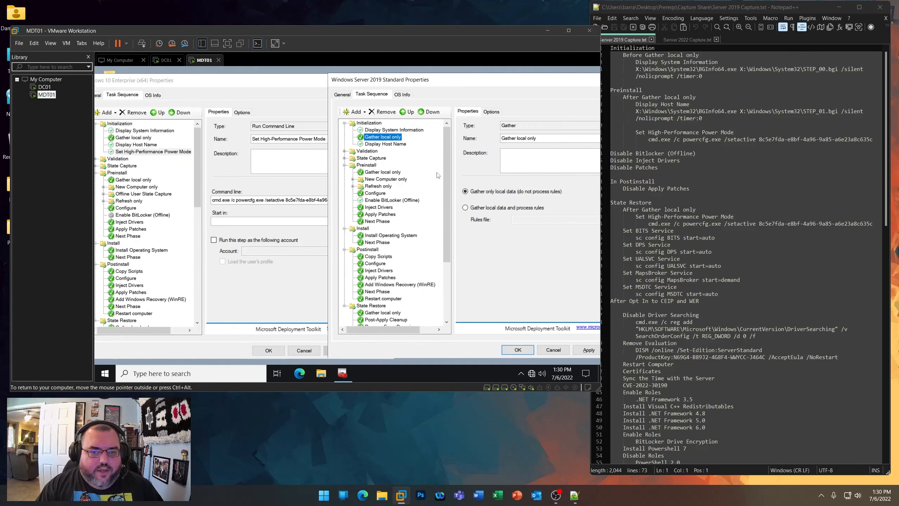
click(388, 144)
right_click(387, 144)
click(408, 159)
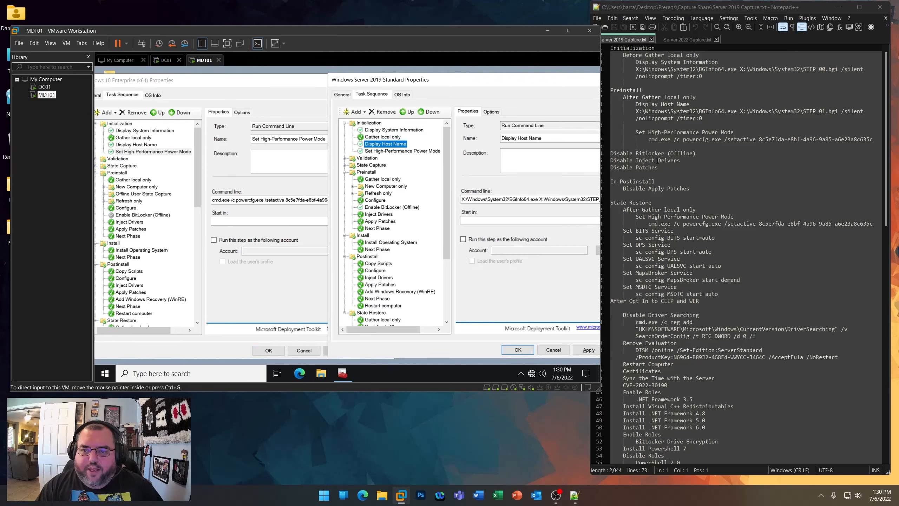
- Disable the Enable BitLocker (Offline) step in the Server 2019 Preinstall group
click(385, 208)
click(491, 112)
click(490, 127)
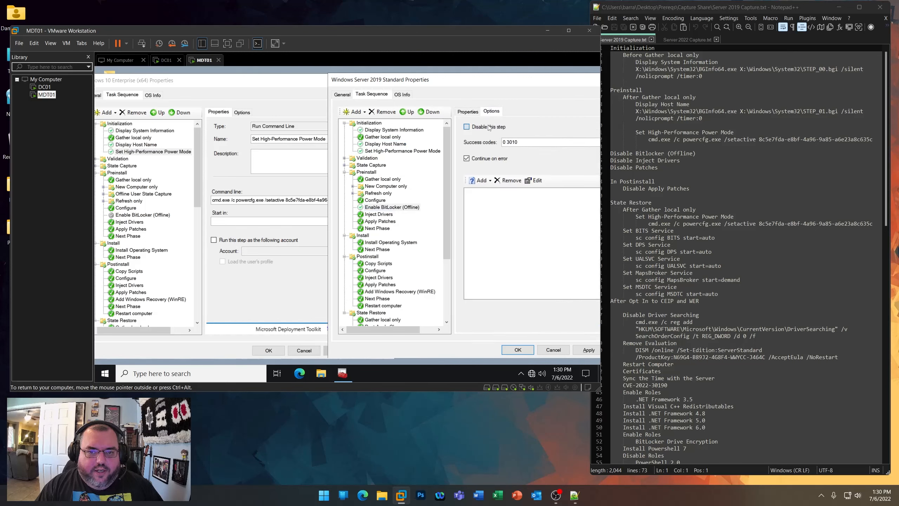
- Set the selection profile of Inject Drivers and Apply Patches in the Server 2019 Preinstall group to Nothing
click(381, 214)
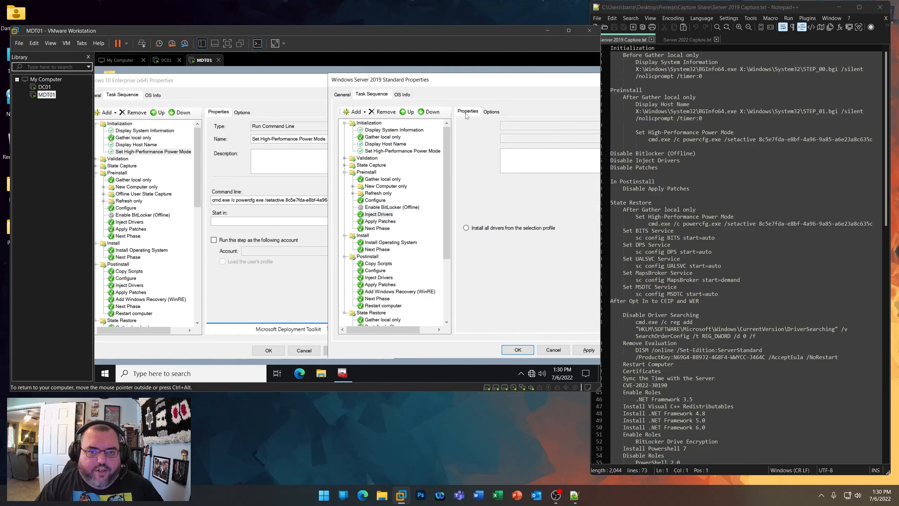
click(488, 203)
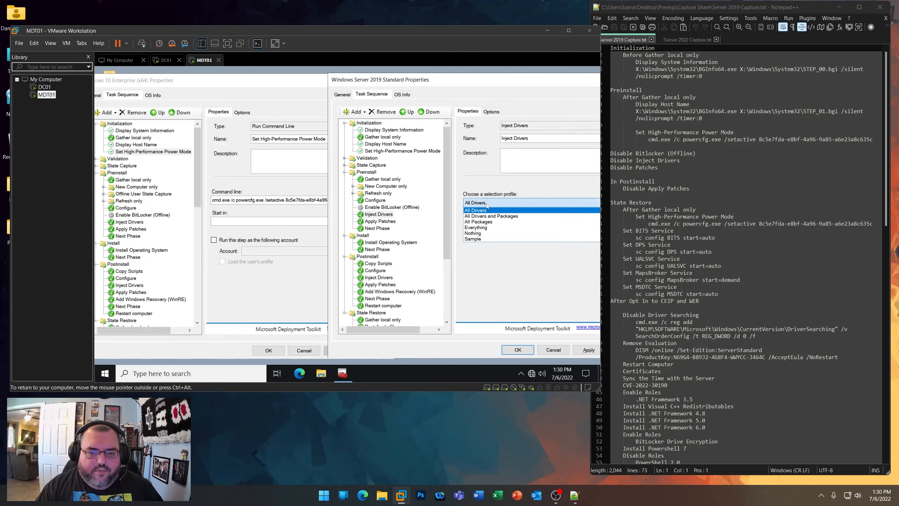
click(476, 234)
click(381, 221)
click(524, 215)
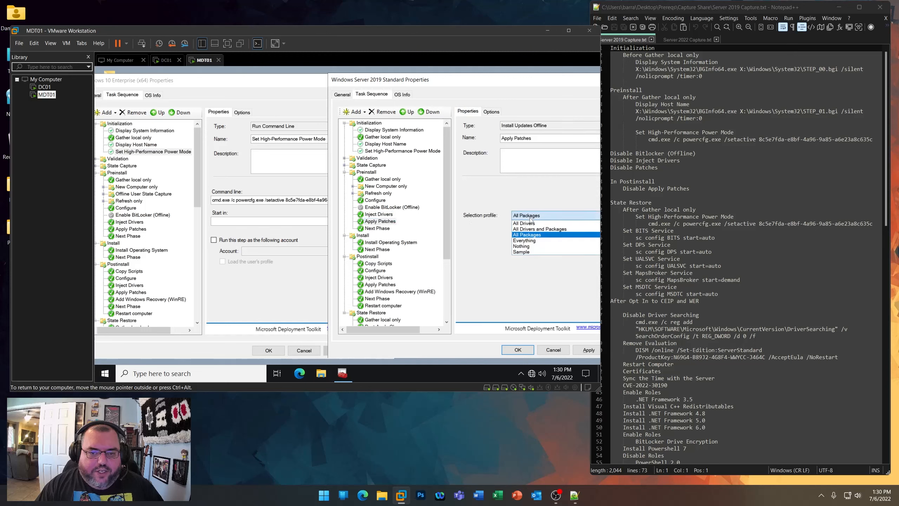
click(531, 248)
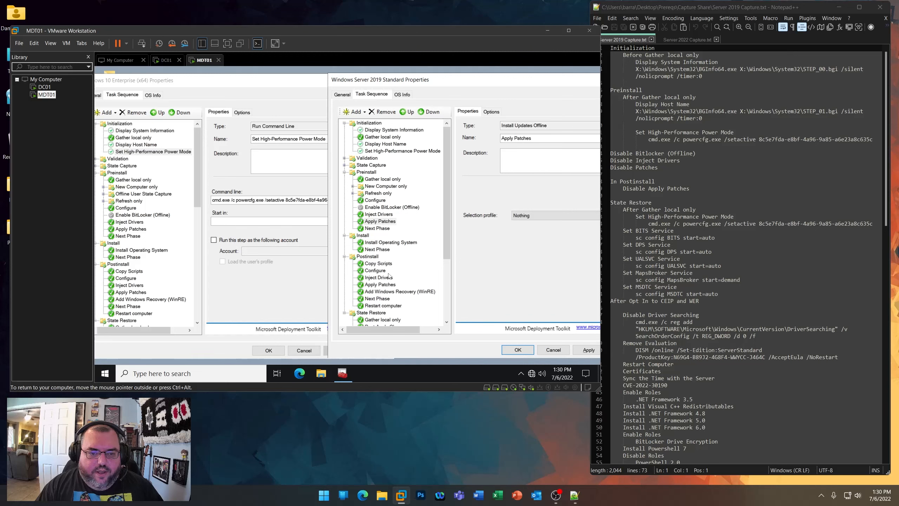
- Set the Postinstall Apply Patches selection profile to Nothing, apply the changes, and check the notes up to the State Restore section
click(381, 285)
click(533, 216)
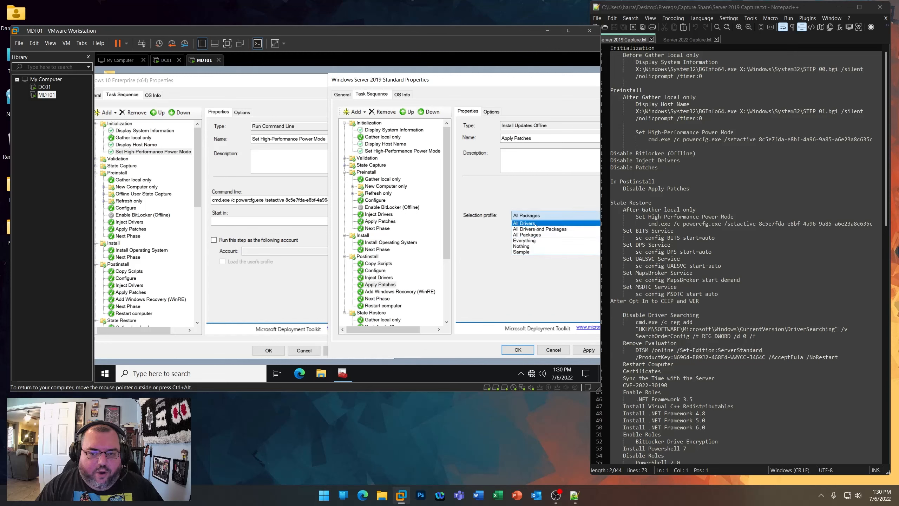
click(534, 247)
click(590, 350)
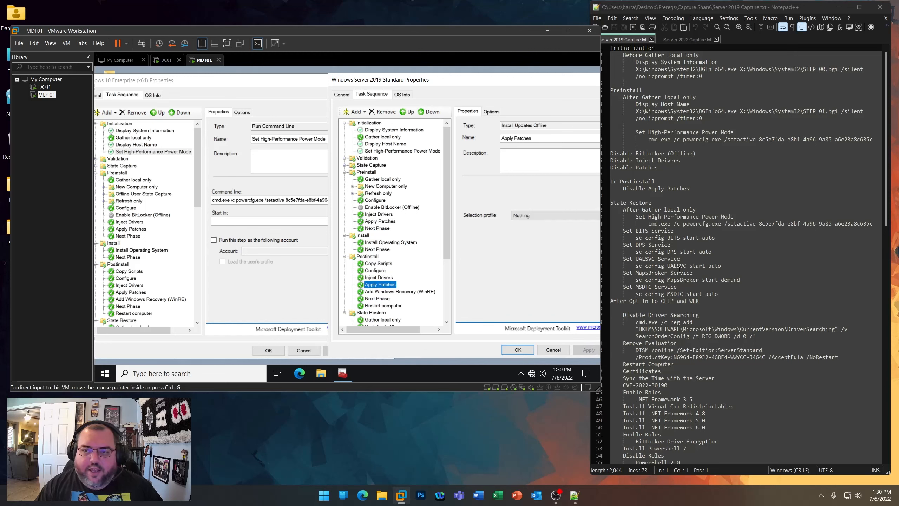
drag(700, 193, 610, 48)
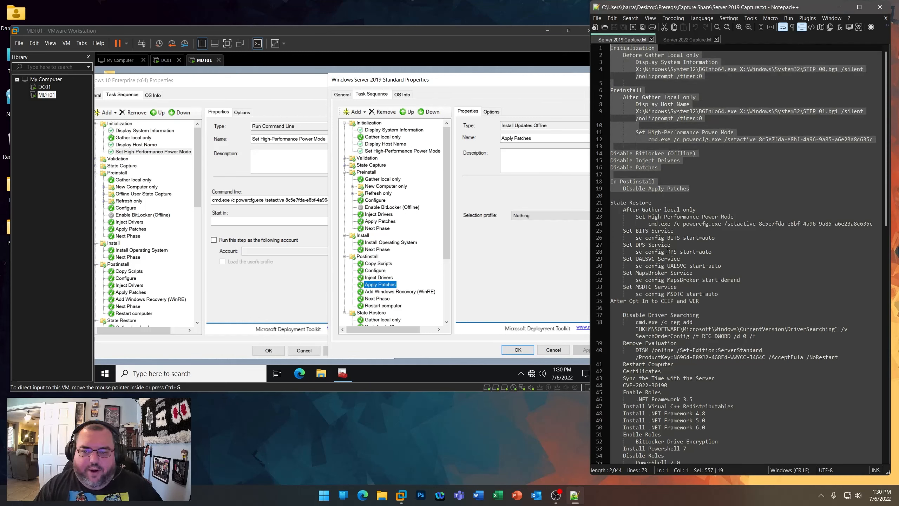
click(702, 211)
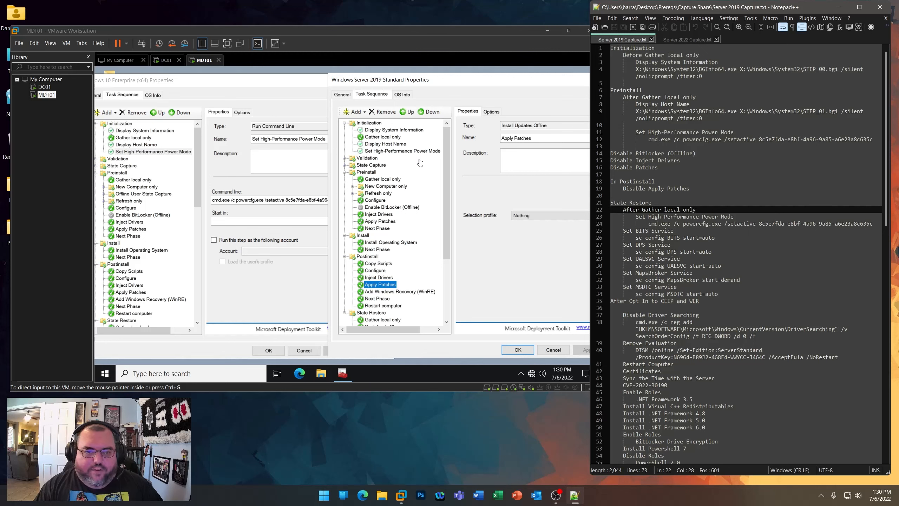
- Copy Set High-Performance Power Mode from the Server 2019 Initialization group to directly after Gather local only in State Restore, collapsing the earlier groups
click(406, 152)
right_click(403, 153)
click(403, 151)
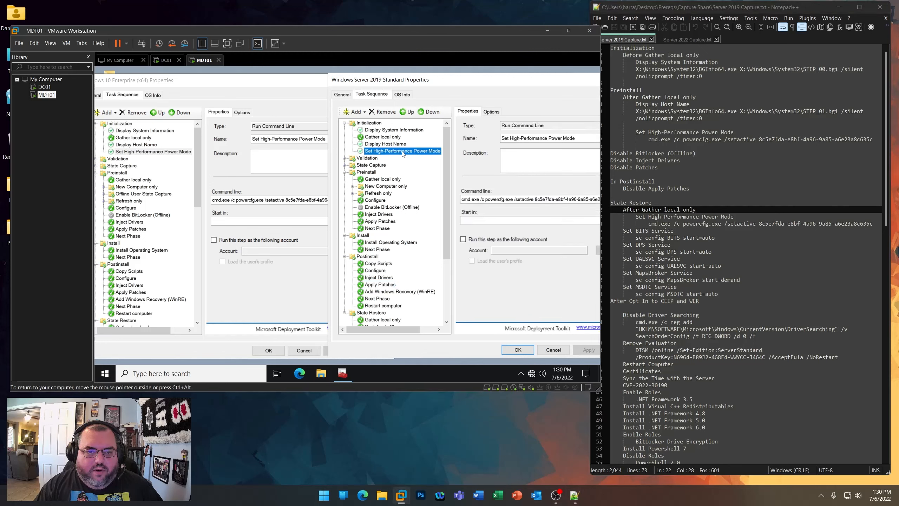
right_click(403, 152)
click(421, 157)
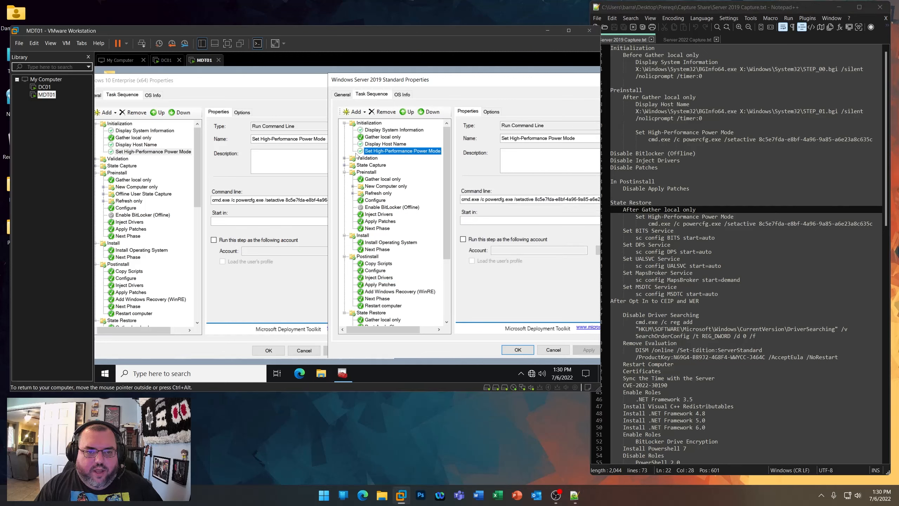
click(345, 123)
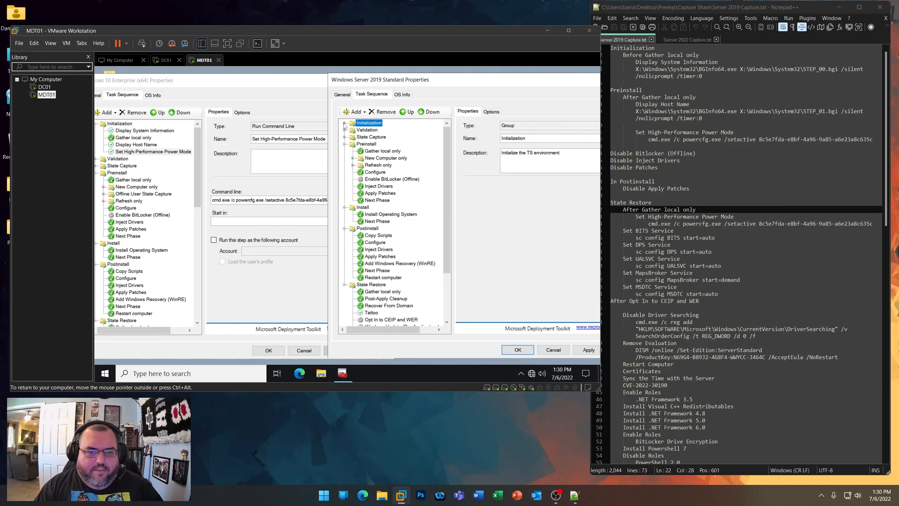
click(345, 143)
click(344, 151)
click(344, 158)
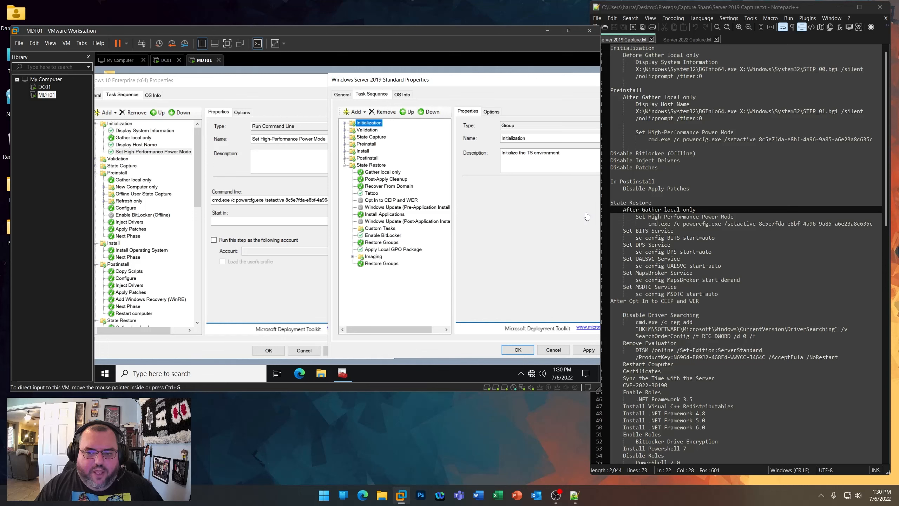
click(382, 172)
right_click(378, 172)
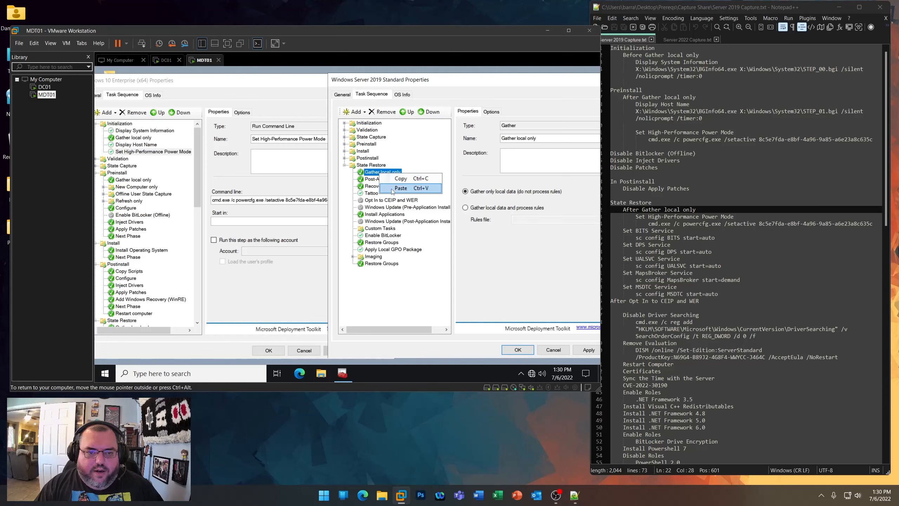
click(392, 187)
click(390, 179)
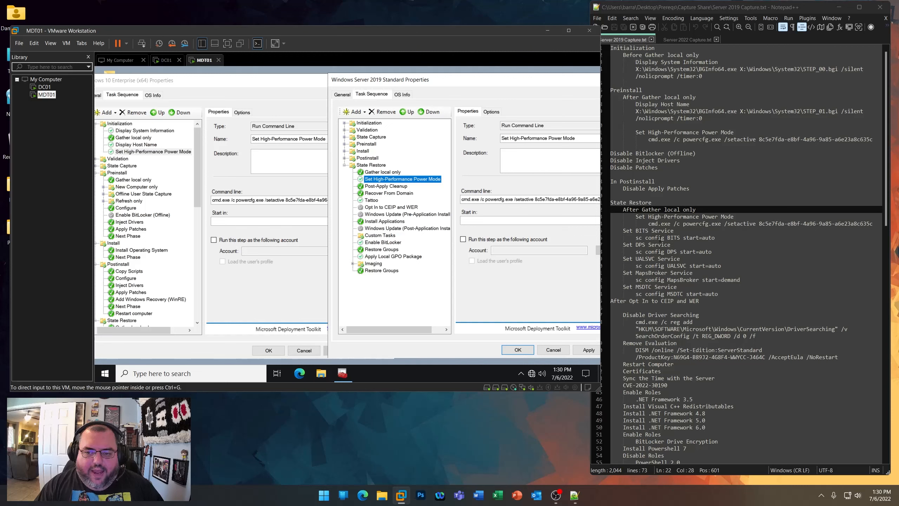
- Following the service notes, add a Run Command Line step named Set BIT Service after the power mode step, running "sc config BITS start=auto"
drag(627, 230, 718, 294)
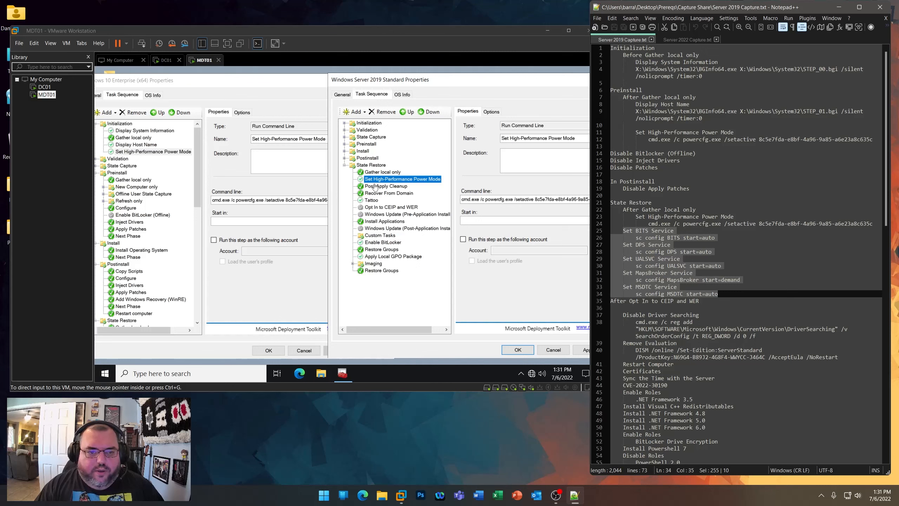
right_click(386, 182)
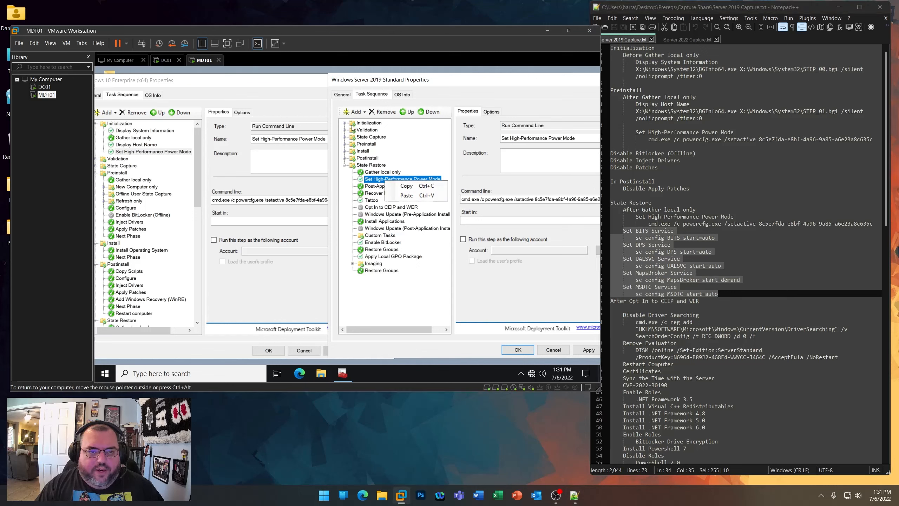
click(356, 112)
mouse_move(364, 136)
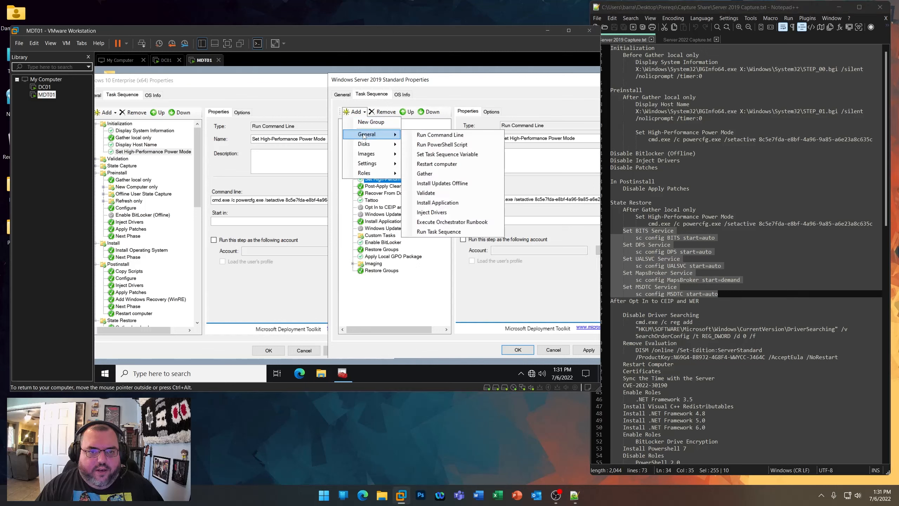
click(424, 135)
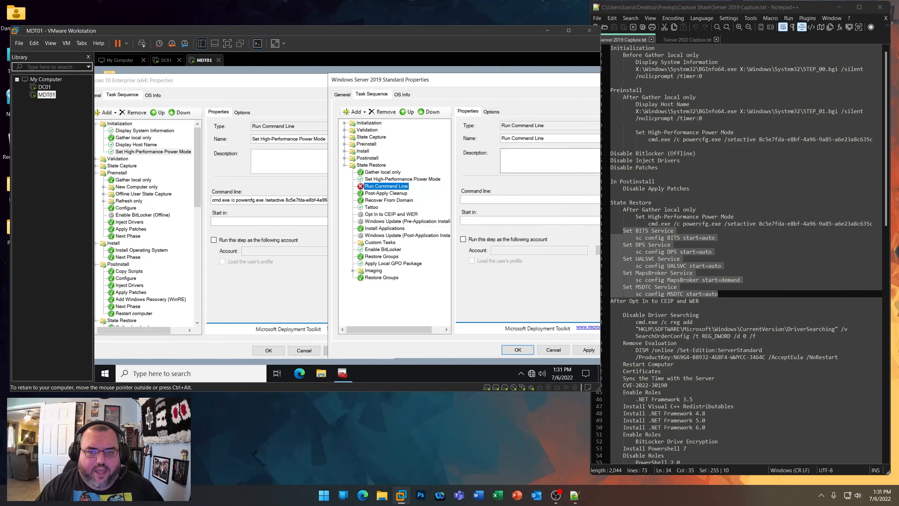
text(Set BIT Service)
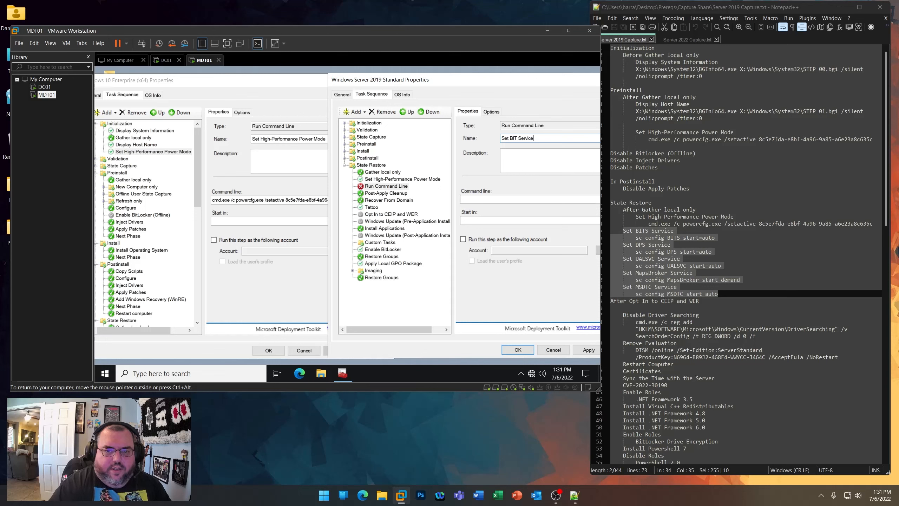
click(493, 200)
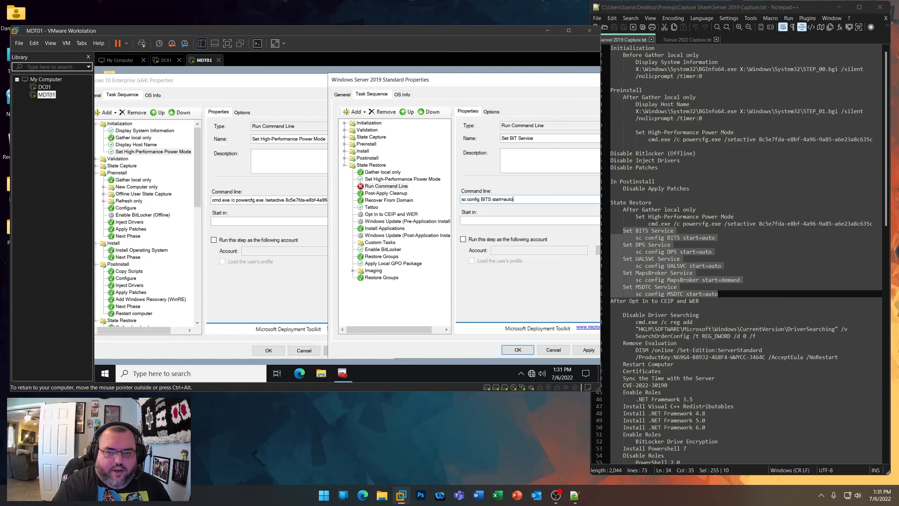
click(590, 350)
- Enable Continue on error for the new BITS service step, apply the change and reselect the step in State Restore
click(495, 112)
click(466, 159)
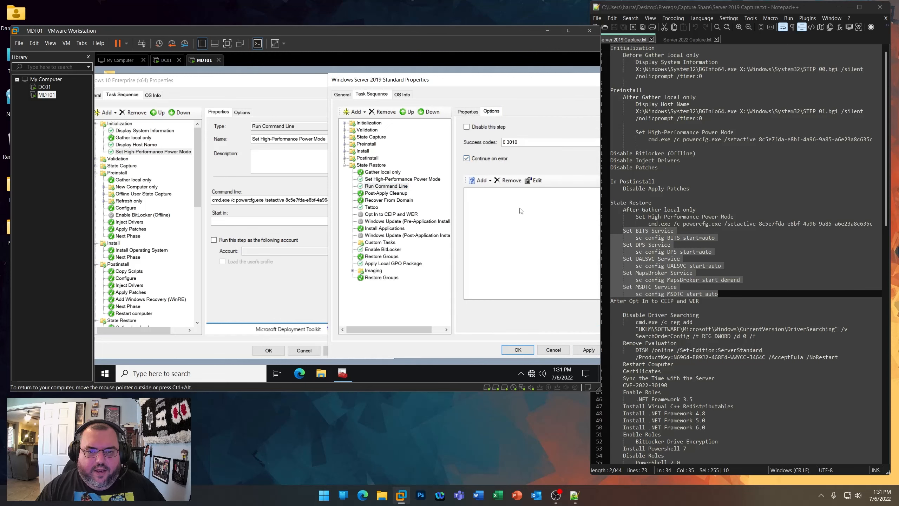
click(592, 352)
click(388, 179)
click(388, 185)
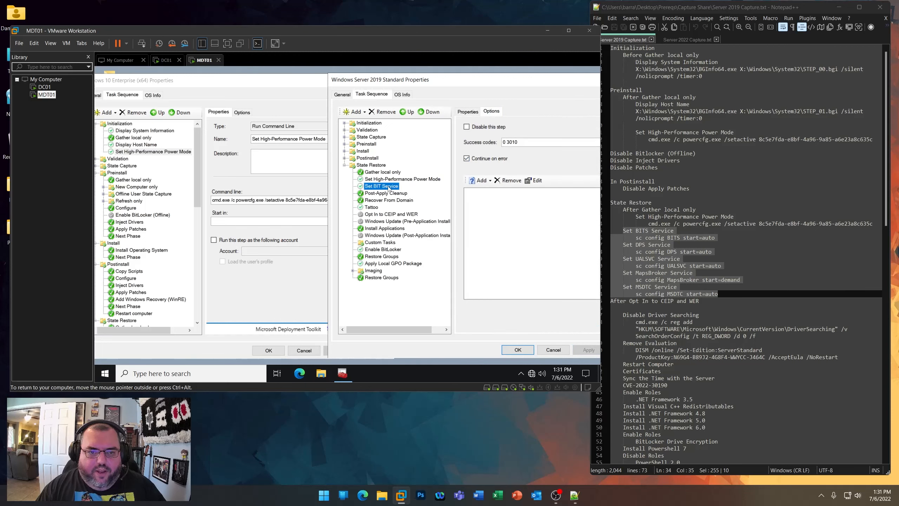
- Duplicate the Set BIT Service step four times directly beneath the original in the Server 2019 State Restore group
right_click(388, 186)
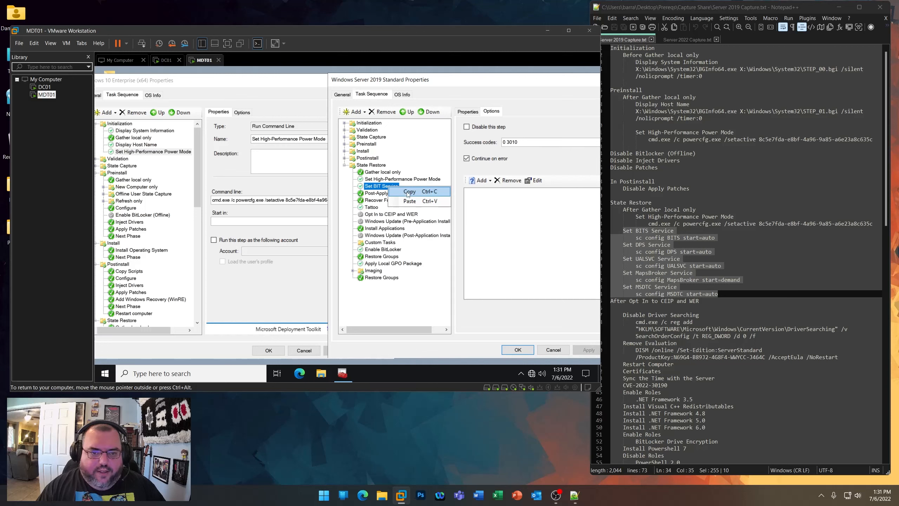
click(389, 191)
right_click(389, 192)
click(399, 204)
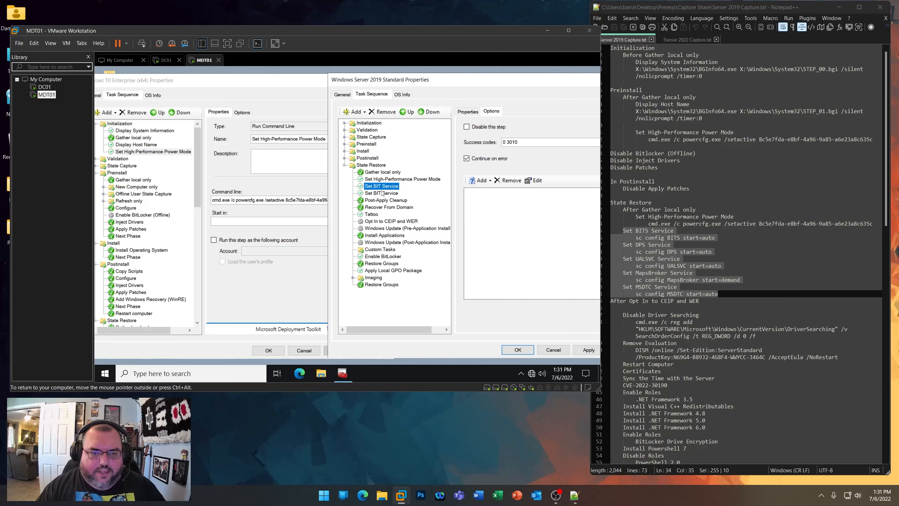
right_click(393, 194)
click(403, 207)
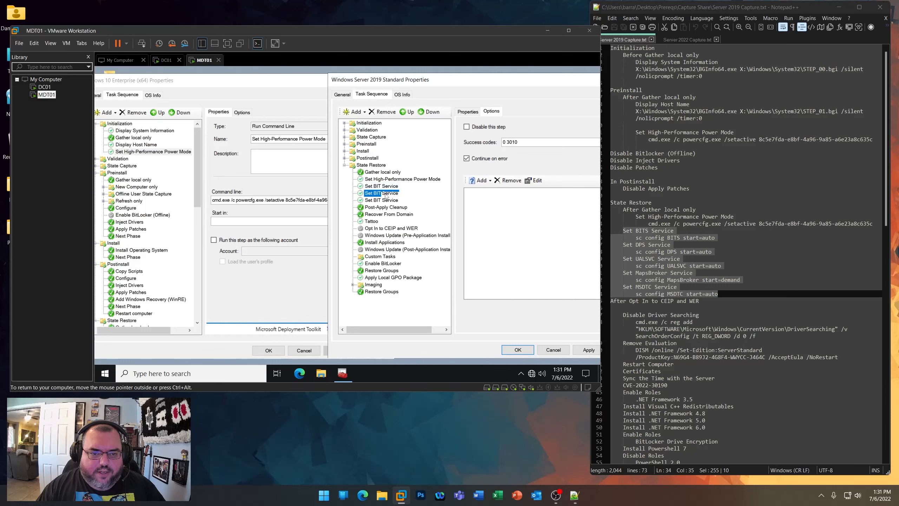
right_click(386, 194)
click(402, 208)
right_click(387, 200)
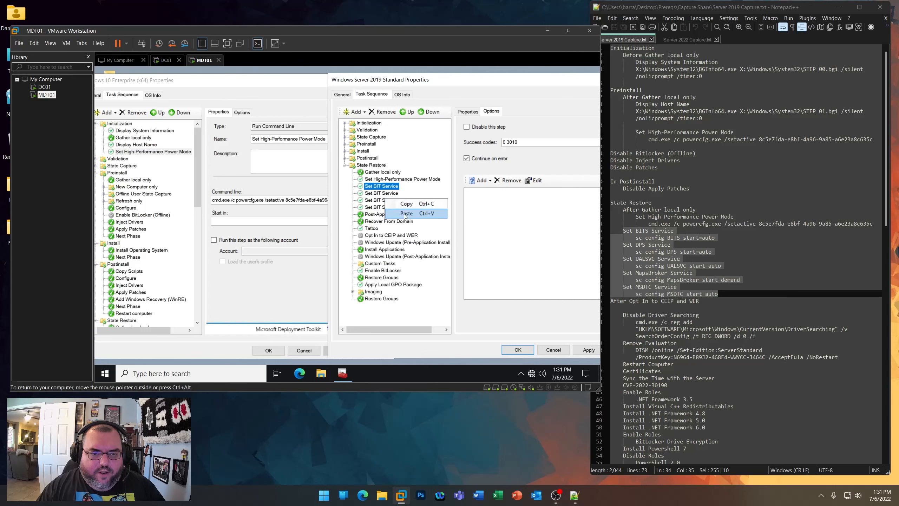
click(402, 214)
click(383, 195)
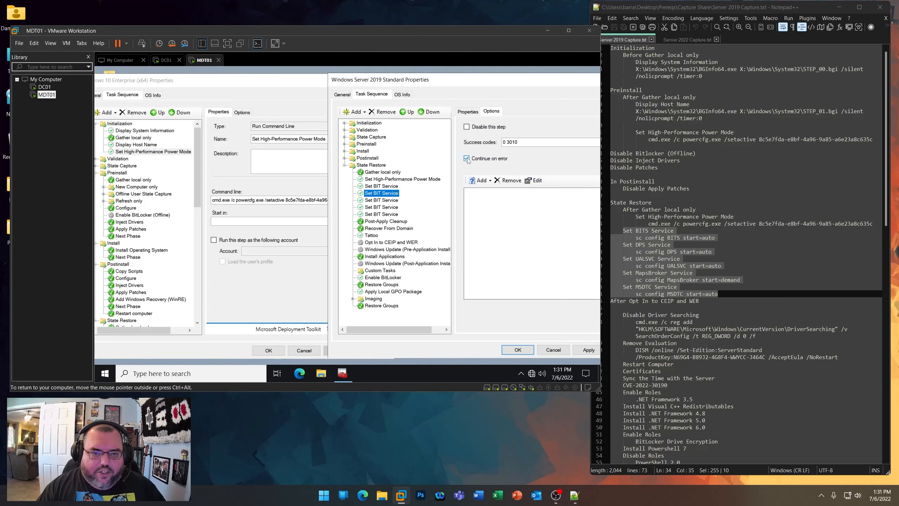
right_click(381, 187)
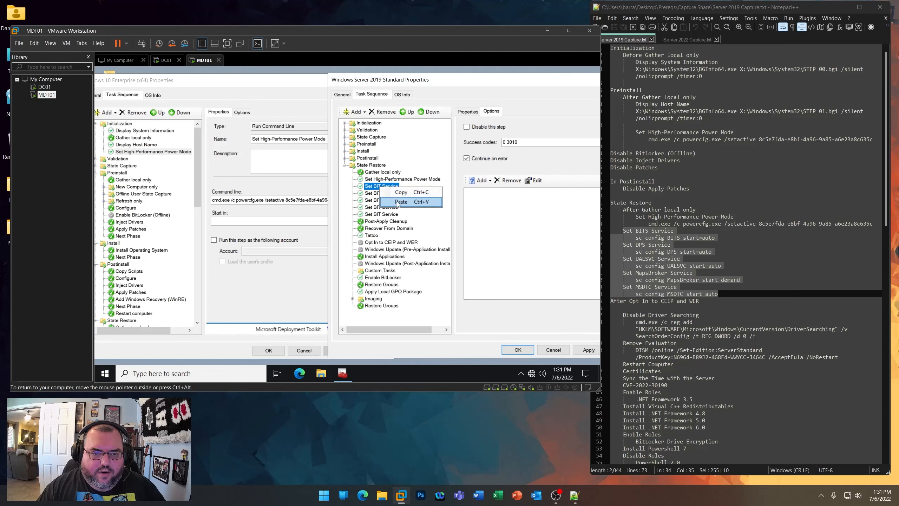
key(Escape)
- Rename the first Set BIT Service step as Set BITS Service and apply the change
click(468, 112)
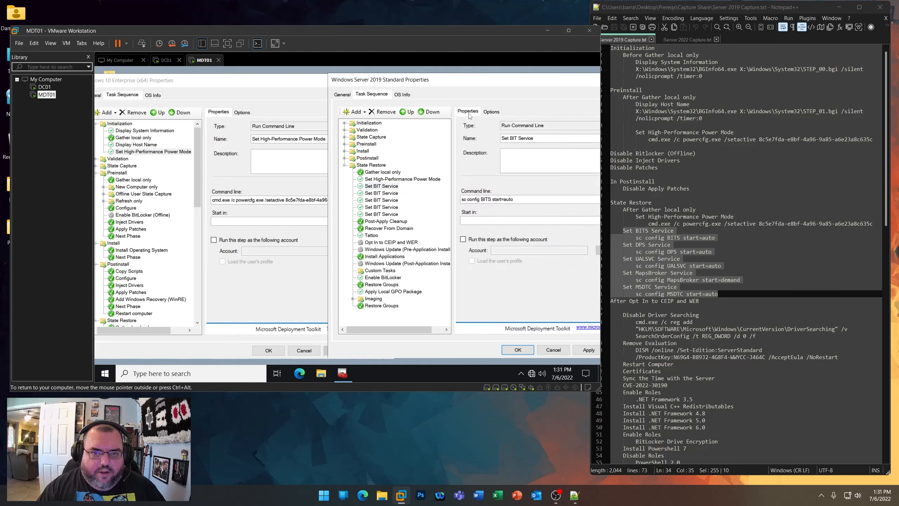
click(381, 186)
click(516, 138)
text(S)
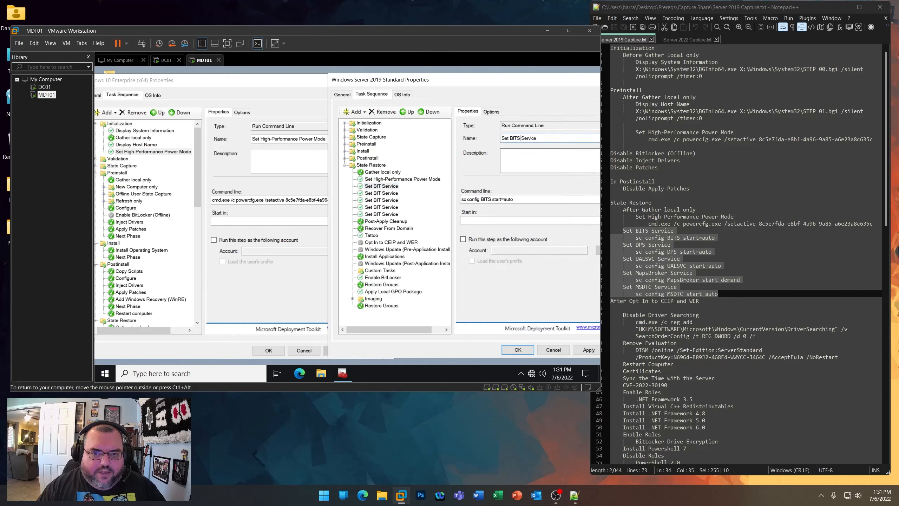
click(584, 350)
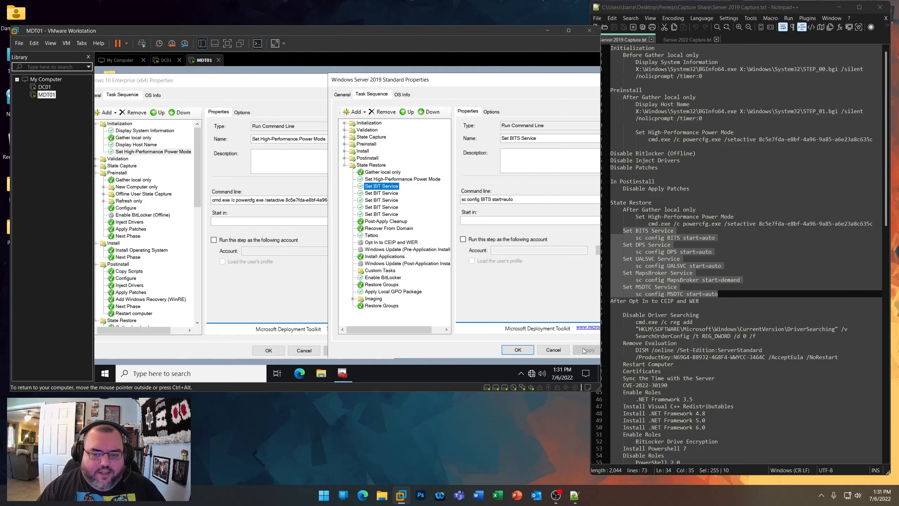
- Rename the first duplicate below Set BITS Service as Set DPS Service and set its command line to "sc config DPS start=auto"
click(384, 194)
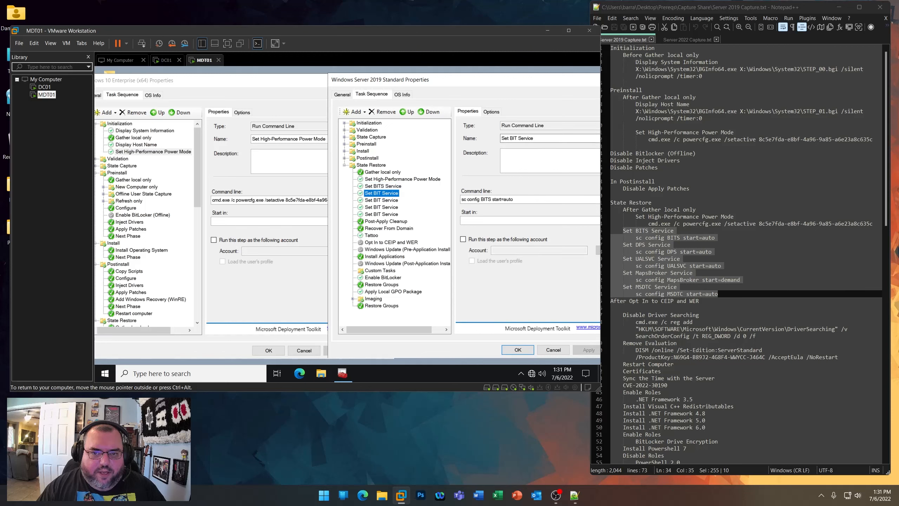
double_click(513, 138)
text(DPS)
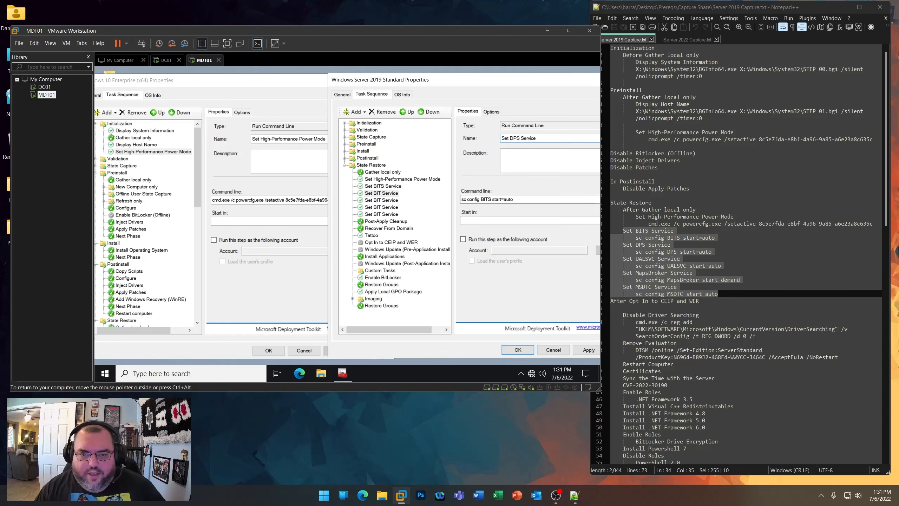
drag(491, 199, 484, 200)
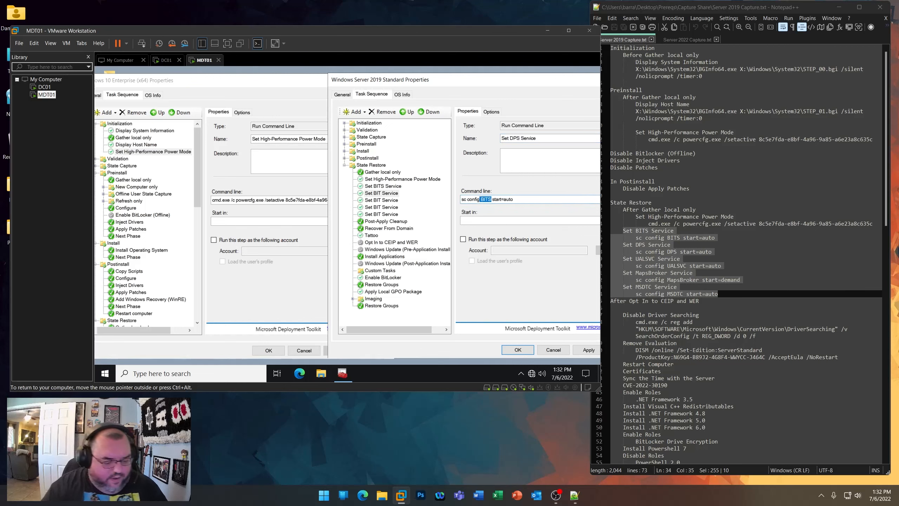
text(DPS)
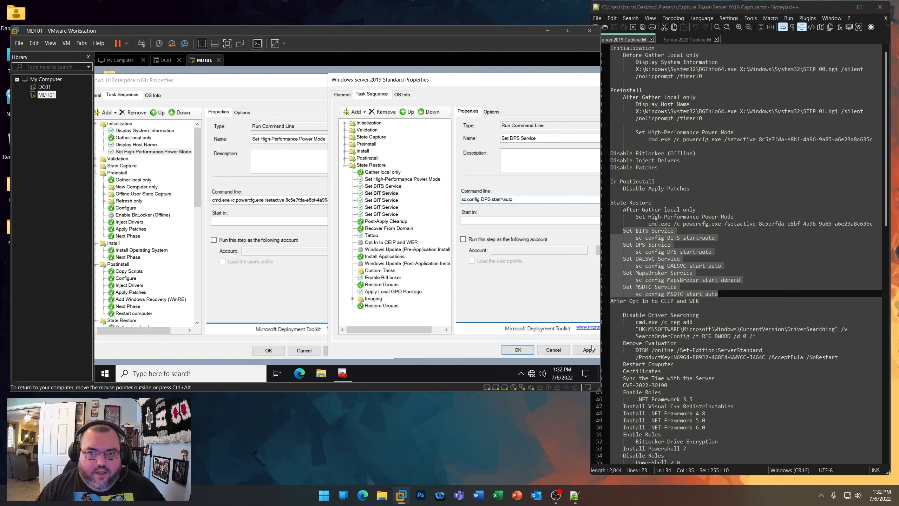
- Rename the duplicate below Set DPS Service as Set UALSVC Service, set its command to "sc config UALSVC start=auto", and apply
click(387, 200)
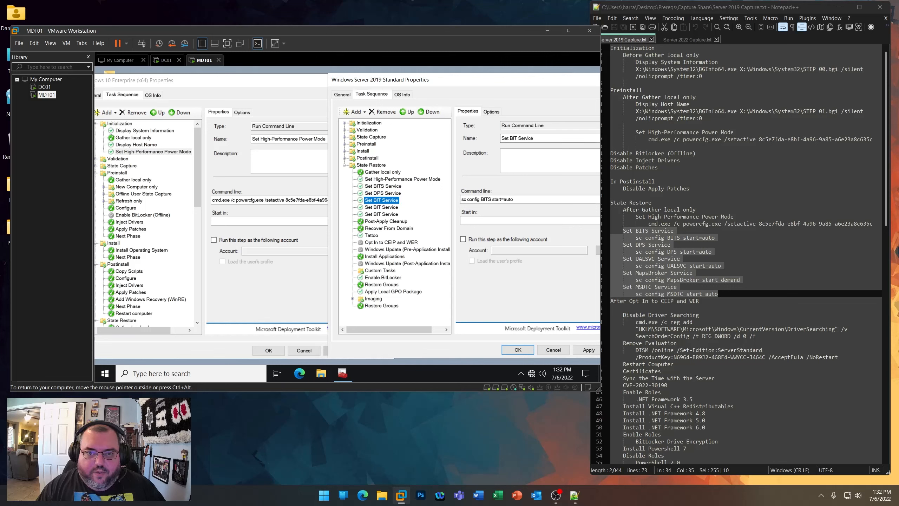
click(512, 138)
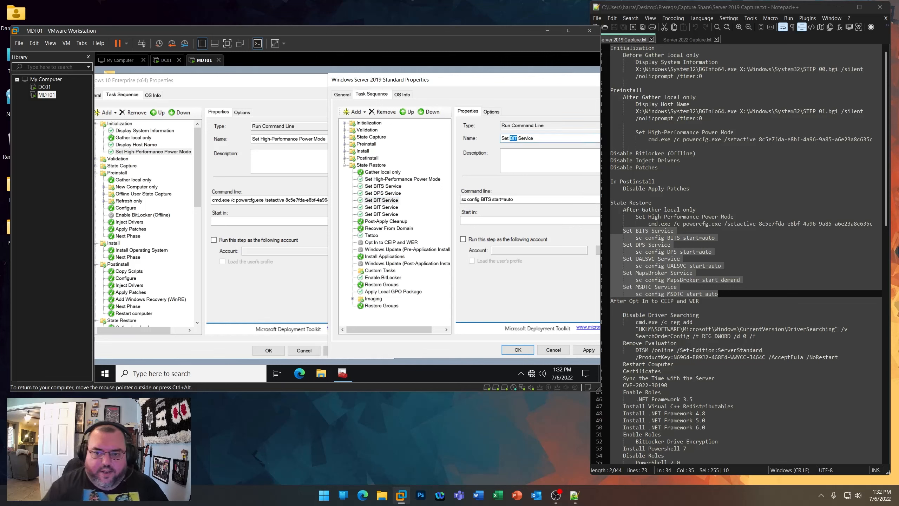
text(UALSVC)
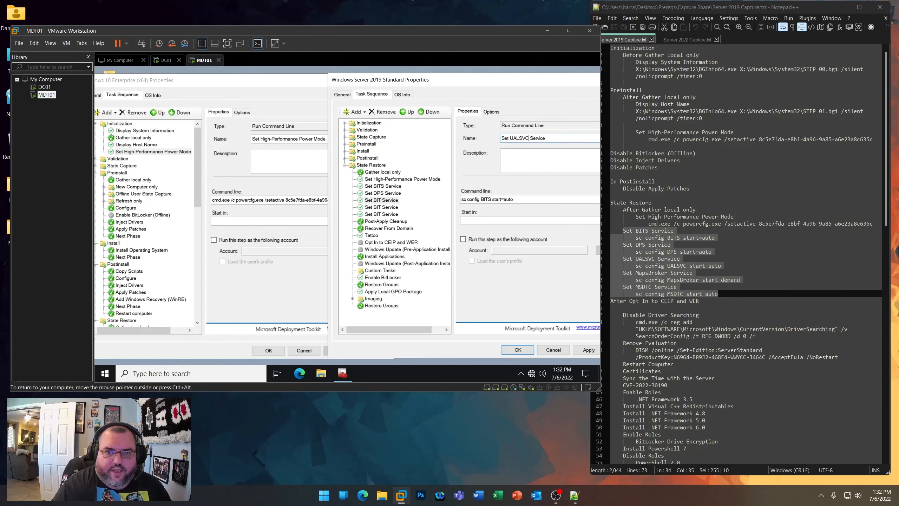
drag(481, 199, 488, 199)
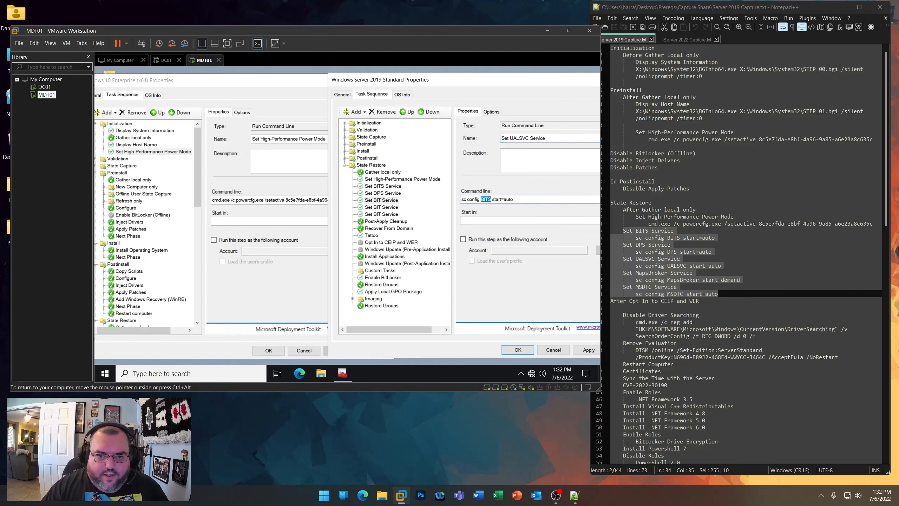
text(UALSVC)
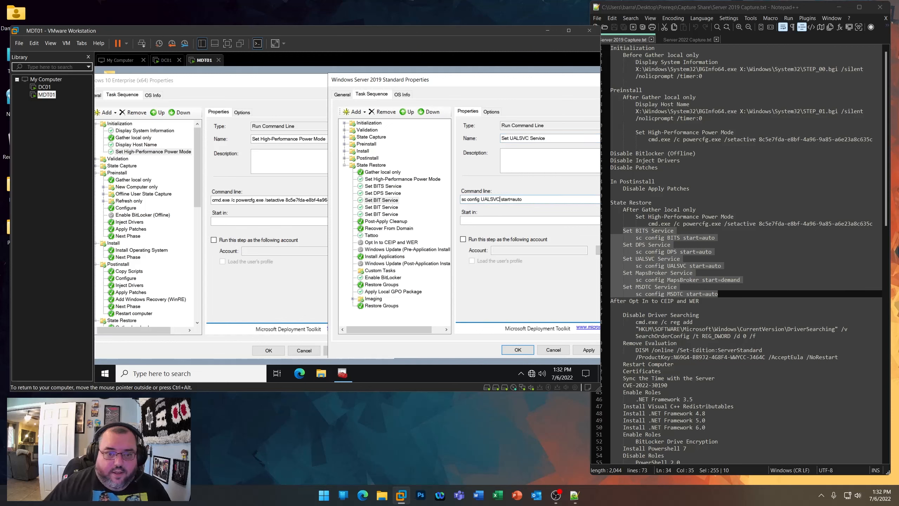
click(589, 351)
- Rename the duplicate below Set UALSVC Service as Set MapsBroker Service, set its command to "sc config MapsBroker start=demand", and apply
click(388, 208)
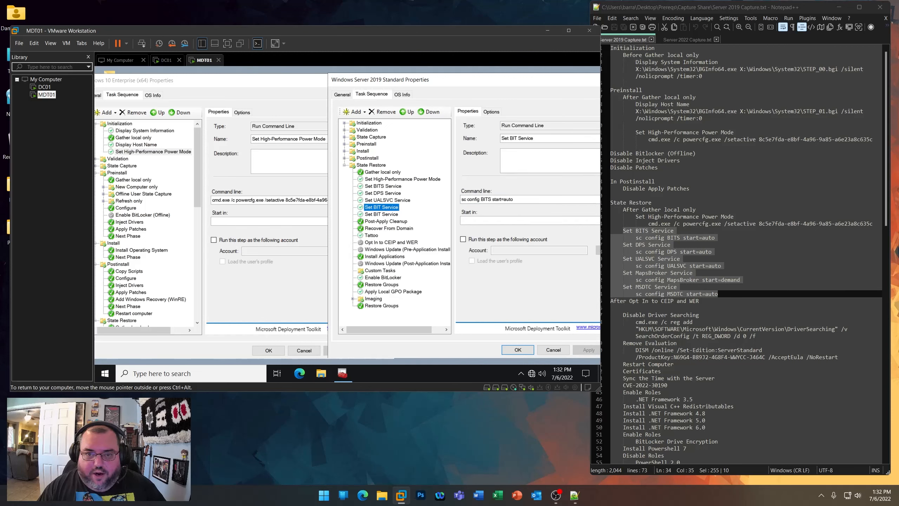
drag(510, 138, 517, 138)
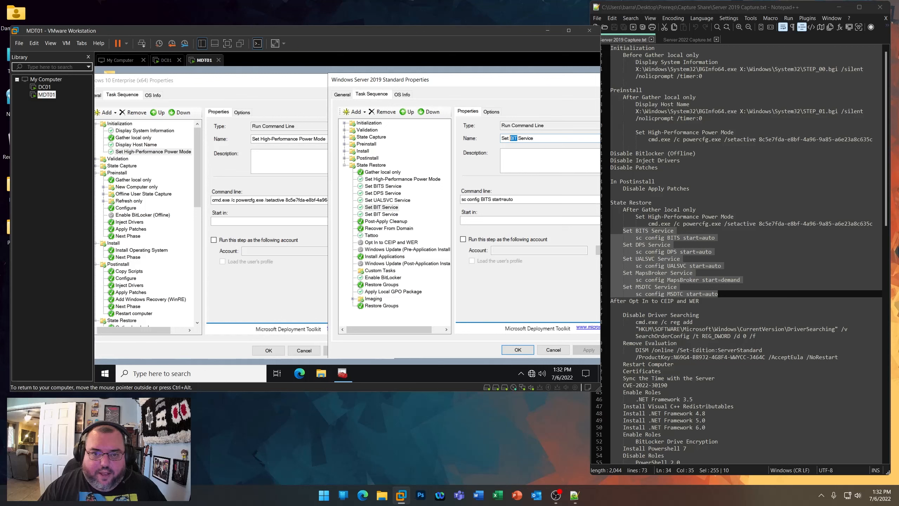
text(MapsBro)
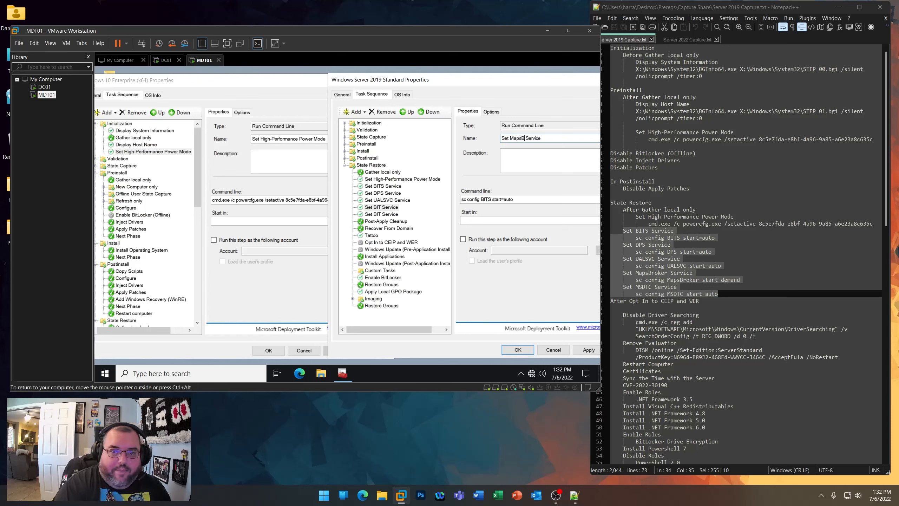
text(ker)
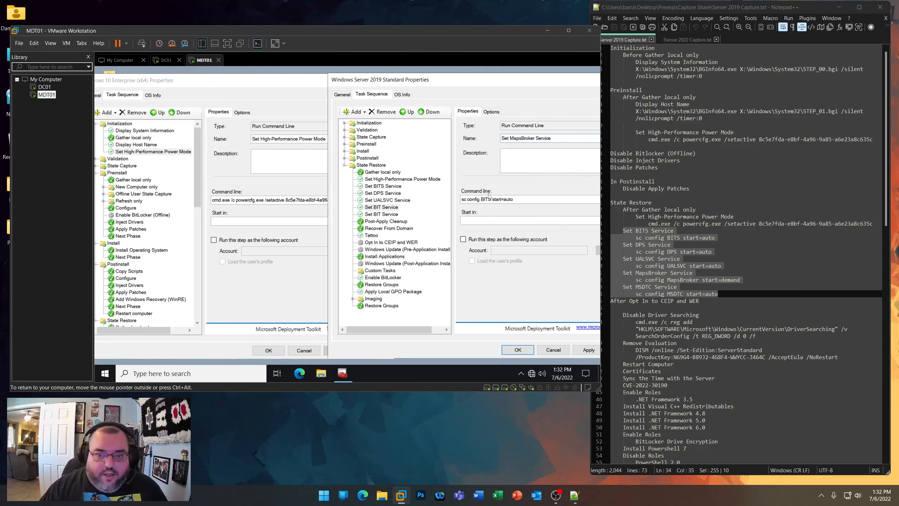
drag(514, 199, 478, 199)
text(MapsBroker)
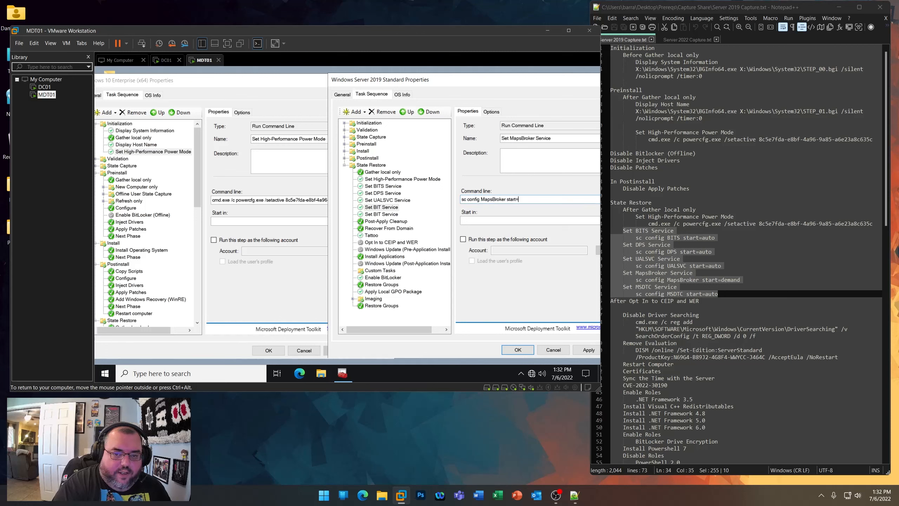
text( start=demand)
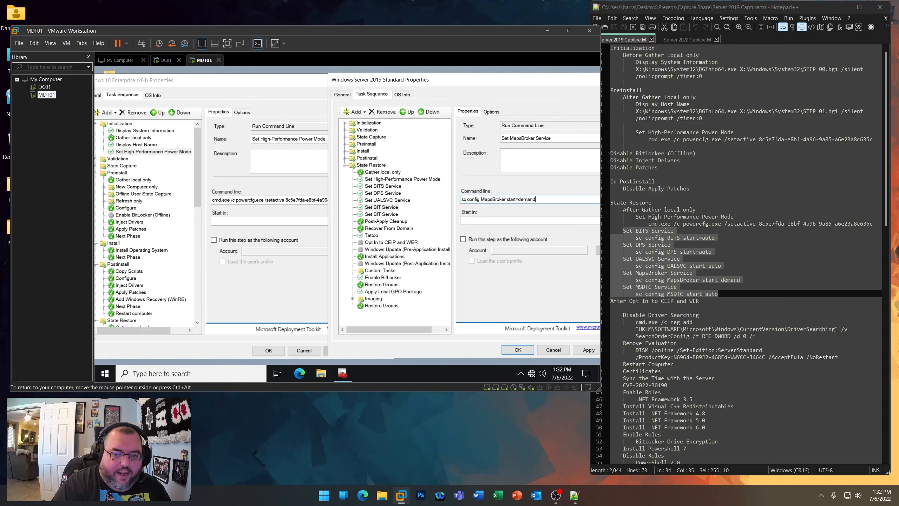
click(584, 350)
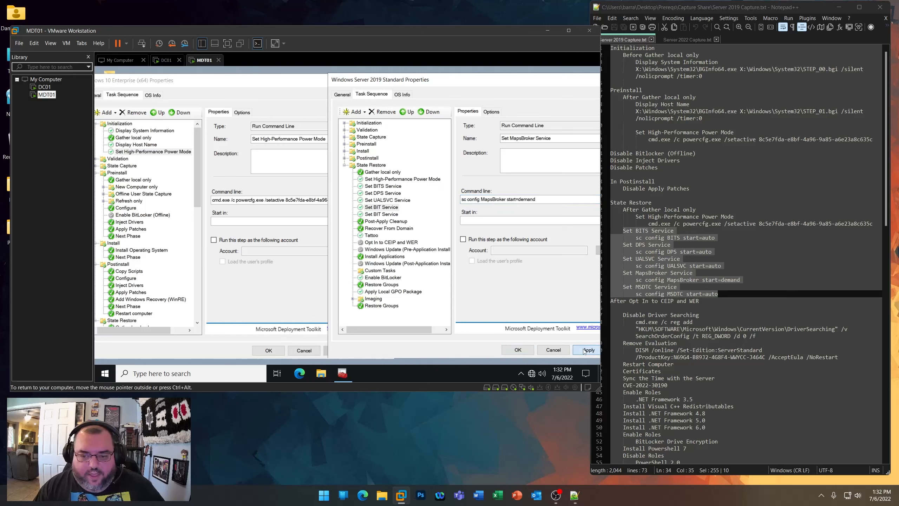
- Rename the last Set BIT Service duplicate as Set MSDTC Service, set its command to "sc config MSDTC start=auto", and apply
click(386, 215)
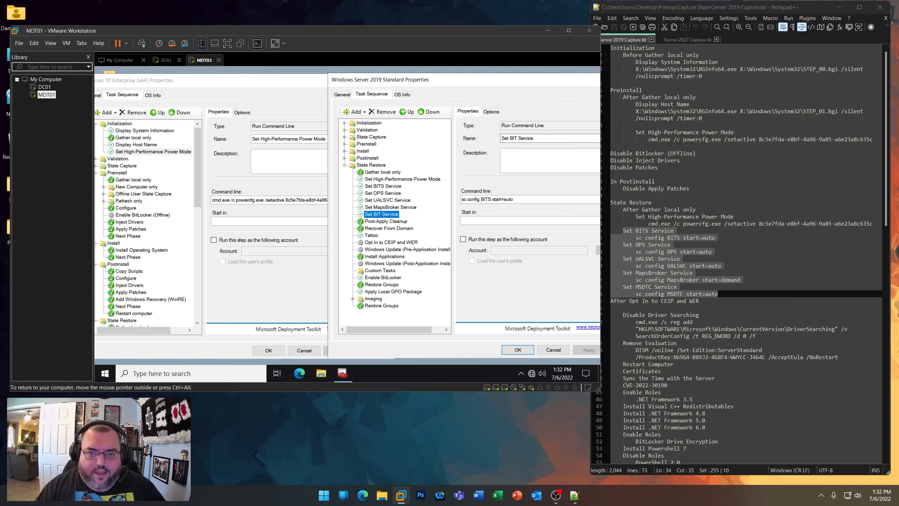
drag(508, 138, 513, 138)
text(MSDTC)
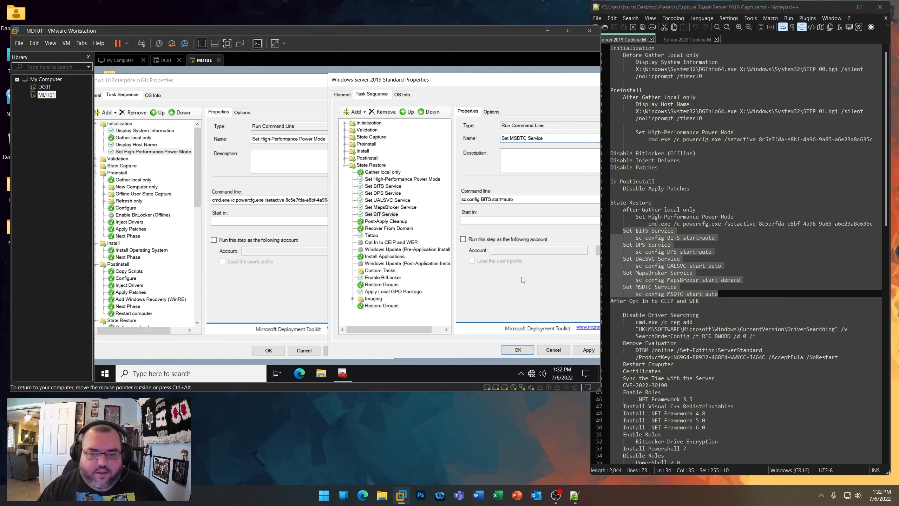
click(585, 349)
click(389, 207)
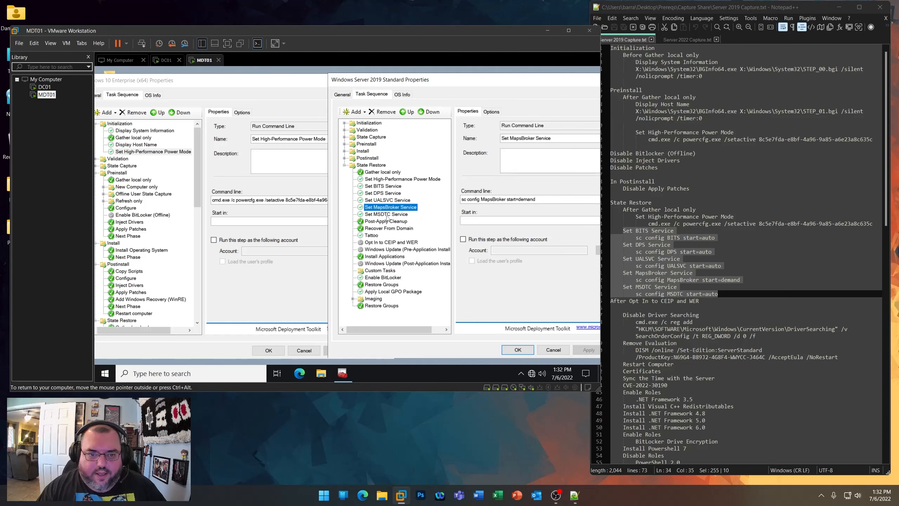
click(388, 215)
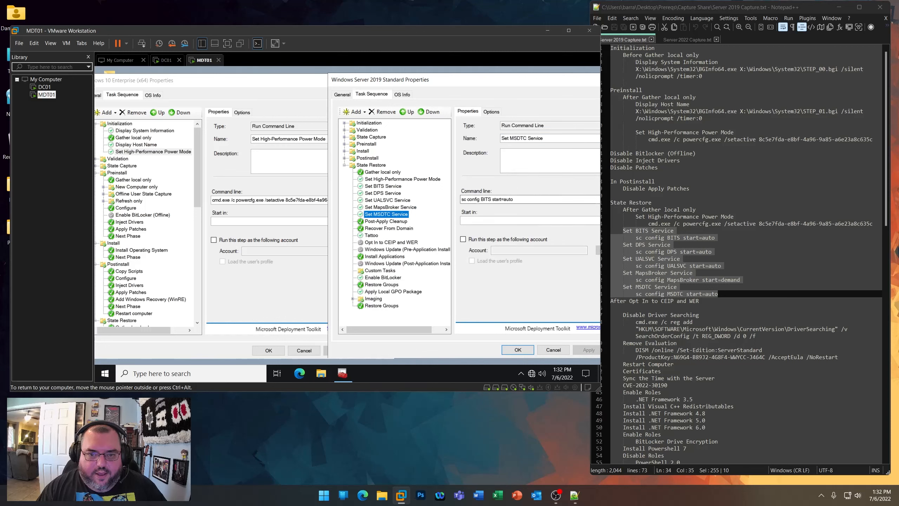
double_click(486, 199)
text(MSDTC)
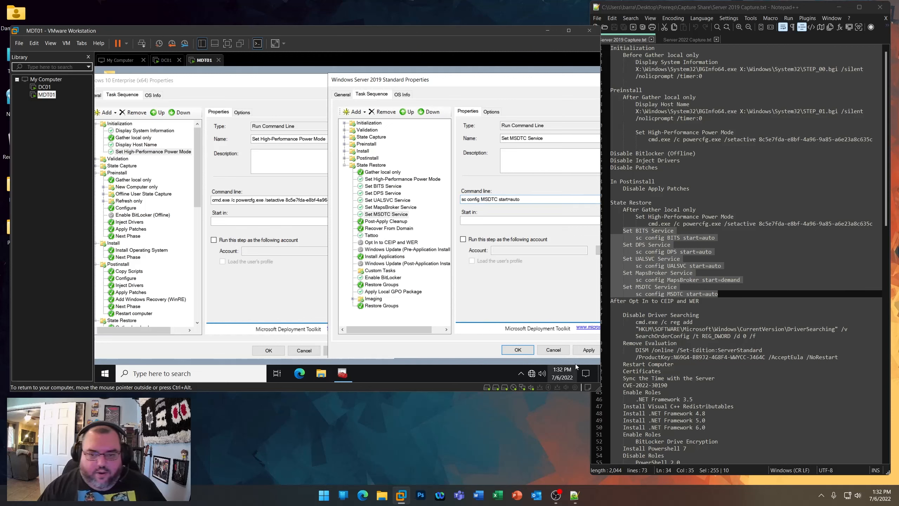
click(586, 349)
click(390, 208)
click(388, 214)
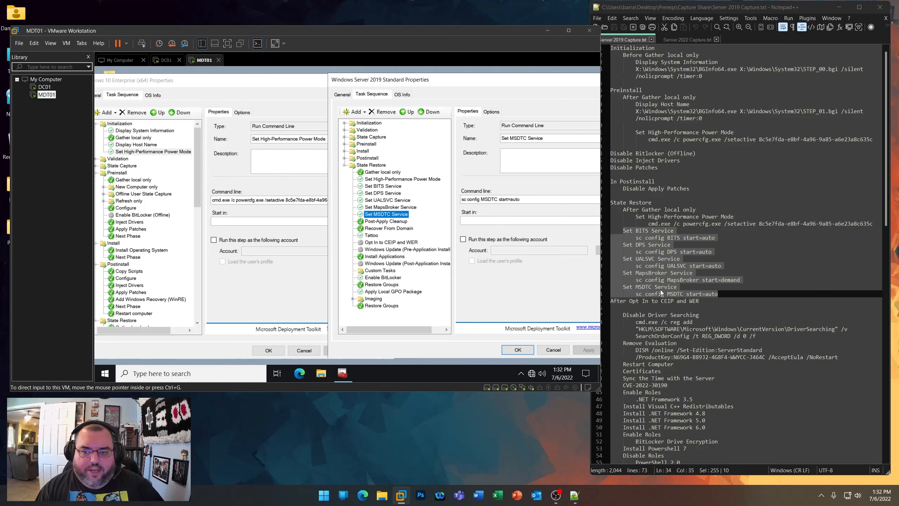
- Copy the Disable Driver Searching step from the Windows 10 sequence to just after Opt In to CEIP and WER in the Server 2019 sequence
click(699, 302)
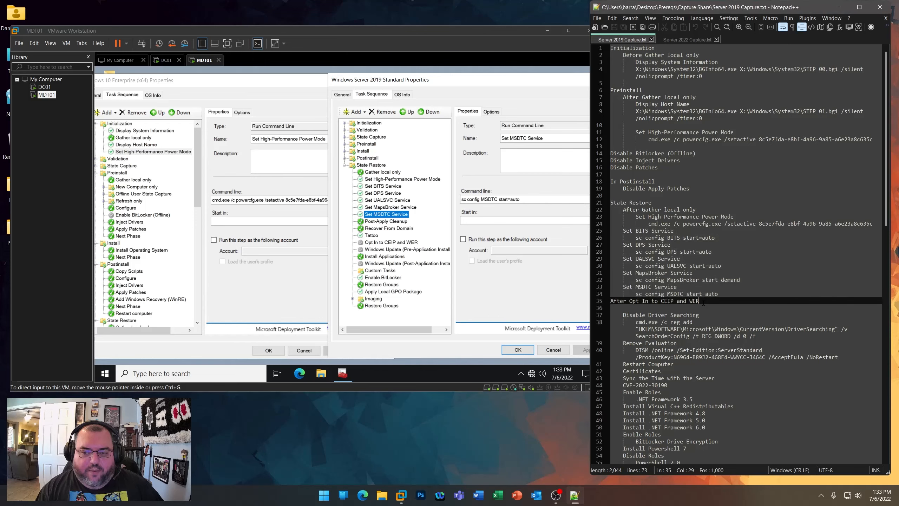
click(381, 243)
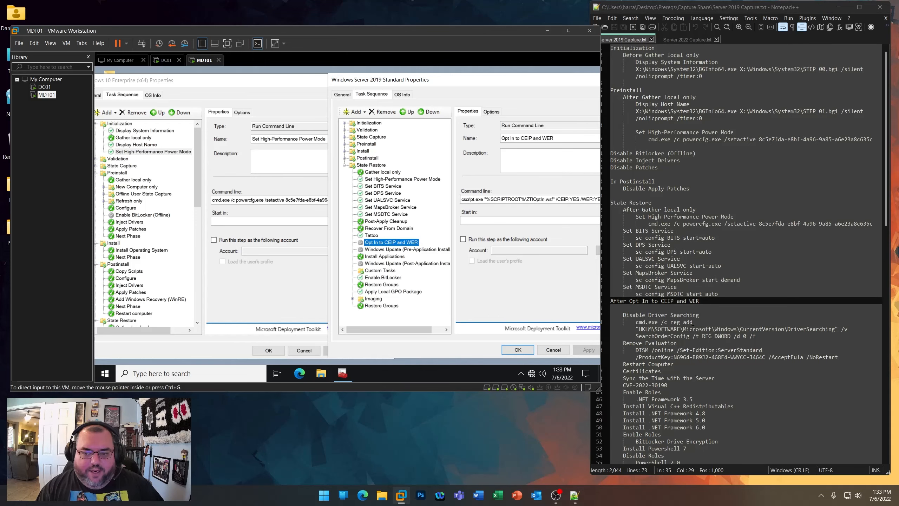
scroll(687, 330, down, 8)
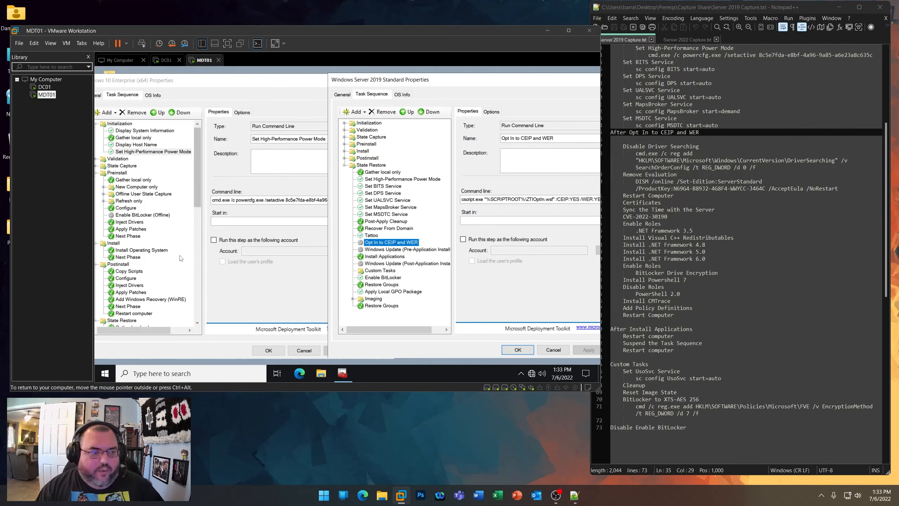
scroll(184, 240, down, 10)
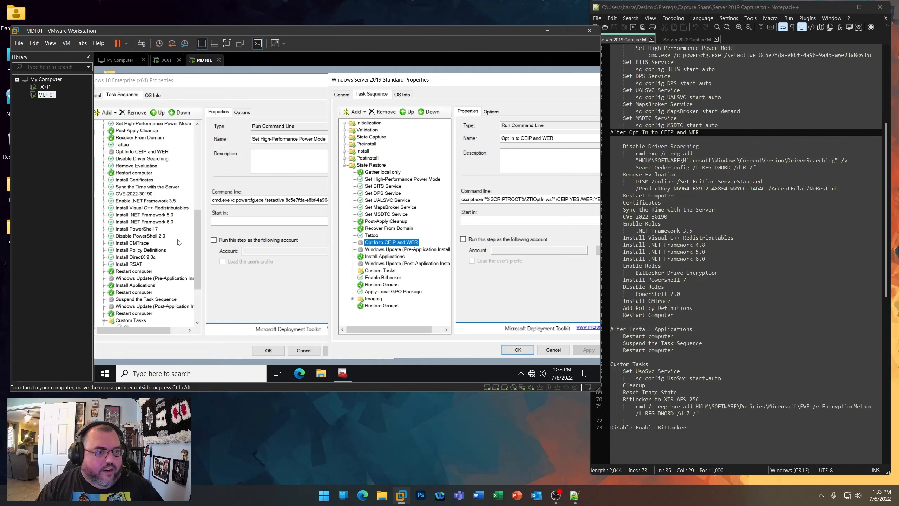
click(142, 158)
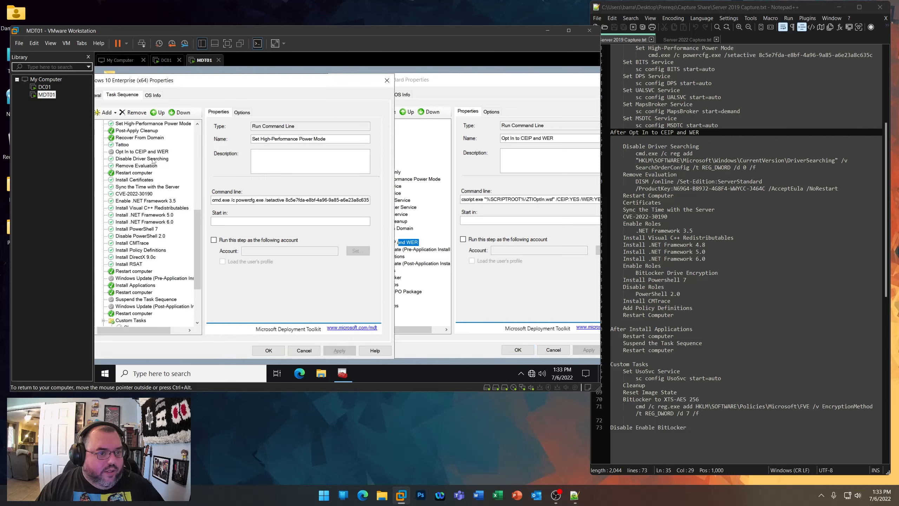
click(493, 307)
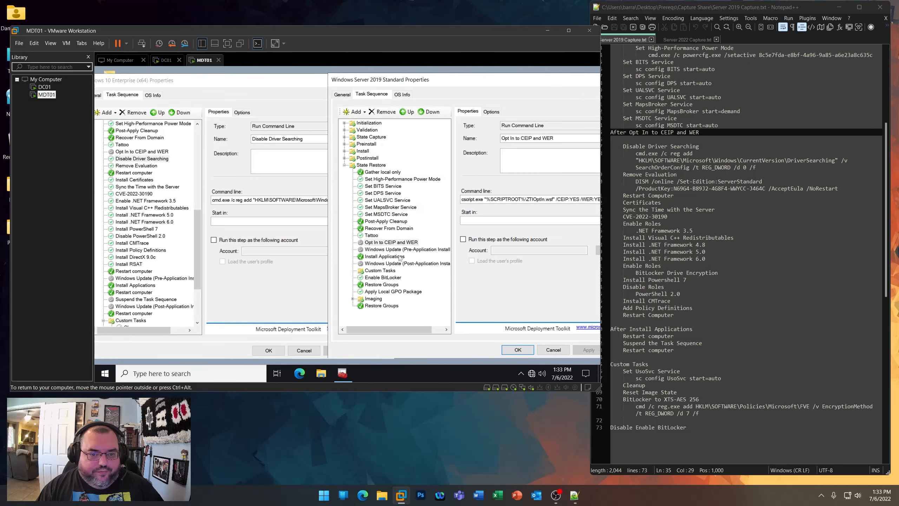
right_click(383, 243)
click(404, 257)
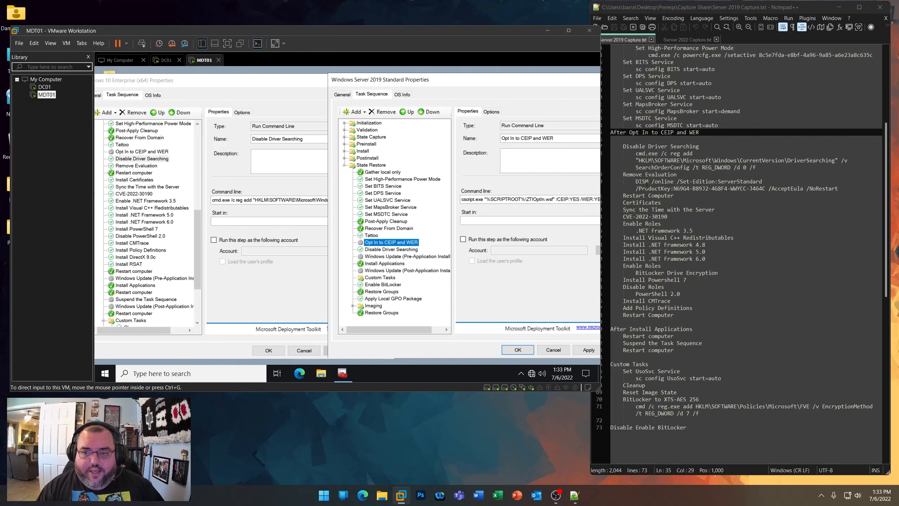
- Copy the Remove Evaluation DISM command from the Server 2019 capture notes
drag(634, 181, 838, 188)
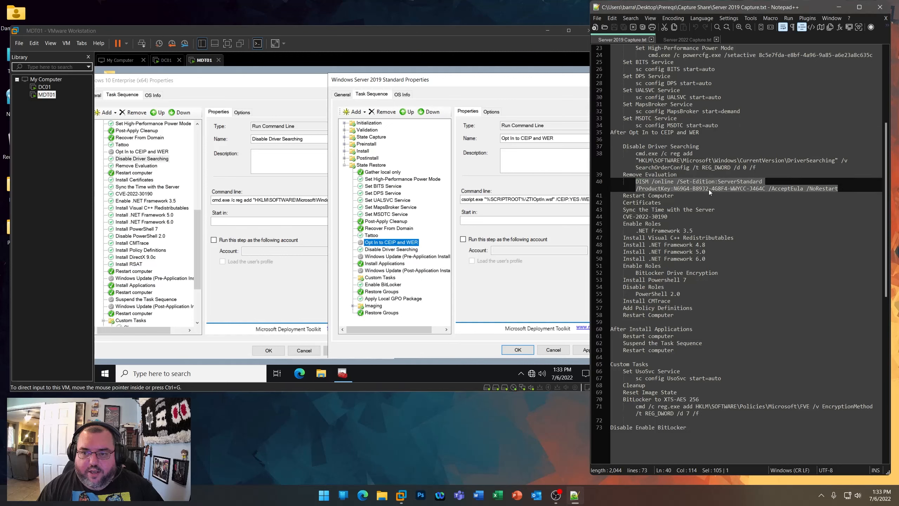
right_click(696, 188)
click(707, 203)
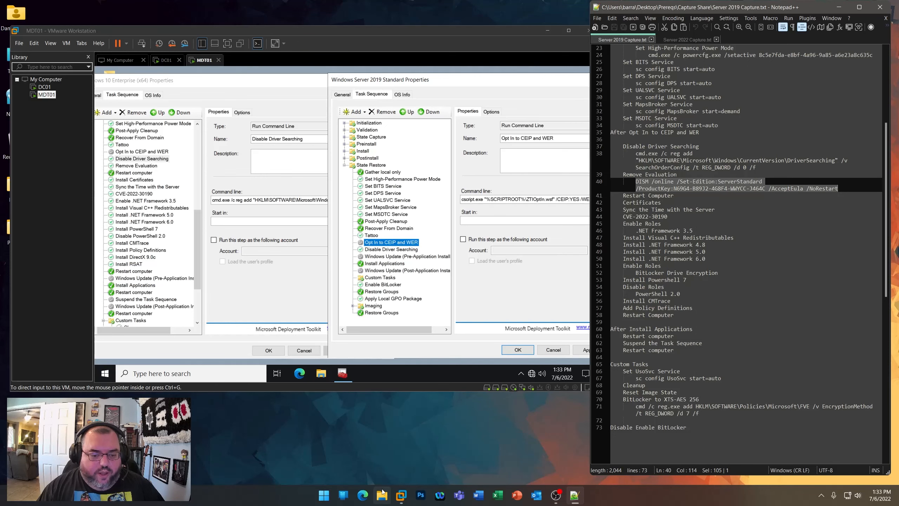
- Open KMS Keys.txt from the Operating Systems folder inside Desktop\Prereqs, and close the File Explorer window
click(382, 492)
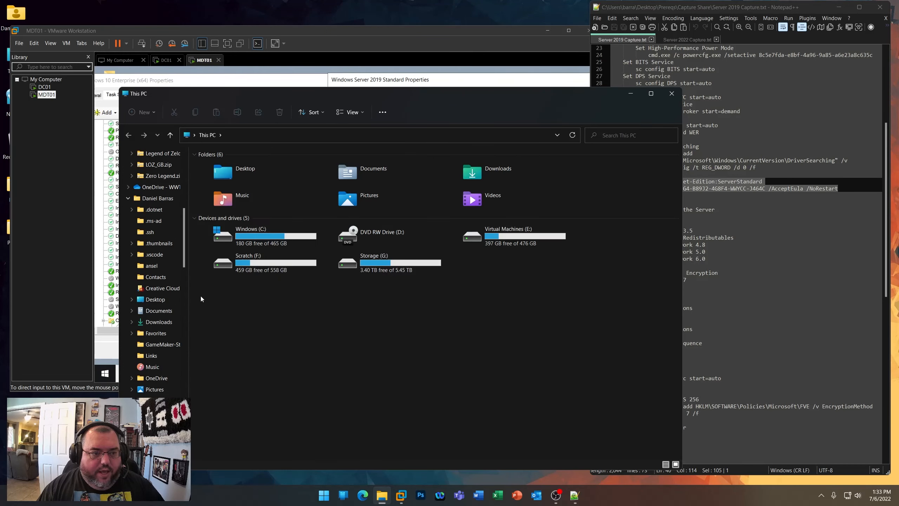
scroll(170, 184, up, 10)
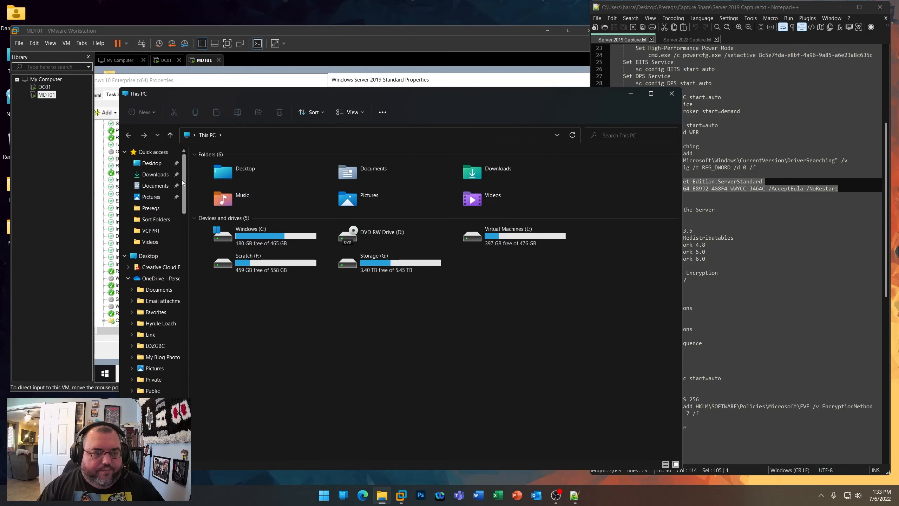
click(152, 163)
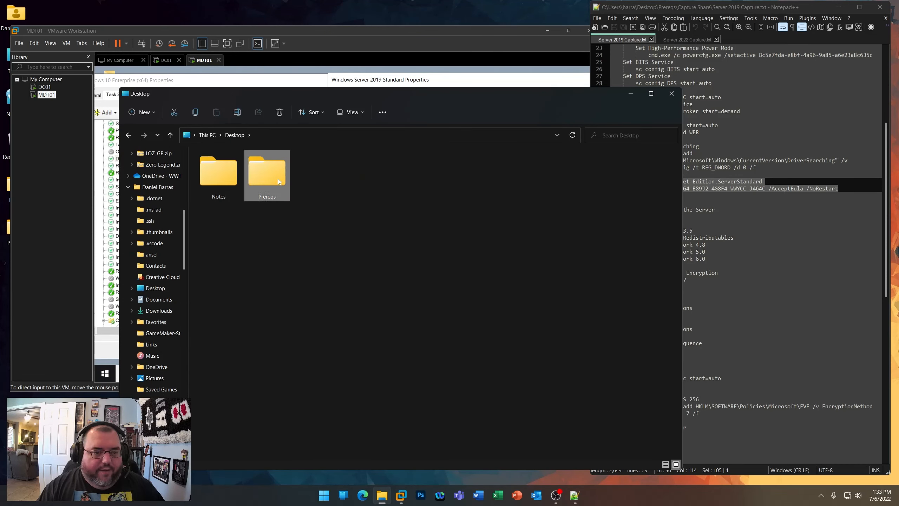
double_click(278, 178)
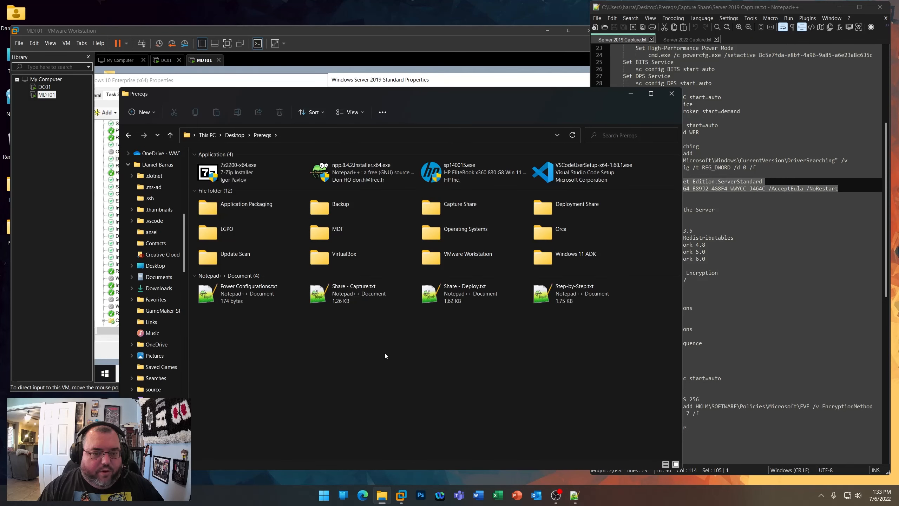
double_click(439, 233)
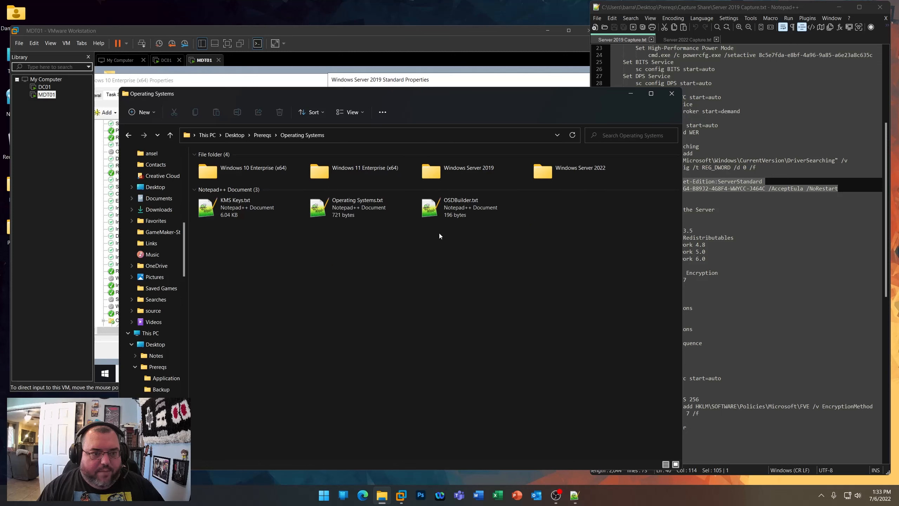
double_click(234, 209)
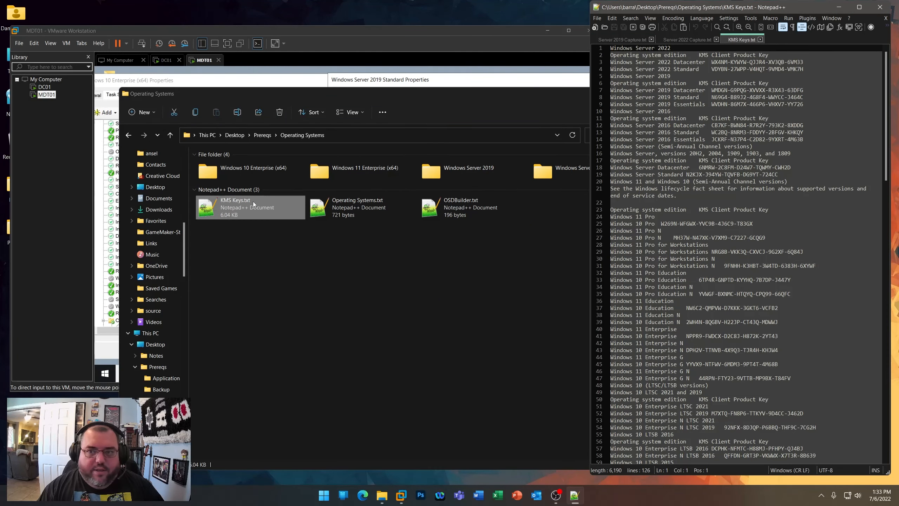
click(505, 124)
click(673, 93)
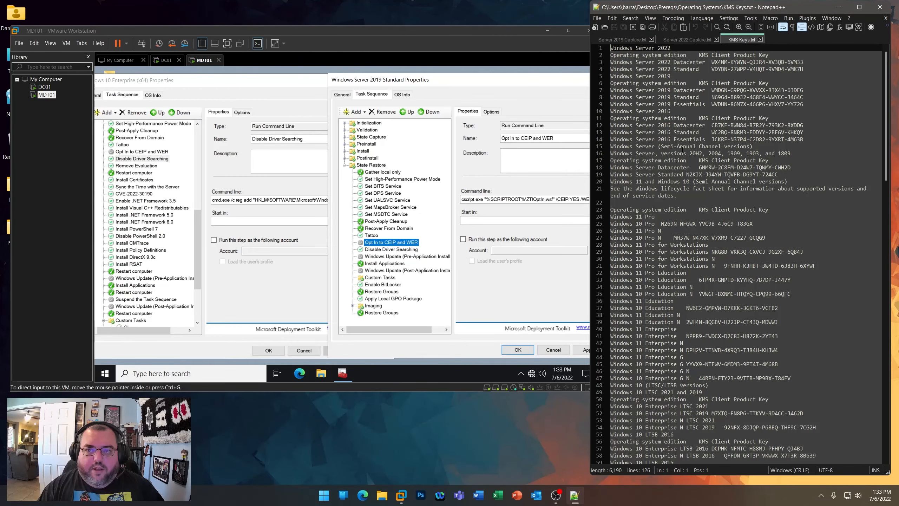
- Add a Run Command Line step after Opt In to CEIP and WER in the Server 2019 sequence and name it Remove Evaluation
click(528, 290)
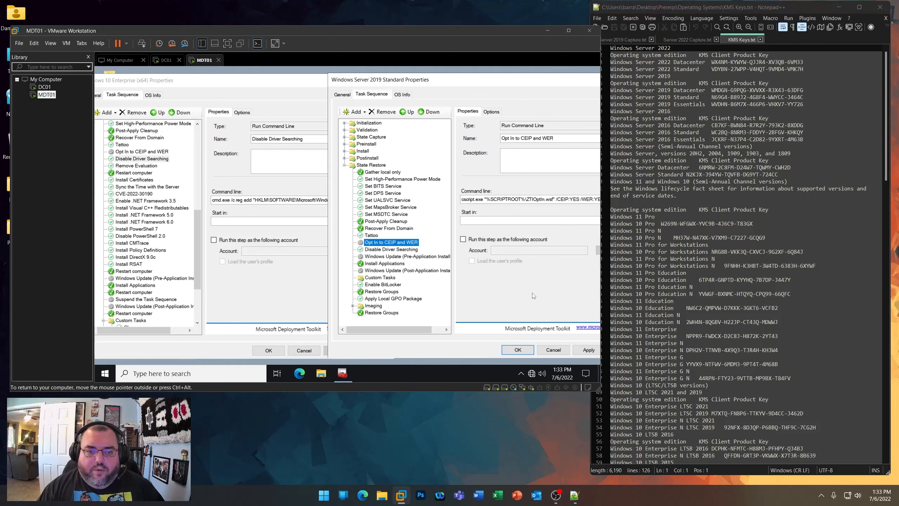
click(355, 112)
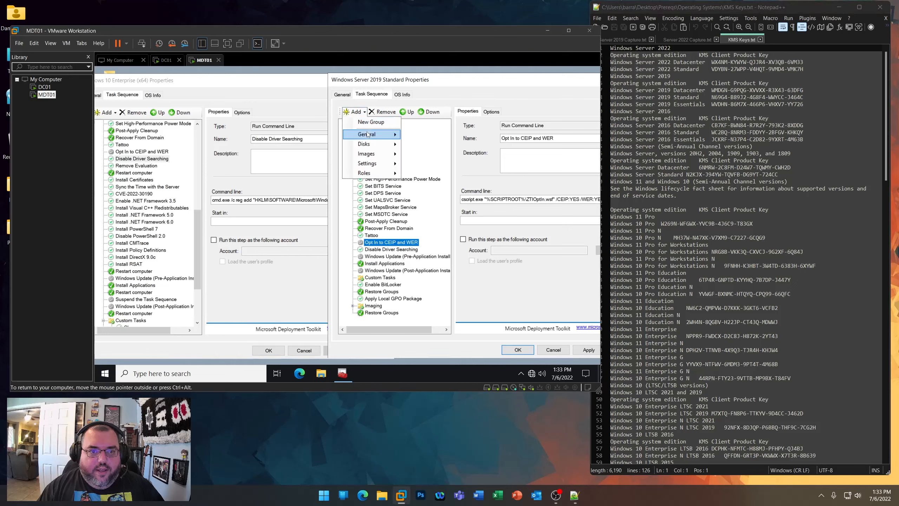
mouse_move(377, 135)
click(414, 135)
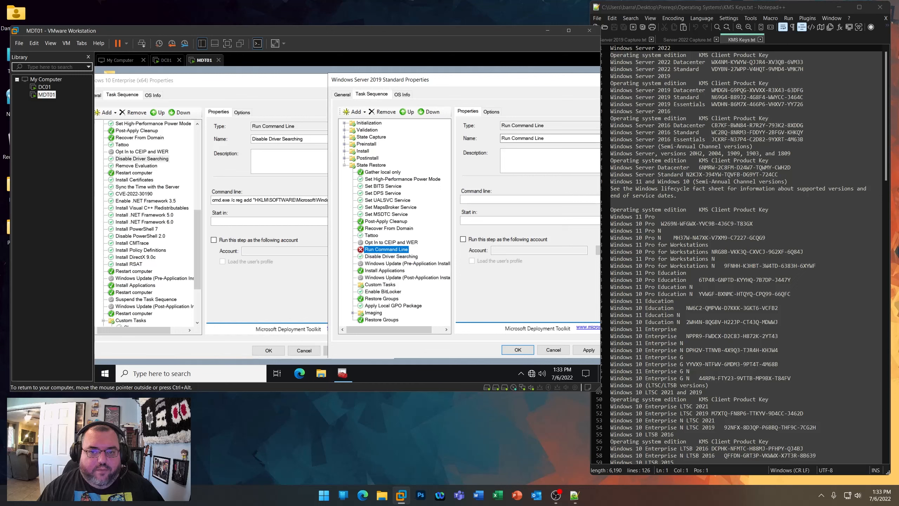
text(Di)
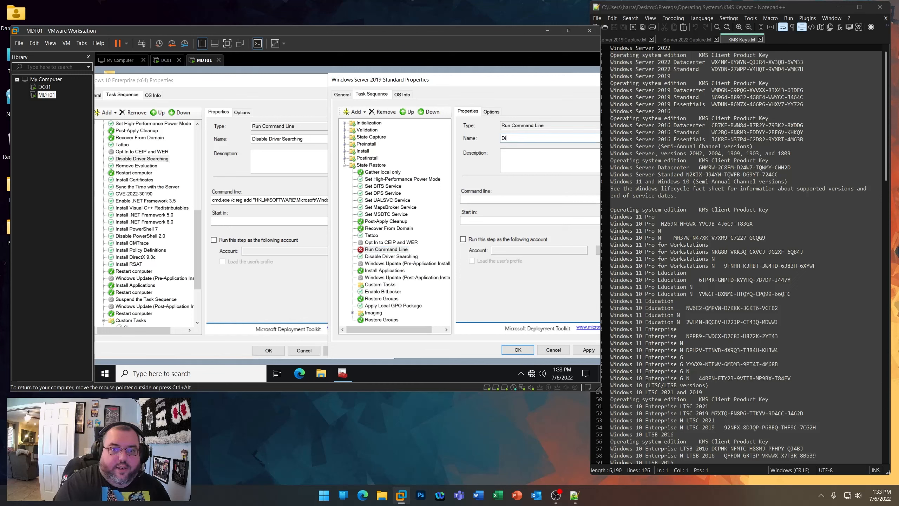
key(BackSpace)
key(BackSpace)
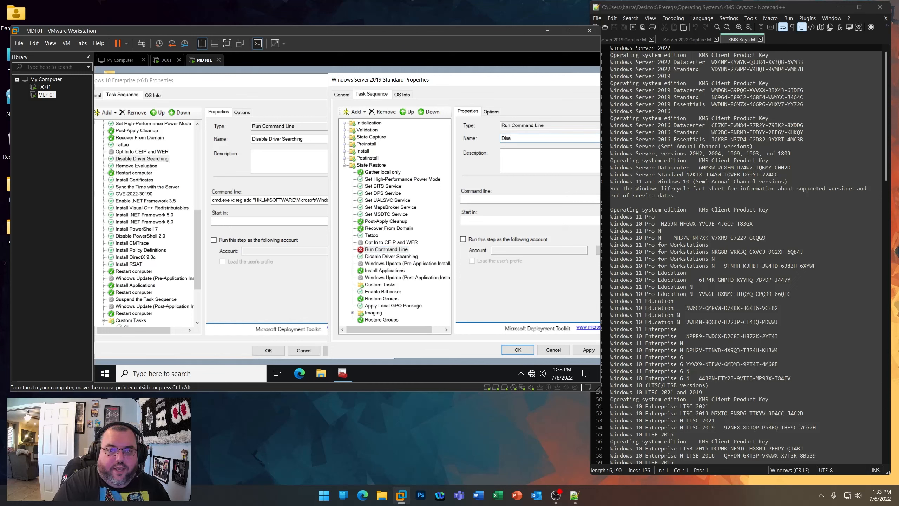
key(BackSpace)
key(BackSpace)
key(BackSpace)
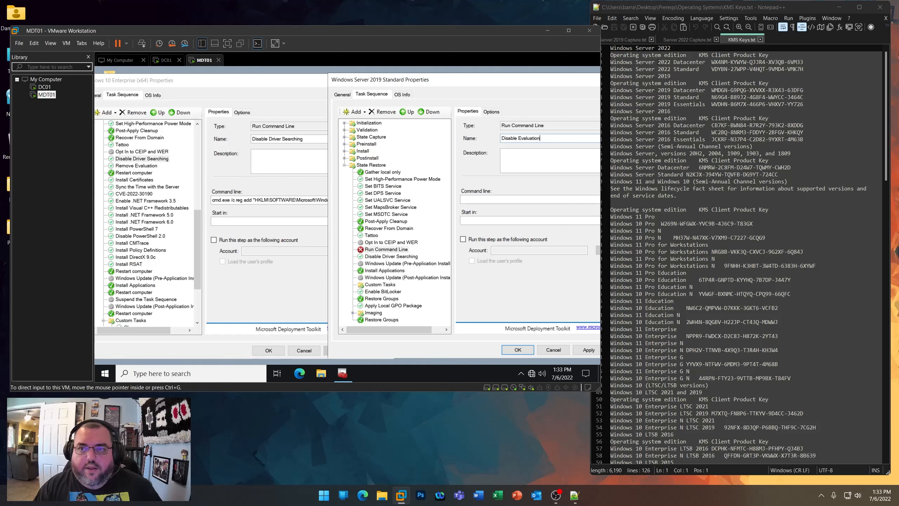
click(688, 43)
click(622, 40)
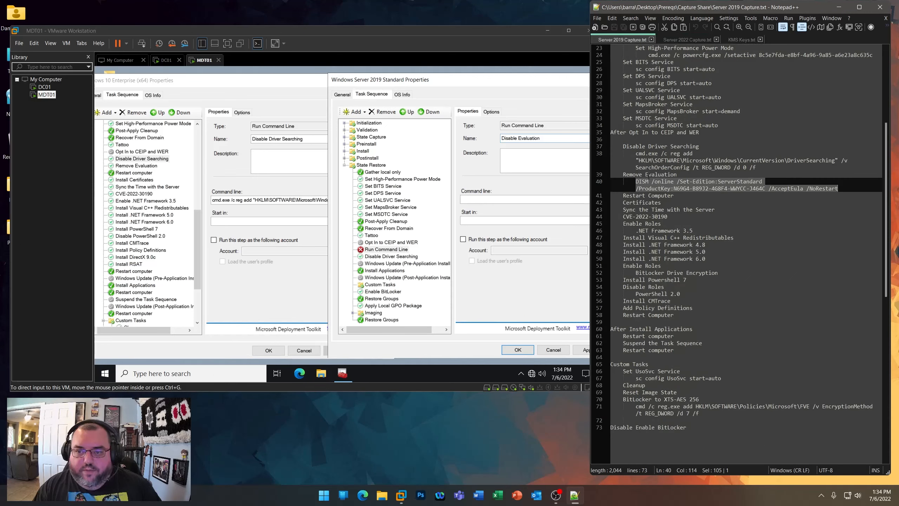
click(531, 142)
key(shift+Home)
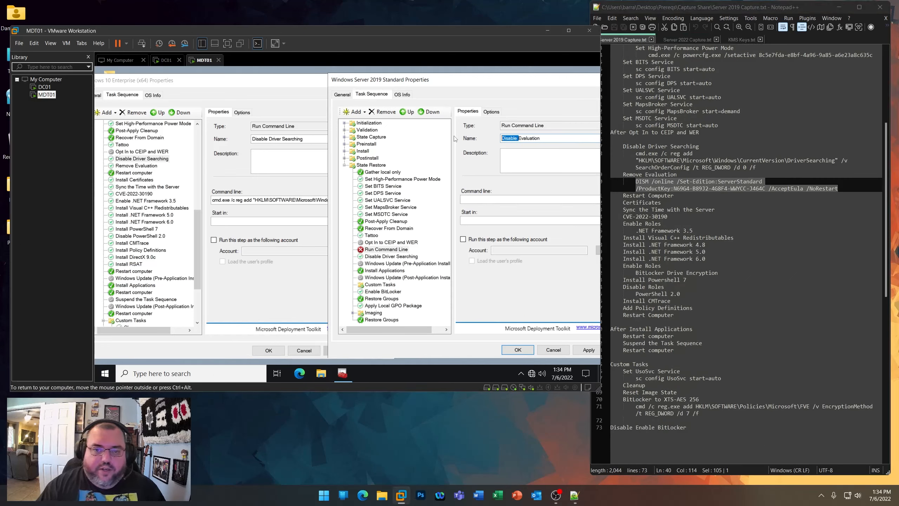
text(Remove)
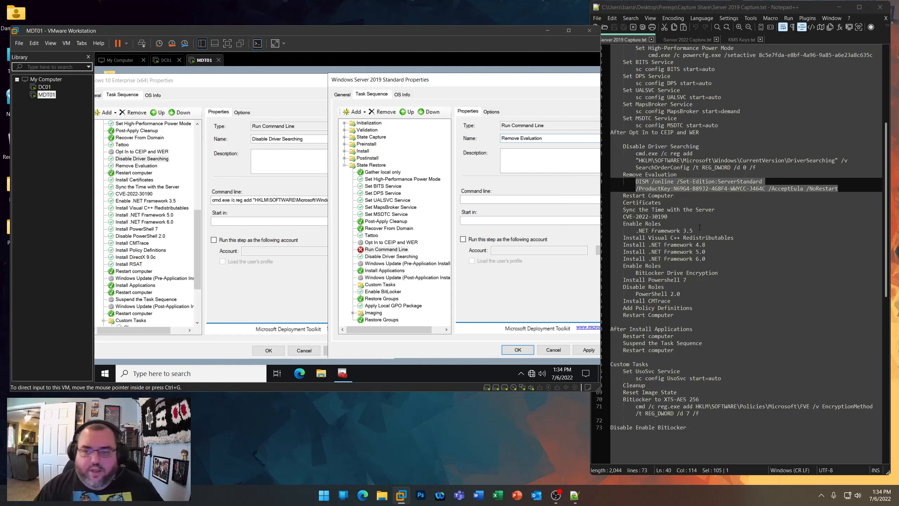
- Set the Remove Evaluation command line to the notes' "DISM /online /Set-Edition:ServerStandard" command, including the product key, /AcceptEula and /NoRestart
right_click(700, 183)
click(711, 197)
click(508, 200)
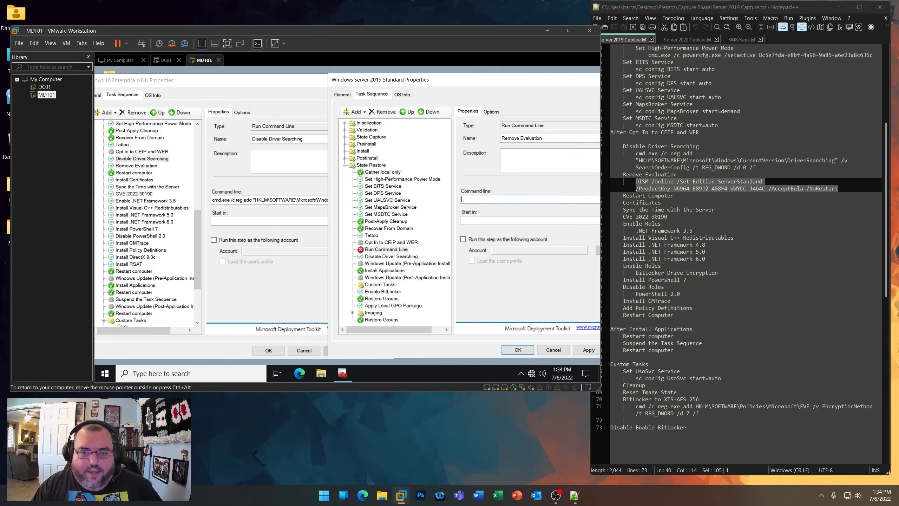
key(ctrl+v)
click(492, 112)
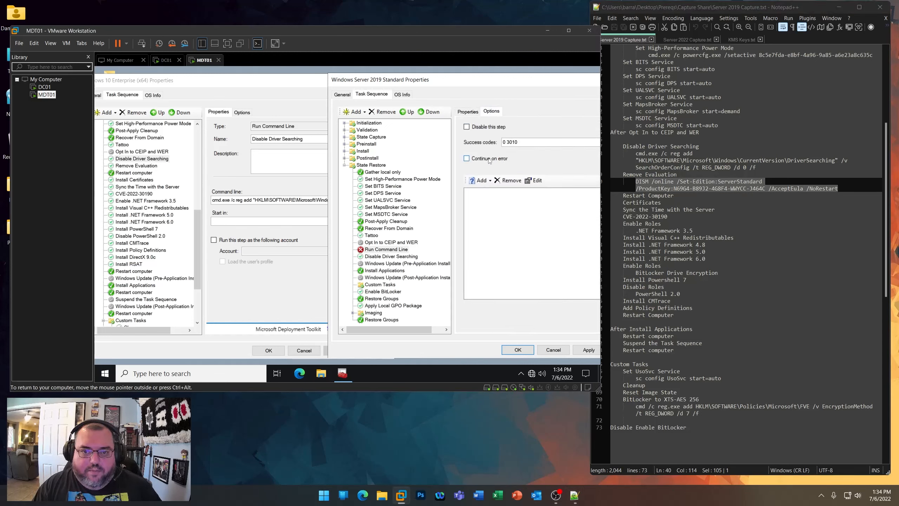
click(468, 111)
- Compare the Remove Evaluation command's product key with the Windows Server 2019 Standard entry in KMS Keys.txt, and apply the step
click(739, 40)
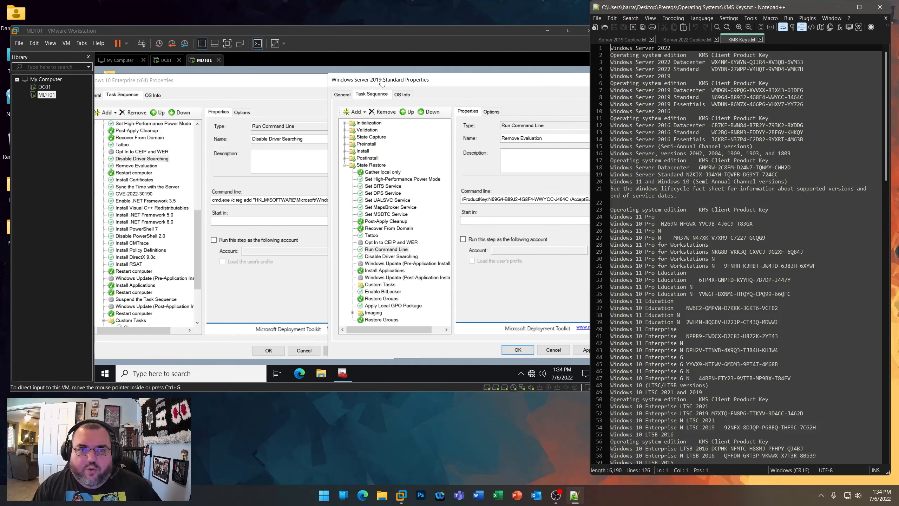
drag(712, 97, 807, 98)
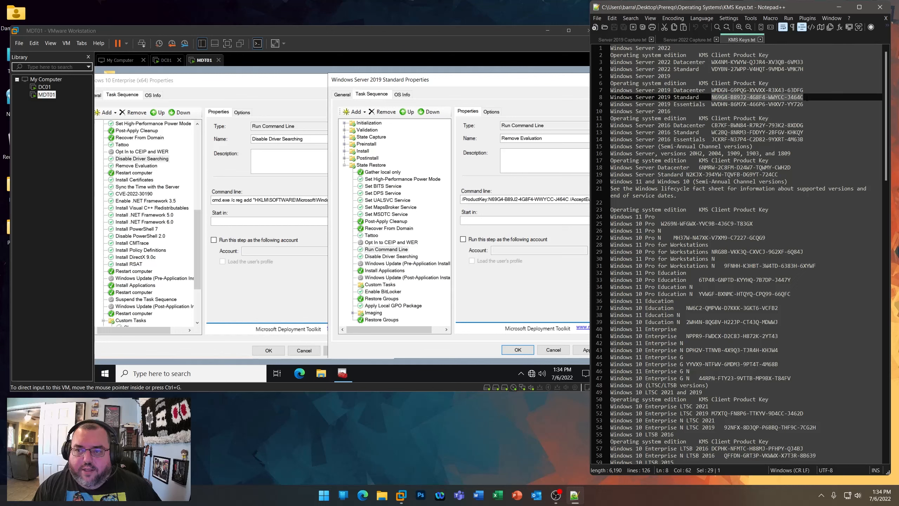
click(506, 199)
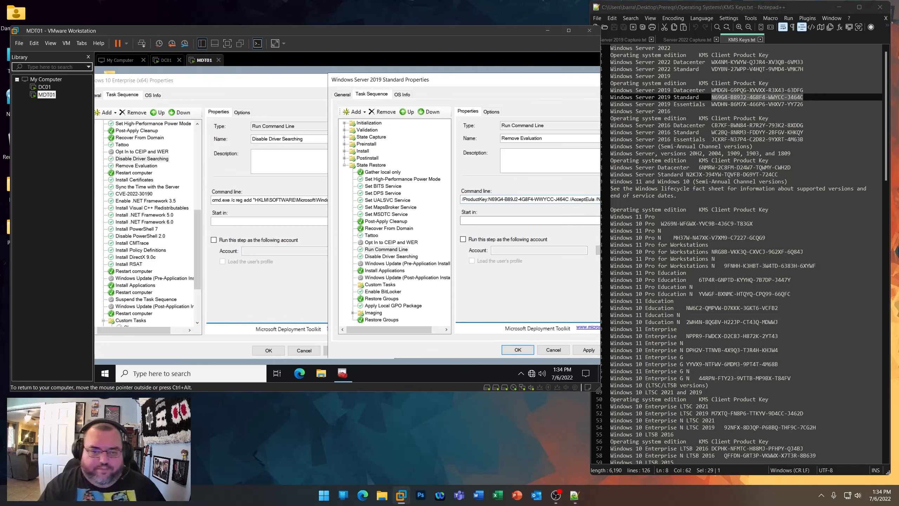
key(Home)
click(587, 349)
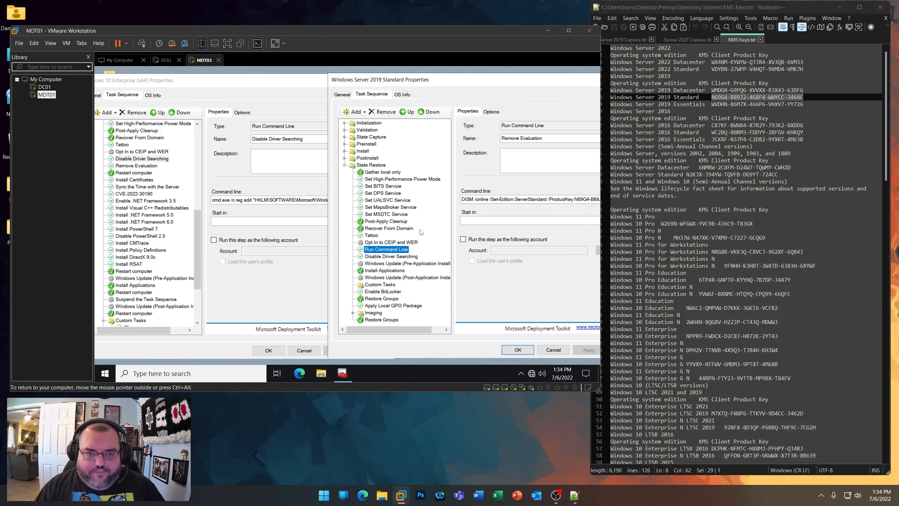
click(393, 244)
click(386, 250)
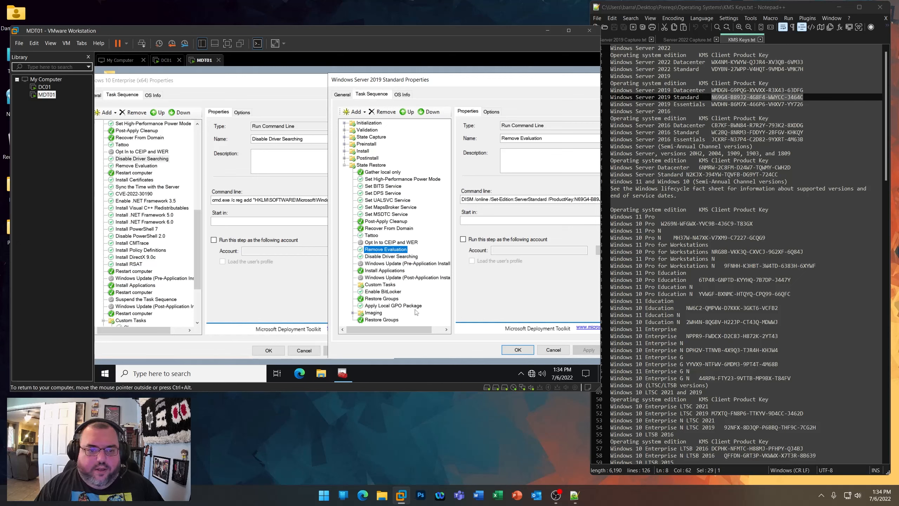
- Move the Remove Evaluation step below Disable Driver Searching to match the order in the Server 2019 notes
click(629, 39)
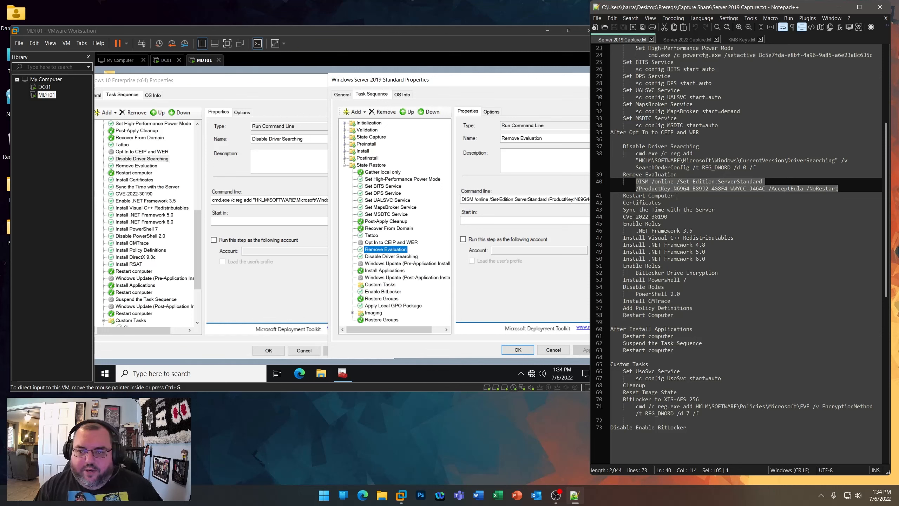
click(378, 252)
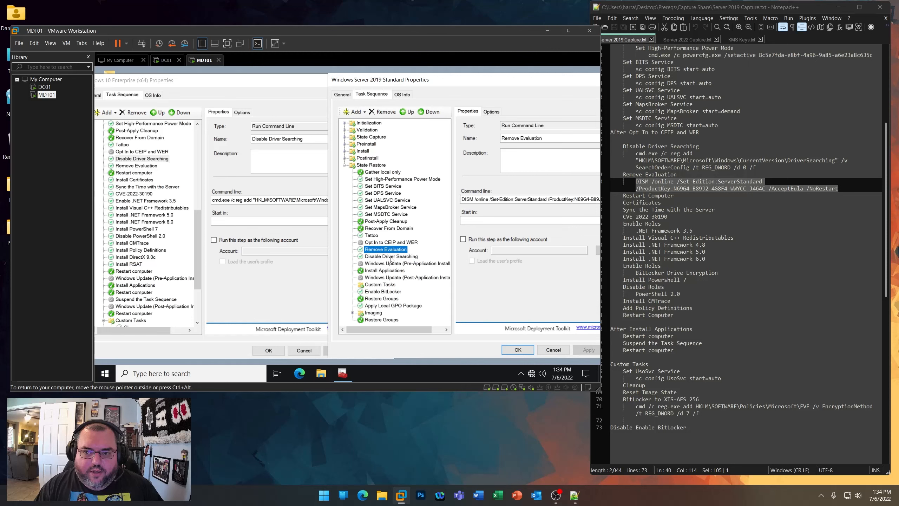
click(430, 111)
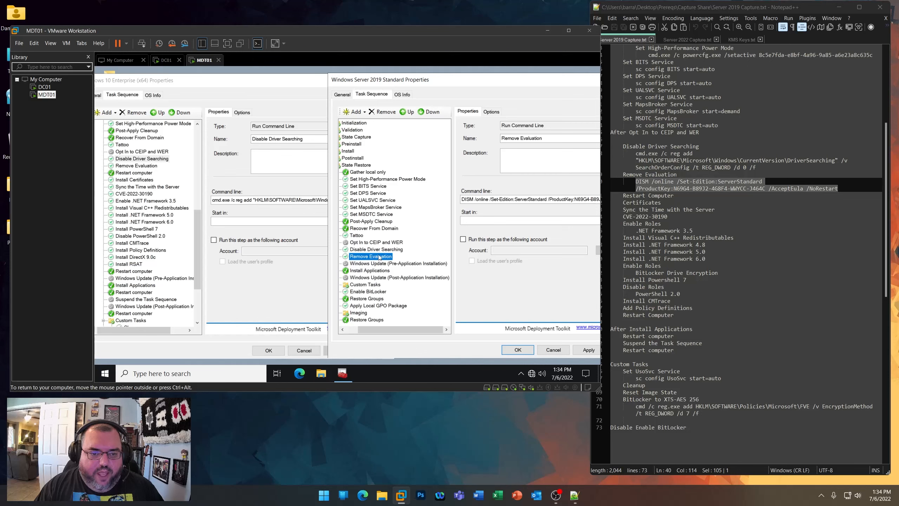
- Add a Restart computer step after Remove Evaluation in the Server 2019 sequence
click(354, 112)
mouse_move(366, 134)
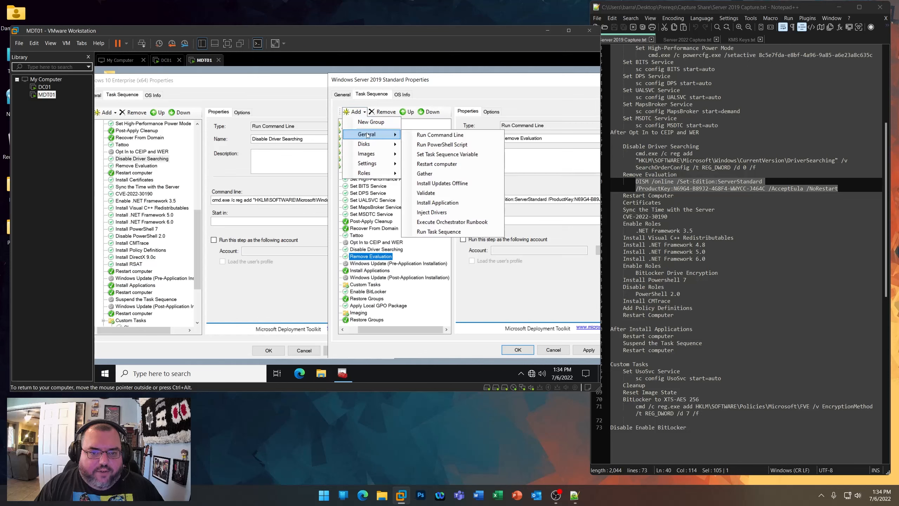
click(437, 164)
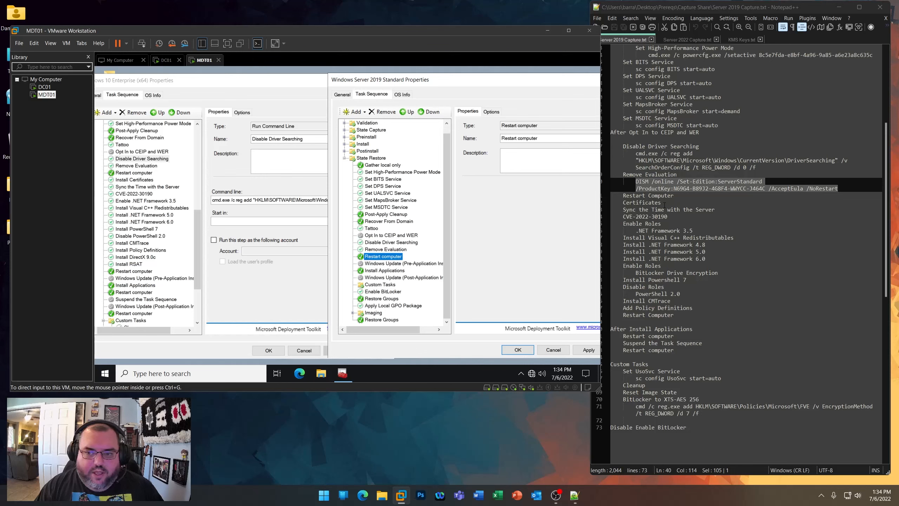
- Copy the Install Certificates step from the Windows 10 sequence into the Server 2019 sequence, directly after Restart computer
drag(661, 203, 623, 203)
click(386, 258)
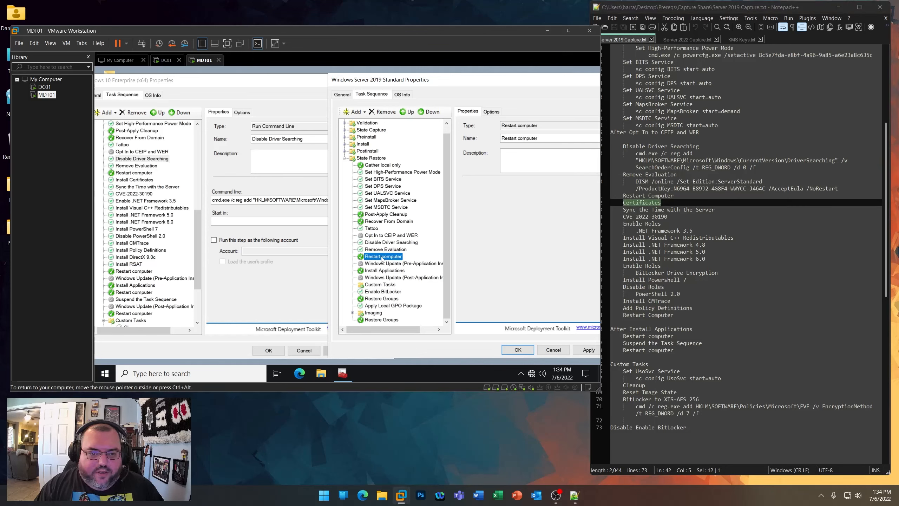
click(135, 180)
click(477, 269)
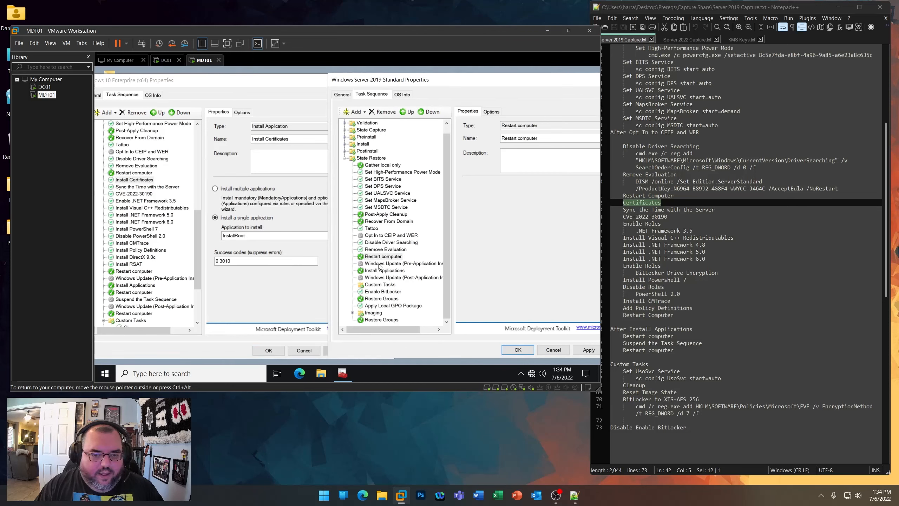
right_click(376, 258)
click(389, 267)
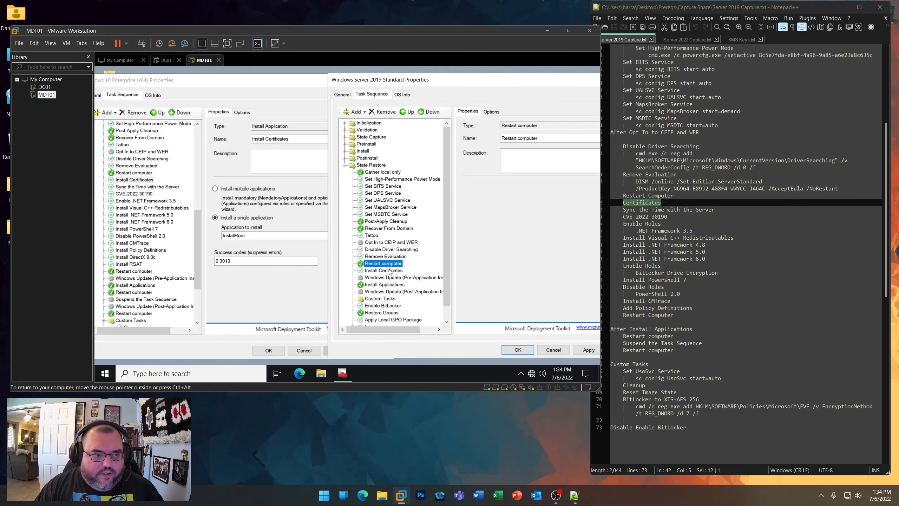
- Copy the Sync the Time with the Server step from the Windows 10 sequence to follow Install Certificates in the Server 2019 sequence
click(135, 186)
click(483, 257)
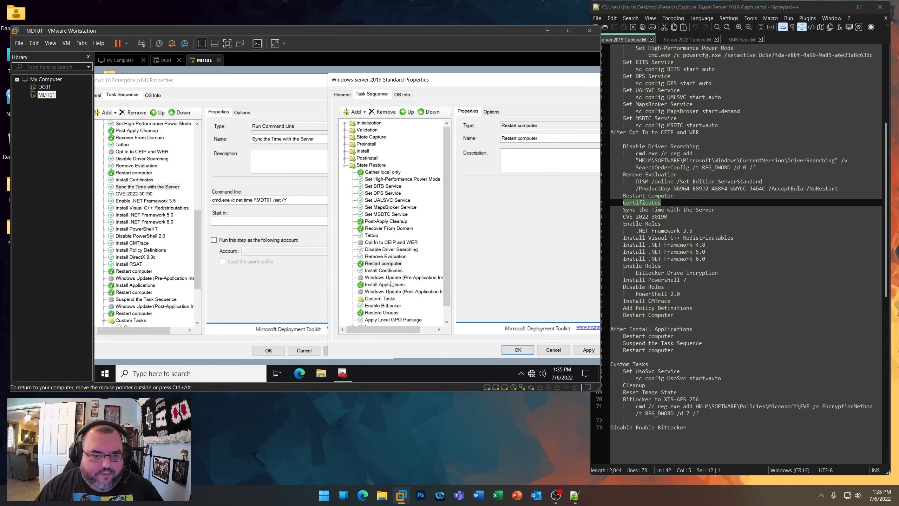
right_click(383, 270)
click(381, 272)
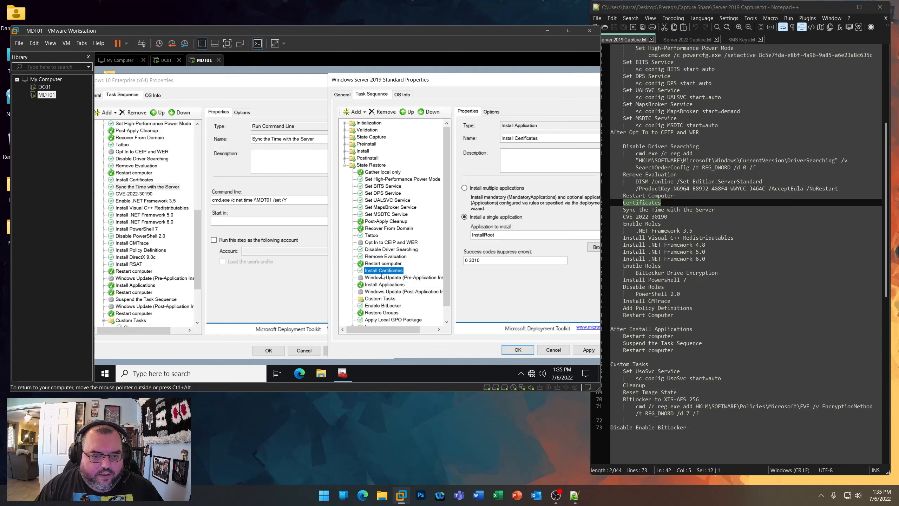
right_click(389, 280)
click(396, 289)
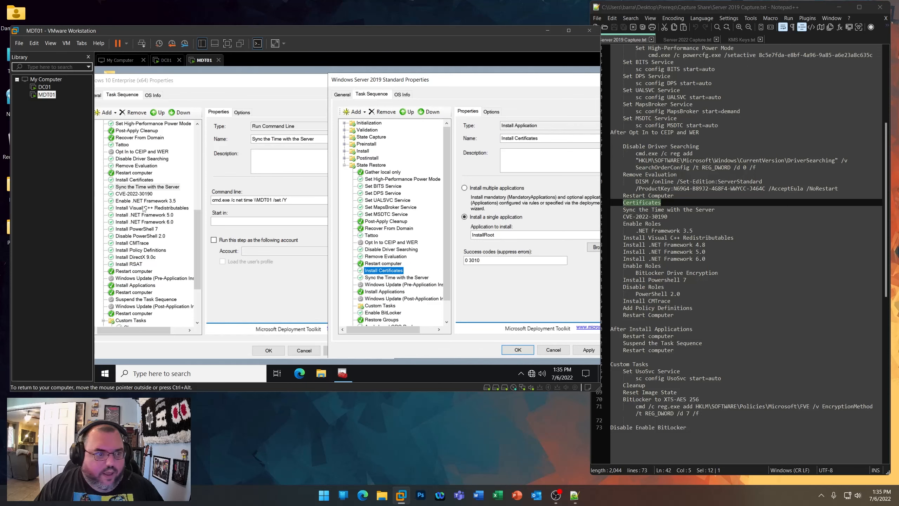
- Copy the CVE-2022-30190 step from the Windows 10 sequence to follow Sync the Time with the Server in the Server 2019 sequence
click(136, 195)
right_click(135, 195)
click(145, 202)
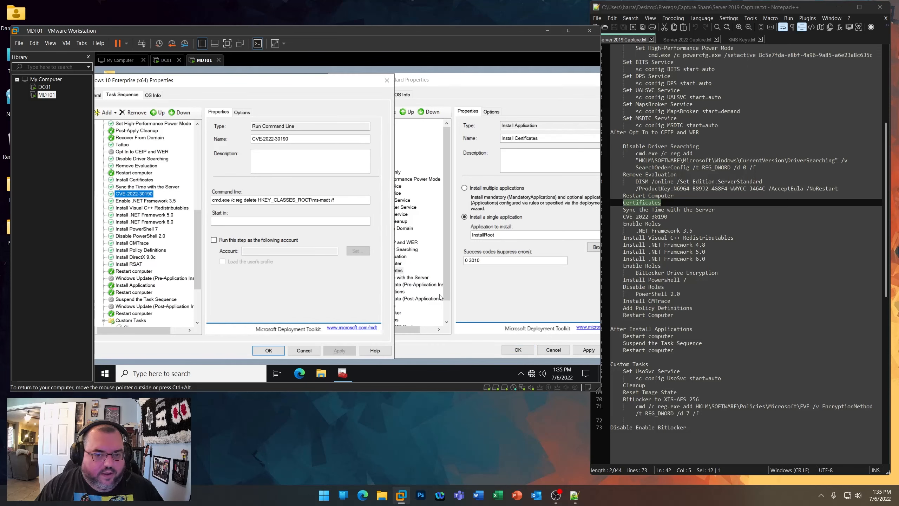
click(449, 310)
click(390, 255)
right_click(387, 257)
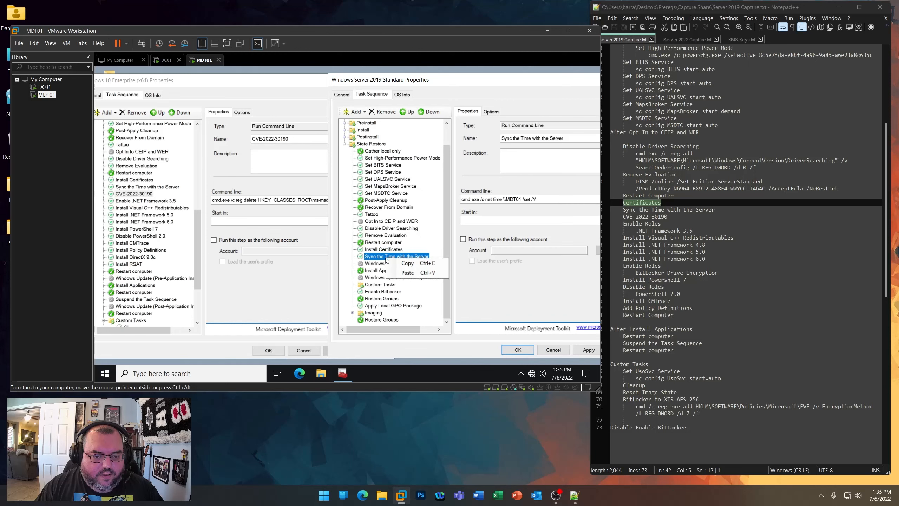
click(404, 273)
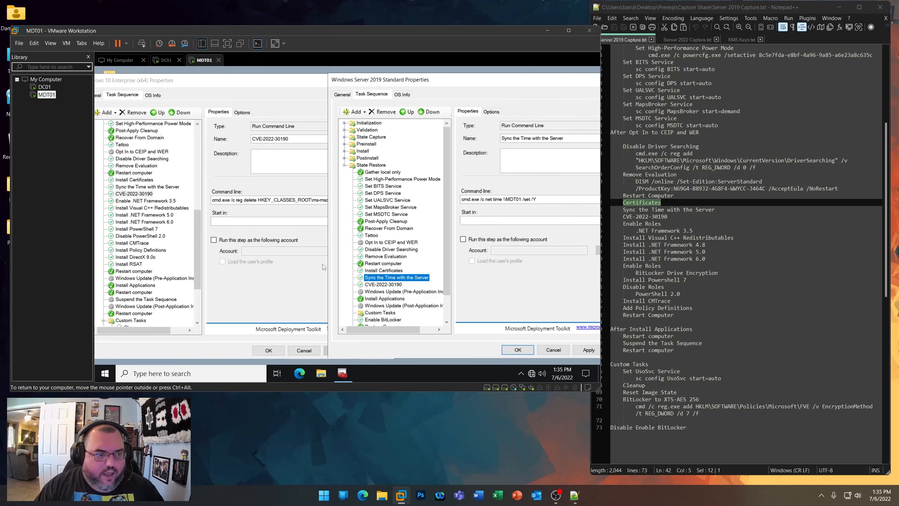
- Add an Install Roles and Features step after CVE-2022-30190 and set its operating system to Windows Server 2019
click(389, 284)
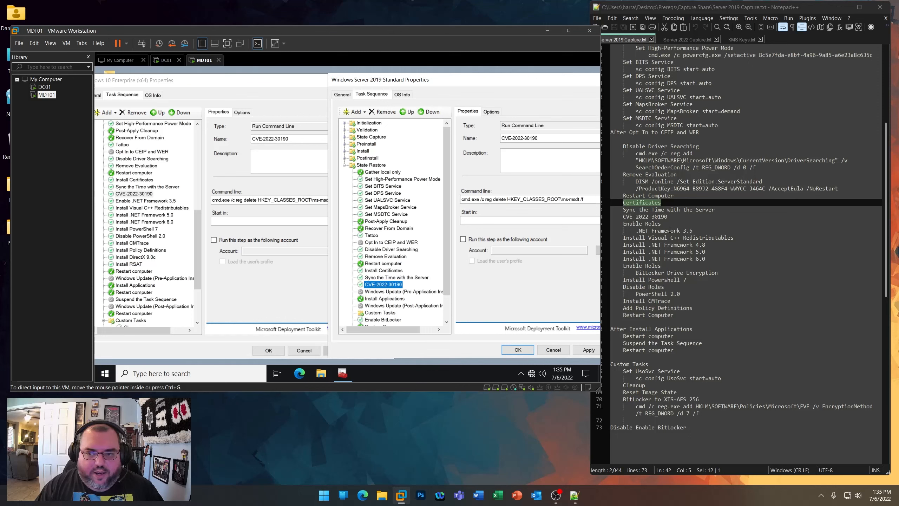
click(354, 111)
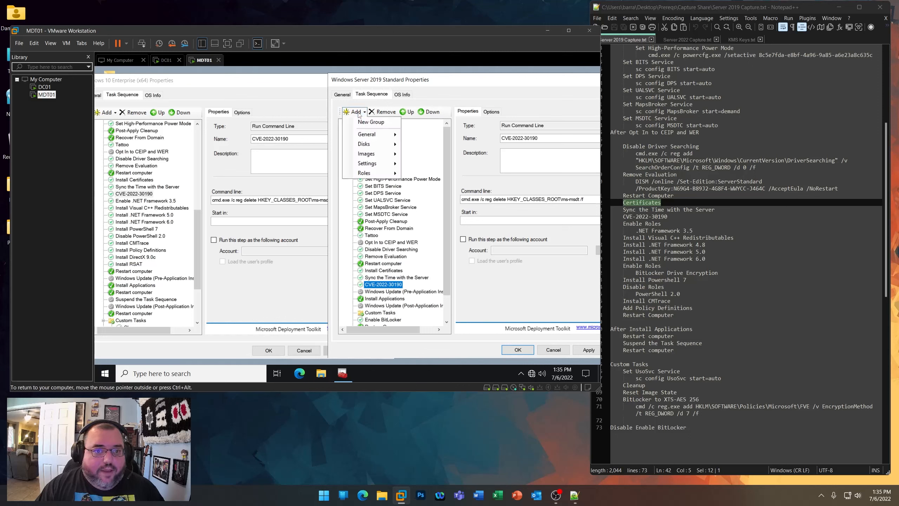
mouse_move(368, 174)
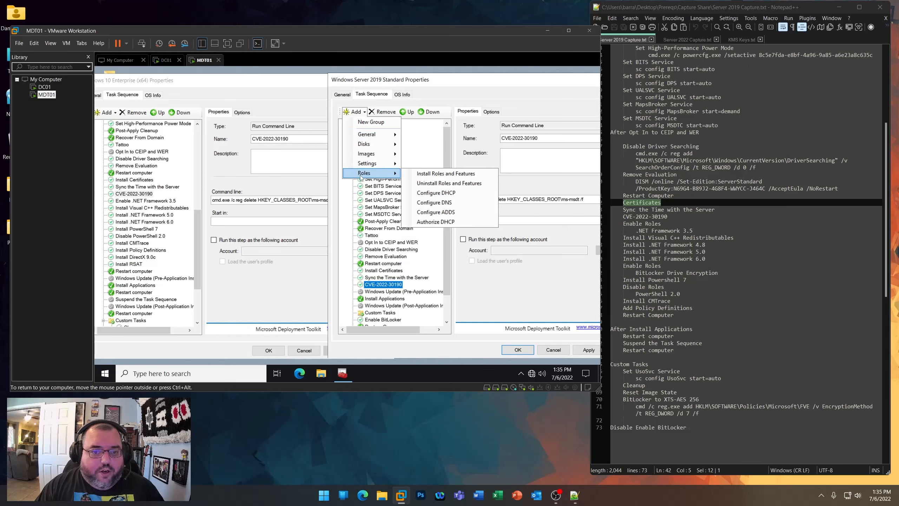
click(424, 175)
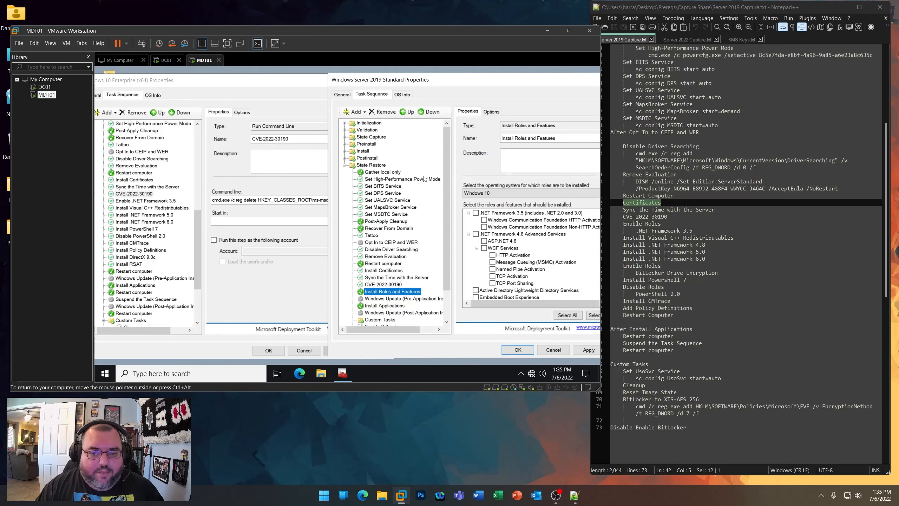
click(490, 194)
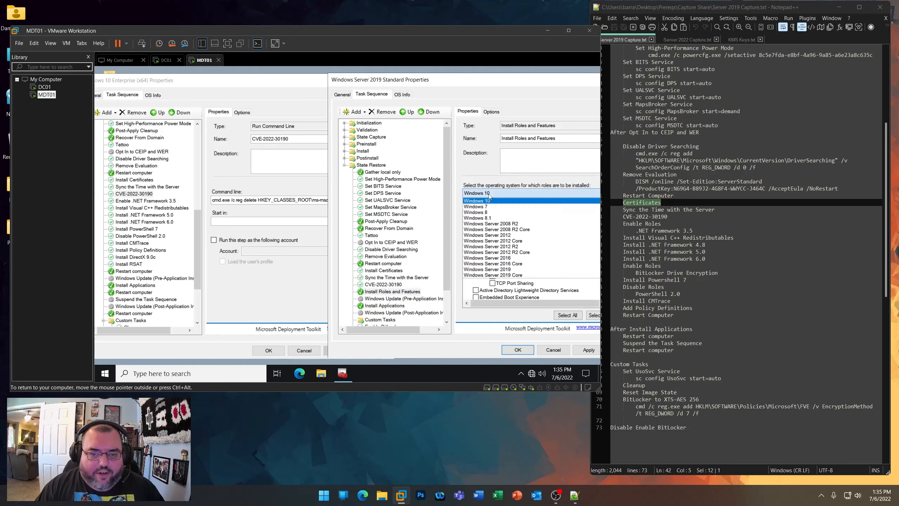
click(510, 269)
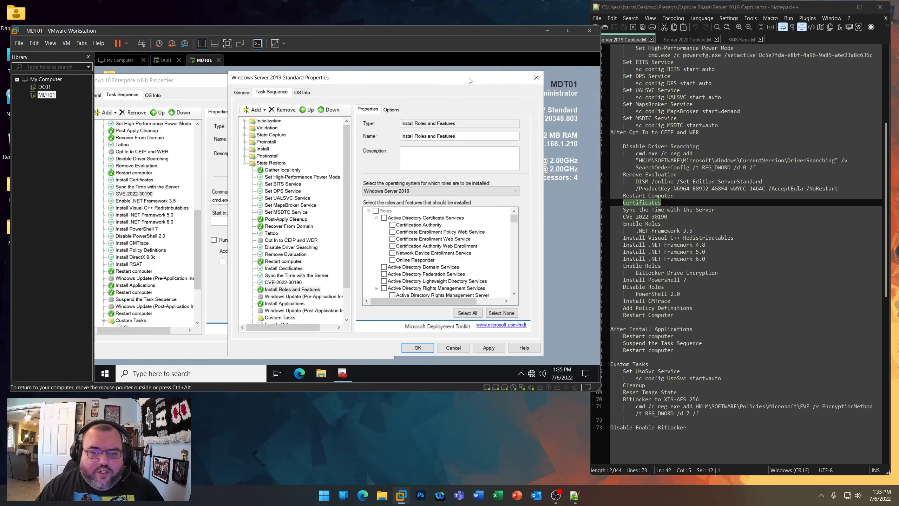
click(401, 193)
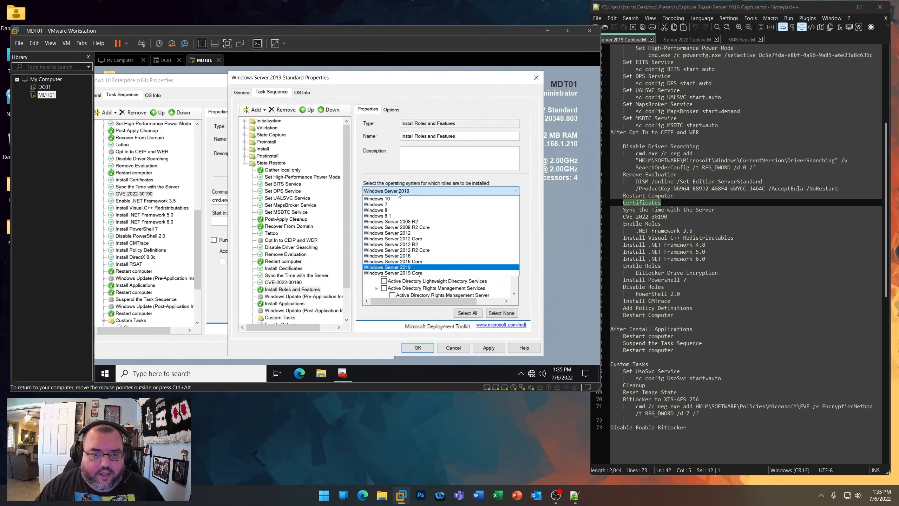
click(399, 268)
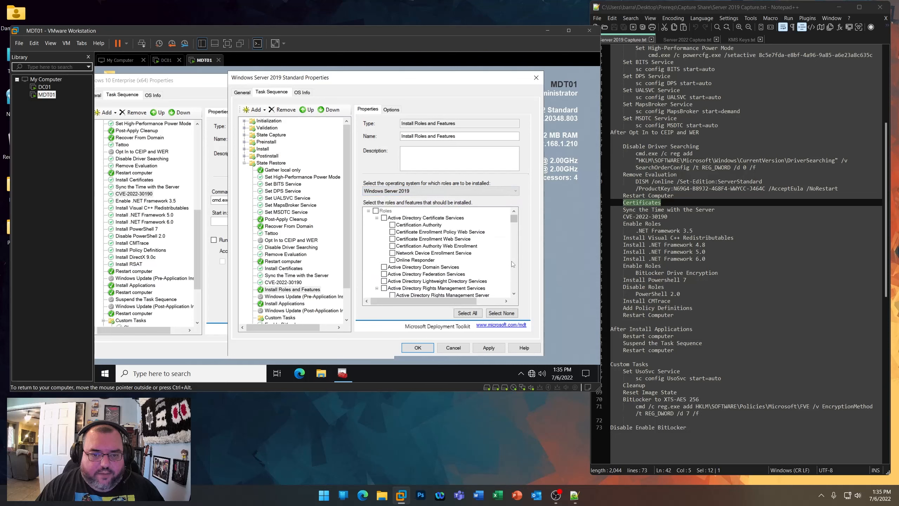
- Name the roles step Enable .NET Framework 3.5, select the .NET Framework 3.5 (includes .NET 2.0 and 3.0) feature, and apply
drag(460, 135, 400, 136)
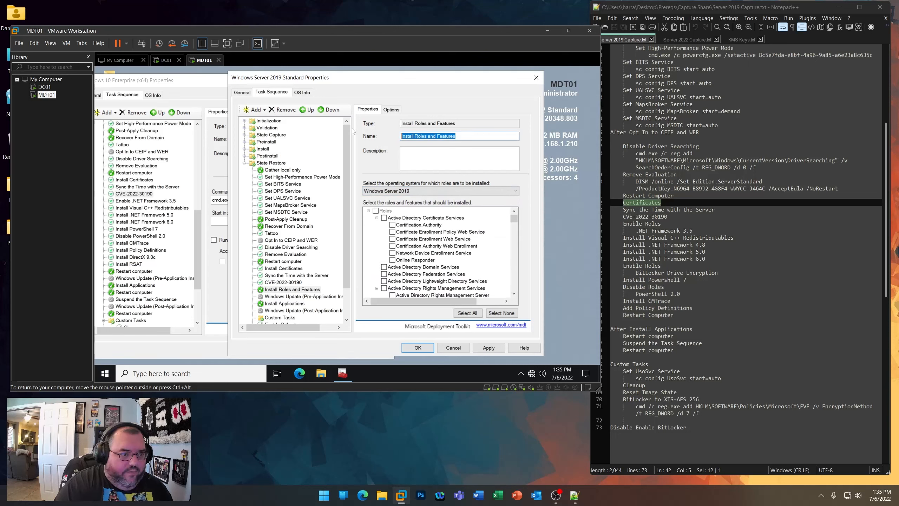
text(Enable .NET Framework 3.5)
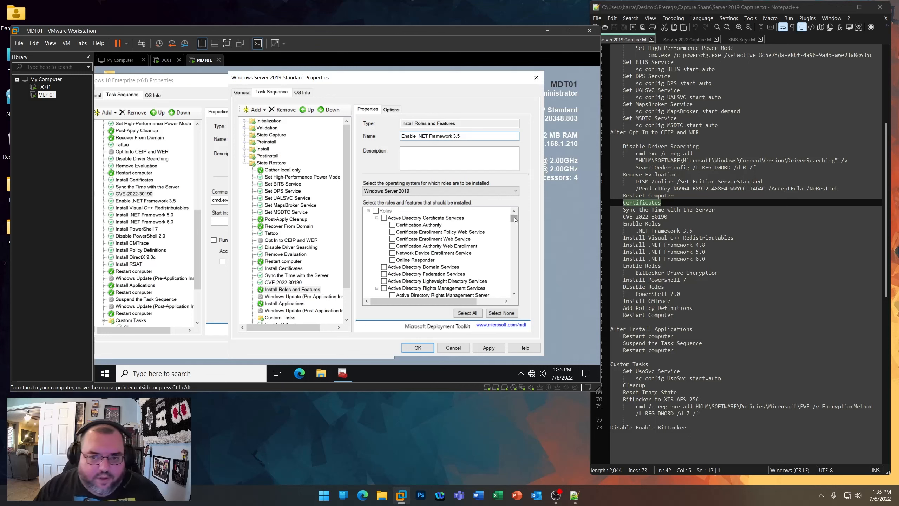
drag(514, 218, 515, 248)
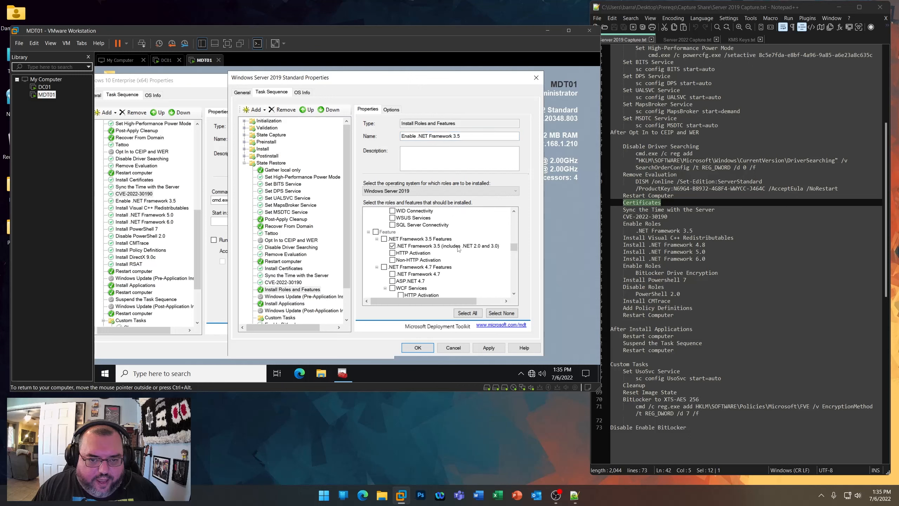
click(494, 347)
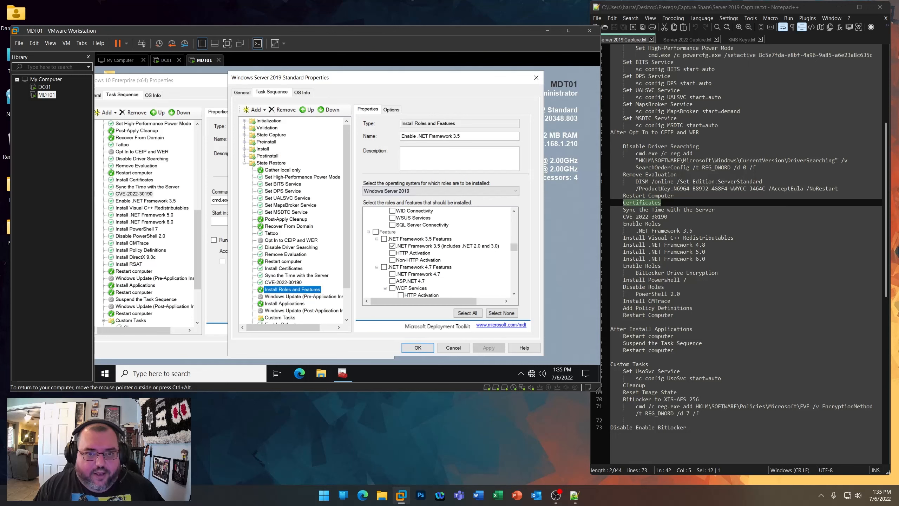
- Set the Enable .NET Framework 3.5 step to continue on error, apply it, and refresh its entry in the sequence
click(392, 110)
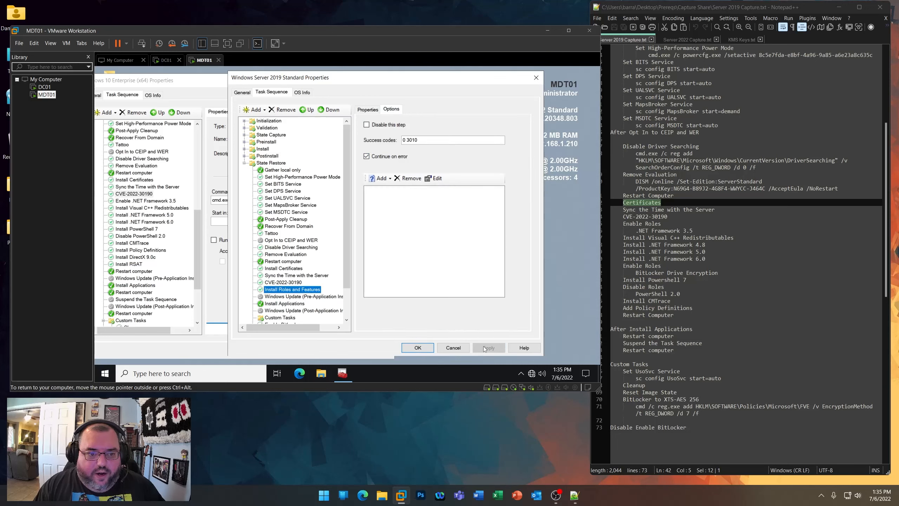
click(295, 282)
click(293, 289)
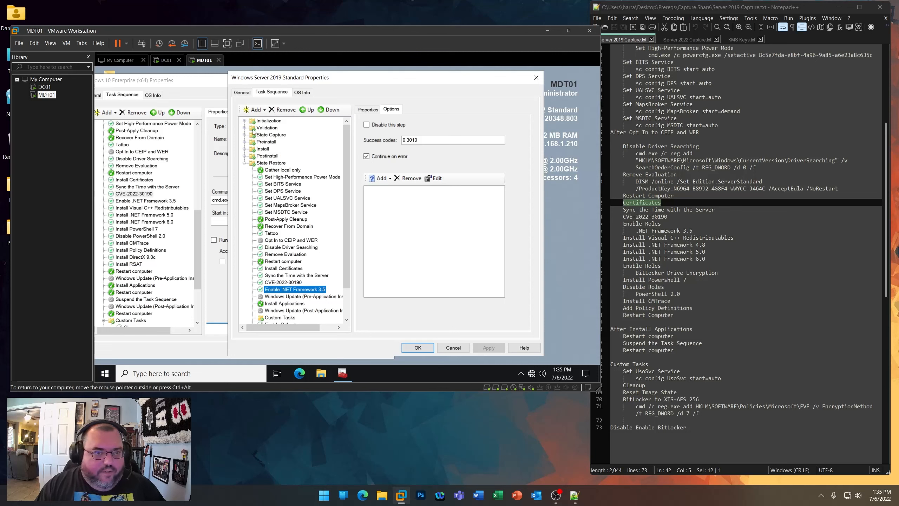
click(256, 110)
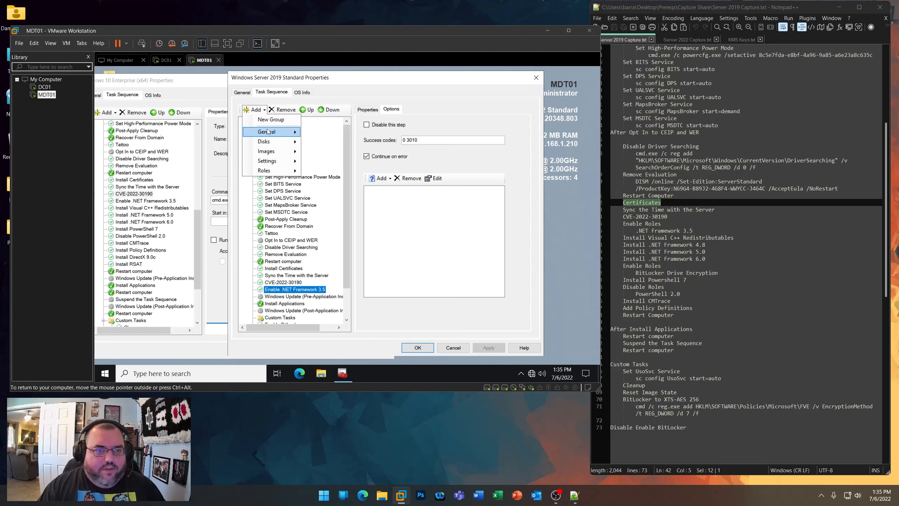
mouse_move(269, 132)
click(348, 201)
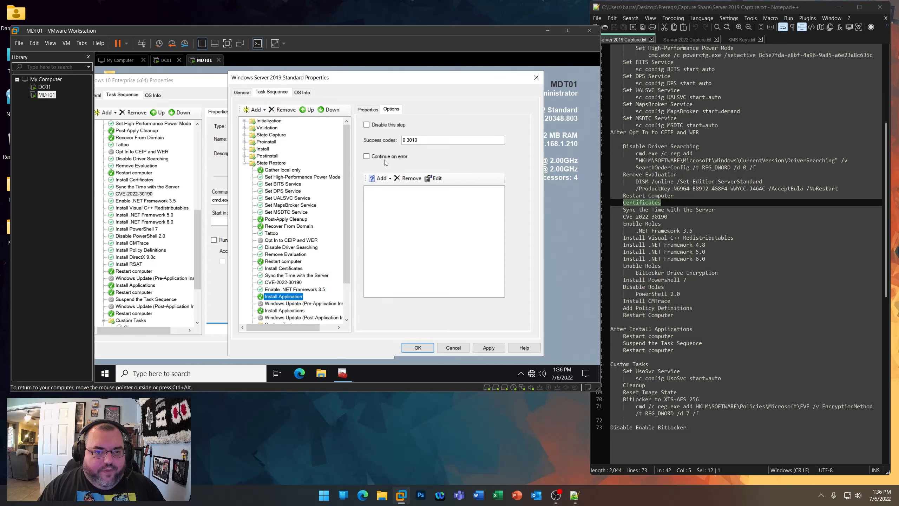
click(370, 111)
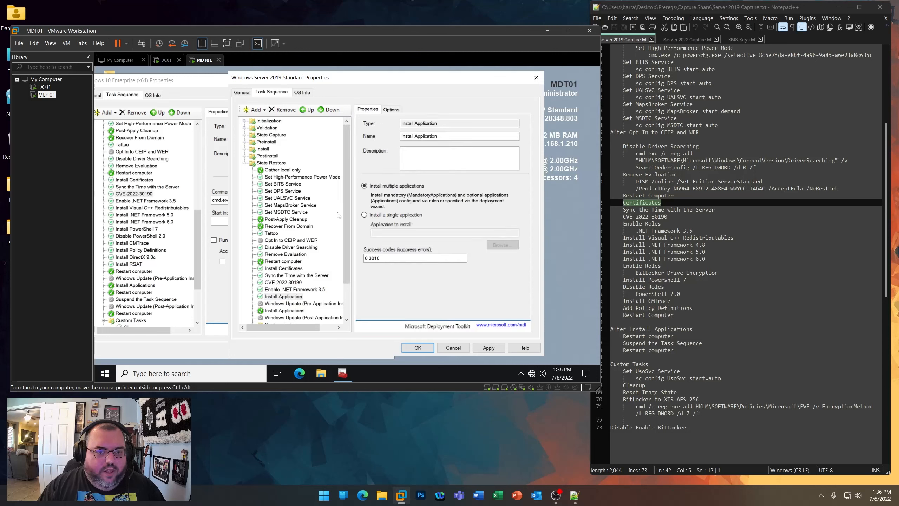
scroll(326, 251, down, 2)
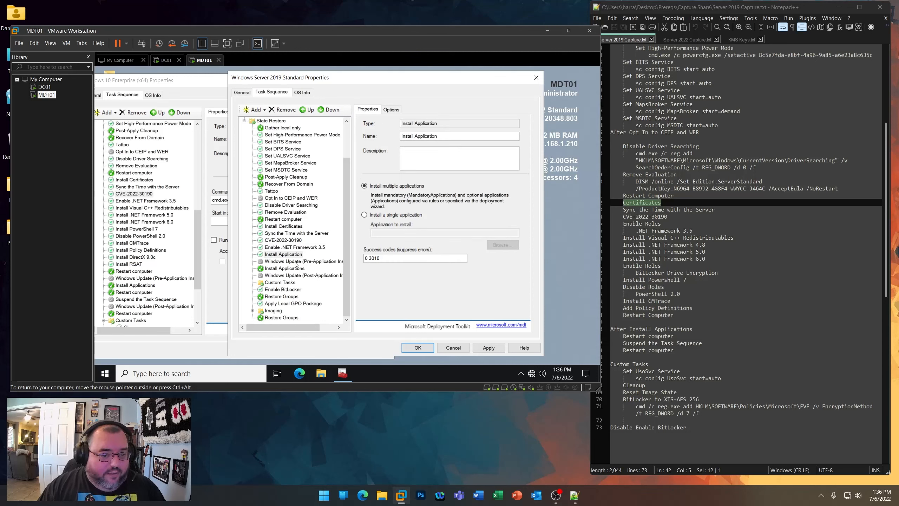
click(295, 247)
click(292, 255)
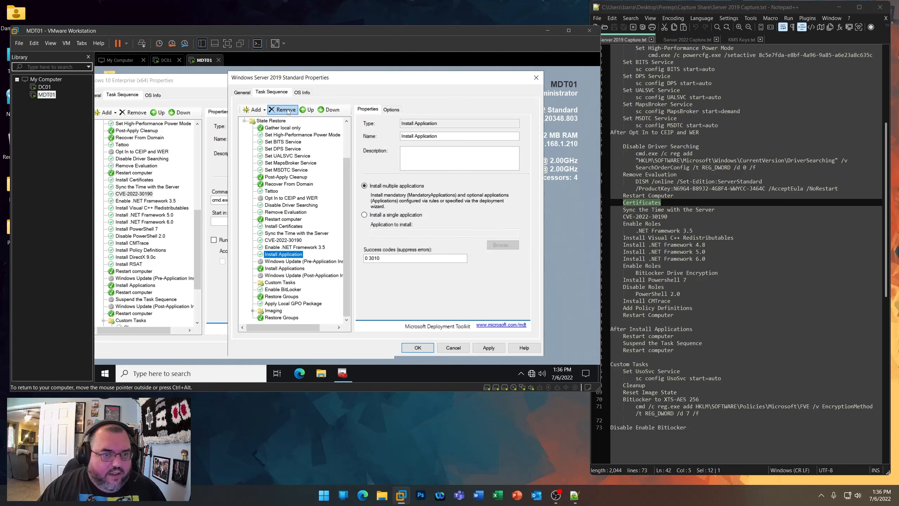
scroll(289, 121, up, 2)
- Copy the Install Visual C++ Redistributables step from the Windows 10 sequence to follow Enable .NET Framework 3.5 in the Server 2019 sequence
click(154, 209)
right_click(154, 209)
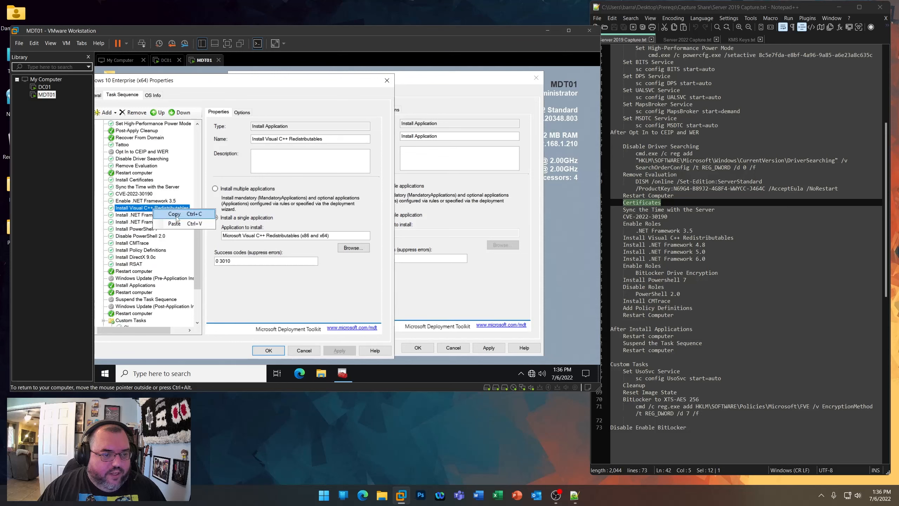
click(172, 214)
click(472, 111)
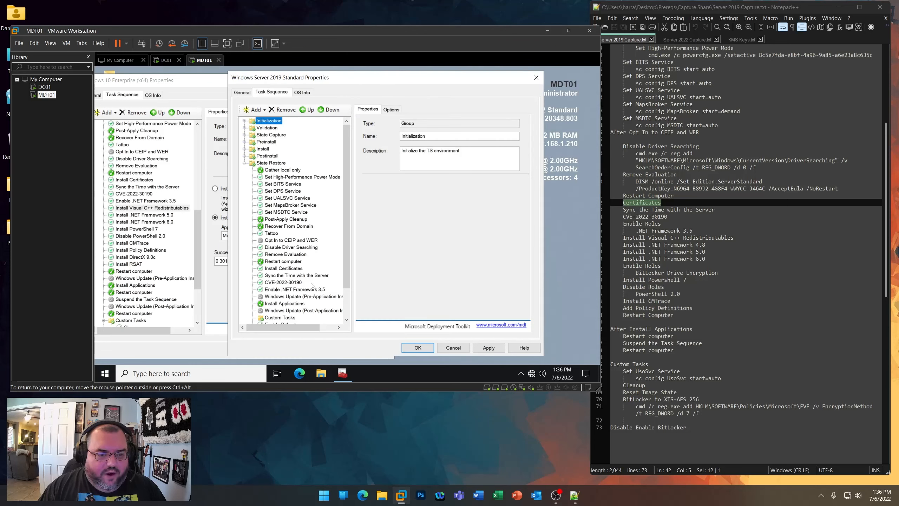
click(288, 291)
right_click(288, 294)
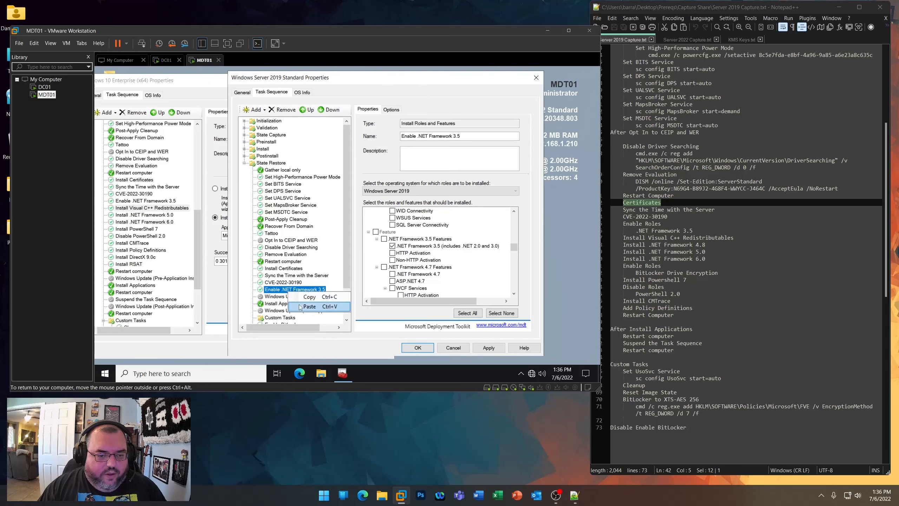
click(301, 307)
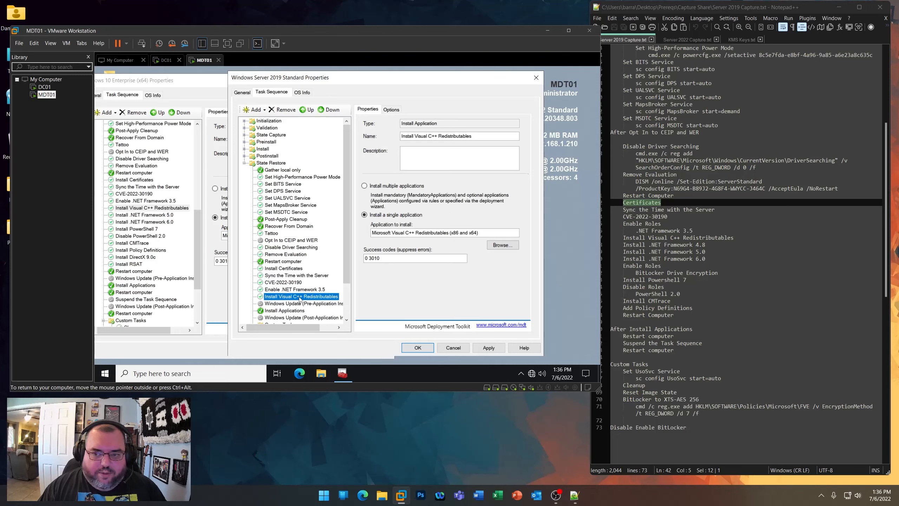
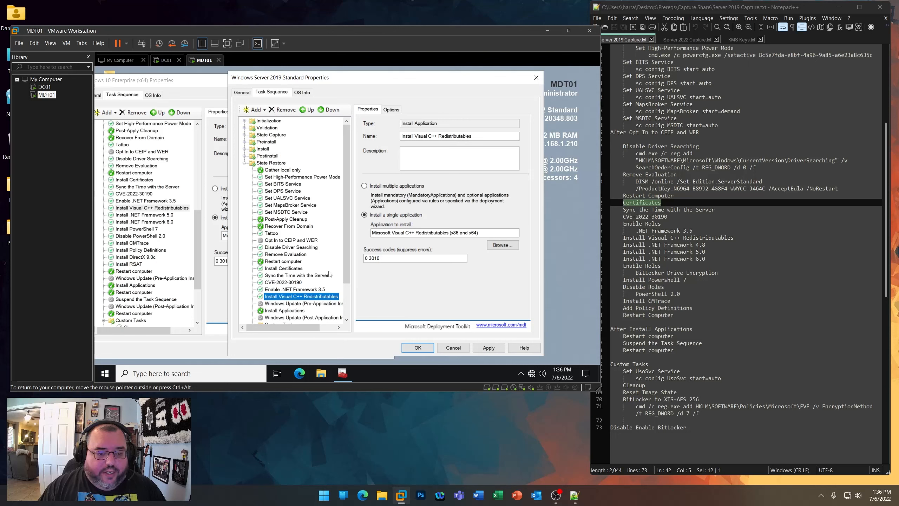
- Add an Install Application step after Install Visual C++ Redistributables, choose Microsoft .NET Framework 4.8 (x64) as its application, and apply
click(266, 110)
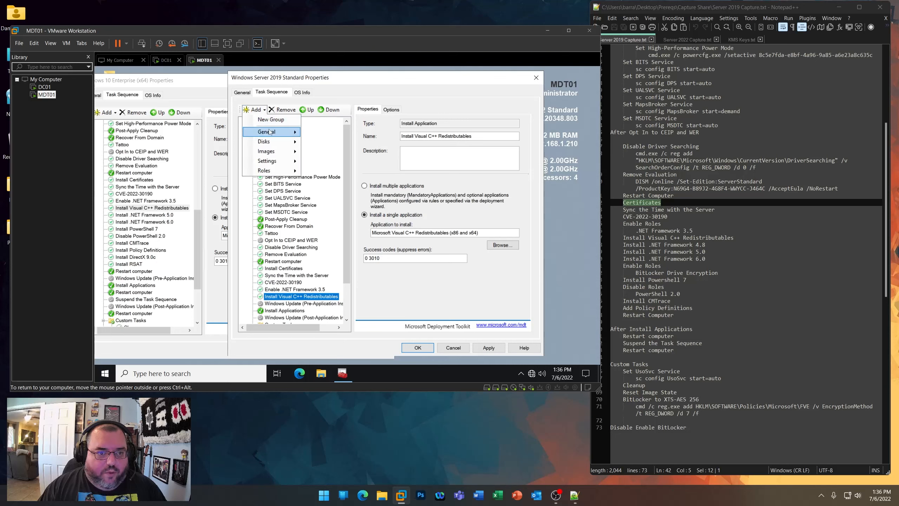
mouse_move(270, 132)
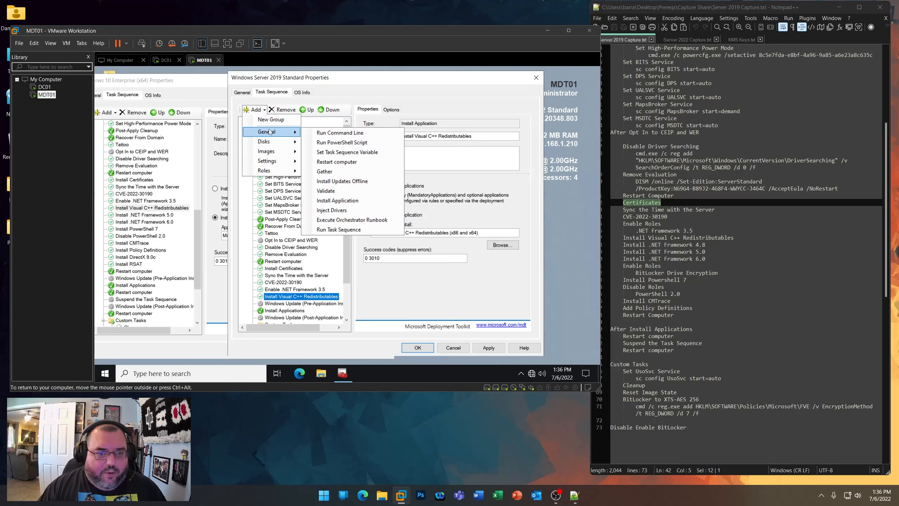
click(342, 201)
click(396, 215)
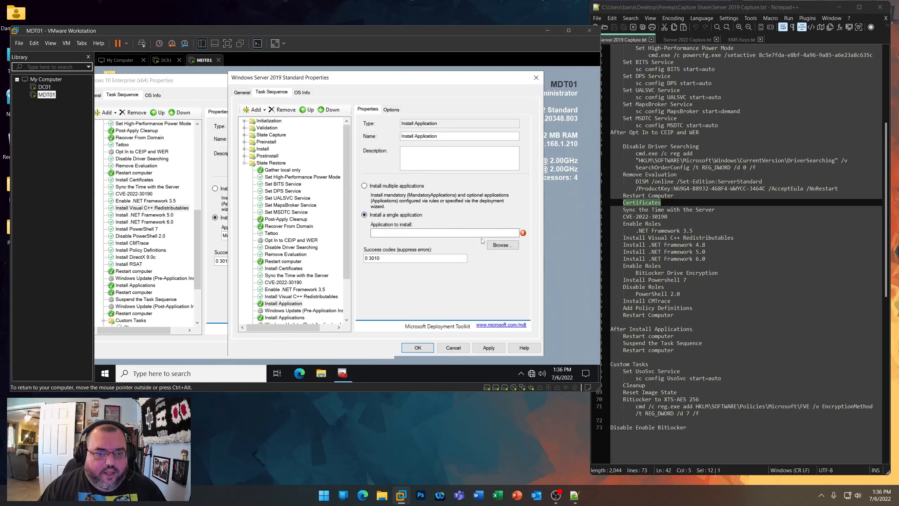
click(502, 245)
click(170, 149)
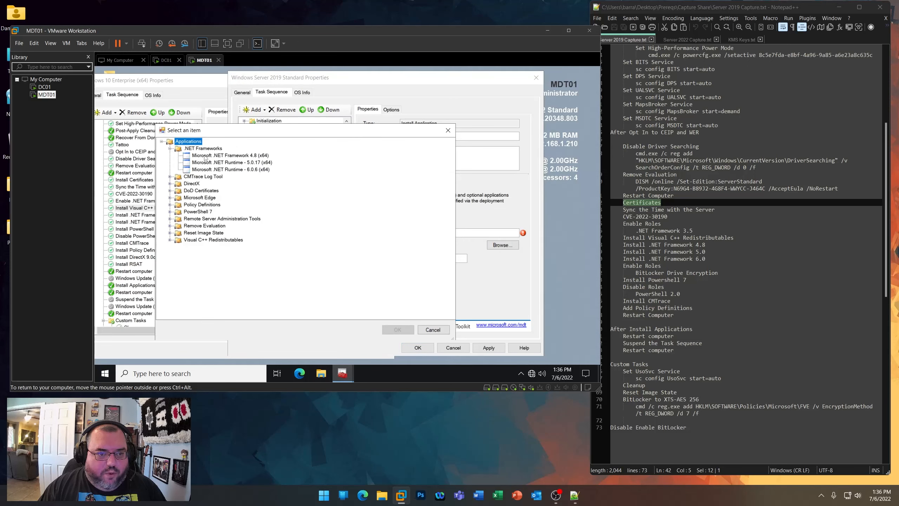
click(215, 156)
click(397, 329)
click(486, 349)
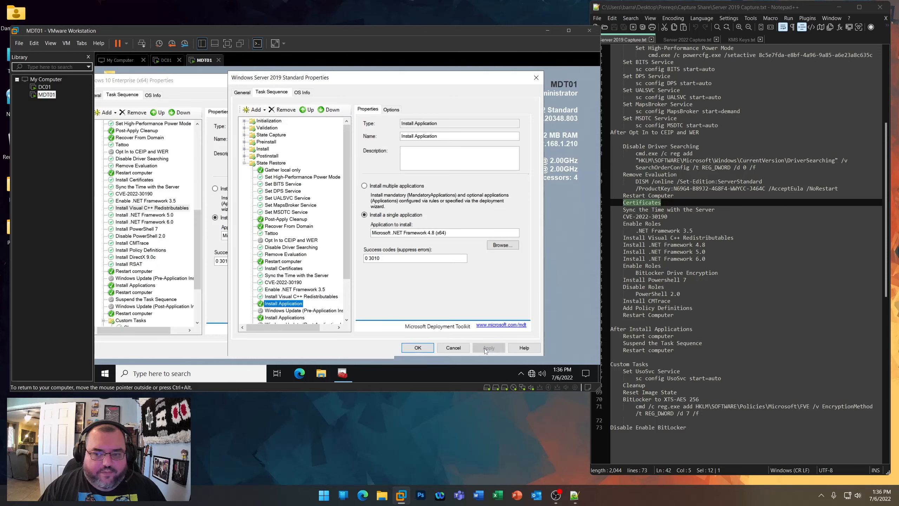
- Name the new application step Install .NET Framework 4.8, set it to continue on error, apply, and refresh its entry
drag(451, 136, 325, 132)
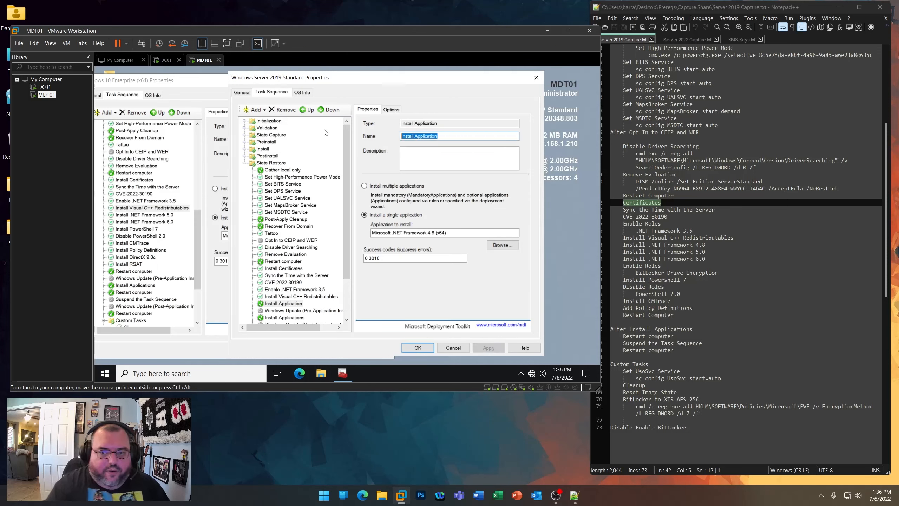
text(Insta)
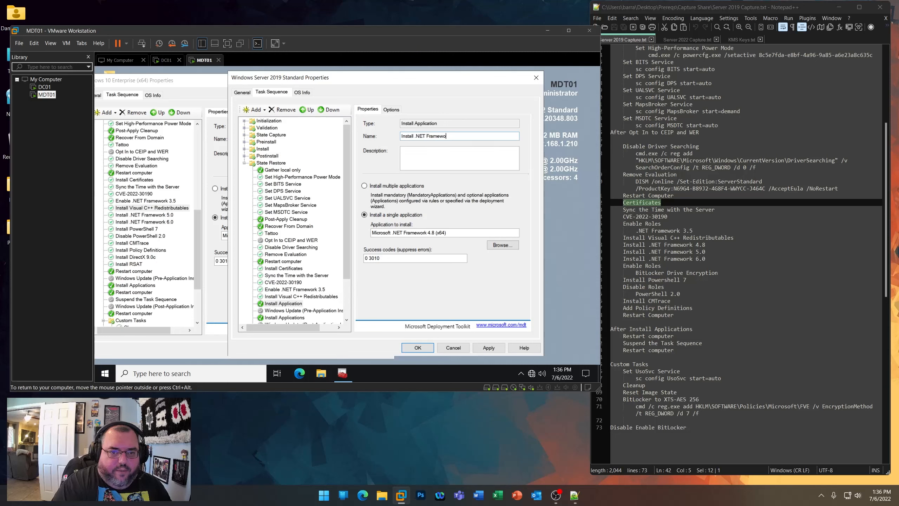
click(391, 109)
click(488, 348)
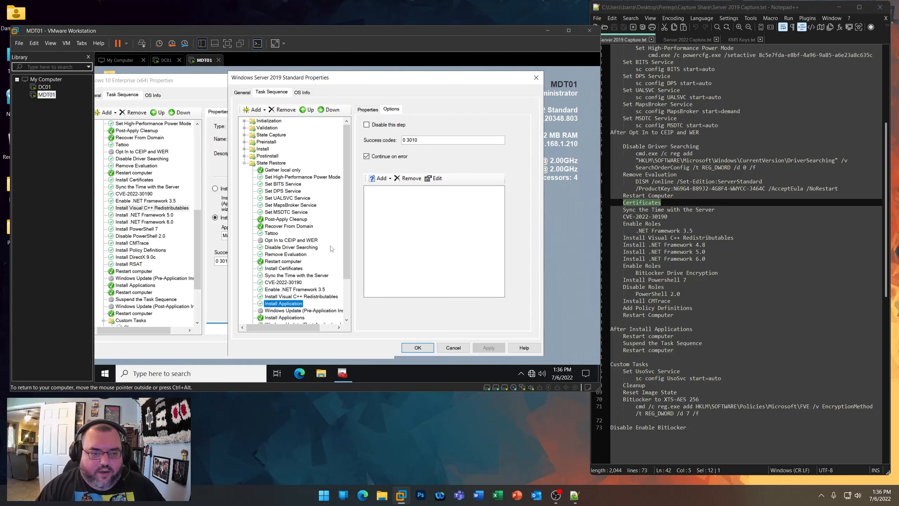
scroll(290, 262, down, 3)
click(290, 255)
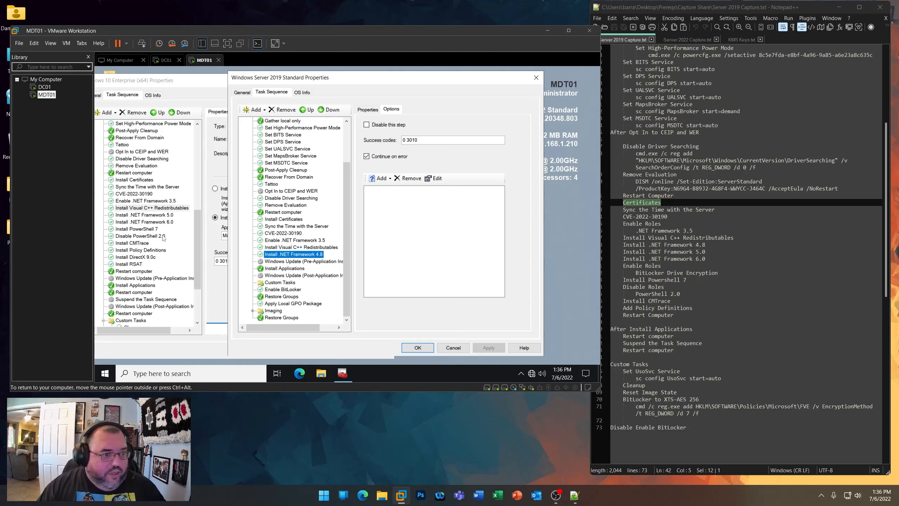
- Copy the Install .NET Framework 5.0 step from the Windows 10 sequence to follow Install .NET Framework 4.8 in the Server 2019 sequence
click(160, 216)
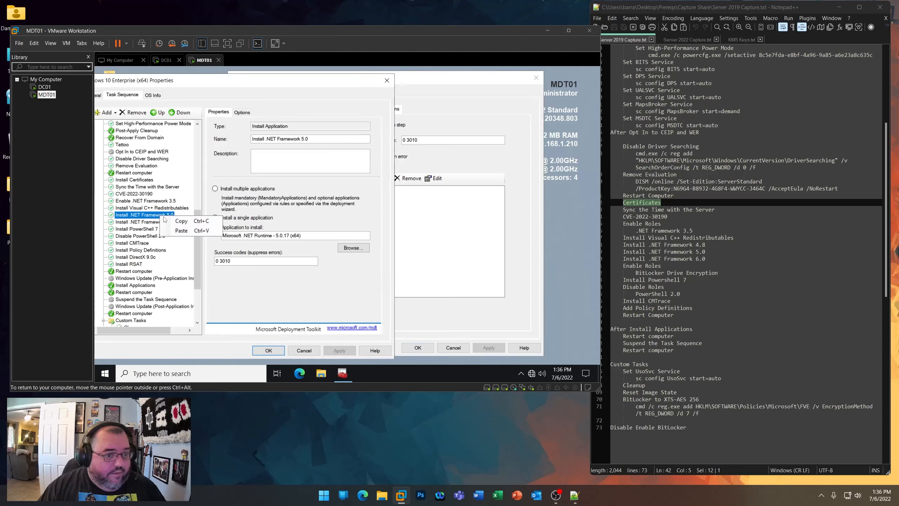
click(423, 318)
right_click(310, 261)
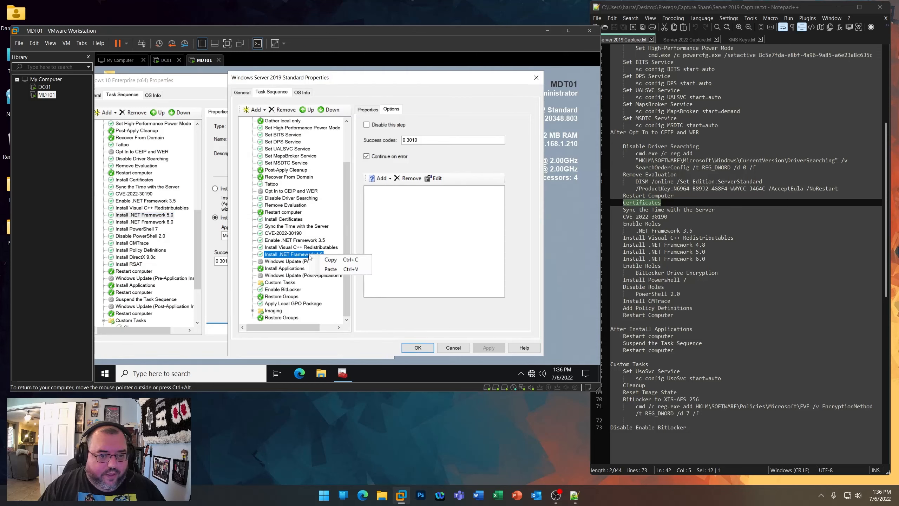
click(330, 270)
- Copy the Install .NET Framework 6.0 step from the Windows 10 sequence to follow Install .NET Framework 5.0 in the Server 2019 sequence
click(168, 223)
right_click(168, 223)
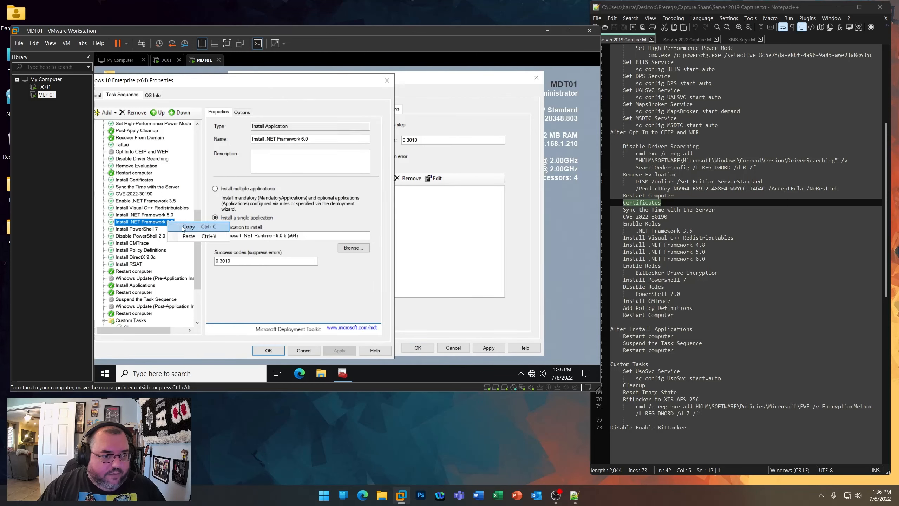
click(182, 229)
click(475, 316)
right_click(311, 311)
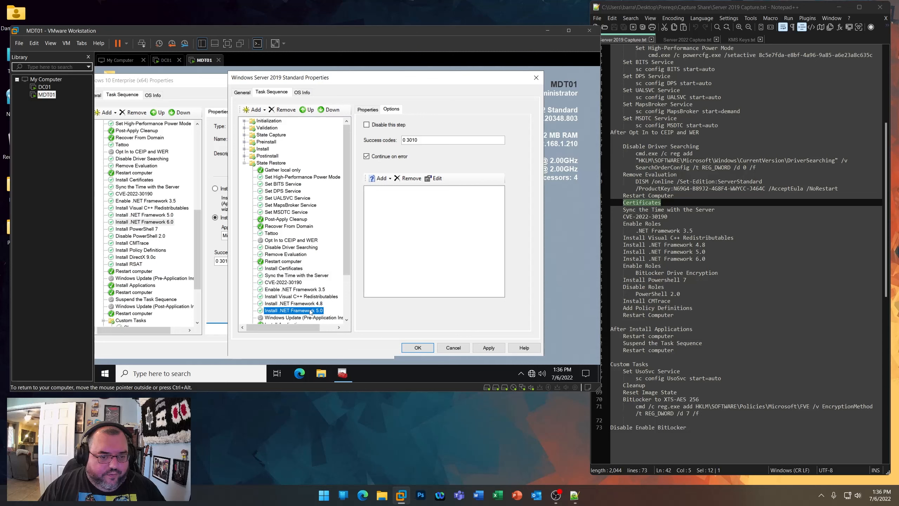
click(331, 325)
- Add an Install Roles and Features step after Install .NET Framework 6.0, with continue on error and Windows Server 2019 as its operating system
scroll(290, 213, down, 3)
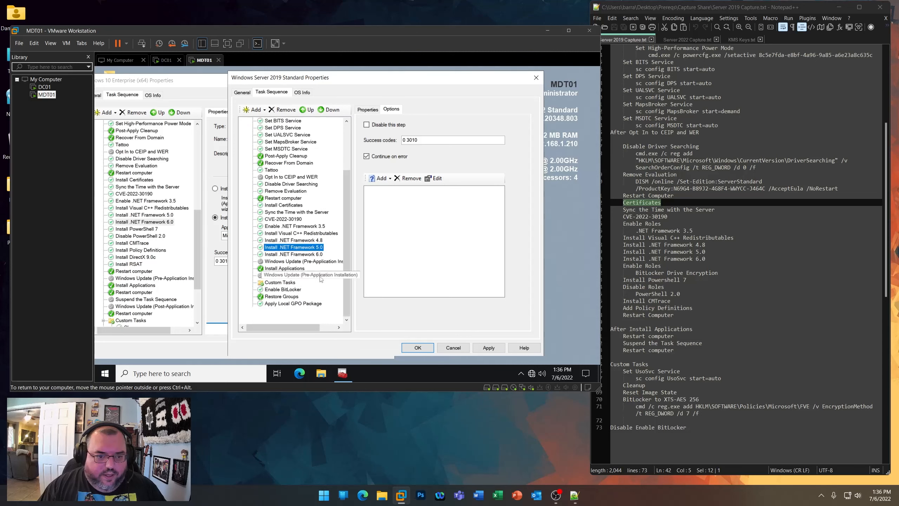
click(255, 110)
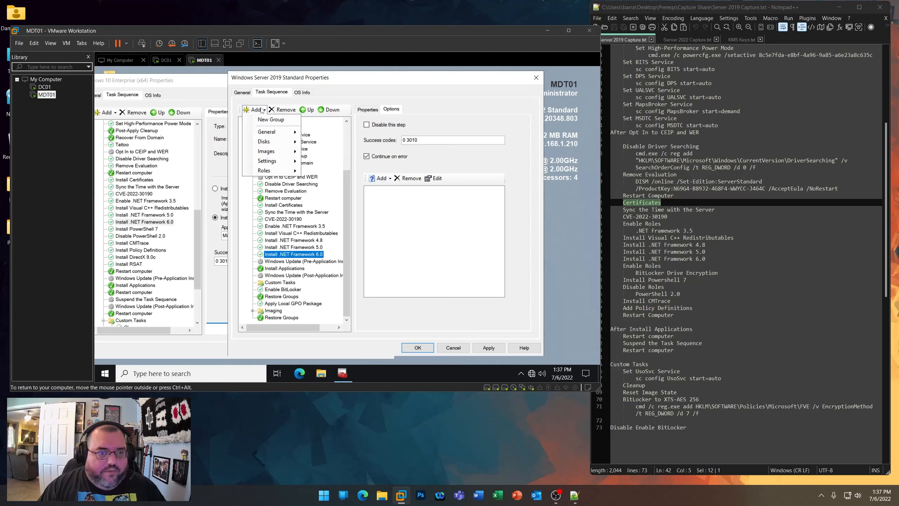
mouse_move(283, 170)
click(329, 171)
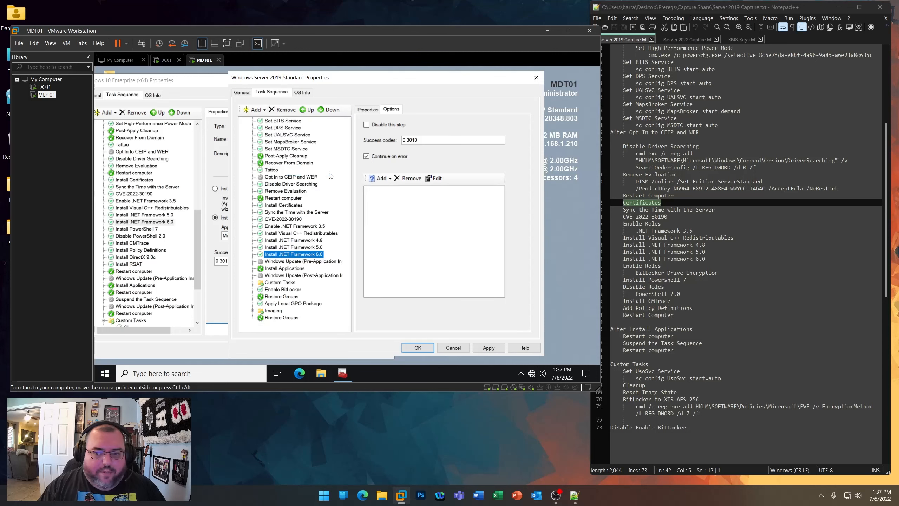
click(366, 156)
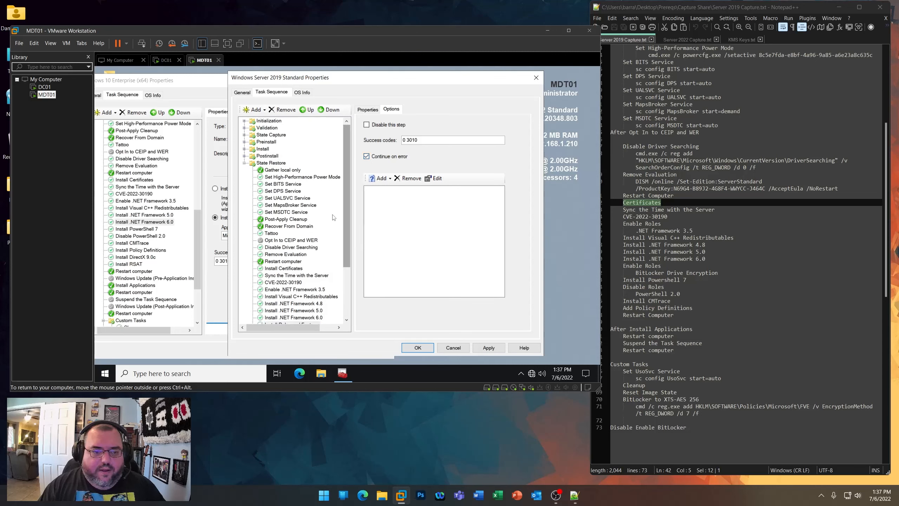
scroll(368, 149, down, 3)
click(368, 110)
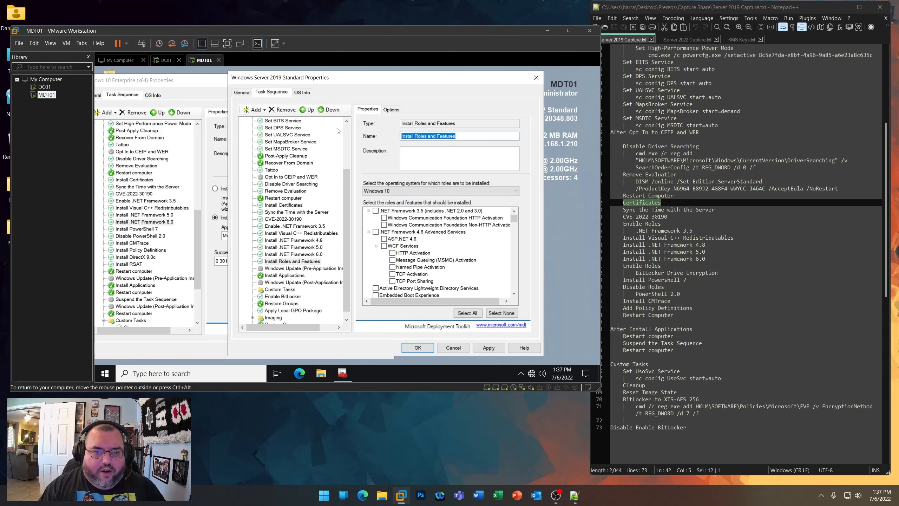
click(386, 191)
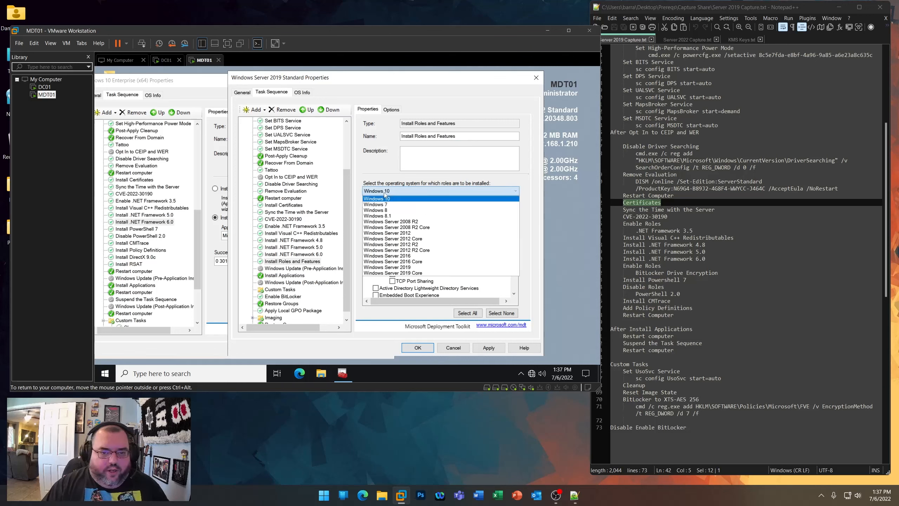
click(396, 267)
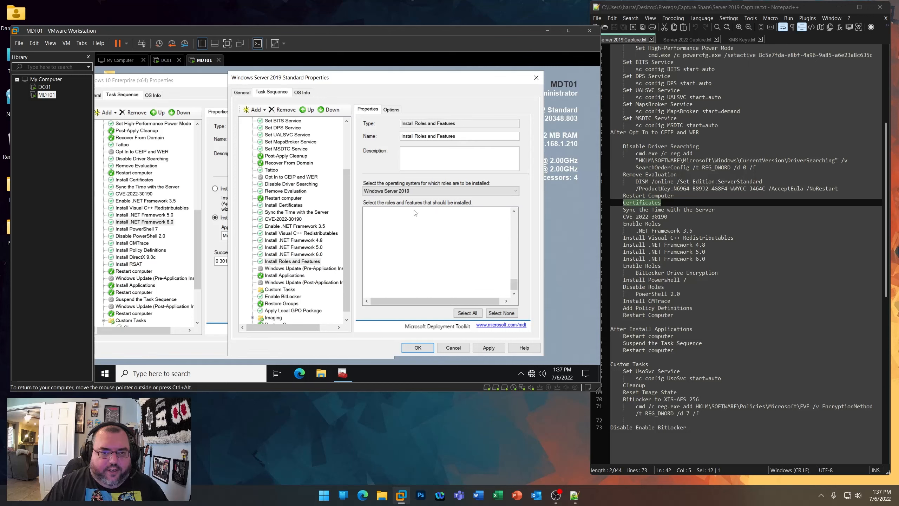
- Name the new roles and features step Enable BitLocker Drive Encryption
click(466, 138)
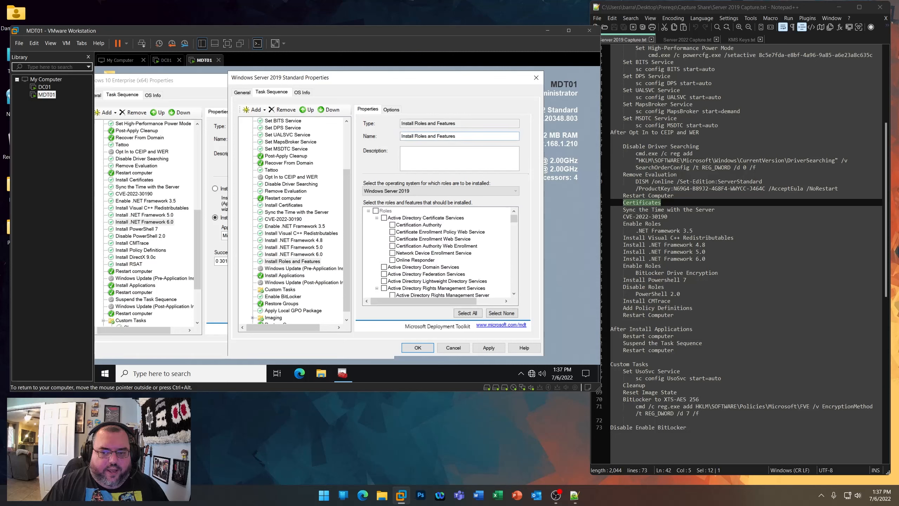
drag(466, 138, 331, 134)
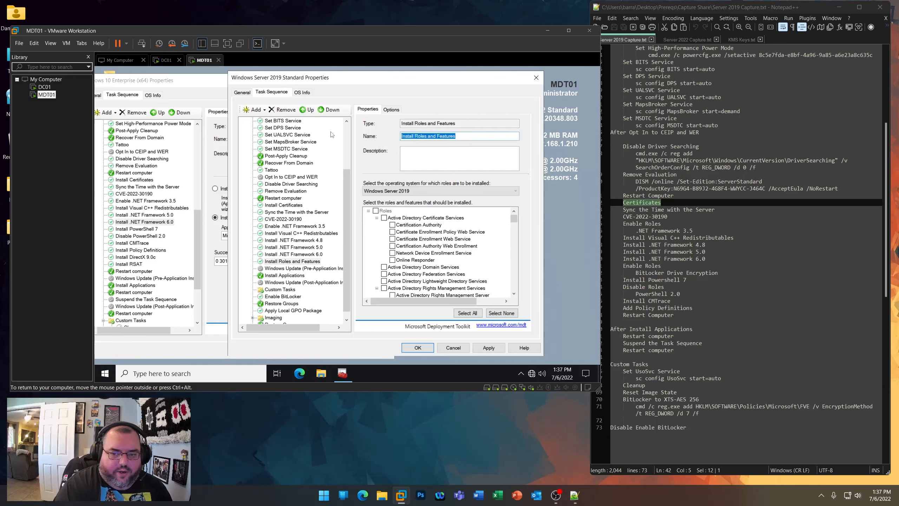
text(Enableee BitLocker Drive Encryp)
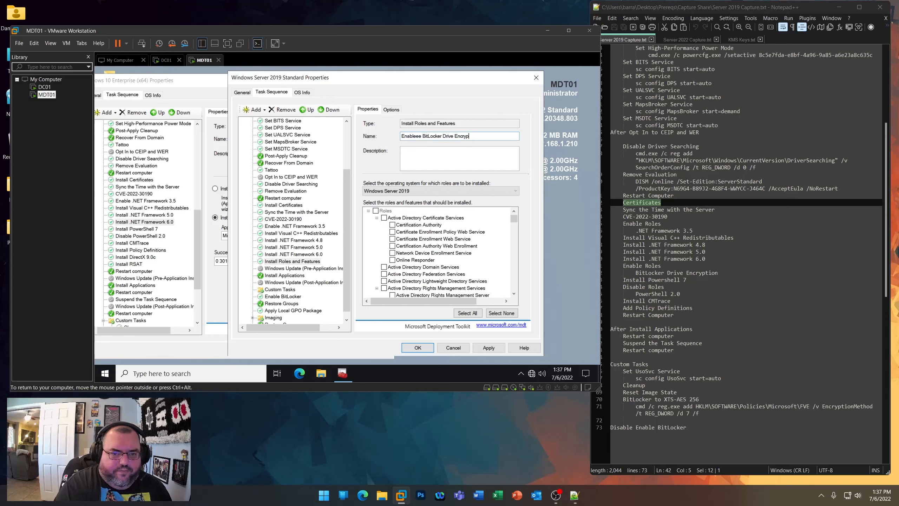
click(421, 136)
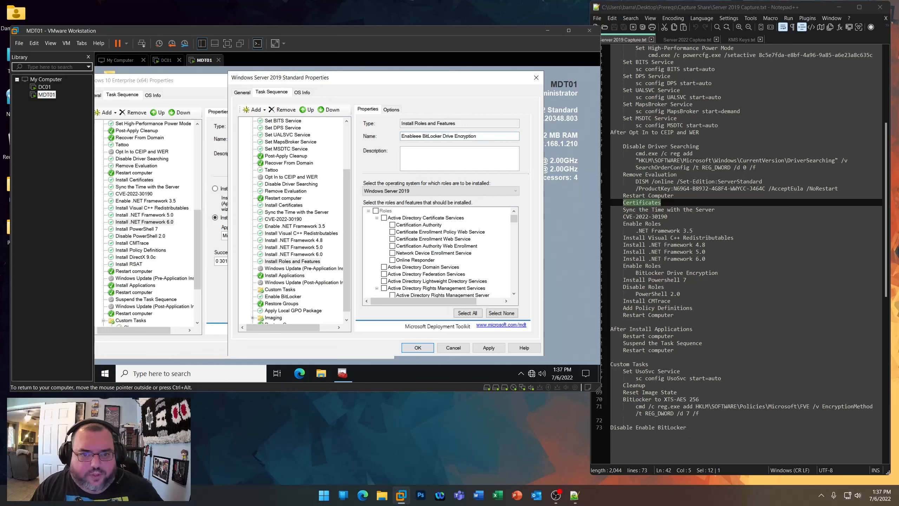
key(BackSpace)
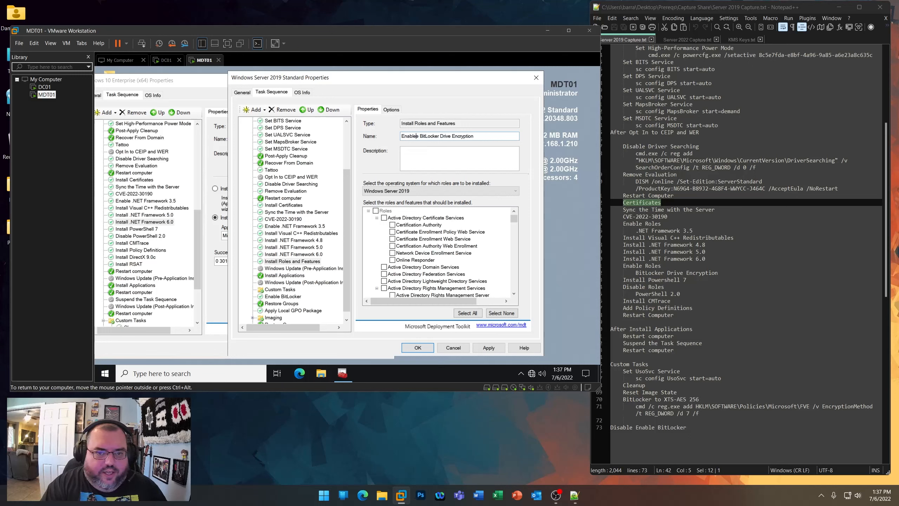
key(BackSpace)
- Select the BitLocker Drive Encryption feature for the new roles step, apply it, and refresh its entry in the sequence
drag(513, 218, 513, 230)
scroll(490, 252, down, 8)
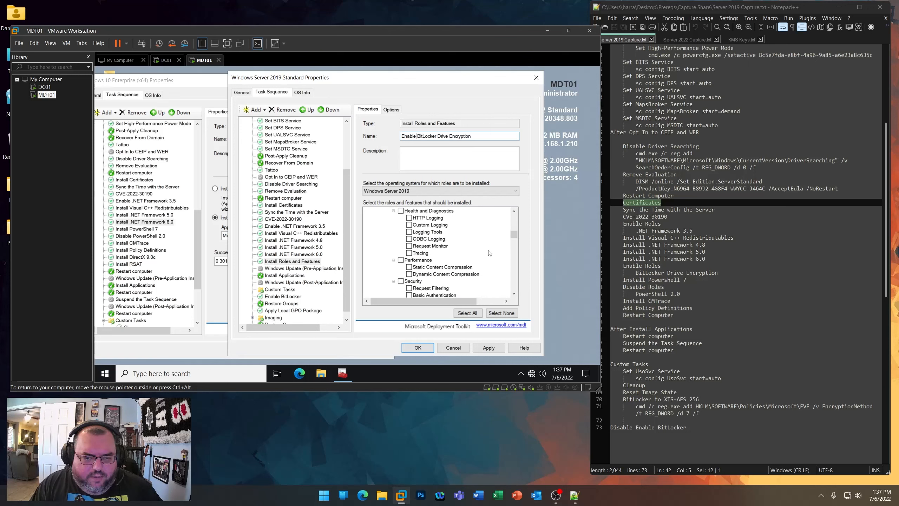
scroll(490, 252, down, 12)
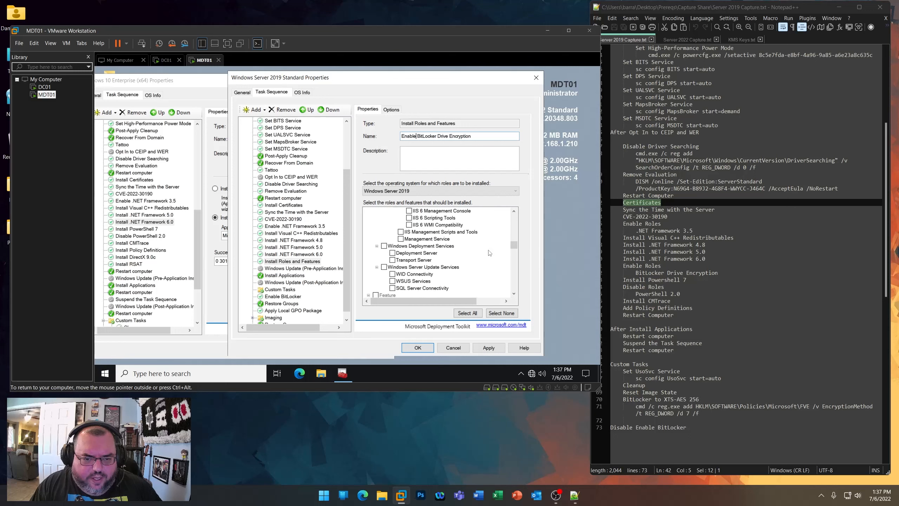
scroll(490, 252, down, 10)
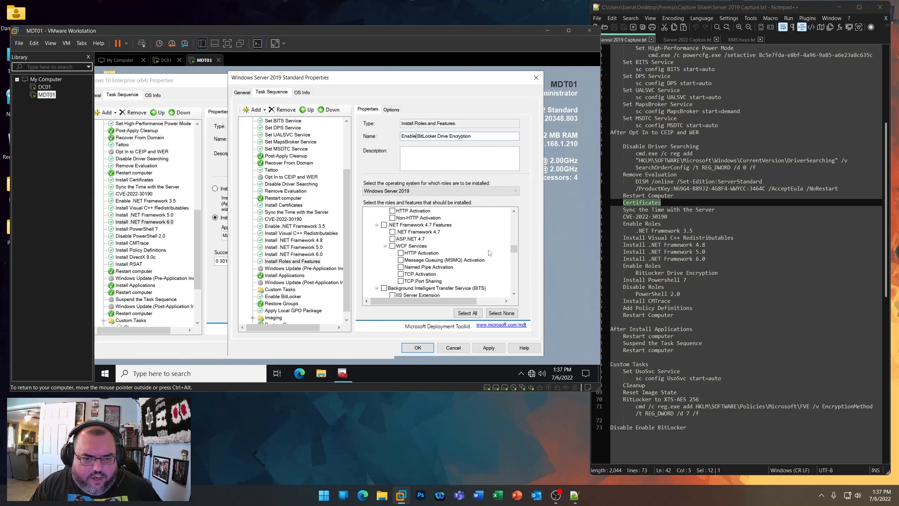
scroll(448, 277, down, 2)
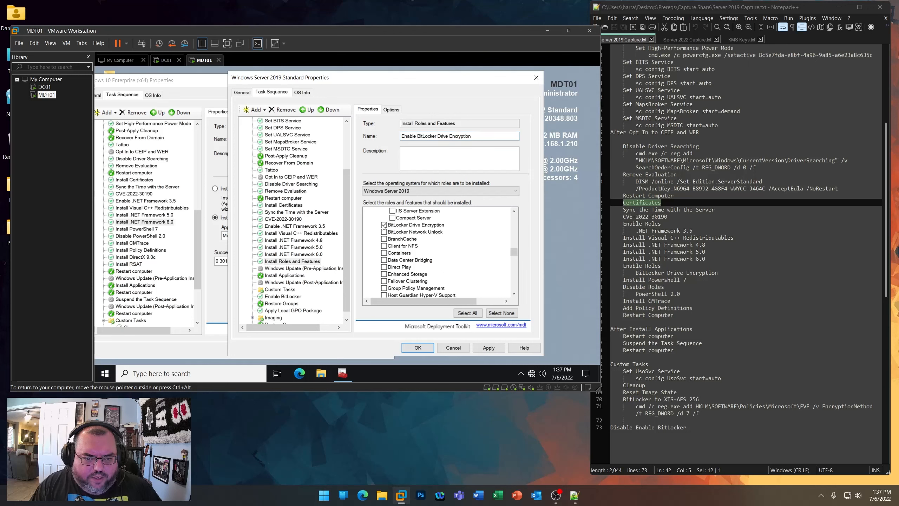
click(492, 349)
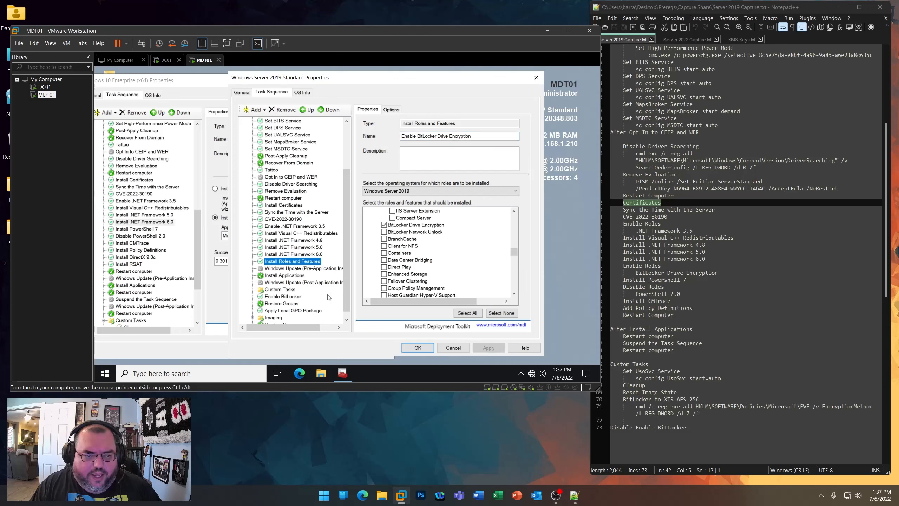
click(290, 254)
click(287, 262)
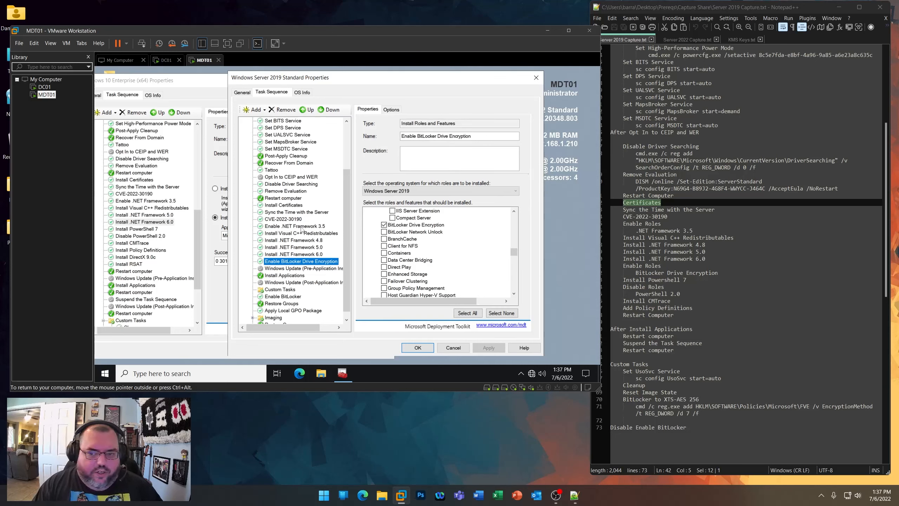
- Copy the Install PowerShell 7 step from the Windows 10 sequence to follow Enable BitLocker Drive Encryption in the Server 2019 sequence
click(255, 109)
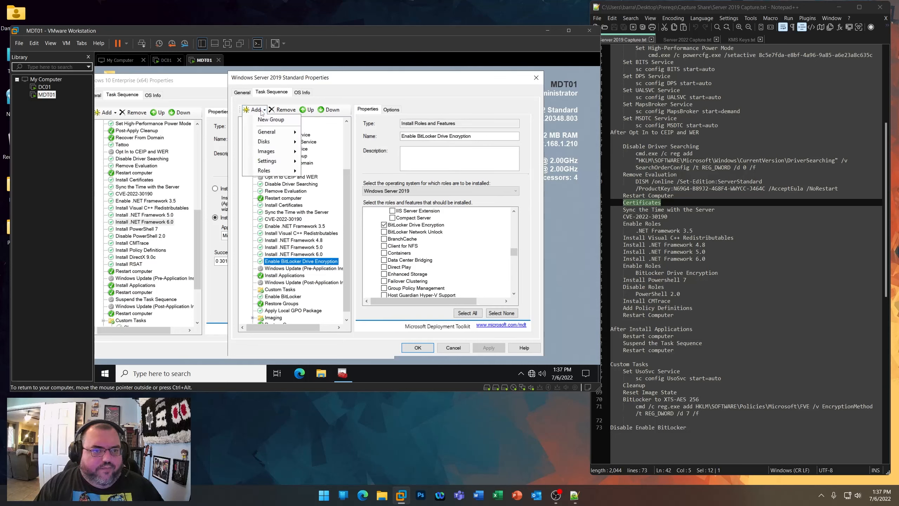
click(255, 109)
click(168, 230)
click(148, 229)
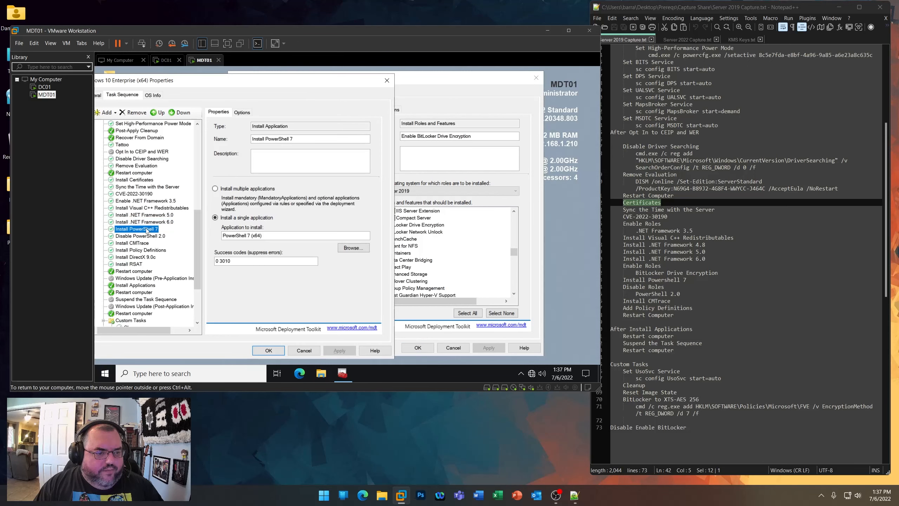
click(527, 205)
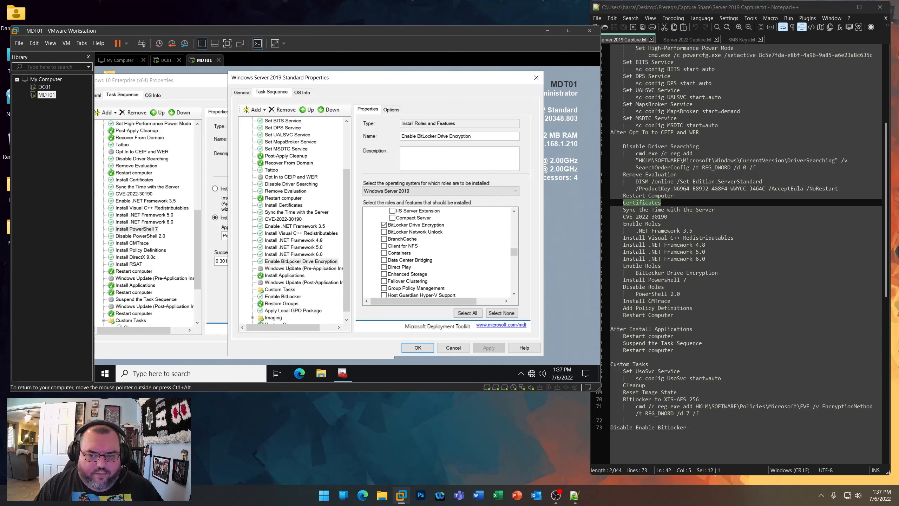
right_click(288, 264)
click(300, 278)
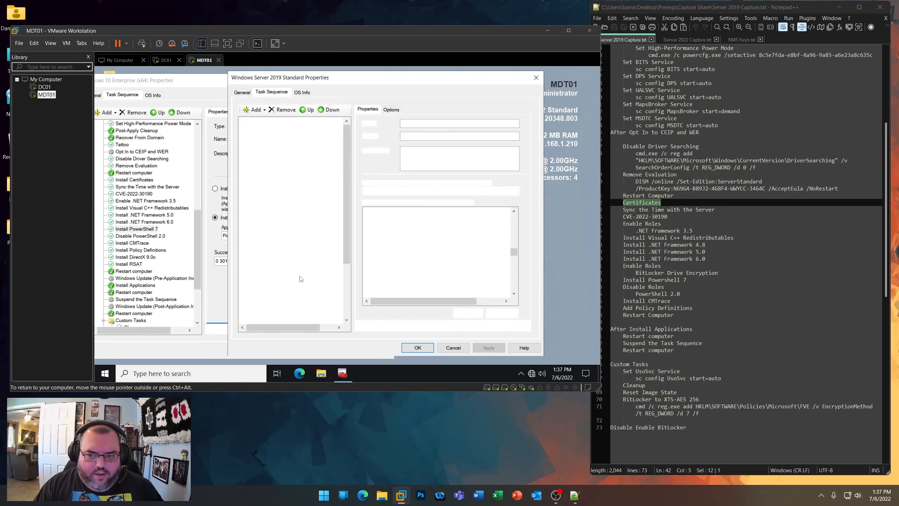
- Add an Uninstall Roles and Features step after Install PowerShell 7 in the Server 2019 sequence, with Windows Server 2019 as its operating system
scroll(300, 278, down, 4)
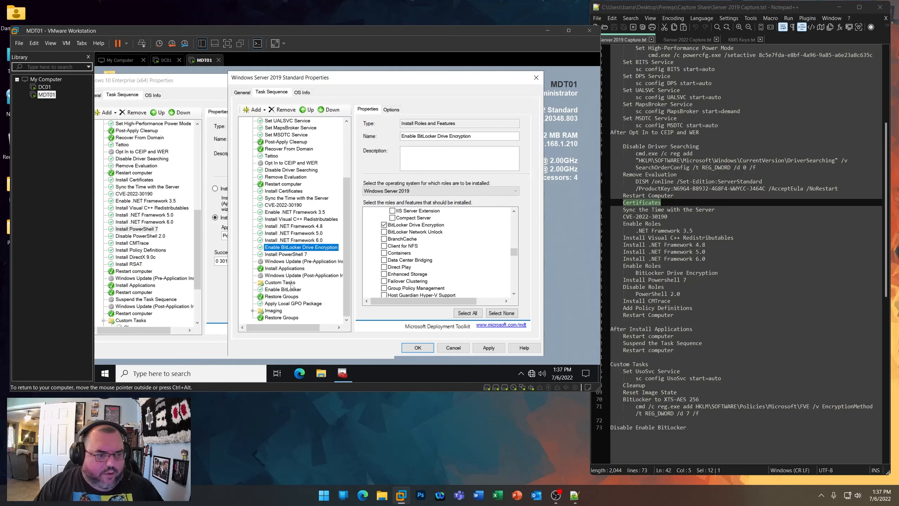
click(286, 253)
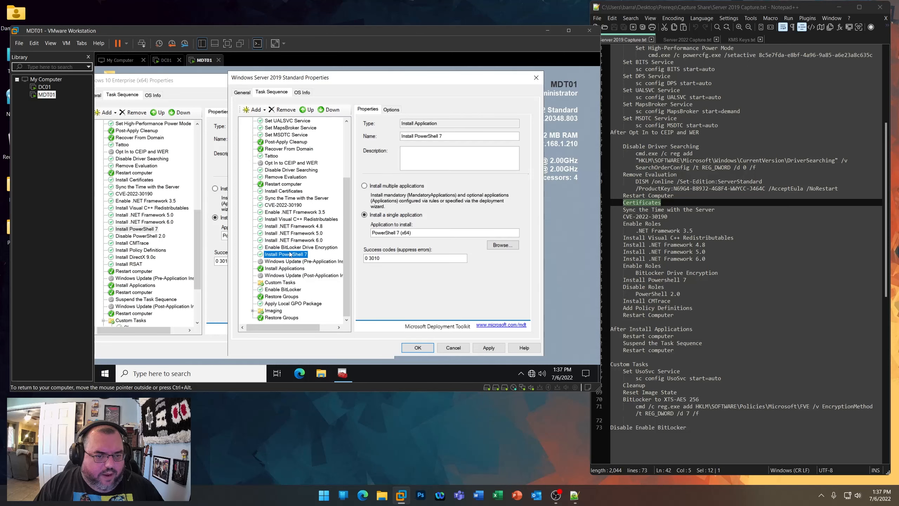
click(255, 109)
mouse_move(264, 161)
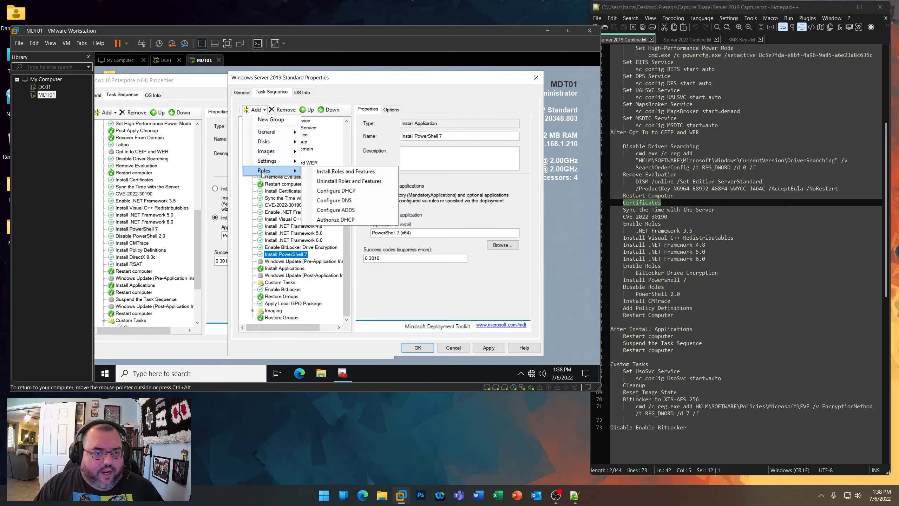
click(334, 183)
click(426, 191)
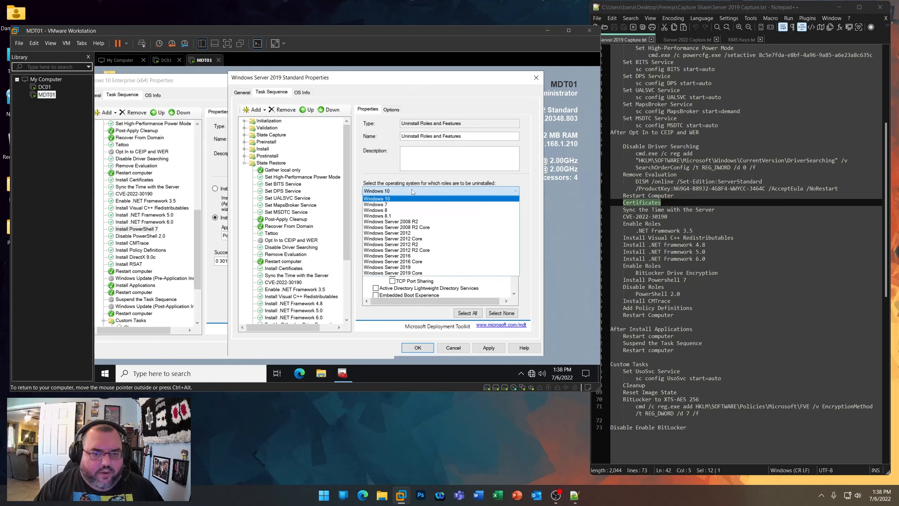
click(411, 268)
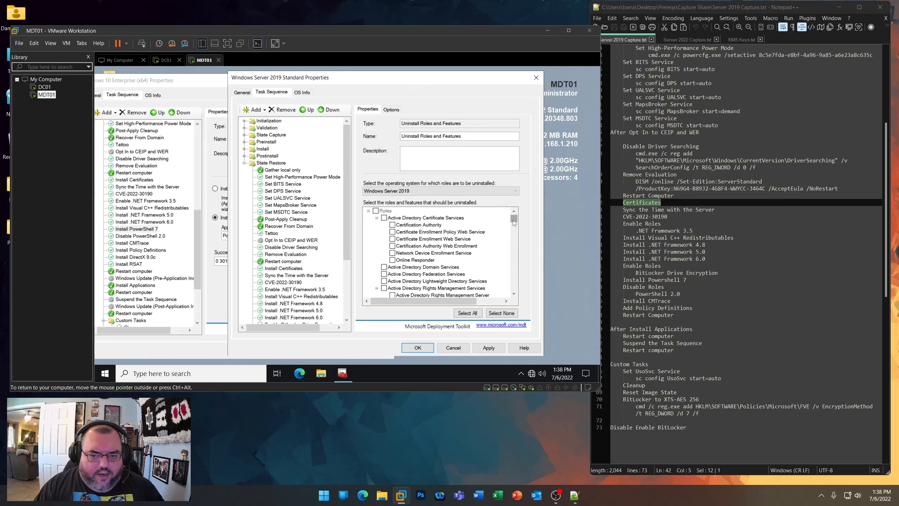
- Select the Windows PowerShell 2.0 Engine feature for the new uninstall step and apply the change
drag(514, 218, 514, 287)
scroll(494, 279, up, 3)
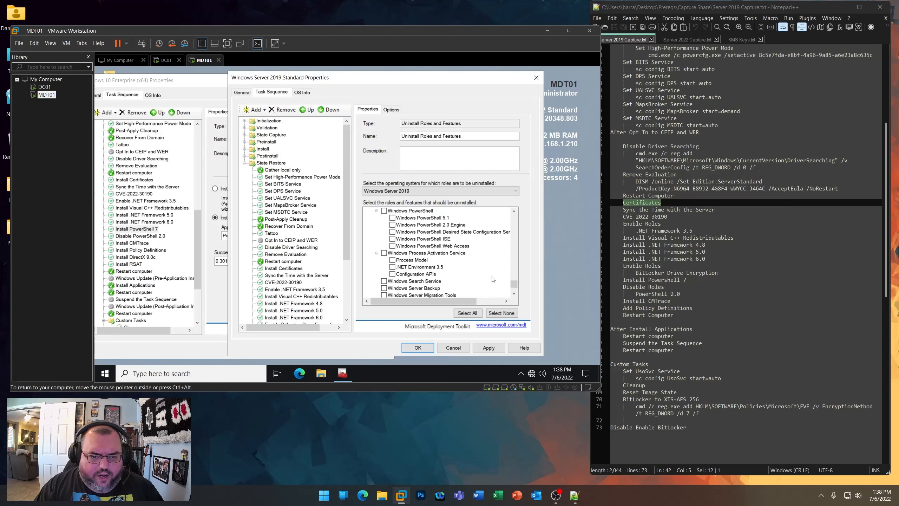
scroll(493, 279, up, 1)
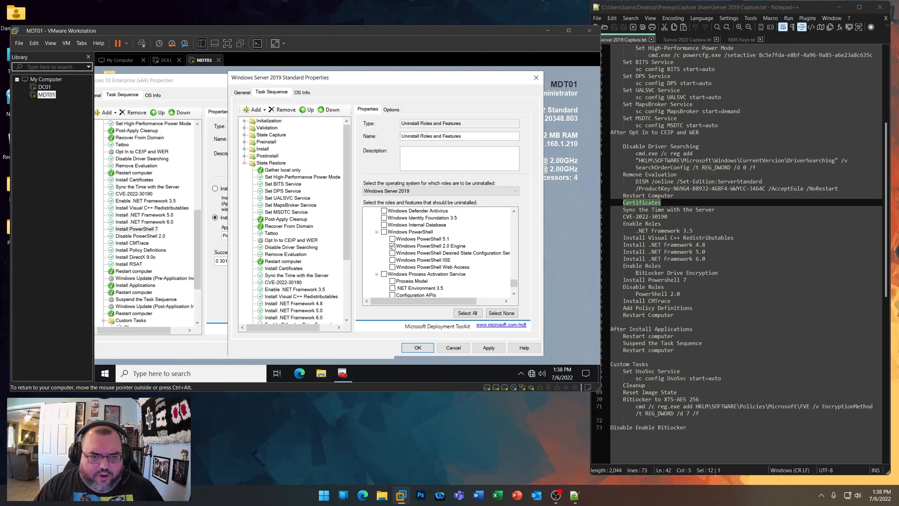
click(489, 347)
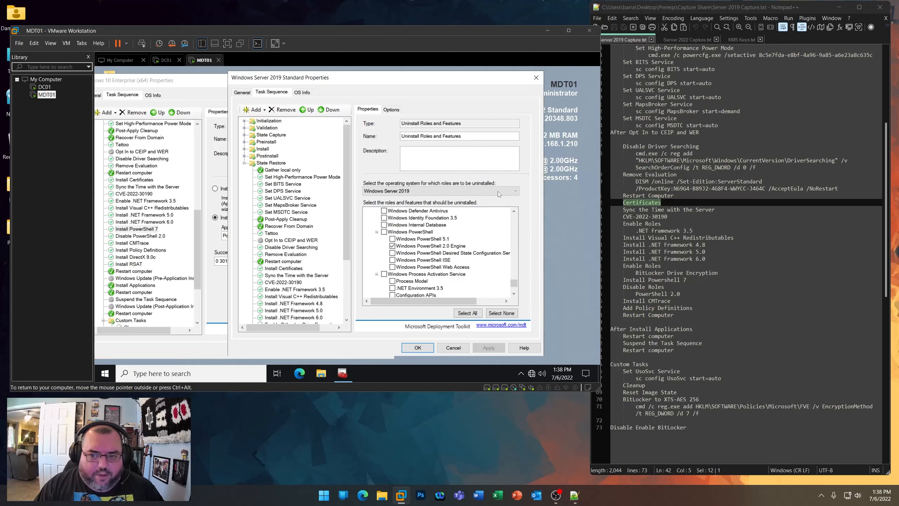
- Rename the Uninstall Roles and Features step to "Disable PowerShell 2.0" and apply the change
text(Di)
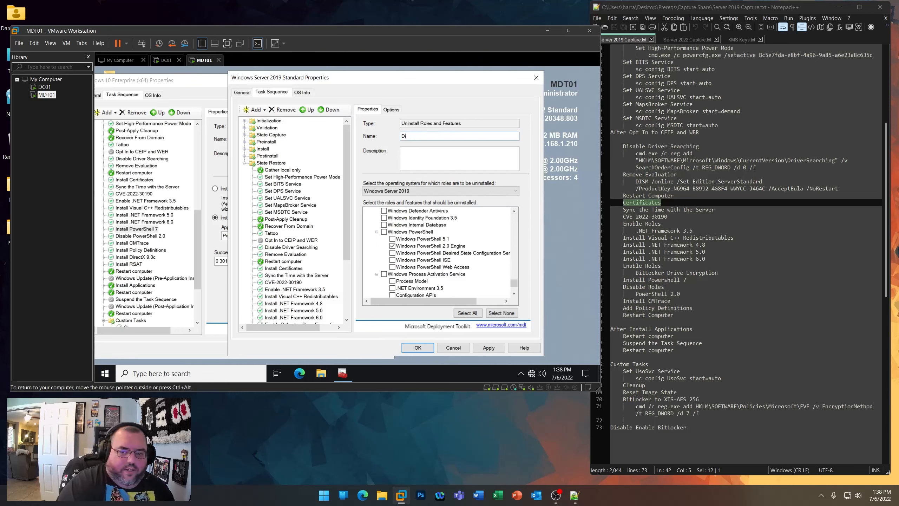
text(sable POwerS)
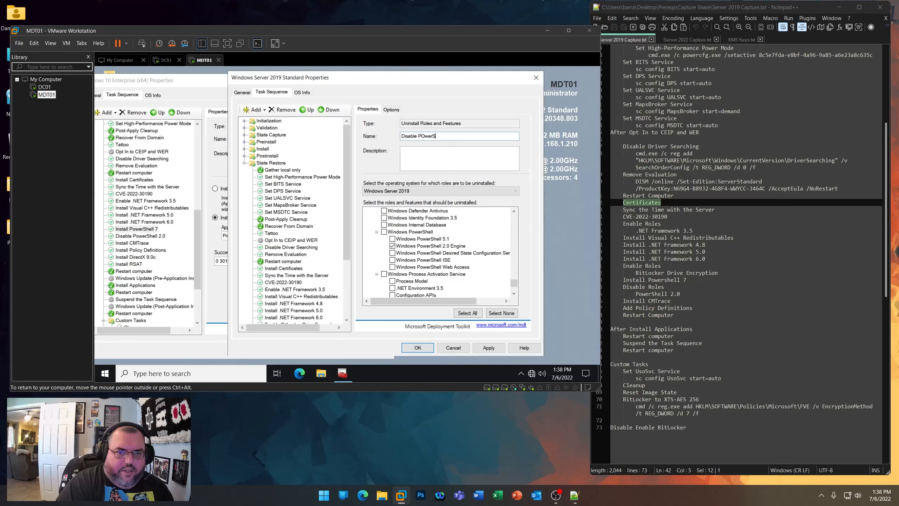
text(hell 2.0)
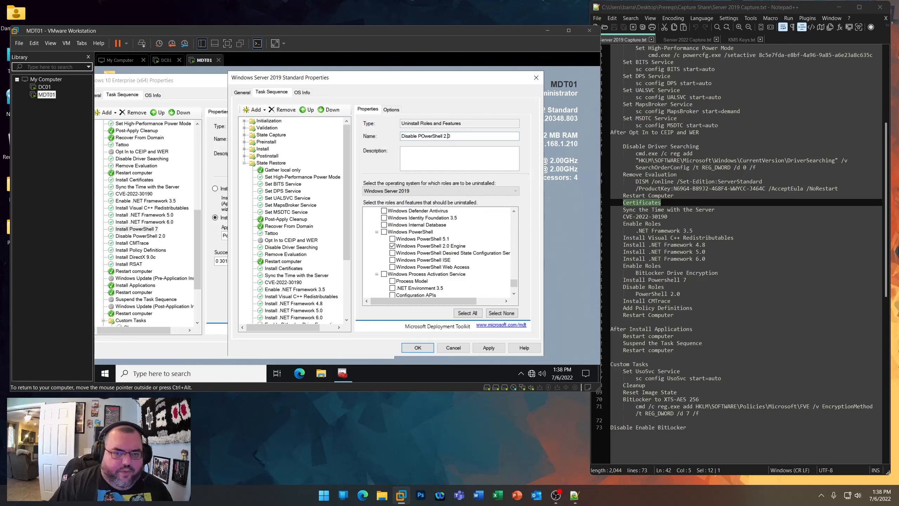
key(Delete)
text(o)
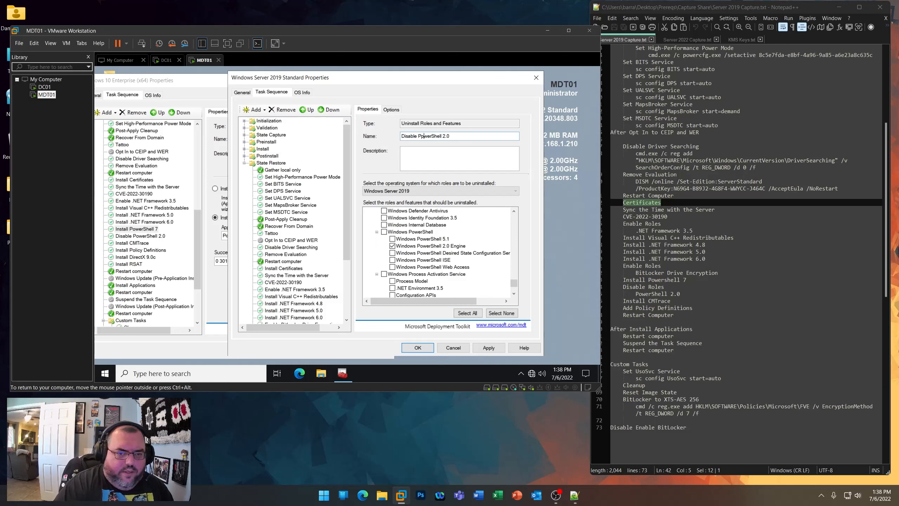
click(488, 348)
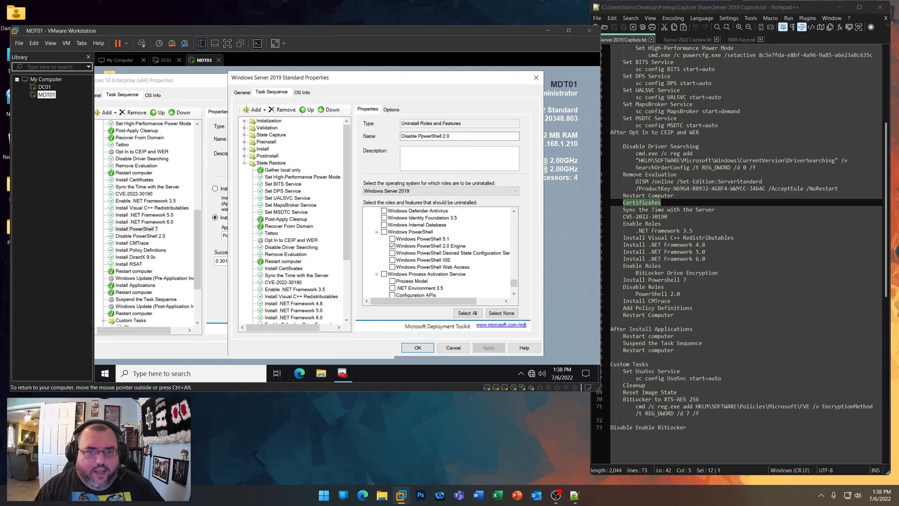
- Set the Disable PowerShell 2.0 step to continue on error and apply the change
click(392, 109)
click(385, 156)
click(489, 347)
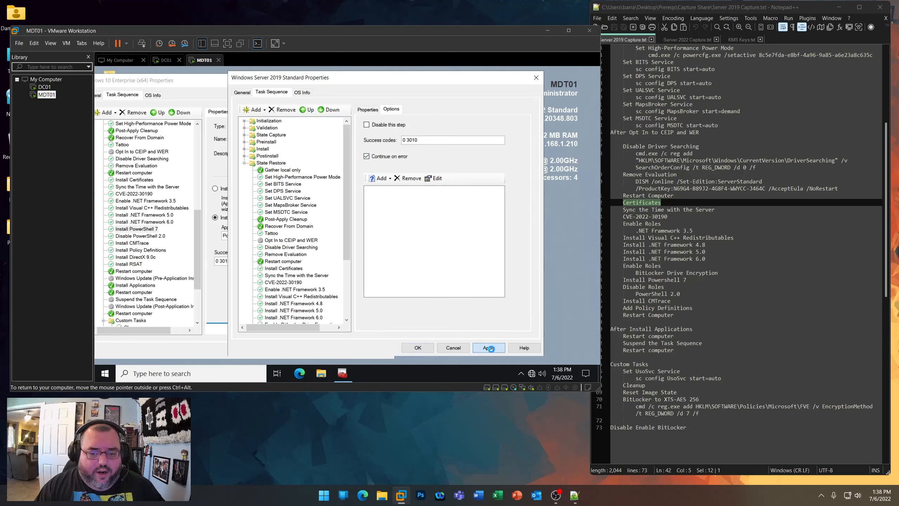
- Copy the Install CMTrace step from the Windows 10 Enterprise task sequence and paste it after Disable PowerShell 2.0 in the Server 2019 sequence
scroll(294, 270, down, 4)
click(289, 254)
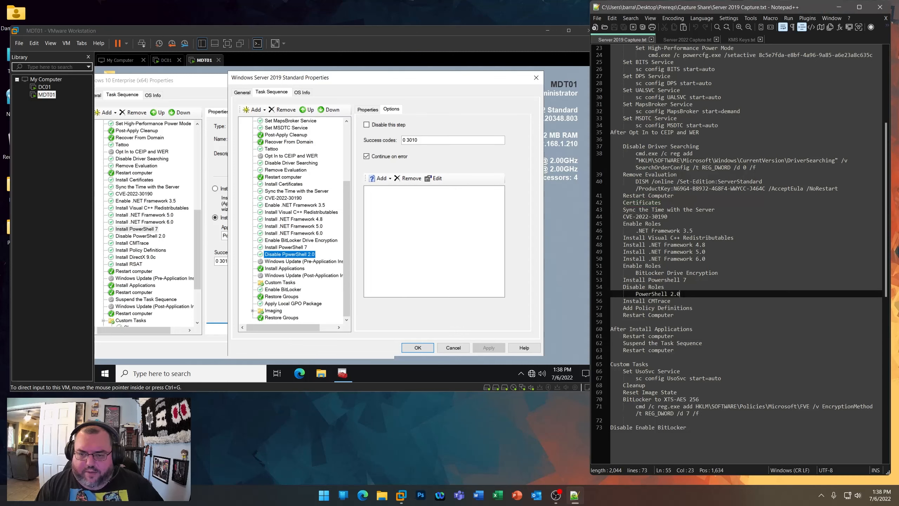
drag(671, 301, 603, 306)
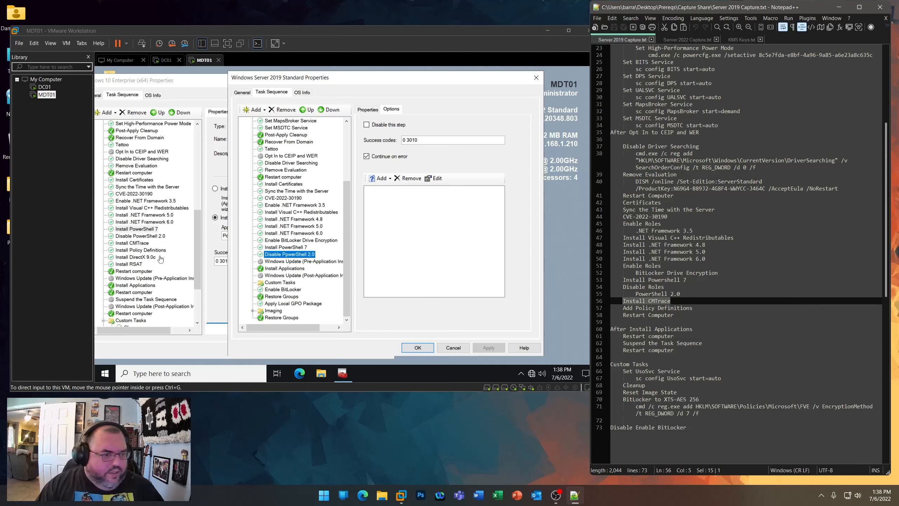
right_click(138, 247)
click(135, 243)
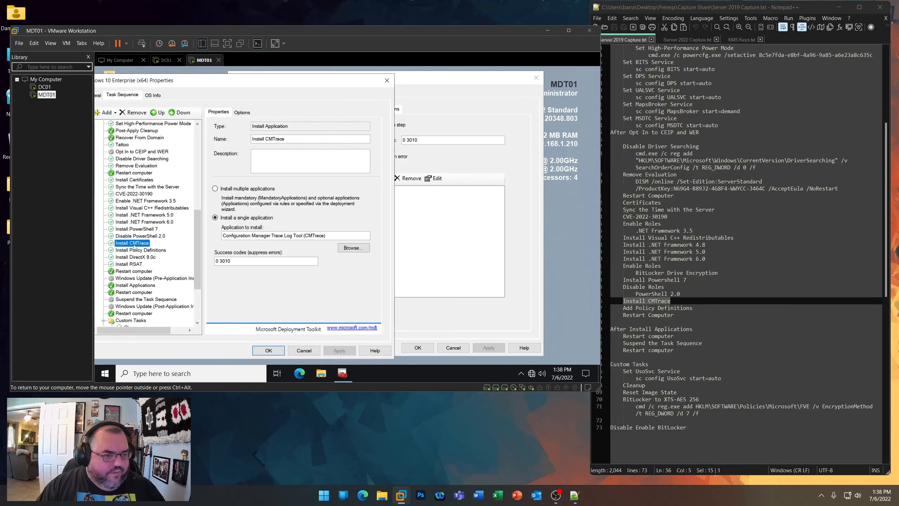
right_click(135, 244)
click(152, 250)
click(445, 315)
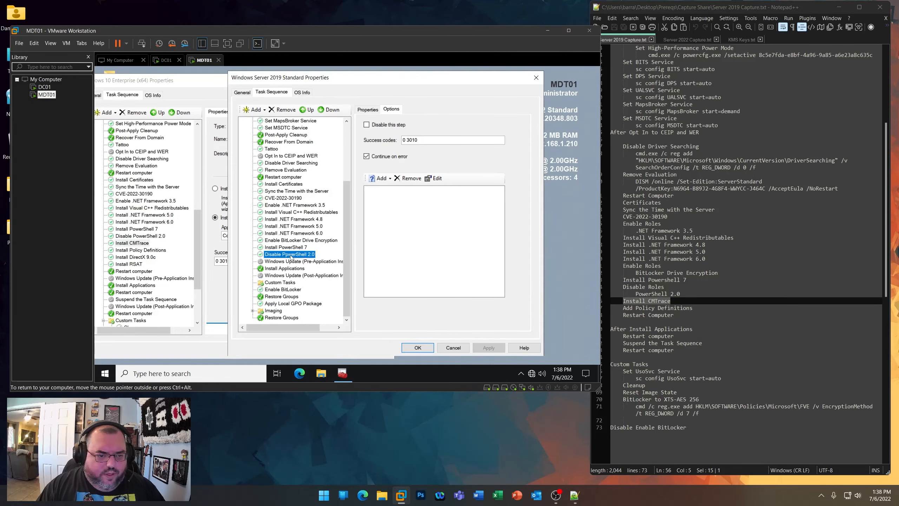
right_click(291, 257)
click(312, 270)
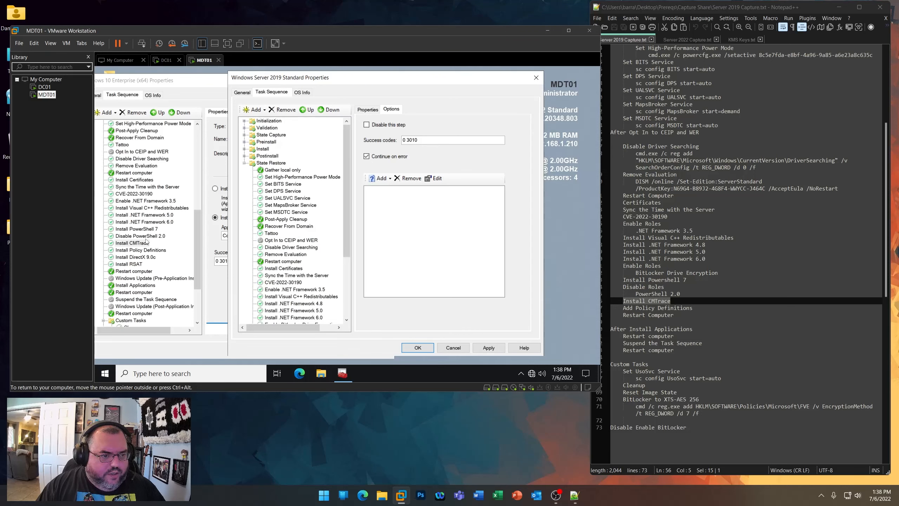
- Copy the Install Policy Definitions step from the Windows 10 sequence and paste it after Install CMTrace in the Server 2019 sequence
click(145, 251)
right_click(145, 250)
click(160, 258)
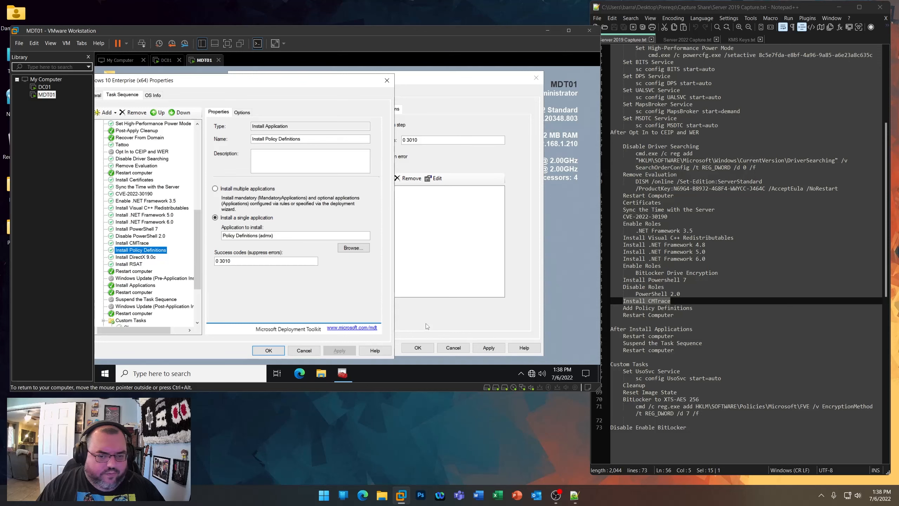
click(426, 326)
scroll(290, 248, down, 2)
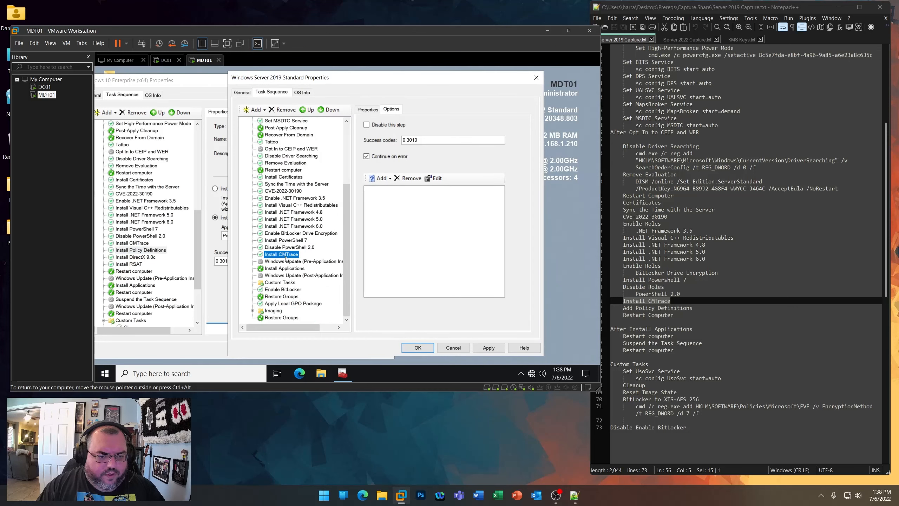
right_click(286, 256)
click(300, 266)
scroll(306, 298, down, 3)
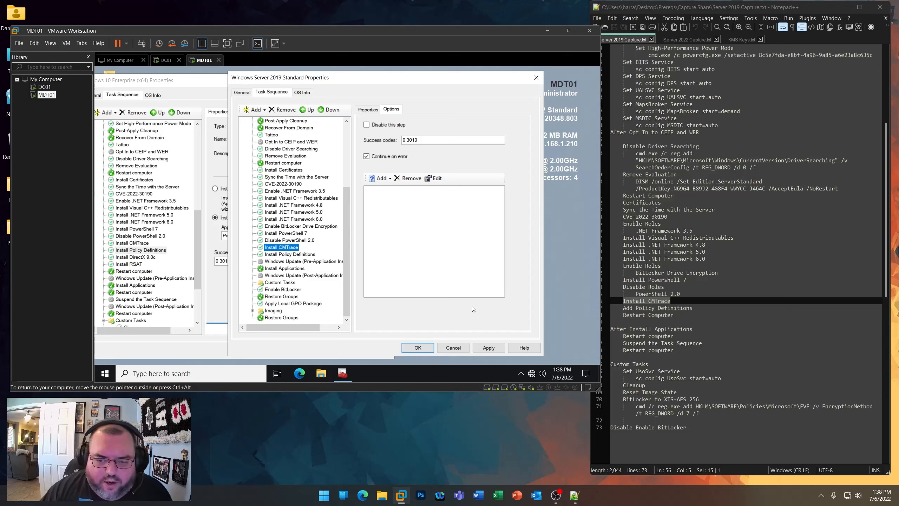
- Add a Restart computer step after Install Policy Definitions in the Server 2019 sequence
click(285, 254)
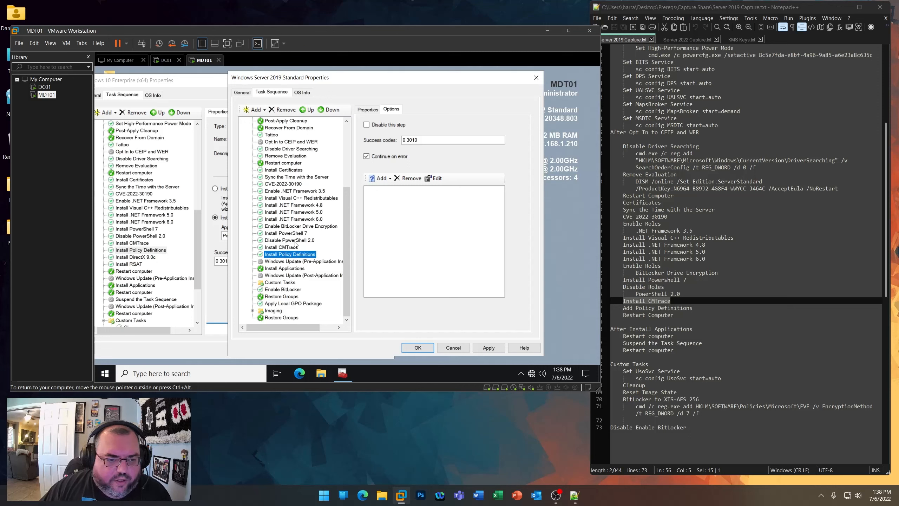
click(258, 110)
mouse_move(265, 132)
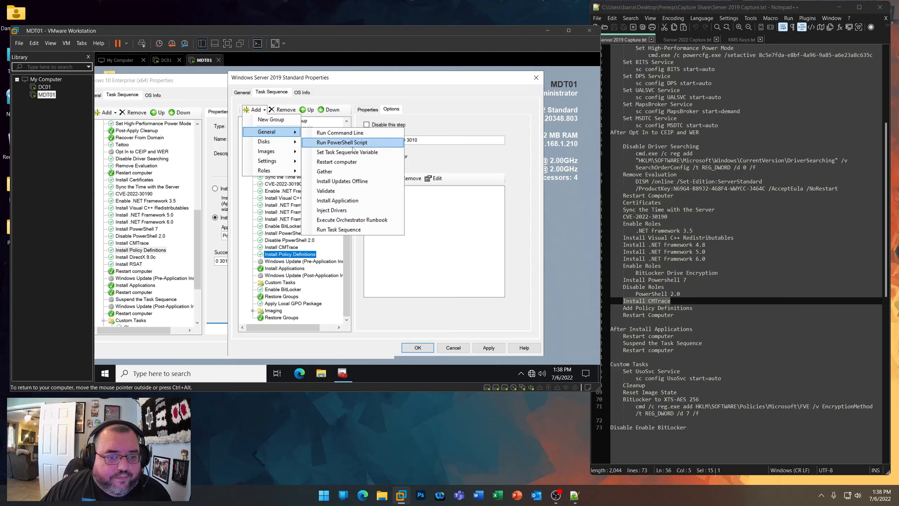
click(338, 162)
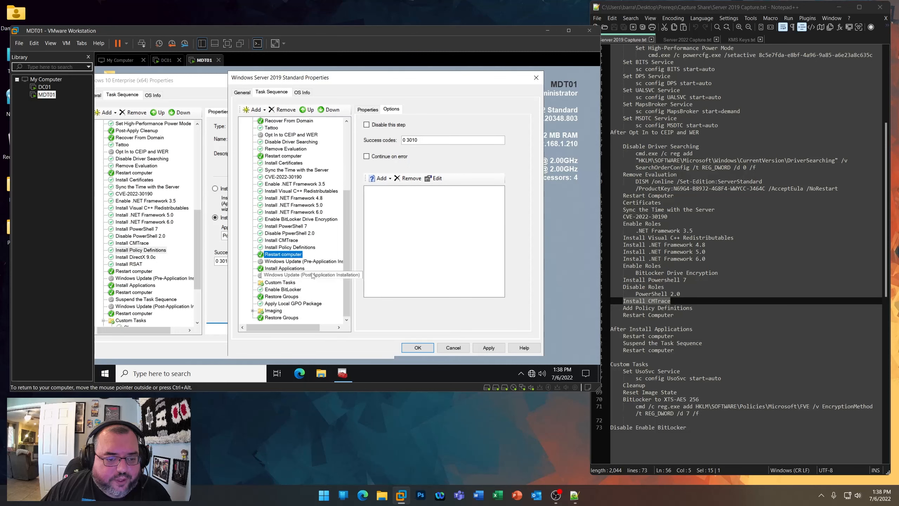
- Copy the Suspend the Task Sequence step from the Windows 10 sequence and paste it after Install Applications in the Server 2019 sequence
click(290, 261)
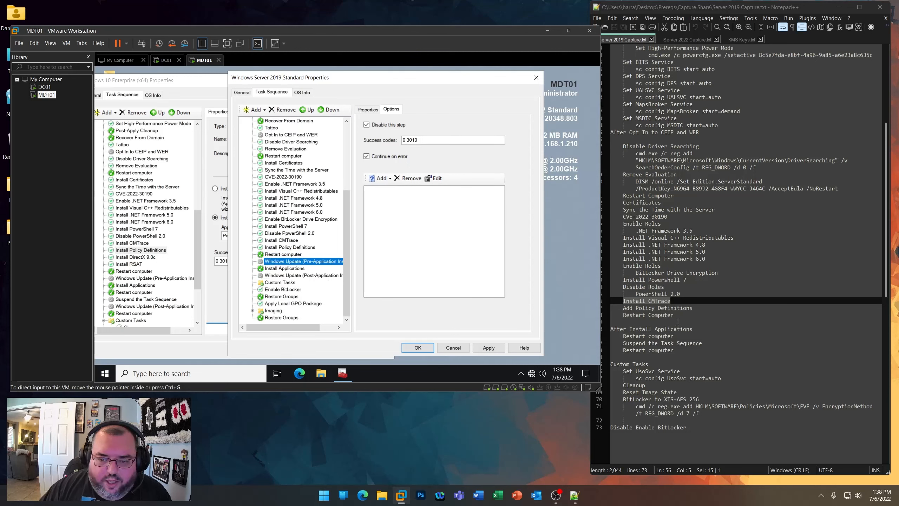
click(694, 315)
click(699, 335)
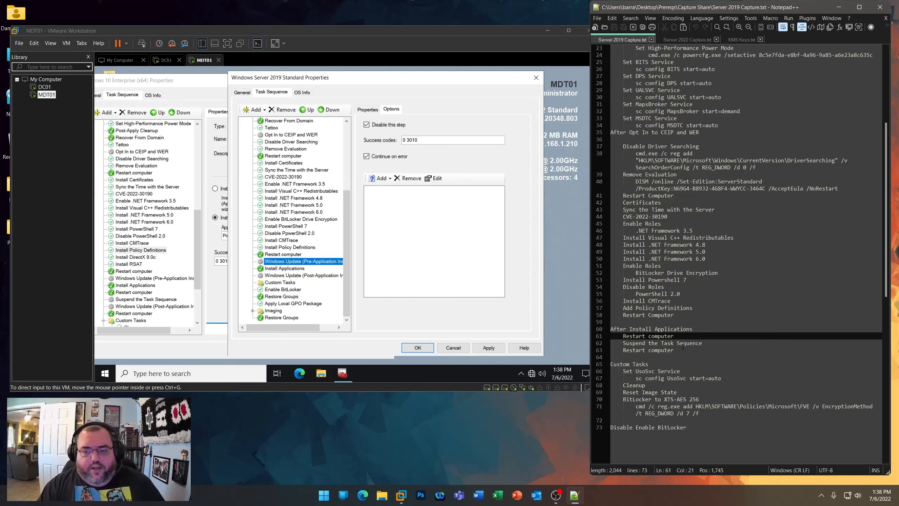
click(707, 343)
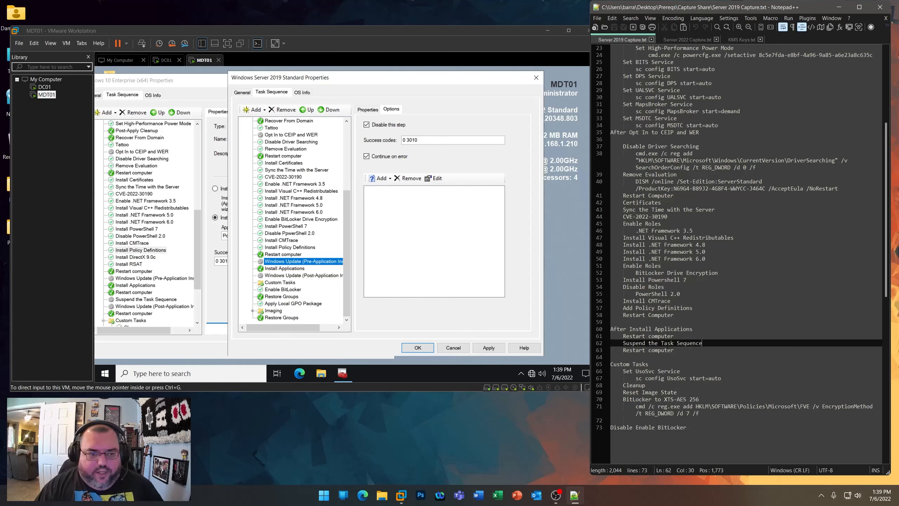
click(149, 285)
click(153, 299)
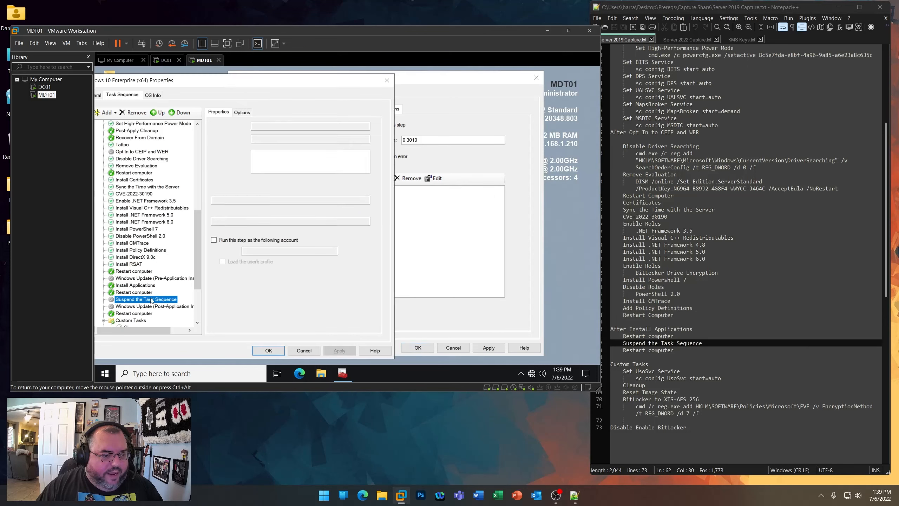
click(444, 323)
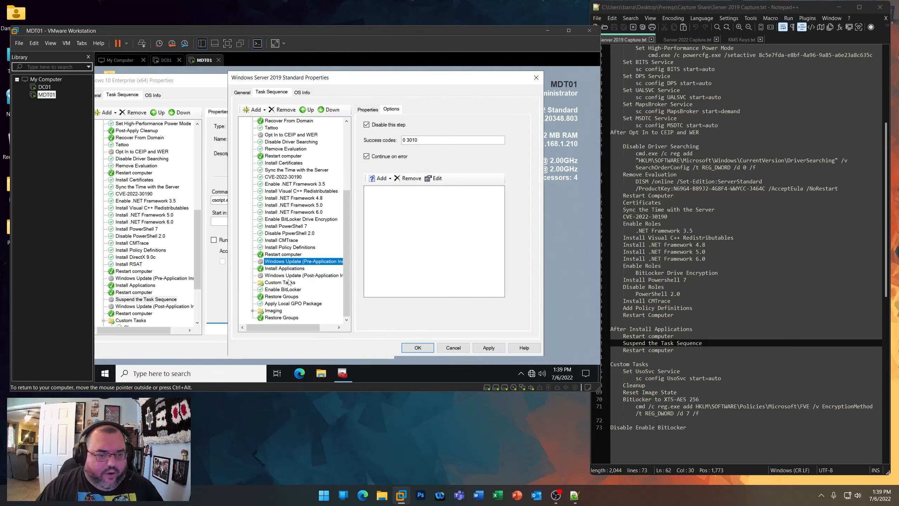
right_click(283, 272)
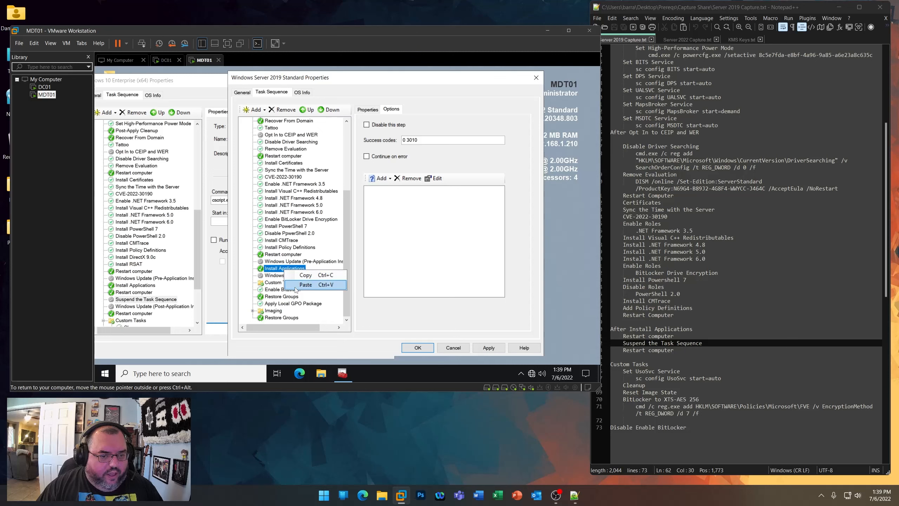
click(305, 284)
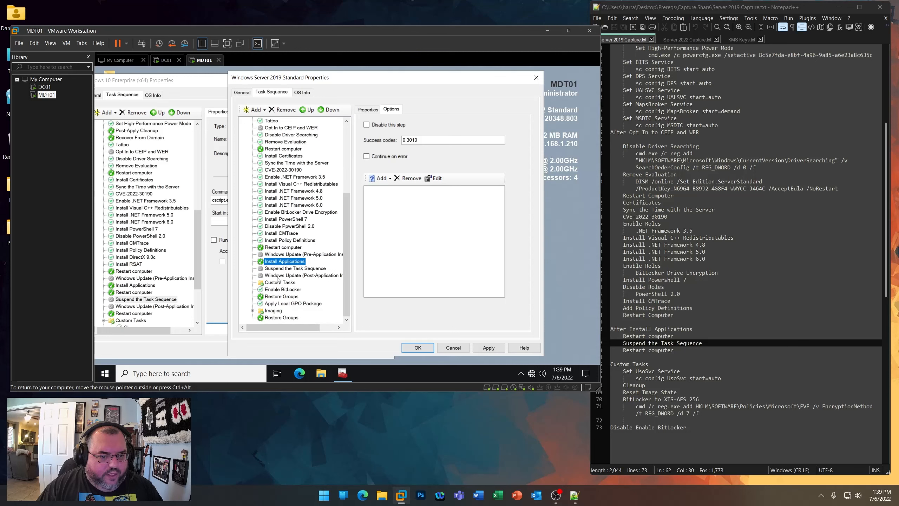
click(289, 269)
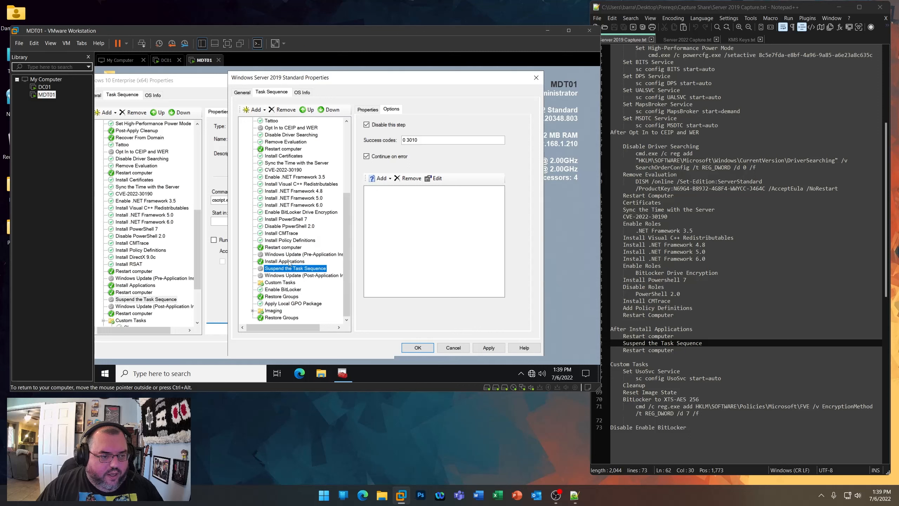
click(289, 261)
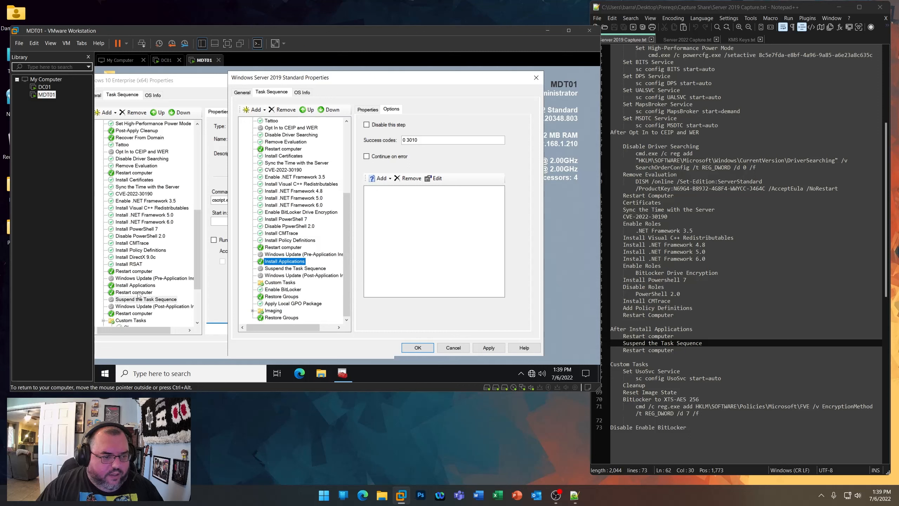
click(289, 269)
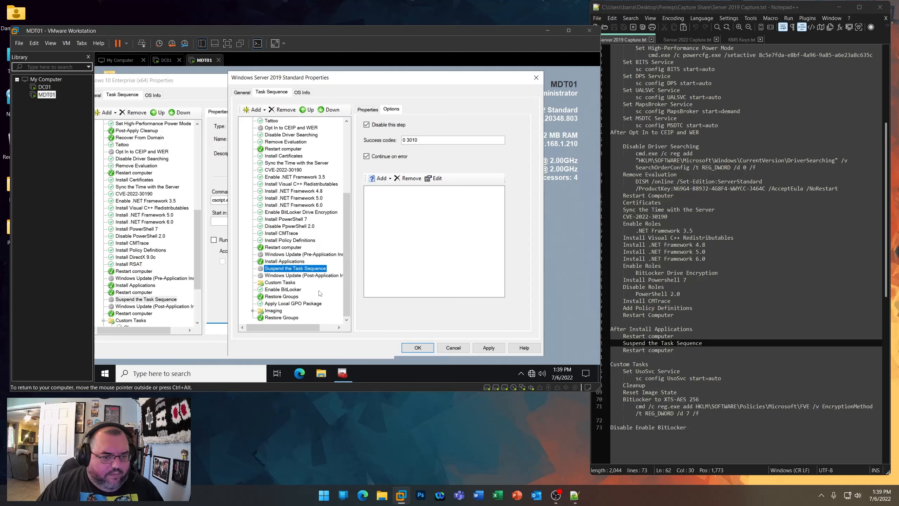
- Add a Restart computer step after the Windows Update (Post-Application Installation) step
click(288, 277)
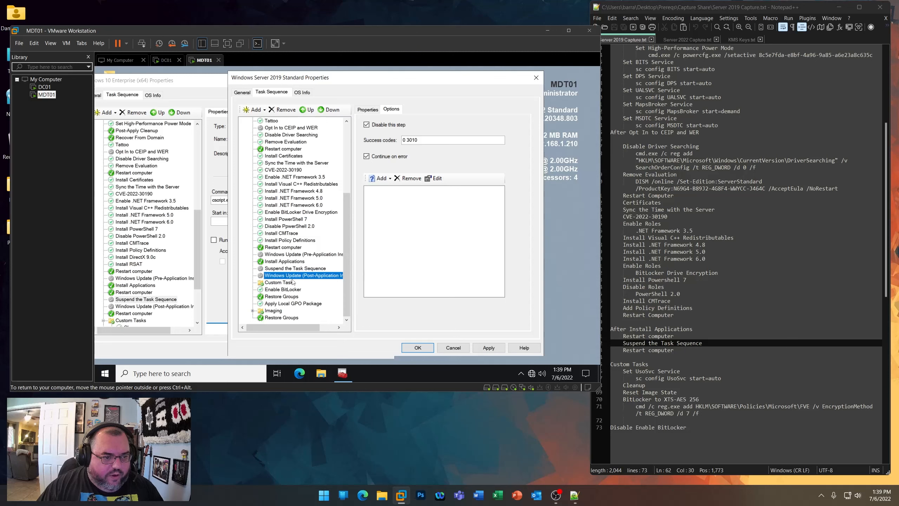
click(255, 109)
mouse_move(268, 133)
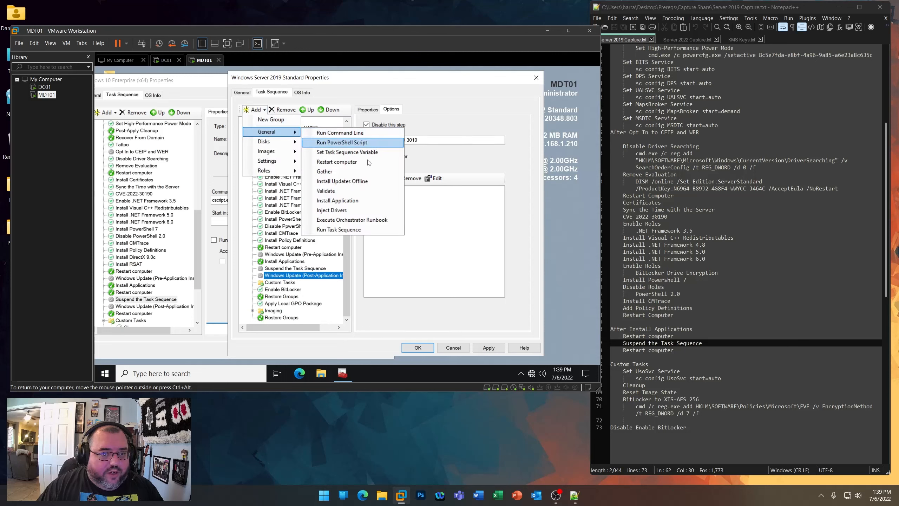
click(346, 162)
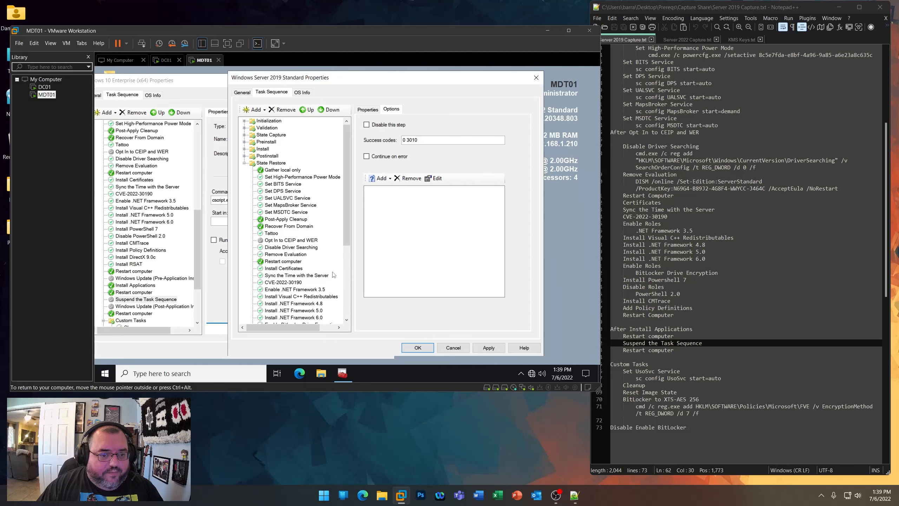
click(280, 297)
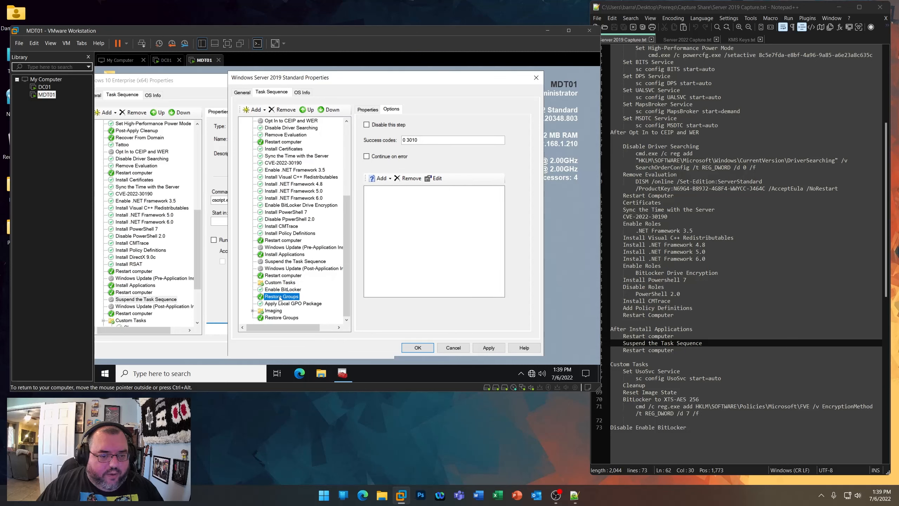
click(281, 276)
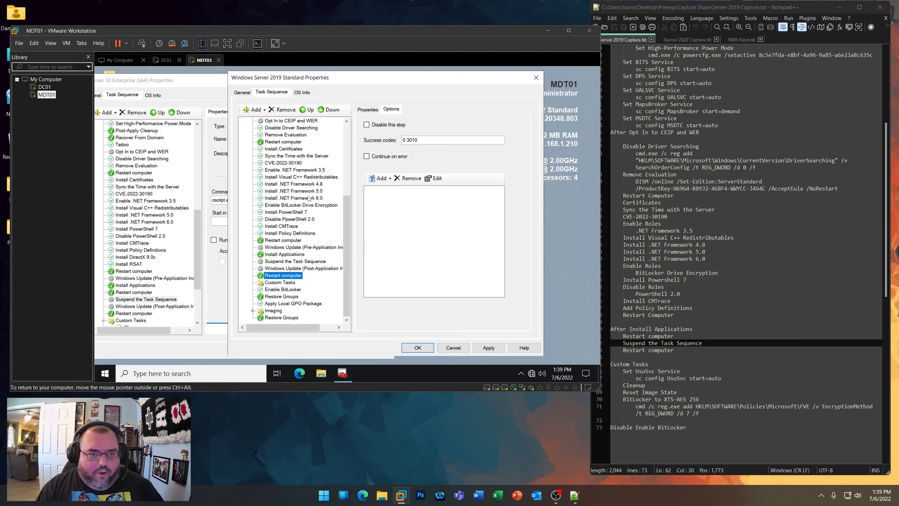
- Copy the Set BITS Service step and paste it into the Custom Tasks group of the Server 2019 sequence
scroll(308, 198, up, 4)
click(281, 150)
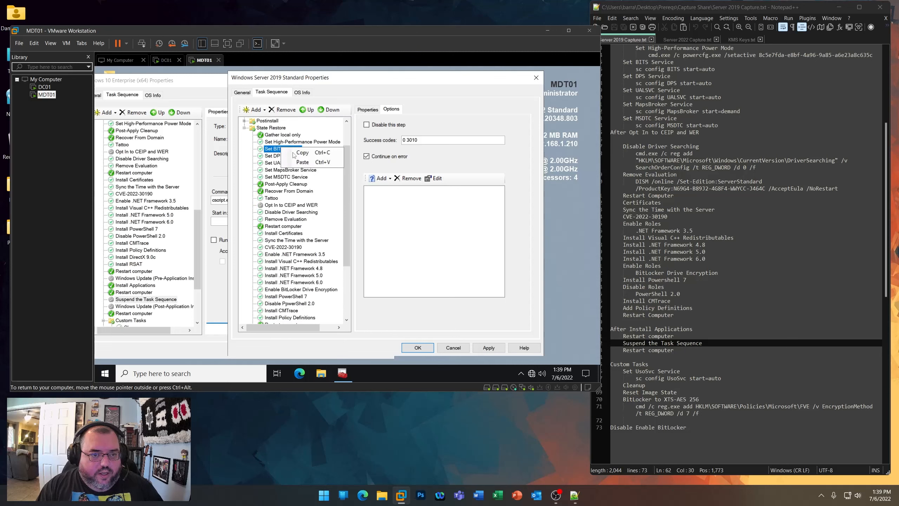
scroll(283, 153, down, 4)
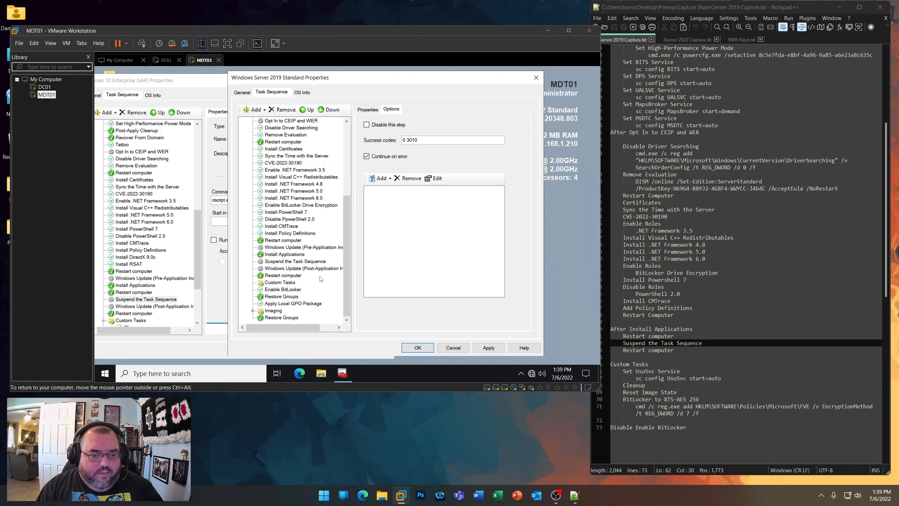
click(279, 282)
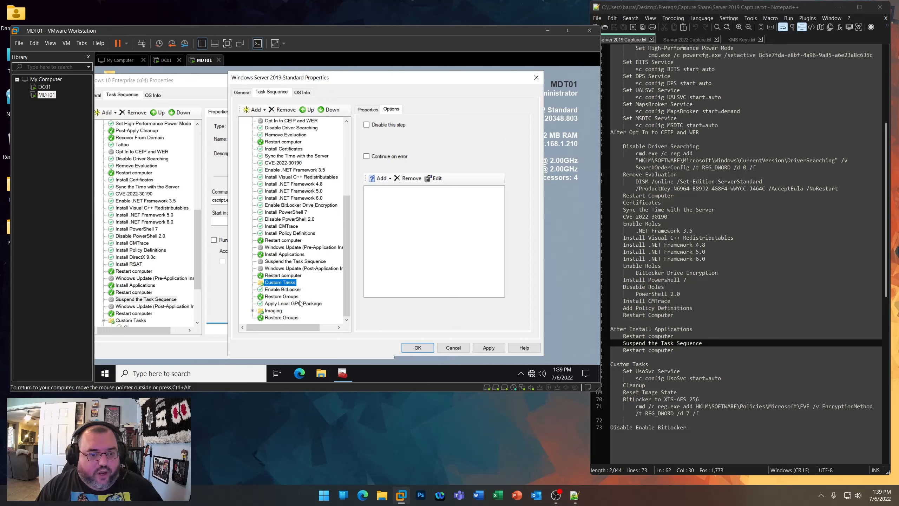
right_click(277, 284)
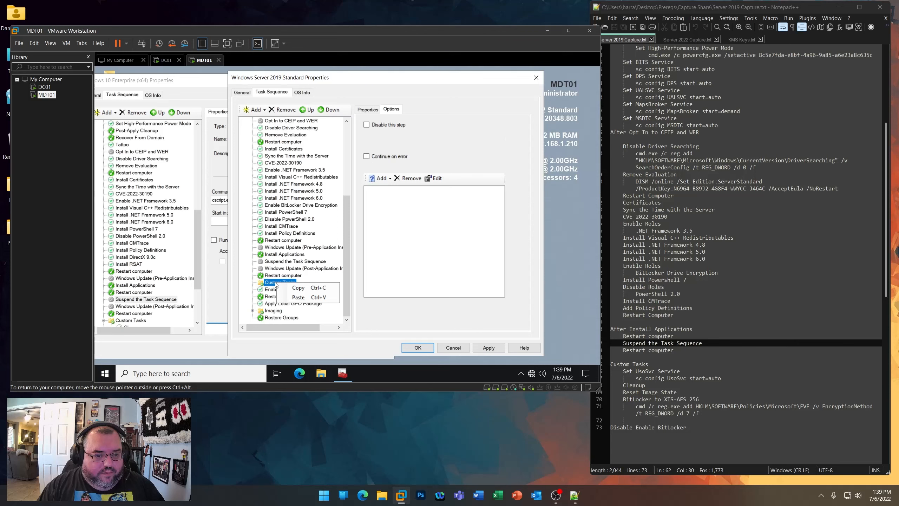
click(298, 297)
- Rename the pasted step in Custom Tasks to Set UsoSvc Service and set its command line to sc config UsoSvc start=auto
click(291, 282)
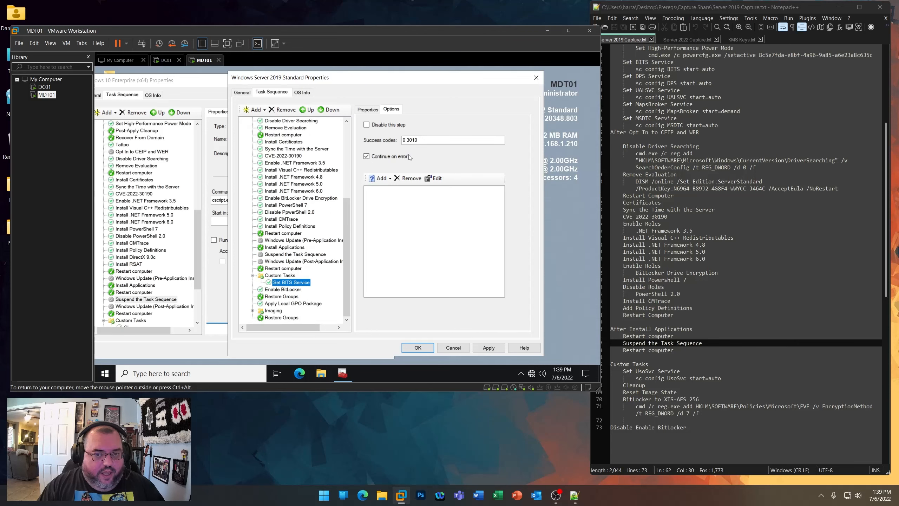
click(368, 109)
double_click(414, 136)
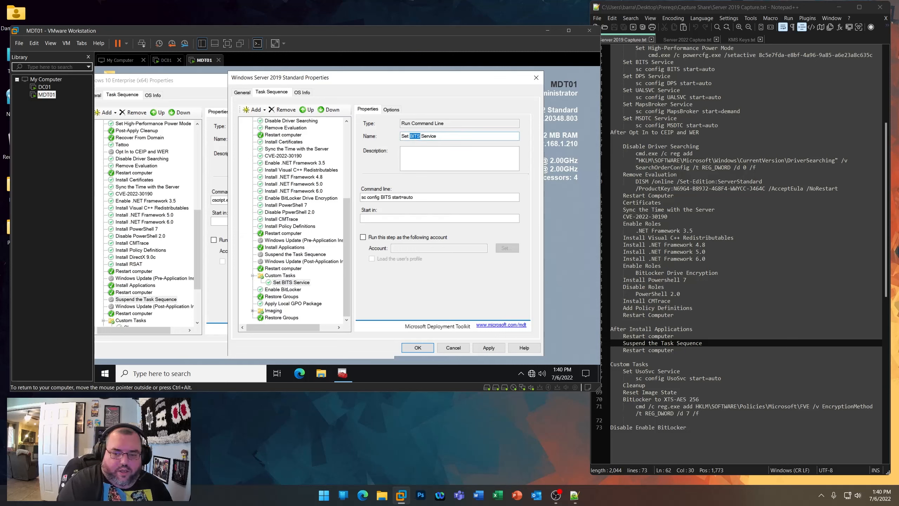
text(UsoSvc)
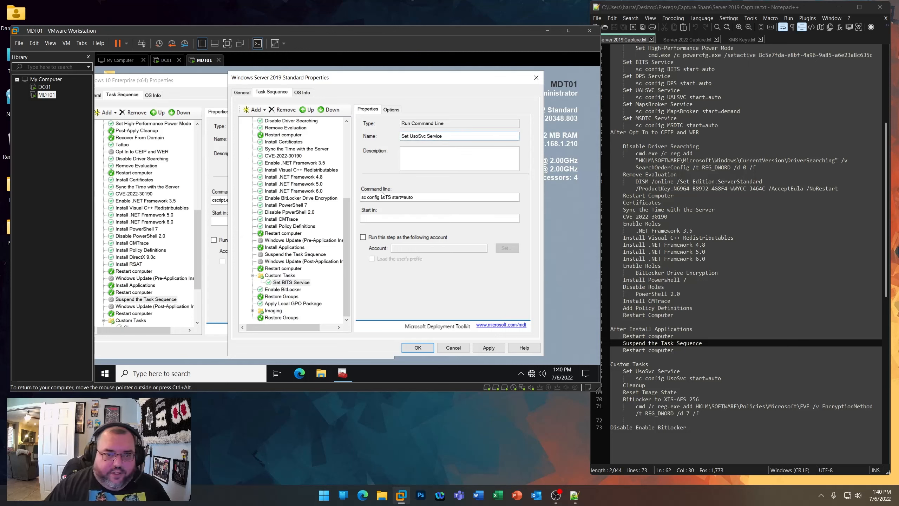
double_click(383, 197)
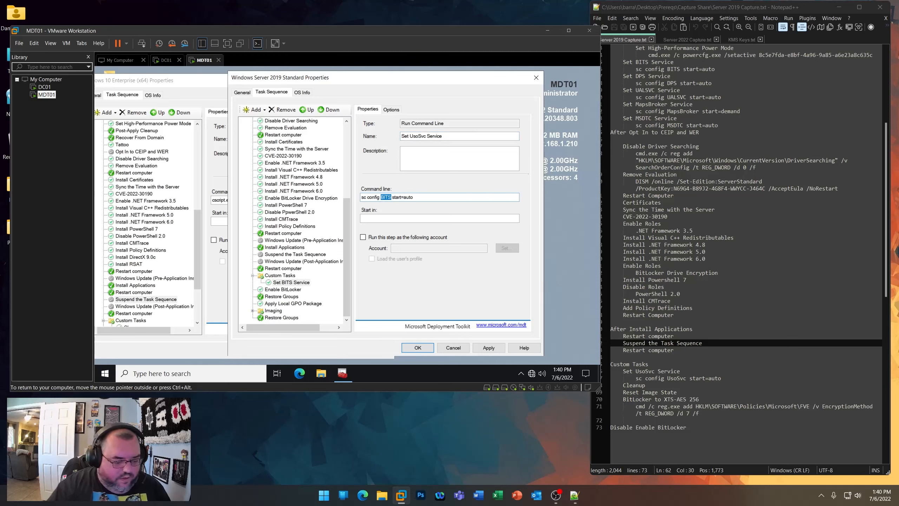
text(UsoSvc)
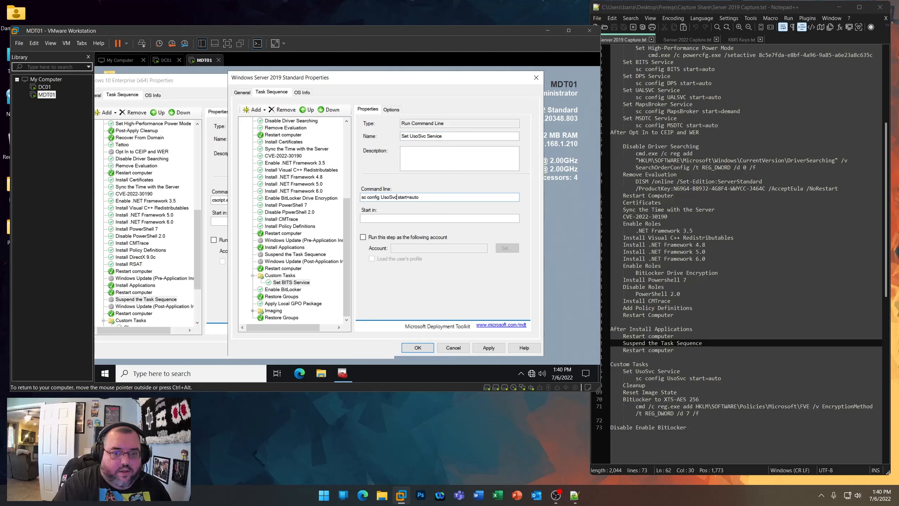
click(293, 282)
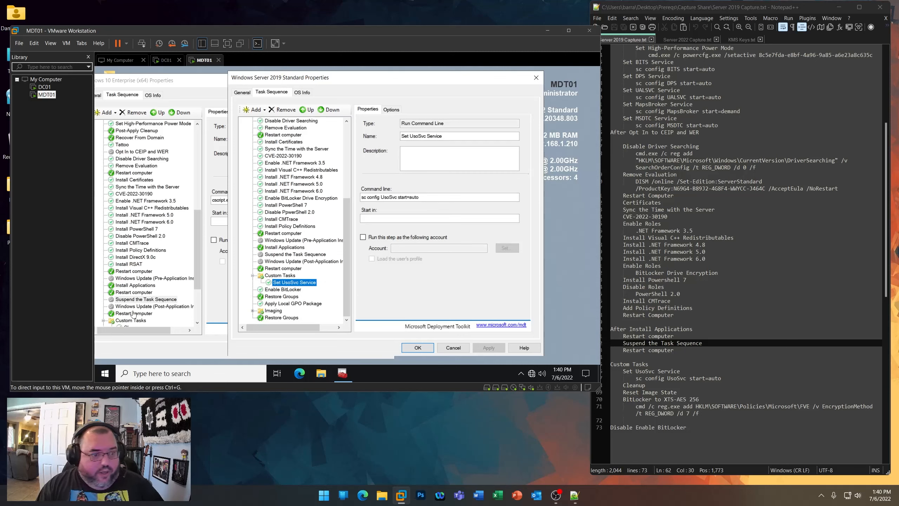
- Copy the Cleanup step from the Windows 10 sequence and paste it after Set UsoSvc Service in the Server 2019 sequence
click(198, 301)
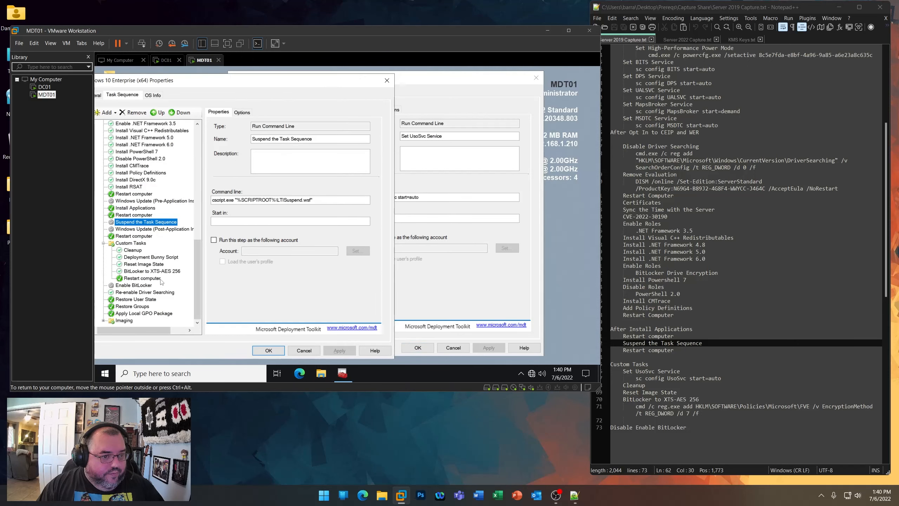
click(136, 250)
click(423, 307)
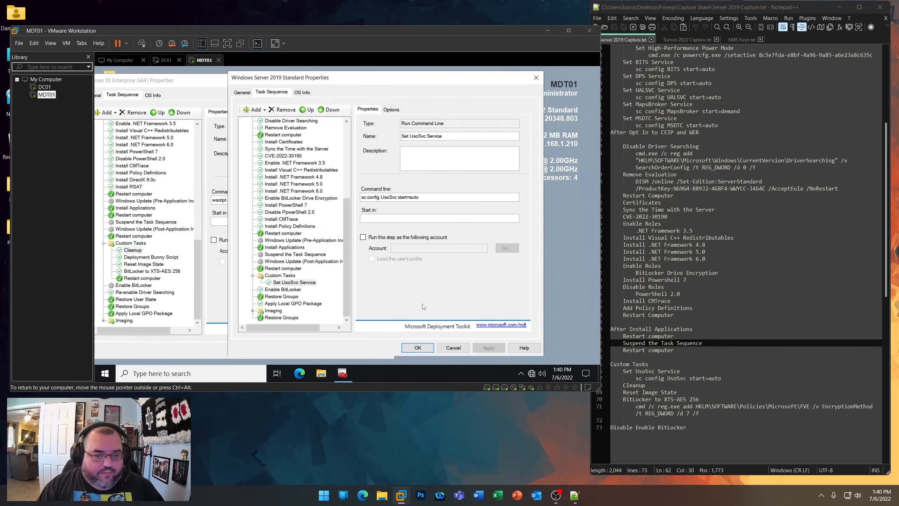
click(283, 283)
right_click(282, 283)
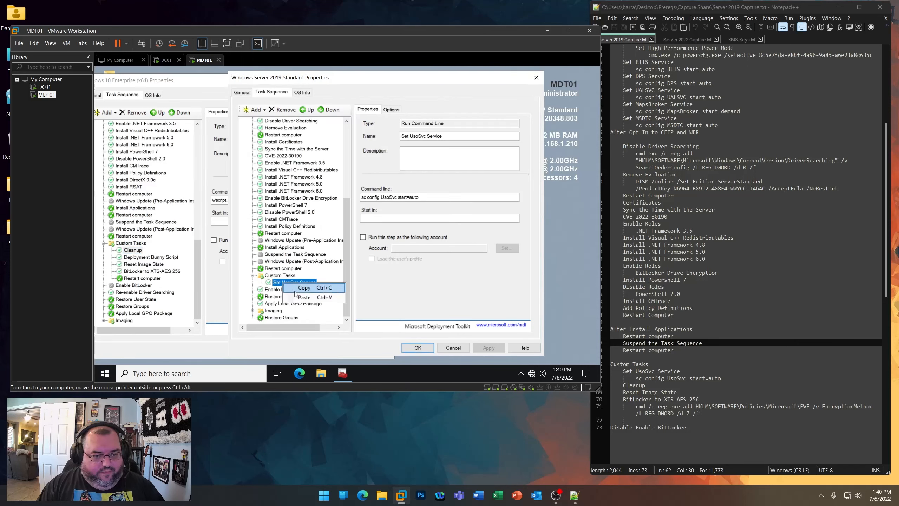
click(287, 298)
- Copy the Deployment Bunny Script step from the Windows 10 sequence and paste it after Cleanup in the Server 2019 sequence
click(152, 257)
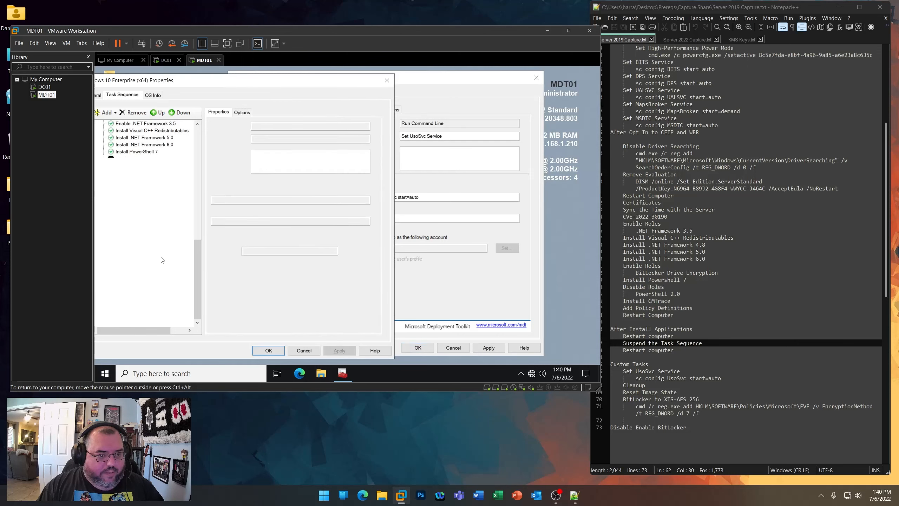
click(356, 307)
scroll(312, 305, down, 6)
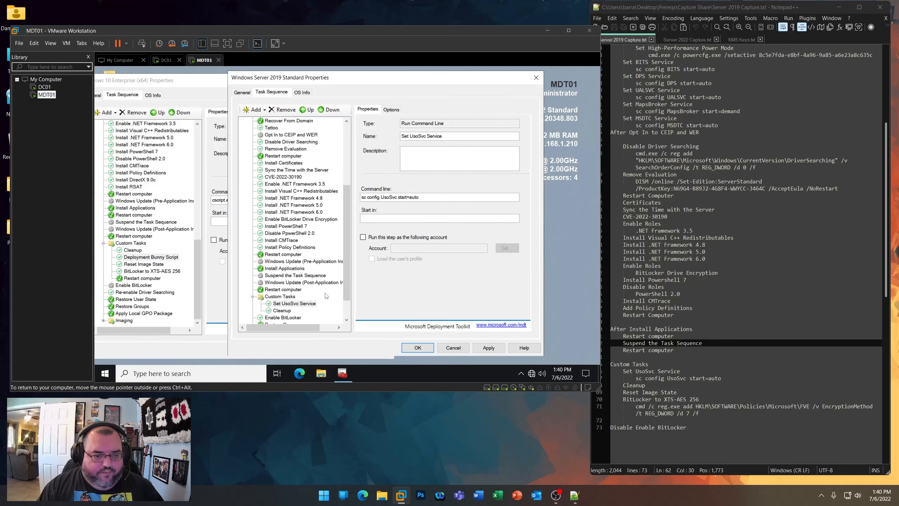
right_click(283, 283)
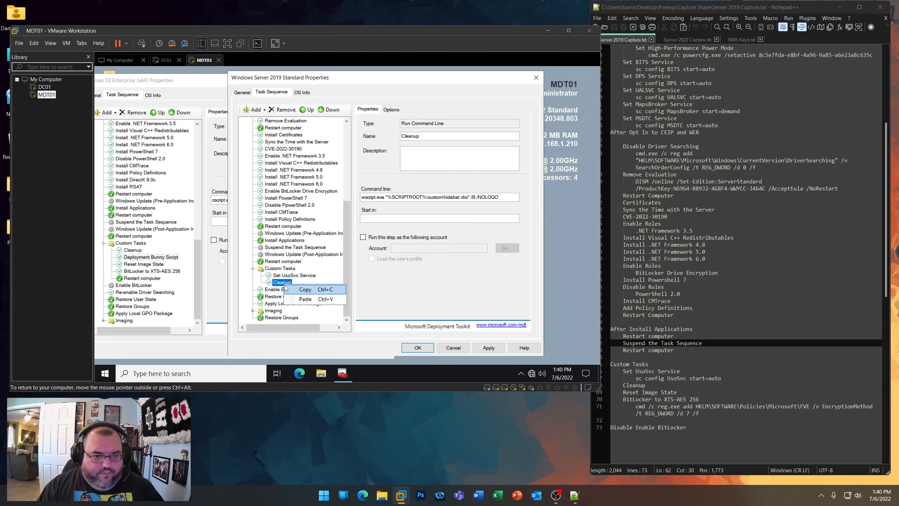
click(303, 301)
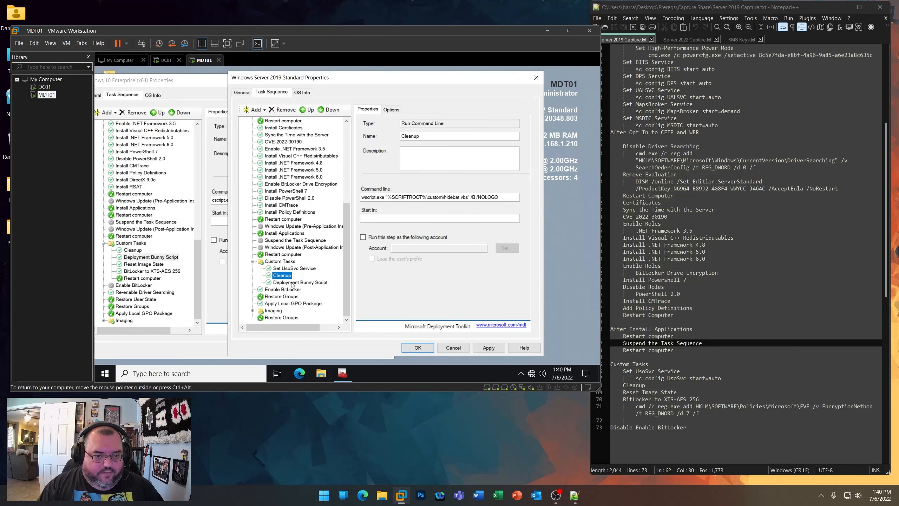
- Copy the Reset Image State step from the Windows 10 sequence and paste it after Deployment Bunny Script in the Server 2019 sequence
click(292, 282)
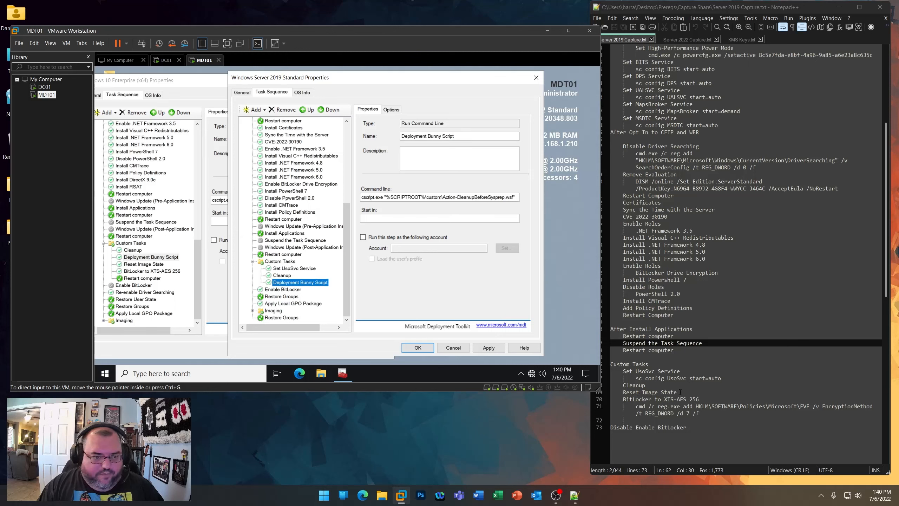
click(151, 265)
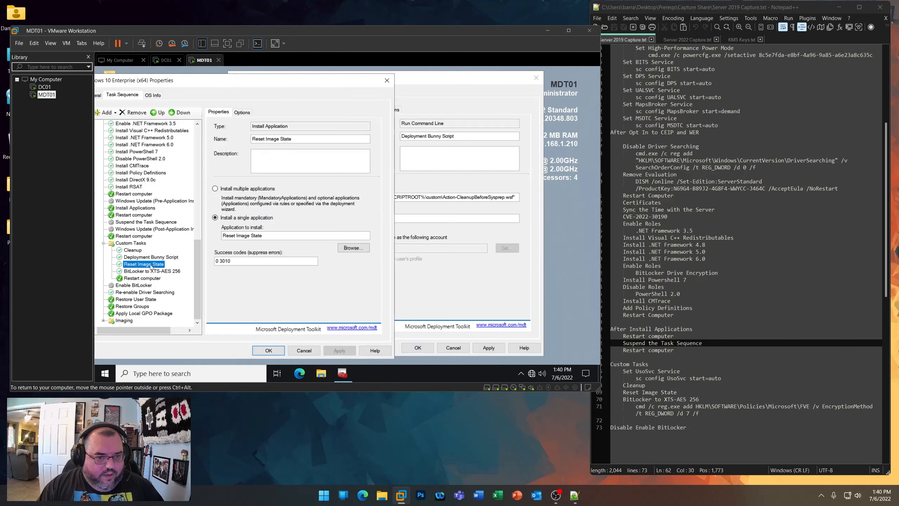
right_click(151, 264)
click(164, 269)
click(421, 300)
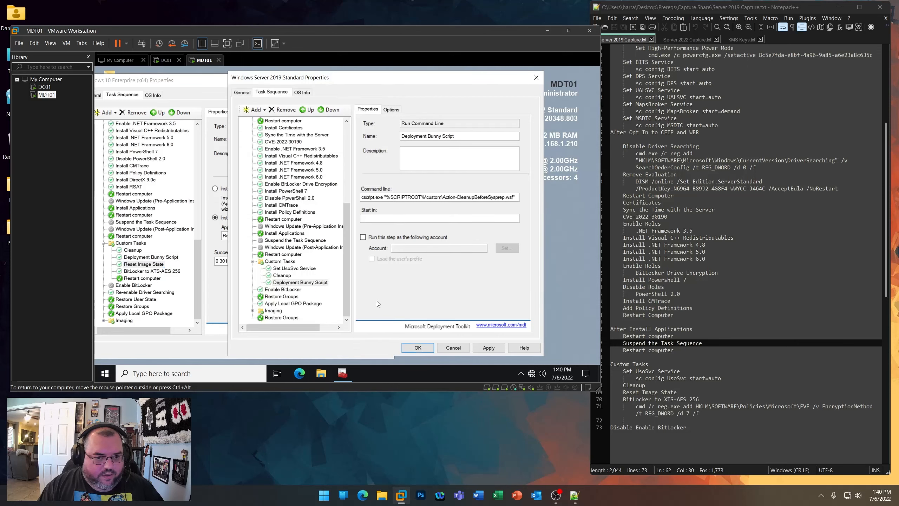
right_click(284, 283)
click(309, 298)
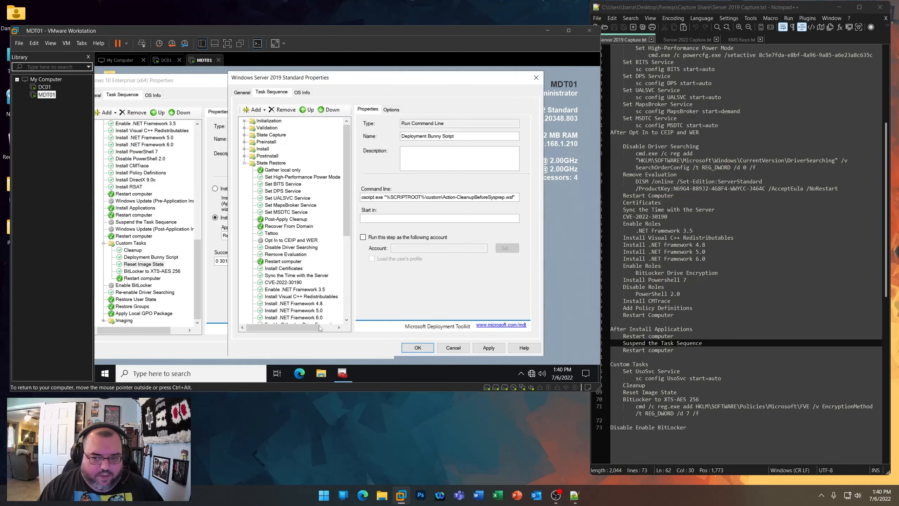
scroll(319, 324, down, 7)
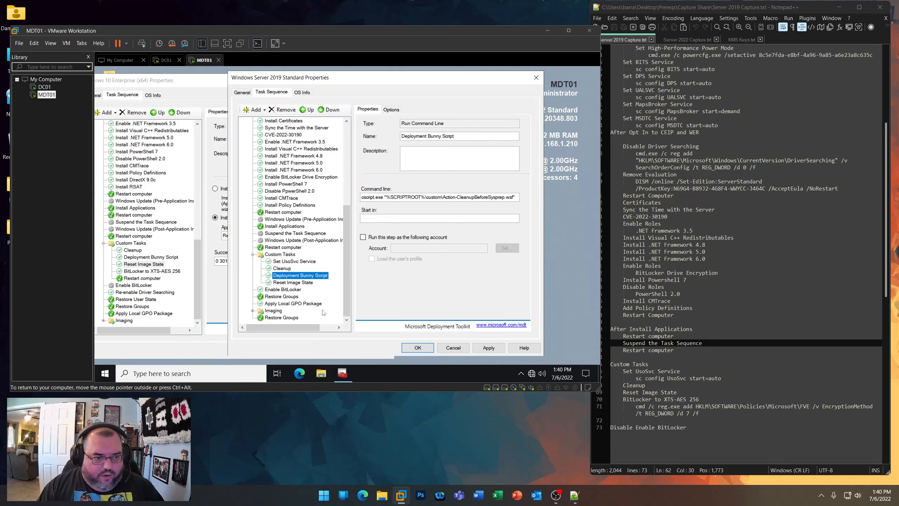
- Copy the BitLocker to XTS-AES 256 step from the Windows 10 sequence and paste it after Reset Image State in the Server 2019 sequence
click(164, 271)
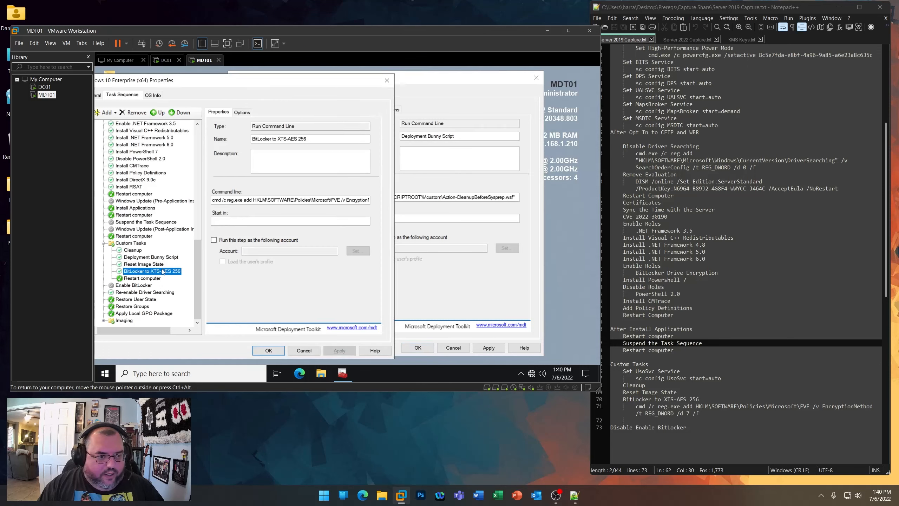
right_click(163, 271)
click(178, 279)
click(435, 303)
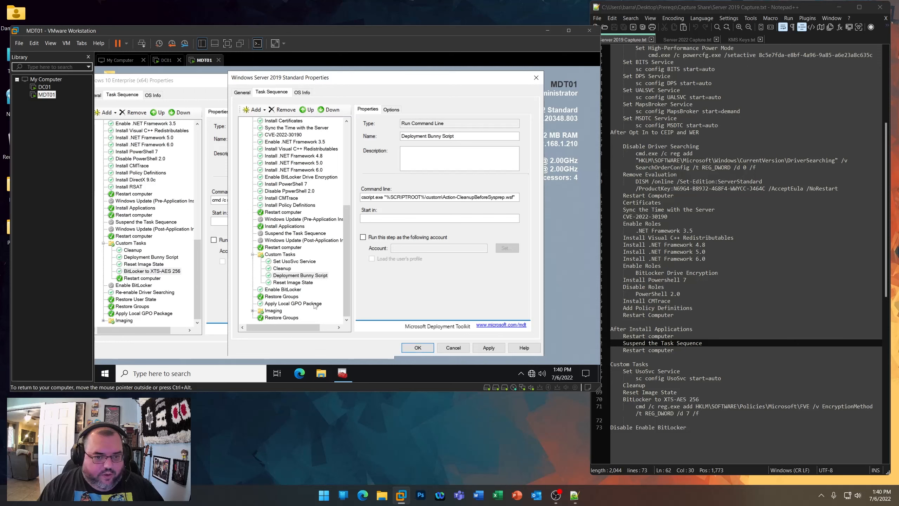
click(289, 283)
right_click(290, 285)
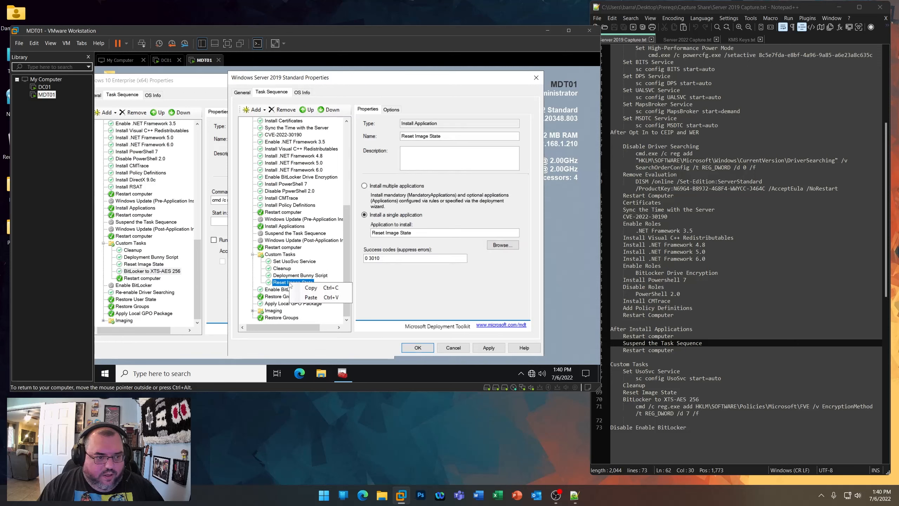
click(304, 300)
scroll(306, 304, down, 1)
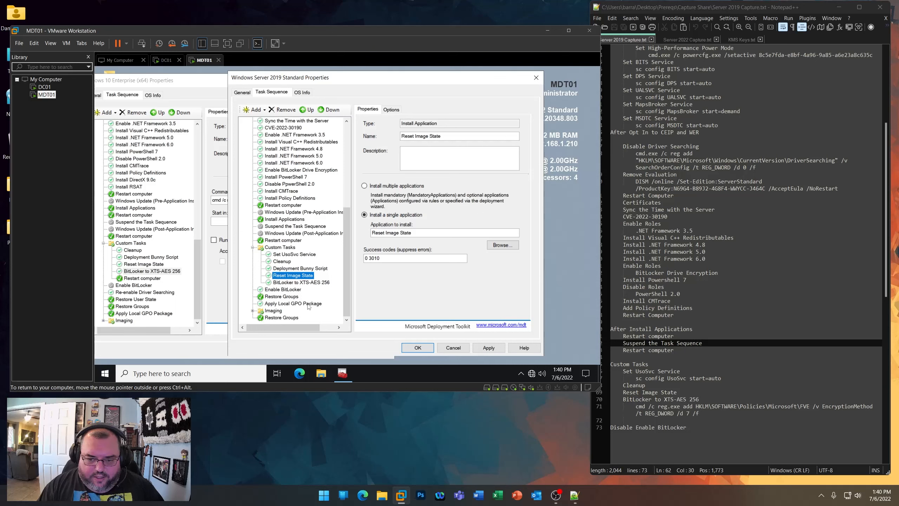
- Disable the Enable BitLocker step in the Server 2019 sequence and apply the changes
click(283, 289)
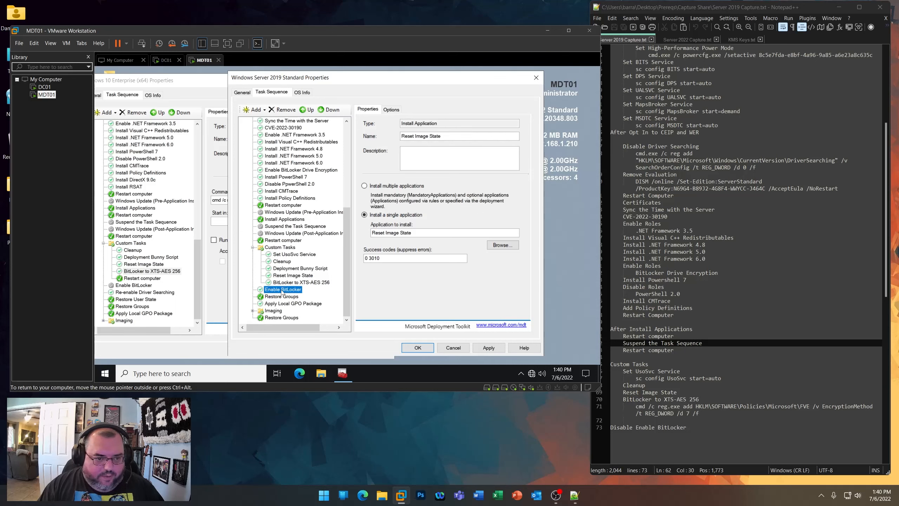
click(391, 110)
click(390, 126)
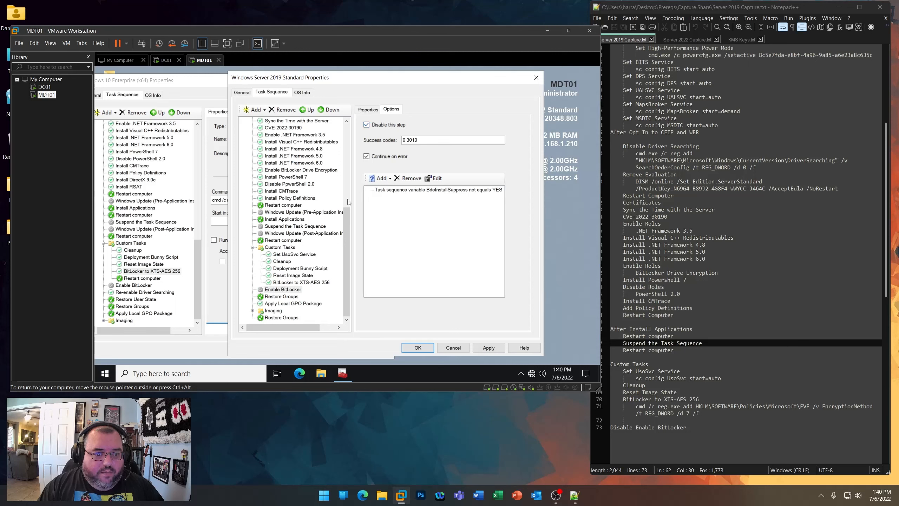
click(492, 348)
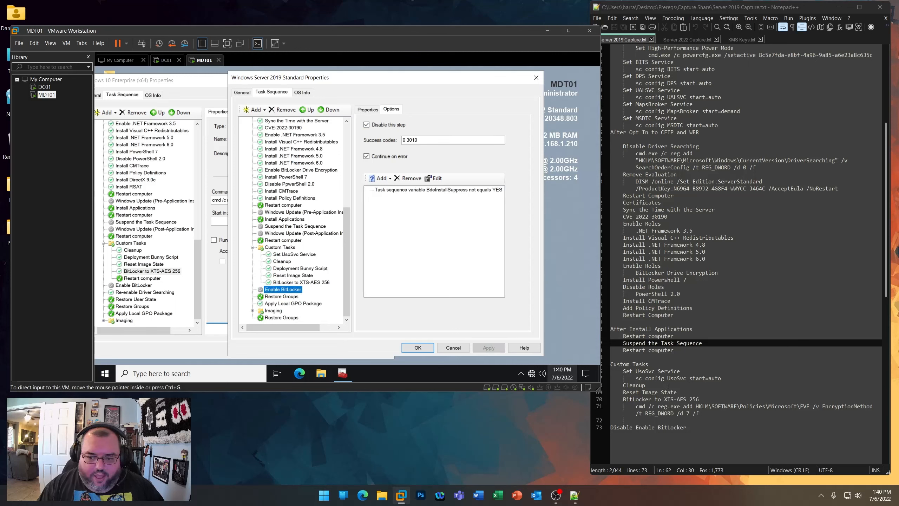
- Copy the Re-enable Driver Searching step from the Windows 10 sequence, paste it after Enable BitLocker in the Server 2019 sequence, and apply the changes
drag(623, 385, 680, 407)
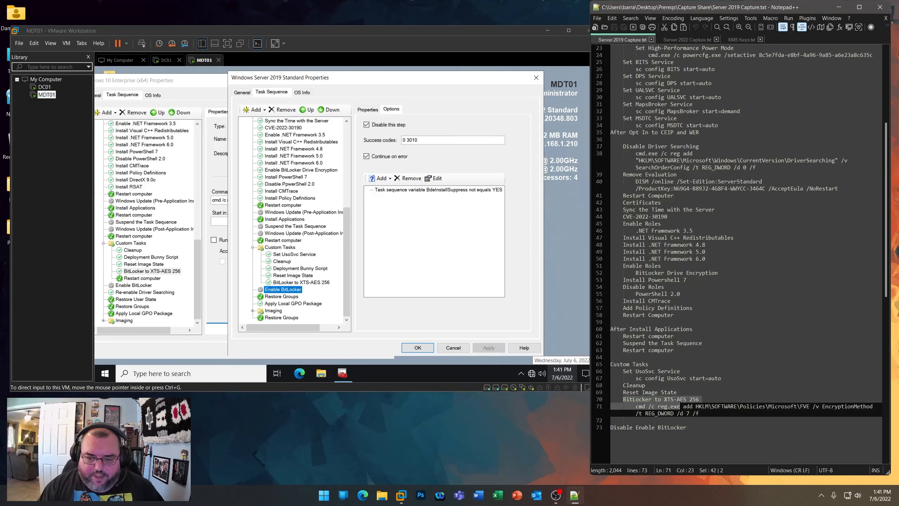
click(145, 292)
right_click(142, 293)
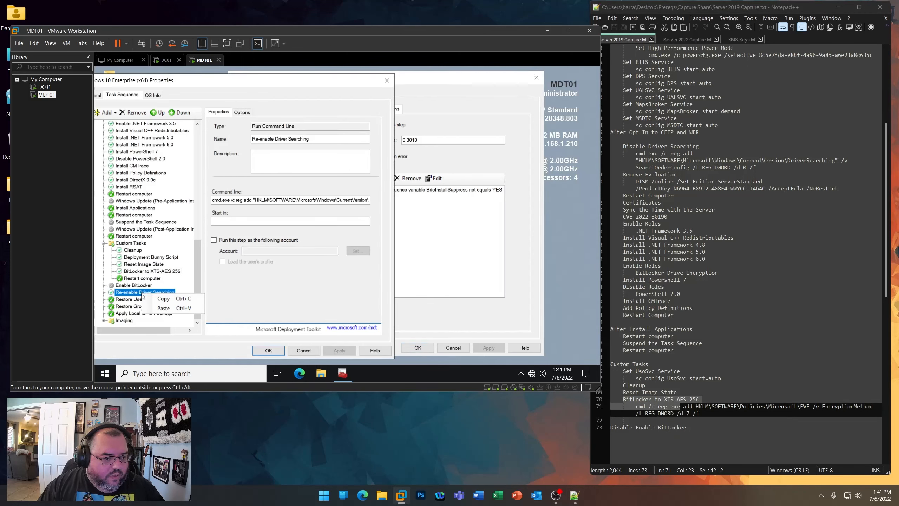
click(156, 299)
click(447, 320)
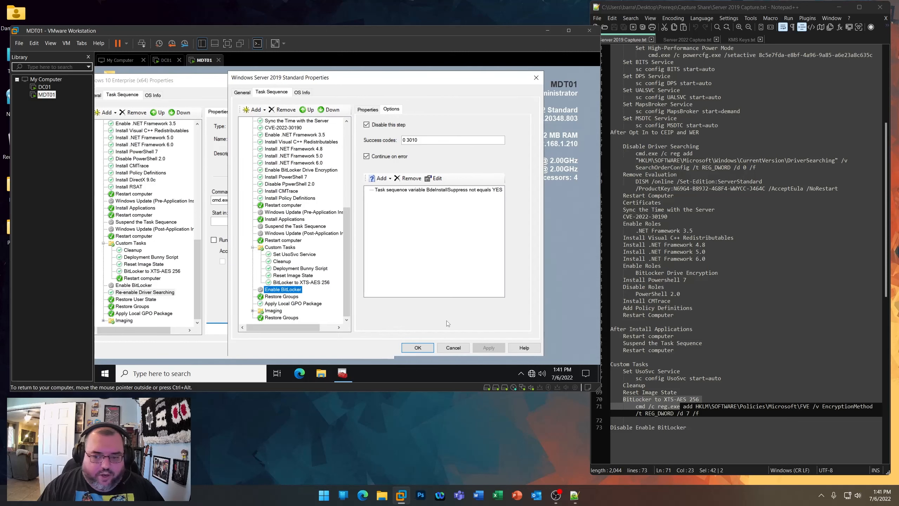
right_click(283, 291)
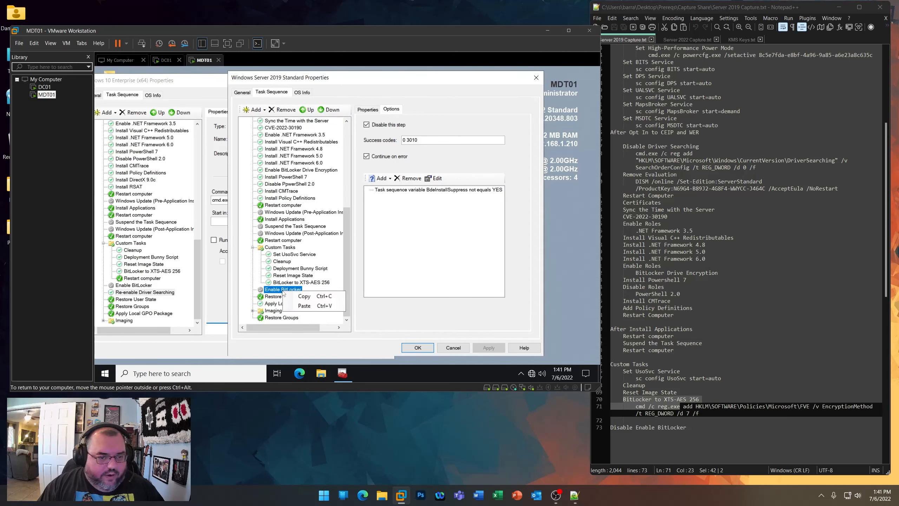
click(296, 305)
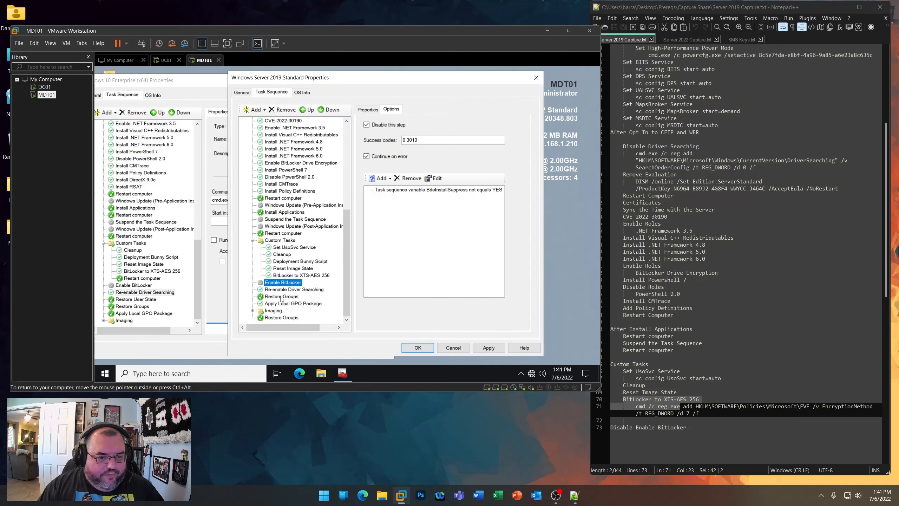
click(283, 289)
click(489, 347)
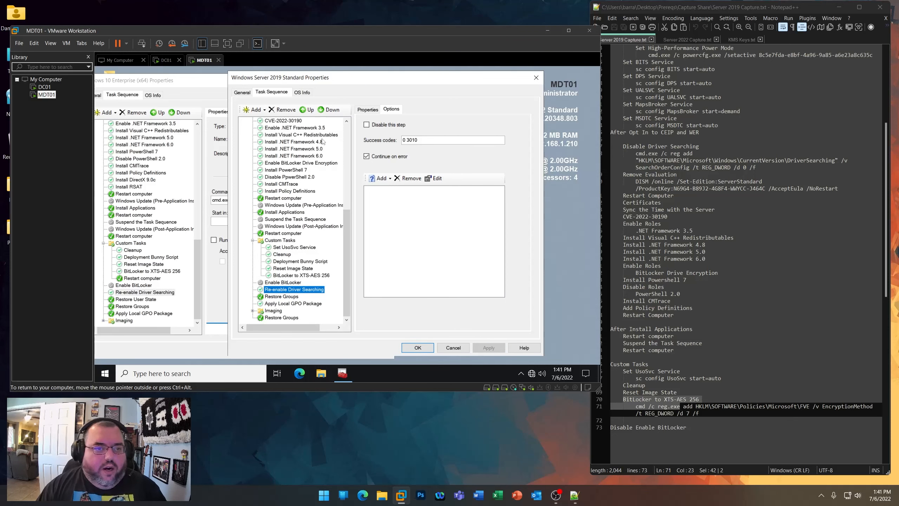
- Save and close both task sequence property windows, and open the CaptureShare Control folder on the Deployment (E:) drive in File Explorer
click(418, 347)
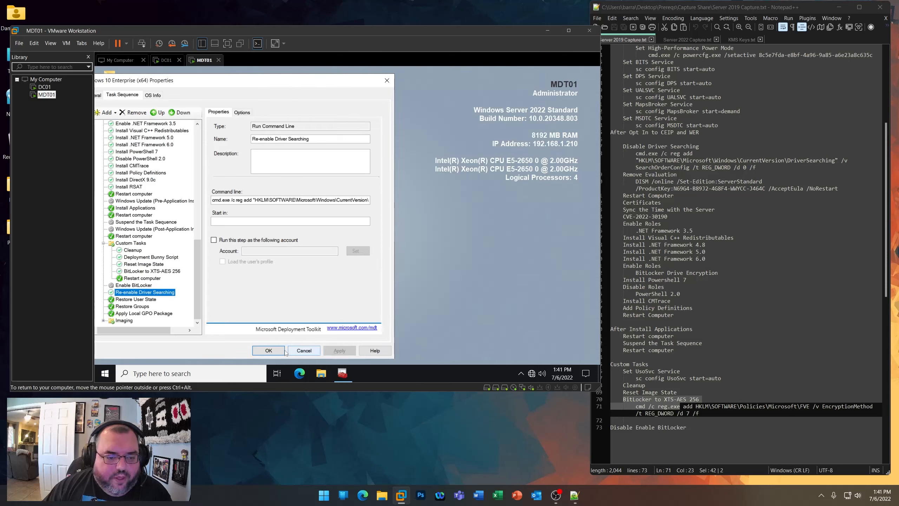
click(268, 349)
double_click(111, 129)
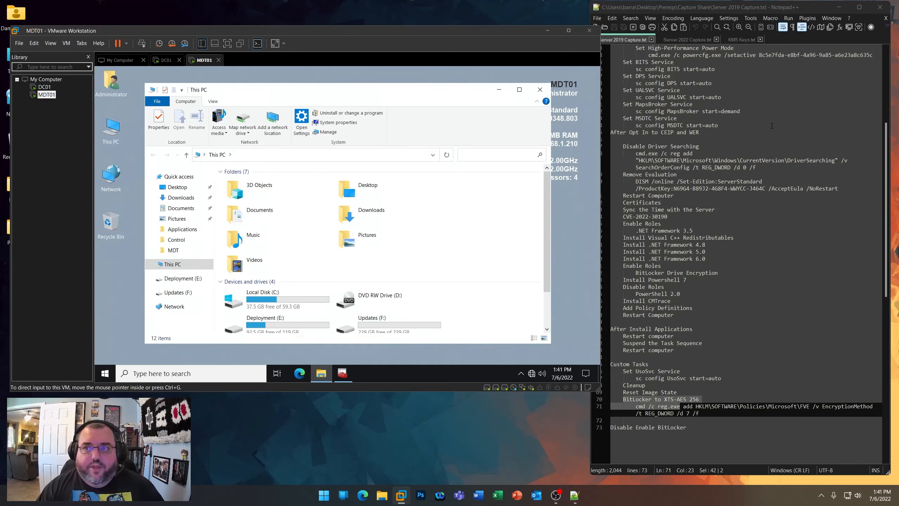
scroll(437, 269, down, 2)
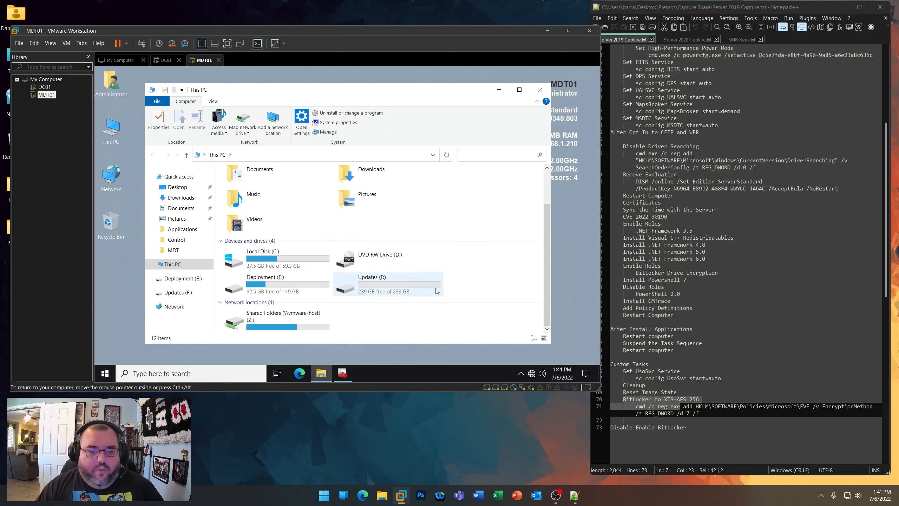
double_click(251, 322)
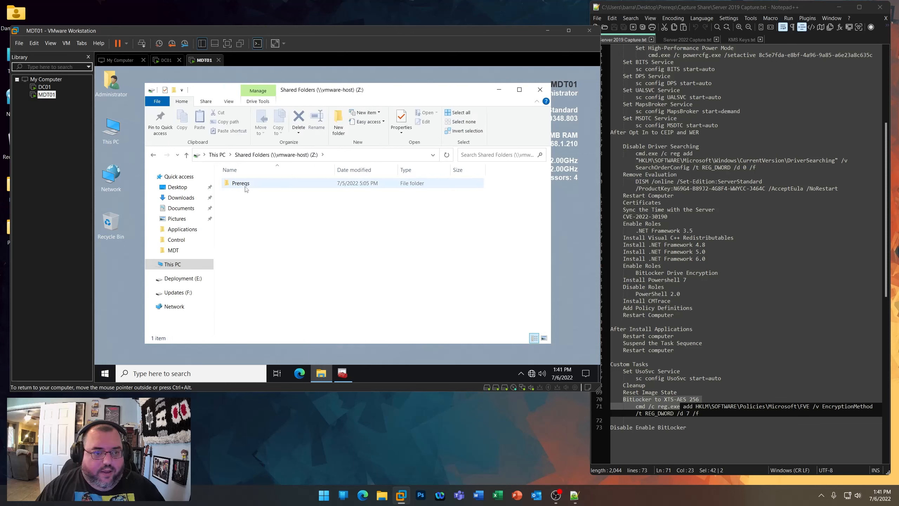
click(221, 156)
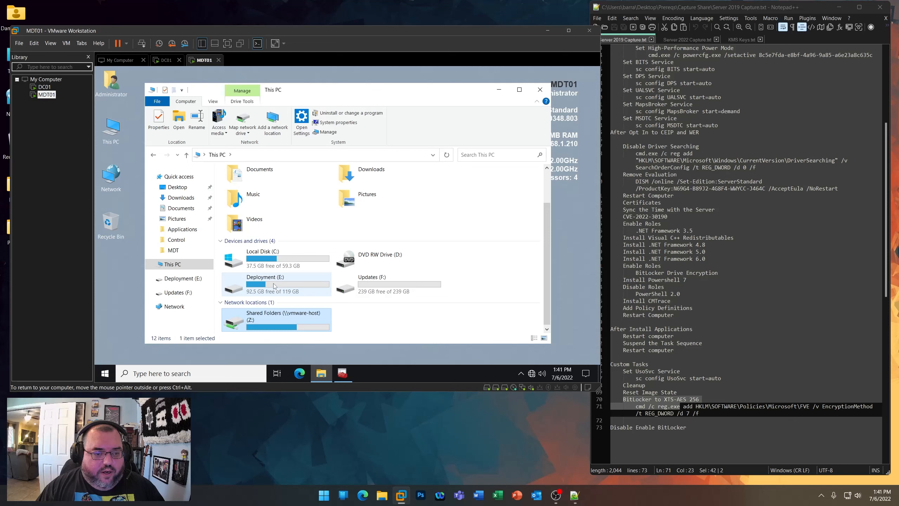
double_click(275, 285)
double_click(248, 183)
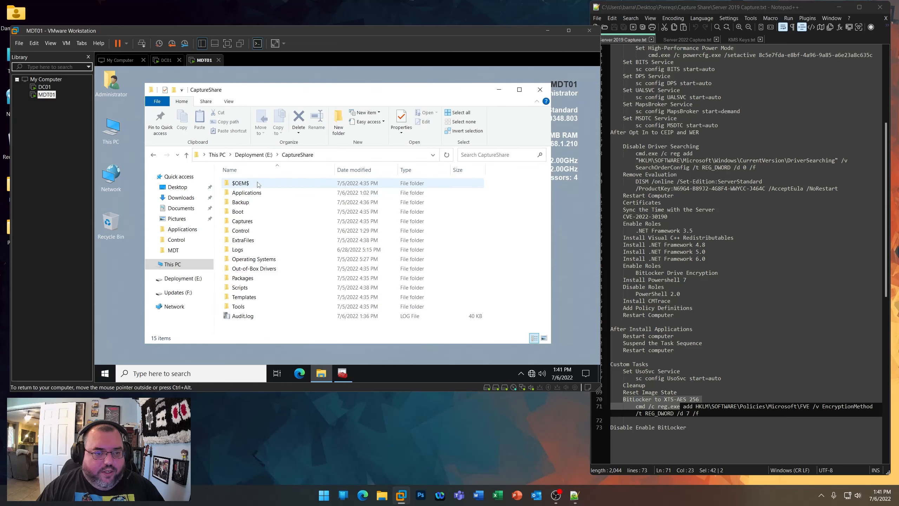
click(245, 230)
double_click(245, 230)
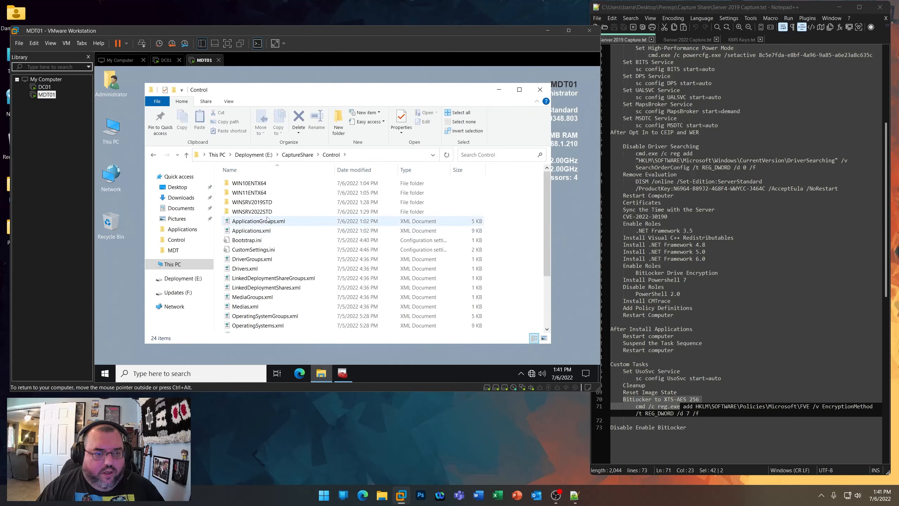
- Copy ts.xml and Unattend.xml from the WINSRV2019STD folder
double_click(260, 202)
drag(262, 204, 244, 181)
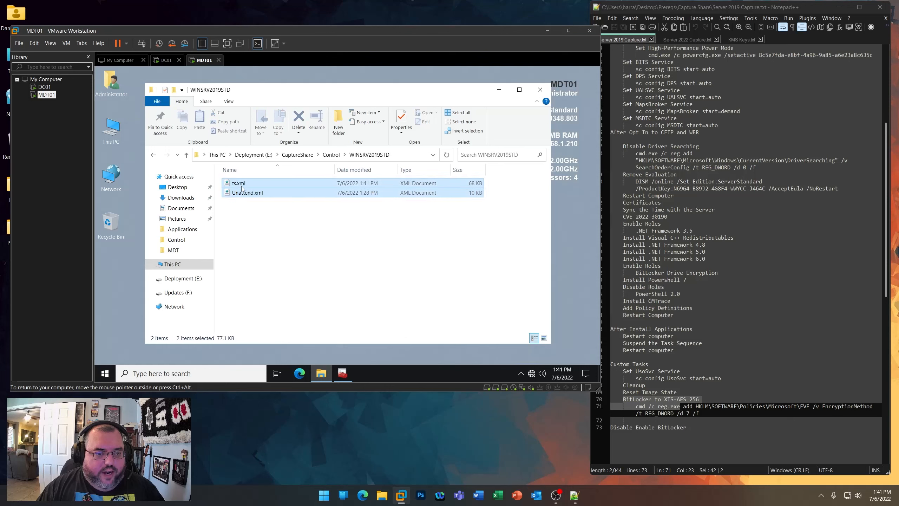
right_click(244, 181)
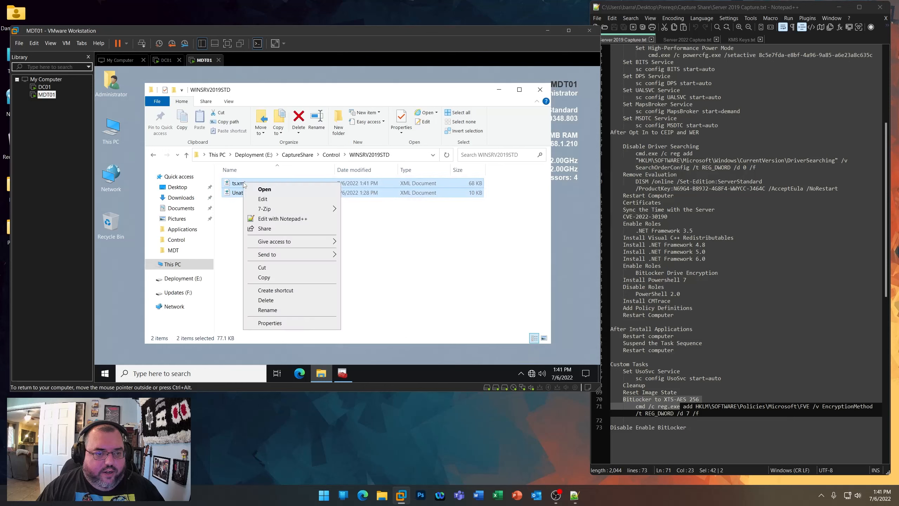
click(272, 278)
- Paste the copied XML files into the WINSRV2022STD folder, replacing the existing ts.xml and Unattend.xml
click(331, 156)
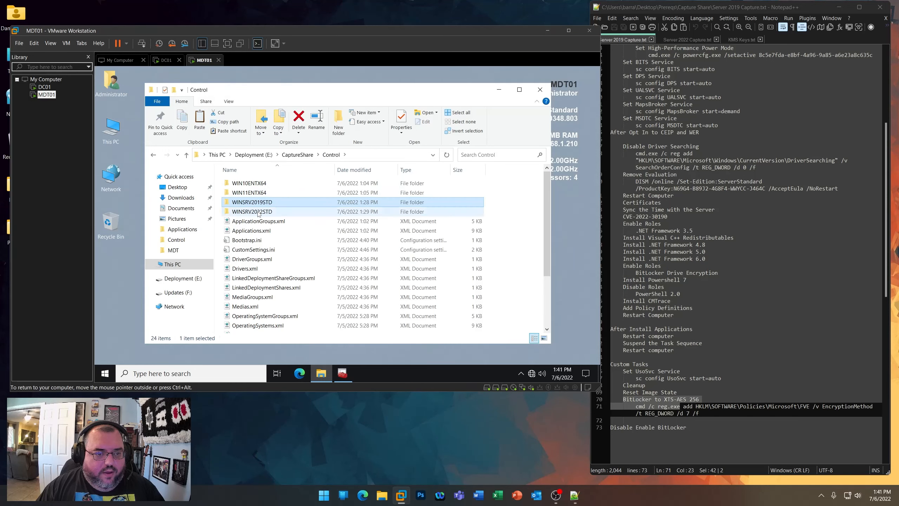
double_click(261, 212)
right_click(277, 221)
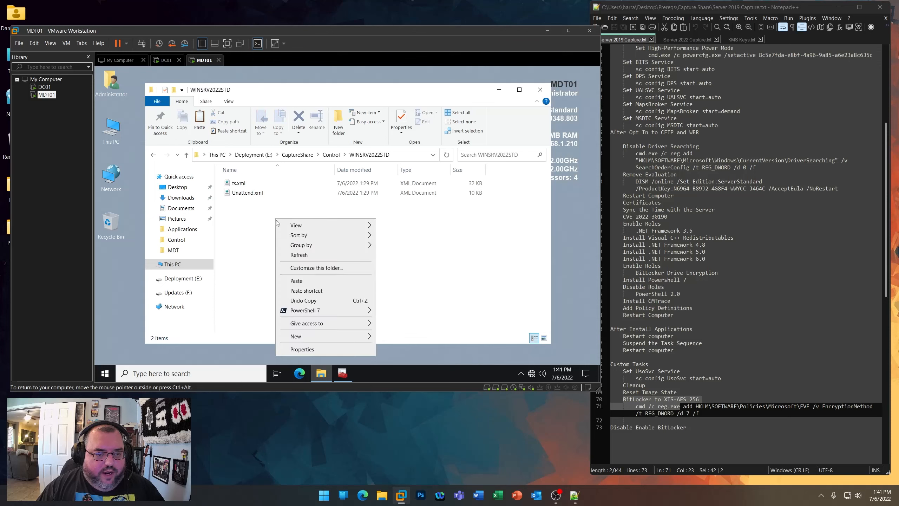
click(290, 281)
click(327, 175)
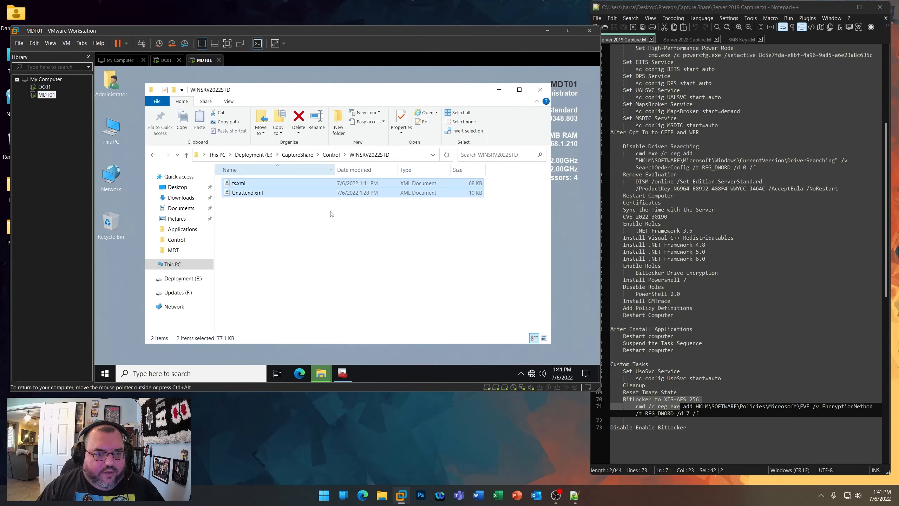
- Restart Deployment Workbench and open the Windows Server 2022 Standard task sequence for editing
click(343, 373)
click(537, 76)
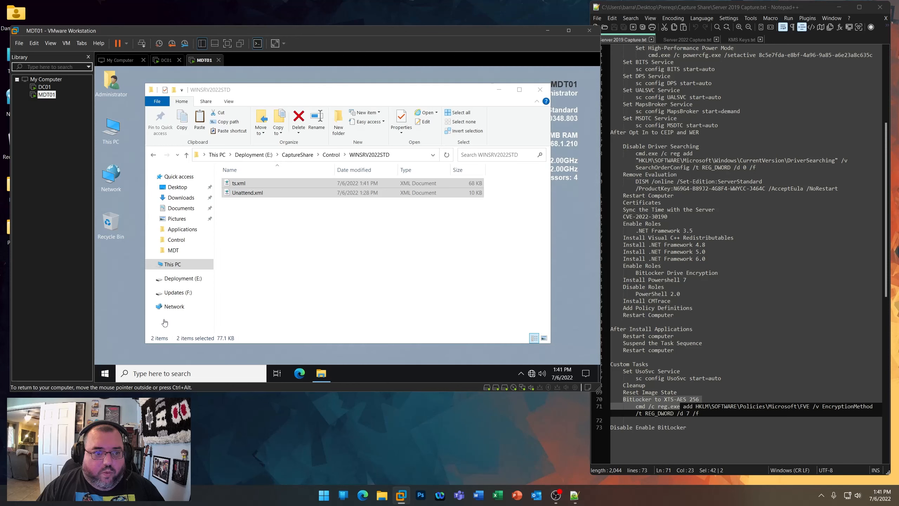
click(105, 372)
click(346, 289)
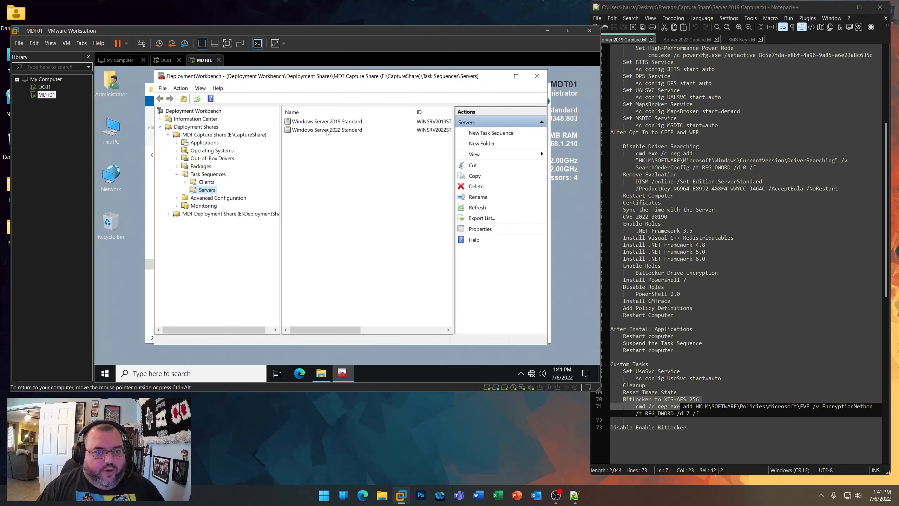
double_click(327, 129)
click(237, 89)
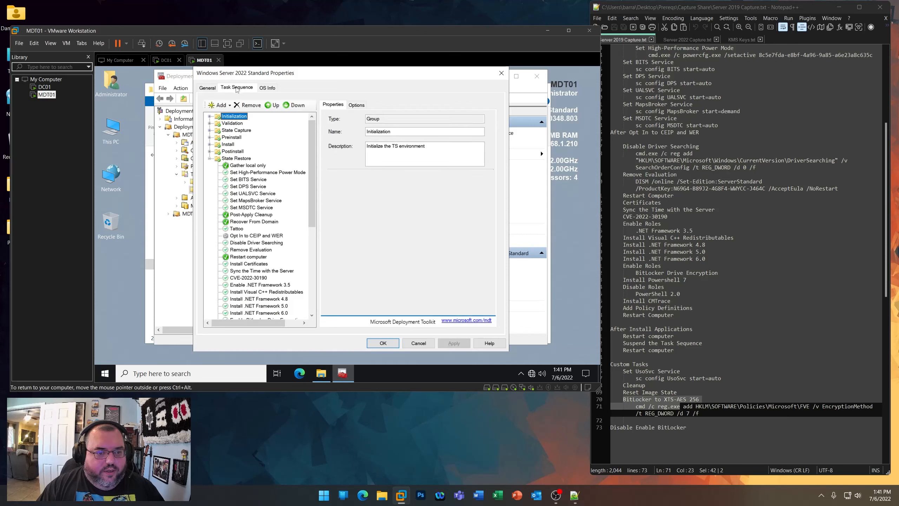
- Disable the Install .NET Framework 4.8 step in the Server 2022 sequence and apply the change
click(258, 299)
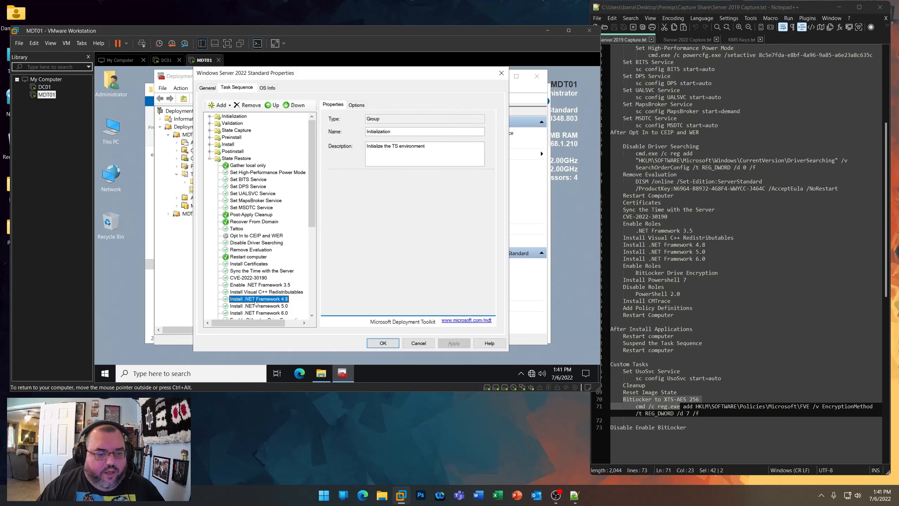
scroll(277, 276, down, 4)
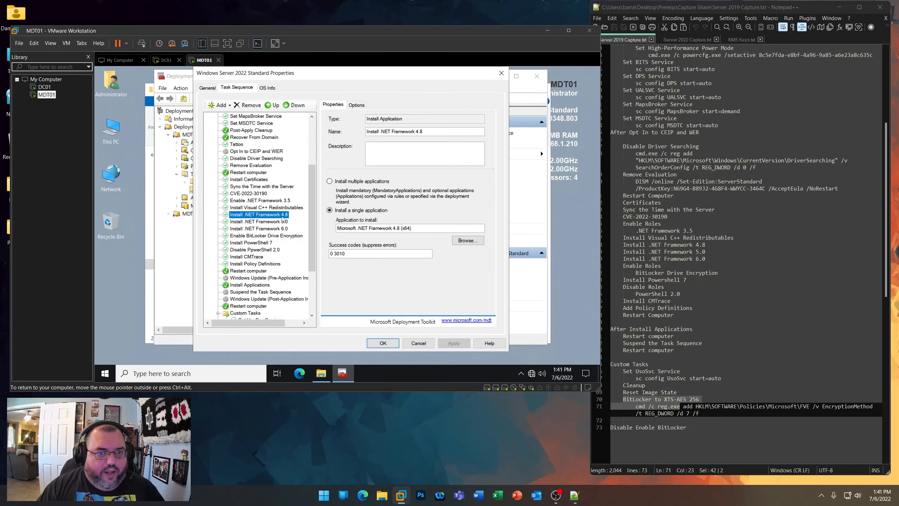
click(357, 104)
click(351, 120)
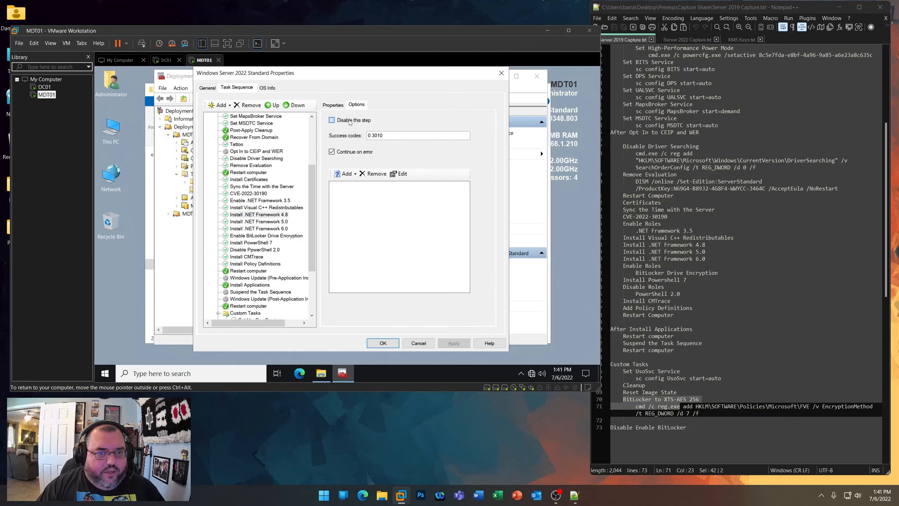
click(454, 342)
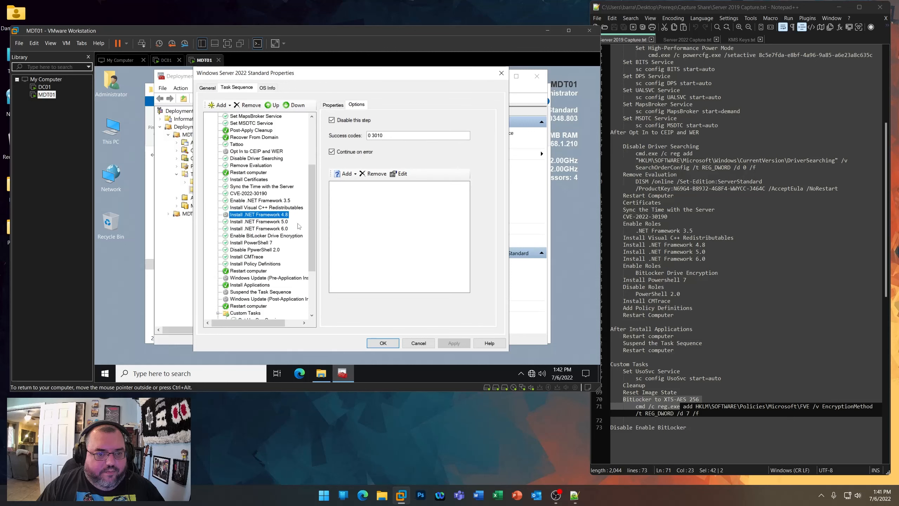
- Set the Install Operating System step to the Windows Server 2022 SERVERSTANDARD x64 install.wim image and apply the change
scroll(278, 214, up, 4)
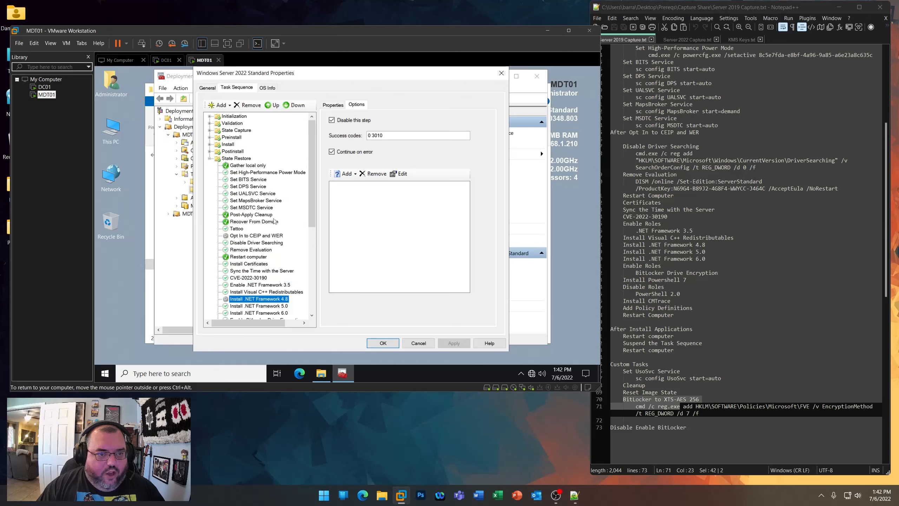
scroll(275, 221, down, 7)
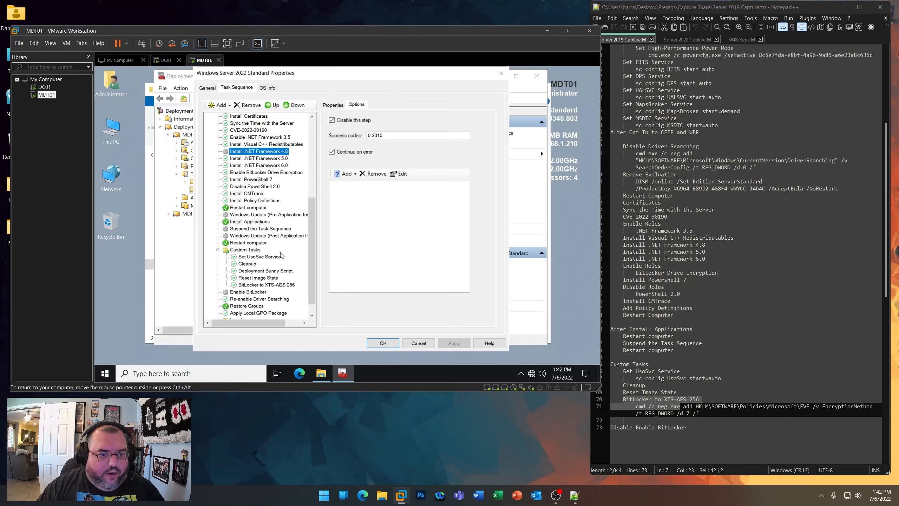
scroll(282, 255, up, 7)
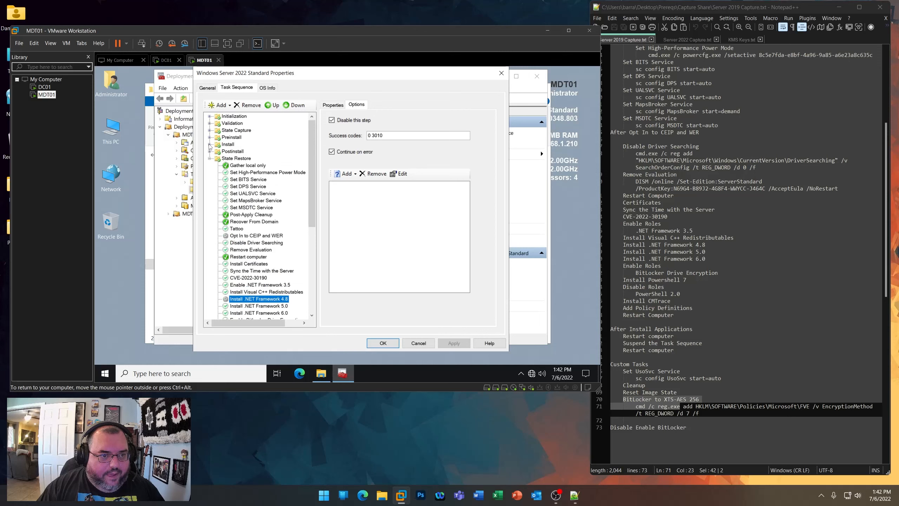
click(209, 144)
click(249, 152)
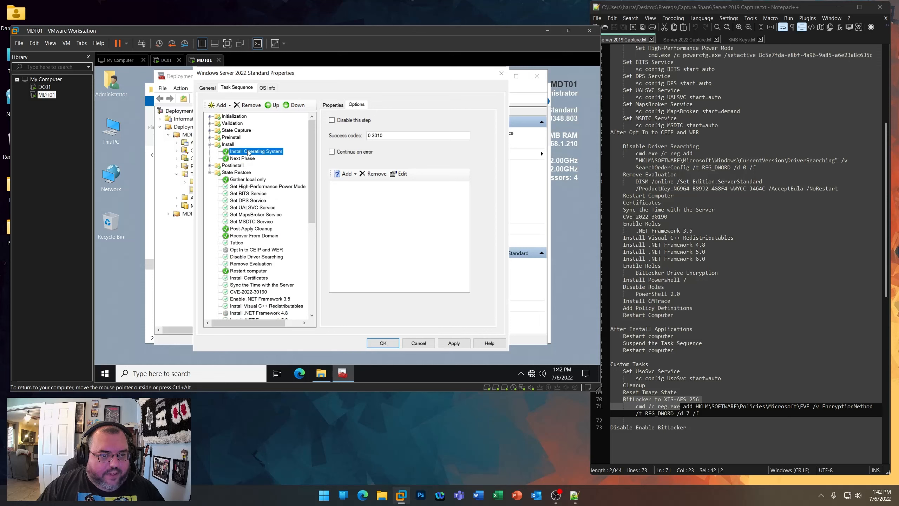
click(332, 104)
click(461, 211)
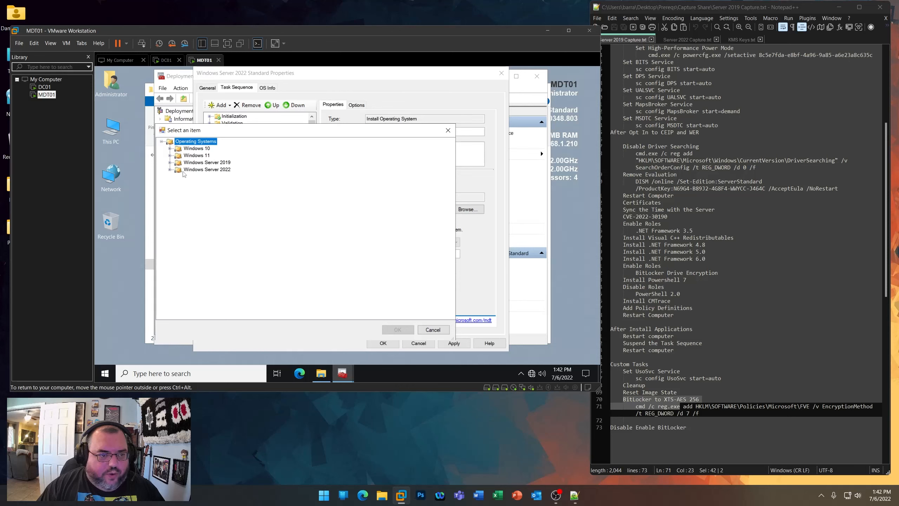
click(170, 170)
click(178, 183)
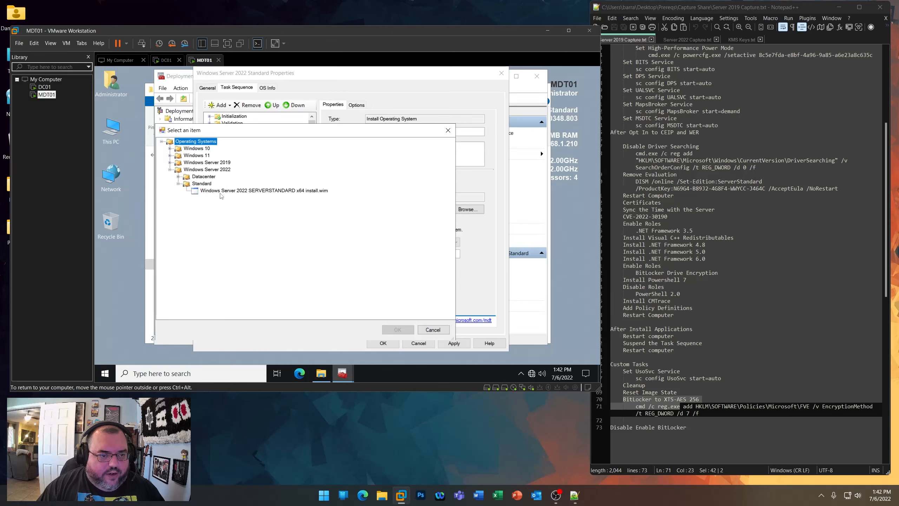
click(221, 192)
click(396, 330)
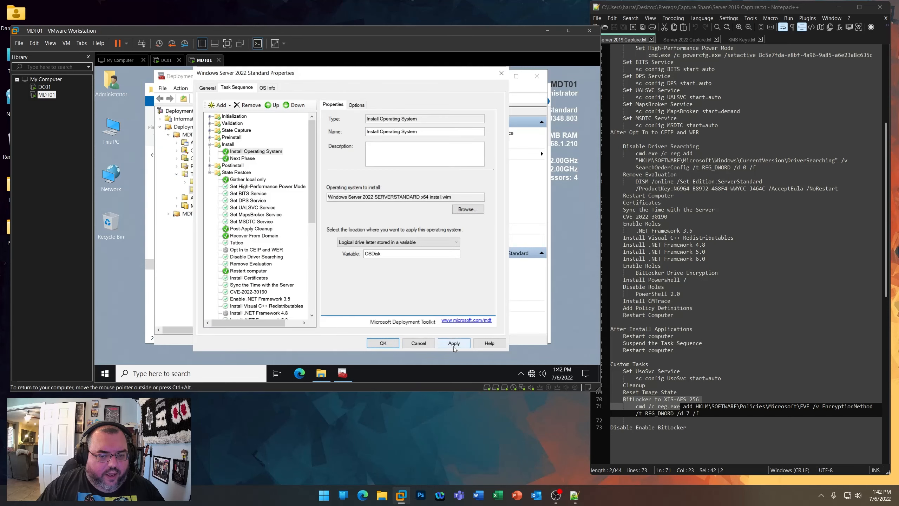
- Select the Remove Evaluation step, then copy the Windows Server 2022 Standard product key from KMS Keys.txt in Notepad++
scroll(290, 211, down, 3)
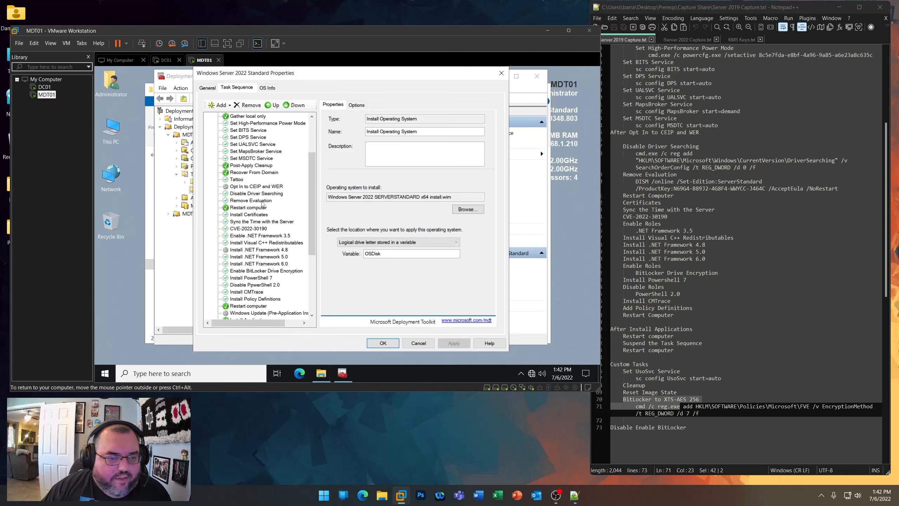
click(263, 201)
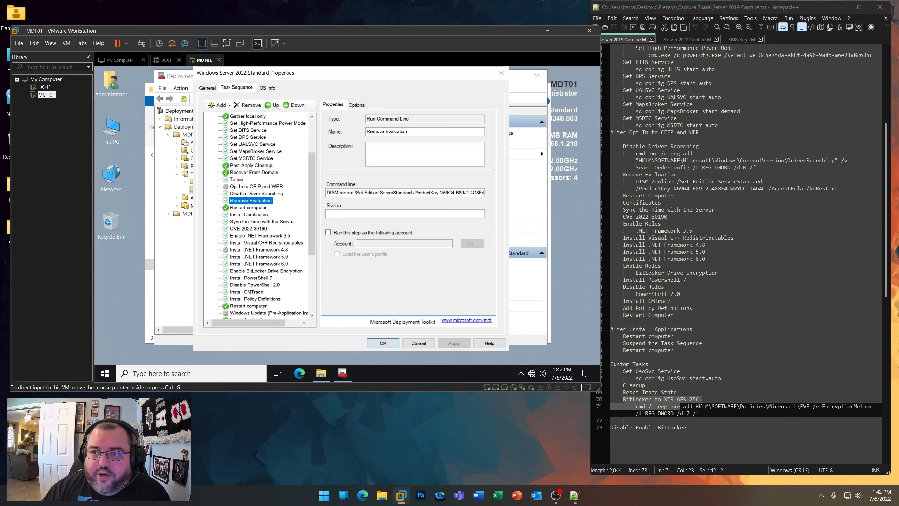
click(740, 40)
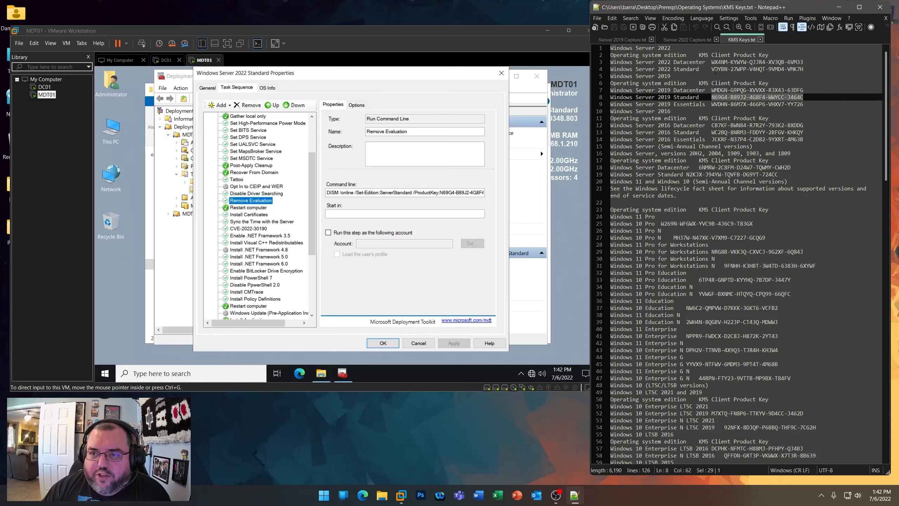
drag(712, 70, 803, 69)
right_click(781, 74)
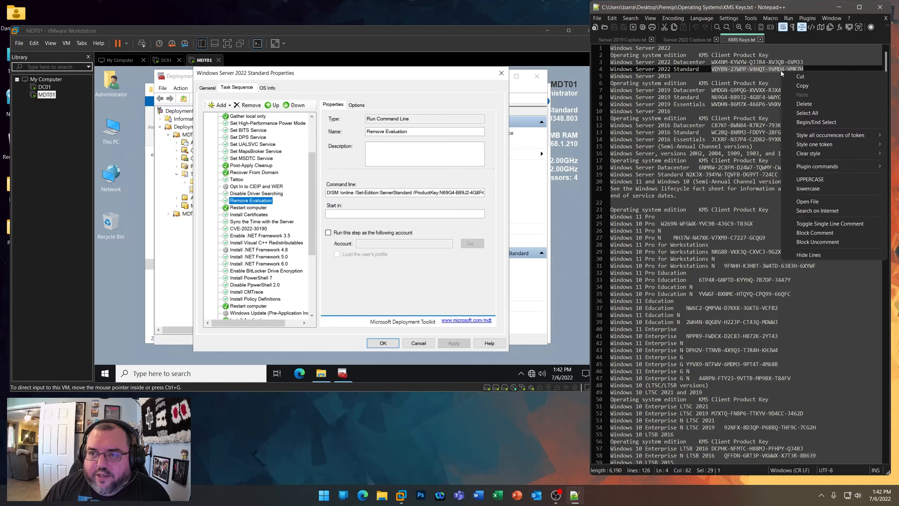
click(802, 86)
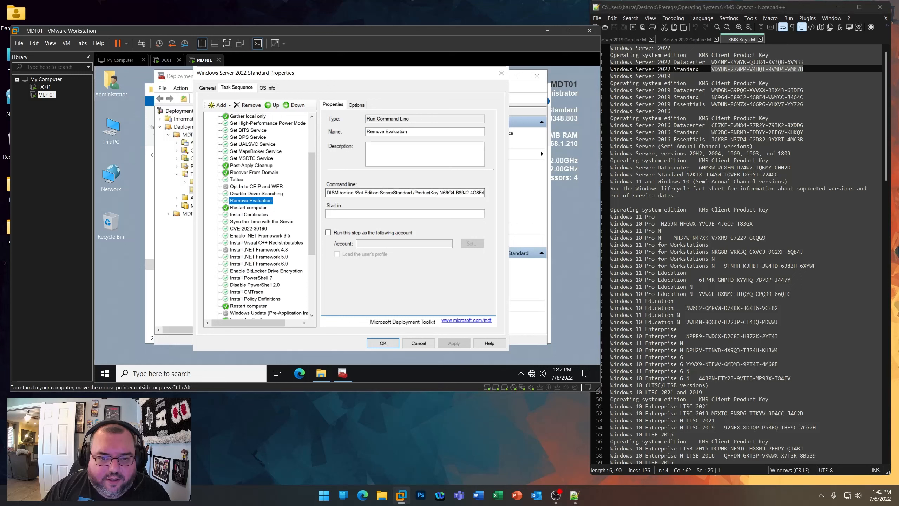
- Replace the product key in the Remove Evaluation command line with the copied Server 2022 Standard key and apply the change
mouse_move(439, 193)
mouse_down()
mouse_move(485, 193)
mouse_move(422, 193)
mouse_move(434, 193)
mouse_up()
right_click(424, 195)
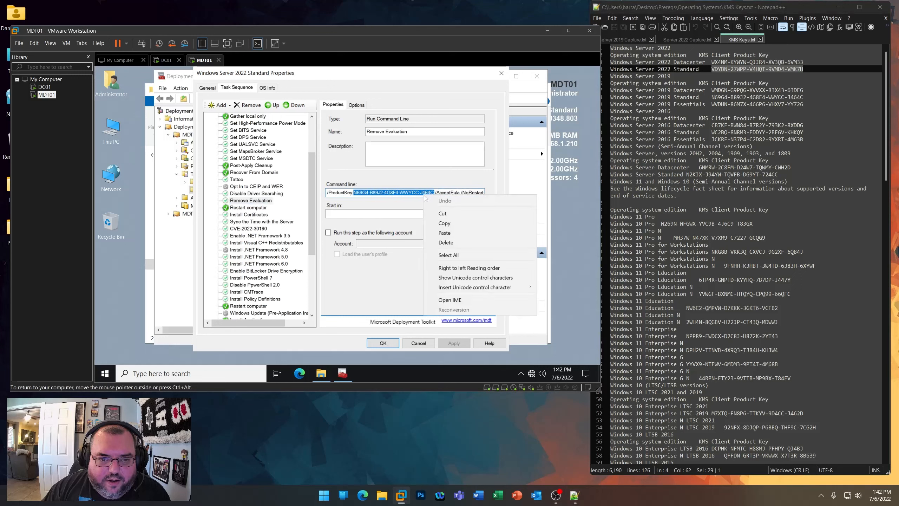
click(442, 233)
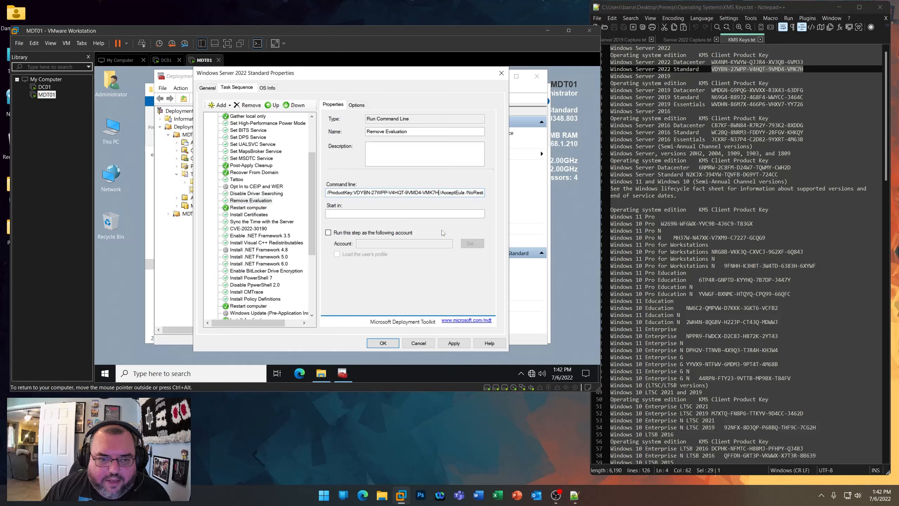
click(464, 343)
click(262, 195)
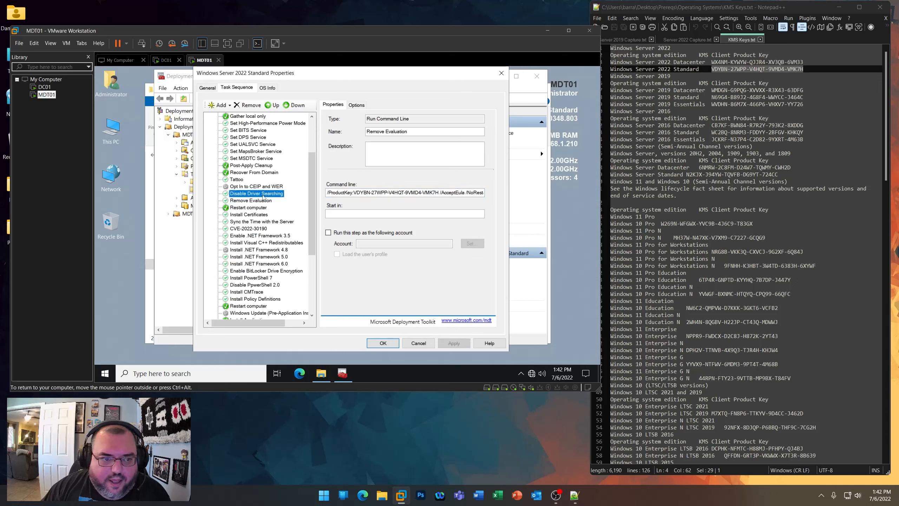
click(260, 202)
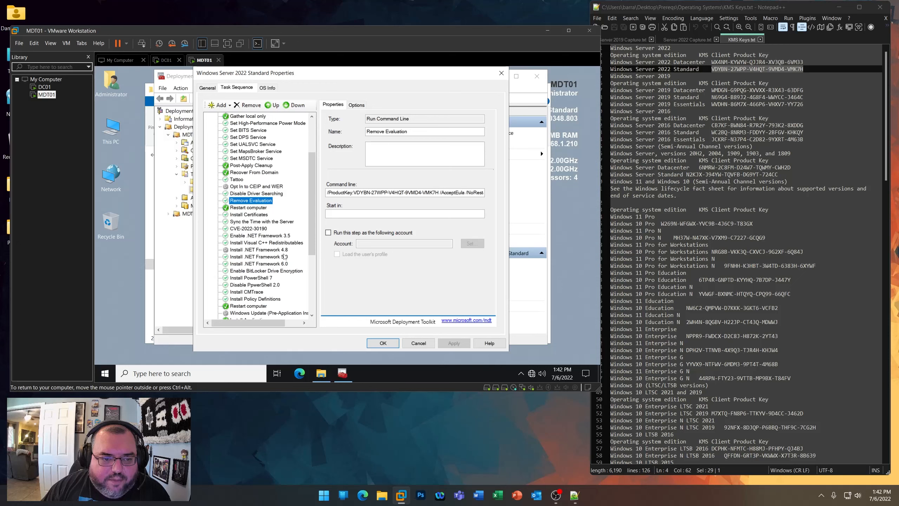
- Check the remaining steps of the Windows Server 2022 Standard task sequence and close its properties with the changes saved
scroll(282, 257, down, 5)
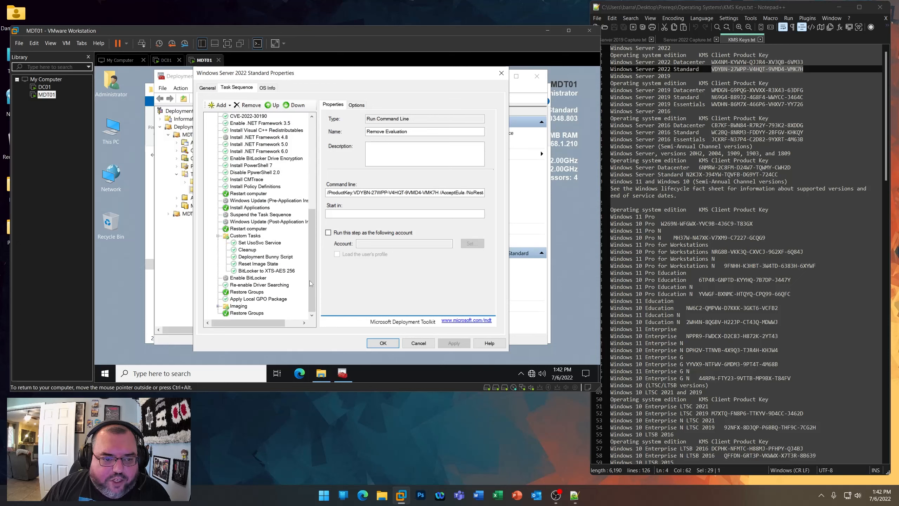
click(387, 342)
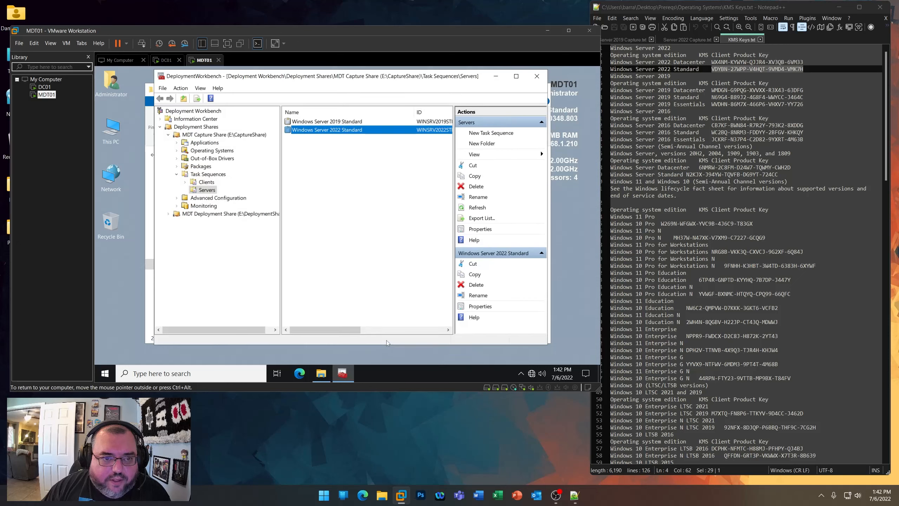
- Start a new task sequence in the Servers folder with ID WINSRV2019DC and name Windows Server 2019 Datacenter
right_click(207, 190)
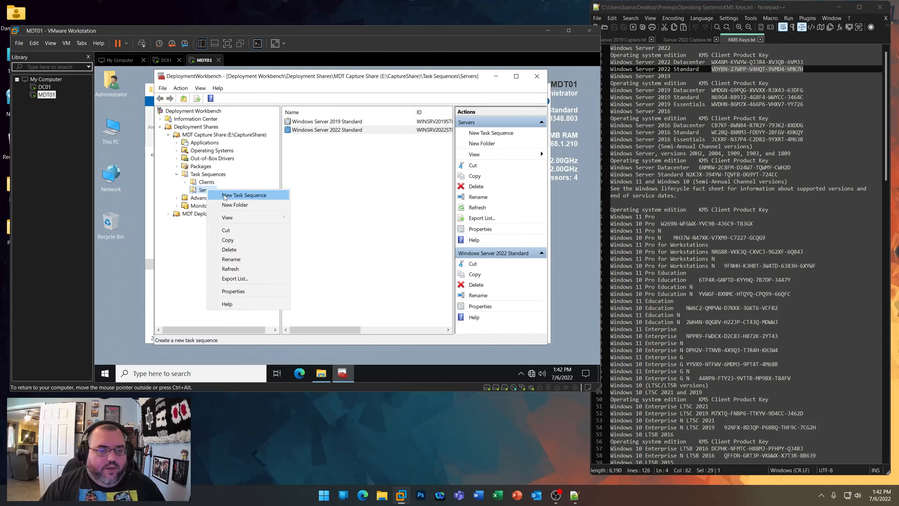
click(224, 196)
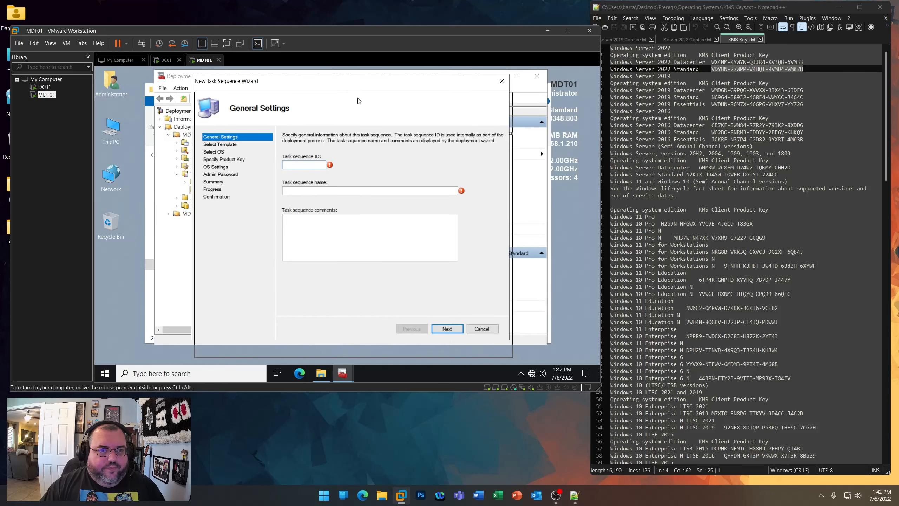
text(WINSR)
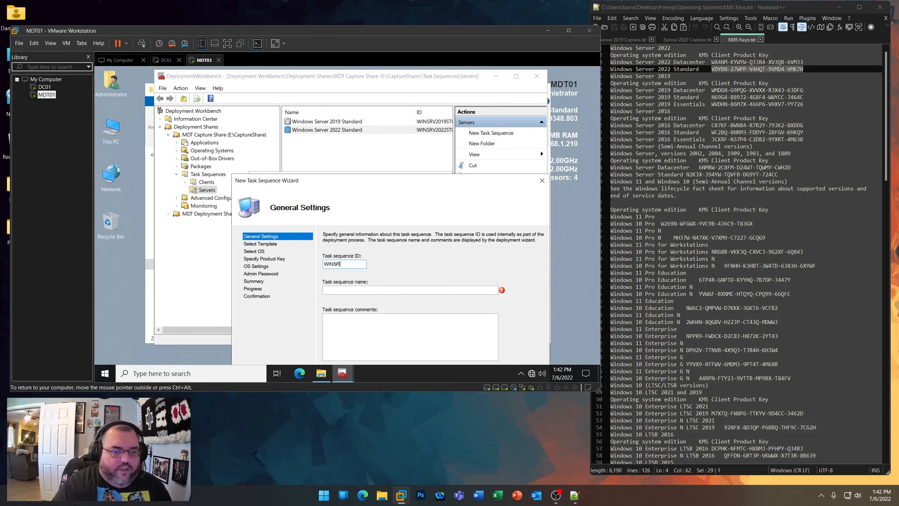
text(V2019DC)
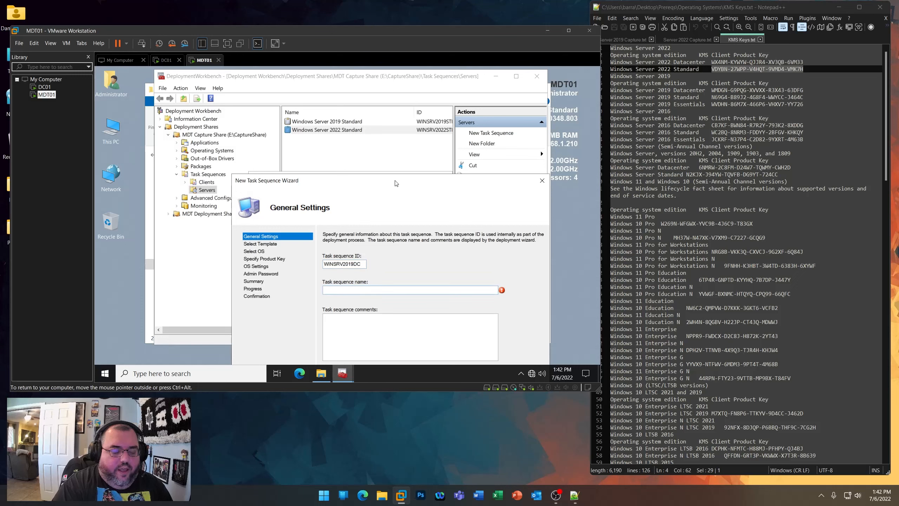
text(Windows Server 2019 Datacenter)
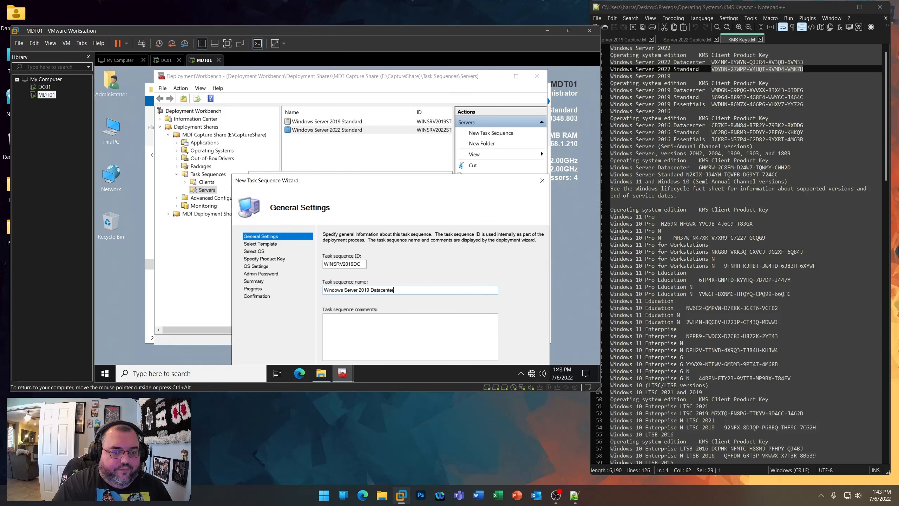
key(Return)
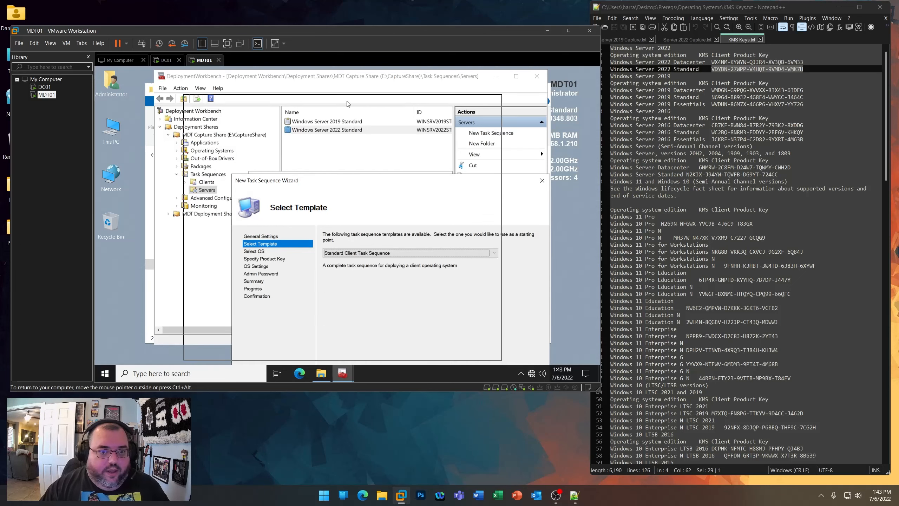
- Choose the Standard Server Task Sequence template and the Windows Server 2019 Datacenter operating system image
drag(396, 182, 338, 84)
click(323, 154)
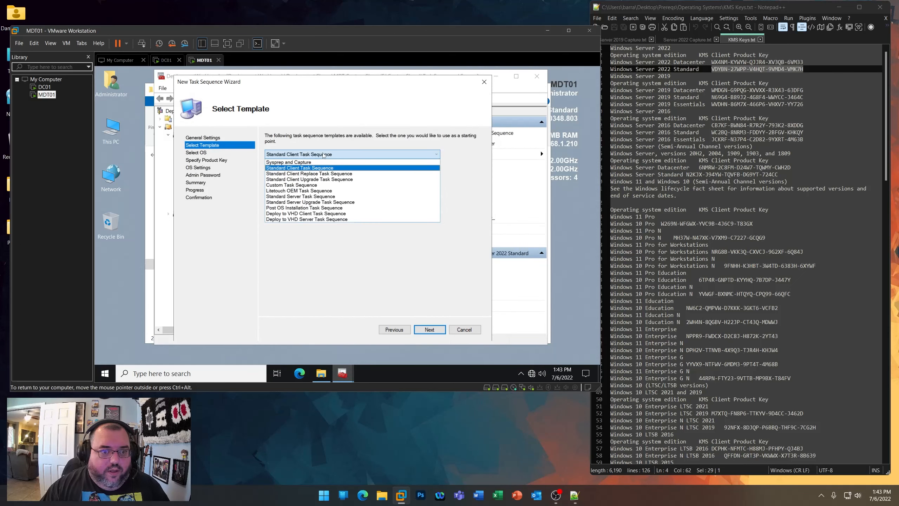
click(305, 198)
click(440, 329)
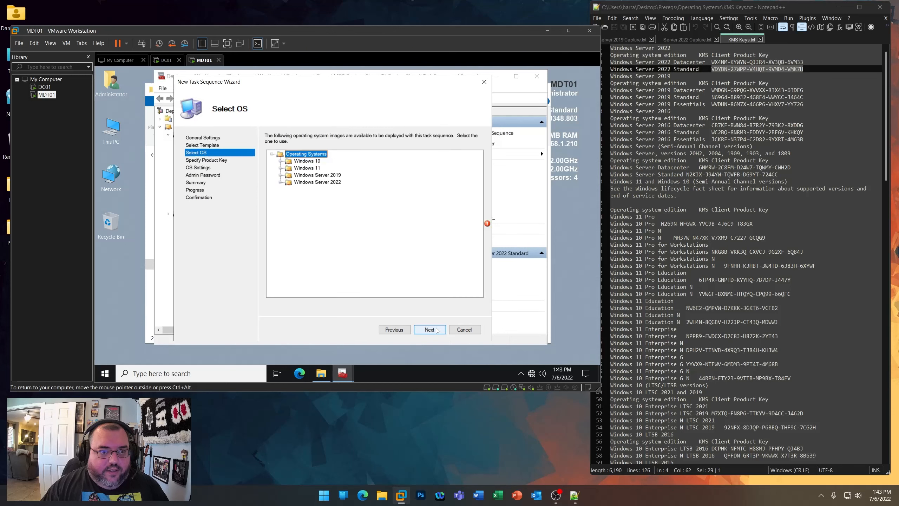
click(280, 175)
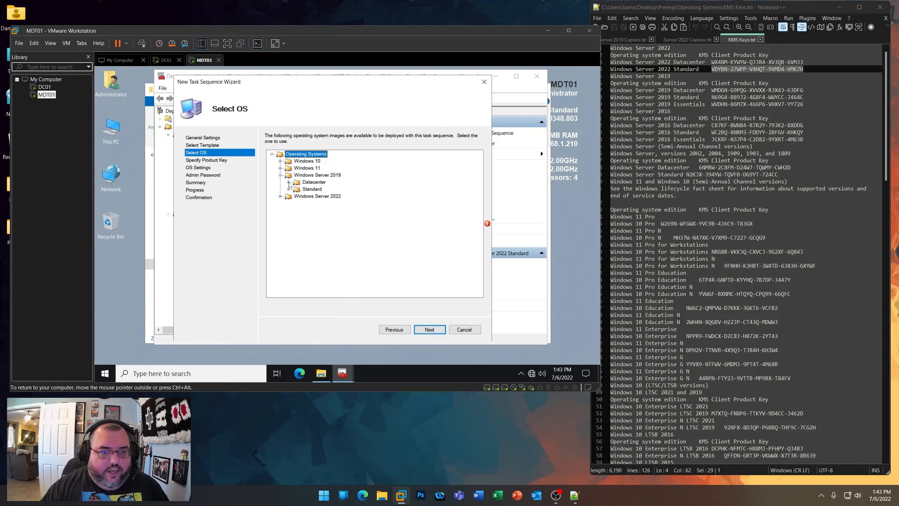
click(288, 181)
click(321, 192)
click(430, 329)
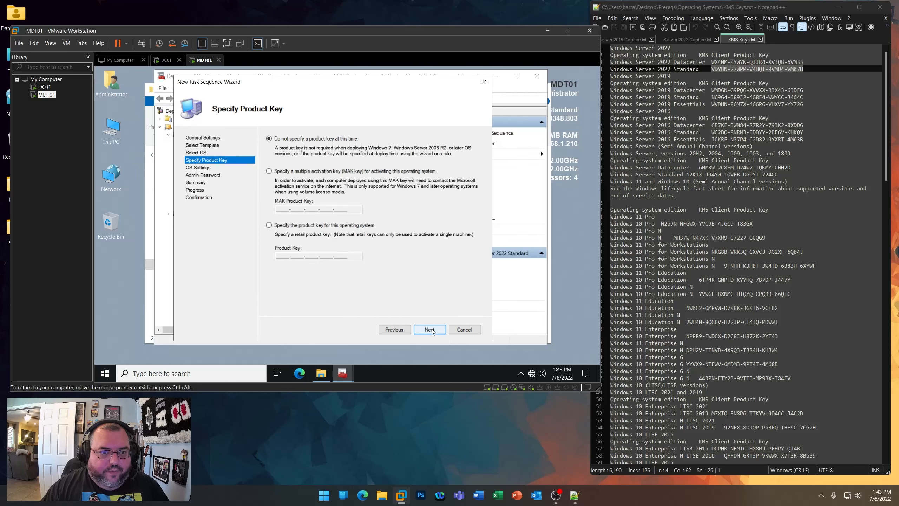
- Finish the Server 2019 Datacenter sequence without a product key or Administrator password, with full name User and organization Lab
click(430, 329)
text(User)
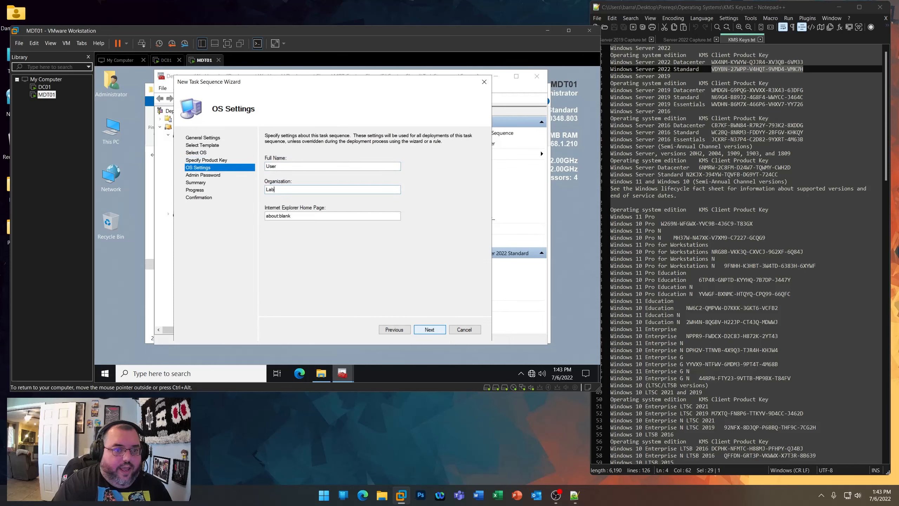
key(Return)
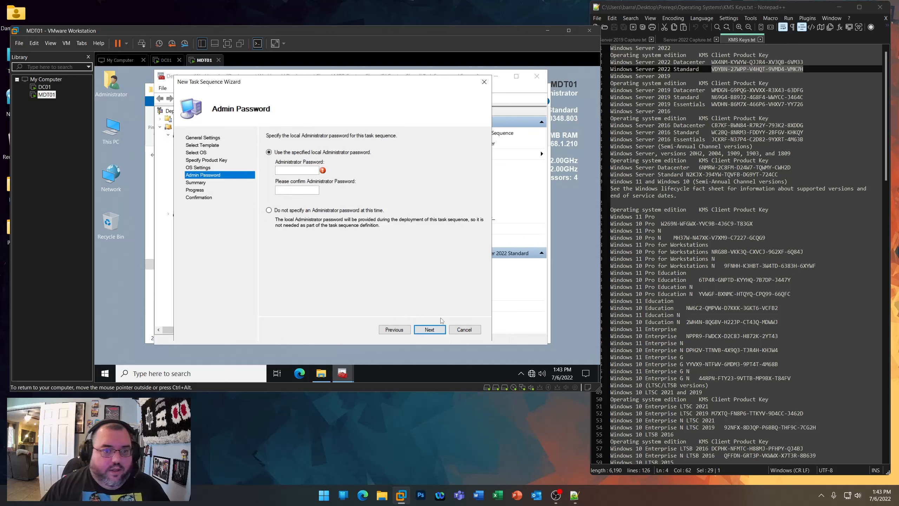
click(303, 211)
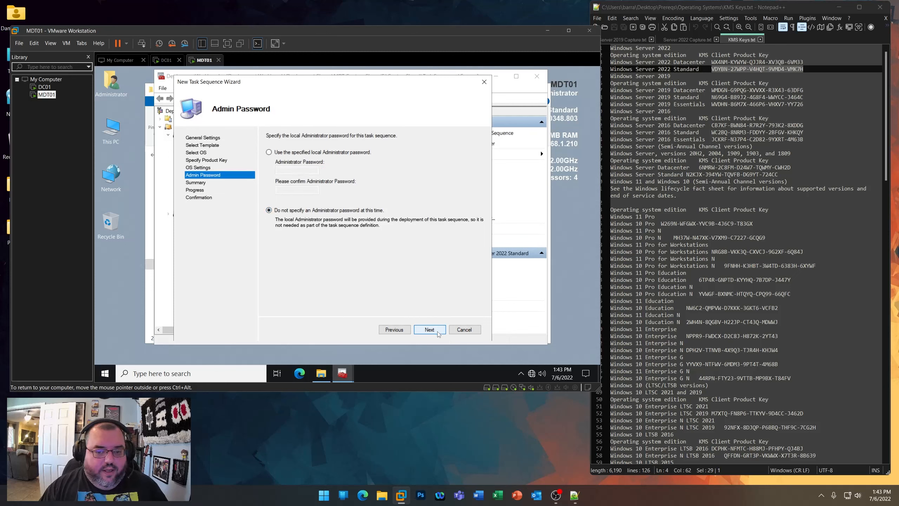
click(438, 333)
click(437, 332)
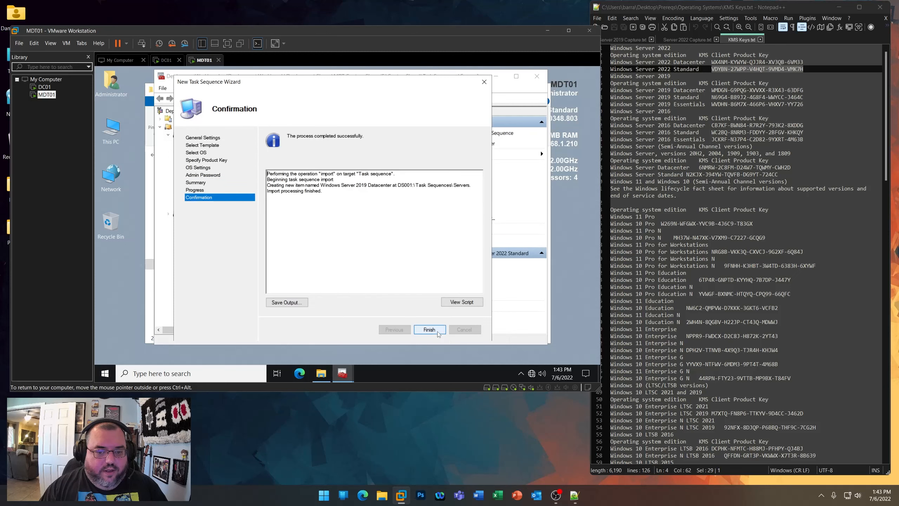
click(437, 331)
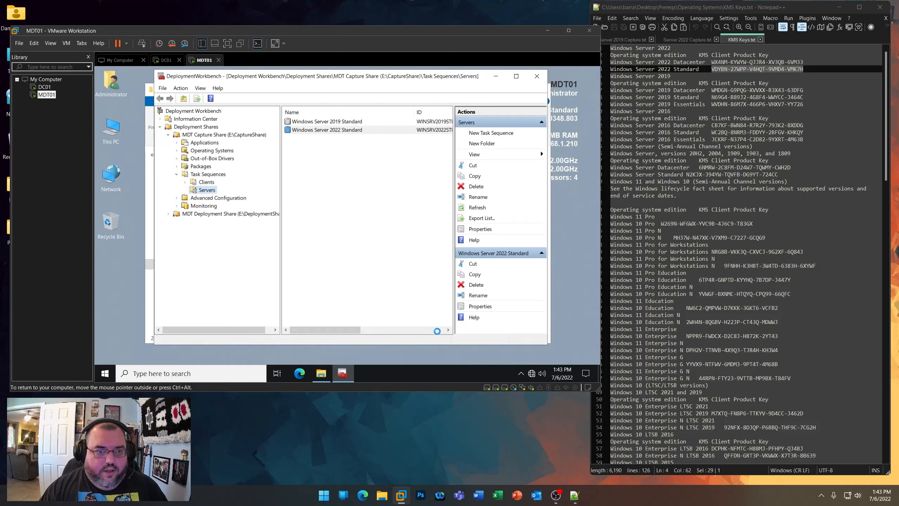
- Start another task sequence in the Servers folder with ID WINSRV2022DC and name Windows Server 2022 Datacenter
right_click(209, 194)
click(248, 197)
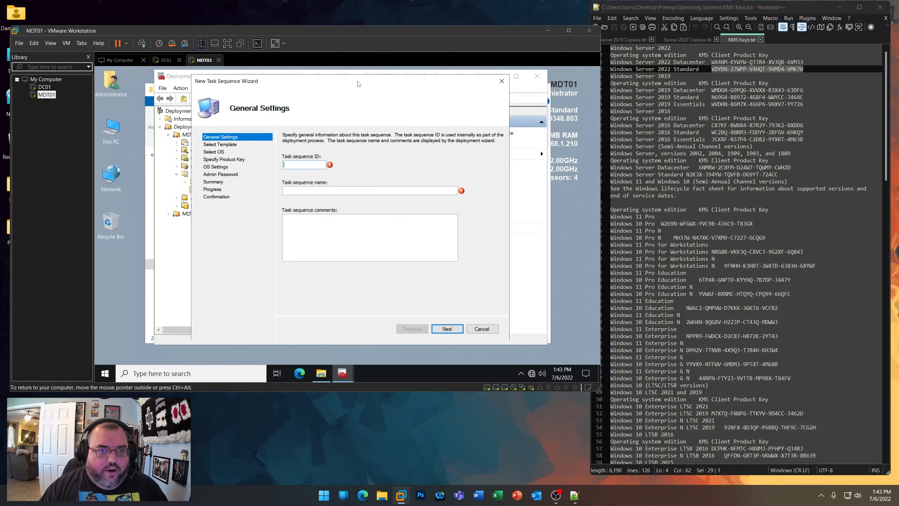
drag(358, 84, 376, 176)
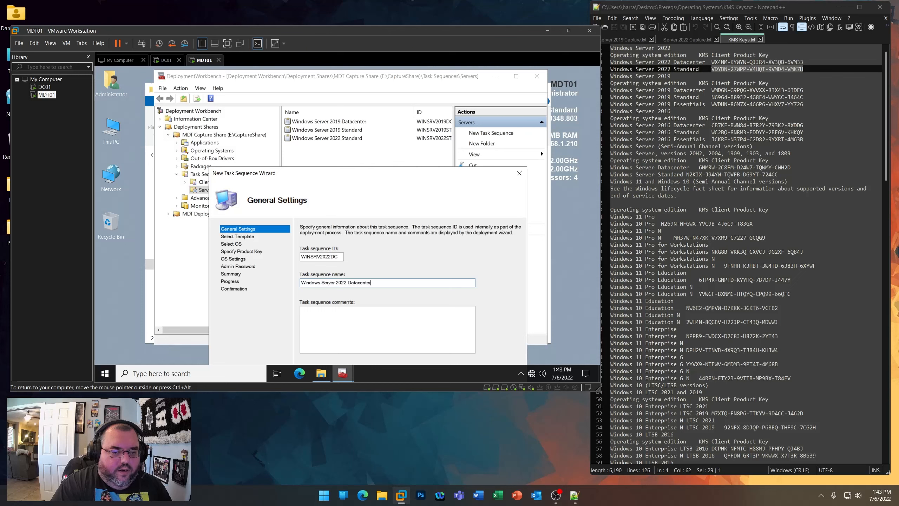
key(Return)
- Choose the Standard Server Task Sequence template and the Windows Server 2022 SERVERDATACENTER x64 install.wim image
drag(354, 179, 348, 95)
click(326, 162)
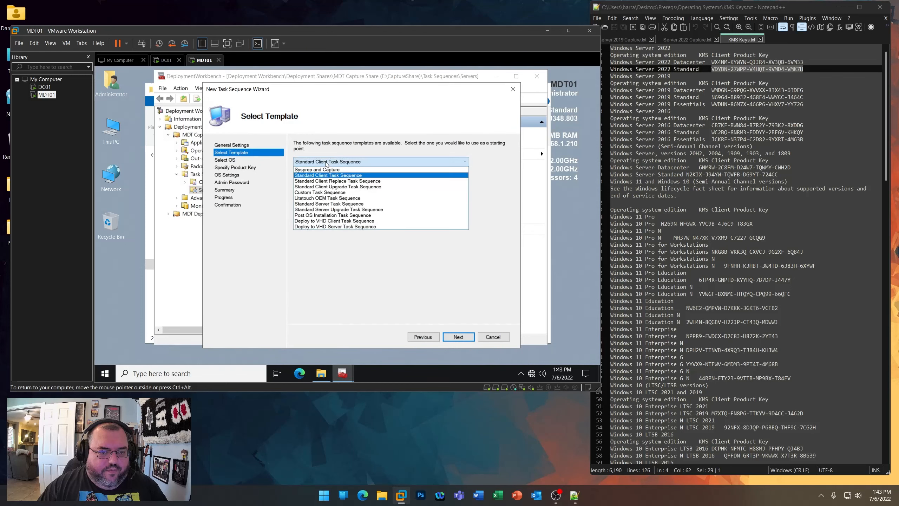
click(327, 203)
click(459, 333)
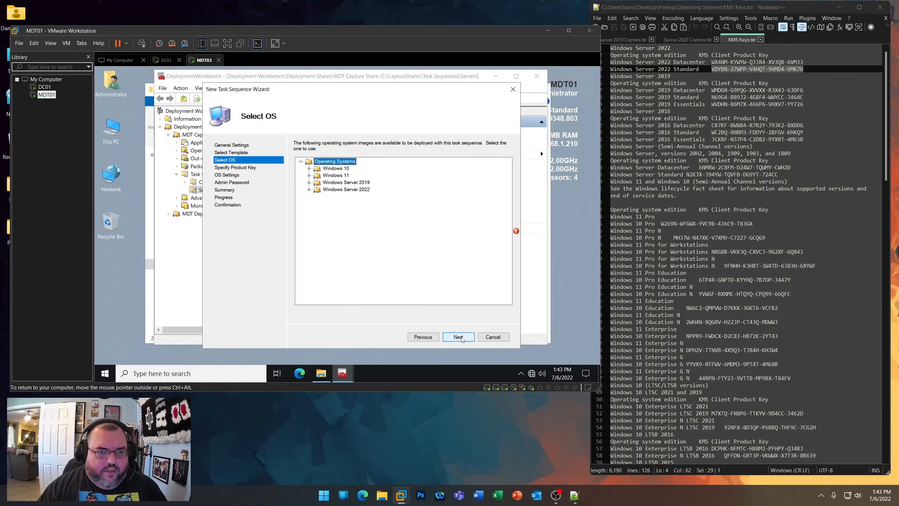
click(309, 189)
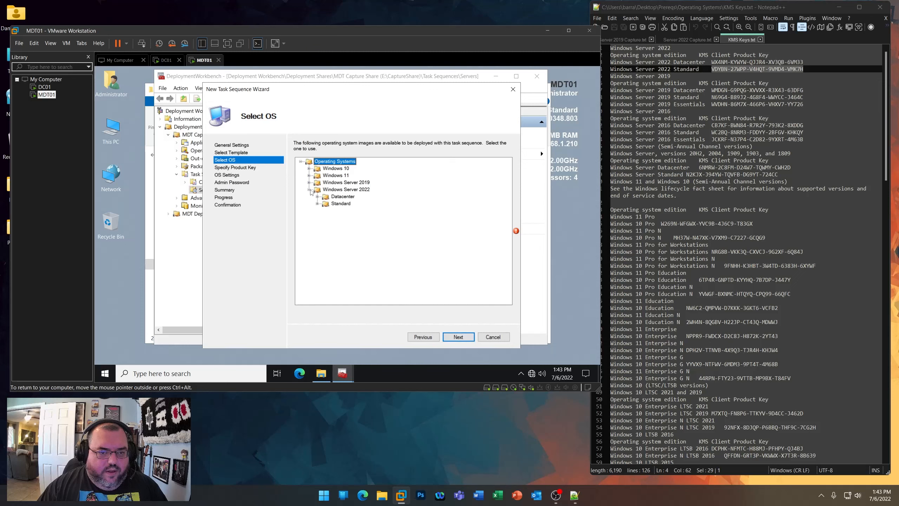
click(317, 197)
click(359, 204)
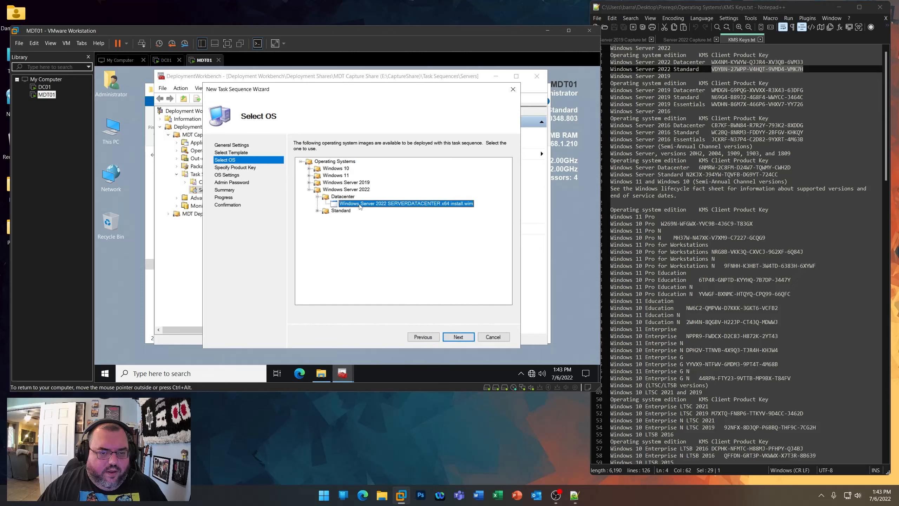
click(459, 336)
- Finish the Server 2022 Datacenter sequence without a product key or Administrator password, with full name User and organization Lab
click(458, 337)
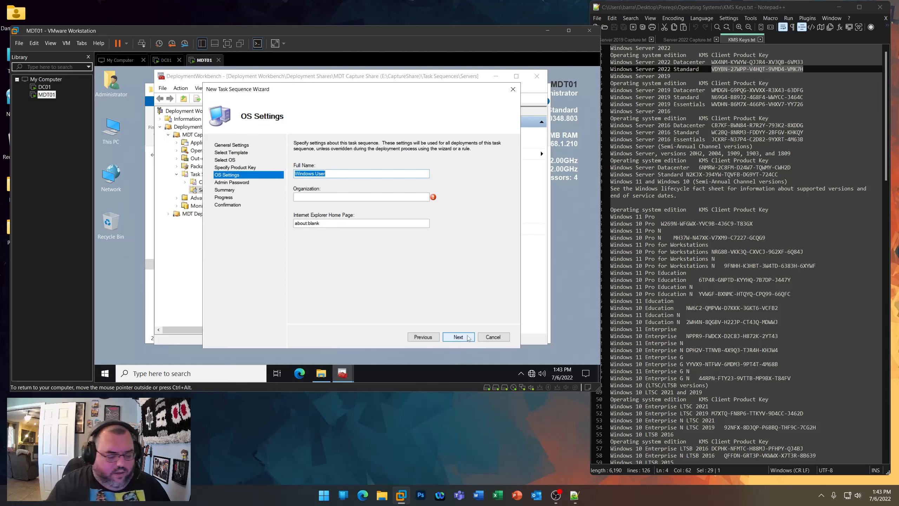
text(User)
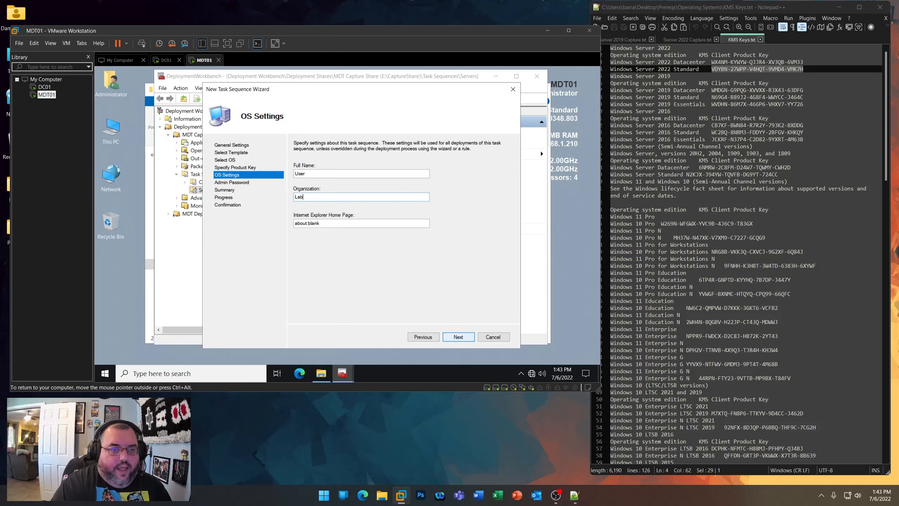
click(467, 338)
click(363, 218)
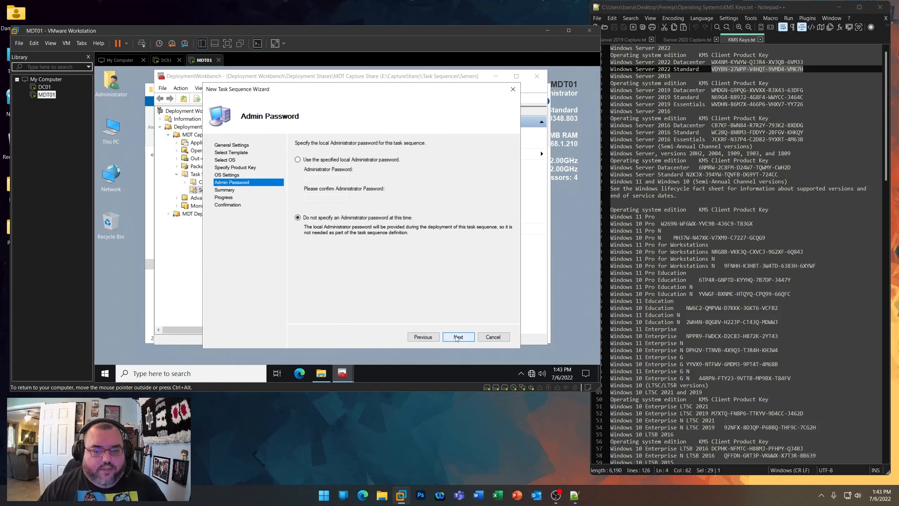
click(459, 337)
click(457, 337)
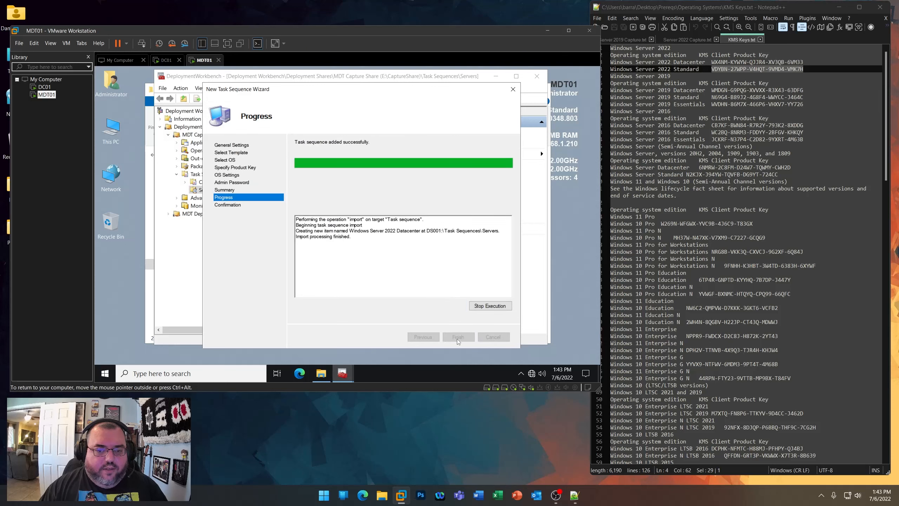
click(457, 337)
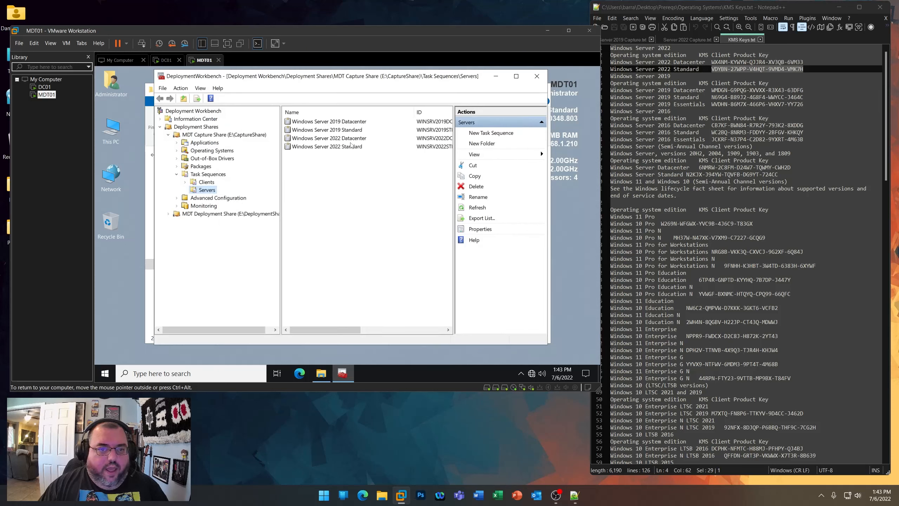
- Close Deployment Workbench and copy ts.xml and Unattend.xml from the WINSRV2022STD folder in File Explorer
click(537, 77)
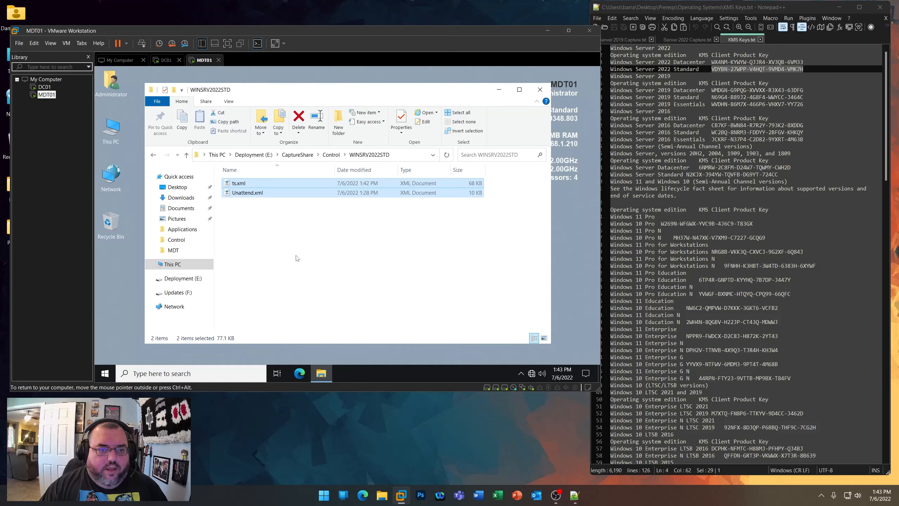
click(296, 258)
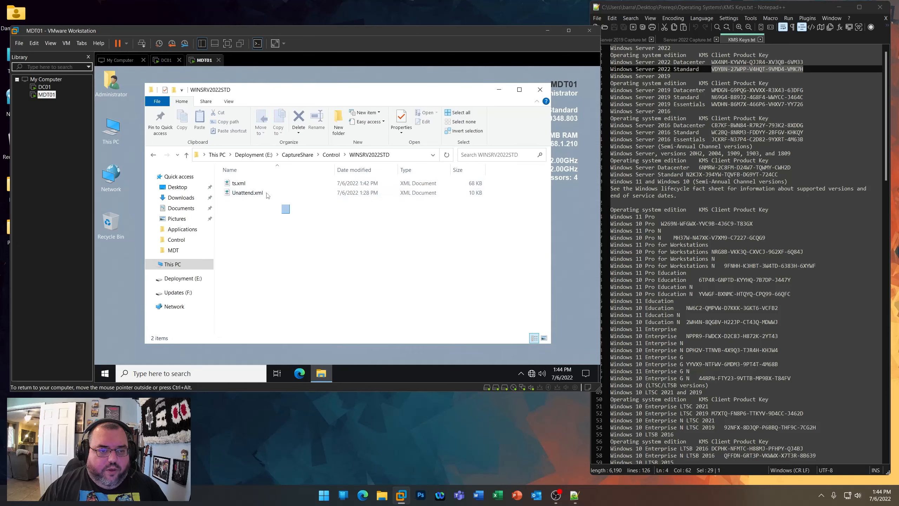
drag(290, 213, 247, 182)
right_click(246, 181)
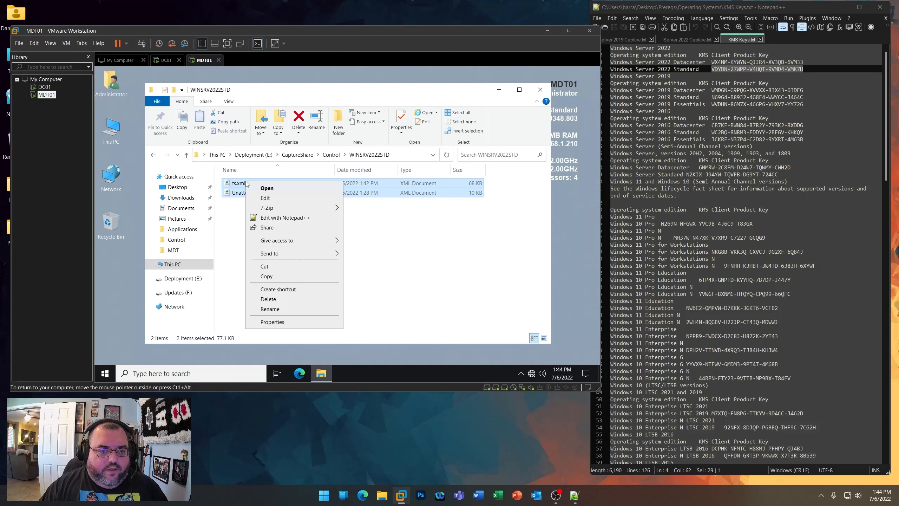
click(267, 276)
- Paste the copied files into the WINSRV2022DC folder, replacing the existing ones, and return to the Control folder
click(331, 155)
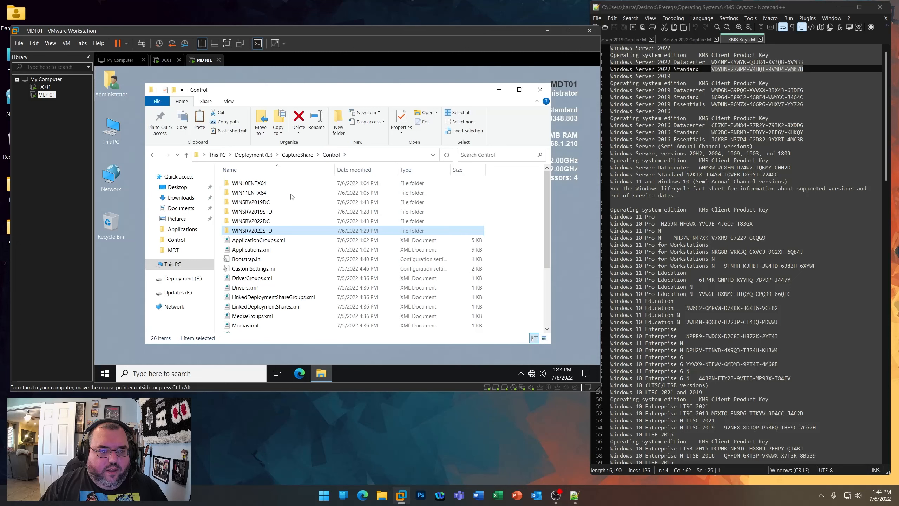
double_click(268, 221)
right_click(267, 232)
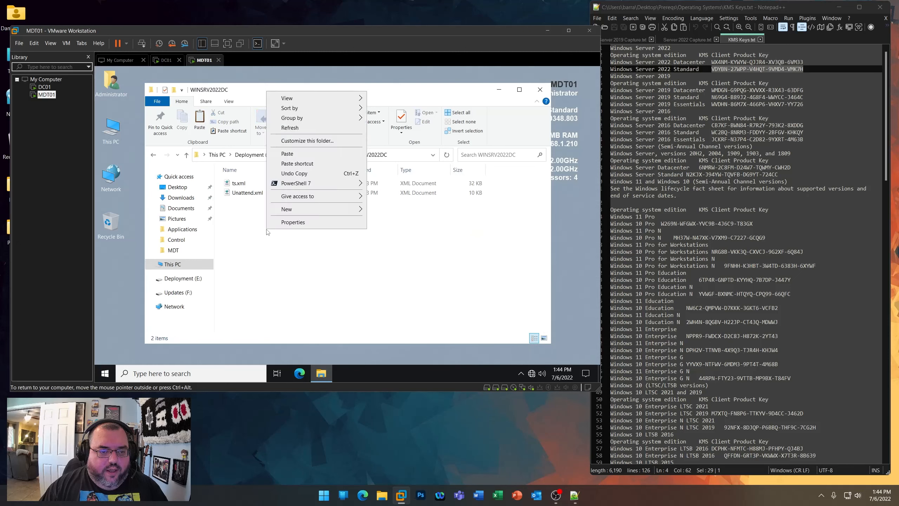
click(287, 154)
click(305, 176)
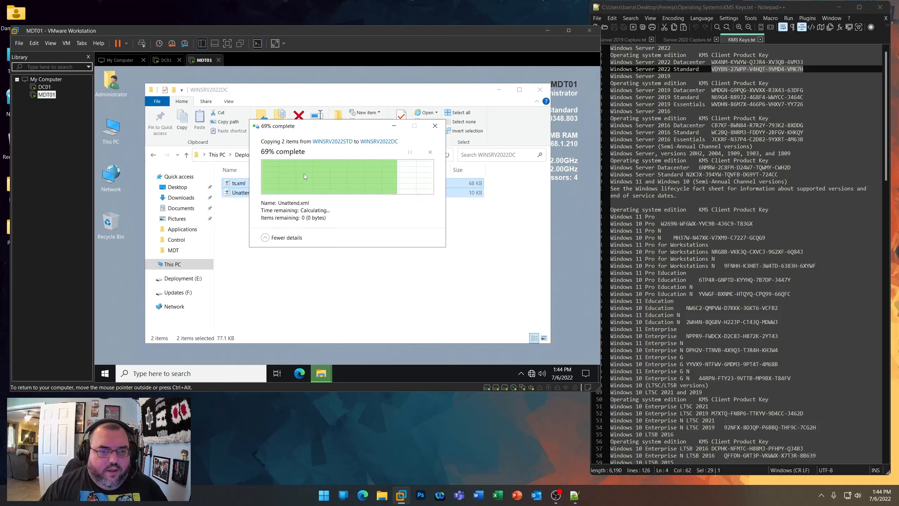
click(330, 154)
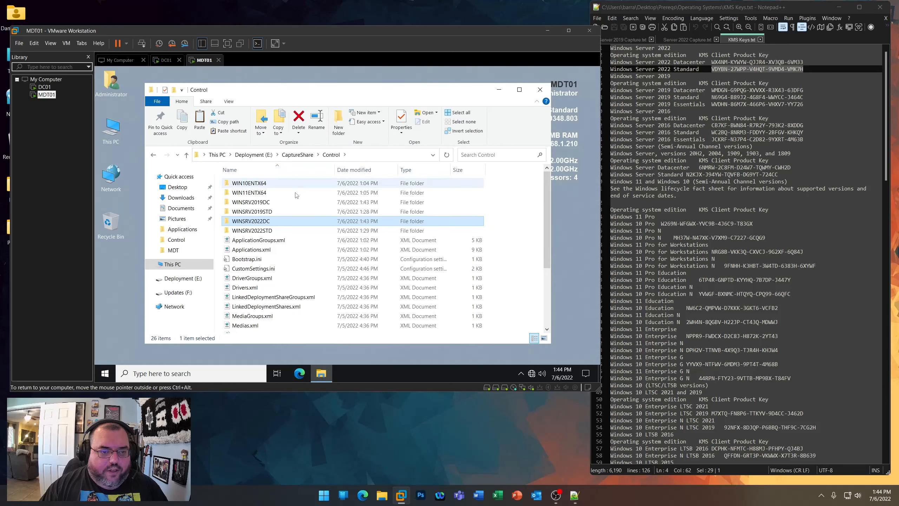
- Copy ts.xml and Unattend.xml from the WINSRV2019STD folder and return to the Control folder
click(265, 212)
double_click(265, 214)
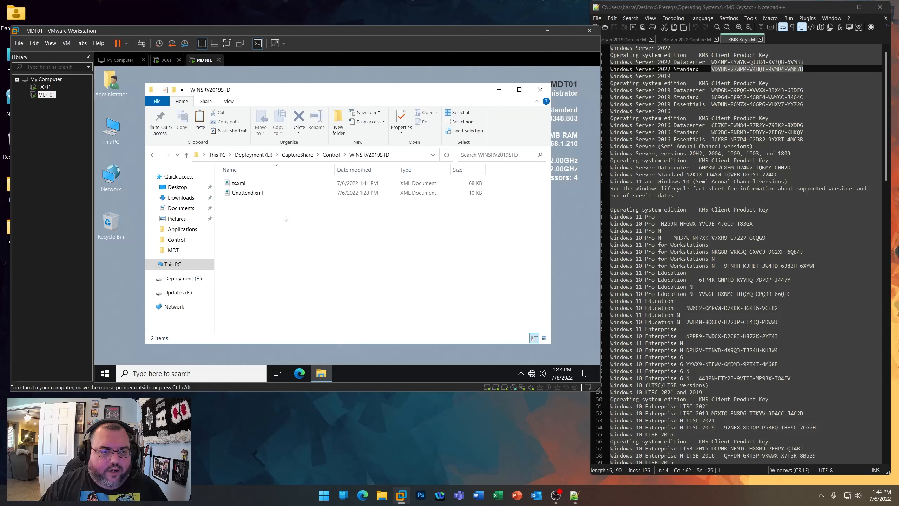
drag(283, 216, 241, 181)
right_click(245, 183)
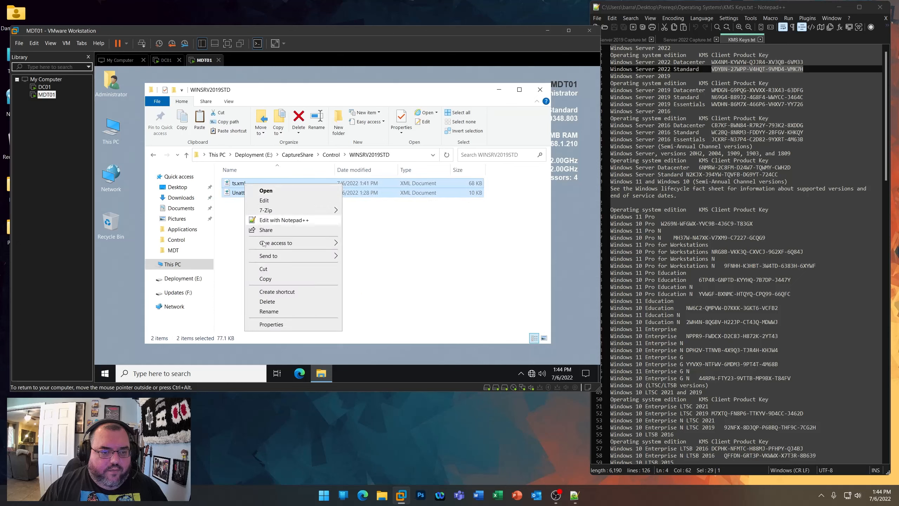
click(265, 278)
click(331, 155)
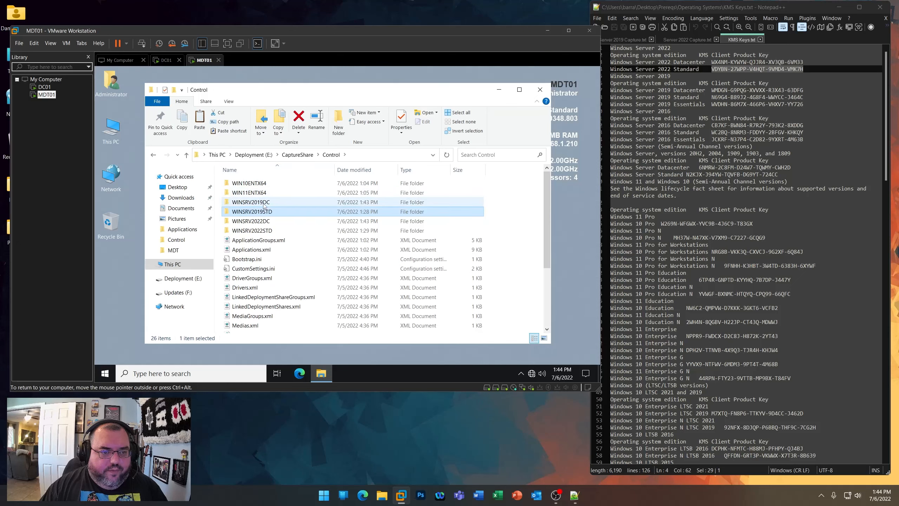
- Paste the copied files into the WINSRV2019DC folder, replacing the existing ones, and close File Explorer
double_click(264, 206)
right_click(282, 217)
click(303, 283)
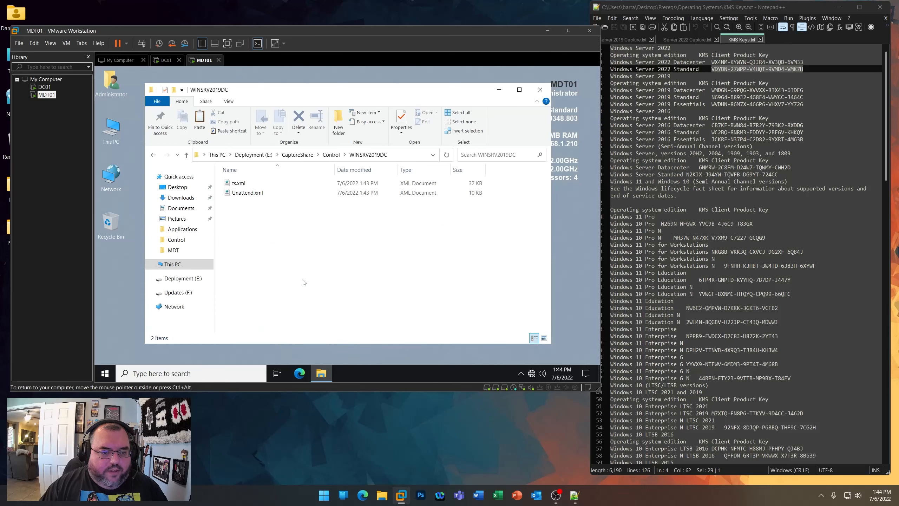
click(322, 174)
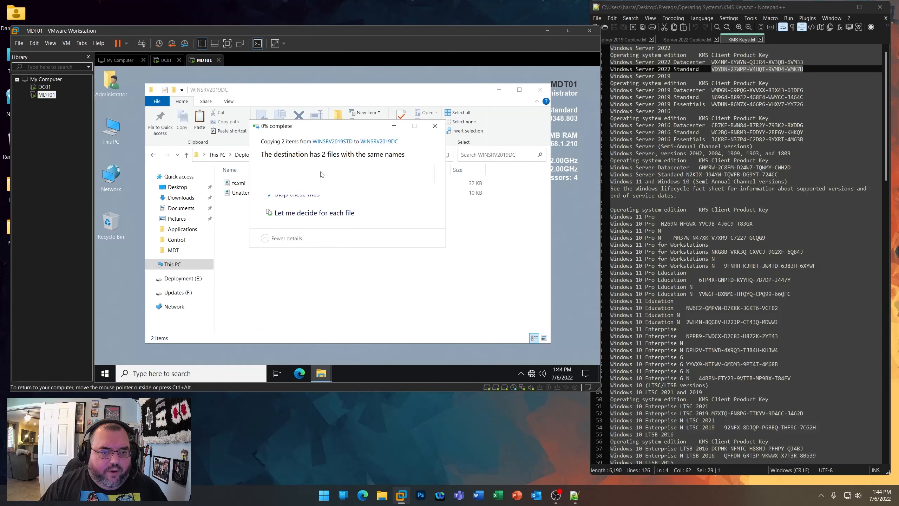
click(540, 90)
- Reopen Deployment Workbench and open the Remove Evaluation step of the Windows Server 2019 Datacenter task sequence
click(105, 373)
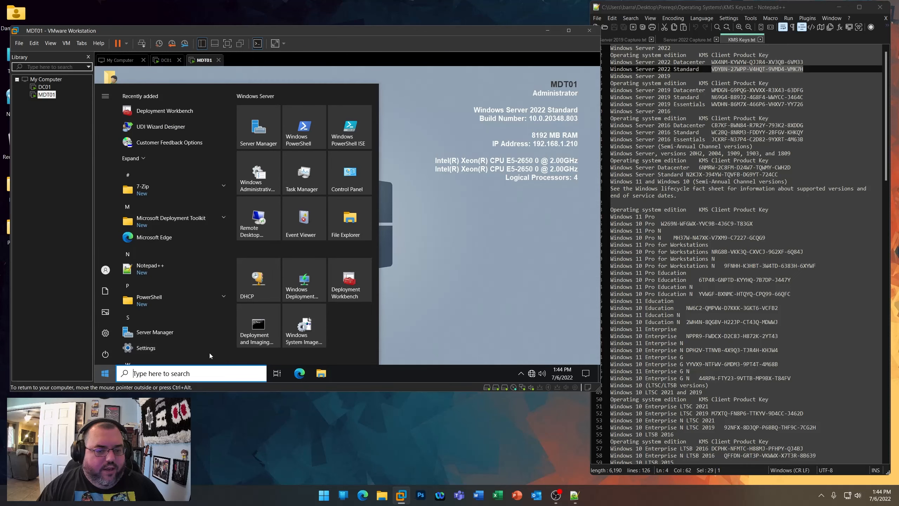
click(343, 283)
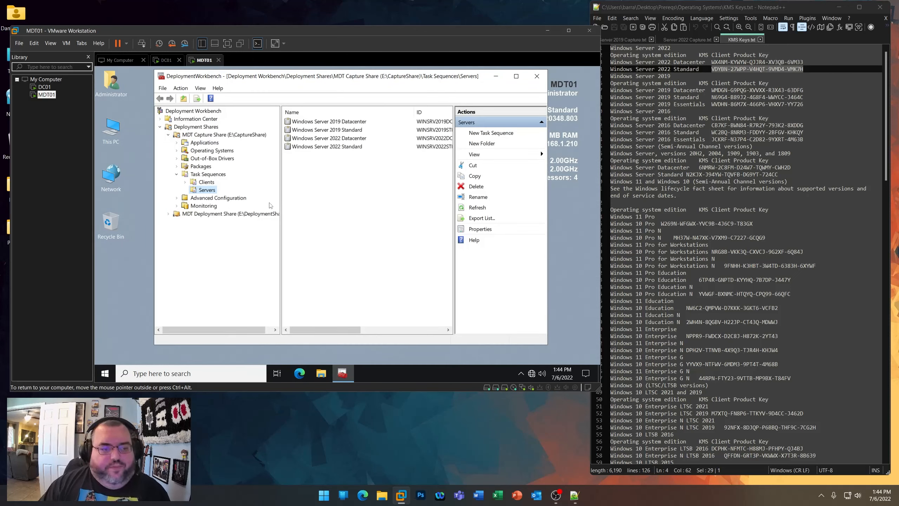
double_click(347, 122)
click(236, 89)
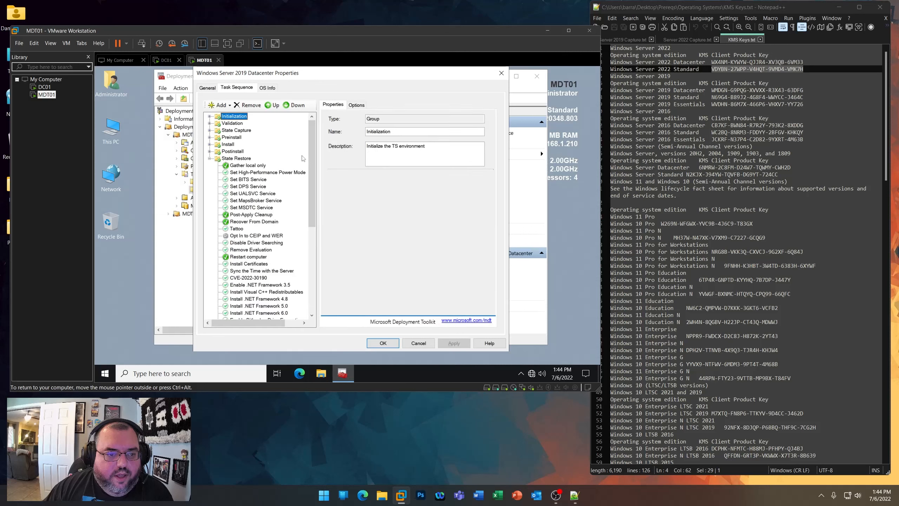
drag(314, 162, 316, 196)
click(261, 186)
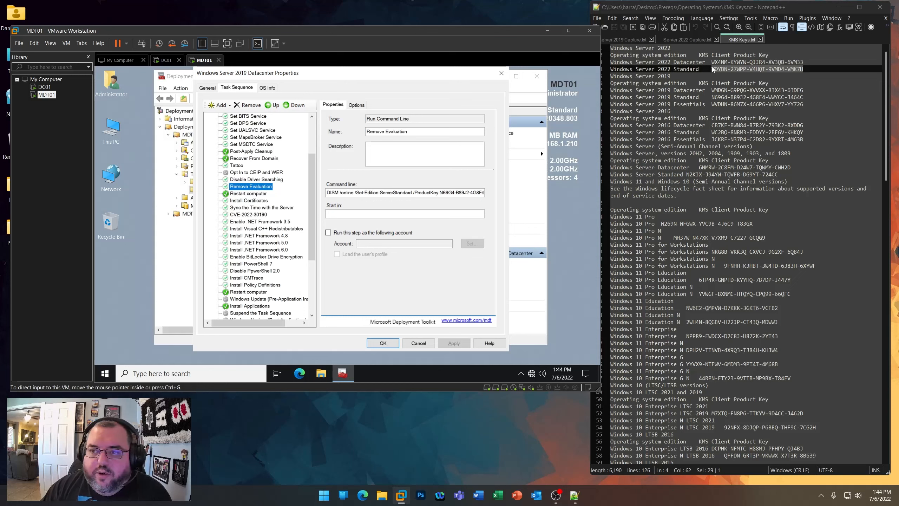
drag(711, 61, 797, 62)
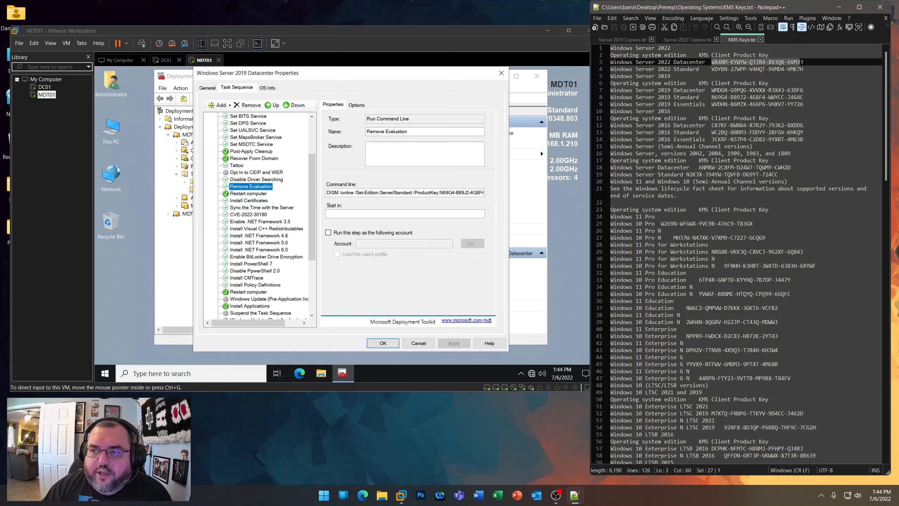
right_click(791, 65)
click(801, 80)
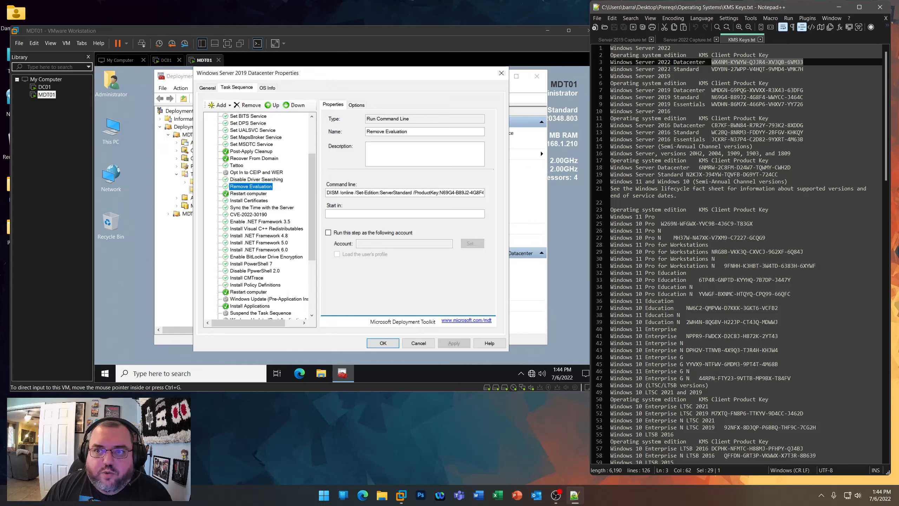
click(674, 118)
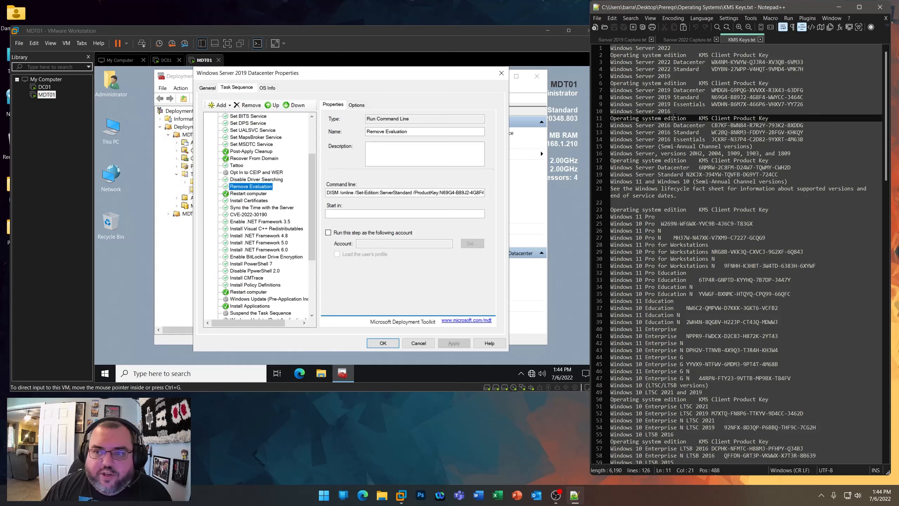
- Replace the product key in the Remove Evaluation command line with the Windows Server 2019 Datacenter KMS key from Notepad++ and save the sequence
drag(713, 90, 809, 89)
right_click(788, 93)
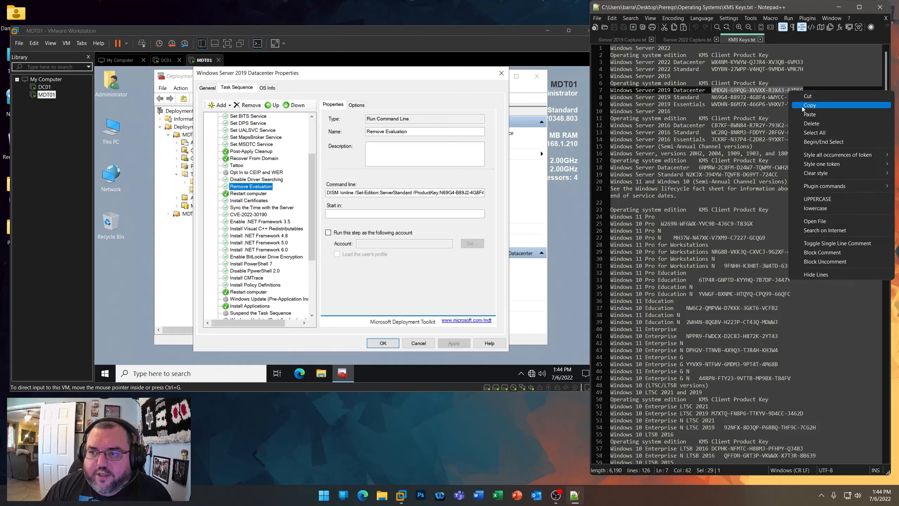
click(801, 107)
click(375, 197)
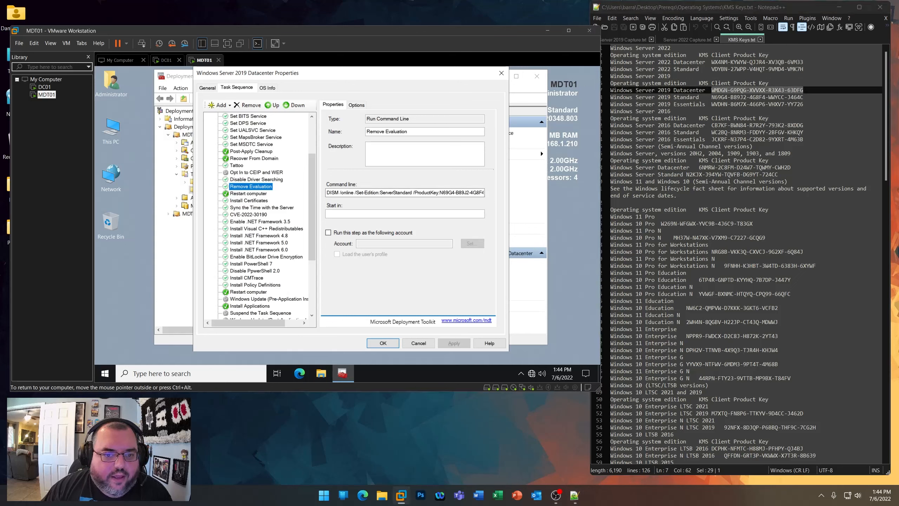
mouse_move(442, 192)
mouse_down()
mouse_move(485, 192)
mouse_move(444, 192)
mouse_up()
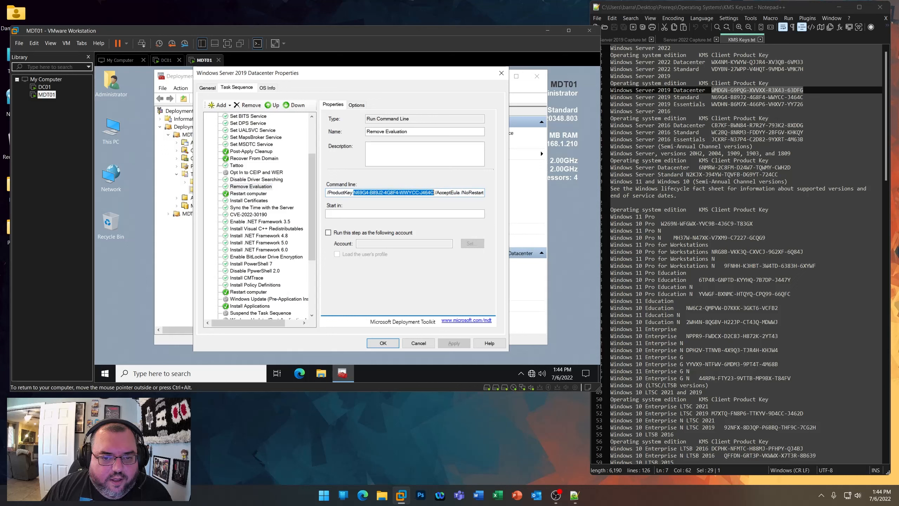
right_click(414, 193)
click(430, 232)
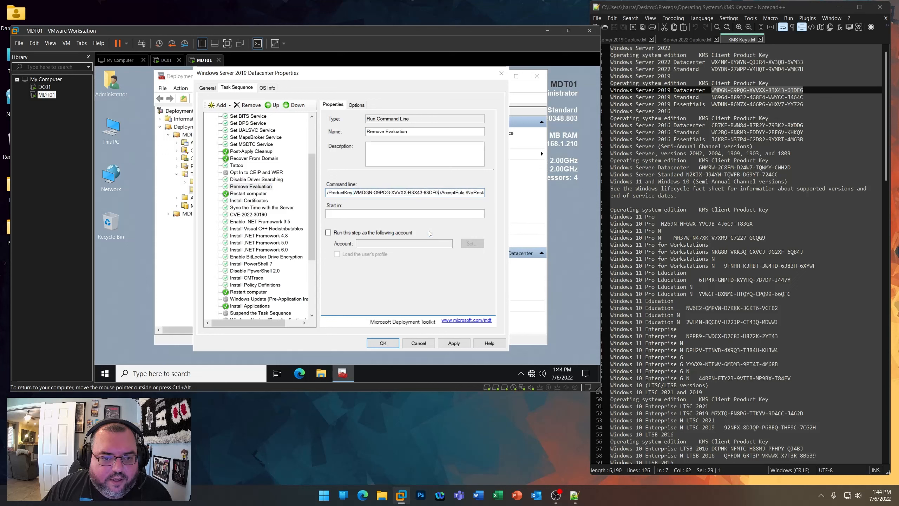
click(455, 341)
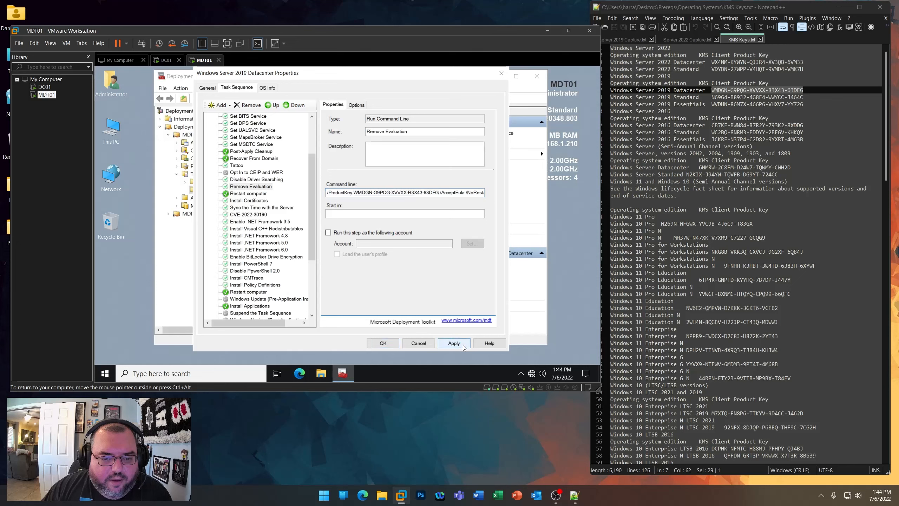
click(390, 342)
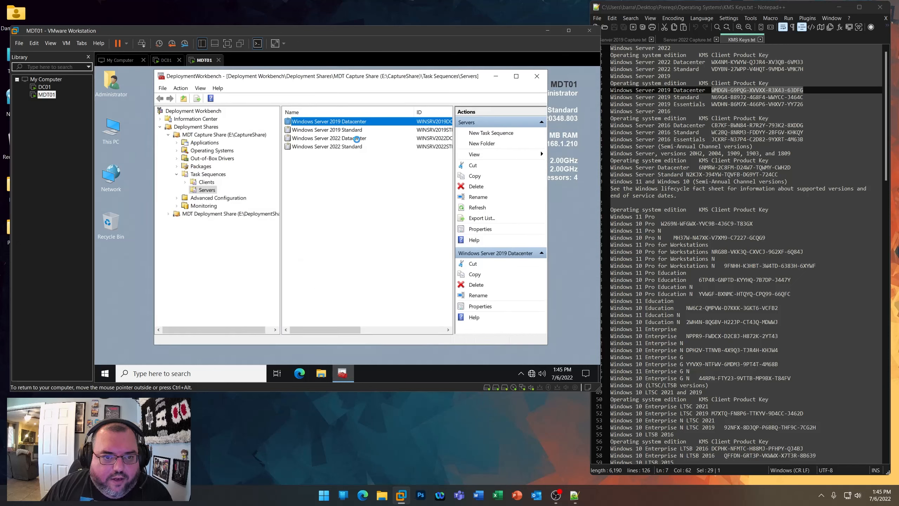
- Open the Windows Server 2022 Datacenter task sequence's step list and copy the matching Server 2022 Datacenter KMS key from Notepad++
double_click(356, 138)
click(236, 87)
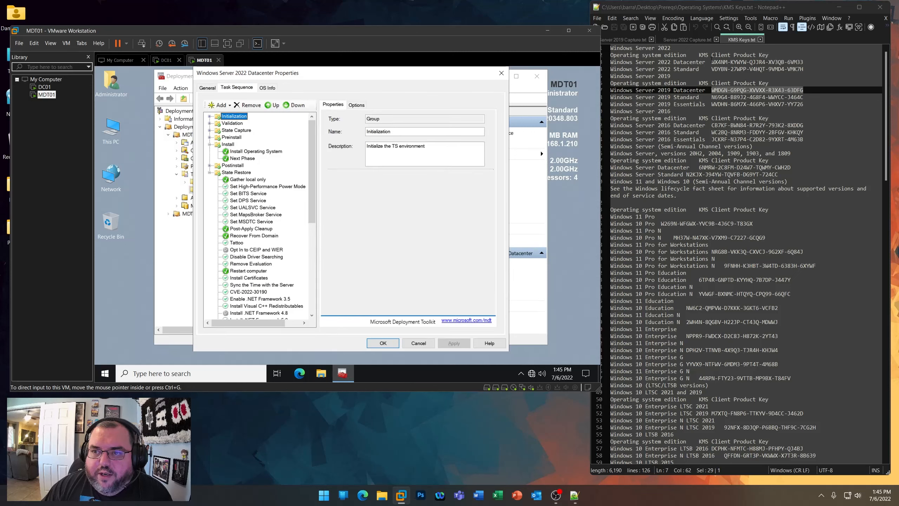
drag(712, 62, 802, 63)
right_click(791, 66)
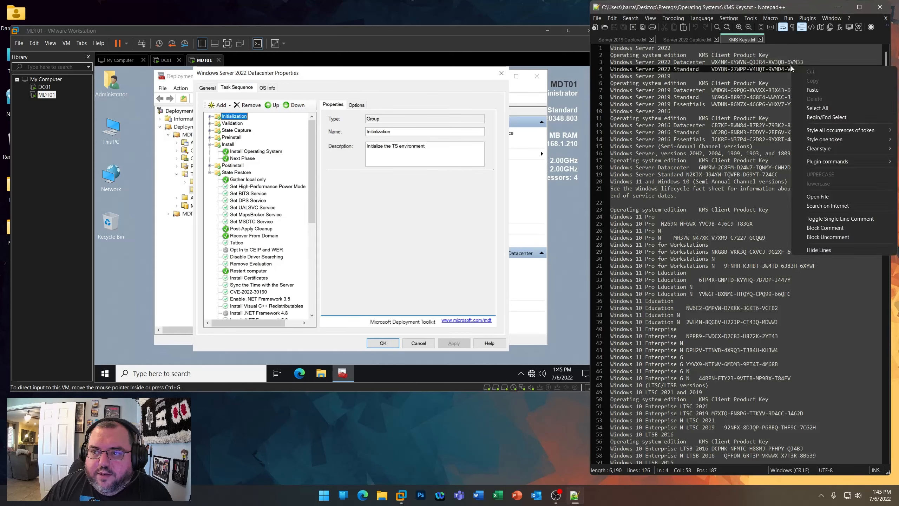
click(777, 62)
drag(711, 62, 803, 62)
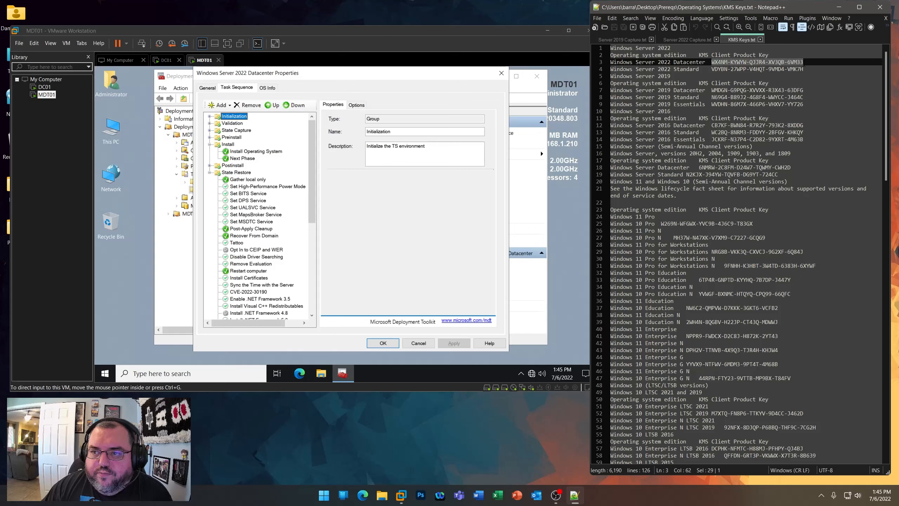
right_click(782, 63)
click(800, 75)
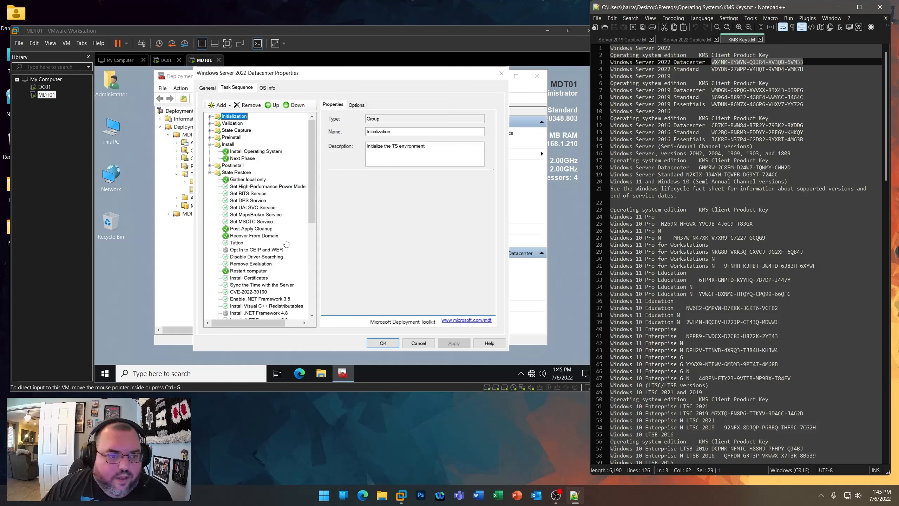
- Replace the product key in the Server 2022 Datacenter sequence's Remove Evaluation command line with the copied KMS key and apply it
click(275, 263)
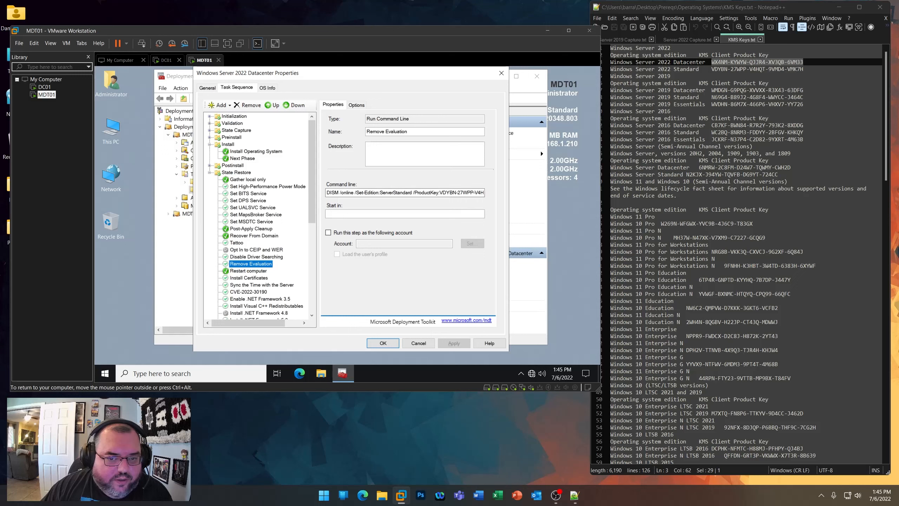
mouse_move(439, 193)
mouse_down()
mouse_move(488, 192)
mouse_move(440, 193)
mouse_up()
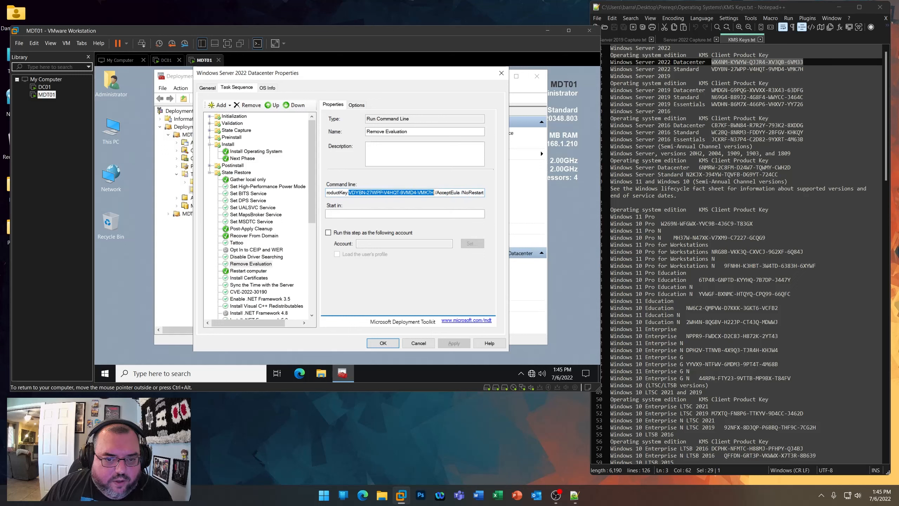
right_click(416, 196)
click(430, 231)
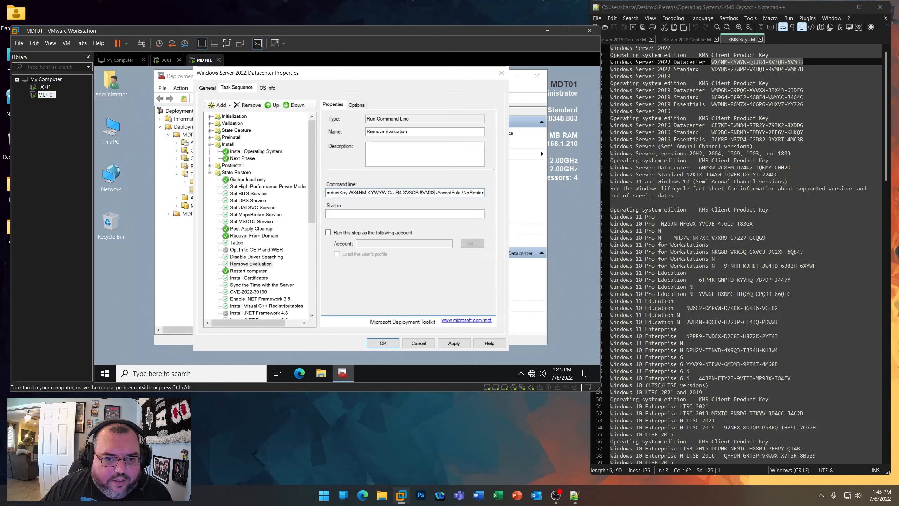
click(454, 343)
click(274, 257)
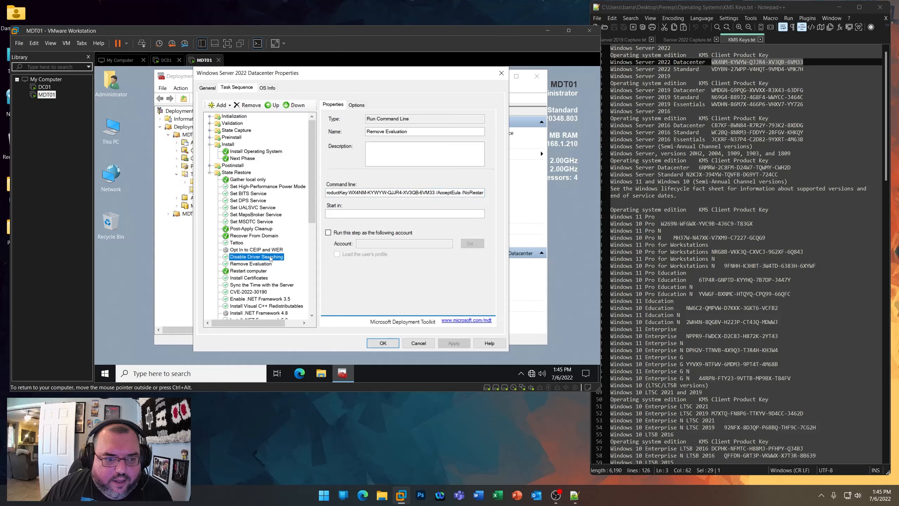
click(258, 264)
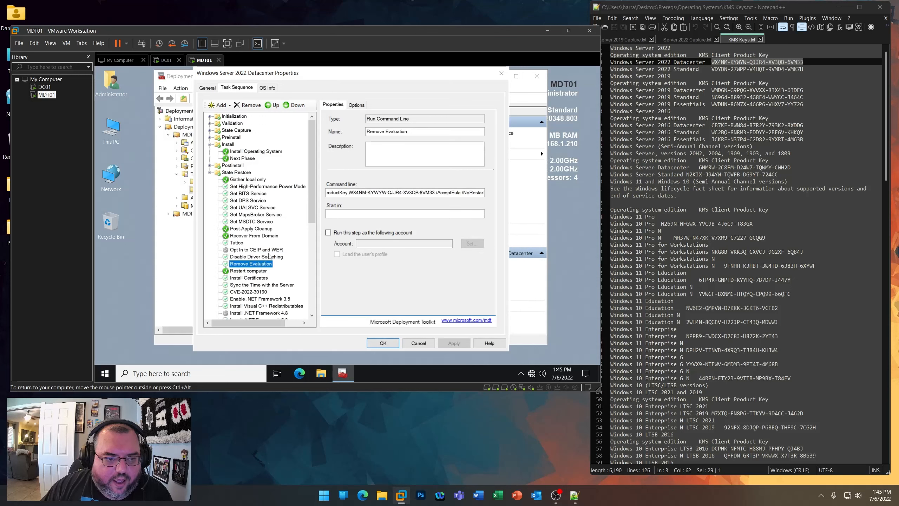
- Set the Install Operating System step to the Windows Server 2022 SERVERDATACENTER x64 install.wim image and save the sequence
click(262, 153)
click(467, 209)
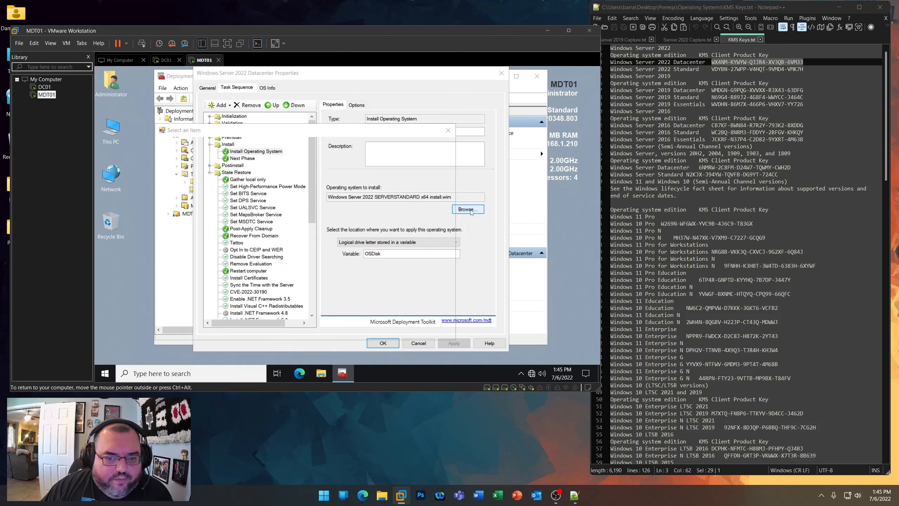
click(170, 170)
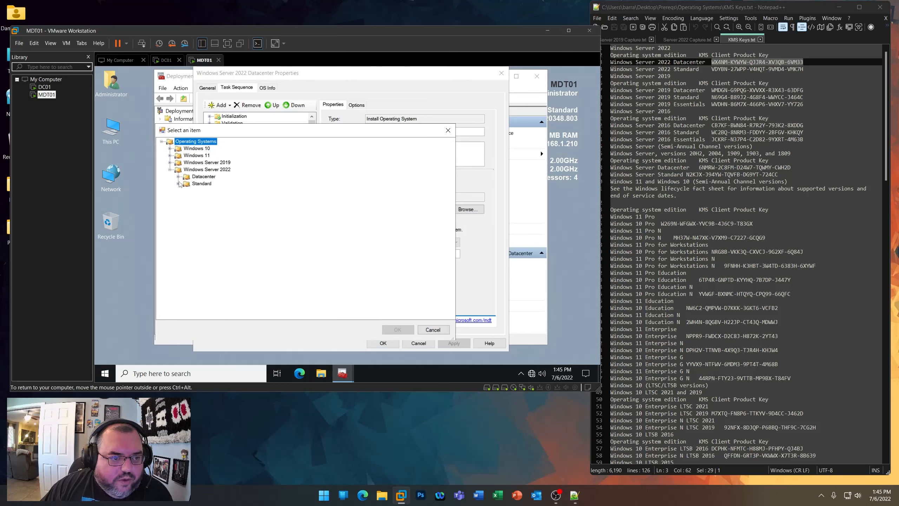
click(179, 176)
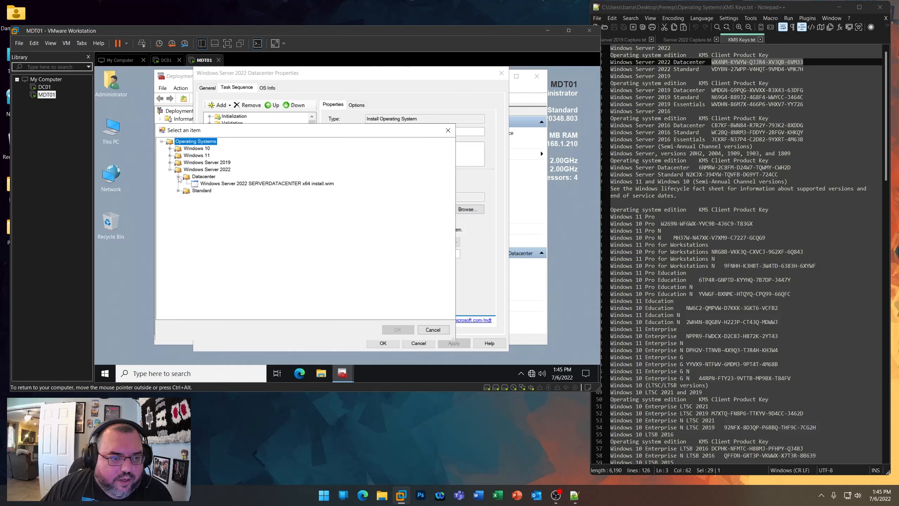
click(222, 184)
click(397, 329)
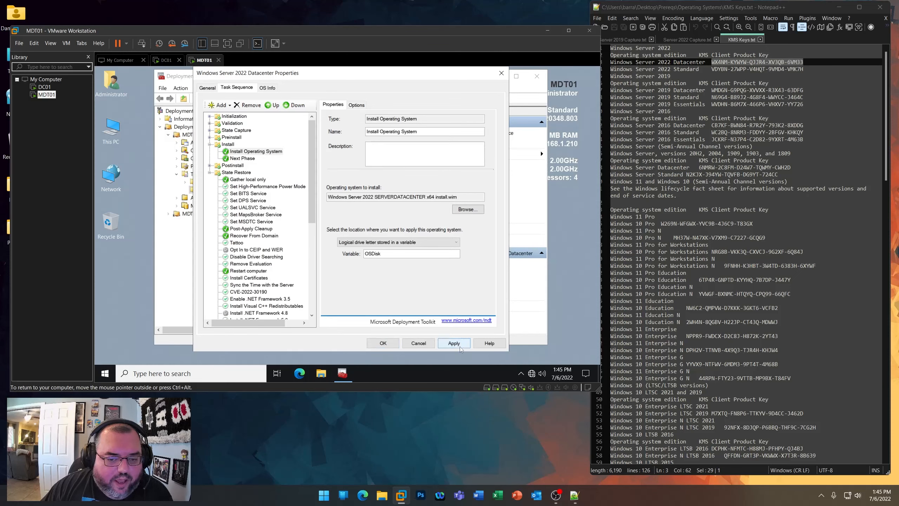
click(383, 342)
- Set the Windows Server 2019 Datacenter sequence's Install Operating System step to the Windows Server 2019 SERVERDATACENTER x64 install.wim image and save the sequence
double_click(345, 121)
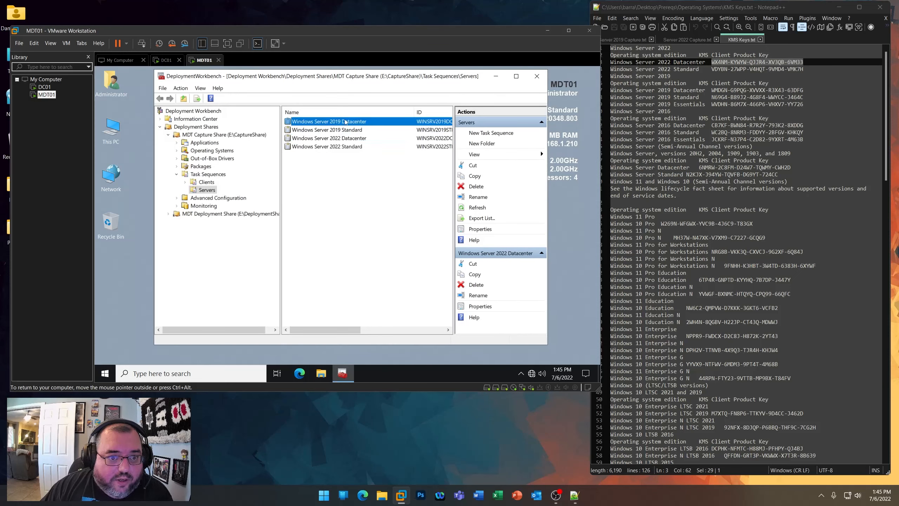
click(236, 87)
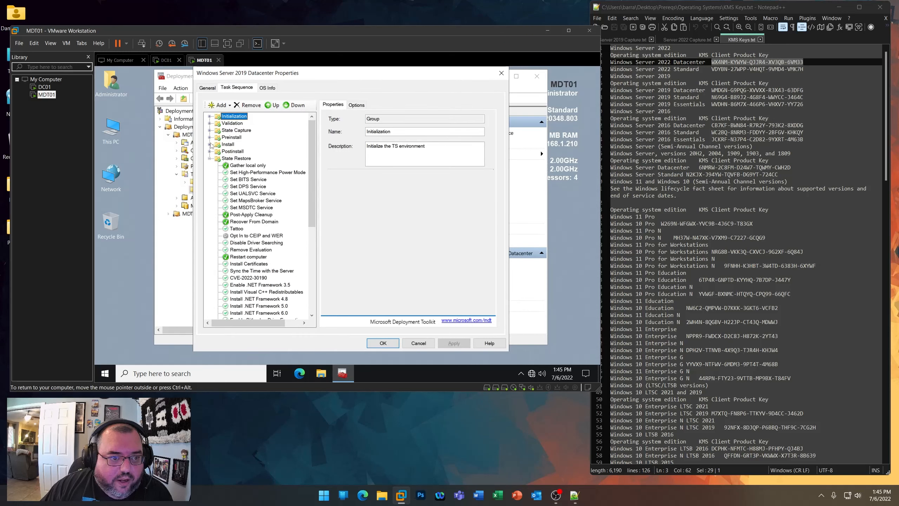
click(210, 144)
click(254, 151)
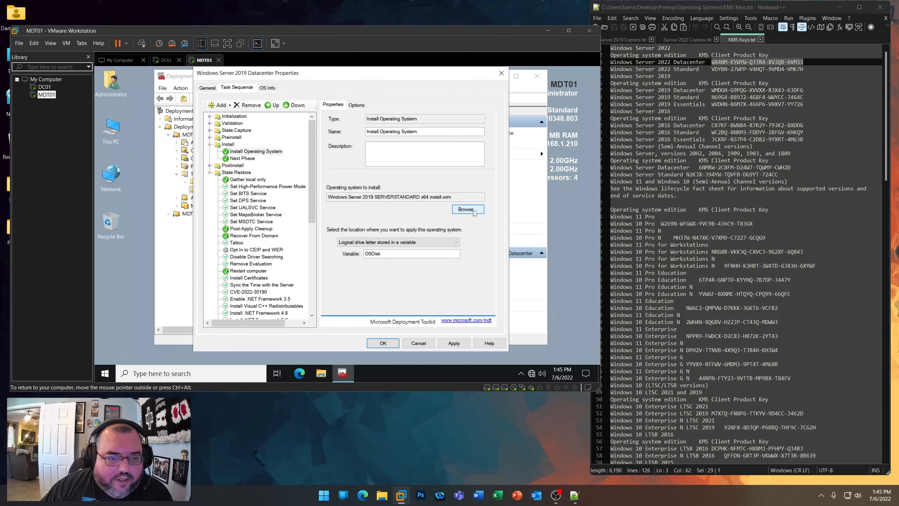
click(467, 209)
click(135, 128)
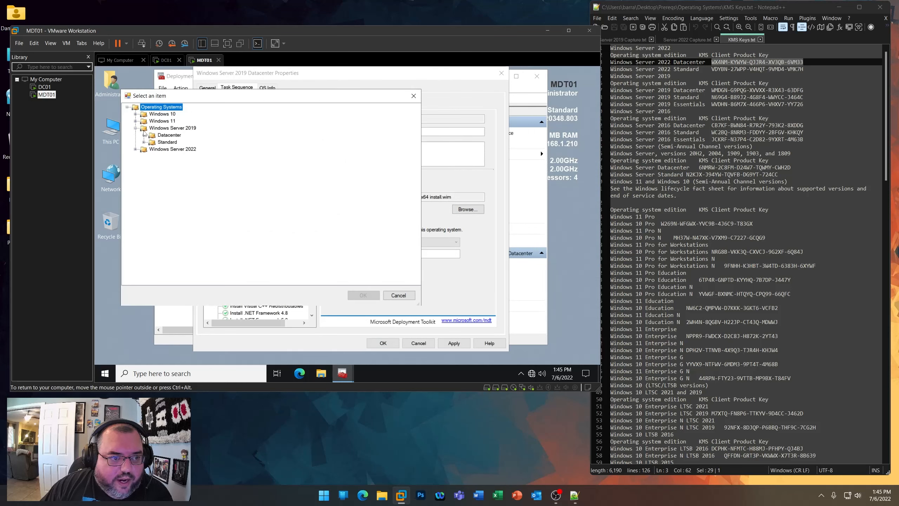
click(144, 135)
click(179, 142)
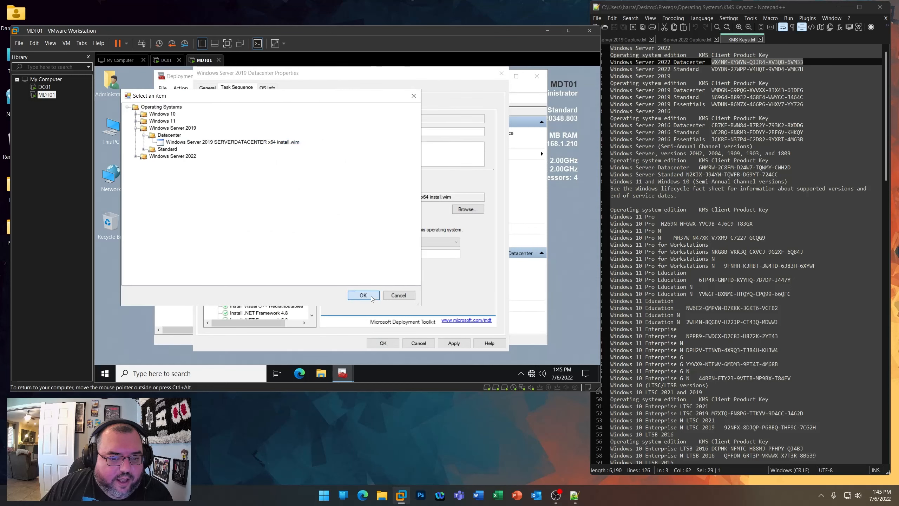
click(364, 295)
click(454, 342)
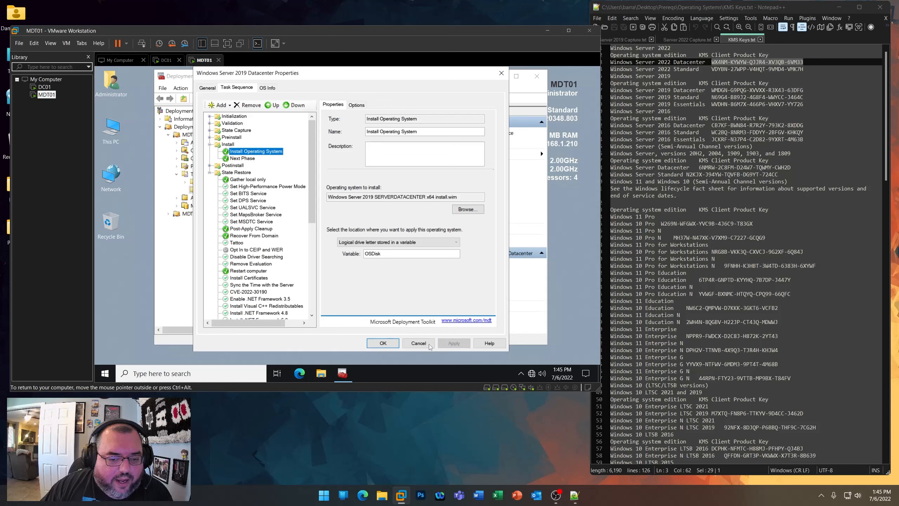
click(382, 343)
- Close the KMS Keys.txt file and exit Notepad++
click(361, 235)
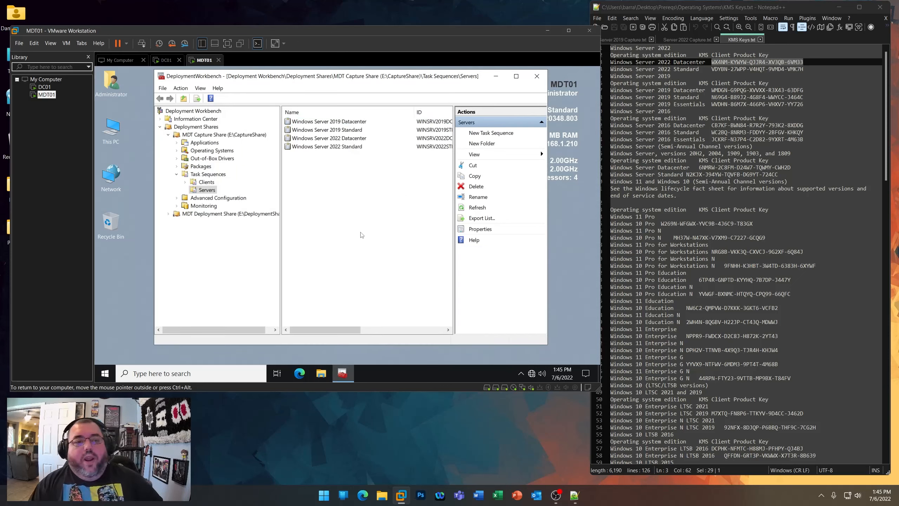
click(759, 40)
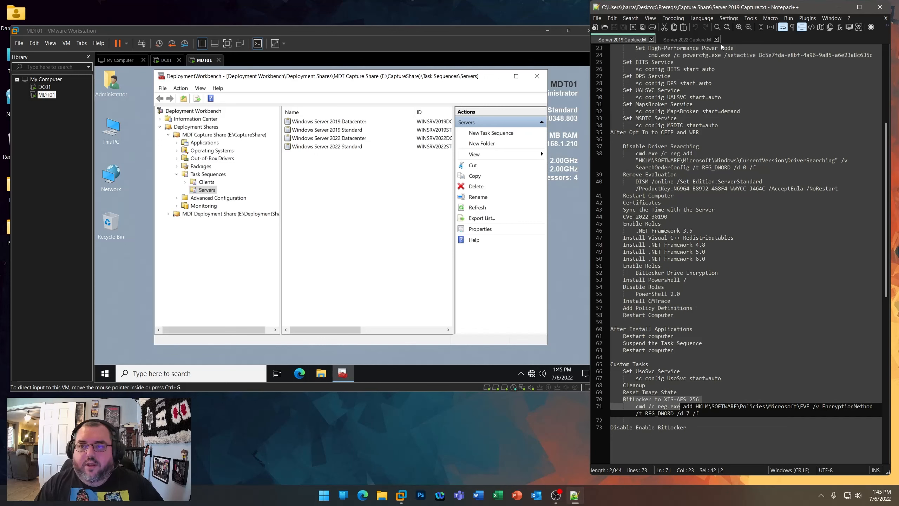
click(880, 7)
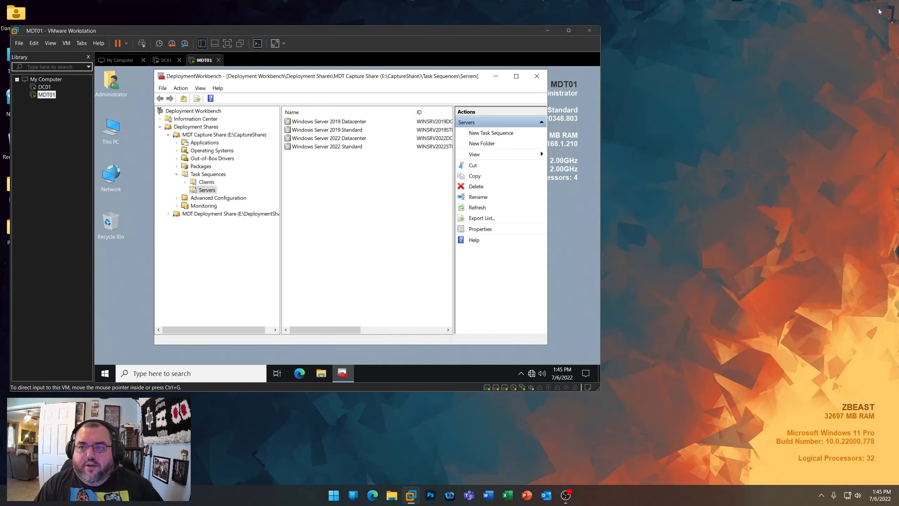
- Copy the quiet install command from the Microsoft .NET Framework 4.8 (x64) application in the MDT Capture Share
click(177, 142)
click(206, 151)
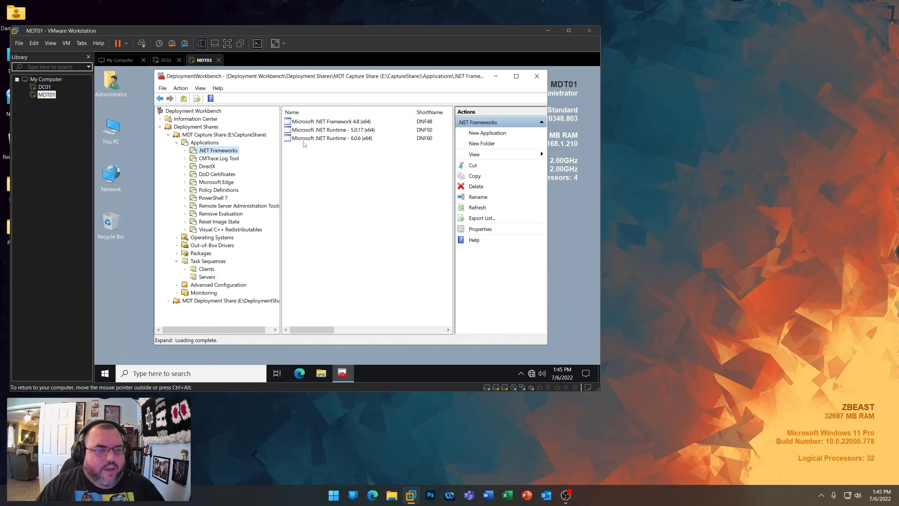
click(346, 122)
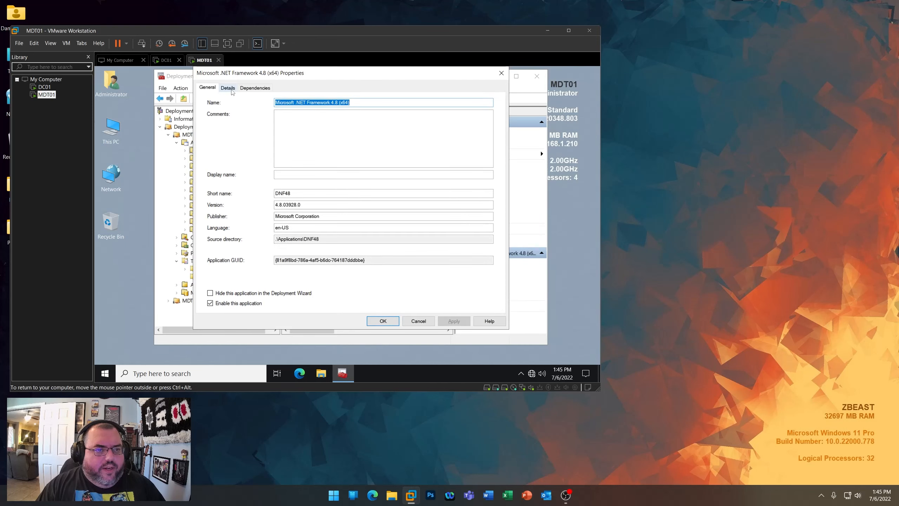
click(232, 90)
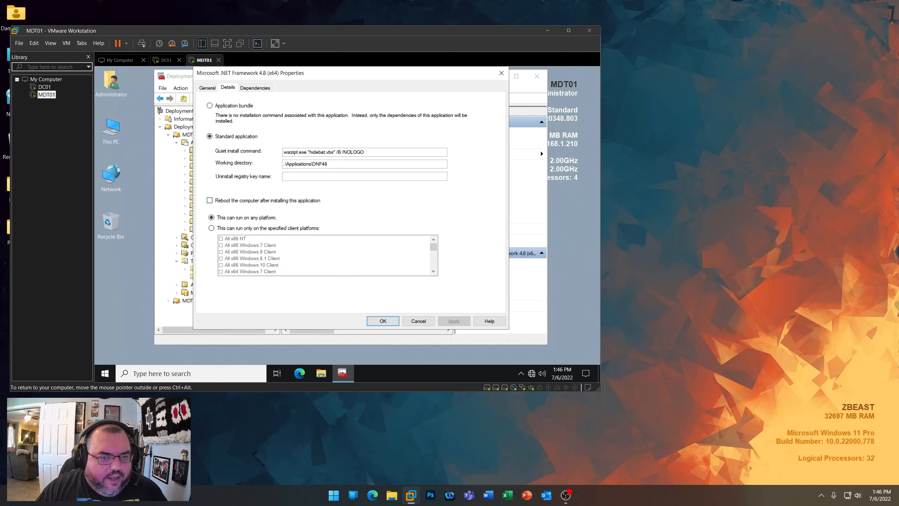
key(ctrl+a)
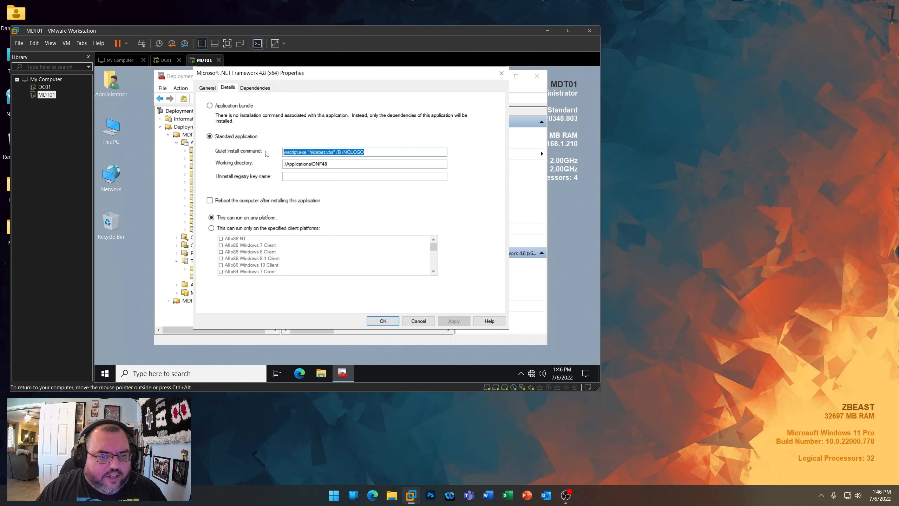
right_click(318, 153)
click(333, 180)
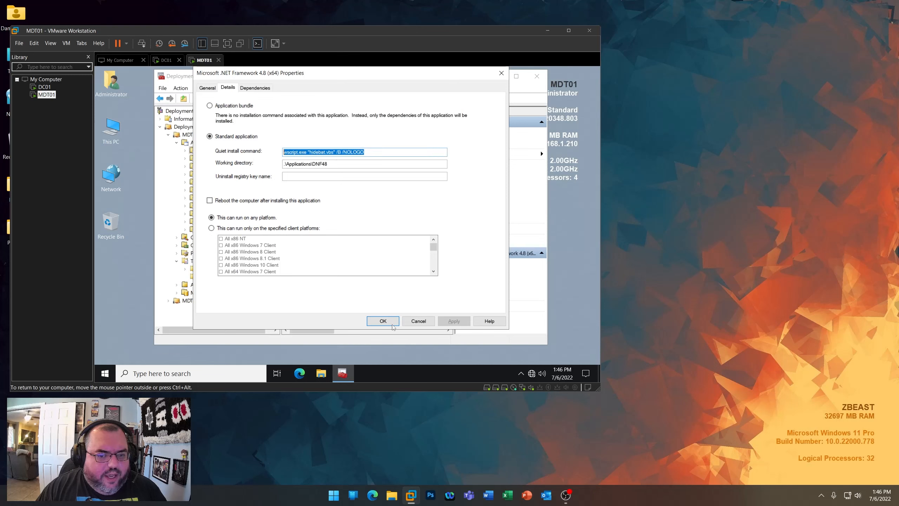
click(392, 321)
- Replace the quiet install command of the .NET Runtime 5.0.17 (x64) application with wscript.exe "hidebat.vbs" /B /NOLOGO and save it
double_click(334, 129)
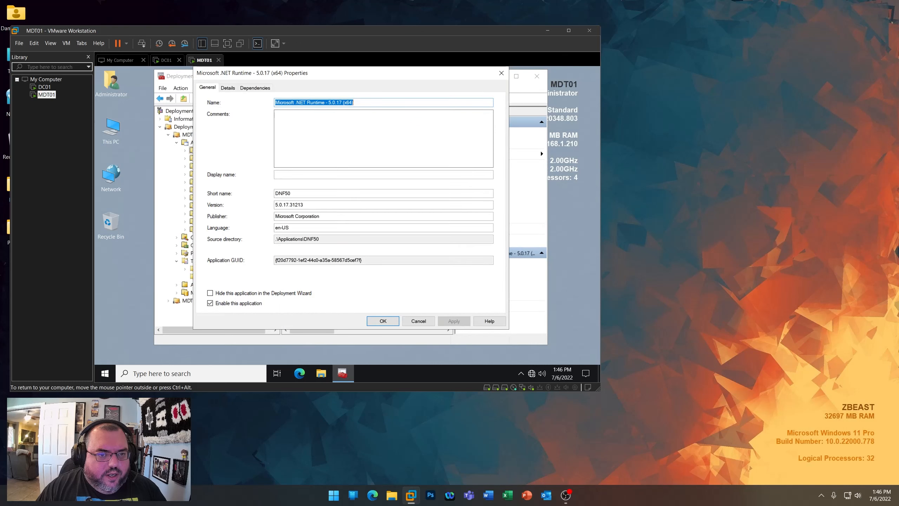
click(228, 88)
drag(369, 153, 228, 151)
key(ctrl+v)
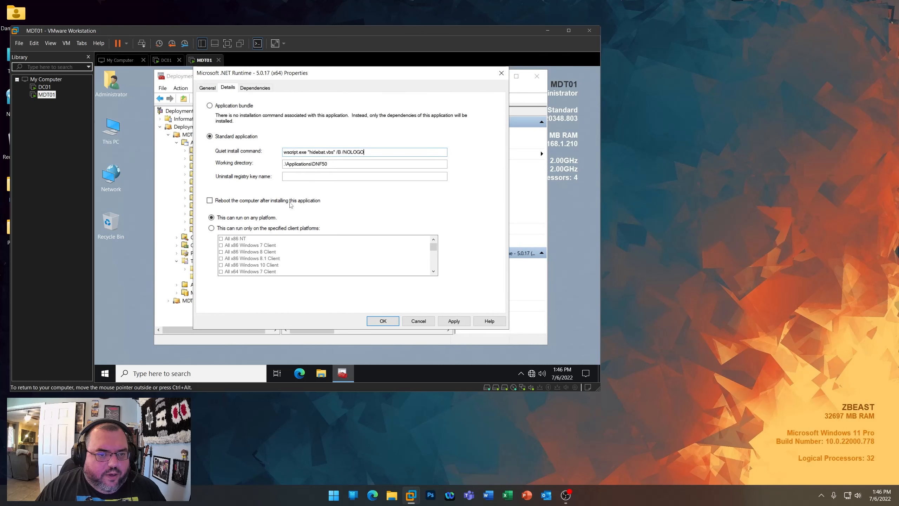
click(384, 321)
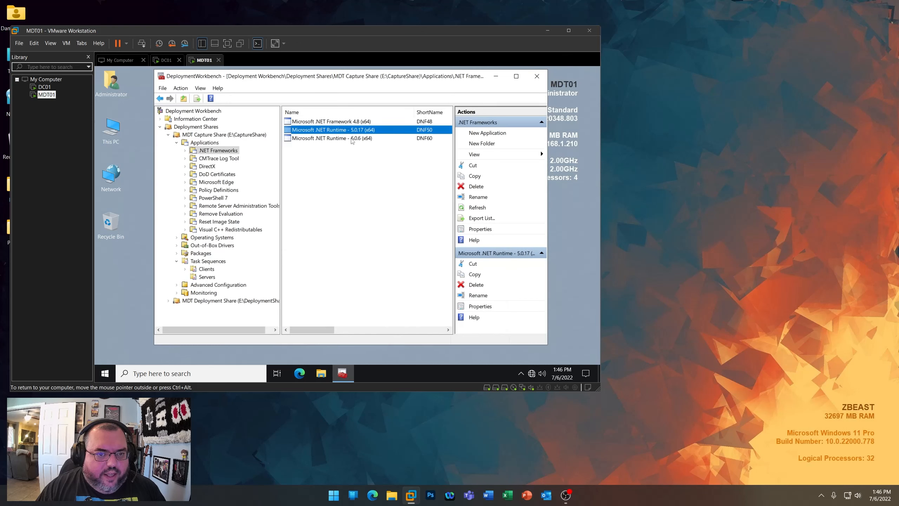
- Replace the quiet install command of the .NET Runtime 6.0.6 (x64) application with wscript.exe "hidebat.vbs" /B /NOLOGO and save it
double_click(352, 138)
click(230, 88)
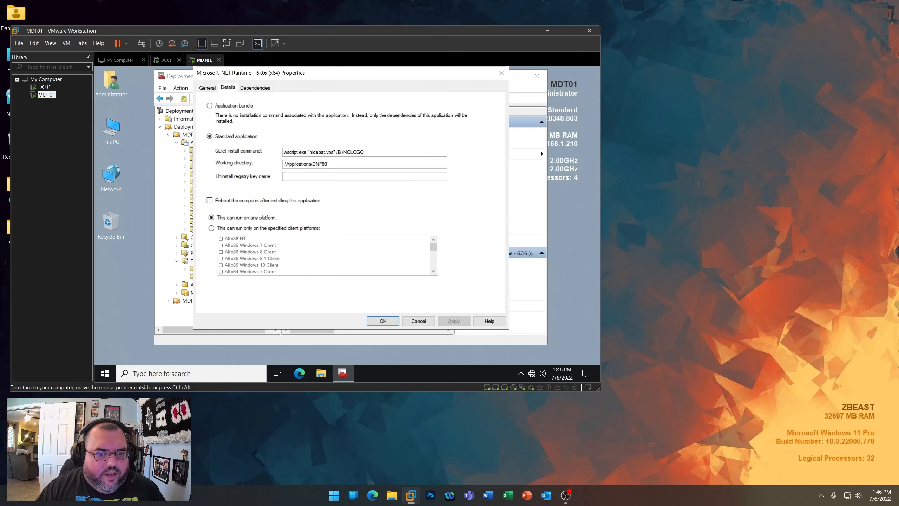
drag(370, 153, 248, 153)
key(ctrl+v)
click(381, 321)
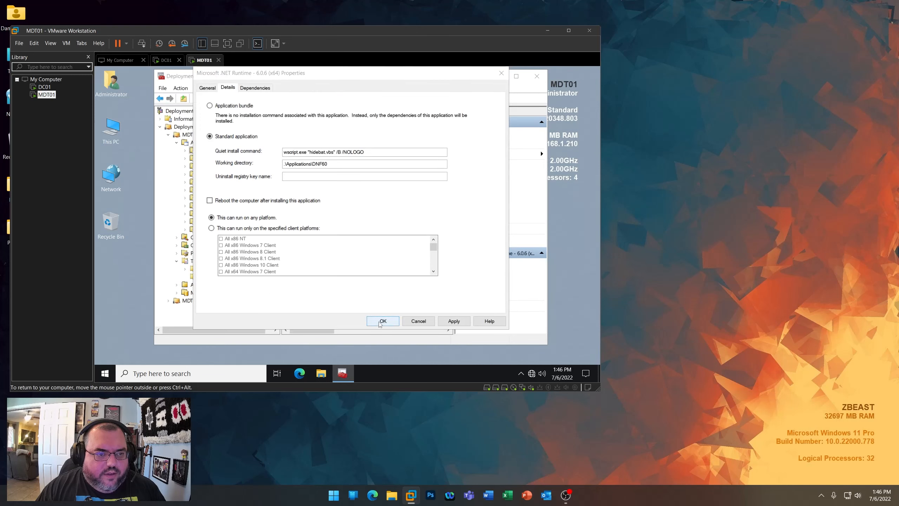
- Replace the CMTrace log tool application's quiet install command with wscript.exe "hidebat.vbs" /B /NOLOGO and save it
click(229, 159)
double_click(345, 122)
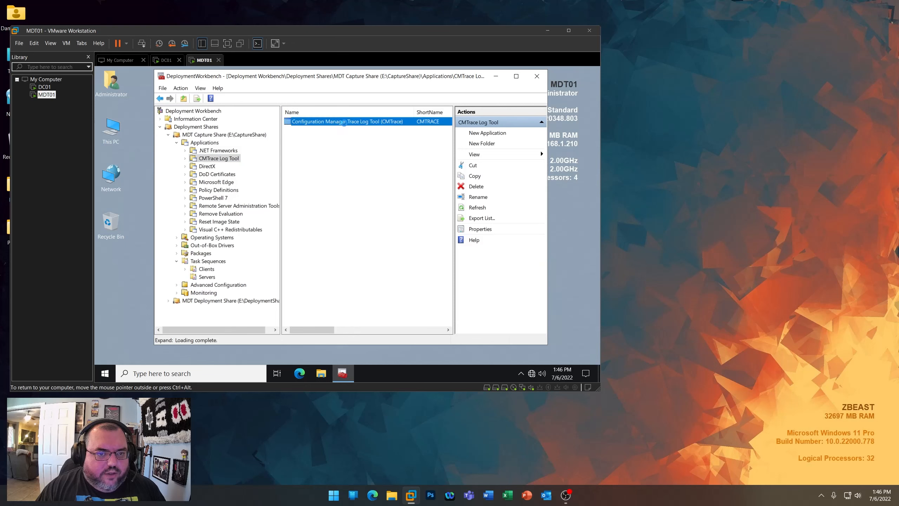
click(228, 87)
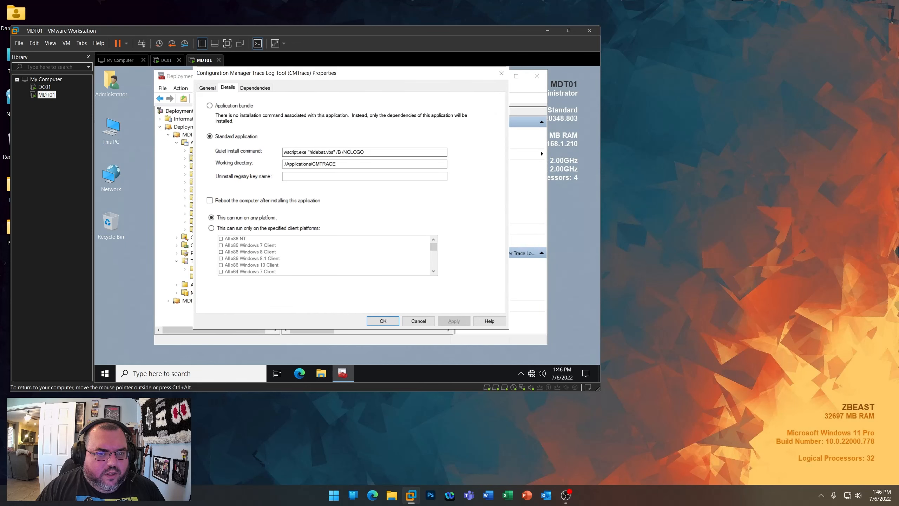
drag(375, 153, 225, 150)
key(ctrl+v)
click(383, 321)
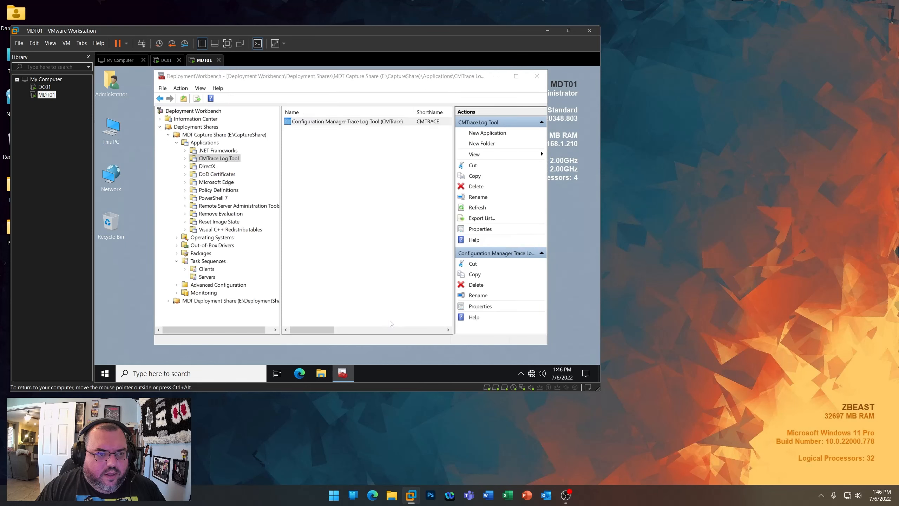
- Check the quiet install commands of the DirectX End-User Runtime, InstallRoot and Microsoft Edge applications
click(207, 166)
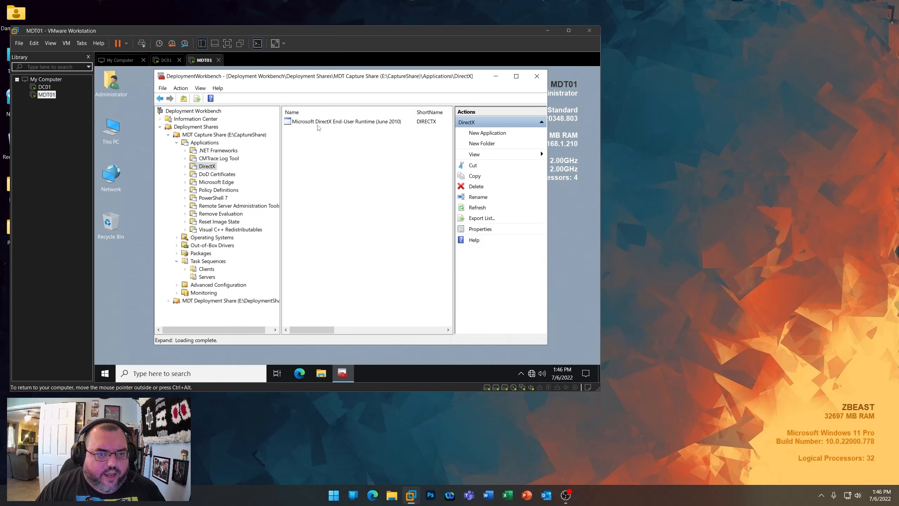
double_click(316, 126)
click(227, 88)
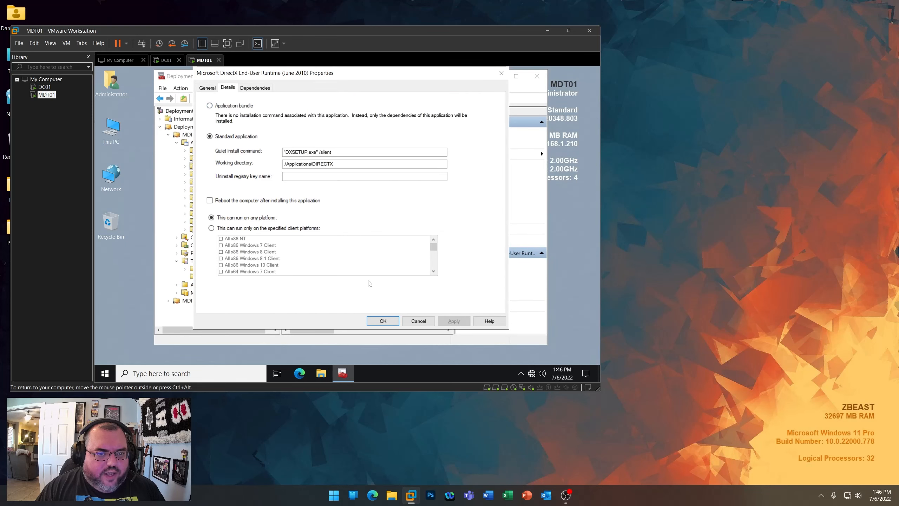
click(390, 324)
click(218, 175)
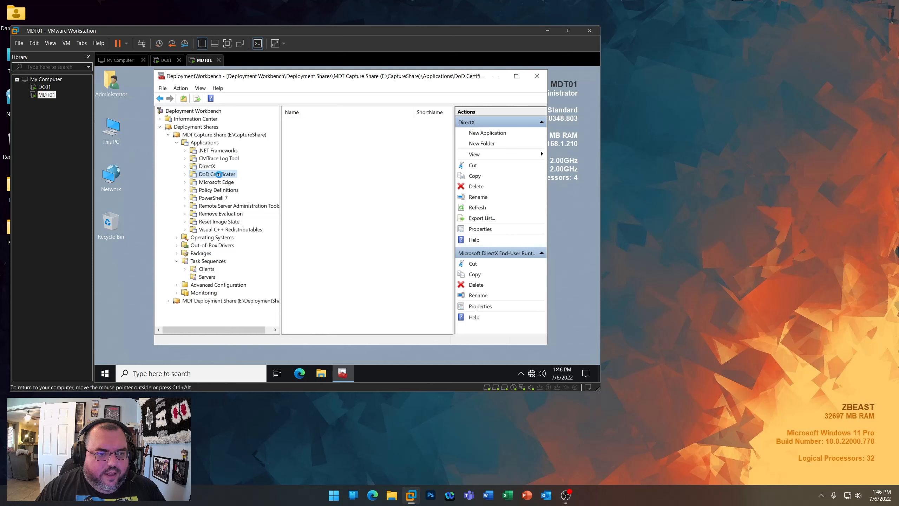
double_click(308, 122)
click(227, 88)
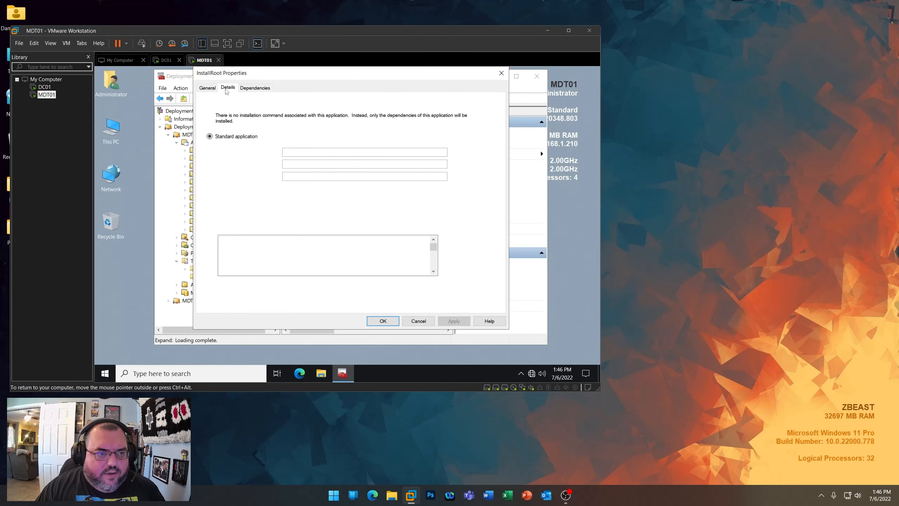
click(383, 321)
click(217, 182)
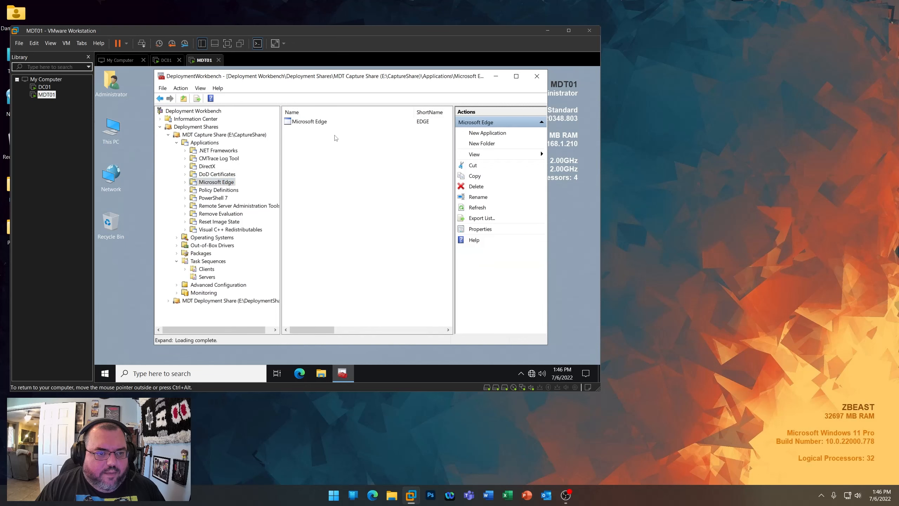
double_click(309, 122)
click(227, 88)
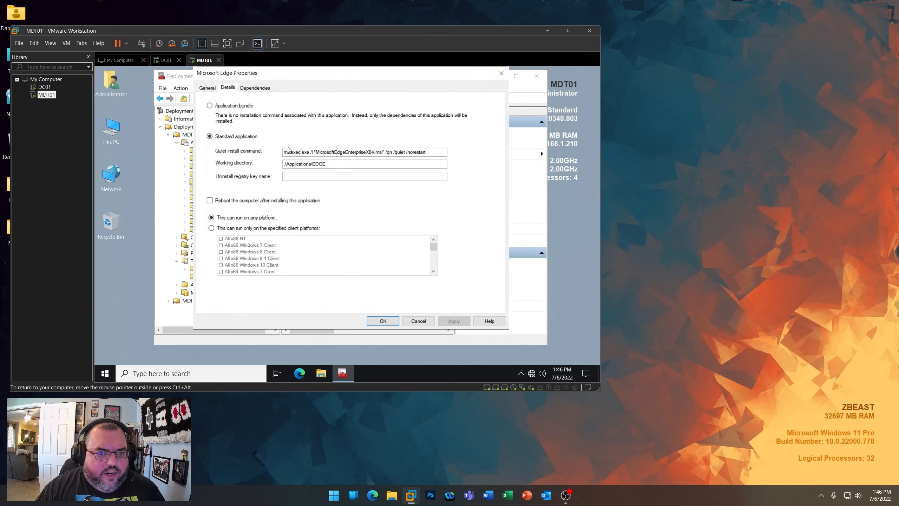
click(386, 319)
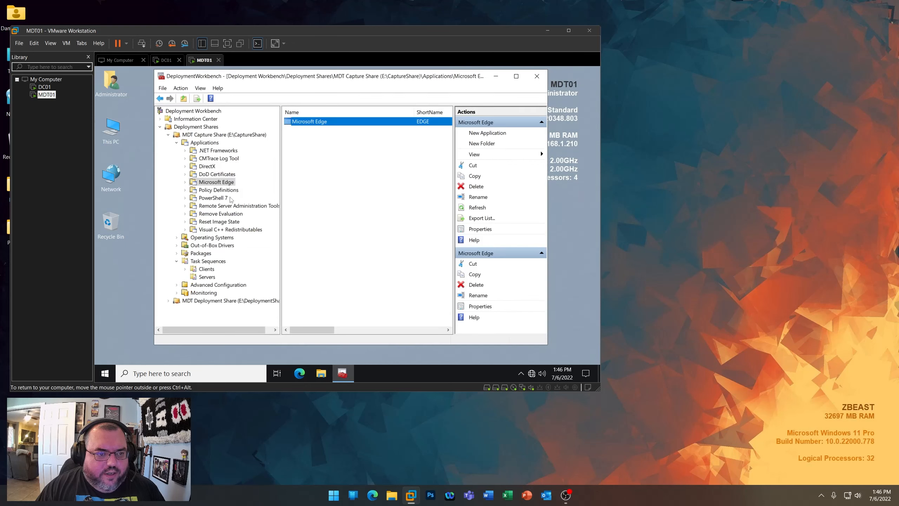
- Replace the Policy Definitions (admx) application's quiet install command with wscript.exe "hidebat.vbs" /B /NOLOGO and save it
click(218, 190)
double_click(311, 122)
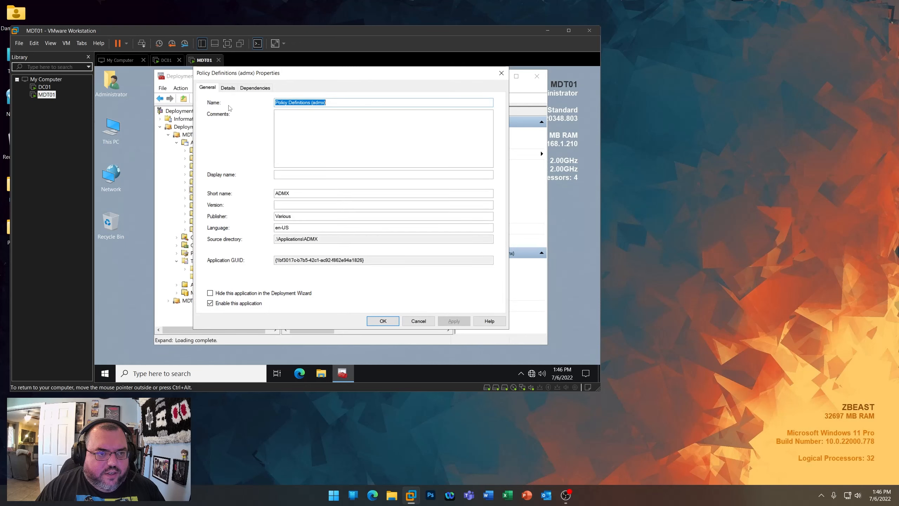
click(229, 87)
drag(379, 153, 229, 150)
key(ctrl+v)
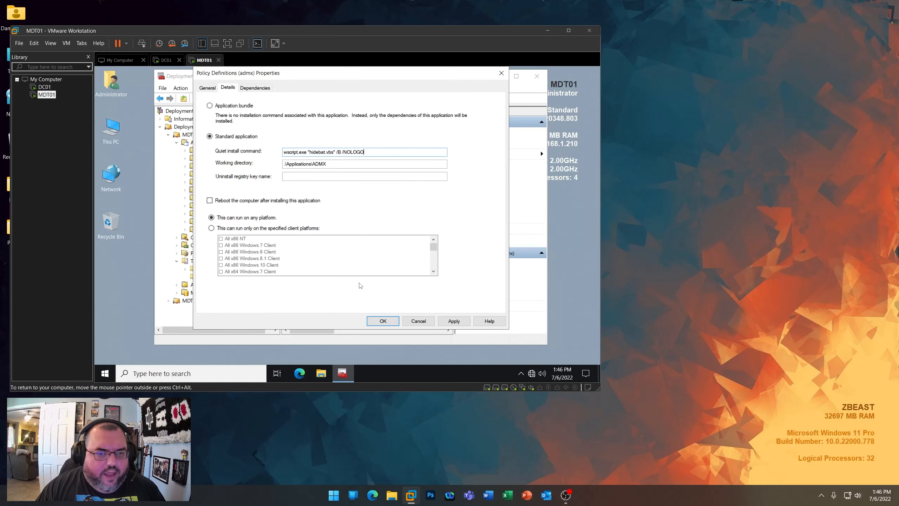
click(383, 321)
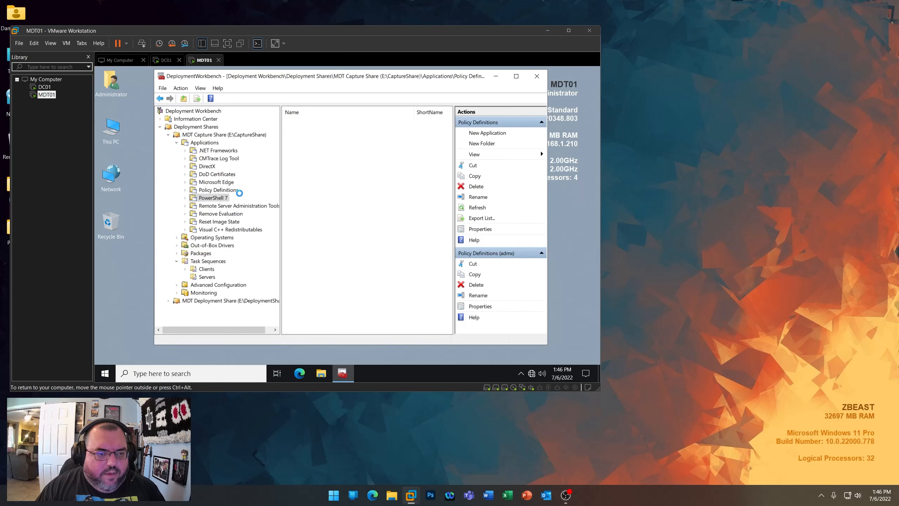
- Enclose PowerShell-7.2.5-win-x64.msi in double quotes in the PowerShell 7 (x64) application's quiet install command and save it
double_click(311, 121)
click(228, 87)
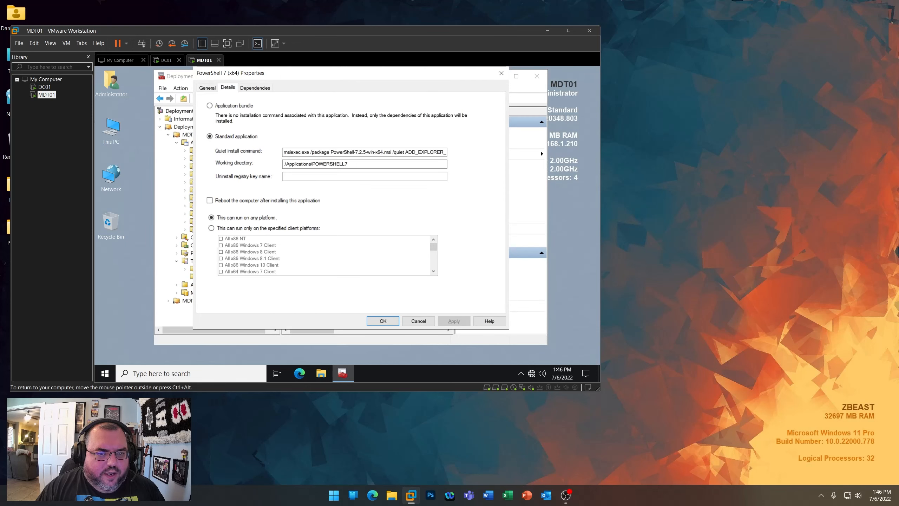
click(343, 153)
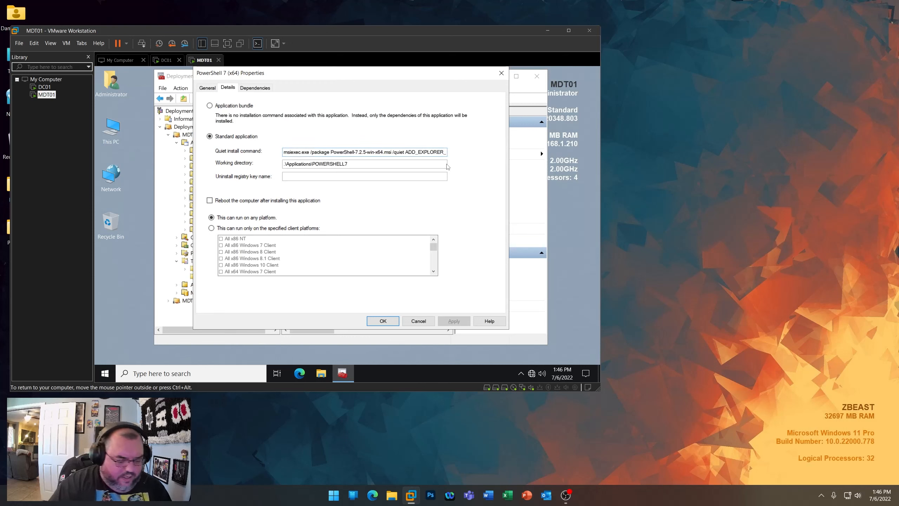
text(")
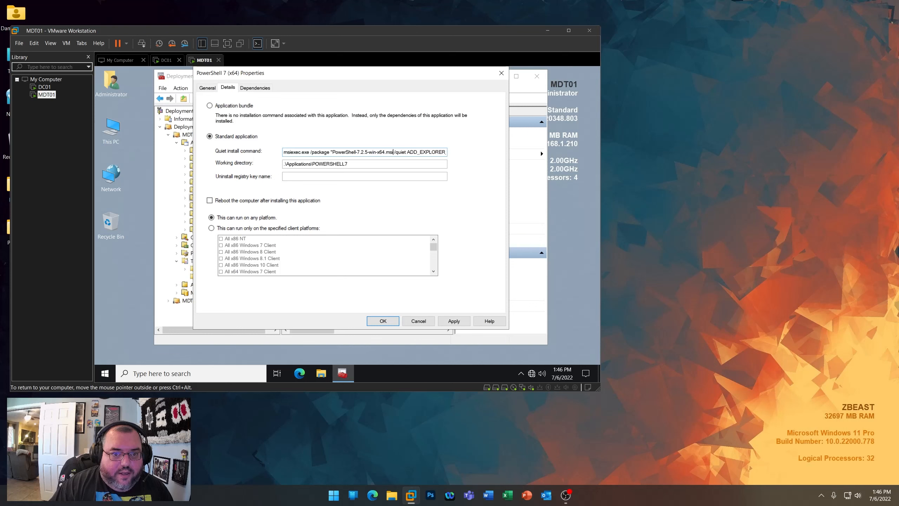
text(")
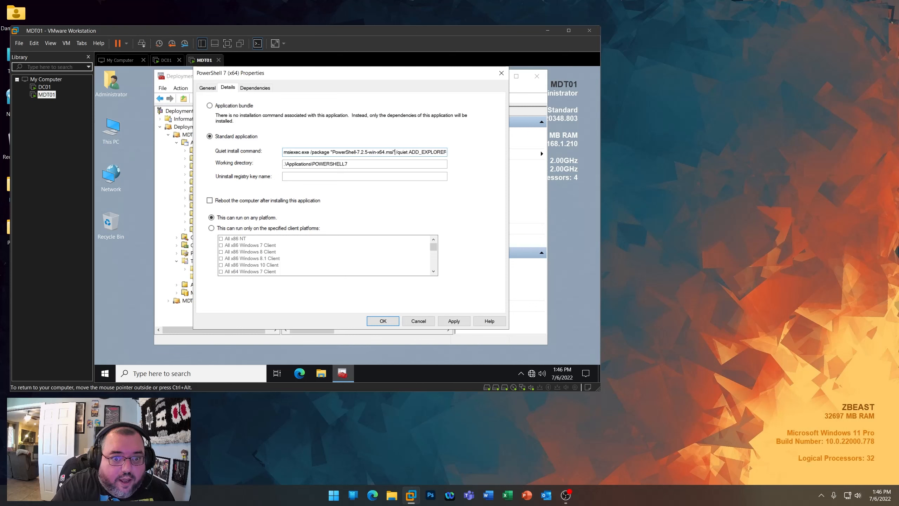
key(End)
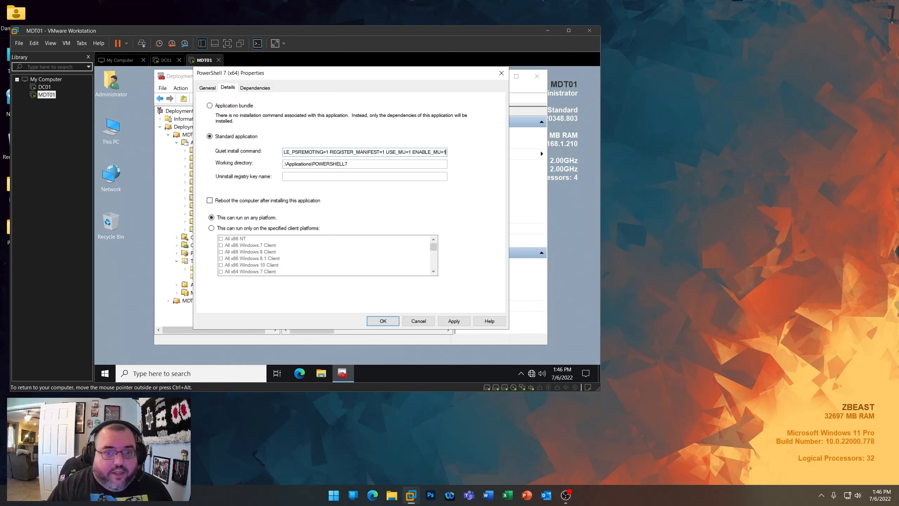
click(465, 321)
click(383, 321)
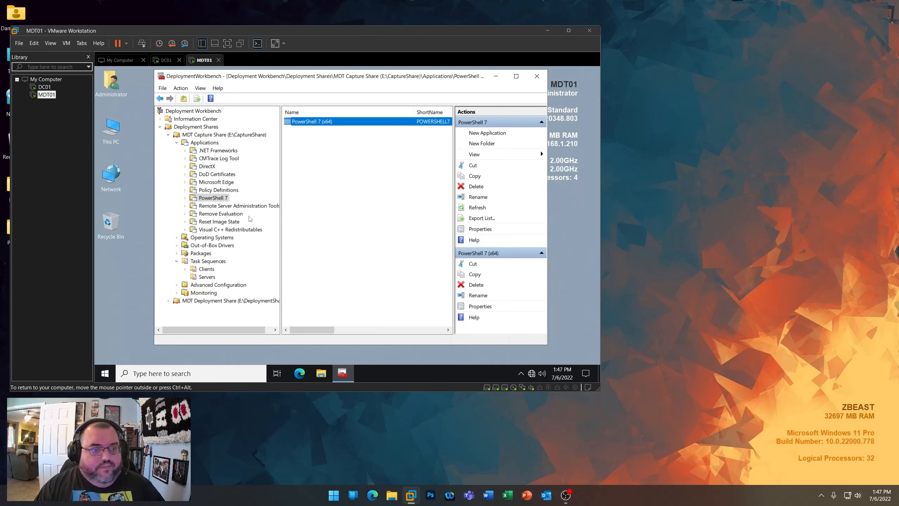
- Set the Remote Server Administration Tools application's quiet install command to wscript.exe "hidebat.vbs" /B /NOLOGO and save it
click(240, 206)
double_click(319, 121)
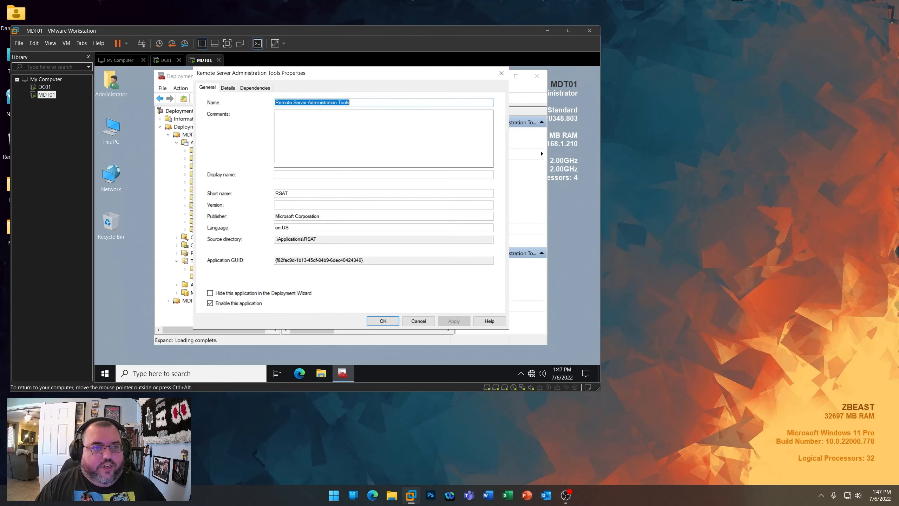
click(225, 89)
drag(371, 152, 203, 149)
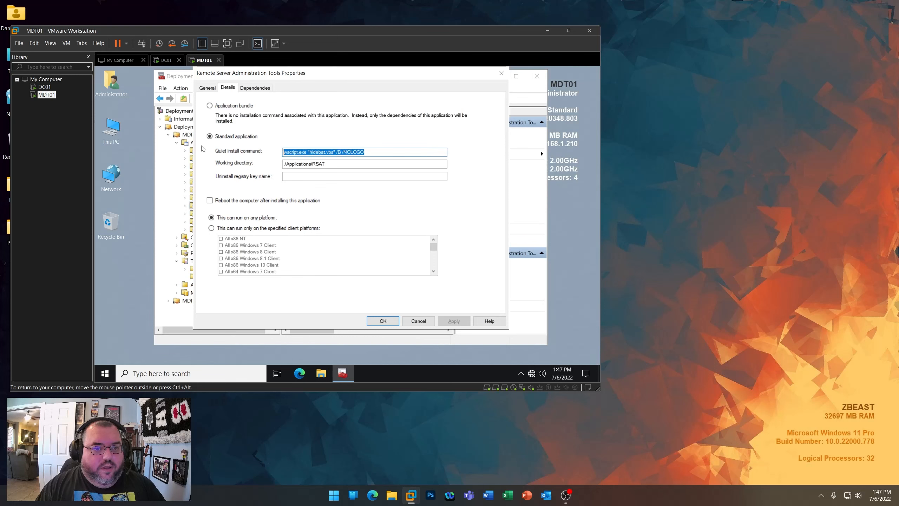
text(wscript.exe "hidebat.vbs" /B /NOLOGO)
click(383, 321)
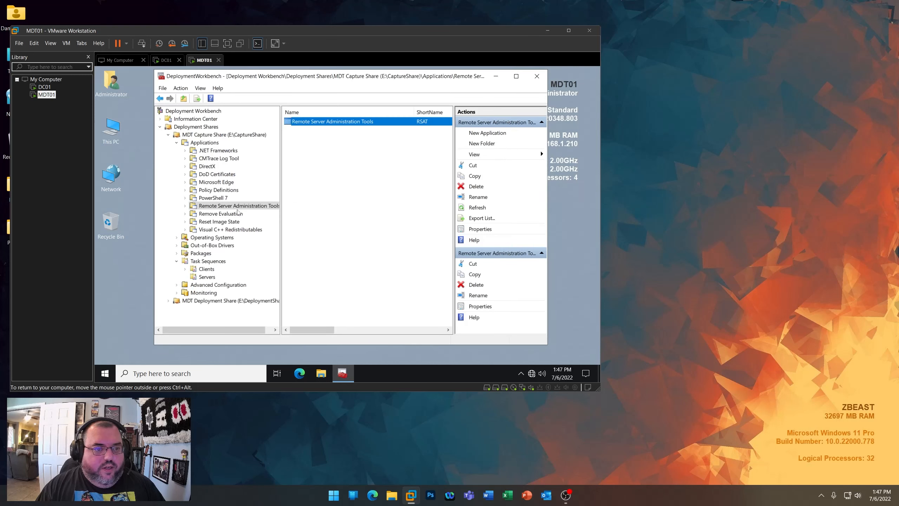
- Replace the Remove Evaluation application's quiet install command with wscript.exe "hidebat.vbs" /B /NOLOGO and save it
click(224, 214)
double_click(316, 123)
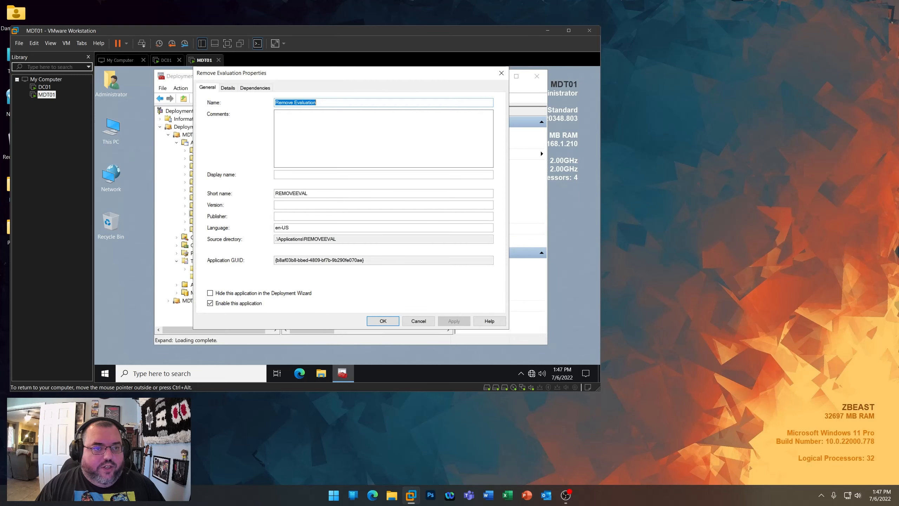
click(228, 87)
drag(368, 152, 211, 146)
text(wscript.exe "hidebat.vbs" /B /NOLOGO)
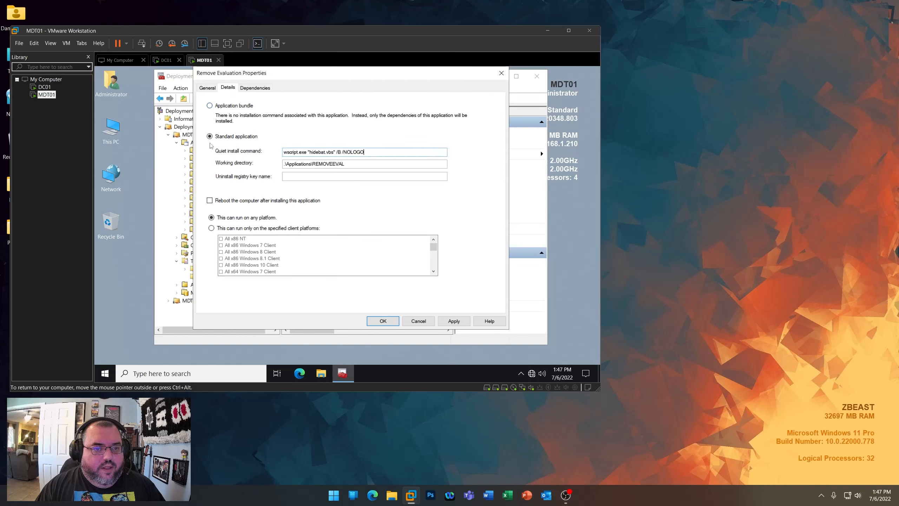
click(383, 321)
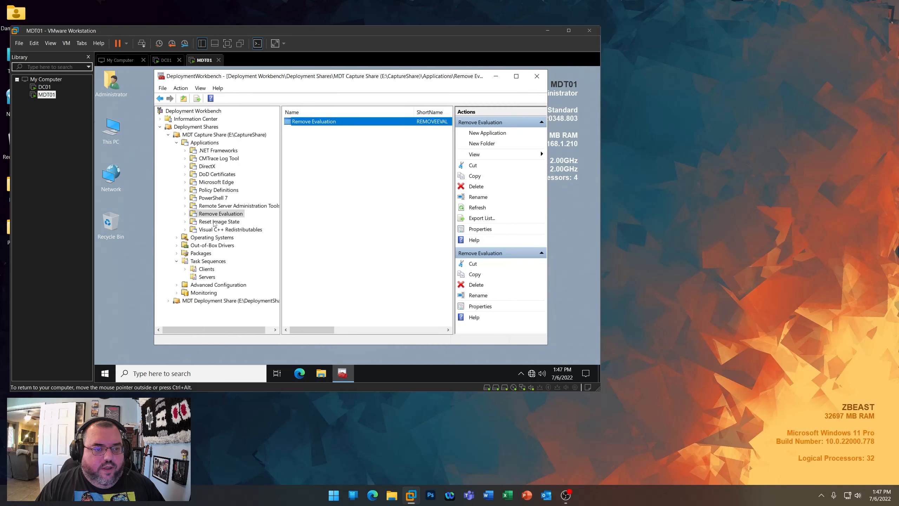
- Replace the Reset Image State application's quiet install command with wscript.exe "hidebat.vbs" /B /NOLOGO and save it
click(220, 221)
double_click(312, 121)
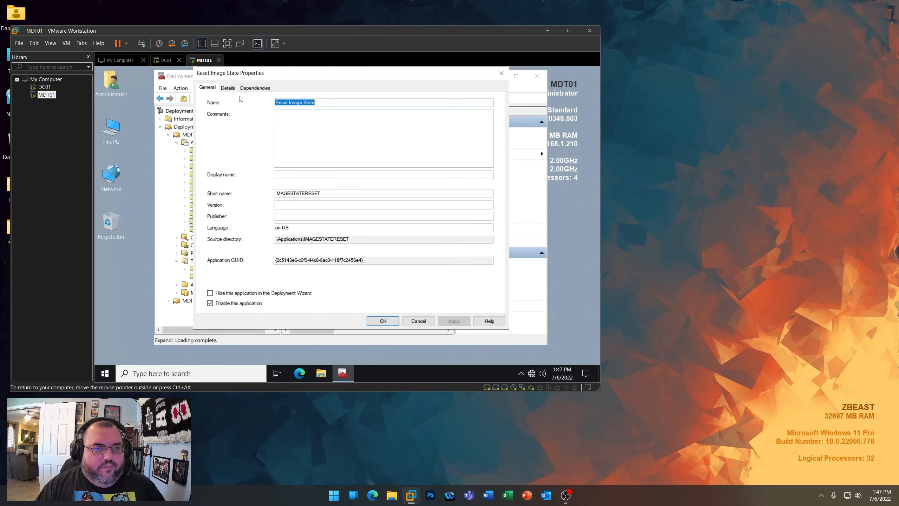
click(227, 87)
drag(368, 152, 239, 150)
text(wscript.exe "hidebat.vbs" /B /NOLOGO)
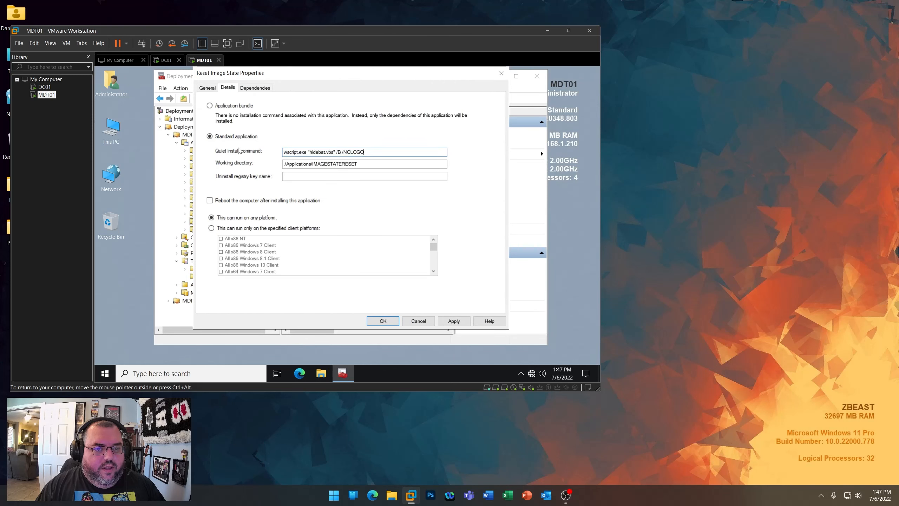
click(383, 321)
- Check the quiet install command of the Microsoft Visual C++ Redistributables (x86 and x64) application
click(230, 229)
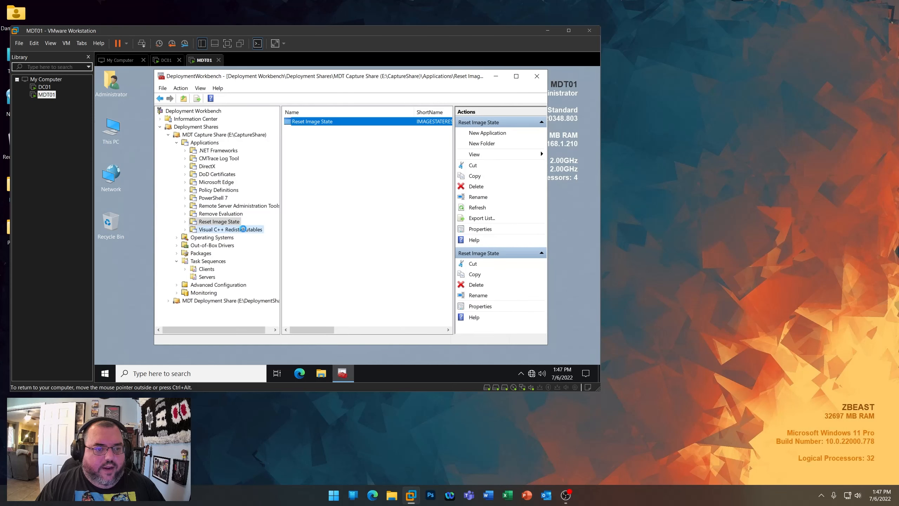
double_click(327, 122)
click(227, 88)
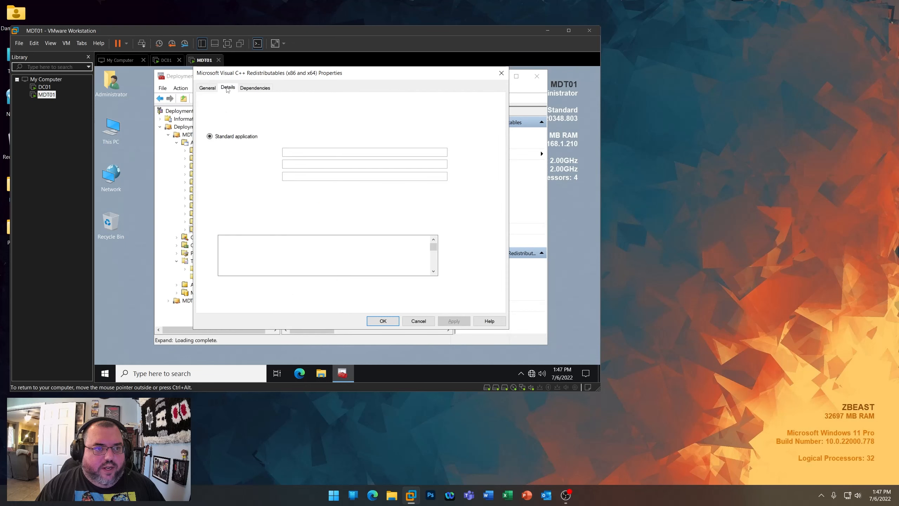
click(383, 322)
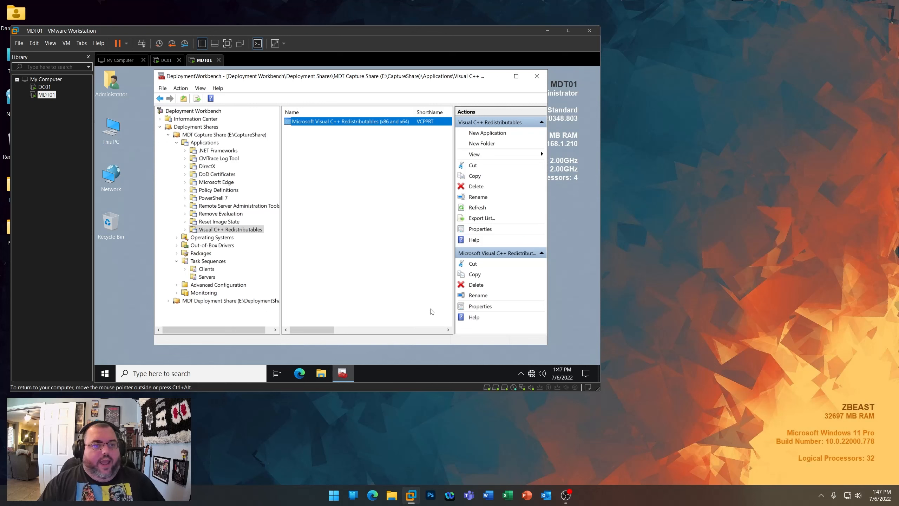
- Update the MDT Capture Share with the option to completely regenerate the boot images, and finish the wizard
right_click(242, 136)
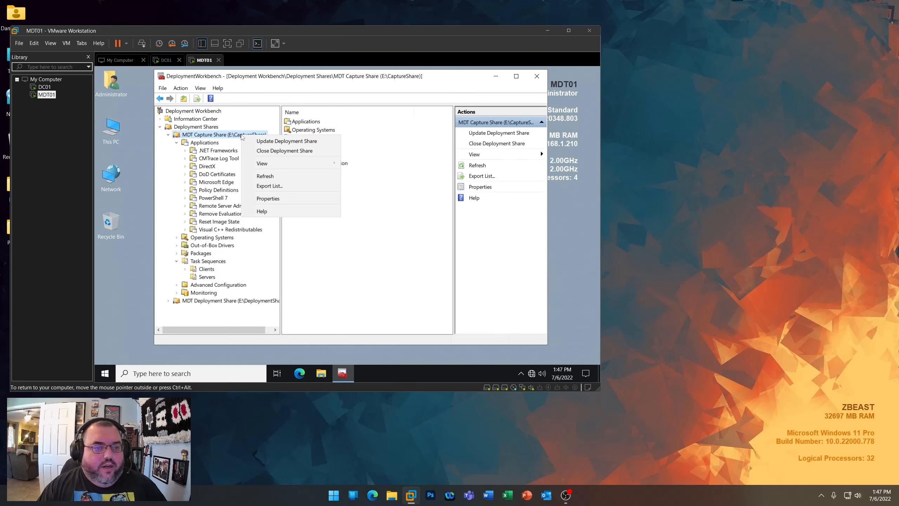
click(277, 141)
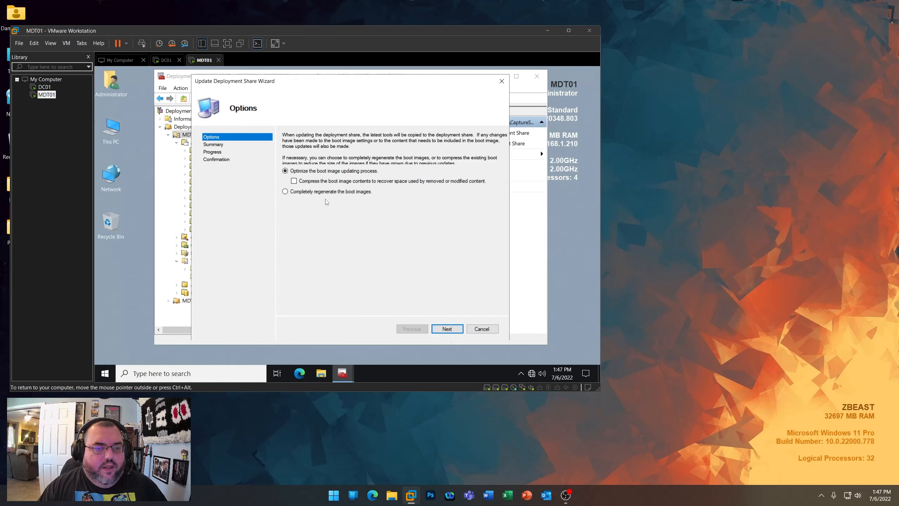
click(316, 196)
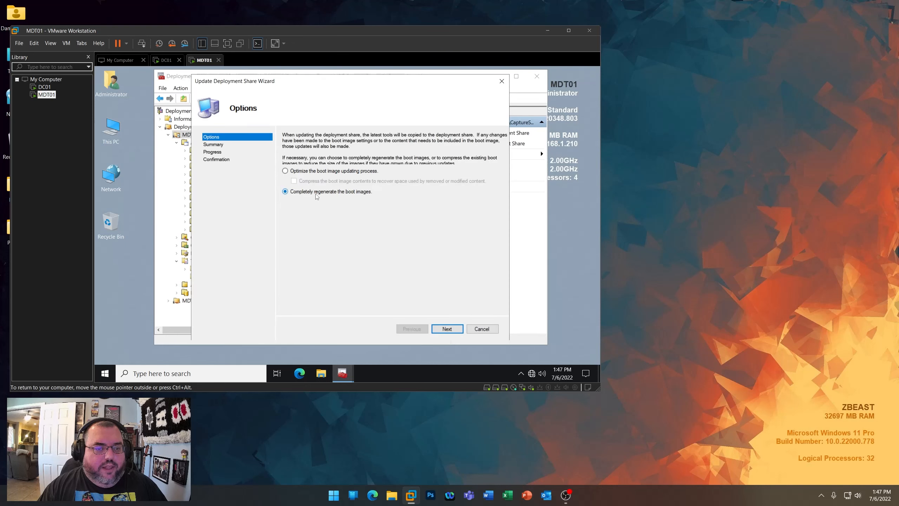
click(447, 329)
click(448, 329)
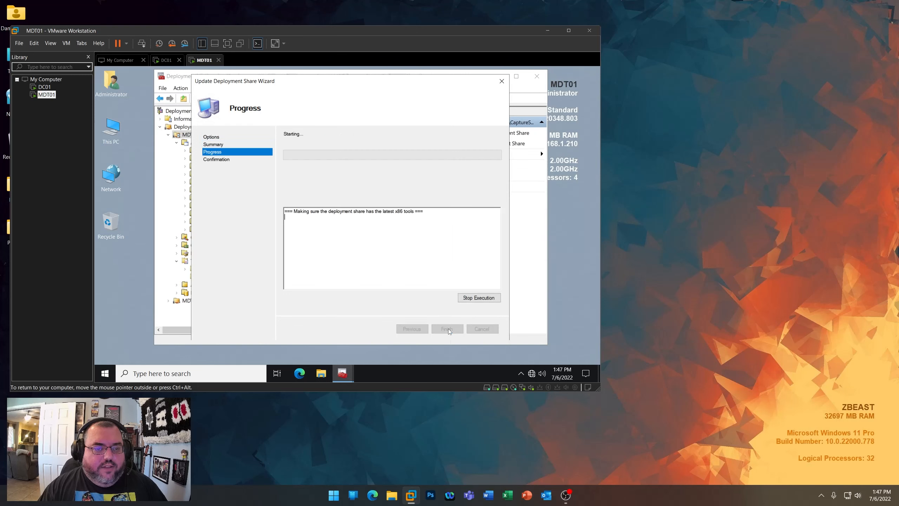
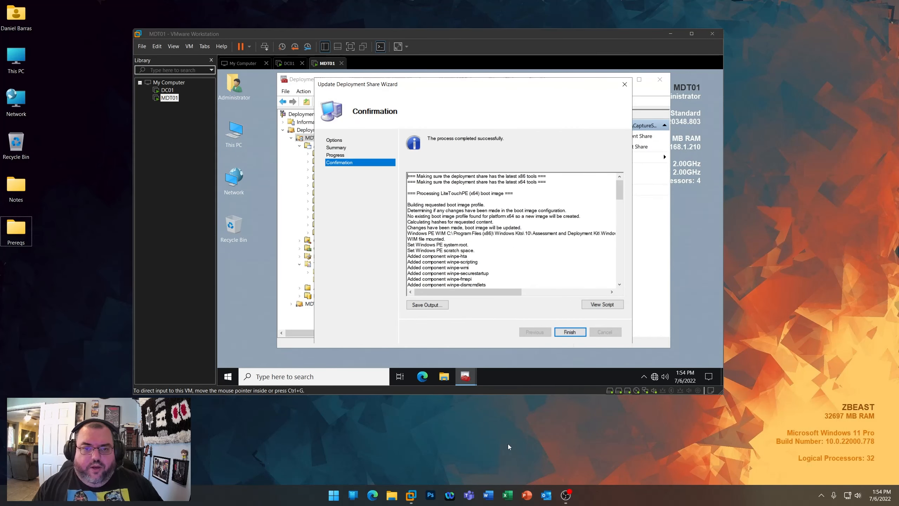
click(388, 239)
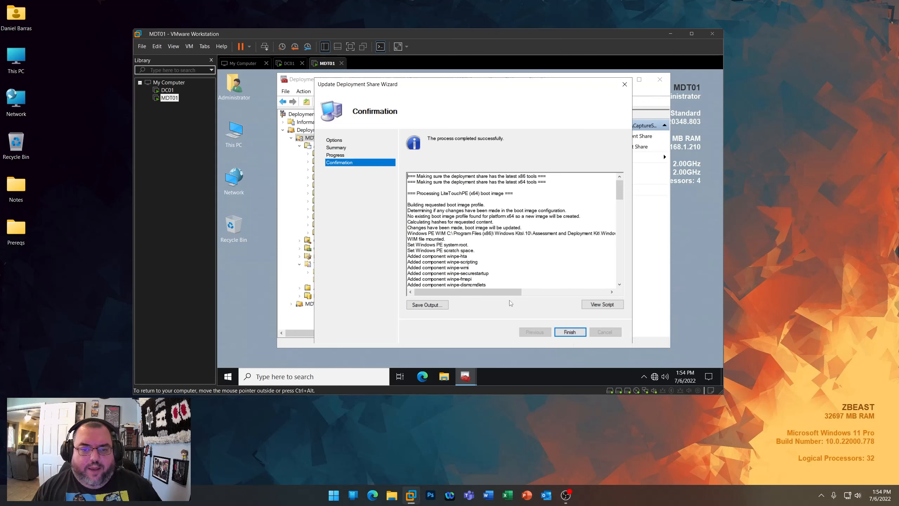
click(568, 333)
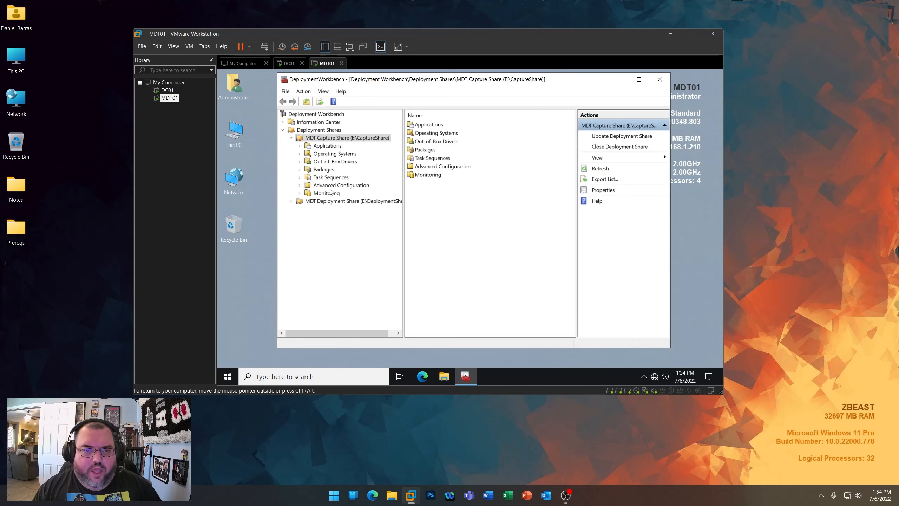
- Check which operating system the Windows 10 Enterprise (x64) client task sequence installs in the capture share
click(329, 177)
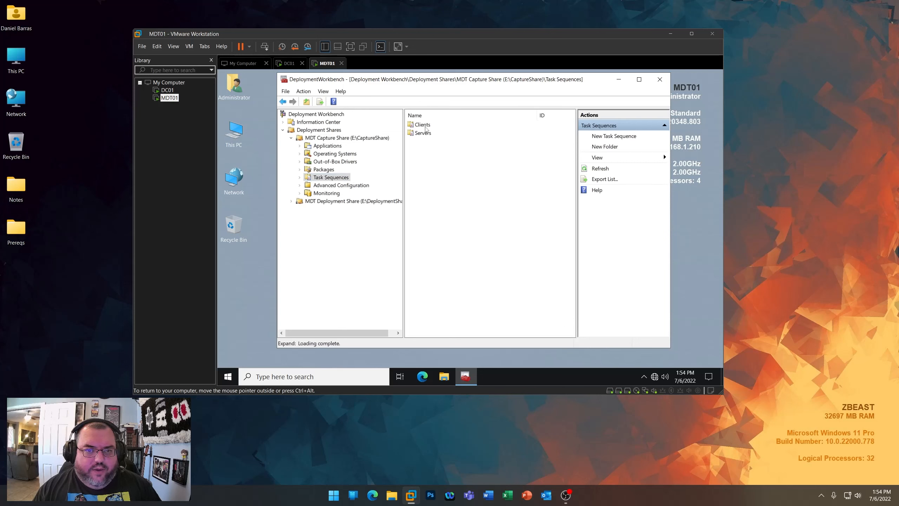
double_click(426, 130)
double_click(426, 123)
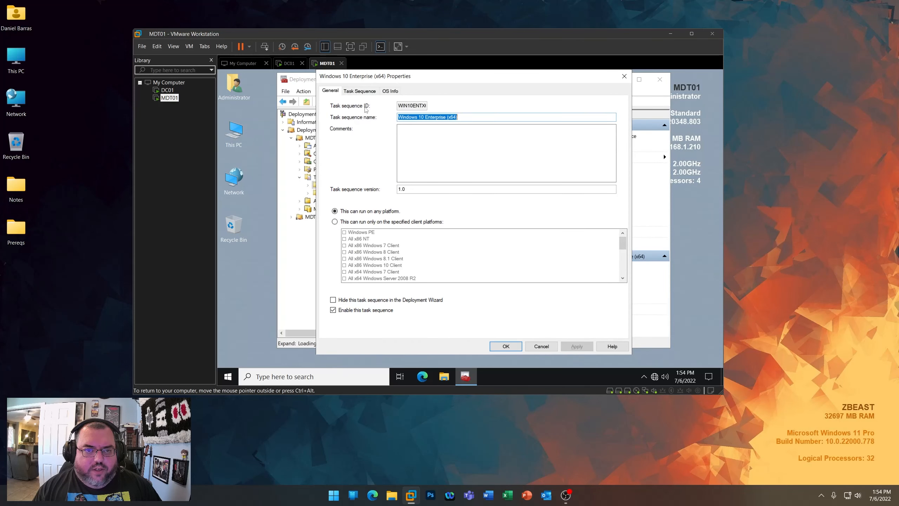
click(359, 91)
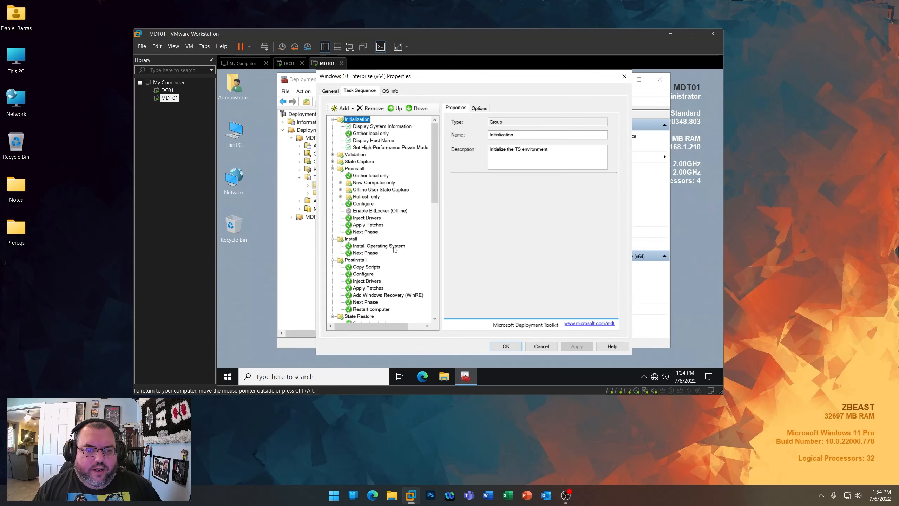
click(393, 247)
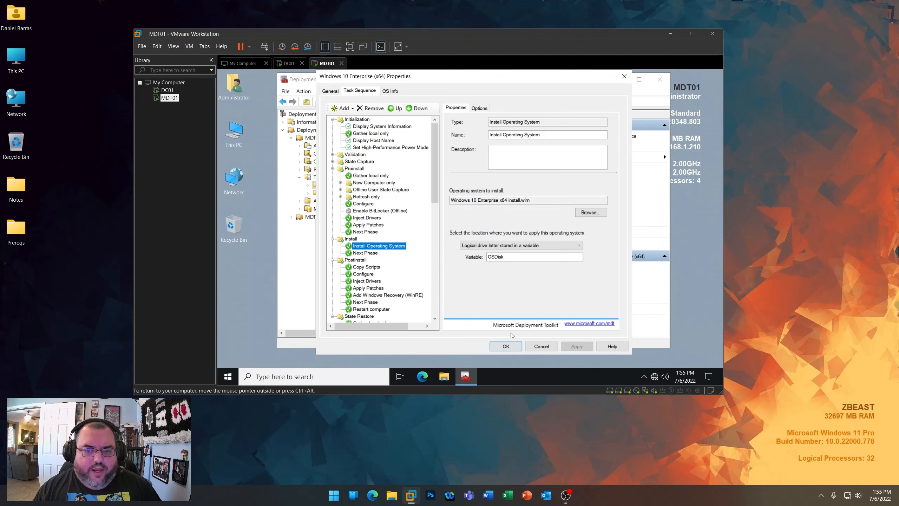
click(512, 347)
- Check the operating system selected in the Windows 11 Enterprise (x64) task sequence's Install Operating System step
double_click(450, 132)
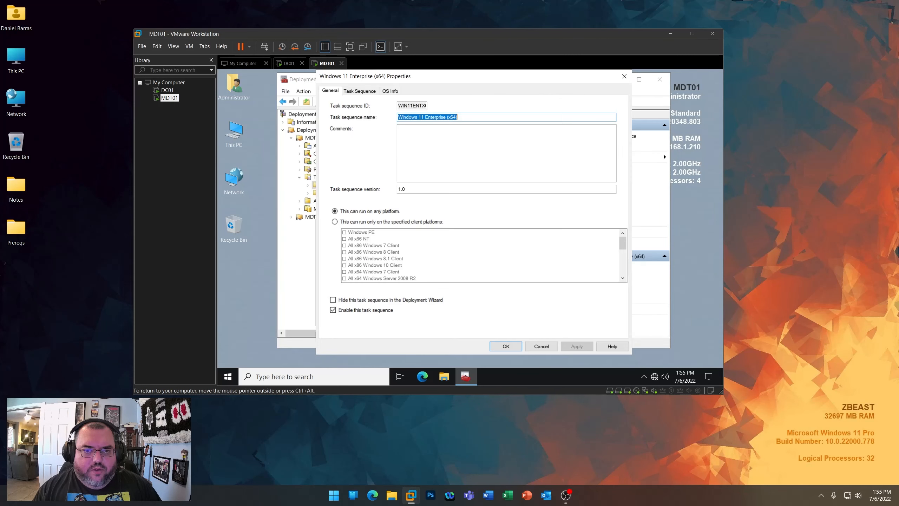
click(352, 90)
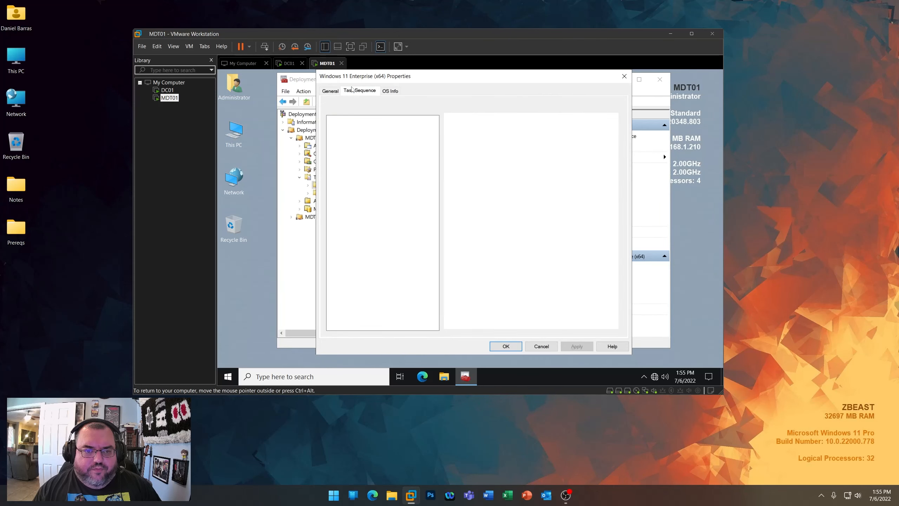
click(391, 246)
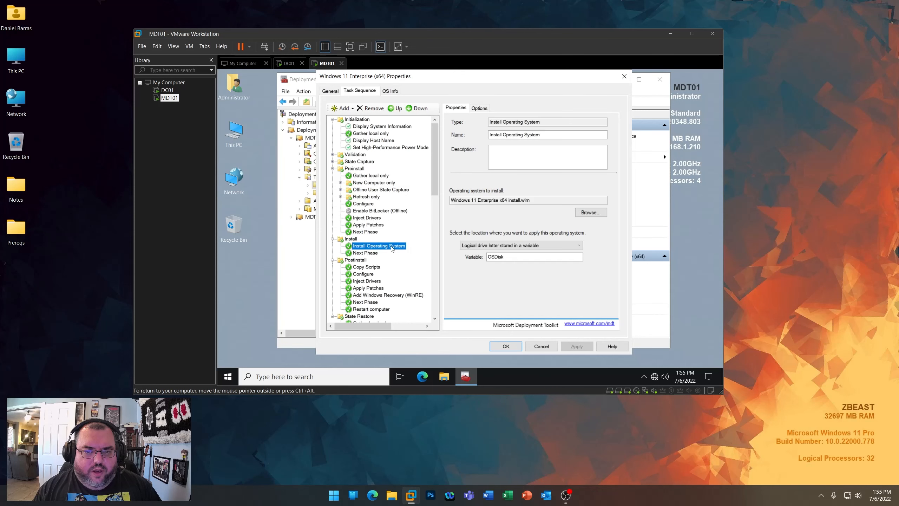
click(510, 346)
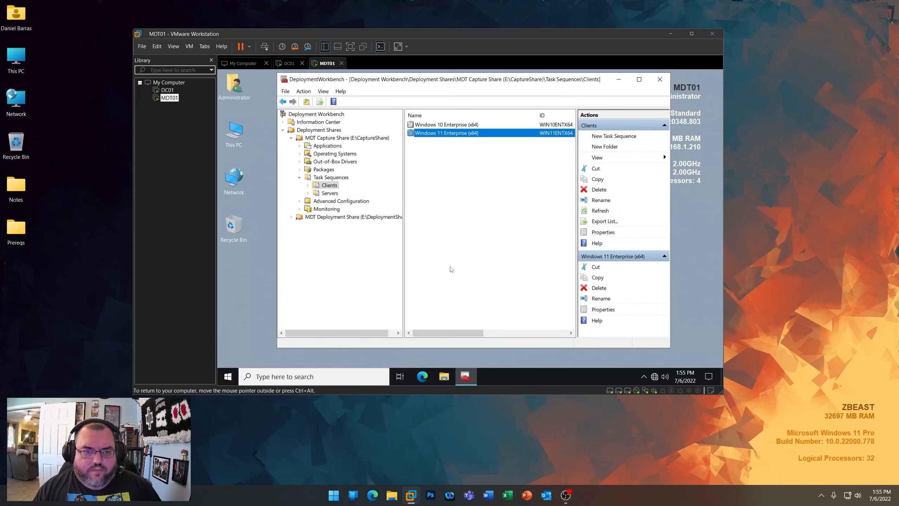
- Check which operating system the Windows Server 2019 Datacenter task sequence installs in the capture share's Servers folder
click(327, 193)
double_click(452, 124)
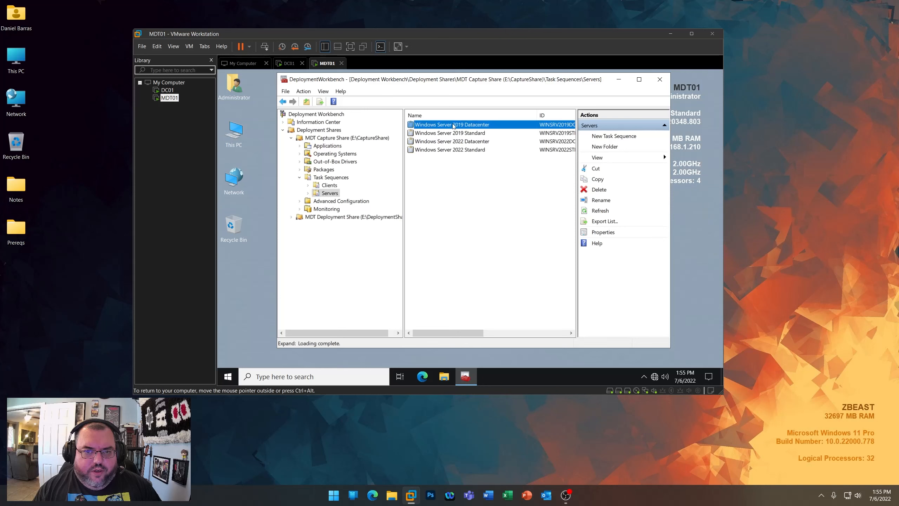
click(358, 90)
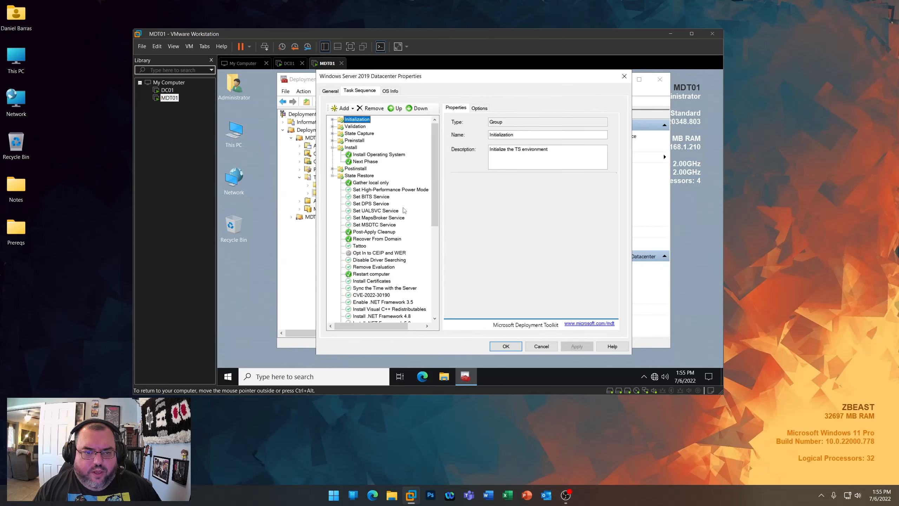
click(385, 155)
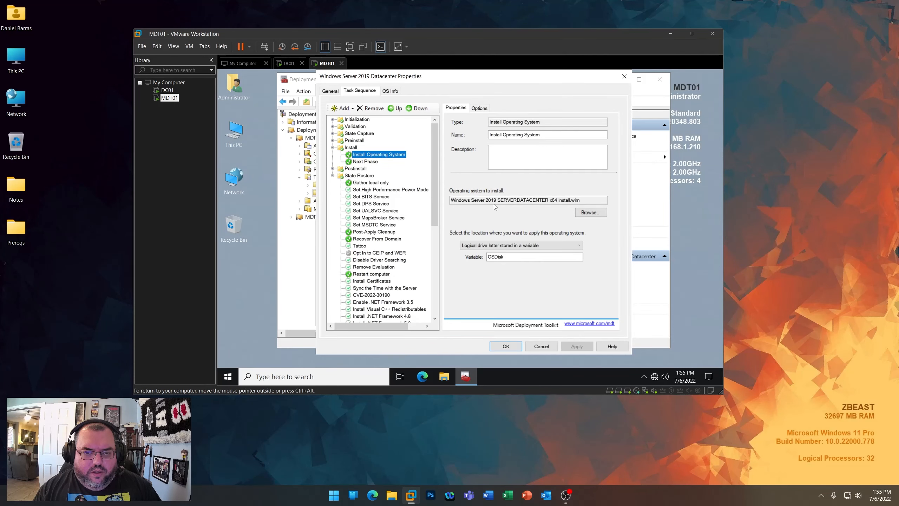
click(520, 346)
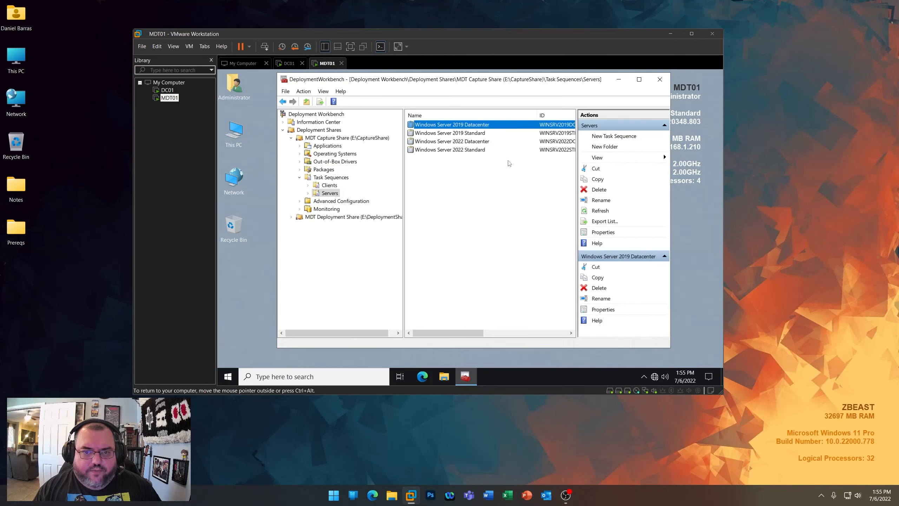
- Check the operating system selected in the Install Operating System step of the Windows Server 2019 Standard task sequence
double_click(478, 132)
click(359, 90)
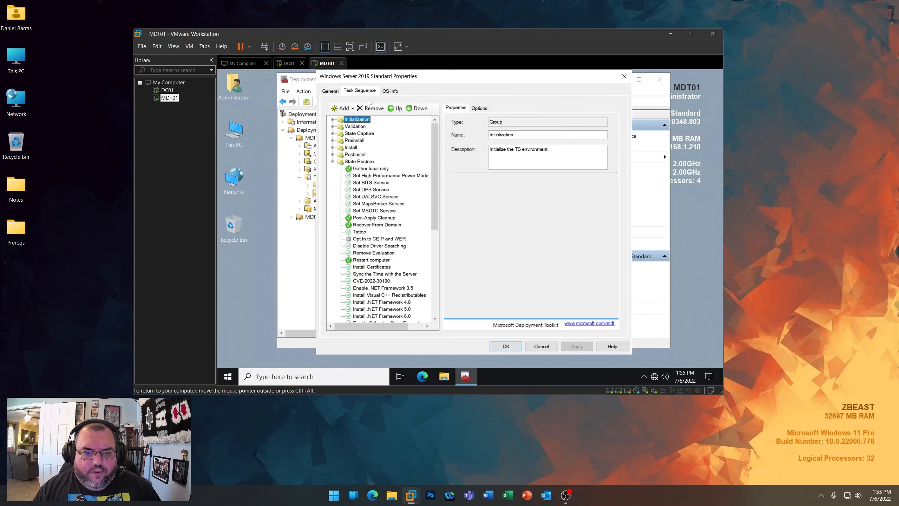
click(333, 148)
click(375, 155)
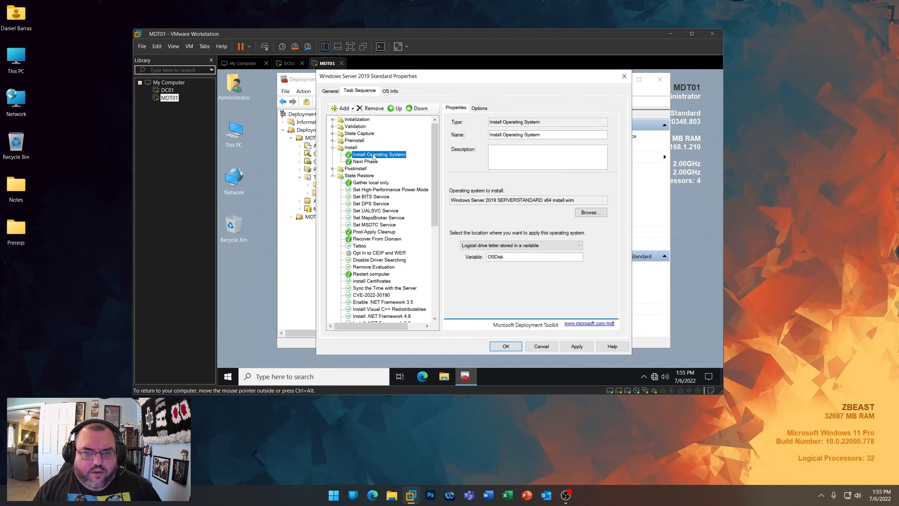
click(506, 346)
- Check the operating system selected in the Install Operating System step of the Windows Server 2022 Datacenter task sequence
double_click(465, 141)
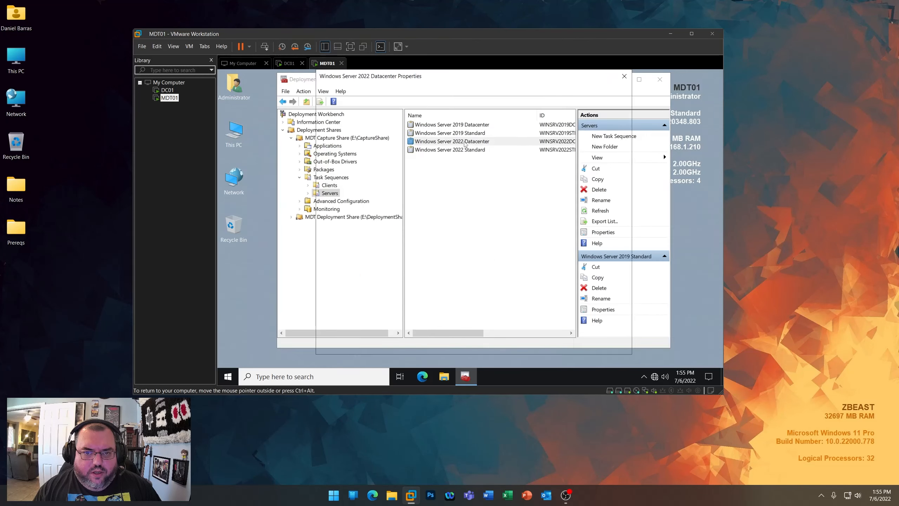
click(354, 92)
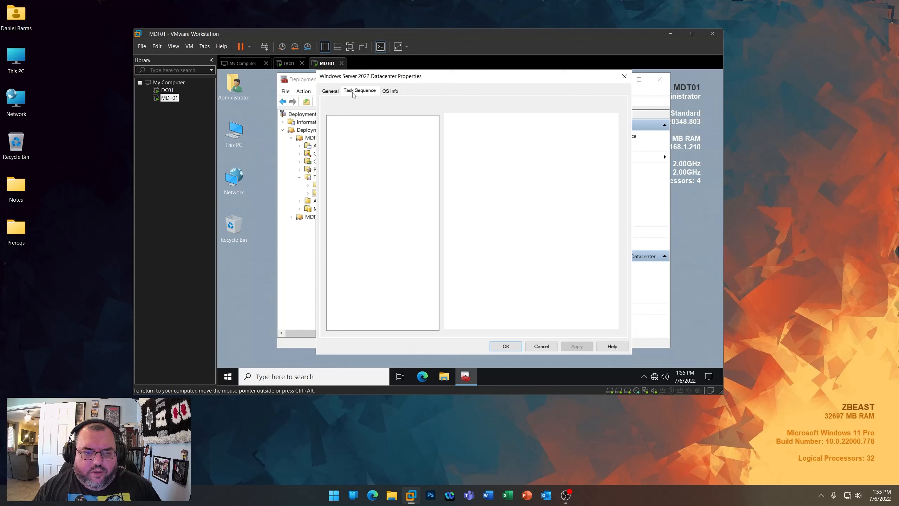
click(378, 154)
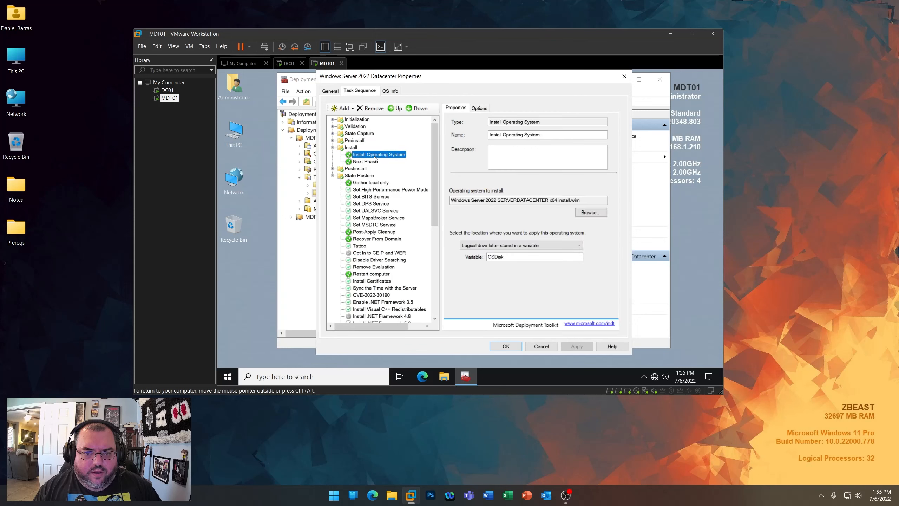
click(505, 346)
- Check the operating system selected in the Install Operating System step of the Windows Server 2022 Standard task sequence
double_click(469, 151)
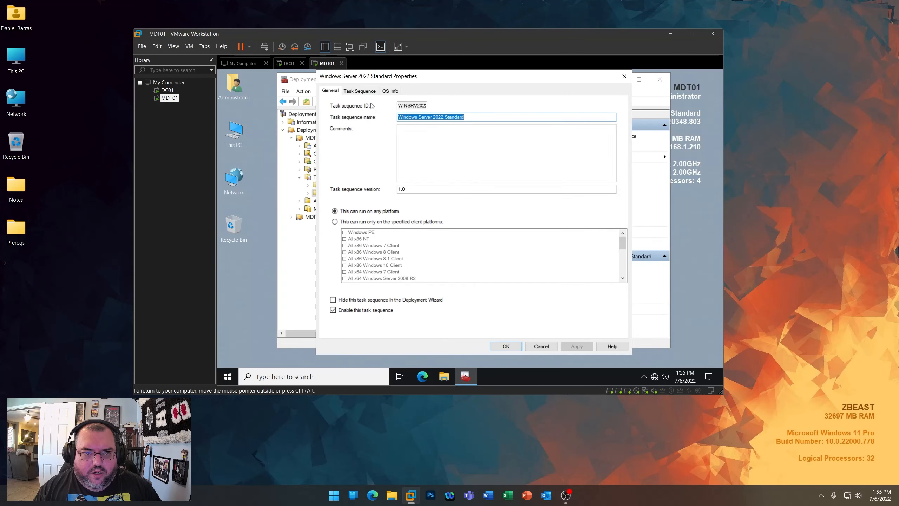
click(358, 91)
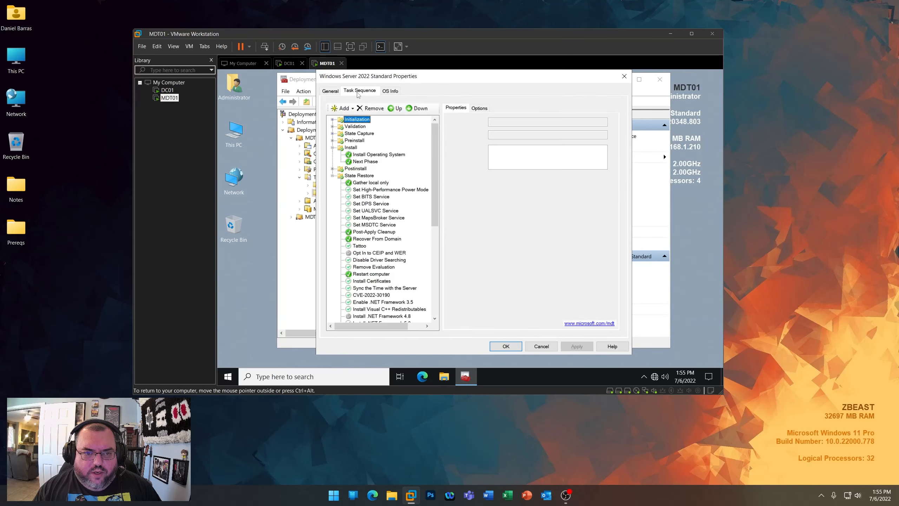
click(377, 154)
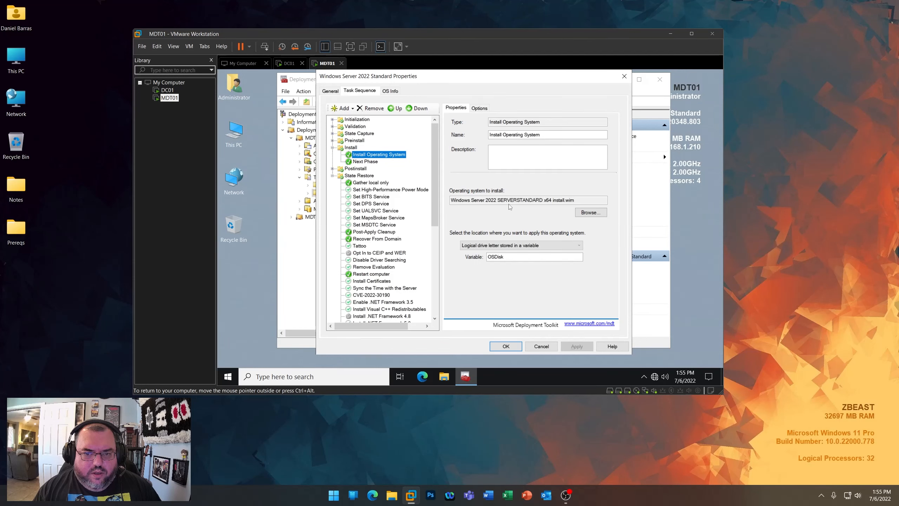
click(512, 349)
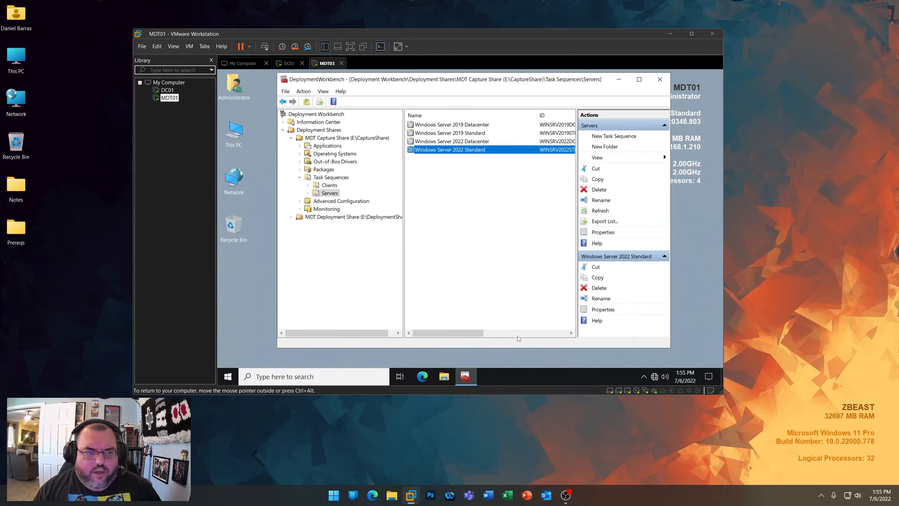
- Open Windows Deployment Services and show the Boot Images of the MDT01.MDT.LAB server
click(227, 376)
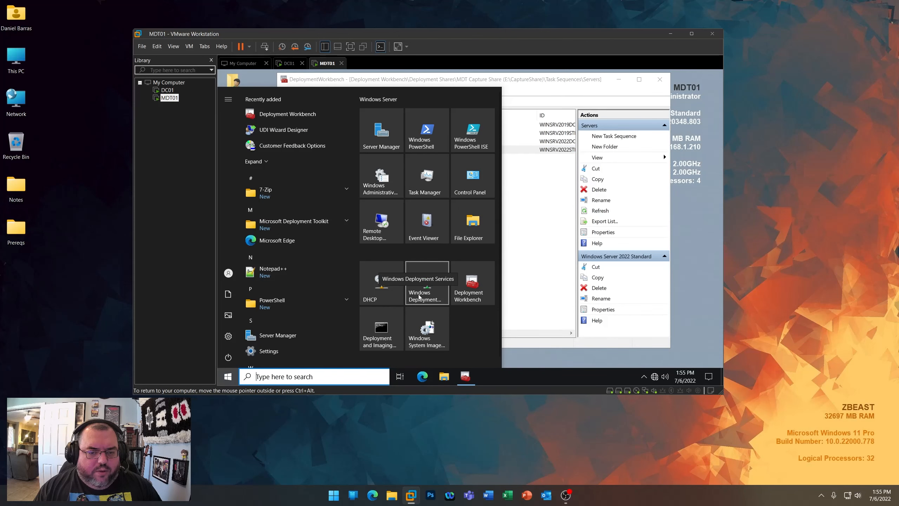
click(419, 297)
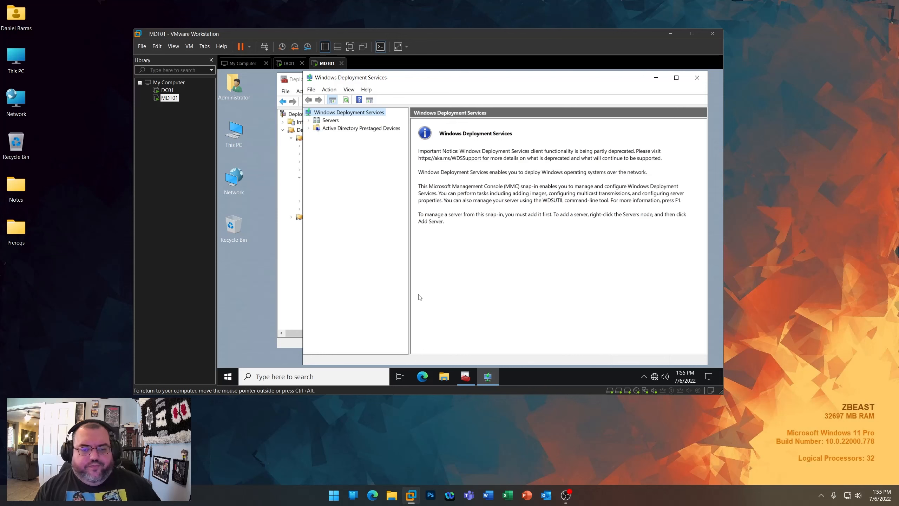
click(309, 121)
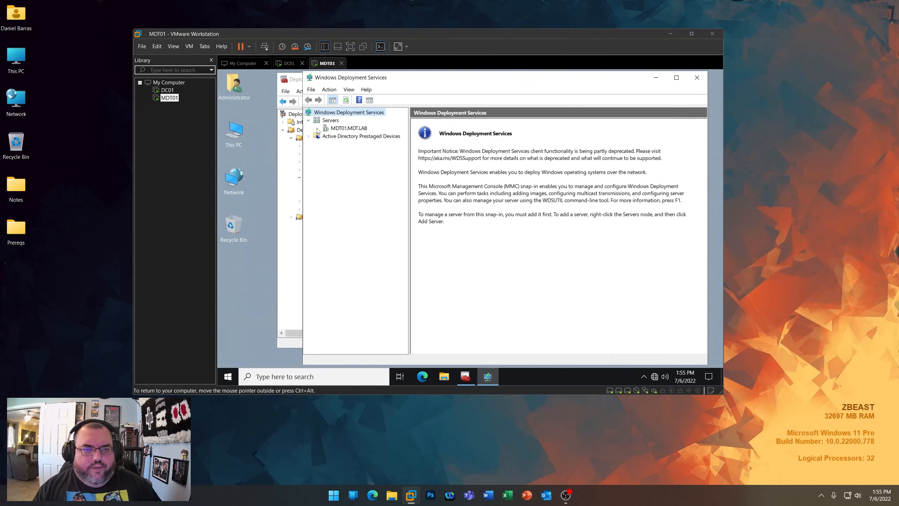
click(318, 129)
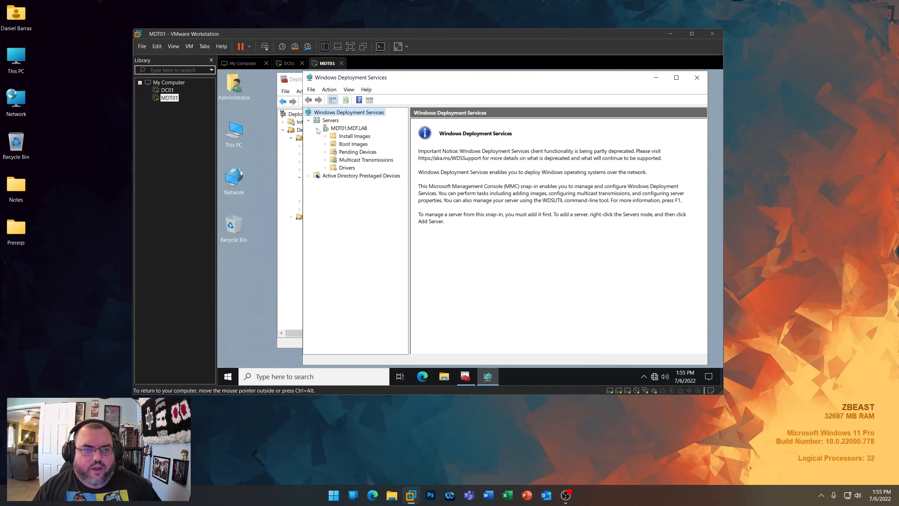
click(345, 144)
- Start adding a boot image and choose E:\CaptureShare\Boot\LiteTouchPE_x64.wim as its image file
right_click(346, 146)
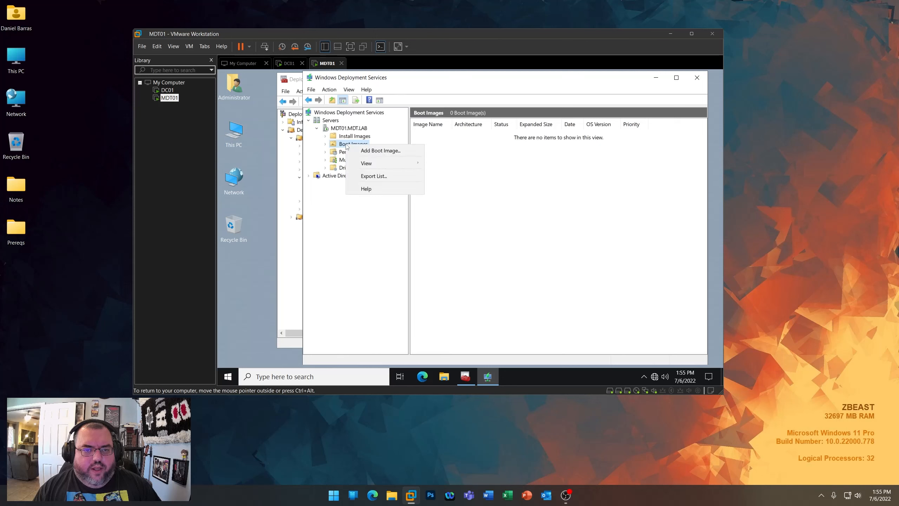
click(379, 150)
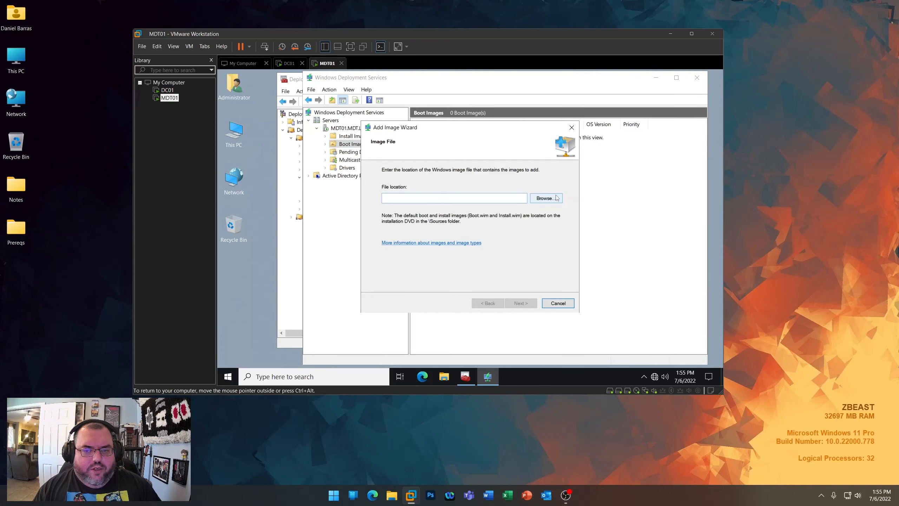
click(545, 198)
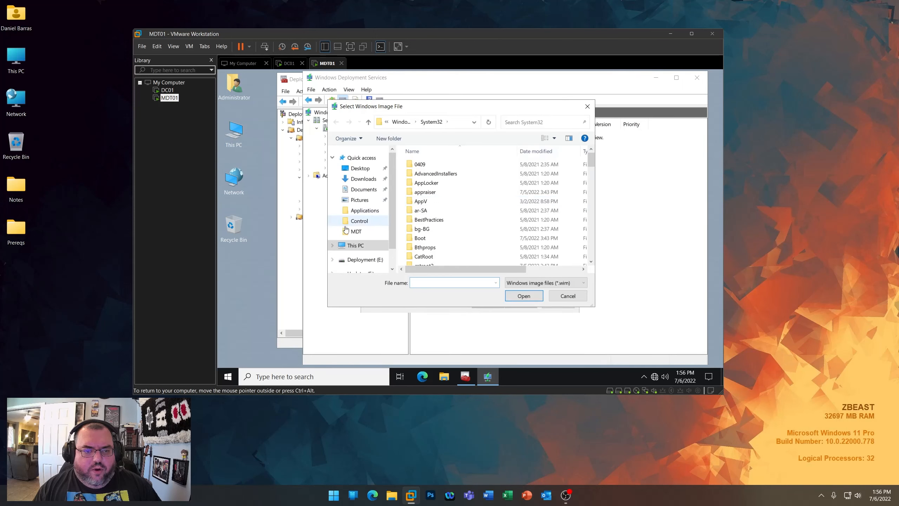
click(368, 261)
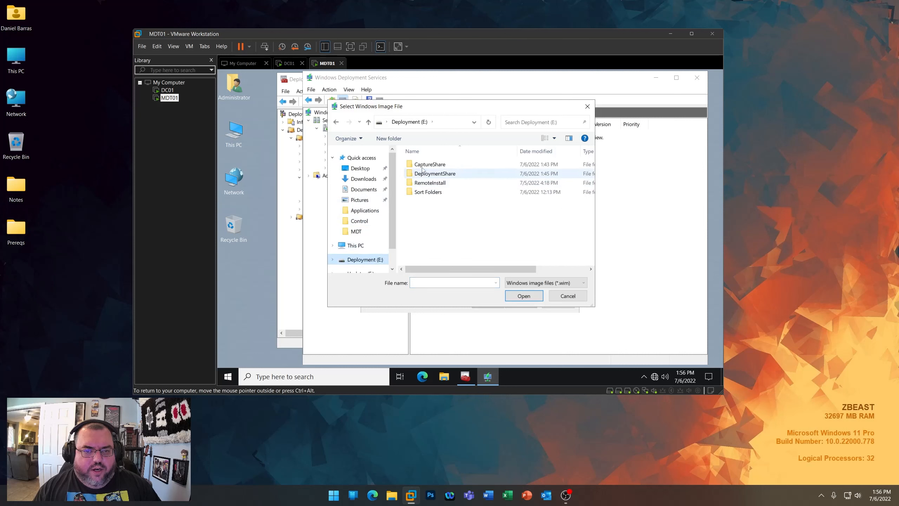
click(425, 166)
double_click(425, 166)
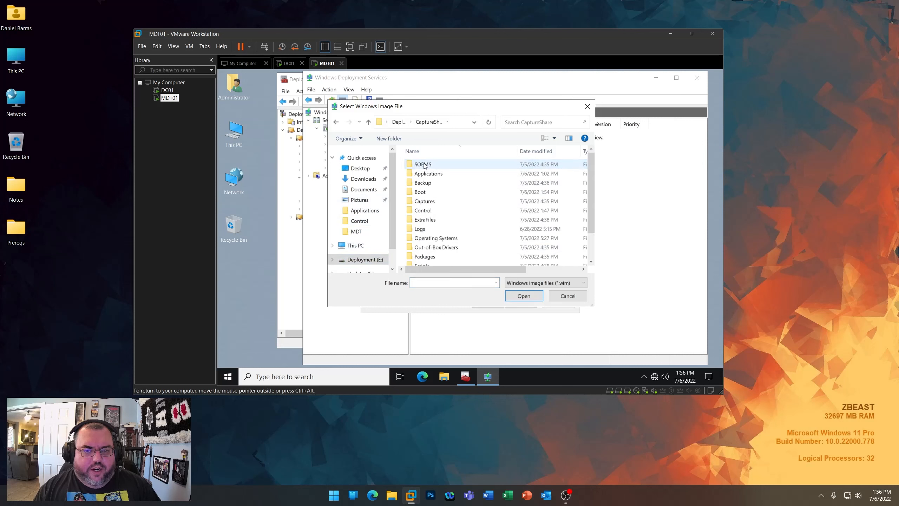
click(420, 193)
double_click(420, 193)
click(441, 182)
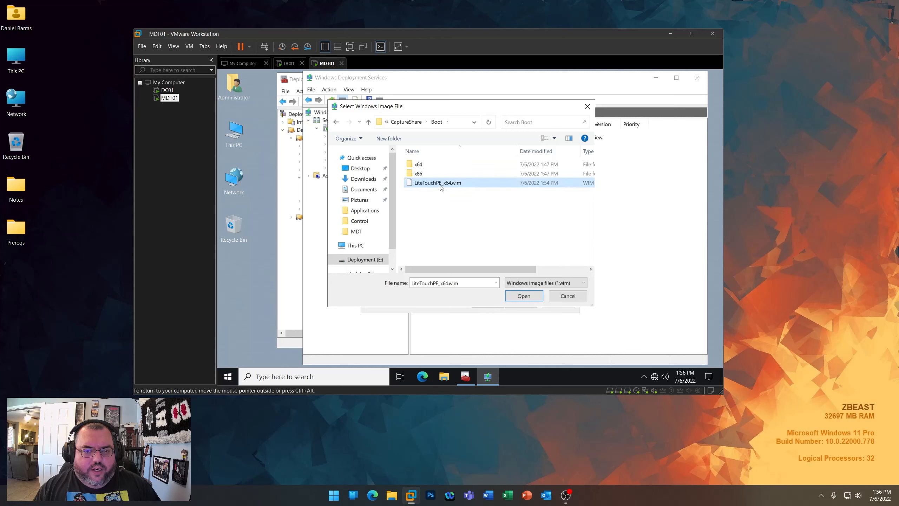
click(531, 297)
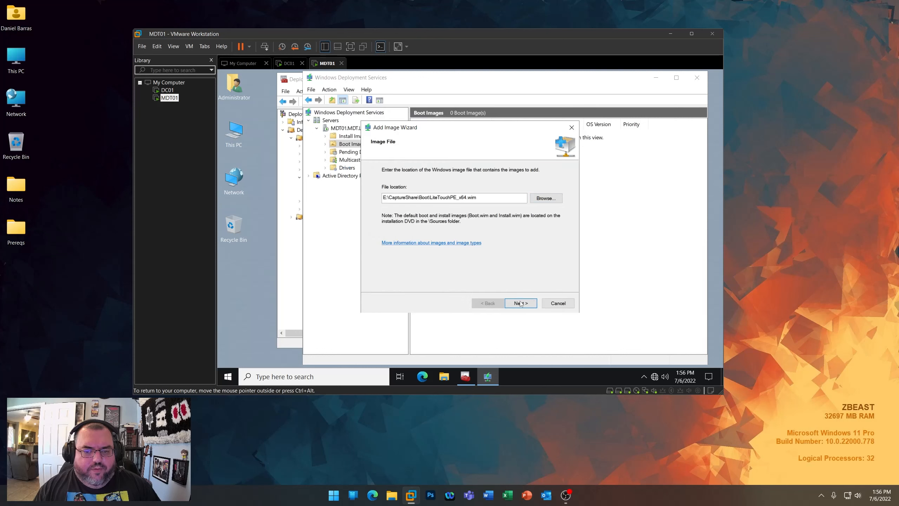
- Name the boot image Capture Task Sequences, add it to the server and finish the wizard
click(521, 304)
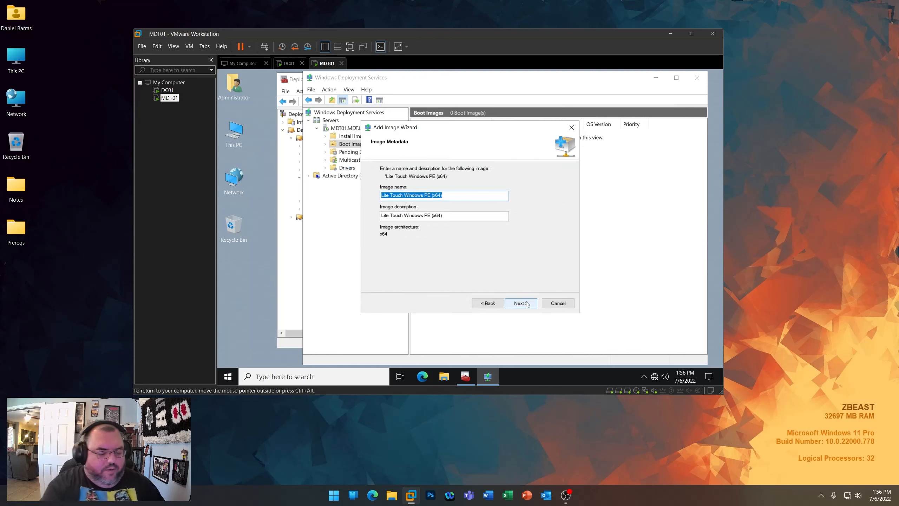
text(Capture Task)
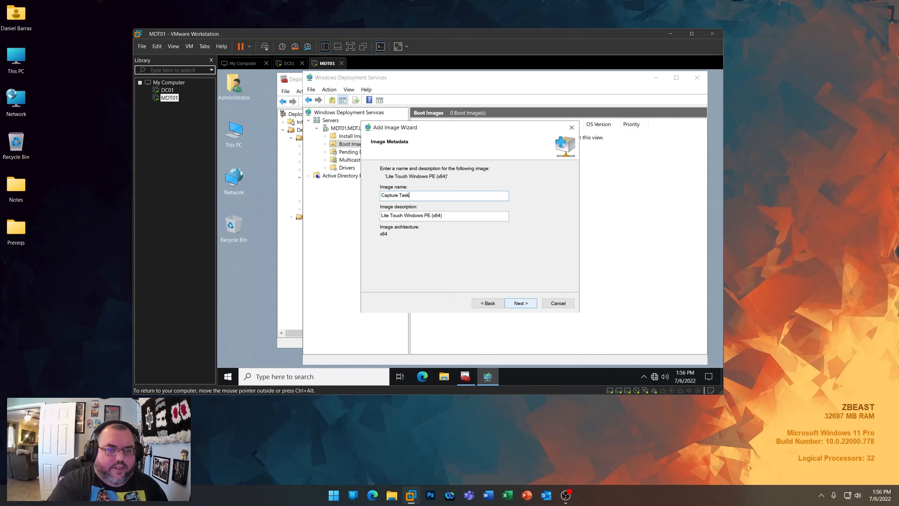
text( Sequences)
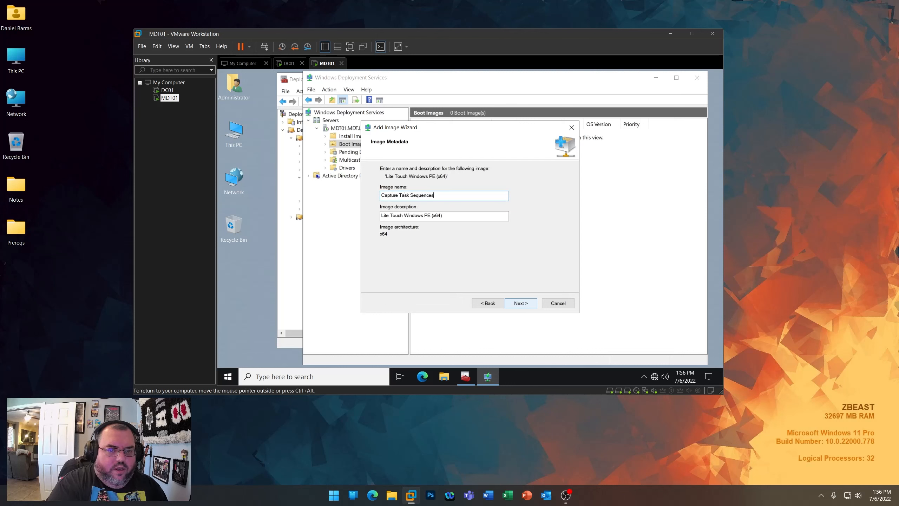
click(527, 303)
click(527, 302)
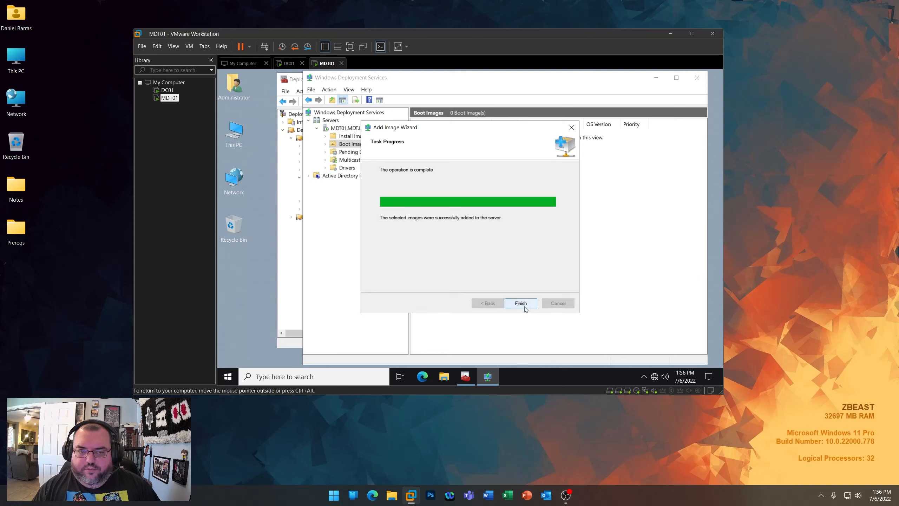
click(521, 304)
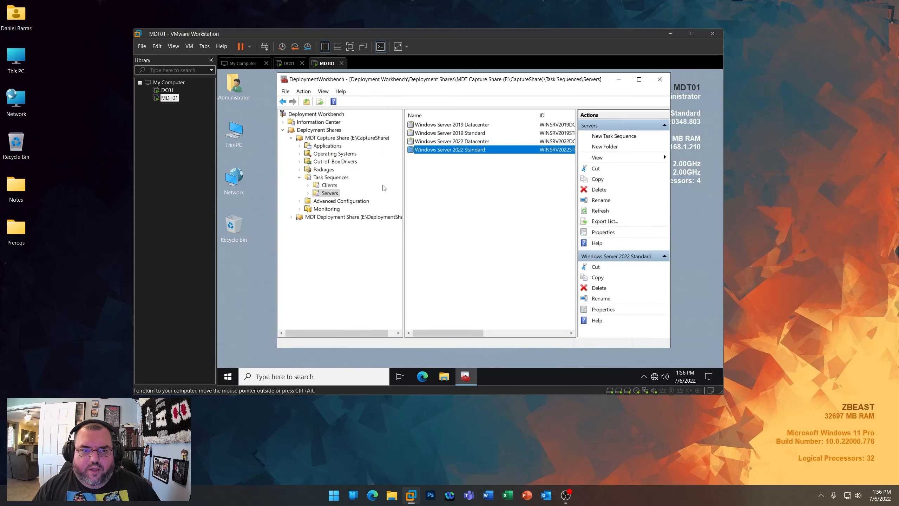
- Close the Deployment Workbench, then restart the MDT01 server and return input control to the host computer
click(663, 81)
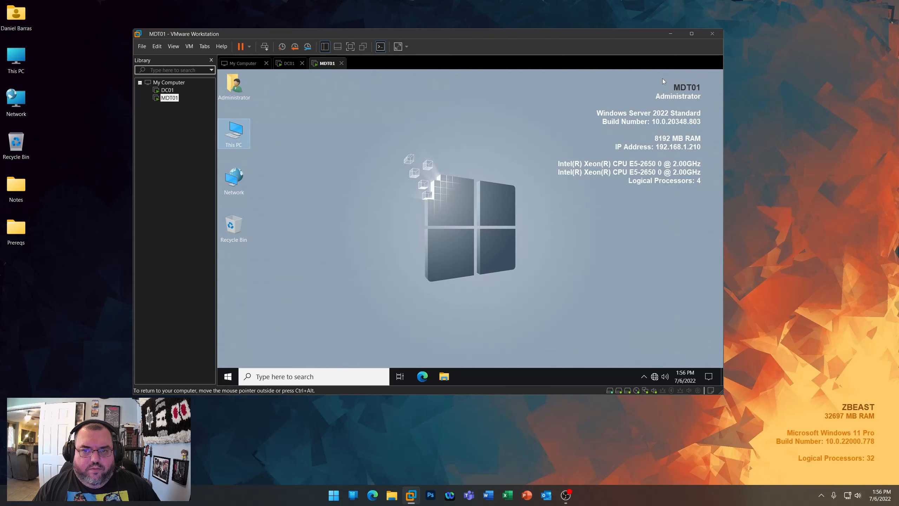
click(404, 215)
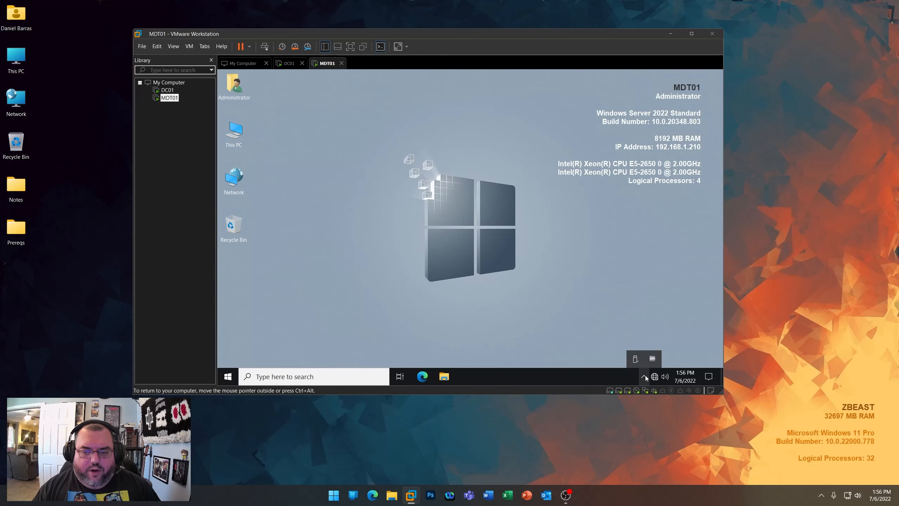
right_click(227, 376)
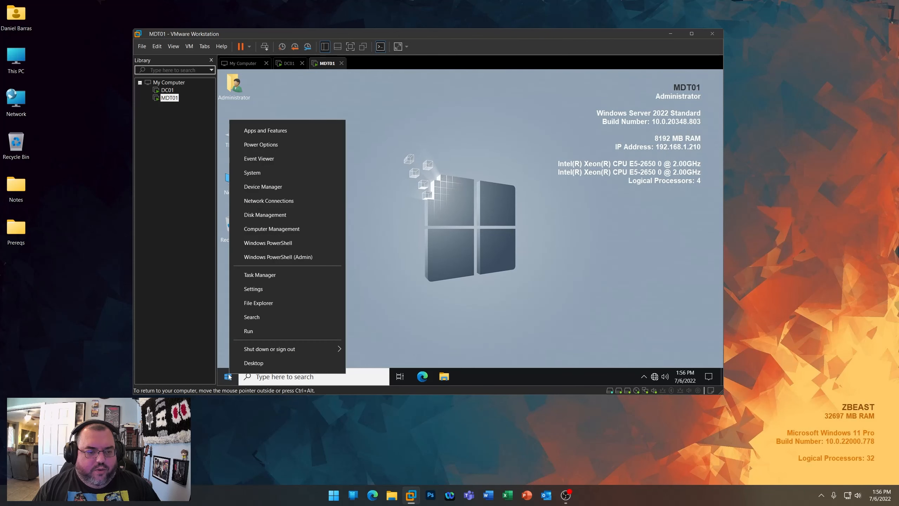
mouse_move(328, 348)
click(373, 347)
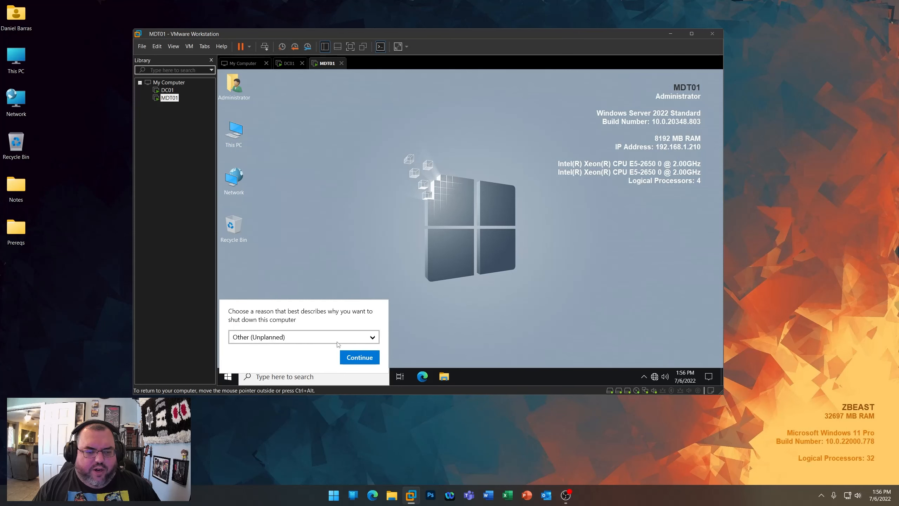
click(301, 337)
click(301, 342)
click(360, 357)
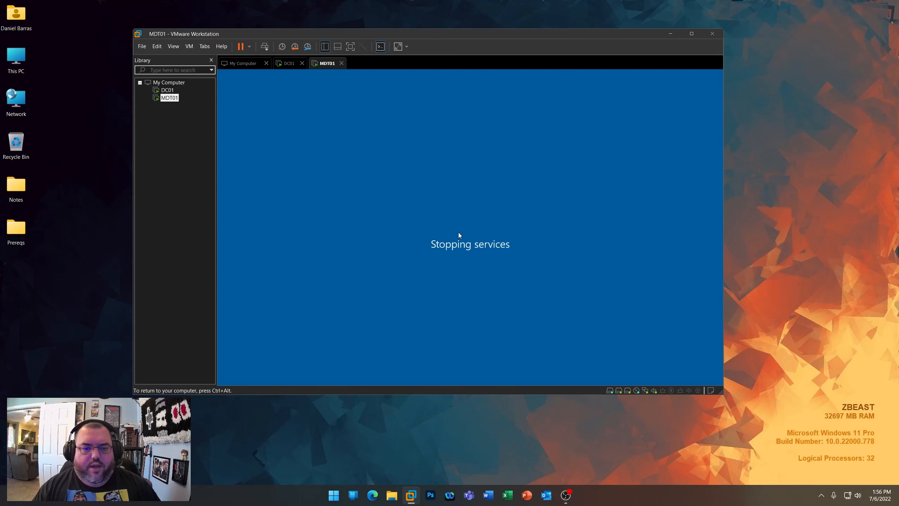
key(ctrl+alt)
click(534, 435)
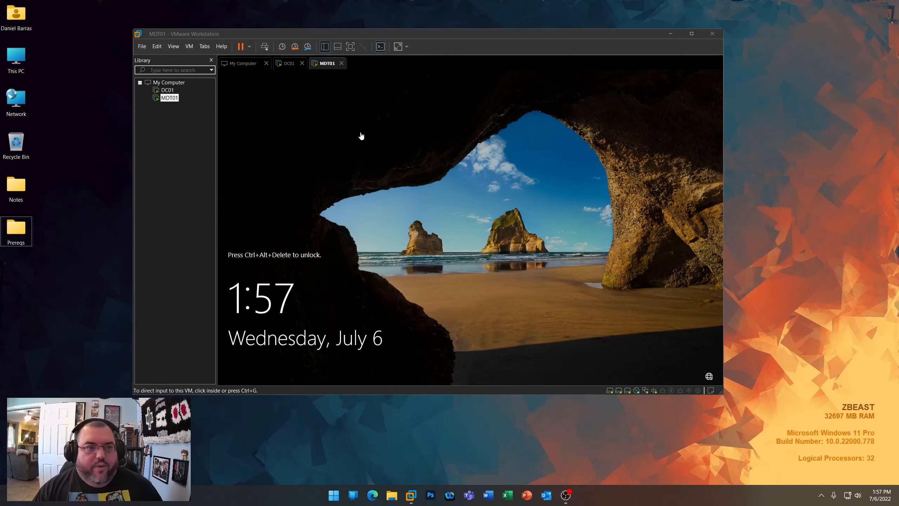
- Unlock the MDT01 server and sign in as Administrator by entering the account password
click(383, 139)
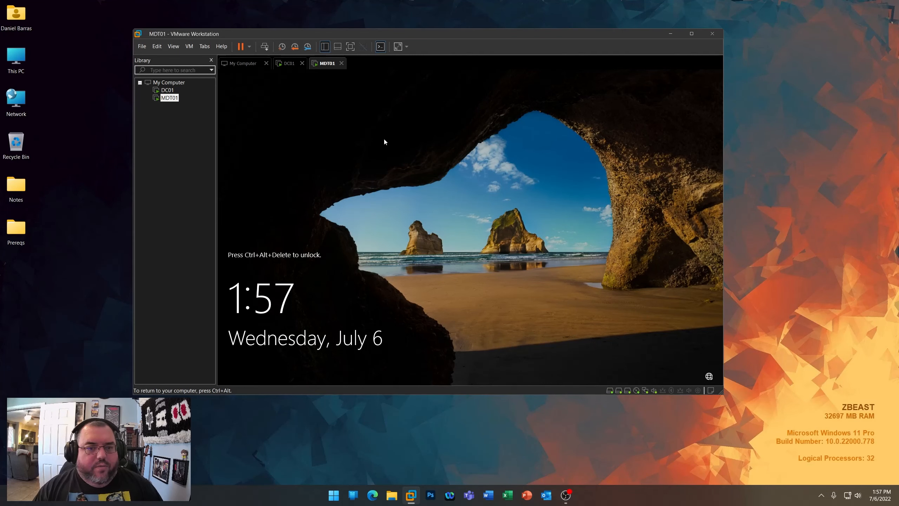
key(ctrl+alt+Insert)
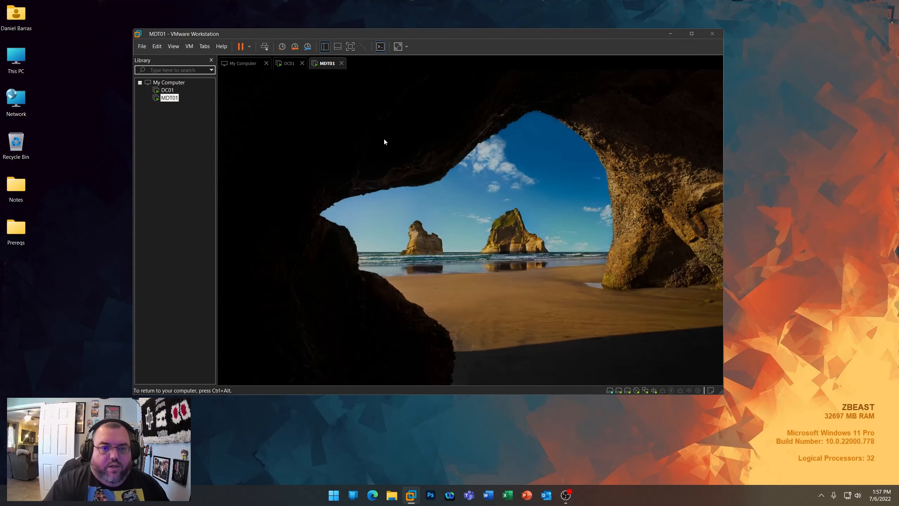
text(•••••••••••••)
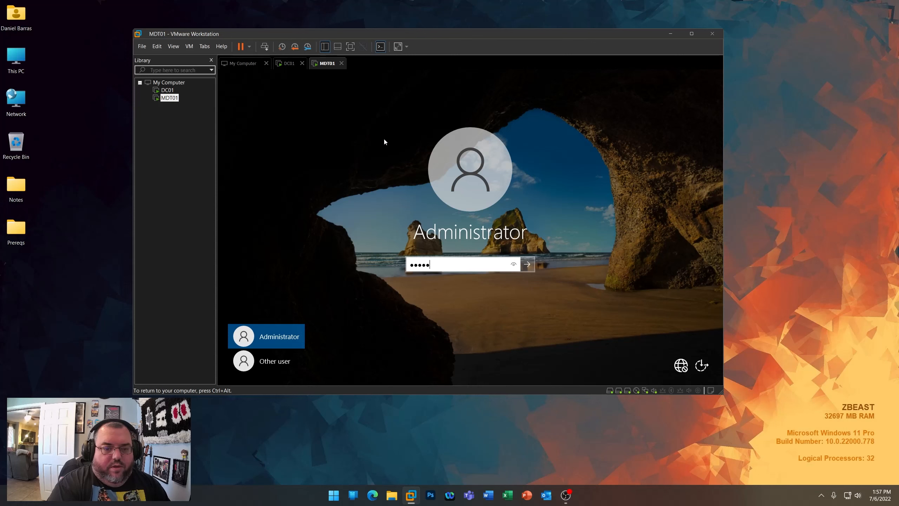
key(Return)
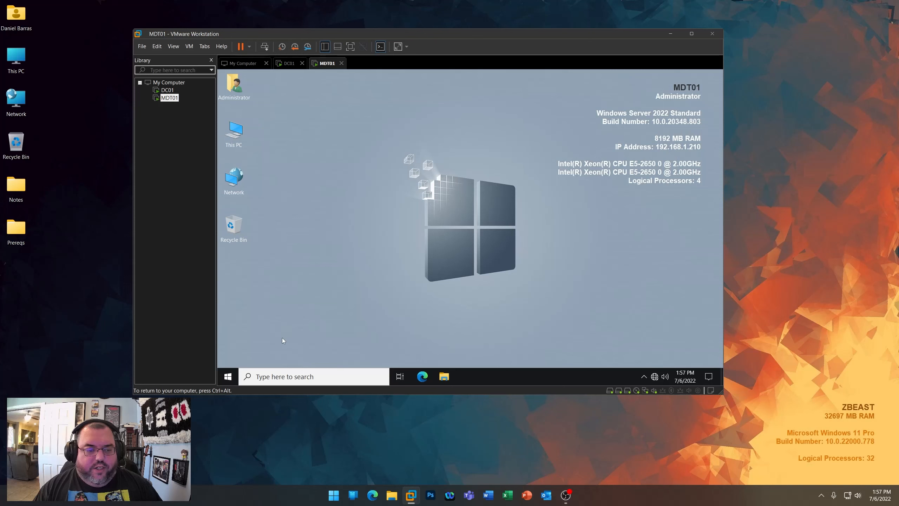
- Open the DHCP and Windows Deployment Services consoles, check the DHCP server's IPv4 scope and close the DHCP console
click(232, 370)
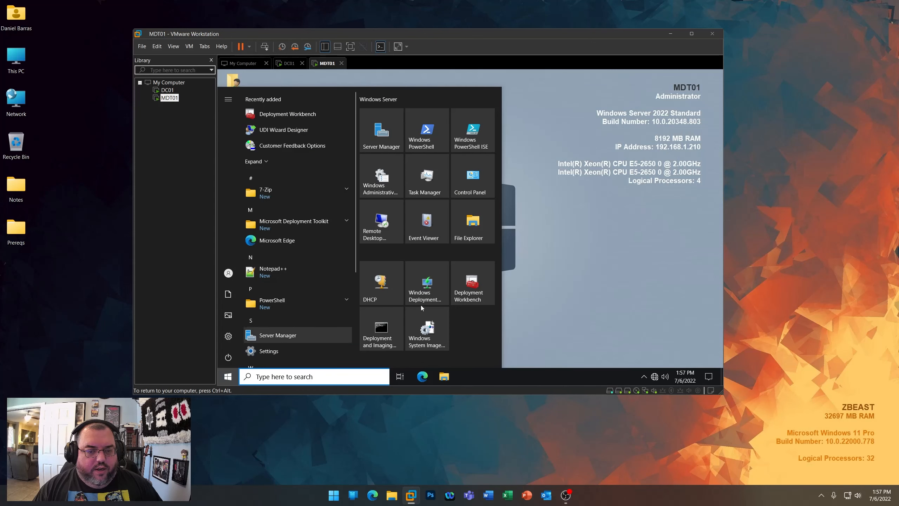
click(386, 291)
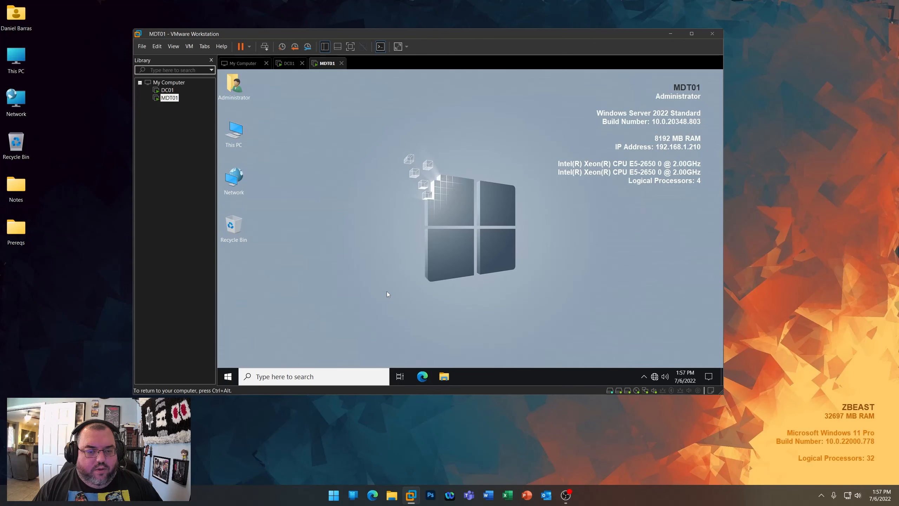
click(230, 375)
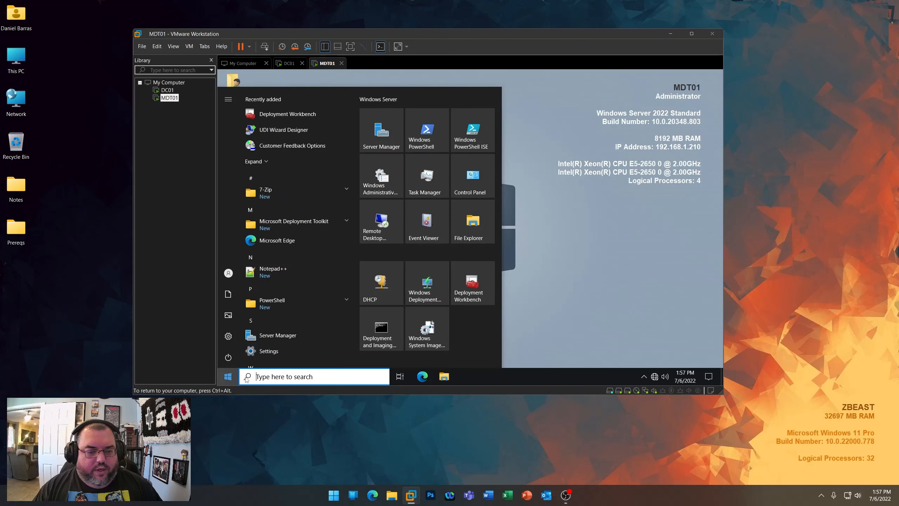
click(434, 292)
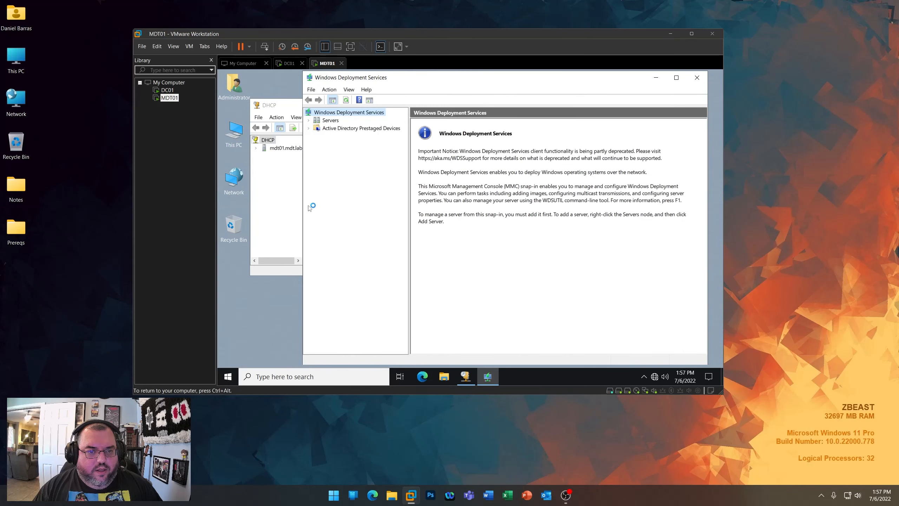
click(256, 148)
click(264, 156)
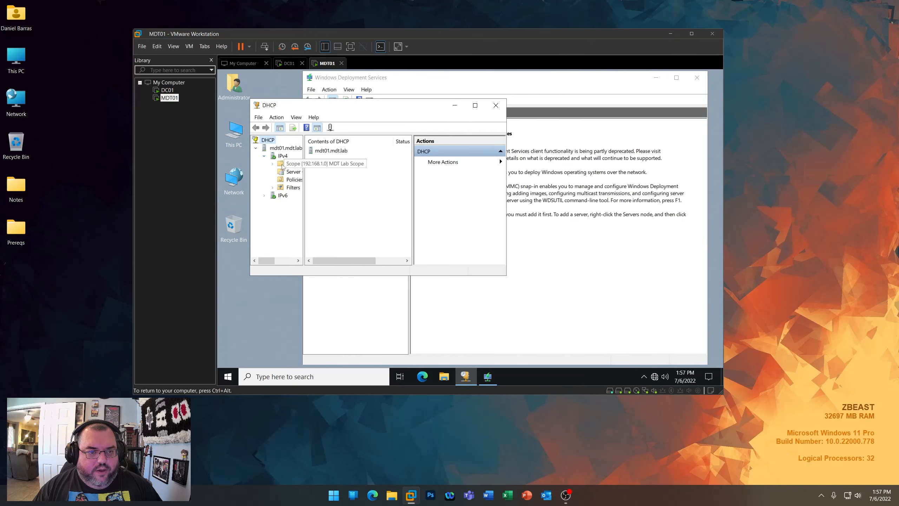
click(500, 107)
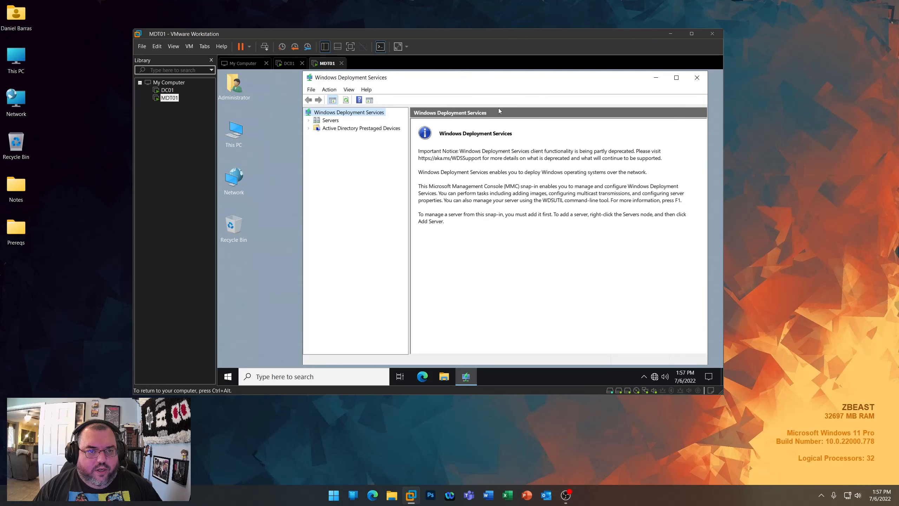
- Check the Boot Images of the MDT01.MDT.LAB server in Windows Deployment Services and close the console
click(319, 130)
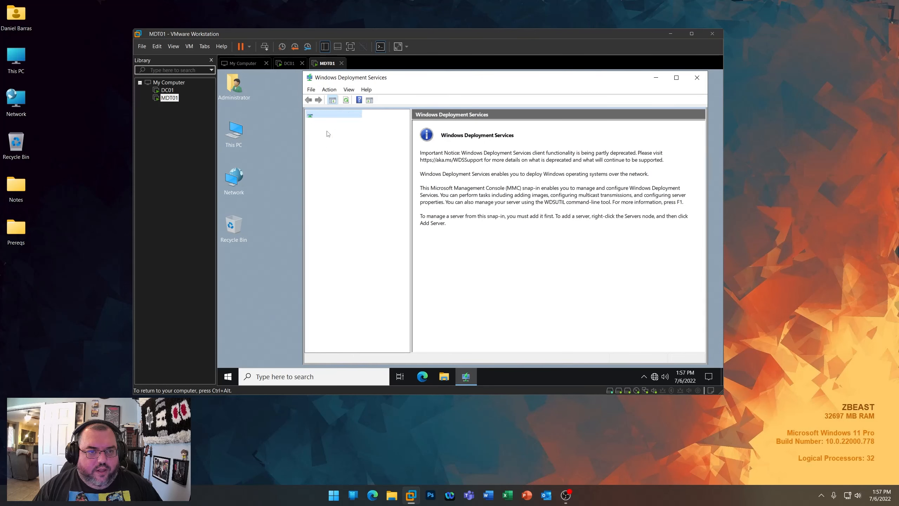
click(353, 146)
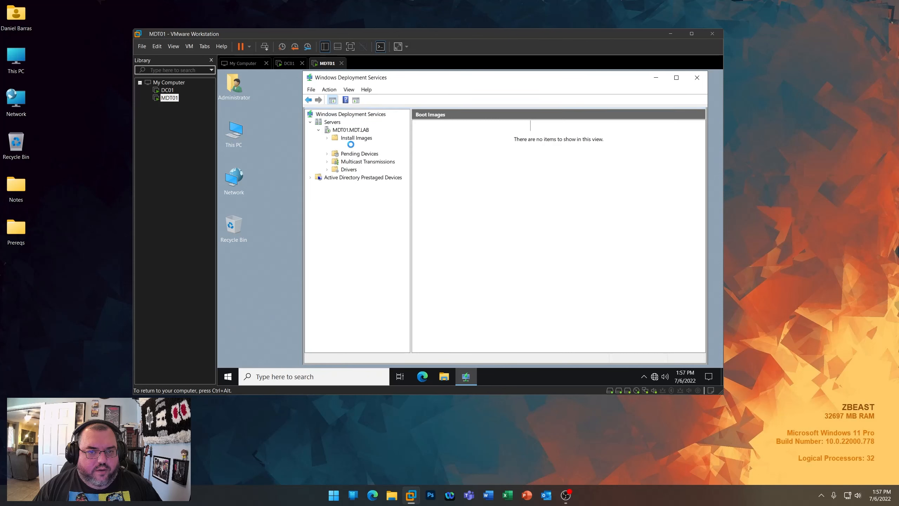
click(696, 78)
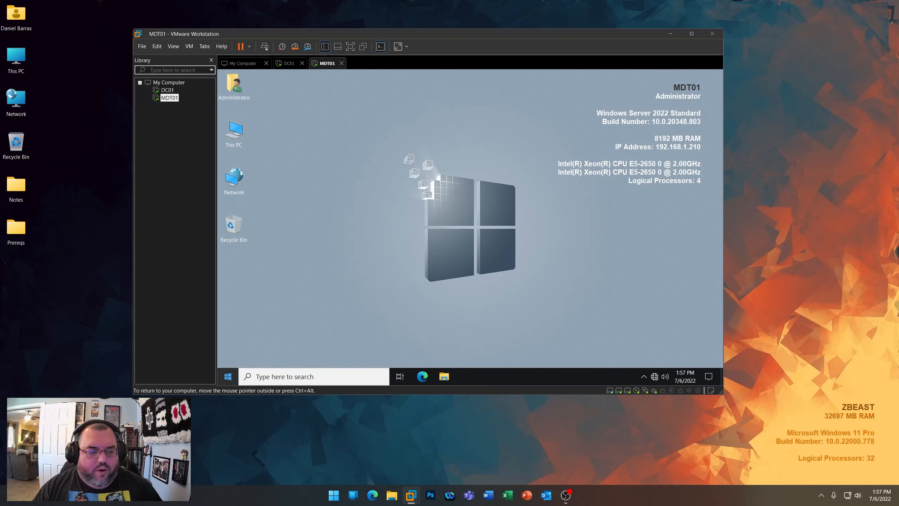
click(228, 377)
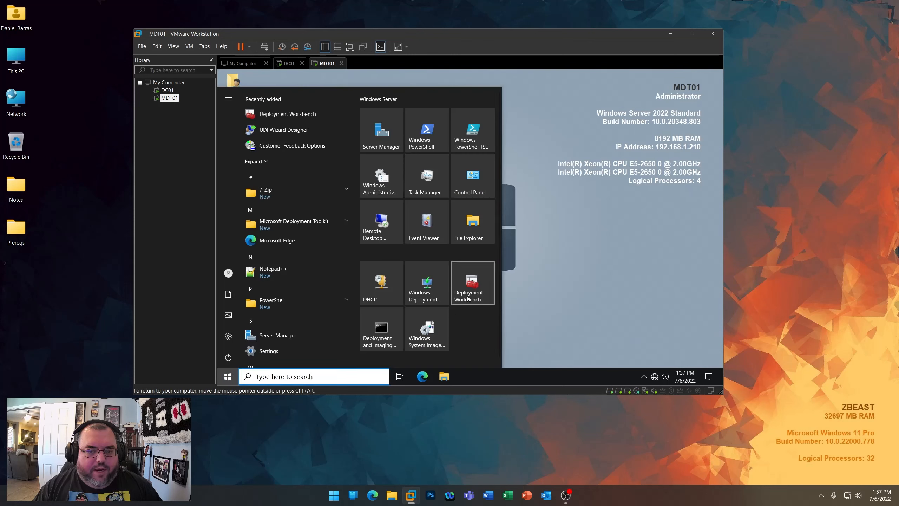
click(553, 313)
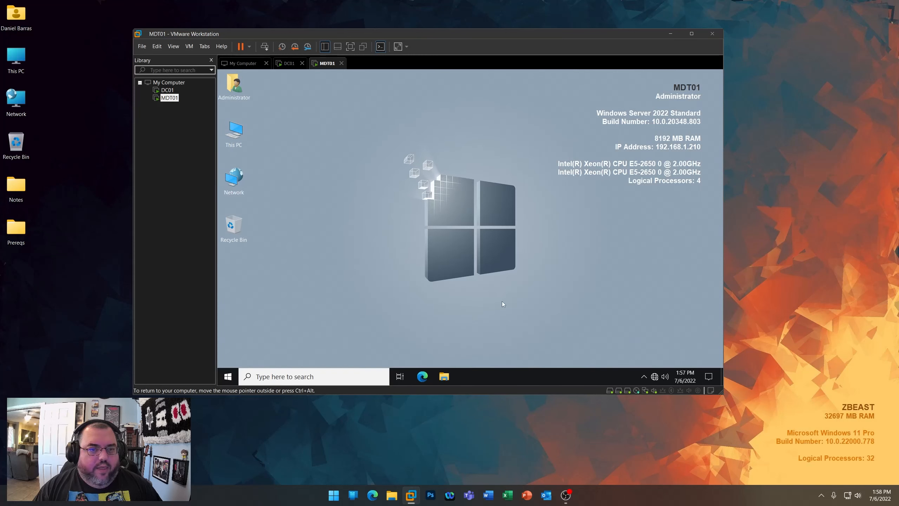
click(233, 178)
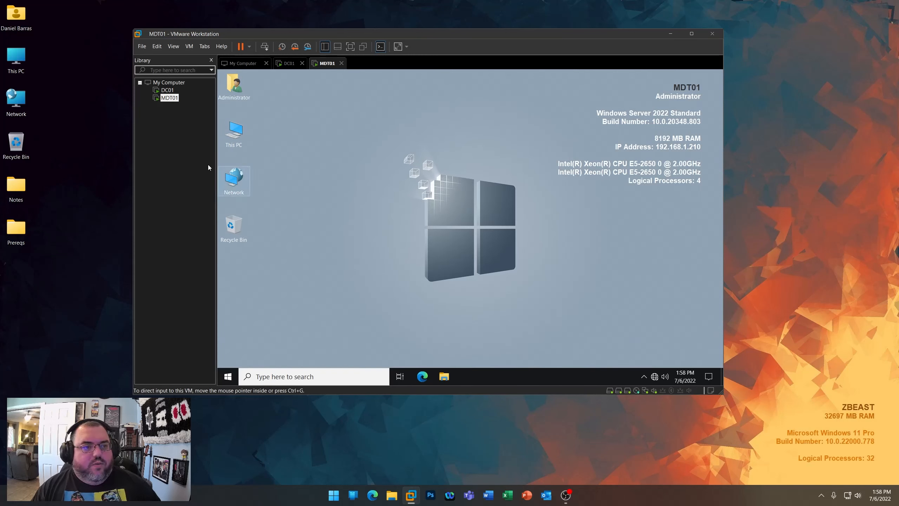
click(406, 214)
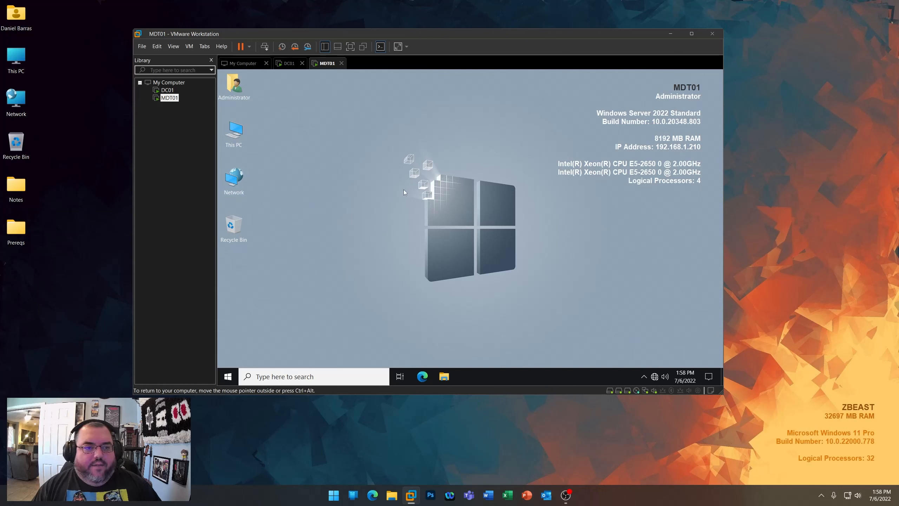
- Start a new custom virtual machine with Workstation 16.2.x hardware compatibility and the operating system left for later installation
right_click(166, 119)
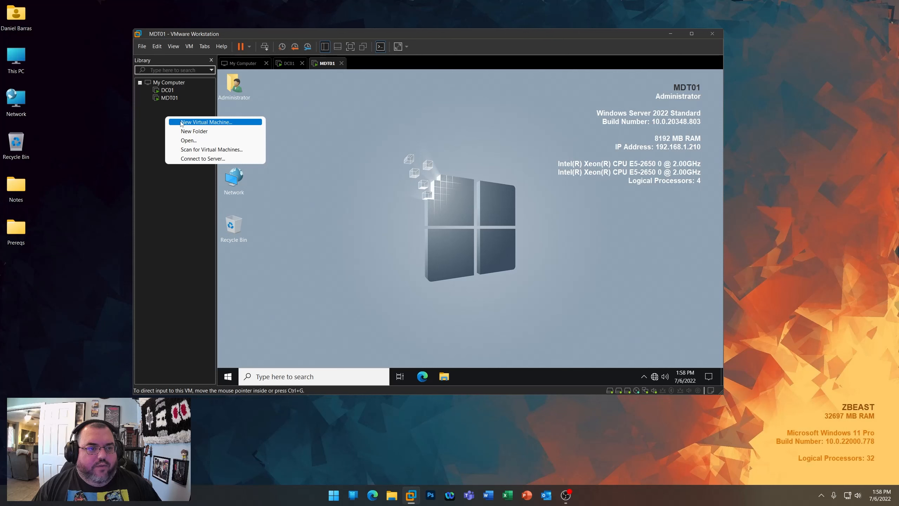
click(181, 122)
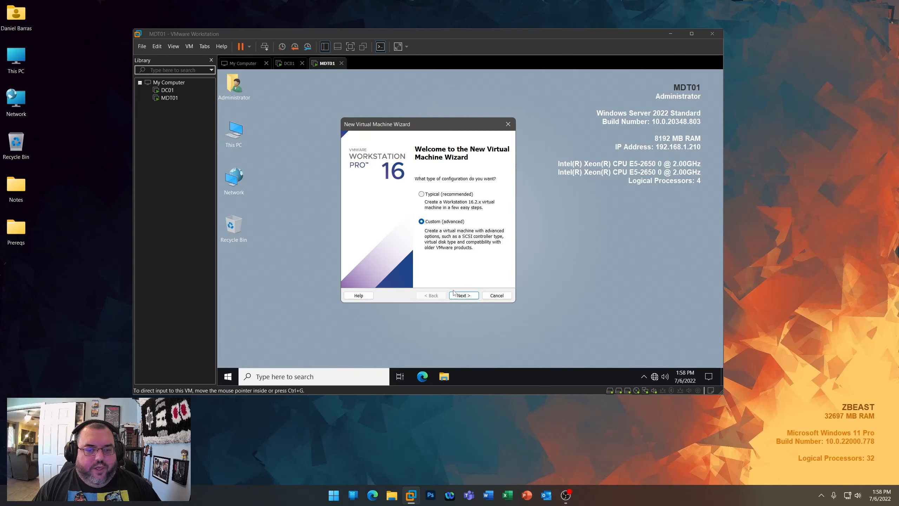
click(465, 295)
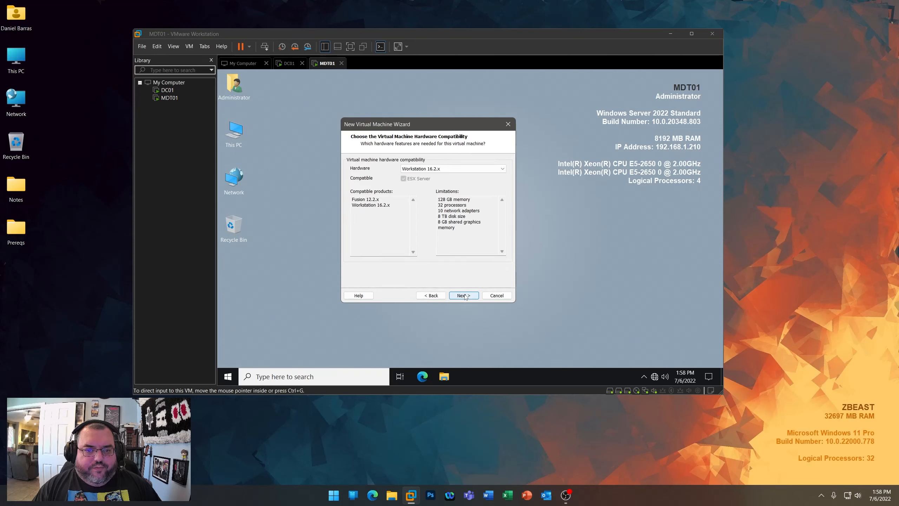
click(464, 295)
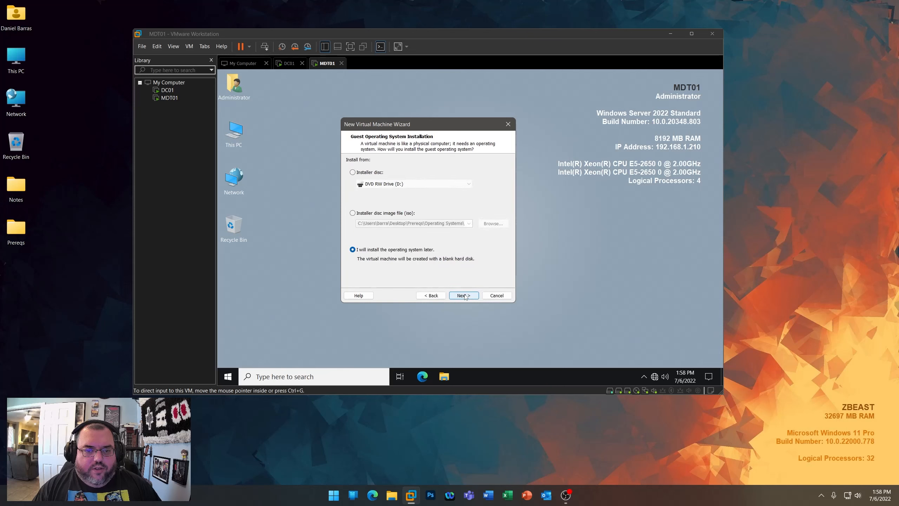
click(463, 295)
- Set the virtual machine's guest operating system to Microsoft Windows, version Windows 10 and later x64
click(407, 216)
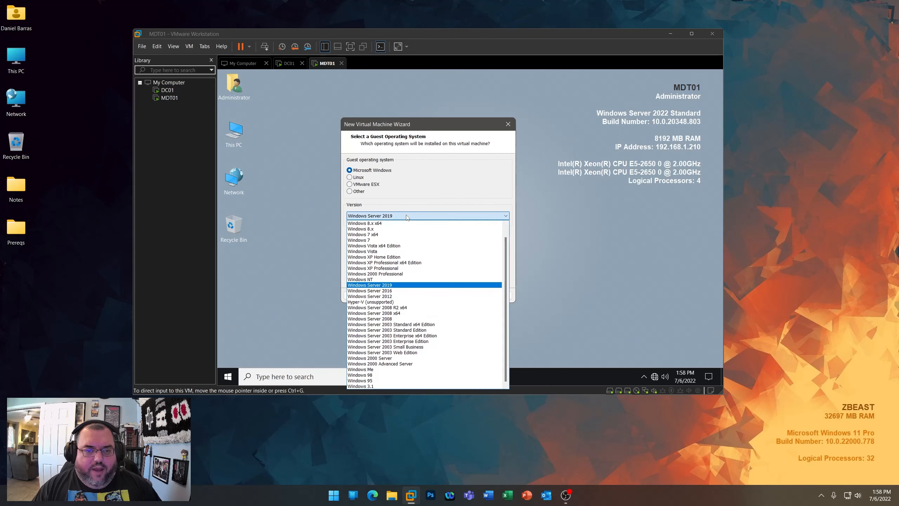
scroll(403, 234, up, 3)
click(382, 223)
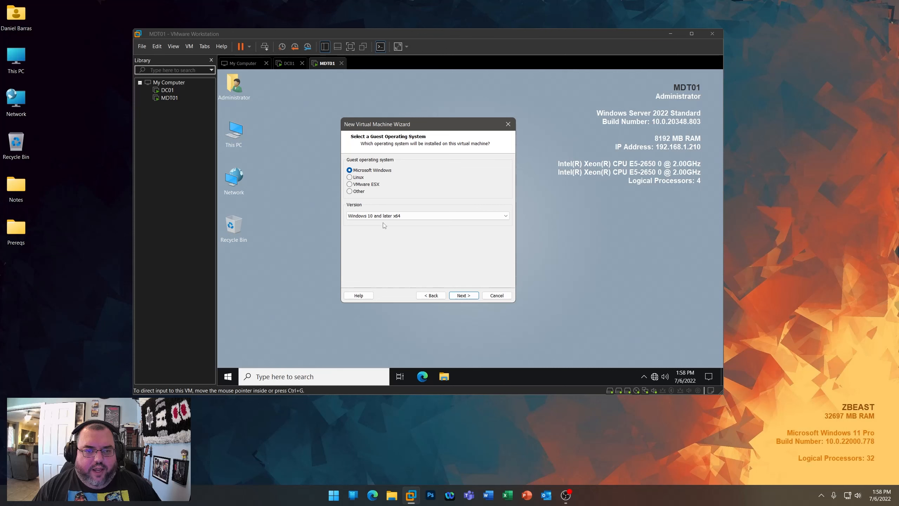
click(476, 294)
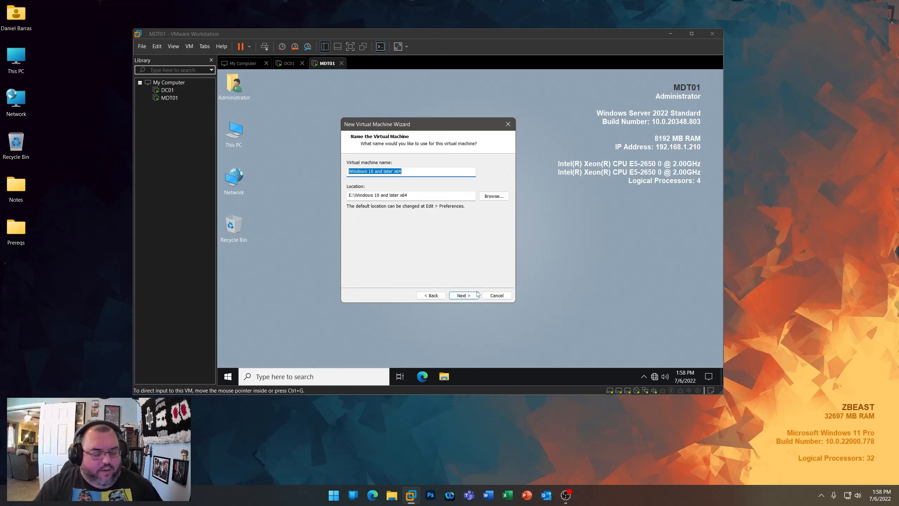
- Name the virtual machine WIN10ENTX64 and choose BIOS as its firmware type
text(WIN1)
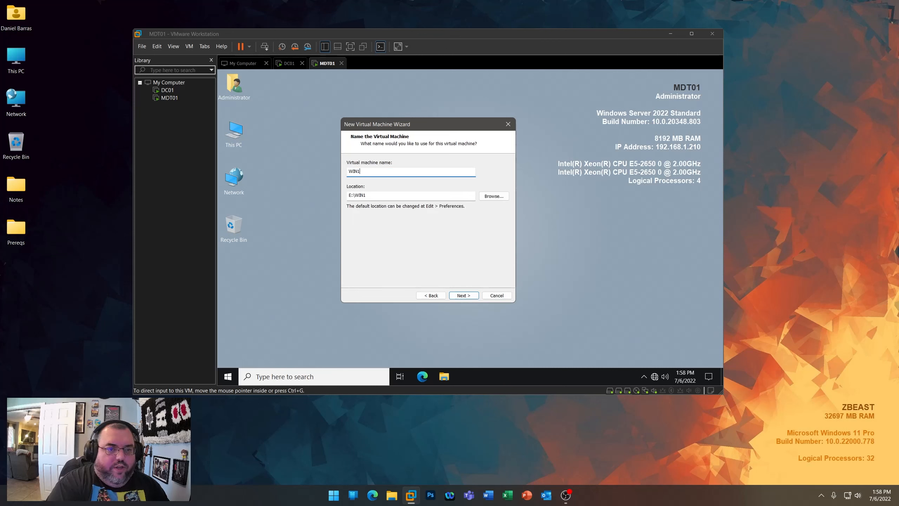
text(0ENTX64)
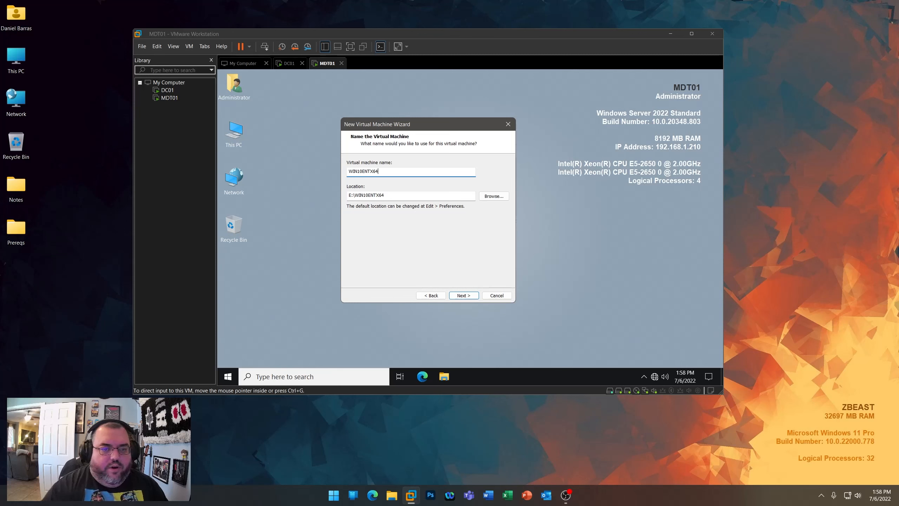
click(463, 296)
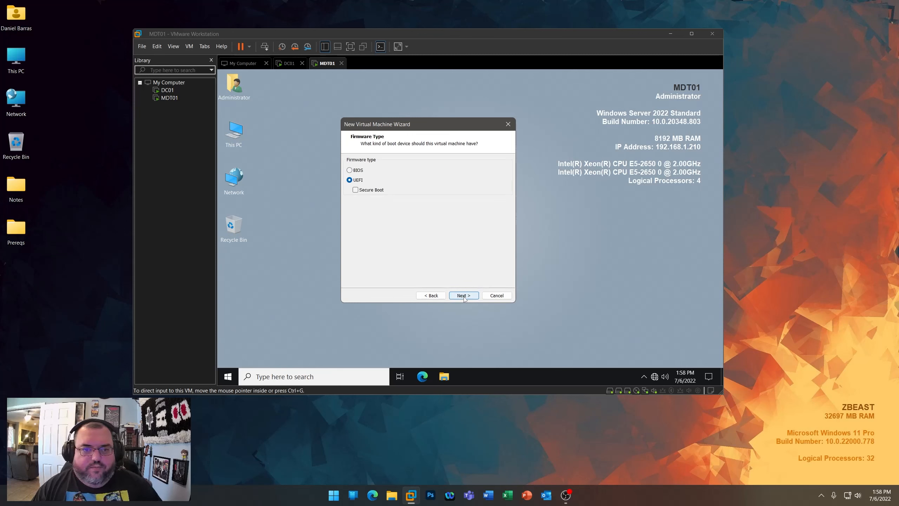
click(350, 170)
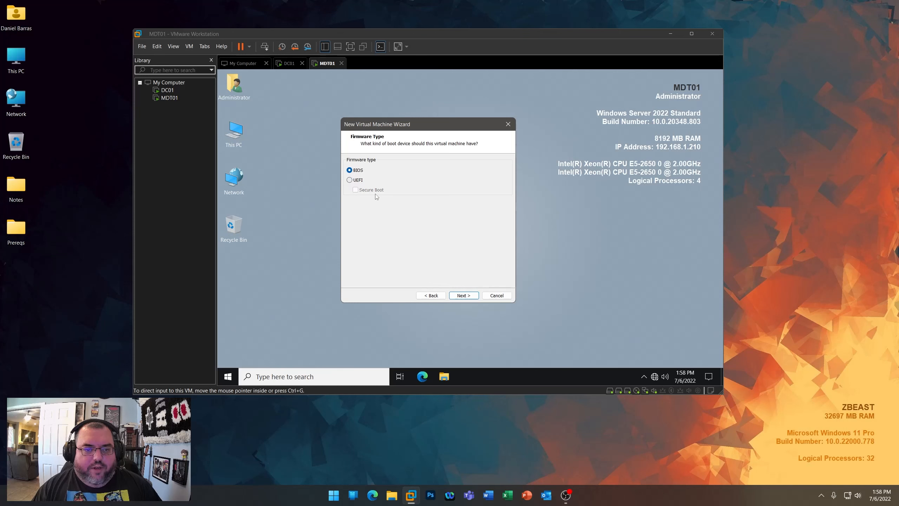
click(463, 296)
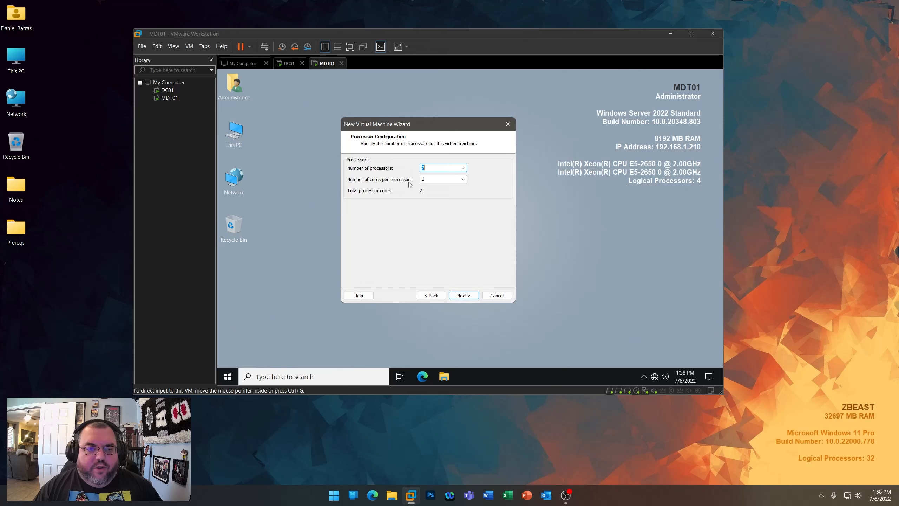
- Accept 2 processors with 1 core each and set the virtual machine's memory to 4096 MB
click(460, 298)
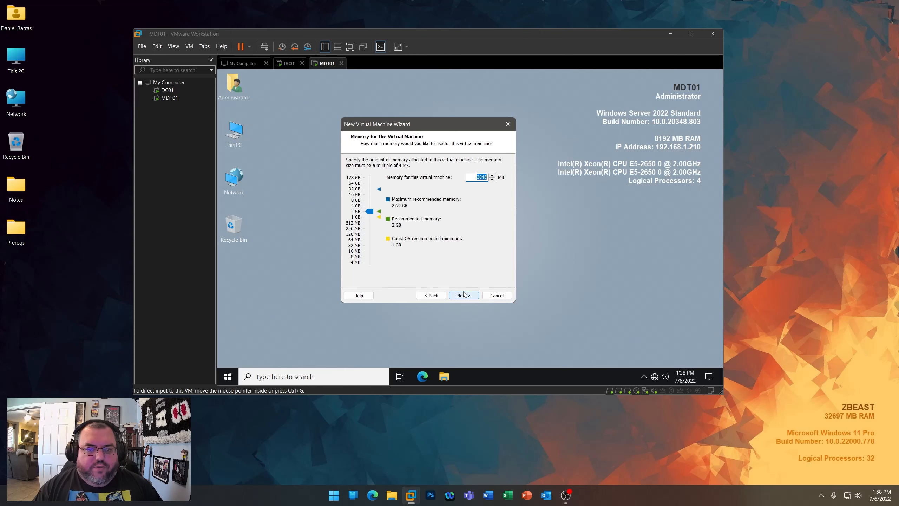
text(4096)
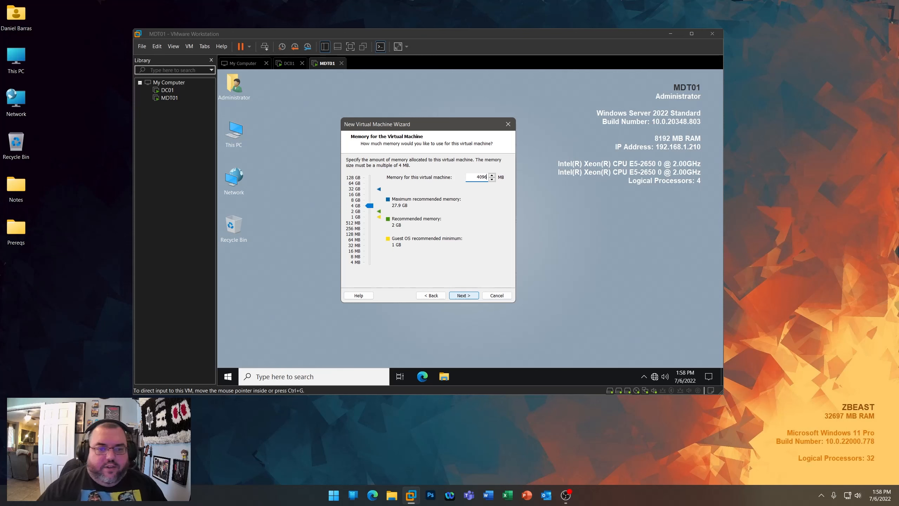
click(466, 298)
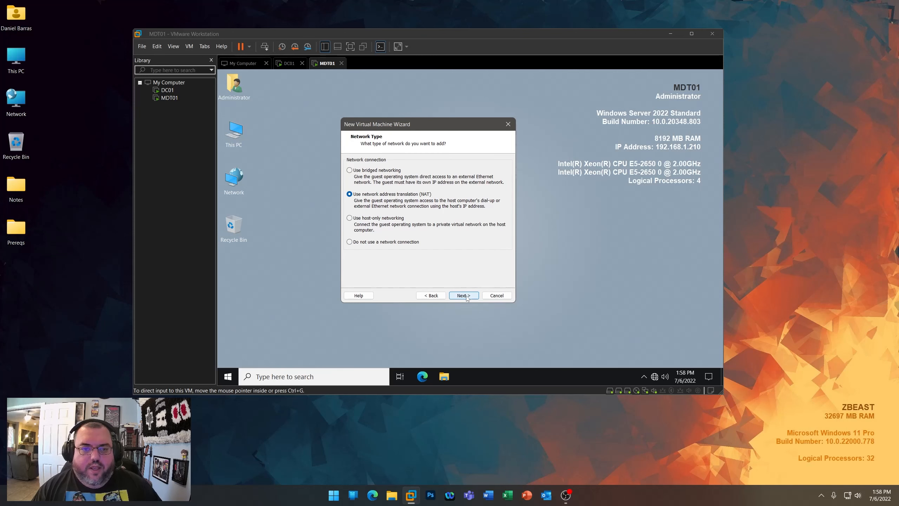
- Keep NAT networking, accept the preselected controller and disk options, and store the 60 GB virtual disk as a single file
click(466, 299)
click(466, 298)
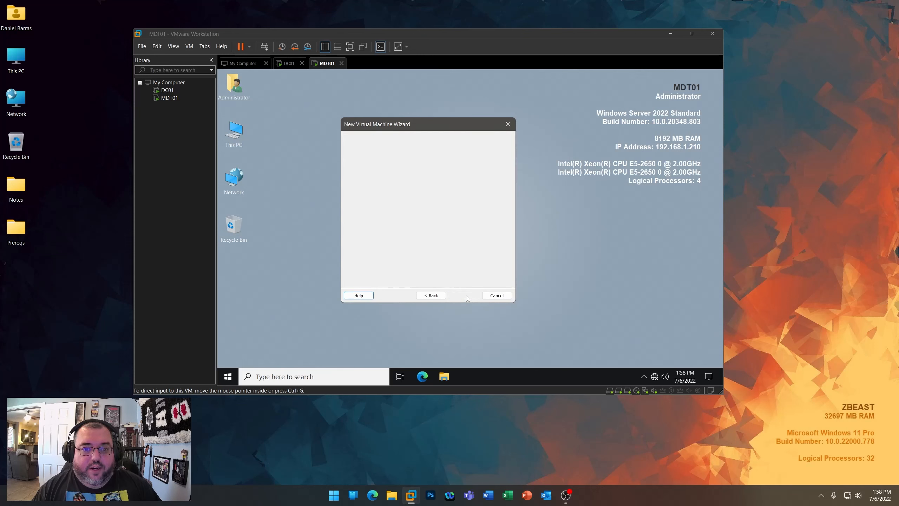
click(466, 298)
click(466, 298)
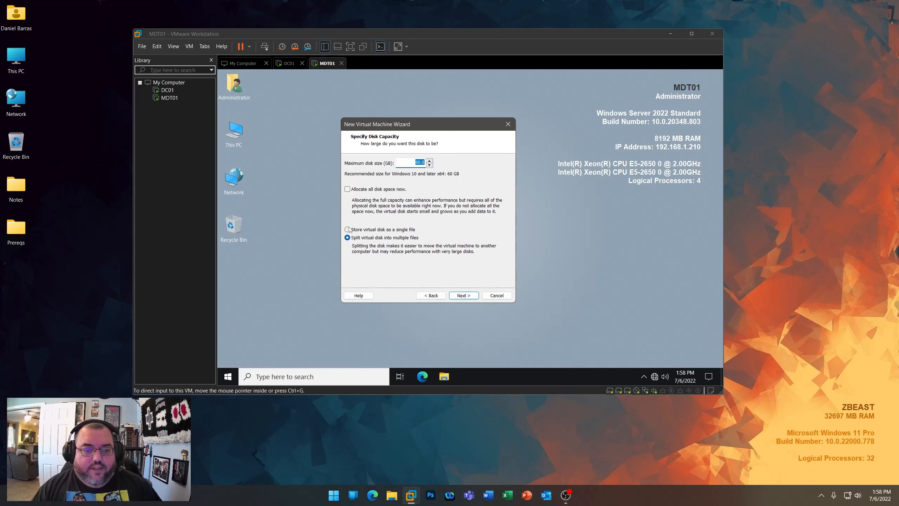
click(347, 228)
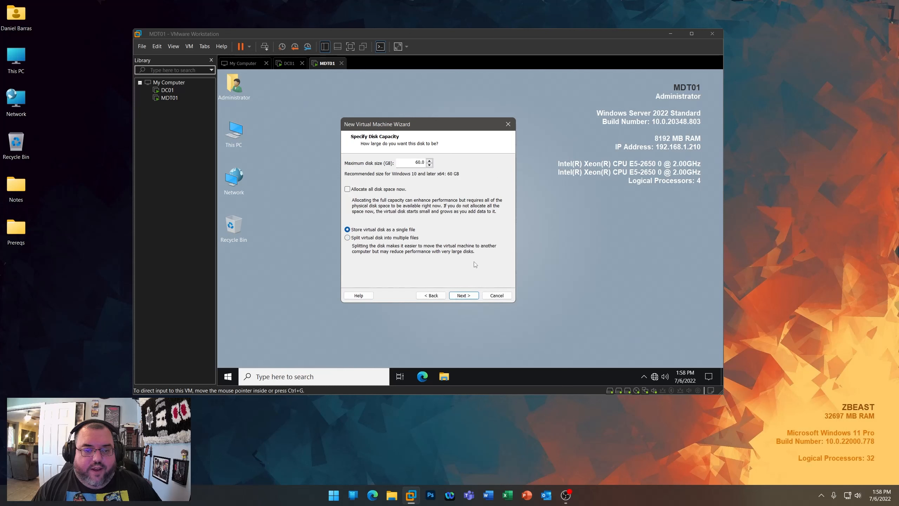
- Accept the disk settings, remove the printer from the virtual machine's hardware and stop sharing Bluetooth devices through its USB controller
click(463, 295)
click(463, 295)
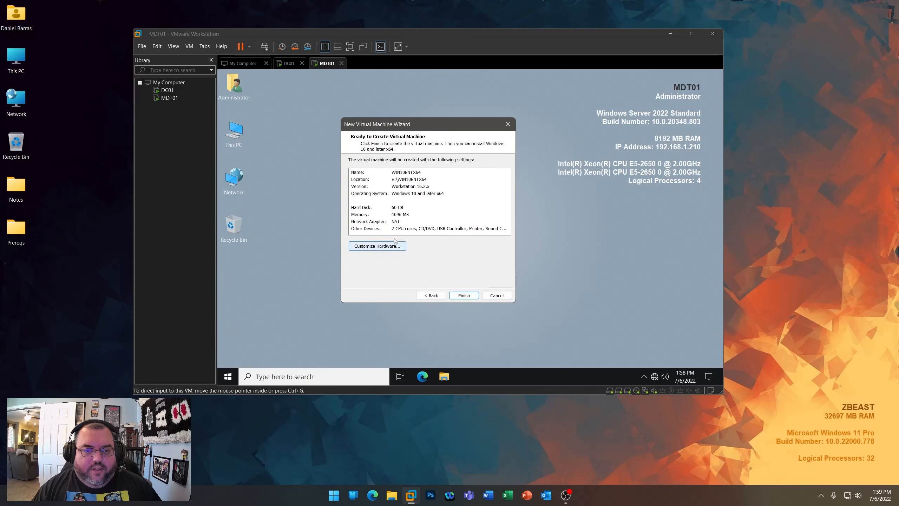
click(386, 245)
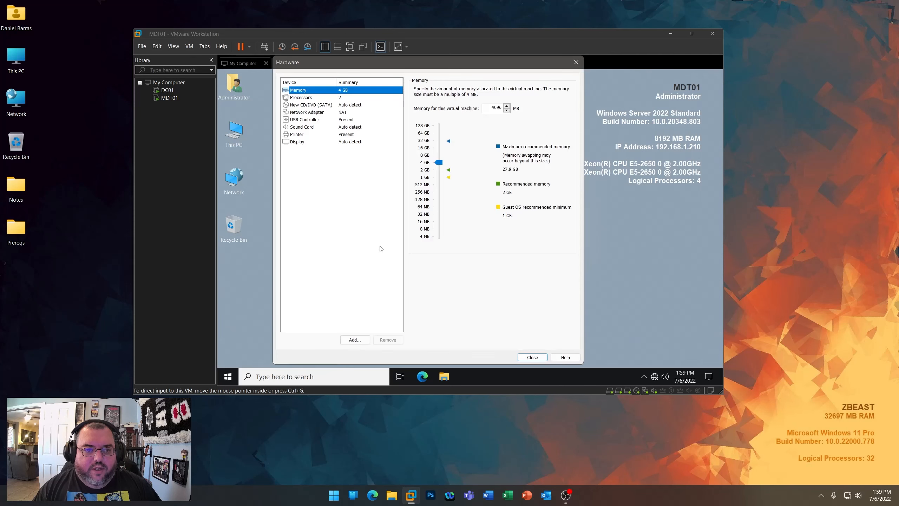
click(301, 135)
click(387, 339)
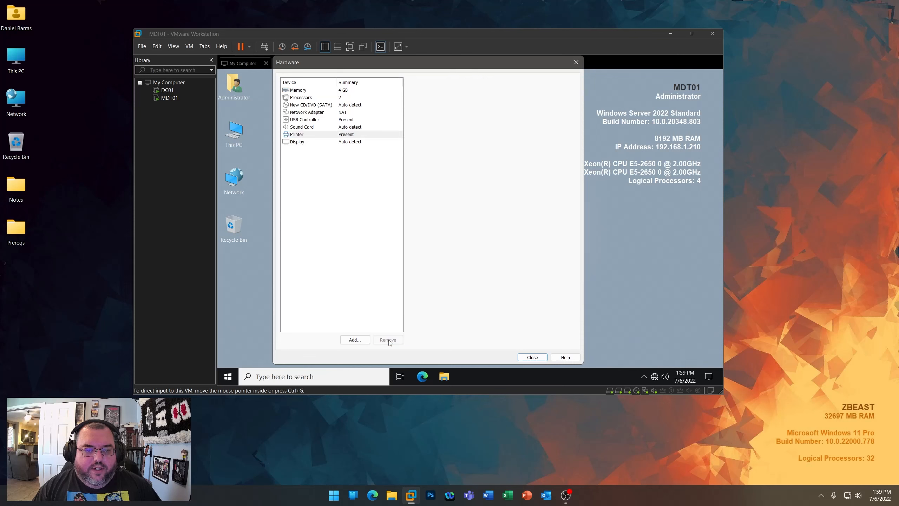
click(307, 121)
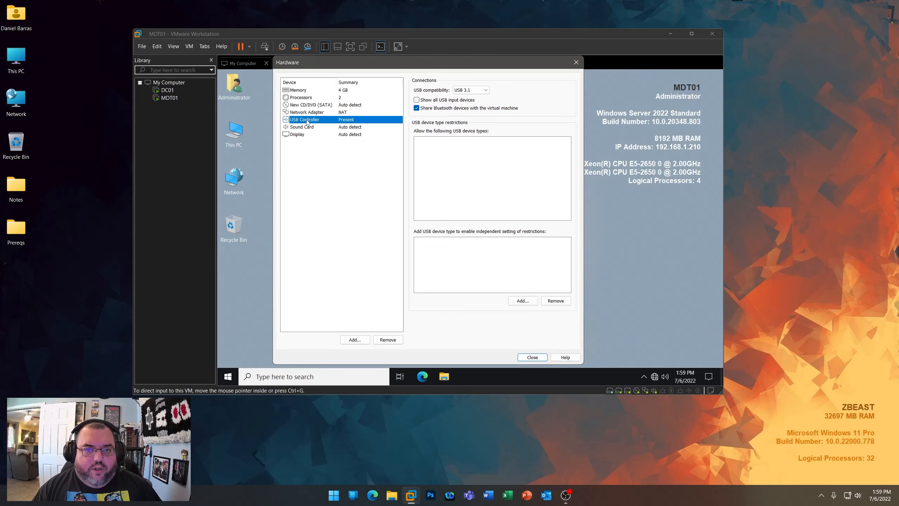
click(416, 108)
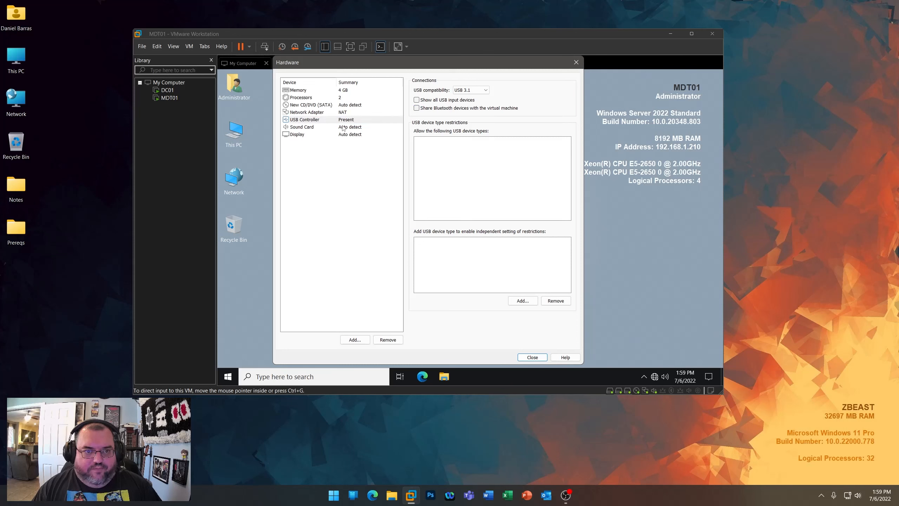
- Connect the network adapter to the MDTLAB LAN segment and finish creating the WIN10ENTX64 virtual machine
click(316, 113)
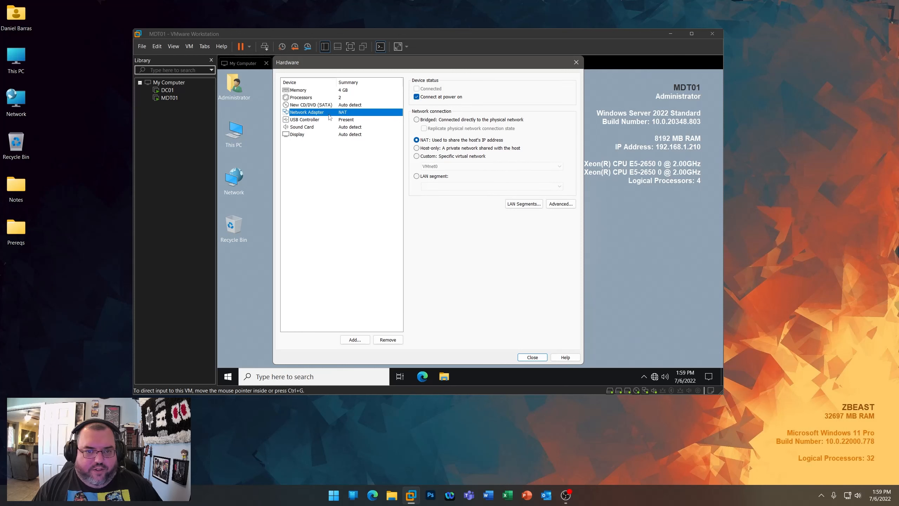
click(415, 176)
click(436, 186)
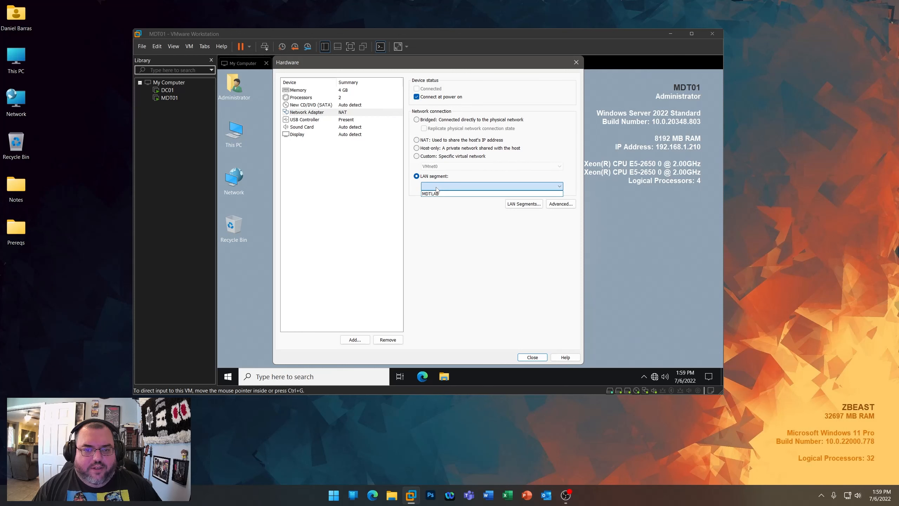
click(436, 196)
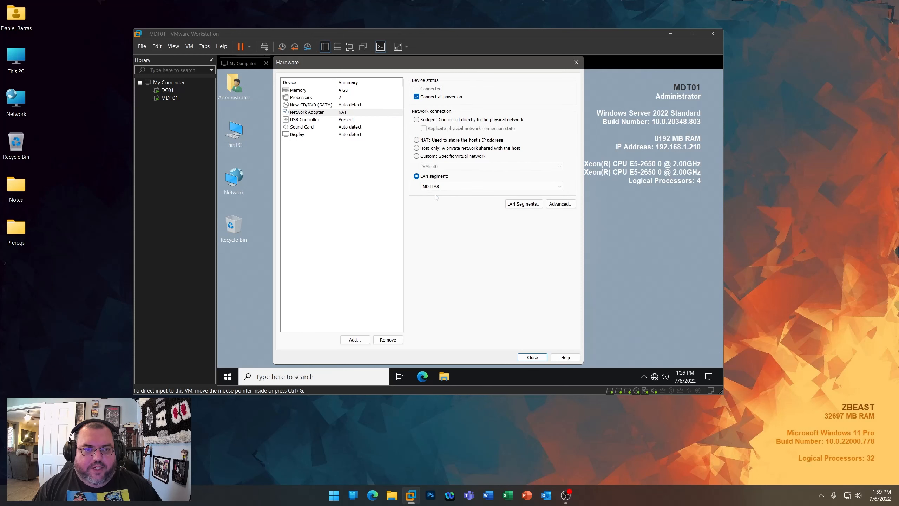
click(532, 356)
click(463, 296)
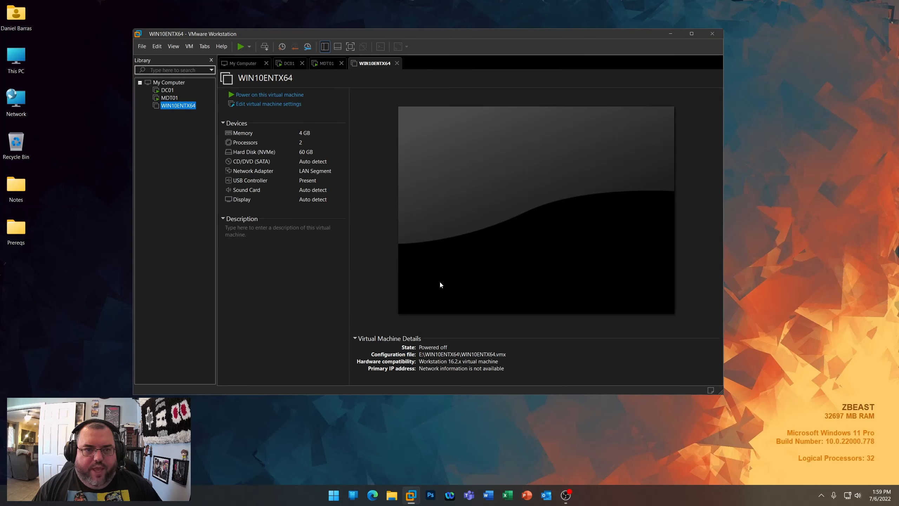
- Power on WIN10ENTX64 to boot from the network, dismiss the installation hint and reposition the VMware window
click(240, 47)
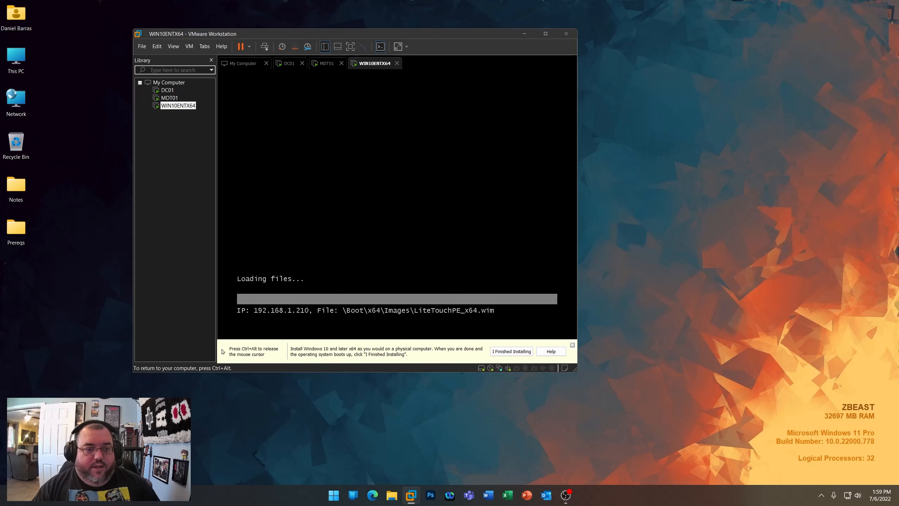
key(ctrl+alt)
click(572, 345)
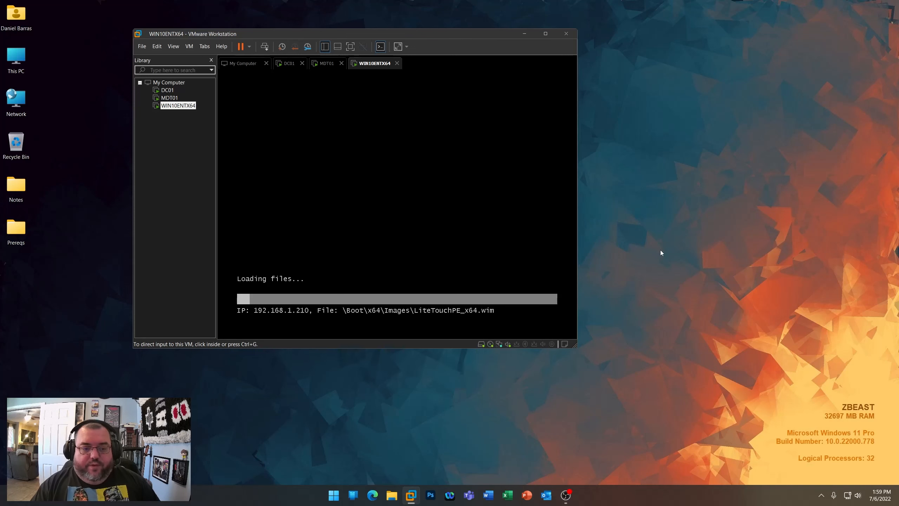
drag(357, 34, 410, 34)
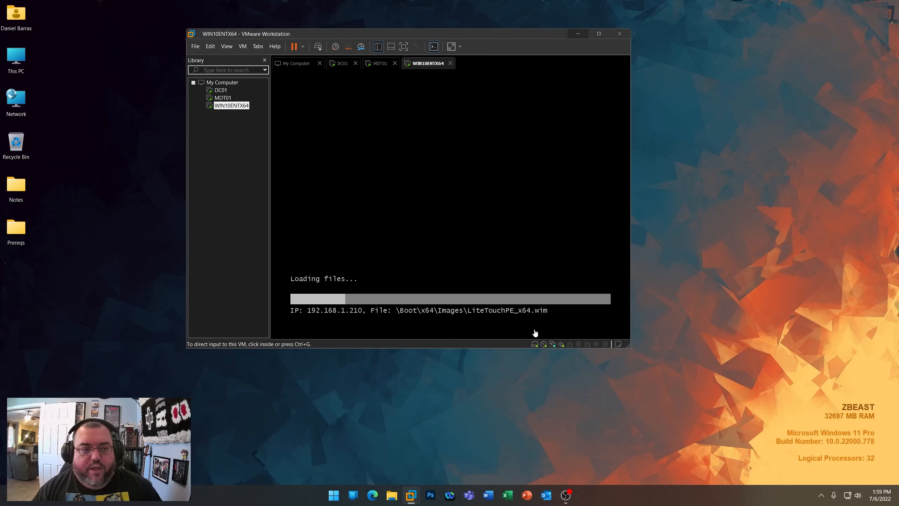
- Start a custom new virtual machine, leaving the operating system for later installation and keeping Windows 10 and later x64 as guest type
right_click(227, 120)
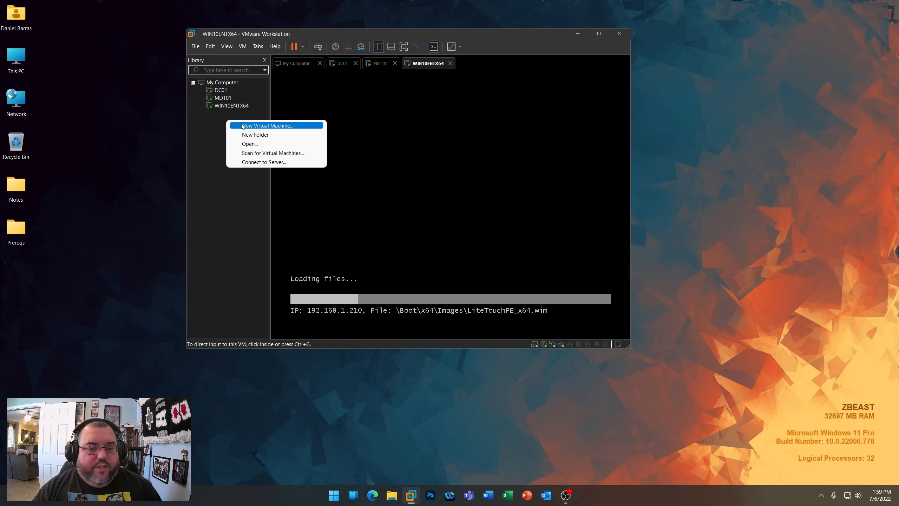
click(241, 125)
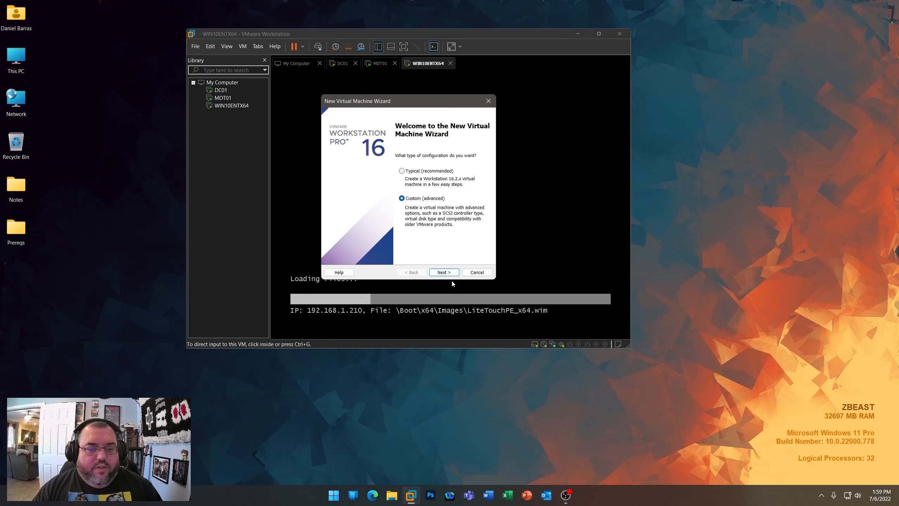
click(450, 273)
click(450, 274)
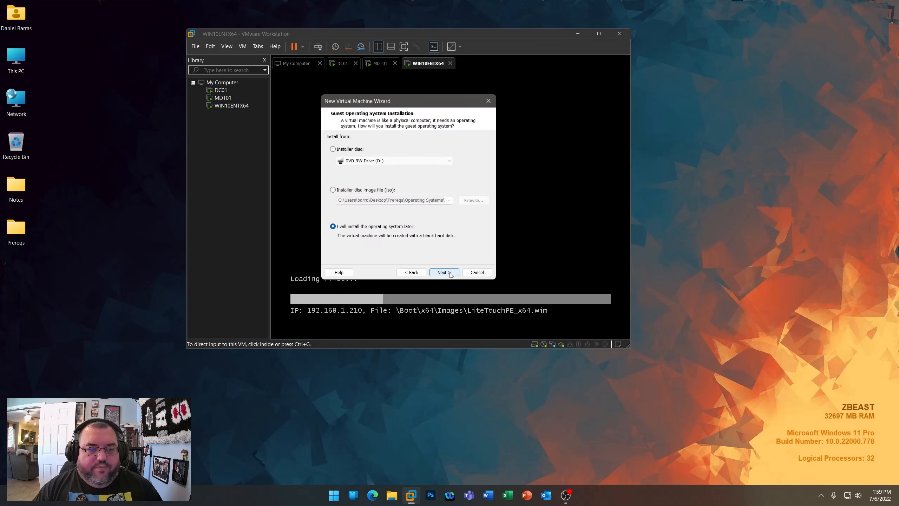
click(449, 275)
click(453, 272)
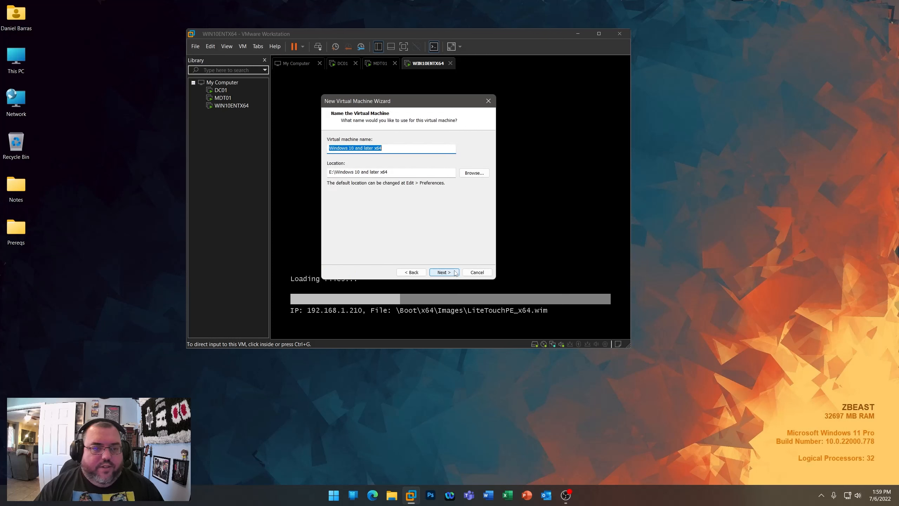
- Name the virtual machine WIN11ENTX64, keep BIOS firmware and accept the preselected processor configuration
text(WIN11ENTX64)
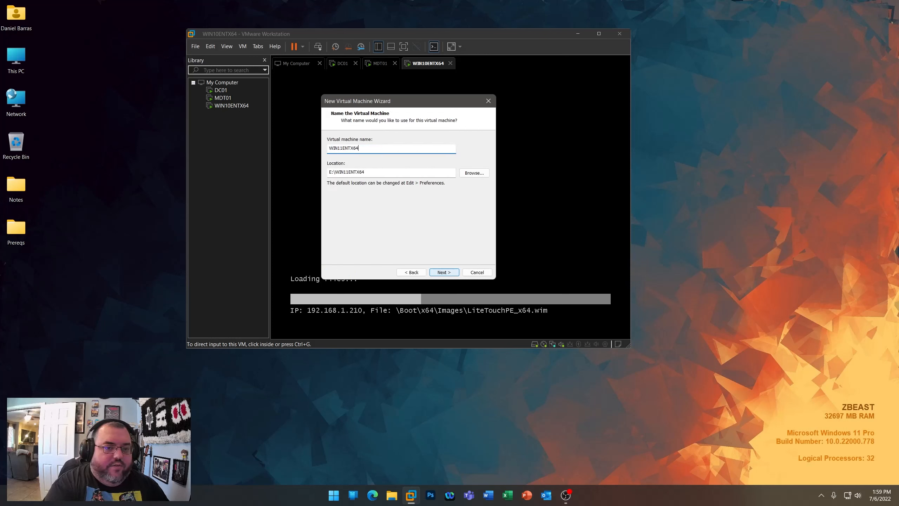
click(455, 271)
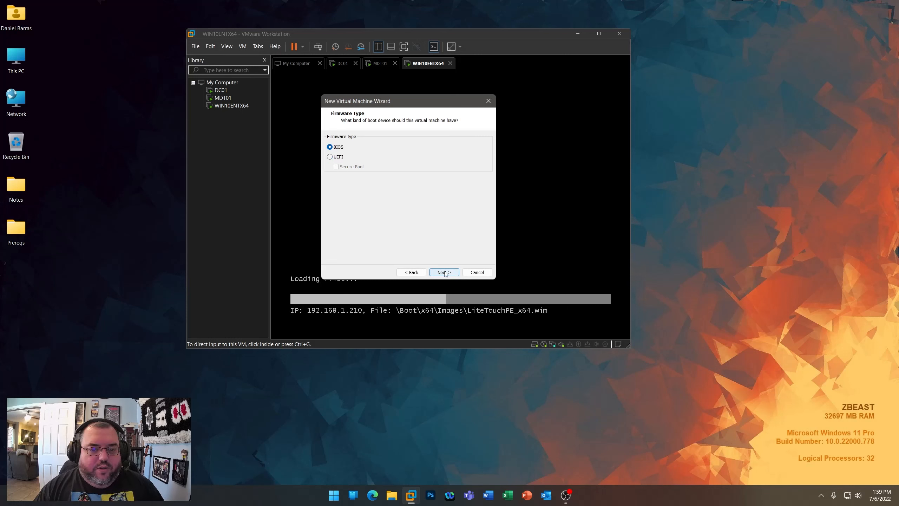
click(444, 272)
click(443, 272)
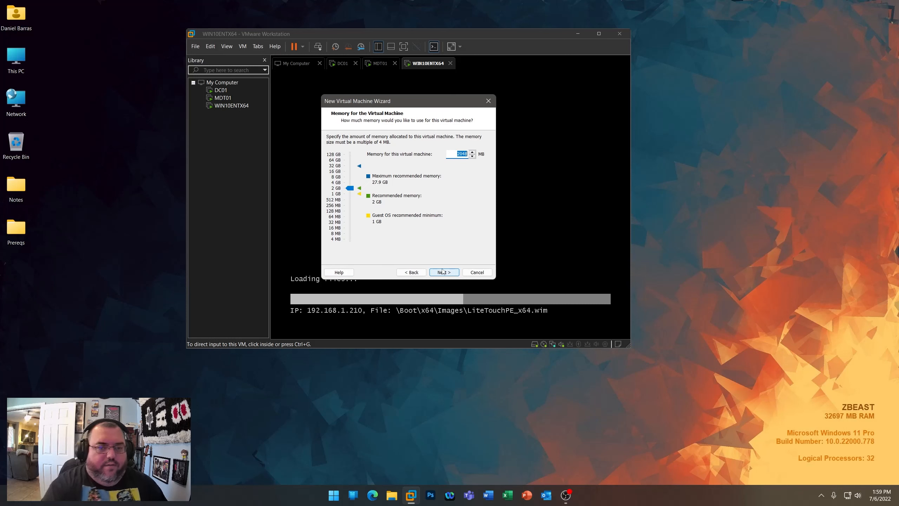
- Set the memory to 4096 MB, keep NAT networking and the preselected controller, and create a 60 GB NVMe virtual disk
click(444, 271)
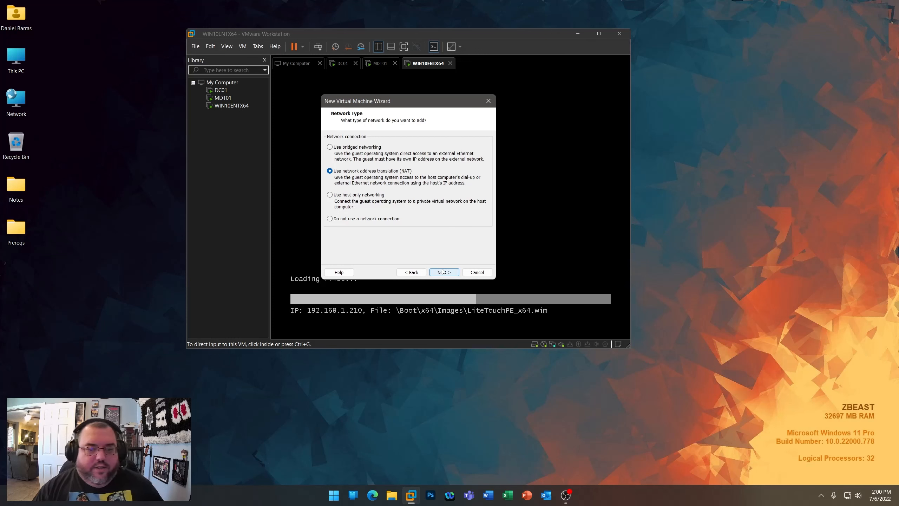
click(443, 272)
click(445, 273)
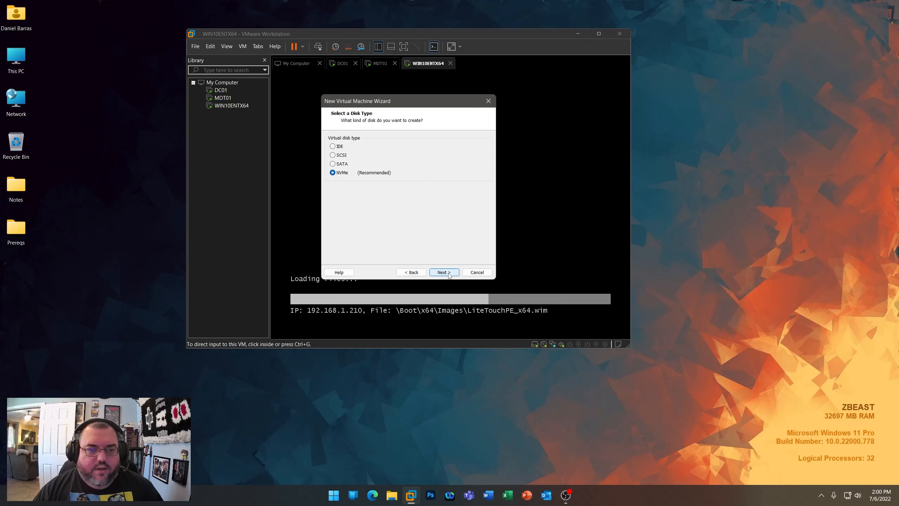
click(448, 274)
click(448, 274)
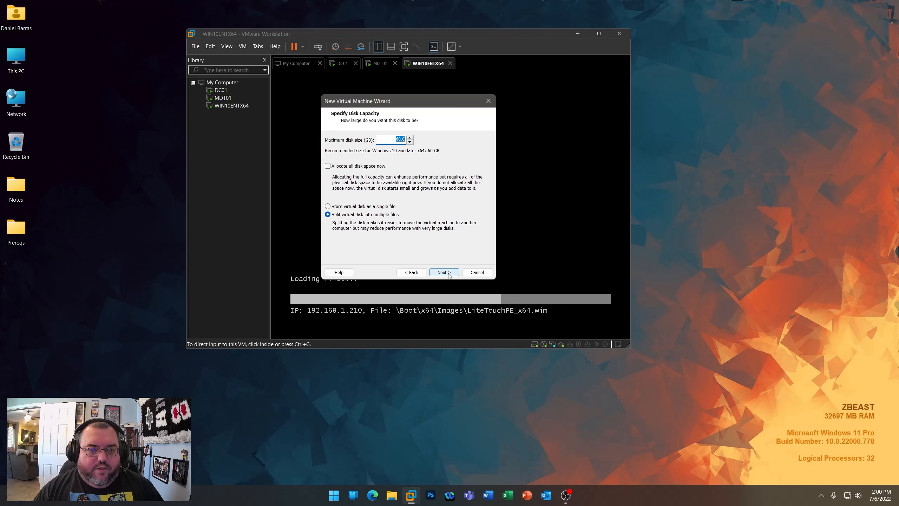
click(447, 271)
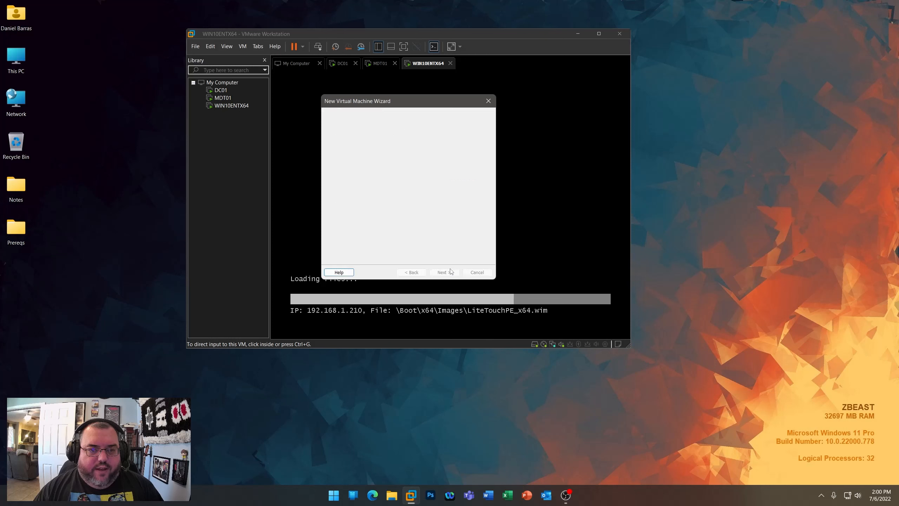
click(446, 271)
- Remove the printer from the new virtual machine's hardware and open its USB controller settings
click(373, 222)
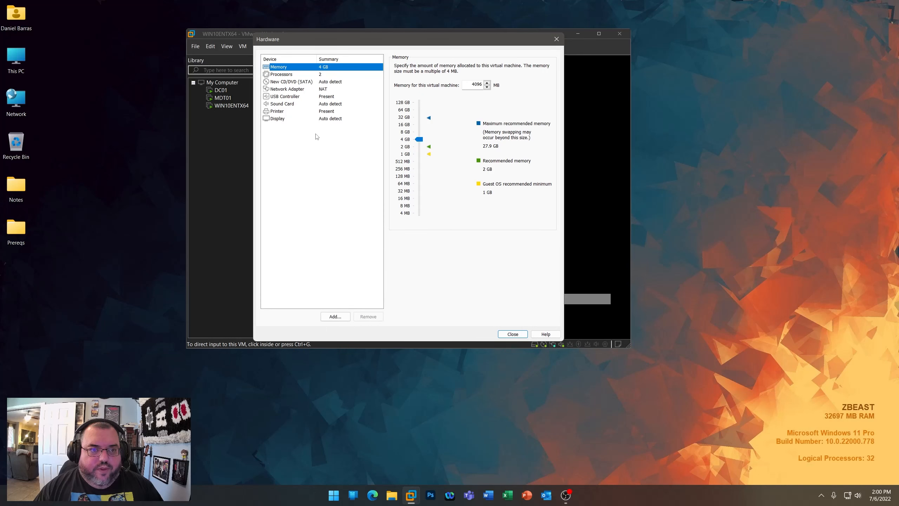
click(317, 111)
click(367, 316)
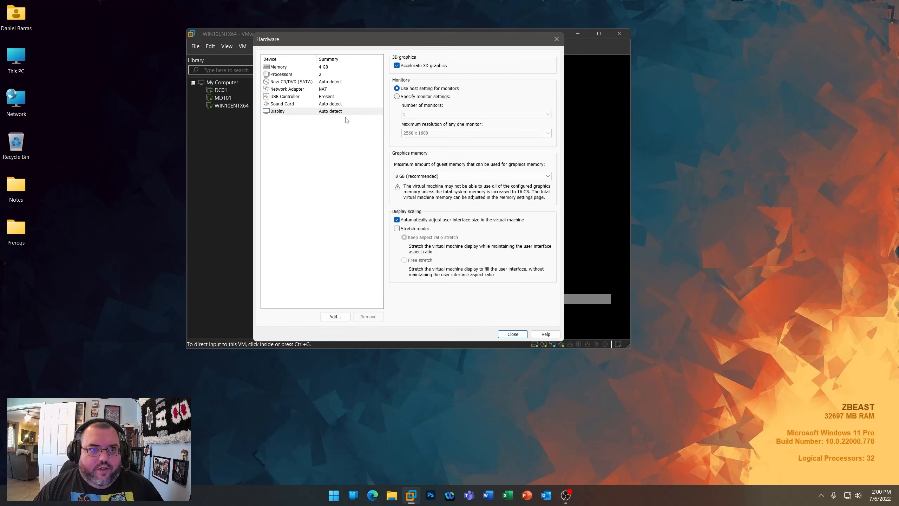
click(317, 97)
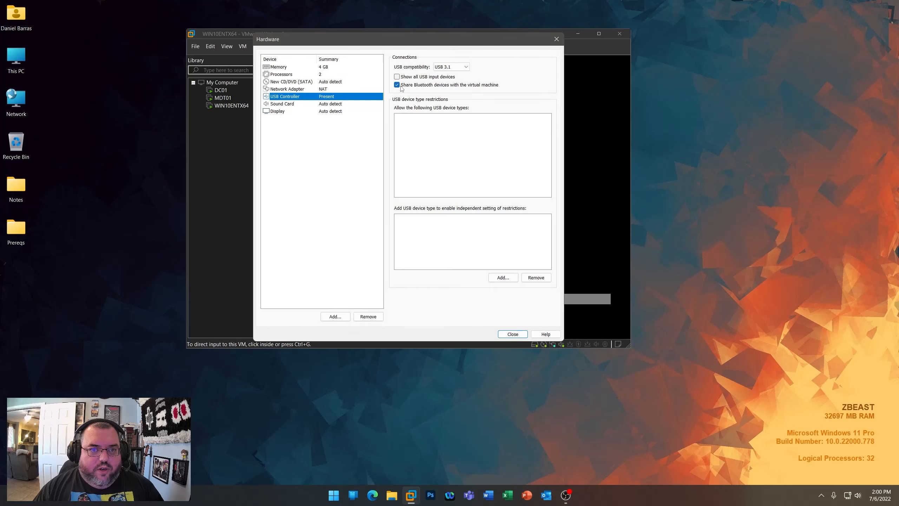
- Attach the network adapter to the MDTLAB LAN segment and finish creating the WIN11ENTX64 virtual machine
click(313, 91)
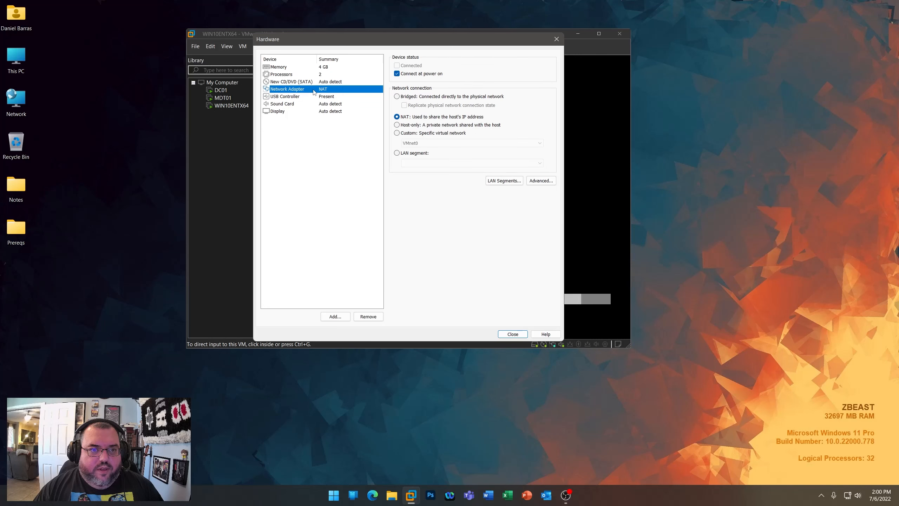
click(413, 153)
click(416, 163)
click(417, 170)
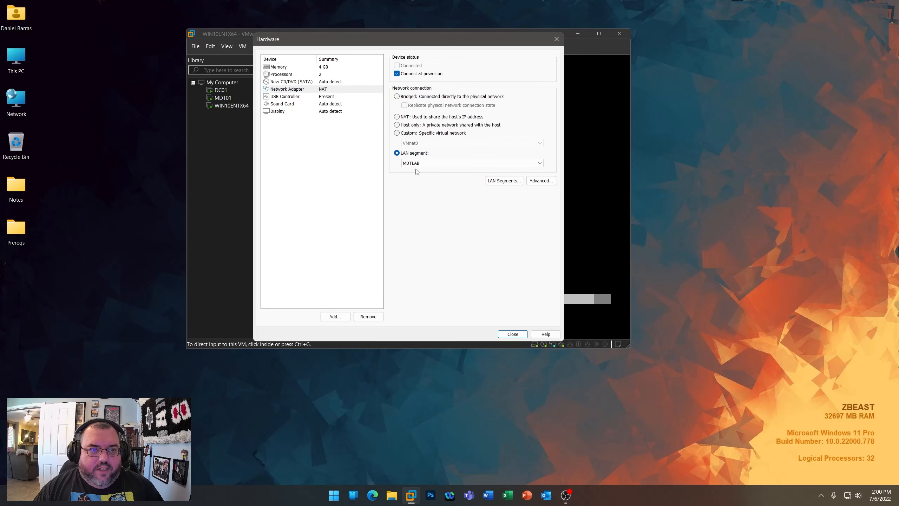
click(512, 335)
click(445, 272)
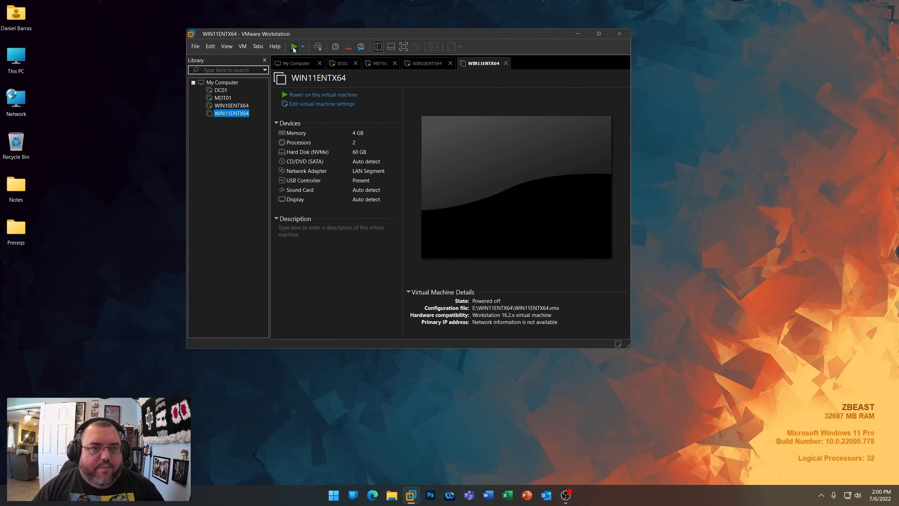
- Power on WIN11ENTX64, dismiss the installation hint and let it boot the LiteTouch image from the network
click(294, 46)
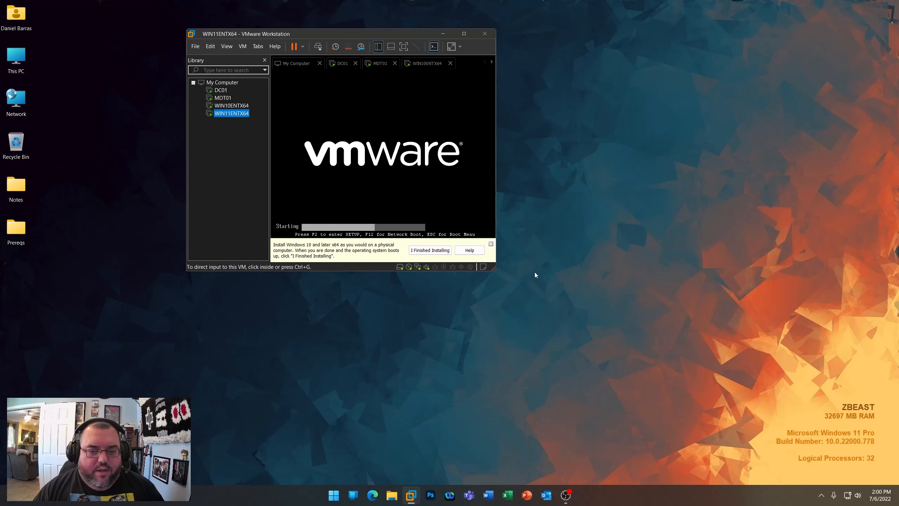
click(490, 243)
click(483, 216)
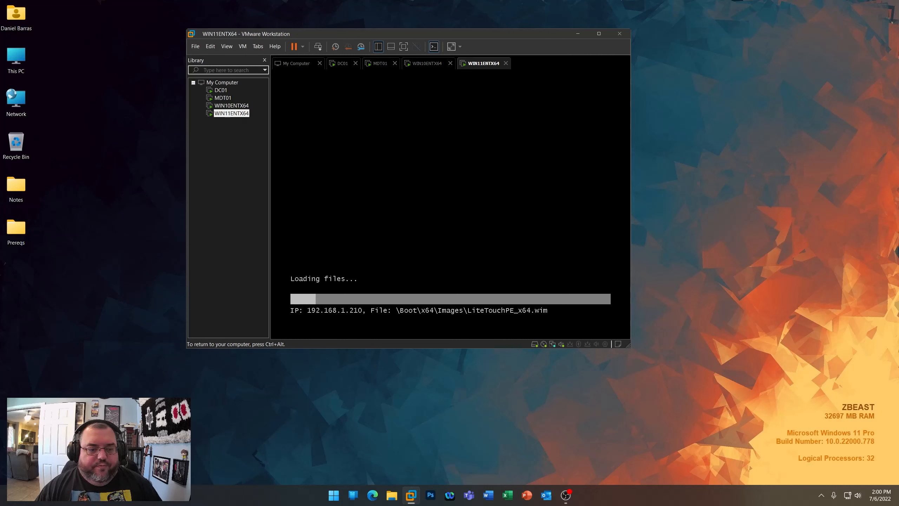
key(ctrl+alt)
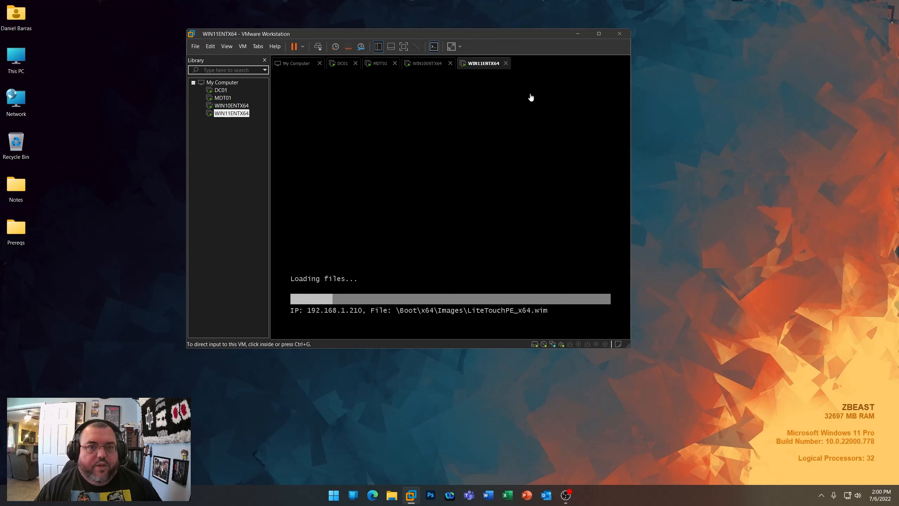
- Switch to the WIN10ENTX64 console and check whether the Microsoft Deployment Toolkit environment has started
click(427, 66)
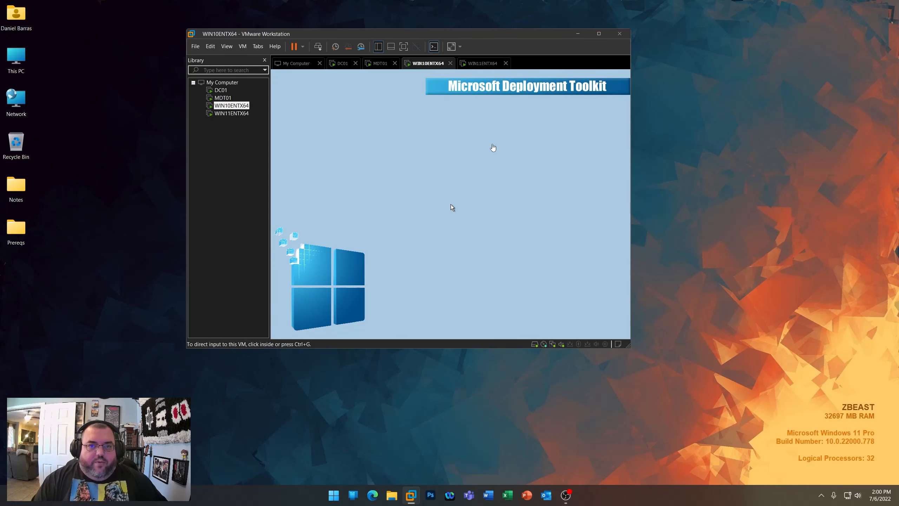
click(486, 218)
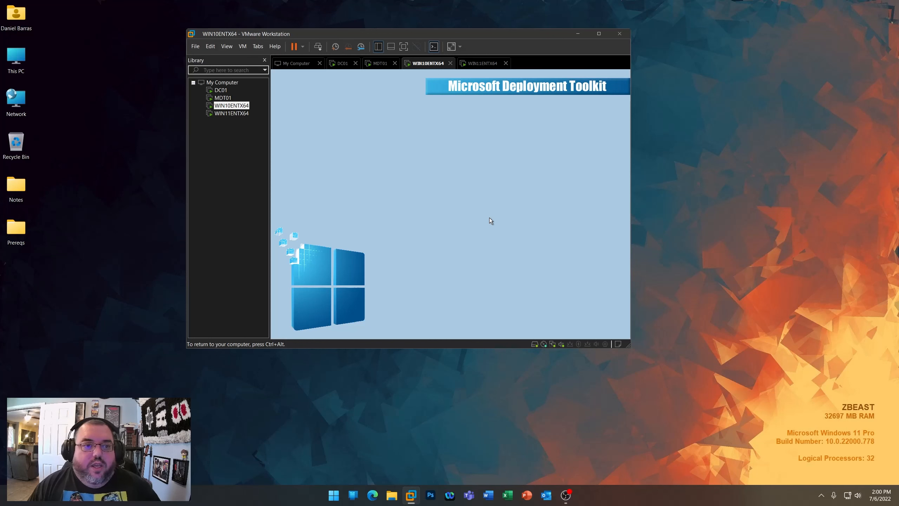
key(ctrl+alt)
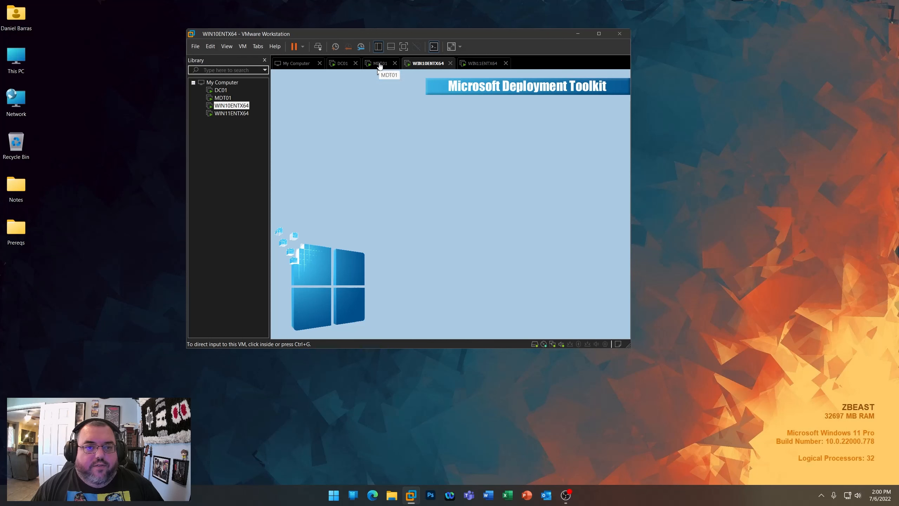
- Switch to the MDT01 server and open Deployment Workbench
click(379, 65)
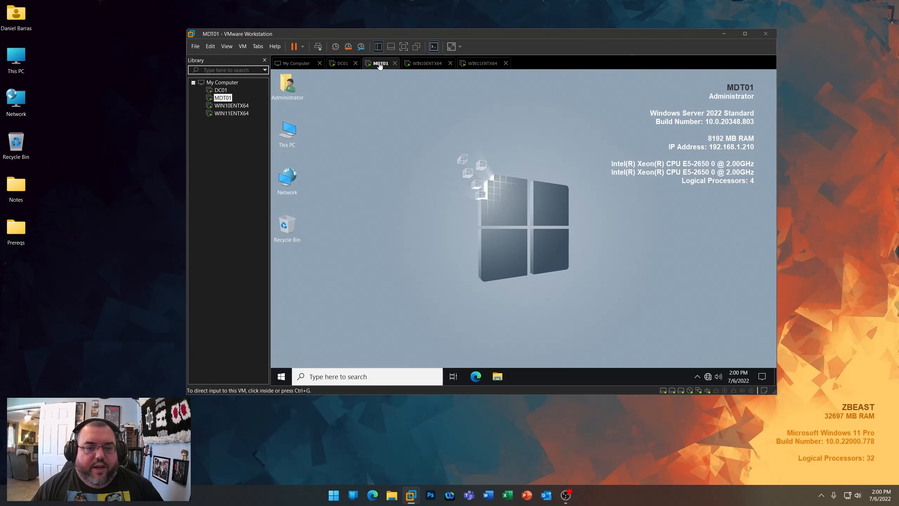
click(282, 376)
click(521, 296)
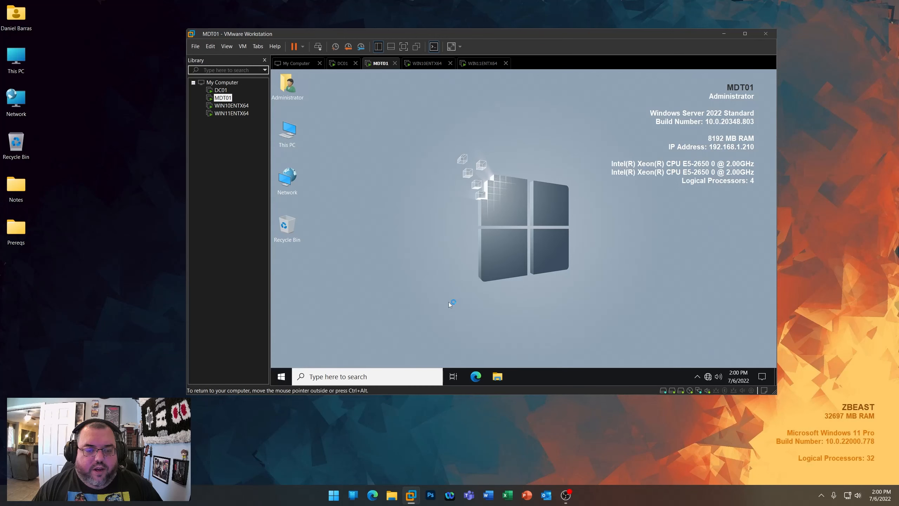
- Open the DHCP console on MDT01 and examine the address leases of the IPv4 scope
click(290, 374)
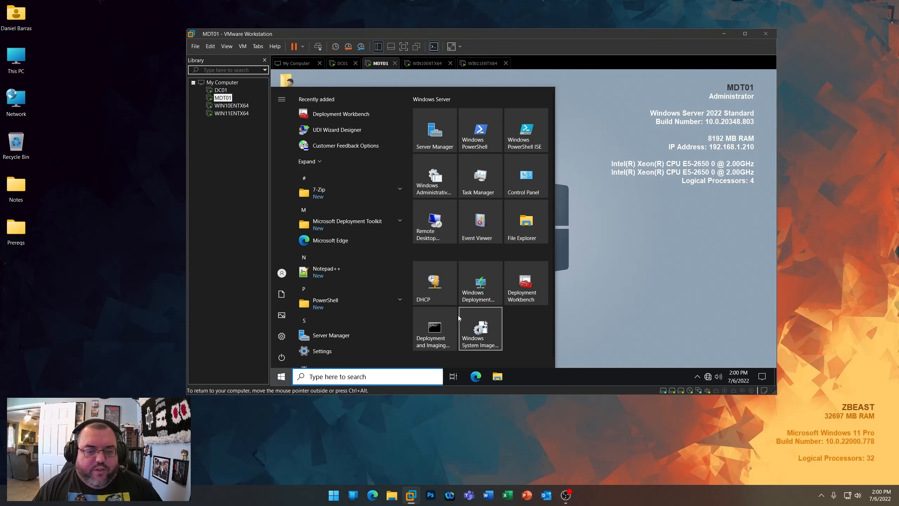
click(440, 295)
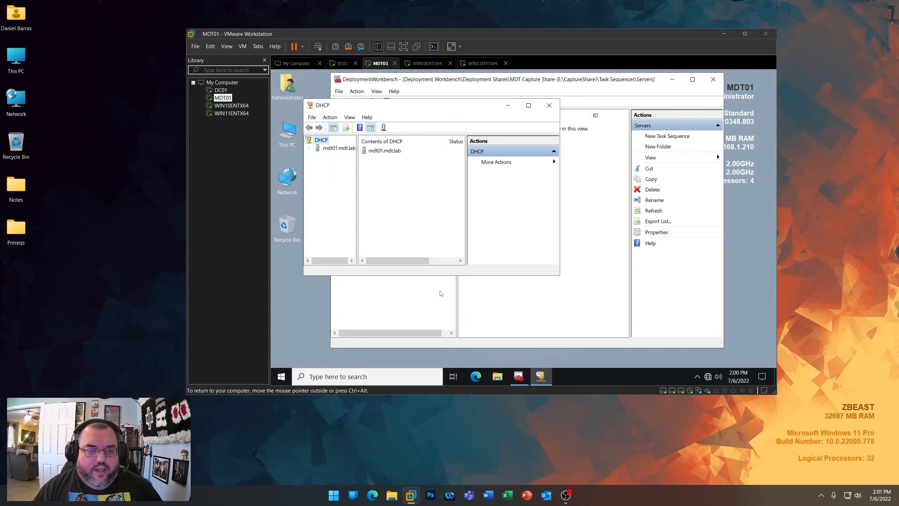
click(311, 149)
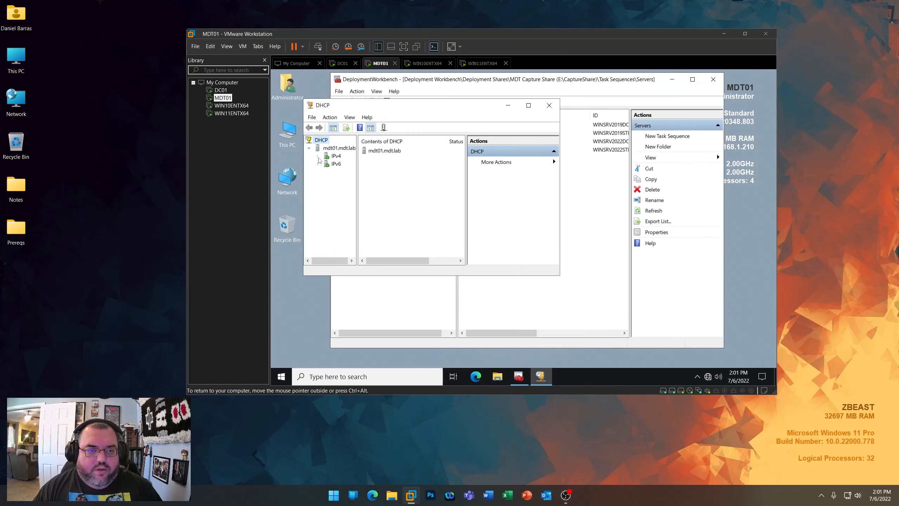
click(317, 156)
click(326, 164)
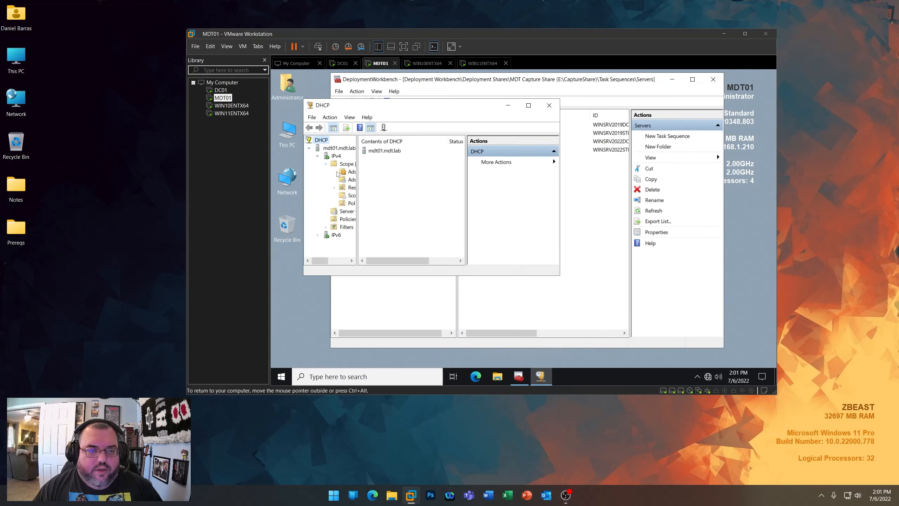
click(345, 179)
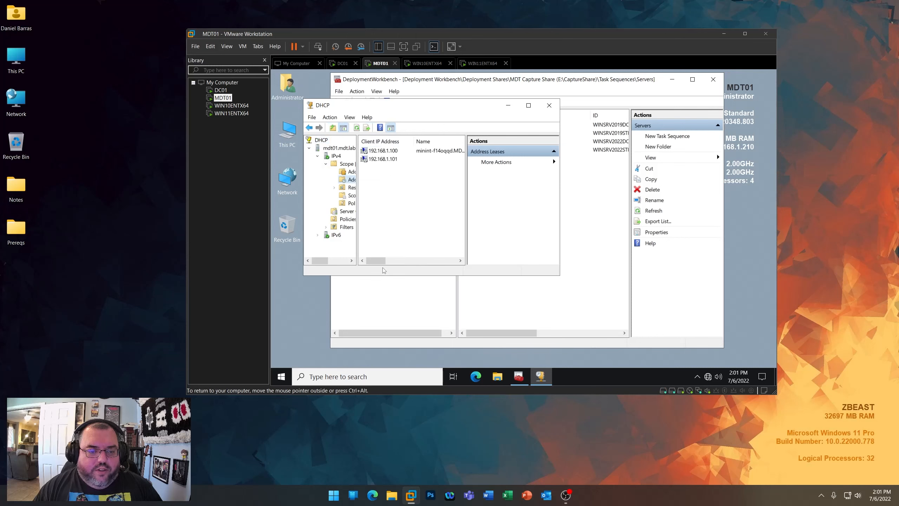
- Put the DHCP console away and refresh the MDT Capture Share's Monitoring view to examine the running deployments
click(281, 376)
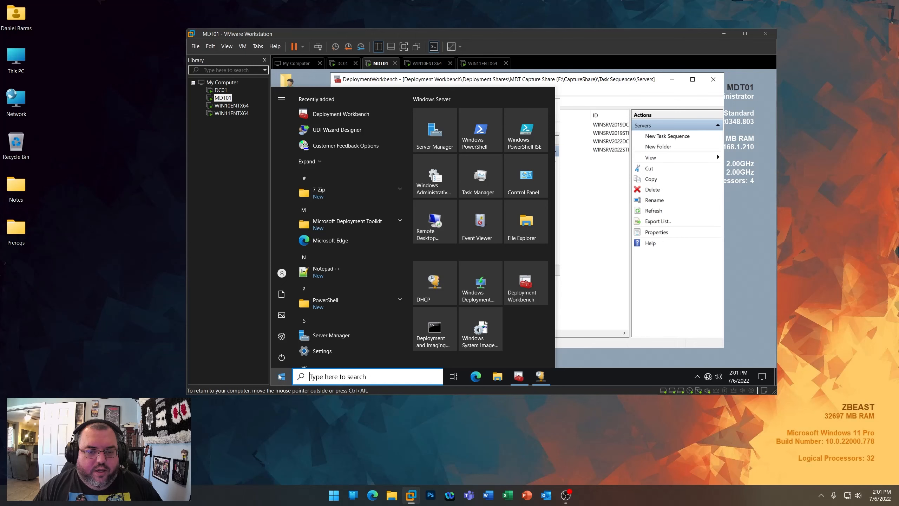
click(281, 376)
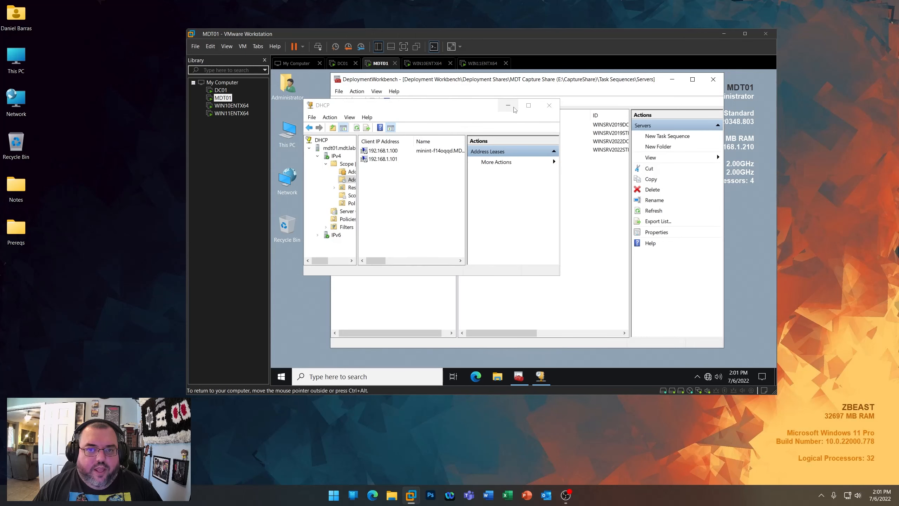
click(515, 109)
click(380, 209)
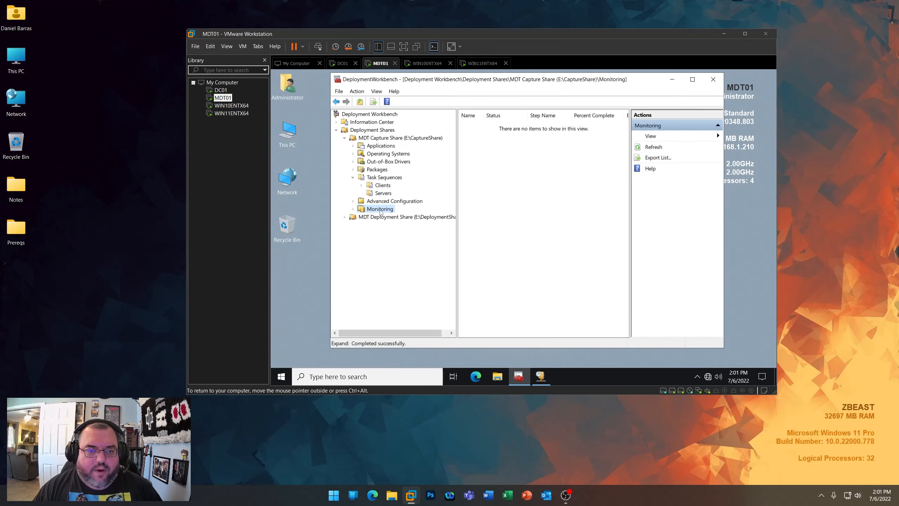
right_click(504, 183)
click(492, 141)
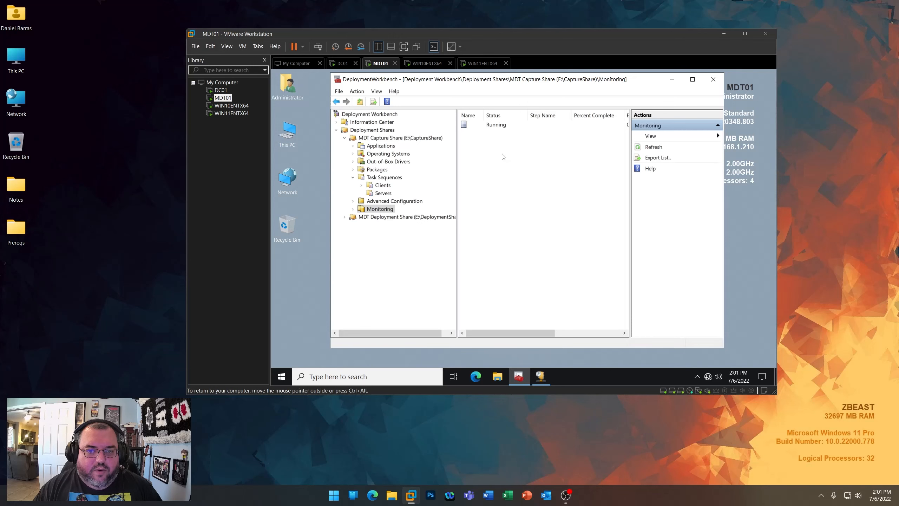
right_click(501, 153)
click(521, 160)
drag(502, 333, 473, 333)
- Check the WIN11ENTX64 console, return to WIN10ENTX64 and start the Windows 10 Enterprise (x64) task sequence there
click(427, 65)
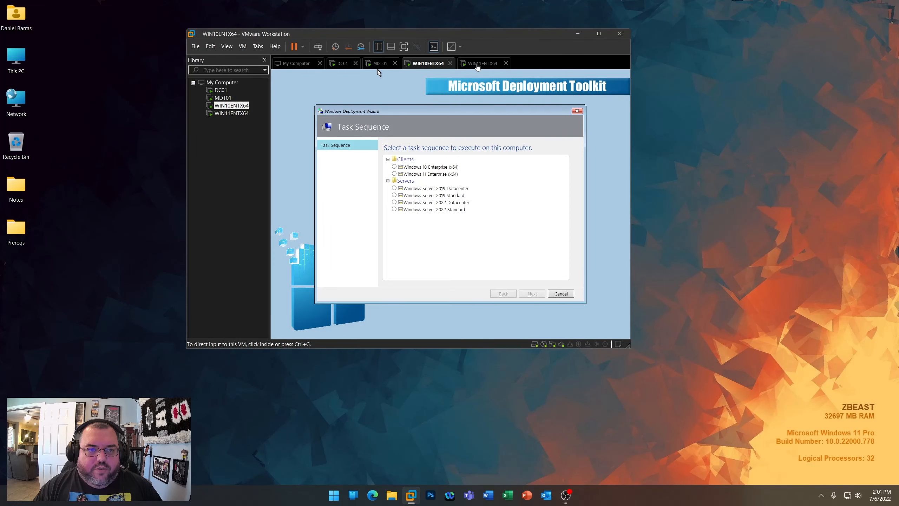
click(479, 65)
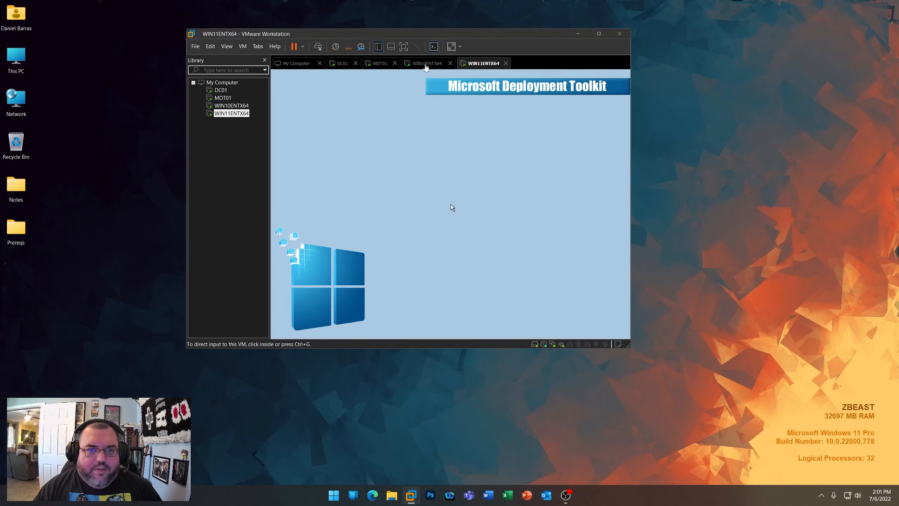
click(426, 65)
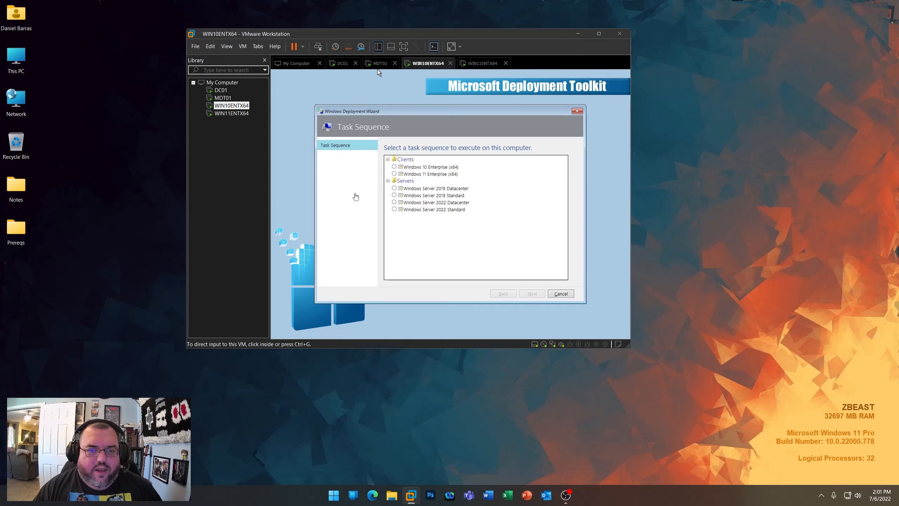
click(355, 197)
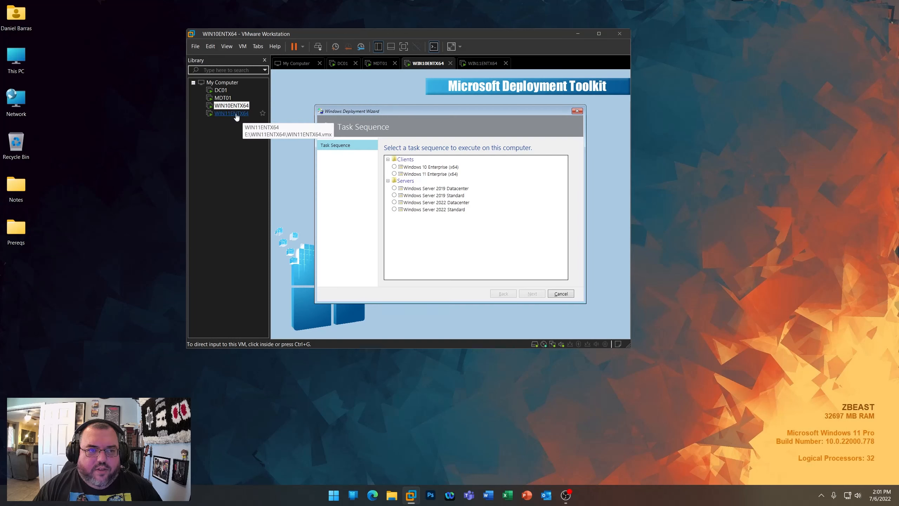
click(394, 166)
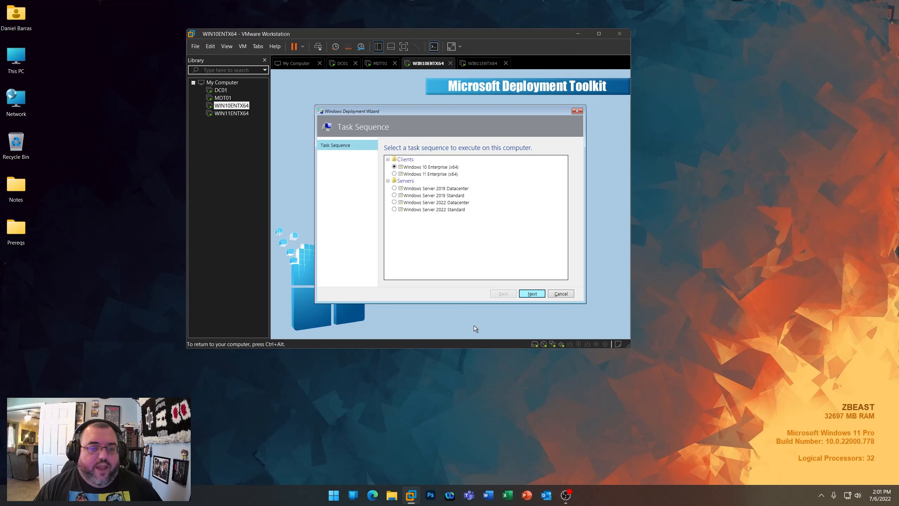
key(Return)
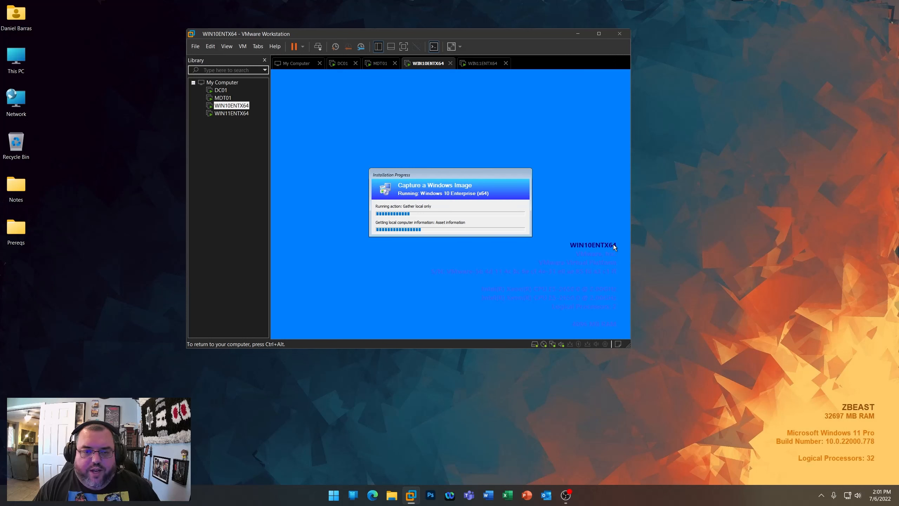
- Run the Windows 11 Enterprise (x64) task sequence on the WIN11ENTX64 virtual machine
key(ctrl+alt)
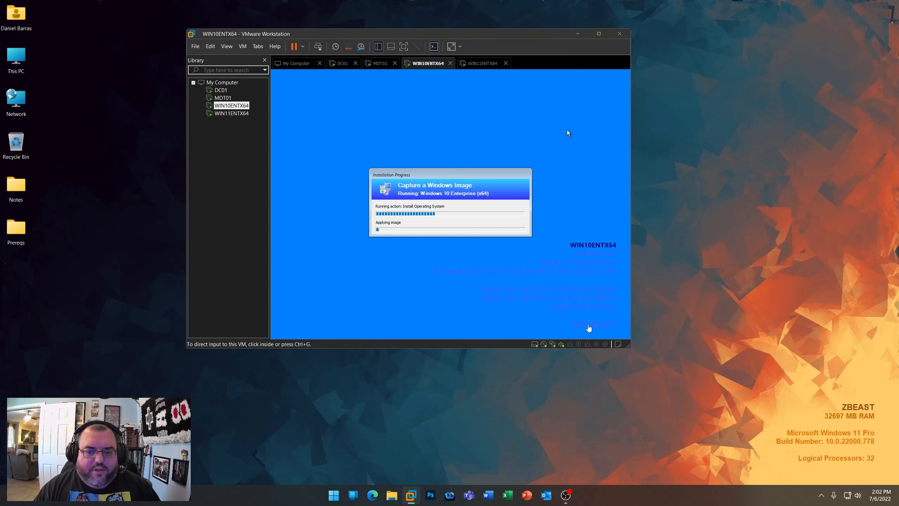
click(478, 64)
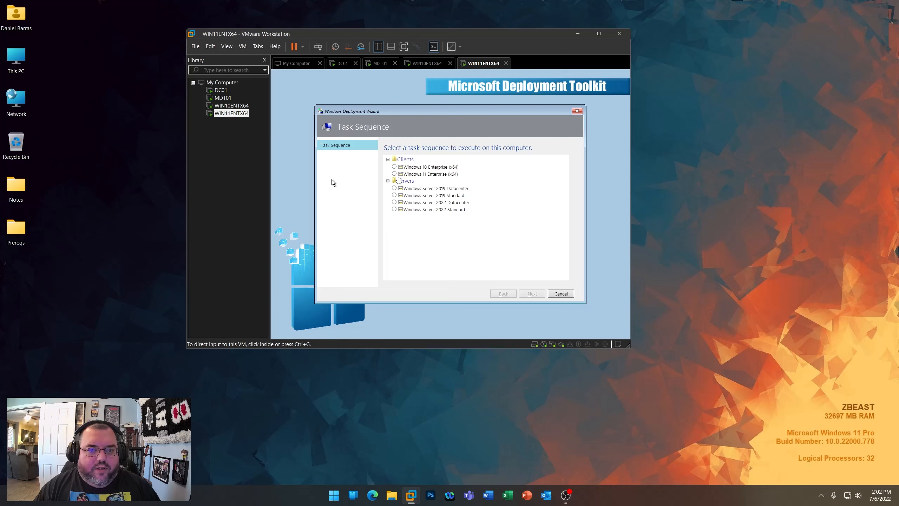
click(394, 174)
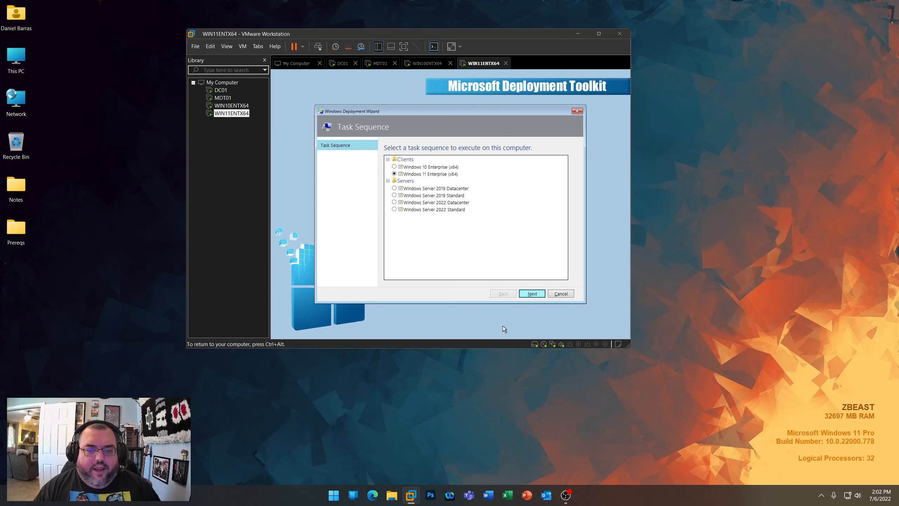
key(ctrl+alt)
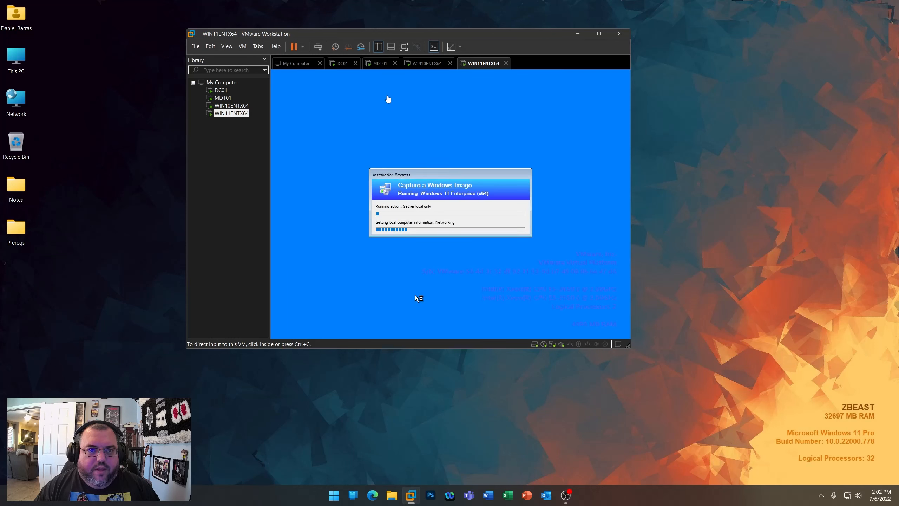
- On MDT01, refresh the MDT Capture Share's Monitoring list and widen its Name column
click(380, 64)
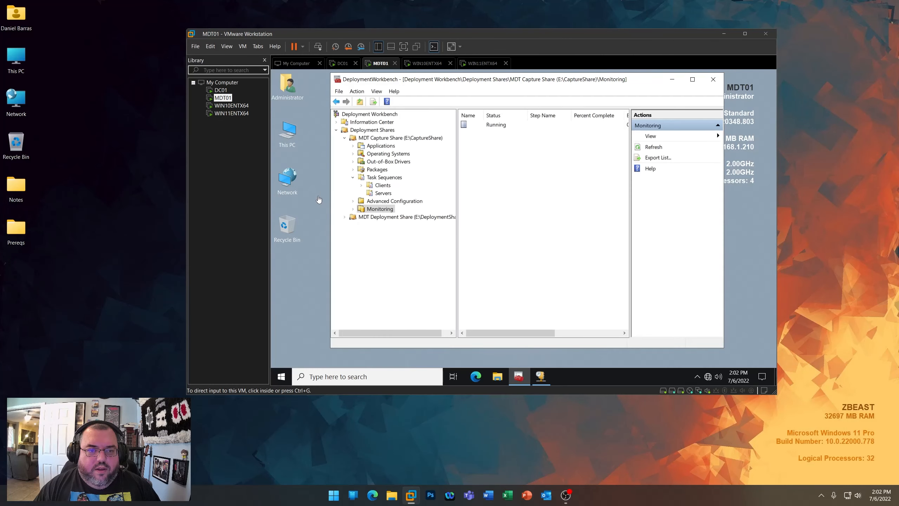
right_click(534, 160)
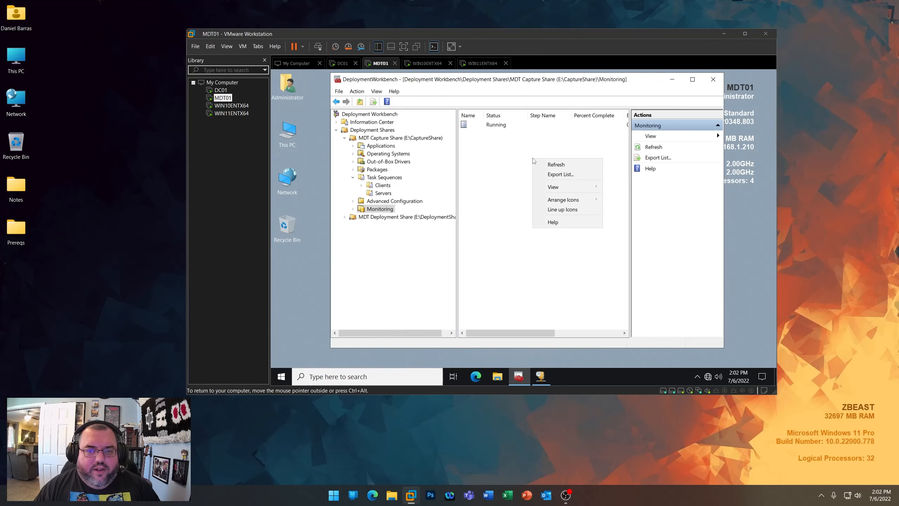
click(553, 164)
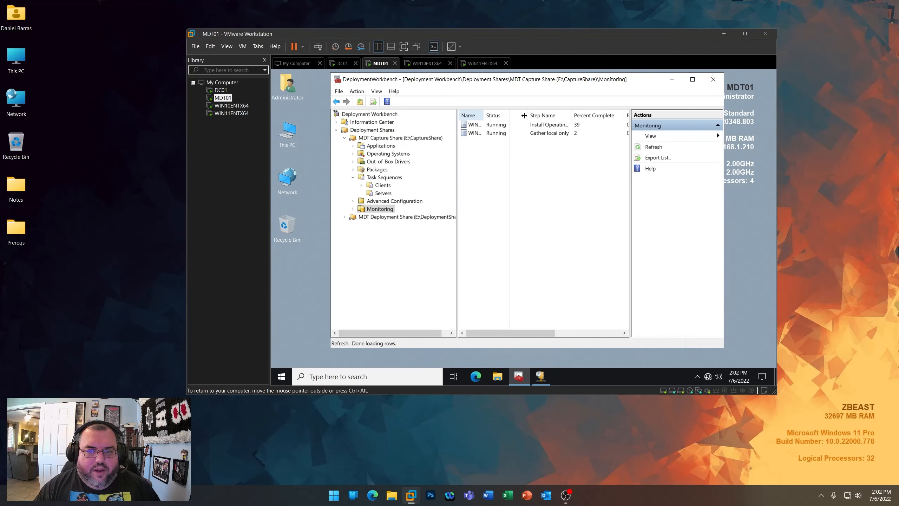
drag(524, 115, 524, 115)
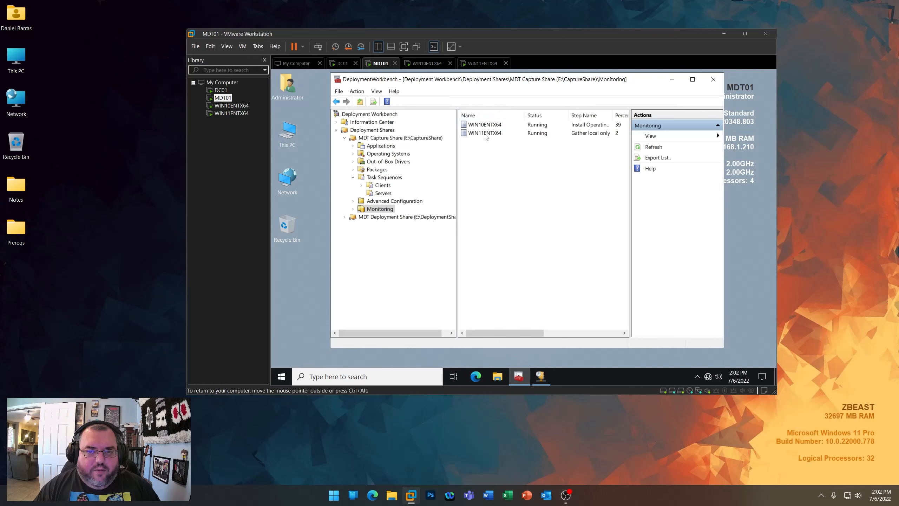
- Refresh the Monitoring list again and examine each deployment's step name, percent complete and elapsed time
drag(501, 333, 545, 333)
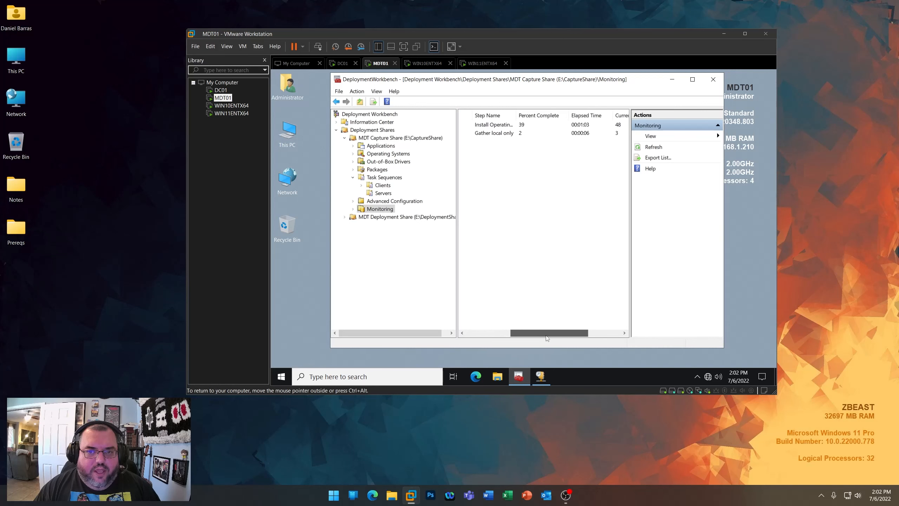
right_click(531, 175)
click(541, 179)
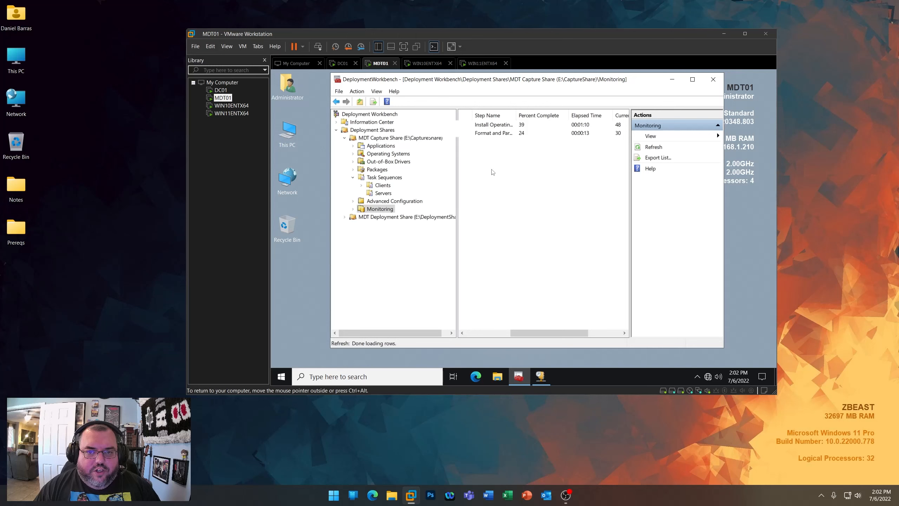
drag(537, 332, 492, 332)
- Refresh and inspect the address leases in the DHCP console, and close the console
click(541, 376)
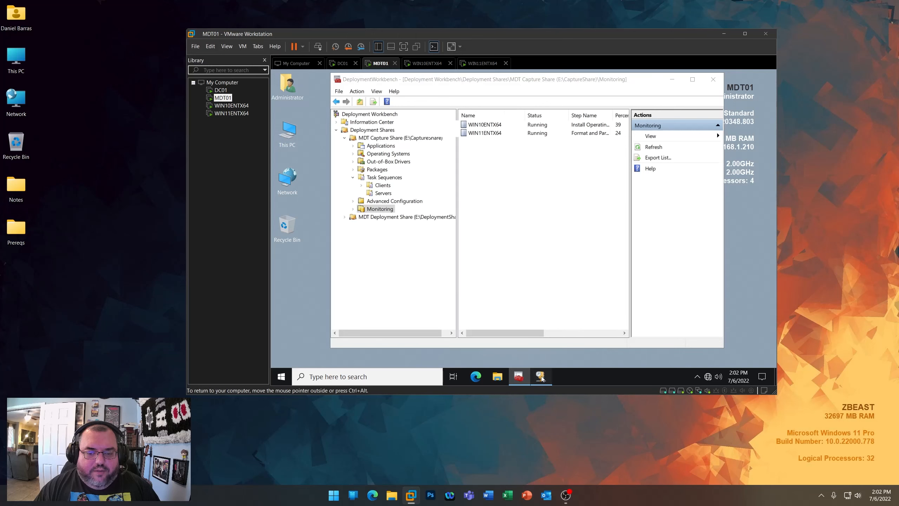
right_click(402, 193)
click(414, 199)
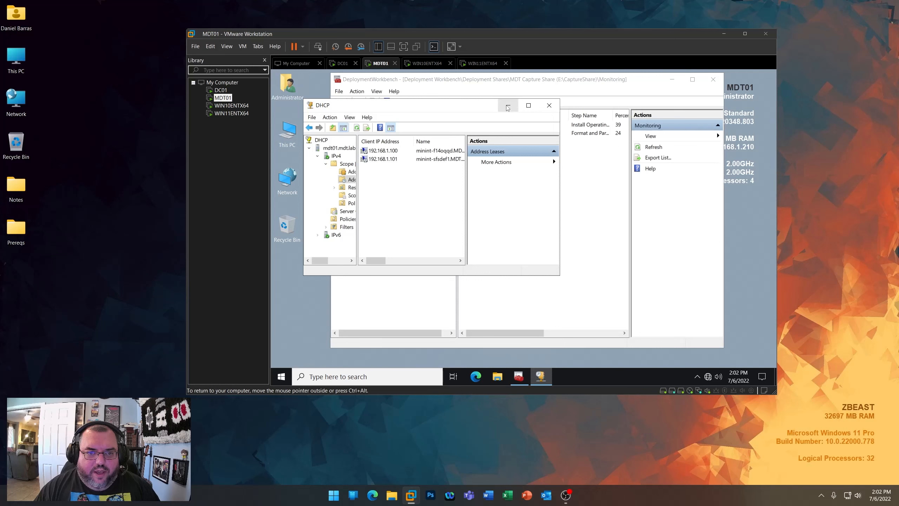
click(548, 106)
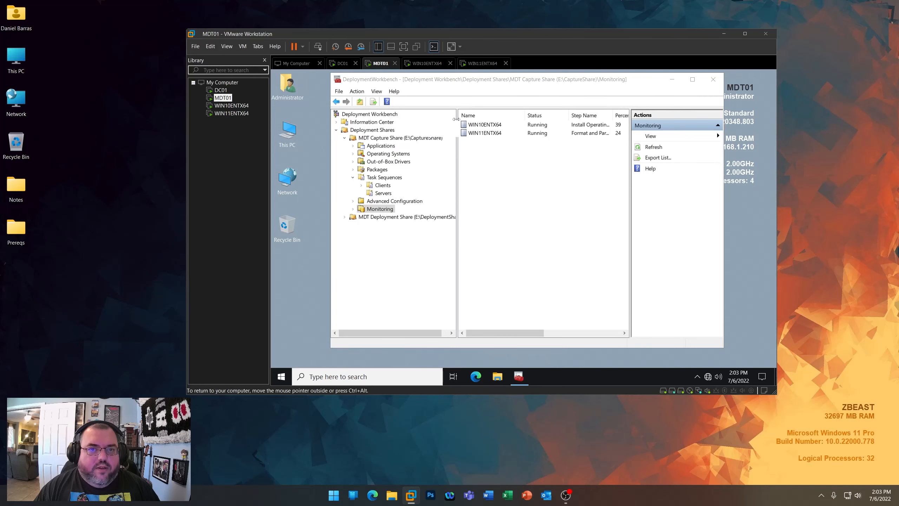
- Check the operating system installation progress on the WIN10ENTX64 and WIN11ENTX64 virtual machines
click(425, 64)
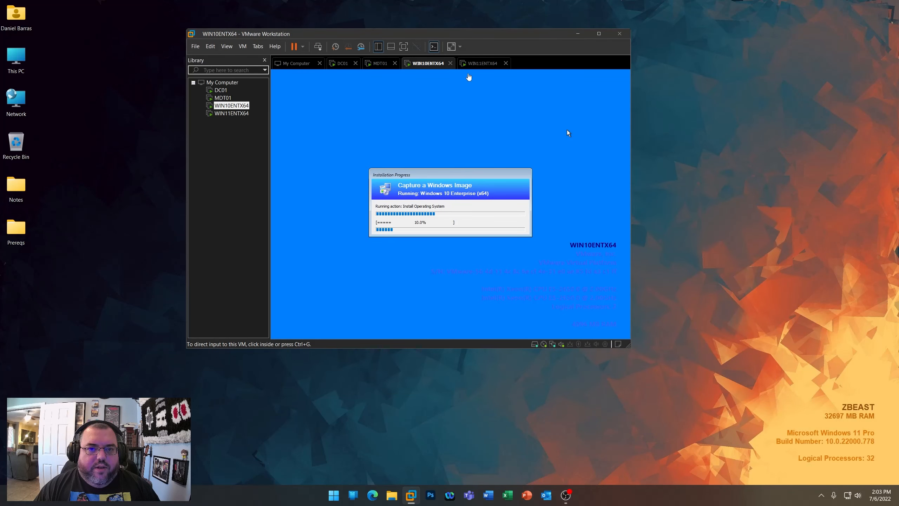
click(477, 64)
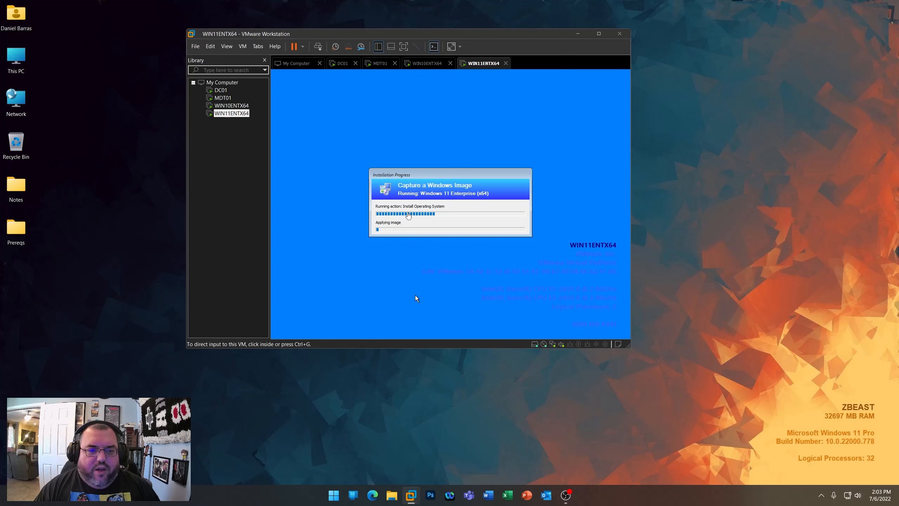
click(422, 65)
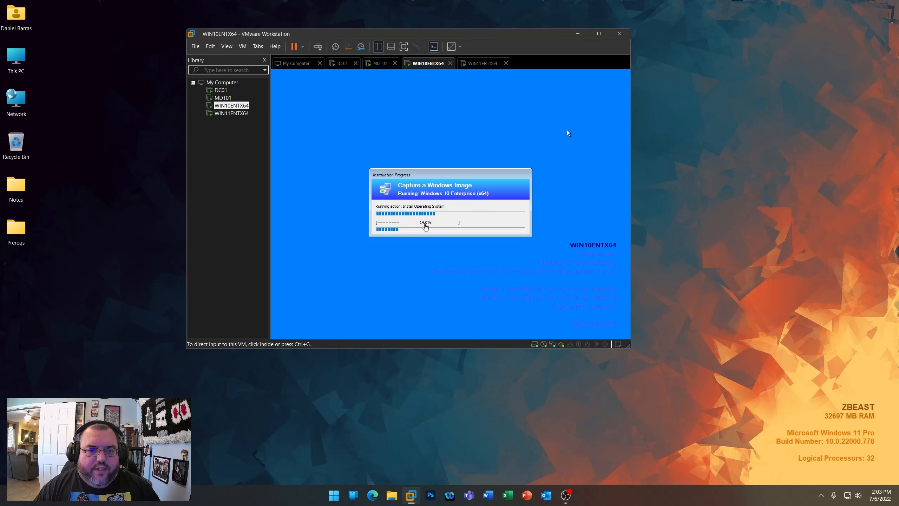
click(568, 131)
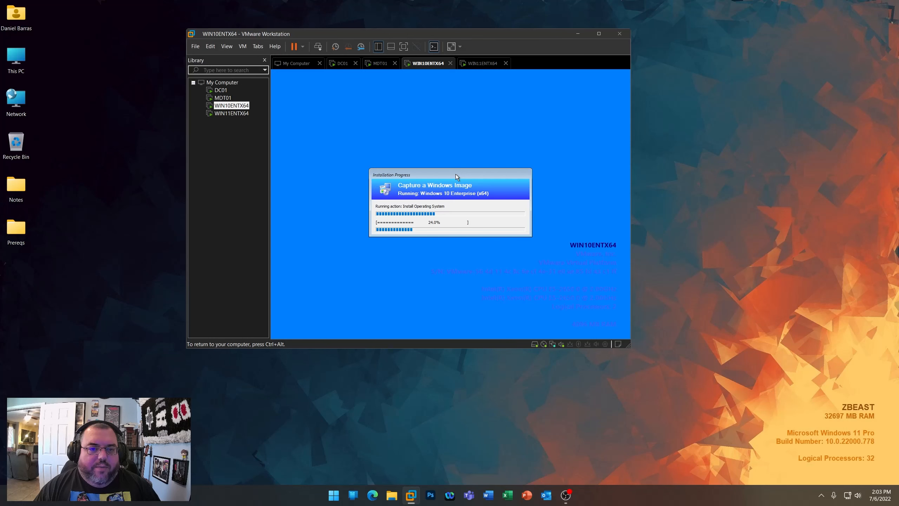
key(ctrl+alt)
- Return to MDT01 and move the Deployment Workbench window so that it covers less of the desktop's system details
click(379, 64)
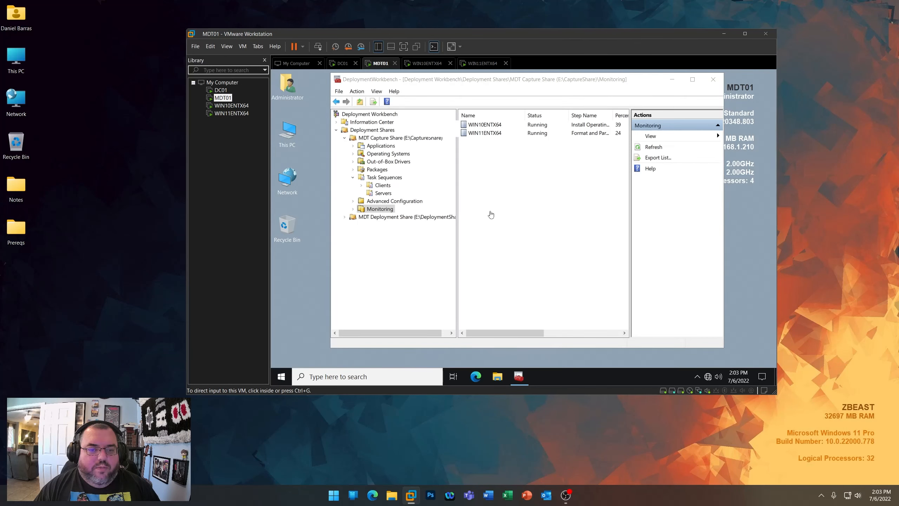
drag(551, 85, 521, 91)
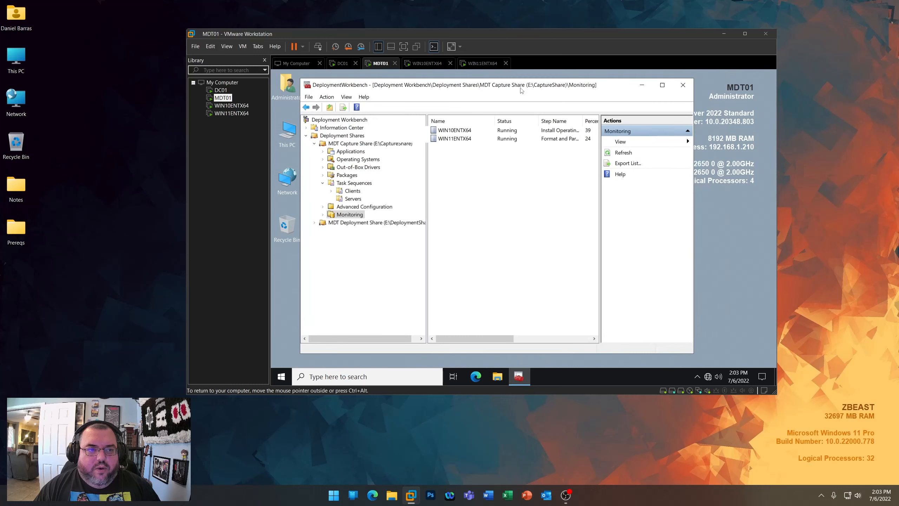
right_click(231, 135)
key(Escape)
- Start a new virtual machine with Workstation 16.2.x compatibility and Windows Server 2019 as the guest operating system
key(ctrl+n)
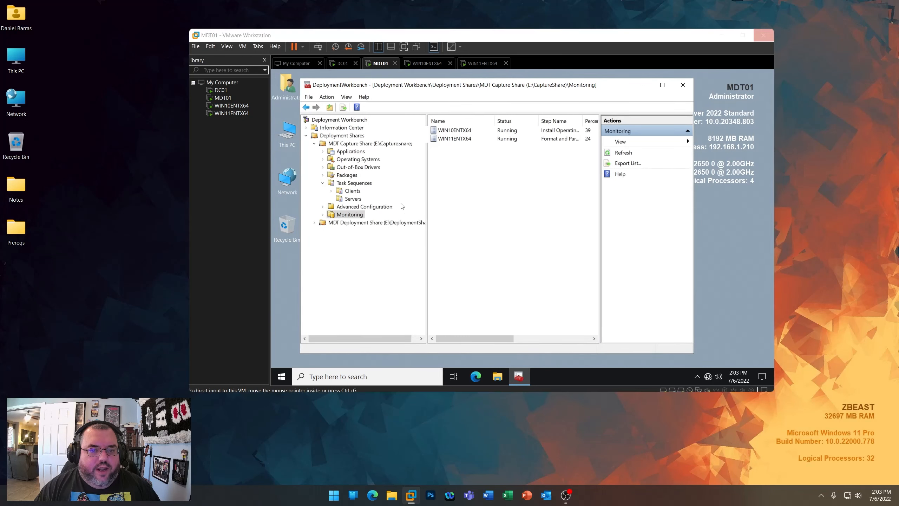
click(517, 296)
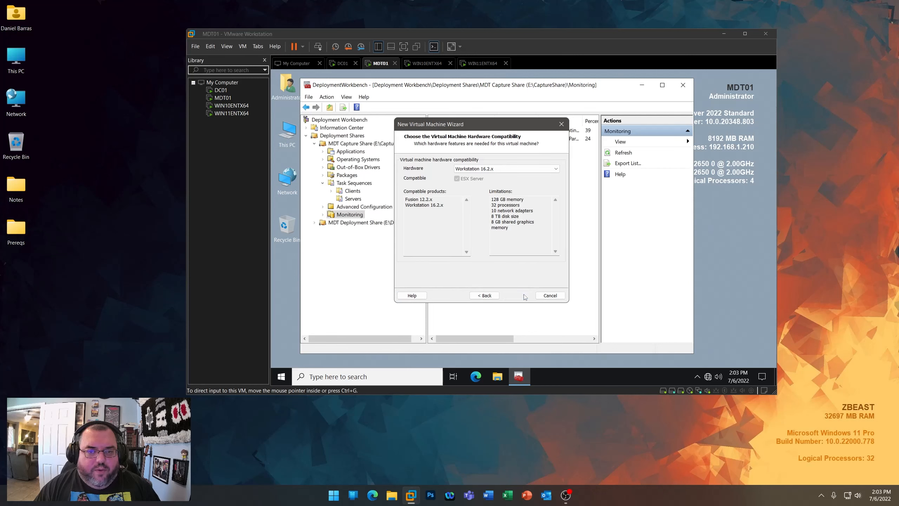
click(523, 296)
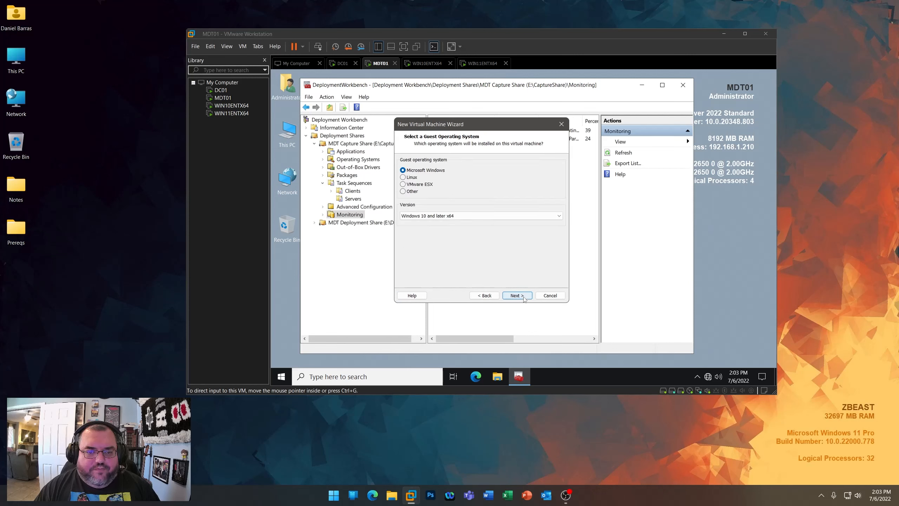
click(476, 219)
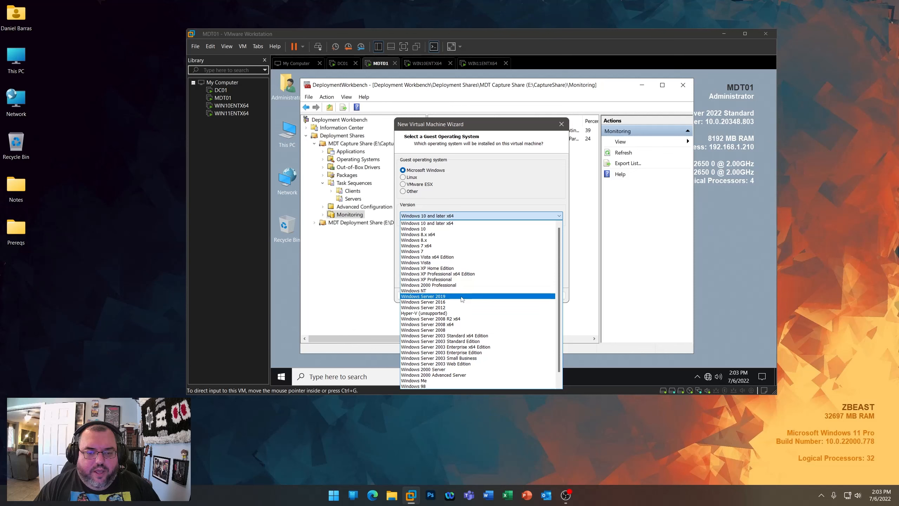
click(448, 297)
click(517, 293)
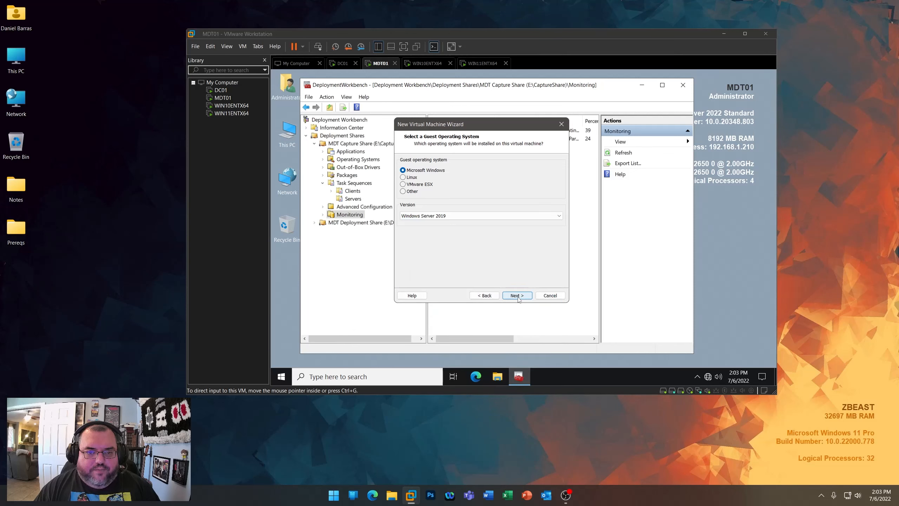
- Name the virtual machine WINSRV2K19STD and keep UEFI as the firmware type
text(WINSRV2K19STD)
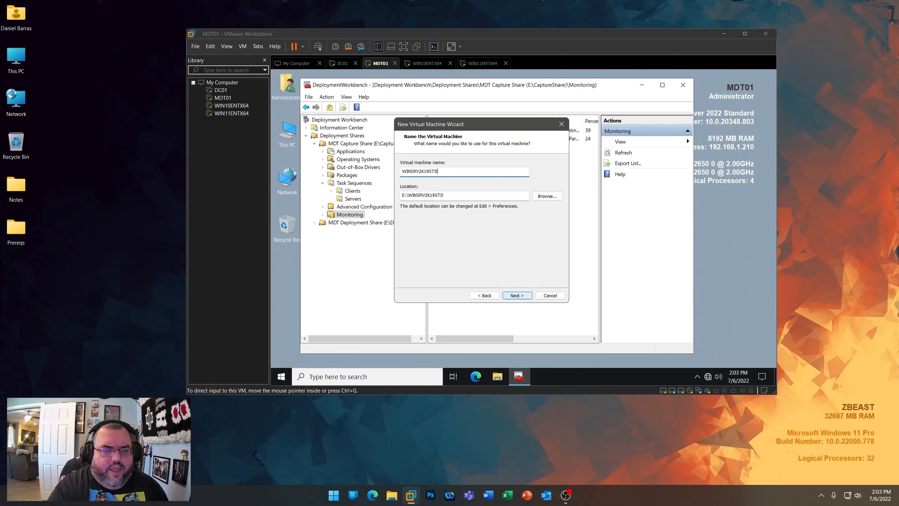
click(519, 295)
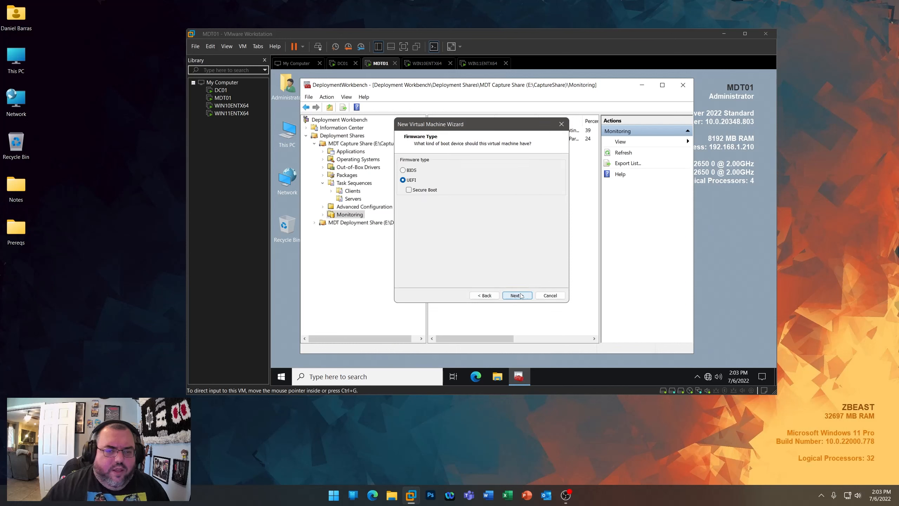
click(517, 296)
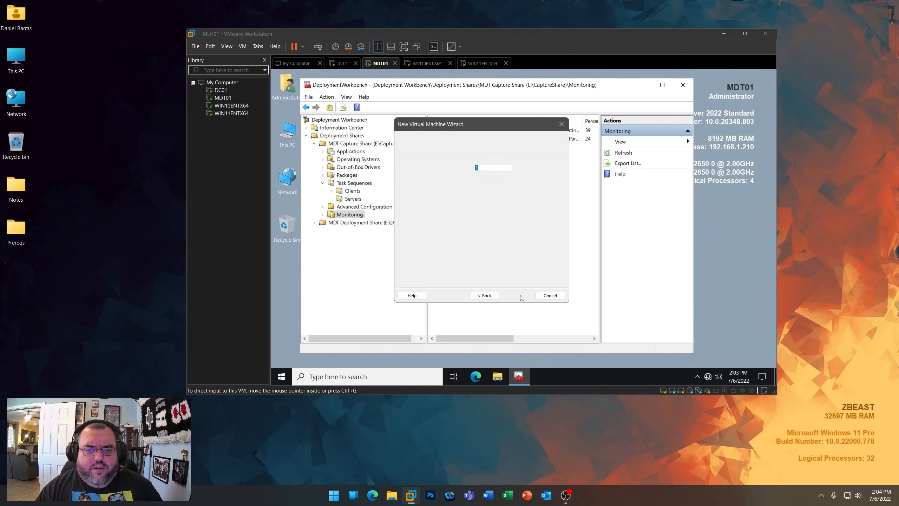
- Give the virtual machine 2 CPU cores, 4096 MB of memory and a NAT network adapter
click(517, 295)
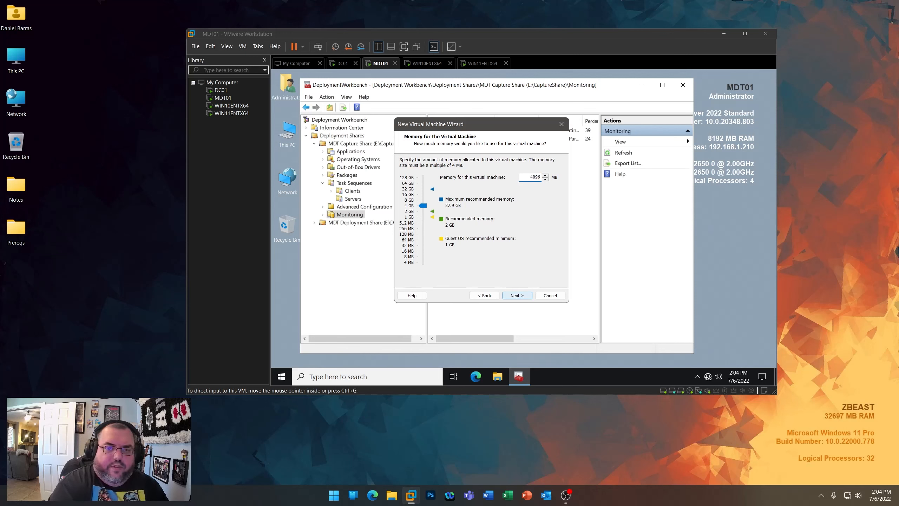
click(517, 295)
click(519, 296)
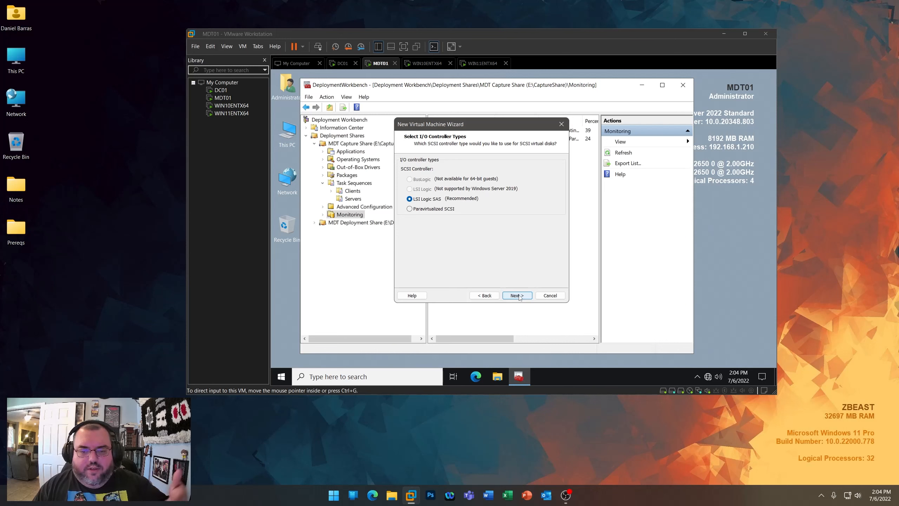
- Choose the LSI Logic SAS controller and a new 60 GB virtual disk split into multiple files, stored as WINSRV2K19STD.vmdk
click(519, 295)
click(518, 296)
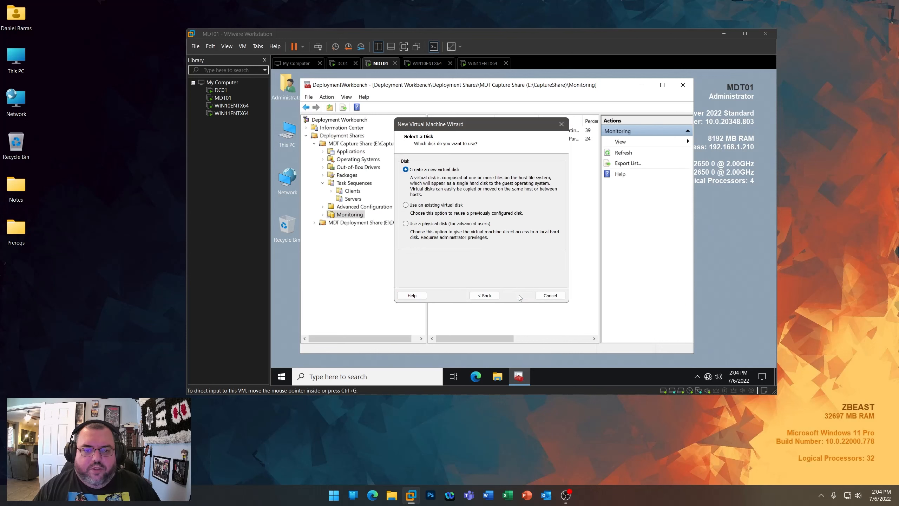
click(519, 296)
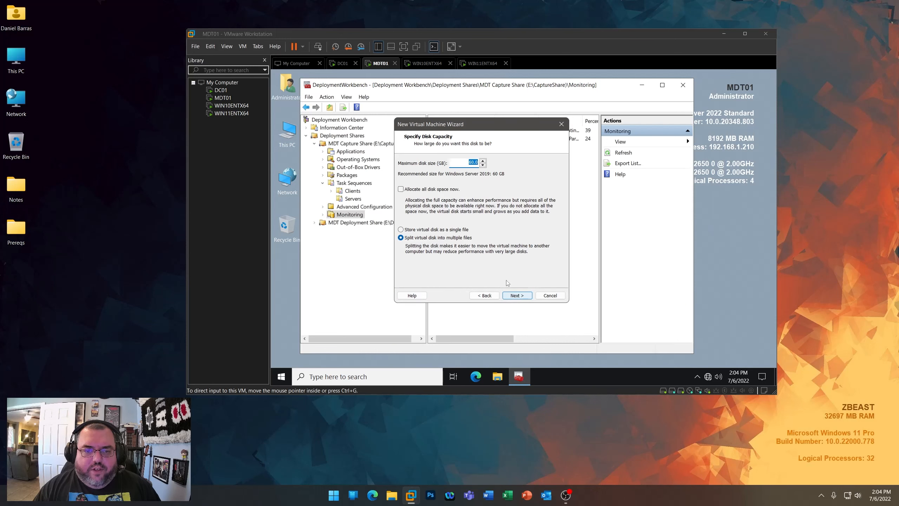
click(518, 296)
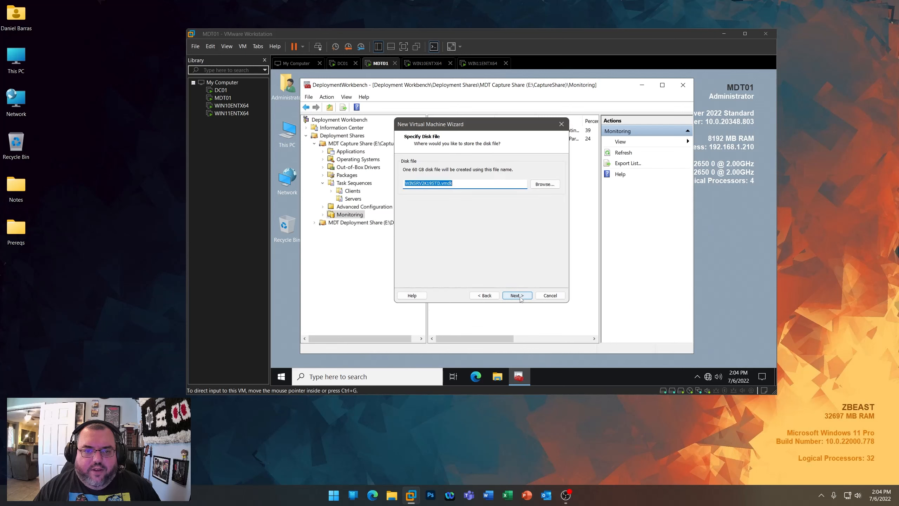
click(520, 297)
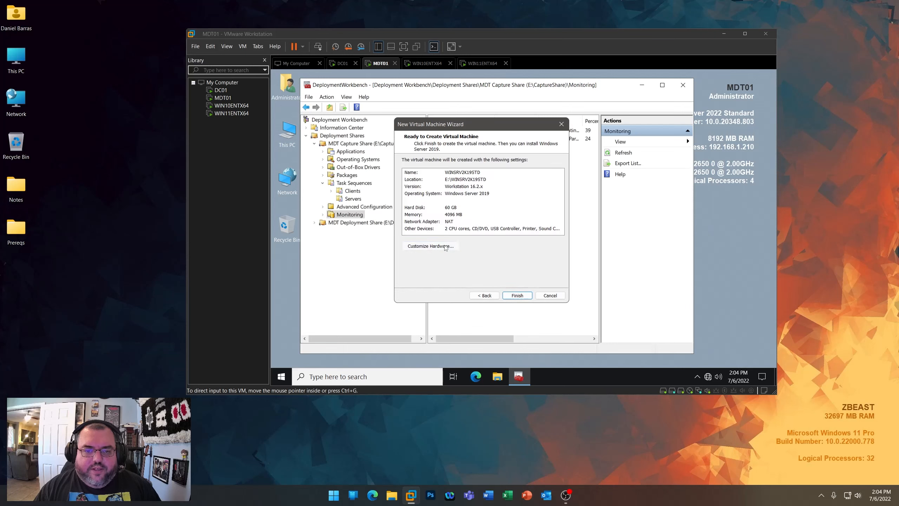
- Remove the printer from the hardware of the new WINSRV2K19STD virtual machine
click(445, 247)
click(351, 134)
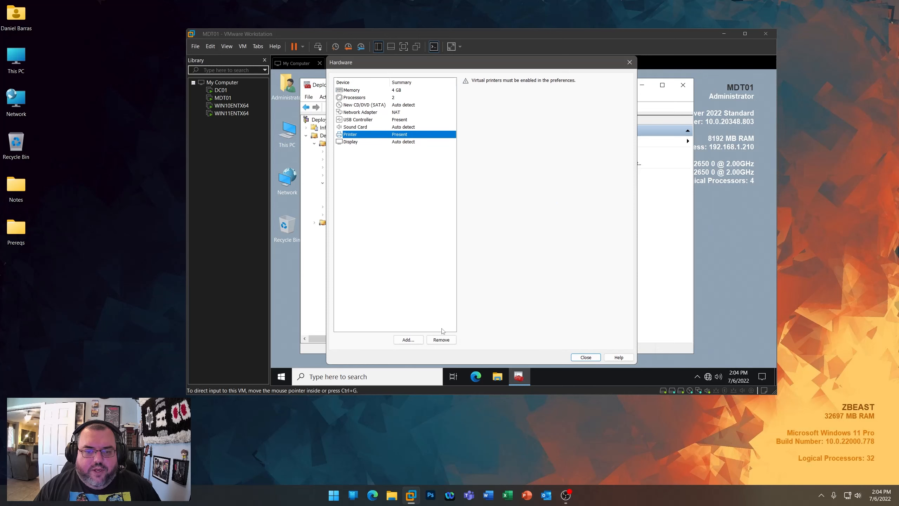
click(441, 340)
- Connect the network adapter to the MDTLAB LAN segment and finish creating the WINSRV2K19STD virtual machine
click(390, 121)
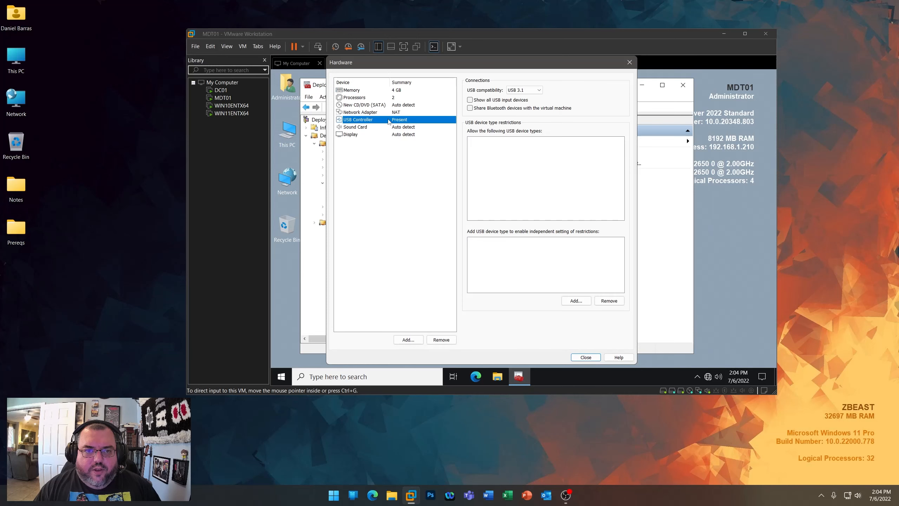
click(390, 113)
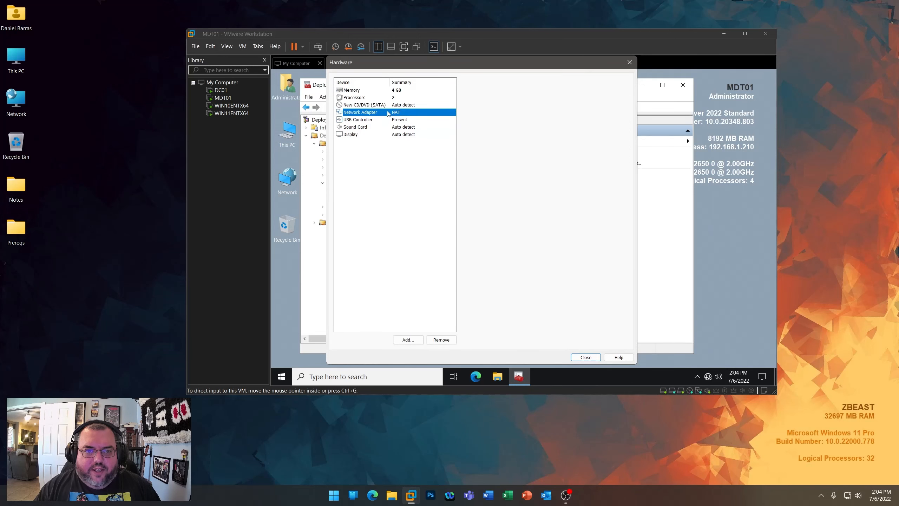
click(485, 176)
click(494, 186)
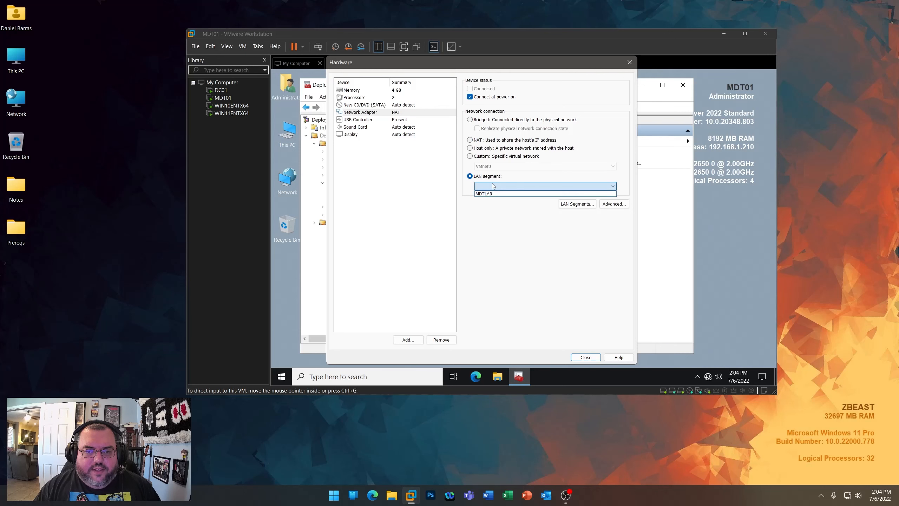
click(495, 195)
click(586, 357)
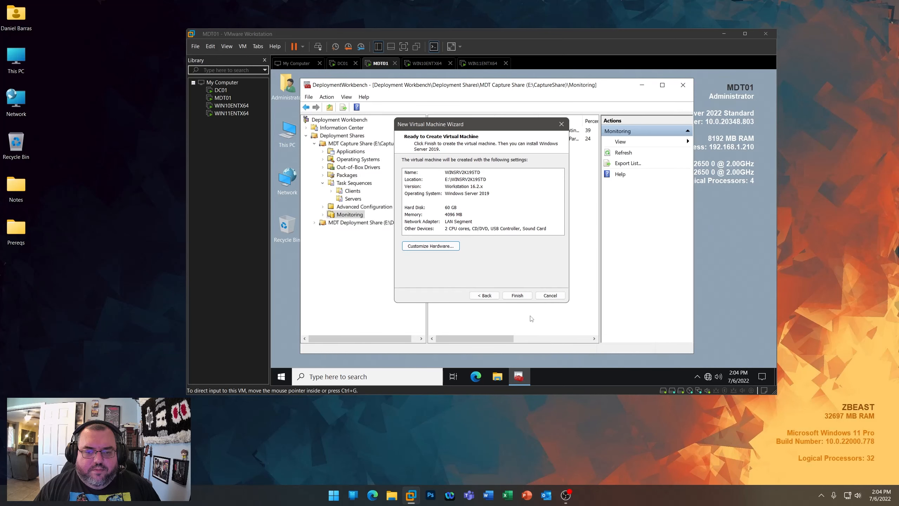
click(520, 297)
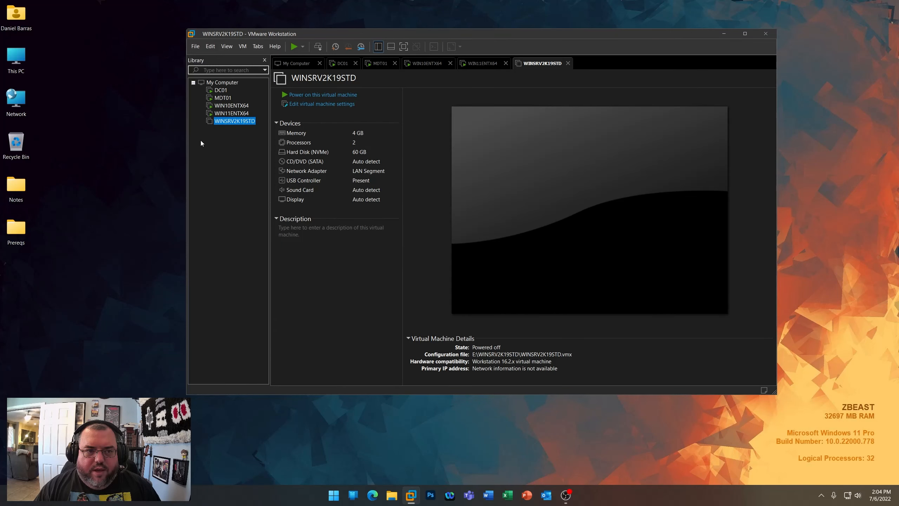
- Start another custom virtual machine with Workstation 16.2.x compatibility, no installation media and Windows Server 2019 as the guest operating system
right_click(231, 134)
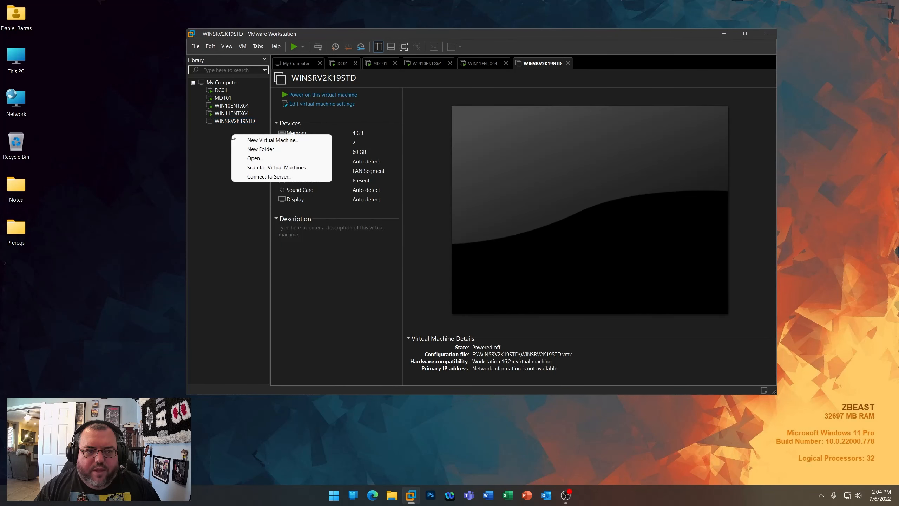
click(241, 139)
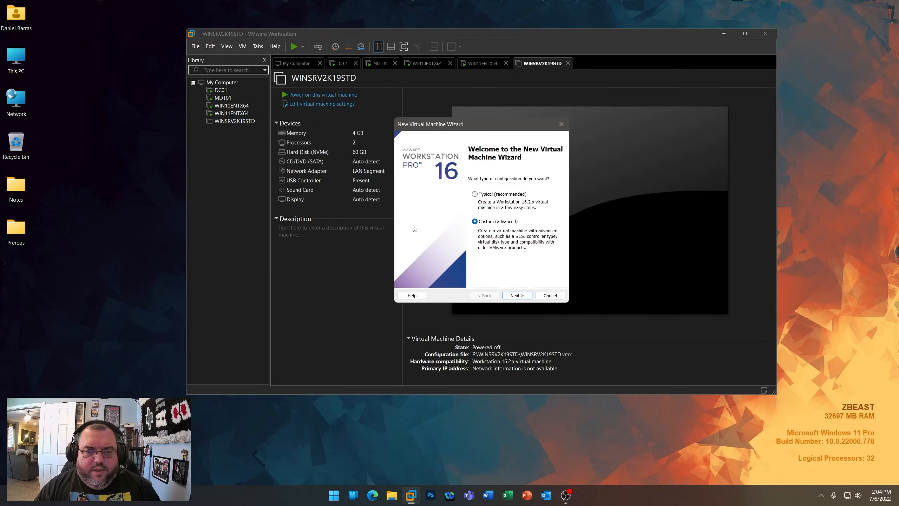
click(519, 296)
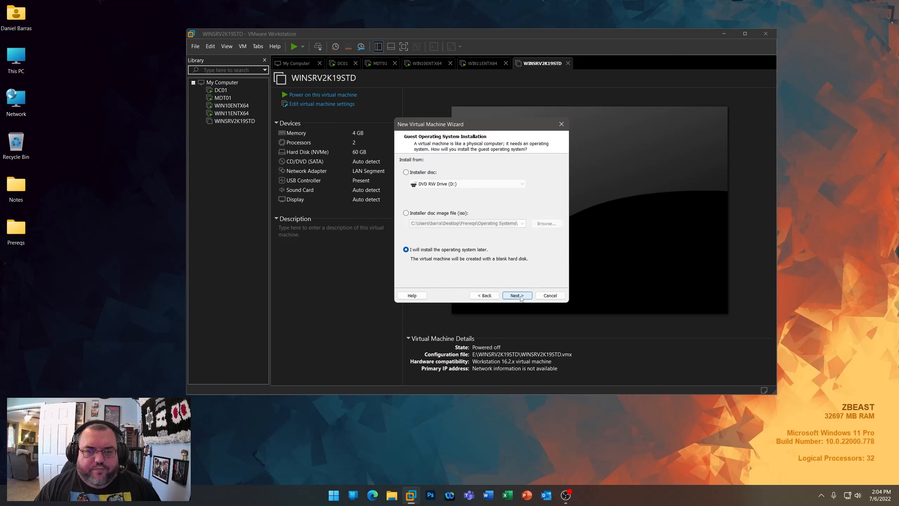
click(520, 296)
click(516, 295)
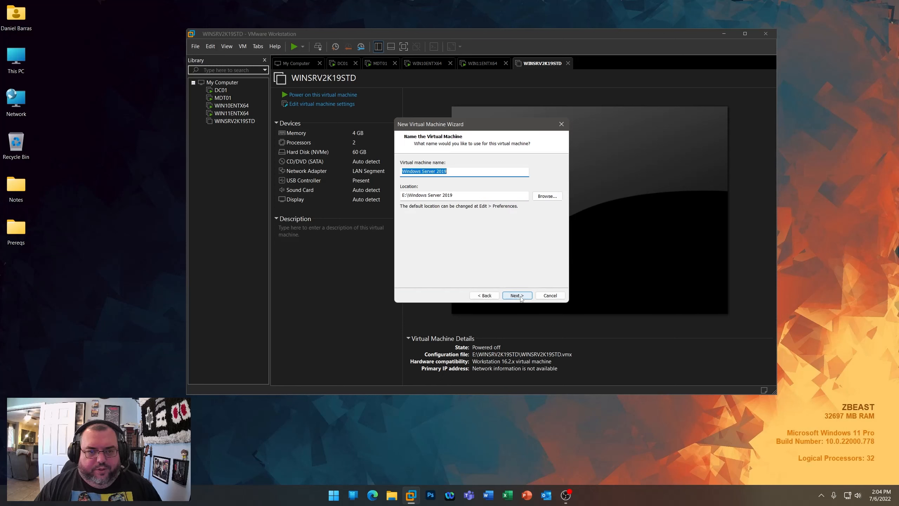
- Name the virtual machine WINSRV2K22STD and keep UEFI firmware without Secure Boot
text(WOMSR)
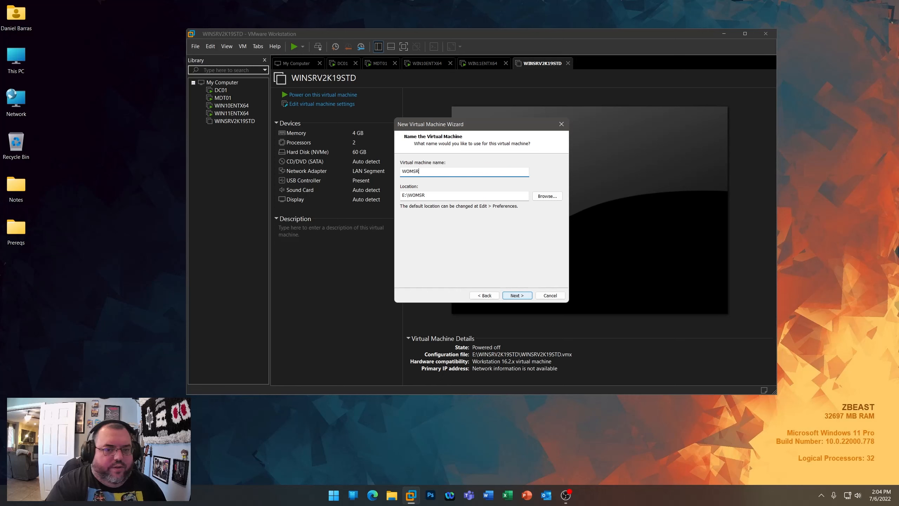
key(BackSpace)
key(BackSpace)
key(BackSpace)
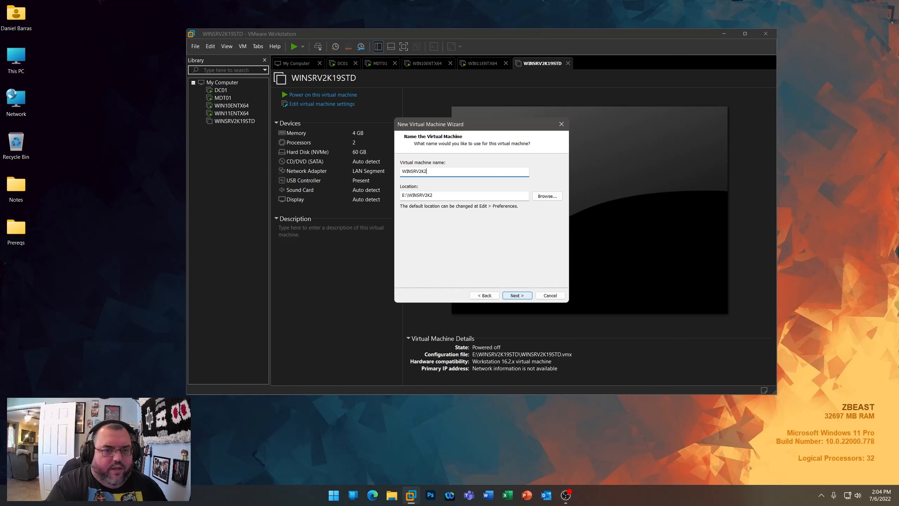
click(516, 295)
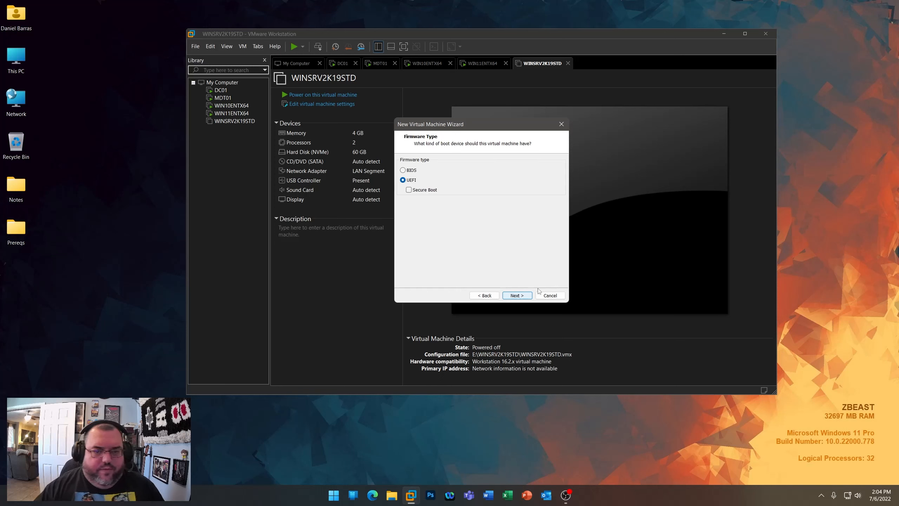
click(515, 294)
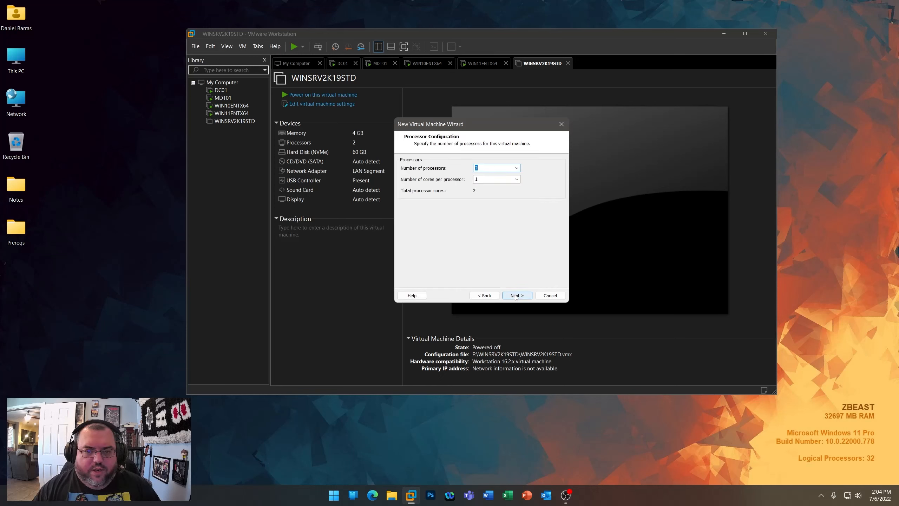
- Give WINSRV2K22STD 2 processors with 1 core each, 4096 MB of memory and a NAT network connection
click(513, 295)
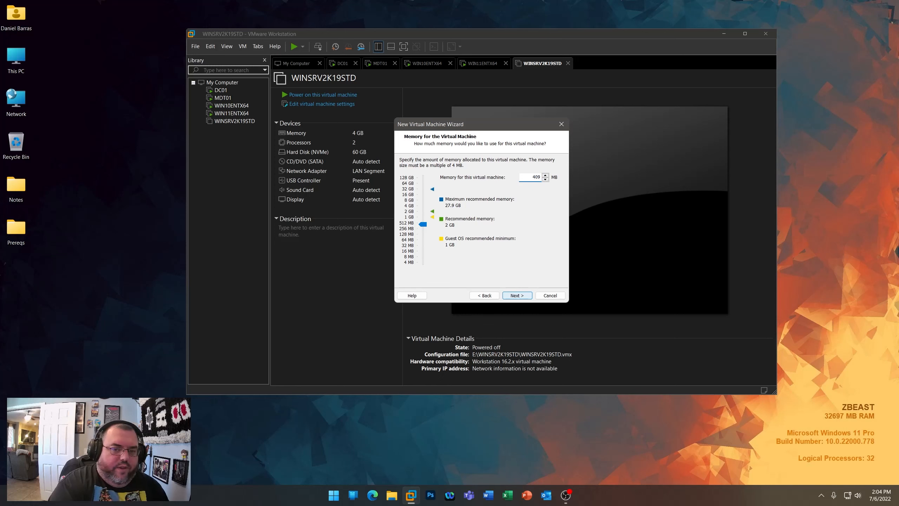
click(513, 296)
click(513, 296)
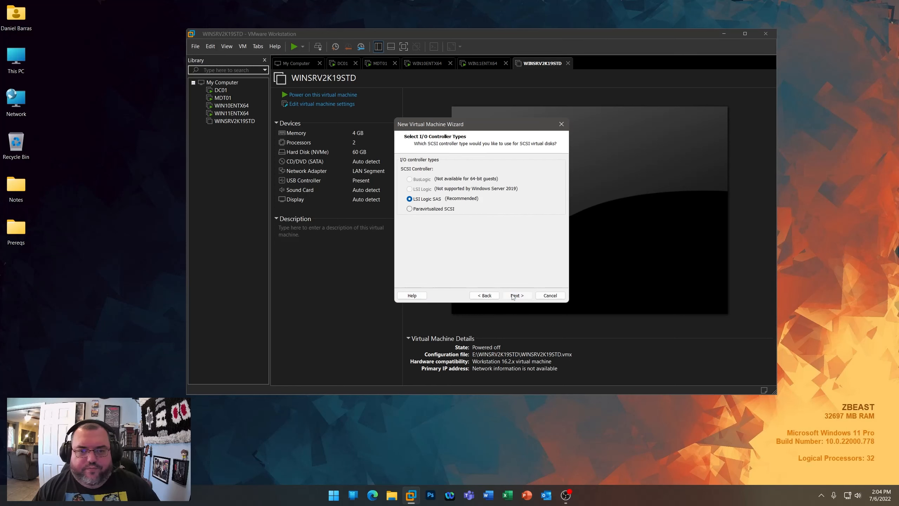
- Choose the LSI Logic SAS controller and a new 60 GB NVMe virtual disk stored as the single file WINSRV2K22STD.vmdk
click(512, 296)
click(512, 296)
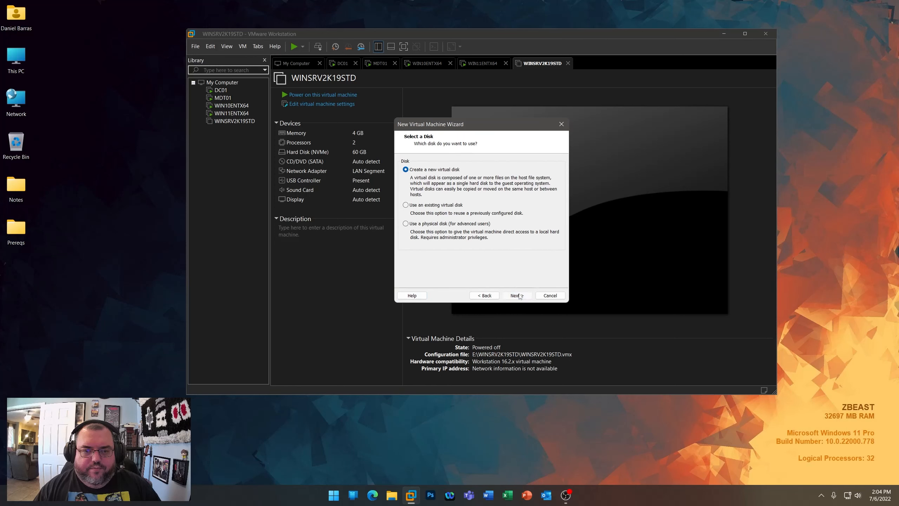
click(513, 296)
click(401, 230)
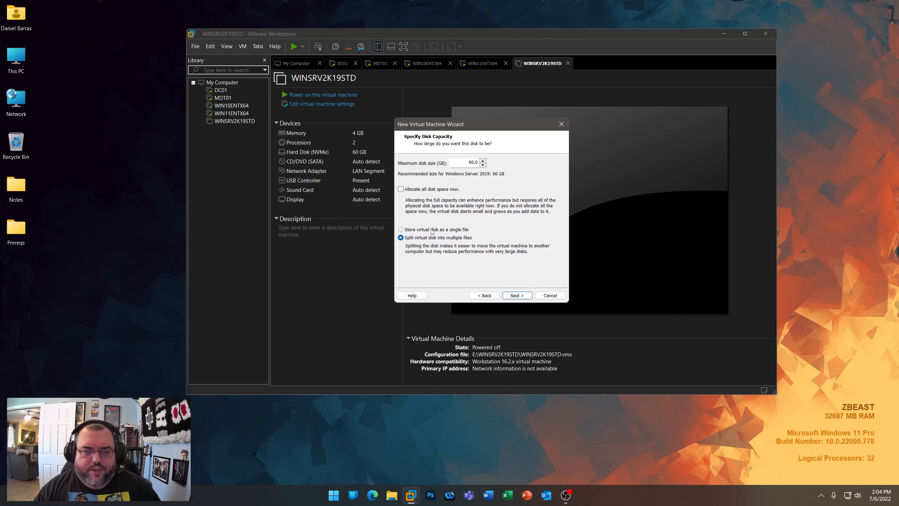
click(517, 295)
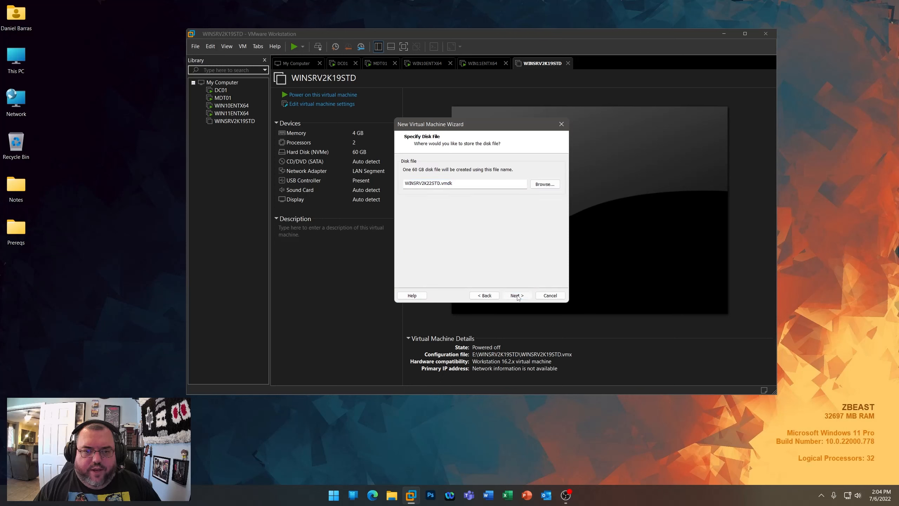
click(517, 296)
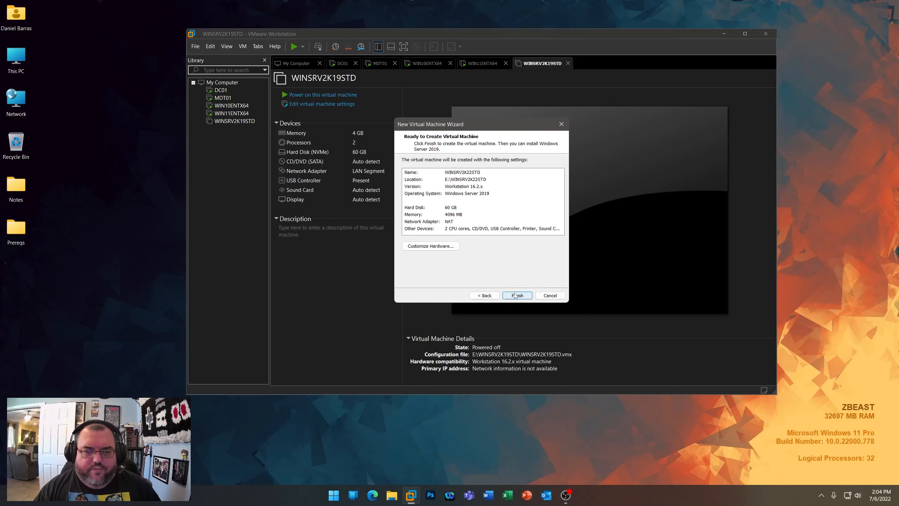
- Remove the printer from the hardware of the new WINSRV2K22STD virtual machine
click(445, 248)
click(397, 134)
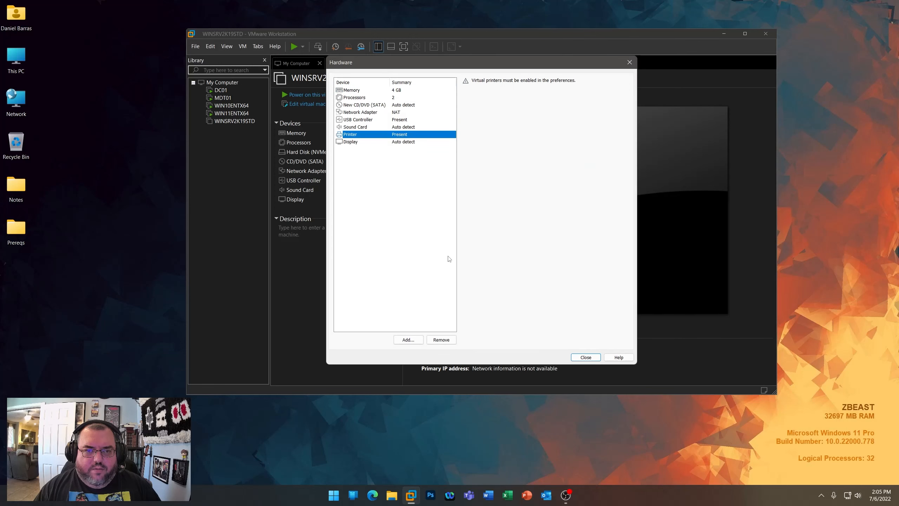
click(441, 339)
- Put the network adapter on the LAN segment and finish creating the WINSRV2K22STD virtual machine
click(398, 120)
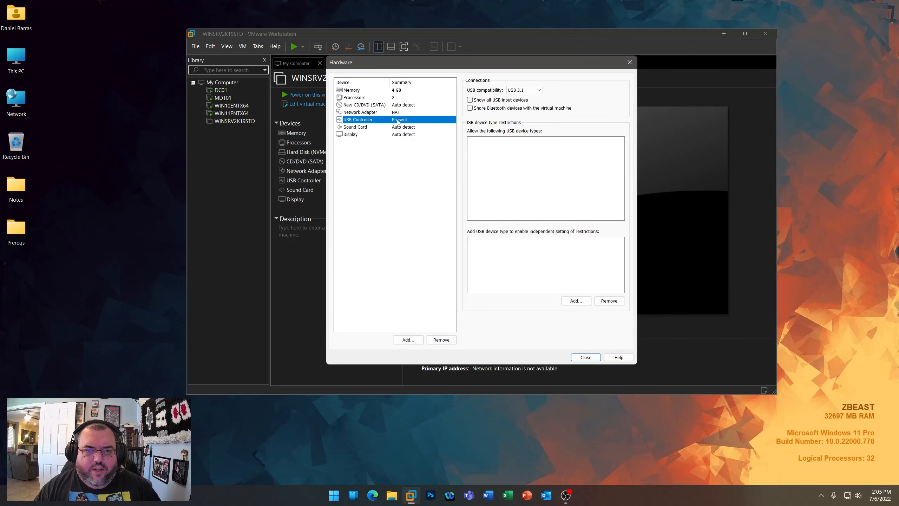
click(397, 112)
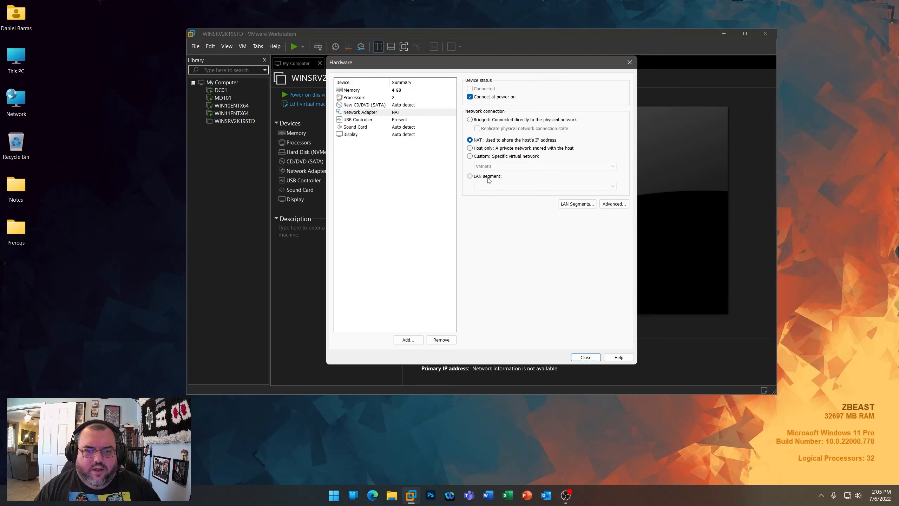
click(485, 176)
click(489, 185)
click(486, 194)
click(585, 358)
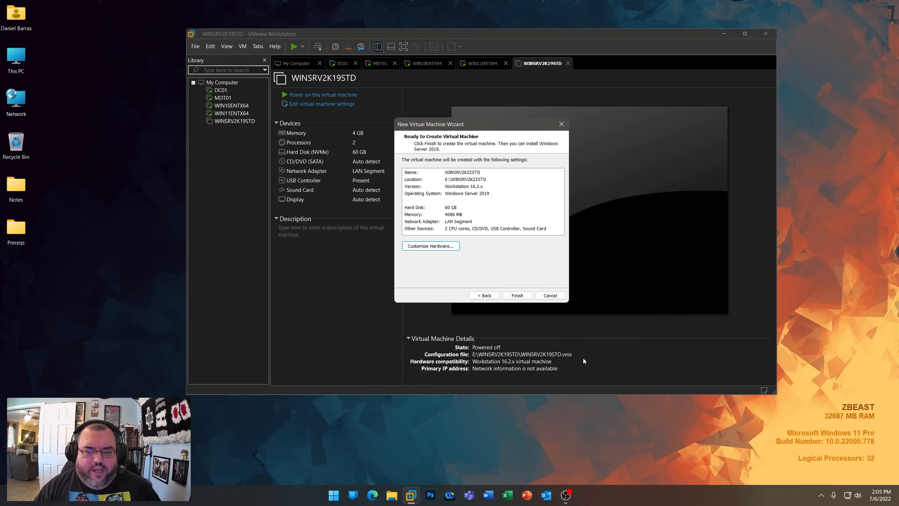
click(517, 296)
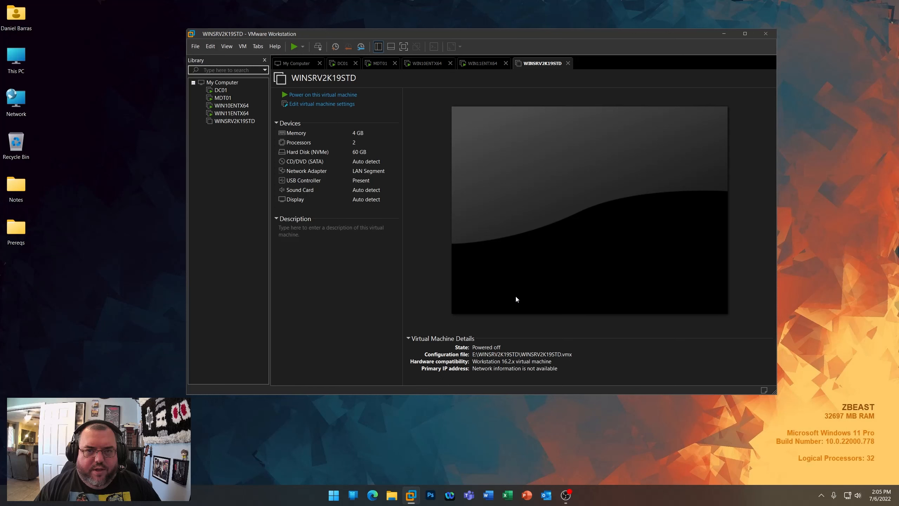
- Start a third virtual machine with Workstation 16.2.x compatibility and Windows Server 2019 as the guest operating system
right_click(235, 143)
key(Escape)
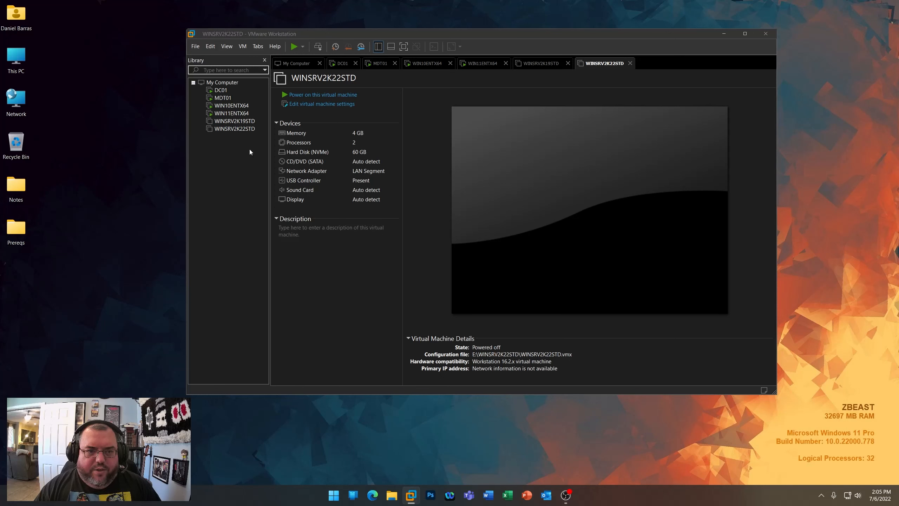
key(ctrl+n)
click(520, 296)
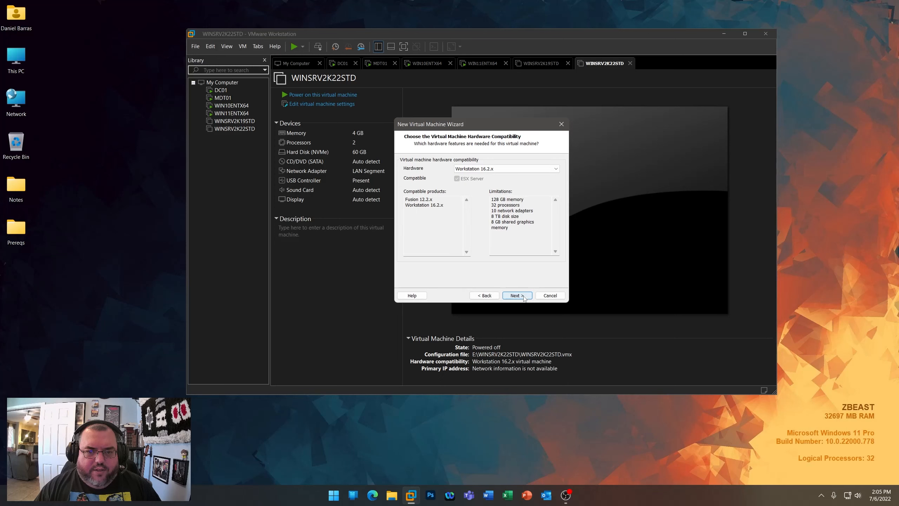
click(523, 296)
click(517, 295)
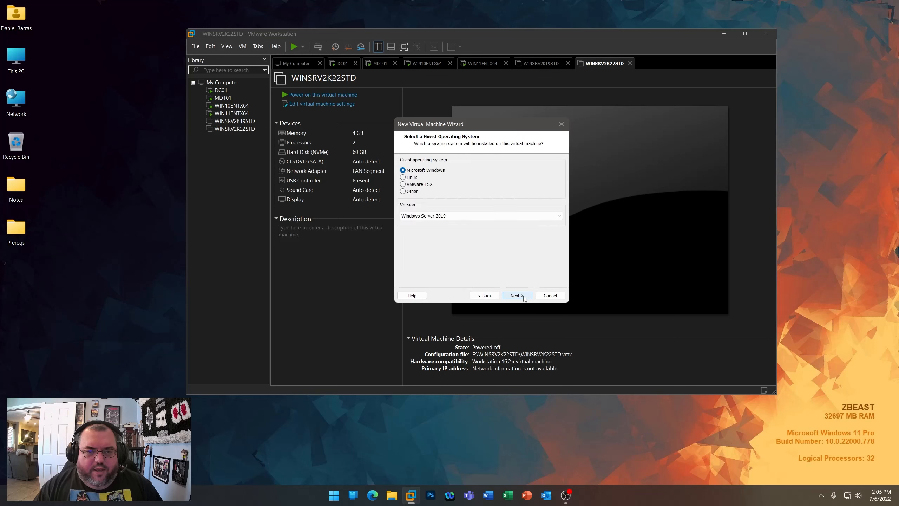
click(518, 296)
- Name the virtual machine WINSRV2K19DC and keep UEFI firmware without Secure Boot
text(WINSRV2K19DC)
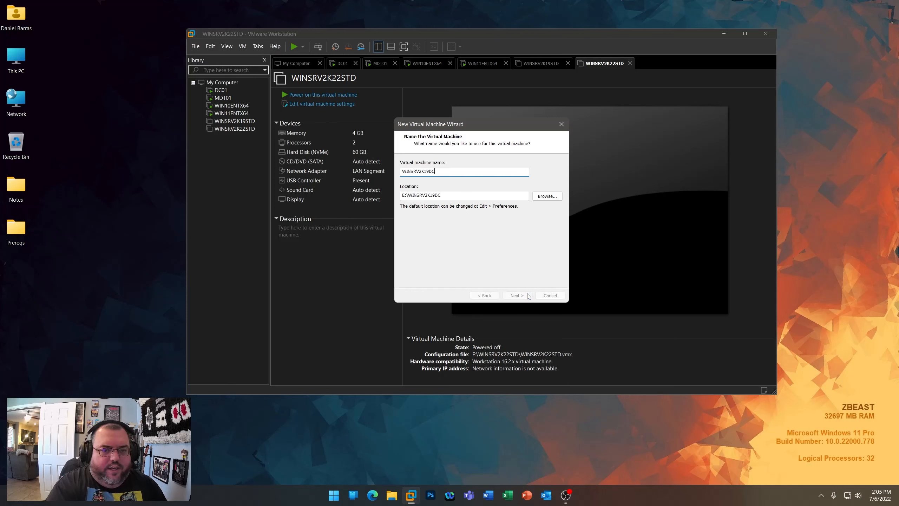
click(516, 295)
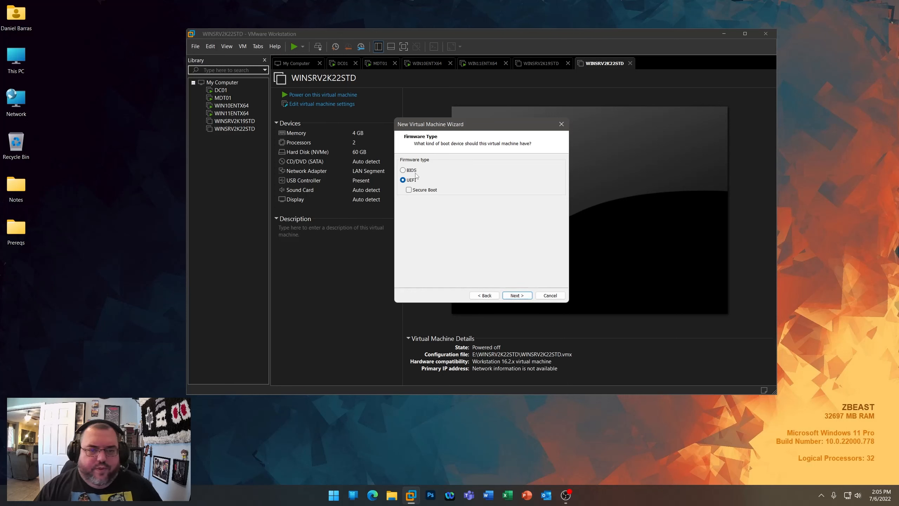
click(516, 295)
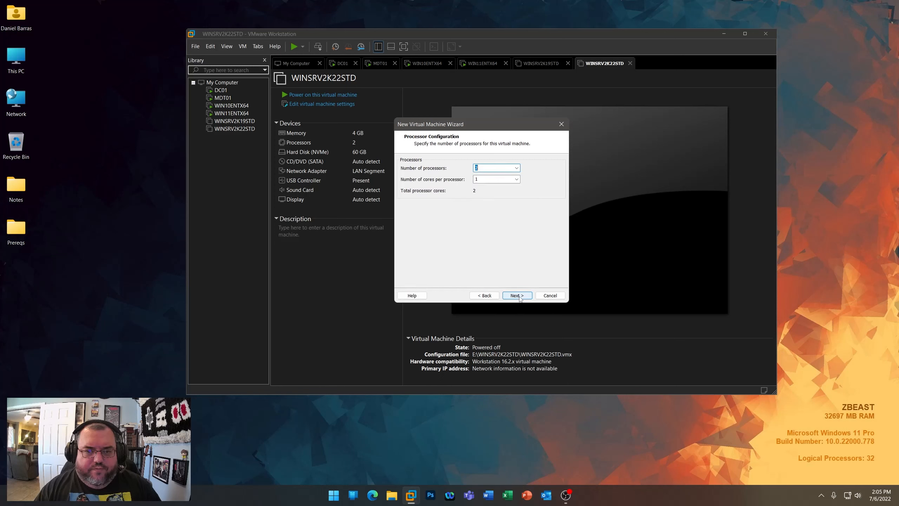
- Give WINSRV2K19DC 2 processors with 1 core each and 4096 MB of memory, and accept the network connection type
click(517, 295)
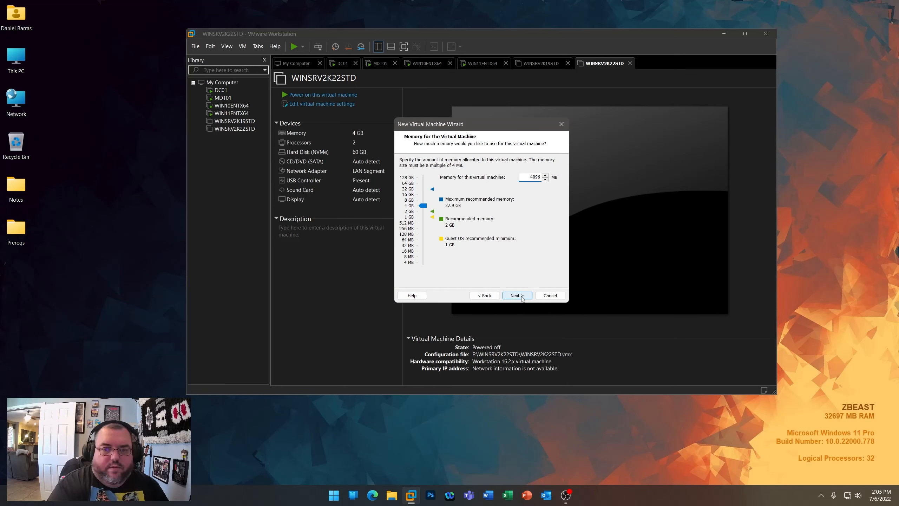
click(517, 295)
click(521, 297)
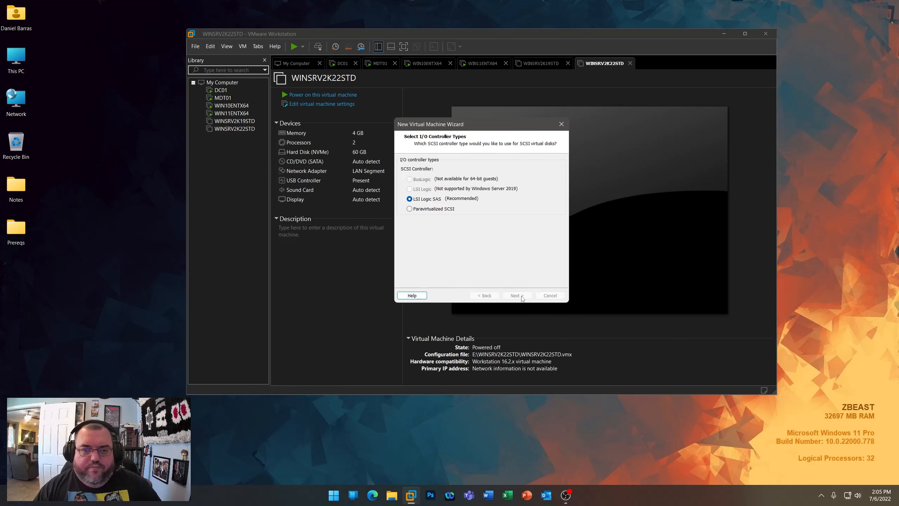
- Choose the LSI Logic SAS controller and a new 60 GB virtual disk stored as a single file for WINSRV2K19DC
click(522, 297)
click(522, 297)
click(521, 297)
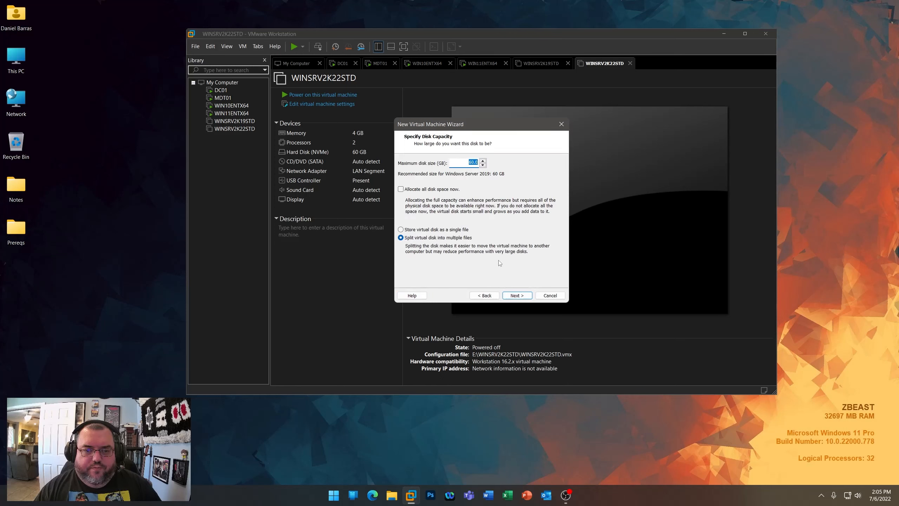
click(519, 296)
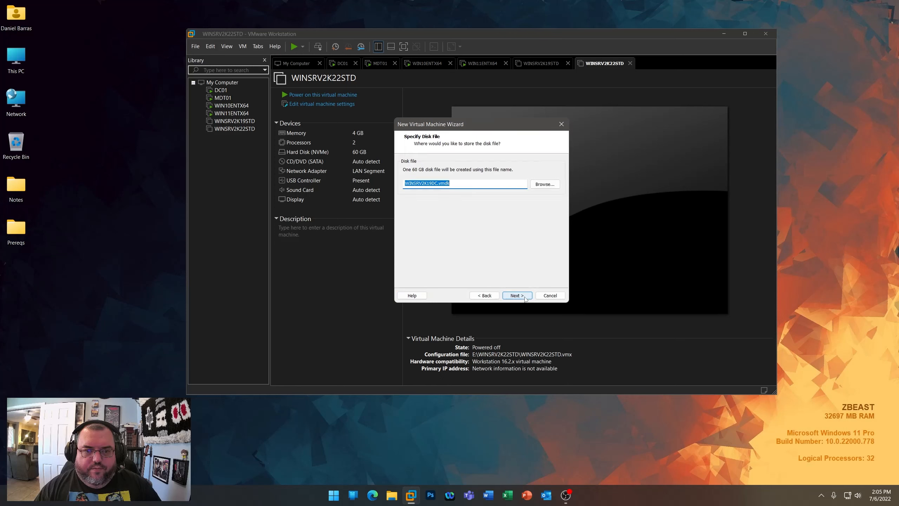
- Accept the WINSRV2K19DC.vmdk disk file and remove the printer from the new virtual machine's hardware
click(517, 295)
click(435, 246)
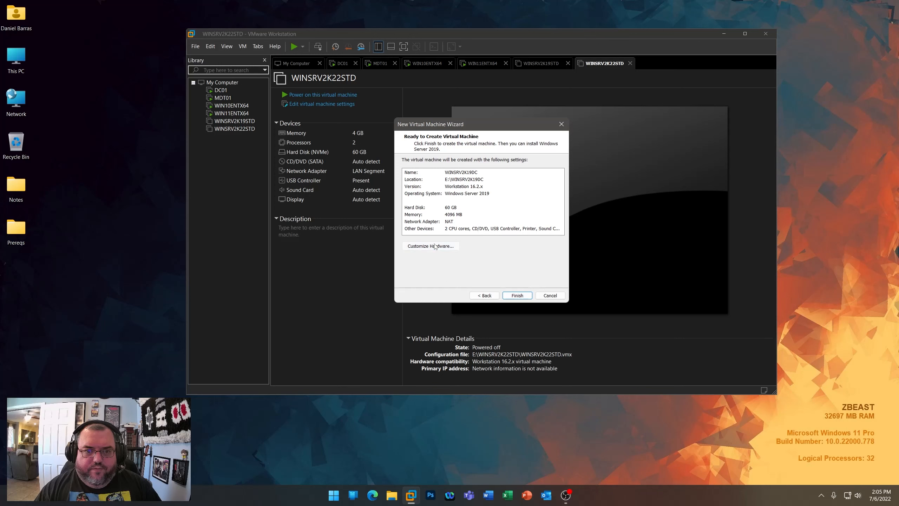
click(400, 137)
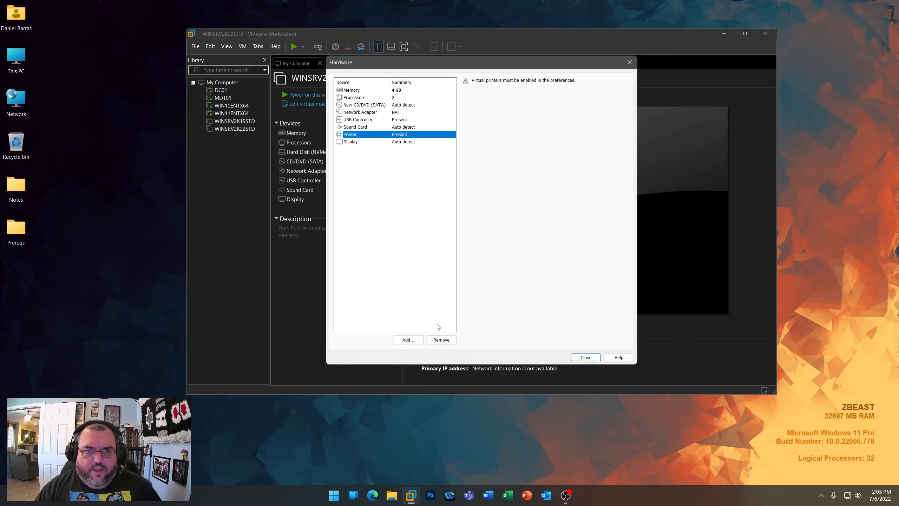
click(441, 339)
- Connect WINSRV2K19DC's network adapter to the MDTLAB LAN segment and finish creating the virtual machine
click(400, 124)
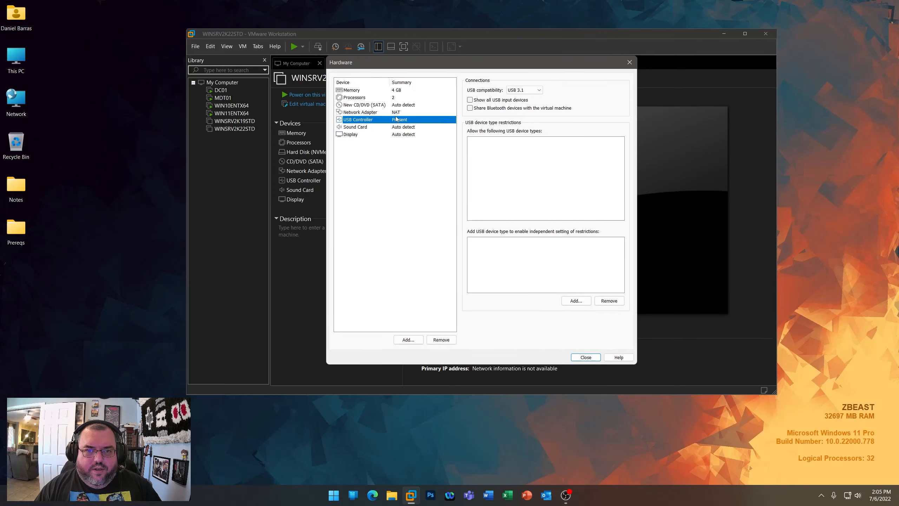
click(395, 112)
click(487, 177)
click(545, 185)
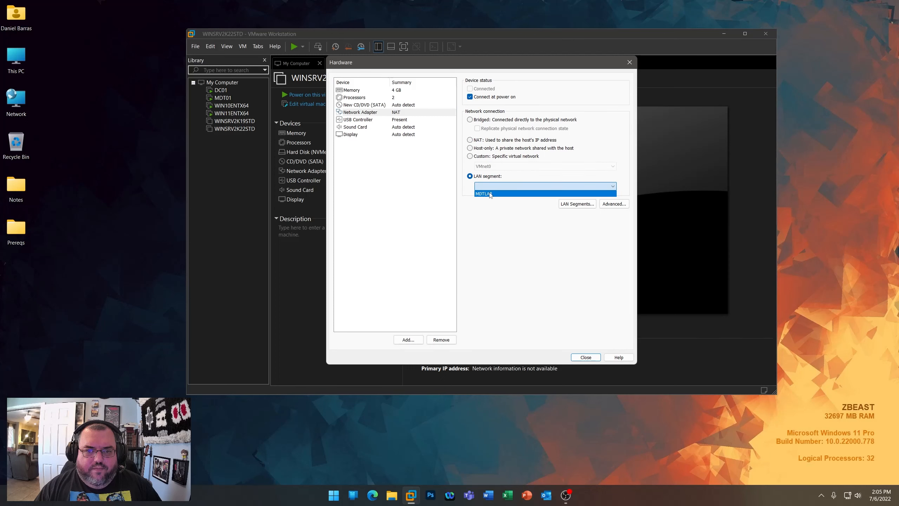
click(513, 193)
click(584, 357)
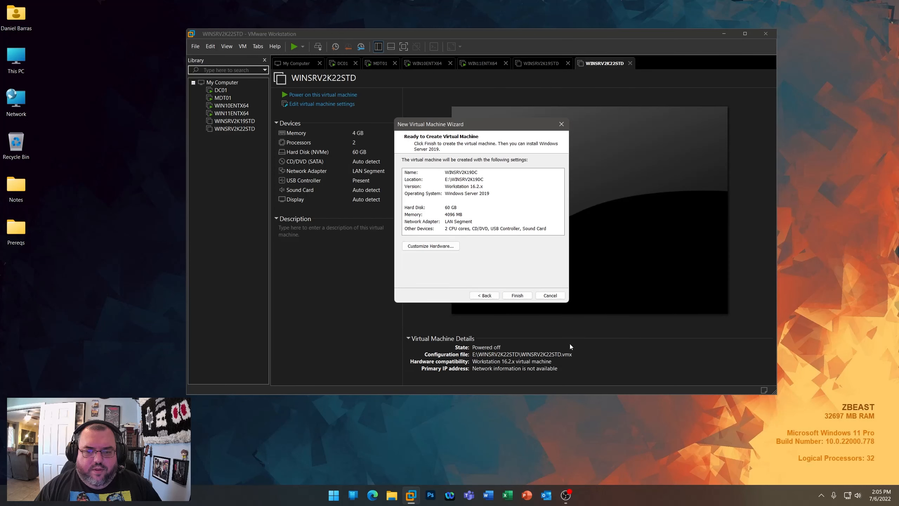
click(523, 296)
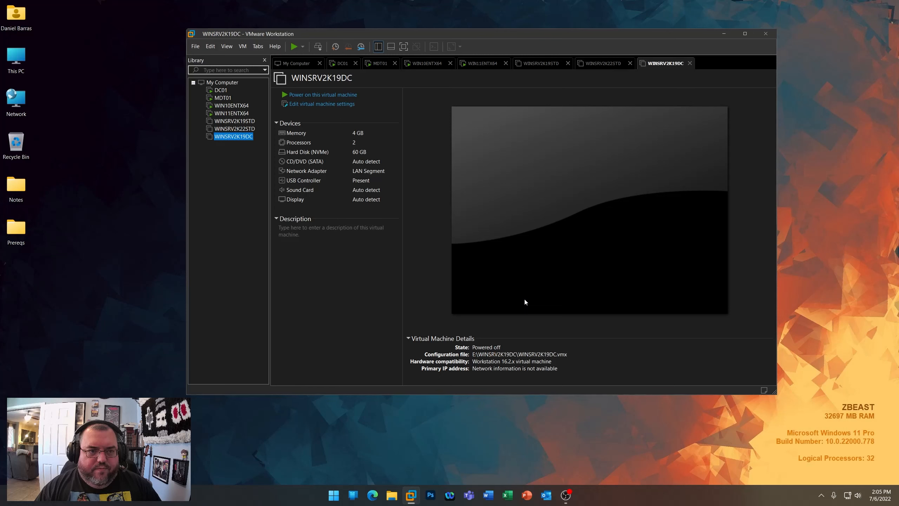
- Start a fourth custom virtual machine with Workstation 16.2.x compatibility and Windows Server 2019 as the guest operating system
right_click(233, 151)
click(245, 153)
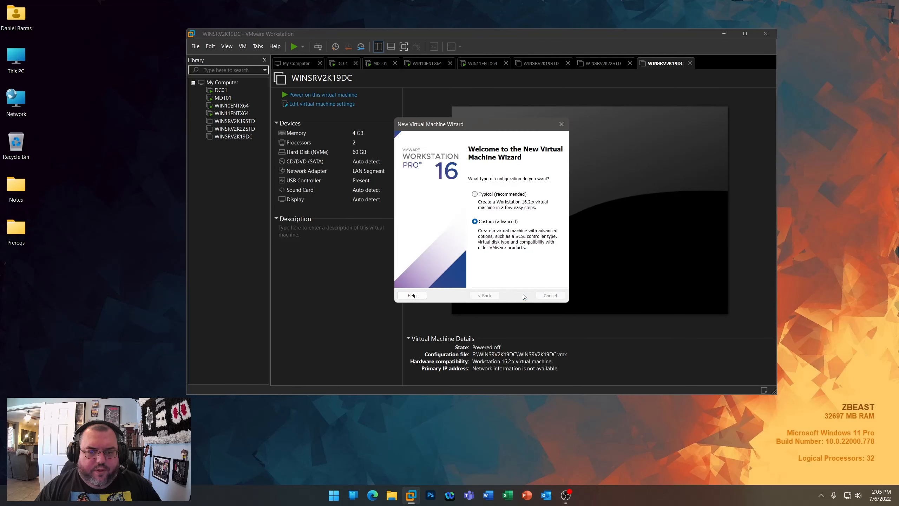
click(523, 296)
click(523, 296)
click(524, 296)
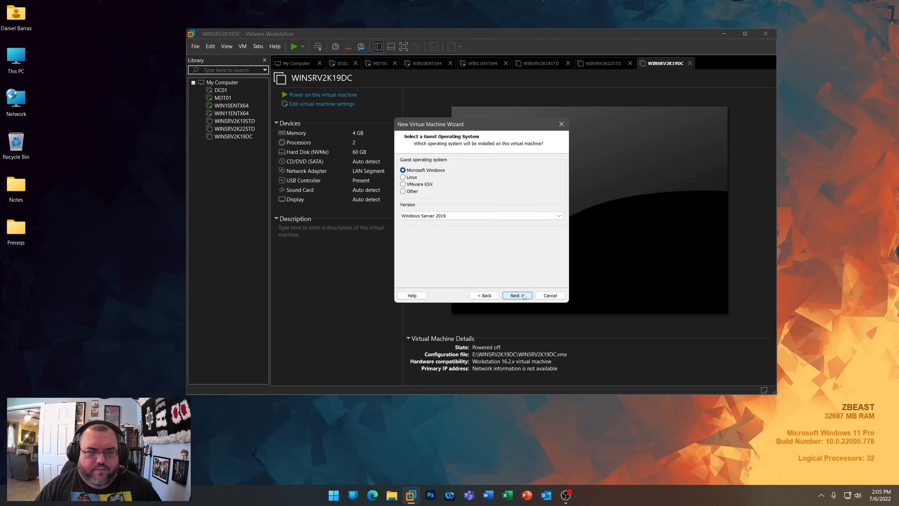
click(523, 296)
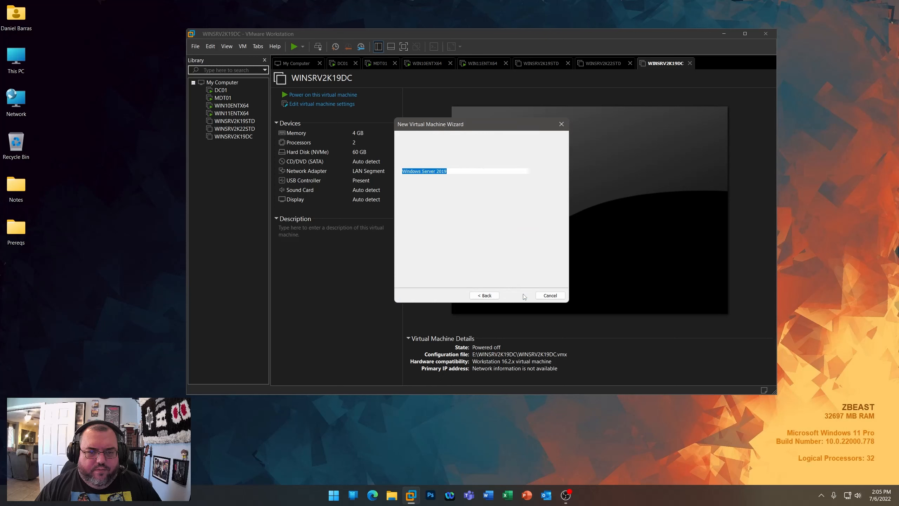
- Recheck the fourth machine's choices back to hardware compatibility and return to the naming page
click(489, 296)
click(490, 296)
click(490, 296)
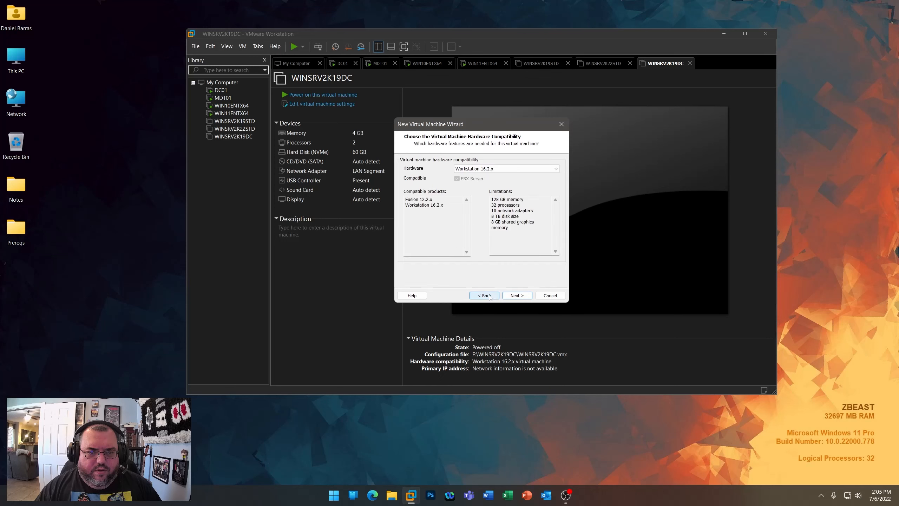
click(490, 296)
click(519, 297)
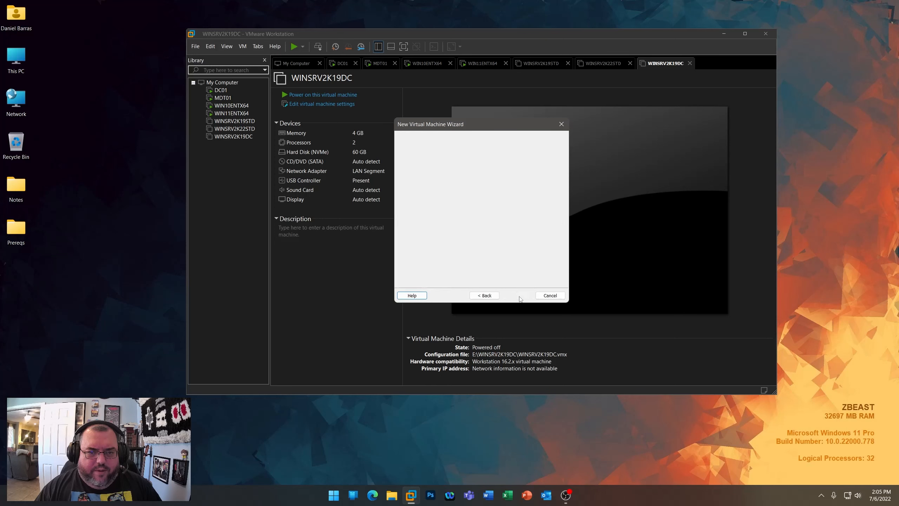
click(519, 297)
click(517, 295)
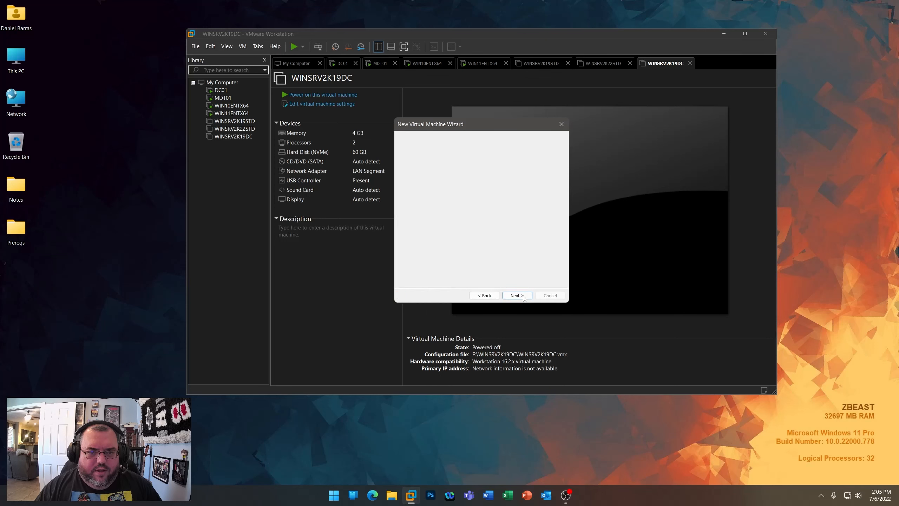
- Name the virtual machine WINSRV2K22DC and keep UEFI firmware without Secure Boot
text(WINSRVG)
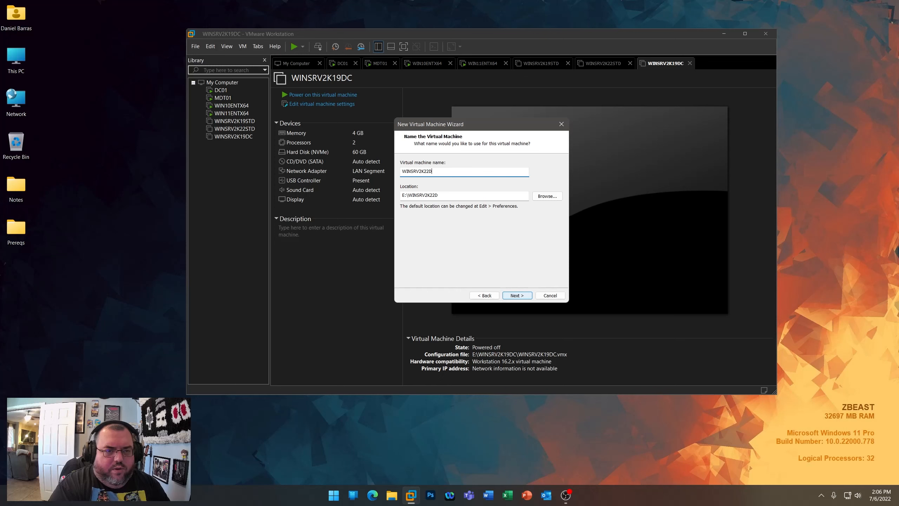
text(K22DC)
click(516, 295)
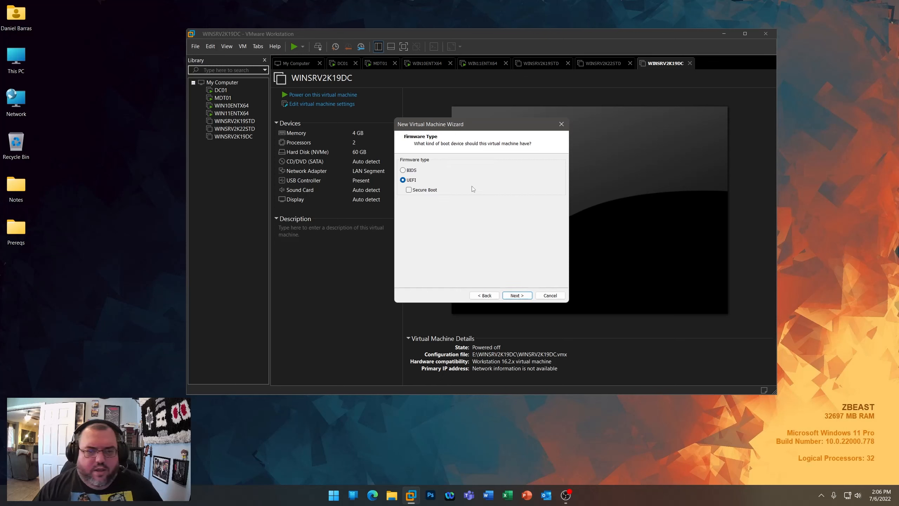
click(517, 296)
- Give WINSRV2K22DC 2 processors with 1 core each and 4096 MB of memory, and keep the NAT network type
click(520, 295)
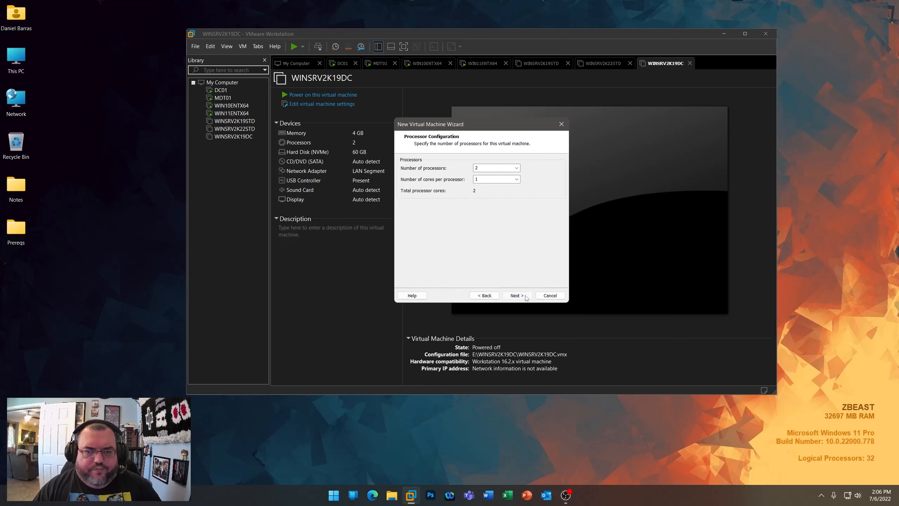
text(450)
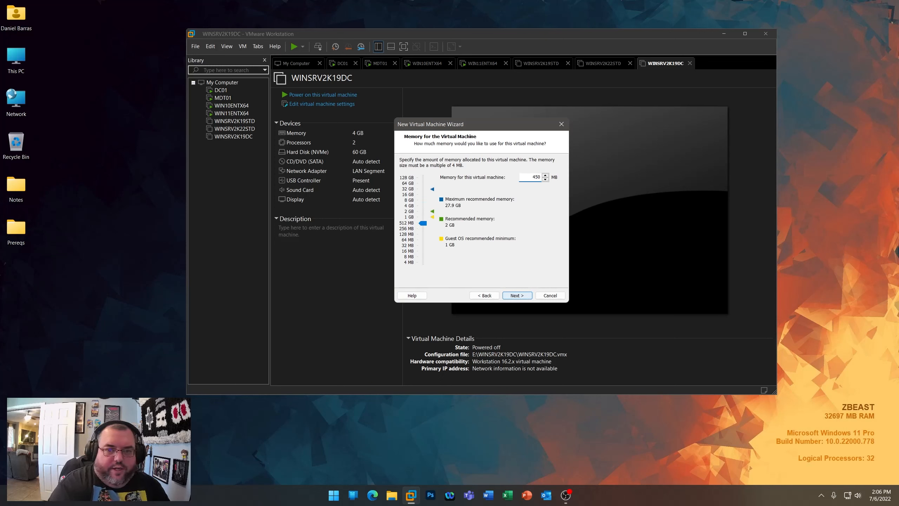
text(g096)
click(517, 295)
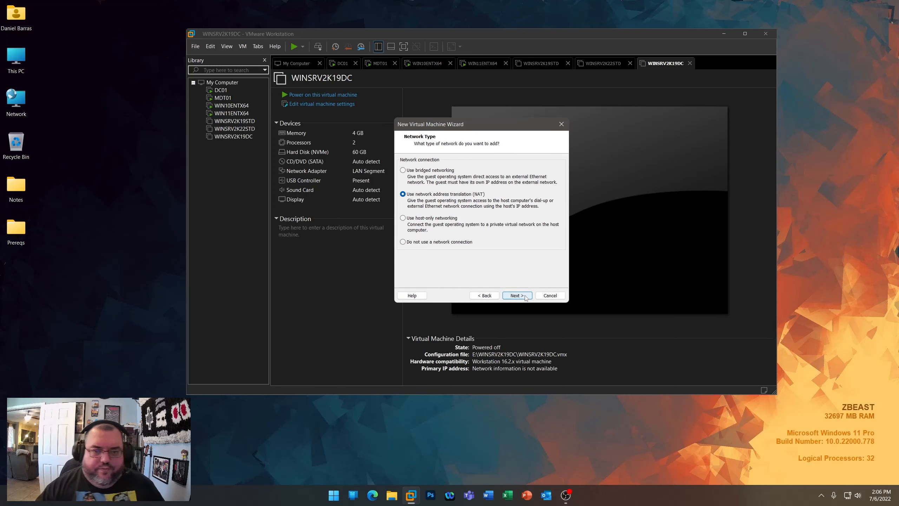
click(516, 295)
- Accept the default controller and NVMe disk type, and specify a new 60 GB virtual disk for WINSRV2K22DC
click(516, 295)
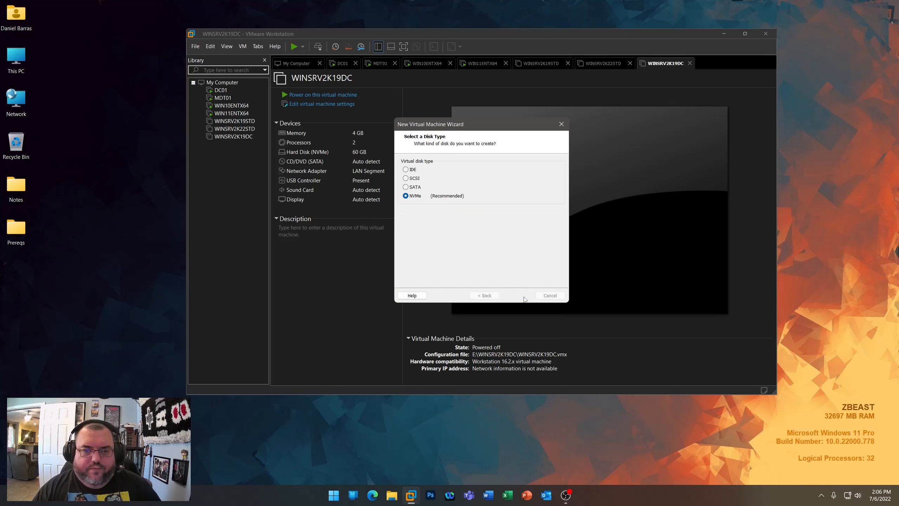
click(516, 295)
click(523, 297)
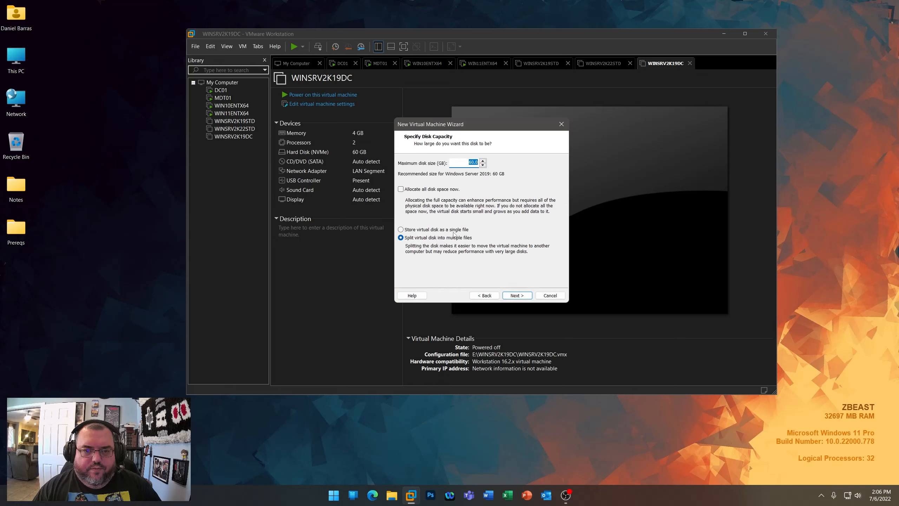
click(517, 295)
click(516, 296)
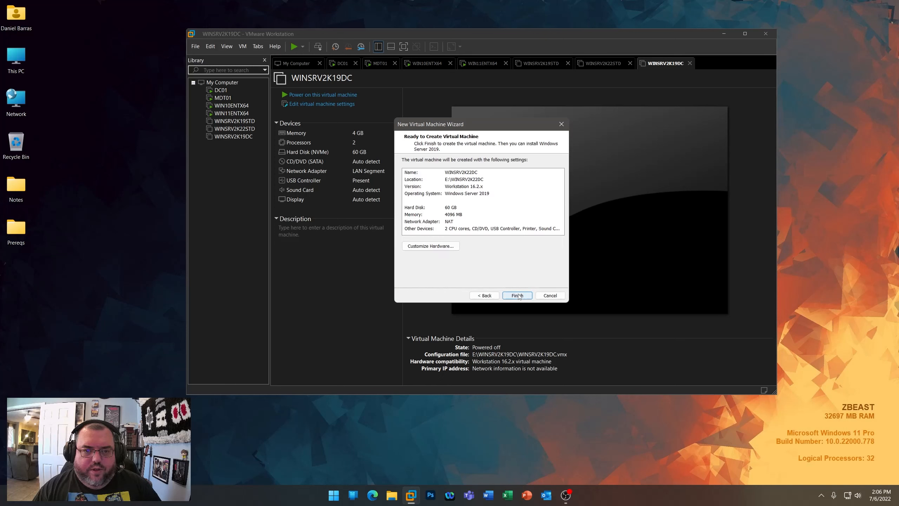
- Customize WINSRV2K22DC's hardware by removing the printer
click(452, 248)
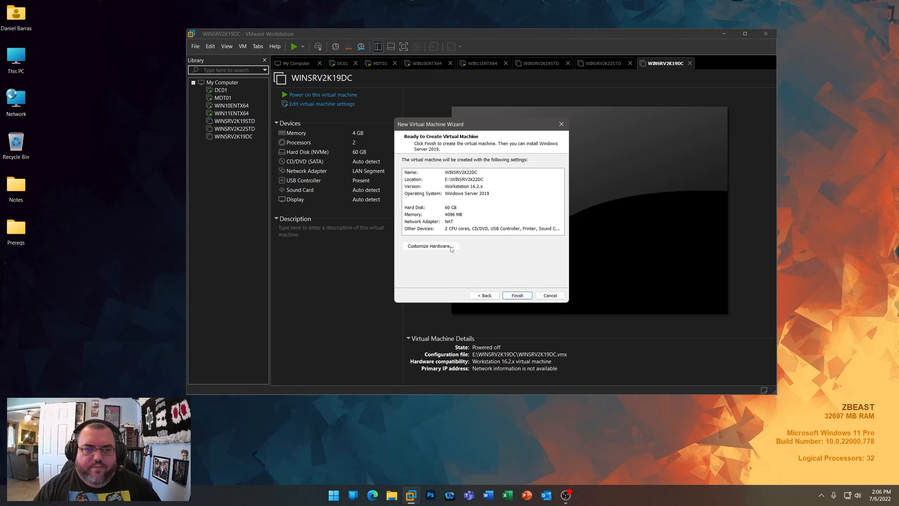
click(402, 133)
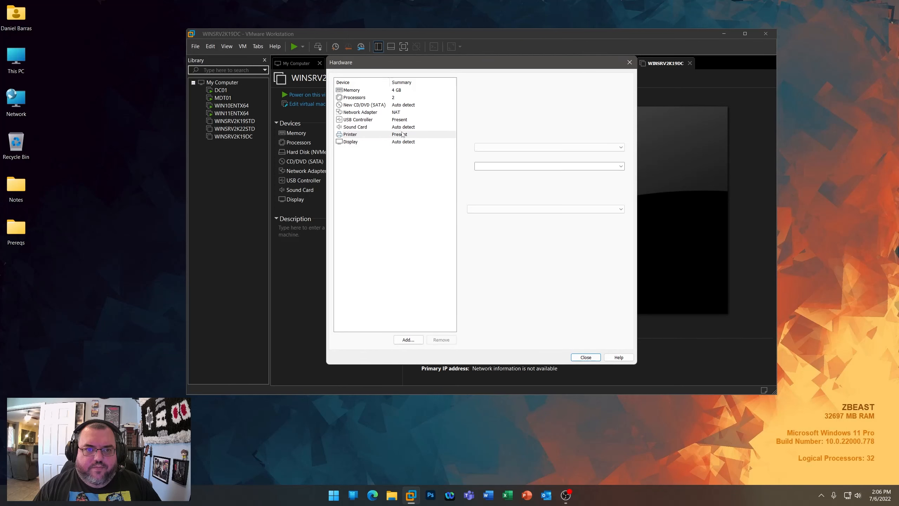
key(Delete)
- Connect WINSRV2K22DC's network adapter to the MDTLAB LAN segment and finish creating the virtual machine
click(398, 112)
click(483, 177)
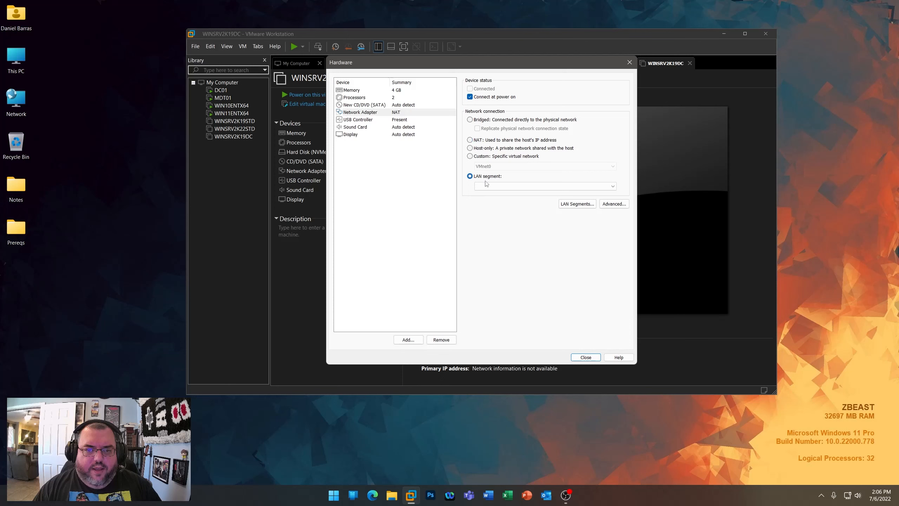
click(545, 186)
click(545, 194)
click(383, 122)
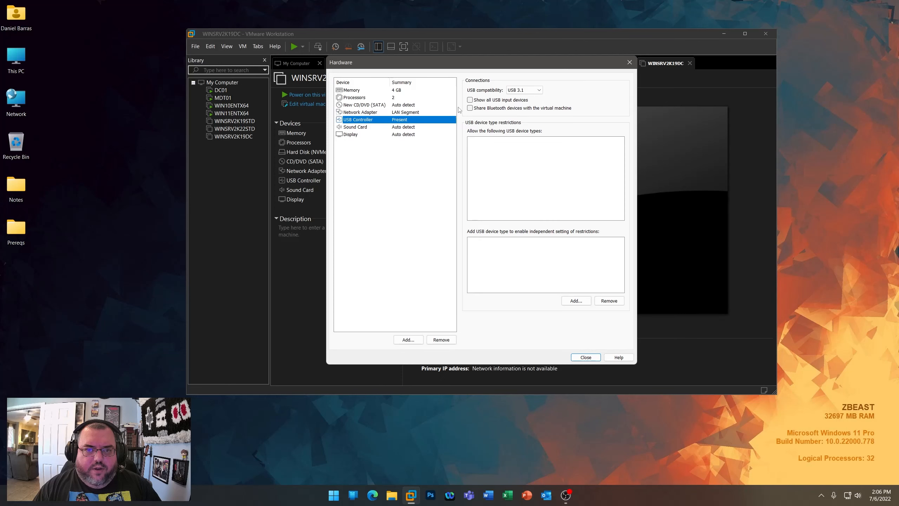
click(585, 356)
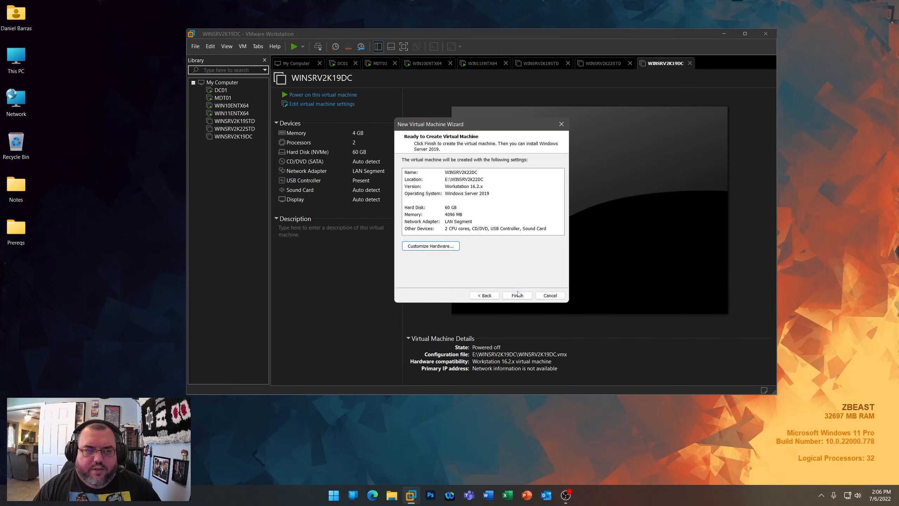
click(517, 294)
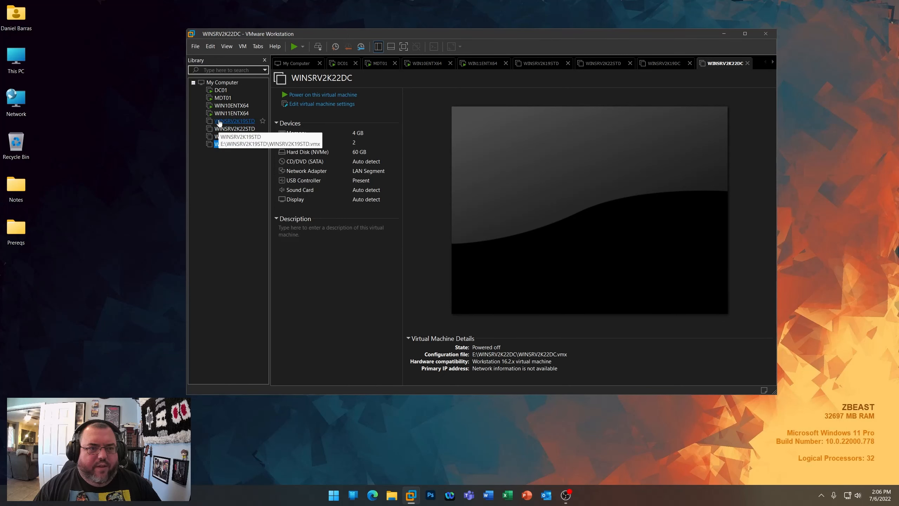
- Check the operating system installation progress on WIN10ENTX64 and WIN11ENTX64
click(222, 107)
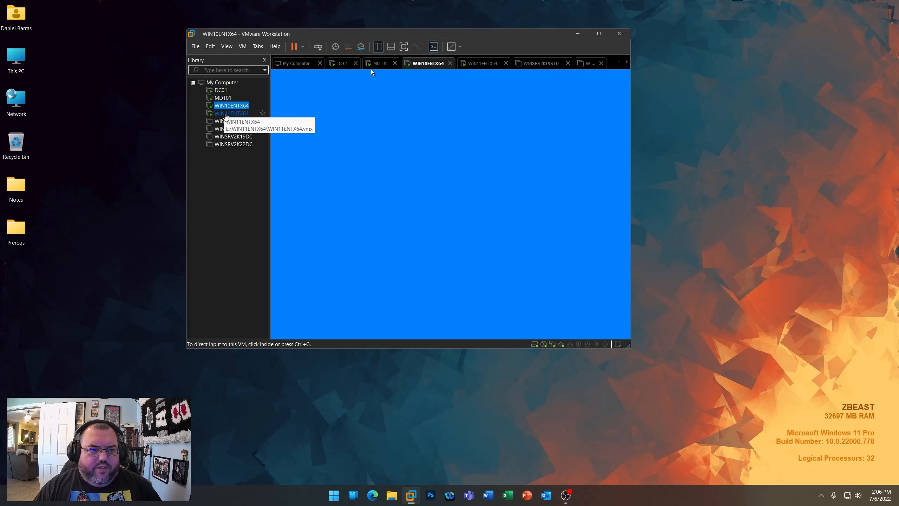
click(225, 114)
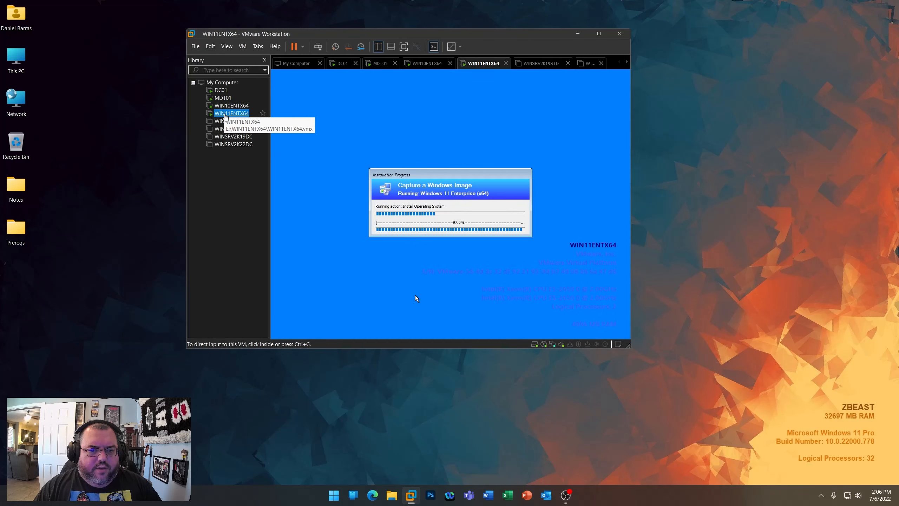
click(449, 178)
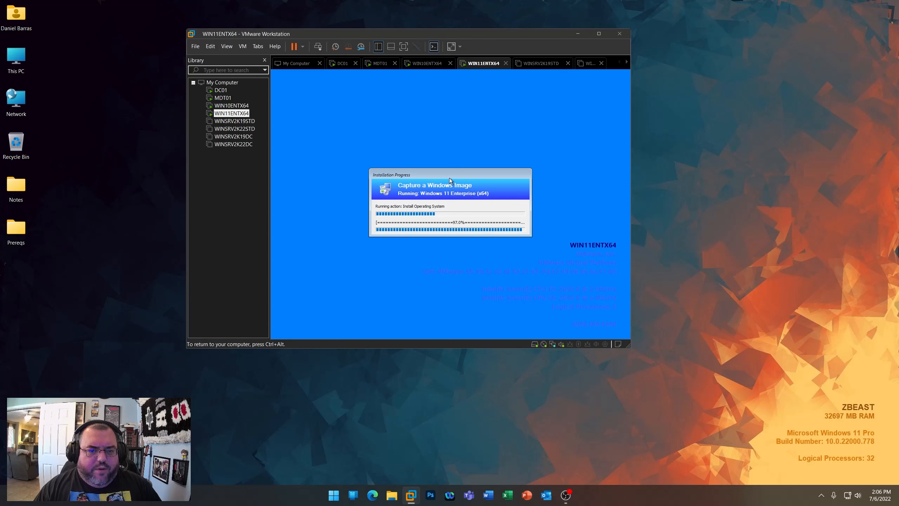
key(ctrl+alt)
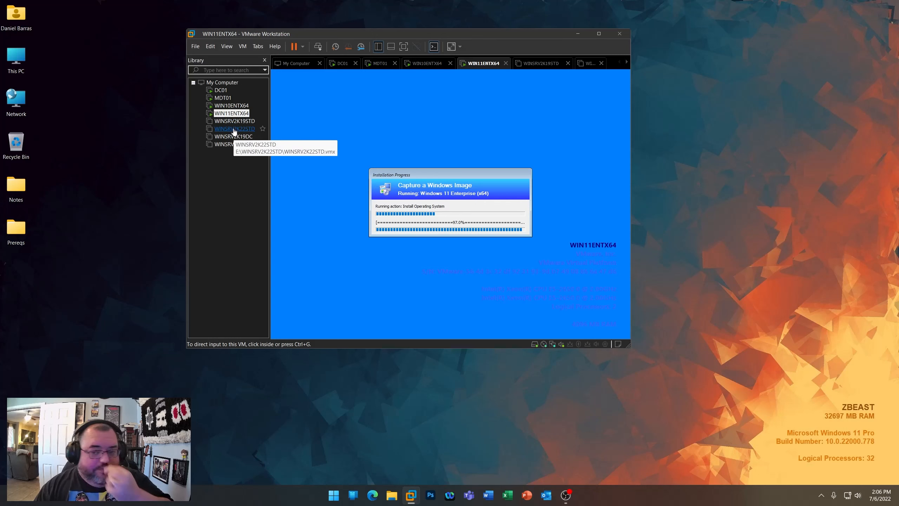
click(228, 107)
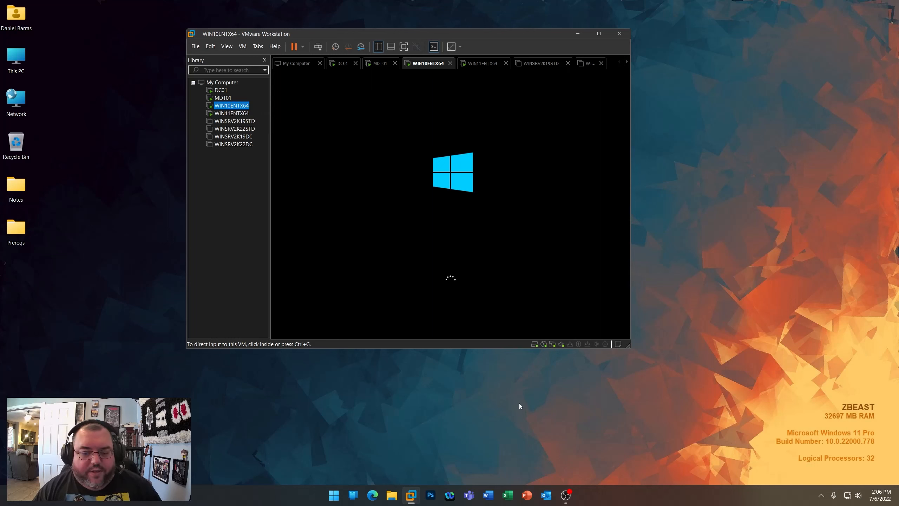
click(490, 386)
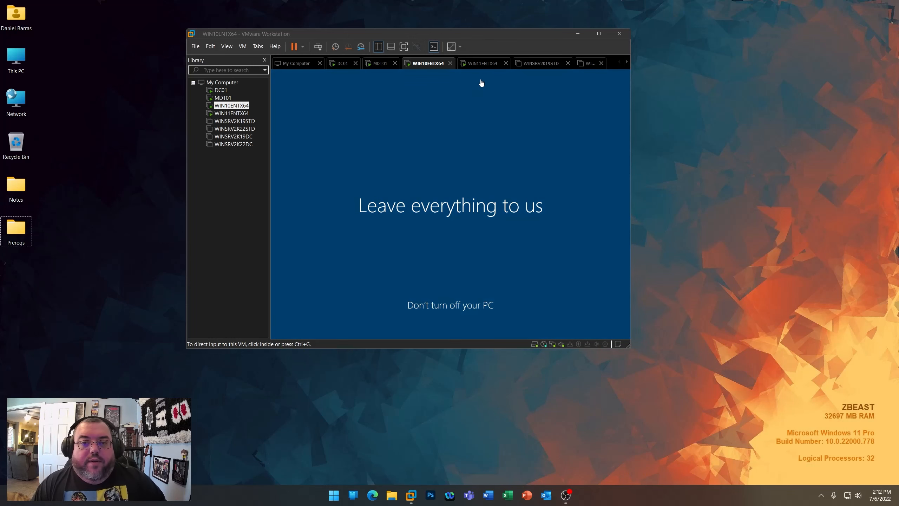
- Switch between WIN11ENTX64 and WIN10ENTX64 to monitor their first-boot Windows setup
click(482, 64)
click(426, 67)
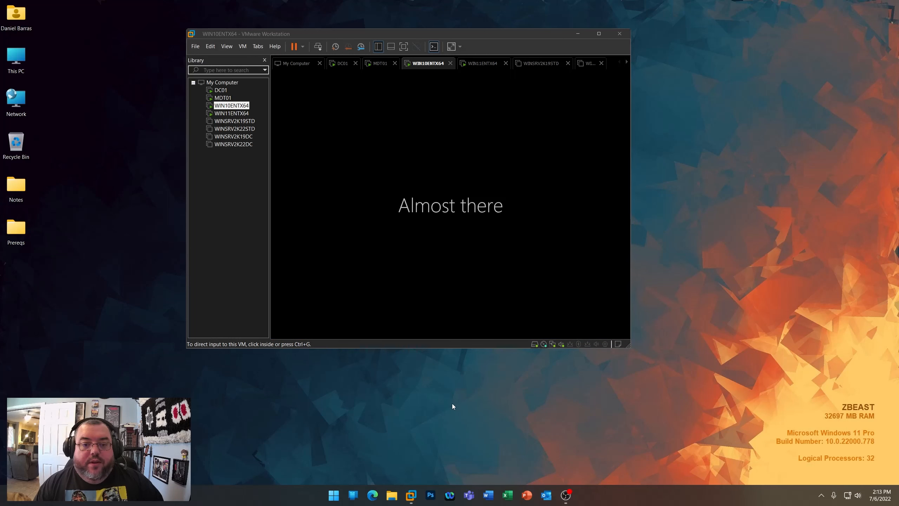
click(477, 65)
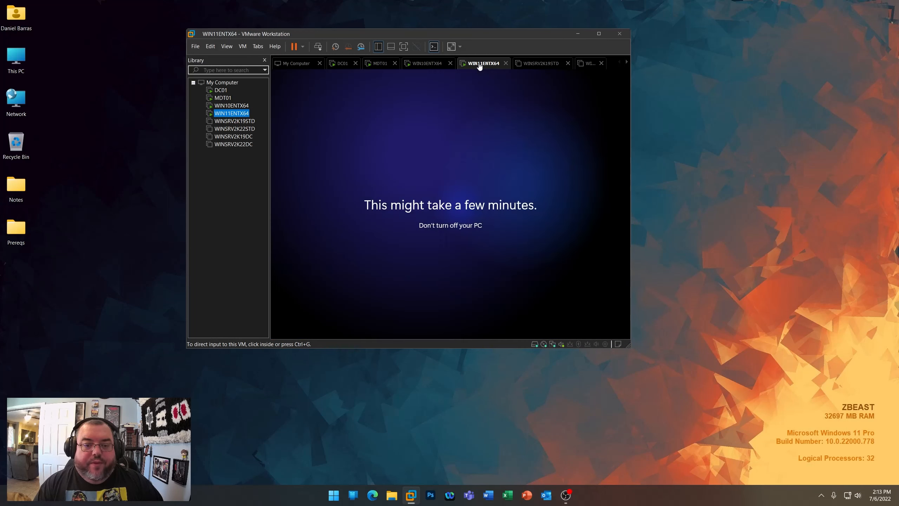
click(428, 64)
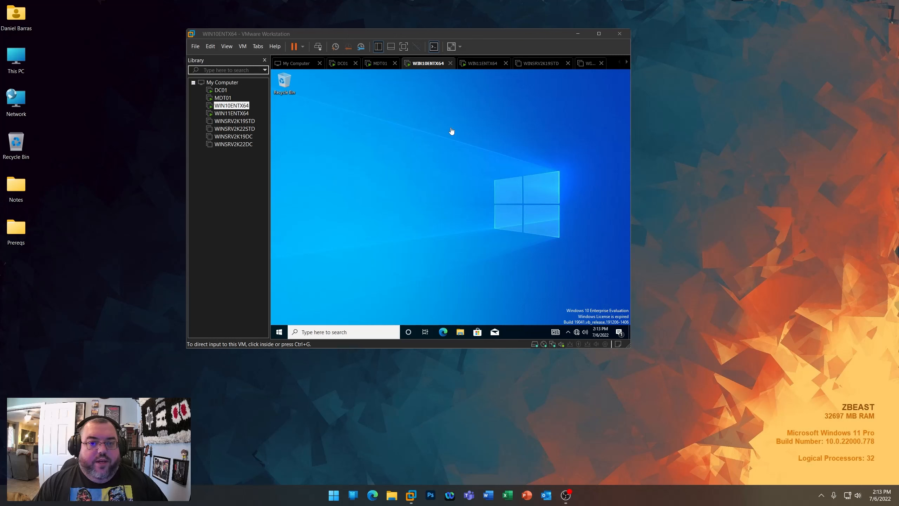
- Switch between WIN11ENTX64 and WIN10ENTX64 to check whether the image capture task sequence has resumed after Windows setup
click(477, 64)
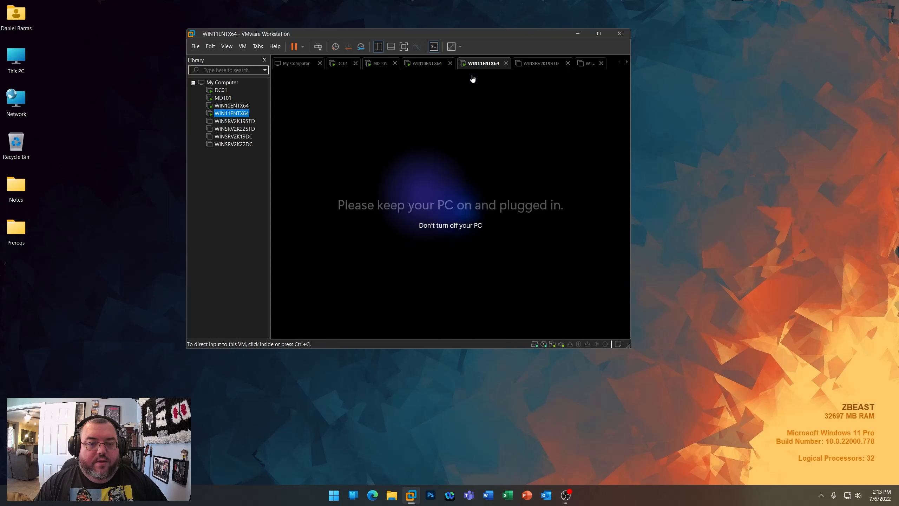
click(426, 65)
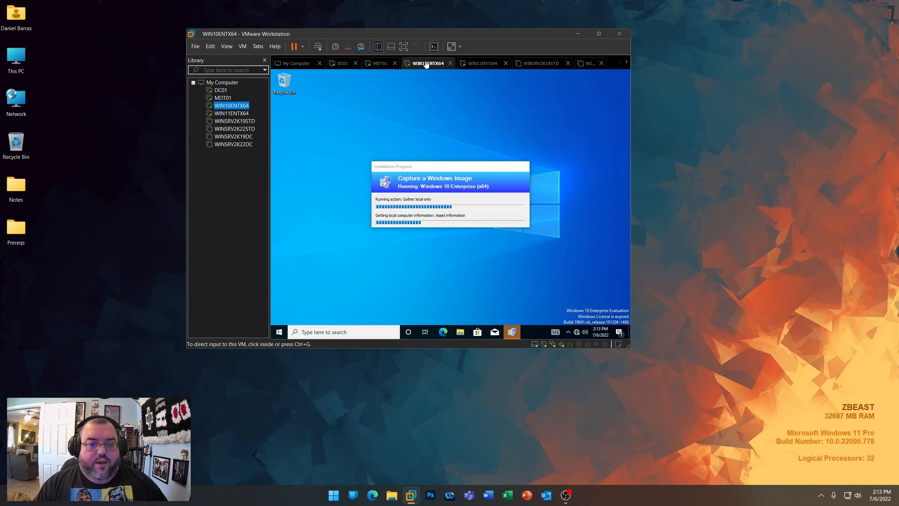
click(525, 427)
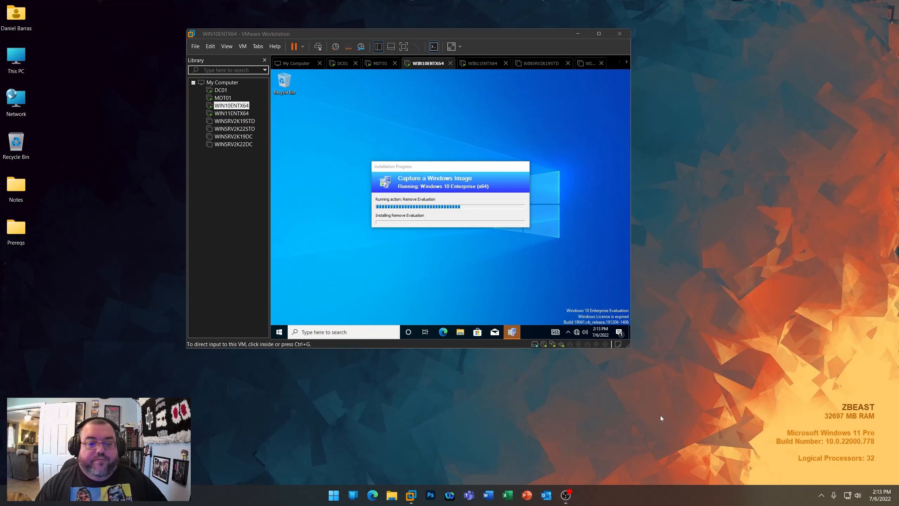
click(482, 65)
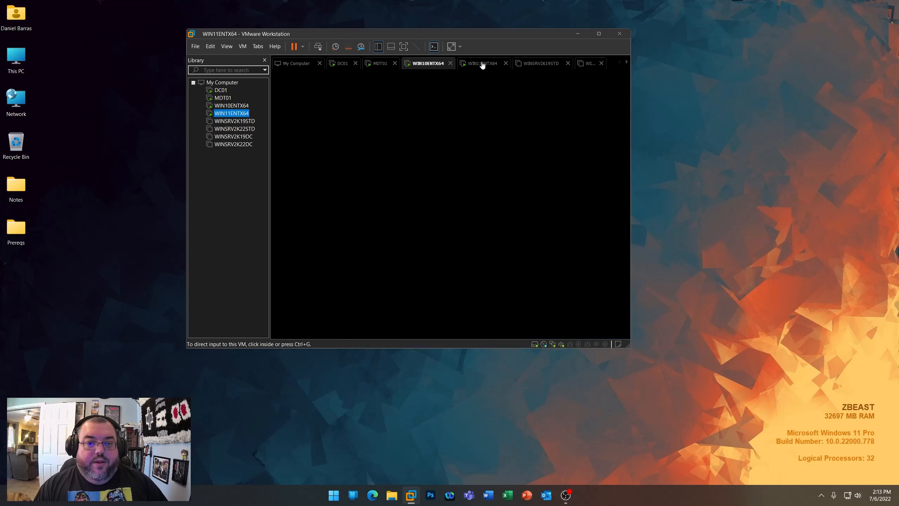
click(424, 64)
click(505, 412)
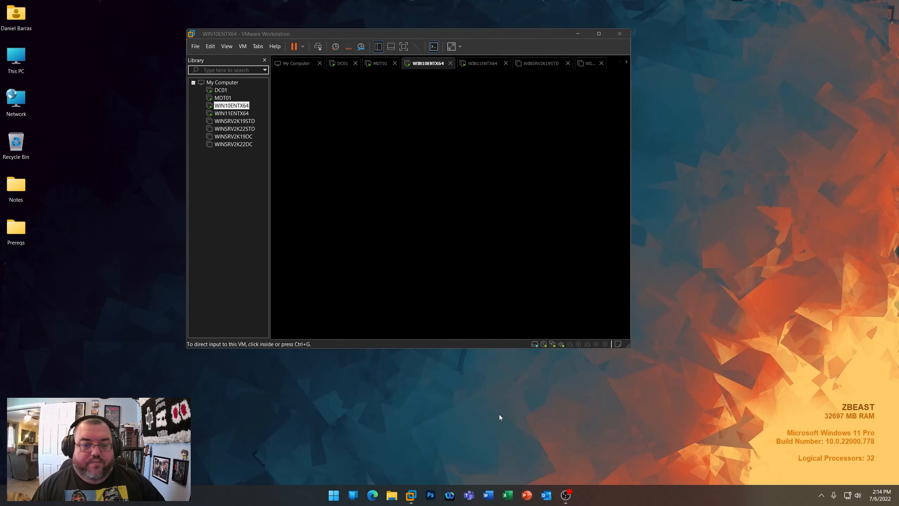
- Close the open Start menu on the WIN11ENTX64 desktop and release input back to the host
click(479, 64)
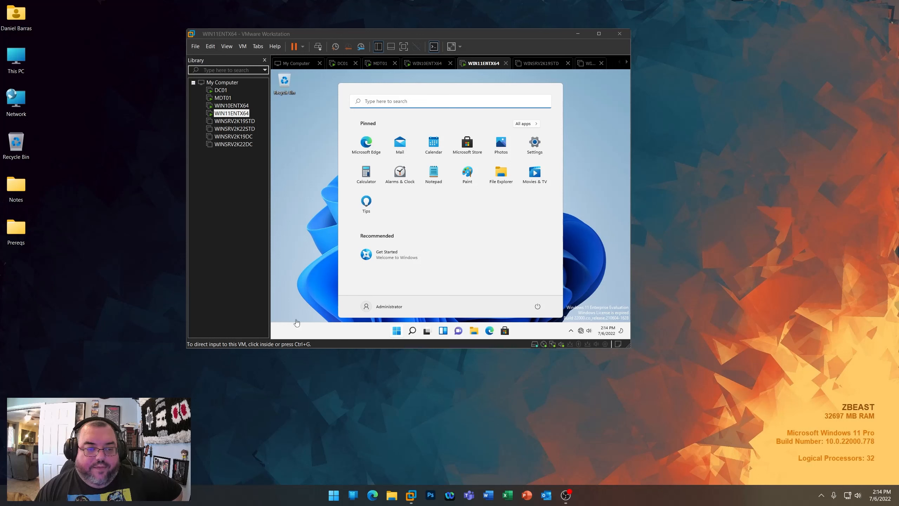
click(304, 289)
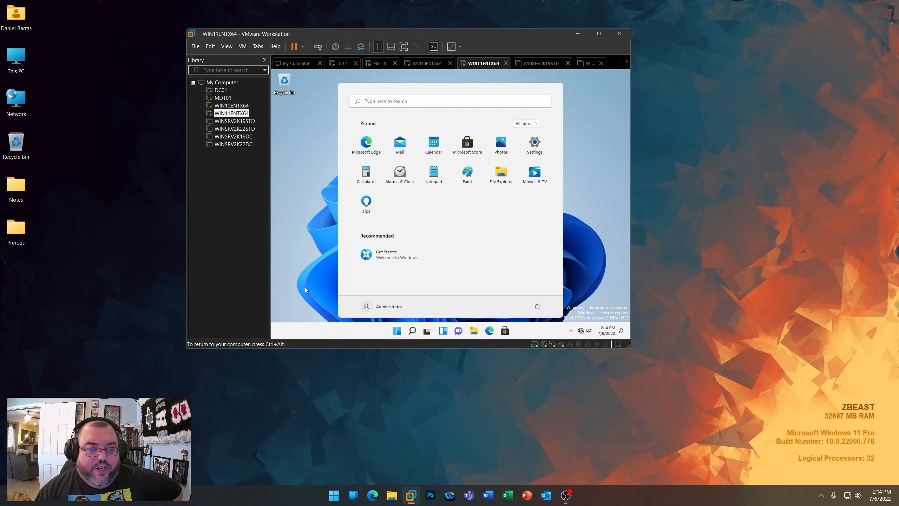
click(397, 332)
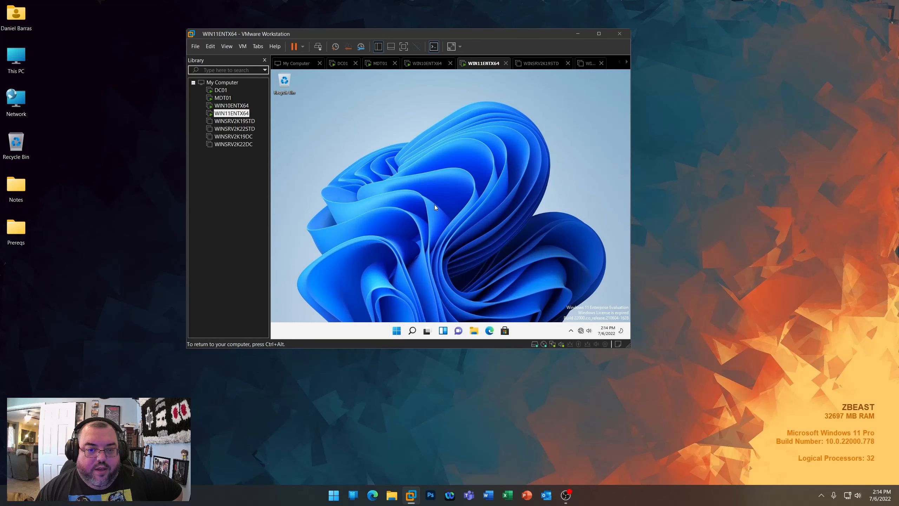
key(ctrl+alt)
click(507, 423)
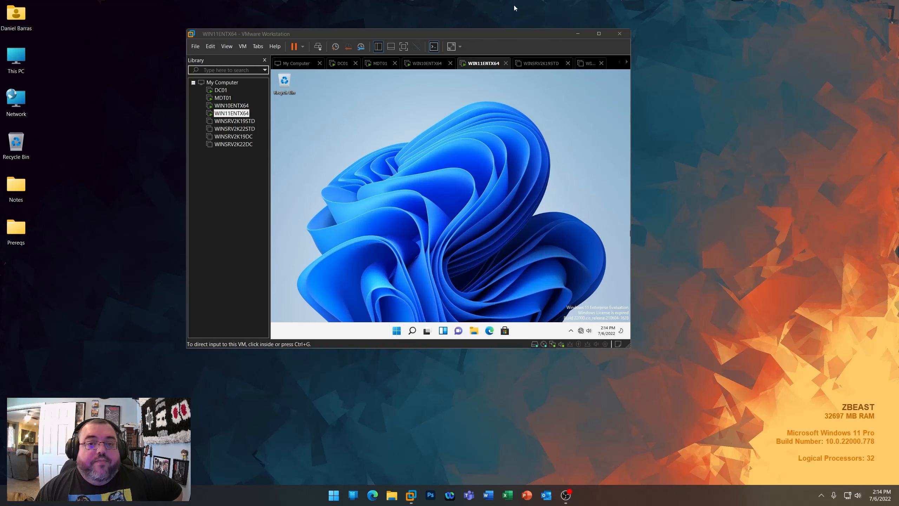
- Monitor the Remove Evaluation and Install Certificates stages of the capture task sequences on WIN10ENTX64 and WIN11ENTX64
click(423, 65)
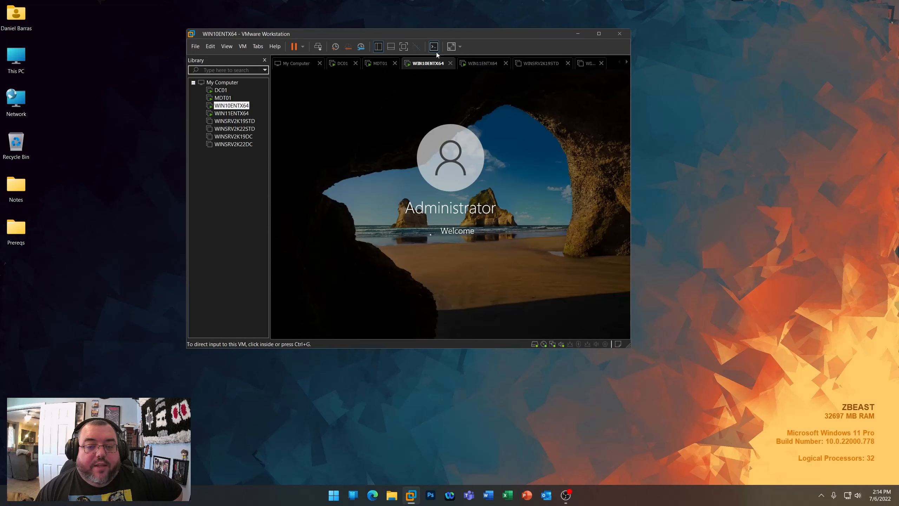
click(478, 65)
click(669, 361)
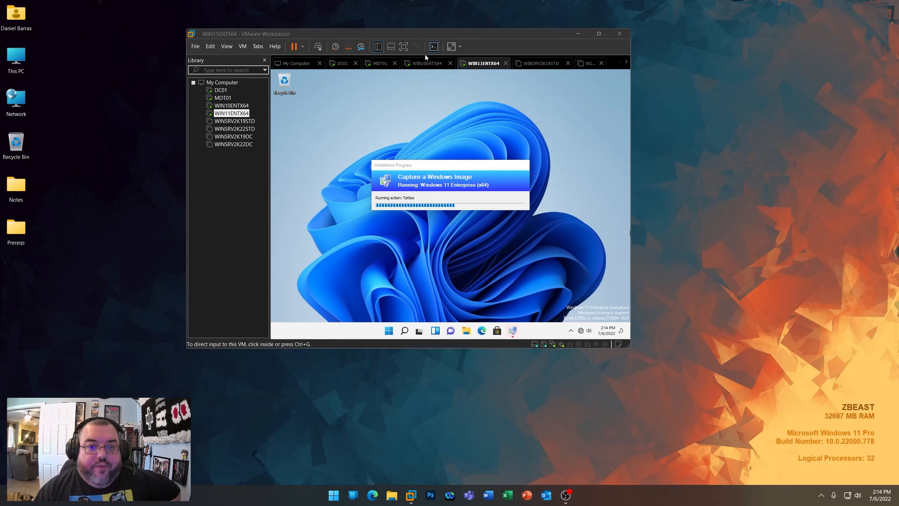
click(422, 66)
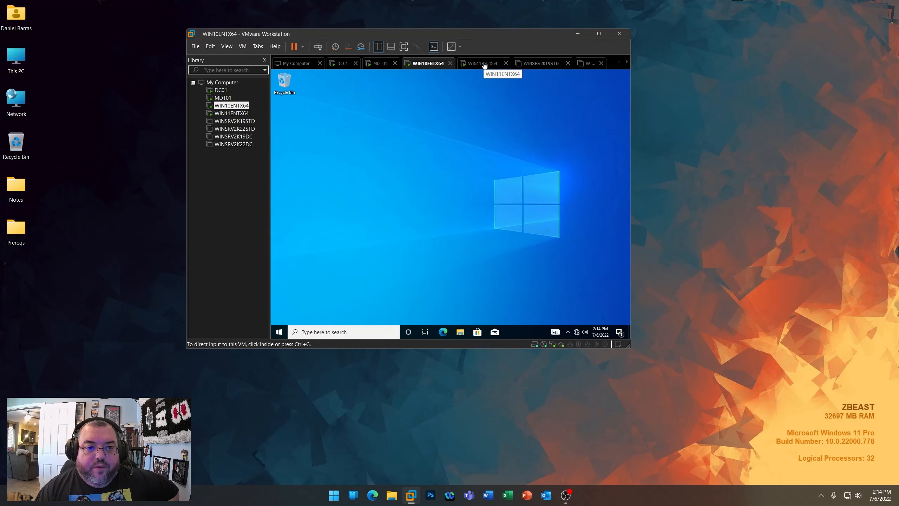
click(484, 65)
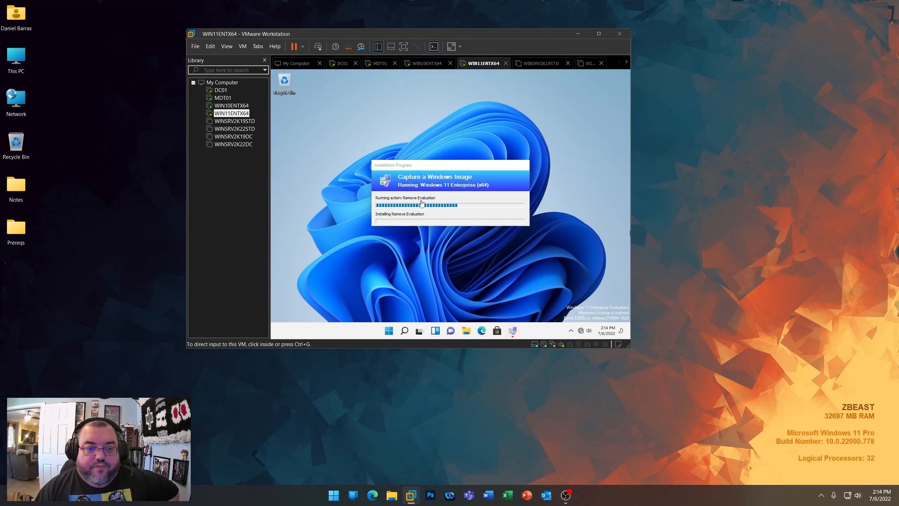
click(424, 65)
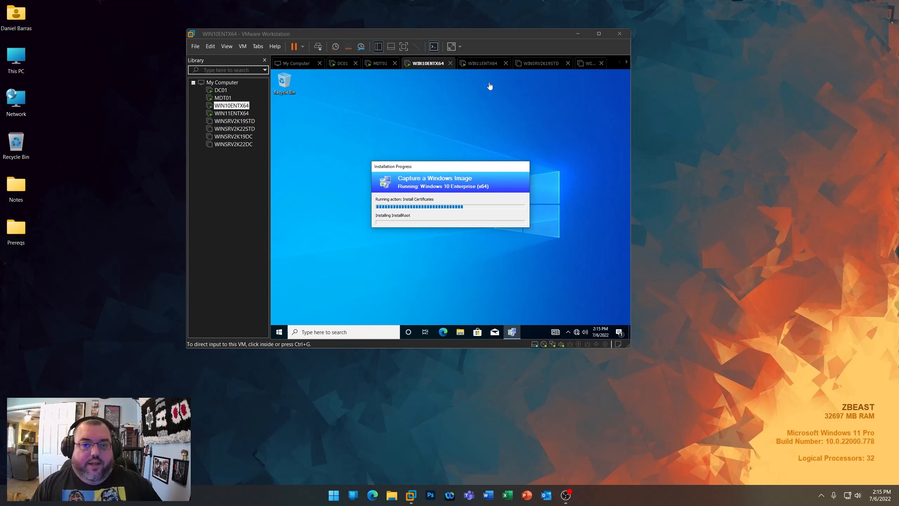
click(478, 63)
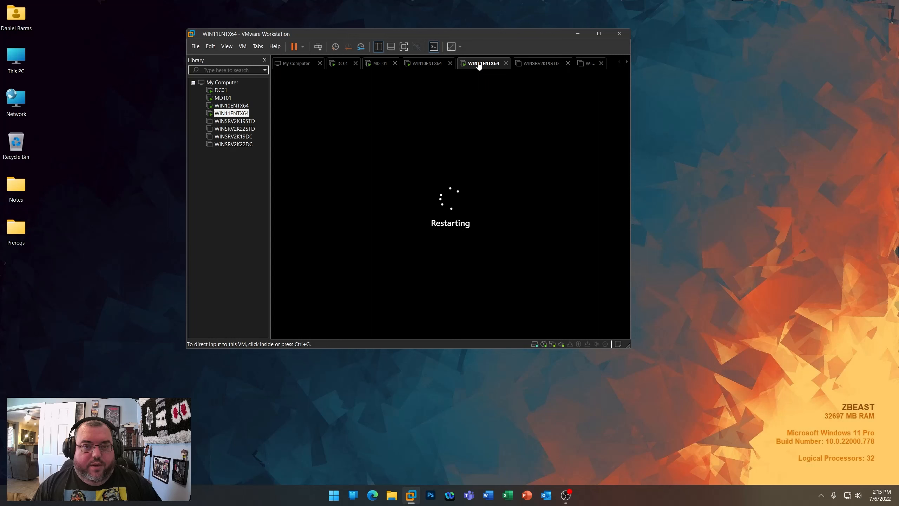
click(428, 64)
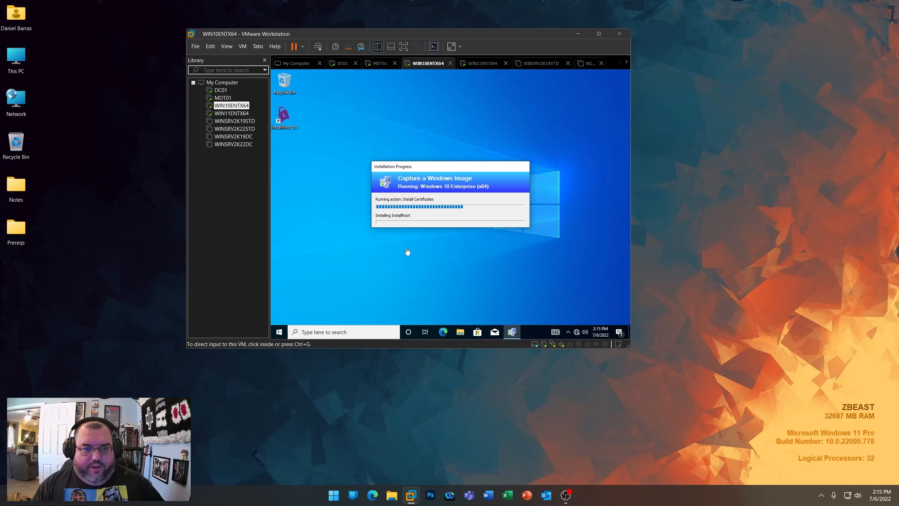
click(525, 417)
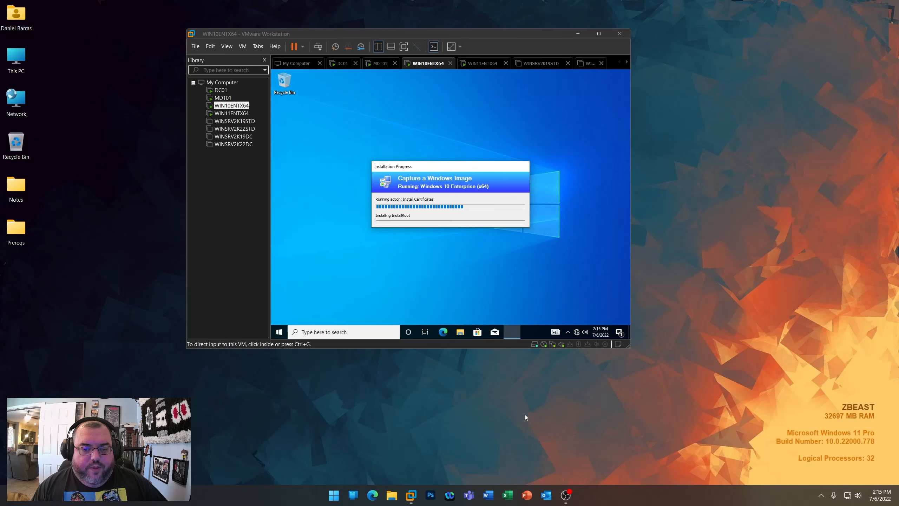
- On MDT01, expand the MDT Capture Share's Applications folder and refresh the share's deployment monitoring list
click(378, 64)
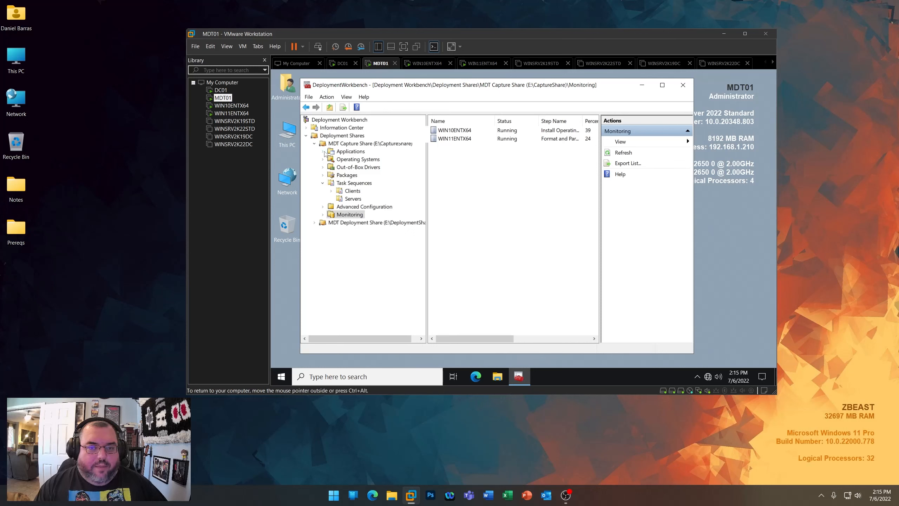
click(323, 151)
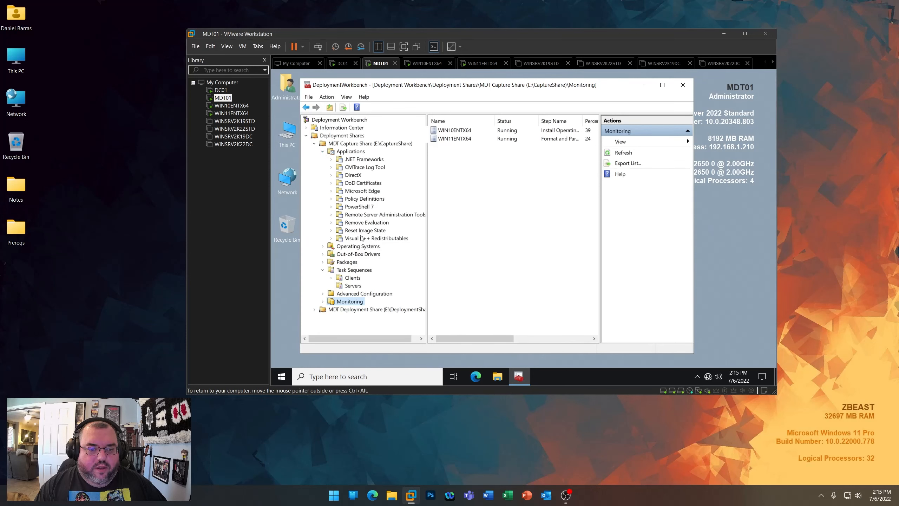
right_click(504, 166)
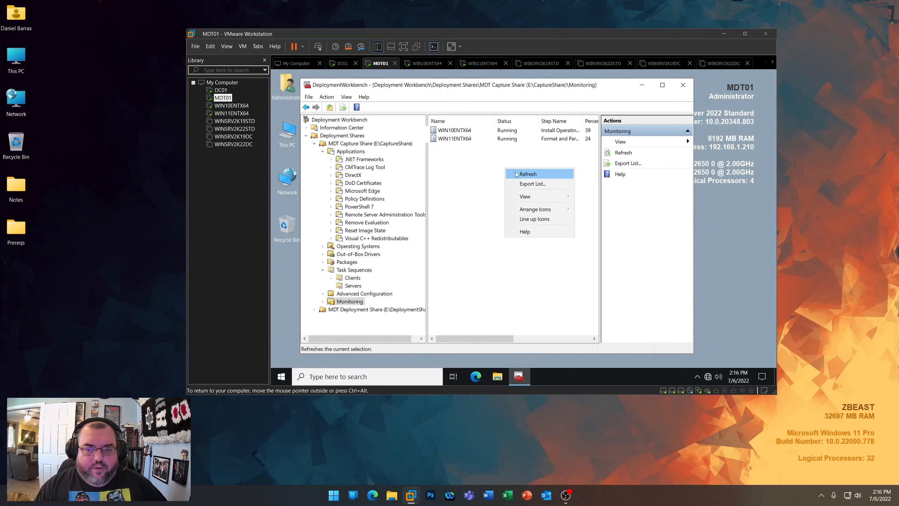
click(516, 173)
- View the deployment progress properties of WIN10ENTX64 and WIN11ENTX64 in the monitoring list, closing each afterward
double_click(452, 131)
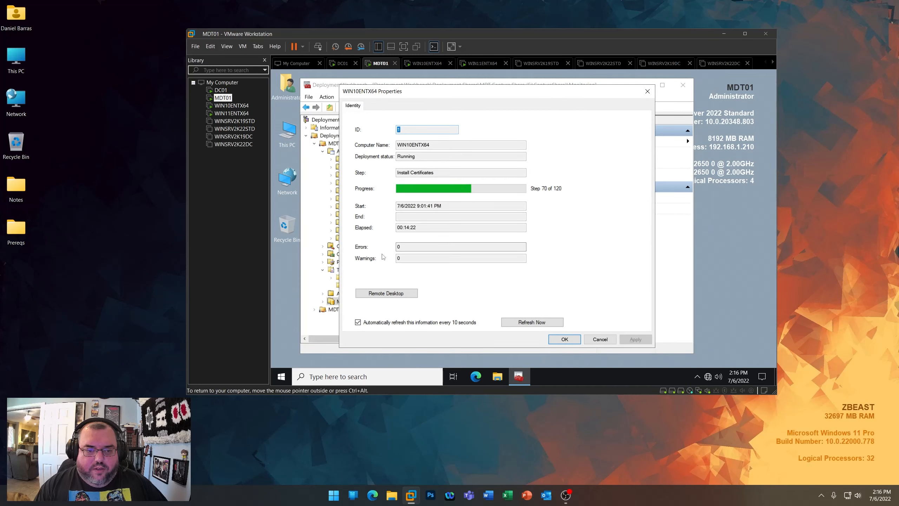
click(565, 339)
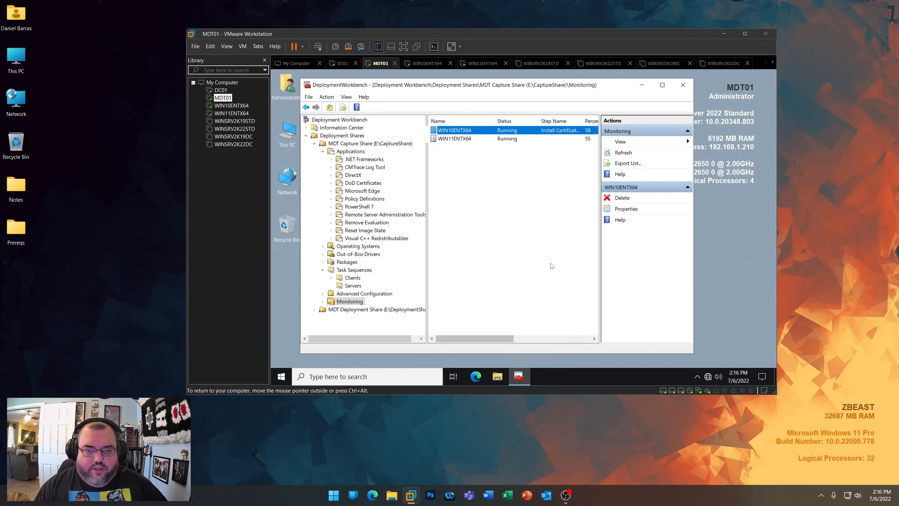
click(465, 139)
double_click(465, 139)
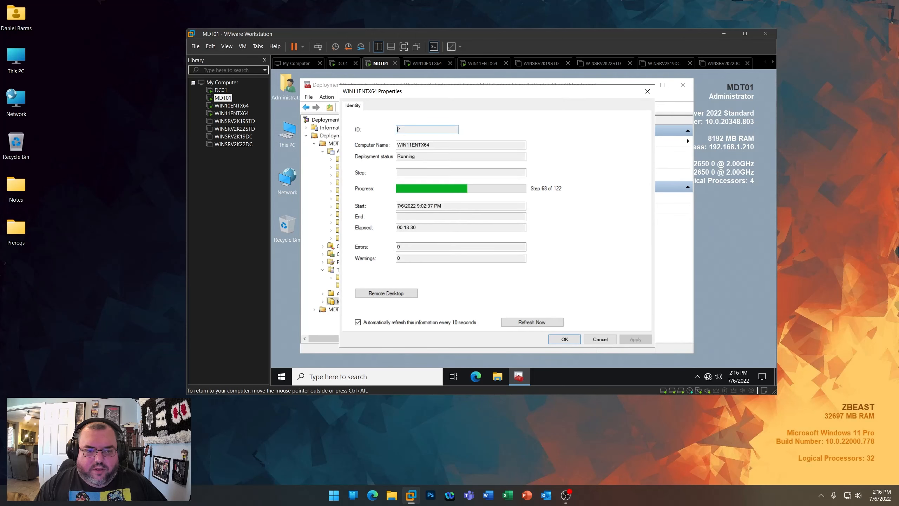
click(564, 339)
- Refresh the monitoring list and examine the elapsed time, current step and total steps of both deployments
right_click(535, 194)
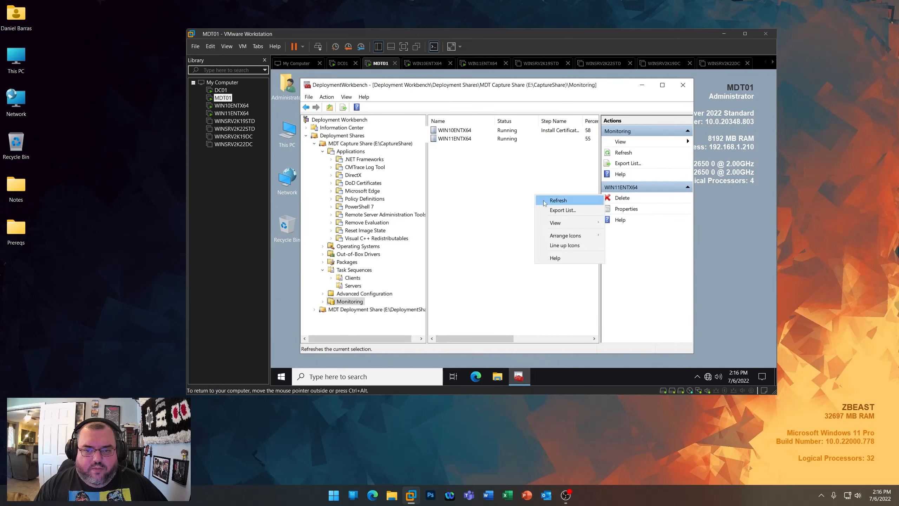
click(544, 201)
drag(490, 337, 554, 349)
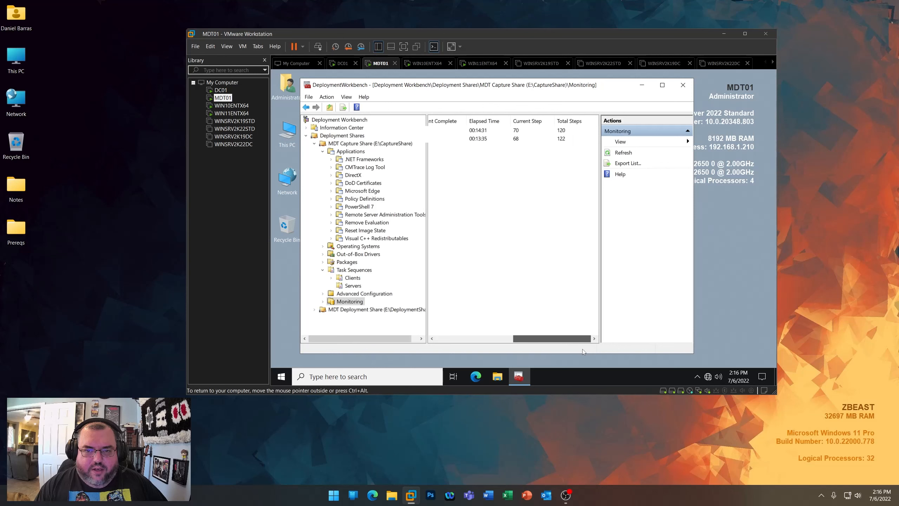
mouse_move(583, 351)
mouse_down()
mouse_move(502, 350)
mouse_move(590, 351)
mouse_up()
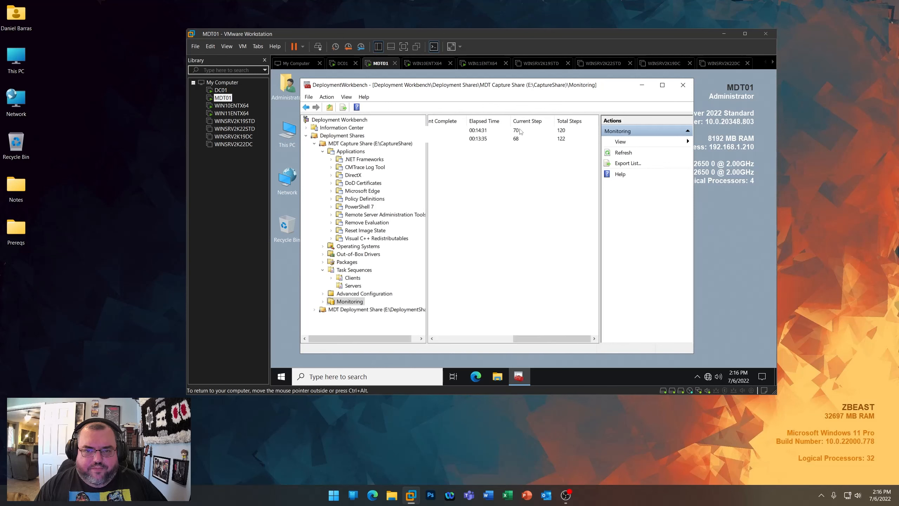
drag(537, 340, 456, 340)
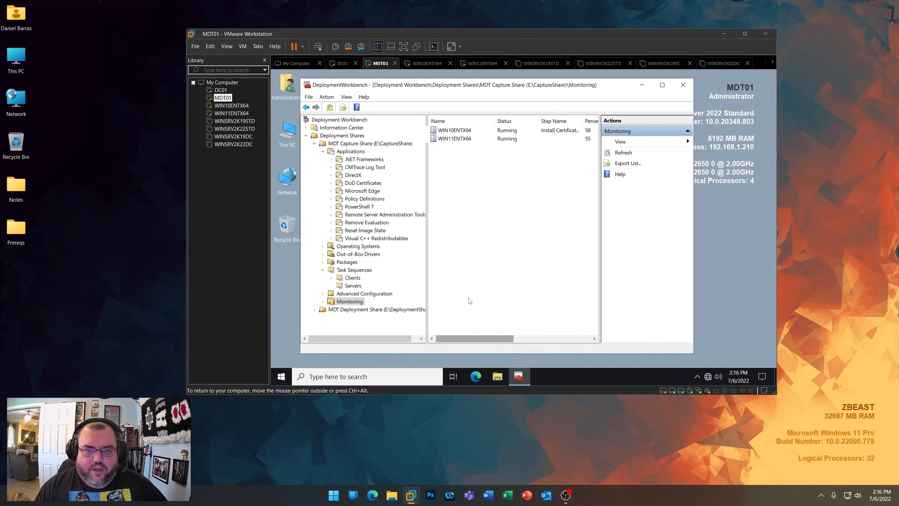
- Alternate between WIN11ENTX64 and WIN10ENTX64 to monitor the certificate, .NET Framework and Visual C++ Redistributables installation stages
click(482, 64)
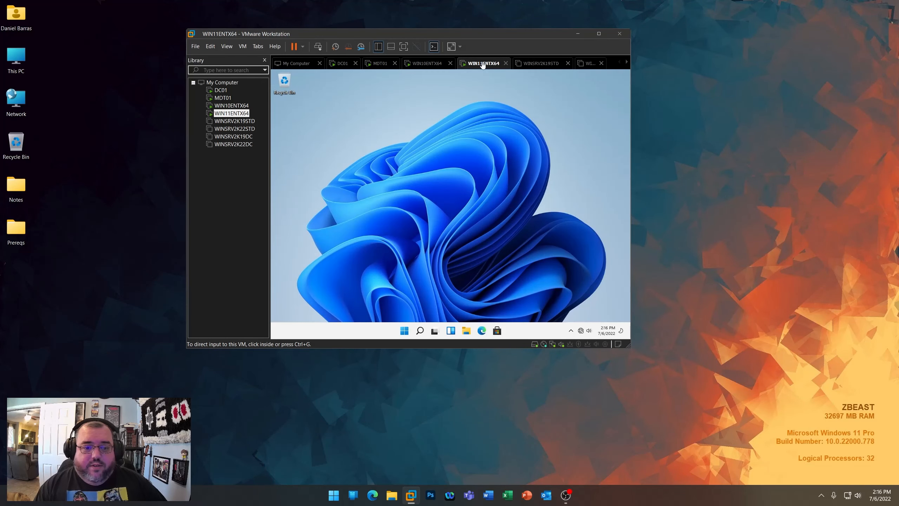
click(424, 64)
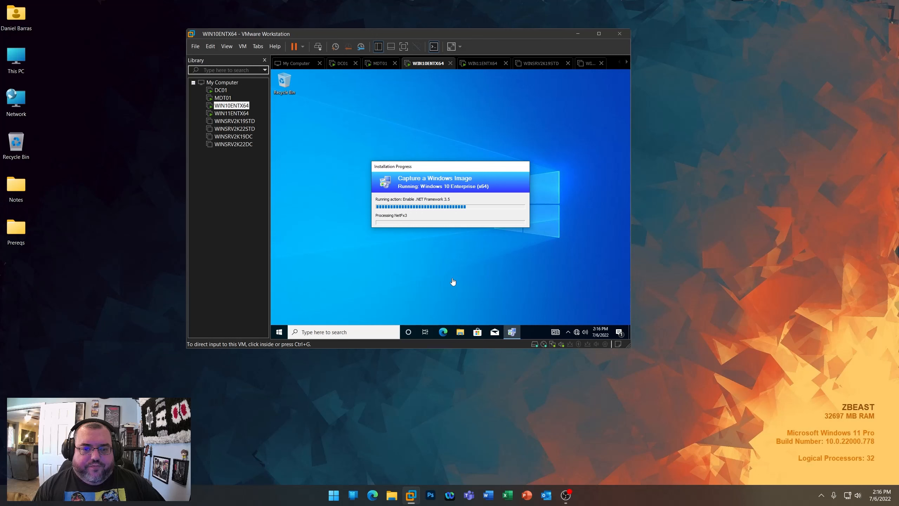
click(477, 64)
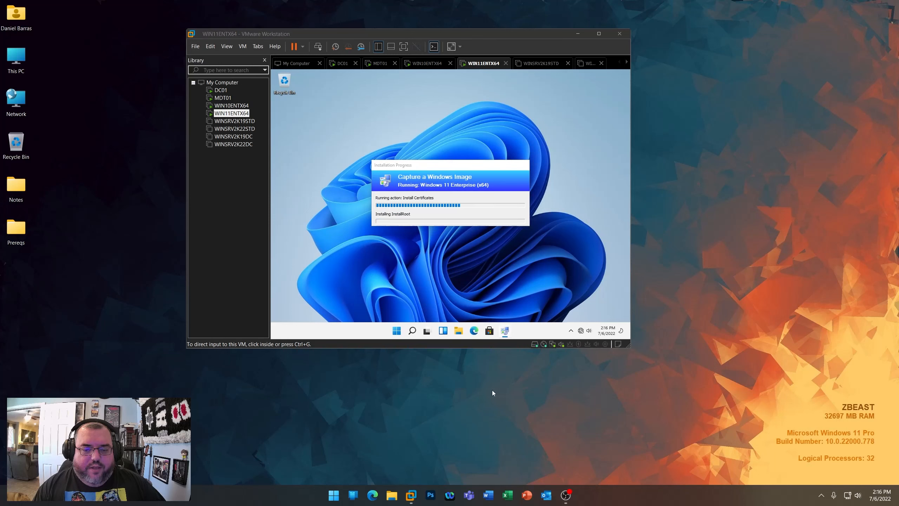
click(428, 64)
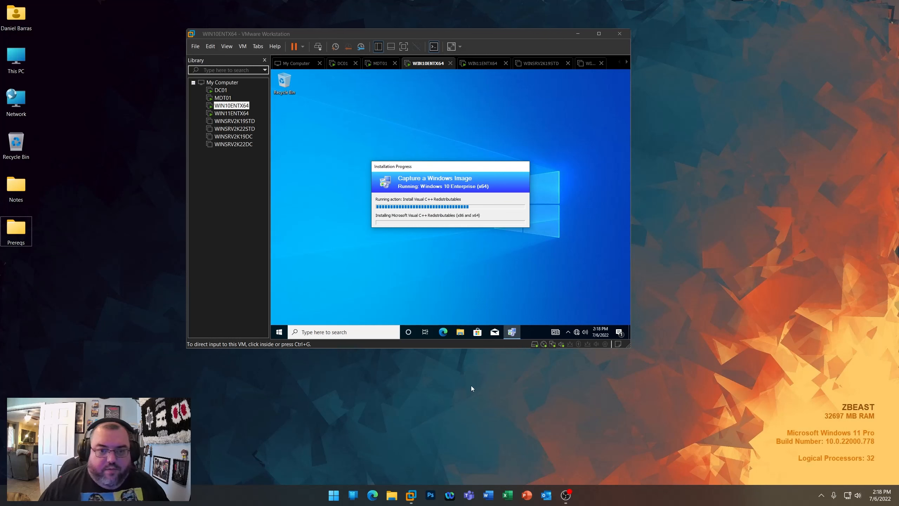
click(478, 64)
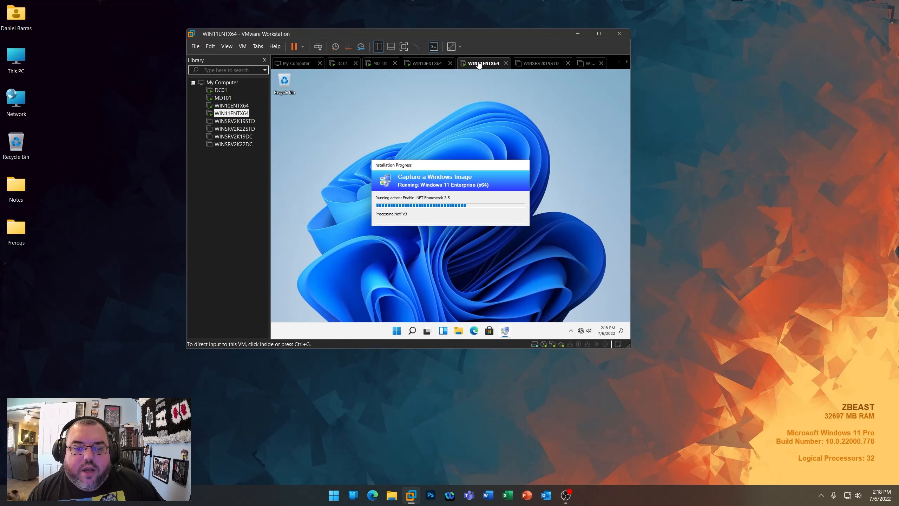
click(426, 64)
key(alt)
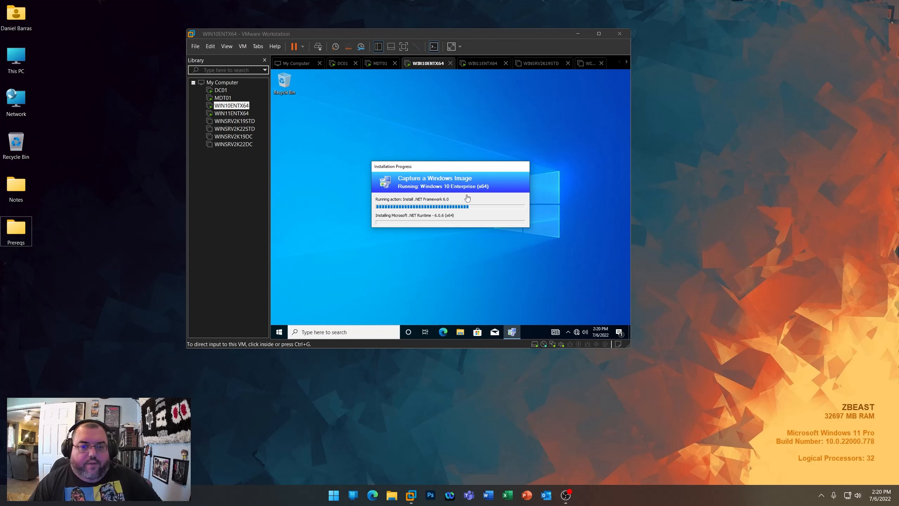
click(478, 64)
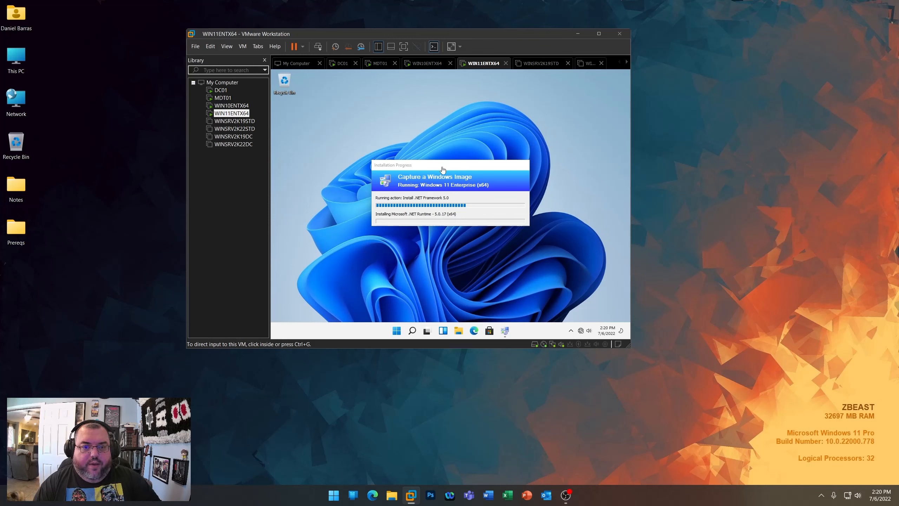
click(427, 64)
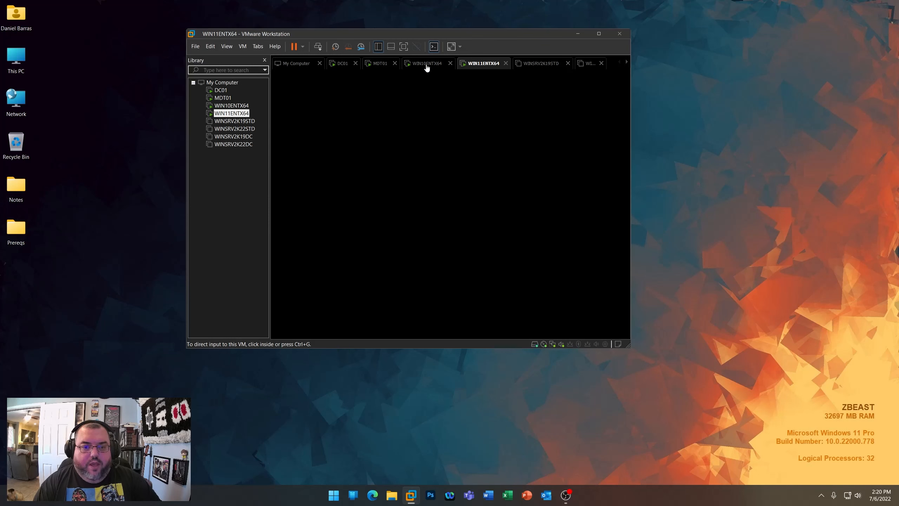
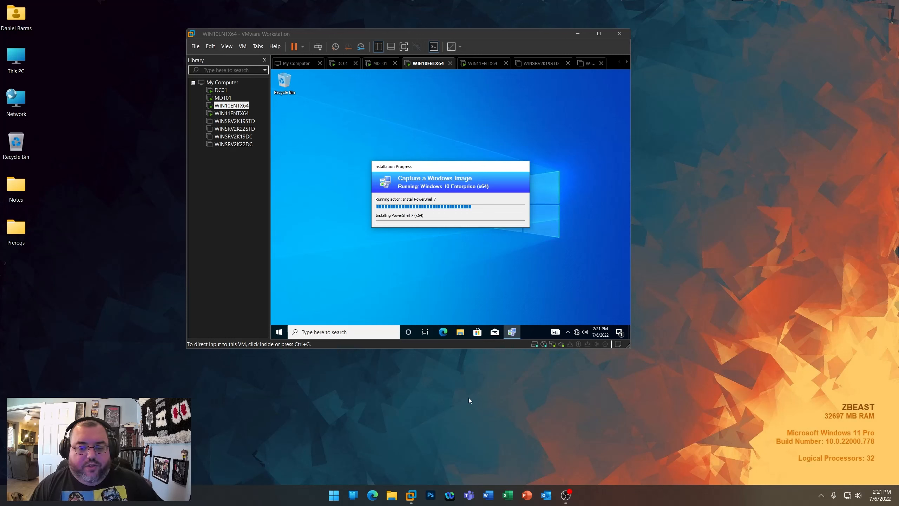
- Switch between WIN11ENTX64 and WIN10ENTX64 to monitor the application installation stages of both capture deployments
key(ctrl)
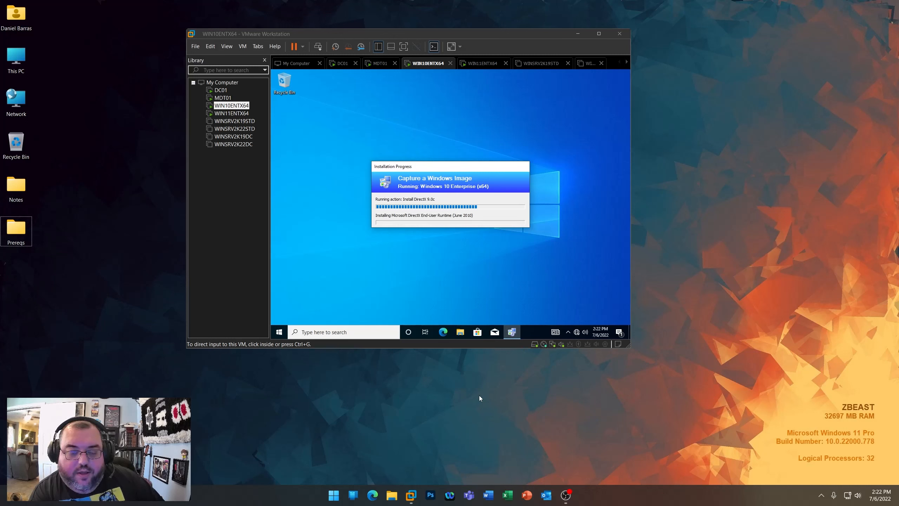
click(474, 65)
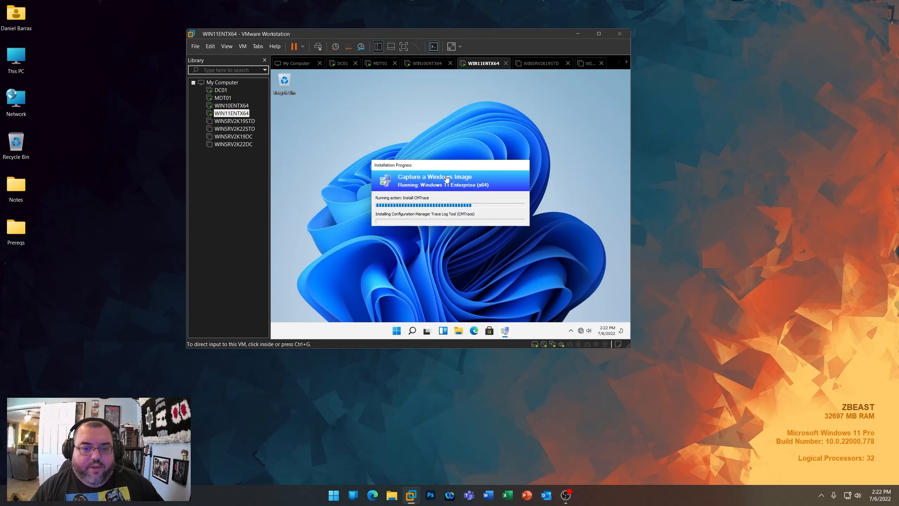
click(447, 171)
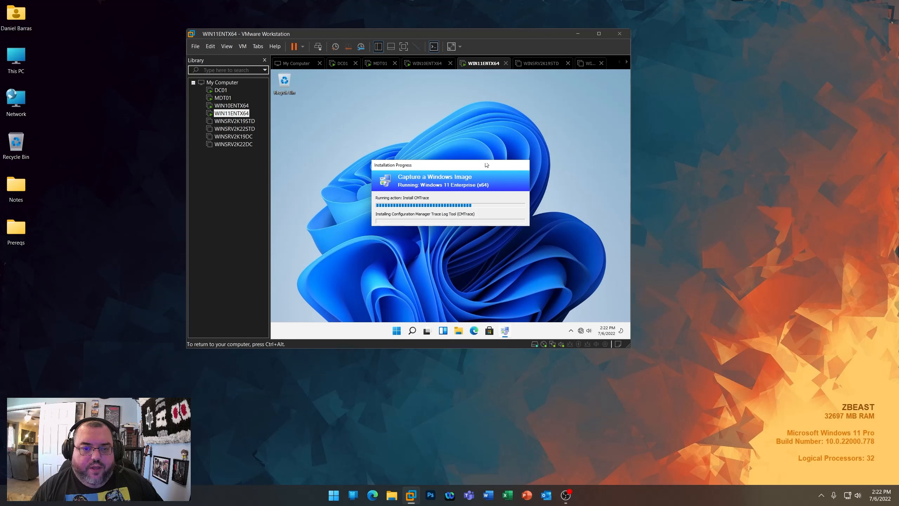
click(417, 67)
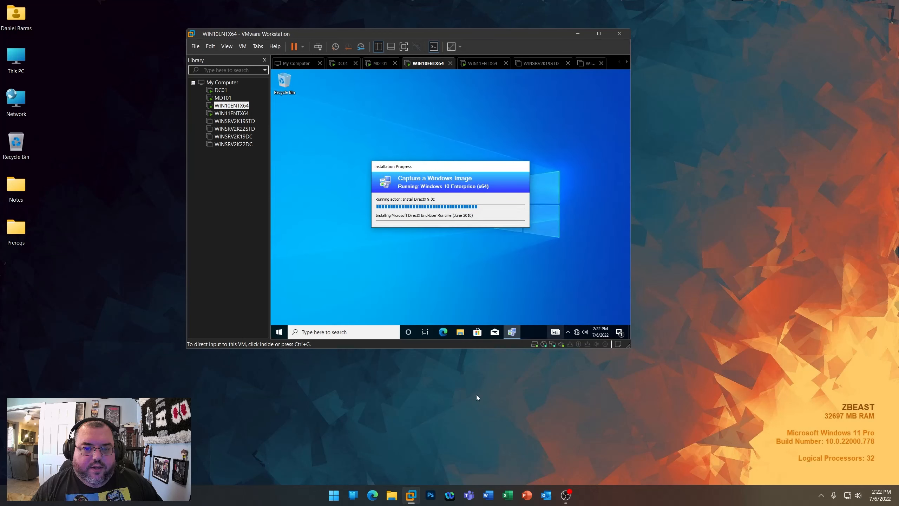
click(457, 405)
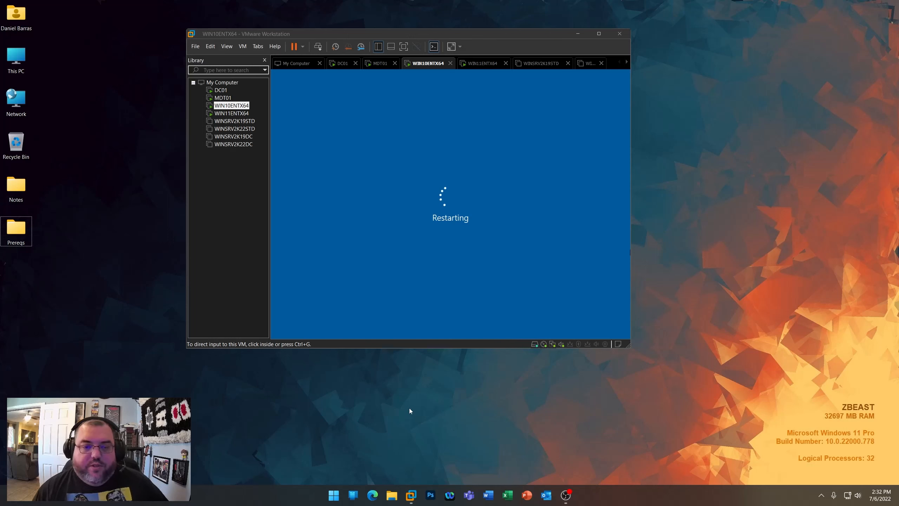
click(485, 63)
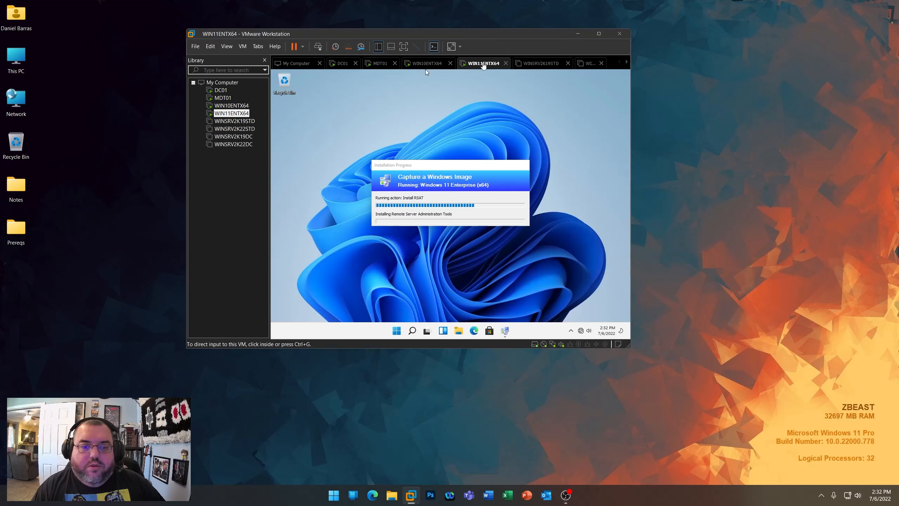
click(426, 66)
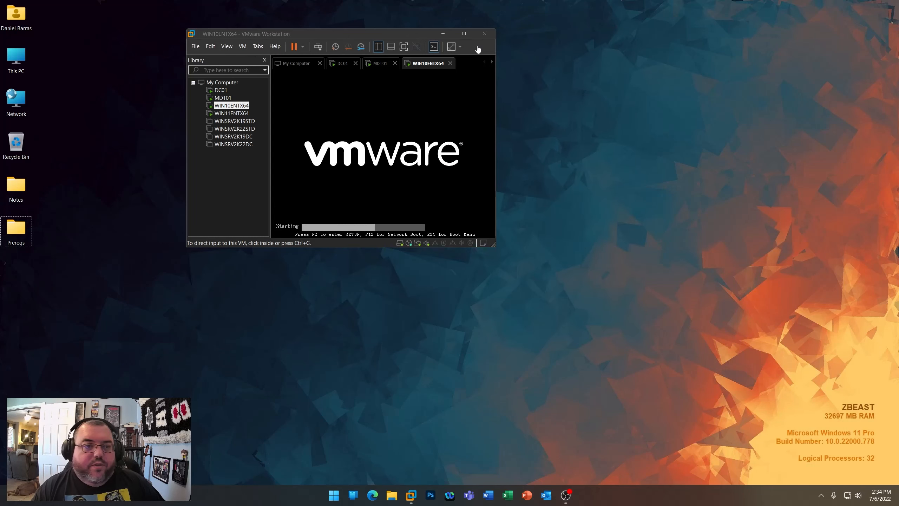
- Alternate between WIN11ENTX64 and WIN10ENTX64 to check the restart, sign-in and resumption of their deployments
click(222, 114)
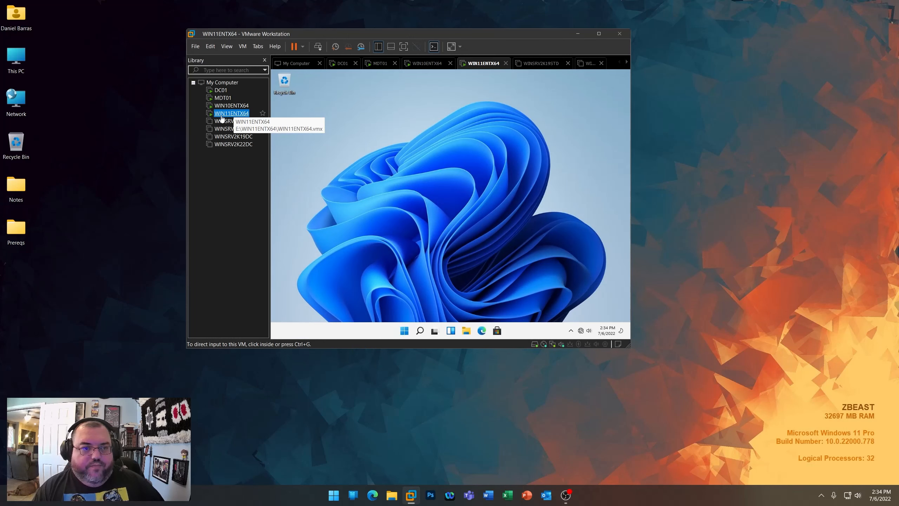
click(515, 410)
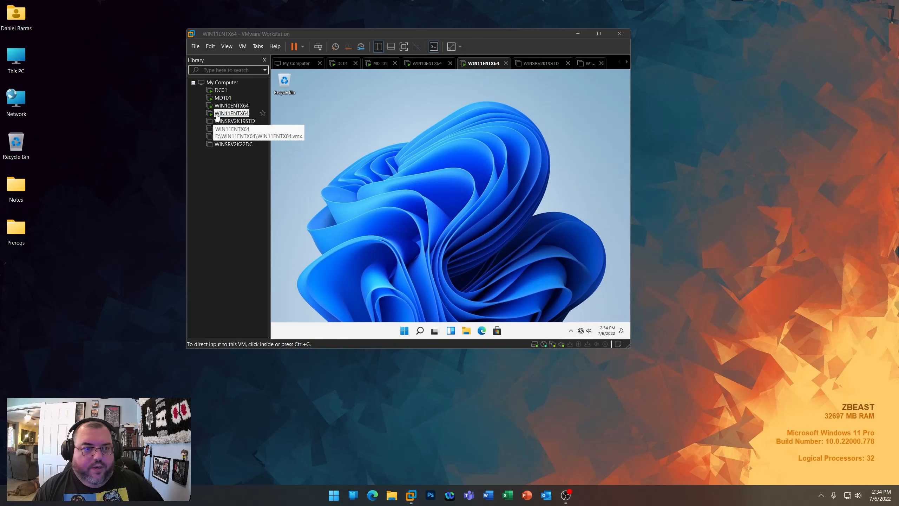
click(227, 107)
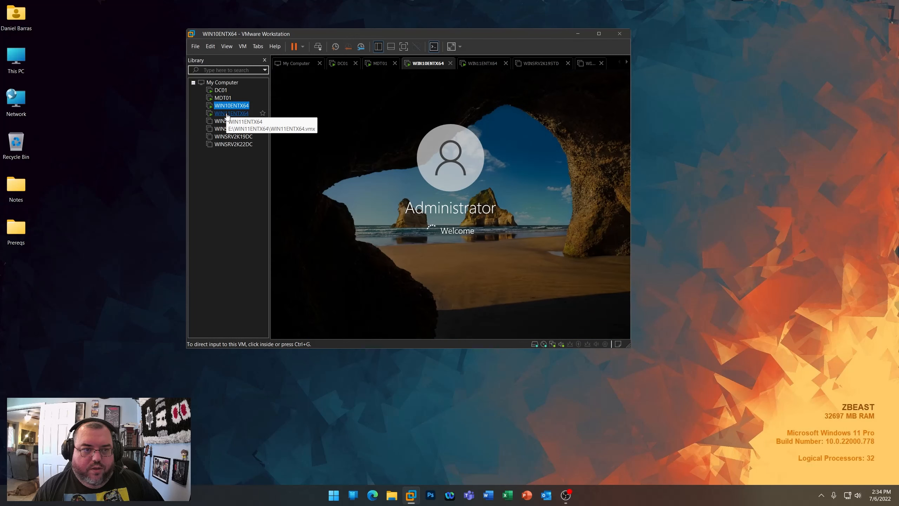
click(226, 113)
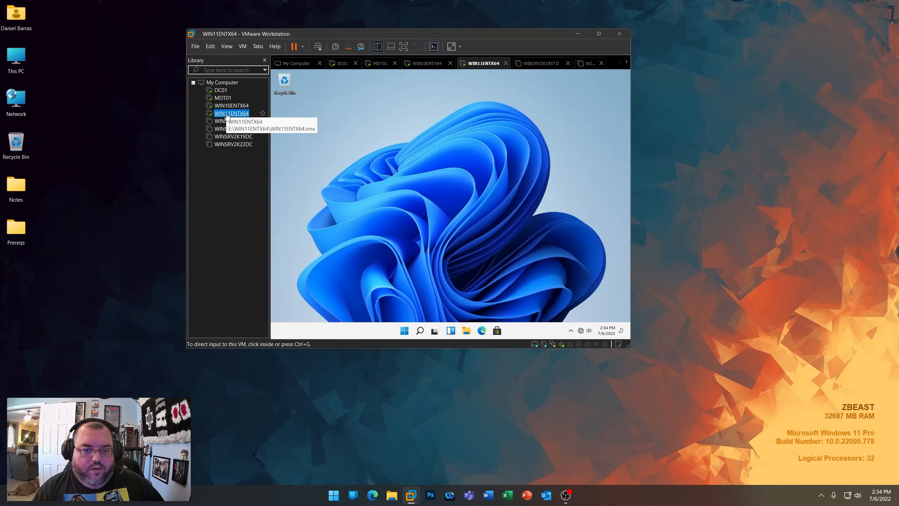
click(229, 106)
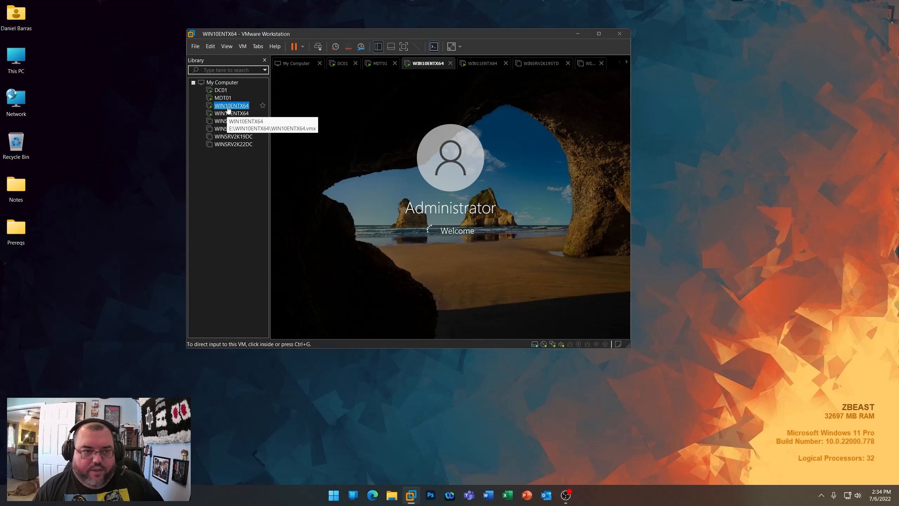
click(227, 114)
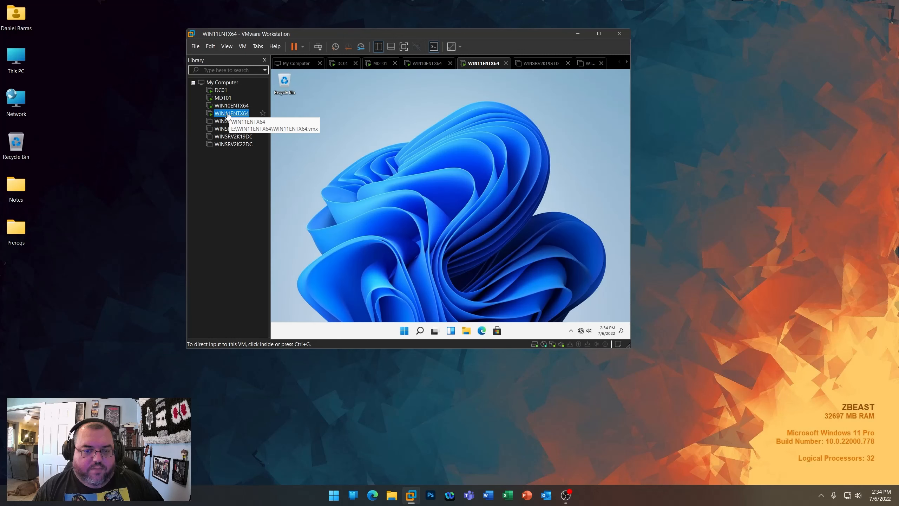
click(226, 106)
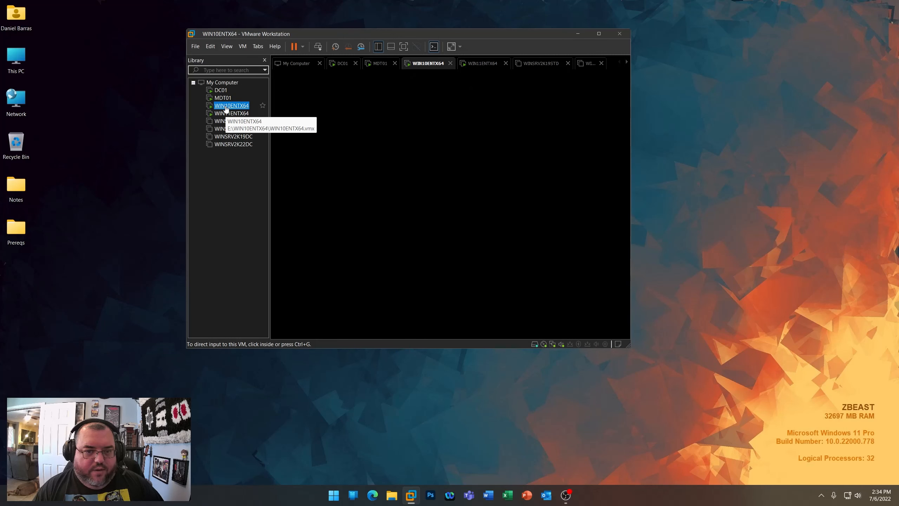
click(495, 426)
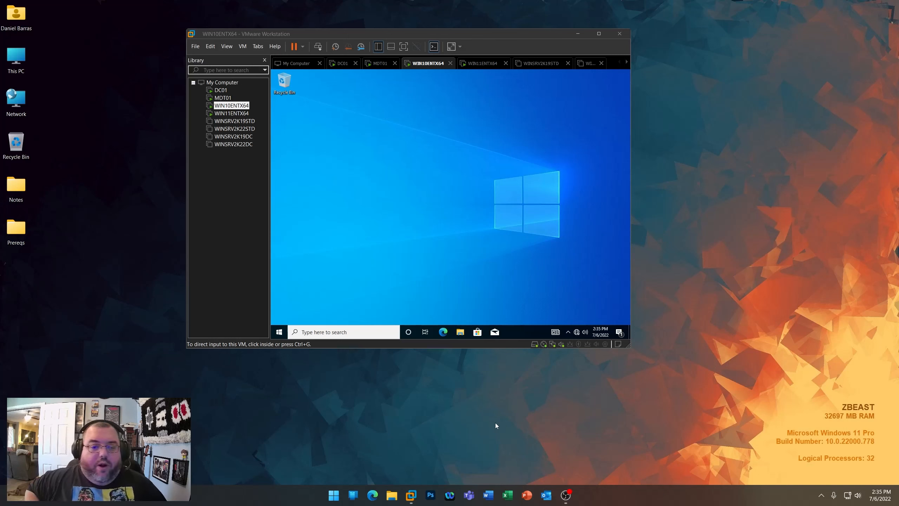
click(225, 114)
click(223, 106)
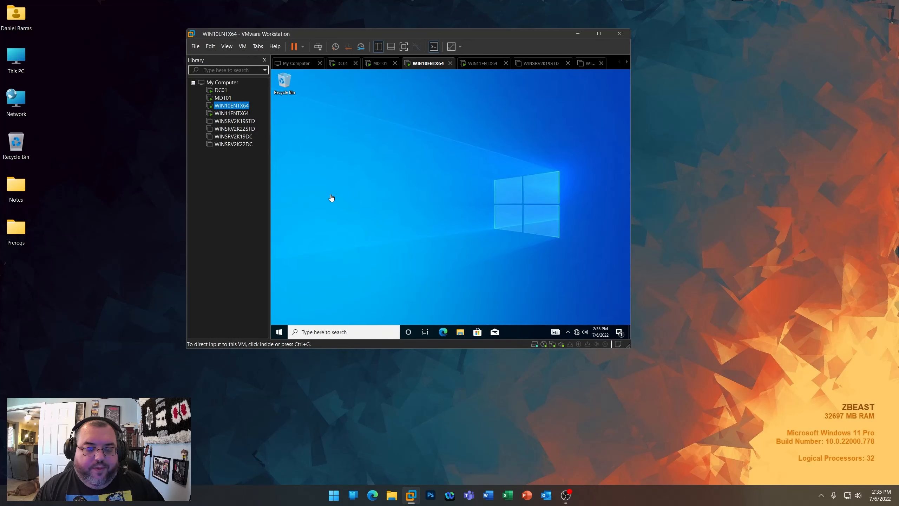
- Examine the RSAT consoles under Windows Administrative Tools in WIN10ENTX64, and check the deployment status of WIN11ENTX64 and WIN10ENTX64
click(336, 232)
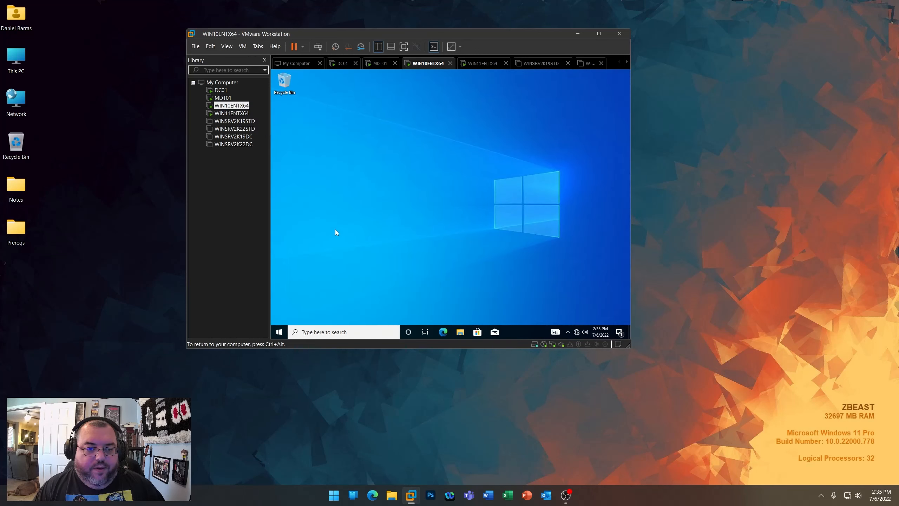
click(280, 332)
scroll(338, 212, down, 10)
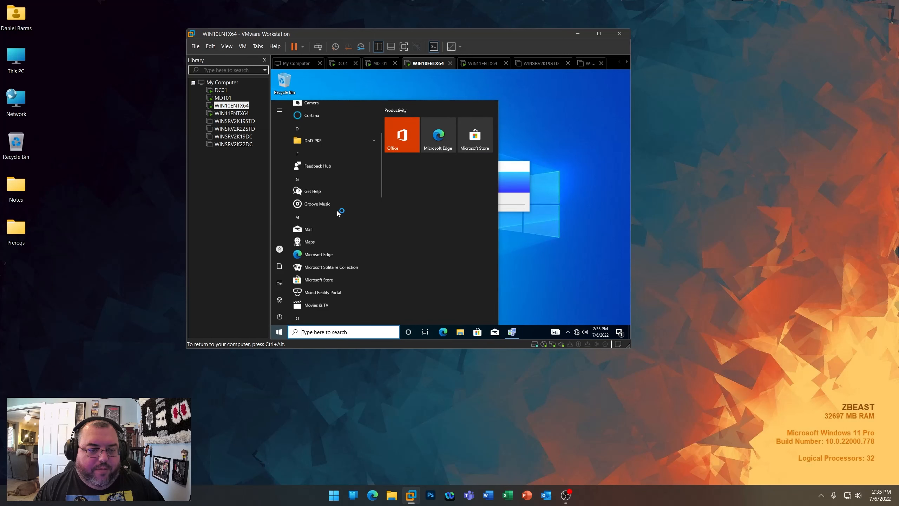
scroll(338, 212, down, 4)
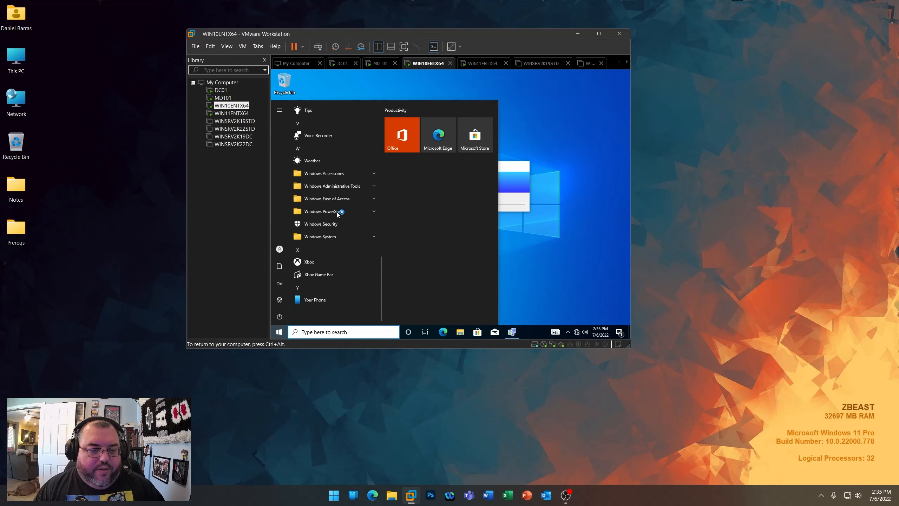
click(336, 185)
scroll(334, 205, down, 7)
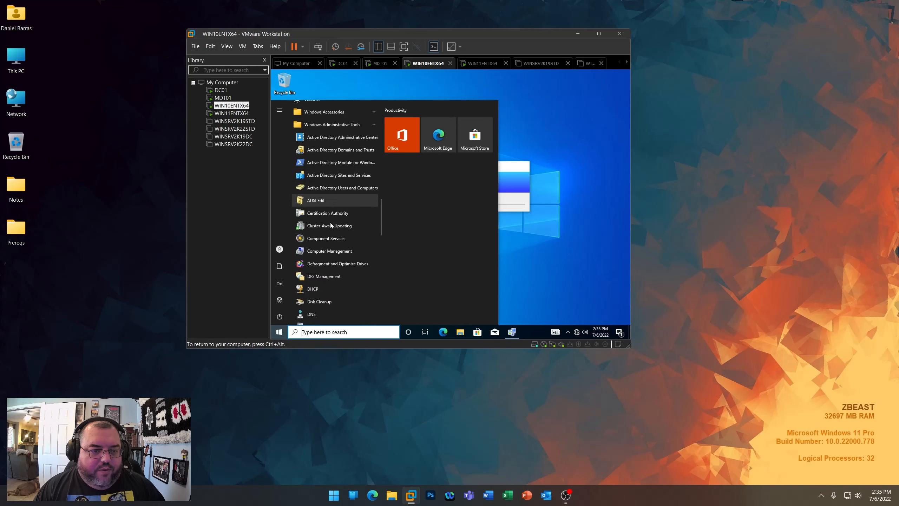
scroll(330, 224, down, 8)
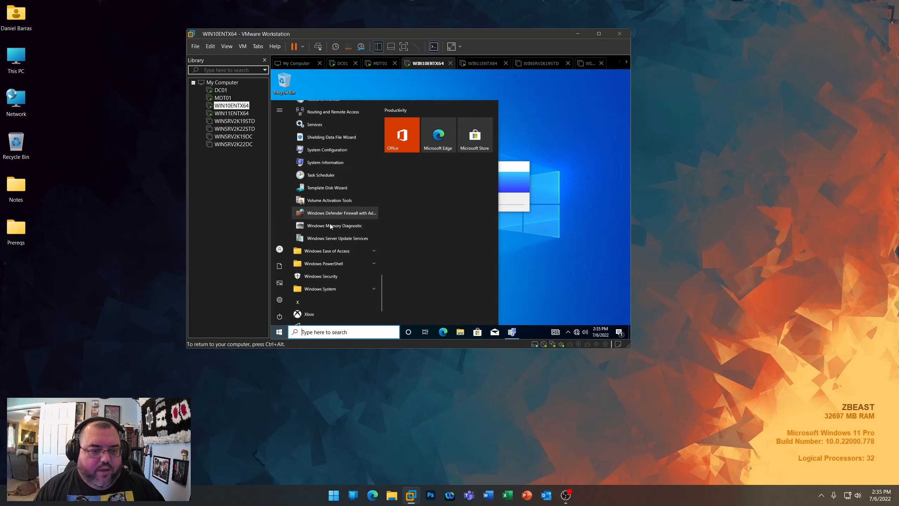
click(561, 286)
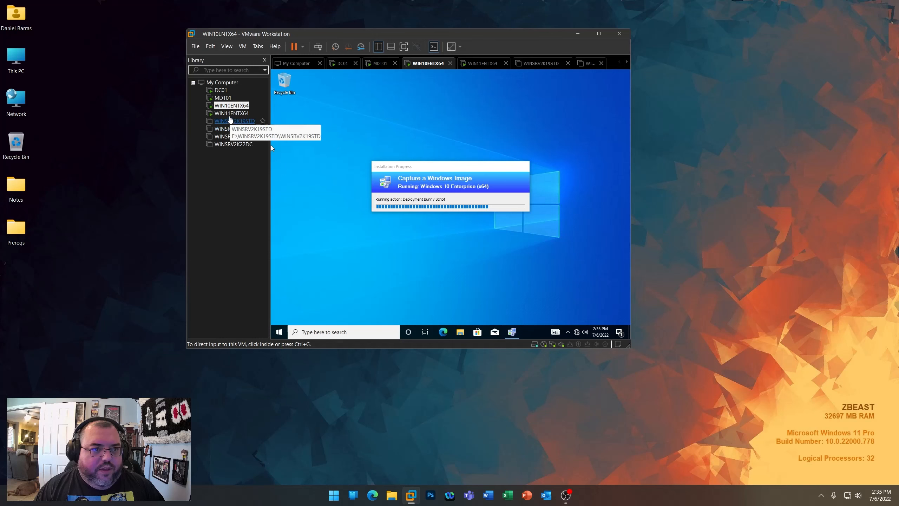
click(228, 113)
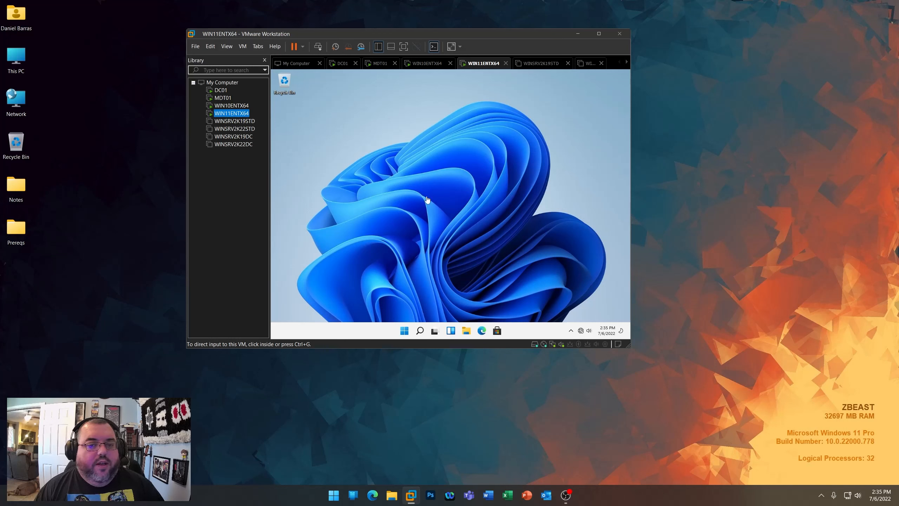
click(227, 109)
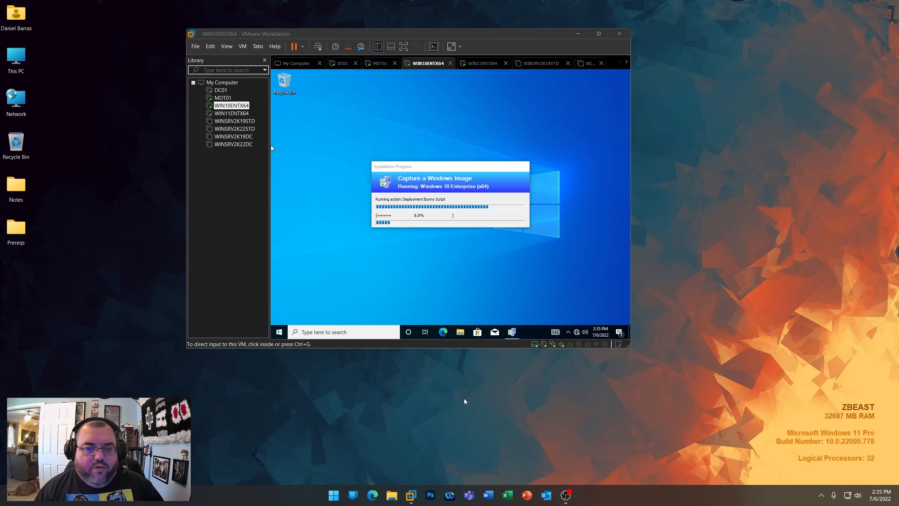
- In Microsoft Edge, look up "deployment bunny" and open the suggested GitHub page for the Action-CleanupBeforeSysprep script
click(372, 494)
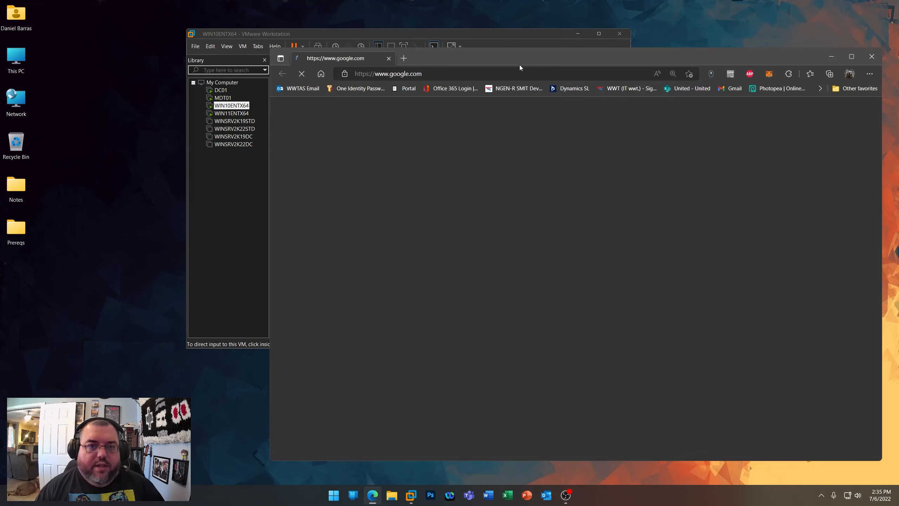
click(519, 75)
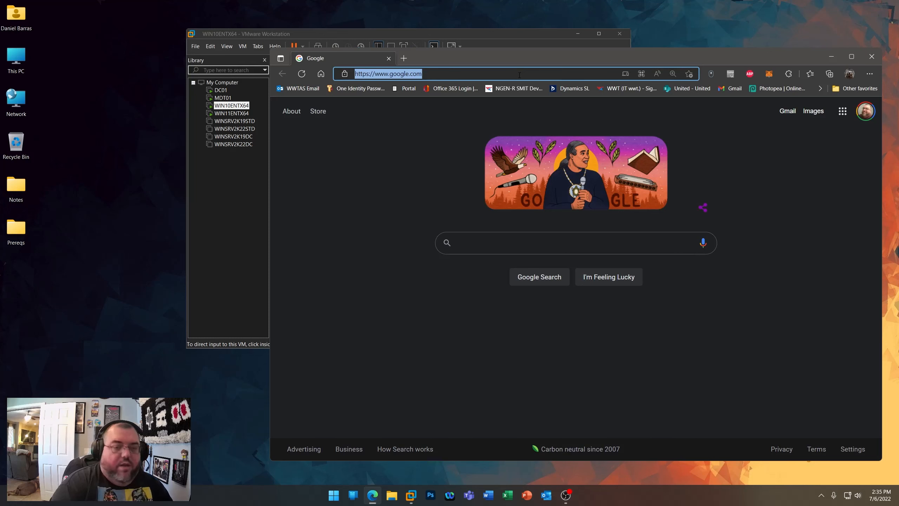
text(deployment bu)
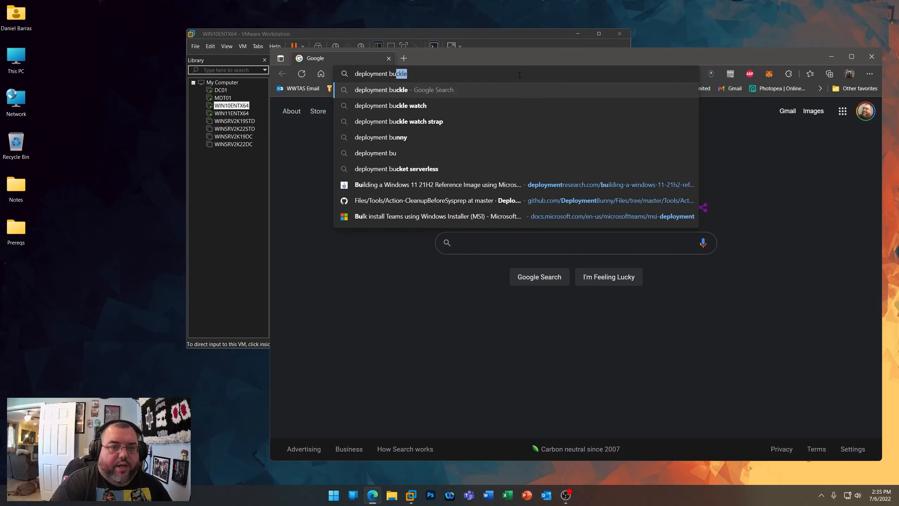
text(nny)
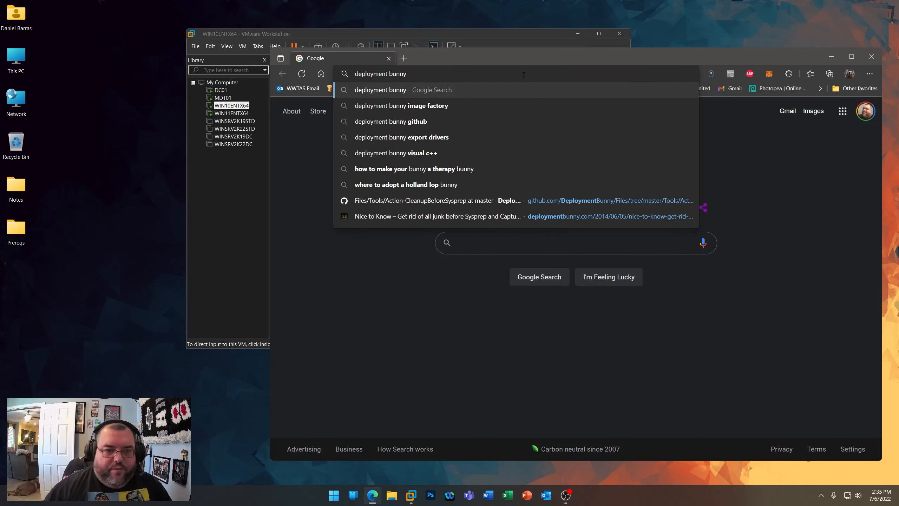
click(449, 203)
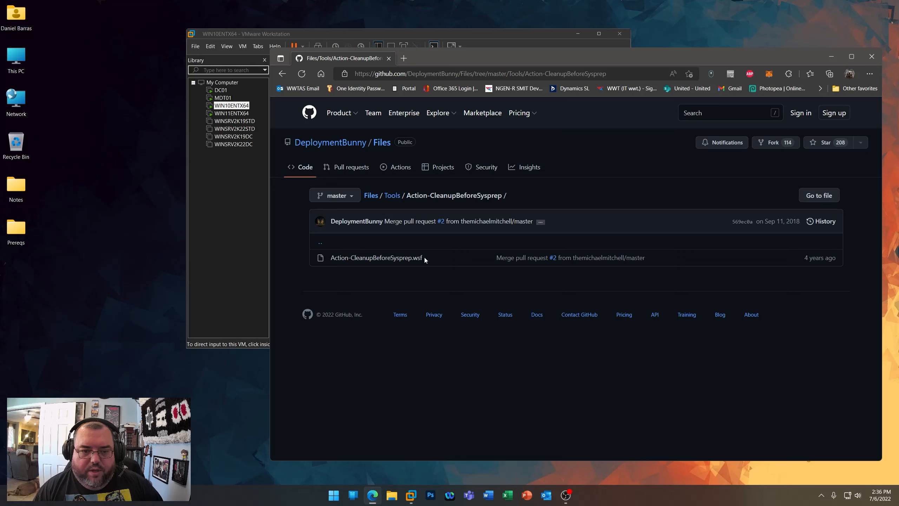
- Open the Deployment Bunny article on removing junk before Sysprep and Capture, and follow its GitHub link to Action-CleanupBeforeSysprep
click(466, 79)
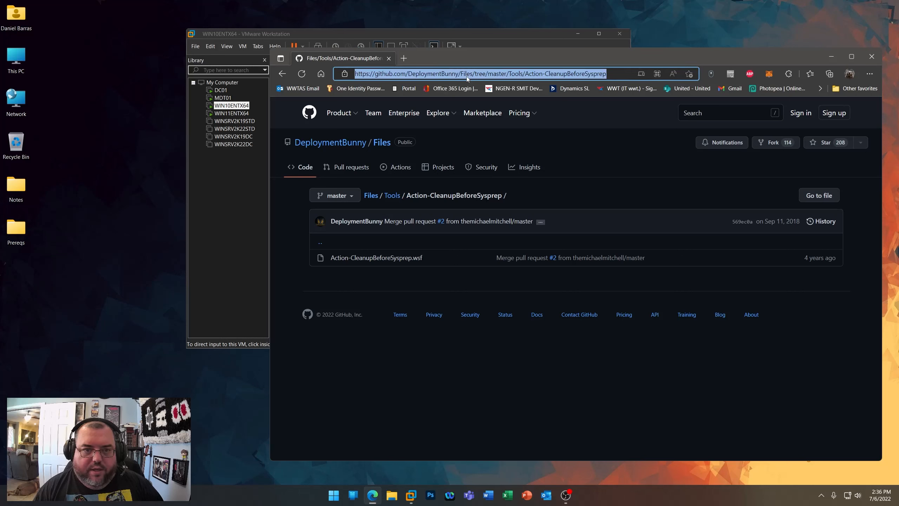
text(deploymentresearch.com)
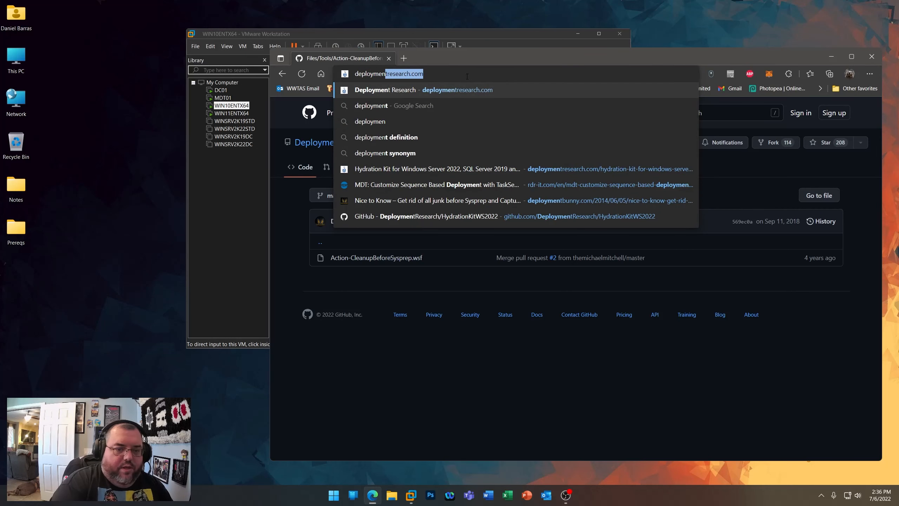
click(472, 201)
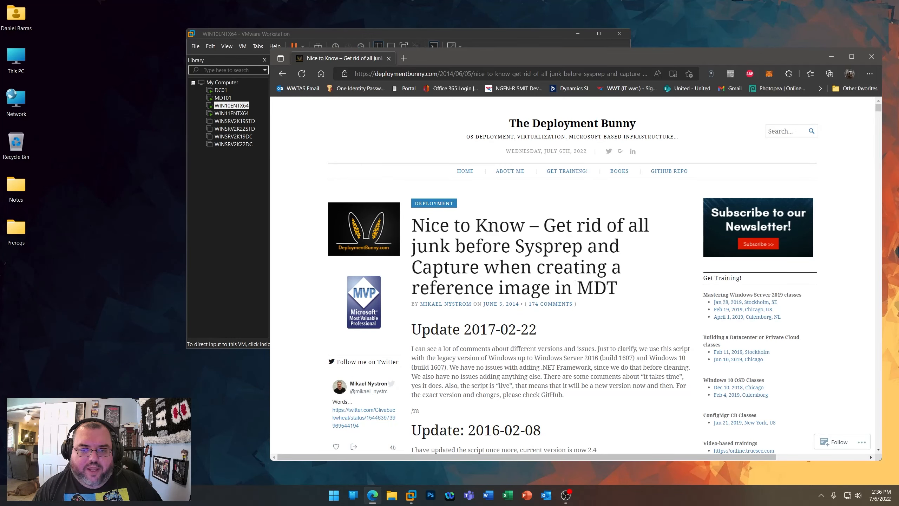
scroll(555, 252, down, 1)
scroll(601, 269, down, 2)
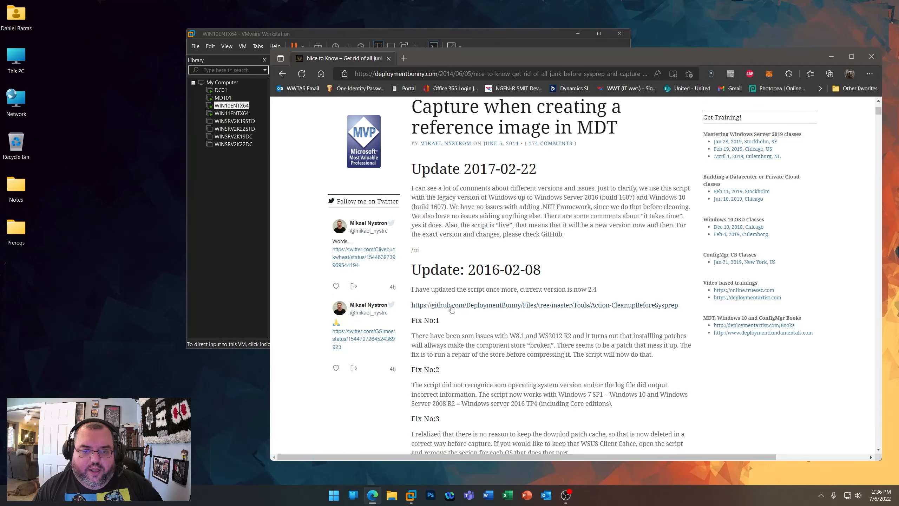
click(493, 305)
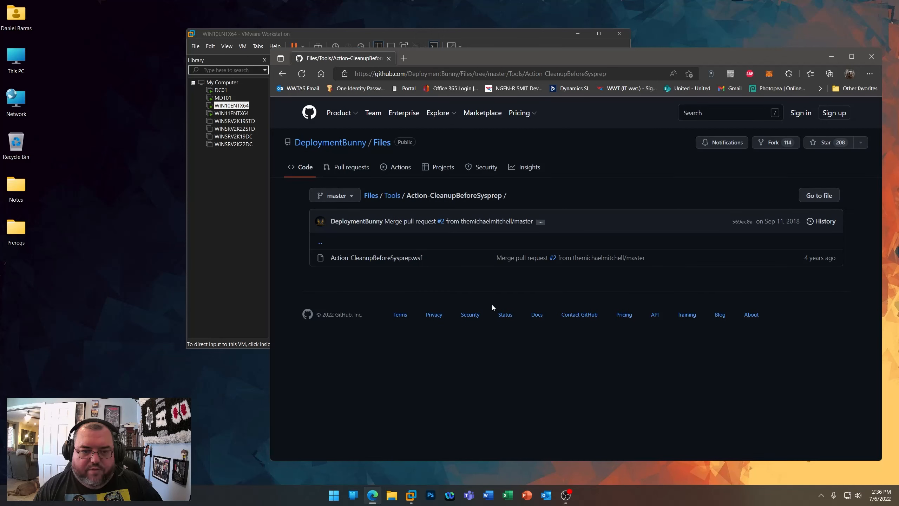
- Open Action-CleanupBeforeSysprep.wsf in the repository, examine its source and raw version including the author credits, and close the browser
click(410, 258)
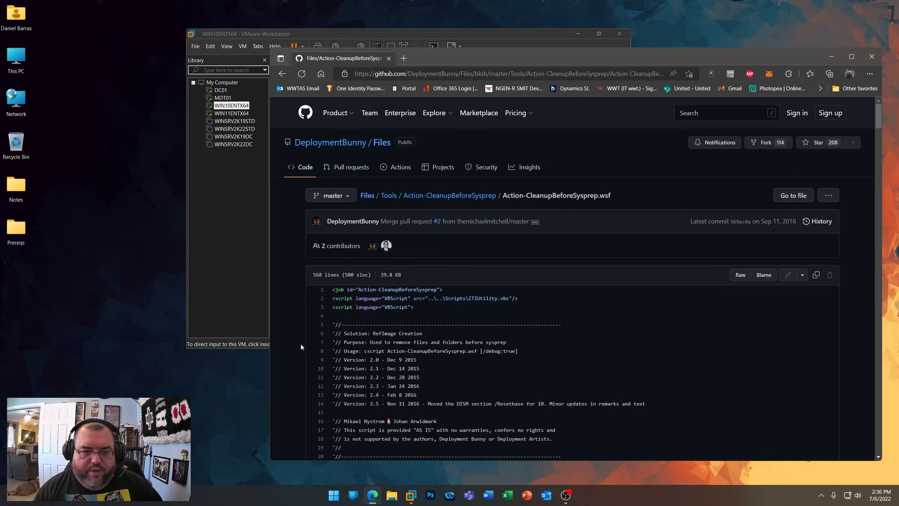
scroll(301, 346, down, 15)
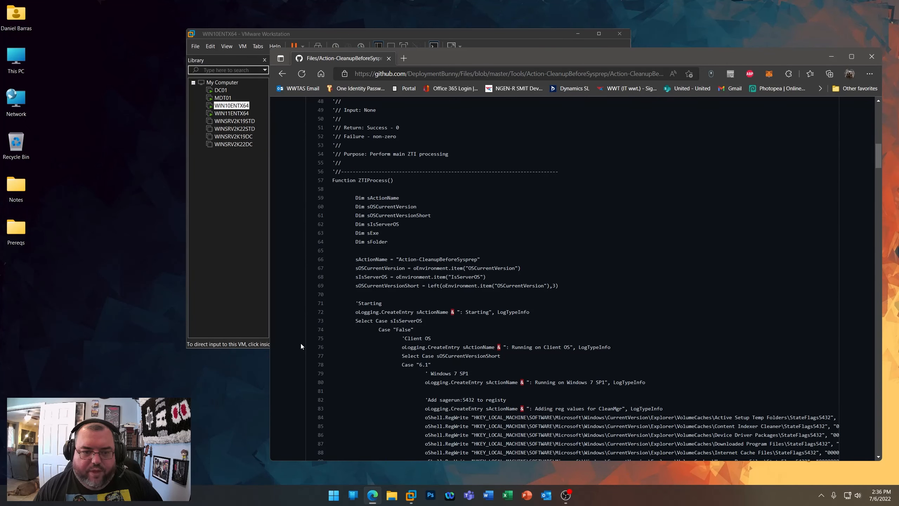
scroll(300, 345, up, 15)
click(743, 279)
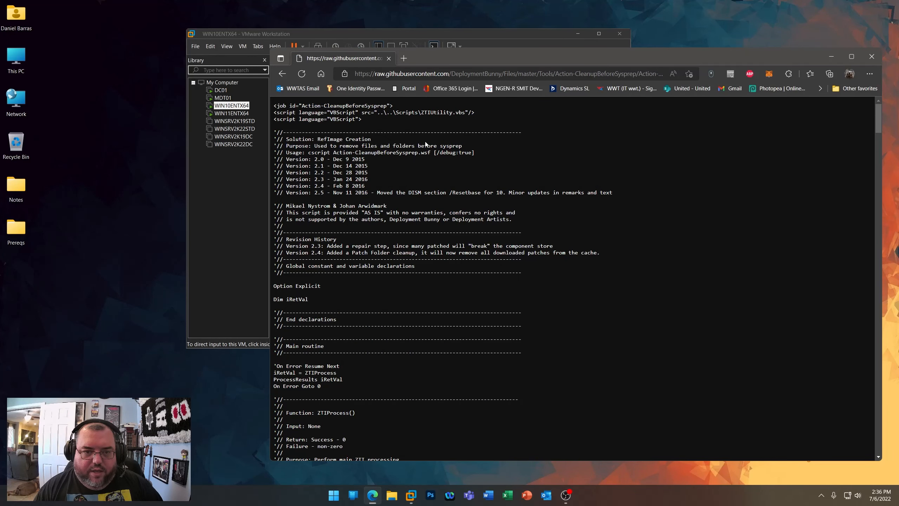
click(280, 75)
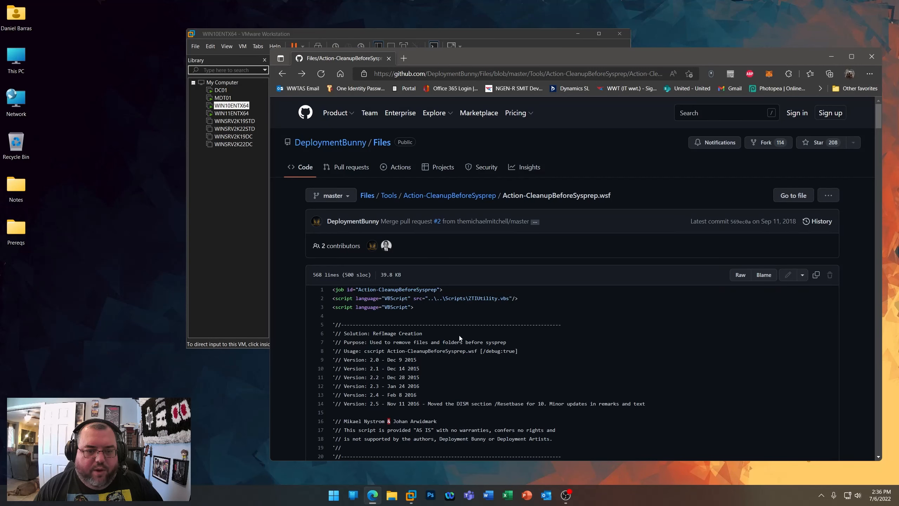
click(733, 276)
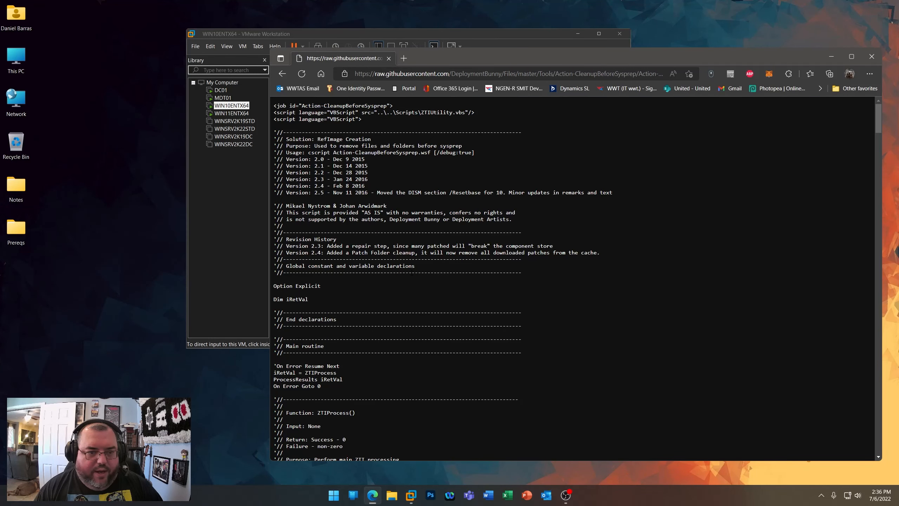
drag(387, 207, 339, 206)
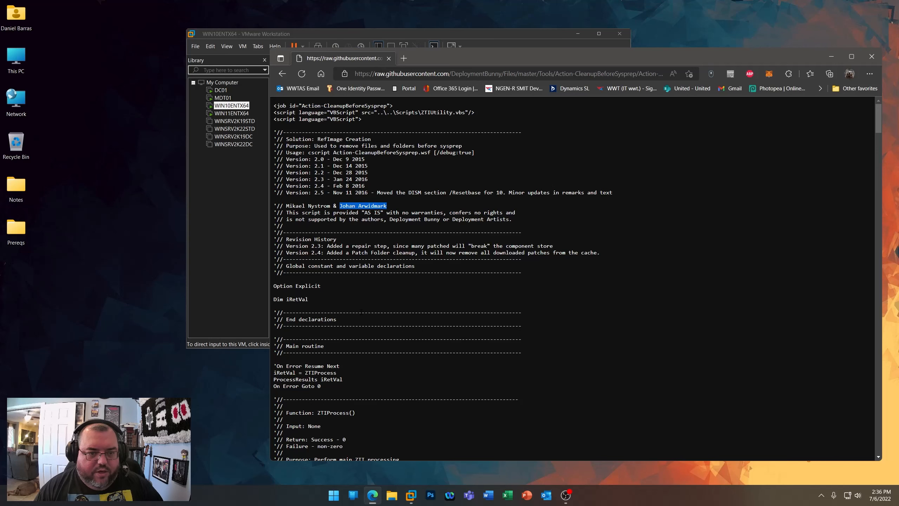
click(871, 57)
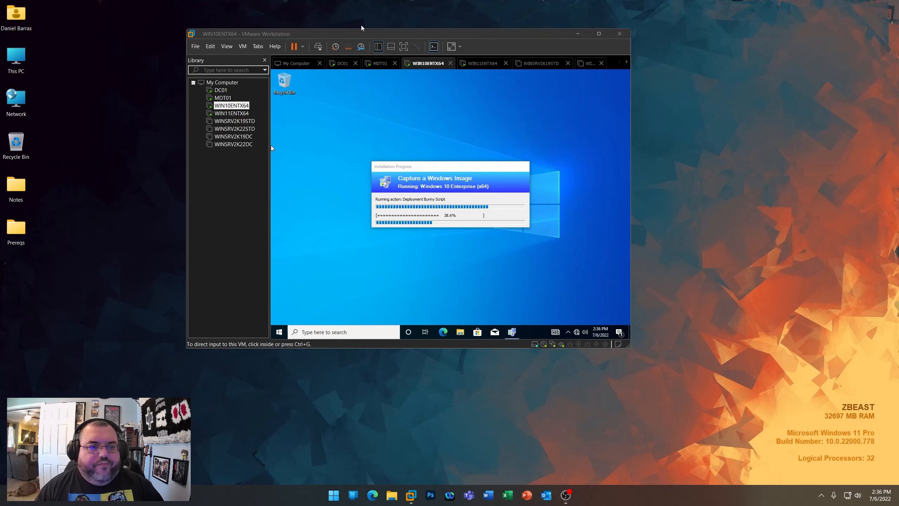
- Check the WIN11ENTX64 and WIN10ENTX64 screens, and view both machines' deployment details in the refreshed Monitoring list on MDT01
click(224, 114)
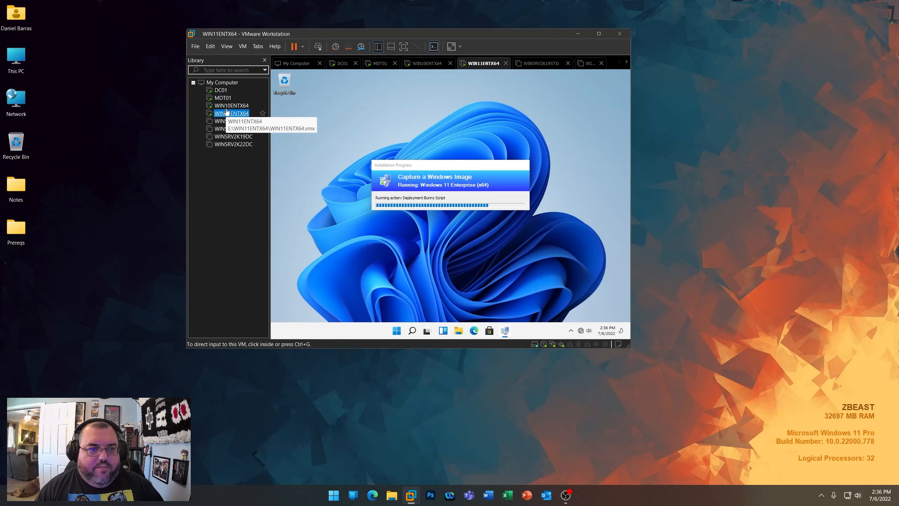
click(227, 108)
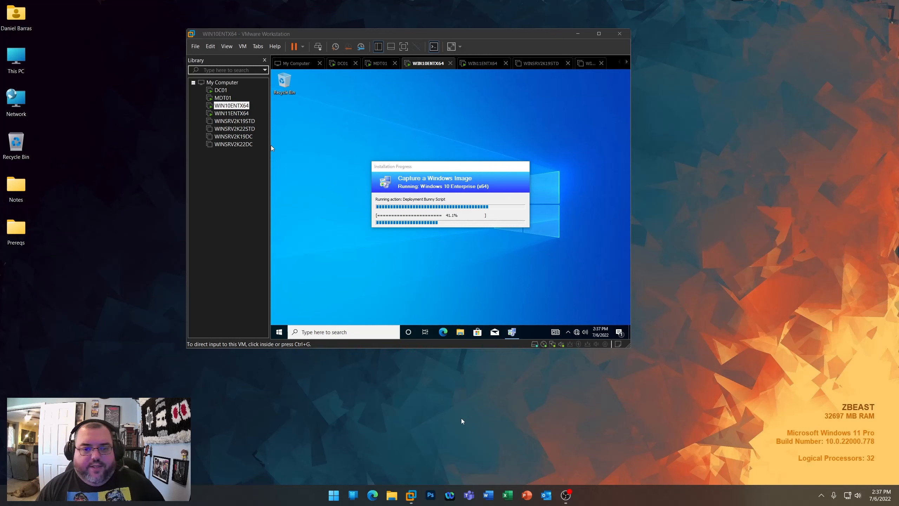
click(376, 67)
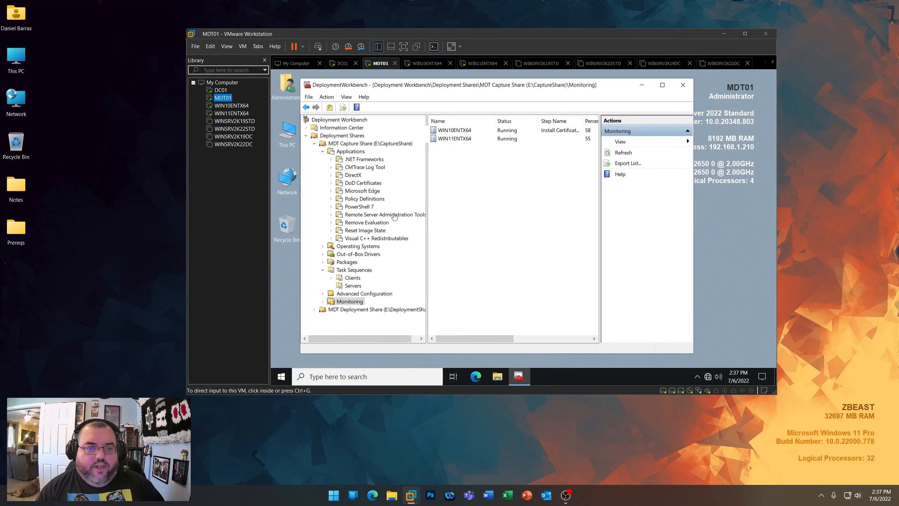
right_click(491, 184)
click(502, 189)
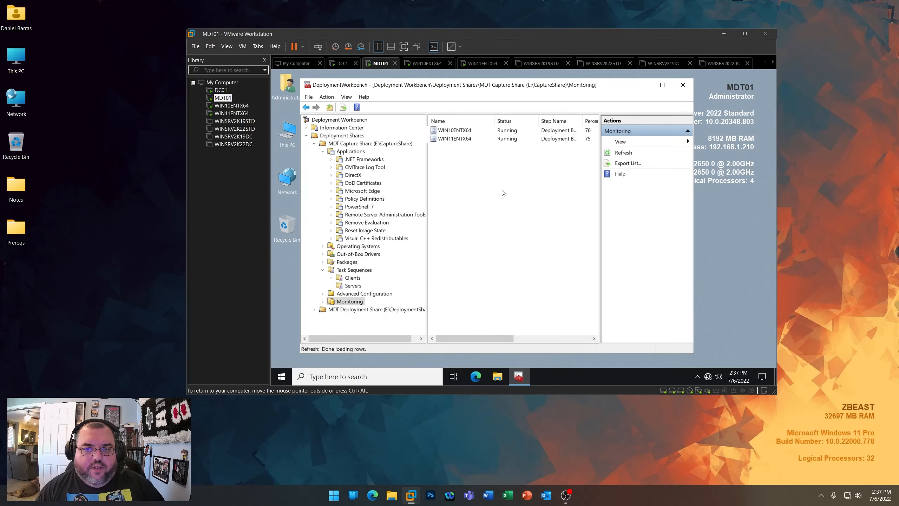
double_click(454, 129)
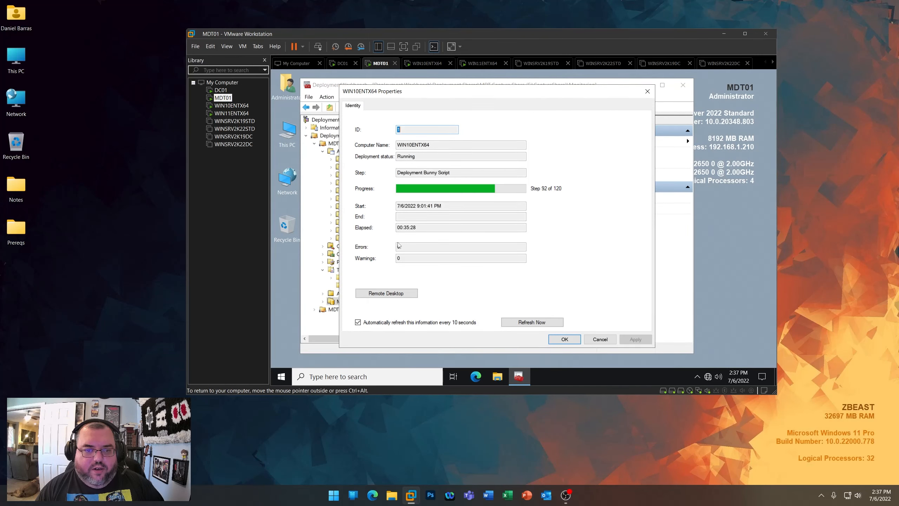
click(565, 339)
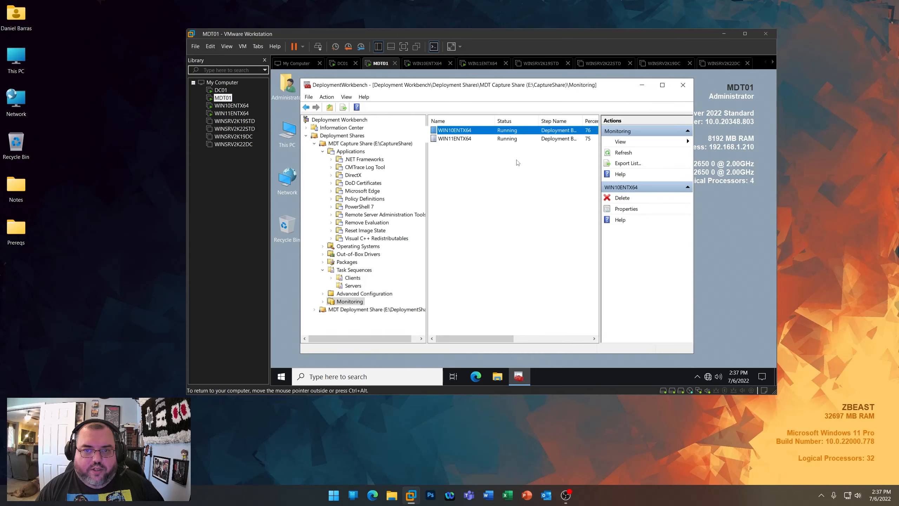
double_click(471, 138)
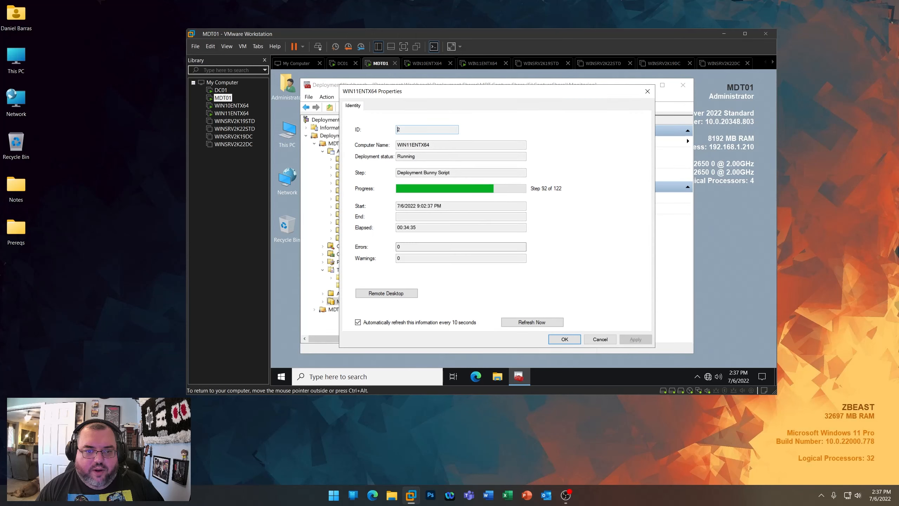
click(567, 341)
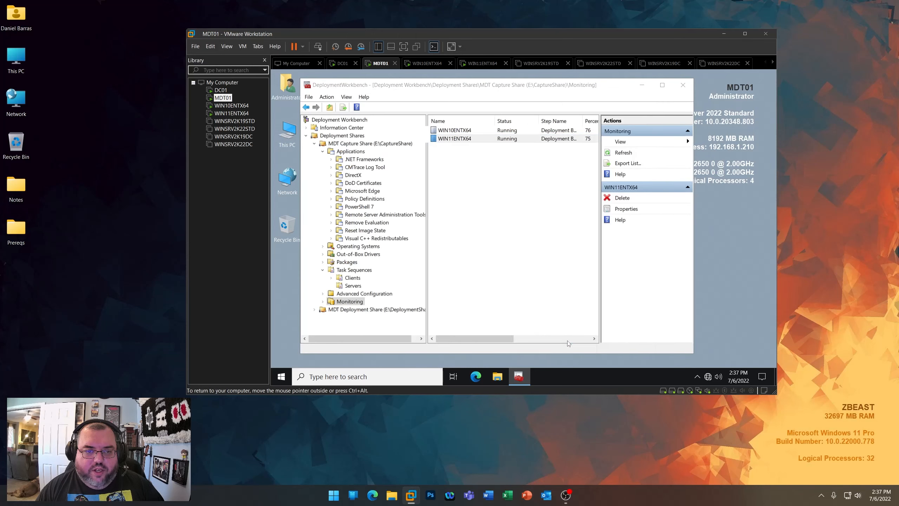
- Review the Windows 10 Enterprise (x64) task sequence from Deployment Bunny Script through Re-enable Driver Searching, and close its properties
click(358, 279)
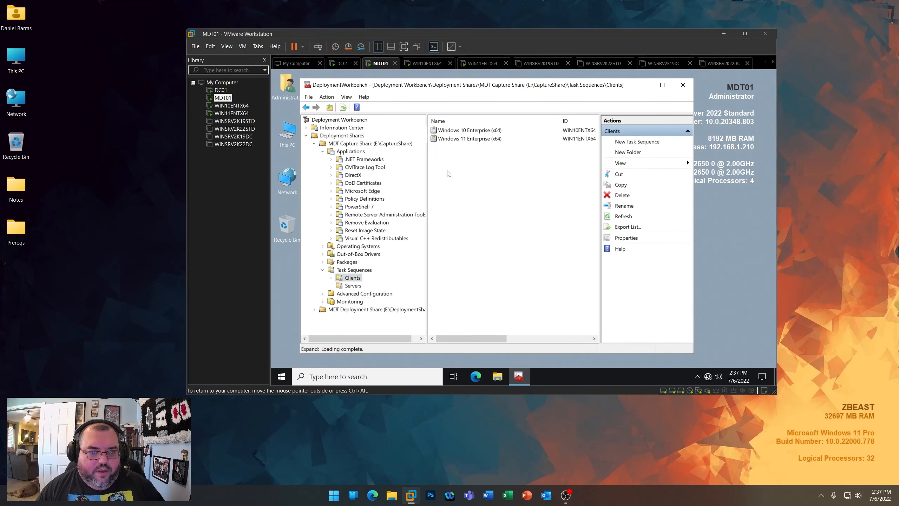
click(461, 131)
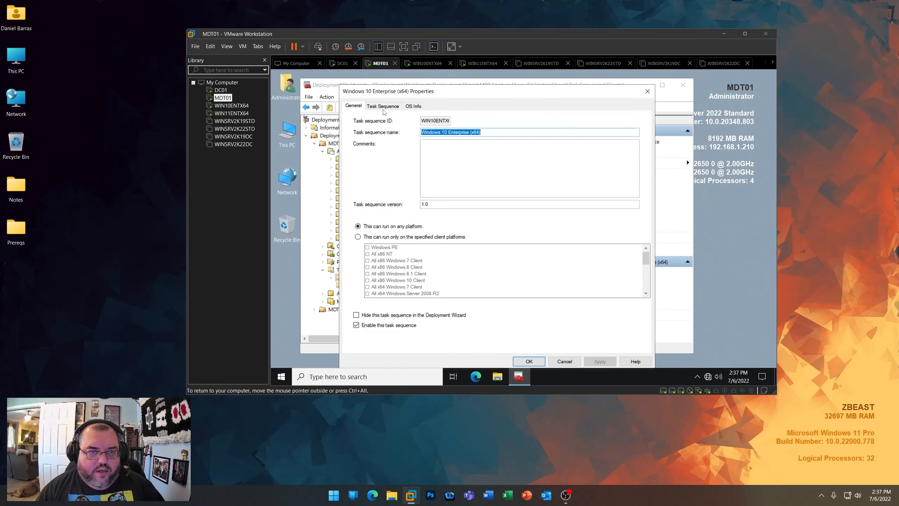
click(382, 108)
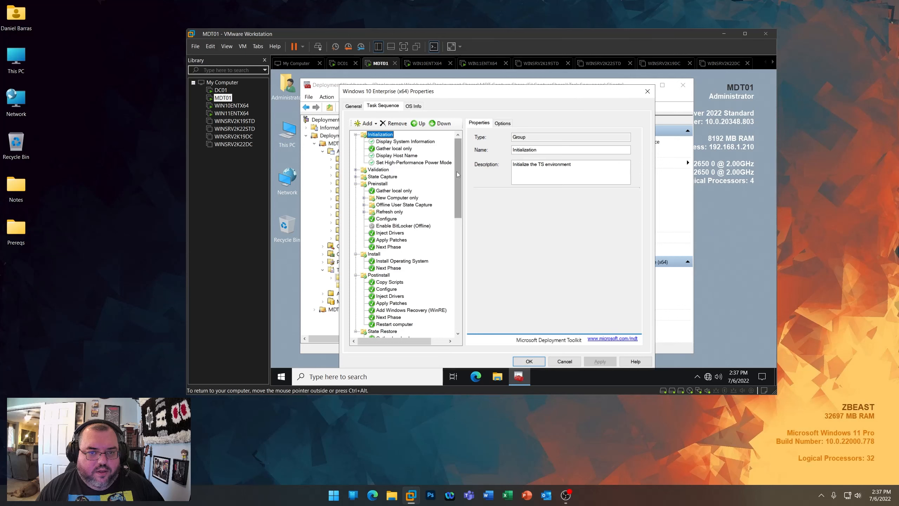
drag(458, 184, 460, 299)
click(401, 268)
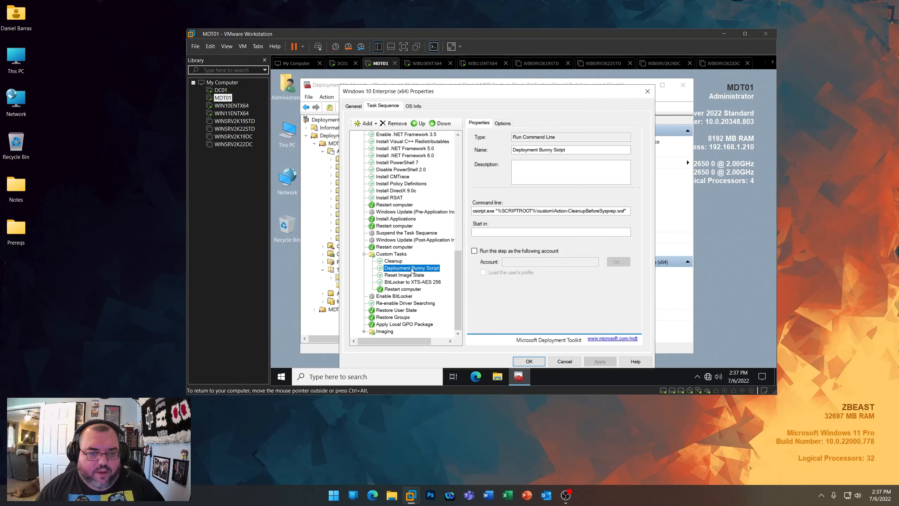
click(393, 276)
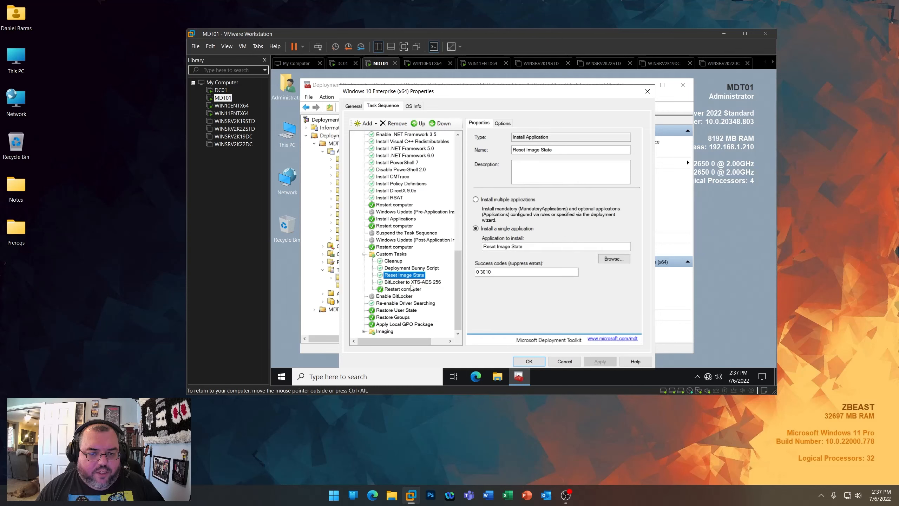
click(409, 283)
click(407, 290)
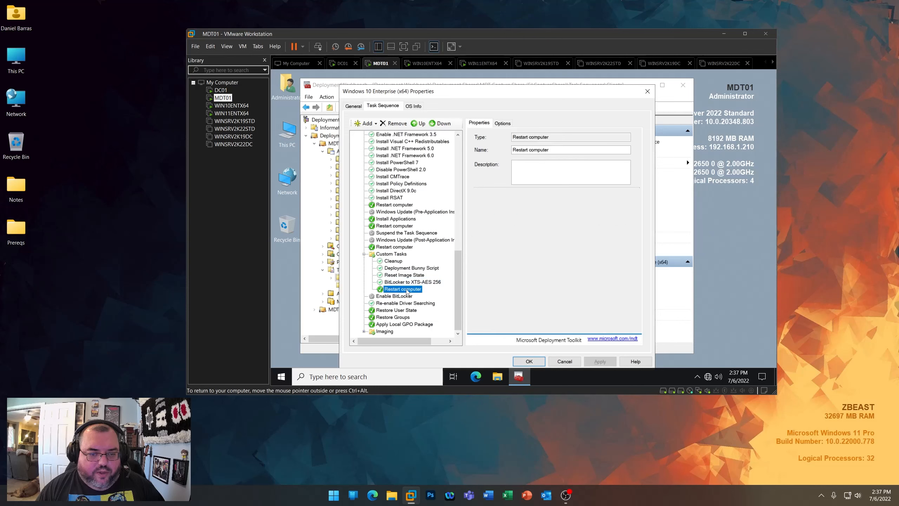
click(405, 303)
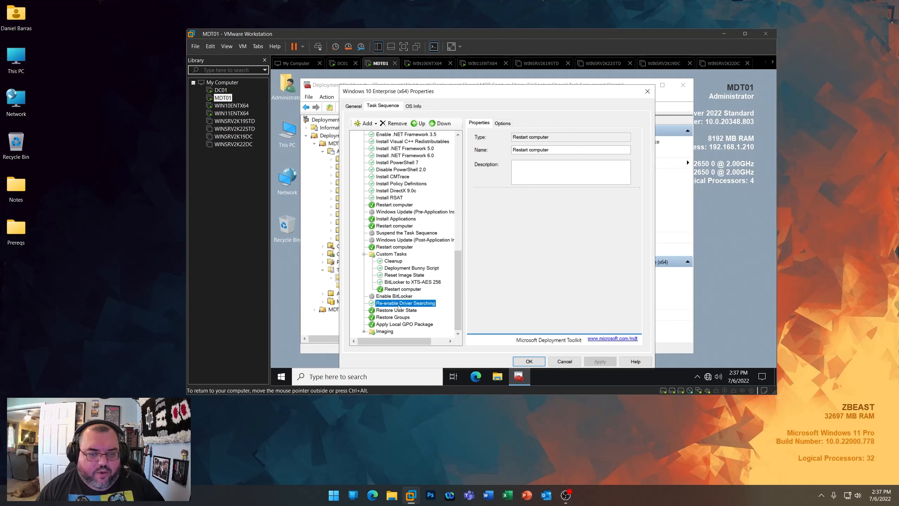
click(646, 95)
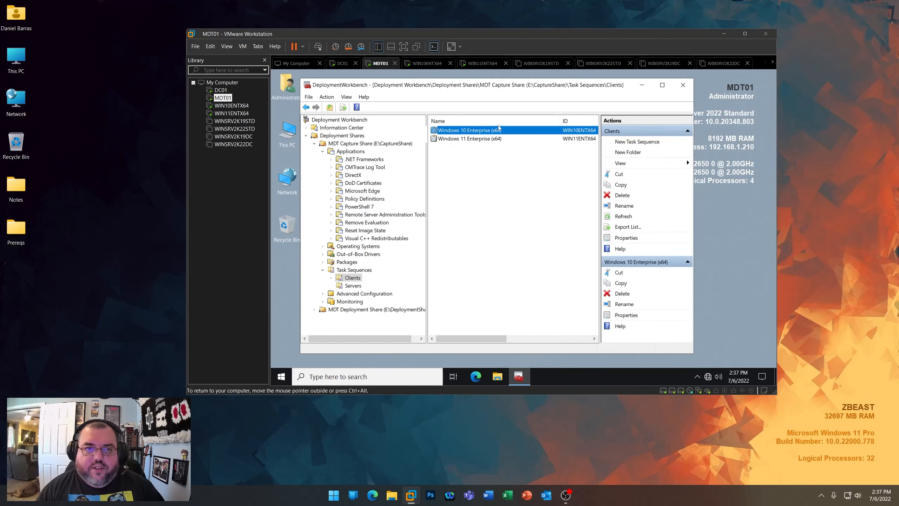
- Examine the Allow Deployment in Special Profiles and Fix Sysprep Windows 11 steps in the Windows 11 Enterprise (x64) task sequence
double_click(478, 139)
click(383, 107)
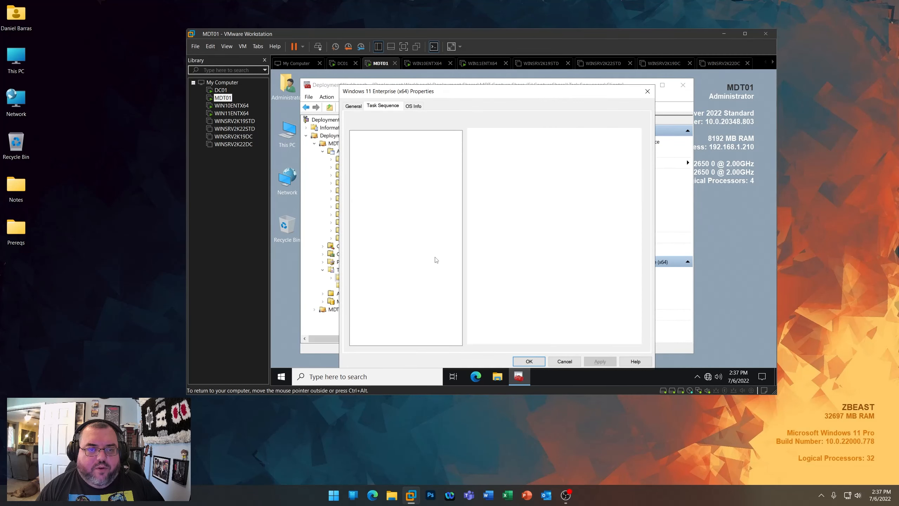
scroll(420, 313, down, 10)
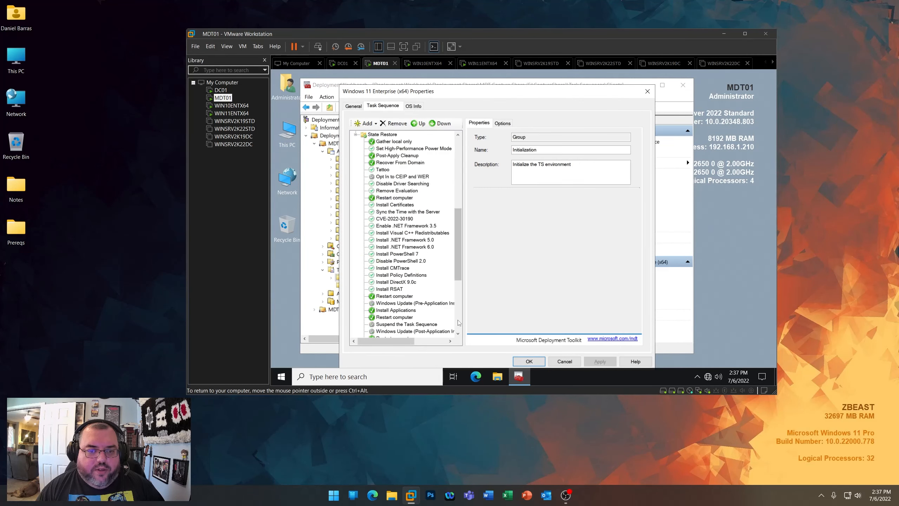
click(409, 311)
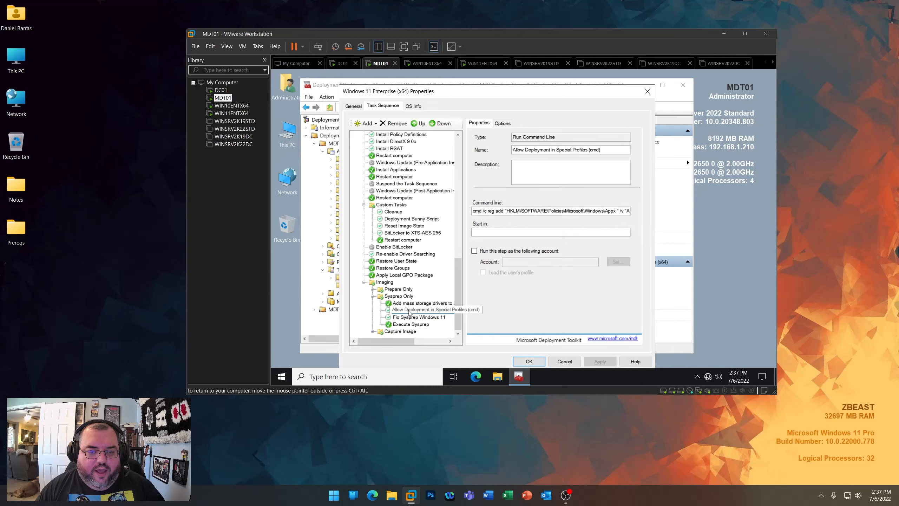
click(412, 317)
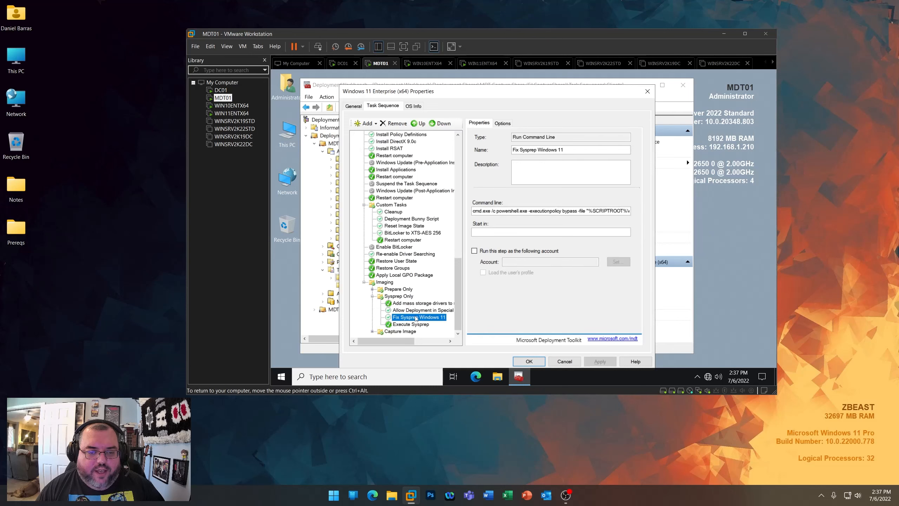
click(560, 364)
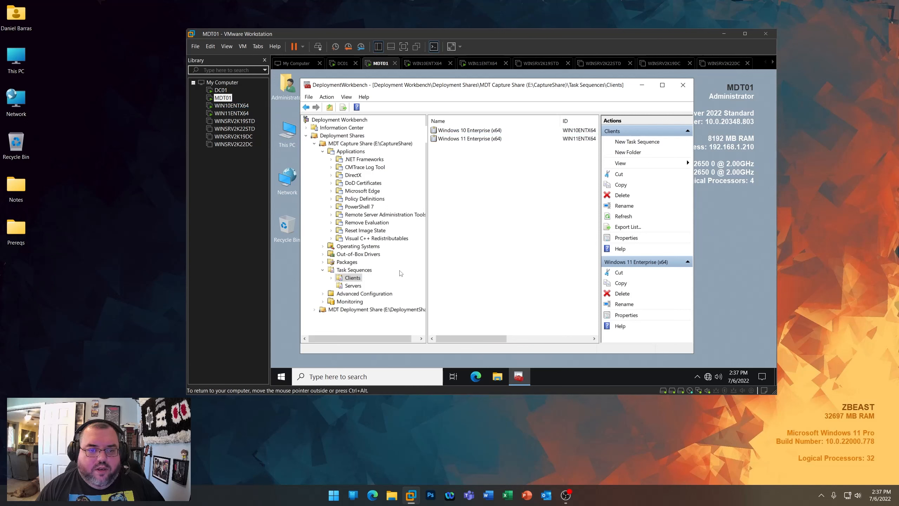
- Return to the capture share's Monitoring node, refresh it, and recheck the progress details of WIN10ENTX64 and WIN11ENTX64
click(358, 302)
right_click(479, 192)
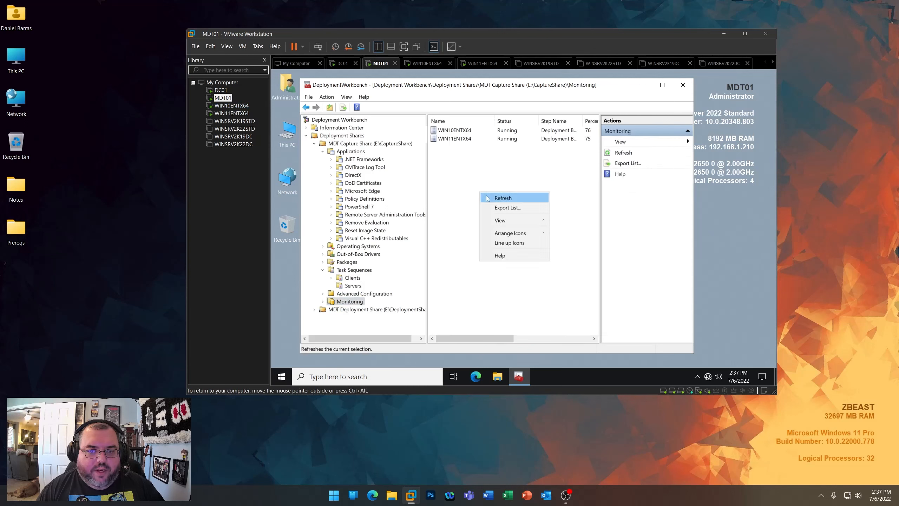
click(488, 196)
double_click(457, 132)
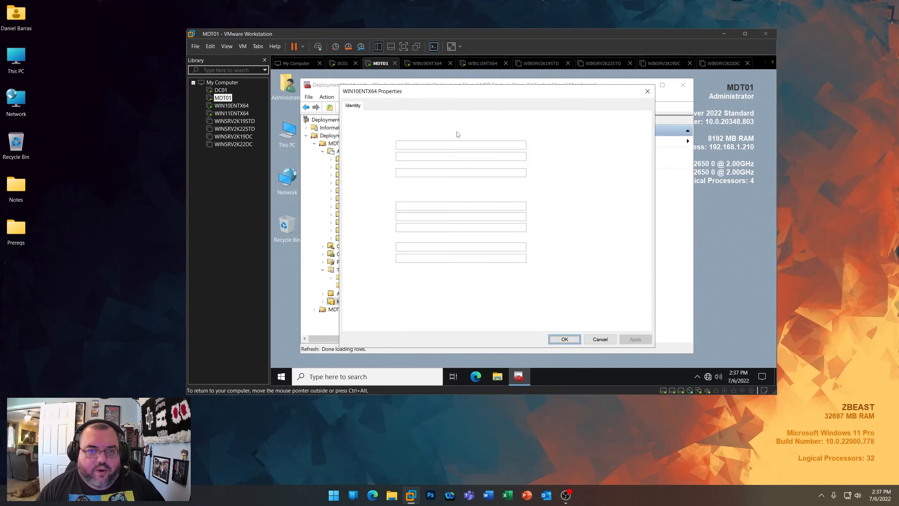
click(570, 339)
double_click(479, 140)
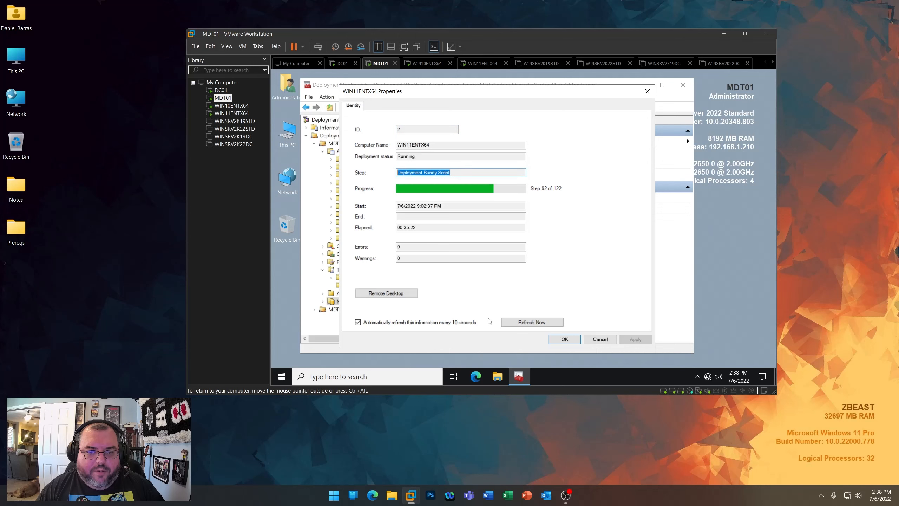
click(564, 338)
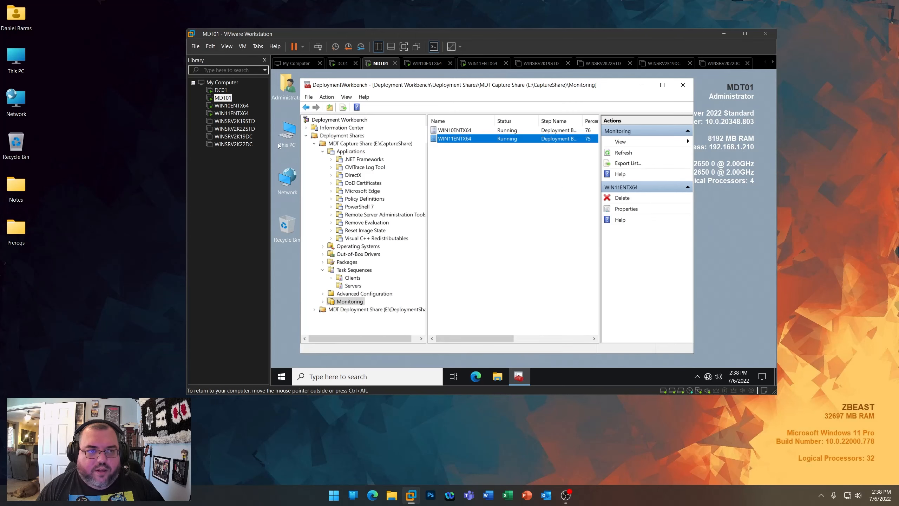
- Switch between the WIN10ENTX64 and WIN11ENTX64 virtual machines to check how far the Deployment Bunny Script action has run
click(224, 108)
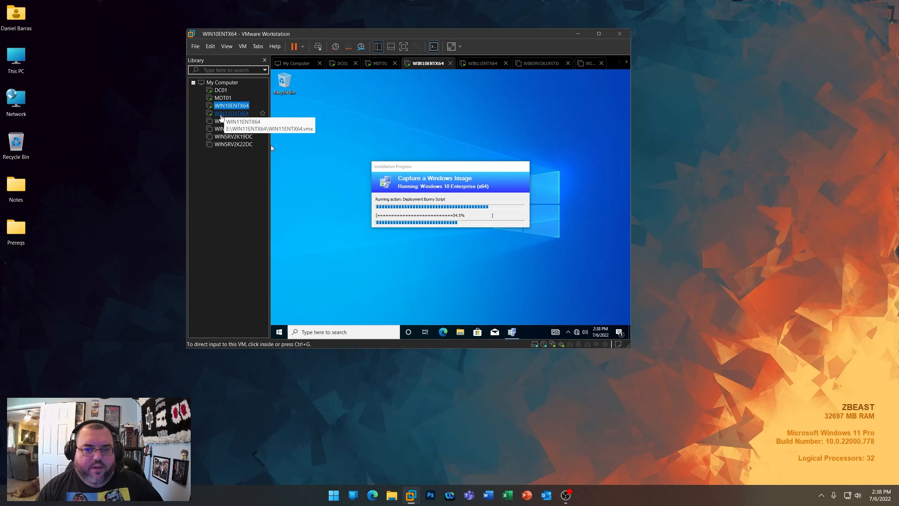
click(221, 115)
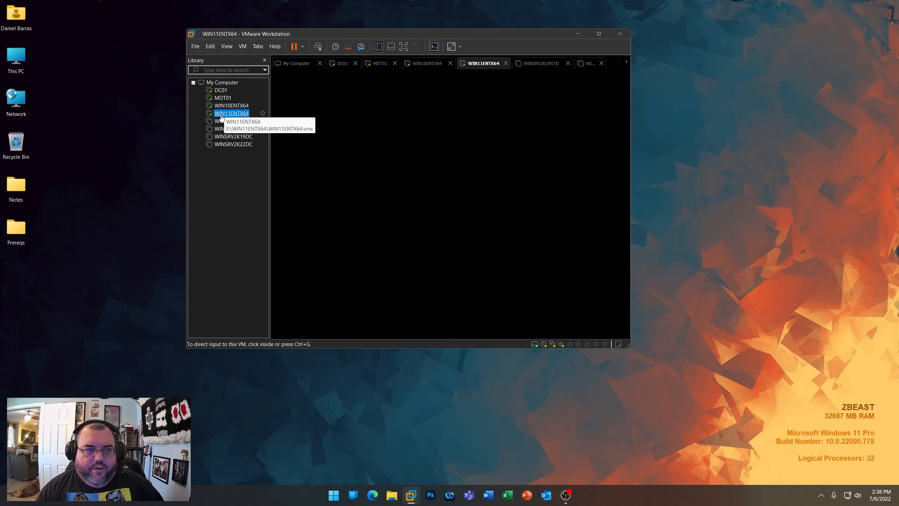
click(222, 106)
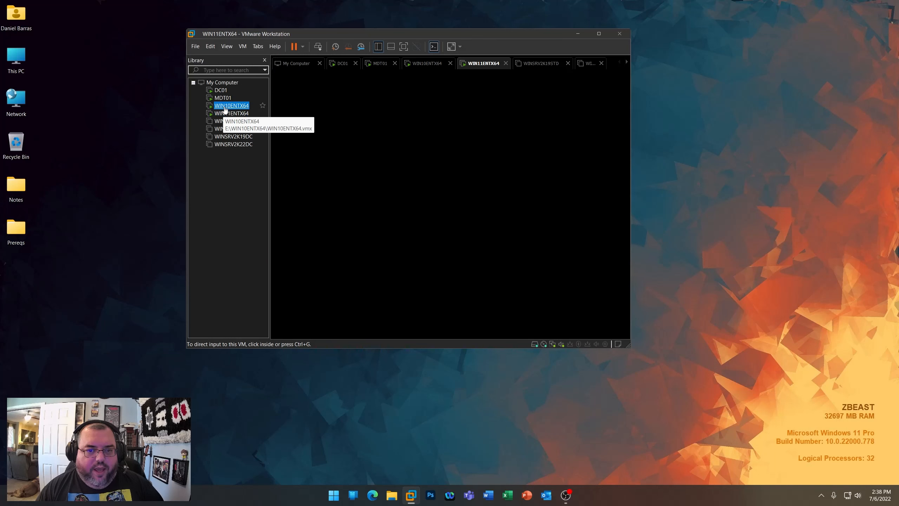
click(371, 411)
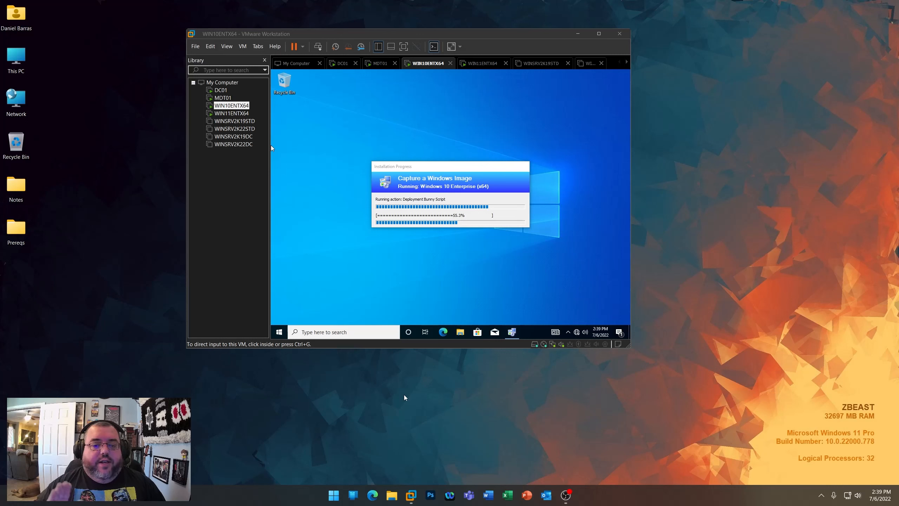
click(513, 394)
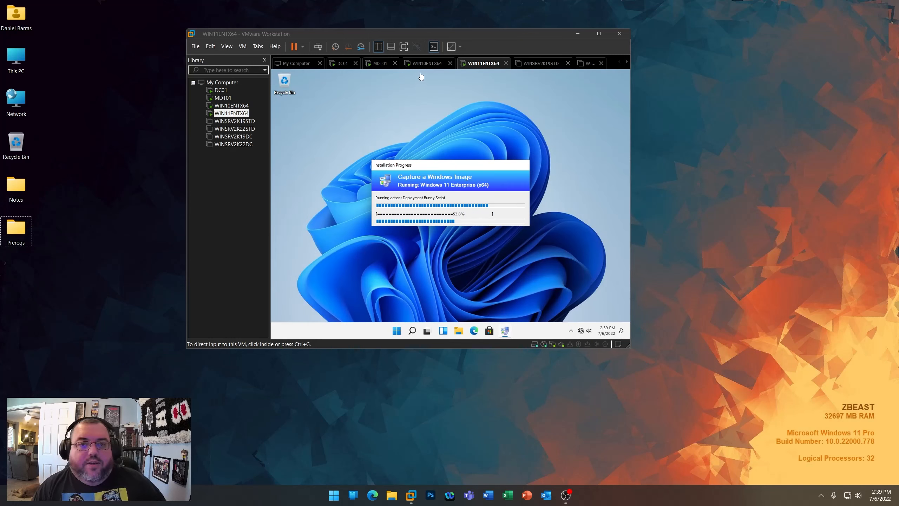
- Open Control Panel in the WIN10ENTX64 virtual machine by running "control", and move the Installation Progress window out of its way
click(229, 106)
double_click(229, 106)
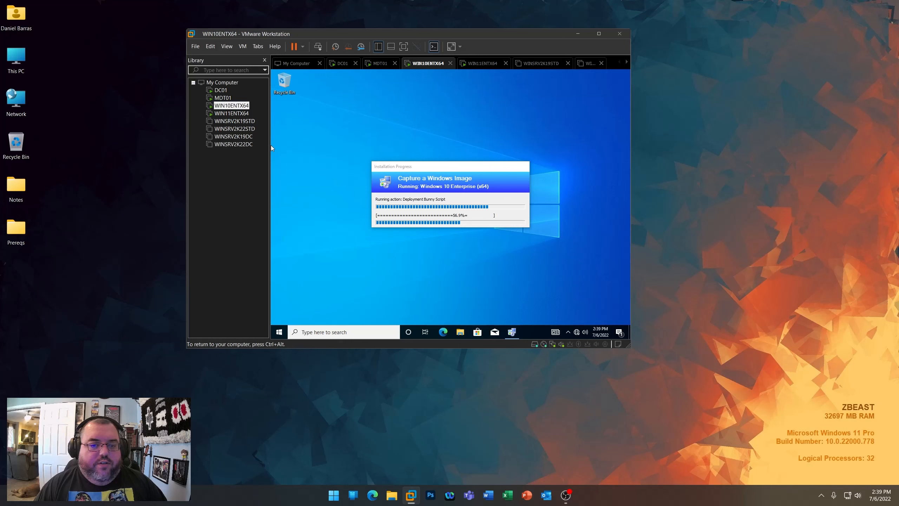
right_click(278, 333)
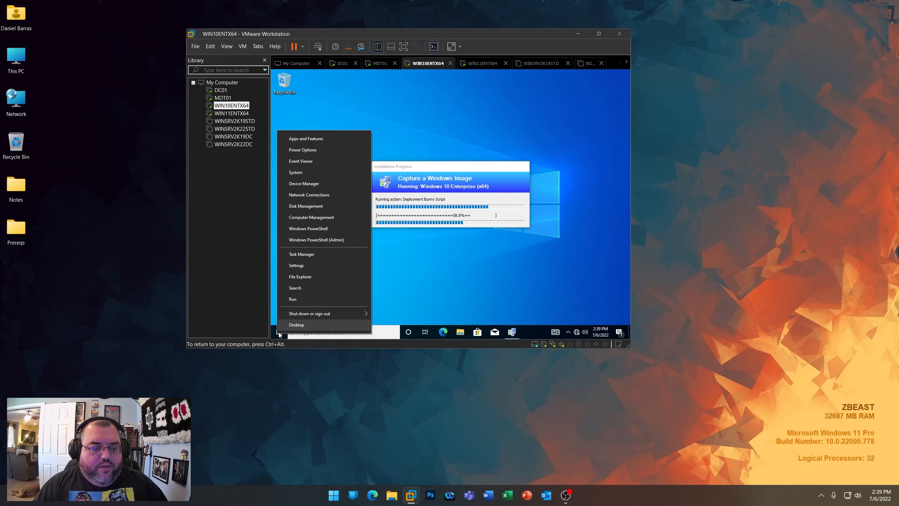
click(304, 299)
text(control)
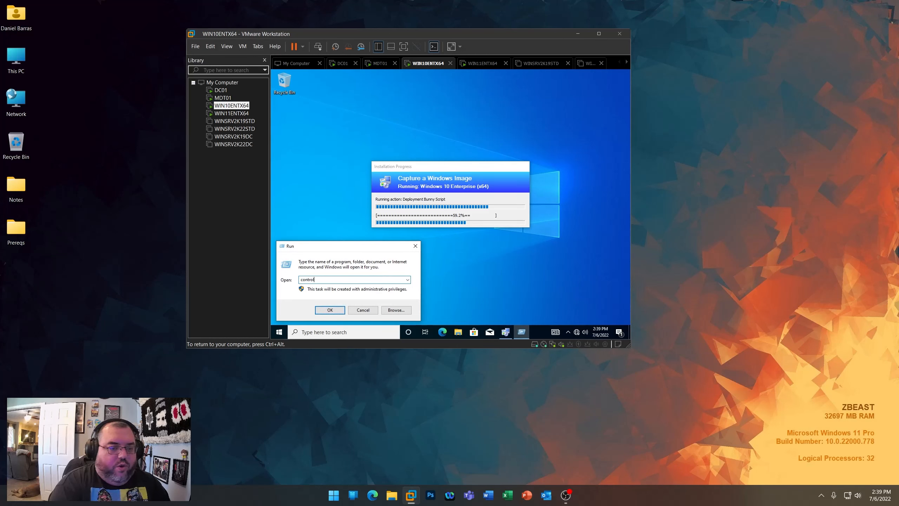
key(Return)
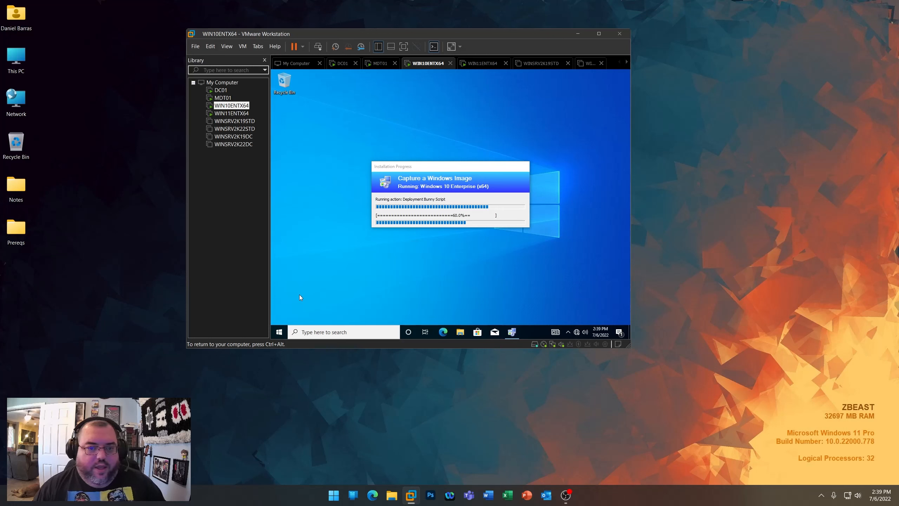
drag(463, 167, 554, 93)
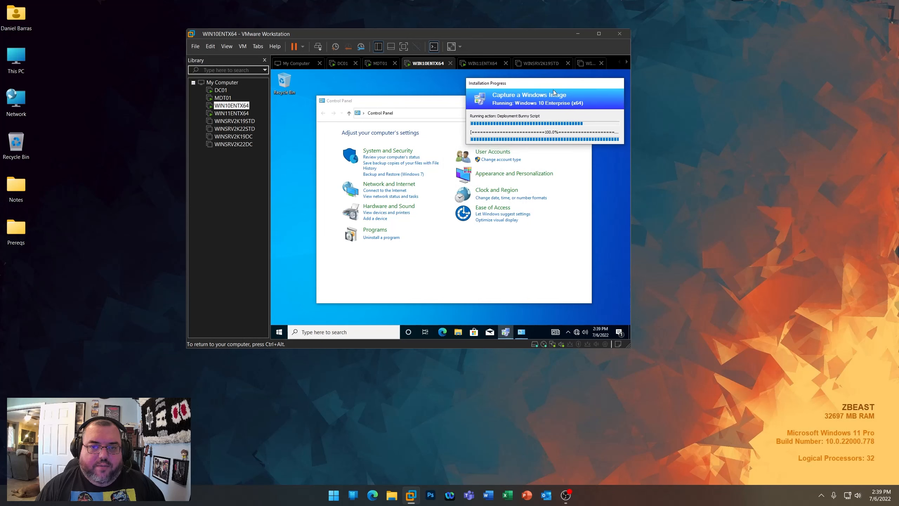
- Show the WIN10ENTX64 Control Panel items as large icons and open Programs and Features to review the installed software
click(443, 252)
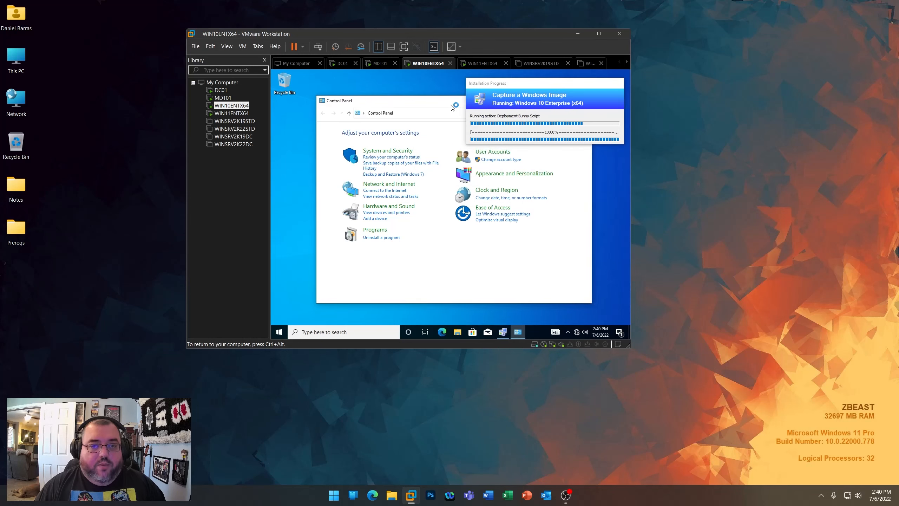
drag(454, 108, 425, 129)
click(530, 156)
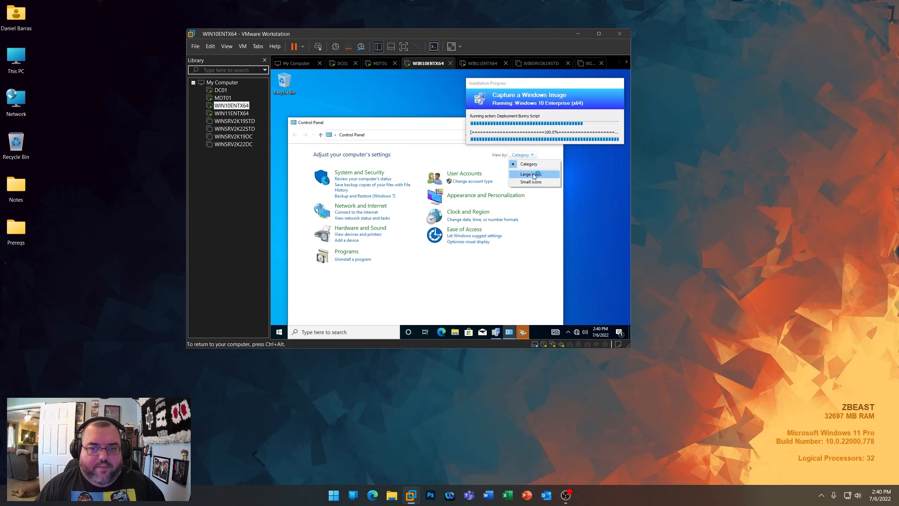
click(533, 174)
click(349, 301)
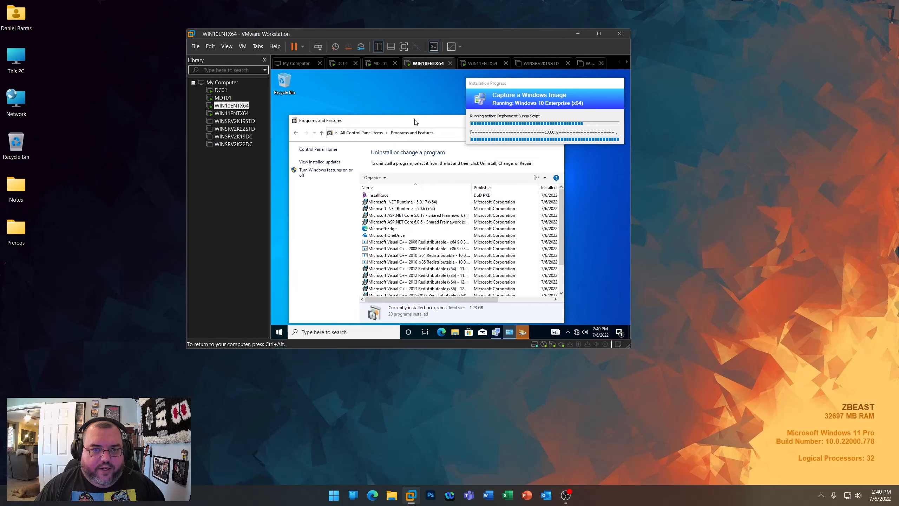
- Close Programs and Features on WIN10ENTX64 and move the Installation Progress window back above the Disk Cleanup dialog
drag(414, 123, 401, 180)
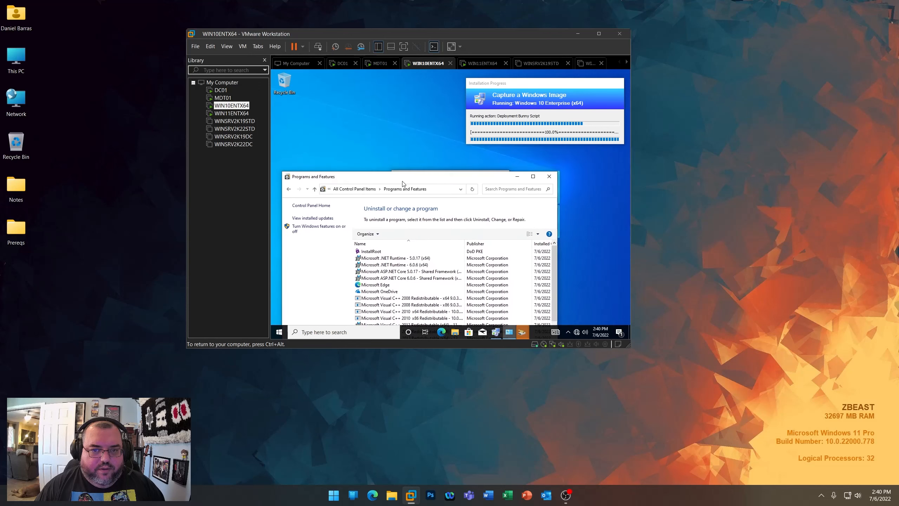
click(549, 176)
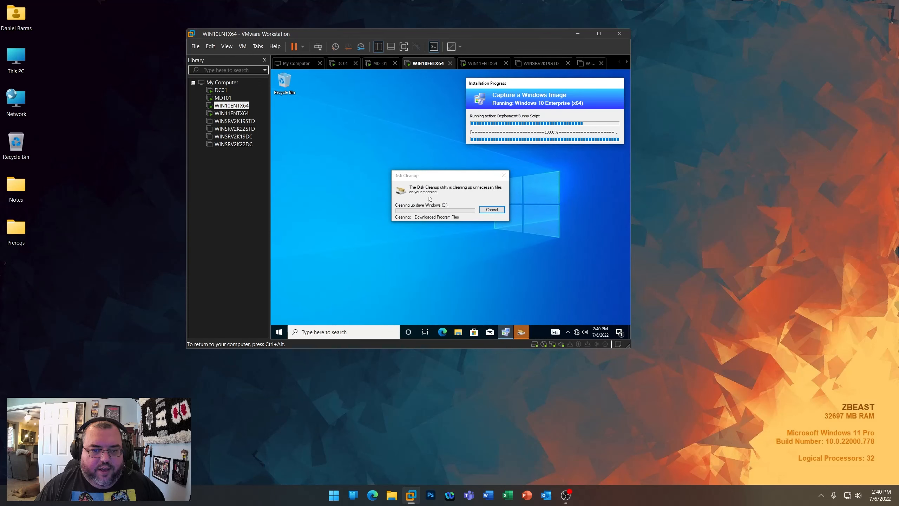
drag(552, 87, 447, 104)
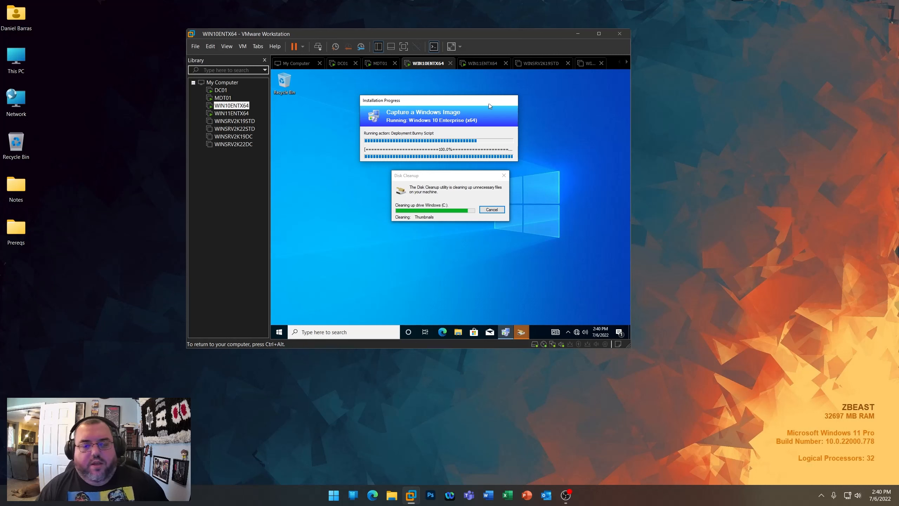
click(737, 256)
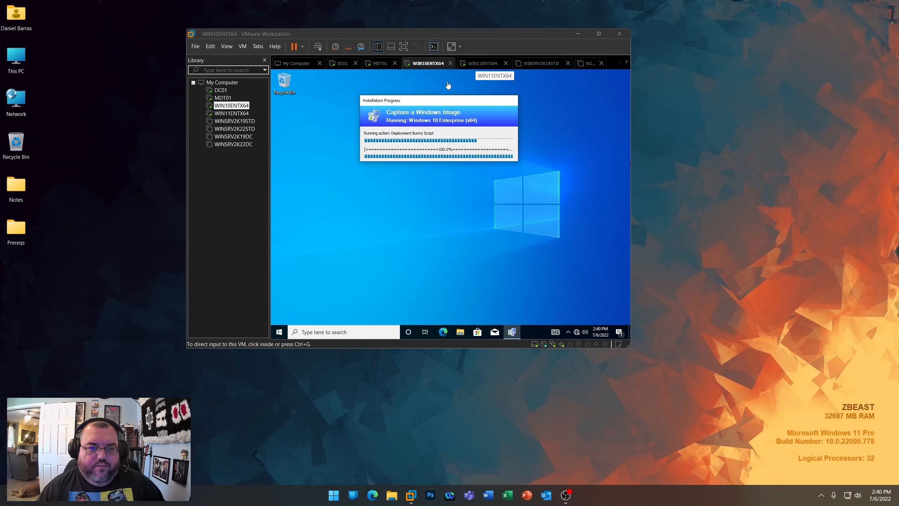
- Check the WIN11ENTX64 deployment progress, and look through the Start menu's app list on WIN10ENTX64 down to Windows Administrative Tools
click(230, 114)
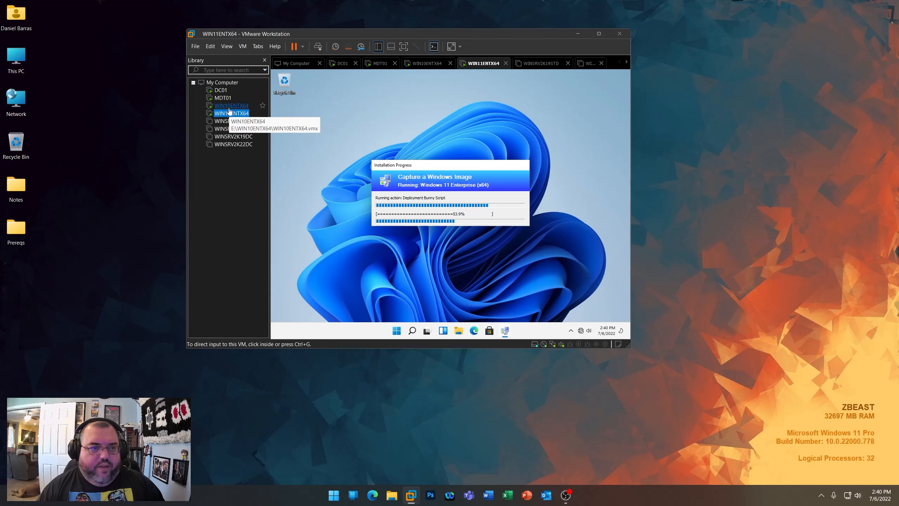
click(230, 107)
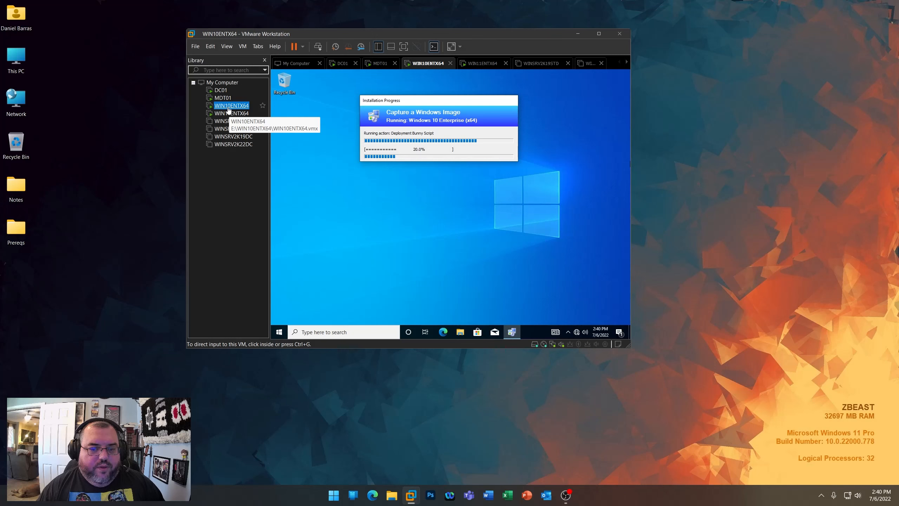
click(318, 263)
click(276, 332)
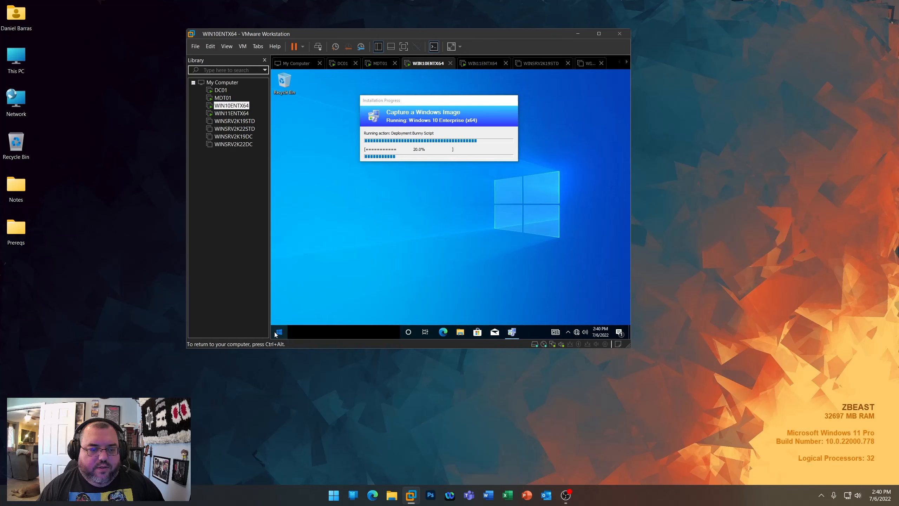
scroll(341, 253, down, 10)
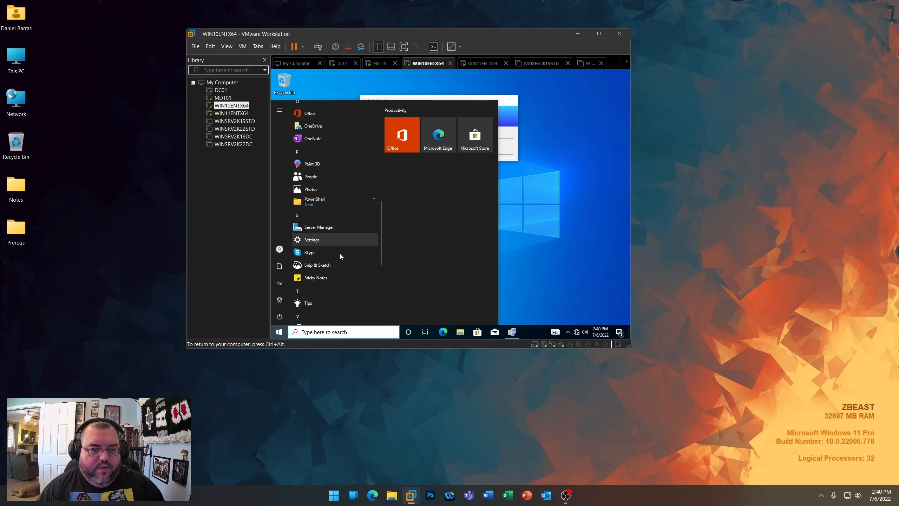
scroll(340, 254, down, 5)
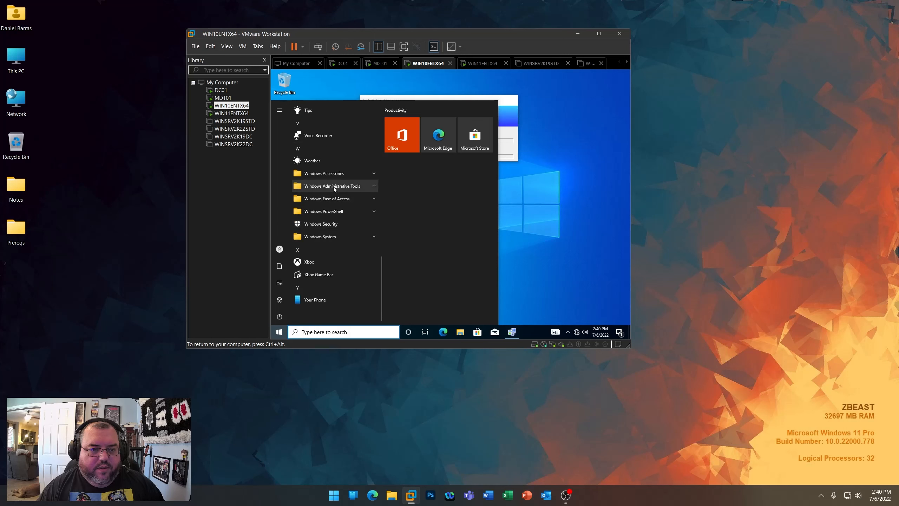
click(560, 255)
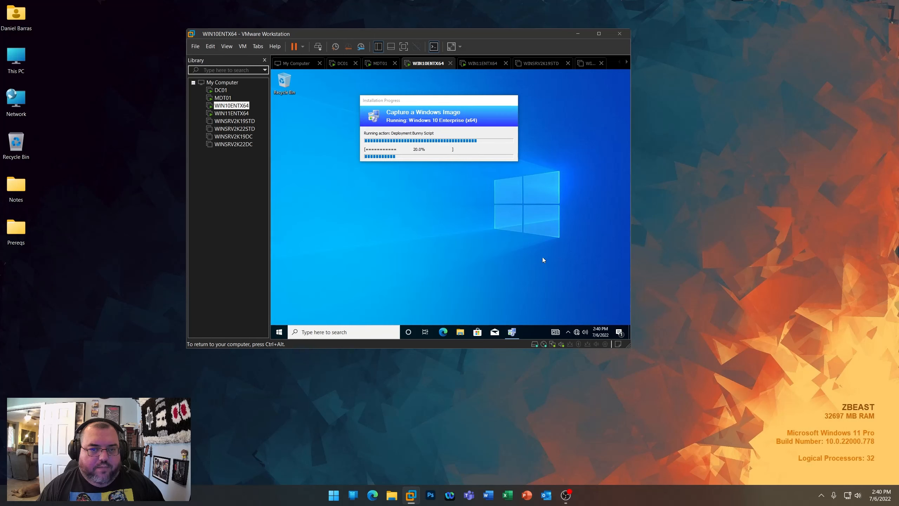
- Open Control Panel in the WIN11ENTX64 virtual machine by running "control", and move the Installation Progress window aside
click(231, 113)
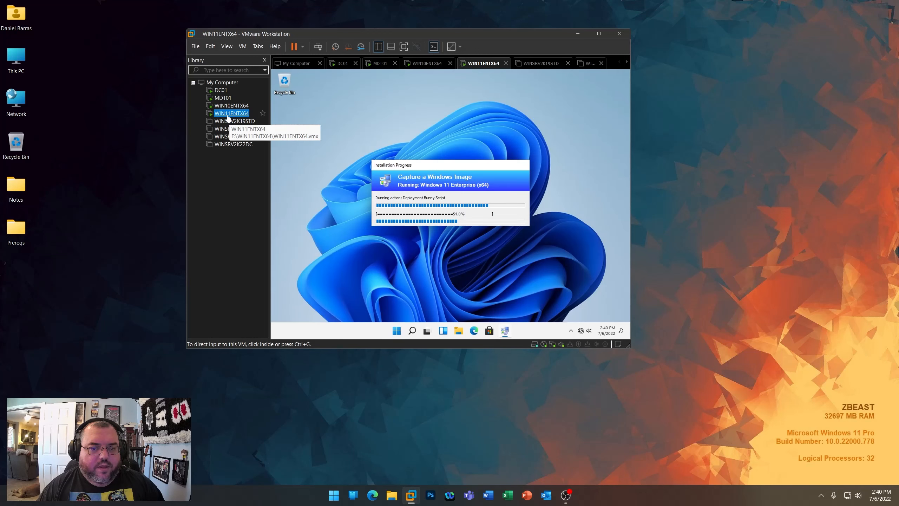
click(330, 210)
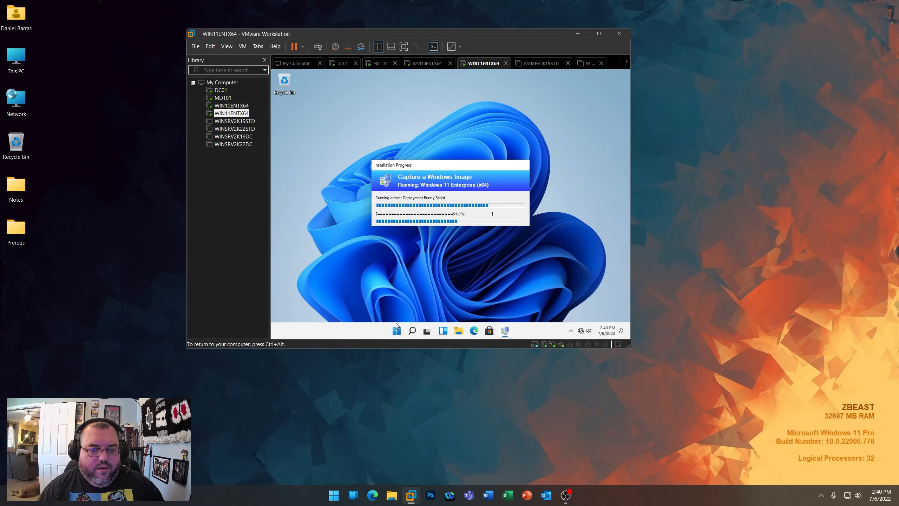
click(388, 288)
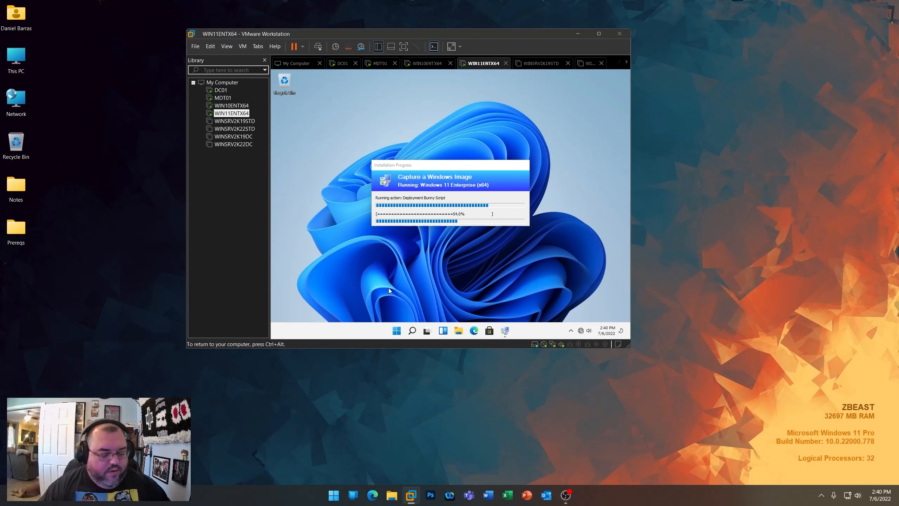
key(super+r)
text(contr)
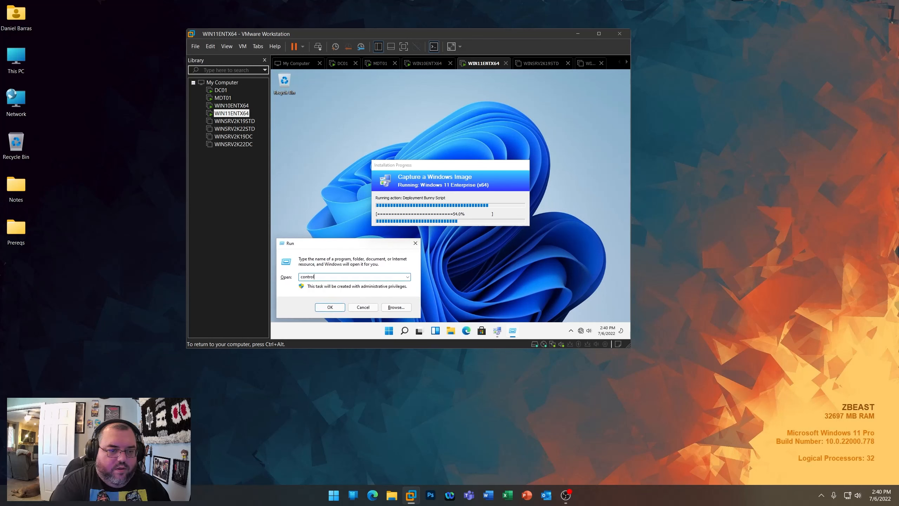
key(Return)
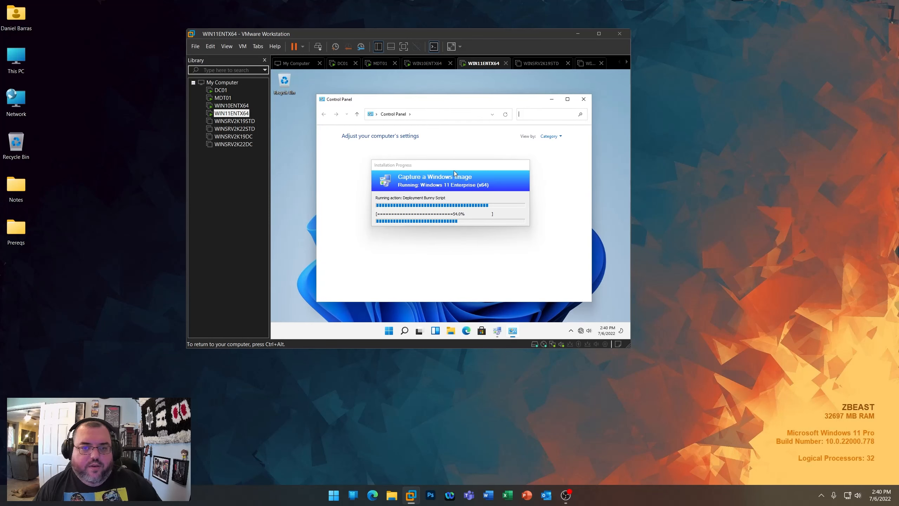
drag(455, 171, 550, 85)
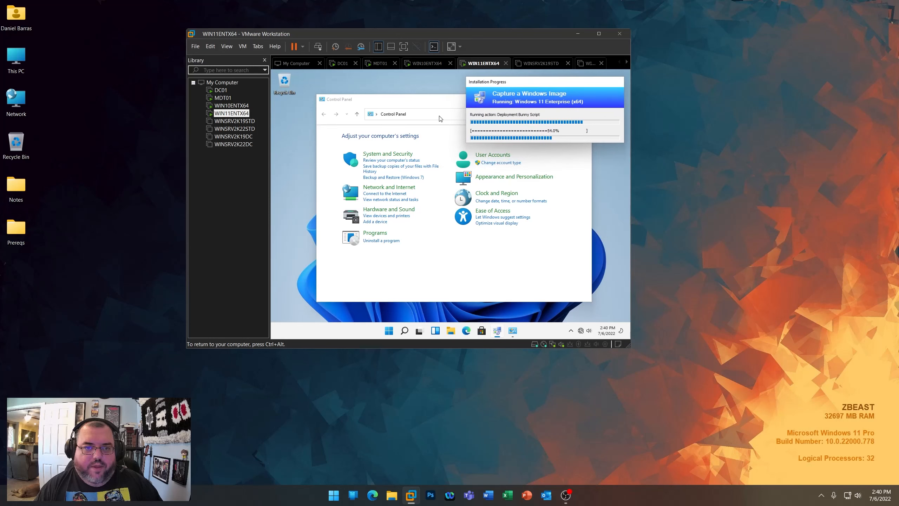
- Show the WIN11ENTX64 Control Panel items as large icons and review the installed software in Programs and Features, from InstallRoot to PowerShell 7
click(519, 168)
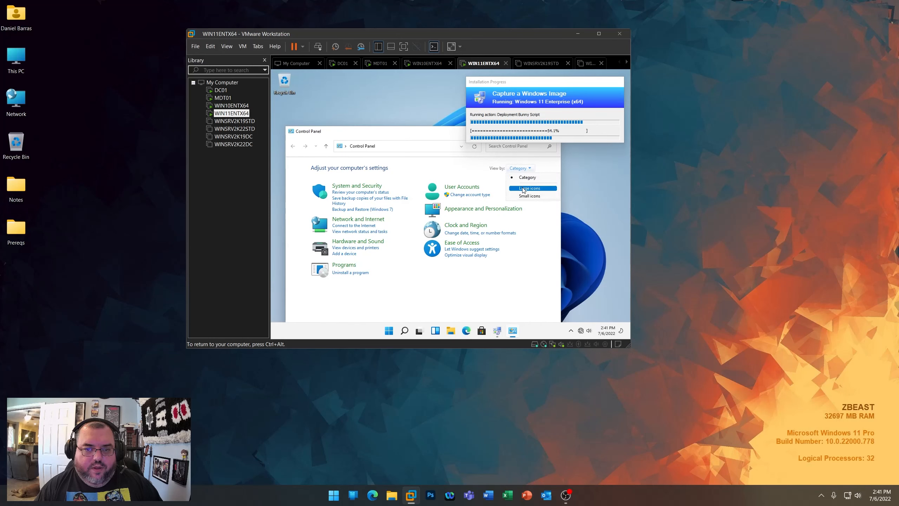
click(523, 189)
scroll(496, 276, down, 1)
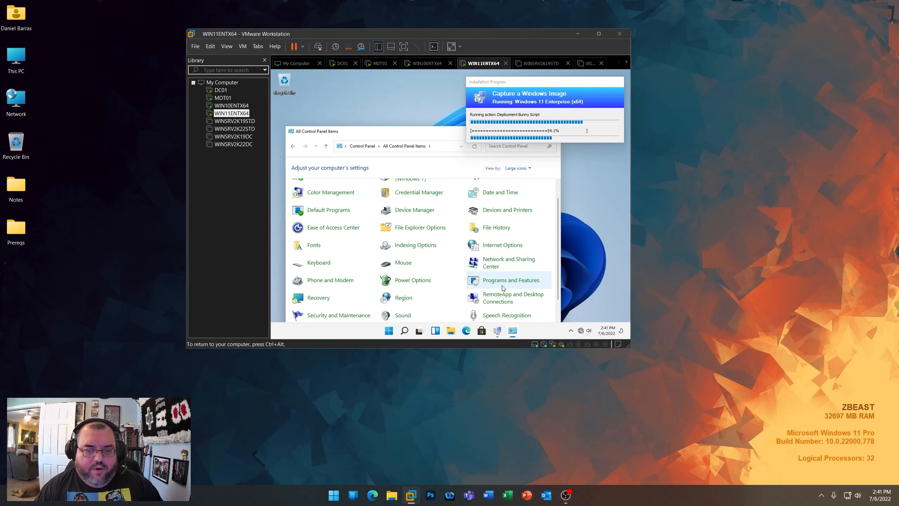
click(504, 287)
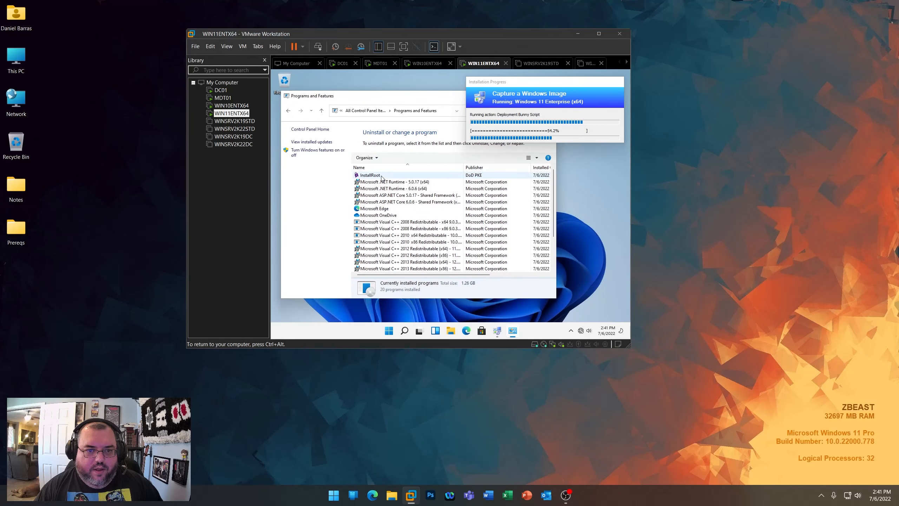
click(396, 175)
scroll(392, 210, down, 2)
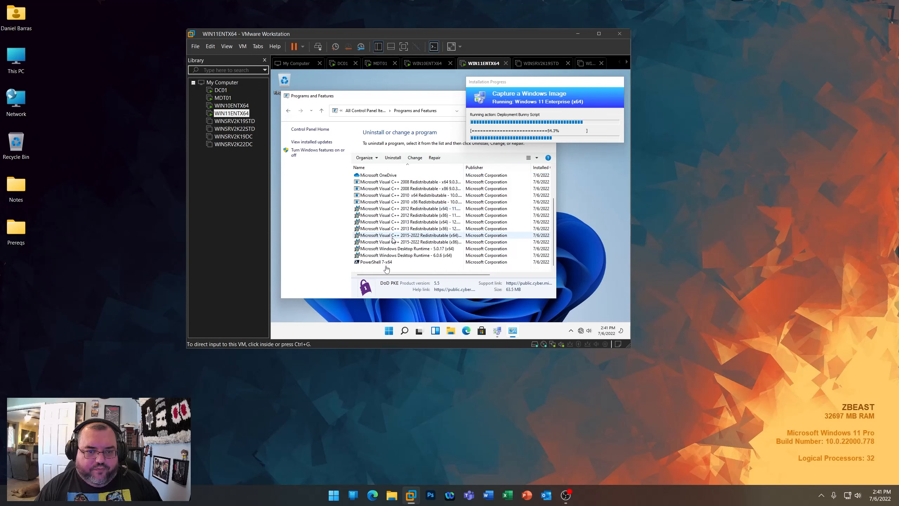
- Close Programs and Features on WIN11ENTX64 and move the Installation Progress window back toward the middle of the desktop
drag(427, 98, 425, 163)
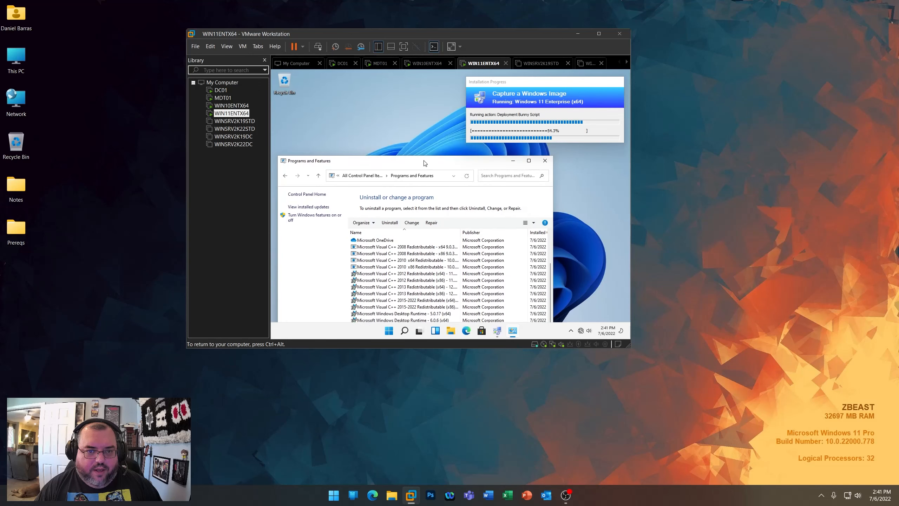
click(544, 160)
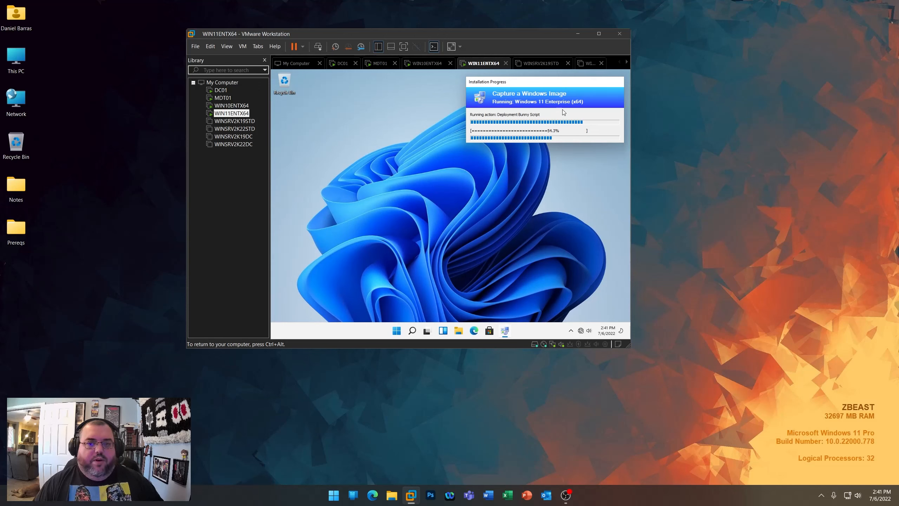
drag(562, 85, 470, 155)
- Check the WIN10ENTX64 console, and refresh the capture share's Monitoring list on MDT01 to see both deployments' progress
click(424, 64)
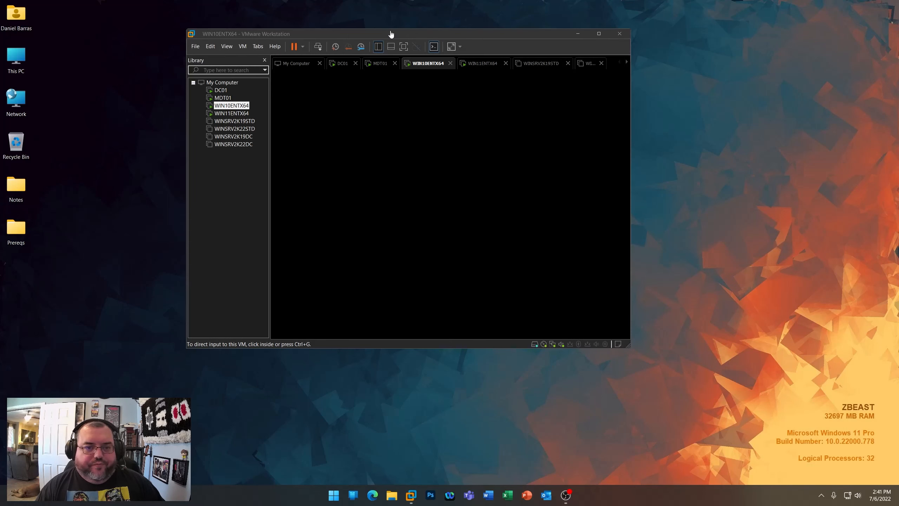
click(380, 64)
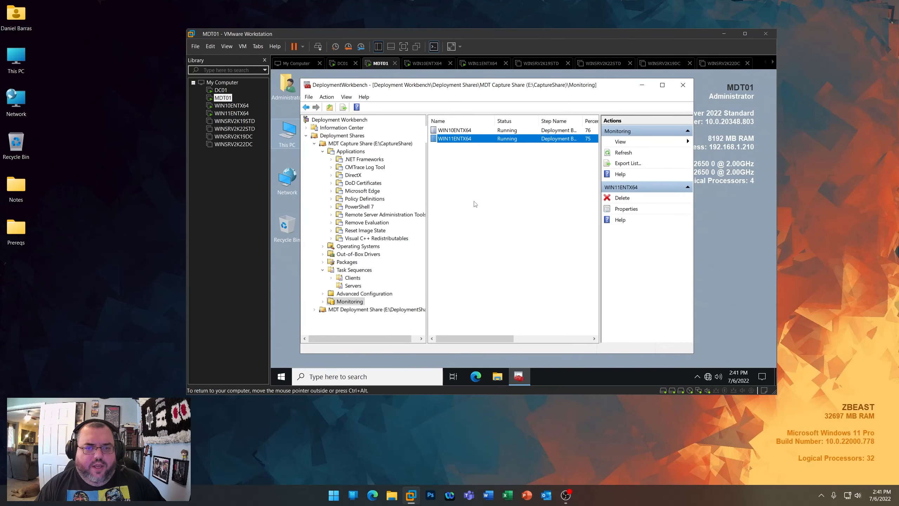
right_click(475, 183)
click(484, 190)
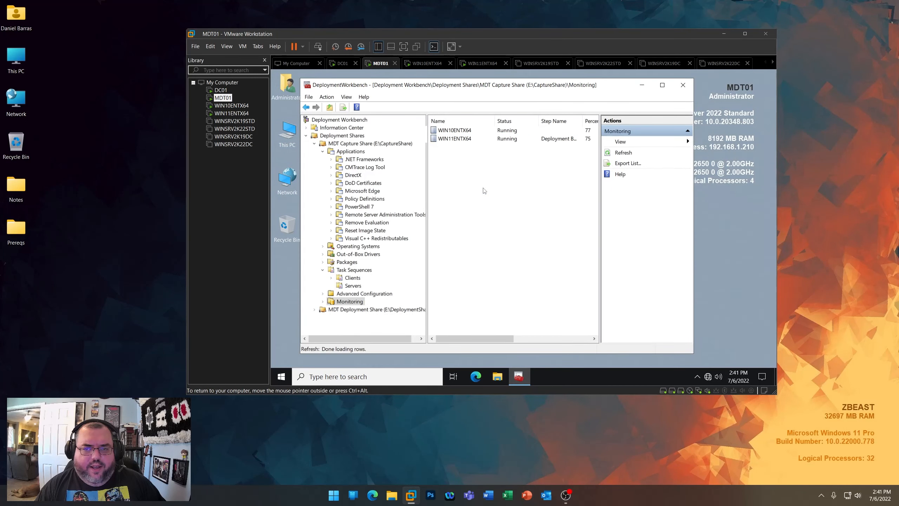
- Review the progress, error and warning details of the WIN10ENTX64 and WIN11ENTX64 deployments in the capture share's Monitoring node
double_click(456, 130)
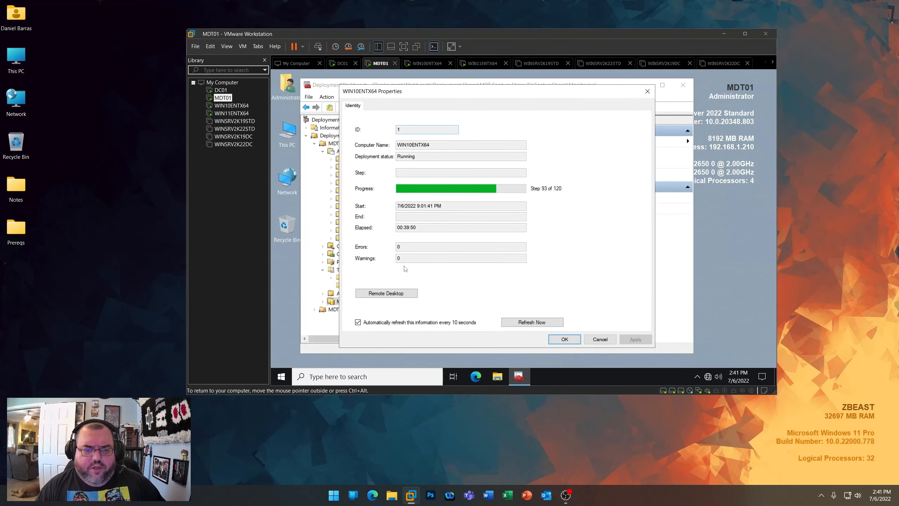
click(565, 339)
double_click(475, 138)
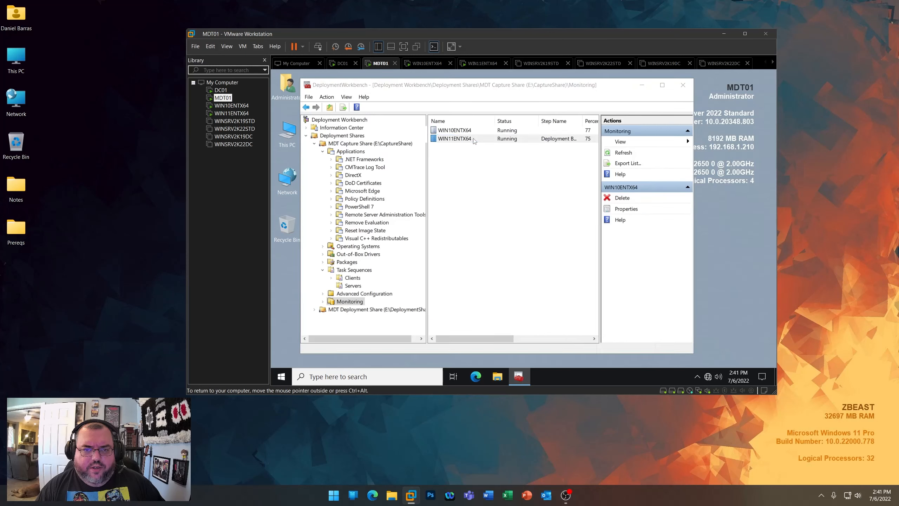
click(579, 340)
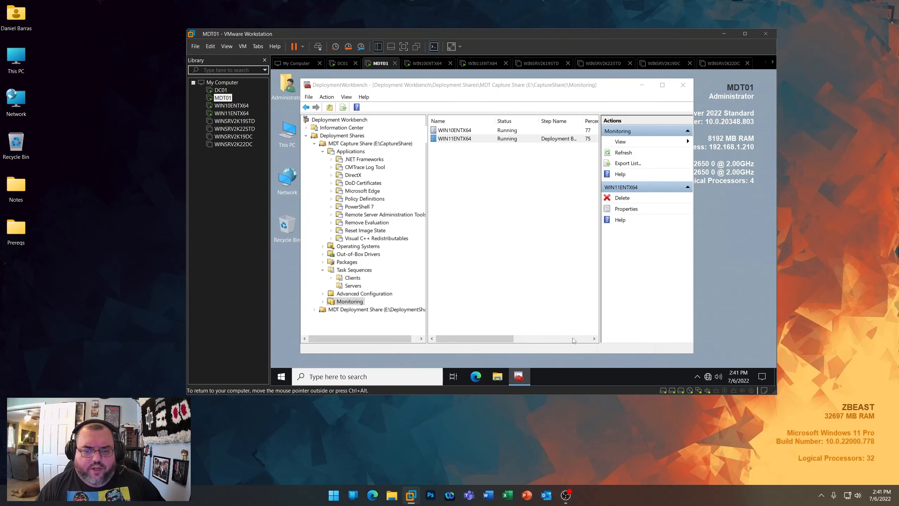
- Check the WIN10ENTX64 and WIN11ENTX64 consoles in turn, ending on the WIN10ENTX64 desktop
click(221, 106)
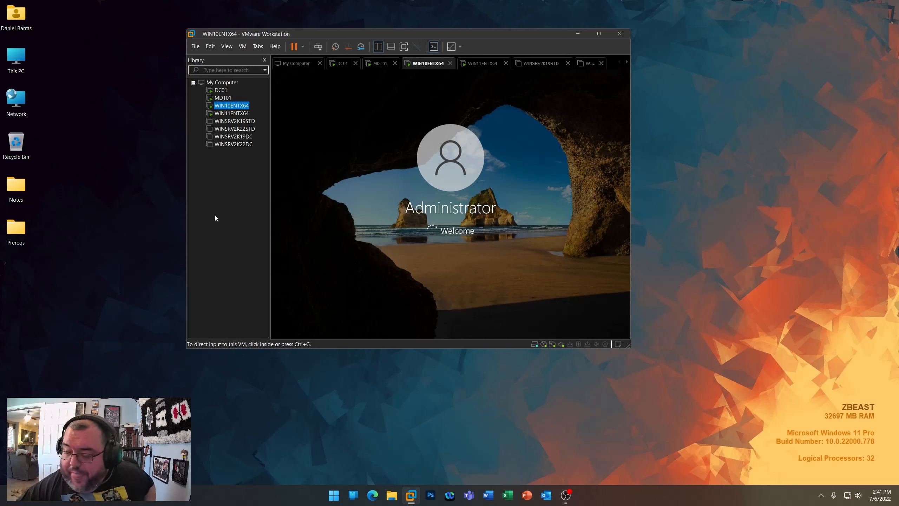
click(223, 114)
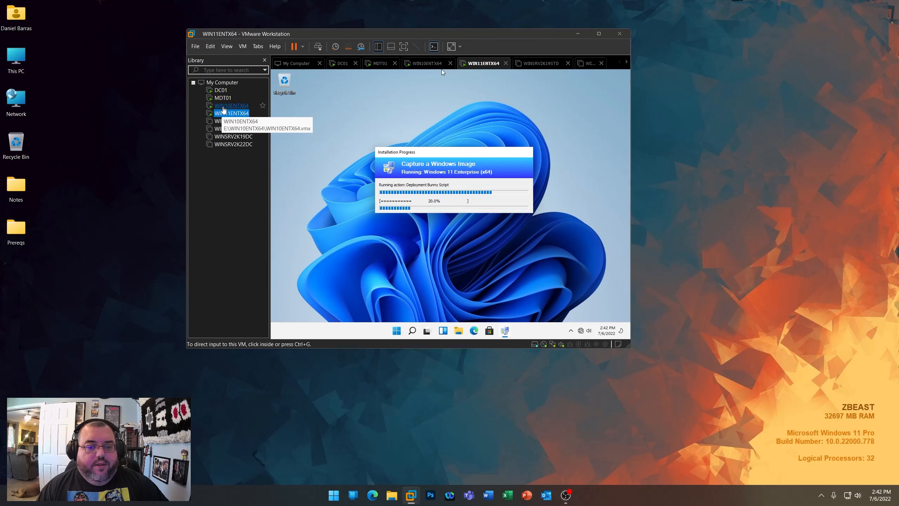
click(222, 106)
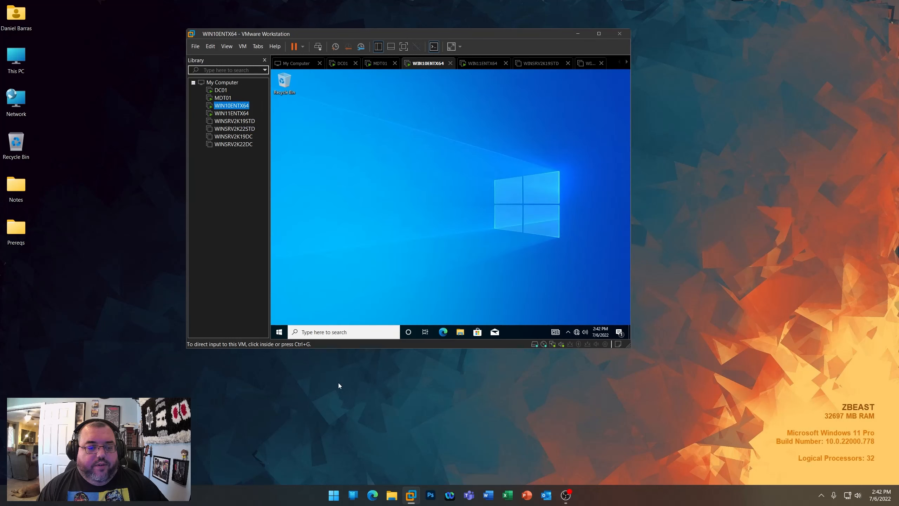
click(411, 411)
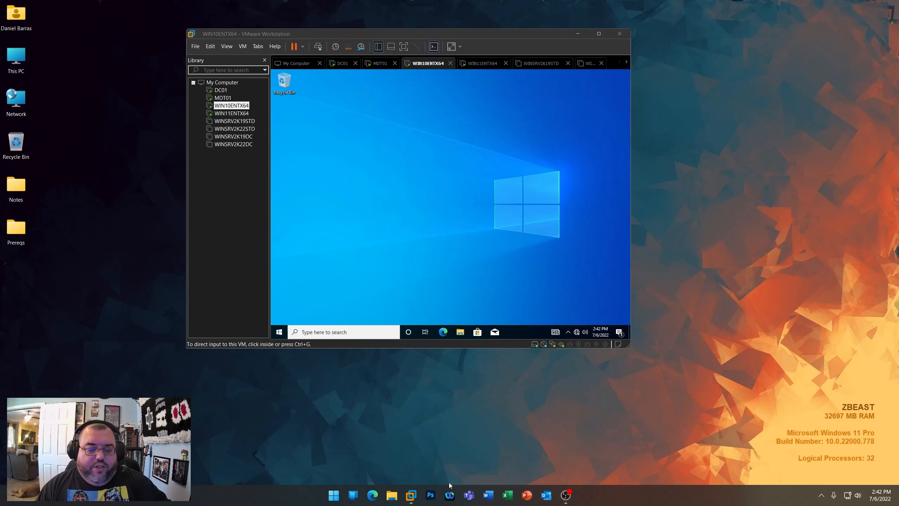
- Switch to Edge, open the Deployment Bunny article on removing junk before Sysprep and Capture, review its task sequence example, and close the browser
click(376, 489)
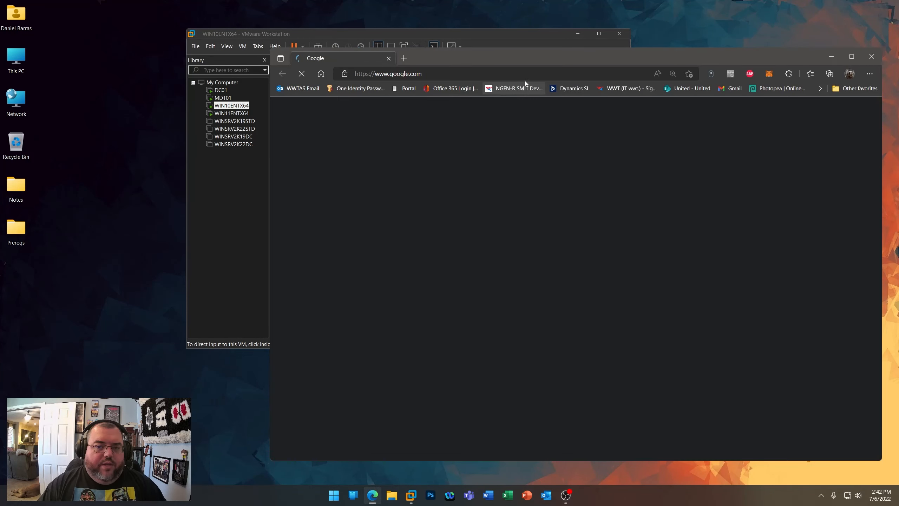
click(527, 76)
text(deploymentresearch.com)
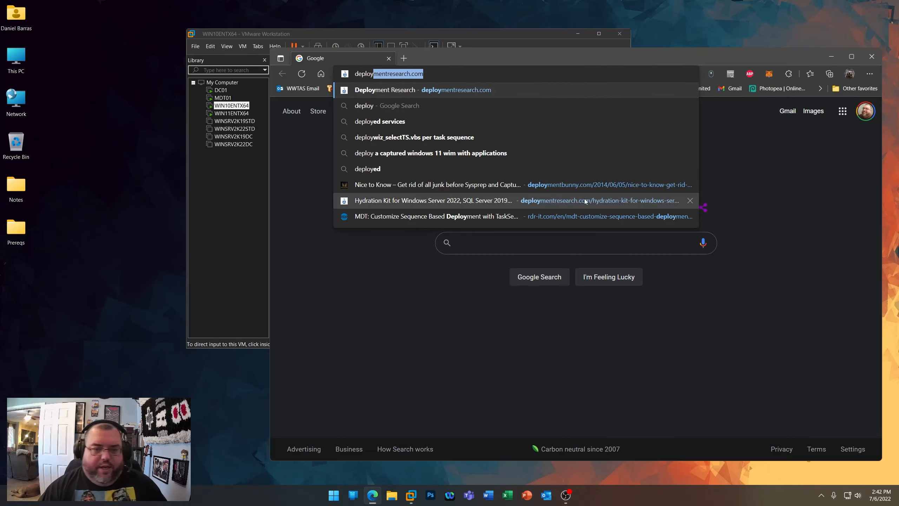
click(523, 184)
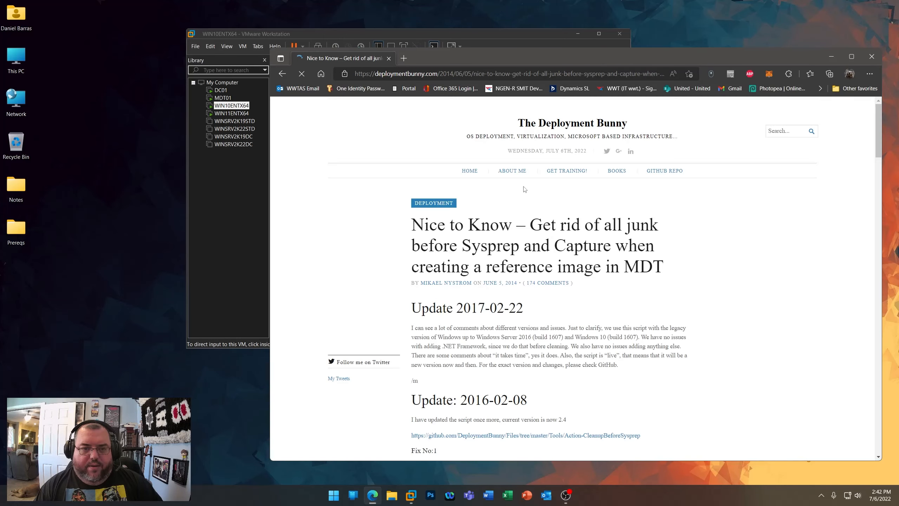
scroll(561, 261, down, 10)
scroll(561, 260, down, 15)
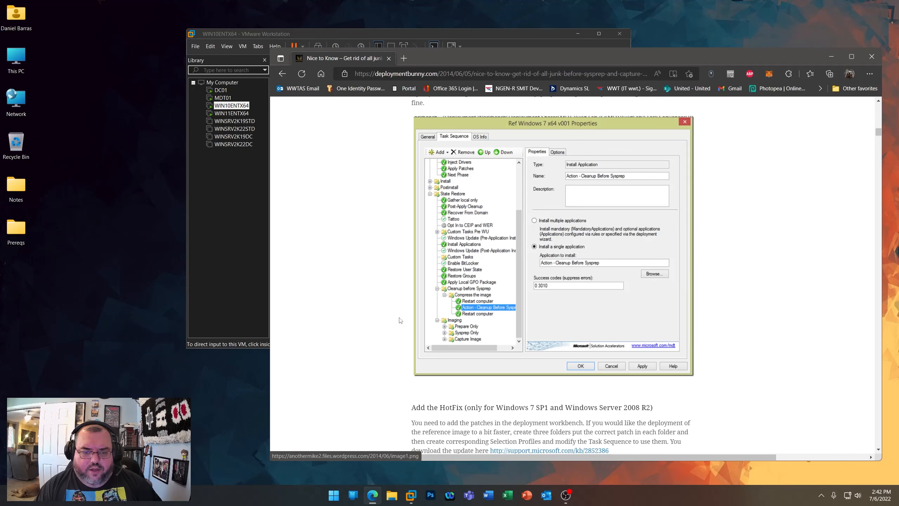
scroll(399, 321, down, 5)
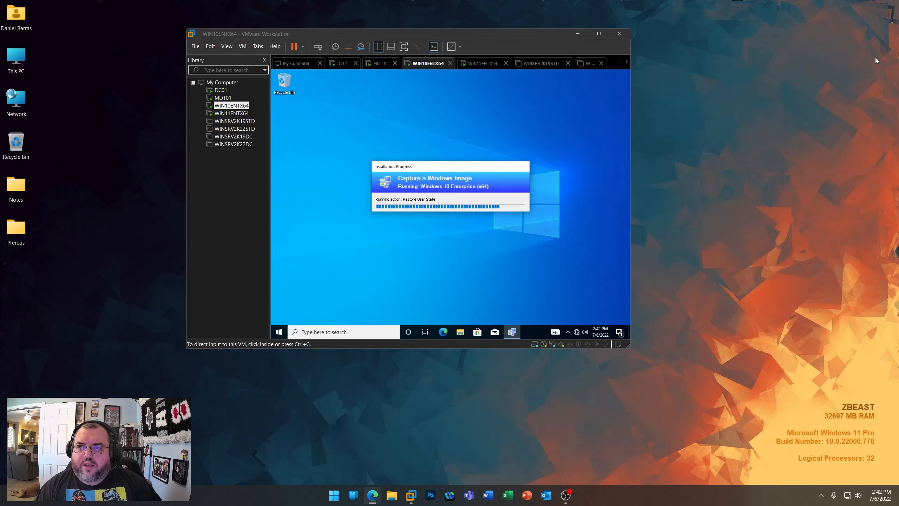
click(872, 57)
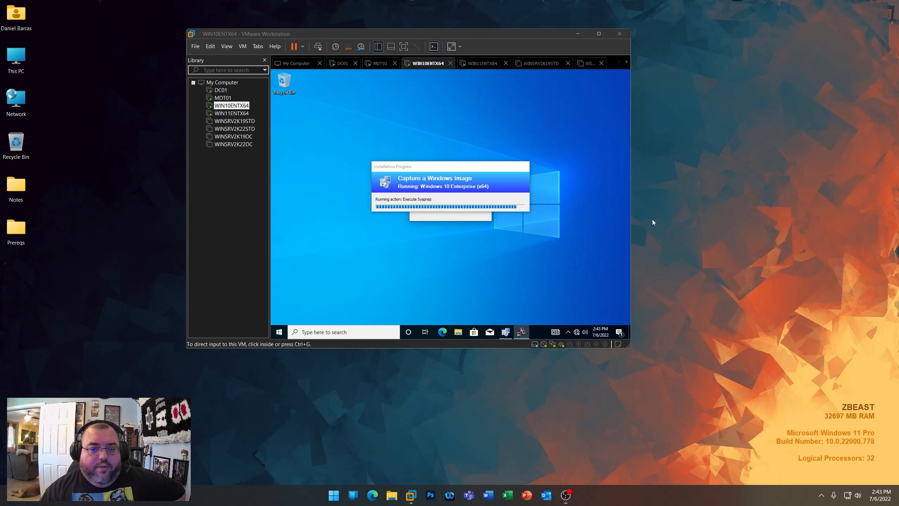
- Move the Installation Progress window on WIN10ENTX64 up to uncover the Sysprep dialog, and release input from the virtual machine
click(449, 162)
drag(447, 166, 444, 108)
key(ctrl+alt)
- Check the WIN11ENTX64 console, refresh the Monitoring list on MDT01, and view the WIN10ENTX64 deployment's properties
click(221, 114)
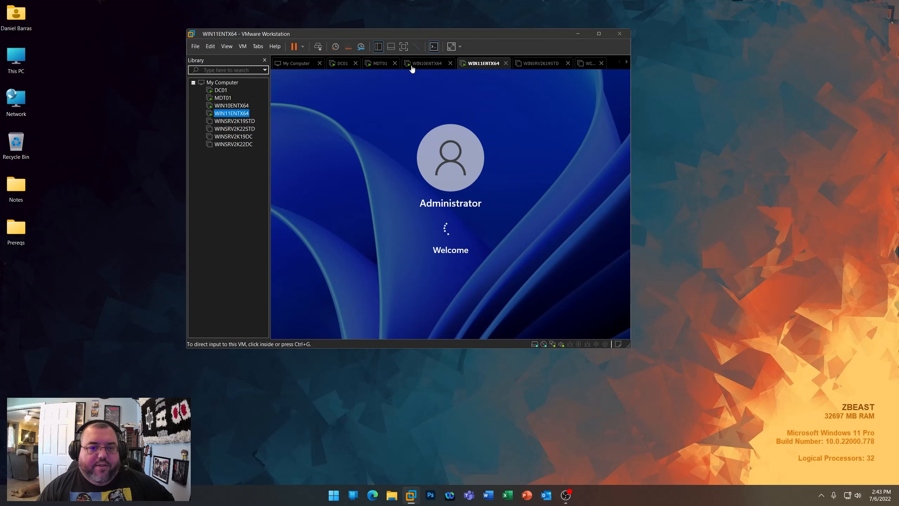
click(377, 64)
right_click(496, 181)
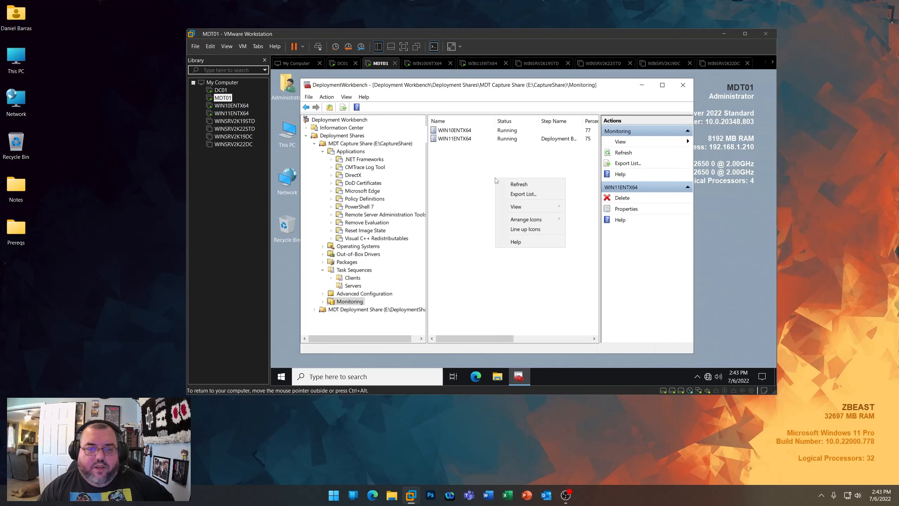
click(506, 184)
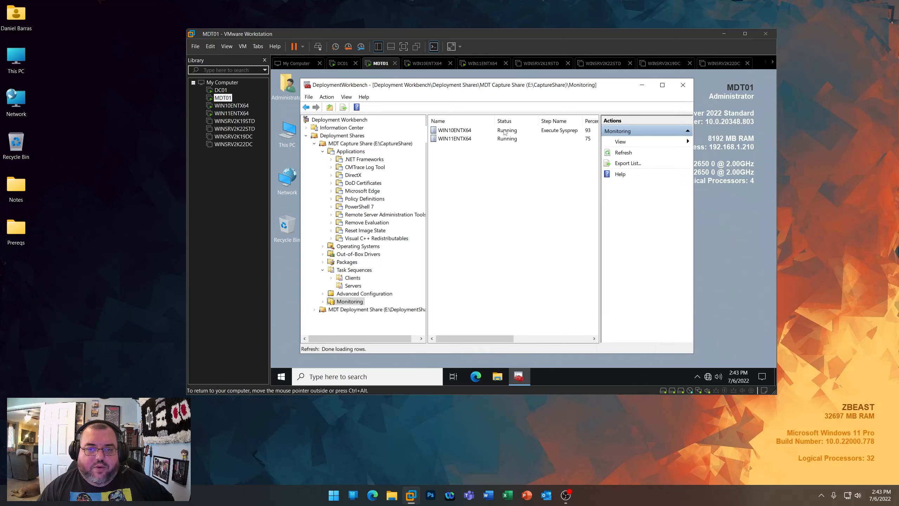
double_click(451, 129)
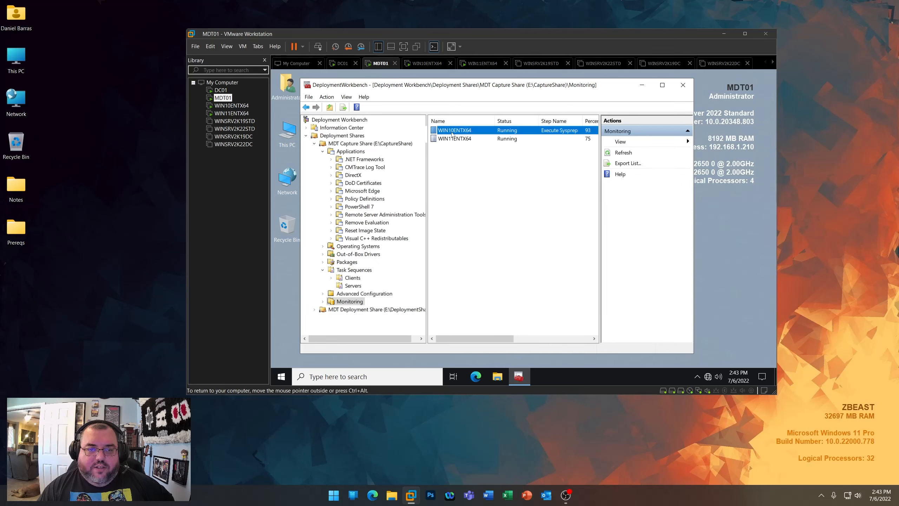
click(564, 339)
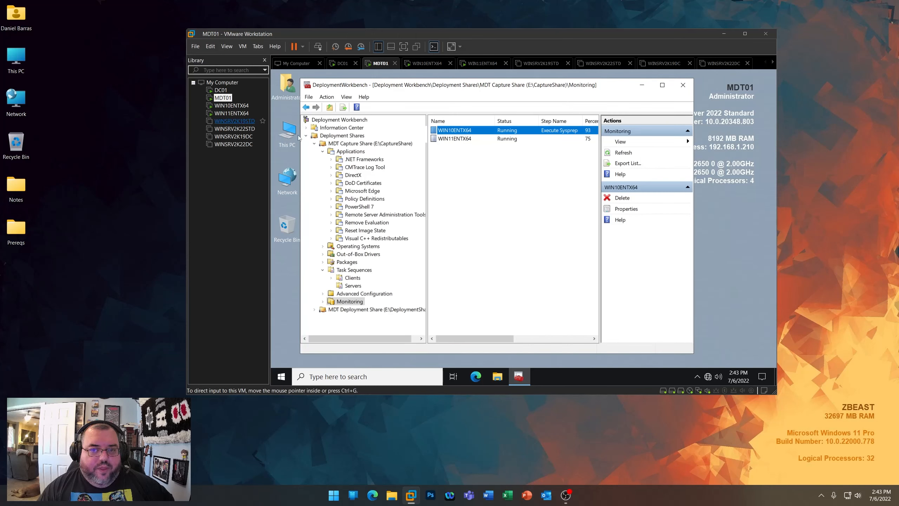
- Refresh the Monitoring list again and review the WIN11ENTX64 deployment's progress, errors and warnings in its properties
right_click(443, 161)
click(452, 168)
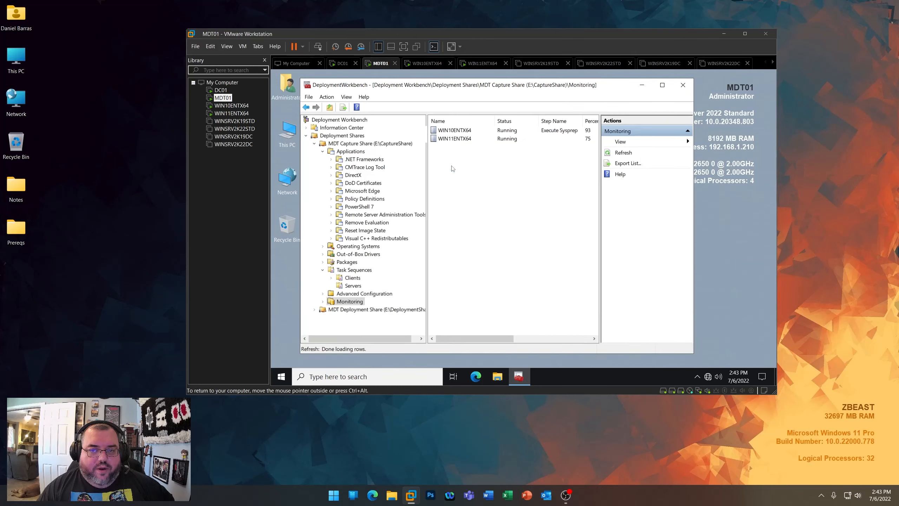
double_click(444, 139)
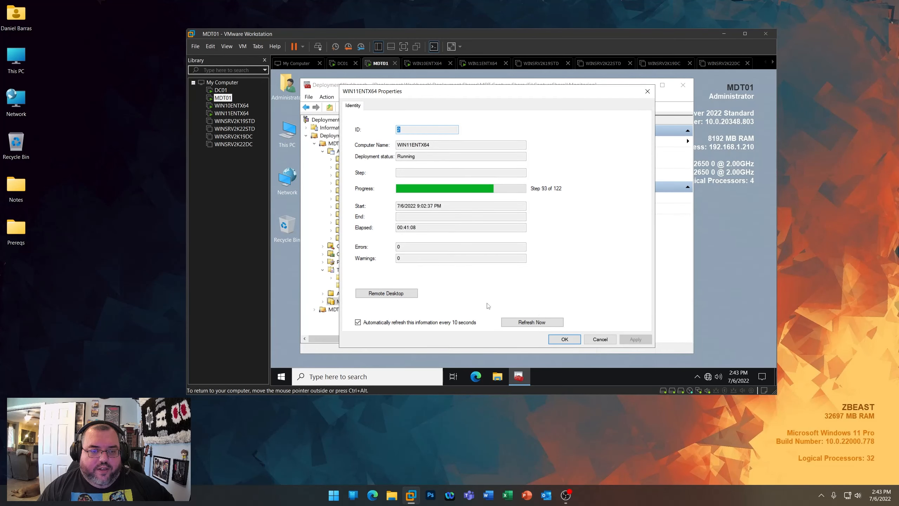
click(599, 339)
- Check both client consoles, and move the Installation Progress window on WIN11ENTX64 up to uncover the Sysprep dialog
click(231, 113)
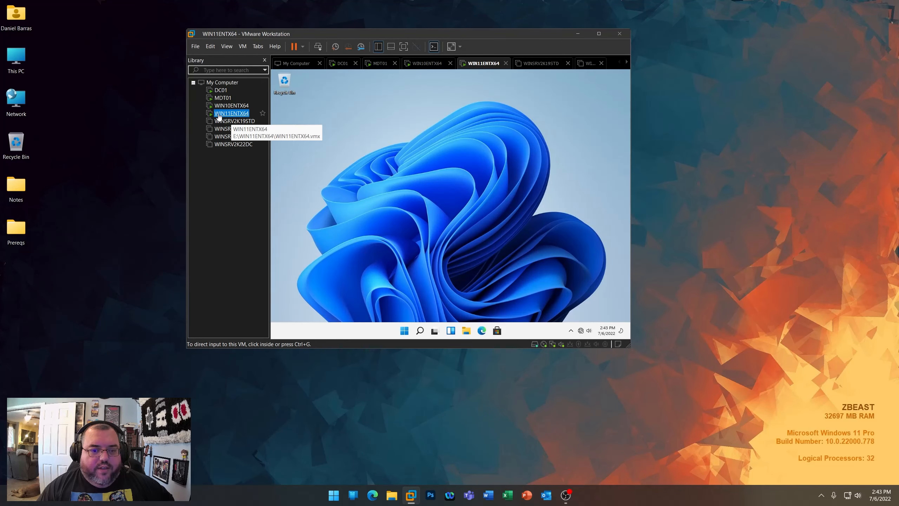
click(219, 106)
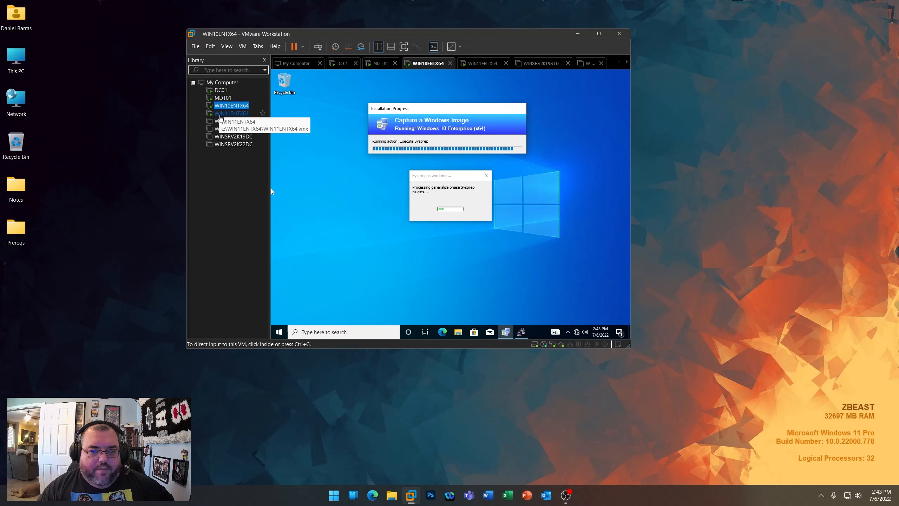
click(220, 114)
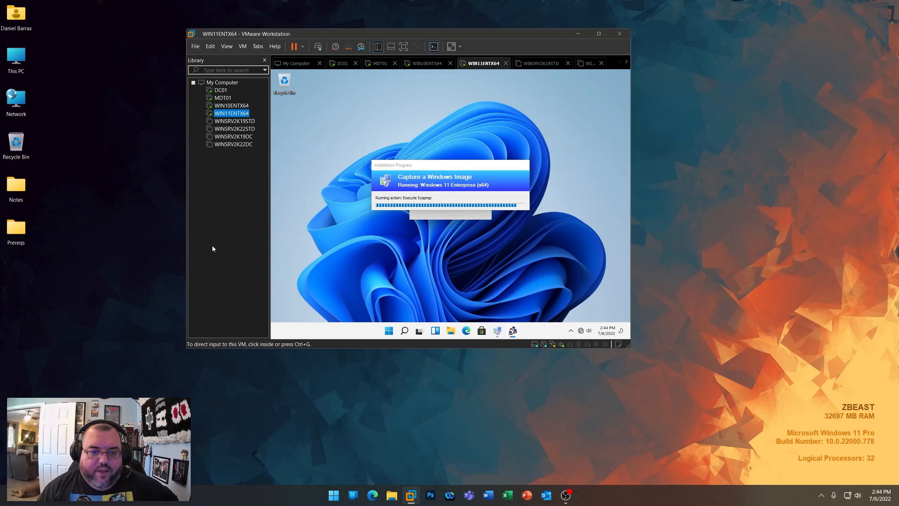
click(452, 165)
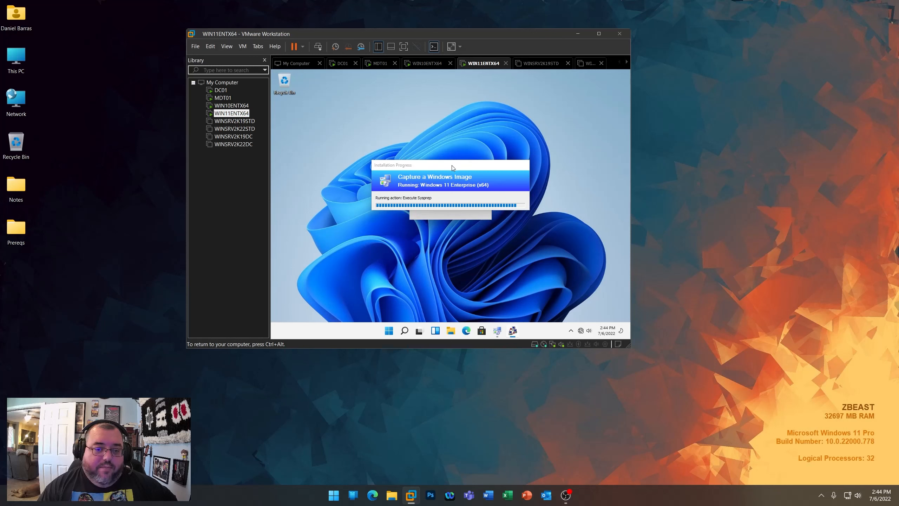
drag(452, 165, 446, 108)
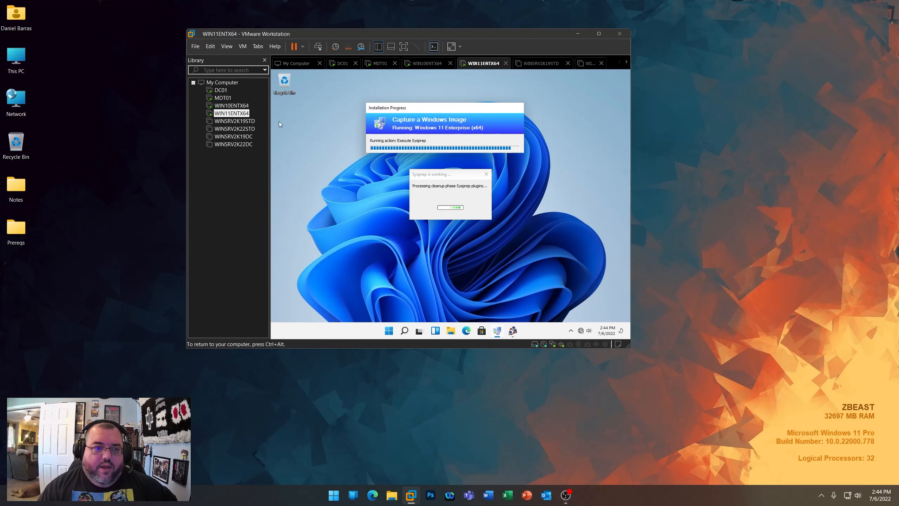
- Refresh Monitoring on MDT01 and compare both deployments' current step, progress, errors and warnings in their properties
click(380, 64)
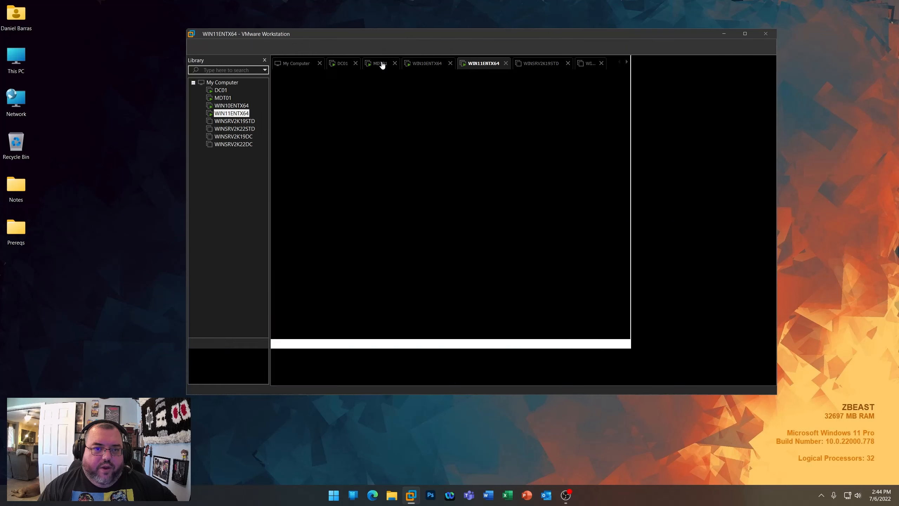
right_click(491, 173)
click(500, 176)
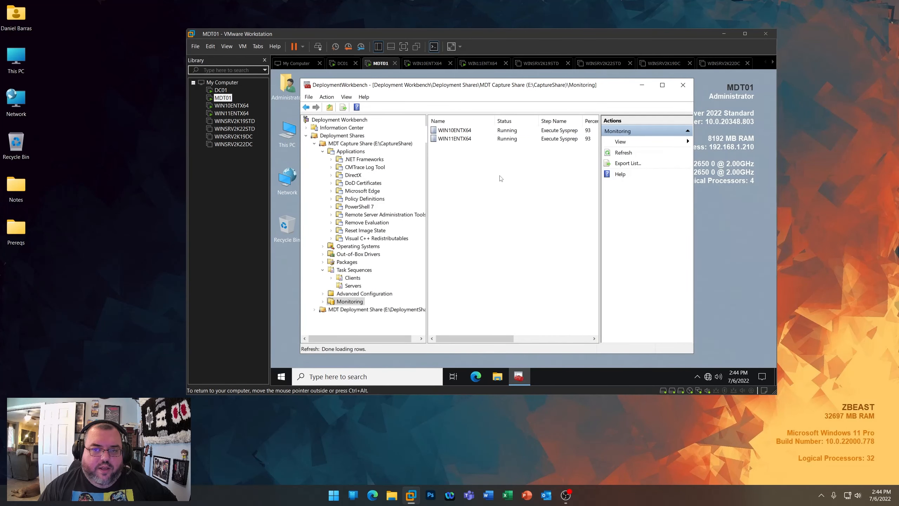
double_click(455, 130)
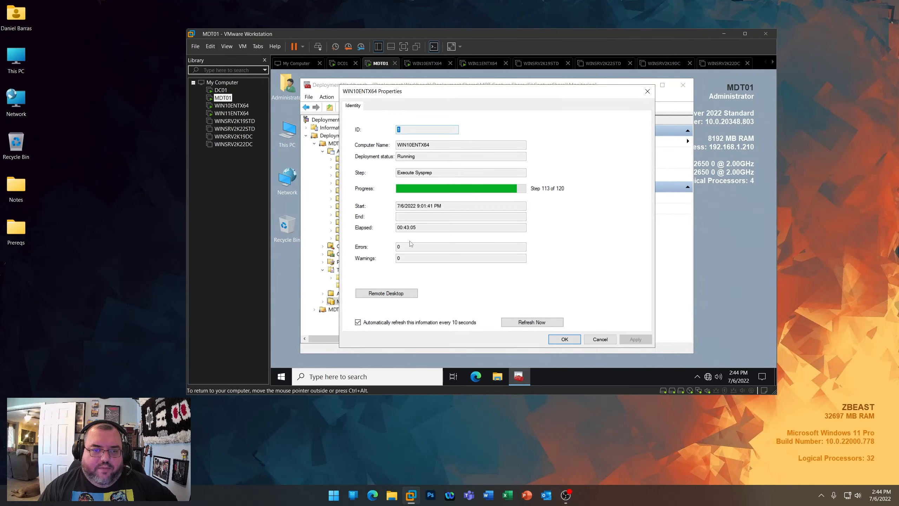
click(569, 338)
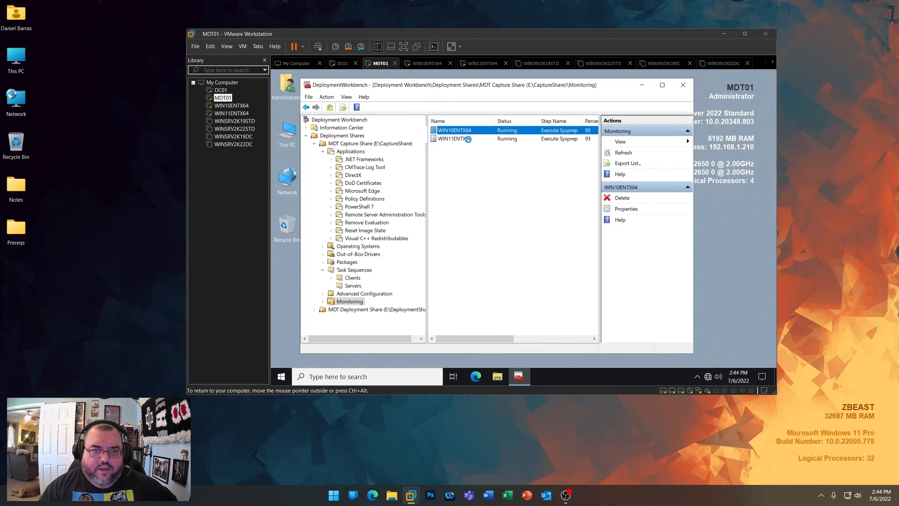
double_click(466, 137)
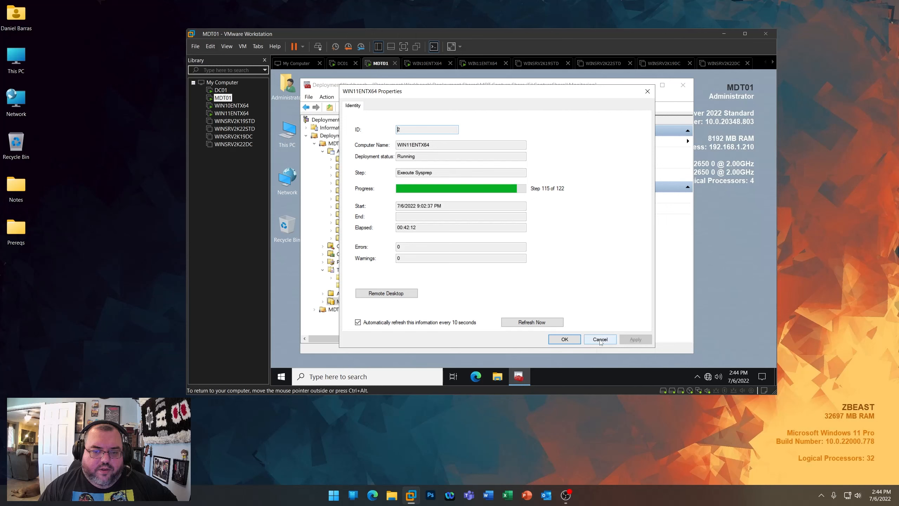
click(600, 339)
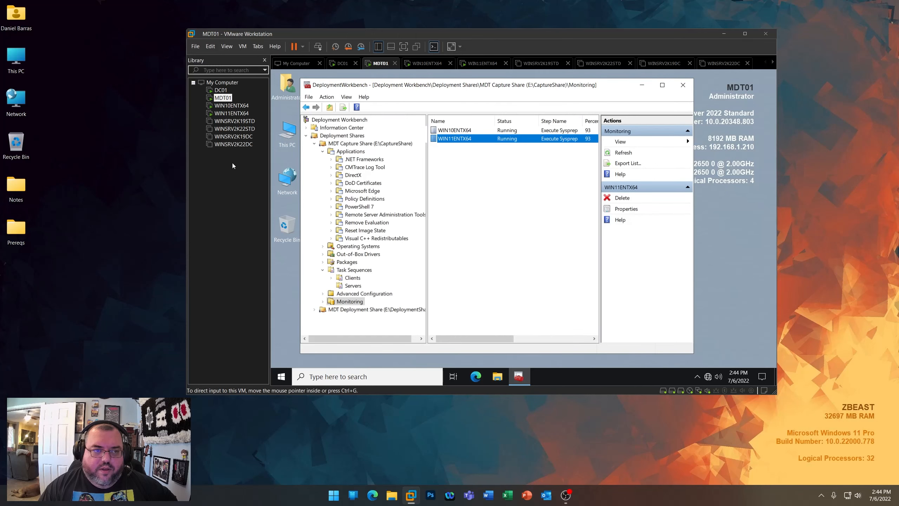
- Follow the Sysprep progress on the WIN10ENTX64 and WIN11ENTX64 consoles, and return to WIN10ENTX64 to check its image capture
click(222, 107)
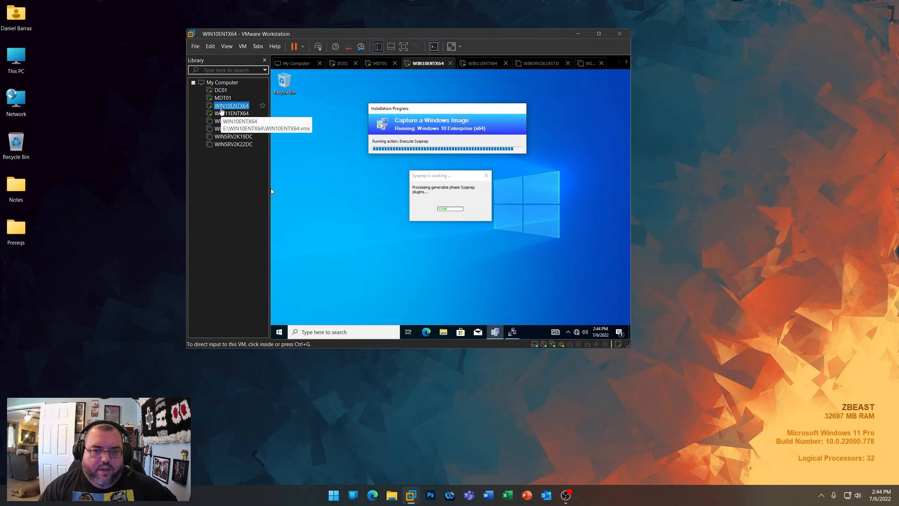
click(219, 114)
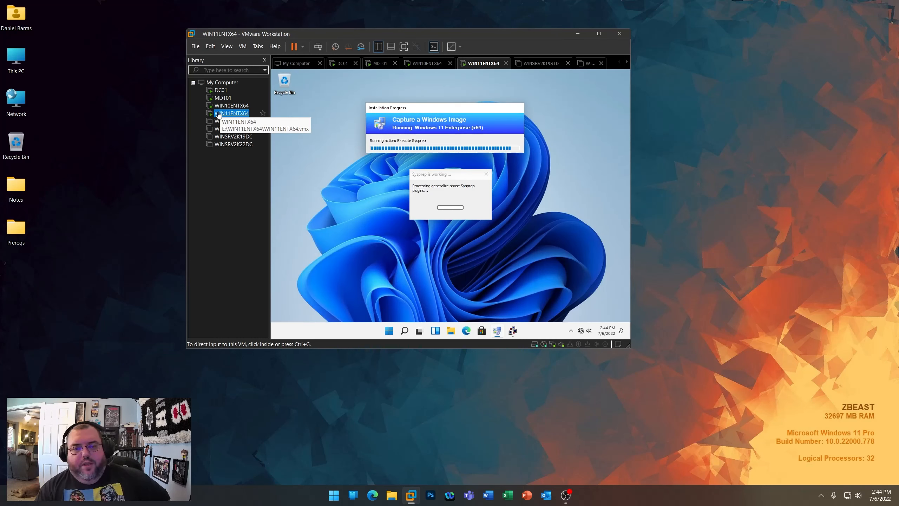
click(544, 439)
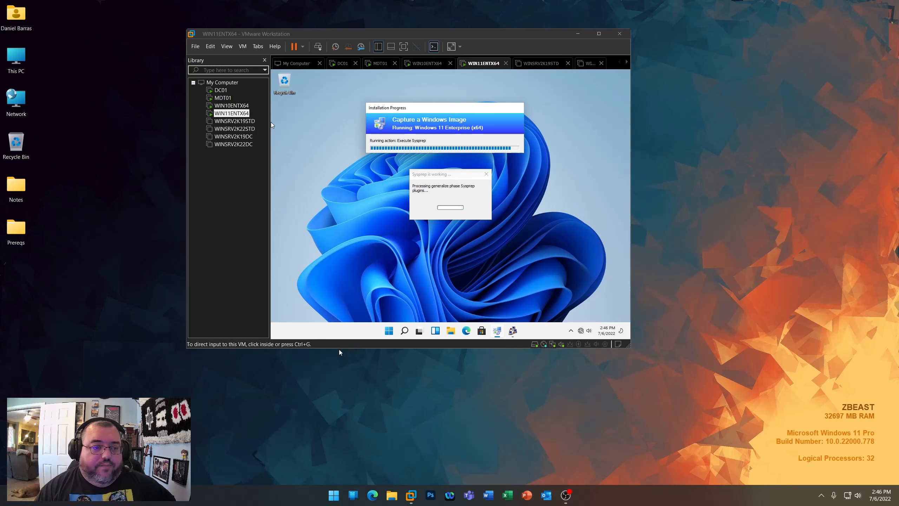
click(226, 106)
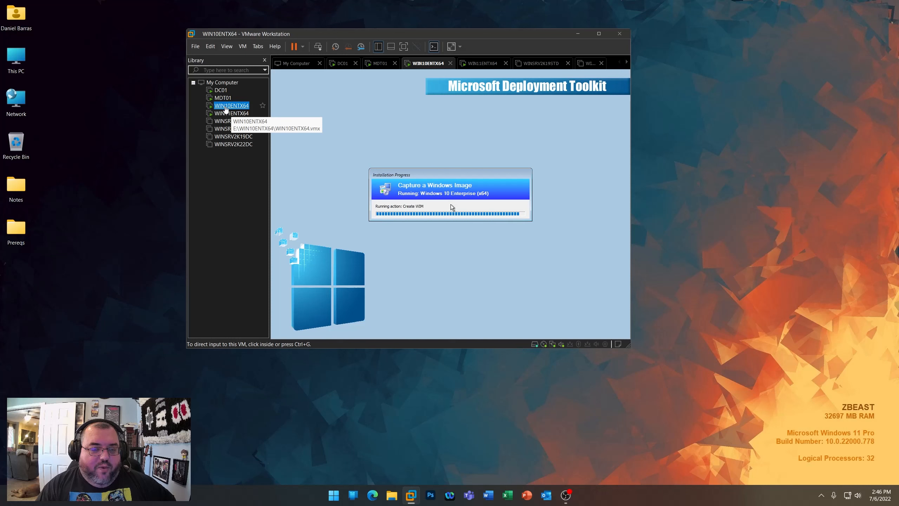
- Watch the image capture on the WIN10ENTX64 console and check the WIN11ENTX64 console
click(430, 405)
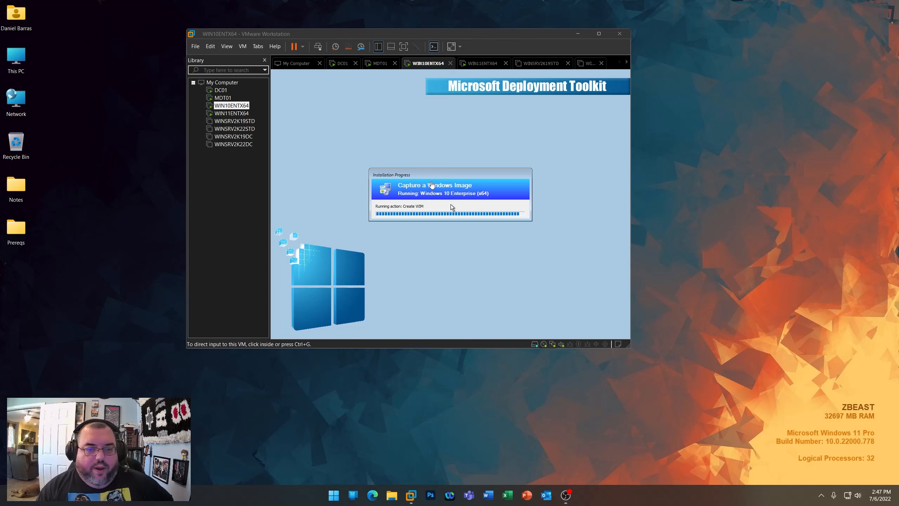
click(430, 183)
click(232, 113)
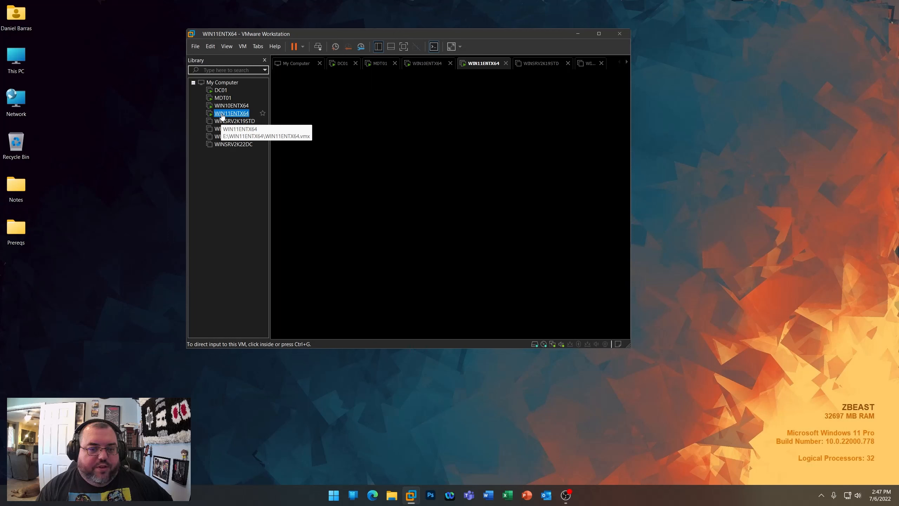
- Refresh the Monitoring list on MDT01 and review the WIN10ENTX64 deployment's current step, progress, errors and warnings in its properties
click(377, 66)
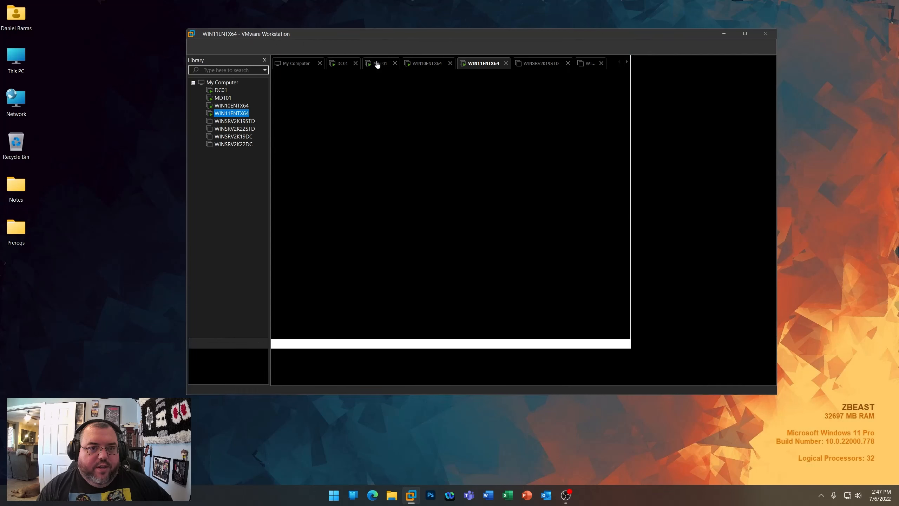
right_click(496, 175)
click(509, 178)
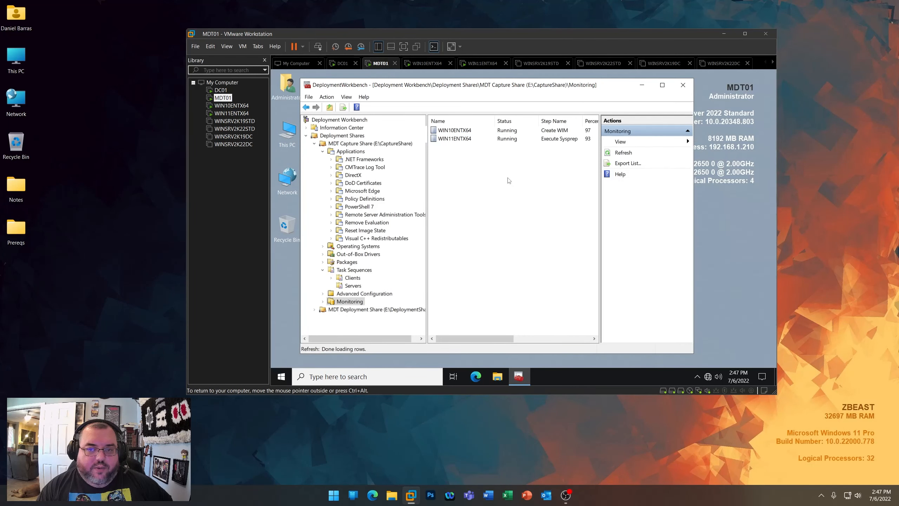
double_click(456, 130)
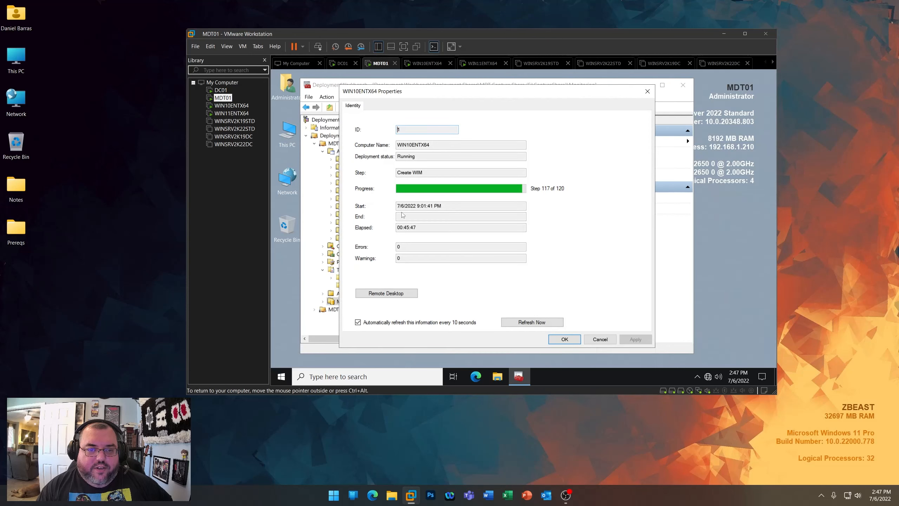
click(600, 339)
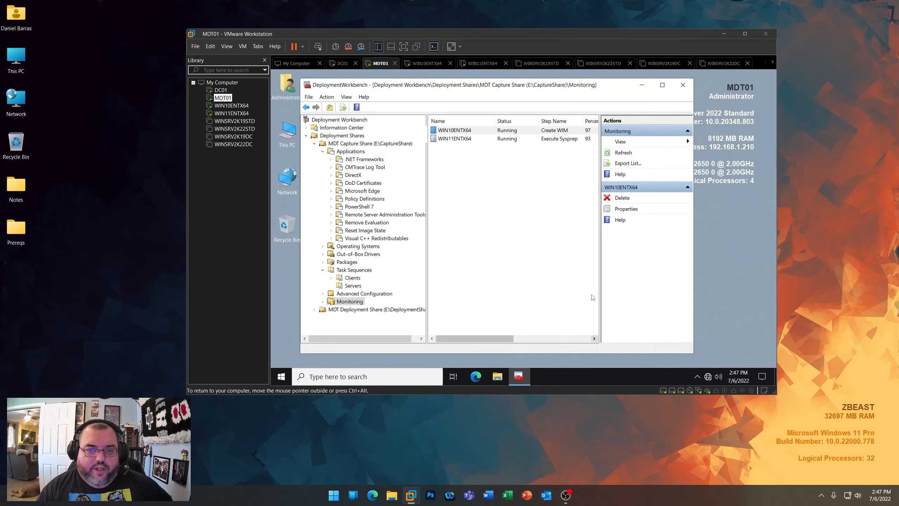
- Review the WIN11ENTX64 deployment's properties with a manual refresh, and refresh the Monitoring list again
double_click(474, 139)
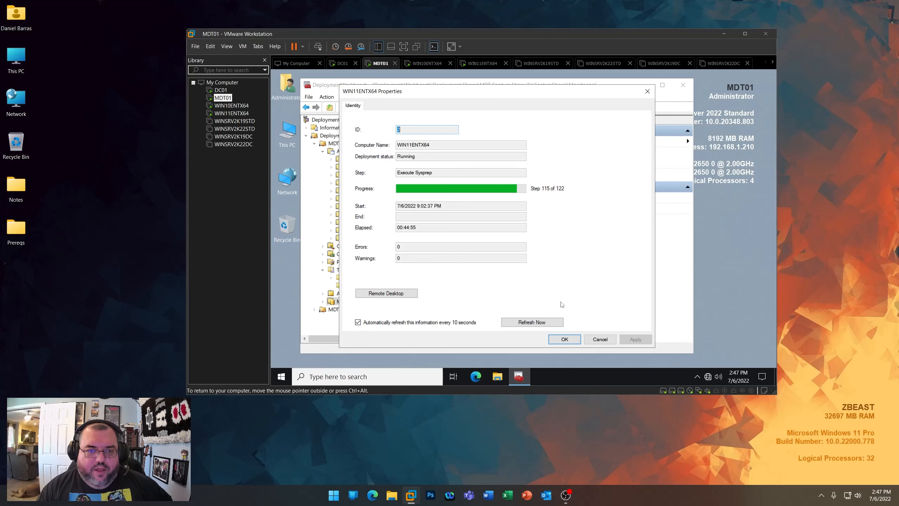
click(524, 323)
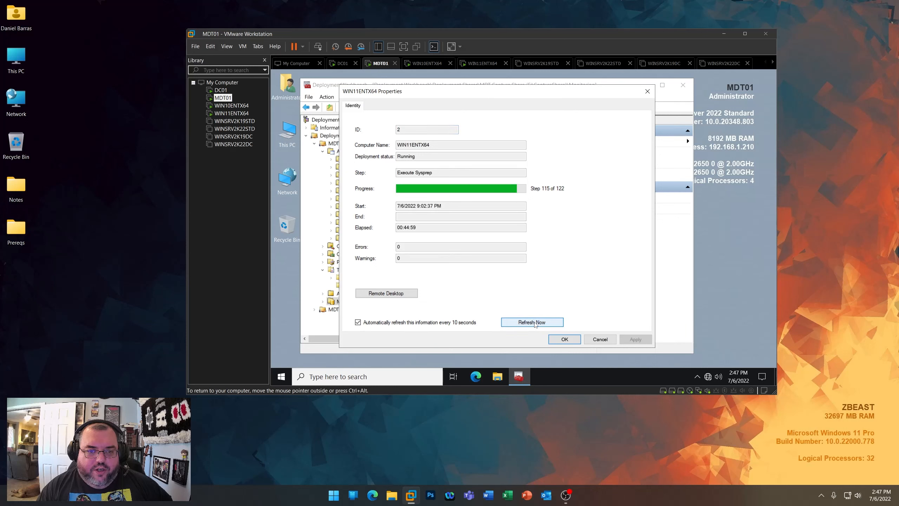
click(568, 339)
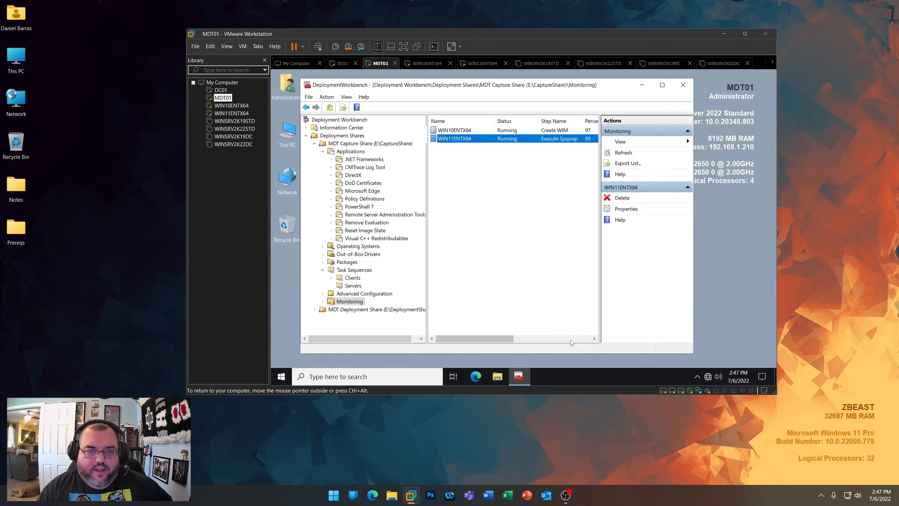
right_click(500, 186)
click(503, 187)
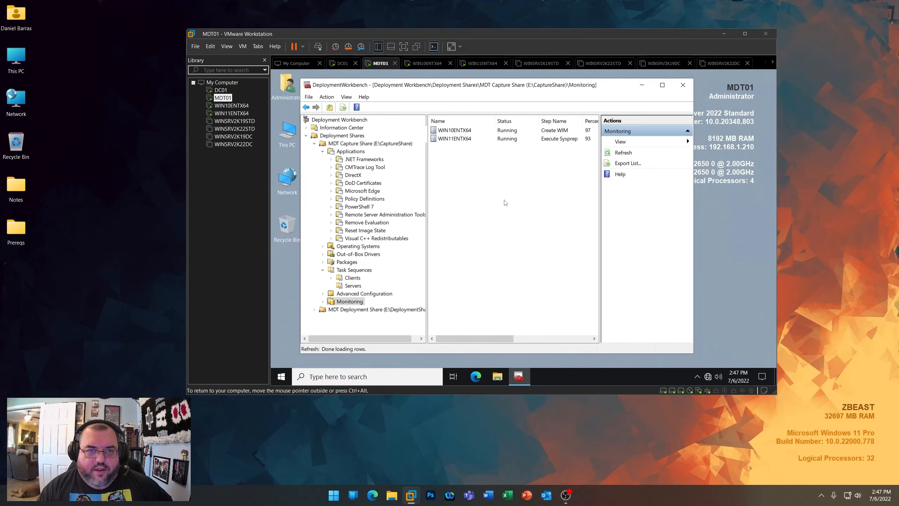
- Check the installation progress on the WIN11ENTX64 and WIN10ENTX64 consoles, and return to WIN11ENTX64 to watch its capture
click(222, 114)
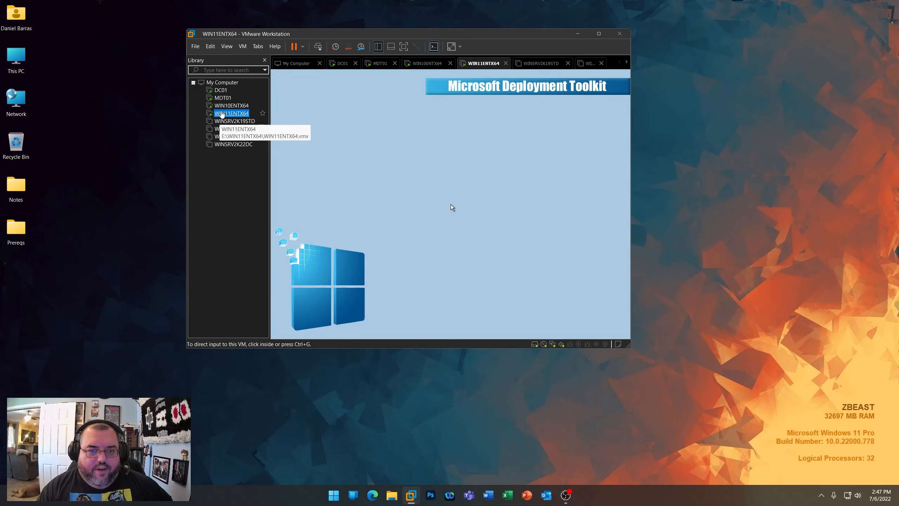
click(224, 106)
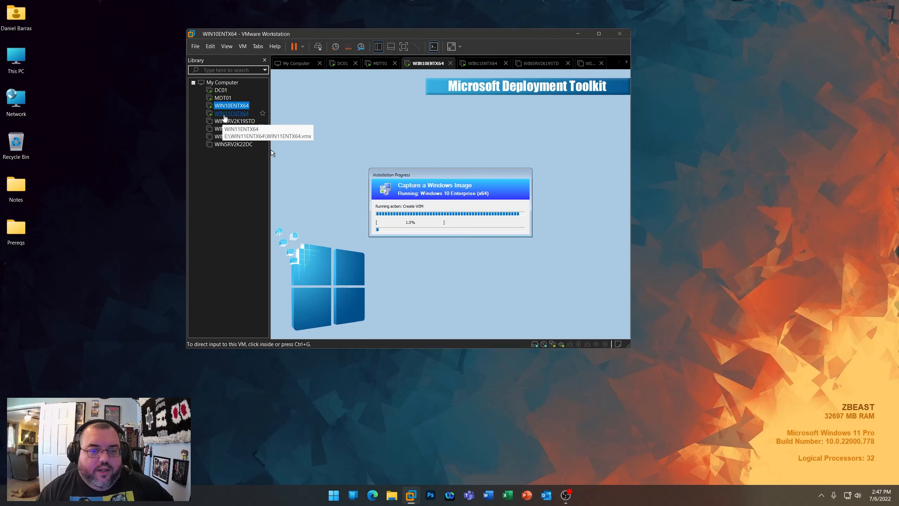
click(223, 115)
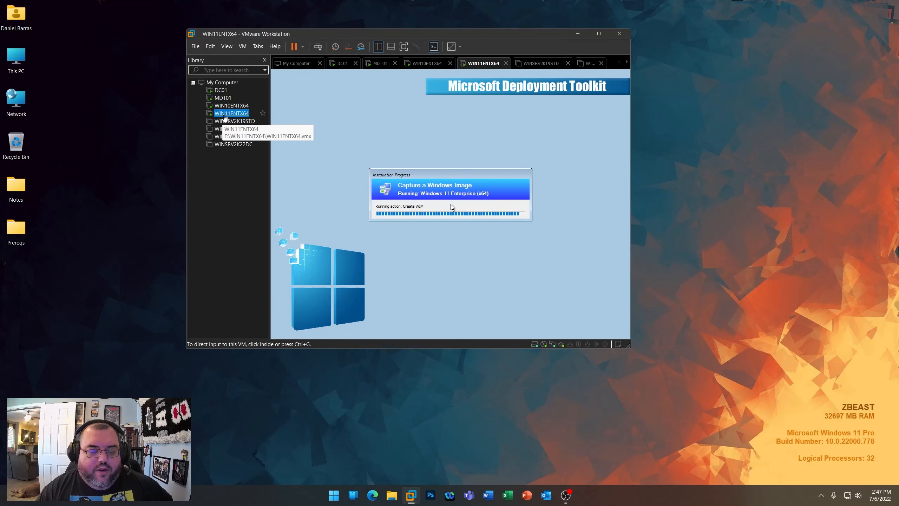
click(459, 392)
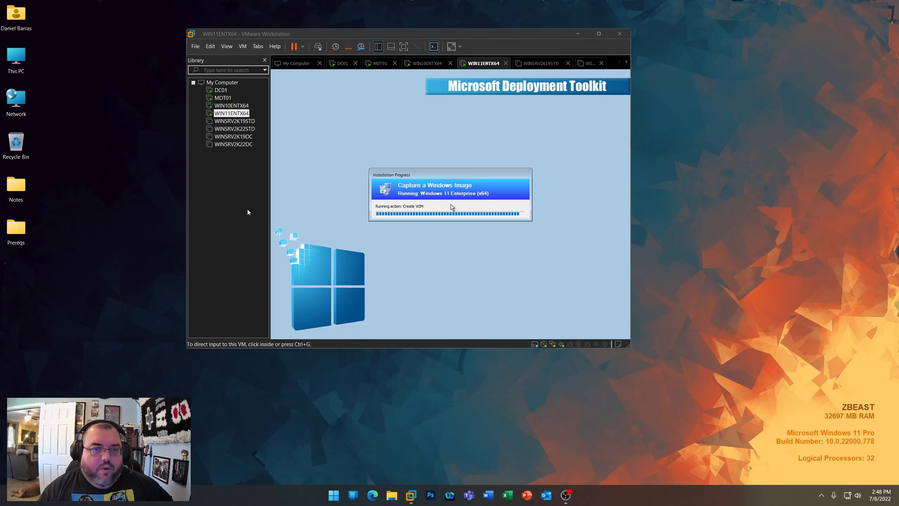
- Refresh Monitoring on MDT01 again and compare the WIN10ENTX64 and WIN11ENTX64 deployments' step, progress, errors and warnings in their properties
click(380, 64)
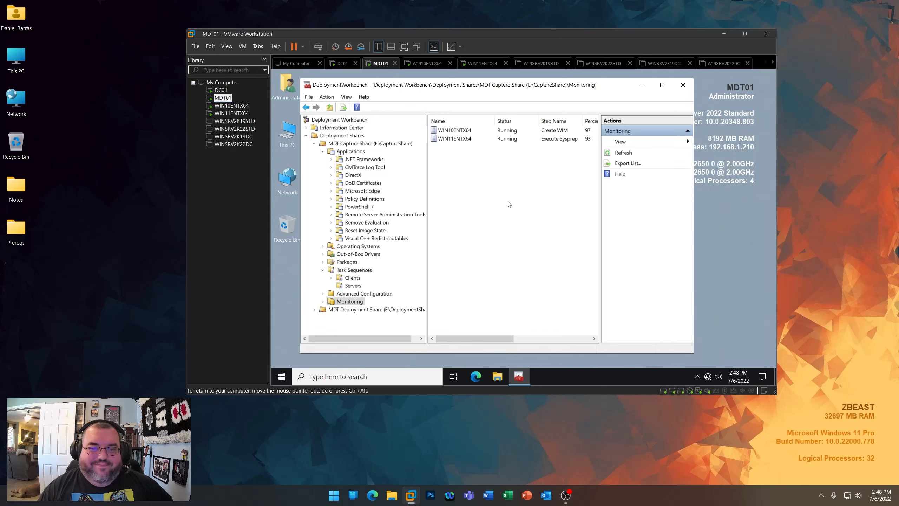
right_click(496, 186)
click(509, 193)
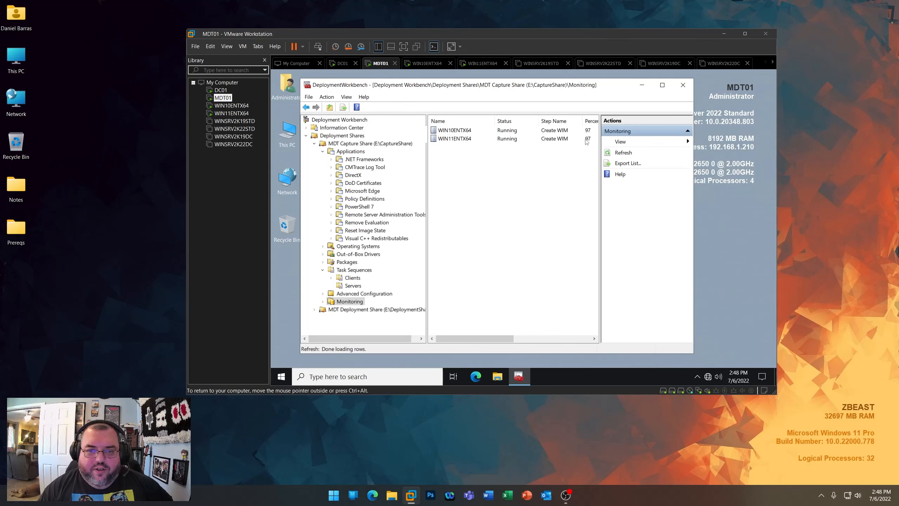
double_click(456, 130)
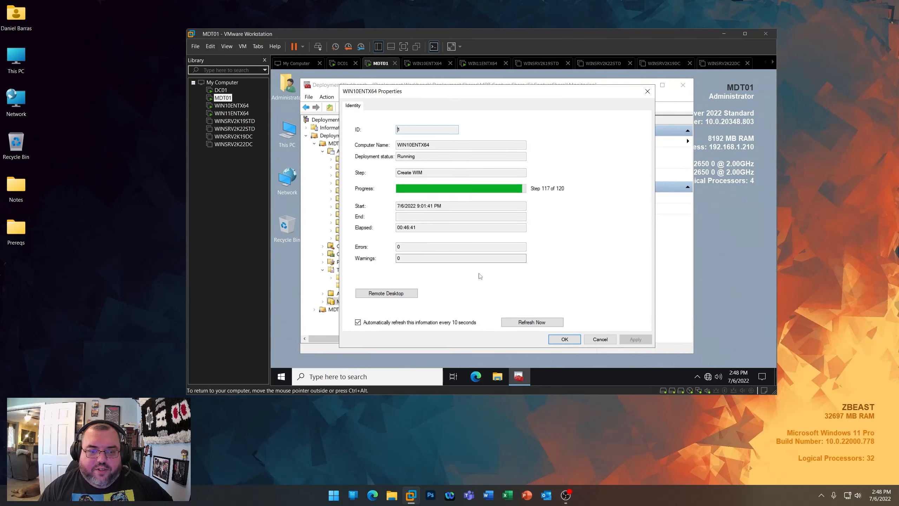
click(579, 339)
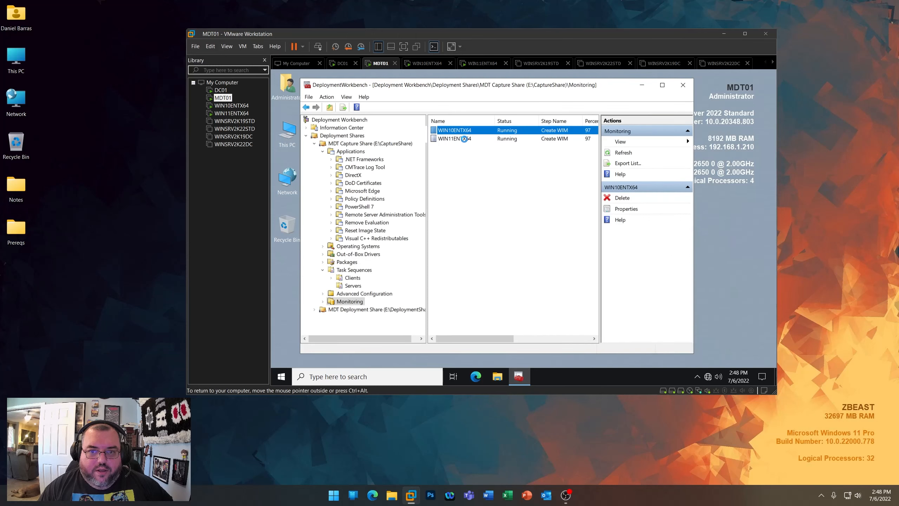
double_click(464, 138)
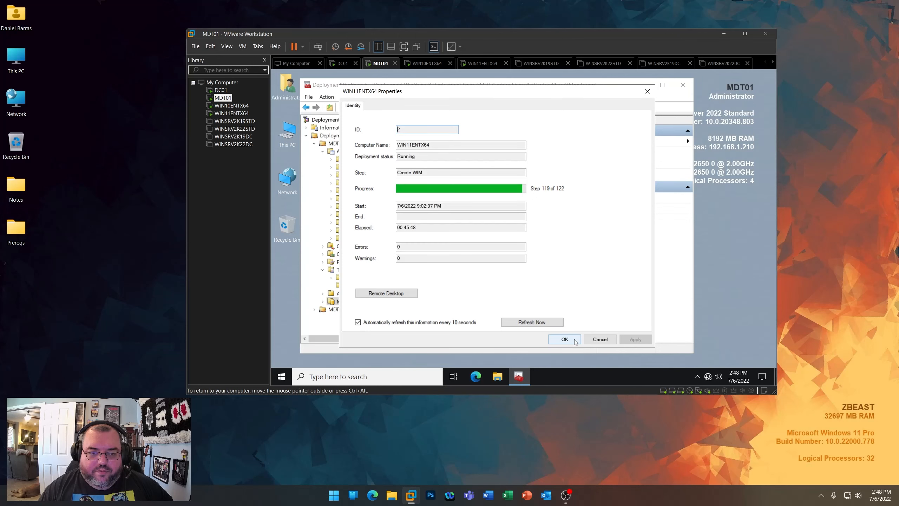
click(565, 340)
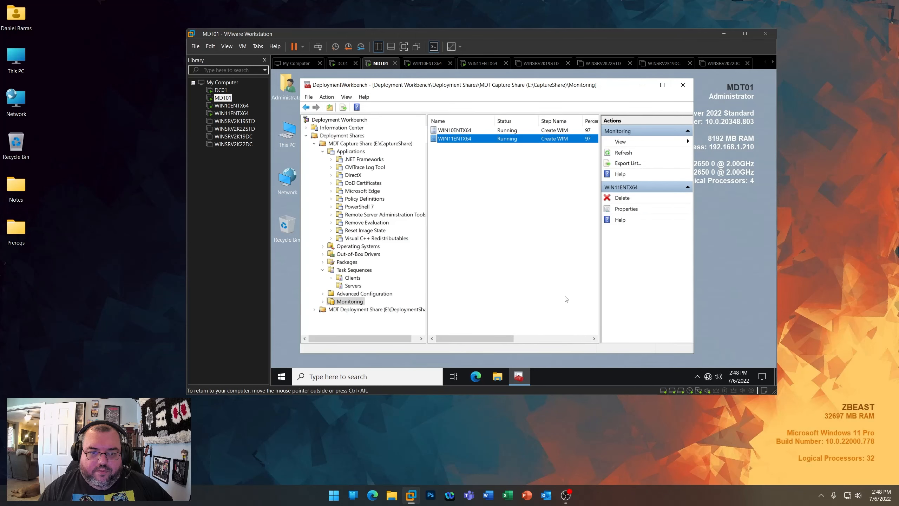
- Alternate between the WIN10ENTX64 and WIN11ENTX64 consoles to follow the Create WIM progress of both captures
click(226, 105)
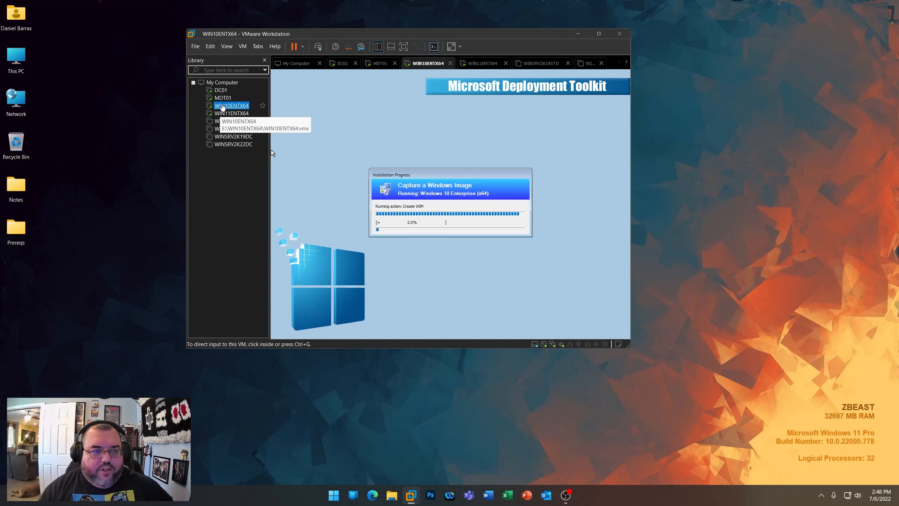
click(227, 114)
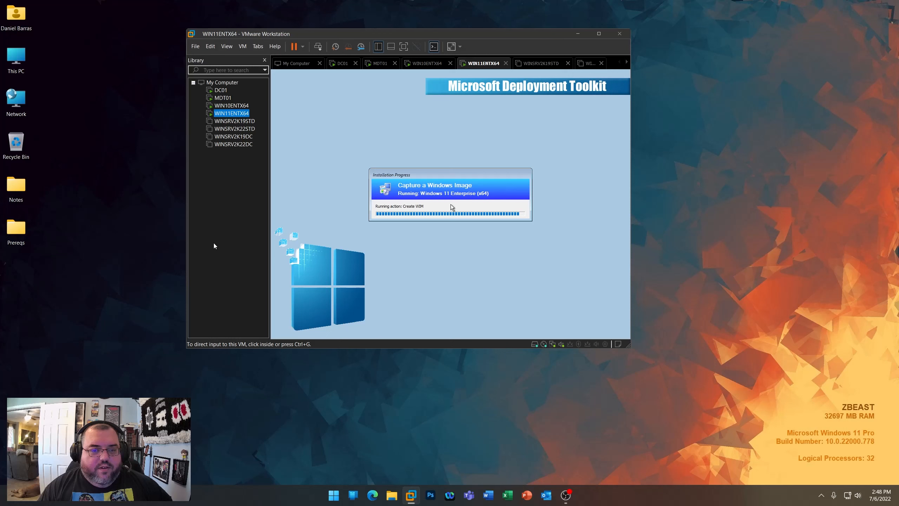
click(495, 419)
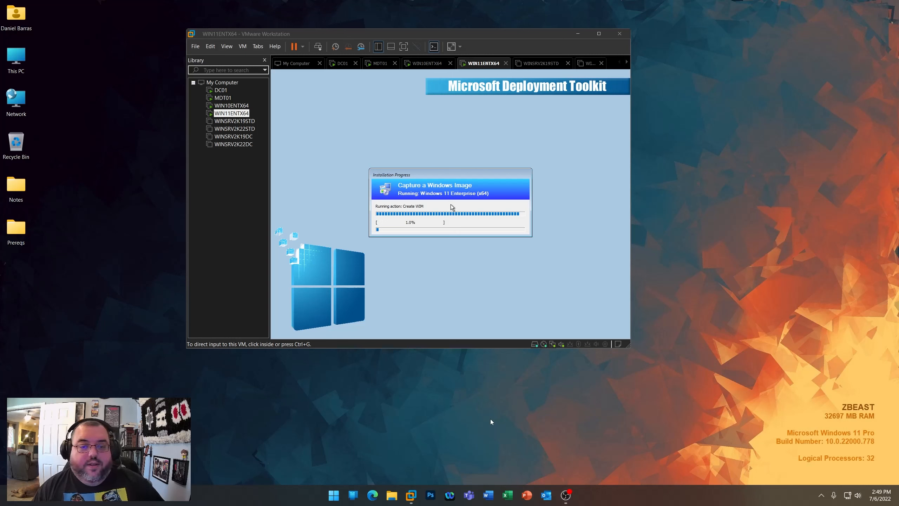
click(472, 296)
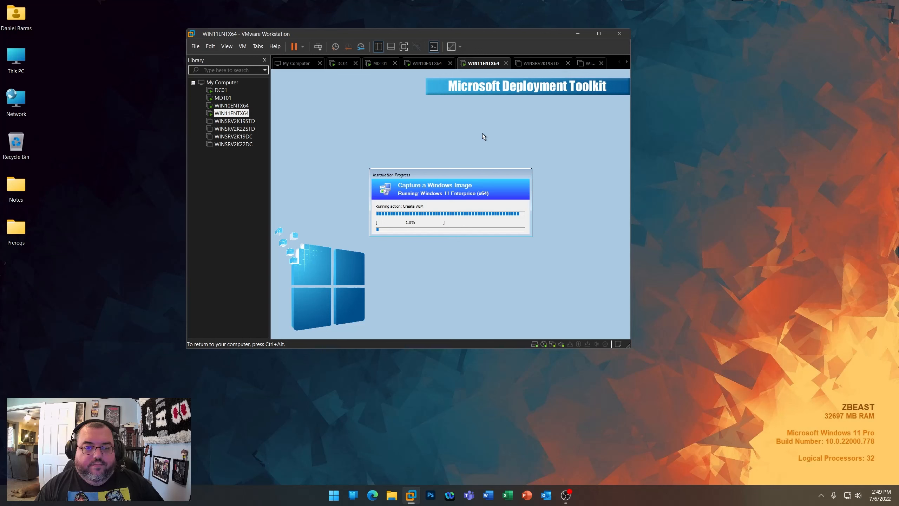
click(229, 106)
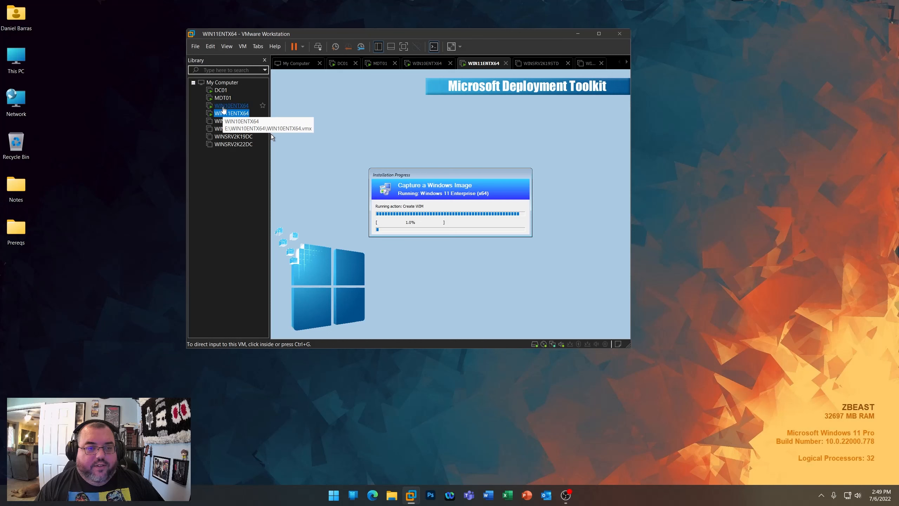
click(228, 114)
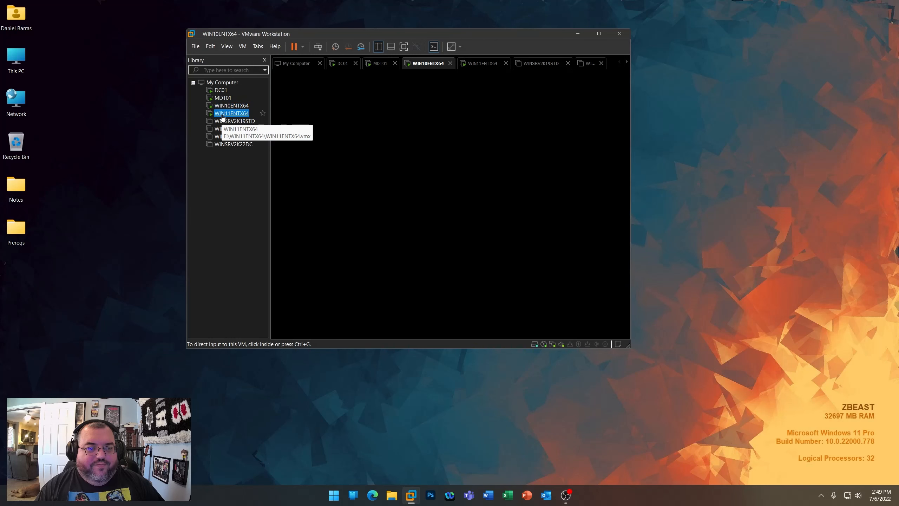
click(494, 410)
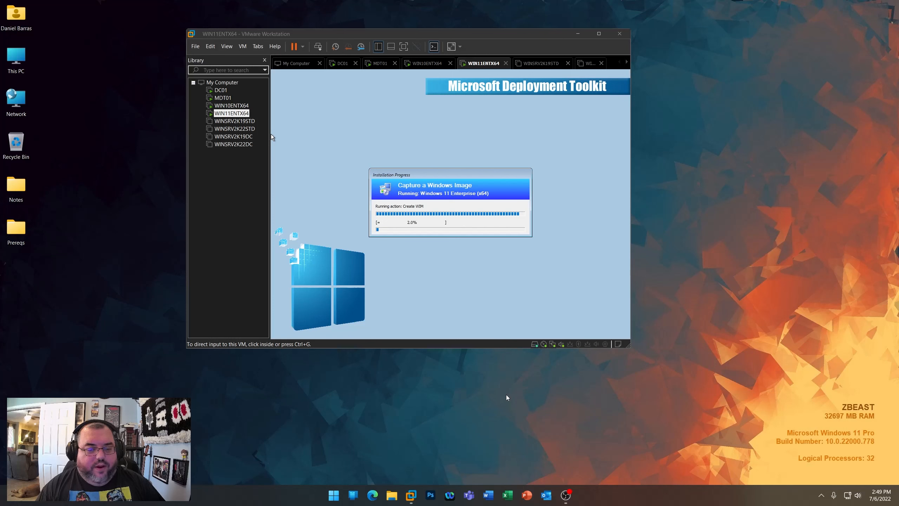
- Switch to the YouTube video "Bon Jovi - Livin' On A Prayer" in Microsoft Edge, resume its playback and pause it
key(ctrl)
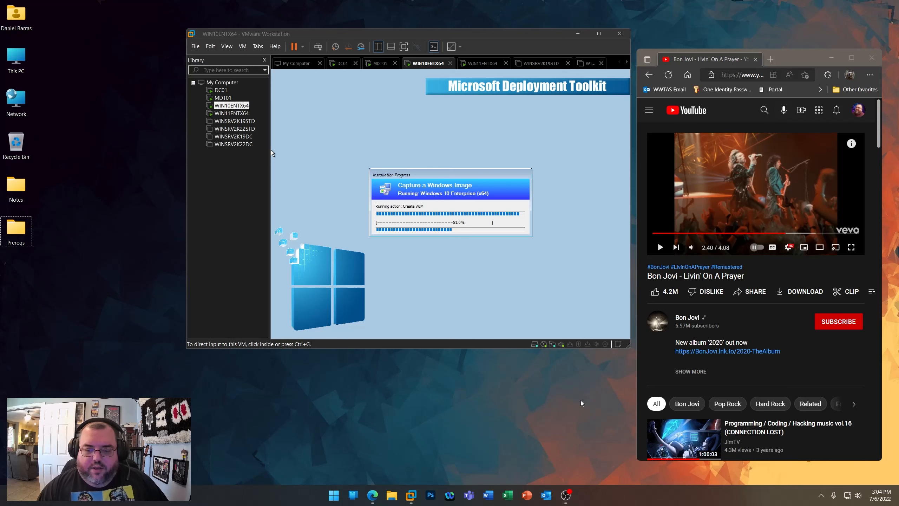
click(660, 247)
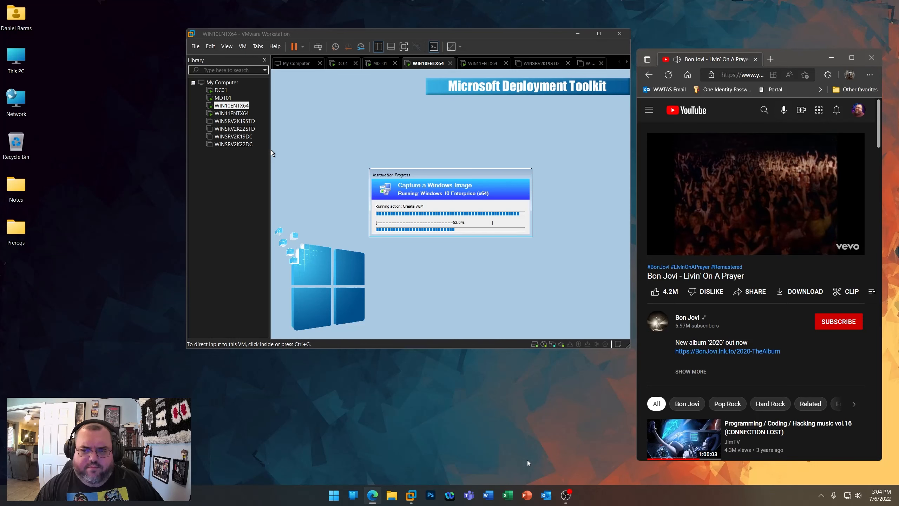
click(660, 246)
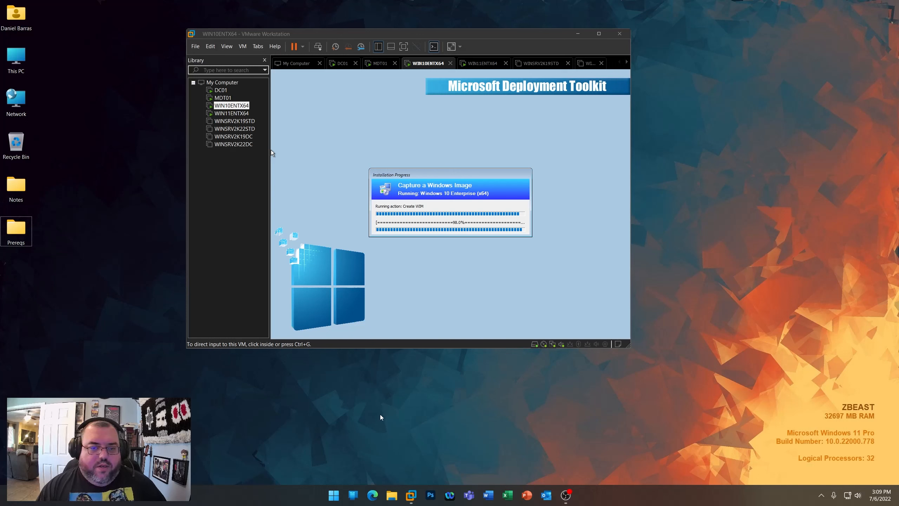
- Check the Create WIM progress on WIN11ENTX64 and return to WIN10ENTX64 to watch its capture finish
click(225, 114)
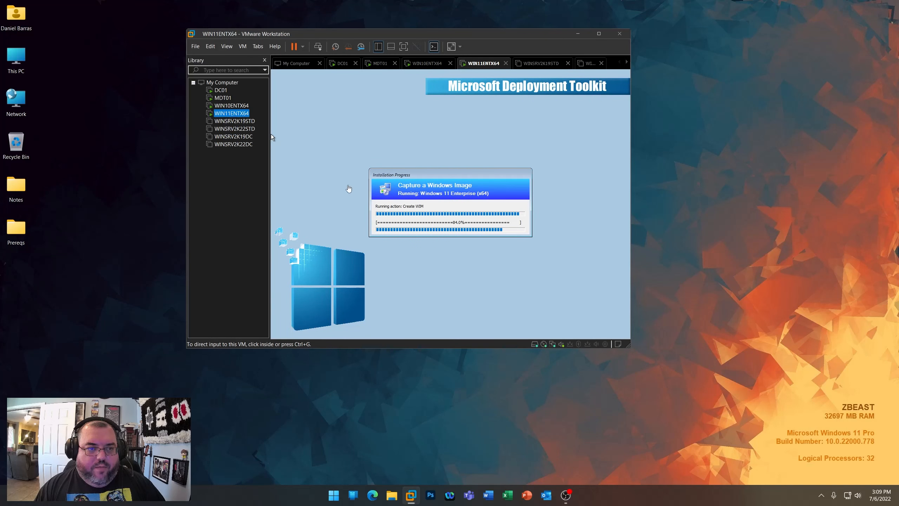
click(231, 106)
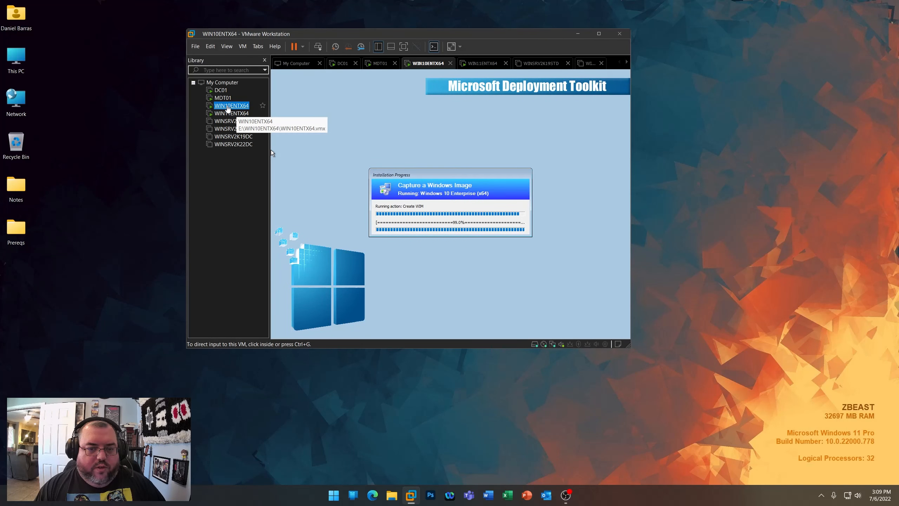
click(389, 398)
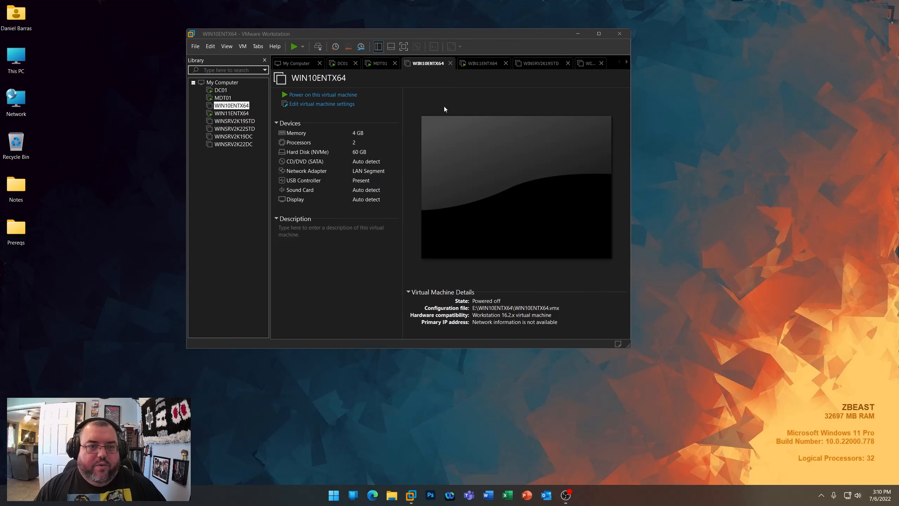
- Permanently delete the powered-off WIN10ENTX64 virtual machine from disk and confirm the deletion
right_click(233, 106)
mouse_move(273, 244)
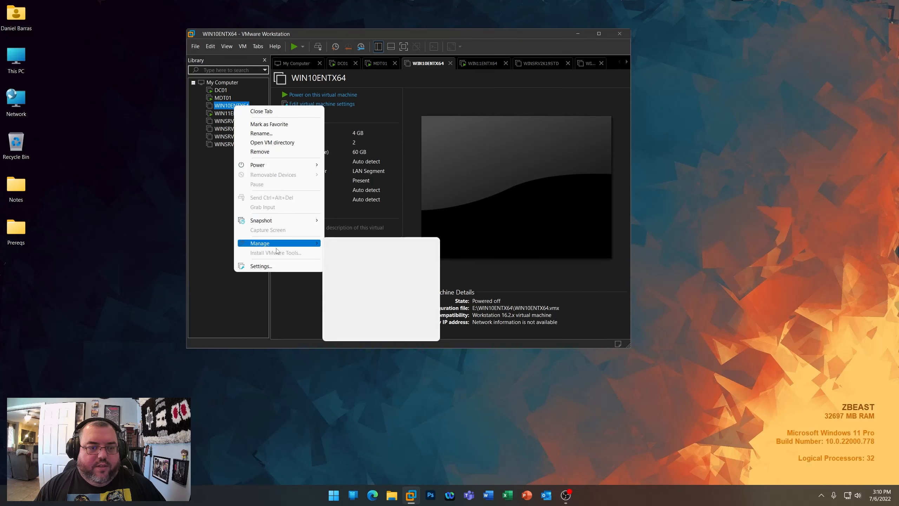
click(379, 290)
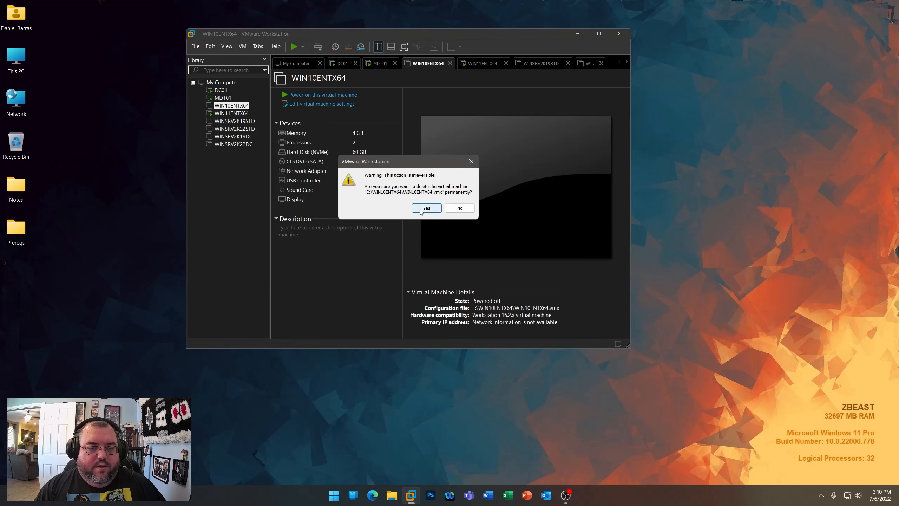
click(421, 211)
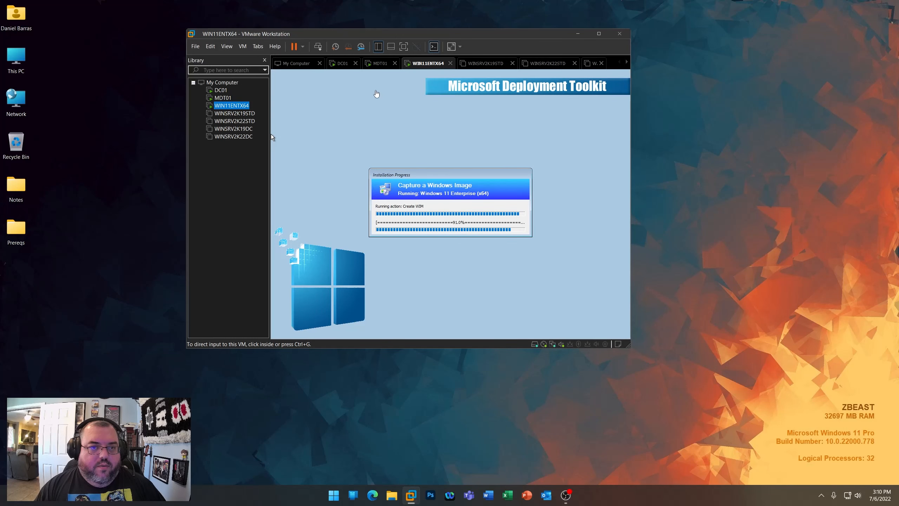
- On MDT01, refresh Monitoring in Deployment Workbench and check the WIN10ENTX64 deployment's status, progress, elapsed time, errors and warnings
click(380, 65)
click(520, 376)
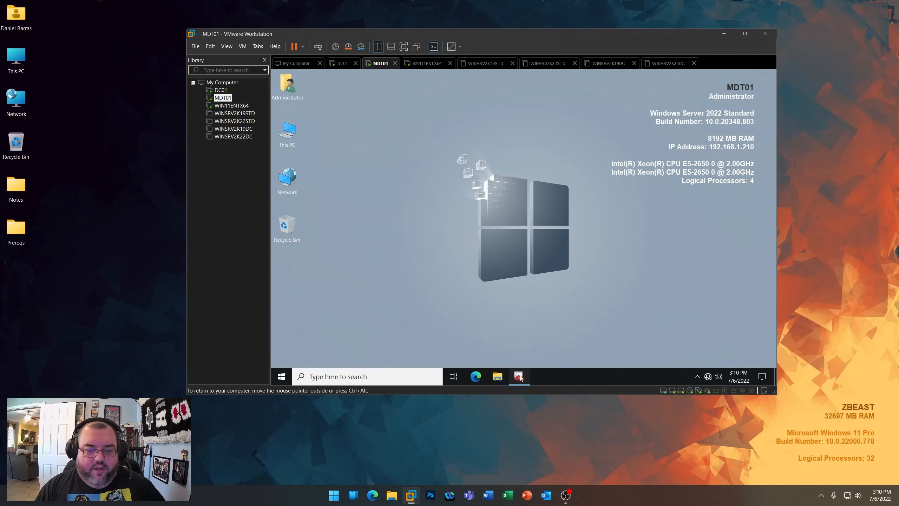
right_click(505, 184)
click(516, 190)
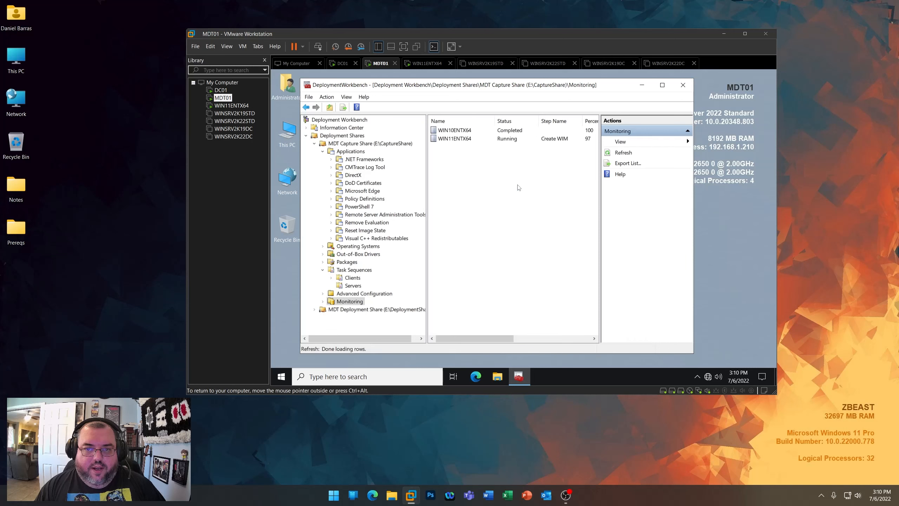
double_click(454, 130)
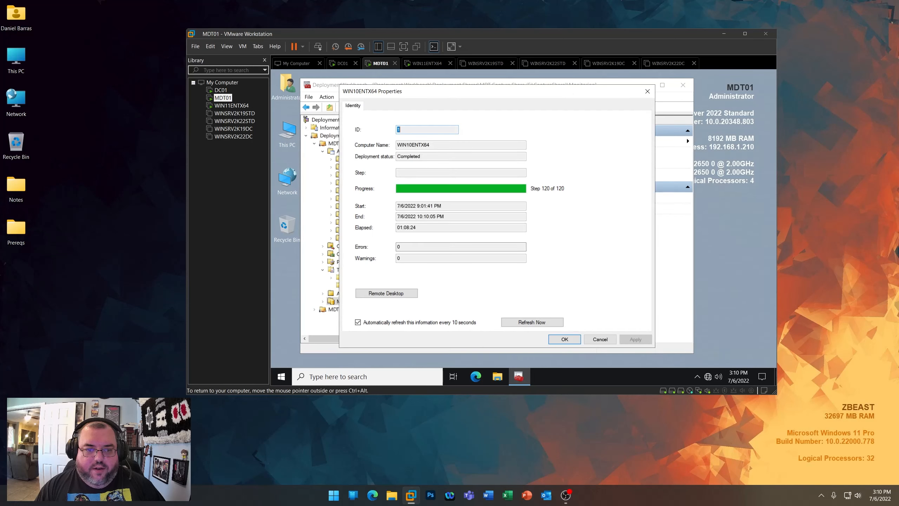
key(Tab)
key(Tab)
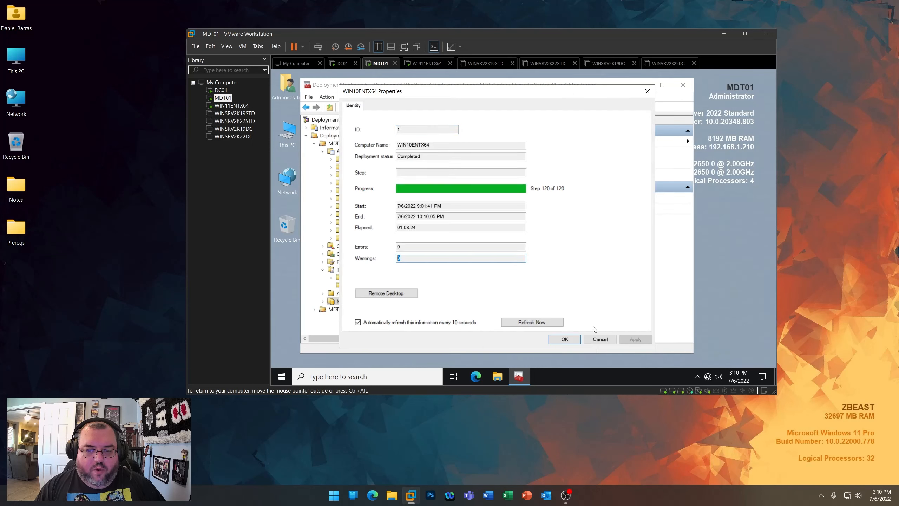
click(578, 339)
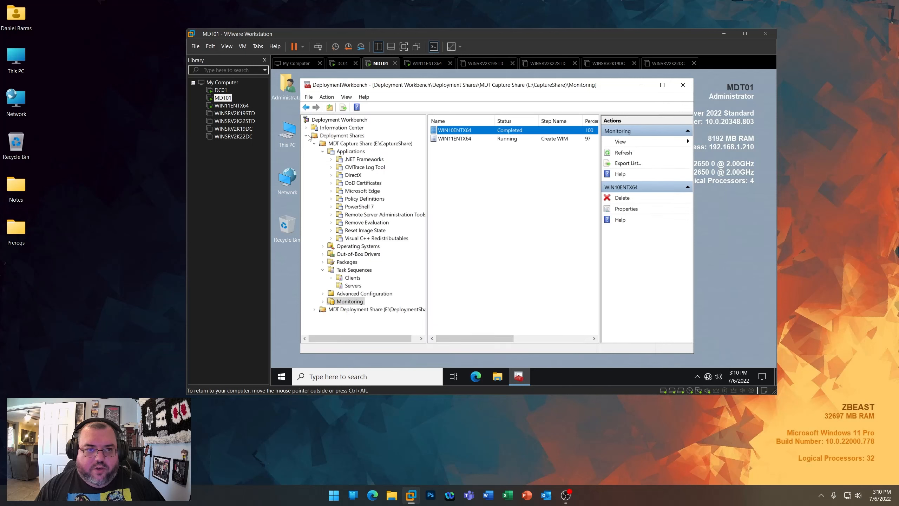
- Examine the deployment log files in E:\CaptureShare\Logs\WIN10ENTX64, return to the CaptureShare folder and close the file window
double_click(289, 131)
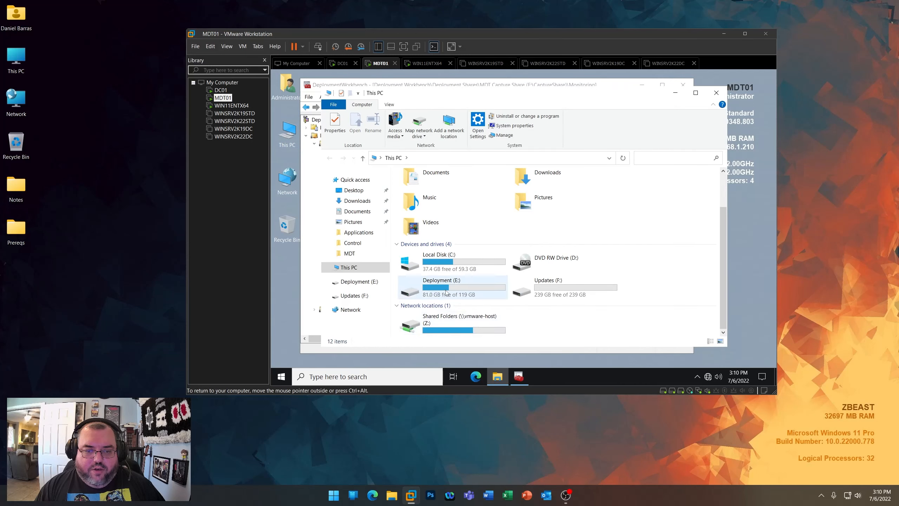
double_click(446, 293)
double_click(431, 186)
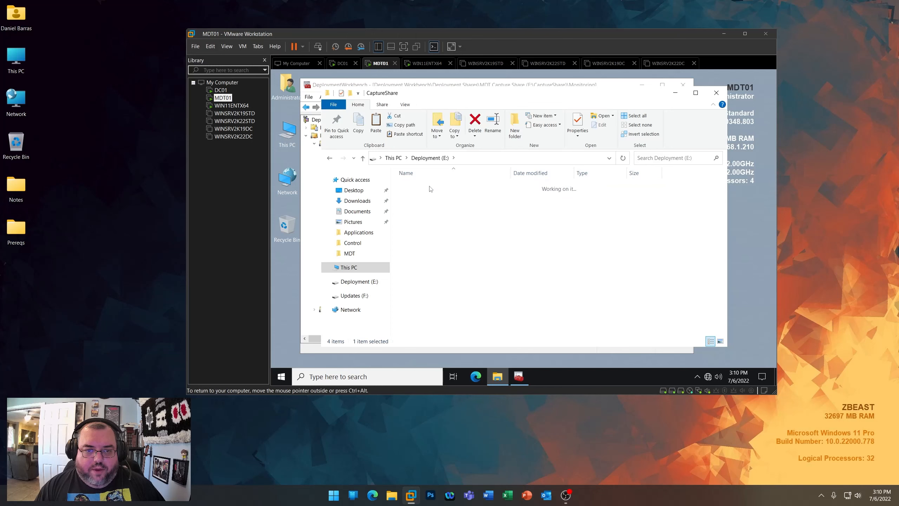
double_click(416, 254)
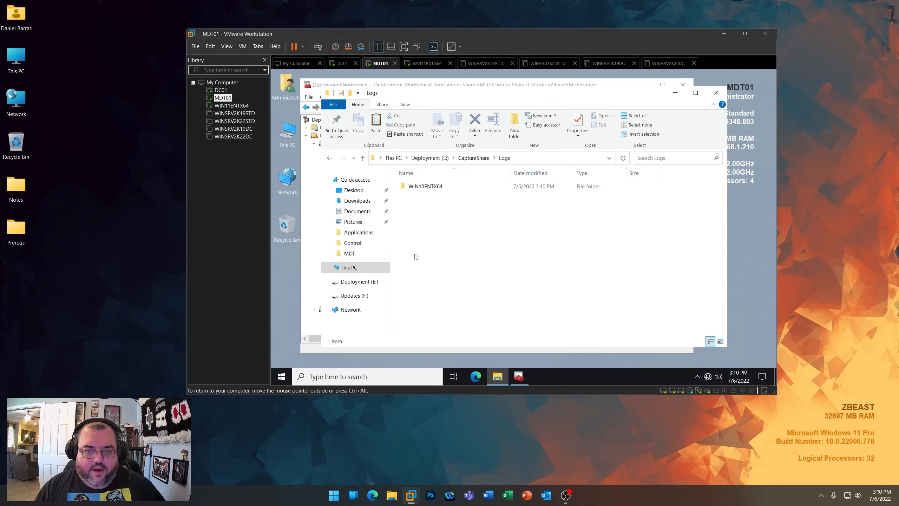
double_click(426, 187)
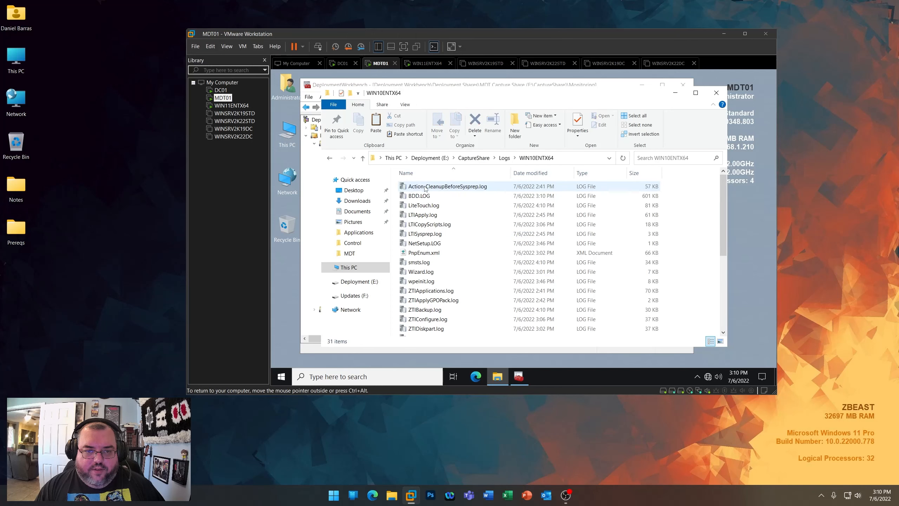
scroll(450, 255, down, 5)
scroll(449, 255, up, 5)
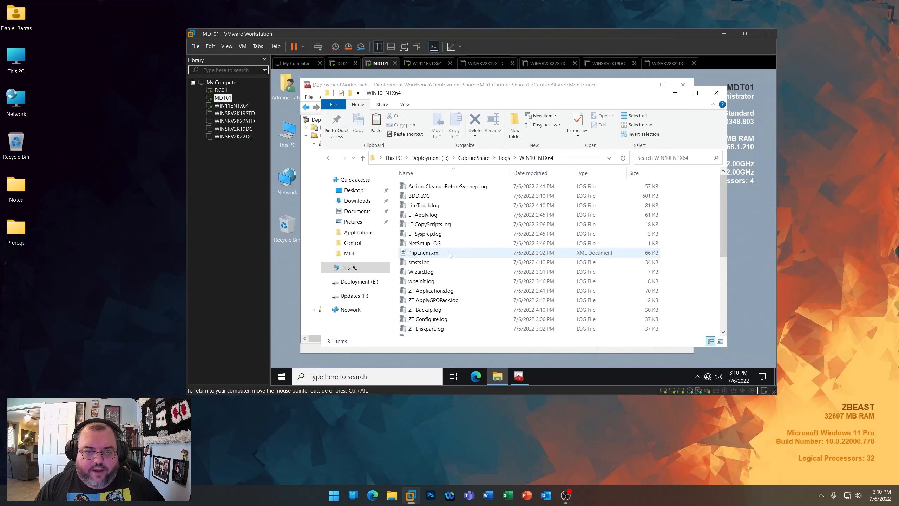
click(504, 158)
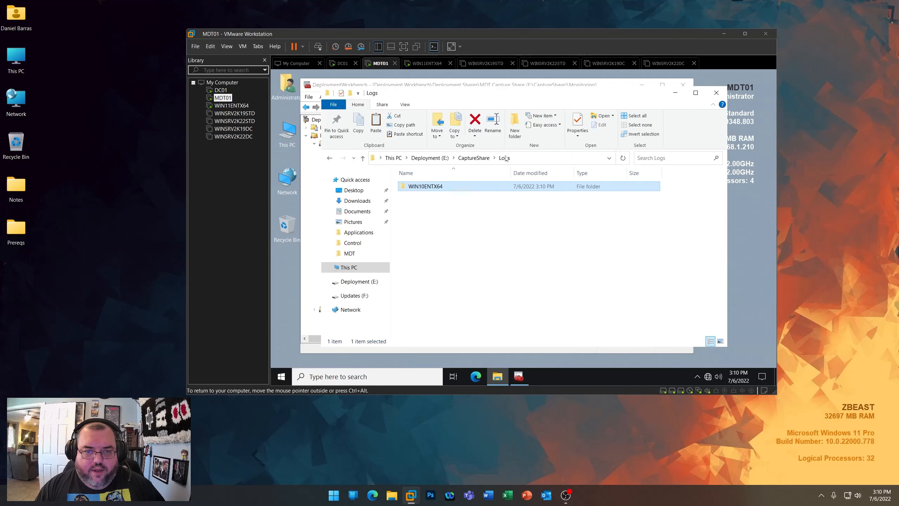
click(473, 158)
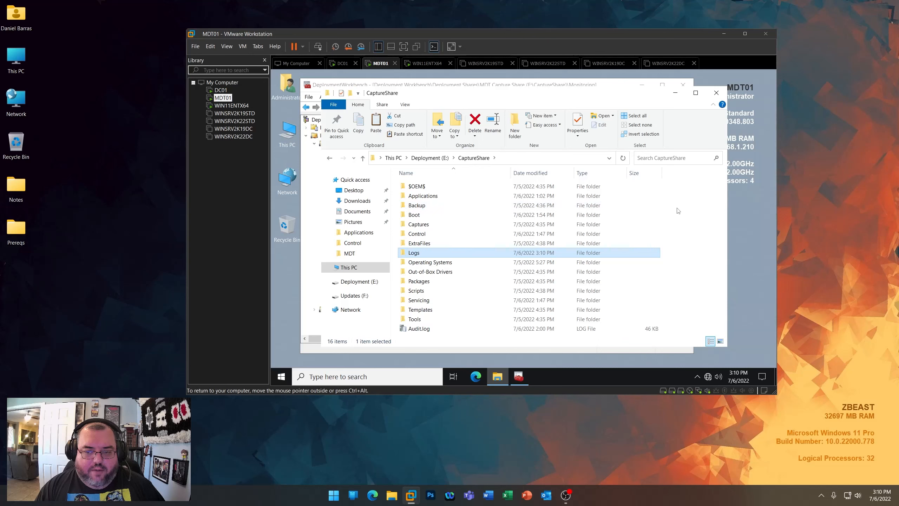
click(716, 92)
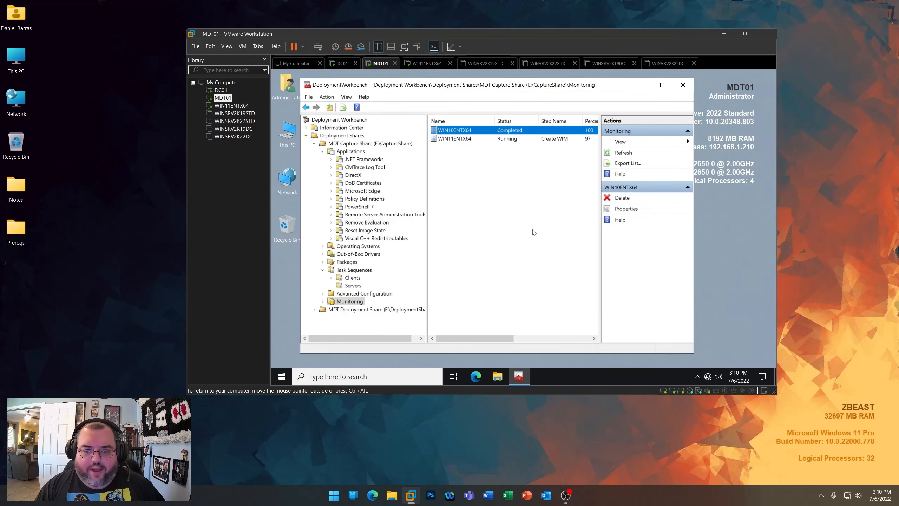
- Refresh Monitoring once more and switch to the WIN11ENTX64 console to watch its image capture finish
right_click(495, 174)
click(511, 178)
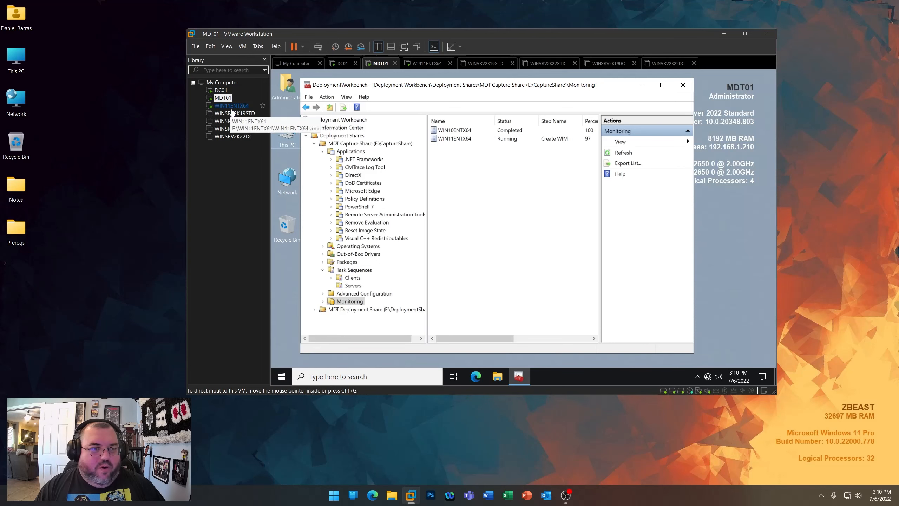
click(231, 107)
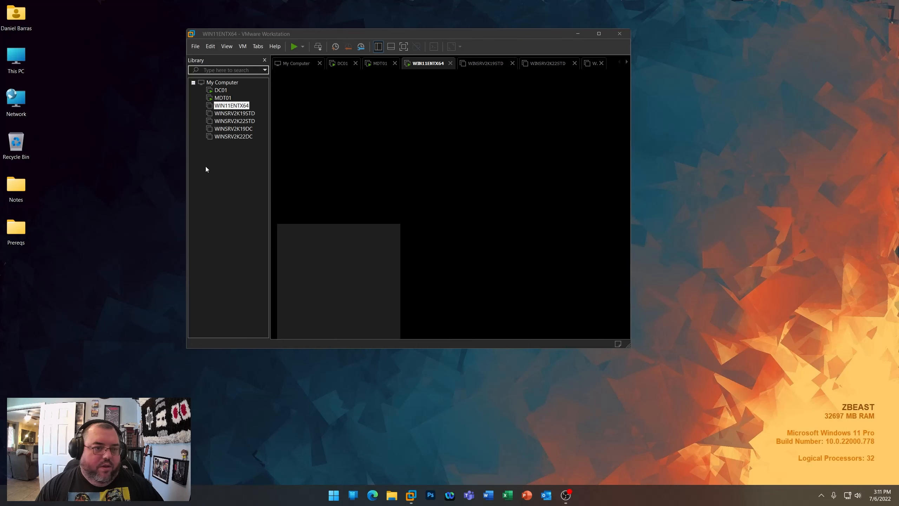
- Permanently delete the powered-off WIN11ENTX64 virtual machine from disk and confirm the deletion
right_click(234, 106)
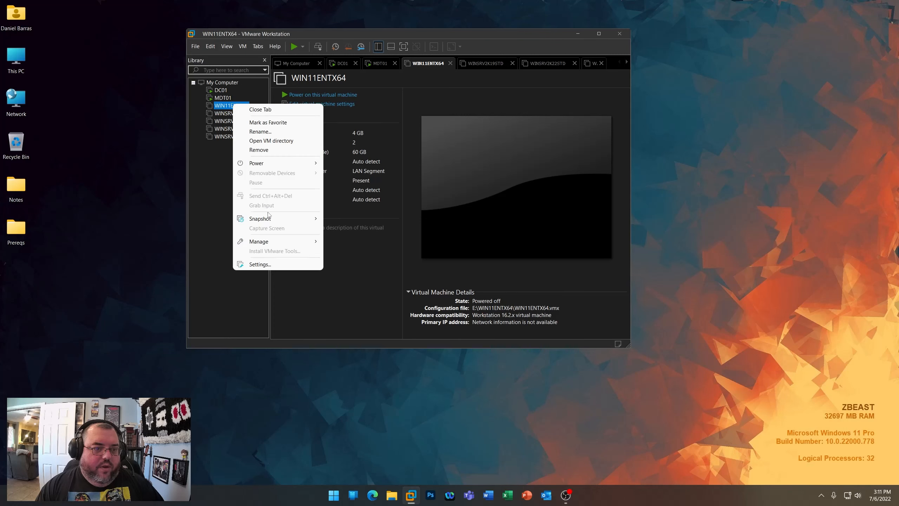
mouse_move(267, 241)
click(363, 298)
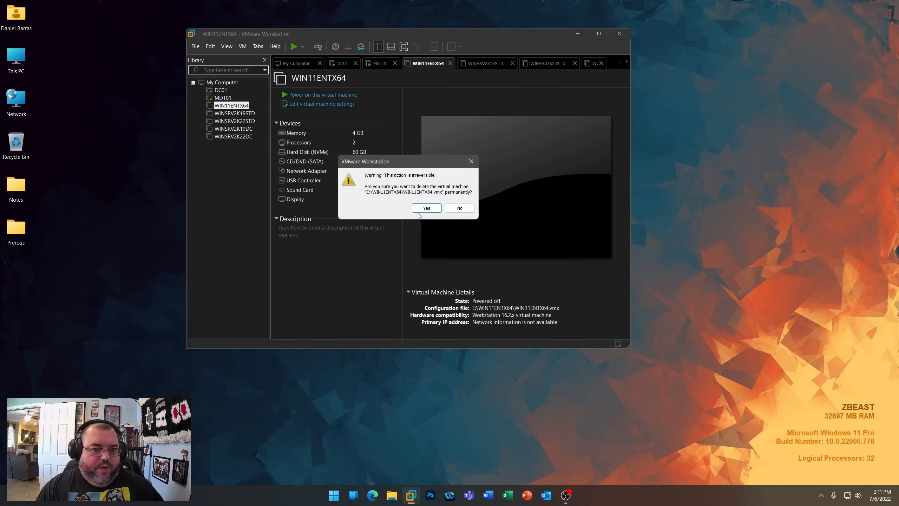
click(421, 205)
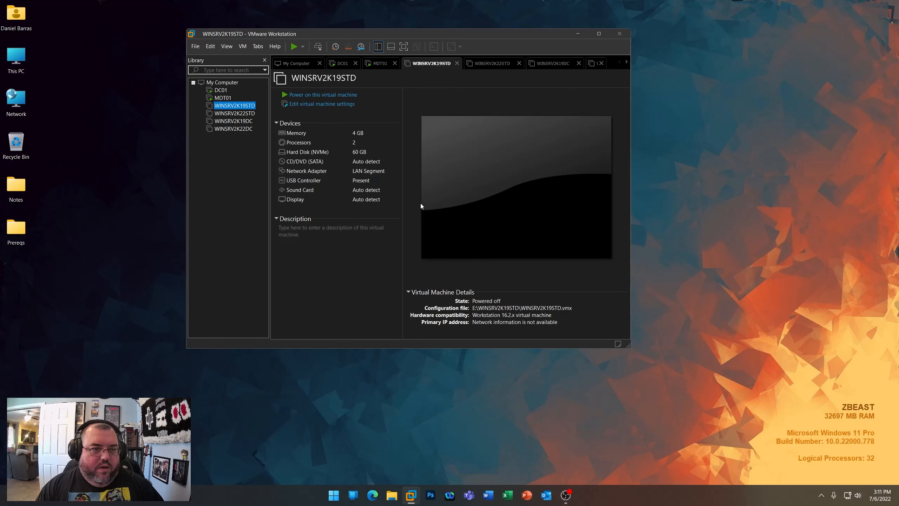
- Return to MDT01, refresh Monitoring and check the WIN11ENTX64 deployment's status, progress, errors and warnings in its properties
click(378, 64)
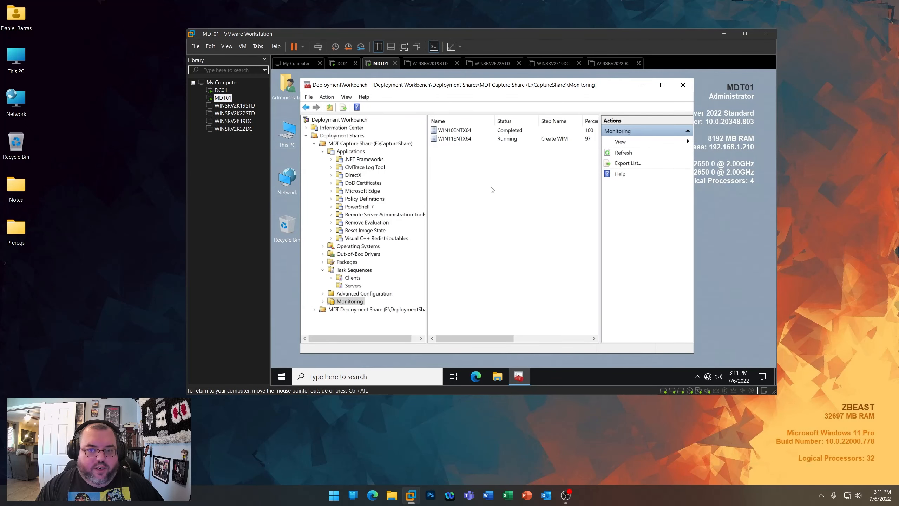
right_click(490, 188)
click(500, 193)
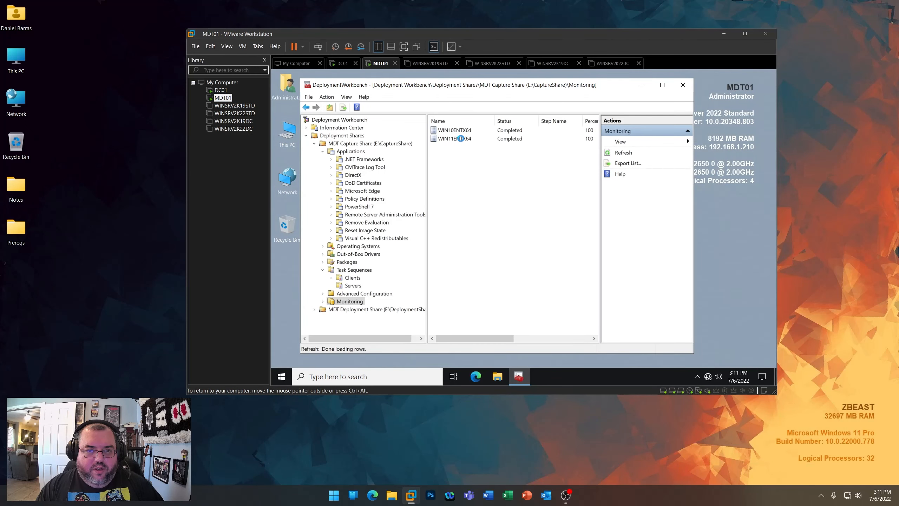
double_click(459, 139)
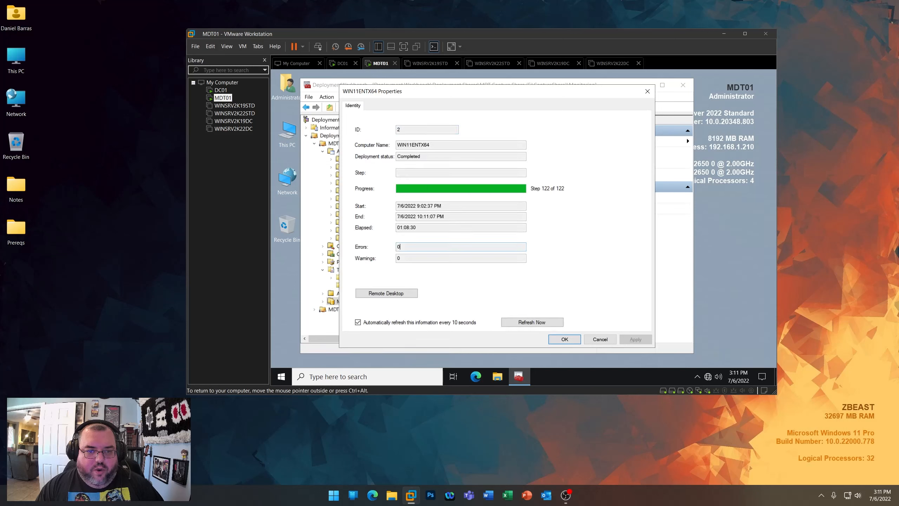
click(565, 338)
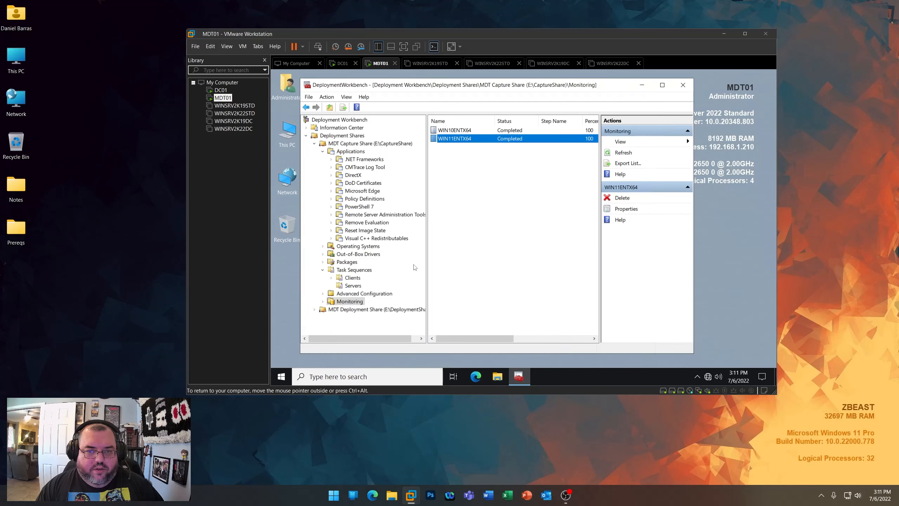
- Examine the deployment log files in E:\CaptureShare\Logs\WIN11ENTX64, return to the CaptureShare folder and close the file window
double_click(287, 134)
scroll(535, 280, down, 2)
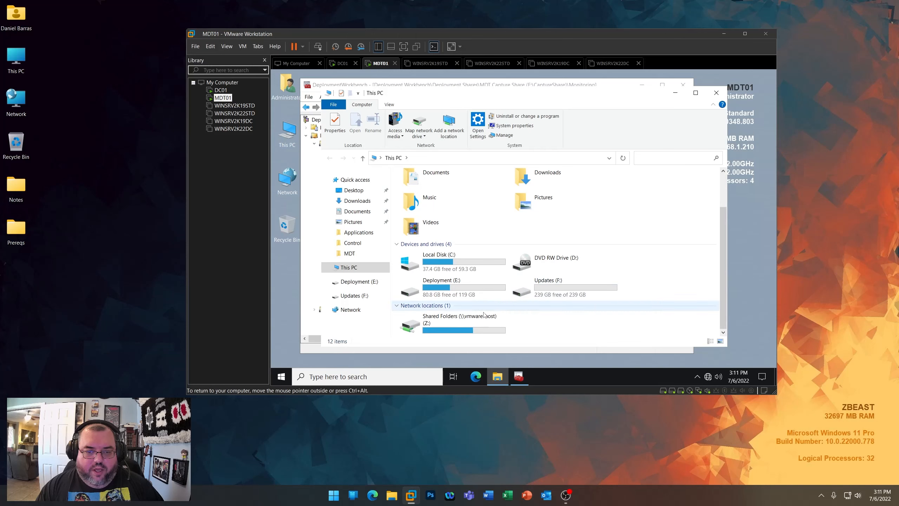
double_click(444, 294)
double_click(432, 187)
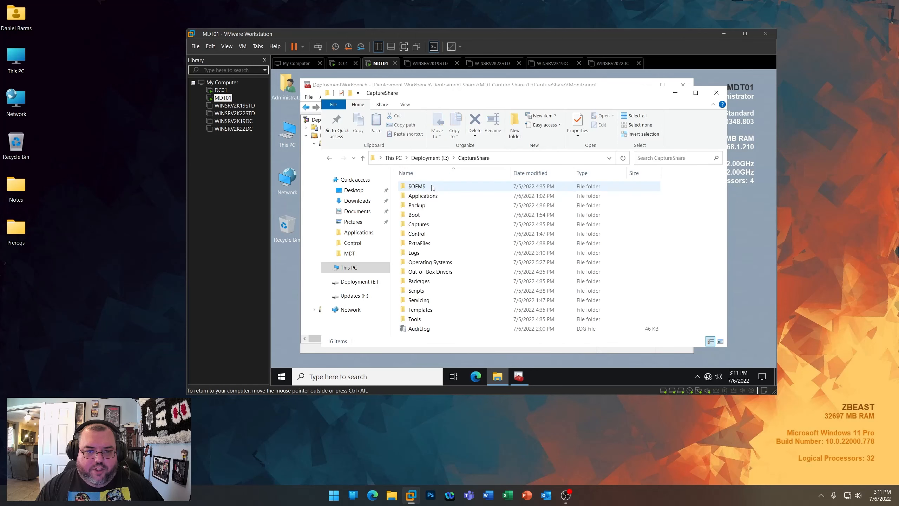
click(415, 254)
double_click(415, 254)
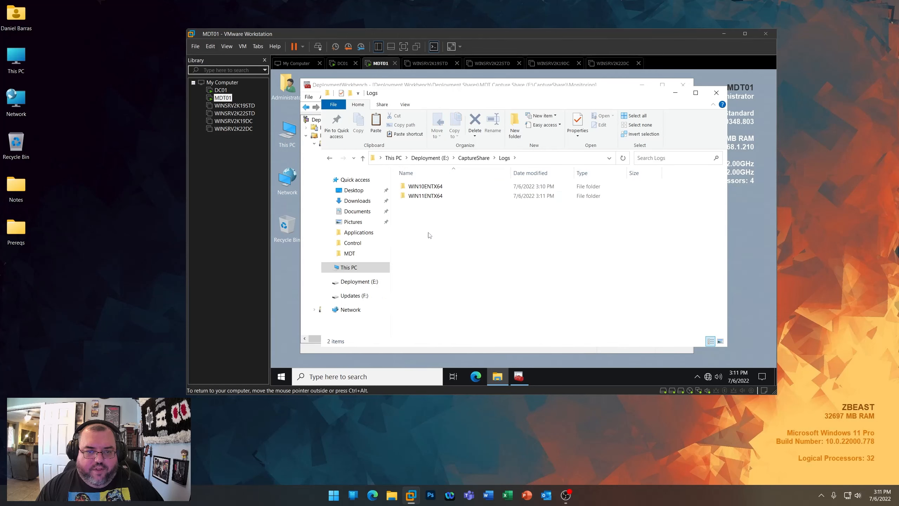
double_click(427, 196)
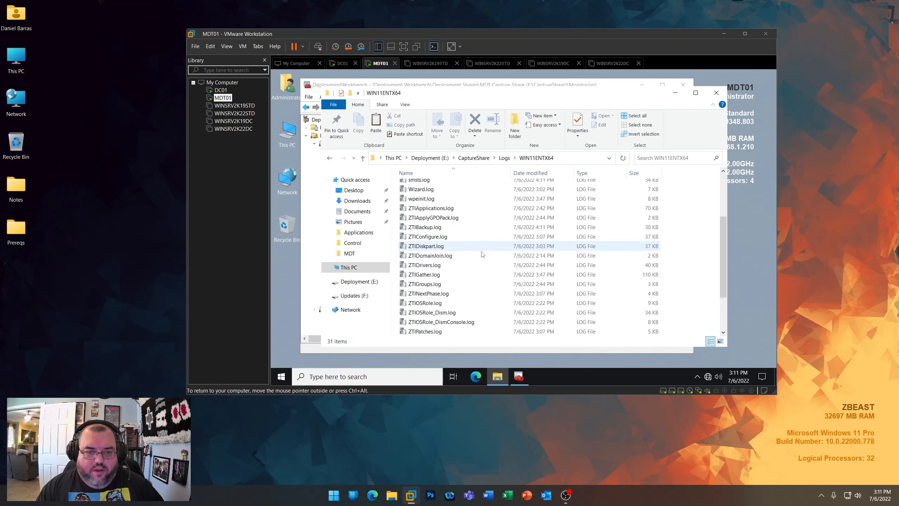
click(477, 160)
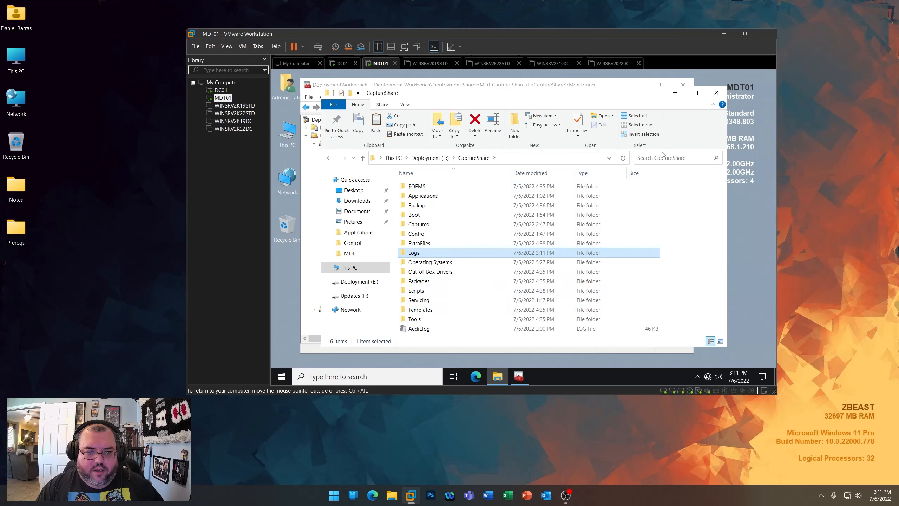
click(716, 93)
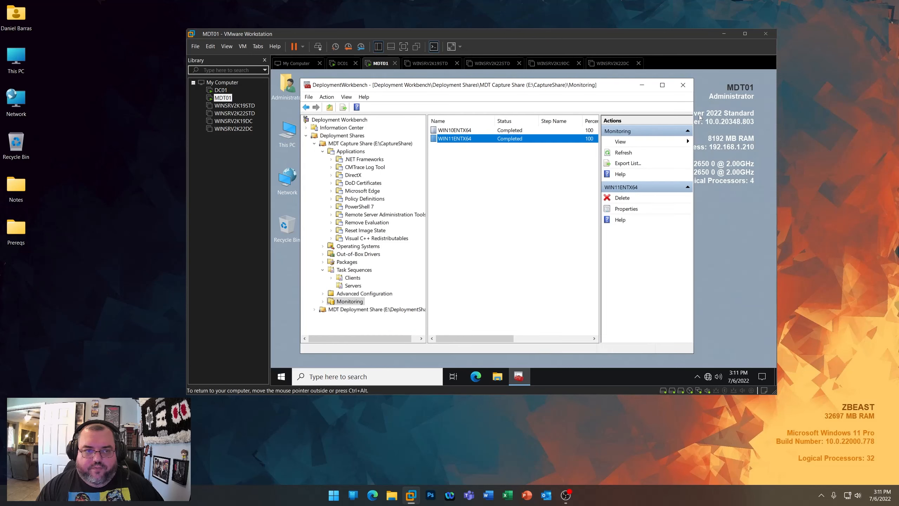
- Close Deployment Workbench and shut down the MDT01 server with the reason Other (Planned)
click(683, 85)
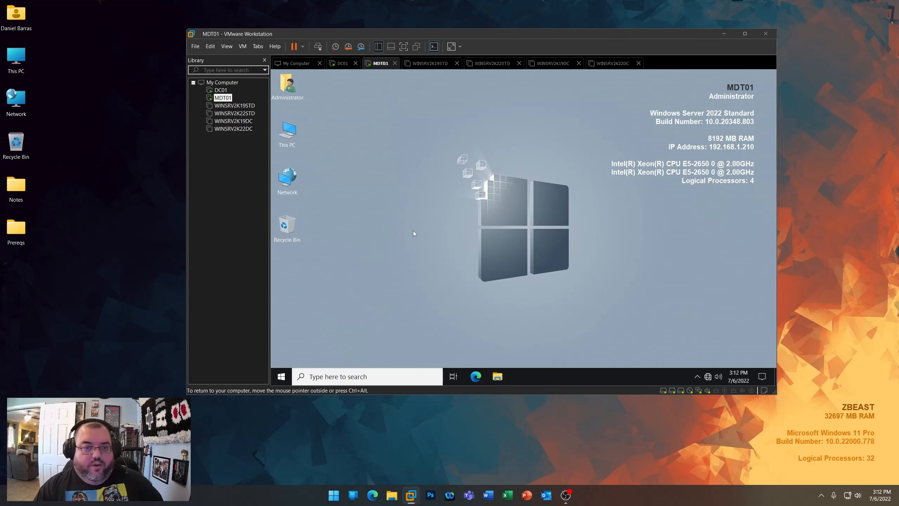
right_click(284, 376)
mouse_move(312, 353)
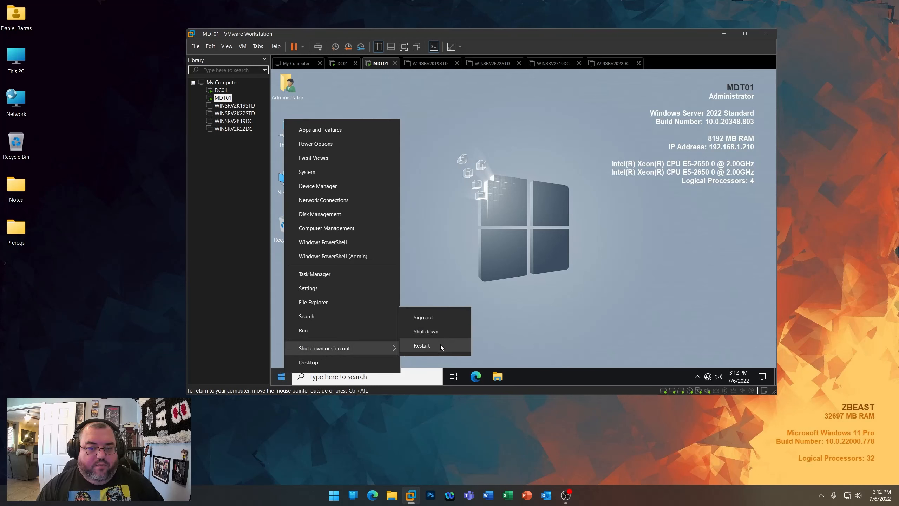
click(425, 331)
click(367, 335)
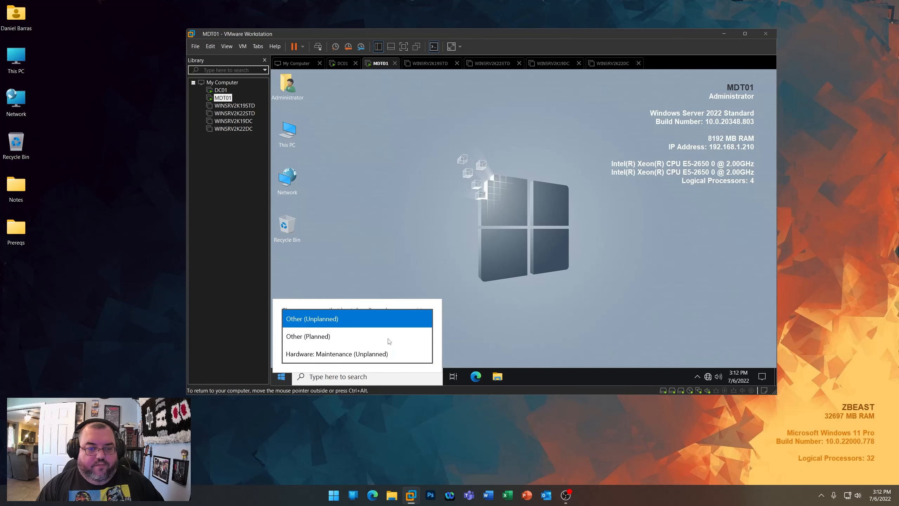
click(366, 335)
click(415, 357)
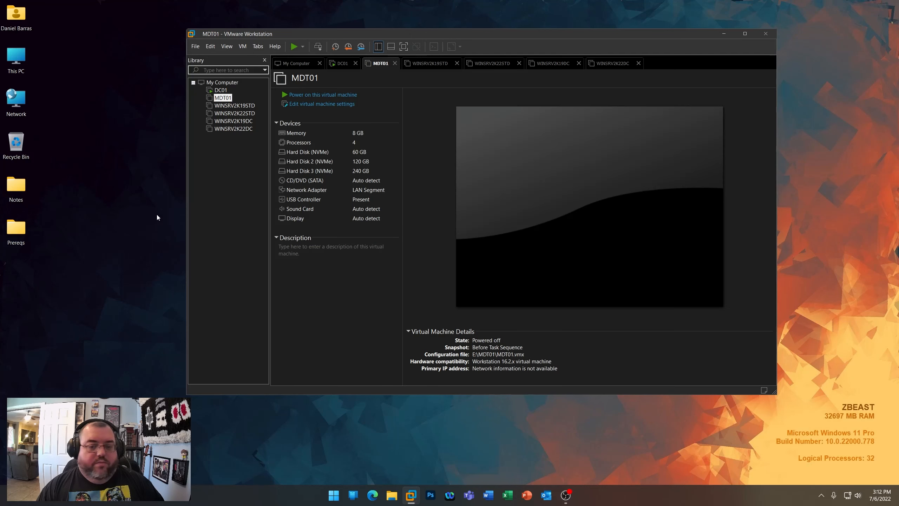
- Delete the Before Task Sequence snapshot of the MDT01 virtual machine and close its Snapshot Manager
right_click(222, 100)
mouse_move(262, 213)
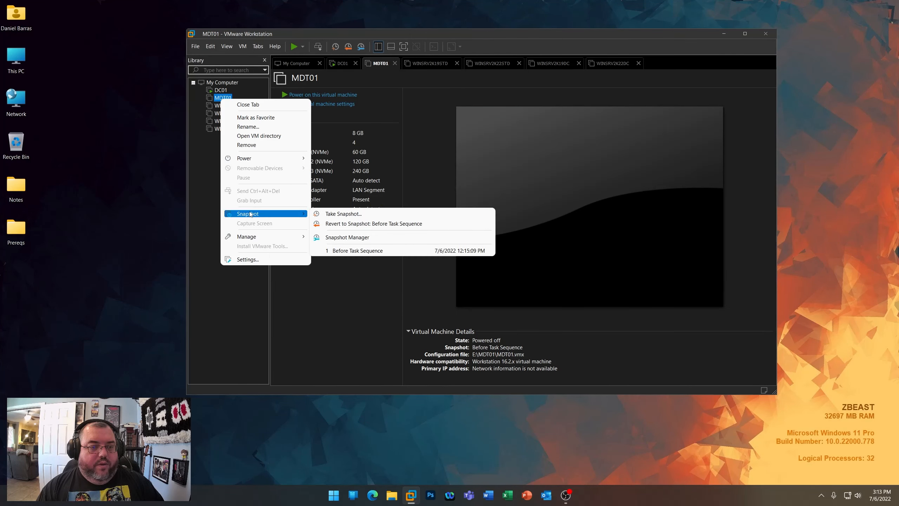
click(356, 237)
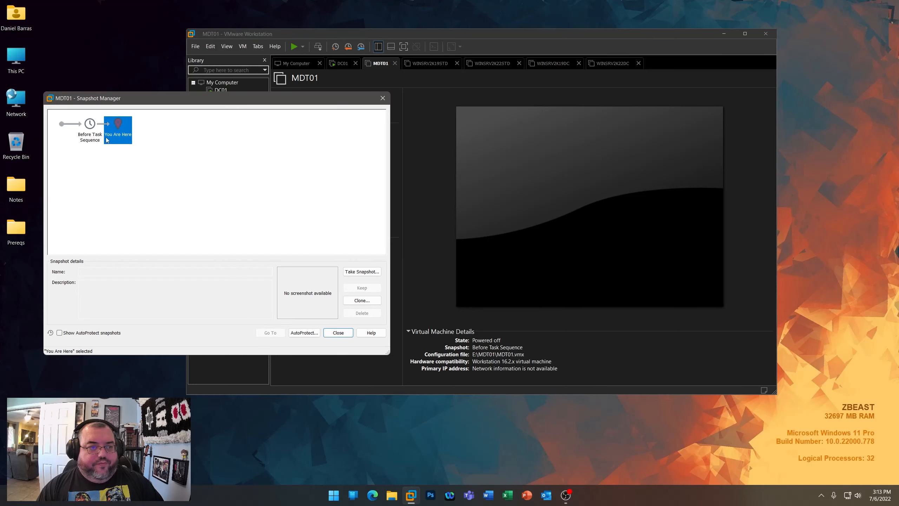
click(89, 132)
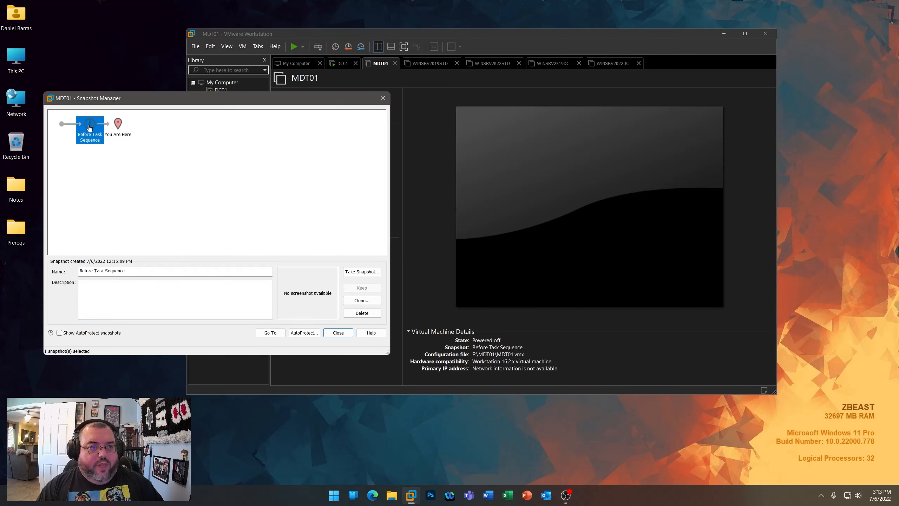
click(355, 313)
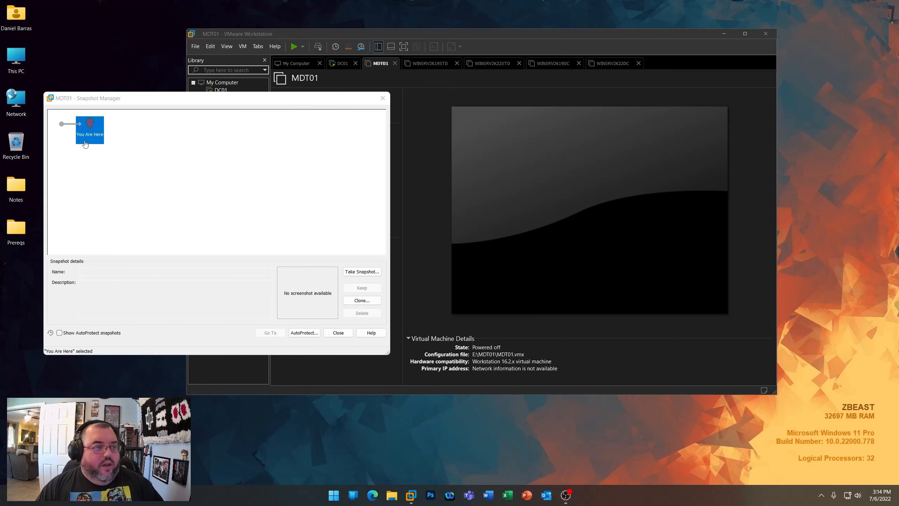
click(338, 332)
- Take a snapshot of the MDT01 virtual machine named Before WSUS, leaving the description empty
right_click(217, 98)
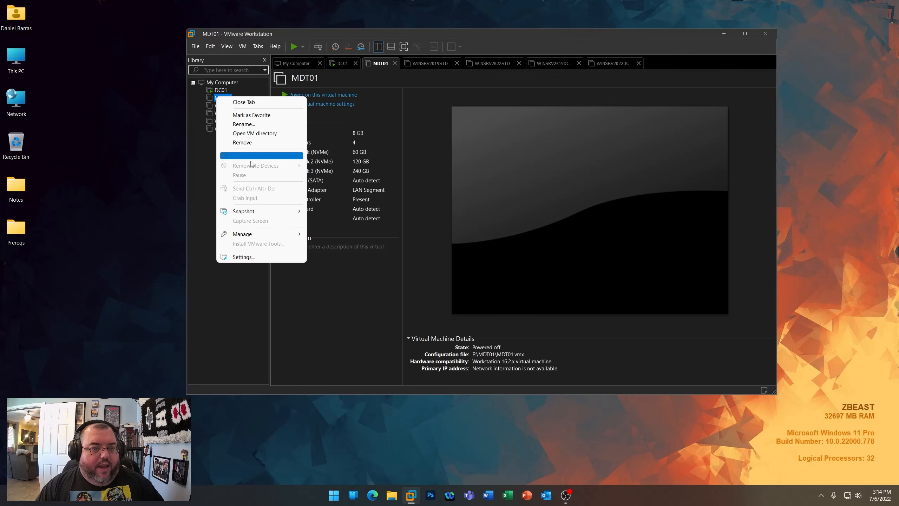
mouse_move(269, 211)
click(323, 211)
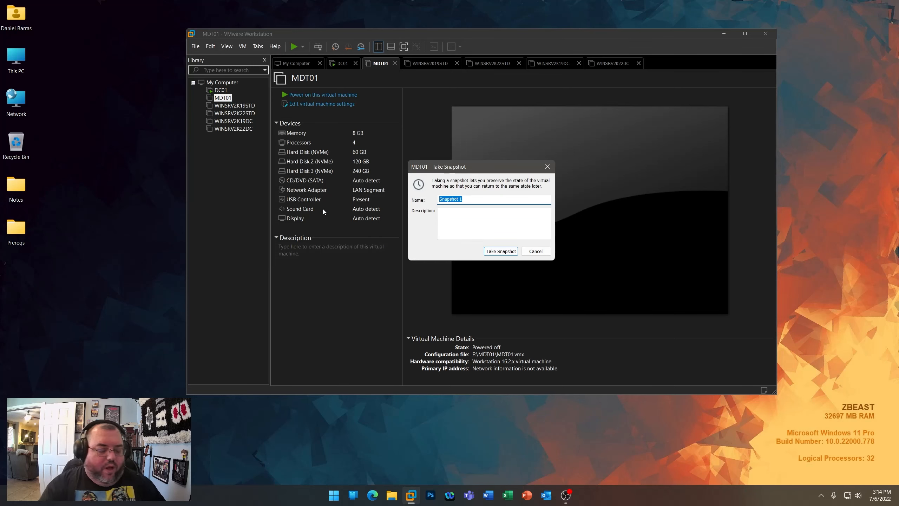
text(Before WSUS)
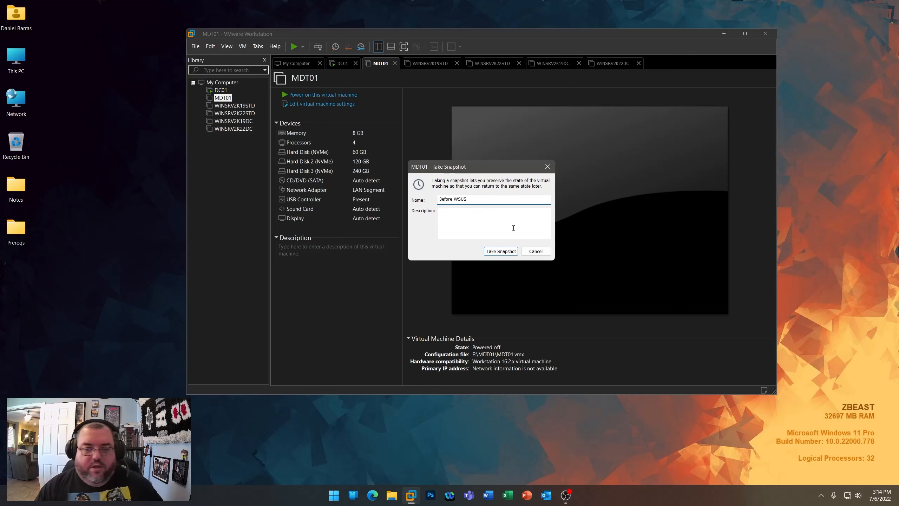
click(502, 251)
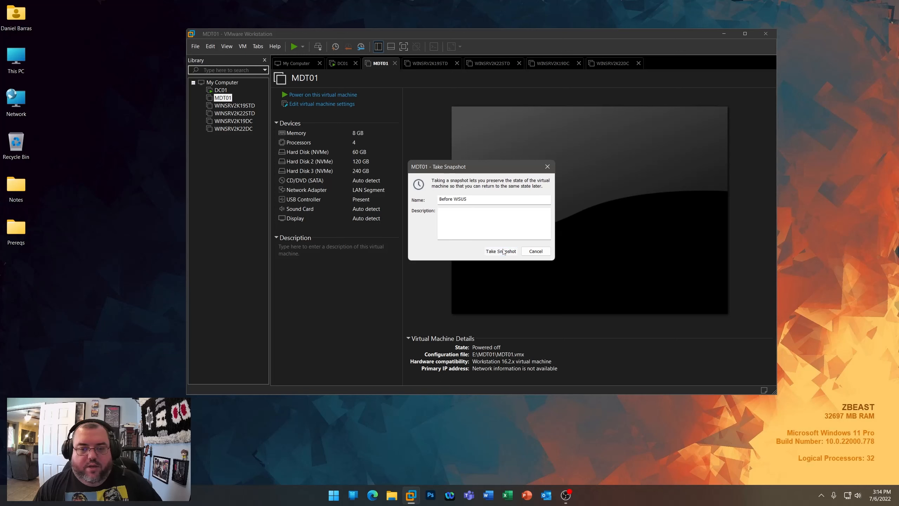